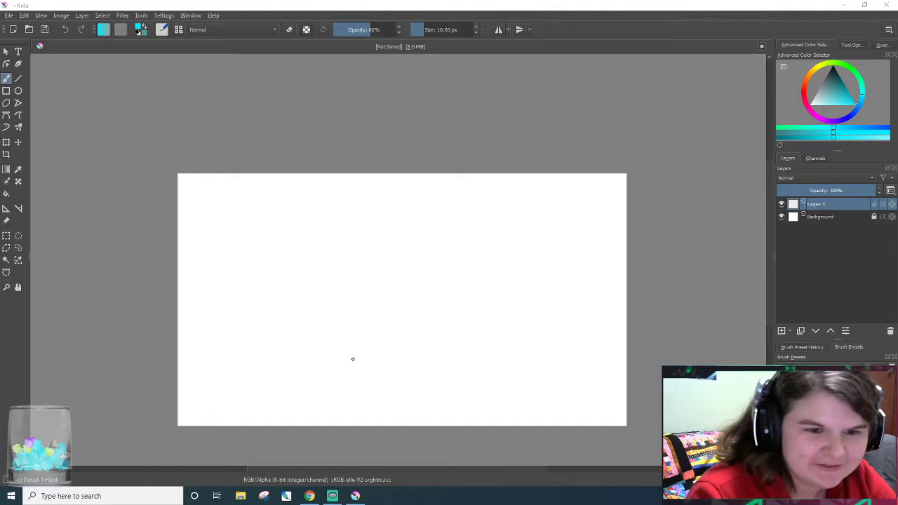
{"action": "left_click_drag", "start_coordinate": [351, 470], "coordinate": [340, 470]}
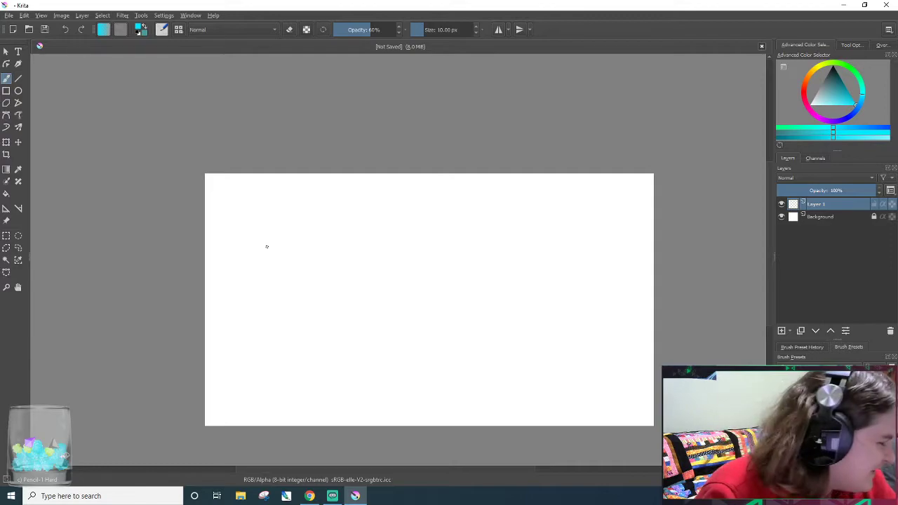
{"action": "left_click", "coordinate": [271, 262]}
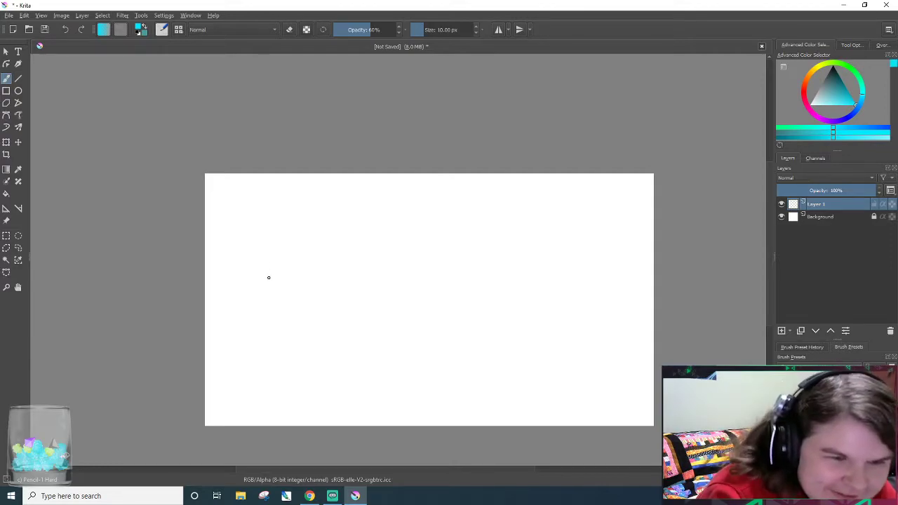
{"action": "mouse_move", "coordinate": [268, 261]}
{"action": "left_mouse_down"}
{"action": "mouse_move", "coordinate": [273, 302]}
{"action": "mouse_move", "coordinate": [283, 301]}
{"action": "mouse_move", "coordinate": [273, 303]}
{"action": "mouse_move", "coordinate": [269, 257]}
{"action": "mouse_move", "coordinate": [266, 299]}
{"action": "mouse_move", "coordinate": [318, 305]}
{"action": "left_mouse_up"}
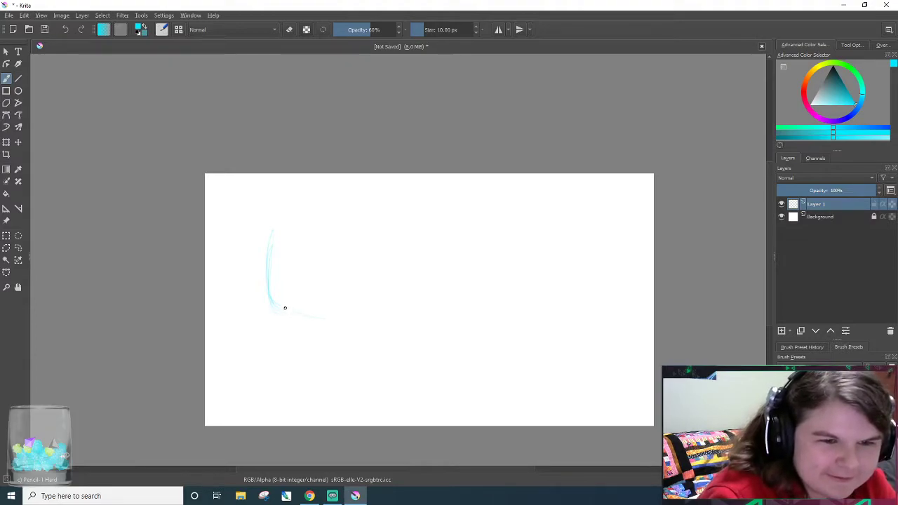
{"action": "left_click_drag", "start_coordinate": [278, 275], "coordinate": [286, 305]}
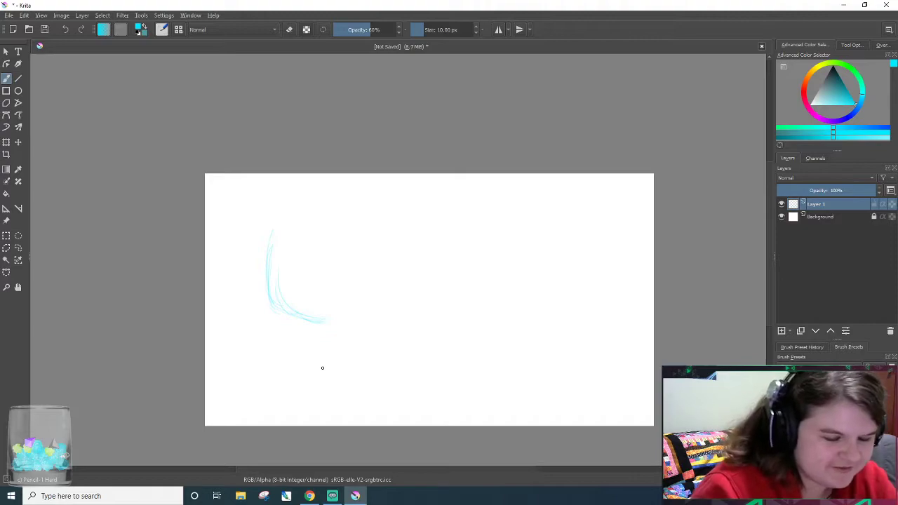
{"action": "key", "text": "e"}
{"action": "left_click_drag", "start_coordinate": [283, 311], "coordinate": [259, 283]}
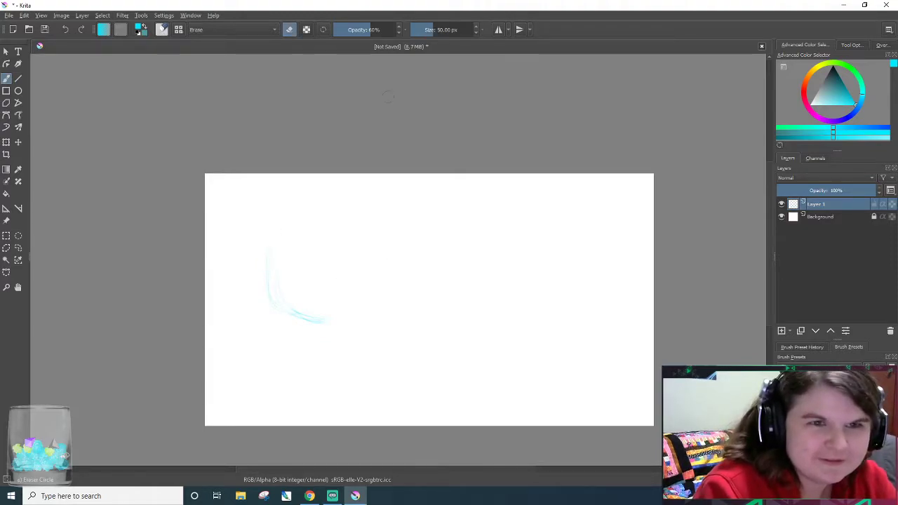
{"action": "left_click_drag", "start_coordinate": [384, 30], "coordinate": [413, 33]}
{"action": "mouse_move", "coordinate": [276, 249]}
{"action": "left_mouse_down"}
{"action": "mouse_move", "coordinate": [269, 312]}
{"action": "mouse_move", "coordinate": [277, 266]}
{"action": "left_mouse_up"}
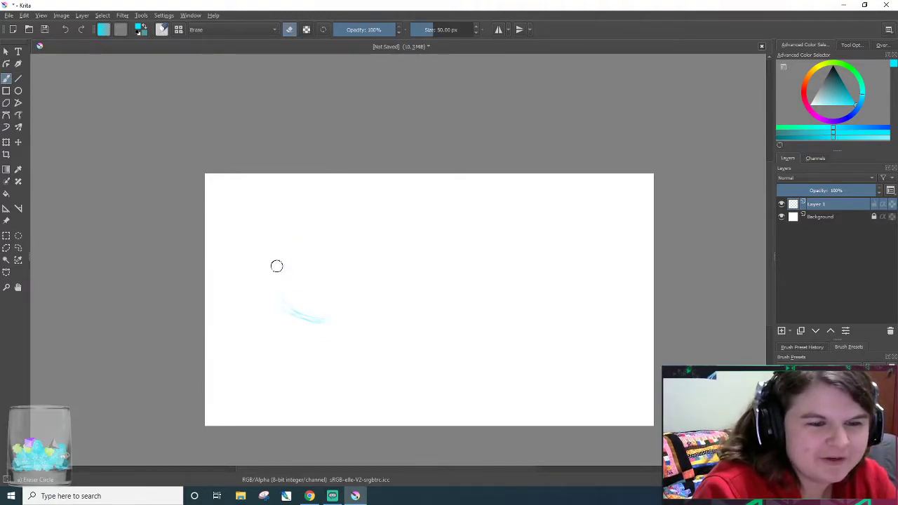
{"action": "left_click_drag", "start_coordinate": [333, 333], "coordinate": [310, 321]}
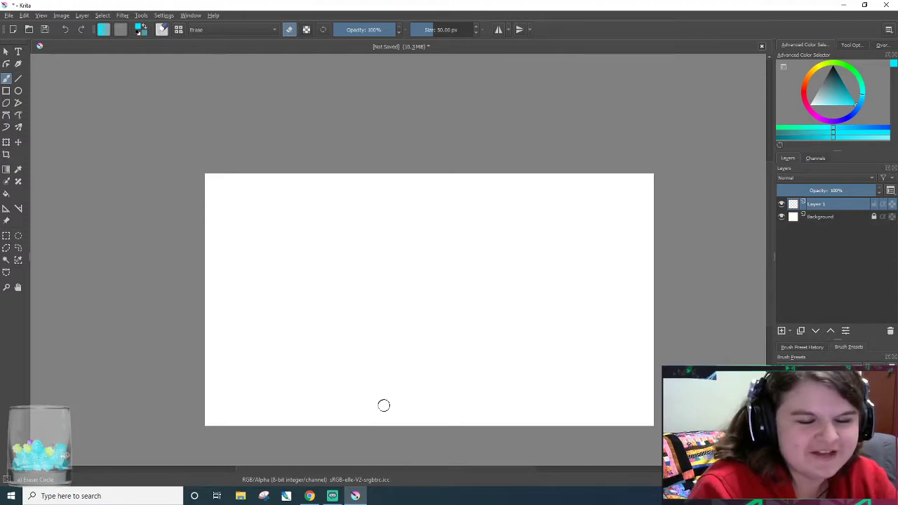
- Switch back to the pencil at 58% opacity and sketch a rough cyan head circle in the canvas's upper left area
{"action": "key", "text": "/"}
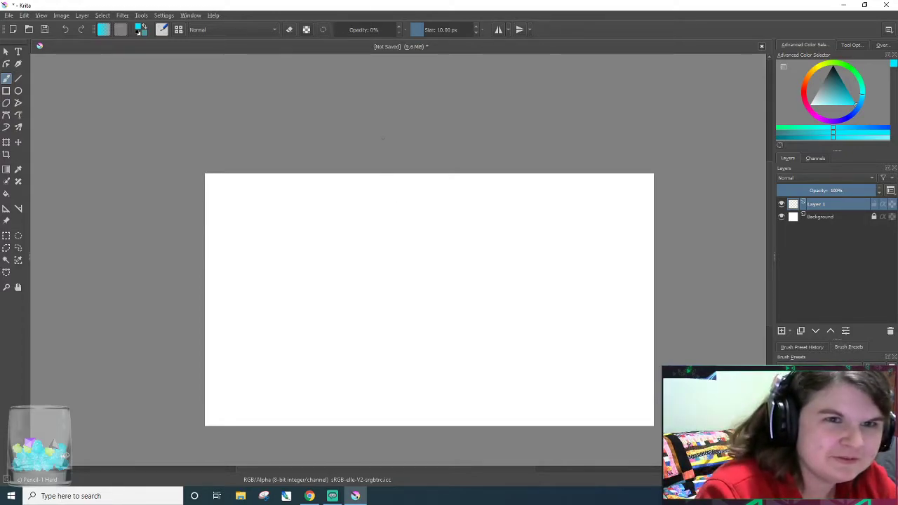
{"action": "left_click_drag", "start_coordinate": [377, 29], "coordinate": [362, 28]}
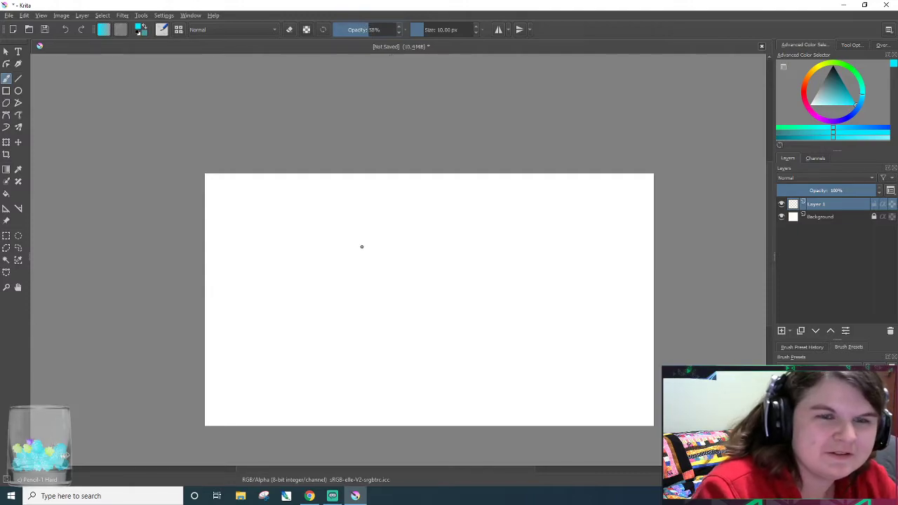
{"action": "mouse_move", "coordinate": [335, 232]}
{"action": "left_mouse_down"}
{"action": "mouse_move", "coordinate": [295, 280]}
{"action": "mouse_move", "coordinate": [313, 238]}
{"action": "mouse_move", "coordinate": [297, 252]}
{"action": "mouse_move", "coordinate": [301, 270]}
{"action": "mouse_move", "coordinate": [332, 280]}
{"action": "mouse_move", "coordinate": [364, 258]}
{"action": "mouse_move", "coordinate": [317, 280]}
{"action": "mouse_move", "coordinate": [356, 251]}
{"action": "mouse_move", "coordinate": [369, 233]}
{"action": "mouse_move", "coordinate": [364, 222]}
{"action": "mouse_move", "coordinate": [330, 266]}
{"action": "mouse_move", "coordinate": [337, 289]}
{"action": "left_mouse_up"}
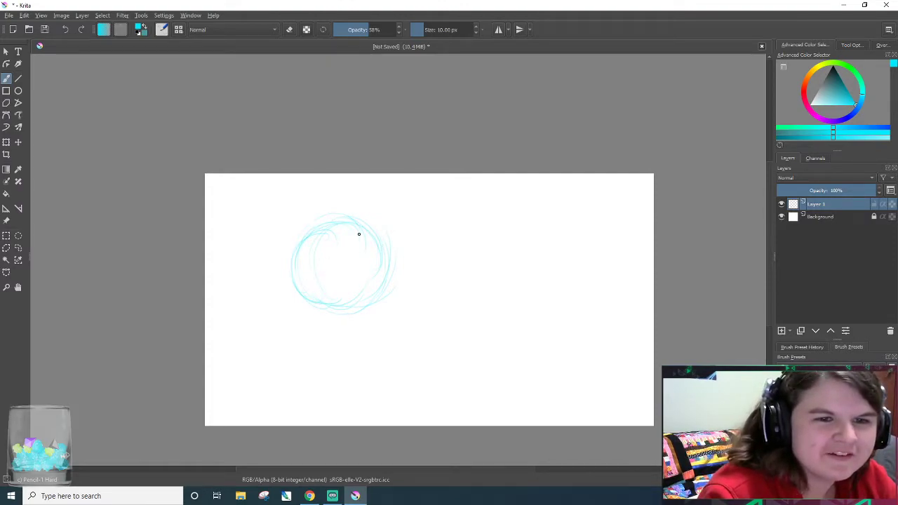
{"action": "left_click_drag", "start_coordinate": [358, 217], "coordinate": [373, 251]}
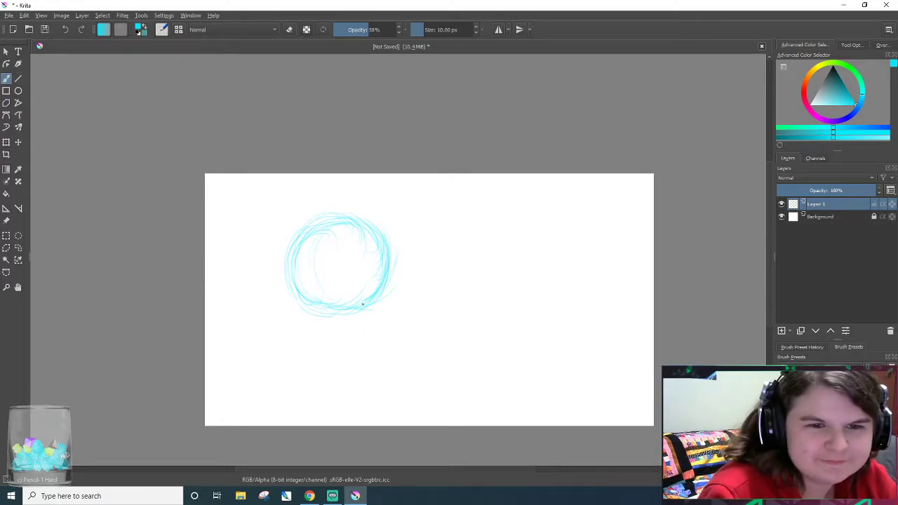
- Open vanilla toad.kra from the stream_art folder as a reference and return to the unsaved sketch
{"action": "left_click", "coordinate": [9, 15]}
{"action": "left_click", "coordinate": [14, 35]}
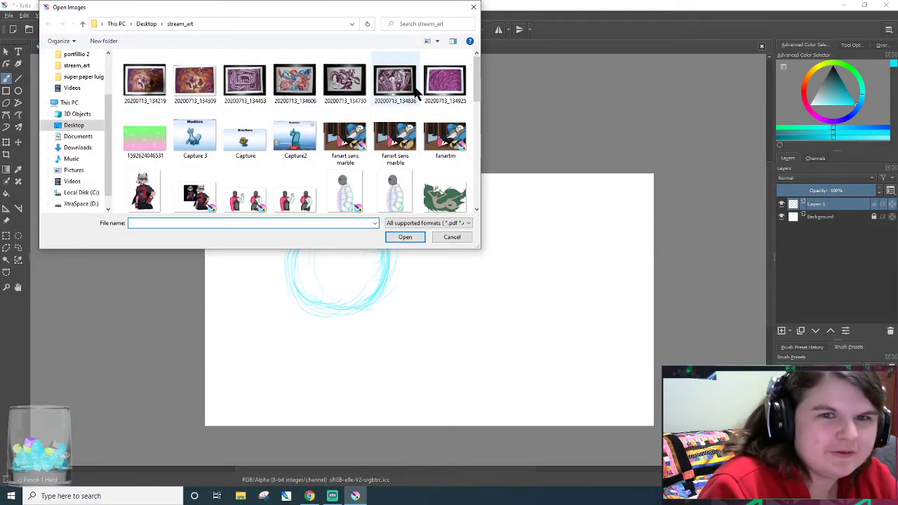
{"action": "left_click_drag", "start_coordinate": [472, 79], "coordinate": [456, 188]}
{"action": "double_click", "coordinate": [442, 144]}
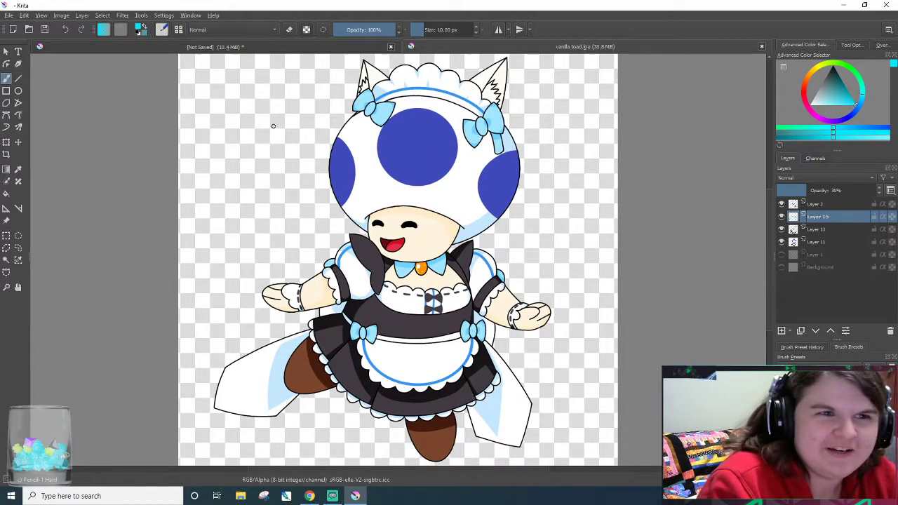
{"action": "left_click", "coordinate": [273, 49]}
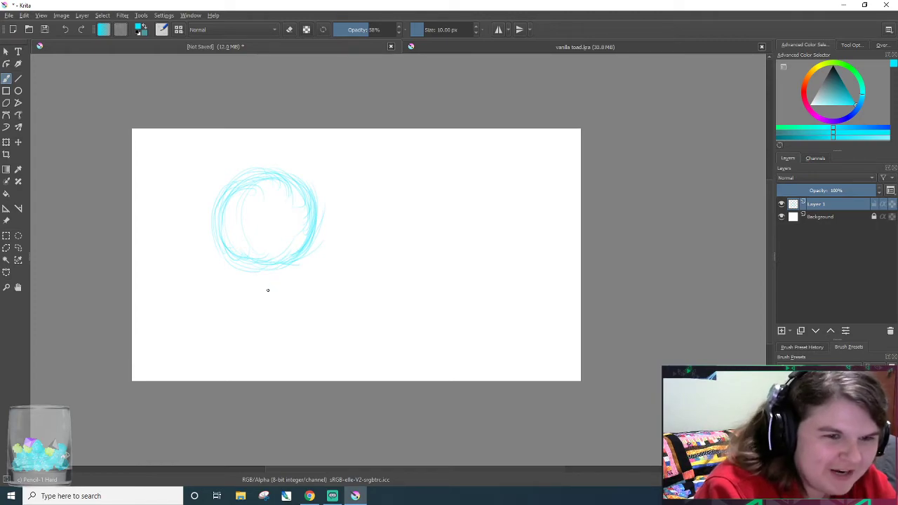
- Sketch a curved vertical centre line and a curved horizontal guideline across the lower half of the head circle
{"action": "left_click_drag", "start_coordinate": [286, 232], "coordinate": [285, 130]}
{"action": "left_click_drag", "start_coordinate": [288, 228], "coordinate": [272, 314]}
{"action": "left_click_drag", "start_coordinate": [296, 140], "coordinate": [292, 171]}
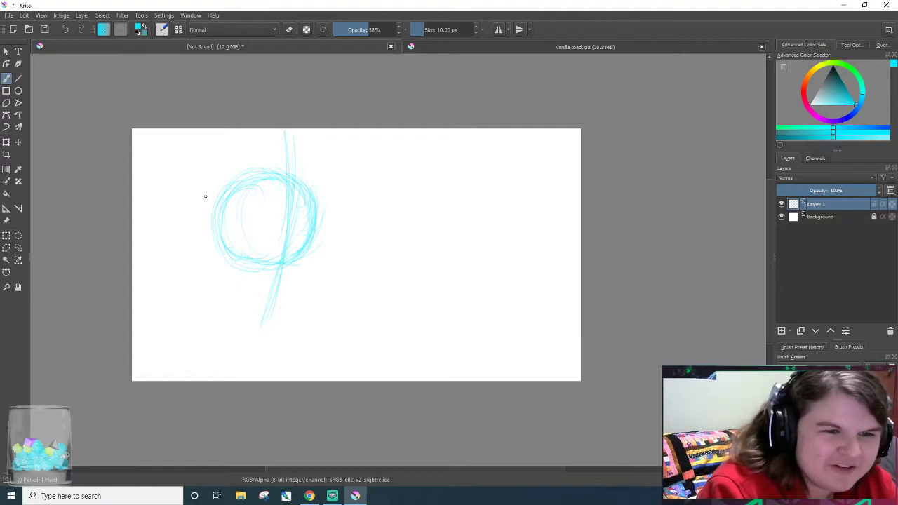
{"action": "left_click_drag", "start_coordinate": [215, 226], "coordinate": [316, 236]}
{"action": "left_click_drag", "start_coordinate": [240, 230], "coordinate": [321, 232]}
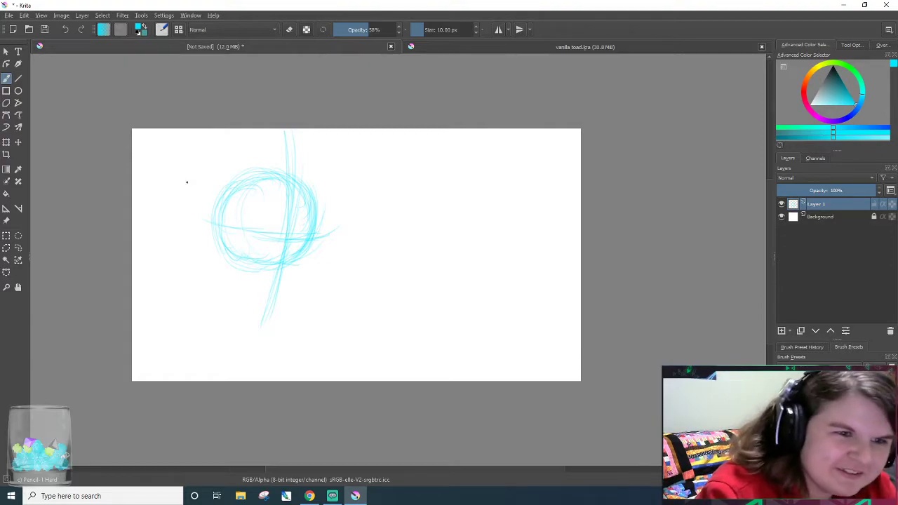
{"action": "left_click_drag", "start_coordinate": [199, 206], "coordinate": [326, 237]}
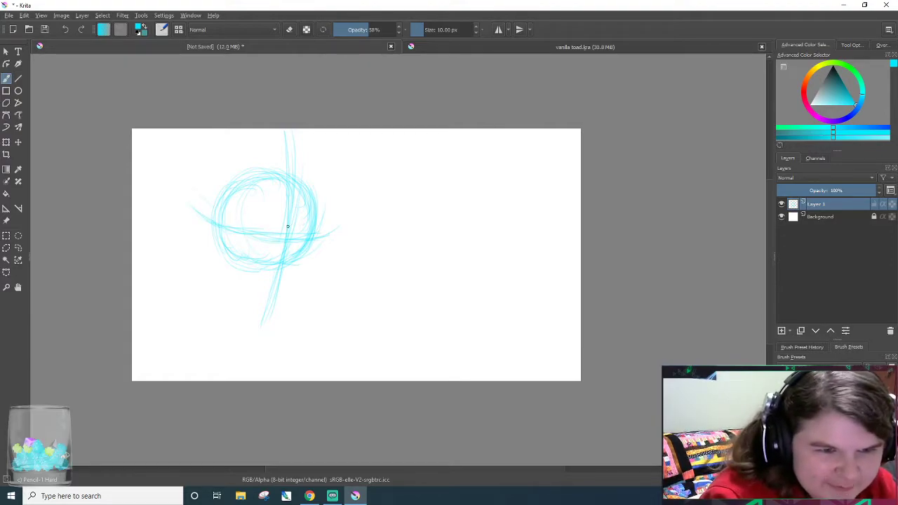
- Examine the character in the vanilla toad.kra reference drawing and return to the unsaved sketch
{"action": "left_click", "coordinate": [559, 47]}
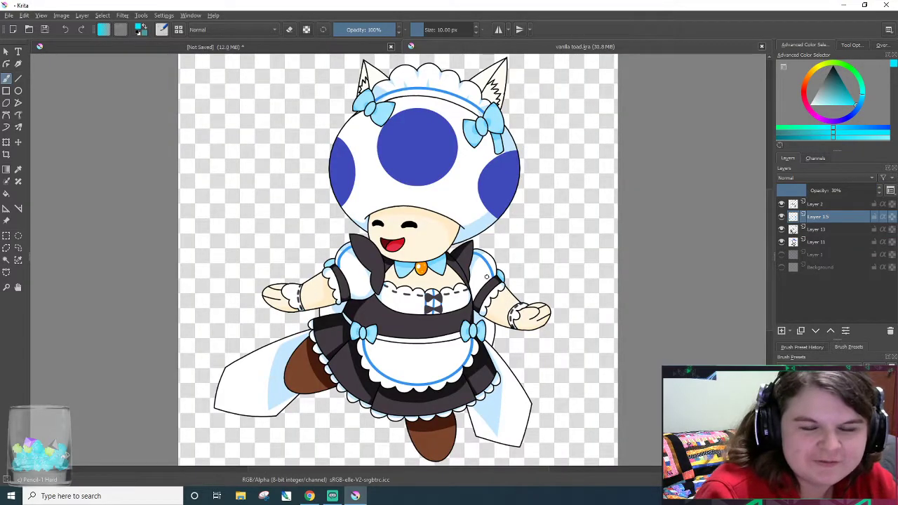
{"action": "mouse_move", "coordinate": [767, 223]}
{"action": "left_mouse_down"}
{"action": "mouse_move", "coordinate": [762, 242]}
{"action": "mouse_move", "coordinate": [788, 215]}
{"action": "mouse_move", "coordinate": [785, 225]}
{"action": "left_mouse_up"}
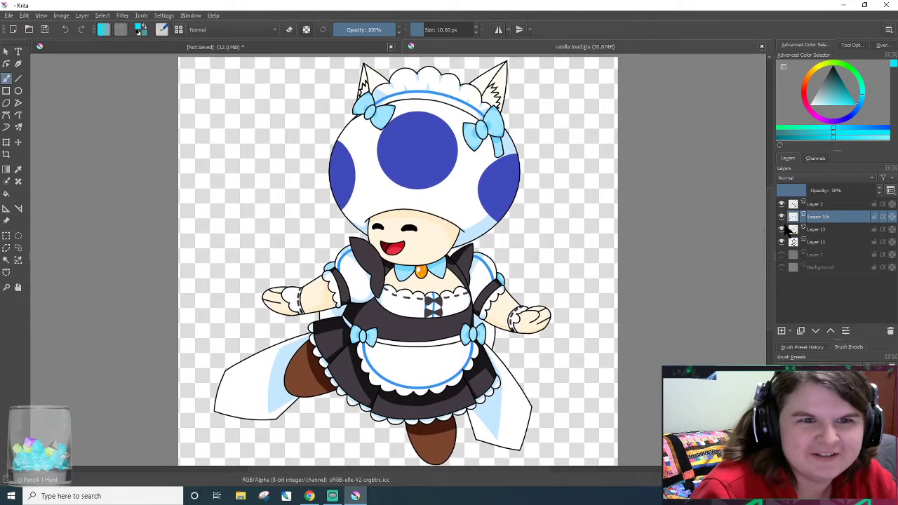
{"action": "left_click", "coordinate": [340, 48]}
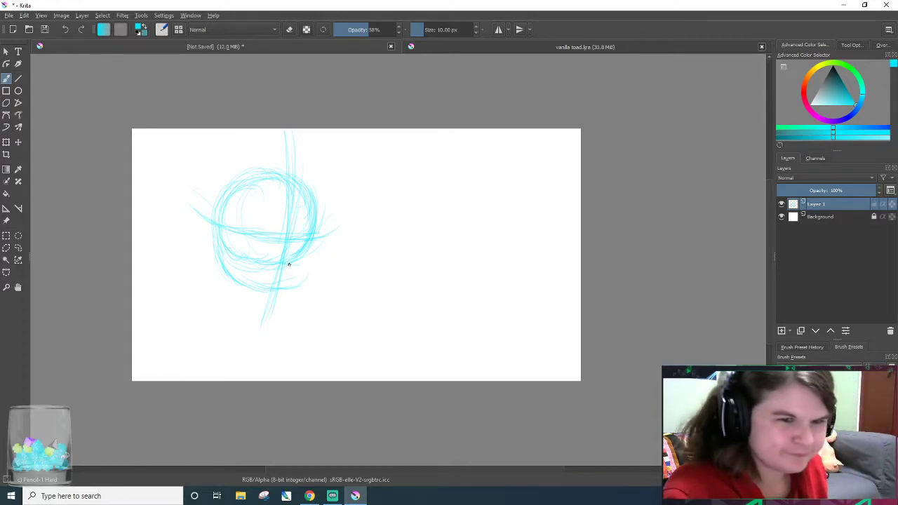
- Undo the last chin strokes and reinforce the head circle's left side with strokes running down into the cheek
{"action": "key", "text": "ctrl+z"}
{"action": "key", "text": "ctrl+z"}
{"action": "key", "text": "ctrl+z"}
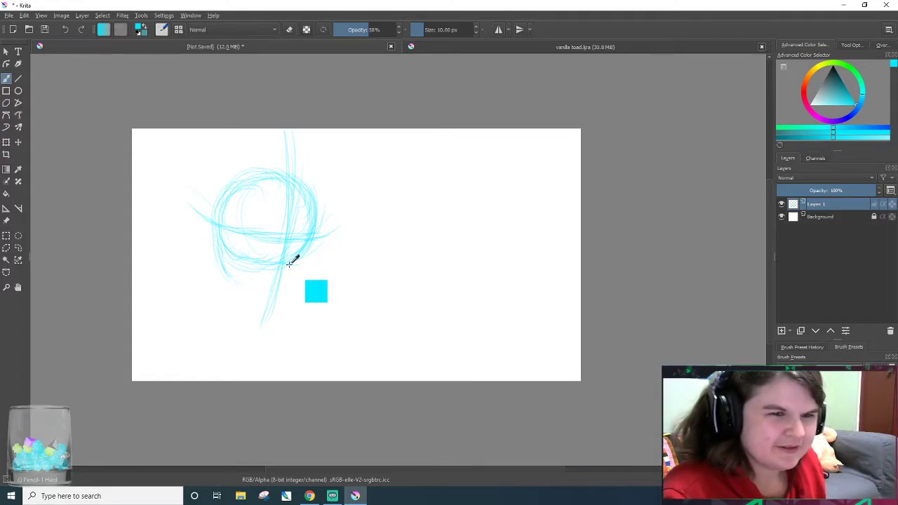
{"action": "scroll", "coordinate": [204, 285], "scroll_direction": "up", "scroll_amount": 1}
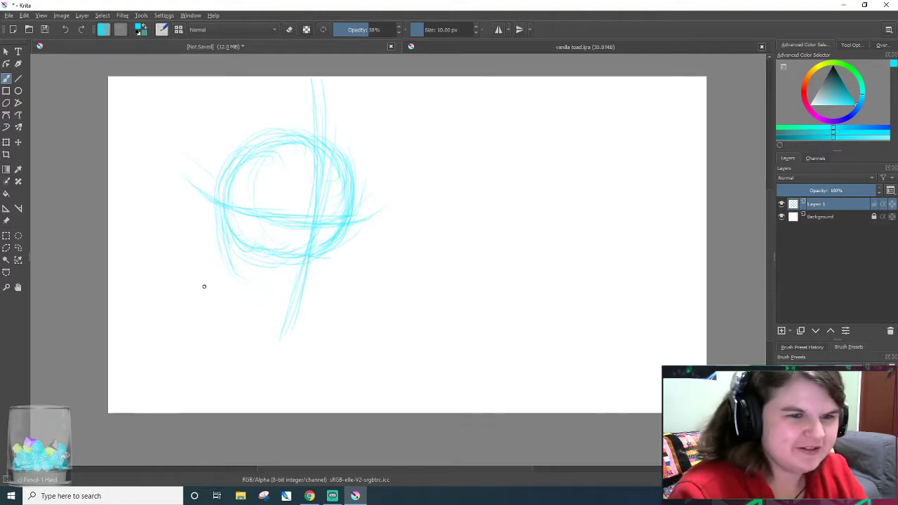
{"action": "scroll", "coordinate": [205, 285], "scroll_direction": "up", "scroll_amount": 1}
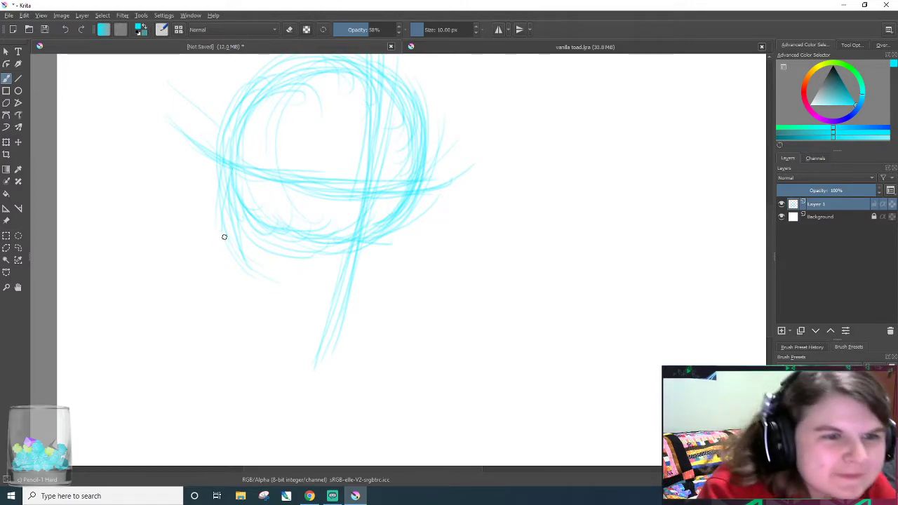
{"action": "left_click_drag", "start_coordinate": [219, 229], "coordinate": [237, 107]}
{"action": "left_click_drag", "start_coordinate": [210, 190], "coordinate": [243, 91]}
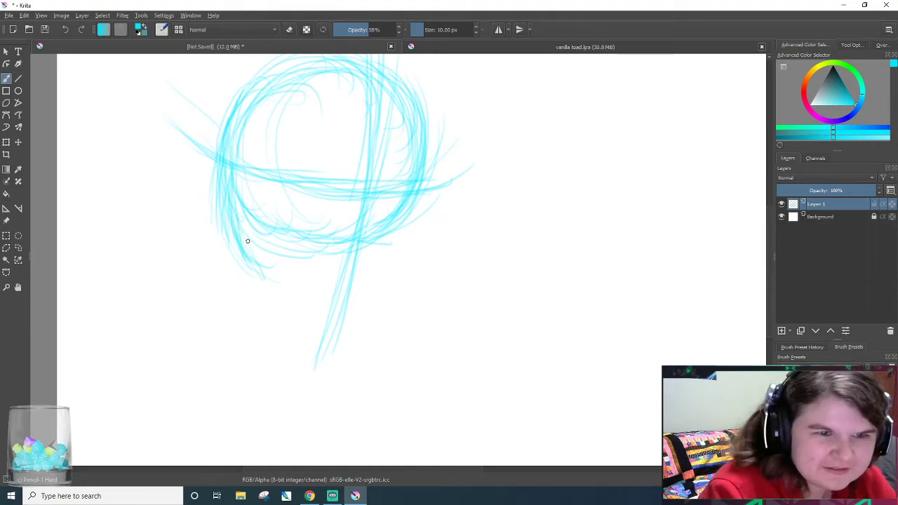
{"action": "mouse_move", "coordinate": [256, 266]}
{"action": "left_mouse_down"}
{"action": "mouse_move", "coordinate": [282, 273]}
{"action": "mouse_move", "coordinate": [256, 257]}
{"action": "mouse_move", "coordinate": [321, 281]}
{"action": "mouse_move", "coordinate": [292, 267]}
{"action": "mouse_move", "coordinate": [369, 279]}
{"action": "mouse_move", "coordinate": [332, 275]}
{"action": "mouse_move", "coordinate": [391, 260]}
{"action": "mouse_move", "coordinate": [358, 263]}
{"action": "left_mouse_up"}
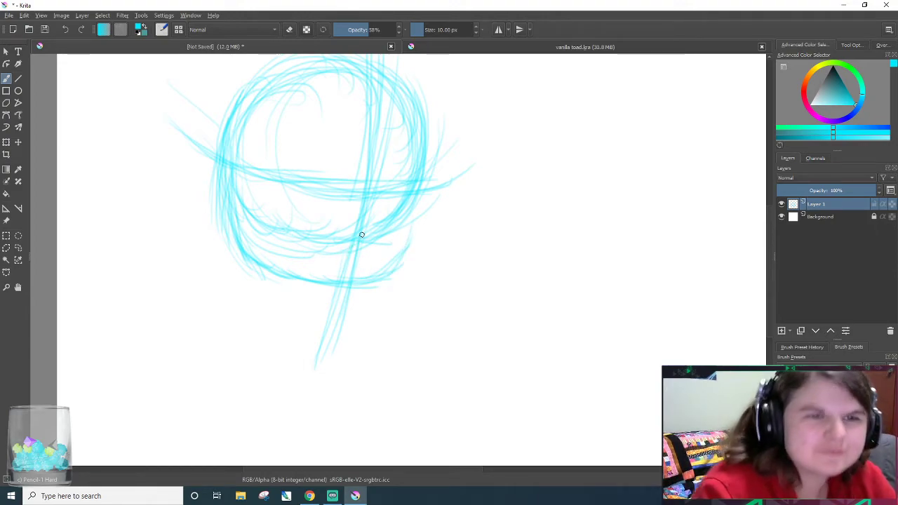
{"action": "key", "text": "ctrl+z"}
{"action": "key", "text": "ctrl+z"}
{"action": "key", "text": "ctrl+z"}
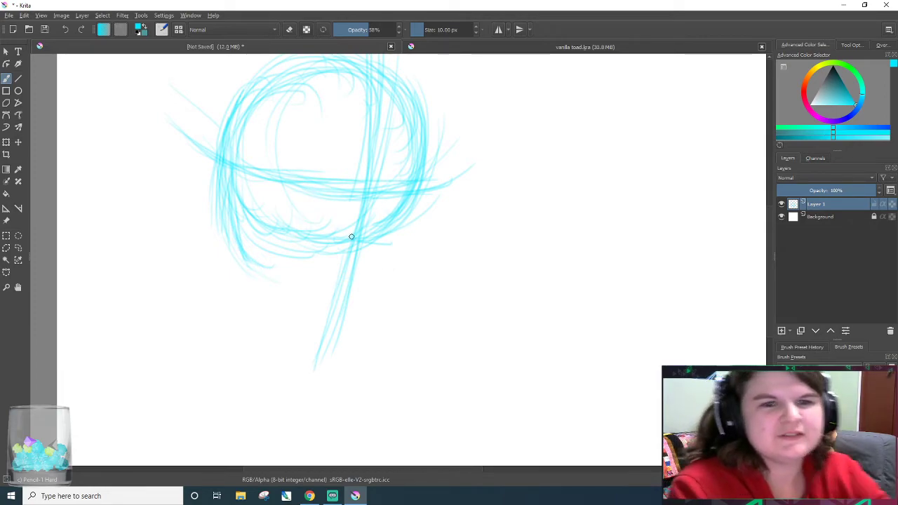
- Sketch the chin curve below the head circle, carry it up the right side, and darken the left side of the head
{"action": "mouse_move", "coordinate": [242, 241]}
{"action": "left_mouse_down"}
{"action": "mouse_move", "coordinate": [281, 269]}
{"action": "mouse_move", "coordinate": [321, 277]}
{"action": "mouse_move", "coordinate": [349, 266]}
{"action": "left_mouse_up"}
{"action": "mouse_move", "coordinate": [288, 266]}
{"action": "left_mouse_down"}
{"action": "mouse_move", "coordinate": [363, 276]}
{"action": "mouse_move", "coordinate": [386, 249]}
{"action": "mouse_move", "coordinate": [367, 260]}
{"action": "mouse_move", "coordinate": [392, 240]}
{"action": "mouse_move", "coordinate": [353, 273]}
{"action": "mouse_move", "coordinate": [411, 216]}
{"action": "mouse_move", "coordinate": [406, 239]}
{"action": "mouse_move", "coordinate": [440, 122]}
{"action": "left_mouse_up"}
{"action": "mouse_move", "coordinate": [248, 243]}
{"action": "left_mouse_down"}
{"action": "mouse_move", "coordinate": [272, 262]}
{"action": "mouse_move", "coordinate": [358, 269]}
{"action": "left_mouse_up"}
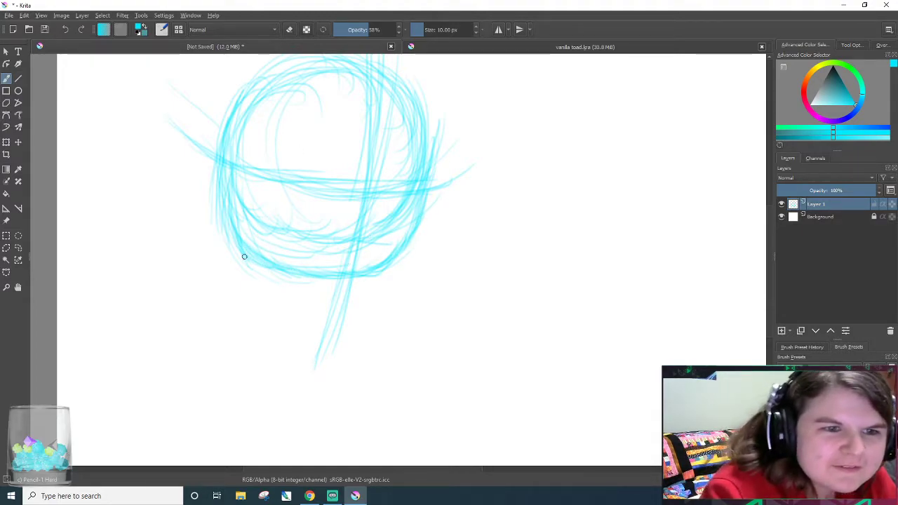
{"action": "left_click_drag", "start_coordinate": [226, 169], "coordinate": [235, 235]}
{"action": "left_click_drag", "start_coordinate": [231, 116], "coordinate": [230, 232]}
{"action": "left_click_drag", "start_coordinate": [245, 78], "coordinate": [228, 201]}
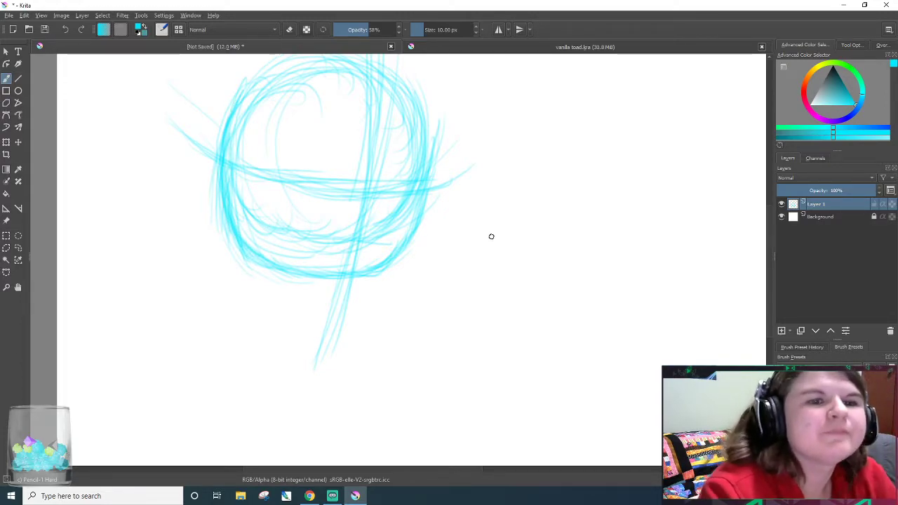
- Erase the stray lines outside the lower left of the jaw and redraw that edge with the pencil
{"action": "key", "text": "slash"}
{"action": "mouse_move", "coordinate": [231, 257]}
{"action": "left_mouse_down"}
{"action": "mouse_move", "coordinate": [239, 294]}
{"action": "mouse_move", "coordinate": [263, 299]}
{"action": "mouse_move", "coordinate": [265, 284]}
{"action": "mouse_move", "coordinate": [283, 293]}
{"action": "mouse_move", "coordinate": [227, 254]}
{"action": "mouse_move", "coordinate": [279, 281]}
{"action": "mouse_move", "coordinate": [217, 221]}
{"action": "mouse_move", "coordinate": [255, 288]}
{"action": "left_mouse_up"}
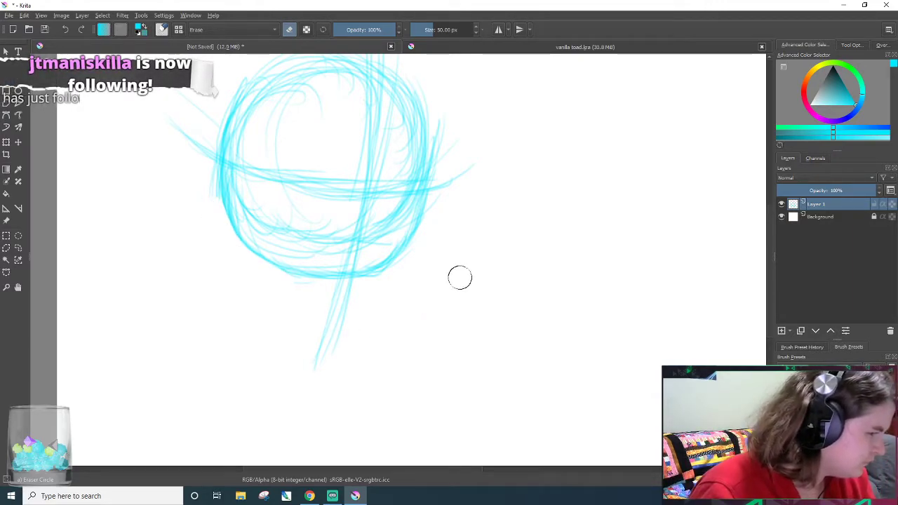
{"action": "key", "text": "e"}
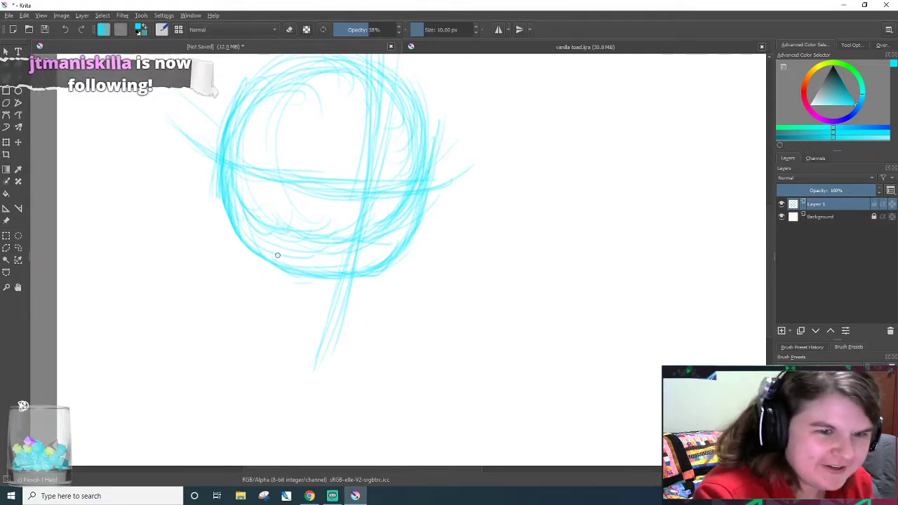
{"action": "left_click_drag", "start_coordinate": [256, 261], "coordinate": [228, 225]}
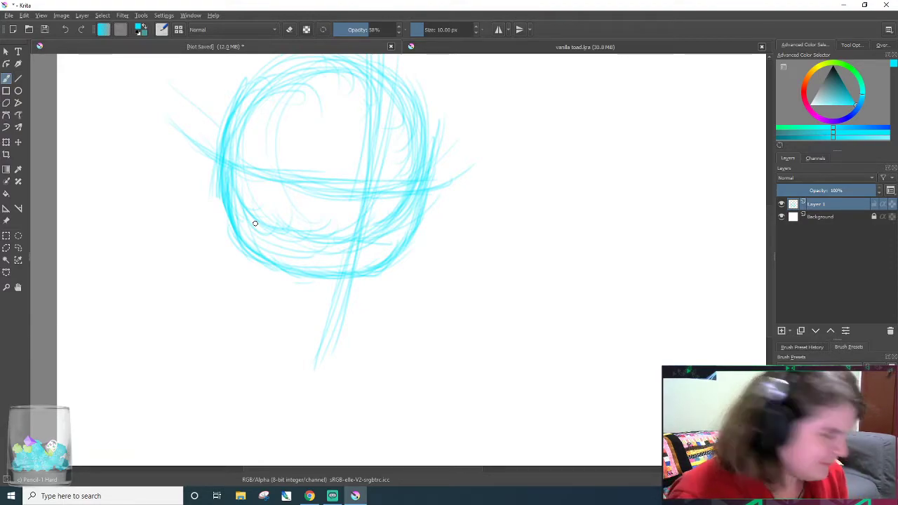
- Switch to Streamlabs OBS to read the stream chat and return to the Krita sketch
{"action": "left_click", "coordinate": [333, 496]}
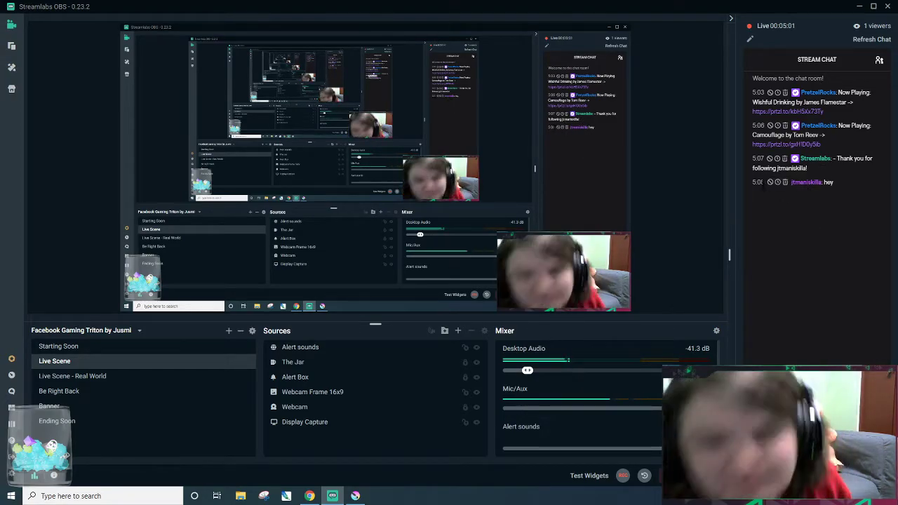
{"action": "left_click", "coordinate": [355, 495]}
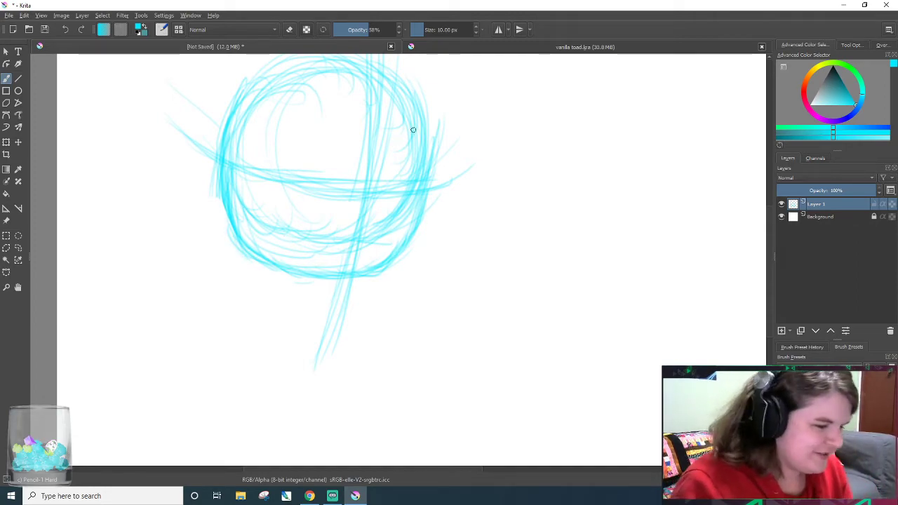
{"action": "right_click", "coordinate": [294, 66]}
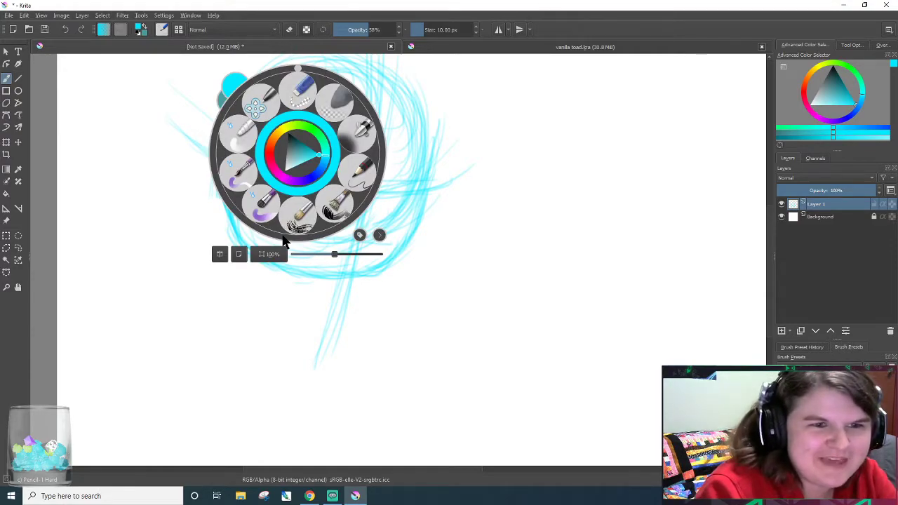
{"action": "left_click", "coordinate": [418, 214]}
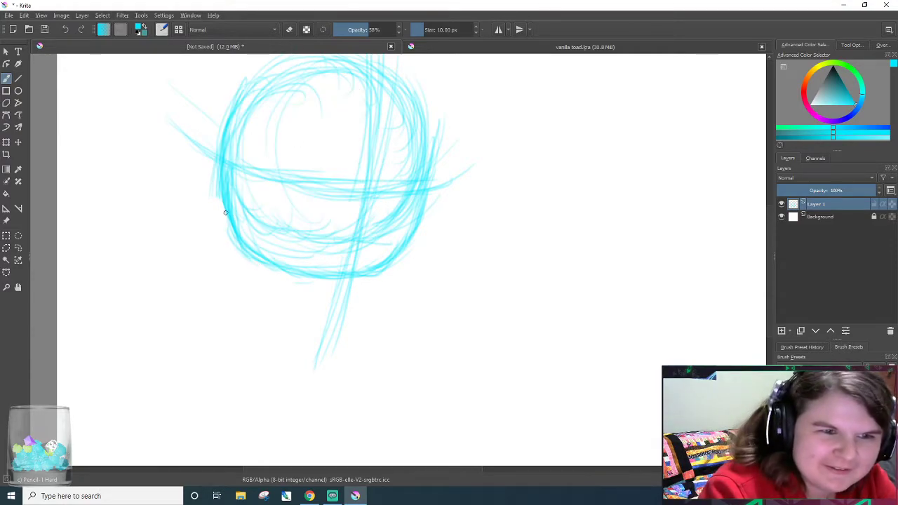
- Darken the left side of the head from the cheek down along the lower jaw with repeated pencil strokes
{"action": "left_click_drag", "start_coordinate": [225, 196], "coordinate": [231, 234]}
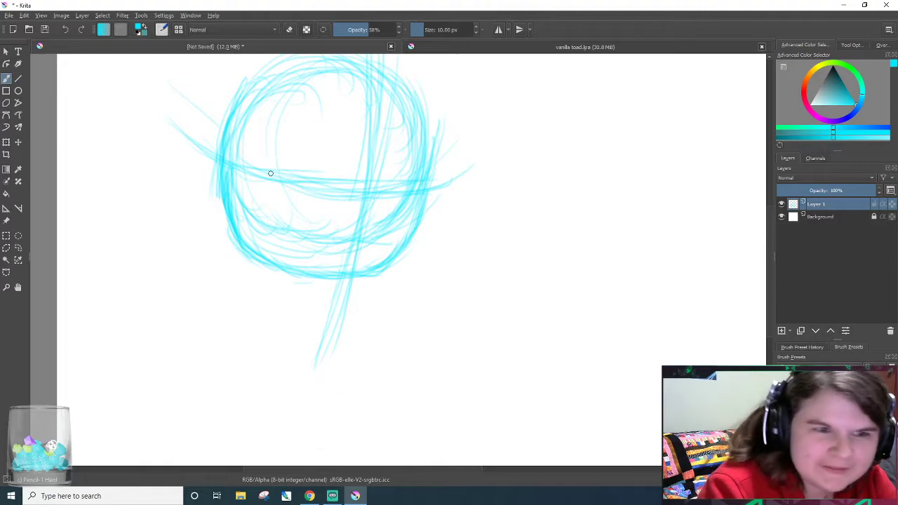
{"action": "left_click_drag", "start_coordinate": [220, 189], "coordinate": [230, 232]}
{"action": "mouse_move", "coordinate": [231, 238]}
{"action": "left_mouse_down"}
{"action": "mouse_move", "coordinate": [274, 274]}
{"action": "mouse_move", "coordinate": [300, 277]}
{"action": "left_mouse_up"}
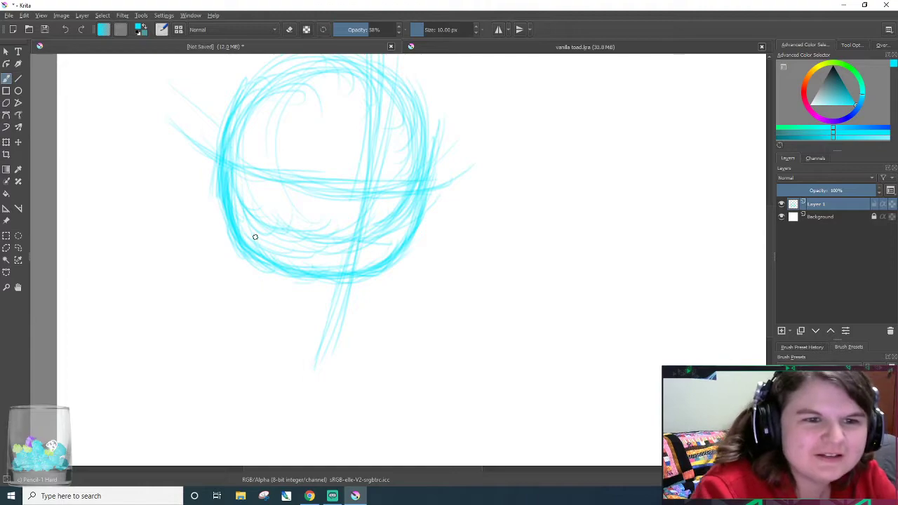
{"action": "left_click_drag", "start_coordinate": [216, 174], "coordinate": [236, 247]}
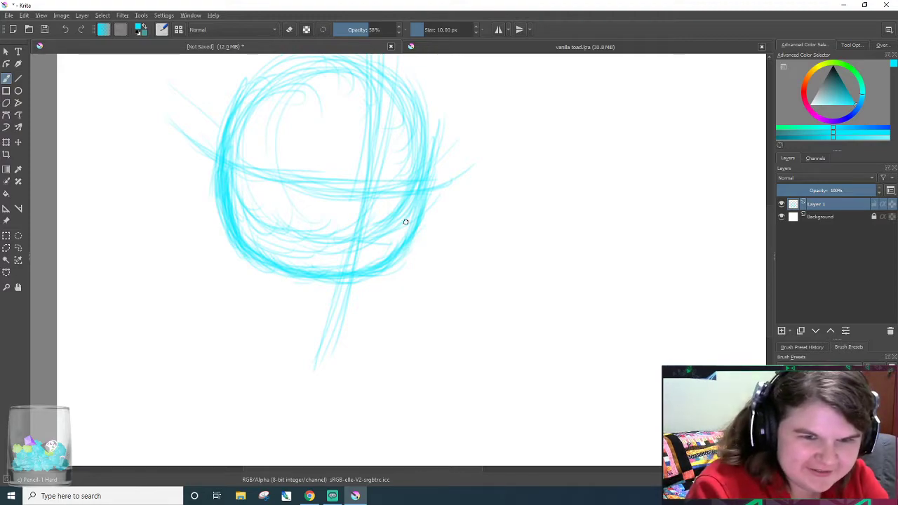
- Check the stream chat in Streamlabs OBS and switch back to the Krita sketch
{"action": "left_click", "coordinate": [332, 496]}
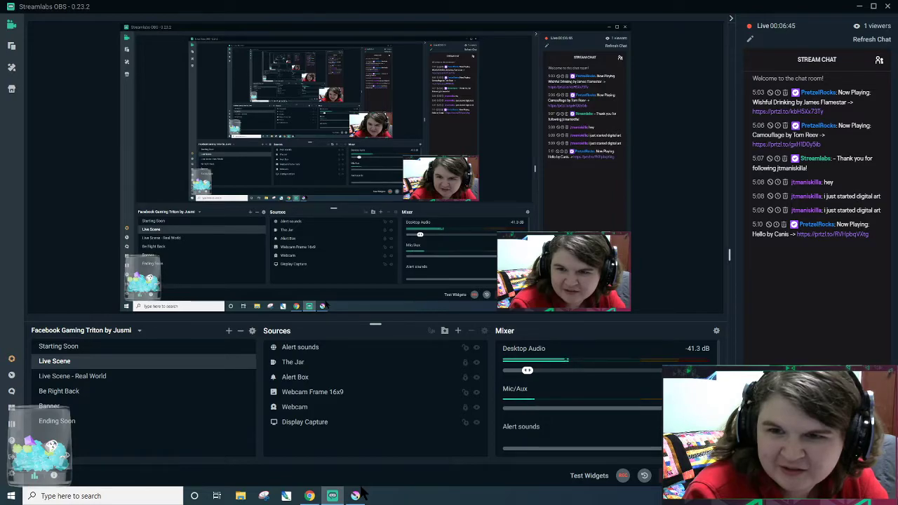
{"action": "left_click", "coordinate": [356, 496]}
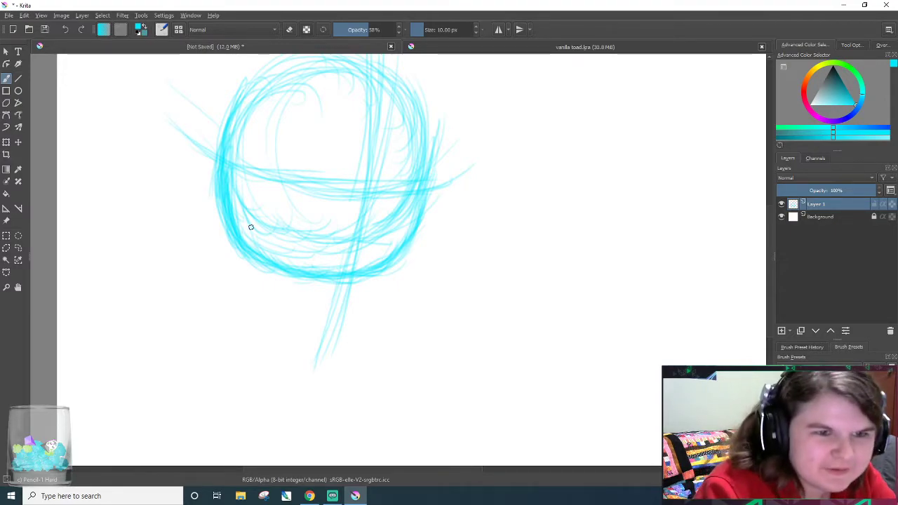
- Try a short pencil stroke outside the lower right edge of the jaw and undo it
{"action": "right_click", "coordinate": [306, 242]}
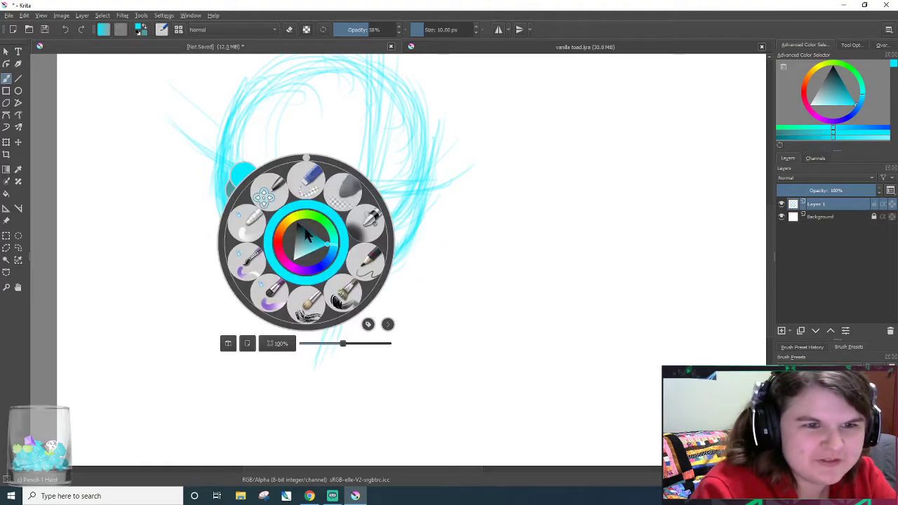
{"action": "left_click", "coordinate": [439, 233]}
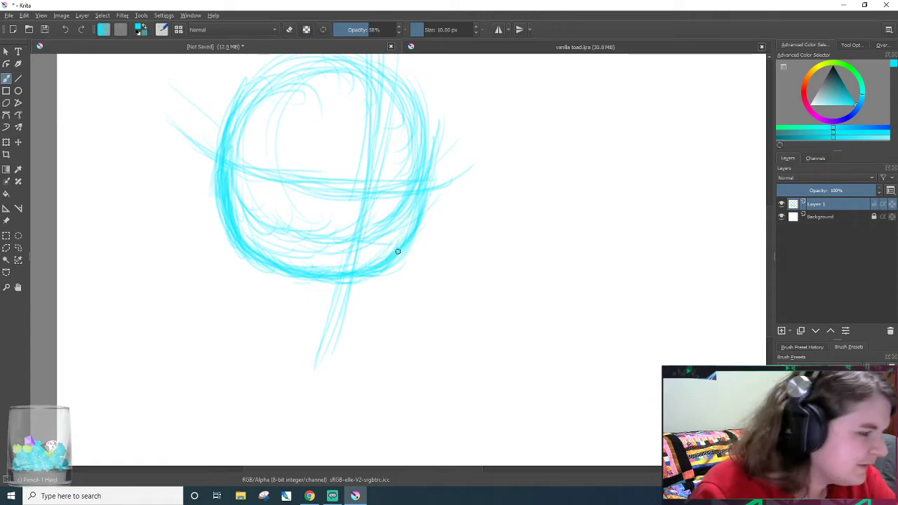
{"action": "left_click_drag", "start_coordinate": [422, 260], "coordinate": [424, 210]}
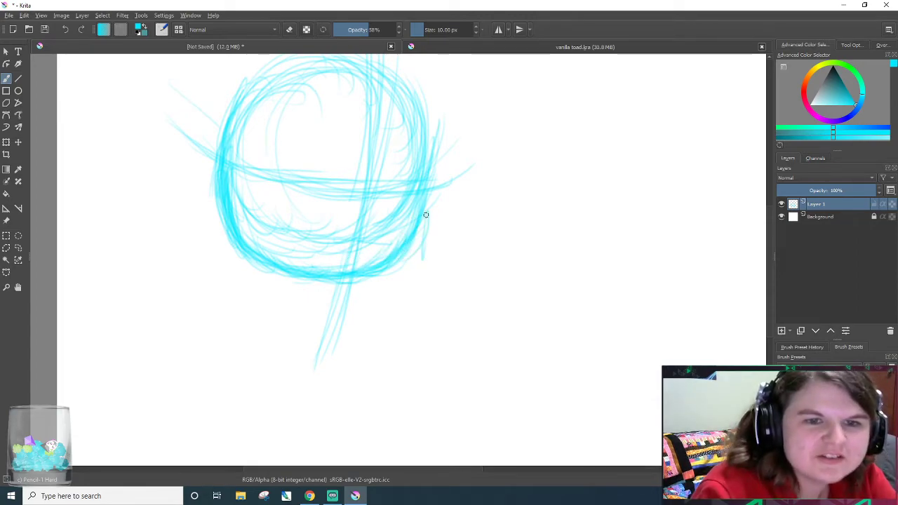
{"action": "key", "text": "ctrl+z"}
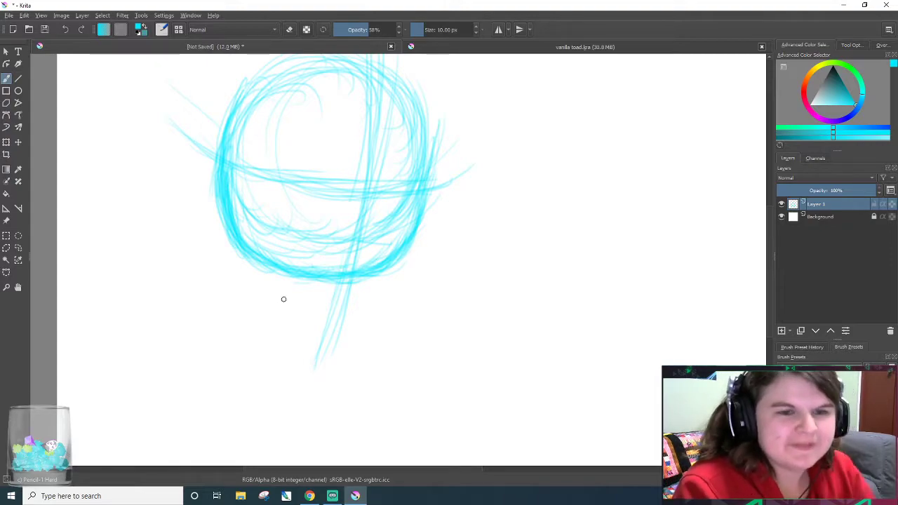
- Erase the stray lines around the outside of the jaw and left cheek, including the centre guideline just below the chin, with the 50 px eraser
{"action": "scroll", "coordinate": [537, 172], "scroll_direction": "down", "scroll_amount": 2}
{"action": "scroll", "coordinate": [531, 179], "scroll_direction": "up", "scroll_amount": 2}
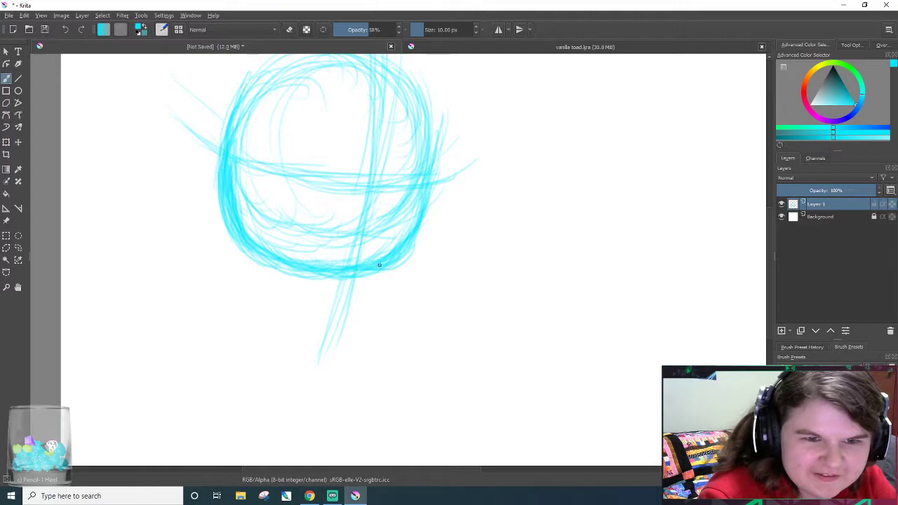
{"action": "scroll", "coordinate": [367, 263], "scroll_direction": "down", "scroll_amount": 4}
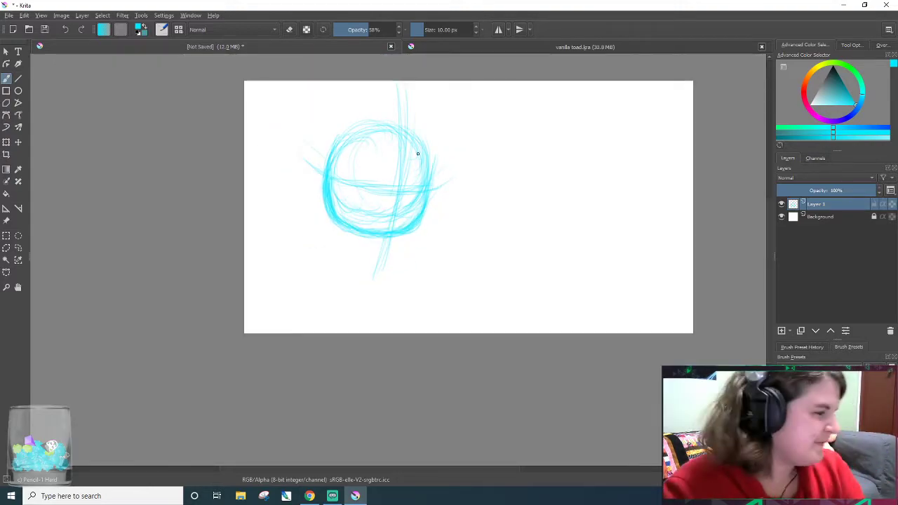
{"action": "scroll", "coordinate": [351, 297], "scroll_direction": "up", "scroll_amount": 2}
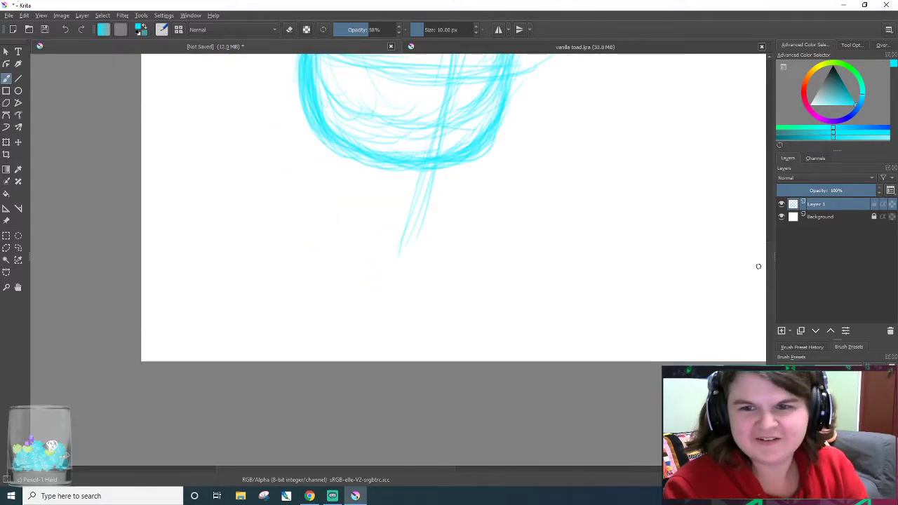
{"action": "scroll", "coordinate": [641, 217], "scroll_direction": "up", "scroll_amount": 2}
{"action": "scroll", "coordinate": [617, 217], "scroll_direction": "down", "scroll_amount": 1}
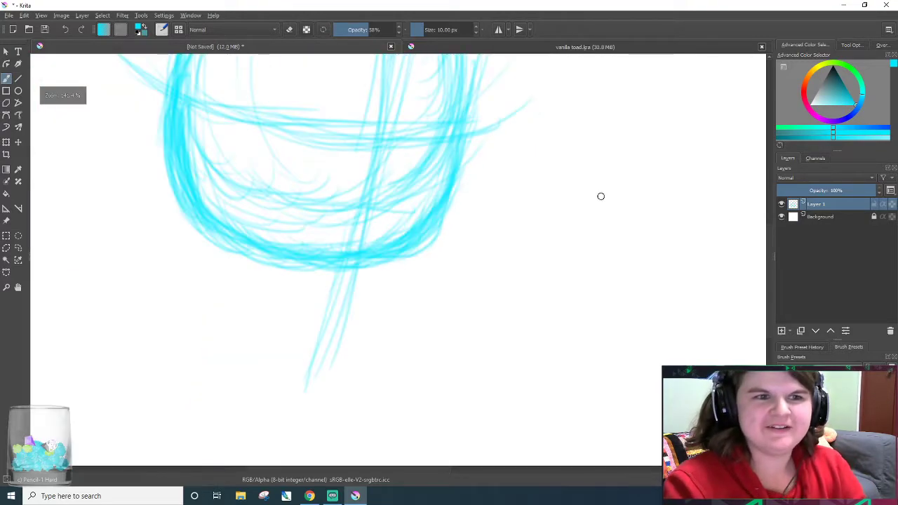
{"action": "mouse_move", "coordinate": [264, 288]}
{"action": "left_mouse_down"}
{"action": "mouse_move", "coordinate": [201, 247]}
{"action": "mouse_move", "coordinate": [273, 317]}
{"action": "mouse_move", "coordinate": [174, 231]}
{"action": "mouse_move", "coordinate": [151, 144]}
{"action": "mouse_move", "coordinate": [156, 77]}
{"action": "left_mouse_up"}
{"action": "key", "text": "e"}
{"action": "mouse_move", "coordinate": [186, 255]}
{"action": "left_mouse_down"}
{"action": "mouse_move", "coordinate": [422, 306]}
{"action": "mouse_move", "coordinate": [228, 278]}
{"action": "mouse_move", "coordinate": [420, 286]}
{"action": "mouse_move", "coordinate": [242, 267]}
{"action": "mouse_move", "coordinate": [353, 279]}
{"action": "mouse_move", "coordinate": [441, 246]}
{"action": "mouse_move", "coordinate": [313, 299]}
{"action": "mouse_move", "coordinate": [464, 204]}
{"action": "left_mouse_up"}
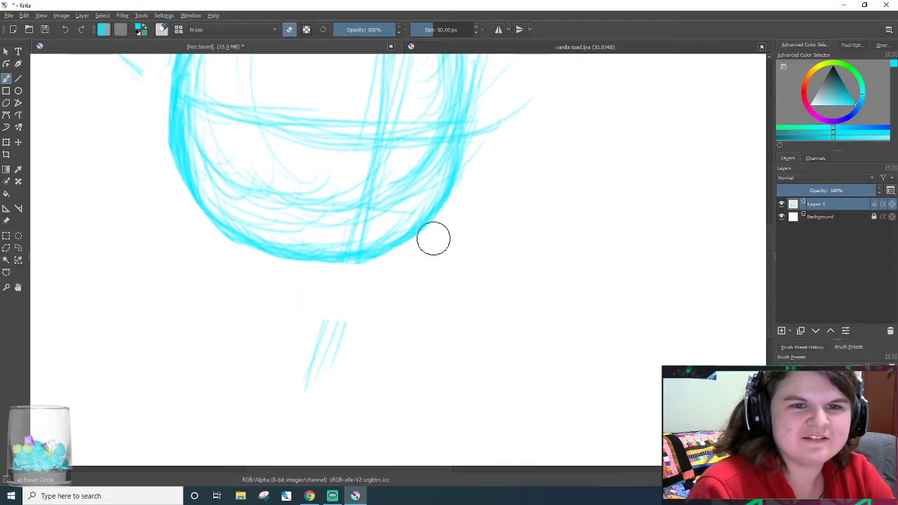
- Switch back to the 10 px pencil and redraw the cleaned jaw edge on the lower left and up the right side
{"action": "key", "text": "/"}
{"action": "left_click_drag", "start_coordinate": [770, 286], "coordinate": [767, 253]}
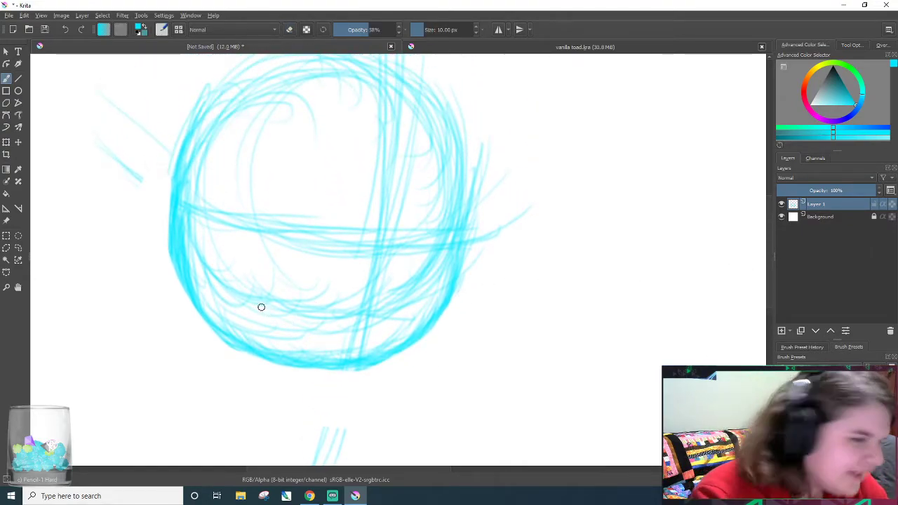
{"action": "mouse_move", "coordinate": [220, 338]}
{"action": "left_mouse_down"}
{"action": "mouse_move", "coordinate": [182, 286]}
{"action": "mouse_move", "coordinate": [168, 240]}
{"action": "mouse_move", "coordinate": [184, 294]}
{"action": "mouse_move", "coordinate": [225, 335]}
{"action": "left_mouse_up"}
{"action": "left_click_drag", "start_coordinate": [192, 281], "coordinate": [220, 327]}
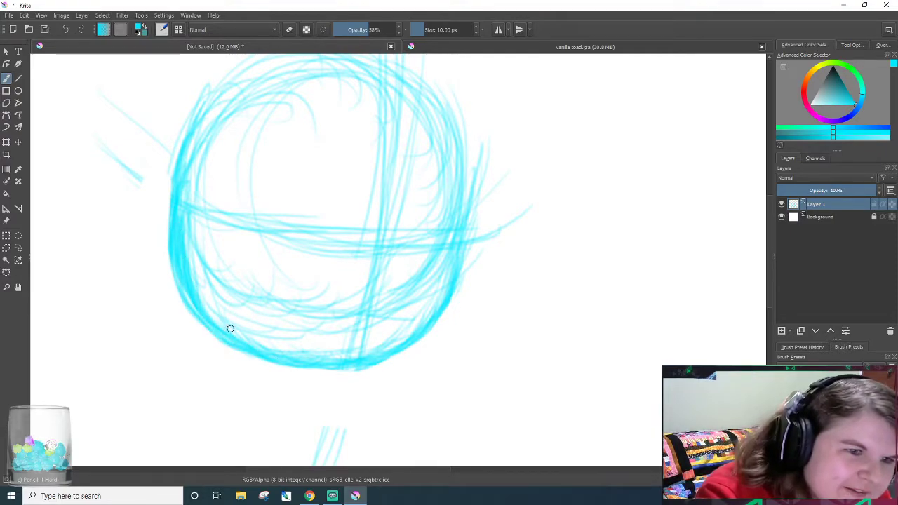
{"action": "mouse_move", "coordinate": [184, 289]}
{"action": "left_mouse_down"}
{"action": "mouse_move", "coordinate": [216, 322]}
{"action": "mouse_move", "coordinate": [186, 293]}
{"action": "left_mouse_up"}
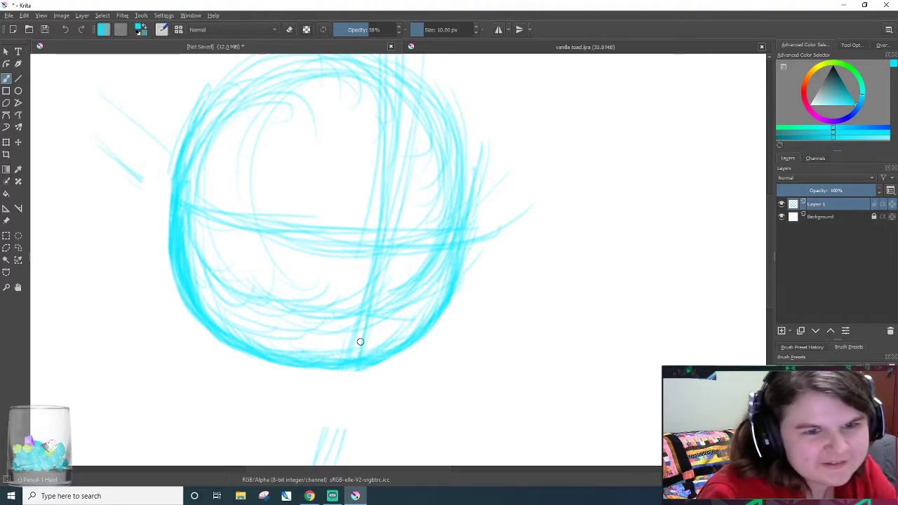
{"action": "mouse_move", "coordinate": [371, 362]}
{"action": "left_mouse_down"}
{"action": "mouse_move", "coordinate": [419, 333]}
{"action": "mouse_move", "coordinate": [404, 351]}
{"action": "mouse_move", "coordinate": [376, 357]}
{"action": "mouse_move", "coordinate": [441, 312]}
{"action": "mouse_move", "coordinate": [415, 345]}
{"action": "mouse_move", "coordinate": [443, 302]}
{"action": "mouse_move", "coordinate": [434, 329]}
{"action": "mouse_move", "coordinate": [454, 236]}
{"action": "mouse_move", "coordinate": [443, 306]}
{"action": "mouse_move", "coordinate": [454, 251]}
{"action": "mouse_move", "coordinate": [463, 286]}
{"action": "left_mouse_up"}
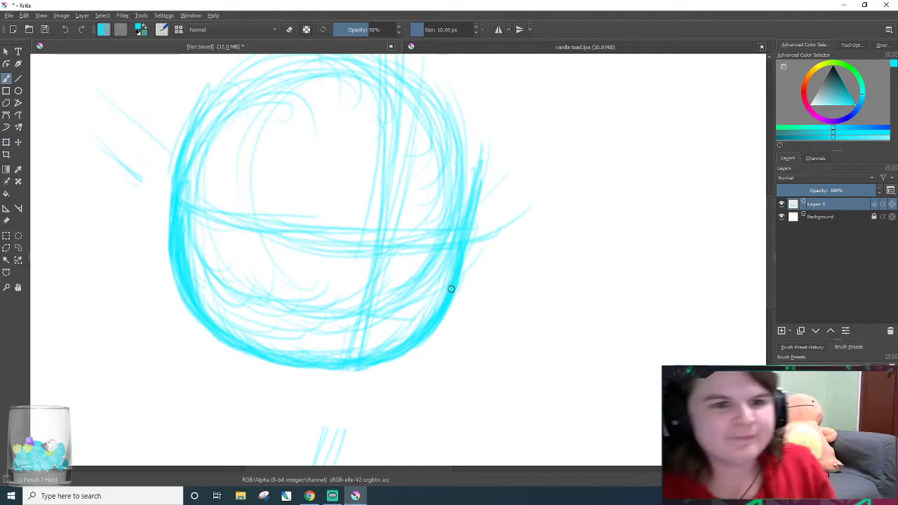
{"action": "right_click", "coordinate": [343, 174]}
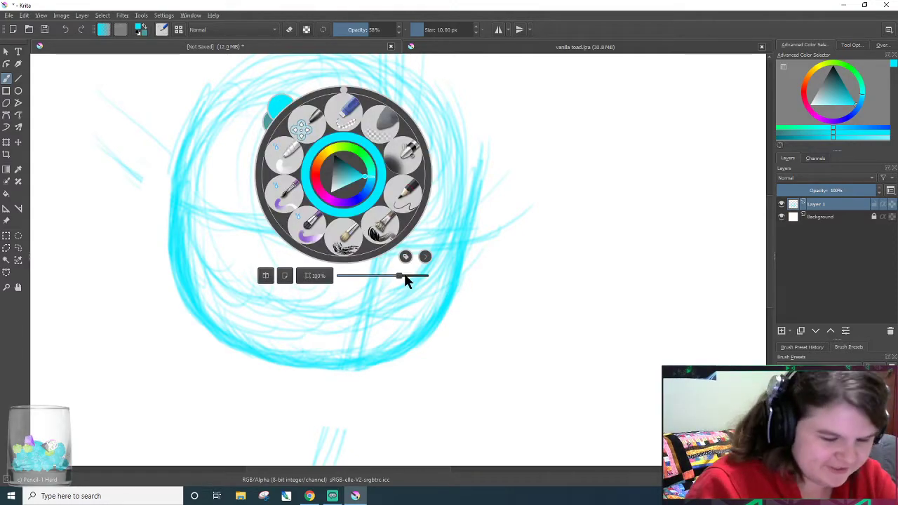
{"action": "right_click", "coordinate": [467, 234]}
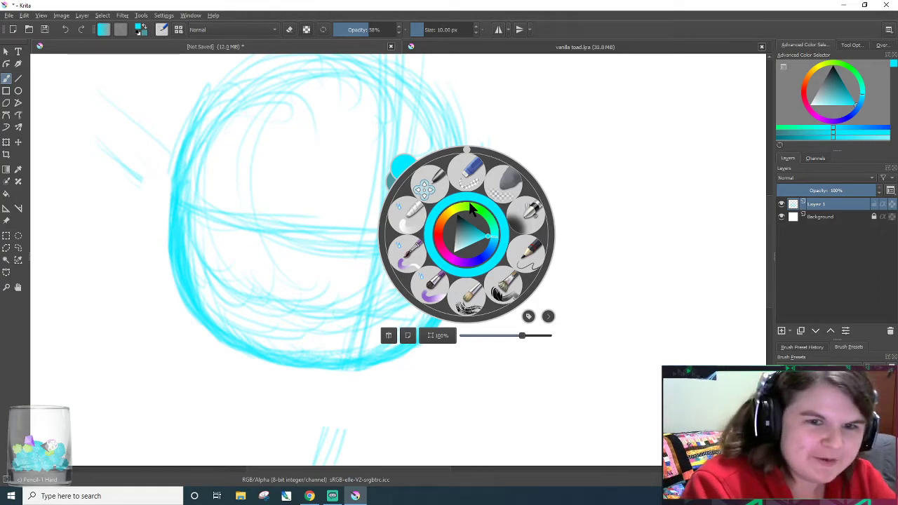
{"action": "left_click", "coordinate": [257, 246]}
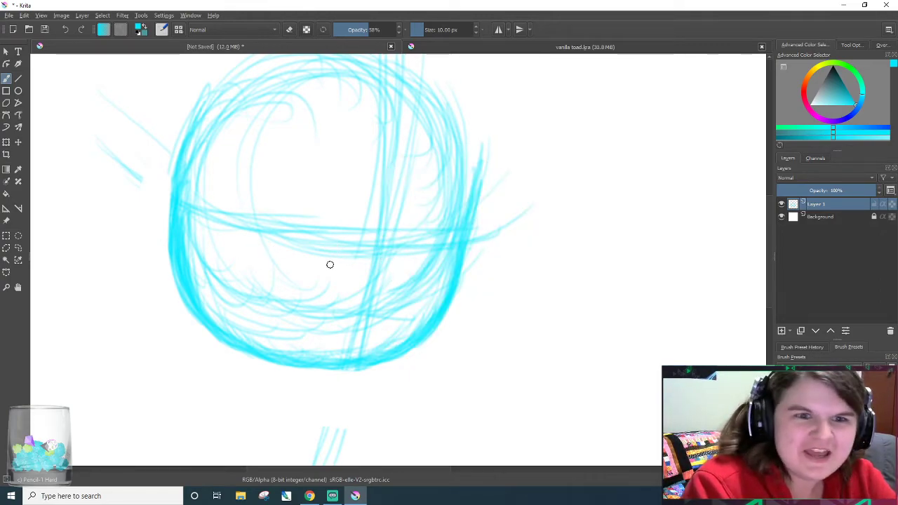
- Sketch a curved body action line descending from the lower left of the head, with sloping shoulder guidelines across its top
{"action": "scroll", "coordinate": [659, 277], "scroll_direction": "down", "scroll_amount": 5}
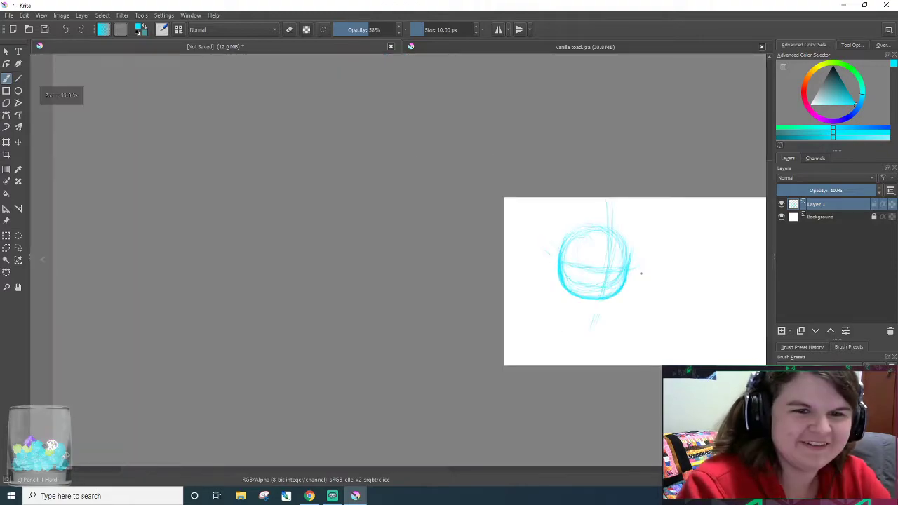
{"action": "scroll", "coordinate": [705, 277], "scroll_direction": "up", "scroll_amount": 4}
{"action": "scroll", "coordinate": [722, 283], "scroll_direction": "down", "scroll_amount": 2}
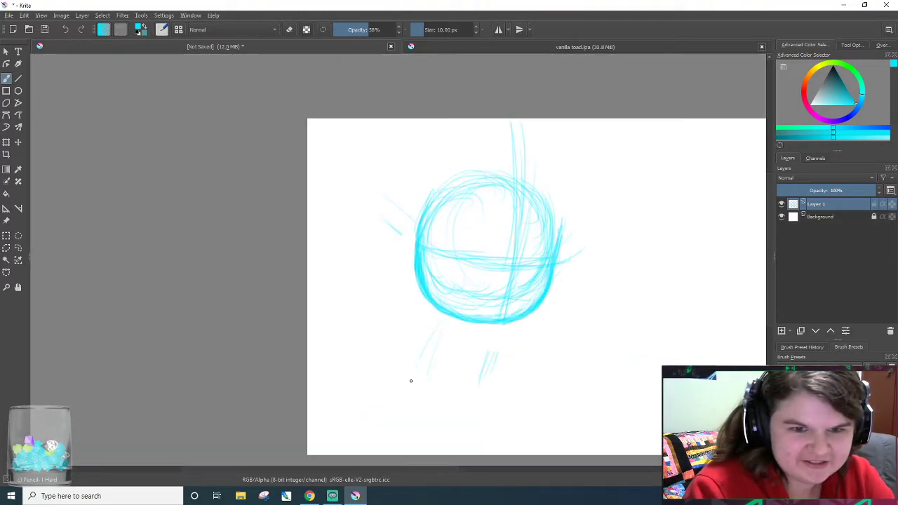
{"action": "left_click_drag", "start_coordinate": [414, 381], "coordinate": [409, 453]}
{"action": "left_click_drag", "start_coordinate": [433, 315], "coordinate": [404, 439]}
{"action": "left_click_drag", "start_coordinate": [445, 319], "coordinate": [409, 390]}
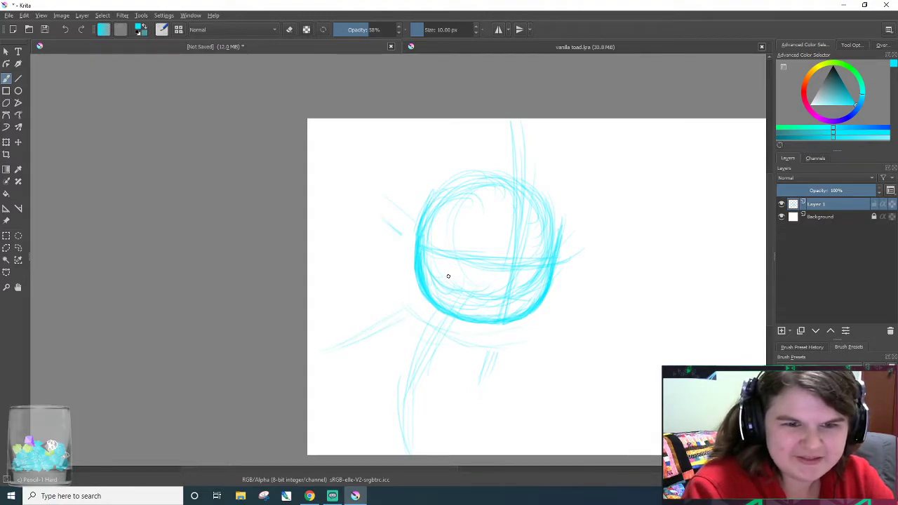
- Scale the whole sketch layer down to about two thirds, reposition it on the canvas to leave room below, and return to the brush
{"action": "left_click", "coordinate": [7, 142]}
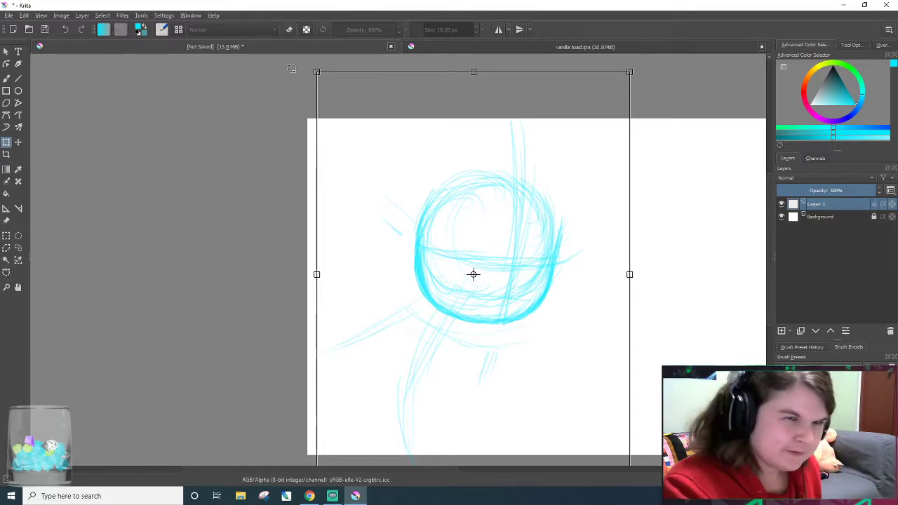
{"action": "left_click_drag", "start_coordinate": [317, 72], "coordinate": [423, 209]}
{"action": "mouse_move", "coordinate": [521, 343]}
{"action": "left_mouse_down"}
{"action": "mouse_move", "coordinate": [475, 270]}
{"action": "mouse_move", "coordinate": [476, 242]}
{"action": "left_mouse_up"}
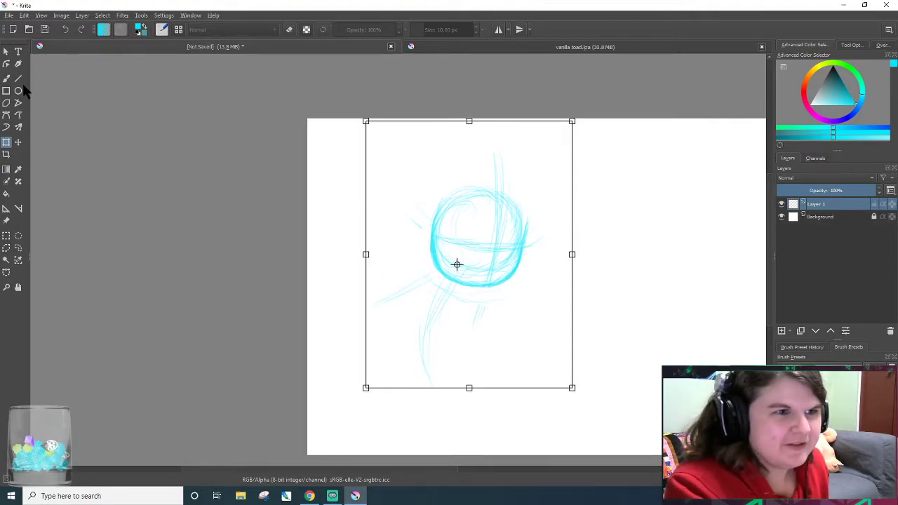
{"action": "left_click", "coordinate": [6, 78]}
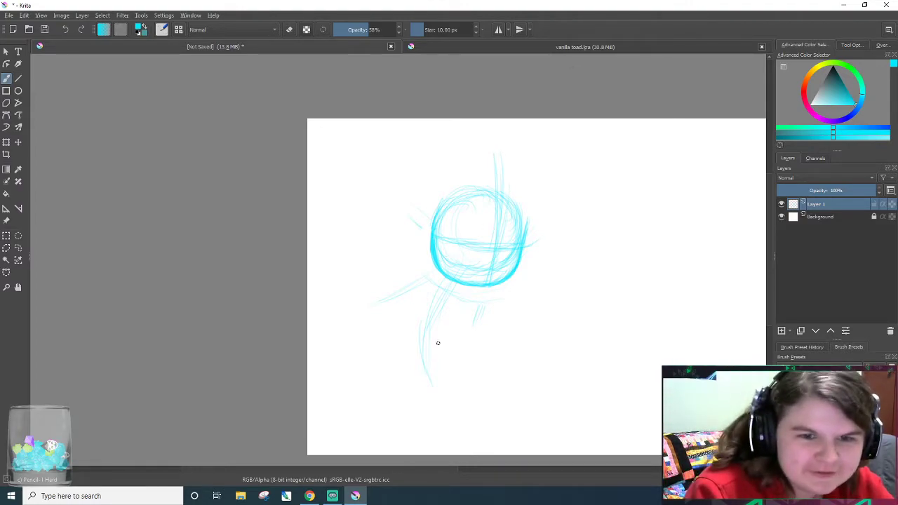
- Reinforce the body's action line with the pencil and extend its lower end down toward the right
{"action": "right_click", "coordinate": [425, 410]}
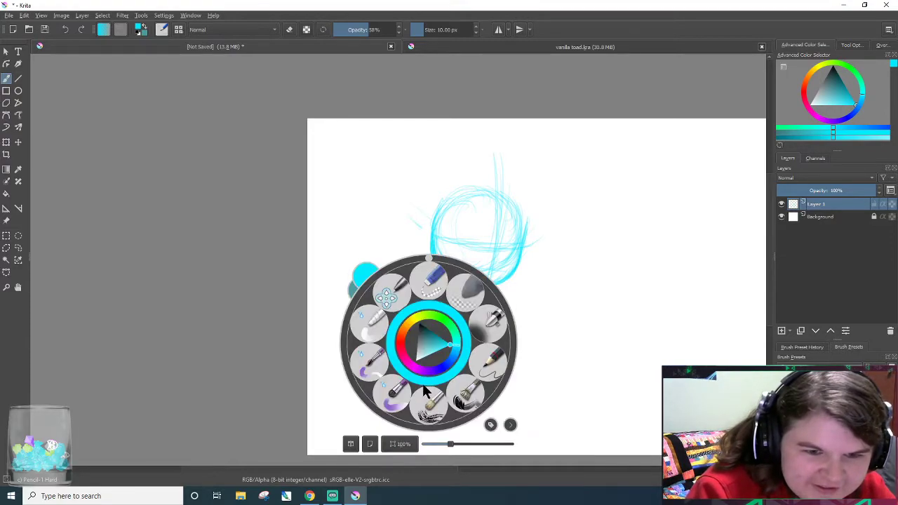
{"action": "left_click", "coordinate": [543, 338]}
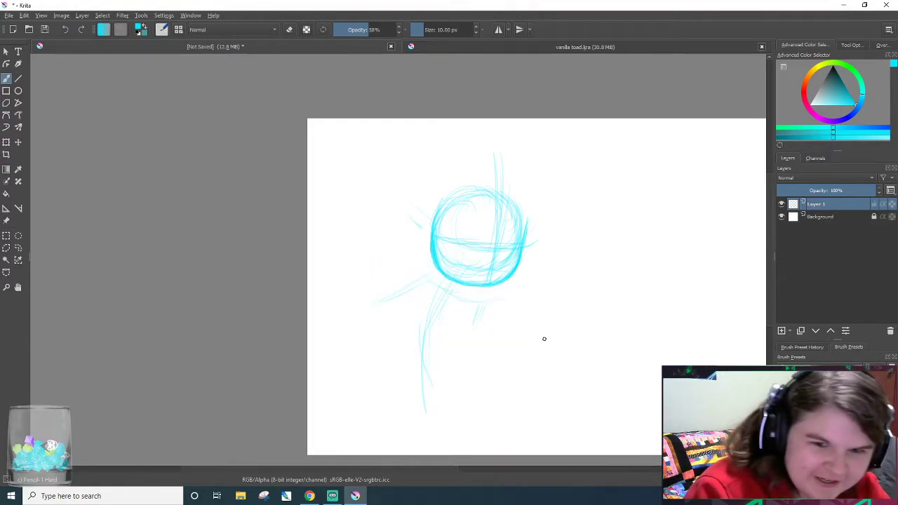
{"action": "mouse_move", "coordinate": [440, 404]}
{"action": "left_mouse_down"}
{"action": "mouse_move", "coordinate": [427, 363]}
{"action": "mouse_move", "coordinate": [439, 311]}
{"action": "mouse_move", "coordinate": [451, 280]}
{"action": "mouse_move", "coordinate": [458, 284]}
{"action": "mouse_move", "coordinate": [424, 328]}
{"action": "mouse_move", "coordinate": [483, 267]}
{"action": "mouse_move", "coordinate": [418, 329]}
{"action": "mouse_move", "coordinate": [481, 271]}
{"action": "mouse_move", "coordinate": [458, 289]}
{"action": "mouse_move", "coordinate": [422, 354]}
{"action": "left_mouse_up"}
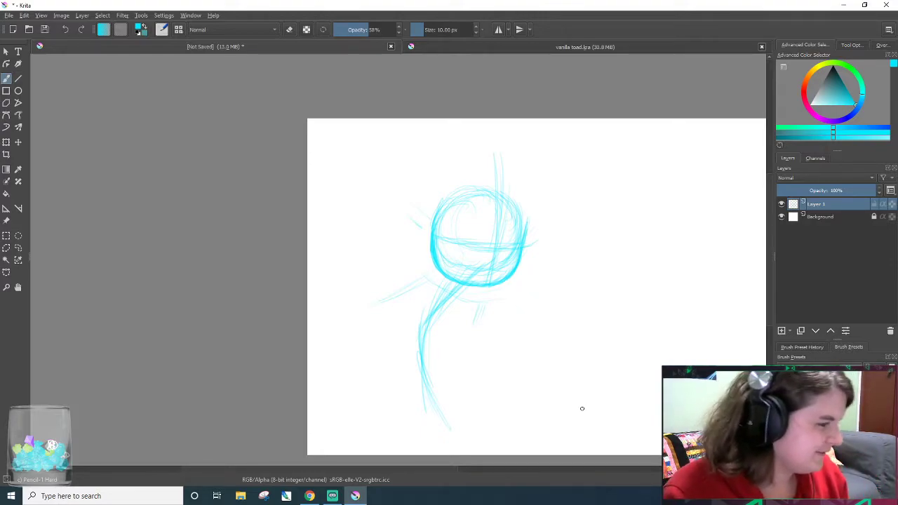
- Darken the shoulder line under the chin and sketch a small shoulder circle with upper arm lines running down to the right
{"action": "left_click_drag", "start_coordinate": [463, 294], "coordinate": [508, 299]}
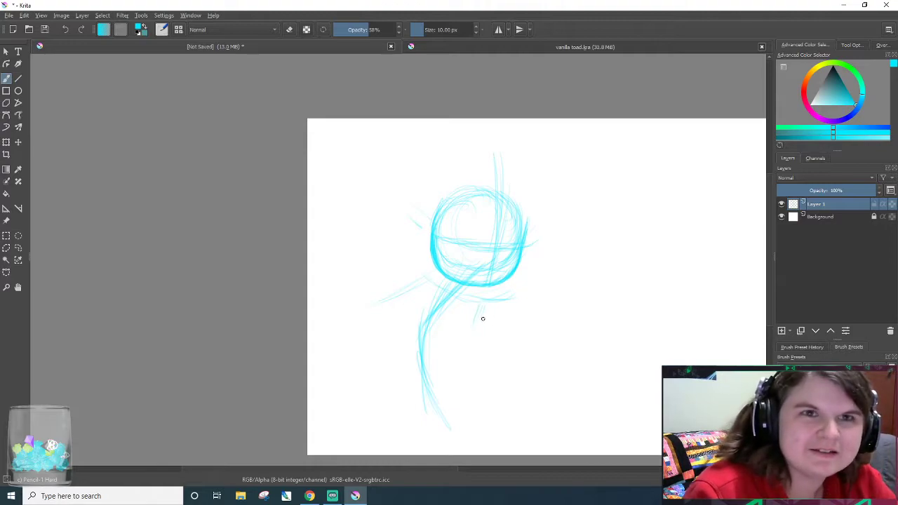
{"action": "mouse_move", "coordinate": [496, 317]}
{"action": "left_mouse_down"}
{"action": "mouse_move", "coordinate": [491, 305]}
{"action": "mouse_move", "coordinate": [485, 311]}
{"action": "left_mouse_up"}
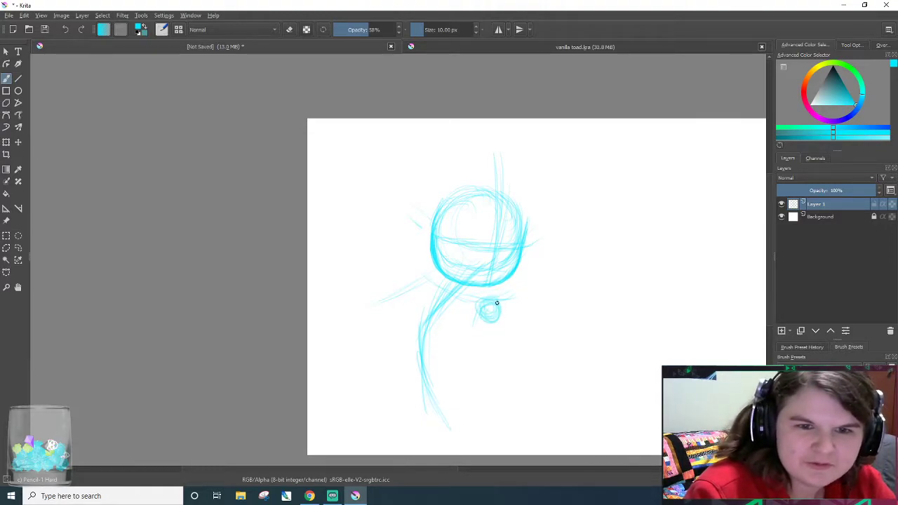
{"action": "mouse_move", "coordinate": [498, 300]}
{"action": "left_mouse_down"}
{"action": "mouse_move", "coordinate": [508, 349]}
{"action": "mouse_move", "coordinate": [506, 329]}
{"action": "left_mouse_up"}
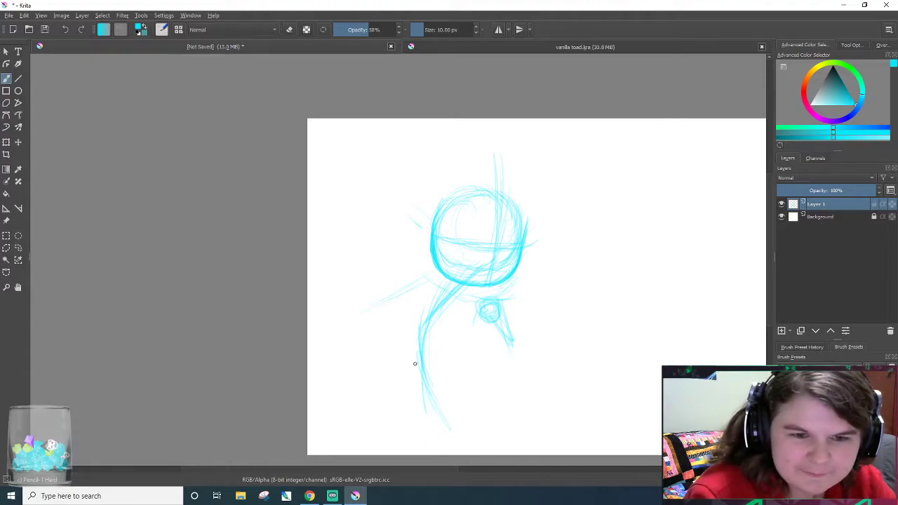
- Sketch the torso outline around the action line, with a curved bottom edge, a right side up to the shoulder, and a rounded left side
{"action": "mouse_move", "coordinate": [401, 379]}
{"action": "left_mouse_down"}
{"action": "mouse_move", "coordinate": [437, 357]}
{"action": "mouse_move", "coordinate": [415, 358]}
{"action": "mouse_move", "coordinate": [467, 364]}
{"action": "left_mouse_up"}
{"action": "mouse_move", "coordinate": [468, 339]}
{"action": "left_mouse_down"}
{"action": "mouse_move", "coordinate": [460, 374]}
{"action": "mouse_move", "coordinate": [474, 311]}
{"action": "left_mouse_up"}
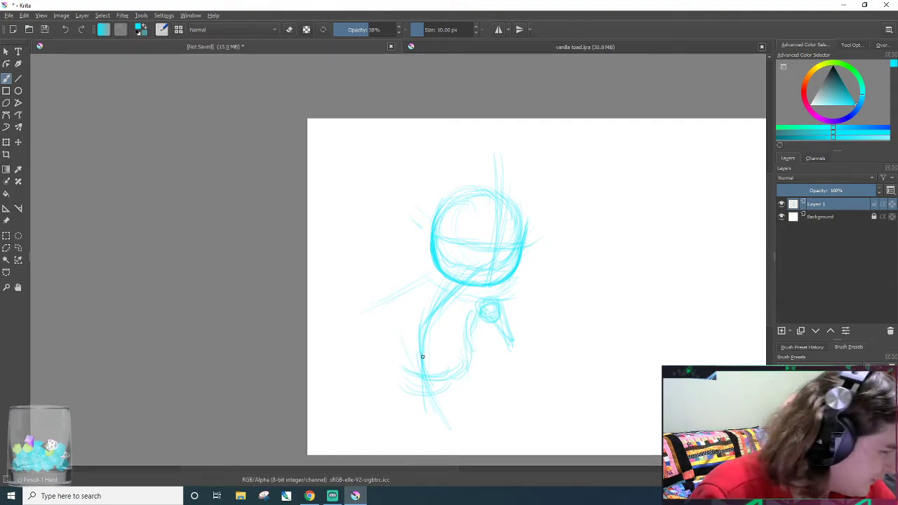
{"action": "mouse_move", "coordinate": [397, 359]}
{"action": "left_mouse_down"}
{"action": "mouse_move", "coordinate": [407, 293]}
{"action": "mouse_move", "coordinate": [396, 322]}
{"action": "mouse_move", "coordinate": [420, 282]}
{"action": "left_mouse_up"}
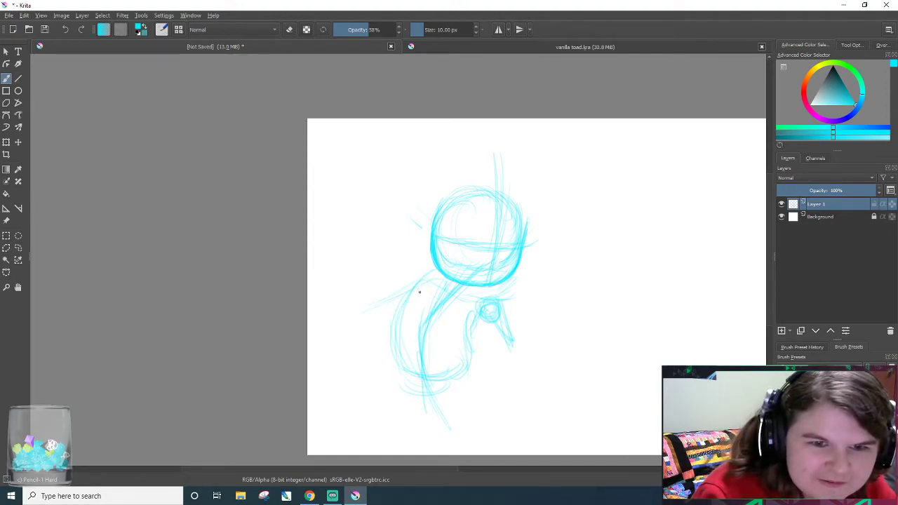
- Darken the torso outline along the left side, curved bottom and right side, and sketch a curved contour line across its middle
{"action": "left_click_drag", "start_coordinate": [405, 359], "coordinate": [411, 293]}
{"action": "mouse_move", "coordinate": [410, 375]}
{"action": "left_mouse_down"}
{"action": "mouse_move", "coordinate": [398, 351]}
{"action": "mouse_move", "coordinate": [404, 293]}
{"action": "left_mouse_up"}
{"action": "left_click_drag", "start_coordinate": [398, 358], "coordinate": [427, 281]}
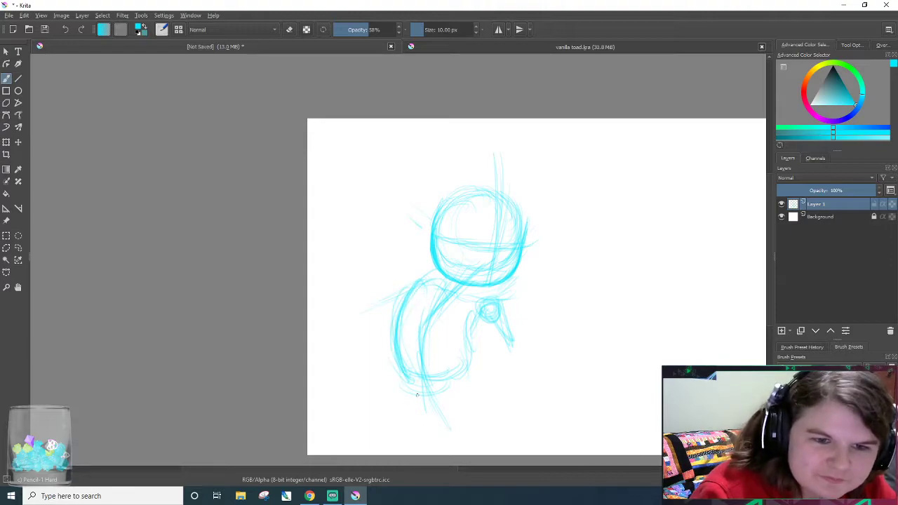
{"action": "mouse_move", "coordinate": [404, 364]}
{"action": "left_mouse_down"}
{"action": "mouse_move", "coordinate": [413, 386]}
{"action": "mouse_move", "coordinate": [430, 385]}
{"action": "mouse_move", "coordinate": [420, 391]}
{"action": "mouse_move", "coordinate": [401, 332]}
{"action": "mouse_move", "coordinate": [409, 377]}
{"action": "mouse_move", "coordinate": [393, 328]}
{"action": "mouse_move", "coordinate": [434, 366]}
{"action": "mouse_move", "coordinate": [419, 373]}
{"action": "mouse_move", "coordinate": [458, 381]}
{"action": "mouse_move", "coordinate": [475, 359]}
{"action": "mouse_move", "coordinate": [473, 330]}
{"action": "left_mouse_up"}
{"action": "mouse_move", "coordinate": [475, 364]}
{"action": "left_mouse_down"}
{"action": "mouse_move", "coordinate": [472, 340]}
{"action": "mouse_move", "coordinate": [428, 376]}
{"action": "mouse_move", "coordinate": [461, 380]}
{"action": "mouse_move", "coordinate": [475, 338]}
{"action": "mouse_move", "coordinate": [471, 382]}
{"action": "left_mouse_up"}
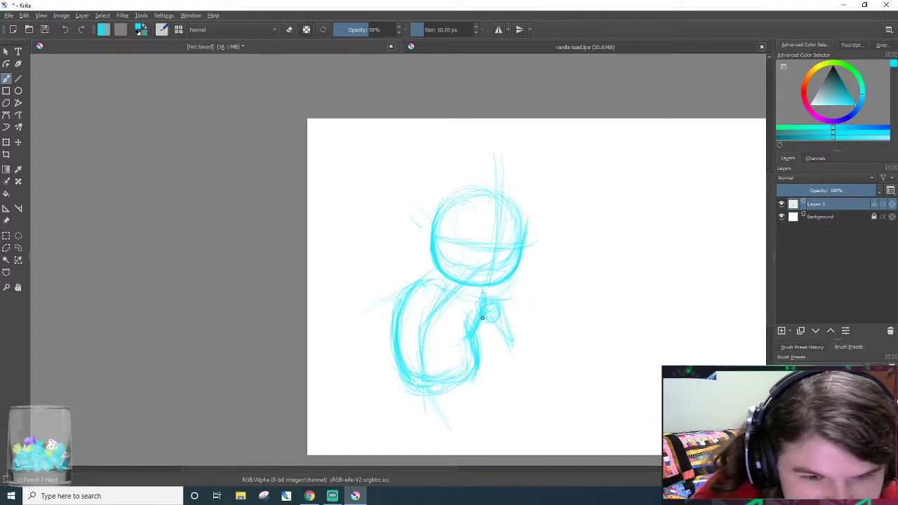
{"action": "left_click_drag", "start_coordinate": [442, 330], "coordinate": [464, 304]}
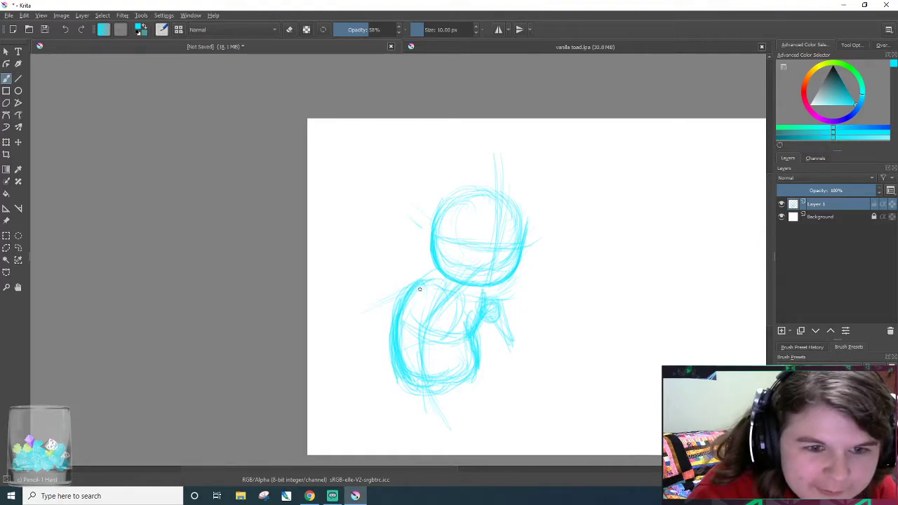
- Sketch light lines for the left upper arm, reaching outward from the shoulder past the torso's left edge
{"action": "mouse_move", "coordinate": [454, 468]}
{"action": "left_mouse_down"}
{"action": "mouse_move", "coordinate": [555, 497]}
{"action": "mouse_move", "coordinate": [525, 489]}
{"action": "left_mouse_up"}
{"action": "right_click", "coordinate": [506, 400]}
{"action": "left_click", "coordinate": [492, 474]}
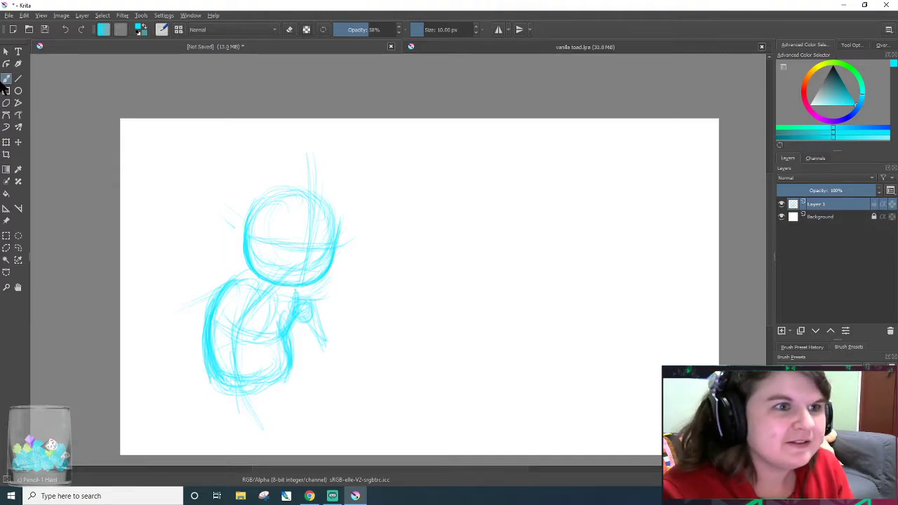
{"action": "left_click", "coordinate": [6, 51]}
{"action": "left_click", "coordinate": [7, 79]}
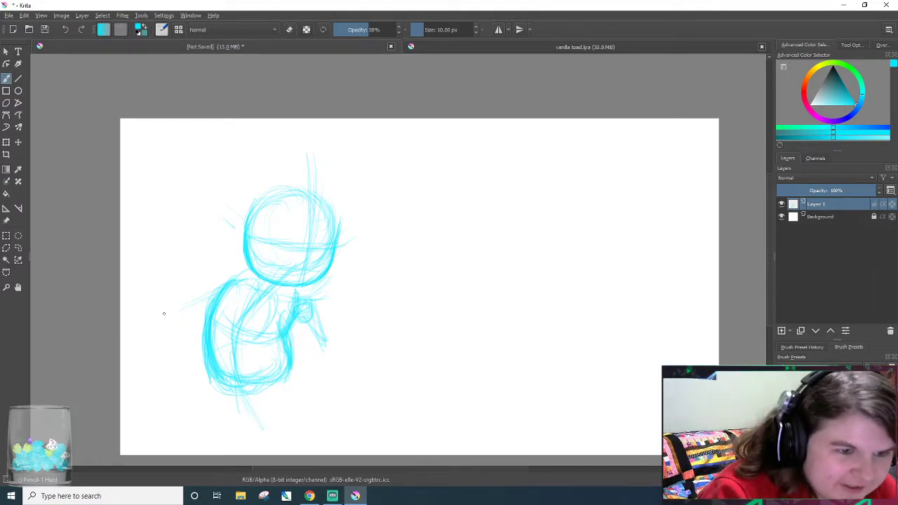
{"action": "left_click_drag", "start_coordinate": [164, 317], "coordinate": [206, 308]}
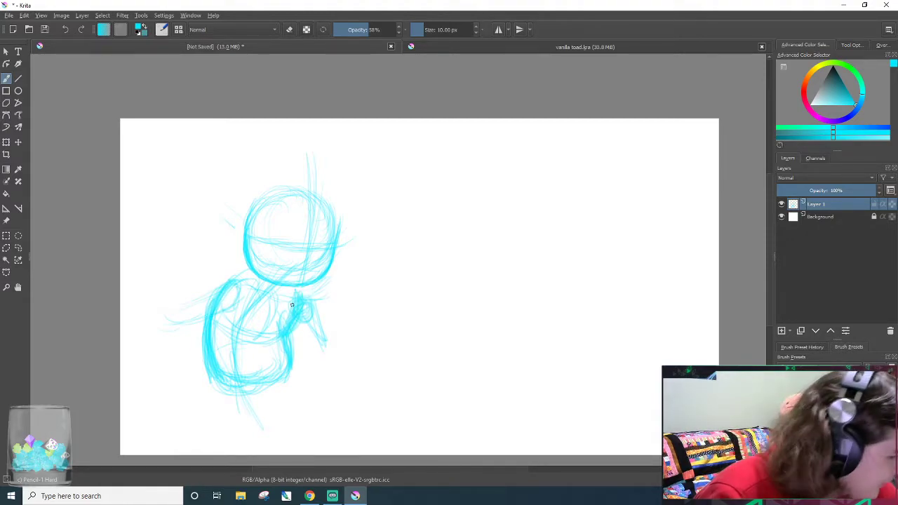
- Reinforce the torso's lower right, left and upper edges, and thicken the outline of the right upper arm
{"action": "scroll", "coordinate": [291, 358], "scroll_direction": "down", "scroll_amount": 1}
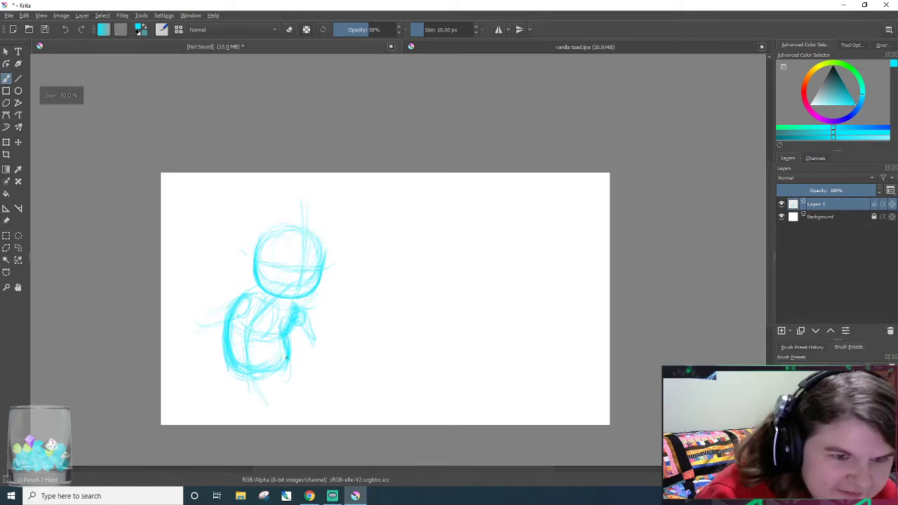
{"action": "scroll", "coordinate": [269, 342], "scroll_direction": "up", "scroll_amount": 3}
{"action": "scroll", "coordinate": [269, 342], "scroll_direction": "up", "scroll_amount": 1}
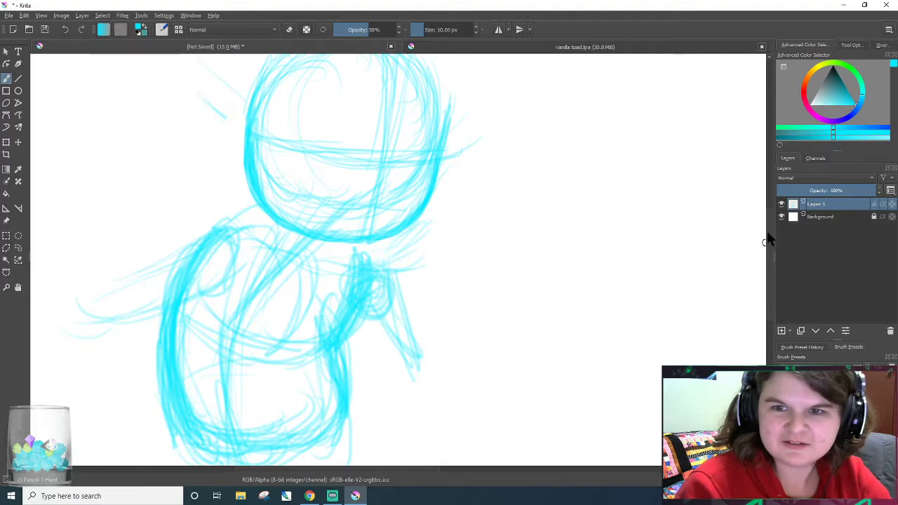
{"action": "scroll", "coordinate": [763, 240], "scroll_direction": "down", "scroll_amount": 4}
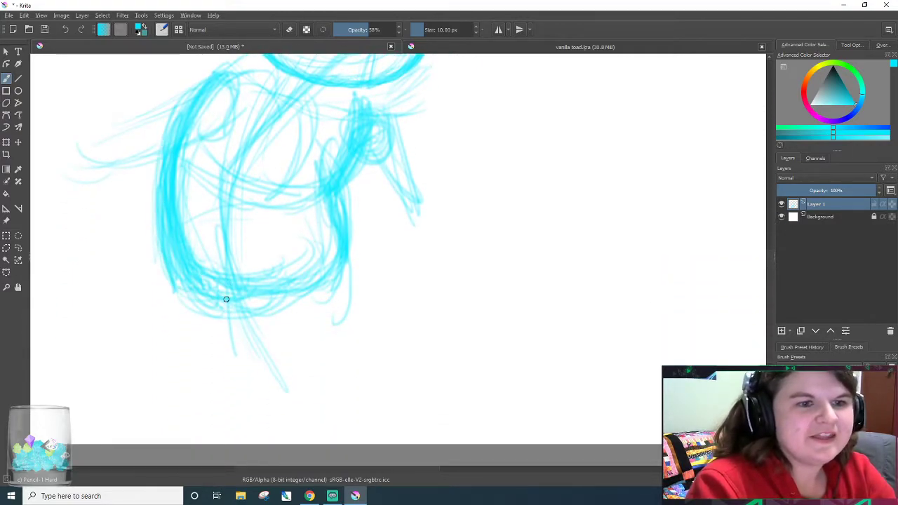
{"action": "left_click_drag", "start_coordinate": [338, 190], "coordinate": [335, 281]}
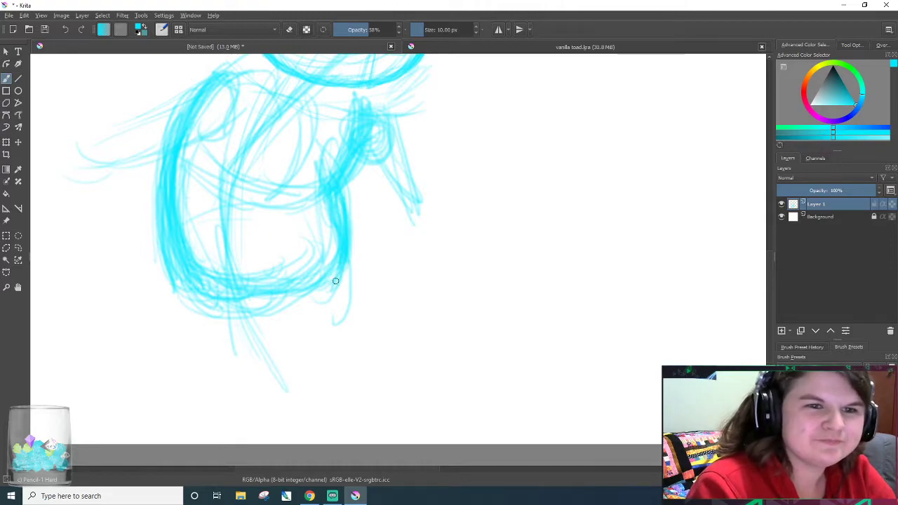
{"action": "mouse_move", "coordinate": [176, 247]}
{"action": "left_mouse_down"}
{"action": "mouse_move", "coordinate": [172, 286]}
{"action": "mouse_move", "coordinate": [176, 125]}
{"action": "mouse_move", "coordinate": [157, 181]}
{"action": "mouse_move", "coordinate": [184, 114]}
{"action": "mouse_move", "coordinate": [234, 82]}
{"action": "mouse_move", "coordinate": [251, 107]}
{"action": "mouse_move", "coordinate": [281, 101]}
{"action": "mouse_move", "coordinate": [297, 116]}
{"action": "mouse_move", "coordinate": [322, 114]}
{"action": "mouse_move", "coordinate": [355, 88]}
{"action": "left_mouse_up"}
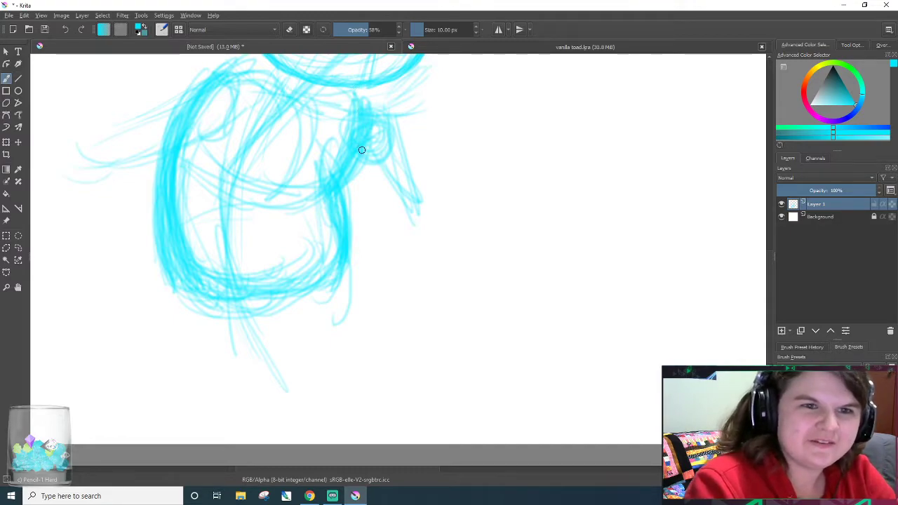
{"action": "mouse_move", "coordinate": [363, 188]}
{"action": "left_mouse_down"}
{"action": "mouse_move", "coordinate": [350, 134]}
{"action": "mouse_move", "coordinate": [402, 205]}
{"action": "mouse_move", "coordinate": [419, 181]}
{"action": "mouse_move", "coordinate": [385, 103]}
{"action": "mouse_move", "coordinate": [359, 91]}
{"action": "mouse_move", "coordinate": [391, 106]}
{"action": "mouse_move", "coordinate": [411, 167]}
{"action": "mouse_move", "coordinate": [344, 131]}
{"action": "mouse_move", "coordinate": [354, 172]}
{"action": "mouse_move", "coordinate": [351, 162]}
{"action": "mouse_move", "coordinate": [376, 195]}
{"action": "mouse_move", "coordinate": [385, 187]}
{"action": "mouse_move", "coordinate": [385, 199]}
{"action": "mouse_move", "coordinate": [412, 207]}
{"action": "left_mouse_up"}
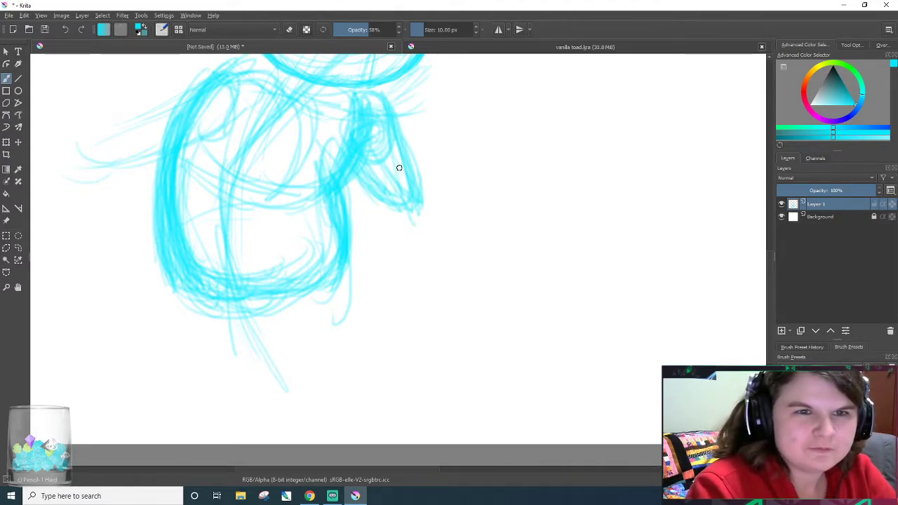
{"action": "right_click", "coordinate": [360, 181]}
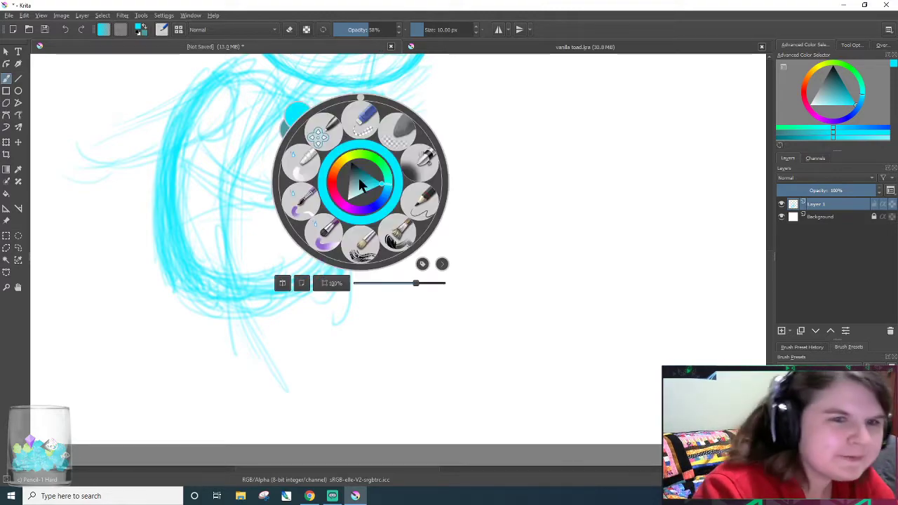
{"action": "left_click", "coordinate": [465, 165]}
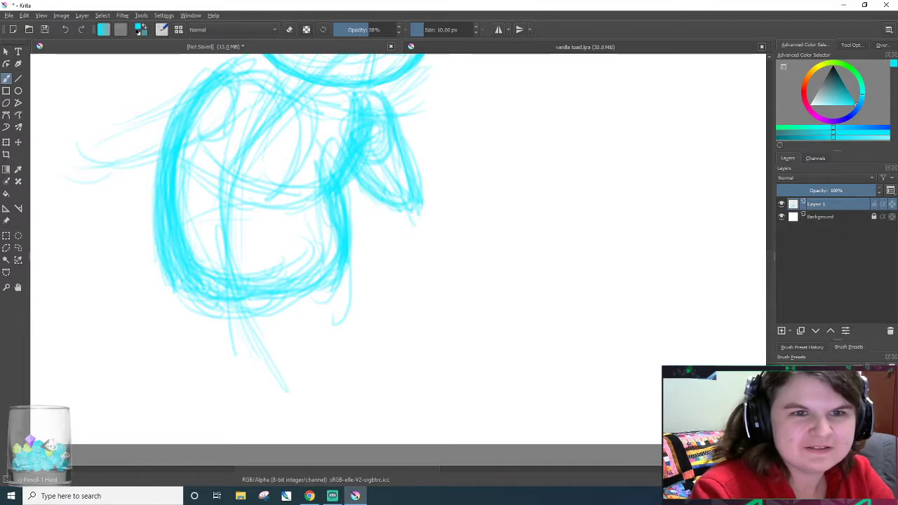
{"action": "right_click", "coordinate": [399, 157]}
{"action": "right_click", "coordinate": [387, 125]}
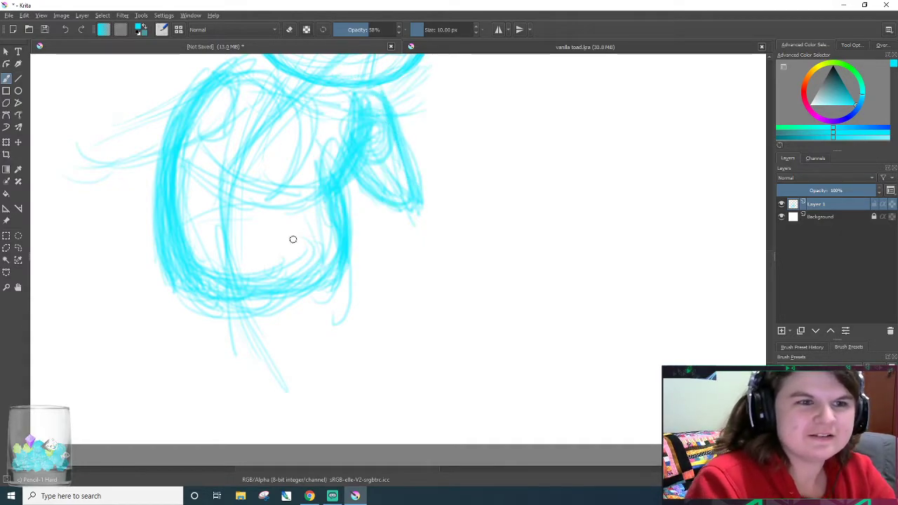
- Sketch a long leg line running down from the torso's lower right side
{"action": "left_click_drag", "start_coordinate": [387, 471], "coordinate": [289, 470]}
{"action": "mouse_move", "coordinate": [772, 273]}
{"action": "left_mouse_down"}
{"action": "mouse_move", "coordinate": [769, 257]}
{"action": "mouse_move", "coordinate": [770, 274]}
{"action": "left_mouse_up"}
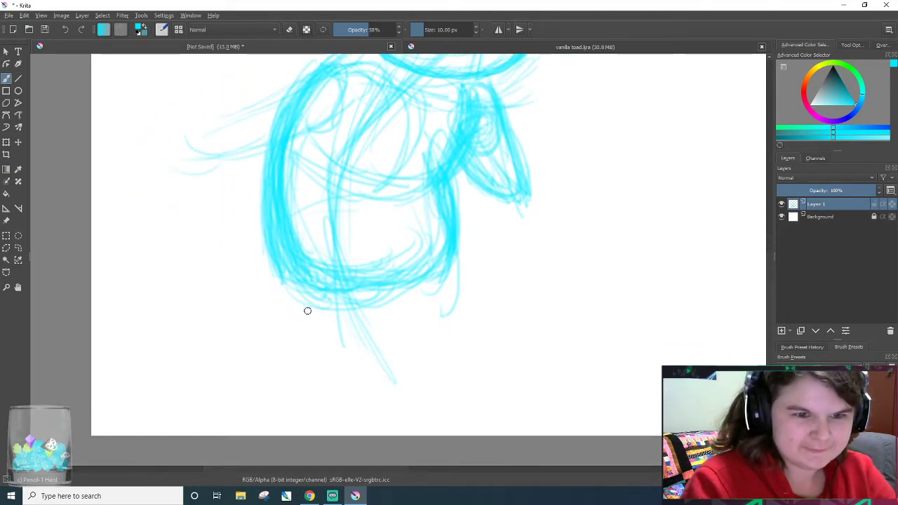
{"action": "left_click_drag", "start_coordinate": [457, 261], "coordinate": [468, 388]}
{"action": "left_click_drag", "start_coordinate": [462, 217], "coordinate": [478, 404]}
{"action": "right_click", "coordinate": [462, 341]}
{"action": "left_click", "coordinate": [454, 331]}
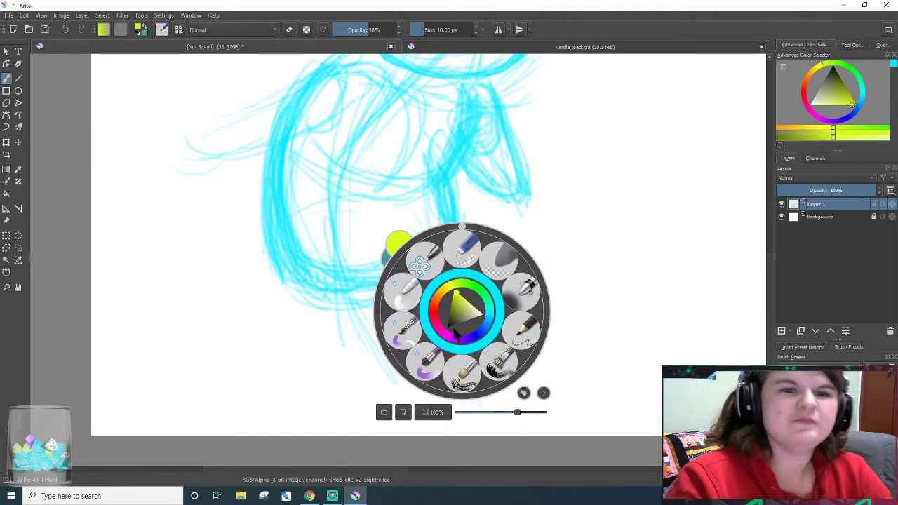
{"action": "left_click", "coordinate": [596, 287]}
{"action": "left_click", "coordinate": [861, 93]}
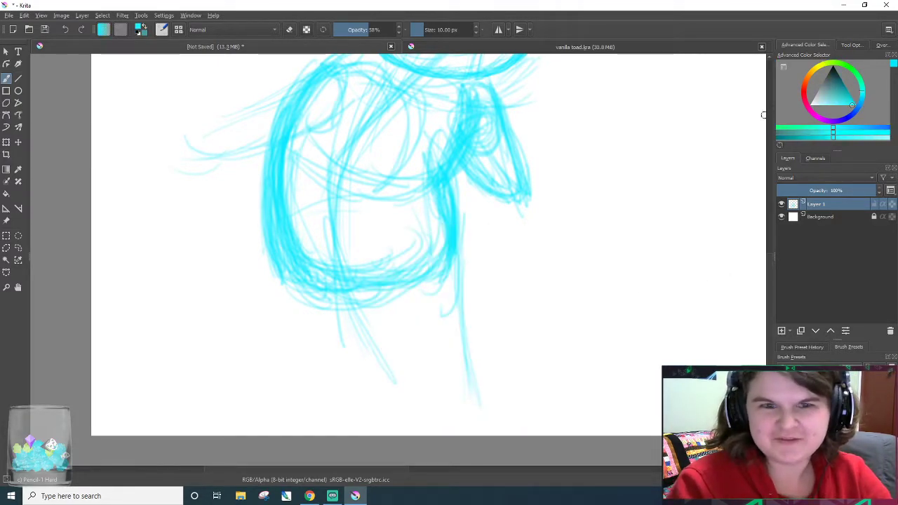
{"action": "right_click", "coordinate": [437, 392]}
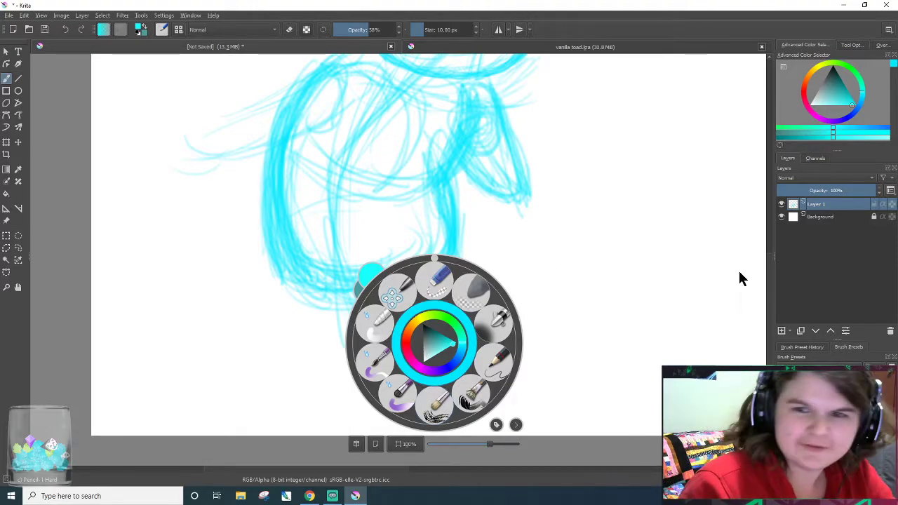
{"action": "left_click", "coordinate": [768, 267]}
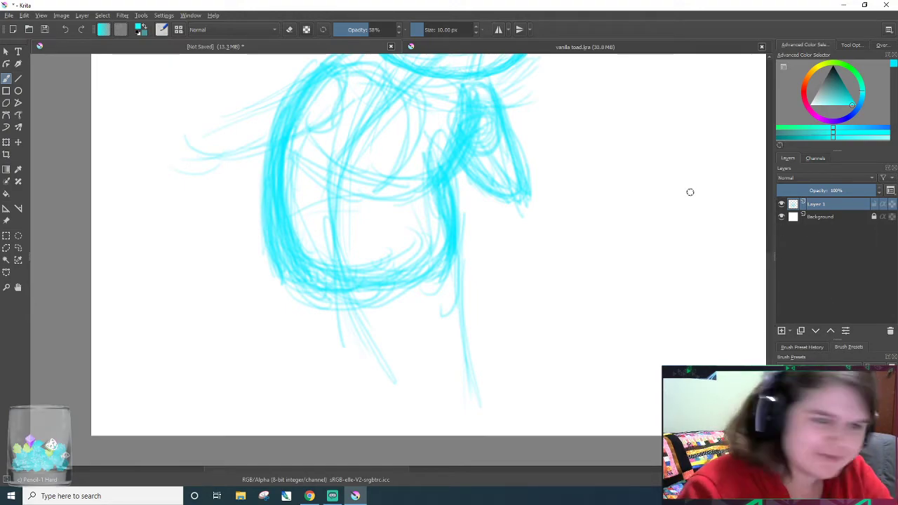
- Darken the left arm's upper and lower edges, round off its outer end, and define the shoulder oval overlapping the torso
{"action": "scroll", "coordinate": [768, 260], "scroll_direction": "up", "scroll_amount": 5}
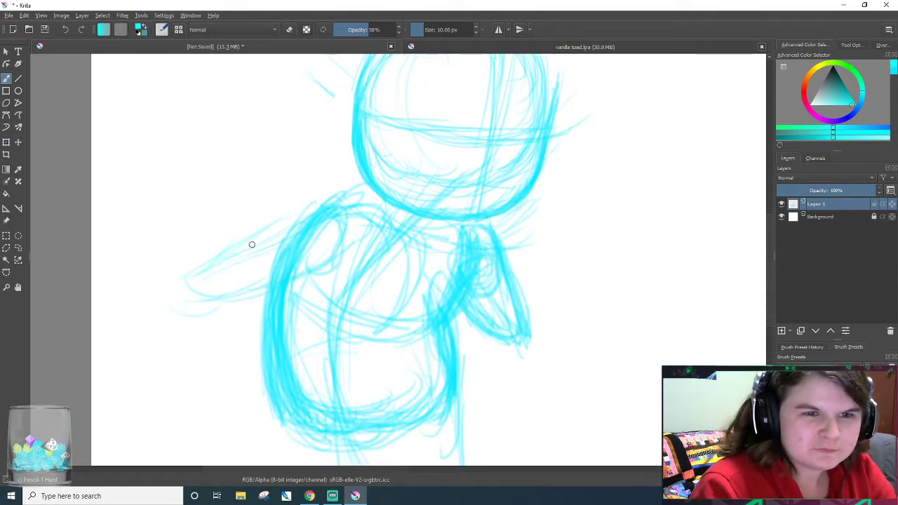
{"action": "mouse_move", "coordinate": [252, 244]}
{"action": "left_mouse_down"}
{"action": "mouse_move", "coordinate": [226, 250]}
{"action": "mouse_move", "coordinate": [316, 196]}
{"action": "mouse_move", "coordinate": [330, 202]}
{"action": "left_mouse_up"}
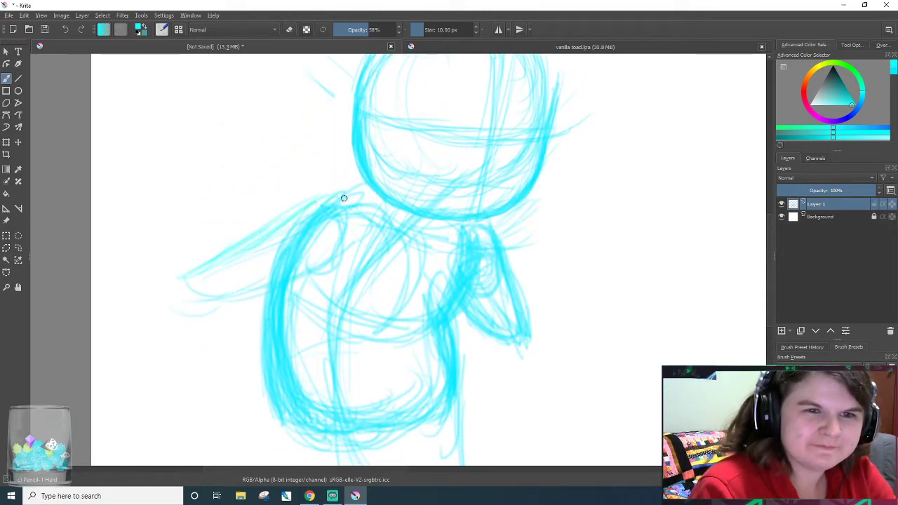
{"action": "mouse_move", "coordinate": [254, 231]}
{"action": "left_mouse_down"}
{"action": "mouse_move", "coordinate": [219, 253]}
{"action": "mouse_move", "coordinate": [269, 219]}
{"action": "mouse_move", "coordinate": [333, 198]}
{"action": "left_mouse_up"}
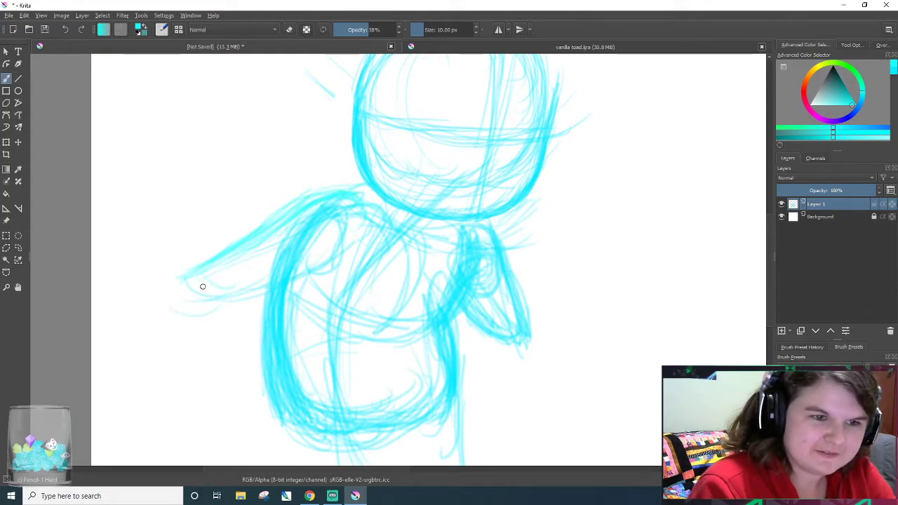
{"action": "mouse_move", "coordinate": [190, 267]}
{"action": "left_mouse_down"}
{"action": "mouse_move", "coordinate": [226, 278]}
{"action": "mouse_move", "coordinate": [179, 296]}
{"action": "mouse_move", "coordinate": [171, 280]}
{"action": "mouse_move", "coordinate": [218, 306]}
{"action": "mouse_move", "coordinate": [189, 315]}
{"action": "mouse_move", "coordinate": [198, 294]}
{"action": "mouse_move", "coordinate": [189, 295]}
{"action": "mouse_move", "coordinate": [211, 298]}
{"action": "mouse_move", "coordinate": [270, 288]}
{"action": "left_mouse_up"}
{"action": "left_click_drag", "start_coordinate": [345, 257], "coordinate": [364, 222]}
{"action": "mouse_move", "coordinate": [328, 270]}
{"action": "left_mouse_down"}
{"action": "mouse_move", "coordinate": [359, 238]}
{"action": "mouse_move", "coordinate": [363, 195]}
{"action": "mouse_move", "coordinate": [257, 257]}
{"action": "left_mouse_up"}
{"action": "left_click_drag", "start_coordinate": [223, 284], "coordinate": [266, 284]}
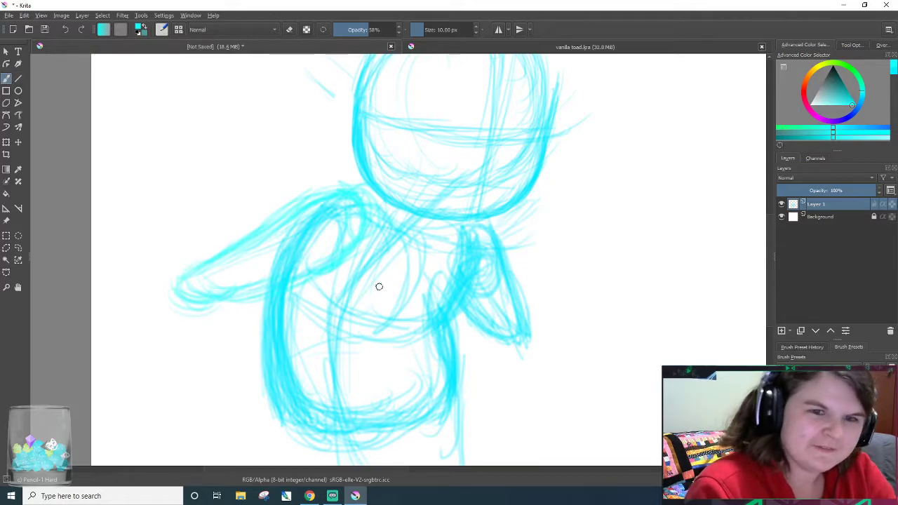
- Thicken the right arm, add short forearm strokes rising to the jaw, and darken the torso's right side below the armpit
{"action": "mouse_move", "coordinate": [499, 286]}
{"action": "left_mouse_down"}
{"action": "mouse_move", "coordinate": [493, 321]}
{"action": "mouse_move", "coordinate": [529, 328]}
{"action": "mouse_move", "coordinate": [524, 306]}
{"action": "mouse_move", "coordinate": [498, 298]}
{"action": "mouse_move", "coordinate": [481, 241]}
{"action": "mouse_move", "coordinate": [501, 326]}
{"action": "mouse_move", "coordinate": [517, 319]}
{"action": "mouse_move", "coordinate": [526, 331]}
{"action": "mouse_move", "coordinate": [512, 326]}
{"action": "mouse_move", "coordinate": [503, 239]}
{"action": "mouse_move", "coordinate": [487, 279]}
{"action": "mouse_move", "coordinate": [518, 337]}
{"action": "mouse_move", "coordinate": [500, 225]}
{"action": "mouse_move", "coordinate": [504, 297]}
{"action": "mouse_move", "coordinate": [480, 259]}
{"action": "mouse_move", "coordinate": [515, 343]}
{"action": "mouse_move", "coordinate": [480, 277]}
{"action": "mouse_move", "coordinate": [507, 342]}
{"action": "mouse_move", "coordinate": [493, 232]}
{"action": "mouse_move", "coordinate": [492, 243]}
{"action": "mouse_move", "coordinate": [503, 246]}
{"action": "mouse_move", "coordinate": [520, 233]}
{"action": "mouse_move", "coordinate": [529, 202]}
{"action": "mouse_move", "coordinate": [497, 246]}
{"action": "mouse_move", "coordinate": [513, 203]}
{"action": "mouse_move", "coordinate": [491, 230]}
{"action": "mouse_move", "coordinate": [514, 210]}
{"action": "mouse_move", "coordinate": [508, 253]}
{"action": "mouse_move", "coordinate": [527, 202]}
{"action": "left_mouse_up"}
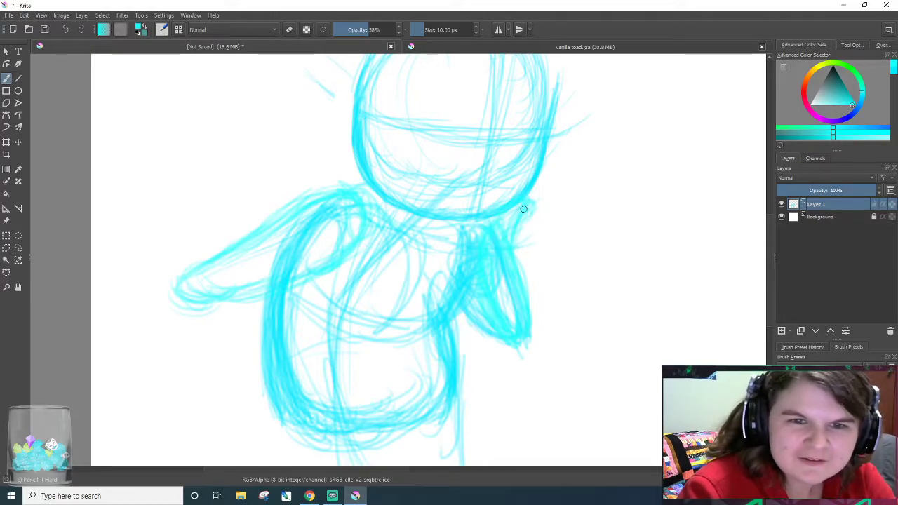
{"action": "left_click_drag", "start_coordinate": [518, 228], "coordinate": [529, 204]}
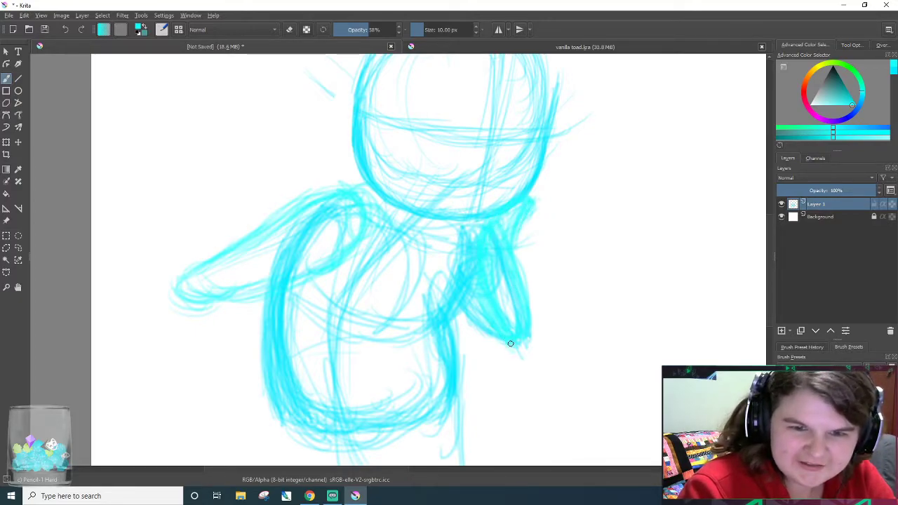
{"action": "mouse_move", "coordinate": [457, 359]}
{"action": "left_mouse_down"}
{"action": "mouse_move", "coordinate": [451, 327]}
{"action": "mouse_move", "coordinate": [463, 367]}
{"action": "left_mouse_up"}
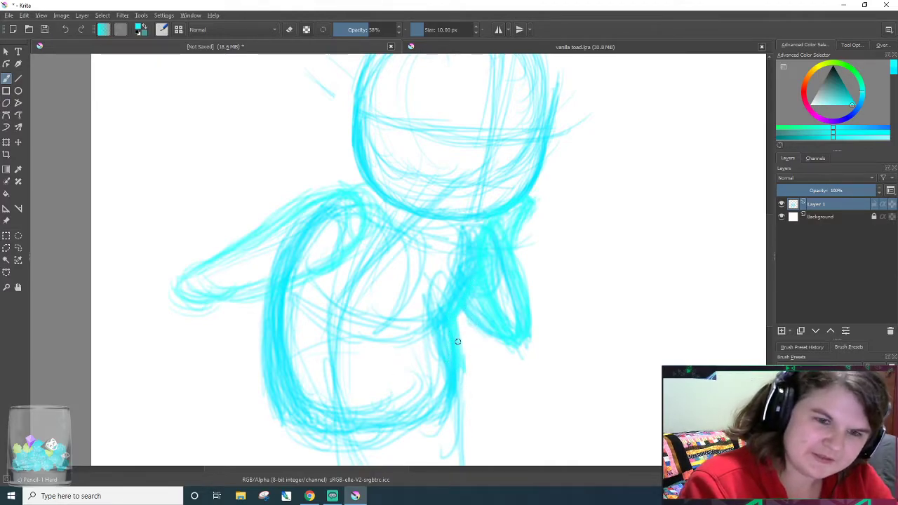
{"action": "left_click_drag", "start_coordinate": [459, 315], "coordinate": [461, 367]}
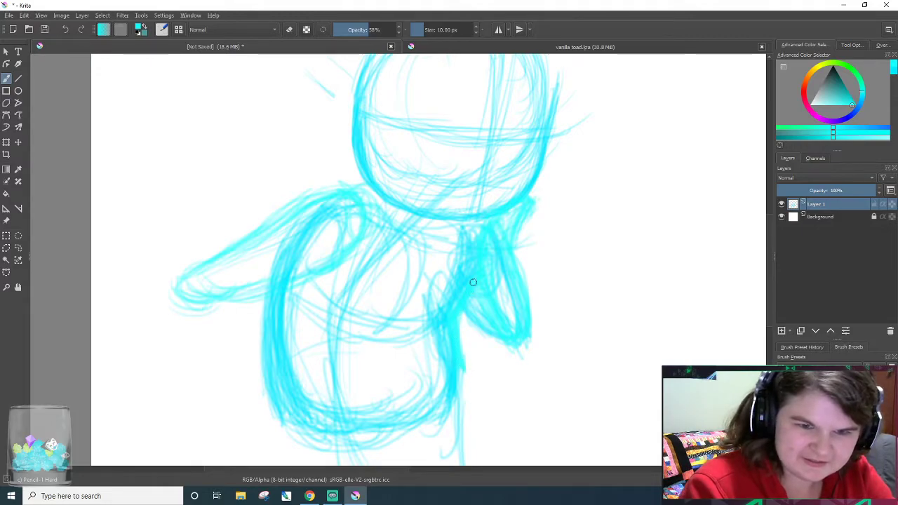
{"action": "left_click_drag", "start_coordinate": [461, 320], "coordinate": [462, 348]}
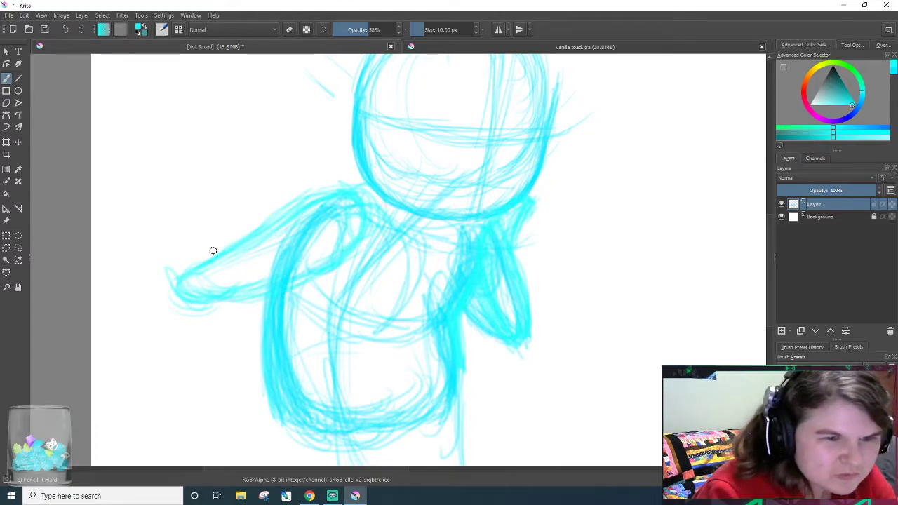
- Sketch a rounded bump at the left arm's outer end and reinforce the arm's upper edge up to the shoulder
{"action": "mouse_move", "coordinate": [186, 294]}
{"action": "left_mouse_down"}
{"action": "mouse_move", "coordinate": [164, 273]}
{"action": "mouse_move", "coordinate": [202, 264]}
{"action": "mouse_move", "coordinate": [172, 261]}
{"action": "mouse_move", "coordinate": [168, 285]}
{"action": "mouse_move", "coordinate": [203, 299]}
{"action": "mouse_move", "coordinate": [178, 306]}
{"action": "mouse_move", "coordinate": [176, 296]}
{"action": "mouse_move", "coordinate": [194, 299]}
{"action": "mouse_move", "coordinate": [177, 291]}
{"action": "mouse_move", "coordinate": [191, 260]}
{"action": "left_mouse_up"}
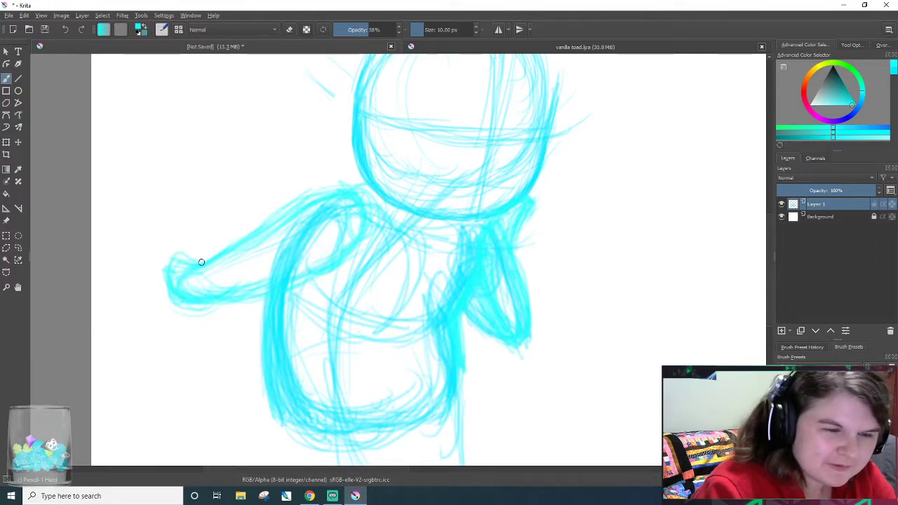
{"action": "mouse_move", "coordinate": [207, 298]}
{"action": "left_mouse_down"}
{"action": "mouse_move", "coordinate": [167, 272]}
{"action": "mouse_move", "coordinate": [175, 255]}
{"action": "mouse_move", "coordinate": [214, 262]}
{"action": "left_mouse_up"}
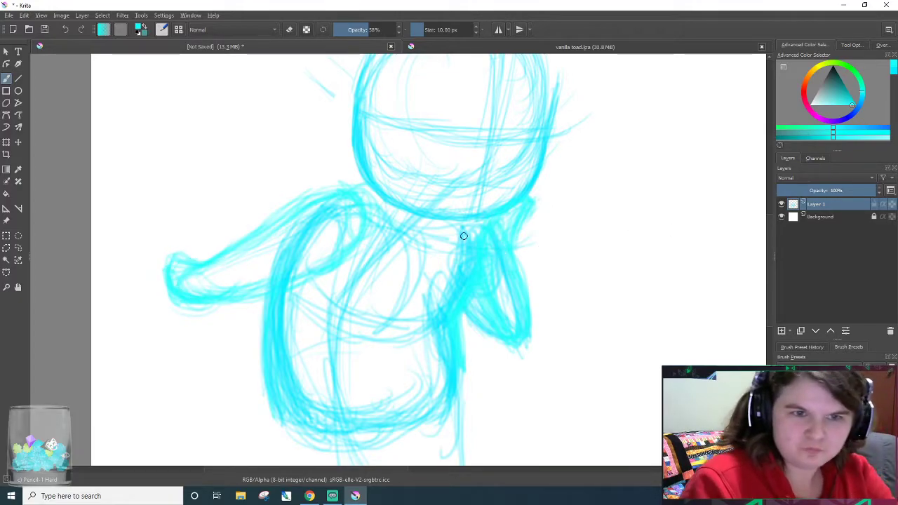
{"action": "left_click_drag", "start_coordinate": [287, 201], "coordinate": [334, 187]}
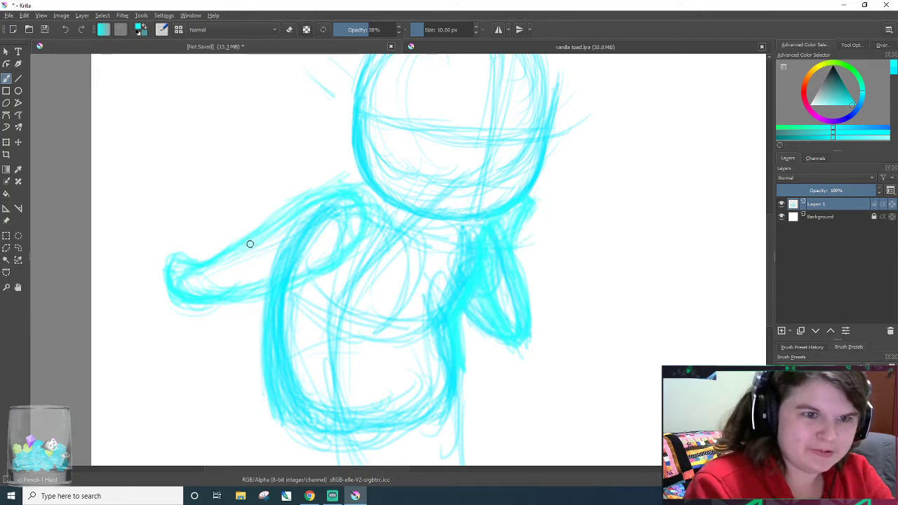
{"action": "mouse_move", "coordinate": [194, 260]}
{"action": "left_mouse_down"}
{"action": "mouse_move", "coordinate": [265, 222]}
{"action": "mouse_move", "coordinate": [318, 205]}
{"action": "left_mouse_up"}
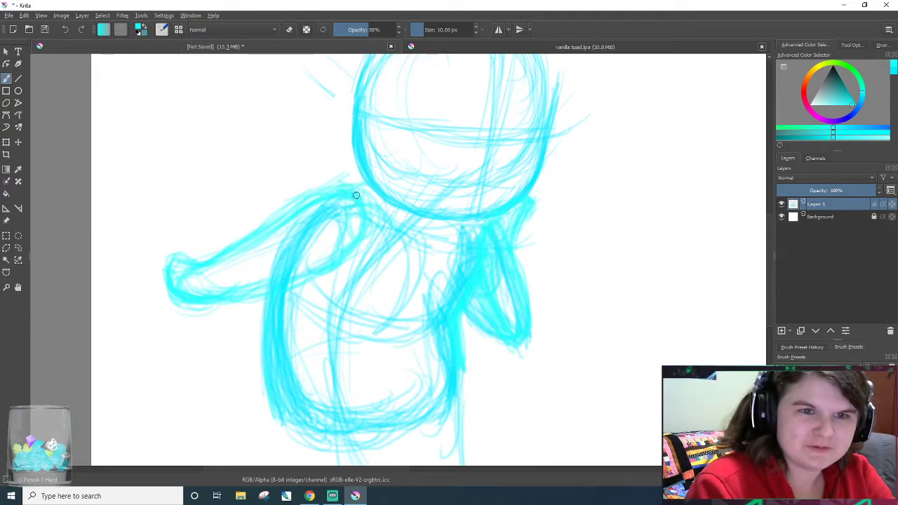
- Darken the curved horizontal eye guideline across the head
{"action": "mouse_move", "coordinate": [773, 260]}
{"action": "left_mouse_down"}
{"action": "mouse_move", "coordinate": [769, 221]}
{"action": "mouse_move", "coordinate": [763, 295]}
{"action": "mouse_move", "coordinate": [778, 232]}
{"action": "left_mouse_up"}
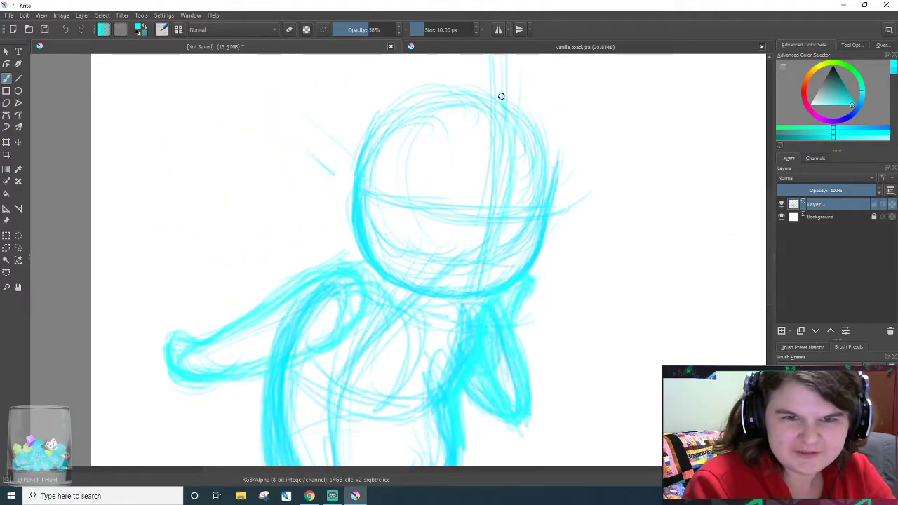
{"action": "mouse_move", "coordinate": [361, 163]}
{"action": "left_mouse_down"}
{"action": "mouse_move", "coordinate": [447, 215]}
{"action": "mouse_move", "coordinate": [401, 196]}
{"action": "mouse_move", "coordinate": [484, 215]}
{"action": "mouse_move", "coordinate": [537, 212]}
{"action": "left_mouse_up"}
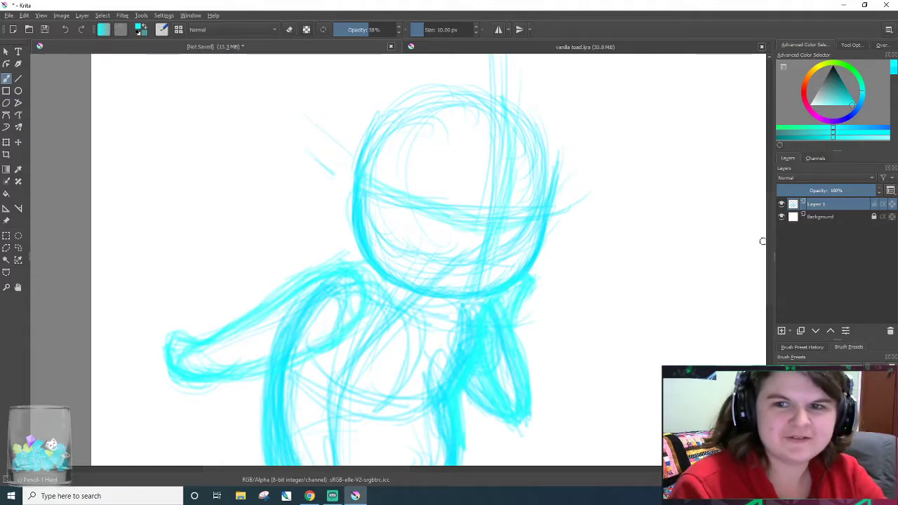
- Add light strokes below the torso's right side to mark the right leg
{"action": "left_click_drag", "start_coordinate": [761, 240], "coordinate": [755, 300]}
{"action": "left_click_drag", "start_coordinate": [439, 306], "coordinate": [418, 439]}
{"action": "mouse_move", "coordinate": [439, 361]}
{"action": "left_mouse_down"}
{"action": "mouse_move", "coordinate": [418, 446]}
{"action": "mouse_move", "coordinate": [427, 400]}
{"action": "left_mouse_up"}
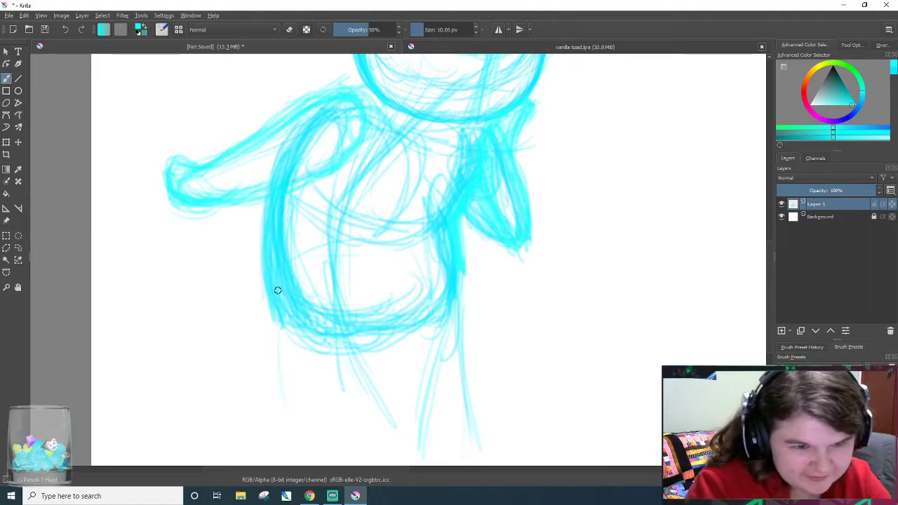
- Build up the left leg's outer edge with long curved strokes from the hip almost to the canvas's lower edge
{"action": "left_click_drag", "start_coordinate": [275, 319], "coordinate": [299, 458]}
{"action": "left_click_drag", "start_coordinate": [280, 349], "coordinate": [309, 464]}
{"action": "left_click_drag", "start_coordinate": [274, 316], "coordinate": [315, 455]}
{"action": "left_click_drag", "start_coordinate": [282, 365], "coordinate": [318, 464]}
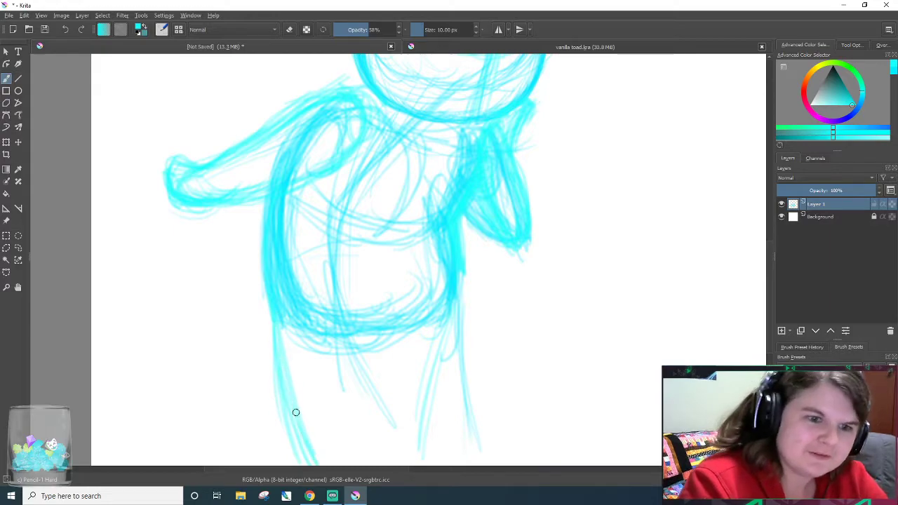
{"action": "left_click_drag", "start_coordinate": [280, 327], "coordinate": [319, 460]}
{"action": "left_click_drag", "start_coordinate": [282, 339], "coordinate": [306, 428]}
{"action": "left_click_drag", "start_coordinate": [270, 301], "coordinate": [280, 355]}
{"action": "left_click_drag", "start_coordinate": [264, 273], "coordinate": [277, 371]}
{"action": "left_click_drag", "start_coordinate": [268, 295], "coordinate": [298, 445]}
- Sketch the left leg's inner edge up to the torso's base and round off its lower end
{"action": "mouse_move", "coordinate": [371, 336]}
{"action": "left_mouse_down"}
{"action": "mouse_move", "coordinate": [362, 414]}
{"action": "mouse_move", "coordinate": [370, 420]}
{"action": "left_mouse_up"}
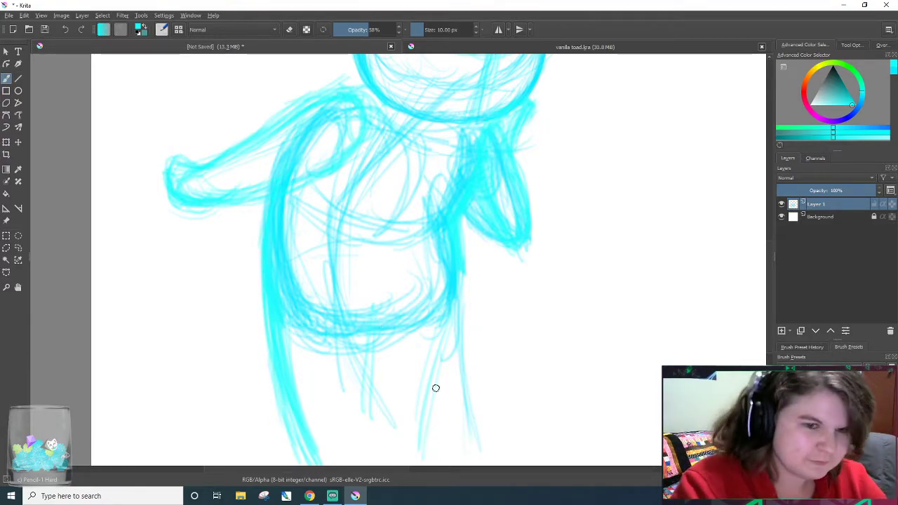
{"action": "left_click_drag", "start_coordinate": [367, 417], "coordinate": [386, 324]}
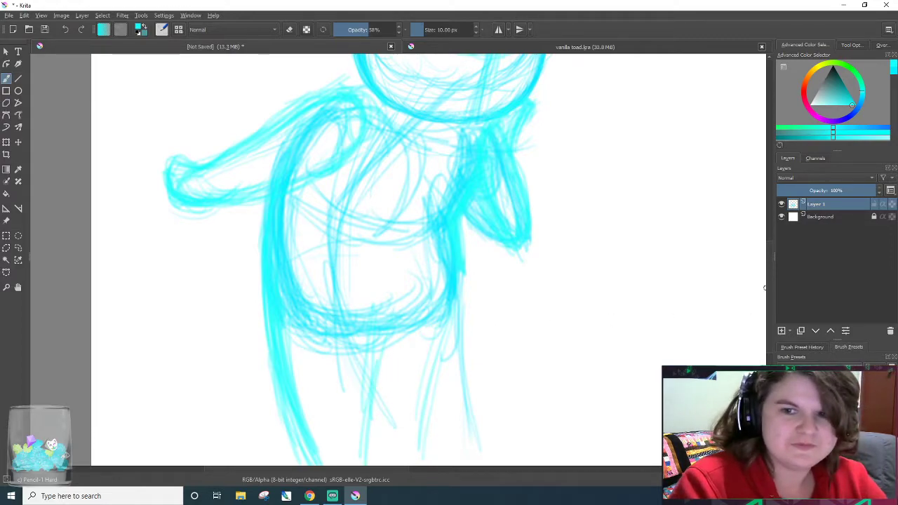
{"action": "scroll", "coordinate": [765, 298], "scroll_direction": "down", "scroll_amount": 3}
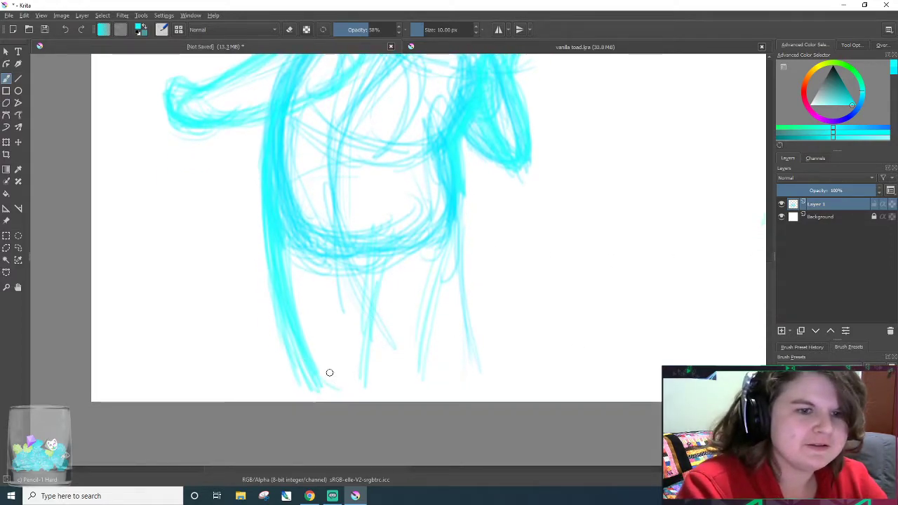
{"action": "mouse_move", "coordinate": [310, 362]}
{"action": "left_mouse_down"}
{"action": "mouse_move", "coordinate": [355, 393]}
{"action": "mouse_move", "coordinate": [310, 373]}
{"action": "mouse_move", "coordinate": [342, 400]}
{"action": "mouse_move", "coordinate": [358, 361]}
{"action": "mouse_move", "coordinate": [349, 397]}
{"action": "mouse_move", "coordinate": [369, 279]}
{"action": "mouse_move", "coordinate": [395, 234]}
{"action": "mouse_move", "coordinate": [387, 265]}
{"action": "left_mouse_up"}
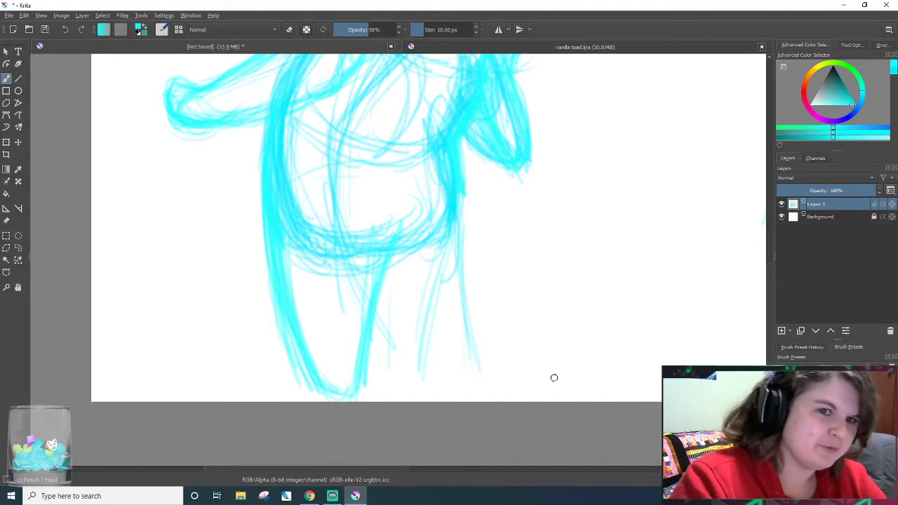
- Erase the left leg below the torso with the circle eraser, then return to the pencil brush
{"action": "key", "text": "e"}
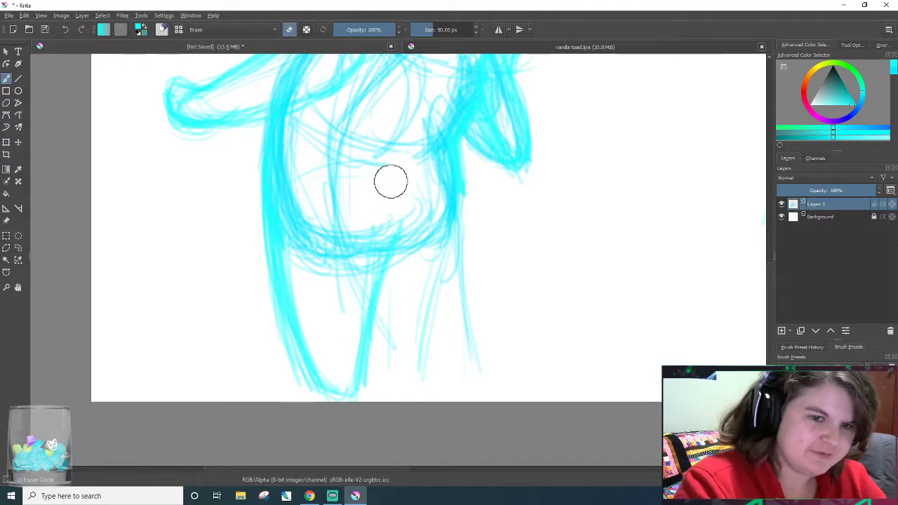
{"action": "mouse_move", "coordinate": [296, 337]}
{"action": "left_mouse_down"}
{"action": "mouse_move", "coordinate": [296, 375]}
{"action": "mouse_move", "coordinate": [327, 315]}
{"action": "mouse_move", "coordinate": [388, 306]}
{"action": "mouse_move", "coordinate": [357, 283]}
{"action": "mouse_move", "coordinate": [293, 297]}
{"action": "mouse_move", "coordinate": [232, 176]}
{"action": "mouse_move", "coordinate": [245, 176]}
{"action": "left_mouse_up"}
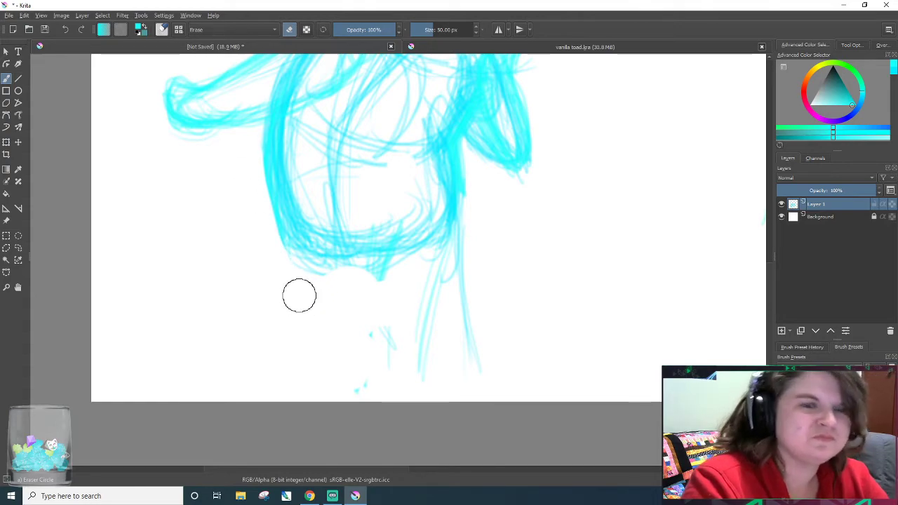
{"action": "key", "text": "slash"}
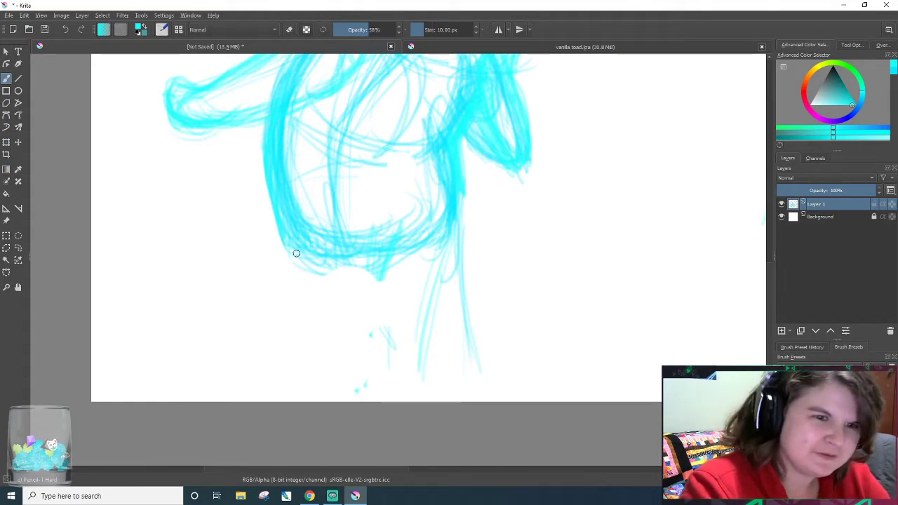
- Darken the right leg's slanted edge and redraw the left leg's outer edge tapering inward from the hip
{"action": "mouse_move", "coordinate": [273, 202]}
{"action": "left_mouse_down"}
{"action": "mouse_move", "coordinate": [287, 261]}
{"action": "mouse_move", "coordinate": [271, 192]}
{"action": "left_mouse_up"}
{"action": "left_click_drag", "start_coordinate": [414, 390], "coordinate": [442, 290]}
{"action": "left_click_drag", "start_coordinate": [421, 373], "coordinate": [449, 234]}
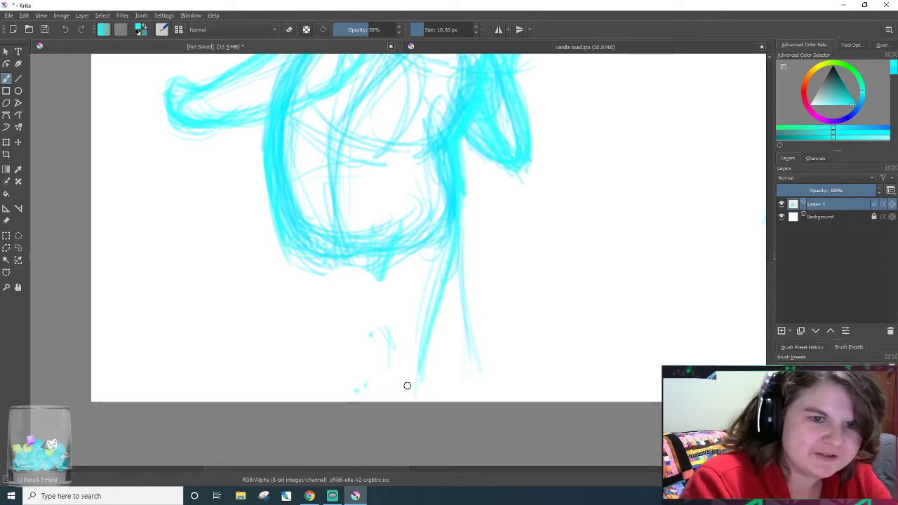
{"action": "left_click_drag", "start_coordinate": [328, 382], "coordinate": [301, 287]}
{"action": "mouse_move", "coordinate": [313, 333]}
{"action": "left_mouse_down"}
{"action": "mouse_move", "coordinate": [304, 320]}
{"action": "mouse_move", "coordinate": [303, 339]}
{"action": "mouse_move", "coordinate": [325, 376]}
{"action": "mouse_move", "coordinate": [271, 188]}
{"action": "mouse_move", "coordinate": [310, 331]}
{"action": "mouse_move", "coordinate": [292, 310]}
{"action": "mouse_move", "coordinate": [275, 243]}
{"action": "mouse_move", "coordinate": [287, 296]}
{"action": "mouse_move", "coordinate": [271, 166]}
{"action": "mouse_move", "coordinate": [284, 286]}
{"action": "mouse_move", "coordinate": [279, 274]}
{"action": "mouse_move", "coordinate": [261, 112]}
{"action": "mouse_move", "coordinate": [263, 195]}
{"action": "left_mouse_up"}
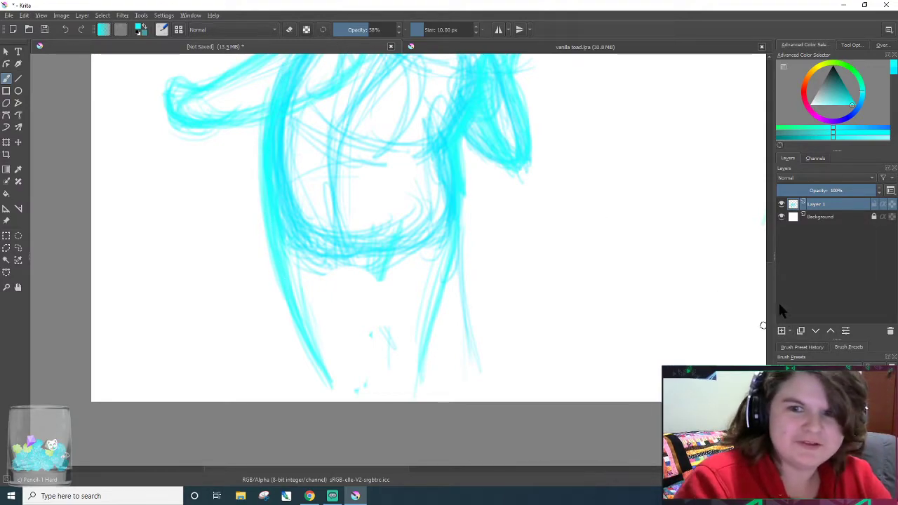
- Try a slanted inner edge for the left leg up to the torso's base and undo its strokes
{"action": "left_click_drag", "start_coordinate": [770, 301], "coordinate": [771, 284]}
{"action": "scroll", "coordinate": [773, 284], "scroll_direction": "down", "scroll_amount": 3}
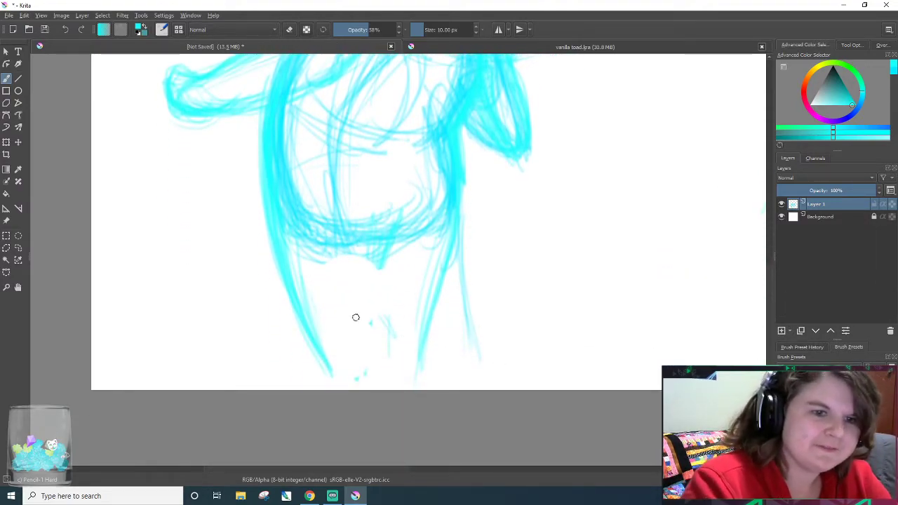
{"action": "mouse_move", "coordinate": [322, 350]}
{"action": "left_mouse_down"}
{"action": "mouse_move", "coordinate": [341, 384]}
{"action": "mouse_move", "coordinate": [354, 367]}
{"action": "mouse_move", "coordinate": [379, 378]}
{"action": "mouse_move", "coordinate": [398, 256]}
{"action": "left_mouse_up"}
{"action": "left_click_drag", "start_coordinate": [383, 321], "coordinate": [399, 269]}
{"action": "left_click_drag", "start_coordinate": [390, 303], "coordinate": [397, 254]}
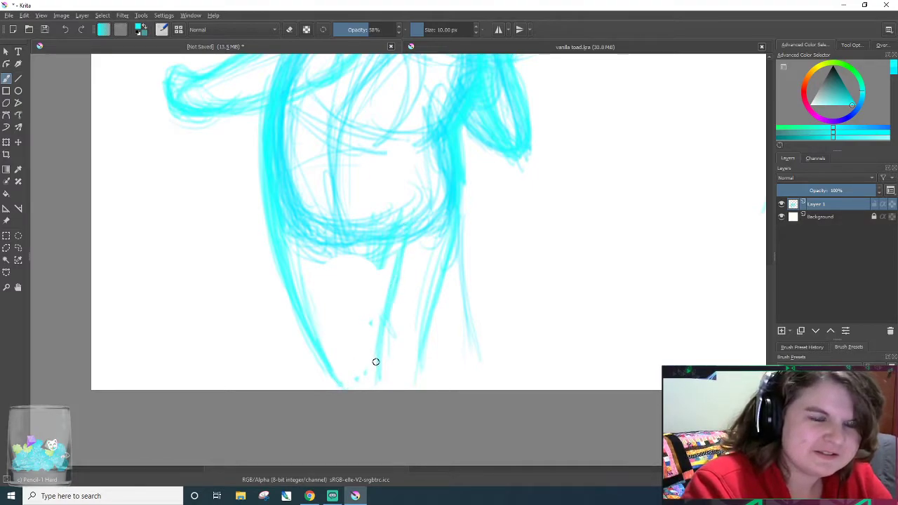
{"action": "key", "text": "ctrl+z"}
{"action": "key", "text": "ctrl+z"}
{"action": "key", "text": "ctrl+z"}
{"action": "left_click", "coordinate": [398, 316], "text": "ctrl"}
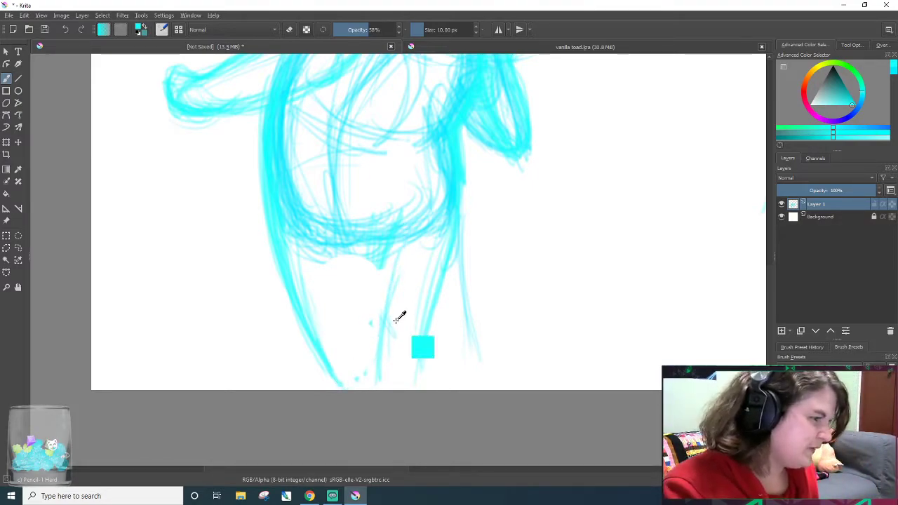
{"action": "key", "text": "ctrl+z"}
{"action": "key", "text": "ctrl+z"}
- Draw a near-vertical line between the legs from the torso's base and darken the right leg's slanted edge
{"action": "left_click_drag", "start_coordinate": [379, 359], "coordinate": [376, 319]}
{"action": "mouse_move", "coordinate": [381, 278]}
{"action": "left_mouse_down"}
{"action": "mouse_move", "coordinate": [382, 379]}
{"action": "mouse_move", "coordinate": [378, 357]}
{"action": "left_mouse_up"}
{"action": "left_click_drag", "start_coordinate": [383, 261], "coordinate": [379, 376]}
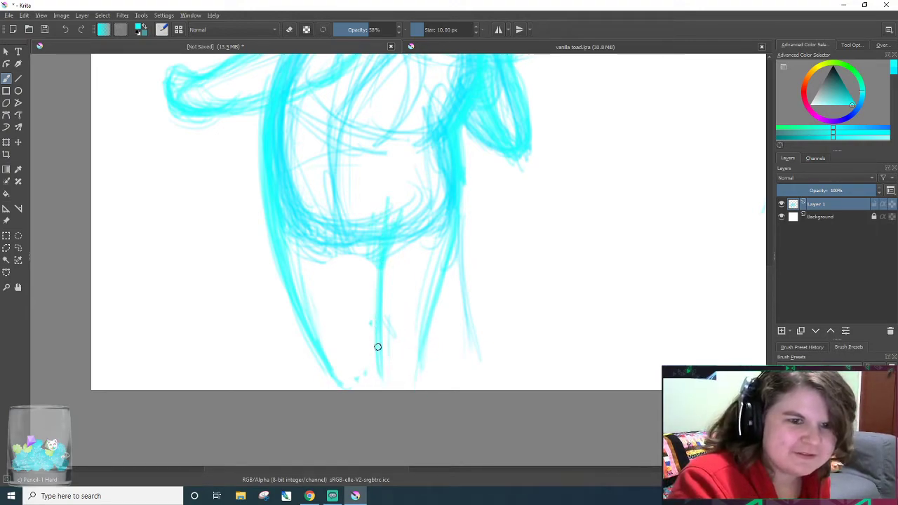
{"action": "left_click_drag", "start_coordinate": [421, 329], "coordinate": [414, 388]}
{"action": "left_click_drag", "start_coordinate": [431, 294], "coordinate": [414, 388]}
{"action": "left_click_drag", "start_coordinate": [439, 272], "coordinate": [423, 335]}
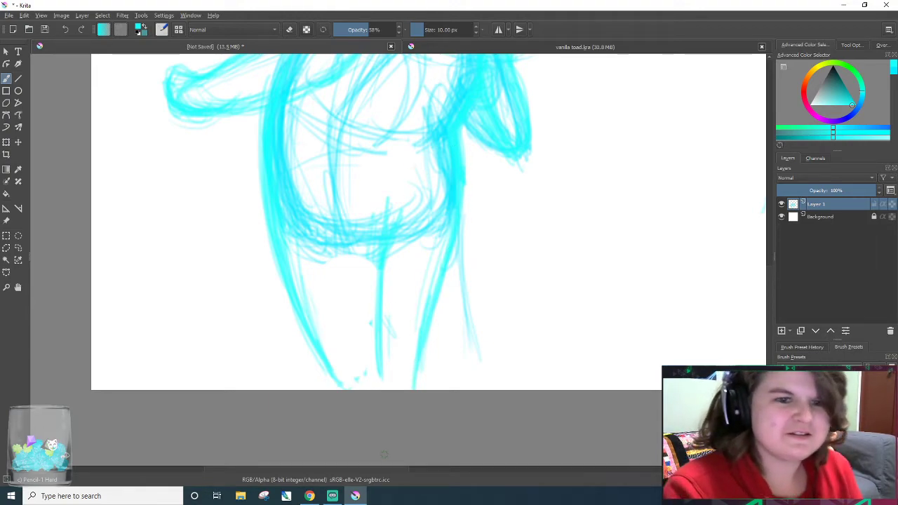
- Move the whole sketch layer slightly upward to leave room below the legs, then return to the brush
{"action": "scroll", "coordinate": [453, 146], "scroll_direction": "down", "scroll_amount": 6}
{"action": "scroll", "coordinate": [453, 144], "scroll_direction": "up", "scroll_amount": 3}
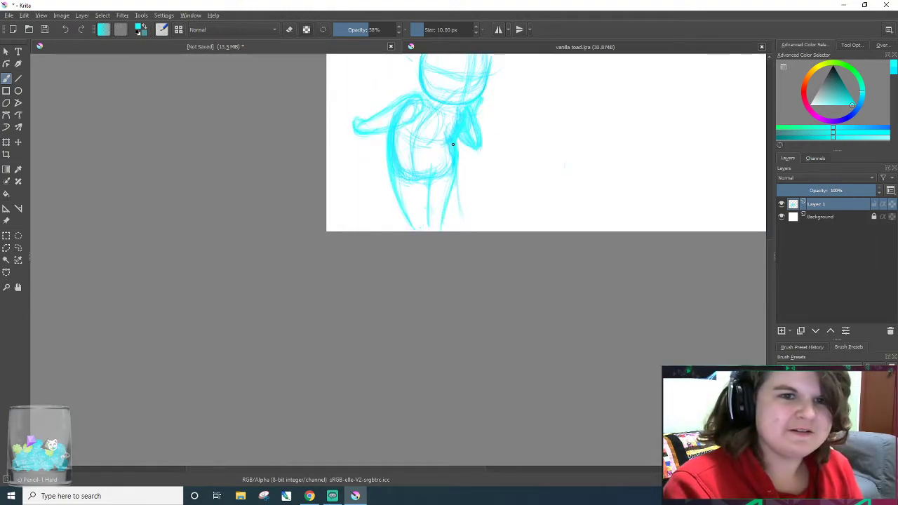
{"action": "left_click_drag", "start_coordinate": [768, 260], "coordinate": [746, 211]}
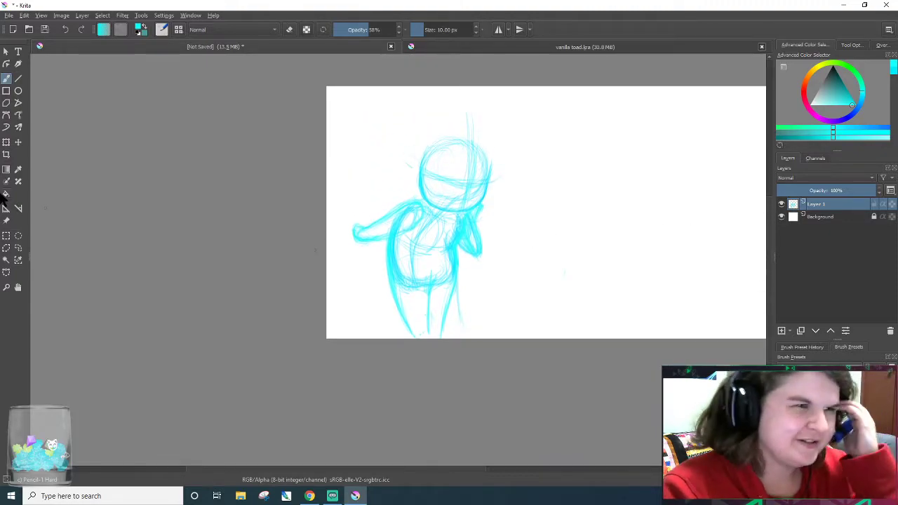
{"action": "left_click", "coordinate": [19, 142]}
{"action": "mouse_move", "coordinate": [421, 246]}
{"action": "left_mouse_down"}
{"action": "mouse_move", "coordinate": [421, 208]}
{"action": "mouse_move", "coordinate": [426, 221]}
{"action": "left_mouse_up"}
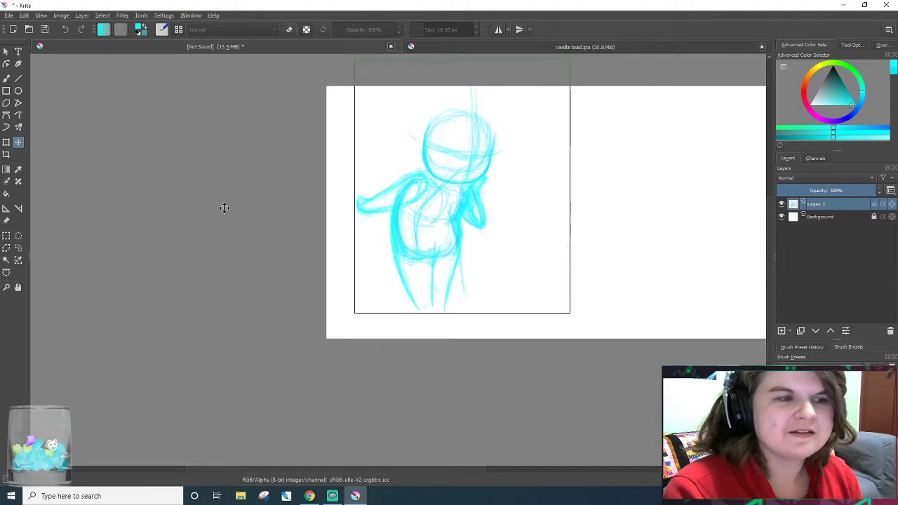
{"action": "left_click", "coordinate": [6, 78]}
- Extend the left leg's outer edge further down and inward with overlapping strokes
{"action": "scroll", "coordinate": [390, 331], "scroll_direction": "up", "scroll_amount": 3}
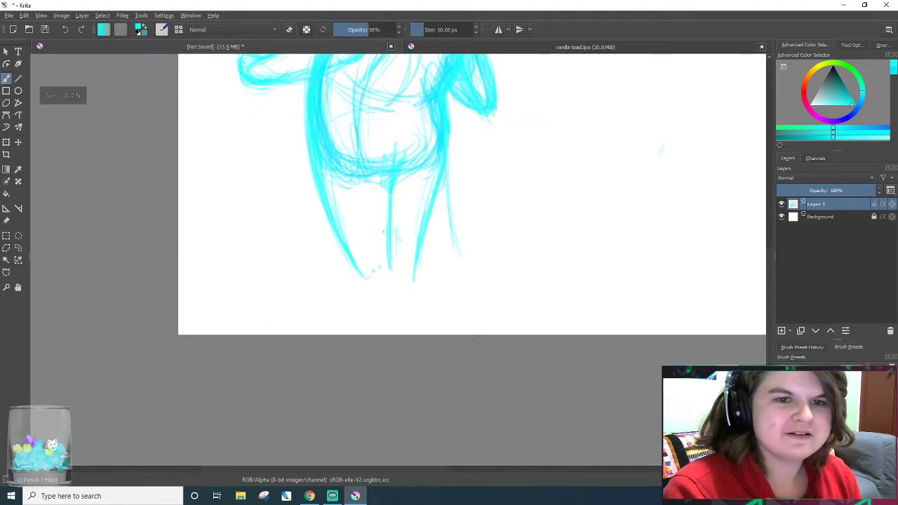
{"action": "right_click", "coordinate": [409, 181]}
{"action": "left_click", "coordinate": [289, 188]}
{"action": "left_click_drag", "start_coordinate": [275, 181], "coordinate": [327, 286]}
{"action": "left_click_drag", "start_coordinate": [284, 208], "coordinate": [331, 285]}
{"action": "left_click_drag", "start_coordinate": [298, 226], "coordinate": [327, 276]}
{"action": "right_click", "coordinate": [298, 228]}
{"action": "right_click", "coordinate": [283, 208]}
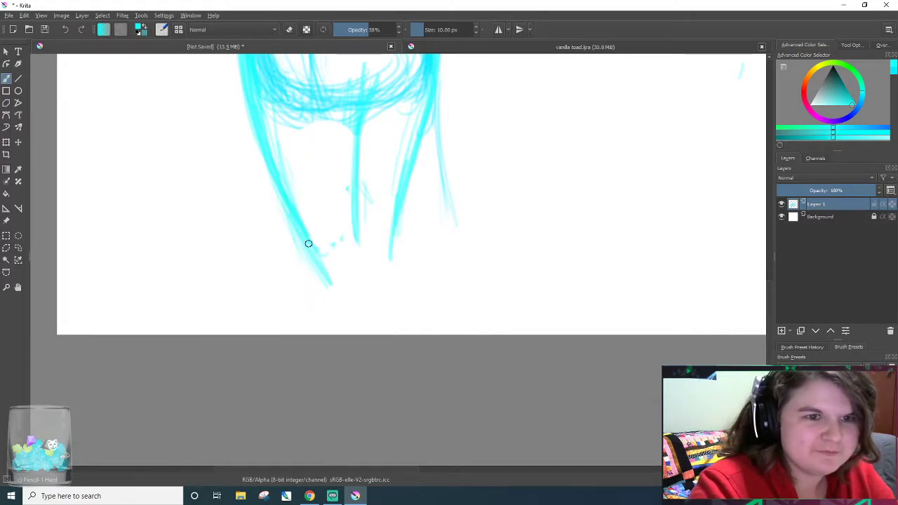
- Lengthen the line between the legs and the right leg's outer edge, then close both legs with strokes along the bottom
{"action": "left_click_drag", "start_coordinate": [355, 237], "coordinate": [359, 288]}
{"action": "mouse_move", "coordinate": [353, 210]}
{"action": "left_mouse_down"}
{"action": "mouse_move", "coordinate": [354, 246]}
{"action": "mouse_move", "coordinate": [391, 294]}
{"action": "left_mouse_up"}
{"action": "left_click_drag", "start_coordinate": [393, 232], "coordinate": [387, 287]}
{"action": "mouse_move", "coordinate": [334, 281]}
{"action": "left_mouse_down"}
{"action": "mouse_move", "coordinate": [366, 291]}
{"action": "mouse_move", "coordinate": [334, 274]}
{"action": "mouse_move", "coordinate": [335, 290]}
{"action": "mouse_move", "coordinate": [354, 288]}
{"action": "mouse_move", "coordinate": [356, 259]}
{"action": "mouse_move", "coordinate": [361, 282]}
{"action": "left_mouse_up"}
{"action": "left_click_drag", "start_coordinate": [357, 246], "coordinate": [360, 277]}
{"action": "mouse_move", "coordinate": [356, 226]}
{"action": "left_mouse_down"}
{"action": "mouse_move", "coordinate": [330, 283]}
{"action": "mouse_move", "coordinate": [321, 281]}
{"action": "mouse_move", "coordinate": [380, 274]}
{"action": "mouse_move", "coordinate": [391, 282]}
{"action": "mouse_move", "coordinate": [392, 234]}
{"action": "mouse_move", "coordinate": [379, 266]}
{"action": "mouse_move", "coordinate": [356, 264]}
{"action": "mouse_move", "coordinate": [392, 201]}
{"action": "mouse_move", "coordinate": [401, 244]}
{"action": "mouse_move", "coordinate": [390, 284]}
{"action": "mouse_move", "coordinate": [395, 268]}
{"action": "mouse_move", "coordinate": [365, 287]}
{"action": "mouse_move", "coordinate": [401, 285]}
{"action": "mouse_move", "coordinate": [401, 280]}
{"action": "left_mouse_up"}
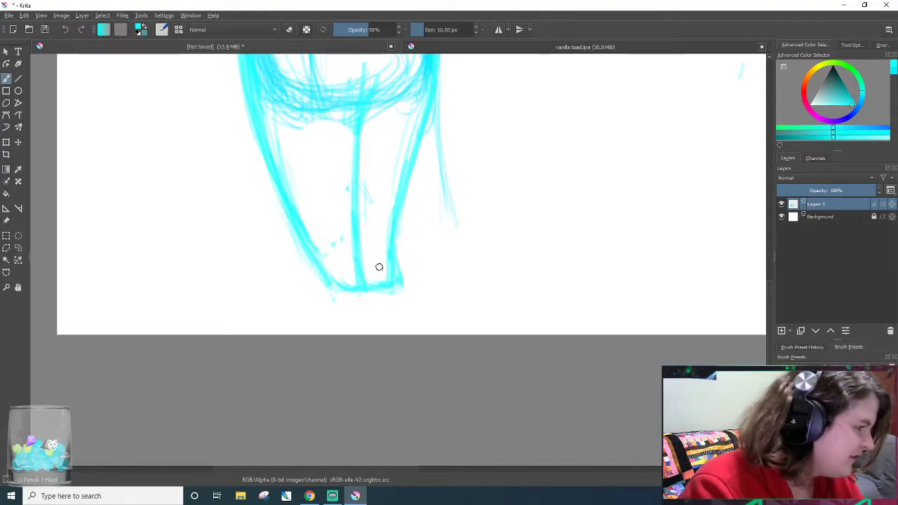
{"action": "left_click_drag", "start_coordinate": [341, 291], "coordinate": [368, 292]}
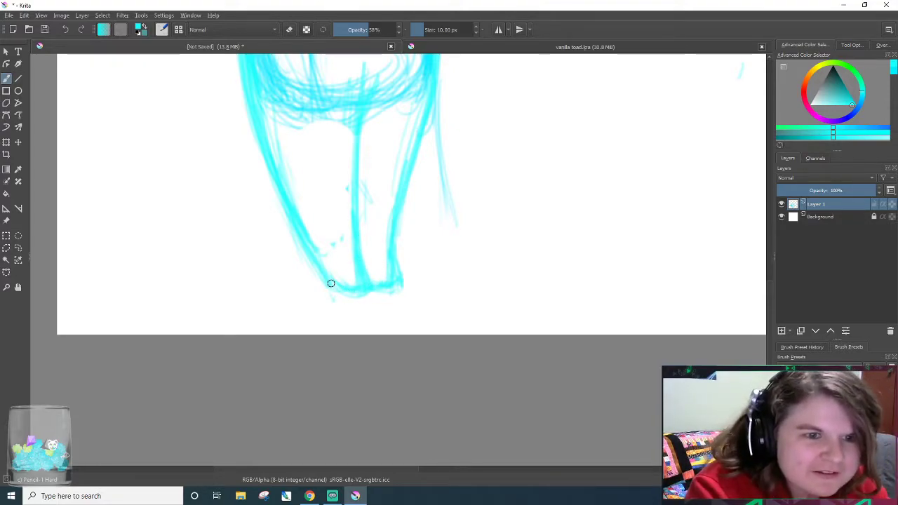
- Sketch a tall pointed ear on the head's upper right with two straight strokes meeting at a tip
{"action": "scroll", "coordinate": [761, 298], "scroll_direction": "up", "scroll_amount": 5}
{"action": "mouse_move", "coordinate": [781, 245]}
{"action": "left_mouse_down"}
{"action": "mouse_move", "coordinate": [804, 172]}
{"action": "mouse_move", "coordinate": [800, 208]}
{"action": "mouse_move", "coordinate": [811, 178]}
{"action": "left_mouse_up"}
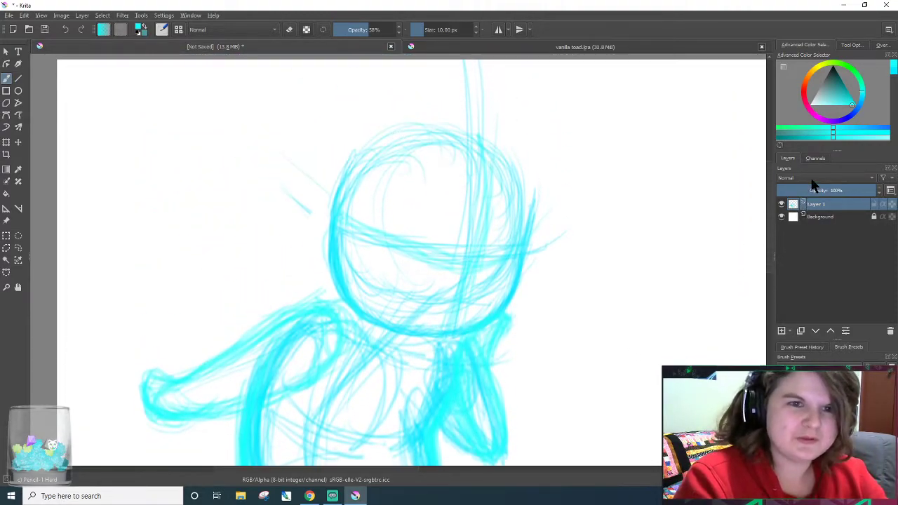
{"action": "scroll", "coordinate": [441, 124], "scroll_direction": "down", "scroll_amount": 1}
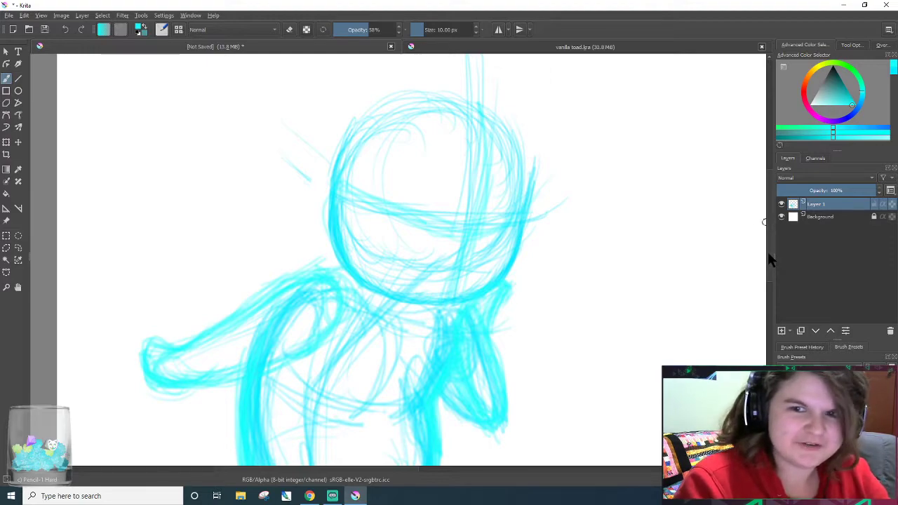
{"action": "scroll", "coordinate": [769, 260], "scroll_direction": "up", "scroll_amount": 3}
{"action": "left_click_drag", "start_coordinate": [481, 203], "coordinate": [552, 146]}
{"action": "left_click_drag", "start_coordinate": [537, 265], "coordinate": [555, 139]}
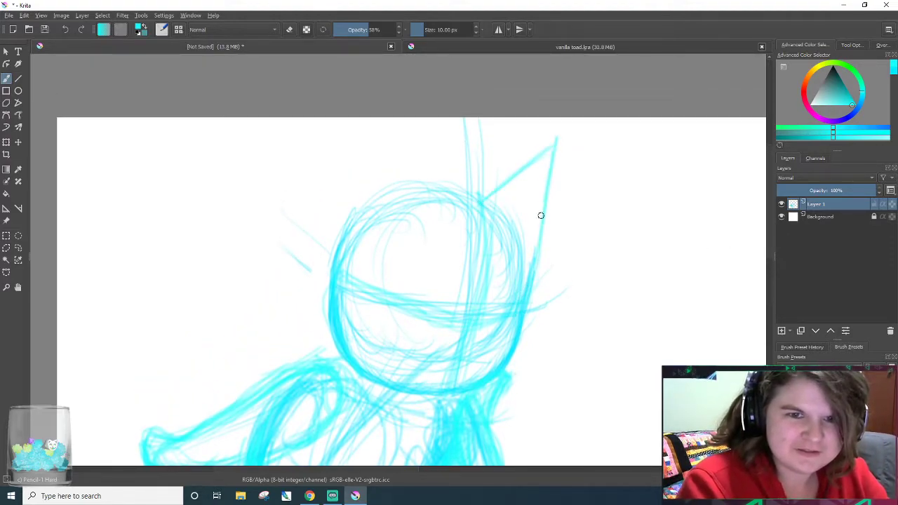
- Sketch a matching pointed left ear with an inner fold line and add an inner stroke along the right ear
{"action": "mouse_move", "coordinate": [335, 312]}
{"action": "left_mouse_down"}
{"action": "mouse_move", "coordinate": [343, 194]}
{"action": "mouse_move", "coordinate": [357, 150]}
{"action": "left_mouse_up"}
{"action": "mouse_move", "coordinate": [336, 260]}
{"action": "left_mouse_down"}
{"action": "mouse_move", "coordinate": [363, 137]}
{"action": "mouse_move", "coordinate": [406, 202]}
{"action": "left_mouse_up"}
{"action": "mouse_move", "coordinate": [379, 142]}
{"action": "left_mouse_down"}
{"action": "mouse_move", "coordinate": [395, 148]}
{"action": "mouse_move", "coordinate": [434, 210]}
{"action": "mouse_move", "coordinate": [381, 230]}
{"action": "mouse_move", "coordinate": [384, 222]}
{"action": "left_mouse_up"}
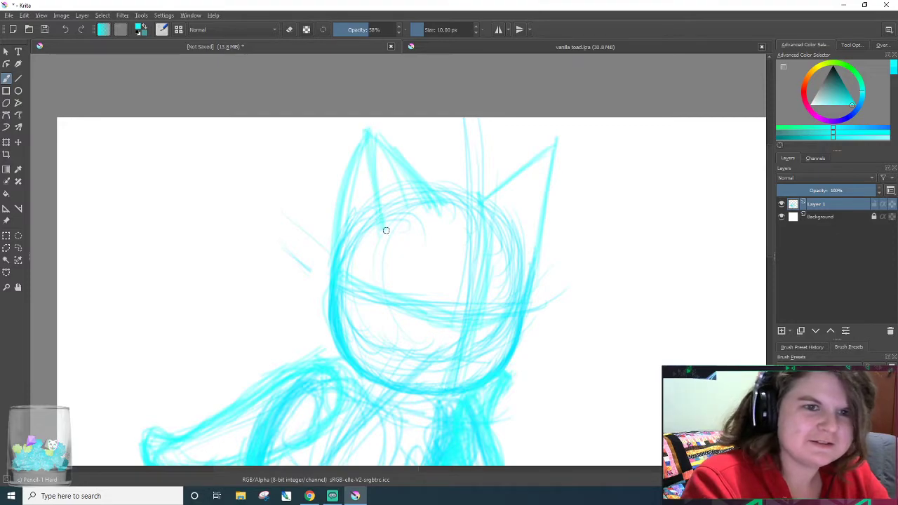
{"action": "left_click_drag", "start_coordinate": [516, 246], "coordinate": [559, 136]}
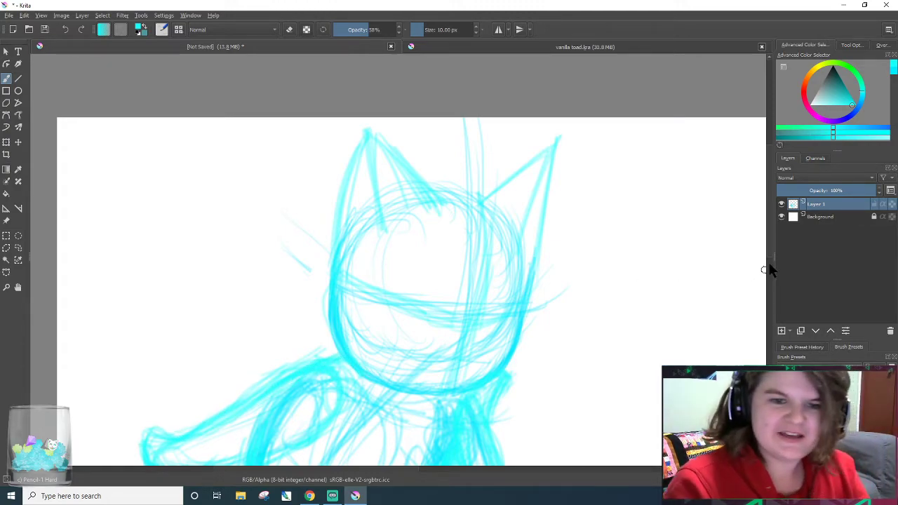
- Sketch a long tail sweeping down and left from the hip and curling upward at its end
{"action": "mouse_move", "coordinate": [767, 258]}
{"action": "left_mouse_down"}
{"action": "mouse_move", "coordinate": [772, 305]}
{"action": "mouse_move", "coordinate": [762, 344]}
{"action": "mouse_move", "coordinate": [767, 321]}
{"action": "mouse_move", "coordinate": [756, 321]}
{"action": "left_mouse_up"}
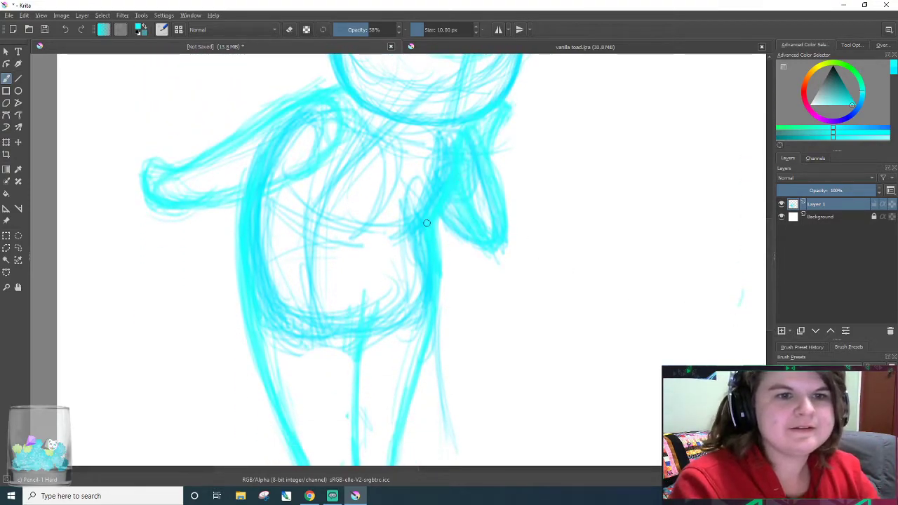
{"action": "mouse_move", "coordinate": [88, 327]}
{"action": "left_mouse_down"}
{"action": "mouse_move", "coordinate": [139, 376]}
{"action": "mouse_move", "coordinate": [120, 377]}
{"action": "mouse_move", "coordinate": [165, 371]}
{"action": "mouse_move", "coordinate": [232, 282]}
{"action": "left_mouse_up"}
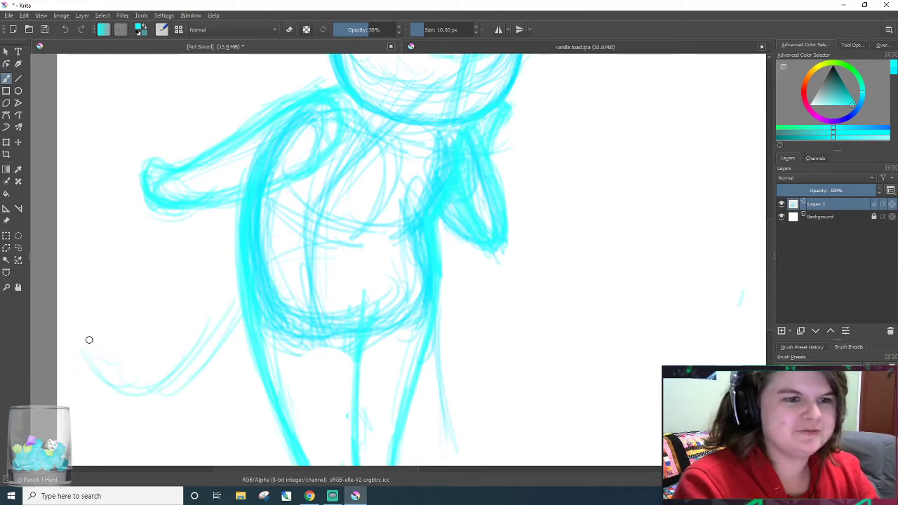
{"action": "mouse_move", "coordinate": [89, 365]}
{"action": "left_mouse_down"}
{"action": "mouse_move", "coordinate": [97, 313]}
{"action": "mouse_move", "coordinate": [134, 266]}
{"action": "mouse_move", "coordinate": [92, 291]}
{"action": "mouse_move", "coordinate": [165, 367]}
{"action": "mouse_move", "coordinate": [198, 344]}
{"action": "left_mouse_up"}
{"action": "left_click_drag", "start_coordinate": [158, 391], "coordinate": [238, 308]}
{"action": "left_click_drag", "start_coordinate": [113, 369], "coordinate": [97, 316]}
{"action": "left_click_drag", "start_coordinate": [105, 354], "coordinate": [133, 271]}
{"action": "left_click_drag", "start_coordinate": [106, 312], "coordinate": [149, 261]}
{"action": "mouse_move", "coordinate": [119, 404]}
{"action": "left_mouse_down"}
{"action": "mouse_move", "coordinate": [84, 368]}
{"action": "mouse_move", "coordinate": [105, 389]}
{"action": "mouse_move", "coordinate": [96, 351]}
{"action": "mouse_move", "coordinate": [122, 257]}
{"action": "mouse_move", "coordinate": [145, 258]}
{"action": "mouse_move", "coordinate": [140, 270]}
{"action": "left_mouse_up"}
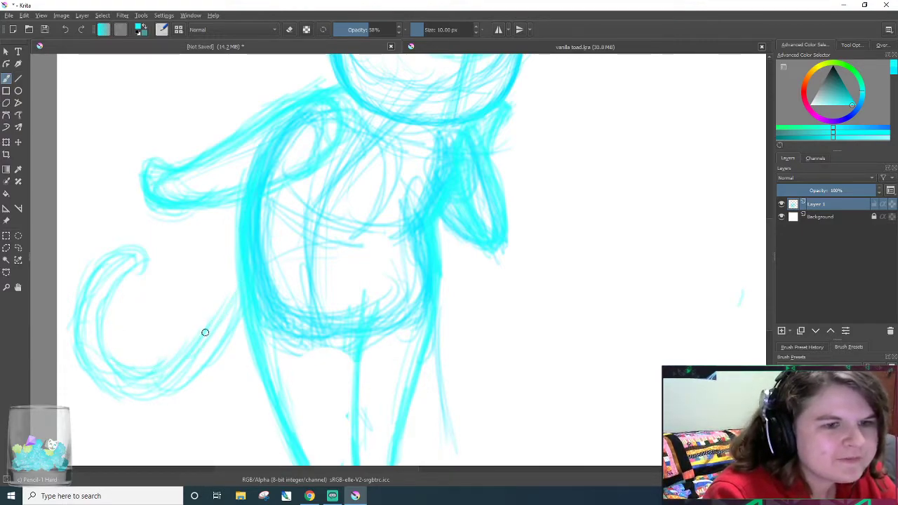
- Thicken both edges of the tail along its curve and round off the curled tip
{"action": "mouse_move", "coordinate": [111, 398]}
{"action": "left_mouse_down"}
{"action": "mouse_move", "coordinate": [153, 400]}
{"action": "mouse_move", "coordinate": [242, 337]}
{"action": "mouse_move", "coordinate": [223, 324]}
{"action": "left_mouse_up"}
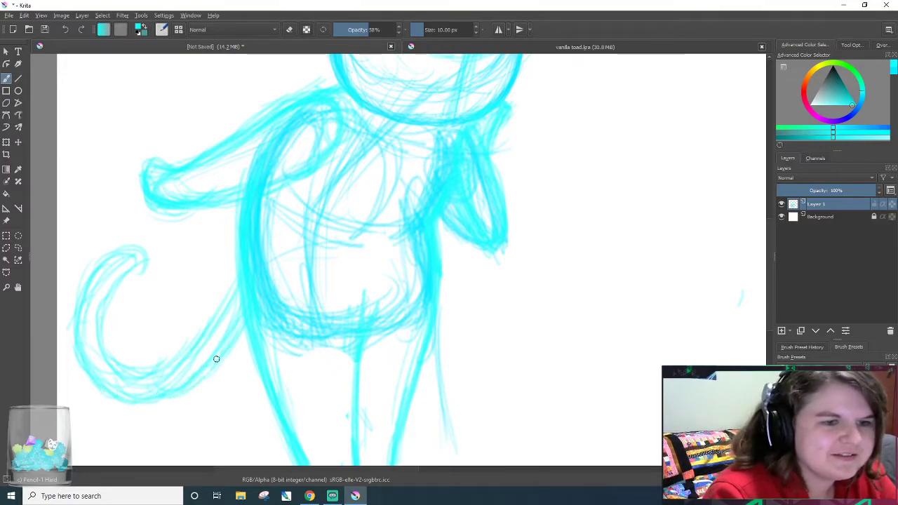
{"action": "left_click_drag", "start_coordinate": [218, 316], "coordinate": [236, 286]}
{"action": "left_click_drag", "start_coordinate": [148, 370], "coordinate": [95, 319]}
{"action": "left_click_drag", "start_coordinate": [112, 356], "coordinate": [120, 288]}
{"action": "mouse_move", "coordinate": [98, 380]}
{"action": "left_mouse_down"}
{"action": "mouse_move", "coordinate": [118, 261]}
{"action": "mouse_move", "coordinate": [146, 251]}
{"action": "mouse_move", "coordinate": [147, 293]}
{"action": "mouse_move", "coordinate": [159, 266]}
{"action": "left_mouse_up"}
{"action": "mouse_move", "coordinate": [82, 360]}
{"action": "left_mouse_down"}
{"action": "mouse_move", "coordinate": [108, 281]}
{"action": "mouse_move", "coordinate": [153, 274]}
{"action": "left_mouse_up"}
{"action": "mouse_move", "coordinate": [87, 342]}
{"action": "left_mouse_down"}
{"action": "mouse_move", "coordinate": [118, 368]}
{"action": "mouse_move", "coordinate": [85, 367]}
{"action": "mouse_move", "coordinate": [100, 391]}
{"action": "mouse_move", "coordinate": [128, 396]}
{"action": "mouse_move", "coordinate": [136, 382]}
{"action": "mouse_move", "coordinate": [103, 378]}
{"action": "mouse_move", "coordinate": [88, 333]}
{"action": "mouse_move", "coordinate": [110, 399]}
{"action": "mouse_move", "coordinate": [90, 315]}
{"action": "left_mouse_up"}
{"action": "left_click_drag", "start_coordinate": [117, 355], "coordinate": [129, 282]}
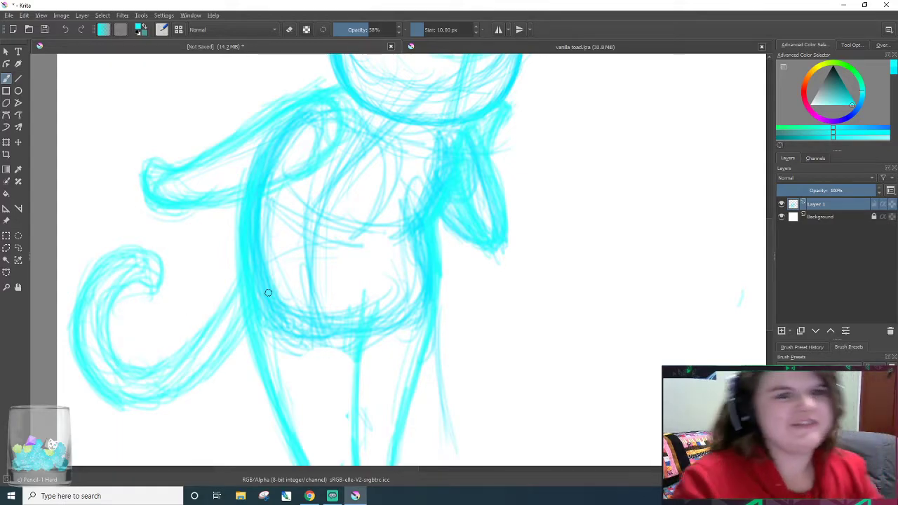
{"action": "mouse_move", "coordinate": [144, 364]}
{"action": "left_mouse_down"}
{"action": "mouse_move", "coordinate": [196, 337]}
{"action": "mouse_move", "coordinate": [226, 302]}
{"action": "mouse_move", "coordinate": [167, 367]}
{"action": "mouse_move", "coordinate": [183, 389]}
{"action": "mouse_move", "coordinate": [171, 402]}
{"action": "mouse_move", "coordinate": [251, 336]}
{"action": "mouse_move", "coordinate": [159, 372]}
{"action": "mouse_move", "coordinate": [132, 398]}
{"action": "mouse_move", "coordinate": [190, 383]}
{"action": "left_mouse_up"}
{"action": "left_click_drag", "start_coordinate": [120, 396], "coordinate": [197, 357]}
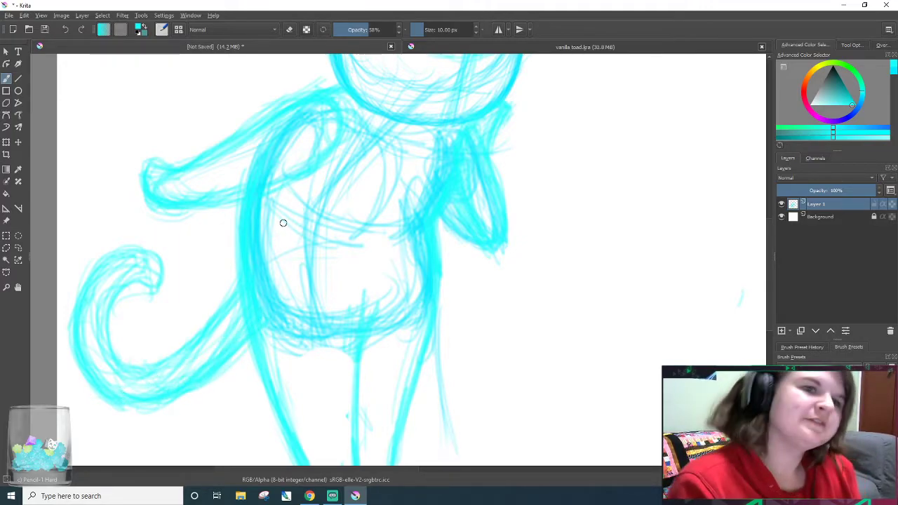
{"action": "scroll", "coordinate": [283, 222], "scroll_direction": "down", "scroll_amount": 3}
{"action": "scroll", "coordinate": [254, 226], "scroll_direction": "up", "scroll_amount": 4}
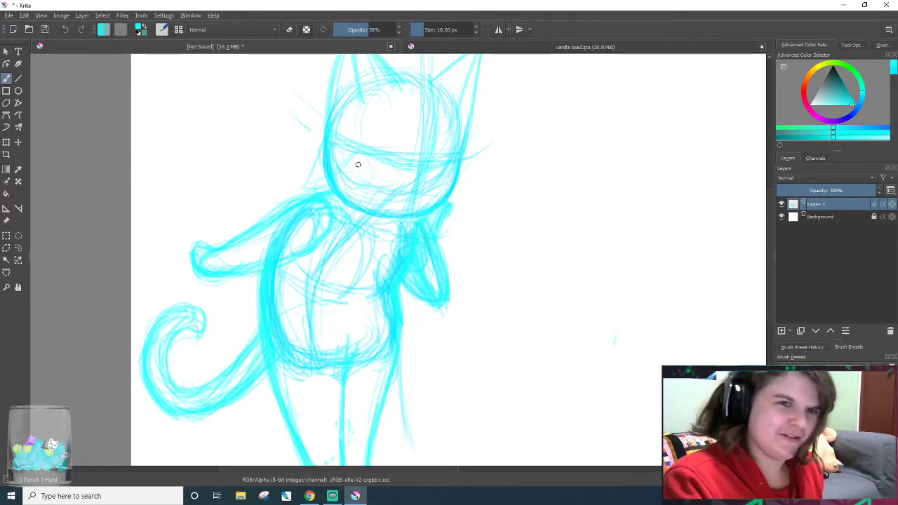
- Add a short cyan tuft beside the head's lower right, and create a new layer for drawing in magenta
{"action": "left_click_drag", "start_coordinate": [473, 210], "coordinate": [468, 198]}
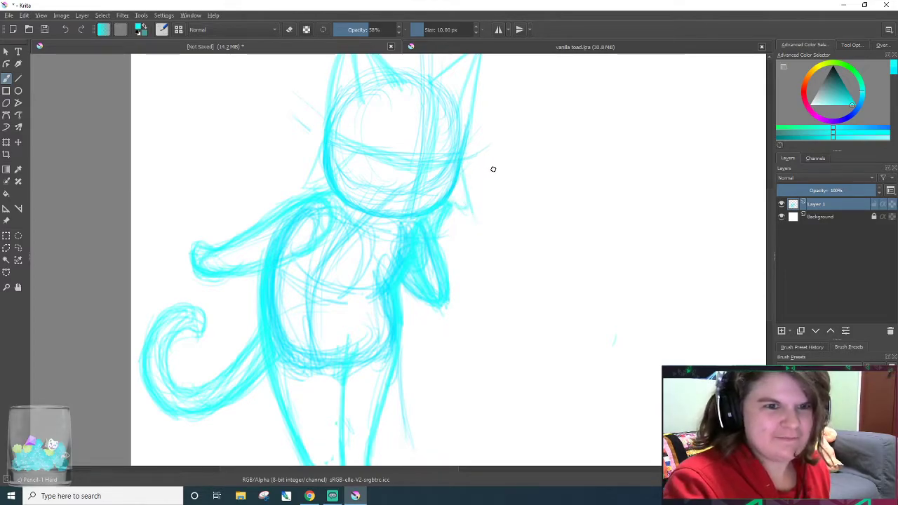
{"action": "left_click", "coordinate": [781, 332]}
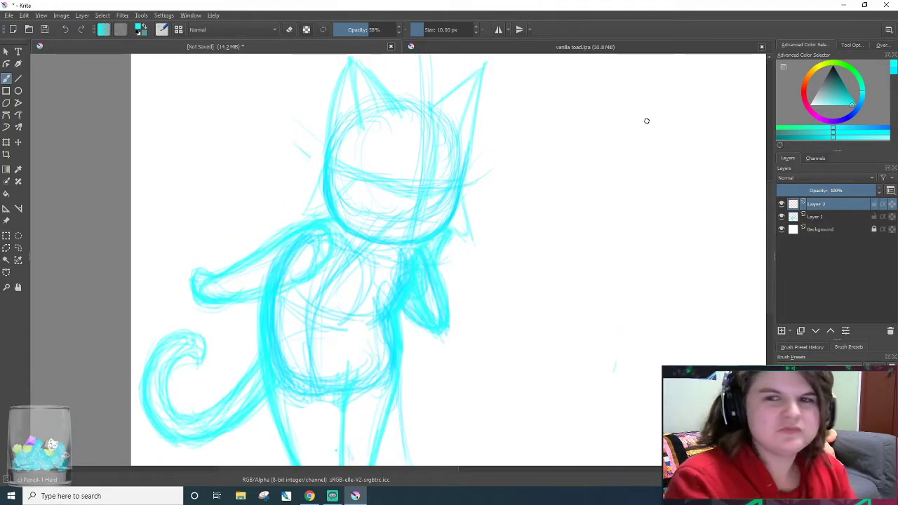
{"action": "left_click_drag", "start_coordinate": [814, 118], "coordinate": [817, 117]}
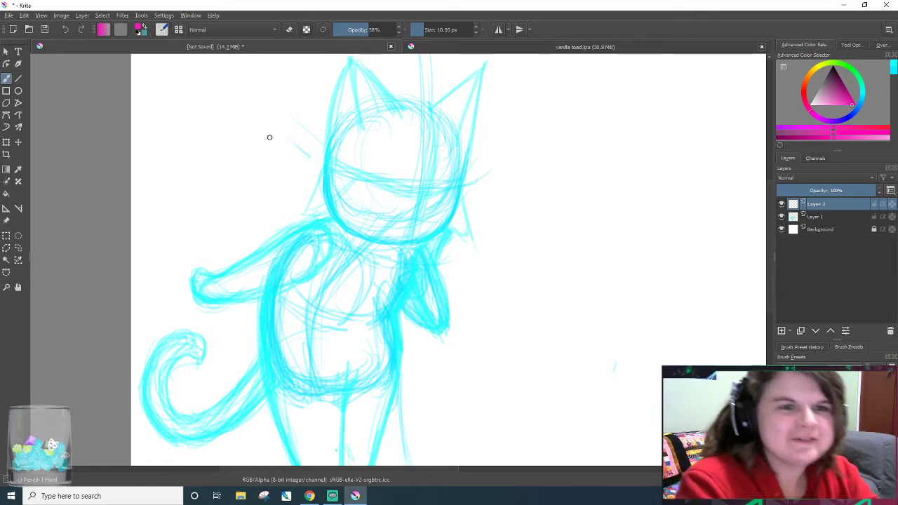
- Sketch a large magenta dome around the head and ears, from the left cheek over the top to the right cheek
{"action": "mouse_move", "coordinate": [303, 77]}
{"action": "left_mouse_down"}
{"action": "mouse_move", "coordinate": [279, 157]}
{"action": "mouse_move", "coordinate": [305, 175]}
{"action": "mouse_move", "coordinate": [270, 140]}
{"action": "mouse_move", "coordinate": [308, 68]}
{"action": "mouse_move", "coordinate": [351, 57]}
{"action": "left_mouse_up"}
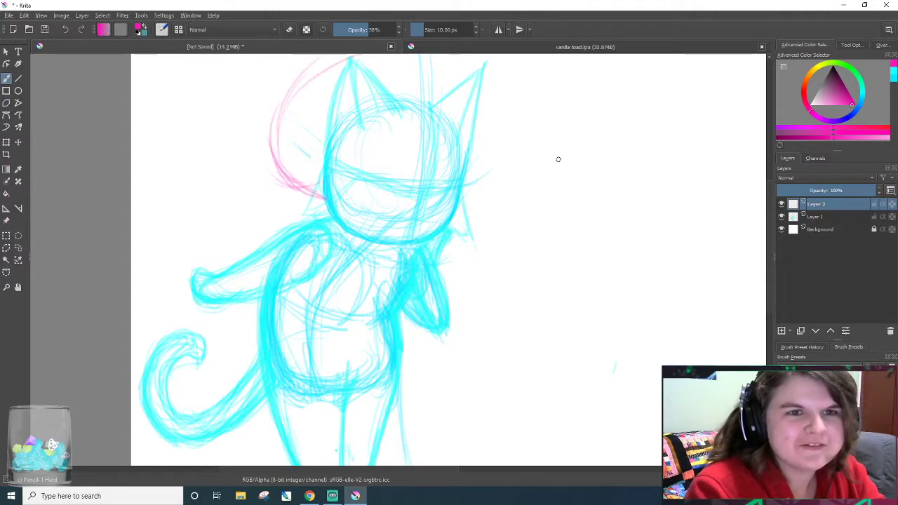
{"action": "scroll", "coordinate": [766, 189], "scroll_direction": "up", "scroll_amount": 2}
{"action": "mouse_move", "coordinate": [320, 227]}
{"action": "left_mouse_down"}
{"action": "mouse_move", "coordinate": [284, 202]}
{"action": "mouse_move", "coordinate": [288, 160]}
{"action": "mouse_move", "coordinate": [428, 88]}
{"action": "mouse_move", "coordinate": [511, 124]}
{"action": "mouse_move", "coordinate": [515, 151]}
{"action": "left_mouse_up"}
{"action": "mouse_move", "coordinate": [451, 232]}
{"action": "left_mouse_down"}
{"action": "mouse_move", "coordinate": [471, 248]}
{"action": "mouse_move", "coordinate": [496, 241]}
{"action": "mouse_move", "coordinate": [517, 122]}
{"action": "mouse_move", "coordinate": [502, 100]}
{"action": "left_mouse_up"}
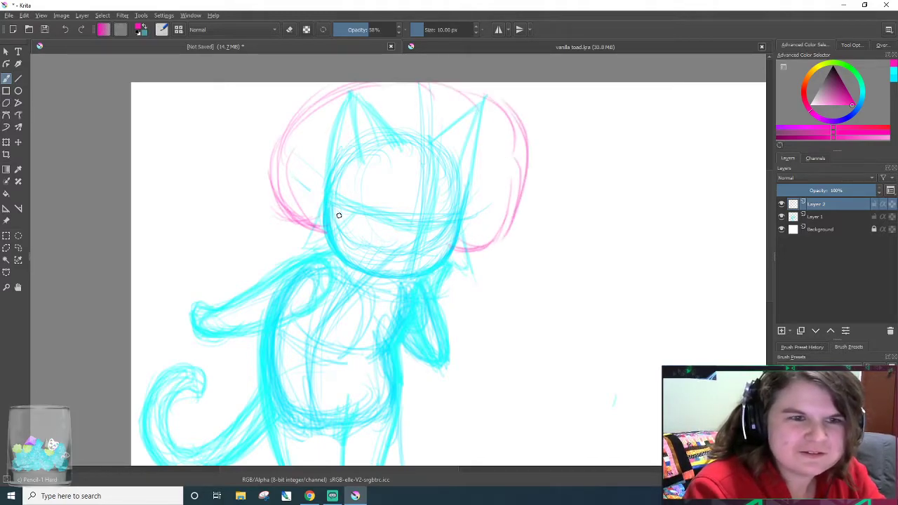
- Reinforce the magenta dome with further curved strokes along its left side, top and right side
{"action": "left_click_drag", "start_coordinate": [300, 202], "coordinate": [302, 118]}
{"action": "left_click_drag", "start_coordinate": [376, 86], "coordinate": [464, 123]}
{"action": "mouse_move", "coordinate": [457, 89]}
{"action": "left_mouse_down"}
{"action": "mouse_move", "coordinate": [485, 133]}
{"action": "mouse_move", "coordinate": [494, 228]}
{"action": "mouse_move", "coordinate": [452, 247]}
{"action": "mouse_move", "coordinate": [505, 239]}
{"action": "mouse_move", "coordinate": [524, 149]}
{"action": "left_mouse_up"}
{"action": "left_click_drag", "start_coordinate": [508, 220], "coordinate": [516, 138]}
- Sketch a magenta arch across the face from one cheek to the other, just above the cyan eye line
{"action": "mouse_move", "coordinate": [334, 209]}
{"action": "left_mouse_down"}
{"action": "mouse_move", "coordinate": [354, 190]}
{"action": "mouse_move", "coordinate": [331, 197]}
{"action": "mouse_move", "coordinate": [388, 201]}
{"action": "mouse_move", "coordinate": [429, 224]}
{"action": "mouse_move", "coordinate": [456, 223]}
{"action": "left_mouse_up"}
{"action": "left_click_drag", "start_coordinate": [432, 189], "coordinate": [460, 226]}
{"action": "mouse_move", "coordinate": [350, 185]}
{"action": "left_mouse_down"}
{"action": "mouse_move", "coordinate": [455, 208]}
{"action": "mouse_move", "coordinate": [406, 185]}
{"action": "mouse_move", "coordinate": [446, 190]}
{"action": "mouse_move", "coordinate": [416, 188]}
{"action": "mouse_move", "coordinate": [455, 219]}
{"action": "left_mouse_up"}
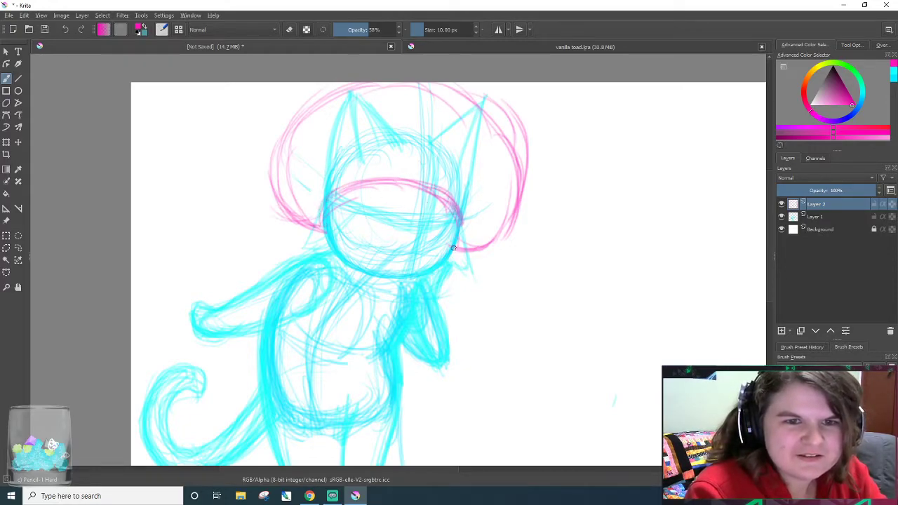
- Darken the magenta dome's right side, curving its lower end in to meet the cheek
{"action": "mouse_move", "coordinate": [461, 86]}
{"action": "left_mouse_down"}
{"action": "mouse_move", "coordinate": [518, 198]}
{"action": "mouse_move", "coordinate": [519, 123]}
{"action": "mouse_move", "coordinate": [522, 170]}
{"action": "left_mouse_up"}
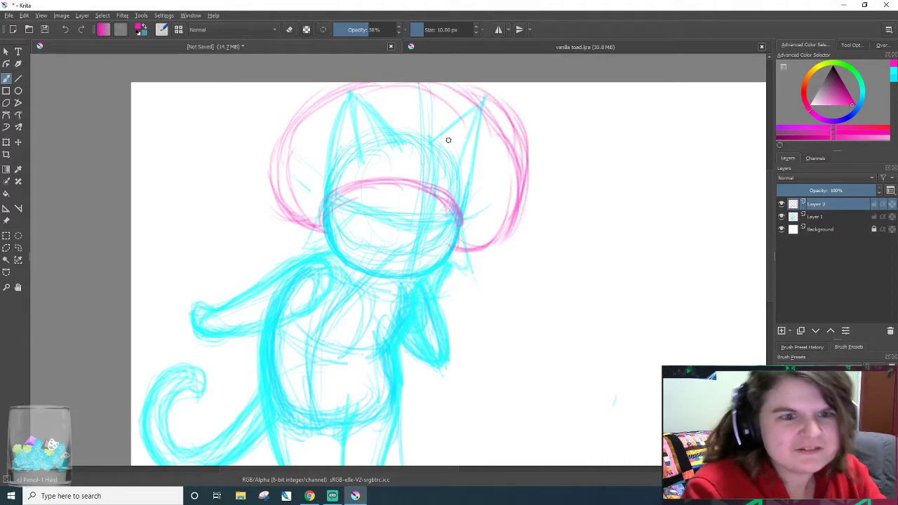
{"action": "left_click_drag", "start_coordinate": [285, 178], "coordinate": [306, 99]}
{"action": "left_click_drag", "start_coordinate": [280, 159], "coordinate": [365, 86]}
{"action": "left_click_drag", "start_coordinate": [420, 94], "coordinate": [516, 160]}
{"action": "mouse_move", "coordinate": [484, 98]}
{"action": "left_mouse_down"}
{"action": "mouse_move", "coordinate": [519, 203]}
{"action": "mouse_move", "coordinate": [467, 245]}
{"action": "left_mouse_up"}
{"action": "mouse_move", "coordinate": [509, 225]}
{"action": "left_mouse_down"}
{"action": "mouse_move", "coordinate": [461, 243]}
{"action": "mouse_move", "coordinate": [515, 209]}
{"action": "mouse_move", "coordinate": [515, 156]}
{"action": "left_mouse_up"}
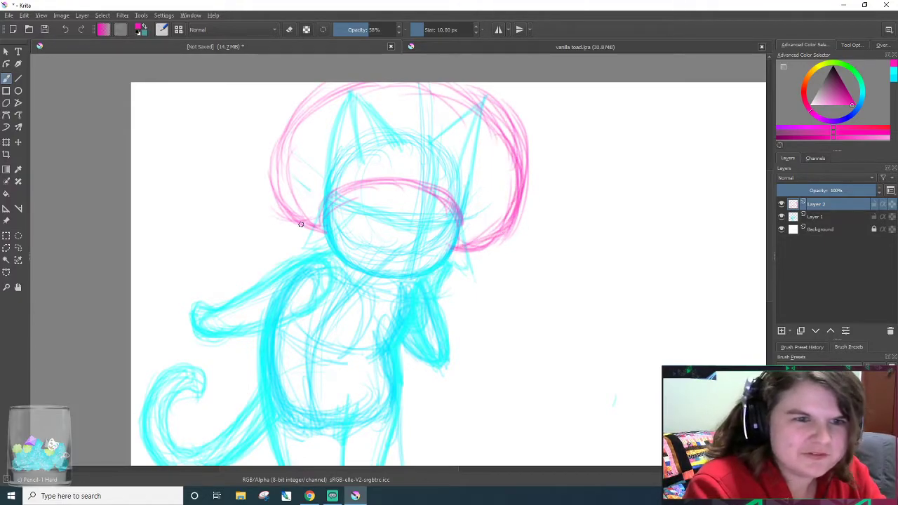
- Darken the magenta dome's left side from the cheek up toward the top
{"action": "left_click_drag", "start_coordinate": [287, 209], "coordinate": [289, 141]}
{"action": "left_click_drag", "start_coordinate": [284, 214], "coordinate": [303, 125]}
{"action": "mouse_move", "coordinate": [321, 231]}
{"action": "left_mouse_down"}
{"action": "mouse_move", "coordinate": [297, 206]}
{"action": "mouse_move", "coordinate": [282, 161]}
{"action": "mouse_move", "coordinate": [310, 105]}
{"action": "left_mouse_up"}
{"action": "left_click_drag", "start_coordinate": [299, 150], "coordinate": [330, 98]}
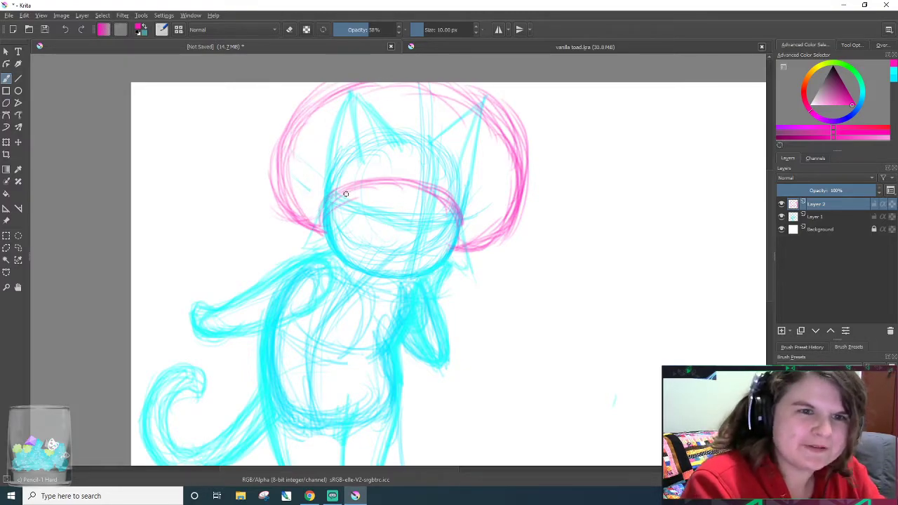
- Erase the magenta arch across the face and return to the pencil brush
{"action": "key", "text": "e"}
{"action": "mouse_move", "coordinate": [357, 198]}
{"action": "left_mouse_down"}
{"action": "mouse_move", "coordinate": [336, 214]}
{"action": "mouse_move", "coordinate": [387, 203]}
{"action": "mouse_move", "coordinate": [361, 174]}
{"action": "mouse_move", "coordinate": [421, 221]}
{"action": "mouse_move", "coordinate": [473, 210]}
{"action": "left_mouse_up"}
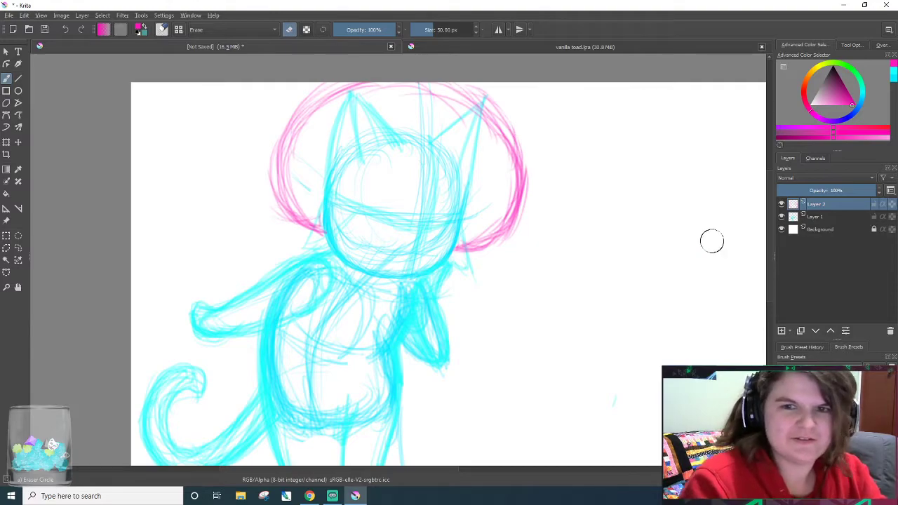
{"action": "key", "text": "slash"}
{"action": "left_click_drag", "start_coordinate": [769, 223], "coordinate": [746, 312]}
{"action": "scroll", "coordinate": [745, 318], "scroll_direction": "up", "scroll_amount": 5}
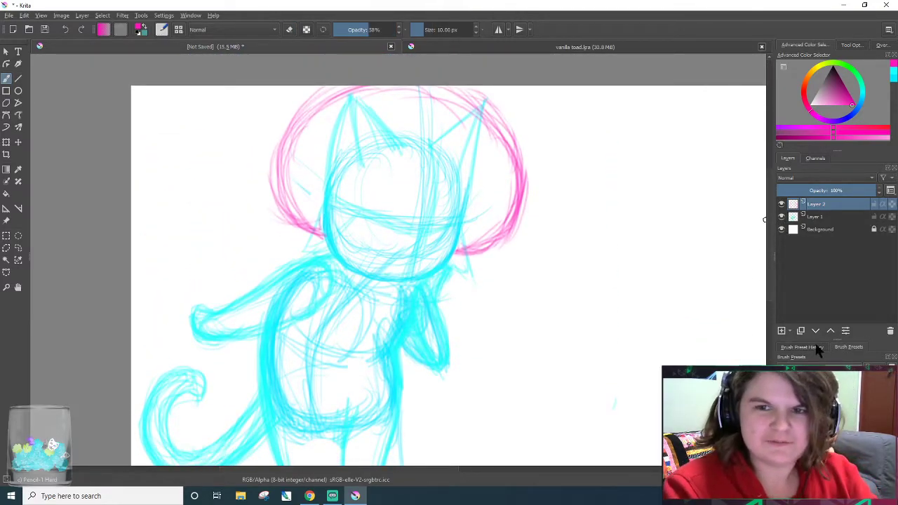
- Move the cyan figure on Layer 1 and the magenta dome on Layer 2 slightly down and right, keeping them aligned
{"action": "left_click", "coordinate": [821, 217]}
{"action": "key", "text": "minus"}
{"action": "scroll", "coordinate": [472, 295], "scroll_direction": "up", "scroll_amount": 1}
{"action": "scroll", "coordinate": [473, 290], "scroll_direction": "down", "scroll_amount": 2}
{"action": "scroll", "coordinate": [474, 290], "scroll_direction": "up", "scroll_amount": 1}
{"action": "left_click", "coordinate": [18, 141]}
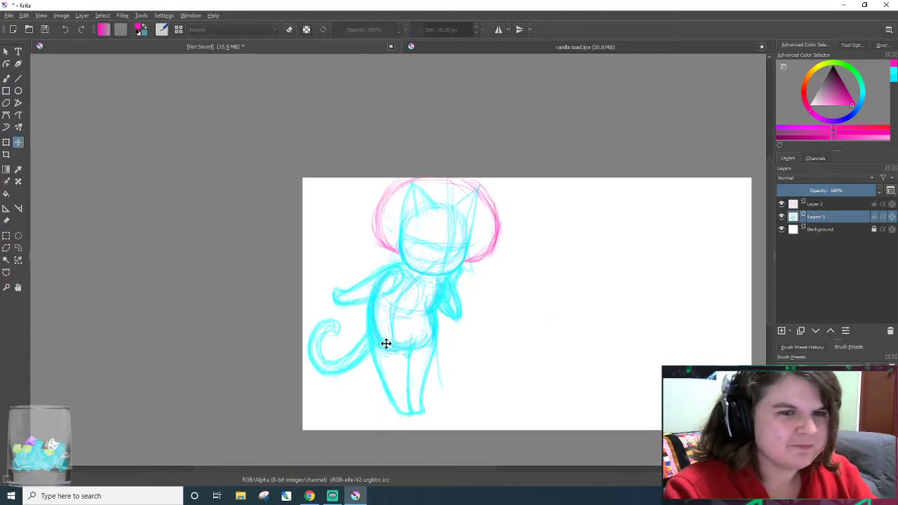
{"action": "left_click_drag", "start_coordinate": [422, 335], "coordinate": [431, 344]}
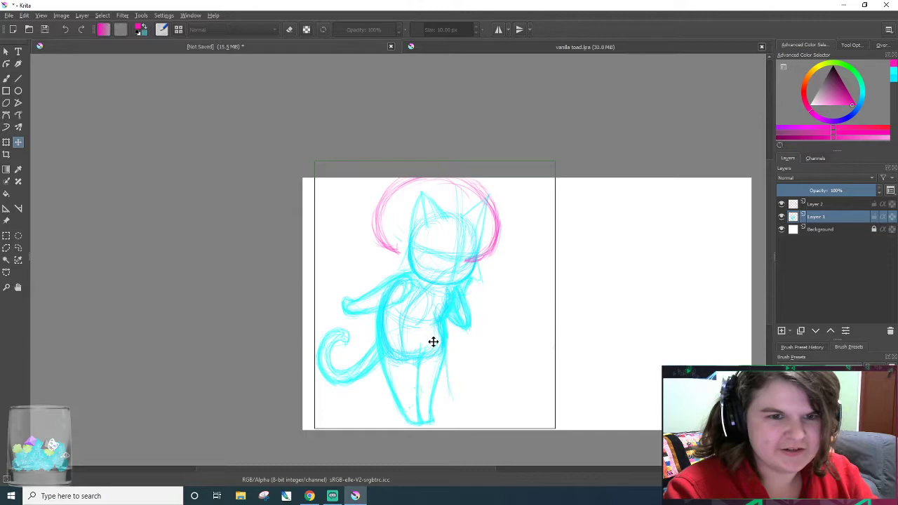
{"action": "left_click", "coordinate": [817, 205]}
{"action": "left_click_drag", "start_coordinate": [498, 214], "coordinate": [507, 225]}
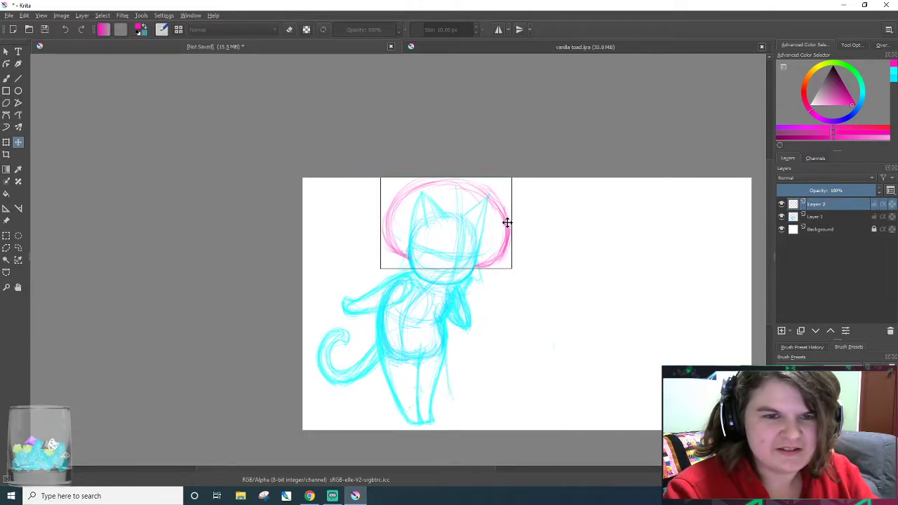
- Redraw the magenta dome outline with bolder pencil strokes along the left side, top and right side
{"action": "scroll", "coordinate": [470, 250], "scroll_direction": "up", "scroll_amount": 3}
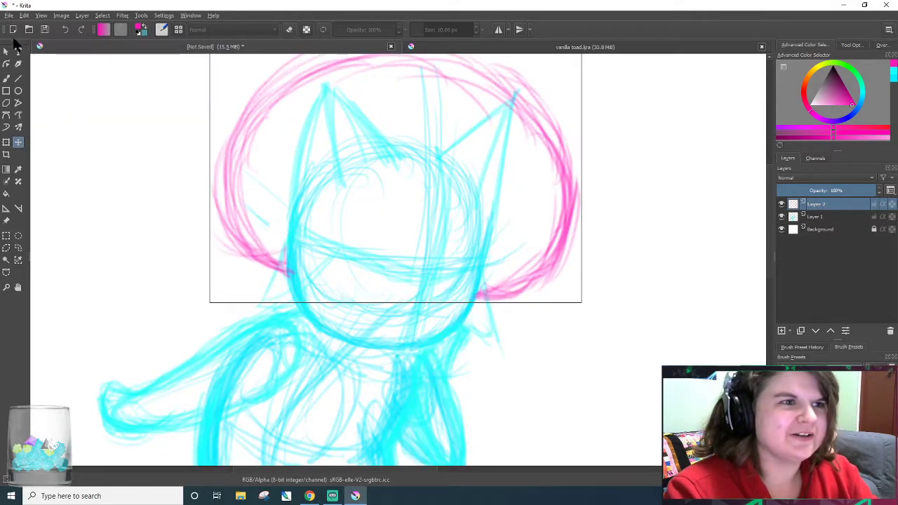
{"action": "left_click", "coordinate": [6, 79]}
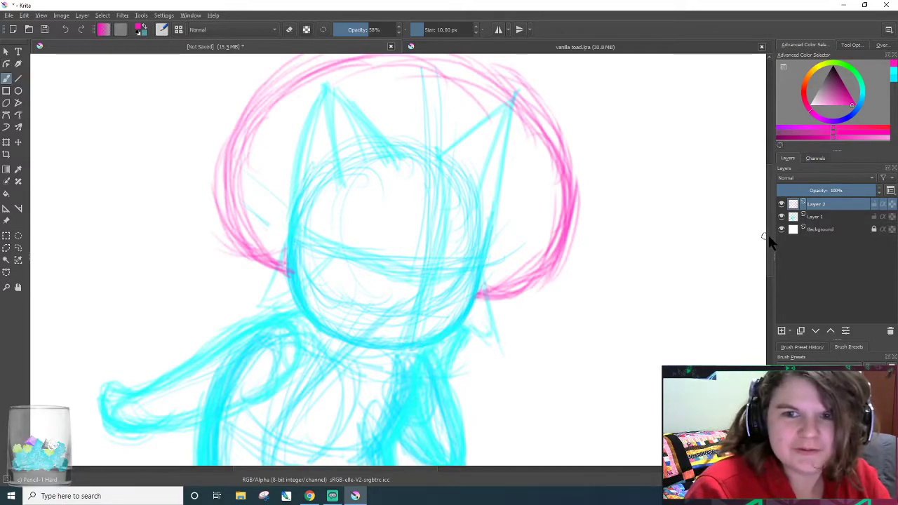
{"action": "scroll", "coordinate": [599, 241], "scroll_direction": "up", "scroll_amount": 2}
{"action": "mouse_move", "coordinate": [258, 305]}
{"action": "left_mouse_down"}
{"action": "mouse_move", "coordinate": [241, 206]}
{"action": "mouse_move", "coordinate": [247, 263]}
{"action": "mouse_move", "coordinate": [276, 174]}
{"action": "mouse_move", "coordinate": [436, 116]}
{"action": "mouse_move", "coordinate": [287, 140]}
{"action": "mouse_move", "coordinate": [301, 150]}
{"action": "mouse_move", "coordinate": [425, 104]}
{"action": "mouse_move", "coordinate": [459, 132]}
{"action": "mouse_move", "coordinate": [481, 119]}
{"action": "mouse_move", "coordinate": [485, 141]}
{"action": "mouse_move", "coordinate": [518, 135]}
{"action": "mouse_move", "coordinate": [524, 251]}
{"action": "left_mouse_up"}
{"action": "mouse_move", "coordinate": [250, 292]}
{"action": "left_mouse_down"}
{"action": "mouse_move", "coordinate": [286, 316]}
{"action": "mouse_move", "coordinate": [235, 274]}
{"action": "mouse_move", "coordinate": [272, 161]}
{"action": "mouse_move", "coordinate": [459, 115]}
{"action": "left_mouse_up"}
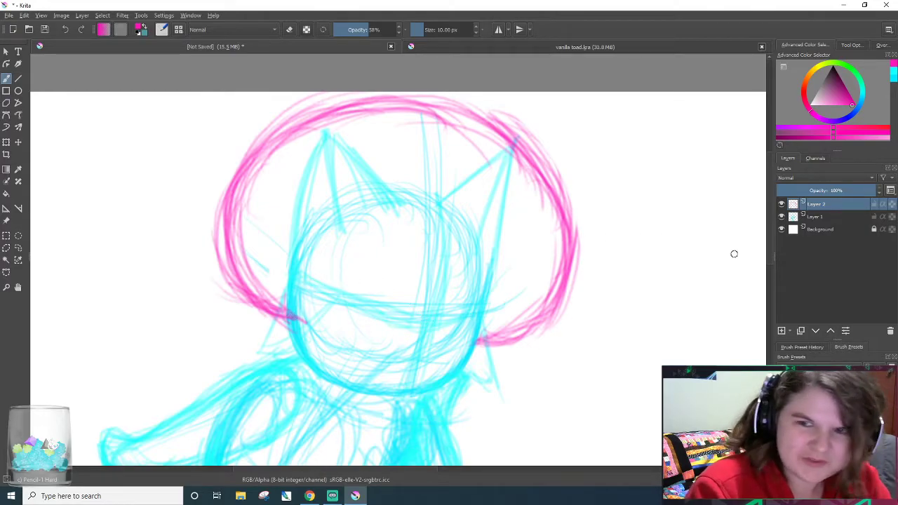
- On Layer 1, sketch two curved green guidelines across the face, above and below the cyan eye line
{"action": "left_click", "coordinate": [833, 219]}
{"action": "left_click_drag", "start_coordinate": [857, 102], "coordinate": [869, 78]}
{"action": "mouse_move", "coordinate": [287, 308]}
{"action": "left_mouse_down"}
{"action": "mouse_move", "coordinate": [411, 337]}
{"action": "mouse_move", "coordinate": [357, 335]}
{"action": "mouse_move", "coordinate": [475, 322]}
{"action": "left_mouse_up"}
{"action": "left_click_drag", "start_coordinate": [309, 270], "coordinate": [479, 299]}
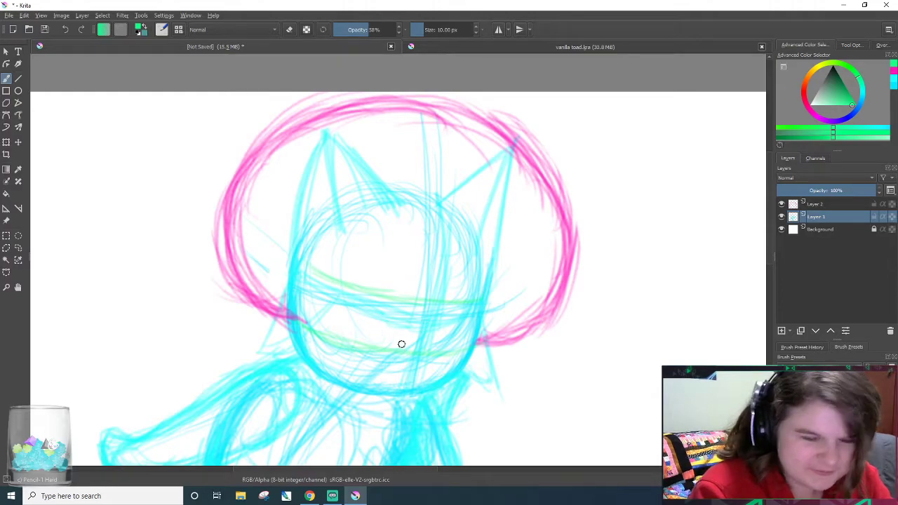
- Mark the eye widths with short vertical green strokes between the two face guidelines
{"action": "mouse_move", "coordinate": [402, 339]}
{"action": "left_mouse_down"}
{"action": "mouse_move", "coordinate": [415, 307]}
{"action": "mouse_move", "coordinate": [403, 285]}
{"action": "left_mouse_up"}
{"action": "mouse_move", "coordinate": [437, 355]}
{"action": "left_mouse_down"}
{"action": "mouse_move", "coordinate": [441, 315]}
{"action": "mouse_move", "coordinate": [436, 343]}
{"action": "left_mouse_up"}
{"action": "mouse_move", "coordinate": [347, 334]}
{"action": "left_mouse_down"}
{"action": "mouse_move", "coordinate": [345, 294]}
{"action": "mouse_move", "coordinate": [346, 329]}
{"action": "left_mouse_up"}
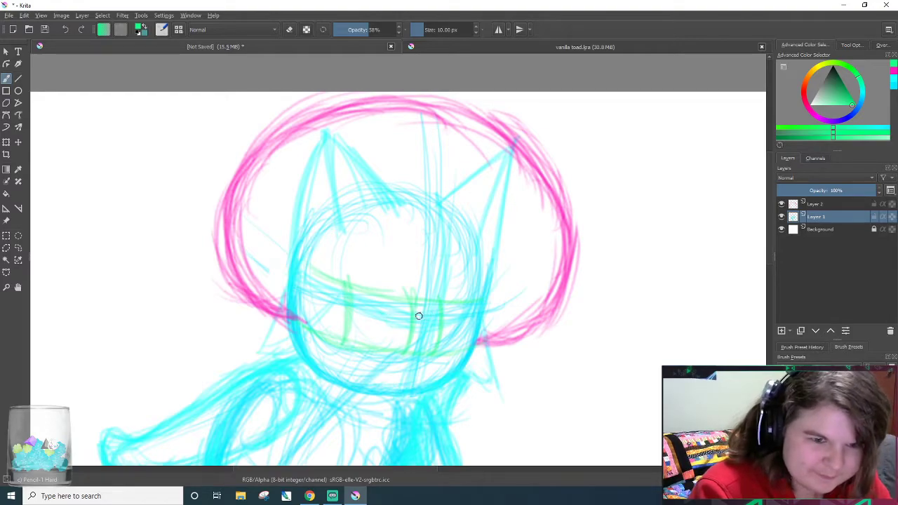
- On Layer 2, sketch a purplish-magenta curved waistline across the torso's left half and a vertical line down the belly
{"action": "left_click", "coordinate": [829, 205]}
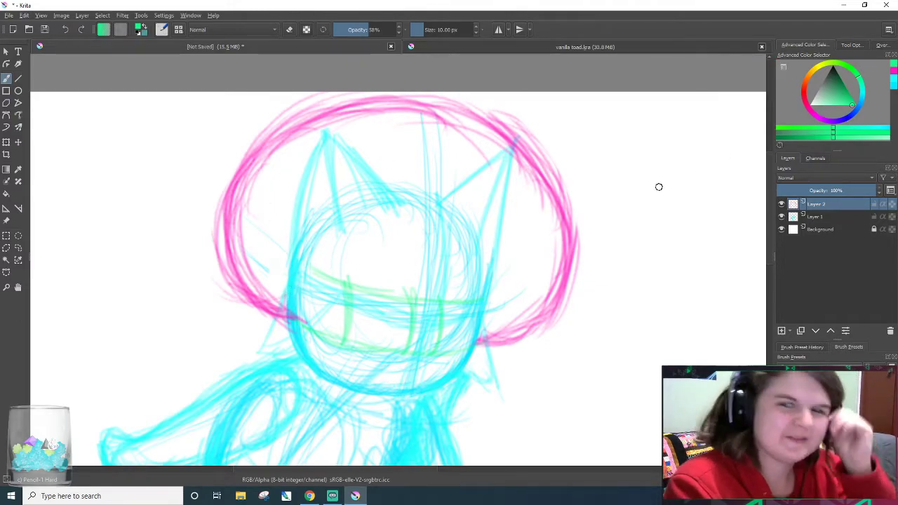
{"action": "scroll", "coordinate": [771, 281], "scroll_direction": "down", "scroll_amount": 5}
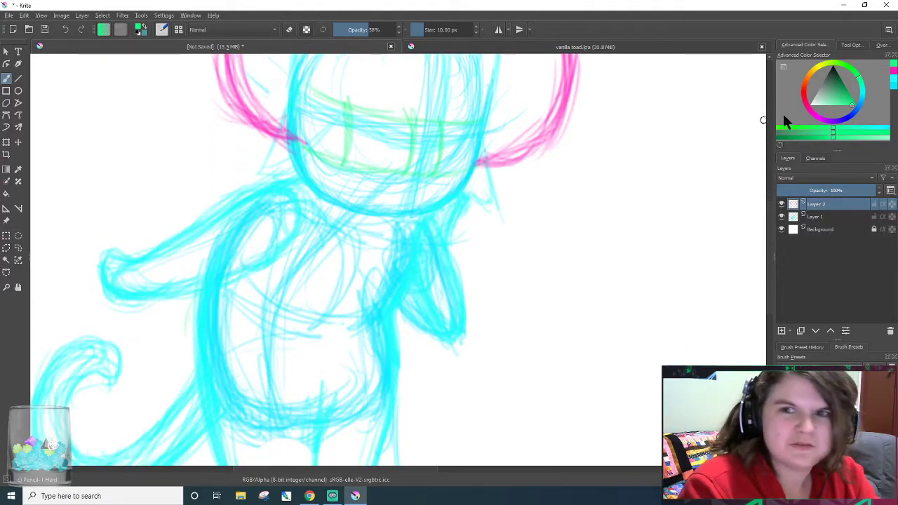
{"action": "left_click", "coordinate": [812, 123]}
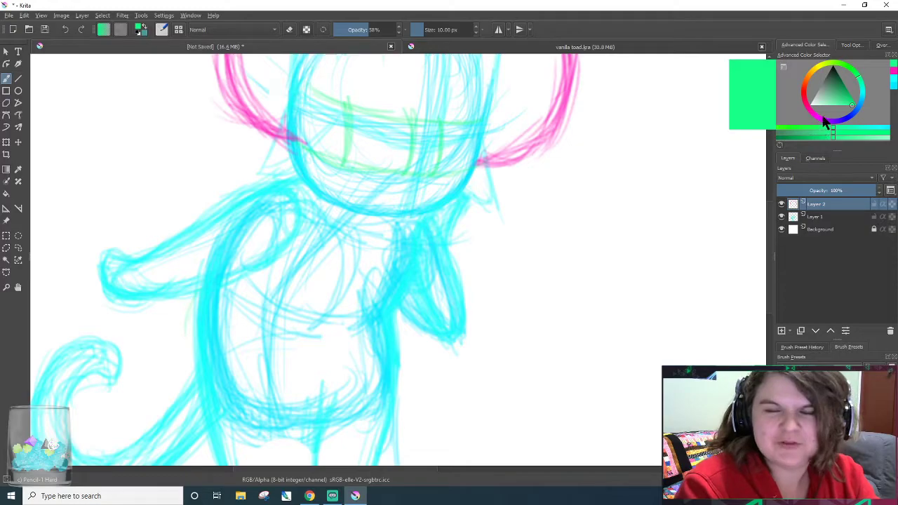
{"action": "left_click", "coordinate": [816, 115]}
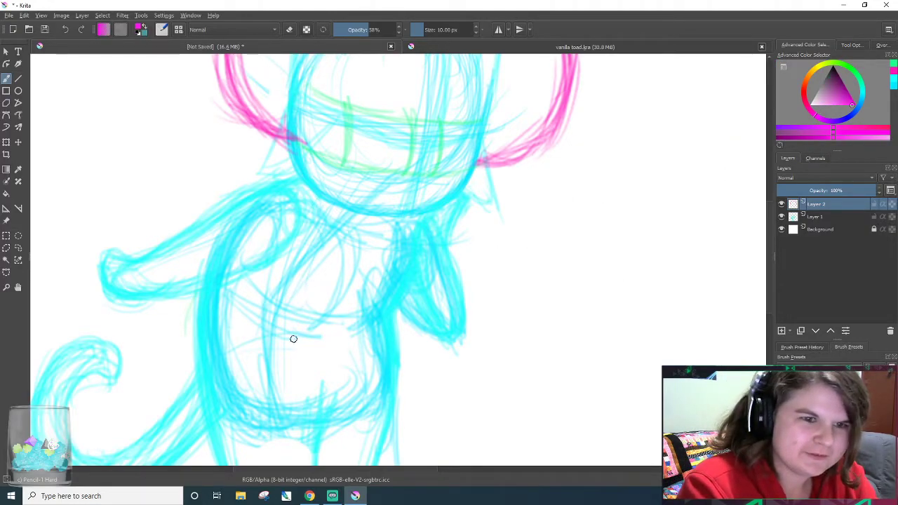
{"action": "mouse_move", "coordinate": [201, 343]}
{"action": "left_mouse_down"}
{"action": "mouse_move", "coordinate": [251, 345]}
{"action": "mouse_move", "coordinate": [243, 350]}
{"action": "mouse_move", "coordinate": [207, 347]}
{"action": "mouse_move", "coordinate": [291, 353]}
{"action": "left_mouse_up"}
{"action": "left_click_drag", "start_coordinate": [303, 284], "coordinate": [303, 380]}
{"action": "scroll", "coordinate": [305, 302], "scroll_direction": "down", "scroll_amount": 2}
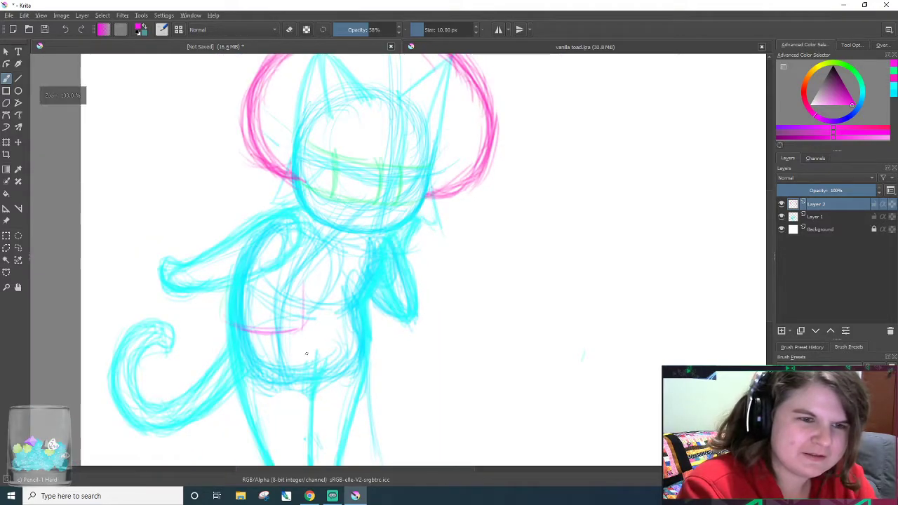
{"action": "scroll", "coordinate": [301, 309], "scroll_direction": "up", "scroll_amount": 1}
{"action": "scroll", "coordinate": [301, 309], "scroll_direction": "up", "scroll_amount": 3}
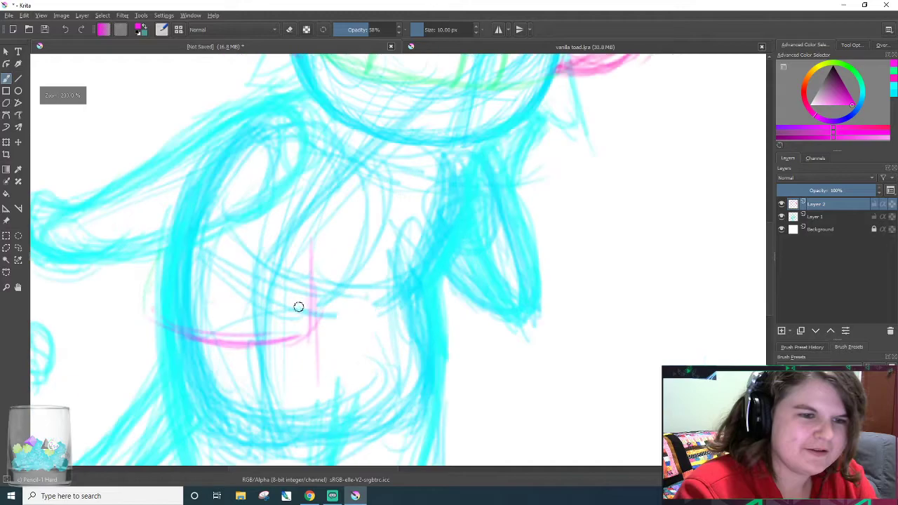
- Sketch the rounded left side and lower hem of the shorts around the hip in magenta
{"action": "right_click", "coordinate": [295, 306]}
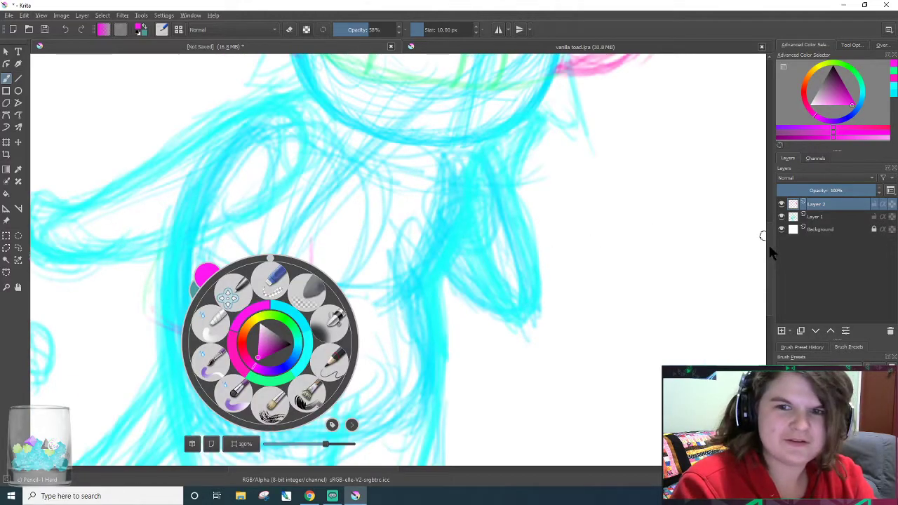
{"action": "scroll", "coordinate": [770, 256], "scroll_direction": "down", "scroll_amount": 2}
{"action": "left_click", "coordinate": [376, 317]}
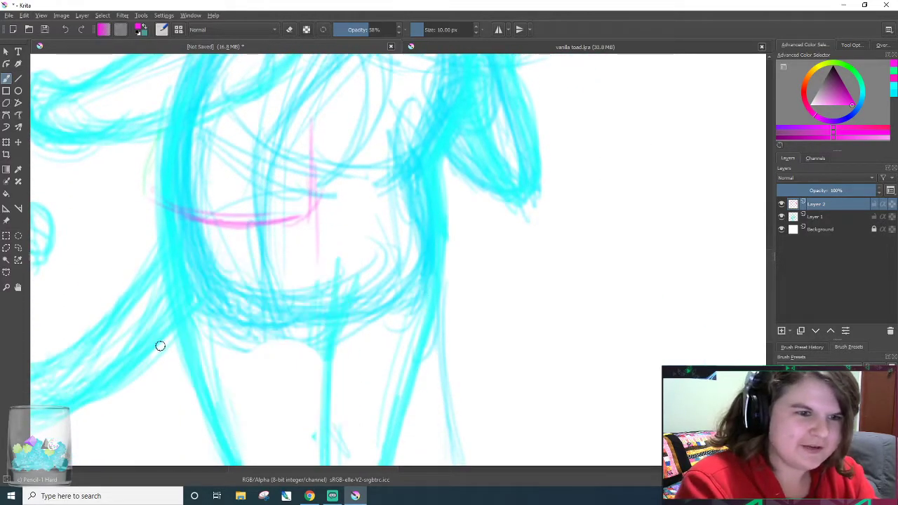
{"action": "mouse_move", "coordinate": [210, 351]}
{"action": "left_mouse_down"}
{"action": "mouse_move", "coordinate": [171, 336]}
{"action": "mouse_move", "coordinate": [141, 262]}
{"action": "mouse_move", "coordinate": [160, 249]}
{"action": "mouse_move", "coordinate": [164, 185]}
{"action": "mouse_move", "coordinate": [229, 351]}
{"action": "left_mouse_up"}
{"action": "left_click_drag", "start_coordinate": [175, 340], "coordinate": [266, 343]}
{"action": "left_click_drag", "start_coordinate": [204, 351], "coordinate": [321, 337]}
{"action": "scroll", "coordinate": [321, 327], "scroll_direction": "down", "scroll_amount": 1}
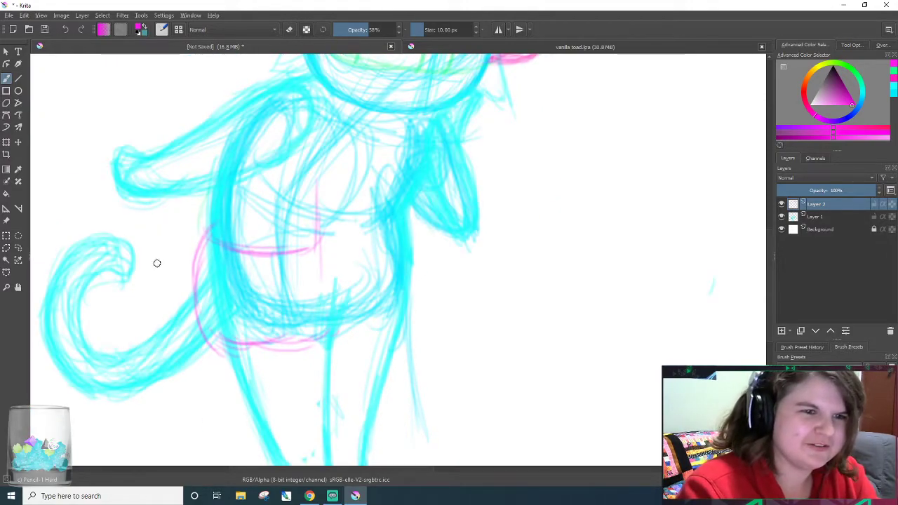
- Thicken the shorts' left side and hem, and curve the left leg's inner edge up to the crotch with a short fold
{"action": "scroll", "coordinate": [178, 261], "scroll_direction": "up", "scroll_amount": 1}
{"action": "right_click", "coordinate": [279, 343]}
{"action": "left_click", "coordinate": [479, 226]}
{"action": "mouse_move", "coordinate": [426, 332]}
{"action": "left_mouse_down"}
{"action": "mouse_move", "coordinate": [424, 257]}
{"action": "mouse_move", "coordinate": [421, 355]}
{"action": "mouse_move", "coordinate": [424, 315]}
{"action": "left_mouse_up"}
{"action": "mouse_move", "coordinate": [230, 308]}
{"action": "left_mouse_down"}
{"action": "mouse_move", "coordinate": [239, 320]}
{"action": "mouse_move", "coordinate": [218, 285]}
{"action": "mouse_move", "coordinate": [216, 329]}
{"action": "mouse_move", "coordinate": [277, 370]}
{"action": "mouse_move", "coordinate": [231, 336]}
{"action": "mouse_move", "coordinate": [224, 297]}
{"action": "mouse_move", "coordinate": [303, 372]}
{"action": "mouse_move", "coordinate": [353, 372]}
{"action": "mouse_move", "coordinate": [431, 346]}
{"action": "mouse_move", "coordinate": [439, 296]}
{"action": "mouse_move", "coordinate": [420, 243]}
{"action": "mouse_move", "coordinate": [439, 282]}
{"action": "mouse_move", "coordinate": [465, 234]}
{"action": "mouse_move", "coordinate": [433, 296]}
{"action": "left_mouse_up"}
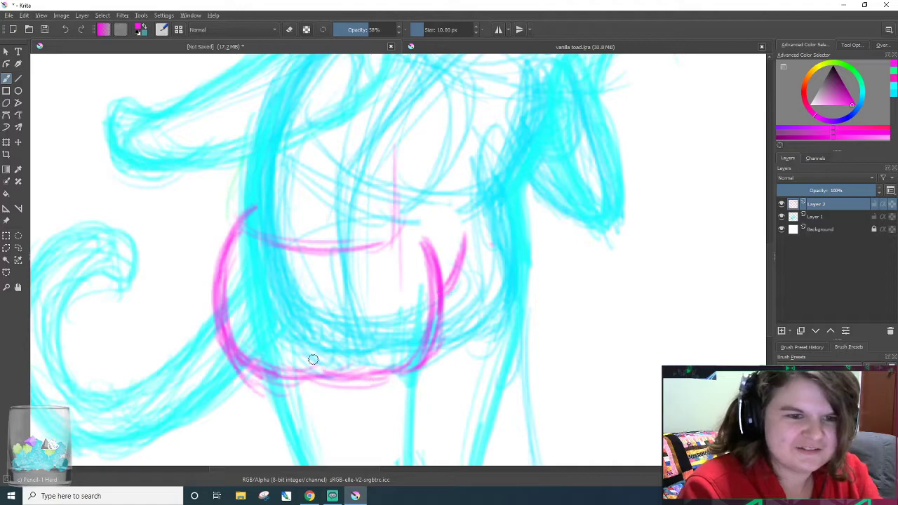
- Sketch the right half of the shorts with its waistline, rounded side and hem, and add an edge line above the left hip
{"action": "mouse_move", "coordinate": [427, 359]}
{"action": "left_mouse_down"}
{"action": "mouse_move", "coordinate": [476, 359]}
{"action": "mouse_move", "coordinate": [510, 343]}
{"action": "mouse_move", "coordinate": [534, 270]}
{"action": "mouse_move", "coordinate": [535, 231]}
{"action": "mouse_move", "coordinate": [521, 208]}
{"action": "mouse_move", "coordinate": [512, 244]}
{"action": "left_mouse_up"}
{"action": "mouse_move", "coordinate": [424, 216]}
{"action": "left_mouse_down"}
{"action": "mouse_move", "coordinate": [441, 220]}
{"action": "mouse_move", "coordinate": [409, 208]}
{"action": "mouse_move", "coordinate": [459, 215]}
{"action": "mouse_move", "coordinate": [395, 218]}
{"action": "mouse_move", "coordinate": [505, 211]}
{"action": "left_mouse_up"}
{"action": "mouse_move", "coordinate": [235, 235]}
{"action": "left_mouse_down"}
{"action": "mouse_move", "coordinate": [236, 210]}
{"action": "mouse_move", "coordinate": [260, 175]}
{"action": "left_mouse_up"}
{"action": "left_click_drag", "start_coordinate": [237, 352], "coordinate": [331, 372]}
- Trace the line between the legs in magenta and start the left leg's outer edge, undoing unwanted strokes
{"action": "scroll", "coordinate": [765, 308], "scroll_direction": "down", "scroll_amount": 5}
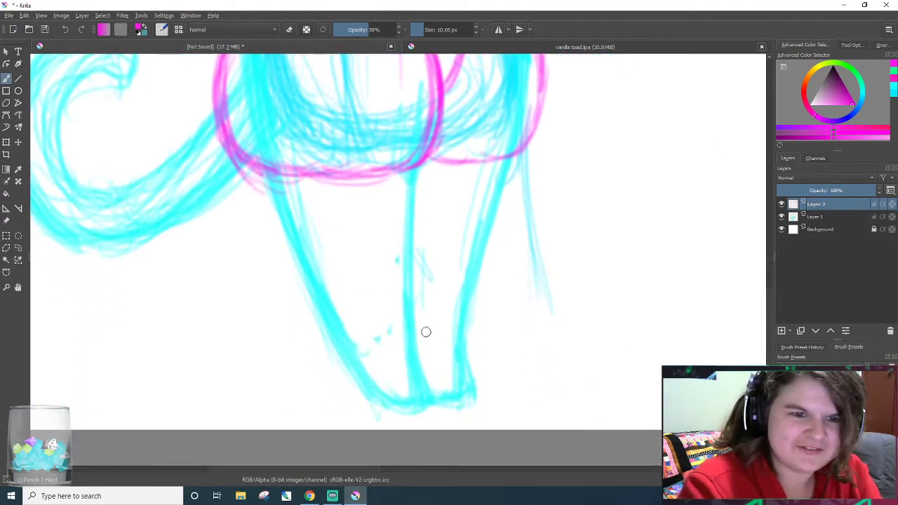
{"action": "mouse_move", "coordinate": [404, 318]}
{"action": "left_mouse_down"}
{"action": "mouse_move", "coordinate": [414, 296]}
{"action": "mouse_move", "coordinate": [417, 368]}
{"action": "mouse_move", "coordinate": [411, 248]}
{"action": "mouse_move", "coordinate": [423, 144]}
{"action": "mouse_move", "coordinate": [414, 169]}
{"action": "left_mouse_up"}
{"action": "mouse_move", "coordinate": [354, 372]}
{"action": "left_mouse_down"}
{"action": "mouse_move", "coordinate": [368, 402]}
{"action": "mouse_move", "coordinate": [298, 247]}
{"action": "mouse_move", "coordinate": [313, 287]}
{"action": "mouse_move", "coordinate": [300, 270]}
{"action": "mouse_move", "coordinate": [277, 177]}
{"action": "mouse_move", "coordinate": [312, 327]}
{"action": "mouse_move", "coordinate": [291, 257]}
{"action": "left_mouse_up"}
{"action": "key", "text": "ctrl+z"}
{"action": "key", "text": "ctrl+z"}
{"action": "key", "text": "ctrl+z"}
{"action": "key", "text": "ctrl+z"}
{"action": "key", "text": "ctrl+z"}
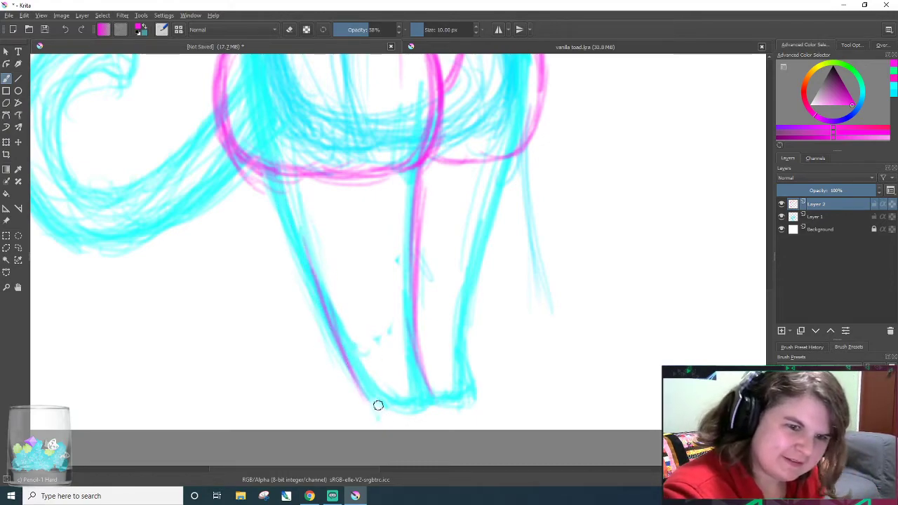
- Trace the left leg's outer edge from the shorts' hem to the ankle and round off its foot
{"action": "mouse_move", "coordinate": [320, 313]}
{"action": "left_mouse_down"}
{"action": "mouse_move", "coordinate": [357, 383]}
{"action": "mouse_move", "coordinate": [295, 255]}
{"action": "left_mouse_up"}
{"action": "left_click_drag", "start_coordinate": [285, 203], "coordinate": [299, 258]}
{"action": "mouse_move", "coordinate": [275, 165]}
{"action": "left_mouse_down"}
{"action": "mouse_move", "coordinate": [297, 259]}
{"action": "mouse_move", "coordinate": [337, 356]}
{"action": "mouse_move", "coordinate": [397, 410]}
{"action": "left_mouse_up"}
{"action": "mouse_move", "coordinate": [365, 383]}
{"action": "left_mouse_down"}
{"action": "mouse_move", "coordinate": [397, 411]}
{"action": "mouse_move", "coordinate": [389, 402]}
{"action": "mouse_move", "coordinate": [417, 403]}
{"action": "left_mouse_up"}
- Trace the right leg's outer edge and foot, and draw curved ankle lines across both legs
{"action": "mouse_move", "coordinate": [419, 363]}
{"action": "left_mouse_down"}
{"action": "mouse_move", "coordinate": [453, 387]}
{"action": "mouse_move", "coordinate": [441, 394]}
{"action": "mouse_move", "coordinate": [465, 385]}
{"action": "left_mouse_up"}
{"action": "mouse_move", "coordinate": [459, 351]}
{"action": "left_mouse_down"}
{"action": "mouse_move", "coordinate": [482, 214]}
{"action": "mouse_move", "coordinate": [479, 244]}
{"action": "mouse_move", "coordinate": [514, 145]}
{"action": "left_mouse_up"}
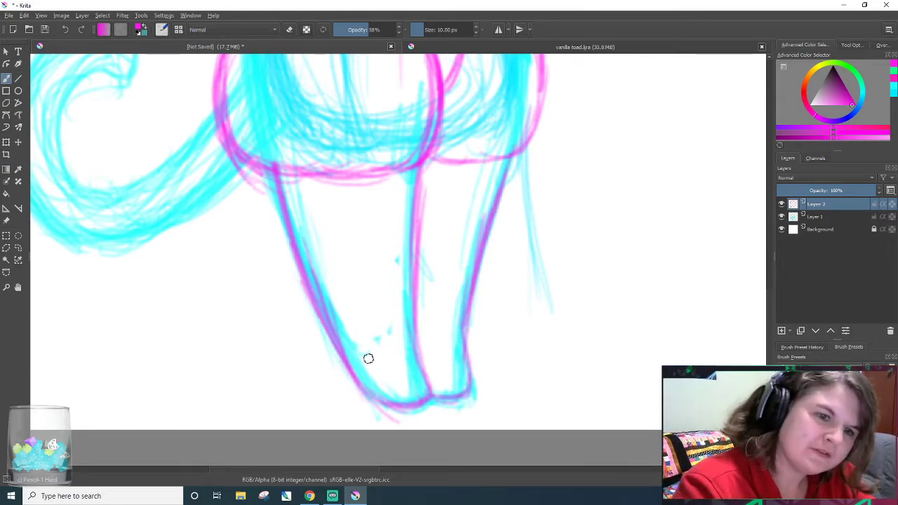
{"action": "mouse_move", "coordinate": [356, 365]}
{"action": "left_mouse_down"}
{"action": "mouse_move", "coordinate": [401, 373]}
{"action": "mouse_move", "coordinate": [417, 360]}
{"action": "mouse_move", "coordinate": [464, 366]}
{"action": "left_mouse_up"}
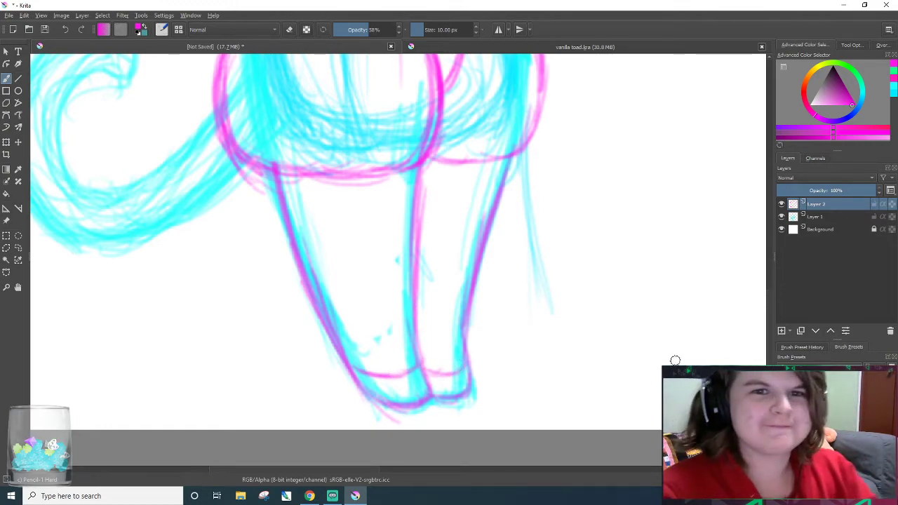
- Thicken the curved inner edge of the shorts' left leg at the crotch
{"action": "scroll", "coordinate": [770, 286], "scroll_direction": "up", "scroll_amount": 2}
{"action": "scroll", "coordinate": [770, 286], "scroll_direction": "up", "scroll_amount": 2}
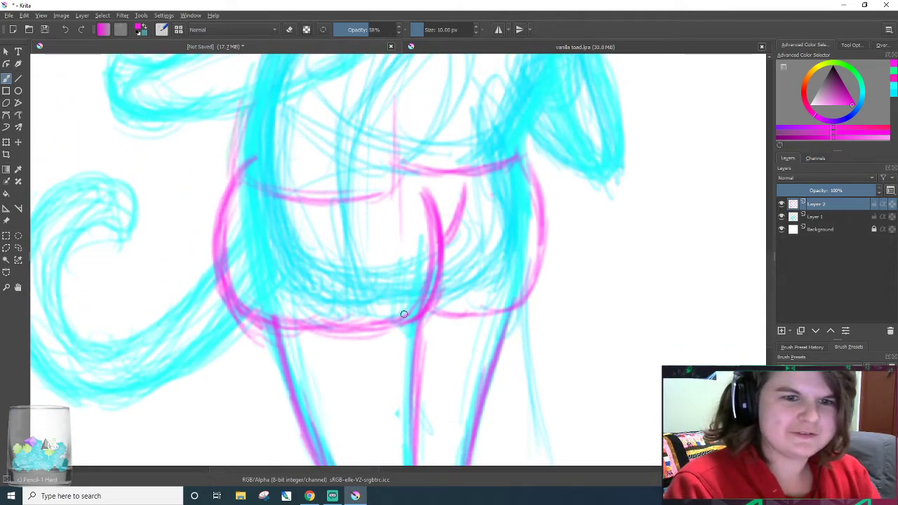
{"action": "left_click_drag", "start_coordinate": [422, 204], "coordinate": [419, 189]}
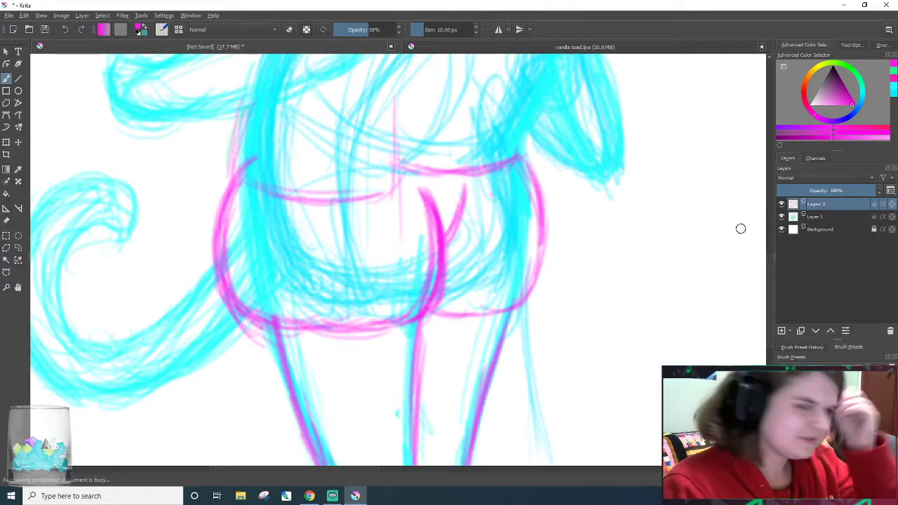
- Draw the torso's curved centre line in magenta from the shorts' waistband up to the neck
{"action": "scroll", "coordinate": [767, 293], "scroll_direction": "up", "scroll_amount": 1}
{"action": "scroll", "coordinate": [767, 293], "scroll_direction": "up", "scroll_amount": 7}
{"action": "scroll", "coordinate": [407, 250], "scroll_direction": "down", "scroll_amount": 1}
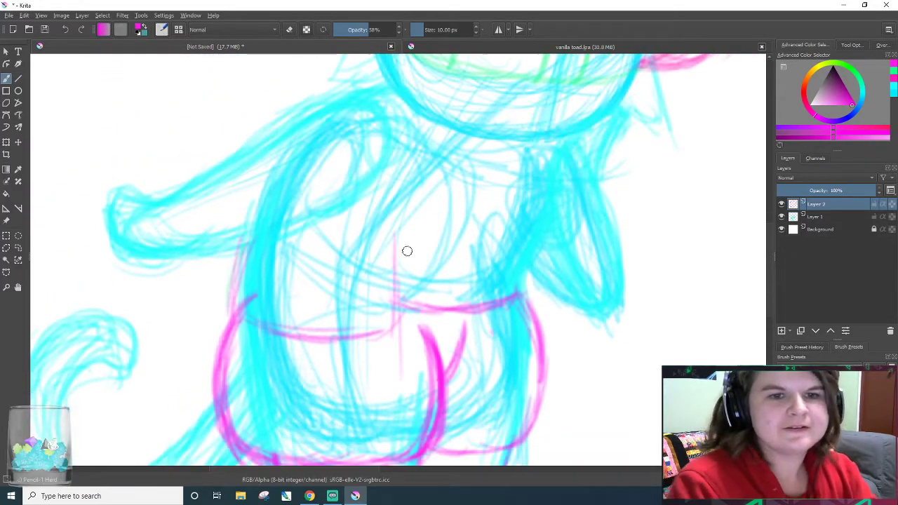
{"action": "left_click_drag", "start_coordinate": [403, 301], "coordinate": [446, 146]}
{"action": "left_click_drag", "start_coordinate": [411, 240], "coordinate": [441, 140]}
{"action": "mouse_move", "coordinate": [398, 300]}
{"action": "left_mouse_down"}
{"action": "mouse_move", "coordinate": [400, 228]}
{"action": "mouse_move", "coordinate": [439, 147]}
{"action": "left_mouse_up"}
{"action": "left_click_drag", "start_coordinate": [420, 200], "coordinate": [439, 131]}
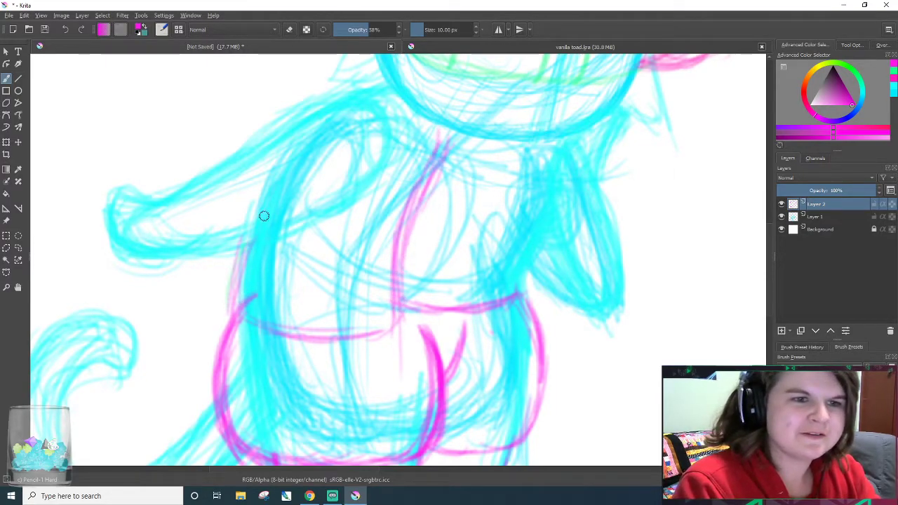
- Outline the outstretched left arm in magenta, from the hand along both edges to the rounded shoulder
{"action": "mouse_move", "coordinate": [113, 222]}
{"action": "left_mouse_down"}
{"action": "mouse_move", "coordinate": [204, 245]}
{"action": "mouse_move", "coordinate": [172, 245]}
{"action": "mouse_move", "coordinate": [320, 209]}
{"action": "left_mouse_up"}
{"action": "left_click_drag", "start_coordinate": [288, 234], "coordinate": [351, 190]}
{"action": "mouse_move", "coordinate": [124, 235]}
{"action": "left_mouse_down"}
{"action": "mouse_move", "coordinate": [117, 203]}
{"action": "mouse_move", "coordinate": [137, 190]}
{"action": "mouse_move", "coordinate": [178, 193]}
{"action": "mouse_move", "coordinate": [217, 162]}
{"action": "mouse_move", "coordinate": [269, 137]}
{"action": "left_mouse_up"}
{"action": "mouse_move", "coordinate": [210, 181]}
{"action": "left_mouse_down"}
{"action": "mouse_move", "coordinate": [272, 137]}
{"action": "mouse_move", "coordinate": [372, 100]}
{"action": "mouse_move", "coordinate": [371, 115]}
{"action": "mouse_move", "coordinate": [344, 98]}
{"action": "mouse_move", "coordinate": [376, 150]}
{"action": "left_mouse_up"}
{"action": "mouse_move", "coordinate": [348, 98]}
{"action": "left_mouse_down"}
{"action": "mouse_move", "coordinate": [372, 152]}
{"action": "mouse_move", "coordinate": [338, 216]}
{"action": "mouse_move", "coordinate": [377, 136]}
{"action": "left_mouse_up"}
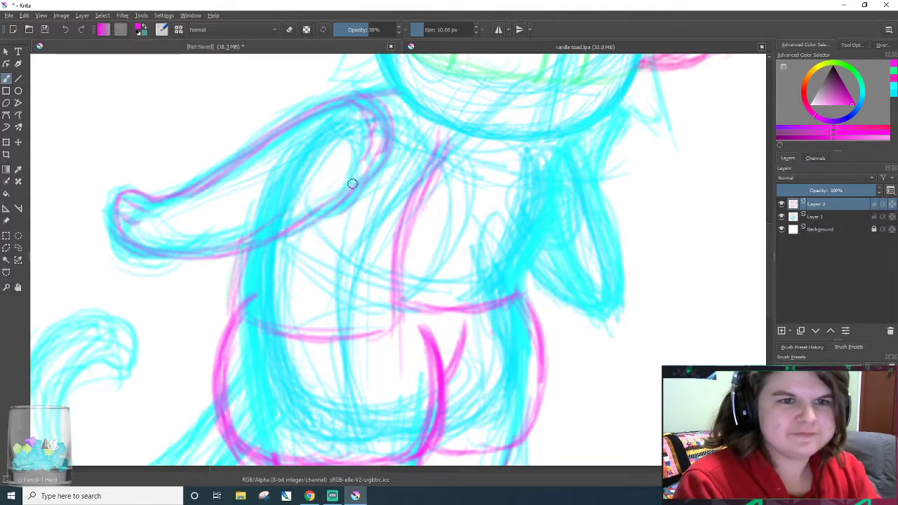
- Draw a vertical magenta line from the neck up through the left eye guide, and erase the dome's lower ends beside the head
{"action": "scroll", "coordinate": [767, 264], "scroll_direction": "up", "scroll_amount": 5}
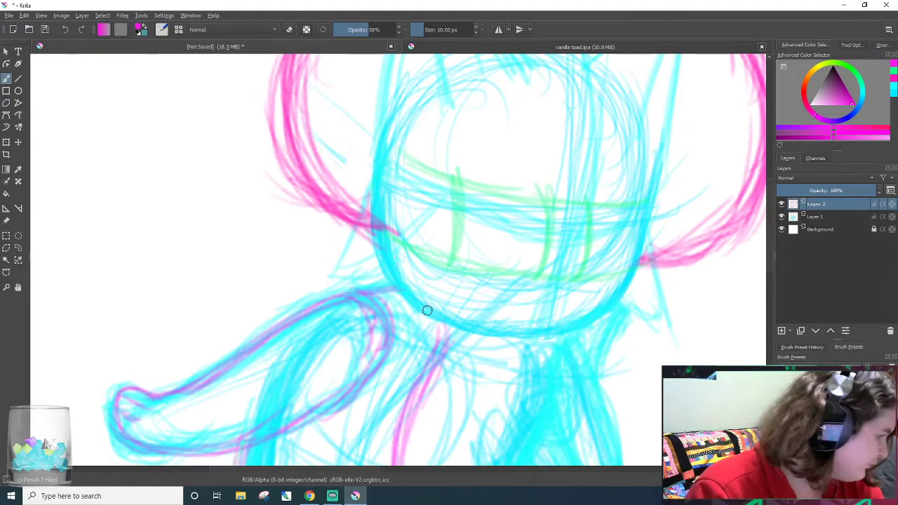
{"action": "mouse_move", "coordinate": [453, 344]}
{"action": "left_mouse_down"}
{"action": "mouse_move", "coordinate": [450, 203]}
{"action": "mouse_move", "coordinate": [454, 324]}
{"action": "mouse_move", "coordinate": [451, 262]}
{"action": "mouse_move", "coordinate": [457, 170]}
{"action": "left_mouse_up"}
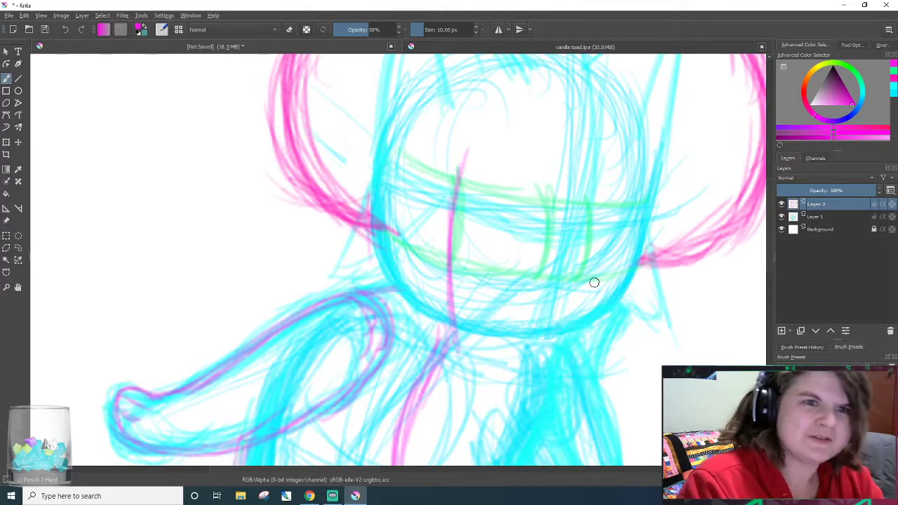
{"action": "key", "text": "/"}
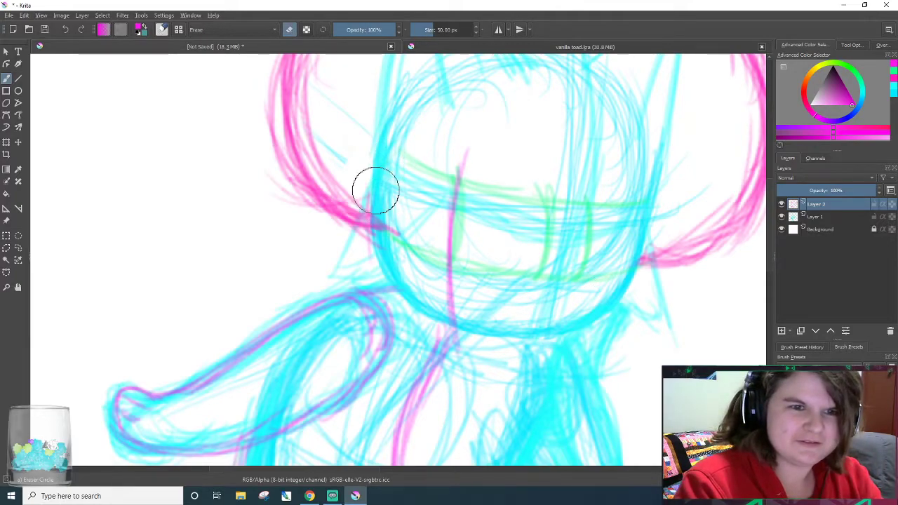
{"action": "left_click_drag", "start_coordinate": [379, 196], "coordinate": [370, 245]}
{"action": "left_click_drag", "start_coordinate": [363, 153], "coordinate": [370, 250]}
{"action": "mouse_move", "coordinate": [610, 240]}
{"action": "left_mouse_down"}
{"action": "mouse_move", "coordinate": [622, 309]}
{"action": "mouse_move", "coordinate": [674, 211]}
{"action": "mouse_move", "coordinate": [634, 265]}
{"action": "left_mouse_up"}
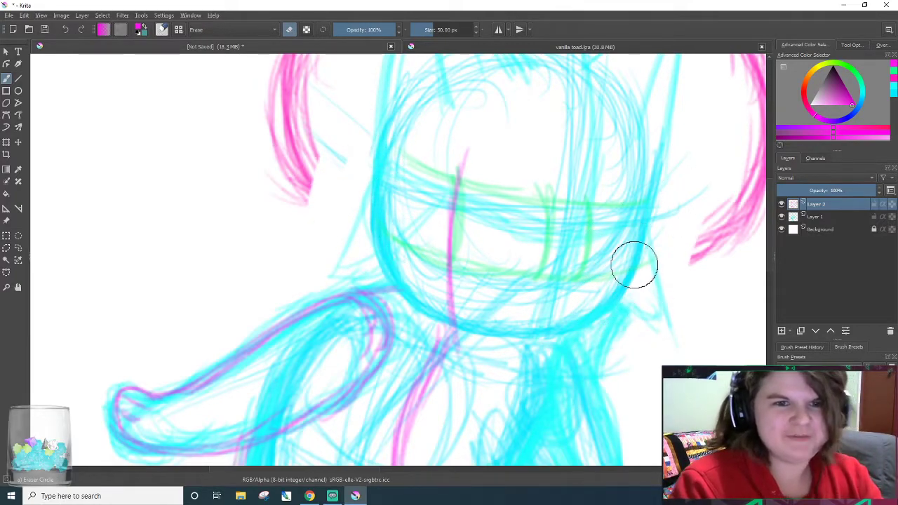
- Draw a magenta line from the neck up around the head's left side, and trace the head's right edge with the pencil
{"action": "key", "text": "/"}
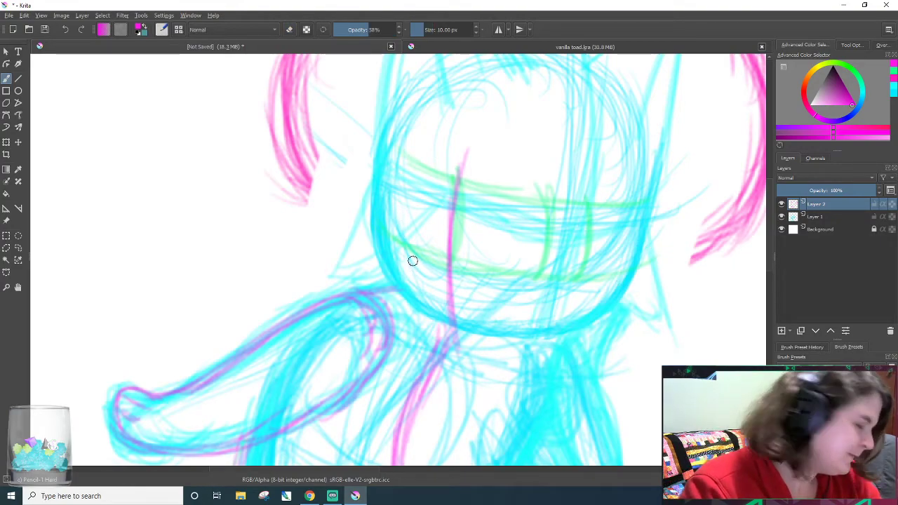
{"action": "left_click_drag", "start_coordinate": [393, 299], "coordinate": [447, 348]}
{"action": "left_click_drag", "start_coordinate": [407, 313], "coordinate": [465, 352]}
{"action": "mouse_move", "coordinate": [466, 352]}
{"action": "left_mouse_down"}
{"action": "mouse_move", "coordinate": [383, 224]}
{"action": "mouse_move", "coordinate": [407, 301]}
{"action": "mouse_move", "coordinate": [362, 235]}
{"action": "left_mouse_up"}
{"action": "mouse_move", "coordinate": [372, 280]}
{"action": "left_mouse_down"}
{"action": "mouse_move", "coordinate": [367, 231]}
{"action": "mouse_move", "coordinate": [366, 255]}
{"action": "mouse_move", "coordinate": [378, 136]}
{"action": "mouse_move", "coordinate": [413, 104]}
{"action": "left_mouse_up"}
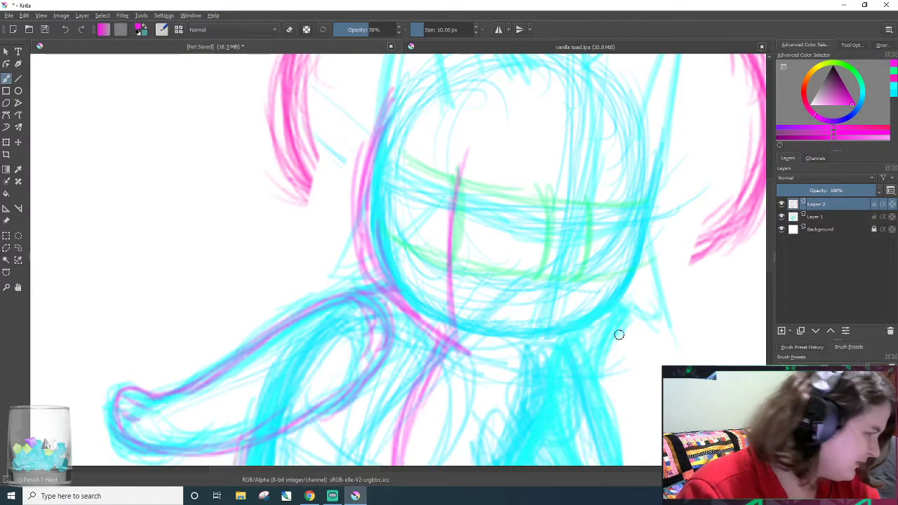
{"action": "left_click_drag", "start_coordinate": [621, 320], "coordinate": [637, 156]}
- Build up the outer line on the head's left side and draw a matching outer line on the right side that angles down to the neck
{"action": "scroll", "coordinate": [622, 297], "scroll_direction": "up", "scroll_amount": 1}
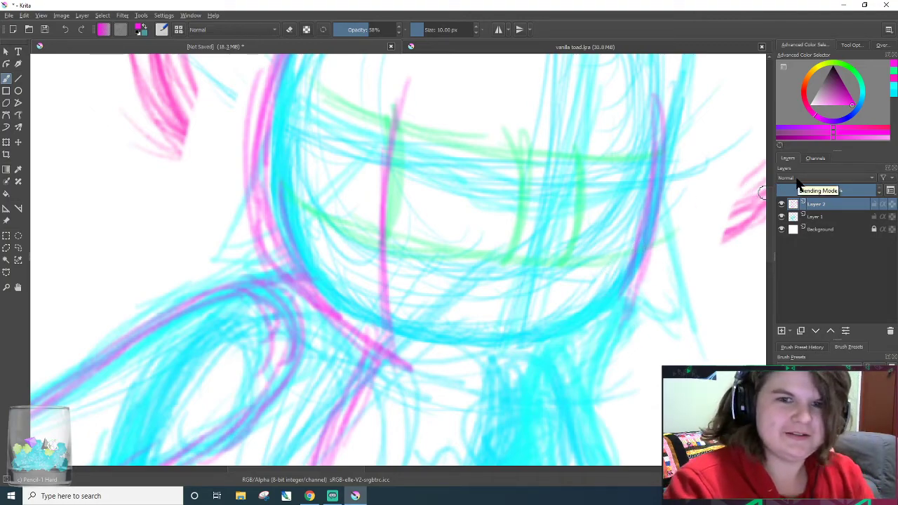
{"action": "scroll", "coordinate": [595, 227], "scroll_direction": "down", "scroll_amount": 2}
{"action": "scroll", "coordinate": [623, 230], "scroll_direction": "up", "scroll_amount": 1}
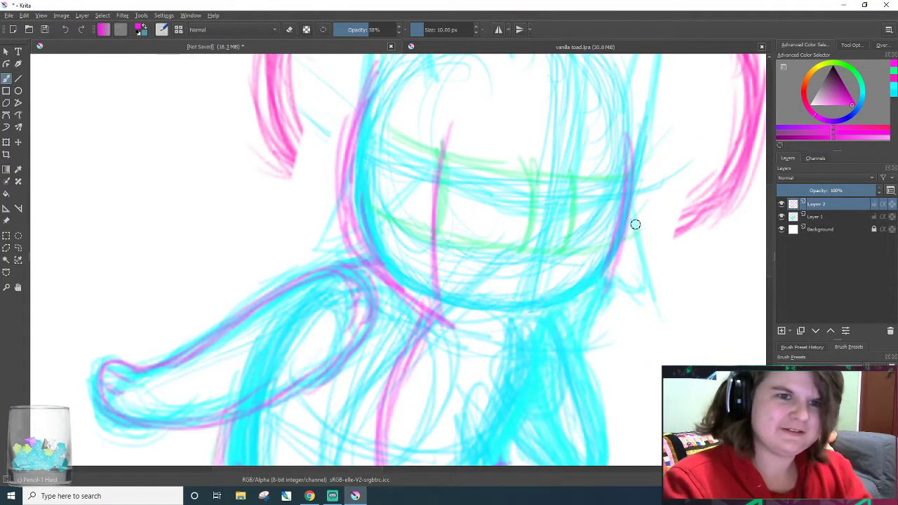
{"action": "left_click_drag", "start_coordinate": [362, 250], "coordinate": [339, 142]}
{"action": "left_click_drag", "start_coordinate": [337, 203], "coordinate": [355, 87]}
{"action": "left_click_drag", "start_coordinate": [336, 179], "coordinate": [356, 103]}
{"action": "mouse_move", "coordinate": [591, 317]}
{"action": "left_mouse_down"}
{"action": "mouse_move", "coordinate": [611, 257]}
{"action": "mouse_move", "coordinate": [580, 342]}
{"action": "mouse_move", "coordinate": [625, 297]}
{"action": "mouse_move", "coordinate": [588, 338]}
{"action": "left_mouse_up"}
{"action": "left_click_drag", "start_coordinate": [649, 273], "coordinate": [661, 216]}
{"action": "left_click_drag", "start_coordinate": [640, 303], "coordinate": [653, 186]}
{"action": "left_click_drag", "start_coordinate": [642, 295], "coordinate": [648, 142]}
{"action": "left_click_drag", "start_coordinate": [649, 263], "coordinate": [650, 131]}
{"action": "left_click_drag", "start_coordinate": [640, 294], "coordinate": [653, 184]}
{"action": "left_click_drag", "start_coordinate": [652, 255], "coordinate": [650, 175]}
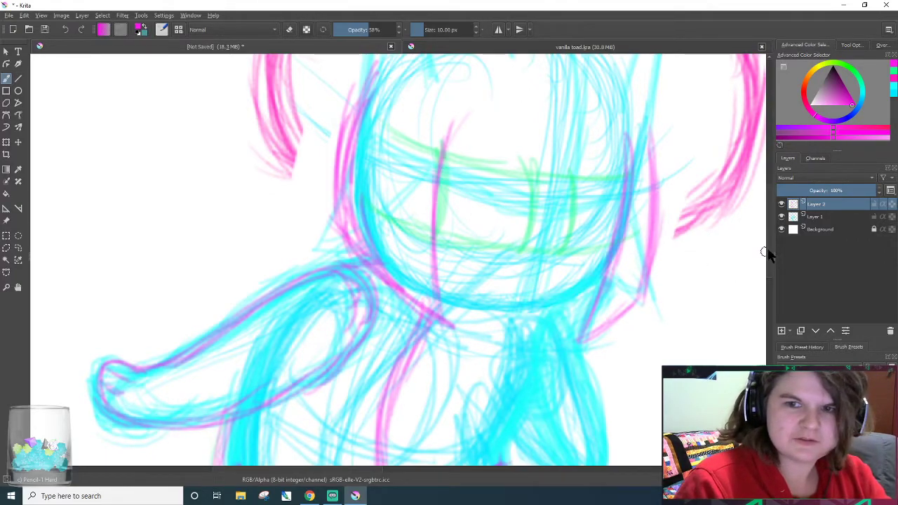
- Trace the chin and jaw curve in magenta, and touch up the line end at the right side of the neck
{"action": "scroll", "coordinate": [767, 256], "scroll_direction": "up", "scroll_amount": 3}
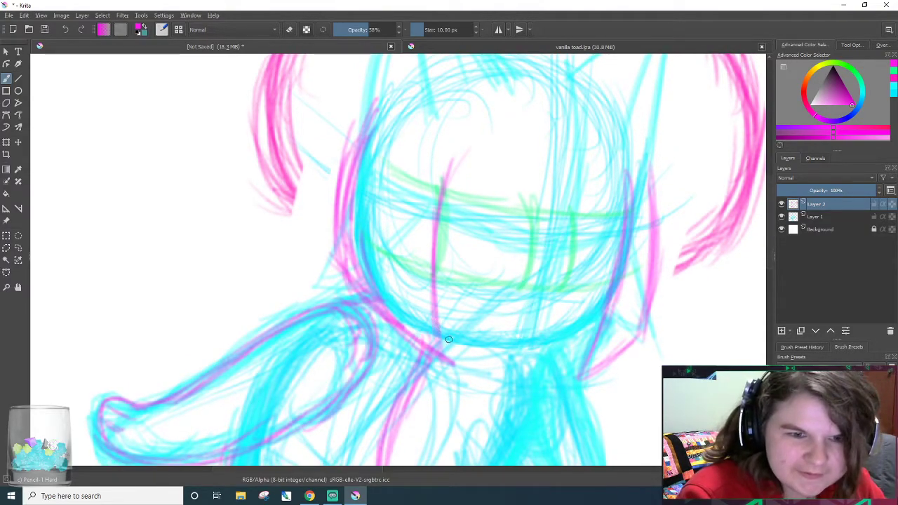
{"action": "mouse_move", "coordinate": [440, 328]}
{"action": "left_mouse_down"}
{"action": "mouse_move", "coordinate": [526, 341]}
{"action": "mouse_move", "coordinate": [612, 296]}
{"action": "left_mouse_up"}
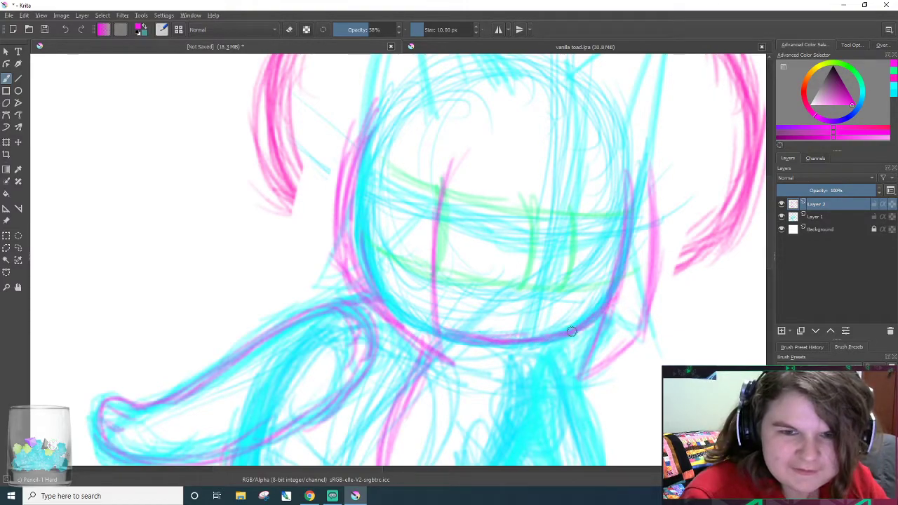
{"action": "mouse_move", "coordinate": [575, 373]}
{"action": "left_mouse_down"}
{"action": "mouse_move", "coordinate": [593, 325]}
{"action": "mouse_move", "coordinate": [583, 357]}
{"action": "left_mouse_up"}
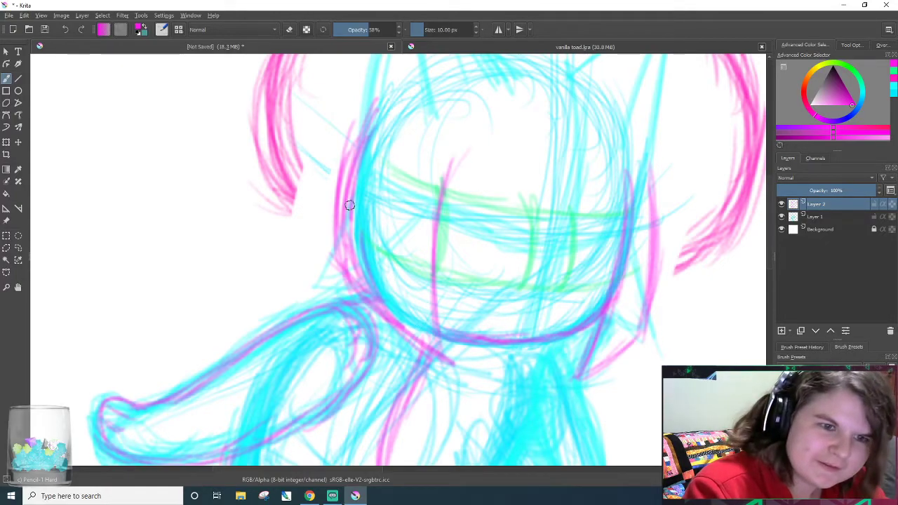
{"action": "mouse_move", "coordinate": [368, 293]}
{"action": "left_mouse_down"}
{"action": "mouse_move", "coordinate": [358, 226]}
{"action": "mouse_move", "coordinate": [345, 288]}
{"action": "mouse_move", "coordinate": [341, 220]}
{"action": "left_mouse_up"}
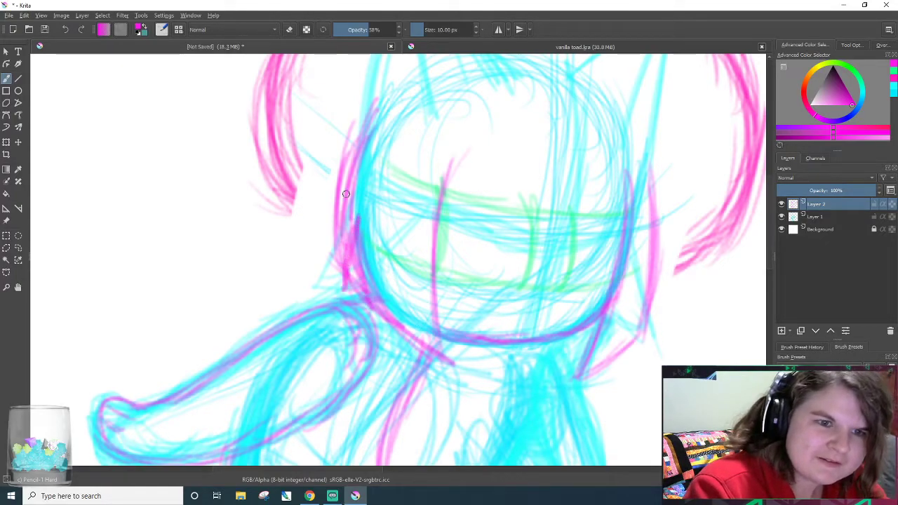
{"action": "key", "text": "ctrl+z"}
{"action": "key", "text": "ctrl+z"}
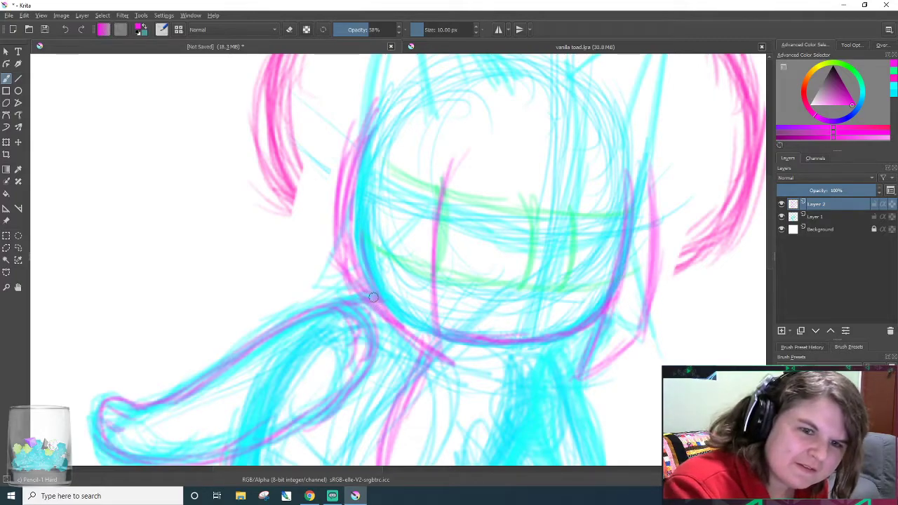
- Thicken the outer line on the head's left side and draw a rounded lobe beside it above the shoulder, undoing the stray crossing strokes
{"action": "mouse_move", "coordinate": [369, 292]}
{"action": "left_mouse_down"}
{"action": "mouse_move", "coordinate": [355, 236]}
{"action": "mouse_move", "coordinate": [357, 289]}
{"action": "mouse_move", "coordinate": [354, 225]}
{"action": "mouse_move", "coordinate": [363, 300]}
{"action": "mouse_move", "coordinate": [354, 232]}
{"action": "mouse_move", "coordinate": [364, 309]}
{"action": "mouse_move", "coordinate": [378, 116]}
{"action": "left_mouse_up"}
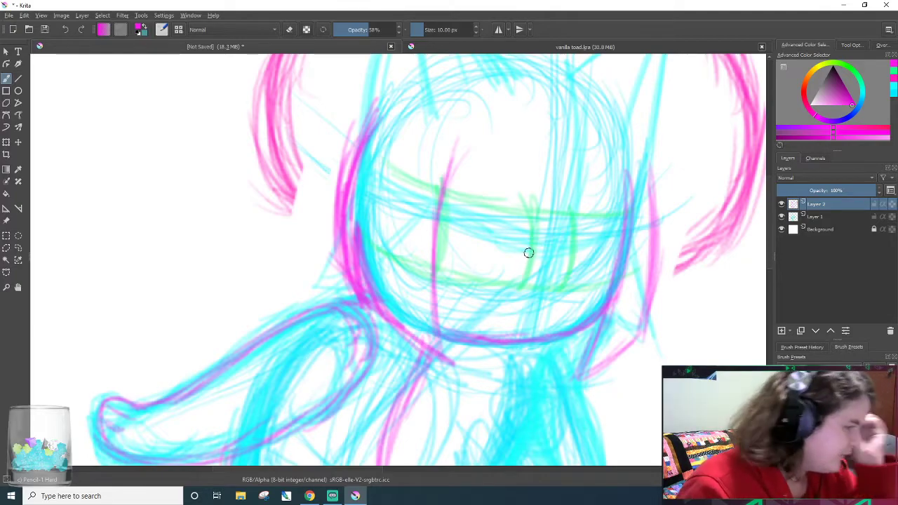
{"action": "mouse_move", "coordinate": [323, 303]}
{"action": "left_mouse_down"}
{"action": "mouse_move", "coordinate": [283, 265]}
{"action": "mouse_move", "coordinate": [332, 215]}
{"action": "mouse_move", "coordinate": [311, 228]}
{"action": "mouse_move", "coordinate": [324, 282]}
{"action": "mouse_move", "coordinate": [267, 324]}
{"action": "mouse_move", "coordinate": [313, 286]}
{"action": "mouse_move", "coordinate": [317, 244]}
{"action": "mouse_move", "coordinate": [349, 212]}
{"action": "mouse_move", "coordinate": [315, 215]}
{"action": "mouse_move", "coordinate": [282, 246]}
{"action": "mouse_move", "coordinate": [282, 197]}
{"action": "mouse_move", "coordinate": [312, 221]}
{"action": "mouse_move", "coordinate": [302, 197]}
{"action": "mouse_move", "coordinate": [306, 205]}
{"action": "mouse_move", "coordinate": [279, 192]}
{"action": "mouse_move", "coordinate": [298, 220]}
{"action": "mouse_move", "coordinate": [328, 241]}
{"action": "mouse_move", "coordinate": [298, 203]}
{"action": "mouse_move", "coordinate": [347, 233]}
{"action": "left_mouse_up"}
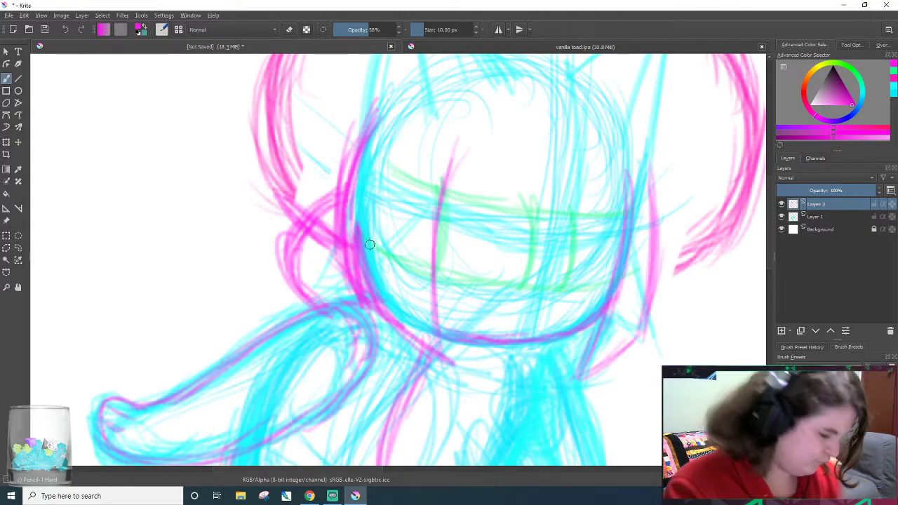
{"action": "key", "text": "ctrl+z"}
{"action": "key", "text": "ctrl+z"}
{"action": "key", "text": "ctrl+z"}
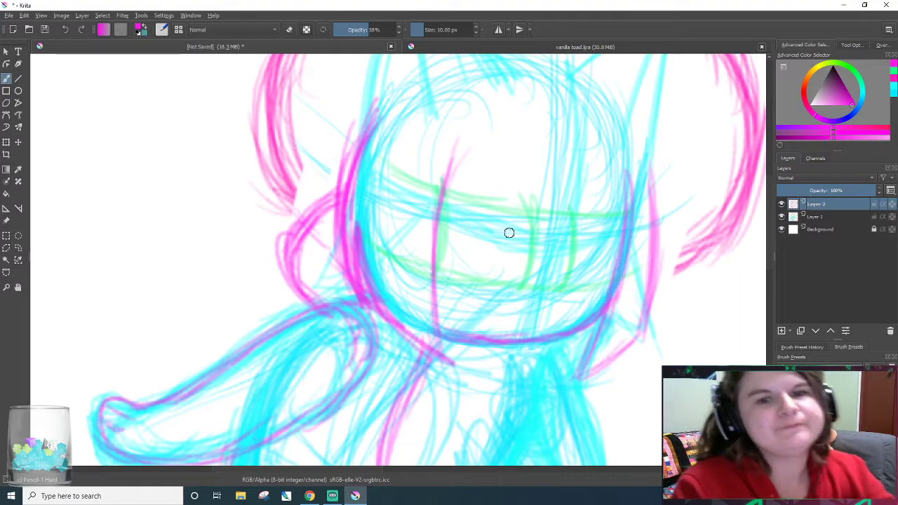
{"action": "mouse_move", "coordinate": [447, 225]}
{"action": "left_mouse_down"}
{"action": "mouse_move", "coordinate": [443, 211]}
{"action": "mouse_move", "coordinate": [445, 248]}
{"action": "mouse_move", "coordinate": [442, 239]}
{"action": "left_mouse_up"}
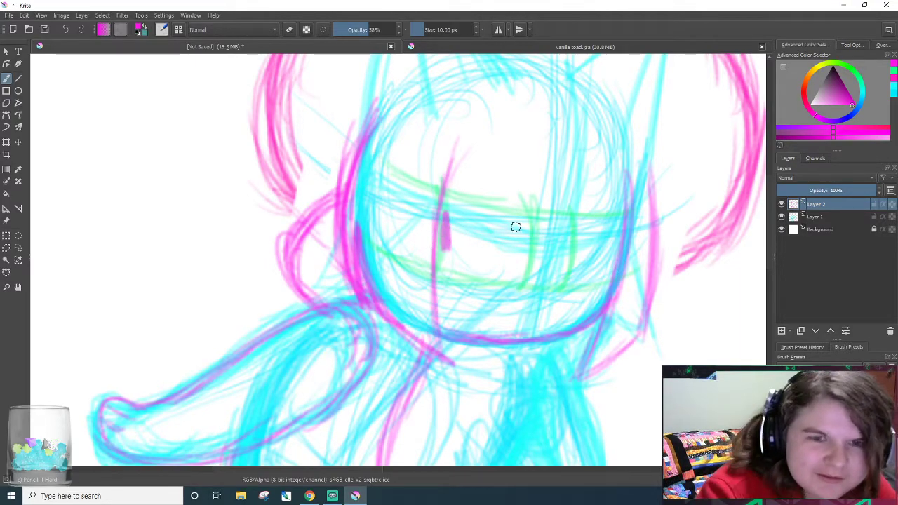
{"action": "key", "text": "ctrl+a"}
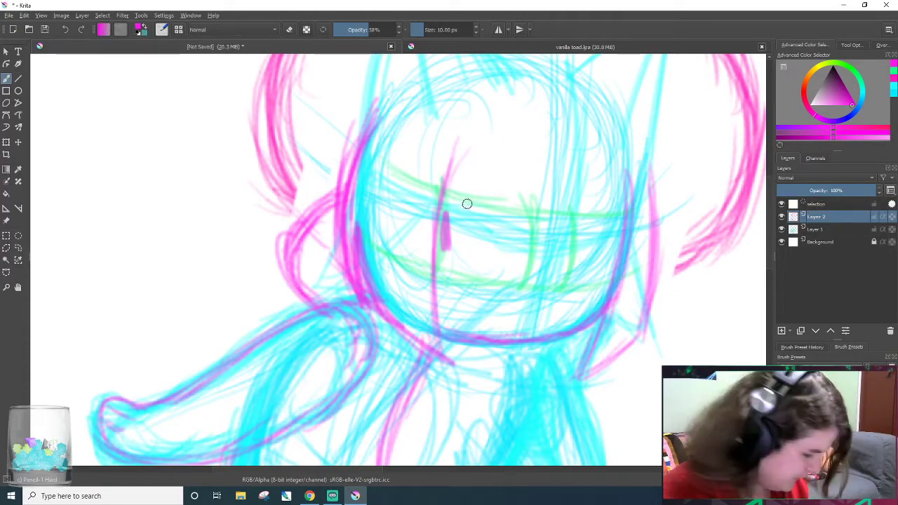
{"action": "key", "text": "ctrl+z"}
{"action": "key", "text": "ctrl+z"}
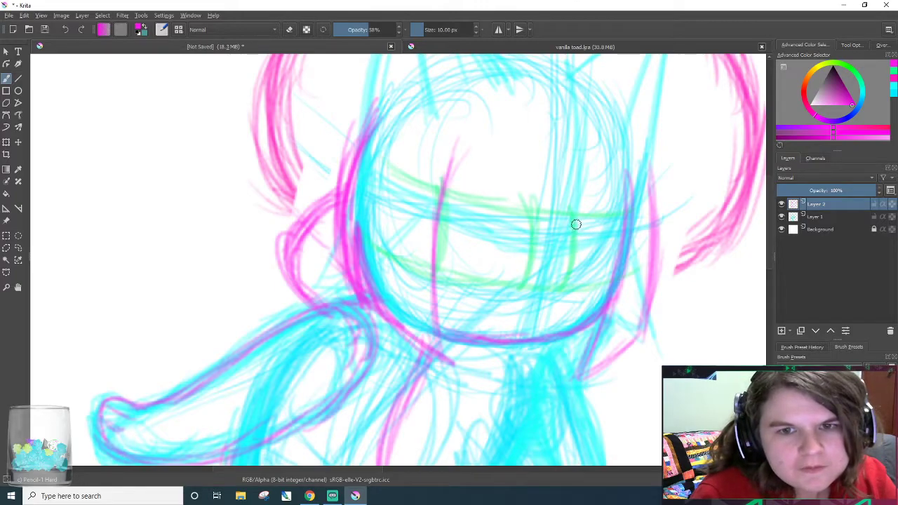
- Draw thick magenta upper eyelid lines along the upper face guide for both eyes
{"action": "mouse_move", "coordinate": [574, 227]}
{"action": "left_mouse_down"}
{"action": "mouse_move", "coordinate": [611, 216]}
{"action": "mouse_move", "coordinate": [613, 226]}
{"action": "mouse_move", "coordinate": [570, 230]}
{"action": "mouse_move", "coordinate": [608, 225]}
{"action": "left_mouse_up"}
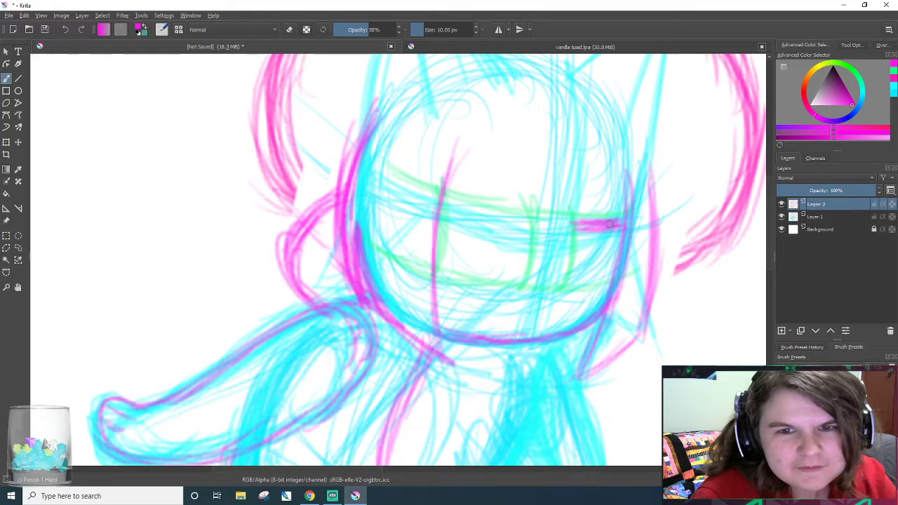
{"action": "mouse_move", "coordinate": [509, 216]}
{"action": "left_mouse_down"}
{"action": "mouse_move", "coordinate": [453, 203]}
{"action": "mouse_move", "coordinate": [498, 216]}
{"action": "mouse_move", "coordinate": [454, 210]}
{"action": "mouse_move", "coordinate": [483, 211]}
{"action": "left_mouse_up"}
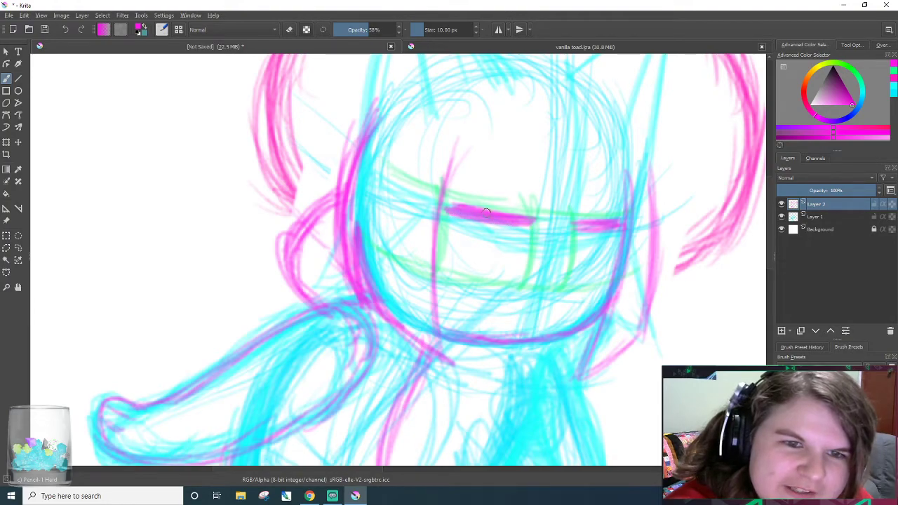
{"action": "left_click_drag", "start_coordinate": [575, 220], "coordinate": [600, 224]}
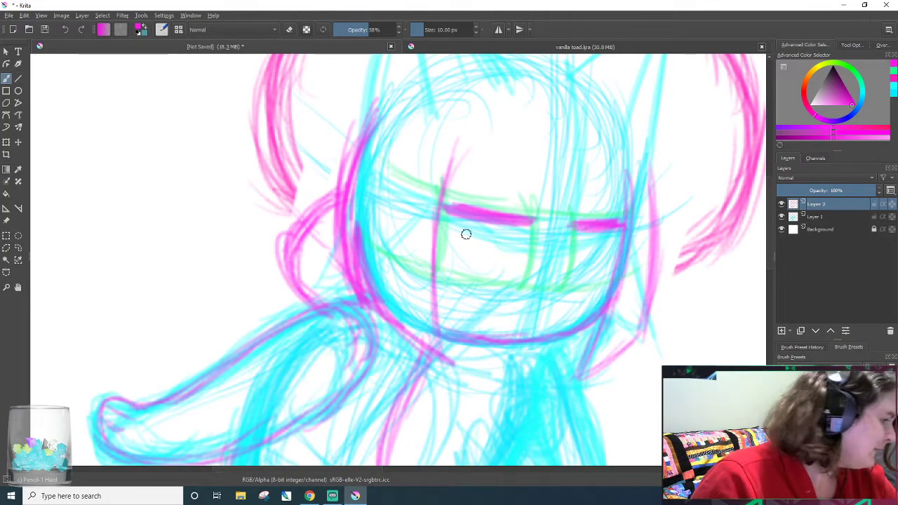
- Add short downward strokes and outward lash flicks at the outer corners of both eyes, undoing unwanted strokes
{"action": "mouse_move", "coordinate": [445, 214]}
{"action": "left_mouse_down"}
{"action": "mouse_move", "coordinate": [457, 238]}
{"action": "mouse_move", "coordinate": [445, 224]}
{"action": "mouse_move", "coordinate": [450, 235]}
{"action": "mouse_move", "coordinate": [455, 205]}
{"action": "mouse_move", "coordinate": [446, 205]}
{"action": "mouse_move", "coordinate": [450, 226]}
{"action": "mouse_move", "coordinate": [473, 212]}
{"action": "mouse_move", "coordinate": [547, 222]}
{"action": "left_mouse_up"}
{"action": "key", "text": "ctrl+z"}
{"action": "key", "text": "ctrl+z"}
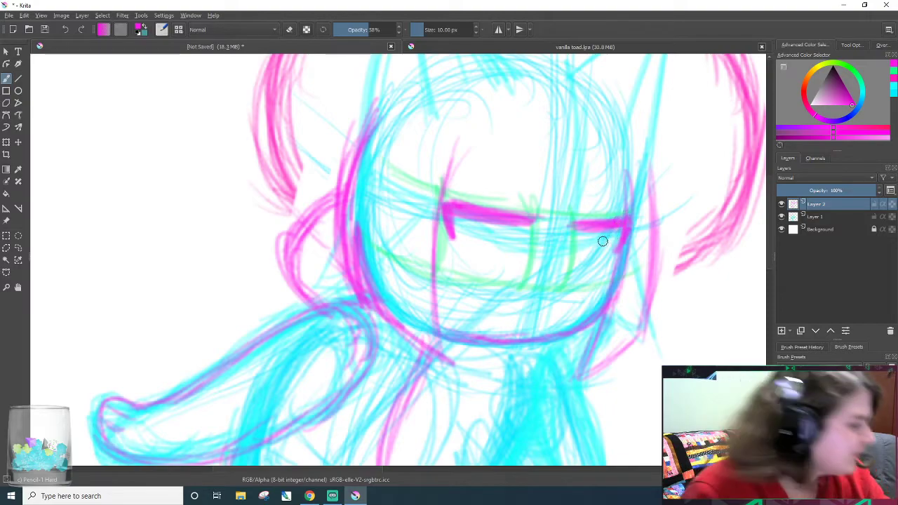
{"action": "left_click_drag", "start_coordinate": [450, 203], "coordinate": [421, 188]}
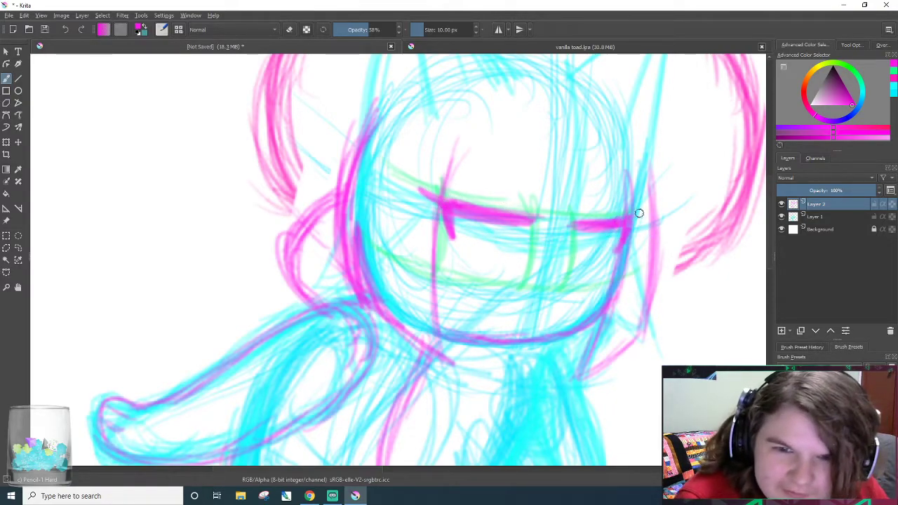
{"action": "mouse_move", "coordinate": [639, 212]}
{"action": "left_mouse_down"}
{"action": "mouse_move", "coordinate": [648, 209]}
{"action": "mouse_move", "coordinate": [636, 219]}
{"action": "left_mouse_up"}
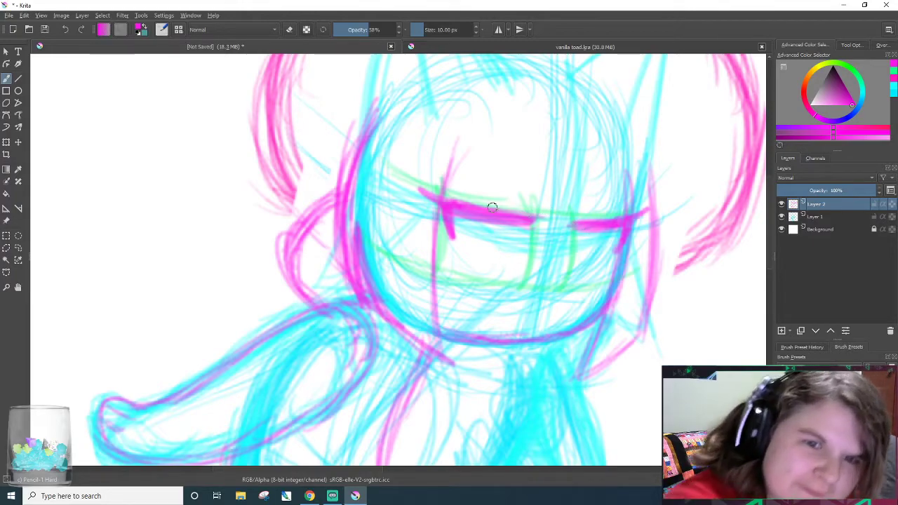
- Thicken the upper eyelid lines of both eyes with additional magenta strokes
{"action": "mouse_move", "coordinate": [481, 208]}
{"action": "left_mouse_down"}
{"action": "mouse_move", "coordinate": [526, 213]}
{"action": "mouse_move", "coordinate": [449, 200]}
{"action": "mouse_move", "coordinate": [533, 210]}
{"action": "left_mouse_up"}
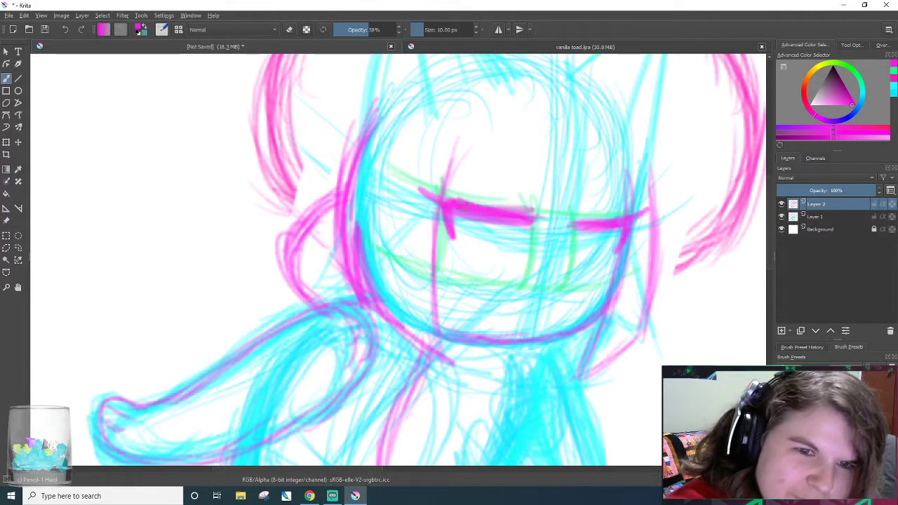
{"action": "left_click_drag", "start_coordinate": [471, 210], "coordinate": [524, 207]}
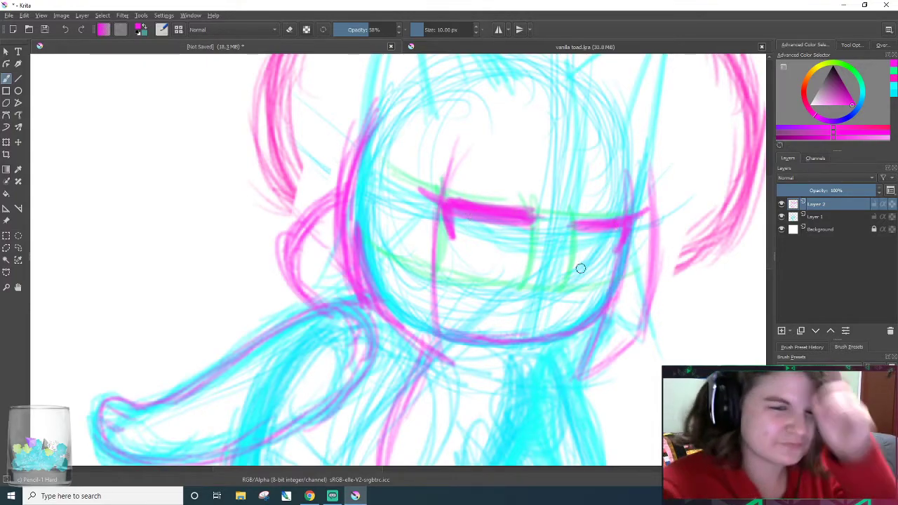
{"action": "left_click_drag", "start_coordinate": [571, 214], "coordinate": [606, 218]}
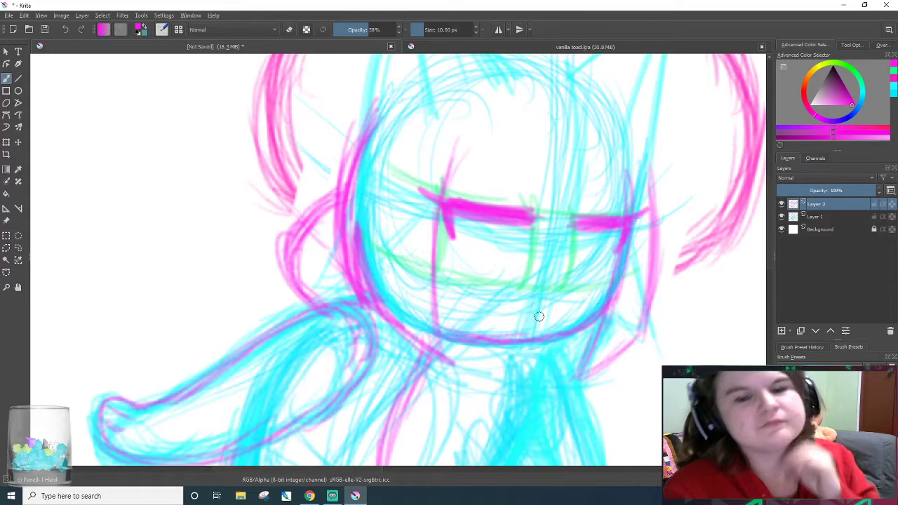
- Draw a small peaked mouth in magenta just above the chin, undoing the larger first version
{"action": "left_click_drag", "start_coordinate": [514, 320], "coordinate": [536, 310]}
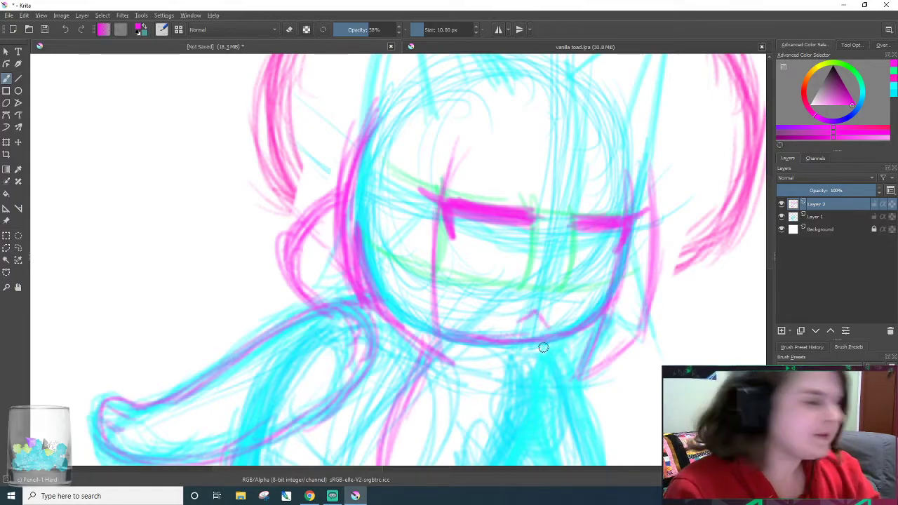
{"action": "key", "text": "ctrl+z"}
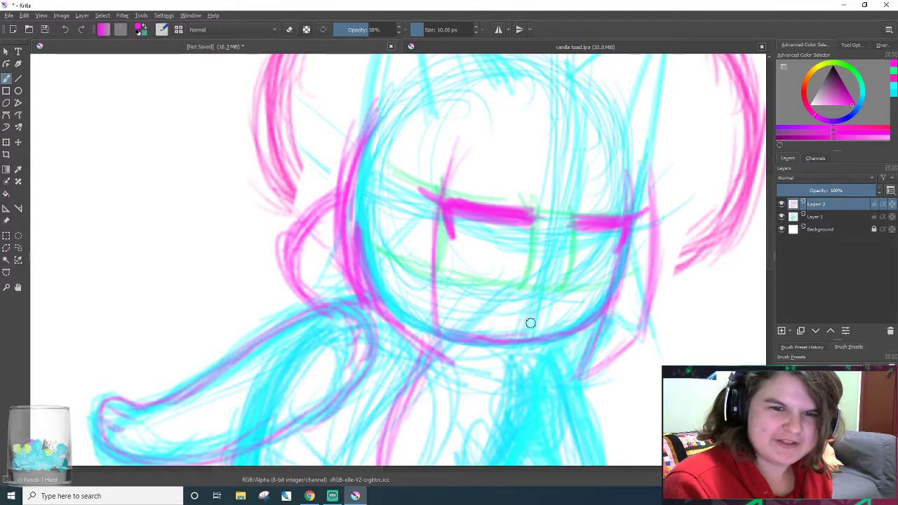
{"action": "left_click_drag", "start_coordinate": [523, 323], "coordinate": [536, 315]}
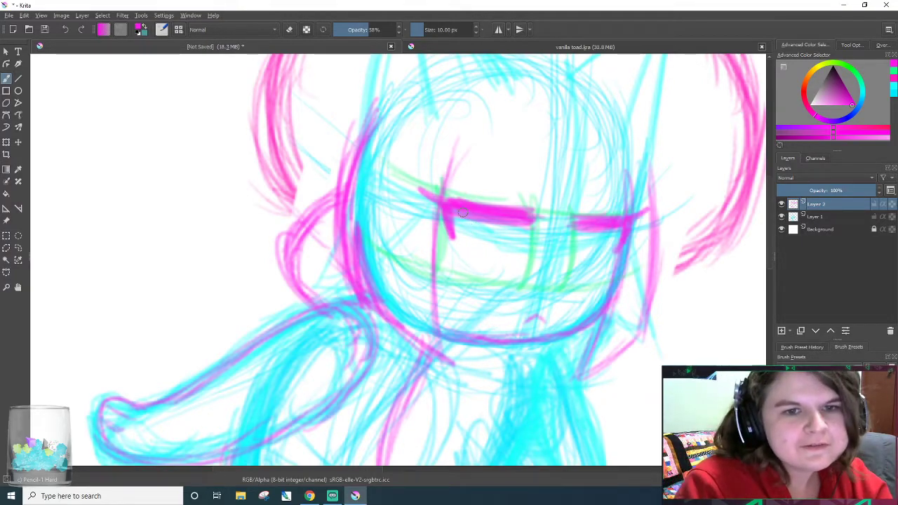
- Draw rounded U-shaped magenta irises under both upper eyelids and add a short lower lash at the larger eye's outer corner
{"action": "left_click_drag", "start_coordinate": [463, 215], "coordinate": [472, 255]}
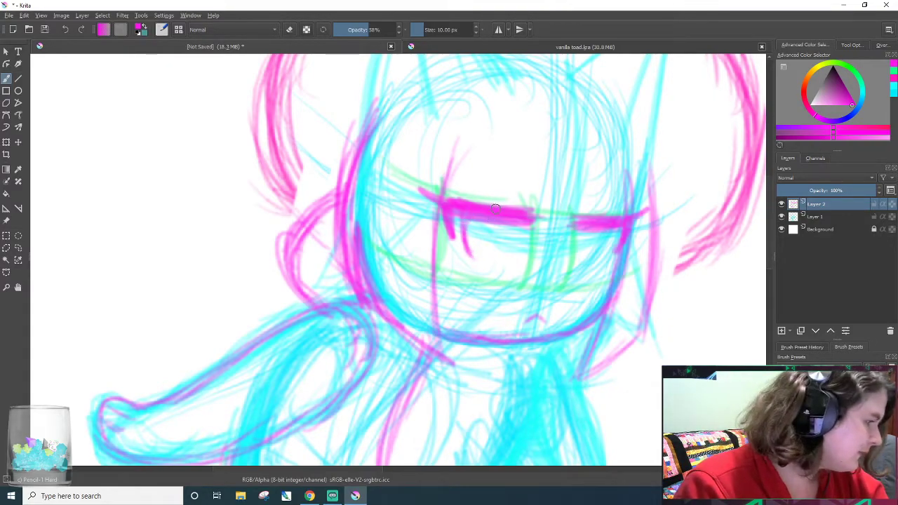
{"action": "mouse_move", "coordinate": [470, 248]}
{"action": "left_mouse_down"}
{"action": "mouse_move", "coordinate": [510, 270]}
{"action": "mouse_move", "coordinate": [522, 223]}
{"action": "mouse_move", "coordinate": [479, 250]}
{"action": "mouse_move", "coordinate": [509, 268]}
{"action": "mouse_move", "coordinate": [517, 255]}
{"action": "left_mouse_up"}
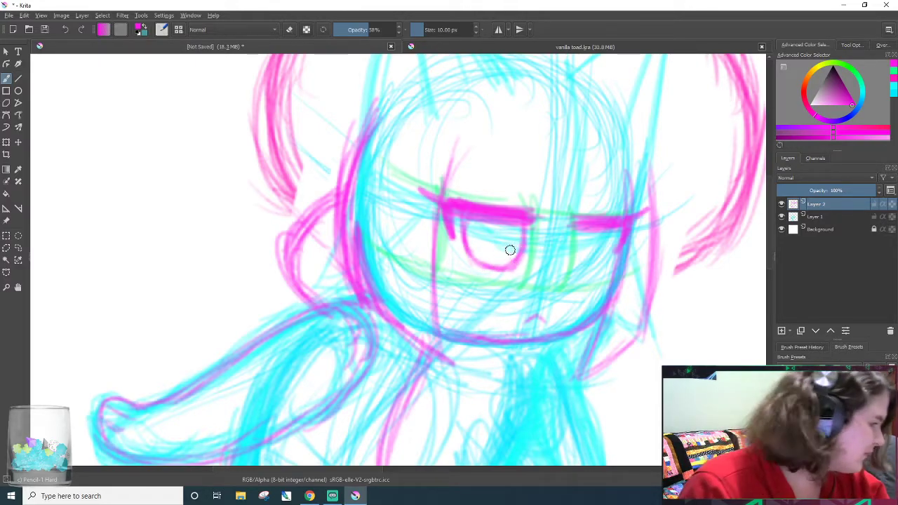
{"action": "mouse_move", "coordinate": [466, 235]}
{"action": "left_mouse_down"}
{"action": "mouse_move", "coordinate": [481, 264]}
{"action": "mouse_move", "coordinate": [474, 271]}
{"action": "left_mouse_up"}
{"action": "left_click_drag", "start_coordinate": [464, 216], "coordinate": [466, 257]}
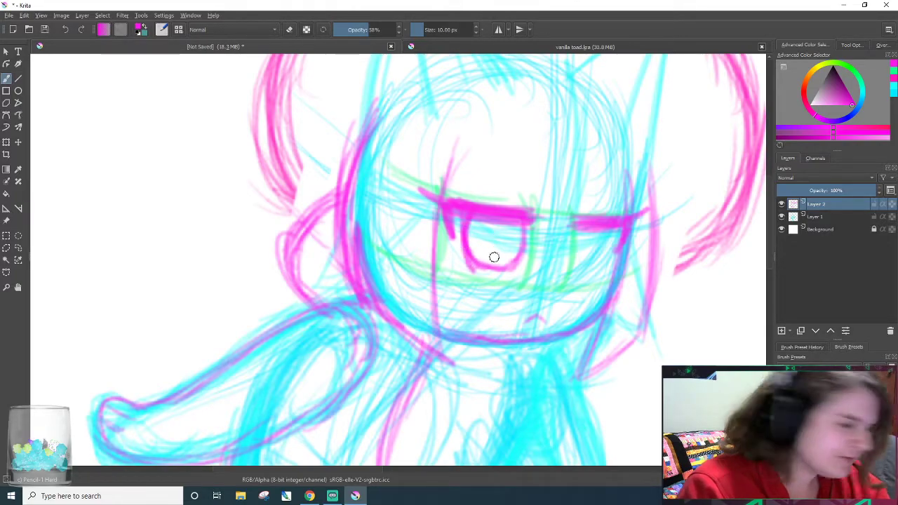
{"action": "mouse_move", "coordinate": [469, 268]}
{"action": "left_mouse_down"}
{"action": "mouse_move", "coordinate": [499, 275]}
{"action": "mouse_move", "coordinate": [516, 265]}
{"action": "mouse_move", "coordinate": [533, 213]}
{"action": "left_mouse_up"}
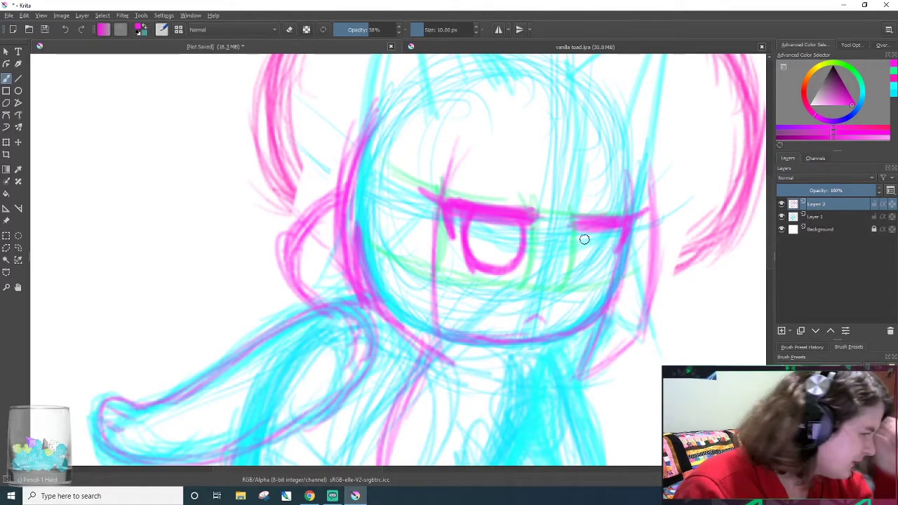
{"action": "left_click_drag", "start_coordinate": [525, 226], "coordinate": [520, 254]}
{"action": "mouse_move", "coordinate": [577, 251]}
{"action": "left_mouse_down"}
{"action": "mouse_move", "coordinate": [599, 280]}
{"action": "mouse_move", "coordinate": [588, 284]}
{"action": "mouse_move", "coordinate": [580, 239]}
{"action": "mouse_move", "coordinate": [583, 270]}
{"action": "mouse_move", "coordinate": [601, 280]}
{"action": "mouse_move", "coordinate": [616, 244]}
{"action": "mouse_move", "coordinate": [583, 269]}
{"action": "mouse_move", "coordinate": [610, 270]}
{"action": "mouse_move", "coordinate": [581, 268]}
{"action": "left_mouse_up"}
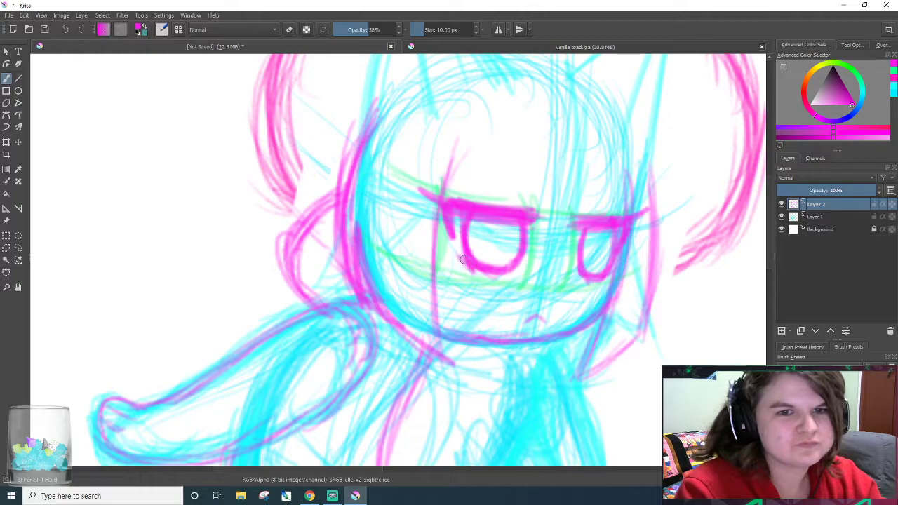
{"action": "left_click_drag", "start_coordinate": [456, 252], "coordinate": [471, 264]}
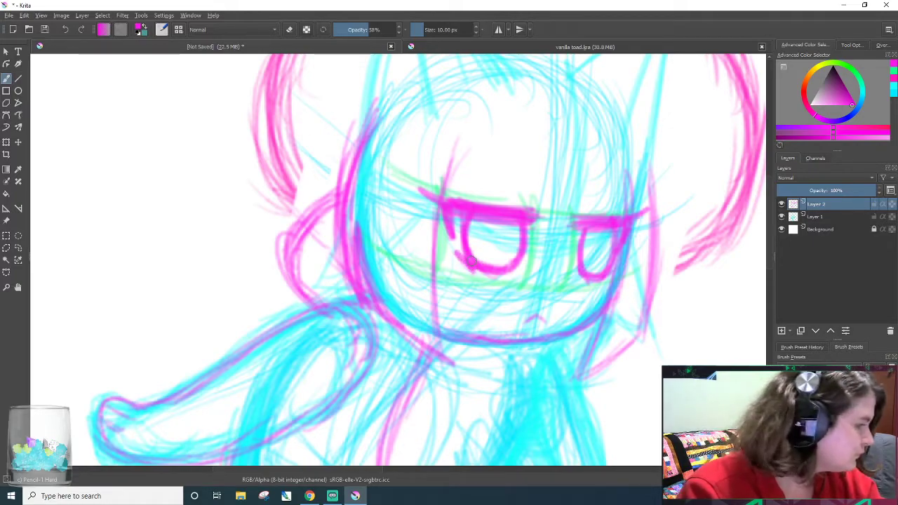
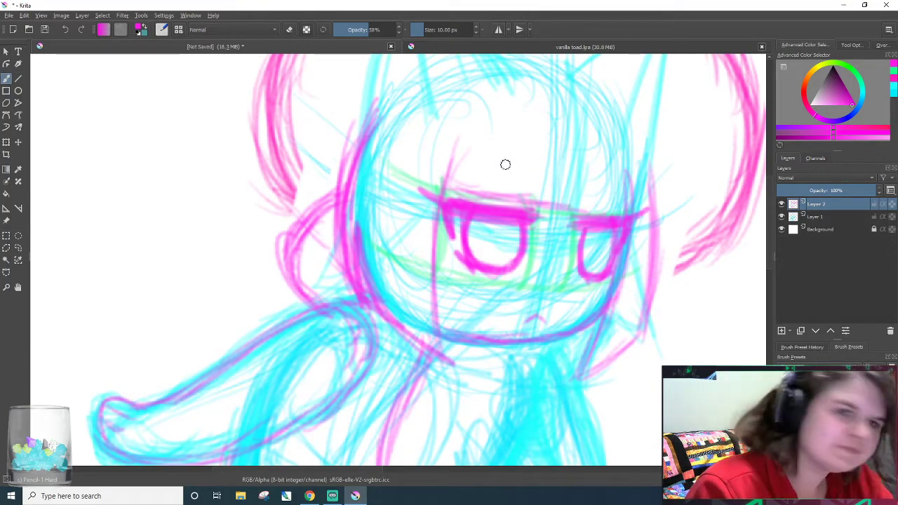
- Draw the fringe's lower edge just above both eyelids and add vertical strand strokes over each eye, undoing an unwanted strand
{"action": "left_click_drag", "start_coordinate": [442, 188], "coordinate": [623, 209]}
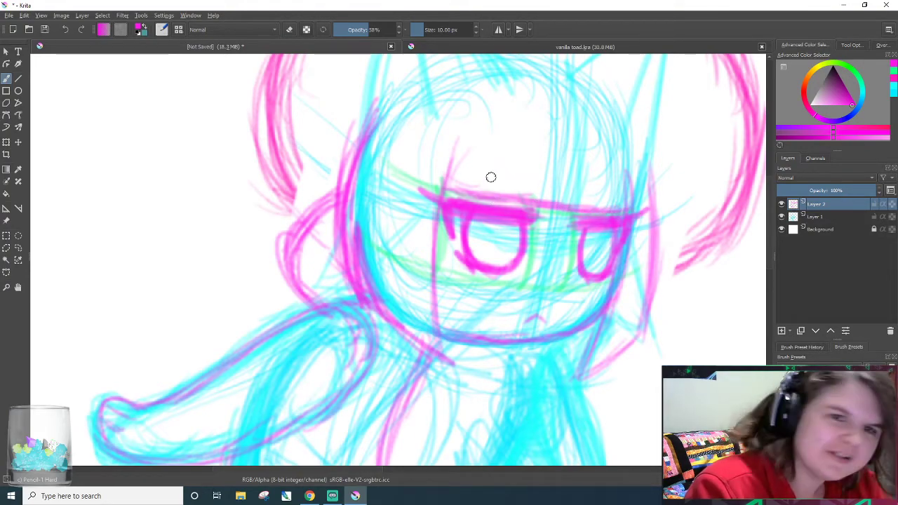
{"action": "left_click_drag", "start_coordinate": [492, 154], "coordinate": [491, 194]}
{"action": "left_click_drag", "start_coordinate": [495, 146], "coordinate": [496, 195]}
{"action": "mouse_move", "coordinate": [496, 146]}
{"action": "left_mouse_down"}
{"action": "mouse_move", "coordinate": [496, 202]}
{"action": "mouse_move", "coordinate": [527, 163]}
{"action": "mouse_move", "coordinate": [538, 191]}
{"action": "left_mouse_up"}
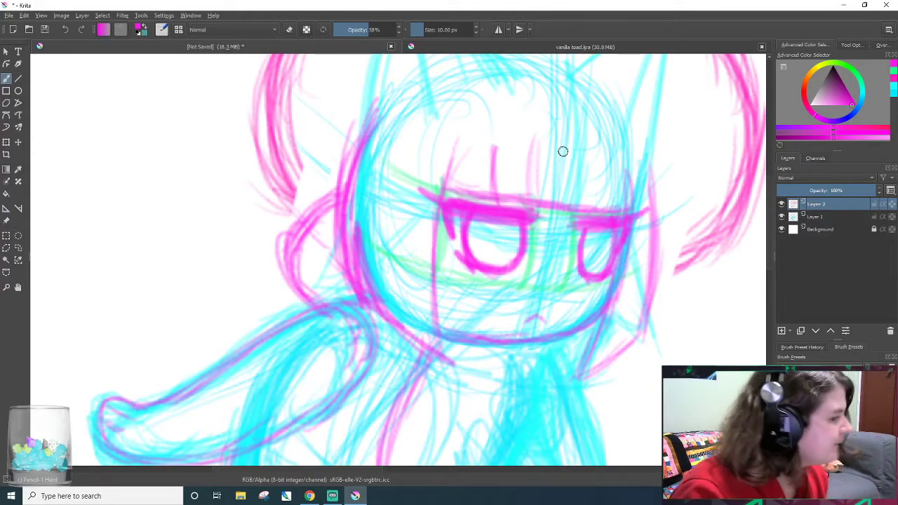
{"action": "key", "text": "ctrl+z"}
{"action": "key", "text": "ctrl+z"}
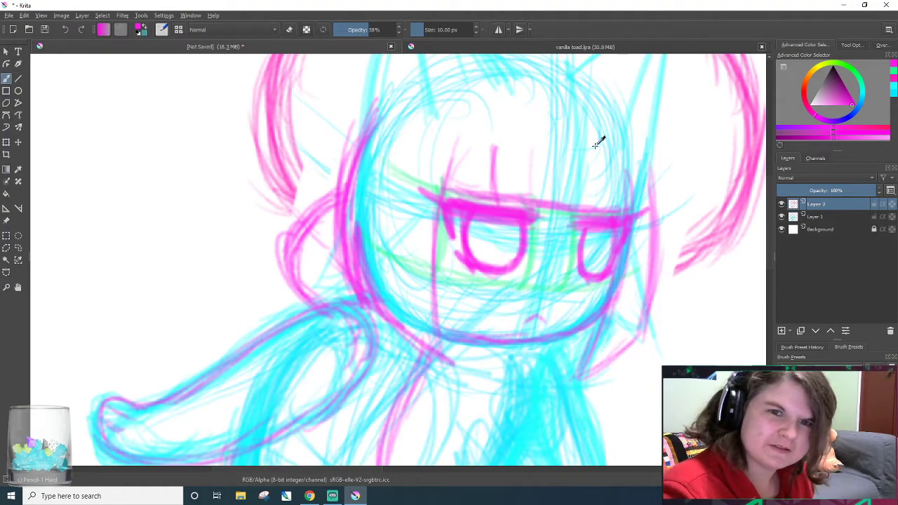
{"action": "key", "text": "ctrl+z"}
{"action": "left_click_drag", "start_coordinate": [600, 166], "coordinate": [597, 210]}
{"action": "left_click_drag", "start_coordinate": [598, 146], "coordinate": [596, 209]}
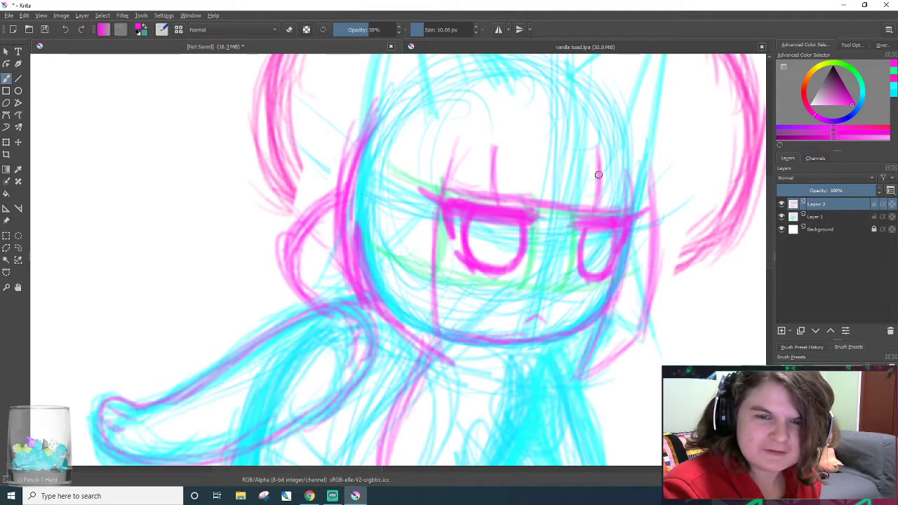
{"action": "left_click_drag", "start_coordinate": [596, 142], "coordinate": [609, 191]}
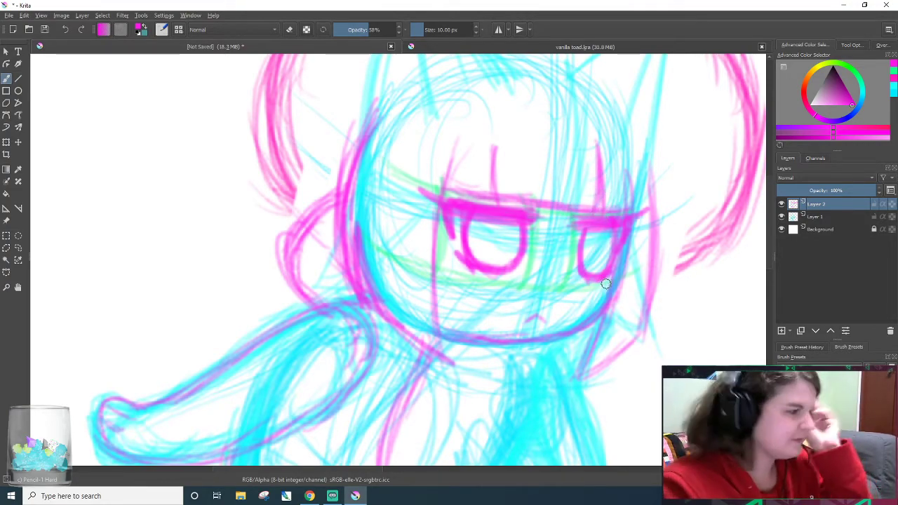
- Add a small pointed tuft above the extended arm's shoulder and narrow peaked gaps in the fringe above the eyes
{"action": "mouse_move", "coordinate": [268, 311]}
{"action": "left_mouse_down"}
{"action": "mouse_move", "coordinate": [277, 317]}
{"action": "mouse_move", "coordinate": [287, 300]}
{"action": "mouse_move", "coordinate": [316, 306]}
{"action": "mouse_move", "coordinate": [273, 326]}
{"action": "mouse_move", "coordinate": [330, 300]}
{"action": "left_mouse_up"}
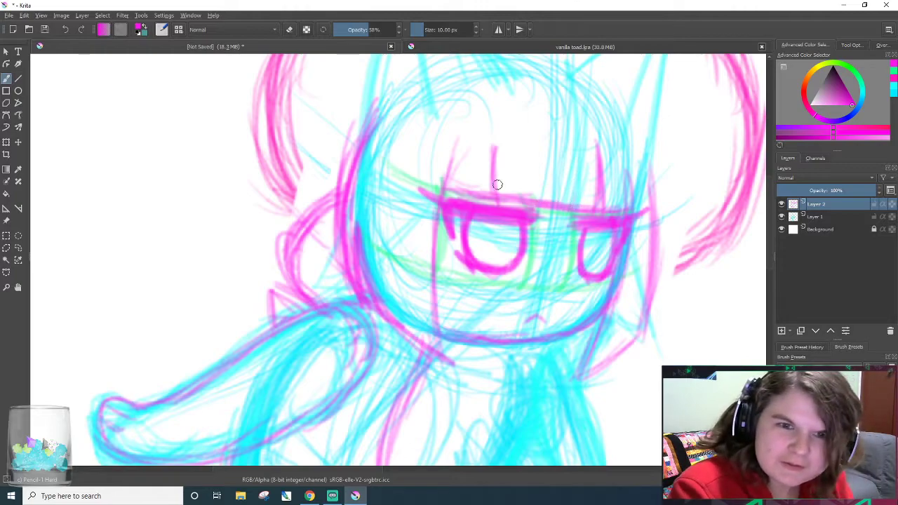
{"action": "left_click_drag", "start_coordinate": [494, 149], "coordinate": [499, 196]}
{"action": "mouse_move", "coordinate": [501, 132]}
{"action": "left_mouse_down"}
{"action": "mouse_move", "coordinate": [486, 200]}
{"action": "mouse_move", "coordinate": [504, 130]}
{"action": "left_mouse_up"}
{"action": "left_click_drag", "start_coordinate": [559, 209], "coordinate": [565, 183]}
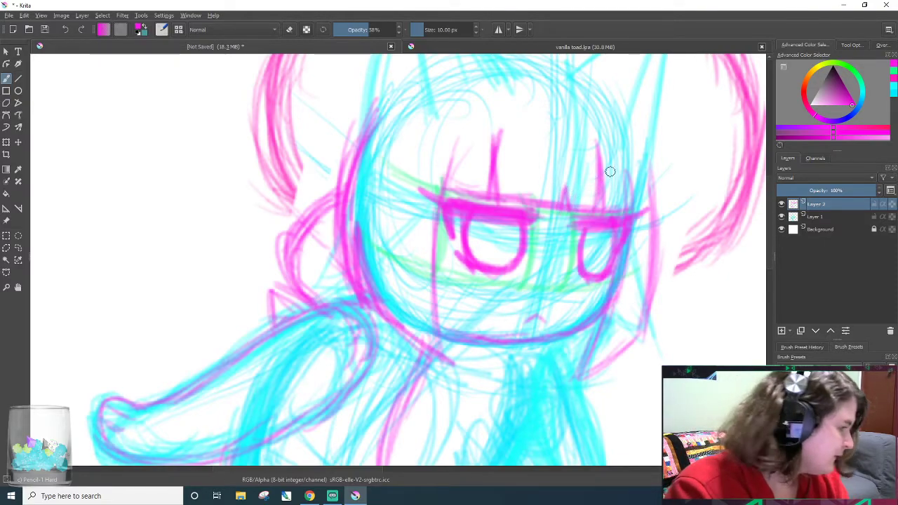
{"action": "left_click_drag", "start_coordinate": [590, 216], "coordinate": [595, 154]}
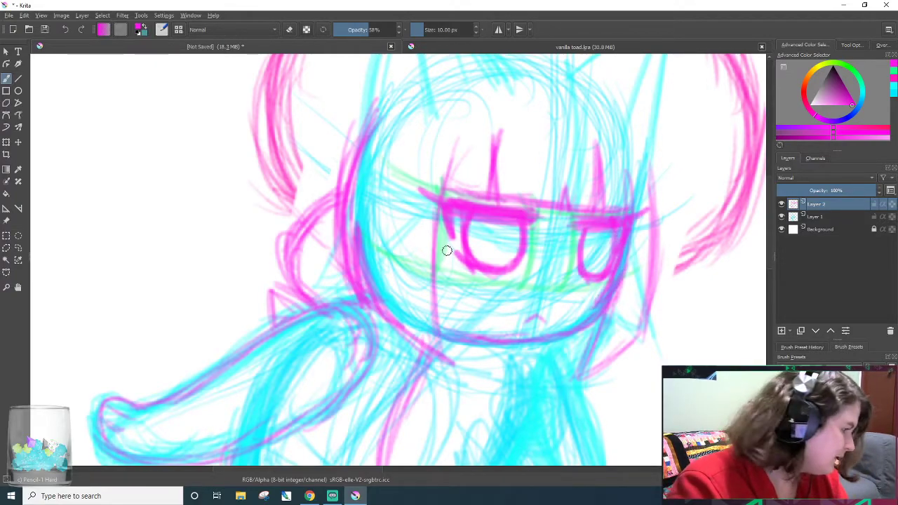
- Add a hair strand beside the larger eye, another split in the fringe, and reinforcing strokes along both side locks
{"action": "mouse_move", "coordinate": [443, 221]}
{"action": "left_mouse_down"}
{"action": "mouse_move", "coordinate": [436, 279]}
{"action": "mouse_move", "coordinate": [454, 300]}
{"action": "mouse_move", "coordinate": [449, 281]}
{"action": "left_mouse_up"}
{"action": "mouse_move", "coordinate": [431, 245]}
{"action": "left_mouse_down"}
{"action": "mouse_move", "coordinate": [446, 284]}
{"action": "mouse_move", "coordinate": [442, 208]}
{"action": "left_mouse_up"}
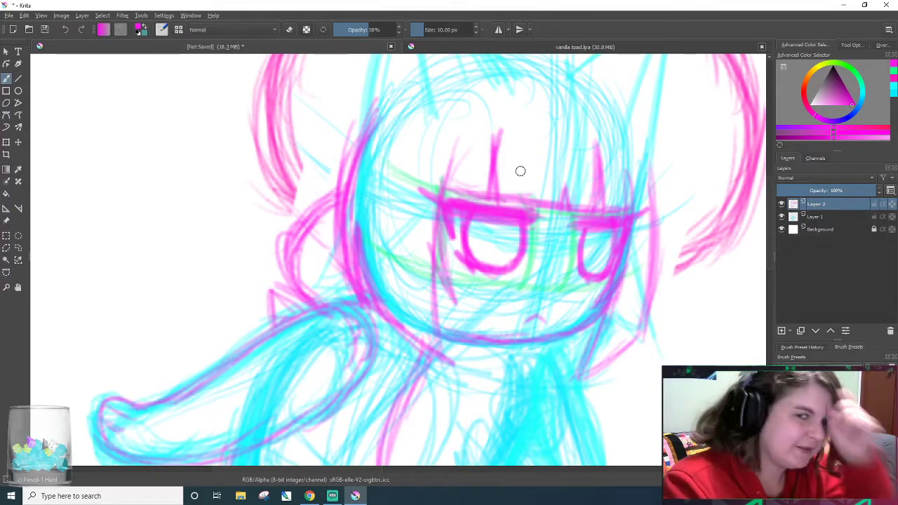
{"action": "mouse_move", "coordinate": [493, 191]}
{"action": "left_mouse_down"}
{"action": "mouse_move", "coordinate": [494, 132]}
{"action": "mouse_move", "coordinate": [479, 196]}
{"action": "left_mouse_up"}
{"action": "left_click_drag", "start_coordinate": [479, 149], "coordinate": [472, 197]}
{"action": "mouse_move", "coordinate": [481, 139]}
{"action": "left_mouse_down"}
{"action": "mouse_move", "coordinate": [475, 180]}
{"action": "mouse_move", "coordinate": [481, 144]}
{"action": "left_mouse_up"}
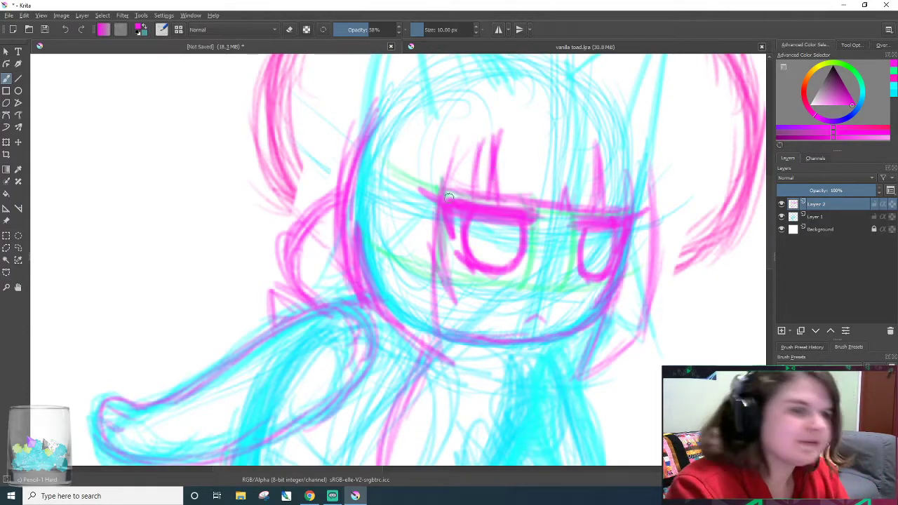
{"action": "left_click_drag", "start_coordinate": [350, 188], "coordinate": [373, 313]}
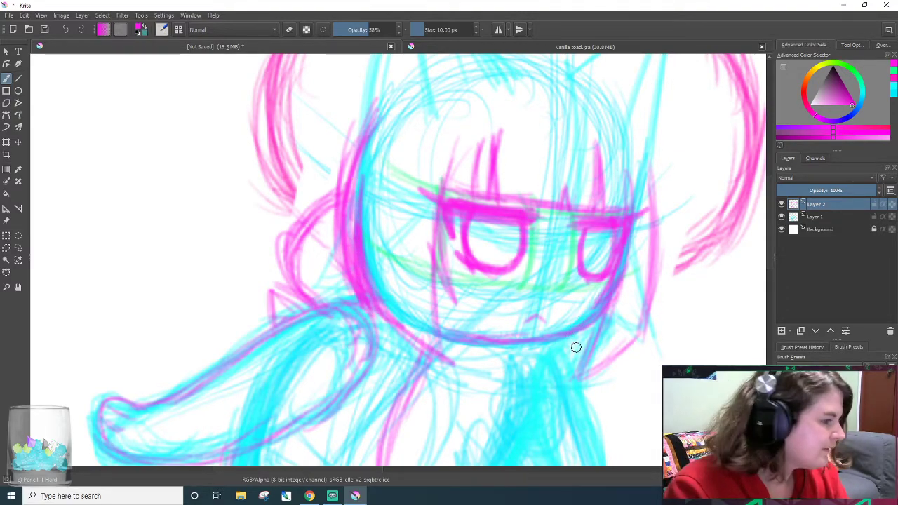
{"action": "mouse_move", "coordinate": [620, 353]}
{"action": "left_mouse_down"}
{"action": "mouse_move", "coordinate": [634, 317]}
{"action": "mouse_move", "coordinate": [633, 330]}
{"action": "mouse_move", "coordinate": [643, 265]}
{"action": "mouse_move", "coordinate": [647, 296]}
{"action": "mouse_move", "coordinate": [608, 349]}
{"action": "left_mouse_up"}
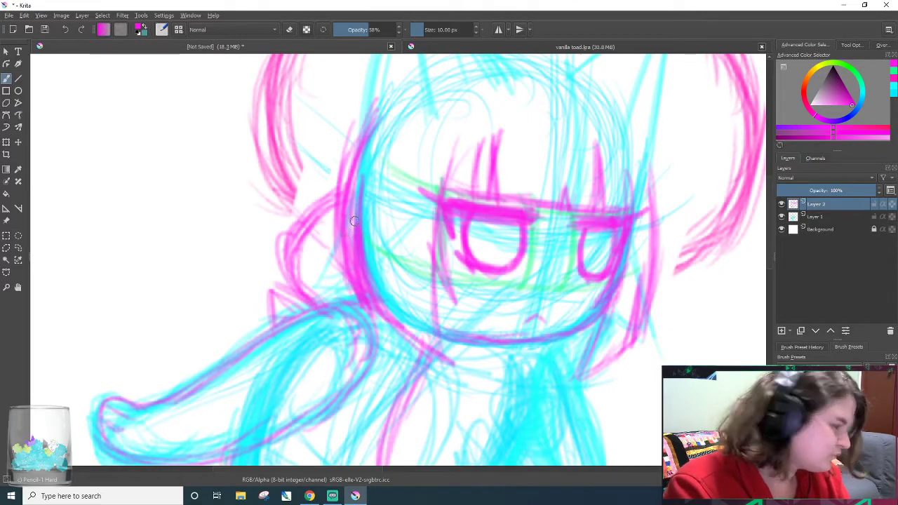
{"action": "left_click_drag", "start_coordinate": [378, 196], "coordinate": [339, 253]}
{"action": "left_click_drag", "start_coordinate": [393, 185], "coordinate": [317, 262]}
{"action": "mouse_move", "coordinate": [390, 196]}
{"action": "left_mouse_down"}
{"action": "mouse_move", "coordinate": [320, 251]}
{"action": "mouse_move", "coordinate": [327, 256]}
{"action": "mouse_move", "coordinate": [311, 254]}
{"action": "mouse_move", "coordinate": [384, 201]}
{"action": "mouse_move", "coordinate": [364, 243]}
{"action": "mouse_move", "coordinate": [389, 201]}
{"action": "left_mouse_up"}
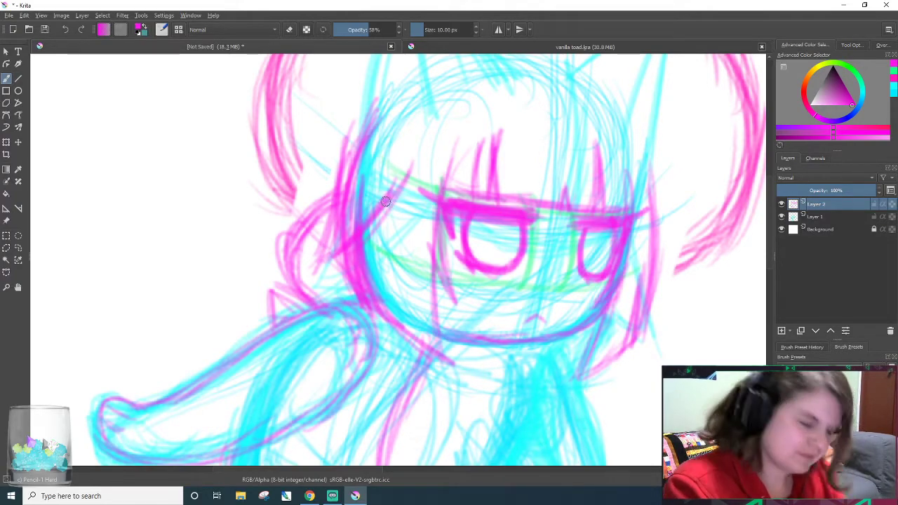
{"action": "key", "text": "ctrl+z"}
{"action": "key", "text": "ctrl+z"}
{"action": "key", "text": "ctrl+z"}
{"action": "key", "text": "ctrl+z"}
{"action": "key", "text": "ctrl+z"}
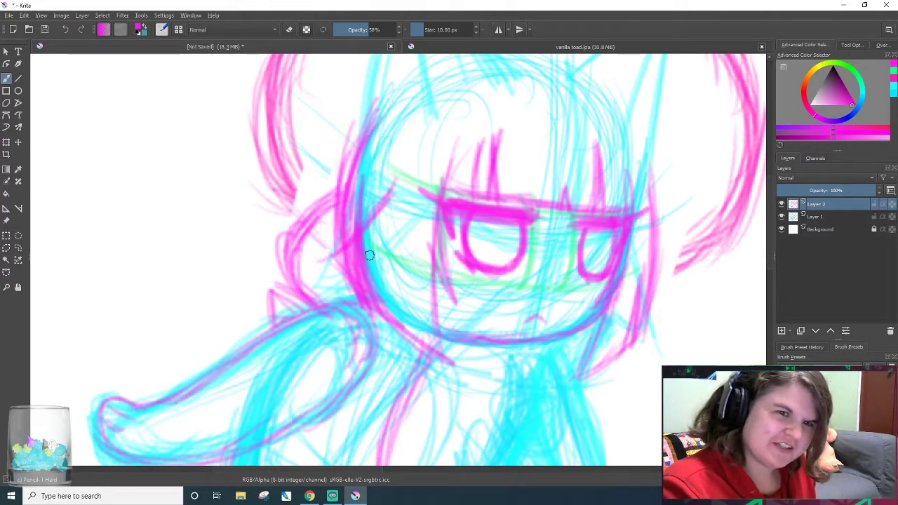
{"action": "key", "text": "ctrl+z"}
{"action": "key", "text": "ctrl+z"}
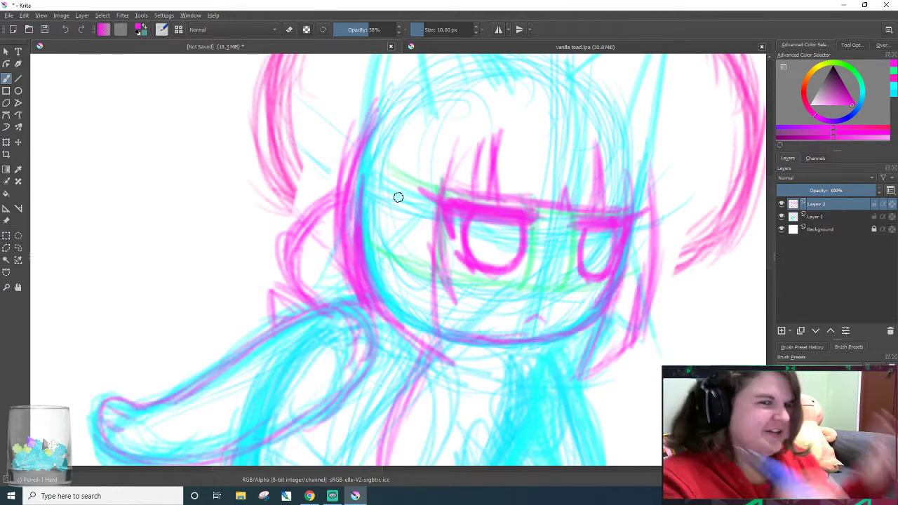
- Draw a curved magenta band across the forehead, joining the large looped hair shapes on both sides of the head
{"action": "left_click_drag", "start_coordinate": [294, 230], "coordinate": [321, 188]}
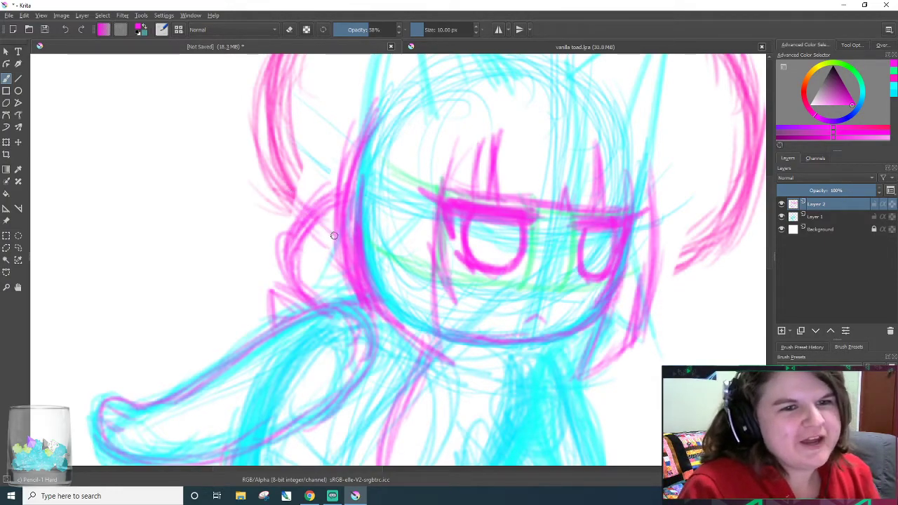
{"action": "mouse_move", "coordinate": [301, 193]}
{"action": "left_mouse_down"}
{"action": "mouse_move", "coordinate": [319, 228]}
{"action": "mouse_move", "coordinate": [309, 232]}
{"action": "mouse_move", "coordinate": [330, 223]}
{"action": "left_mouse_up"}
{"action": "mouse_move", "coordinate": [354, 185]}
{"action": "left_mouse_down"}
{"action": "mouse_move", "coordinate": [488, 169]}
{"action": "mouse_move", "coordinate": [371, 186]}
{"action": "mouse_move", "coordinate": [546, 176]}
{"action": "mouse_move", "coordinate": [548, 167]}
{"action": "mouse_move", "coordinate": [508, 178]}
{"action": "mouse_move", "coordinate": [635, 223]}
{"action": "mouse_move", "coordinate": [590, 184]}
{"action": "mouse_move", "coordinate": [650, 218]}
{"action": "mouse_move", "coordinate": [658, 237]}
{"action": "left_mouse_up"}
{"action": "left_click_drag", "start_coordinate": [653, 269], "coordinate": [693, 241]}
{"action": "mouse_move", "coordinate": [408, 180]}
{"action": "left_mouse_down"}
{"action": "mouse_move", "coordinate": [368, 185]}
{"action": "mouse_move", "coordinate": [435, 172]}
{"action": "mouse_move", "coordinate": [610, 188]}
{"action": "left_mouse_up"}
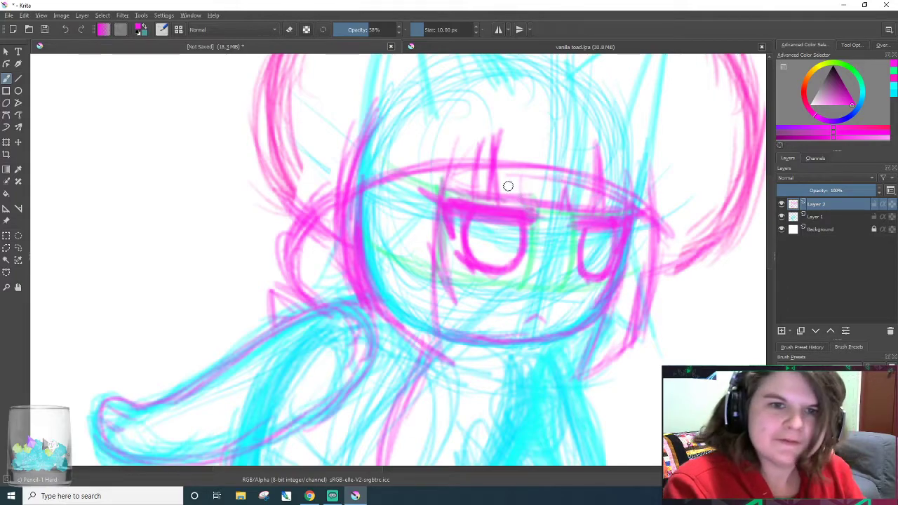
- Darken the vertical fringe strands above the larger eye with additional magenta strokes
{"action": "mouse_move", "coordinate": [479, 185]}
{"action": "left_mouse_down"}
{"action": "mouse_move", "coordinate": [480, 143]}
{"action": "mouse_move", "coordinate": [482, 205]}
{"action": "left_mouse_up"}
{"action": "left_click_drag", "start_coordinate": [489, 179], "coordinate": [491, 205]}
{"action": "left_click_drag", "start_coordinate": [451, 178], "coordinate": [449, 199]}
{"action": "mouse_move", "coordinate": [452, 149]}
{"action": "left_mouse_down"}
{"action": "mouse_move", "coordinate": [451, 189]}
{"action": "mouse_move", "coordinate": [466, 190]}
{"action": "left_mouse_up"}
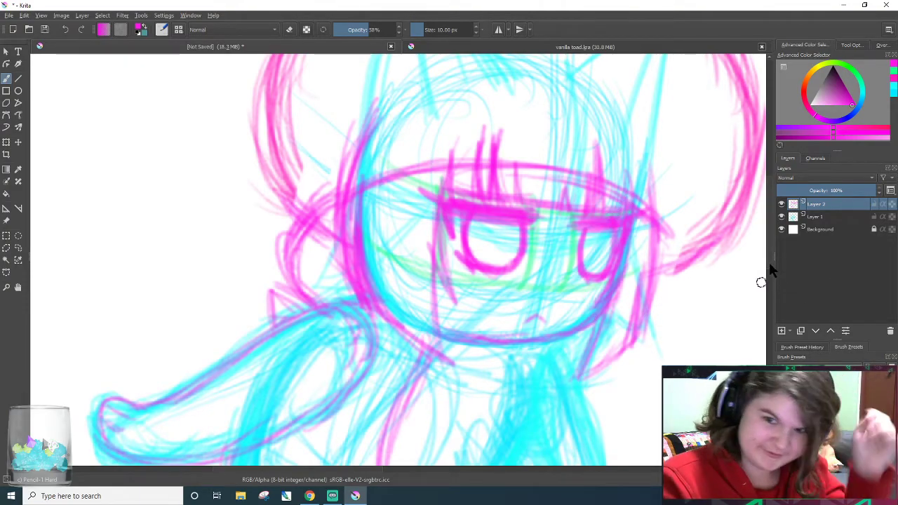
- Trace the torso's side and the lowered arm in magenta over the cyan guides, undoing an unwanted torso stroke
{"action": "scroll", "coordinate": [519, 350], "scroll_direction": "down", "scroll_amount": 5}
{"action": "left_click_drag", "start_coordinate": [512, 359], "coordinate": [527, 216]}
{"action": "key", "text": "ctrl+z"}
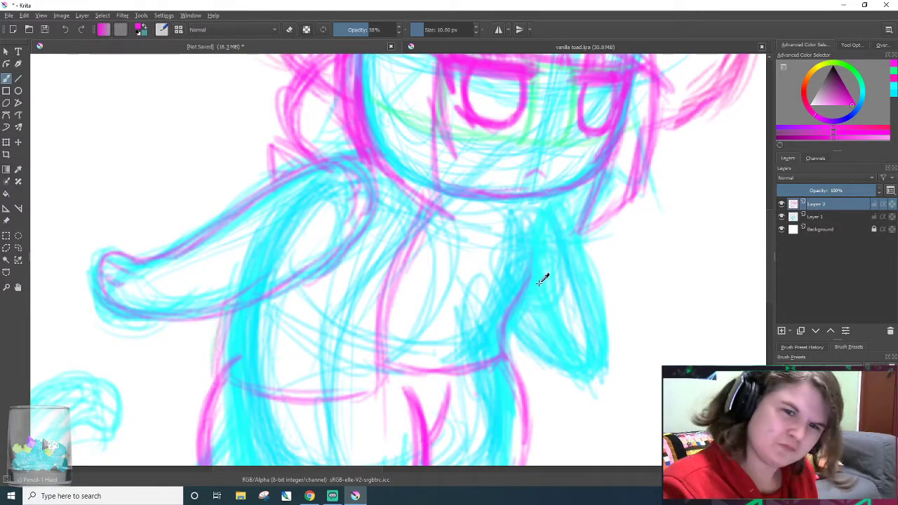
{"action": "mouse_move", "coordinate": [521, 322]}
{"action": "left_mouse_down"}
{"action": "mouse_move", "coordinate": [533, 366]}
{"action": "mouse_move", "coordinate": [514, 330]}
{"action": "mouse_move", "coordinate": [532, 348]}
{"action": "mouse_move", "coordinate": [587, 336]}
{"action": "mouse_move", "coordinate": [592, 278]}
{"action": "mouse_move", "coordinate": [594, 339]}
{"action": "mouse_move", "coordinate": [593, 271]}
{"action": "mouse_move", "coordinate": [599, 341]}
{"action": "mouse_move", "coordinate": [587, 265]}
{"action": "mouse_move", "coordinate": [605, 189]}
{"action": "mouse_move", "coordinate": [579, 243]}
{"action": "left_mouse_up"}
{"action": "mouse_move", "coordinate": [526, 347]}
{"action": "left_mouse_down"}
{"action": "mouse_move", "coordinate": [594, 348]}
{"action": "mouse_move", "coordinate": [569, 213]}
{"action": "mouse_move", "coordinate": [560, 234]}
{"action": "mouse_move", "coordinate": [541, 240]}
{"action": "mouse_move", "coordinate": [547, 217]}
{"action": "mouse_move", "coordinate": [538, 216]}
{"action": "mouse_move", "coordinate": [530, 243]}
{"action": "mouse_move", "coordinate": [543, 208]}
{"action": "mouse_move", "coordinate": [591, 179]}
{"action": "mouse_move", "coordinate": [601, 195]}
{"action": "mouse_move", "coordinate": [586, 235]}
{"action": "mouse_move", "coordinate": [598, 217]}
{"action": "left_mouse_up"}
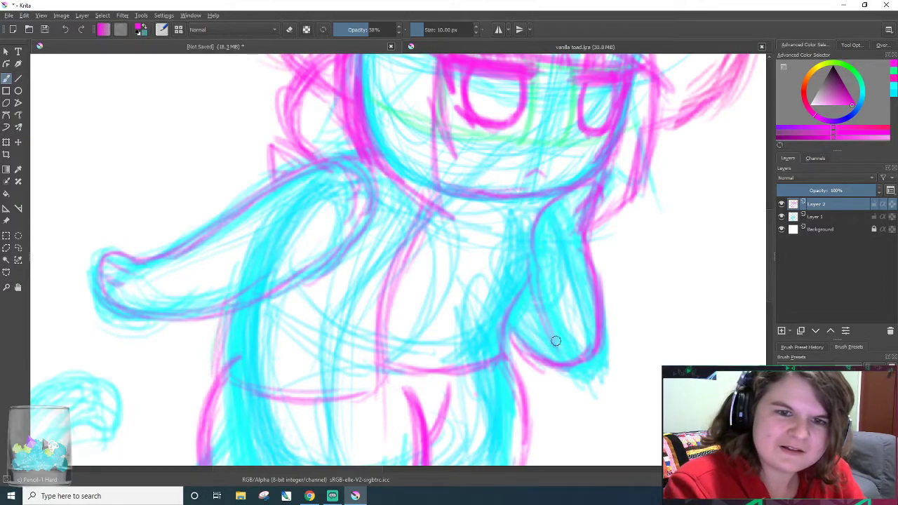
- Undo the lowered arm's inner edge and redraw it slightly closer to the torso
{"action": "left_click", "coordinate": [579, 230], "text": "ctrl"}
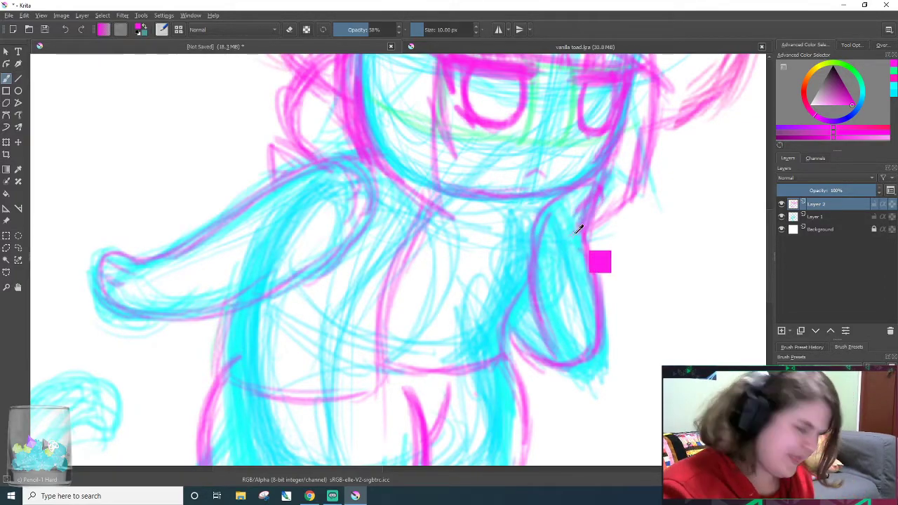
{"action": "key", "text": "ctrl+z"}
{"action": "key", "text": "ctrl+z"}
{"action": "key", "text": "ctrl+z"}
{"action": "key", "text": "ctrl+z"}
{"action": "key", "text": "ctrl+z"}
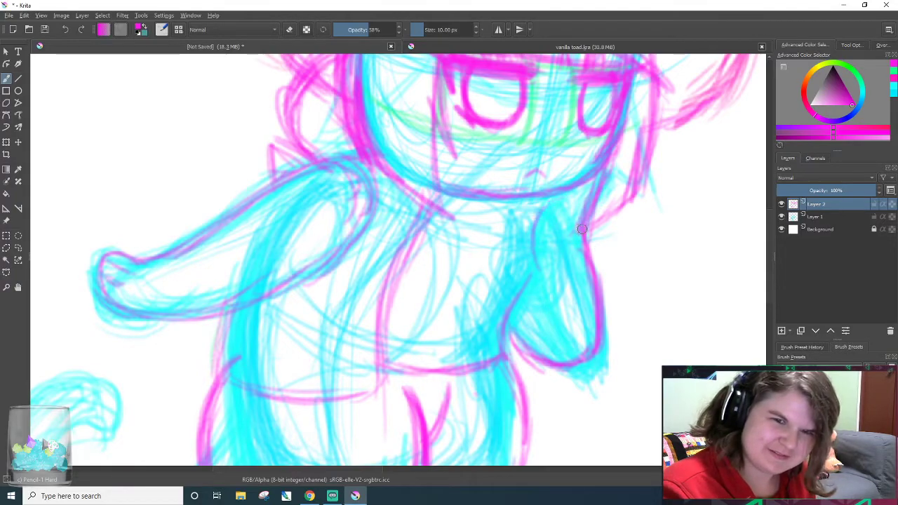
{"action": "mouse_move", "coordinate": [535, 331]}
{"action": "left_mouse_down"}
{"action": "mouse_move", "coordinate": [536, 307]}
{"action": "mouse_move", "coordinate": [520, 293]}
{"action": "mouse_move", "coordinate": [539, 338]}
{"action": "mouse_move", "coordinate": [530, 304]}
{"action": "mouse_move", "coordinate": [541, 246]}
{"action": "mouse_move", "coordinate": [572, 201]}
{"action": "left_mouse_up"}
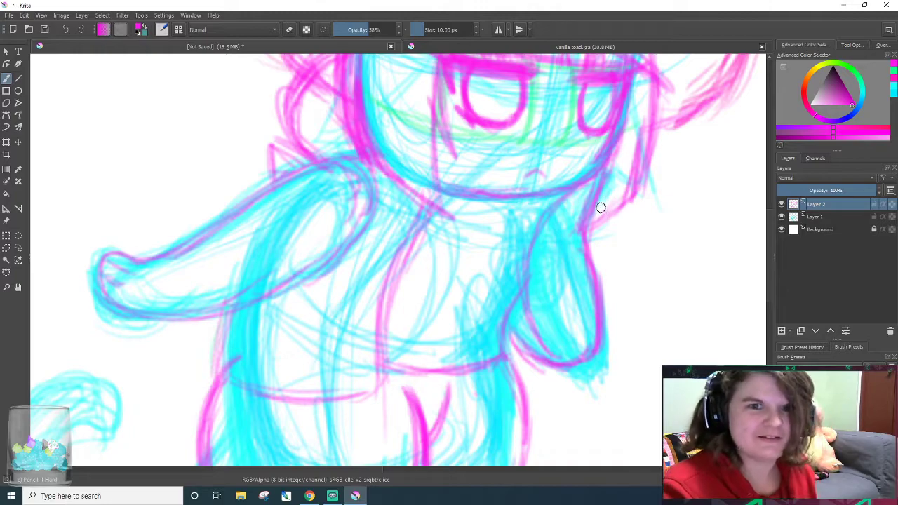
{"action": "key", "text": "ctrl+z"}
{"action": "key", "text": "ctrl+z"}
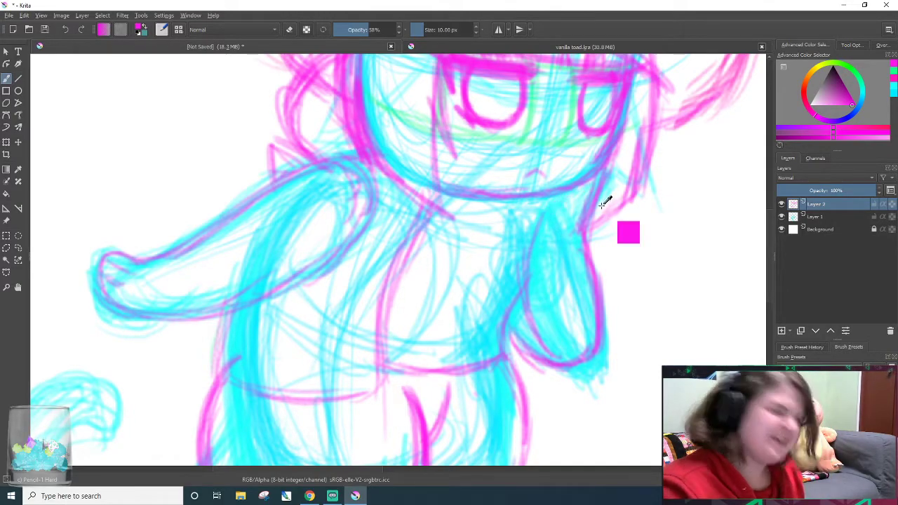
- Undo the lowered arm's inner edge and the upper part of its outer edge
{"action": "left_click", "coordinate": [604, 203], "text": "ctrl"}
{"action": "key", "text": "ctrl+z"}
{"action": "key", "text": "ctrl+z"}
{"action": "key", "text": "ctrl+z"}
{"action": "key", "text": "ctrl+z"}
{"action": "key", "text": "ctrl+z"}
{"action": "key", "text": "ctrl+z"}
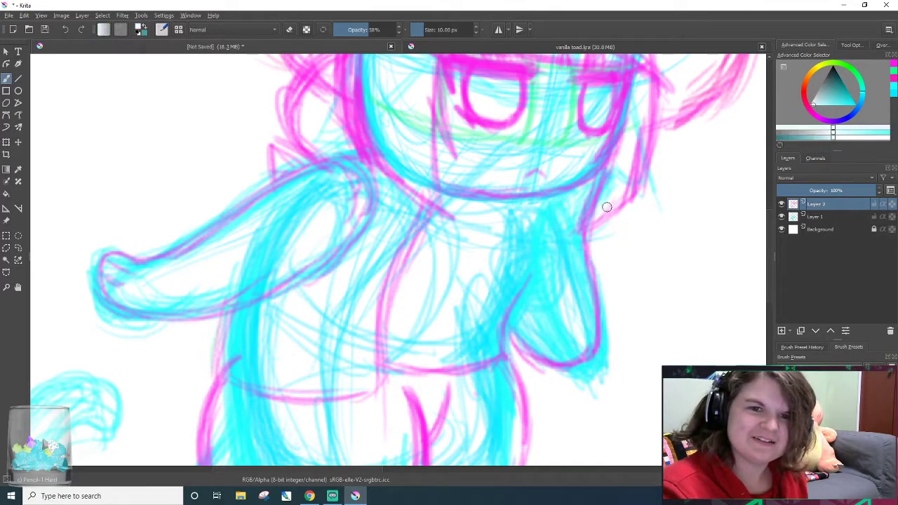
{"action": "key", "text": "ctrl+z"}
{"action": "key", "text": "ctrl+z"}
{"action": "key", "text": "ctrl+z"}
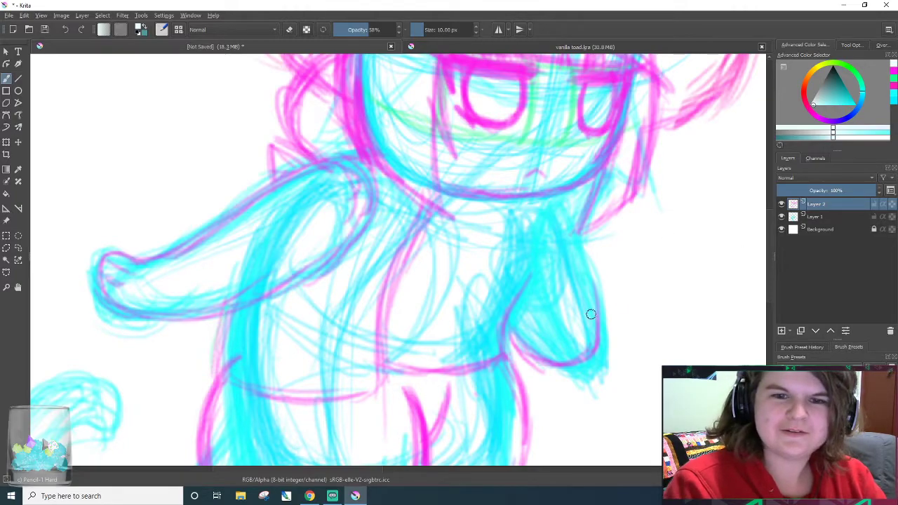
- Sample magenta from the existing hair lines as the brush colour
{"action": "mouse_move", "coordinate": [512, 311]}
{"action": "left_mouse_down"}
{"action": "mouse_move", "coordinate": [541, 341]}
{"action": "mouse_move", "coordinate": [578, 347]}
{"action": "mouse_move", "coordinate": [575, 334]}
{"action": "left_mouse_up"}
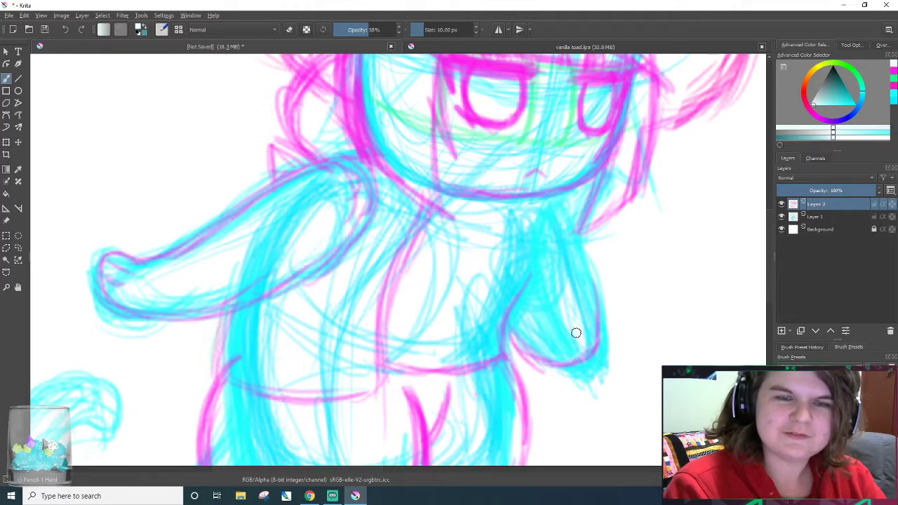
{"action": "left_click", "coordinate": [737, 121], "text": "ctrl"}
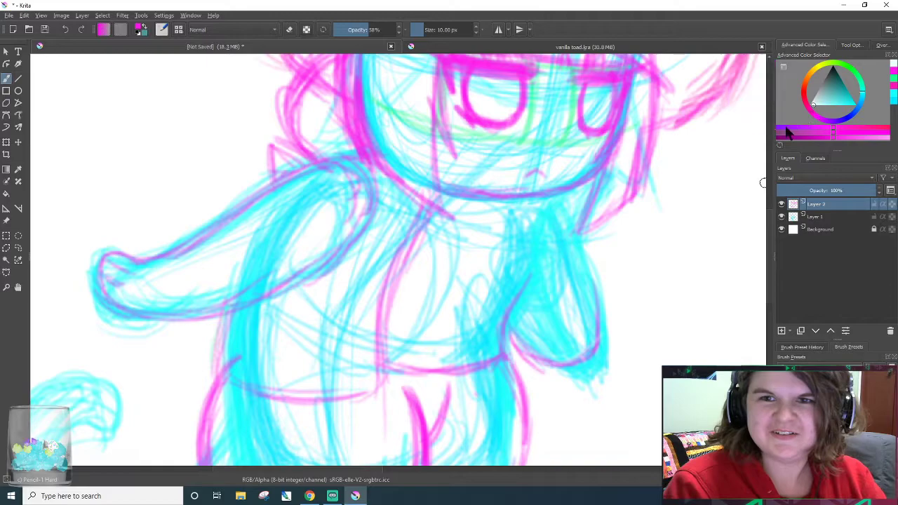
- Try to trace the outer and inner edges of the far arm in magenta from the elbow up to the chin
{"action": "mouse_move", "coordinate": [491, 342]}
{"action": "left_mouse_down"}
{"action": "mouse_move", "coordinate": [547, 365]}
{"action": "mouse_move", "coordinate": [561, 361]}
{"action": "mouse_move", "coordinate": [598, 329]}
{"action": "mouse_move", "coordinate": [609, 304]}
{"action": "mouse_move", "coordinate": [599, 282]}
{"action": "mouse_move", "coordinate": [597, 355]}
{"action": "mouse_move", "coordinate": [599, 279]}
{"action": "left_mouse_up"}
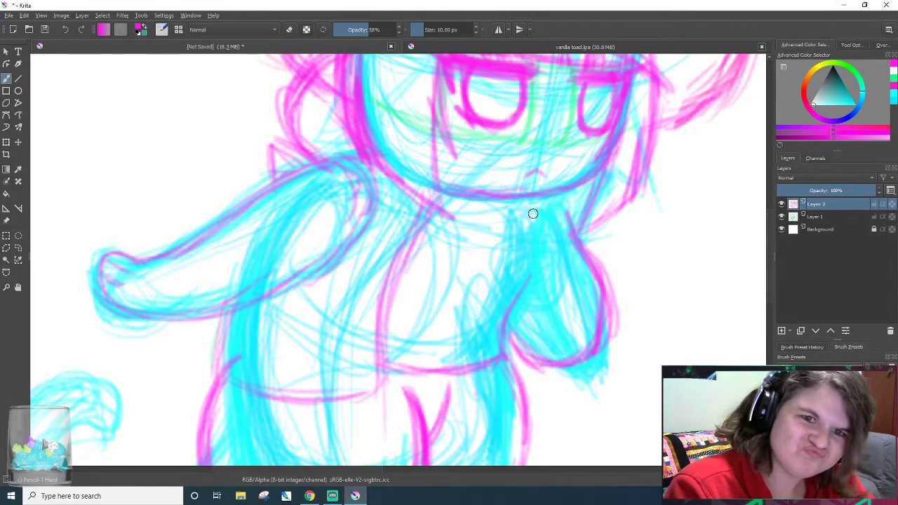
{"action": "mouse_move", "coordinate": [546, 194]}
{"action": "left_mouse_down"}
{"action": "mouse_move", "coordinate": [572, 188]}
{"action": "mouse_move", "coordinate": [575, 245]}
{"action": "left_mouse_up"}
{"action": "mouse_move", "coordinate": [553, 334]}
{"action": "left_mouse_down"}
{"action": "mouse_move", "coordinate": [539, 298]}
{"action": "mouse_move", "coordinate": [535, 310]}
{"action": "mouse_move", "coordinate": [529, 247]}
{"action": "mouse_move", "coordinate": [538, 226]}
{"action": "mouse_move", "coordinate": [575, 218]}
{"action": "left_mouse_up"}
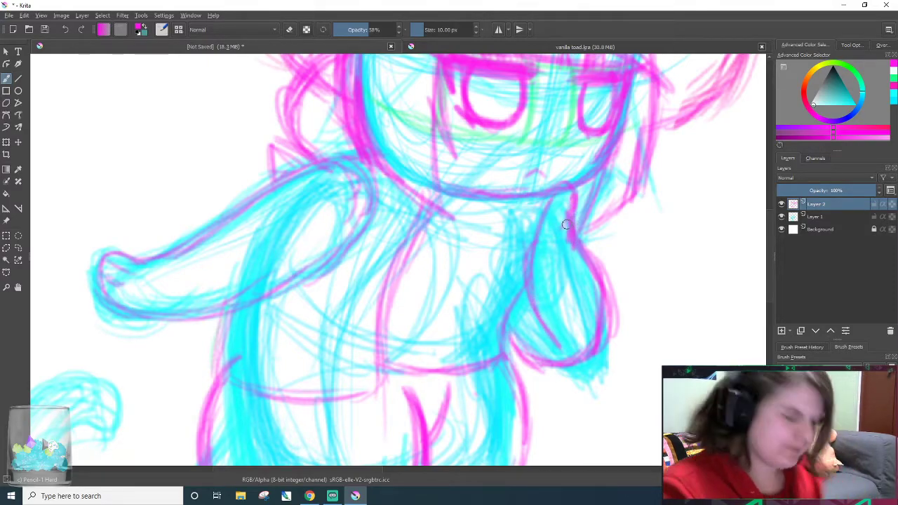
- Undo the magenta strokes just drawn for the far arm's edges, keeping the pencil brush active
{"action": "key", "text": "ctrl+z"}
{"action": "key", "text": "ctrl+z"}
{"action": "key", "text": "ctrl+z"}
{"action": "key", "text": "ctrl+z"}
{"action": "key", "text": "ctrl+z"}
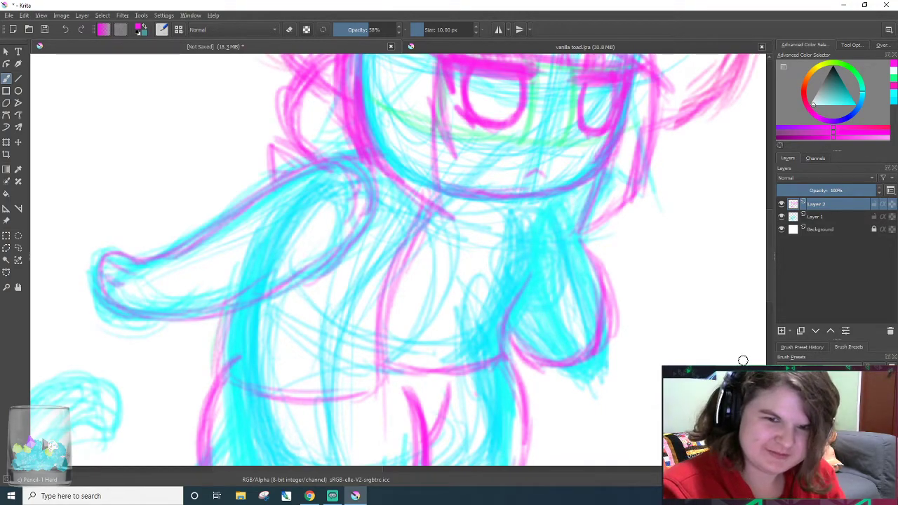
{"action": "key", "text": "e"}
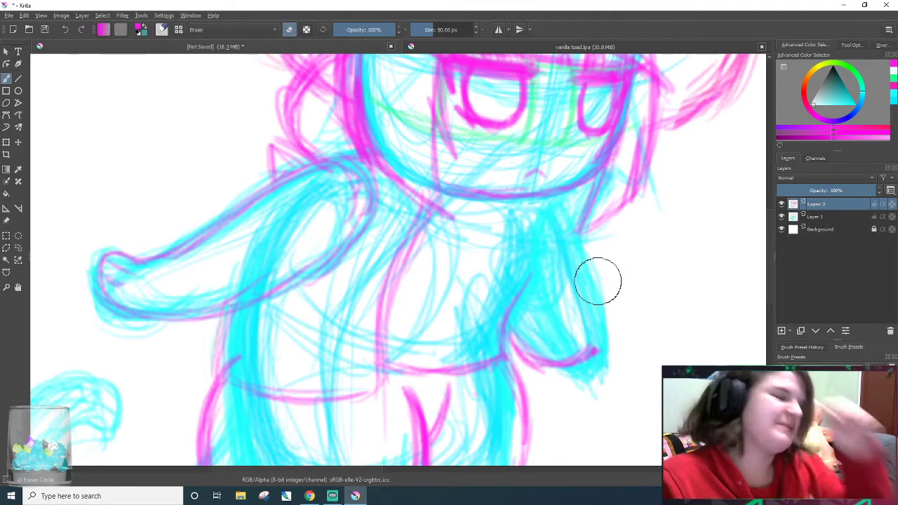
{"action": "key", "text": "e"}
- Sketch the jacket's side, hem and open front edge in magenta, plus the shirt's hem, far side and curved neckline
{"action": "mouse_move", "coordinate": [237, 360]}
{"action": "left_mouse_down"}
{"action": "mouse_move", "coordinate": [254, 387]}
{"action": "mouse_move", "coordinate": [219, 361]}
{"action": "mouse_move", "coordinate": [225, 369]}
{"action": "mouse_move", "coordinate": [224, 354]}
{"action": "mouse_move", "coordinate": [281, 337]}
{"action": "mouse_move", "coordinate": [275, 355]}
{"action": "mouse_move", "coordinate": [222, 350]}
{"action": "mouse_move", "coordinate": [223, 342]}
{"action": "mouse_move", "coordinate": [263, 358]}
{"action": "mouse_move", "coordinate": [350, 360]}
{"action": "mouse_move", "coordinate": [363, 294]}
{"action": "mouse_move", "coordinate": [355, 361]}
{"action": "mouse_move", "coordinate": [361, 316]}
{"action": "mouse_move", "coordinate": [399, 267]}
{"action": "left_mouse_up"}
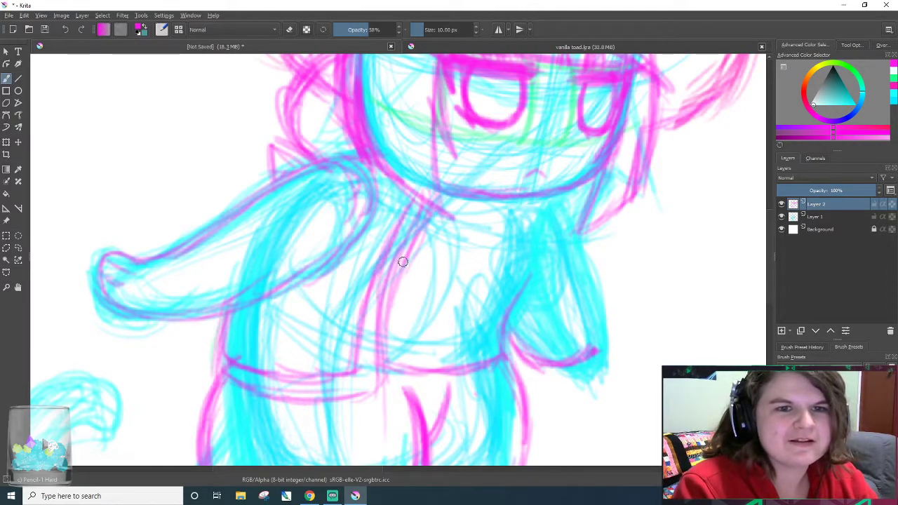
{"action": "mouse_move", "coordinate": [399, 297]}
{"action": "left_mouse_down"}
{"action": "mouse_move", "coordinate": [425, 327]}
{"action": "mouse_move", "coordinate": [441, 325]}
{"action": "mouse_move", "coordinate": [410, 306]}
{"action": "mouse_move", "coordinate": [493, 323]}
{"action": "left_mouse_up"}
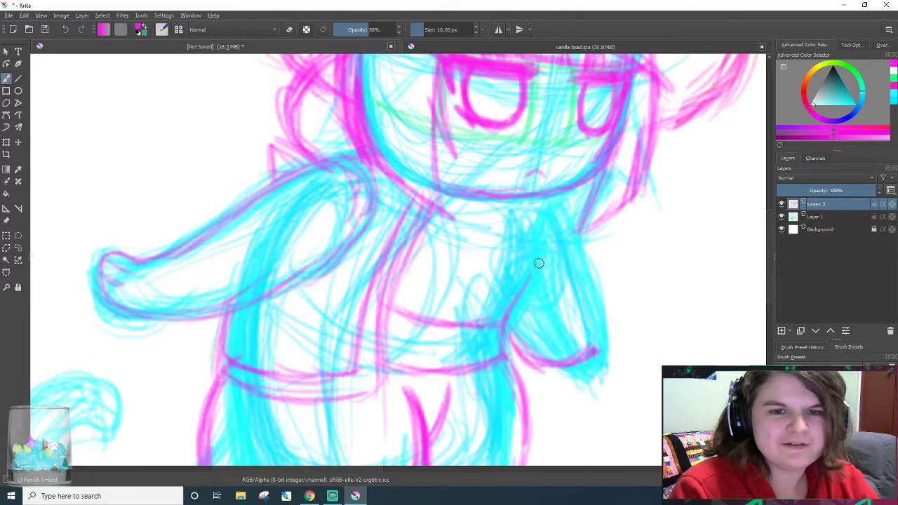
{"action": "left_click_drag", "start_coordinate": [536, 204], "coordinate": [523, 279]}
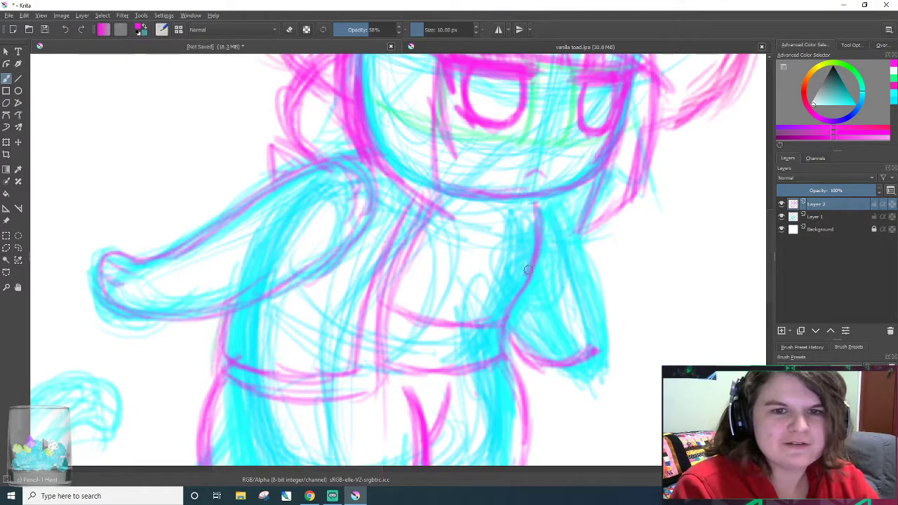
{"action": "mouse_move", "coordinate": [438, 224]}
{"action": "left_mouse_down"}
{"action": "mouse_move", "coordinate": [491, 237]}
{"action": "mouse_move", "coordinate": [527, 232]}
{"action": "mouse_move", "coordinate": [533, 223]}
{"action": "left_mouse_up"}
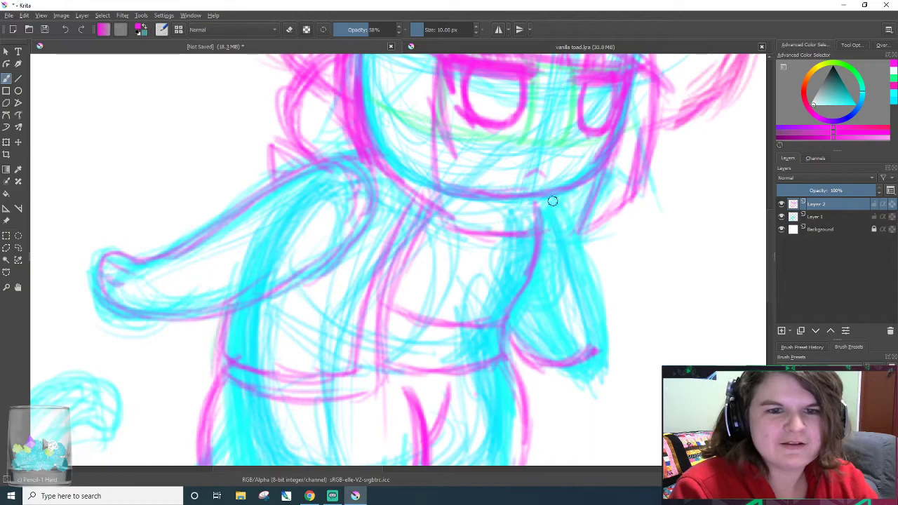
- Sketch a large round spot on the front of the mushroom cap and partial spots along both of its sides in magenta
{"action": "scroll", "coordinate": [495, 71], "scroll_direction": "down", "scroll_amount": 2}
{"action": "scroll", "coordinate": [503, 349], "scroll_direction": "down", "scroll_amount": 2}
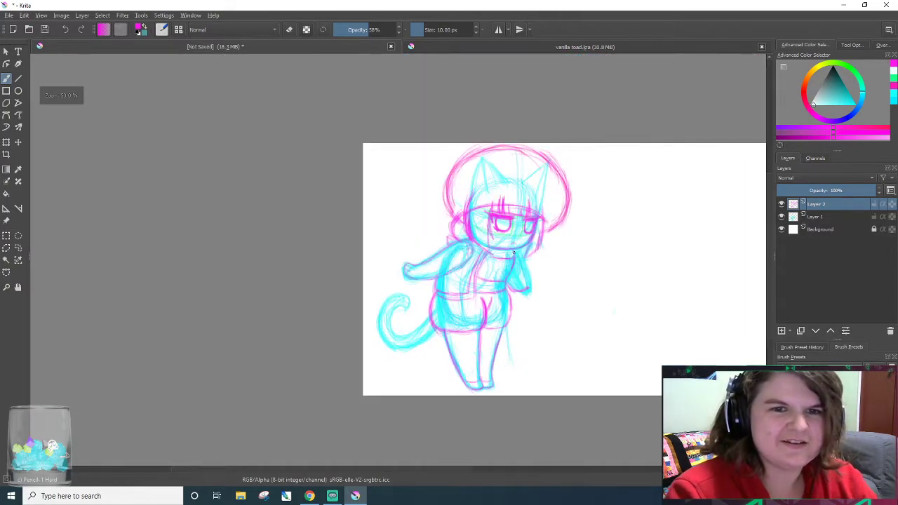
{"action": "scroll", "coordinate": [514, 252], "scroll_direction": "up", "scroll_amount": 3}
{"action": "scroll", "coordinate": [517, 253], "scroll_direction": "down", "scroll_amount": 1}
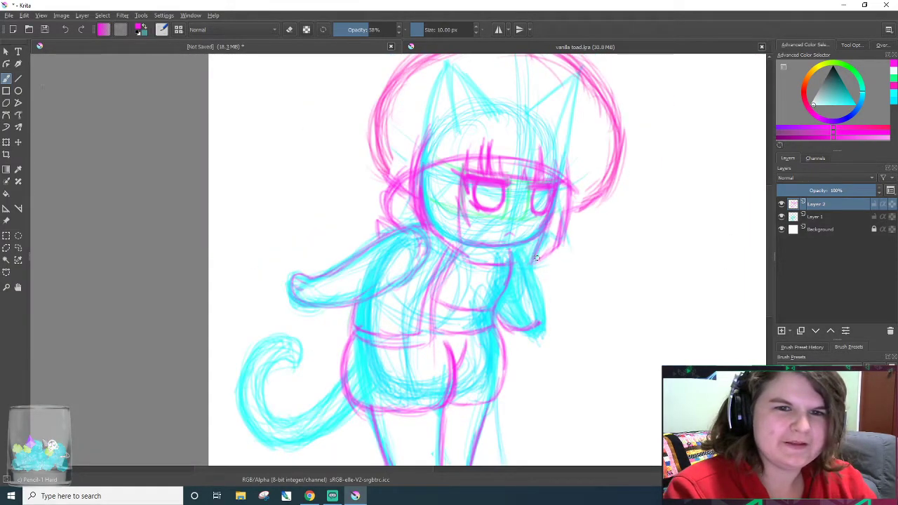
{"action": "scroll", "coordinate": [566, 267], "scroll_direction": "up", "scroll_amount": 2}
{"action": "scroll", "coordinate": [316, 298], "scroll_direction": "down", "scroll_amount": 3}
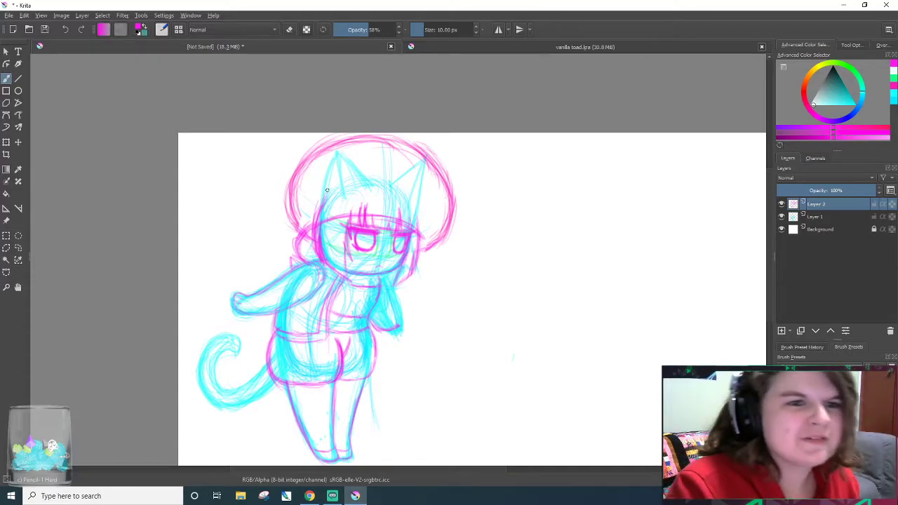
{"action": "scroll", "coordinate": [266, 192], "scroll_direction": "up", "scroll_amount": 2}
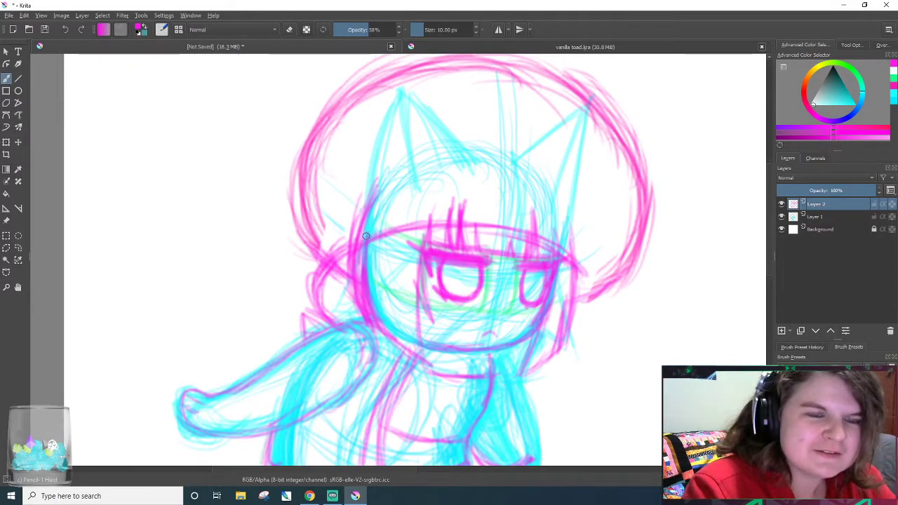
{"action": "mouse_move", "coordinate": [363, 254]}
{"action": "left_mouse_down"}
{"action": "mouse_move", "coordinate": [380, 142]}
{"action": "mouse_move", "coordinate": [362, 241]}
{"action": "mouse_move", "coordinate": [375, 170]}
{"action": "mouse_move", "coordinate": [331, 113]}
{"action": "mouse_move", "coordinate": [363, 230]}
{"action": "left_mouse_up"}
{"action": "mouse_move", "coordinate": [591, 266]}
{"action": "left_mouse_down"}
{"action": "mouse_move", "coordinate": [591, 227]}
{"action": "mouse_move", "coordinate": [622, 287]}
{"action": "mouse_move", "coordinate": [603, 189]}
{"action": "left_mouse_up"}
{"action": "mouse_move", "coordinate": [461, 124]}
{"action": "left_mouse_down"}
{"action": "mouse_move", "coordinate": [461, 100]}
{"action": "mouse_move", "coordinate": [486, 194]}
{"action": "mouse_move", "coordinate": [457, 193]}
{"action": "mouse_move", "coordinate": [449, 133]}
{"action": "left_mouse_up"}
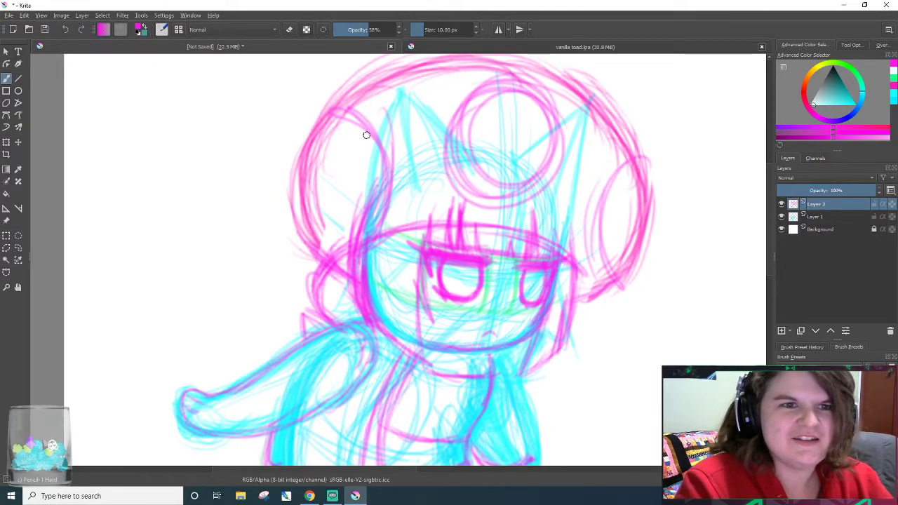
- Check the cap in the vanilla toad.kra reference drawing and add a magenta stroke along the sketch's outer cap edge beside the far spot
{"action": "left_click", "coordinate": [552, 46]}
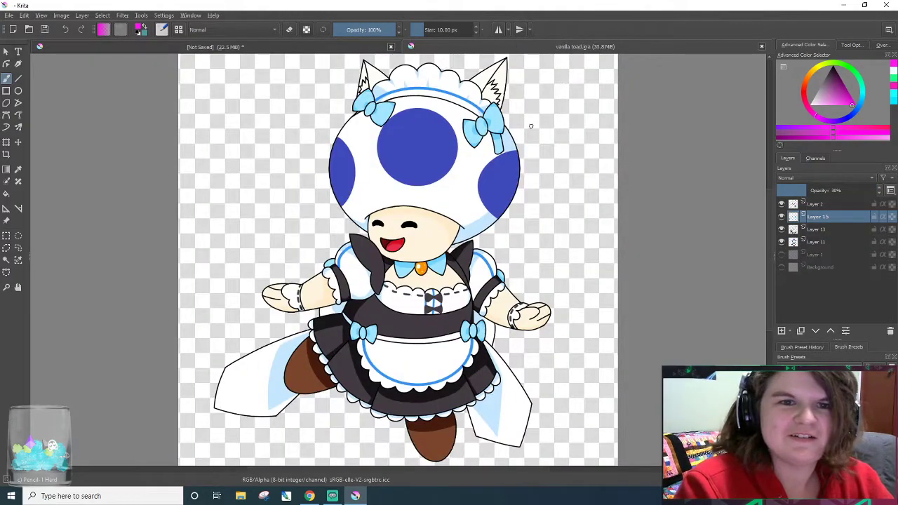
{"action": "left_click", "coordinate": [404, 45]}
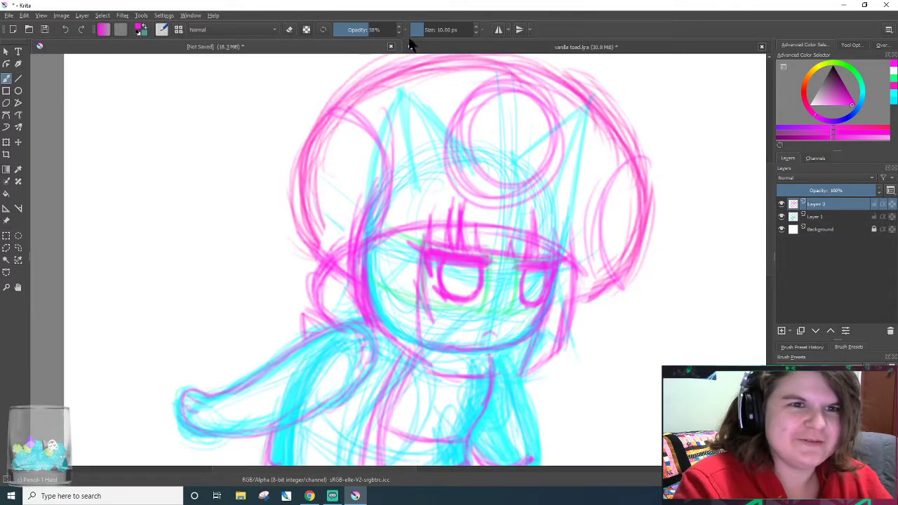
{"action": "mouse_move", "coordinate": [596, 99]}
{"action": "left_mouse_down"}
{"action": "mouse_move", "coordinate": [613, 104]}
{"action": "mouse_move", "coordinate": [646, 186]}
{"action": "left_mouse_up"}
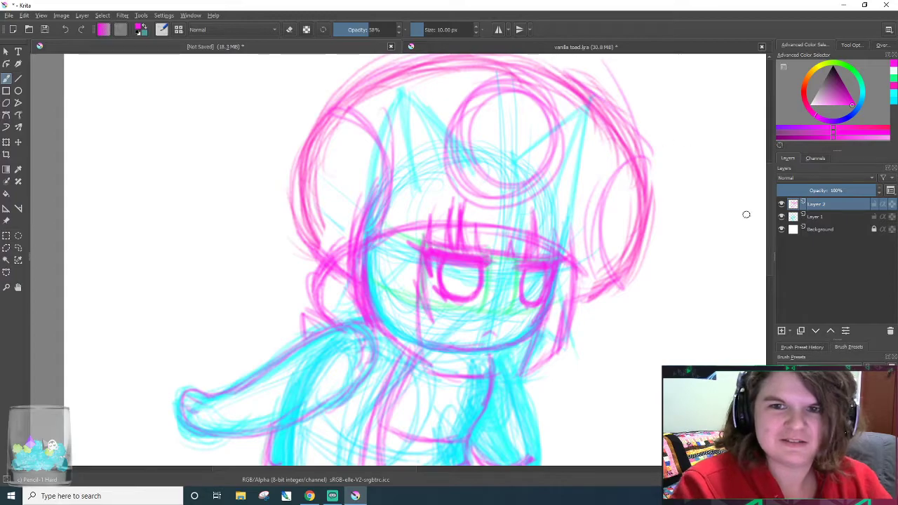
- Trace the far arm's bent elbow and the outer edge of its raised forearm in magenta
{"action": "scroll", "coordinate": [767, 204], "scroll_direction": "down", "scroll_amount": 2}
{"action": "scroll", "coordinate": [775, 269], "scroll_direction": "down", "scroll_amount": 5}
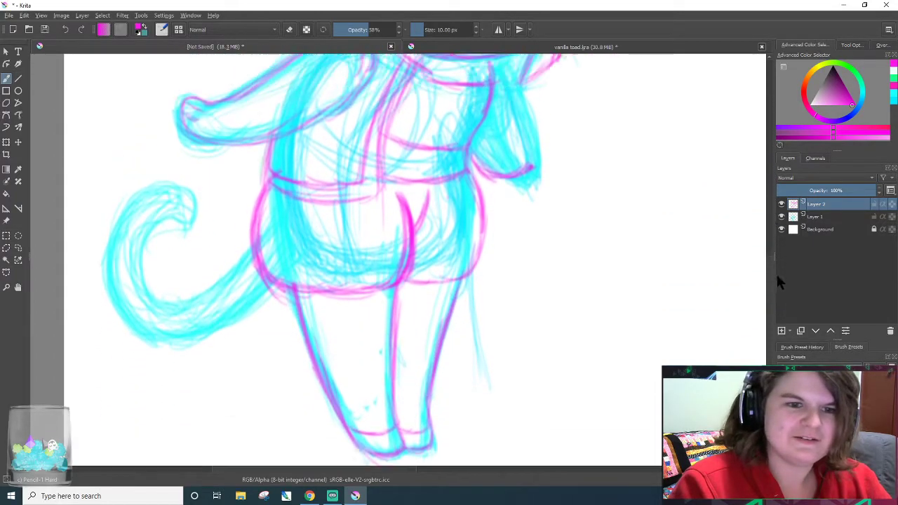
{"action": "scroll", "coordinate": [783, 237], "scroll_direction": "up", "scroll_amount": 4}
{"action": "left_click_drag", "start_coordinate": [788, 230], "coordinate": [788, 235]}
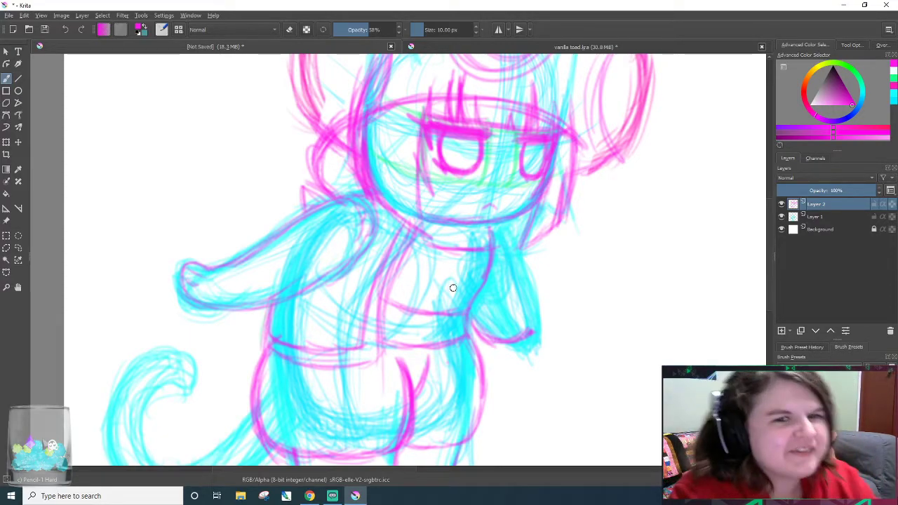
{"action": "left_click_drag", "start_coordinate": [525, 336], "coordinate": [545, 311]}
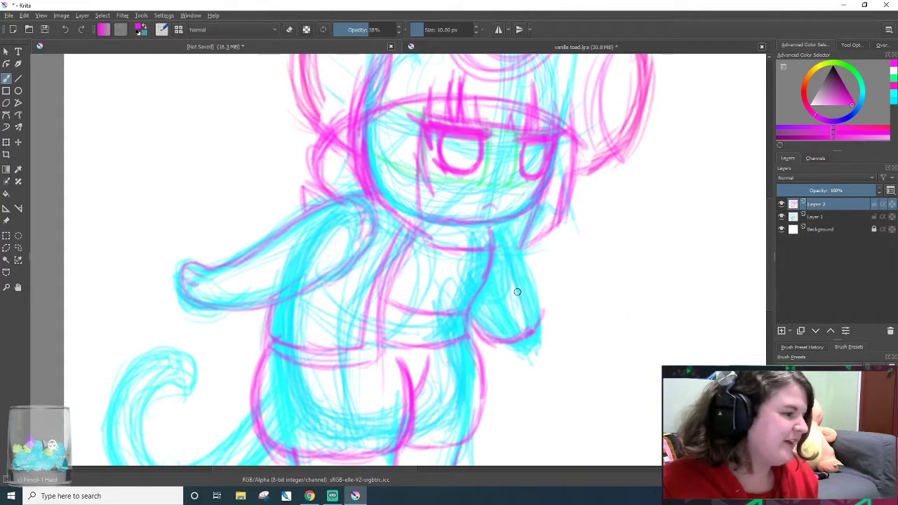
{"action": "scroll", "coordinate": [445, 348], "scroll_direction": "up", "scroll_amount": 1}
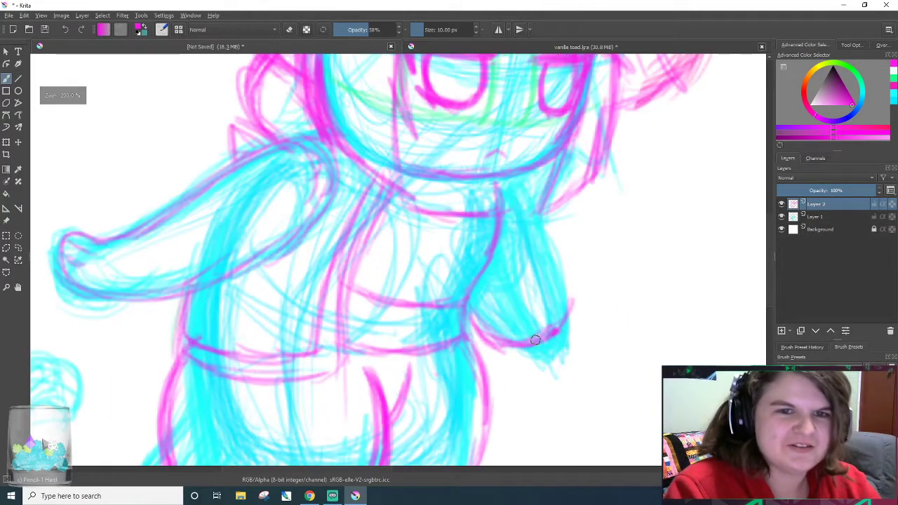
{"action": "mouse_move", "coordinate": [489, 336]}
{"action": "left_mouse_down"}
{"action": "mouse_move", "coordinate": [530, 332]}
{"action": "mouse_move", "coordinate": [503, 252]}
{"action": "mouse_move", "coordinate": [506, 199]}
{"action": "mouse_move", "coordinate": [569, 297]}
{"action": "left_mouse_up"}
{"action": "left_click_drag", "start_coordinate": [538, 219], "coordinate": [564, 297]}
{"action": "mouse_move", "coordinate": [503, 295]}
{"action": "left_mouse_down"}
{"action": "mouse_move", "coordinate": [507, 319]}
{"action": "mouse_move", "coordinate": [547, 339]}
{"action": "mouse_move", "coordinate": [574, 311]}
{"action": "left_mouse_up"}
- Trace the raised forearm's inner edge and the rounded hand touching the chin, undoing the last stray stroke
{"action": "mouse_move", "coordinate": [520, 313]}
{"action": "left_mouse_down"}
{"action": "mouse_move", "coordinate": [499, 309]}
{"action": "mouse_move", "coordinate": [502, 299]}
{"action": "mouse_move", "coordinate": [485, 278]}
{"action": "mouse_move", "coordinate": [505, 312]}
{"action": "mouse_move", "coordinate": [503, 235]}
{"action": "left_mouse_up"}
{"action": "mouse_move", "coordinate": [506, 201]}
{"action": "left_mouse_down"}
{"action": "mouse_move", "coordinate": [540, 247]}
{"action": "mouse_move", "coordinate": [503, 187]}
{"action": "mouse_move", "coordinate": [524, 174]}
{"action": "mouse_move", "coordinate": [545, 244]}
{"action": "mouse_move", "coordinate": [489, 184]}
{"action": "mouse_move", "coordinate": [530, 171]}
{"action": "mouse_move", "coordinate": [501, 188]}
{"action": "mouse_move", "coordinate": [528, 181]}
{"action": "mouse_move", "coordinate": [553, 252]}
{"action": "left_mouse_up"}
{"action": "mouse_move", "coordinate": [490, 239]}
{"action": "left_mouse_down"}
{"action": "mouse_move", "coordinate": [507, 160]}
{"action": "mouse_move", "coordinate": [505, 227]}
{"action": "left_mouse_up"}
{"action": "left_click_drag", "start_coordinate": [509, 181], "coordinate": [507, 209]}
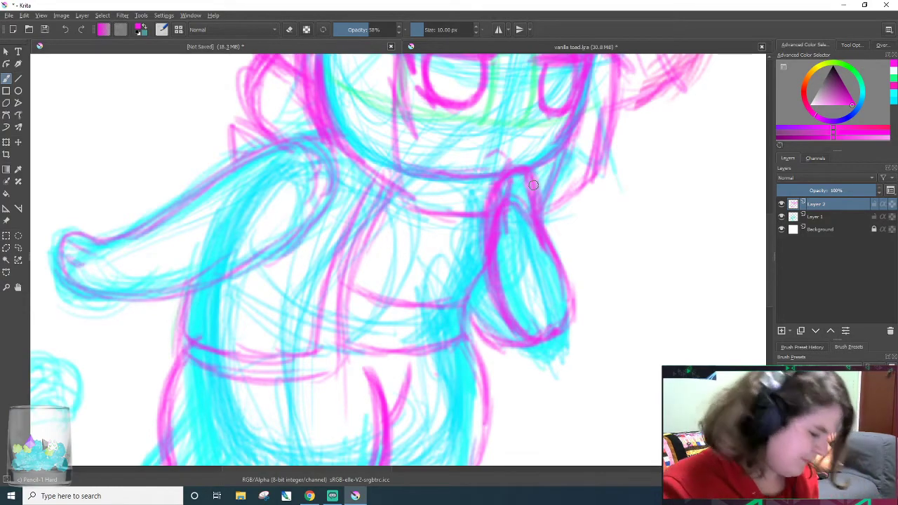
{"action": "key", "text": "ctrl+z"}
- Reduce the eraser to about 18 px and erase the overlapping magenta lines inside the raised hand and forearm
{"action": "key", "text": "/"}
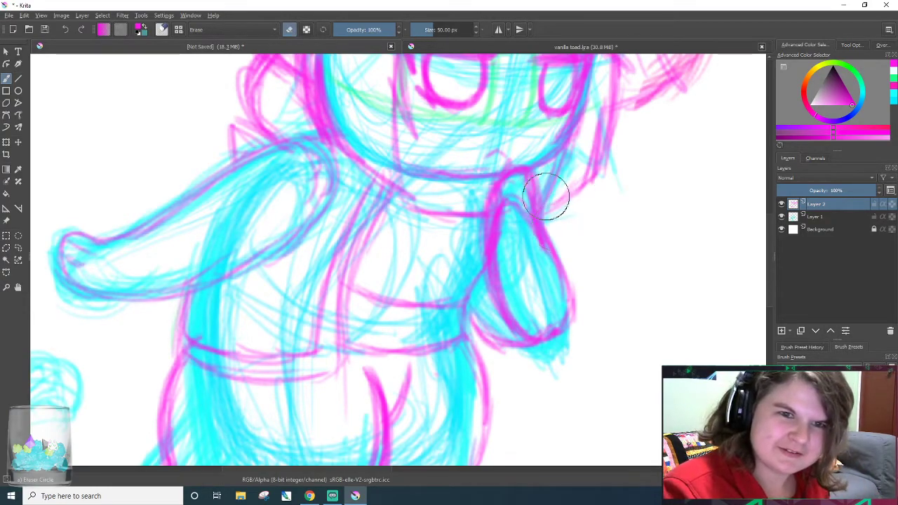
{"action": "left_click", "coordinate": [425, 30]}
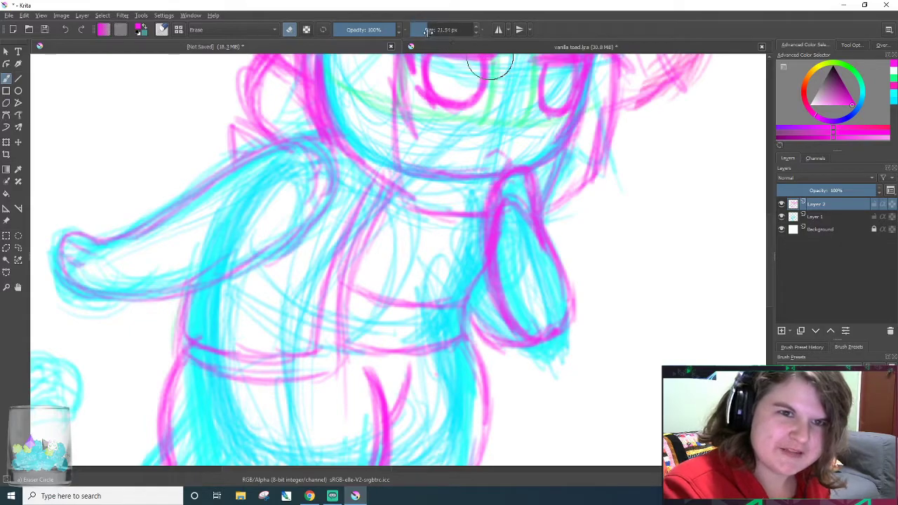
{"action": "mouse_move", "coordinate": [518, 196]}
{"action": "left_mouse_down"}
{"action": "mouse_move", "coordinate": [507, 234]}
{"action": "mouse_move", "coordinate": [512, 182]}
{"action": "mouse_move", "coordinate": [511, 271]}
{"action": "left_mouse_up"}
{"action": "left_click_drag", "start_coordinate": [520, 205], "coordinate": [541, 278]}
{"action": "left_click_drag", "start_coordinate": [534, 221], "coordinate": [540, 258]}
{"action": "mouse_move", "coordinate": [518, 202]}
{"action": "left_mouse_down"}
{"action": "mouse_move", "coordinate": [518, 180]}
{"action": "mouse_move", "coordinate": [518, 225]}
{"action": "left_mouse_up"}
{"action": "key", "text": "/"}
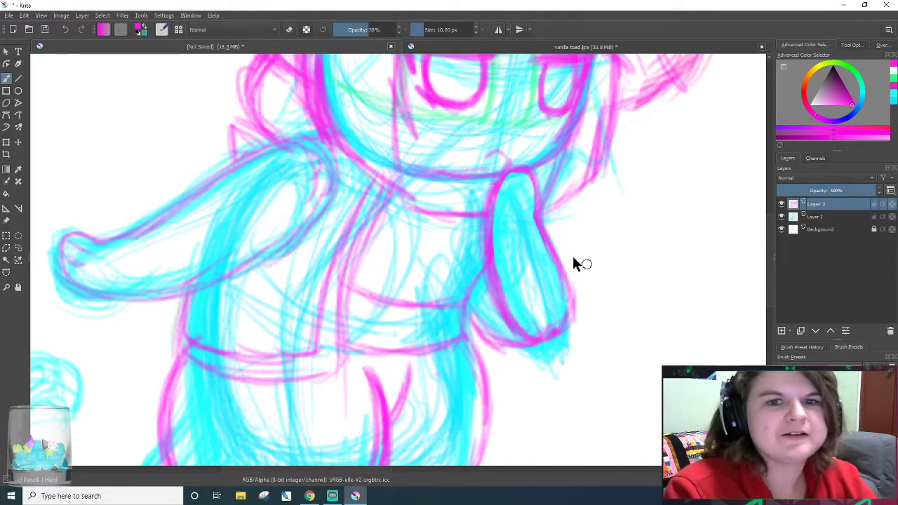
- Reinforce the curve under the bent elbow and add a small finger line inside the raised hand in magenta
{"action": "right_click", "coordinate": [583, 263]}
{"action": "left_click", "coordinate": [484, 324]}
{"action": "mouse_move", "coordinate": [489, 328]}
{"action": "left_mouse_down"}
{"action": "mouse_move", "coordinate": [528, 346]}
{"action": "mouse_move", "coordinate": [565, 327]}
{"action": "left_mouse_up"}
{"action": "left_click_drag", "start_coordinate": [513, 176], "coordinate": [524, 196]}
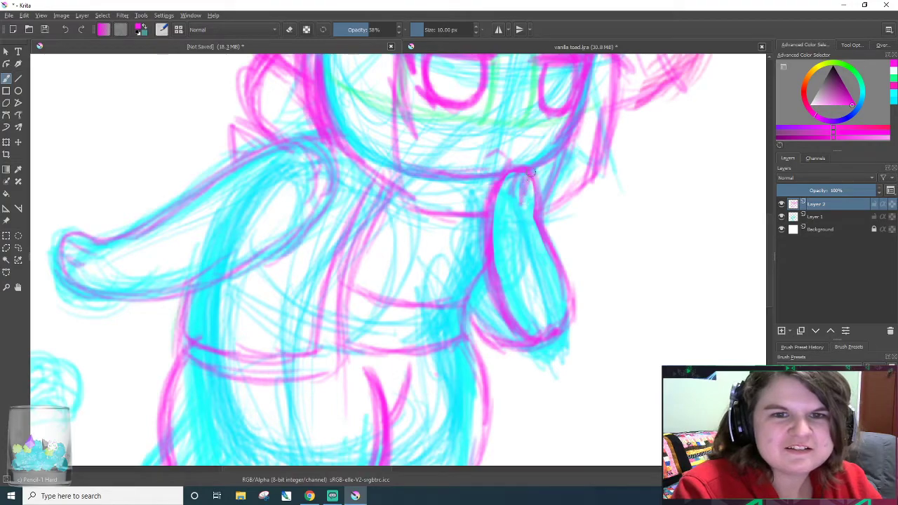
- Draw a short magenta stroke for the lower hair tip beside the raised hand
{"action": "scroll", "coordinate": [531, 173], "scroll_direction": "up", "scroll_amount": 2}
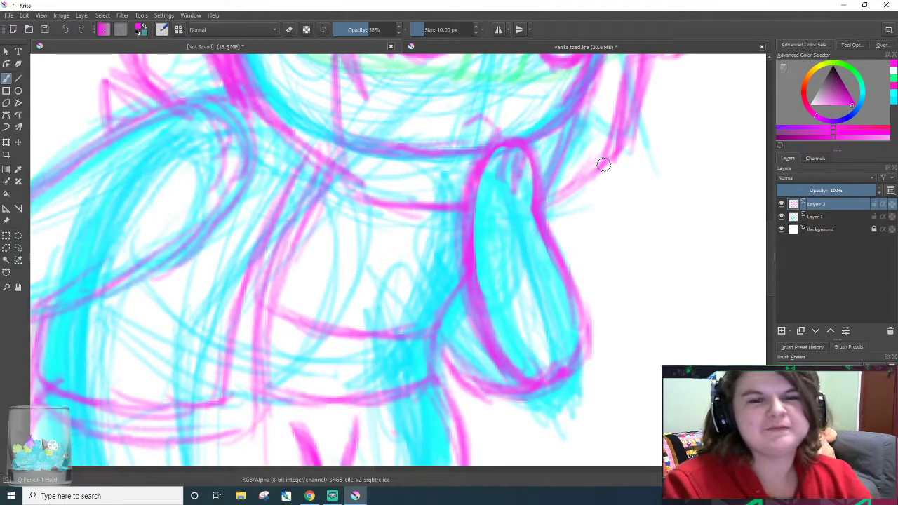
{"action": "key", "text": "slash"}
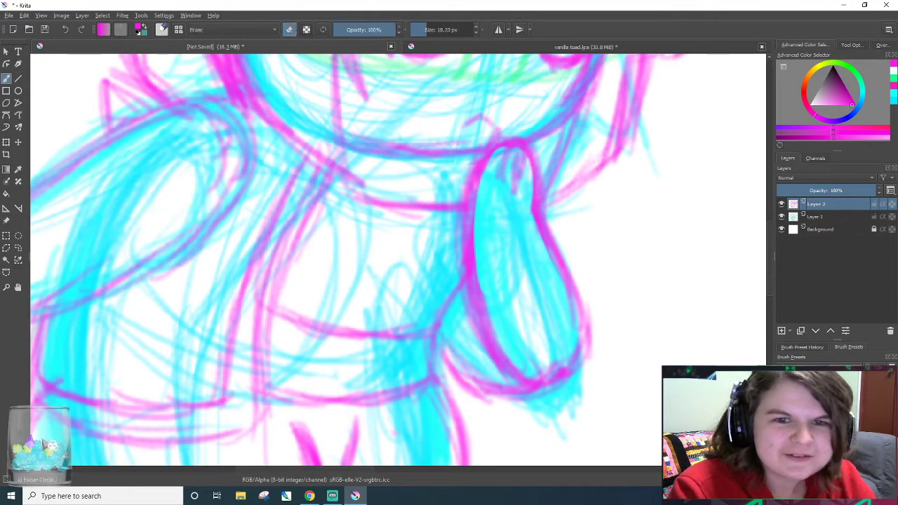
{"action": "left_click_drag", "start_coordinate": [771, 247], "coordinate": [771, 276]}
{"action": "scroll", "coordinate": [442, 256], "scroll_direction": "down", "scroll_amount": 4}
{"action": "scroll", "coordinate": [482, 253], "scroll_direction": "up", "scroll_amount": 4}
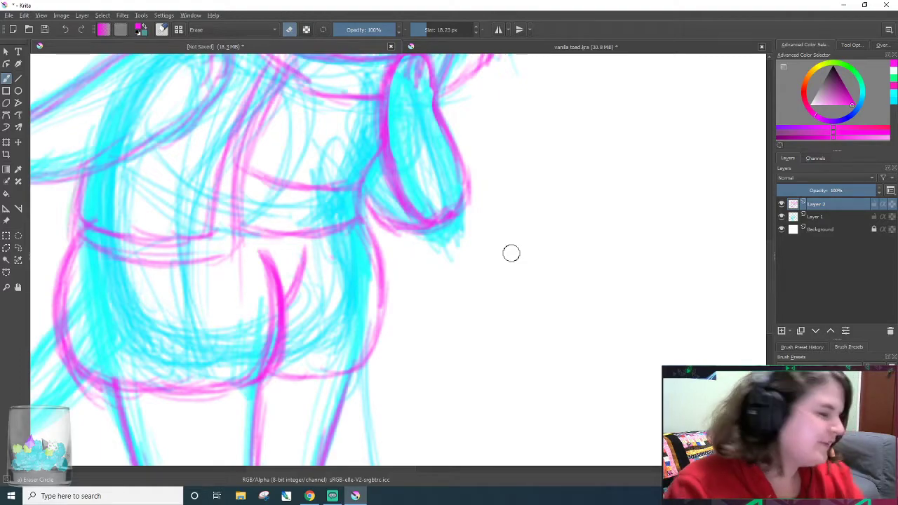
{"action": "key", "text": "slash"}
{"action": "scroll", "coordinate": [629, 248], "scroll_direction": "up", "scroll_amount": 5}
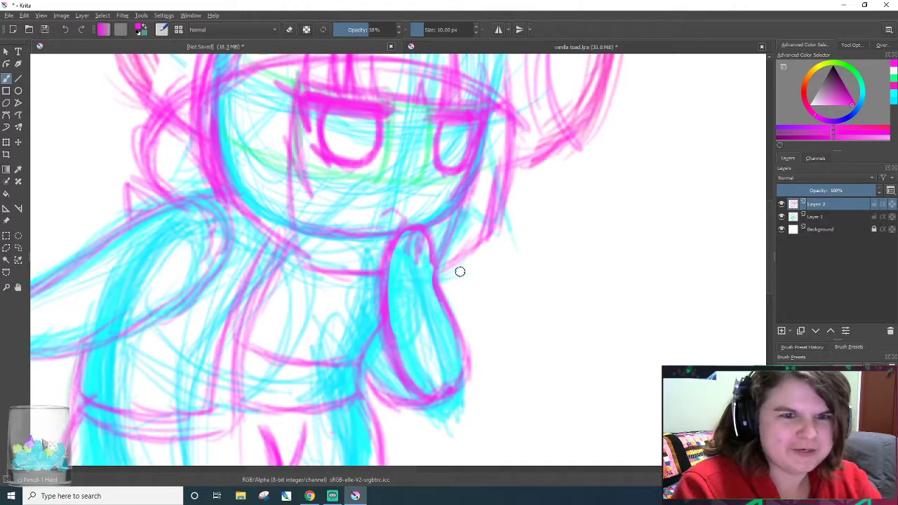
{"action": "left_click_drag", "start_coordinate": [449, 268], "coordinate": [489, 256]}
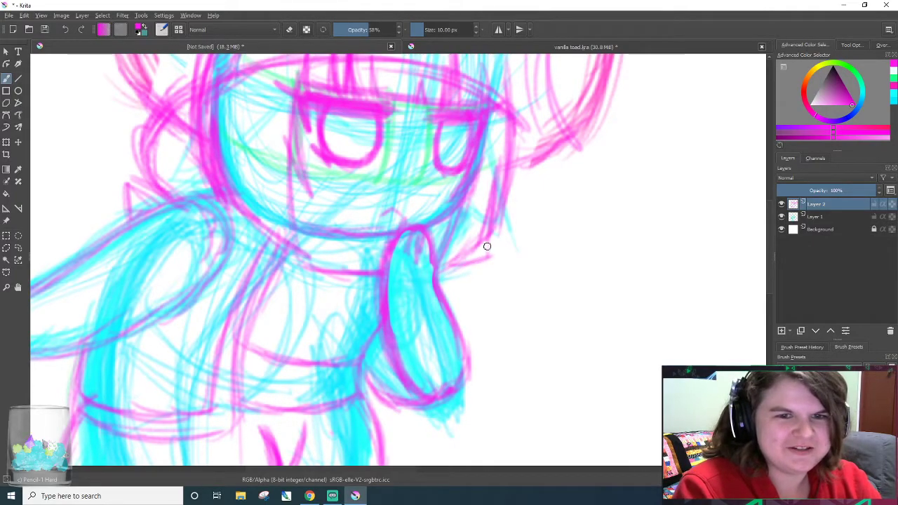
- Trace the curled upper part of the tail in magenta, including its outer edge, inner curve and rounded tip
{"action": "scroll", "coordinate": [487, 252], "scroll_direction": "down", "scroll_amount": 1}
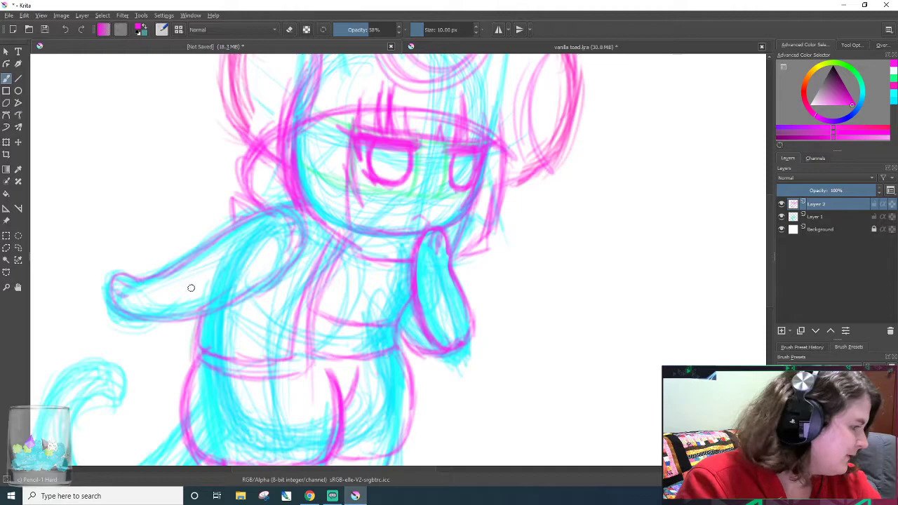
{"action": "scroll", "coordinate": [371, 365], "scroll_direction": "left", "scroll_amount": 5}
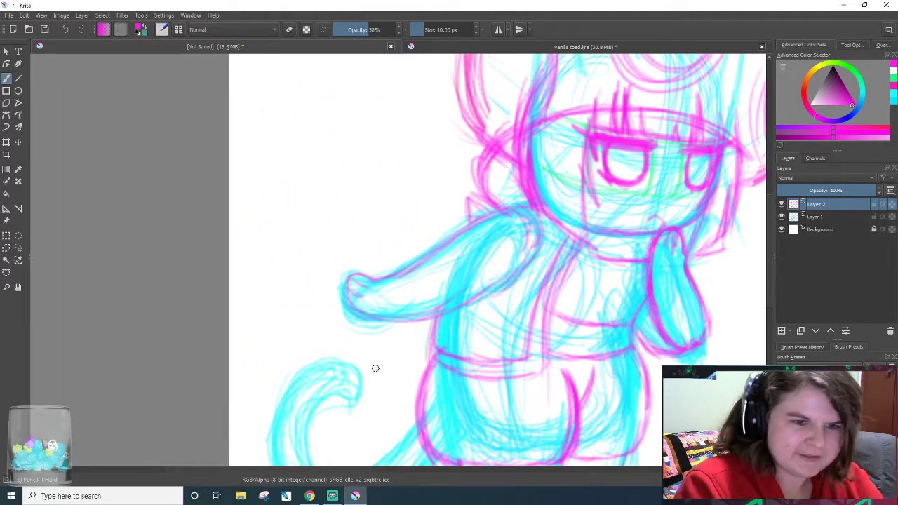
{"action": "scroll", "coordinate": [761, 284], "scroll_direction": "down", "scroll_amount": 4}
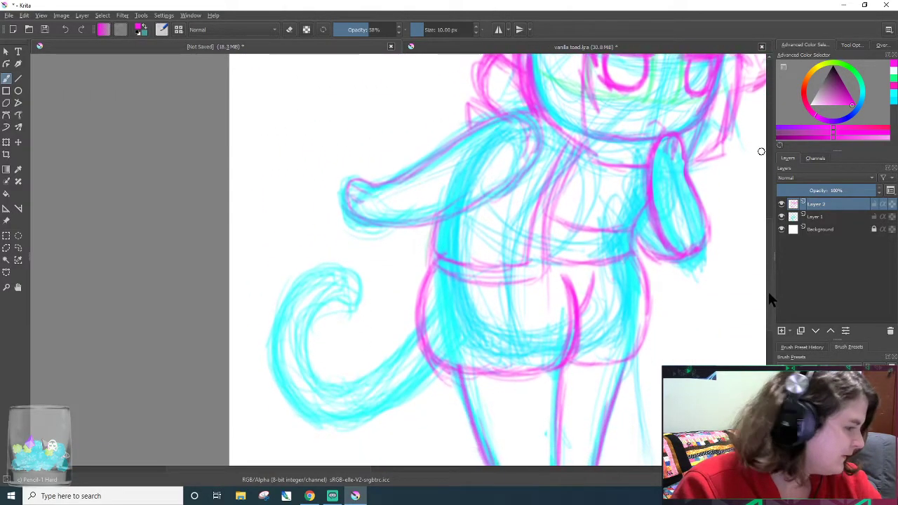
{"action": "mouse_move", "coordinate": [309, 327]}
{"action": "left_mouse_down"}
{"action": "mouse_move", "coordinate": [337, 310]}
{"action": "mouse_move", "coordinate": [361, 284]}
{"action": "left_mouse_up"}
{"action": "left_click_drag", "start_coordinate": [330, 407], "coordinate": [282, 329]}
{"action": "left_click_drag", "start_coordinate": [319, 393], "coordinate": [303, 331]}
{"action": "scroll", "coordinate": [340, 260], "scroll_direction": "down", "scroll_amount": 1}
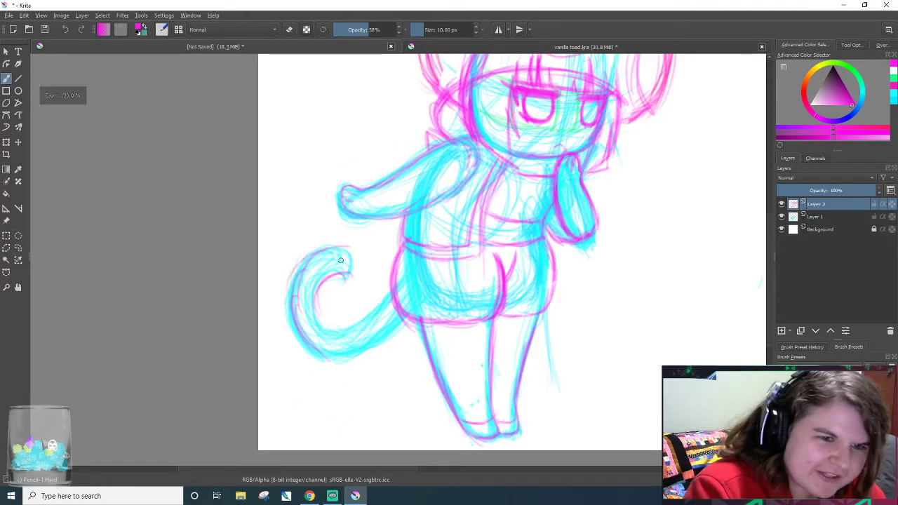
{"action": "scroll", "coordinate": [321, 134], "scroll_direction": "up", "scroll_amount": 3}
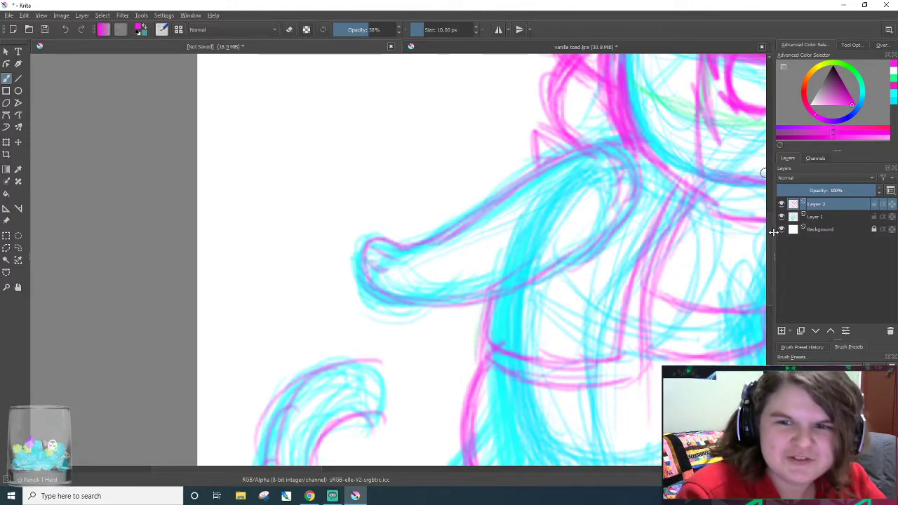
{"action": "scroll", "coordinate": [767, 229], "scroll_direction": "down", "scroll_amount": 3}
{"action": "mouse_move", "coordinate": [307, 385]}
{"action": "left_mouse_down"}
{"action": "mouse_move", "coordinate": [291, 366]}
{"action": "mouse_move", "coordinate": [326, 284]}
{"action": "mouse_move", "coordinate": [362, 249]}
{"action": "mouse_move", "coordinate": [386, 248]}
{"action": "left_mouse_up"}
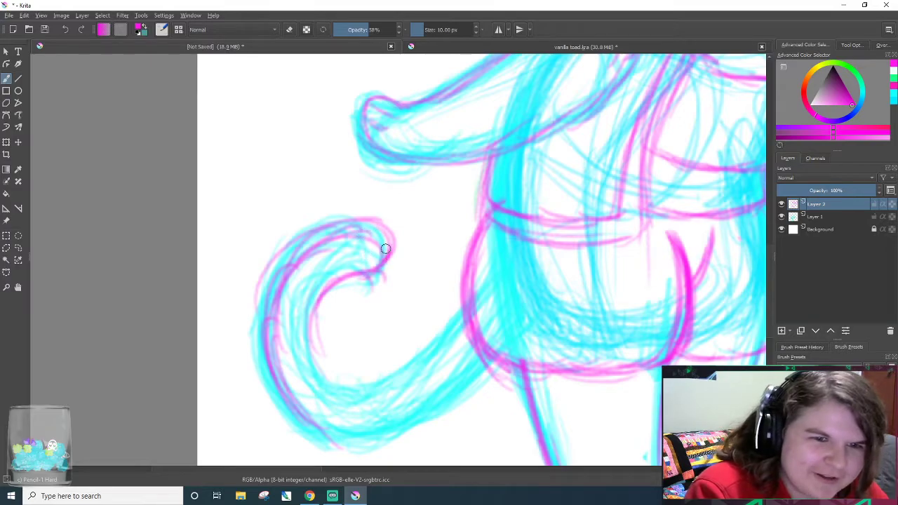
- Trace the lower outer and inner edges of the tail in magenta, from the curl back toward the hips
{"action": "scroll", "coordinate": [379, 239], "scroll_direction": "down", "scroll_amount": 2}
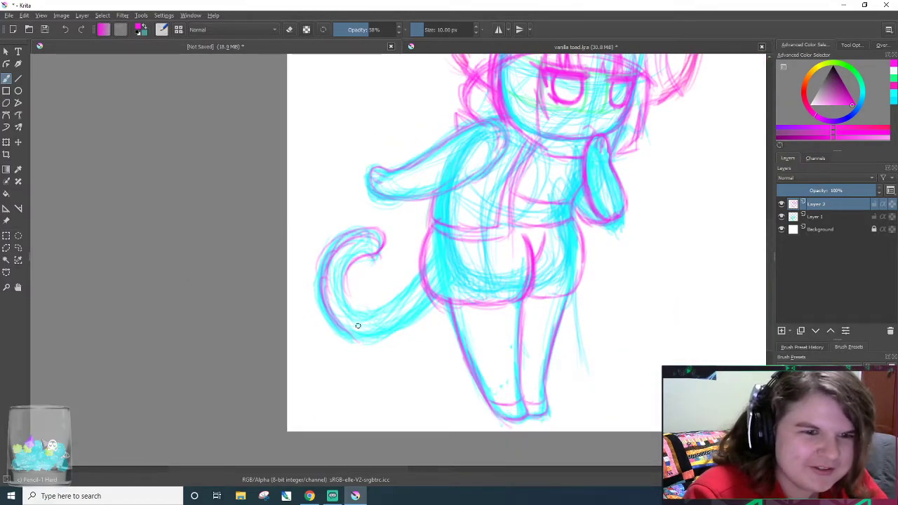
{"action": "scroll", "coordinate": [357, 326], "scroll_direction": "up", "scroll_amount": 2}
{"action": "mouse_move", "coordinate": [291, 324]}
{"action": "left_mouse_down"}
{"action": "mouse_move", "coordinate": [372, 341]}
{"action": "mouse_move", "coordinate": [329, 322]}
{"action": "mouse_move", "coordinate": [428, 317]}
{"action": "mouse_move", "coordinate": [443, 334]}
{"action": "left_mouse_up"}
{"action": "mouse_move", "coordinate": [361, 338]}
{"action": "left_mouse_down"}
{"action": "mouse_move", "coordinate": [440, 324]}
{"action": "mouse_move", "coordinate": [463, 310]}
{"action": "left_mouse_up"}
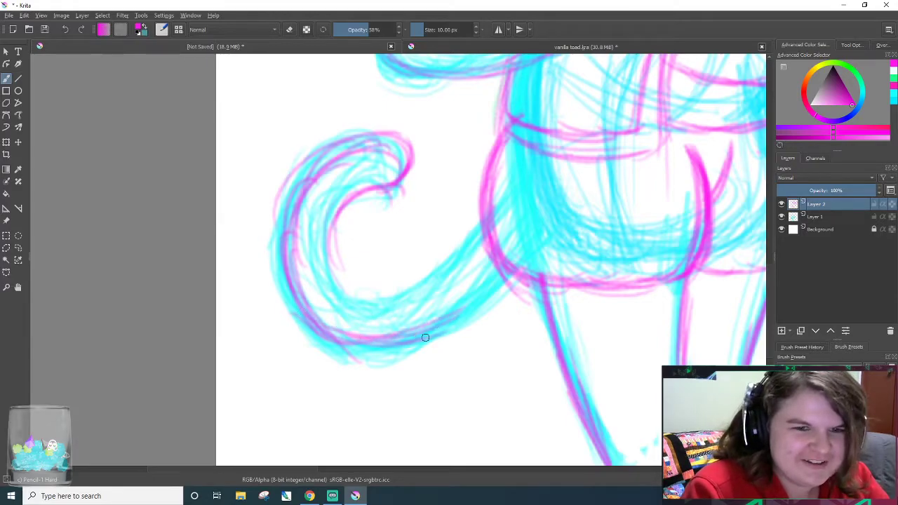
{"action": "scroll", "coordinate": [511, 281], "scroll_direction": "down", "scroll_amount": 2}
{"action": "scroll", "coordinate": [505, 286], "scroll_direction": "down", "scroll_amount": 1}
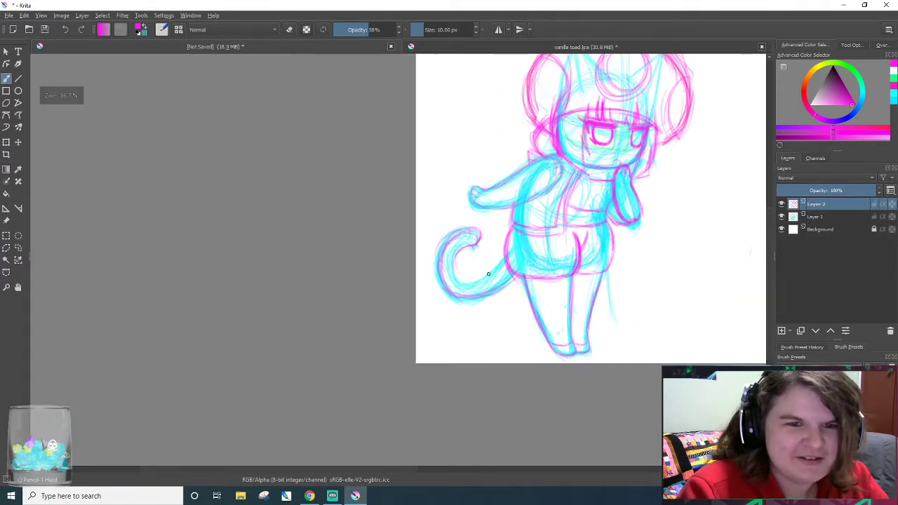
{"action": "scroll", "coordinate": [488, 273], "scroll_direction": "up", "scroll_amount": 4}
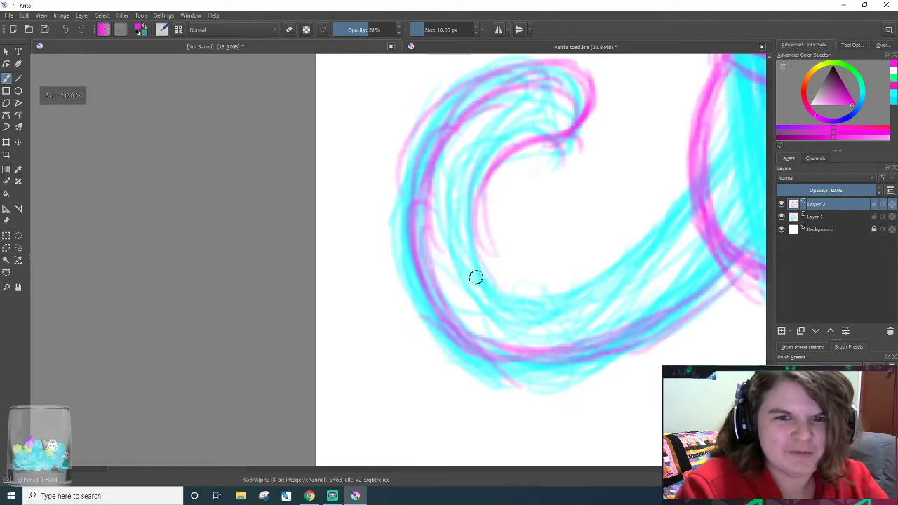
{"action": "mouse_move", "coordinate": [481, 188]}
{"action": "left_mouse_down"}
{"action": "mouse_move", "coordinate": [492, 239]}
{"action": "mouse_move", "coordinate": [538, 259]}
{"action": "mouse_move", "coordinate": [595, 255]}
{"action": "mouse_move", "coordinate": [659, 222]}
{"action": "left_mouse_up"}
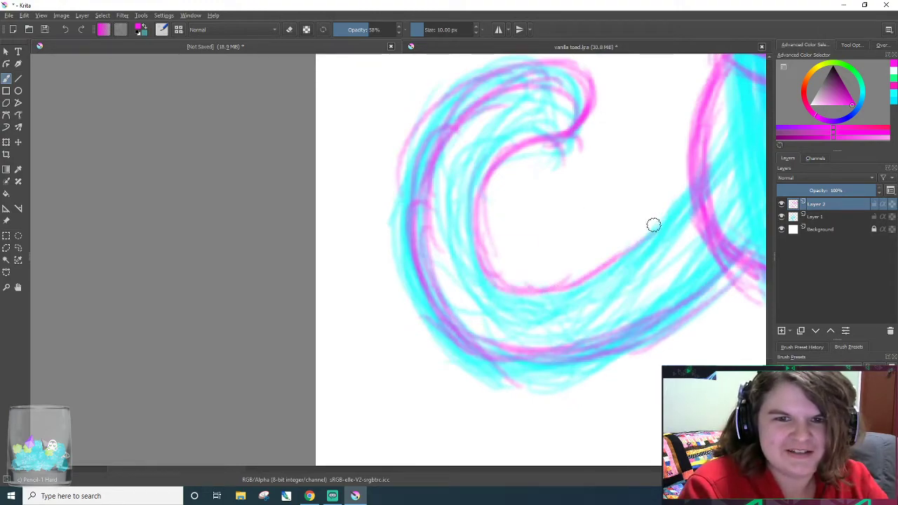
- Move the magenta and cyan sketch layers together toward the canvas centre, and reactivate only the magenta layer for brushwork
{"action": "scroll", "coordinate": [589, 214], "scroll_direction": "down", "scroll_amount": 5}
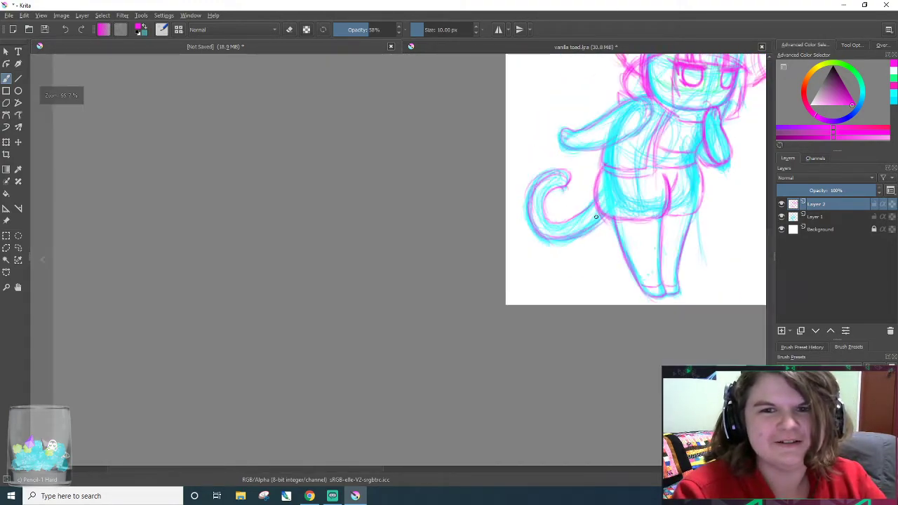
{"action": "scroll", "coordinate": [593, 217], "scroll_direction": "down", "scroll_amount": 2}
{"action": "left_click_drag", "start_coordinate": [767, 276], "coordinate": [770, 250]}
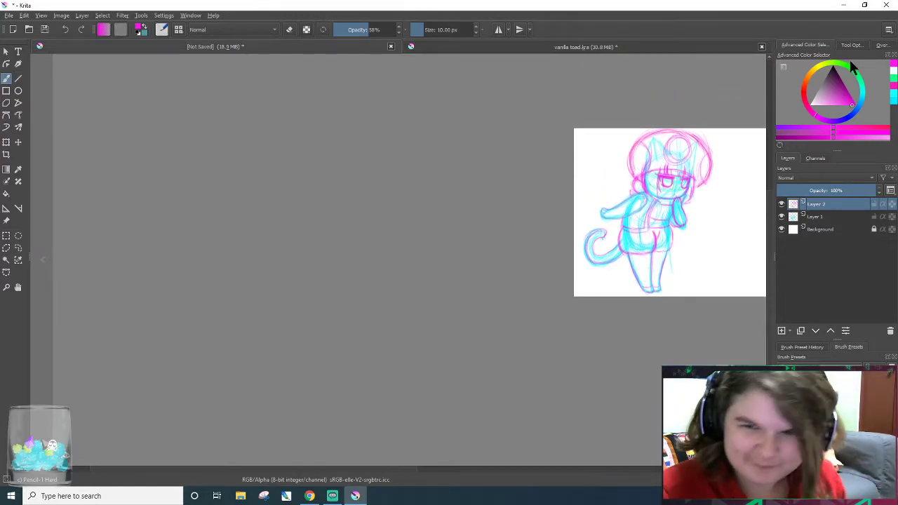
{"action": "left_click", "coordinate": [830, 221], "text": "ctrl"}
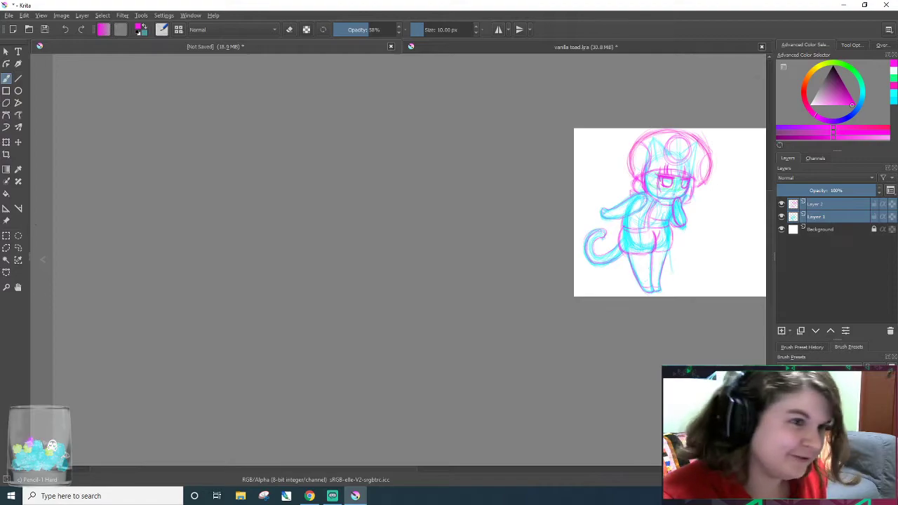
{"action": "left_click", "coordinate": [18, 142]}
{"action": "mouse_move", "coordinate": [653, 236]}
{"action": "left_mouse_down"}
{"action": "mouse_move", "coordinate": [679, 231]}
{"action": "mouse_move", "coordinate": [663, 230]}
{"action": "left_mouse_up"}
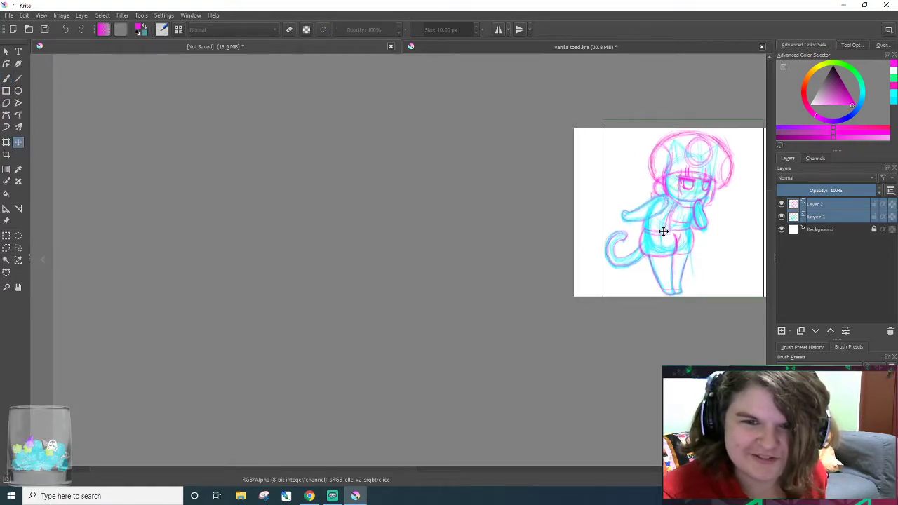
{"action": "left_click", "coordinate": [7, 79]}
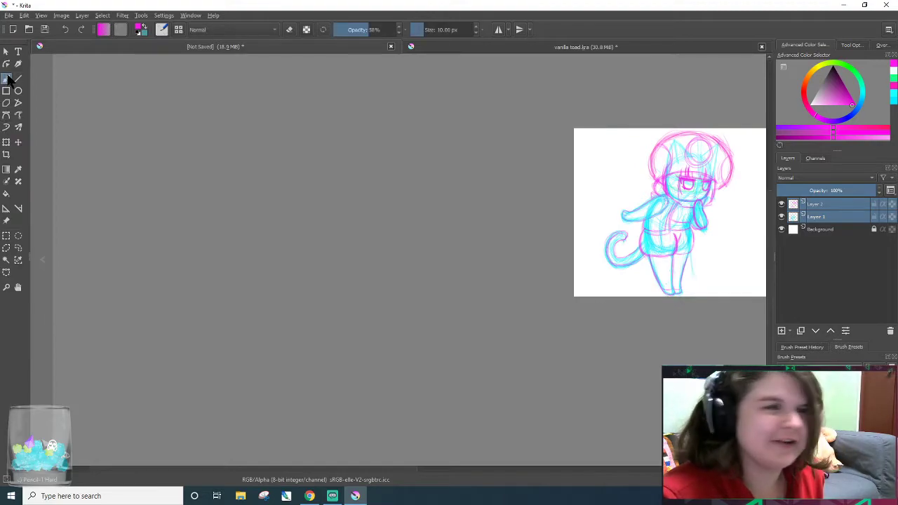
{"action": "left_click", "coordinate": [828, 204]}
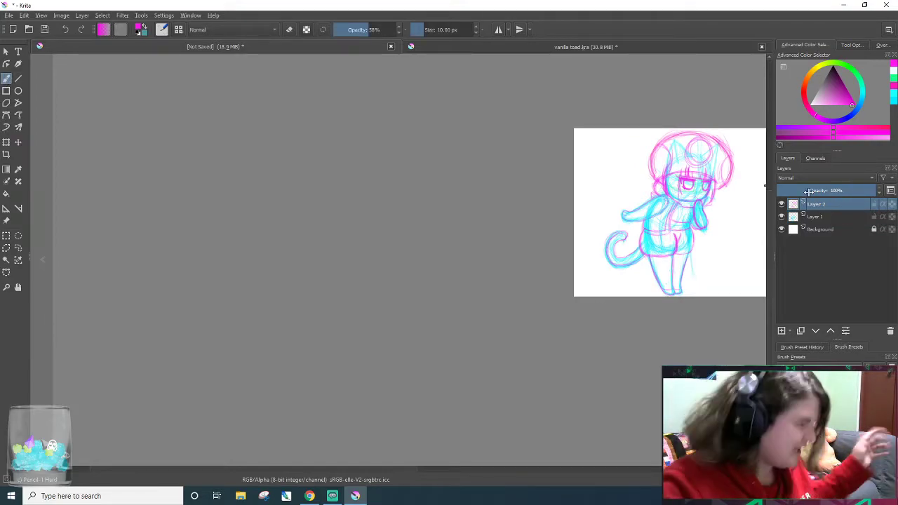
- Sketch a large sweeping magenta outline from behind the shoulder, around the outside of the tail and up to the hip
{"action": "scroll", "coordinate": [635, 189], "scroll_direction": "up", "scroll_amount": 3}
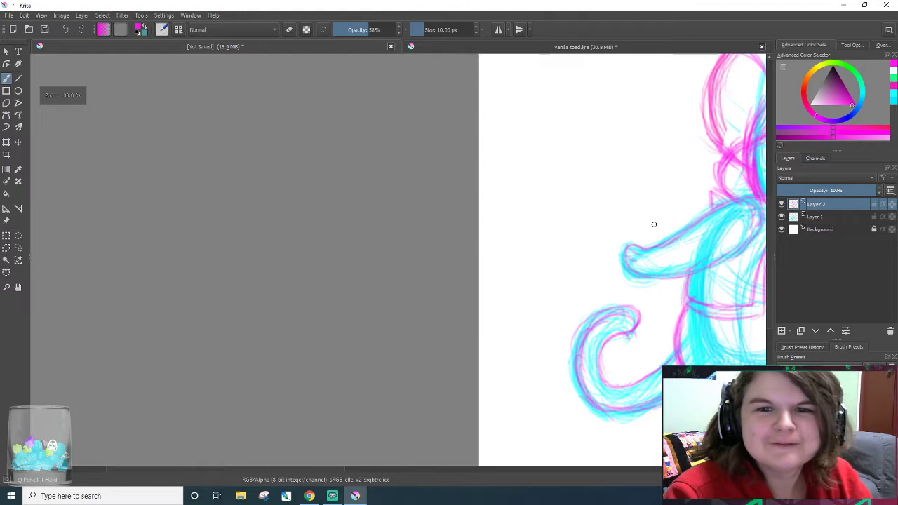
{"action": "left_click_drag", "start_coordinate": [340, 470], "coordinate": [446, 470]}
{"action": "scroll", "coordinate": [390, 428], "scroll_direction": "up", "scroll_amount": 1}
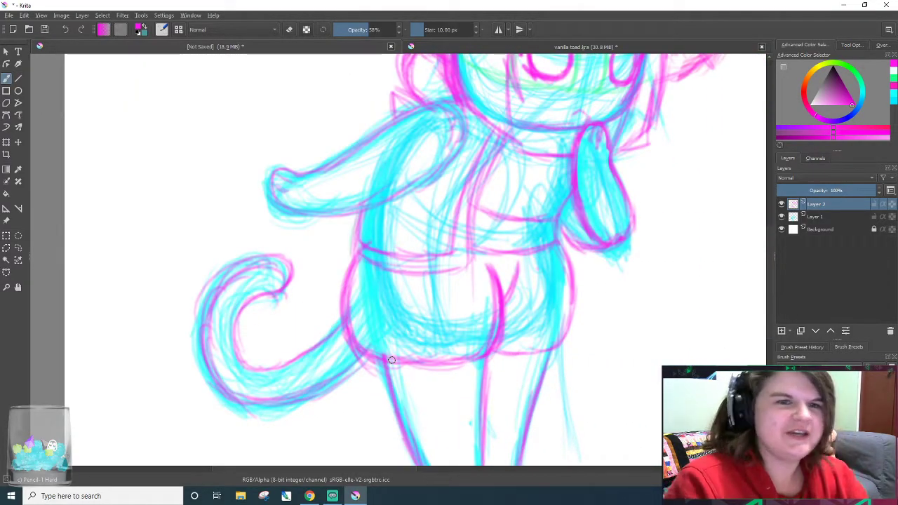
{"action": "mouse_move", "coordinate": [147, 390]}
{"action": "left_mouse_down"}
{"action": "mouse_move", "coordinate": [145, 331]}
{"action": "mouse_move", "coordinate": [150, 345]}
{"action": "mouse_move", "coordinate": [204, 201]}
{"action": "mouse_move", "coordinate": [376, 130]}
{"action": "left_mouse_up"}
{"action": "left_click_drag", "start_coordinate": [767, 234], "coordinate": [762, 266]}
{"action": "right_click", "coordinate": [762, 266]}
{"action": "left_click", "coordinate": [165, 304]}
{"action": "right_click", "coordinate": [186, 343]}
{"action": "left_click", "coordinate": [194, 332]}
{"action": "left_click", "coordinate": [815, 114]}
{"action": "mouse_move", "coordinate": [150, 351]}
{"action": "left_mouse_down"}
{"action": "mouse_move", "coordinate": [245, 385]}
{"action": "mouse_move", "coordinate": [236, 404]}
{"action": "mouse_move", "coordinate": [286, 395]}
{"action": "mouse_move", "coordinate": [355, 327]}
{"action": "mouse_move", "coordinate": [324, 378]}
{"action": "left_mouse_up"}
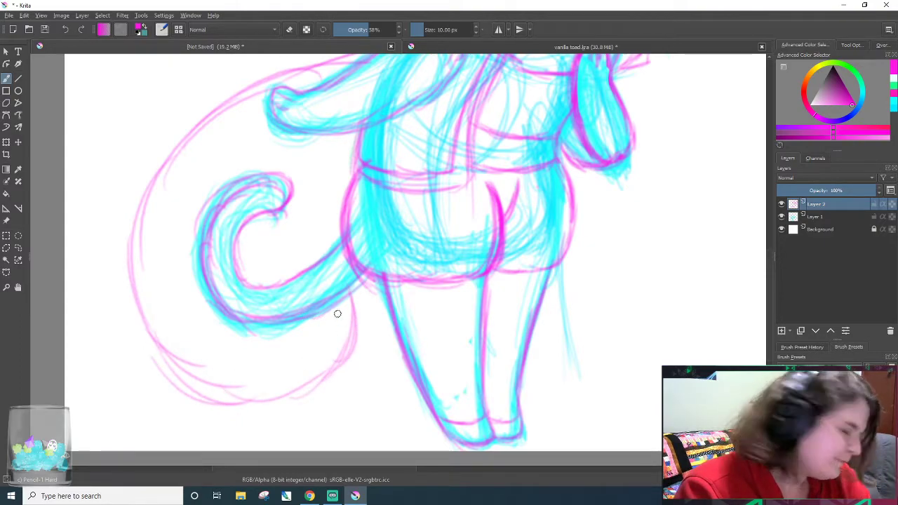
- Add a second line along the sweeping shape's outer edge and sketch its inner curve crossing the base of the tail
{"action": "mouse_move", "coordinate": [139, 277]}
{"action": "left_mouse_down"}
{"action": "mouse_move", "coordinate": [190, 391]}
{"action": "mouse_move", "coordinate": [122, 250]}
{"action": "left_mouse_up"}
{"action": "mouse_move", "coordinate": [172, 370]}
{"action": "left_mouse_down"}
{"action": "mouse_move", "coordinate": [136, 300]}
{"action": "mouse_move", "coordinate": [147, 188]}
{"action": "left_mouse_up"}
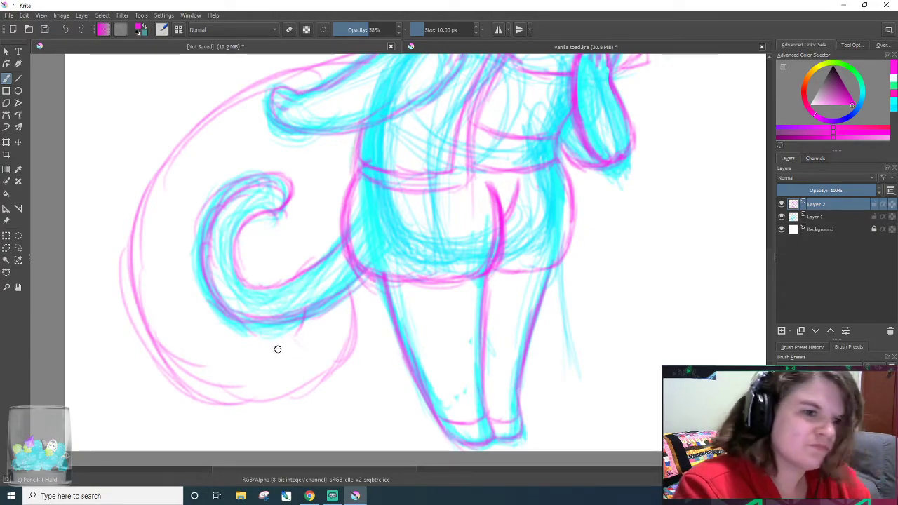
{"action": "left_click_drag", "start_coordinate": [260, 308], "coordinate": [339, 229]}
{"action": "mouse_move", "coordinate": [259, 349]}
{"action": "left_mouse_down"}
{"action": "mouse_move", "coordinate": [285, 283]}
{"action": "mouse_move", "coordinate": [335, 236]}
{"action": "left_mouse_up"}
- Draw a pointed tuft flicking outward from the upper sweeping outline, with layered strokes leading back to the shoulder
{"action": "mouse_move", "coordinate": [769, 267]}
{"action": "left_mouse_down"}
{"action": "mouse_move", "coordinate": [772, 239]}
{"action": "mouse_move", "coordinate": [772, 247]}
{"action": "left_mouse_up"}
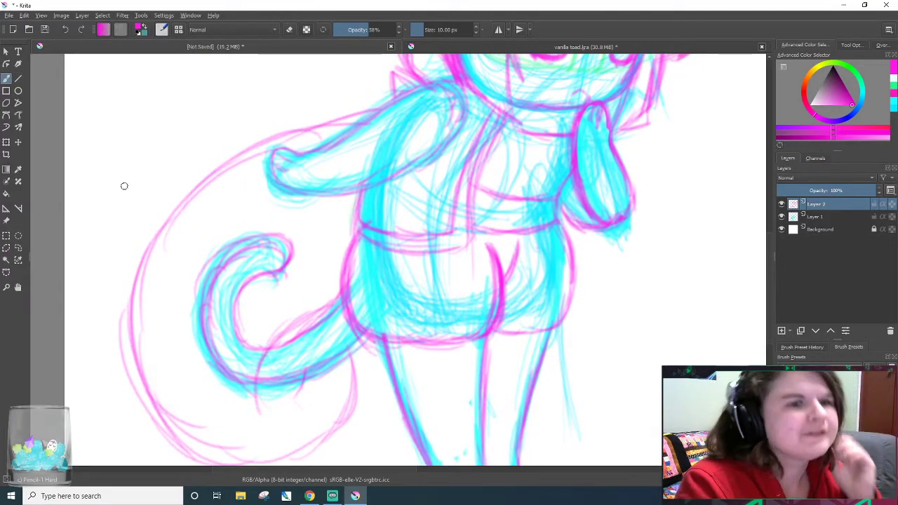
{"action": "mouse_move", "coordinate": [135, 194]}
{"action": "left_mouse_down"}
{"action": "mouse_move", "coordinate": [175, 201]}
{"action": "mouse_move", "coordinate": [236, 185]}
{"action": "left_mouse_up"}
{"action": "mouse_move", "coordinate": [137, 198]}
{"action": "left_mouse_down"}
{"action": "mouse_move", "coordinate": [211, 174]}
{"action": "mouse_move", "coordinate": [128, 188]}
{"action": "mouse_move", "coordinate": [222, 166]}
{"action": "left_mouse_up"}
{"action": "left_click_drag", "start_coordinate": [166, 187], "coordinate": [227, 154]}
{"action": "mouse_move", "coordinate": [190, 179]}
{"action": "left_mouse_down"}
{"action": "mouse_move", "coordinate": [263, 118]}
{"action": "mouse_move", "coordinate": [306, 111]}
{"action": "left_mouse_up"}
{"action": "left_click_drag", "start_coordinate": [241, 140], "coordinate": [336, 98]}
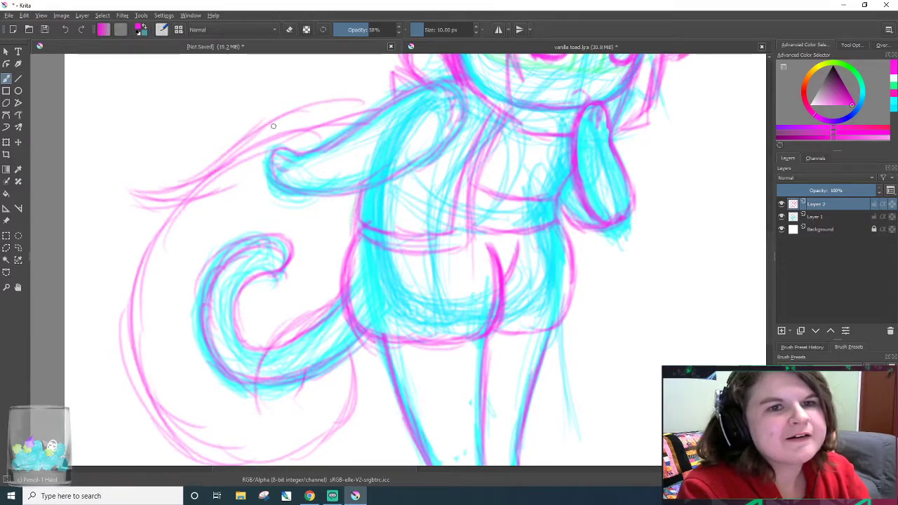
{"action": "left_click_drag", "start_coordinate": [281, 122], "coordinate": [364, 108]}
{"action": "mouse_move", "coordinate": [132, 193]}
{"action": "left_mouse_down"}
{"action": "mouse_move", "coordinate": [217, 194]}
{"action": "mouse_move", "coordinate": [197, 200]}
{"action": "mouse_move", "coordinate": [255, 126]}
{"action": "mouse_move", "coordinate": [296, 103]}
{"action": "left_mouse_up"}
{"action": "mouse_move", "coordinate": [228, 147]}
{"action": "left_mouse_down"}
{"action": "mouse_move", "coordinate": [320, 105]}
{"action": "mouse_move", "coordinate": [367, 104]}
{"action": "left_mouse_up"}
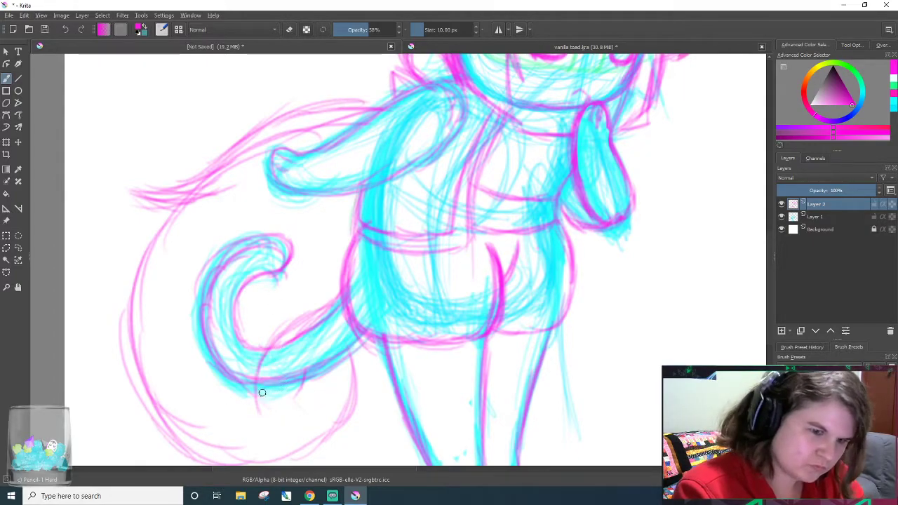
- Sketch short curling magenta strokes under the tail's base to shape the sweeping form's inner end
{"action": "mouse_move", "coordinate": [258, 398]}
{"action": "left_mouse_down"}
{"action": "mouse_move", "coordinate": [299, 399]}
{"action": "mouse_move", "coordinate": [288, 392]}
{"action": "left_mouse_up"}
{"action": "mouse_move", "coordinate": [341, 355]}
{"action": "left_mouse_down"}
{"action": "mouse_move", "coordinate": [359, 415]}
{"action": "mouse_move", "coordinate": [357, 400]}
{"action": "left_mouse_up"}
{"action": "left_click_drag", "start_coordinate": [337, 350], "coordinate": [360, 390]}
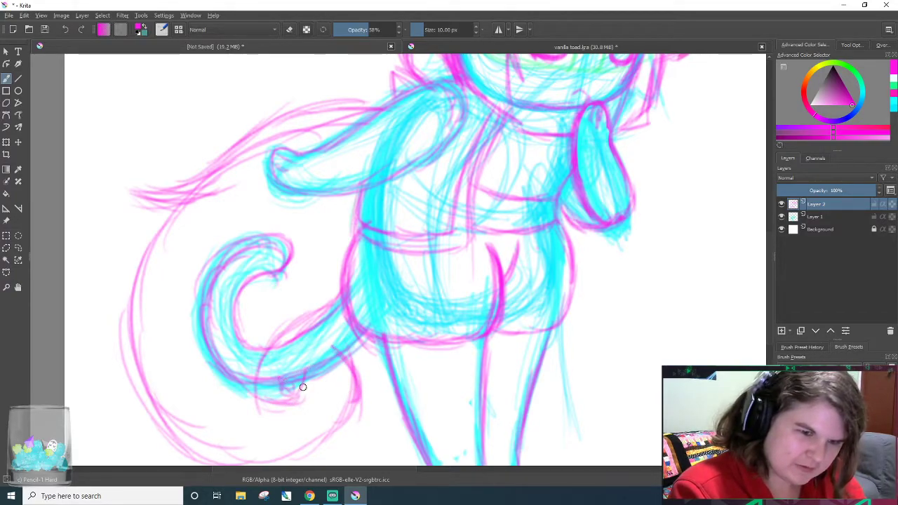
{"action": "left_click_drag", "start_coordinate": [289, 396], "coordinate": [318, 395]}
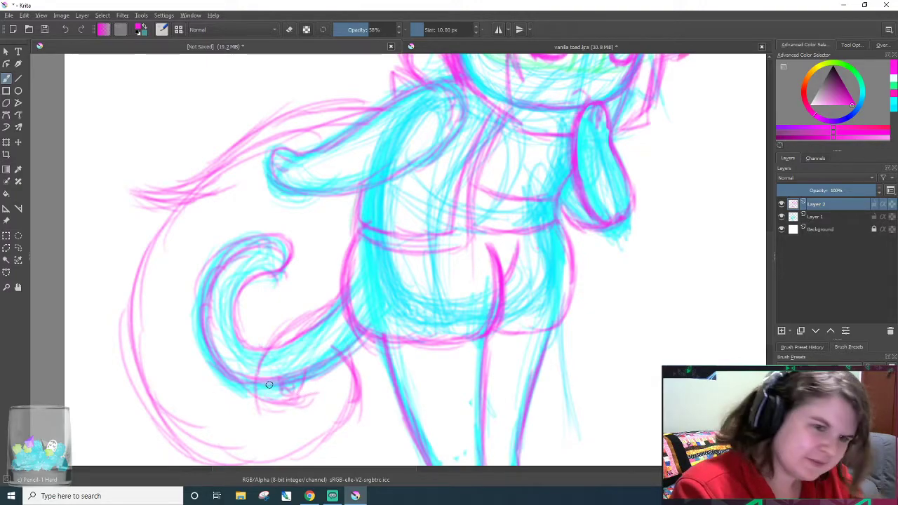
{"action": "mouse_move", "coordinate": [263, 370]}
{"action": "left_mouse_down"}
{"action": "mouse_move", "coordinate": [283, 420]}
{"action": "mouse_move", "coordinate": [306, 381]}
{"action": "mouse_move", "coordinate": [272, 400]}
{"action": "mouse_move", "coordinate": [266, 394]}
{"action": "mouse_move", "coordinate": [296, 400]}
{"action": "left_mouse_up"}
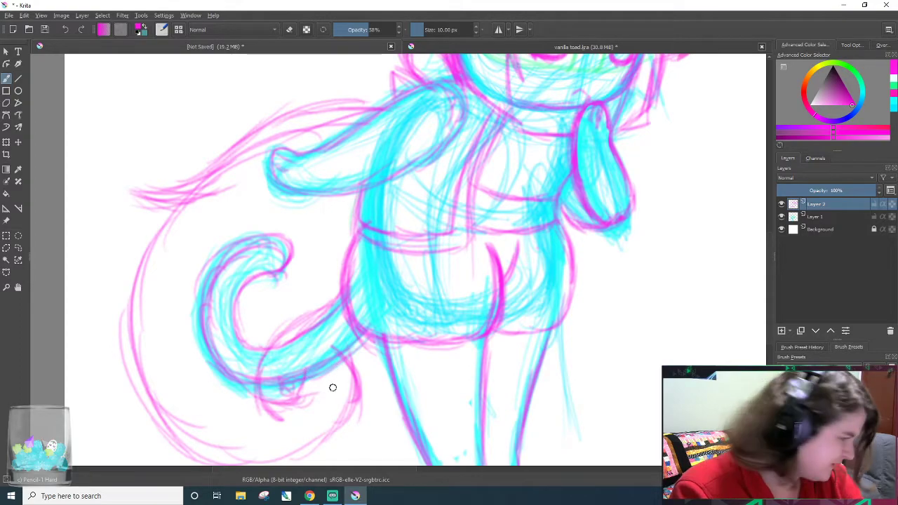
- Reinforce the lower curve and outer edge of the sweeping shape around the tail with more magenta strokes
{"action": "scroll", "coordinate": [768, 281], "scroll_direction": "down", "scroll_amount": 3}
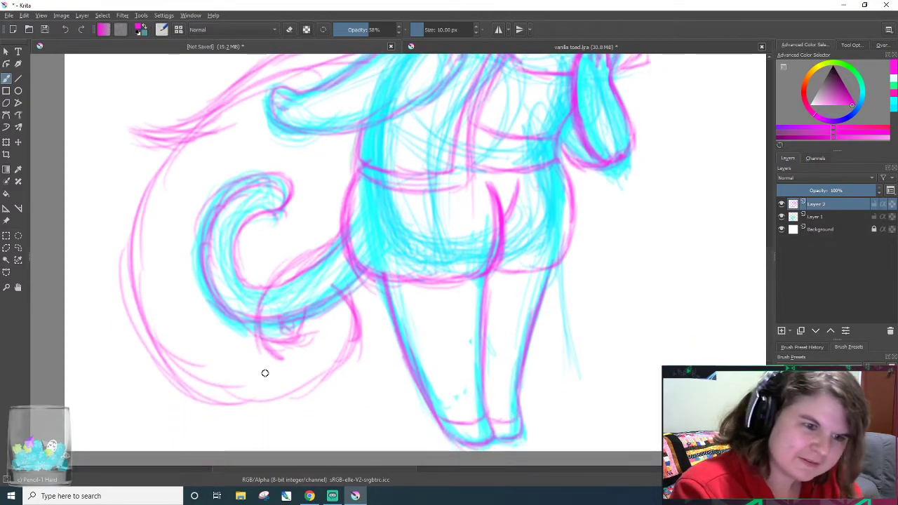
{"action": "mouse_move", "coordinate": [177, 370]}
{"action": "left_mouse_down"}
{"action": "mouse_move", "coordinate": [246, 407]}
{"action": "mouse_move", "coordinate": [312, 389]}
{"action": "mouse_move", "coordinate": [337, 358]}
{"action": "mouse_move", "coordinate": [344, 298]}
{"action": "mouse_move", "coordinate": [341, 364]}
{"action": "left_mouse_up"}
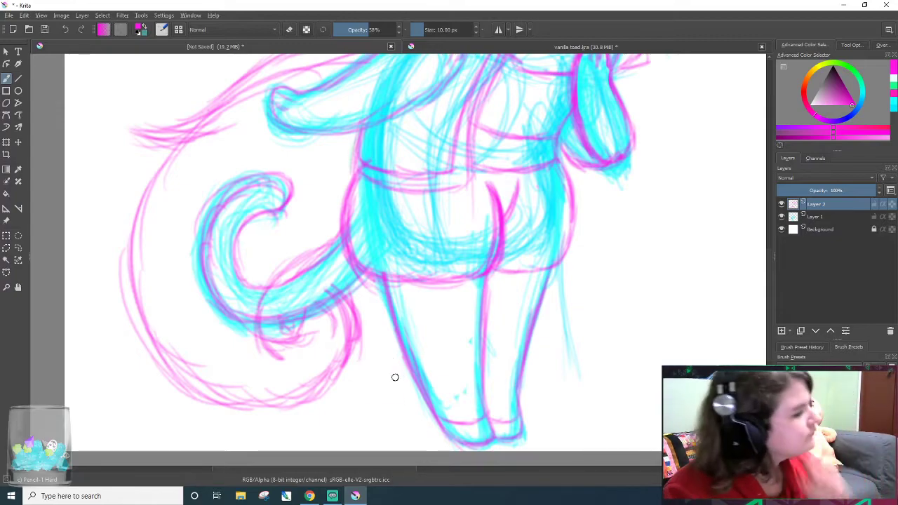
{"action": "mouse_move", "coordinate": [206, 381]}
{"action": "left_mouse_down"}
{"action": "mouse_move", "coordinate": [146, 315]}
{"action": "mouse_move", "coordinate": [190, 381]}
{"action": "mouse_move", "coordinate": [131, 320]}
{"action": "mouse_move", "coordinate": [198, 132]}
{"action": "mouse_move", "coordinate": [145, 300]}
{"action": "mouse_move", "coordinate": [172, 387]}
{"action": "mouse_move", "coordinate": [267, 399]}
{"action": "mouse_move", "coordinate": [314, 371]}
{"action": "left_mouse_up"}
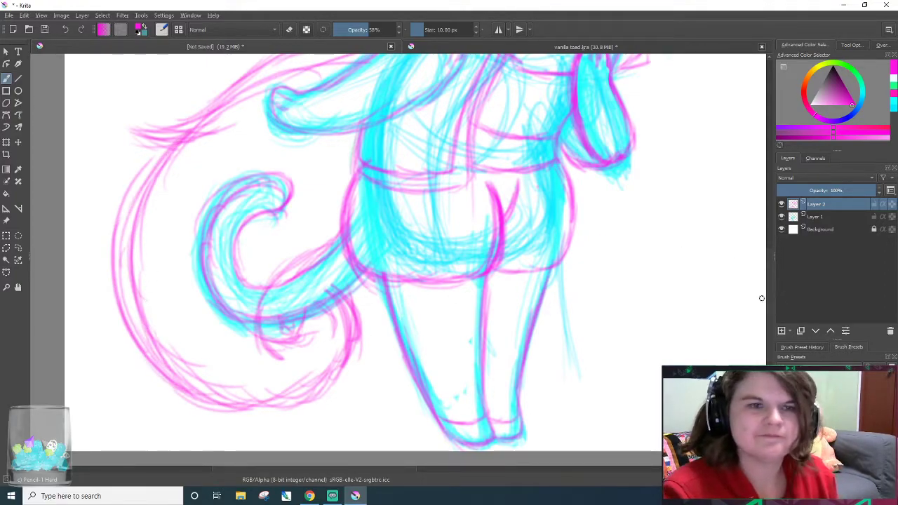
- Thicken the upper sweeping outline with long magenta strokes from beside the tail, past the tuft, to the shoulder
{"action": "mouse_move", "coordinate": [768, 269]}
{"action": "left_mouse_down"}
{"action": "mouse_move", "coordinate": [767, 253]}
{"action": "mouse_move", "coordinate": [766, 261]}
{"action": "left_mouse_up"}
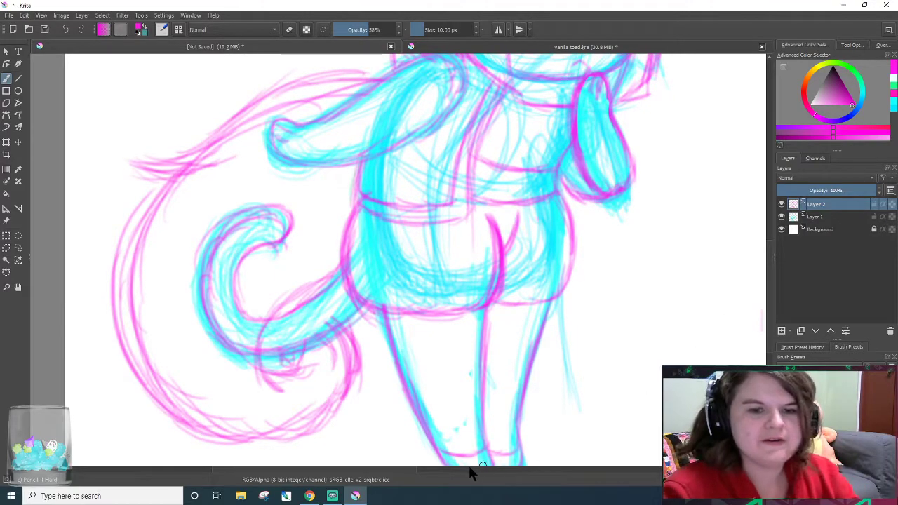
{"action": "scroll", "coordinate": [463, 476], "scroll_direction": "right", "scroll_amount": 5}
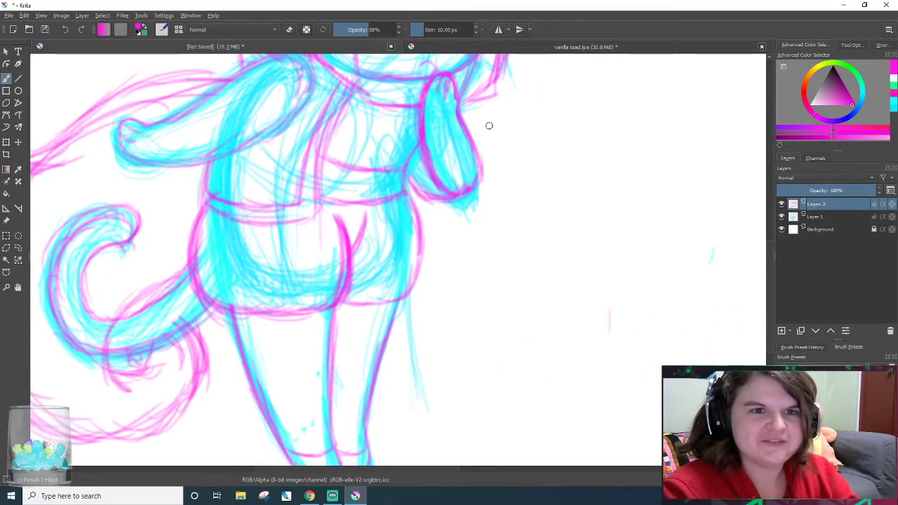
{"action": "scroll", "coordinate": [768, 255], "scroll_direction": "up", "scroll_amount": 5}
{"action": "scroll", "coordinate": [768, 243], "scroll_direction": "down", "scroll_amount": 2}
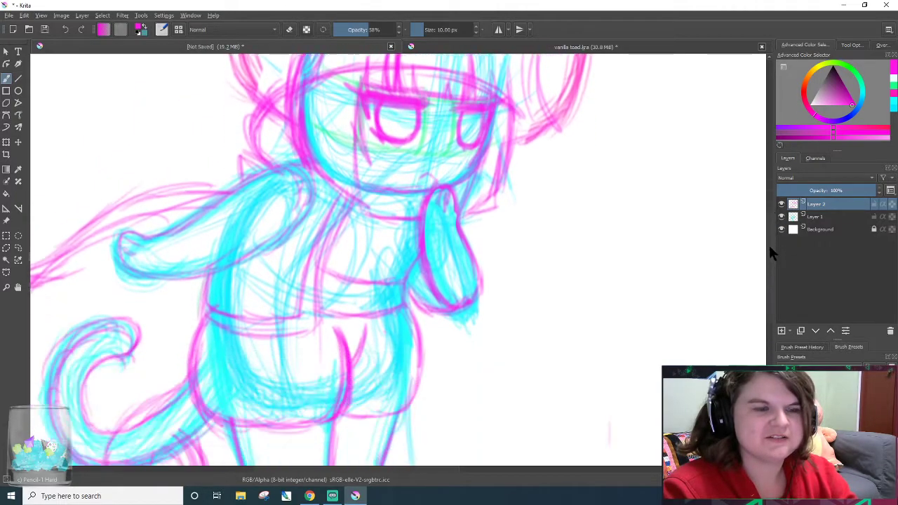
{"action": "scroll", "coordinate": [447, 469], "scroll_direction": "left", "scroll_amount": 5}
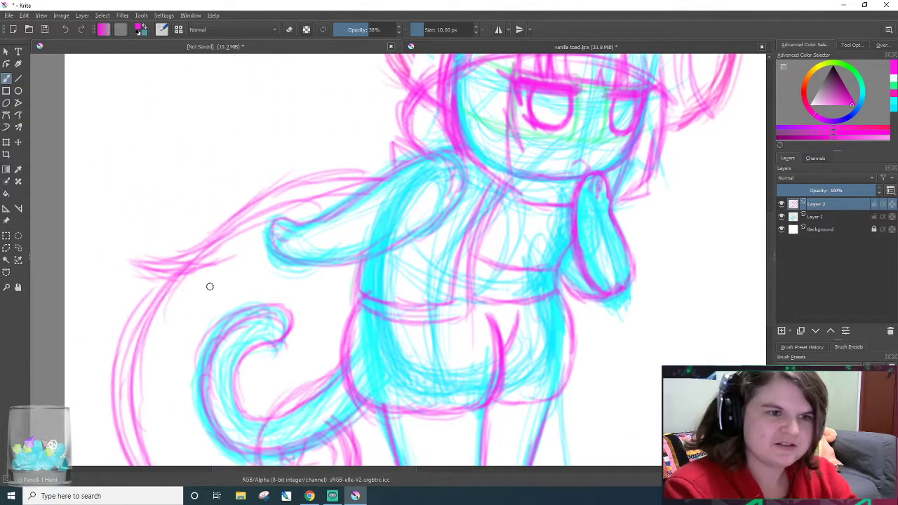
{"action": "left_click_drag", "start_coordinate": [136, 393], "coordinate": [184, 276]}
{"action": "left_click_drag", "start_coordinate": [133, 361], "coordinate": [239, 212]}
{"action": "left_click_drag", "start_coordinate": [146, 320], "coordinate": [323, 178]}
{"action": "left_click_drag", "start_coordinate": [251, 209], "coordinate": [399, 181]}
{"action": "left_click_drag", "start_coordinate": [134, 428], "coordinate": [157, 292]}
{"action": "left_click_drag", "start_coordinate": [129, 386], "coordinate": [179, 257]}
{"action": "mouse_move", "coordinate": [138, 358]}
{"action": "left_mouse_down"}
{"action": "mouse_move", "coordinate": [231, 216]}
{"action": "mouse_move", "coordinate": [342, 174]}
{"action": "left_mouse_up"}
{"action": "left_click_drag", "start_coordinate": [272, 204], "coordinate": [405, 187]}
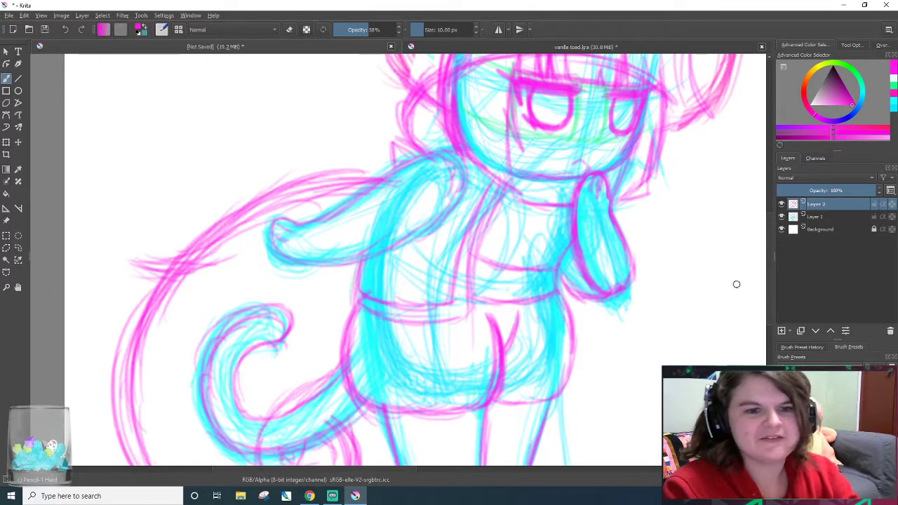
- Sketch a second sweeping outline in magenta, arcing out from the shoulder beside the raised hand, on the side opposite the tail
{"action": "mouse_move", "coordinate": [770, 267]}
{"action": "left_mouse_down"}
{"action": "mouse_move", "coordinate": [780, 229]}
{"action": "mouse_move", "coordinate": [770, 289]}
{"action": "left_mouse_up"}
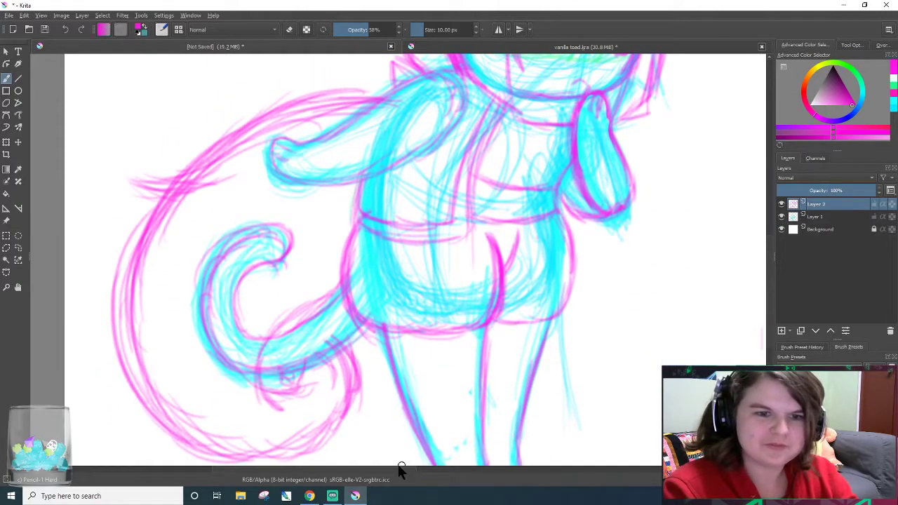
{"action": "scroll", "coordinate": [399, 469], "scroll_direction": "right", "scroll_amount": 5}
{"action": "left_click_drag", "start_coordinate": [446, 112], "coordinate": [509, 175]}
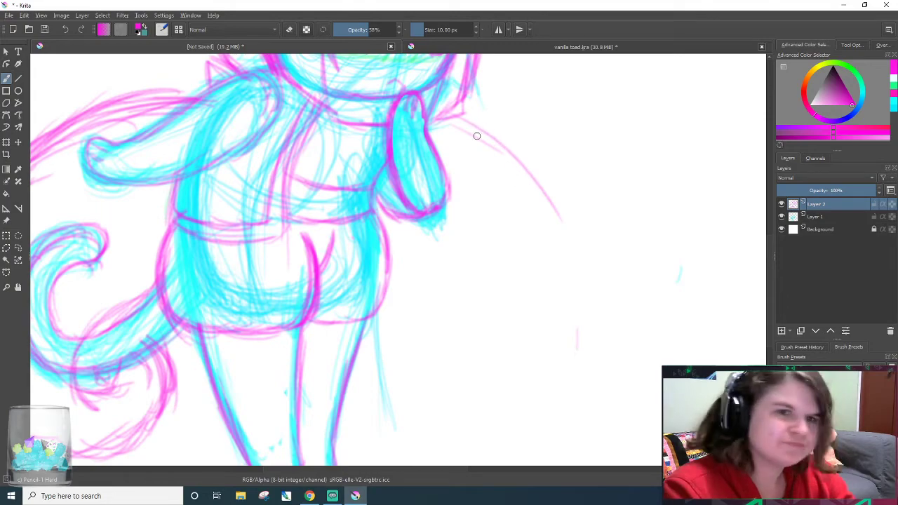
{"action": "mouse_move", "coordinate": [489, 132]}
{"action": "left_mouse_down"}
{"action": "mouse_move", "coordinate": [576, 246]}
{"action": "mouse_move", "coordinate": [593, 331]}
{"action": "left_mouse_up"}
{"action": "left_click_drag", "start_coordinate": [558, 218], "coordinate": [597, 366]}
{"action": "left_click_drag", "start_coordinate": [579, 303], "coordinate": [582, 366]}
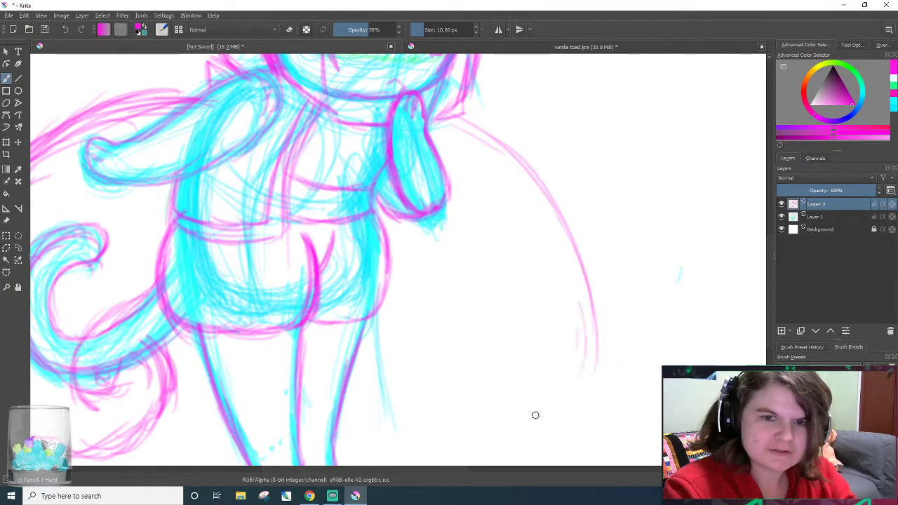
- Extend the new sweeping shape down to the lower legs with a rounded lower curve and layered outer-edge strokes
{"action": "scroll", "coordinate": [766, 284], "scroll_direction": "down", "scroll_amount": 2}
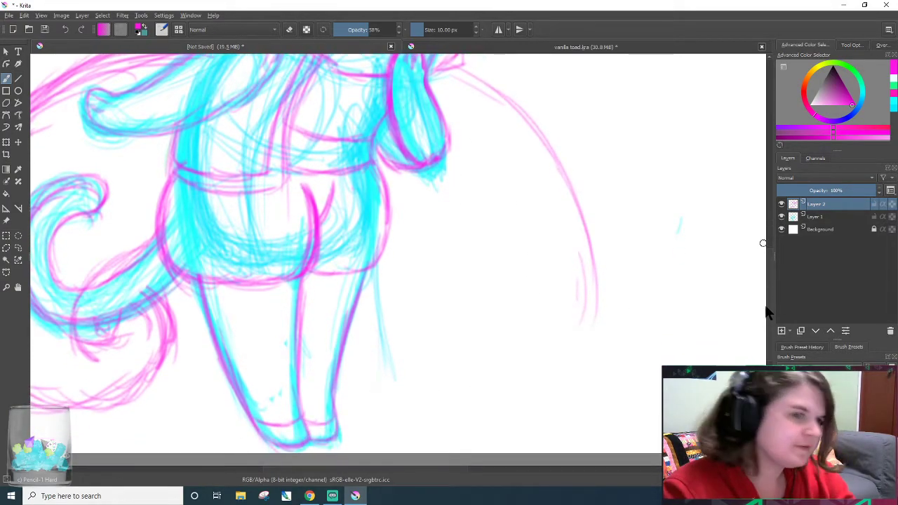
{"action": "mouse_move", "coordinate": [393, 421]}
{"action": "left_mouse_down"}
{"action": "mouse_move", "coordinate": [479, 371]}
{"action": "mouse_move", "coordinate": [549, 357]}
{"action": "mouse_move", "coordinate": [565, 334]}
{"action": "left_mouse_up"}
{"action": "mouse_move", "coordinate": [521, 380]}
{"action": "left_mouse_down"}
{"action": "mouse_move", "coordinate": [593, 304]}
{"action": "mouse_move", "coordinate": [597, 276]}
{"action": "left_mouse_up"}
{"action": "left_click_drag", "start_coordinate": [576, 181], "coordinate": [588, 347]}
{"action": "left_click_drag", "start_coordinate": [585, 232], "coordinate": [559, 331]}
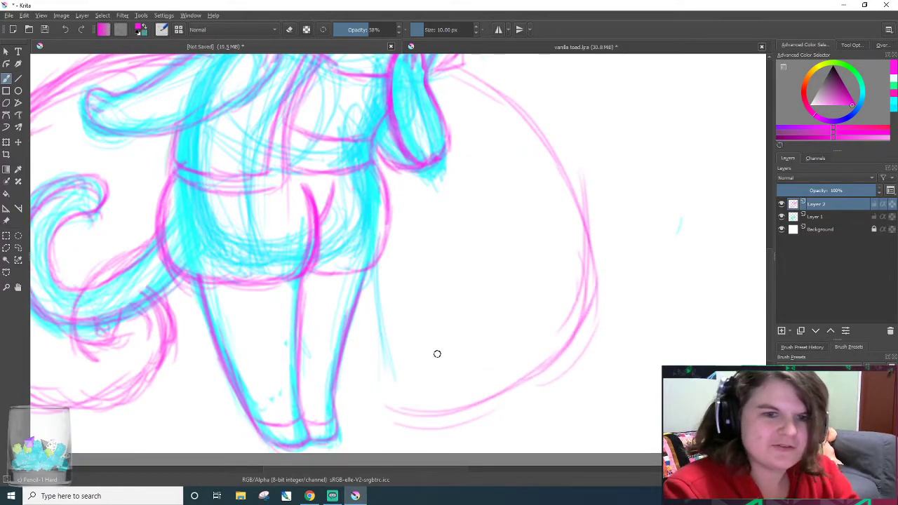
- Curl the new shape's lower end into a spiral beside the legs and run its inner edge up to the raised hand
{"action": "mouse_move", "coordinate": [394, 399]}
{"action": "left_mouse_down"}
{"action": "mouse_move", "coordinate": [397, 297]}
{"action": "mouse_move", "coordinate": [452, 409]}
{"action": "mouse_move", "coordinate": [433, 325]}
{"action": "left_mouse_up"}
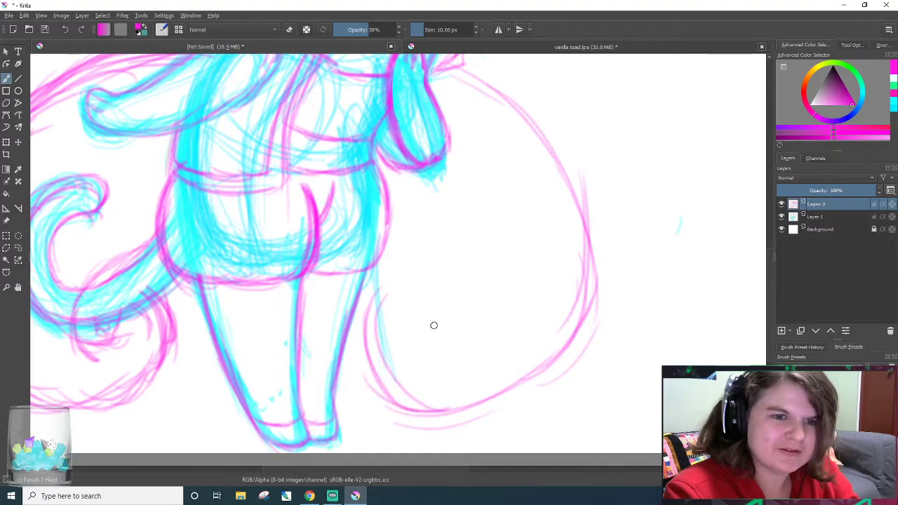
{"action": "mouse_move", "coordinate": [414, 362]}
{"action": "left_mouse_down"}
{"action": "mouse_move", "coordinate": [463, 303]}
{"action": "mouse_move", "coordinate": [472, 315]}
{"action": "mouse_move", "coordinate": [468, 273]}
{"action": "mouse_move", "coordinate": [469, 296]}
{"action": "mouse_move", "coordinate": [443, 263]}
{"action": "mouse_move", "coordinate": [406, 161]}
{"action": "mouse_move", "coordinate": [454, 270]}
{"action": "mouse_move", "coordinate": [473, 340]}
{"action": "mouse_move", "coordinate": [443, 347]}
{"action": "mouse_move", "coordinate": [436, 302]}
{"action": "mouse_move", "coordinate": [410, 239]}
{"action": "mouse_move", "coordinate": [422, 254]}
{"action": "mouse_move", "coordinate": [402, 222]}
{"action": "mouse_move", "coordinate": [447, 295]}
{"action": "left_mouse_up"}
{"action": "mouse_move", "coordinate": [377, 362]}
{"action": "left_mouse_down"}
{"action": "mouse_move", "coordinate": [407, 315]}
{"action": "mouse_move", "coordinate": [437, 335]}
{"action": "mouse_move", "coordinate": [428, 314]}
{"action": "mouse_move", "coordinate": [439, 334]}
{"action": "mouse_move", "coordinate": [425, 343]}
{"action": "mouse_move", "coordinate": [416, 372]}
{"action": "mouse_move", "coordinate": [397, 331]}
{"action": "mouse_move", "coordinate": [420, 311]}
{"action": "left_mouse_up"}
{"action": "left_click_drag", "start_coordinate": [430, 366], "coordinate": [420, 353]}
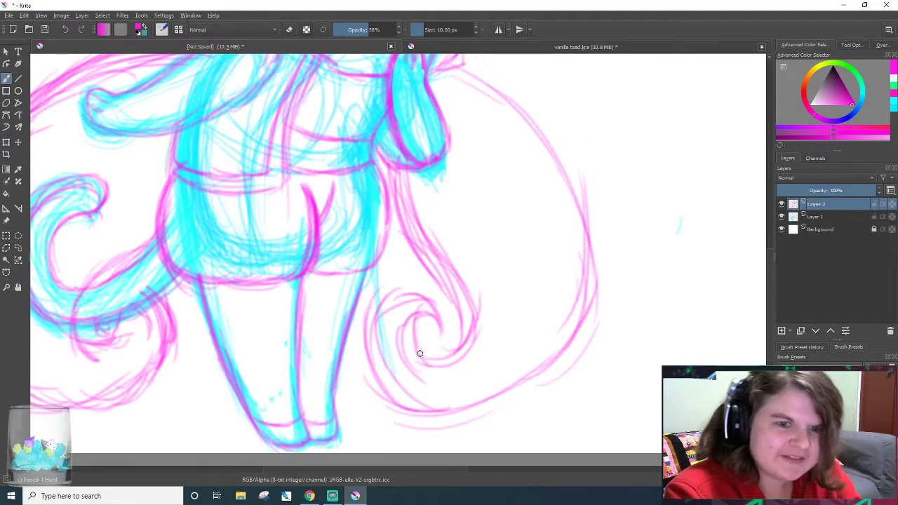
{"action": "mouse_move", "coordinate": [450, 375]}
{"action": "left_mouse_down"}
{"action": "mouse_move", "coordinate": [449, 252]}
{"action": "mouse_move", "coordinate": [407, 173]}
{"action": "left_mouse_up"}
{"action": "left_click_drag", "start_coordinate": [543, 370], "coordinate": [591, 265]}
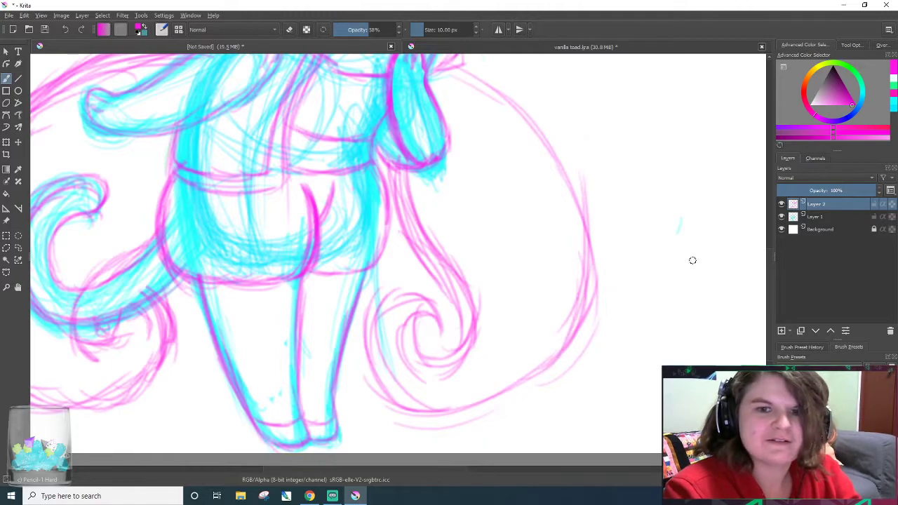
- Add a small pointed tuft to the new shape's upper outline and layer strokes around it towards the shoulder
{"action": "left_click_drag", "start_coordinate": [768, 273], "coordinate": [768, 254]}
{"action": "mouse_move", "coordinate": [477, 122]}
{"action": "left_mouse_down"}
{"action": "mouse_move", "coordinate": [551, 168]}
{"action": "mouse_move", "coordinate": [594, 224]}
{"action": "left_mouse_up"}
{"action": "mouse_move", "coordinate": [526, 140]}
{"action": "left_mouse_down"}
{"action": "mouse_move", "coordinate": [569, 260]}
{"action": "mouse_move", "coordinate": [559, 378]}
{"action": "mouse_move", "coordinate": [574, 282]}
{"action": "mouse_move", "coordinate": [589, 250]}
{"action": "mouse_move", "coordinate": [590, 319]}
{"action": "mouse_move", "coordinate": [543, 146]}
{"action": "left_mouse_up"}
{"action": "mouse_move", "coordinate": [463, 114]}
{"action": "left_mouse_down"}
{"action": "mouse_move", "coordinate": [570, 190]}
{"action": "mouse_move", "coordinate": [568, 238]}
{"action": "mouse_move", "coordinate": [540, 158]}
{"action": "left_mouse_up"}
{"action": "mouse_move", "coordinate": [489, 149]}
{"action": "left_mouse_down"}
{"action": "mouse_move", "coordinate": [518, 163]}
{"action": "mouse_move", "coordinate": [550, 148]}
{"action": "mouse_move", "coordinate": [521, 123]}
{"action": "mouse_move", "coordinate": [487, 113]}
{"action": "mouse_move", "coordinate": [532, 131]}
{"action": "mouse_move", "coordinate": [525, 146]}
{"action": "mouse_move", "coordinate": [560, 117]}
{"action": "left_mouse_up"}
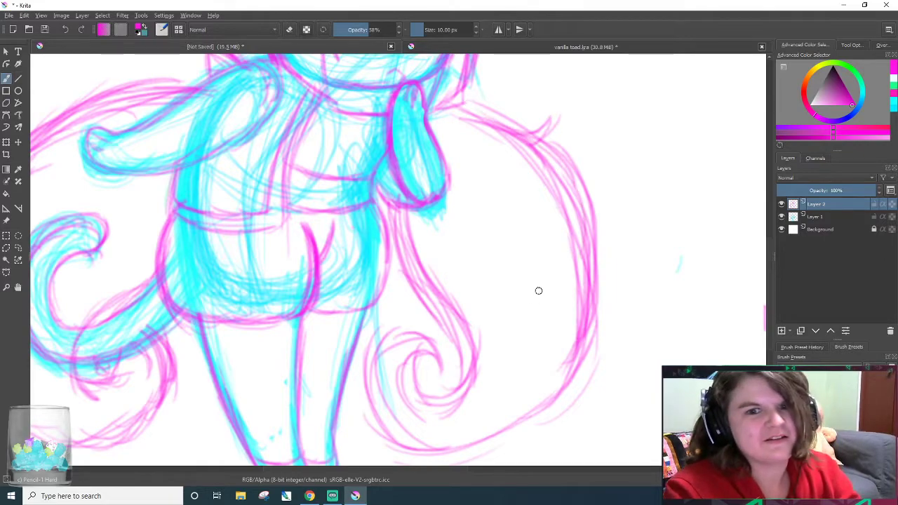
- Thicken the new sweeping shape's outer edge, inner strand and lower curl with long magenta strokes
{"action": "mouse_move", "coordinate": [434, 453]}
{"action": "left_mouse_down"}
{"action": "mouse_move", "coordinate": [521, 405]}
{"action": "mouse_move", "coordinate": [420, 436]}
{"action": "mouse_move", "coordinate": [467, 428]}
{"action": "mouse_move", "coordinate": [515, 440]}
{"action": "mouse_move", "coordinate": [483, 443]}
{"action": "mouse_move", "coordinate": [563, 388]}
{"action": "mouse_move", "coordinate": [591, 287]}
{"action": "mouse_move", "coordinate": [597, 220]}
{"action": "mouse_move", "coordinate": [600, 232]}
{"action": "mouse_move", "coordinate": [566, 211]}
{"action": "mouse_move", "coordinate": [609, 377]}
{"action": "mouse_move", "coordinate": [575, 354]}
{"action": "mouse_move", "coordinate": [596, 231]}
{"action": "mouse_move", "coordinate": [609, 251]}
{"action": "mouse_move", "coordinate": [588, 329]}
{"action": "mouse_move", "coordinate": [543, 157]}
{"action": "left_mouse_up"}
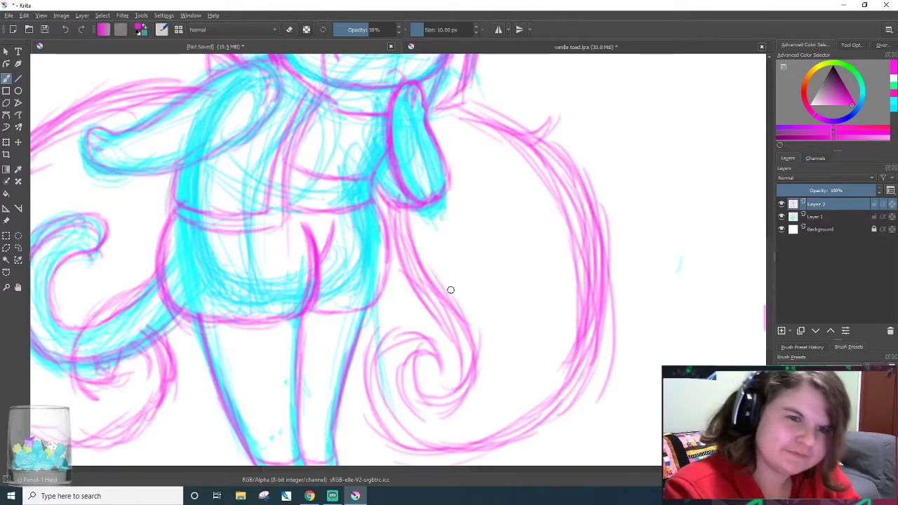
{"action": "left_click_drag", "start_coordinate": [433, 271], "coordinate": [419, 214]}
{"action": "mouse_move", "coordinate": [543, 414]}
{"action": "left_mouse_down"}
{"action": "mouse_move", "coordinate": [594, 357]}
{"action": "mouse_move", "coordinate": [584, 182]}
{"action": "mouse_move", "coordinate": [554, 133]}
{"action": "left_mouse_up"}
{"action": "scroll", "coordinate": [473, 231], "scroll_direction": "down", "scroll_amount": 6}
{"action": "scroll", "coordinate": [473, 217], "scroll_direction": "up", "scroll_amount": 6}
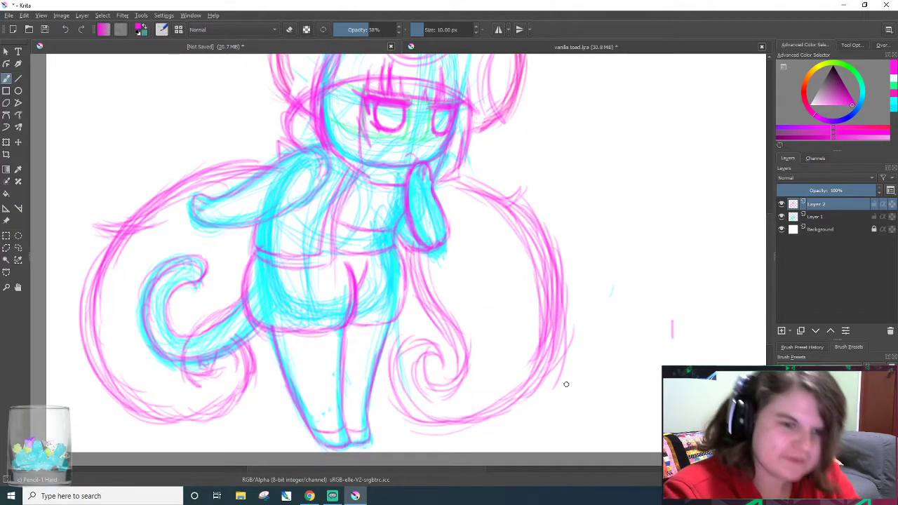
{"action": "mouse_move", "coordinate": [390, 402]}
{"action": "left_mouse_down"}
{"action": "mouse_move", "coordinate": [443, 422]}
{"action": "mouse_move", "coordinate": [408, 352]}
{"action": "mouse_move", "coordinate": [400, 390]}
{"action": "mouse_move", "coordinate": [406, 362]}
{"action": "mouse_move", "coordinate": [434, 350]}
{"action": "left_mouse_up"}
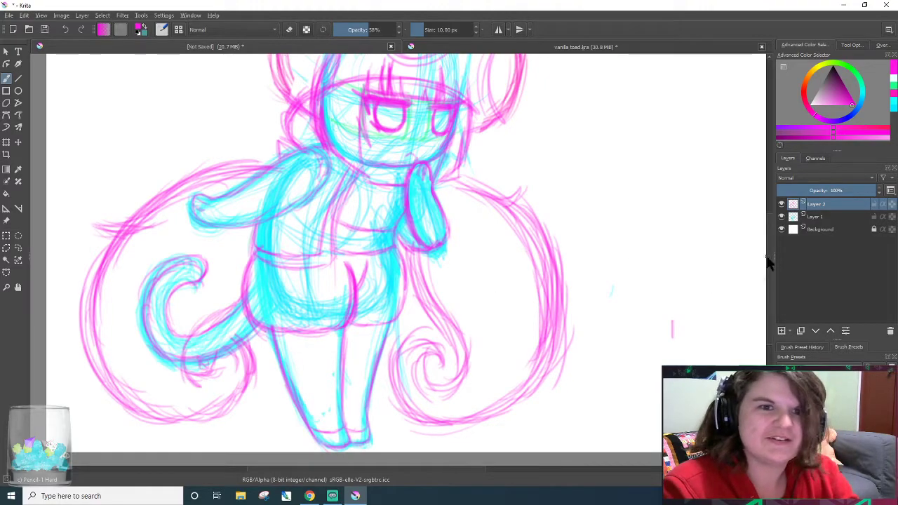
- Switch to the vanilla toad.kra document, examine the finished maid character, and save the file
{"action": "scroll", "coordinate": [588, 237], "scroll_direction": "down", "scroll_amount": 3}
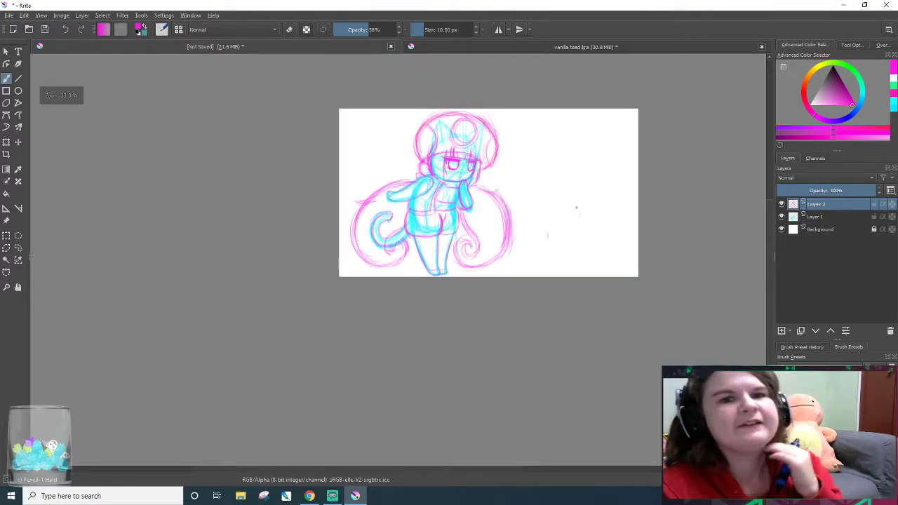
{"action": "scroll", "coordinate": [576, 206], "scroll_direction": "up", "scroll_amount": 1}
{"action": "left_click", "coordinate": [497, 47]}
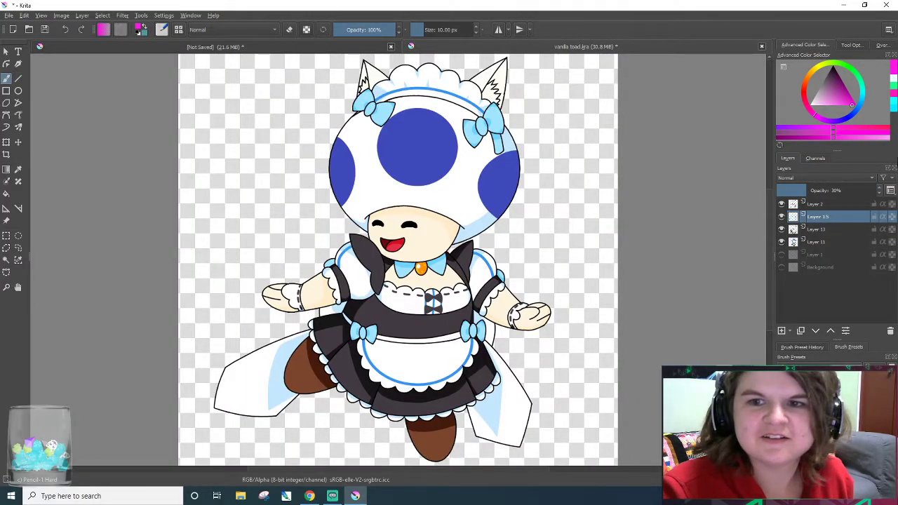
{"action": "scroll", "coordinate": [599, 132], "scroll_direction": "down", "scroll_amount": 1}
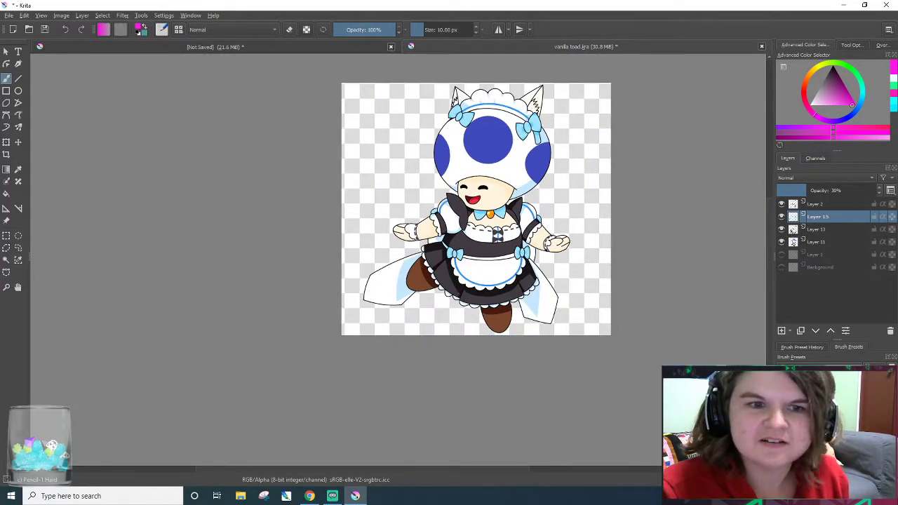
{"action": "scroll", "coordinate": [264, 99], "scroll_direction": "up", "scroll_amount": 2}
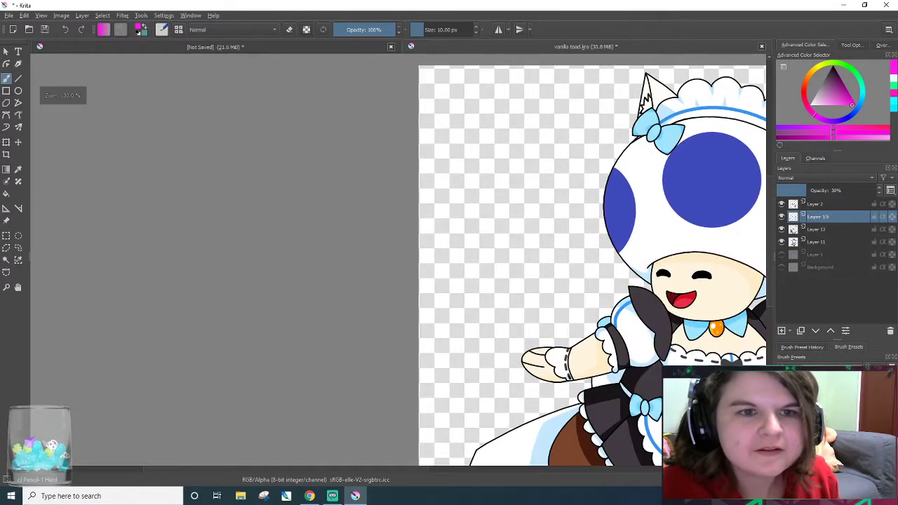
{"action": "scroll", "coordinate": [283, 103], "scroll_direction": "down", "scroll_amount": 2}
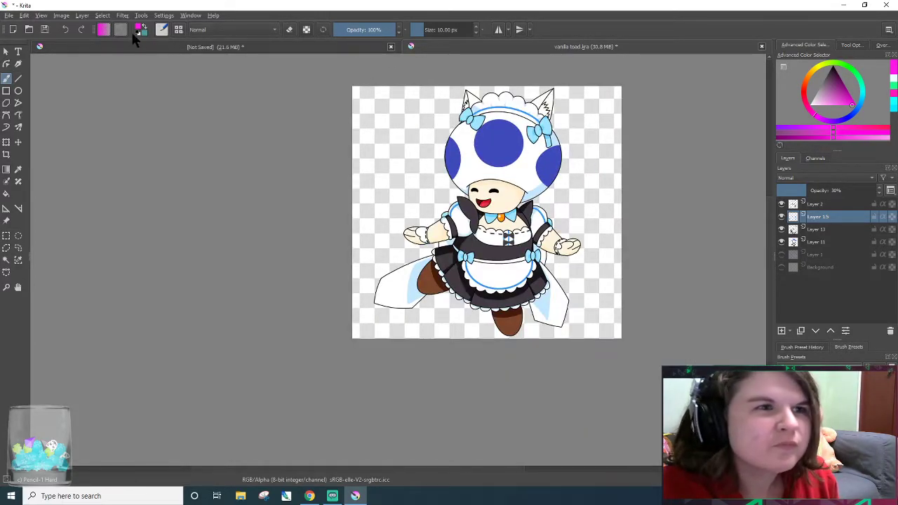
{"action": "key", "text": "ctrl+s"}
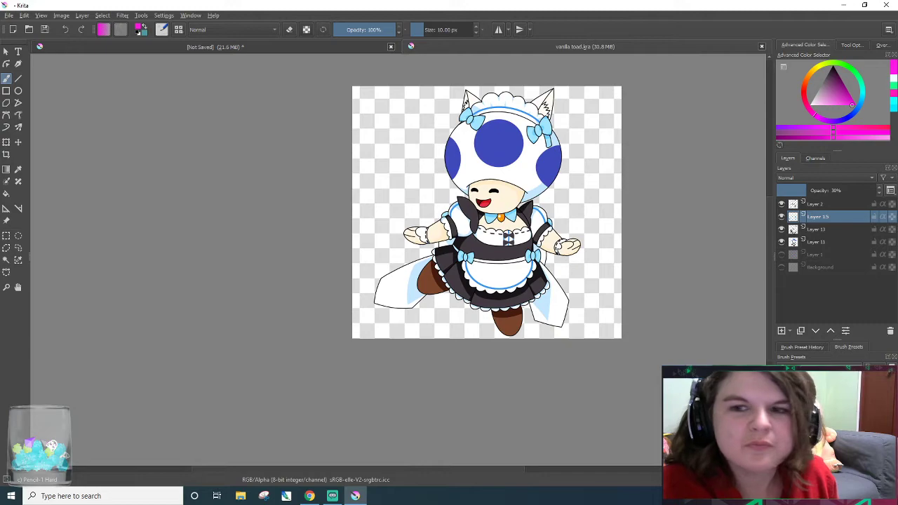
- Merge the four visible layers of the maid character, from Layer 2 down to Layer 11, into one layer
{"action": "left_click", "coordinate": [834, 205], "text": "ctrl"}
{"action": "left_click", "coordinate": [834, 239], "text": "shift"}
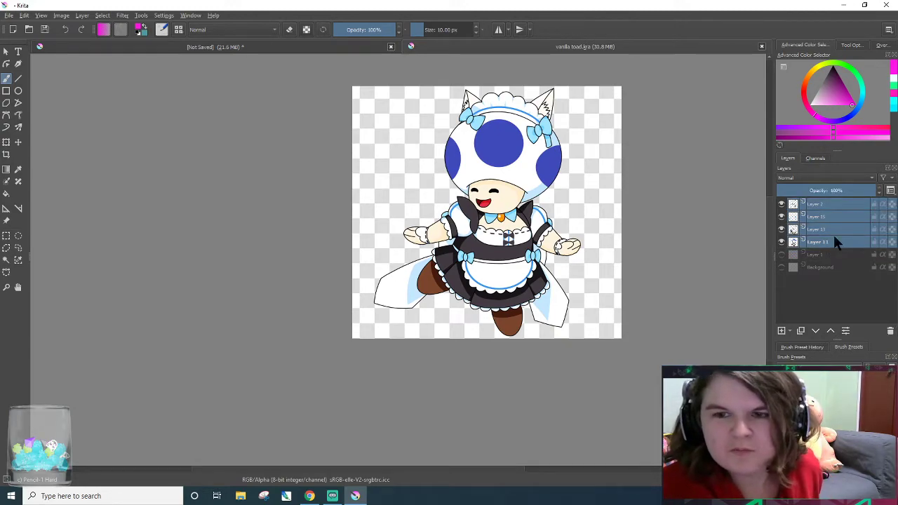
{"action": "right_click", "coordinate": [833, 235]}
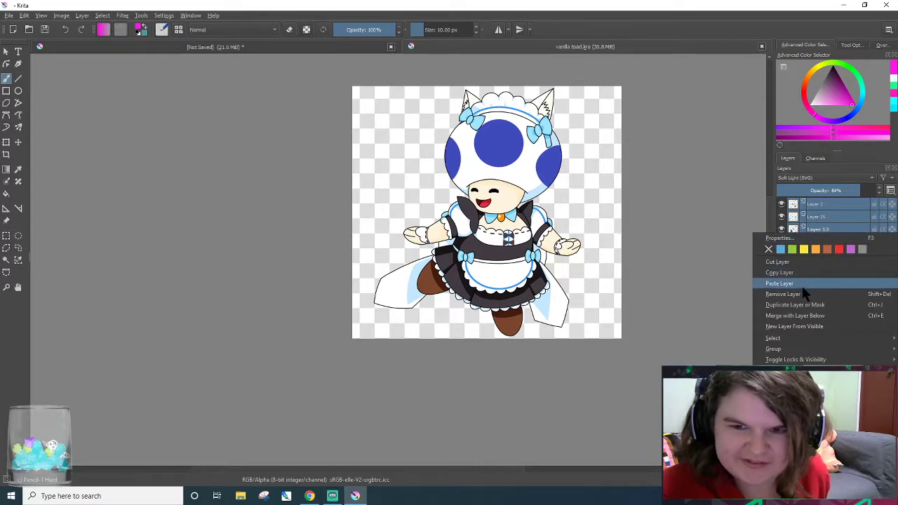
{"action": "left_click", "coordinate": [802, 316]}
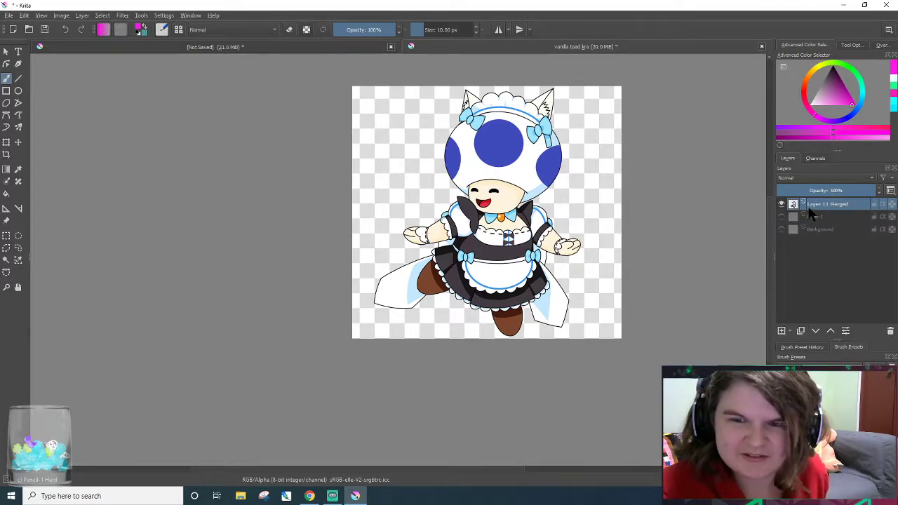
- Try to move the merged character from vanilla toad.kra into the unsaved sketch document, and undo the attempt
{"action": "left_click", "coordinate": [7, 53]}
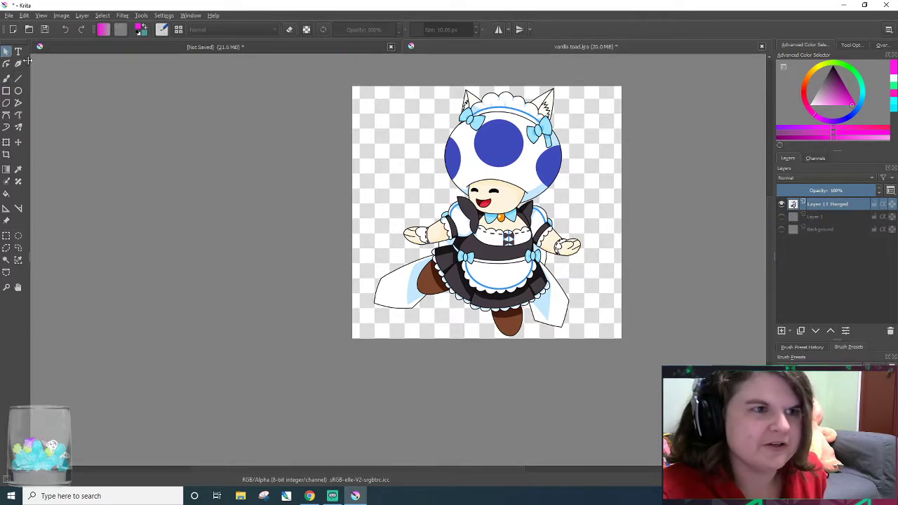
{"action": "left_click", "coordinate": [503, 246]}
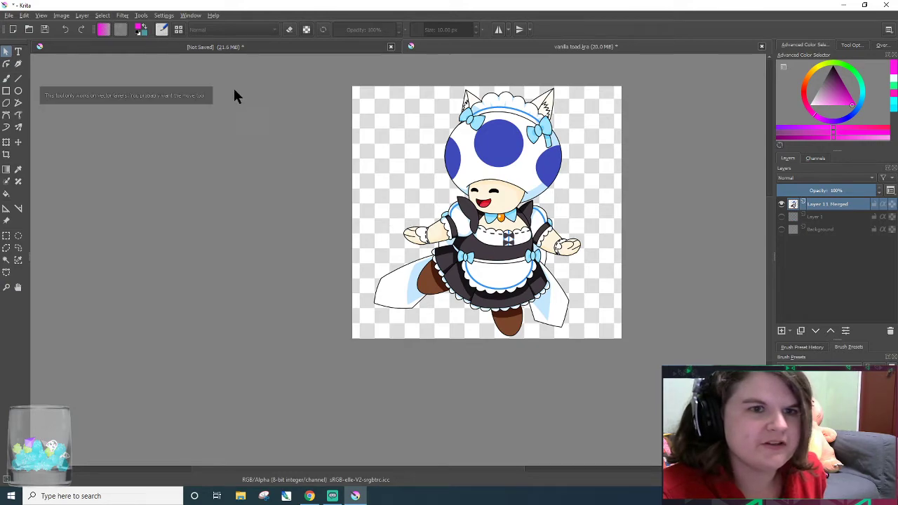
{"action": "left_click", "coordinate": [18, 143]}
{"action": "left_click_drag", "start_coordinate": [484, 243], "coordinate": [176, 47]}
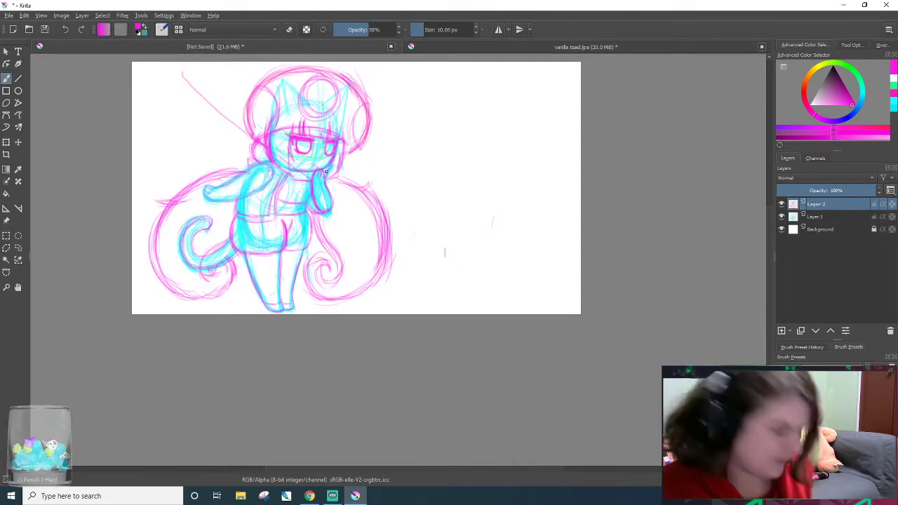
{"action": "key", "text": "ctrl+z"}
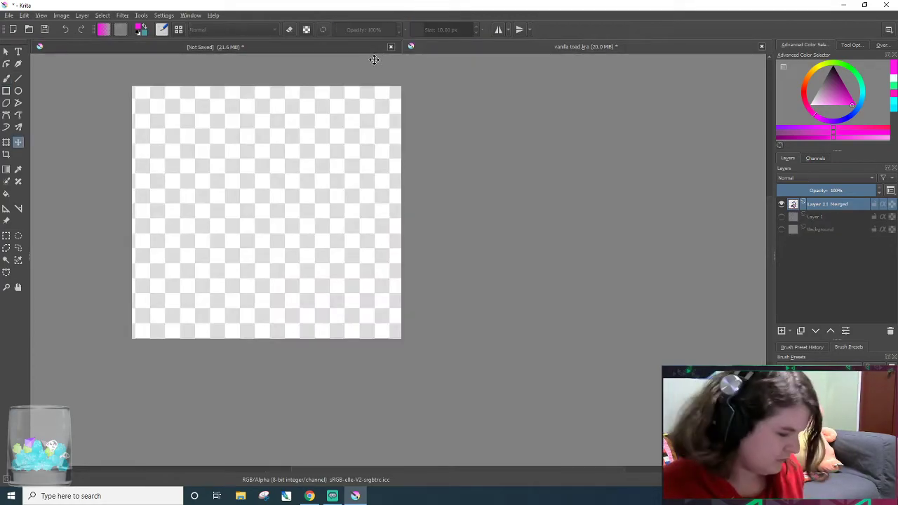
- Try to copy the merged character's artwork and paste it into the unsaved sketch document
{"action": "left_click", "coordinate": [25, 15]}
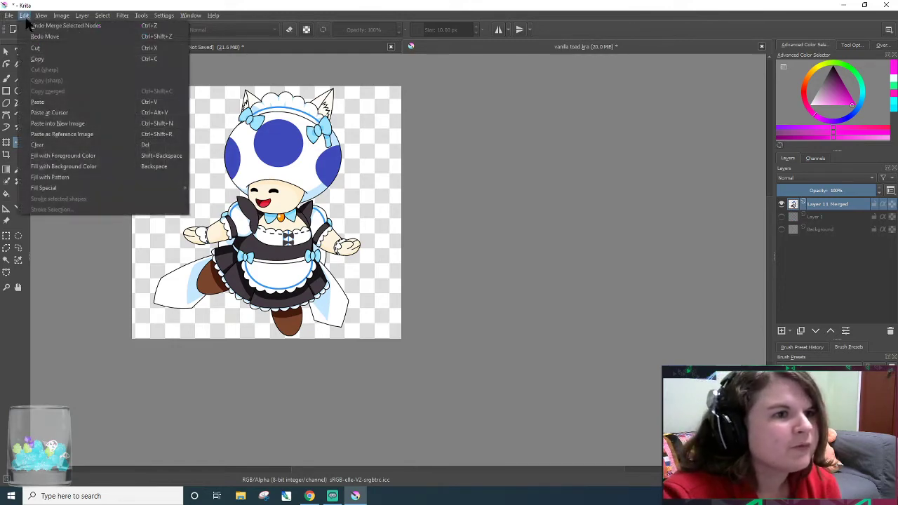
{"action": "left_click", "coordinate": [43, 61]}
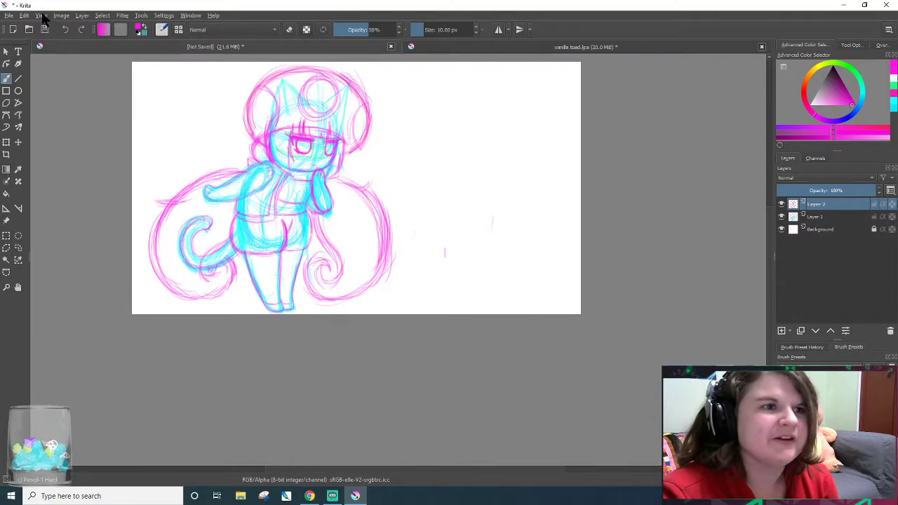
{"action": "left_click", "coordinate": [41, 16]}
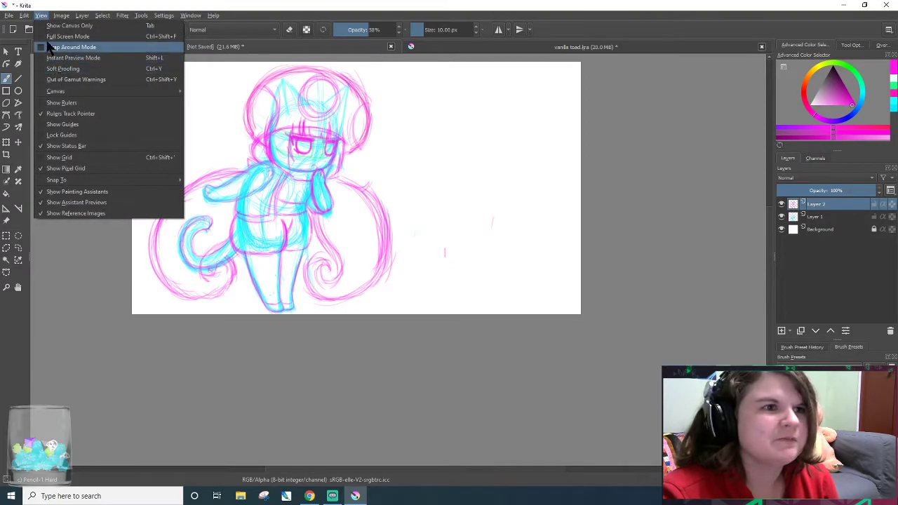
{"action": "mouse_move", "coordinate": [25, 17]}
{"action": "left_click", "coordinate": [44, 103]}
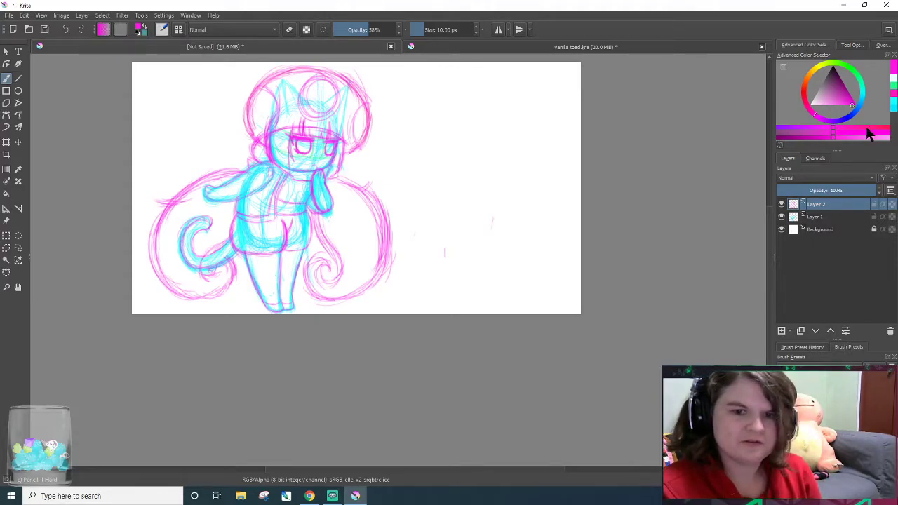
- Copy the merged character layer from vanilla toad.kra as a layer and paste it into the unsaved sketch document
{"action": "left_click", "coordinate": [657, 49]}
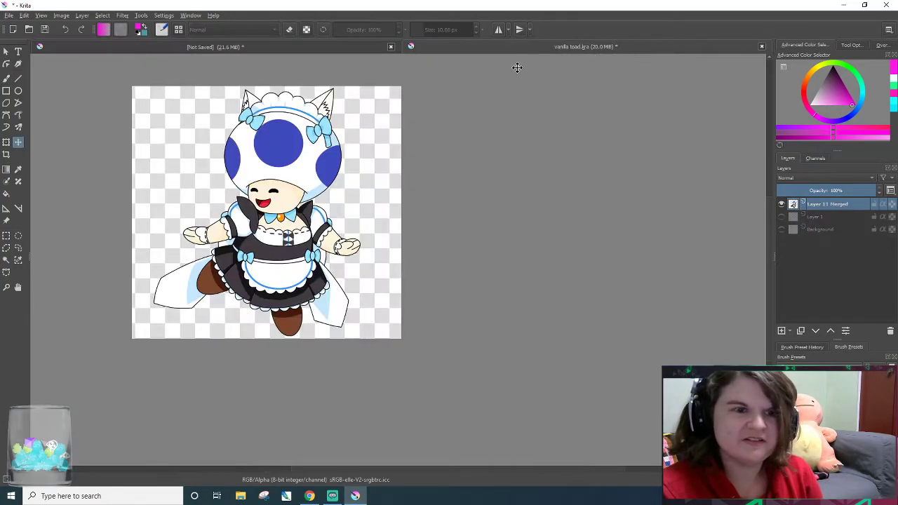
{"action": "right_click", "coordinate": [850, 204]}
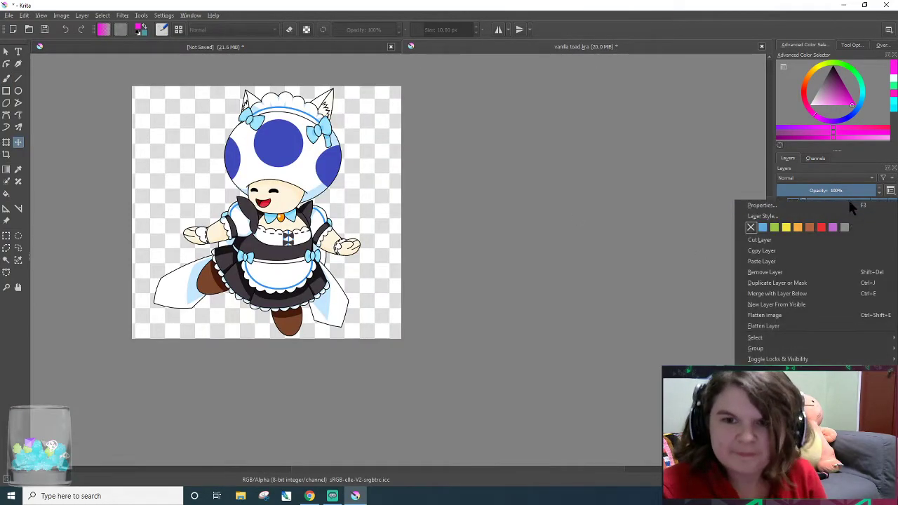
{"action": "left_click", "coordinate": [780, 251]}
{"action": "left_click", "coordinate": [144, 47]}
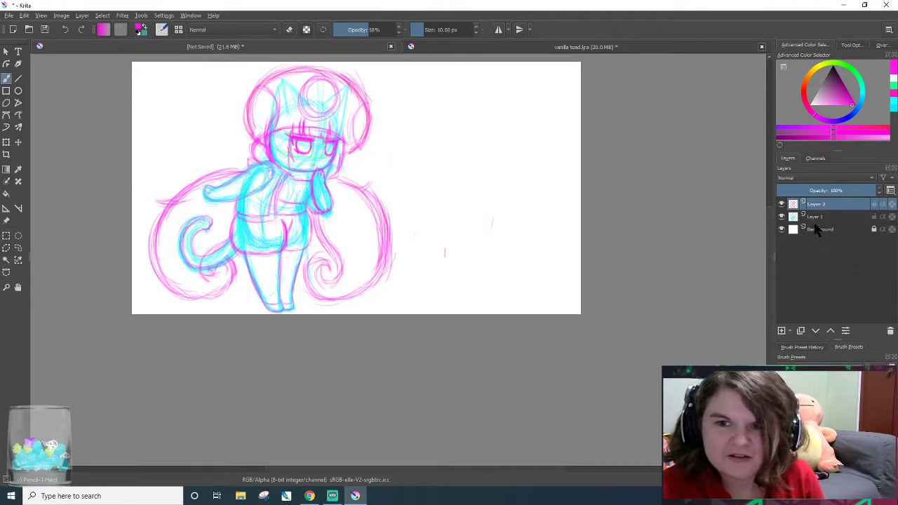
{"action": "left_click", "coordinate": [789, 330]}
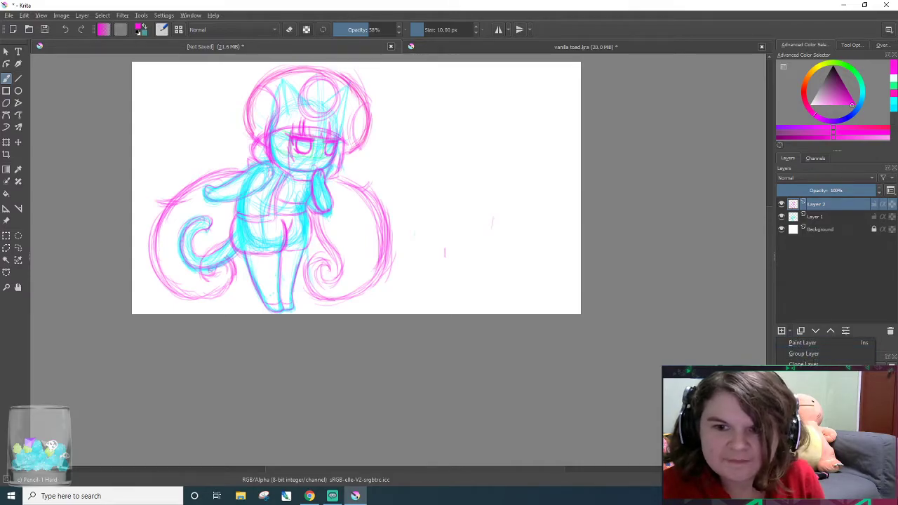
{"action": "left_click", "coordinate": [25, 14]}
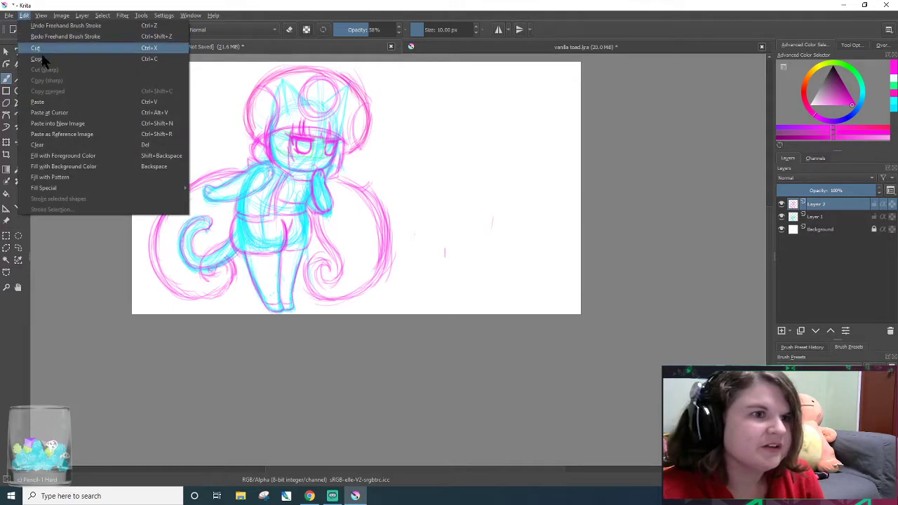
{"action": "left_click", "coordinate": [42, 102]}
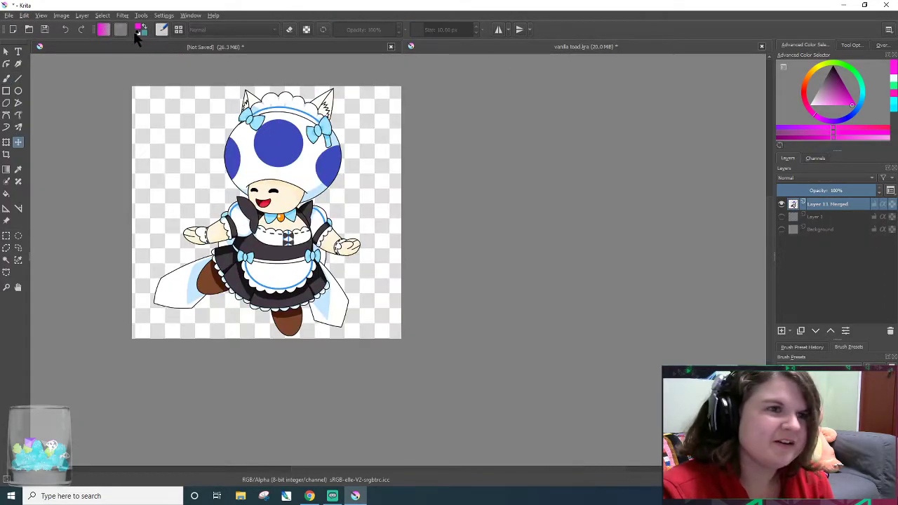
- Undo the layer merge in vanilla toad.kra so its separate layers are restored, and close that document
{"action": "key", "text": "ctrl+s"}
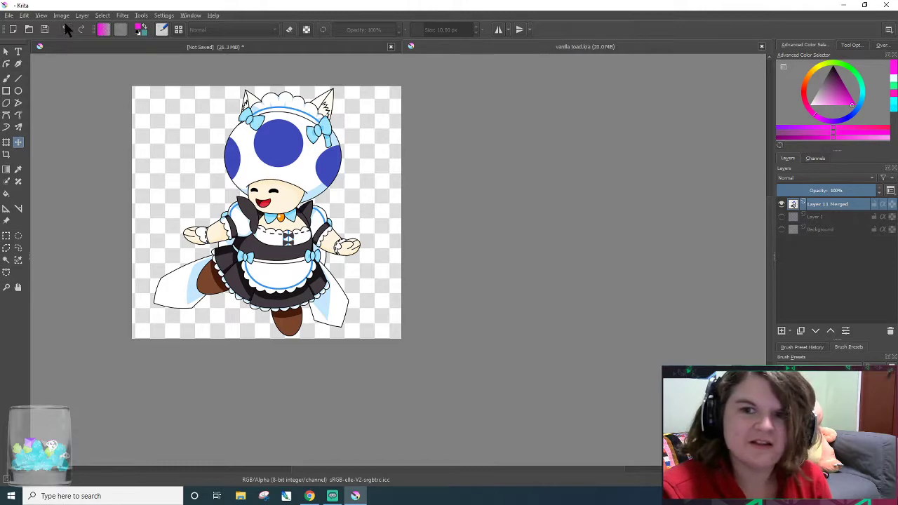
{"action": "left_click", "coordinate": [64, 28]}
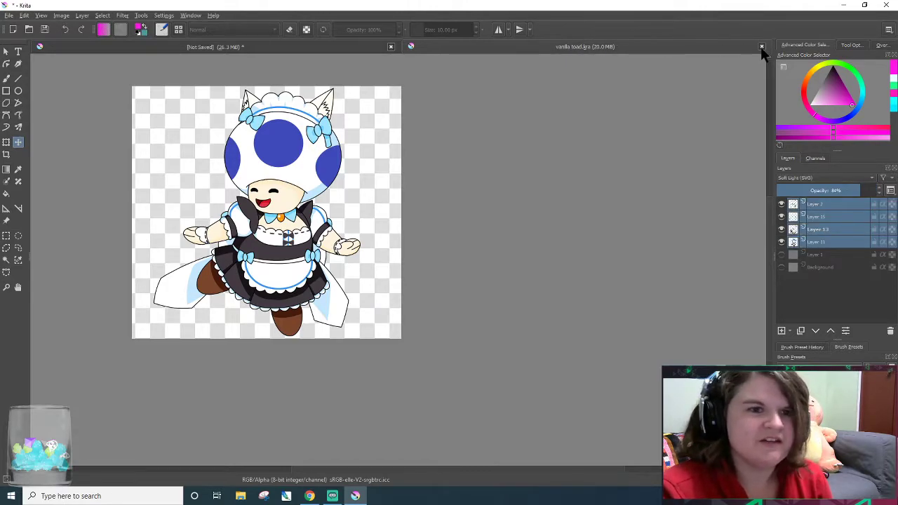
{"action": "left_click", "coordinate": [762, 47]}
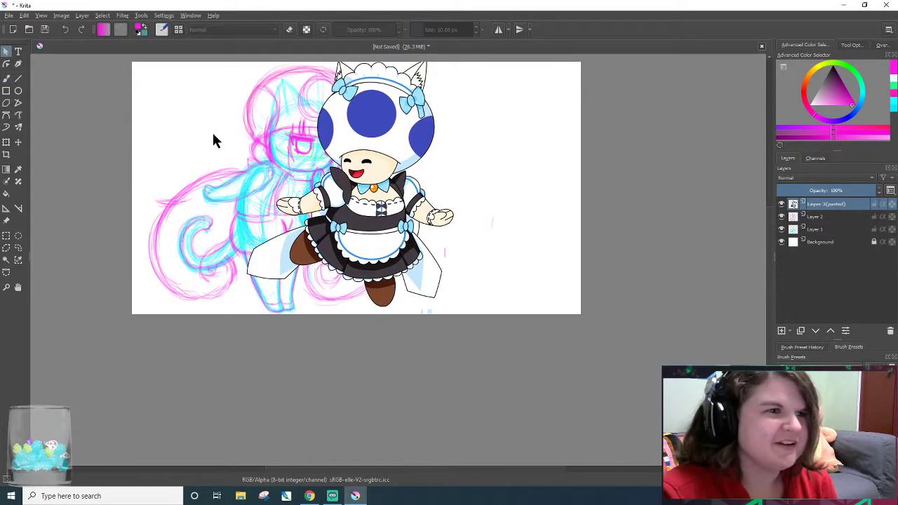
- Move the pasted maid character off the sketch to the empty right side of the canvas
{"action": "left_click", "coordinate": [355, 240]}
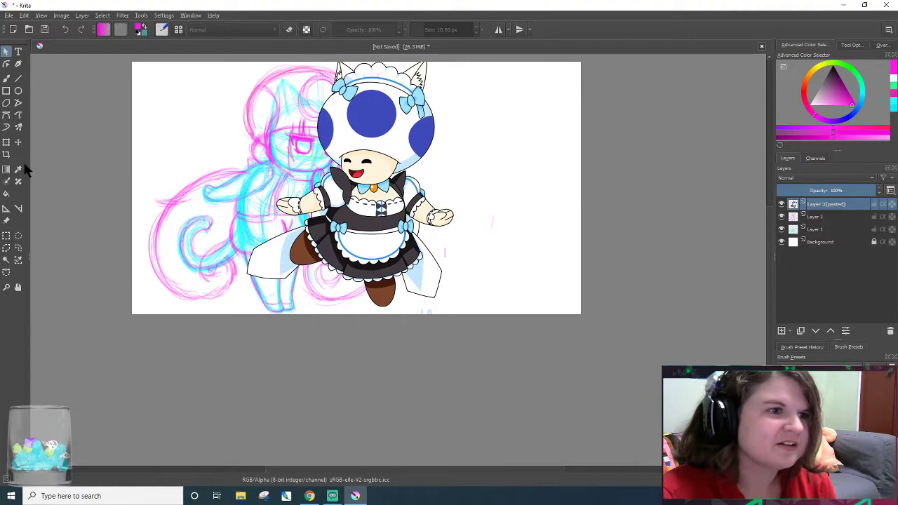
{"action": "left_click", "coordinate": [18, 142]}
{"action": "left_click_drag", "start_coordinate": [392, 224], "coordinate": [485, 237]}
{"action": "left_click_drag", "start_coordinate": [493, 203], "coordinate": [512, 197]}
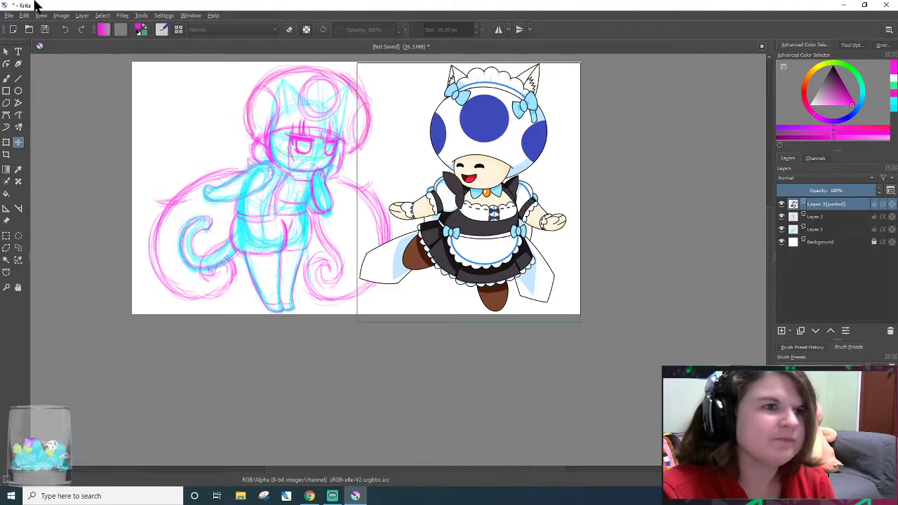
- Scale the maid character down proportionally to a bit over half its size and place it in the canvas's lower-right area
{"action": "left_click", "coordinate": [6, 141]}
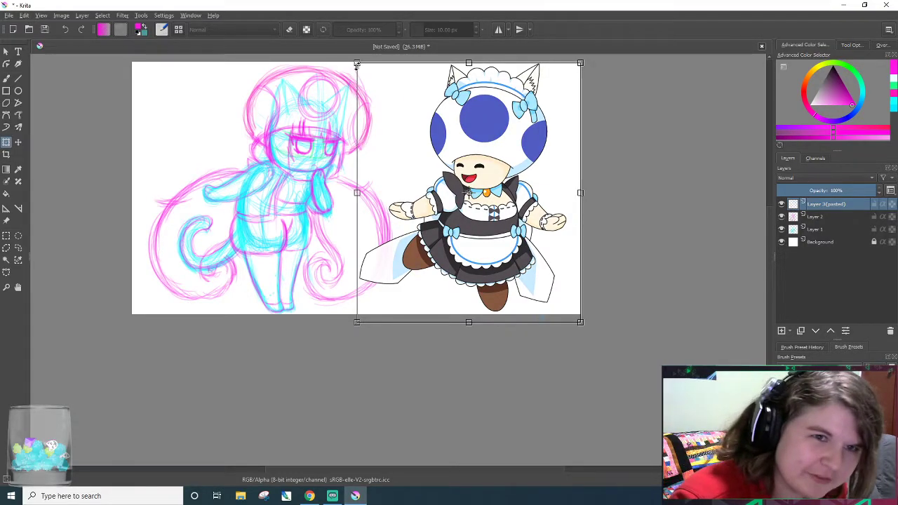
{"action": "left_click_drag", "start_coordinate": [356, 64], "coordinate": [442, 163]}
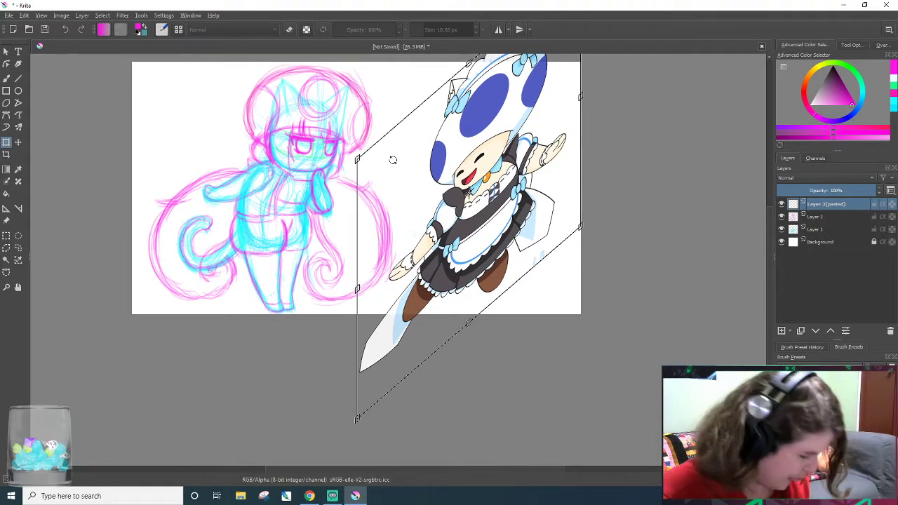
{"action": "key", "text": "ctrl+z"}
{"action": "left_click_drag", "start_coordinate": [356, 64], "coordinate": [508, 185]}
{"action": "left_click_drag", "start_coordinate": [536, 236], "coordinate": [496, 220]}
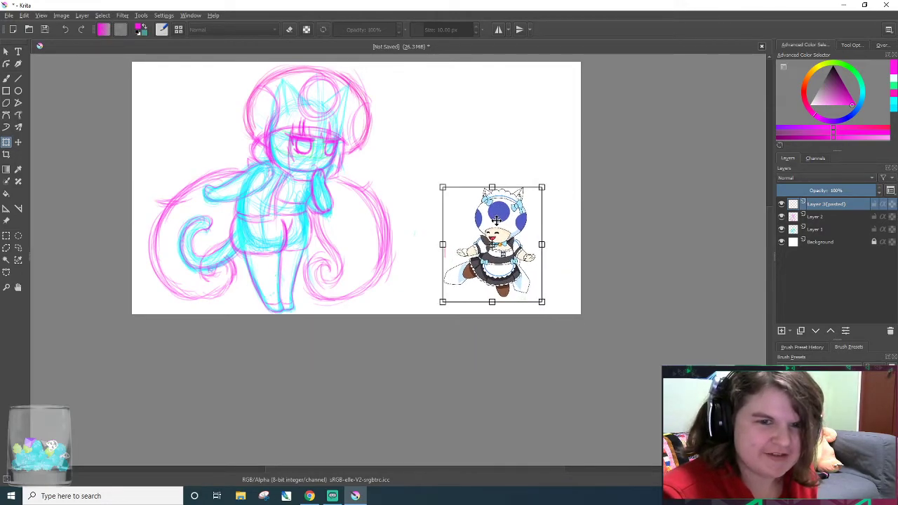
{"action": "left_click_drag", "start_coordinate": [441, 188], "coordinate": [413, 155]}
{"action": "left_click_drag", "start_coordinate": [460, 212], "coordinate": [472, 224]}
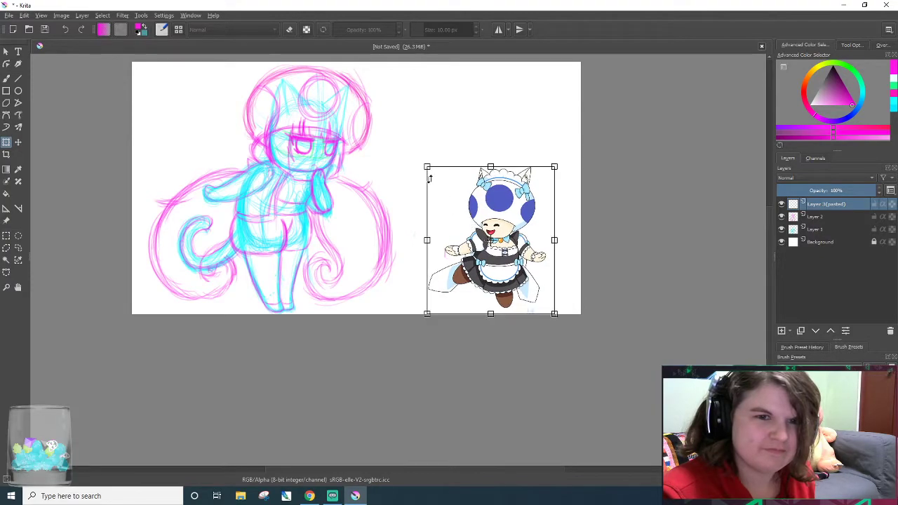
{"action": "left_click_drag", "start_coordinate": [429, 169], "coordinate": [421, 158]}
{"action": "mouse_move", "coordinate": [492, 227]}
{"action": "left_mouse_down"}
{"action": "mouse_move", "coordinate": [484, 225]}
{"action": "mouse_move", "coordinate": [492, 226]}
{"action": "left_mouse_up"}
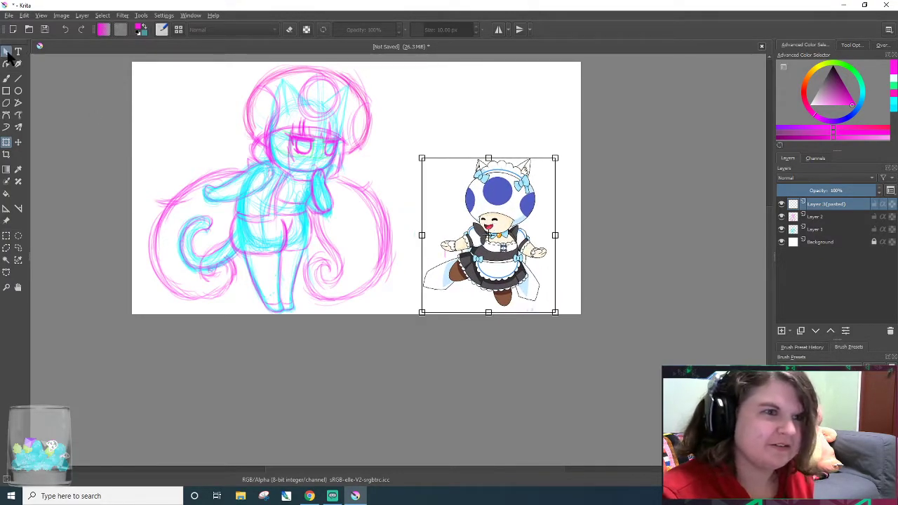
{"action": "left_click", "coordinate": [6, 52]}
- Erase the stray light blue marks below the maid character on the pasted layer with an 18.23 px eraser
{"action": "scroll", "coordinate": [545, 319], "scroll_direction": "up", "scroll_amount": 6}
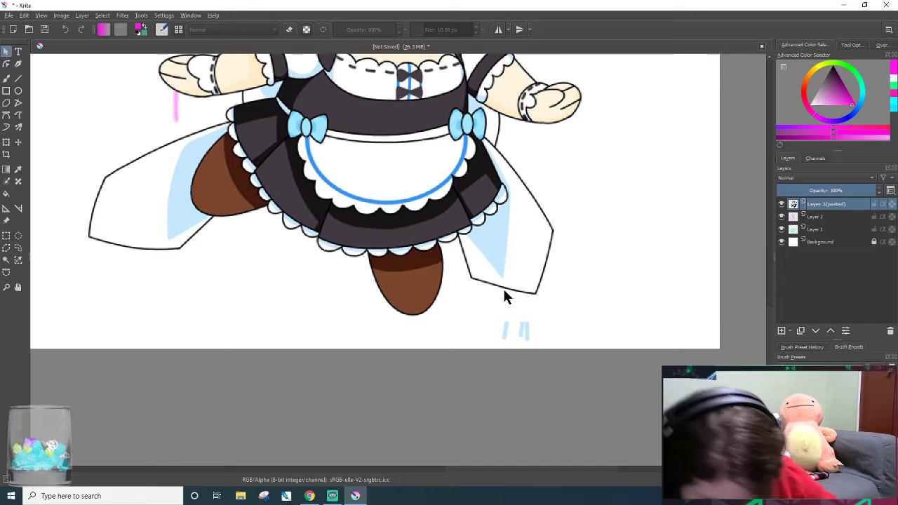
{"action": "key", "text": "super"}
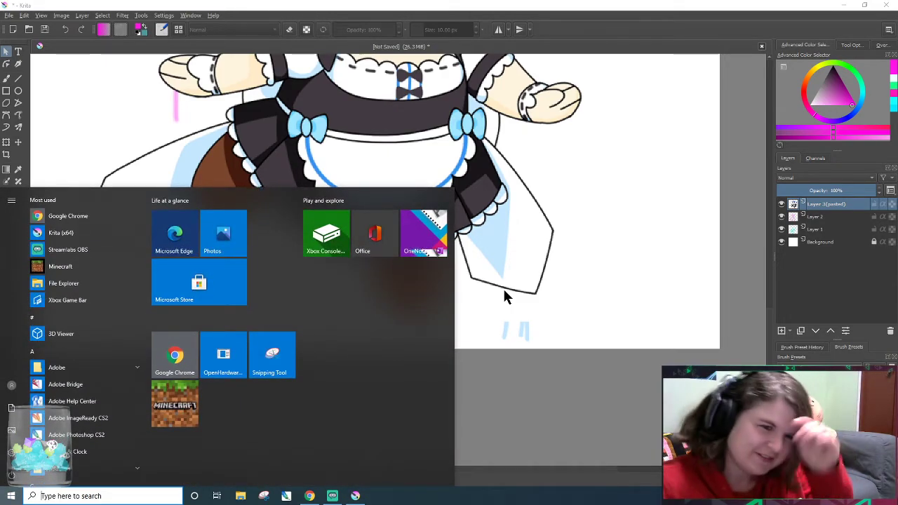
{"action": "left_click", "coordinate": [614, 331]}
{"action": "key", "text": "e"}
{"action": "left_click_drag", "start_coordinate": [538, 342], "coordinate": [486, 342]}
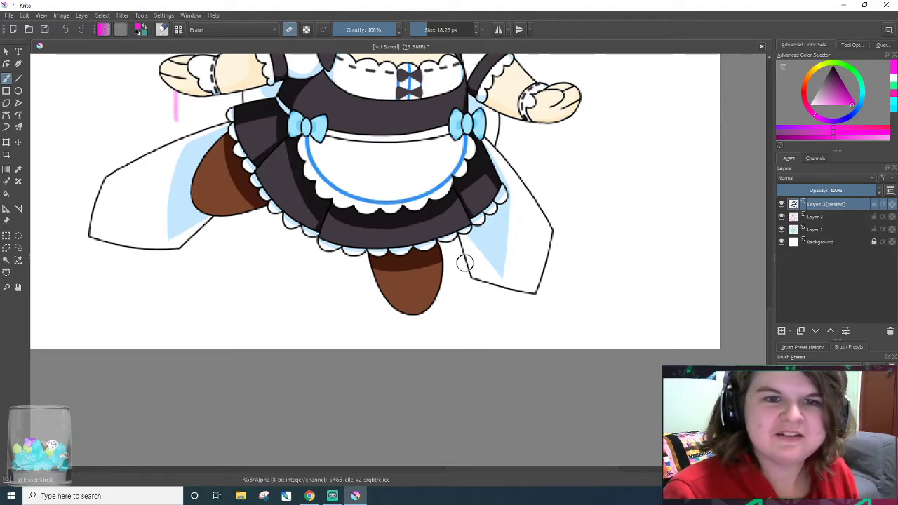
- Enlarge the maid character proportionally to nearly the sketched body's height and center it in the space beside the sketch
{"action": "scroll", "coordinate": [465, 264], "scroll_direction": "down", "scroll_amount": 5}
{"action": "scroll", "coordinate": [383, 233], "scroll_direction": "up", "scroll_amount": 2}
{"action": "scroll", "coordinate": [381, 231], "scroll_direction": "down", "scroll_amount": 1}
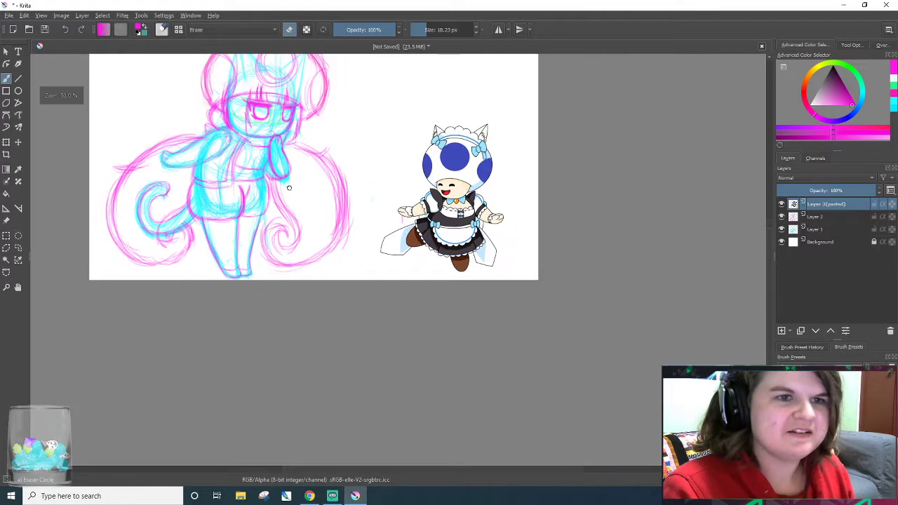
{"action": "left_click", "coordinate": [6, 142]}
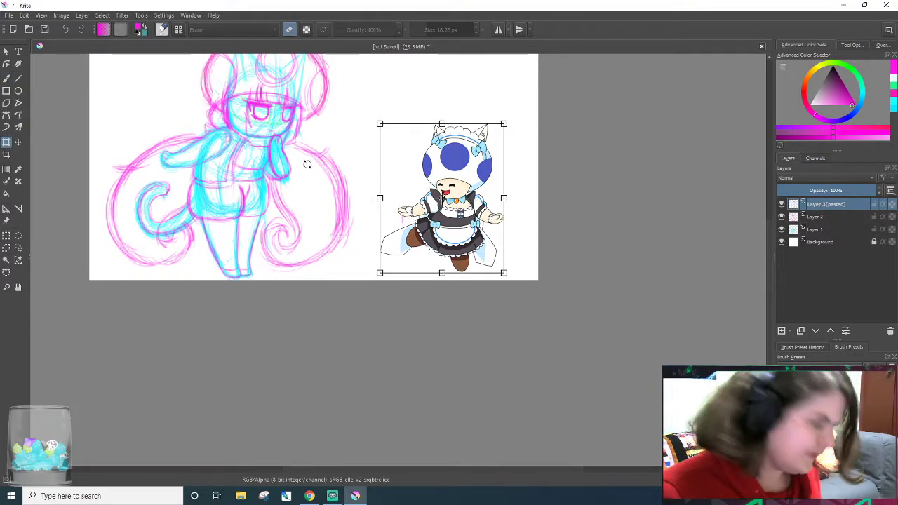
{"action": "left_click_drag", "start_coordinate": [380, 123], "coordinate": [347, 94]}
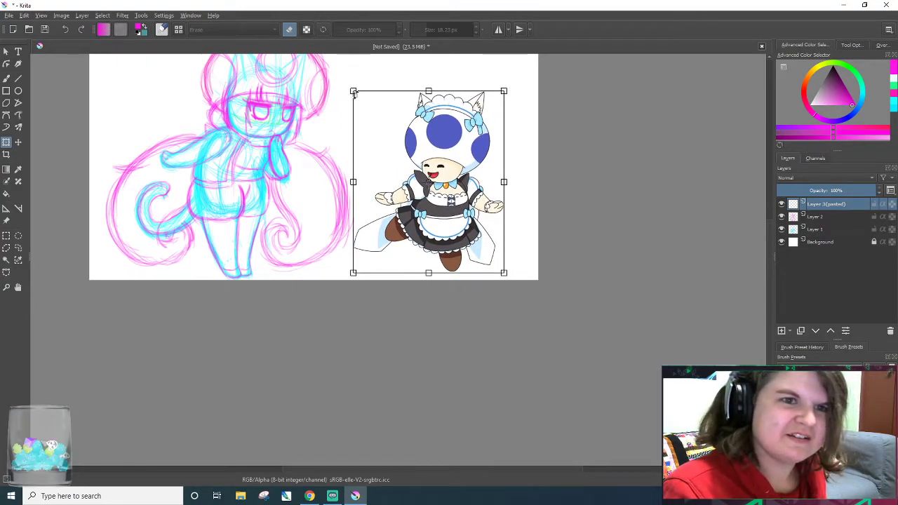
{"action": "left_click_drag", "start_coordinate": [435, 152], "coordinate": [447, 149]}
{"action": "left_click", "coordinate": [7, 53]}
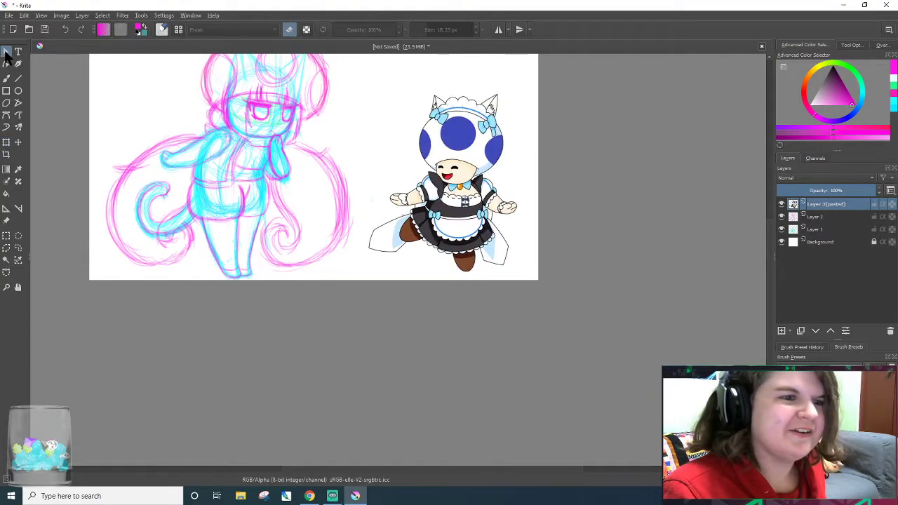
- Make the magenta sketch layer, Layer 2, active for editing around the raised hand and curled shape
{"action": "left_click", "coordinate": [812, 217]}
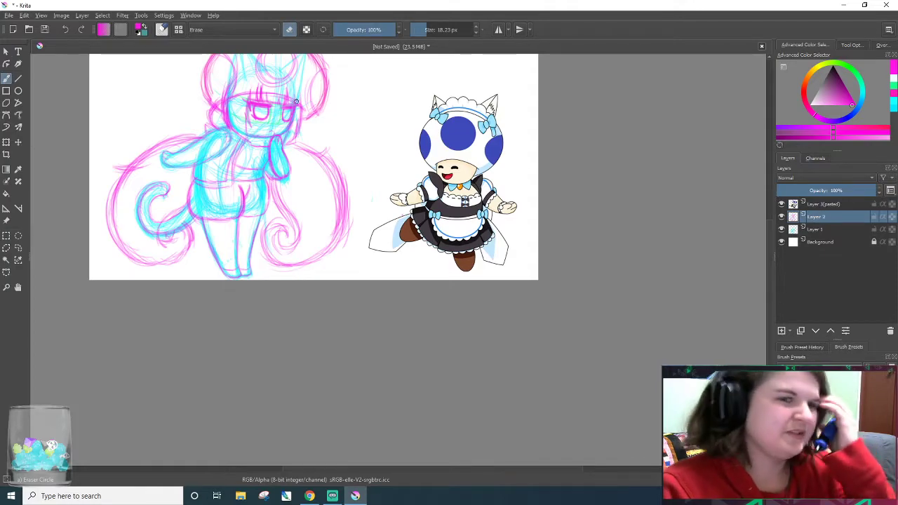
{"action": "scroll", "coordinate": [277, 149], "scroll_direction": "up", "scroll_amount": 5}
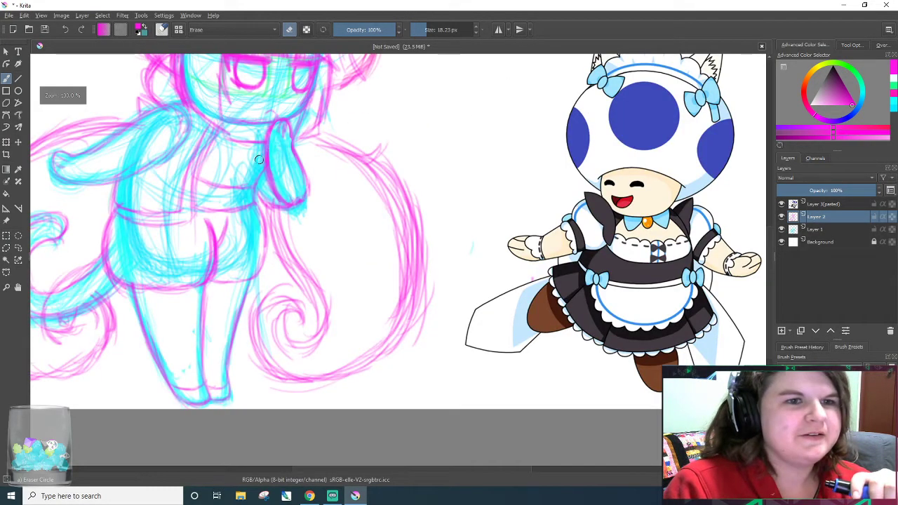
{"action": "left_click", "coordinate": [279, 242]}
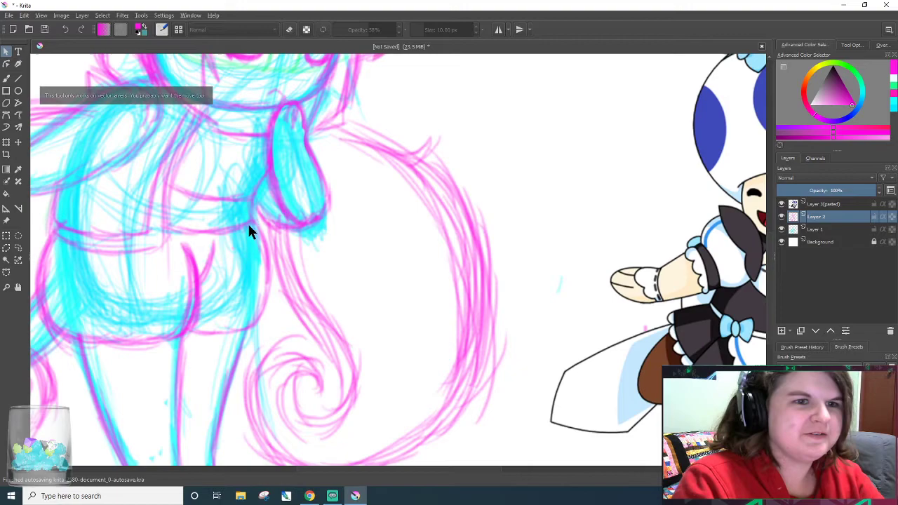
- Add magenta sketch strokes with the freehand brush around the raised arm and sleeve beside the character's torso
{"action": "key", "text": "b"}
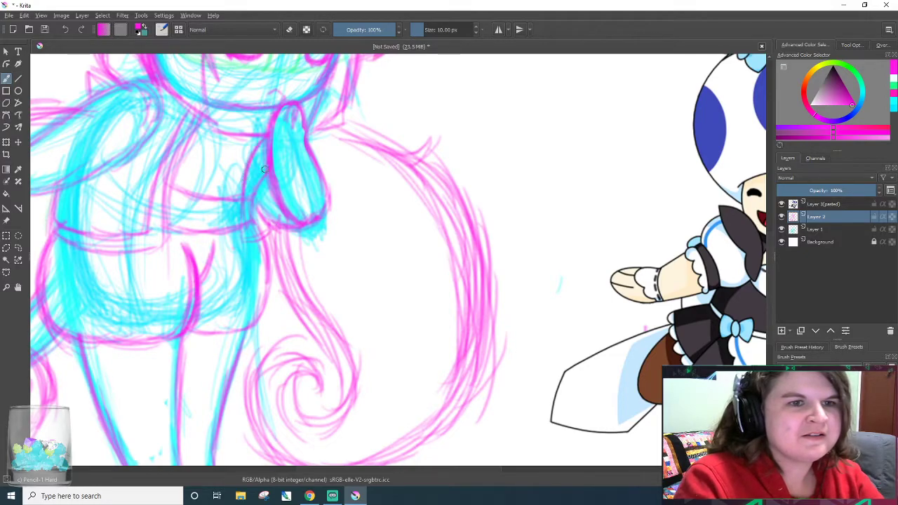
{"action": "mouse_move", "coordinate": [274, 229]}
{"action": "left_mouse_down"}
{"action": "mouse_move", "coordinate": [271, 194]}
{"action": "mouse_move", "coordinate": [270, 234]}
{"action": "left_mouse_up"}
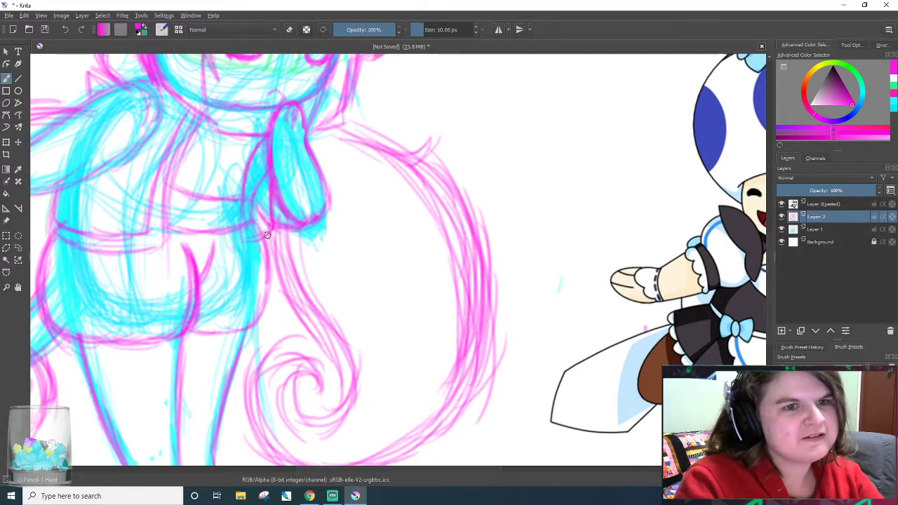
{"action": "left_click_drag", "start_coordinate": [252, 202], "coordinate": [261, 148]}
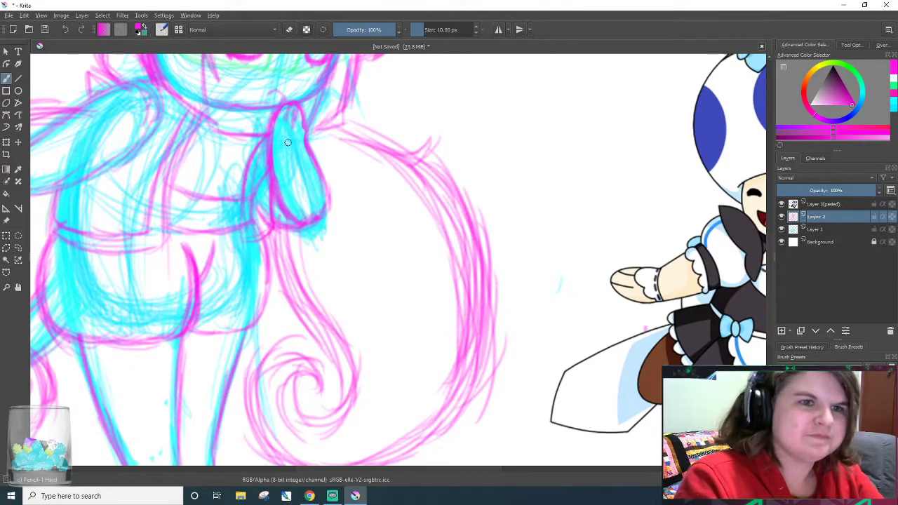
{"action": "left_click_drag", "start_coordinate": [263, 237], "coordinate": [256, 204]}
{"action": "mouse_move", "coordinate": [262, 238]}
{"action": "left_mouse_down"}
{"action": "mouse_move", "coordinate": [277, 216]}
{"action": "mouse_move", "coordinate": [270, 196]}
{"action": "mouse_move", "coordinate": [257, 227]}
{"action": "mouse_move", "coordinate": [266, 218]}
{"action": "mouse_move", "coordinate": [262, 168]}
{"action": "left_mouse_up"}
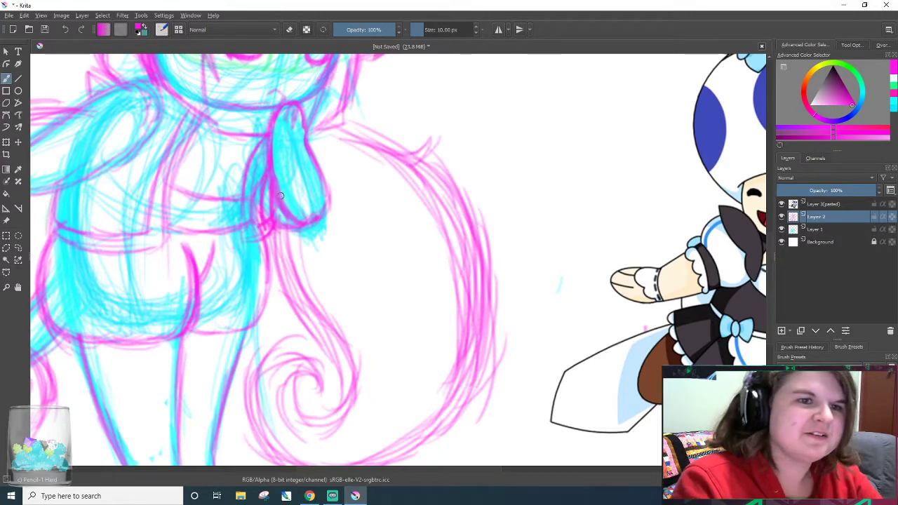
{"action": "left_click_drag", "start_coordinate": [306, 138], "coordinate": [300, 117]}
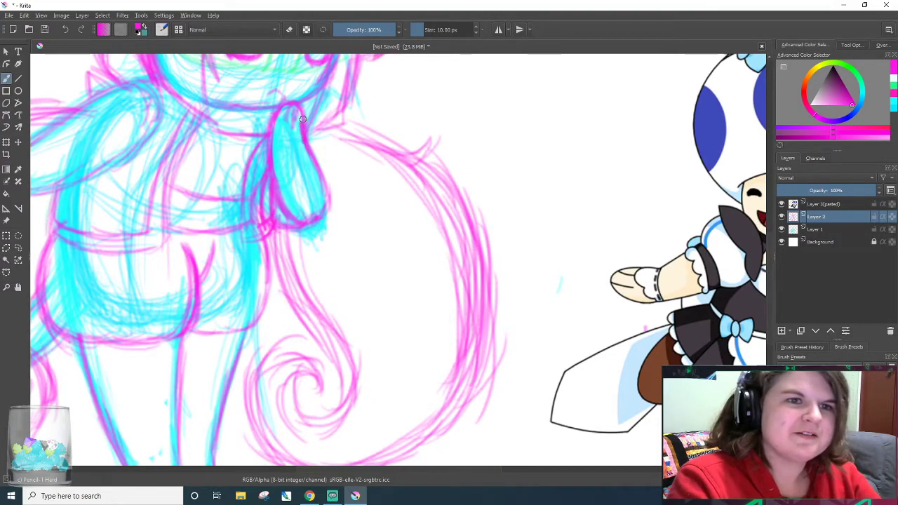
- Add a new paint layer above Layer 2 and set up the Basic-1 brush in black for line art
{"action": "scroll", "coordinate": [599, 229], "scroll_direction": "up", "scroll_amount": 5}
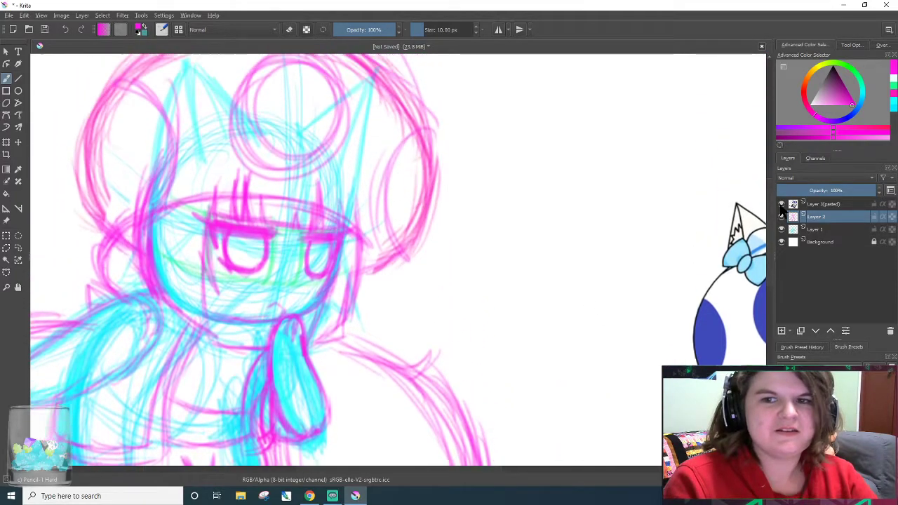
{"action": "scroll", "coordinate": [723, 260], "scroll_direction": "up", "scroll_amount": 2}
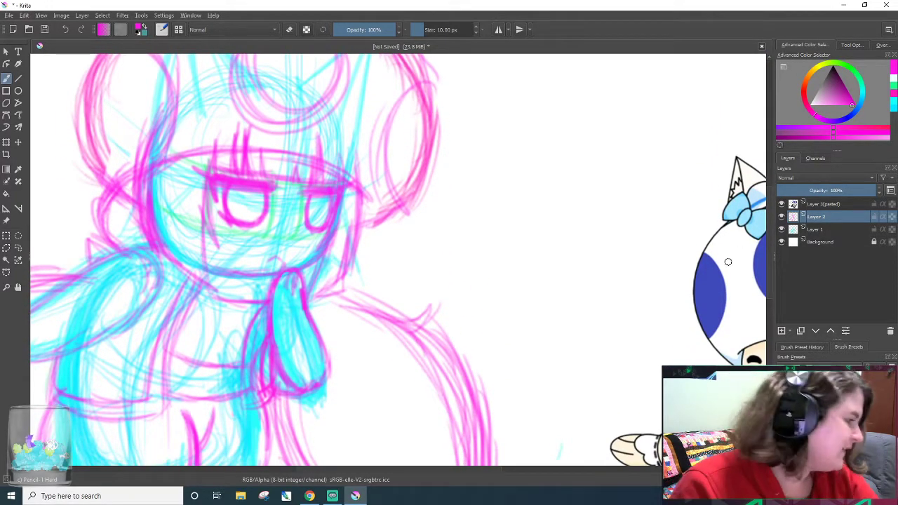
{"action": "left_click", "coordinate": [781, 330]}
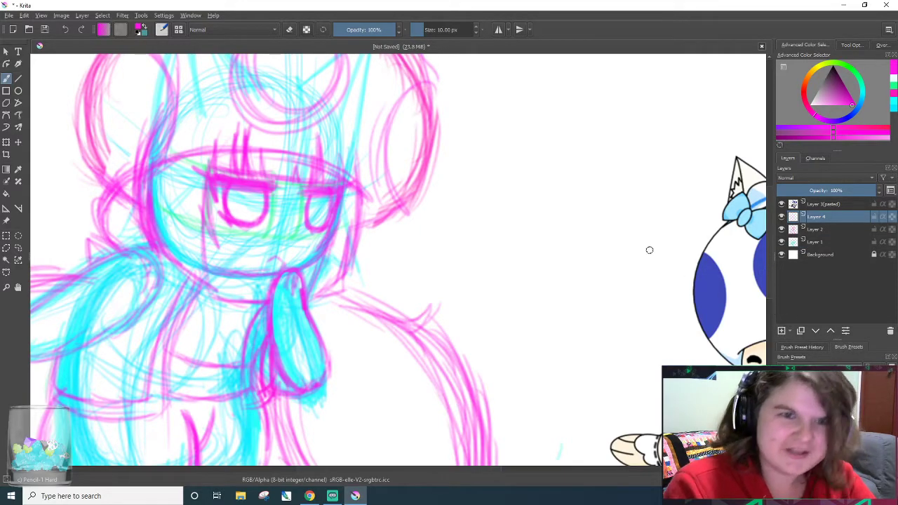
{"action": "left_click", "coordinate": [828, 400]}
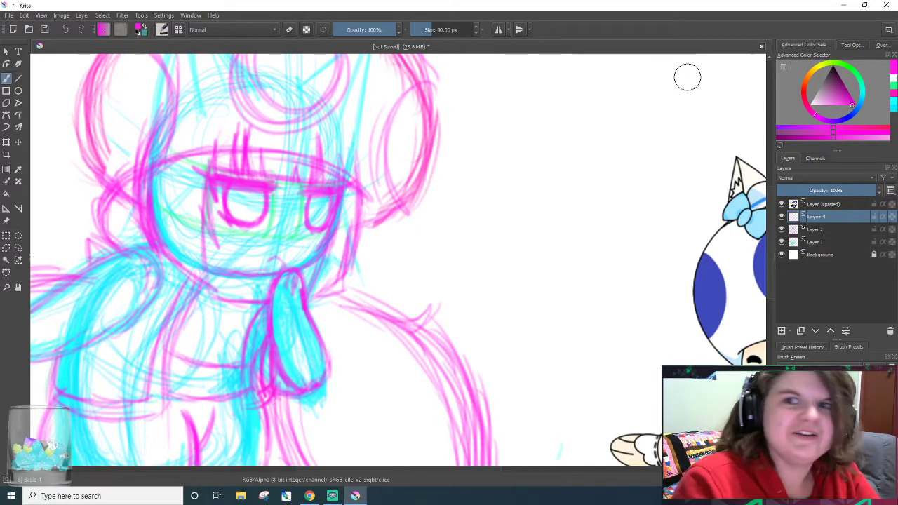
{"action": "left_click", "coordinate": [835, 81]}
- Try the brush at 1.75 px, reduce its size to 0.57 px, and undo the test strokes
{"action": "left_click", "coordinate": [418, 32]}
{"action": "mouse_move", "coordinate": [402, 152]}
{"action": "left_mouse_down"}
{"action": "mouse_move", "coordinate": [412, 184]}
{"action": "mouse_move", "coordinate": [454, 166]}
{"action": "left_mouse_up"}
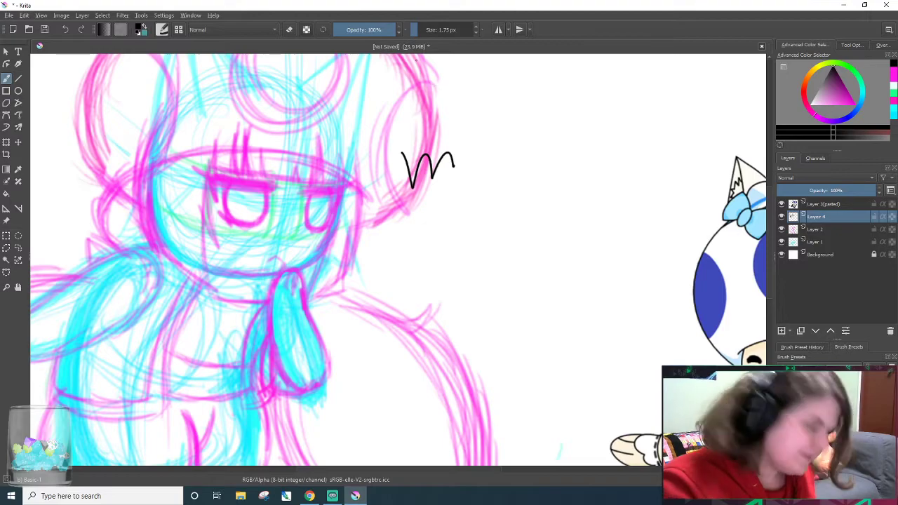
{"action": "key", "text": "ctrl+z"}
{"action": "left_click", "coordinate": [414, 31]}
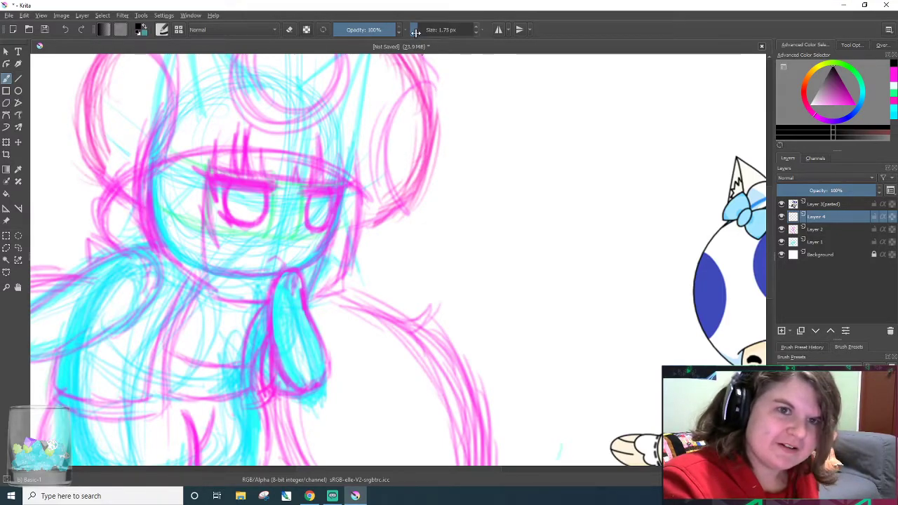
{"action": "mouse_move", "coordinate": [430, 141]}
{"action": "left_mouse_down"}
{"action": "mouse_move", "coordinate": [455, 121]}
{"action": "mouse_move", "coordinate": [458, 136]}
{"action": "left_mouse_up"}
{"action": "key", "text": "ctrl+z"}
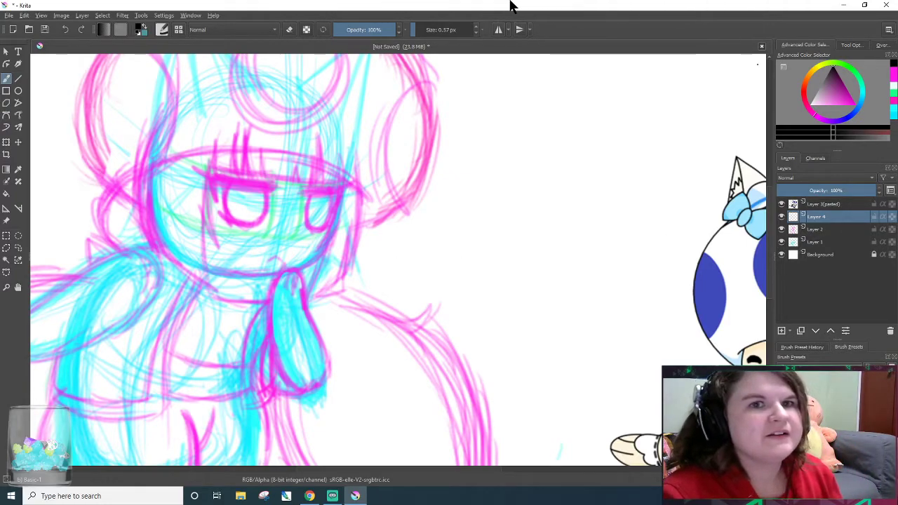
- Save the drawing as a Krita document named "toad vanilla" in the stream_art folder
{"action": "left_click", "coordinate": [43, 31]}
{"action": "type", "text": "toad v"}
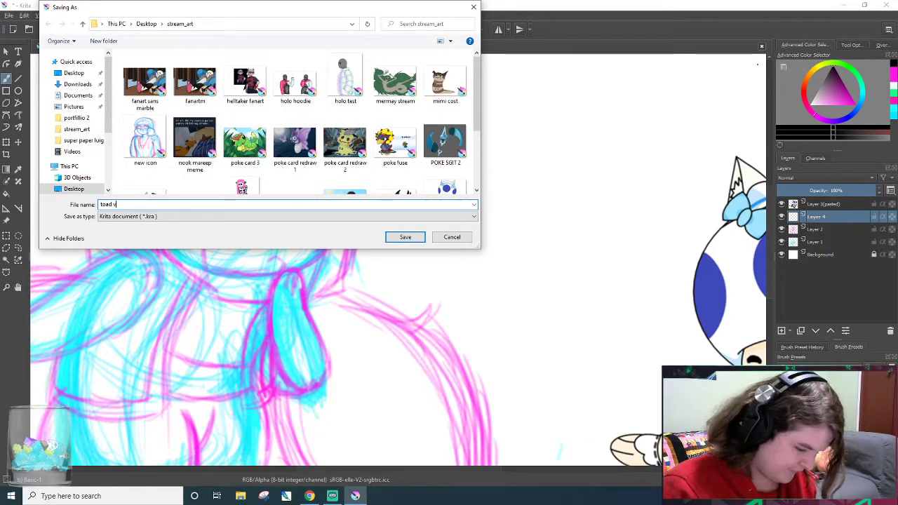
{"action": "type", "text": "anilla"}
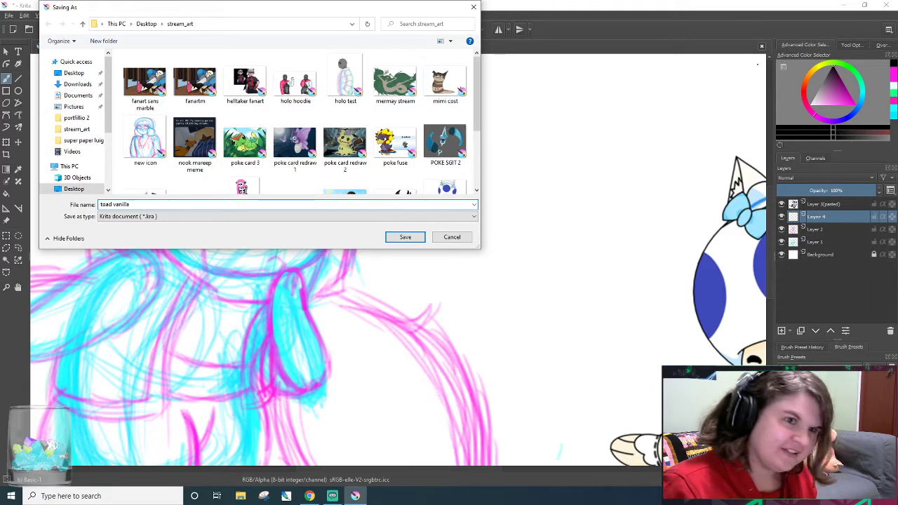
{"action": "key", "text": "Return"}
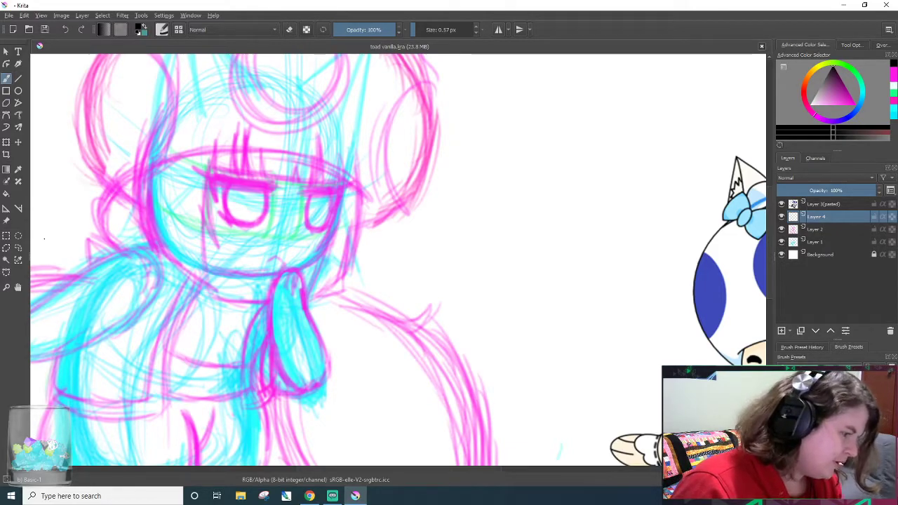
{"action": "right_click", "coordinate": [482, 260]}
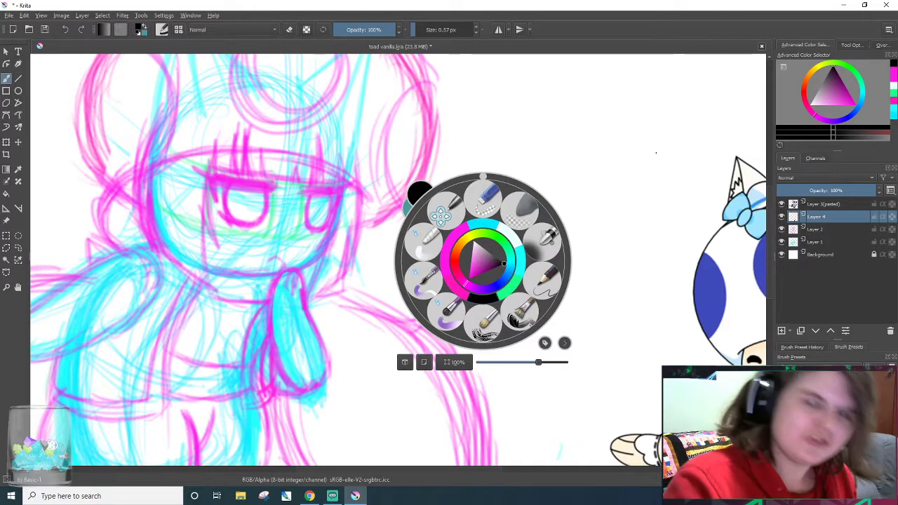
{"action": "right_click", "coordinate": [509, 234]}
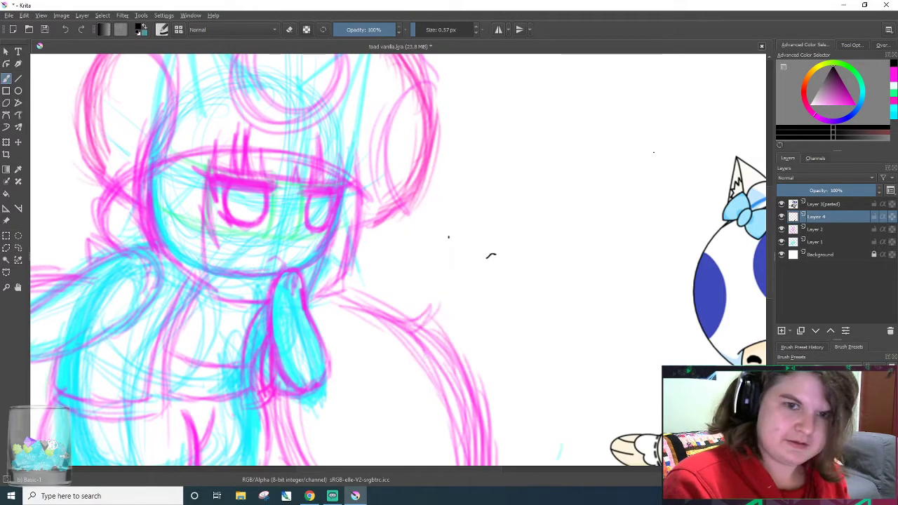
{"action": "right_click", "coordinate": [615, 209]}
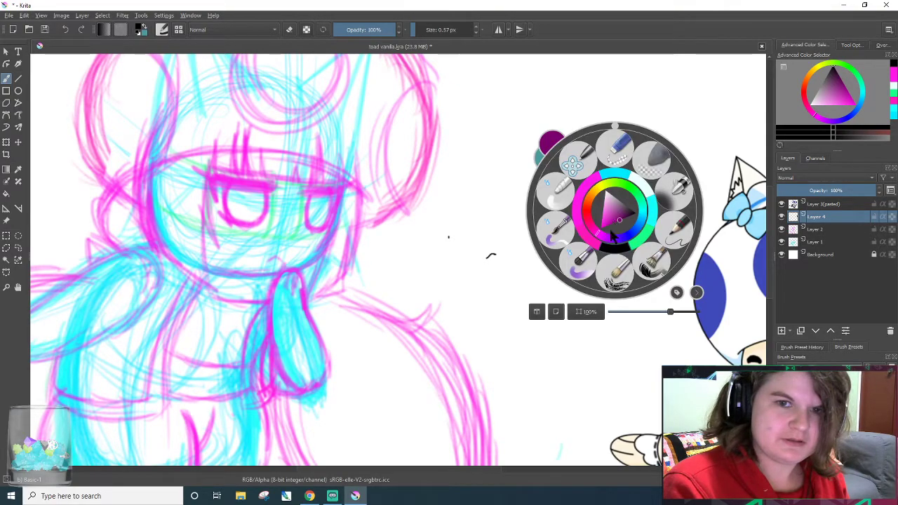
{"action": "right_click", "coordinate": [612, 235]}
{"action": "right_click", "coordinate": [520, 256]}
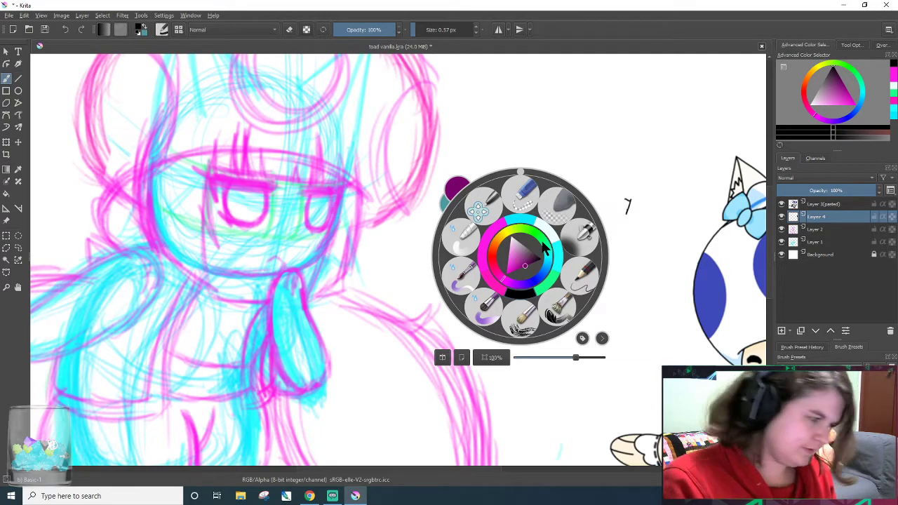
- Erase the stray black marks from the blank area between the sketch and the reference character, and return to the inking brush
{"action": "key", "text": "e"}
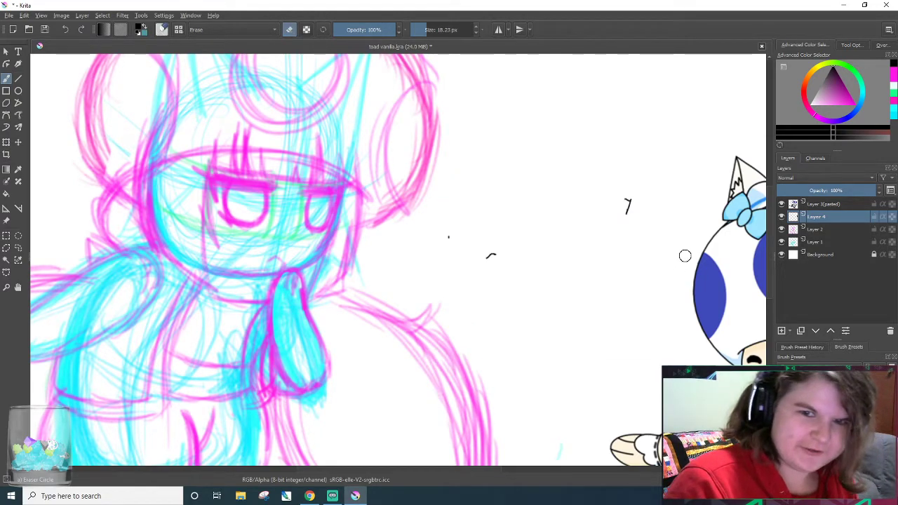
{"action": "left_click_drag", "start_coordinate": [627, 199], "coordinate": [626, 214]}
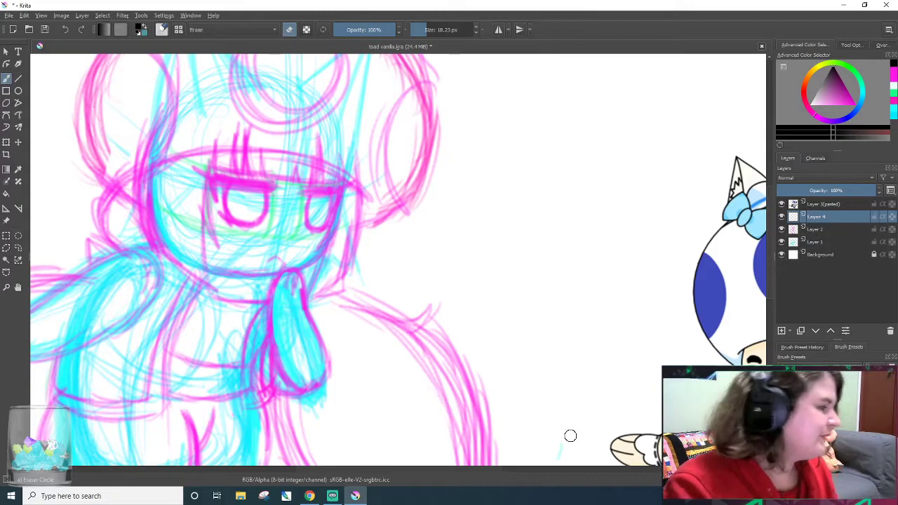
{"action": "key", "text": "e"}
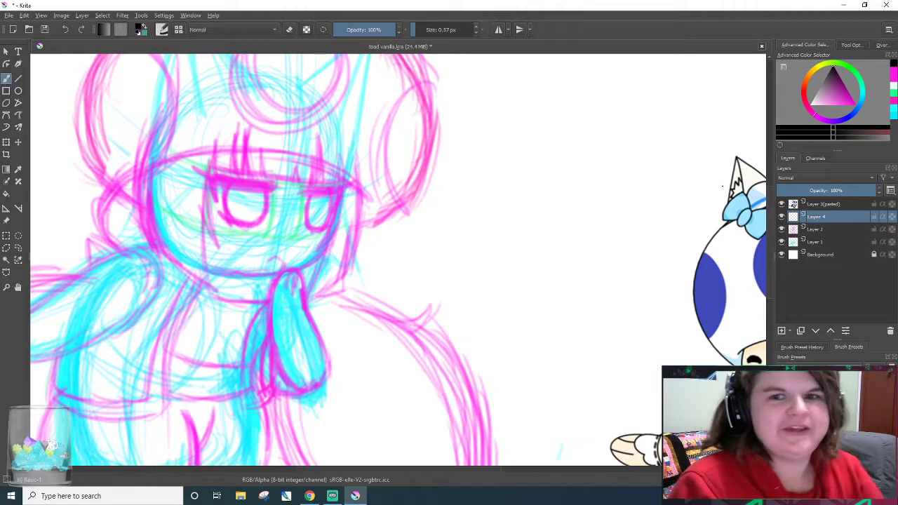
- Draw a large black ellipse over the sketched mushroom cap and face
{"action": "scroll", "coordinate": [548, 435], "scroll_direction": "up", "scroll_amount": 3}
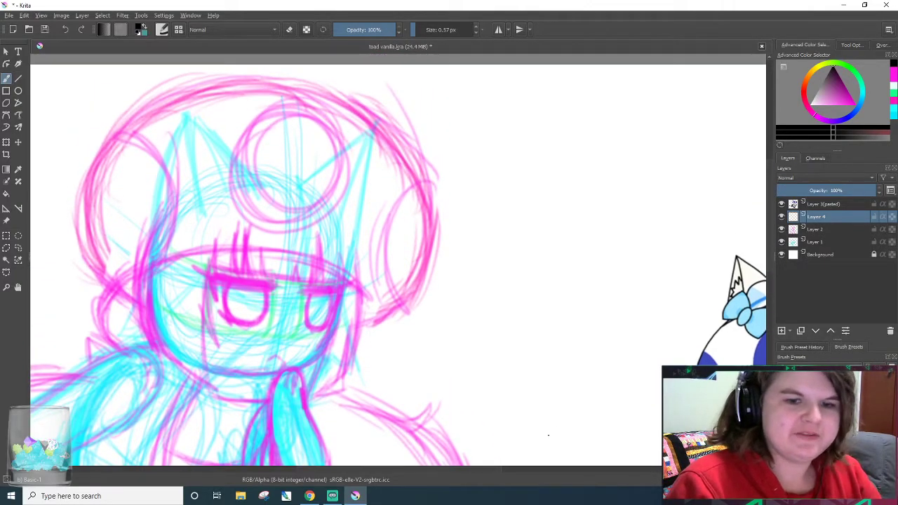
{"action": "left_click_drag", "start_coordinate": [487, 468], "coordinate": [457, 464]}
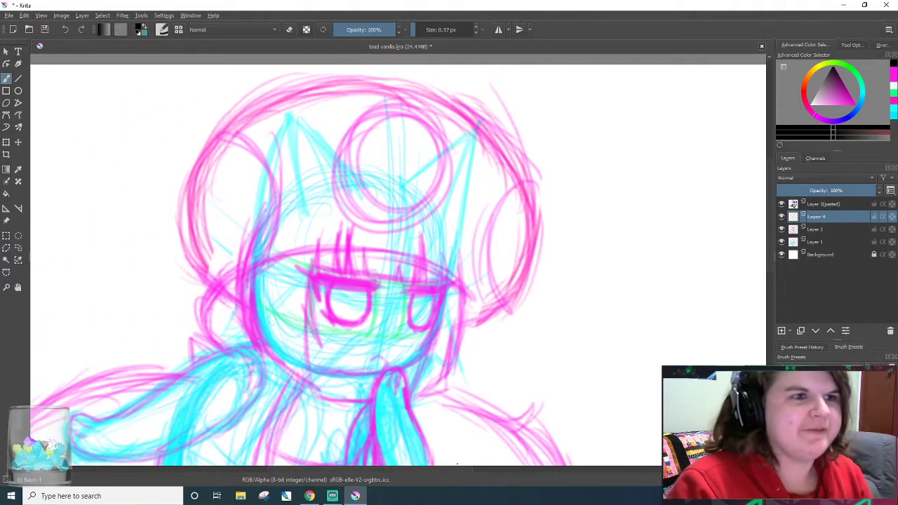
{"action": "left_click", "coordinate": [19, 91]}
{"action": "mouse_move", "coordinate": [214, 106]}
{"action": "left_mouse_down"}
{"action": "mouse_move", "coordinate": [429, 201]}
{"action": "mouse_move", "coordinate": [569, 375]}
{"action": "left_mouse_up"}
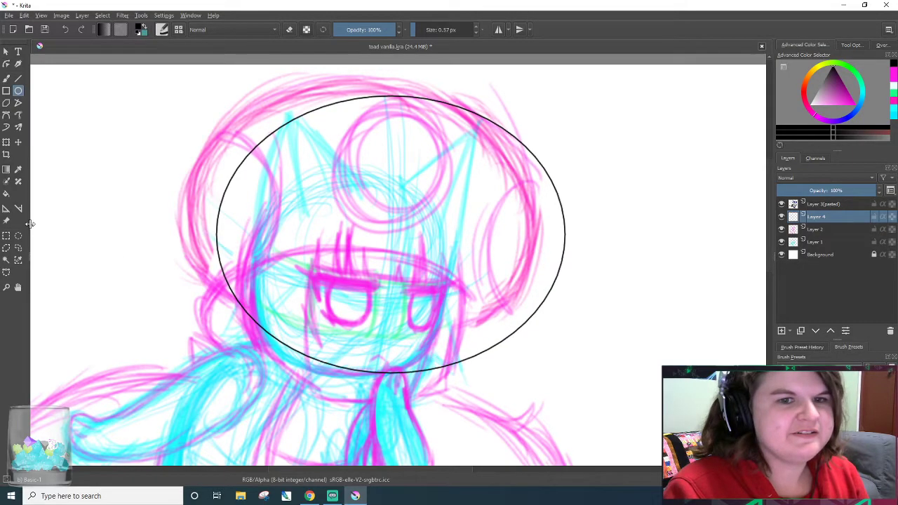
- Move and slightly rotate the ellipse clockwise so it follows the sketched mushroom cap outline
{"action": "left_click", "coordinate": [7, 141]}
{"action": "left_click_drag", "start_coordinate": [321, 212], "coordinate": [289, 200]}
{"action": "left_click_drag", "start_coordinate": [579, 160], "coordinate": [582, 178]}
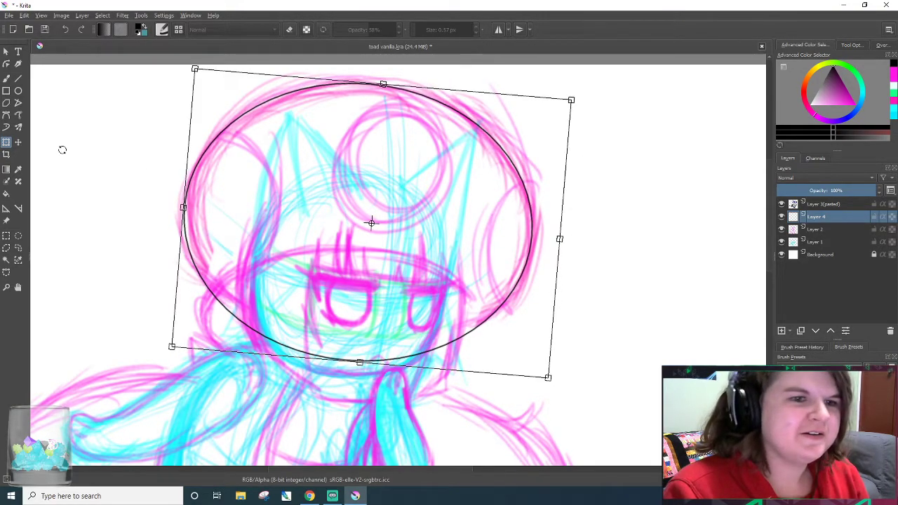
{"action": "left_click", "coordinate": [7, 79]}
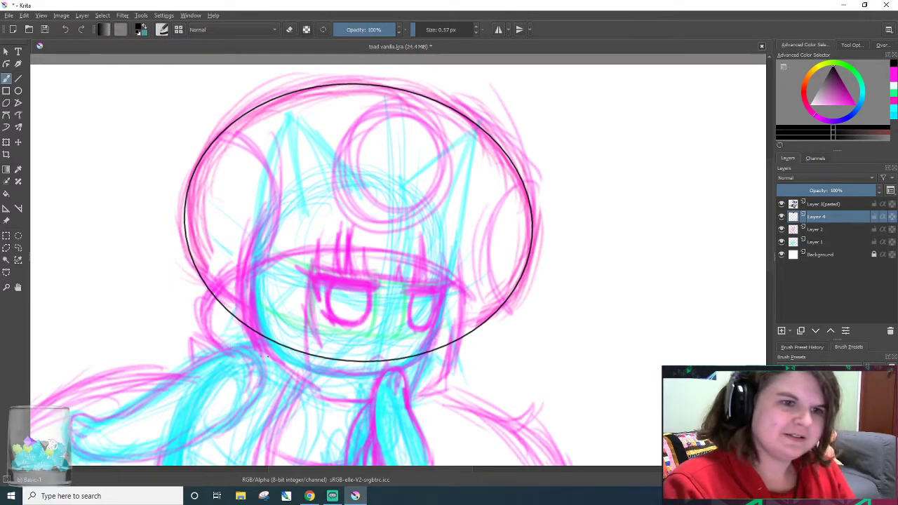
- Erase the lower arc of the ellipse where it crosses the character's face, redoing the first erasure
{"action": "scroll", "coordinate": [266, 357], "scroll_direction": "up", "scroll_amount": 2}
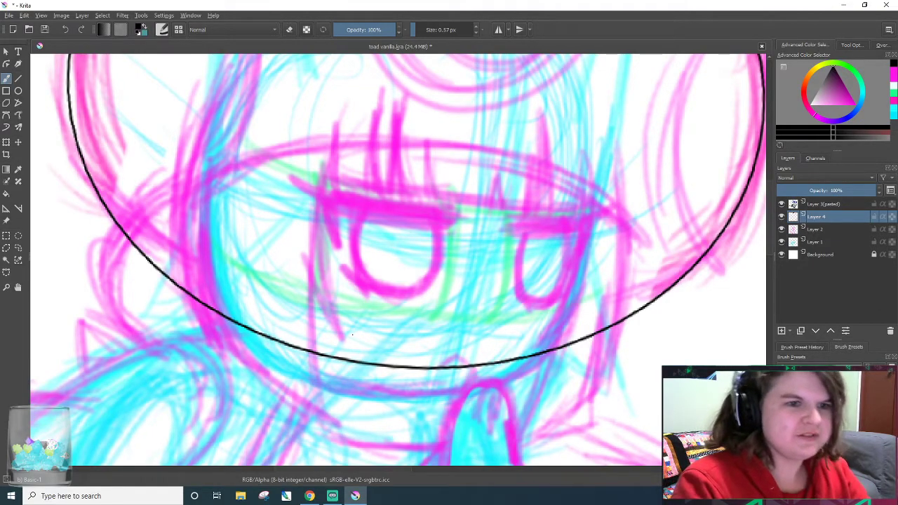
{"action": "key", "text": "e"}
{"action": "mouse_move", "coordinate": [244, 264]}
{"action": "left_mouse_down"}
{"action": "mouse_move", "coordinate": [196, 242]}
{"action": "mouse_move", "coordinate": [185, 310]}
{"action": "mouse_move", "coordinate": [233, 308]}
{"action": "mouse_move", "coordinate": [263, 284]}
{"action": "mouse_move", "coordinate": [284, 373]}
{"action": "mouse_move", "coordinate": [347, 326]}
{"action": "mouse_move", "coordinate": [441, 315]}
{"action": "mouse_move", "coordinate": [311, 353]}
{"action": "mouse_move", "coordinate": [525, 334]}
{"action": "mouse_move", "coordinate": [495, 364]}
{"action": "mouse_move", "coordinate": [488, 389]}
{"action": "mouse_move", "coordinate": [558, 337]}
{"action": "mouse_move", "coordinate": [578, 332]}
{"action": "mouse_move", "coordinate": [587, 361]}
{"action": "mouse_move", "coordinate": [601, 317]}
{"action": "left_mouse_up"}
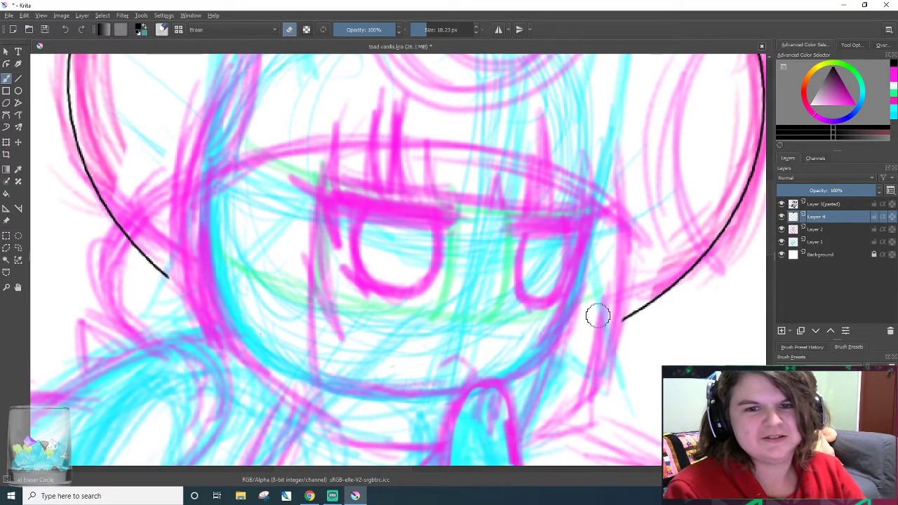
{"action": "key", "text": "ctrl+z"}
{"action": "mouse_move", "coordinate": [571, 315]}
{"action": "left_mouse_down"}
{"action": "mouse_move", "coordinate": [578, 355]}
{"action": "mouse_move", "coordinate": [579, 317]}
{"action": "mouse_move", "coordinate": [489, 374]}
{"action": "mouse_move", "coordinate": [281, 360]}
{"action": "mouse_move", "coordinate": [206, 325]}
{"action": "mouse_move", "coordinate": [224, 322]}
{"action": "mouse_move", "coordinate": [213, 275]}
{"action": "mouse_move", "coordinate": [217, 345]}
{"action": "mouse_move", "coordinate": [228, 360]}
{"action": "mouse_move", "coordinate": [229, 318]}
{"action": "mouse_move", "coordinate": [243, 317]}
{"action": "mouse_move", "coordinate": [272, 378]}
{"action": "mouse_move", "coordinate": [291, 317]}
{"action": "mouse_move", "coordinate": [329, 395]}
{"action": "mouse_move", "coordinate": [345, 332]}
{"action": "mouse_move", "coordinate": [450, 340]}
{"action": "mouse_move", "coordinate": [489, 363]}
{"action": "left_mouse_up"}
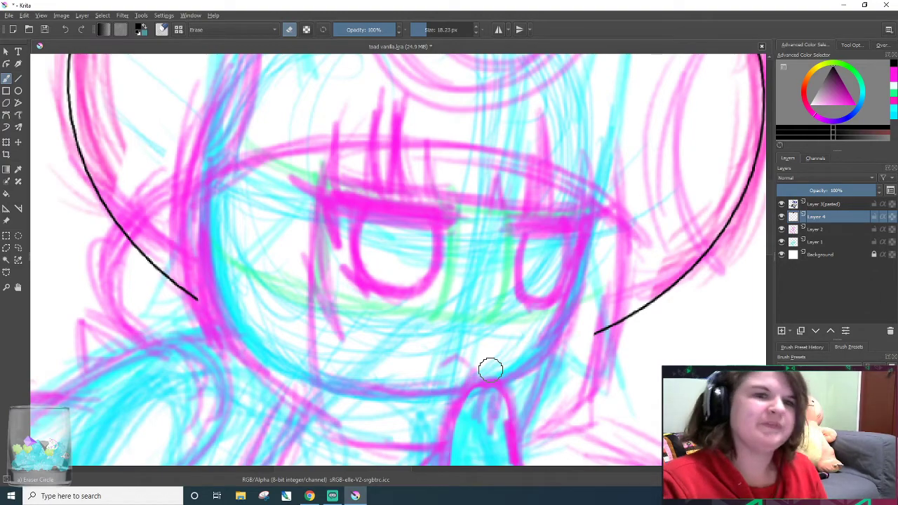
- Return to the inking brush and ink a short curved hair strand above the outer end of the left eye
{"action": "scroll", "coordinate": [495, 301], "scroll_direction": "up", "scroll_amount": 2}
{"action": "scroll", "coordinate": [527, 305], "scroll_direction": "down", "scroll_amount": 1}
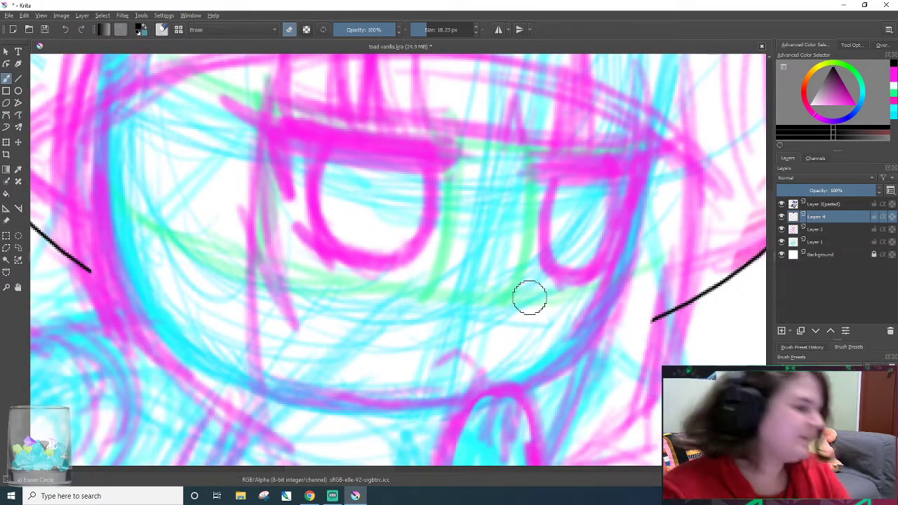
{"action": "key", "text": "e"}
{"action": "left_click_drag", "start_coordinate": [770, 203], "coordinate": [769, 189]}
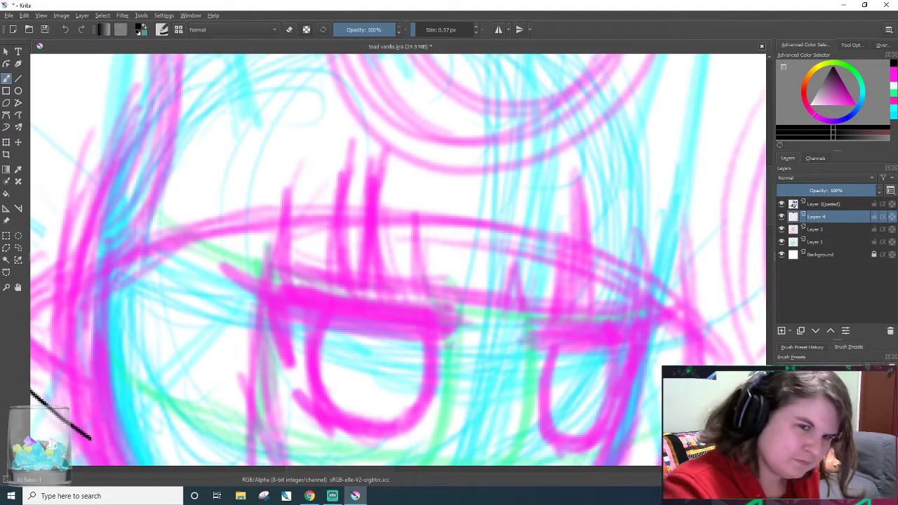
{"action": "left_click_drag", "start_coordinate": [298, 177], "coordinate": [286, 274]}
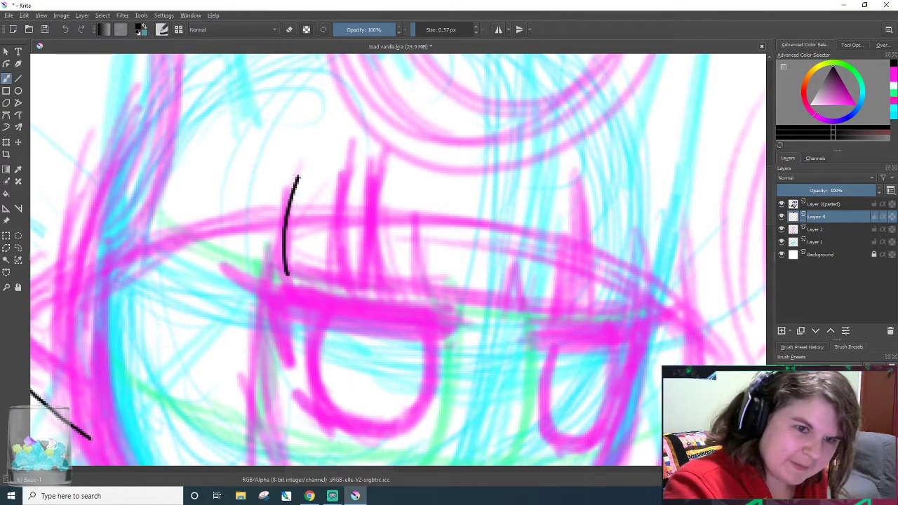
- Ink two close, parallel curved hair strands above the left eye, redrawing the second one until it follows the first
{"action": "scroll", "coordinate": [382, 157], "scroll_direction": "up", "scroll_amount": 2}
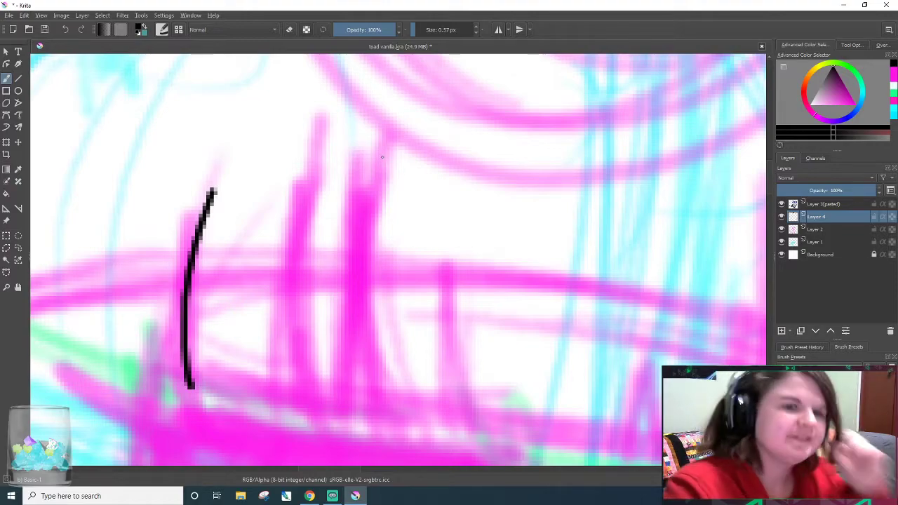
{"action": "left_click_drag", "start_coordinate": [307, 412], "coordinate": [336, 178]}
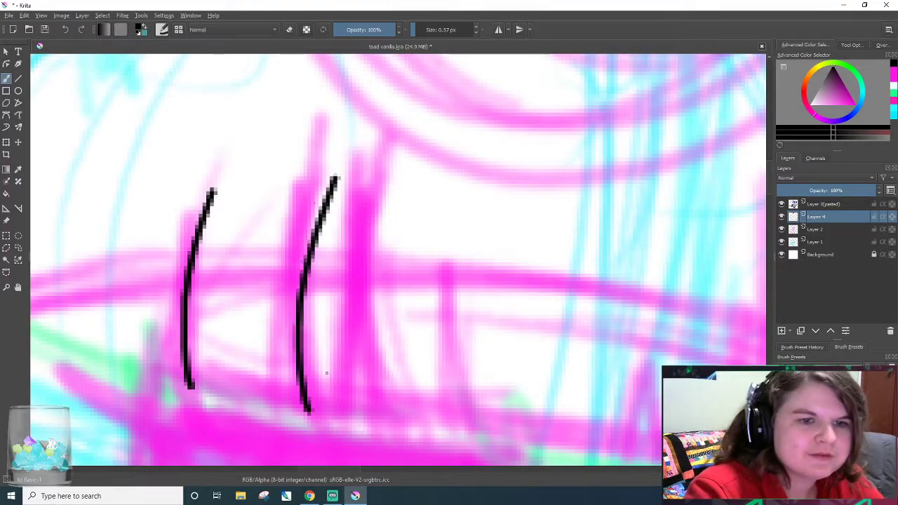
{"action": "left_click_drag", "start_coordinate": [323, 393], "coordinate": [336, 185]}
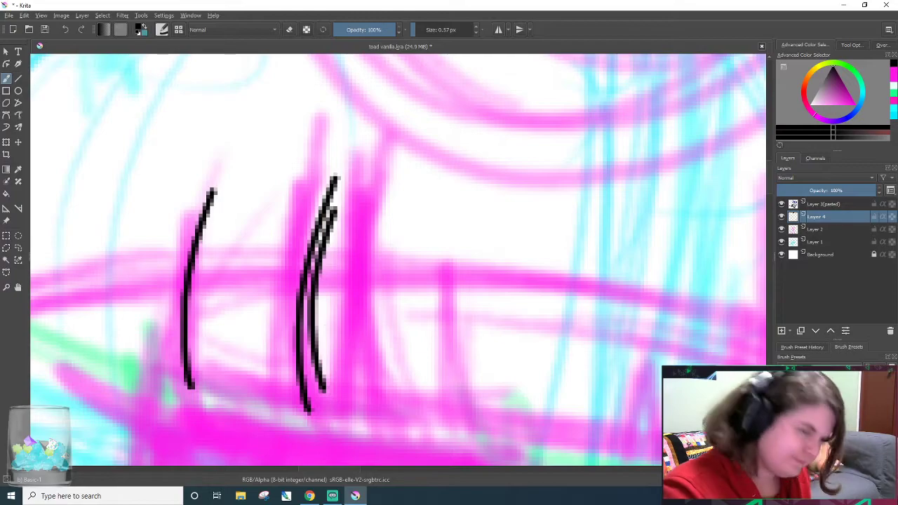
{"action": "key", "text": "ctrl+z"}
{"action": "left_click_drag", "start_coordinate": [310, 411], "coordinate": [355, 166]}
{"action": "key", "text": "ctrl+z"}
{"action": "left_click_drag", "start_coordinate": [317, 425], "coordinate": [358, 151]}
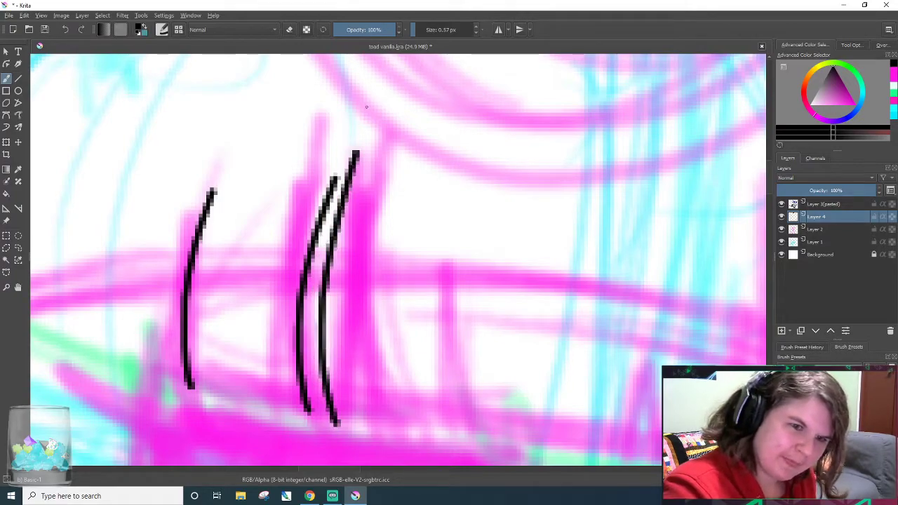
{"action": "key", "text": "ctrl+z"}
{"action": "left_click_drag", "start_coordinate": [334, 397], "coordinate": [356, 164]}
- Ink two more strands beside the parallel pair so they meet at the upper tip, redrawing each once
{"action": "left_click_drag", "start_coordinate": [343, 407], "coordinate": [383, 170]}
{"action": "key", "text": "ctrl+z"}
{"action": "left_click_drag", "start_coordinate": [335, 395], "coordinate": [388, 176]}
{"action": "left_click_drag", "start_coordinate": [384, 402], "coordinate": [400, 152]}
{"action": "key", "text": "ctrl+z"}
{"action": "left_click_drag", "start_coordinate": [382, 406], "coordinate": [388, 153]}
- Ink two narrow converging pairs of fringe strands, one above the left eye's inner end and a shorter one between the eyes
{"action": "mouse_move", "coordinate": [459, 424]}
{"action": "left_mouse_down"}
{"action": "mouse_move", "coordinate": [442, 311]}
{"action": "mouse_move", "coordinate": [473, 188]}
{"action": "left_mouse_up"}
{"action": "key", "text": "ctrl+z"}
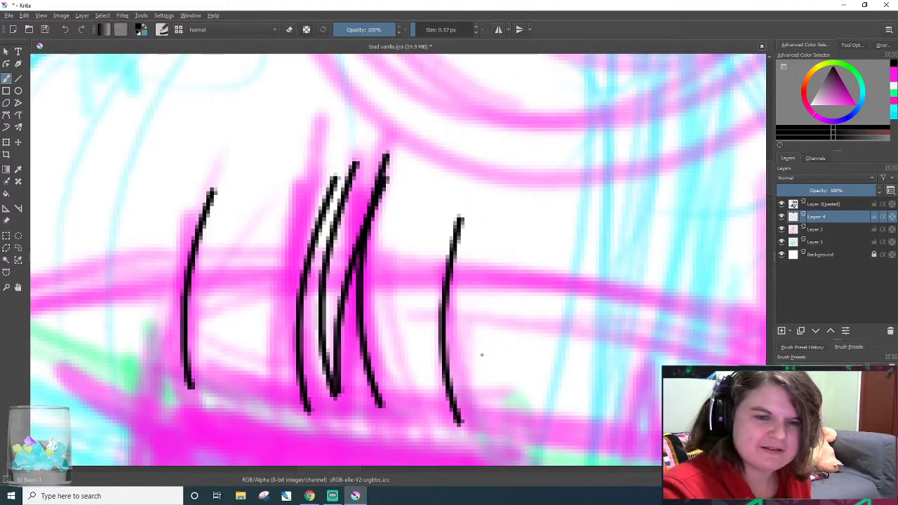
{"action": "left_click_drag", "start_coordinate": [482, 420], "coordinate": [466, 177]}
{"action": "key", "text": "ctrl+z"}
{"action": "left_click_drag", "start_coordinate": [481, 422], "coordinate": [460, 171]}
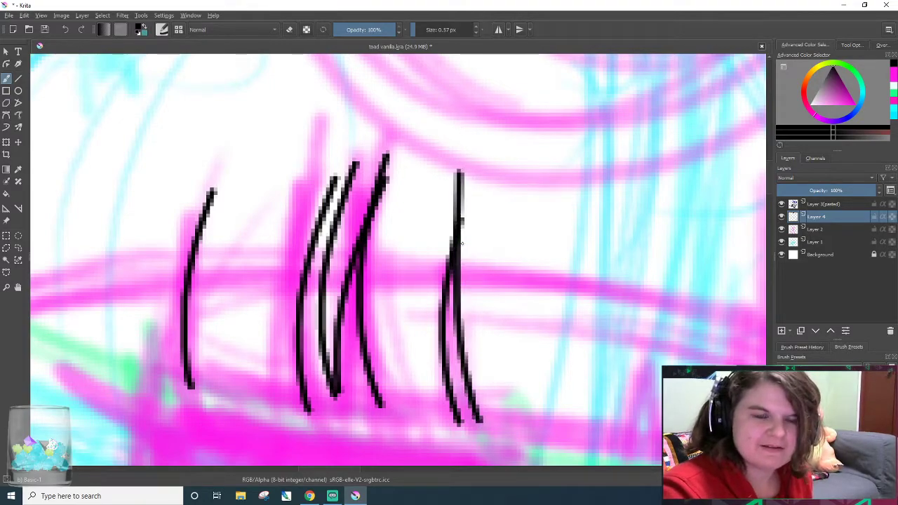
{"action": "left_click_drag", "start_coordinate": [631, 443], "coordinate": [646, 354]}
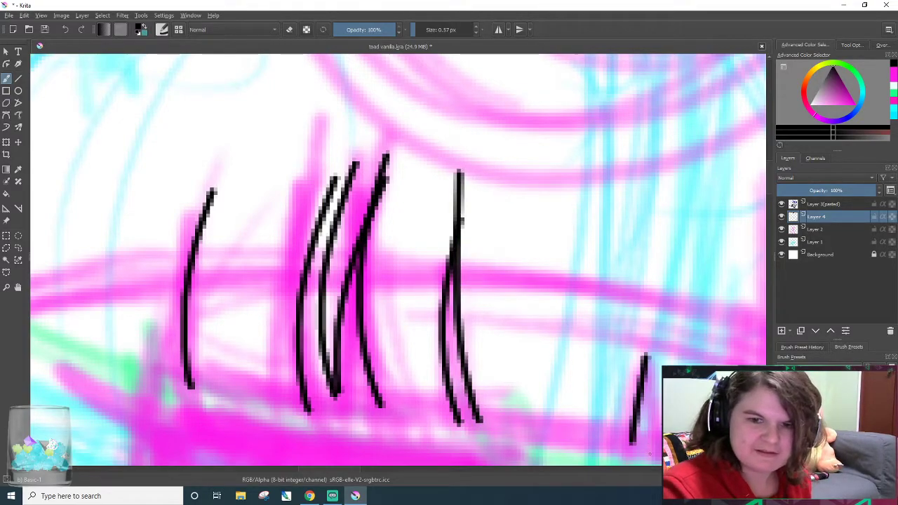
{"action": "left_click_drag", "start_coordinate": [652, 455], "coordinate": [647, 264]}
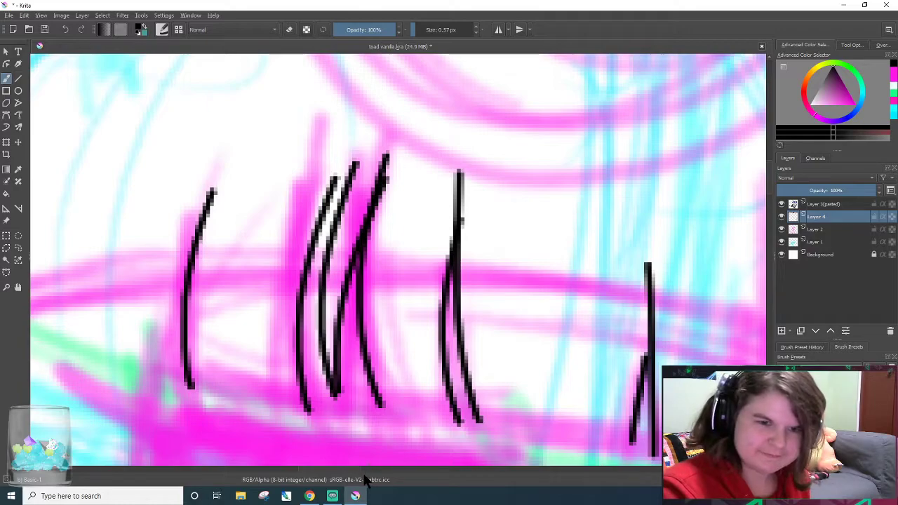
- Ink a converging pair of fringe strands above the right eye and a single curved strand at the fringe's right end
{"action": "scroll", "coordinate": [452, 420], "scroll_direction": "right", "scroll_amount": 5}
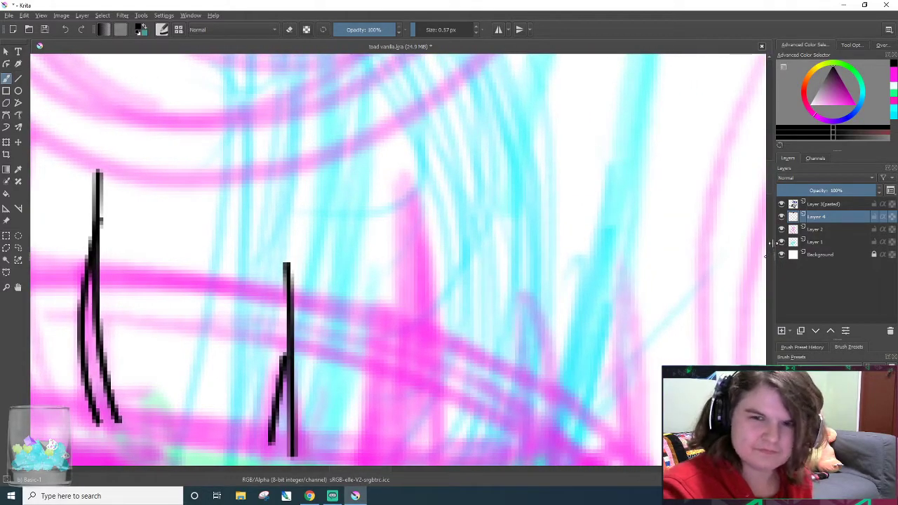
{"action": "mouse_move", "coordinate": [767, 189]}
{"action": "left_mouse_down"}
{"action": "mouse_move", "coordinate": [767, 205]}
{"action": "mouse_move", "coordinate": [768, 198]}
{"action": "left_mouse_up"}
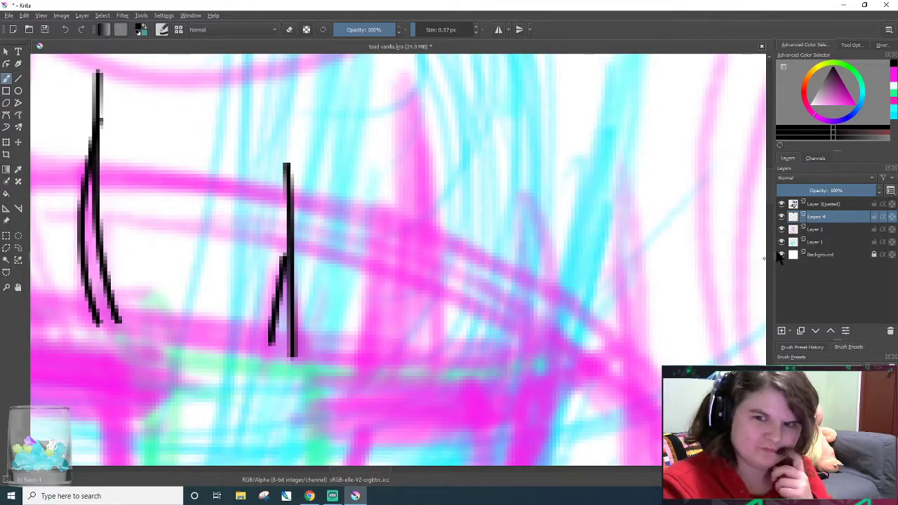
{"action": "mouse_move", "coordinate": [770, 194]}
{"action": "left_mouse_down"}
{"action": "mouse_move", "coordinate": [778, 234]}
{"action": "mouse_move", "coordinate": [779, 193]}
{"action": "left_mouse_up"}
{"action": "left_click_drag", "start_coordinate": [400, 389], "coordinate": [422, 166]}
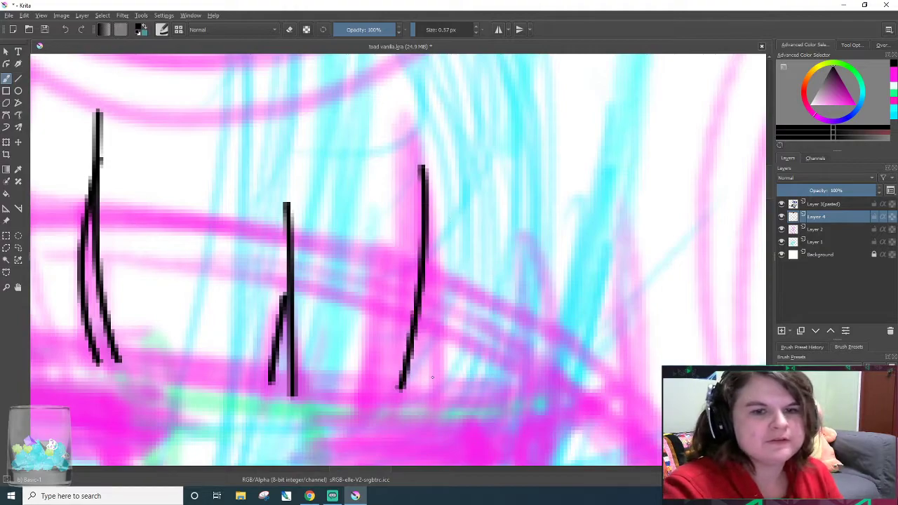
{"action": "left_click_drag", "start_coordinate": [431, 288], "coordinate": [414, 462]}
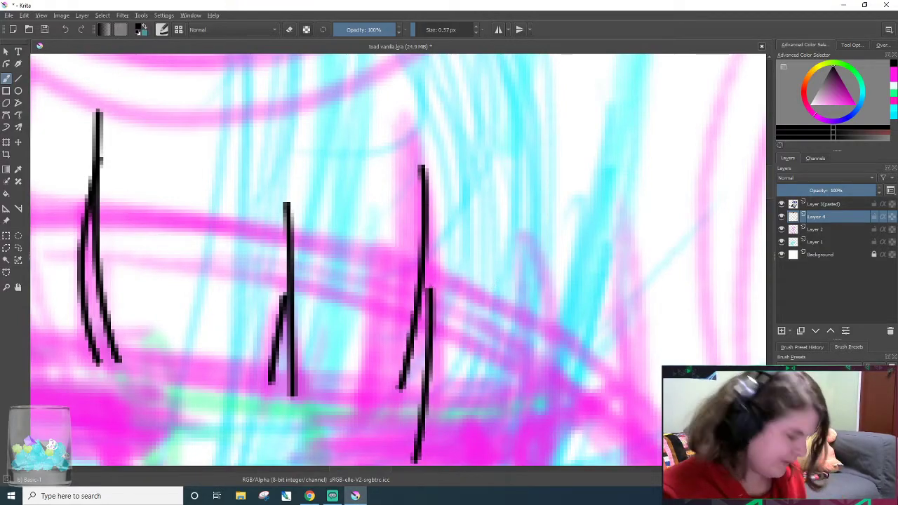
{"action": "key", "text": "ctrl+z"}
{"action": "left_click_drag", "start_coordinate": [431, 288], "coordinate": [423, 444]}
{"action": "key", "text": "ctrl+z"}
{"action": "left_click_drag", "start_coordinate": [430, 265], "coordinate": [423, 437]}
{"action": "mouse_move", "coordinate": [528, 241]}
{"action": "left_mouse_down"}
{"action": "mouse_move", "coordinate": [549, 304]}
{"action": "mouse_move", "coordinate": [546, 425]}
{"action": "left_mouse_up"}
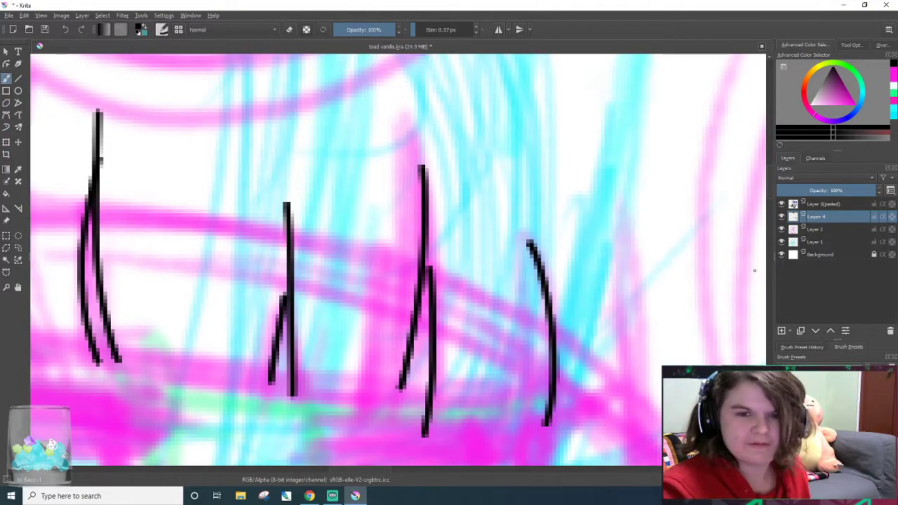
{"action": "left_click_drag", "start_coordinate": [769, 193], "coordinate": [770, 221]}
{"action": "left_click_drag", "start_coordinate": [552, 116], "coordinate": [414, 428]}
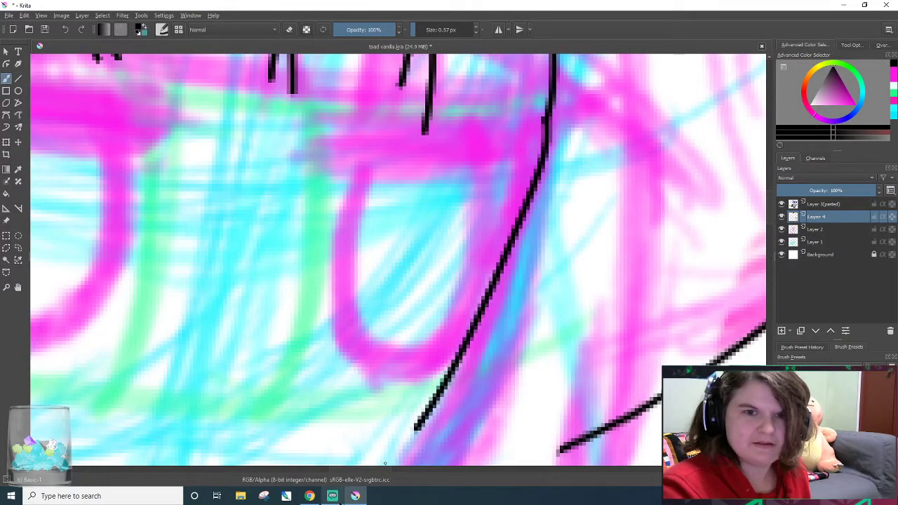
{"action": "mouse_move", "coordinate": [340, 500]}
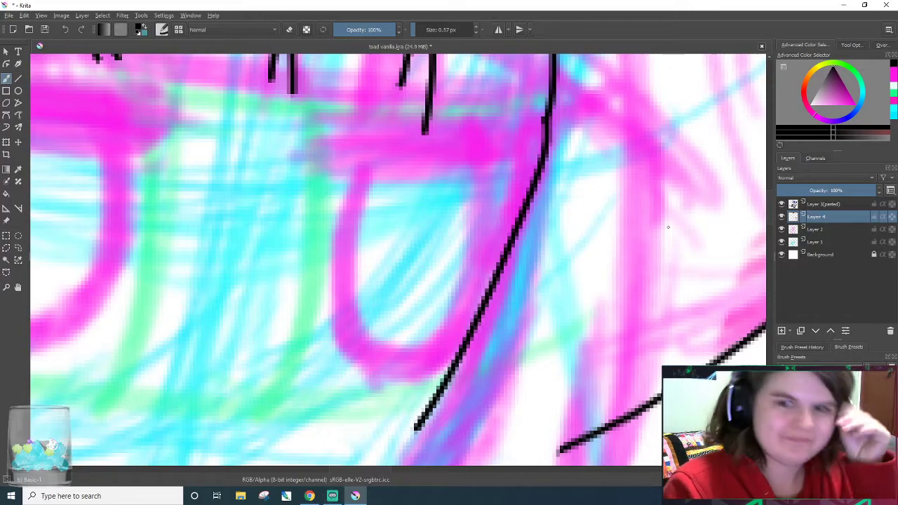
{"action": "scroll", "coordinate": [324, 174], "scroll_direction": "down", "scroll_amount": 4}
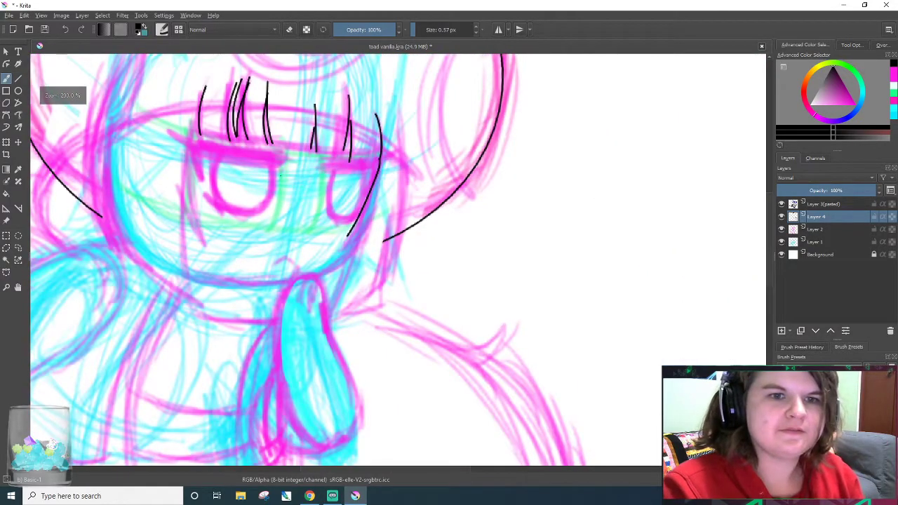
{"action": "key", "text": "ctrl+z"}
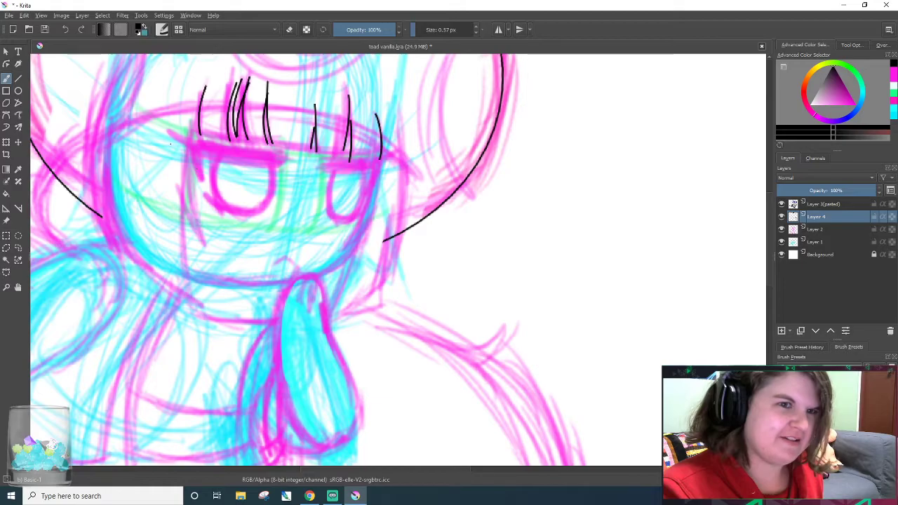
- Add a new paint layer directly above the layer holding the cap outline and fringe lines
{"action": "key", "text": "minus"}
{"action": "key", "text": "minus"}
{"action": "key", "text": "plus"}
{"action": "key", "text": "plus"}
{"action": "key", "text": "plus"}
{"action": "key", "text": "plus"}
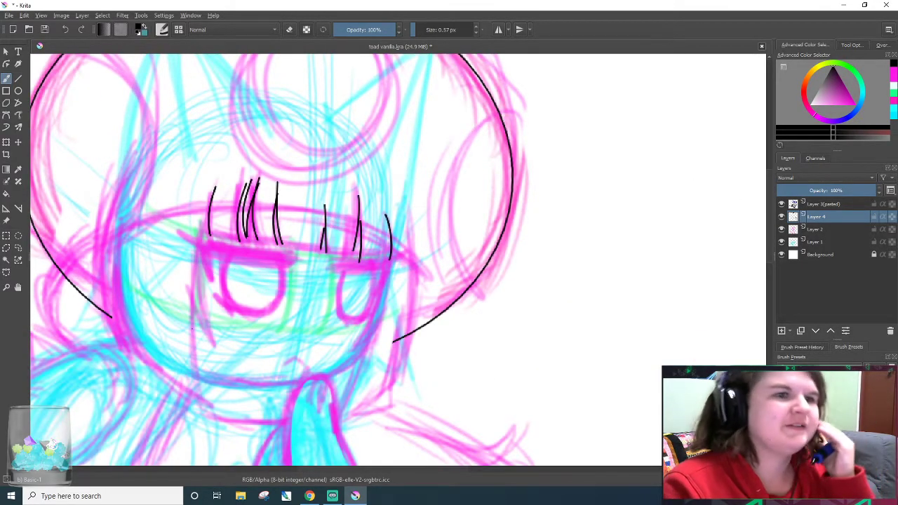
{"action": "key", "text": "plus"}
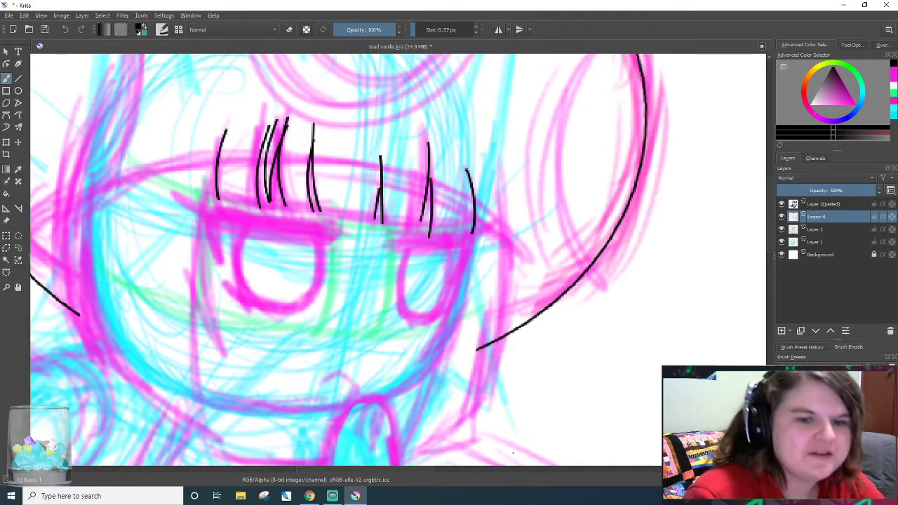
{"action": "left_click_drag", "start_coordinate": [413, 469], "coordinate": [371, 469]}
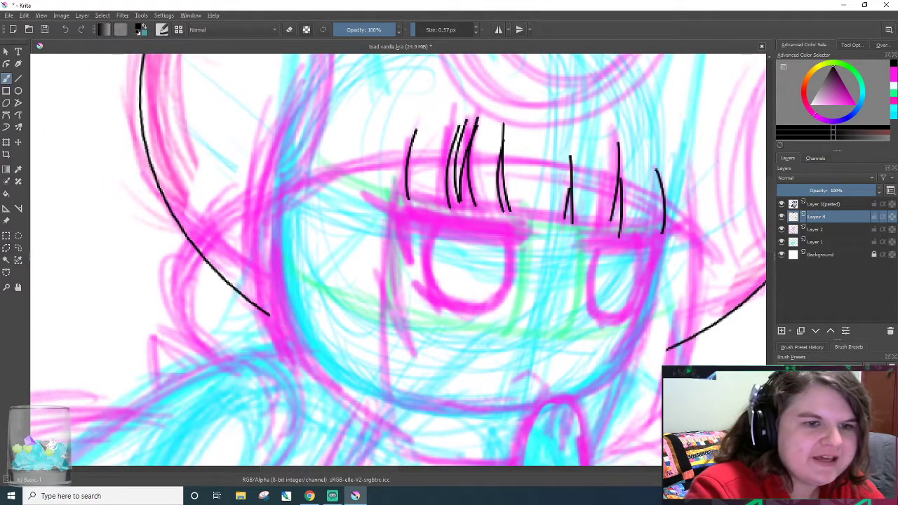
{"action": "key", "text": "plus"}
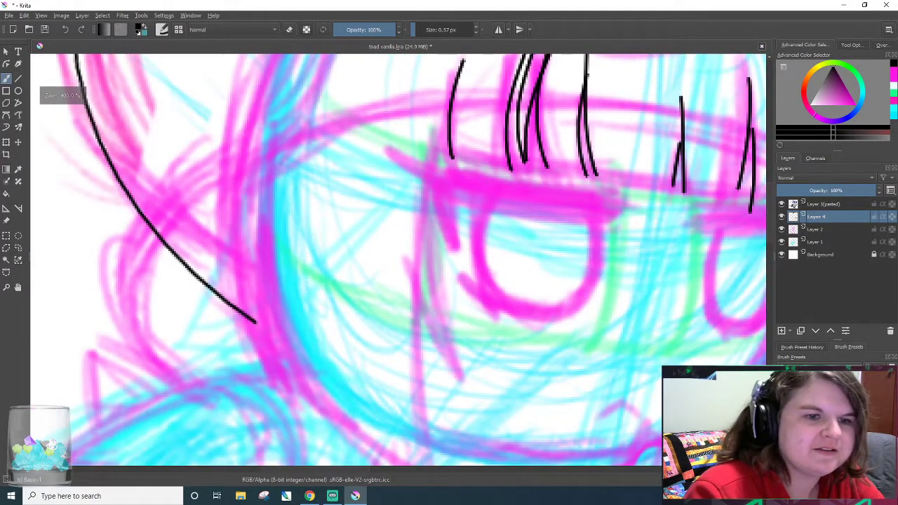
{"action": "left_click", "coordinate": [781, 330]}
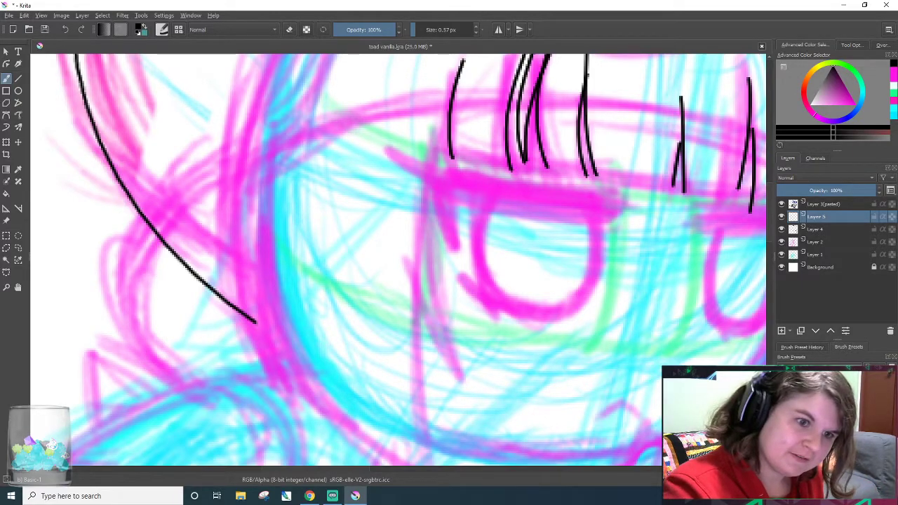
{"action": "left_click_drag", "start_coordinate": [242, 98], "coordinate": [277, 392]}
{"action": "key", "text": "ctrl+z"}
{"action": "mouse_move", "coordinate": [260, 65]}
{"action": "left_mouse_down"}
{"action": "mouse_move", "coordinate": [301, 395]}
{"action": "mouse_move", "coordinate": [268, 54]}
{"action": "left_mouse_up"}
{"action": "key", "text": "ctrl+z"}
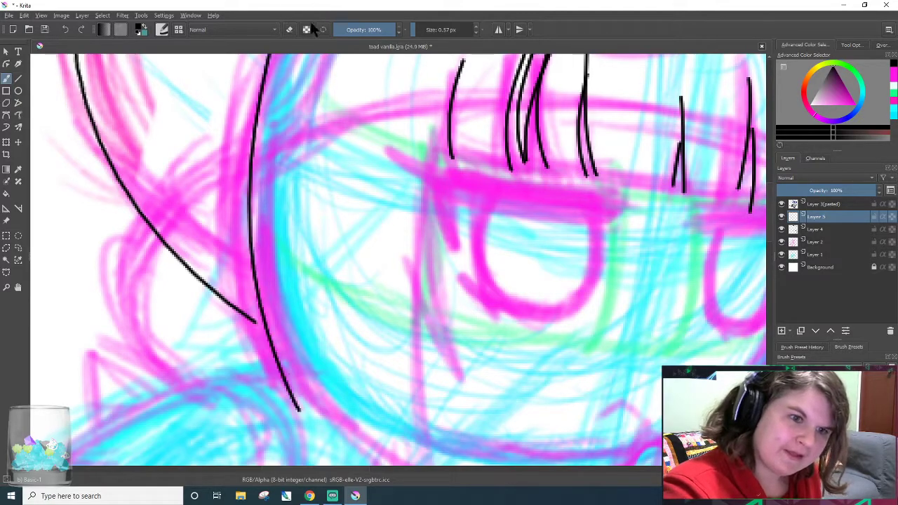
{"action": "key", "text": "ctrl+z"}
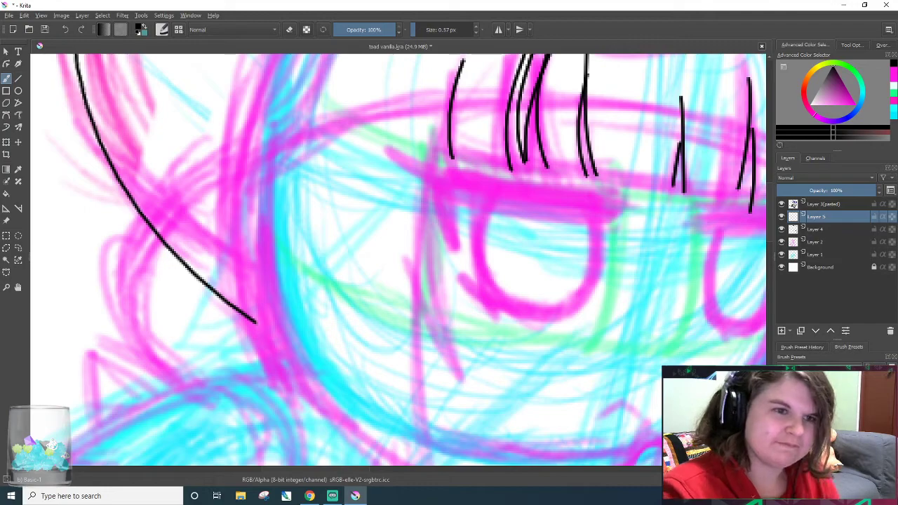
- Ink a long curve down the left side of the face, passing through the lower end of the cap outline
{"action": "scroll", "coordinate": [452, 223], "scroll_direction": "up", "scroll_amount": 1}
{"action": "left_click_drag", "start_coordinate": [348, 469], "coordinate": [328, 470]}
{"action": "mouse_move", "coordinate": [769, 201]}
{"action": "left_mouse_down"}
{"action": "mouse_move", "coordinate": [769, 212]}
{"action": "mouse_move", "coordinate": [770, 203]}
{"action": "left_mouse_up"}
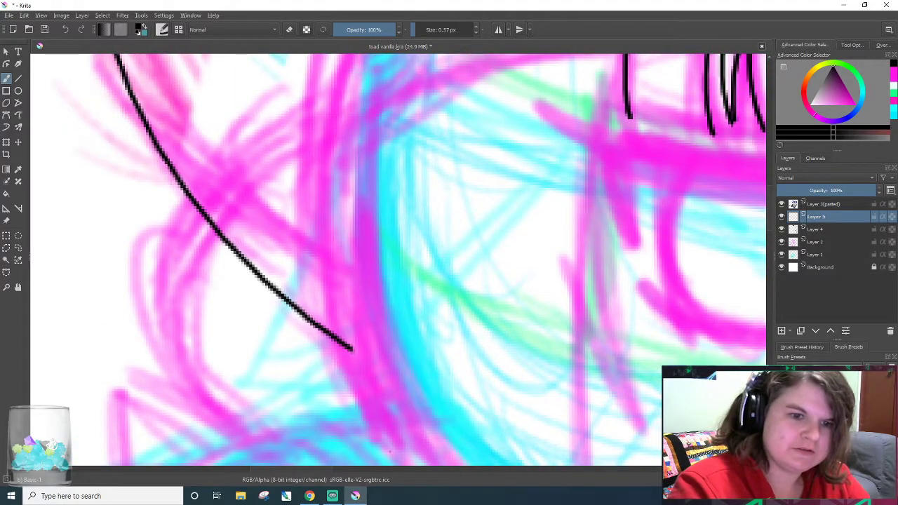
{"action": "left_click_drag", "start_coordinate": [375, 56], "coordinate": [394, 449]}
{"action": "key", "text": "ctrl+z"}
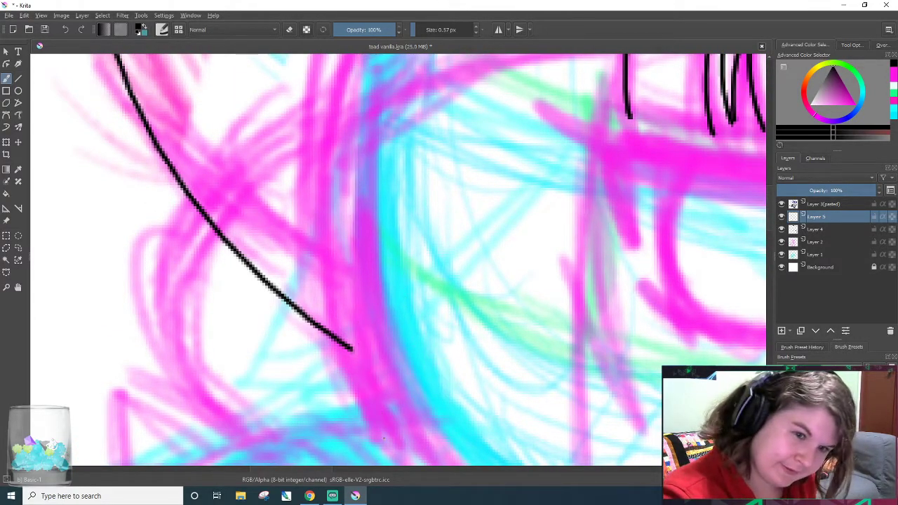
{"action": "left_click_drag", "start_coordinate": [335, 56], "coordinate": [407, 443]}
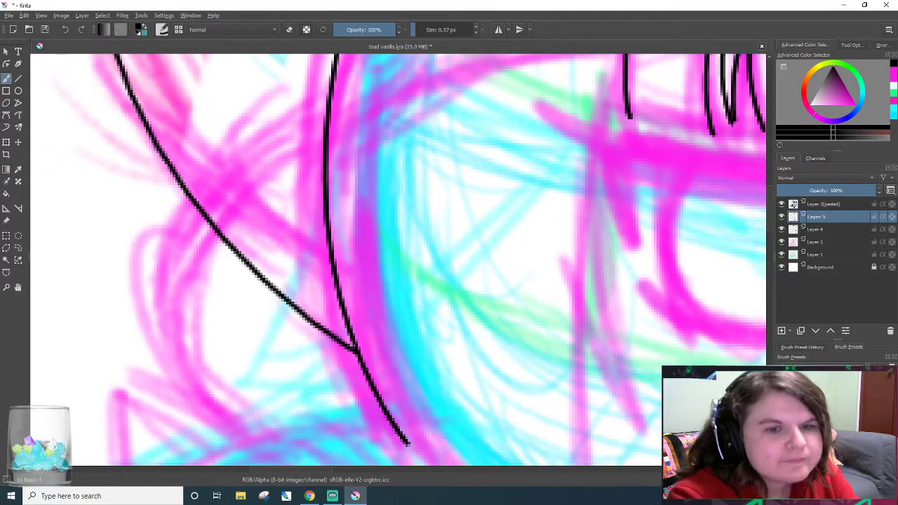
- Ink a second curve just inside the face's left side line so both meet in a point at the lower end
{"action": "left_click_drag", "start_coordinate": [384, 137], "coordinate": [412, 449]}
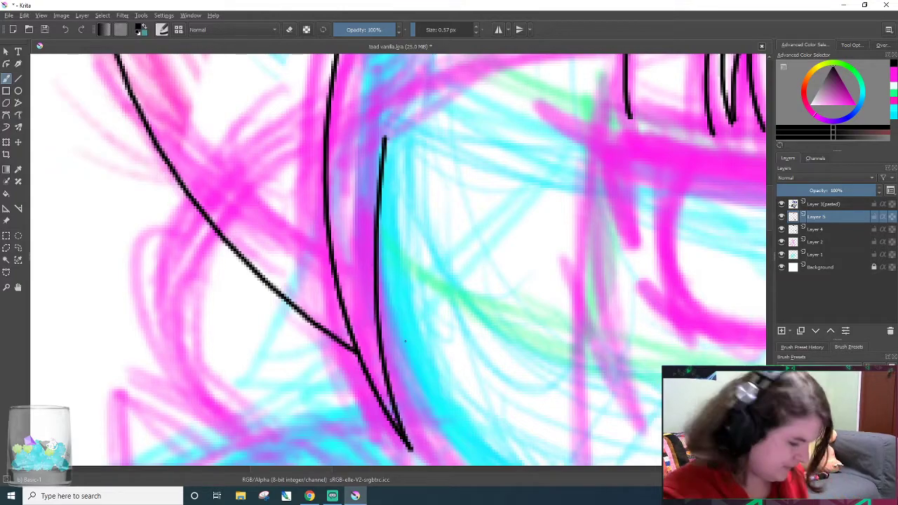
{"action": "key", "text": "ctrl+z"}
{"action": "mouse_move", "coordinate": [360, 140]}
{"action": "left_mouse_down"}
{"action": "mouse_move", "coordinate": [407, 439]}
{"action": "mouse_move", "coordinate": [375, 123]}
{"action": "left_mouse_up"}
{"action": "key", "text": "ctrl+z"}
{"action": "key", "text": "ctrl+z"}
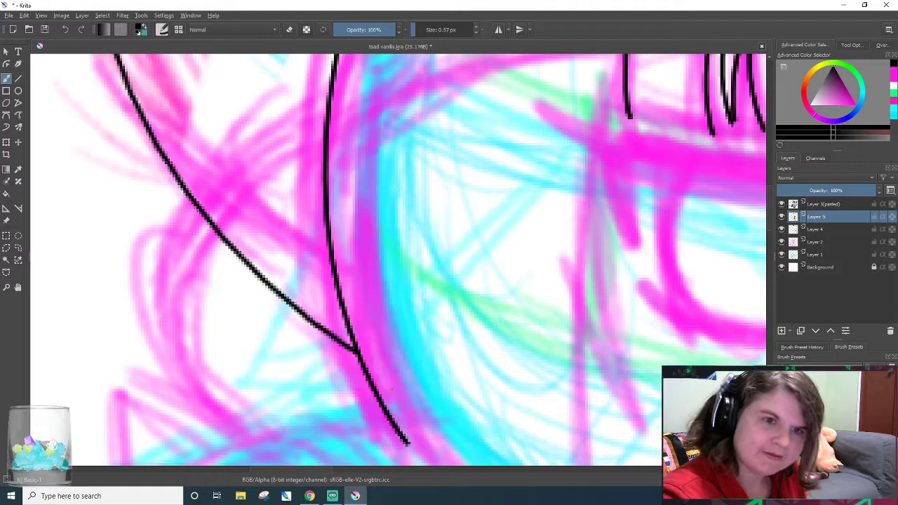
{"action": "mouse_move", "coordinate": [407, 446]}
{"action": "left_mouse_down"}
{"action": "mouse_move", "coordinate": [365, 165]}
{"action": "mouse_move", "coordinate": [370, 112]}
{"action": "left_mouse_up"}
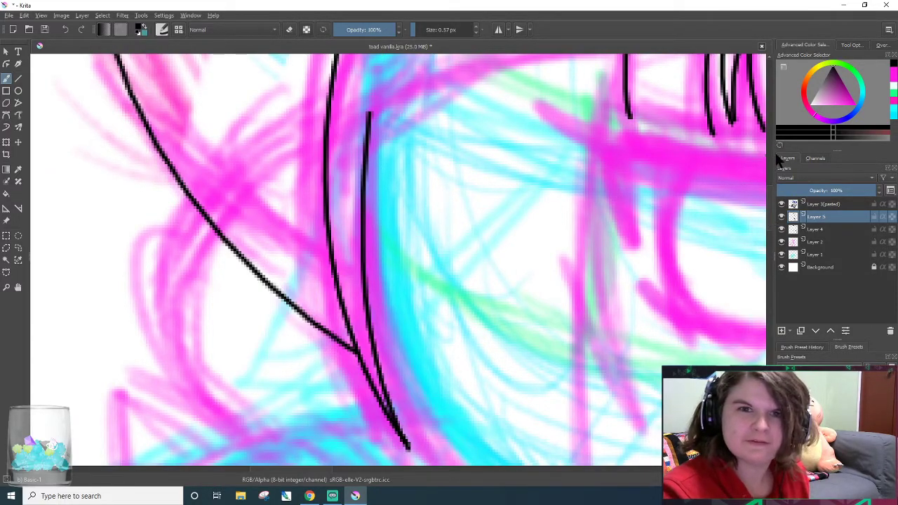
{"action": "scroll", "coordinate": [596, 207], "scroll_direction": "down", "scroll_amount": 2}
{"action": "scroll", "coordinate": [547, 237], "scroll_direction": "up", "scroll_amount": 2}
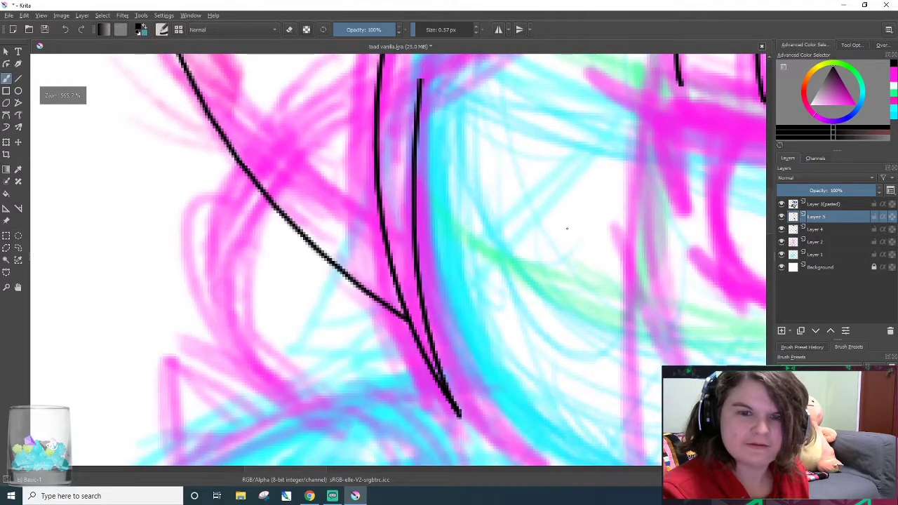
{"action": "left_click_drag", "start_coordinate": [769, 214], "coordinate": [771, 207]}
{"action": "scroll", "coordinate": [771, 211], "scroll_direction": "down", "scroll_amount": 2}
{"action": "scroll", "coordinate": [770, 209], "scroll_direction": "down", "scroll_amount": 2}
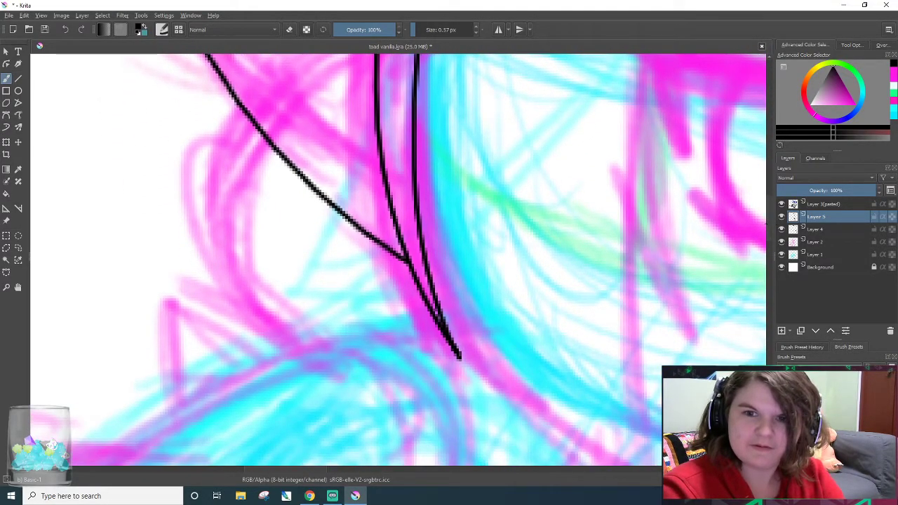
- Ink a long strand from the fringe's left end down beside the left eye, plus a shorter outer curve meeting it in a point
{"action": "scroll", "coordinate": [768, 224], "scroll_direction": "down", "scroll_amount": 1}
{"action": "scroll", "coordinate": [769, 273], "scroll_direction": "up", "scroll_amount": 3}
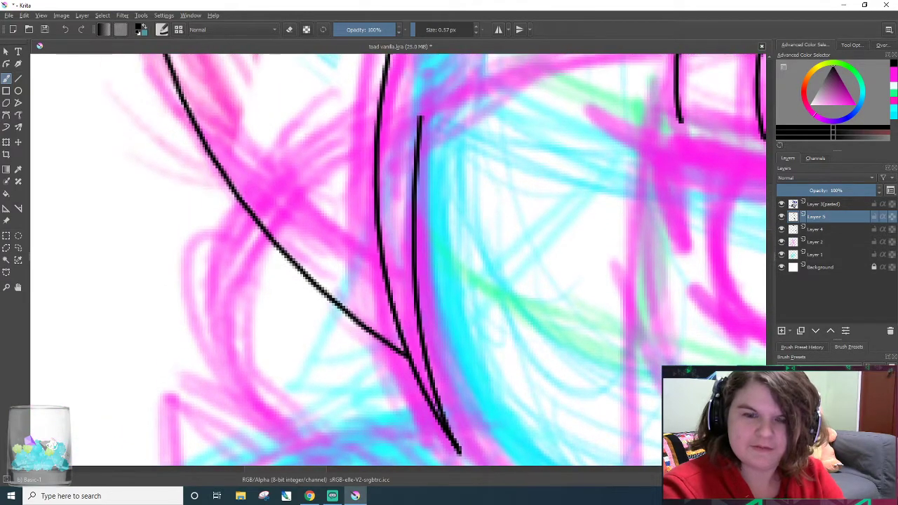
{"action": "left_click_drag", "start_coordinate": [686, 62], "coordinate": [677, 358]}
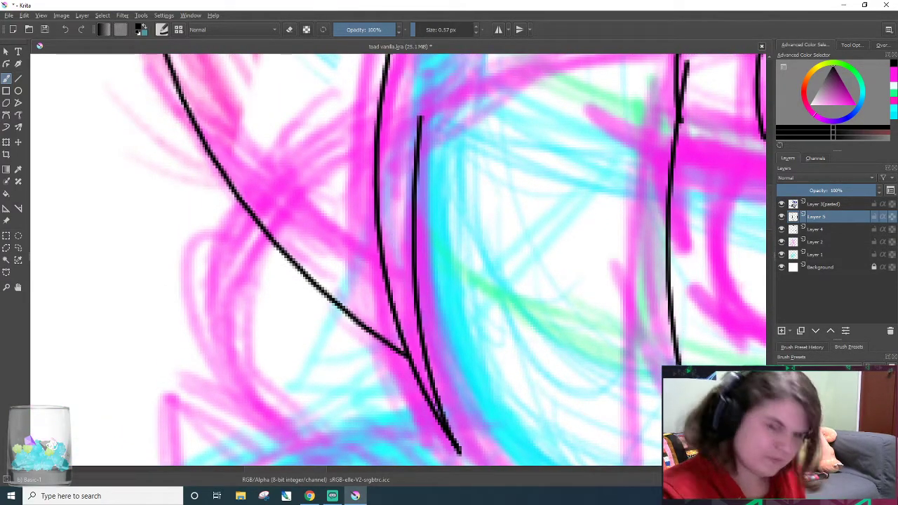
{"action": "key", "text": "ctrl+z"}
{"action": "key", "text": "ctrl+shift+z"}
{"action": "key", "text": "ctrl+z"}
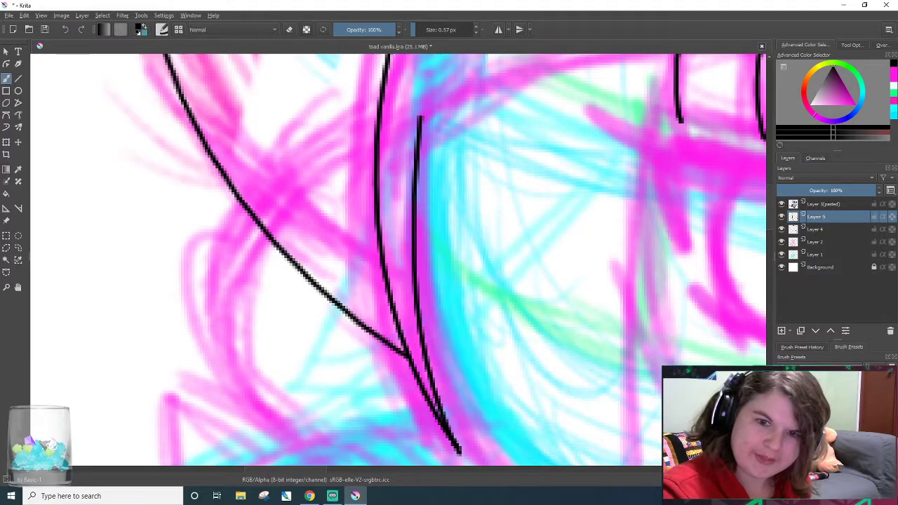
{"action": "key", "text": "ctrl+shift+z"}
{"action": "left_click_drag", "start_coordinate": [690, 424], "coordinate": [622, 214]}
{"action": "scroll", "coordinate": [622, 214], "scroll_direction": "down", "scroll_amount": 1}
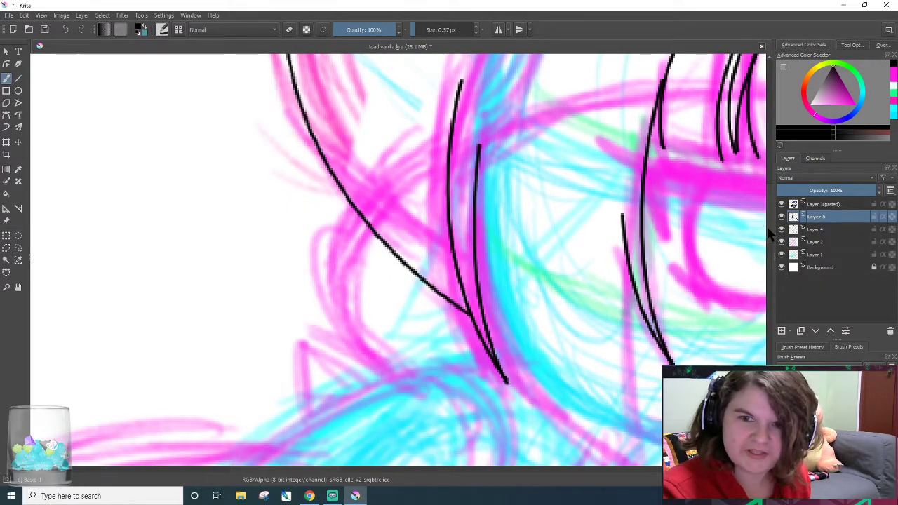
- Trim the blunt lower tips of the face's left side lines and of the lock beside the left eye with a 3.41 px eraser
{"action": "scroll", "coordinate": [771, 256], "scroll_direction": "down", "scroll_amount": 3}
{"action": "scroll", "coordinate": [771, 256], "scroll_direction": "up", "scroll_amount": 1}
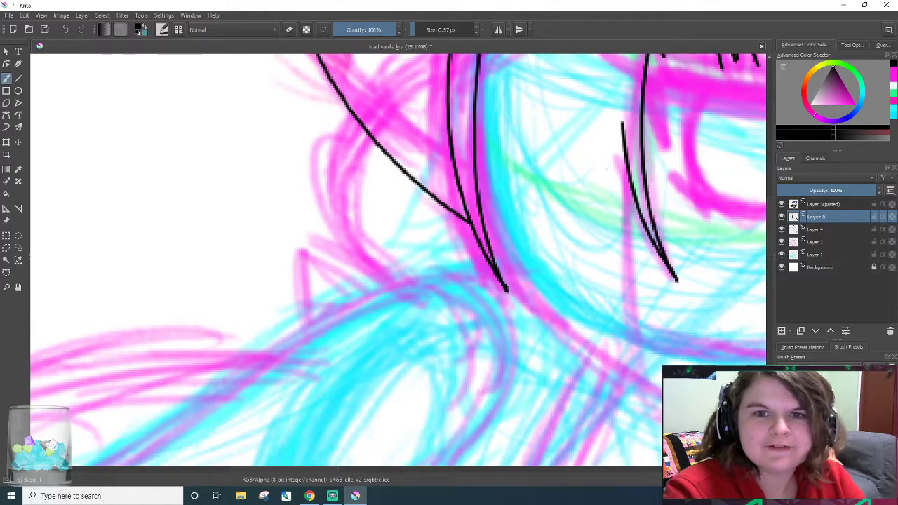
{"action": "scroll", "coordinate": [619, 140], "scroll_direction": "up", "scroll_amount": 2}
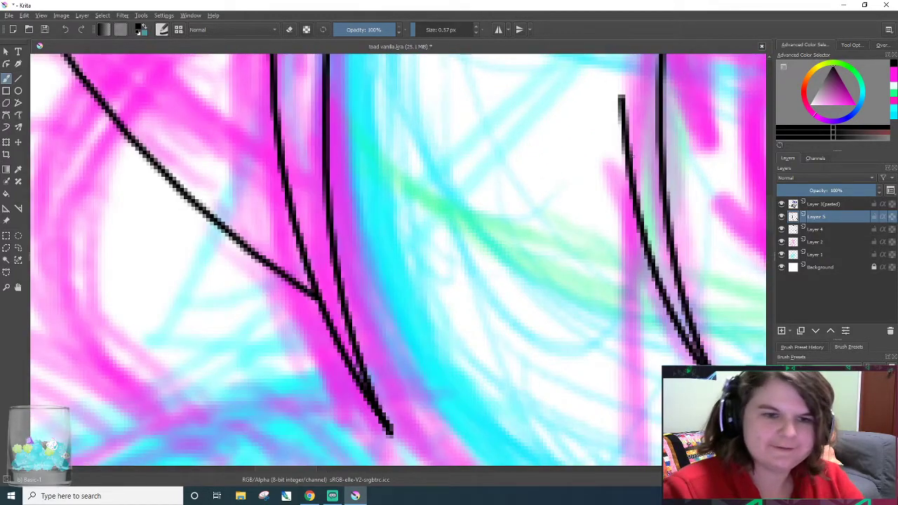
{"action": "key", "text": "e"}
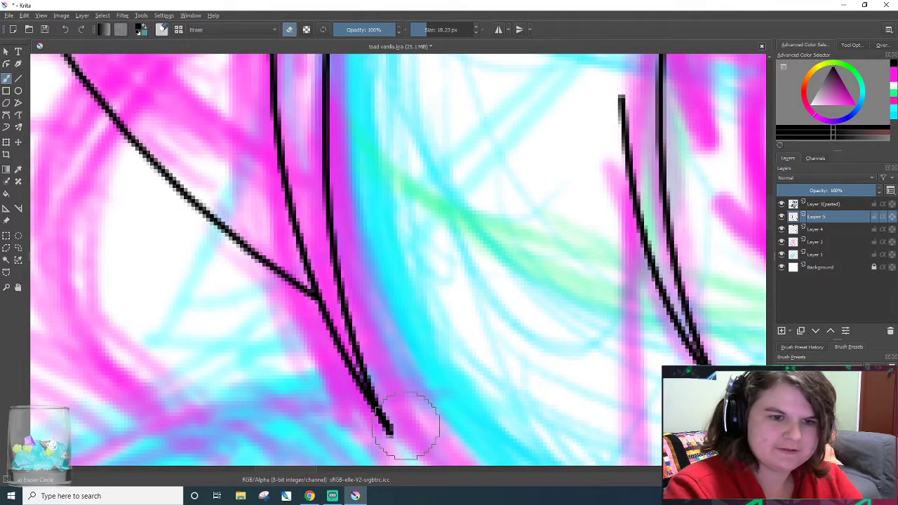
{"action": "left_click_drag", "start_coordinate": [421, 29], "coordinate": [419, 29]}
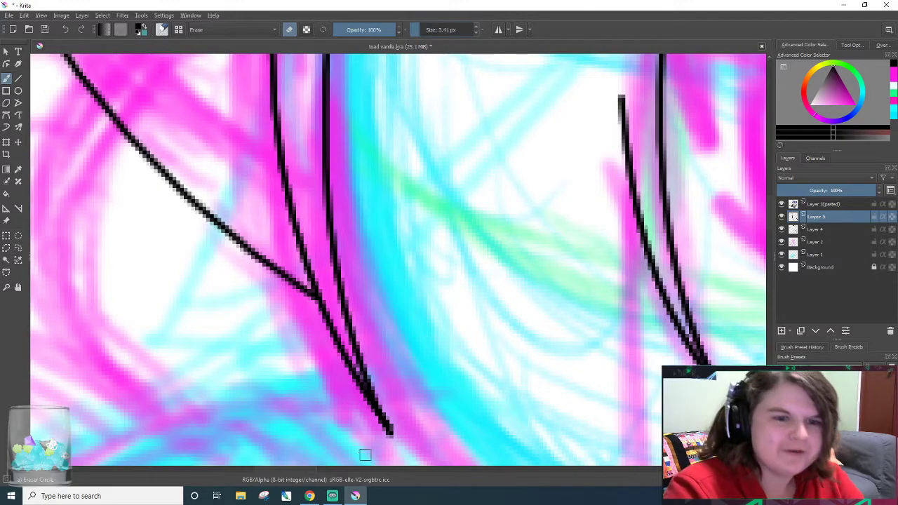
{"action": "left_click_drag", "start_coordinate": [387, 436], "coordinate": [396, 453]}
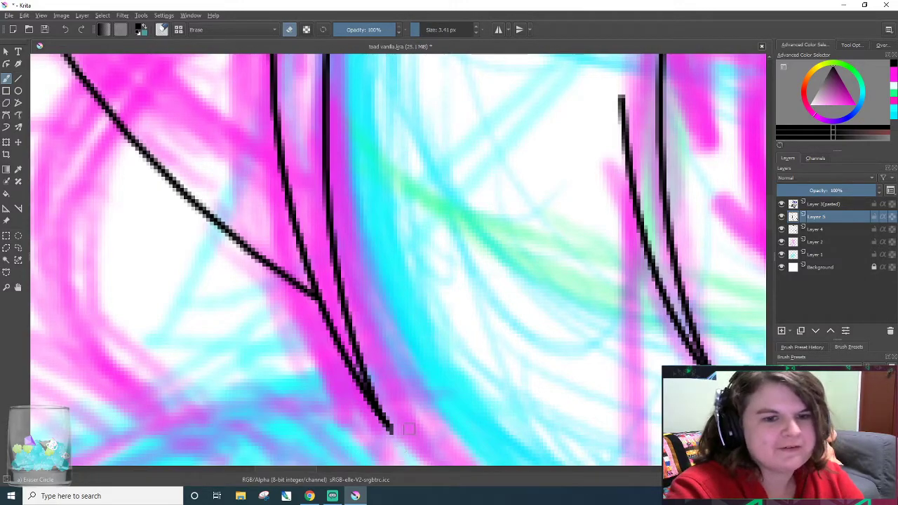
{"action": "left_click_drag", "start_coordinate": [388, 423], "coordinate": [392, 432]}
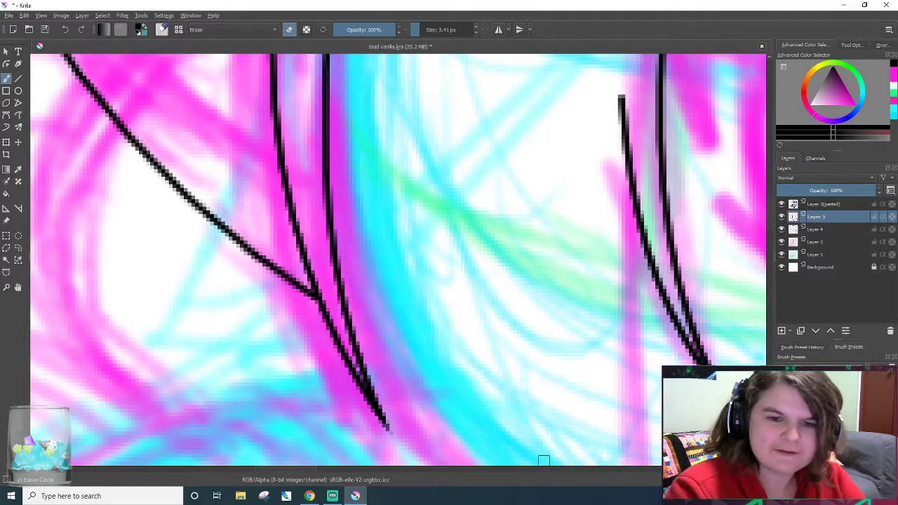
{"action": "left_click_drag", "start_coordinate": [295, 469], "coordinate": [326, 485]}
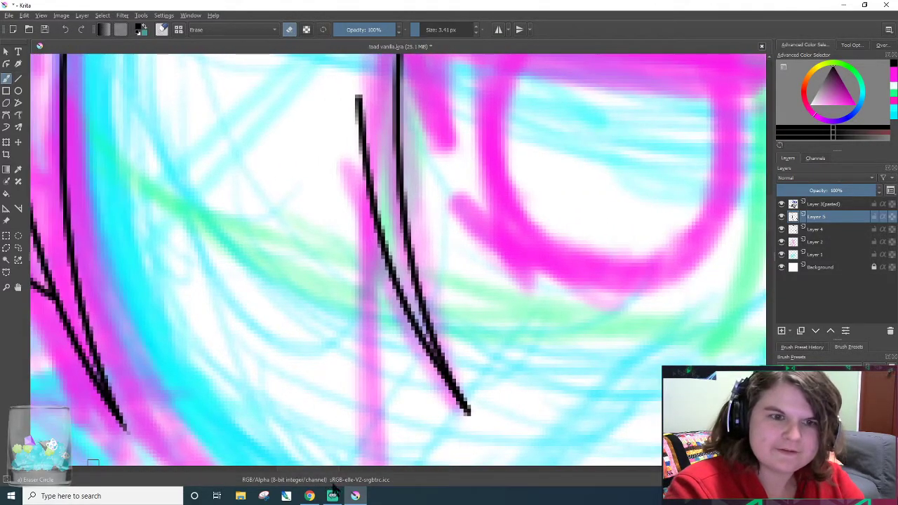
{"action": "mouse_move", "coordinate": [447, 385]}
{"action": "left_mouse_down"}
{"action": "mouse_move", "coordinate": [477, 424]}
{"action": "mouse_move", "coordinate": [463, 389]}
{"action": "mouse_move", "coordinate": [477, 411]}
{"action": "mouse_move", "coordinate": [469, 402]}
{"action": "left_mouse_up"}
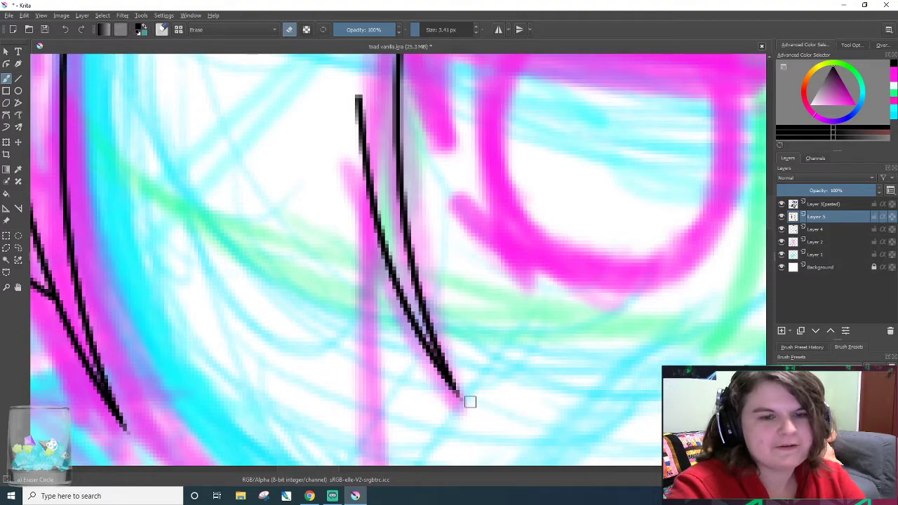
{"action": "key", "text": "slash"}
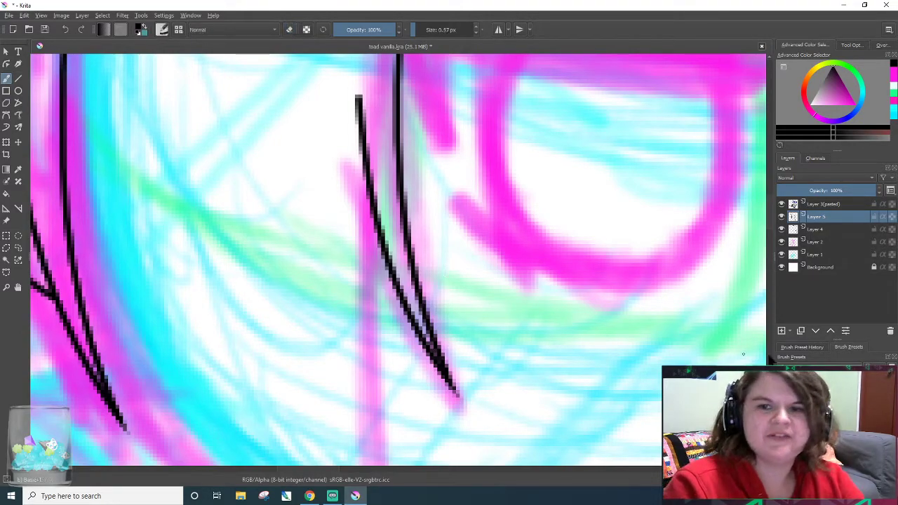
- Examine the inked fringe strands across the forehead and the lower right end of the cap outline
{"action": "left_click_drag", "start_coordinate": [769, 226], "coordinate": [777, 199]}
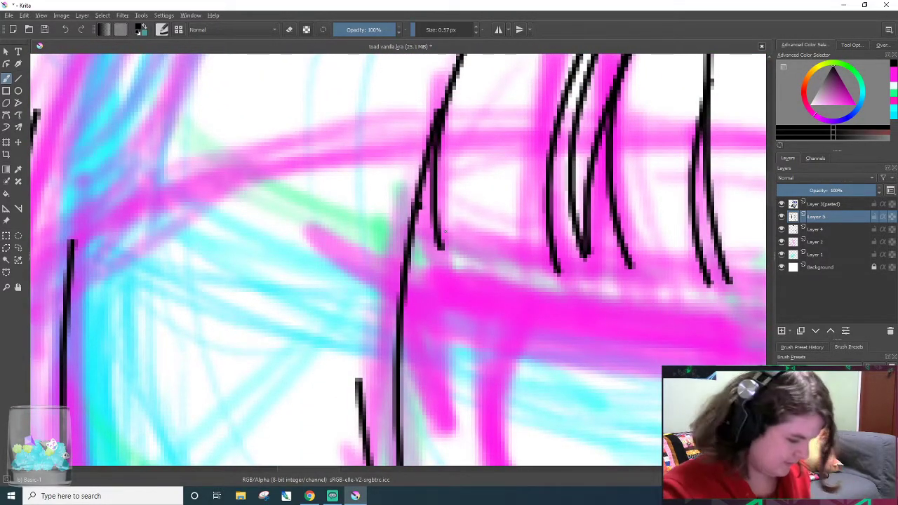
{"action": "scroll", "coordinate": [394, 181], "scroll_direction": "down", "scroll_amount": 3}
{"action": "scroll", "coordinate": [394, 181], "scroll_direction": "up", "scroll_amount": 1}
{"action": "scroll", "coordinate": [414, 171], "scroll_direction": "up", "scroll_amount": 1}
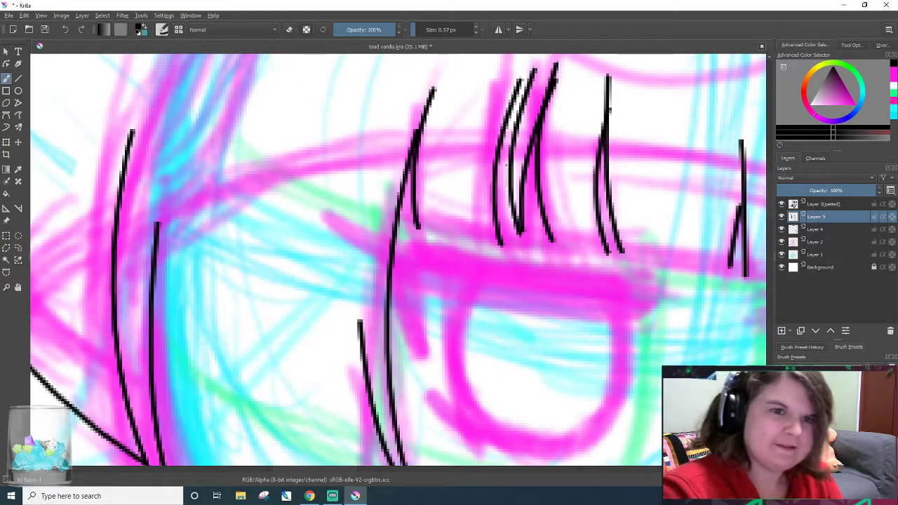
{"action": "key", "text": "e"}
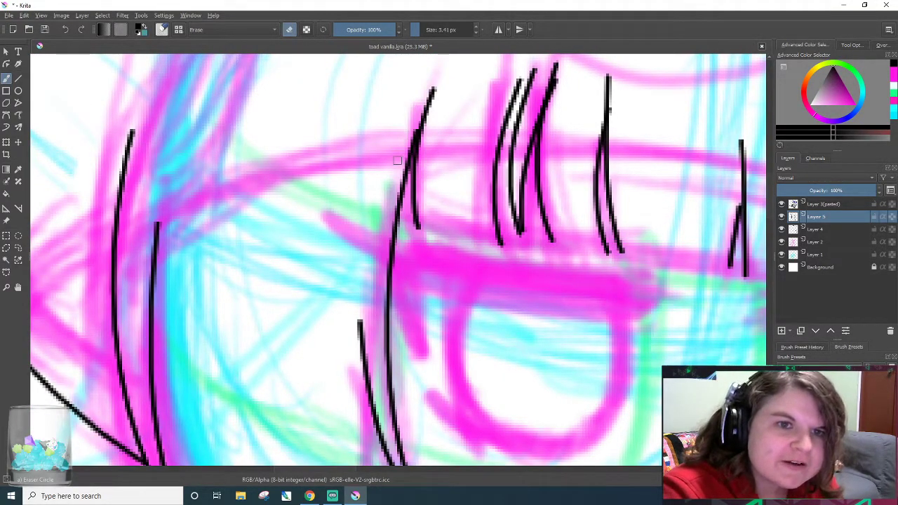
{"action": "key", "text": "slash"}
{"action": "left_click", "coordinate": [569, 469]}
{"action": "mouse_move", "coordinate": [542, 465]}
{"action": "left_mouse_down"}
{"action": "mouse_move", "coordinate": [357, 481]}
{"action": "mouse_move", "coordinate": [418, 488]}
{"action": "left_mouse_up"}
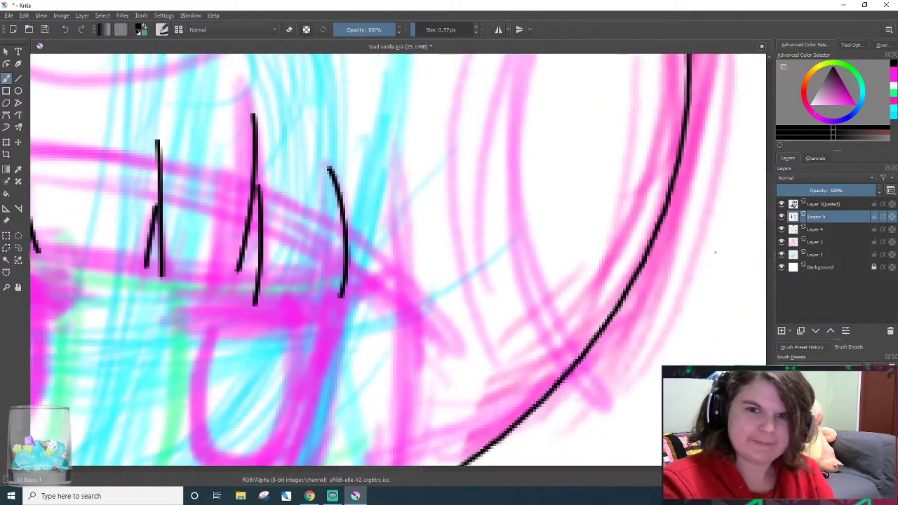
{"action": "scroll", "coordinate": [768, 194], "scroll_direction": "down", "scroll_amount": 5}
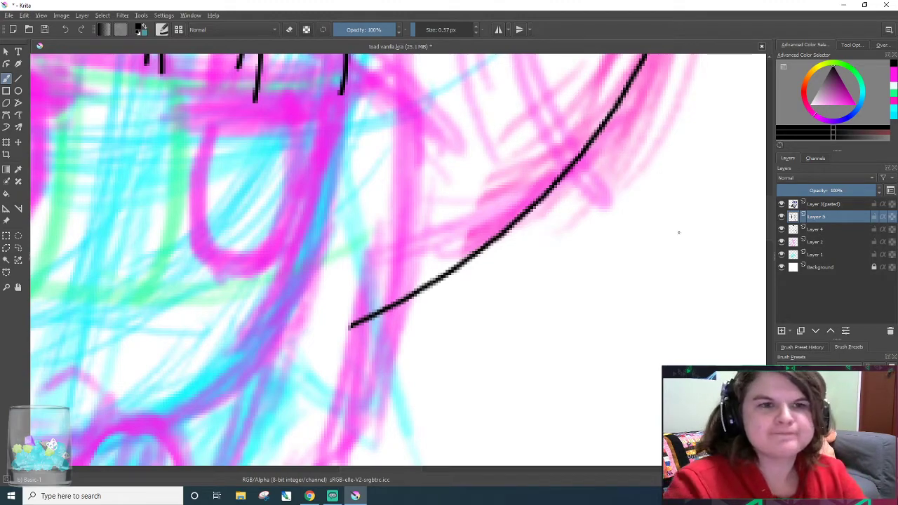
{"action": "scroll", "coordinate": [337, 127], "scroll_direction": "down", "scroll_amount": 2}
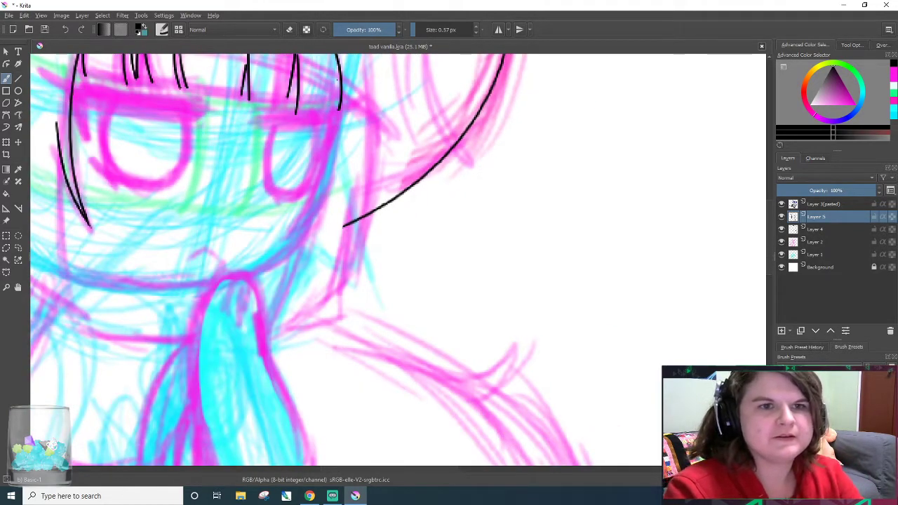
{"action": "left_click_drag", "start_coordinate": [769, 246], "coordinate": [772, 223]}
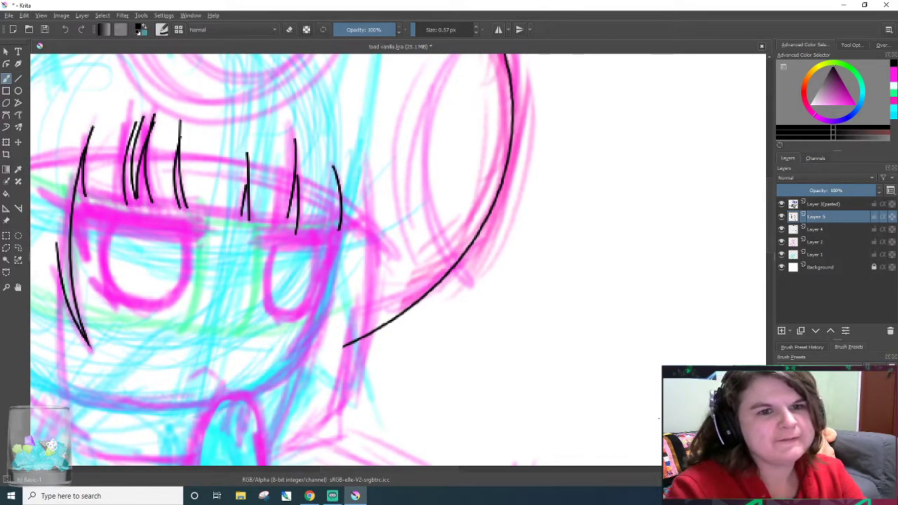
- Erase the single curved strand at the fringe's right end on Layer 4
{"action": "key", "text": "e"}
{"action": "left_click", "coordinate": [824, 229]}
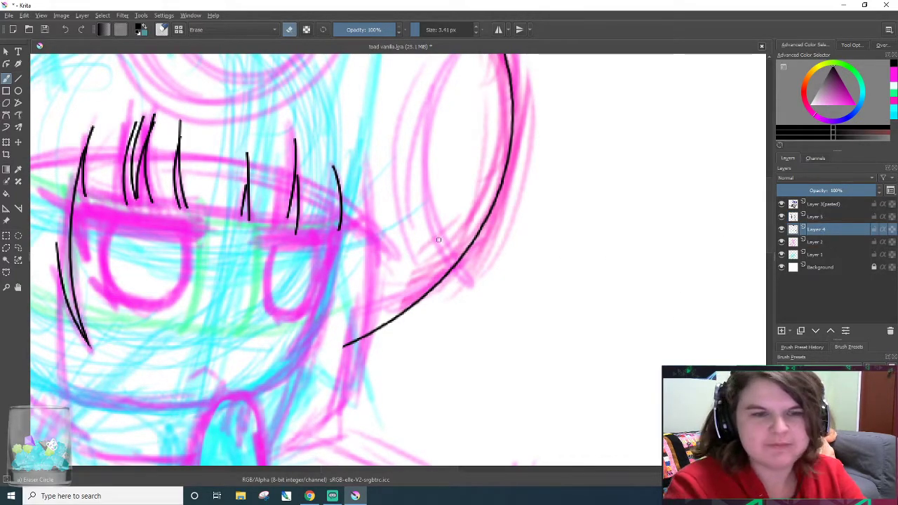
{"action": "left_click_drag", "start_coordinate": [347, 237], "coordinate": [336, 158]}
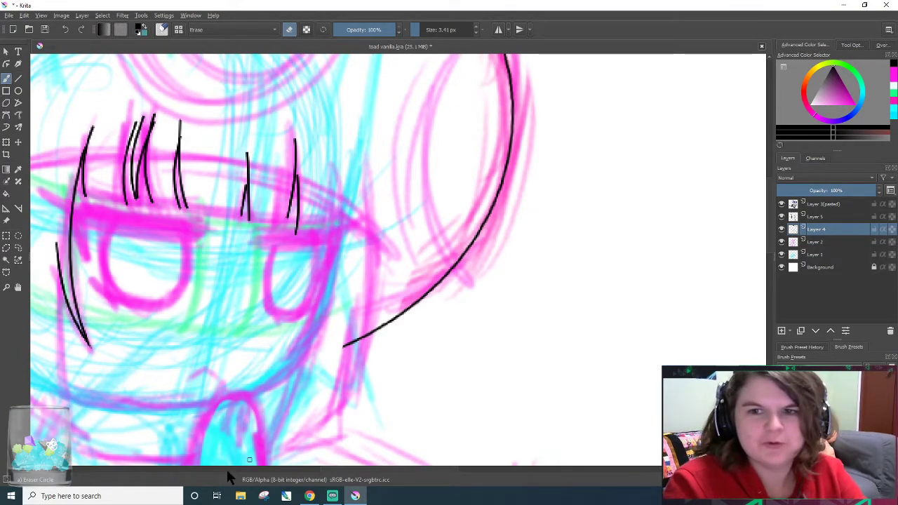
- Move Layer 5 below Layer 4 and ink on it a long curve from the fringe's right end down past the right eye
{"action": "key", "text": "e"}
{"action": "left_click_drag", "start_coordinate": [792, 218], "coordinate": [820, 231]}
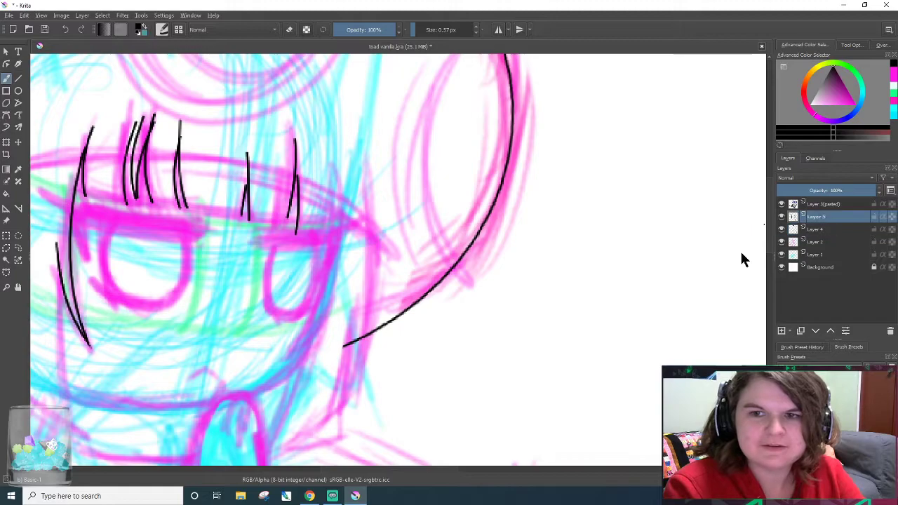
{"action": "left_click_drag", "start_coordinate": [336, 166], "coordinate": [284, 366]}
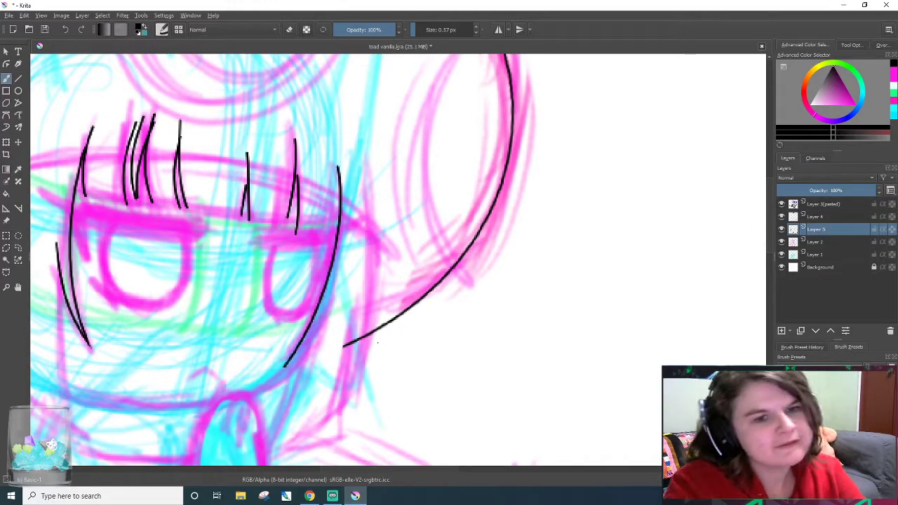
{"action": "scroll", "coordinate": [327, 305], "scroll_direction": "up", "scroll_amount": 2}
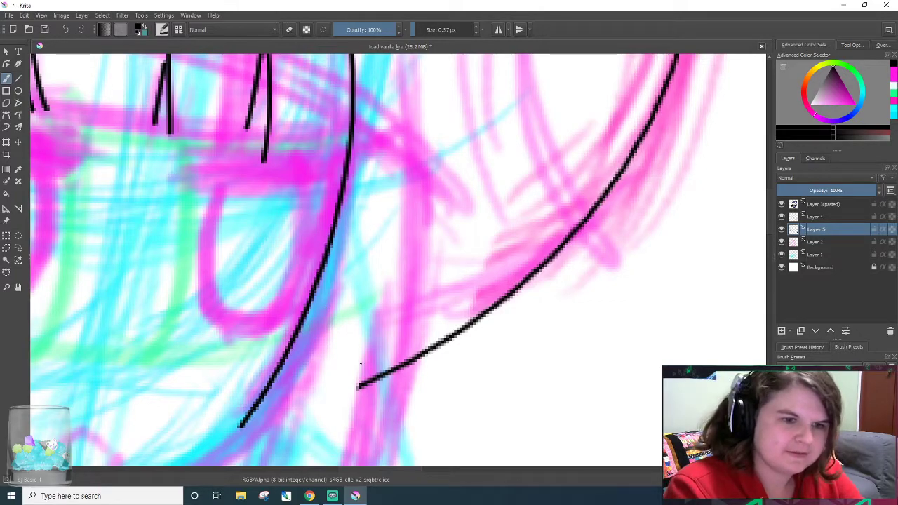
{"action": "left_click_drag", "start_coordinate": [225, 423], "coordinate": [375, 251]}
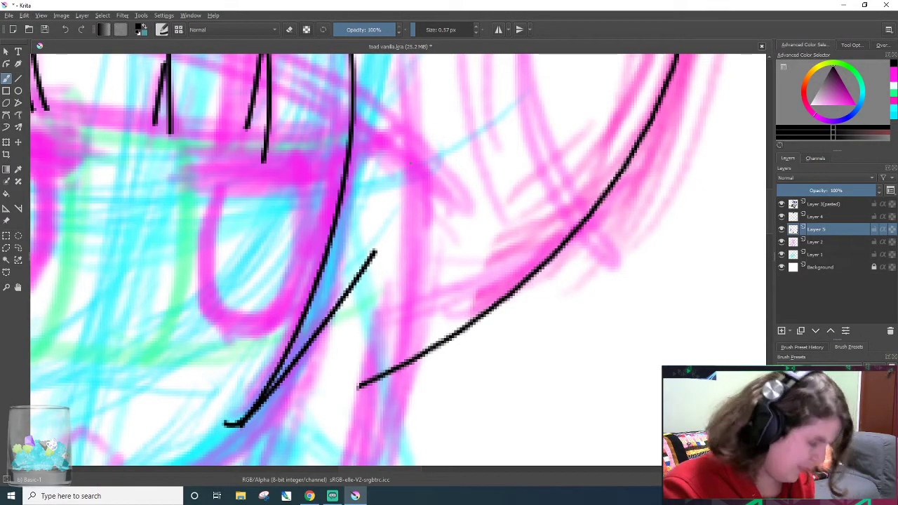
{"action": "key", "text": "ctrl+z"}
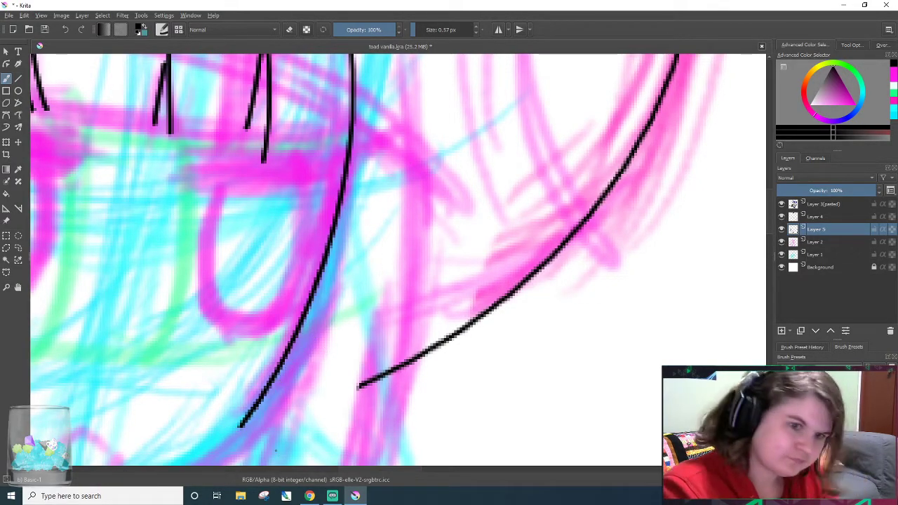
{"action": "mouse_move", "coordinate": [258, 408]}
{"action": "left_mouse_down"}
{"action": "mouse_move", "coordinate": [279, 387]}
{"action": "mouse_move", "coordinate": [368, 202]}
{"action": "left_mouse_up"}
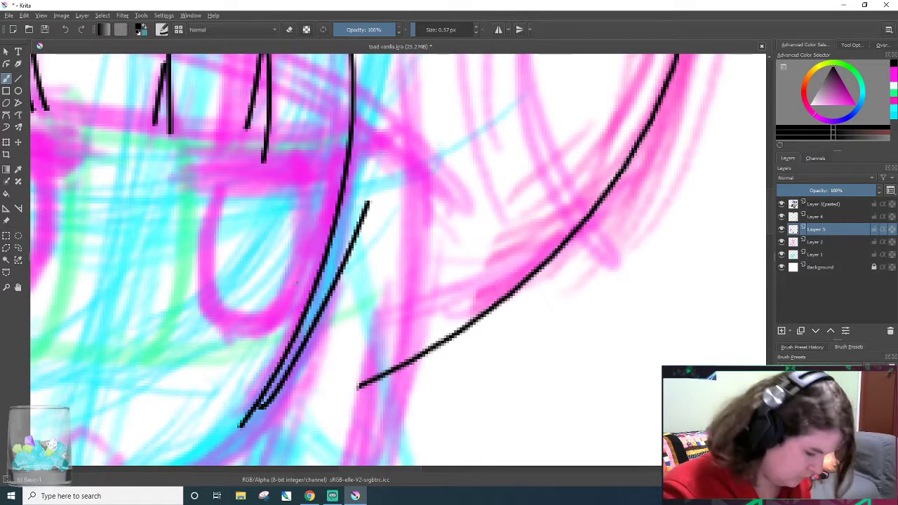
{"action": "key", "text": "ctrl+z"}
{"action": "left_click_drag", "start_coordinate": [261, 404], "coordinate": [374, 188]}
{"action": "key", "text": "ctrl+z"}
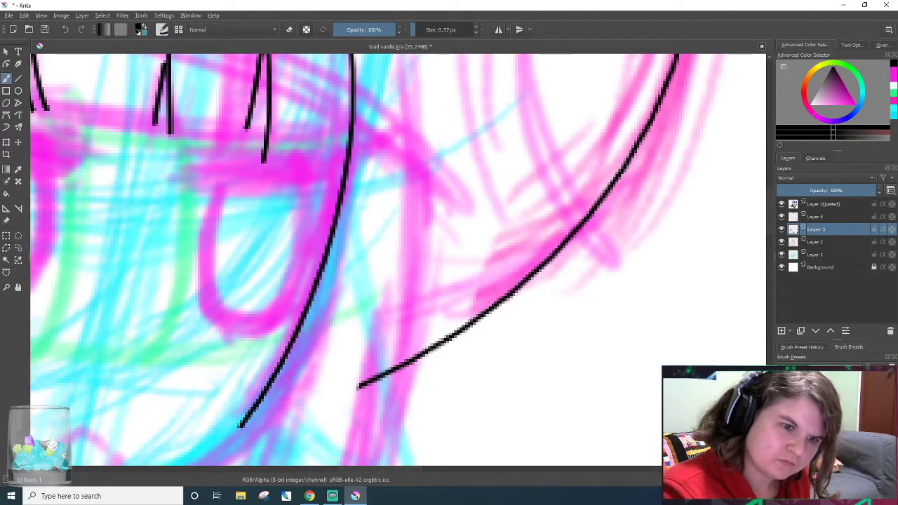
{"action": "left_click_drag", "start_coordinate": [235, 416], "coordinate": [343, 217]}
{"action": "key", "text": "ctrl+z"}
{"action": "left_click_drag", "start_coordinate": [258, 408], "coordinate": [371, 191]}
{"action": "key", "text": "ctrl+z"}
{"action": "left_click_drag", "start_coordinate": [240, 417], "coordinate": [396, 173]}
{"action": "key", "text": "ctrl+z"}
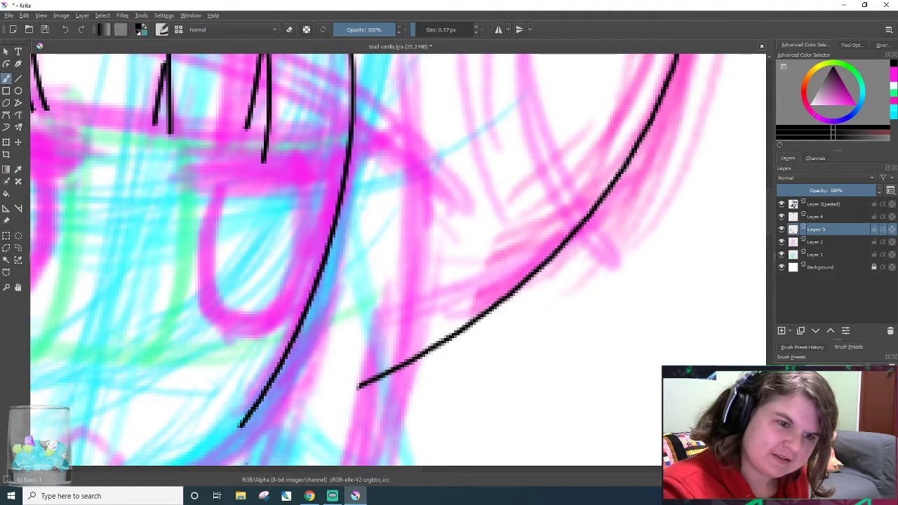
{"action": "left_click_drag", "start_coordinate": [239, 421], "coordinate": [365, 161]}
{"action": "key", "text": "ctrl+z"}
{"action": "left_click_drag", "start_coordinate": [240, 420], "coordinate": [383, 201]}
{"action": "key", "text": "ctrl+z"}
{"action": "left_click_drag", "start_coordinate": [255, 413], "coordinate": [383, 190]}
{"action": "key", "text": "ctrl+z"}
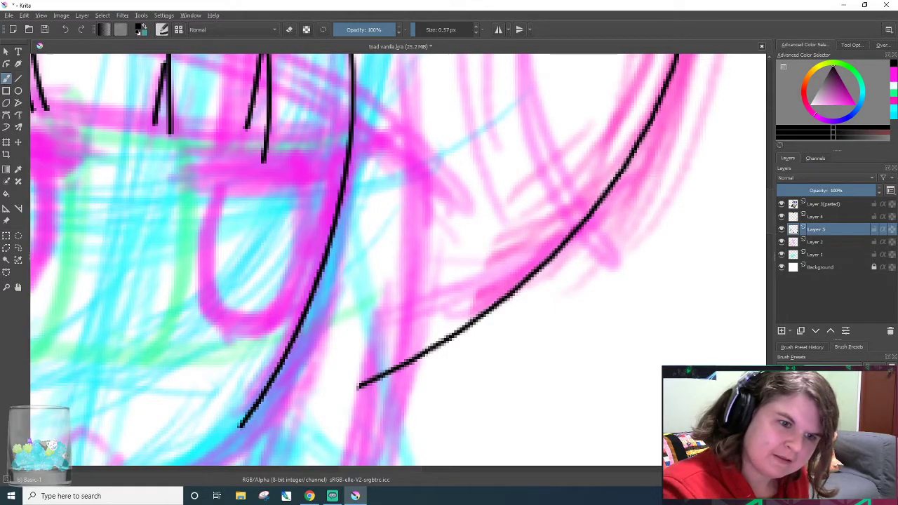
{"action": "left_click_drag", "start_coordinate": [251, 417], "coordinate": [362, 229]}
{"action": "key", "text": "ctrl+z"}
{"action": "left_click_drag", "start_coordinate": [241, 423], "coordinate": [383, 202]}
{"action": "key", "text": "ctrl+z"}
{"action": "left_click_drag", "start_coordinate": [255, 412], "coordinate": [356, 247]}
{"action": "key", "text": "ctrl+z"}
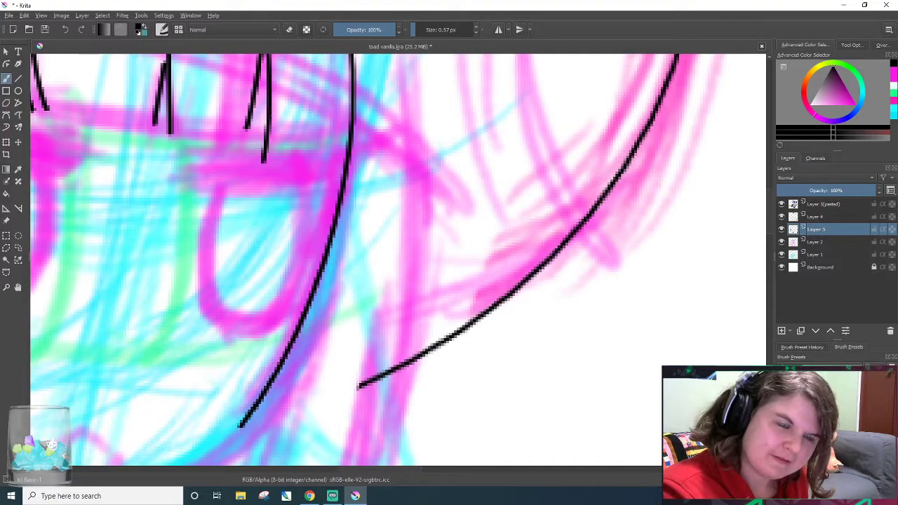
- Ink a shorter curve outside the long right-hand face line, then erase the overshooting ends so both meet in a clean point
{"action": "left_click_drag", "start_coordinate": [232, 415], "coordinate": [359, 251]}
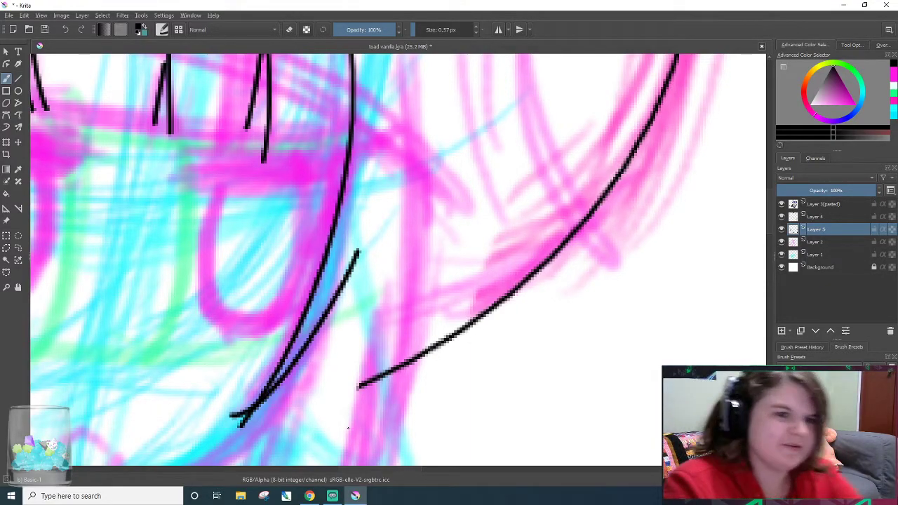
{"action": "key", "text": "e"}
{"action": "mouse_move", "coordinate": [241, 401]}
{"action": "left_mouse_down"}
{"action": "mouse_move", "coordinate": [241, 425]}
{"action": "mouse_move", "coordinate": [254, 390]}
{"action": "left_mouse_up"}
{"action": "mouse_move", "coordinate": [236, 429]}
{"action": "left_mouse_down"}
{"action": "mouse_move", "coordinate": [269, 408]}
{"action": "mouse_move", "coordinate": [240, 427]}
{"action": "left_mouse_up"}
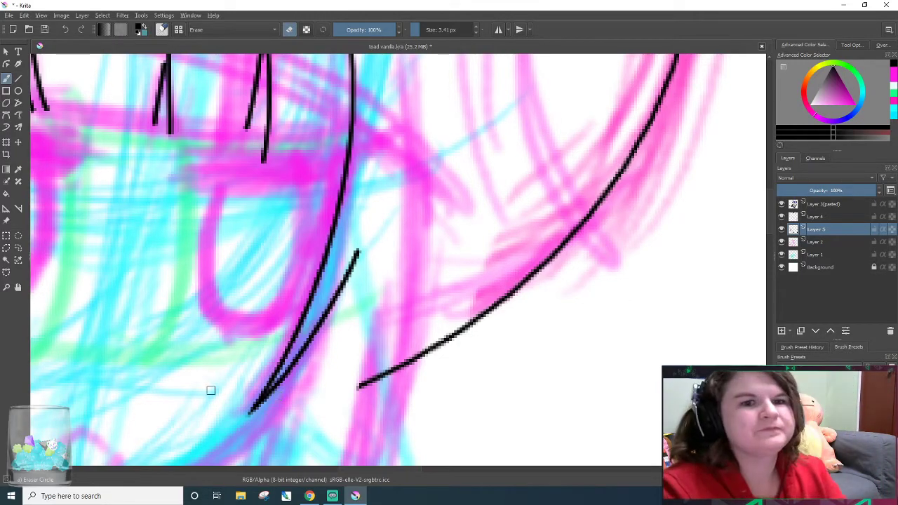
{"action": "scroll", "coordinate": [337, 364], "scroll_direction": "down", "scroll_amount": 5}
{"action": "scroll", "coordinate": [347, 344], "scroll_direction": "up", "scroll_amount": 2}
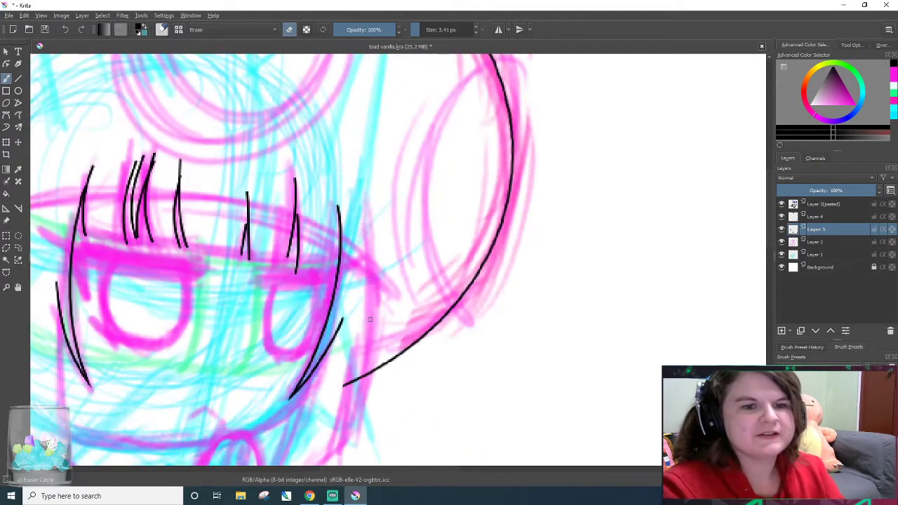
- Switch back to the Basic-1 inking brush and undo the stray mark beyond the shoulder sketch
{"action": "key", "text": "/"}
{"action": "scroll", "coordinate": [769, 238], "scroll_direction": "down", "scroll_amount": 4}
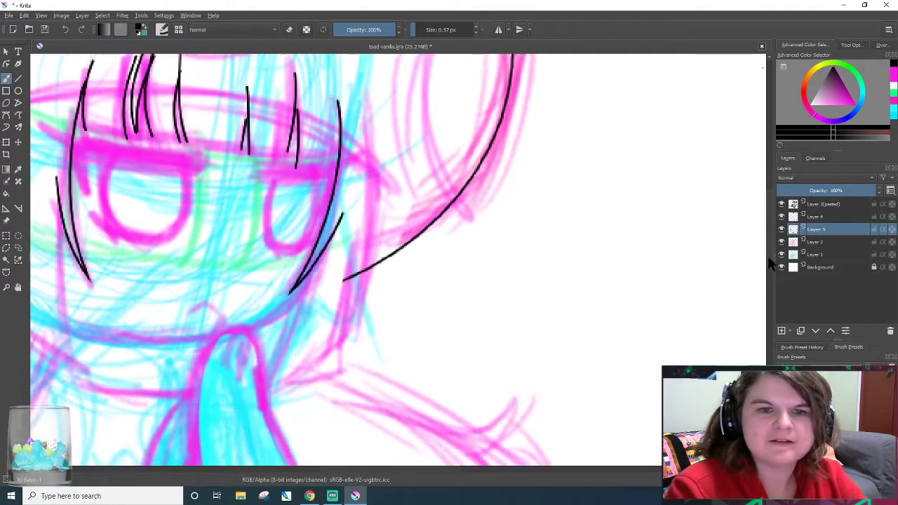
{"action": "scroll", "coordinate": [636, 189], "scroll_direction": "up", "scroll_amount": 1}
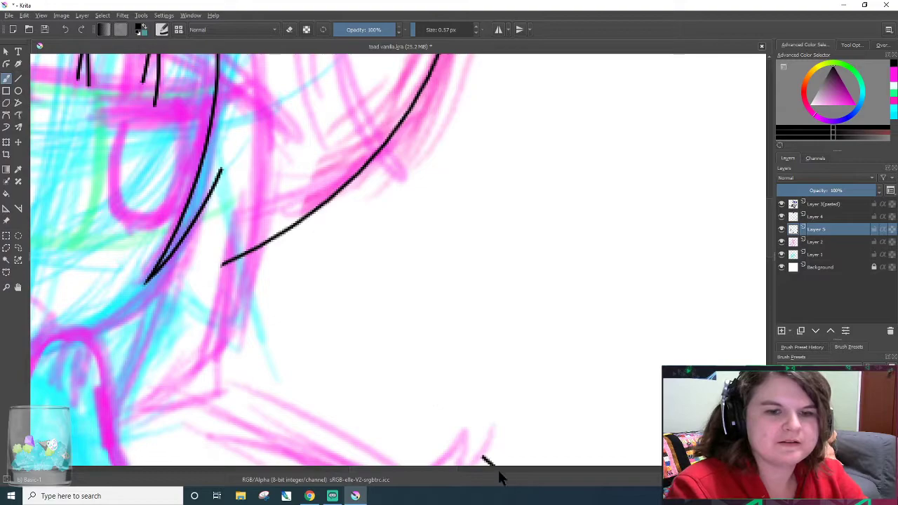
{"action": "key", "text": "ctrl+z"}
{"action": "left_click_drag", "start_coordinate": [445, 468], "coordinate": [425, 475]}
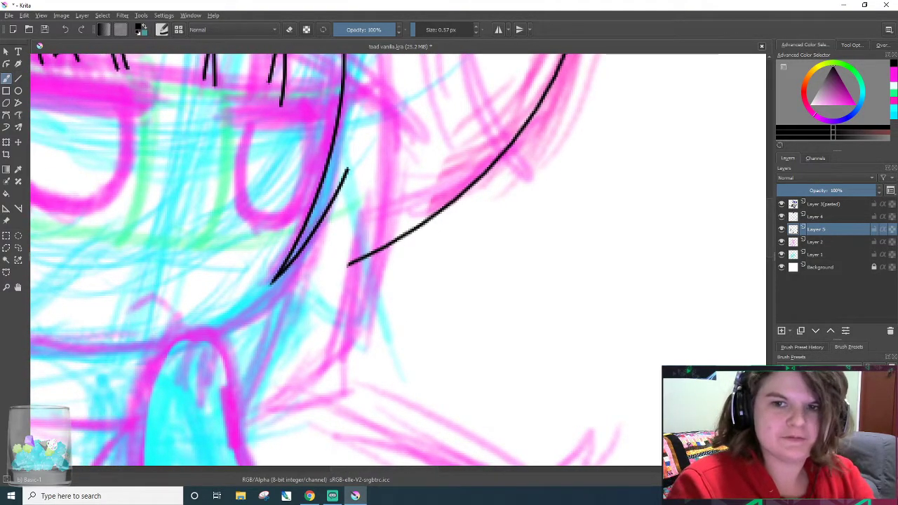
{"action": "scroll", "coordinate": [771, 240], "scroll_direction": "up", "scroll_amount": 2}
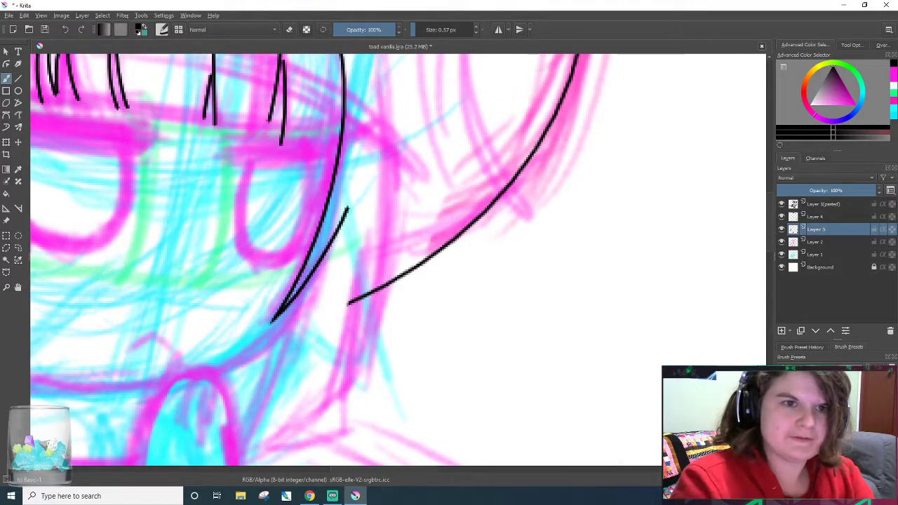
- Try several long curves on Layer 5 from below the cap's right side down toward the shoulder
{"action": "left_click_drag", "start_coordinate": [385, 89], "coordinate": [319, 421]}
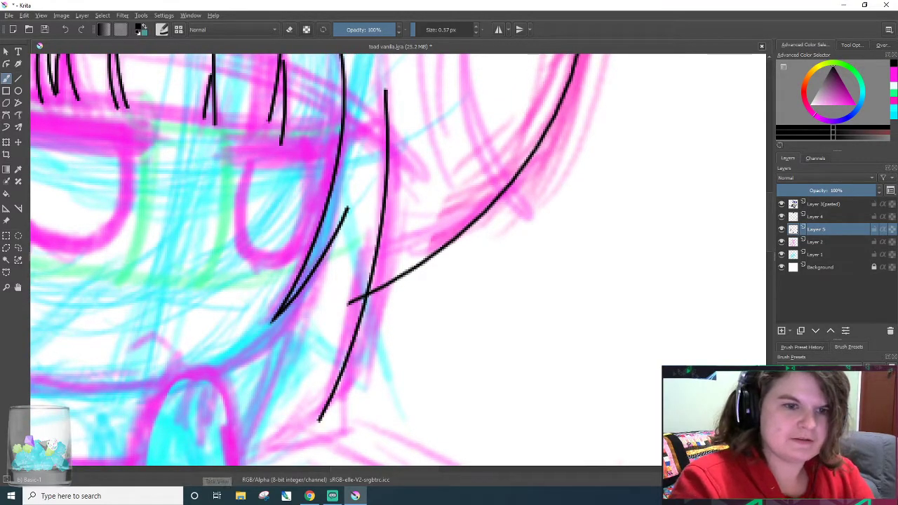
{"action": "key", "text": "ctrl+z"}
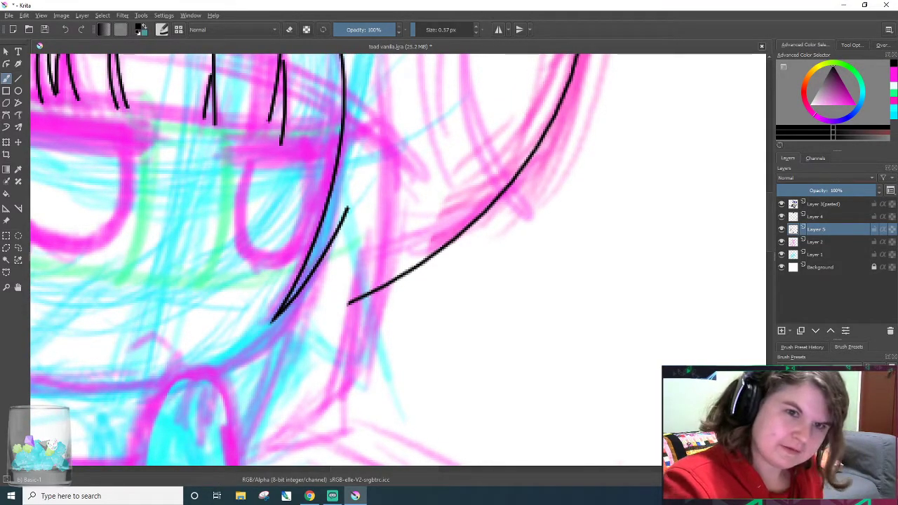
{"action": "left_click_drag", "start_coordinate": [392, 119], "coordinate": [365, 435]}
{"action": "key", "text": "ctrl+z"}
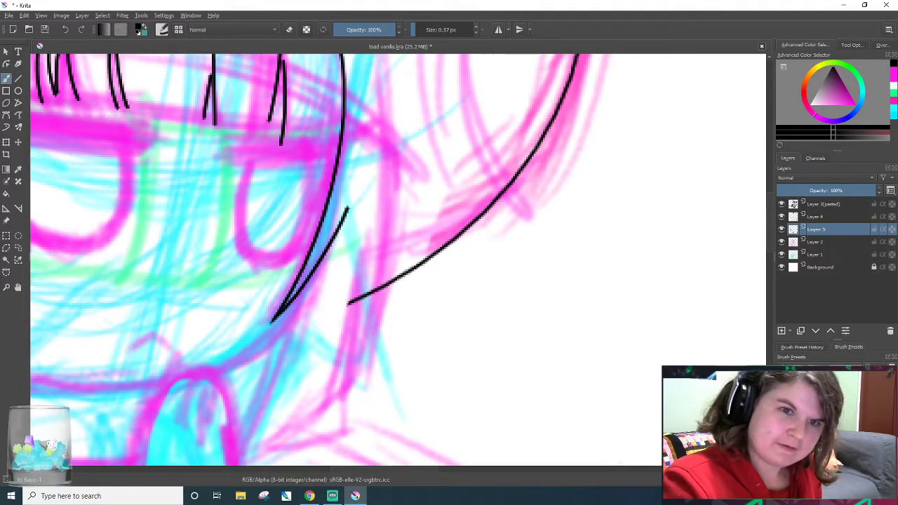
{"action": "left_click_drag", "start_coordinate": [389, 108], "coordinate": [347, 434]}
{"action": "left_click_drag", "start_coordinate": [365, 249], "coordinate": [346, 463]}
{"action": "key", "text": "ctrl+z"}
{"action": "key", "text": "ctrl+z"}
{"action": "left_click_drag", "start_coordinate": [393, 83], "coordinate": [343, 465]}
{"action": "key", "text": "ctrl+z"}
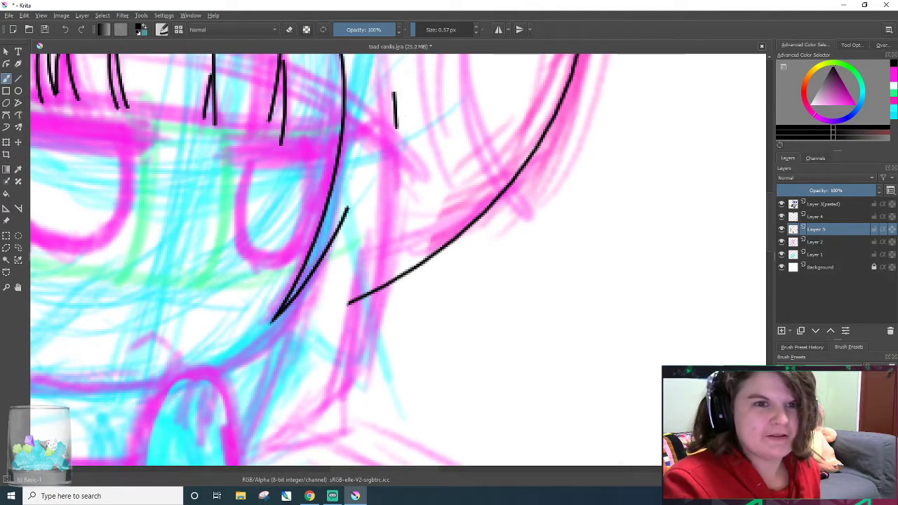
- Ink two long curves on Layer 5 for the outer right hair lock, crossing the cap outline's end and converging above the shoulder
{"action": "left_click_drag", "start_coordinate": [395, 105], "coordinate": [313, 463]}
{"action": "scroll", "coordinate": [312, 463], "scroll_direction": "up", "scroll_amount": 1}
{"action": "left_click_drag", "start_coordinate": [386, 156], "coordinate": [350, 428]}
{"action": "key", "text": "ctrl+z"}
{"action": "left_click_drag", "start_coordinate": [386, 151], "coordinate": [317, 449]}
{"action": "key", "text": "ctrl+z"}
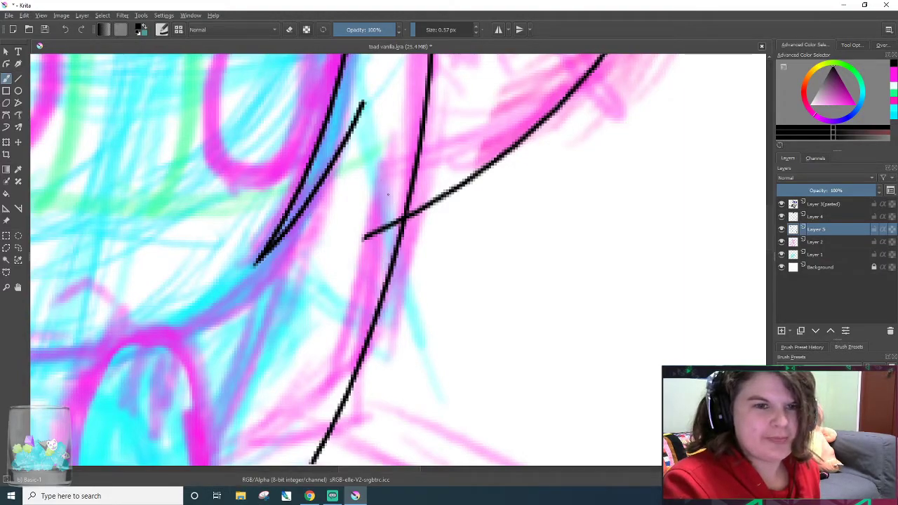
{"action": "left_click_drag", "start_coordinate": [376, 149], "coordinate": [348, 437]}
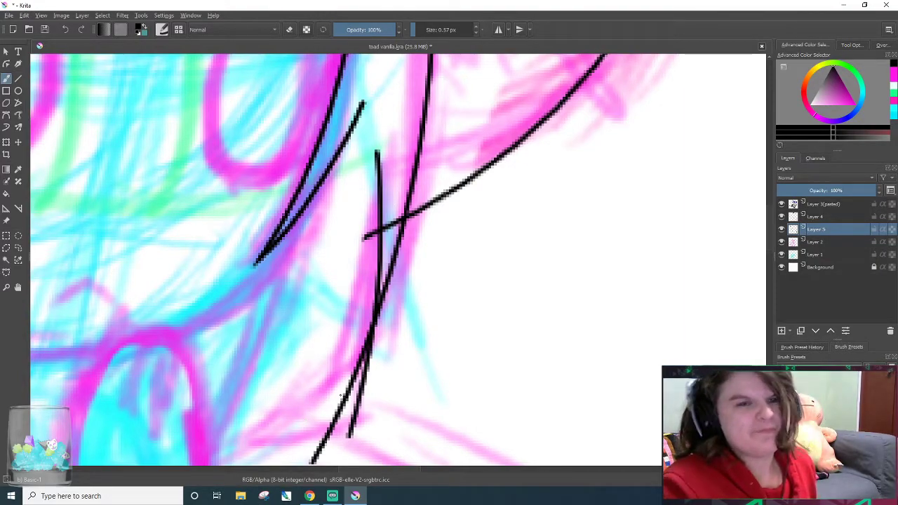
{"action": "key", "text": "ctrl+z"}
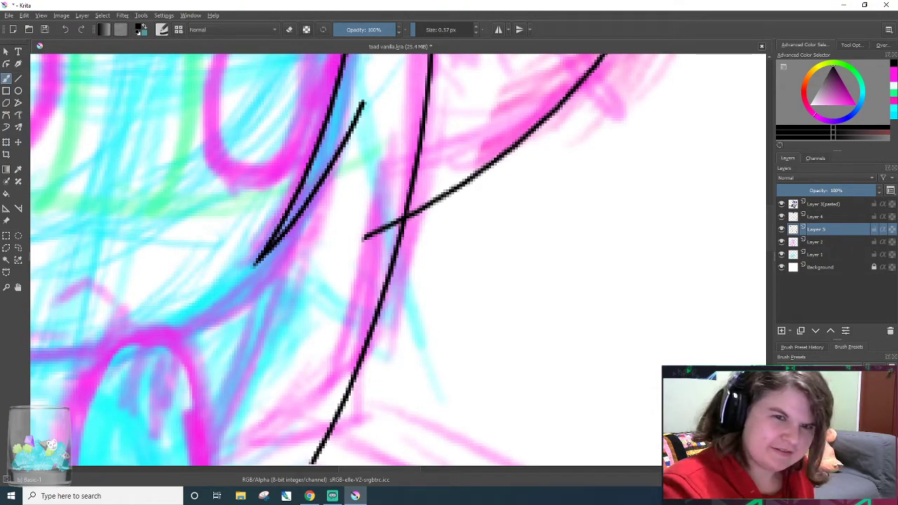
{"action": "left_click_drag", "start_coordinate": [390, 148], "coordinate": [323, 463]}
{"action": "key", "text": "ctrl+z"}
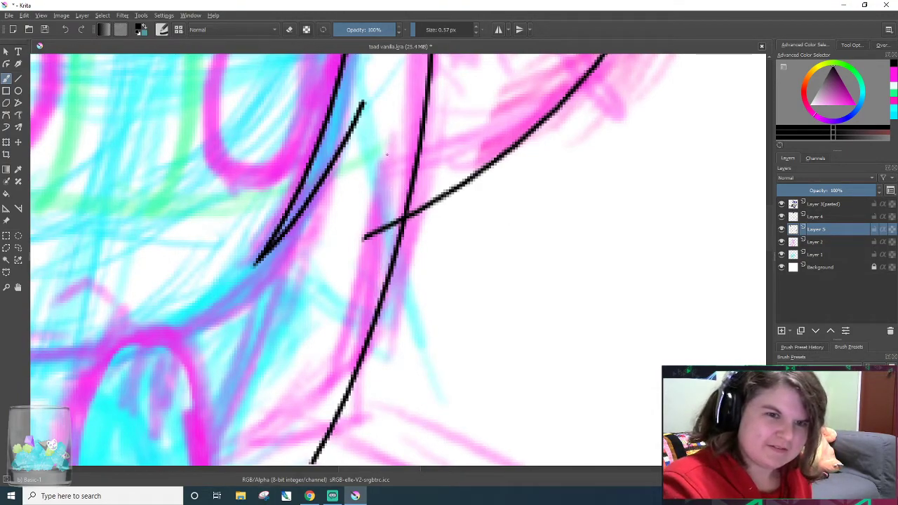
{"action": "left_click_drag", "start_coordinate": [393, 167], "coordinate": [313, 465]}
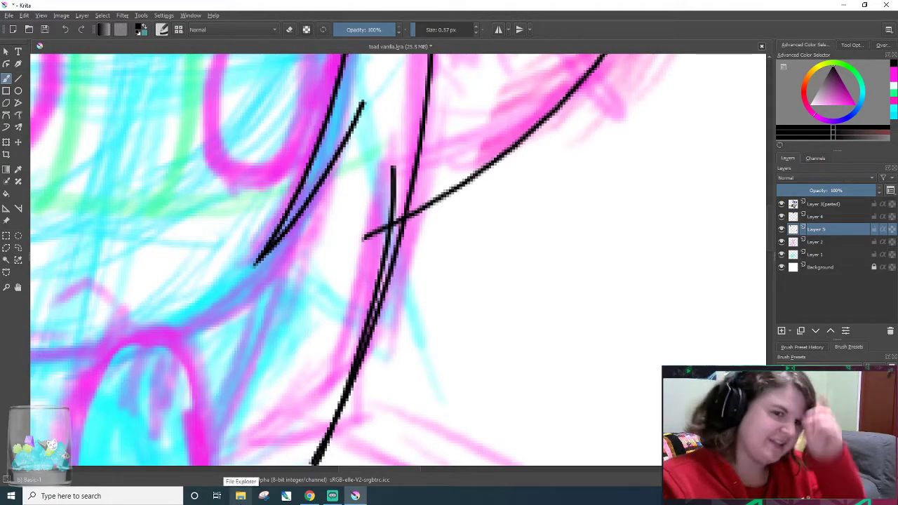
- Erase the overlapping lower tails of the outer right lock so its two curves end in a single point
{"action": "key", "text": "e"}
{"action": "left_click_drag", "start_coordinate": [338, 405], "coordinate": [314, 465]}
{"action": "mouse_move", "coordinate": [332, 360]}
{"action": "left_mouse_down"}
{"action": "mouse_move", "coordinate": [341, 406]}
{"action": "mouse_move", "coordinate": [355, 320]}
{"action": "mouse_move", "coordinate": [343, 394]}
{"action": "left_mouse_up"}
{"action": "left_click_drag", "start_coordinate": [329, 438], "coordinate": [320, 462]}
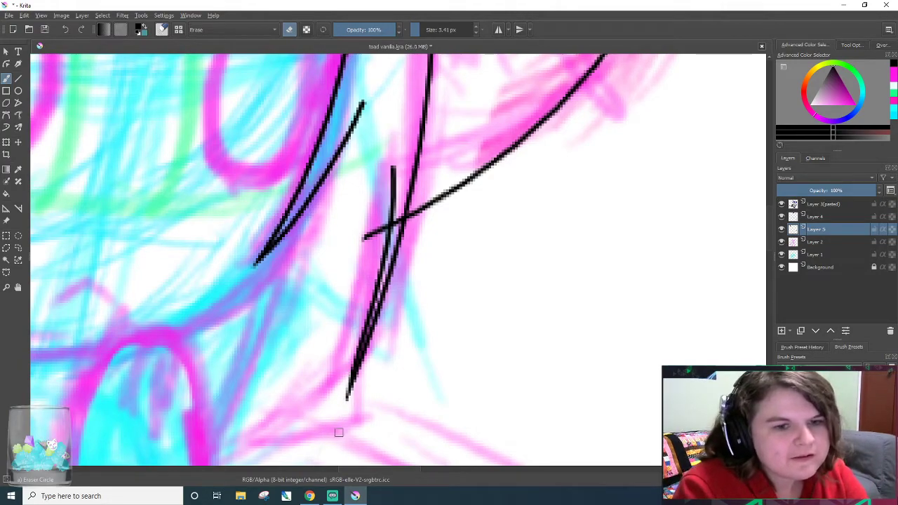
{"action": "left_click_drag", "start_coordinate": [351, 399], "coordinate": [357, 378]}
{"action": "left_click_drag", "start_coordinate": [364, 347], "coordinate": [350, 397]}
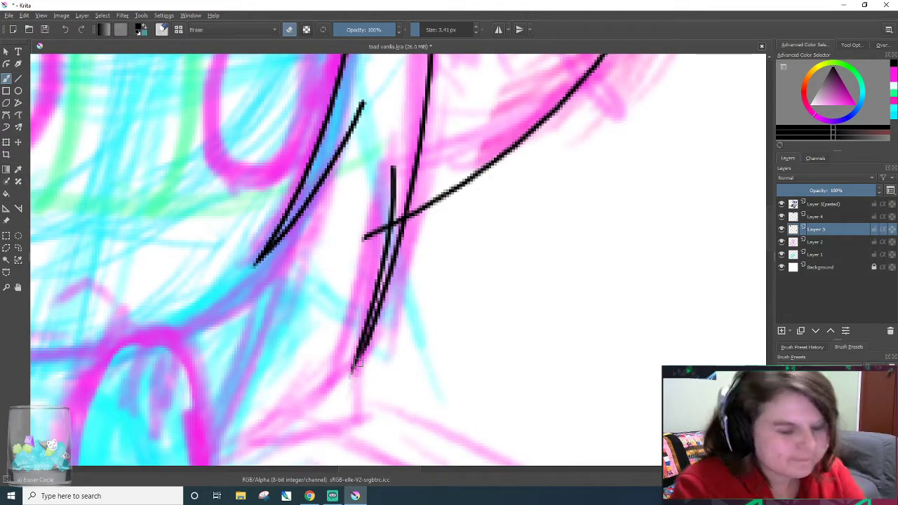
{"action": "key", "text": "ctrl+z"}
{"action": "key", "text": "ctrl+z"}
{"action": "key", "text": "ctrl+z"}
{"action": "mouse_move", "coordinate": [373, 373]}
{"action": "left_mouse_down"}
{"action": "mouse_move", "coordinate": [338, 416]}
{"action": "mouse_move", "coordinate": [390, 336]}
{"action": "mouse_move", "coordinate": [334, 423]}
{"action": "mouse_move", "coordinate": [332, 395]}
{"action": "mouse_move", "coordinate": [357, 314]}
{"action": "mouse_move", "coordinate": [330, 425]}
{"action": "left_mouse_up"}
- Try erasing the outer right lock's curves on Layer 5 below where they cross the cap outline
{"action": "left_click_drag", "start_coordinate": [391, 469], "coordinate": [377, 470]}
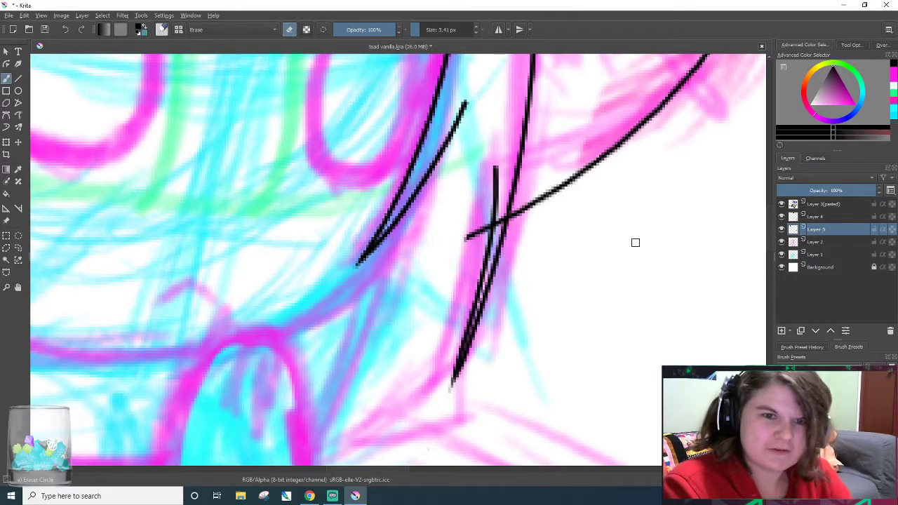
{"action": "left_click_drag", "start_coordinate": [769, 210], "coordinate": [769, 217]}
{"action": "left_click_drag", "start_coordinate": [771, 221], "coordinate": [762, 221]}
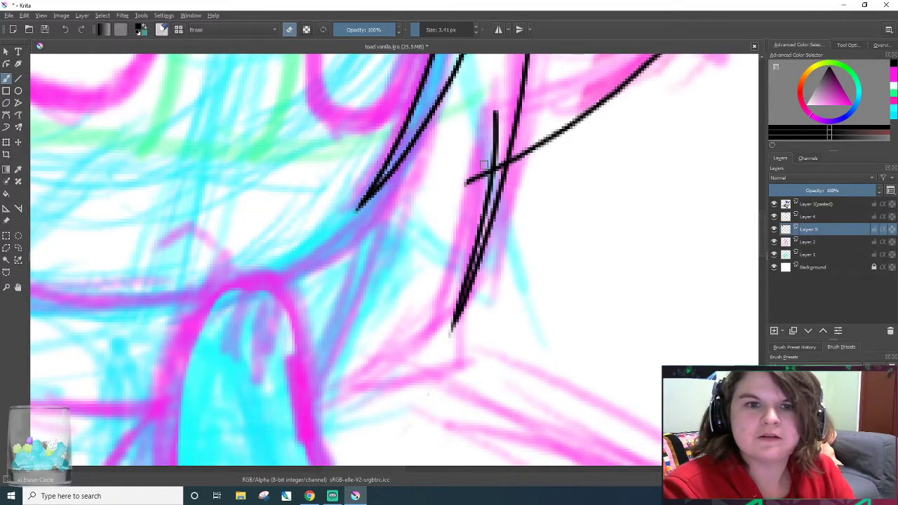
{"action": "mouse_move", "coordinate": [495, 156]}
{"action": "left_mouse_down"}
{"action": "mouse_move", "coordinate": [468, 198]}
{"action": "mouse_move", "coordinate": [500, 145]}
{"action": "mouse_move", "coordinate": [496, 225]}
{"action": "mouse_move", "coordinate": [492, 201]}
{"action": "mouse_move", "coordinate": [457, 317]}
{"action": "mouse_move", "coordinate": [456, 260]}
{"action": "mouse_move", "coordinate": [475, 204]}
{"action": "mouse_move", "coordinate": [496, 209]}
{"action": "mouse_move", "coordinate": [479, 231]}
{"action": "mouse_move", "coordinate": [494, 212]}
{"action": "left_mouse_up"}
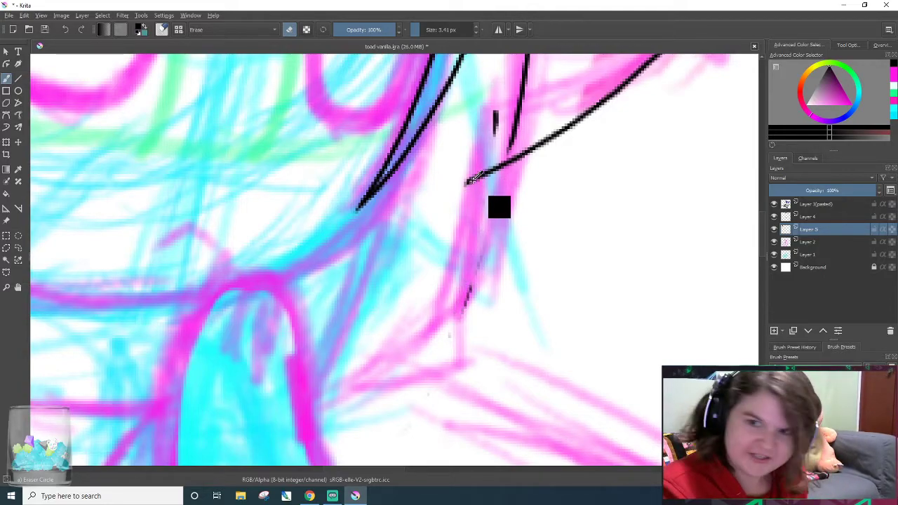
{"action": "left_click_drag", "start_coordinate": [499, 203], "coordinate": [453, 330]}
{"action": "left_click_drag", "start_coordinate": [495, 112], "coordinate": [459, 308]}
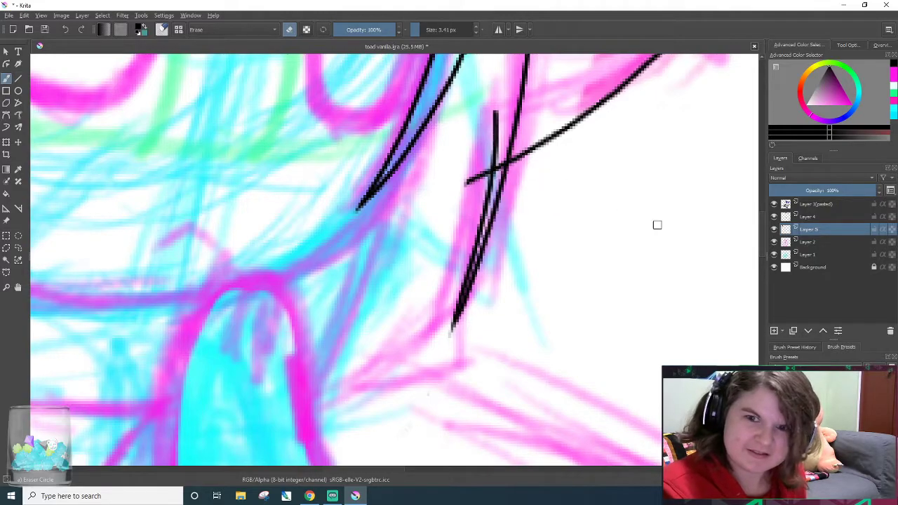
- Erase the cap outline's overshoot inside the outer lock on Layer 4, then clean the lock's faint tip on Layer 5
{"action": "left_click", "coordinate": [809, 218]}
{"action": "mouse_move", "coordinate": [463, 189]}
{"action": "left_mouse_down"}
{"action": "mouse_move", "coordinate": [474, 178]}
{"action": "mouse_move", "coordinate": [465, 201]}
{"action": "mouse_move", "coordinate": [494, 187]}
{"action": "mouse_move", "coordinate": [502, 163]}
{"action": "left_mouse_up"}
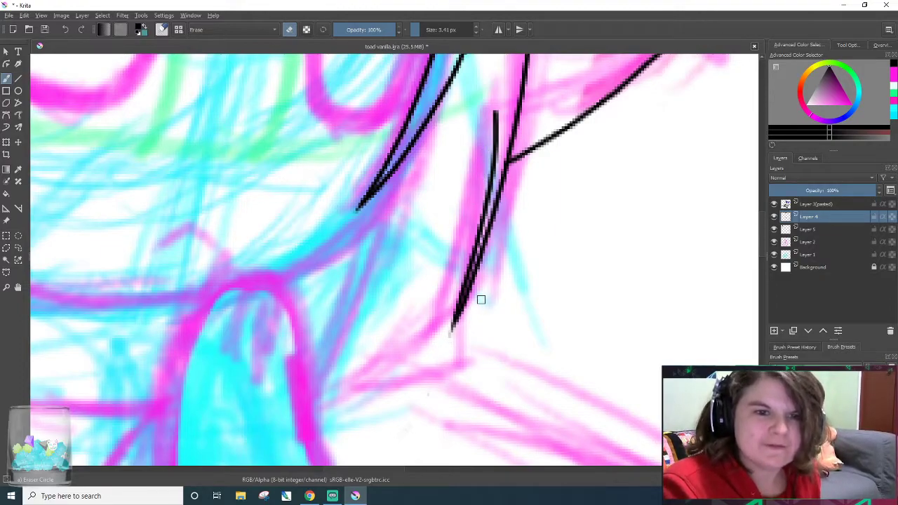
{"action": "left_click", "coordinate": [812, 230]}
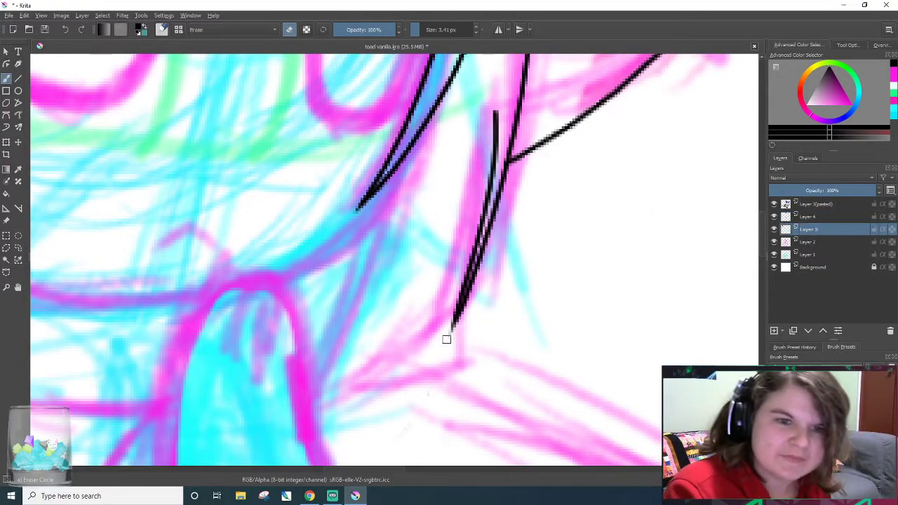
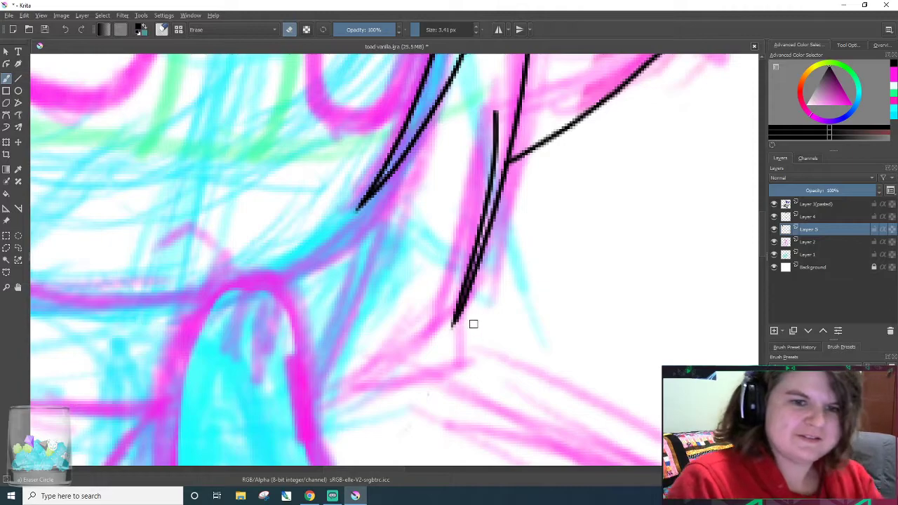
- Ink a long curve on Layer 4 from the outer lock's inner line down to the cyan-filled shape below the chin
{"action": "key", "text": "e"}
{"action": "left_click", "coordinate": [827, 218]}
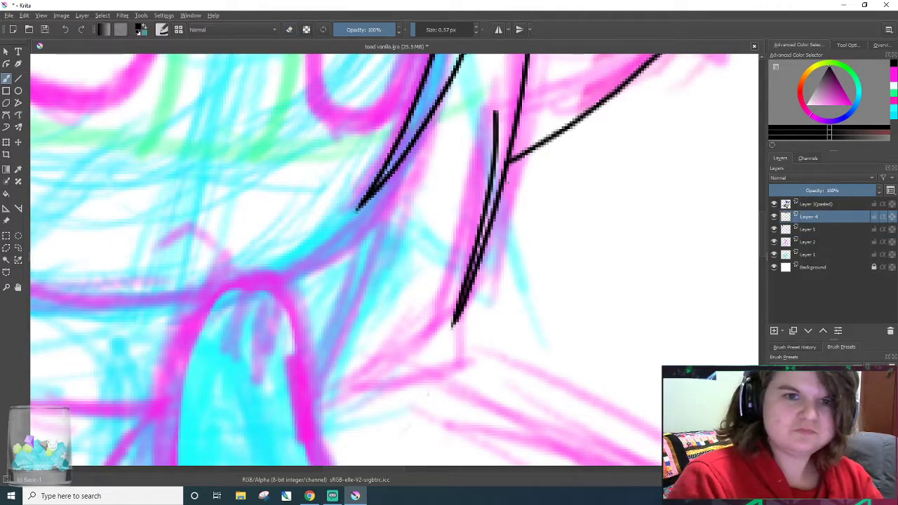
{"action": "left_click_drag", "start_coordinate": [497, 128], "coordinate": [347, 464]}
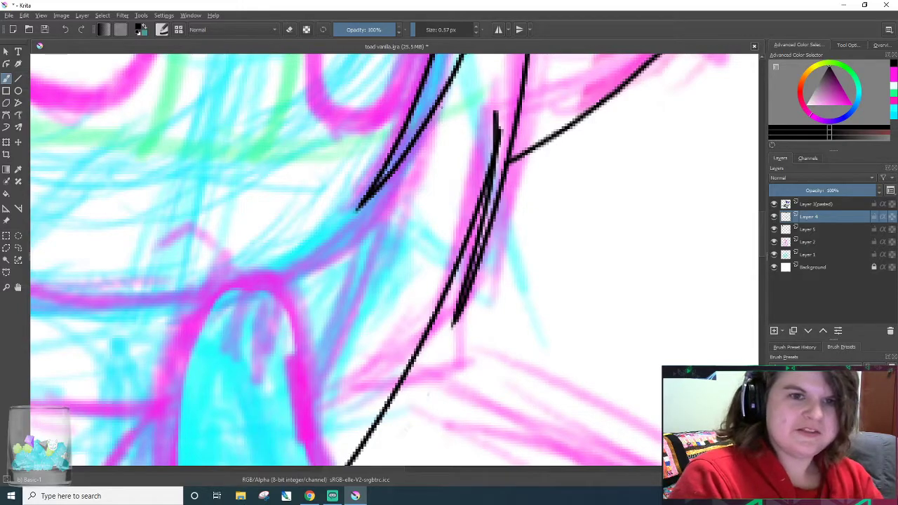
- Try a second long line on Layer 4 from the right face-framing lock down past the chin
{"action": "left_click_drag", "start_coordinate": [456, 74], "coordinate": [276, 419]}
{"action": "scroll", "coordinate": [313, 361], "scroll_direction": "up", "scroll_amount": 1}
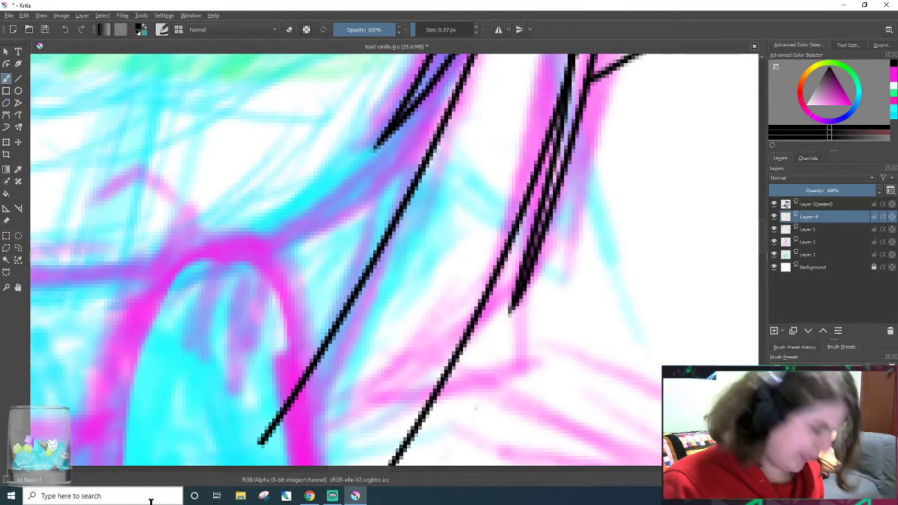
{"action": "key", "text": "ctrl+z"}
{"action": "key", "text": "minus"}
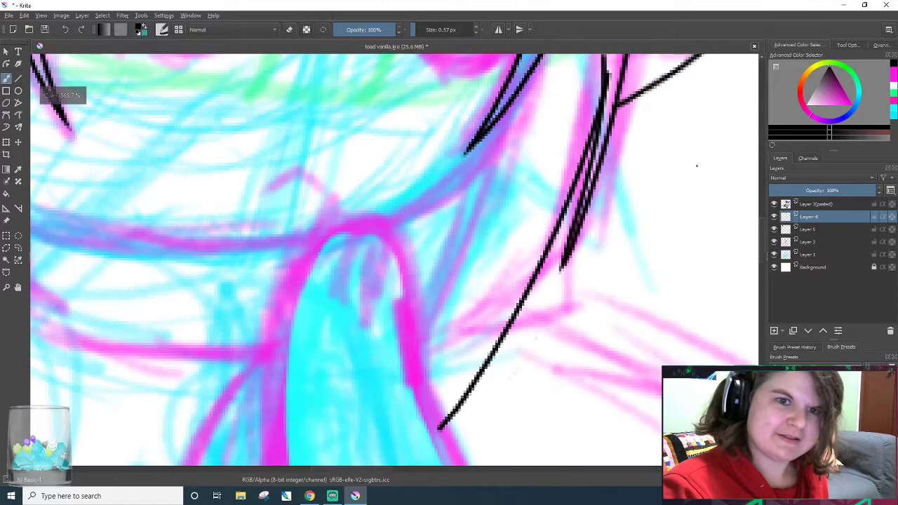
{"action": "key", "text": "minus"}
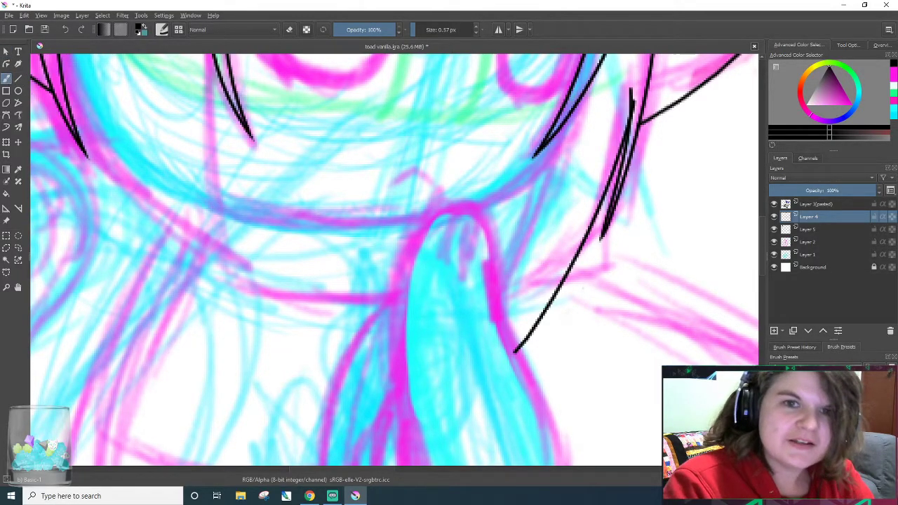
{"action": "scroll", "coordinate": [515, 135], "scroll_direction": "up", "scroll_amount": 1}
{"action": "left_click_drag", "start_coordinate": [337, 469], "coordinate": [368, 470]}
{"action": "left_click_drag", "start_coordinate": [762, 234], "coordinate": [765, 226]}
{"action": "left_click_drag", "start_coordinate": [360, 153], "coordinate": [185, 465]}
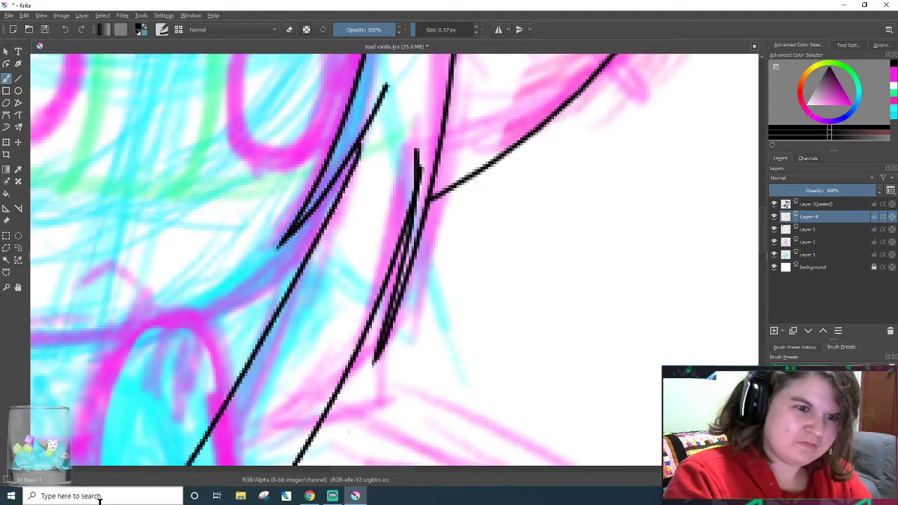
{"action": "key", "text": "ctrl+z"}
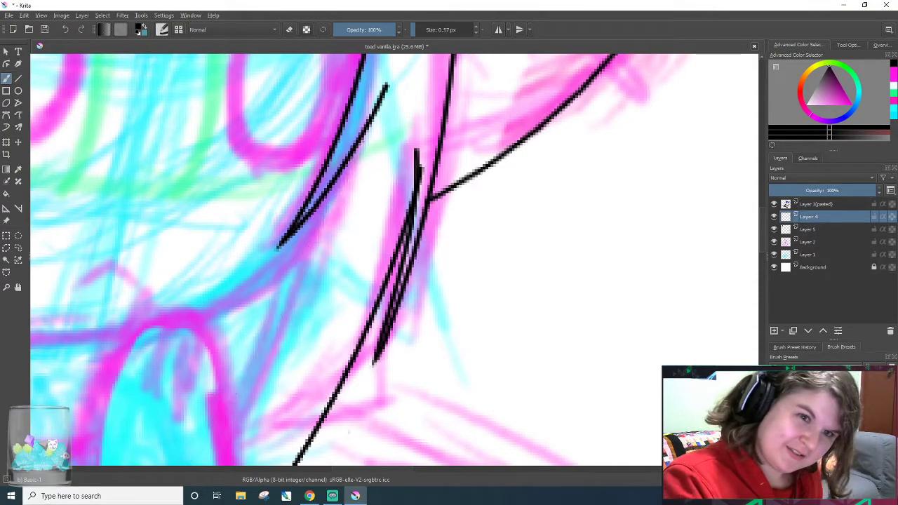
- Ink a gently curved line on Layer 4 from the right face-framing lock's outer edge down to the cyan-filled shape, redoing unsatisfactory strokes
{"action": "left_click_drag", "start_coordinate": [365, 136], "coordinate": [214, 465]}
{"action": "key", "text": "ctrl+z"}
{"action": "left_click_drag", "start_coordinate": [365, 129], "coordinate": [226, 466]}
{"action": "key", "text": "ctrl+z"}
{"action": "left_click_drag", "start_coordinate": [365, 140], "coordinate": [220, 465]}
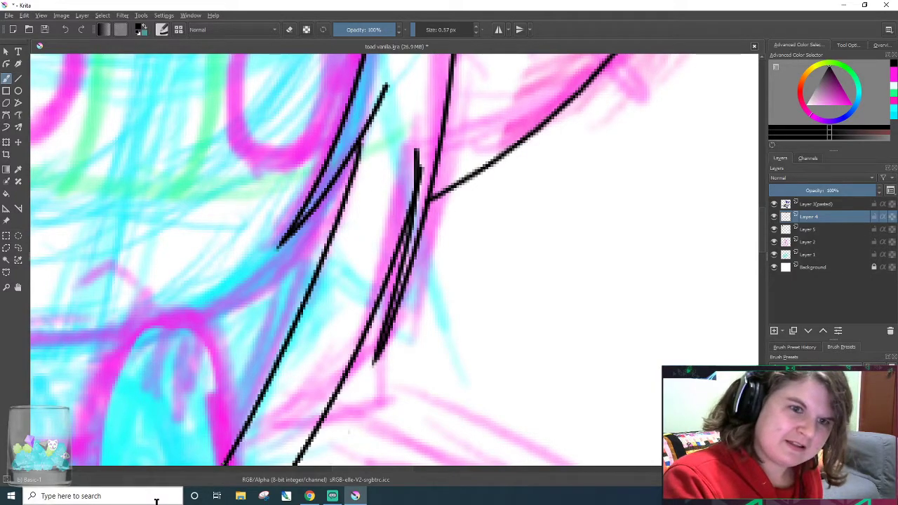
{"action": "key", "text": "ctrl+z"}
{"action": "left_click_drag", "start_coordinate": [356, 137], "coordinate": [217, 465]}
{"action": "key", "text": "ctrl+z"}
{"action": "left_click_drag", "start_coordinate": [355, 150], "coordinate": [225, 466]}
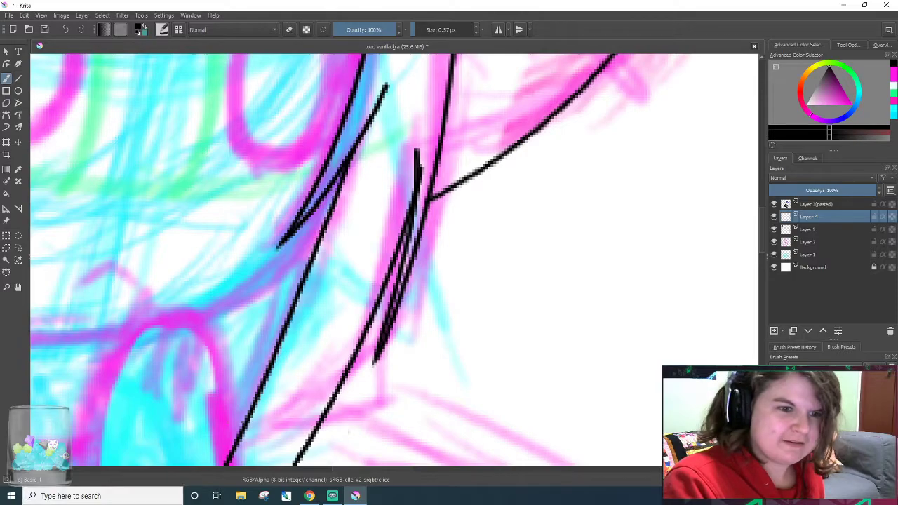
{"action": "left_click_drag", "start_coordinate": [227, 433], "coordinate": [421, 261]}
{"action": "scroll", "coordinate": [456, 206], "scroll_direction": "down", "scroll_amount": 1}
{"action": "key", "text": "ctrl+z"}
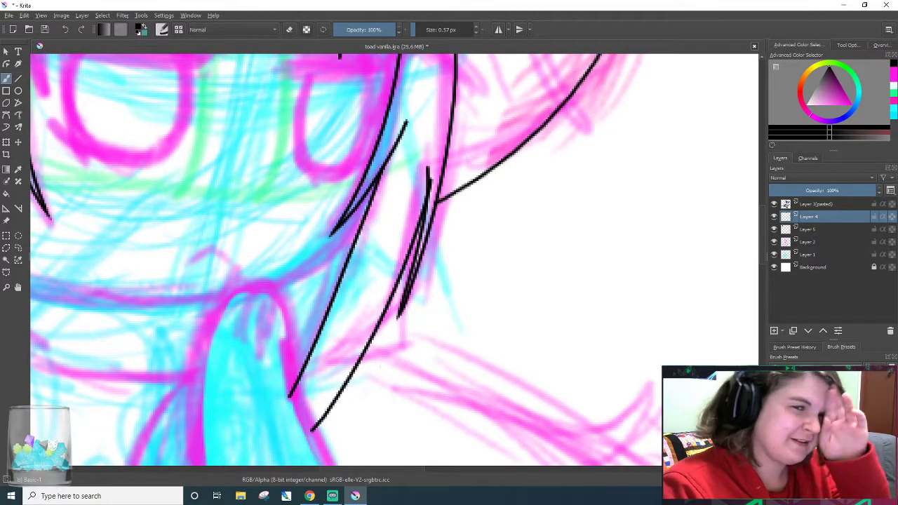
- Erase the protruding upper ends of the outer right lock's inner lines on Layer 4 and Layer 5, then return to the inking brush
{"action": "scroll", "coordinate": [343, 311], "scroll_direction": "up", "scroll_amount": 1}
{"action": "left_click", "coordinate": [529, 31]}
{"action": "key", "text": "slash"}
{"action": "mouse_move", "coordinate": [468, 124]}
{"action": "left_mouse_down"}
{"action": "mouse_move", "coordinate": [463, 165]}
{"action": "mouse_move", "coordinate": [467, 129]}
{"action": "left_mouse_up"}
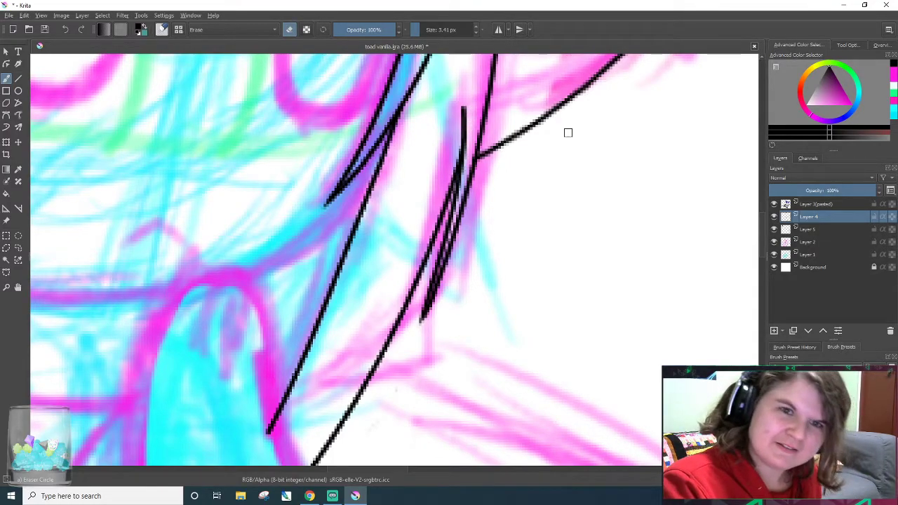
{"action": "left_click", "coordinate": [816, 229]}
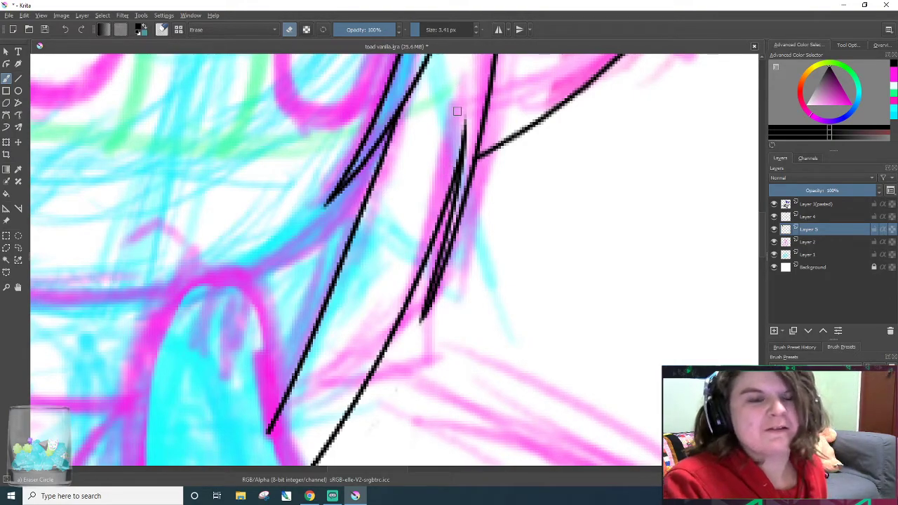
{"action": "key", "text": "e"}
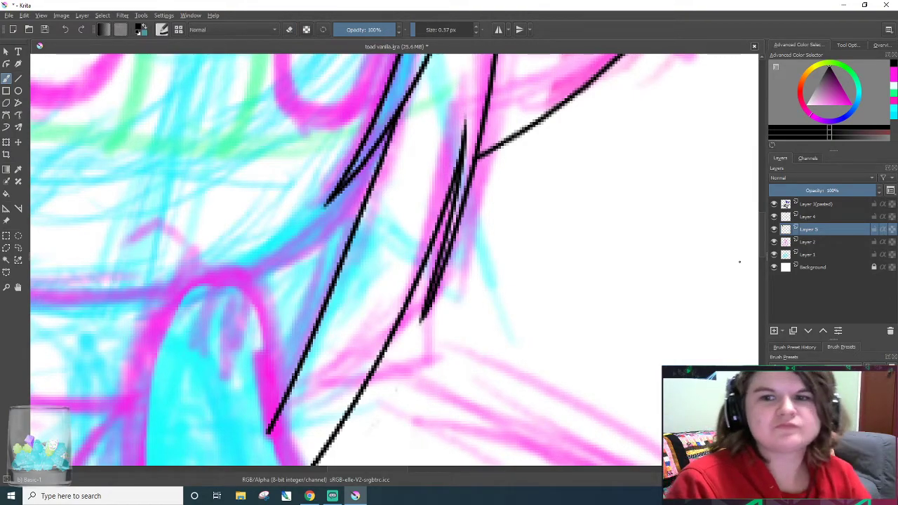
- Try a curve on Layer 4 from the cyan-filled shape's edge up to the outer right lock's tip
{"action": "left_click", "coordinate": [810, 217]}
{"action": "left_click_drag", "start_coordinate": [276, 396], "coordinate": [460, 261]}
{"action": "scroll", "coordinate": [493, 211], "scroll_direction": "down", "scroll_amount": 1}
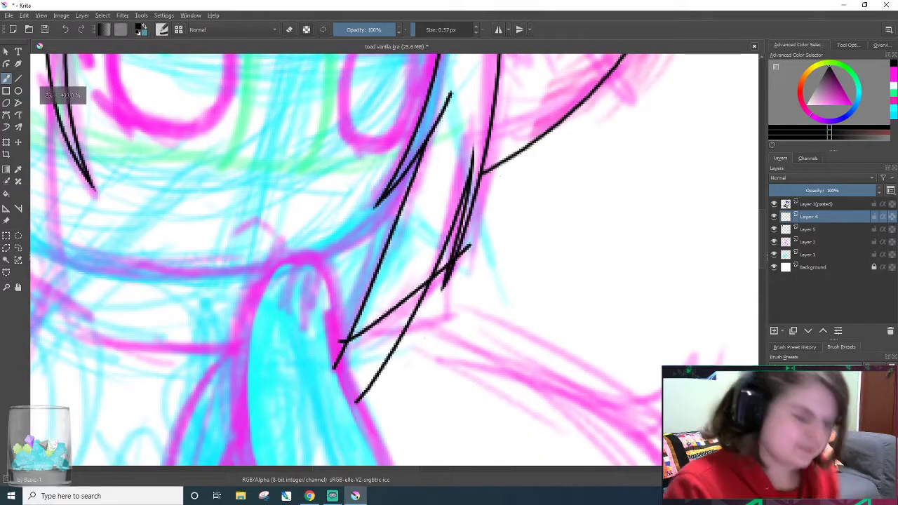
{"action": "key", "text": "ctrl+z"}
{"action": "key", "text": "plus"}
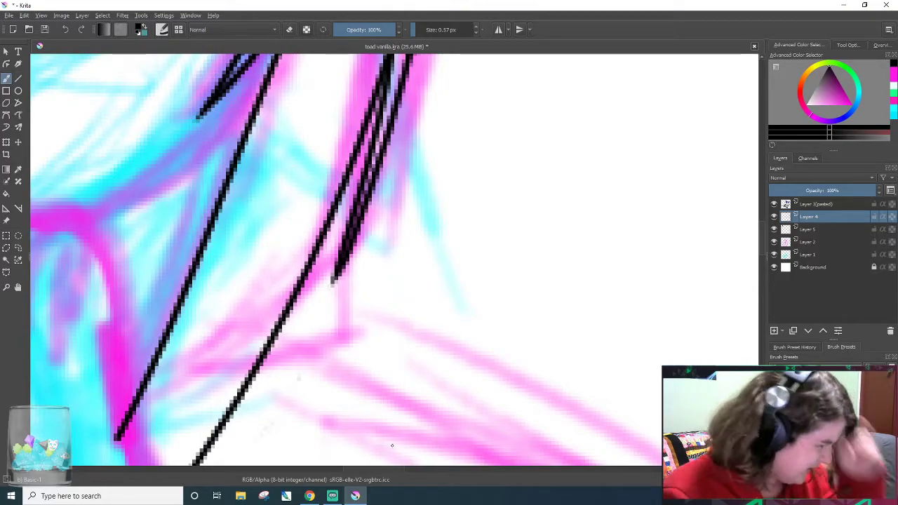
{"action": "left_click_drag", "start_coordinate": [392, 470], "coordinate": [372, 474]}
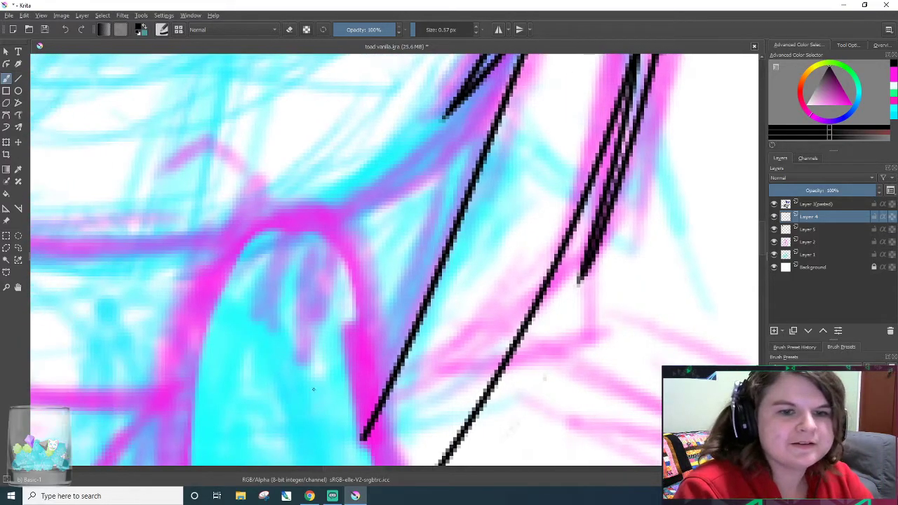
{"action": "left_click_drag", "start_coordinate": [327, 410], "coordinate": [514, 220]}
{"action": "scroll", "coordinate": [534, 125], "scroll_direction": "down", "scroll_amount": 1}
{"action": "key", "text": "ctrl+z"}
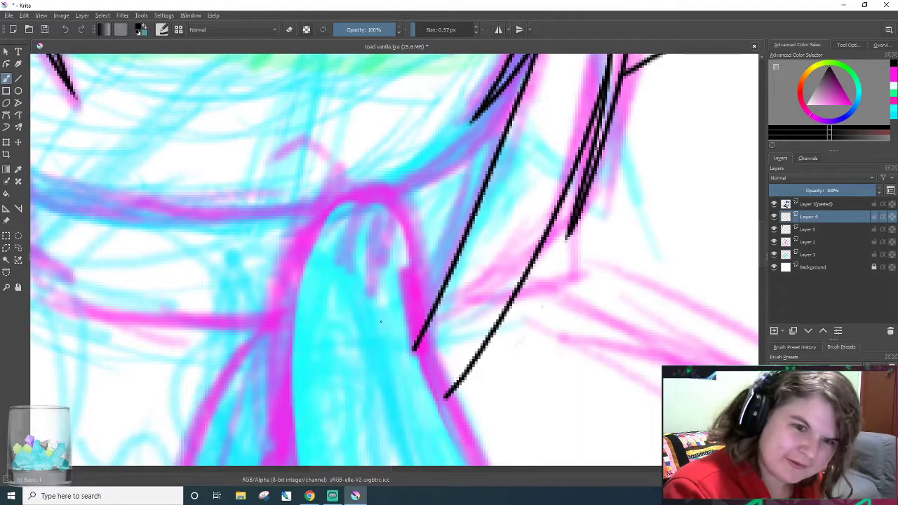
{"action": "left_click_drag", "start_coordinate": [384, 323], "coordinate": [625, 130]}
{"action": "scroll", "coordinate": [625, 131], "scroll_direction": "down", "scroll_amount": 1}
{"action": "key", "text": "ctrl+z"}
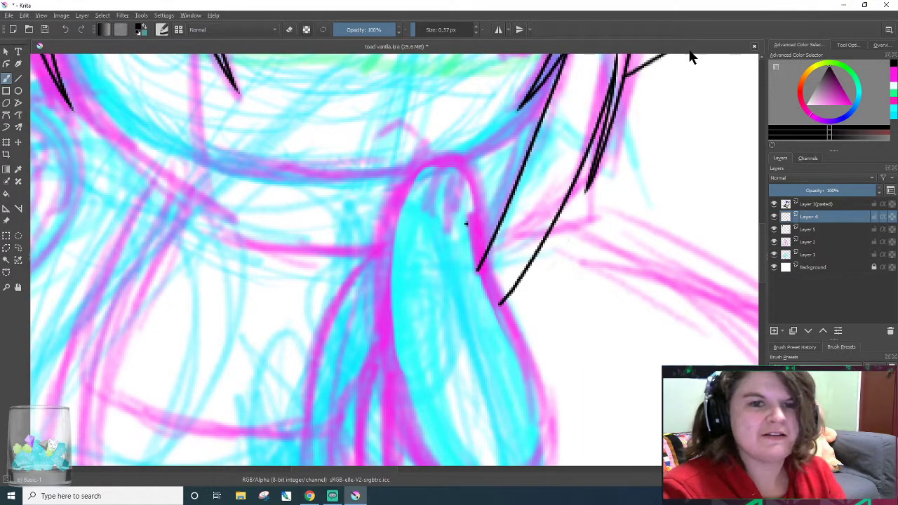
{"action": "scroll", "coordinate": [642, 202], "scroll_direction": "up", "scroll_amount": 1}
{"action": "scroll", "coordinate": [619, 63], "scroll_direction": "down", "scroll_amount": 1}
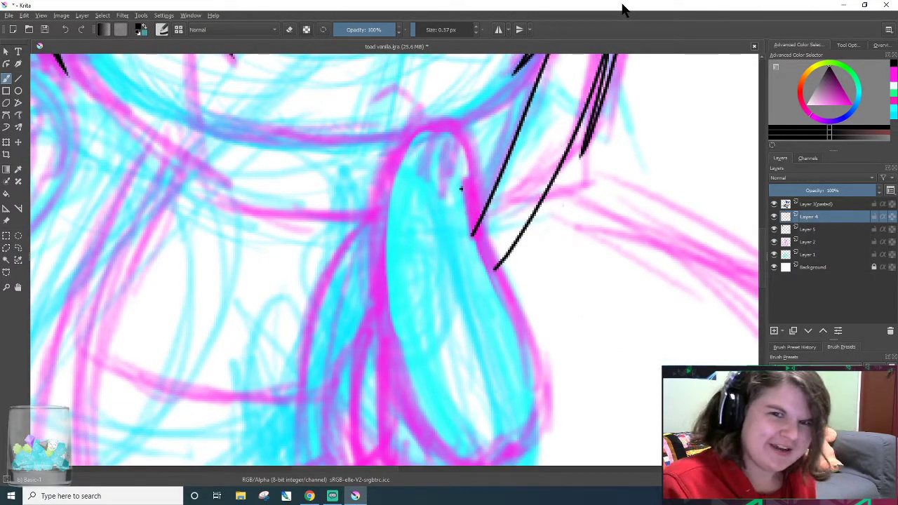
{"action": "key", "text": "e"}
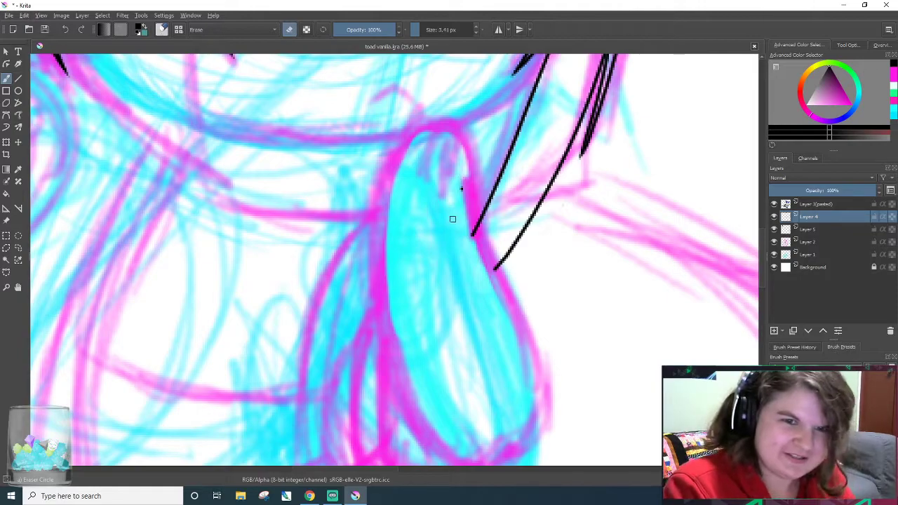
{"action": "scroll", "coordinate": [502, 215], "scroll_direction": "up", "scroll_amount": 5}
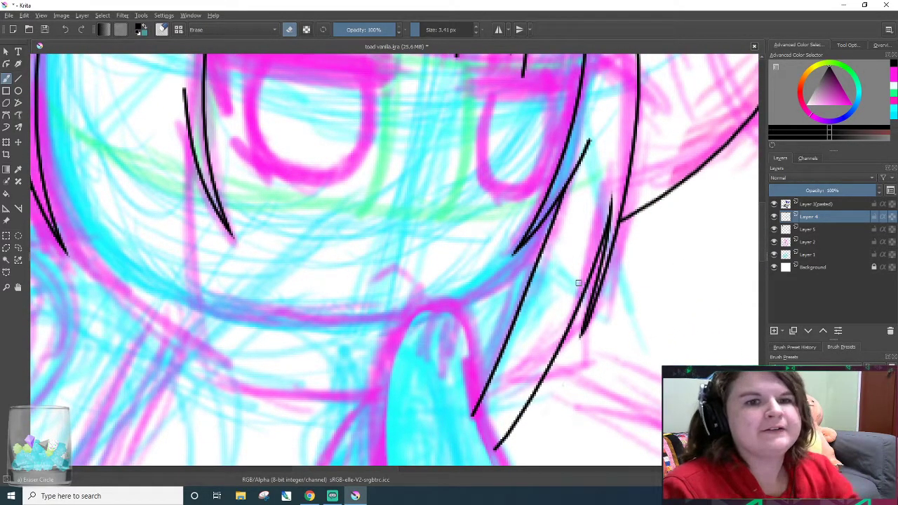
{"action": "key", "text": "e"}
{"action": "right_click", "coordinate": [155, 223]}
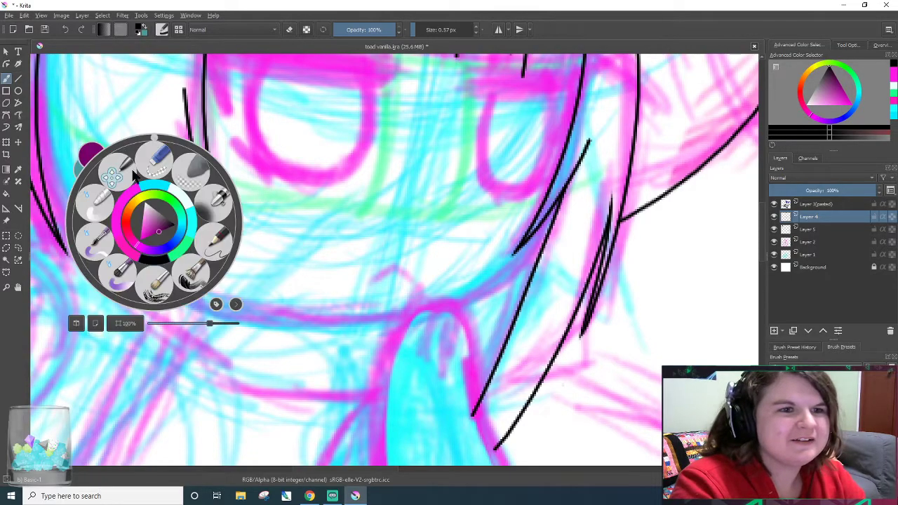
{"action": "left_click", "coordinate": [226, 189]}
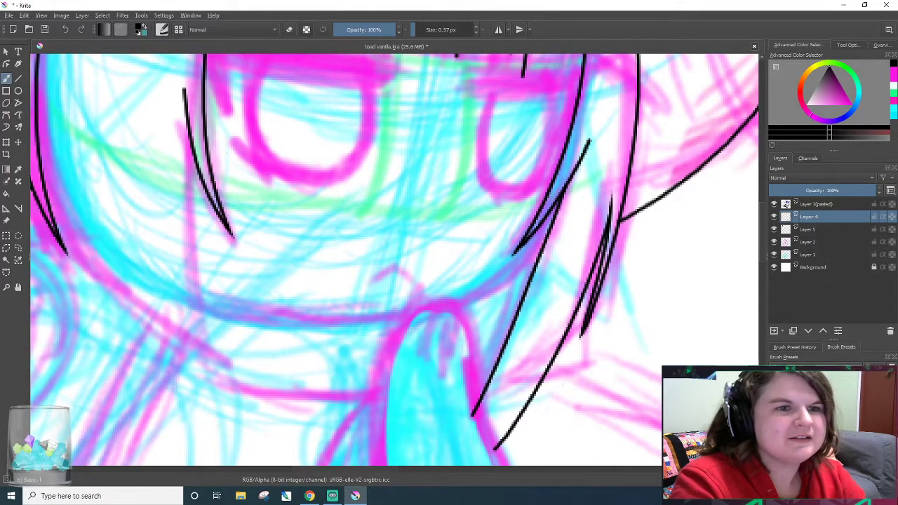
- Try a line on Layer 4 running down from the left face-framing lock's outer edge
{"action": "left_click_drag", "start_coordinate": [320, 185], "coordinate": [335, 196]}
{"action": "key", "text": "ctrl+z"}
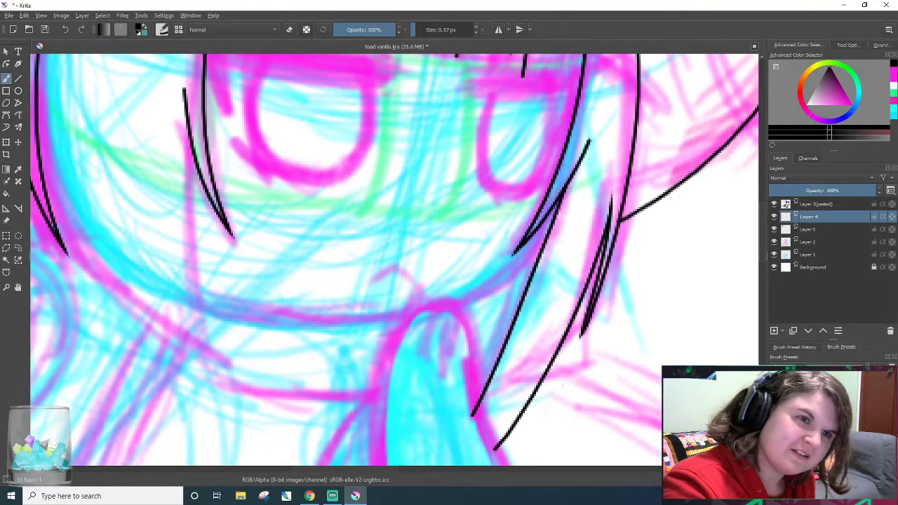
{"action": "left_click_drag", "start_coordinate": [184, 115], "coordinate": [179, 266]}
{"action": "key", "text": "ctrl+z"}
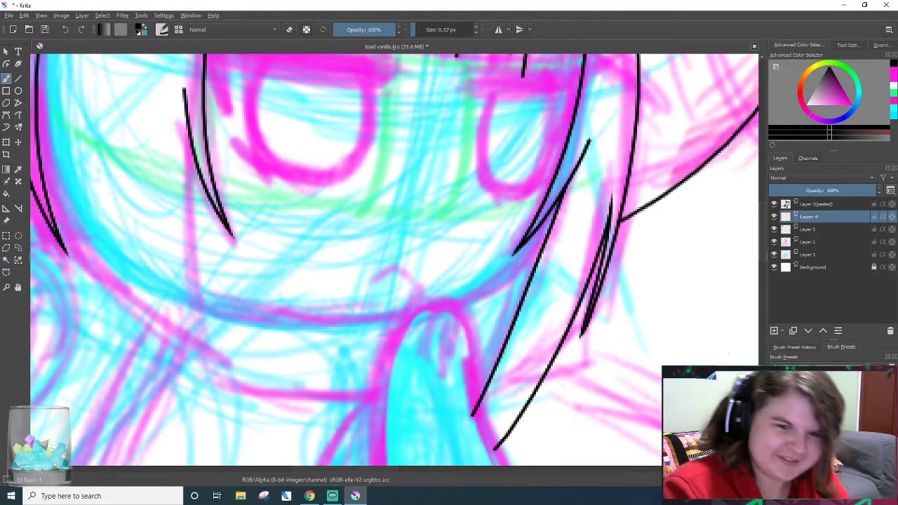
- Erase the long line between the right face-framing lock and the cyan-filled shape on Layer 4, then return to the inking brush
{"action": "key", "text": "e"}
{"action": "mouse_move", "coordinate": [463, 428]}
{"action": "left_mouse_down"}
{"action": "mouse_move", "coordinate": [561, 197]}
{"action": "mouse_move", "coordinate": [553, 237]}
{"action": "left_mouse_up"}
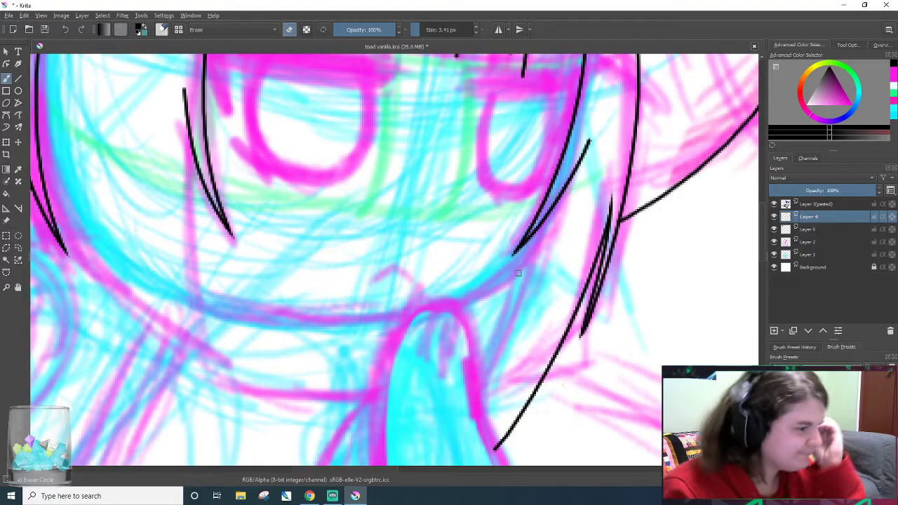
{"action": "scroll", "coordinate": [558, 415], "scroll_direction": "up", "scroll_amount": 1}
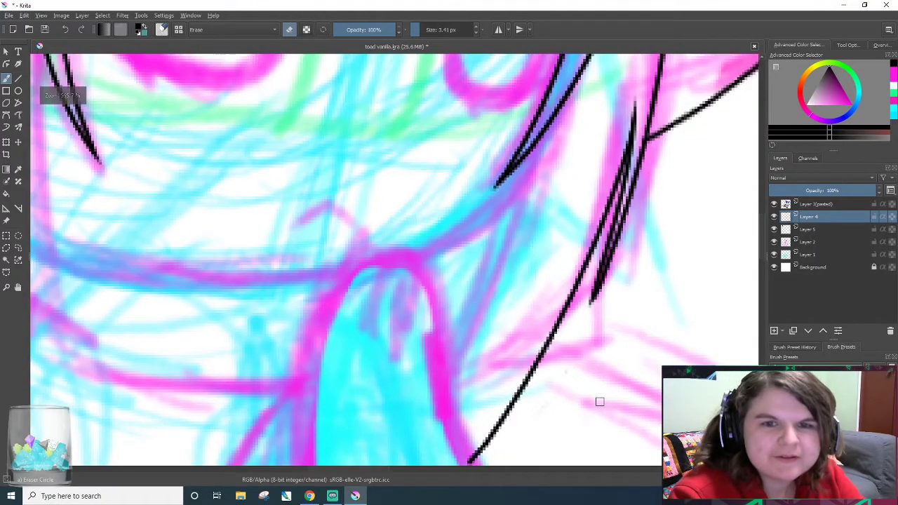
{"action": "key", "text": "e"}
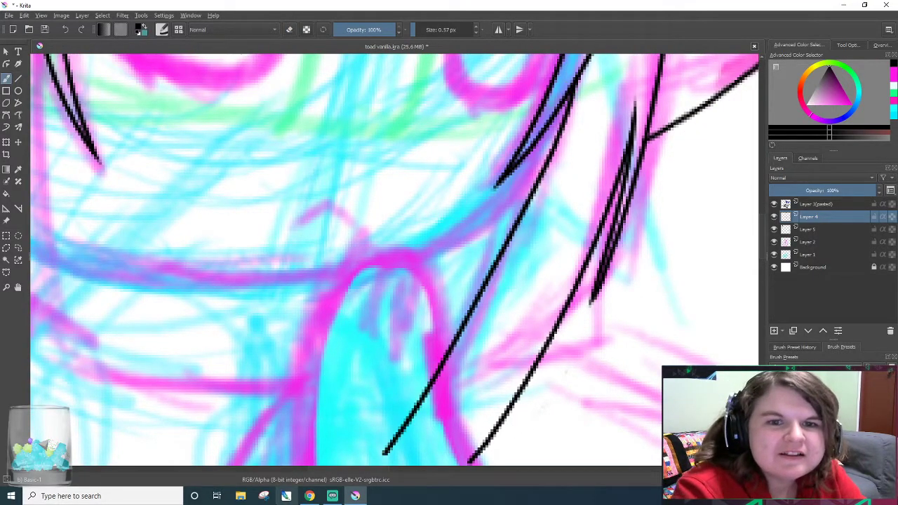
- Try replacement lines on Layer 4 from the right face-framing lock down across the cyan-filled shape
{"action": "left_click_drag", "start_coordinate": [581, 89], "coordinate": [348, 464]}
{"action": "key", "text": "ctrl+z"}
{"action": "left_click_drag", "start_coordinate": [575, 82], "coordinate": [377, 451]}
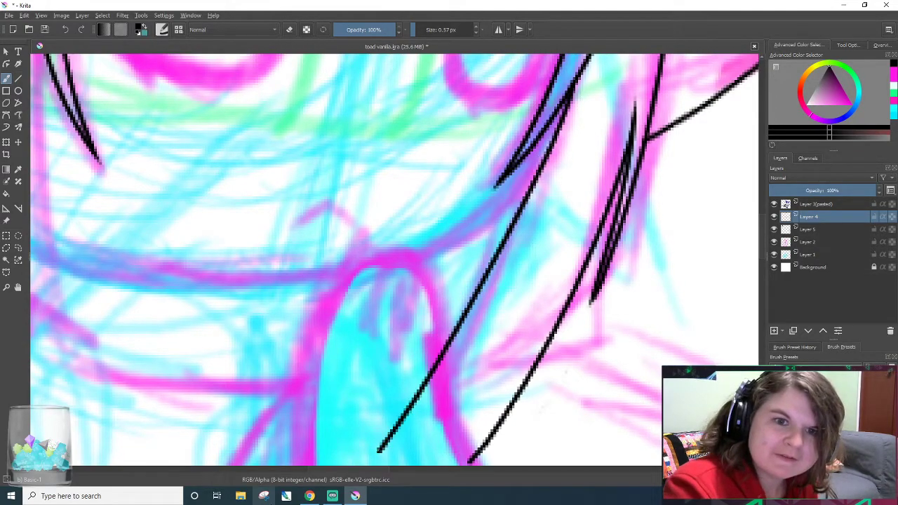
{"action": "key", "text": "ctrl+z"}
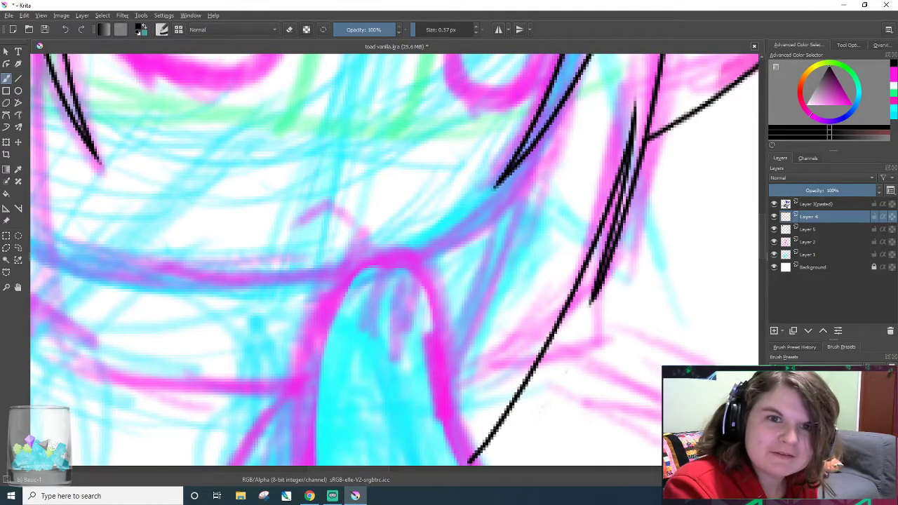
{"action": "left_click_drag", "start_coordinate": [577, 85], "coordinate": [377, 464]}
{"action": "key", "text": "ctrl+z"}
{"action": "mouse_move", "coordinate": [574, 93]}
{"action": "left_mouse_down"}
{"action": "mouse_move", "coordinate": [484, 286]}
{"action": "mouse_move", "coordinate": [376, 463]}
{"action": "left_mouse_up"}
{"action": "mouse_move", "coordinate": [375, 470]}
{"action": "left_mouse_down"}
{"action": "mouse_move", "coordinate": [315, 470]}
{"action": "mouse_move", "coordinate": [394, 467]}
{"action": "left_mouse_up"}
{"action": "key", "text": "ctrl+z"}
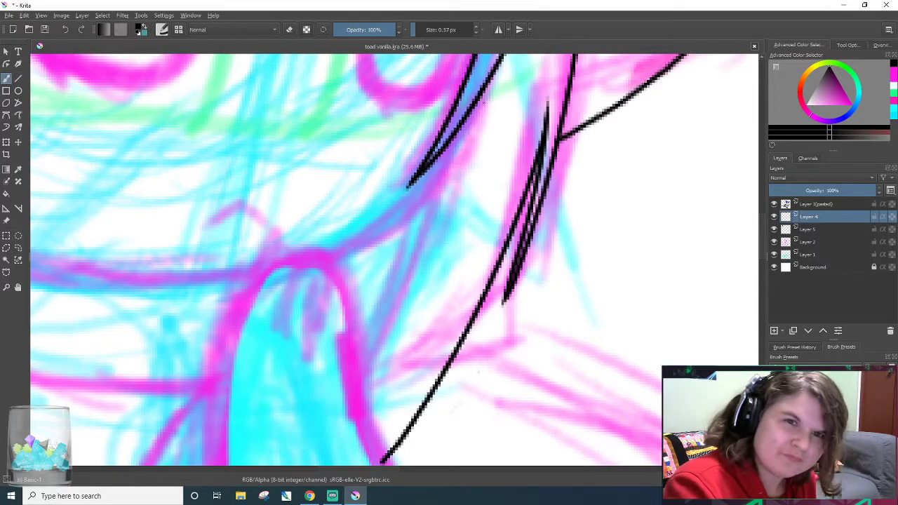
- Ink a smooth line on Layer 4 from the right face-framing lock's outer edge into the cyan-filled shape, redoing unsatisfactory versions
{"action": "key", "text": "ctrl+shift+z"}
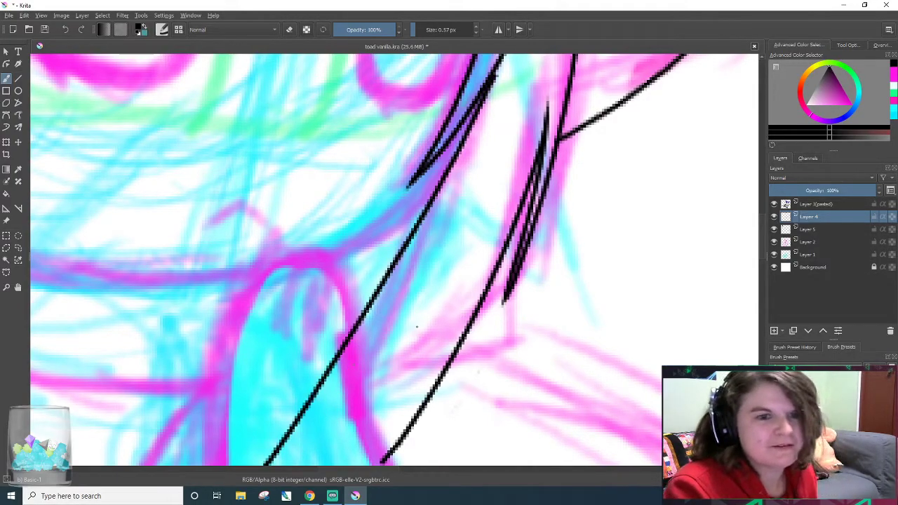
{"action": "key", "text": "ctrl+z"}
{"action": "key", "text": "ctrl+shift+z"}
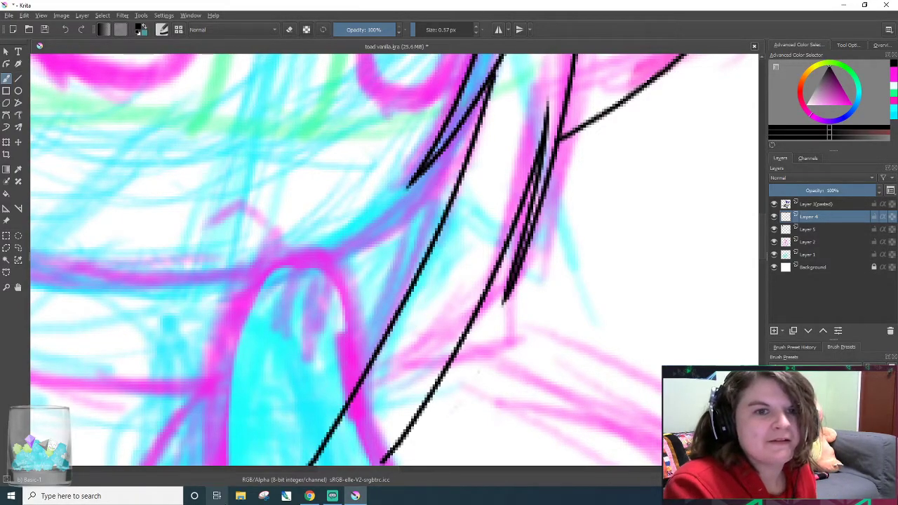
{"action": "key", "text": "ctrl+z"}
{"action": "key", "text": "ctrl+shift+z"}
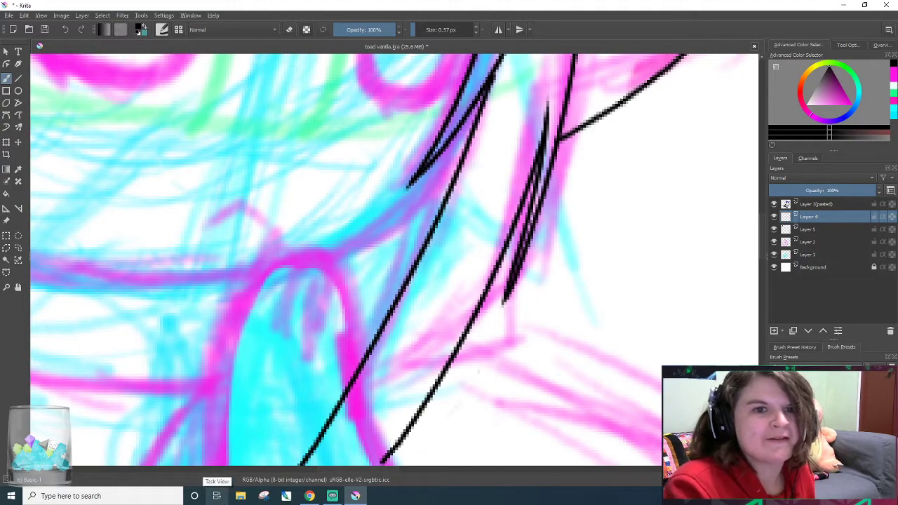
{"action": "key", "text": "ctrl+z"}
{"action": "key", "text": "ctrl+shift+z"}
{"action": "key", "text": "ctrl+z"}
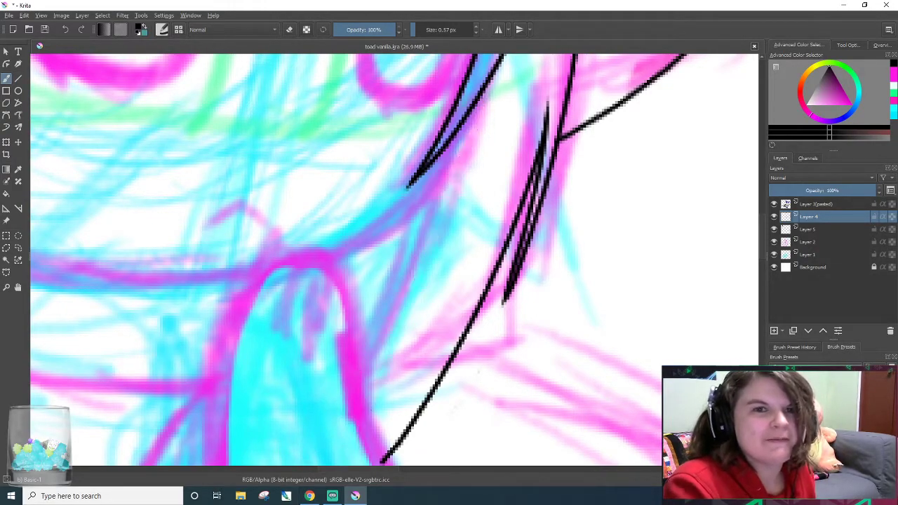
{"action": "key", "text": "ctrl+shift+z"}
- Ink a curve on Layer 4 from the cyan-filled shape's edge up to the outer right lock's inner line
{"action": "mouse_move", "coordinate": [341, 390]}
{"action": "left_mouse_down"}
{"action": "mouse_move", "coordinate": [395, 372]}
{"action": "mouse_move", "coordinate": [525, 242]}
{"action": "left_mouse_up"}
{"action": "scroll", "coordinate": [558, 196], "scroll_direction": "down", "scroll_amount": 1}
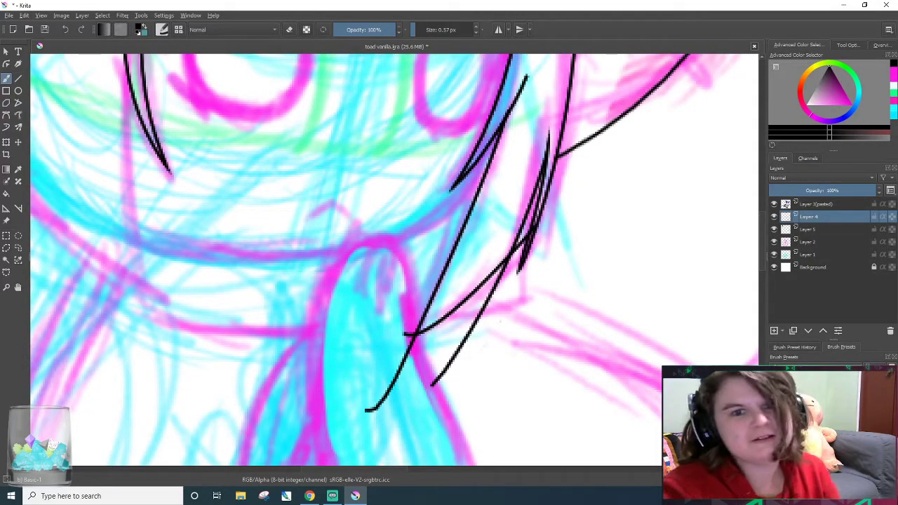
{"action": "key", "text": "plus"}
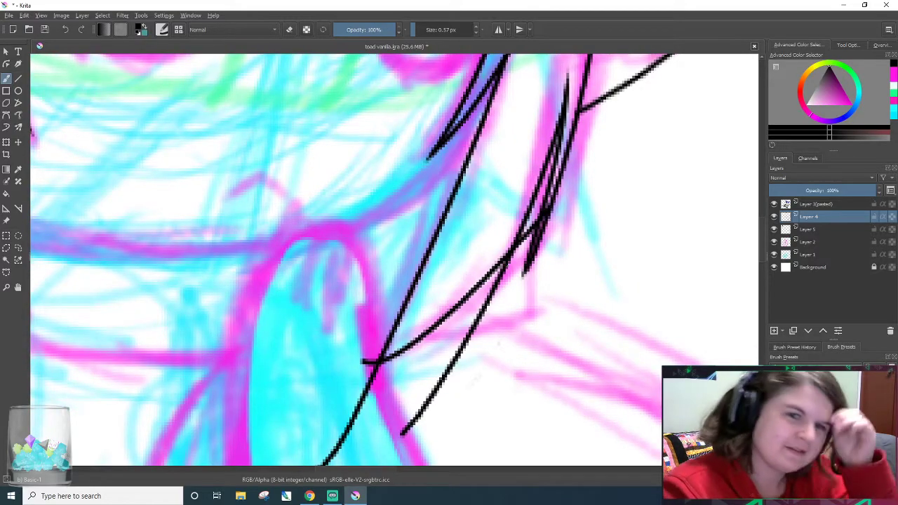
- Erase the new curve's overshoot where it crosses the outer right lock on Layer 4, undoing excess erasures
{"action": "key", "text": "e"}
{"action": "left_click_drag", "start_coordinate": [523, 240], "coordinate": [548, 207]}
{"action": "left_click_drag", "start_coordinate": [519, 245], "coordinate": [536, 221]}
{"action": "left_click_drag", "start_coordinate": [513, 261], "coordinate": [532, 223]}
{"action": "mouse_move", "coordinate": [480, 319]}
{"action": "left_mouse_down"}
{"action": "mouse_move", "coordinate": [417, 425]}
{"action": "mouse_move", "coordinate": [465, 374]}
{"action": "mouse_move", "coordinate": [496, 284]}
{"action": "mouse_move", "coordinate": [540, 218]}
{"action": "mouse_move", "coordinate": [525, 232]}
{"action": "left_mouse_up"}
{"action": "key", "text": "ctrl+z"}
{"action": "mouse_move", "coordinate": [462, 380]}
{"action": "left_mouse_down"}
{"action": "mouse_move", "coordinate": [419, 411]}
{"action": "mouse_move", "coordinate": [498, 315]}
{"action": "mouse_move", "coordinate": [523, 265]}
{"action": "mouse_move", "coordinate": [484, 312]}
{"action": "mouse_move", "coordinate": [516, 256]}
{"action": "mouse_move", "coordinate": [500, 312]}
{"action": "left_mouse_up"}
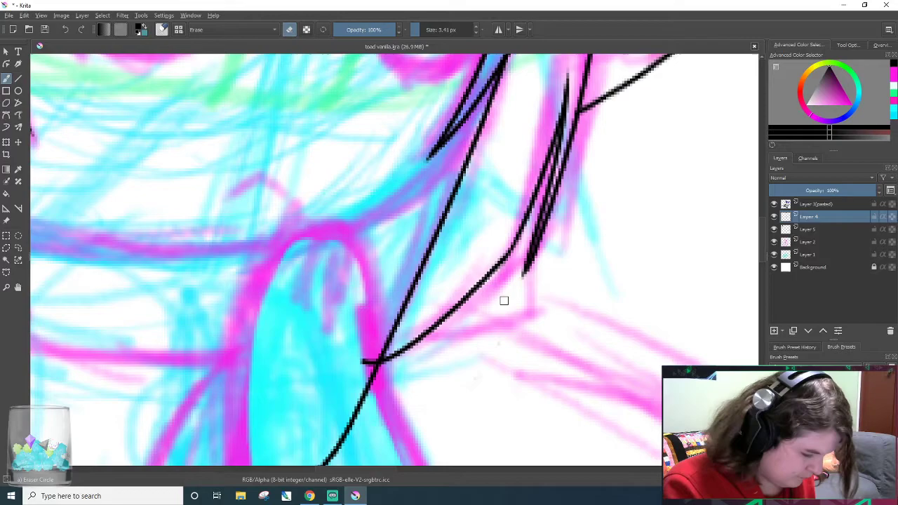
{"action": "key", "text": "ctrl+z"}
{"action": "key", "text": "ctrl+z"}
{"action": "left_click_drag", "start_coordinate": [521, 277], "coordinate": [518, 264]}
- Erase the surplus line ends on Layer 4 beyond the curve's pointed tip and below its junction with the outer lock's line
{"action": "mouse_move", "coordinate": [361, 371]}
{"action": "left_mouse_down"}
{"action": "mouse_move", "coordinate": [376, 334]}
{"action": "mouse_move", "coordinate": [368, 400]}
{"action": "mouse_move", "coordinate": [333, 463]}
{"action": "mouse_move", "coordinate": [375, 375]}
{"action": "left_mouse_up"}
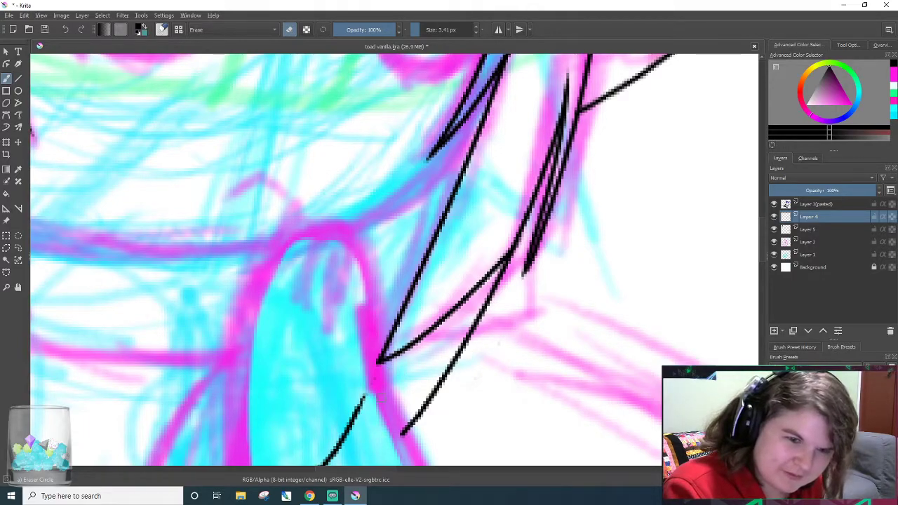
{"action": "mouse_move", "coordinate": [376, 379]}
{"action": "left_mouse_down"}
{"action": "mouse_move", "coordinate": [423, 390]}
{"action": "mouse_move", "coordinate": [413, 429]}
{"action": "mouse_move", "coordinate": [393, 442]}
{"action": "mouse_move", "coordinate": [503, 300]}
{"action": "left_mouse_up"}
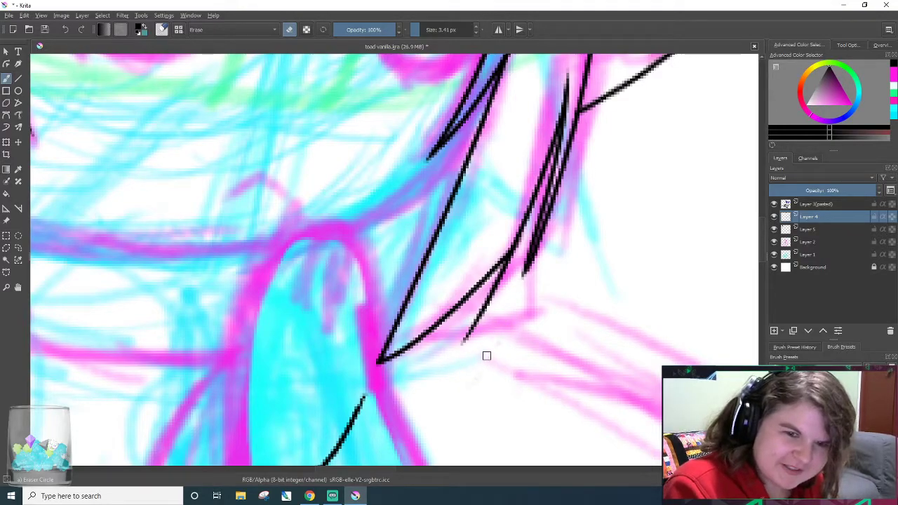
{"action": "mouse_move", "coordinate": [468, 346]}
{"action": "left_mouse_down"}
{"action": "mouse_move", "coordinate": [525, 258]}
{"action": "mouse_move", "coordinate": [473, 322]}
{"action": "mouse_move", "coordinate": [523, 248]}
{"action": "left_mouse_up"}
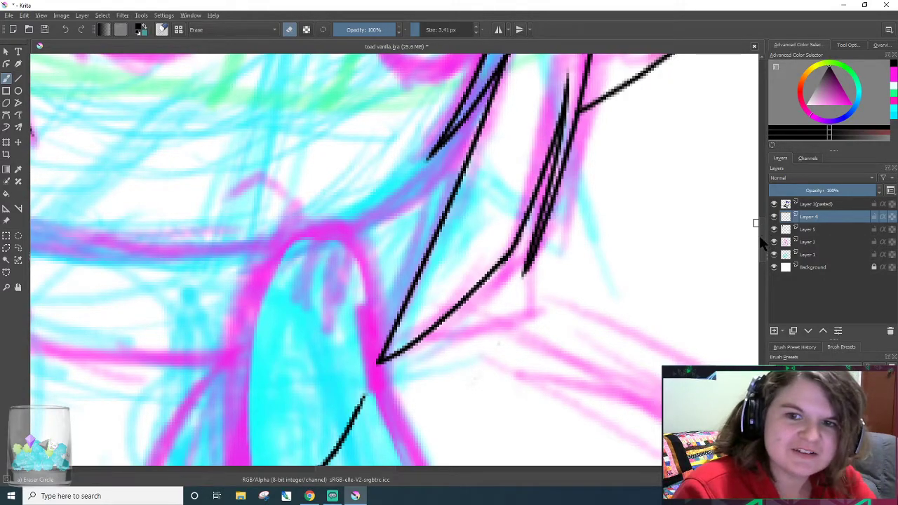
{"action": "left_click_drag", "start_coordinate": [757, 223], "coordinate": [758, 267]}
{"action": "scroll", "coordinate": [757, 267], "scroll_direction": "up", "scroll_amount": 3}
{"action": "mouse_move", "coordinate": [362, 297]}
{"action": "left_mouse_down"}
{"action": "mouse_move", "coordinate": [345, 331]}
{"action": "mouse_move", "coordinate": [361, 302]}
{"action": "mouse_move", "coordinate": [321, 364]}
{"action": "mouse_move", "coordinate": [352, 334]}
{"action": "left_mouse_up"}
- Trim the protruding upper end of the right face-framing lock's outer line on Layer 5
{"action": "left_click_drag", "start_coordinate": [759, 262], "coordinate": [774, 230]}
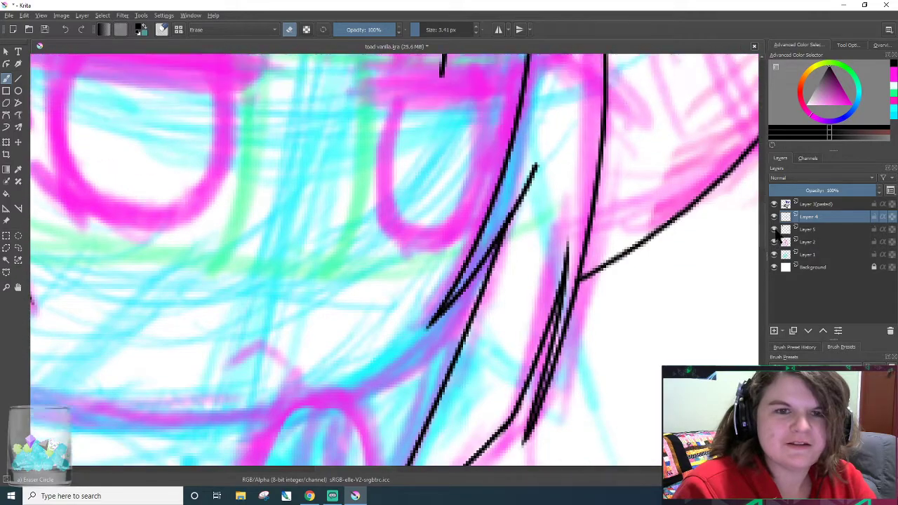
{"action": "scroll", "coordinate": [758, 260], "scroll_direction": "up", "scroll_amount": 1}
{"action": "left_click", "coordinate": [810, 229]}
{"action": "left_click_drag", "start_coordinate": [536, 207], "coordinate": [515, 311]}
{"action": "left_click_drag", "start_coordinate": [541, 189], "coordinate": [514, 307]}
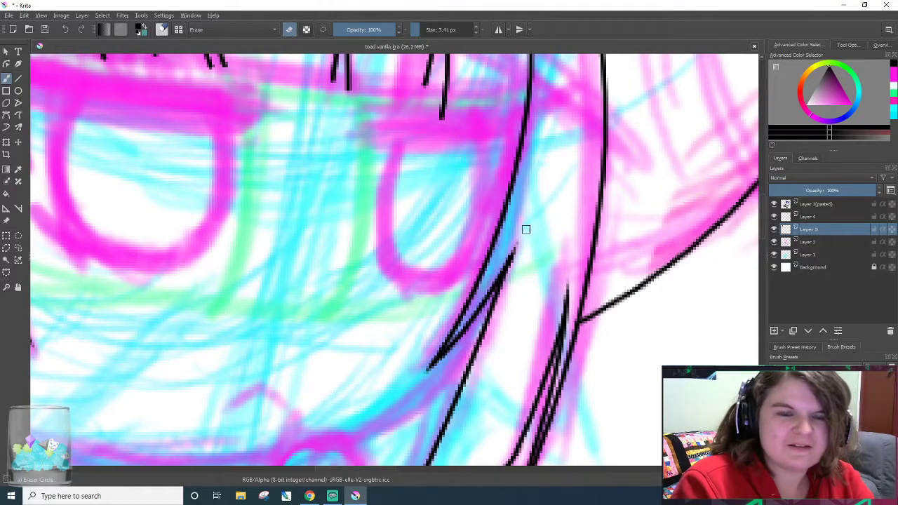
- Ink two long lines on Layer 4 running down from the left outer lock and the left face-framing lock past their tips
{"action": "left_click_drag", "start_coordinate": [387, 468], "coordinate": [339, 472]}
{"action": "scroll", "coordinate": [339, 477], "scroll_direction": "right", "scroll_amount": 1}
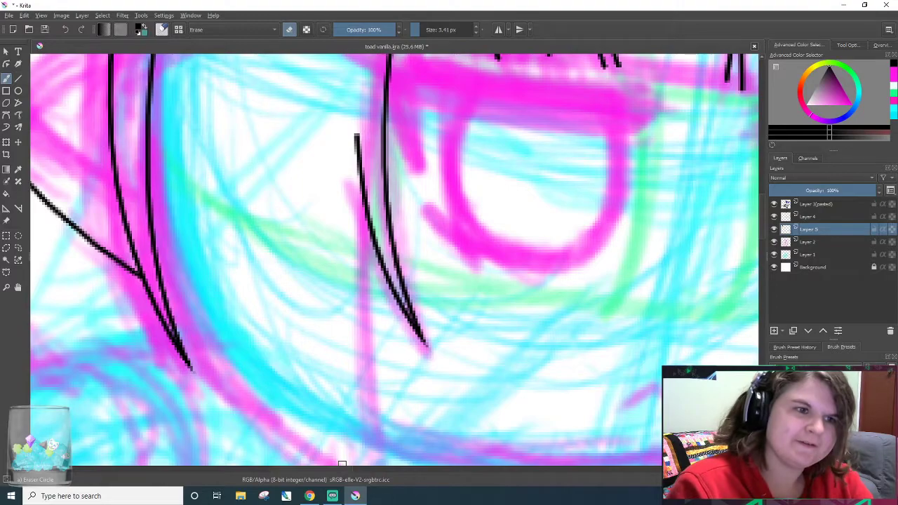
{"action": "key", "text": "/"}
{"action": "left_click", "coordinate": [806, 216]}
{"action": "right_click", "coordinate": [807, 216]}
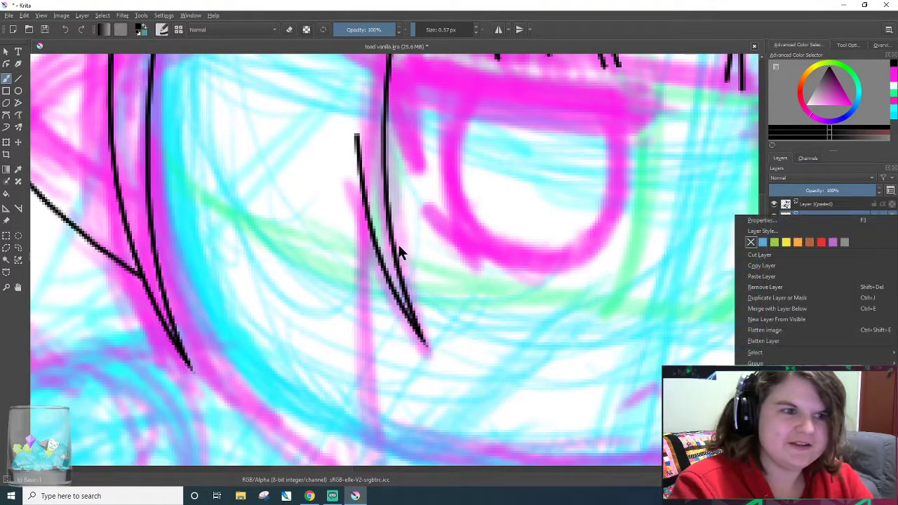
{"action": "left_click", "coordinate": [644, 225]}
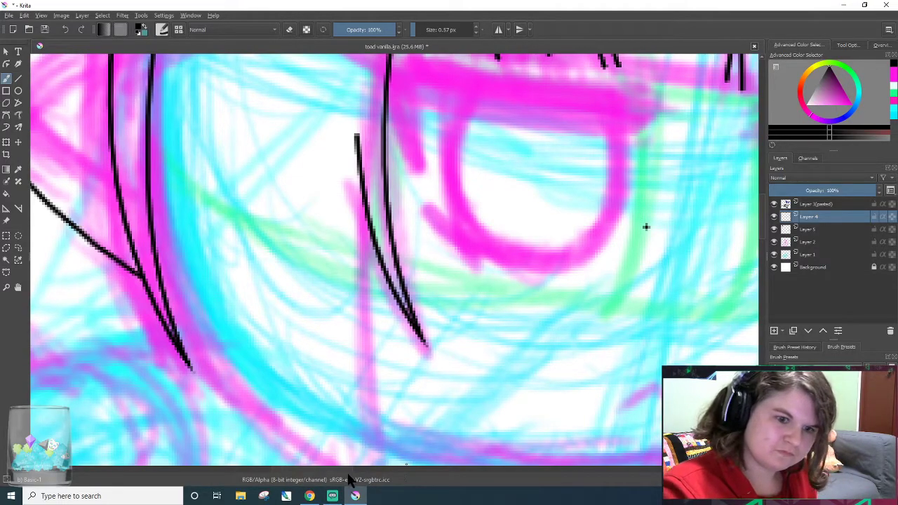
{"action": "left_click_drag", "start_coordinate": [646, 226], "coordinate": [734, 226]}
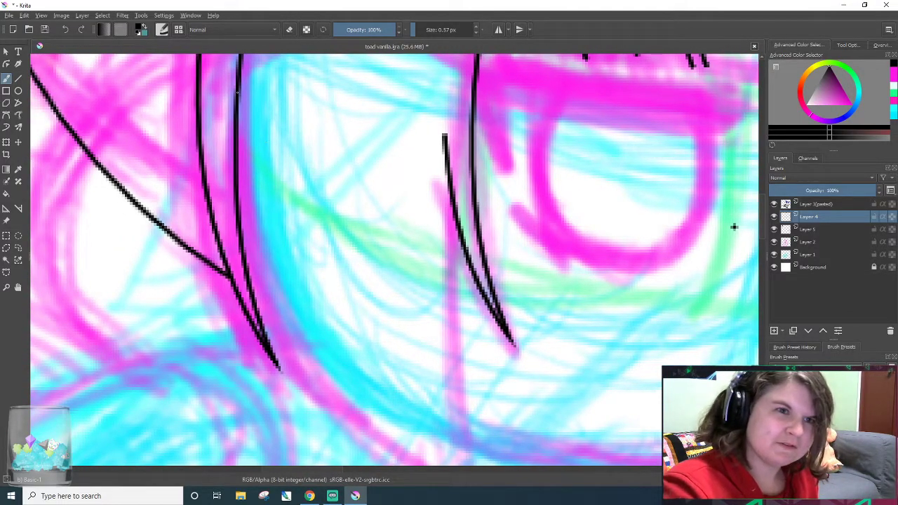
{"action": "left_click_drag", "start_coordinate": [238, 87], "coordinate": [317, 465]}
{"action": "left_click_drag", "start_coordinate": [446, 156], "coordinate": [474, 466]}
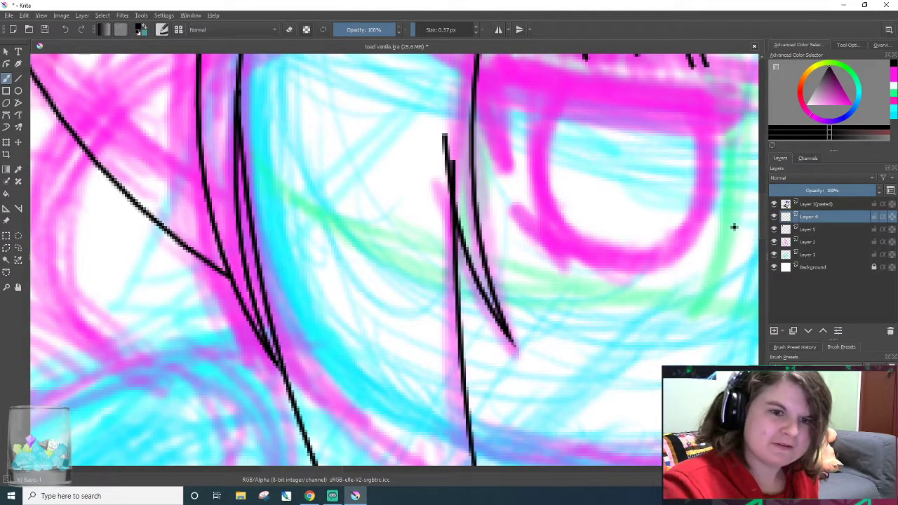
- Ink the hair's lower left edge on Layer 4, curving from the outer lock's tip across the face-framing lock's lower end, undoing unsatisfactory strokes
{"action": "scroll", "coordinate": [764, 246], "scroll_direction": "down", "scroll_amount": 4}
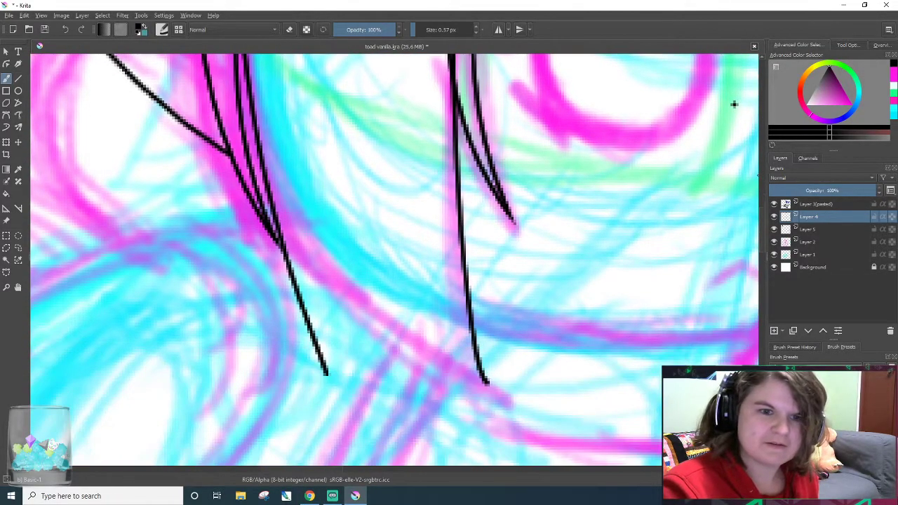
{"action": "mouse_move", "coordinate": [263, 203]}
{"action": "left_mouse_down"}
{"action": "mouse_move", "coordinate": [275, 189]}
{"action": "mouse_move", "coordinate": [477, 441]}
{"action": "left_mouse_up"}
{"action": "key", "text": "ctrl+z"}
{"action": "key", "text": "ctrl+z"}
{"action": "left_click_drag", "start_coordinate": [275, 214], "coordinate": [544, 426]}
{"action": "key", "text": "ctrl+z"}
{"action": "mouse_move", "coordinate": [280, 223]}
{"action": "left_mouse_down"}
{"action": "mouse_move", "coordinate": [374, 320]}
{"action": "mouse_move", "coordinate": [584, 439]}
{"action": "left_mouse_up"}
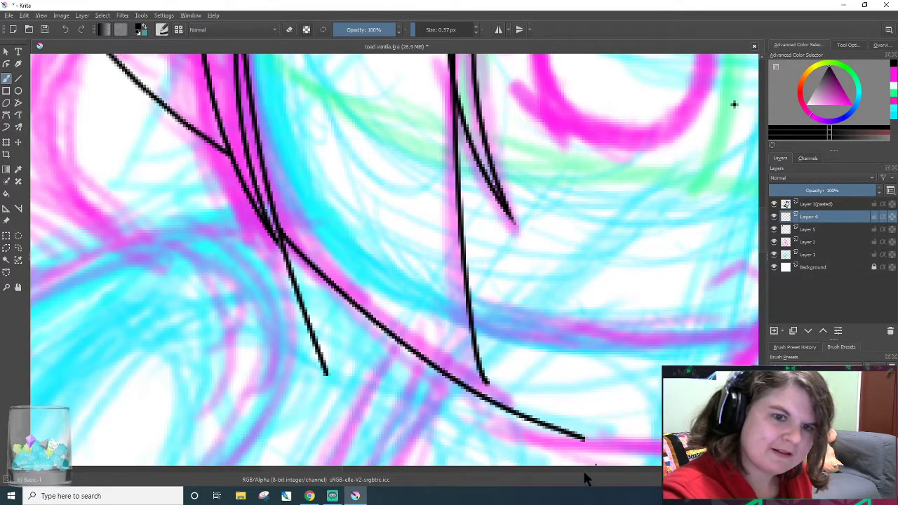
{"action": "key", "text": "ctrl+z"}
{"action": "left_click_drag", "start_coordinate": [279, 232], "coordinate": [536, 397]}
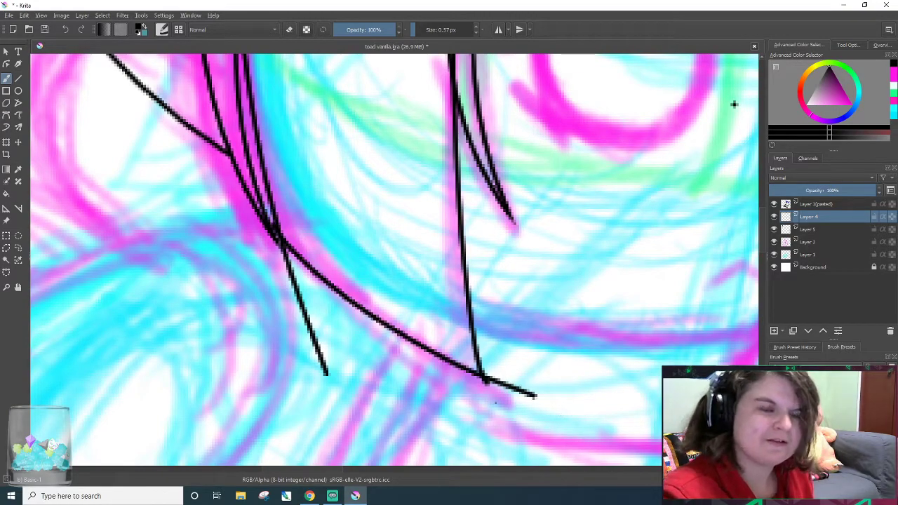
- Erase the old line running down from the left outer lock's tip and the surplus ends past the face-framing lock's lower corner on Layer 4
{"action": "key", "text": "e"}
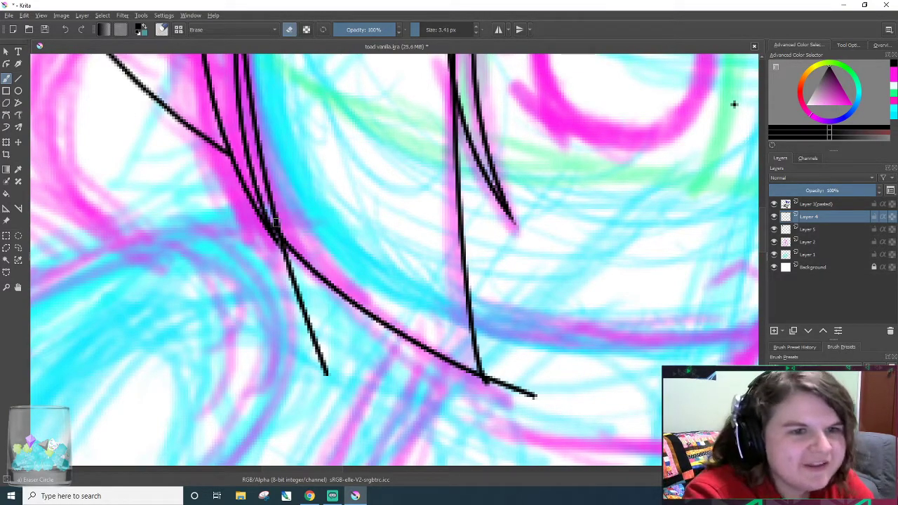
{"action": "left_click_drag", "start_coordinate": [267, 219], "coordinate": [317, 359]}
{"action": "mouse_move", "coordinate": [277, 278]}
{"action": "left_mouse_down"}
{"action": "mouse_move", "coordinate": [280, 252]}
{"action": "mouse_move", "coordinate": [289, 267]}
{"action": "mouse_move", "coordinate": [279, 244]}
{"action": "mouse_move", "coordinate": [293, 330]}
{"action": "mouse_move", "coordinate": [337, 384]}
{"action": "left_mouse_up"}
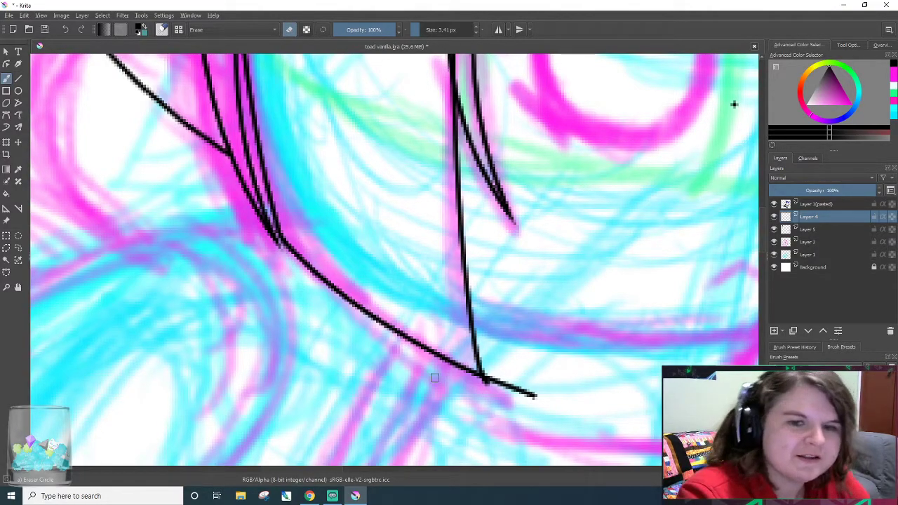
{"action": "mouse_move", "coordinate": [476, 383]}
{"action": "left_mouse_down"}
{"action": "mouse_move", "coordinate": [491, 385]}
{"action": "mouse_move", "coordinate": [494, 340]}
{"action": "mouse_move", "coordinate": [493, 359]}
{"action": "left_mouse_up"}
{"action": "mouse_move", "coordinate": [502, 407]}
{"action": "left_mouse_down"}
{"action": "mouse_move", "coordinate": [505, 379]}
{"action": "mouse_move", "coordinate": [541, 420]}
{"action": "mouse_move", "coordinate": [523, 385]}
{"action": "mouse_move", "coordinate": [542, 413]}
{"action": "mouse_move", "coordinate": [502, 373]}
{"action": "mouse_move", "coordinate": [523, 403]}
{"action": "left_mouse_up"}
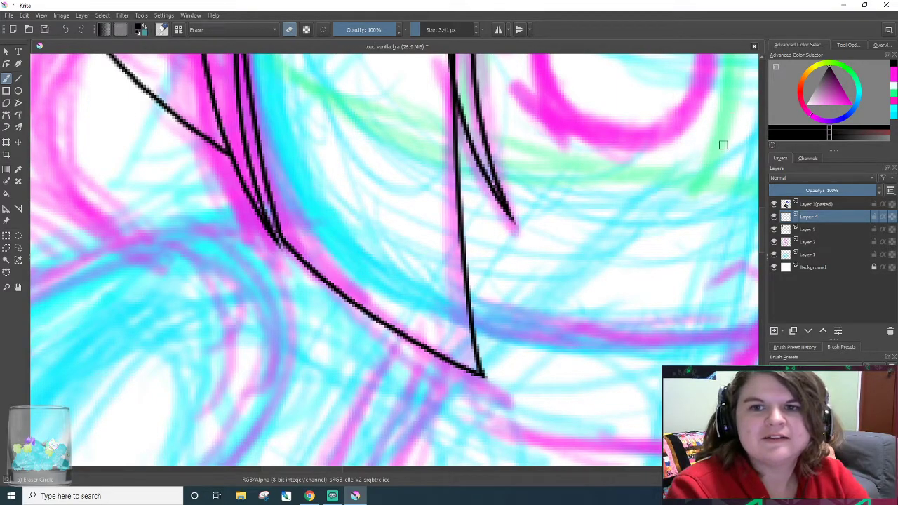
- Trim the protruding upper ends of the left face-framing lock's outer line and the left outer lock's inner line on Layer 5
{"action": "scroll", "coordinate": [425, 303], "scroll_direction": "up", "scroll_amount": 4}
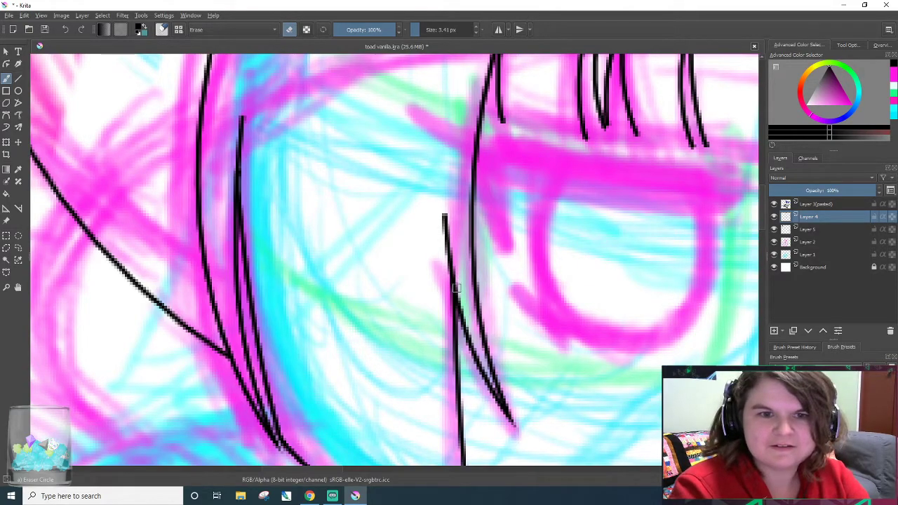
{"action": "left_click", "coordinate": [806, 230]}
{"action": "left_click_drag", "start_coordinate": [438, 280], "coordinate": [446, 214]}
{"action": "left_click_drag", "start_coordinate": [442, 260], "coordinate": [449, 184]}
{"action": "left_click_drag", "start_coordinate": [236, 160], "coordinate": [245, 144]}
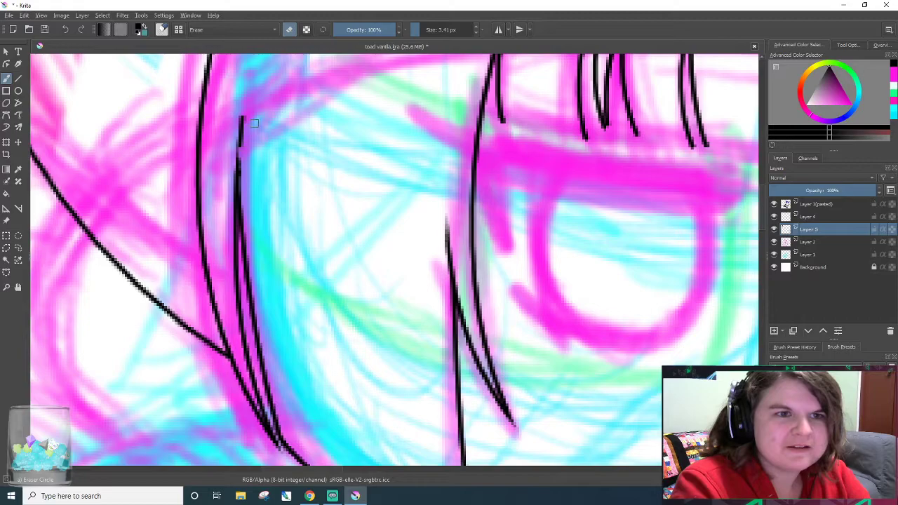
{"action": "left_click_drag", "start_coordinate": [244, 96], "coordinate": [239, 164]}
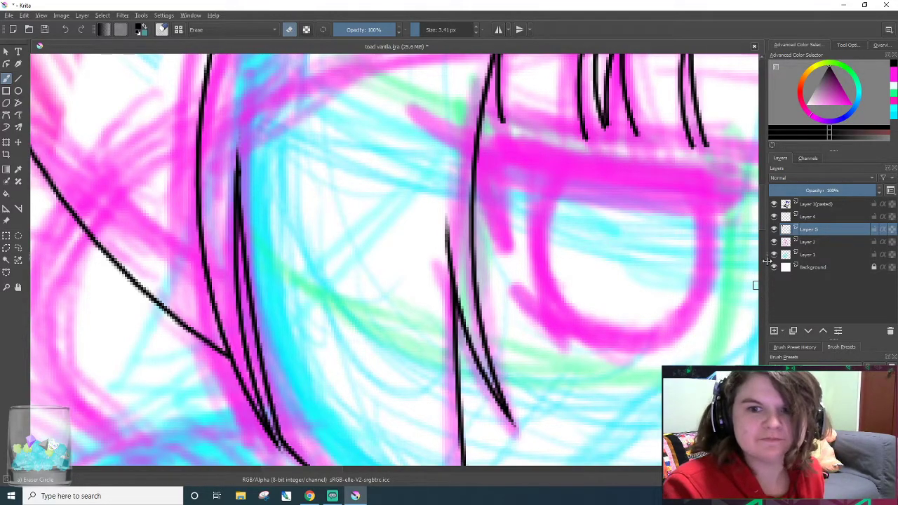
- Try to ink the fringe's lower edge as one long curve across the strand tips on Layer 5 and trim its left end
{"action": "mouse_move", "coordinate": [765, 228]}
{"action": "left_mouse_down"}
{"action": "mouse_move", "coordinate": [770, 203]}
{"action": "mouse_move", "coordinate": [770, 244]}
{"action": "left_mouse_up"}
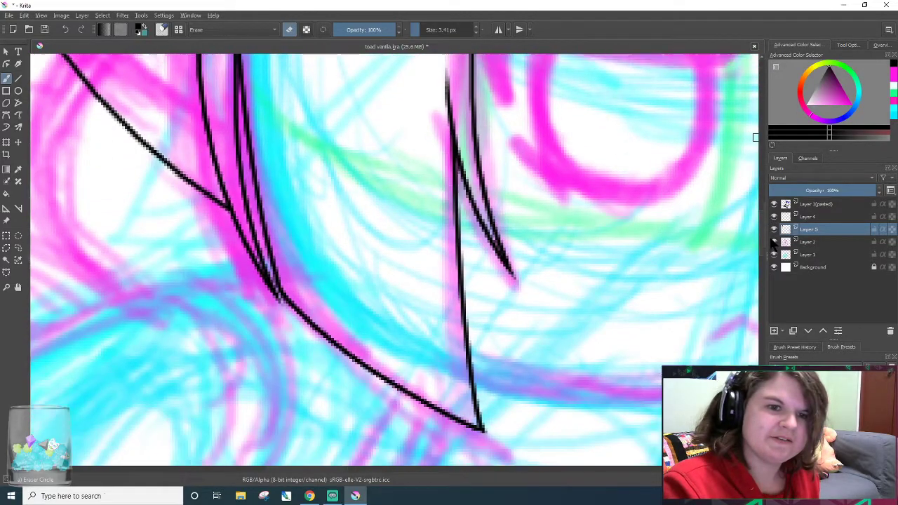
{"action": "scroll", "coordinate": [754, 137], "scroll_direction": "up", "scroll_amount": 6}
{"action": "scroll", "coordinate": [755, 137], "scroll_direction": "down", "scroll_amount": 2}
{"action": "mouse_move", "coordinate": [782, 219]}
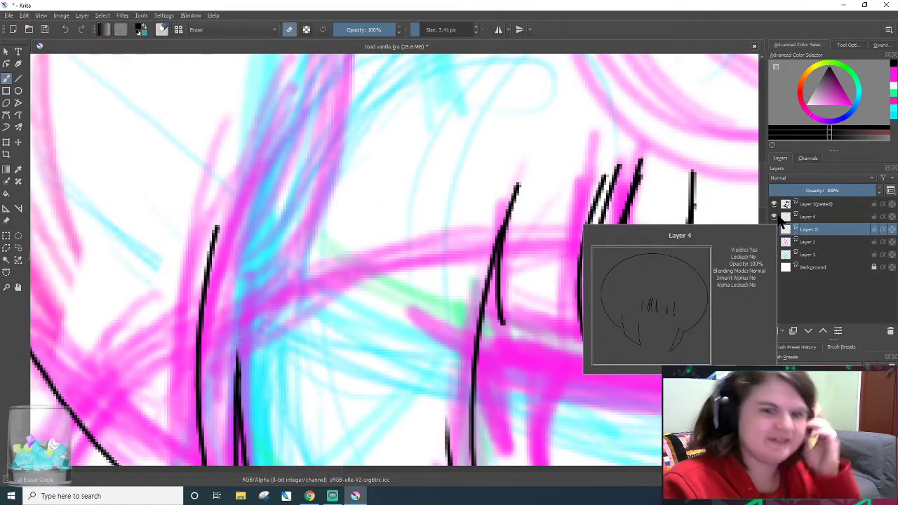
{"action": "mouse_move", "coordinate": [357, 468]}
{"action": "left_mouse_down"}
{"action": "mouse_move", "coordinate": [434, 468]}
{"action": "mouse_move", "coordinate": [302, 471]}
{"action": "mouse_move", "coordinate": [310, 470]}
{"action": "left_mouse_up"}
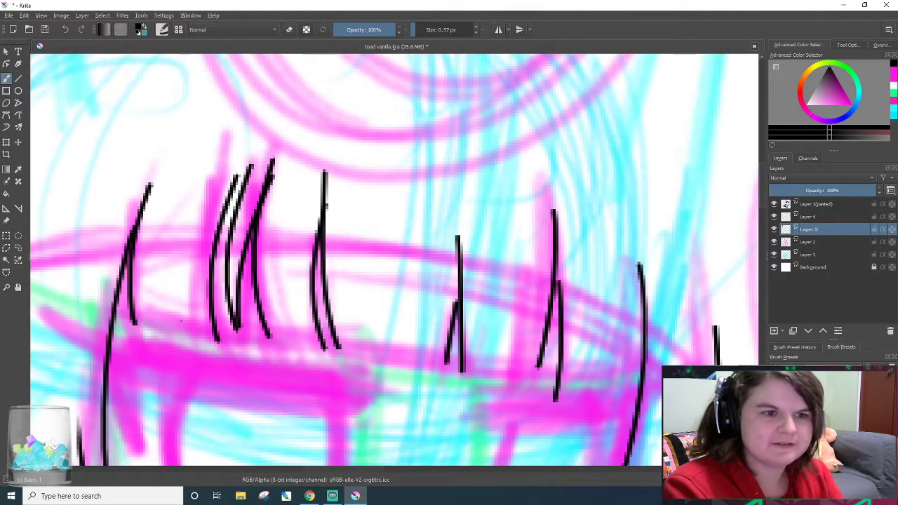
{"action": "left_click_drag", "start_coordinate": [129, 312], "coordinate": [264, 348]}
{"action": "key", "text": "ctrl+z"}
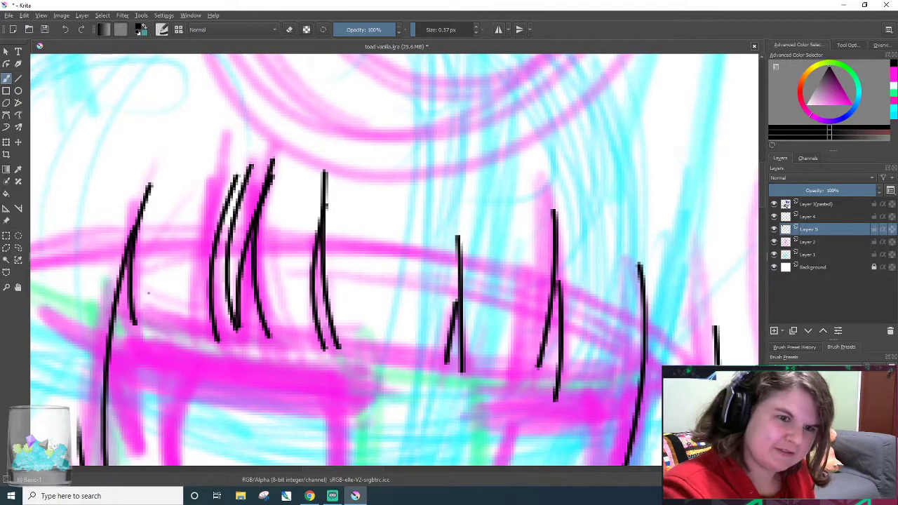
{"action": "left_click_drag", "start_coordinate": [111, 302], "coordinate": [659, 381]}
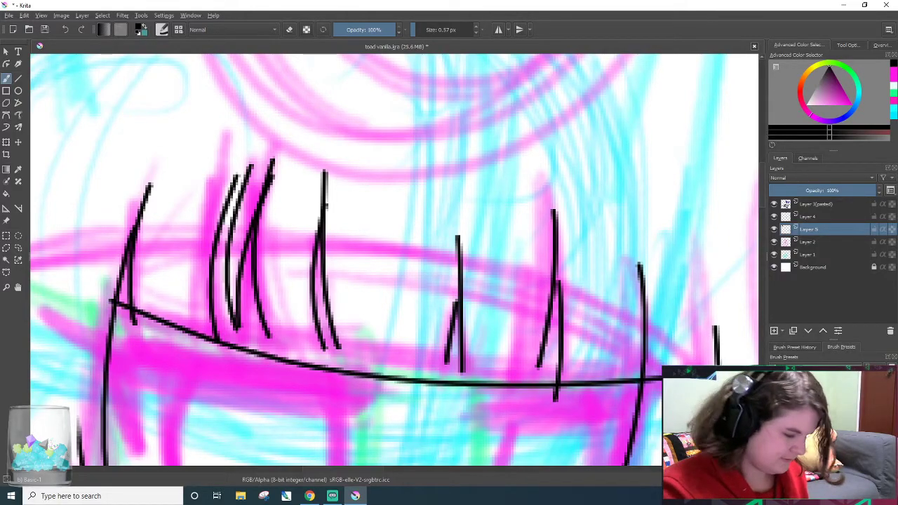
{"action": "key", "text": "ctrl+z"}
{"action": "left_click_drag", "start_coordinate": [90, 277], "coordinate": [716, 364]}
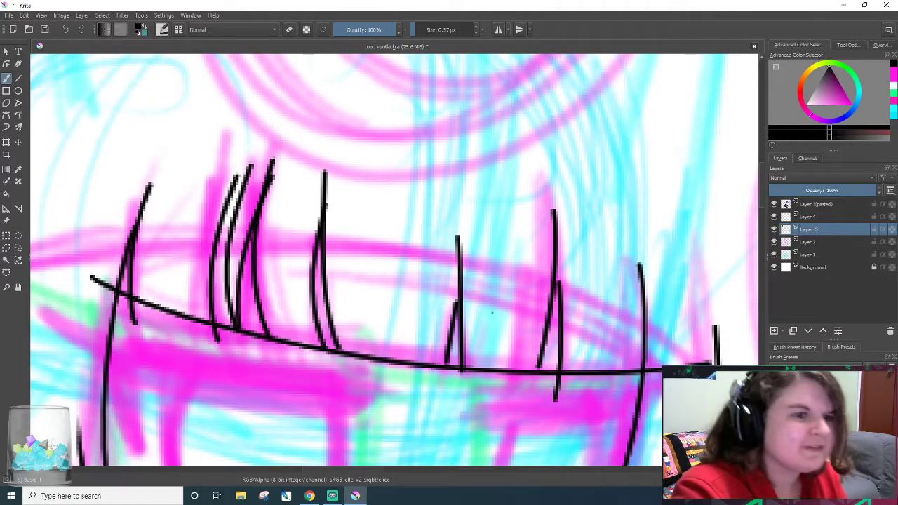
{"action": "key", "text": "e"}
{"action": "left_click_drag", "start_coordinate": [92, 278], "coordinate": [124, 303]}
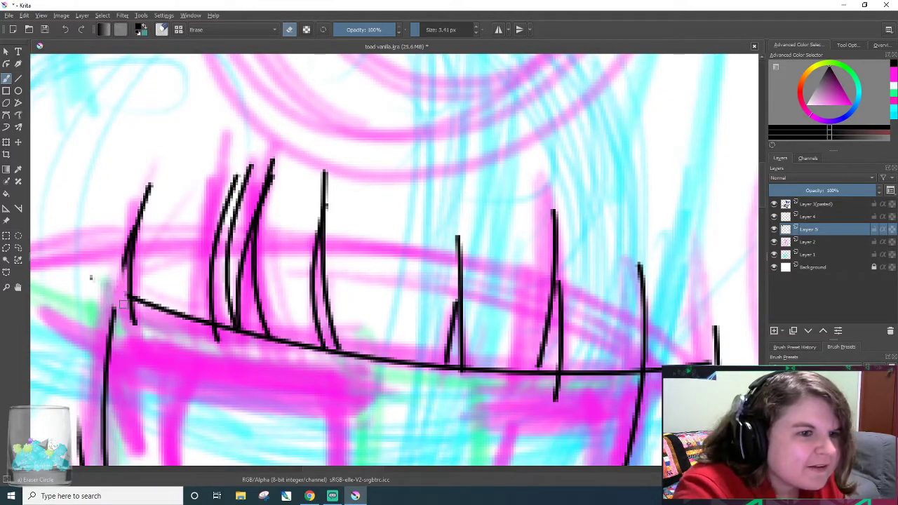
{"action": "key", "text": "ctrl+z"}
{"action": "key", "text": "ctrl+z"}
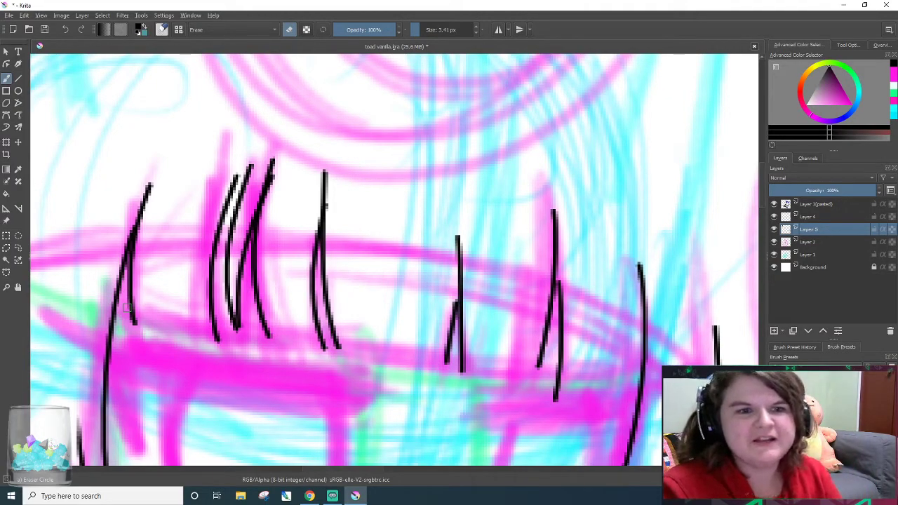
- Add a new layer above Layer 5 and ink the fringe's lower edge on it as one long curve across the strand tips
{"action": "left_click", "coordinate": [774, 331]}
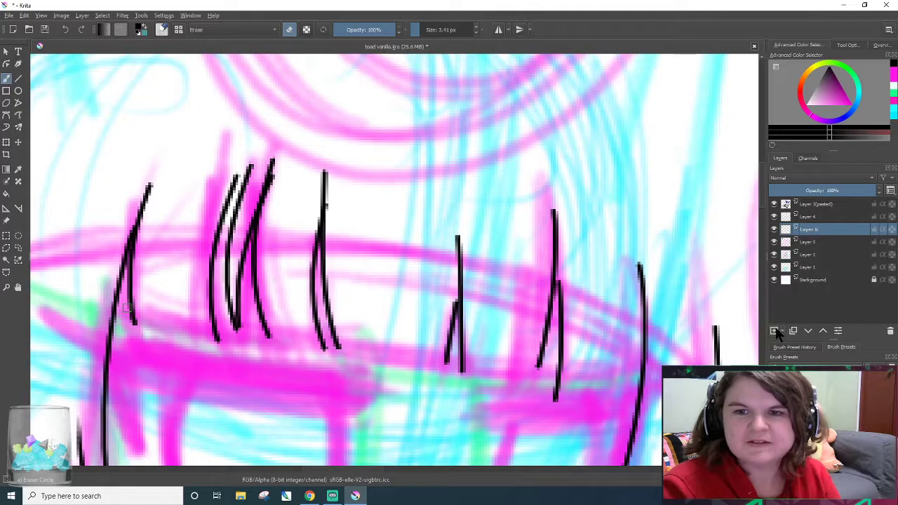
{"action": "key", "text": "/"}
{"action": "left_click_drag", "start_coordinate": [73, 281], "coordinate": [643, 361]}
{"action": "scroll", "coordinate": [520, 371], "scroll_direction": "up", "scroll_amount": 1}
{"action": "key", "text": "ctrl+z"}
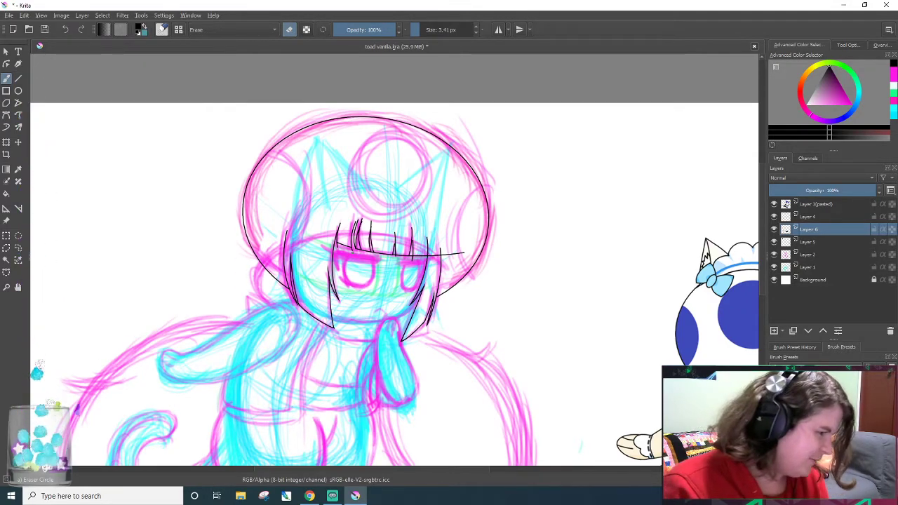
- Erase the fringe edge's overshoot past the right face-framing lock and its segments inside the narrow gaps between strands on Layer 6
{"action": "key", "text": "/"}
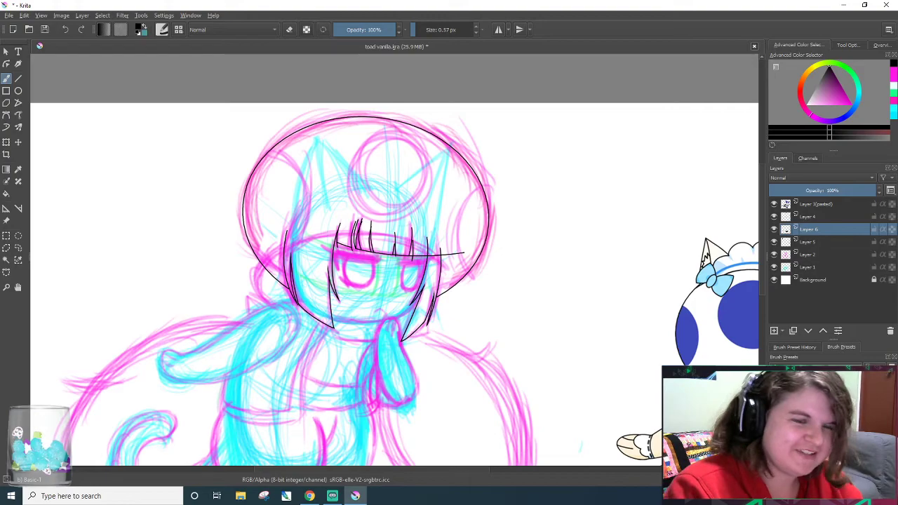
{"action": "scroll", "coordinate": [494, 300], "scroll_direction": "up", "scroll_amount": 2}
{"action": "scroll", "coordinate": [388, 288], "scroll_direction": "up", "scroll_amount": 1}
{"action": "scroll", "coordinate": [386, 302], "scroll_direction": "up", "scroll_amount": 2}
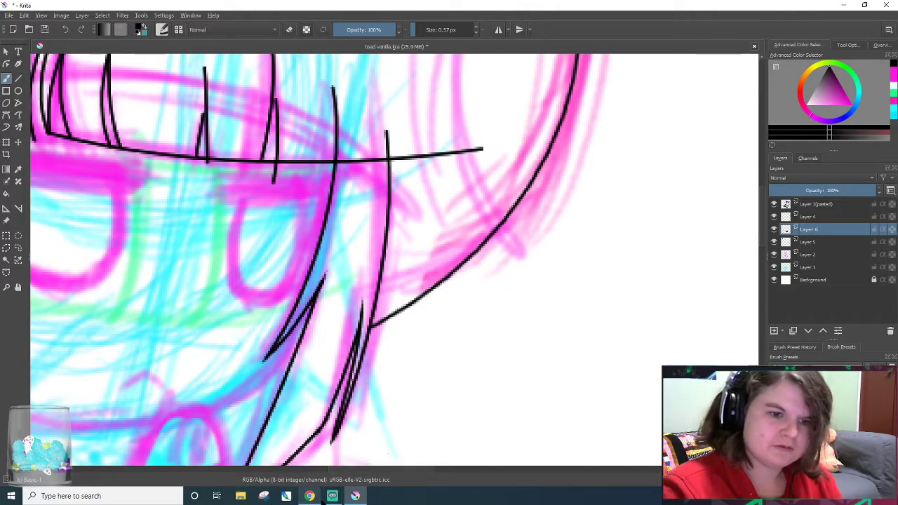
{"action": "left_click", "coordinate": [332, 496]}
{"action": "left_click", "coordinate": [356, 496]}
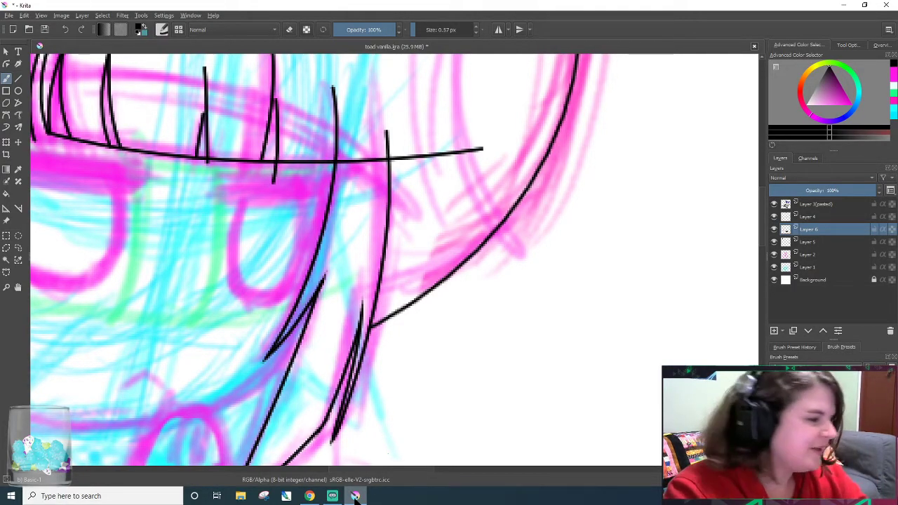
{"action": "key", "text": "e"}
{"action": "mouse_move", "coordinate": [370, 161]}
{"action": "left_mouse_down"}
{"action": "mouse_move", "coordinate": [354, 144]}
{"action": "mouse_move", "coordinate": [346, 161]}
{"action": "mouse_move", "coordinate": [338, 158]}
{"action": "mouse_move", "coordinate": [409, 157]}
{"action": "mouse_move", "coordinate": [389, 178]}
{"action": "mouse_move", "coordinate": [462, 154]}
{"action": "mouse_move", "coordinate": [359, 201]}
{"action": "mouse_move", "coordinate": [481, 147]}
{"action": "left_mouse_up"}
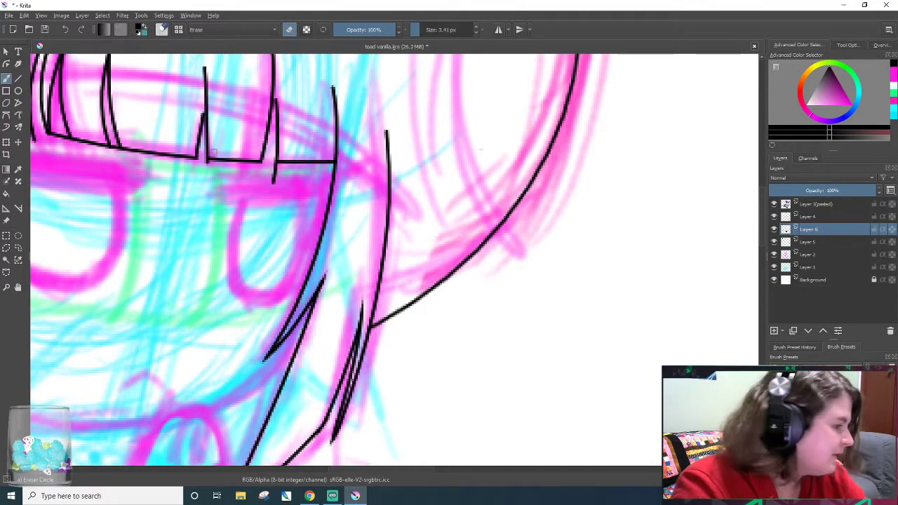
{"action": "scroll", "coordinate": [419, 468], "scroll_direction": "left", "scroll_amount": 5}
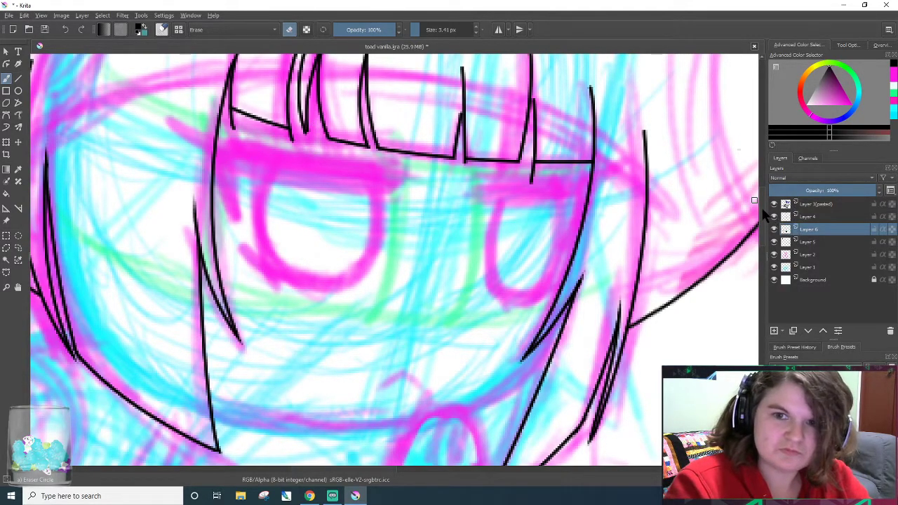
- Ink the cap's lower rim on Layer 6 as a long arch over the fringe from the left outer lock past the right one, comparing with undo and redo
{"action": "scroll", "coordinate": [760, 206], "scroll_direction": "up", "scroll_amount": 3}
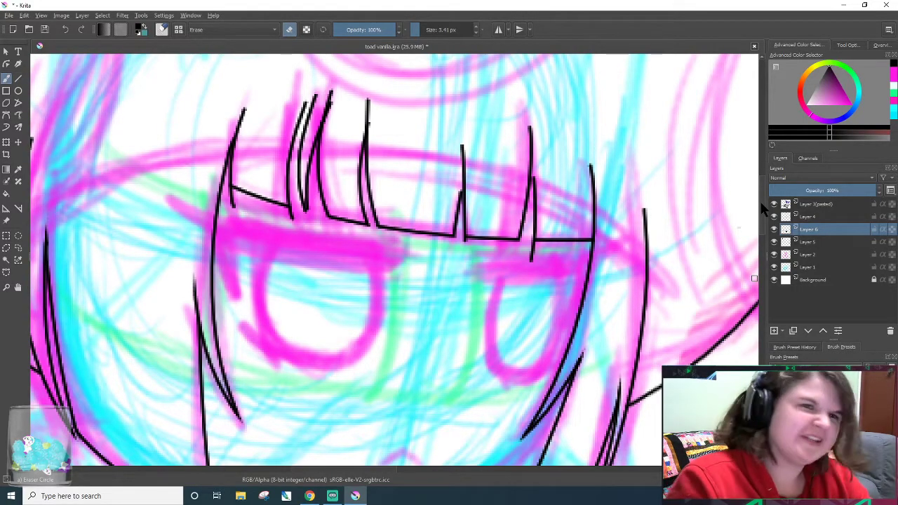
{"action": "key", "text": "/"}
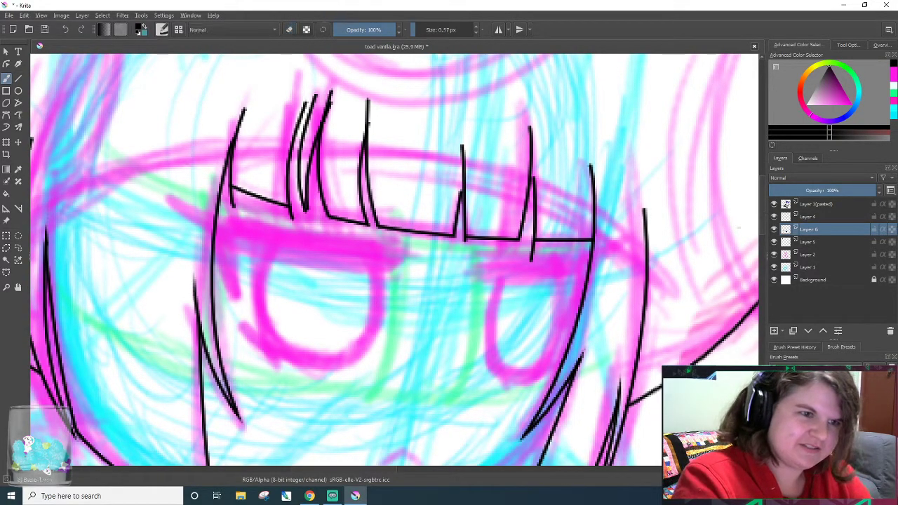
{"action": "key", "text": "minus"}
{"action": "key", "text": "minus"}
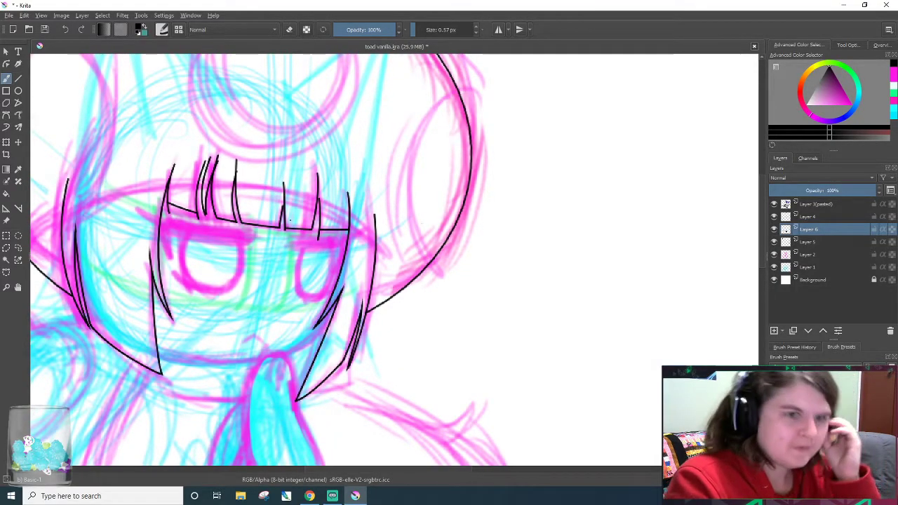
{"action": "left_click_drag", "start_coordinate": [454, 470], "coordinate": [408, 469]}
{"action": "left_click_drag", "start_coordinate": [258, 223], "coordinate": [605, 298]}
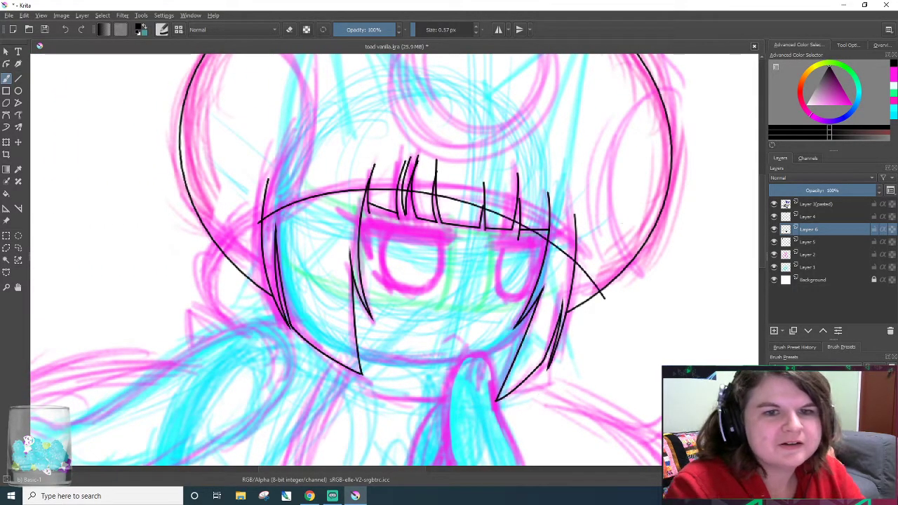
{"action": "key", "text": "ctrl+z"}
{"action": "key", "text": "ctrl+shift+z"}
{"action": "key", "text": "ctrl+z"}
{"action": "key", "text": "ctrl+shift+z"}
{"action": "key", "text": "ctrl+z"}
{"action": "key", "text": "ctrl+shift+z"}
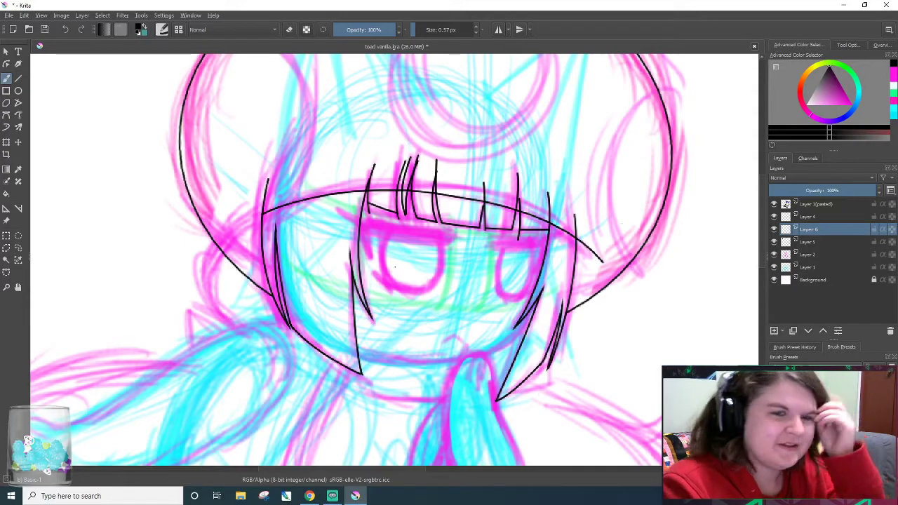
- Select the cap rim arch on Layer 6 with a freehand outline and move it slightly up and to the left
{"action": "left_click", "coordinate": [18, 248]}
{"action": "mouse_move", "coordinate": [244, 205]}
{"action": "left_mouse_down"}
{"action": "mouse_move", "coordinate": [548, 152]}
{"action": "mouse_move", "coordinate": [624, 261]}
{"action": "mouse_move", "coordinate": [583, 261]}
{"action": "mouse_move", "coordinate": [550, 231]}
{"action": "mouse_move", "coordinate": [393, 205]}
{"action": "mouse_move", "coordinate": [288, 228]}
{"action": "mouse_move", "coordinate": [239, 197]}
{"action": "left_mouse_up"}
{"action": "left_click", "coordinate": [18, 142]}
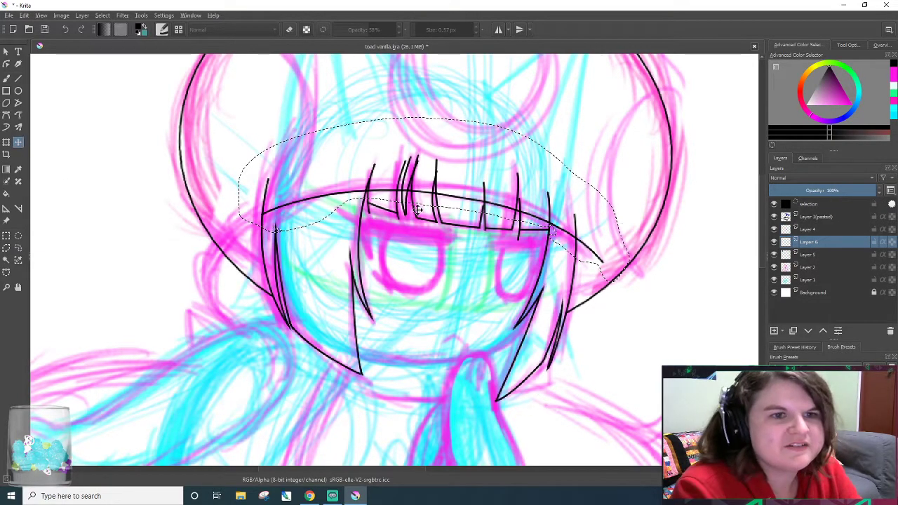
{"action": "left_click_drag", "start_coordinate": [417, 201], "coordinate": [373, 202]}
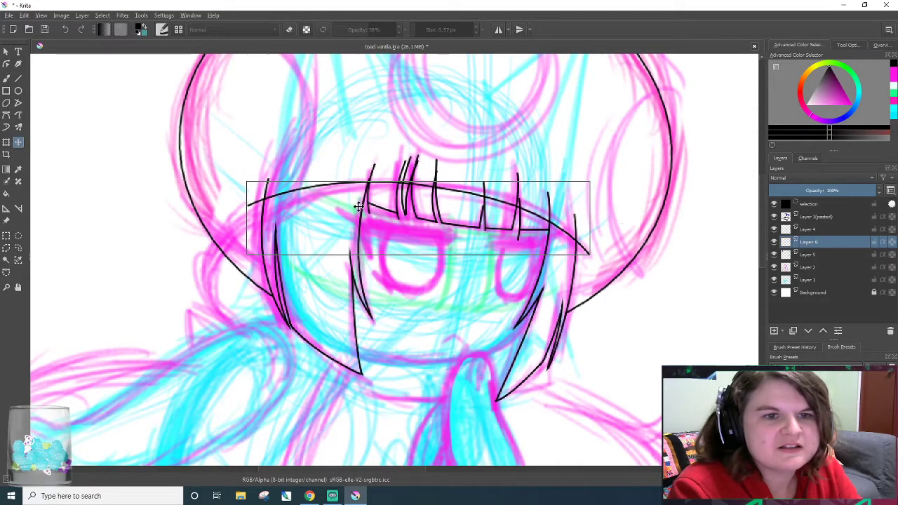
- Try to rotate the selected cap rim arch slightly counterclockwise with the Transform tool
{"action": "left_click", "coordinate": [6, 142]}
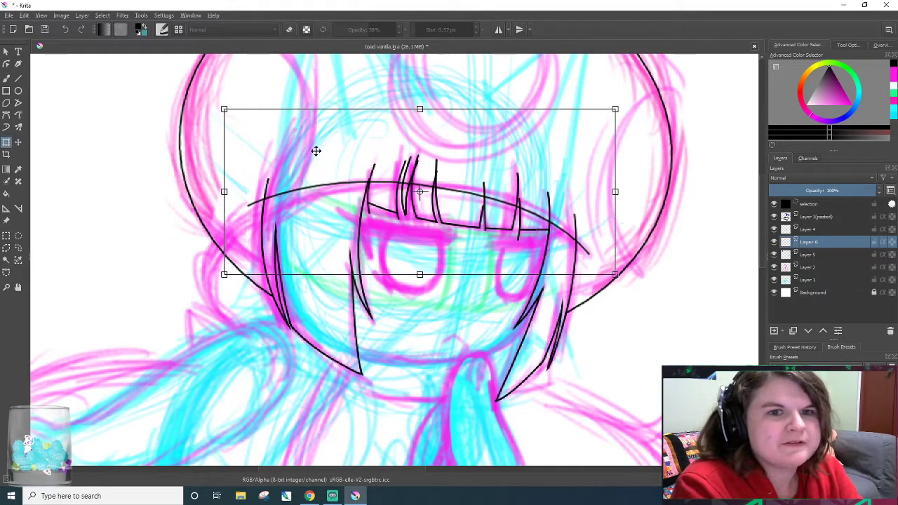
{"action": "left_click_drag", "start_coordinate": [656, 154], "coordinate": [655, 140]}
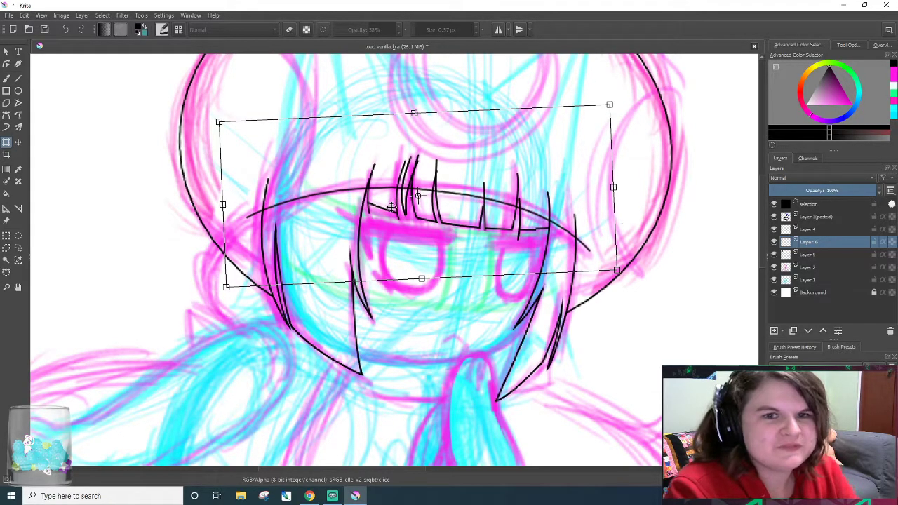
{"action": "key", "text": "ctrl+z"}
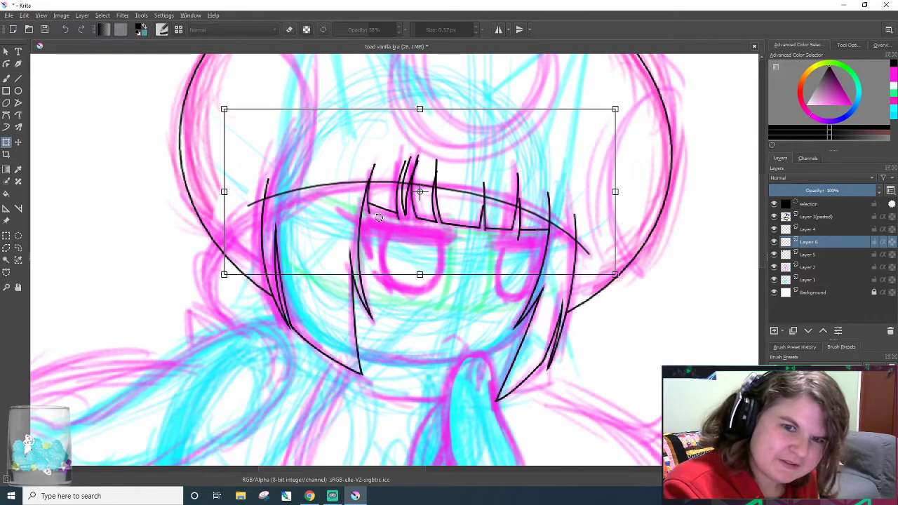
{"action": "key", "text": "ctrl+z"}
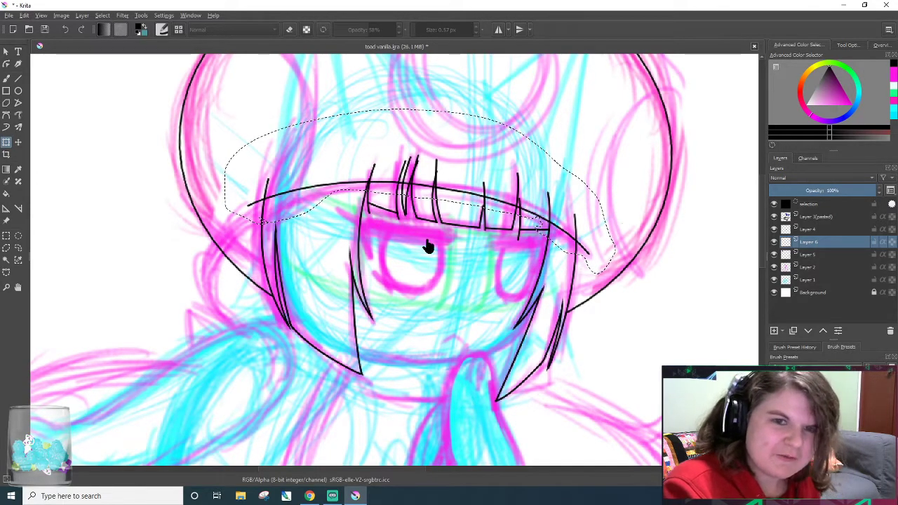
- Undo the cap rim arch's attempted rotation and its last move
{"action": "scroll", "coordinate": [545, 240], "scroll_direction": "up", "scroll_amount": 2}
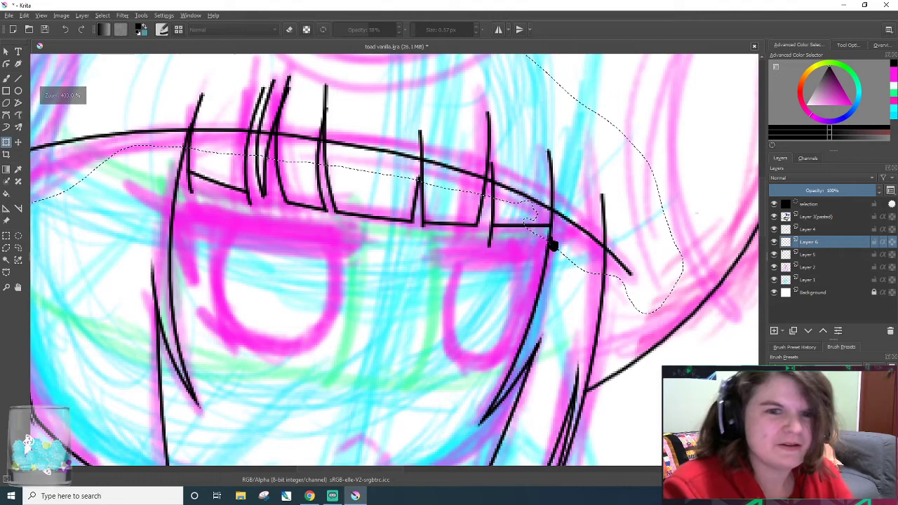
{"action": "left_click", "coordinate": [397, 463]}
{"action": "left_click_drag", "start_coordinate": [384, 468], "coordinate": [373, 469]}
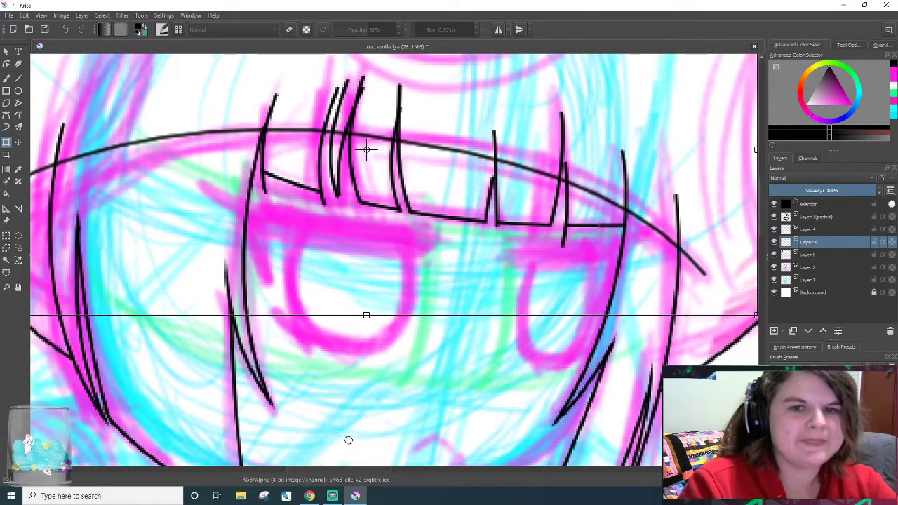
{"action": "scroll", "coordinate": [449, 242], "scroll_direction": "down", "scroll_amount": 2}
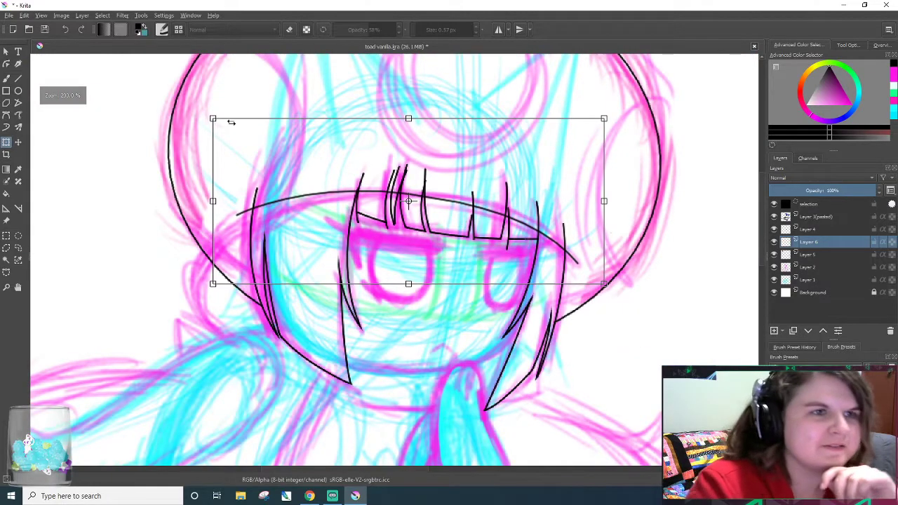
{"action": "left_click", "coordinate": [67, 24]}
{"action": "left_click", "coordinate": [67, 24]}
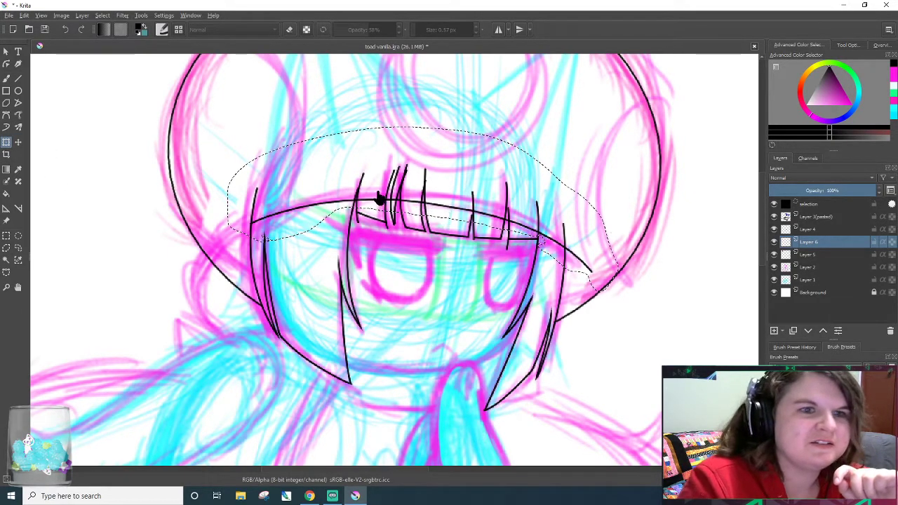
- Transform the cap rim arch on Layer 6 slightly up and to the left with a slight counterclockwise rotation, and clear the selection
{"action": "left_click", "coordinate": [430, 199]}
{"action": "left_click_drag", "start_coordinate": [431, 195], "coordinate": [421, 149]}
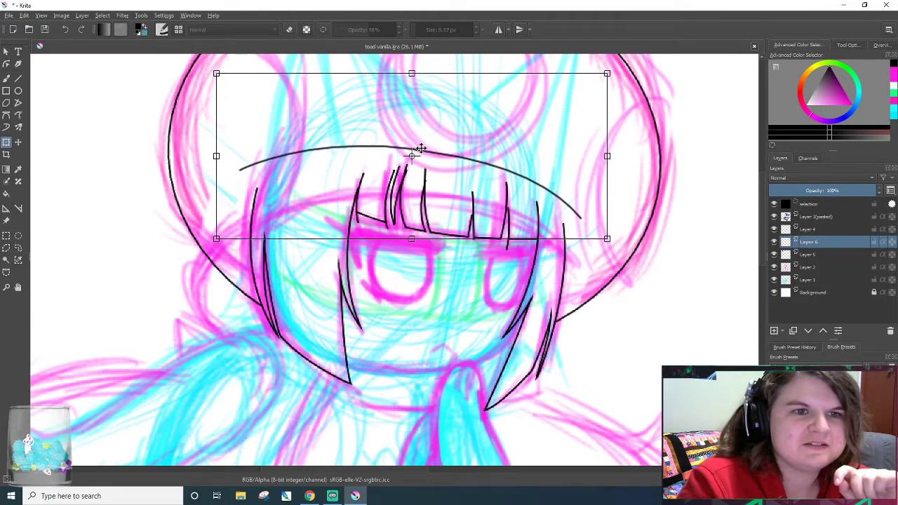
{"action": "left_click_drag", "start_coordinate": [477, 165], "coordinate": [479, 218]}
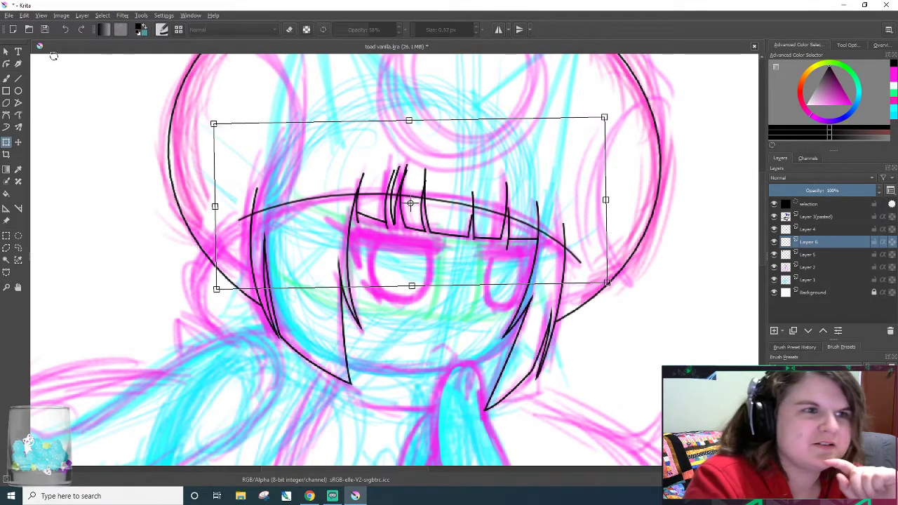
{"action": "left_click", "coordinate": [6, 78]}
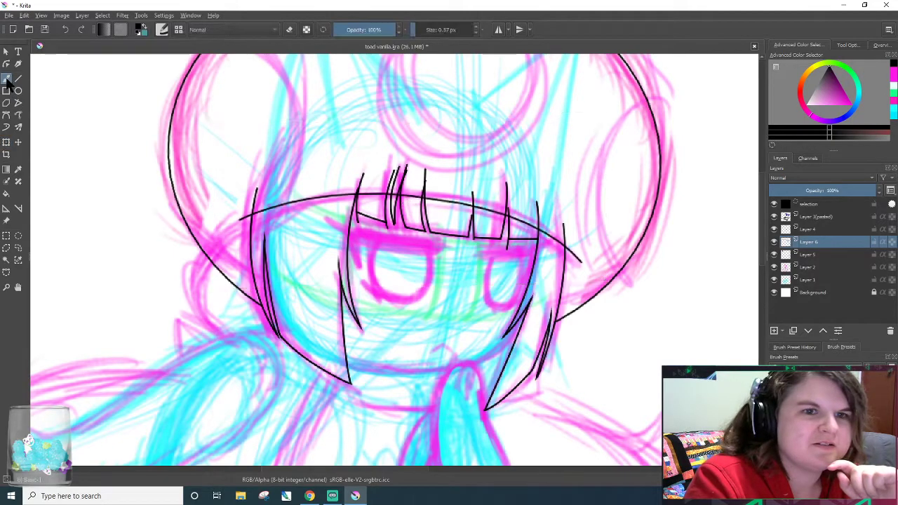
{"action": "left_click", "coordinate": [103, 16]}
{"action": "left_click", "coordinate": [116, 38]}
- Erase the overshooting ends of the first fringe strand and the narrow strands beside it on Layer 4, above the cap rim and below the fringe edge
{"action": "scroll", "coordinate": [261, 120], "scroll_direction": "up", "scroll_amount": 2}
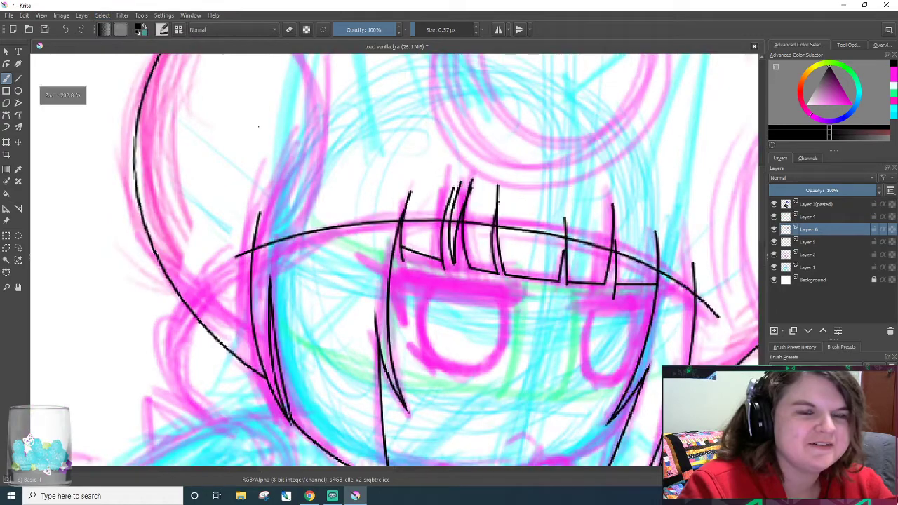
{"action": "scroll", "coordinate": [252, 162], "scroll_direction": "up", "scroll_amount": 1}
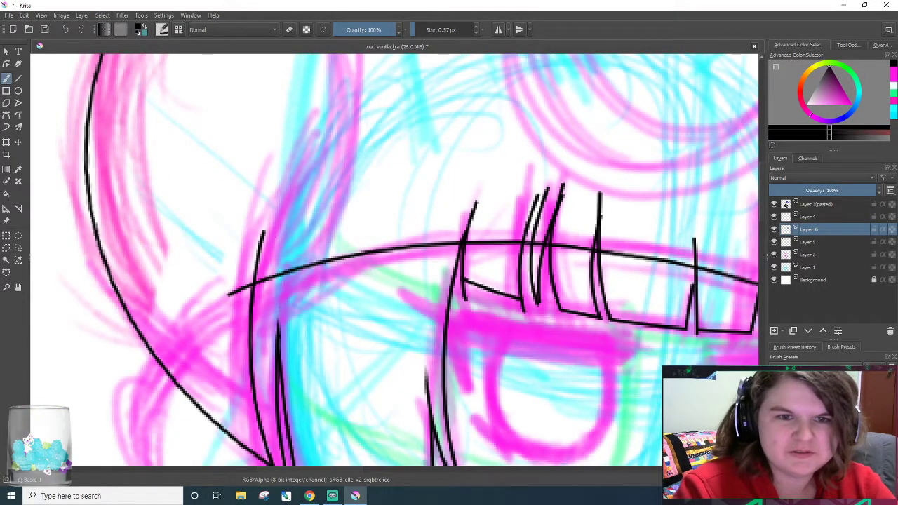
{"action": "scroll", "coordinate": [393, 247], "scroll_direction": "up", "scroll_amount": 1}
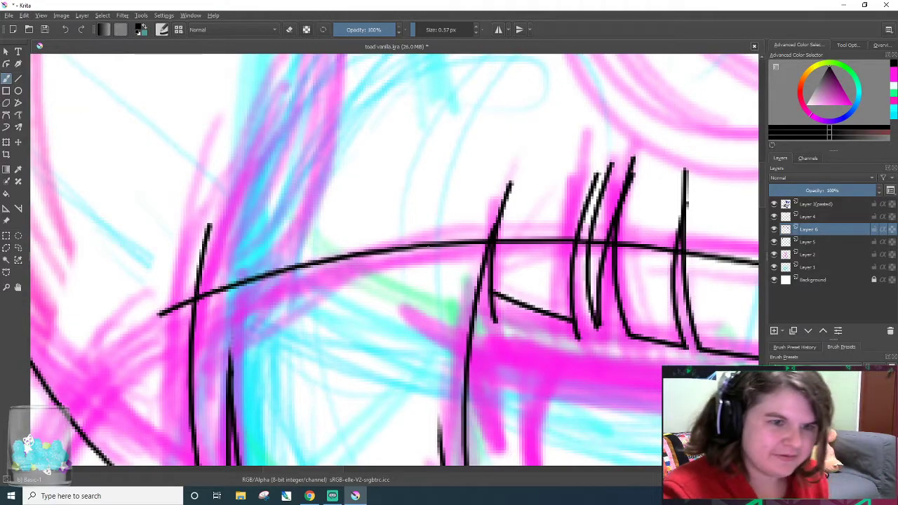
{"action": "key", "text": "e"}
{"action": "scroll", "coordinate": [343, 464], "scroll_direction": "right", "scroll_amount": 3}
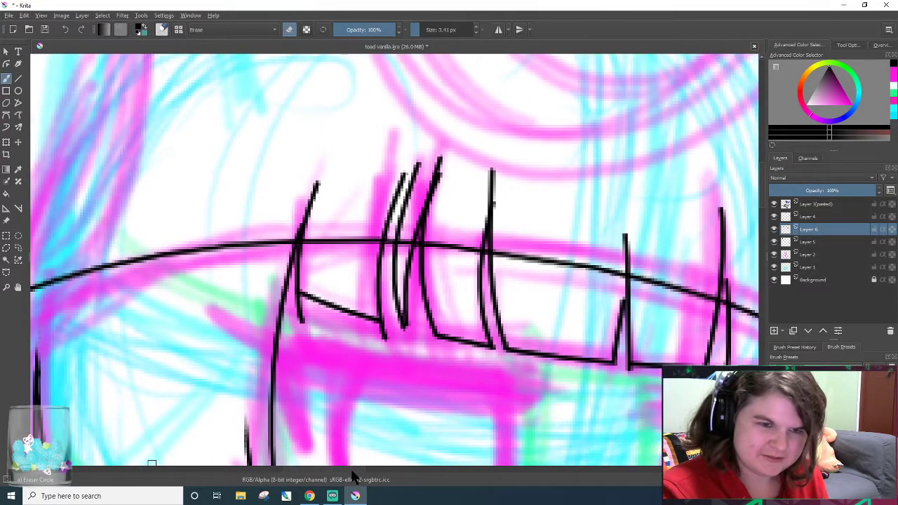
{"action": "left_click", "coordinate": [812, 216]}
{"action": "left_click_drag", "start_coordinate": [303, 322], "coordinate": [309, 321]}
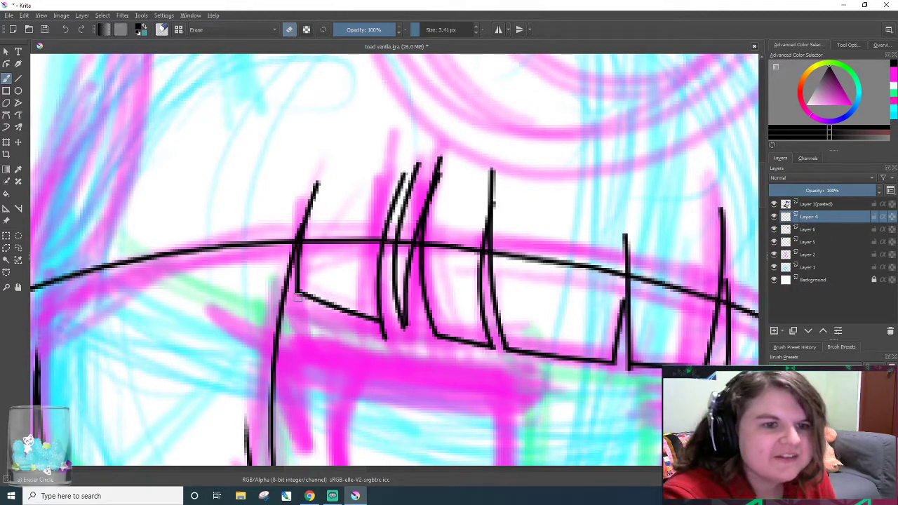
{"action": "left_click_drag", "start_coordinate": [306, 228], "coordinate": [313, 186]}
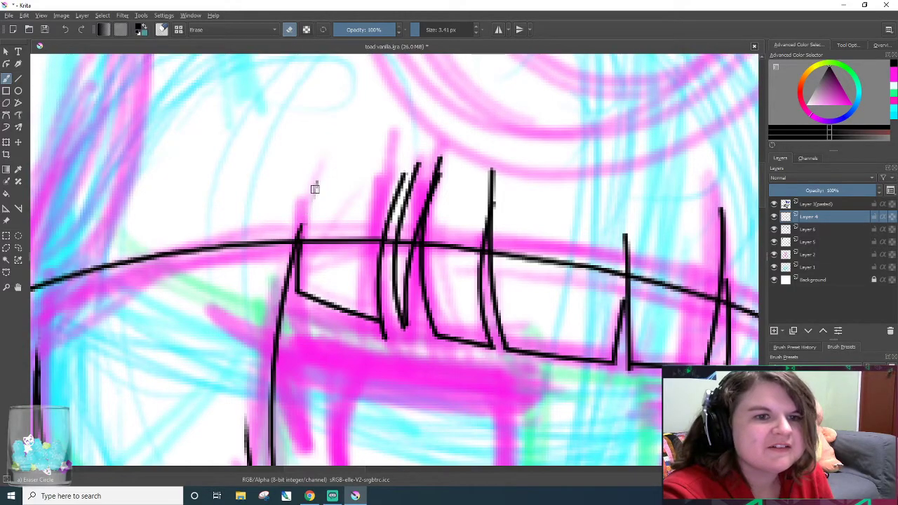
{"action": "mouse_move", "coordinate": [363, 225]}
{"action": "left_mouse_down"}
{"action": "mouse_move", "coordinate": [396, 236]}
{"action": "mouse_move", "coordinate": [419, 234]}
{"action": "mouse_move", "coordinate": [423, 220]}
{"action": "mouse_move", "coordinate": [441, 226]}
{"action": "mouse_move", "coordinate": [430, 236]}
{"action": "mouse_move", "coordinate": [401, 237]}
{"action": "mouse_move", "coordinate": [400, 202]}
{"action": "mouse_move", "coordinate": [383, 227]}
{"action": "mouse_move", "coordinate": [405, 173]}
{"action": "mouse_move", "coordinate": [407, 226]}
{"action": "mouse_move", "coordinate": [447, 168]}
{"action": "mouse_move", "coordinate": [408, 223]}
{"action": "mouse_move", "coordinate": [400, 211]}
{"action": "mouse_move", "coordinate": [417, 168]}
{"action": "mouse_move", "coordinate": [407, 207]}
{"action": "mouse_move", "coordinate": [425, 245]}
{"action": "left_mouse_up"}
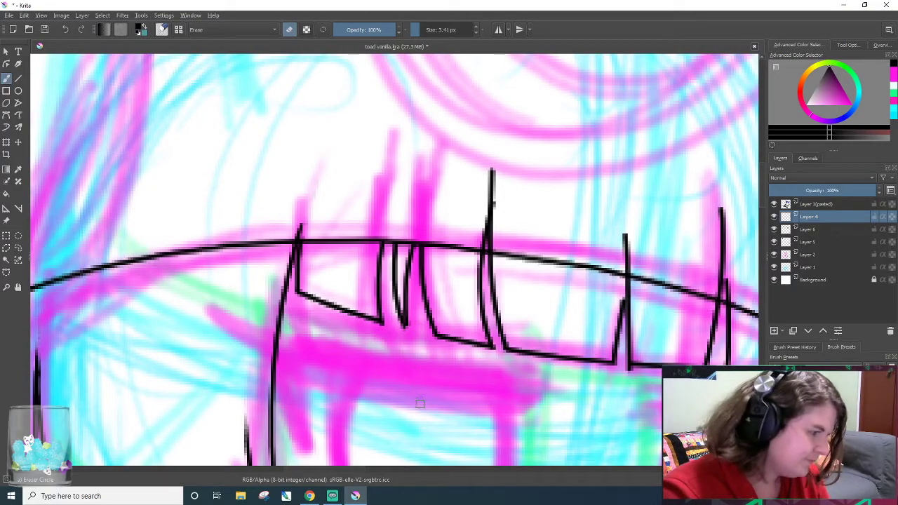
- Erase the remaining fringe strands' overshoot above the cap rim and the stub below the fringe's right corner on Layer 4
{"action": "mouse_move", "coordinate": [467, 271]}
{"action": "left_mouse_down"}
{"action": "mouse_move", "coordinate": [498, 217]}
{"action": "mouse_move", "coordinate": [507, 234]}
{"action": "mouse_move", "coordinate": [471, 237]}
{"action": "mouse_move", "coordinate": [493, 242]}
{"action": "mouse_move", "coordinate": [511, 230]}
{"action": "mouse_move", "coordinate": [487, 241]}
{"action": "mouse_move", "coordinate": [497, 228]}
{"action": "mouse_move", "coordinate": [491, 212]}
{"action": "mouse_move", "coordinate": [476, 244]}
{"action": "left_mouse_up"}
{"action": "mouse_move", "coordinate": [629, 275]}
{"action": "left_mouse_down"}
{"action": "mouse_move", "coordinate": [623, 242]}
{"action": "mouse_move", "coordinate": [629, 249]}
{"action": "left_mouse_up"}
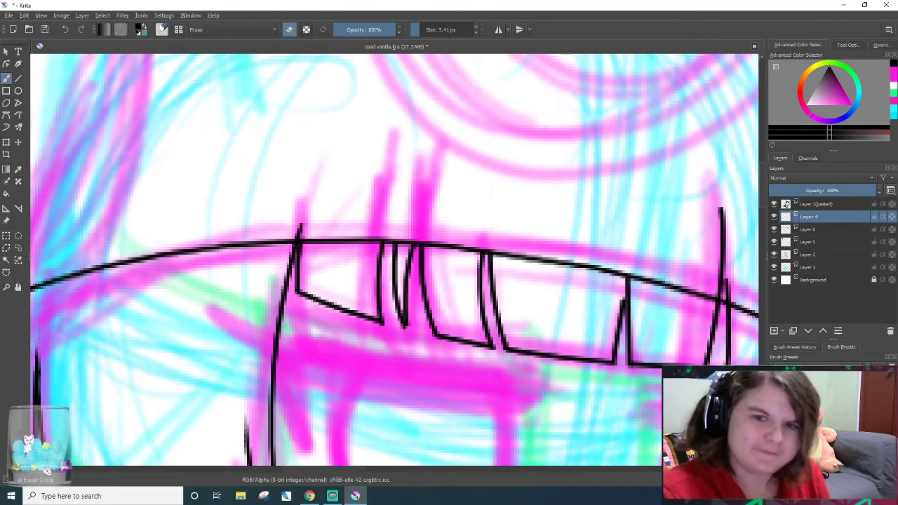
{"action": "key", "text": "slash"}
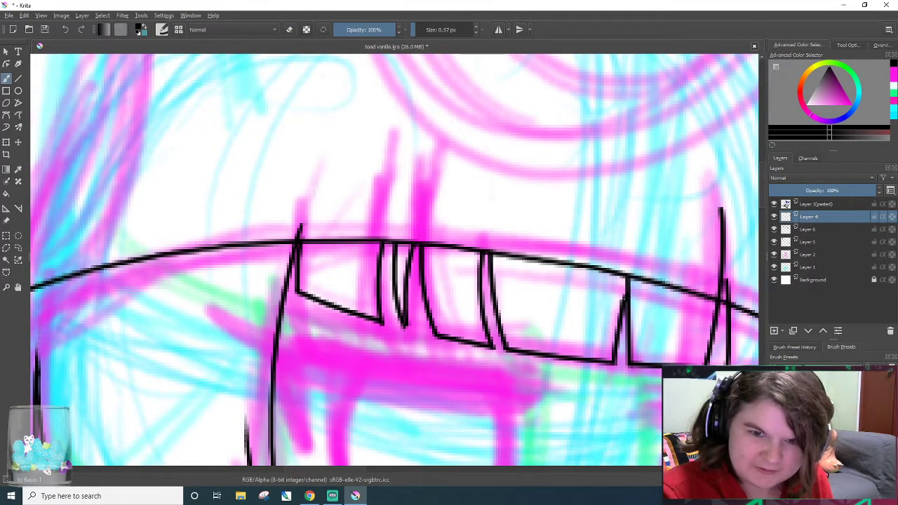
{"action": "left_click_drag", "start_coordinate": [351, 467], "coordinate": [397, 471]}
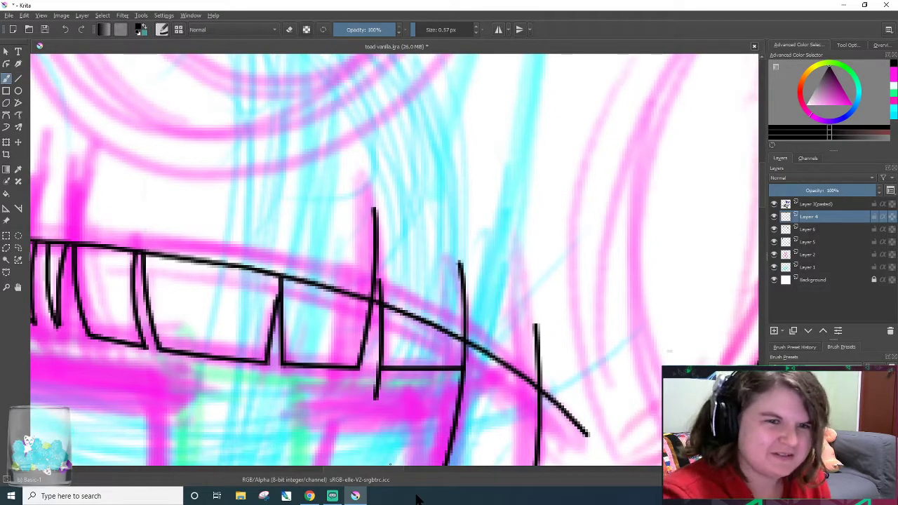
{"action": "key", "text": "slash"}
{"action": "mouse_move", "coordinate": [376, 291]}
{"action": "left_mouse_down"}
{"action": "mouse_move", "coordinate": [374, 217]}
{"action": "mouse_move", "coordinate": [384, 301]}
{"action": "mouse_move", "coordinate": [379, 181]}
{"action": "mouse_move", "coordinate": [376, 236]}
{"action": "left_mouse_up"}
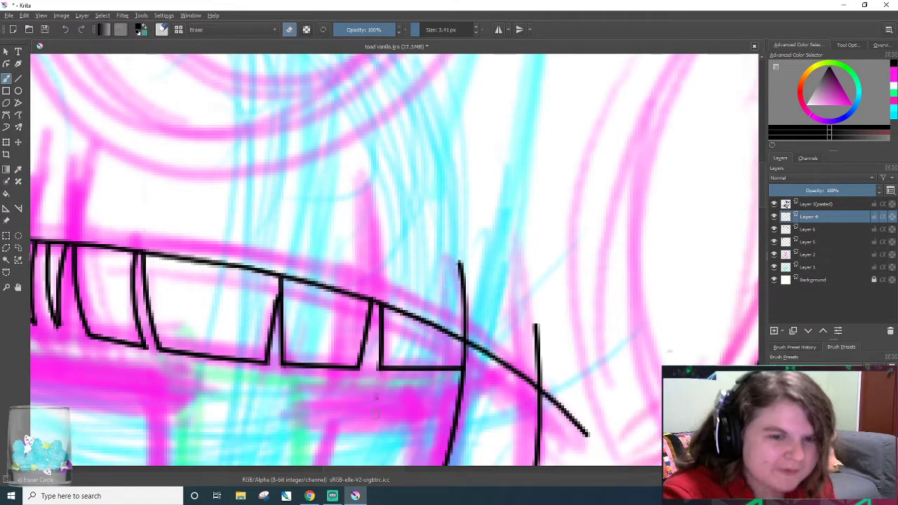
- Erase the tops of the face-framing and outer hair locks above the cap rim on both sides on Layer 5
{"action": "left_click", "coordinate": [832, 242]}
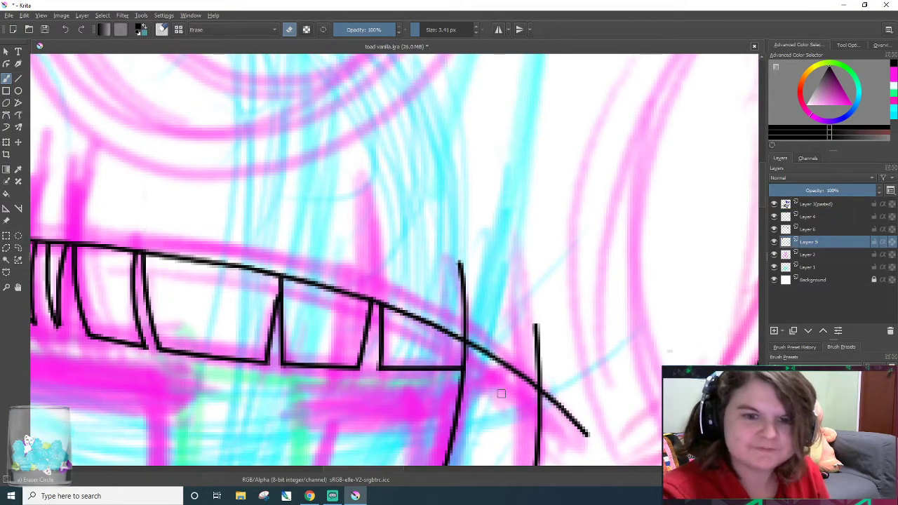
{"action": "mouse_move", "coordinate": [537, 346]}
{"action": "left_mouse_down"}
{"action": "mouse_move", "coordinate": [547, 381]}
{"action": "mouse_move", "coordinate": [532, 368]}
{"action": "mouse_move", "coordinate": [540, 385]}
{"action": "mouse_move", "coordinate": [541, 326]}
{"action": "mouse_move", "coordinate": [534, 338]}
{"action": "mouse_move", "coordinate": [490, 321]}
{"action": "mouse_move", "coordinate": [483, 337]}
{"action": "mouse_move", "coordinate": [456, 321]}
{"action": "mouse_move", "coordinate": [454, 257]}
{"action": "mouse_move", "coordinate": [466, 267]}
{"action": "mouse_move", "coordinate": [477, 318]}
{"action": "mouse_move", "coordinate": [454, 243]}
{"action": "left_mouse_up"}
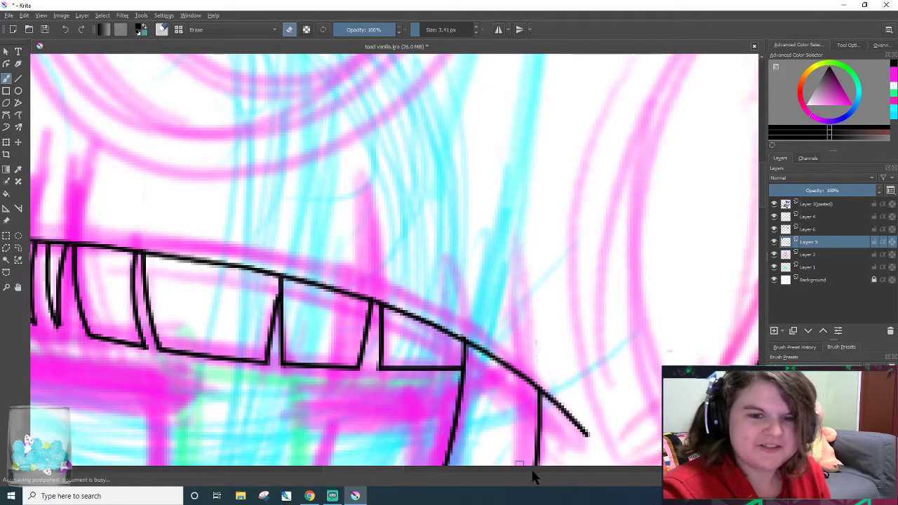
{"action": "left_click", "coordinate": [404, 468]}
{"action": "left_click_drag", "start_coordinate": [411, 469], "coordinate": [264, 477]}
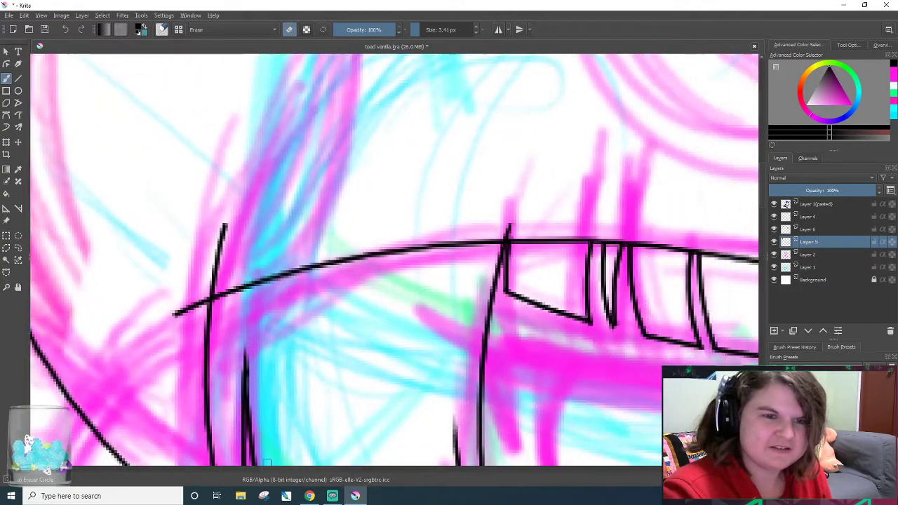
{"action": "mouse_move", "coordinate": [214, 283]}
{"action": "left_mouse_down"}
{"action": "mouse_move", "coordinate": [211, 297]}
{"action": "mouse_move", "coordinate": [231, 212]}
{"action": "mouse_move", "coordinate": [216, 274]}
{"action": "mouse_move", "coordinate": [218, 224]}
{"action": "left_mouse_up"}
{"action": "mouse_move", "coordinate": [491, 231]}
{"action": "left_mouse_down"}
{"action": "mouse_move", "coordinate": [530, 231]}
{"action": "mouse_move", "coordinate": [499, 235]}
{"action": "left_mouse_up"}
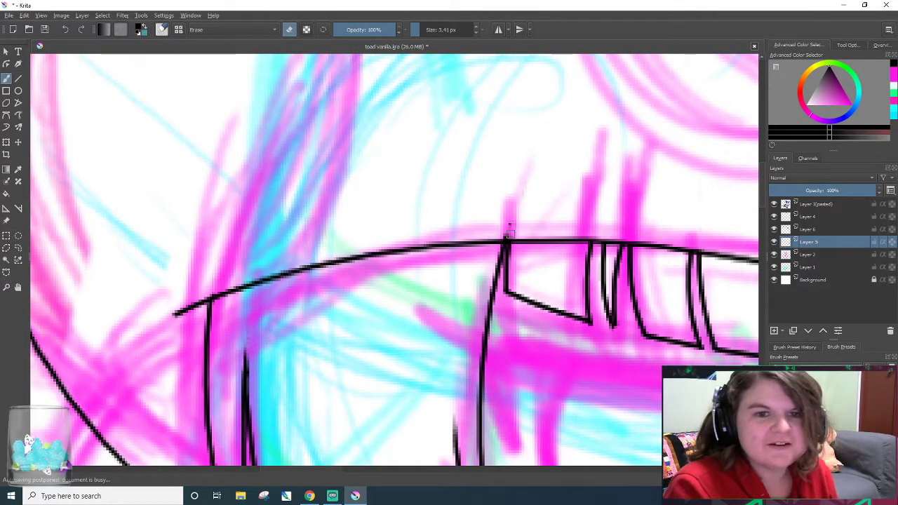
- Save the drawing with the trimmed fringe and hair locks
{"action": "scroll", "coordinate": [483, 239], "scroll_direction": "down", "scroll_amount": 4}
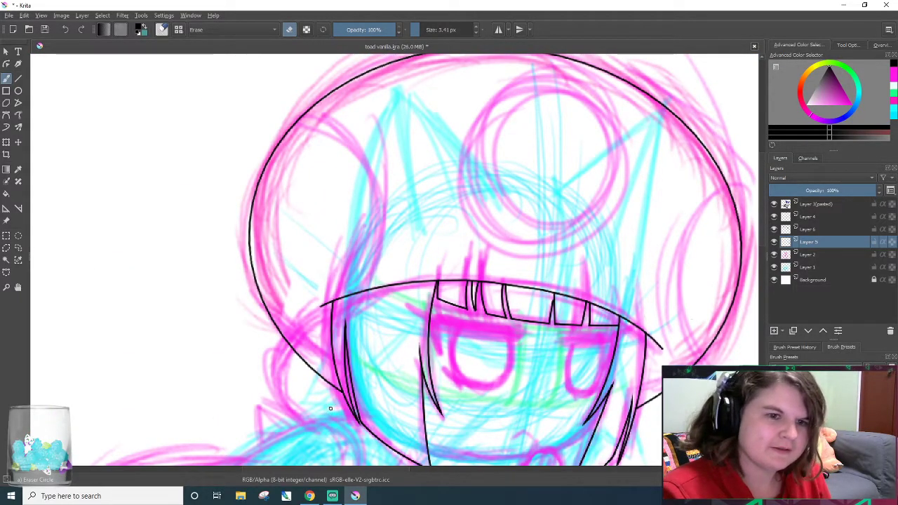
{"action": "scroll", "coordinate": [384, 407], "scroll_direction": "down", "scroll_amount": 1}
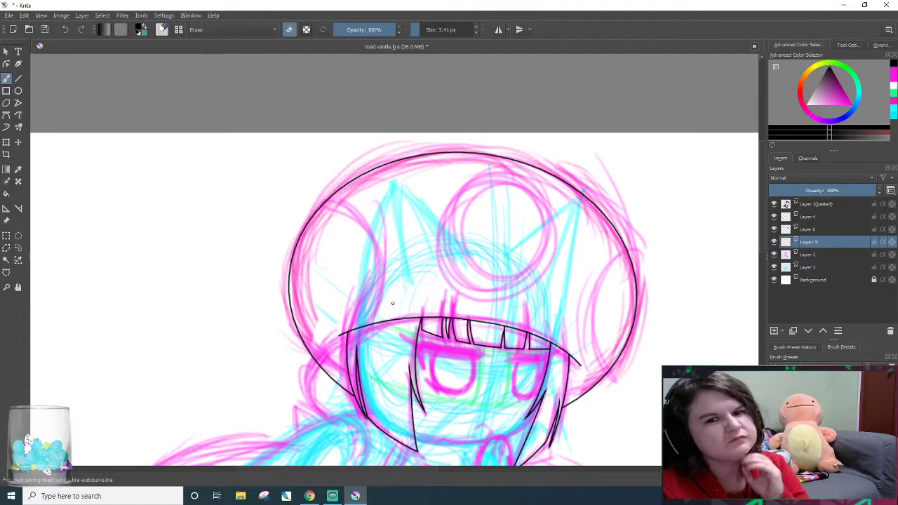
{"action": "scroll", "coordinate": [426, 309], "scroll_direction": "down", "scroll_amount": 3}
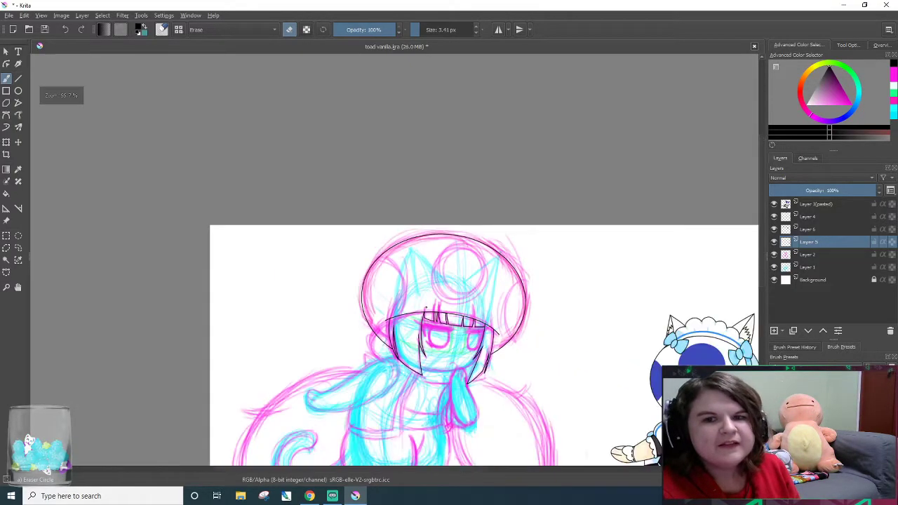
{"action": "scroll", "coordinate": [430, 323], "scroll_direction": "up", "scroll_amount": 3}
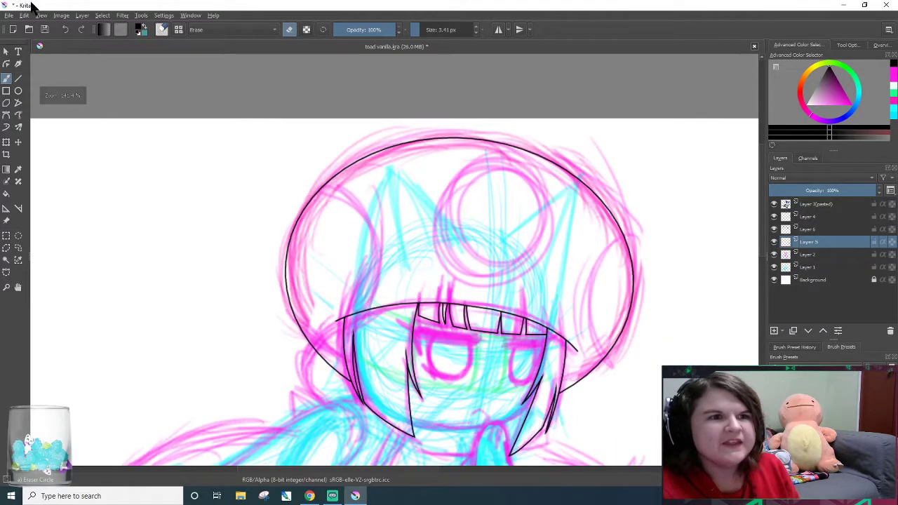
{"action": "left_click", "coordinate": [45, 29]}
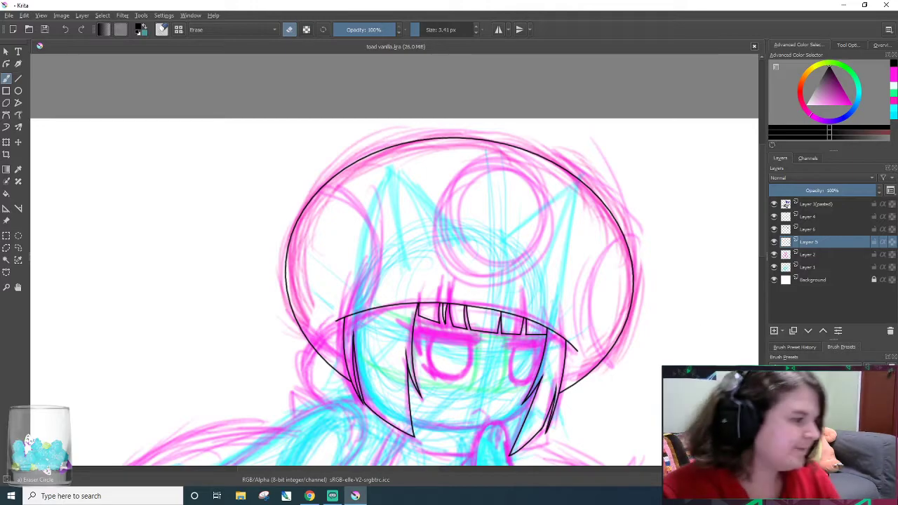
- Merge Layer 4 down into Layer 6 and the result into Layer 5
{"action": "scroll", "coordinate": [608, 344], "scroll_direction": "up", "scroll_amount": 2}
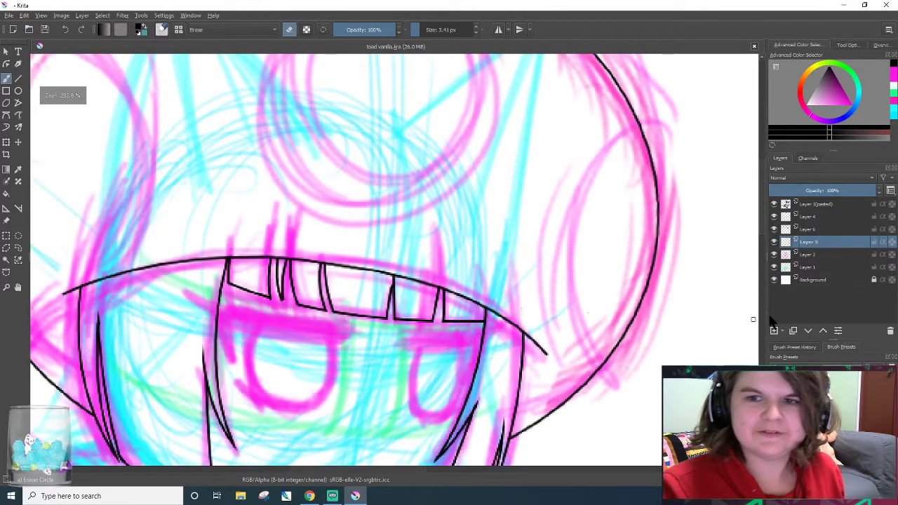
{"action": "left_click", "coordinate": [836, 217]}
{"action": "right_click", "coordinate": [840, 218]}
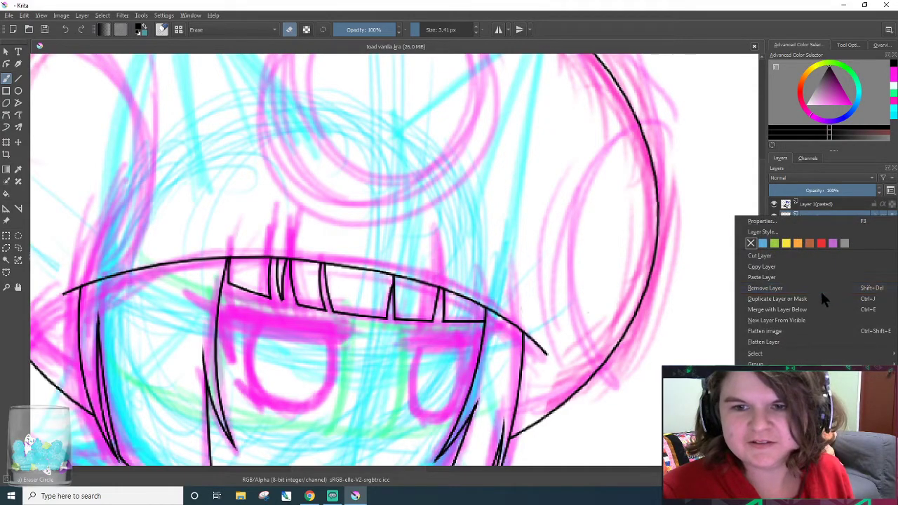
{"action": "left_click", "coordinate": [822, 309]}
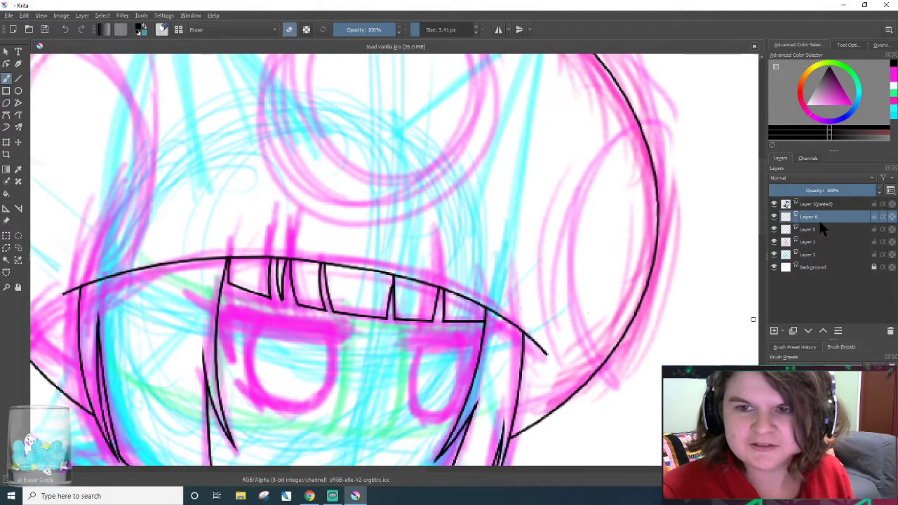
{"action": "right_click", "coordinate": [819, 219]}
{"action": "left_click", "coordinate": [806, 316]}
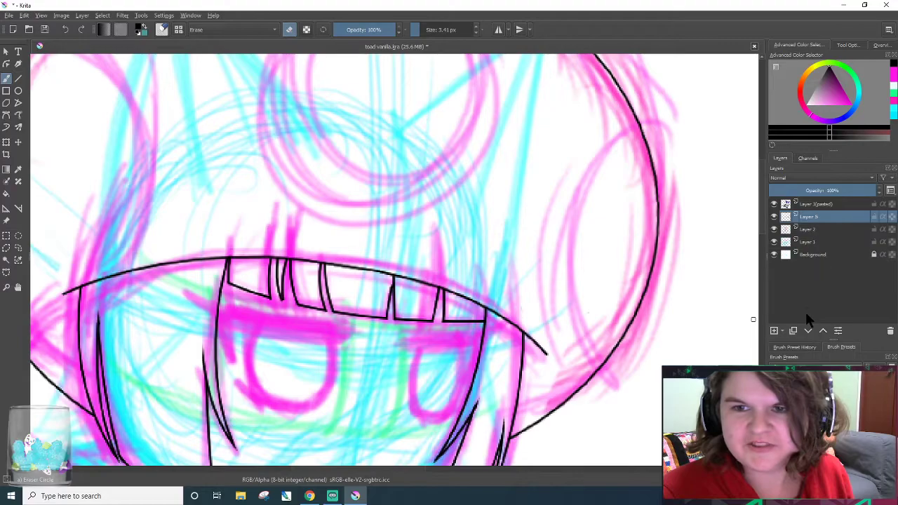
{"action": "scroll", "coordinate": [343, 336], "scroll_direction": "down", "scroll_amount": 5}
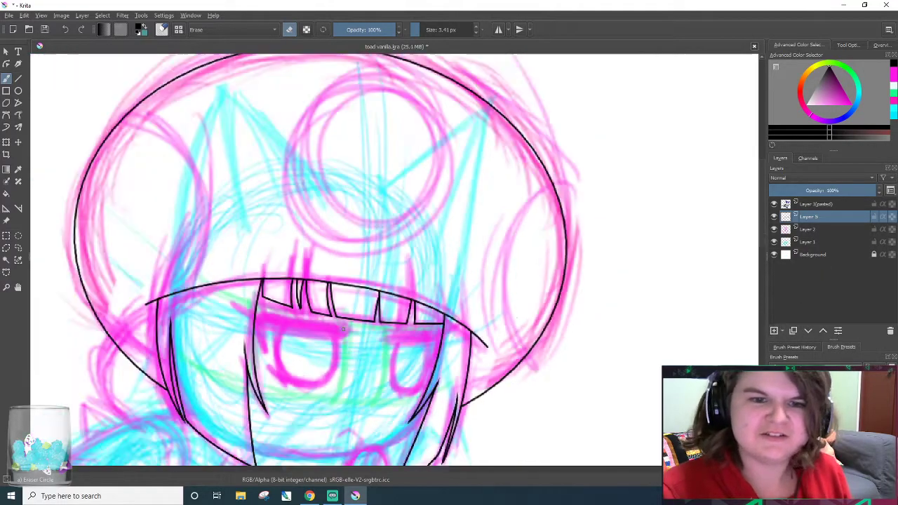
{"action": "scroll", "coordinate": [231, 293], "scroll_direction": "up", "scroll_amount": 6}
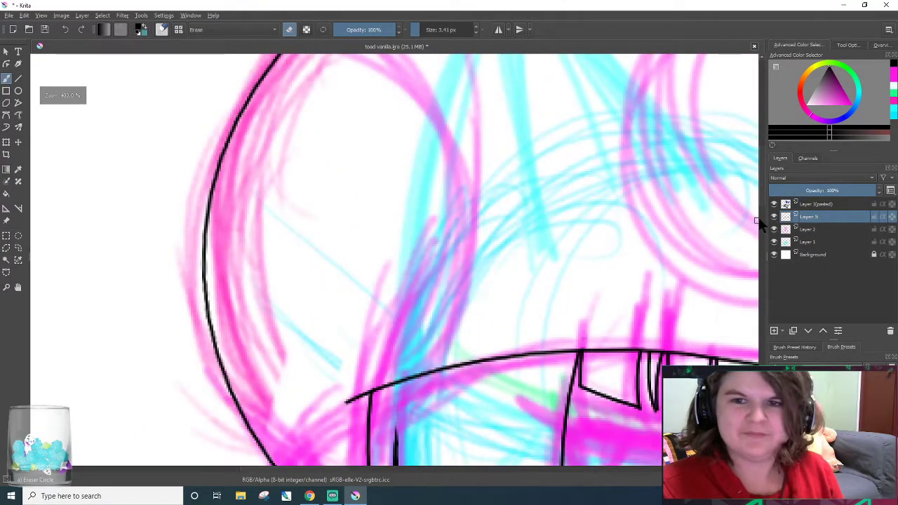
{"action": "scroll", "coordinate": [631, 260], "scroll_direction": "down", "scroll_amount": 5}
{"action": "scroll", "coordinate": [621, 253], "scroll_direction": "up", "scroll_amount": 1}
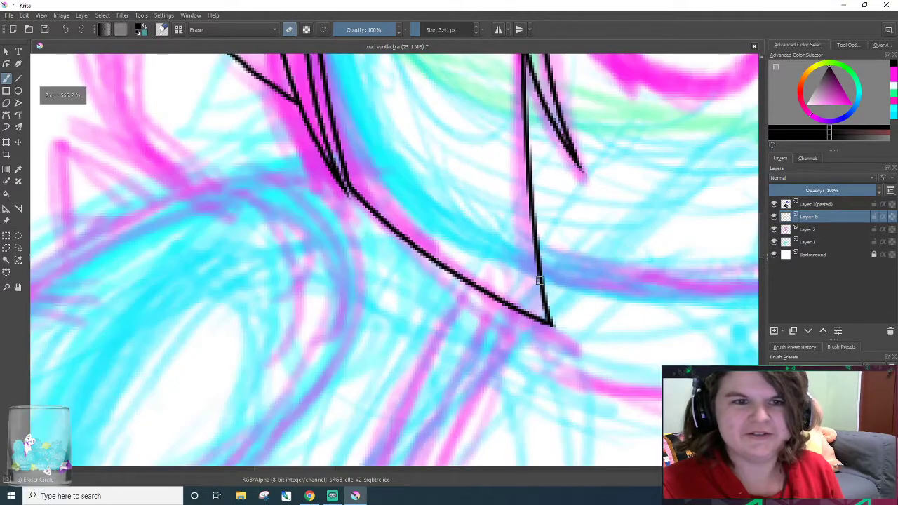
{"action": "scroll", "coordinate": [314, 465], "scroll_direction": "right", "scroll_amount": 6}
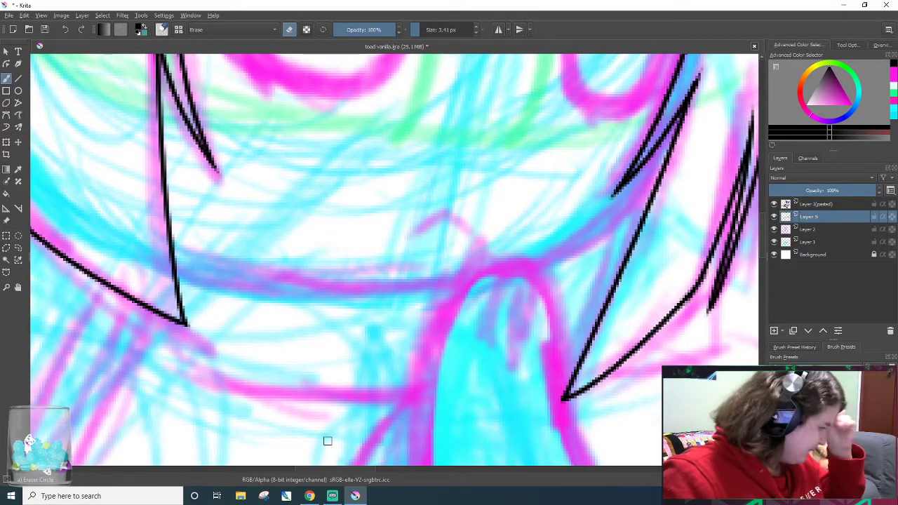
- Switch from erasing to the drawing brush and add a new paint layer above Layer 5
{"action": "key", "text": "e"}
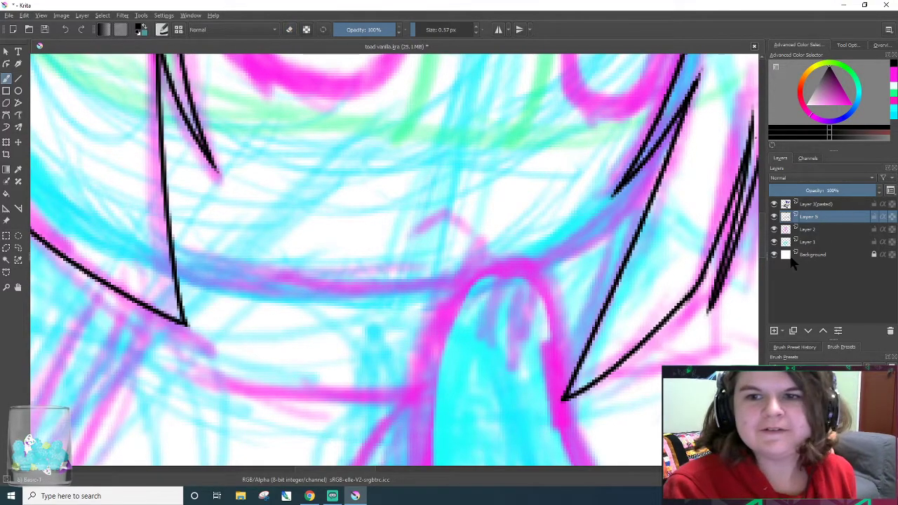
{"action": "left_click", "coordinate": [774, 331]}
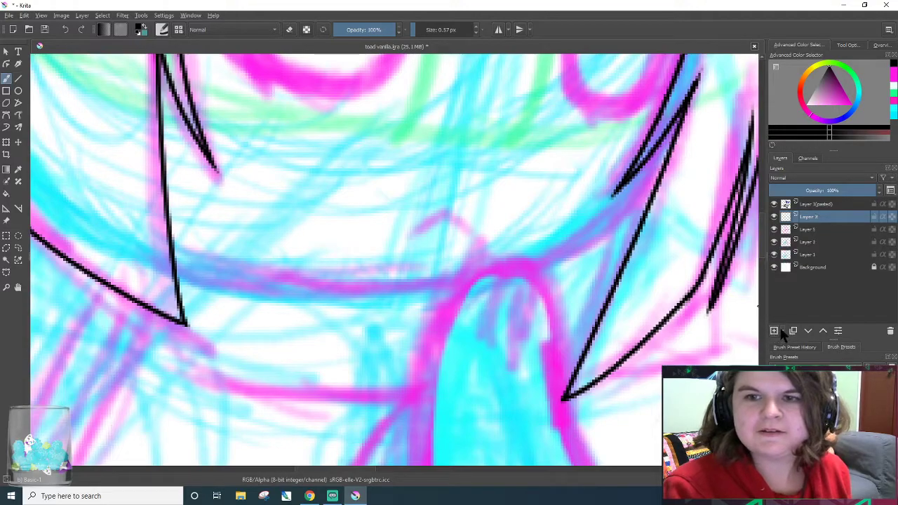
- Try inking the face's chin curve between the two front hair locks with repeated freehand strokes on Layer 7
{"action": "mouse_move", "coordinate": [153, 255]}
{"action": "left_mouse_down"}
{"action": "mouse_move", "coordinate": [219, 285]}
{"action": "mouse_move", "coordinate": [604, 158]}
{"action": "left_mouse_up"}
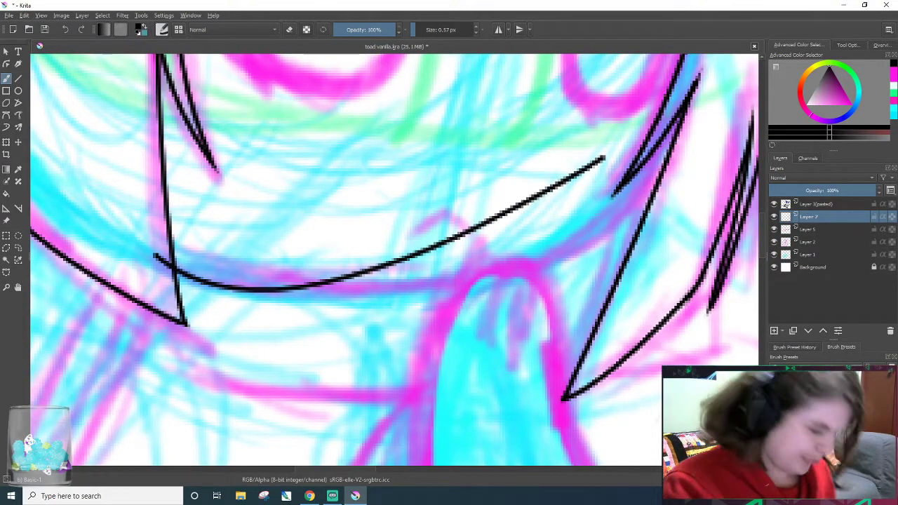
{"action": "key", "text": "ctrl+z"}
{"action": "left_click_drag", "start_coordinate": [228, 242], "coordinate": [275, 258]}
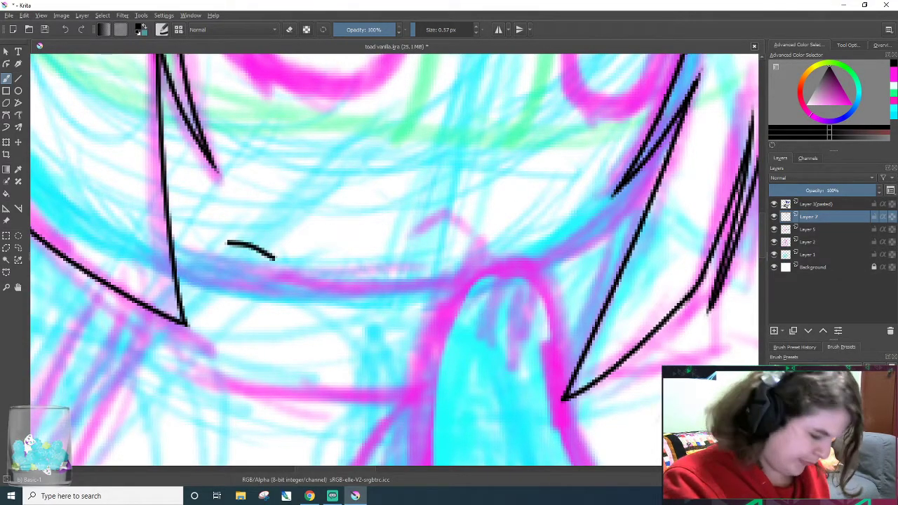
{"action": "key", "text": "ctrl+z"}
{"action": "left_click_drag", "start_coordinate": [147, 239], "coordinate": [703, 193]}
{"action": "key", "text": "ctrl+z"}
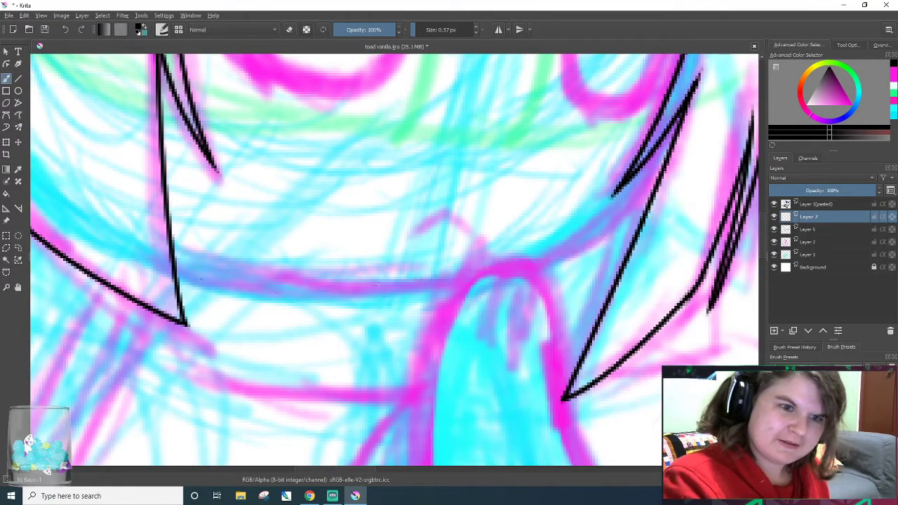
{"action": "left_click_drag", "start_coordinate": [163, 246], "coordinate": [688, 127]}
{"action": "key", "text": "ctrl+z"}
{"action": "mouse_move", "coordinate": [171, 246]}
{"action": "left_mouse_down"}
{"action": "mouse_move", "coordinate": [692, 184]}
{"action": "mouse_move", "coordinate": [757, 149]}
{"action": "left_mouse_up"}
{"action": "key", "text": "ctrl+z"}
{"action": "left_click_drag", "start_coordinate": [158, 242], "coordinate": [719, 144]}
{"action": "key", "text": "ctrl+z"}
{"action": "left_click_drag", "start_coordinate": [167, 254], "coordinate": [717, 170]}
{"action": "key", "text": "ctrl+z"}
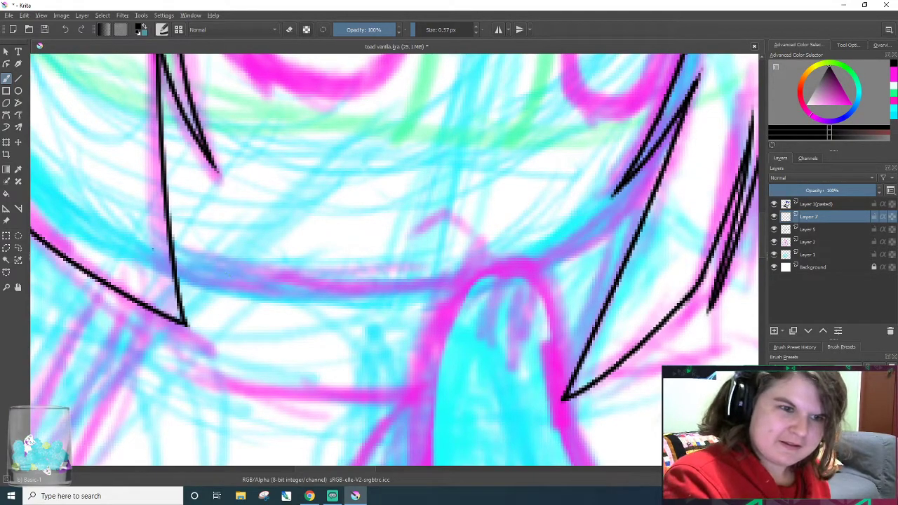
{"action": "left_click_drag", "start_coordinate": [152, 249], "coordinate": [730, 211]}
{"action": "key", "text": "ctrl+z"}
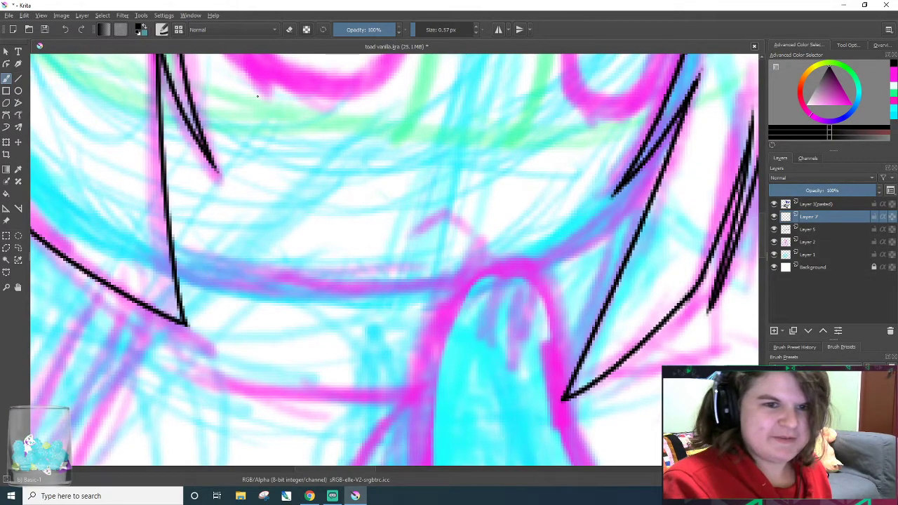
{"action": "scroll", "coordinate": [277, 91], "scroll_direction": "down", "scroll_amount": 2}
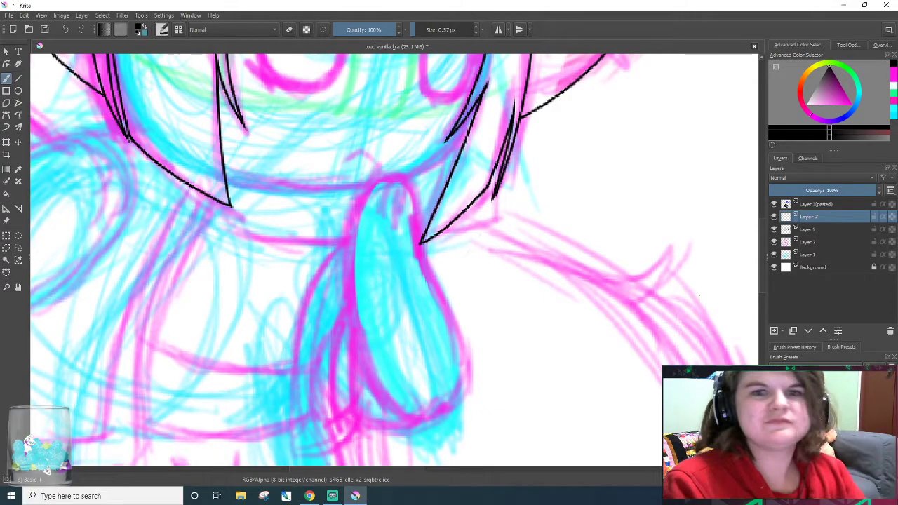
{"action": "scroll", "coordinate": [755, 234], "scroll_direction": "up", "scroll_amount": 5}
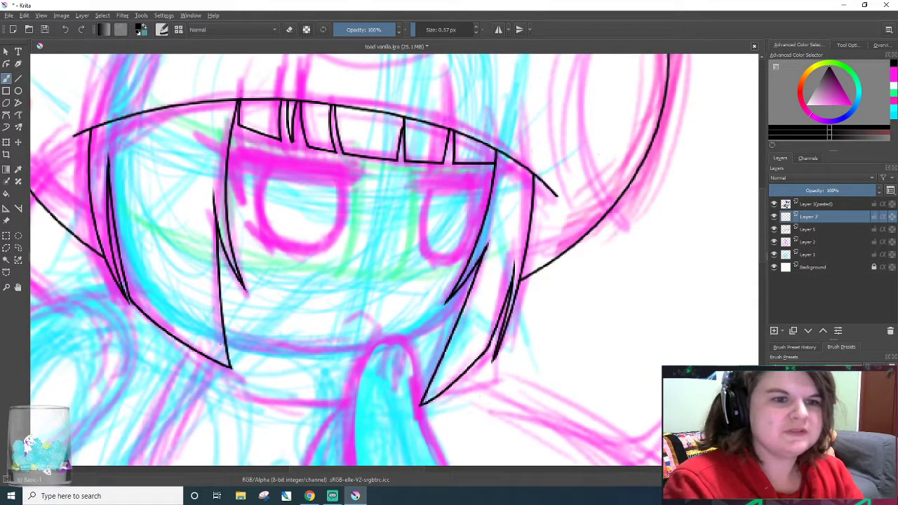
{"action": "left_click_drag", "start_coordinate": [223, 334], "coordinate": [515, 281]}
{"action": "key", "text": "ctrl+z"}
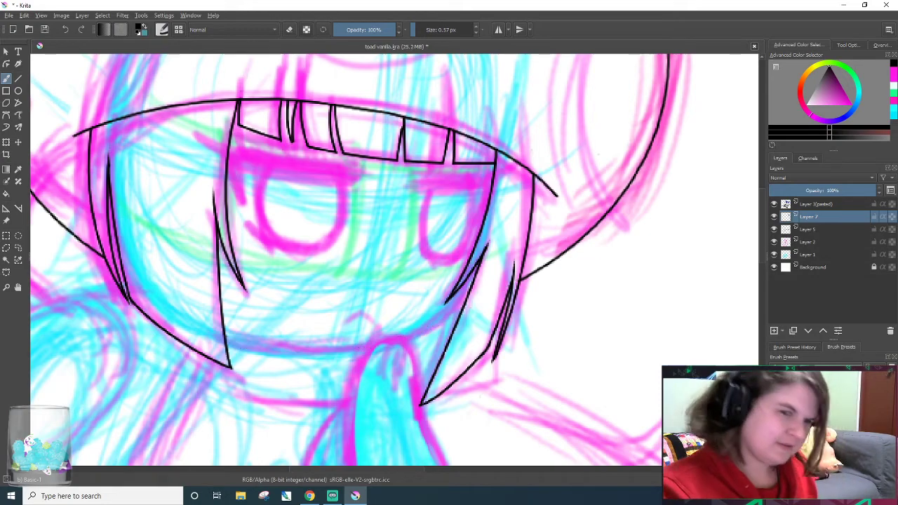
- Retry the chin curve with long strokes starting at the viewer's-left front lock and sweeping up across the other lock
{"action": "scroll", "coordinate": [488, 242], "scroll_direction": "up", "scroll_amount": 1}
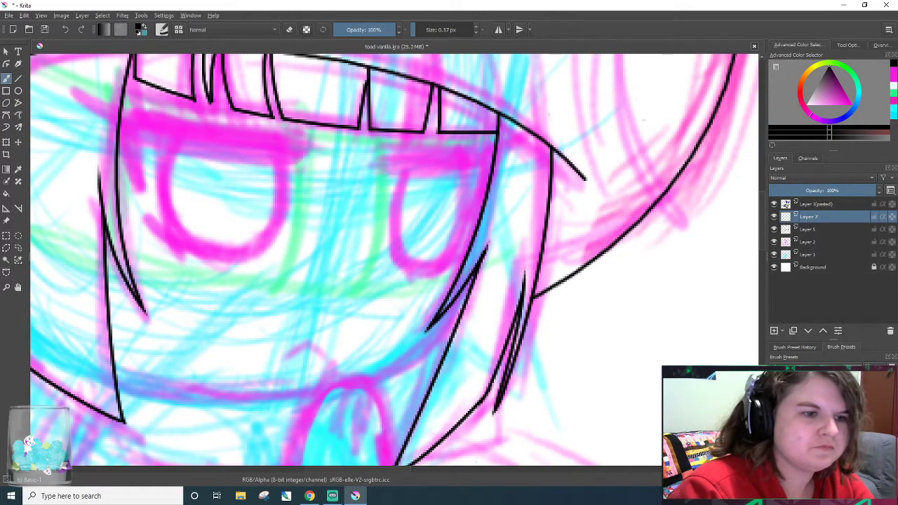
{"action": "scroll", "coordinate": [239, 322], "scroll_direction": "up", "scroll_amount": 2}
{"action": "scroll", "coordinate": [97, 321], "scroll_direction": "down", "scroll_amount": 1}
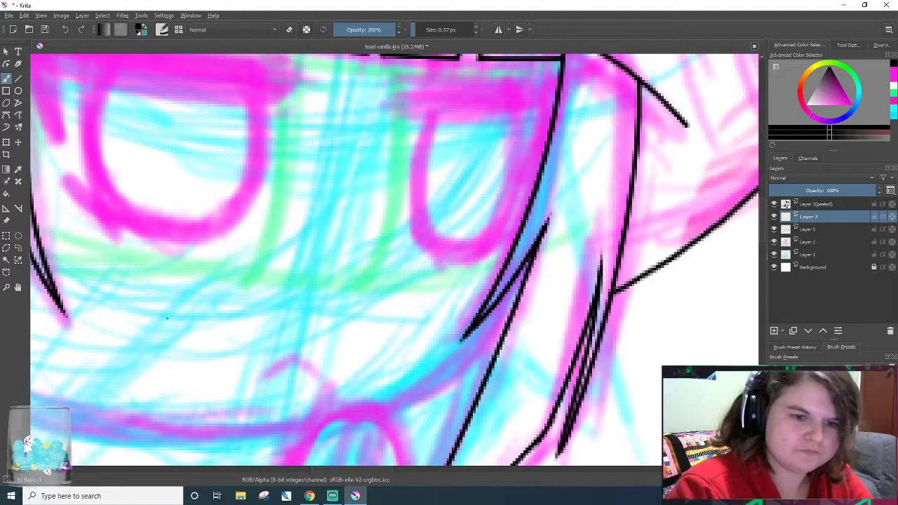
{"action": "left_click_drag", "start_coordinate": [377, 469], "coordinate": [362, 469]}
{"action": "mouse_move", "coordinate": [151, 396]}
{"action": "left_mouse_down"}
{"action": "mouse_move", "coordinate": [516, 407]}
{"action": "mouse_move", "coordinate": [707, 345]}
{"action": "left_mouse_up"}
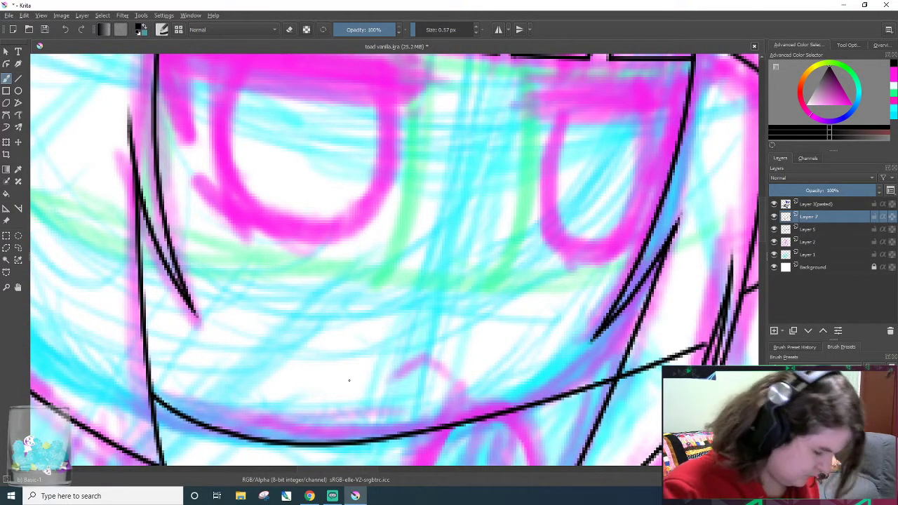
{"action": "key", "text": "ctrl+z"}
{"action": "left_click_drag", "start_coordinate": [147, 384], "coordinate": [677, 319]}
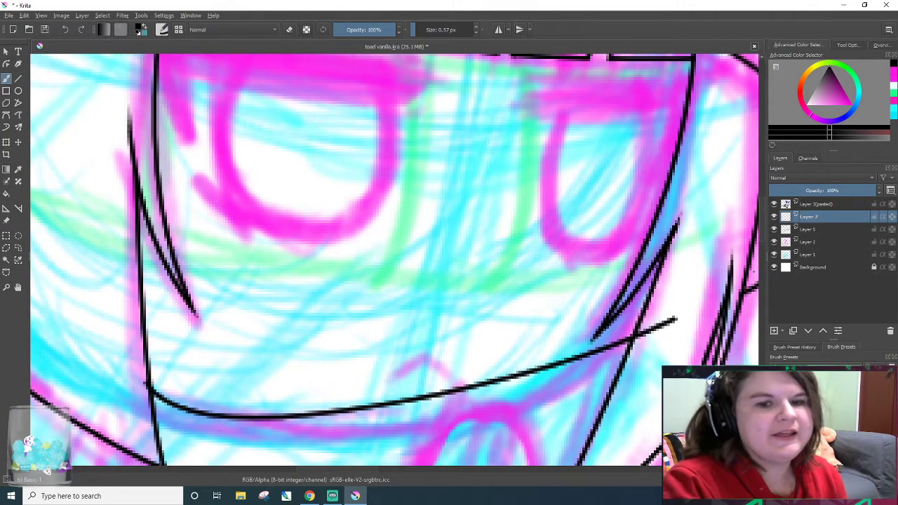
{"action": "key", "text": "ctrl+z"}
{"action": "left_click_drag", "start_coordinate": [153, 384], "coordinate": [624, 346]}
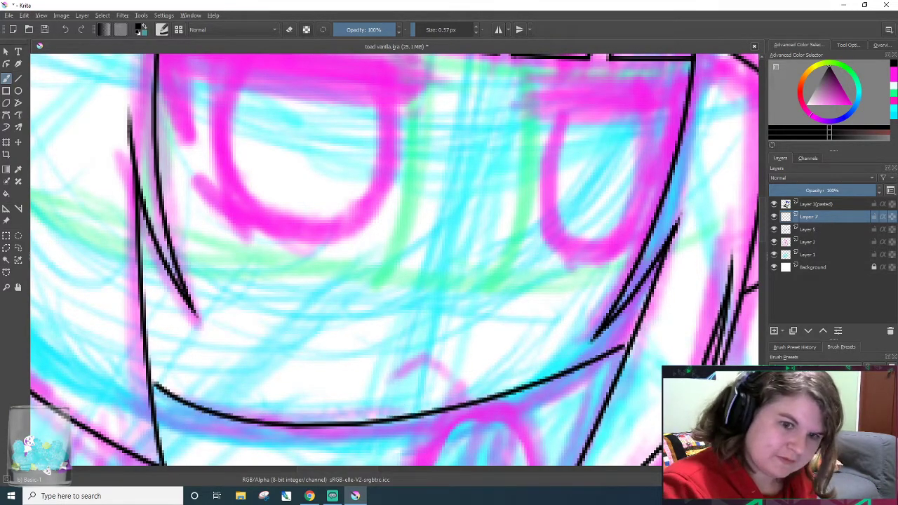
{"action": "key", "text": "ctrl+z"}
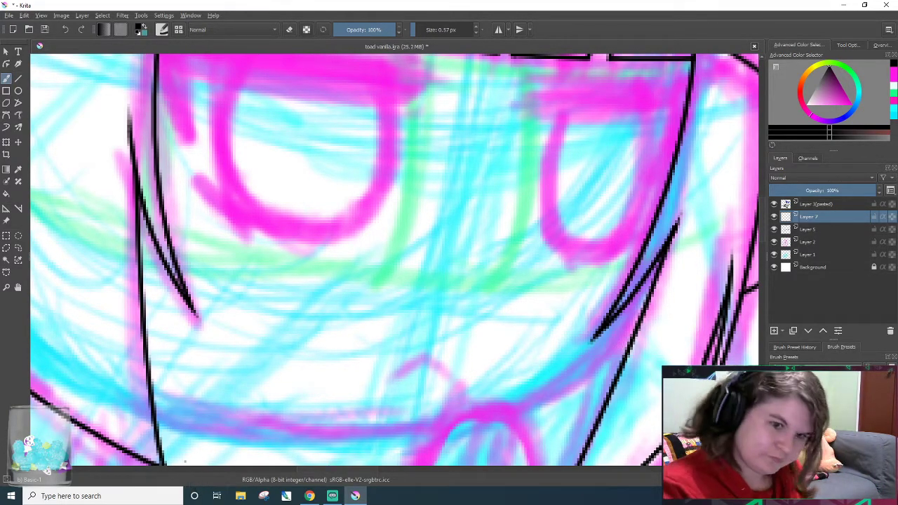
{"action": "mouse_move", "coordinate": [153, 385]}
{"action": "left_mouse_down"}
{"action": "mouse_move", "coordinate": [682, 355]}
{"action": "mouse_move", "coordinate": [709, 342]}
{"action": "left_mouse_up"}
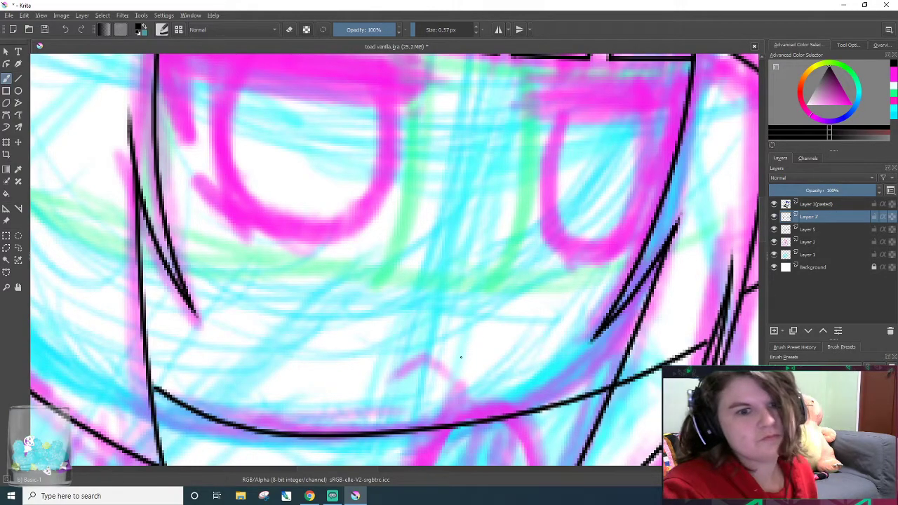
{"action": "key", "text": "ctrl+z"}
{"action": "mouse_move", "coordinate": [133, 393]}
{"action": "left_mouse_down"}
{"action": "mouse_move", "coordinate": [359, 436]}
{"action": "mouse_move", "coordinate": [673, 346]}
{"action": "left_mouse_up"}
{"action": "key", "text": "ctrl+z"}
{"action": "right_click", "coordinate": [174, 342]}
{"action": "left_click_drag", "start_coordinate": [146, 382], "coordinate": [673, 347]}
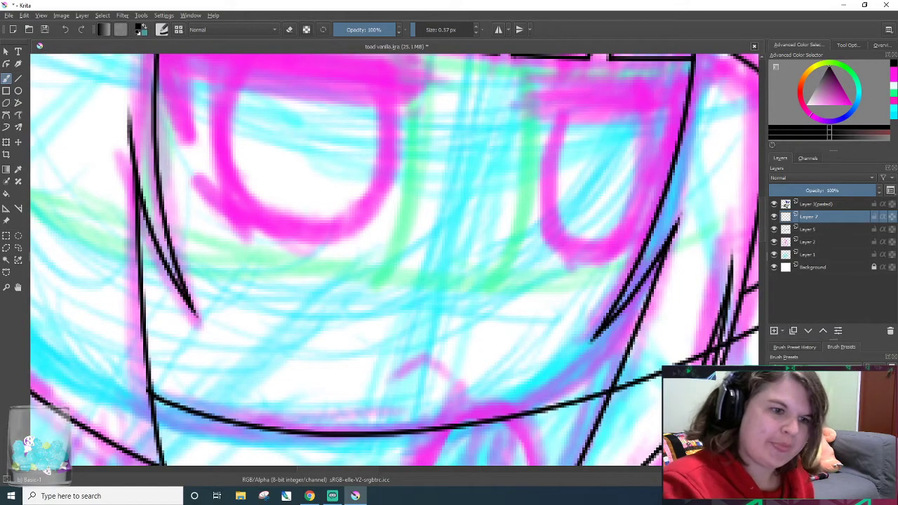
{"action": "key", "text": "ctrl+z"}
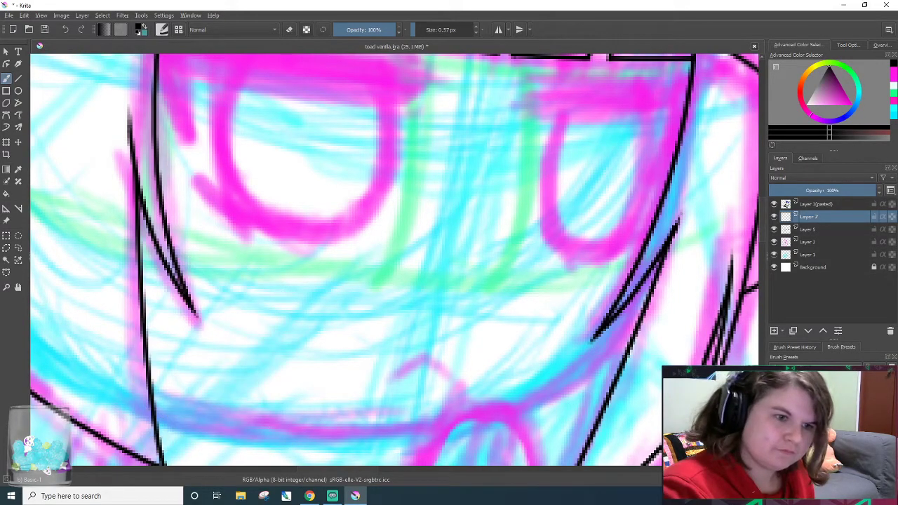
- Examine the whole character sketch beside the pasted toad reference, keeping Layer 7 as the active layer
{"action": "key", "text": "minus"}
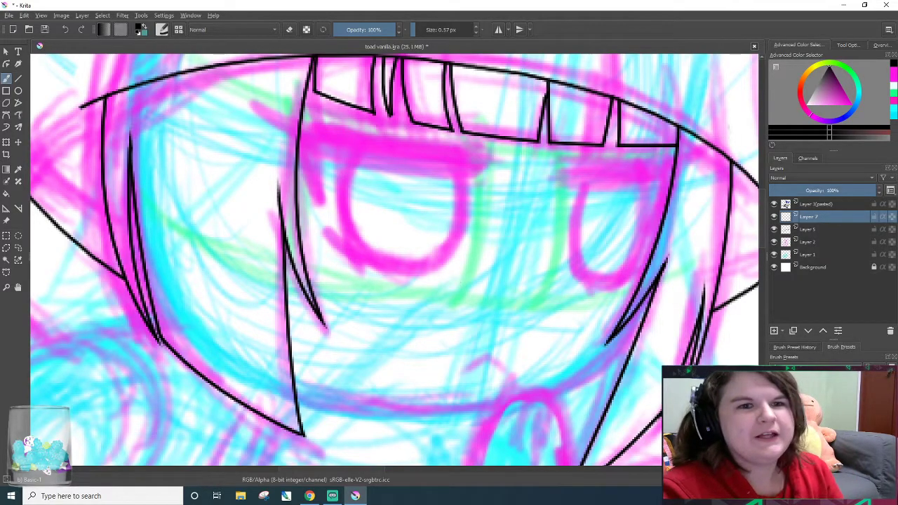
{"action": "key", "text": "minus"}
{"action": "key", "text": "minus"}
{"action": "key", "text": "minus"}
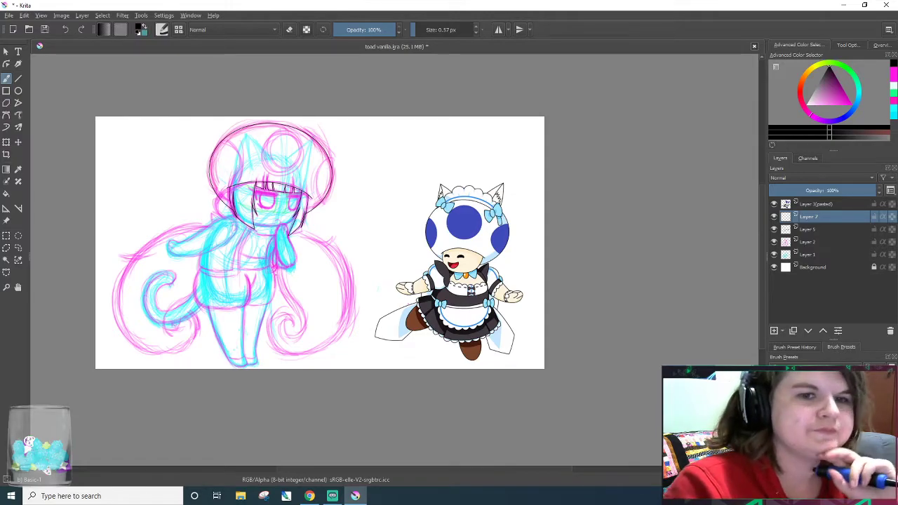
{"action": "scroll", "coordinate": [192, 257], "scroll_direction": "up", "scroll_amount": 2}
{"action": "scroll", "coordinate": [334, 256], "scroll_direction": "down", "scroll_amount": 2}
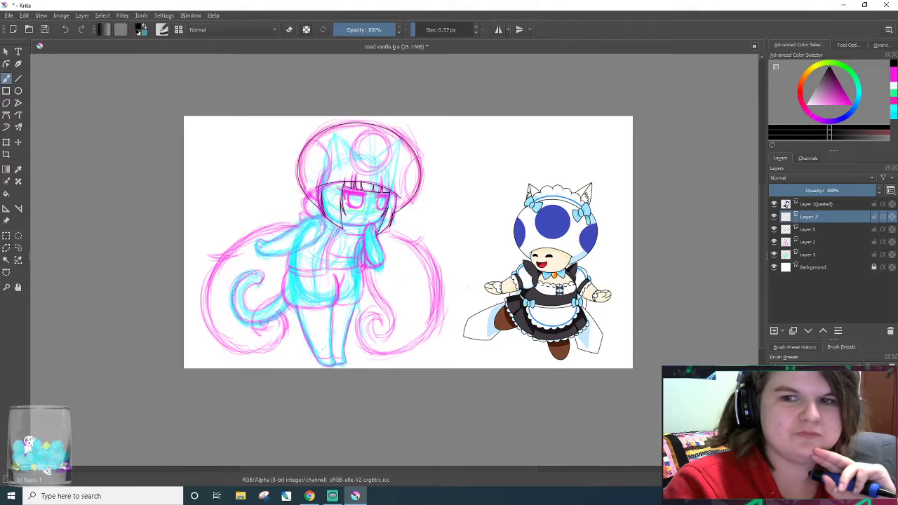
{"action": "left_click", "coordinate": [832, 204]}
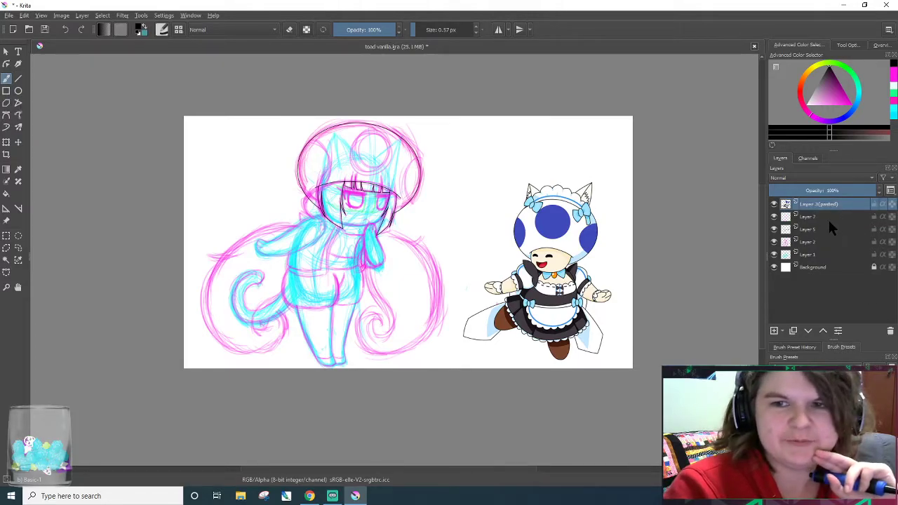
{"action": "left_click", "coordinate": [829, 218]}
- Try further chin strokes along the lower edge of the sketched face, above the raised hand
{"action": "scroll", "coordinate": [360, 233], "scroll_direction": "up", "scroll_amount": 5}
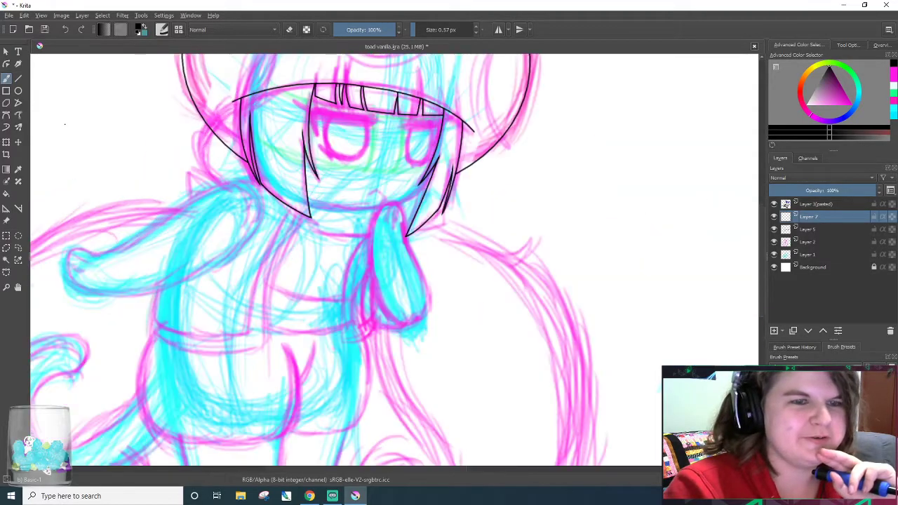
{"action": "scroll", "coordinate": [61, 124], "scroll_direction": "up", "scroll_amount": 3}
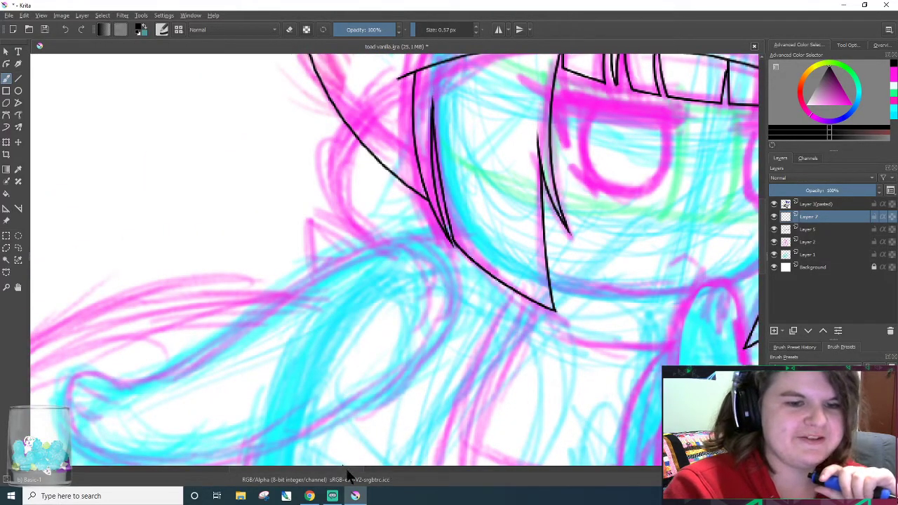
{"action": "left_click_drag", "start_coordinate": [355, 470], "coordinate": [403, 469]}
{"action": "scroll", "coordinate": [279, 351], "scroll_direction": "up", "scroll_amount": 1}
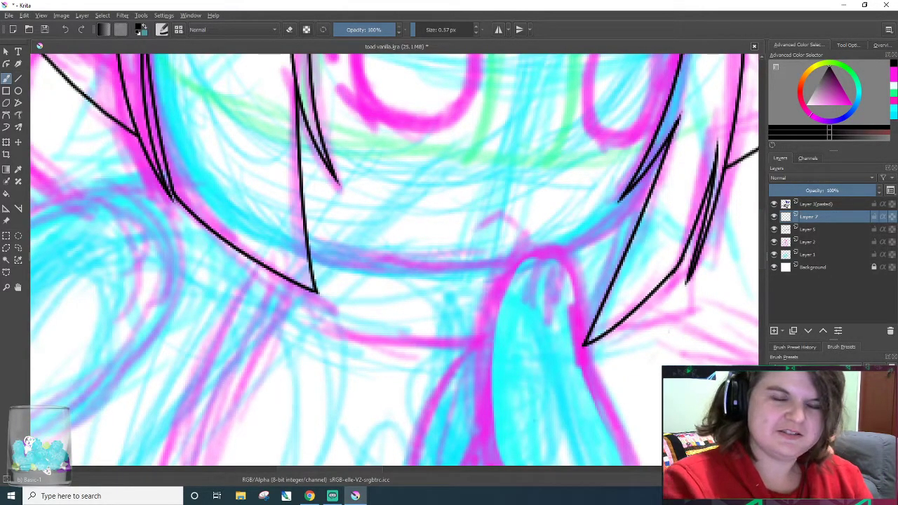
{"action": "scroll", "coordinate": [649, 199], "scroll_direction": "up", "scroll_amount": 2}
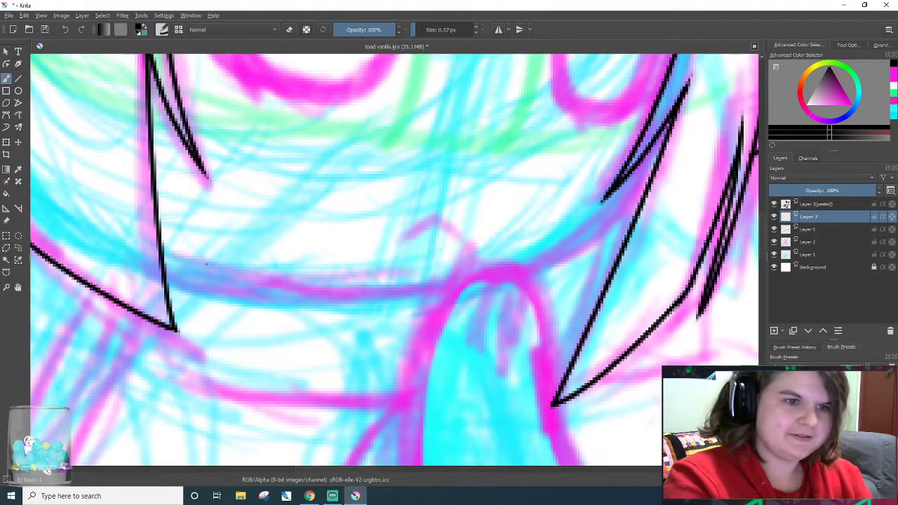
{"action": "left_click_drag", "start_coordinate": [187, 260], "coordinate": [881, 113]}
{"action": "key", "text": "ctrl+z"}
{"action": "left_click_drag", "start_coordinate": [165, 247], "coordinate": [725, 123]}
{"action": "key", "text": "ctrl+z"}
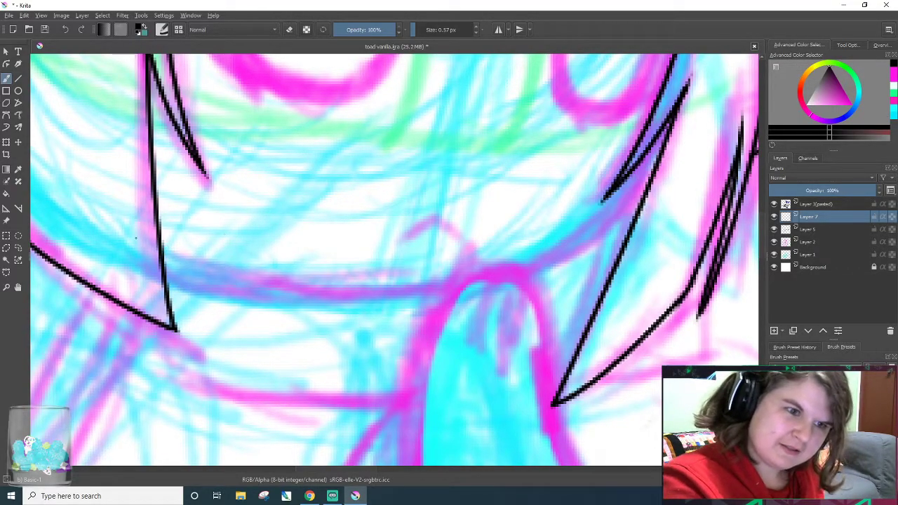
- Draw the chin curve across both front hair locks on Layer 7 and move it slightly down and left
{"action": "left_click_drag", "start_coordinate": [143, 244], "coordinate": [684, 191]}
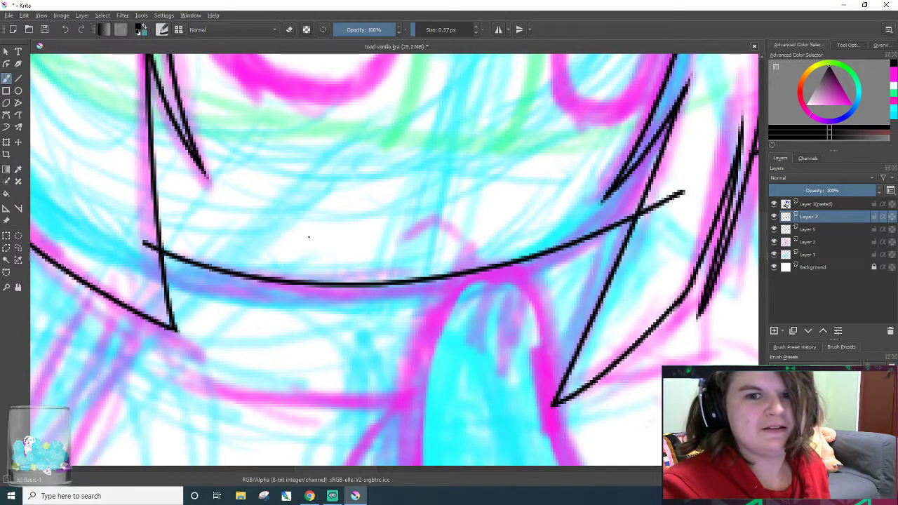
{"action": "scroll", "coordinate": [308, 236], "scroll_direction": "down", "scroll_amount": 4}
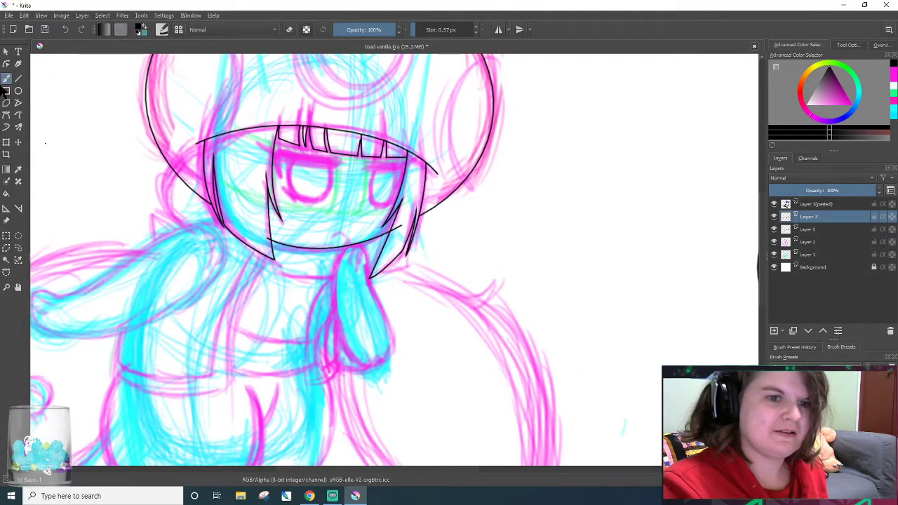
{"action": "key", "text": "plus"}
{"action": "key", "text": "plus"}
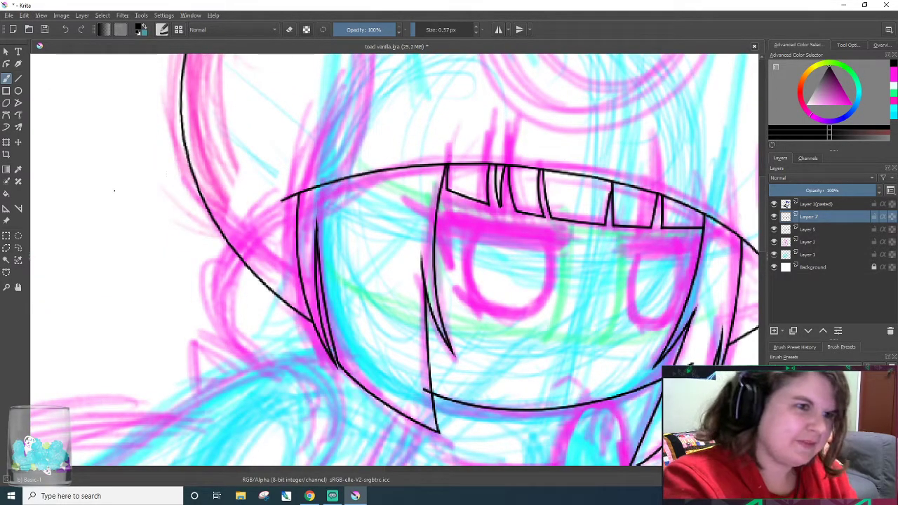
{"action": "left_click", "coordinate": [18, 142]}
{"action": "left_click_drag", "start_coordinate": [558, 409], "coordinate": [551, 411]}
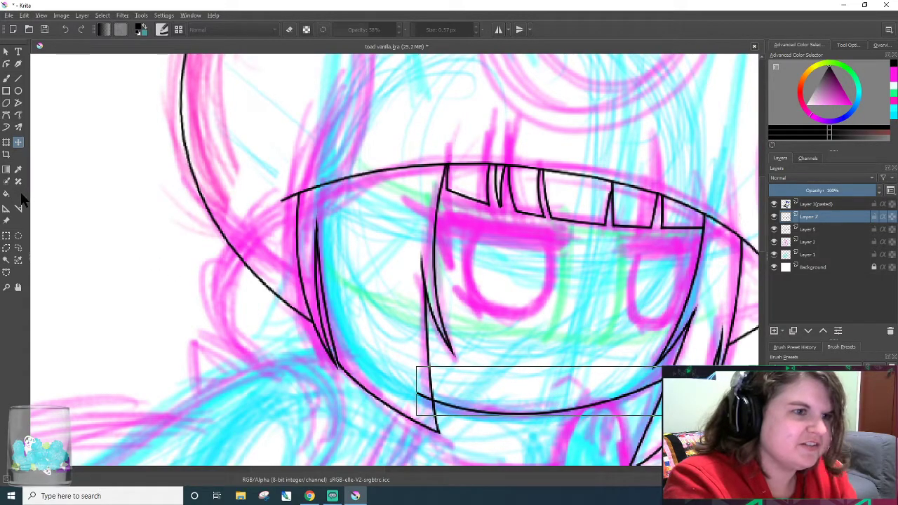
- Rotate the chin curve on Layer 7 slightly clockwise and reposition it so it spans both front hair locks
{"action": "left_click", "coordinate": [6, 142]}
{"action": "left_click_drag", "start_coordinate": [664, 285], "coordinate": [666, 292]}
{"action": "left_click_drag", "start_coordinate": [630, 399], "coordinate": [624, 398]}
{"action": "left_click_drag", "start_coordinate": [698, 322], "coordinate": [701, 334]}
{"action": "left_click_drag", "start_coordinate": [623, 401], "coordinate": [621, 401]}
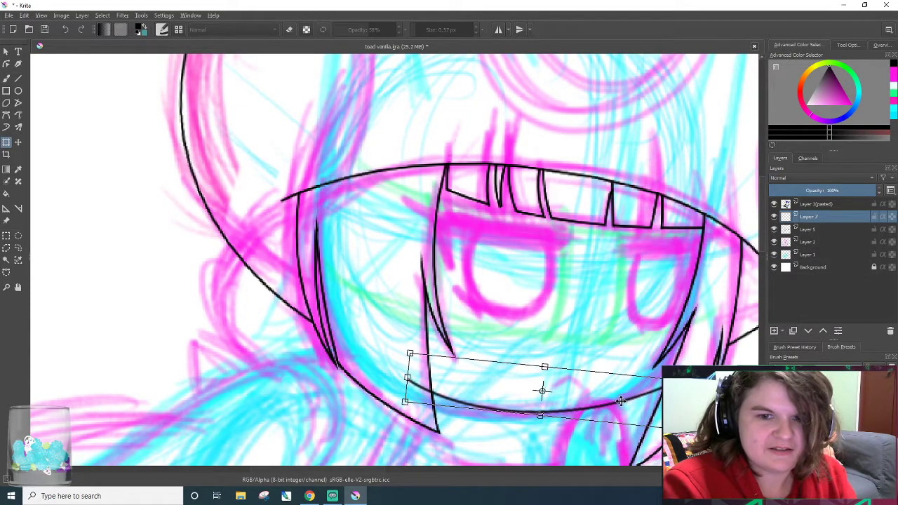
{"action": "key", "text": "Return"}
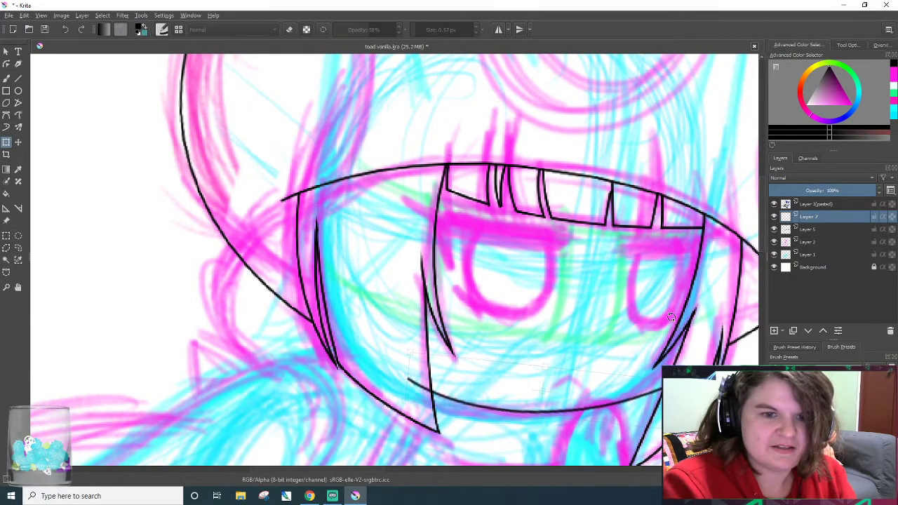
{"action": "left_click_drag", "start_coordinate": [679, 323], "coordinate": [683, 329]}
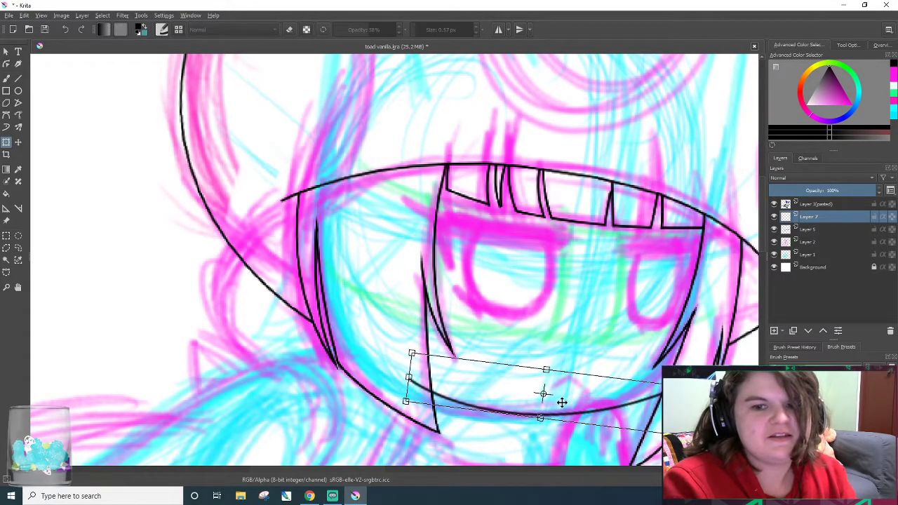
{"action": "left_click", "coordinate": [19, 78]}
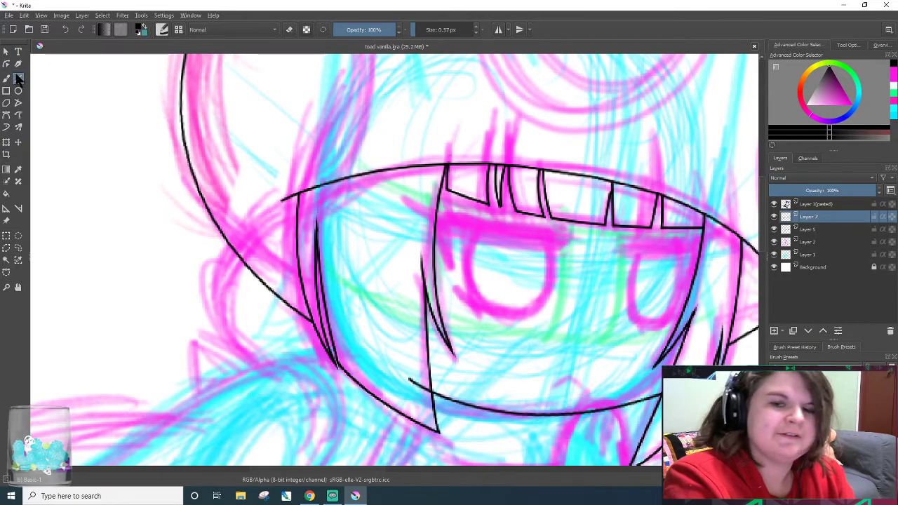
- Erase the chin curve's overhanging ends beyond the two front hair locks on Layer 7
{"action": "scroll", "coordinate": [109, 353], "scroll_direction": "up", "scroll_amount": 3}
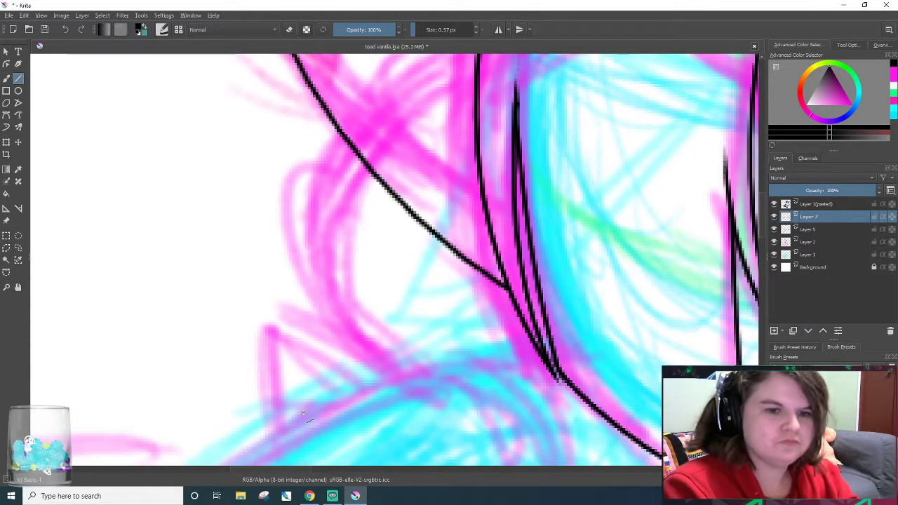
{"action": "key", "text": "e"}
{"action": "left_click_drag", "start_coordinate": [302, 470], "coordinate": [380, 481]}
{"action": "left_click_drag", "start_coordinate": [761, 203], "coordinate": [754, 222]}
{"action": "mouse_move", "coordinate": [495, 289]}
{"action": "left_mouse_down"}
{"action": "mouse_move", "coordinate": [487, 325]}
{"action": "mouse_move", "coordinate": [505, 301]}
{"action": "mouse_move", "coordinate": [515, 307]}
{"action": "left_mouse_up"}
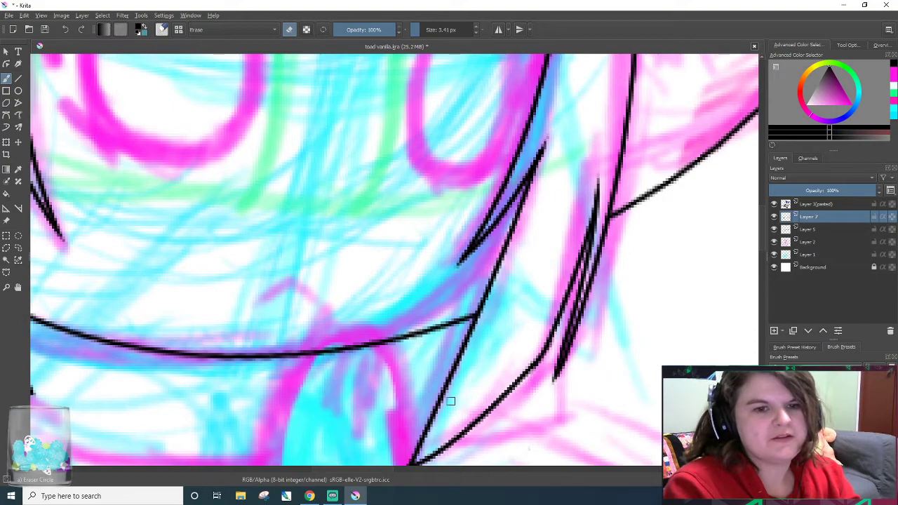
{"action": "left_click_drag", "start_coordinate": [381, 470], "coordinate": [355, 478]}
{"action": "mouse_move", "coordinate": [330, 279]}
{"action": "left_mouse_down"}
{"action": "mouse_move", "coordinate": [321, 257]}
{"action": "mouse_move", "coordinate": [319, 317]}
{"action": "mouse_move", "coordinate": [299, 269]}
{"action": "left_mouse_up"}
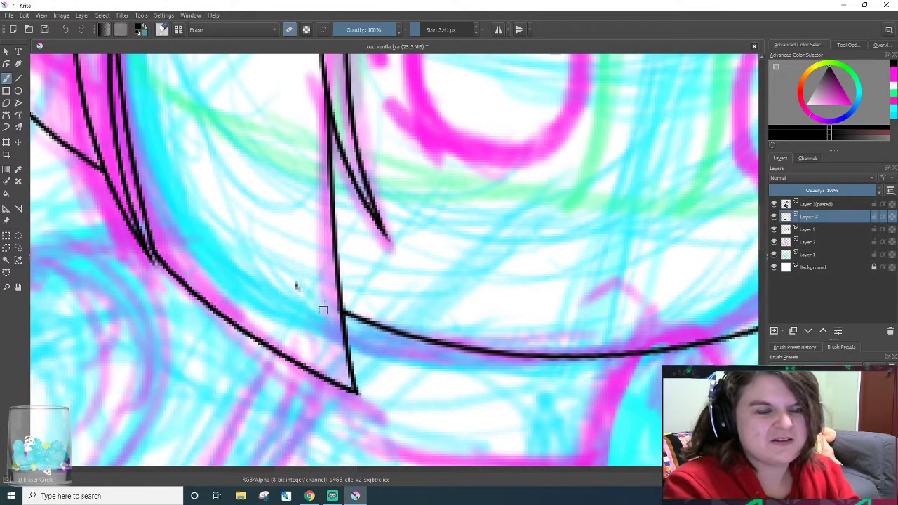
{"action": "mouse_move", "coordinate": [323, 310]}
{"action": "left_mouse_down"}
{"action": "mouse_move", "coordinate": [296, 296]}
{"action": "mouse_move", "coordinate": [300, 260]}
{"action": "left_mouse_up"}
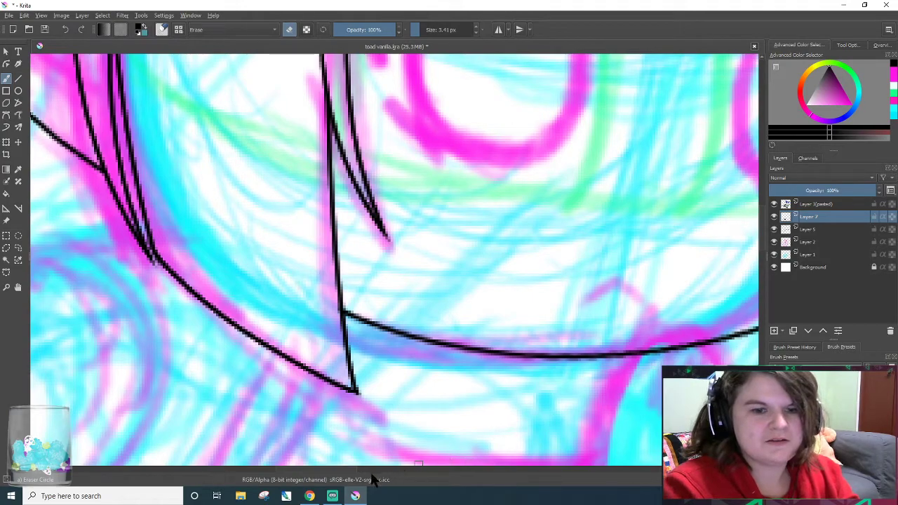
- Try freehand brush strokes that bend the viewer's-right end of the chin line upward past the front lock
{"action": "left_click_drag", "start_coordinate": [331, 470], "coordinate": [379, 478]}
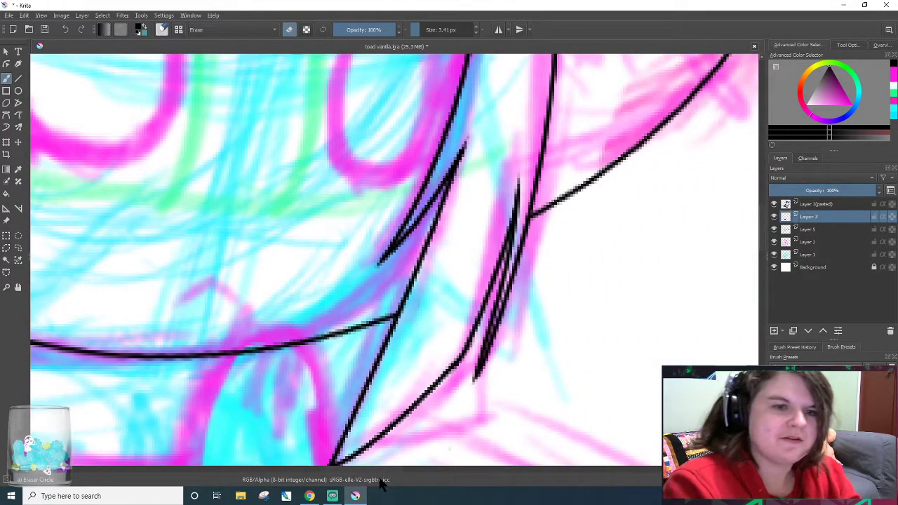
{"action": "key", "text": "e"}
{"action": "key", "text": "v"}
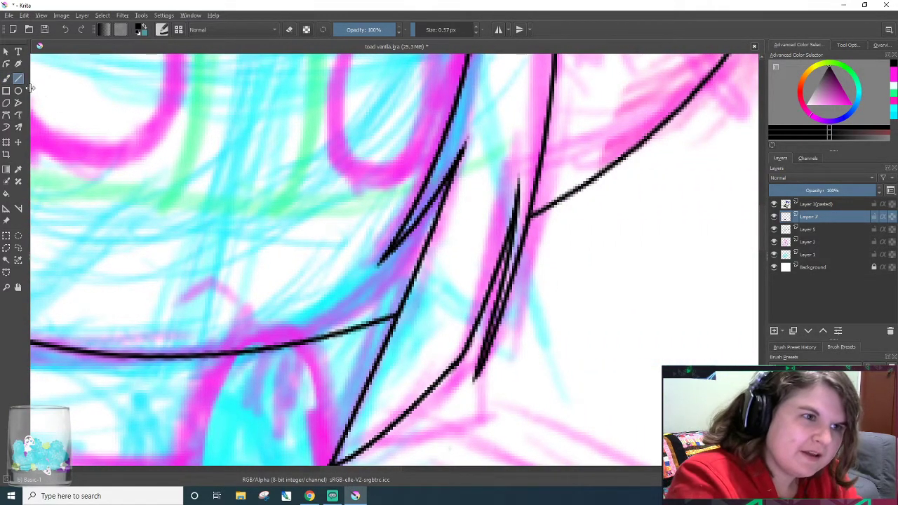
{"action": "left_click", "coordinate": [7, 78]}
{"action": "right_click", "coordinate": [318, 340]}
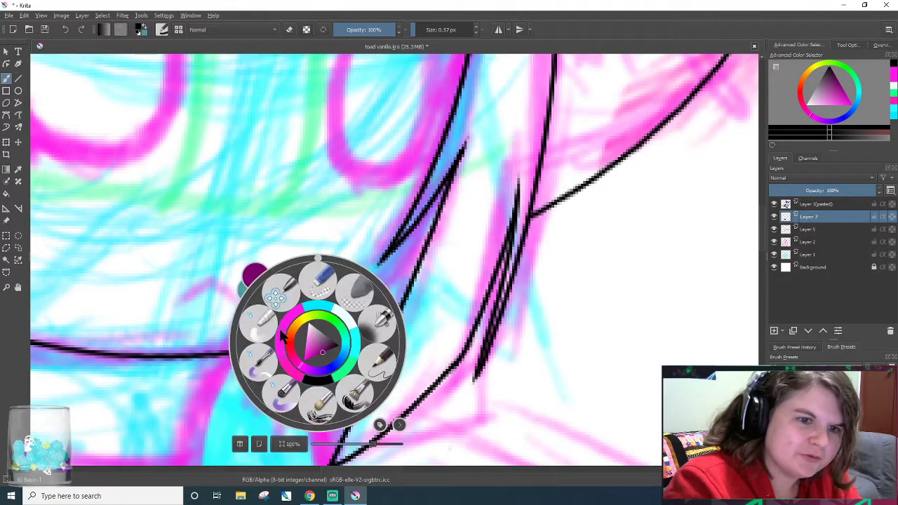
{"action": "left_click", "coordinate": [419, 300]}
{"action": "mouse_move", "coordinate": [305, 341]}
{"action": "left_mouse_down"}
{"action": "mouse_move", "coordinate": [392, 298]}
{"action": "mouse_move", "coordinate": [464, 209]}
{"action": "left_mouse_up"}
{"action": "scroll", "coordinate": [474, 192], "scroll_direction": "down", "scroll_amount": 1}
{"action": "key", "text": "ctrl+z"}
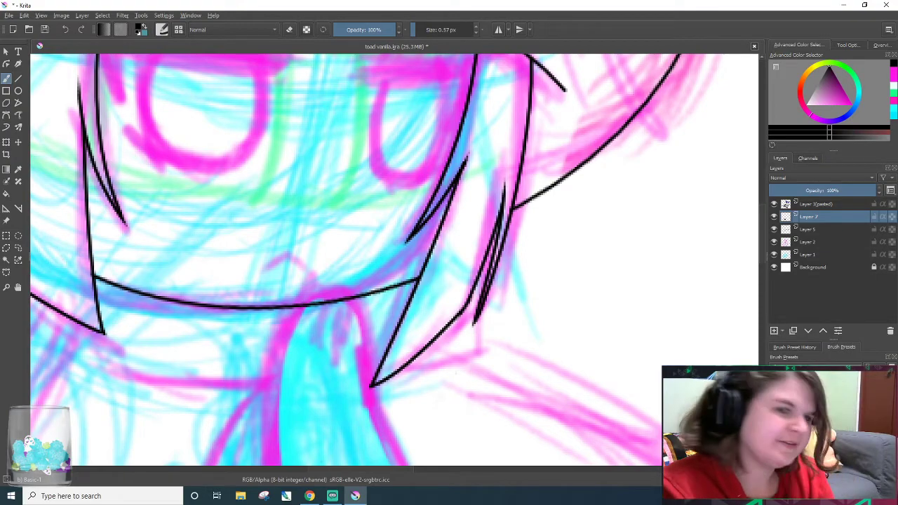
{"action": "scroll", "coordinate": [456, 373], "scroll_direction": "up", "scroll_amount": 2}
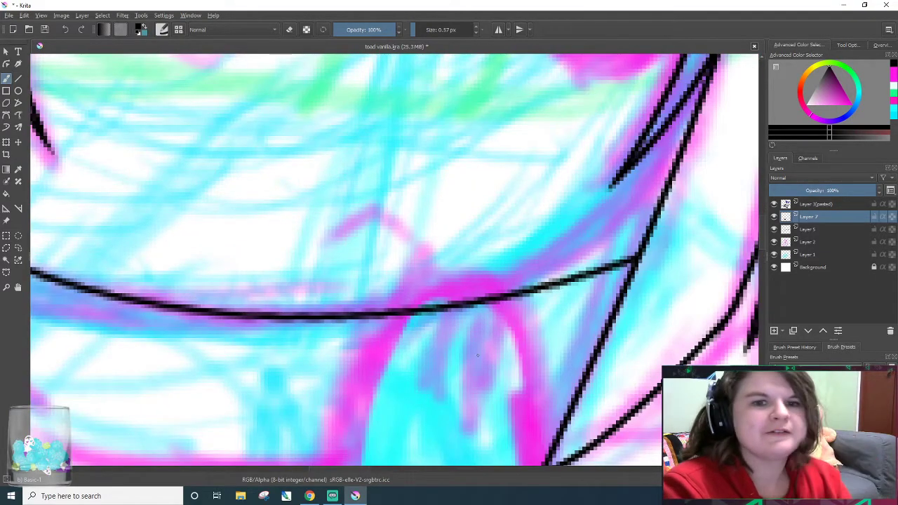
{"action": "mouse_move", "coordinate": [479, 301]}
{"action": "left_mouse_down"}
{"action": "mouse_move", "coordinate": [721, 149]}
{"action": "mouse_move", "coordinate": [759, 81]}
{"action": "left_mouse_up"}
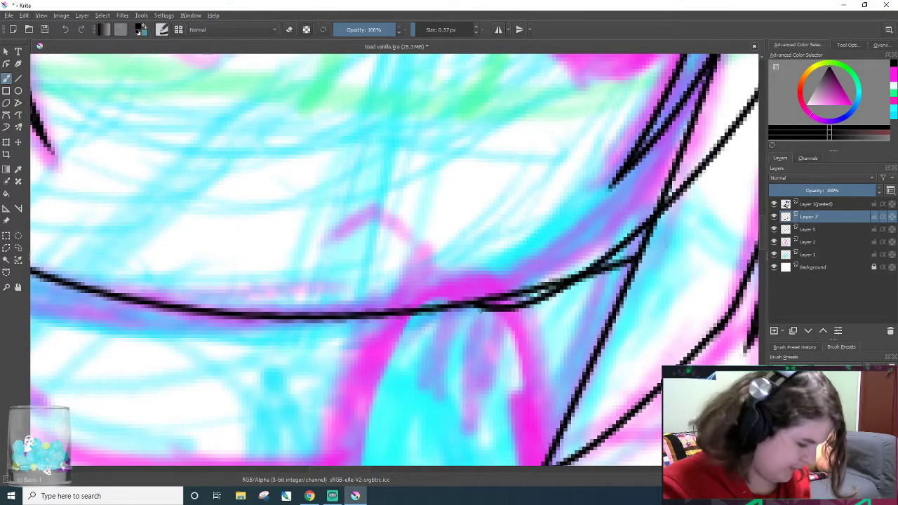
{"action": "key", "text": "ctrl+z"}
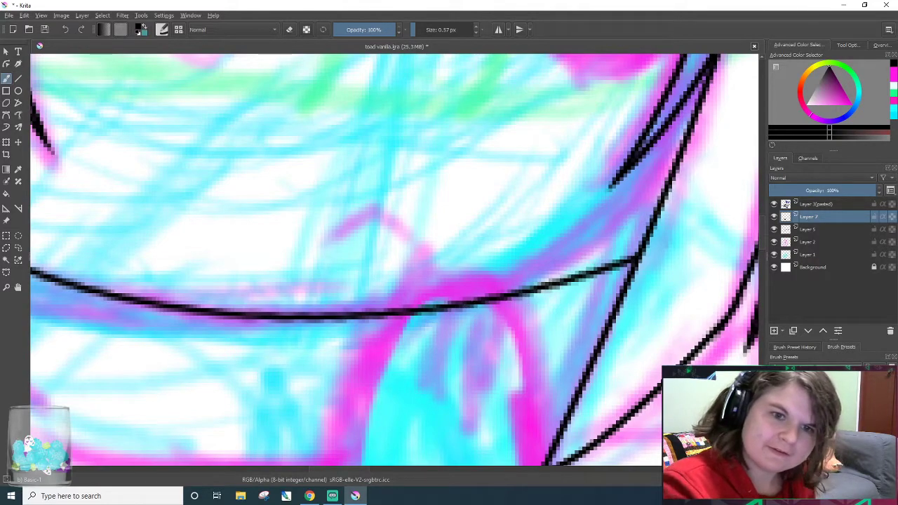
- Retry the upward jaw stroke from the chin line above the raised hand, following the sketched cheek
{"action": "left_click_drag", "start_coordinate": [475, 304], "coordinate": [724, 116]}
{"action": "scroll", "coordinate": [721, 115], "scroll_direction": "down", "scroll_amount": 1}
{"action": "key", "text": "ctrl+z"}
{"action": "left_click_drag", "start_coordinate": [550, 250], "coordinate": [741, 88]}
{"action": "key", "text": "ctrl+z"}
{"action": "scroll", "coordinate": [624, 218], "scroll_direction": "up", "scroll_amount": 2}
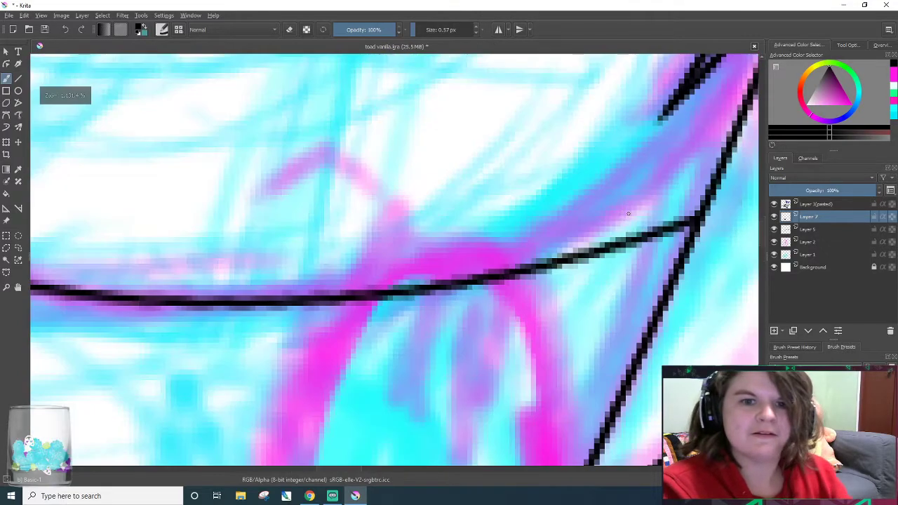
{"action": "left_click_drag", "start_coordinate": [357, 470], "coordinate": [368, 471]}
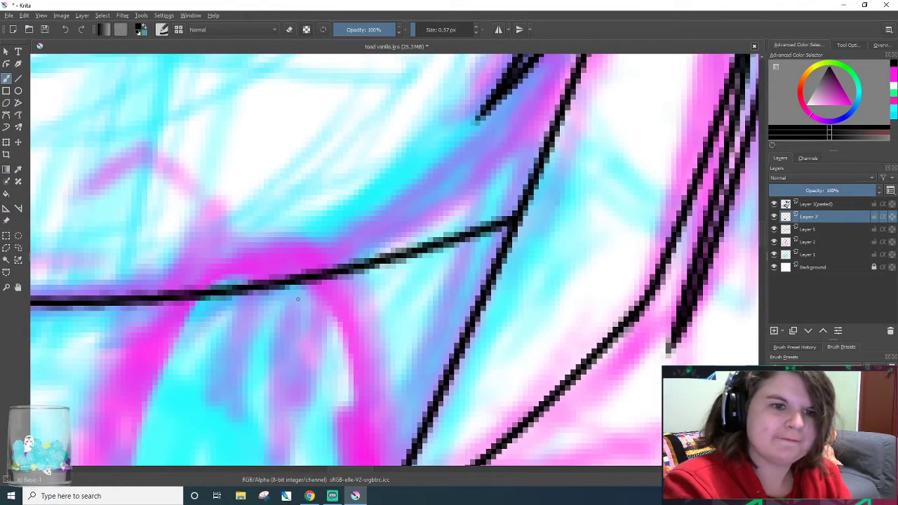
{"action": "left_click_drag", "start_coordinate": [274, 279], "coordinate": [526, 102]}
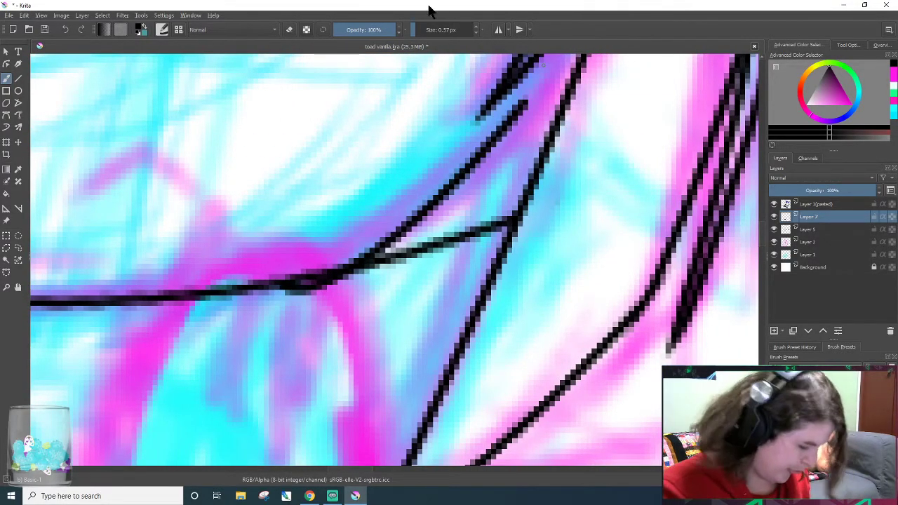
{"action": "key", "text": "ctrl+z"}
{"action": "key", "text": "minus"}
{"action": "scroll", "coordinate": [597, 181], "scroll_direction": "down", "scroll_amount": 3}
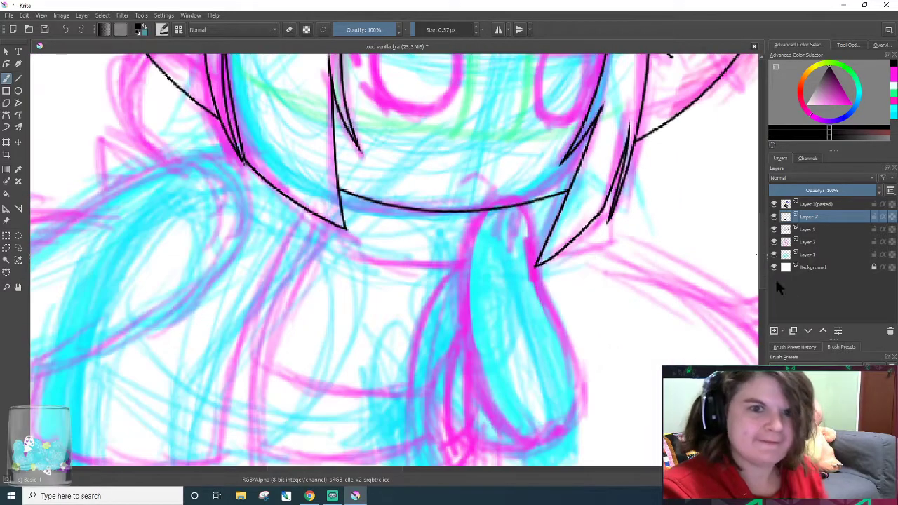
{"action": "left_click_drag", "start_coordinate": [760, 287], "coordinate": [762, 261]}
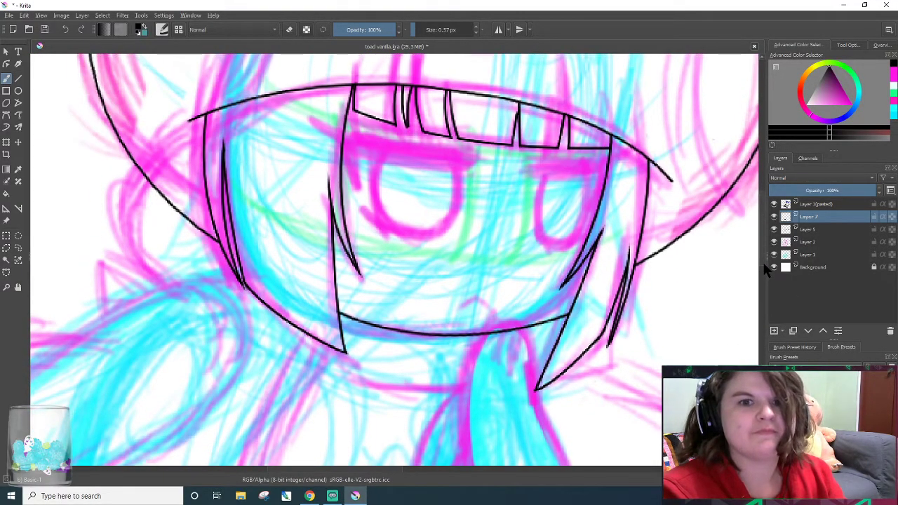
- Try further jaw strokes from the chin line up to the viewer's-right front lock, comparing the face with and without the last one
{"action": "scroll", "coordinate": [590, 296], "scroll_direction": "up", "scroll_amount": 2}
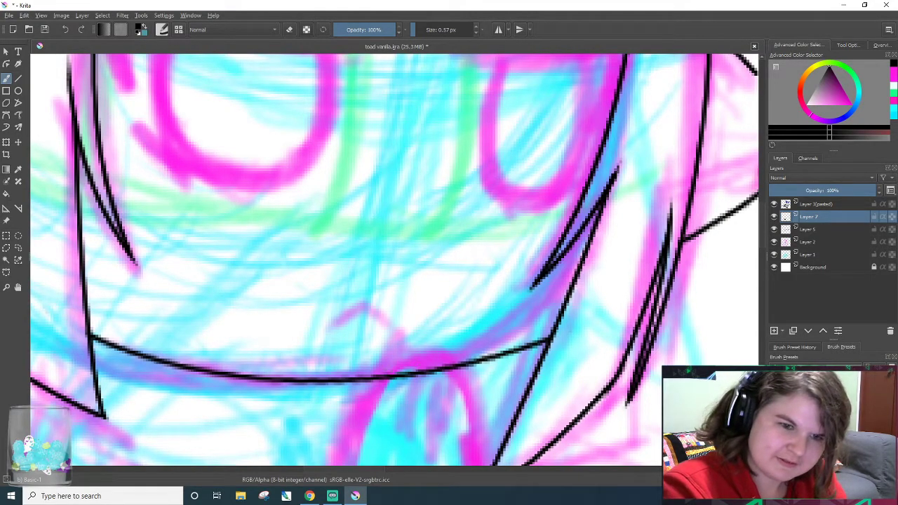
{"action": "left_click_drag", "start_coordinate": [395, 376], "coordinate": [631, 222]}
{"action": "key", "text": "ctrl+z"}
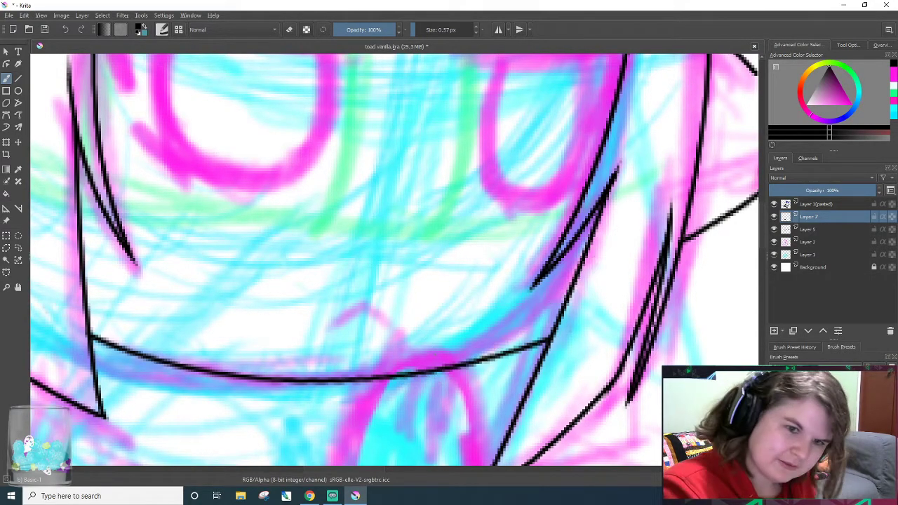
{"action": "left_click_drag", "start_coordinate": [419, 375], "coordinate": [644, 176]}
{"action": "key", "text": "ctrl+z"}
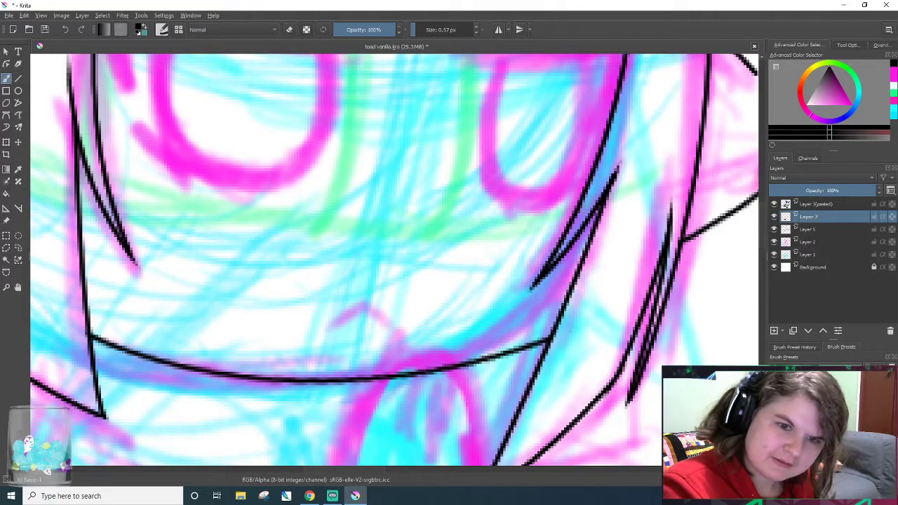
{"action": "key", "text": "ctrl+shift+z"}
{"action": "key", "text": "ctrl+z"}
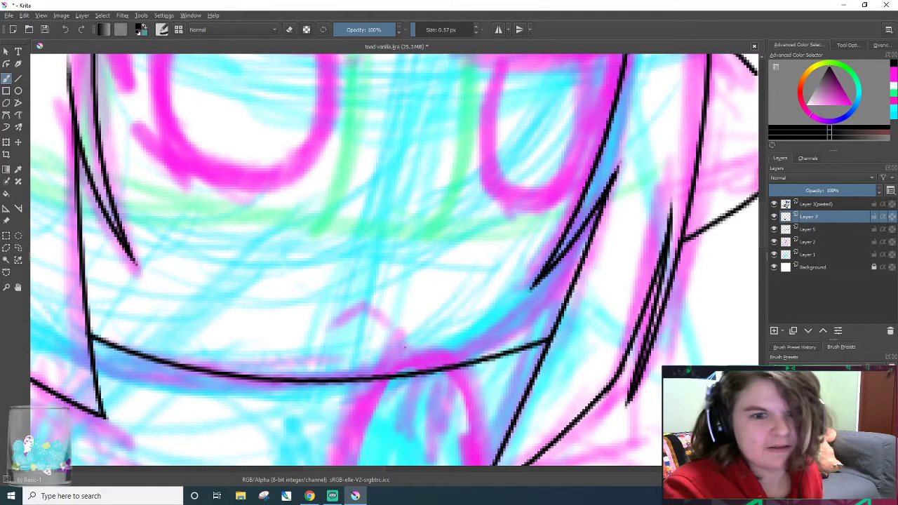
{"action": "key", "text": "ctrl+shift+z"}
{"action": "key", "text": "ctrl+z"}
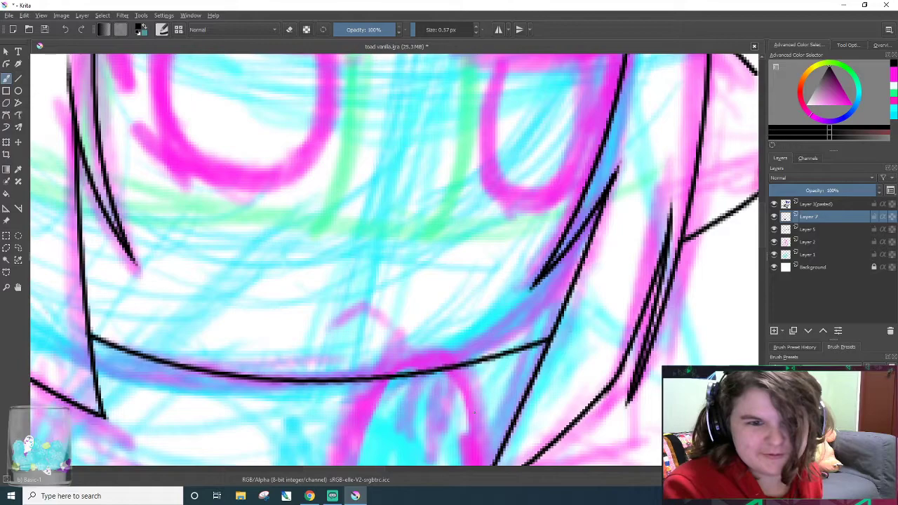
{"action": "key", "text": "ctrl+shift+z"}
{"action": "key", "text": "ctrl+z"}
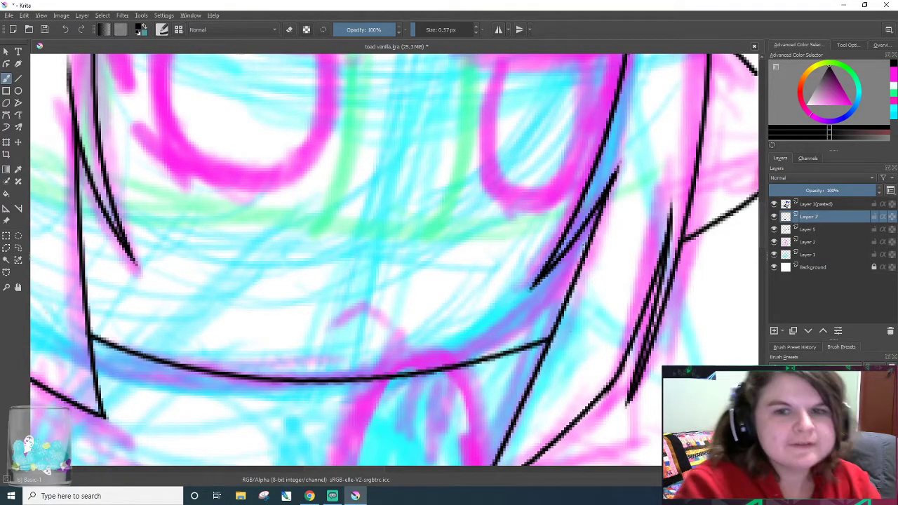
{"action": "key", "text": "ctrl+shift+z"}
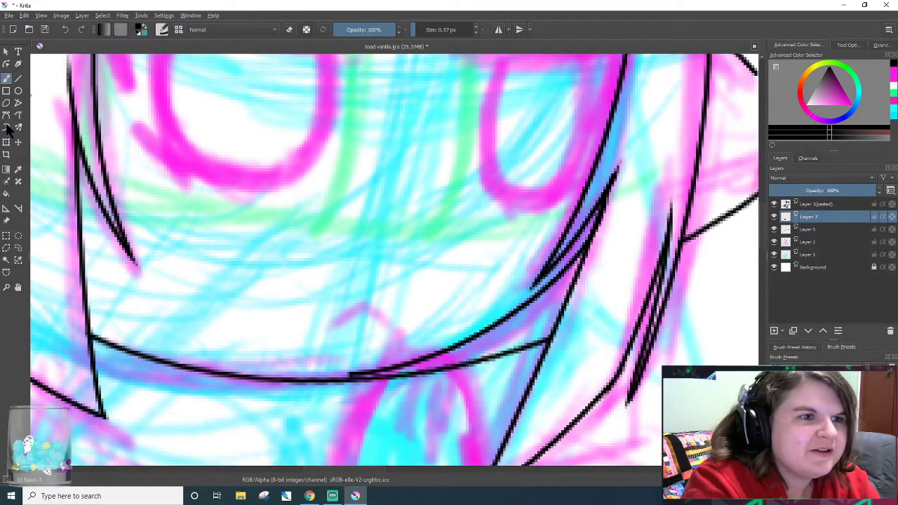
- Try to fit the new jaw stroke to the chin line by selecting it freehand, moving it and rotating it counterclockwise
{"action": "left_click", "coordinate": [18, 247]}
{"action": "mouse_move", "coordinate": [490, 341]}
{"action": "left_mouse_down"}
{"action": "mouse_move", "coordinate": [609, 271]}
{"action": "mouse_move", "coordinate": [642, 192]}
{"action": "mouse_move", "coordinate": [574, 171]}
{"action": "mouse_move", "coordinate": [362, 267]}
{"action": "mouse_move", "coordinate": [342, 310]}
{"action": "mouse_move", "coordinate": [348, 375]}
{"action": "left_mouse_up"}
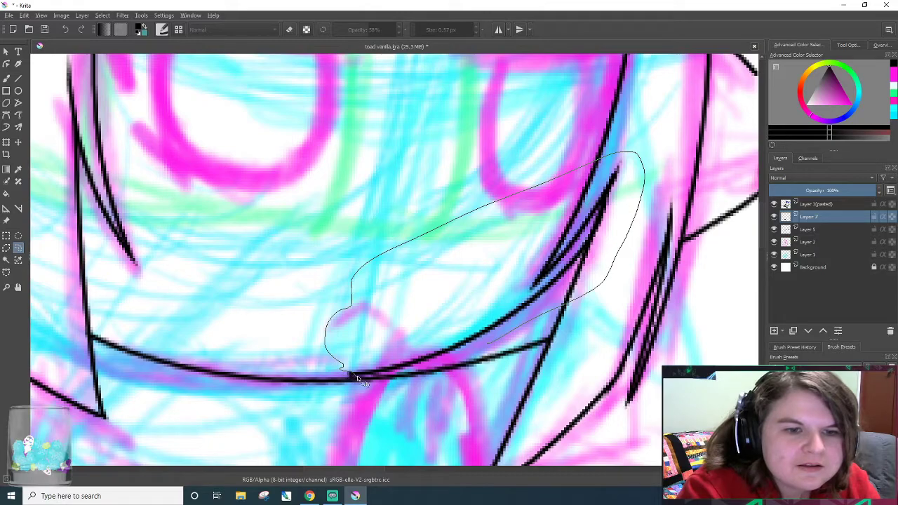
{"action": "left_click_drag", "start_coordinate": [510, 340], "coordinate": [505, 339]}
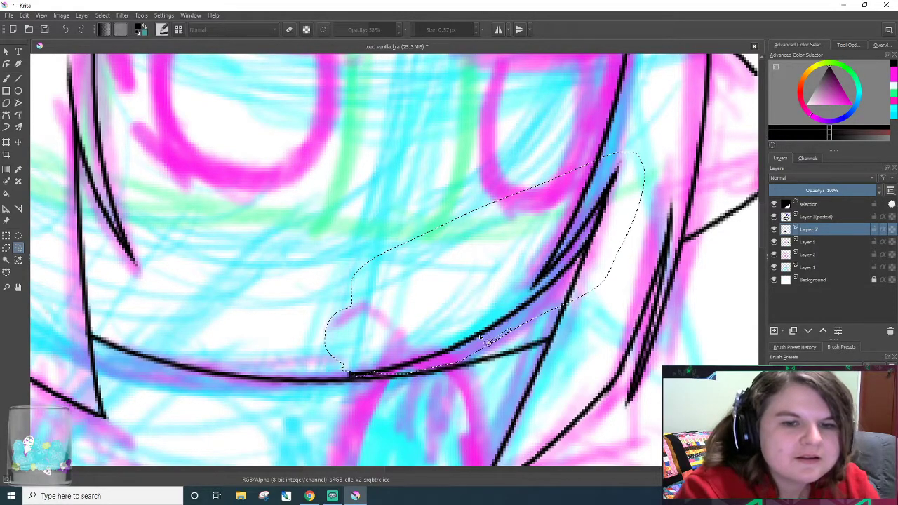
{"action": "left_click", "coordinate": [18, 141]}
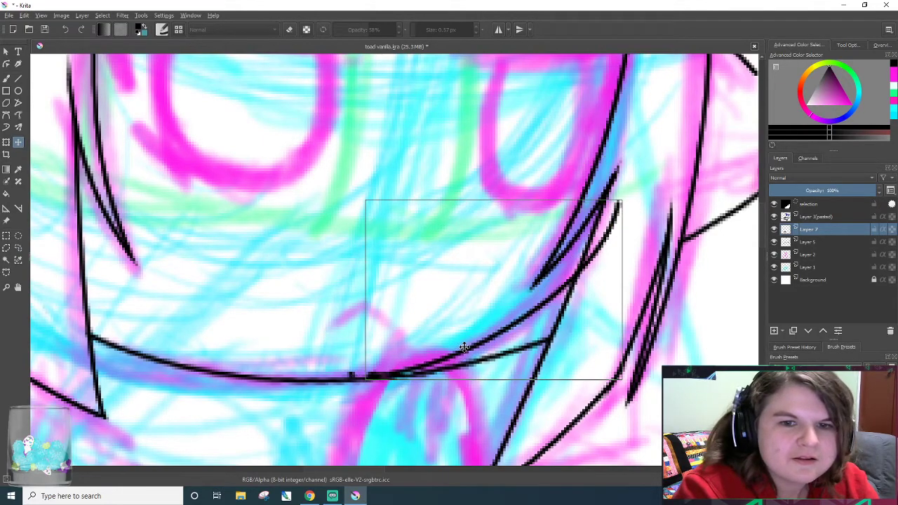
{"action": "left_click_drag", "start_coordinate": [463, 349], "coordinate": [459, 350]}
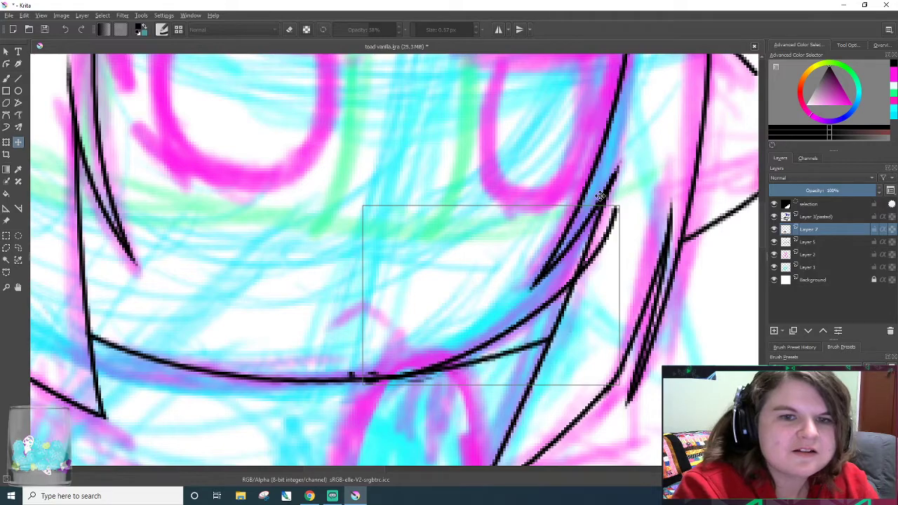
{"action": "left_click", "coordinate": [7, 141]}
{"action": "left_click_drag", "start_coordinate": [669, 148], "coordinate": [666, 127]}
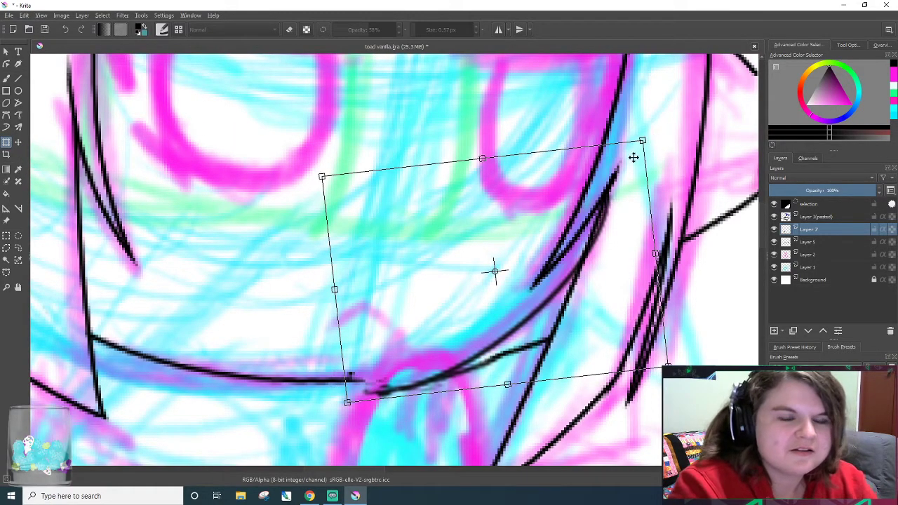
- Undo the rotation, move and selection of the jaw stroke as well as the stroke itself
{"action": "left_click", "coordinate": [65, 28]}
{"action": "left_click", "coordinate": [66, 28]}
{"action": "left_click", "coordinate": [65, 28]}
{"action": "left_click", "coordinate": [65, 28]}
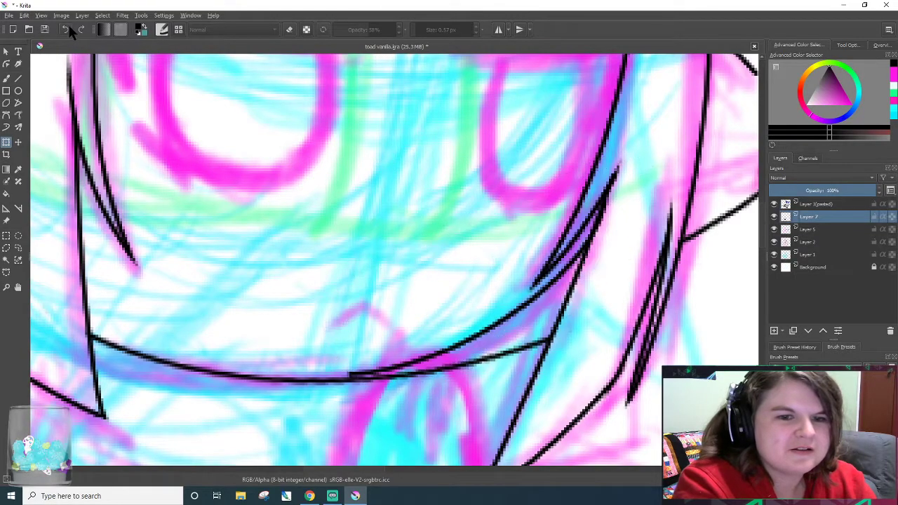
{"action": "left_click", "coordinate": [66, 27]}
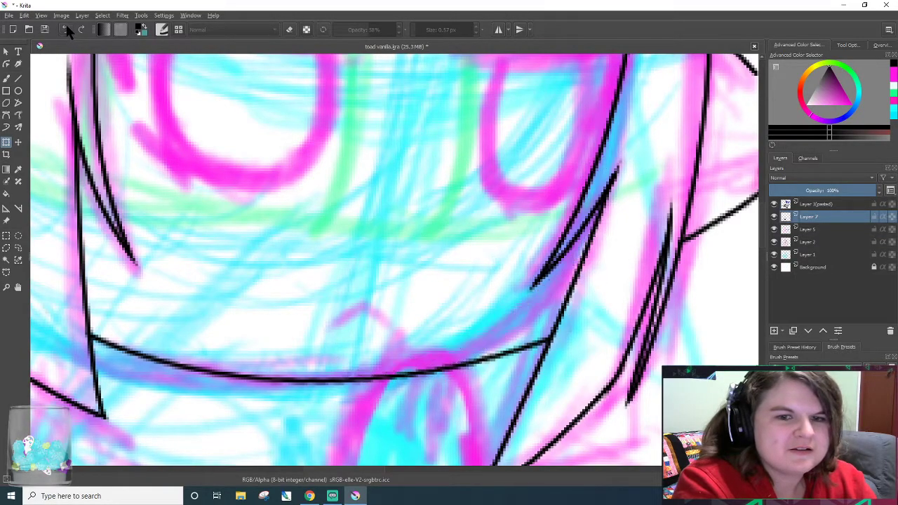
- Add a new paint layer directly above Layer 7
{"action": "left_click", "coordinate": [774, 331]}
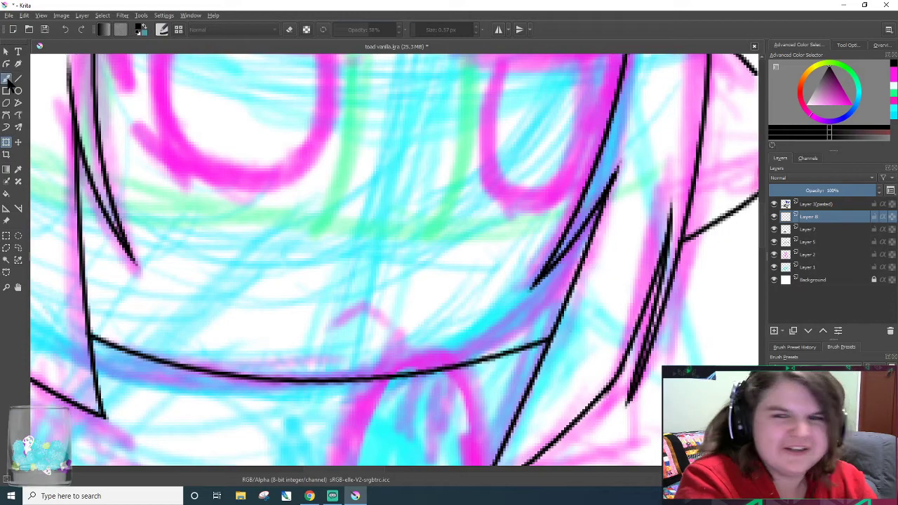
- Draw a jaw stroke on Layer 8 curving from the chin line up past the edge of the viewer's-right front lock
{"action": "left_click", "coordinate": [6, 78]}
{"action": "mouse_move", "coordinate": [622, 197]}
{"action": "left_mouse_down"}
{"action": "mouse_move", "coordinate": [417, 409]}
{"action": "mouse_move", "coordinate": [284, 447]}
{"action": "left_mouse_up"}
{"action": "key", "text": "ctrl+z"}
{"action": "left_click_drag", "start_coordinate": [622, 198], "coordinate": [287, 379]}
{"action": "key", "text": "ctrl+z"}
{"action": "left_click_drag", "start_coordinate": [629, 171], "coordinate": [284, 385]}
{"action": "key", "text": "ctrl+z"}
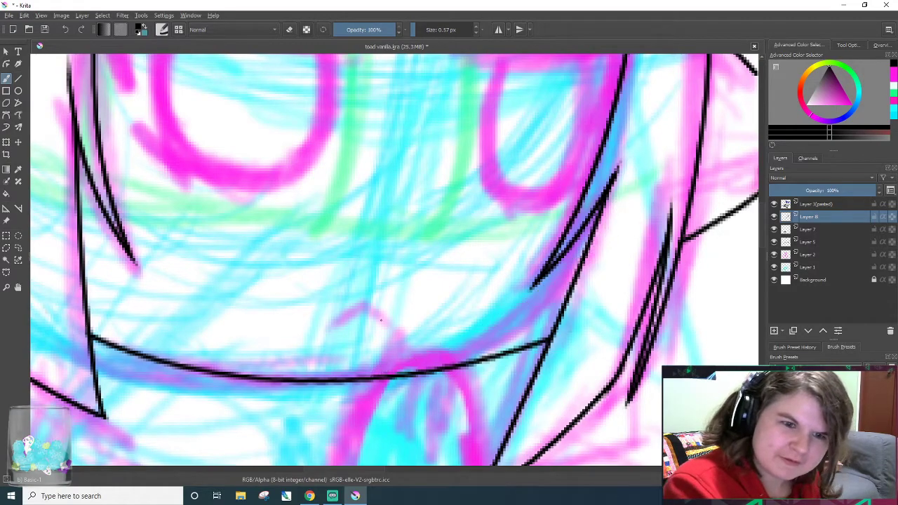
{"action": "left_click_drag", "start_coordinate": [612, 212], "coordinate": [237, 384]}
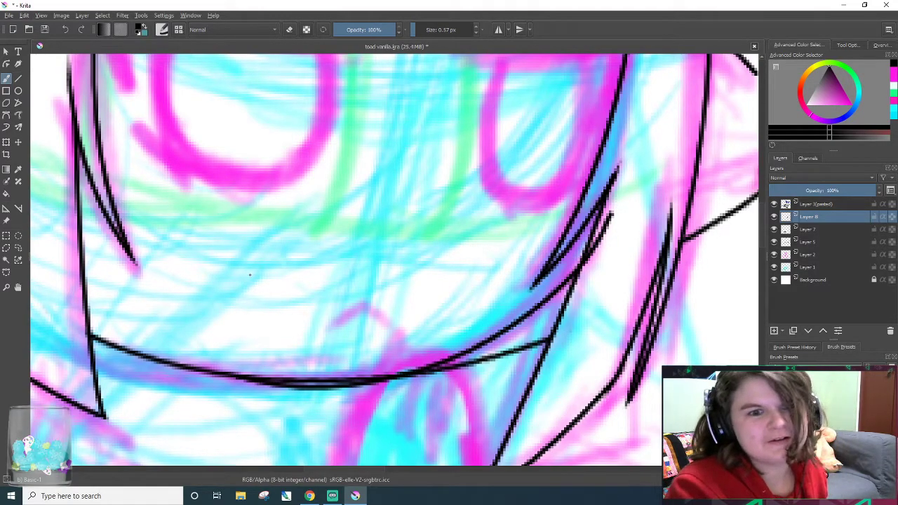
- Erase the surplus ends of the new jaw stroke on Layer 8 and the old chin line's viewer's-right end on Layer 7
{"action": "key", "text": "e"}
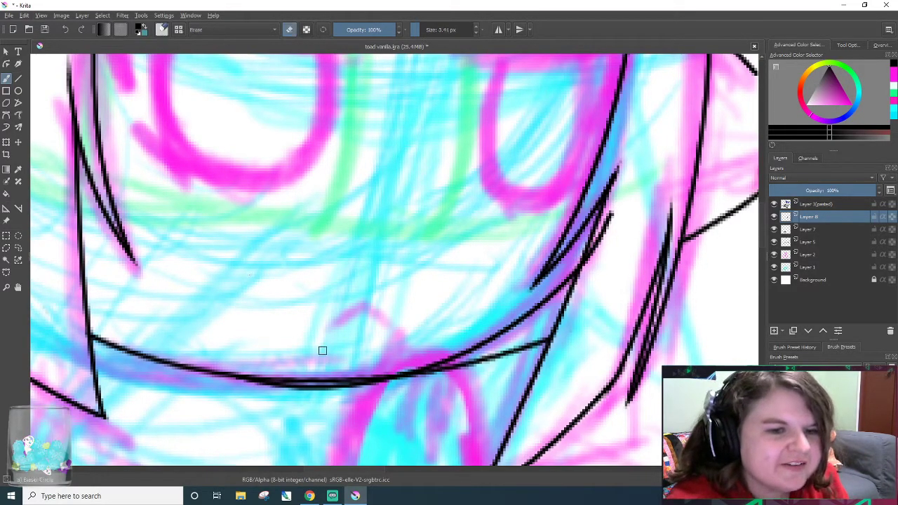
{"action": "mouse_move", "coordinate": [249, 379]}
{"action": "left_mouse_down"}
{"action": "mouse_move", "coordinate": [396, 383]}
{"action": "mouse_move", "coordinate": [355, 387]}
{"action": "left_mouse_up"}
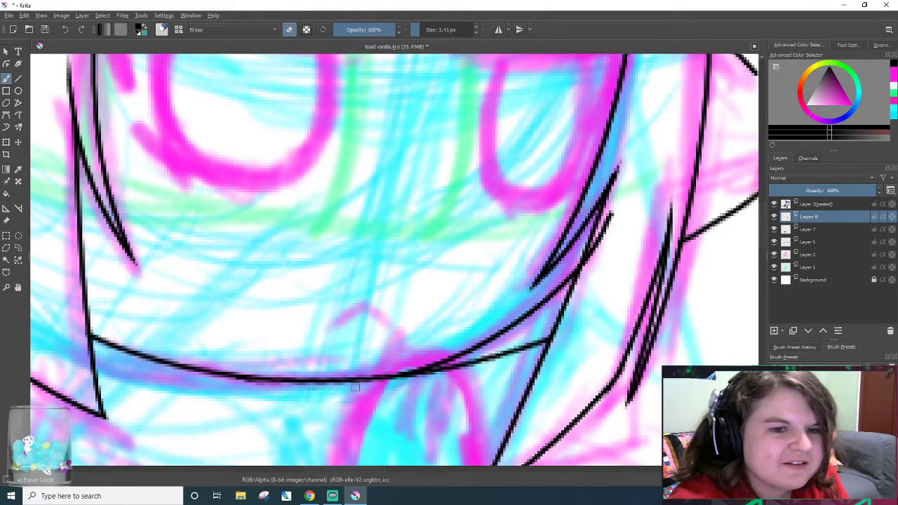
{"action": "mouse_move", "coordinate": [600, 216]}
{"action": "left_mouse_down"}
{"action": "mouse_move", "coordinate": [590, 288]}
{"action": "mouse_move", "coordinate": [606, 223]}
{"action": "left_mouse_up"}
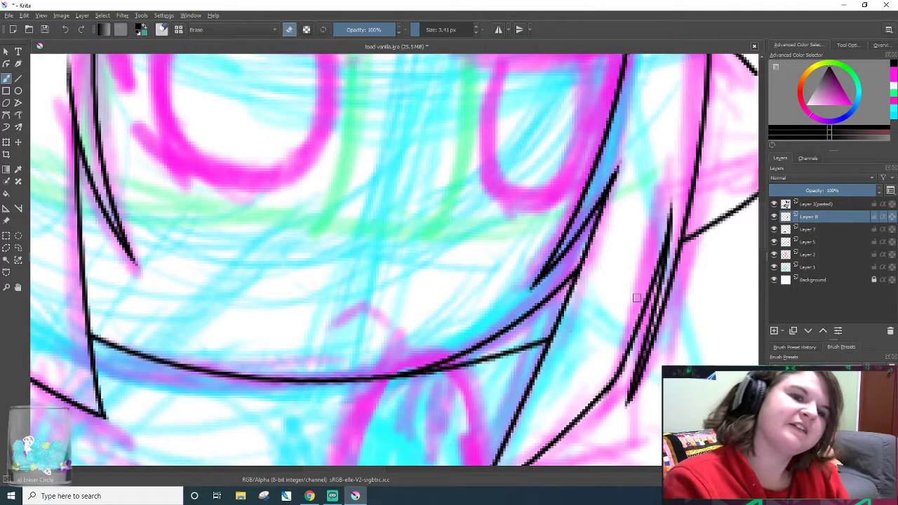
{"action": "left_click", "coordinate": [814, 230]}
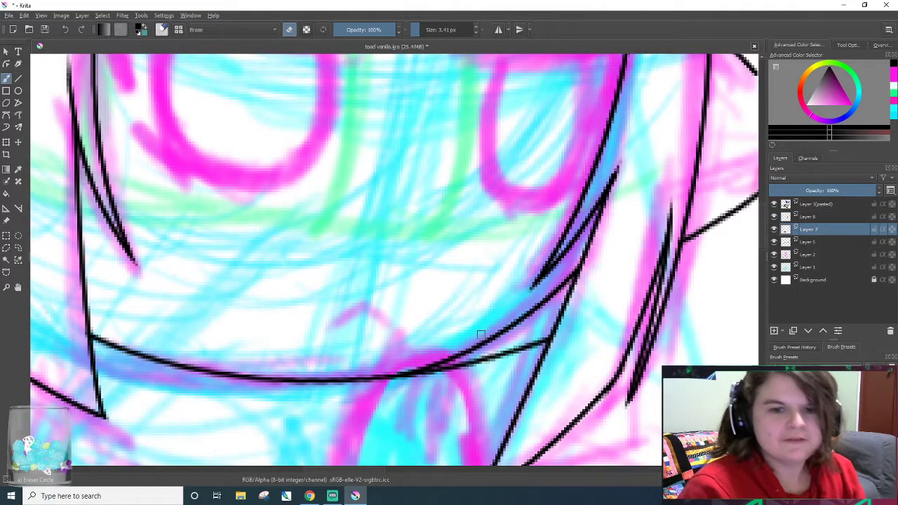
{"action": "mouse_move", "coordinate": [553, 347]}
{"action": "left_mouse_down"}
{"action": "mouse_move", "coordinate": [383, 390]}
{"action": "mouse_move", "coordinate": [445, 372]}
{"action": "left_mouse_up"}
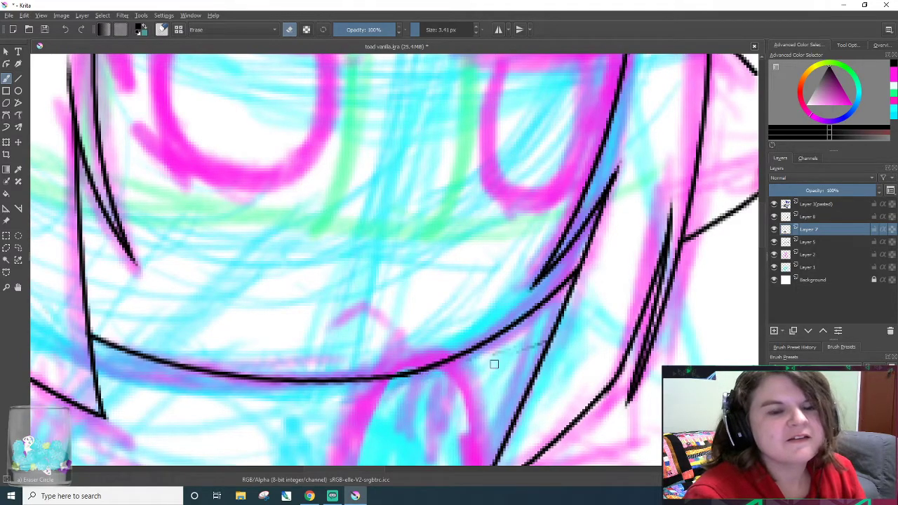
- Examine the reshaped jaw line against the hair, hat and body sketch, both close up and from farther away
{"action": "scroll", "coordinate": [442, 263], "scroll_direction": "down", "scroll_amount": 5}
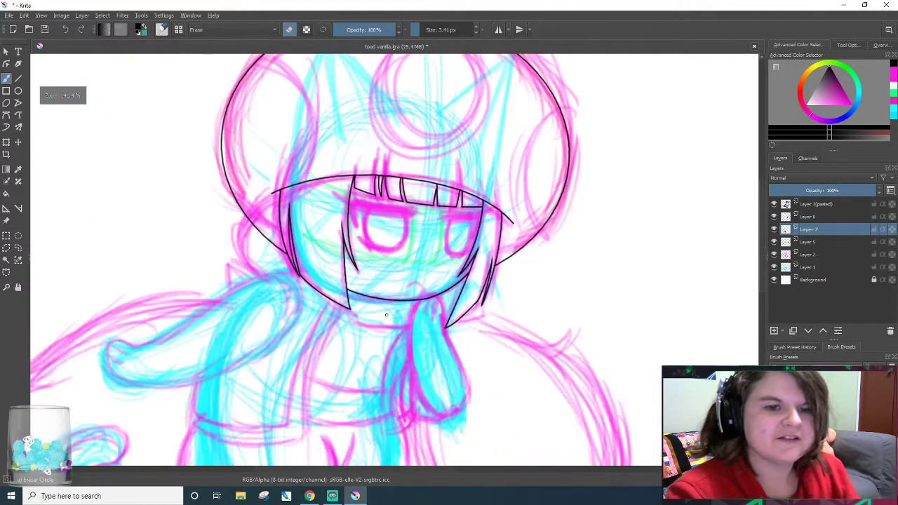
{"action": "key", "text": "plus"}
{"action": "key", "text": "plus"}
{"action": "key", "text": "plus"}
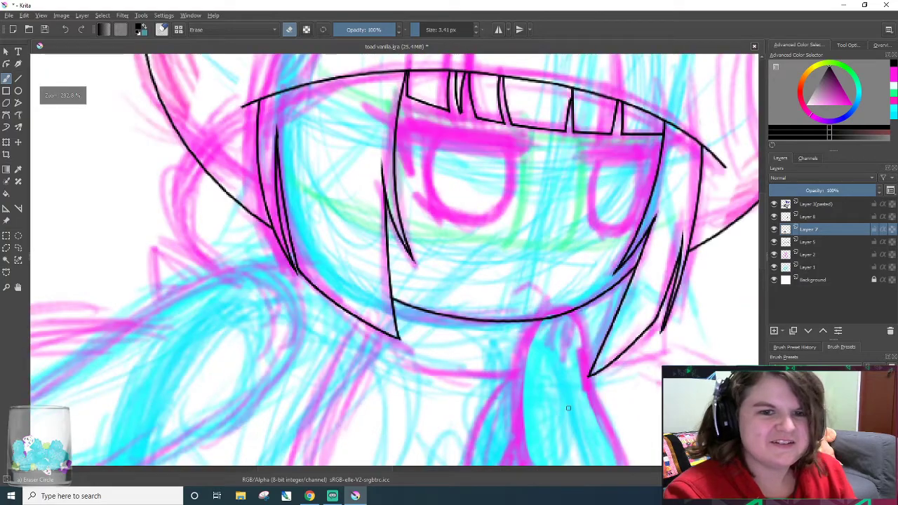
{"action": "key", "text": "plus"}
{"action": "key", "text": "plus"}
{"action": "key", "text": "plus"}
{"action": "key", "text": "minus"}
{"action": "key", "text": "minus"}
{"action": "key", "text": "minus"}
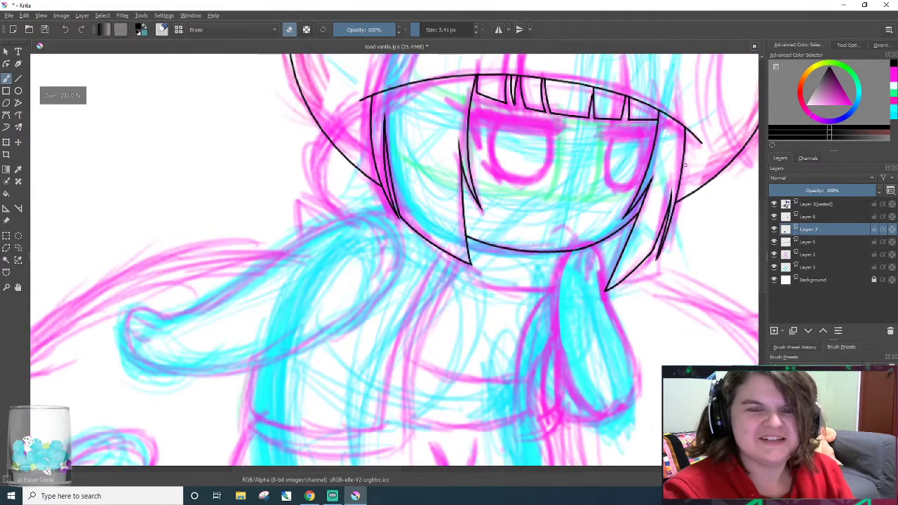
- Merge Layer 8 down into Layer 7
{"action": "left_click", "coordinate": [831, 218]}
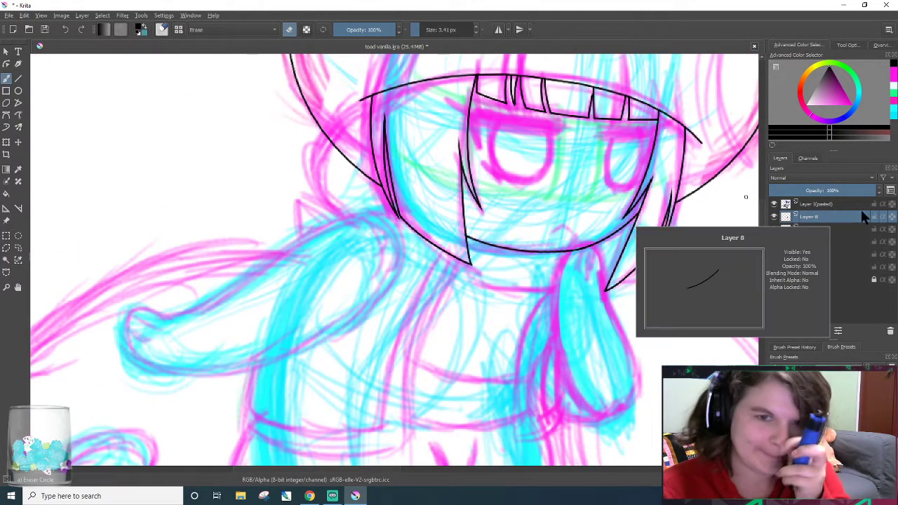
{"action": "right_click", "coordinate": [839, 218]}
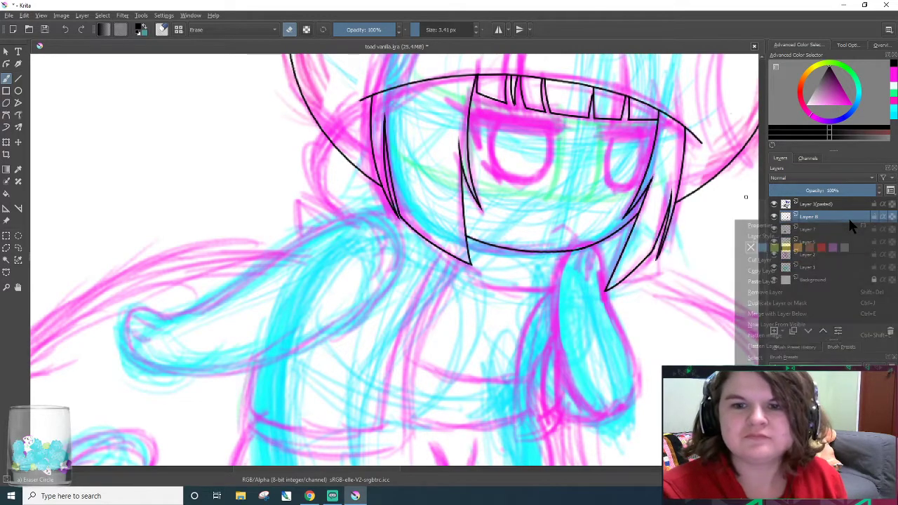
{"action": "left_click", "coordinate": [776, 314]}
- Try a small caret-shaped mouth stroke over the sketched mouth above the chin line on Layer 7
{"action": "scroll", "coordinate": [639, 221], "scroll_direction": "up", "scroll_amount": 1}
{"action": "scroll", "coordinate": [639, 221], "scroll_direction": "up", "scroll_amount": 2}
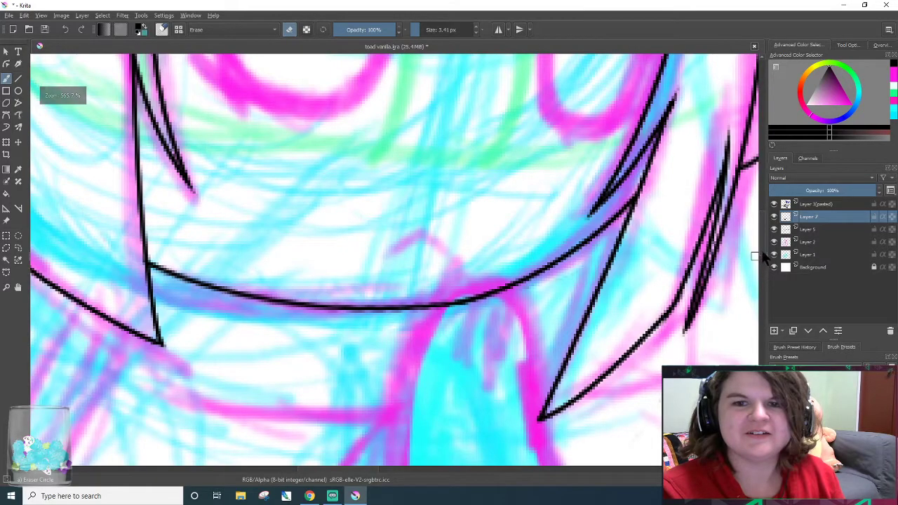
{"action": "mouse_move", "coordinate": [759, 244]}
{"action": "left_mouse_down"}
{"action": "mouse_move", "coordinate": [761, 219]}
{"action": "mouse_move", "coordinate": [760, 243]}
{"action": "left_mouse_up"}
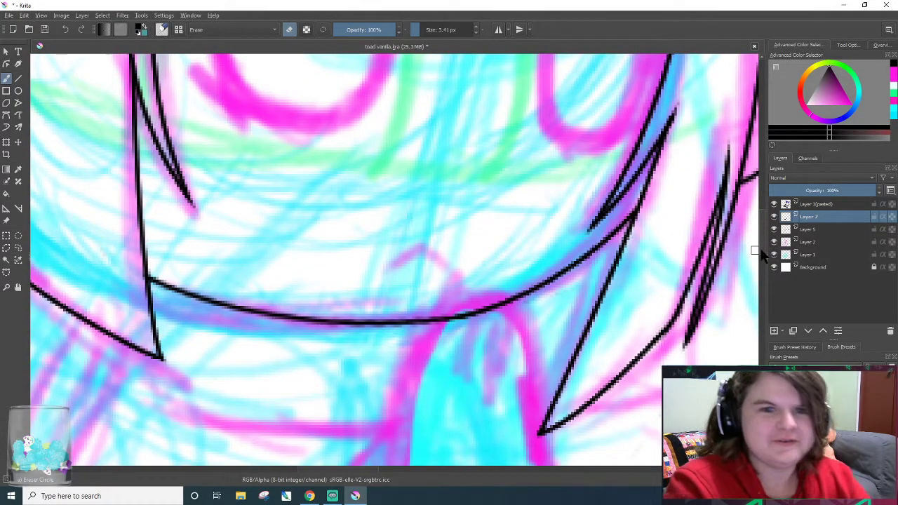
{"action": "key", "text": "/"}
{"action": "mouse_move", "coordinate": [397, 265]}
{"action": "left_mouse_down"}
{"action": "mouse_move", "coordinate": [416, 250]}
{"action": "mouse_move", "coordinate": [429, 263]}
{"action": "left_mouse_up"}
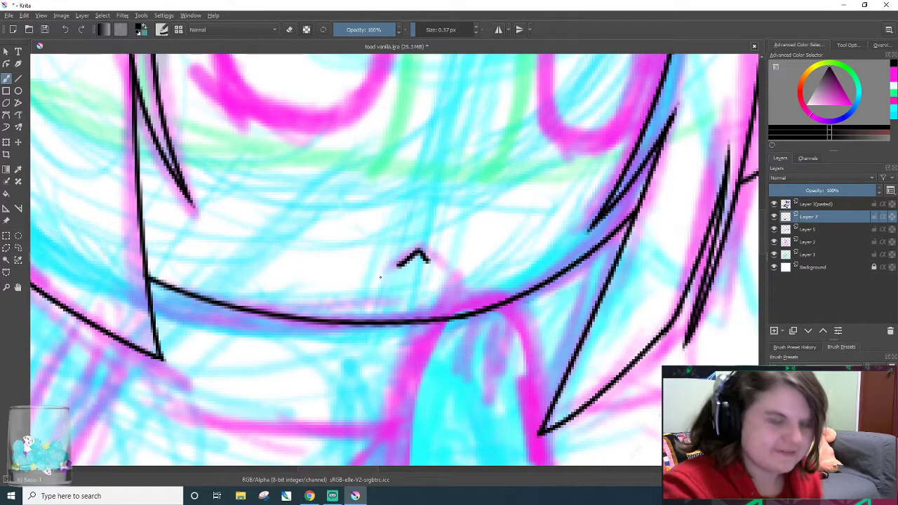
{"action": "scroll", "coordinate": [230, 224], "scroll_direction": "down", "scroll_amount": 3}
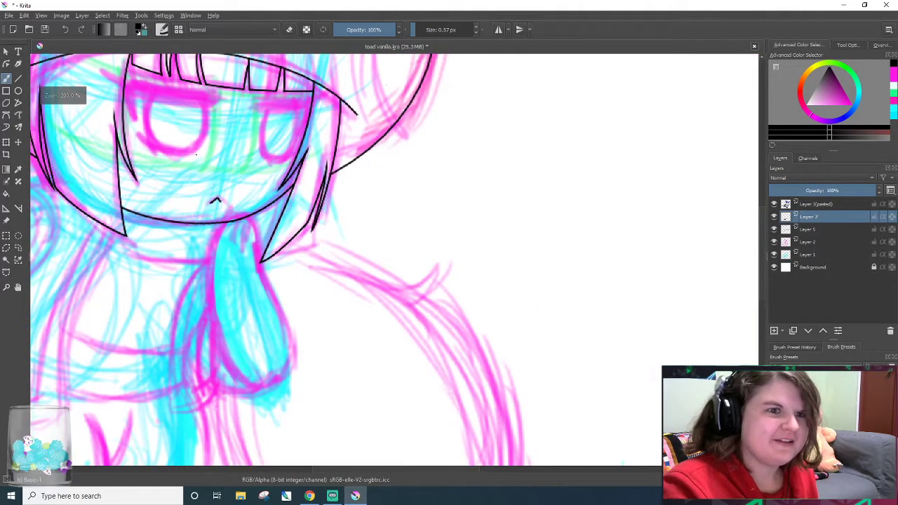
{"action": "scroll", "coordinate": [197, 153], "scroll_direction": "up", "scroll_amount": 5}
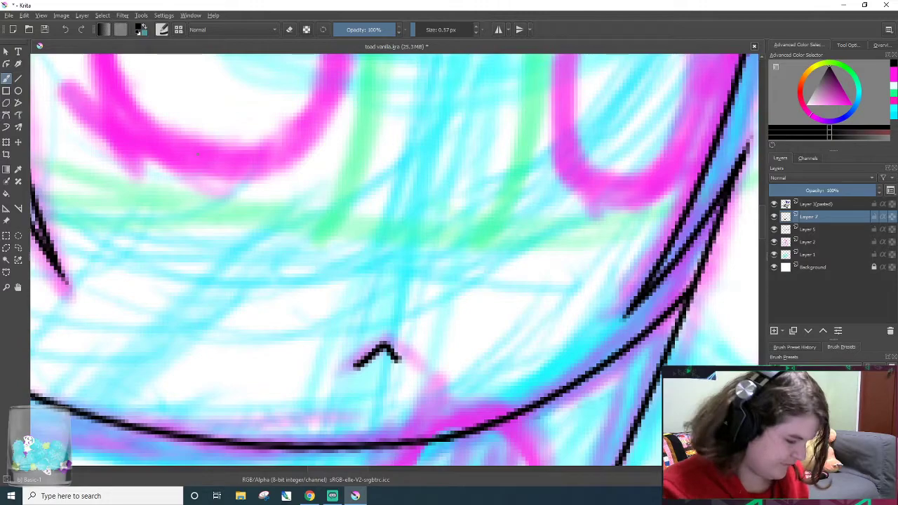
- Undo the mouth stroke and try several wider versions of the pointed mouth in the same place
{"action": "key", "text": "ctrl+z"}
{"action": "mouse_move", "coordinate": [354, 364]}
{"action": "left_mouse_down"}
{"action": "mouse_move", "coordinate": [400, 338]}
{"action": "mouse_move", "coordinate": [416, 341]}
{"action": "mouse_move", "coordinate": [419, 355]}
{"action": "mouse_move", "coordinate": [378, 354]}
{"action": "mouse_move", "coordinate": [415, 363]}
{"action": "left_mouse_up"}
{"action": "key", "text": "ctrl+z"}
{"action": "key", "text": "ctrl+z"}
{"action": "key", "text": "ctrl+z"}
{"action": "left_click_drag", "start_coordinate": [360, 363], "coordinate": [416, 363]}
{"action": "key", "text": "ctrl+z"}
{"action": "left_click_drag", "start_coordinate": [360, 363], "coordinate": [425, 366]}
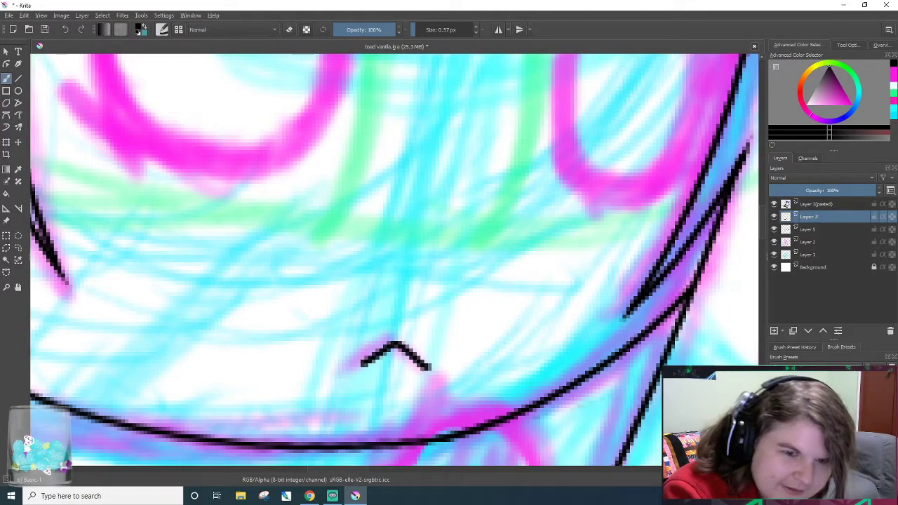
{"action": "key", "text": "ctrl+z"}
{"action": "left_click_drag", "start_coordinate": [360, 364], "coordinate": [424, 359]}
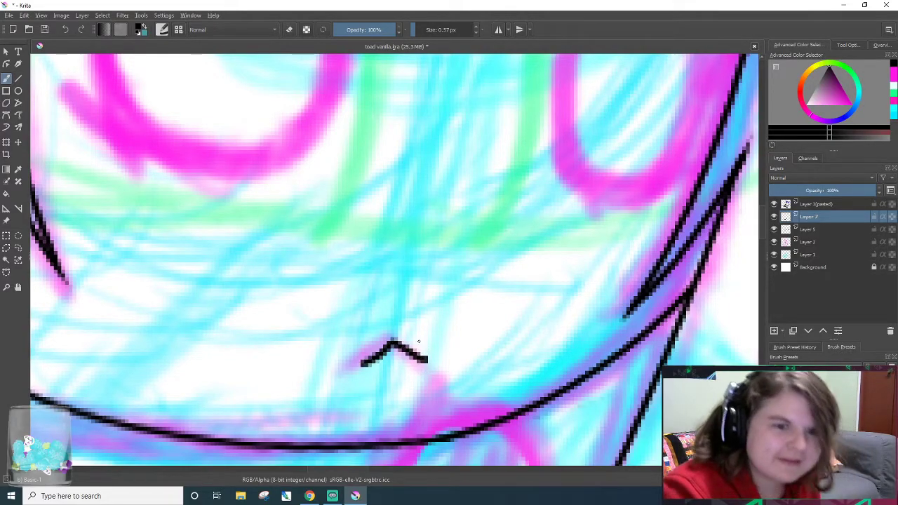
{"action": "scroll", "coordinate": [154, 111], "scroll_direction": "down", "scroll_amount": 4}
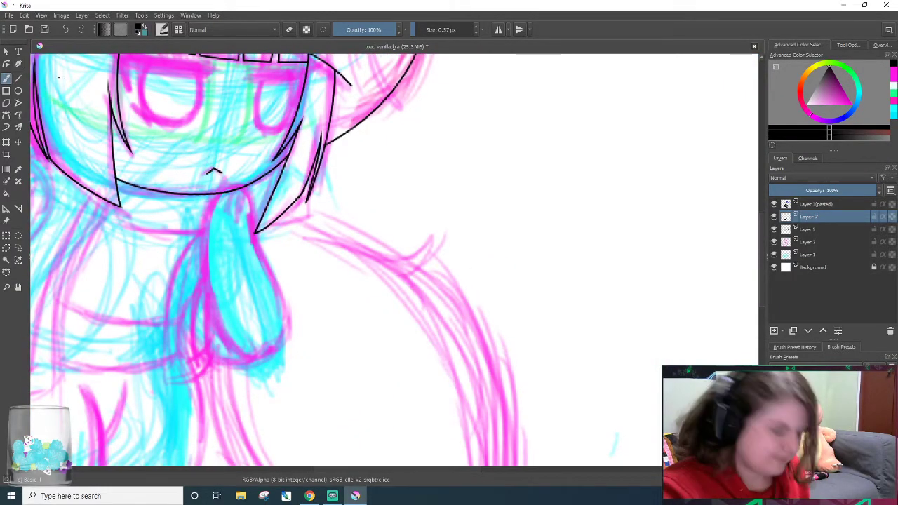
{"action": "scroll", "coordinate": [35, 77], "scroll_direction": "up", "scroll_amount": 3}
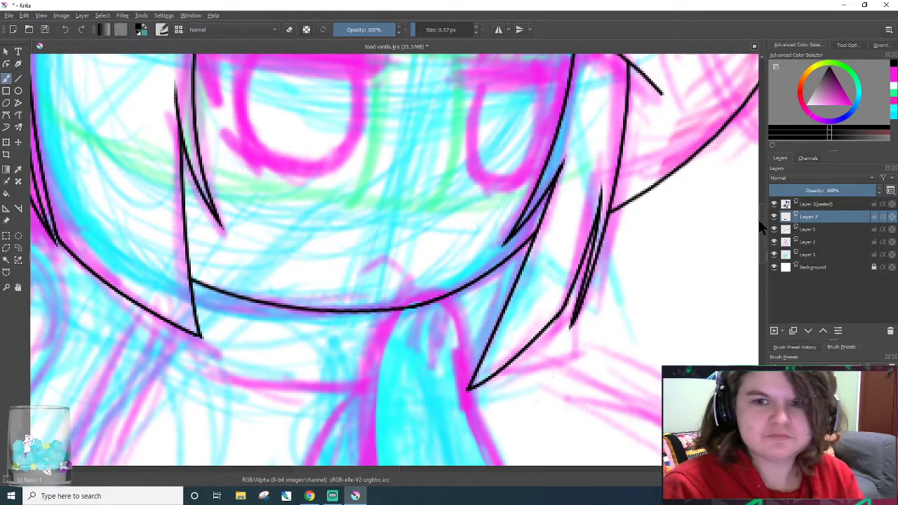
{"action": "left_click_drag", "start_coordinate": [761, 229], "coordinate": [775, 334]}
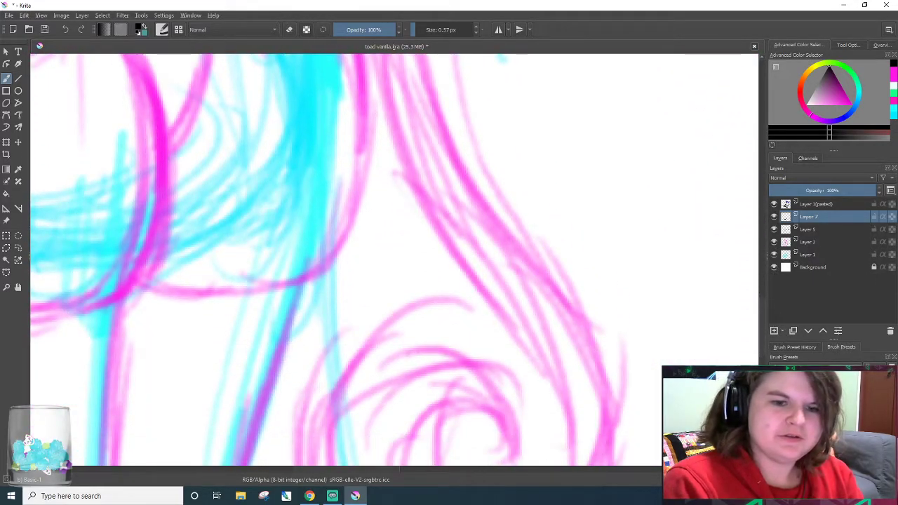
{"action": "left_click_drag", "start_coordinate": [398, 469], "coordinate": [298, 477]}
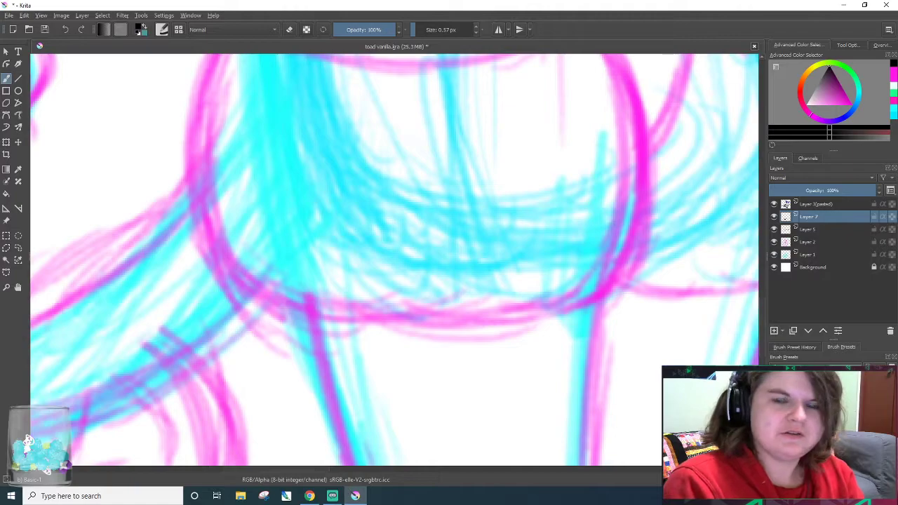
{"action": "left_click_drag", "start_coordinate": [763, 315], "coordinate": [785, 216]}
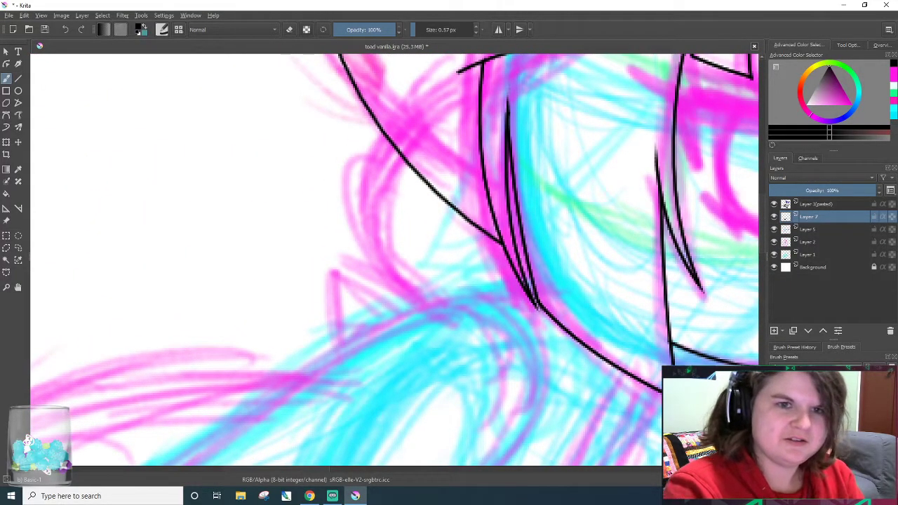
{"action": "right_click", "coordinate": [365, 235]}
{"action": "key", "text": "Insert"}
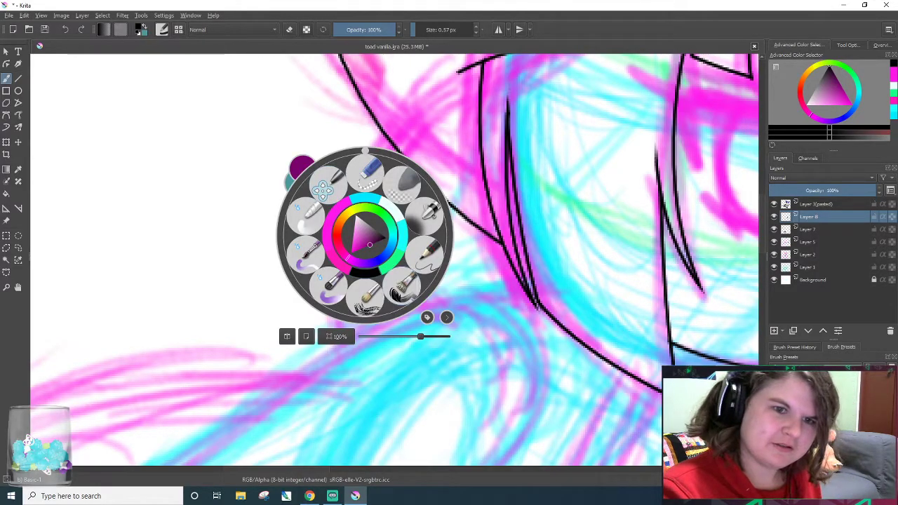
{"action": "left_click", "coordinate": [564, 287]}
{"action": "scroll", "coordinate": [563, 287], "scroll_direction": "down", "scroll_amount": 4}
{"action": "scroll", "coordinate": [633, 294], "scroll_direction": "up", "scroll_amount": 1}
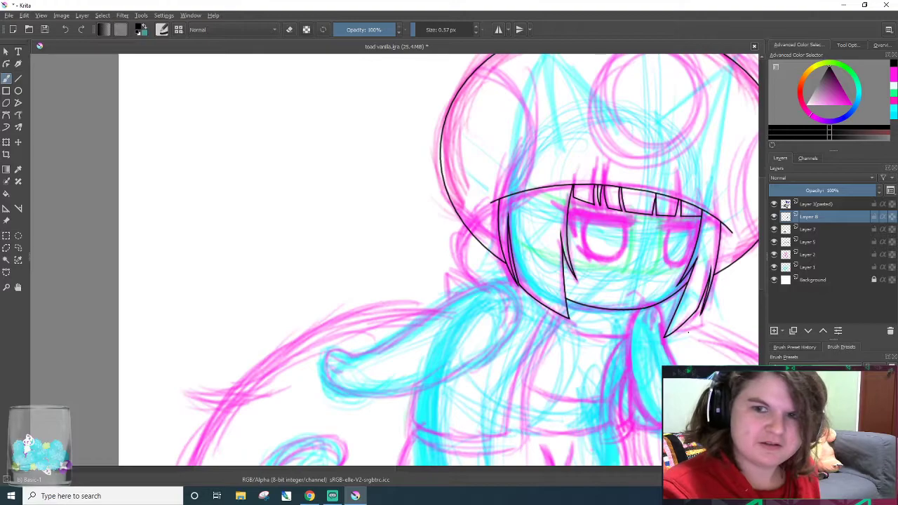
{"action": "scroll", "coordinate": [688, 333], "scroll_direction": "up", "scroll_amount": 2}
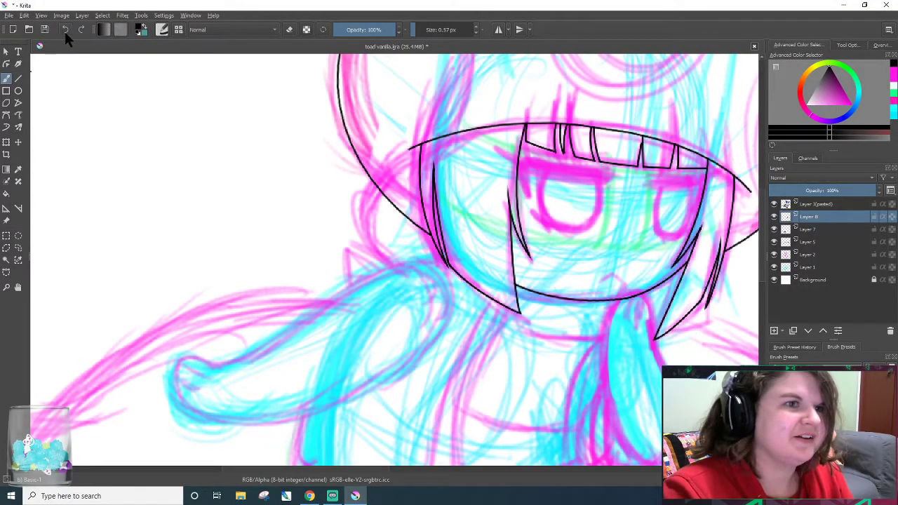
{"action": "left_click", "coordinate": [84, 26]}
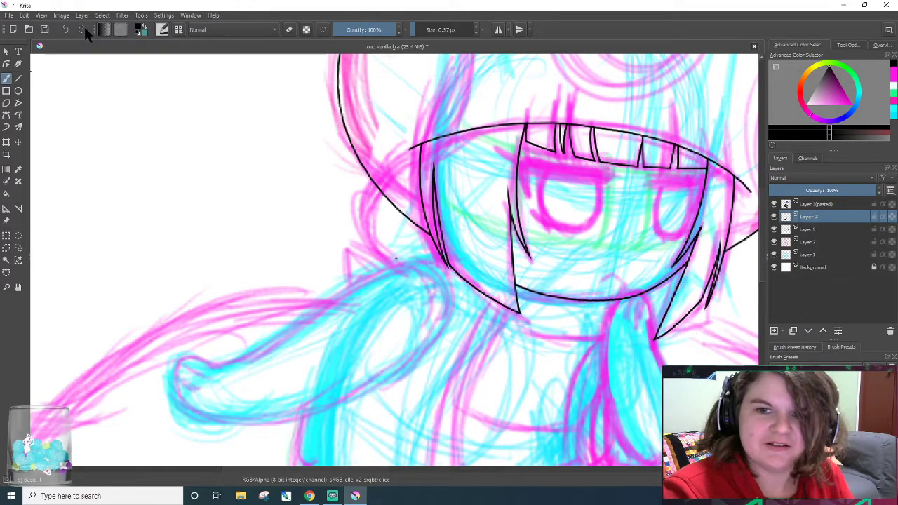
- Ink the thick upper lash band of the viewer's-left eye on Layer 7 with dense solid black strokes
{"action": "scroll", "coordinate": [547, 342], "scroll_direction": "up", "scroll_amount": 2}
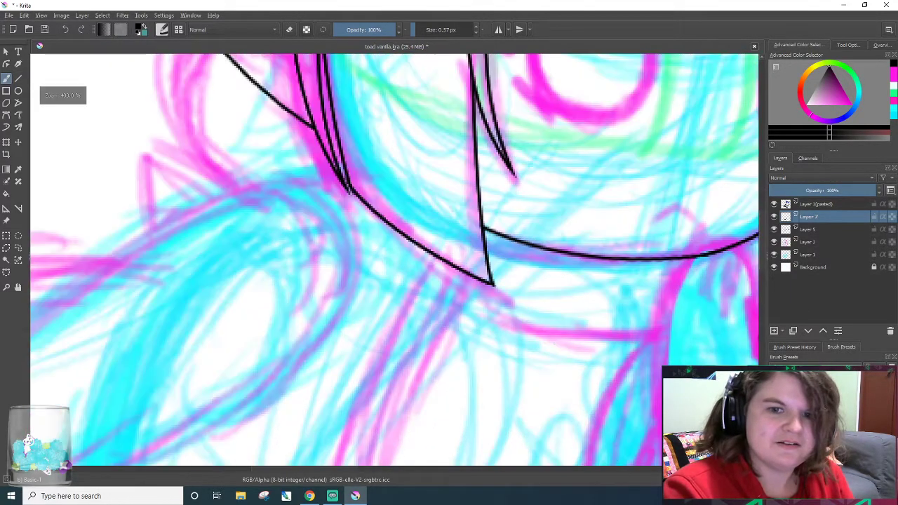
{"action": "scroll", "coordinate": [565, 348], "scroll_direction": "down", "scroll_amount": 3}
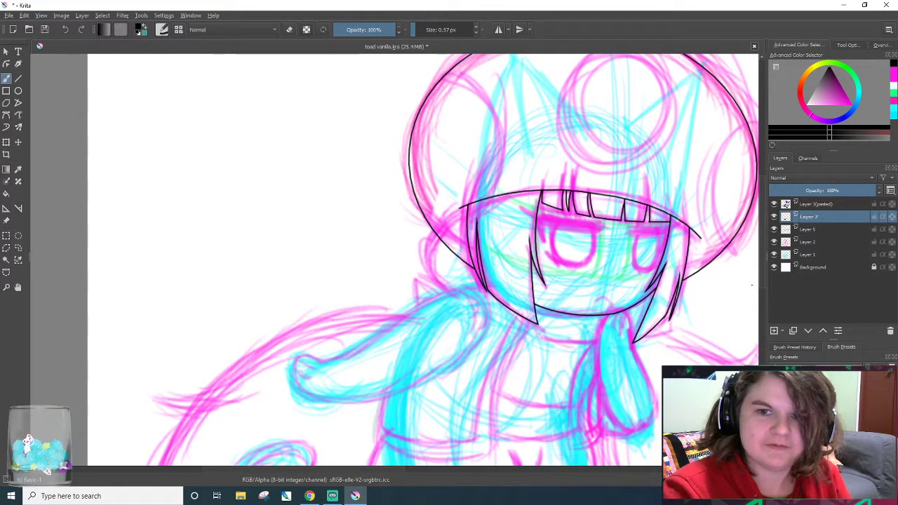
{"action": "mouse_move", "coordinate": [764, 273]}
{"action": "left_mouse_down"}
{"action": "mouse_move", "coordinate": [764, 283]}
{"action": "mouse_move", "coordinate": [776, 260]}
{"action": "left_mouse_up"}
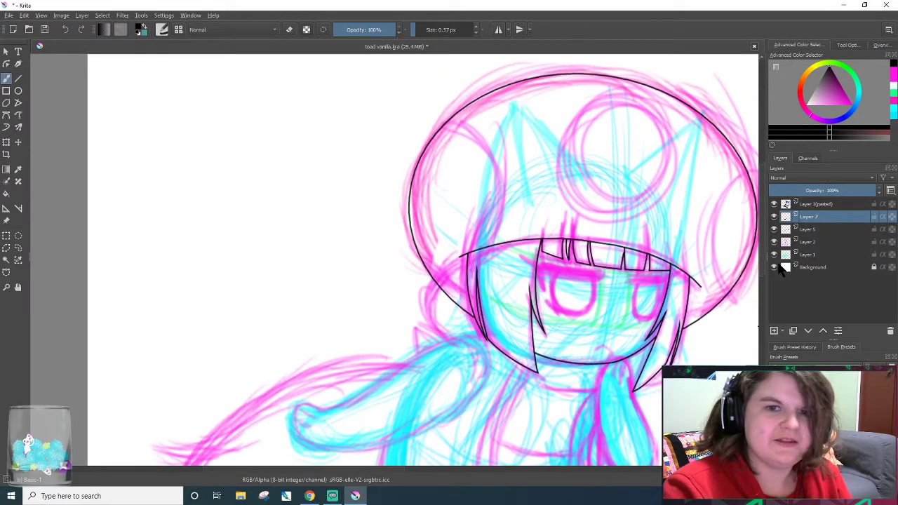
{"action": "scroll", "coordinate": [724, 295], "scroll_direction": "up", "scroll_amount": 2}
{"action": "scroll", "coordinate": [717, 294], "scroll_direction": "up", "scroll_amount": 2}
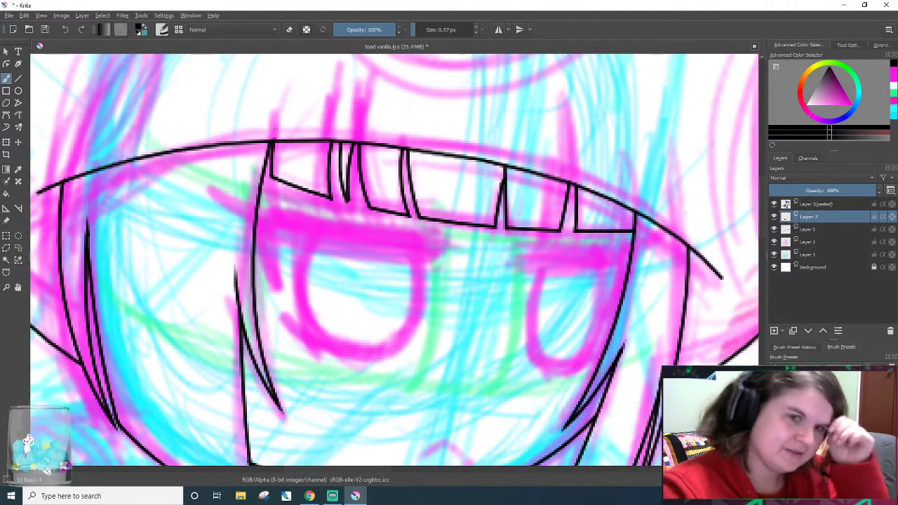
{"action": "scroll", "coordinate": [394, 264], "scroll_direction": "up", "scroll_amount": 2}
{"action": "scroll", "coordinate": [394, 265], "scroll_direction": "down", "scroll_amount": 1}
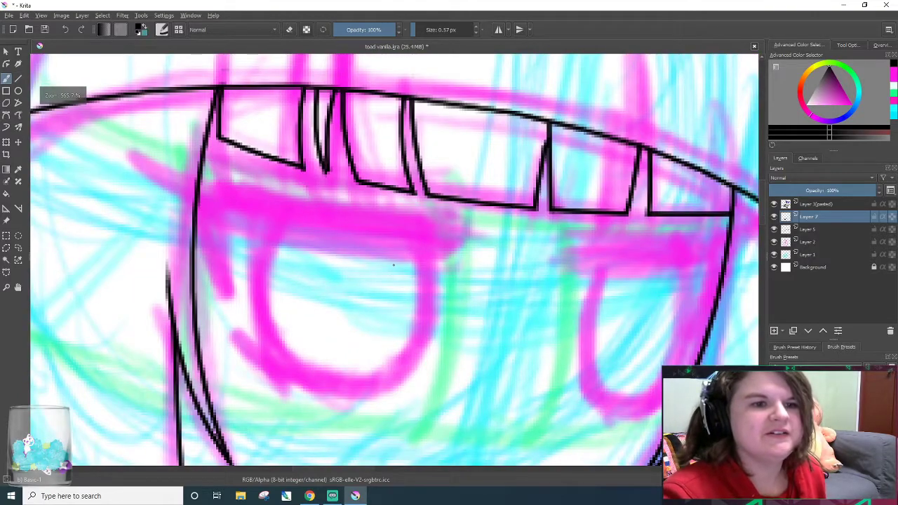
{"action": "mouse_move", "coordinate": [236, 213]}
{"action": "left_mouse_down"}
{"action": "mouse_move", "coordinate": [375, 242]}
{"action": "mouse_move", "coordinate": [252, 235]}
{"action": "mouse_move", "coordinate": [231, 219]}
{"action": "mouse_move", "coordinate": [350, 245]}
{"action": "mouse_move", "coordinate": [256, 225]}
{"action": "mouse_move", "coordinate": [382, 235]}
{"action": "mouse_move", "coordinate": [238, 209]}
{"action": "left_mouse_up"}
{"action": "mouse_move", "coordinate": [358, 226]}
{"action": "left_mouse_down"}
{"action": "mouse_move", "coordinate": [260, 203]}
{"action": "mouse_move", "coordinate": [411, 223]}
{"action": "mouse_move", "coordinate": [300, 232]}
{"action": "mouse_move", "coordinate": [340, 251]}
{"action": "mouse_move", "coordinate": [453, 250]}
{"action": "left_mouse_up"}
{"action": "mouse_move", "coordinate": [358, 226]}
{"action": "left_mouse_down"}
{"action": "mouse_move", "coordinate": [449, 247]}
{"action": "mouse_move", "coordinate": [392, 236]}
{"action": "left_mouse_up"}
{"action": "mouse_move", "coordinate": [339, 226]}
{"action": "left_mouse_down"}
{"action": "mouse_move", "coordinate": [449, 242]}
{"action": "mouse_move", "coordinate": [365, 226]}
{"action": "mouse_move", "coordinate": [453, 235]}
{"action": "mouse_move", "coordinate": [382, 218]}
{"action": "mouse_move", "coordinate": [405, 219]}
{"action": "left_mouse_up"}
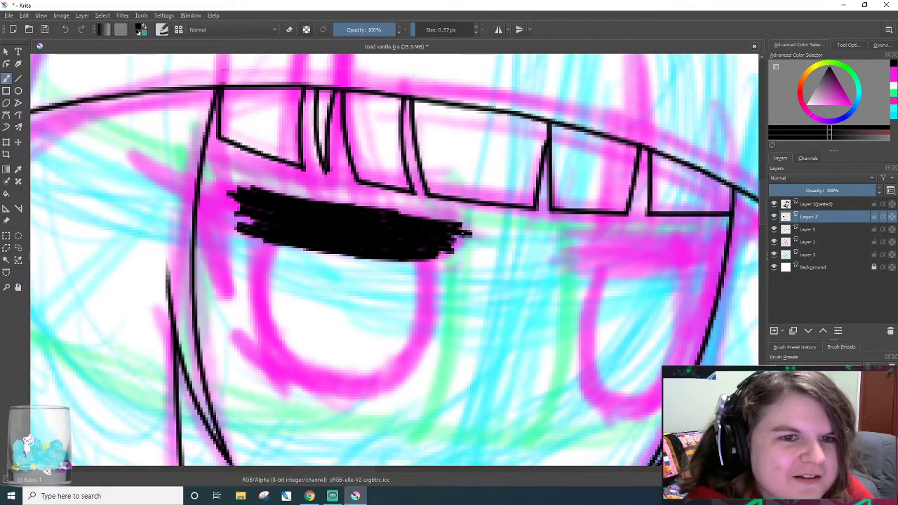
{"action": "left_click_drag", "start_coordinate": [460, 219], "coordinate": [382, 212]}
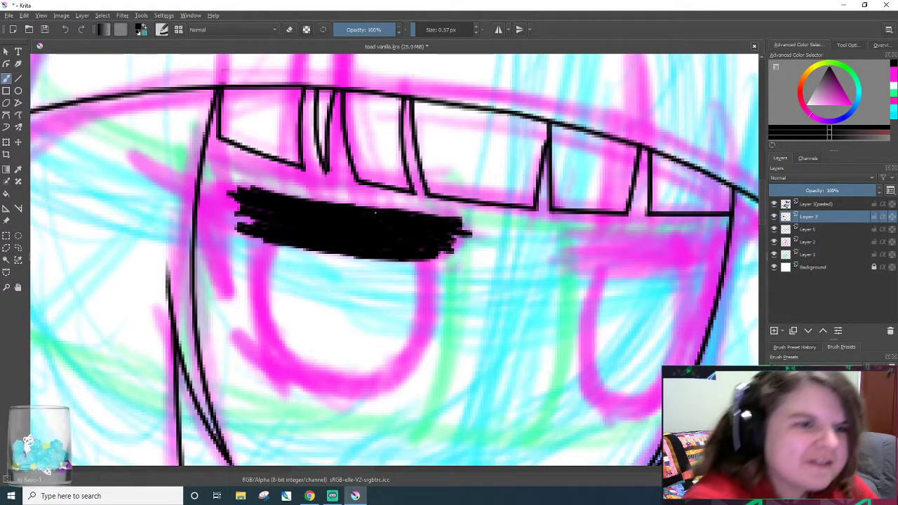
- Erase the ragged upper edge of the viewer's-left eye's lash band, toward its inner end, into a smoother line
{"action": "key", "text": "e"}
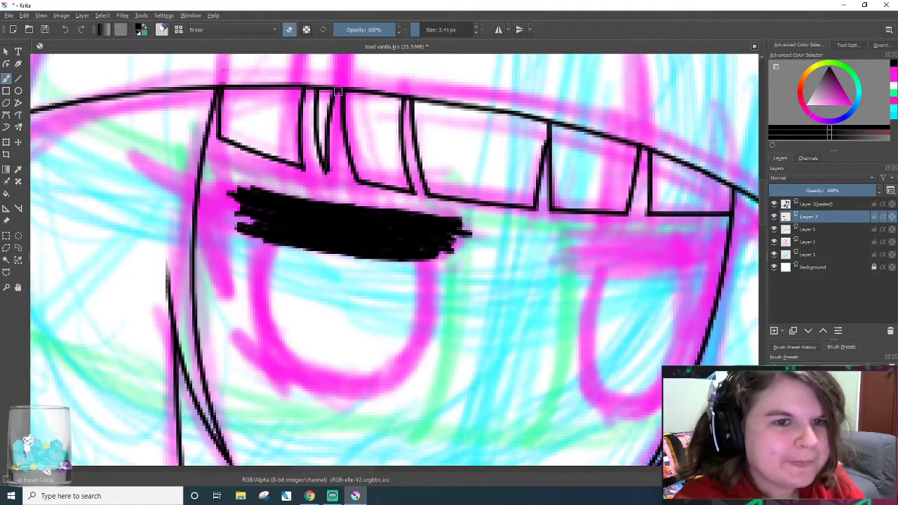
{"action": "mouse_move", "coordinate": [444, 214]}
{"action": "left_mouse_down"}
{"action": "mouse_move", "coordinate": [365, 209]}
{"action": "mouse_move", "coordinate": [404, 212]}
{"action": "left_mouse_up"}
{"action": "mouse_move", "coordinate": [468, 223]}
{"action": "left_mouse_down"}
{"action": "mouse_move", "coordinate": [406, 201]}
{"action": "mouse_move", "coordinate": [463, 215]}
{"action": "mouse_move", "coordinate": [357, 201]}
{"action": "left_mouse_up"}
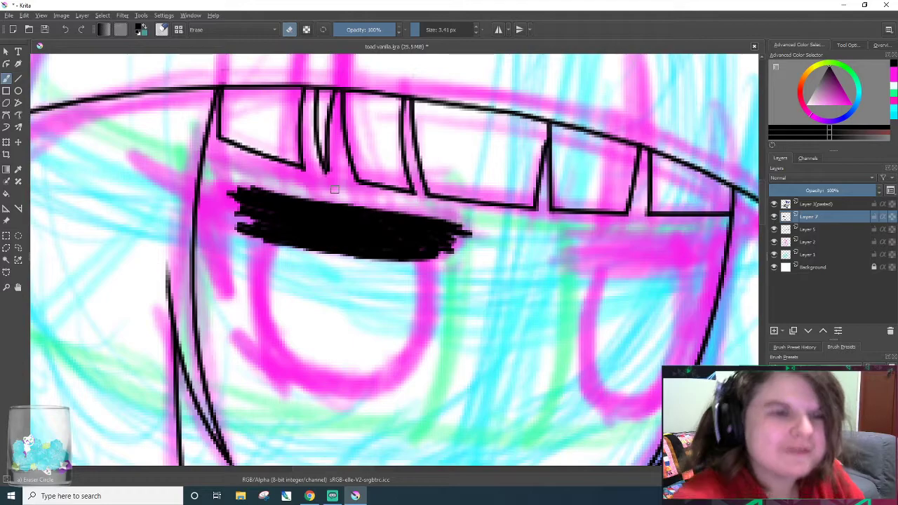
- Extend the solid black lash band outward past the face outline at the outer corner of the viewer's-left eye
{"action": "key", "text": "e"}
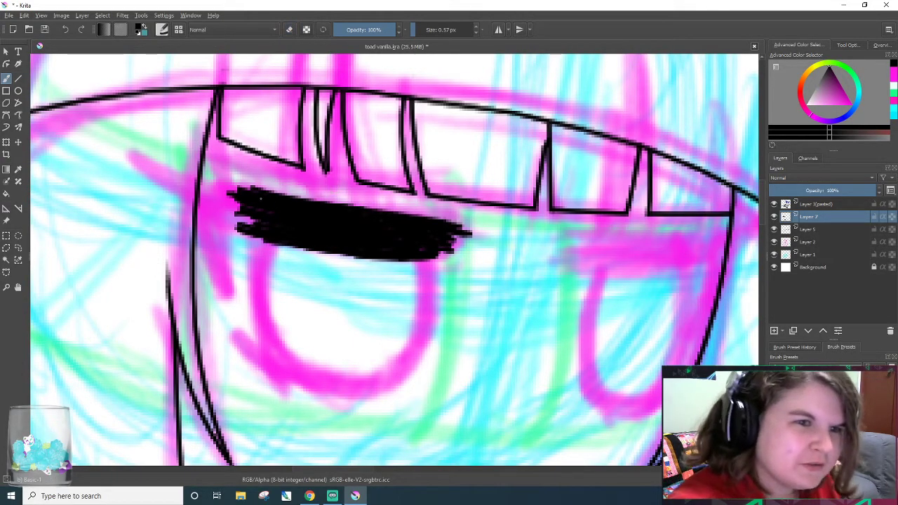
{"action": "left_click_drag", "start_coordinate": [190, 209], "coordinate": [252, 226]}
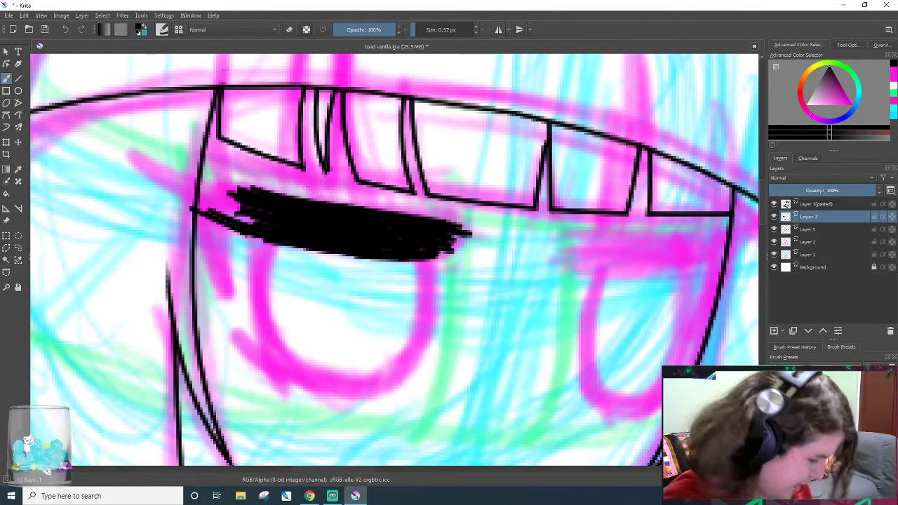
{"action": "mouse_move", "coordinate": [199, 213]}
{"action": "left_mouse_down"}
{"action": "mouse_move", "coordinate": [245, 225]}
{"action": "mouse_move", "coordinate": [181, 200]}
{"action": "left_mouse_up"}
{"action": "mouse_move", "coordinate": [242, 209]}
{"action": "left_mouse_down"}
{"action": "mouse_move", "coordinate": [265, 218]}
{"action": "mouse_move", "coordinate": [204, 207]}
{"action": "mouse_move", "coordinate": [221, 219]}
{"action": "mouse_move", "coordinate": [264, 217]}
{"action": "mouse_move", "coordinate": [264, 197]}
{"action": "mouse_move", "coordinate": [274, 197]}
{"action": "mouse_move", "coordinate": [281, 214]}
{"action": "mouse_move", "coordinate": [161, 170]}
{"action": "mouse_move", "coordinate": [257, 208]}
{"action": "left_mouse_up"}
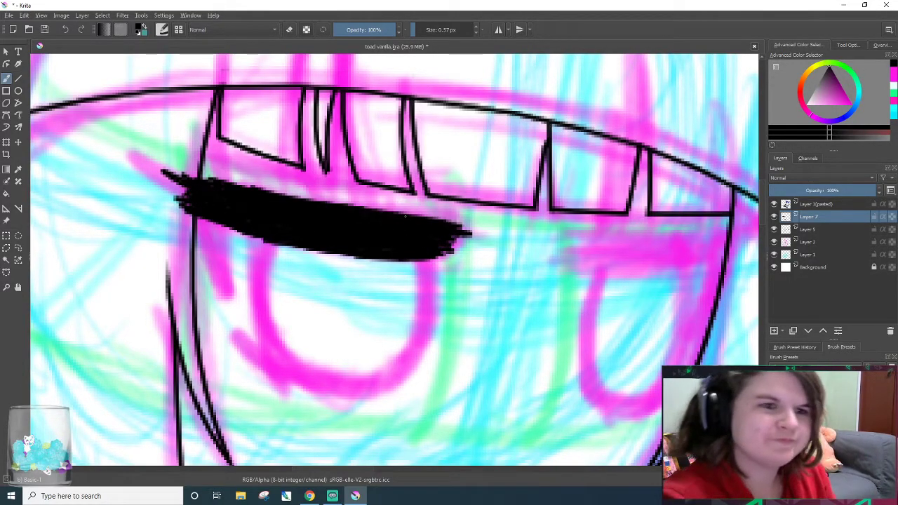
- Trim the lower edge of the lash band with the eraser, undoing the first passes and retrying for a smooth curve
{"action": "key", "text": "e"}
{"action": "left_click_drag", "start_coordinate": [184, 203], "coordinate": [302, 249]}
{"action": "key", "text": "ctrl+z"}
{"action": "key", "text": "ctrl+z"}
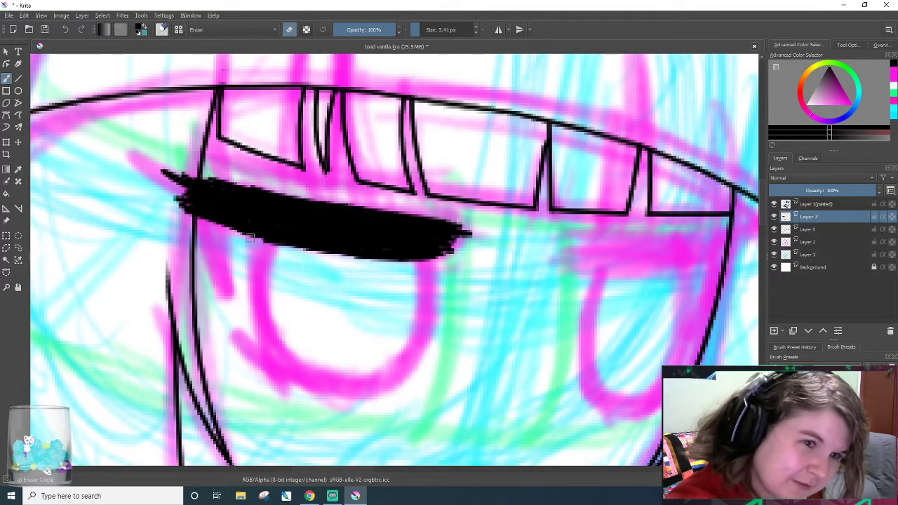
{"action": "left_click_drag", "start_coordinate": [224, 238], "coordinate": [396, 270]}
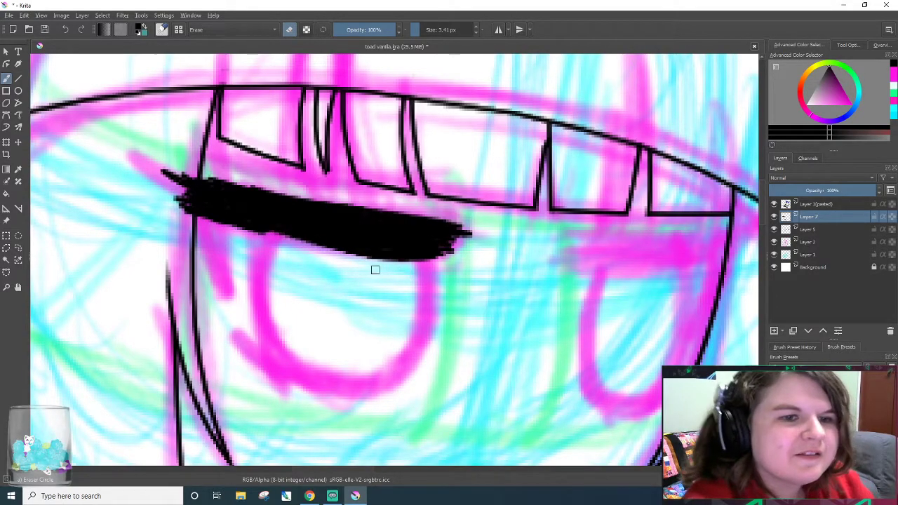
- Ink a solid black lash wedge pointing down from the outer corner of the lash band, just inside the face outline
{"action": "key", "text": "e"}
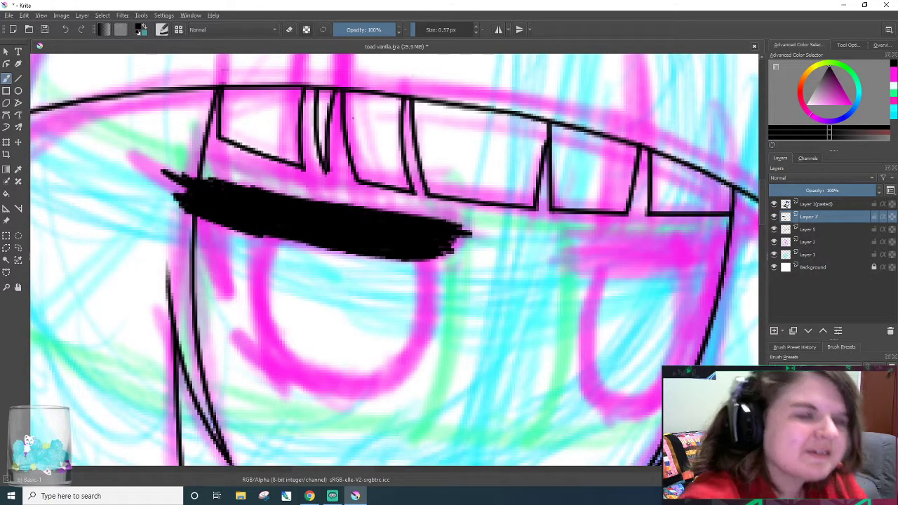
{"action": "key", "text": "e"}
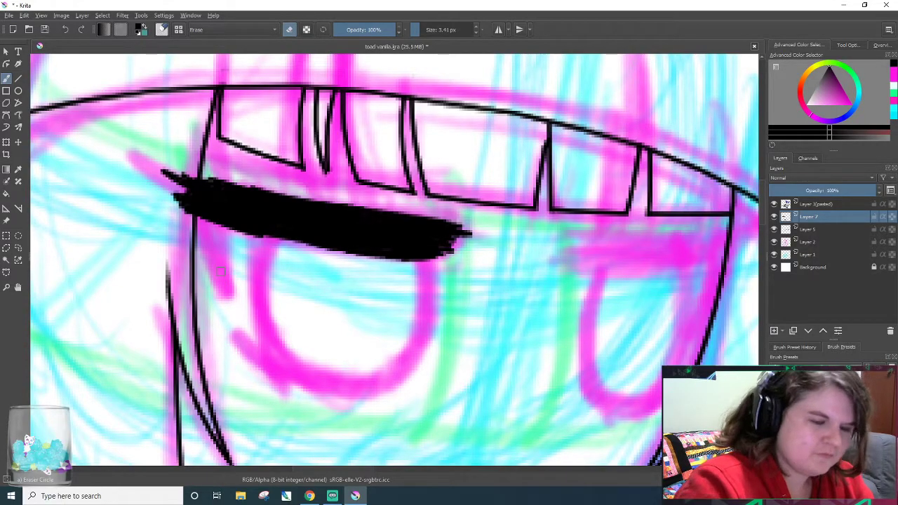
{"action": "key", "text": "e"}
{"action": "mouse_move", "coordinate": [225, 226]}
{"action": "left_mouse_down"}
{"action": "mouse_move", "coordinate": [228, 303]}
{"action": "mouse_move", "coordinate": [221, 232]}
{"action": "mouse_move", "coordinate": [214, 229]}
{"action": "mouse_move", "coordinate": [218, 269]}
{"action": "mouse_move", "coordinate": [199, 220]}
{"action": "mouse_move", "coordinate": [226, 298]}
{"action": "left_mouse_up"}
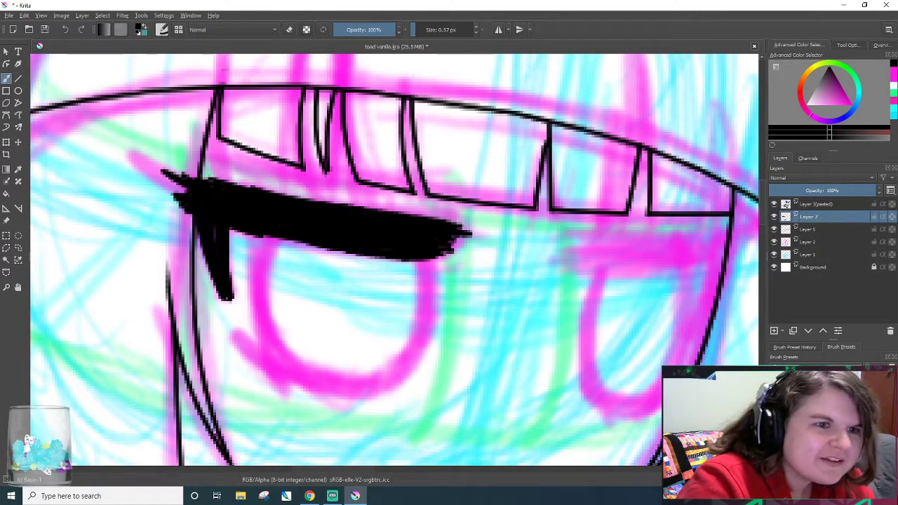
{"action": "left_click_drag", "start_coordinate": [233, 229], "coordinate": [231, 264]}
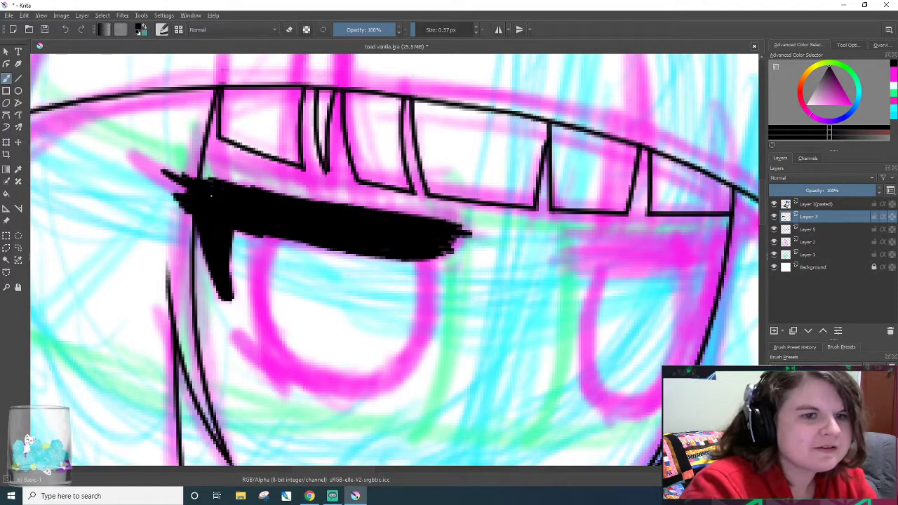
- Erase the lash strokes that stick out past the face outline and clean the inner edge of the downward wedge
{"action": "key", "text": "e"}
{"action": "mouse_move", "coordinate": [207, 173]}
{"action": "left_mouse_down"}
{"action": "mouse_move", "coordinate": [172, 183]}
{"action": "mouse_move", "coordinate": [180, 157]}
{"action": "mouse_move", "coordinate": [187, 203]}
{"action": "mouse_move", "coordinate": [163, 172]}
{"action": "left_mouse_up"}
{"action": "mouse_move", "coordinate": [190, 246]}
{"action": "left_mouse_down"}
{"action": "mouse_move", "coordinate": [170, 192]}
{"action": "mouse_move", "coordinate": [190, 181]}
{"action": "mouse_move", "coordinate": [181, 243]}
{"action": "mouse_move", "coordinate": [180, 156]}
{"action": "left_mouse_up"}
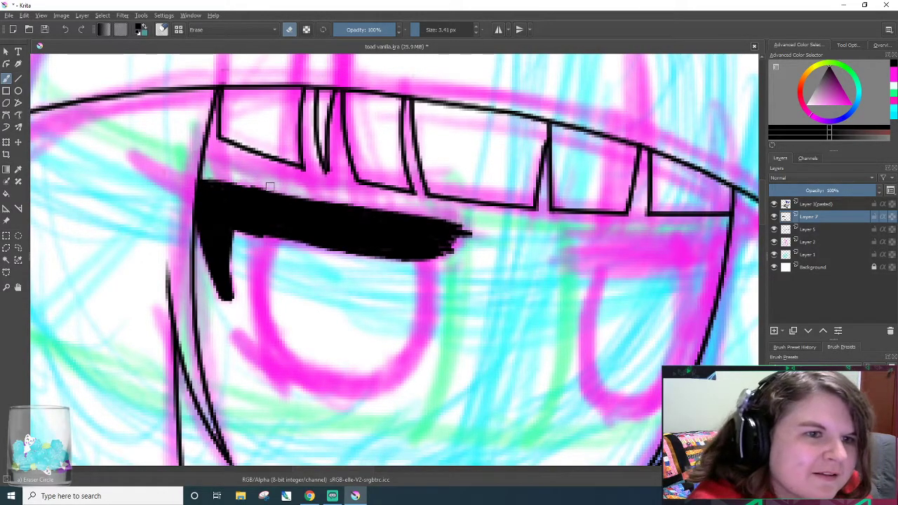
{"action": "mouse_move", "coordinate": [234, 297]}
{"action": "left_mouse_down"}
{"action": "mouse_move", "coordinate": [202, 262]}
{"action": "mouse_move", "coordinate": [249, 276]}
{"action": "mouse_move", "coordinate": [234, 257]}
{"action": "mouse_move", "coordinate": [235, 281]}
{"action": "mouse_move", "coordinate": [256, 237]}
{"action": "left_mouse_up"}
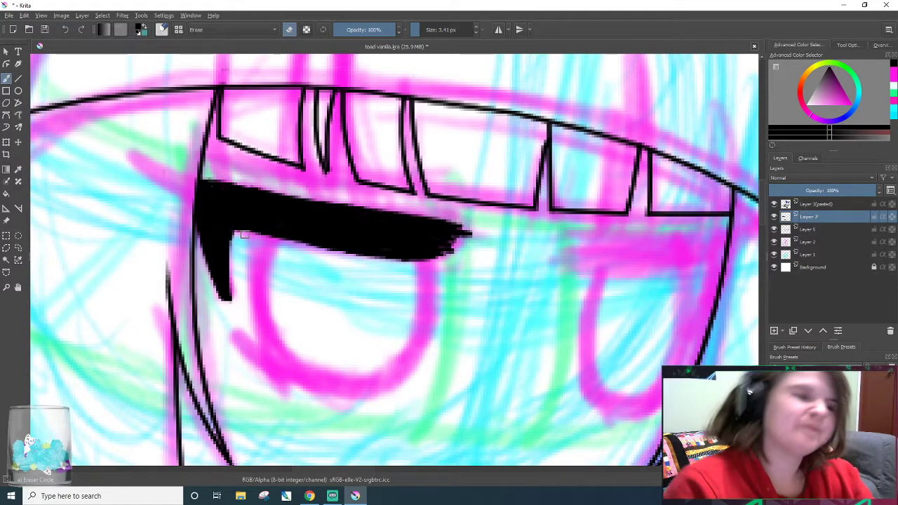
- Ink a tapered black lash wing over the sketched flick, extending outward from the band's outer corner beyond the face outline
{"action": "key", "text": "e"}
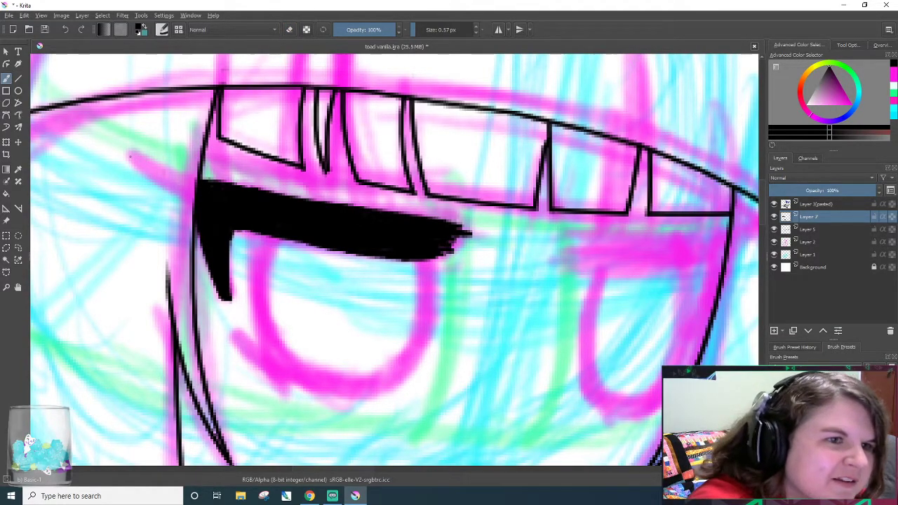
{"action": "left_click_drag", "start_coordinate": [130, 156], "coordinate": [196, 181]}
{"action": "mouse_move", "coordinate": [132, 157]}
{"action": "left_mouse_down"}
{"action": "mouse_move", "coordinate": [196, 187]}
{"action": "mouse_move", "coordinate": [185, 185]}
{"action": "left_mouse_up"}
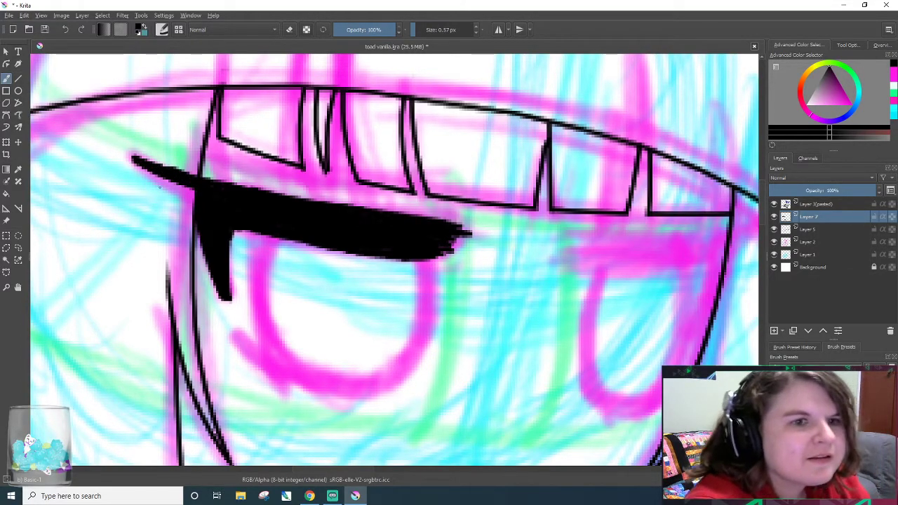
{"action": "left_click_drag", "start_coordinate": [140, 164], "coordinate": [193, 198]}
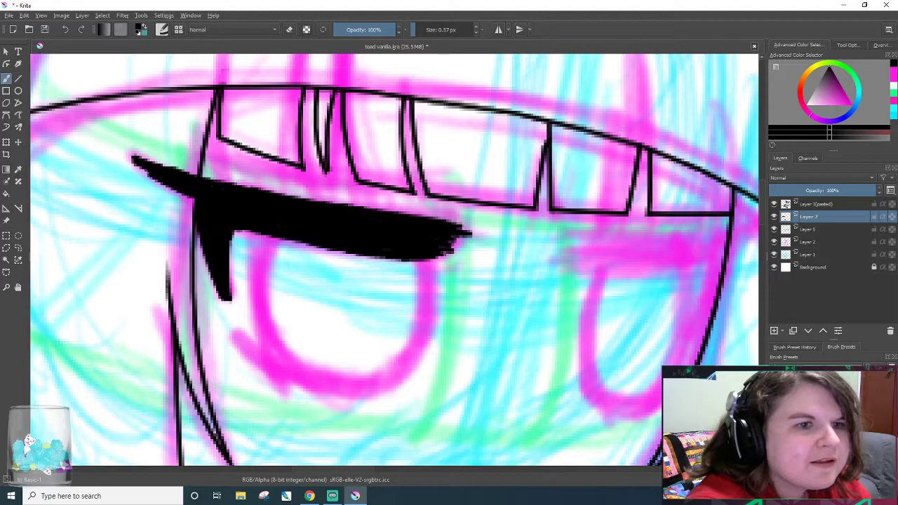
- Thin the upper edge of the lash wing with the eraser and ink a smooth join into the top of the band
{"action": "key", "text": "e"}
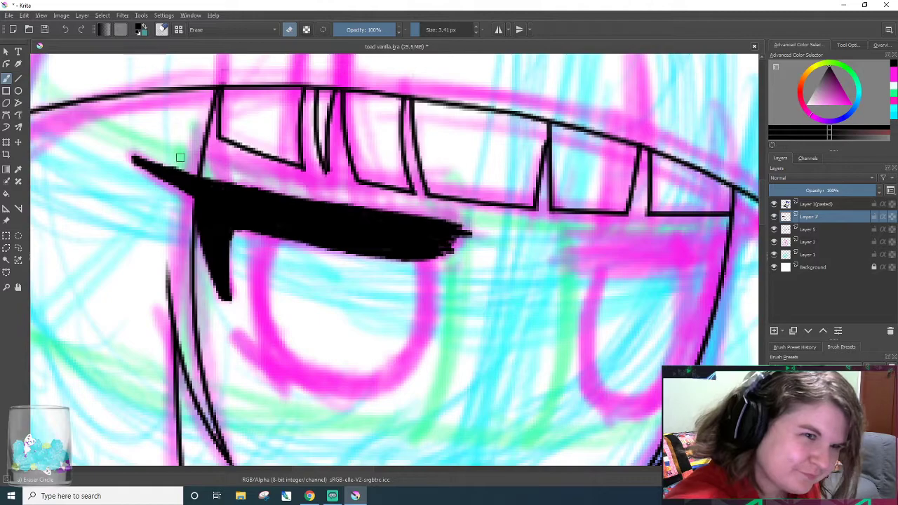
{"action": "left_click_drag", "start_coordinate": [179, 170], "coordinate": [116, 150]}
{"action": "key", "text": "ctrl+z"}
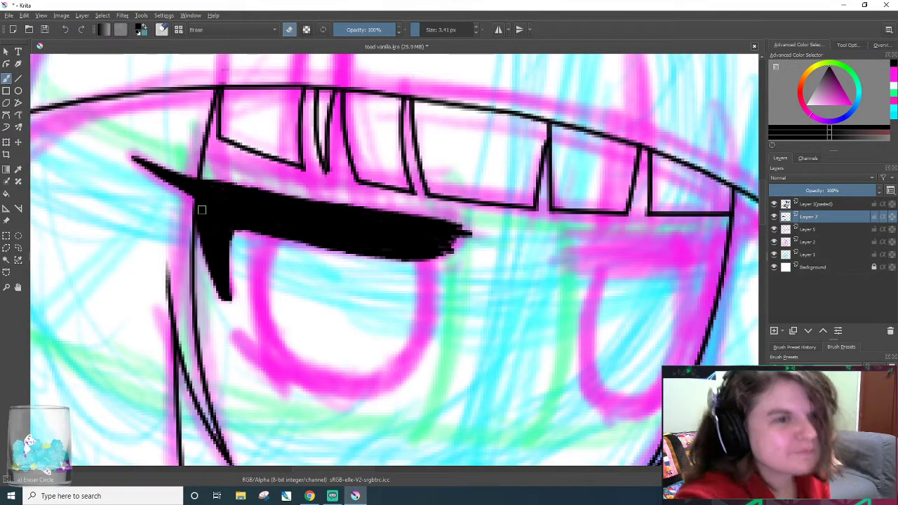
{"action": "key", "text": "e"}
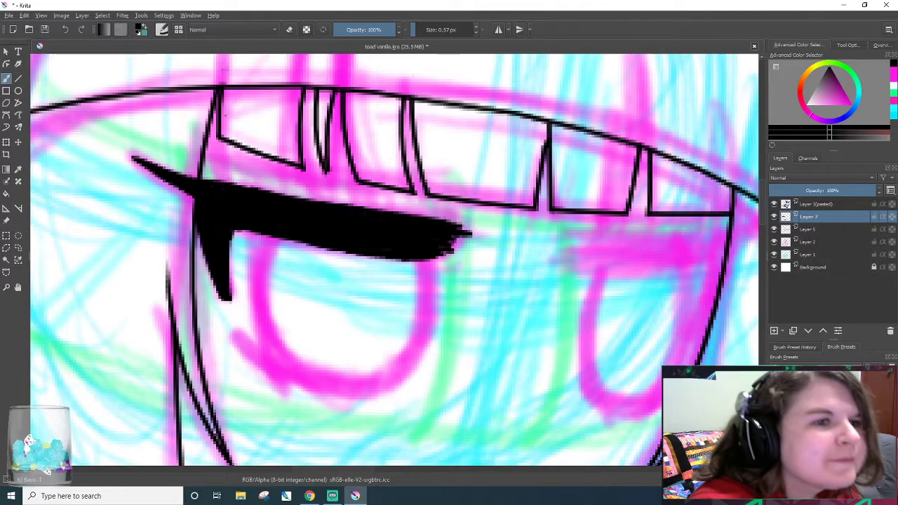
{"action": "mouse_move", "coordinate": [161, 167]}
{"action": "left_mouse_down"}
{"action": "mouse_move", "coordinate": [220, 184]}
{"action": "mouse_move", "coordinate": [215, 179]}
{"action": "left_mouse_up"}
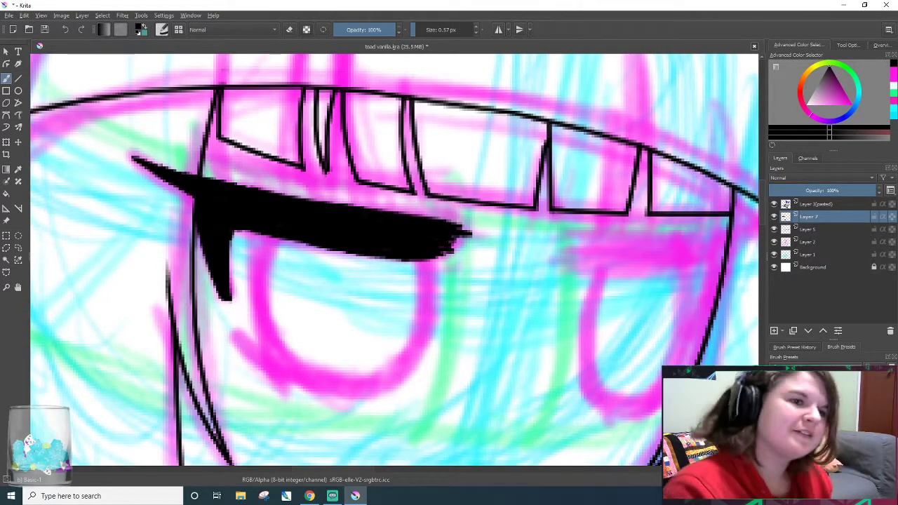
- Sharpen the downward lash wedge's tip with the eraser and fill the band's ragged inner end into a clean angled edge
{"action": "key", "text": "e"}
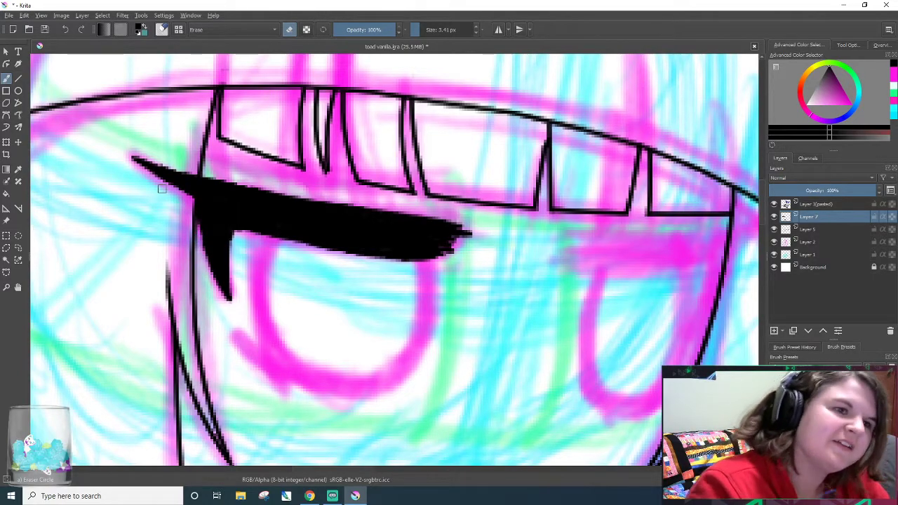
{"action": "key", "text": "slash"}
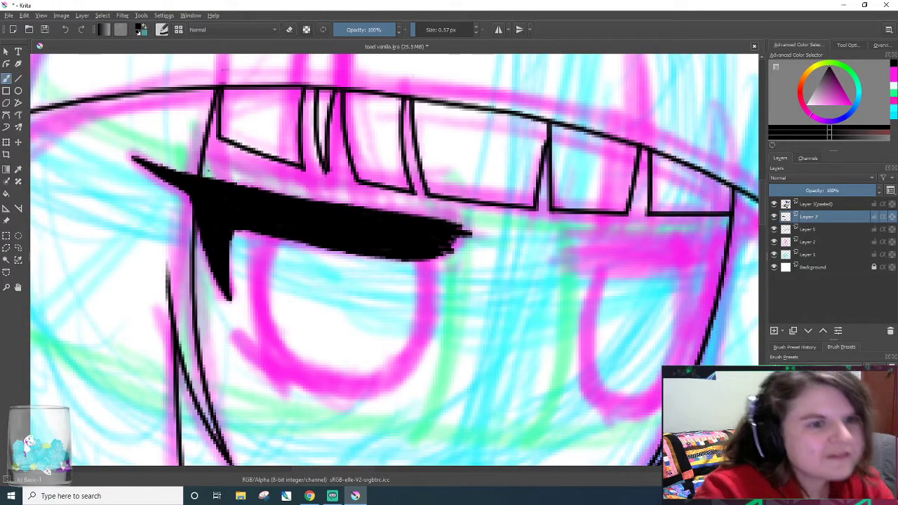
{"action": "mouse_move", "coordinate": [426, 253]}
{"action": "left_mouse_down"}
{"action": "mouse_move", "coordinate": [462, 232]}
{"action": "mouse_move", "coordinate": [441, 246]}
{"action": "left_mouse_up"}
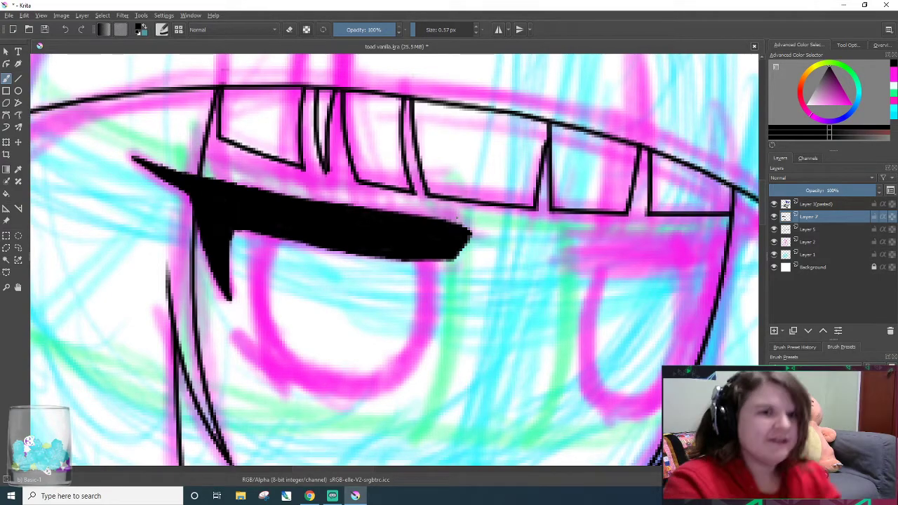
- Draw a thin black eyebrow-like arc across the fringe above the viewer's-left eye on Layer 7
{"action": "left_click_drag", "start_coordinate": [200, 133], "coordinate": [395, 140]}
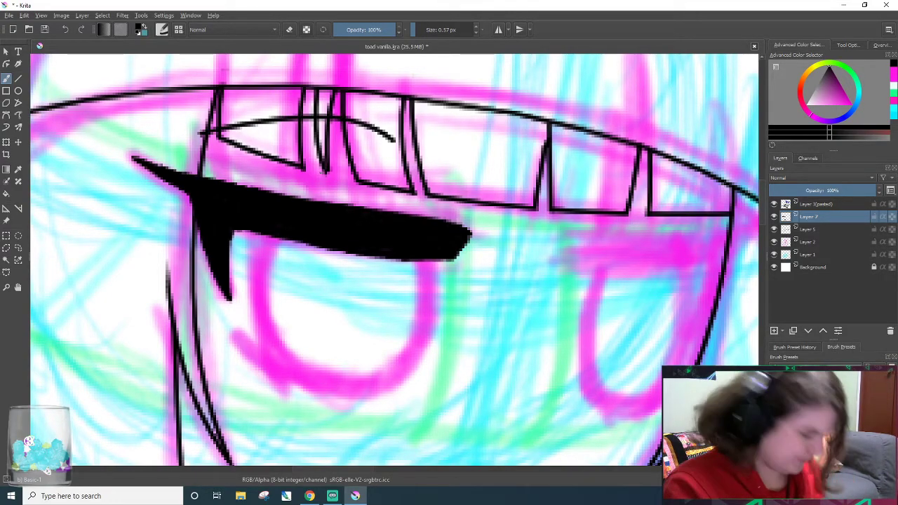
{"action": "key", "text": "ctrl+z"}
{"action": "mouse_move", "coordinate": [191, 148]}
{"action": "left_mouse_down"}
{"action": "mouse_move", "coordinate": [344, 126]}
{"action": "mouse_move", "coordinate": [431, 151]}
{"action": "left_mouse_up"}
{"action": "key", "text": "ctrl+z"}
{"action": "left_click_drag", "start_coordinate": [191, 127], "coordinate": [491, 174]}
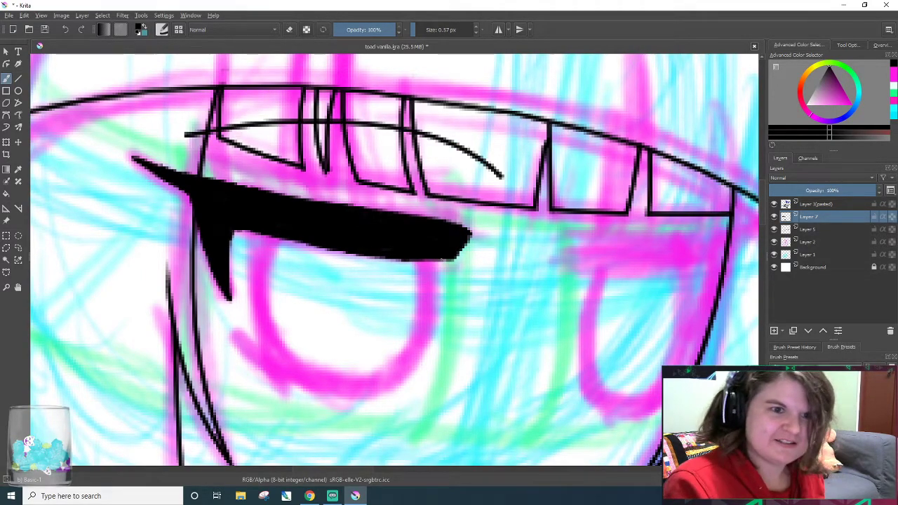
{"action": "key", "text": "ctrl+z"}
{"action": "mouse_move", "coordinate": [174, 140]}
{"action": "left_mouse_down"}
{"action": "mouse_move", "coordinate": [444, 161]}
{"action": "mouse_move", "coordinate": [456, 223]}
{"action": "left_mouse_up"}
{"action": "left_click_drag", "start_coordinate": [371, 259], "coordinate": [446, 261]}
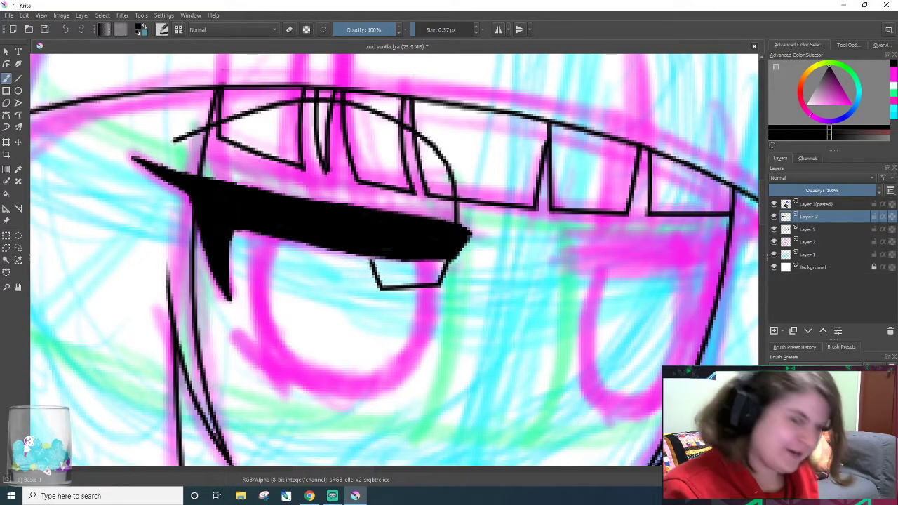
{"action": "left_click_drag", "start_coordinate": [372, 261], "coordinate": [460, 279]}
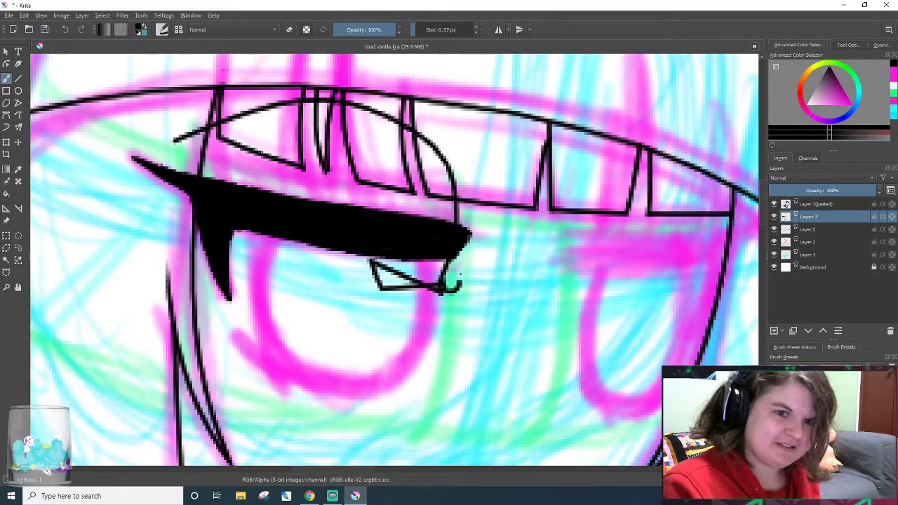
{"action": "key", "text": "ctrl+z"}
{"action": "key", "text": "ctrl+z"}
{"action": "key", "text": "ctrl+z"}
{"action": "left_click_drag", "start_coordinate": [139, 135], "coordinate": [497, 157]}
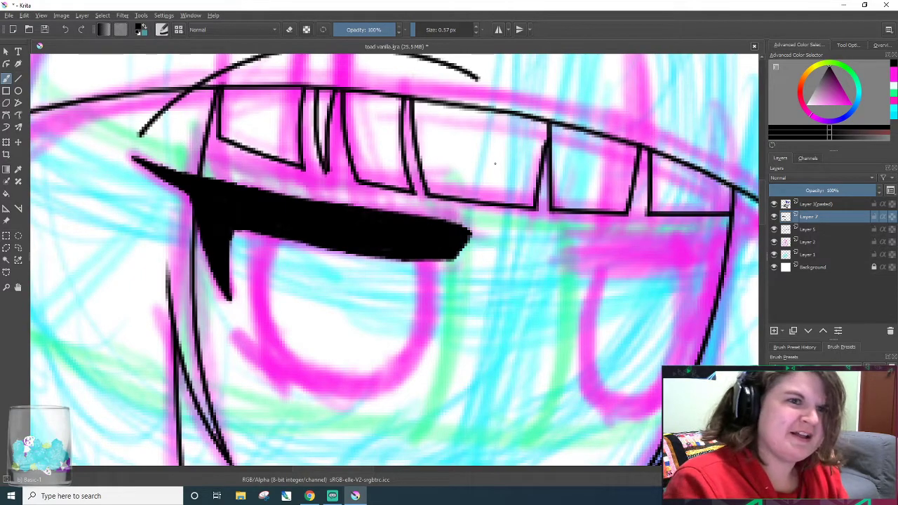
{"action": "key", "text": "ctrl+z"}
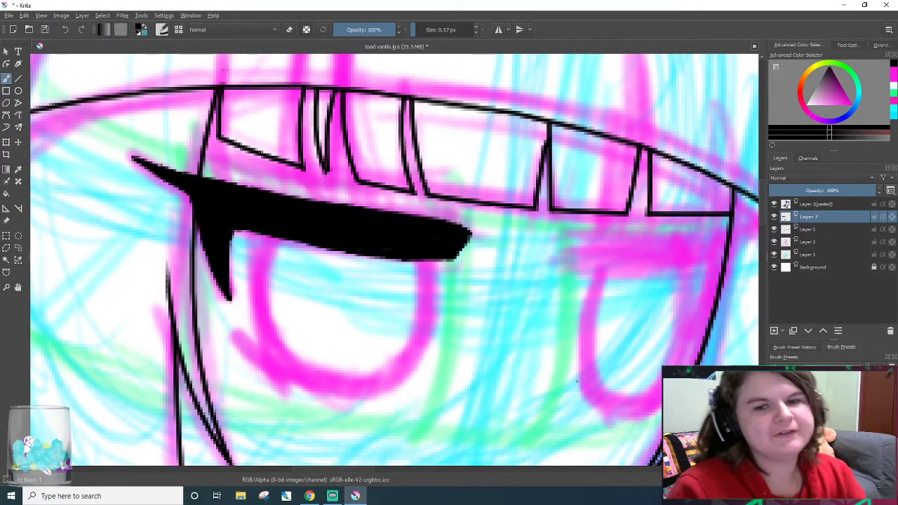
- Paint a thick black horizontal upper eyelid above the sketched eye on the right side of the face, extending slightly past the face outline
{"action": "left_click_drag", "start_coordinate": [320, 469], "coordinate": [343, 471]}
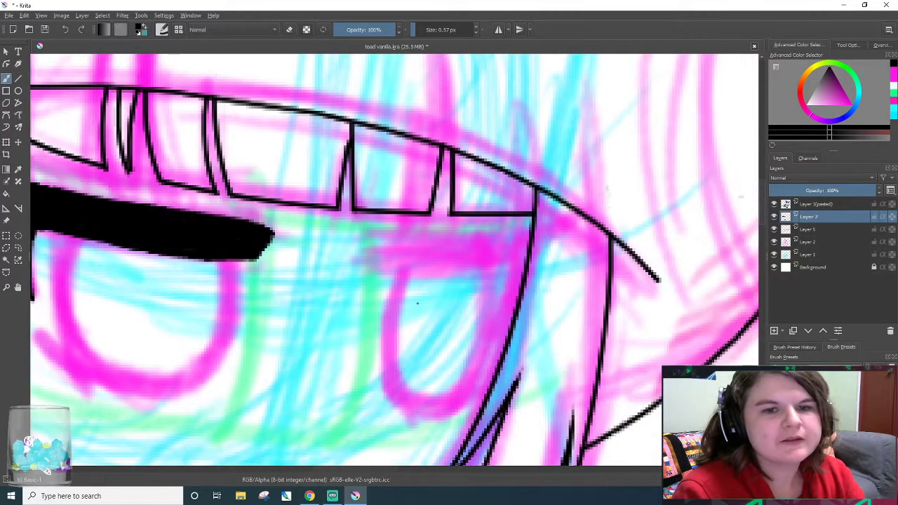
{"action": "left_click_drag", "start_coordinate": [418, 269], "coordinate": [457, 269]}
{"action": "left_click_drag", "start_coordinate": [420, 257], "coordinate": [482, 260]}
{"action": "left_click_drag", "start_coordinate": [400, 263], "coordinate": [505, 267]}
{"action": "left_click_drag", "start_coordinate": [373, 265], "coordinate": [439, 266]}
{"action": "left_click_drag", "start_coordinate": [386, 272], "coordinate": [505, 267]}
{"action": "left_click_drag", "start_coordinate": [375, 274], "coordinate": [539, 265]}
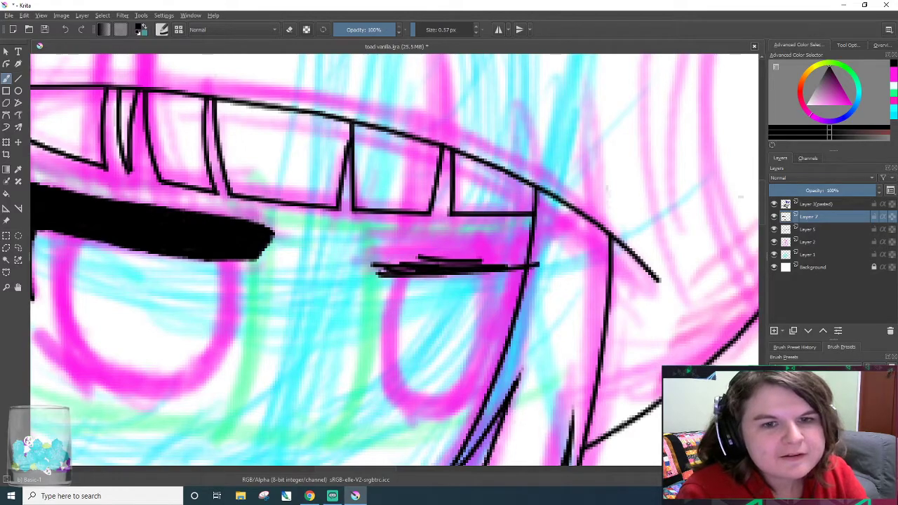
{"action": "left_click_drag", "start_coordinate": [410, 256], "coordinate": [474, 254]}
{"action": "mouse_move", "coordinate": [383, 259]}
{"action": "left_mouse_down"}
{"action": "mouse_move", "coordinate": [498, 263]}
{"action": "mouse_move", "coordinate": [415, 269]}
{"action": "mouse_move", "coordinate": [413, 254]}
{"action": "mouse_move", "coordinate": [519, 255]}
{"action": "mouse_move", "coordinate": [510, 262]}
{"action": "mouse_move", "coordinate": [491, 246]}
{"action": "left_mouse_up"}
{"action": "mouse_move", "coordinate": [395, 240]}
{"action": "left_mouse_down"}
{"action": "mouse_move", "coordinate": [477, 252]}
{"action": "mouse_move", "coordinate": [495, 240]}
{"action": "mouse_move", "coordinate": [443, 247]}
{"action": "mouse_move", "coordinate": [514, 243]}
{"action": "left_mouse_up"}
{"action": "left_click_drag", "start_coordinate": [439, 238], "coordinate": [521, 241]}
{"action": "mouse_move", "coordinate": [418, 239]}
{"action": "left_mouse_down"}
{"action": "mouse_move", "coordinate": [450, 237]}
{"action": "mouse_move", "coordinate": [368, 238]}
{"action": "mouse_move", "coordinate": [498, 234]}
{"action": "mouse_move", "coordinate": [541, 244]}
{"action": "left_mouse_up"}
{"action": "mouse_move", "coordinate": [483, 252]}
{"action": "left_mouse_down"}
{"action": "mouse_move", "coordinate": [535, 241]}
{"action": "mouse_move", "coordinate": [468, 258]}
{"action": "mouse_move", "coordinate": [544, 237]}
{"action": "left_mouse_up"}
{"action": "mouse_move", "coordinate": [505, 260]}
{"action": "left_mouse_down"}
{"action": "mouse_move", "coordinate": [545, 240]}
{"action": "mouse_move", "coordinate": [516, 264]}
{"action": "left_mouse_up"}
{"action": "mouse_move", "coordinate": [391, 254]}
{"action": "left_mouse_down"}
{"action": "mouse_move", "coordinate": [381, 257]}
{"action": "mouse_move", "coordinate": [378, 244]}
{"action": "mouse_move", "coordinate": [392, 260]}
{"action": "mouse_move", "coordinate": [374, 271]}
{"action": "mouse_move", "coordinate": [388, 261]}
{"action": "left_mouse_up"}
{"action": "mouse_move", "coordinate": [372, 247]}
{"action": "left_mouse_down"}
{"action": "mouse_move", "coordinate": [383, 255]}
{"action": "mouse_move", "coordinate": [375, 245]}
{"action": "left_mouse_up"}
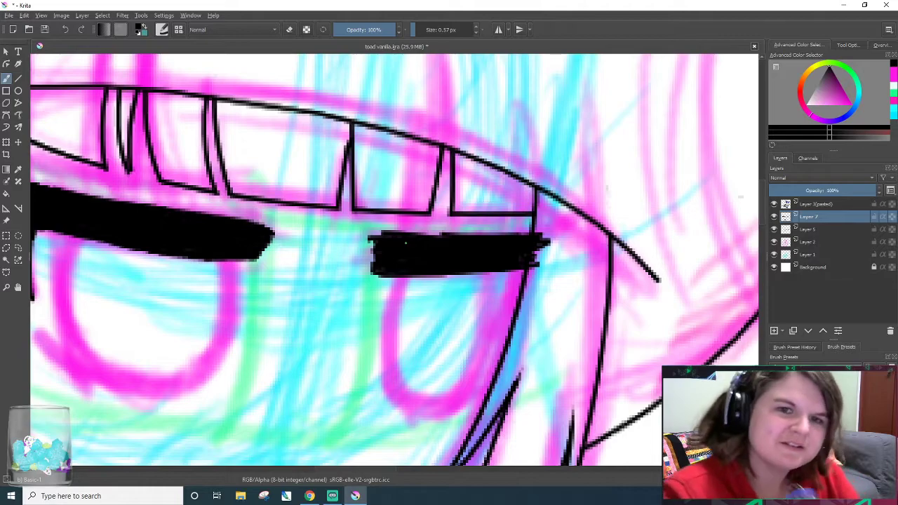
- Erase the ragged top edge and inner corner of the right eye's black eyelid
{"action": "key", "text": "e"}
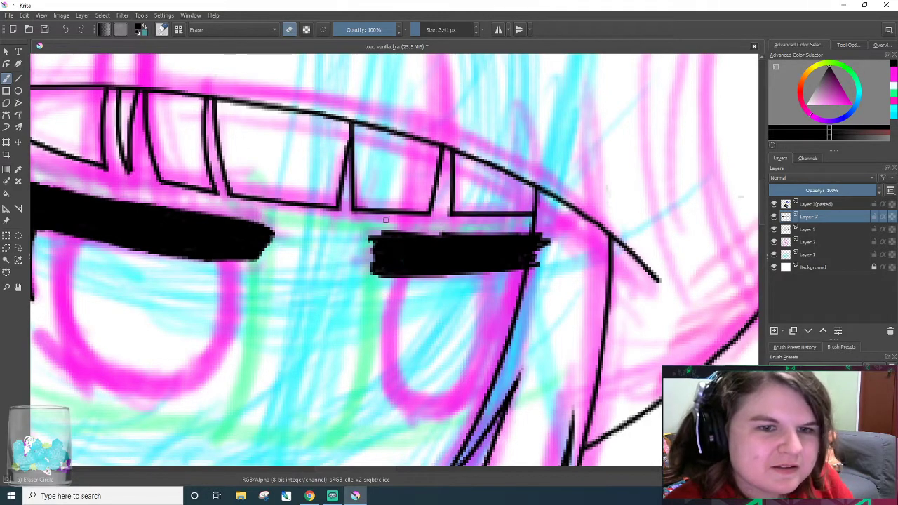
{"action": "mouse_move", "coordinate": [367, 239]}
{"action": "left_mouse_down"}
{"action": "mouse_move", "coordinate": [380, 232]}
{"action": "mouse_move", "coordinate": [369, 245]}
{"action": "left_mouse_up"}
{"action": "mouse_move", "coordinate": [459, 230]}
{"action": "left_mouse_down"}
{"action": "mouse_move", "coordinate": [424, 232]}
{"action": "mouse_move", "coordinate": [523, 235]}
{"action": "mouse_move", "coordinate": [428, 237]}
{"action": "left_mouse_up"}
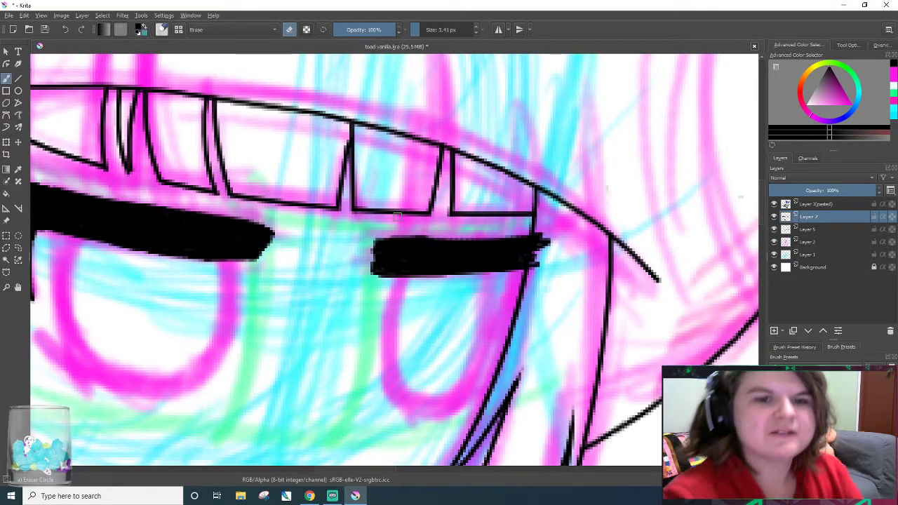
- Smooth the top edge of the right eyelid with black strokes, extending them farther past the face outline
{"action": "key", "text": "e"}
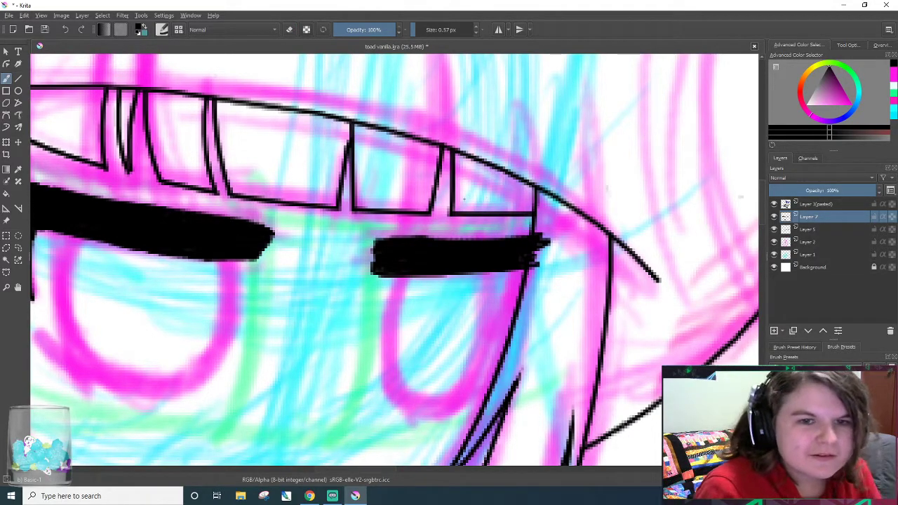
{"action": "left_click_drag", "start_coordinate": [539, 244], "coordinate": [559, 243]}
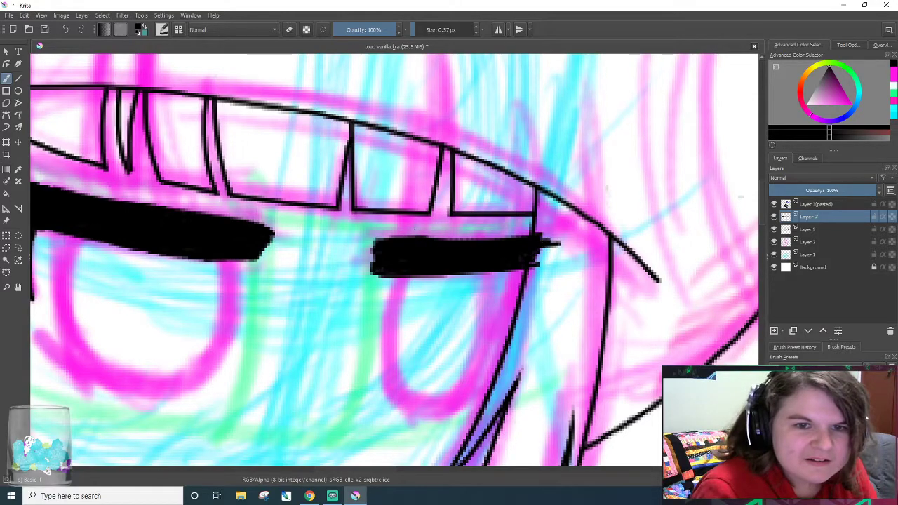
{"action": "left_click_drag", "start_coordinate": [407, 237], "coordinate": [499, 239]}
{"action": "left_click_drag", "start_coordinate": [439, 238], "coordinate": [568, 234]}
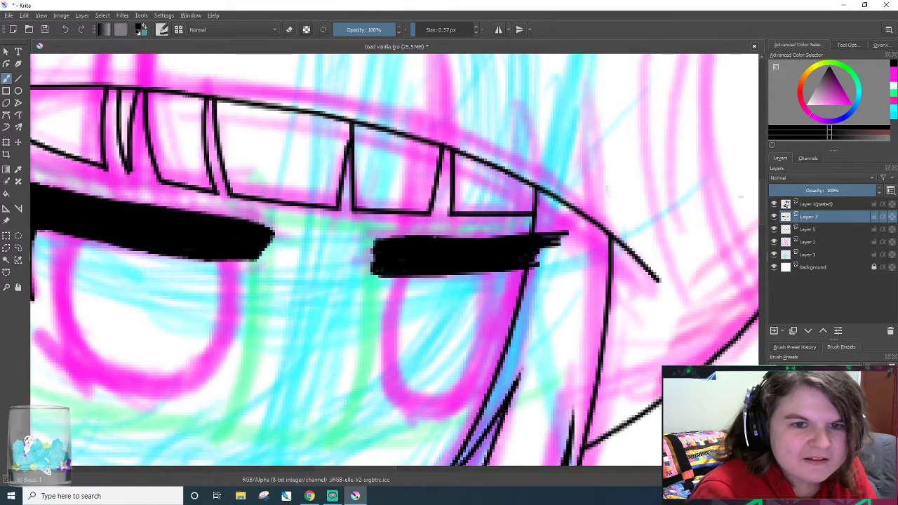
{"action": "left_click_drag", "start_coordinate": [436, 238], "coordinate": [552, 236]}
- Add a short lash down the face edge from the right eyelid's outer corner and erase the eyelid overhang beyond the face outline
{"action": "left_click_drag", "start_coordinate": [521, 271], "coordinate": [509, 319]}
{"action": "mouse_move", "coordinate": [515, 271]}
{"action": "left_mouse_down"}
{"action": "mouse_move", "coordinate": [514, 307]}
{"action": "mouse_move", "coordinate": [510, 268]}
{"action": "left_mouse_up"}
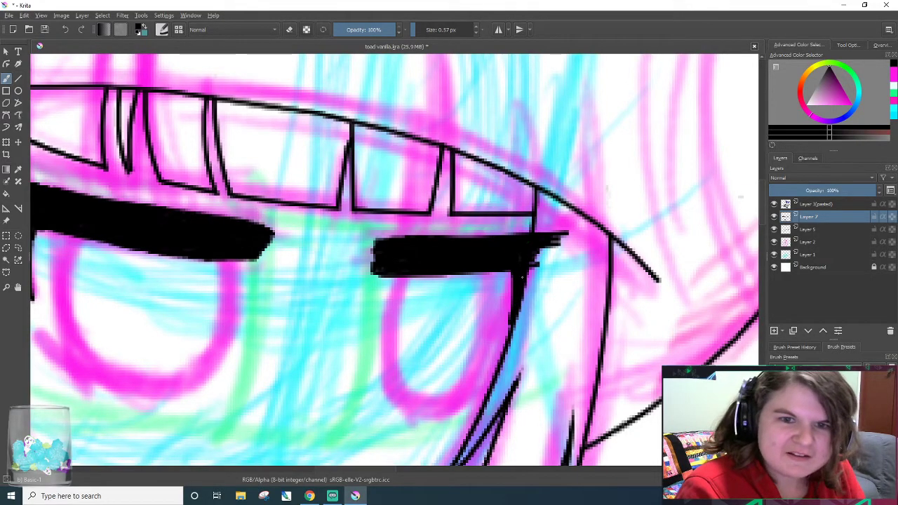
{"action": "key", "text": "e"}
{"action": "mouse_move", "coordinate": [560, 237]}
{"action": "left_mouse_down"}
{"action": "mouse_move", "coordinate": [534, 258]}
{"action": "mouse_move", "coordinate": [531, 295]}
{"action": "mouse_move", "coordinate": [551, 245]}
{"action": "mouse_move", "coordinate": [556, 289]}
{"action": "mouse_move", "coordinate": [555, 265]}
{"action": "left_mouse_up"}
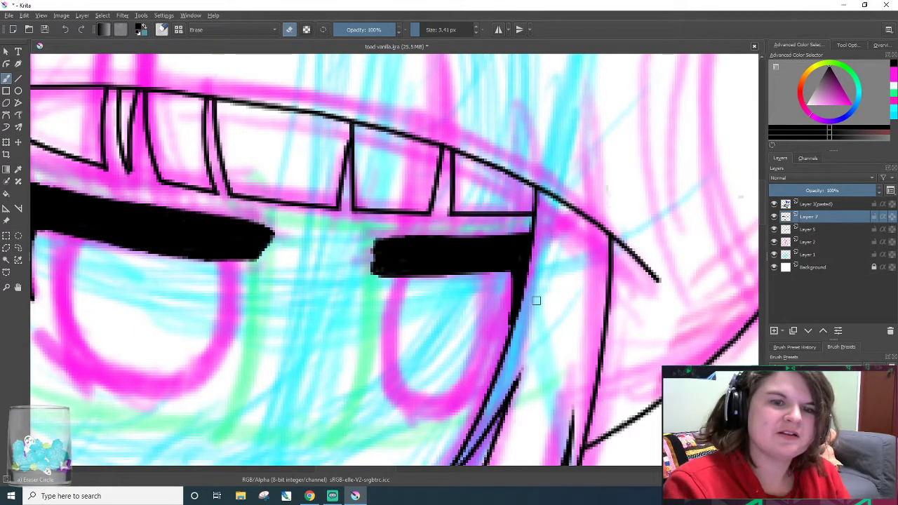
- Try a thicker downward lash at the right eye's outer corner, erasing it back to the face outline
{"action": "key", "text": "e"}
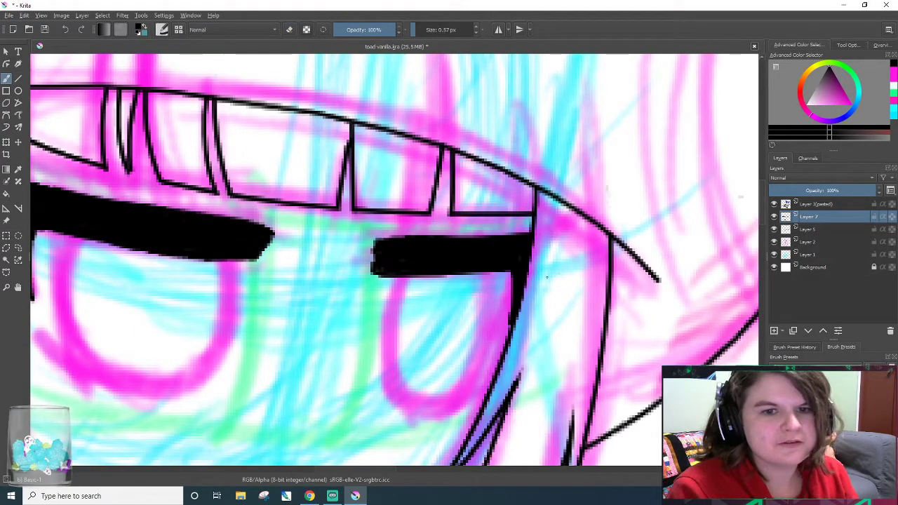
{"action": "left_click_drag", "start_coordinate": [509, 276], "coordinate": [497, 336]}
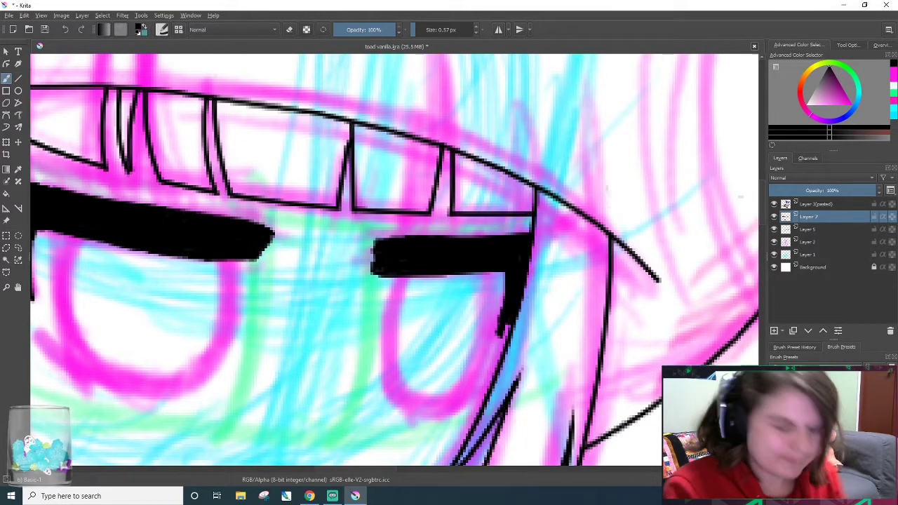
{"action": "key", "text": "e"}
{"action": "mouse_move", "coordinate": [512, 298]}
{"action": "left_mouse_down"}
{"action": "mouse_move", "coordinate": [549, 291]}
{"action": "mouse_move", "coordinate": [477, 342]}
{"action": "mouse_move", "coordinate": [542, 289]}
{"action": "mouse_move", "coordinate": [515, 284]}
{"action": "mouse_move", "coordinate": [522, 275]}
{"action": "mouse_move", "coordinate": [512, 272]}
{"action": "left_mouse_up"}
{"action": "mouse_move", "coordinate": [489, 317]}
{"action": "left_mouse_down"}
{"action": "mouse_move", "coordinate": [543, 294]}
{"action": "mouse_move", "coordinate": [480, 334]}
{"action": "left_mouse_up"}
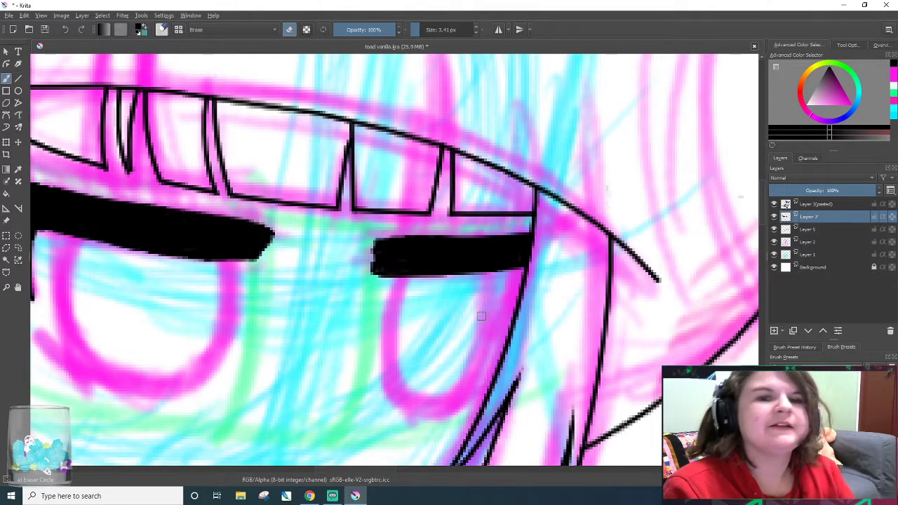
- Draw a tapered lash down the right eye's outer side and a pointed wing up to the cap brim, filling both black
{"action": "key", "text": "e"}
{"action": "mouse_move", "coordinate": [495, 345]}
{"action": "left_mouse_down"}
{"action": "mouse_move", "coordinate": [537, 265]}
{"action": "mouse_move", "coordinate": [534, 238]}
{"action": "left_mouse_up"}
{"action": "mouse_move", "coordinate": [533, 248]}
{"action": "left_mouse_down"}
{"action": "mouse_move", "coordinate": [582, 216]}
{"action": "mouse_move", "coordinate": [539, 248]}
{"action": "mouse_move", "coordinate": [558, 233]}
{"action": "left_mouse_up"}
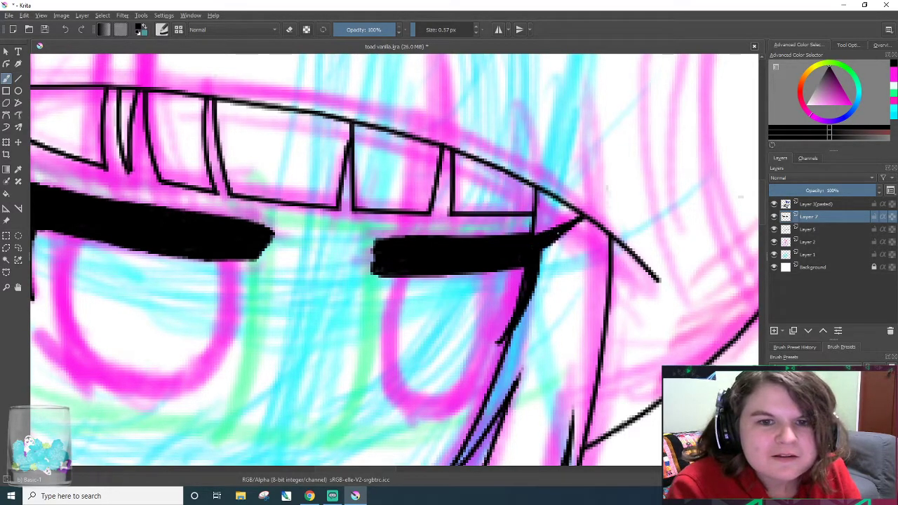
{"action": "left_click_drag", "start_coordinate": [520, 288], "coordinate": [499, 340]}
{"action": "mouse_move", "coordinate": [523, 270]}
{"action": "left_mouse_down"}
{"action": "mouse_move", "coordinate": [512, 304]}
{"action": "mouse_move", "coordinate": [522, 283]}
{"action": "left_mouse_up"}
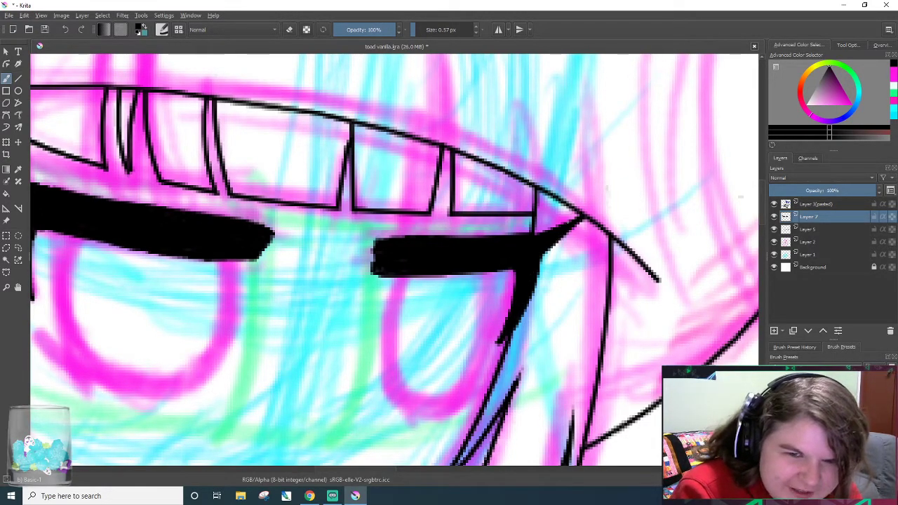
- Check the inked face at full-figure view and save the drawing
{"action": "mouse_move", "coordinate": [393, 469]}
{"action": "left_mouse_down"}
{"action": "mouse_move", "coordinate": [363, 472]}
{"action": "mouse_move", "coordinate": [398, 472]}
{"action": "left_mouse_up"}
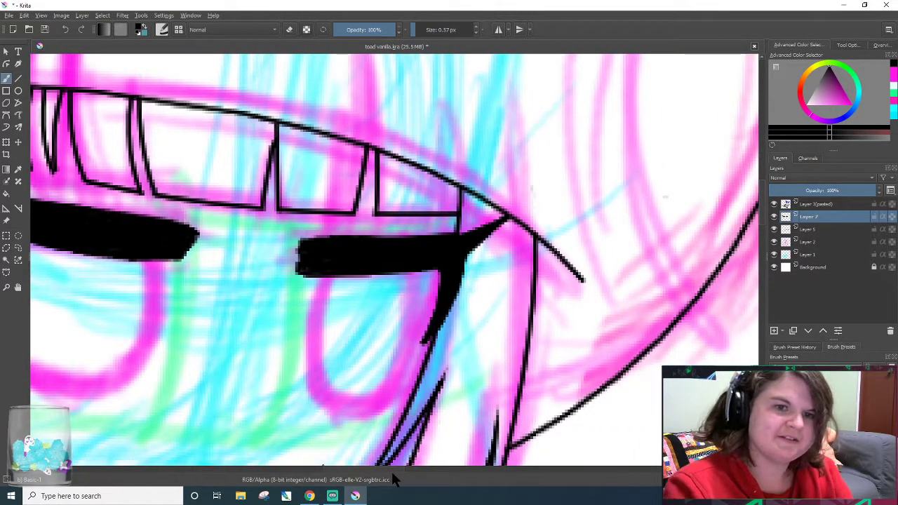
{"action": "scroll", "coordinate": [268, 261], "scroll_direction": "down", "scroll_amount": 2}
{"action": "scroll", "coordinate": [270, 258], "scroll_direction": "down", "scroll_amount": 3}
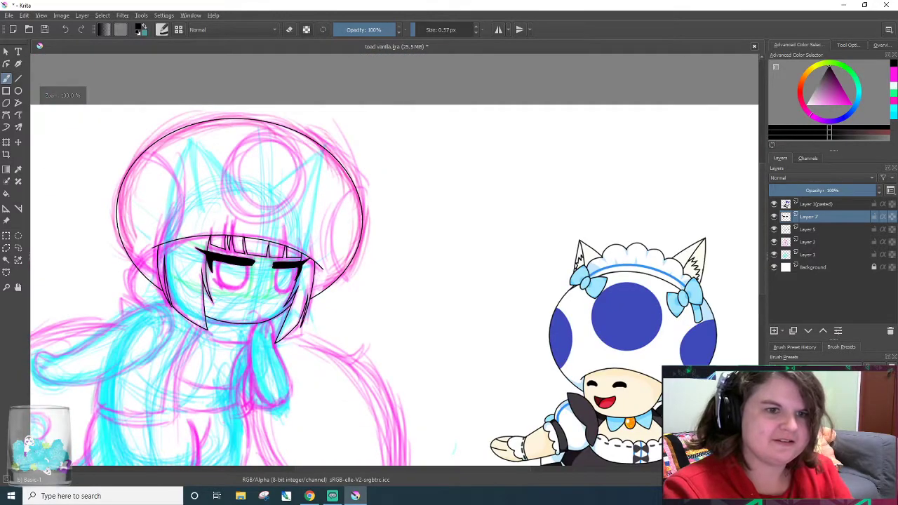
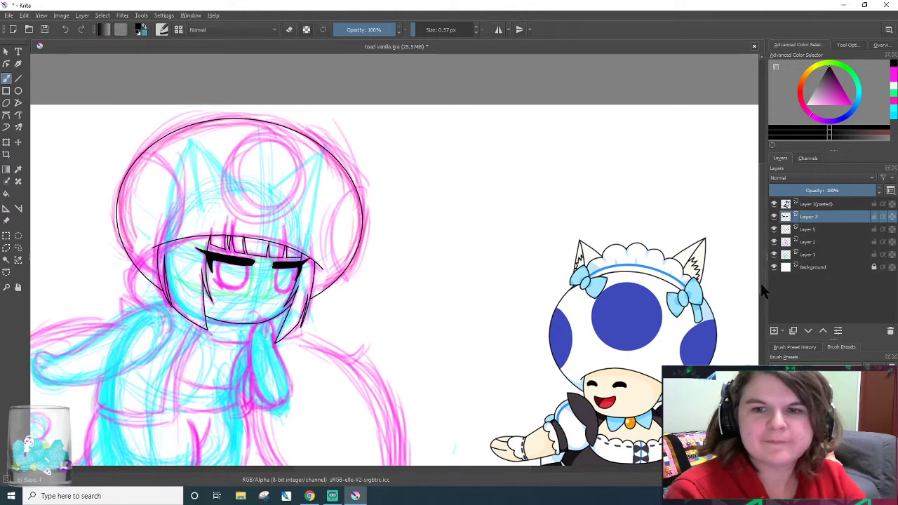
{"action": "scroll", "coordinate": [760, 284], "scroll_direction": "down", "scroll_amount": 3}
{"action": "left_click_drag", "start_coordinate": [497, 470], "coordinate": [418, 469]}
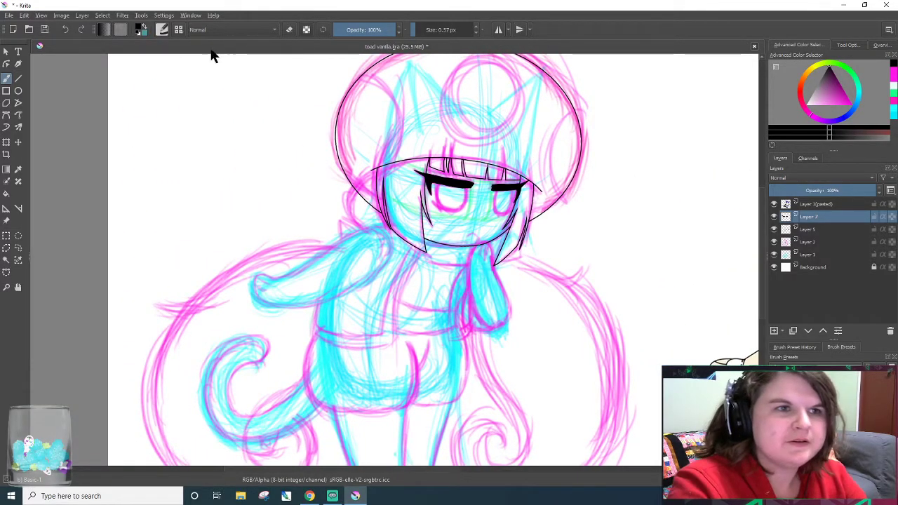
{"action": "left_click", "coordinate": [44, 30]}
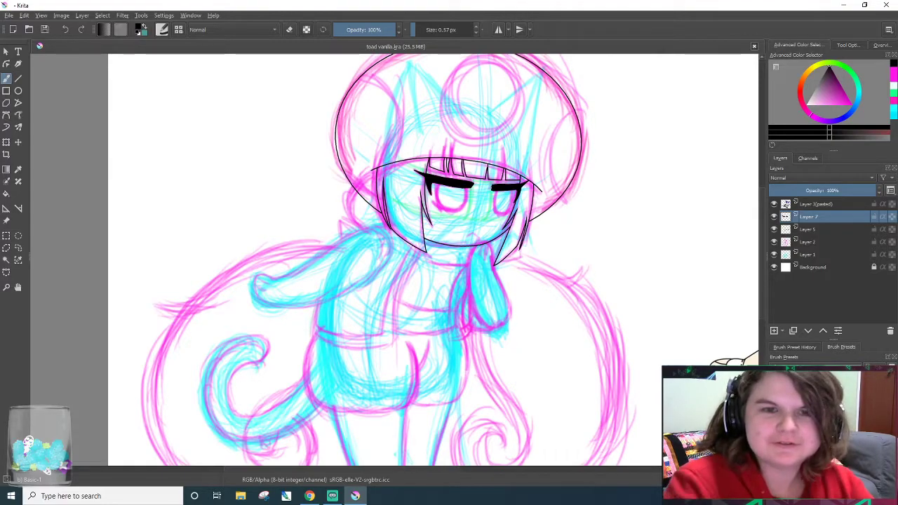
- Touch up the right eyelid with black strokes on its inner end, its lower edge and the outer corner below the wing
{"action": "scroll", "coordinate": [487, 222], "scroll_direction": "up", "scroll_amount": 5}
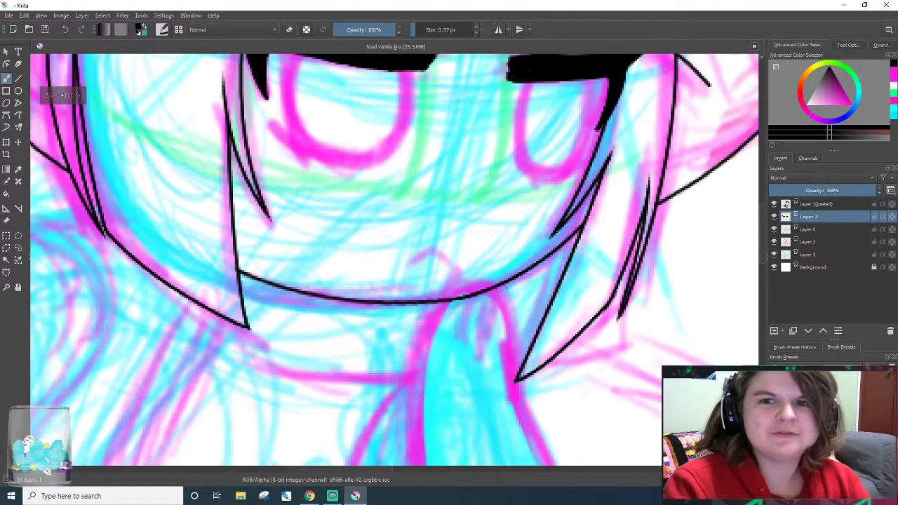
{"action": "left_click_drag", "start_coordinate": [762, 264], "coordinate": [762, 237]}
{"action": "scroll", "coordinate": [600, 150], "scroll_direction": "up", "scroll_amount": 3}
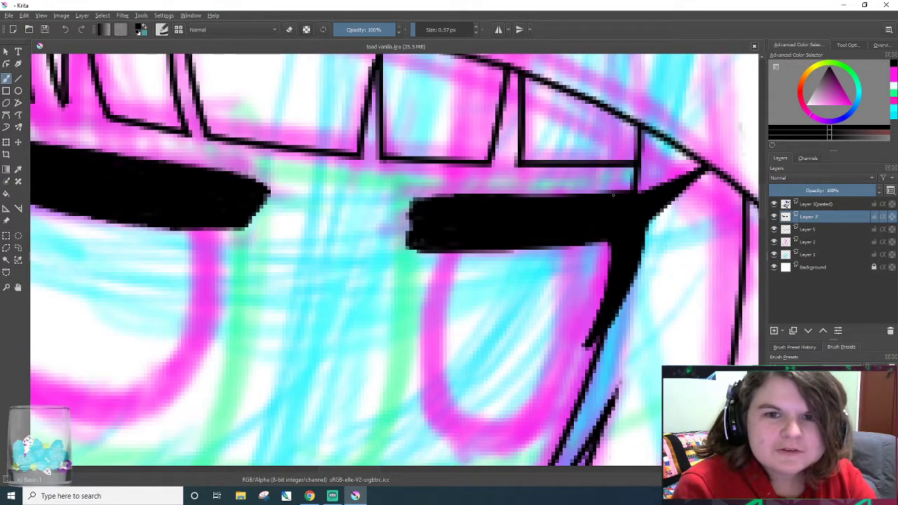
{"action": "left_click_drag", "start_coordinate": [423, 239], "coordinate": [433, 238]}
{"action": "scroll", "coordinate": [428, 160], "scroll_direction": "down", "scroll_amount": 5}
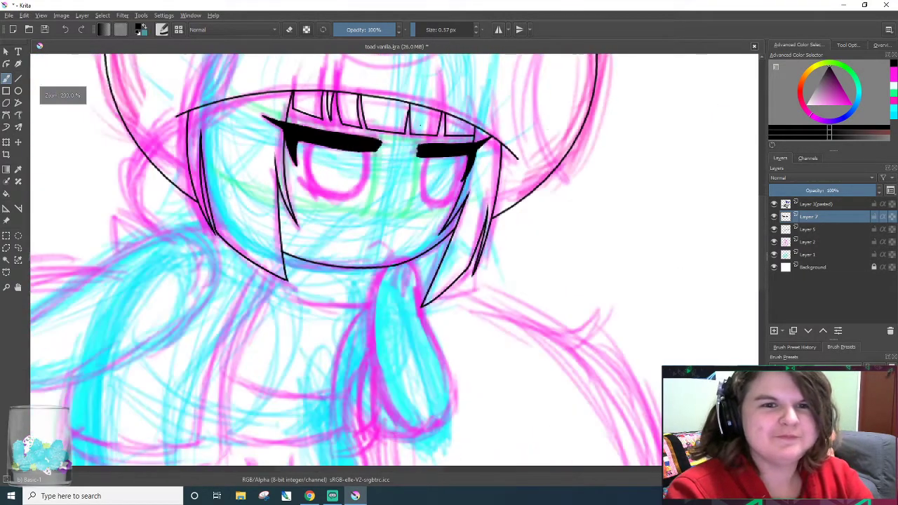
{"action": "scroll", "coordinate": [641, 151], "scroll_direction": "up", "scroll_amount": 4}
{"action": "scroll", "coordinate": [516, 161], "scroll_direction": "up", "scroll_amount": 3}
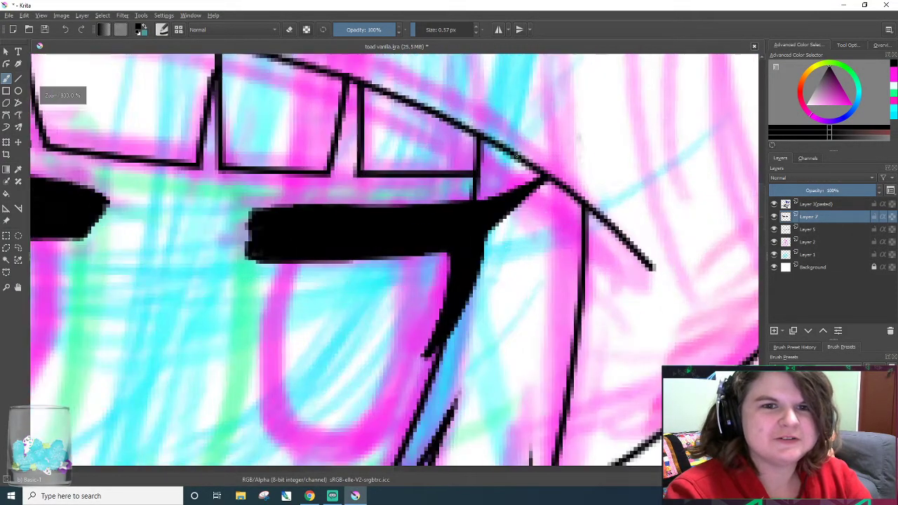
{"action": "left_click_drag", "start_coordinate": [424, 253], "coordinate": [449, 256]}
{"action": "mouse_move", "coordinate": [484, 231]}
{"action": "left_mouse_down"}
{"action": "mouse_move", "coordinate": [467, 276]}
{"action": "mouse_move", "coordinate": [480, 234]}
{"action": "left_mouse_up"}
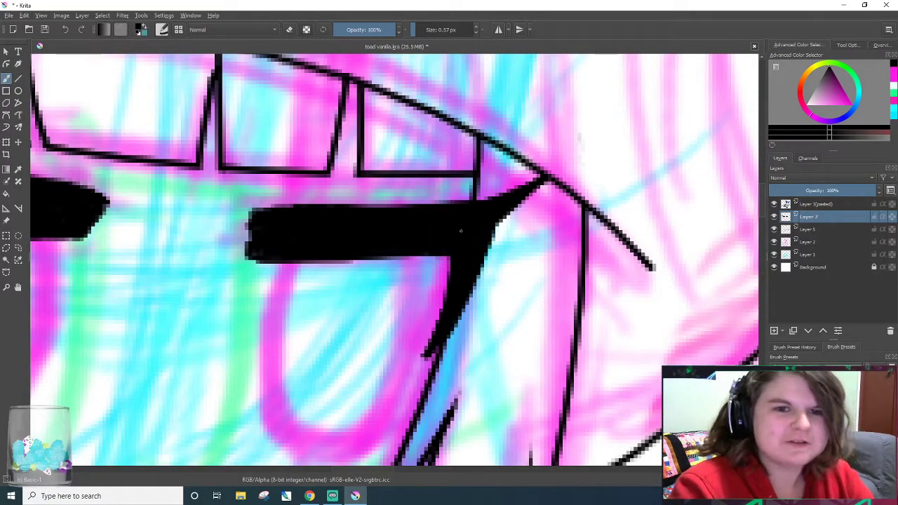
- Draw a small inverted-V mouth in black just above the chin line, following the pink sketch
{"action": "scroll", "coordinate": [461, 230], "scroll_direction": "down", "scroll_amount": 3}
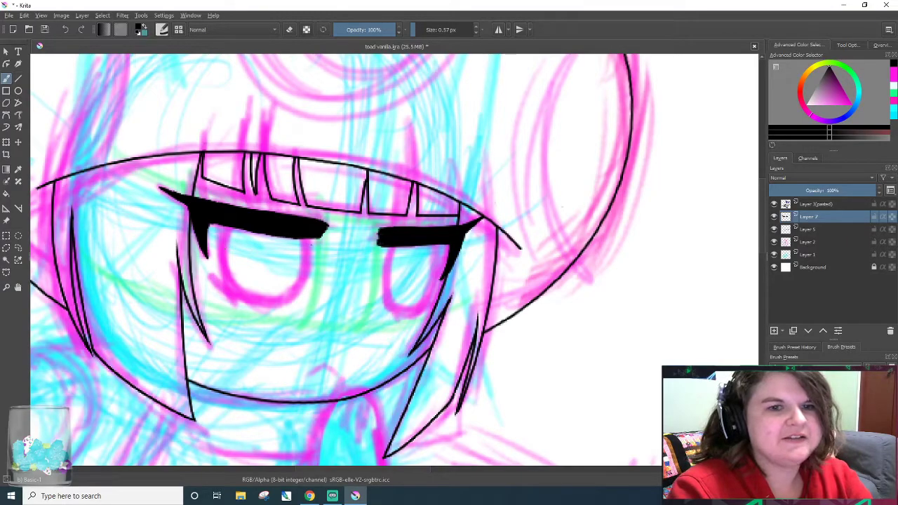
{"action": "scroll", "coordinate": [310, 244], "scroll_direction": "down", "scroll_amount": 3}
{"action": "scroll", "coordinate": [216, 279], "scroll_direction": "up", "scroll_amount": 2}
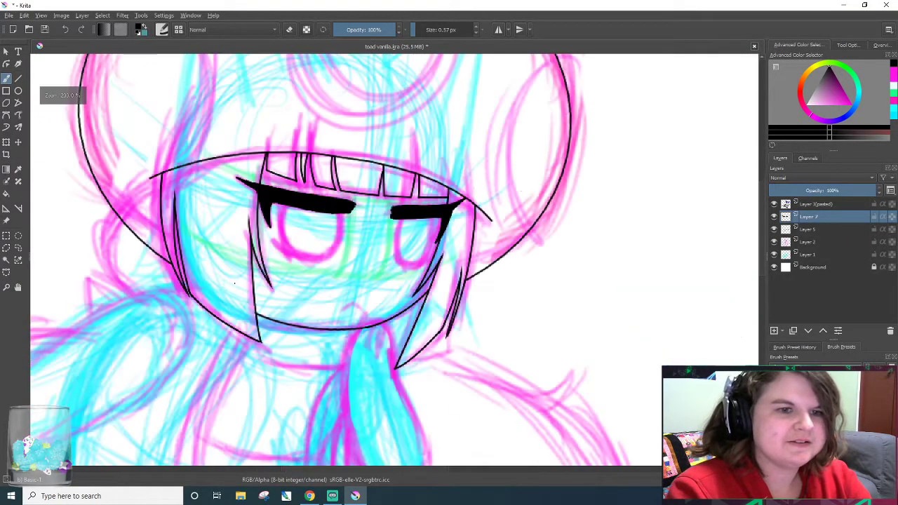
{"action": "scroll", "coordinate": [343, 291], "scroll_direction": "up", "scroll_amount": 5}
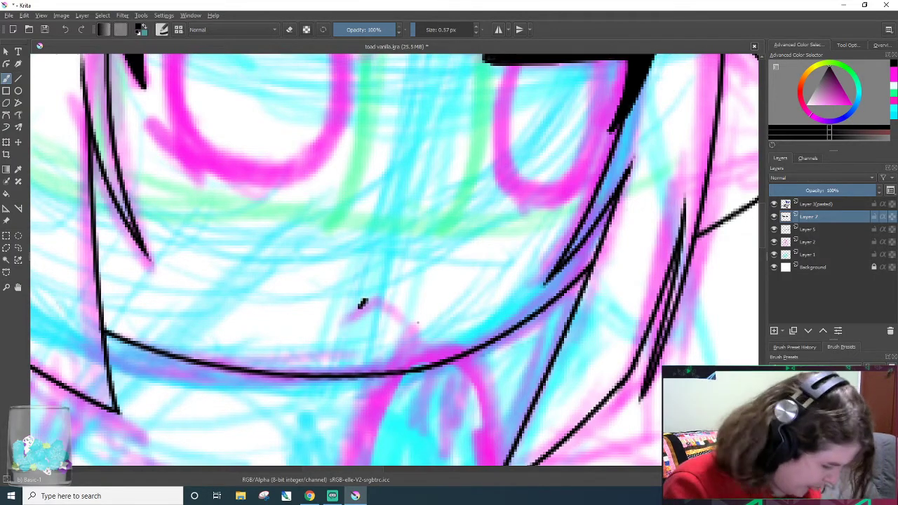
{"action": "mouse_move", "coordinate": [348, 321]}
{"action": "left_mouse_down"}
{"action": "mouse_move", "coordinate": [388, 312]}
{"action": "mouse_move", "coordinate": [384, 296]}
{"action": "mouse_move", "coordinate": [401, 317]}
{"action": "left_mouse_up"}
{"action": "key", "text": "ctrl+z"}
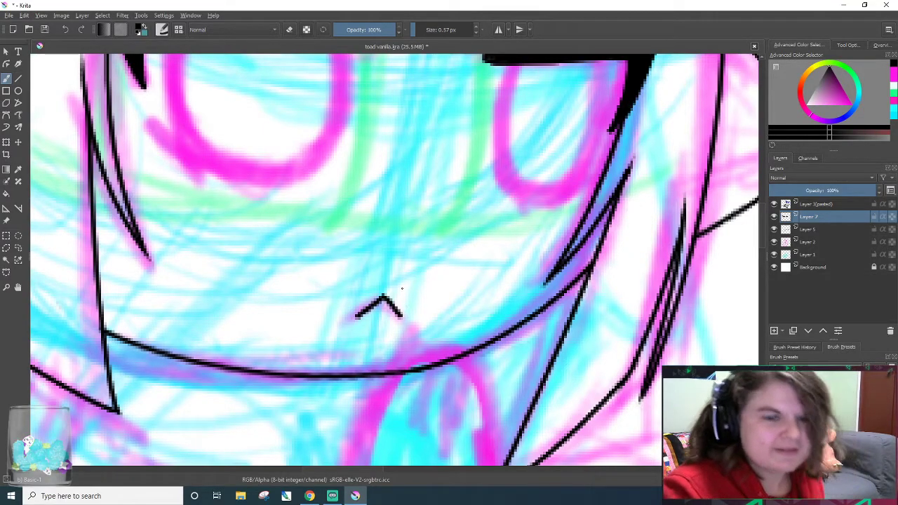
{"action": "scroll", "coordinate": [401, 287], "scroll_direction": "down", "scroll_amount": 6}
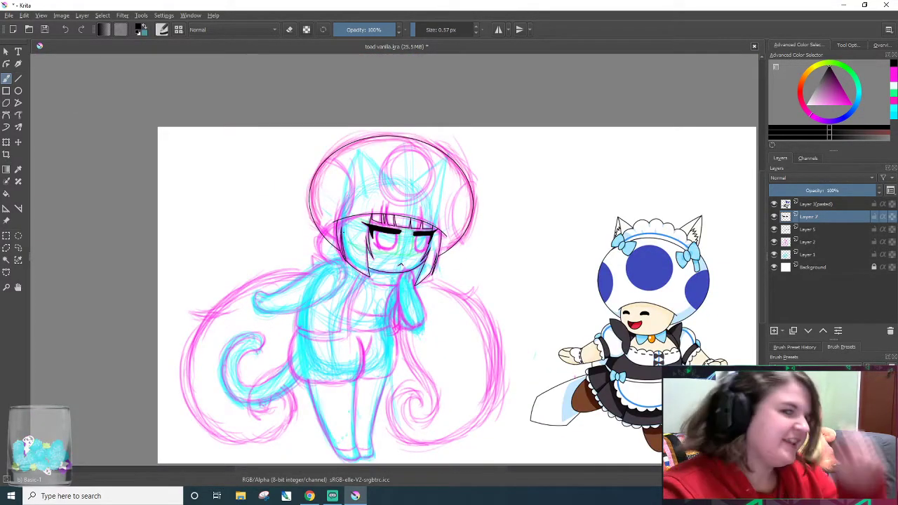
- Merge the face line-art layer with the layer below it
{"action": "scroll", "coordinate": [356, 216], "scroll_direction": "up", "scroll_amount": 3}
{"action": "scroll", "coordinate": [413, 214], "scroll_direction": "down", "scroll_amount": 3}
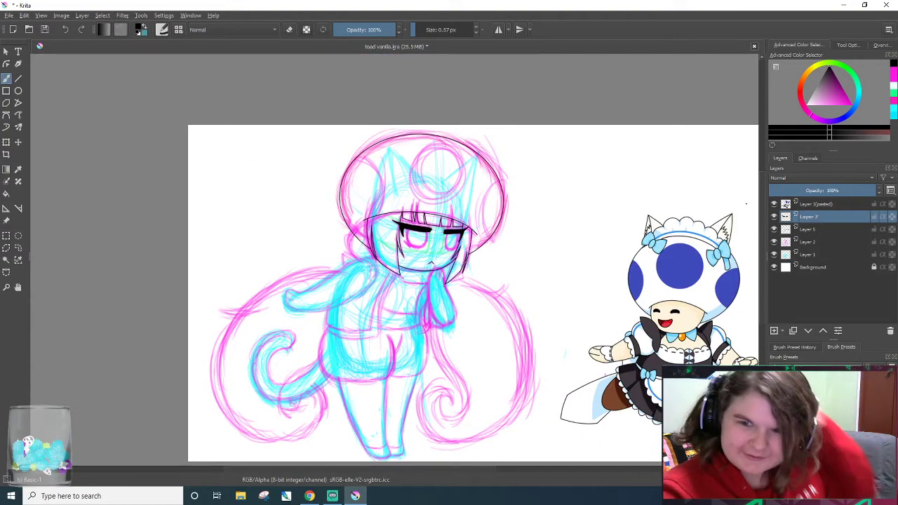
{"action": "right_click", "coordinate": [828, 218]}
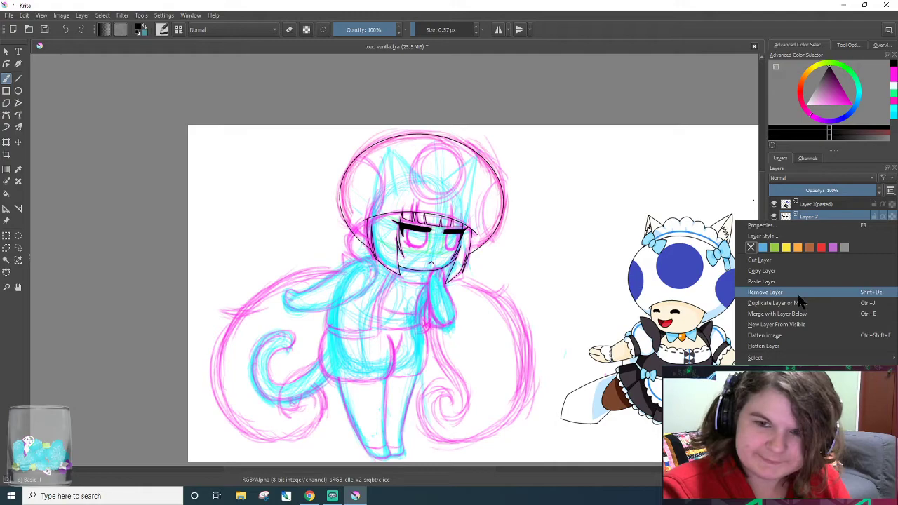
{"action": "left_click", "coordinate": [751, 313]}
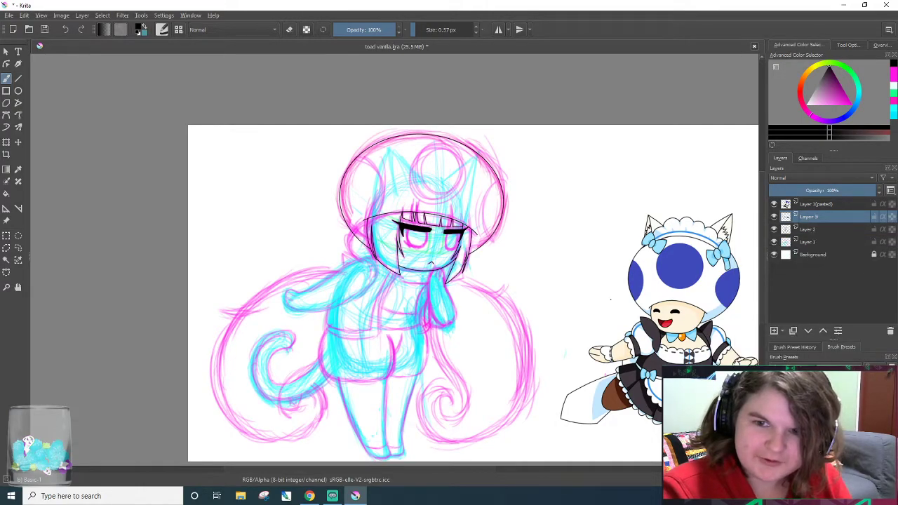
- Add a new paint layer directly above the merged line-art layer
{"action": "scroll", "coordinate": [501, 295], "scroll_direction": "up", "scroll_amount": 2}
{"action": "scroll", "coordinate": [320, 254], "scroll_direction": "up", "scroll_amount": 1}
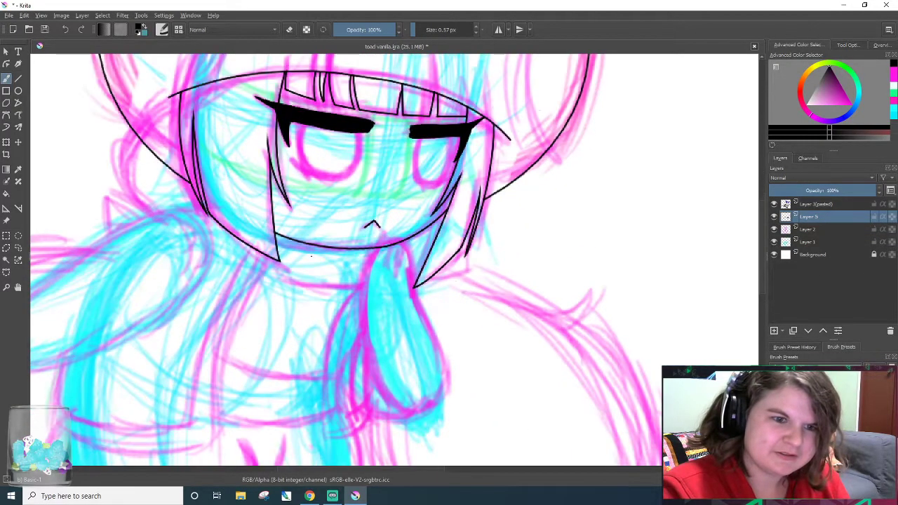
{"action": "scroll", "coordinate": [250, 260], "scroll_direction": "down", "scroll_amount": 3}
{"action": "scroll", "coordinate": [504, 433], "scroll_direction": "up", "scroll_amount": 5}
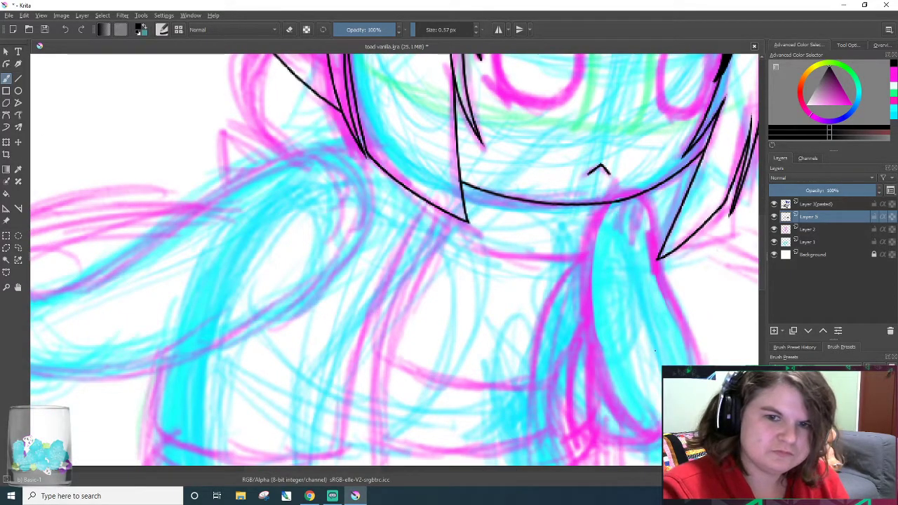
{"action": "scroll", "coordinate": [753, 215], "scroll_direction": "down", "scroll_amount": 1}
{"action": "scroll", "coordinate": [753, 215], "scroll_direction": "up", "scroll_amount": 1}
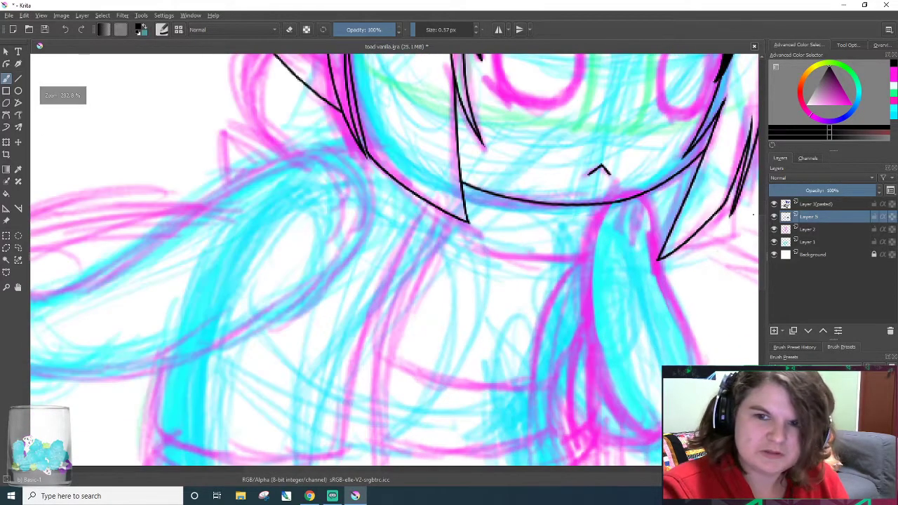
{"action": "left_click", "coordinate": [775, 331]}
- Try to ink the left edge of the raised arm below the chin with one long curved stroke
{"action": "scroll", "coordinate": [681, 318], "scroll_direction": "up", "scroll_amount": 1}
{"action": "scroll", "coordinate": [676, 312], "scroll_direction": "down", "scroll_amount": 1}
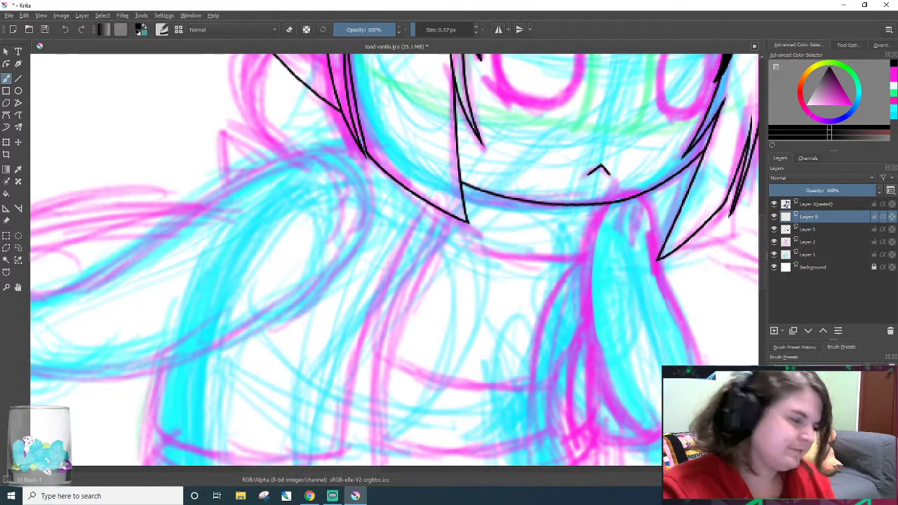
{"action": "scroll", "coordinate": [659, 298], "scroll_direction": "up", "scroll_amount": 1}
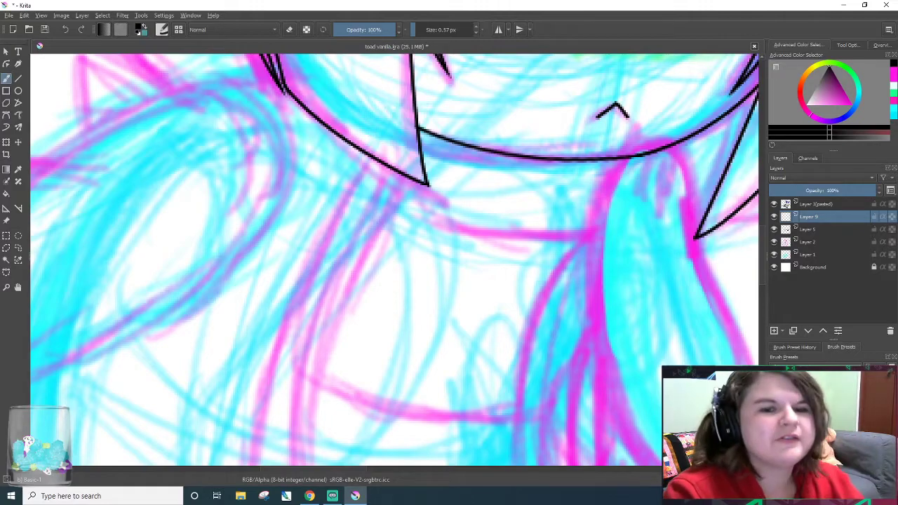
{"action": "left_click_drag", "start_coordinate": [343, 472], "coordinate": [381, 472]}
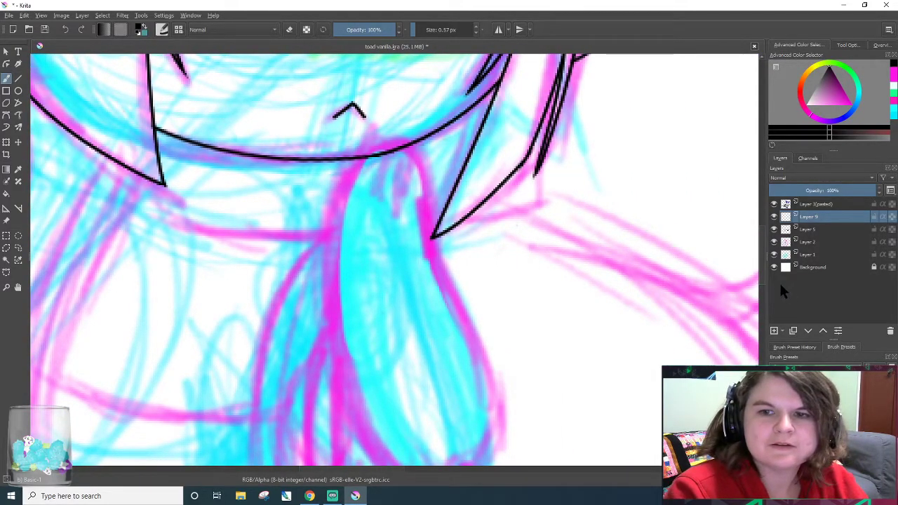
{"action": "scroll", "coordinate": [758, 273], "scroll_direction": "down", "scroll_amount": 2}
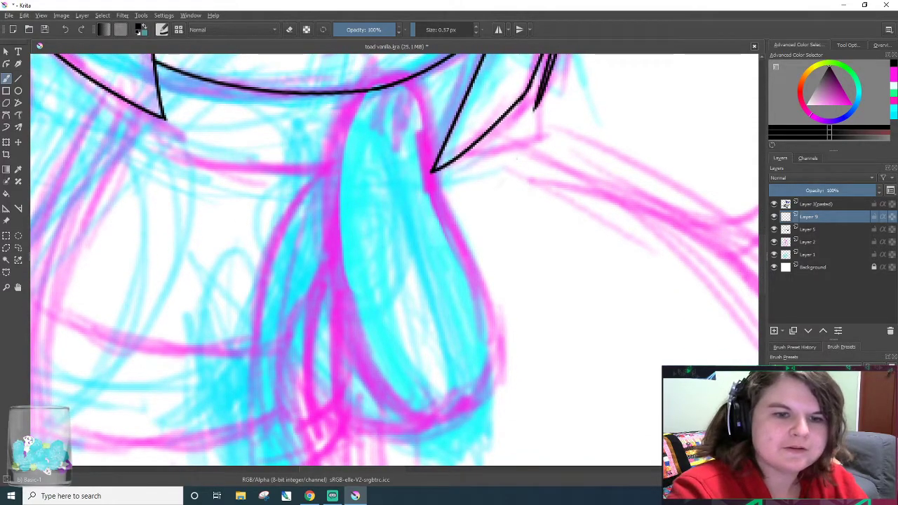
{"action": "left_click_drag", "start_coordinate": [411, 425], "coordinate": [389, 55]}
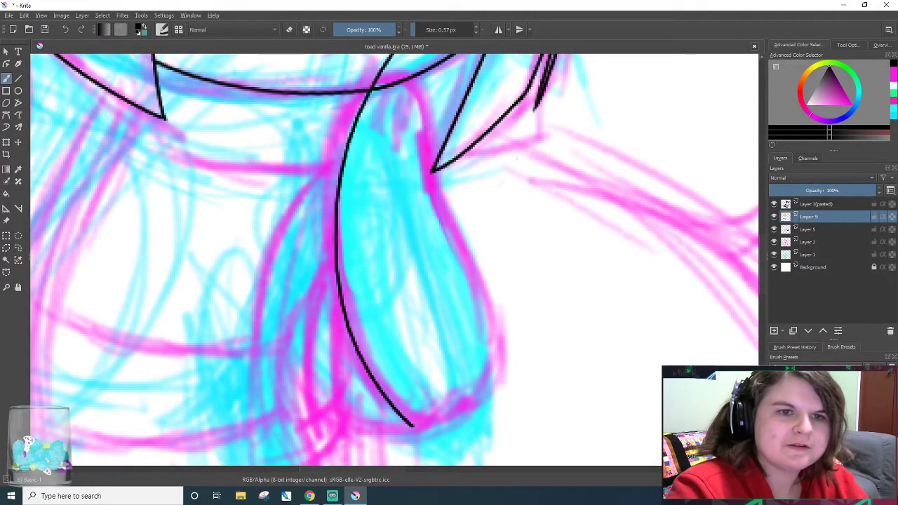
{"action": "key", "text": "ctrl+z"}
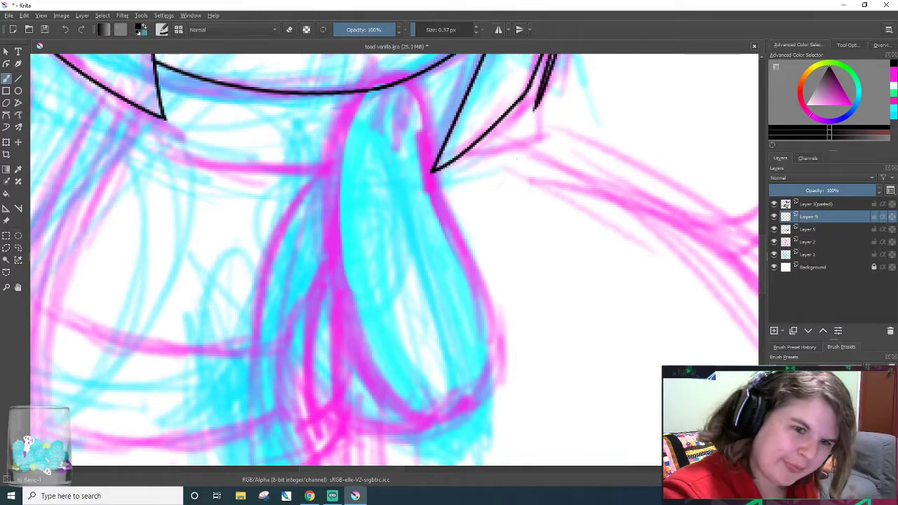
{"action": "left_click_drag", "start_coordinate": [403, 415], "coordinate": [326, 92]}
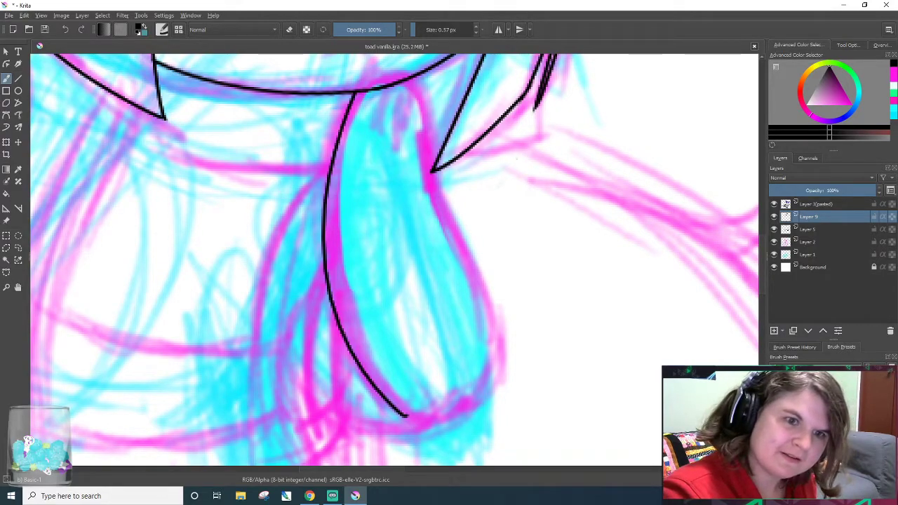
{"action": "key", "text": "ctrl+z"}
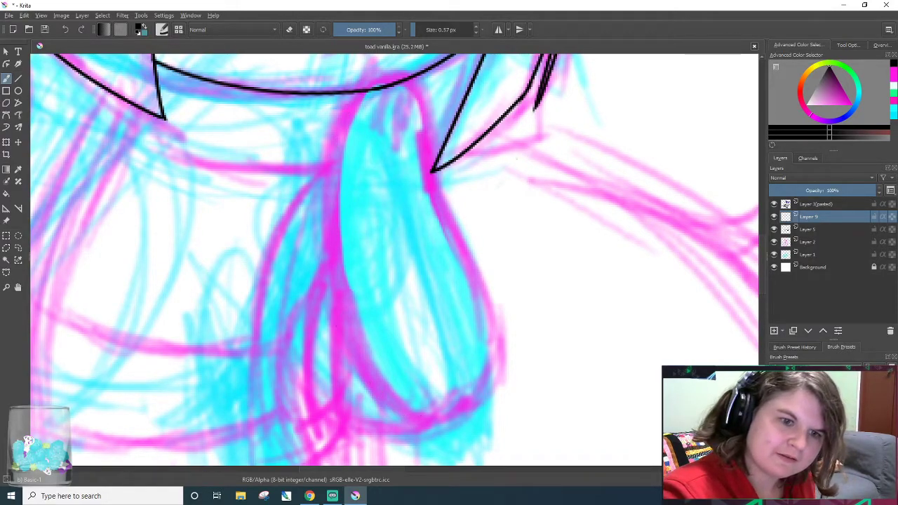
- Ink the raised arm's left edge as one long black curve crossing the chin line and ending at the arm's lower tip
{"action": "scroll", "coordinate": [390, 411], "scroll_direction": "up", "scroll_amount": 2}
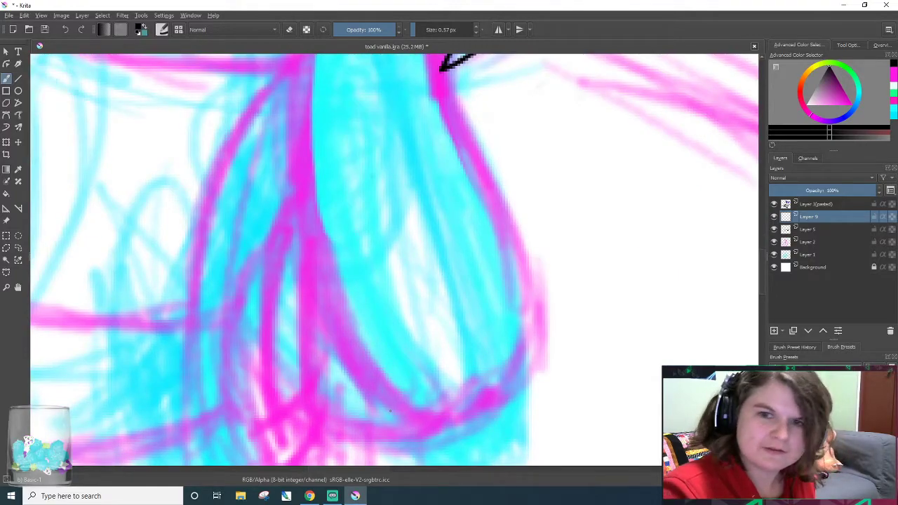
{"action": "scroll", "coordinate": [737, 259], "scroll_direction": "up", "scroll_amount": 3}
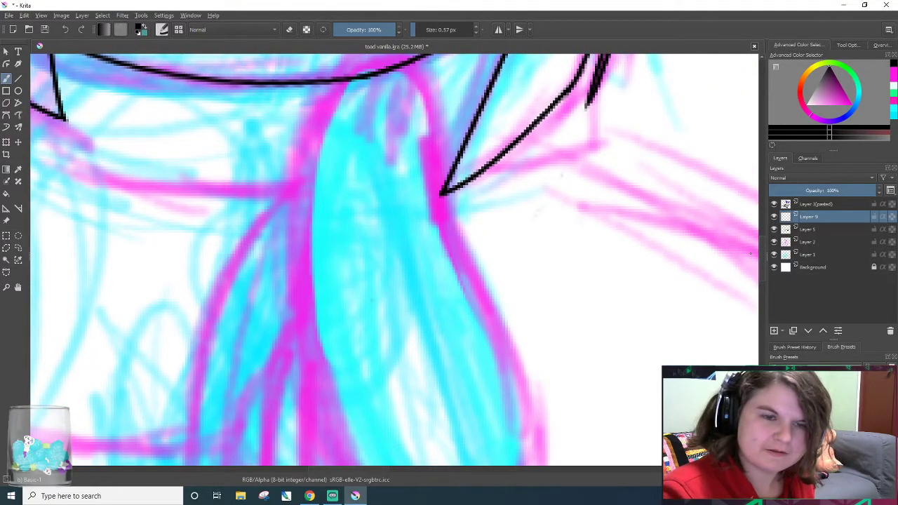
{"action": "scroll", "coordinate": [713, 232], "scroll_direction": "down", "scroll_amount": 1}
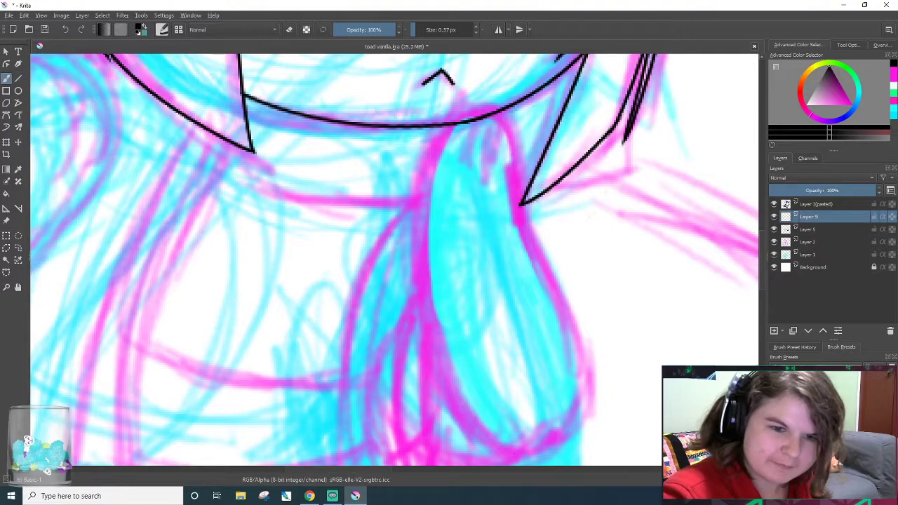
{"action": "mouse_move", "coordinate": [467, 82]}
{"action": "left_mouse_down"}
{"action": "mouse_move", "coordinate": [484, 449]}
{"action": "mouse_move", "coordinate": [446, 365]}
{"action": "mouse_move", "coordinate": [467, 89]}
{"action": "left_mouse_up"}
{"action": "key", "text": "ctrl+z"}
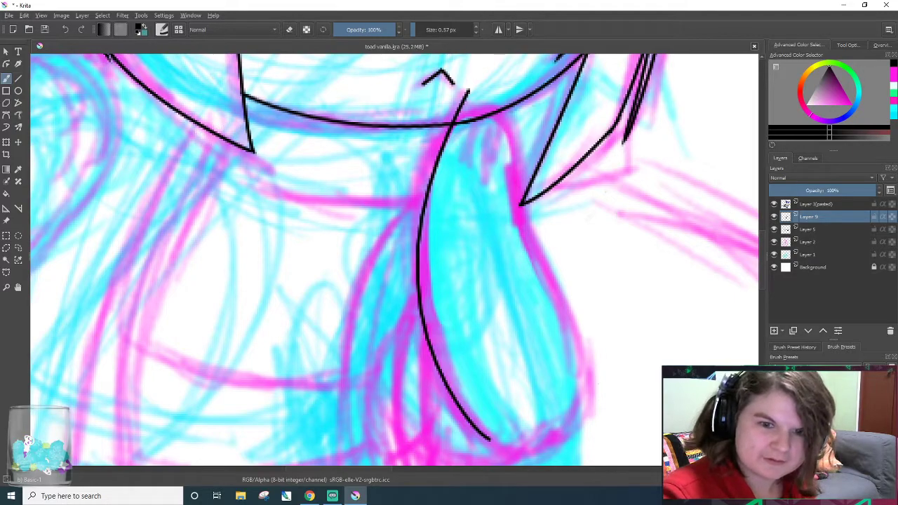
- Try to ink the raised arm's right edge with long strokes from its lower end up past the chin
{"action": "left_click_drag", "start_coordinate": [593, 393], "coordinate": [541, 56]}
{"action": "key", "text": "ctrl+z"}
{"action": "left_click_drag", "start_coordinate": [565, 417], "coordinate": [498, 103]}
{"action": "key", "text": "ctrl+z"}
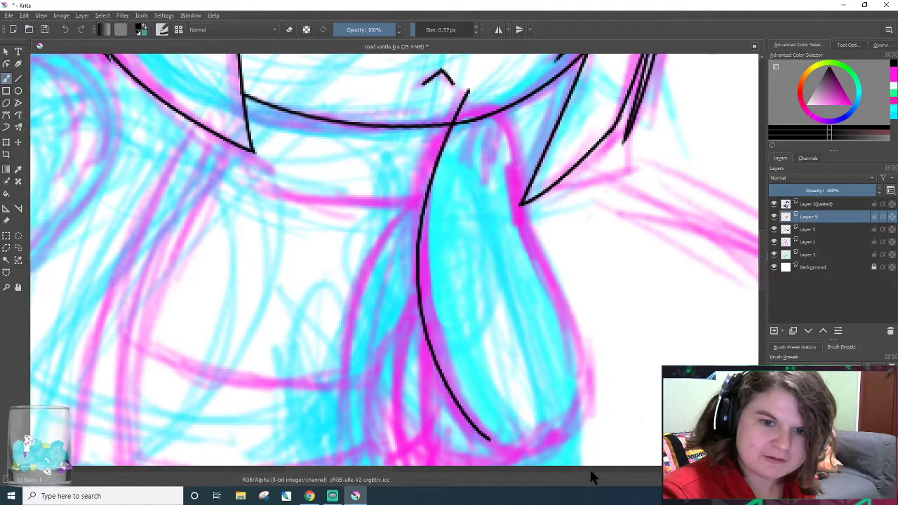
{"action": "left_click_drag", "start_coordinate": [594, 435], "coordinate": [555, 56]}
{"action": "key", "text": "ctrl+z"}
{"action": "right_click", "coordinate": [554, 343]}
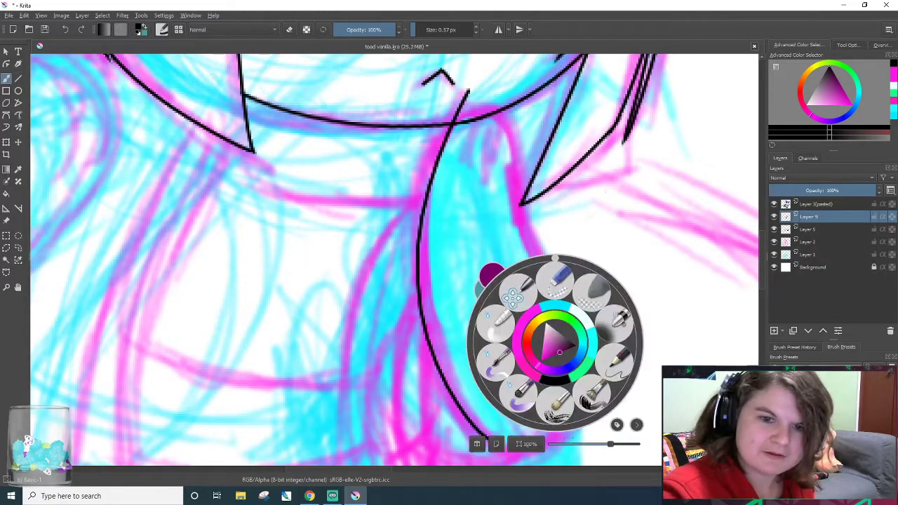
{"action": "key", "text": "Escape"}
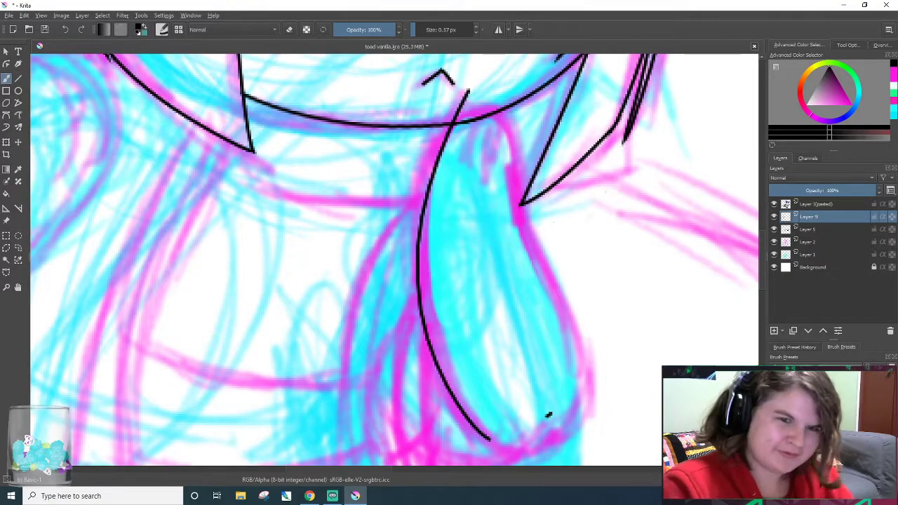
- Erase the stray mark near the arm's lower end and trim the bottom tip of its left line
{"action": "key", "text": "e"}
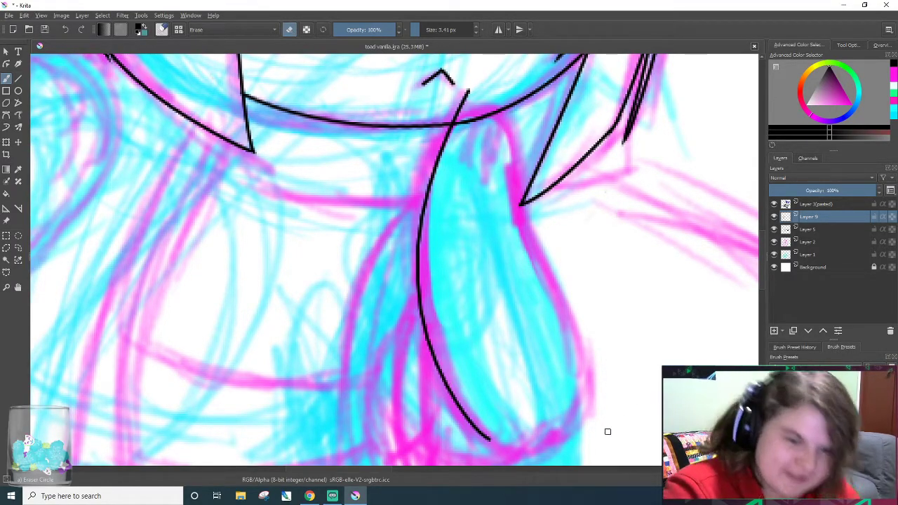
{"action": "left_click_drag", "start_coordinate": [489, 435], "coordinate": [489, 441]}
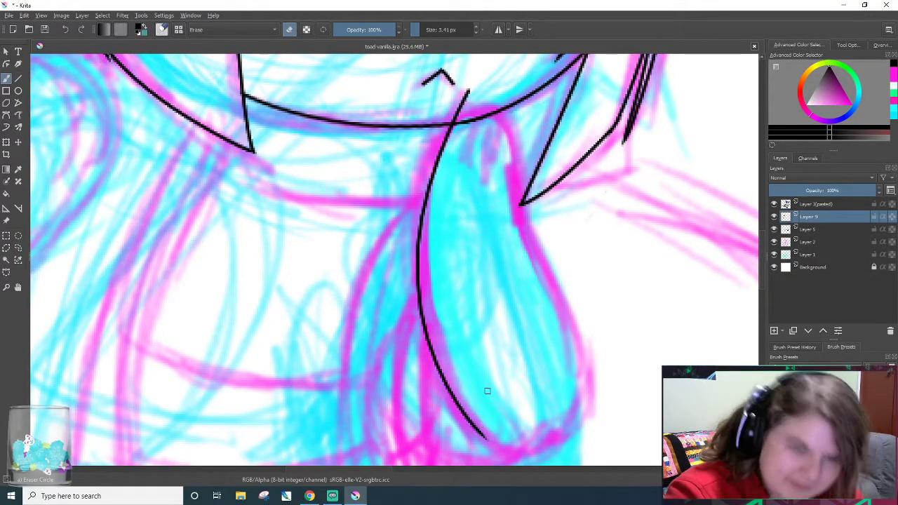
{"action": "scroll", "coordinate": [495, 357], "scroll_direction": "up", "scroll_amount": 1}
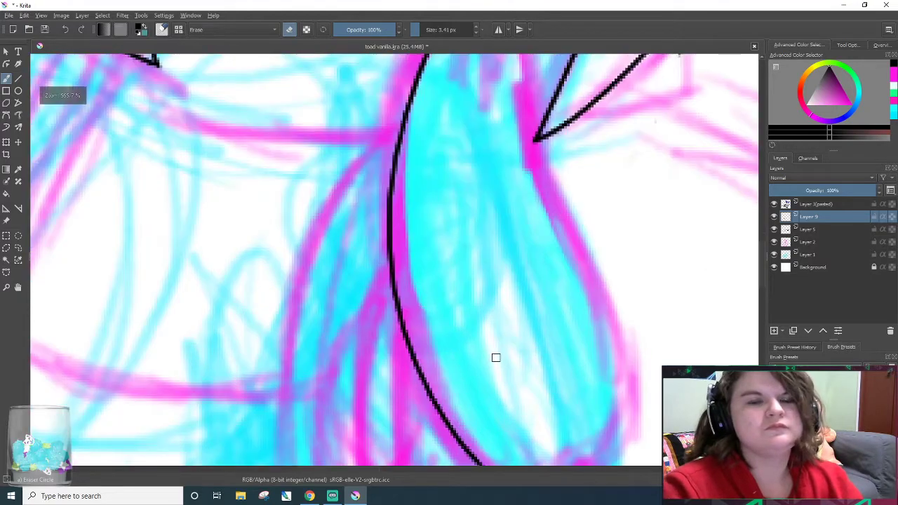
- Ink the raised arm's right edge with the black brush, from its lower end up through the hair tip and past the chin
{"action": "scroll", "coordinate": [529, 418], "scroll_direction": "down", "scroll_amount": 2}
{"action": "key", "text": "slash"}
{"action": "left_click_drag", "start_coordinate": [588, 401], "coordinate": [550, 153]}
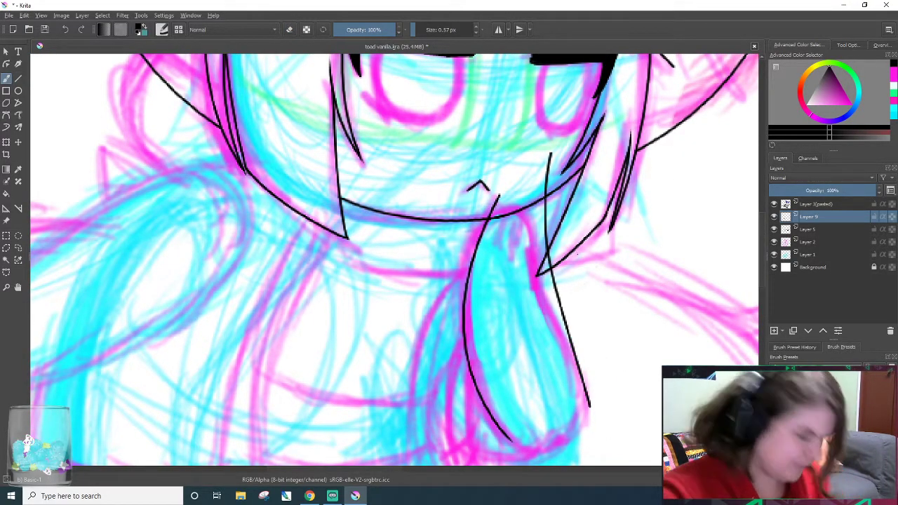
{"action": "key", "text": "ctrl+z"}
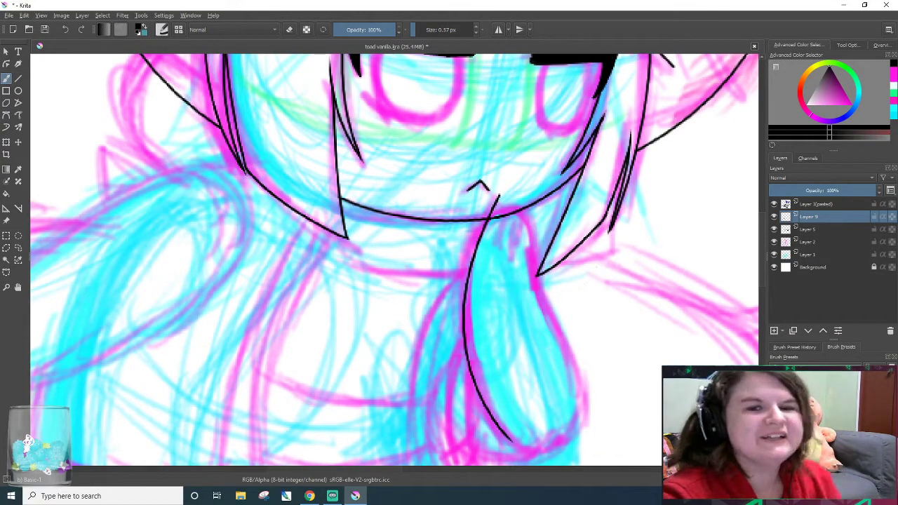
{"action": "mouse_move", "coordinate": [591, 401]}
{"action": "left_mouse_down"}
{"action": "mouse_move", "coordinate": [540, 127]}
{"action": "mouse_move", "coordinate": [543, 105]}
{"action": "left_mouse_up"}
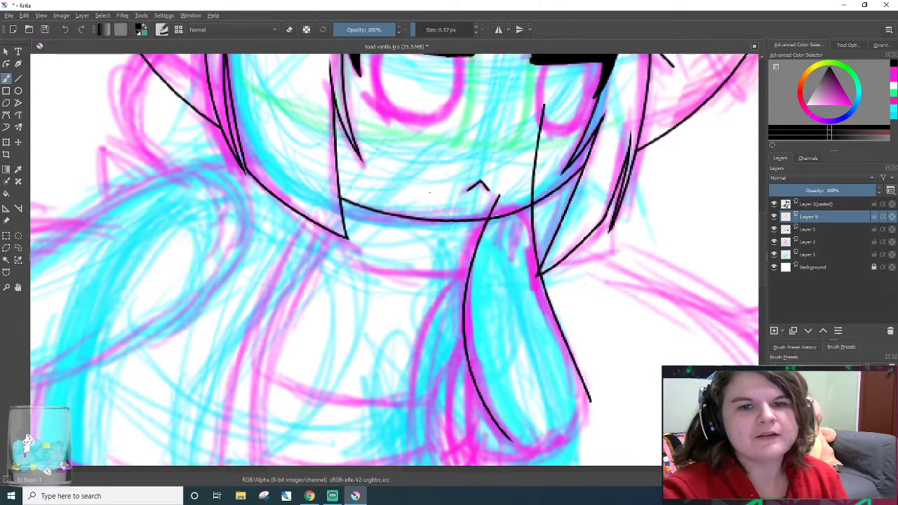
- Draw a rounded black arc over the chin line to join the tops of the arm's left and right edges
{"action": "scroll", "coordinate": [604, 202], "scroll_direction": "up", "scroll_amount": 5}
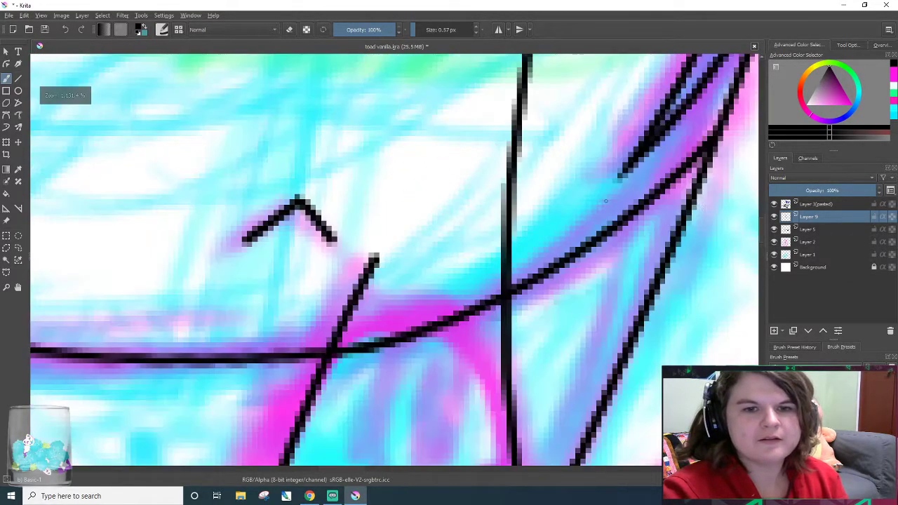
{"action": "left_click_drag", "start_coordinate": [337, 341], "coordinate": [470, 344]}
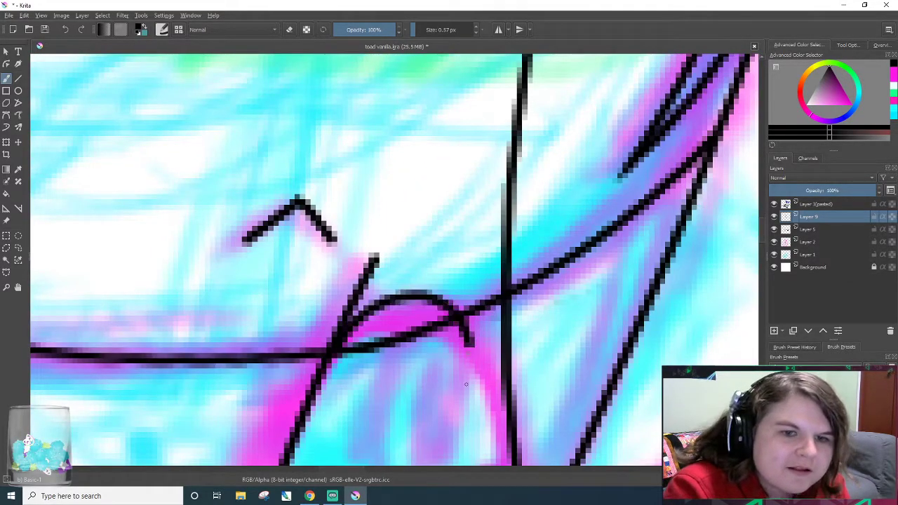
{"action": "key", "text": "ctrl+z"}
{"action": "left_click_drag", "start_coordinate": [337, 345], "coordinate": [484, 438]}
{"action": "key", "text": "ctrl+z"}
{"action": "left_click_drag", "start_coordinate": [332, 349], "coordinate": [472, 462]}
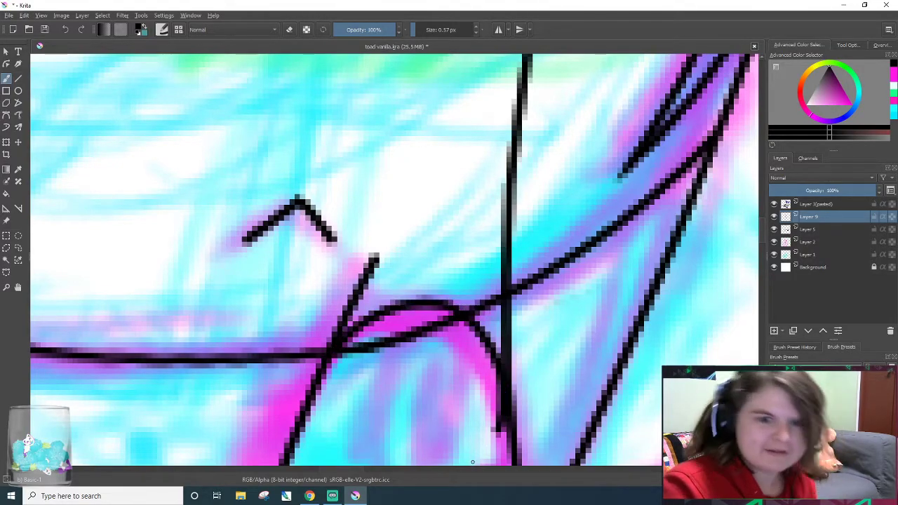
- Erase the arc's stray end and the parts of both arm lines that extend above the rounded top
{"action": "key", "text": "e"}
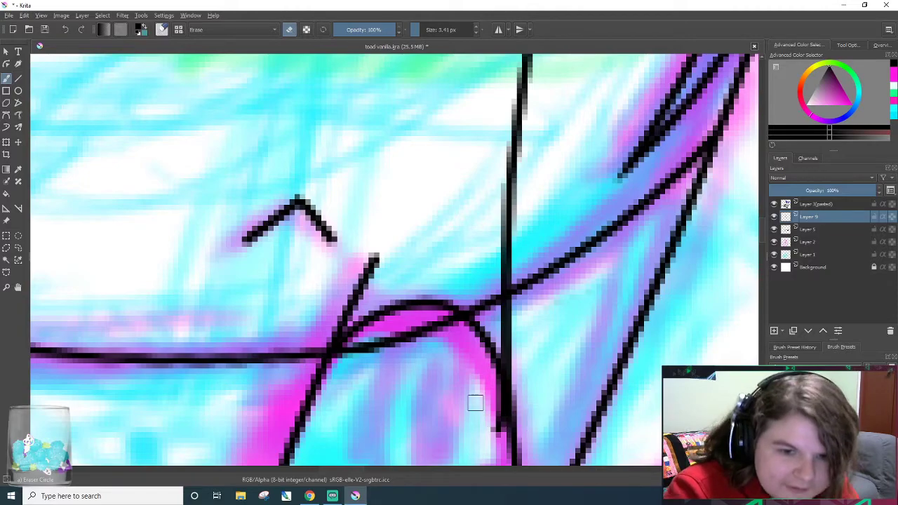
{"action": "left_click_drag", "start_coordinate": [493, 442], "coordinate": [486, 387]}
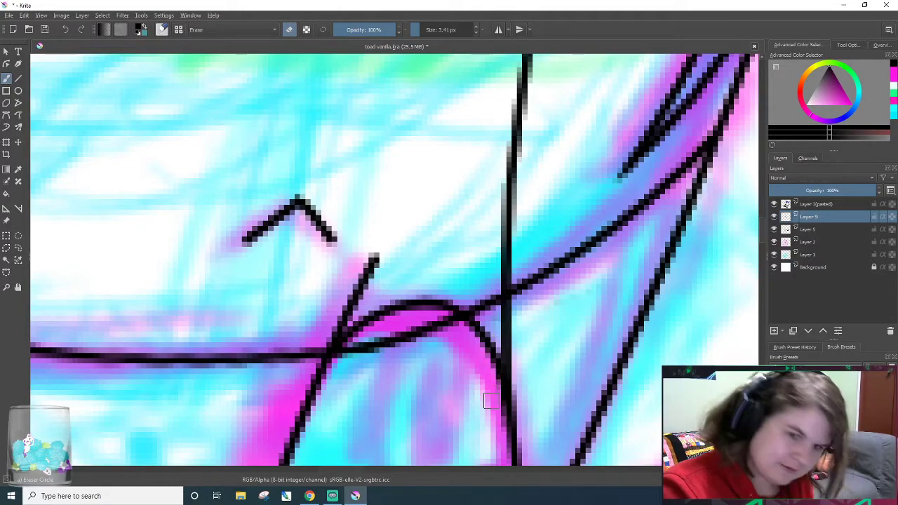
{"action": "mouse_move", "coordinate": [493, 423]}
{"action": "left_mouse_down"}
{"action": "mouse_move", "coordinate": [503, 313]}
{"action": "mouse_move", "coordinate": [531, 404]}
{"action": "mouse_move", "coordinate": [505, 319]}
{"action": "mouse_move", "coordinate": [529, 412]}
{"action": "mouse_move", "coordinate": [511, 350]}
{"action": "mouse_move", "coordinate": [527, 409]}
{"action": "mouse_move", "coordinate": [501, 236]}
{"action": "mouse_move", "coordinate": [510, 141]}
{"action": "mouse_move", "coordinate": [536, 241]}
{"action": "left_mouse_up"}
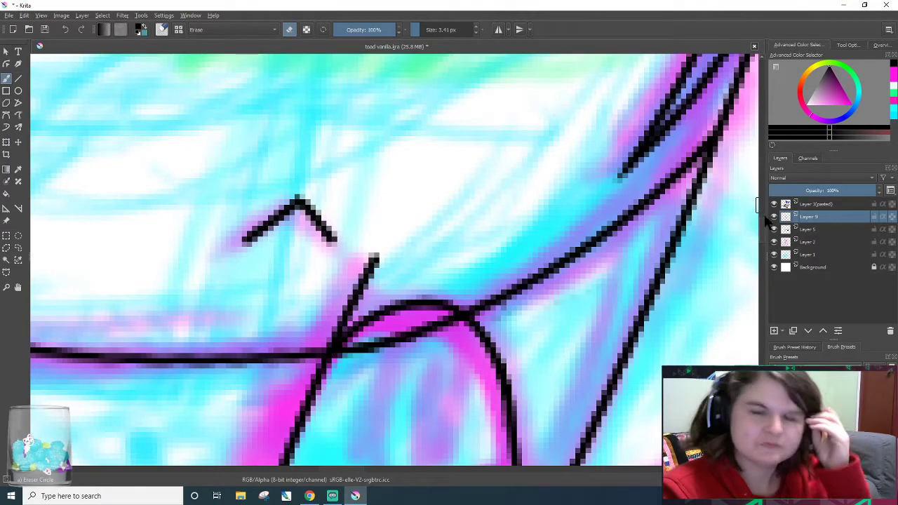
{"action": "left_click_drag", "start_coordinate": [762, 217], "coordinate": [762, 199]}
{"action": "mouse_move", "coordinate": [560, 208]}
{"action": "left_mouse_down"}
{"action": "mouse_move", "coordinate": [540, 302]}
{"action": "mouse_move", "coordinate": [529, 247]}
{"action": "left_mouse_up"}
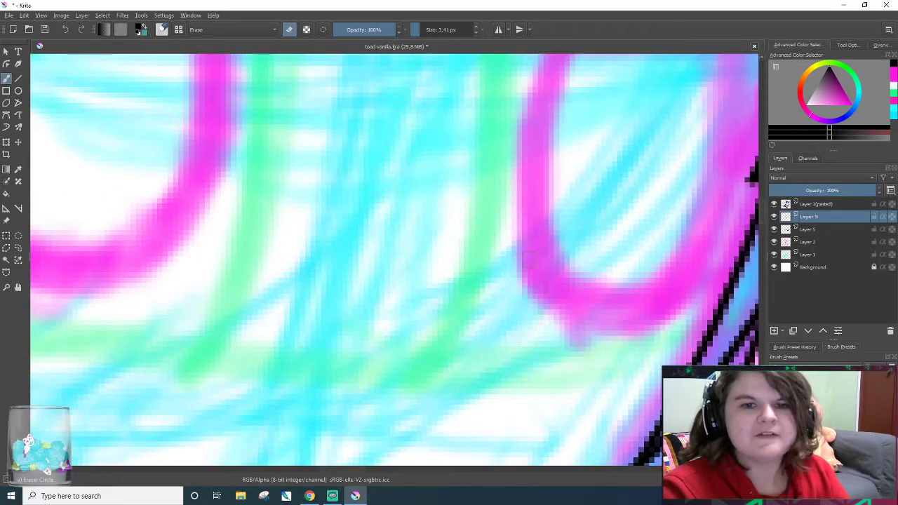
{"action": "mouse_move", "coordinate": [763, 200]}
{"action": "left_mouse_down"}
{"action": "mouse_move", "coordinate": [763, 242]}
{"action": "mouse_move", "coordinate": [762, 228]}
{"action": "left_mouse_up"}
{"action": "mouse_move", "coordinate": [320, 370]}
{"action": "left_mouse_down"}
{"action": "mouse_move", "coordinate": [345, 326]}
{"action": "mouse_move", "coordinate": [294, 407]}
{"action": "mouse_move", "coordinate": [400, 283]}
{"action": "mouse_move", "coordinate": [353, 314]}
{"action": "mouse_move", "coordinate": [373, 282]}
{"action": "left_mouse_up"}
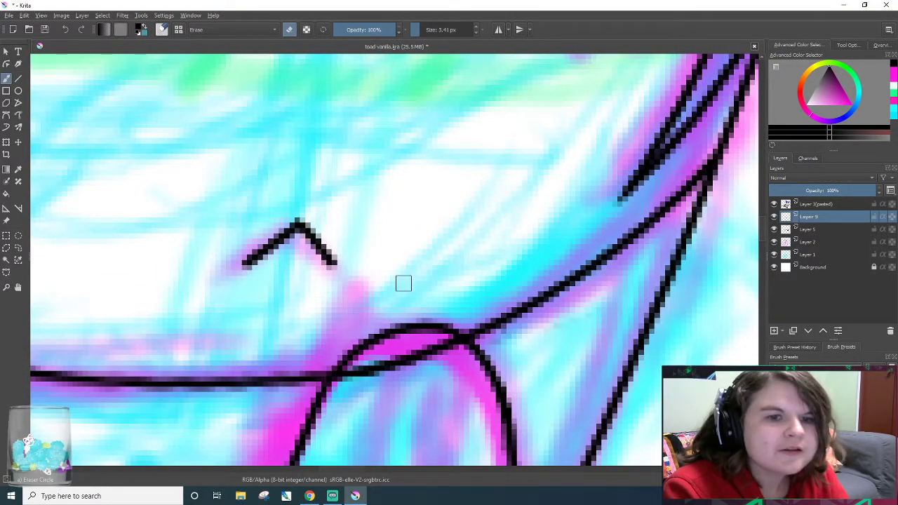
- Erase the part of the chin line that crosses the hand's rounded top on Layer 5, and reselect Layer 9
{"action": "left_click", "coordinate": [808, 230]}
{"action": "mouse_move", "coordinate": [357, 388]}
{"action": "left_mouse_down"}
{"action": "mouse_move", "coordinate": [384, 350]}
{"action": "mouse_move", "coordinate": [365, 386]}
{"action": "mouse_move", "coordinate": [369, 367]}
{"action": "mouse_move", "coordinate": [423, 349]}
{"action": "mouse_move", "coordinate": [418, 369]}
{"action": "mouse_move", "coordinate": [446, 335]}
{"action": "mouse_move", "coordinate": [416, 365]}
{"action": "left_mouse_up"}
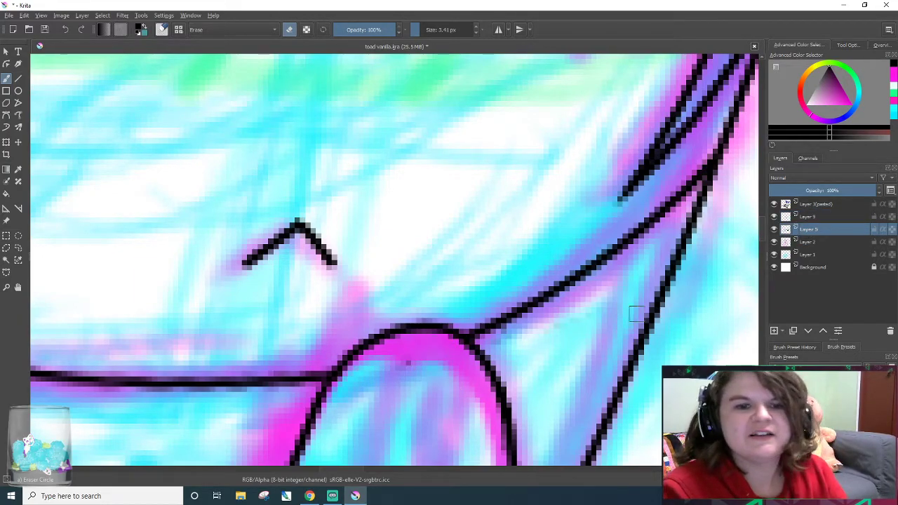
{"action": "left_click", "coordinate": [838, 216]}
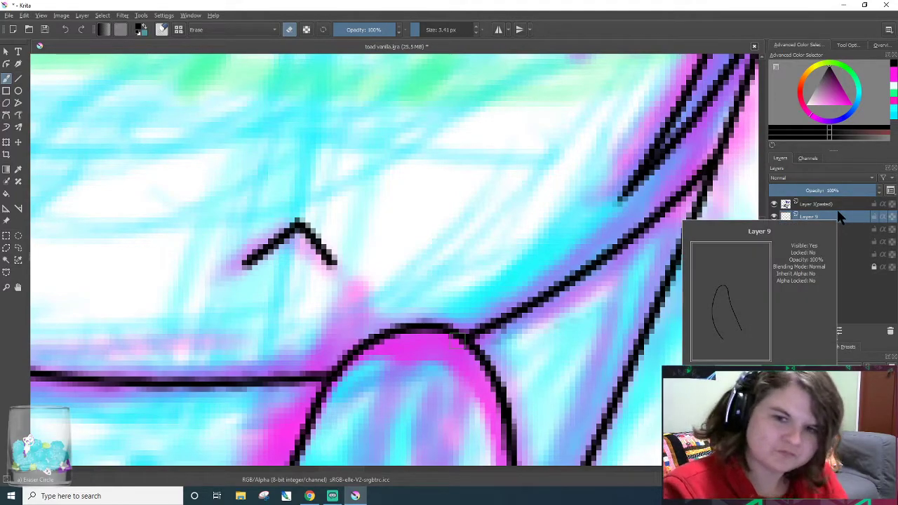
- Ink two short black finger lines running down from the hand's rounded top with the Basic-1 brush
{"action": "key", "text": "e"}
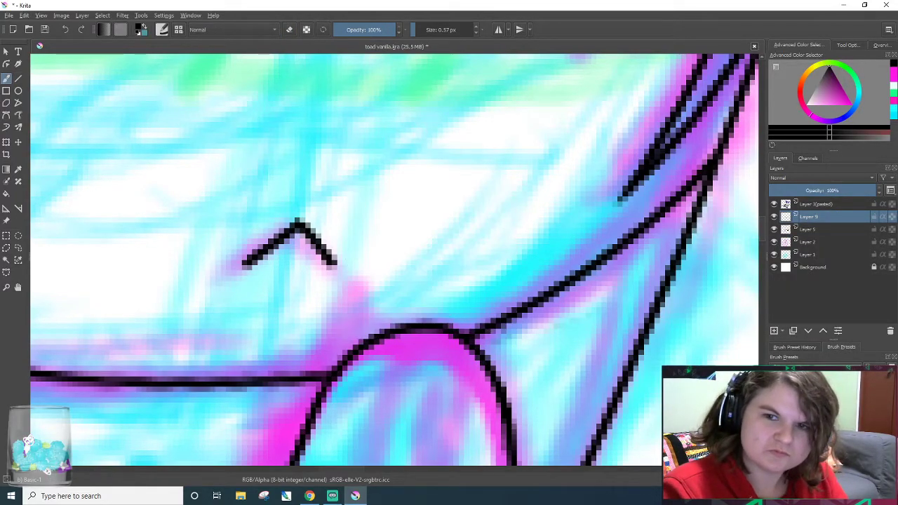
{"action": "mouse_move", "coordinate": [760, 233]}
{"action": "left_mouse_down"}
{"action": "mouse_move", "coordinate": [760, 253]}
{"action": "mouse_move", "coordinate": [761, 242]}
{"action": "left_mouse_up"}
{"action": "left_click_drag", "start_coordinate": [379, 362], "coordinate": [416, 269]}
{"action": "left_click_drag", "start_coordinate": [451, 372], "coordinate": [474, 273]}
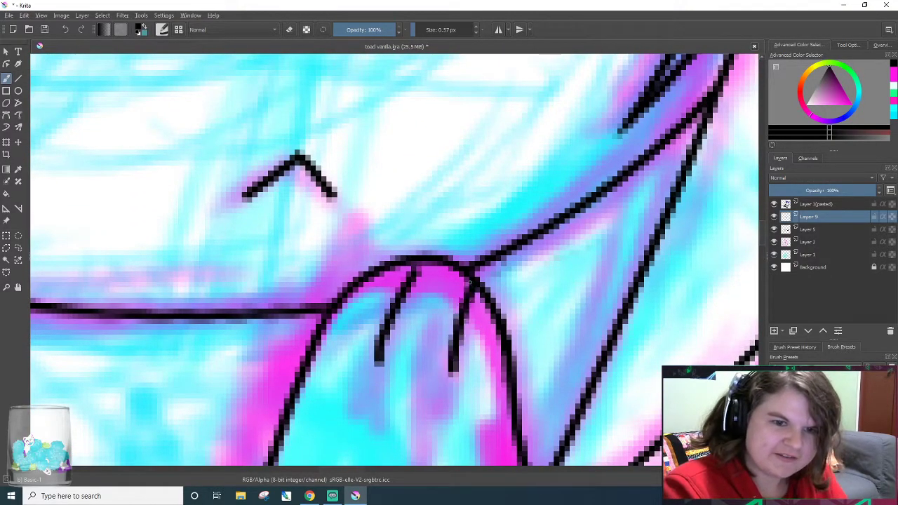
- Erase the small stray black mark in the open area beside the right-hand hair strands
{"action": "scroll", "coordinate": [481, 263], "scroll_direction": "down", "scroll_amount": 1}
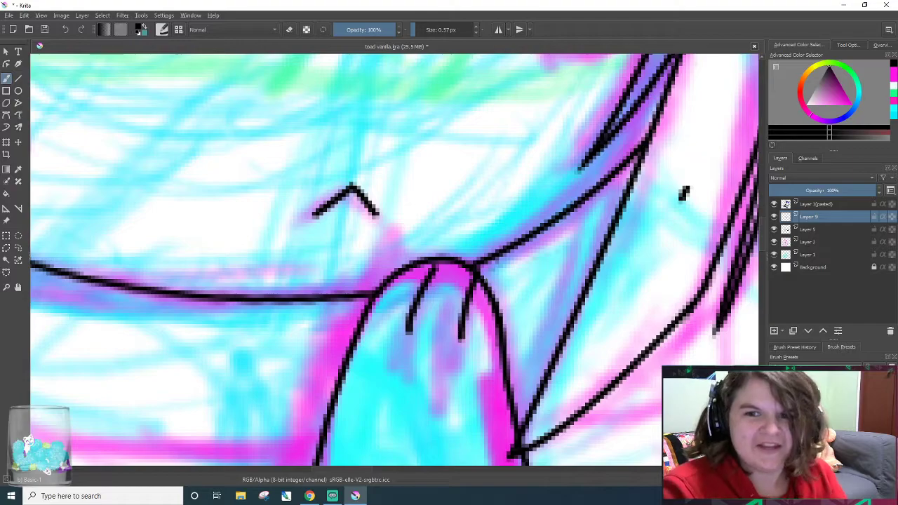
{"action": "key", "text": "e"}
{"action": "left_click_drag", "start_coordinate": [679, 195], "coordinate": [692, 188]}
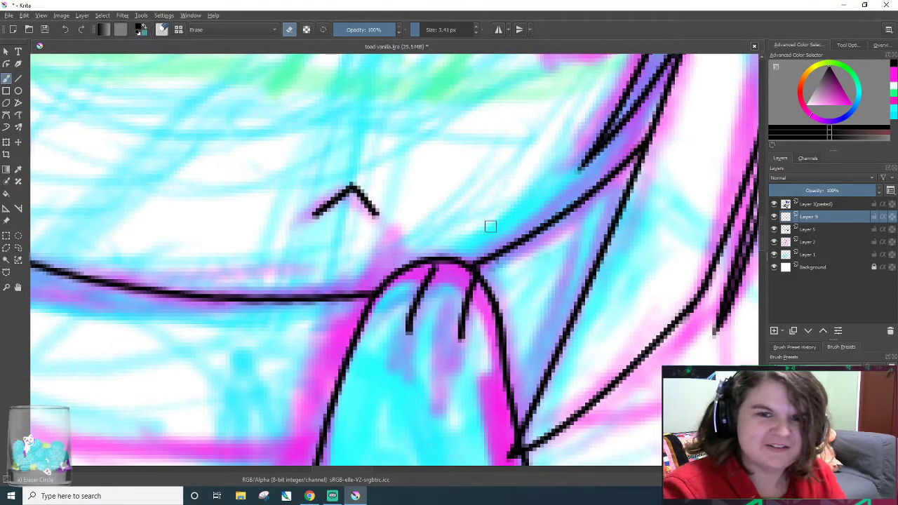
- Ink a wide black curve under the raised arm's lower end, from beyond its left line up past its right line's end
{"action": "scroll", "coordinate": [491, 226], "scroll_direction": "down", "scroll_amount": 5}
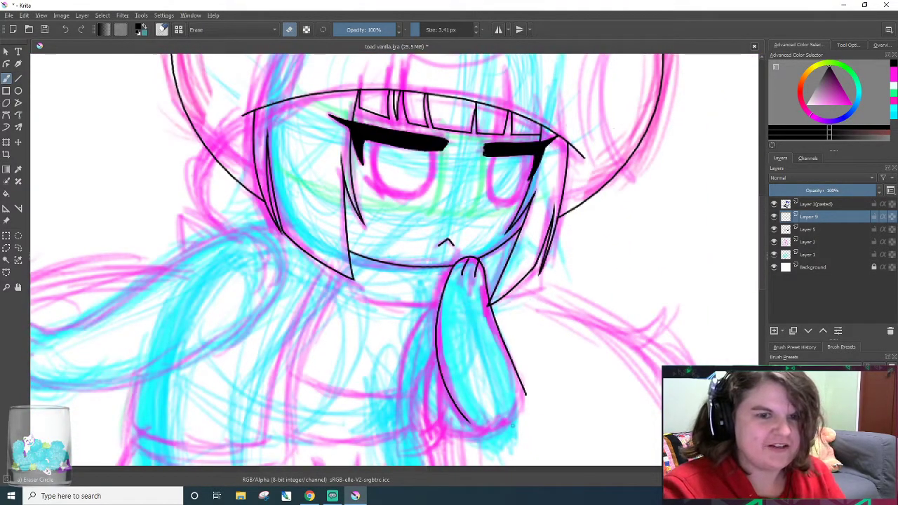
{"action": "scroll", "coordinate": [488, 416], "scroll_direction": "up", "scroll_amount": 2}
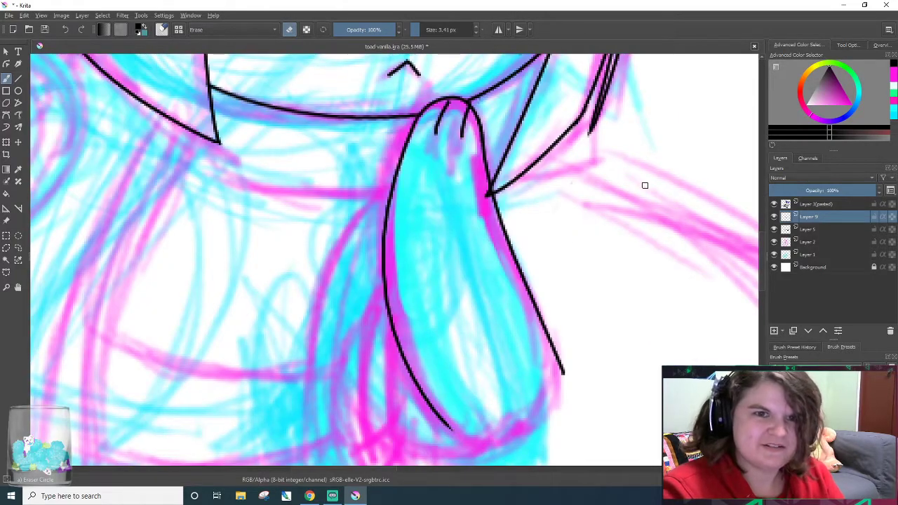
{"action": "scroll", "coordinate": [622, 198], "scroll_direction": "up", "scroll_amount": 1}
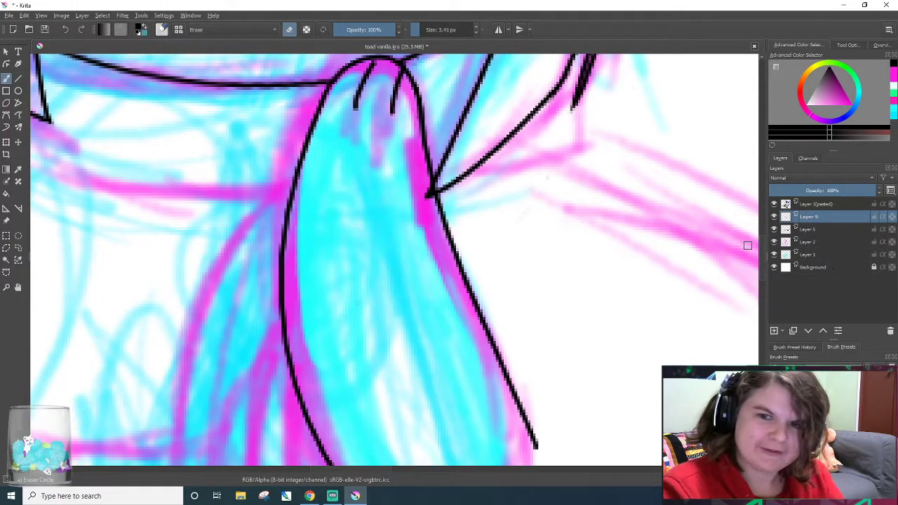
{"action": "scroll", "coordinate": [759, 273], "scroll_direction": "down", "scroll_amount": 2}
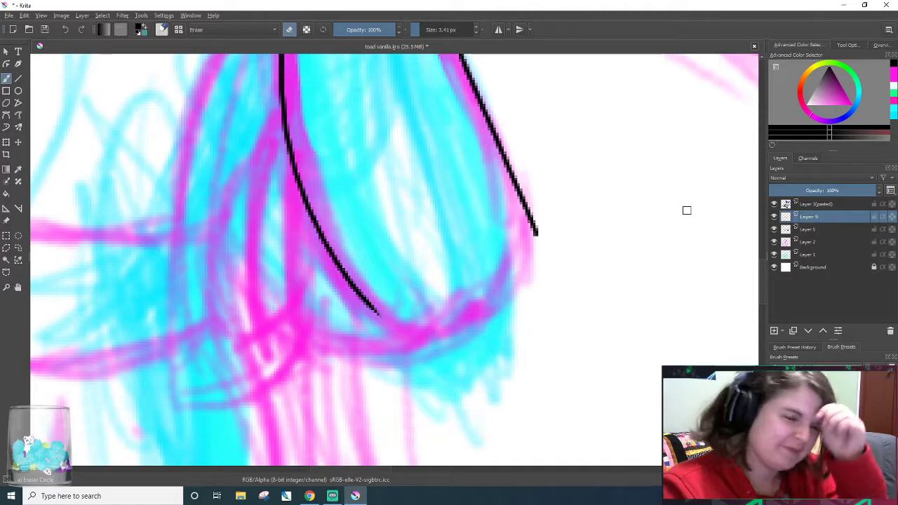
{"action": "key", "text": "e"}
{"action": "mouse_move", "coordinate": [319, 337]}
{"action": "left_mouse_down"}
{"action": "mouse_move", "coordinate": [346, 345]}
{"action": "mouse_move", "coordinate": [462, 142]}
{"action": "left_mouse_up"}
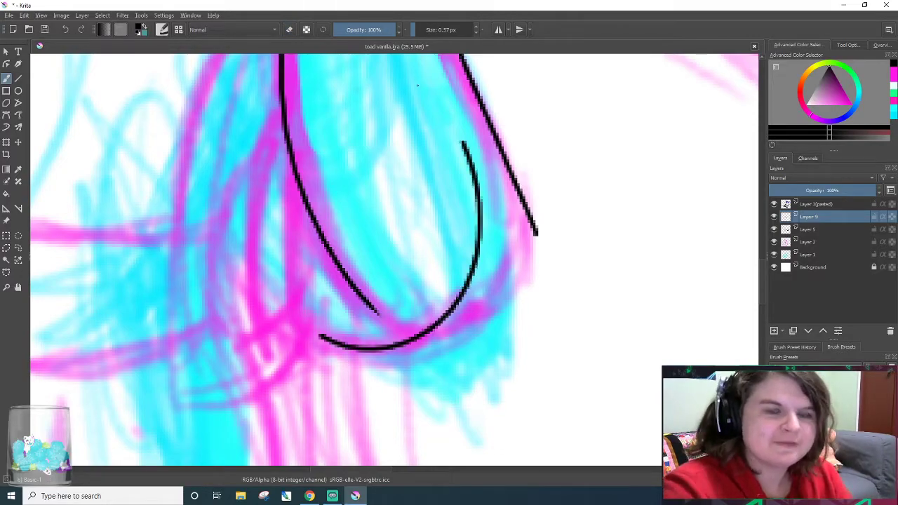
{"action": "key", "text": "ctrl+z"}
{"action": "mouse_move", "coordinate": [286, 311]}
{"action": "left_mouse_down"}
{"action": "mouse_move", "coordinate": [334, 337]}
{"action": "mouse_move", "coordinate": [490, 140]}
{"action": "left_mouse_up"}
{"action": "key", "text": "ctrl+z"}
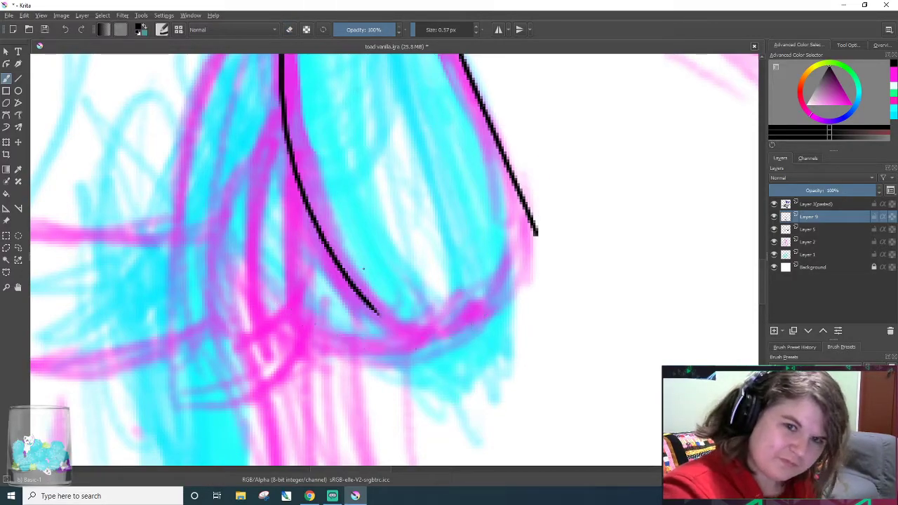
{"action": "left_click_drag", "start_coordinate": [282, 312], "coordinate": [520, 161]}
{"action": "key", "text": "ctrl+z"}
{"action": "mouse_move", "coordinate": [284, 305]}
{"action": "left_mouse_down"}
{"action": "mouse_move", "coordinate": [431, 340]}
{"action": "mouse_move", "coordinate": [481, 149]}
{"action": "left_mouse_up"}
{"action": "key", "text": "ctrl+z"}
{"action": "left_click_drag", "start_coordinate": [289, 303], "coordinate": [531, 157]}
{"action": "key", "text": "ctrl+z"}
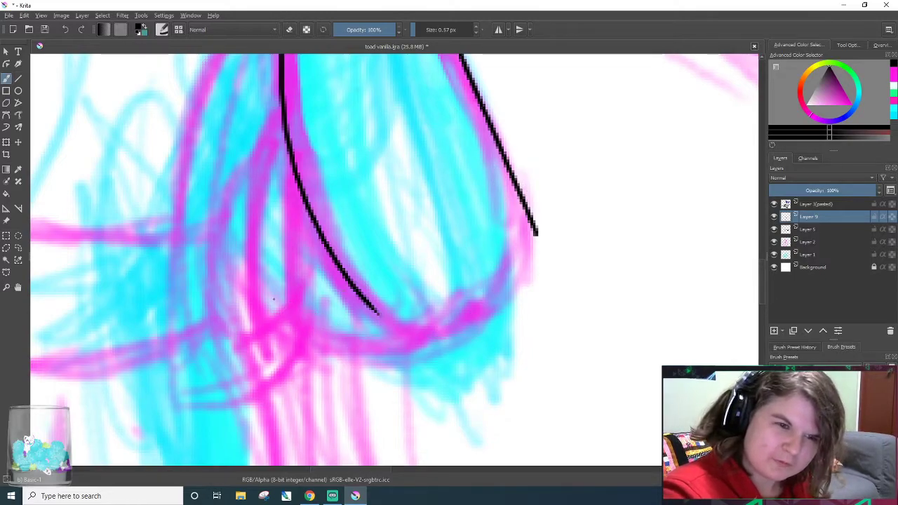
{"action": "left_click_drag", "start_coordinate": [285, 306], "coordinate": [506, 148]}
{"action": "key", "text": "ctrl+z"}
{"action": "mouse_move", "coordinate": [271, 303]}
{"action": "left_mouse_down"}
{"action": "mouse_move", "coordinate": [370, 336]}
{"action": "mouse_move", "coordinate": [512, 147]}
{"action": "left_mouse_up"}
{"action": "key", "text": "ctrl+z"}
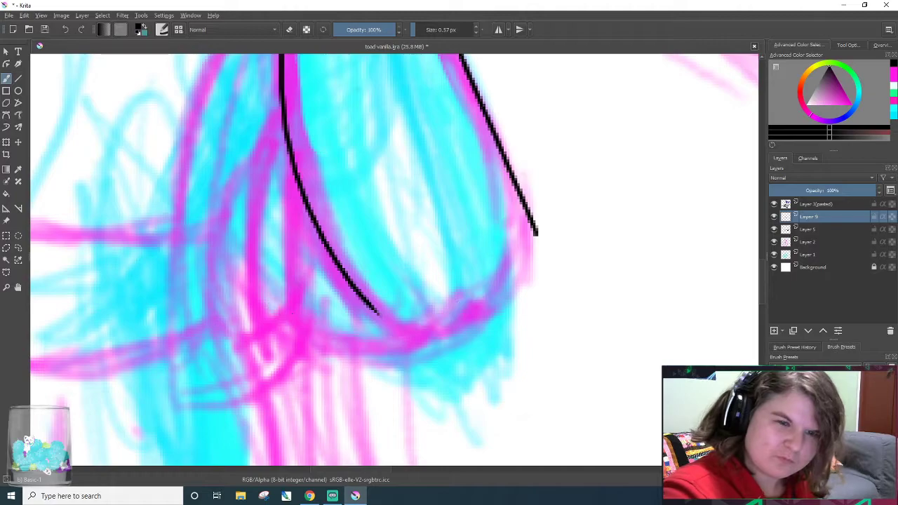
{"action": "left_click_drag", "start_coordinate": [269, 291], "coordinate": [516, 126]}
{"action": "key", "text": "ctrl+z"}
{"action": "mouse_move", "coordinate": [271, 297]}
{"action": "left_mouse_down"}
{"action": "mouse_move", "coordinate": [479, 121]}
{"action": "mouse_move", "coordinate": [445, 70]}
{"action": "left_mouse_up"}
{"action": "key", "text": "ctrl+z"}
{"action": "left_click_drag", "start_coordinate": [274, 309], "coordinate": [507, 133]}
{"action": "key", "text": "ctrl+z"}
{"action": "left_click_drag", "start_coordinate": [269, 293], "coordinate": [519, 137]}
{"action": "key", "text": "ctrl+z"}
{"action": "left_click_drag", "start_coordinate": [288, 306], "coordinate": [536, 231]}
{"action": "key", "text": "ctrl+z"}
{"action": "mouse_move", "coordinate": [288, 306]}
{"action": "left_mouse_down"}
{"action": "mouse_move", "coordinate": [324, 331]}
{"action": "mouse_move", "coordinate": [571, 157]}
{"action": "left_mouse_up"}
{"action": "key", "text": "ctrl+z"}
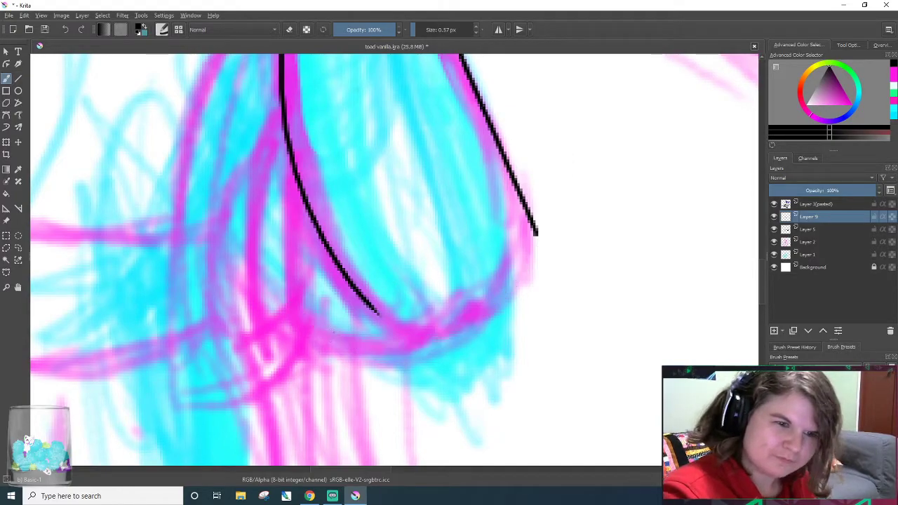
{"action": "left_click_drag", "start_coordinate": [288, 310], "coordinate": [520, 160]}
{"action": "key", "text": "ctrl+z"}
{"action": "left_click_drag", "start_coordinate": [273, 307], "coordinate": [549, 172]}
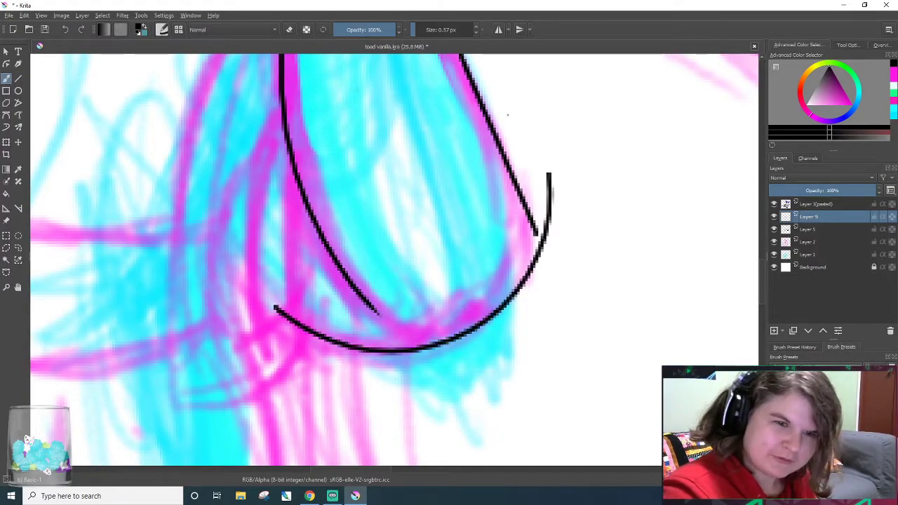
- Draw a short black curve that joins the arm's right line smoothly to the wide curve under the arm
{"action": "scroll", "coordinate": [465, 317], "scroll_direction": "up", "scroll_amount": 1}
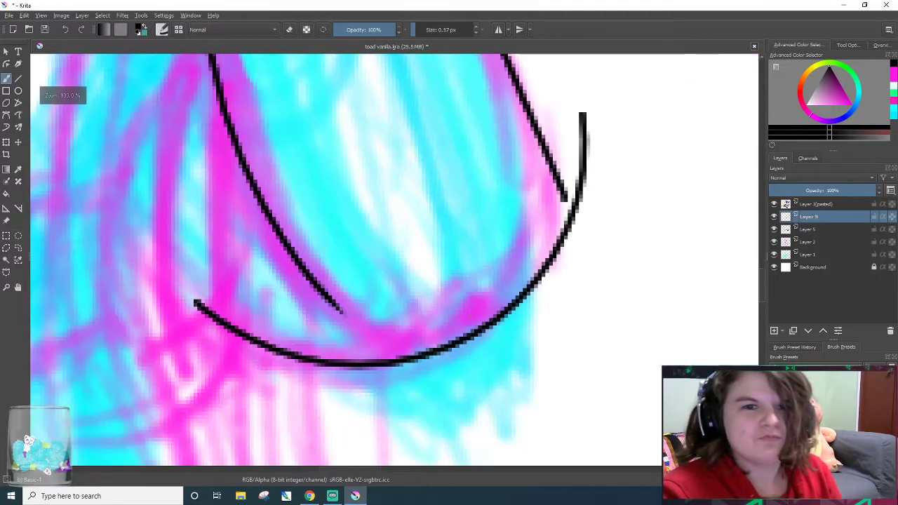
{"action": "left_click_drag", "start_coordinate": [556, 162], "coordinate": [526, 328]}
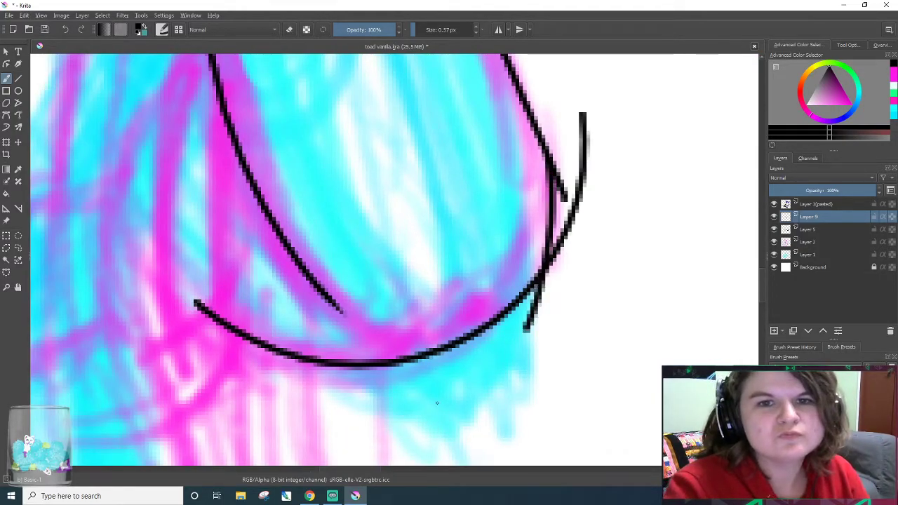
{"action": "key", "text": "ctrl+z"}
{"action": "left_click_drag", "start_coordinate": [544, 141], "coordinate": [543, 279]}
{"action": "key", "text": "ctrl+z"}
{"action": "left_click_drag", "start_coordinate": [561, 144], "coordinate": [523, 315]}
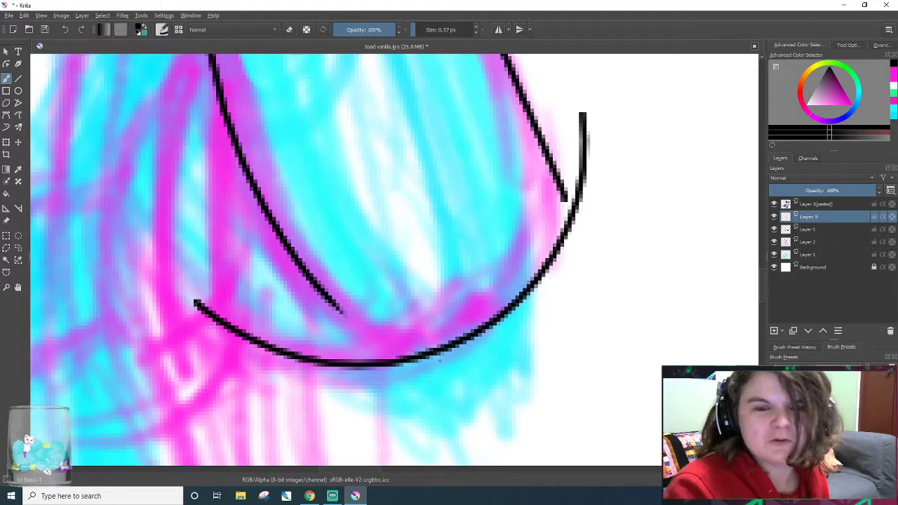
{"action": "key", "text": "ctrl+z"}
{"action": "mouse_move", "coordinate": [560, 154]}
{"action": "left_mouse_down"}
{"action": "mouse_move", "coordinate": [540, 268]}
{"action": "mouse_move", "coordinate": [516, 305]}
{"action": "left_mouse_up"}
{"action": "key", "text": "ctrl+z"}
{"action": "left_click_drag", "start_coordinate": [561, 160], "coordinate": [534, 288]}
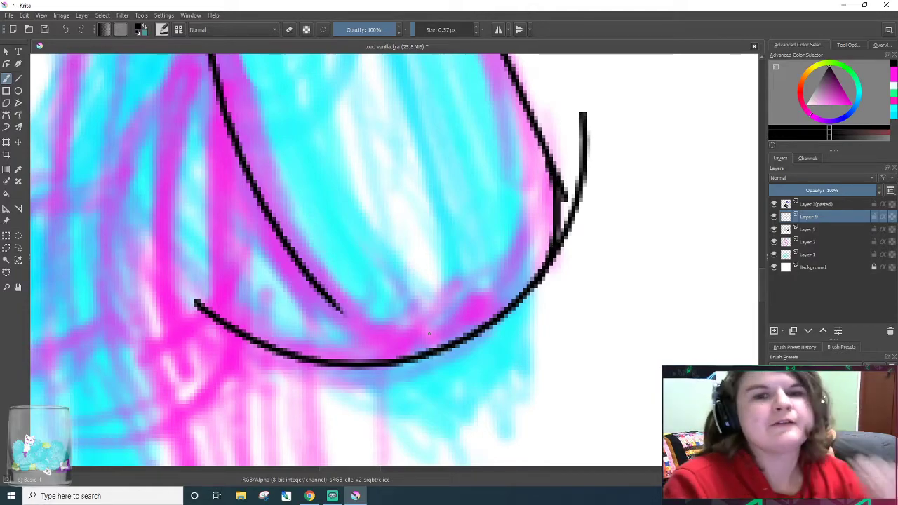
- Erase the wide curve's excess upper end and the right line's tip outside the new joining curve
{"action": "key", "text": "e"}
{"action": "mouse_move", "coordinate": [577, 179]}
{"action": "left_mouse_down"}
{"action": "mouse_move", "coordinate": [573, 234]}
{"action": "mouse_move", "coordinate": [573, 145]}
{"action": "mouse_move", "coordinate": [567, 203]}
{"action": "mouse_move", "coordinate": [591, 182]}
{"action": "mouse_move", "coordinate": [551, 274]}
{"action": "left_mouse_up"}
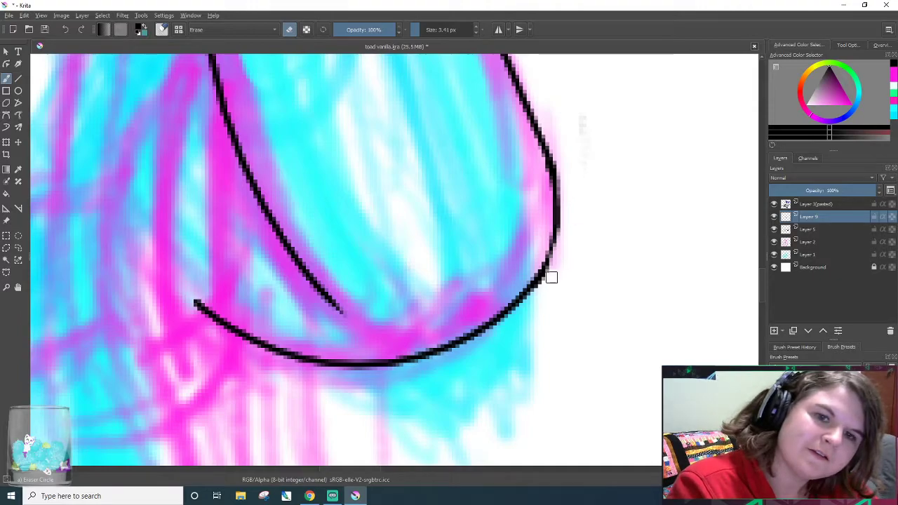
{"action": "left_click_drag", "start_coordinate": [592, 94], "coordinate": [575, 159]}
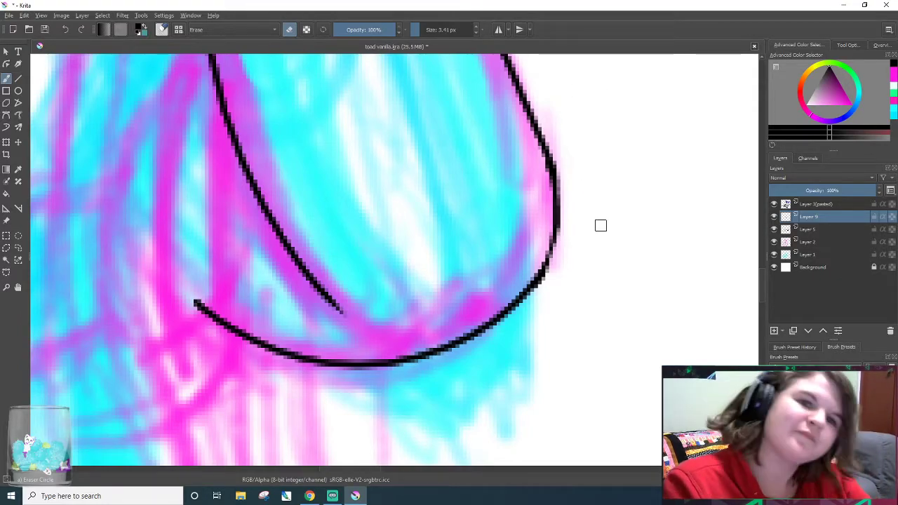
- Thicken the thin stretch of black line where the joining curve meets the arm's bottom curve
{"action": "scroll", "coordinate": [599, 222], "scroll_direction": "up", "scroll_amount": 4}
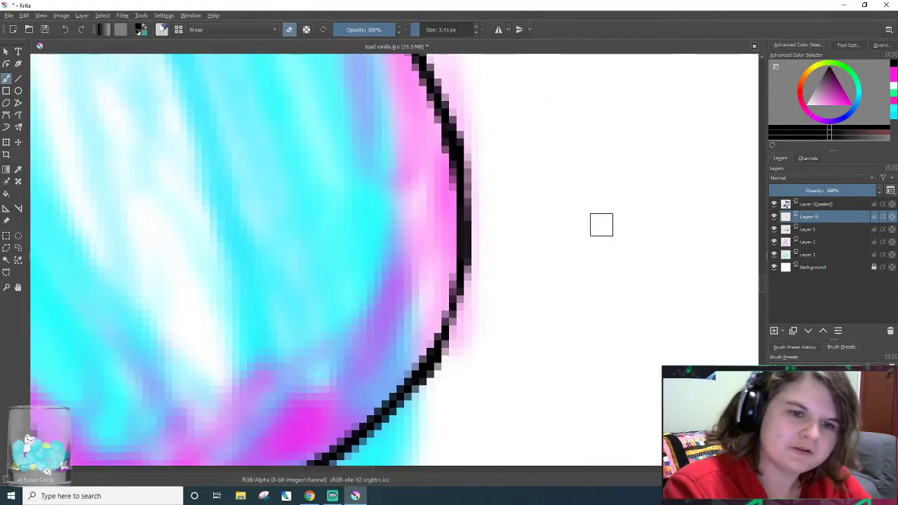
{"action": "key", "text": "e"}
{"action": "left_click_drag", "start_coordinate": [434, 334], "coordinate": [463, 245]}
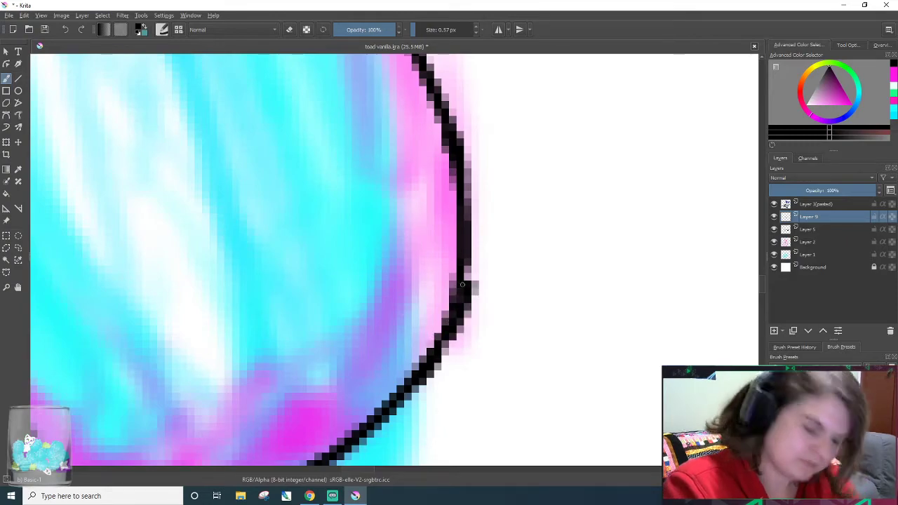
{"action": "key", "text": "ctrl+z"}
{"action": "left_click_drag", "start_coordinate": [450, 344], "coordinate": [468, 276]}
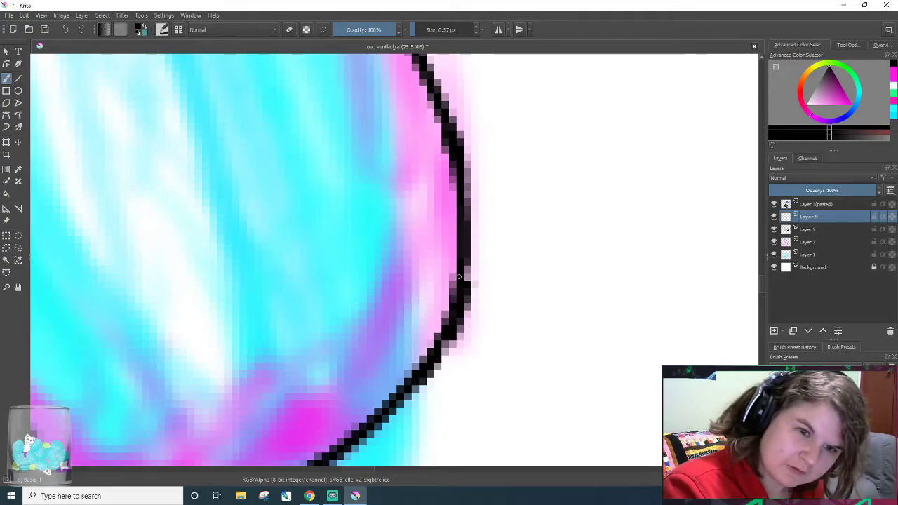
{"action": "key", "text": "ctrl+z"}
{"action": "left_click_drag", "start_coordinate": [437, 356], "coordinate": [473, 272]}
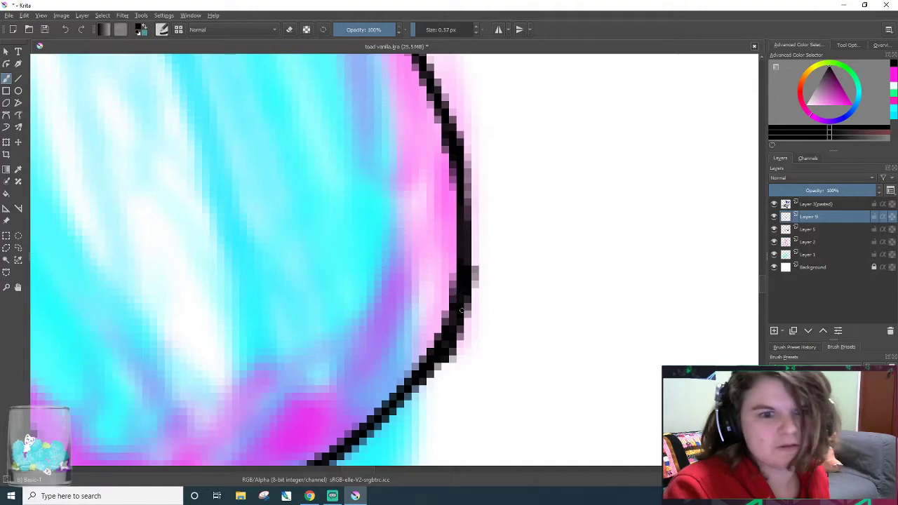
- Erase the protruding pixels along the outer side of the thickened corner at the arm's lower right
{"action": "key", "text": "slash"}
{"action": "mouse_move", "coordinate": [465, 379]}
{"action": "left_mouse_down"}
{"action": "mouse_move", "coordinate": [467, 358]}
{"action": "mouse_move", "coordinate": [451, 372]}
{"action": "mouse_move", "coordinate": [445, 366]}
{"action": "left_mouse_up"}
{"action": "scroll", "coordinate": [501, 80], "scroll_direction": "down", "scroll_amount": 5}
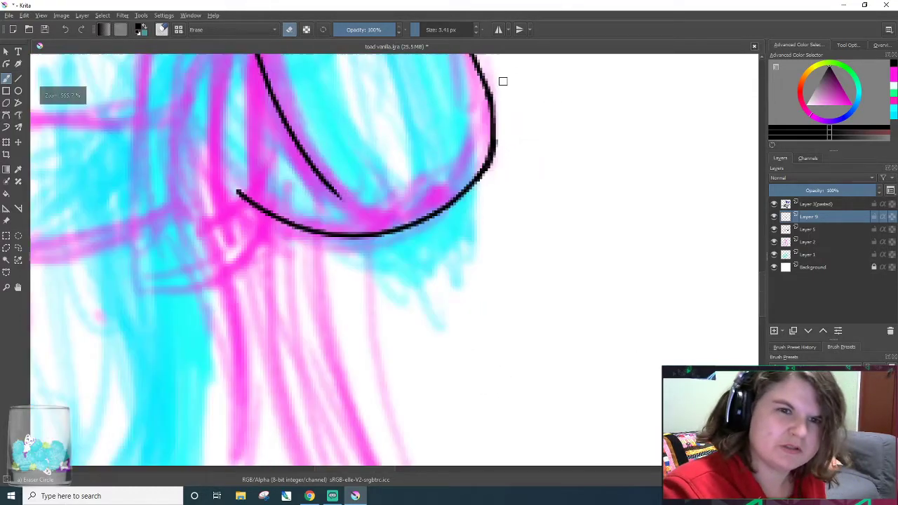
{"action": "scroll", "coordinate": [509, 96], "scroll_direction": "up", "scroll_amount": 2}
{"action": "scroll", "coordinate": [508, 96], "scroll_direction": "up", "scroll_amount": 3}
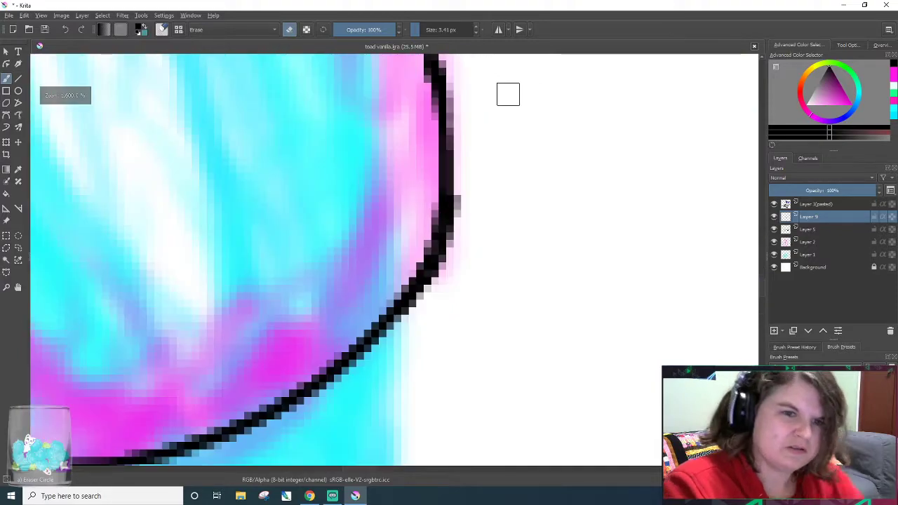
{"action": "mouse_move", "coordinate": [425, 296]}
{"action": "left_mouse_down"}
{"action": "mouse_move", "coordinate": [467, 222]}
{"action": "mouse_move", "coordinate": [442, 268]}
{"action": "left_mouse_up"}
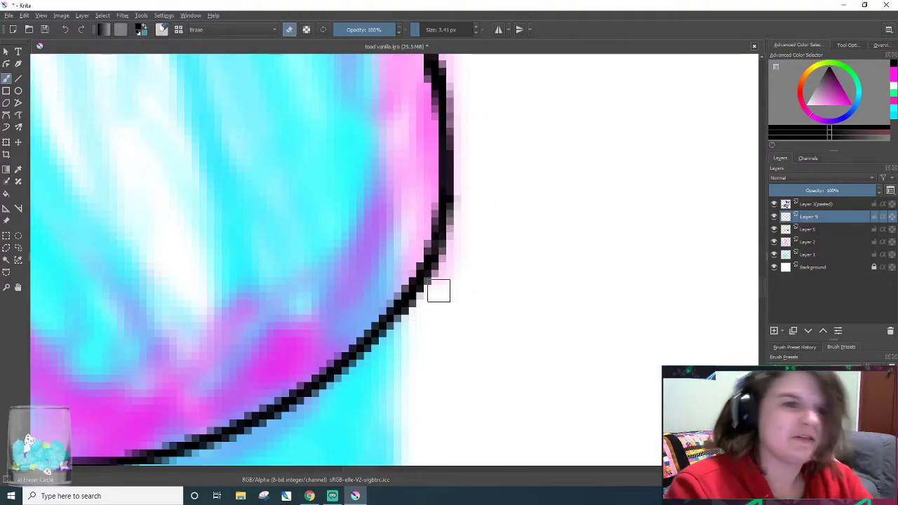
- Examine the inked lower end of the raised arm up close and in the wider drawing beside the coloured reference character
{"action": "key", "text": "slash"}
{"action": "scroll", "coordinate": [542, 221], "scroll_direction": "down", "scroll_amount": 5}
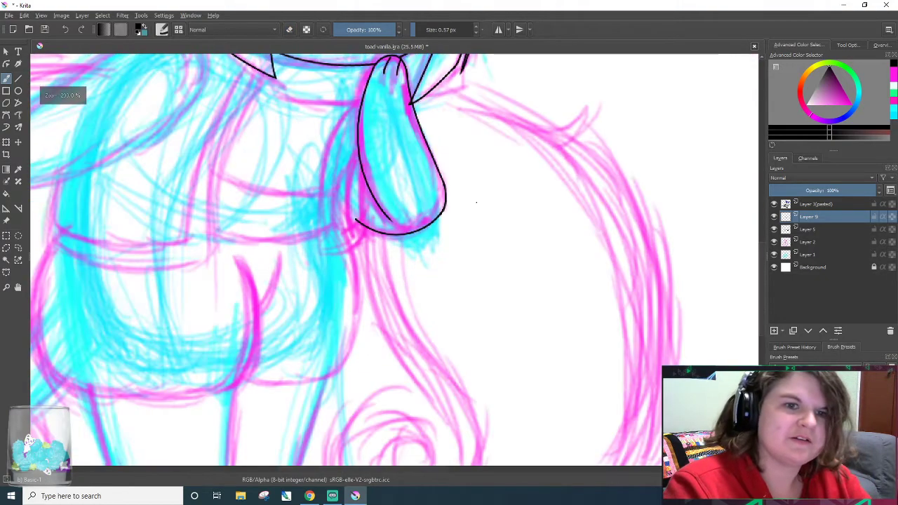
{"action": "scroll", "coordinate": [478, 199], "scroll_direction": "up", "scroll_amount": 2}
{"action": "scroll", "coordinate": [478, 199], "scroll_direction": "up", "scroll_amount": 1}
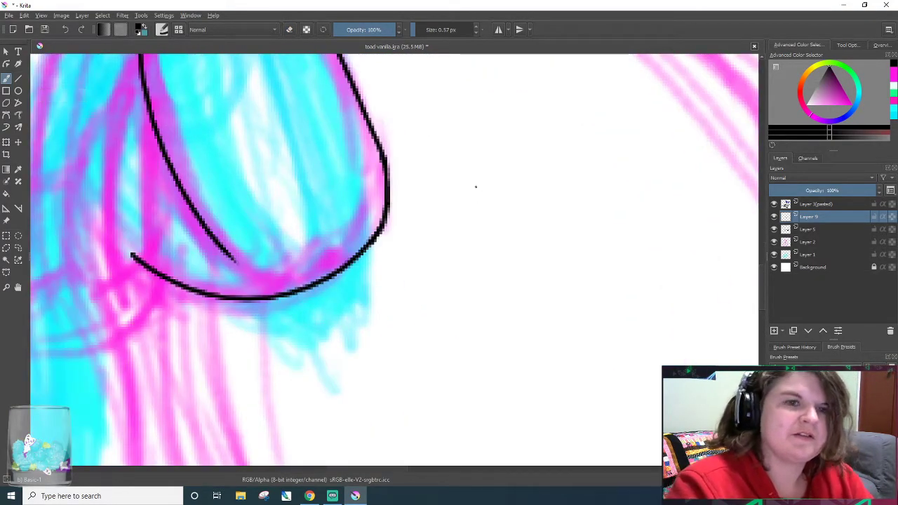
{"action": "scroll", "coordinate": [466, 199], "scroll_direction": "up", "scroll_amount": 1}
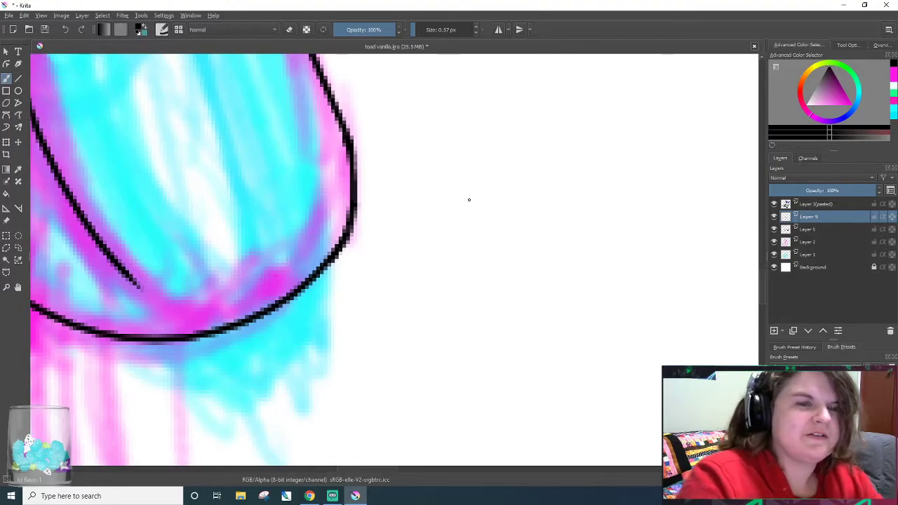
{"action": "key", "text": "e"}
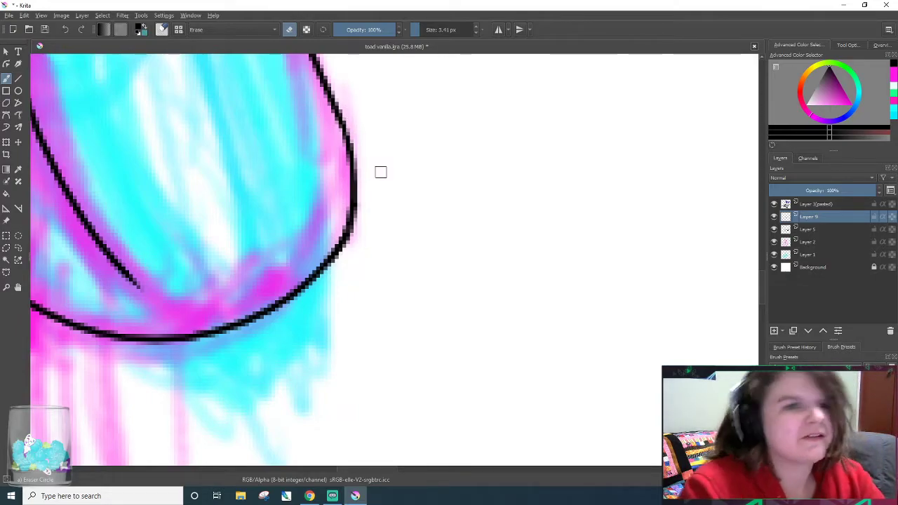
{"action": "key", "text": "e"}
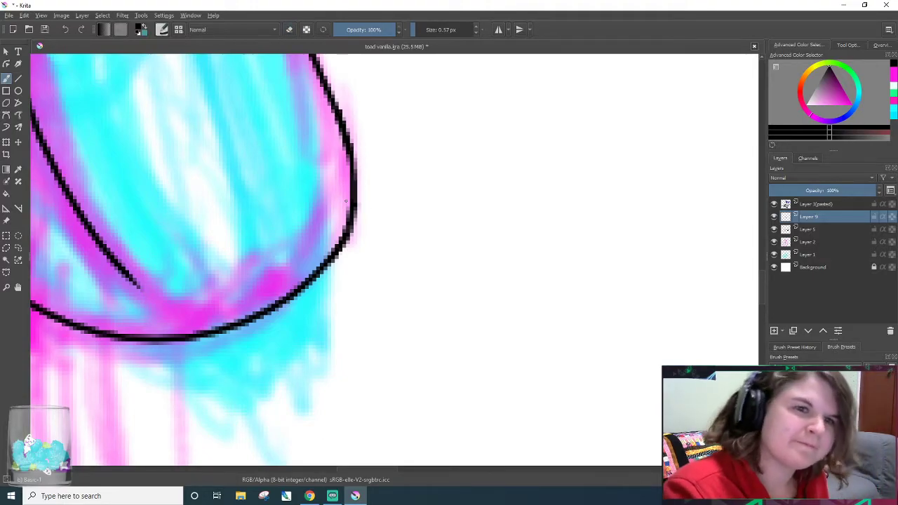
{"action": "scroll", "coordinate": [210, 199], "scroll_direction": "down", "scroll_amount": 4}
{"action": "scroll", "coordinate": [67, 153], "scroll_direction": "up", "scroll_amount": 1}
{"action": "scroll", "coordinate": [68, 153], "scroll_direction": "down", "scroll_amount": 2}
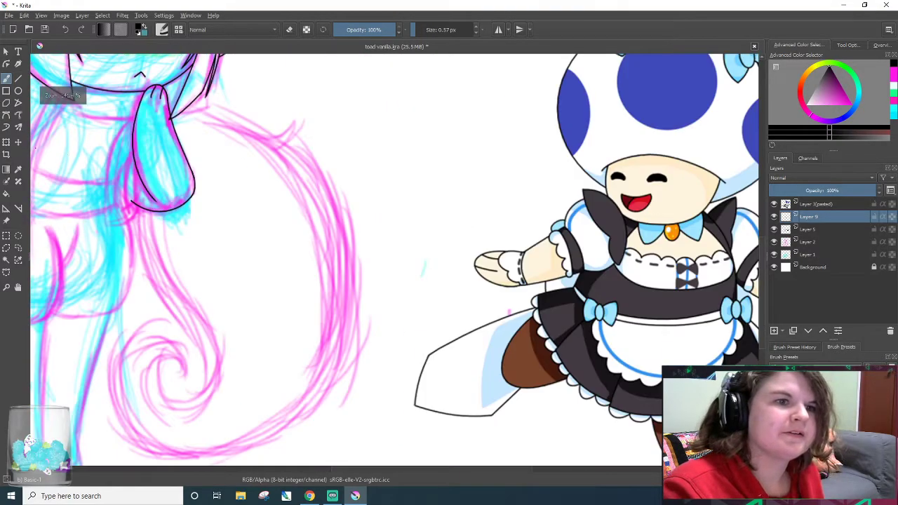
- Examine the uninked body, legs and curled tail sketch below the raised arm, both up close and as a whole
{"action": "scroll", "coordinate": [98, 266], "scroll_direction": "down", "scroll_amount": 2}
{"action": "scroll", "coordinate": [98, 267], "scroll_direction": "up", "scroll_amount": 2}
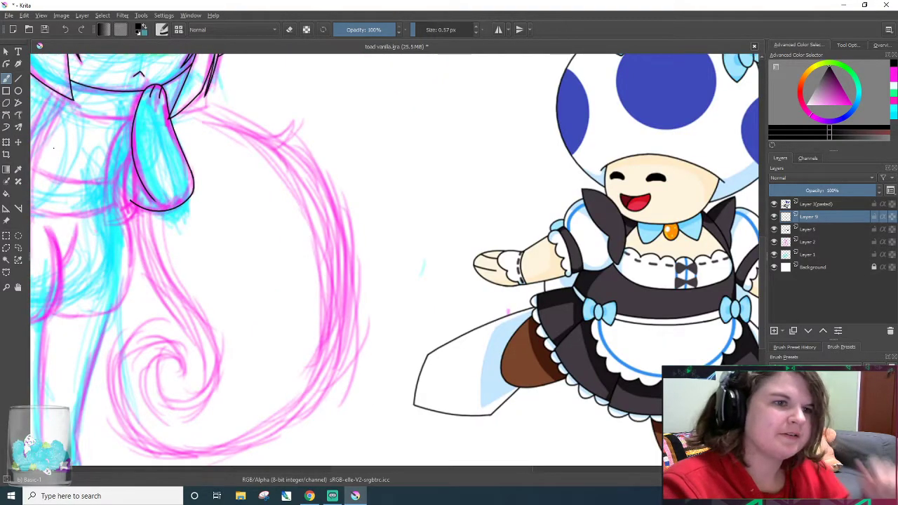
{"action": "left_click_drag", "start_coordinate": [437, 470], "coordinate": [334, 471]}
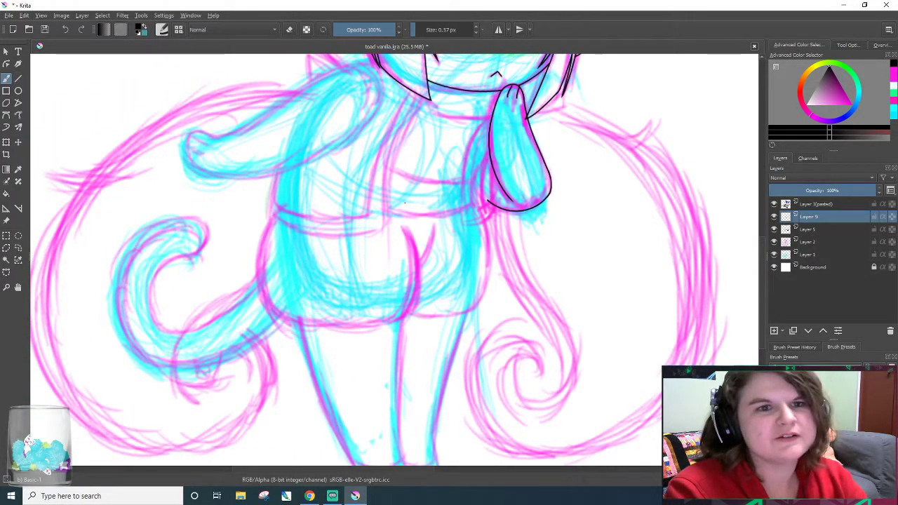
{"action": "scroll", "coordinate": [418, 178], "scroll_direction": "up", "scroll_amount": 2}
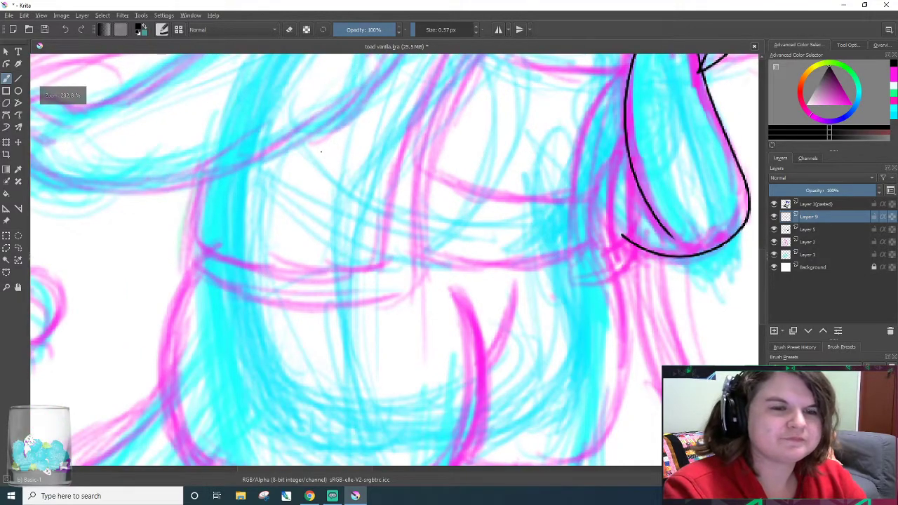
{"action": "scroll", "coordinate": [322, 160], "scroll_direction": "down", "scroll_amount": 2}
{"action": "scroll", "coordinate": [322, 161], "scroll_direction": "down", "scroll_amount": 2}
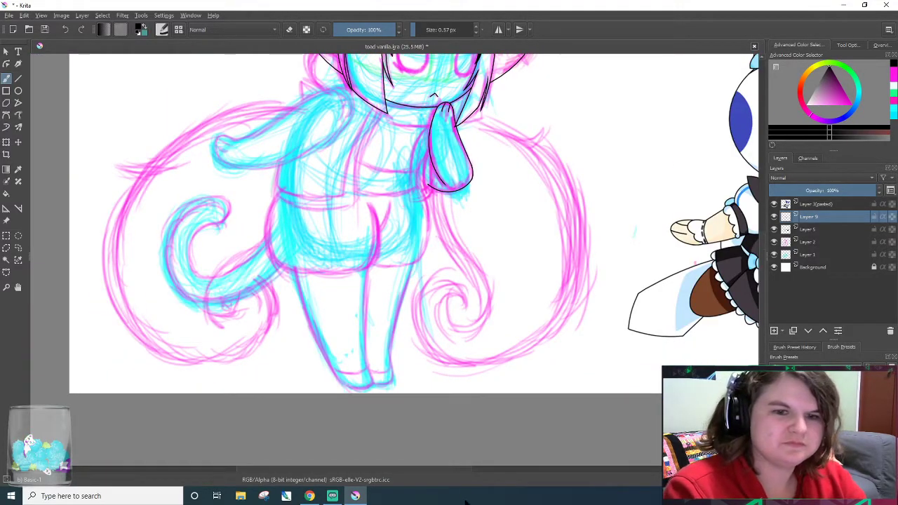
{"action": "scroll", "coordinate": [457, 471], "scroll_direction": "left", "scroll_amount": 3}
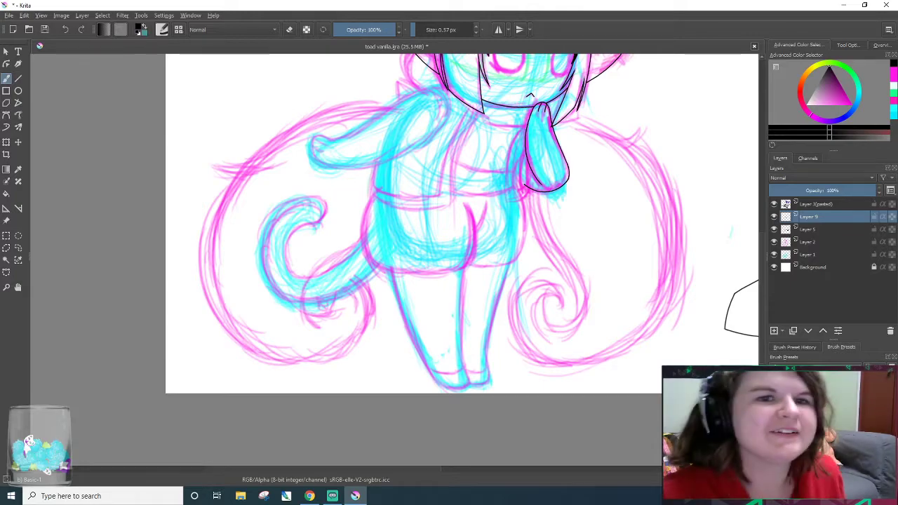
{"action": "scroll", "coordinate": [491, 450], "scroll_direction": "up", "scroll_amount": 1}
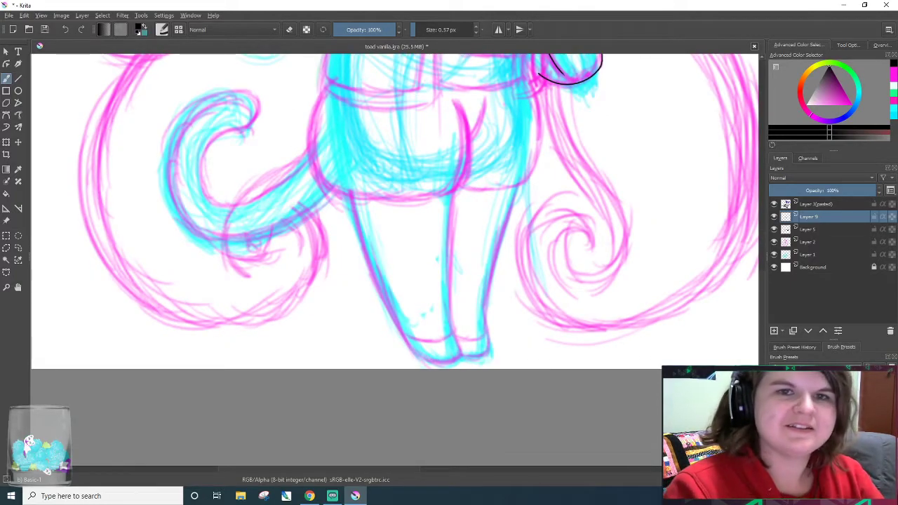
- Examine the sketch of the outstretched arm and shoulder opposite the raised arm
{"action": "left_click_drag", "start_coordinate": [762, 297], "coordinate": [764, 256]}
{"action": "right_click", "coordinate": [765, 256]}
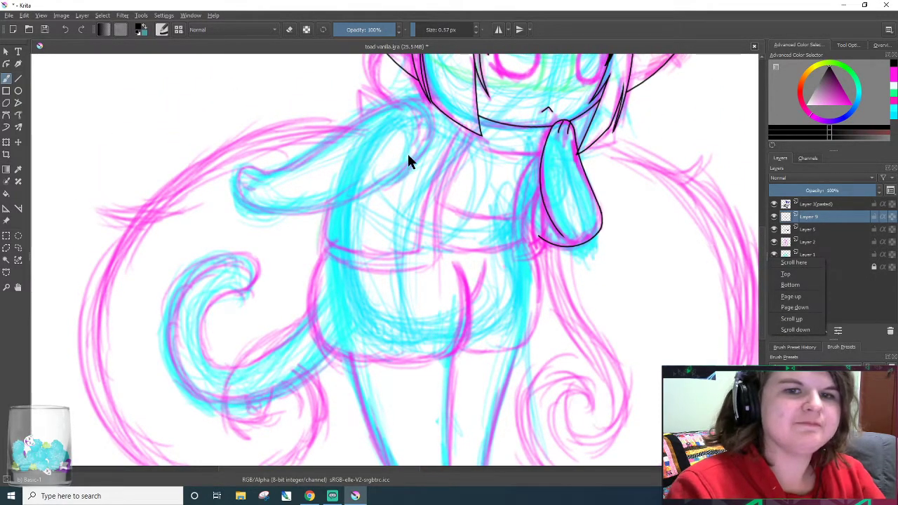
{"action": "left_click_drag", "start_coordinate": [762, 246], "coordinate": [762, 242]}
{"action": "right_click", "coordinate": [762, 243]}
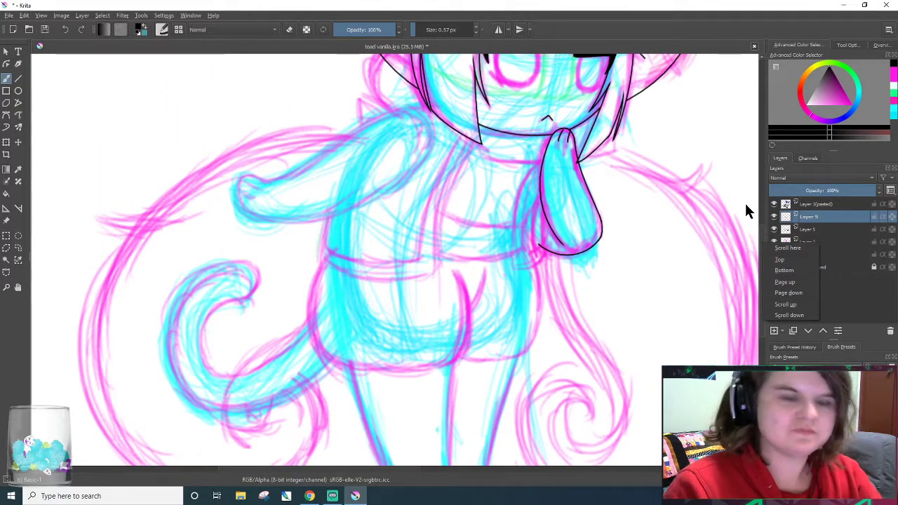
{"action": "left_click", "coordinate": [745, 204]}
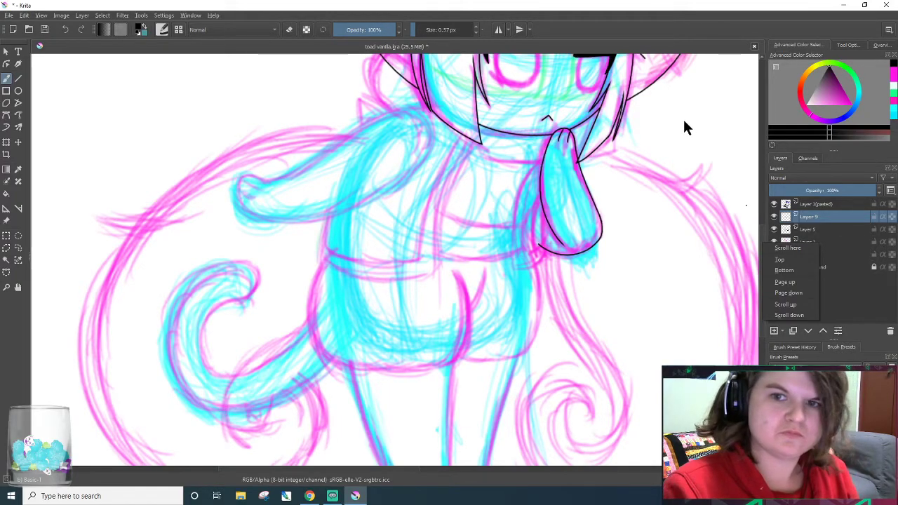
{"action": "left_click", "coordinate": [470, 211]}
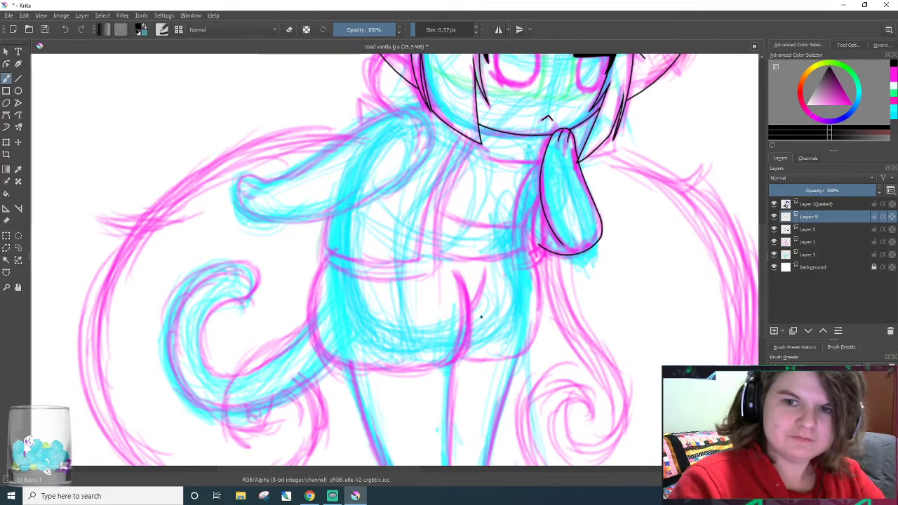
{"action": "right_click", "coordinate": [538, 297]}
{"action": "left_click_drag", "start_coordinate": [760, 250], "coordinate": [759, 232]}
{"action": "right_click", "coordinate": [760, 229]}
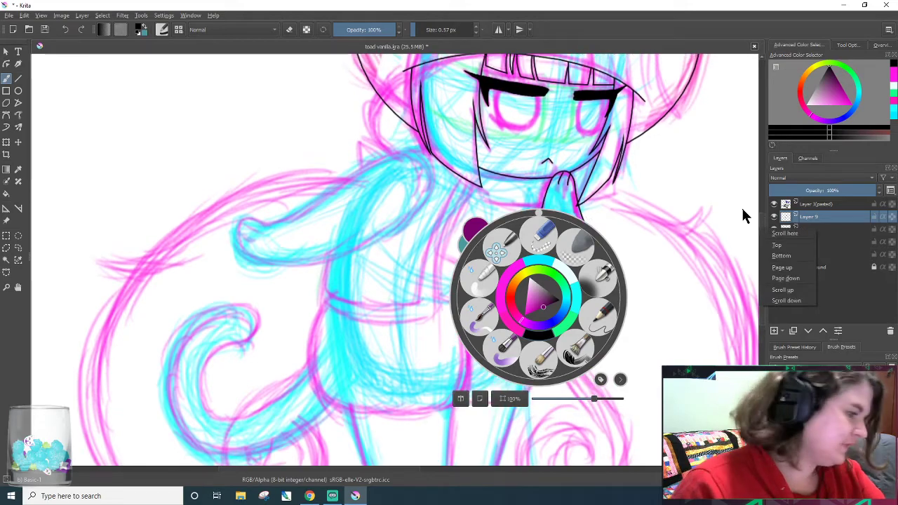
{"action": "left_click_drag", "start_coordinate": [415, 468], "coordinate": [393, 467]}
{"action": "scroll", "coordinate": [389, 272], "scroll_direction": "up", "scroll_amount": 1}
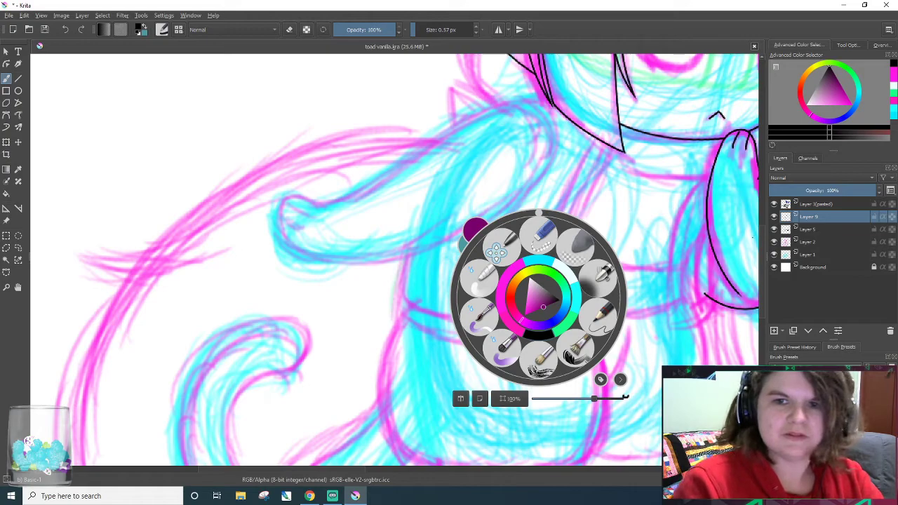
{"action": "left_click_drag", "start_coordinate": [762, 242], "coordinate": [762, 228]}
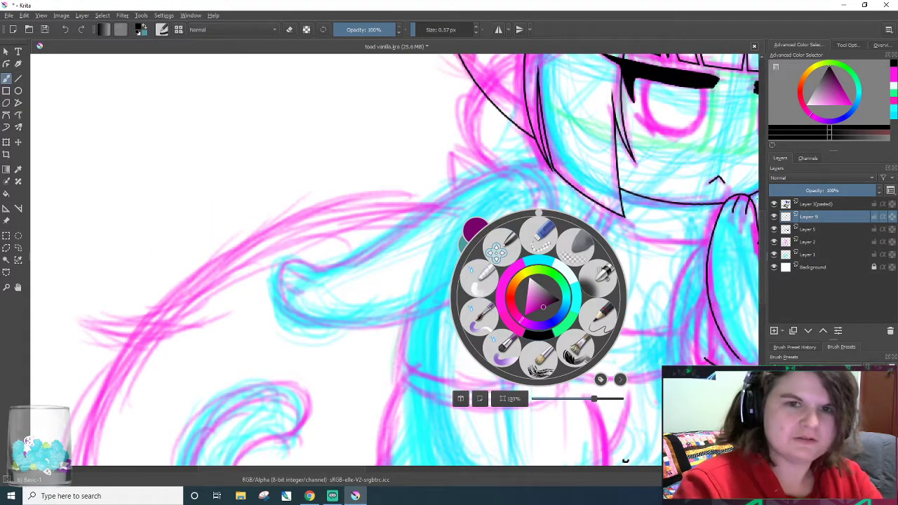
{"action": "left_click", "coordinate": [629, 186]}
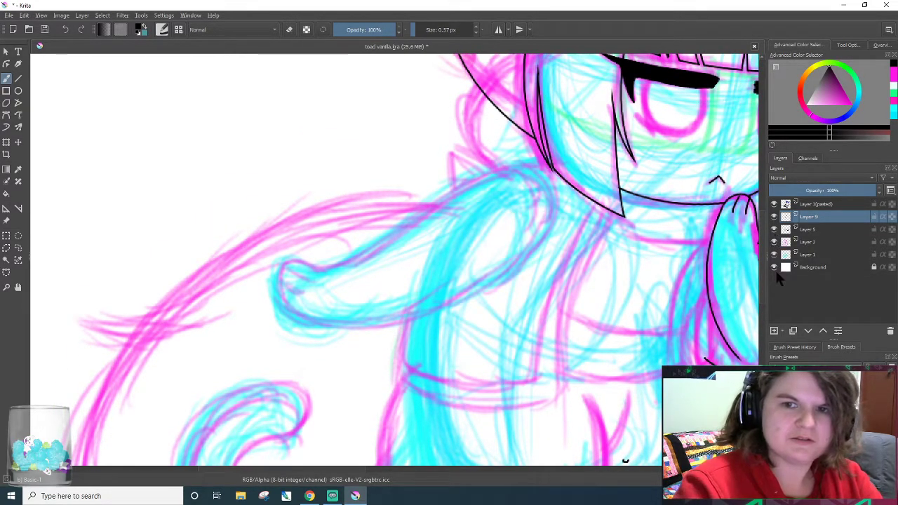
{"action": "mouse_move", "coordinate": [355, 496]}
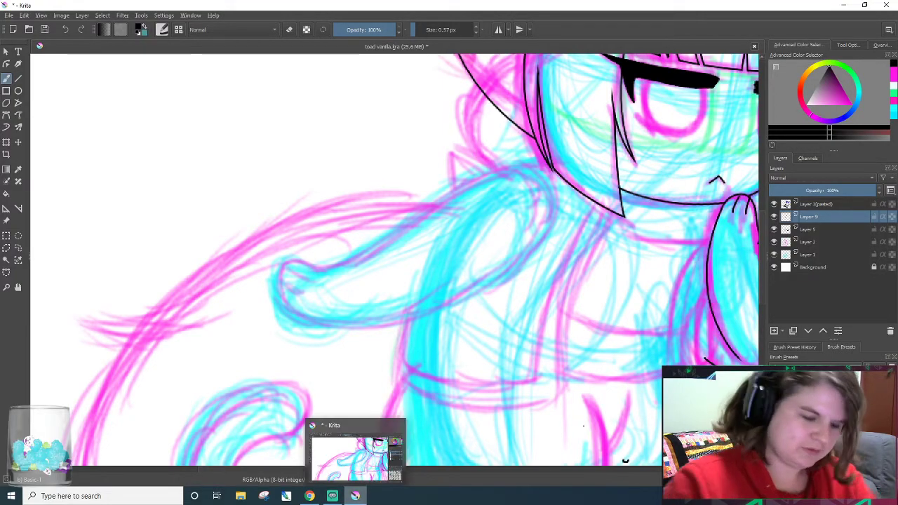
{"action": "key", "text": "slash"}
{"action": "left_click_drag", "start_coordinate": [350, 470], "coordinate": [372, 468]}
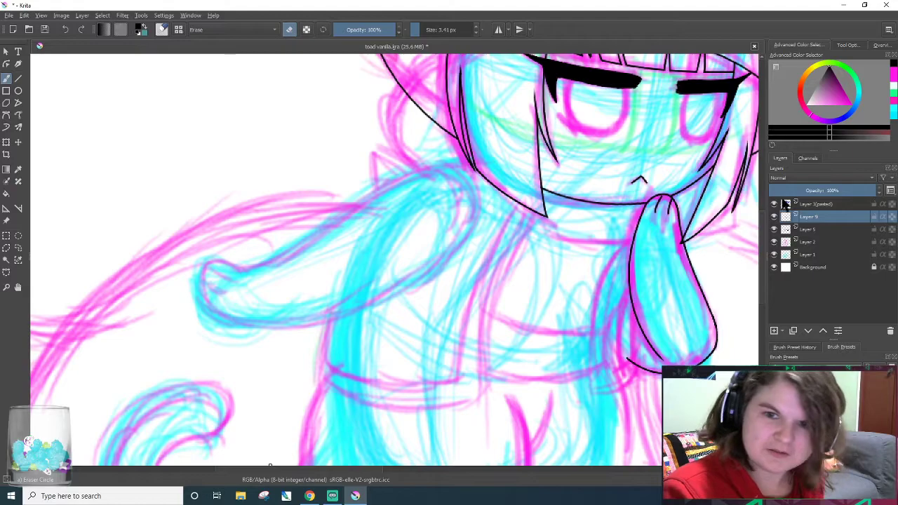
{"action": "scroll", "coordinate": [688, 295], "scroll_direction": "up", "scroll_amount": 2}
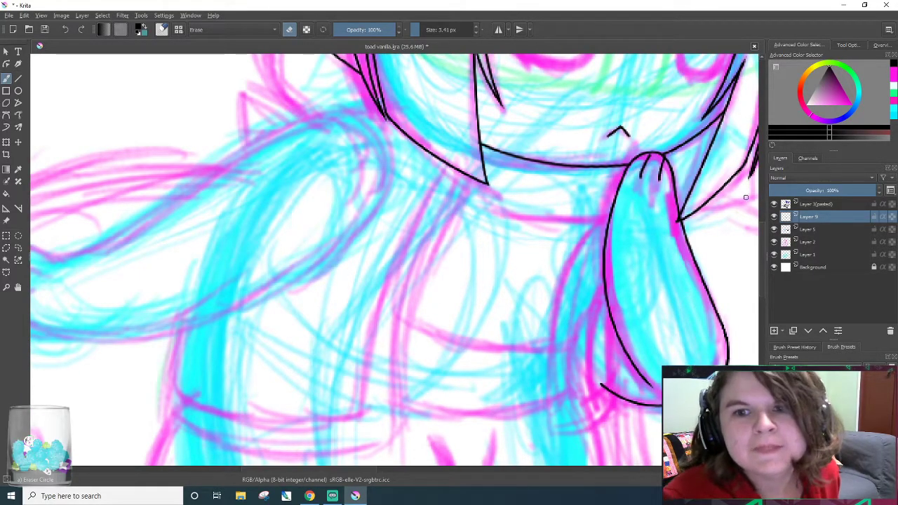
{"action": "left_click", "coordinate": [816, 230]}
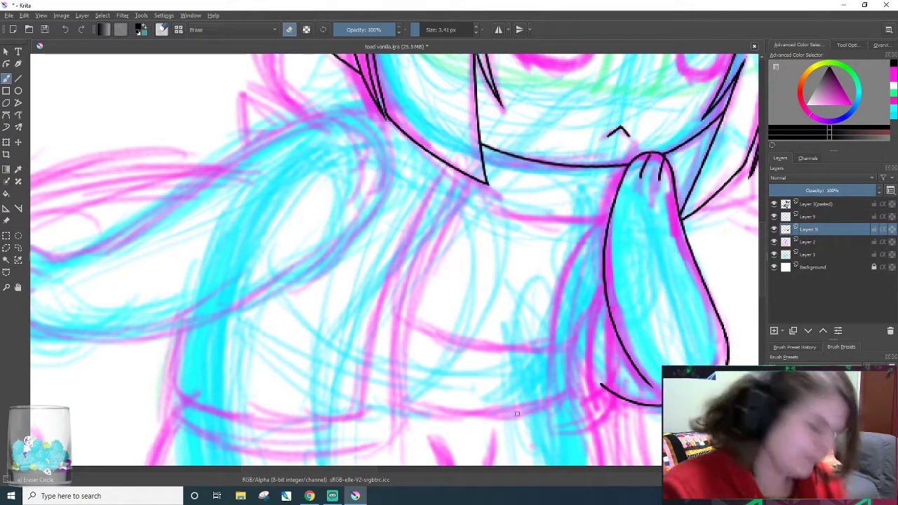
{"action": "key", "text": "Page_Up"}
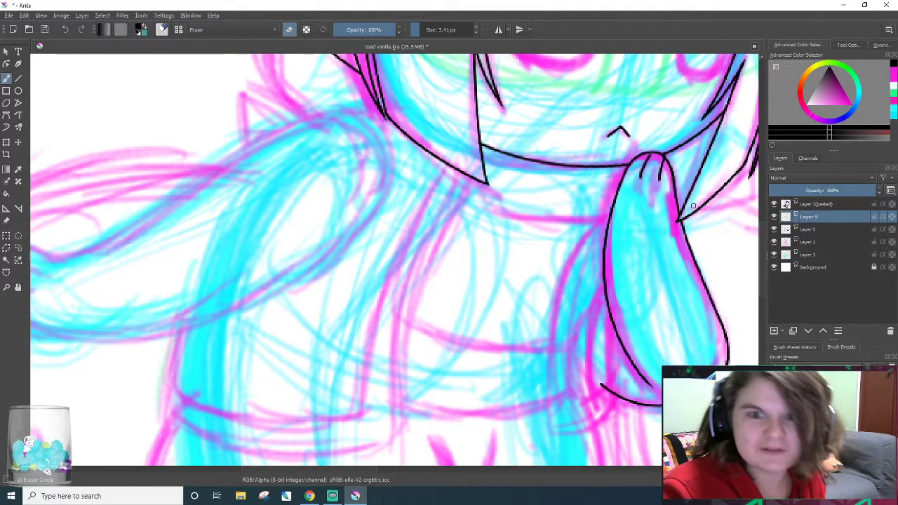
{"action": "left_click_drag", "start_coordinate": [356, 469], "coordinate": [322, 469]}
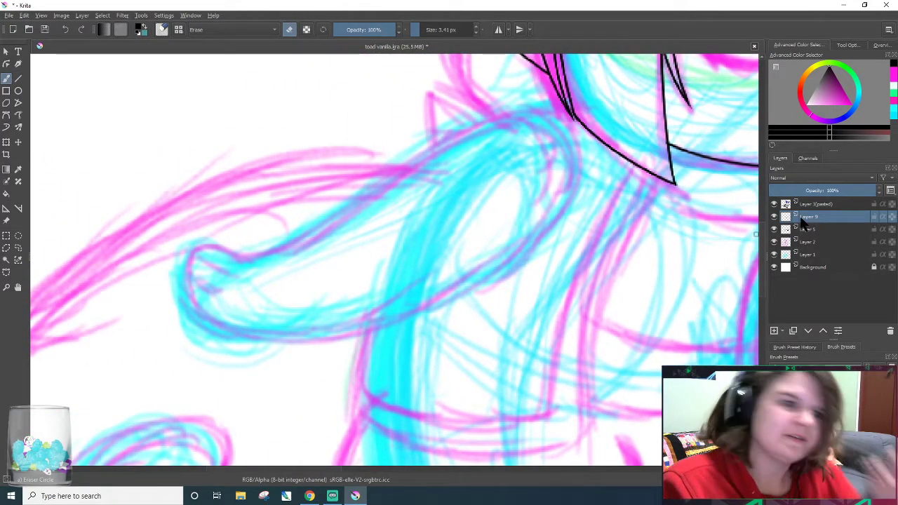
{"action": "key", "text": "/"}
- Try several black strokes for the outstretched arm's upper edge and its long lower curve from the hand to the shoulder
{"action": "mouse_move", "coordinate": [195, 247]}
{"action": "left_mouse_down"}
{"action": "mouse_move", "coordinate": [301, 224]}
{"action": "mouse_move", "coordinate": [420, 131]}
{"action": "left_mouse_up"}
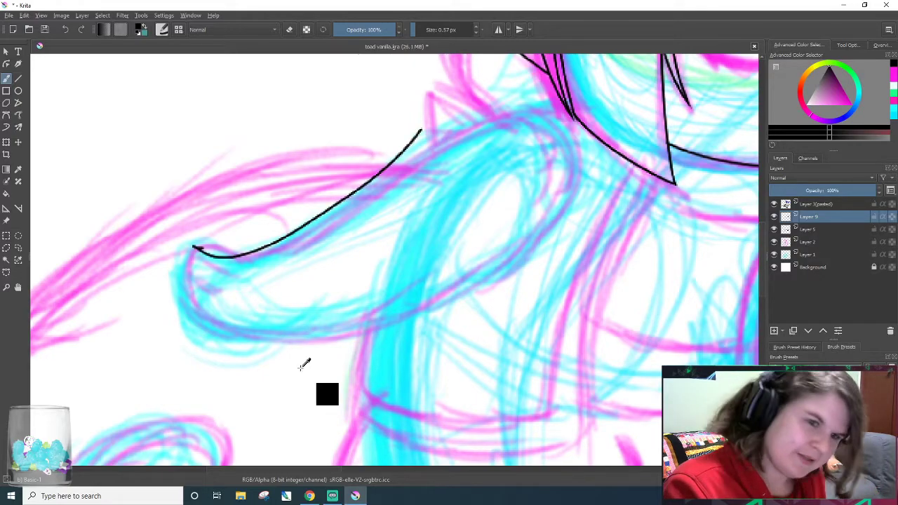
{"action": "key", "text": "ctrl+z"}
{"action": "left_click_drag", "start_coordinate": [199, 300], "coordinate": [571, 176]}
{"action": "key", "text": "ctrl+z"}
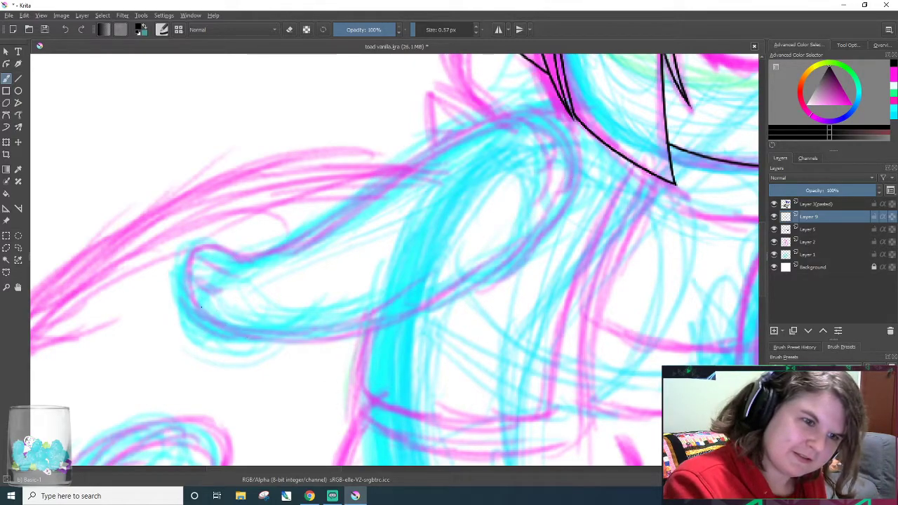
{"action": "mouse_move", "coordinate": [202, 309]}
{"action": "left_mouse_down"}
{"action": "mouse_move", "coordinate": [581, 207]}
{"action": "mouse_move", "coordinate": [632, 160]}
{"action": "left_mouse_up"}
{"action": "key", "text": "ctrl+z"}
{"action": "left_click_drag", "start_coordinate": [197, 303], "coordinate": [545, 144]}
{"action": "key", "text": "ctrl+z"}
{"action": "left_click_drag", "start_coordinate": [199, 304], "coordinate": [607, 166]}
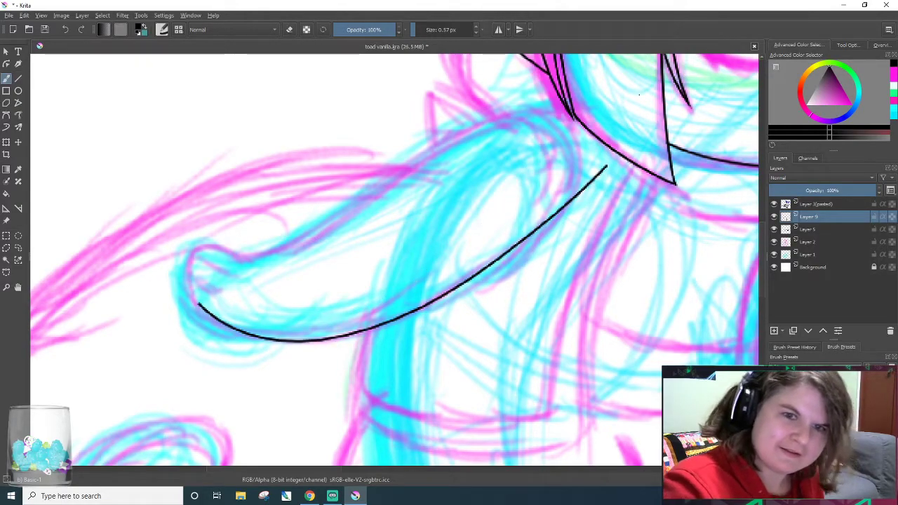
{"action": "key", "text": "ctrl+z"}
{"action": "left_click_drag", "start_coordinate": [184, 303], "coordinate": [541, 164]}
{"action": "key", "text": "ctrl+z"}
{"action": "left_click_drag", "start_coordinate": [194, 301], "coordinate": [579, 174]}
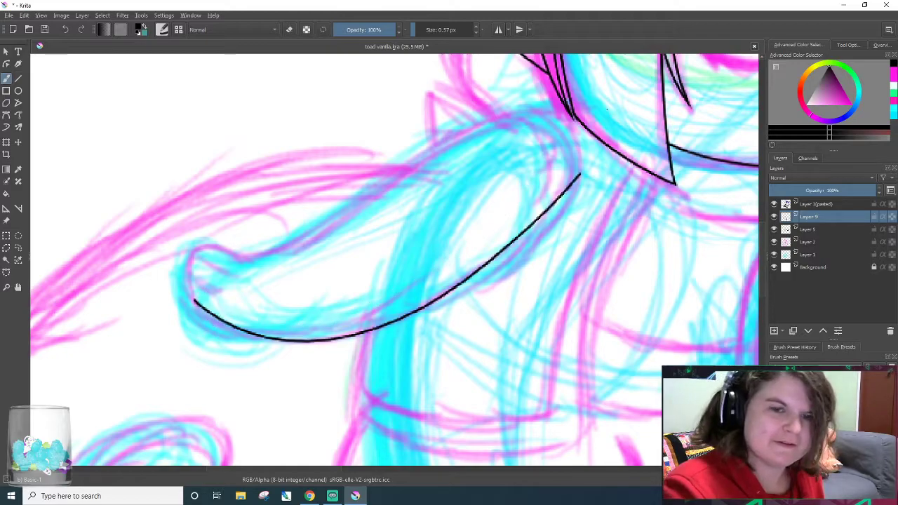
{"action": "key", "text": "ctrl+z"}
{"action": "left_click_drag", "start_coordinate": [189, 302], "coordinate": [568, 179]}
{"action": "key", "text": "ctrl+z"}
{"action": "mouse_move", "coordinate": [193, 305]}
{"action": "left_mouse_down"}
{"action": "mouse_move", "coordinate": [236, 330]}
{"action": "mouse_move", "coordinate": [592, 171]}
{"action": "left_mouse_up"}
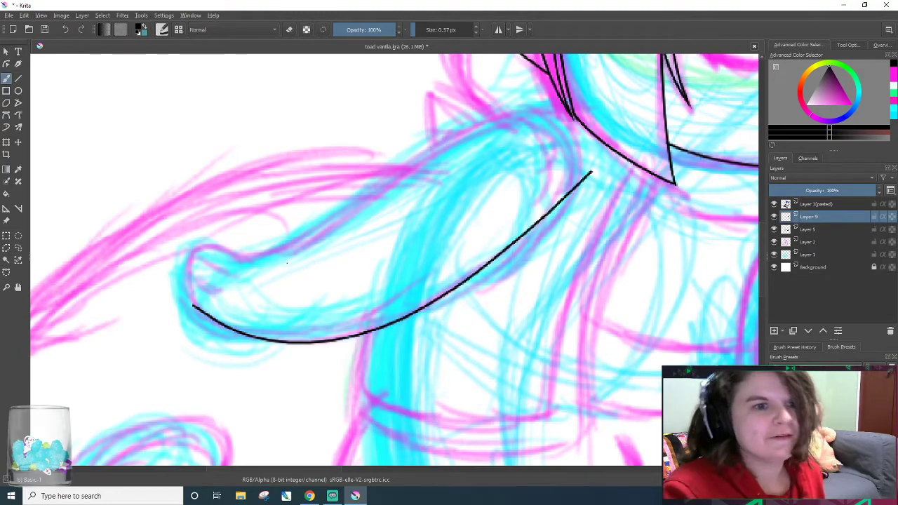
{"action": "key", "text": "ctrl+z"}
{"action": "left_click_drag", "start_coordinate": [190, 310], "coordinate": [591, 188]}
{"action": "key", "text": "ctrl+z"}
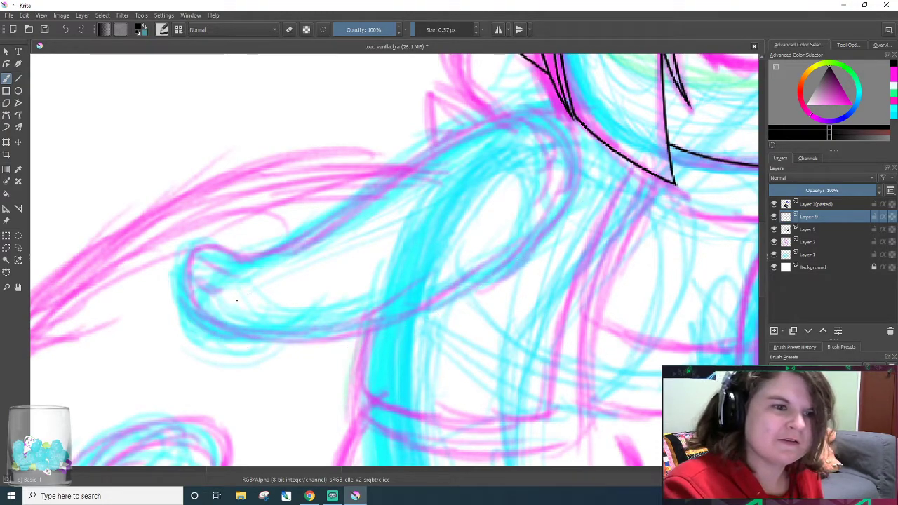
- Ink the outstretched arm's lower curve from hand to shoulder and its upper edge from the wrist up to the hair beside the face
{"action": "left_click_drag", "start_coordinate": [183, 292], "coordinate": [596, 193]}
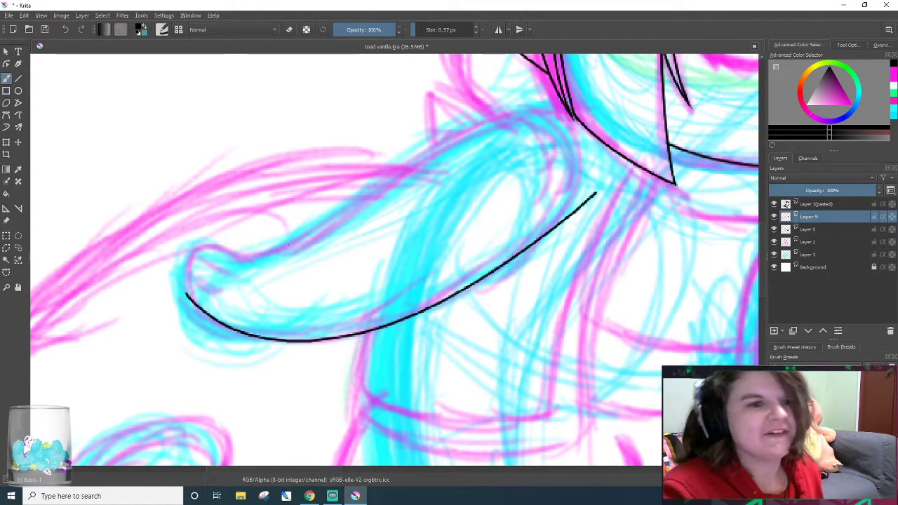
{"action": "left_click_drag", "start_coordinate": [240, 257], "coordinate": [581, 29]}
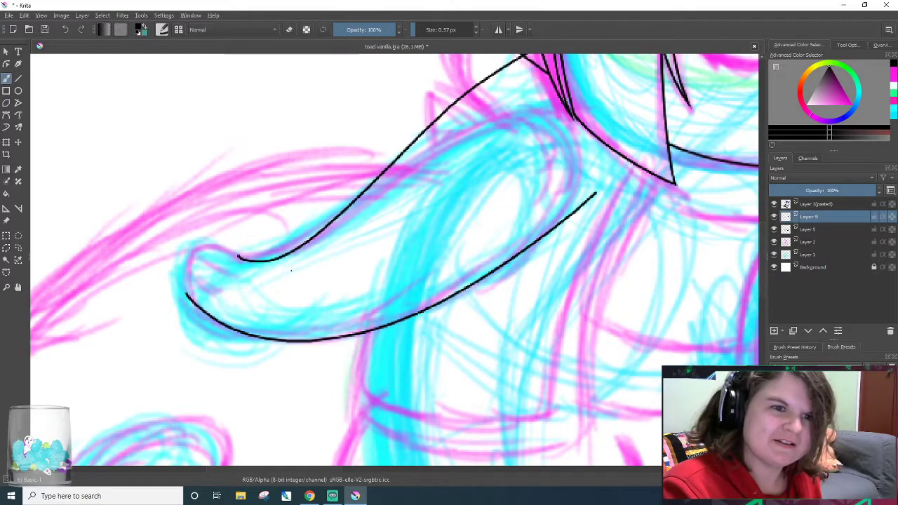
{"action": "key", "text": "super+x"}
{"action": "left_click", "coordinate": [348, 249]}
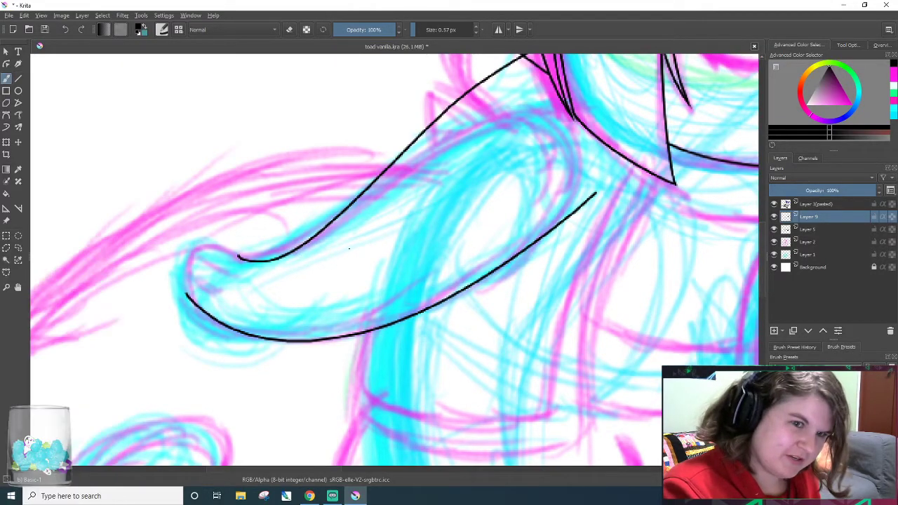
{"action": "key", "text": "ctrl+z"}
{"action": "left_click_drag", "start_coordinate": [234, 254], "coordinate": [551, 73]}
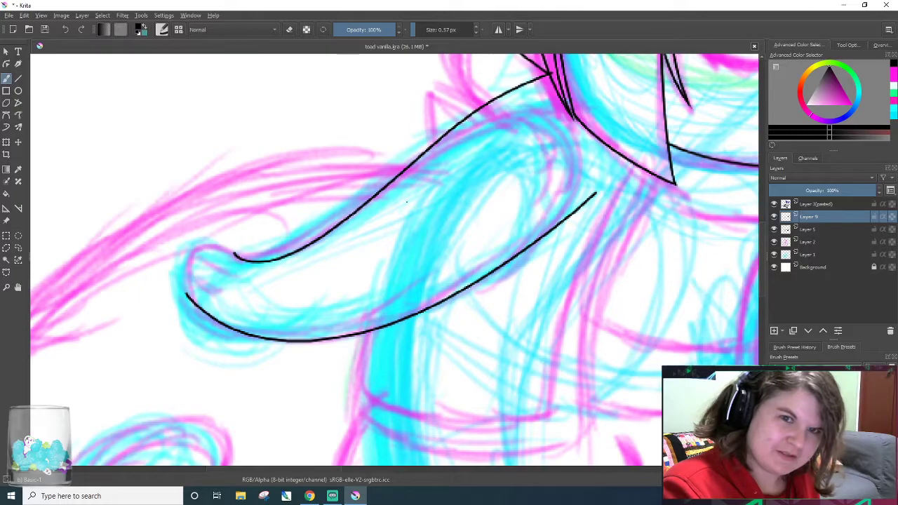
- Try to ink a rounded shoulder curve from the arm's upper edge to the jaw line
{"action": "left_click_drag", "start_coordinate": [403, 168], "coordinate": [587, 127]}
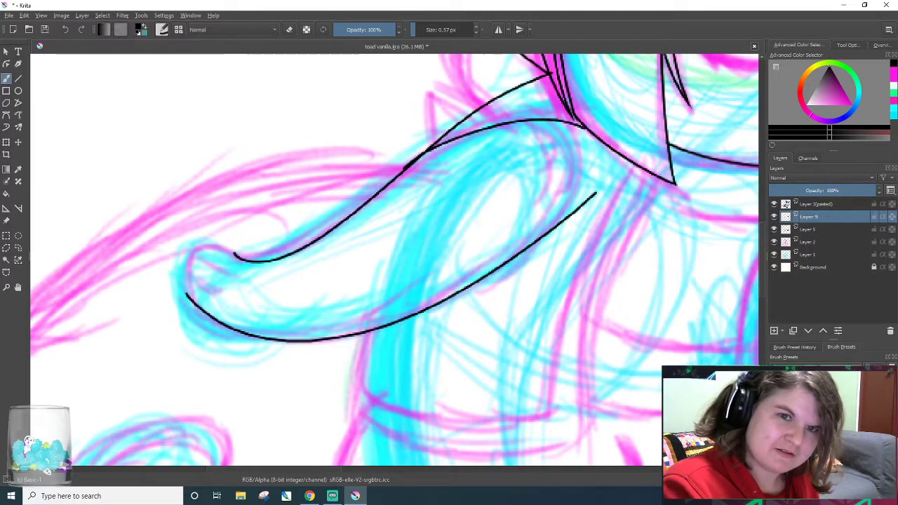
{"action": "key", "text": "ctrl+z"}
{"action": "left_click_drag", "start_coordinate": [429, 149], "coordinate": [600, 154]}
{"action": "key", "text": "ctrl+z"}
{"action": "left_click_drag", "start_coordinate": [434, 145], "coordinate": [594, 140]}
{"action": "right_click", "coordinate": [601, 158]}
{"action": "left_click", "coordinate": [434, 202]}
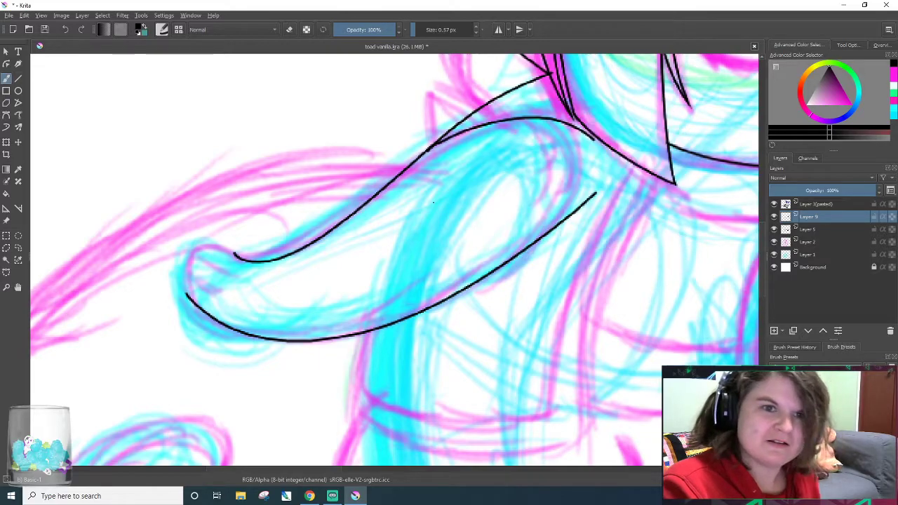
{"action": "key", "text": "ctrl+z"}
- Ink a shallow shoulder curve branching from the arm's upper edge and bending down just short of the jaw line
{"action": "scroll", "coordinate": [468, 175], "scroll_direction": "up", "scroll_amount": 2}
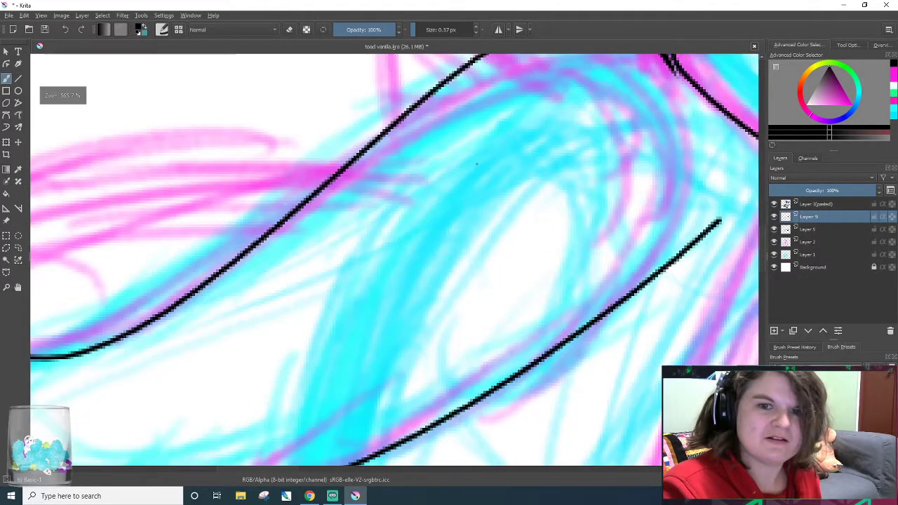
{"action": "left_click_drag", "start_coordinate": [763, 248], "coordinate": [762, 241]}
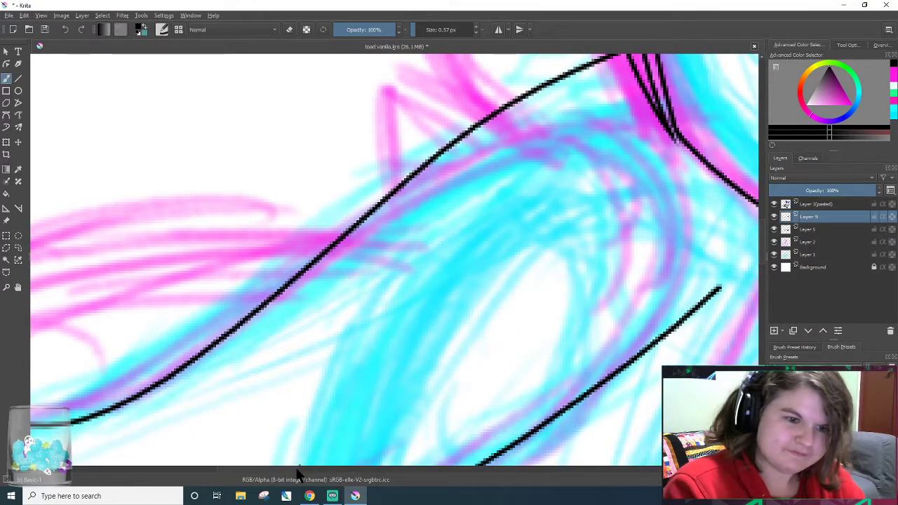
{"action": "left_click_drag", "start_coordinate": [298, 468], "coordinate": [303, 468]}
{"action": "left_click_drag", "start_coordinate": [309, 205], "coordinate": [652, 204]}
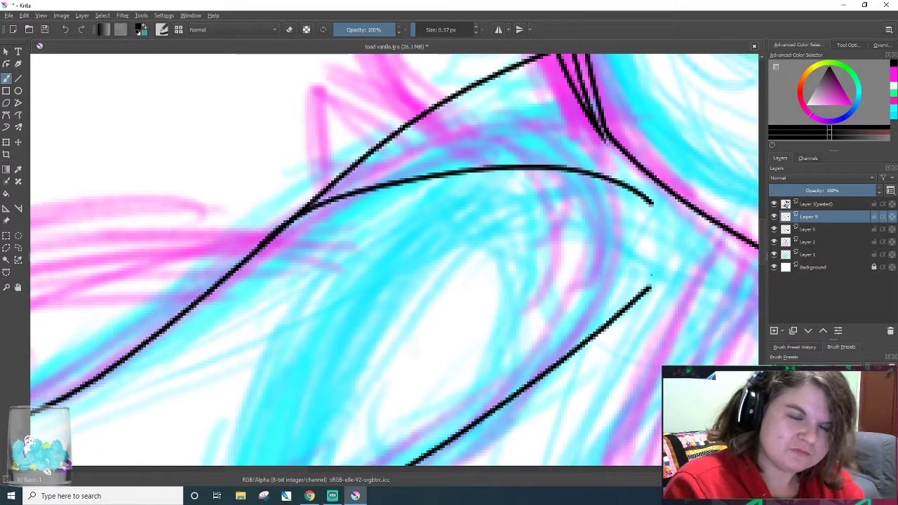
- Redraw the shoulder as a rounded end, curving from the arm's upper edge around to meet its lower edge
{"action": "key", "text": "ctrl+z"}
{"action": "left_click_drag", "start_coordinate": [281, 232], "coordinate": [573, 236]}
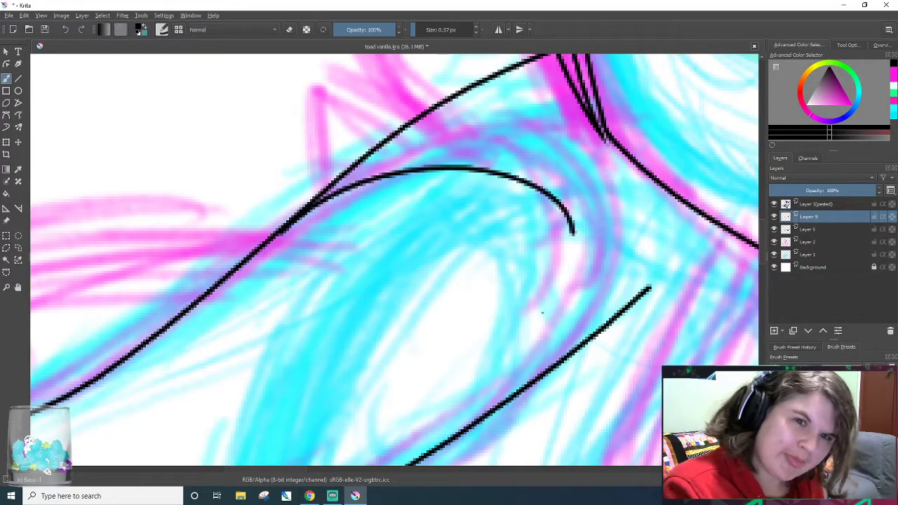
{"action": "key", "text": "ctrl+z"}
{"action": "mouse_move", "coordinate": [313, 190]}
{"action": "left_mouse_down"}
{"action": "mouse_move", "coordinate": [582, 199]}
{"action": "mouse_move", "coordinate": [602, 216]}
{"action": "left_mouse_up"}
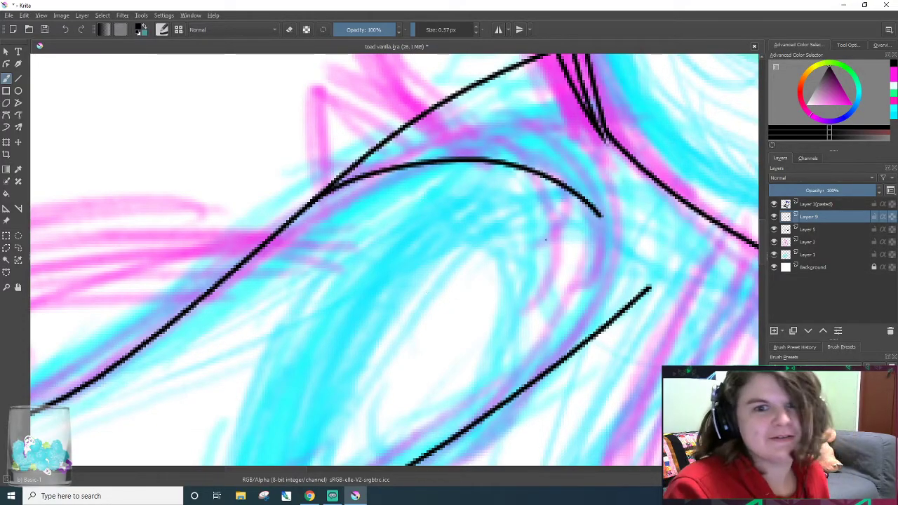
{"action": "left_click_drag", "start_coordinate": [561, 184], "coordinate": [534, 378]}
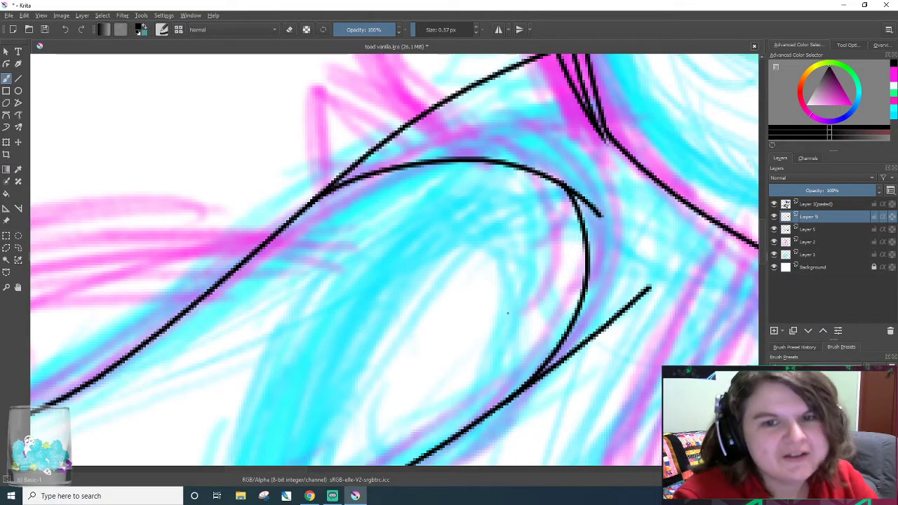
- Erase the overshooting line ends around the shoulder and the old straight upper edge running on to the hair
{"action": "key", "text": "e"}
{"action": "mouse_move", "coordinate": [574, 176]}
{"action": "left_mouse_down"}
{"action": "mouse_move", "coordinate": [596, 210]}
{"action": "mouse_move", "coordinate": [581, 197]}
{"action": "left_mouse_up"}
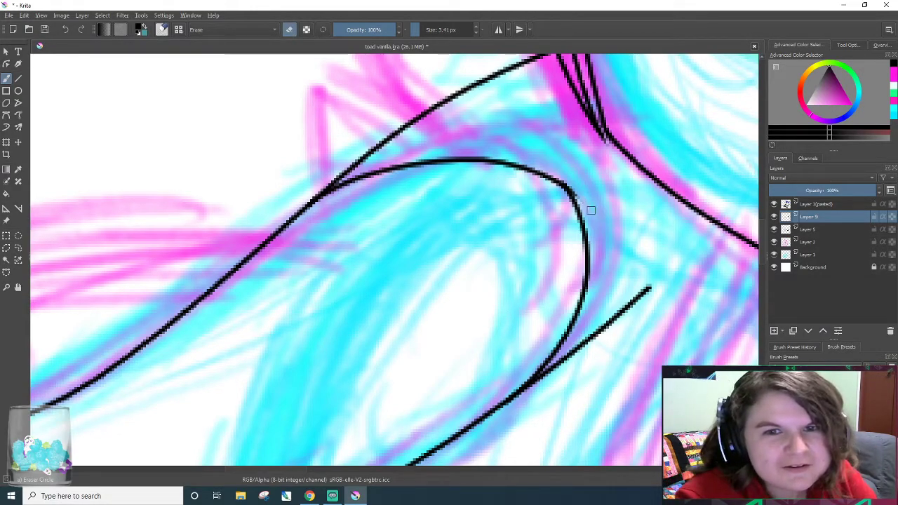
{"action": "mouse_move", "coordinate": [653, 291]}
{"action": "left_mouse_down"}
{"action": "mouse_move", "coordinate": [606, 324]}
{"action": "mouse_move", "coordinate": [660, 274]}
{"action": "mouse_move", "coordinate": [594, 353]}
{"action": "mouse_move", "coordinate": [612, 323]}
{"action": "mouse_move", "coordinate": [508, 423]}
{"action": "left_mouse_up"}
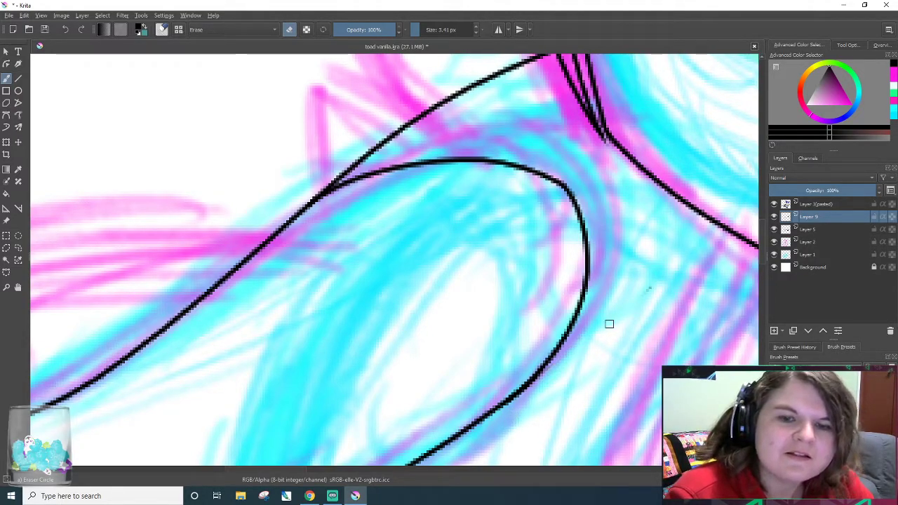
{"action": "mouse_move", "coordinate": [323, 169]}
{"action": "left_mouse_down"}
{"action": "mouse_move", "coordinate": [491, 86]}
{"action": "mouse_move", "coordinate": [536, 60]}
{"action": "left_mouse_up"}
{"action": "scroll", "coordinate": [755, 239], "scroll_direction": "up", "scroll_amount": 3}
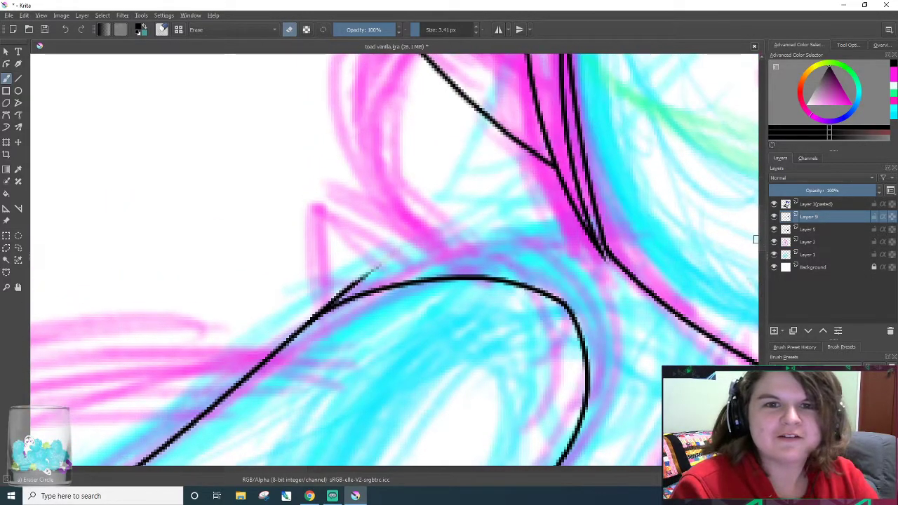
{"action": "mouse_move", "coordinate": [338, 266]}
{"action": "left_mouse_down"}
{"action": "mouse_move", "coordinate": [417, 246]}
{"action": "mouse_move", "coordinate": [289, 317]}
{"action": "mouse_move", "coordinate": [315, 295]}
{"action": "mouse_move", "coordinate": [266, 342]}
{"action": "mouse_move", "coordinate": [384, 267]}
{"action": "mouse_move", "coordinate": [293, 325]}
{"action": "mouse_move", "coordinate": [378, 277]}
{"action": "left_mouse_up"}
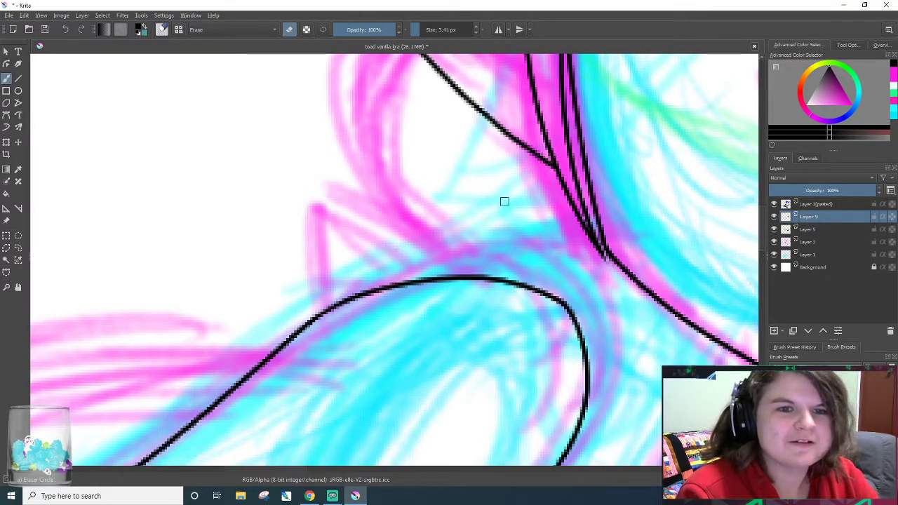
- Ink a short curved stroke inside the angular bend of the shoulder to round it off
{"action": "scroll", "coordinate": [632, 313], "scroll_direction": "down", "scroll_amount": 4}
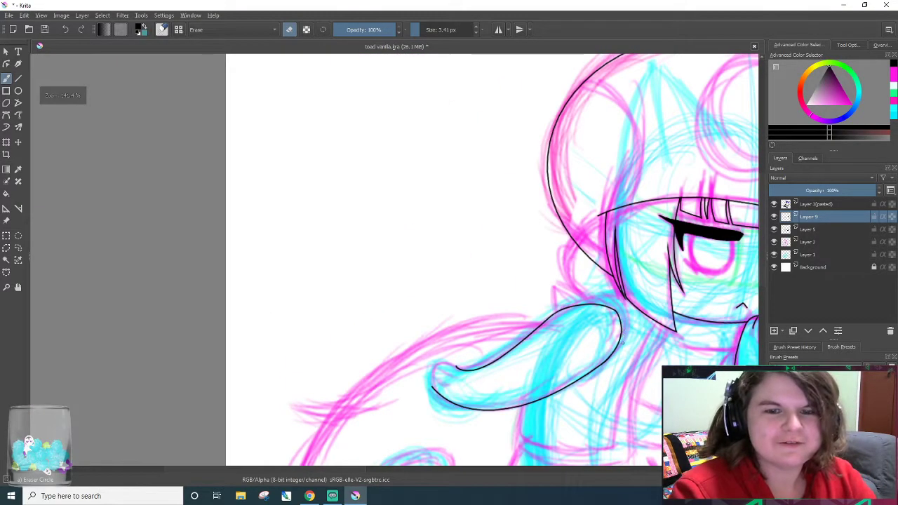
{"action": "scroll", "coordinate": [603, 217], "scroll_direction": "up", "scroll_amount": 6}
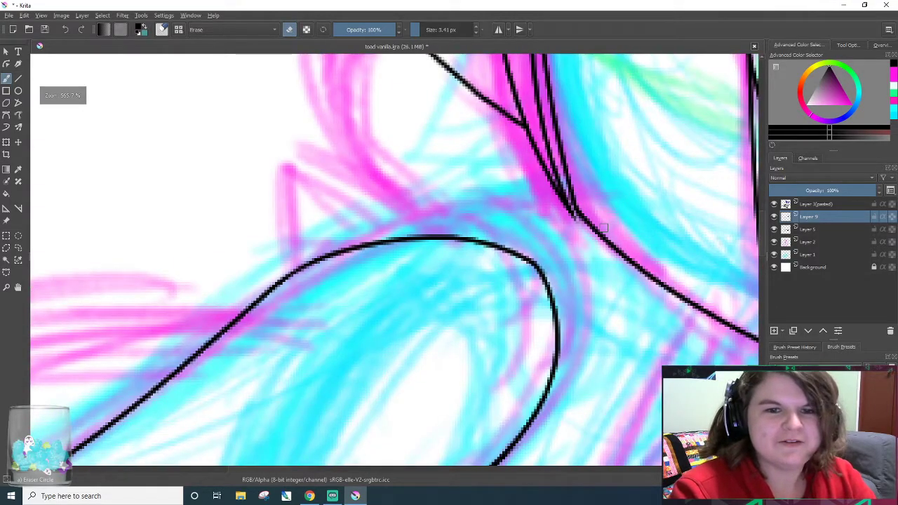
{"action": "scroll", "coordinate": [602, 228], "scroll_direction": "up", "scroll_amount": 2}
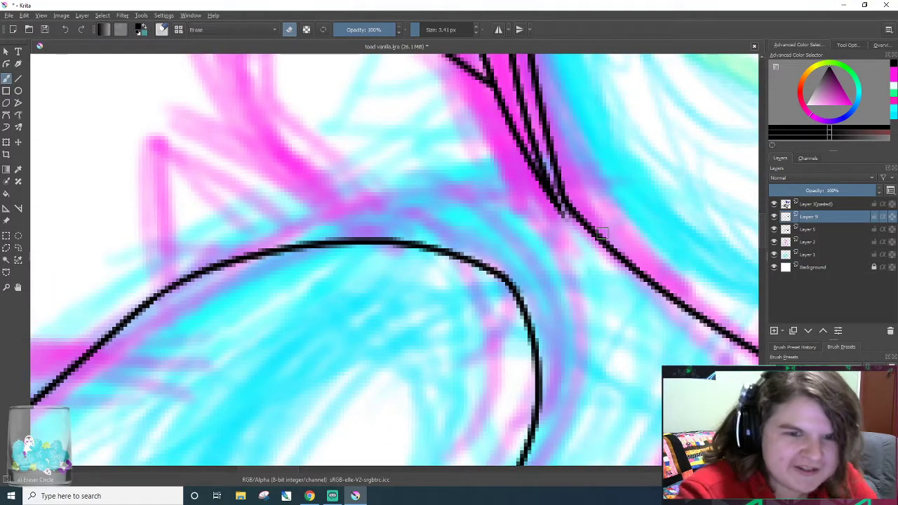
{"action": "key", "text": "slash"}
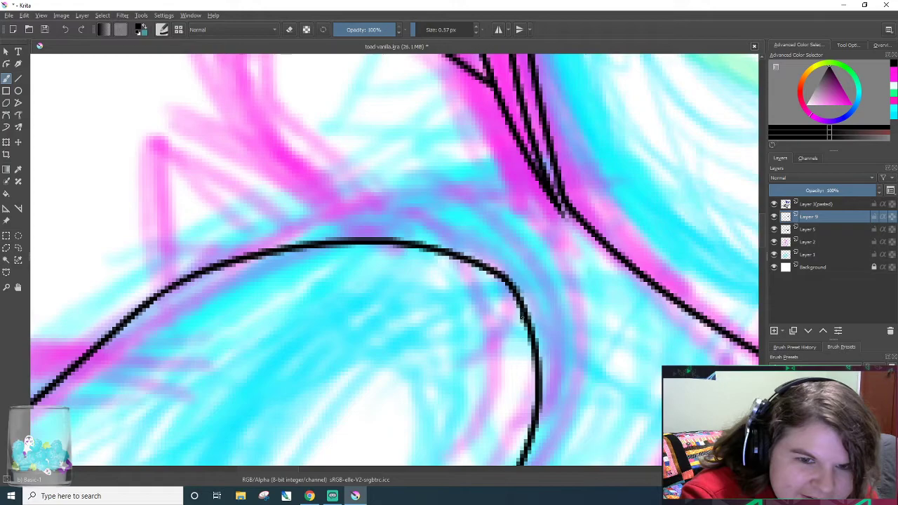
{"action": "left_click_drag", "start_coordinate": [521, 317], "coordinate": [490, 262]}
{"action": "key", "text": "ctrl+z"}
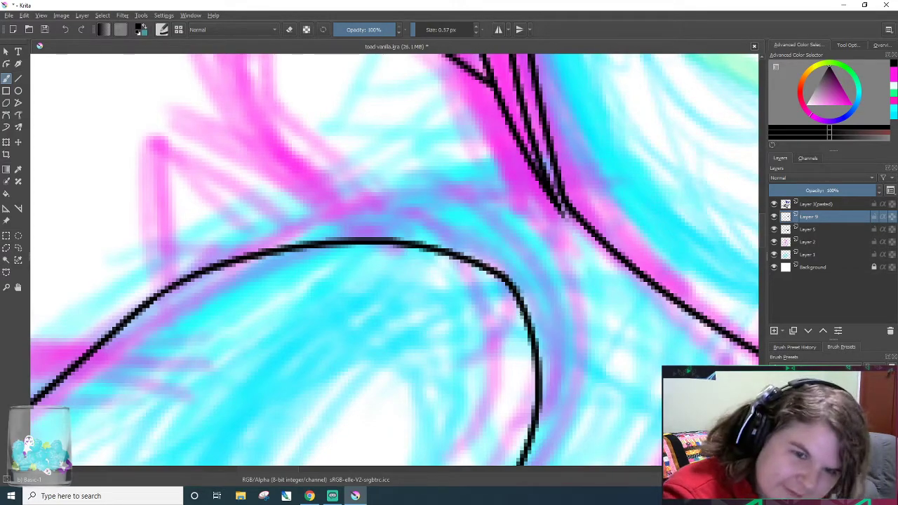
{"action": "mouse_move", "coordinate": [527, 327]}
{"action": "left_mouse_down"}
{"action": "mouse_move", "coordinate": [500, 275]}
{"action": "mouse_move", "coordinate": [480, 258]}
{"action": "left_mouse_up"}
{"action": "key", "text": "ctrl+z"}
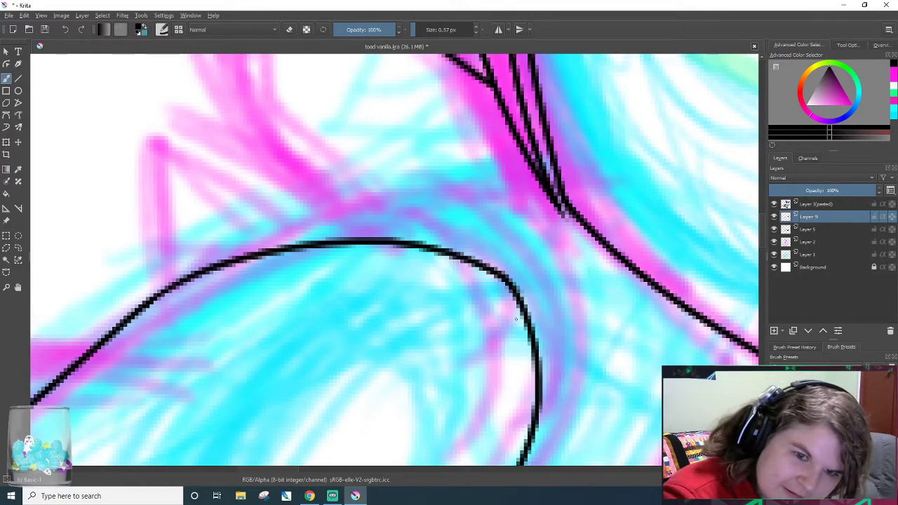
{"action": "left_click_drag", "start_coordinate": [528, 329], "coordinate": [480, 260]}
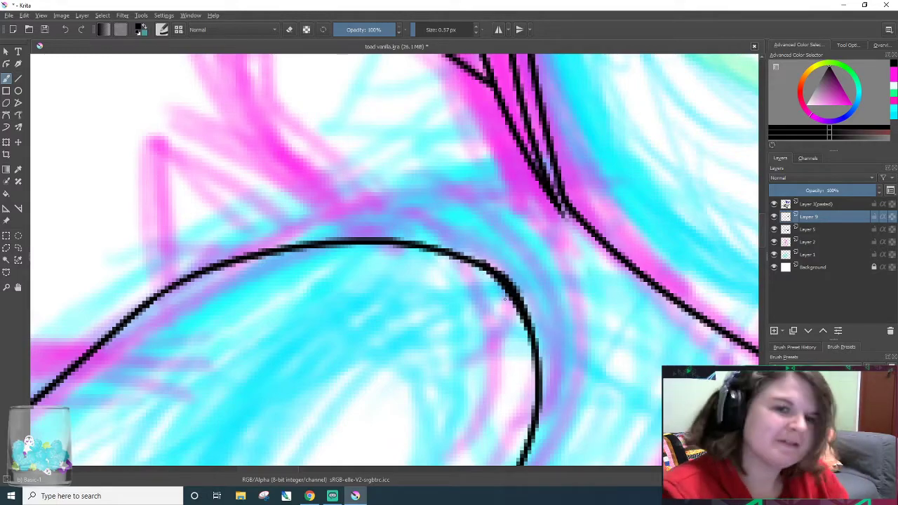
- Erase the old angular corner outside the new shoulder curve and re-ink the thinned part of the line
{"action": "key", "text": "e"}
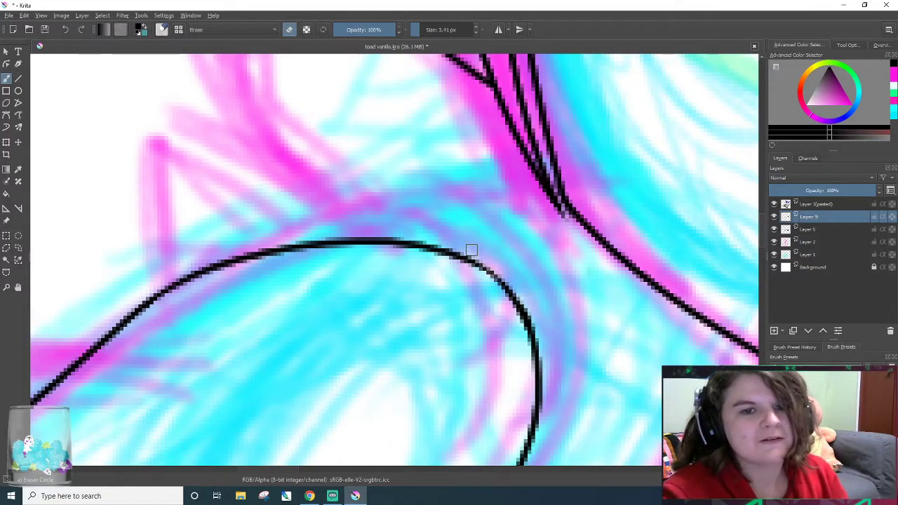
{"action": "key", "text": "e"}
{"action": "left_click_drag", "start_coordinate": [481, 265], "coordinate": [500, 282]}
{"action": "scroll", "coordinate": [492, 267], "scroll_direction": "down", "scroll_amount": 3}
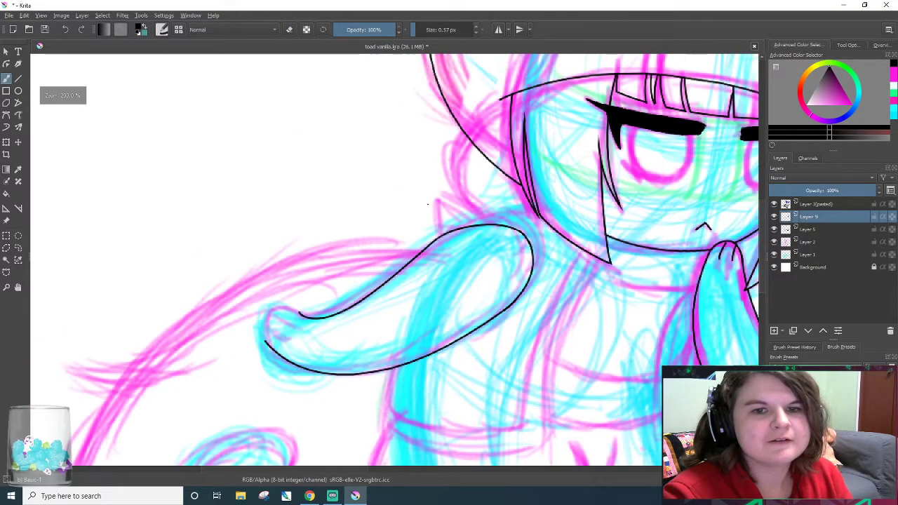
- Ink a short smoothing stroke along the inner side of the shoulder's rounded bend
{"action": "scroll", "coordinate": [680, 267], "scroll_direction": "up", "scroll_amount": 3}
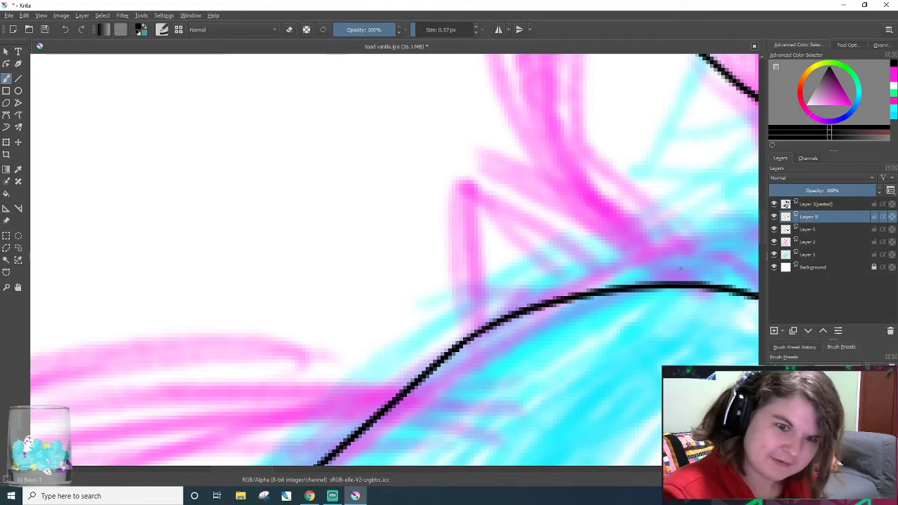
{"action": "left_click_drag", "start_coordinate": [267, 469], "coordinate": [307, 469]}
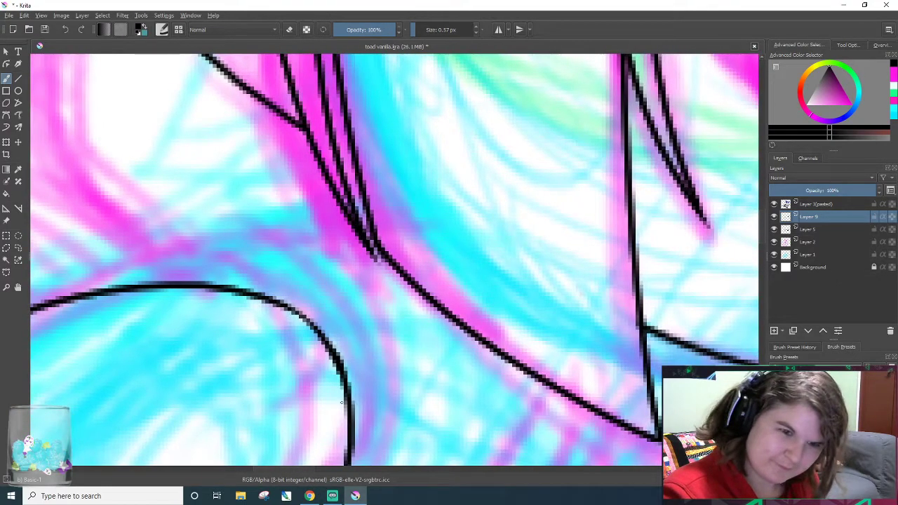
{"action": "left_click_drag", "start_coordinate": [326, 347], "coordinate": [279, 302]}
{"action": "key", "text": "ctrl+z"}
{"action": "left_click_drag", "start_coordinate": [325, 347], "coordinate": [279, 309]}
{"action": "key", "text": "ctrl+z"}
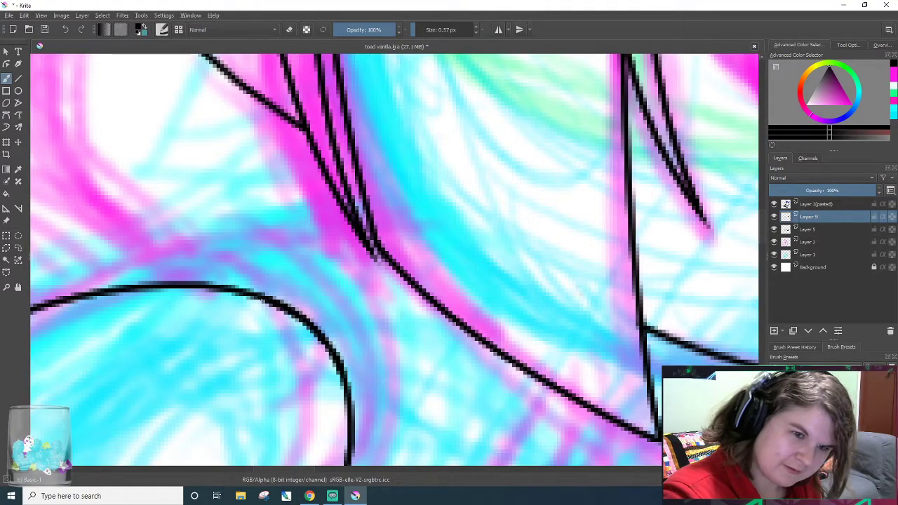
{"action": "left_click_drag", "start_coordinate": [319, 335], "coordinate": [270, 295]}
{"action": "key", "text": "ctrl+z"}
{"action": "left_click_drag", "start_coordinate": [330, 345], "coordinate": [261, 301]}
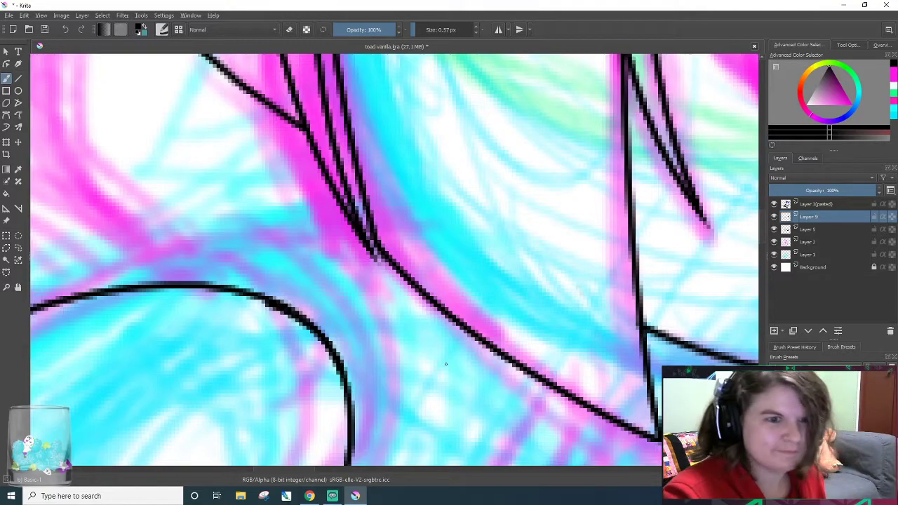
- Erase the surplus black along the inner side of the shoulder bend to even out the line's thickness
{"action": "key", "text": "e"}
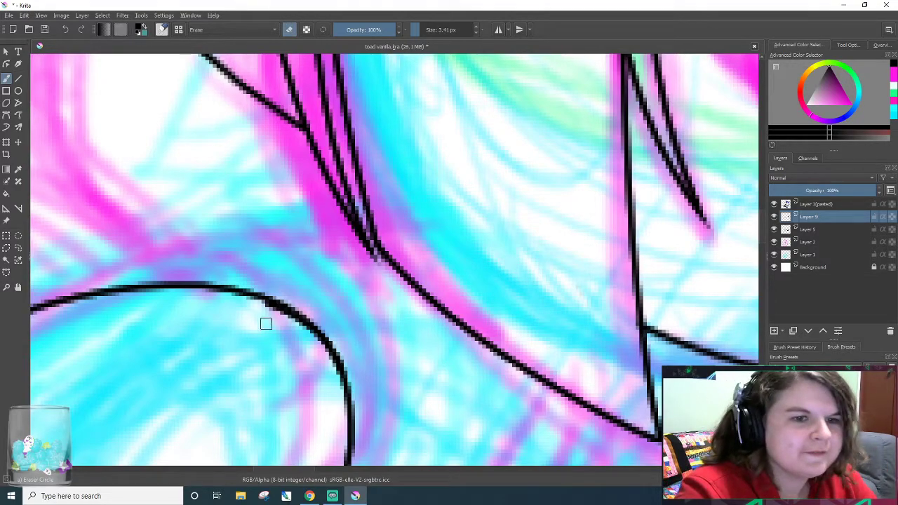
{"action": "mouse_move", "coordinate": [272, 311]}
{"action": "left_mouse_down"}
{"action": "mouse_move", "coordinate": [262, 305]}
{"action": "mouse_move", "coordinate": [295, 320]}
{"action": "mouse_move", "coordinate": [273, 303]}
{"action": "mouse_move", "coordinate": [263, 307]}
{"action": "mouse_move", "coordinate": [299, 345]}
{"action": "left_mouse_up"}
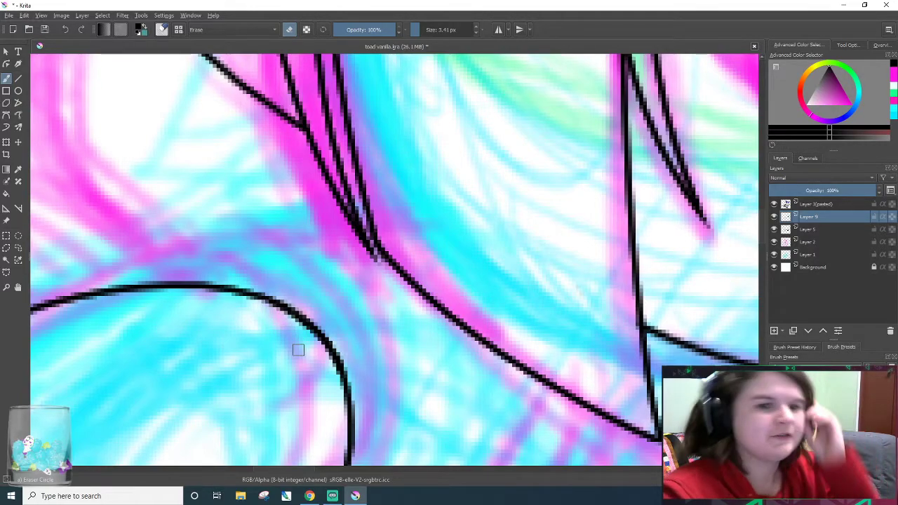
{"action": "key", "text": "e"}
- Try several smoother strokes over the bend in the arm's upper edge, running up to the top of the shoulder
{"action": "scroll", "coordinate": [243, 248], "scroll_direction": "down", "scroll_amount": 5}
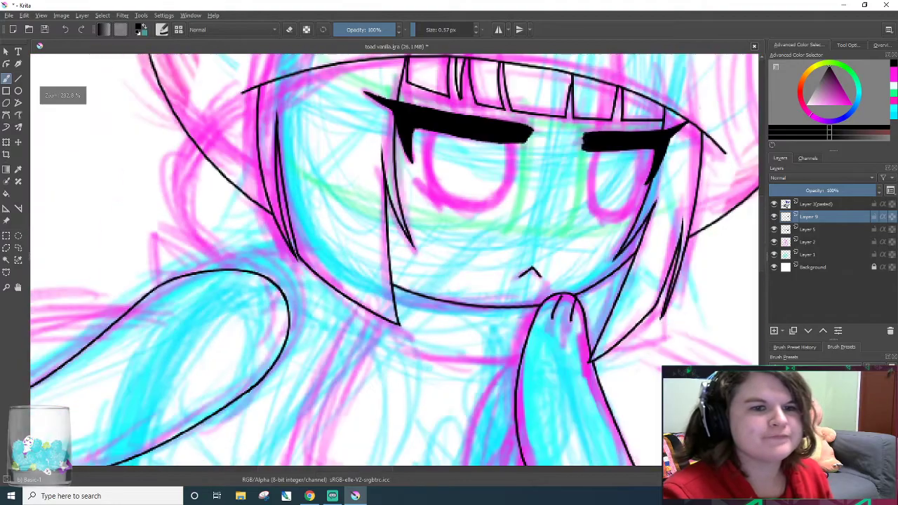
{"action": "scroll", "coordinate": [184, 310], "scroll_direction": "up", "scroll_amount": 3}
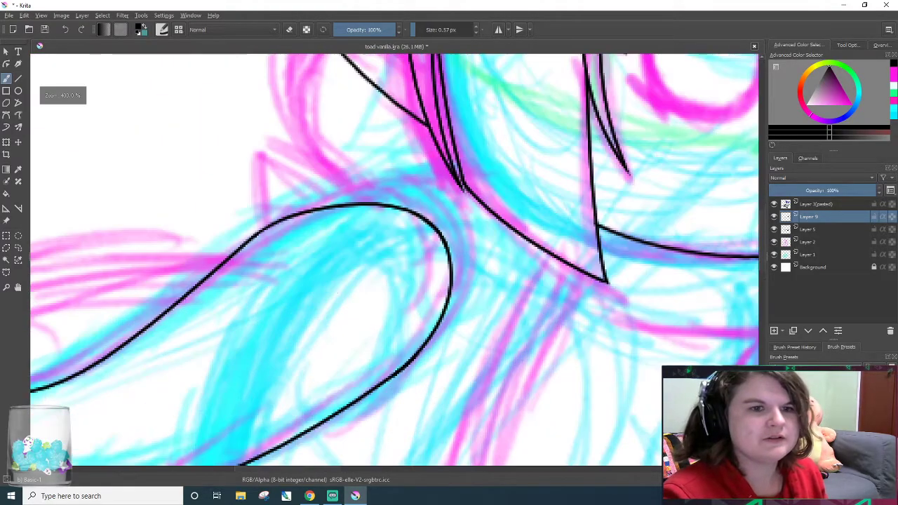
{"action": "scroll", "coordinate": [413, 260], "scroll_direction": "up", "scroll_amount": 1}
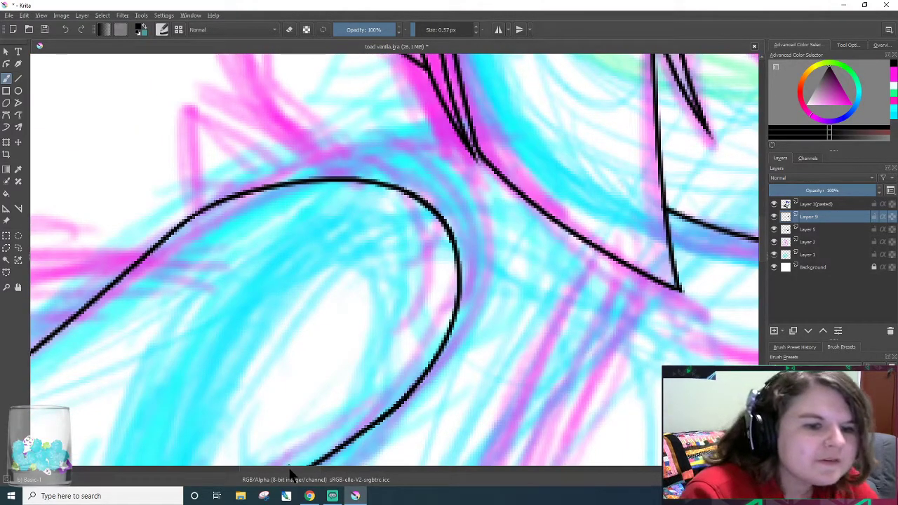
{"action": "left_click_drag", "start_coordinate": [292, 471], "coordinate": [270, 472]}
{"action": "mouse_move", "coordinate": [242, 306]}
{"action": "left_mouse_down"}
{"action": "mouse_move", "coordinate": [329, 231]}
{"action": "mouse_move", "coordinate": [428, 181]}
{"action": "left_mouse_up"}
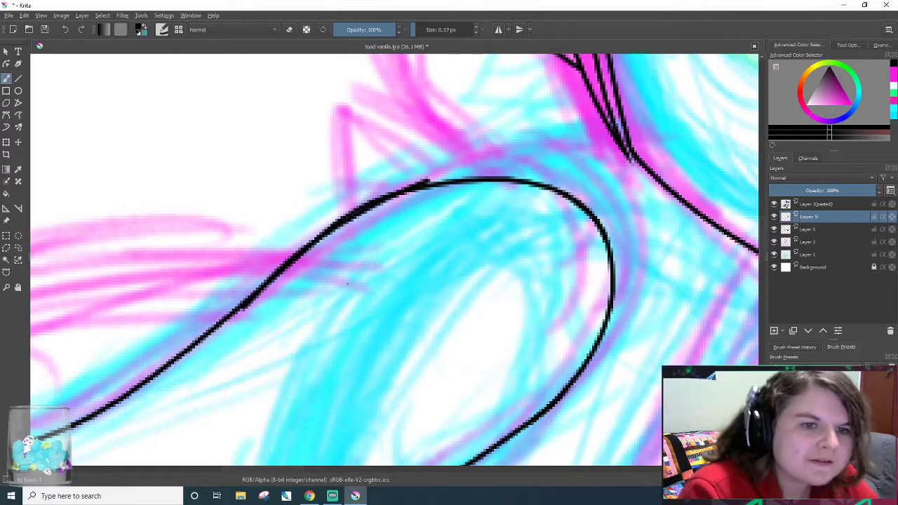
{"action": "key", "text": "ctrl+z"}
{"action": "left_click_drag", "start_coordinate": [261, 291], "coordinate": [456, 179]}
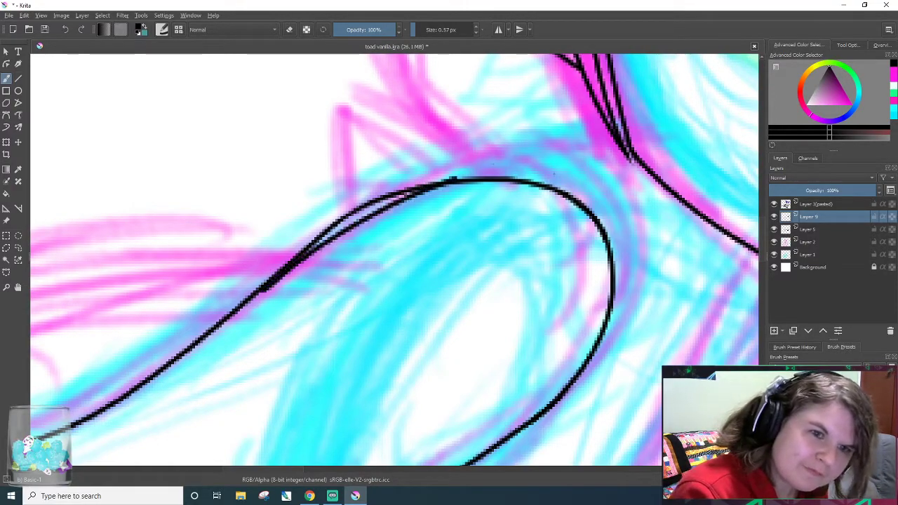
{"action": "key", "text": "ctrl+z"}
{"action": "left_click_drag", "start_coordinate": [266, 280], "coordinate": [457, 191]}
{"action": "key", "text": "ctrl+z"}
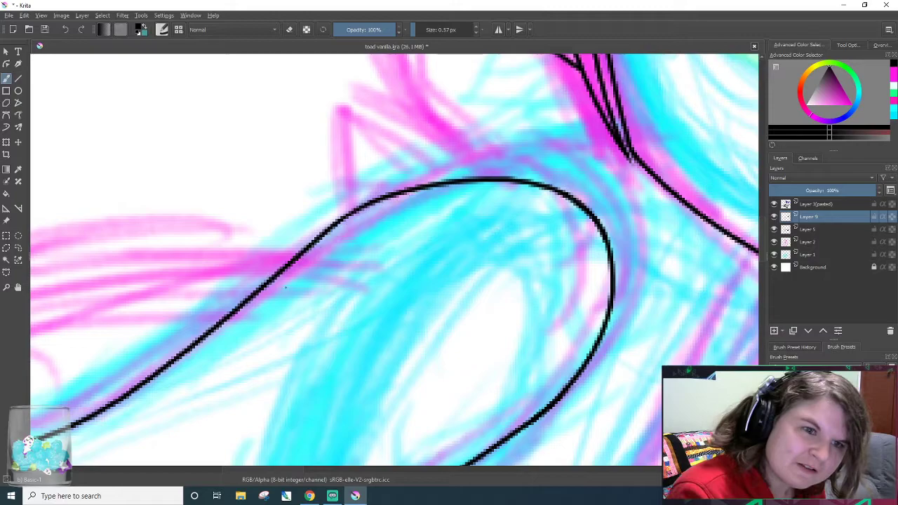
{"action": "left_click_drag", "start_coordinate": [250, 299], "coordinate": [464, 191]}
{"action": "key", "text": "ctrl+z"}
{"action": "left_click_drag", "start_coordinate": [245, 306], "coordinate": [467, 165]}
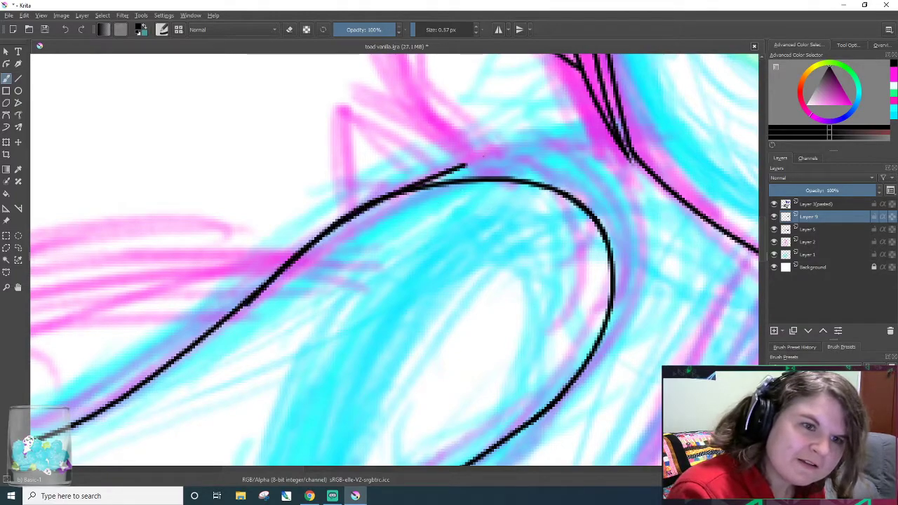
{"action": "key", "text": "ctrl+z"}
{"action": "mouse_move", "coordinate": [261, 295]}
{"action": "left_mouse_down"}
{"action": "mouse_move", "coordinate": [373, 220]}
{"action": "mouse_move", "coordinate": [501, 171]}
{"action": "left_mouse_up"}
{"action": "key", "text": "ctrl+z"}
{"action": "left_click_drag", "start_coordinate": [247, 305], "coordinate": [502, 171]}
{"action": "key", "text": "ctrl+z"}
{"action": "left_click_drag", "start_coordinate": [246, 306], "coordinate": [458, 178]}
{"action": "key", "text": "ctrl+z"}
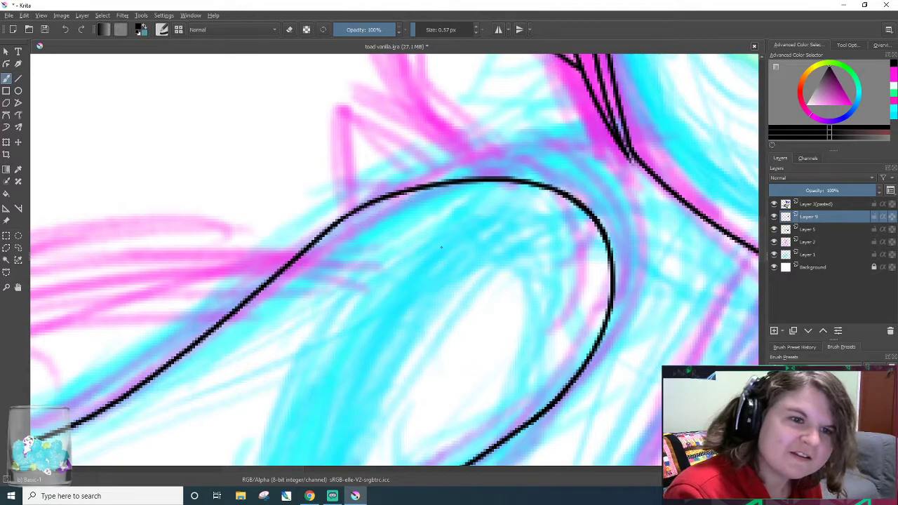
- Ink a longer, flatter curve from midway along the arm's upper edge to the top of the shoulder
{"action": "left_click_drag", "start_coordinate": [210, 333], "coordinate": [517, 159]}
{"action": "key", "text": "ctrl+z"}
{"action": "left_click_drag", "start_coordinate": [217, 325], "coordinate": [540, 187]}
{"action": "key", "text": "ctrl+z"}
{"action": "left_click_drag", "start_coordinate": [209, 338], "coordinate": [522, 181]}
{"action": "key", "text": "ctrl+z"}
{"action": "mouse_move", "coordinate": [222, 327]}
{"action": "left_mouse_down"}
{"action": "mouse_move", "coordinate": [495, 180]}
{"action": "mouse_move", "coordinate": [526, 180]}
{"action": "left_mouse_up"}
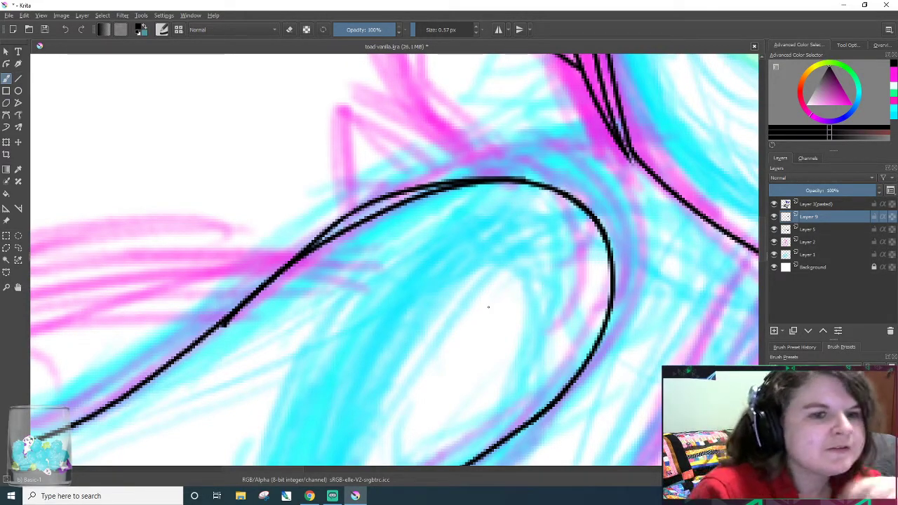
- Erase the thick blob where the new curve starts on the arm's upper edge
{"action": "key", "text": "e"}
{"action": "scroll", "coordinate": [750, 242], "scroll_direction": "down", "scroll_amount": 3}
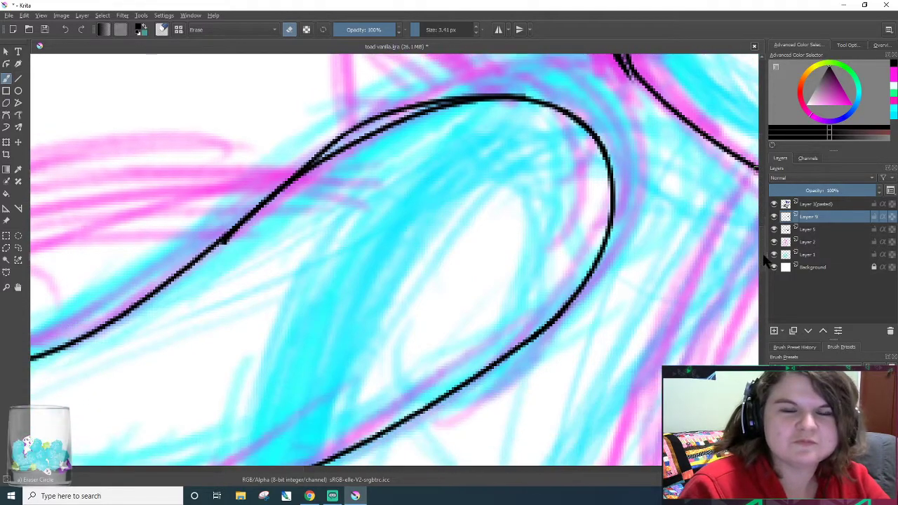
{"action": "scroll", "coordinate": [747, 239], "scroll_direction": "up", "scroll_amount": 2}
{"action": "scroll", "coordinate": [425, 202], "scroll_direction": "up", "scroll_amount": 2}
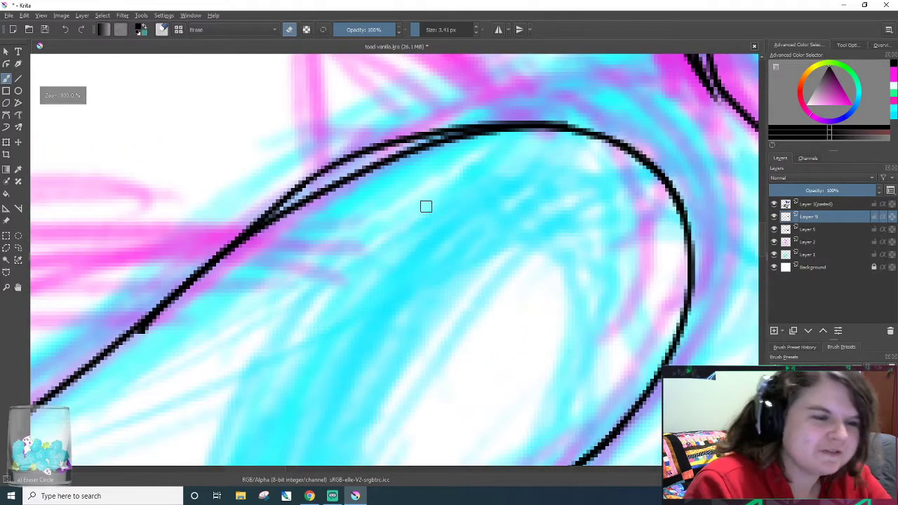
{"action": "mouse_move", "coordinate": [197, 308]}
{"action": "left_mouse_down"}
{"action": "mouse_move", "coordinate": [125, 346]}
{"action": "mouse_move", "coordinate": [190, 300]}
{"action": "left_mouse_up"}
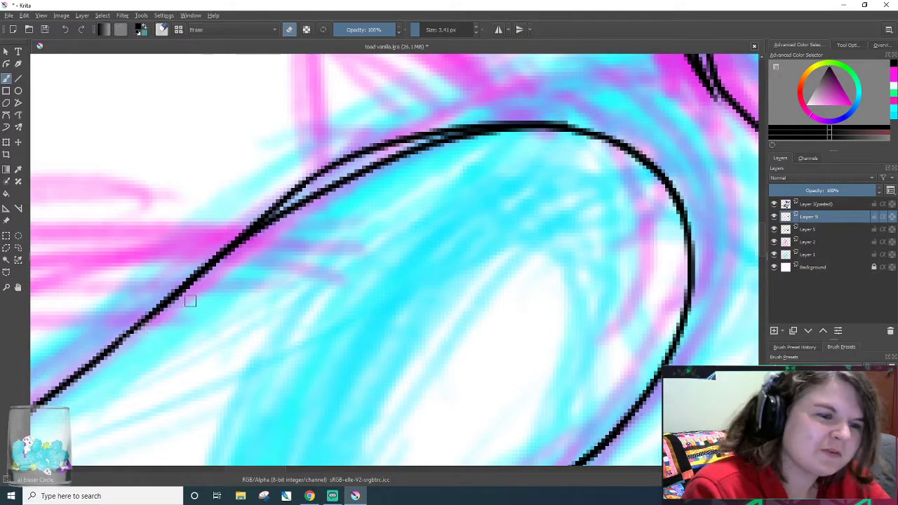
{"action": "key", "text": "ctrl+z"}
{"action": "mouse_move", "coordinate": [179, 344]}
{"action": "left_mouse_down"}
{"action": "mouse_move", "coordinate": [138, 341]}
{"action": "mouse_move", "coordinate": [132, 353]}
{"action": "left_mouse_up"}
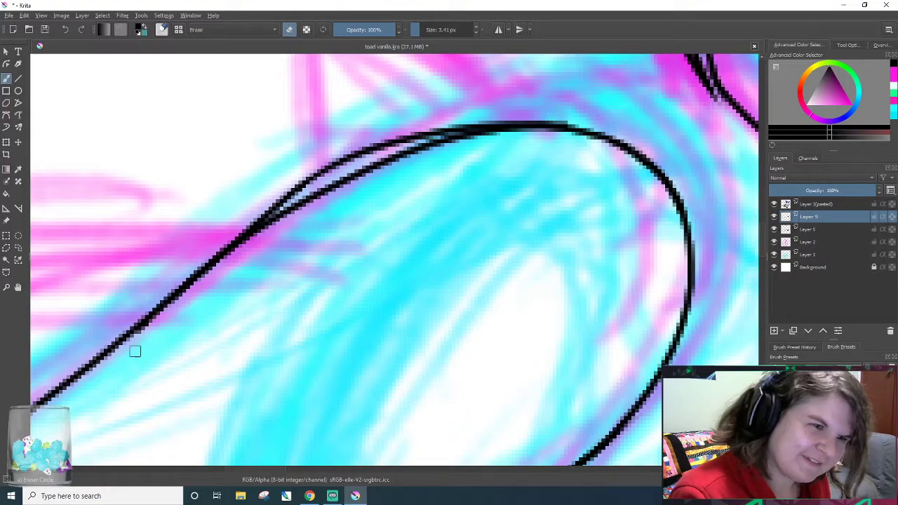
- Erase the surplus older curve above the new line on the arm's upper edge and smooth where the two merge
{"action": "mouse_move", "coordinate": [240, 215]}
{"action": "left_mouse_down"}
{"action": "mouse_move", "coordinate": [267, 189]}
{"action": "mouse_move", "coordinate": [350, 149]}
{"action": "mouse_move", "coordinate": [603, 100]}
{"action": "left_mouse_up"}
{"action": "left_click_drag", "start_coordinate": [332, 167], "coordinate": [501, 111]}
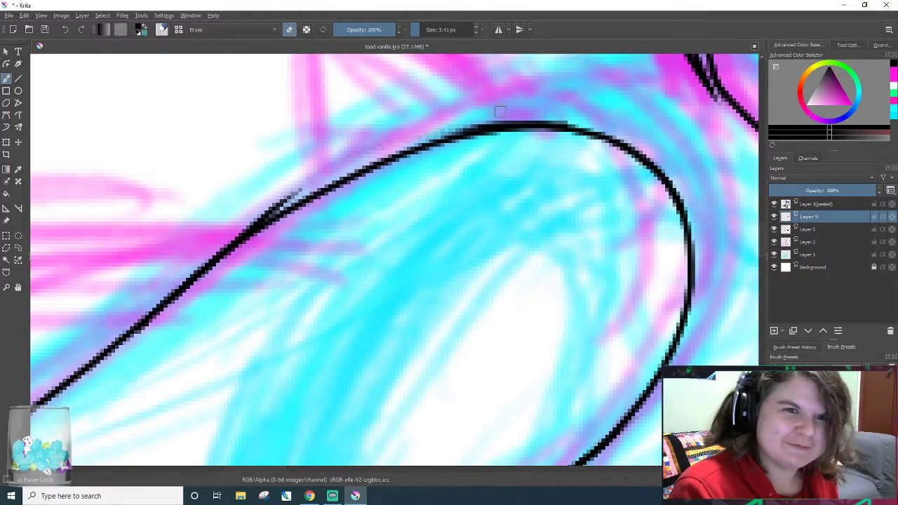
{"action": "mouse_move", "coordinate": [128, 305]}
{"action": "left_mouse_down"}
{"action": "mouse_move", "coordinate": [345, 163]}
{"action": "mouse_move", "coordinate": [130, 296]}
{"action": "left_mouse_up"}
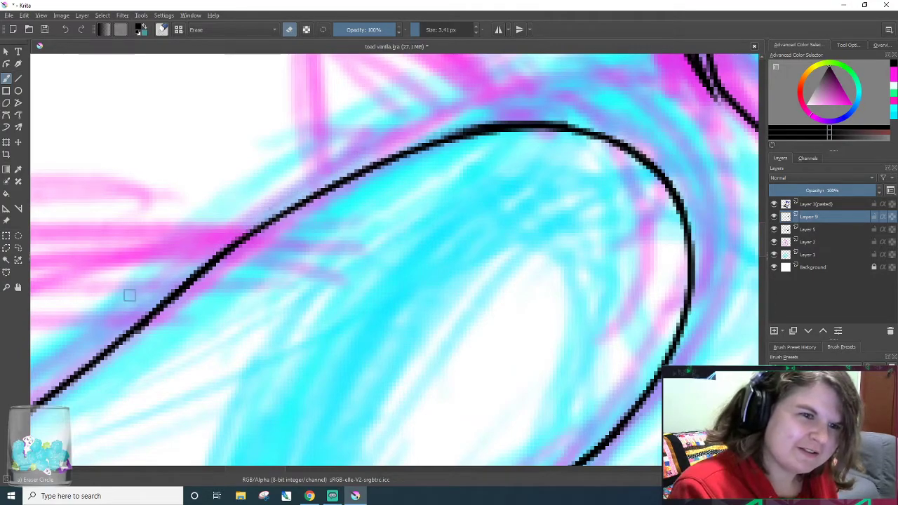
{"action": "left_click_drag", "start_coordinate": [152, 326], "coordinate": [140, 341]}
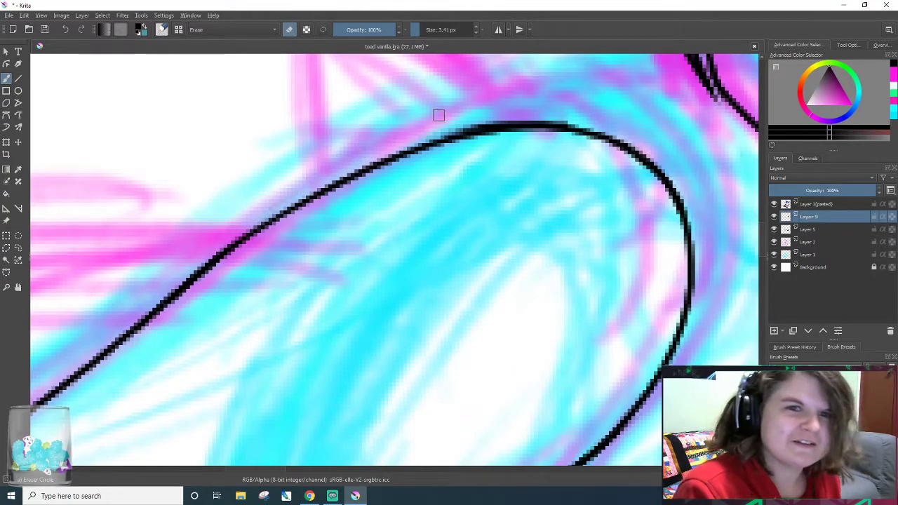
{"action": "left_click_drag", "start_coordinate": [515, 113], "coordinate": [423, 139]}
{"action": "left_click_drag", "start_coordinate": [423, 139], "coordinate": [535, 114]}
- Examine the cleaned upper edge of the outstretched arm from the shoulder to the hand, up close and from farther away
{"action": "scroll", "coordinate": [578, 128], "scroll_direction": "down", "scroll_amount": 4}
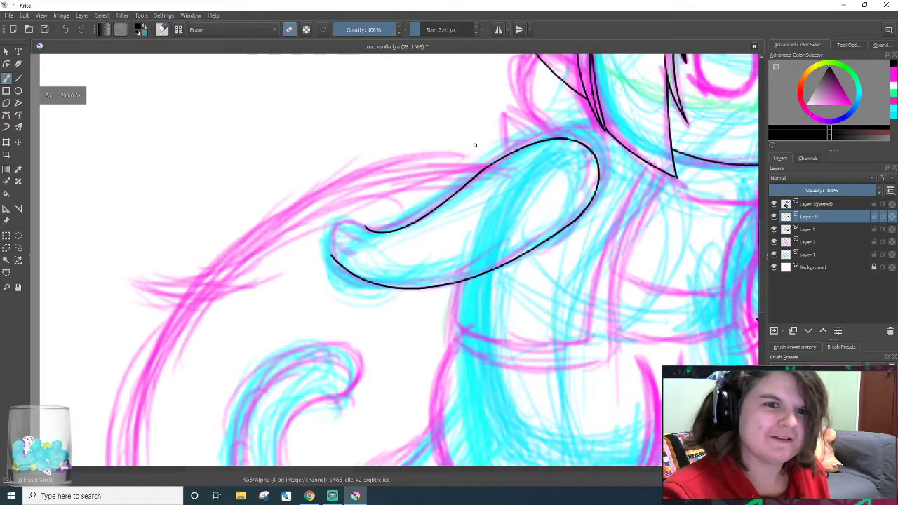
{"action": "scroll", "coordinate": [521, 152], "scroll_direction": "up", "scroll_amount": 2}
{"action": "scroll", "coordinate": [645, 164], "scroll_direction": "up", "scroll_amount": 2}
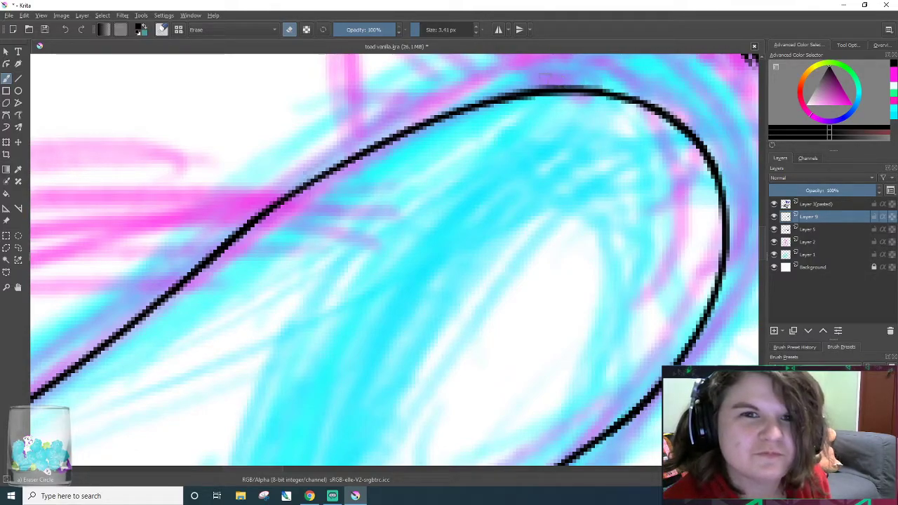
{"action": "scroll", "coordinate": [485, 399], "scroll_direction": "down", "scroll_amount": 3}
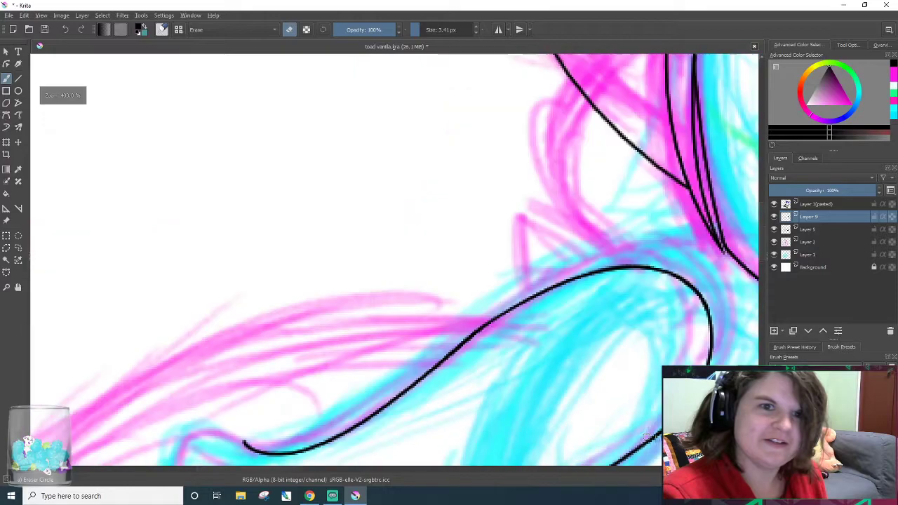
{"action": "scroll", "coordinate": [485, 399], "scroll_direction": "up", "scroll_amount": 1}
{"action": "scroll", "coordinate": [486, 400], "scroll_direction": "up", "scroll_amount": 2}
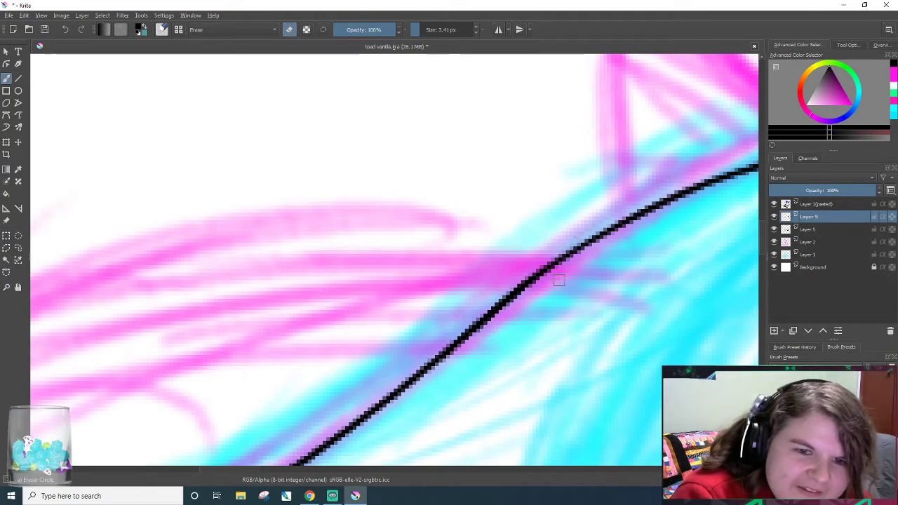
{"action": "scroll", "coordinate": [463, 294], "scroll_direction": "down", "scroll_amount": 5}
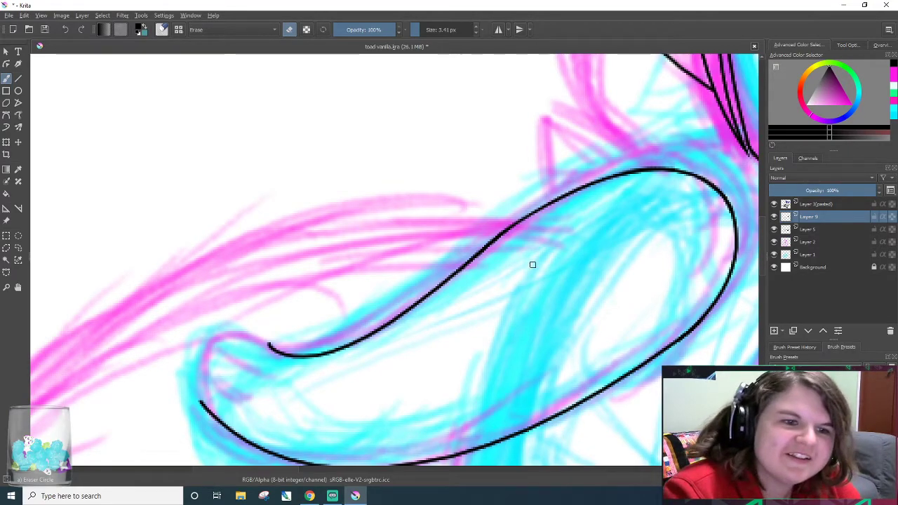
{"action": "scroll", "coordinate": [463, 198], "scroll_direction": "up", "scroll_amount": 2}
{"action": "scroll", "coordinate": [389, 291], "scroll_direction": "down", "scroll_amount": 1}
{"action": "scroll", "coordinate": [106, 337], "scroll_direction": "up", "scroll_amount": 1}
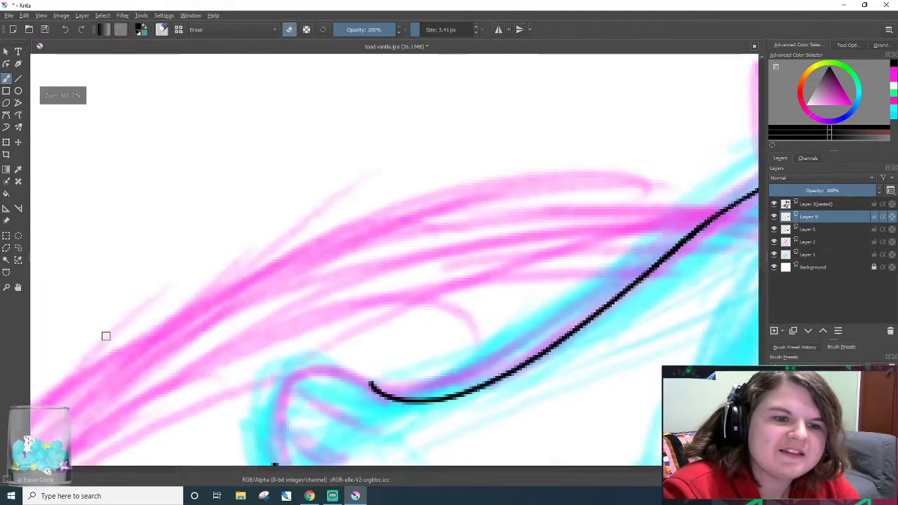
{"action": "scroll", "coordinate": [425, 385], "scroll_direction": "up", "scroll_amount": 2}
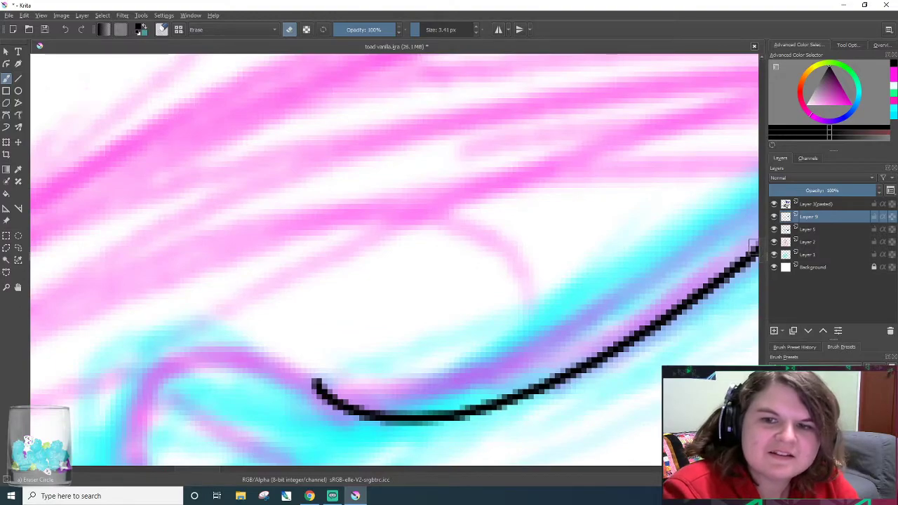
- Ink the rounded hand outline, joining the lower edge of the outstretched arm to its upper edge
{"action": "scroll", "coordinate": [751, 251], "scroll_direction": "down", "scroll_amount": 5}
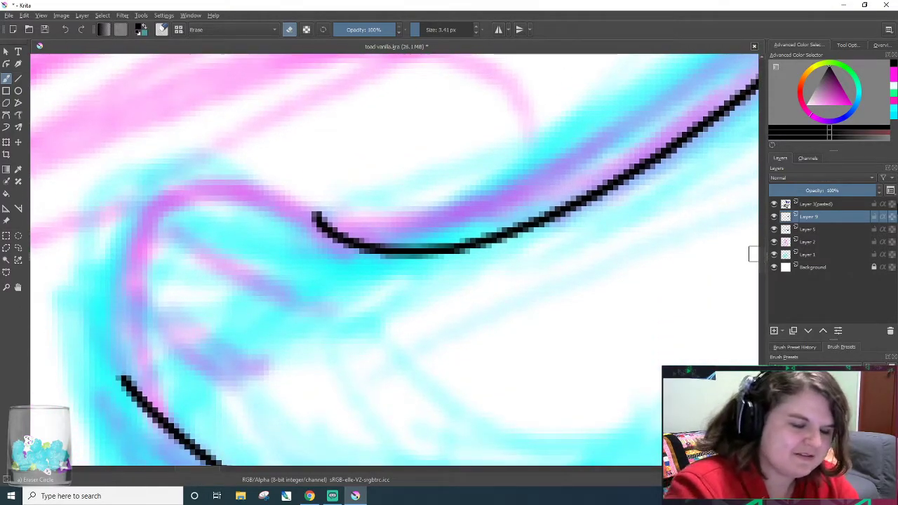
{"action": "key", "text": "slash"}
{"action": "mouse_move", "coordinate": [180, 437]}
{"action": "left_mouse_down"}
{"action": "mouse_move", "coordinate": [312, 223]}
{"action": "mouse_move", "coordinate": [318, 228]}
{"action": "left_mouse_up"}
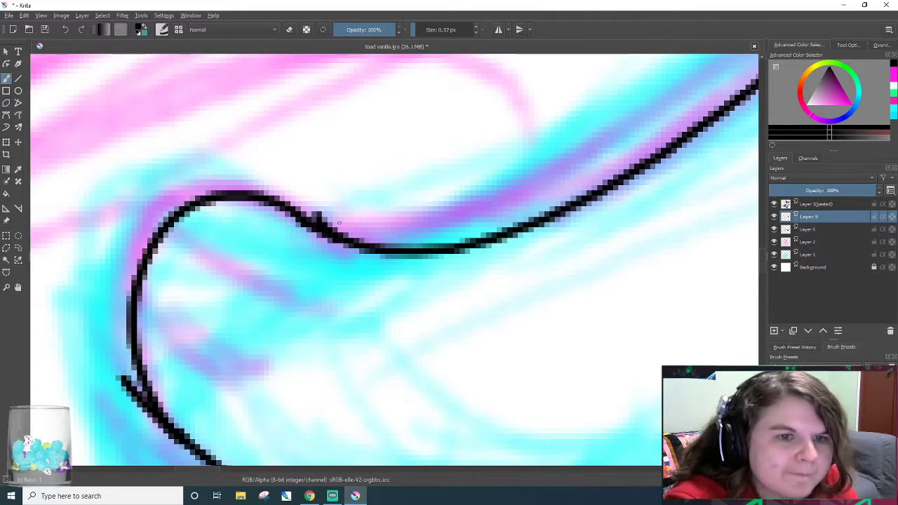
- Erase the stray line ends at both hand joins and retrace the hand's lower outer curve
{"action": "key", "text": "slash"}
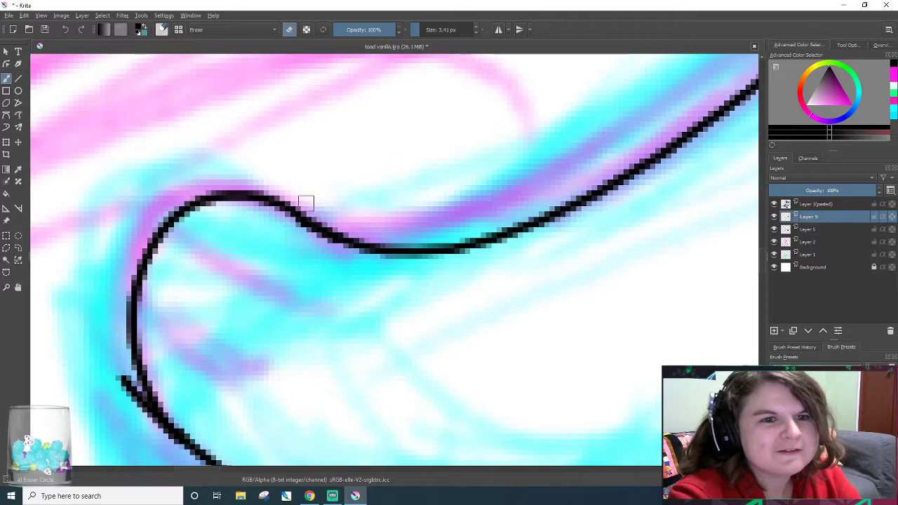
{"action": "scroll", "coordinate": [754, 267], "scroll_direction": "down", "scroll_amount": 5}
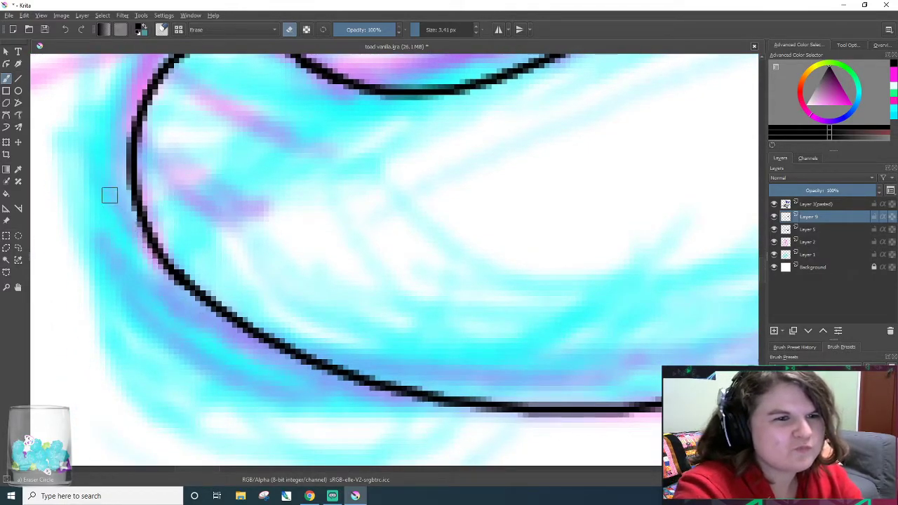
{"action": "key", "text": "slash"}
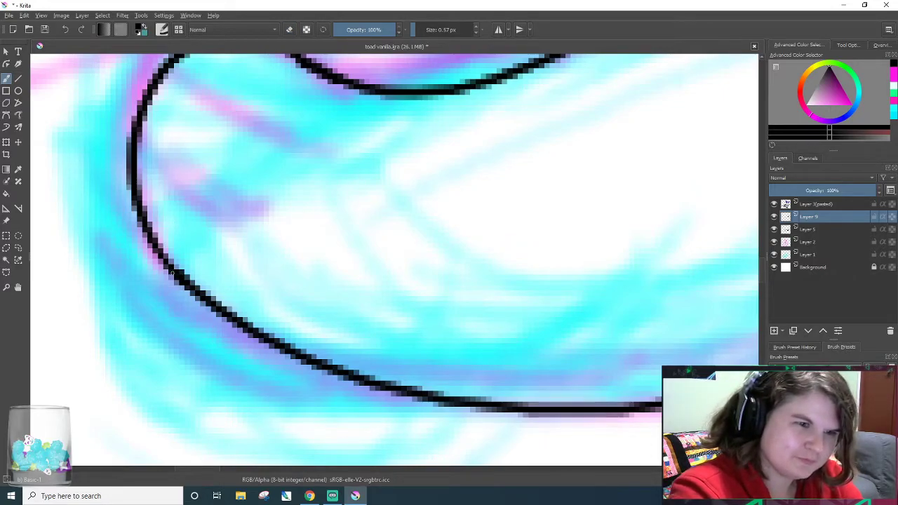
{"action": "left_click_drag", "start_coordinate": [172, 272], "coordinate": [132, 186]}
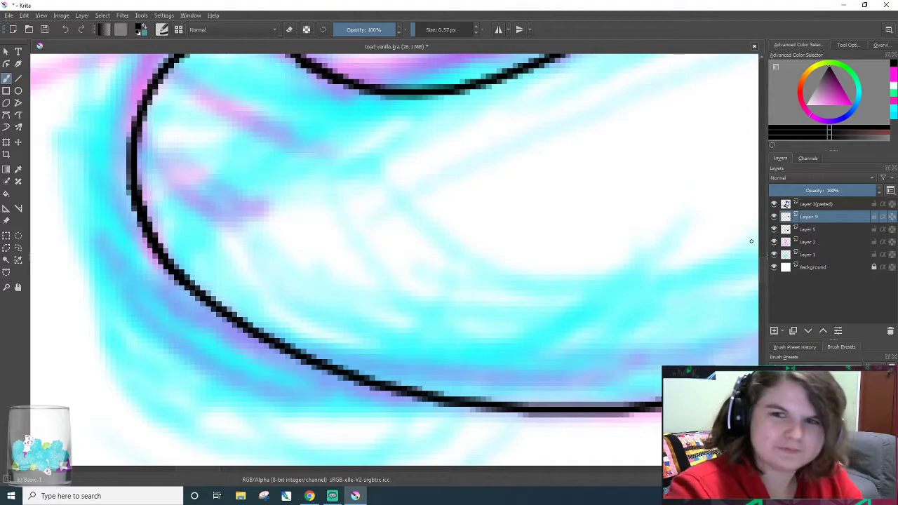
- Ink two short finger lines inside the hand of the outstretched arm
{"action": "scroll", "coordinate": [758, 274], "scroll_direction": "up", "scroll_amount": 3}
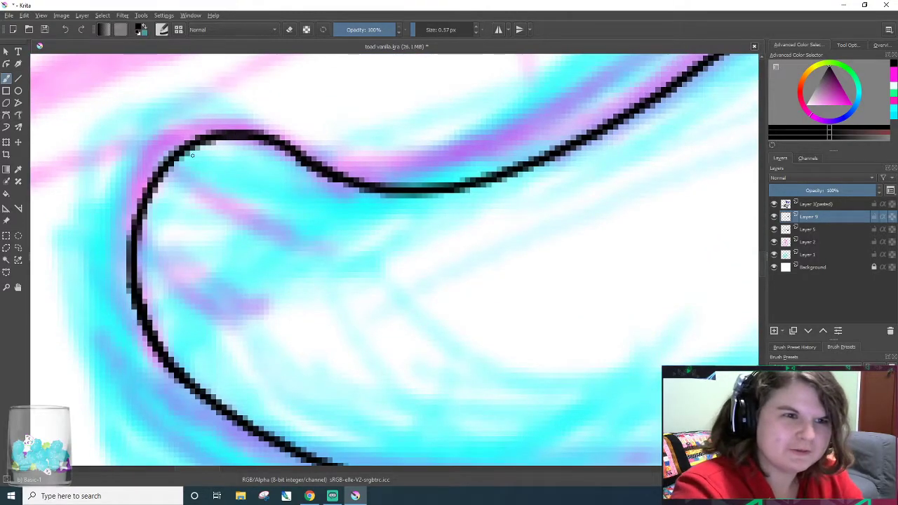
{"action": "left_click_drag", "start_coordinate": [192, 155], "coordinate": [311, 219]}
{"action": "left_click_drag", "start_coordinate": [144, 210], "coordinate": [274, 288]}
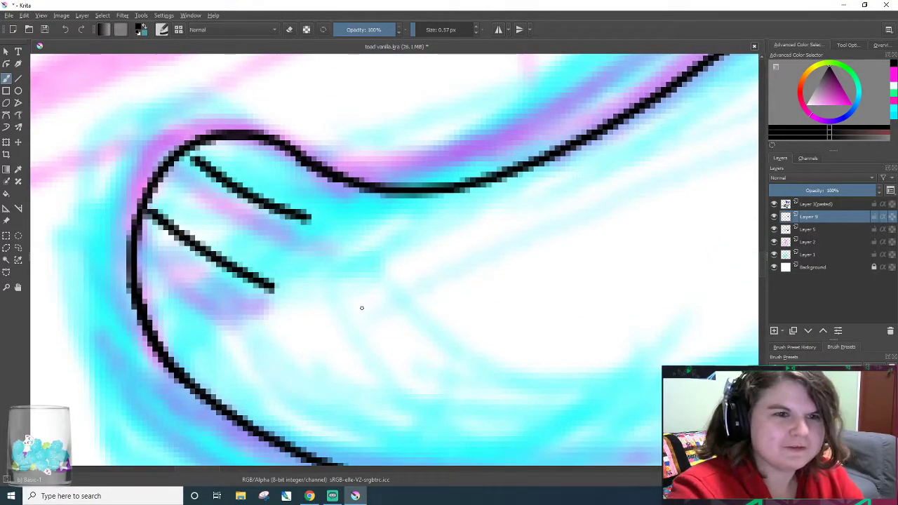
{"action": "scroll", "coordinate": [362, 307], "scroll_direction": "down", "scroll_amount": 6}
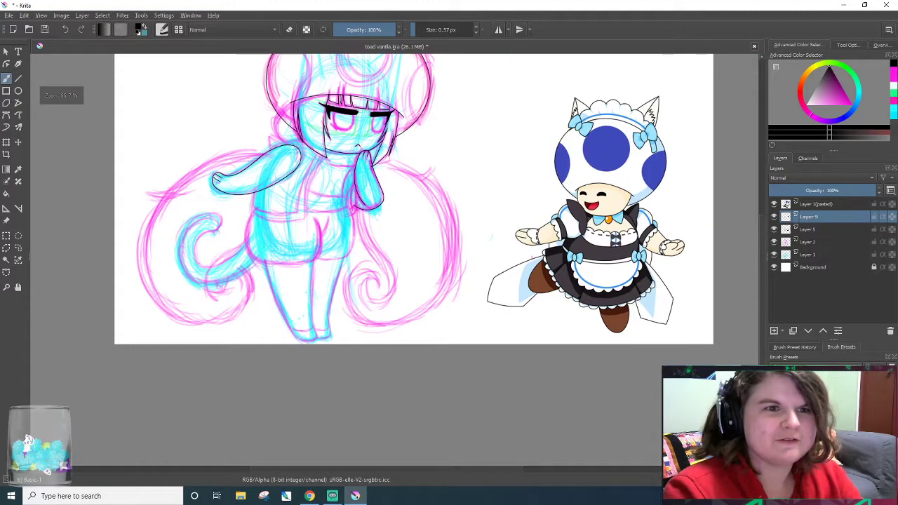
{"action": "scroll", "coordinate": [299, 173], "scroll_direction": "up", "scroll_amount": 3}
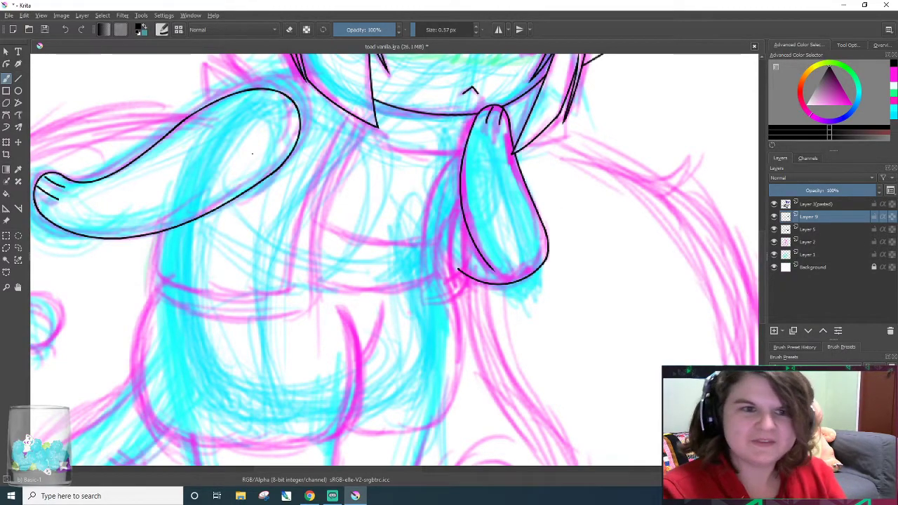
{"action": "scroll", "coordinate": [252, 153], "scroll_direction": "down", "scroll_amount": 3}
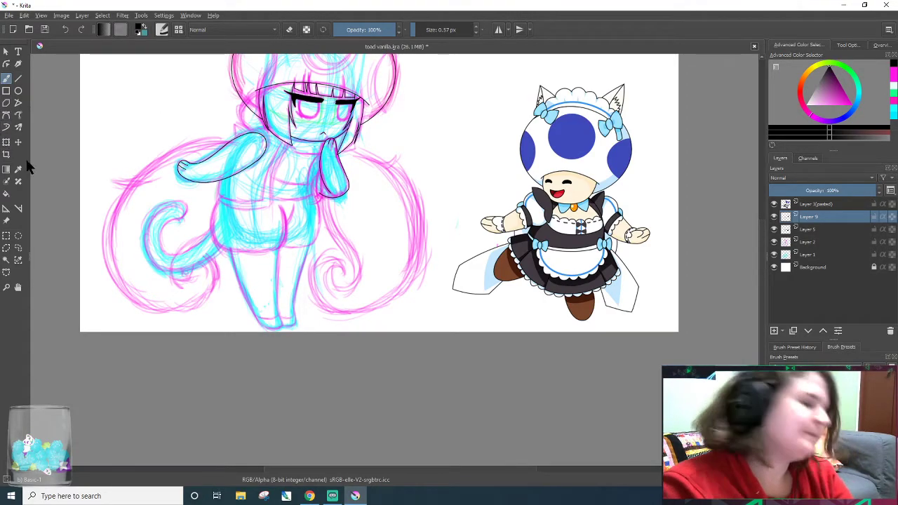
- Save the drawing and merge Layer 9 into Layer 5
{"action": "left_click", "coordinate": [47, 27]}
{"action": "right_click", "coordinate": [826, 215]}
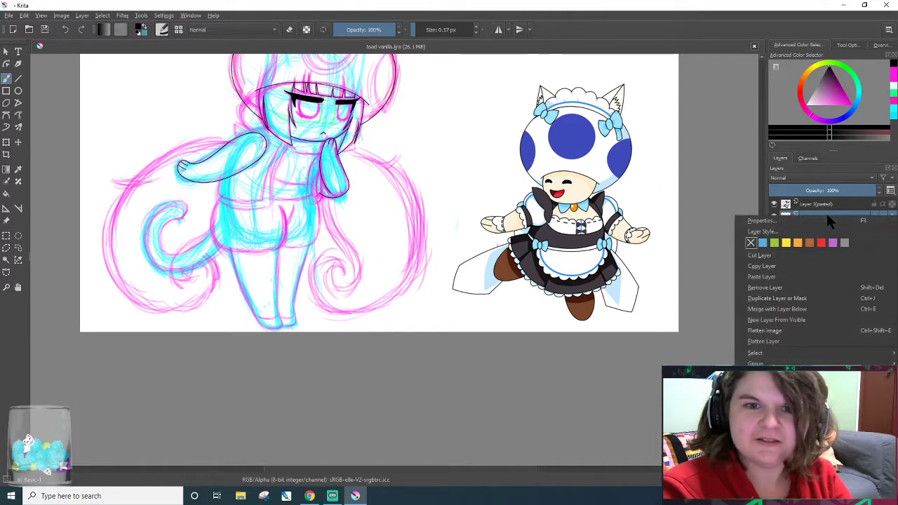
{"action": "left_click", "coordinate": [800, 307]}
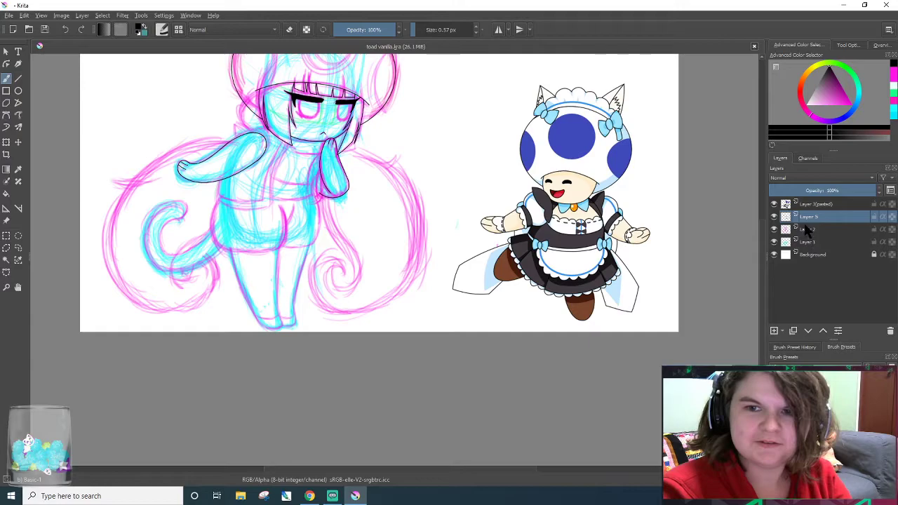
- On a new layer, ink the torso's side edge across the outstretched arm and two parallel curves from the neck down the front
{"action": "left_click", "coordinate": [775, 330]}
{"action": "scroll", "coordinate": [136, 139], "scroll_direction": "up", "scroll_amount": 4}
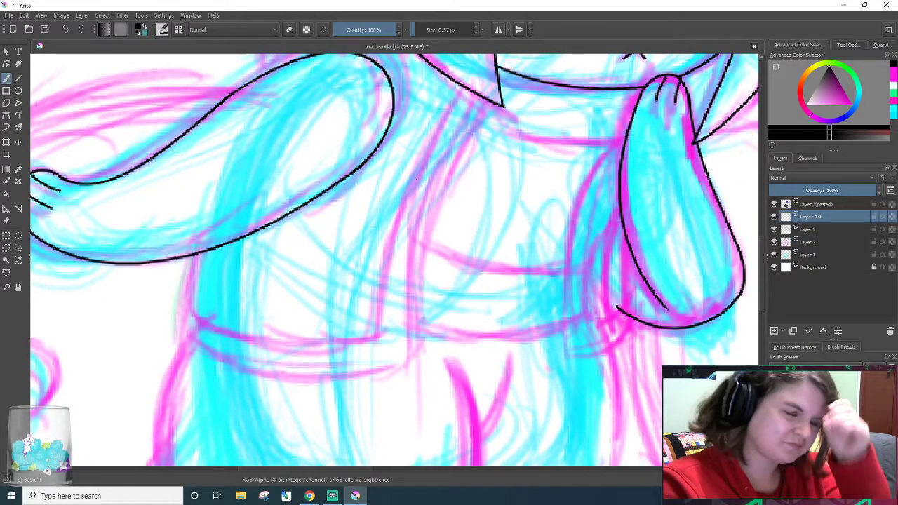
{"action": "key", "text": "e"}
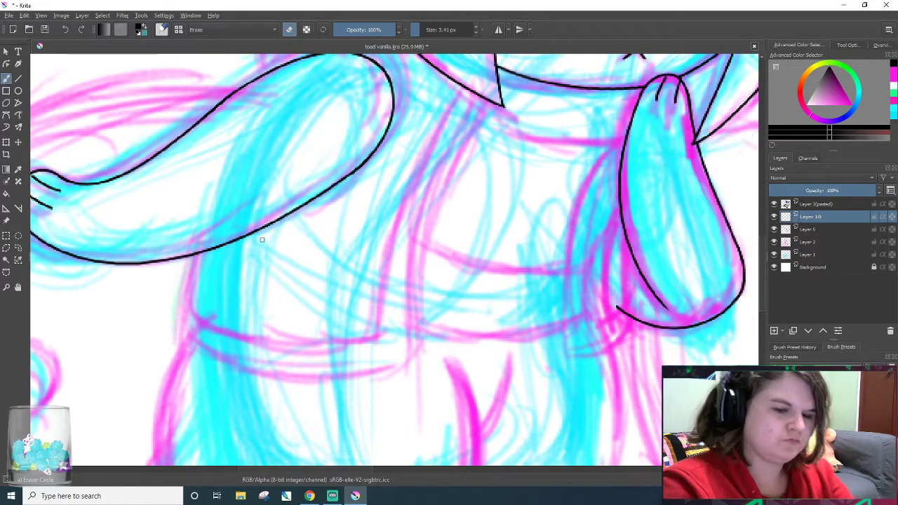
{"action": "key", "text": "e"}
{"action": "left_click_drag", "start_coordinate": [256, 104], "coordinate": [169, 382]}
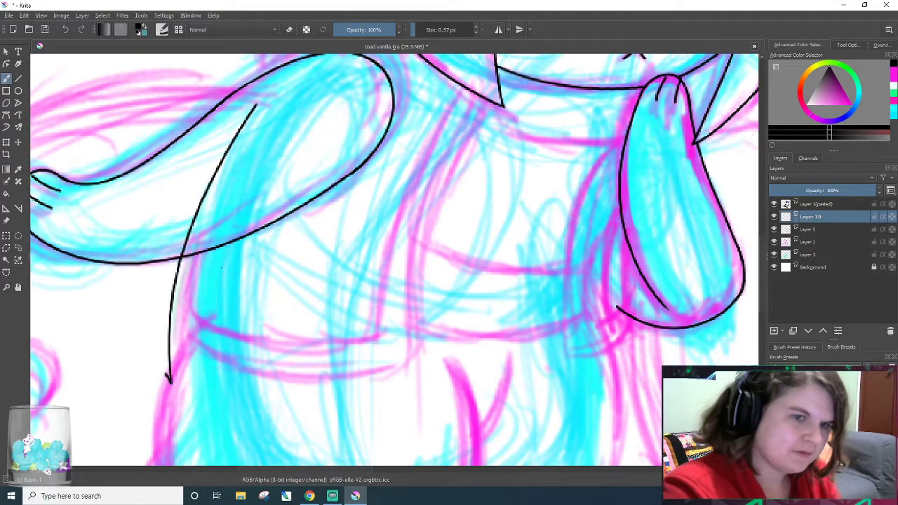
{"action": "key", "text": "ctrl+z"}
{"action": "mouse_move", "coordinate": [244, 158]}
{"action": "left_mouse_down"}
{"action": "mouse_move", "coordinate": [185, 371]}
{"action": "mouse_move", "coordinate": [186, 310]}
{"action": "mouse_move", "coordinate": [244, 153]}
{"action": "left_mouse_up"}
{"action": "key", "text": "ctrl+z"}
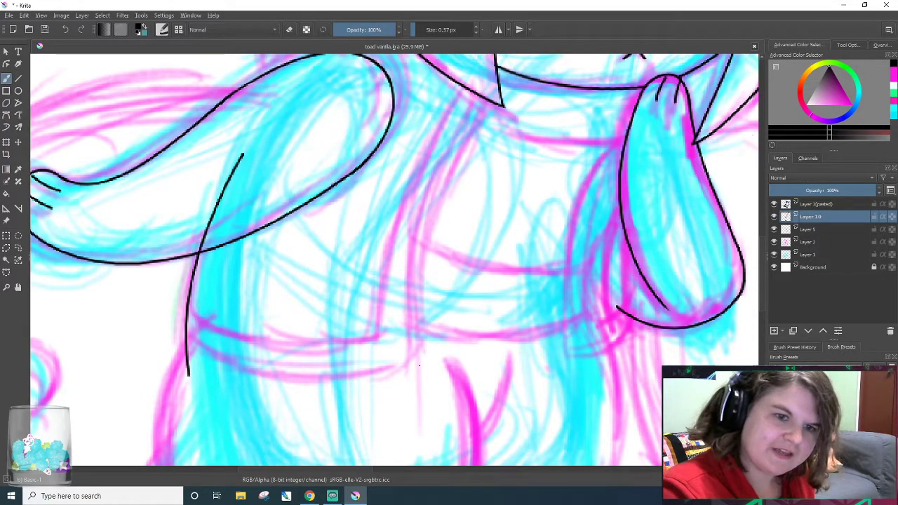
{"action": "left_click_drag", "start_coordinate": [497, 70], "coordinate": [420, 375]}
{"action": "left_click_drag", "start_coordinate": [482, 55], "coordinate": [386, 394]}
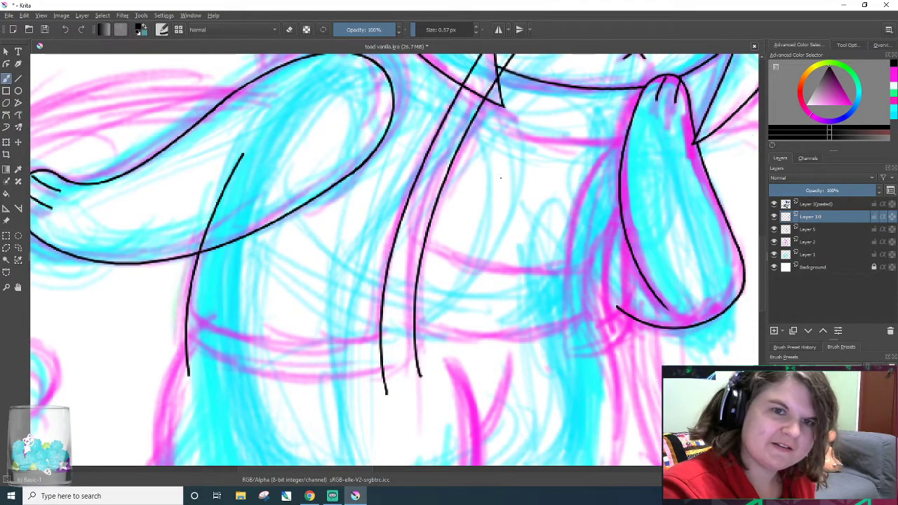
- Try several curves for the torso's other side, running from the waist up into the bent arm
{"action": "left_click_drag", "start_coordinate": [596, 326], "coordinate": [658, 150]}
{"action": "key", "text": "ctrl+z"}
{"action": "left_click_drag", "start_coordinate": [593, 324], "coordinate": [652, 158]}
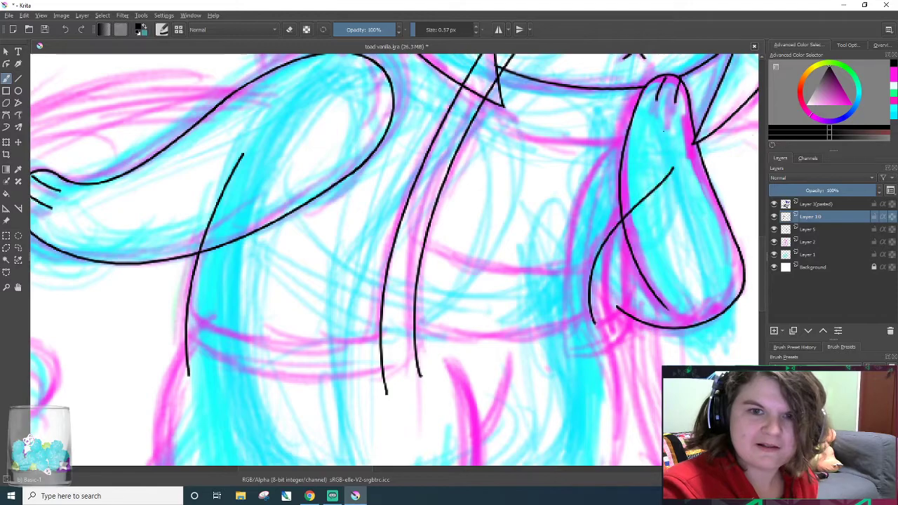
{"action": "key", "text": "ctrl+z"}
{"action": "left_click_drag", "start_coordinate": [595, 323], "coordinate": [652, 156]}
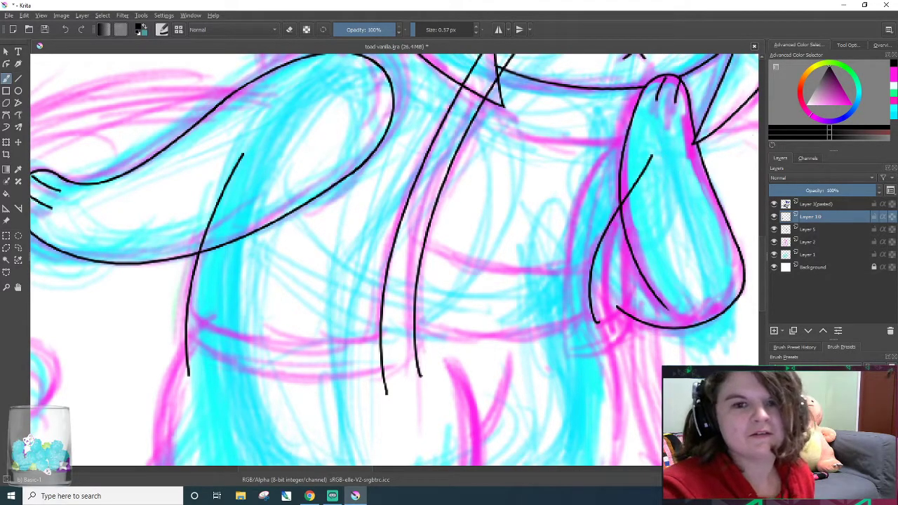
{"action": "key", "text": "ctrl+z"}
{"action": "left_click_drag", "start_coordinate": [592, 314], "coordinate": [636, 177]}
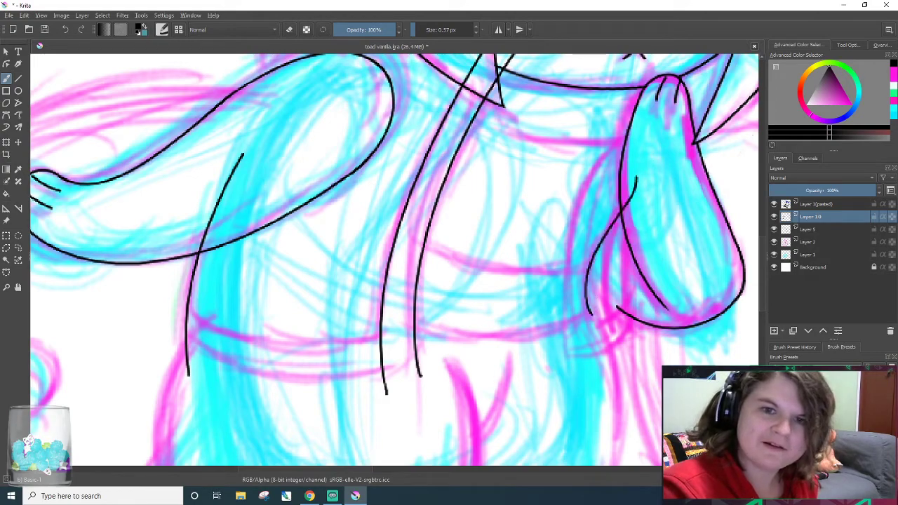
{"action": "key", "text": "ctrl+z"}
{"action": "mouse_move", "coordinate": [589, 323]}
{"action": "left_mouse_down"}
{"action": "mouse_move", "coordinate": [598, 238]}
{"action": "mouse_move", "coordinate": [640, 180]}
{"action": "left_mouse_up"}
{"action": "key", "text": "ctrl+z"}
{"action": "left_click_drag", "start_coordinate": [595, 326], "coordinate": [638, 200]}
{"action": "key", "text": "ctrl+z"}
{"action": "left_click_drag", "start_coordinate": [598, 323], "coordinate": [639, 185]}
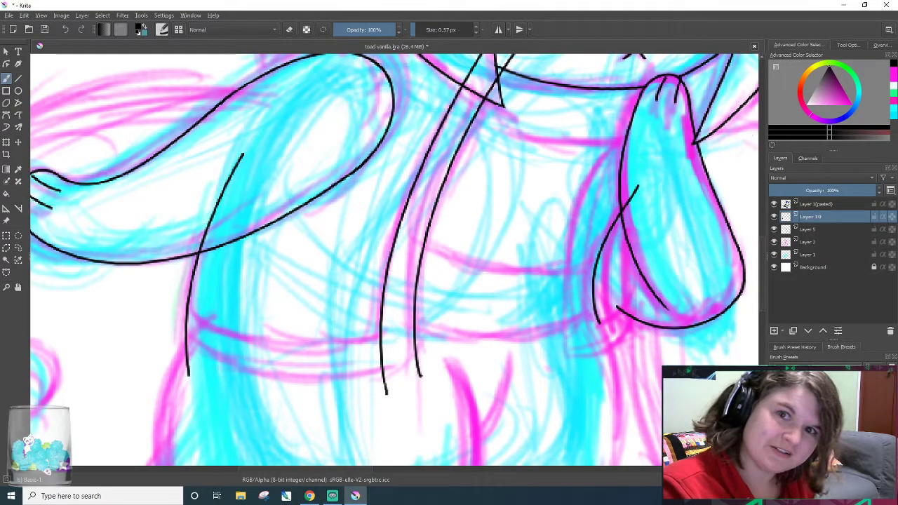
{"action": "key", "text": "ctrl+z"}
{"action": "left_click_drag", "start_coordinate": [587, 289], "coordinate": [628, 172]}
{"action": "key", "text": "ctrl+z"}
{"action": "left_click_drag", "start_coordinate": [596, 320], "coordinate": [624, 155]}
{"action": "key", "text": "ctrl+z"}
{"action": "left_click_drag", "start_coordinate": [592, 323], "coordinate": [636, 180]}
{"action": "key", "text": "ctrl+z"}
- Ink the torso's side curve beside the bent arm and erase its end where it overlaps the arm
{"action": "left_click_drag", "start_coordinate": [597, 319], "coordinate": [635, 175]}
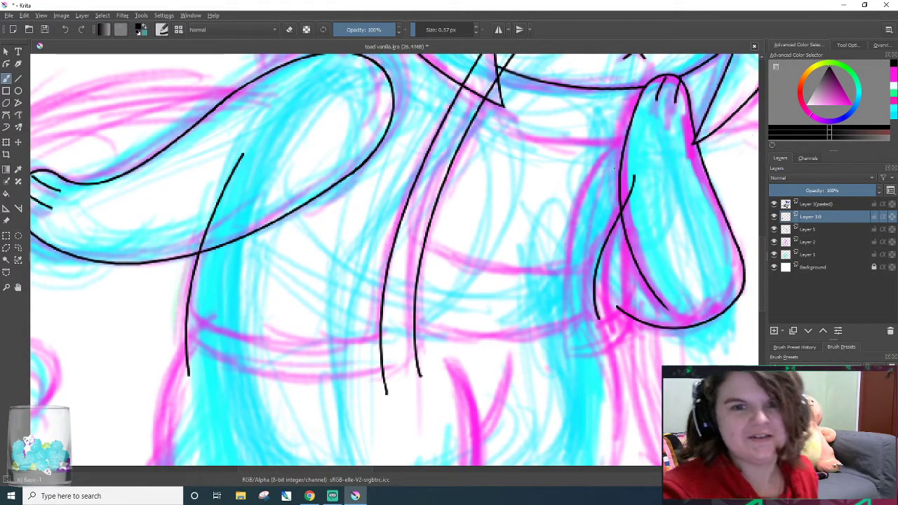
{"action": "key", "text": "e"}
{"action": "left_click_drag", "start_coordinate": [633, 178], "coordinate": [632, 190]}
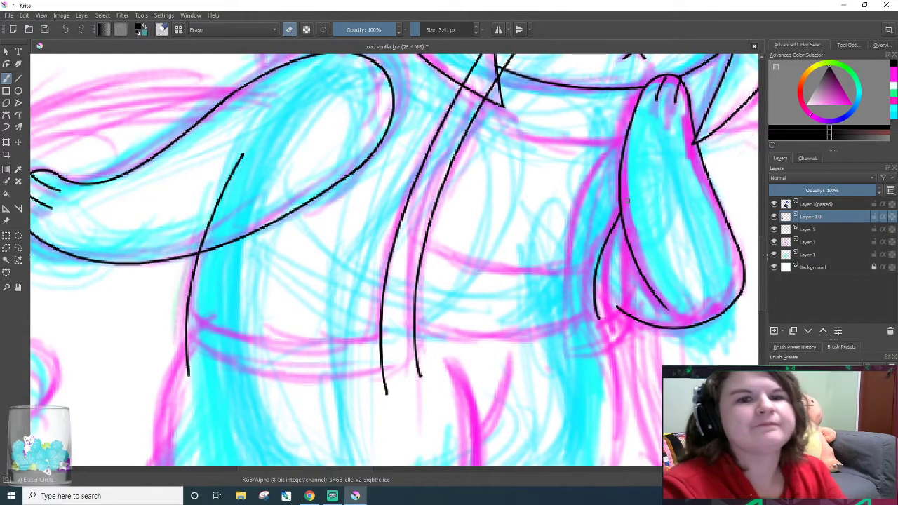
{"action": "key", "text": "e"}
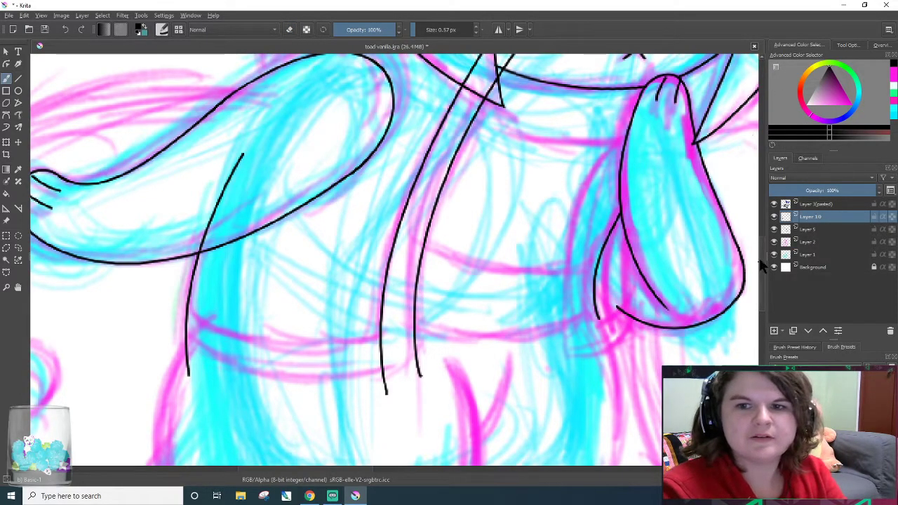
- Erase the upper ends of the two parallel front curves where they extend past the jaw and hair lines
{"action": "scroll", "coordinate": [757, 280], "scroll_direction": "up", "scroll_amount": 3}
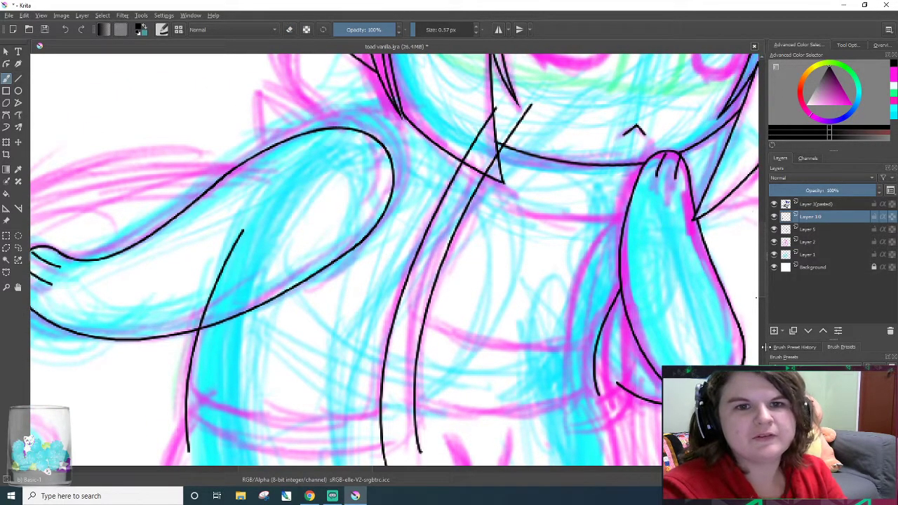
{"action": "key", "text": "e"}
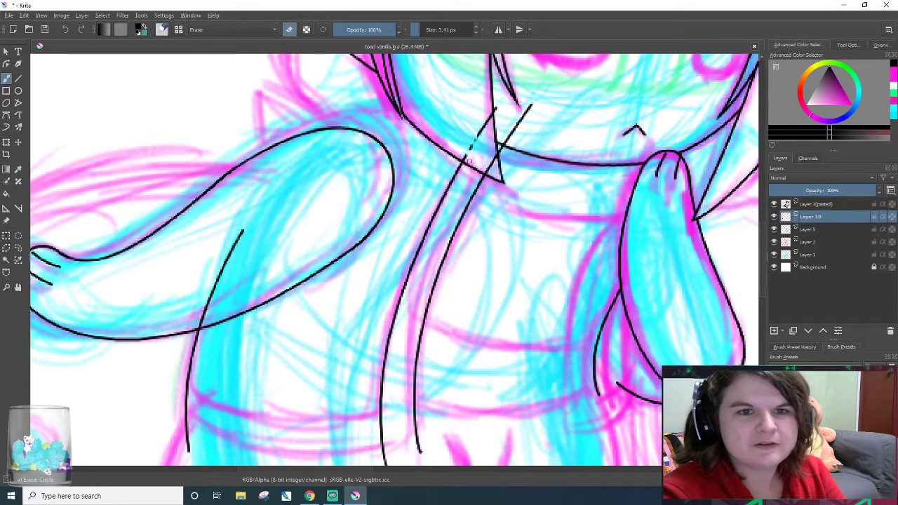
{"action": "left_click_drag", "start_coordinate": [480, 136], "coordinate": [483, 127]}
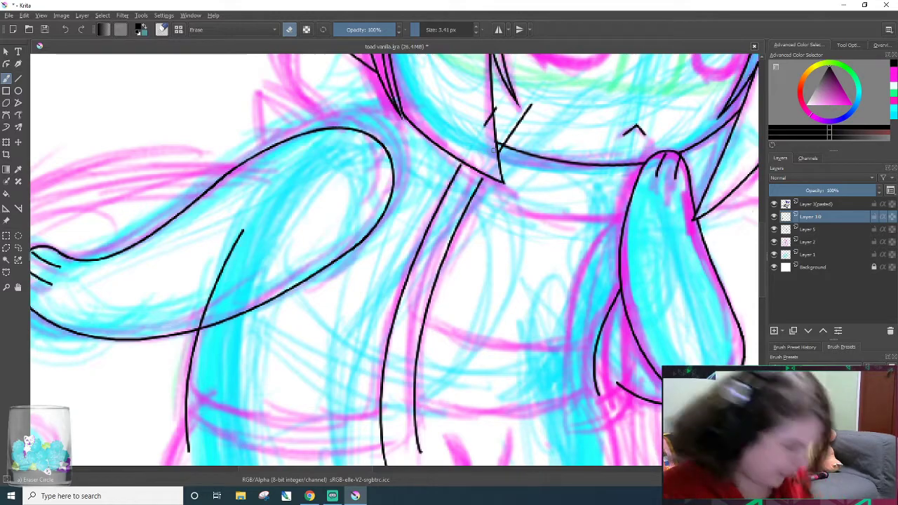
{"action": "key", "text": "ctrl+z"}
{"action": "left_click_drag", "start_coordinate": [487, 169], "coordinate": [518, 121]}
{"action": "left_click_drag", "start_coordinate": [536, 90], "coordinate": [546, 90]}
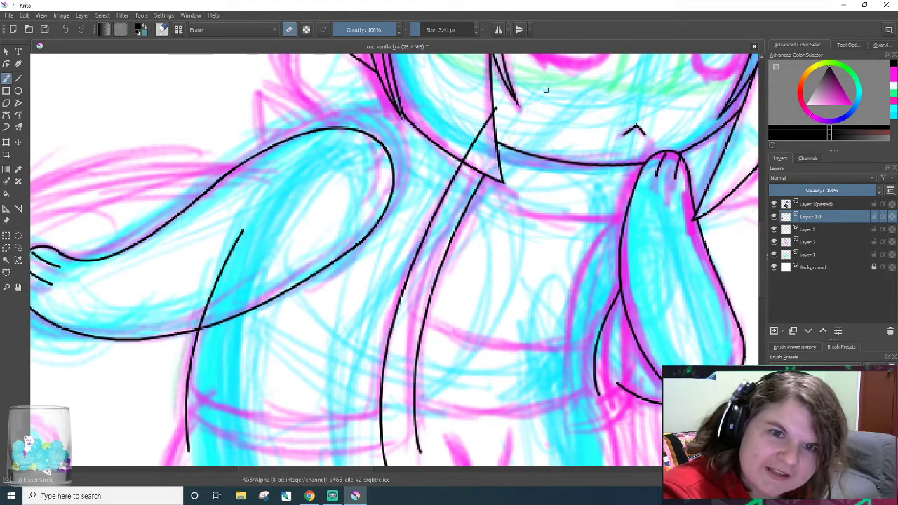
{"action": "mouse_move", "coordinate": [469, 148]}
{"action": "left_mouse_down"}
{"action": "mouse_move", "coordinate": [462, 162]}
{"action": "mouse_move", "coordinate": [499, 97]}
{"action": "left_mouse_up"}
{"action": "key", "text": "ctrl+z"}
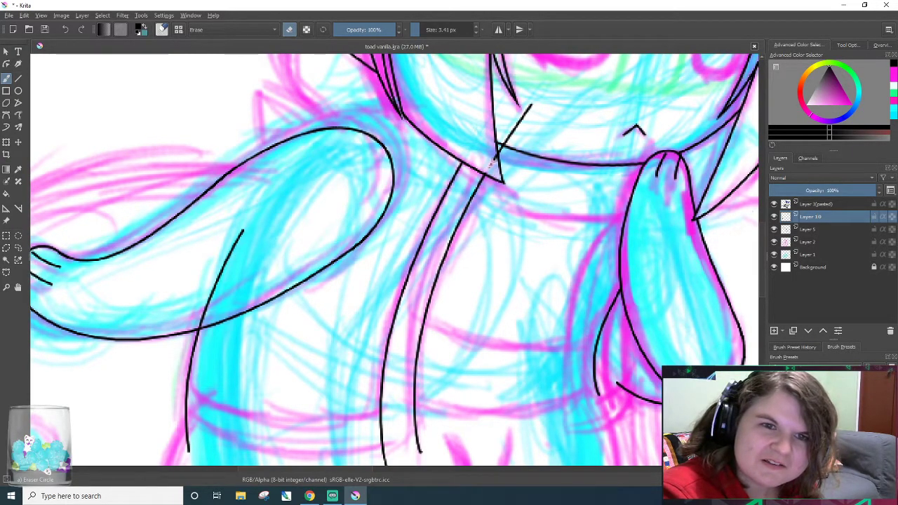
{"action": "mouse_move", "coordinate": [489, 164]}
{"action": "left_mouse_down"}
{"action": "mouse_move", "coordinate": [523, 107]}
{"action": "mouse_move", "coordinate": [506, 141]}
{"action": "mouse_move", "coordinate": [528, 109]}
{"action": "left_mouse_up"}
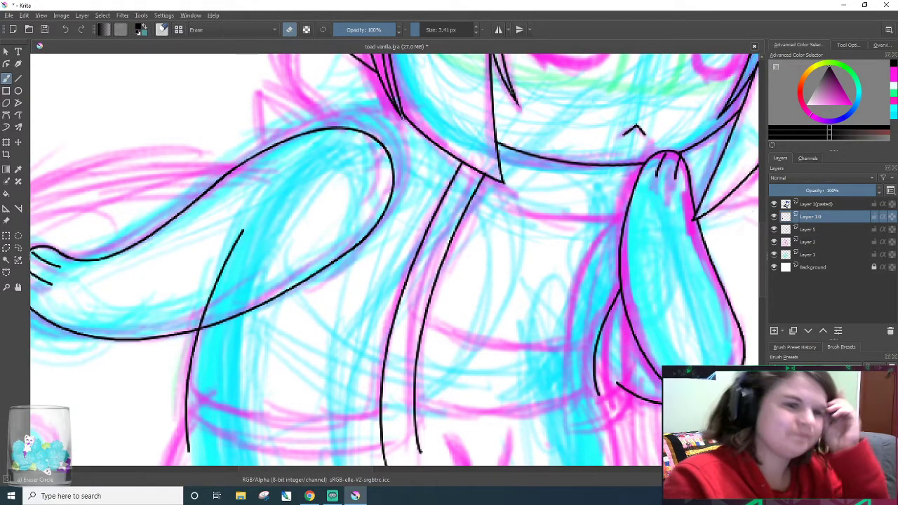
- Try several long shoulder curves from the outstretched arm's upper edge across the hair and side of the face
{"action": "key", "text": "e"}
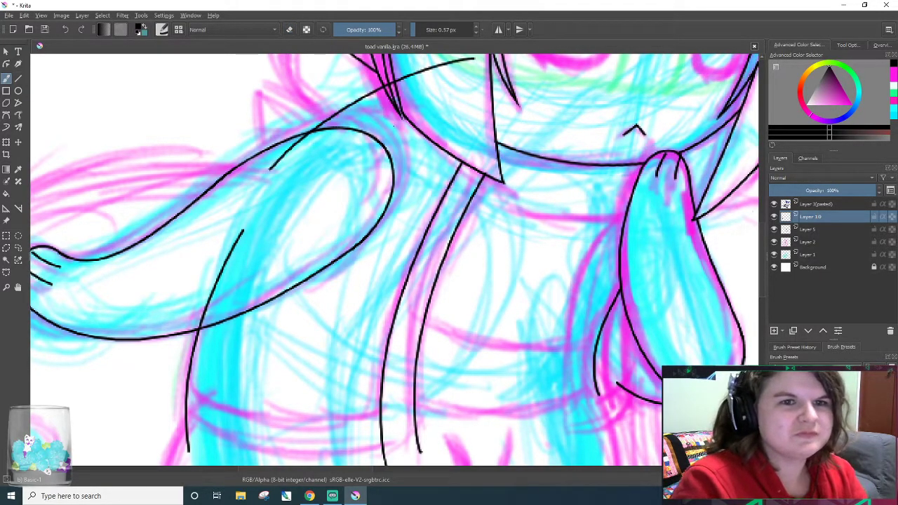
{"action": "left_click_drag", "start_coordinate": [268, 166], "coordinate": [292, 147]}
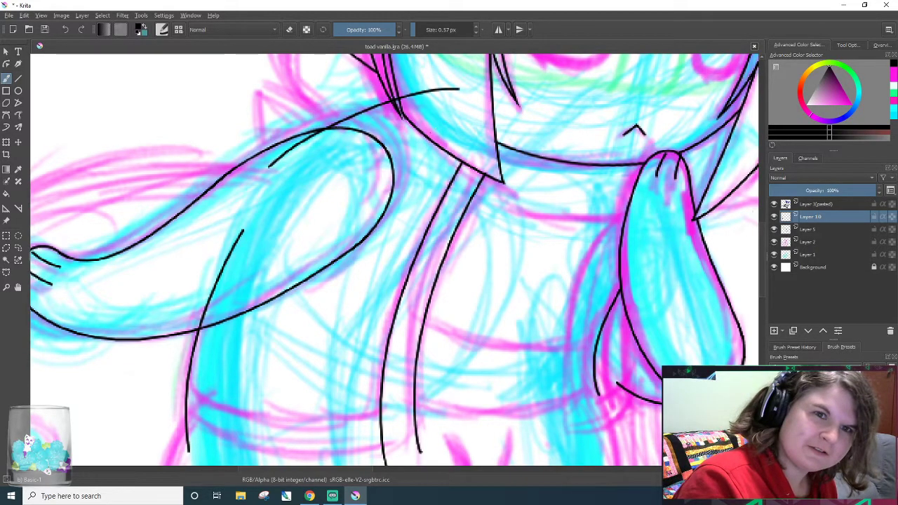
{"action": "key", "text": "ctrl+z"}
{"action": "left_click_drag", "start_coordinate": [288, 148], "coordinate": [468, 134]}
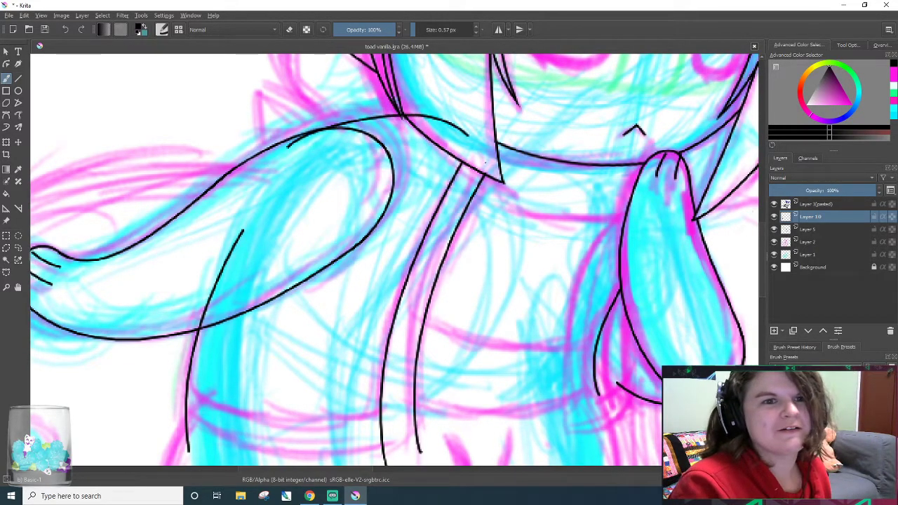
{"action": "key", "text": "ctrl+z"}
{"action": "left_click_drag", "start_coordinate": [281, 153], "coordinate": [463, 140]}
{"action": "key", "text": "ctrl+z"}
{"action": "mouse_move", "coordinate": [283, 152]}
{"action": "left_mouse_down"}
{"action": "mouse_move", "coordinate": [299, 141]}
{"action": "mouse_move", "coordinate": [479, 129]}
{"action": "left_mouse_up"}
{"action": "key", "text": "ctrl+z"}
{"action": "left_click_drag", "start_coordinate": [264, 164], "coordinate": [456, 112]}
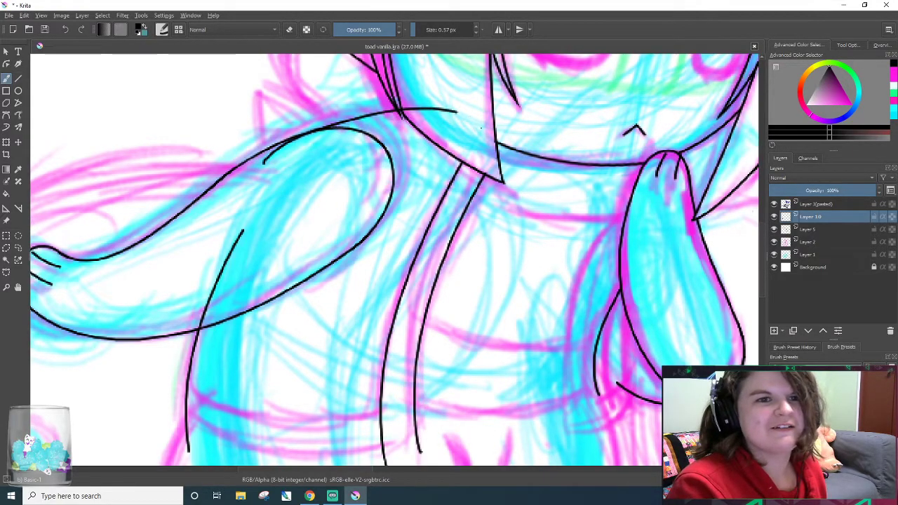
{"action": "key", "text": "ctrl+z"}
{"action": "mouse_move", "coordinate": [261, 174]}
{"action": "left_mouse_down"}
{"action": "mouse_move", "coordinate": [410, 92]}
{"action": "mouse_move", "coordinate": [463, 84]}
{"action": "left_mouse_up"}
{"action": "key", "text": "ctrl+z"}
{"action": "left_click_drag", "start_coordinate": [249, 164], "coordinate": [491, 95]}
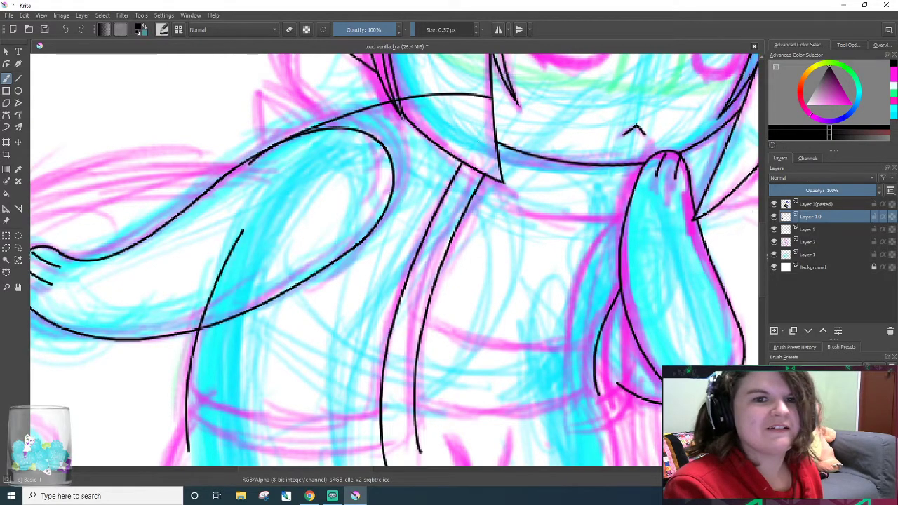
{"action": "key", "text": "ctrl+z"}
{"action": "mouse_move", "coordinate": [256, 205]}
{"action": "left_mouse_down"}
{"action": "mouse_move", "coordinate": [379, 98]}
{"action": "mouse_move", "coordinate": [411, 86]}
{"action": "left_mouse_up"}
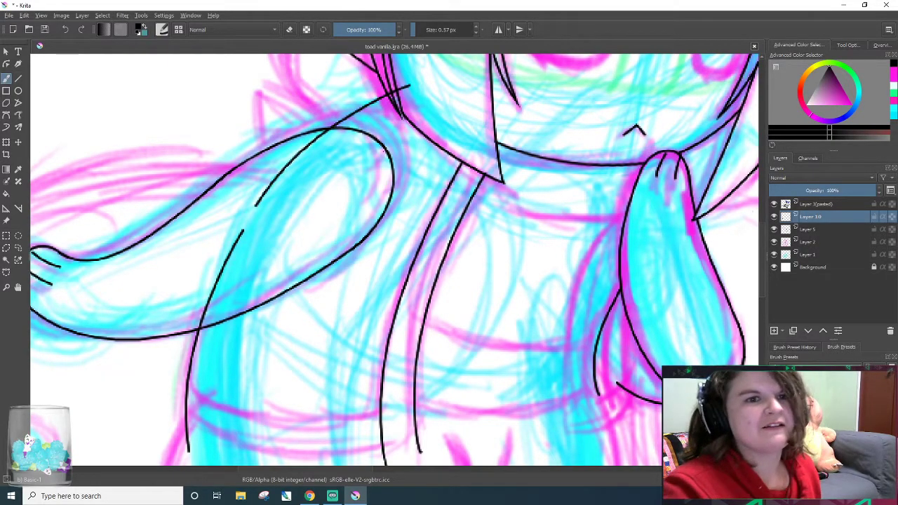
- Retry the shoulder line with flatter and steeper curves between the outstretched arm and the lower hair strands
{"action": "scroll", "coordinate": [103, 149], "scroll_direction": "down", "scroll_amount": 4}
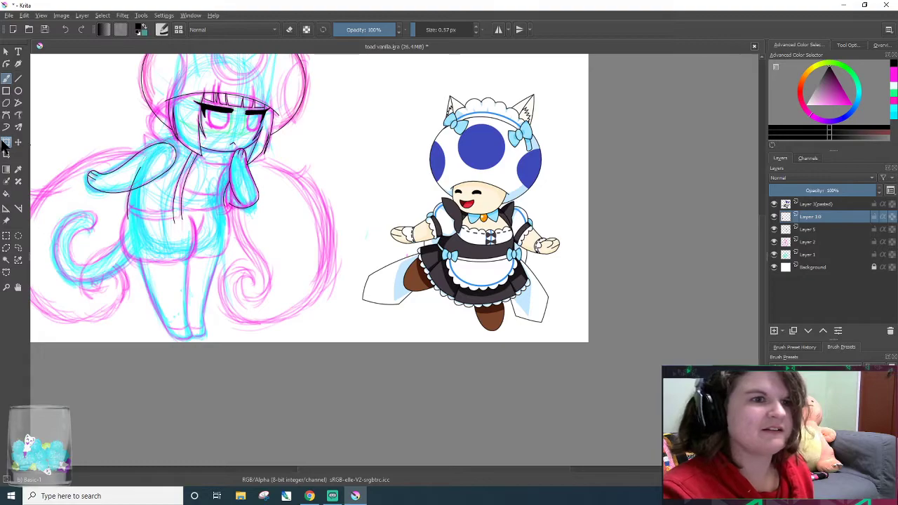
{"action": "key", "text": "plus"}
{"action": "key", "text": "plus"}
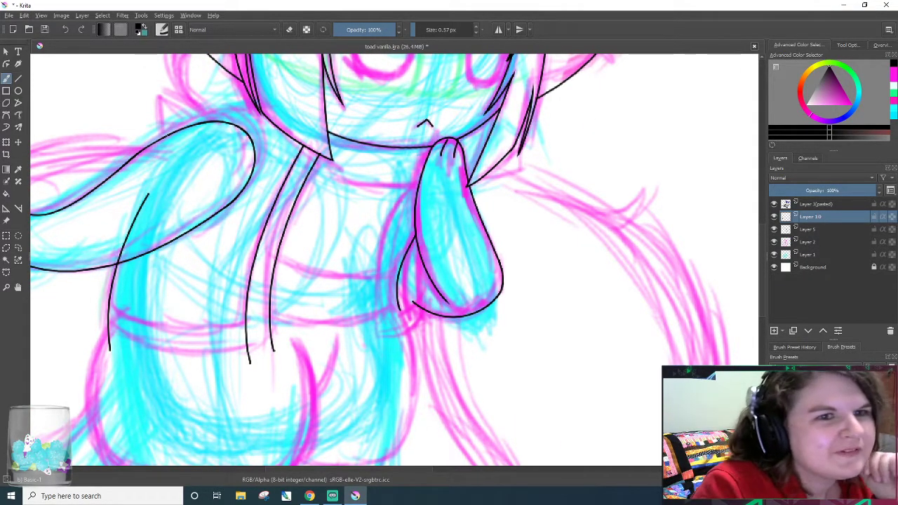
{"action": "key", "text": "minus"}
{"action": "key", "text": "minus"}
{"action": "key", "text": "minus"}
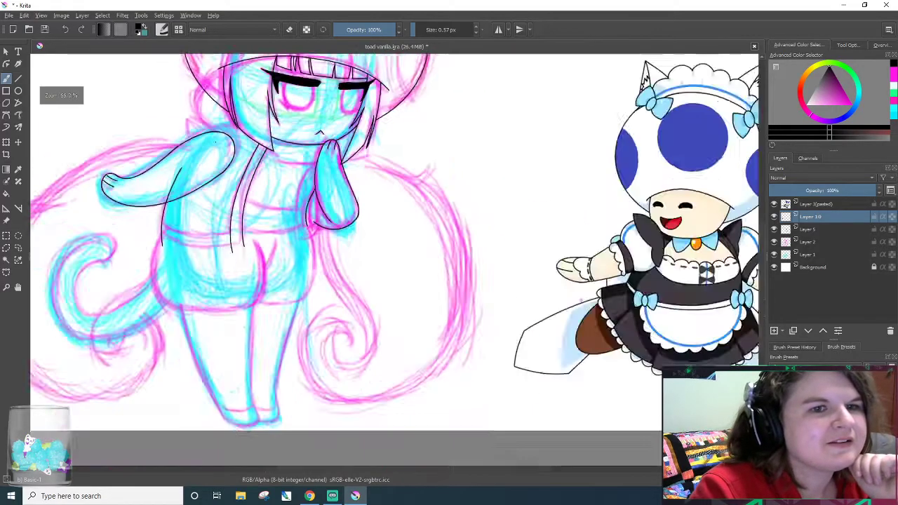
{"action": "key", "text": "plus"}
{"action": "key", "text": "plus"}
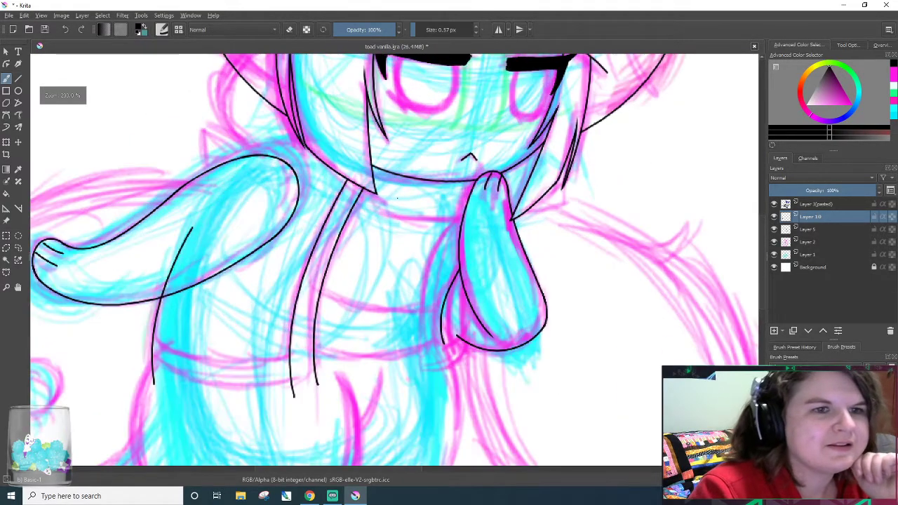
{"action": "left_click_drag", "start_coordinate": [220, 163], "coordinate": [335, 111]}
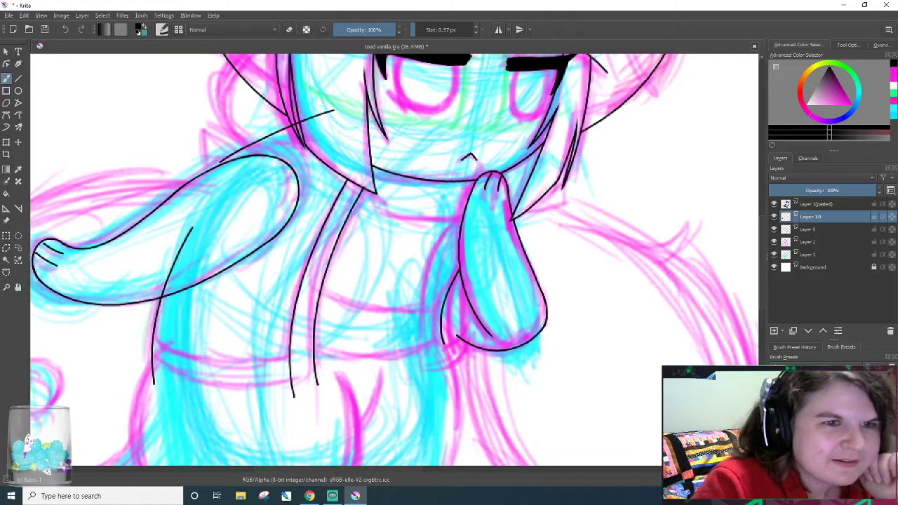
{"action": "key", "text": "ctrl+z"}
{"action": "left_click_drag", "start_coordinate": [228, 169], "coordinate": [346, 111]}
{"action": "key", "text": "ctrl+z"}
{"action": "left_click_drag", "start_coordinate": [185, 193], "coordinate": [385, 119]}
{"action": "key", "text": "ctrl+z"}
{"action": "mouse_move", "coordinate": [211, 174]}
{"action": "left_mouse_down"}
{"action": "mouse_move", "coordinate": [258, 146]}
{"action": "mouse_move", "coordinate": [398, 144]}
{"action": "left_mouse_up"}
{"action": "key", "text": "ctrl+z"}
{"action": "left_click_drag", "start_coordinate": [202, 184], "coordinate": [337, 138]}
{"action": "key", "text": "ctrl+z"}
{"action": "left_click_drag", "start_coordinate": [202, 176], "coordinate": [343, 156]}
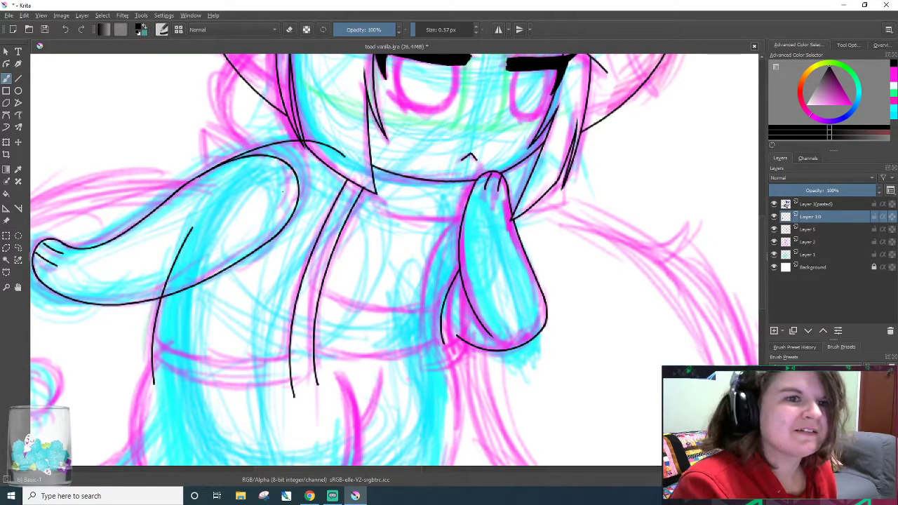
{"action": "key", "text": "ctrl+z"}
- Try shoulder curves branching closely off the arm's upper edge, and undo them along with the accidental blending mode changes
{"action": "scroll", "coordinate": [181, 116], "scroll_direction": "up", "scroll_amount": 2}
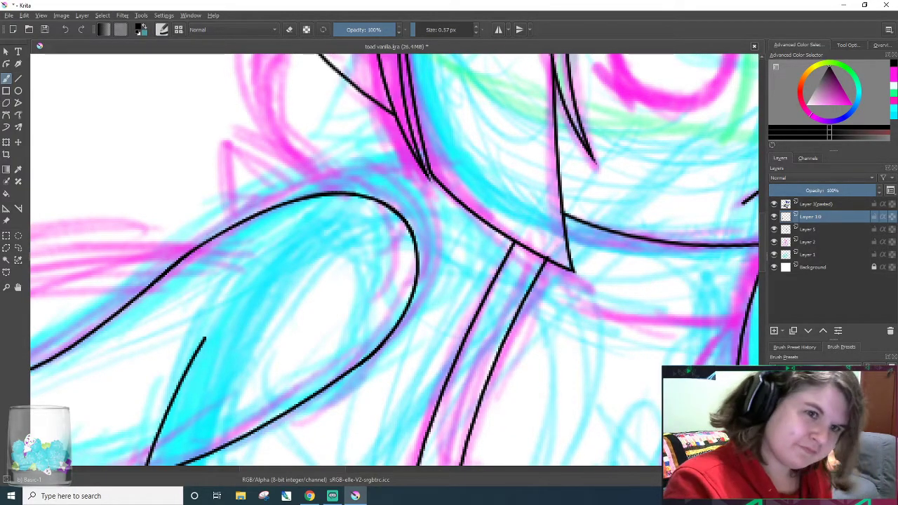
{"action": "mouse_move", "coordinate": [260, 214]}
{"action": "left_mouse_down"}
{"action": "mouse_move", "coordinate": [407, 170]}
{"action": "mouse_move", "coordinate": [477, 165]}
{"action": "left_mouse_up"}
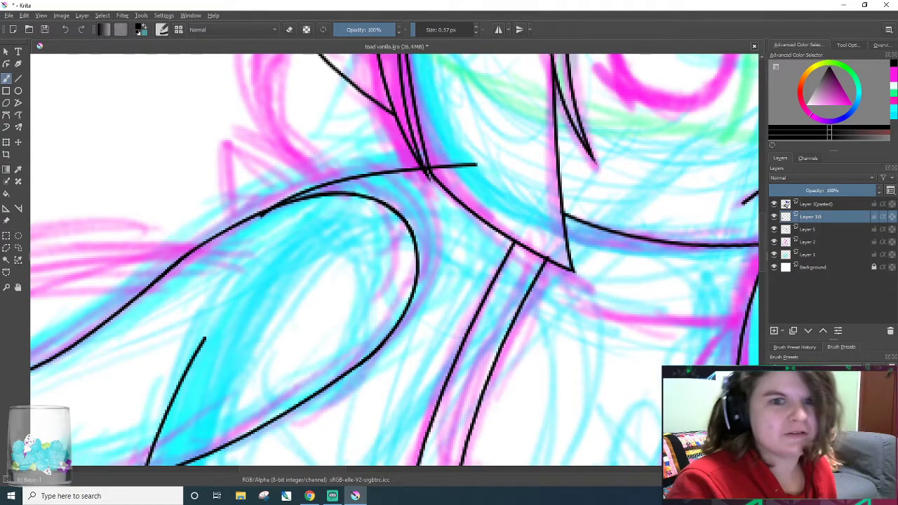
{"action": "key", "text": "ctrl+z"}
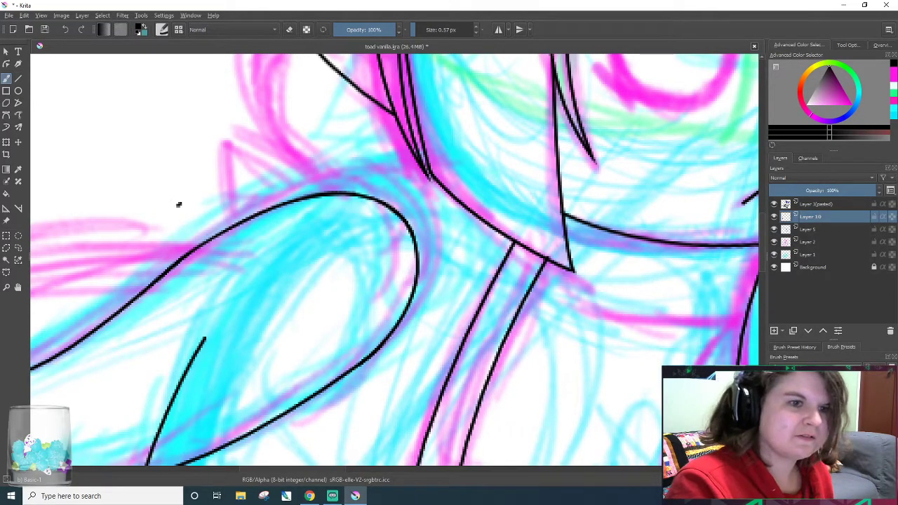
{"action": "scroll", "coordinate": [475, 223], "scroll_direction": "up", "scroll_amount": 3}
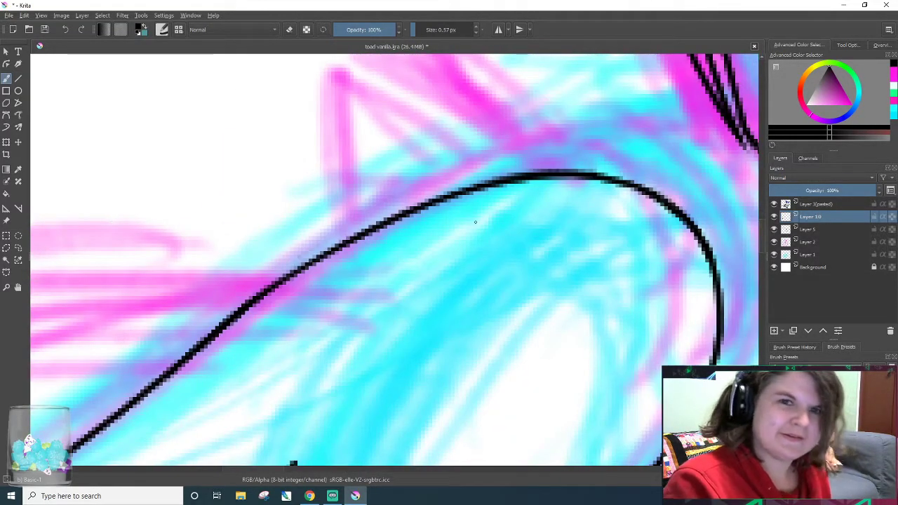
{"action": "mouse_move", "coordinate": [329, 249]}
{"action": "left_mouse_down"}
{"action": "mouse_move", "coordinate": [447, 183]}
{"action": "mouse_move", "coordinate": [754, 137]}
{"action": "left_mouse_up"}
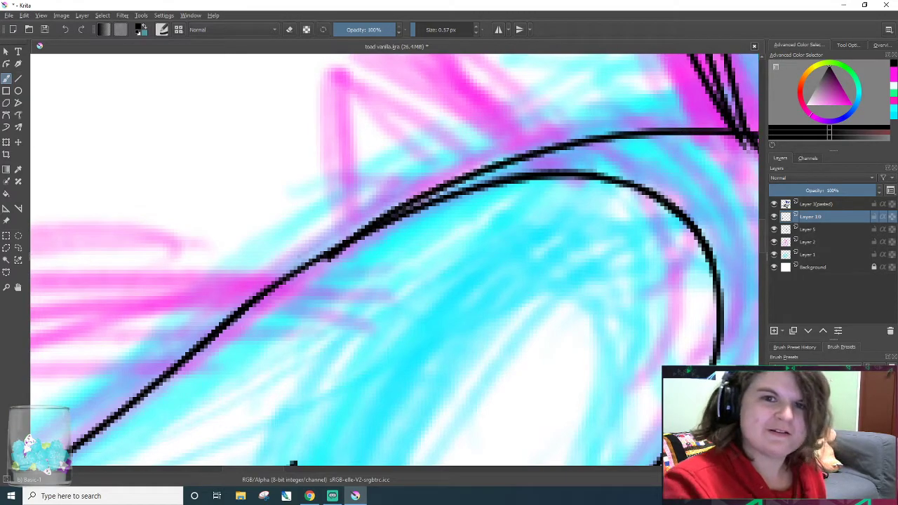
{"action": "scroll", "coordinate": [225, 262], "scroll_direction": "down", "scroll_amount": 3}
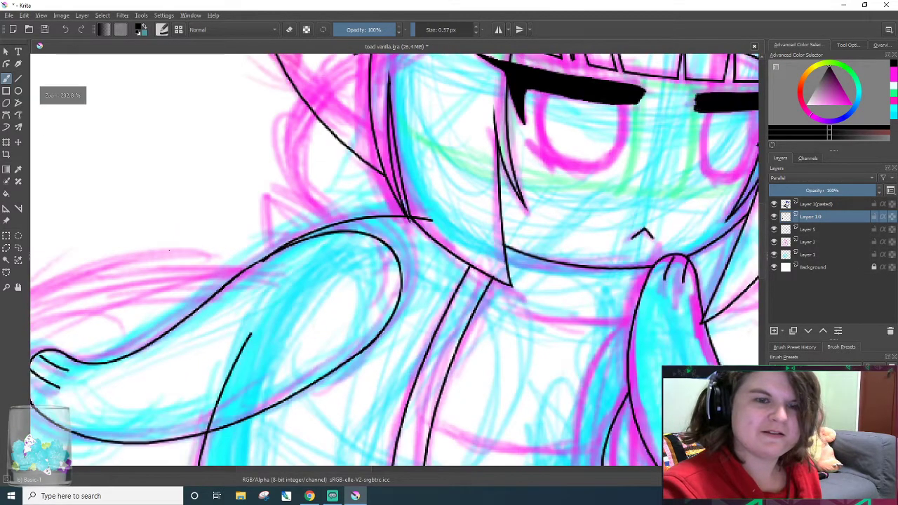
{"action": "scroll", "coordinate": [168, 250], "scroll_direction": "down", "scroll_amount": 5}
{"action": "key", "text": "ctrl+z"}
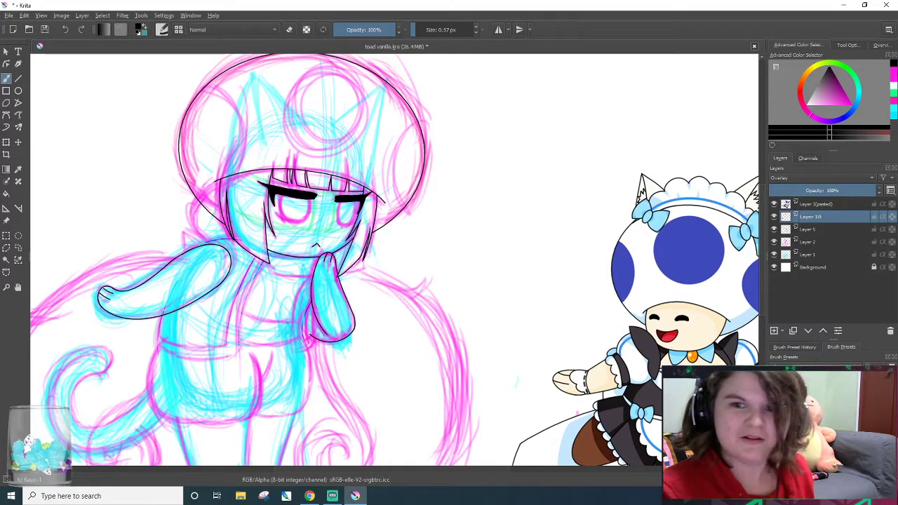
{"action": "key", "text": "ctrl+z"}
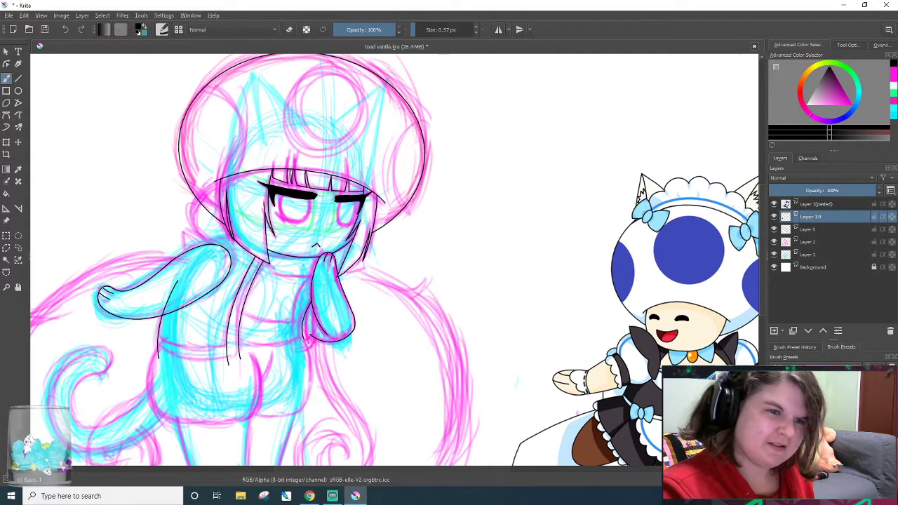
- Ink an arched shoulder curve from the top of the outstretched arm past the hair tip onto the jaw
{"action": "scroll", "coordinate": [419, 286], "scroll_direction": "up", "scroll_amount": 2}
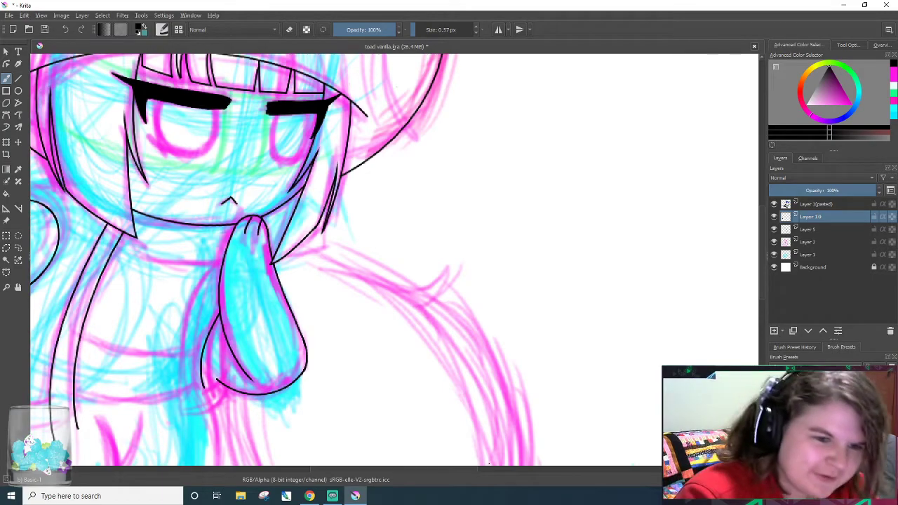
{"action": "left_click_drag", "start_coordinate": [348, 470], "coordinate": [254, 469]}
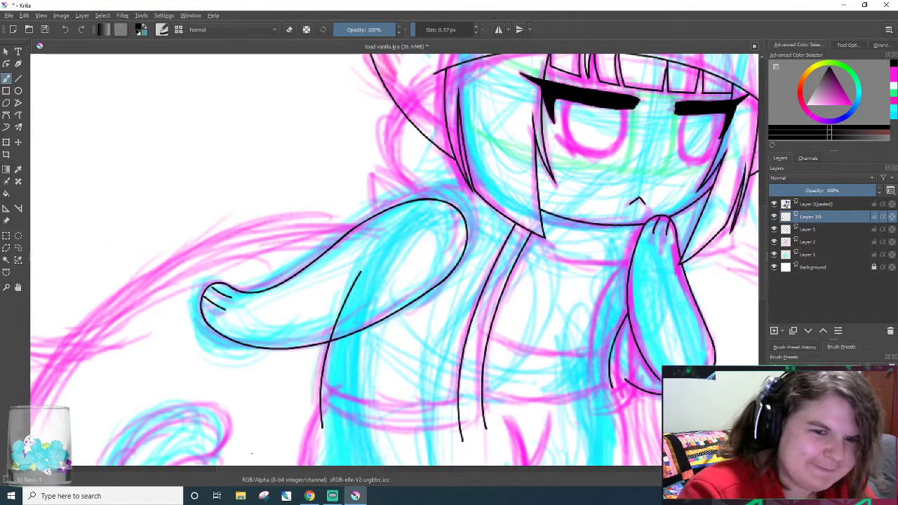
{"action": "scroll", "coordinate": [252, 453], "scroll_direction": "up", "scroll_amount": 1}
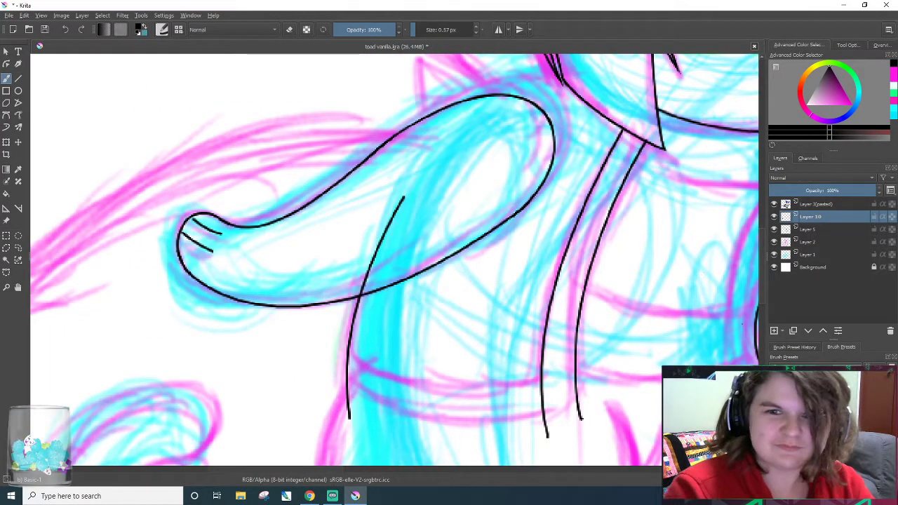
{"action": "scroll", "coordinate": [473, 212], "scroll_direction": "up", "scroll_amount": 3}
{"action": "mouse_move", "coordinate": [461, 216]}
{"action": "left_mouse_down"}
{"action": "mouse_move", "coordinate": [547, 187]}
{"action": "mouse_move", "coordinate": [620, 196]}
{"action": "left_mouse_up"}
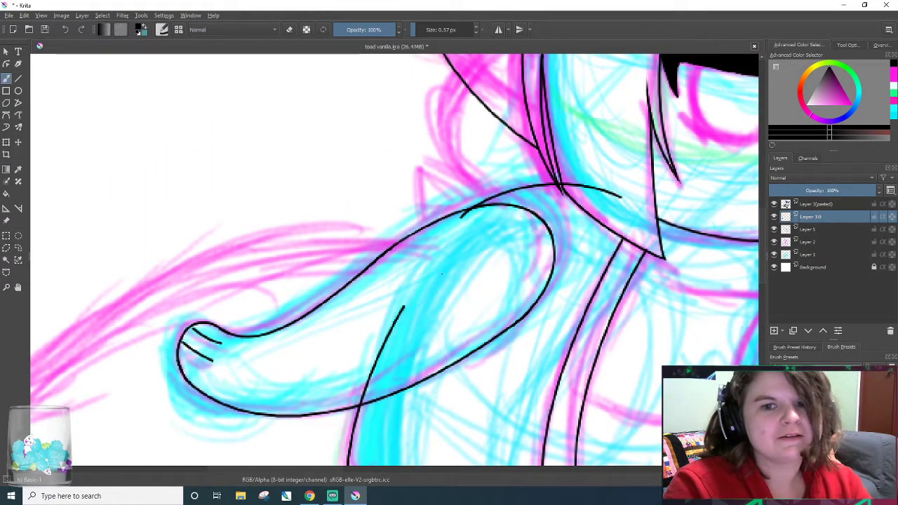
{"action": "scroll", "coordinate": [535, 216], "scroll_direction": "down", "scroll_amount": 5}
{"action": "scroll", "coordinate": [561, 217], "scroll_direction": "up", "scroll_amount": 4}
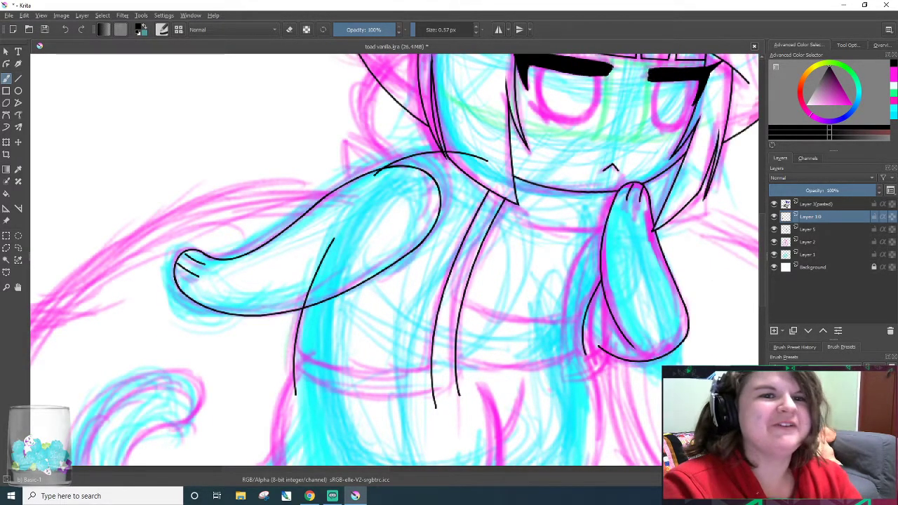
- Erase the shoulder curve's end beyond the hair tip and the part of the torso's side edge inside the outstretched arm
{"action": "scroll", "coordinate": [440, 108], "scroll_direction": "up", "scroll_amount": 2}
{"action": "key", "text": "e"}
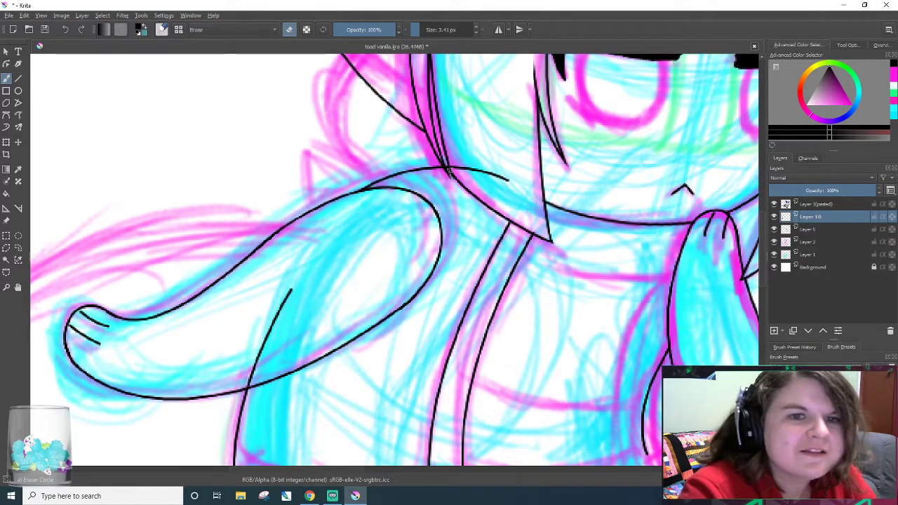
{"action": "mouse_move", "coordinate": [451, 168]}
{"action": "left_mouse_down"}
{"action": "mouse_move", "coordinate": [501, 183]}
{"action": "mouse_move", "coordinate": [468, 168]}
{"action": "left_mouse_up"}
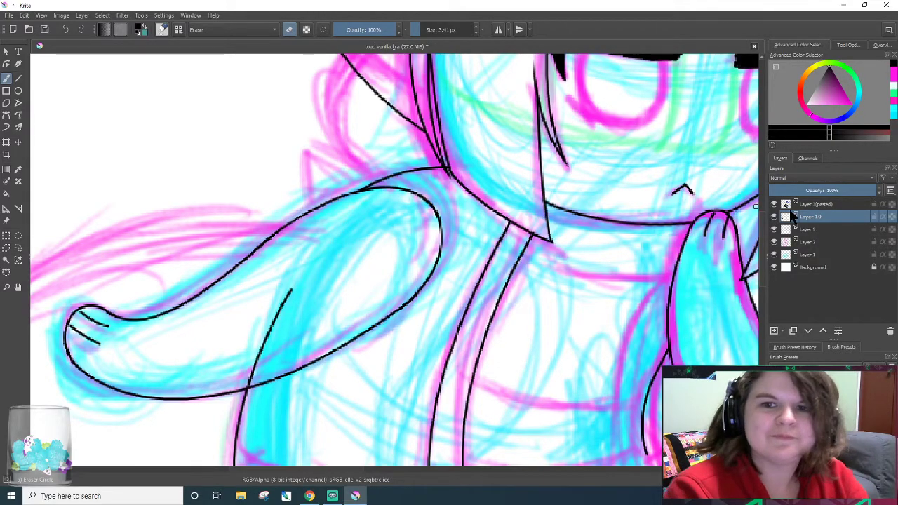
{"action": "scroll", "coordinate": [714, 254], "scroll_direction": "down", "scroll_amount": 4}
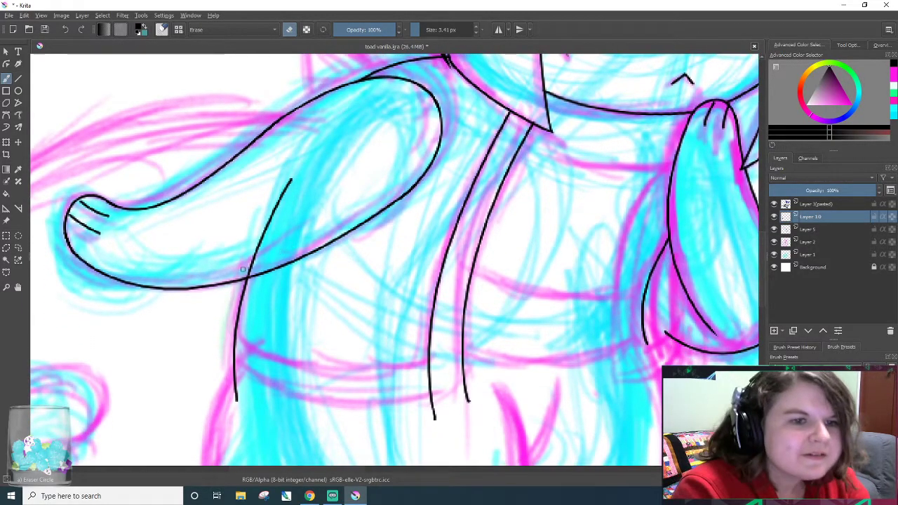
{"action": "mouse_move", "coordinate": [233, 279]}
{"action": "left_mouse_down"}
{"action": "mouse_move", "coordinate": [254, 258]}
{"action": "mouse_move", "coordinate": [271, 214]}
{"action": "left_mouse_up"}
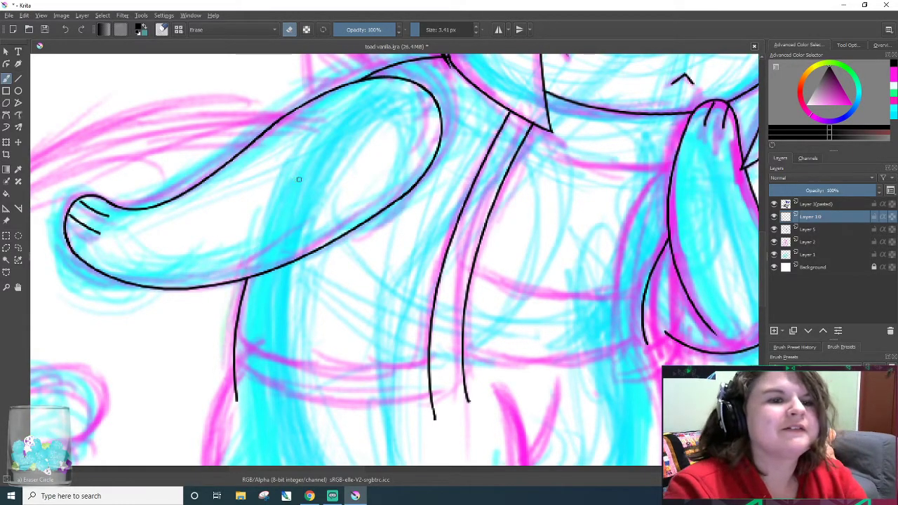
- Examine the inked arms and torso lines against the whole character sketch and the lower body
{"action": "key", "text": "minus"}
{"action": "key", "text": "minus"}
{"action": "key", "text": "plus"}
{"action": "key", "text": "plus"}
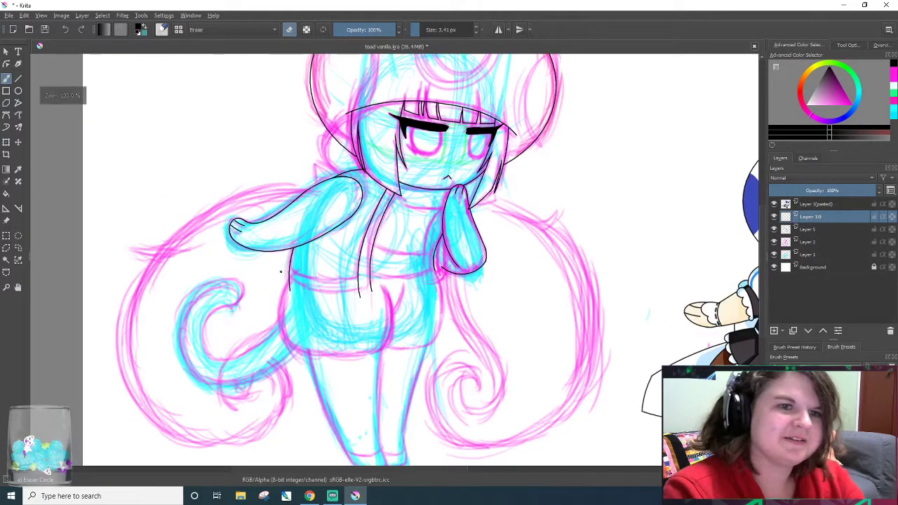
{"action": "key", "text": "plus"}
{"action": "key", "text": "plus"}
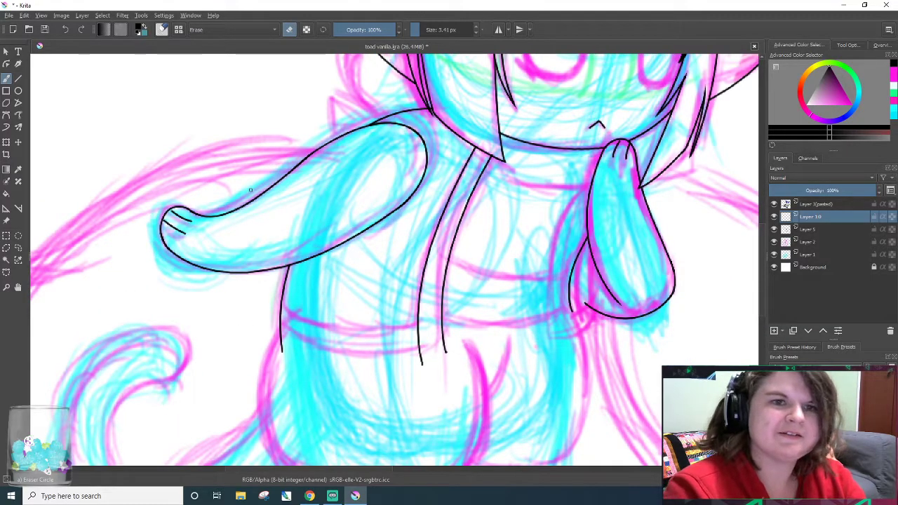
{"action": "scroll", "coordinate": [418, 141], "scroll_direction": "down", "scroll_amount": 3}
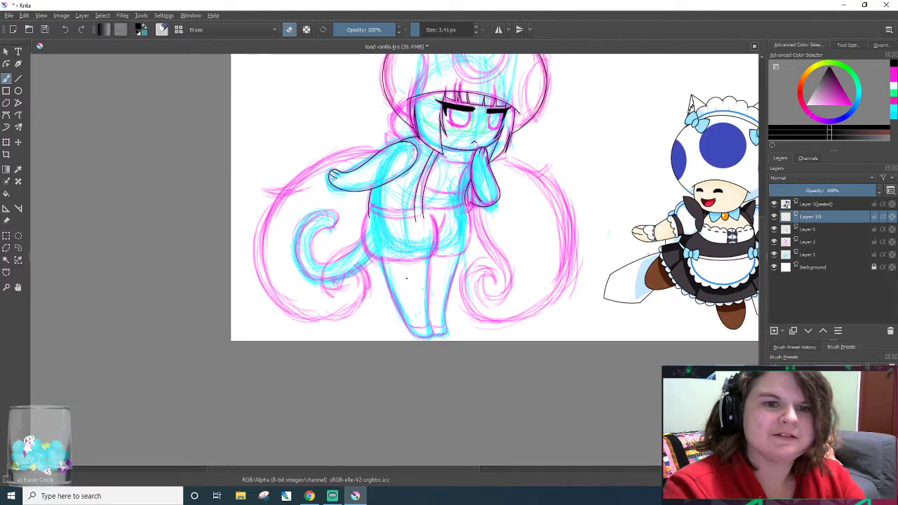
{"action": "scroll", "coordinate": [426, 274], "scroll_direction": "up", "scroll_amount": 2}
{"action": "key", "text": "minus"}
{"action": "key", "text": "minus"}
{"action": "key", "text": "minus"}
{"action": "key", "text": "plus"}
{"action": "key", "text": "plus"}
{"action": "key", "text": "plus"}
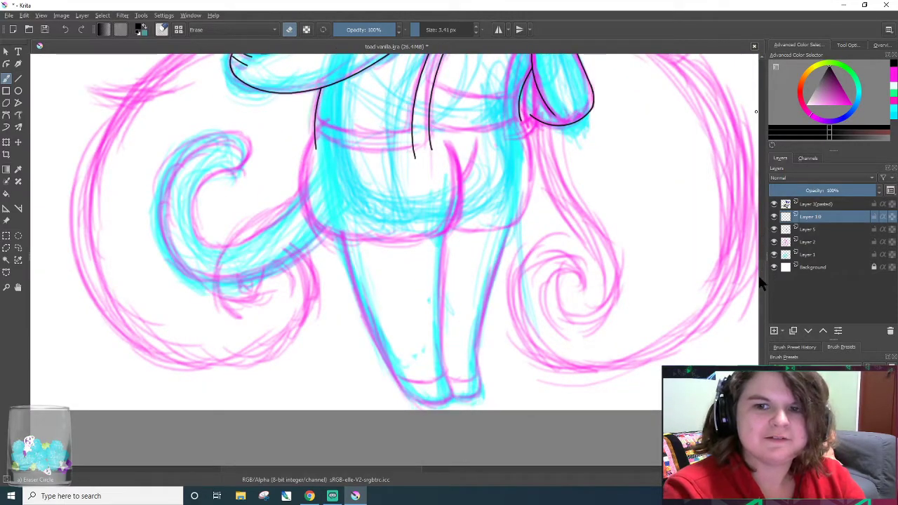
- Ink the torso's side edge behind the raised arm, replacing the first stroke with one starting inside the arm and ending below it
{"action": "left_click_drag", "start_coordinate": [759, 283], "coordinate": [759, 257]}
{"action": "scroll", "coordinate": [393, 168], "scroll_direction": "up", "scroll_amount": 2}
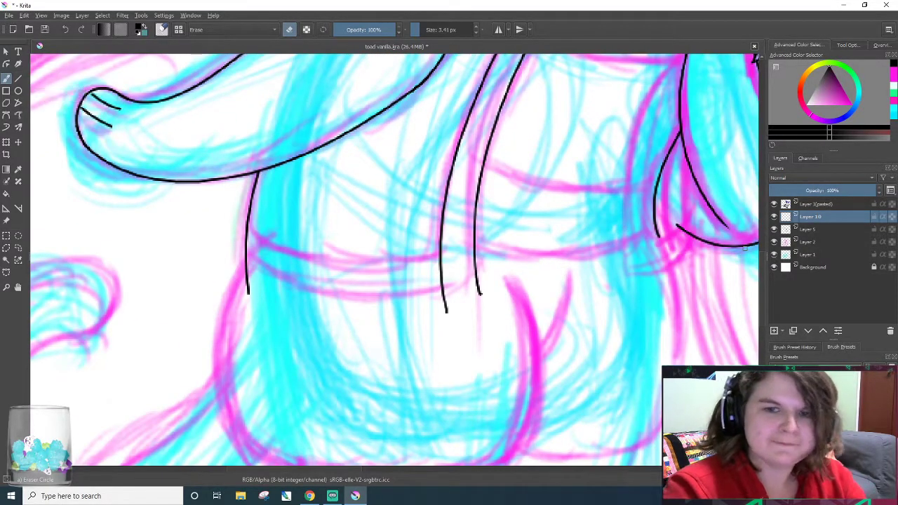
{"action": "scroll", "coordinate": [350, 475], "scroll_direction": "right", "scroll_amount": 3}
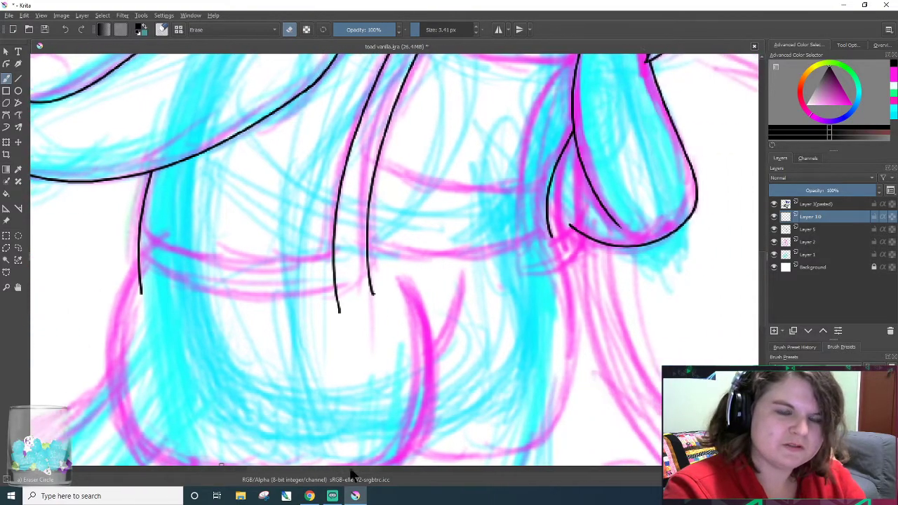
{"action": "scroll", "coordinate": [351, 475], "scroll_direction": "right", "scroll_amount": 3}
{"action": "key", "text": "e"}
{"action": "left_click_drag", "start_coordinate": [499, 111], "coordinate": [503, 275]}
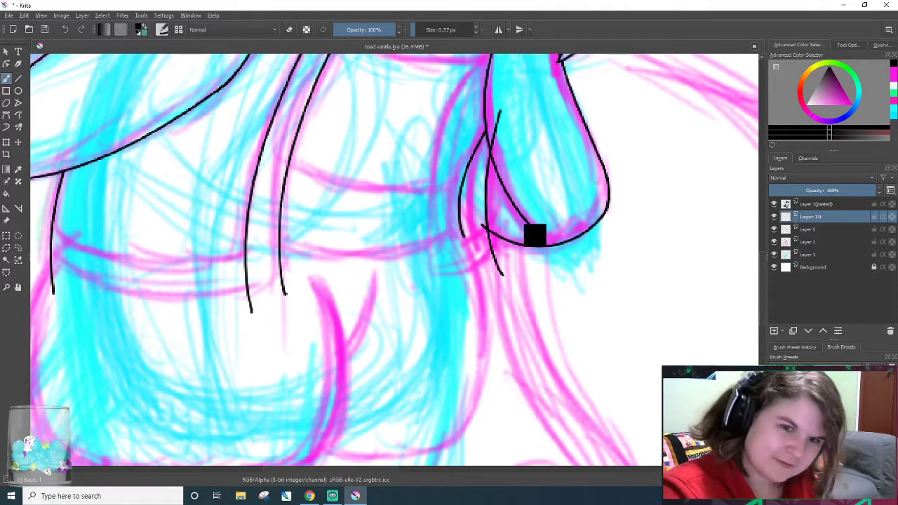
{"action": "left_click_drag", "start_coordinate": [515, 98], "coordinate": [504, 265]}
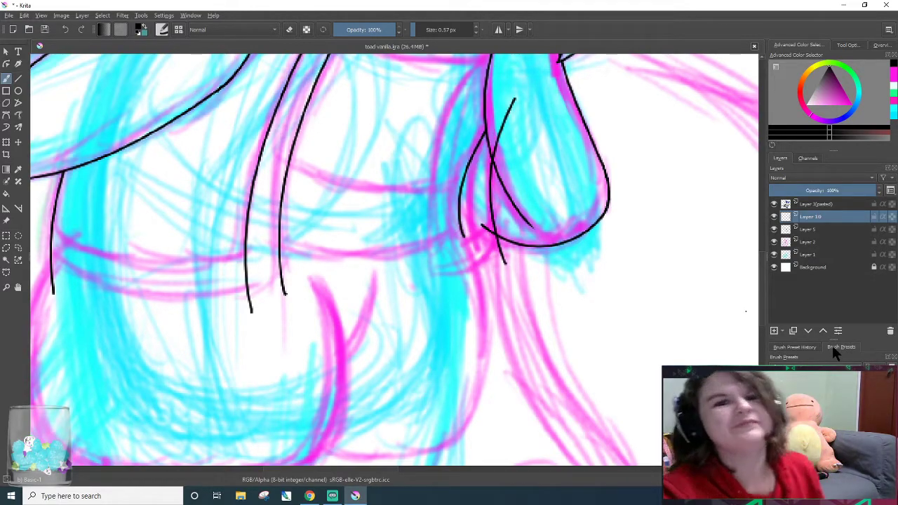
- Try erasing the torso edge's overshoot inside the raised arm and, on Layer 5, the arm outline's end beyond that edge
{"action": "left_click", "coordinate": [786, 382]}
{"action": "mouse_move", "coordinate": [491, 159]}
{"action": "left_mouse_down"}
{"action": "mouse_move", "coordinate": [500, 116]}
{"action": "mouse_move", "coordinate": [501, 143]}
{"action": "mouse_move", "coordinate": [524, 89]}
{"action": "mouse_move", "coordinate": [507, 131]}
{"action": "mouse_move", "coordinate": [513, 96]}
{"action": "left_mouse_up"}
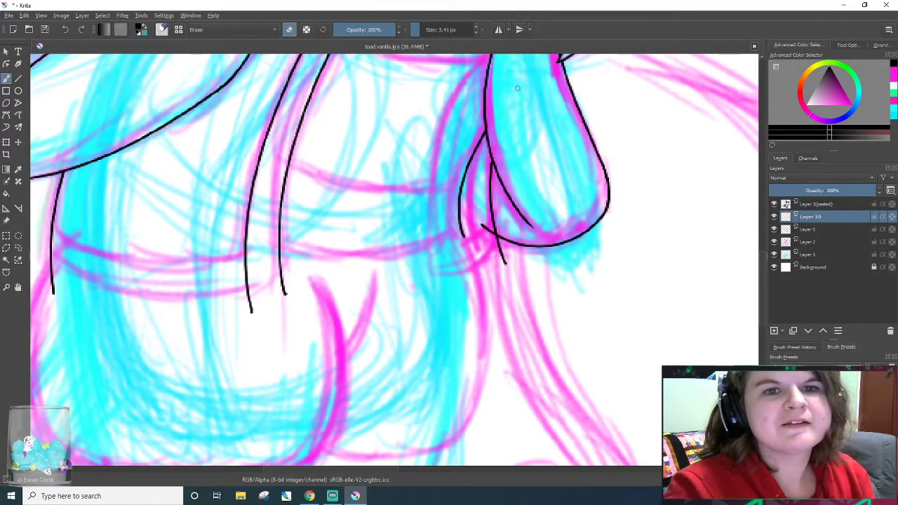
{"action": "left_click", "coordinate": [810, 229]}
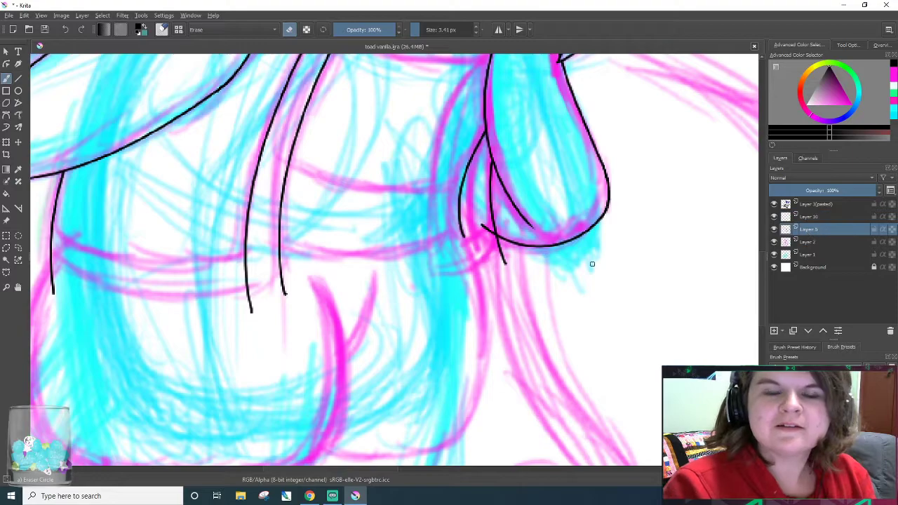
{"action": "left_click_drag", "start_coordinate": [482, 223], "coordinate": [488, 229]}
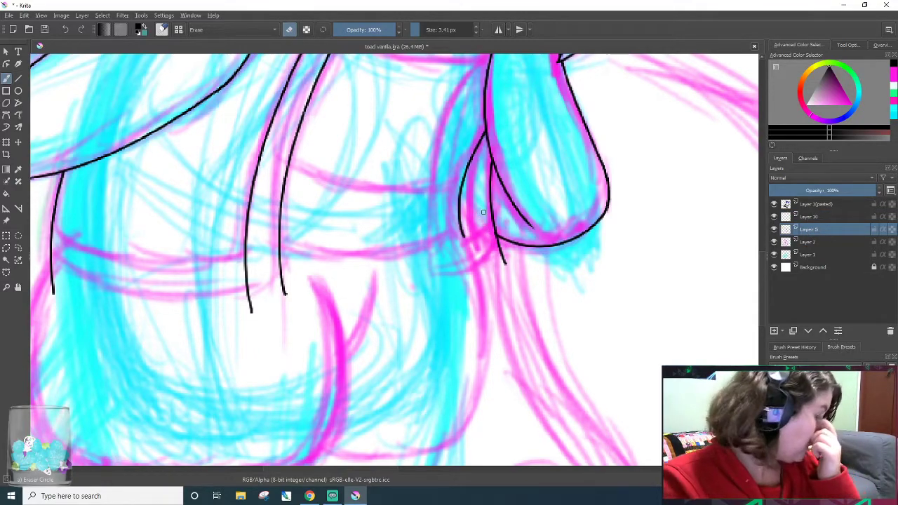
{"action": "key", "text": "1"}
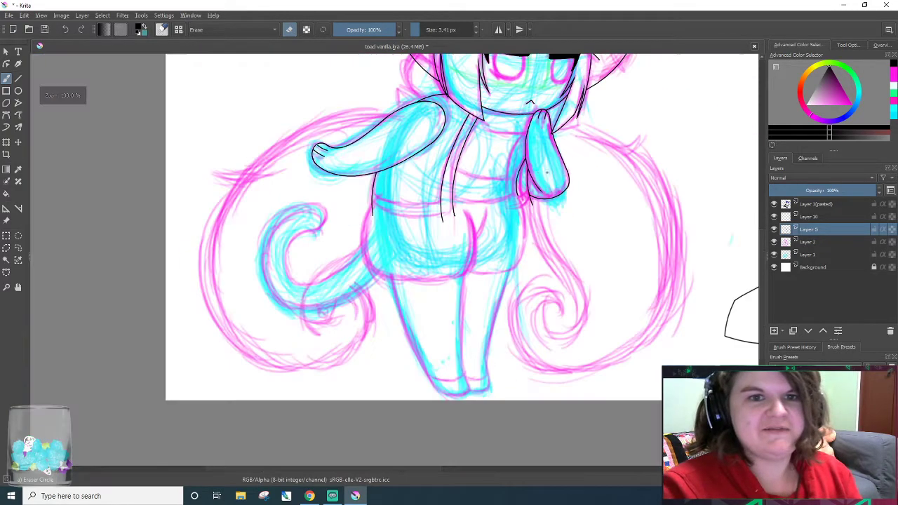
{"action": "scroll", "coordinate": [484, 170], "scroll_direction": "up", "scroll_amount": 5}
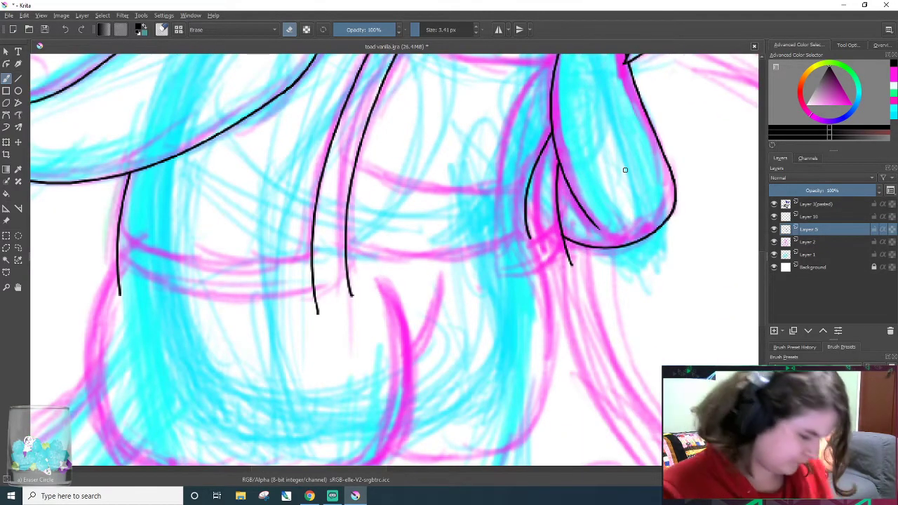
- Redo the trimming at the raised arm, erasing the torso edge inside it and the arm outline's end beyond that edge
{"action": "left_click_drag", "start_coordinate": [580, 100], "coordinate": [560, 160]}
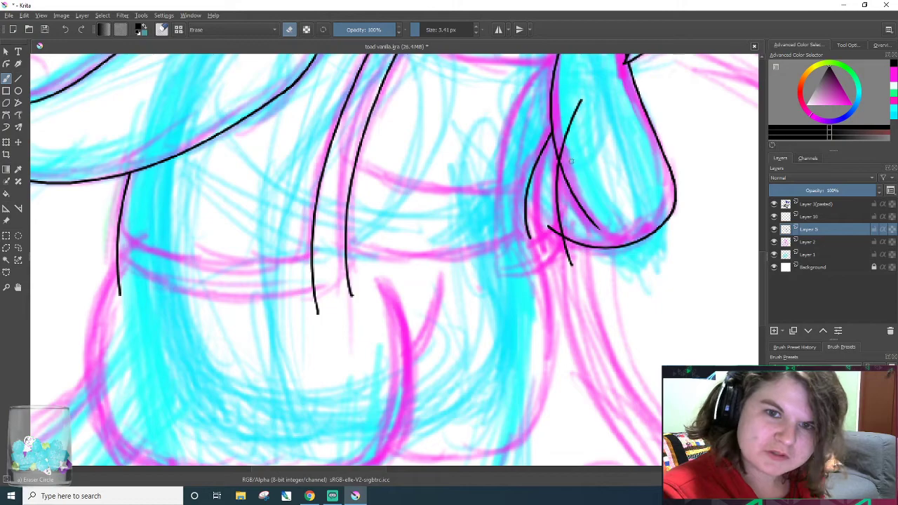
{"action": "left_click_drag", "start_coordinate": [568, 149], "coordinate": [571, 261]}
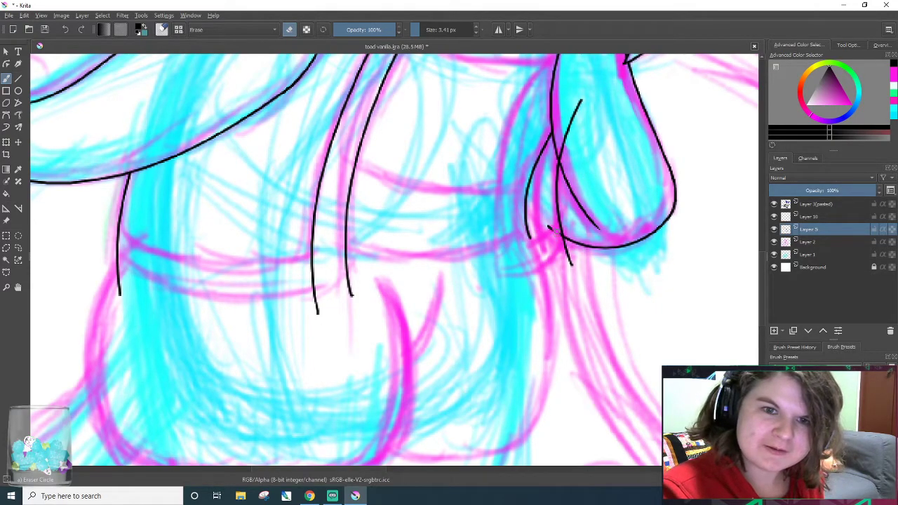
{"action": "key", "text": "ctrl+z"}
{"action": "key", "text": "ctrl+z"}
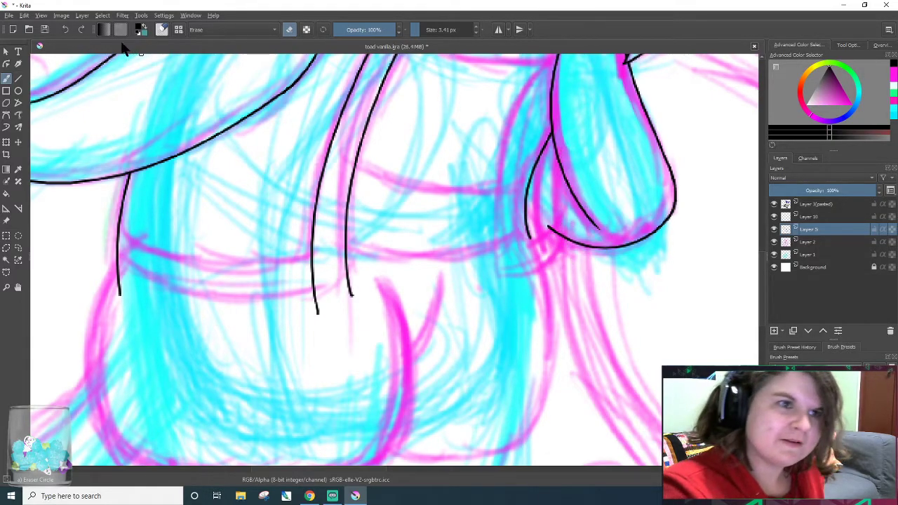
{"action": "left_click", "coordinate": [80, 30]}
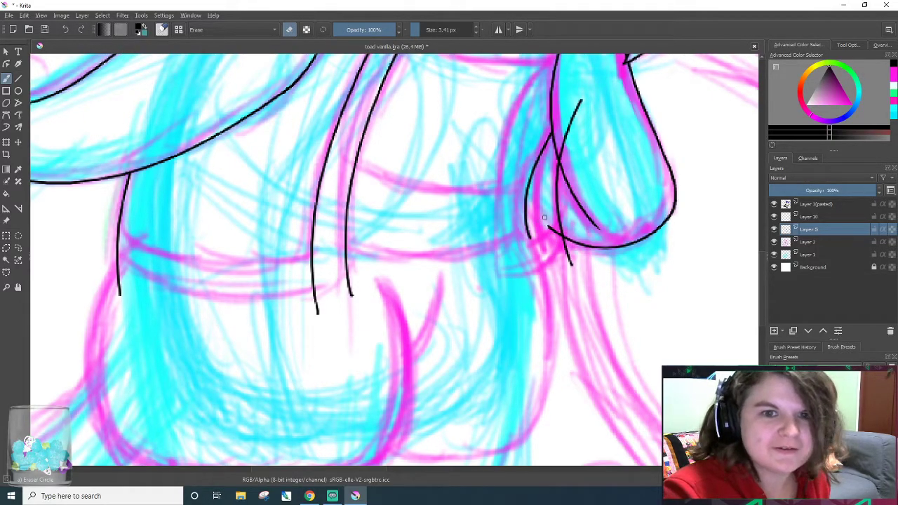
{"action": "left_click", "coordinate": [822, 218]}
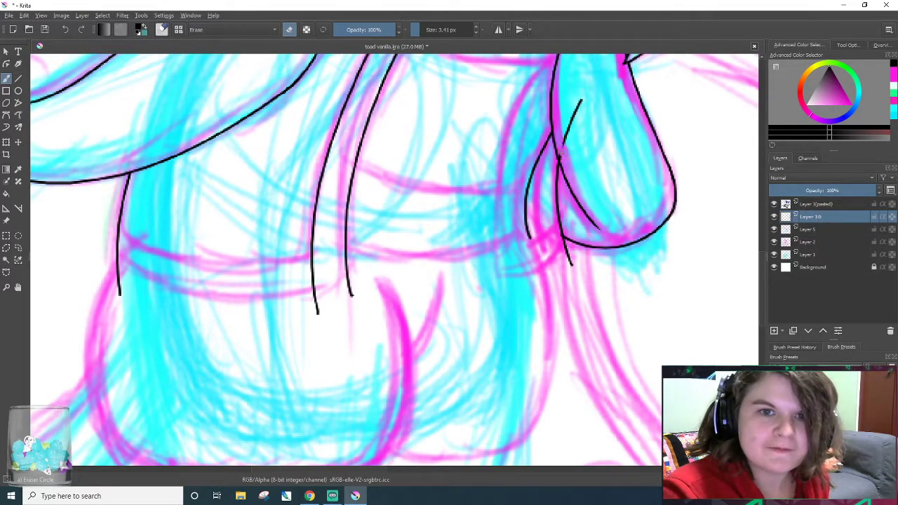
{"action": "left_click_drag", "start_coordinate": [565, 120], "coordinate": [578, 91]}
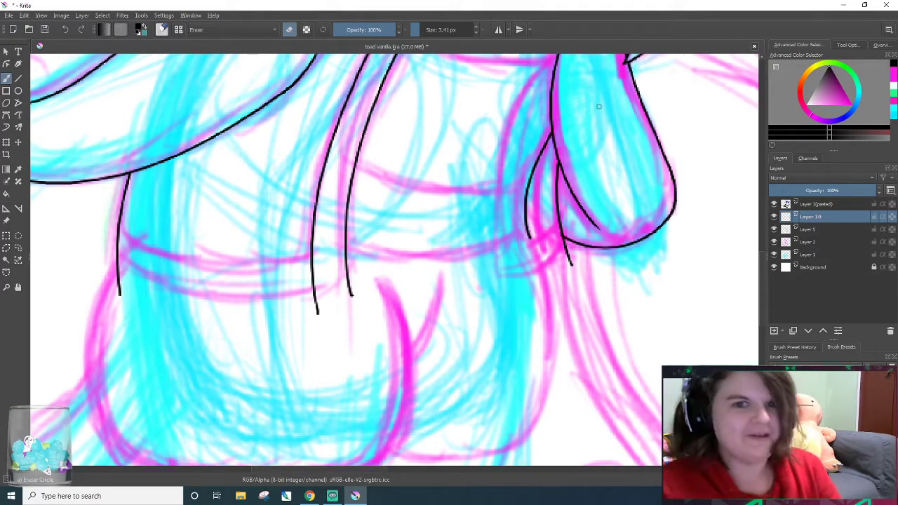
- Merge Layer 10 with the layer below and add a new layer above it
{"action": "right_click", "coordinate": [833, 216]}
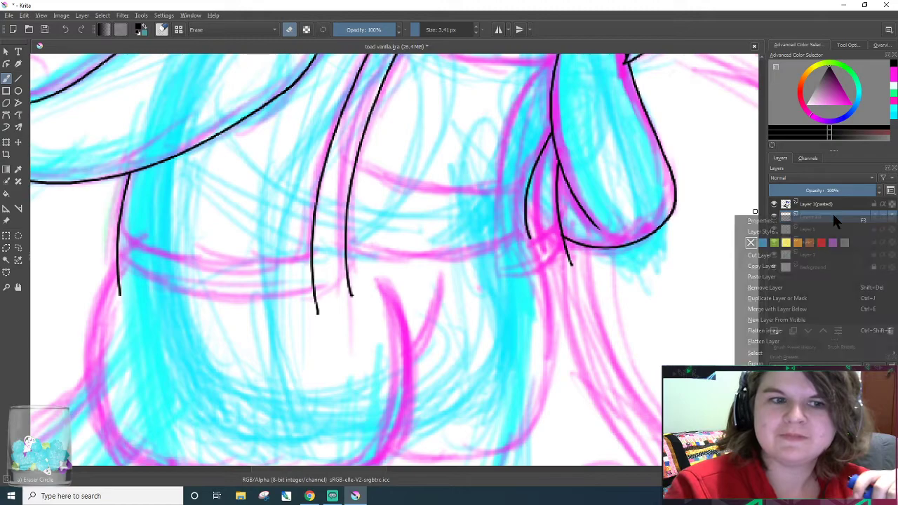
{"action": "left_click", "coordinate": [790, 309]}
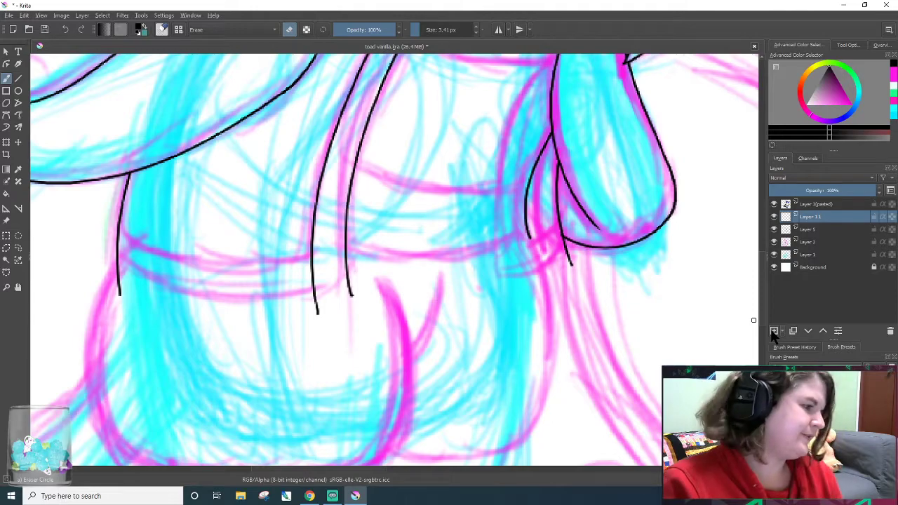
- Try waistline curves across the lower torso on the new layer and undo them
{"action": "key", "text": "e"}
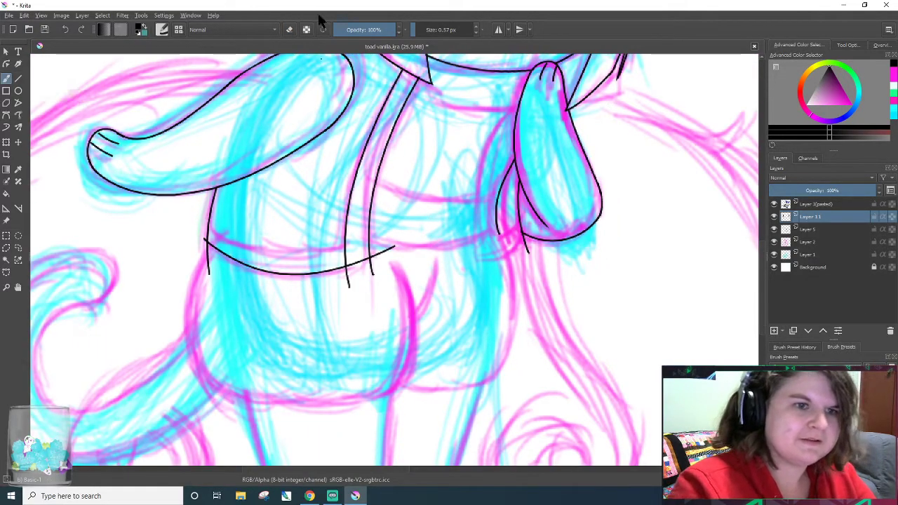
{"action": "scroll", "coordinate": [303, 368], "scroll_direction": "up", "scroll_amount": 3}
{"action": "key", "text": "ctrl+z"}
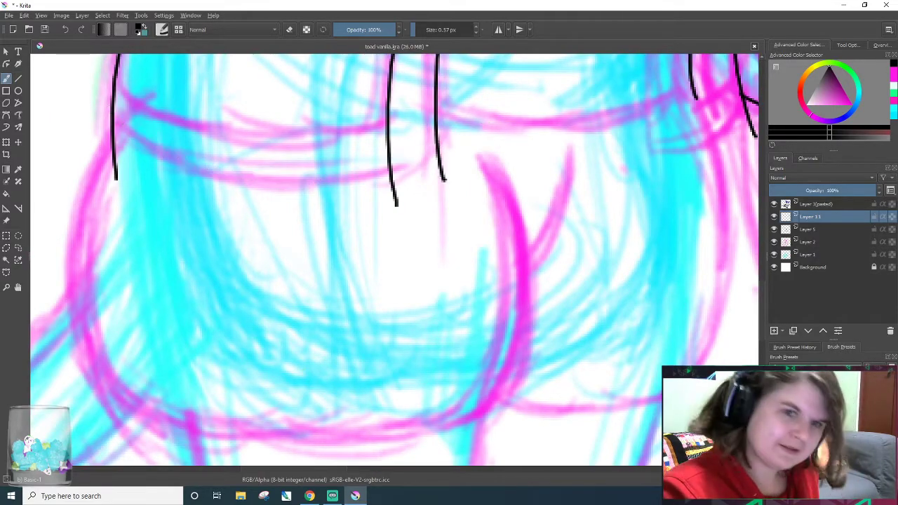
{"action": "scroll", "coordinate": [760, 297], "scroll_direction": "up", "scroll_amount": 5}
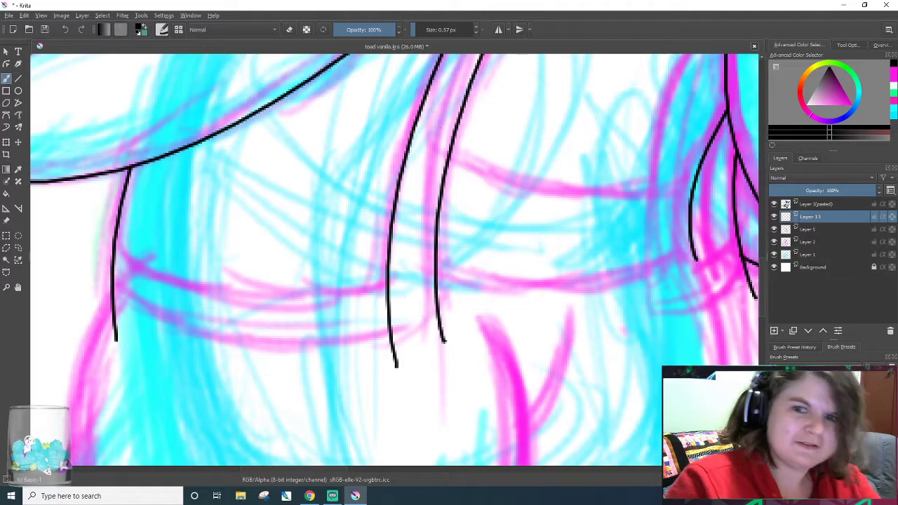
{"action": "left_click_drag", "start_coordinate": [427, 386], "coordinate": [467, 386]}
{"action": "mouse_move", "coordinate": [607, 312]}
{"action": "left_mouse_down"}
{"action": "mouse_move", "coordinate": [605, 348]}
{"action": "mouse_move", "coordinate": [441, 357]}
{"action": "left_mouse_up"}
{"action": "key", "text": "ctrl+z"}
{"action": "key", "text": "ctrl+z"}
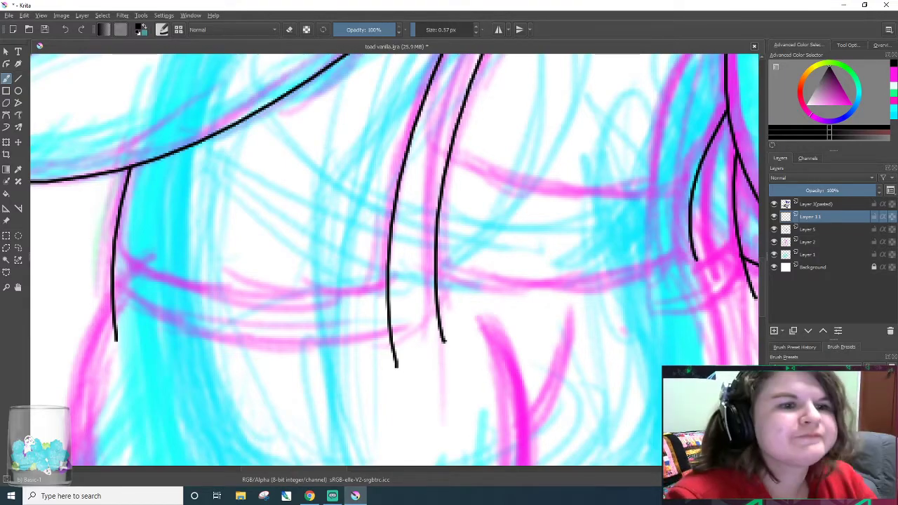
- Retry the waistline and ink two roughly parallel curves from the torso's side edge across both central front lines
{"action": "scroll", "coordinate": [147, 400], "scroll_direction": "up", "scroll_amount": 1}
{"action": "mouse_move", "coordinate": [93, 228]}
{"action": "left_mouse_down"}
{"action": "mouse_move", "coordinate": [512, 274]}
{"action": "mouse_move", "coordinate": [691, 235]}
{"action": "left_mouse_up"}
{"action": "key", "text": "ctrl+z"}
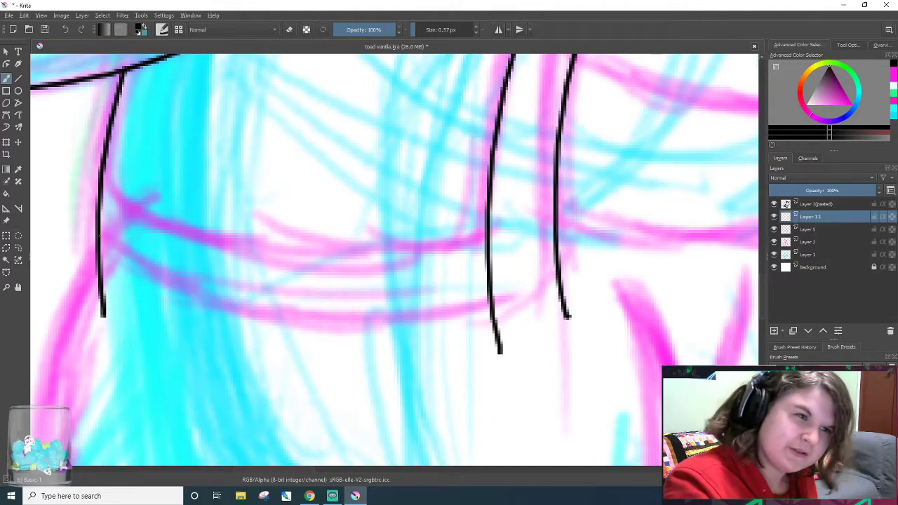
{"action": "left_click_drag", "start_coordinate": [98, 232], "coordinate": [647, 212]}
{"action": "key", "text": "ctrl+z"}
{"action": "left_click_drag", "start_coordinate": [98, 231], "coordinate": [623, 231]}
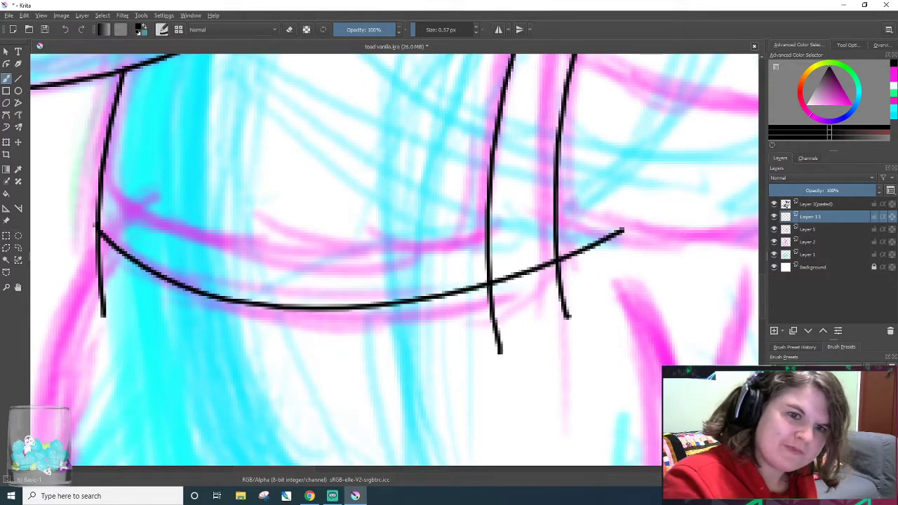
{"action": "left_click_drag", "start_coordinate": [95, 184], "coordinate": [636, 138]}
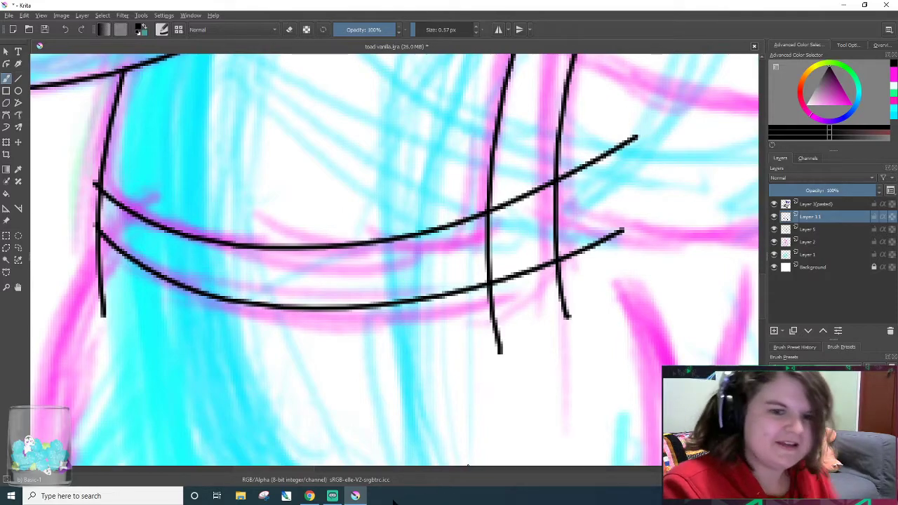
- Ink a sagging chest curve from the top of the second front line across to the raised arm's far edge
{"action": "left_click_drag", "start_coordinate": [288, 471], "coordinate": [347, 474]}
{"action": "right_click", "coordinate": [347, 475]}
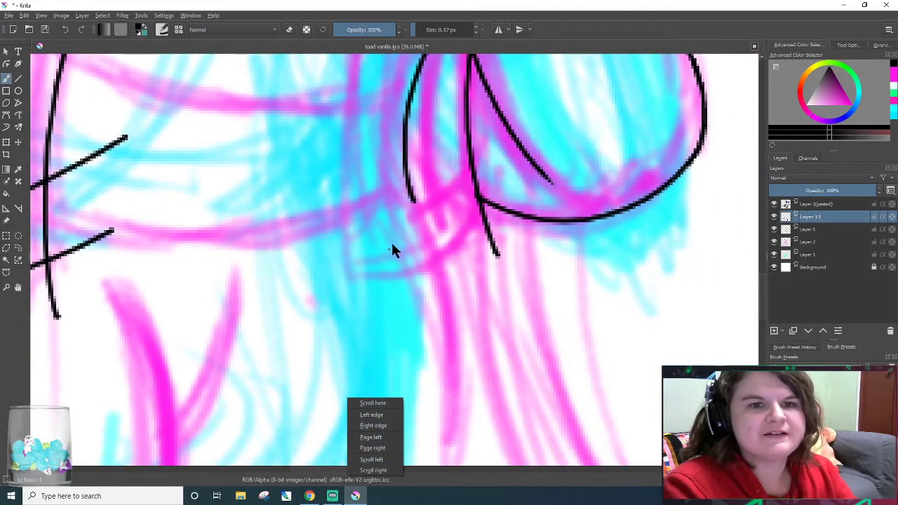
{"action": "left_click_drag", "start_coordinate": [760, 301], "coordinate": [762, 263]}
{"action": "mouse_move", "coordinate": [180, 85]}
{"action": "left_mouse_down"}
{"action": "mouse_move", "coordinate": [204, 102]}
{"action": "mouse_move", "coordinate": [601, 125]}
{"action": "left_mouse_up"}
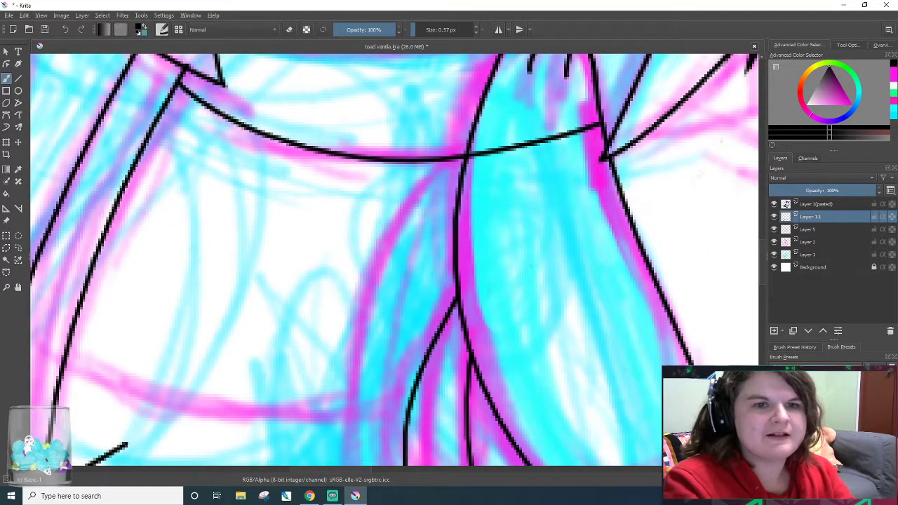
- Try a lower chest curve and a cut where the upper curve crosses the raised arm, and undo both
{"action": "left_click_drag", "start_coordinate": [57, 347], "coordinate": [502, 386]}
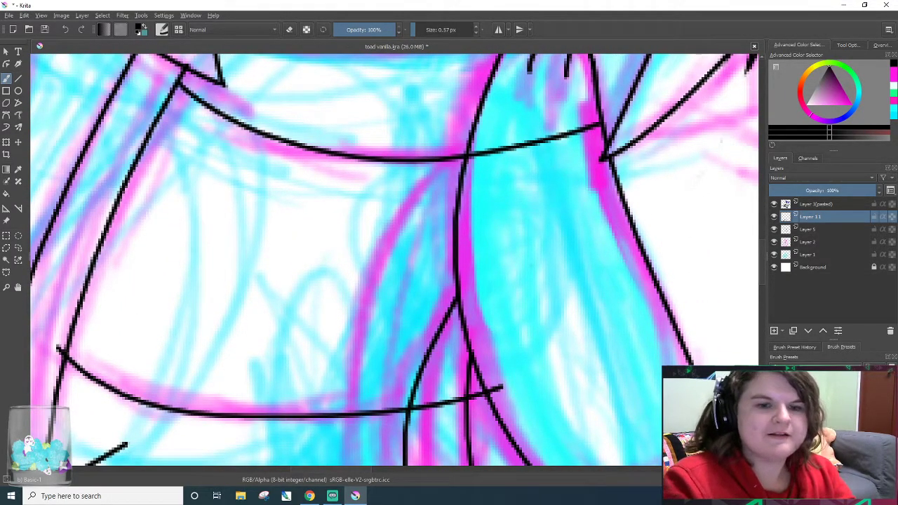
{"action": "key", "text": "e"}
{"action": "left_click_drag", "start_coordinate": [478, 153], "coordinate": [463, 159]}
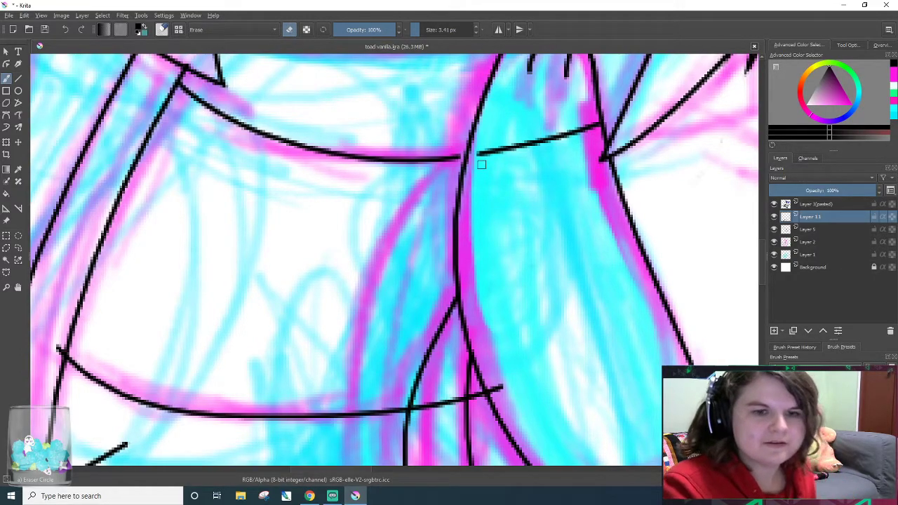
{"action": "key", "text": "ctrl+z"}
{"action": "key", "text": "ctrl+z"}
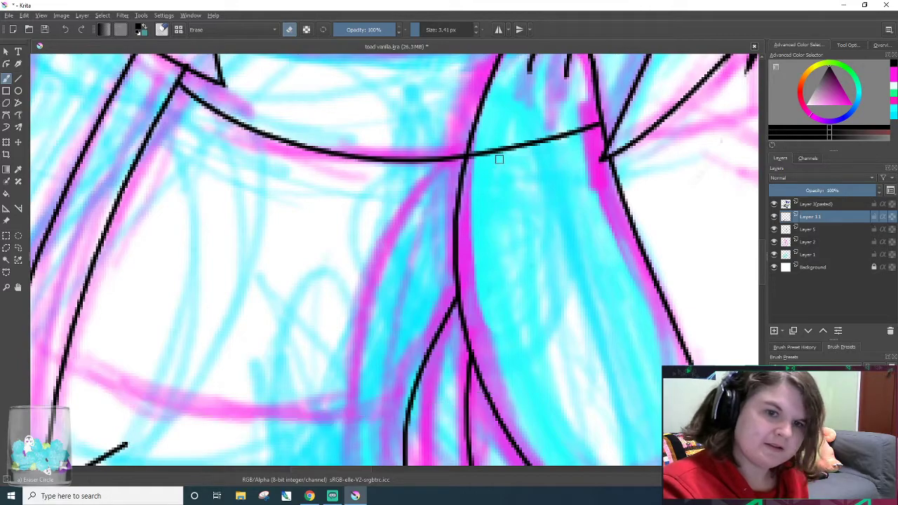
- Erase the part of the upper chest curve inside the raised arm and return to the inking brush
{"action": "mouse_move", "coordinate": [487, 150]}
{"action": "left_mouse_down"}
{"action": "mouse_move", "coordinate": [518, 147]}
{"action": "mouse_move", "coordinate": [522, 158]}
{"action": "mouse_move", "coordinate": [596, 125]}
{"action": "left_mouse_up"}
{"action": "mouse_move", "coordinate": [523, 146]}
{"action": "left_mouse_down"}
{"action": "mouse_move", "coordinate": [477, 162]}
{"action": "mouse_move", "coordinate": [524, 144]}
{"action": "mouse_move", "coordinate": [546, 148]}
{"action": "left_mouse_up"}
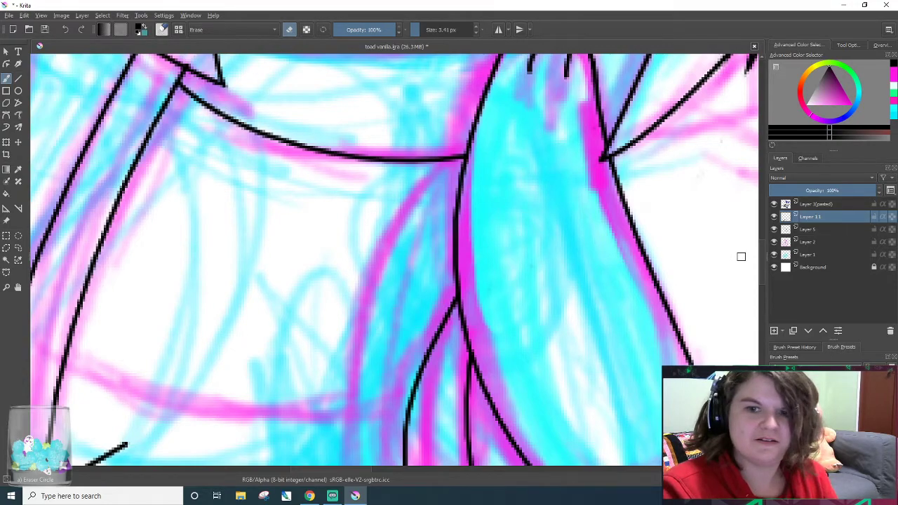
{"action": "key", "text": "slash"}
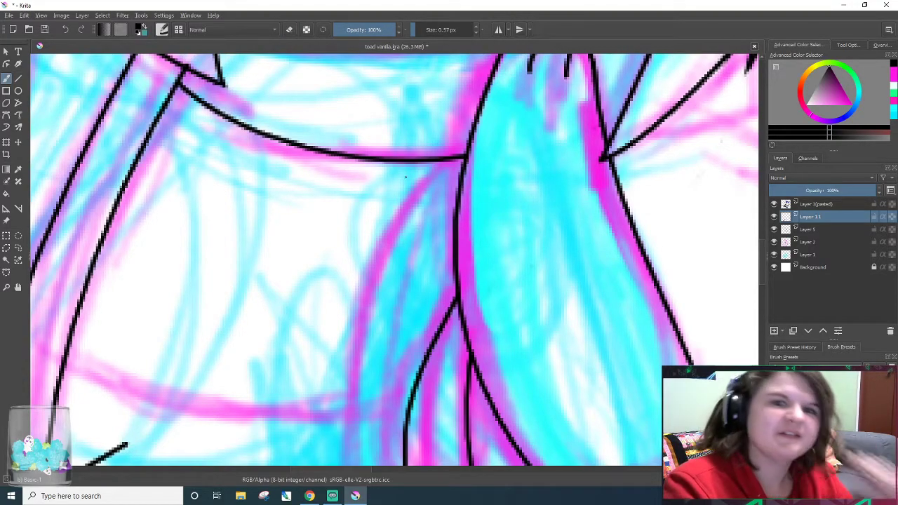
- Erase the waistline curves' overhang so the upper one ends at the first central front line and the lower at the second
{"action": "left_click_drag", "start_coordinate": [762, 274], "coordinate": [760, 292]}
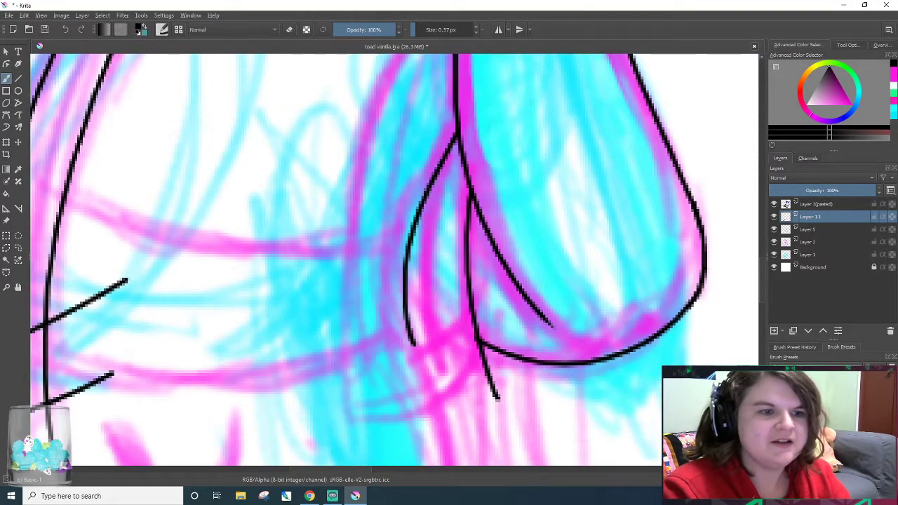
{"action": "left_click_drag", "start_coordinate": [368, 471], "coordinate": [366, 471]}
{"action": "scroll", "coordinate": [336, 462], "scroll_direction": "left", "scroll_amount": 5}
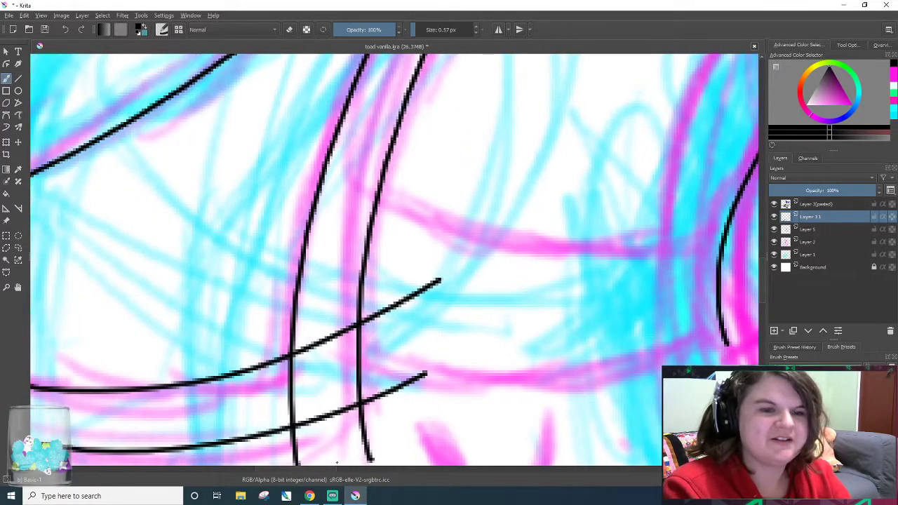
{"action": "key", "text": "slash"}
{"action": "mouse_move", "coordinate": [315, 343]}
{"action": "left_mouse_down"}
{"action": "mouse_move", "coordinate": [297, 342]}
{"action": "mouse_move", "coordinate": [375, 321]}
{"action": "left_mouse_up"}
{"action": "mouse_move", "coordinate": [398, 386]}
{"action": "left_mouse_down"}
{"action": "mouse_move", "coordinate": [380, 419]}
{"action": "mouse_move", "coordinate": [365, 388]}
{"action": "mouse_move", "coordinate": [368, 408]}
{"action": "mouse_move", "coordinate": [423, 375]}
{"action": "mouse_move", "coordinate": [385, 401]}
{"action": "mouse_move", "coordinate": [370, 400]}
{"action": "mouse_move", "coordinate": [376, 392]}
{"action": "mouse_move", "coordinate": [404, 381]}
{"action": "left_mouse_up"}
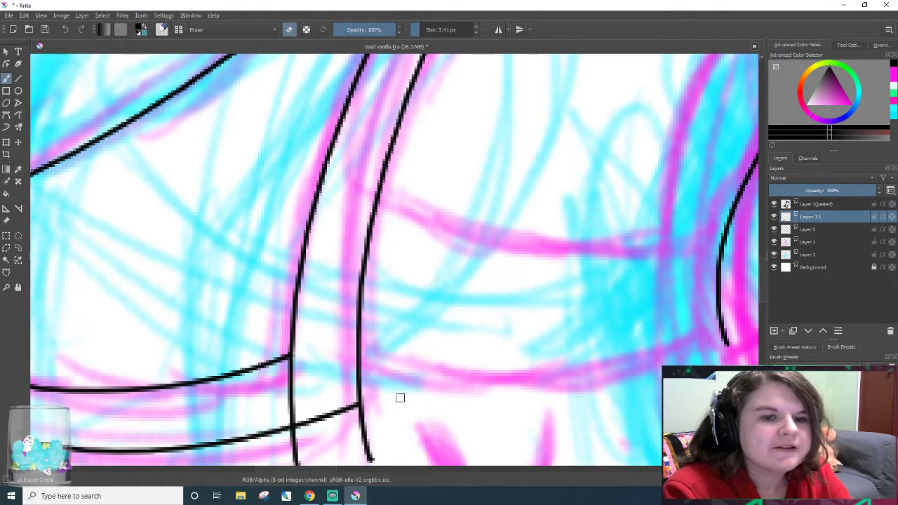
{"action": "left_click_drag", "start_coordinate": [335, 470], "coordinate": [296, 474]}
{"action": "left_click_drag", "start_coordinate": [257, 372], "coordinate": [260, 322]}
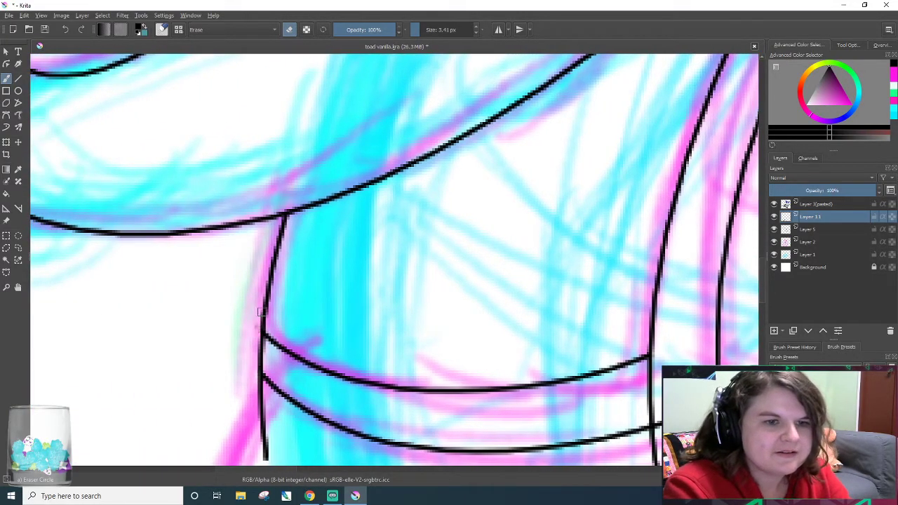
- On Layer 5, erase the first front line below the upper waist curve and the torso's side edge below the lower curve
{"action": "left_click", "coordinate": [819, 230]}
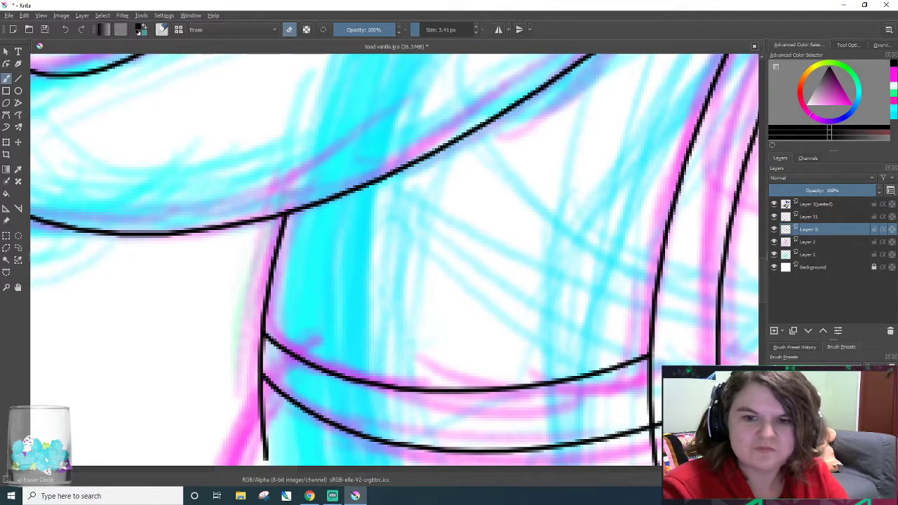
{"action": "left_click_drag", "start_coordinate": [765, 280], "coordinate": [763, 284]}
{"action": "scroll", "coordinate": [762, 281], "scroll_direction": "down", "scroll_amount": 2}
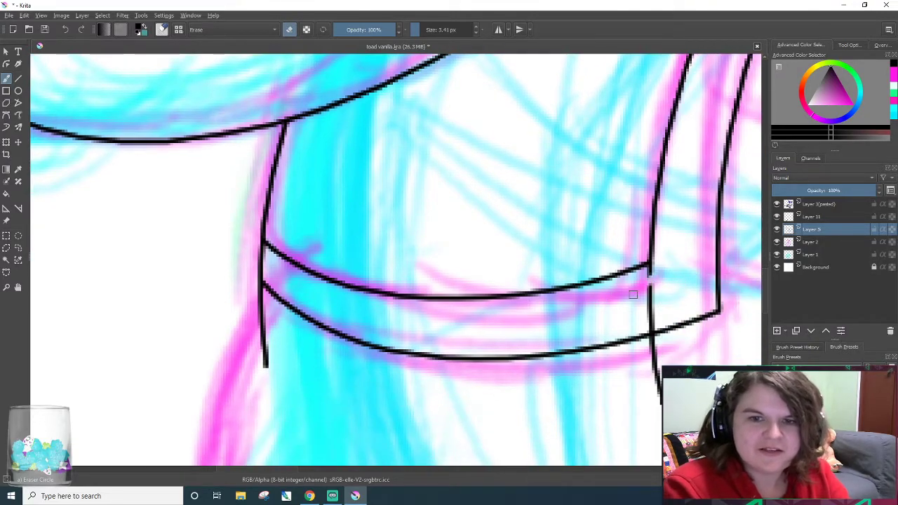
{"action": "left_click_drag", "start_coordinate": [635, 337], "coordinate": [660, 403]}
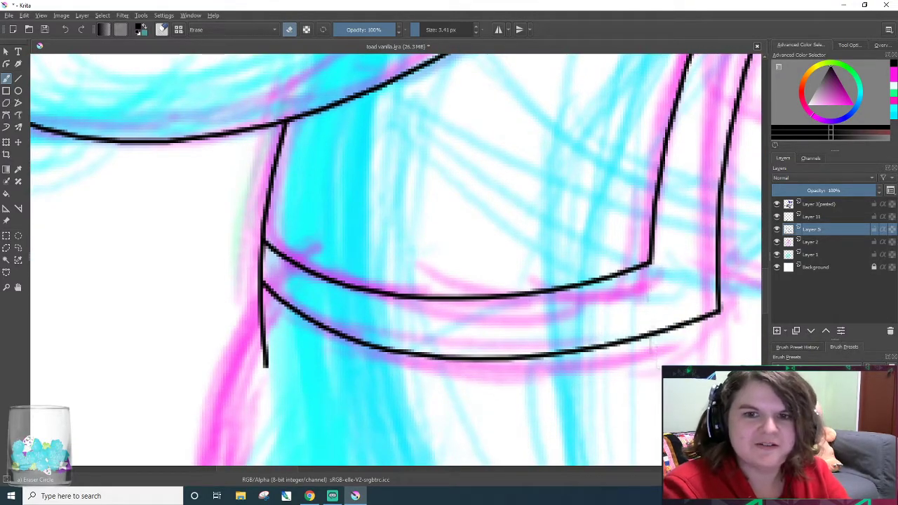
{"action": "left_click_drag", "start_coordinate": [258, 301], "coordinate": [261, 329]}
{"action": "mouse_move", "coordinate": [240, 279]}
{"action": "left_mouse_down"}
{"action": "mouse_move", "coordinate": [272, 345]}
{"action": "mouse_move", "coordinate": [247, 305]}
{"action": "mouse_move", "coordinate": [280, 359]}
{"action": "left_mouse_up"}
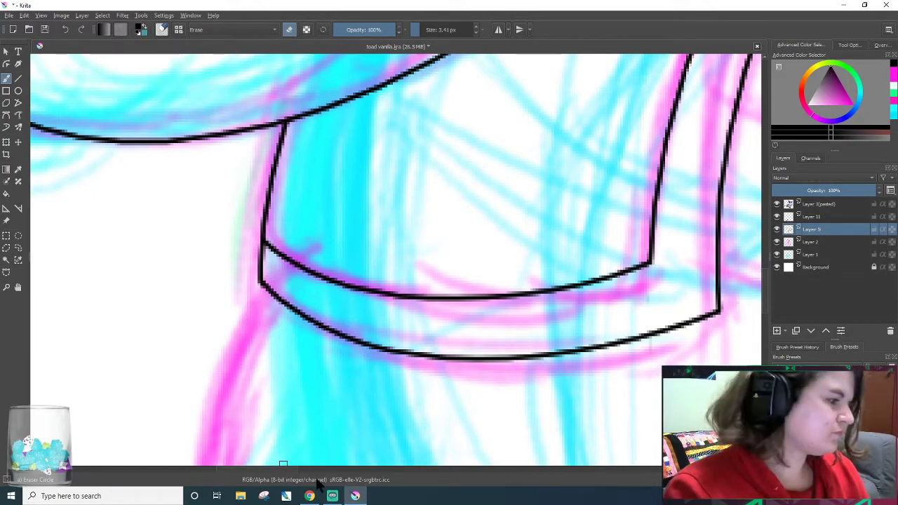
- On Layer 11, ink a sagging lower chest curve from the second front line across to the garment edge beside the raised arm
{"action": "left_click_drag", "start_coordinate": [293, 468], "coordinate": [355, 468]}
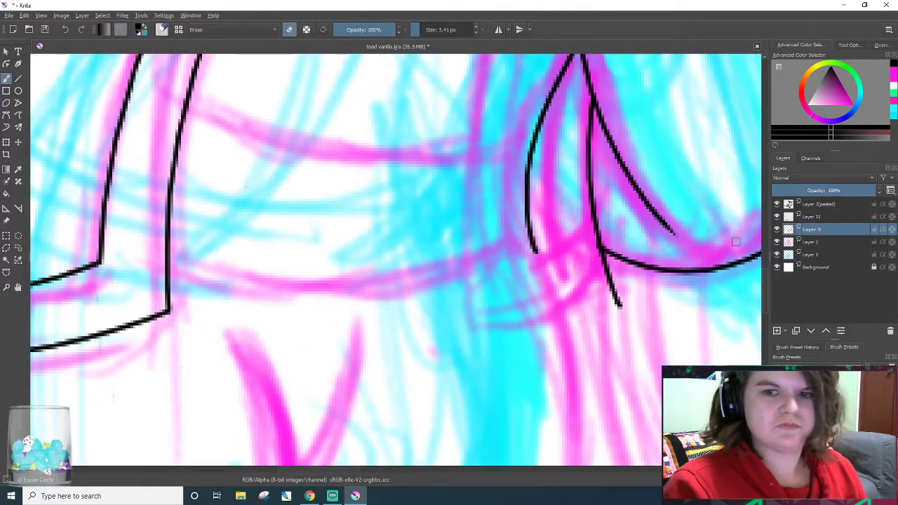
{"action": "mouse_move", "coordinate": [765, 305]}
{"action": "left_mouse_down"}
{"action": "mouse_move", "coordinate": [776, 278]}
{"action": "mouse_move", "coordinate": [750, 309]}
{"action": "left_mouse_up"}
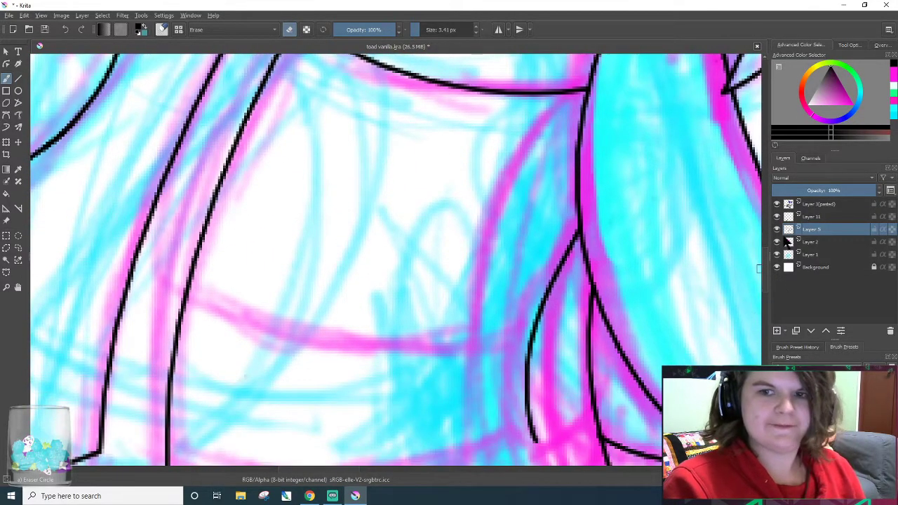
{"action": "left_click", "coordinate": [808, 217]}
{"action": "mouse_move", "coordinate": [808, 219]}
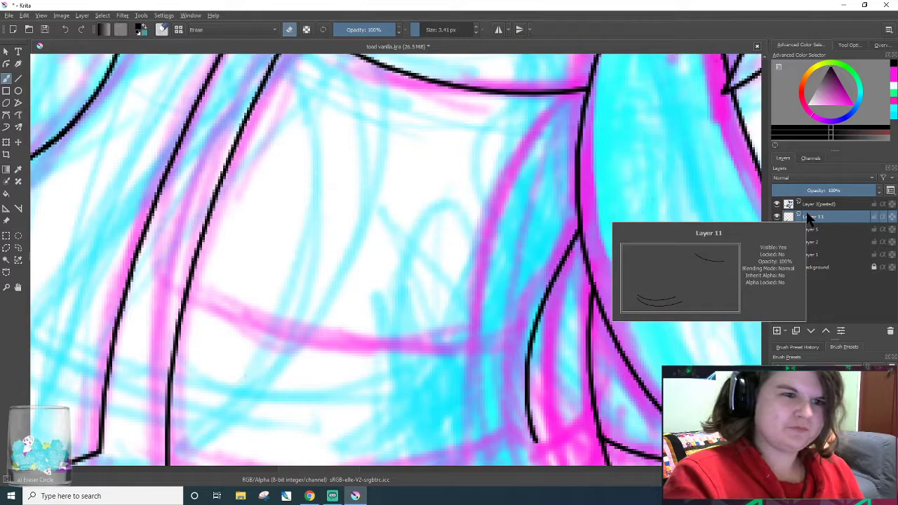
{"action": "key", "text": "e"}
{"action": "left_click_drag", "start_coordinate": [174, 276], "coordinate": [574, 327]}
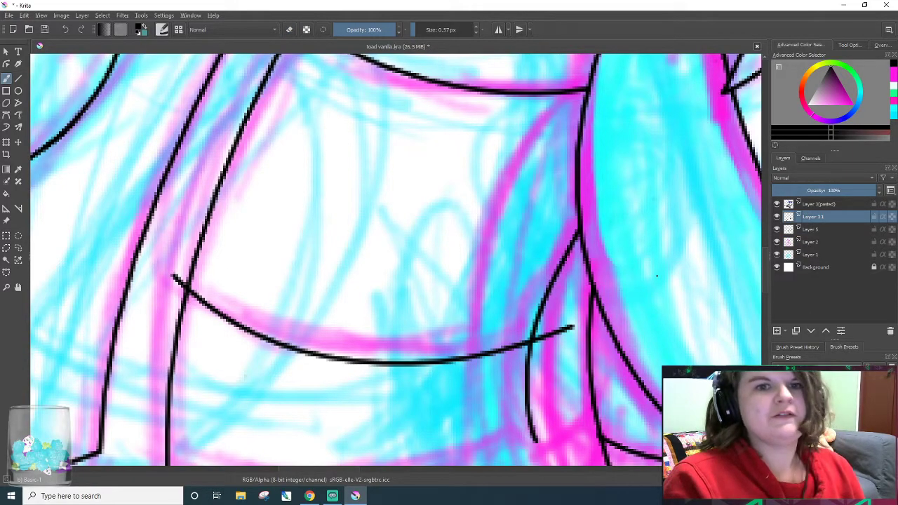
- Erase the lower chest curve's ends that extend past the second front line and the garment edge beside the raised arm
{"action": "key", "text": "e"}
{"action": "mouse_move", "coordinate": [554, 333]}
{"action": "left_mouse_down"}
{"action": "mouse_move", "coordinate": [537, 343]}
{"action": "mouse_move", "coordinate": [566, 336]}
{"action": "left_mouse_up"}
{"action": "left_click_drag", "start_coordinate": [174, 275], "coordinate": [181, 290]}
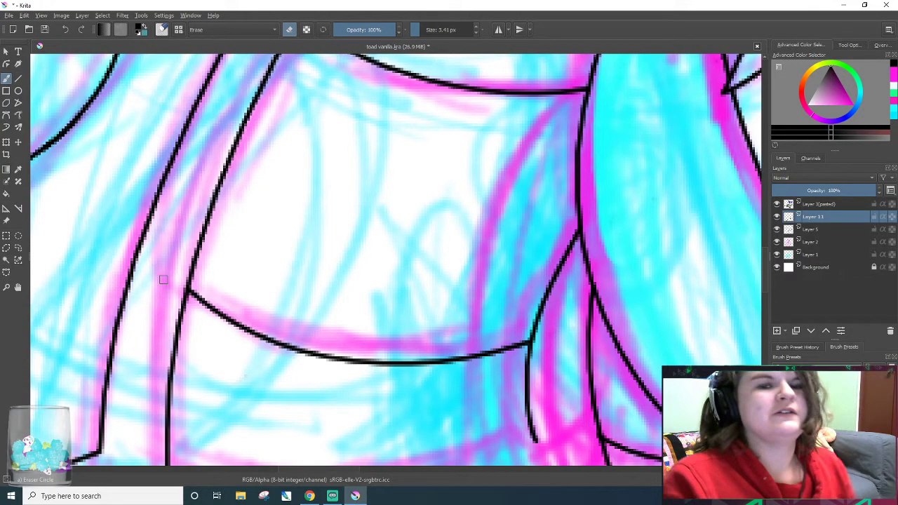
- Ink two short, roughly parallel hem curves across the bottom of the narrow garment strip beside the raised arm
{"action": "scroll", "coordinate": [162, 278], "scroll_direction": "down", "scroll_amount": 5}
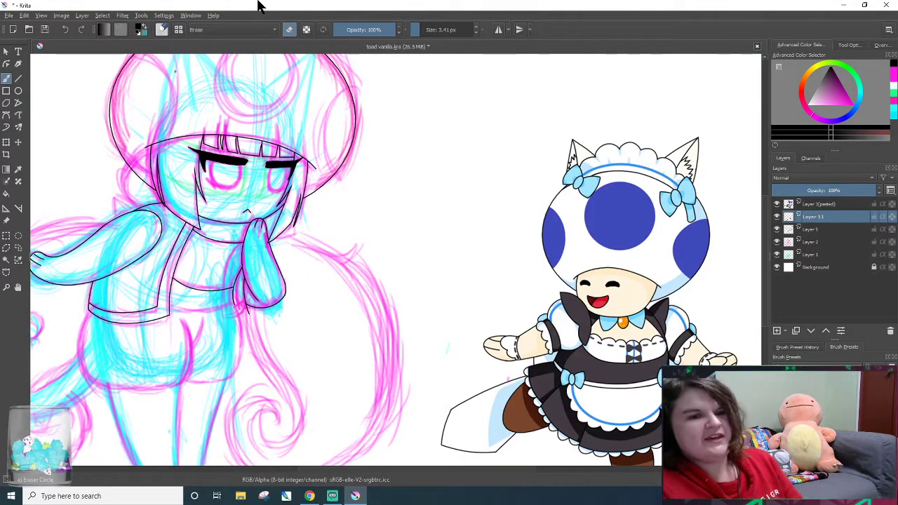
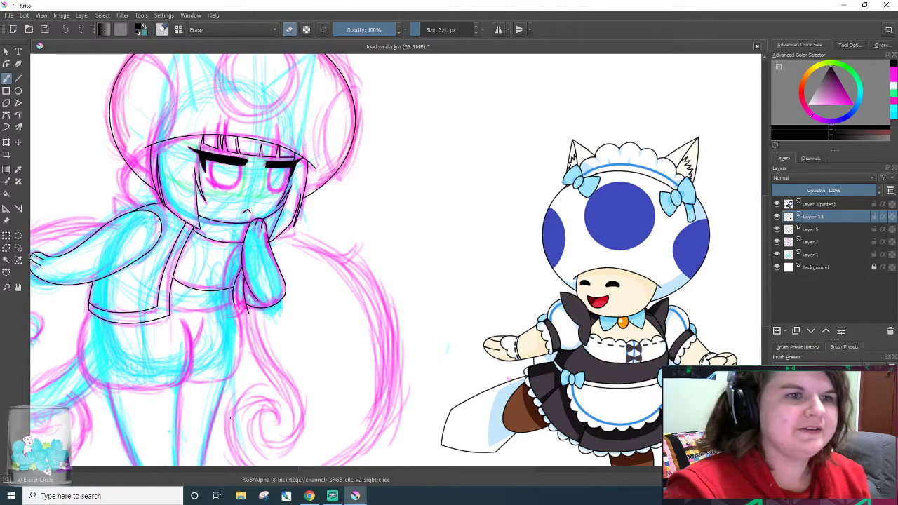
{"action": "scroll", "coordinate": [233, 419], "scroll_direction": "up", "scroll_amount": 3}
{"action": "scroll", "coordinate": [233, 419], "scroll_direction": "up", "scroll_amount": 2}
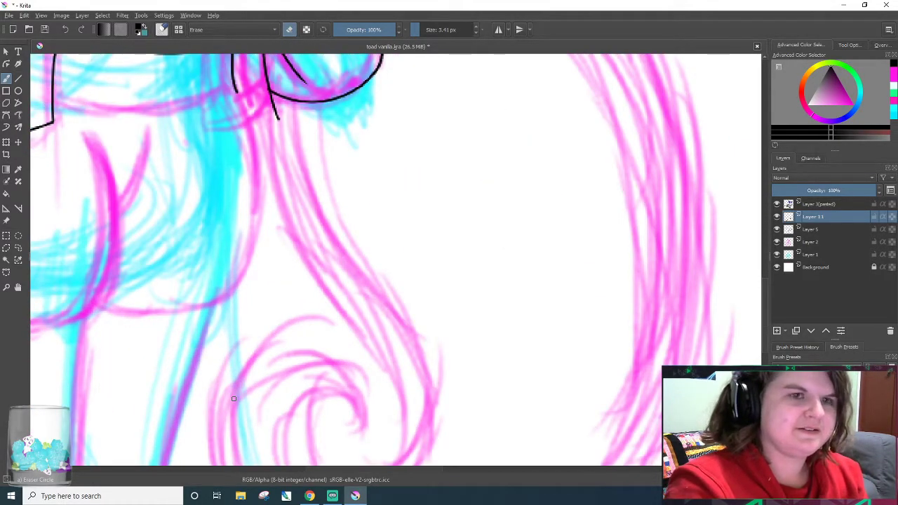
{"action": "key", "text": "e"}
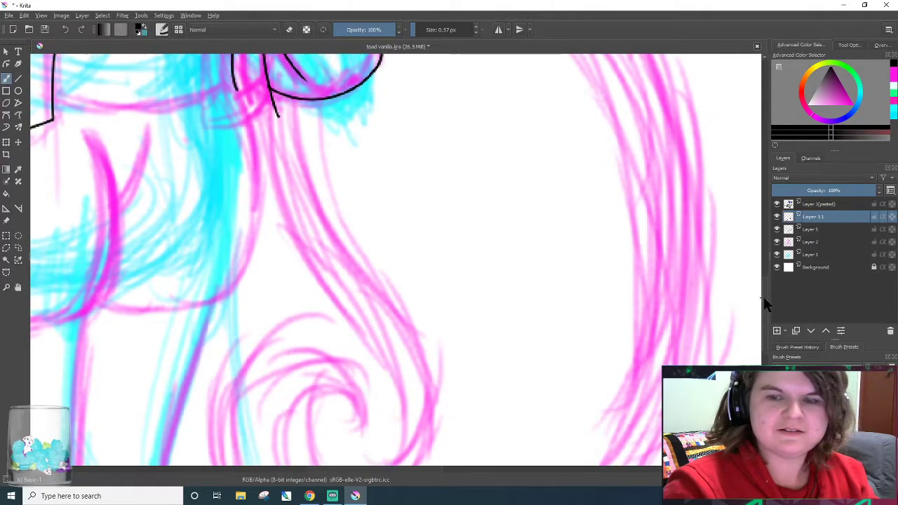
{"action": "scroll", "coordinate": [763, 295], "scroll_direction": "up", "scroll_amount": 3}
{"action": "left_click_drag", "start_coordinate": [234, 224], "coordinate": [291, 192]}
{"action": "left_click_drag", "start_coordinate": [231, 205], "coordinate": [287, 174]}
- Retry and ink an inner border line down the narrow garment strip beside the raised arm to the upper hem curve
{"action": "left_click_drag", "start_coordinate": [239, 197], "coordinate": [261, 55]}
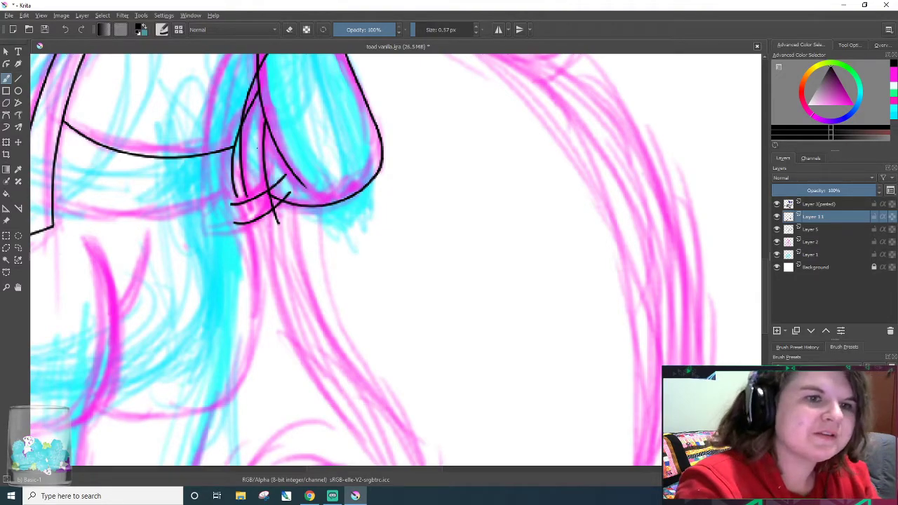
{"action": "key", "text": "ctrl+z"}
{"action": "left_click_drag", "start_coordinate": [248, 206], "coordinate": [261, 60]}
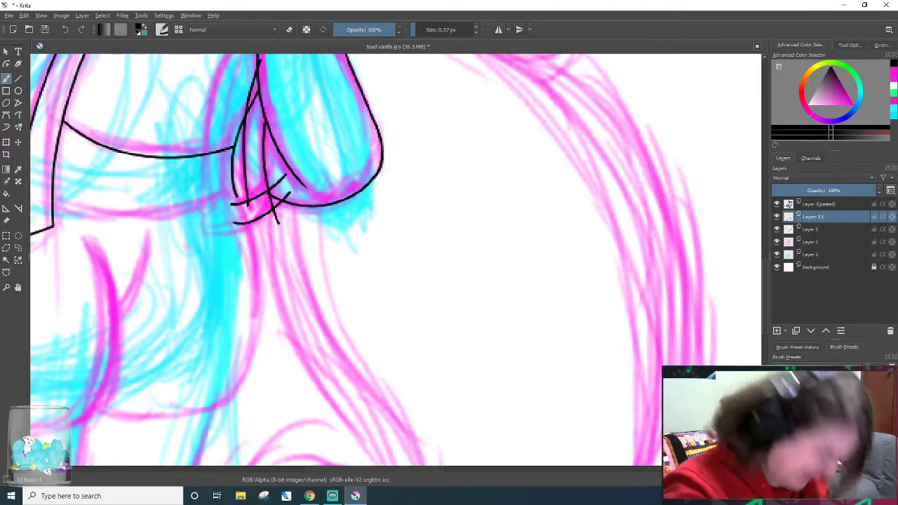
{"action": "key", "text": "ctrl+z"}
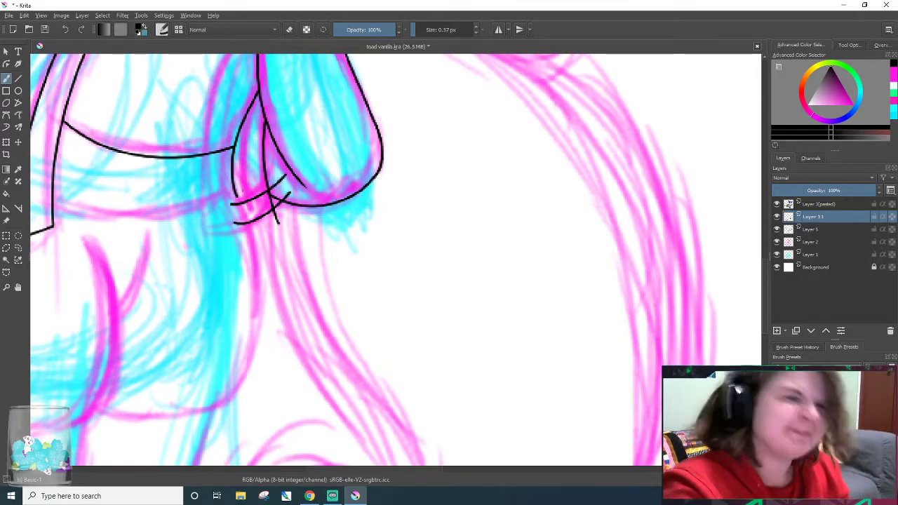
{"action": "key", "text": "ctrl+shift+z"}
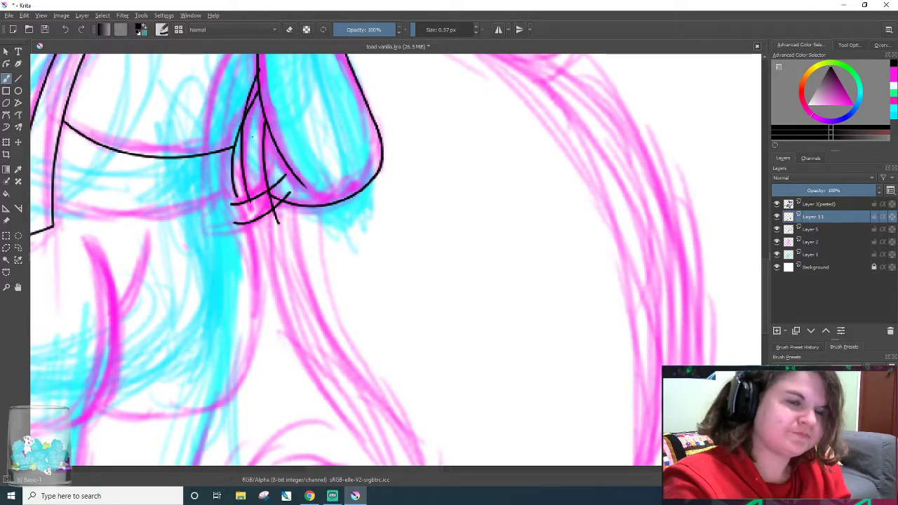
- Erase the short hem curves' ends past the strip's outer line and the inner border line's excess above the garment edge
{"action": "scroll", "coordinate": [205, 178], "scroll_direction": "up", "scroll_amount": 2}
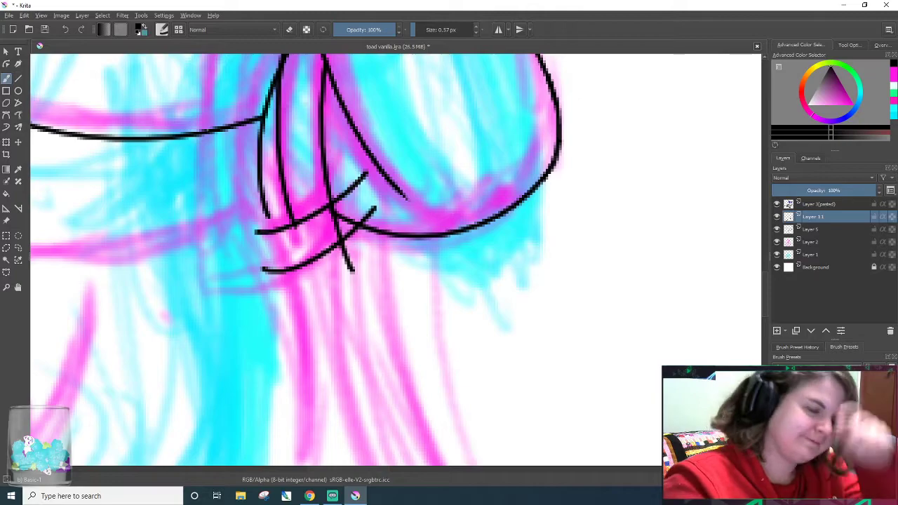
{"action": "key", "text": "e"}
{"action": "left_click_drag", "start_coordinate": [366, 181], "coordinate": [343, 228]}
{"action": "mouse_move", "coordinate": [356, 180]}
{"action": "left_mouse_down"}
{"action": "mouse_move", "coordinate": [361, 244]}
{"action": "mouse_move", "coordinate": [370, 246]}
{"action": "mouse_move", "coordinate": [361, 175]}
{"action": "mouse_move", "coordinate": [374, 207]}
{"action": "left_mouse_up"}
{"action": "scroll", "coordinate": [761, 295], "scroll_direction": "up", "scroll_amount": 4}
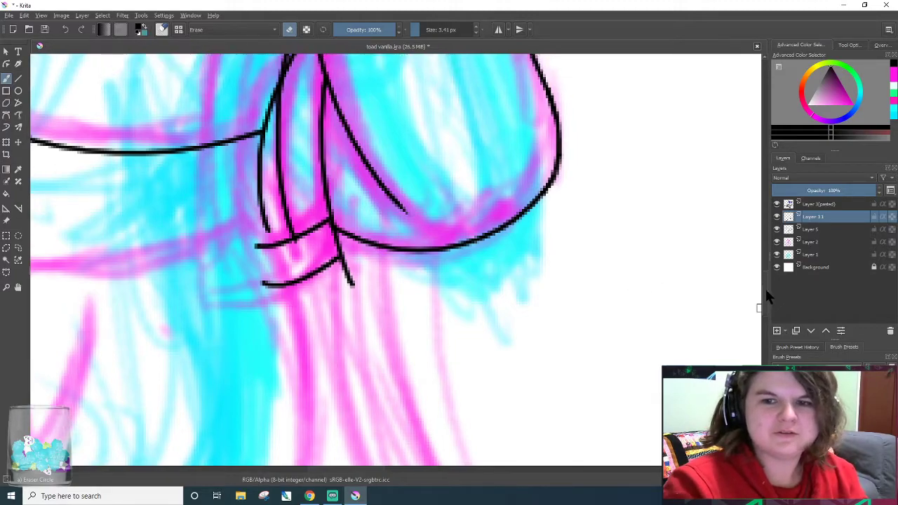
{"action": "mouse_move", "coordinate": [306, 116]}
{"action": "left_mouse_down"}
{"action": "mouse_move", "coordinate": [271, 207]}
{"action": "mouse_move", "coordinate": [311, 134]}
{"action": "left_mouse_up"}
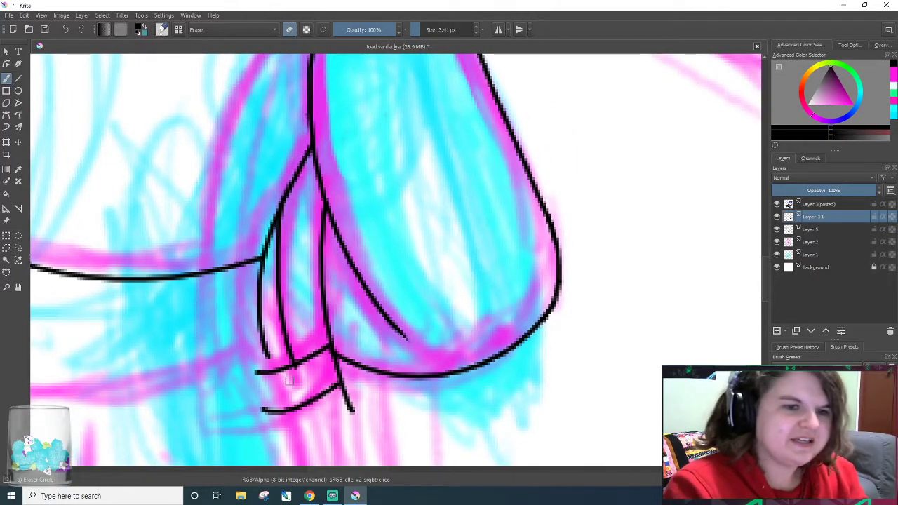
- Trim the strip's outer line below the lower hem on Layer 5, and the upper hem past the inner line on Layer 11
{"action": "left_click", "coordinate": [820, 229]}
{"action": "mouse_move", "coordinate": [332, 403]}
{"action": "left_mouse_down"}
{"action": "mouse_move", "coordinate": [357, 387]}
{"action": "mouse_move", "coordinate": [338, 396]}
{"action": "mouse_move", "coordinate": [350, 385]}
{"action": "mouse_move", "coordinate": [335, 428]}
{"action": "mouse_move", "coordinate": [341, 405]}
{"action": "mouse_move", "coordinate": [354, 406]}
{"action": "mouse_move", "coordinate": [355, 430]}
{"action": "left_mouse_up"}
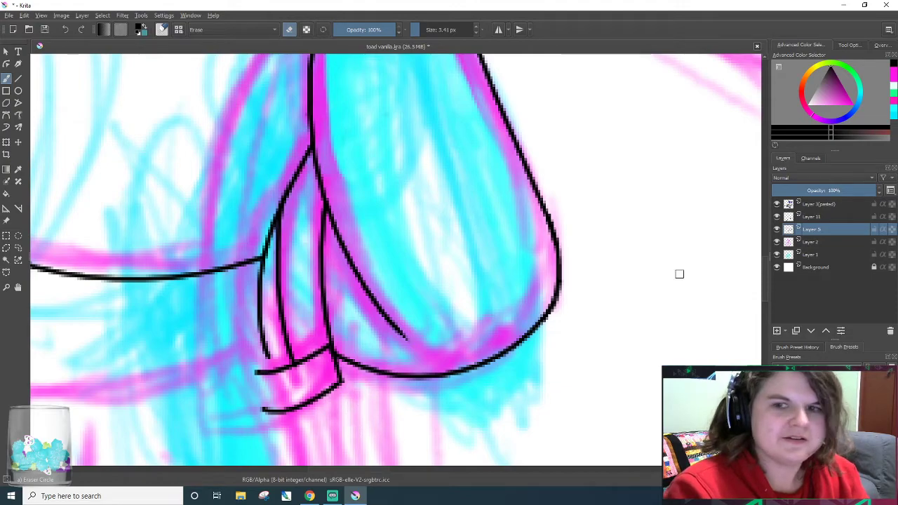
{"action": "left_click", "coordinate": [819, 216]}
{"action": "left_click_drag", "start_coordinate": [313, 352], "coordinate": [303, 364]}
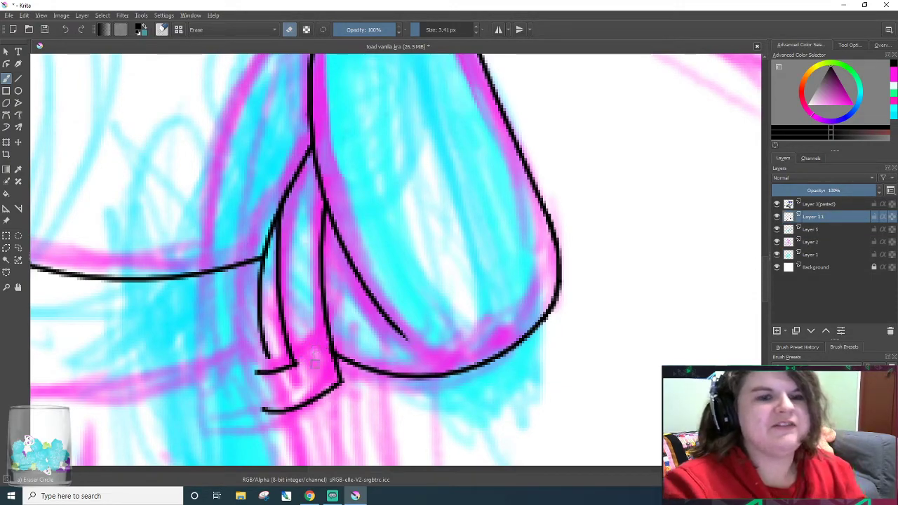
- Review the inked line art across the whole figure and return to the inking brush
{"action": "scroll", "coordinate": [314, 363], "scroll_direction": "down", "scroll_amount": 6}
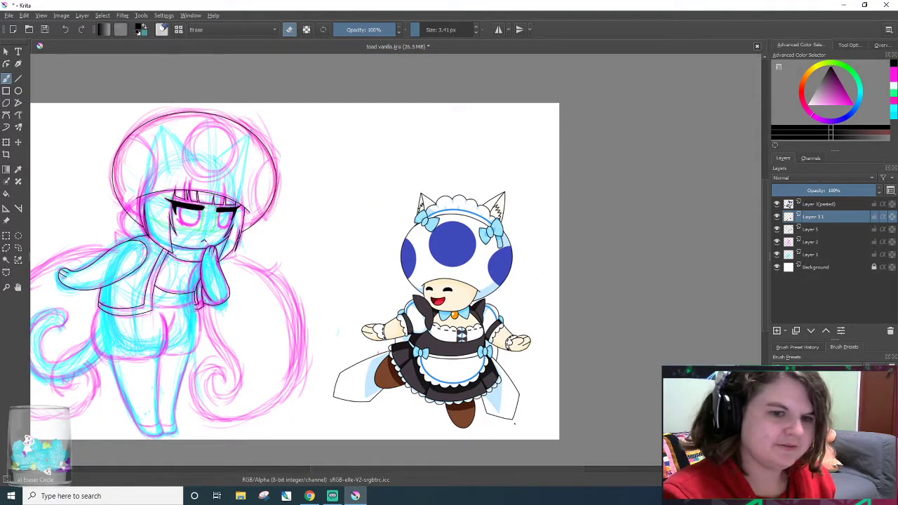
{"action": "left_click_drag", "start_coordinate": [508, 469], "coordinate": [398, 471]}
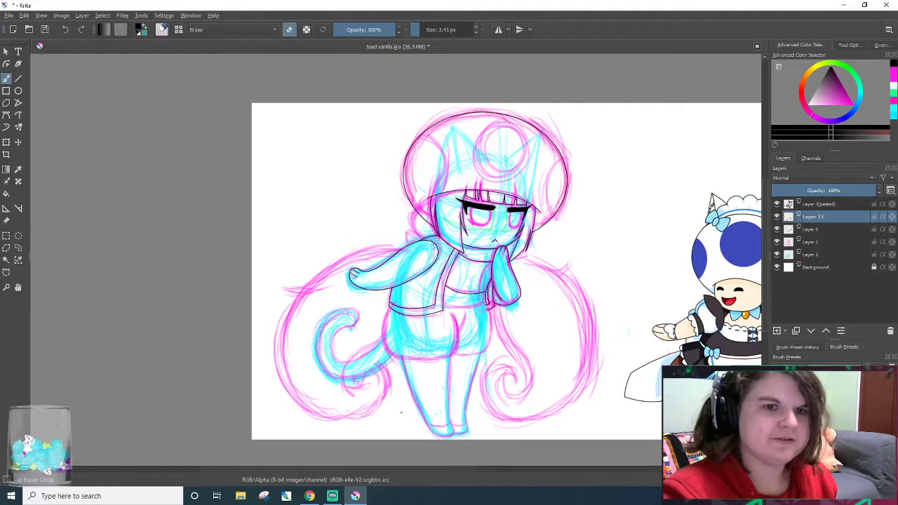
{"action": "scroll", "coordinate": [501, 176], "scroll_direction": "up", "scroll_amount": 5}
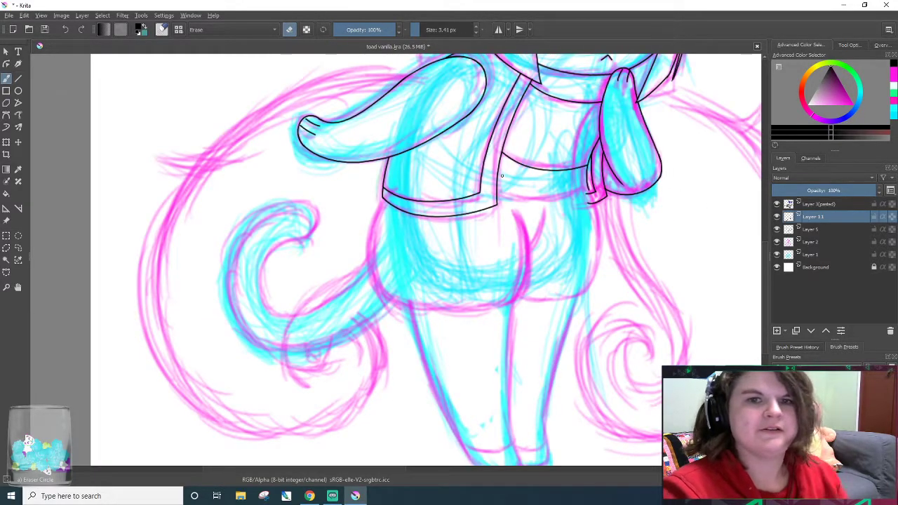
{"action": "key", "text": "/"}
{"action": "mouse_move", "coordinate": [764, 267]}
{"action": "left_mouse_down"}
{"action": "mouse_move", "coordinate": [765, 222]}
{"action": "mouse_move", "coordinate": [771, 296]}
{"action": "left_mouse_up"}
{"action": "scroll", "coordinate": [771, 293], "scroll_direction": "up", "scroll_amount": 6}
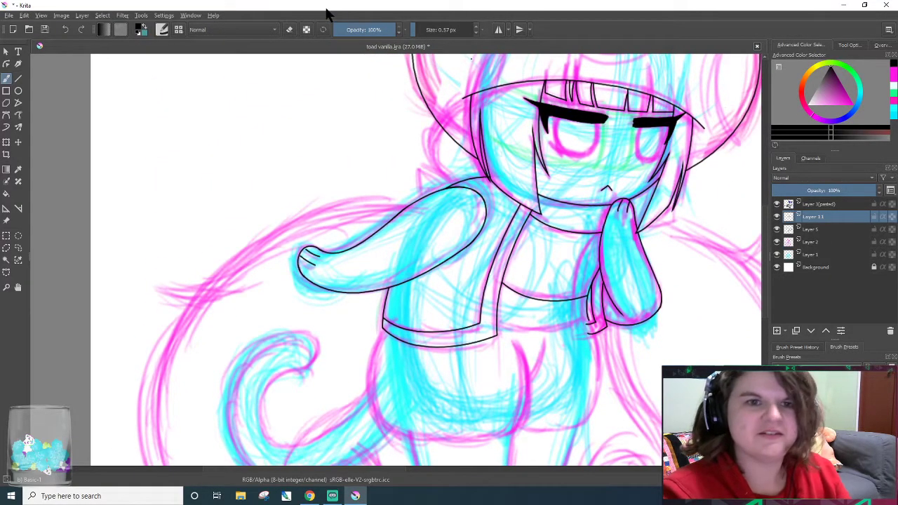
- Try a short spike line above the lowered arm's shoulder and a curve from the shoulder toward the cap, undoing each stroke
{"action": "scroll", "coordinate": [438, 203], "scroll_direction": "up", "scroll_amount": 4}
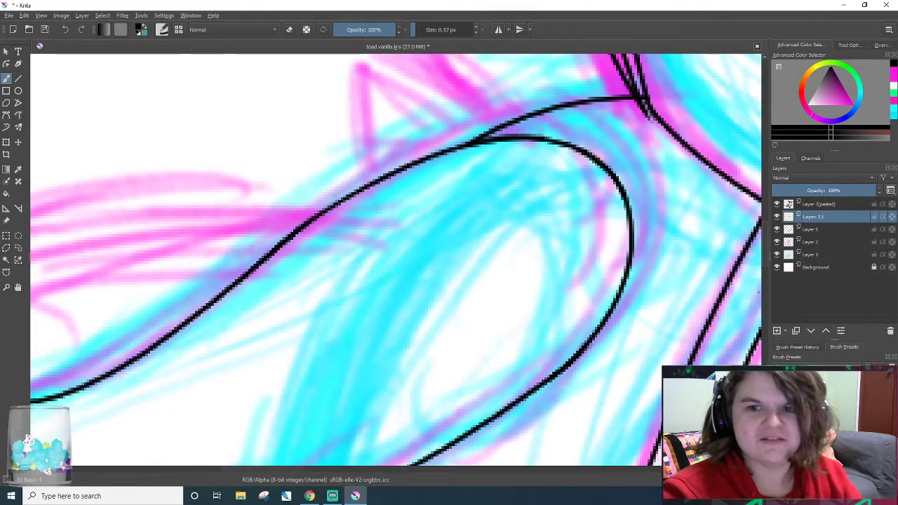
{"action": "scroll", "coordinate": [766, 259], "scroll_direction": "up", "scroll_amount": 5}
{"action": "left_click_drag", "start_coordinate": [360, 352], "coordinate": [371, 270]}
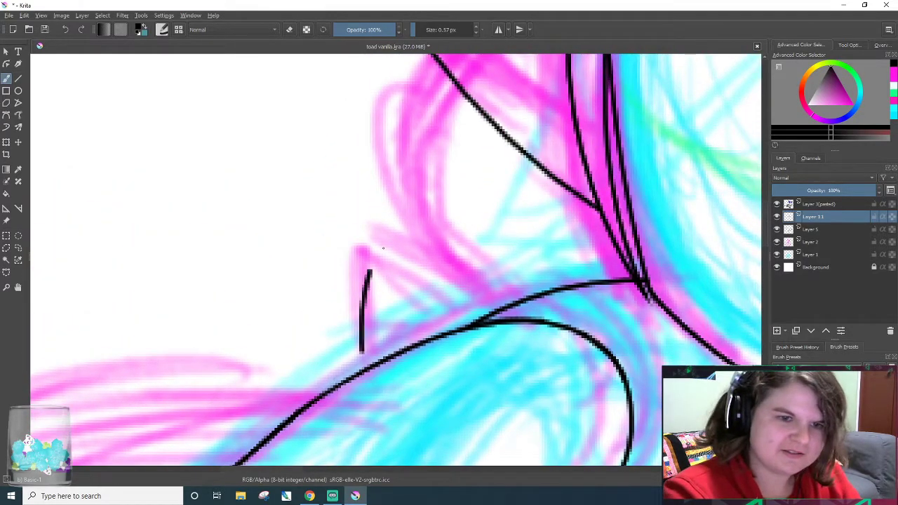
{"action": "key", "text": "ctrl+z"}
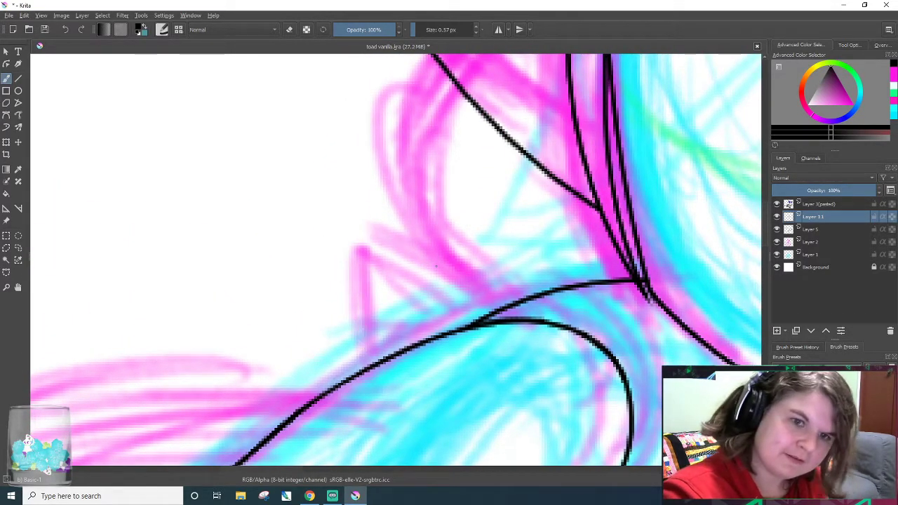
{"action": "left_click_drag", "start_coordinate": [500, 309], "coordinate": [523, 58]}
{"action": "key", "text": "ctrl+z"}
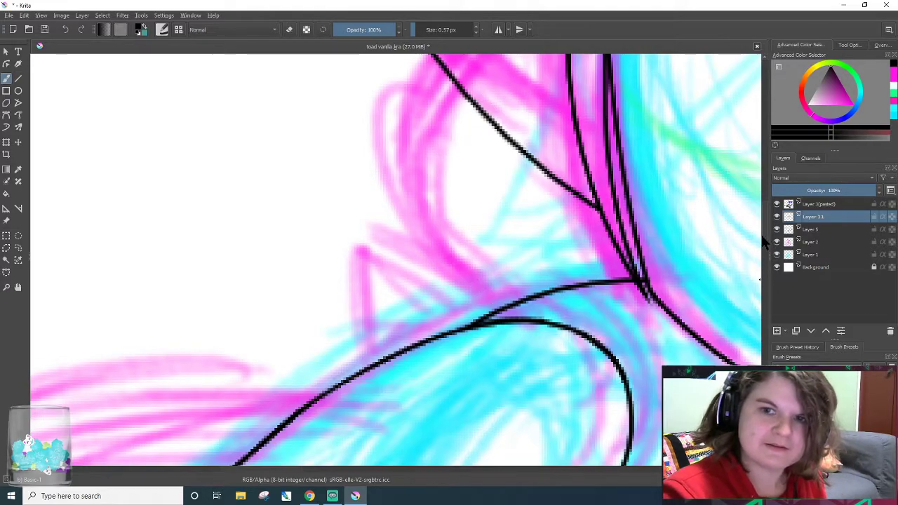
{"action": "left_click_drag", "start_coordinate": [765, 243], "coordinate": [765, 233]}
{"action": "mouse_move", "coordinate": [506, 390]}
{"action": "left_mouse_down"}
{"action": "mouse_move", "coordinate": [583, 83]}
{"action": "mouse_move", "coordinate": [595, 77]}
{"action": "left_mouse_up"}
{"action": "key", "text": "ctrl+z"}
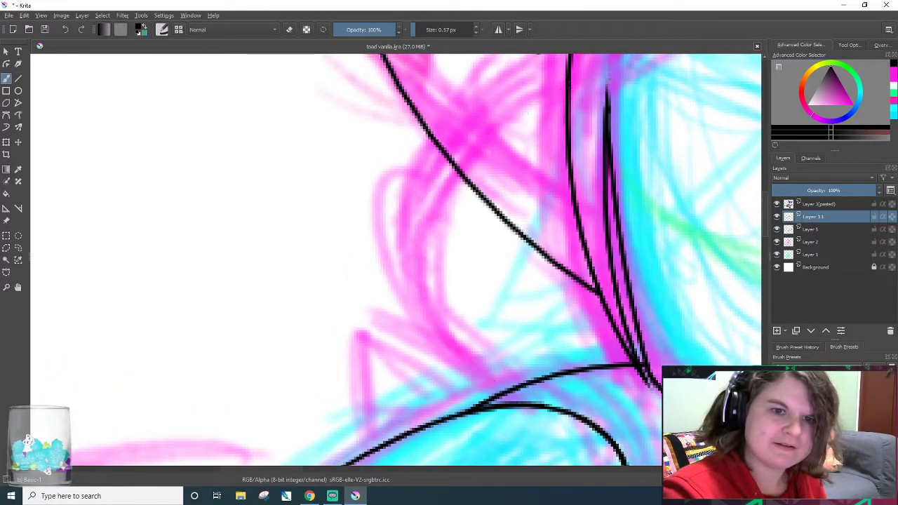
- Ink the bulging hair curve from the lowered arm's shoulder up past the cap's edge, undoing the strokes that miss the sketch
{"action": "left_click_drag", "start_coordinate": [508, 382], "coordinate": [414, 88]}
{"action": "key", "text": "ctrl+z"}
{"action": "left_click_drag", "start_coordinate": [503, 383], "coordinate": [539, 64]}
{"action": "key", "text": "ctrl+z"}
{"action": "mouse_move", "coordinate": [505, 394]}
{"action": "left_mouse_down"}
{"action": "mouse_move", "coordinate": [523, 105]}
{"action": "mouse_move", "coordinate": [533, 81]}
{"action": "left_mouse_up"}
{"action": "key", "text": "ctrl+z"}
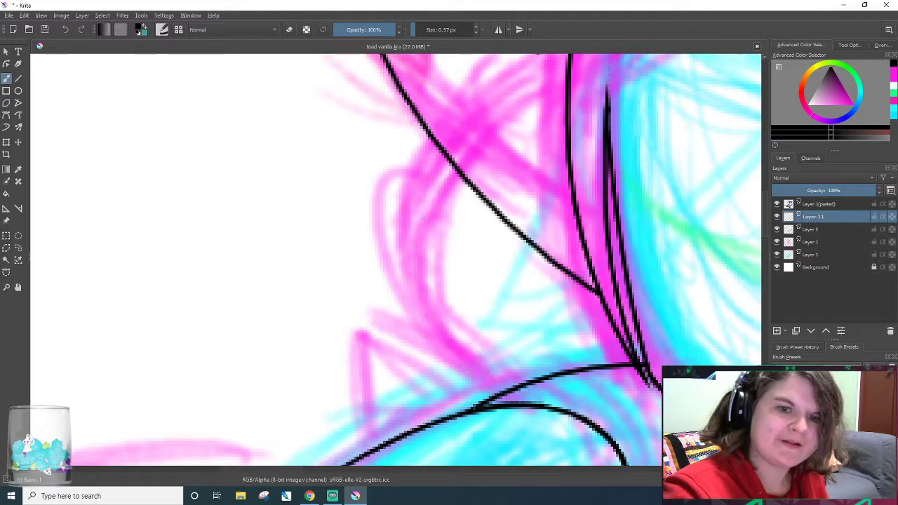
{"action": "left_click_drag", "start_coordinate": [531, 390], "coordinate": [518, 58]}
- Ink the small hair spike above the lowered arm's shoulder with a near-vertical line and a curve sloping down to the shoulder
{"action": "mouse_move", "coordinate": [378, 439]}
{"action": "left_mouse_down"}
{"action": "mouse_move", "coordinate": [388, 306]}
{"action": "mouse_move", "coordinate": [489, 441]}
{"action": "left_mouse_up"}
{"action": "key", "text": "ctrl+z"}
{"action": "left_click_drag", "start_coordinate": [364, 343], "coordinate": [513, 433]}
{"action": "key", "text": "ctrl+z"}
{"action": "left_click_drag", "start_coordinate": [363, 351], "coordinate": [561, 464]}
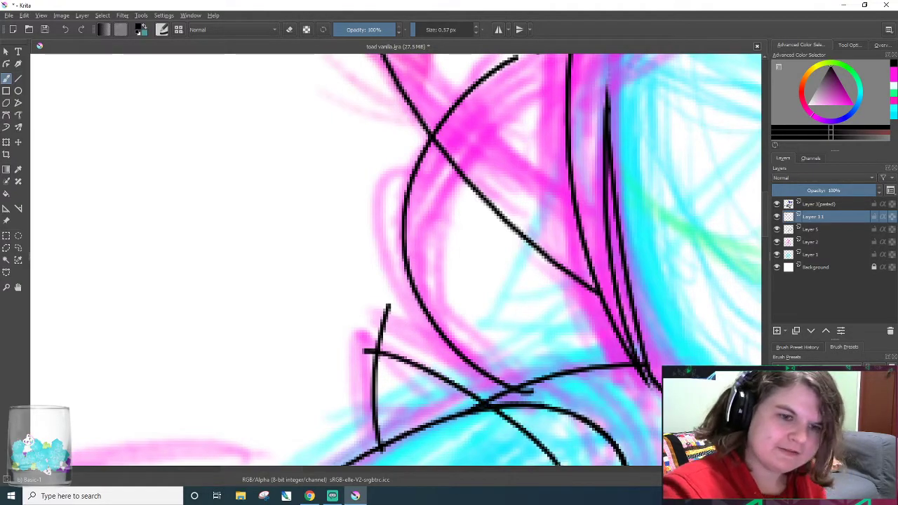
- Erase the spike lines' overshoot at the tip and the ends of the spike and hair curve that cross the shoulder
{"action": "key", "text": "e"}
{"action": "left_click_drag", "start_coordinate": [477, 432], "coordinate": [540, 385]}
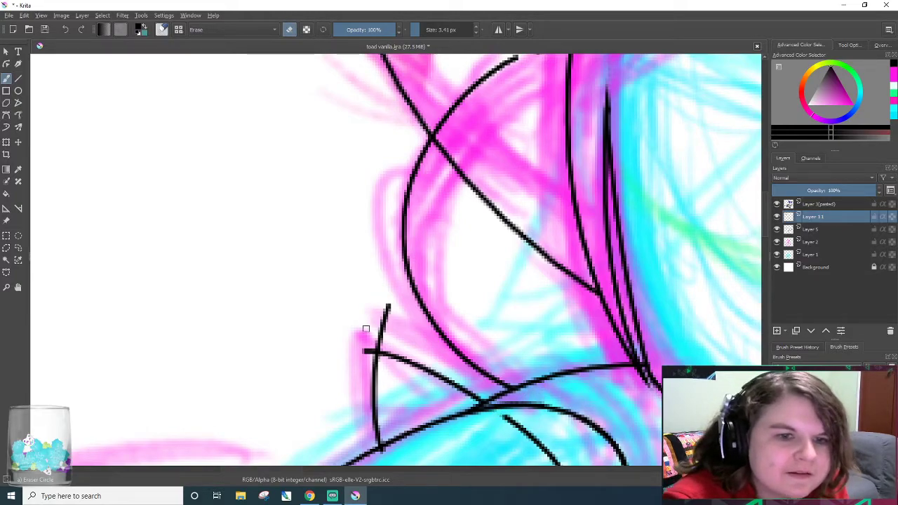
{"action": "mouse_move", "coordinate": [364, 340]}
{"action": "left_mouse_down"}
{"action": "mouse_move", "coordinate": [381, 319]}
{"action": "mouse_move", "coordinate": [387, 327]}
{"action": "left_mouse_up"}
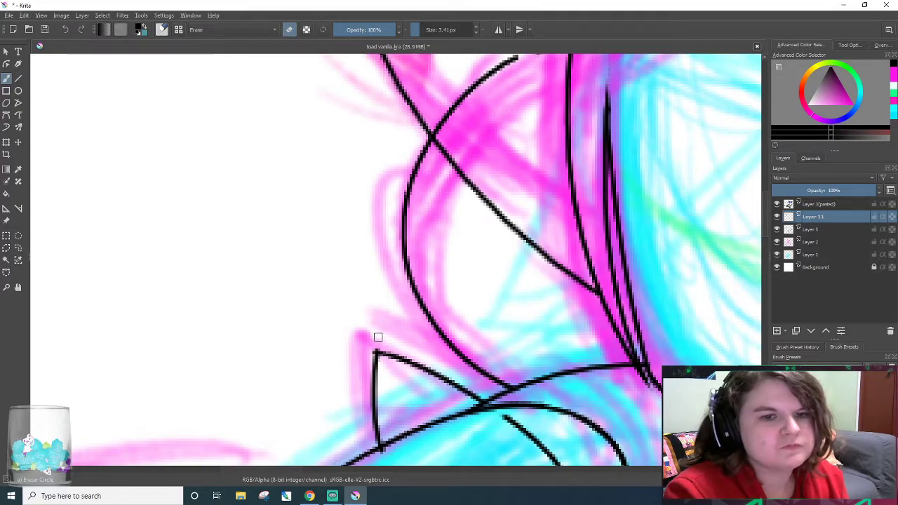
{"action": "left_click_drag", "start_coordinate": [511, 415], "coordinate": [489, 408]}
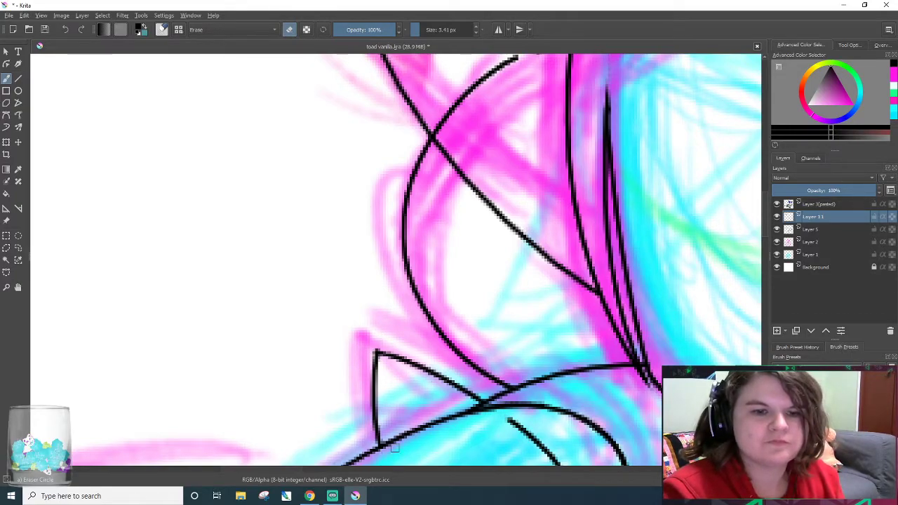
{"action": "mouse_move", "coordinate": [763, 234]}
{"action": "left_mouse_down"}
{"action": "mouse_move", "coordinate": [779, 242]}
{"action": "mouse_move", "coordinate": [768, 238]}
{"action": "mouse_move", "coordinate": [769, 263]}
{"action": "left_mouse_up"}
{"action": "mouse_move", "coordinate": [499, 214]}
{"action": "left_mouse_down"}
{"action": "mouse_move", "coordinate": [556, 203]}
{"action": "mouse_move", "coordinate": [507, 209]}
{"action": "left_mouse_up"}
{"action": "mouse_move", "coordinate": [556, 192]}
{"action": "left_mouse_down"}
{"action": "mouse_move", "coordinate": [527, 231]}
{"action": "mouse_move", "coordinate": [571, 269]}
{"action": "mouse_move", "coordinate": [523, 198]}
{"action": "left_mouse_up"}
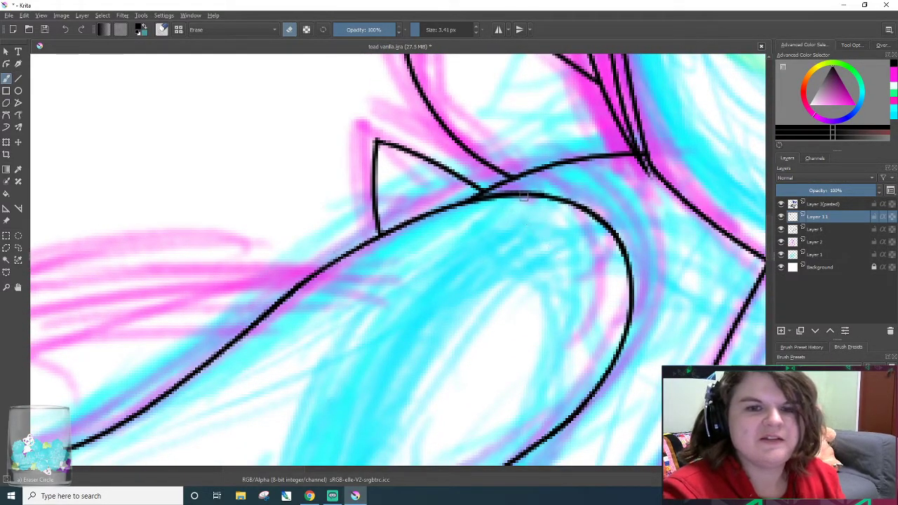
- Ink the hair tip's lower edge rising outward from beside the raised arm, redoing the stroke until it follows the sketch
{"action": "left_click_drag", "start_coordinate": [292, 469], "coordinate": [398, 466]}
{"action": "scroll", "coordinate": [389, 463], "scroll_direction": "left", "scroll_amount": 2}
{"action": "key", "text": "slash"}
{"action": "scroll", "coordinate": [533, 288], "scroll_direction": "down", "scroll_amount": 3}
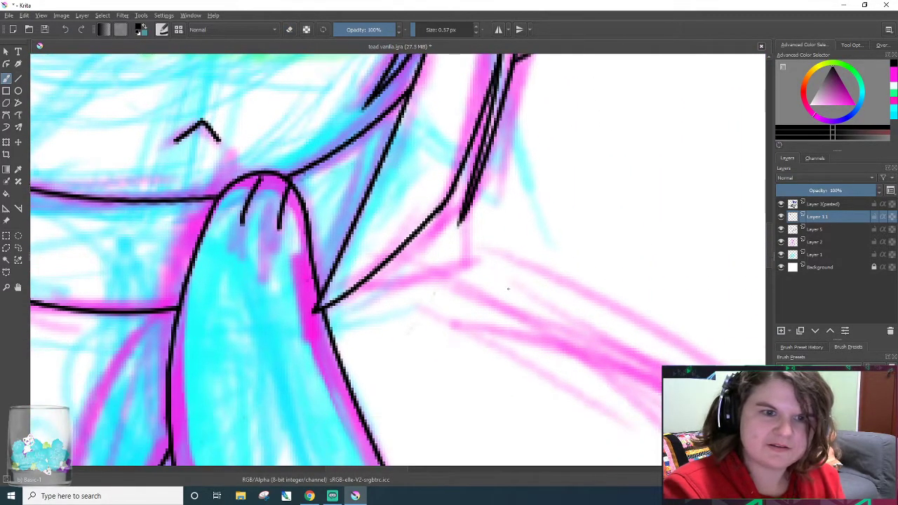
{"action": "left_click_drag", "start_coordinate": [348, 281], "coordinate": [586, 259]}
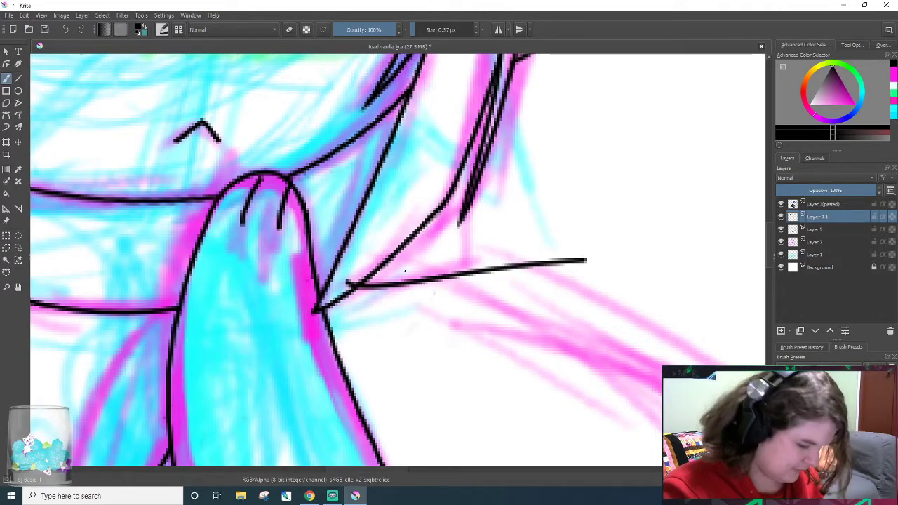
{"action": "key", "text": "ctrl+z"}
{"action": "mouse_move", "coordinate": [322, 307]}
{"action": "left_mouse_down"}
{"action": "mouse_move", "coordinate": [568, 243]}
{"action": "mouse_move", "coordinate": [466, 200]}
{"action": "mouse_move", "coordinate": [613, 236]}
{"action": "mouse_move", "coordinate": [614, 245]}
{"action": "left_mouse_up"}
{"action": "key", "text": "ctrl+z"}
{"action": "key", "text": "ctrl+z"}
{"action": "key", "text": "ctrl+z"}
{"action": "left_click_drag", "start_coordinate": [345, 296], "coordinate": [574, 249]}
{"action": "key", "text": "ctrl+z"}
{"action": "right_click", "coordinate": [378, 270]}
{"action": "left_click", "coordinate": [615, 223]}
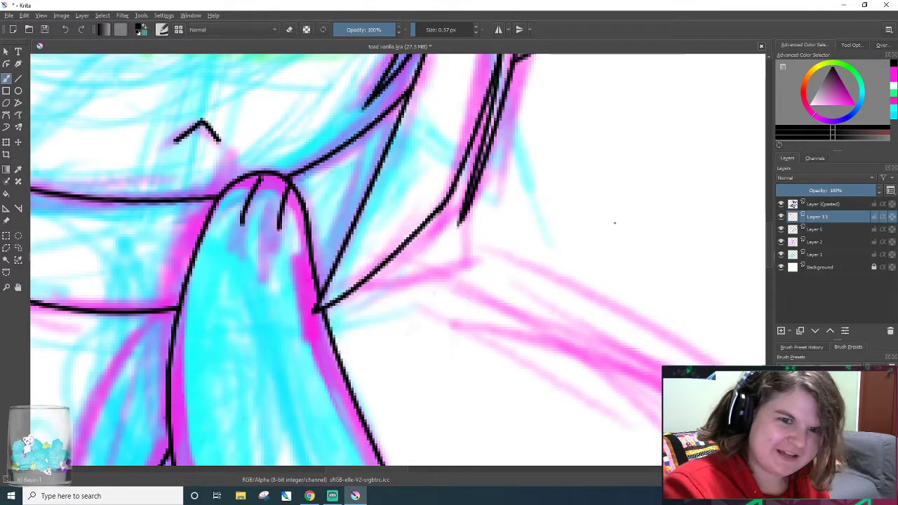
{"action": "left_click_drag", "start_coordinate": [344, 293], "coordinate": [582, 226]}
- Close the hair tip beside the raised arm with a short vertical line and erase both lines' ends past the corner
{"action": "left_click_drag", "start_coordinate": [442, 179], "coordinate": [471, 298]}
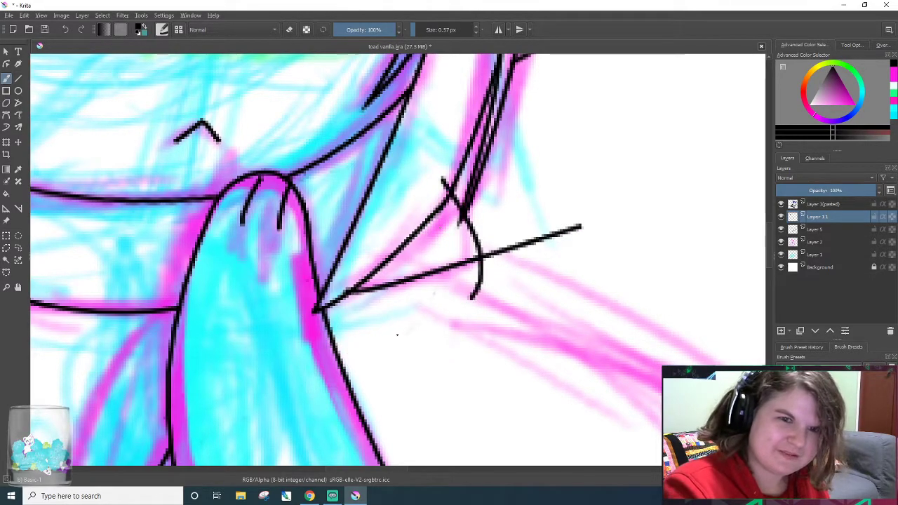
{"action": "key", "text": "ctrl+z"}
{"action": "left_click_drag", "start_coordinate": [463, 174], "coordinate": [449, 291]}
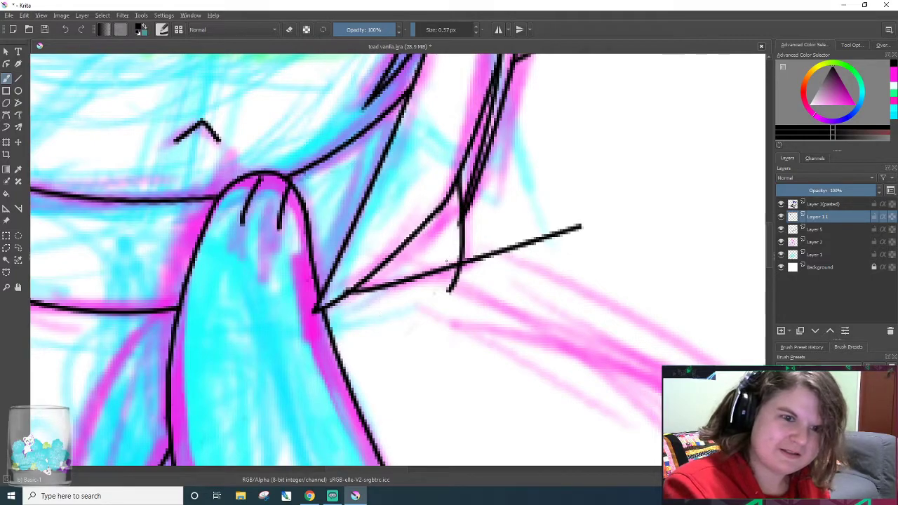
{"action": "key", "text": "e"}
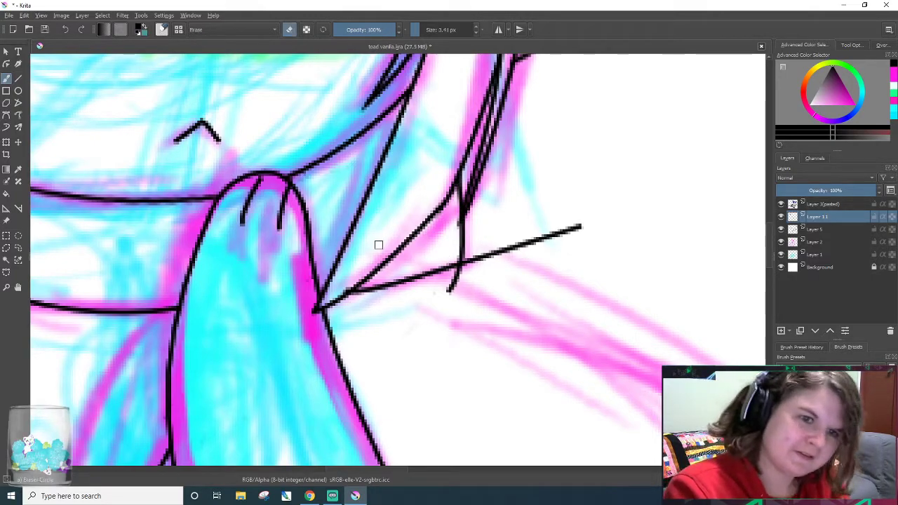
{"action": "mouse_move", "coordinate": [493, 265]}
{"action": "left_mouse_down"}
{"action": "mouse_move", "coordinate": [500, 241]}
{"action": "mouse_move", "coordinate": [444, 291]}
{"action": "left_mouse_up"}
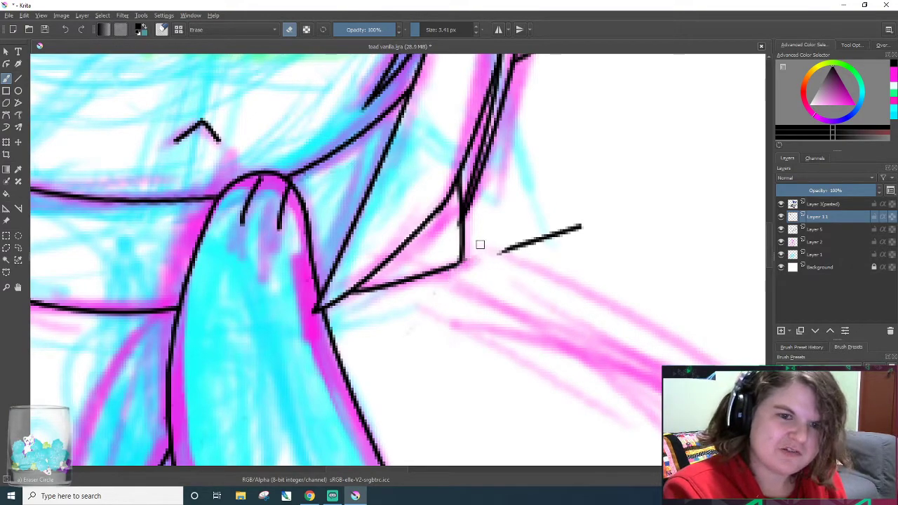
{"action": "left_click_drag", "start_coordinate": [535, 236], "coordinate": [580, 216]}
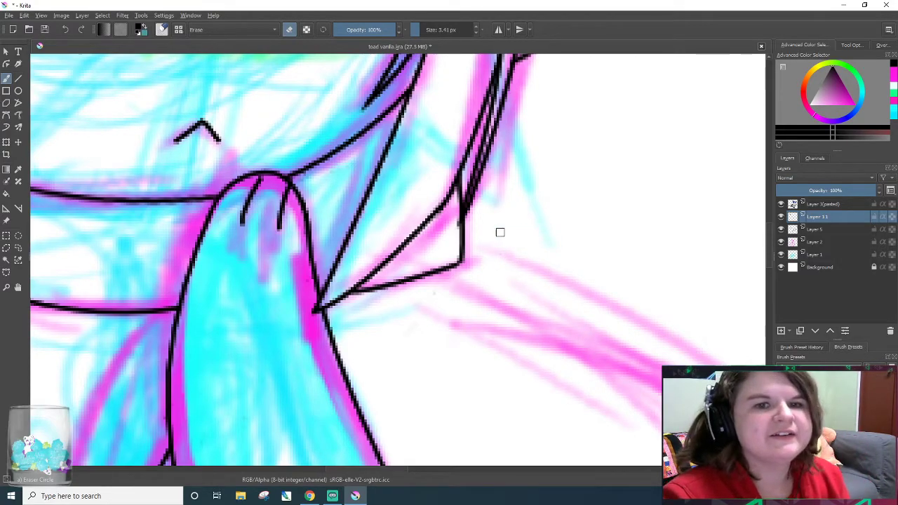
- Check the whole figure, merge Layer 11 with the layer below, and add a new paint layer above the merged line art
{"action": "scroll", "coordinate": [500, 232], "scroll_direction": "down", "scroll_amount": 5}
{"action": "scroll", "coordinate": [463, 253], "scroll_direction": "down", "scroll_amount": 2}
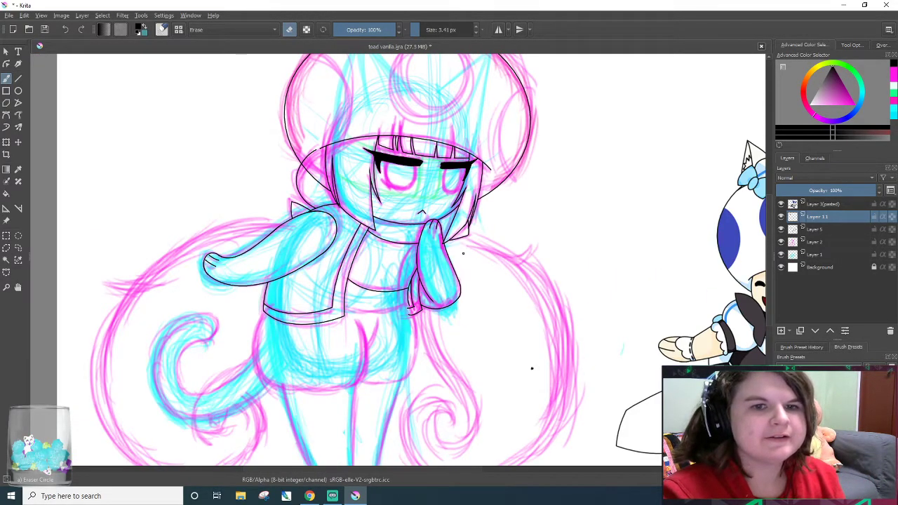
{"action": "scroll", "coordinate": [531, 368], "scroll_direction": "up", "scroll_amount": 2}
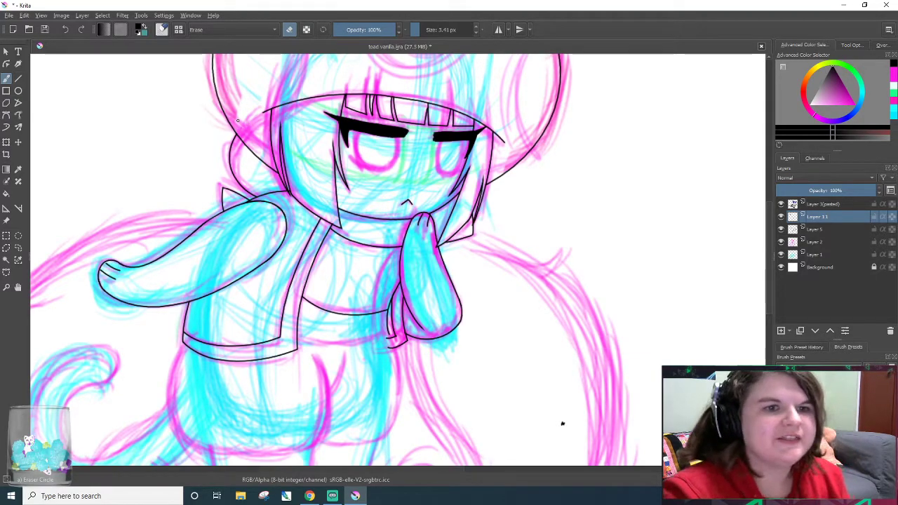
{"action": "scroll", "coordinate": [562, 423], "scroll_direction": "down", "scroll_amount": 3}
{"action": "scroll", "coordinate": [176, 137], "scroll_direction": "down", "scroll_amount": 1}
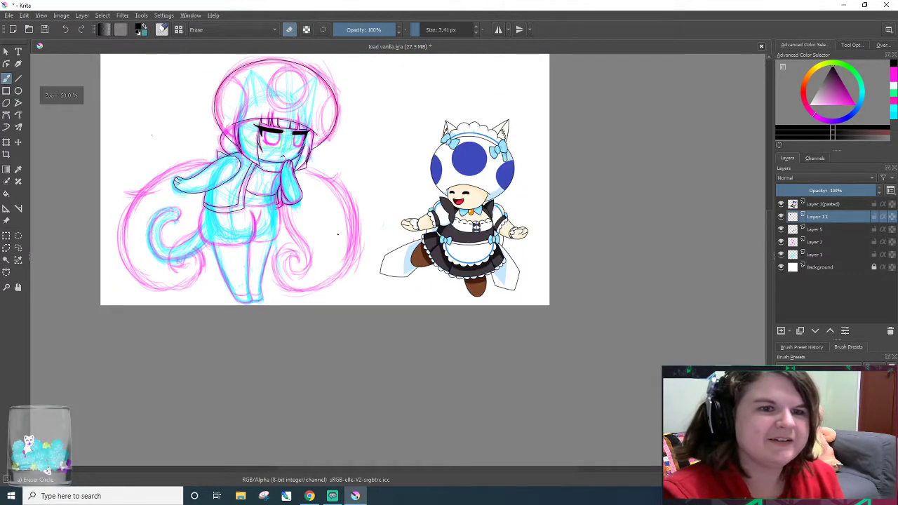
{"action": "scroll", "coordinate": [155, 146], "scroll_direction": "up", "scroll_amount": 4}
{"action": "scroll", "coordinate": [504, 431], "scroll_direction": "up", "scroll_amount": 2}
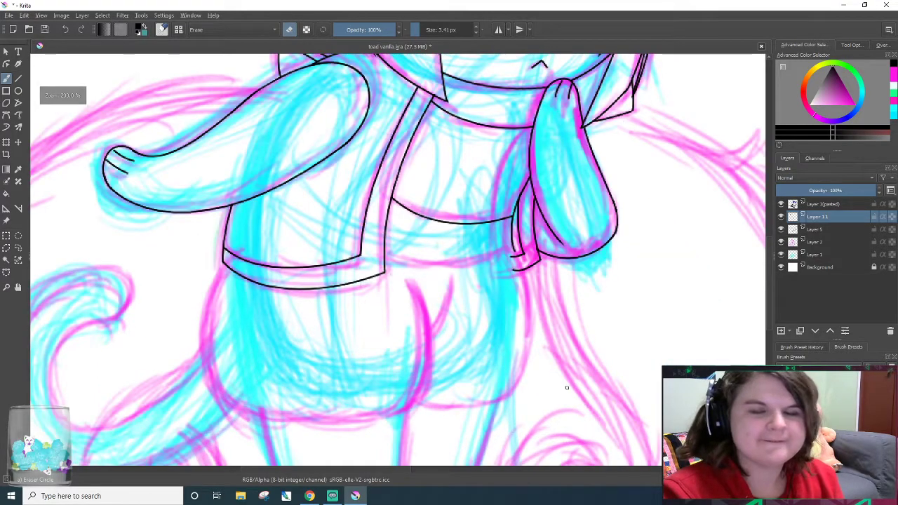
{"action": "right_click", "coordinate": [848, 219]}
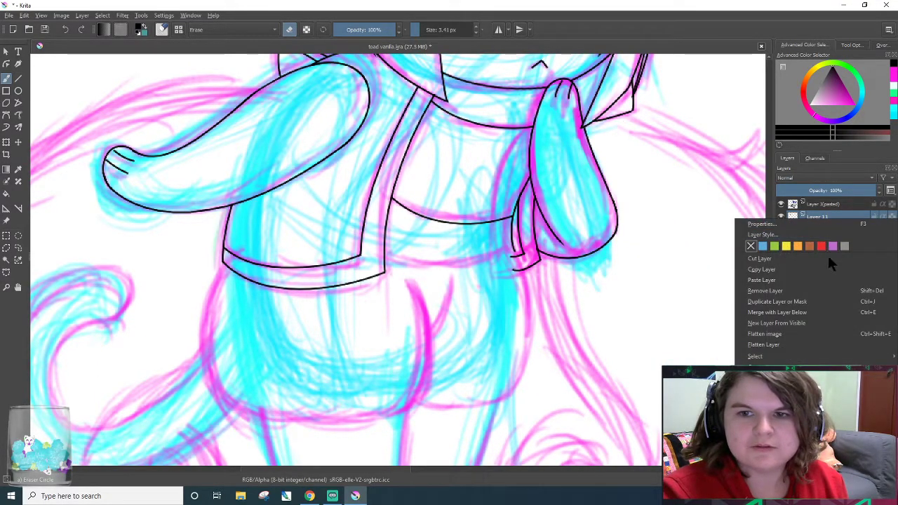
{"action": "left_click", "coordinate": [801, 311]}
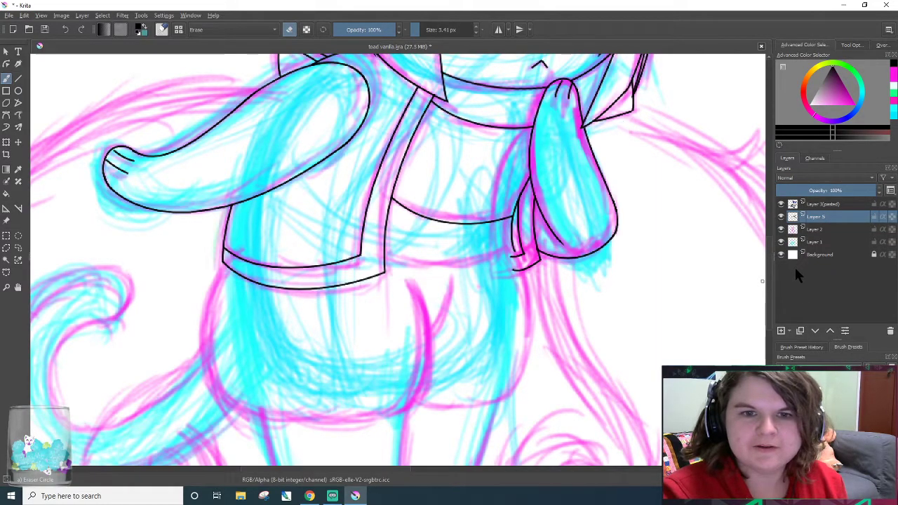
{"action": "left_click", "coordinate": [782, 331]}
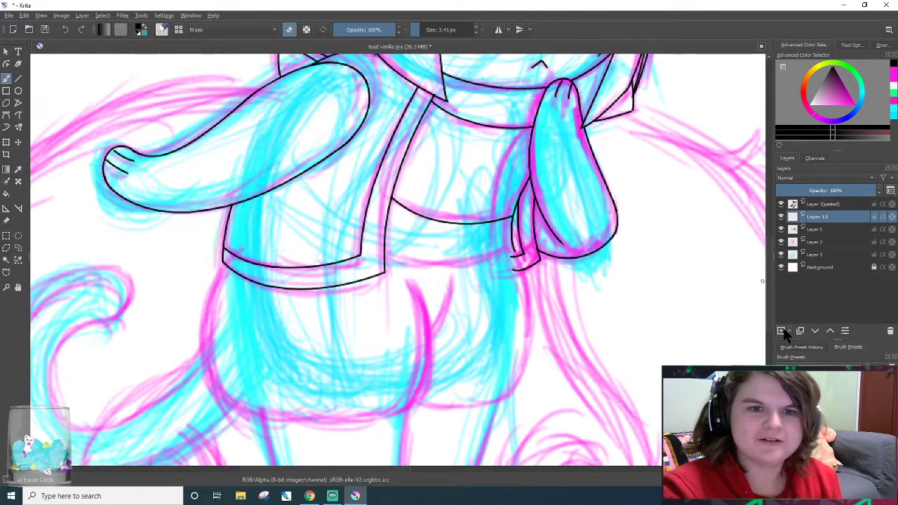
- Ink the outer curve of the shorts on the tail side, from the underside up to the open top's hem
{"action": "scroll", "coordinate": [460, 211], "scroll_direction": "up", "scroll_amount": 2}
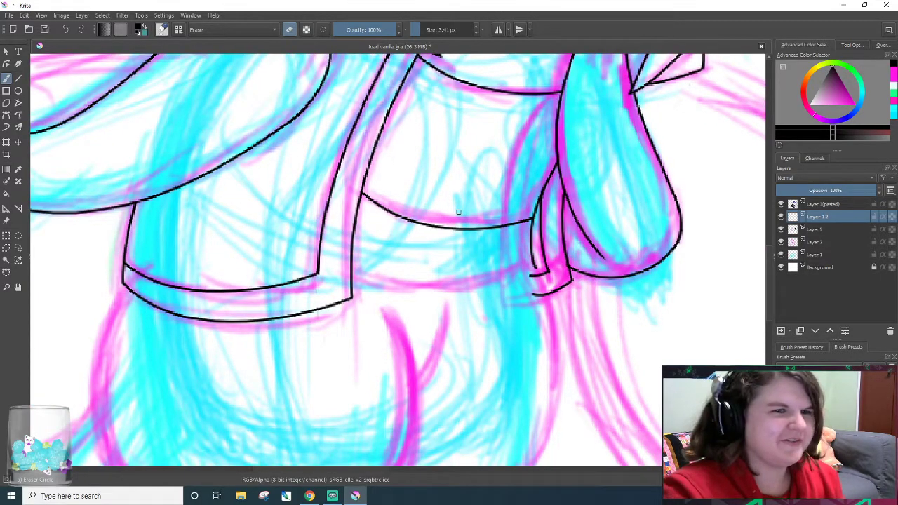
{"action": "scroll", "coordinate": [98, 281], "scroll_direction": "up", "scroll_amount": 1}
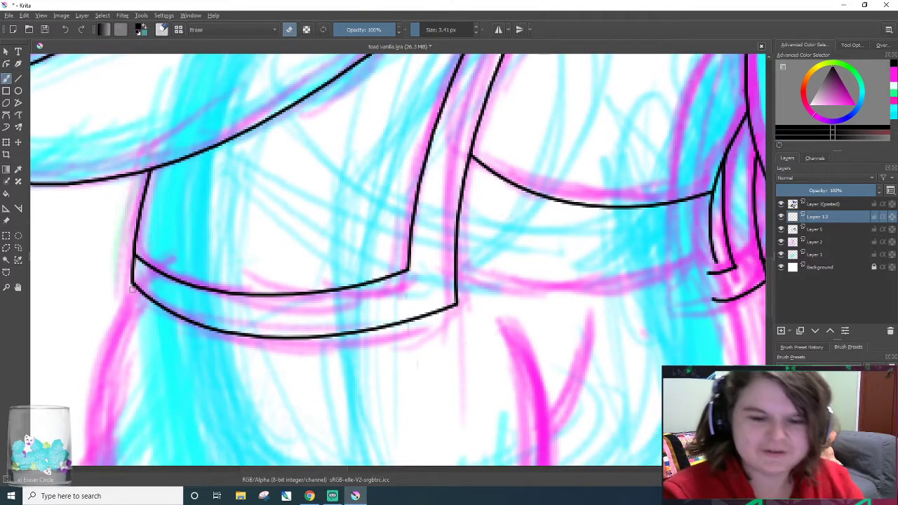
{"action": "key", "text": "e"}
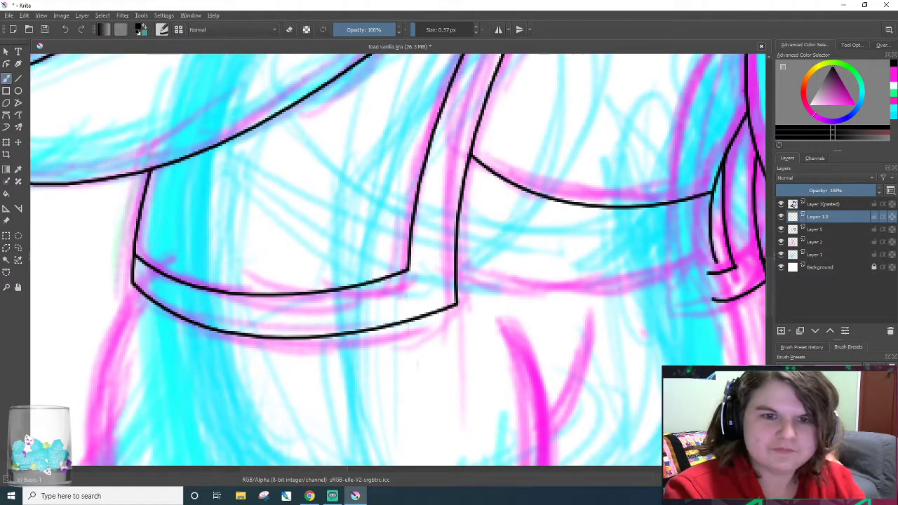
{"action": "scroll", "coordinate": [52, 448], "scroll_direction": "up", "scroll_amount": 1}
{"action": "left_click_drag", "start_coordinate": [767, 287], "coordinate": [767, 309]}
{"action": "scroll", "coordinate": [136, 167], "scroll_direction": "down", "scroll_amount": 1}
{"action": "scroll", "coordinate": [136, 167], "scroll_direction": "down", "scroll_amount": 1}
{"action": "scroll", "coordinate": [143, 167], "scroll_direction": "up", "scroll_amount": 1}
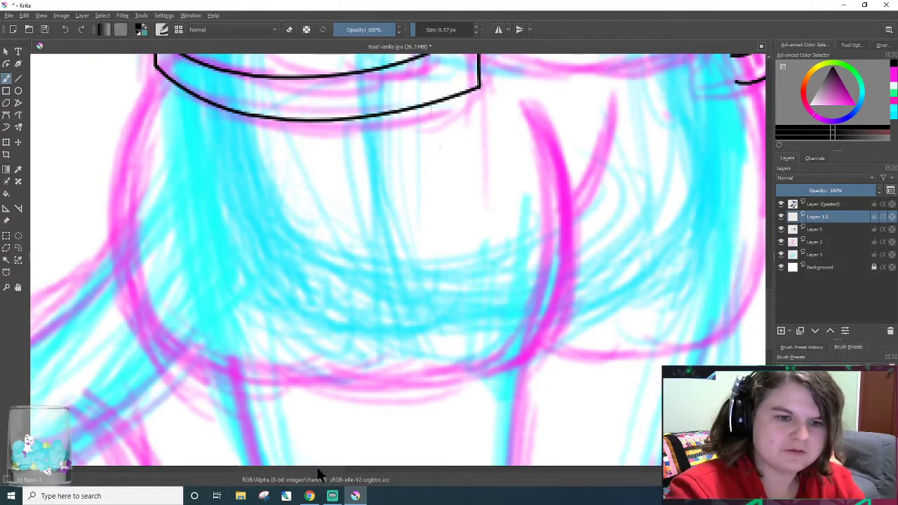
{"action": "left_click_drag", "start_coordinate": [317, 469], "coordinate": [303, 469]}
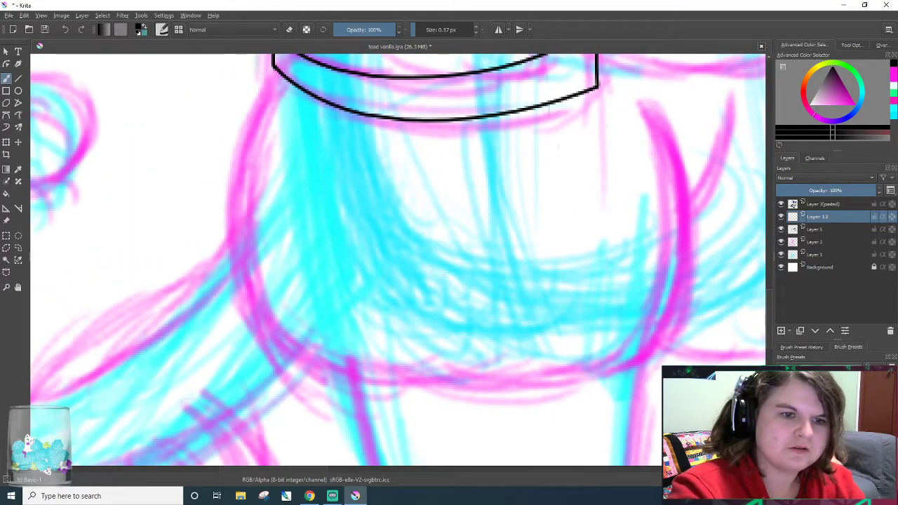
{"action": "scroll", "coordinate": [280, 309], "scroll_direction": "up", "scroll_amount": 1}
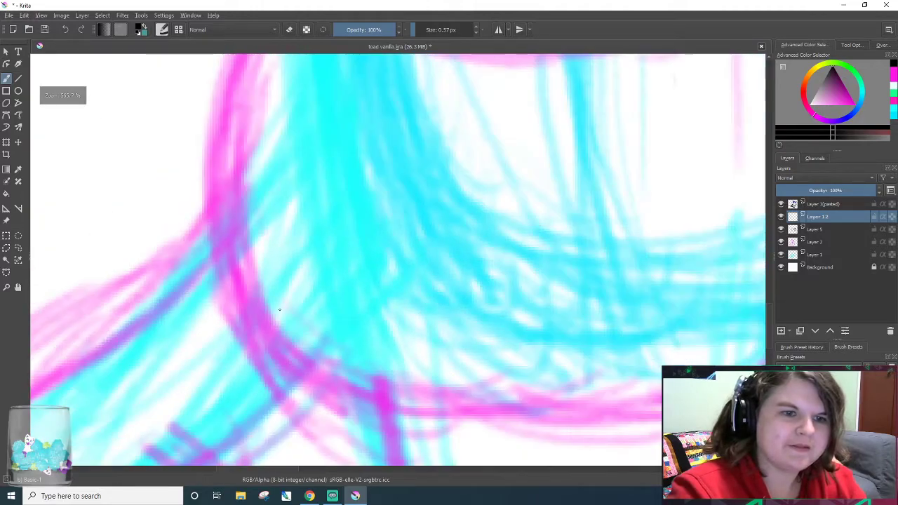
{"action": "left_click_drag", "start_coordinate": [768, 328], "coordinate": [770, 322]}
{"action": "left_click_drag", "start_coordinate": [289, 415], "coordinate": [323, 54]}
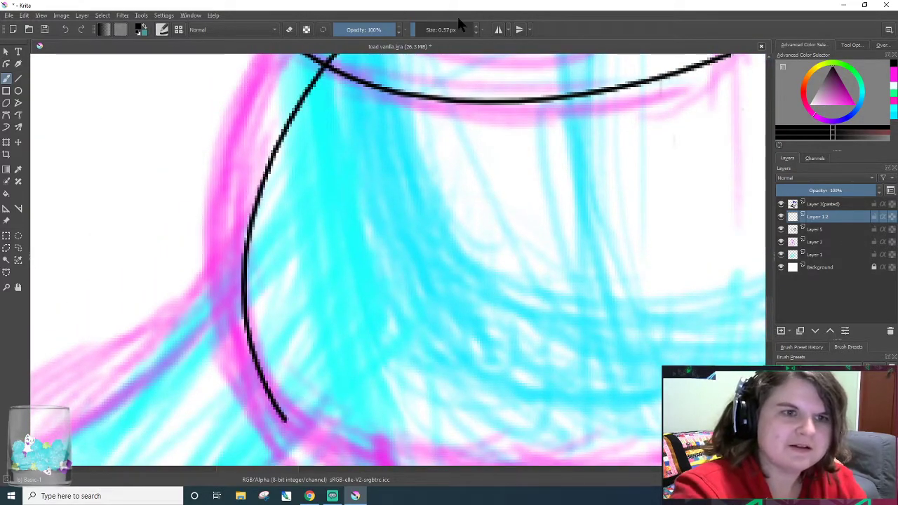
{"action": "key", "text": "ctrl+z"}
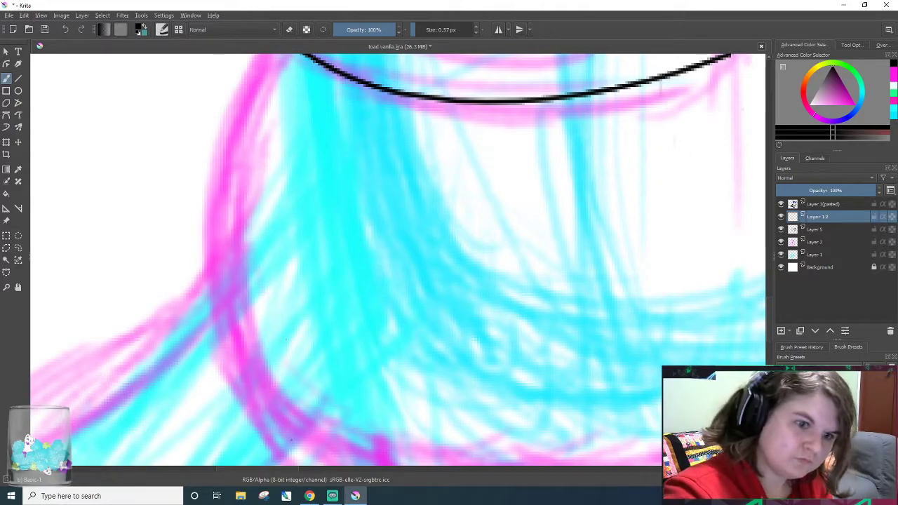
{"action": "left_click_drag", "start_coordinate": [299, 436], "coordinate": [279, 56]}
- Erase the end of the shorts' outer curve that overlaps the open top's hem band
{"action": "scroll", "coordinate": [372, 100], "scroll_direction": "down", "scroll_amount": 4}
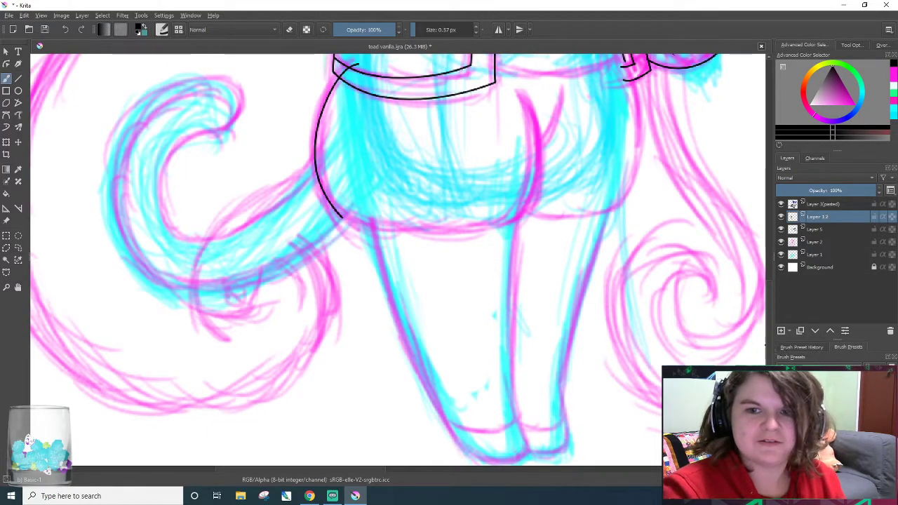
{"action": "left_click_drag", "start_coordinate": [768, 335], "coordinate": [771, 301]}
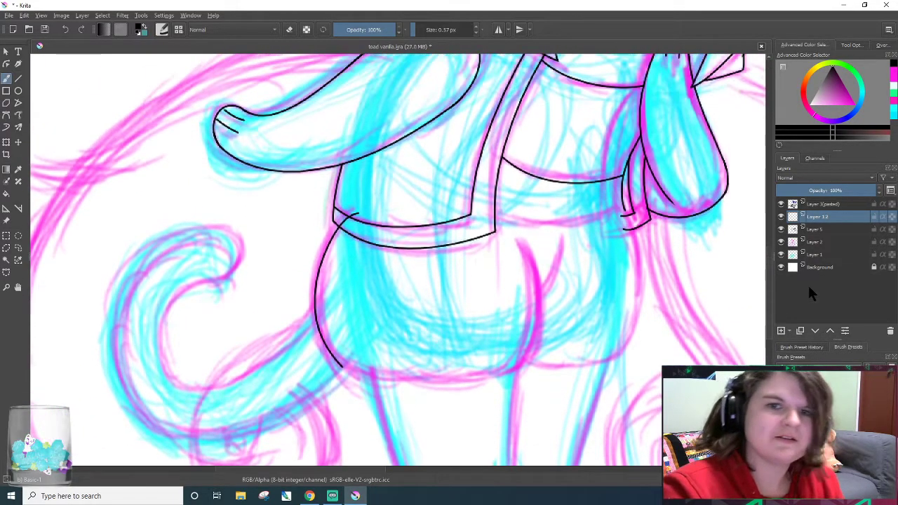
{"action": "key", "text": "/"}
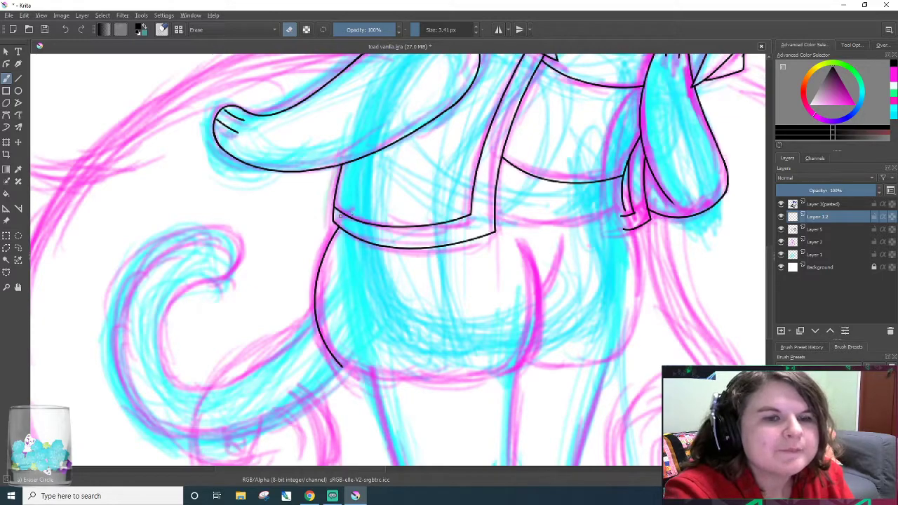
- Try to ink the shorts' outer curve on the side opposite the tail, from the open top's far hem down to the underside
{"action": "scroll", "coordinate": [465, 257], "scroll_direction": "down", "scroll_amount": 2}
{"action": "scroll", "coordinate": [465, 257], "scroll_direction": "down", "scroll_amount": 3}
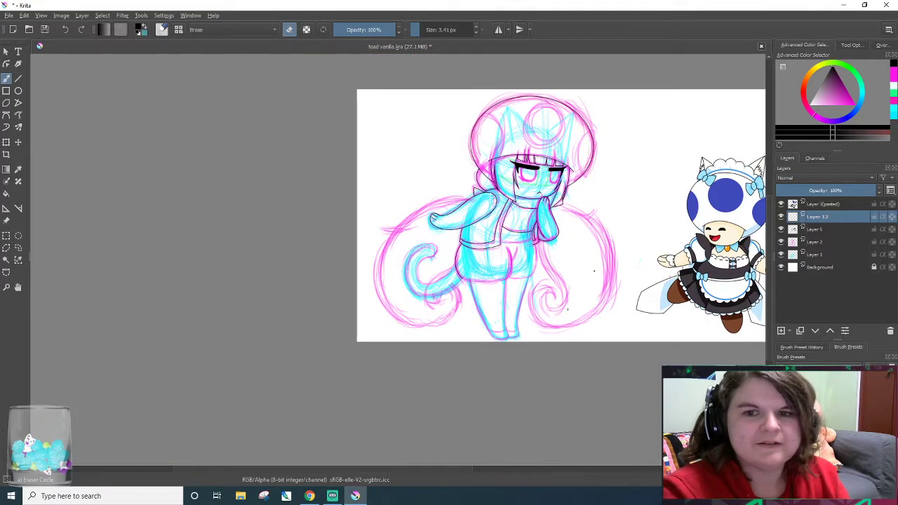
{"action": "key", "text": "1"}
{"action": "scroll", "coordinate": [491, 263], "scroll_direction": "up", "scroll_amount": 2}
{"action": "scroll", "coordinate": [491, 263], "scroll_direction": "up", "scroll_amount": 2}
{"action": "key", "text": "e"}
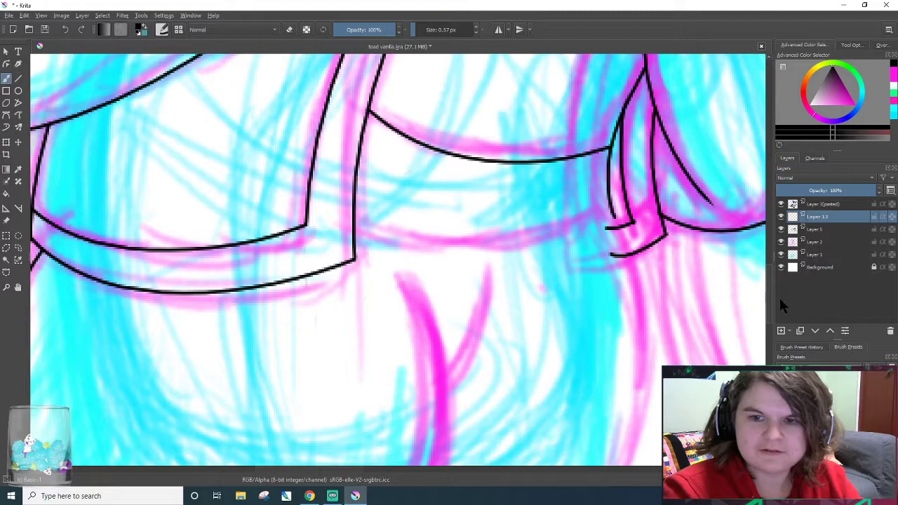
{"action": "scroll", "coordinate": [768, 308], "scroll_direction": "down", "scroll_amount": 3}
{"action": "scroll", "coordinate": [771, 329], "scroll_direction": "down", "scroll_amount": 1}
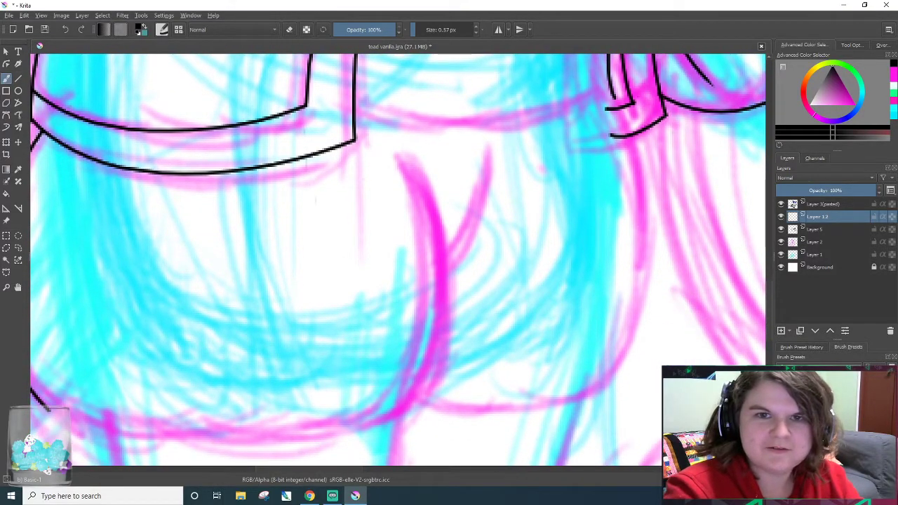
{"action": "left_click_drag", "start_coordinate": [607, 87], "coordinate": [491, 393]}
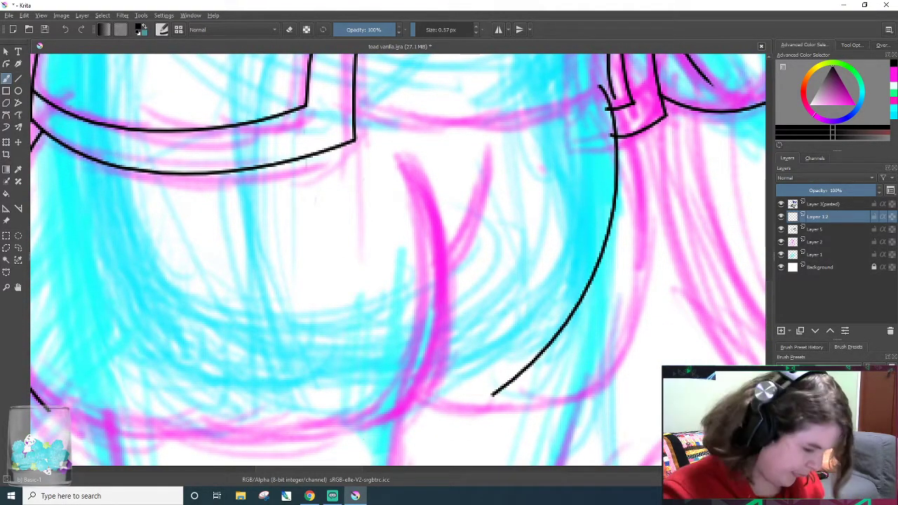
{"action": "key", "text": "ctrl+z"}
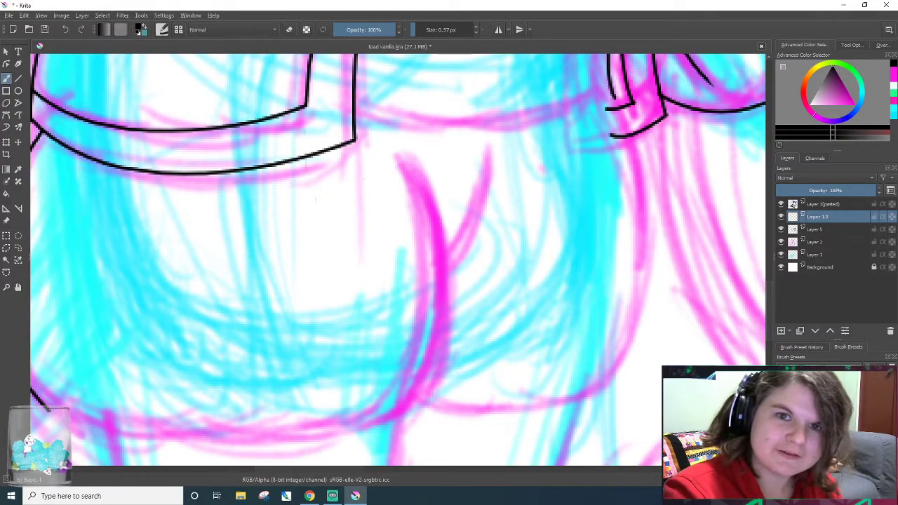
{"action": "left_click_drag", "start_coordinate": [616, 98], "coordinate": [478, 403]}
{"action": "key", "text": "ctrl+z"}
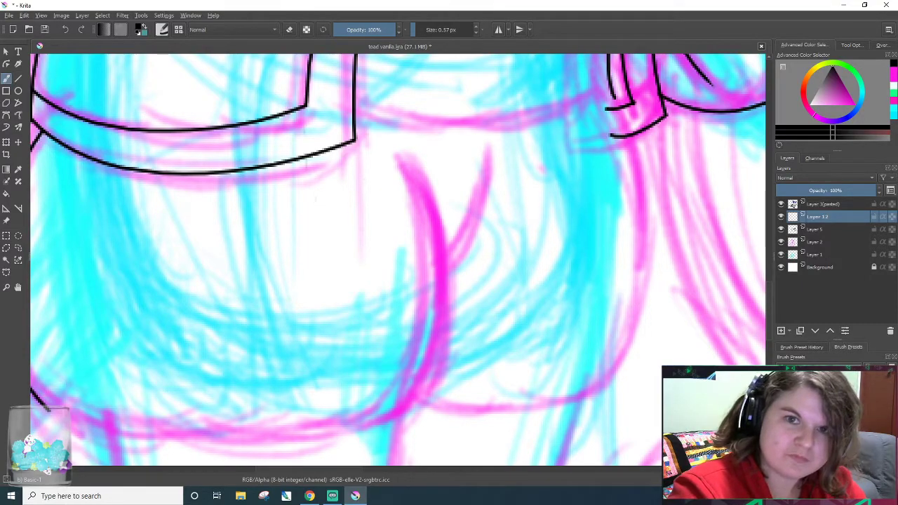
{"action": "left_click_drag", "start_coordinate": [592, 82], "coordinate": [493, 451]}
{"action": "key", "text": "ctrl+z"}
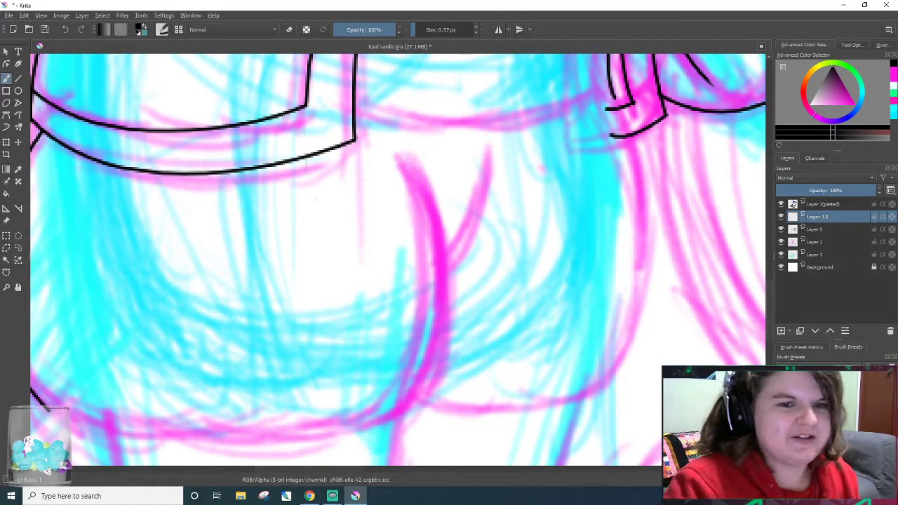
{"action": "scroll", "coordinate": [200, 162], "scroll_direction": "down", "scroll_amount": 4}
{"action": "scroll", "coordinate": [425, 207], "scroll_direction": "down", "scroll_amount": 5}
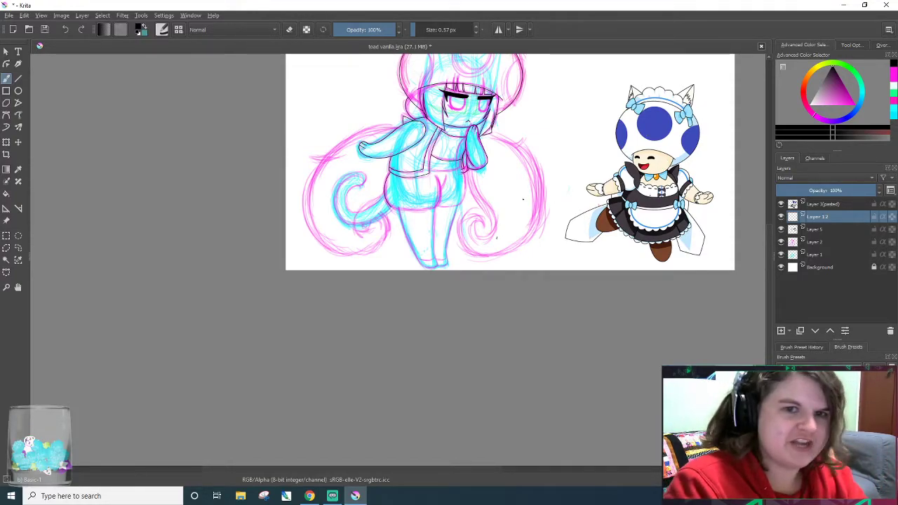
{"action": "scroll", "coordinate": [348, 238], "scroll_direction": "up", "scroll_amount": 3}
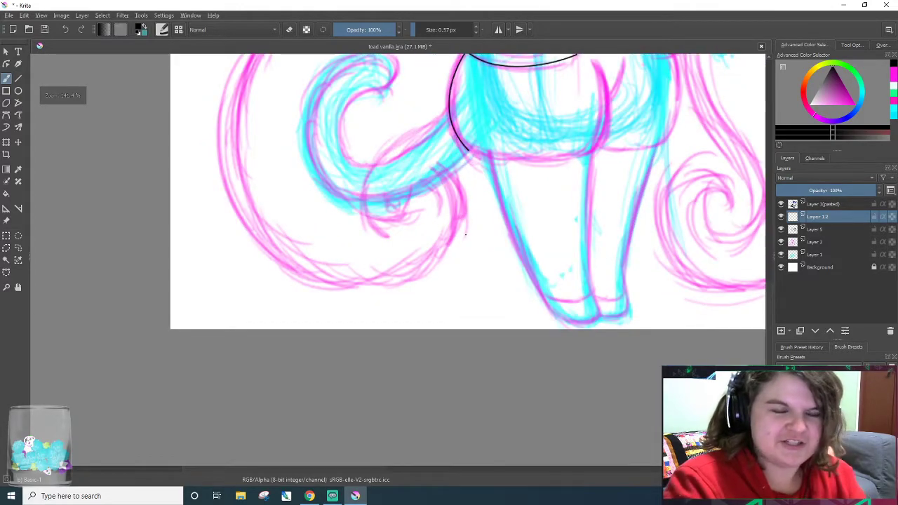
{"action": "key", "text": "e"}
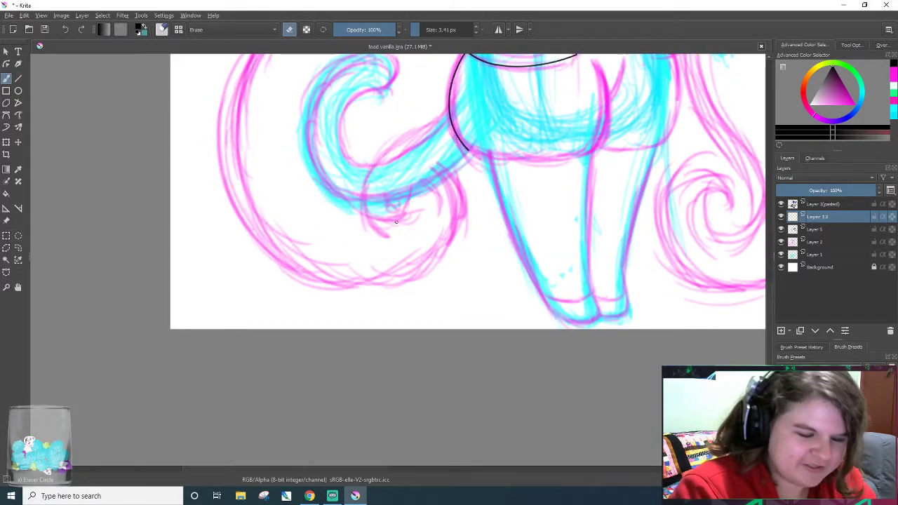
{"action": "left_click_drag", "start_coordinate": [376, 471], "coordinate": [413, 472]}
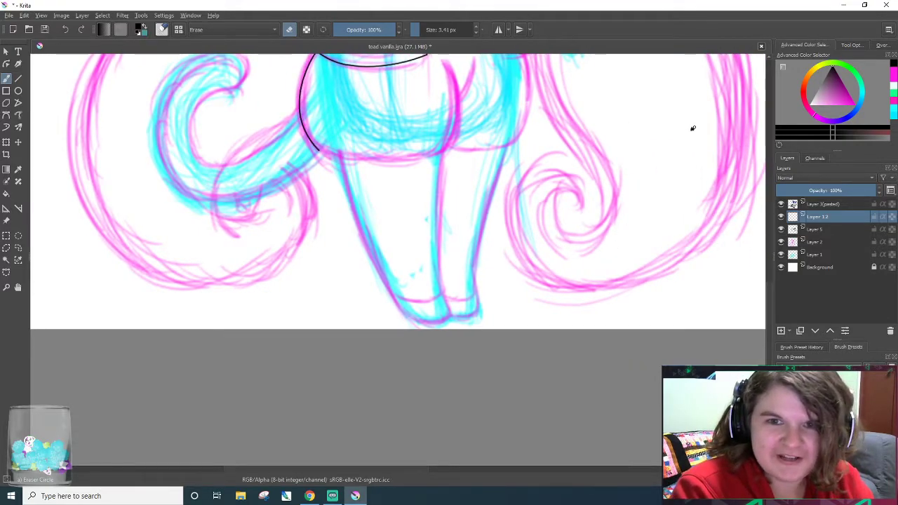
{"action": "key", "text": "Page_Down"}
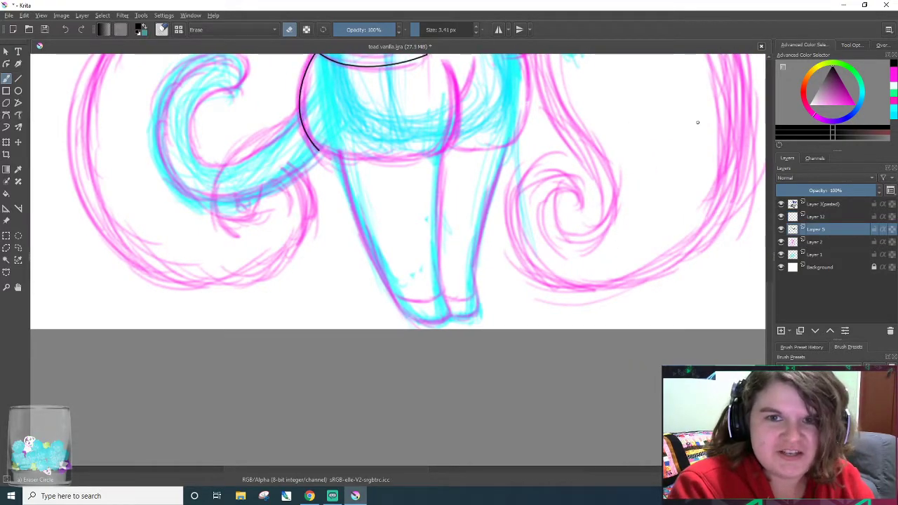
{"action": "left_click_drag", "start_coordinate": [768, 300], "coordinate": [777, 268]}
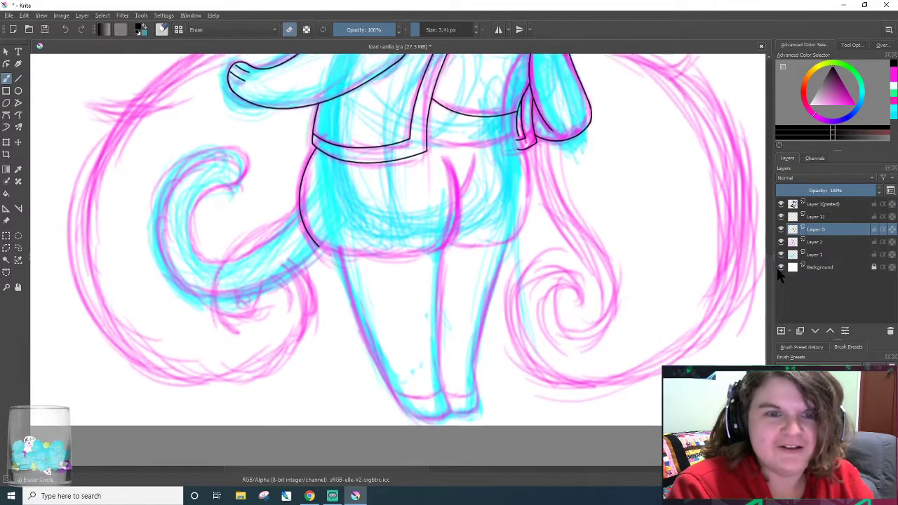
- On Layer 12, ink the shorts' outer curve opposite the tail, from the open top's far hem down to the underside
{"action": "left_click", "coordinate": [817, 216]}
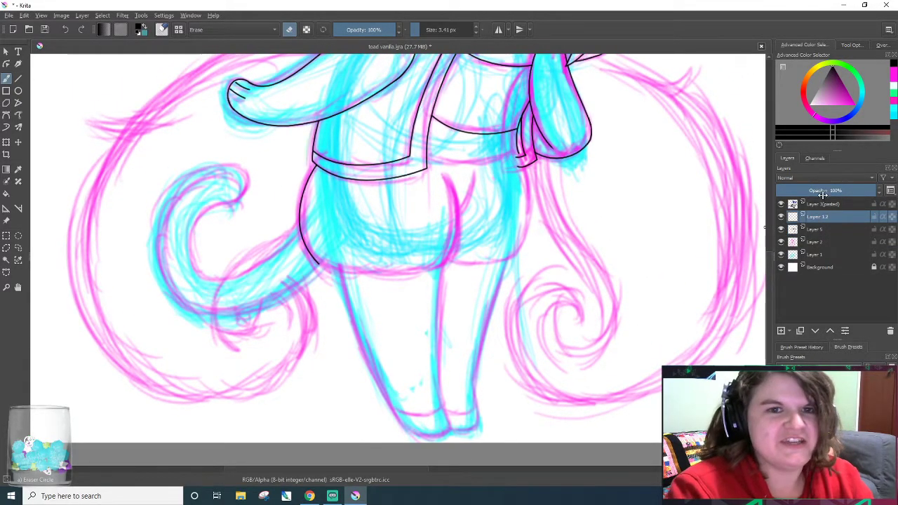
{"action": "scroll", "coordinate": [617, 196], "scroll_direction": "up", "scroll_amount": 3}
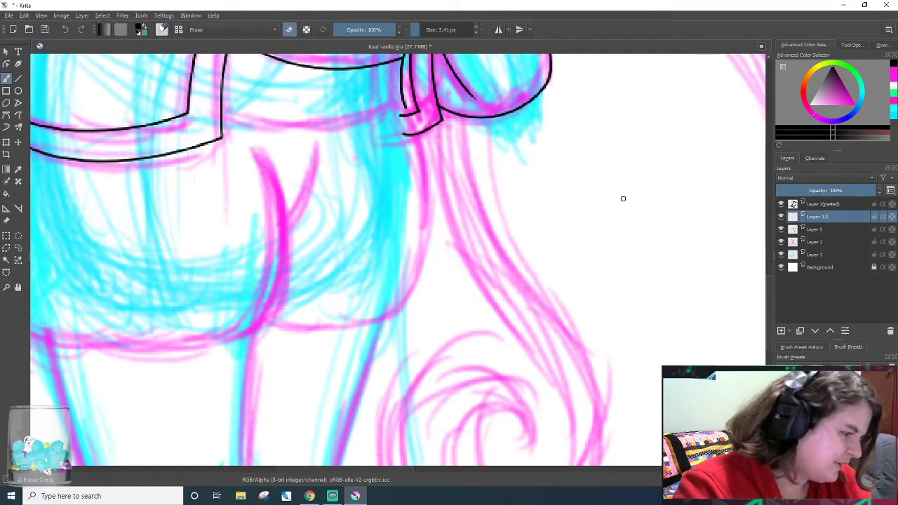
{"action": "key", "text": "slash"}
{"action": "right_click", "coordinate": [398, 151]}
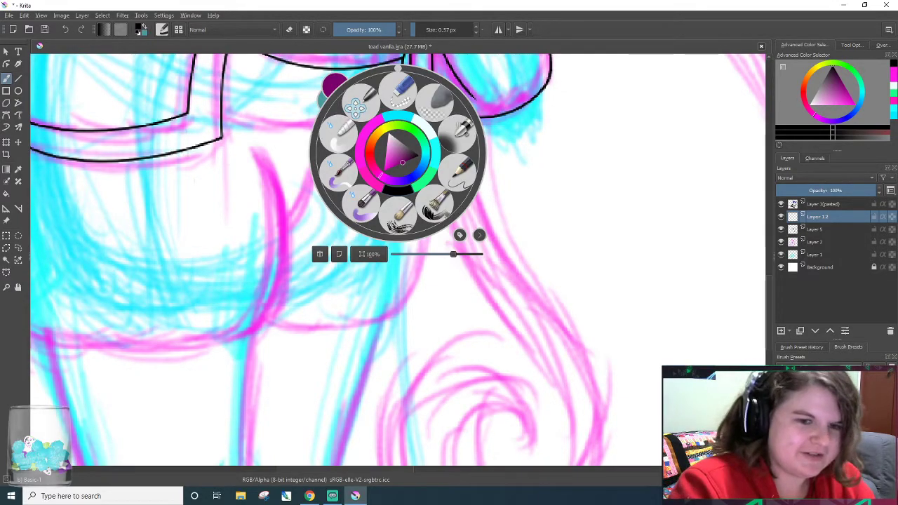
{"action": "left_click", "coordinate": [370, 464]}
{"action": "left_click_drag", "start_coordinate": [363, 469], "coordinate": [357, 469]}
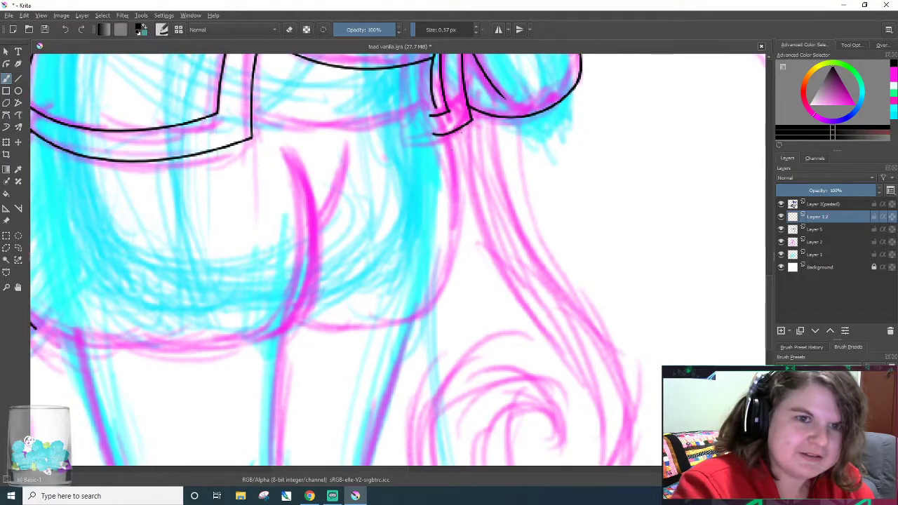
{"action": "left_click_drag", "start_coordinate": [422, 95], "coordinate": [340, 329]}
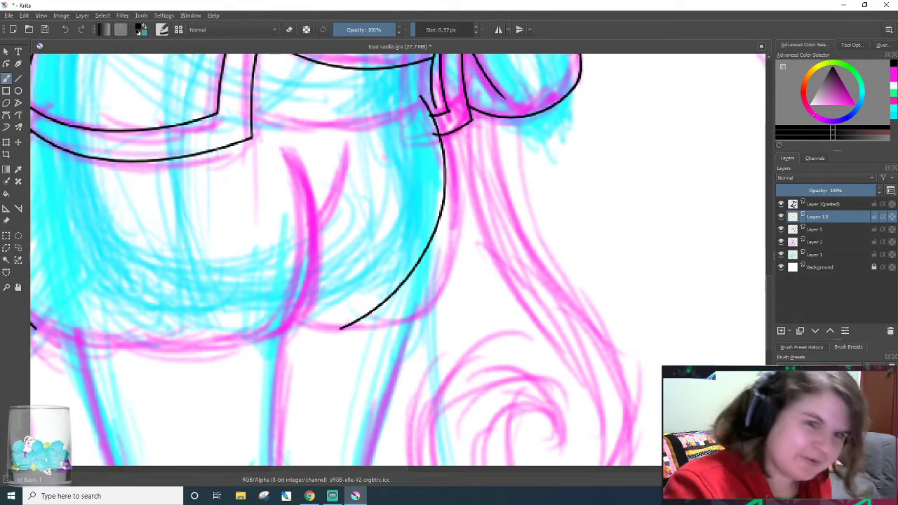
- Undo the last inked hip curve on the right side of the character's shorts
{"action": "key", "text": "ctrl+z"}
{"action": "key", "text": "plus"}
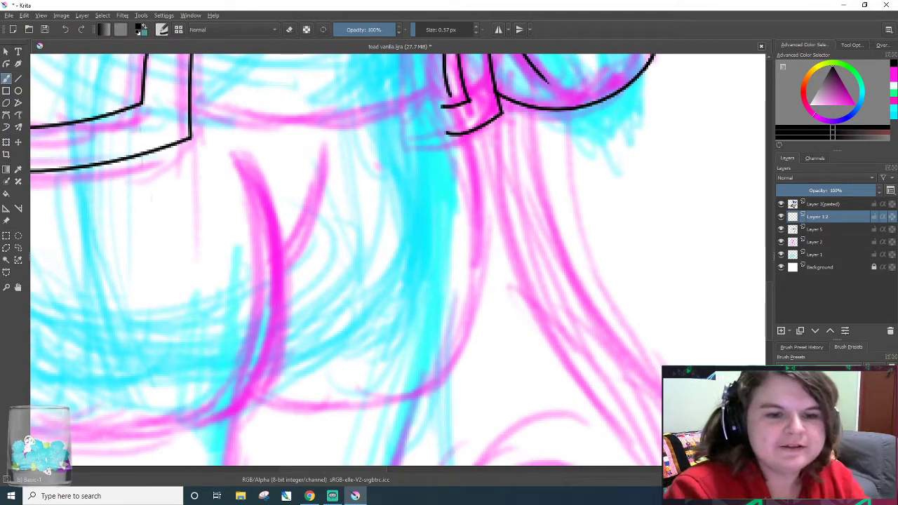
{"action": "left_click_drag", "start_coordinate": [381, 469], "coordinate": [386, 470]}
{"action": "right_click", "coordinate": [373, 472]}
{"action": "right_click", "coordinate": [367, 468]}
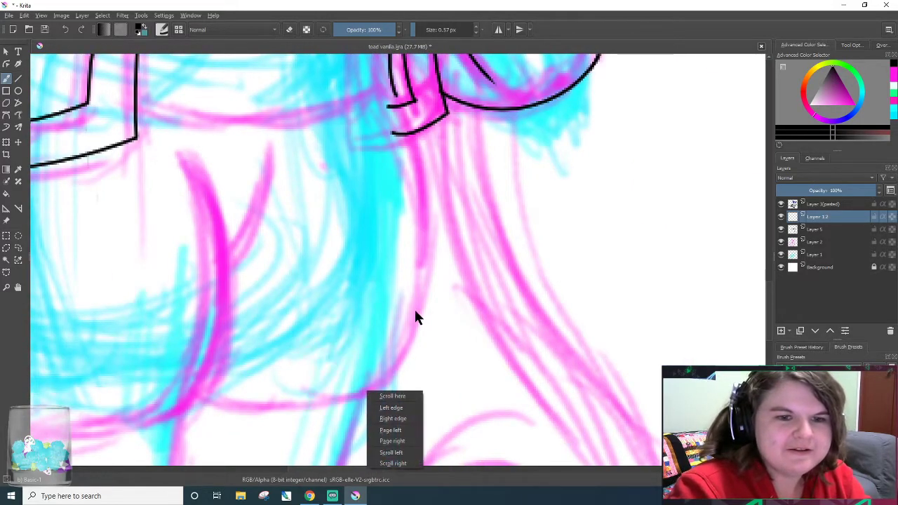
{"action": "left_click", "coordinate": [389, 141]}
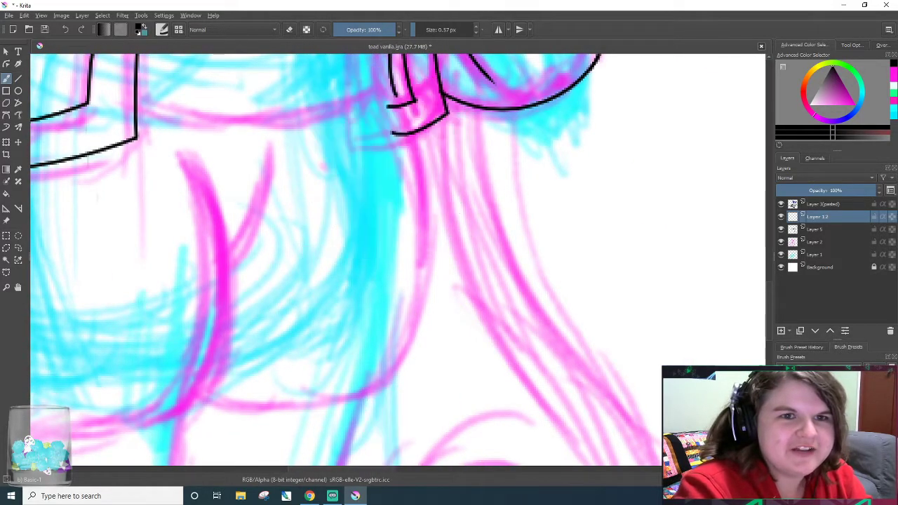
- Try to ink the right hip curve in black from the vest hem down past the bottom of the shorts
{"action": "left_click_drag", "start_coordinate": [462, 207], "coordinate": [476, 232]}
{"action": "key", "text": "ctrl+z"}
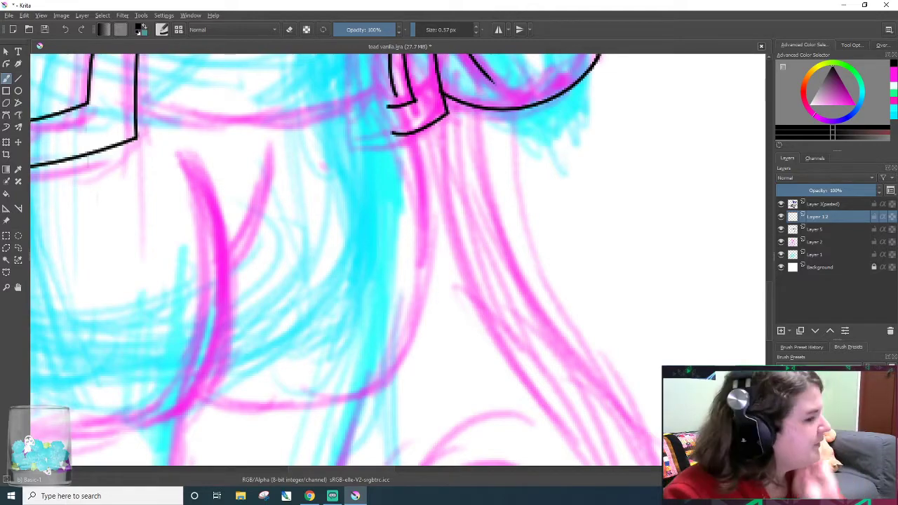
{"action": "left_click_drag", "start_coordinate": [377, 469], "coordinate": [362, 472]}
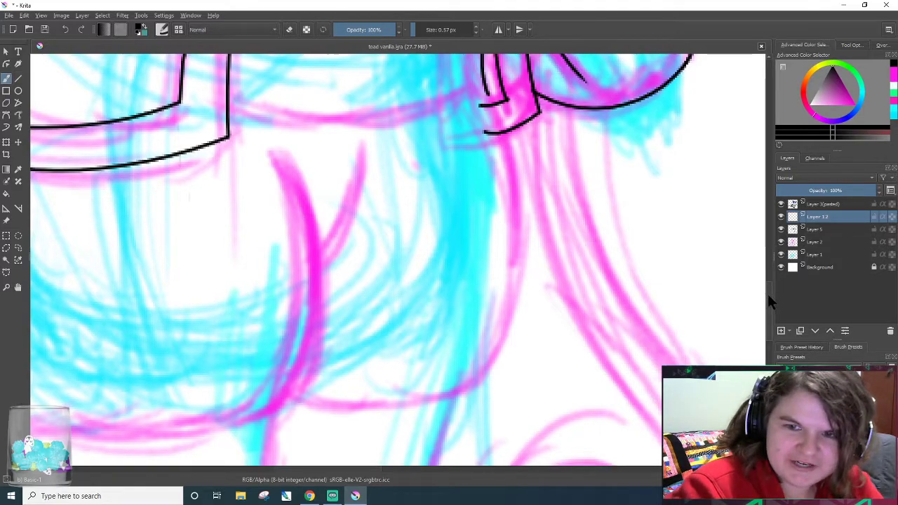
{"action": "scroll", "coordinate": [767, 291], "scroll_direction": "up", "scroll_amount": 2}
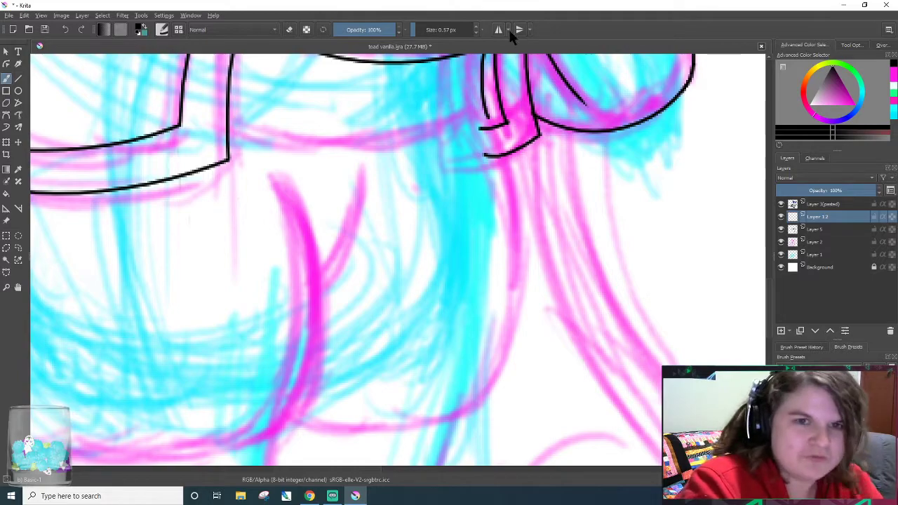
{"action": "left_click_drag", "start_coordinate": [470, 103], "coordinate": [421, 464]}
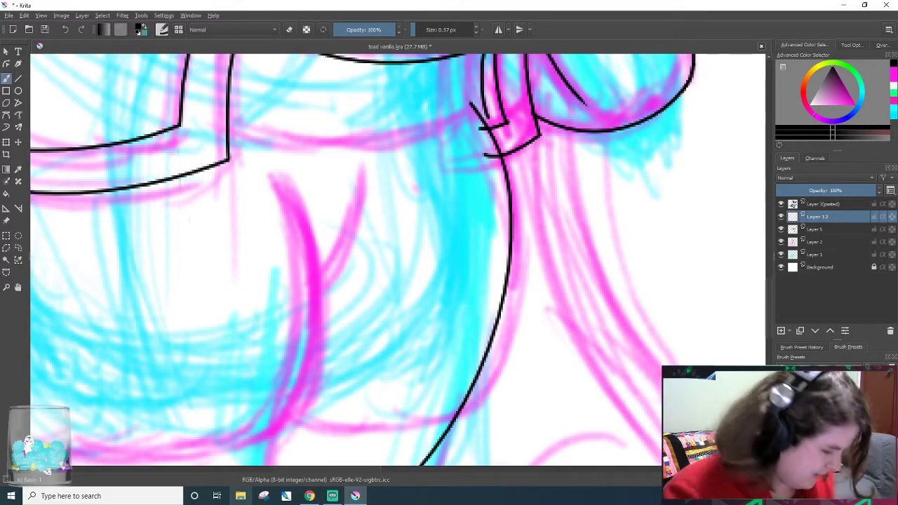
{"action": "key", "text": "ctrl+z"}
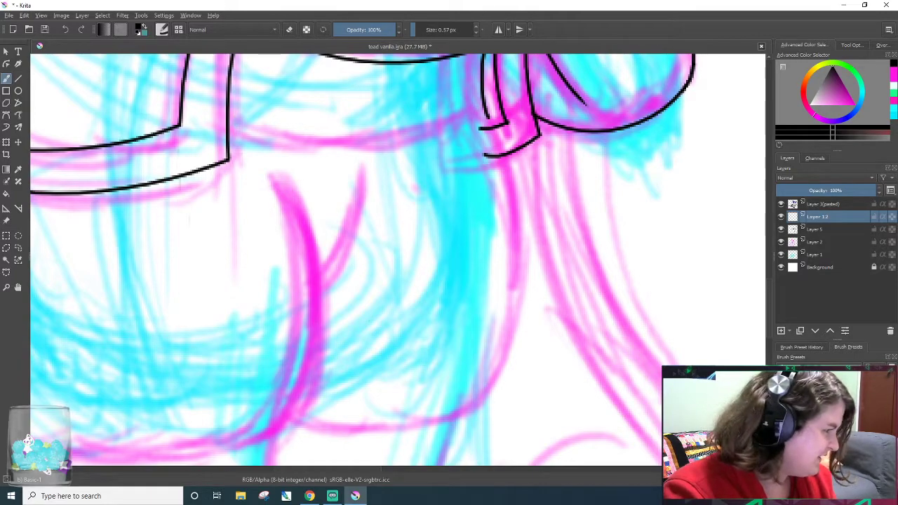
- Handwrite a social media handle in black across the shorts area of the sketch
{"action": "mouse_move", "coordinate": [227, 320]}
{"action": "left_mouse_down"}
{"action": "mouse_move", "coordinate": [267, 321]}
{"action": "mouse_move", "coordinate": [234, 301]}
{"action": "mouse_move", "coordinate": [256, 307]}
{"action": "left_mouse_up"}
{"action": "scroll", "coordinate": [236, 292], "scroll_direction": "down", "scroll_amount": 1}
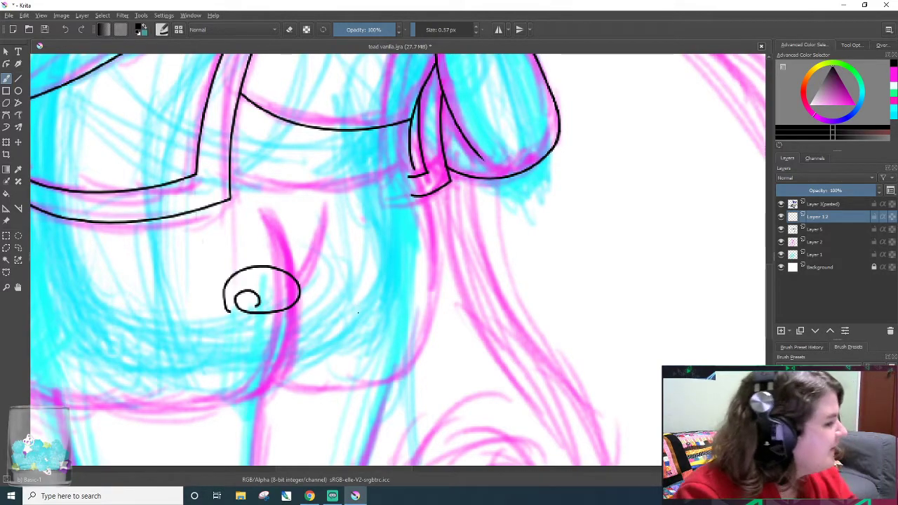
{"action": "mouse_move", "coordinate": [325, 266]}
{"action": "left_mouse_down"}
{"action": "mouse_move", "coordinate": [405, 307]}
{"action": "mouse_move", "coordinate": [399, 276]}
{"action": "left_mouse_up"}
{"action": "scroll", "coordinate": [399, 275], "scroll_direction": "down", "scroll_amount": 1}
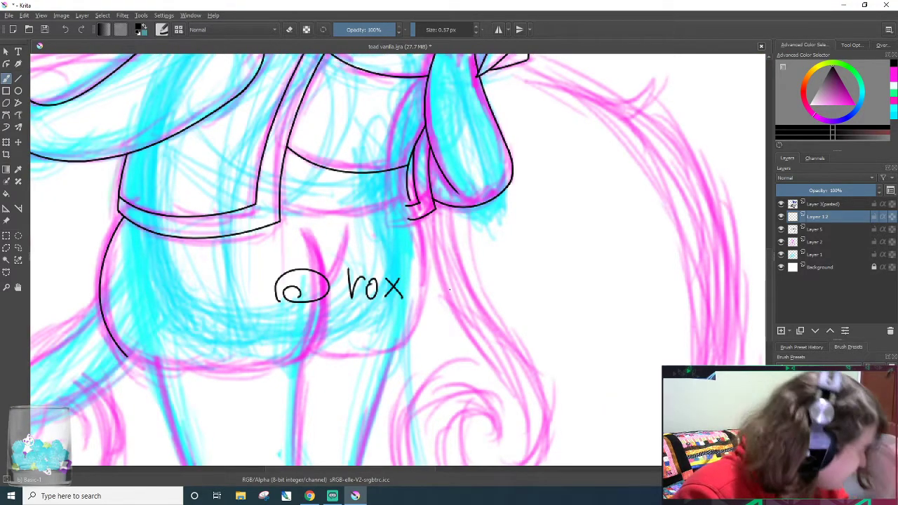
{"action": "mouse_move", "coordinate": [420, 277]}
{"action": "left_mouse_down"}
{"action": "mouse_move", "coordinate": [447, 281]}
{"action": "mouse_move", "coordinate": [448, 298]}
{"action": "mouse_move", "coordinate": [509, 301]}
{"action": "left_mouse_up"}
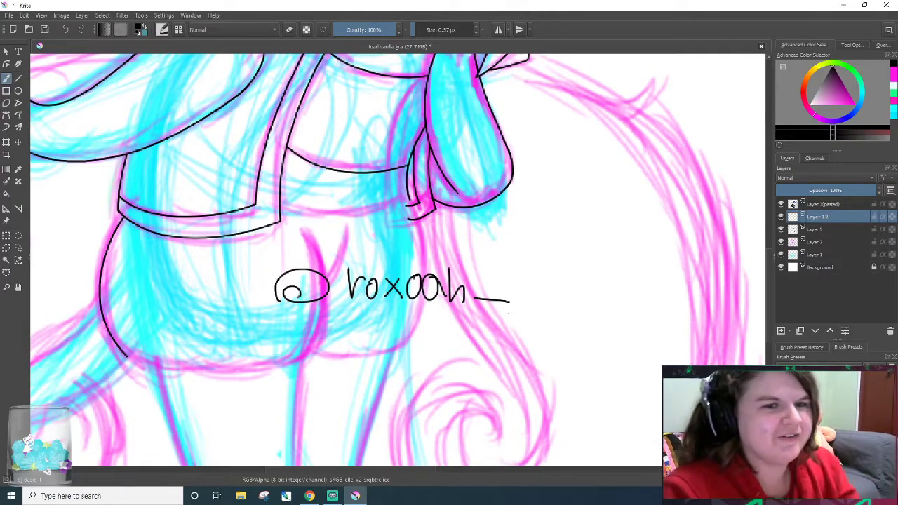
- Set the circle eraser's size to 8.37 px and erase the handwritten handle
{"action": "key", "text": "/"}
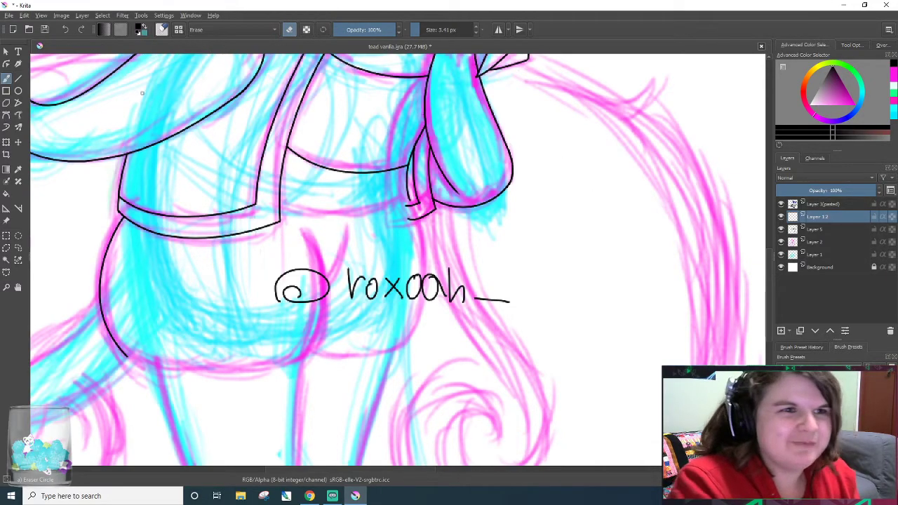
{"action": "left_click", "coordinate": [428, 30]}
{"action": "mouse_move", "coordinate": [280, 291]}
{"action": "left_mouse_down"}
{"action": "mouse_move", "coordinate": [308, 268]}
{"action": "mouse_move", "coordinate": [267, 332]}
{"action": "mouse_move", "coordinate": [438, 250]}
{"action": "mouse_move", "coordinate": [319, 321]}
{"action": "mouse_move", "coordinate": [487, 305]}
{"action": "left_mouse_up"}
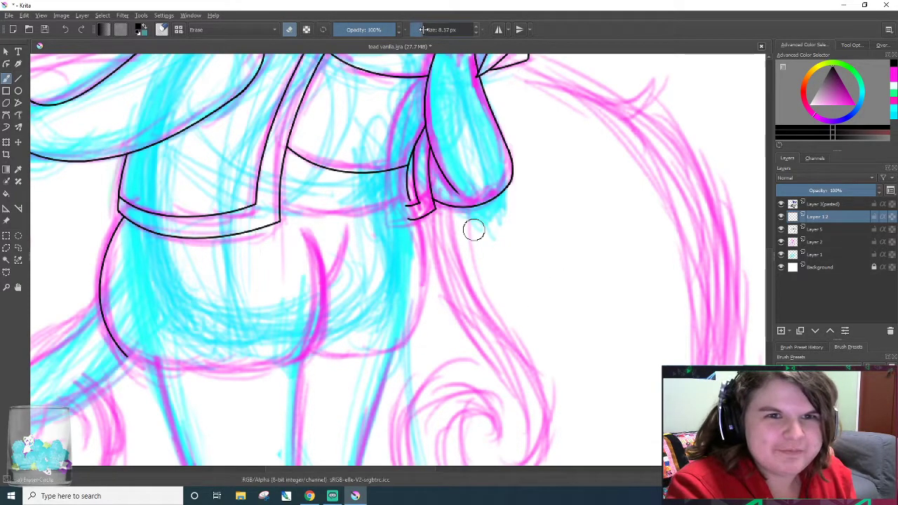
- Return to the thin inking brush and try a right hip curve that bends inward below the shorts
{"action": "key", "text": "e"}
{"action": "left_click_drag", "start_coordinate": [419, 214], "coordinate": [366, 388]}
{"action": "scroll", "coordinate": [292, 374], "scroll_direction": "up", "scroll_amount": 2}
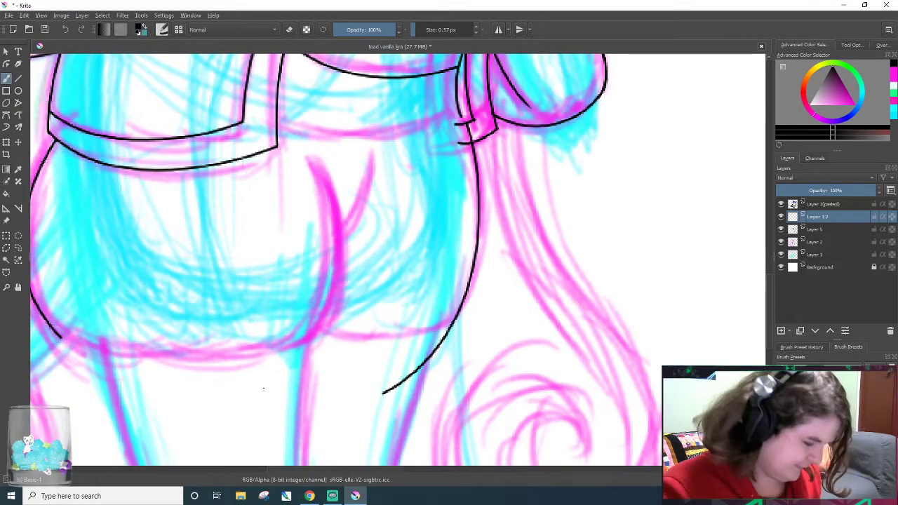
{"action": "key", "text": "ctrl+z"}
- Try two separate black strokes for the right hip curve, starting at the vest's front edge
{"action": "left_click_drag", "start_coordinate": [767, 336], "coordinate": [769, 328]}
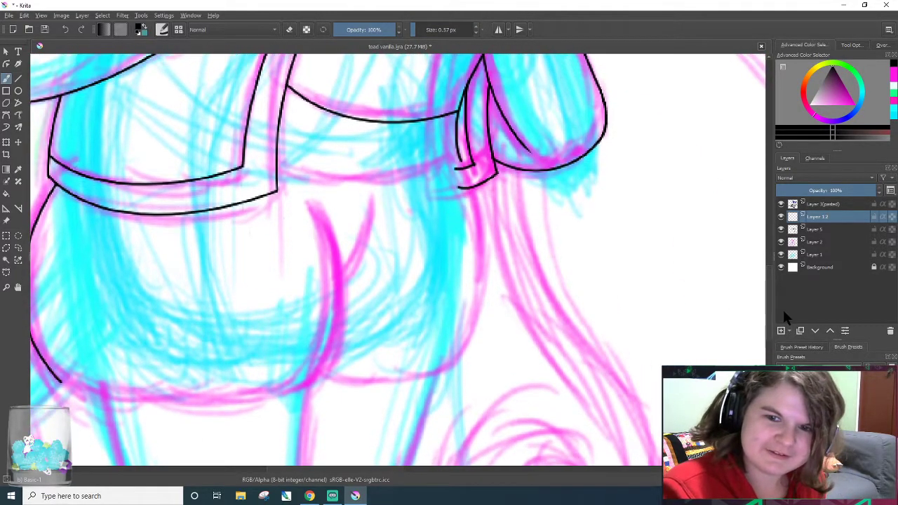
{"action": "scroll", "coordinate": [724, 291], "scroll_direction": "up", "scroll_amount": 1}
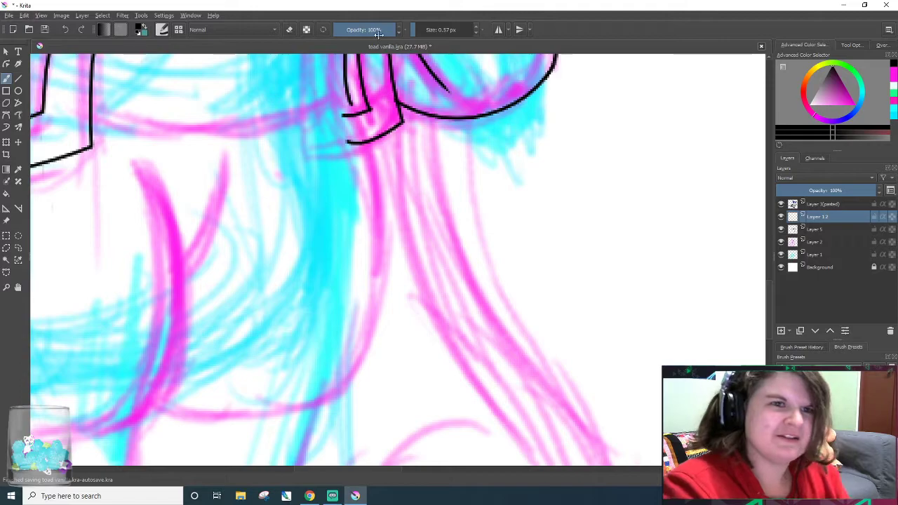
{"action": "mouse_move", "coordinate": [340, 93]}
{"action": "left_mouse_down"}
{"action": "mouse_move", "coordinate": [364, 211]}
{"action": "mouse_move", "coordinate": [300, 401]}
{"action": "left_mouse_up"}
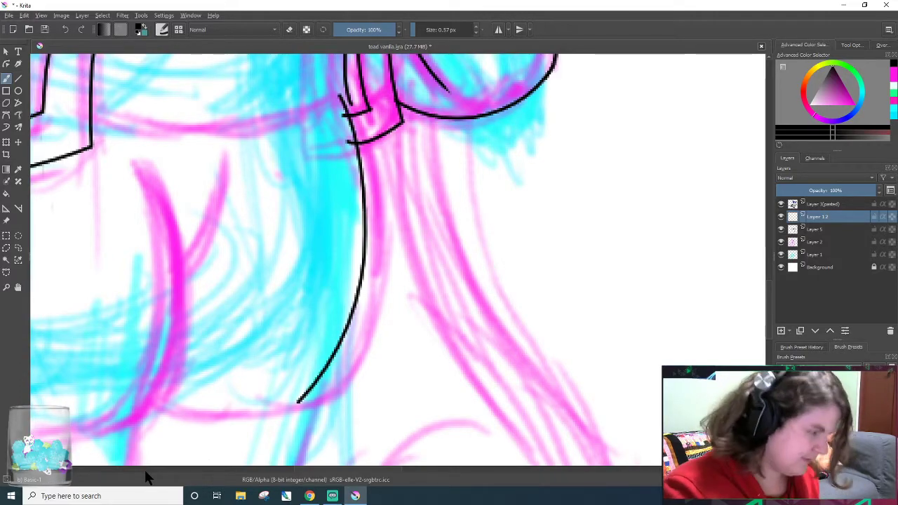
{"action": "key", "text": "ctrl+z"}
{"action": "mouse_move", "coordinate": [325, 79]}
{"action": "left_mouse_down"}
{"action": "mouse_move", "coordinate": [384, 161]}
{"action": "mouse_move", "coordinate": [376, 394]}
{"action": "left_mouse_up"}
{"action": "key", "text": "ctrl+z"}
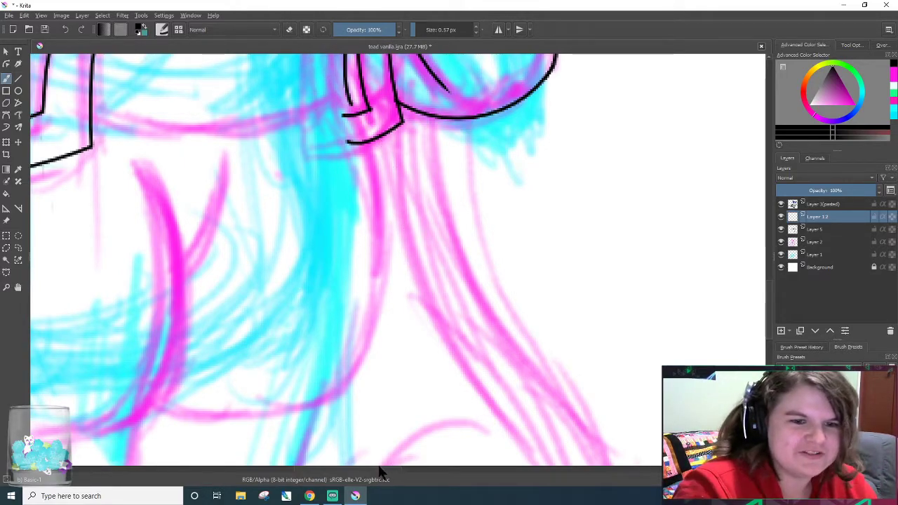
- Try one long hip stroke from above the vest's corner down across the right leg sketch
{"action": "left_click_drag", "start_coordinate": [381, 470], "coordinate": [374, 469]}
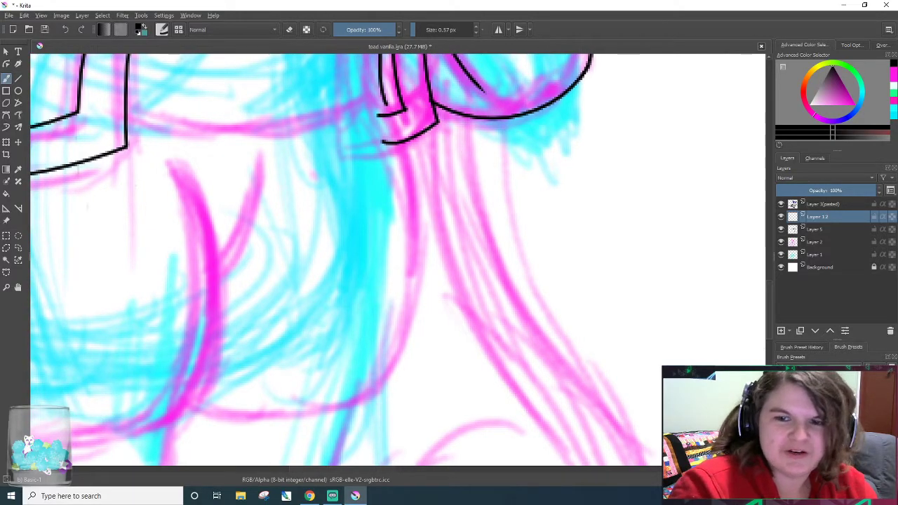
{"action": "scroll", "coordinate": [766, 312], "scroll_direction": "up", "scroll_amount": 1}
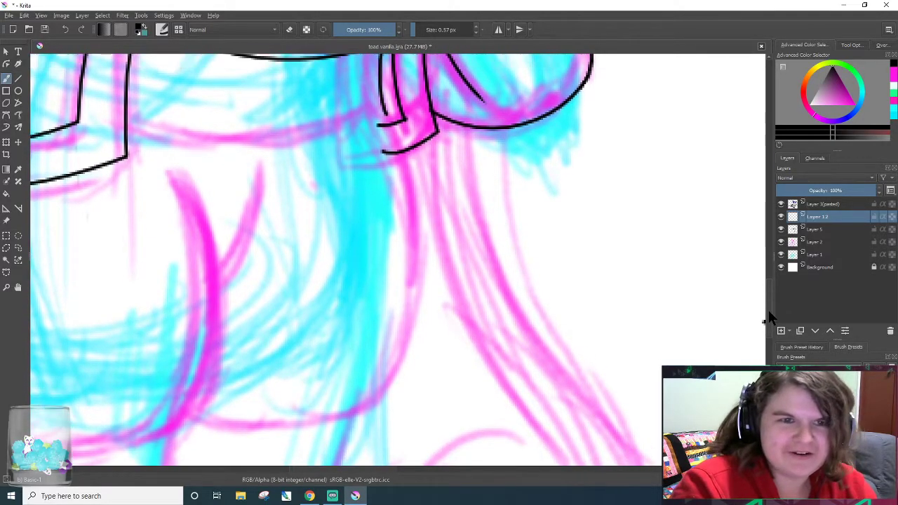
{"action": "left_click_drag", "start_coordinate": [362, 91], "coordinate": [326, 465]}
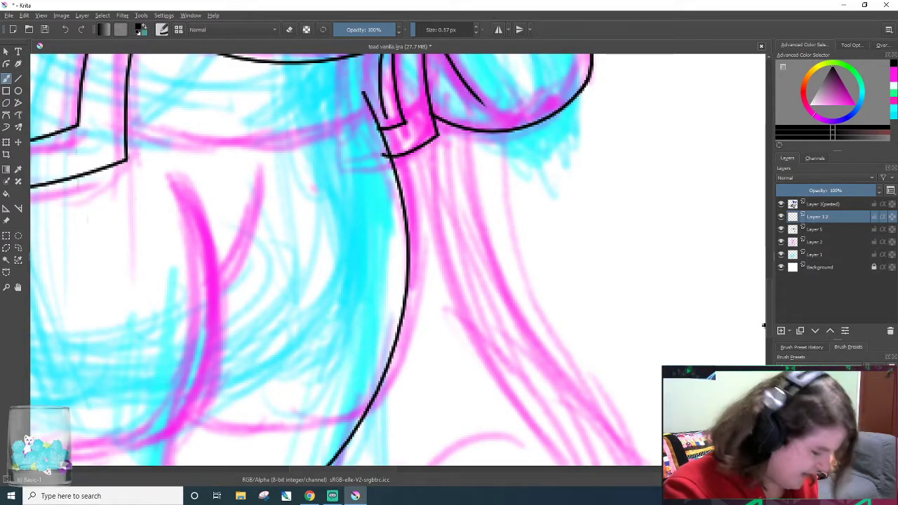
{"action": "key", "text": "ctrl+z"}
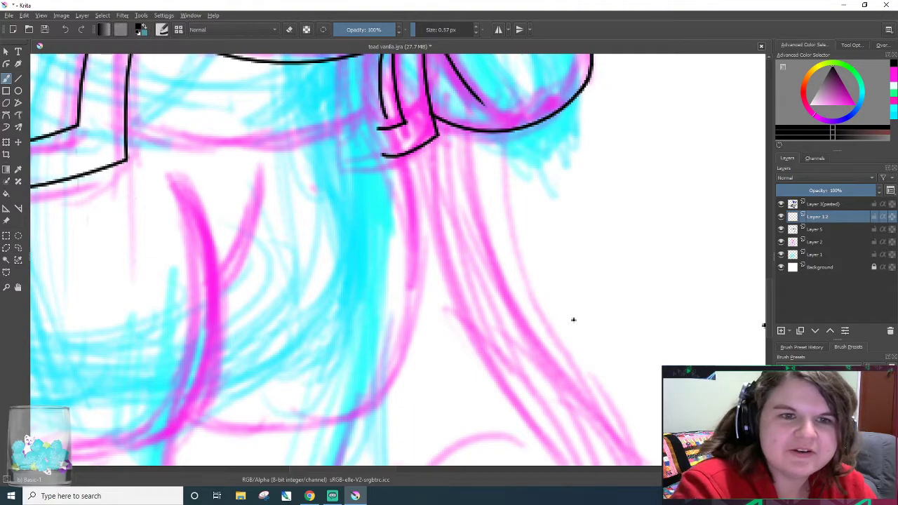
- Try a wider sweeping stroke for the right hip and compare the drawing with and without it
{"action": "scroll", "coordinate": [769, 298], "scroll_direction": "up", "scroll_amount": 1}
{"action": "scroll", "coordinate": [769, 298], "scroll_direction": "up", "scroll_amount": 1}
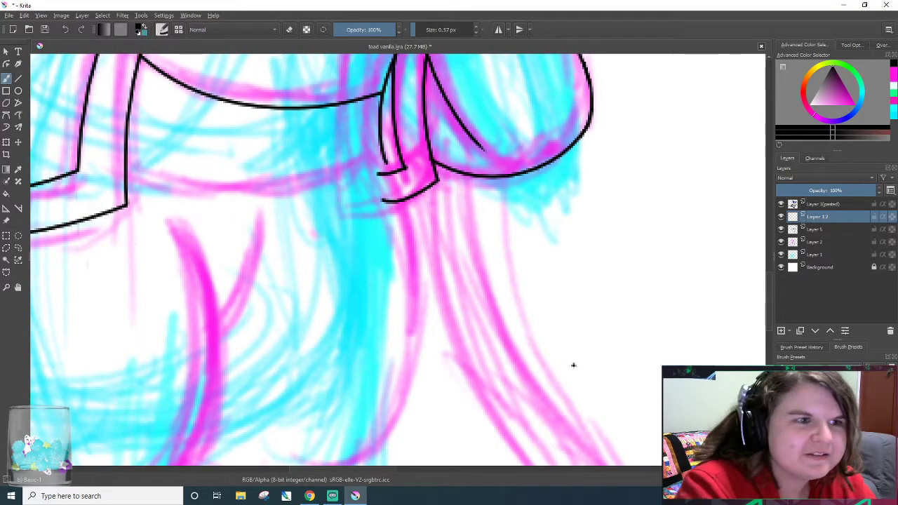
{"action": "scroll", "coordinate": [201, 131], "scroll_direction": "up", "scroll_amount": 1}
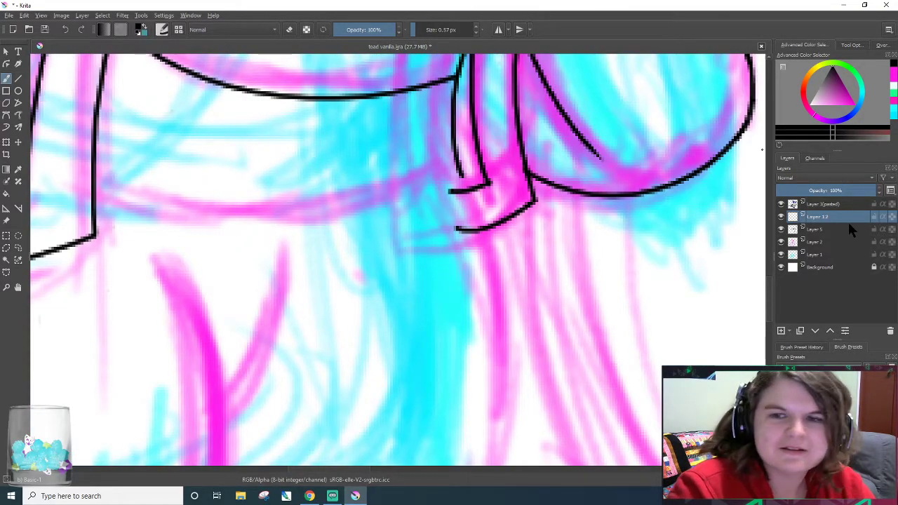
{"action": "scroll", "coordinate": [766, 294], "scroll_direction": "down", "scroll_amount": 4}
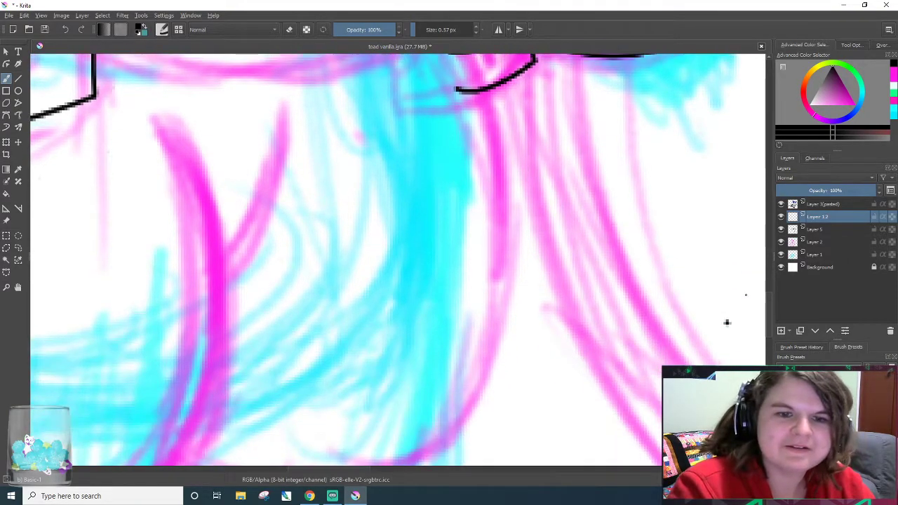
{"action": "key", "text": "minus"}
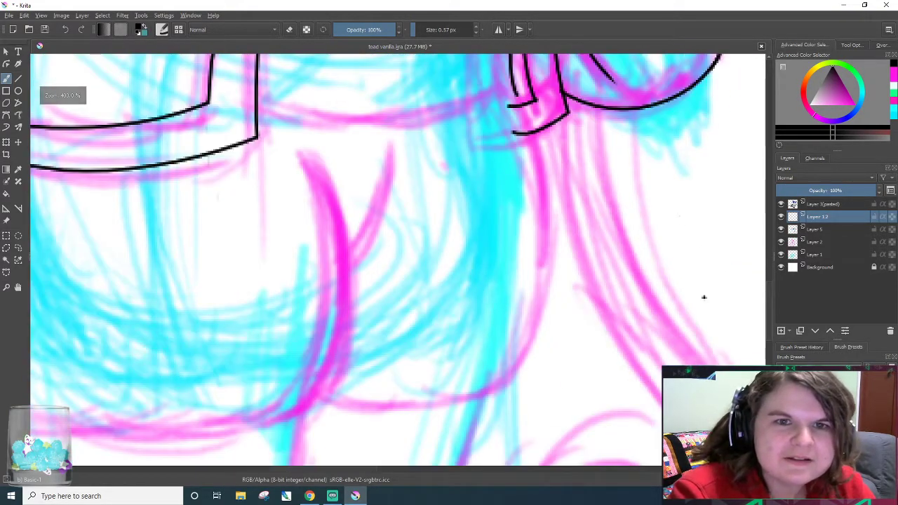
{"action": "left_click_drag", "start_coordinate": [500, 80], "coordinate": [401, 458]}
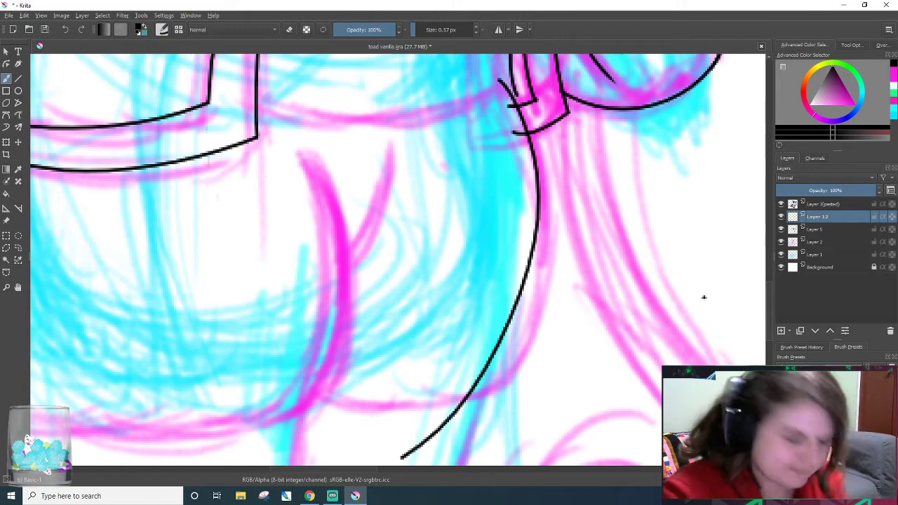
{"action": "key", "text": "ctrl+z"}
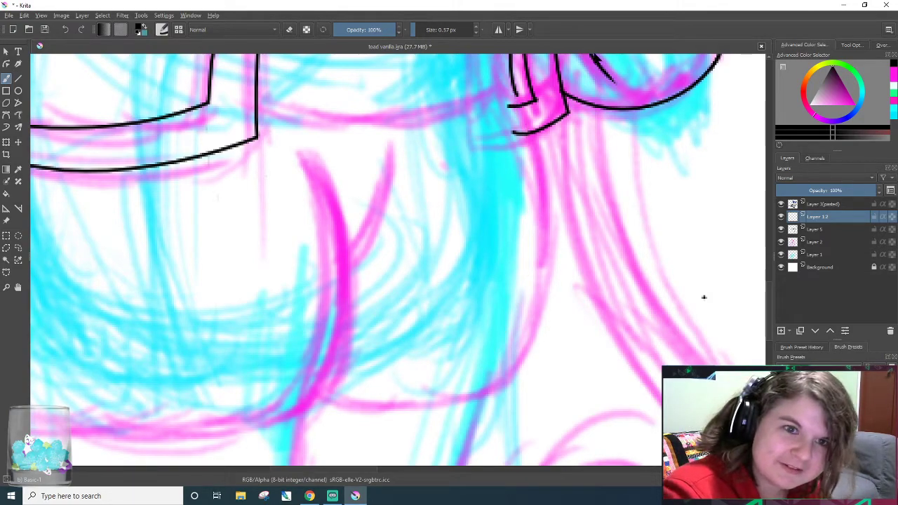
{"action": "key", "text": "ctrl+shift+z"}
{"action": "key", "text": "ctrl+z"}
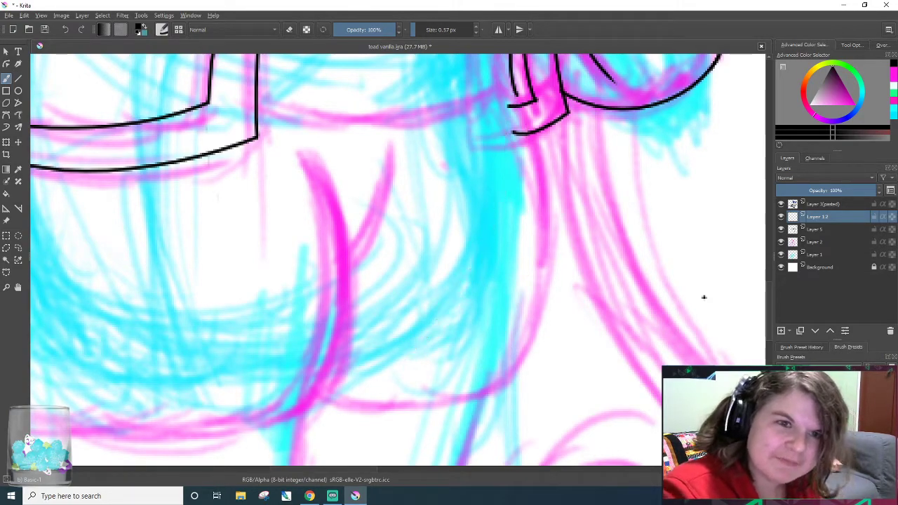
- Try to ink the right hip from the vest hem to a short inward hook near the shorts' lower edge
{"action": "scroll", "coordinate": [479, 146], "scroll_direction": "up", "scroll_amount": 1}
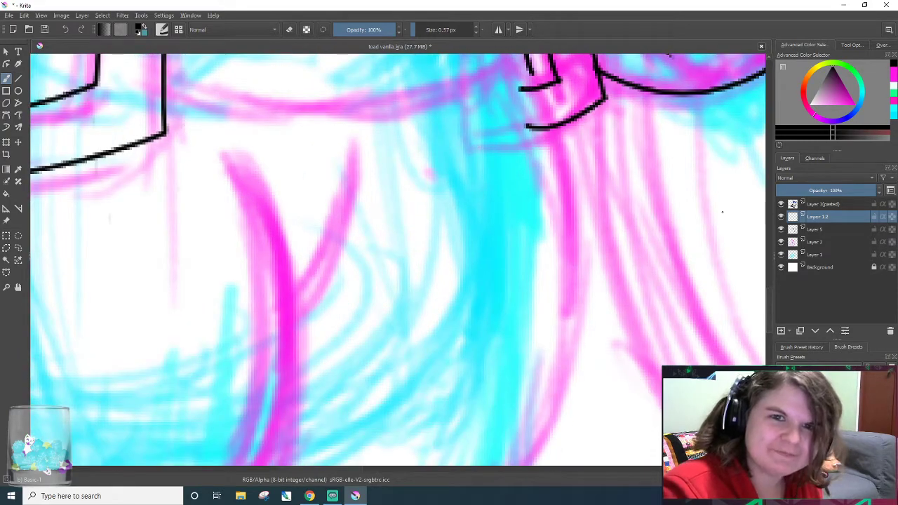
{"action": "scroll", "coordinate": [766, 300], "scroll_direction": "up", "scroll_amount": 2}
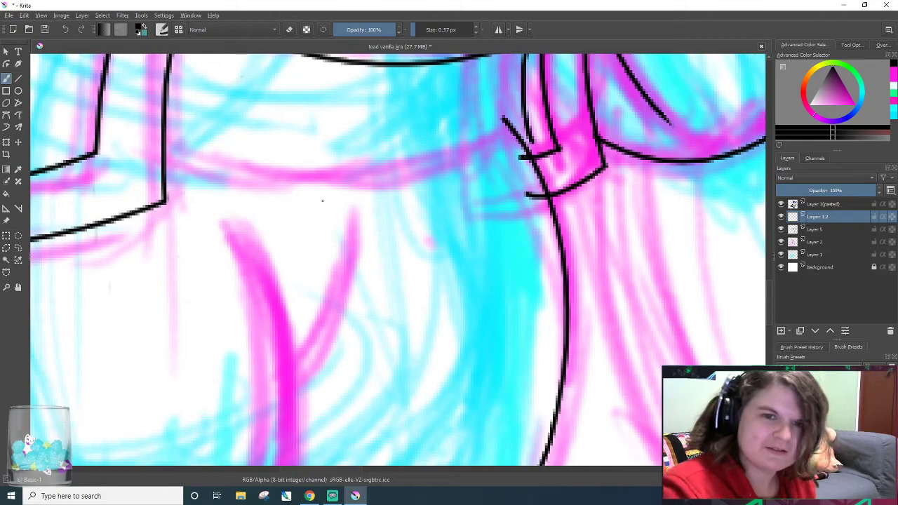
{"action": "scroll", "coordinate": [500, 287], "scroll_direction": "down", "scroll_amount": 2}
{"action": "scroll", "coordinate": [373, 220], "scroll_direction": "up", "scroll_amount": 1}
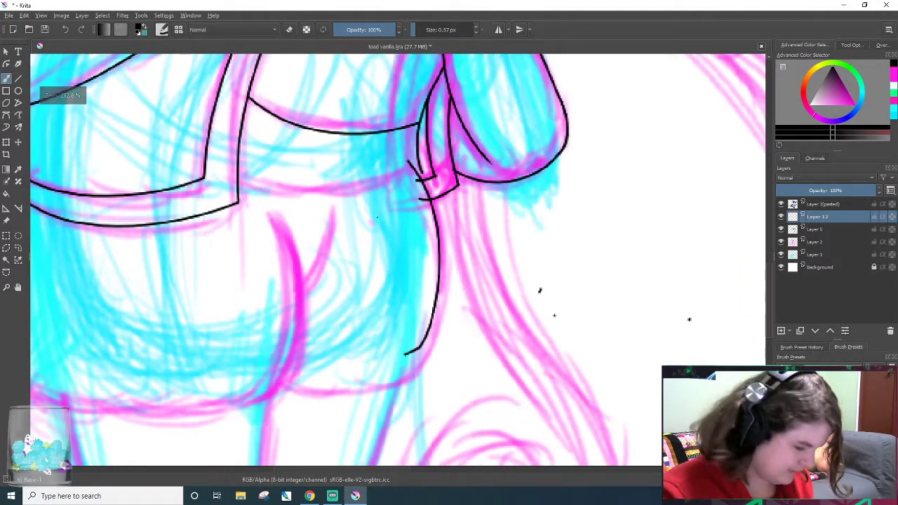
{"action": "key", "text": "ctrl+z"}
- Switch to the eraser and zoom out to examine the whole character drawing
{"action": "key", "text": "e"}
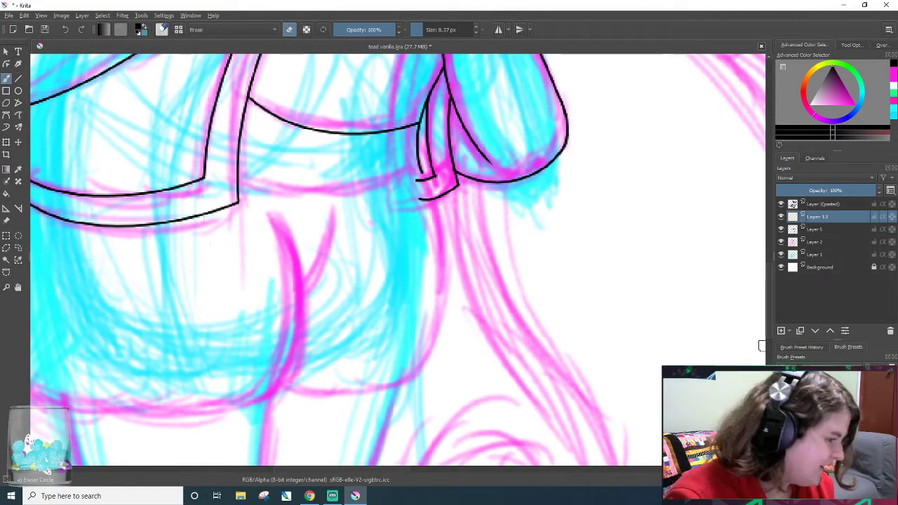
{"action": "scroll", "coordinate": [746, 382], "scroll_direction": "down", "scroll_amount": 1}
{"action": "key", "text": "minus"}
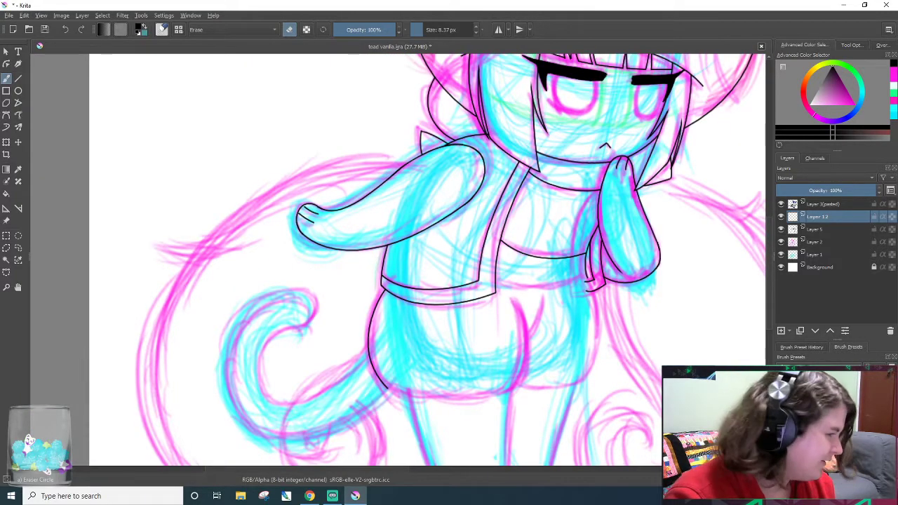
{"action": "key", "text": "minus"}
{"action": "key", "text": "minus"}
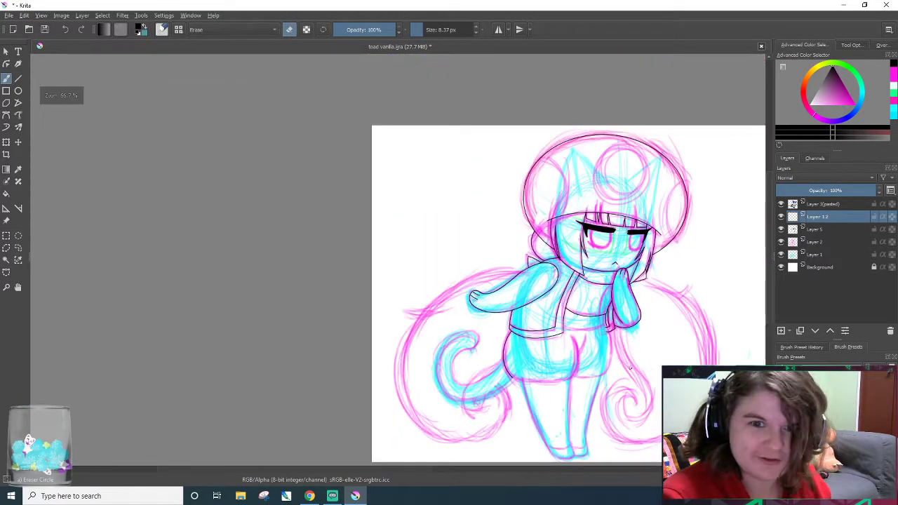
- Examine the whole character beside the reference figure, followed by close views of the face, raised hand, vest and shorts
{"action": "left_click_drag", "start_coordinate": [319, 471], "coordinate": [411, 480]}
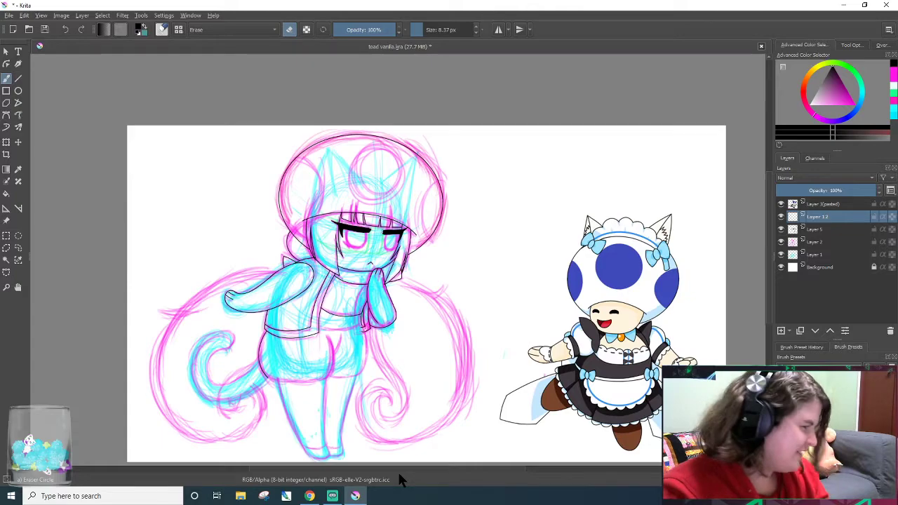
{"action": "mouse_move", "coordinate": [332, 496]}
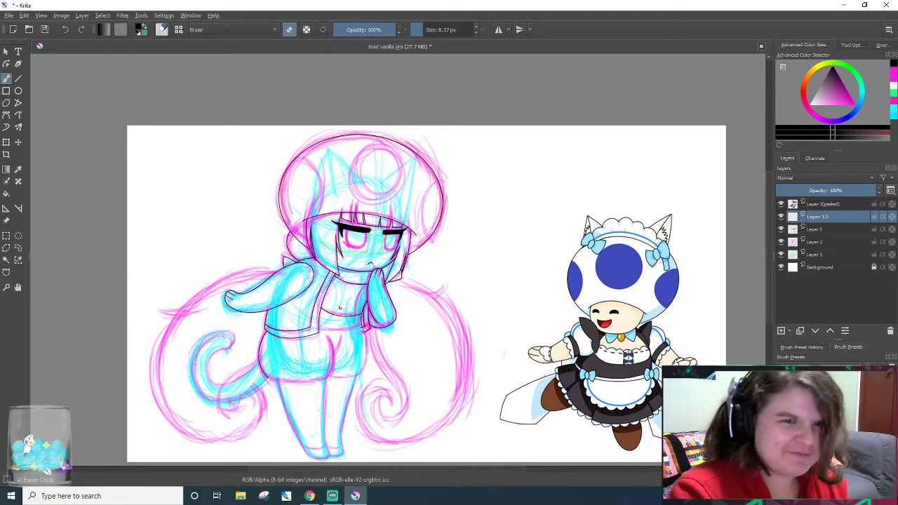
{"action": "scroll", "coordinate": [311, 290], "scroll_direction": "up", "scroll_amount": 4}
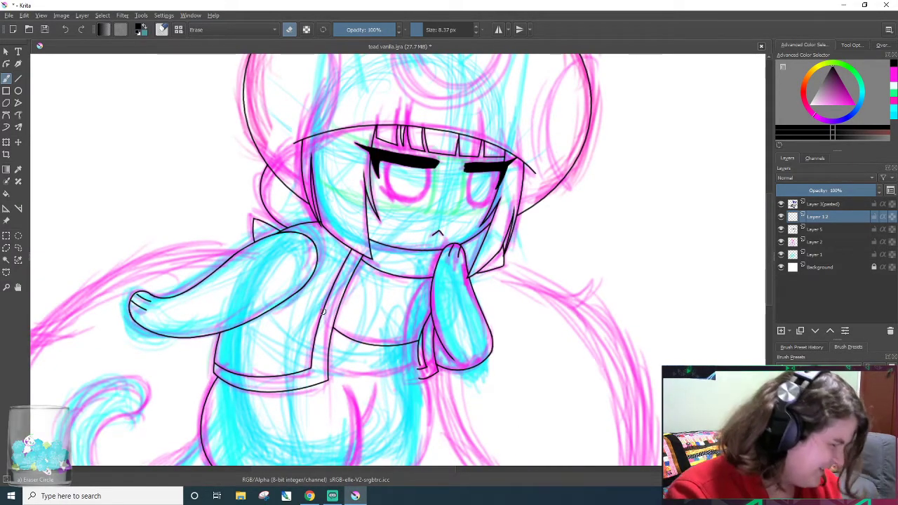
{"action": "scroll", "coordinate": [439, 257], "scroll_direction": "up", "scroll_amount": 3}
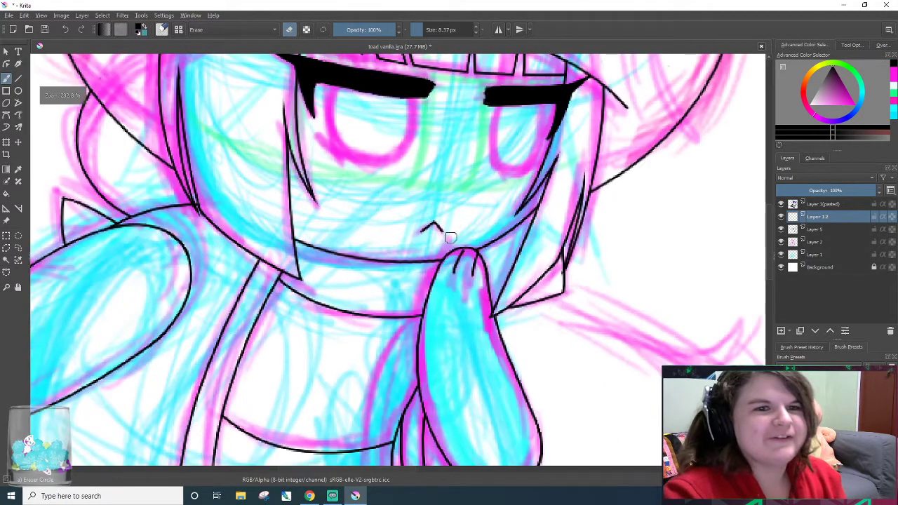
{"action": "scroll", "coordinate": [543, 264], "scroll_direction": "down", "scroll_amount": 2}
{"action": "scroll", "coordinate": [525, 273], "scroll_direction": "up", "scroll_amount": 1}
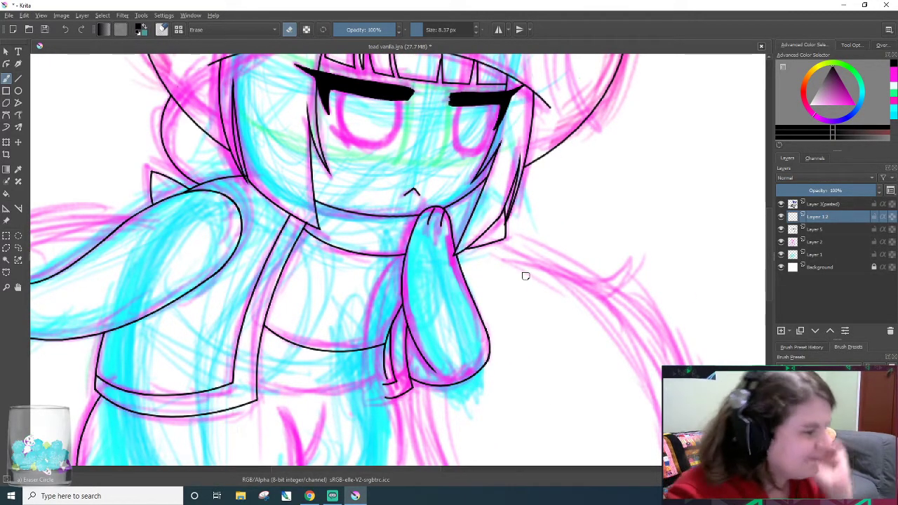
{"action": "key", "text": "e"}
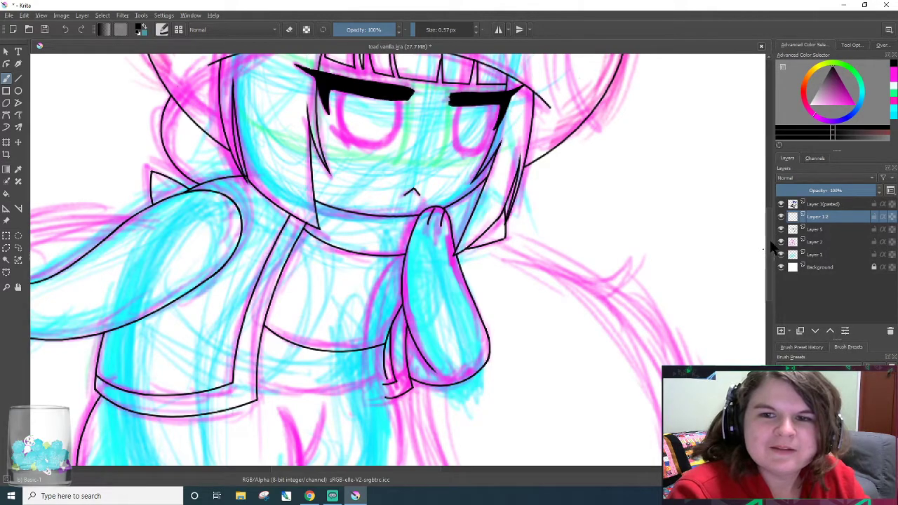
{"action": "scroll", "coordinate": [772, 262], "scroll_direction": "down", "scroll_amount": 3}
{"action": "left_click_drag", "start_coordinate": [770, 262], "coordinate": [771, 260]}
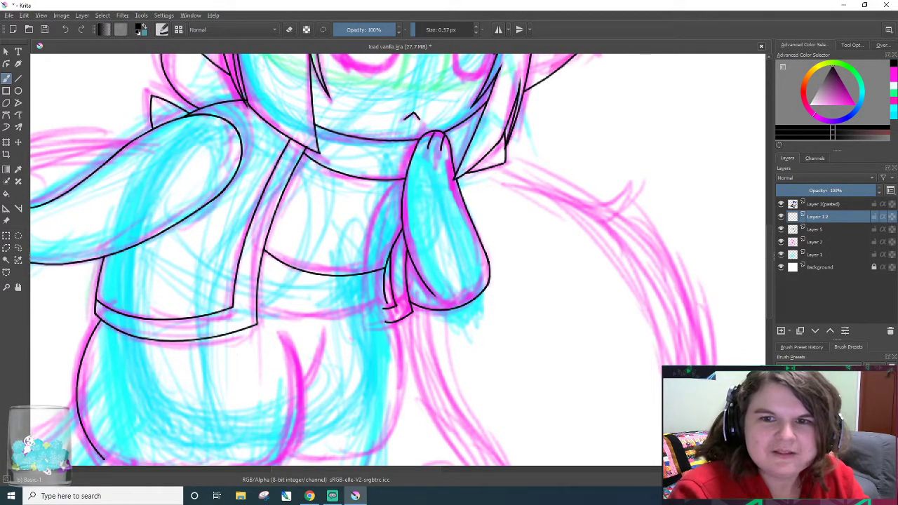
{"action": "key", "text": "e"}
{"action": "scroll", "coordinate": [770, 296], "scroll_direction": "down", "scroll_amount": 4}
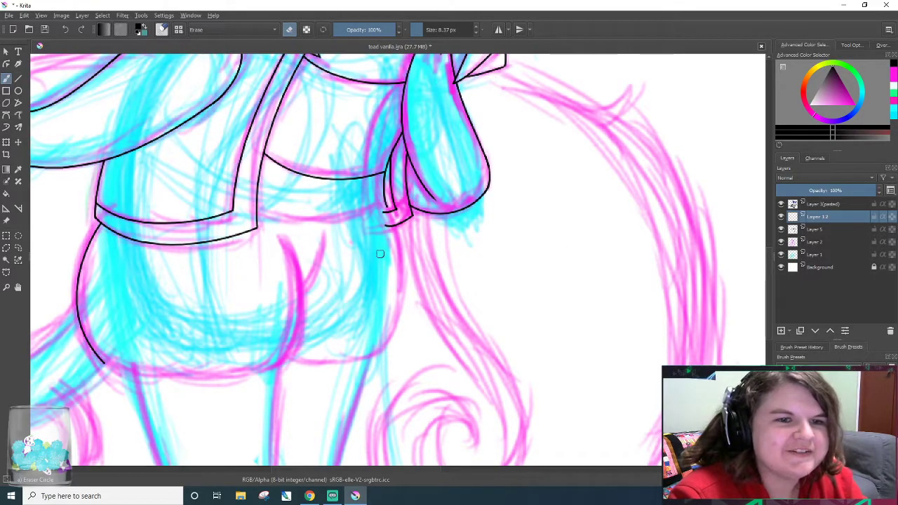
{"action": "scroll", "coordinate": [383, 253], "scroll_direction": "up", "scroll_amount": 2}
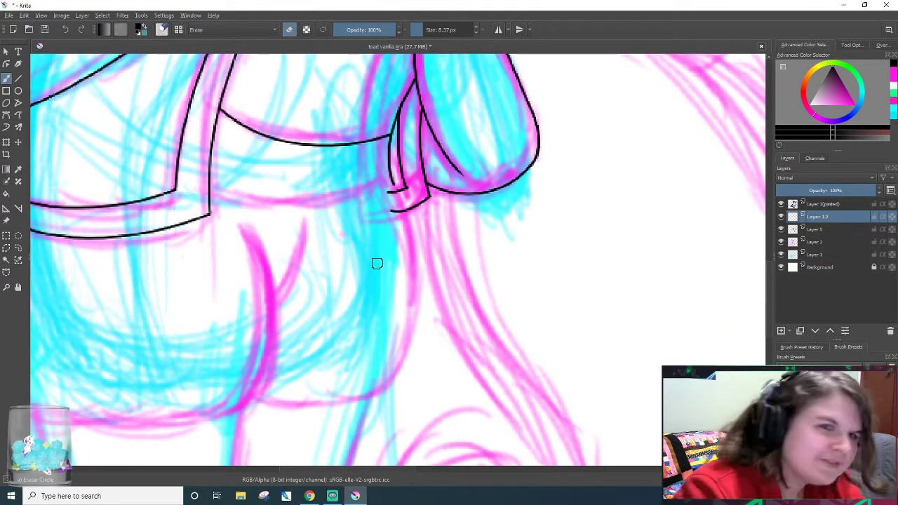
- Ink the right hip as one curved stroke from inside the vest corner past the shorts' lower edge, redrawing it until it follows the sketch
{"action": "key", "text": "e"}
{"action": "left_click_drag", "start_coordinate": [406, 212], "coordinate": [320, 461]}
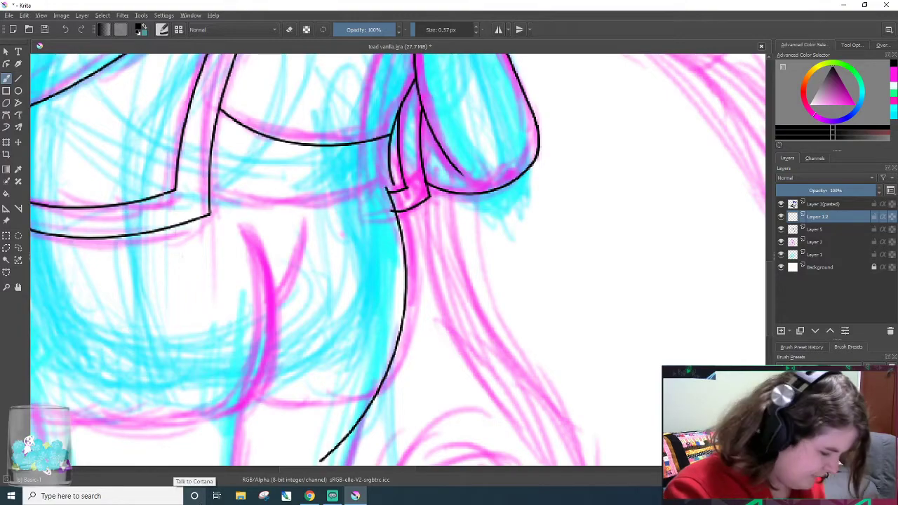
{"action": "key", "text": "ctrl+z"}
{"action": "left_click_drag", "start_coordinate": [403, 193], "coordinate": [393, 464]}
{"action": "key", "text": "ctrl+z"}
{"action": "mouse_move", "coordinate": [382, 173]}
{"action": "left_mouse_down"}
{"action": "mouse_move", "coordinate": [409, 217]}
{"action": "mouse_move", "coordinate": [328, 464]}
{"action": "left_mouse_up"}
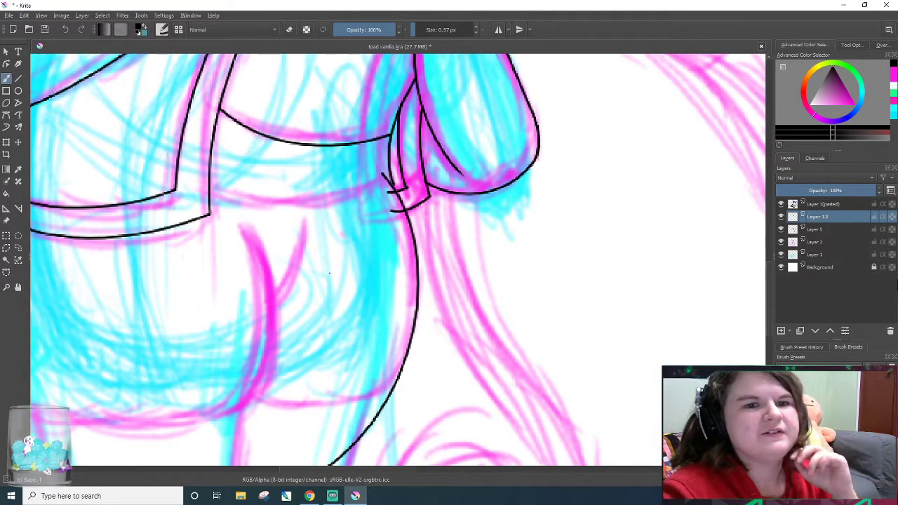
- Extend the vest's right inner edge to its hem, erase the hip line's overhang above the hem, and return to the inking brush
{"action": "scroll", "coordinate": [371, 133], "scroll_direction": "up", "scroll_amount": 5}
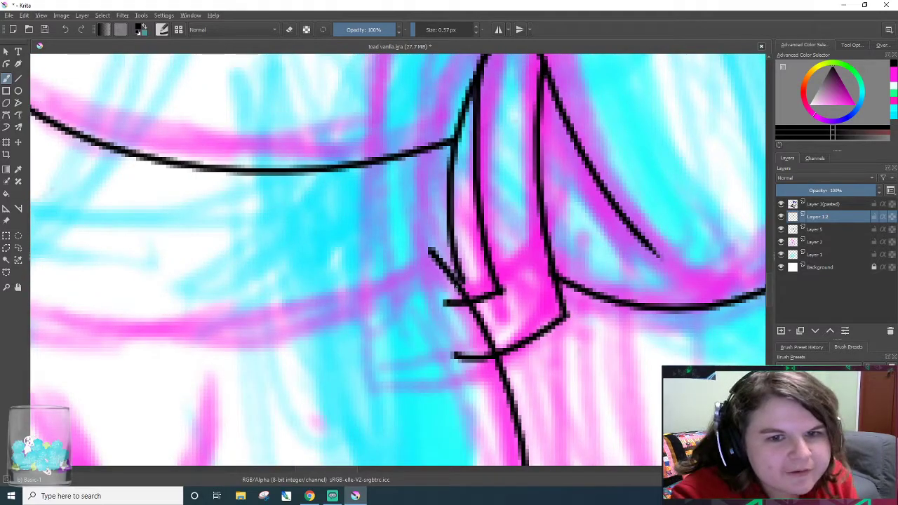
{"action": "left_click_drag", "start_coordinate": [460, 272], "coordinate": [468, 299]}
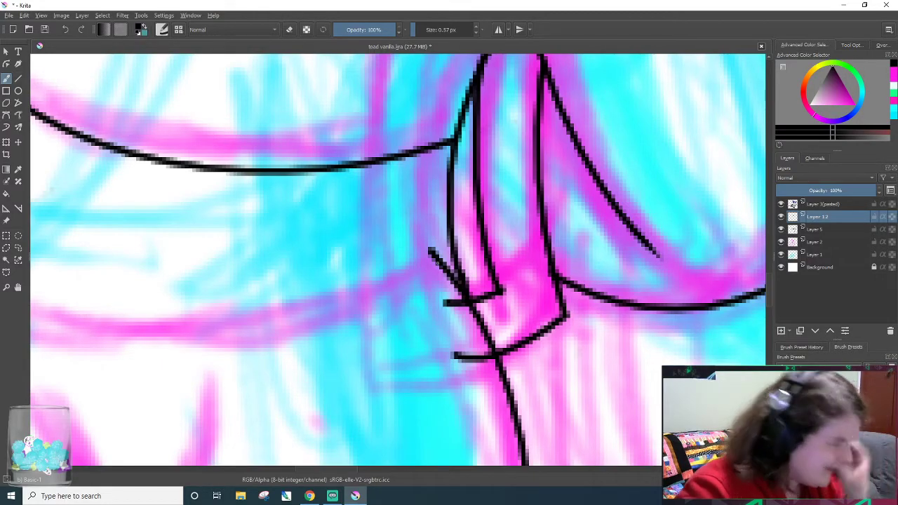
{"action": "key", "text": "e"}
{"action": "left_click_drag", "start_coordinate": [413, 249], "coordinate": [445, 282]}
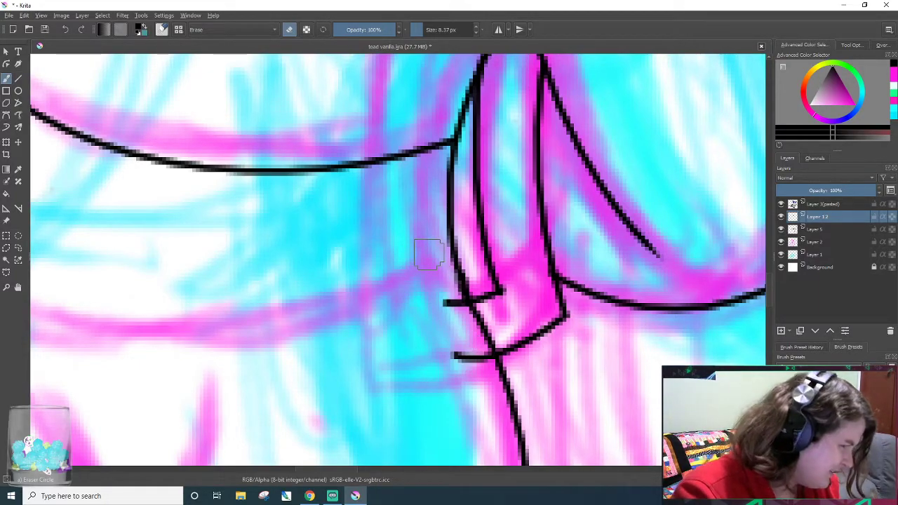
{"action": "scroll", "coordinate": [381, 188], "scroll_direction": "down", "scroll_amount": 2}
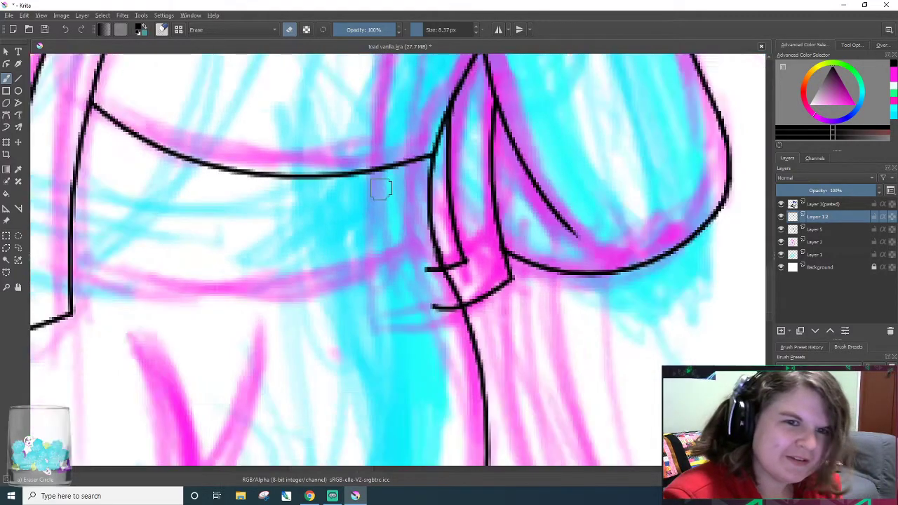
{"action": "scroll", "coordinate": [381, 188], "scroll_direction": "down", "scroll_amount": 3}
{"action": "scroll", "coordinate": [314, 199], "scroll_direction": "up", "scroll_amount": 3}
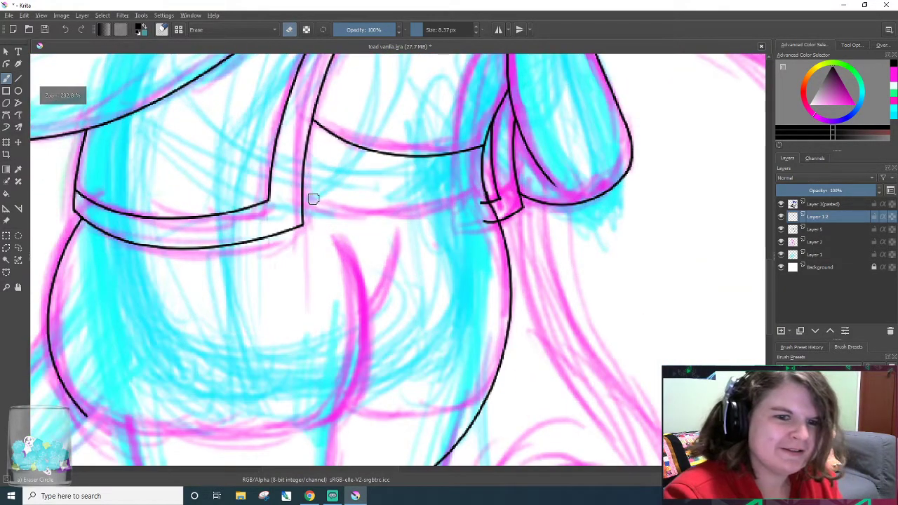
{"action": "scroll", "coordinate": [313, 199], "scroll_direction": "up", "scroll_amount": 1}
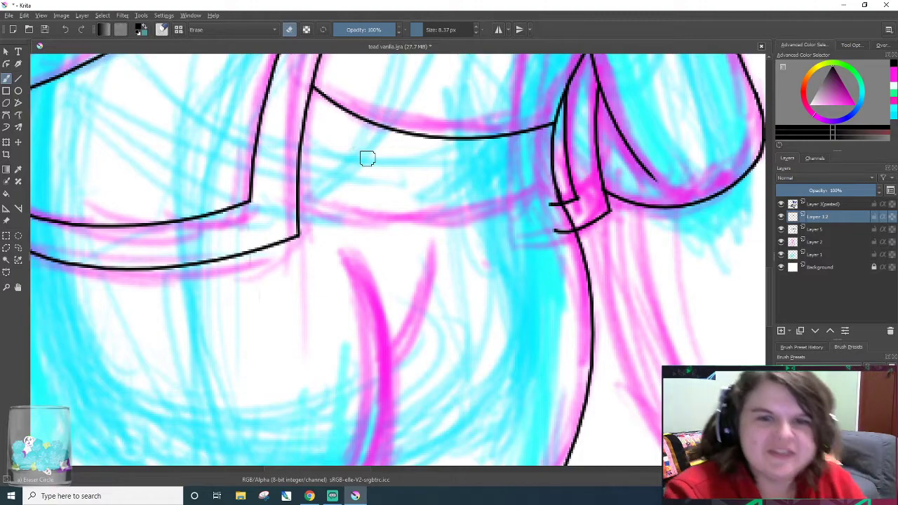
{"action": "key", "text": "e"}
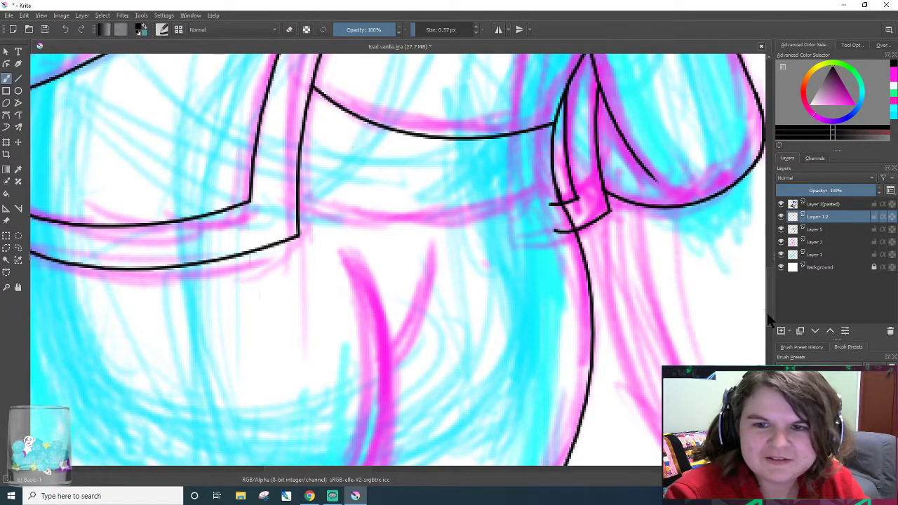
- Try several long curved strokes over the sketched centre fold of the shorts, from below the vest hem toward the lower edge
{"action": "scroll", "coordinate": [767, 313], "scroll_direction": "down", "scroll_amount": 3}
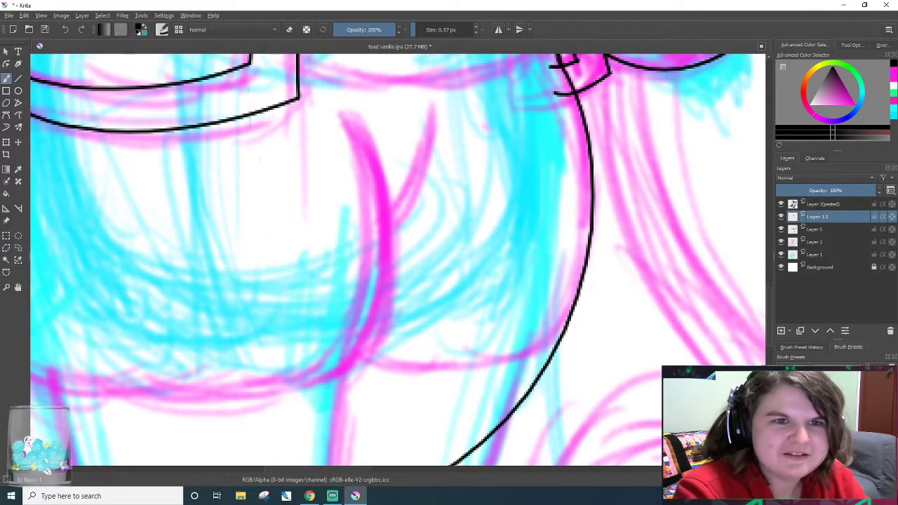
{"action": "left_click_drag", "start_coordinate": [404, 224], "coordinate": [401, 237]}
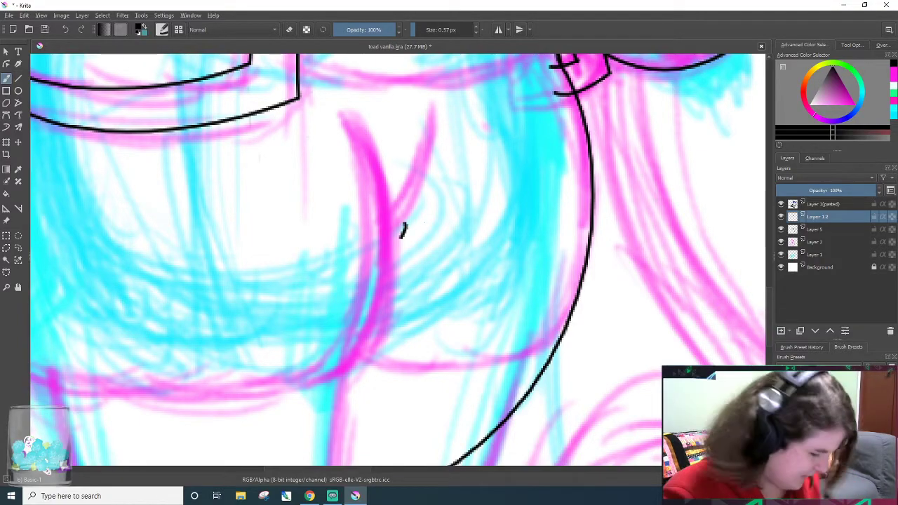
{"action": "key", "text": "ctrl+z"}
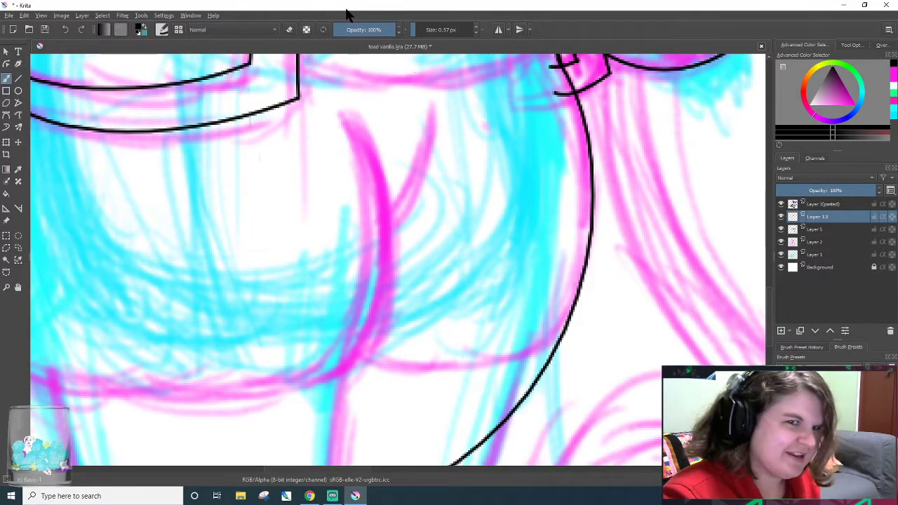
{"action": "scroll", "coordinate": [284, 378], "scroll_direction": "up", "scroll_amount": 1}
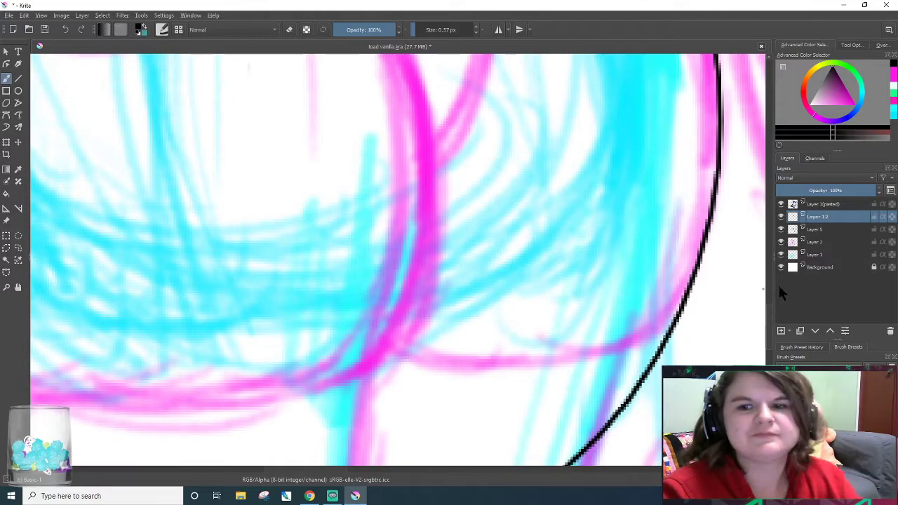
{"action": "scroll", "coordinate": [684, 313], "scroll_direction": "up", "scroll_amount": 4}
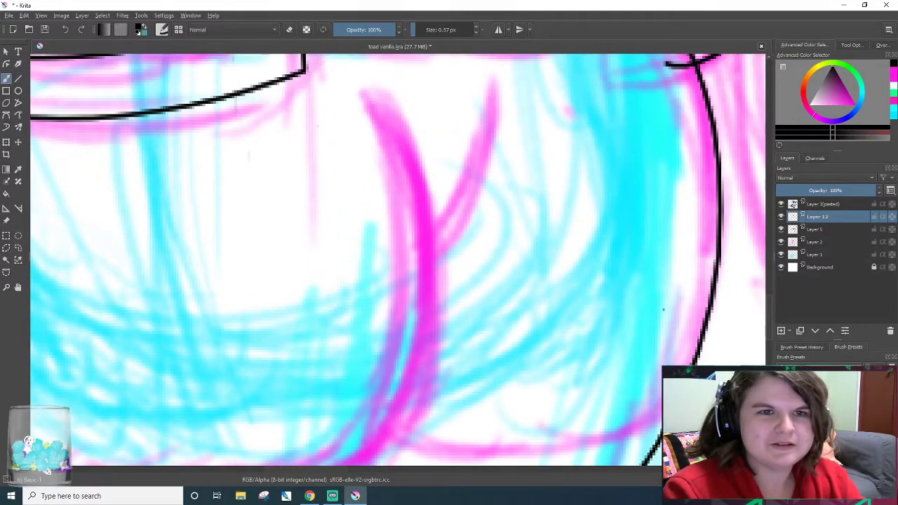
{"action": "left_click_drag", "start_coordinate": [376, 89], "coordinate": [284, 464]}
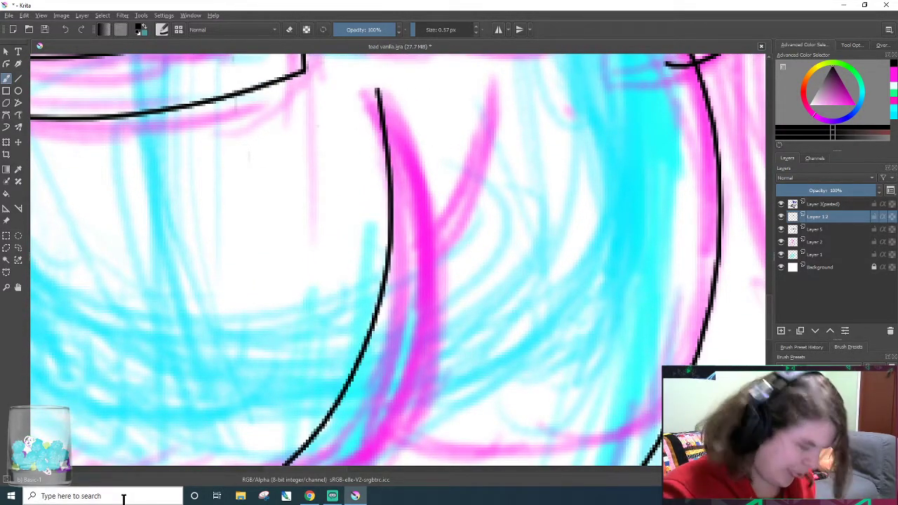
{"action": "key", "text": "ctrl+z"}
{"action": "left_click_drag", "start_coordinate": [378, 93], "coordinate": [401, 463]}
{"action": "key", "text": "ctrl+z"}
{"action": "left_click_drag", "start_coordinate": [371, 90], "coordinate": [344, 456]}
{"action": "key", "text": "ctrl+z"}
{"action": "left_click_drag", "start_coordinate": [370, 91], "coordinate": [329, 465]}
{"action": "key", "text": "ctrl+z"}
{"action": "left_click_drag", "start_coordinate": [371, 88], "coordinate": [342, 465]}
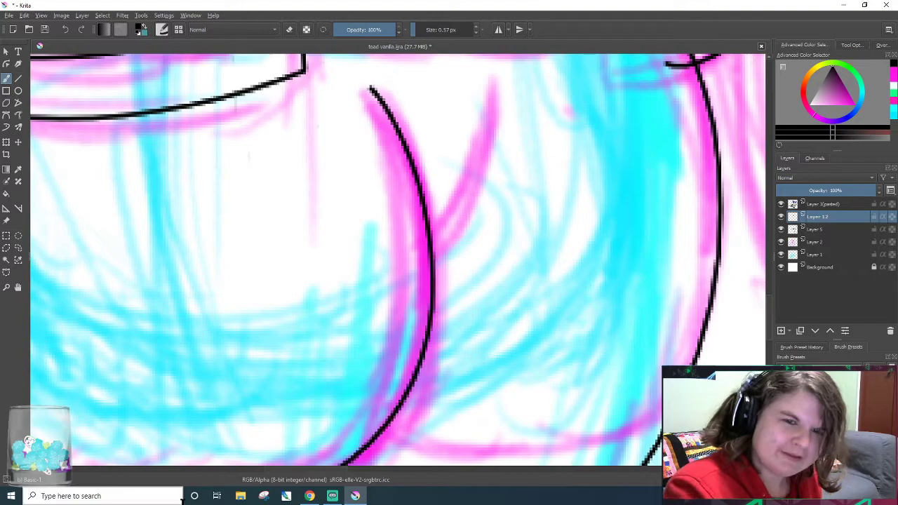
{"action": "key", "text": "ctrl+z"}
{"action": "left_click_drag", "start_coordinate": [370, 88], "coordinate": [410, 464]}
{"action": "key", "text": "ctrl+z"}
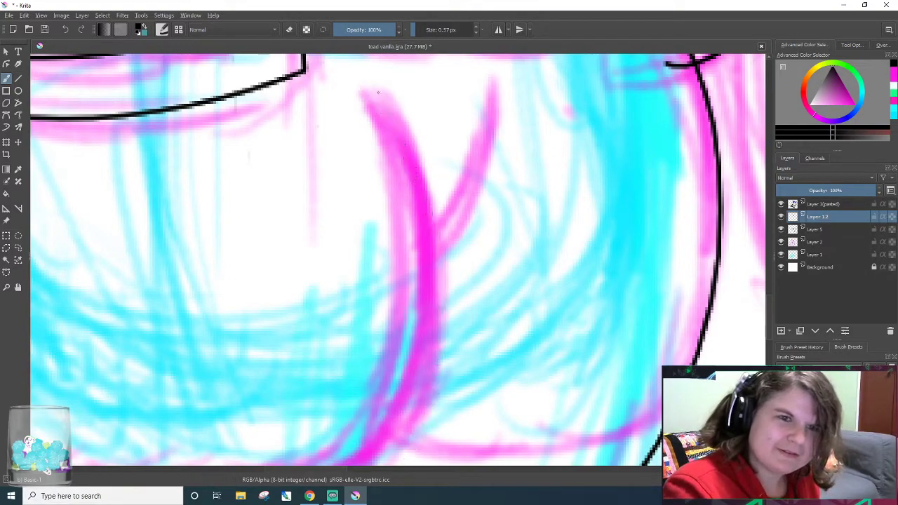
- Ink the shorts' long curved centre fold and the short crease branching up from it on the right
{"action": "left_click_drag", "start_coordinate": [358, 82], "coordinate": [371, 464]}
{"action": "mouse_move", "coordinate": [428, 258]}
{"action": "left_mouse_down"}
{"action": "mouse_move", "coordinate": [484, 136]}
{"action": "mouse_move", "coordinate": [489, 81]}
{"action": "left_mouse_up"}
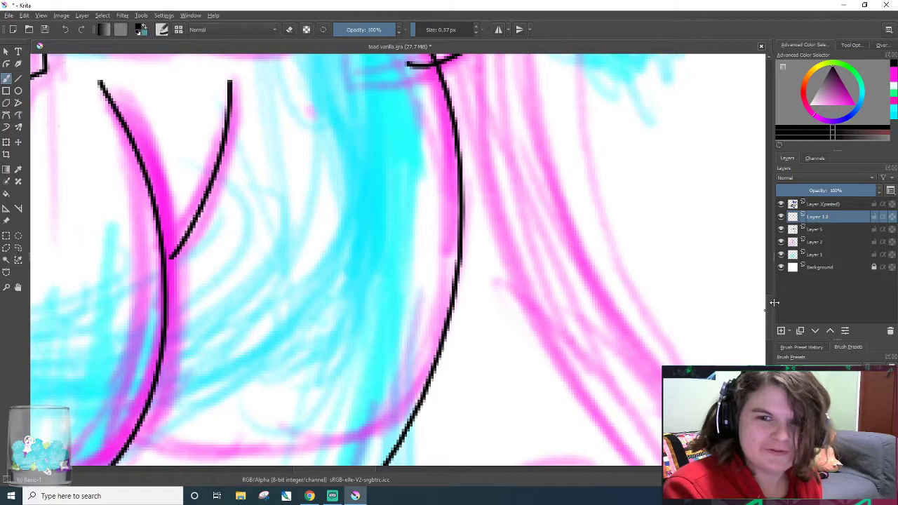
{"action": "scroll", "coordinate": [764, 316], "scroll_direction": "down", "scroll_amount": 5}
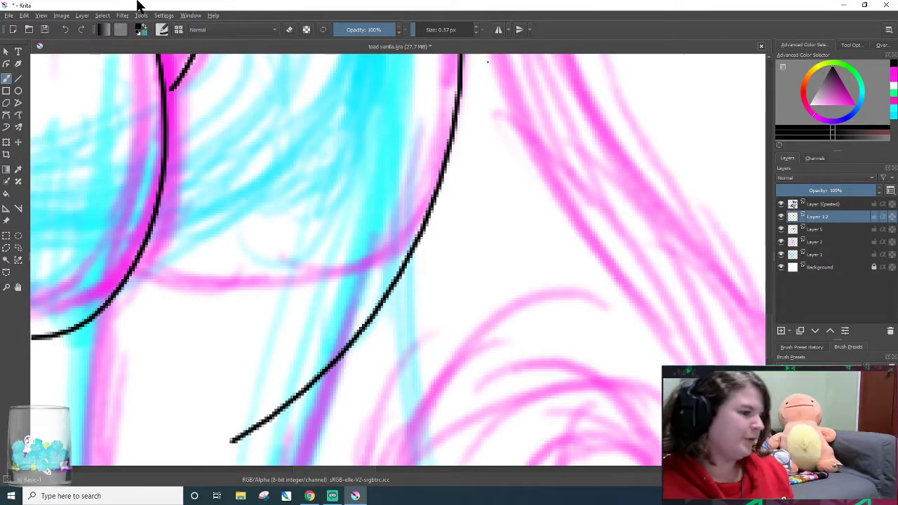
- Handwrite "Krita" in black over the area to the right of the leg sketch
{"action": "left_click_drag", "start_coordinate": [534, 285], "coordinate": [575, 252]}
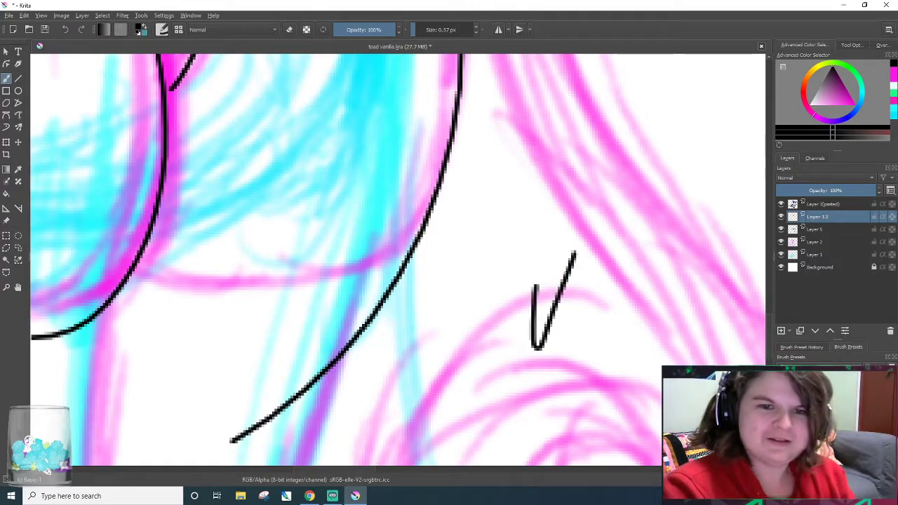
{"action": "left_click_drag", "start_coordinate": [550, 312], "coordinate": [575, 365]}
{"action": "mouse_move", "coordinate": [579, 308]}
{"action": "left_mouse_down"}
{"action": "mouse_move", "coordinate": [605, 306]}
{"action": "mouse_move", "coordinate": [620, 346]}
{"action": "left_mouse_up"}
{"action": "left_click_drag", "start_coordinate": [626, 270], "coordinate": [626, 279]}
{"action": "left_click_drag", "start_coordinate": [660, 276], "coordinate": [657, 353]}
{"action": "left_click", "coordinate": [686, 316]}
{"action": "mouse_move", "coordinate": [639, 320]}
{"action": "left_mouse_down"}
{"action": "mouse_move", "coordinate": [673, 317]}
{"action": "mouse_move", "coordinate": [749, 341]}
{"action": "left_mouse_up"}
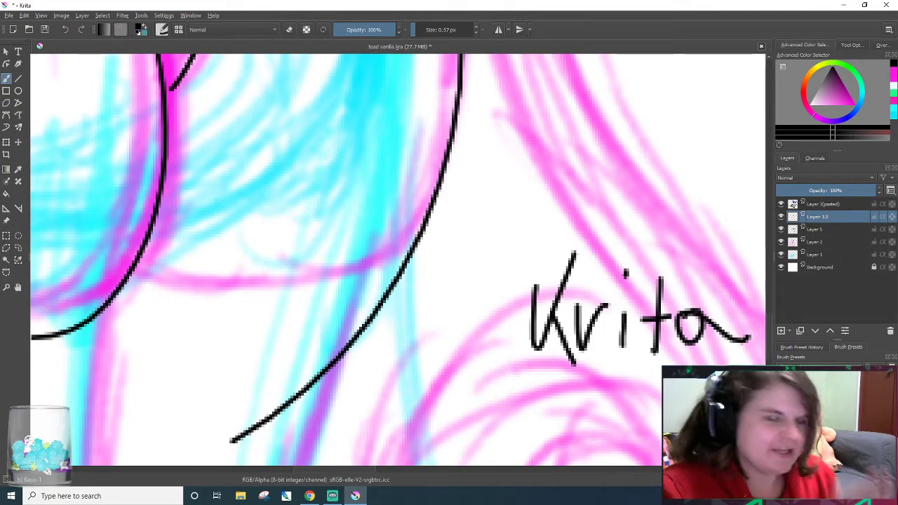
- Erase the handwritten word "Krita" completely and return to the inking brush
{"action": "key", "text": "e"}
{"action": "mouse_move", "coordinate": [545, 294]}
{"action": "left_mouse_down"}
{"action": "mouse_move", "coordinate": [545, 315]}
{"action": "mouse_move", "coordinate": [595, 295]}
{"action": "mouse_move", "coordinate": [653, 301]}
{"action": "mouse_move", "coordinate": [615, 346]}
{"action": "mouse_move", "coordinate": [697, 357]}
{"action": "left_mouse_up"}
{"action": "left_click_drag", "start_coordinate": [543, 262], "coordinate": [706, 272]}
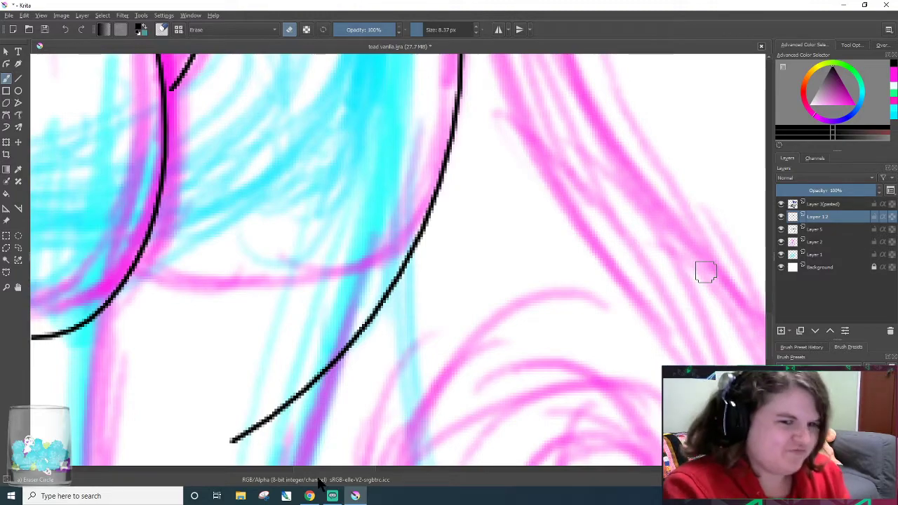
{"action": "key", "text": "e"}
- Try three strokes for the left leg's shorts hem, from the end of the left hip line across to the centre fold
{"action": "mouse_move", "coordinate": [341, 467]}
{"action": "left_mouse_down"}
{"action": "mouse_move", "coordinate": [356, 463]}
{"action": "mouse_move", "coordinate": [285, 472]}
{"action": "left_mouse_up"}
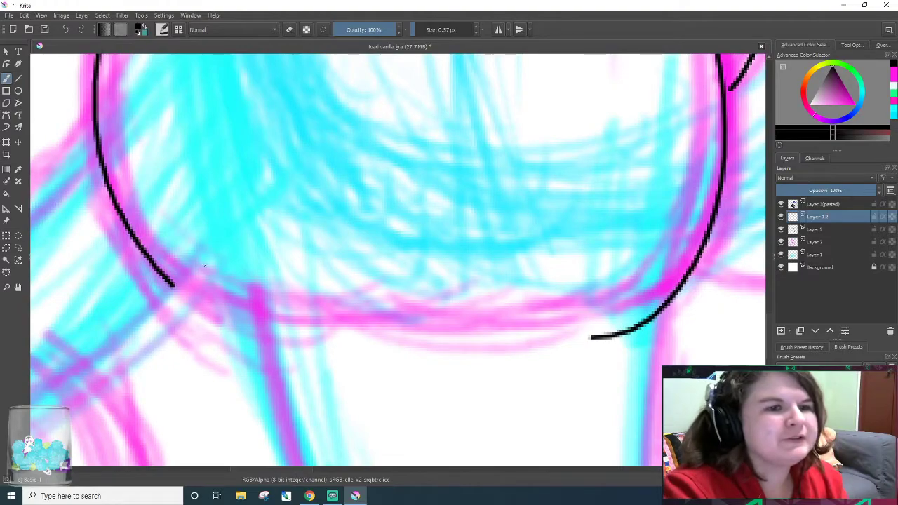
{"action": "left_click_drag", "start_coordinate": [174, 284], "coordinate": [712, 216]}
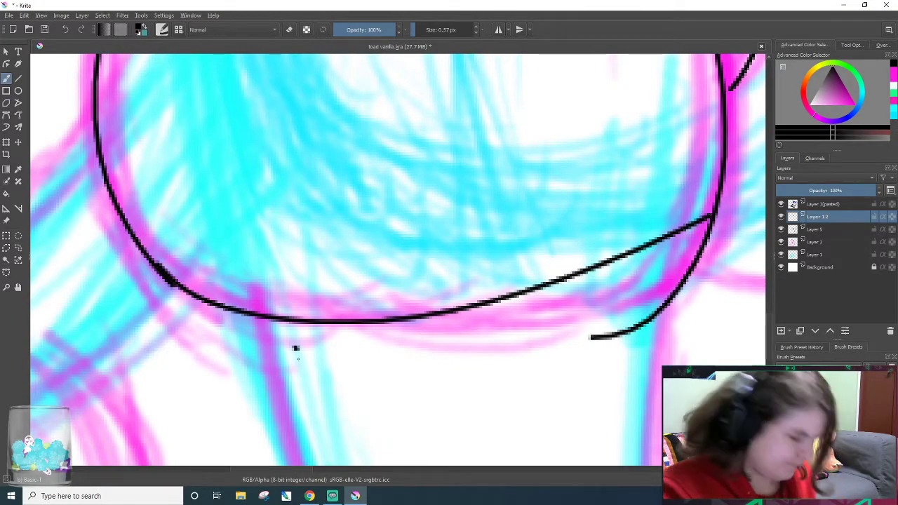
{"action": "key", "text": "ctrl+z"}
{"action": "left_click_drag", "start_coordinate": [174, 284], "coordinate": [643, 275]}
{"action": "key", "text": "ctrl+z"}
{"action": "left_click_drag", "start_coordinate": [174, 284], "coordinate": [671, 311]}
{"action": "key", "text": "ctrl+z"}
{"action": "left_click", "coordinate": [852, 45]}
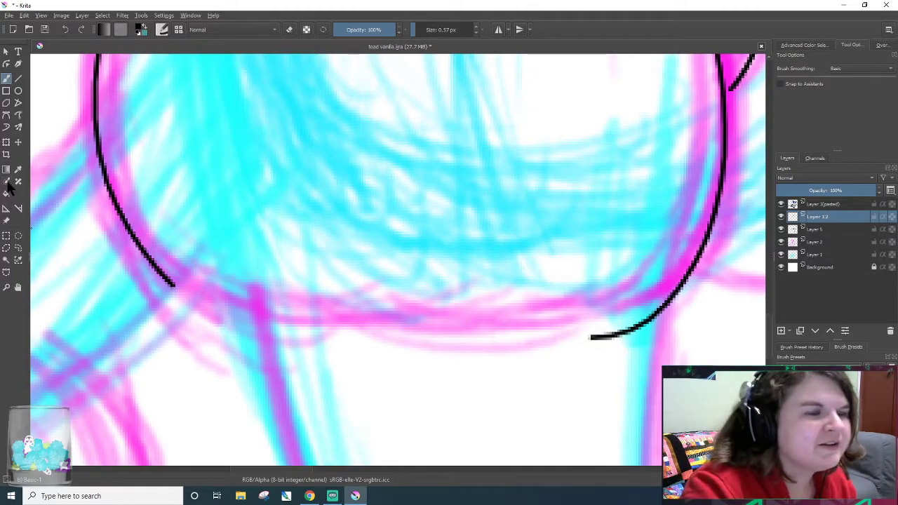
{"action": "left_click", "coordinate": [9, 259]}
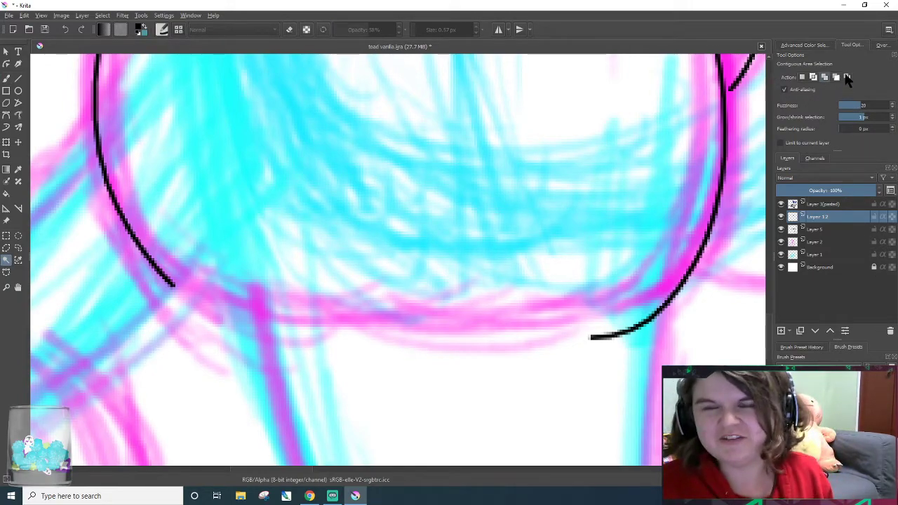
{"action": "left_click", "coordinate": [803, 45]}
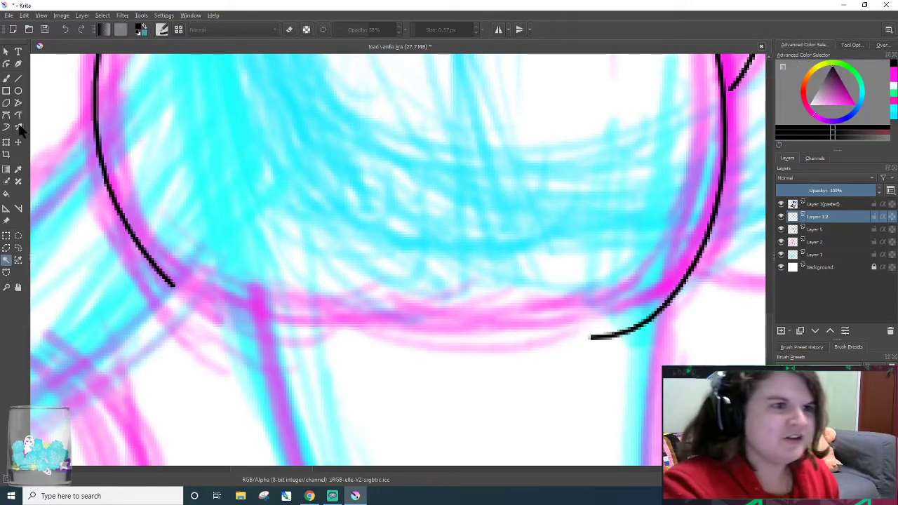
{"action": "left_click", "coordinate": [7, 80]}
- Ink the left leg's shorts hem as one long curve from the lower end of the left hip line to past the centre fold
{"action": "mouse_move", "coordinate": [144, 251]}
{"action": "left_mouse_down"}
{"action": "mouse_move", "coordinate": [163, 267]}
{"action": "mouse_move", "coordinate": [585, 303]}
{"action": "left_mouse_up"}
{"action": "key", "text": "ctrl+z"}
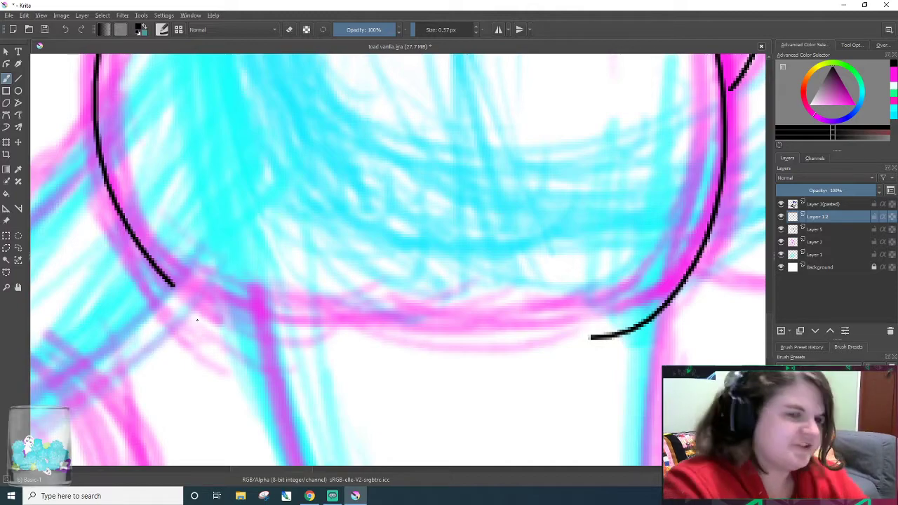
{"action": "left_click_drag", "start_coordinate": [151, 257], "coordinate": [741, 287]}
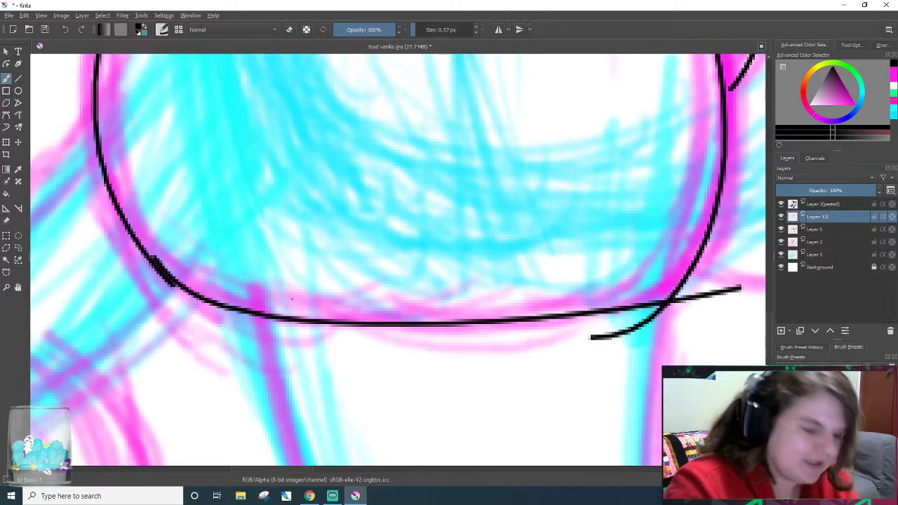
{"action": "key", "text": "ctrl+z"}
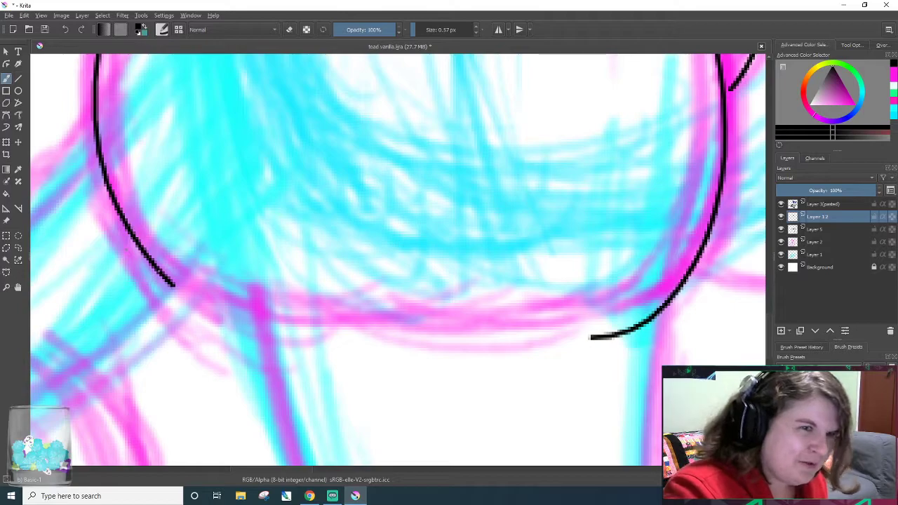
{"action": "left_click_drag", "start_coordinate": [170, 278], "coordinate": [651, 327]}
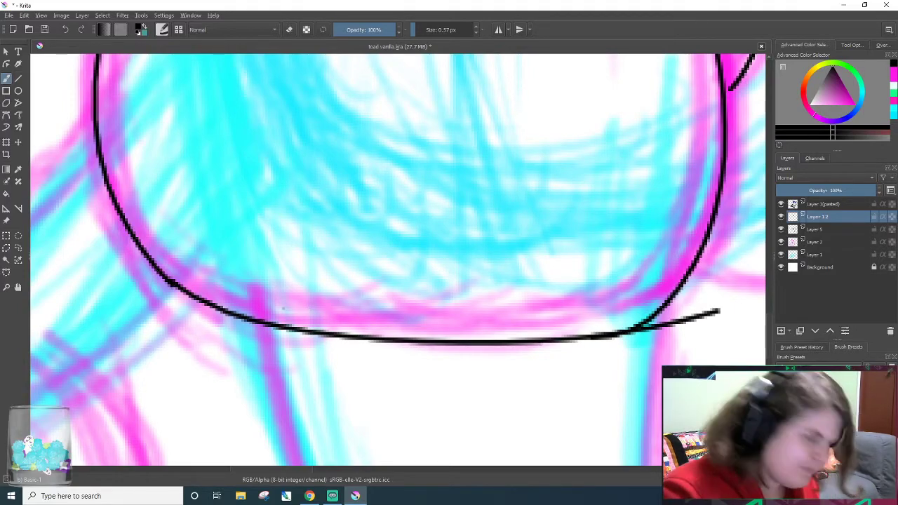
{"action": "key", "text": "ctrl+z"}
{"action": "left_click_drag", "start_coordinate": [173, 282], "coordinate": [765, 277]}
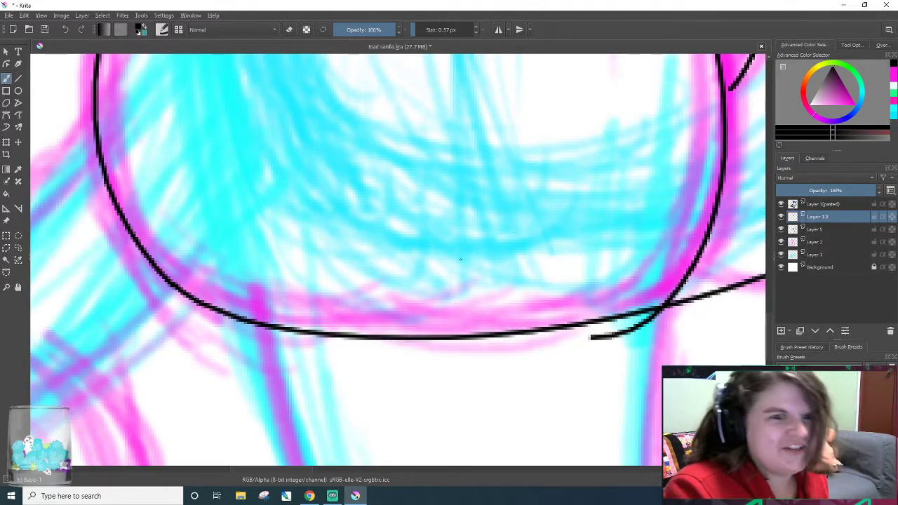
- Try a few strokes rounding the corner where the shorts' hem crosses the lower end of the centre fold
{"action": "left_click_drag", "start_coordinate": [702, 268], "coordinate": [605, 320]}
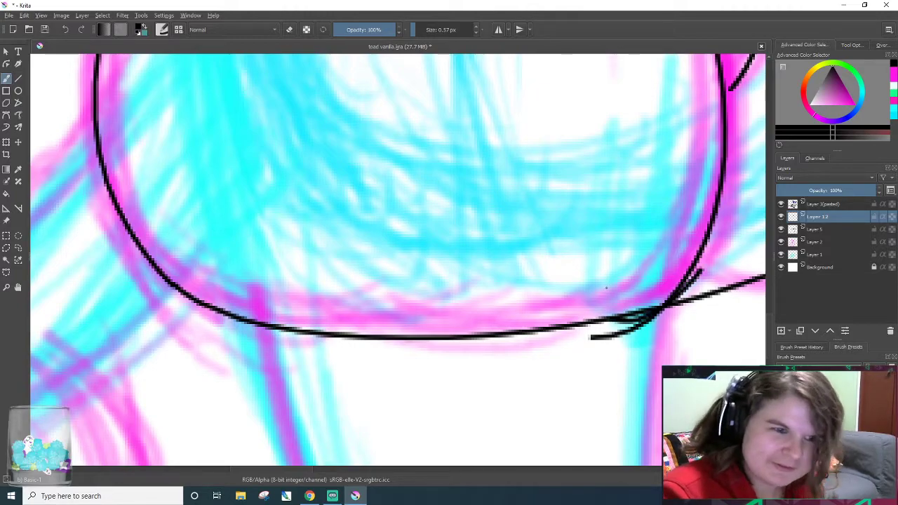
{"action": "key", "text": "ctrl+z"}
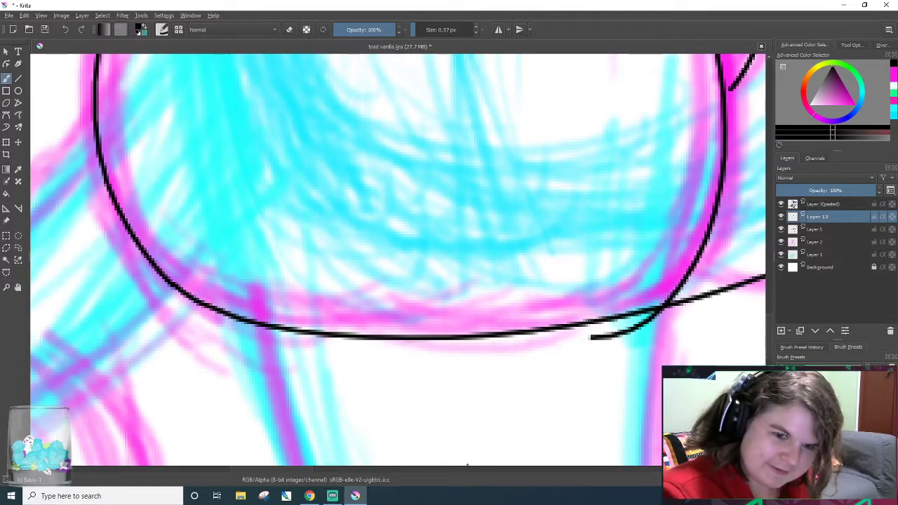
{"action": "left_click_drag", "start_coordinate": [305, 471], "coordinate": [329, 471]}
{"action": "right_click", "coordinate": [329, 471]}
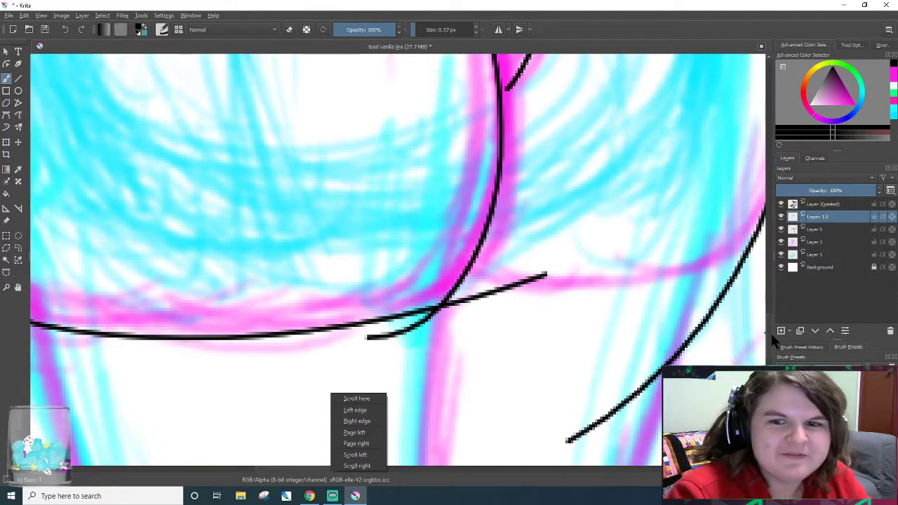
{"action": "left_click_drag", "start_coordinate": [771, 336], "coordinate": [769, 329]}
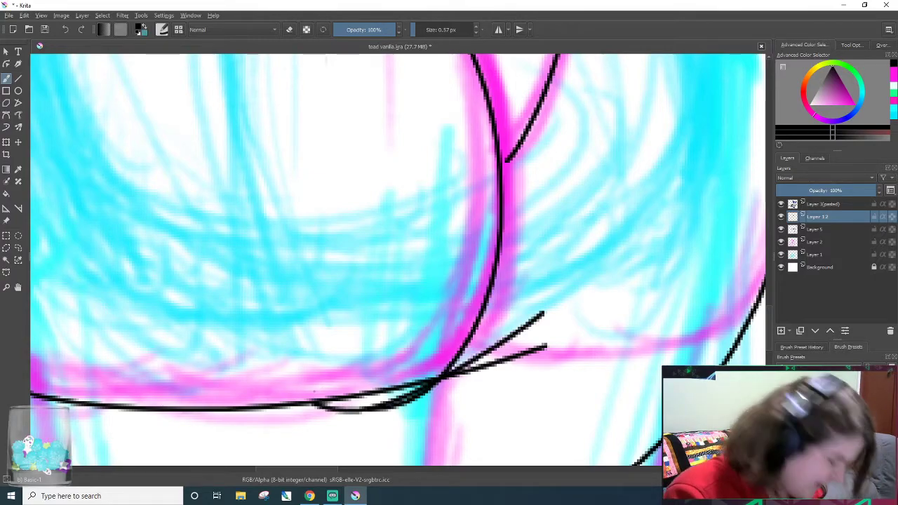
{"action": "left_click_drag", "start_coordinate": [387, 389], "coordinate": [534, 289]}
{"action": "key", "text": "ctrl+z"}
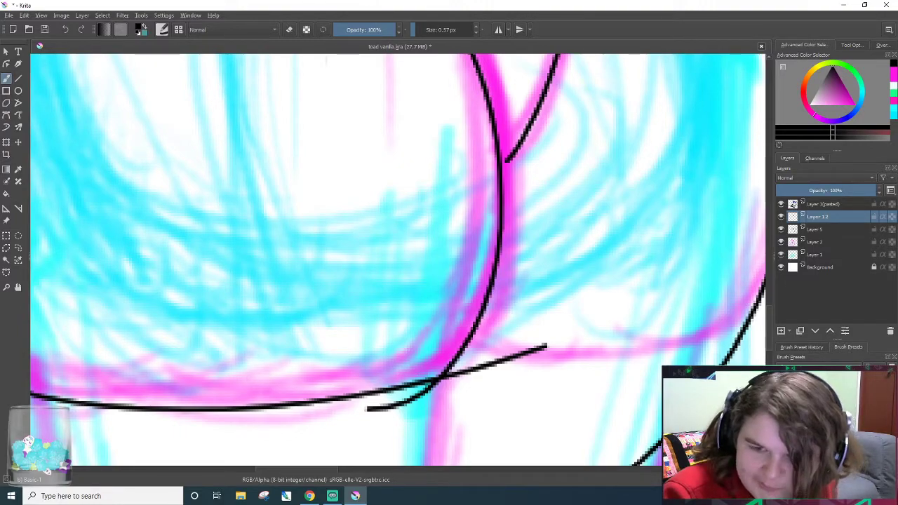
{"action": "key", "text": "/"}
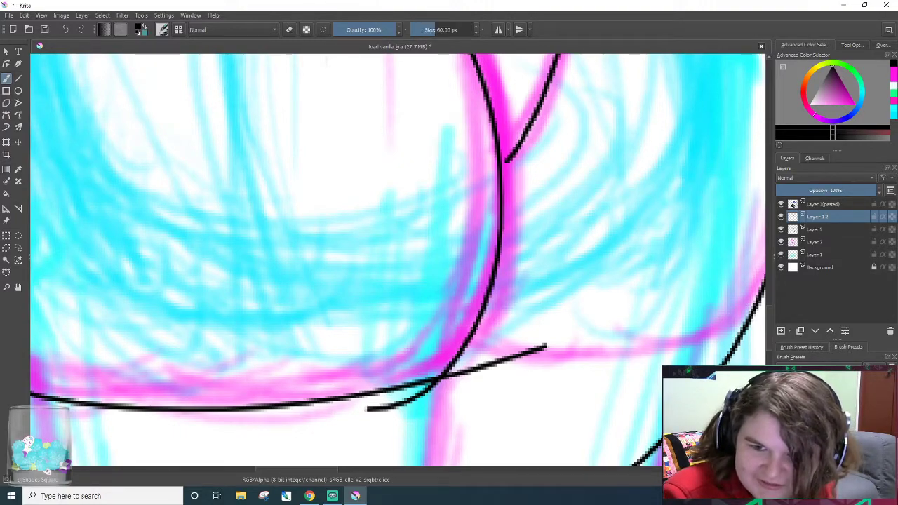
{"action": "mouse_move", "coordinate": [433, 310]}
{"action": "left_mouse_down"}
{"action": "mouse_move", "coordinate": [603, 292]}
{"action": "mouse_move", "coordinate": [502, 299]}
{"action": "mouse_move", "coordinate": [173, 261]}
{"action": "mouse_move", "coordinate": [278, 163]}
{"action": "mouse_move", "coordinate": [561, 240]}
{"action": "left_mouse_up"}
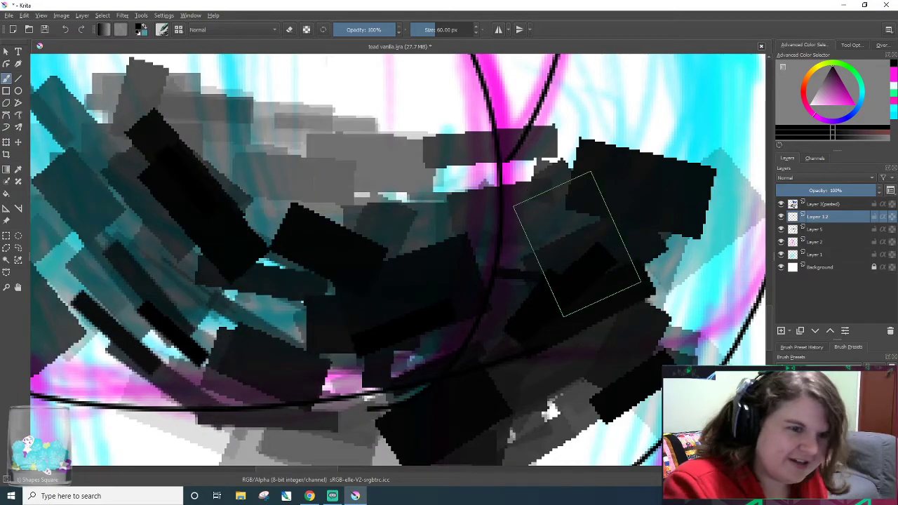
{"action": "key", "text": "ctrl+z"}
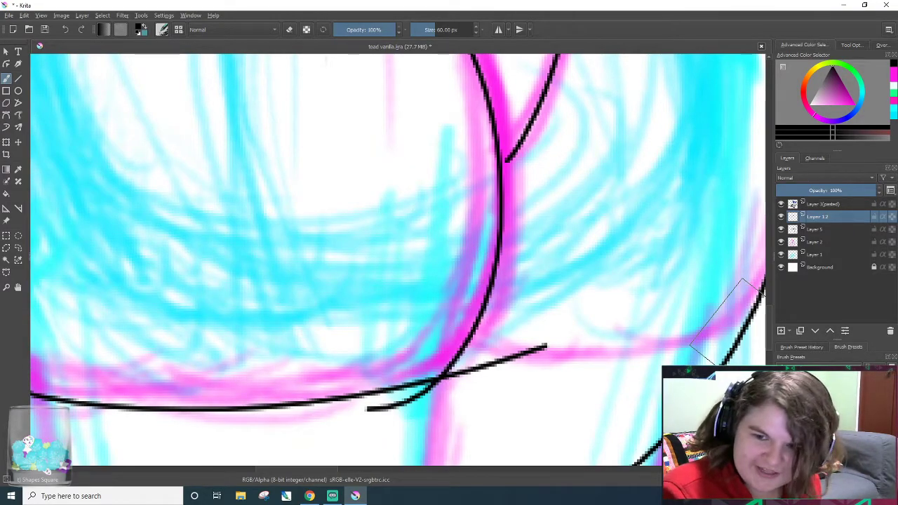
{"action": "key", "text": "slash"}
- Try several long strokes curving from the hem line up past the centre fold to round their corner
{"action": "left_click_drag", "start_coordinate": [327, 405], "coordinate": [562, 297]}
{"action": "key", "text": "ctrl+z"}
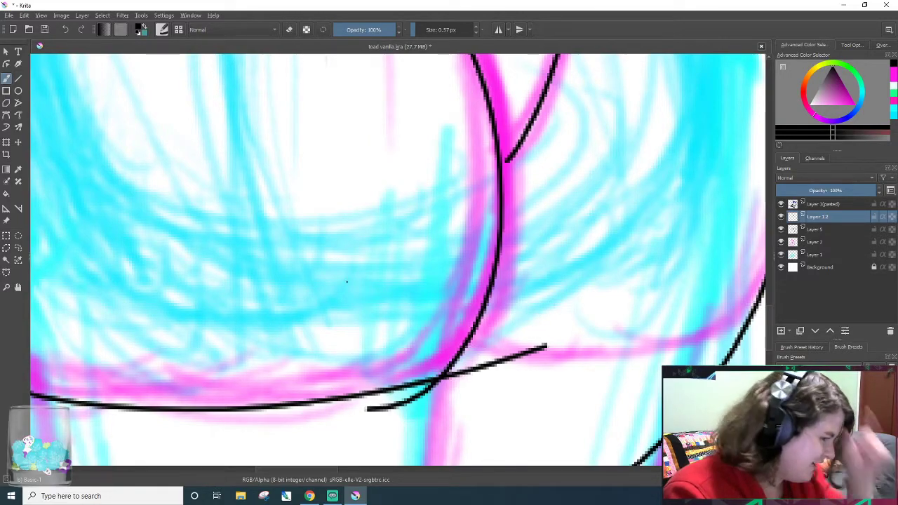
{"action": "left_click_drag", "start_coordinate": [319, 399], "coordinate": [529, 279]}
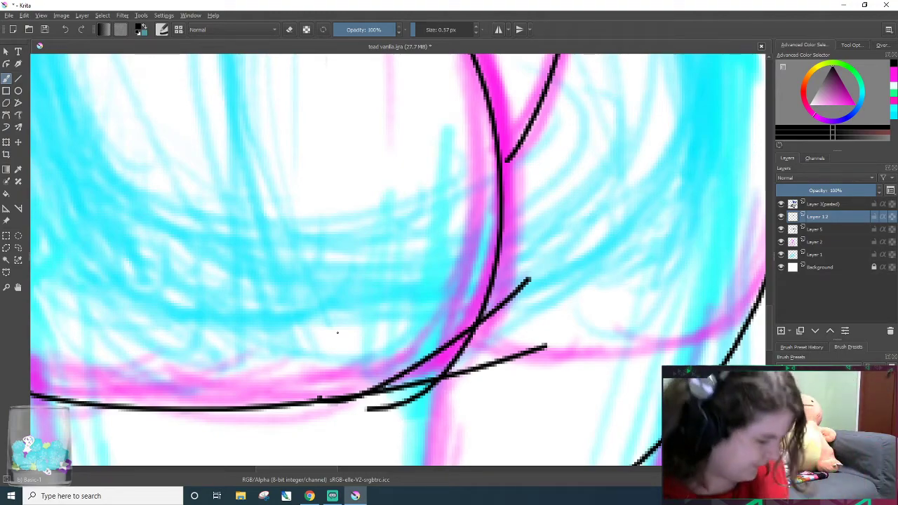
{"action": "key", "text": "ctrl+z"}
{"action": "mouse_move", "coordinate": [328, 401]}
{"action": "left_mouse_down"}
{"action": "mouse_move", "coordinate": [504, 326]}
{"action": "mouse_move", "coordinate": [540, 291]}
{"action": "left_mouse_up"}
{"action": "key", "text": "ctrl+z"}
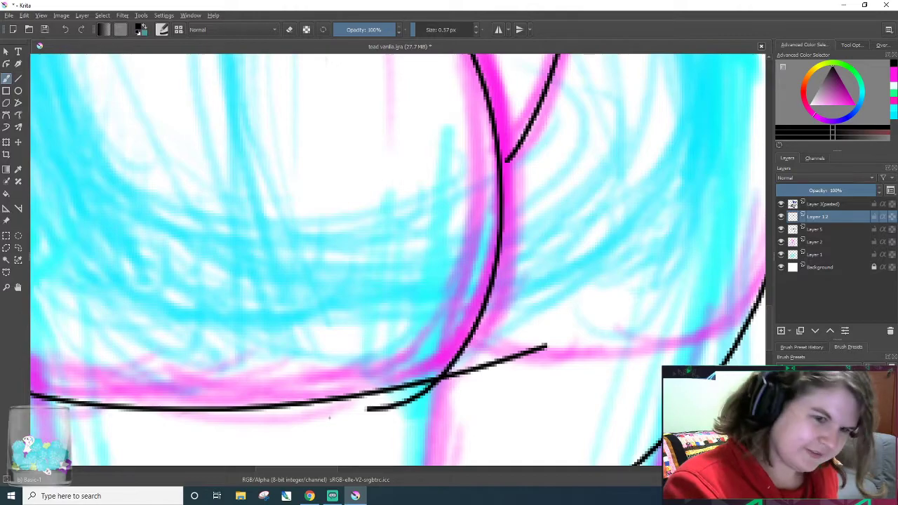
{"action": "left_click_drag", "start_coordinate": [326, 404], "coordinate": [562, 277]}
{"action": "key", "text": "ctrl+z"}
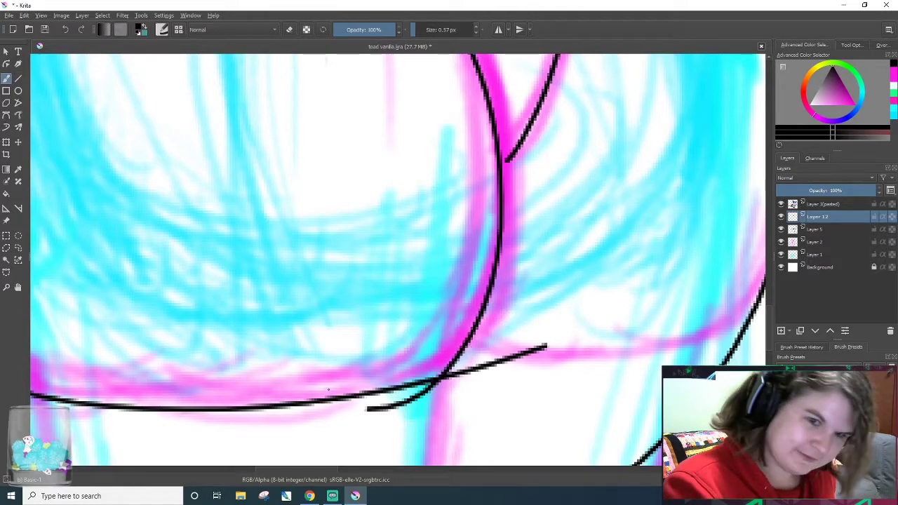
{"action": "left_click_drag", "start_coordinate": [368, 401], "coordinate": [563, 273]}
{"action": "key", "text": "ctrl+z"}
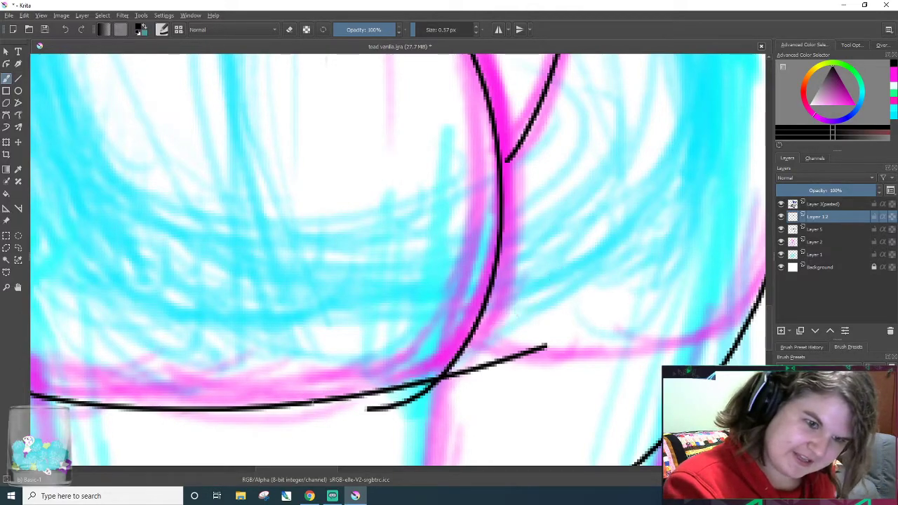
{"action": "left_click_drag", "start_coordinate": [365, 404], "coordinate": [528, 283]}
{"action": "key", "text": "ctrl+z"}
{"action": "left_click_drag", "start_coordinate": [347, 401], "coordinate": [495, 306]}
{"action": "key", "text": "ctrl+z"}
{"action": "left_click_drag", "start_coordinate": [342, 404], "coordinate": [535, 300]}
{"action": "key", "text": "ctrl+z"}
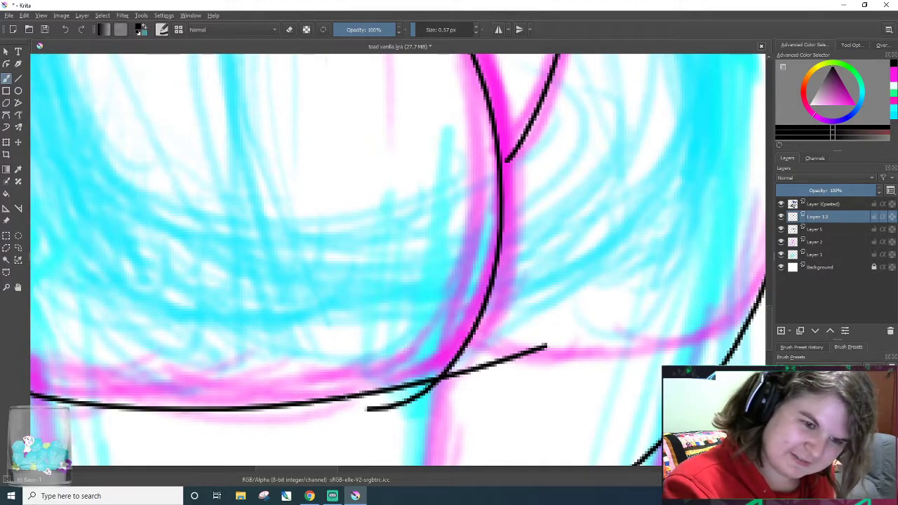
{"action": "left_click_drag", "start_coordinate": [343, 403], "coordinate": [515, 306]}
{"action": "key", "text": "ctrl+z"}
- Ink a short curve that rounds the corner, joining the hem line to the lower part of the centre fold
{"action": "left_click_drag", "start_coordinate": [387, 391], "coordinate": [469, 323]}
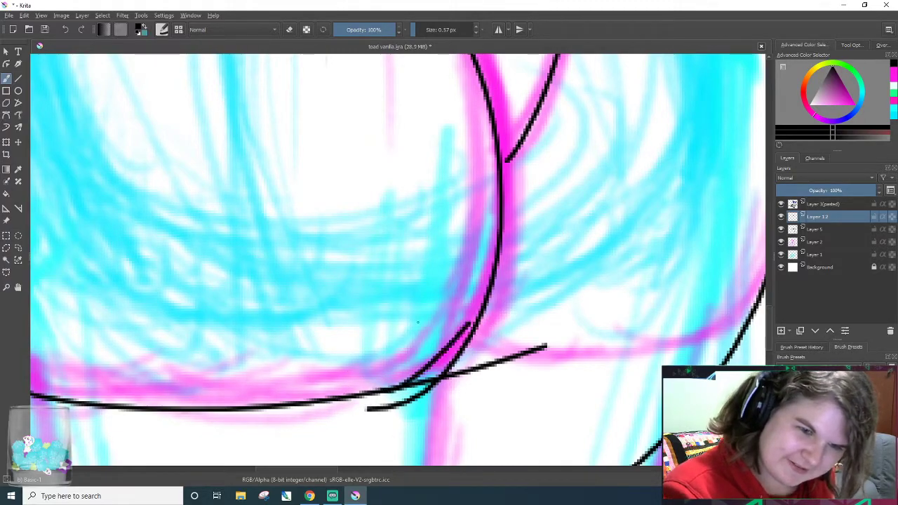
{"action": "key", "text": "ctrl+z"}
{"action": "left_click_drag", "start_coordinate": [371, 397], "coordinate": [517, 304]}
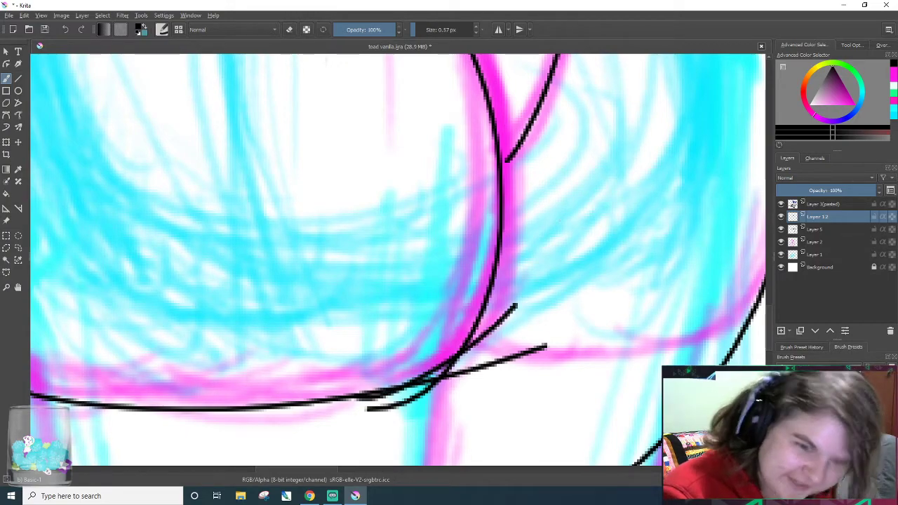
{"action": "key", "text": "ctrl+z"}
{"action": "left_click_drag", "start_coordinate": [357, 393], "coordinate": [469, 324]}
{"action": "key", "text": "ctrl+z"}
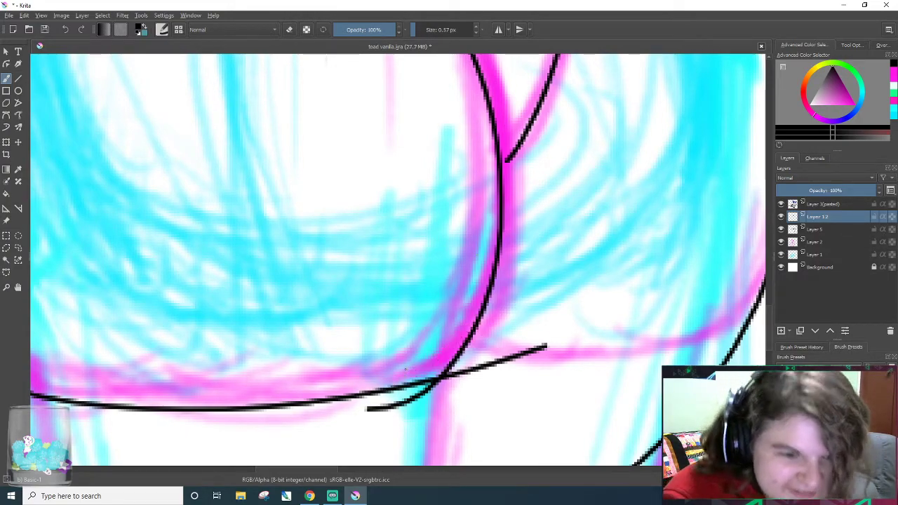
{"action": "left_click_drag", "start_coordinate": [375, 395], "coordinate": [452, 342]}
{"action": "key", "text": "ctrl+z"}
{"action": "left_click_drag", "start_coordinate": [383, 395], "coordinate": [481, 337]}
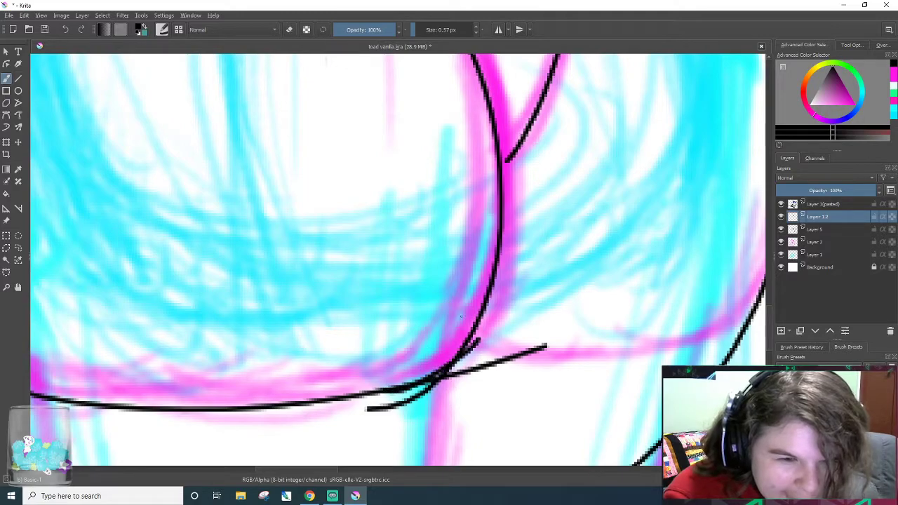
{"action": "key", "text": "ctrl+z"}
{"action": "left_click_drag", "start_coordinate": [380, 394], "coordinate": [449, 353]}
{"action": "key", "text": "ctrl+z"}
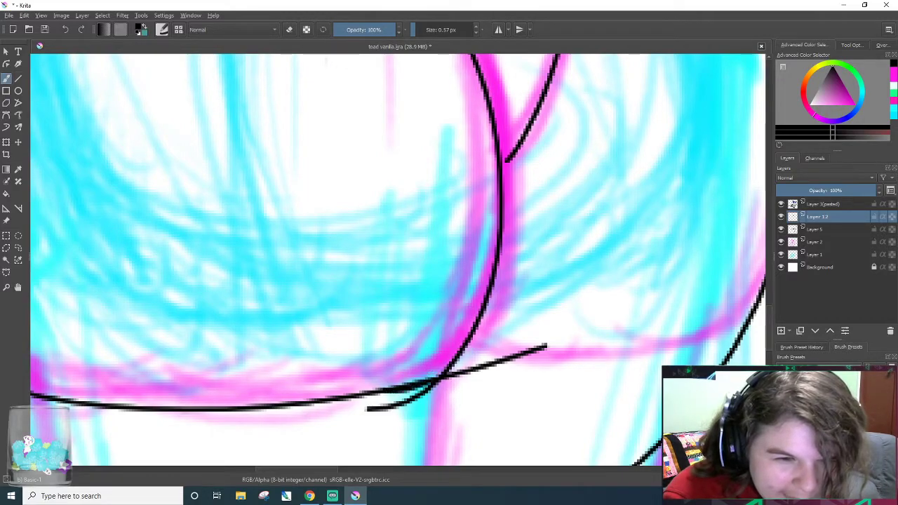
{"action": "left_click_drag", "start_coordinate": [412, 390], "coordinate": [489, 344]}
{"action": "key", "text": "ctrl+z"}
{"action": "left_click_drag", "start_coordinate": [366, 397], "coordinate": [456, 344]}
{"action": "key", "text": "ctrl+z"}
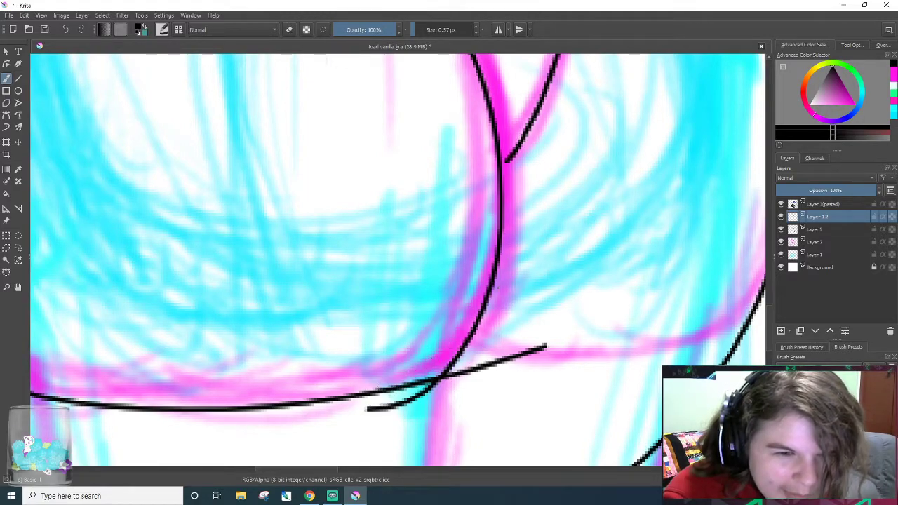
{"action": "left_click_drag", "start_coordinate": [378, 392], "coordinate": [464, 342]}
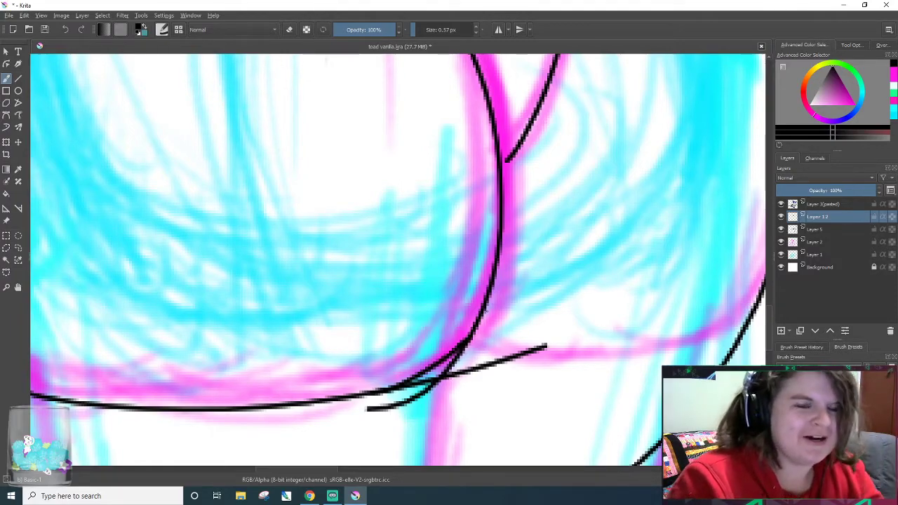
- Erase the hem's overshoot and the old lower end of the centre fold outside the rounded corner, and return to the inking brush
{"action": "key", "text": "e"}
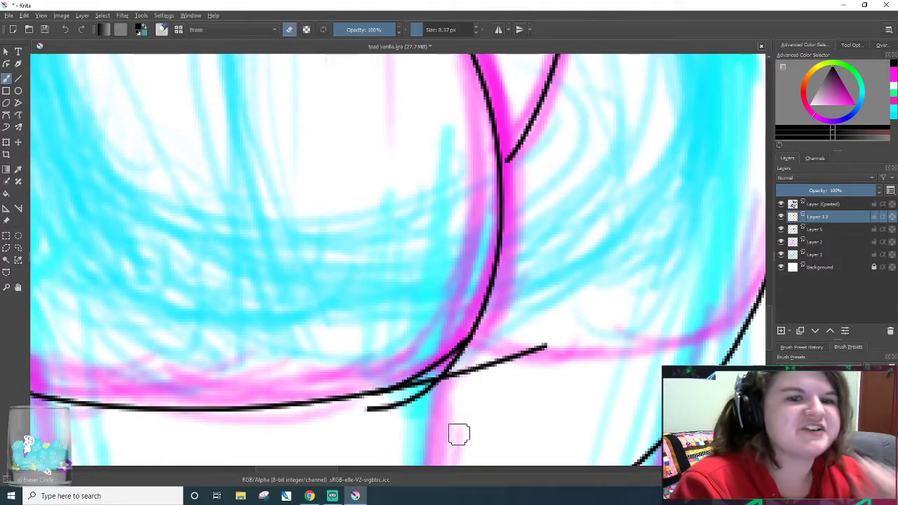
{"action": "mouse_move", "coordinate": [429, 402]}
{"action": "left_mouse_down"}
{"action": "mouse_move", "coordinate": [406, 408]}
{"action": "mouse_move", "coordinate": [440, 386]}
{"action": "left_mouse_up"}
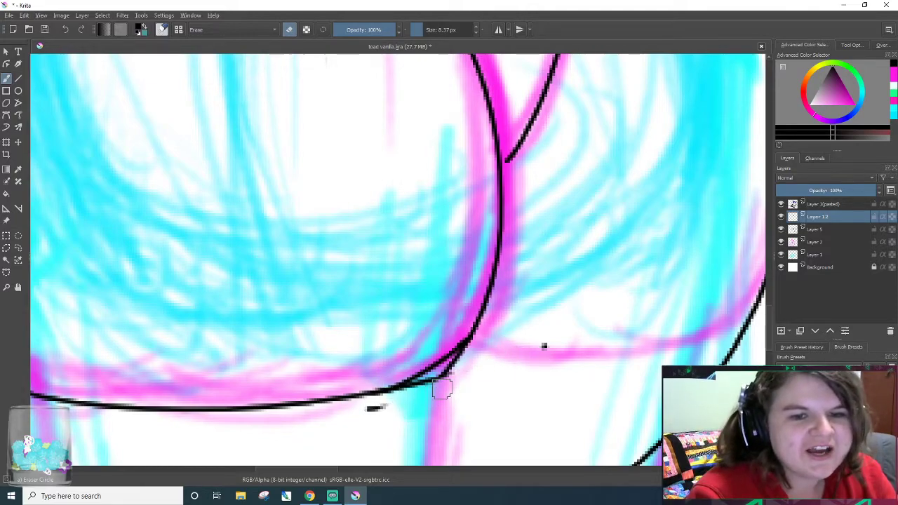
{"action": "left_click_drag", "start_coordinate": [534, 339], "coordinate": [544, 349]}
{"action": "left_click_drag", "start_coordinate": [394, 404], "coordinate": [368, 409]}
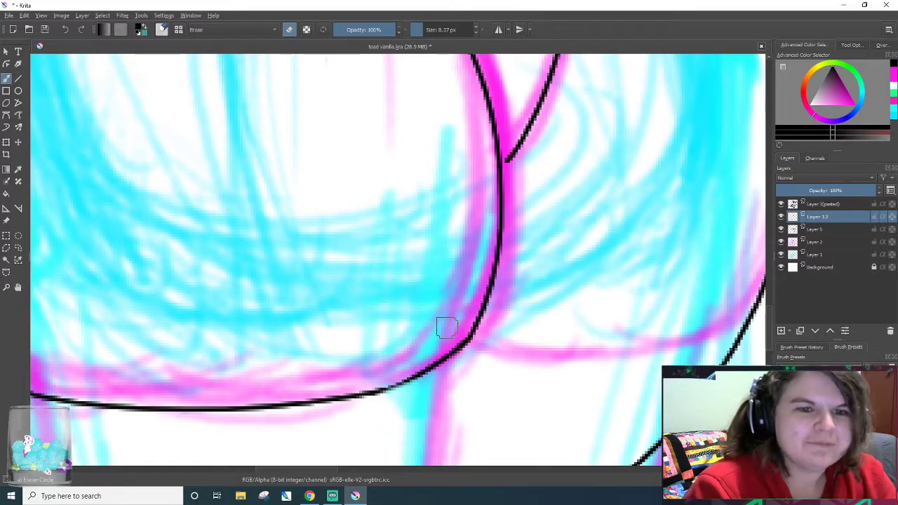
{"action": "key", "text": "e"}
- Touch up the rounded corner with one short stroke where the hem curves up into the centre fold
{"action": "right_click", "coordinate": [385, 343]}
{"action": "right_click", "coordinate": [385, 343]}
{"action": "right_click", "coordinate": [570, 343]}
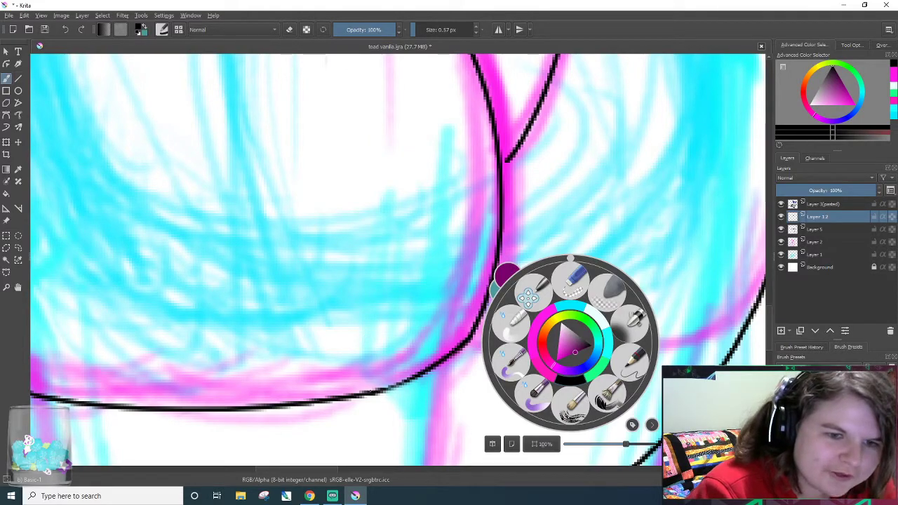
{"action": "right_click", "coordinate": [570, 343]}
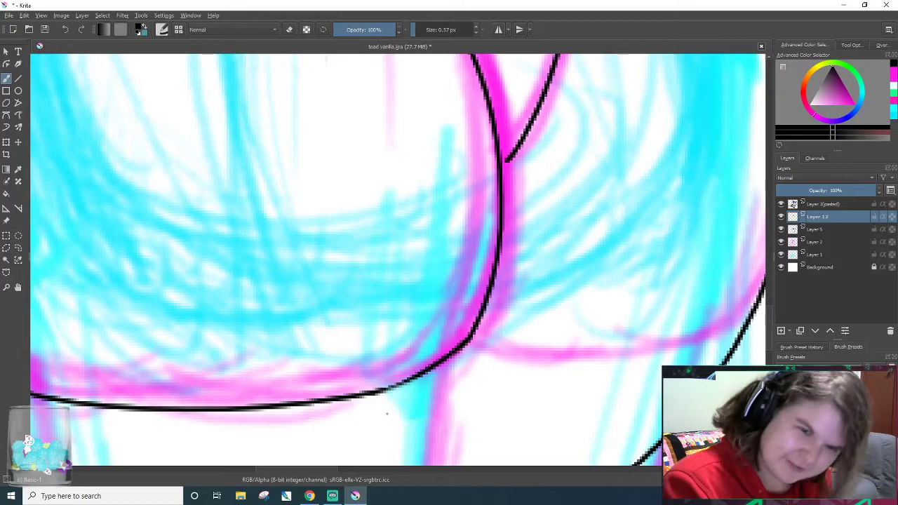
{"action": "left_click_drag", "start_coordinate": [394, 388], "coordinate": [418, 374]}
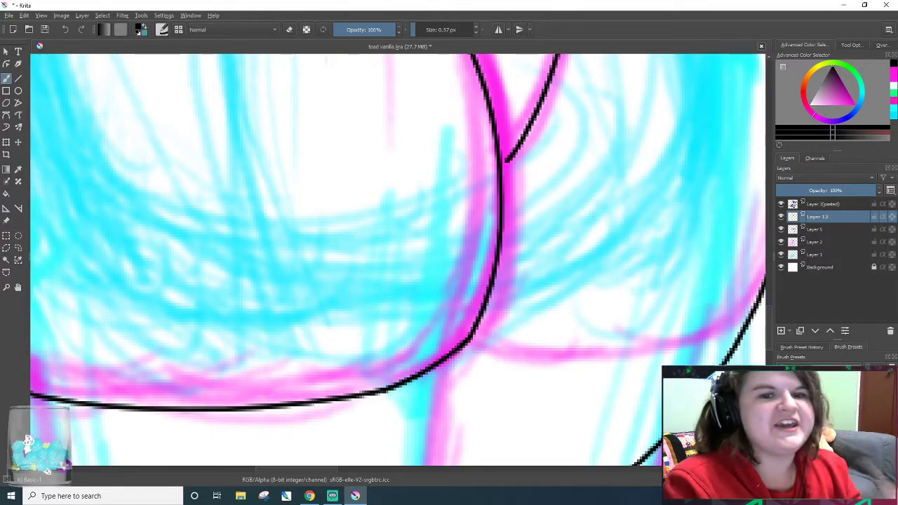
- Try two long strokes for the second leg's hem, running from the rounded corner out past the shorts' outer outline
{"action": "left_click_drag", "start_coordinate": [328, 469], "coordinate": [337, 470]}
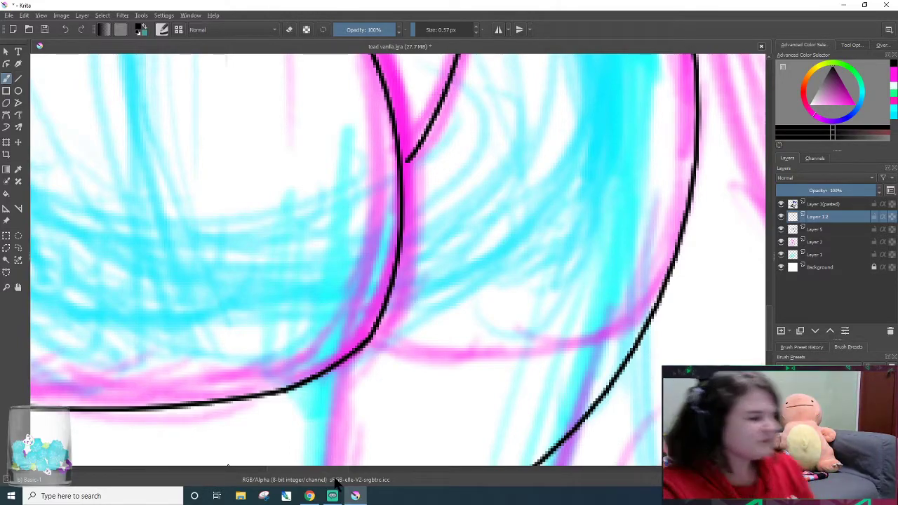
{"action": "mouse_move", "coordinate": [372, 337]}
{"action": "left_mouse_down"}
{"action": "mouse_move", "coordinate": [678, 290]}
{"action": "mouse_move", "coordinate": [757, 235]}
{"action": "left_mouse_up"}
{"action": "left_click", "coordinate": [815, 157]}
{"action": "key", "text": "ctrl+z"}
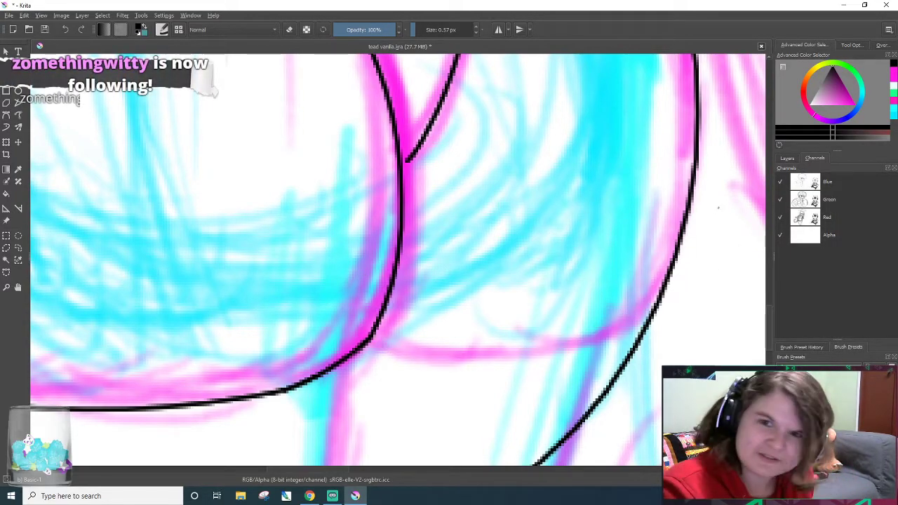
{"action": "left_click", "coordinate": [787, 158]}
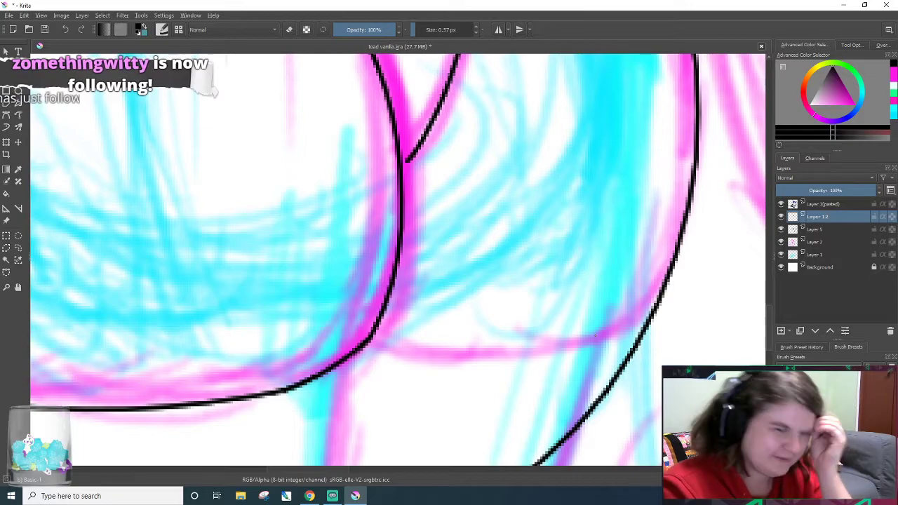
{"action": "left_click_drag", "start_coordinate": [371, 337], "coordinate": [719, 291]}
{"action": "scroll", "coordinate": [719, 291], "scroll_direction": "down", "scroll_amount": 1}
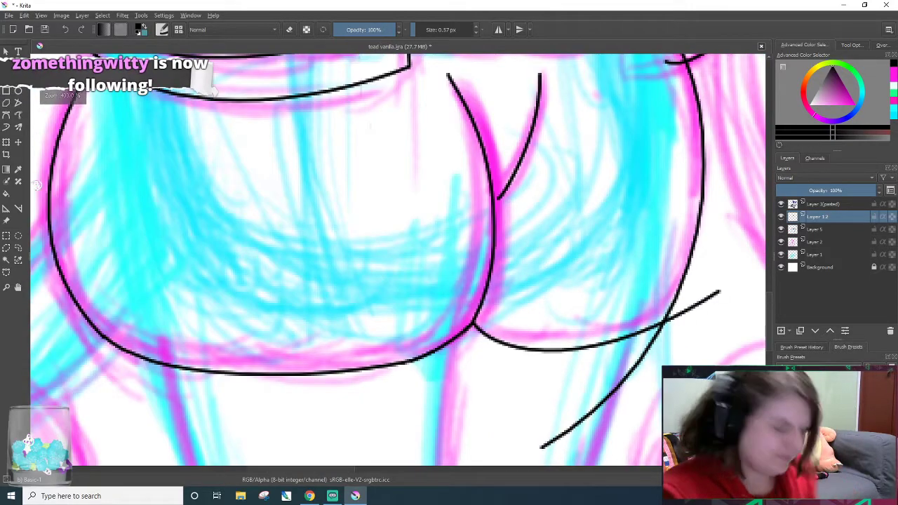
{"action": "key", "text": "ctrl+z"}
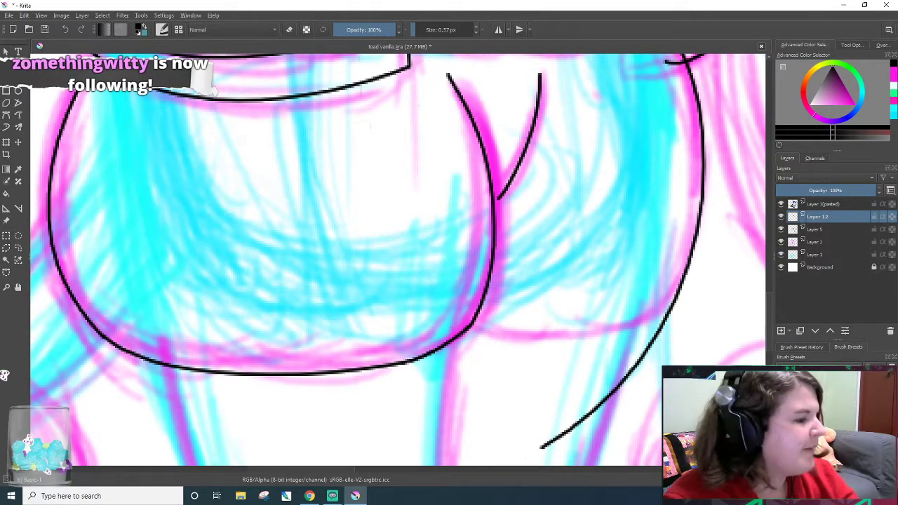
- Try two shorter hem strokes on the second leg, following the magenta guide and ending near the outer outline
{"action": "key", "text": "plus"}
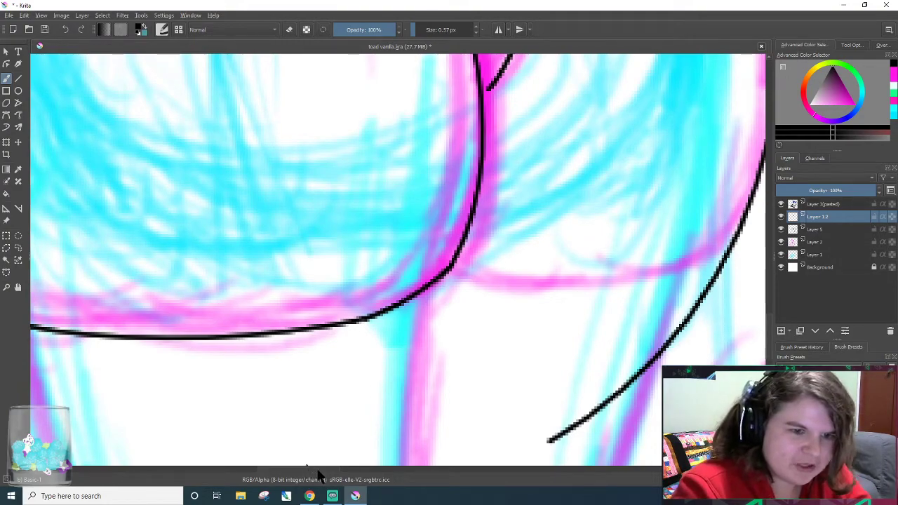
{"action": "right_click", "coordinate": [367, 466]}
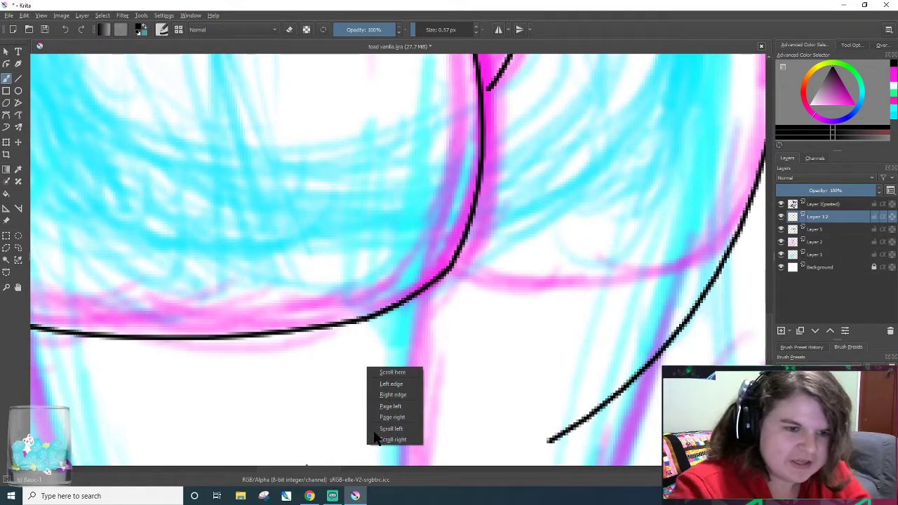
{"action": "left_click_drag", "start_coordinate": [297, 468], "coordinate": [310, 479]}
{"action": "left_click_drag", "start_coordinate": [357, 264], "coordinate": [658, 192]}
{"action": "scroll", "coordinate": [687, 127], "scroll_direction": "down", "scroll_amount": 1}
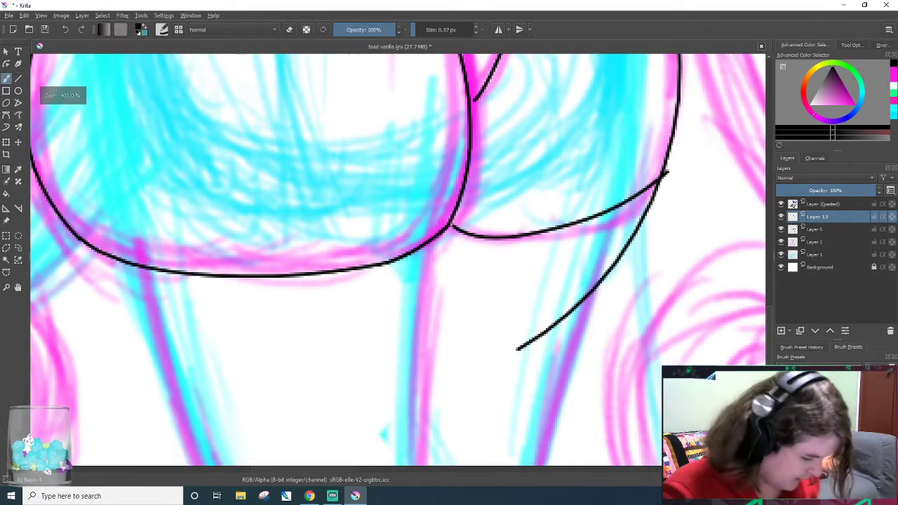
{"action": "key", "text": "ctrl+z"}
{"action": "scroll", "coordinate": [535, 274], "scroll_direction": "up", "scroll_amount": 3}
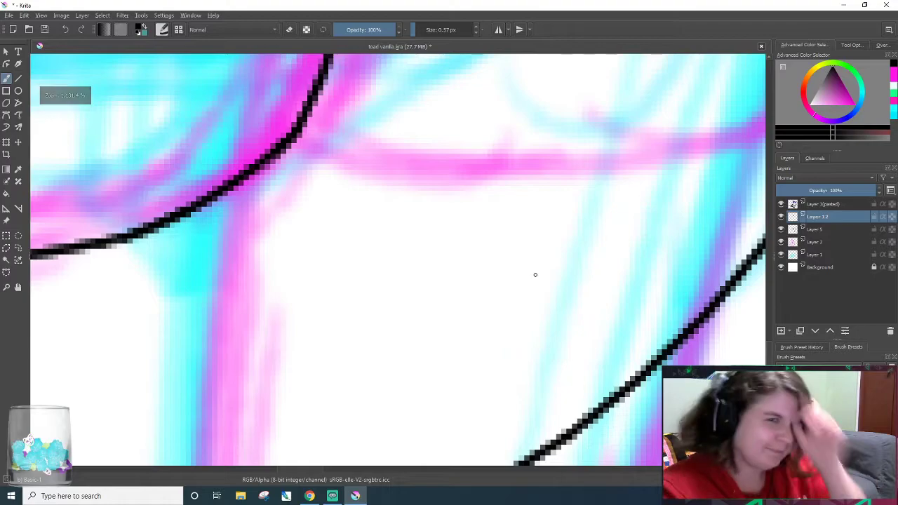
{"action": "left_click_drag", "start_coordinate": [768, 341], "coordinate": [773, 304]}
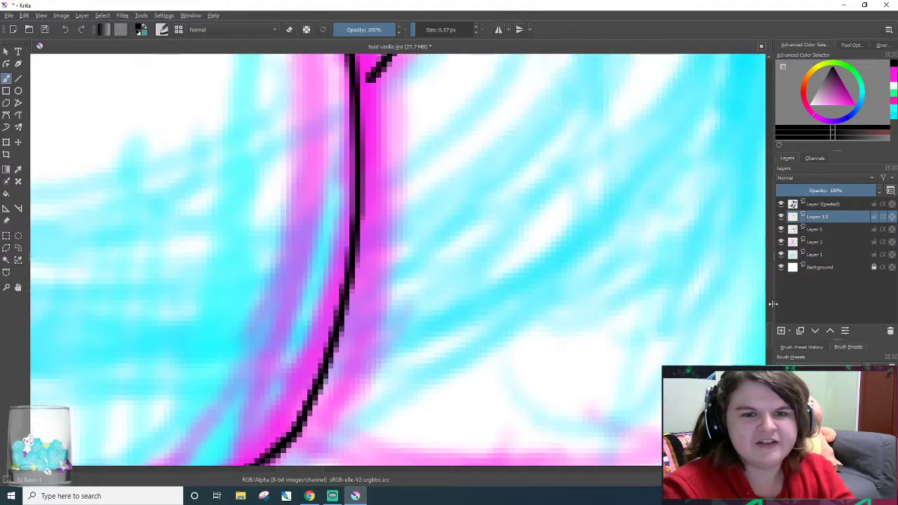
{"action": "scroll", "coordinate": [627, 260], "scroll_direction": "down", "scroll_amount": 3}
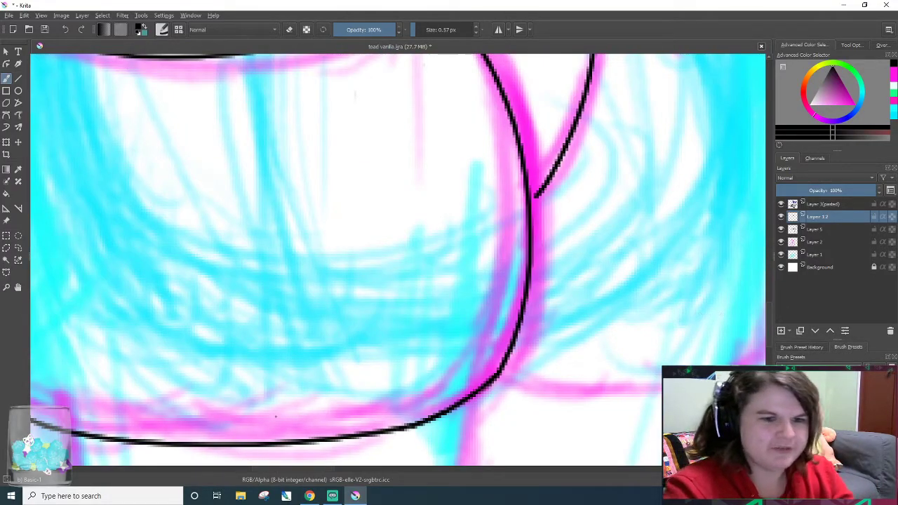
{"action": "left_click_drag", "start_coordinate": [283, 470], "coordinate": [302, 463]}
{"action": "left_click_drag", "start_coordinate": [205, 377], "coordinate": [461, 311]}
{"action": "scroll", "coordinate": [491, 267], "scroll_direction": "down", "scroll_amount": 1}
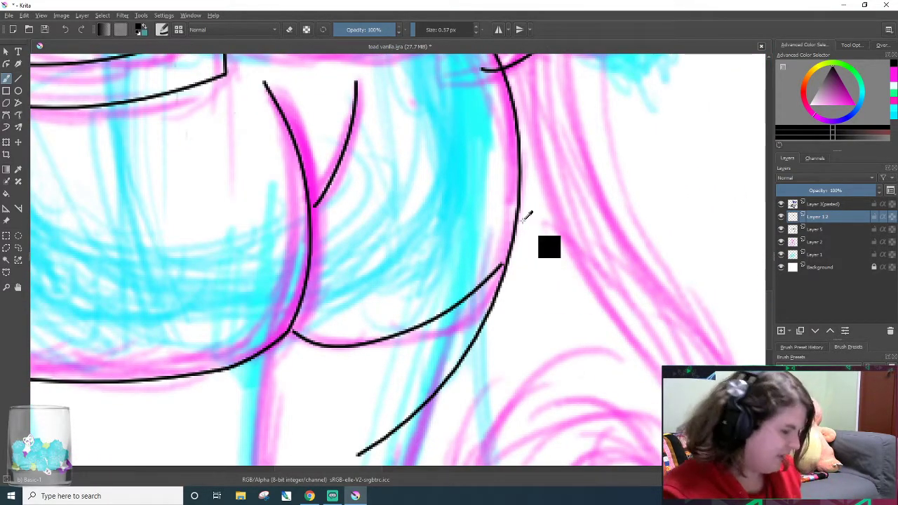
{"action": "key", "text": "ctrl+z"}
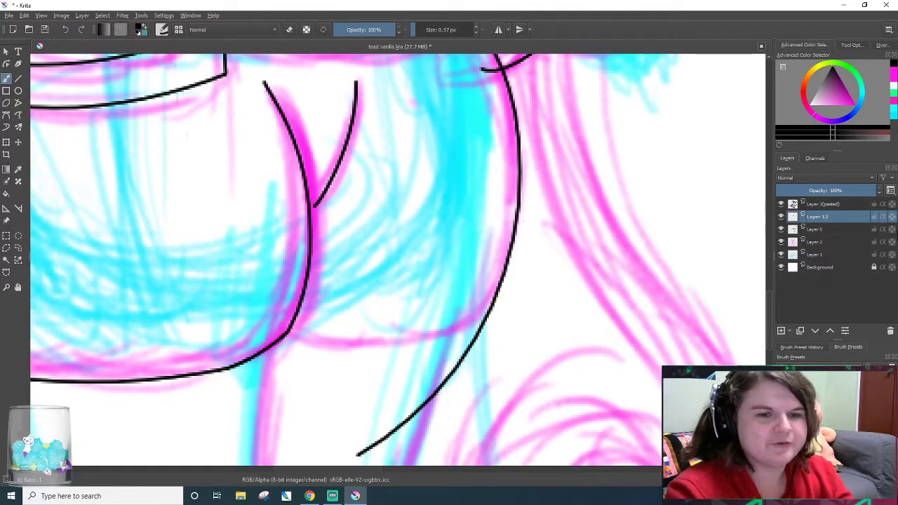
- Try five curved strokes from the lower corner of the centre fold to the outer outline for the second leg's hem
{"action": "scroll", "coordinate": [128, 442], "scroll_direction": "up", "scroll_amount": 1}
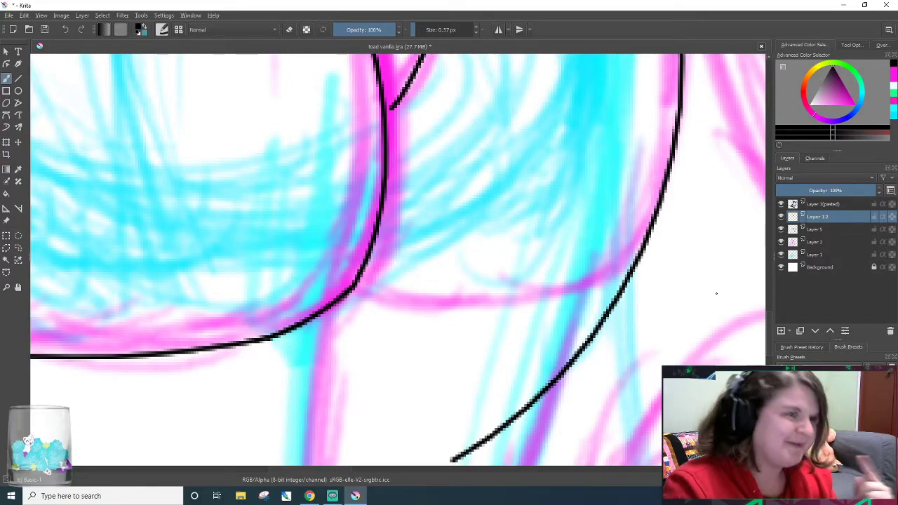
{"action": "scroll", "coordinate": [743, 337], "scroll_direction": "up", "scroll_amount": 3}
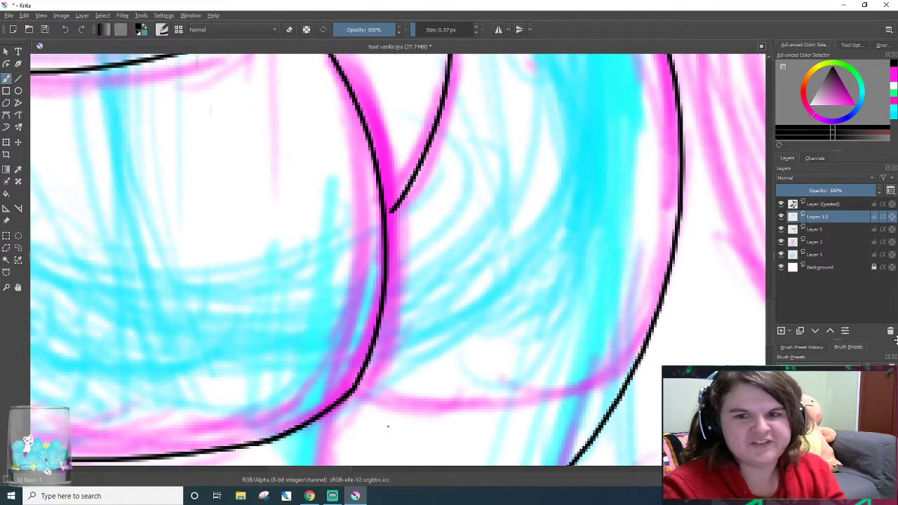
{"action": "scroll", "coordinate": [337, 322], "scroll_direction": "up", "scroll_amount": 1}
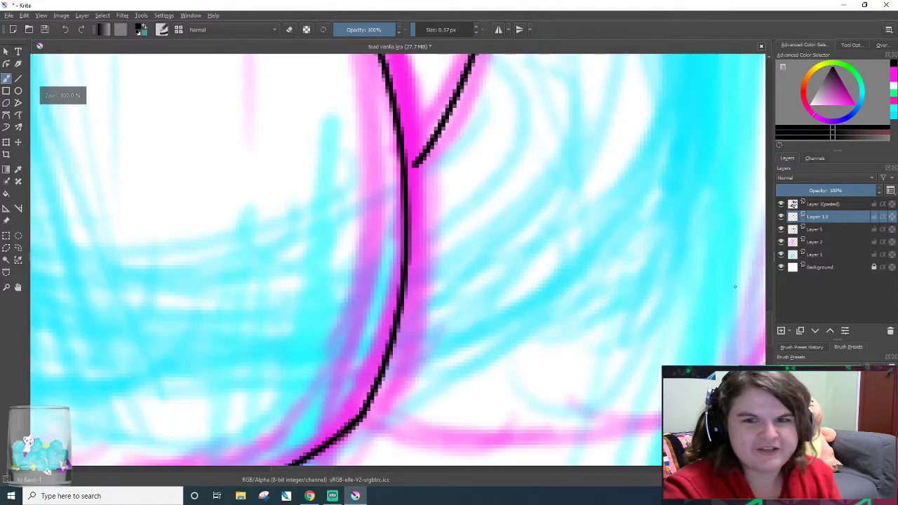
{"action": "mouse_move", "coordinate": [782, 269]}
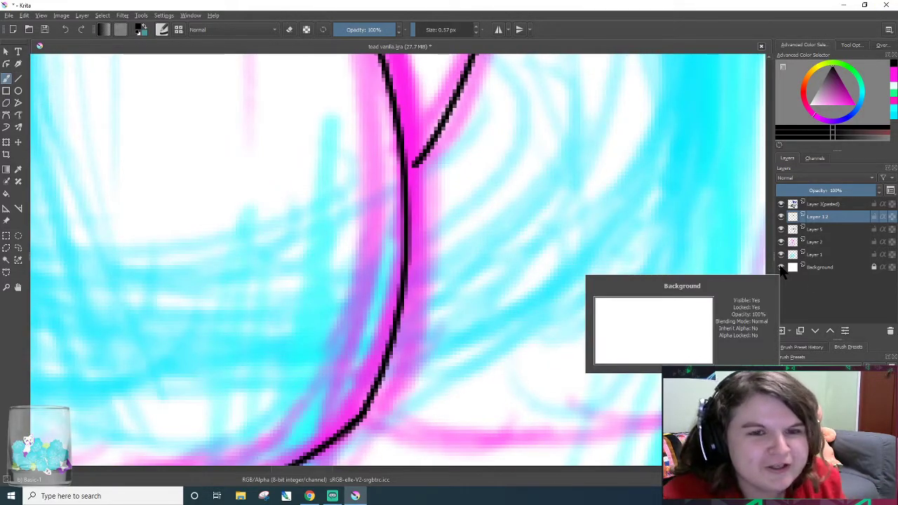
{"action": "left_click_drag", "start_coordinate": [301, 470], "coordinate": [312, 470]}
{"action": "right_click", "coordinate": [312, 470]}
{"action": "left_click", "coordinate": [278, 413]}
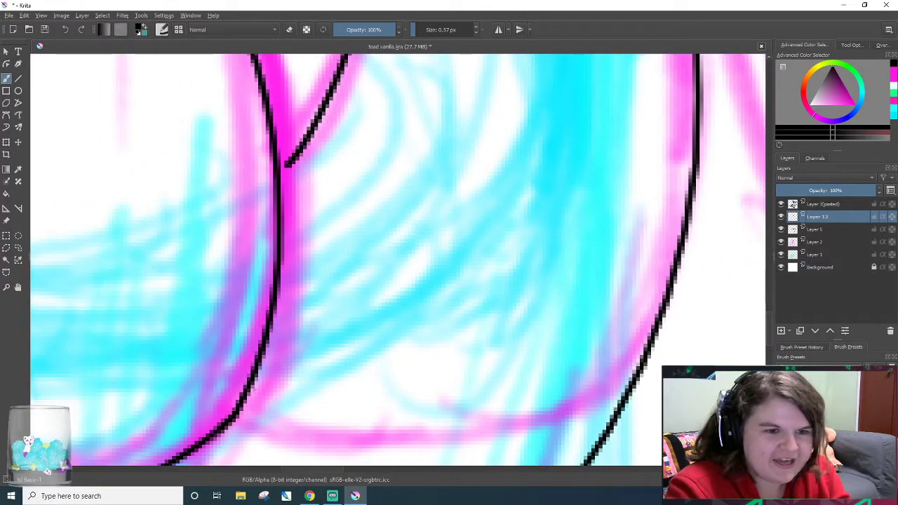
{"action": "left_click_drag", "start_coordinate": [242, 410], "coordinate": [666, 346]}
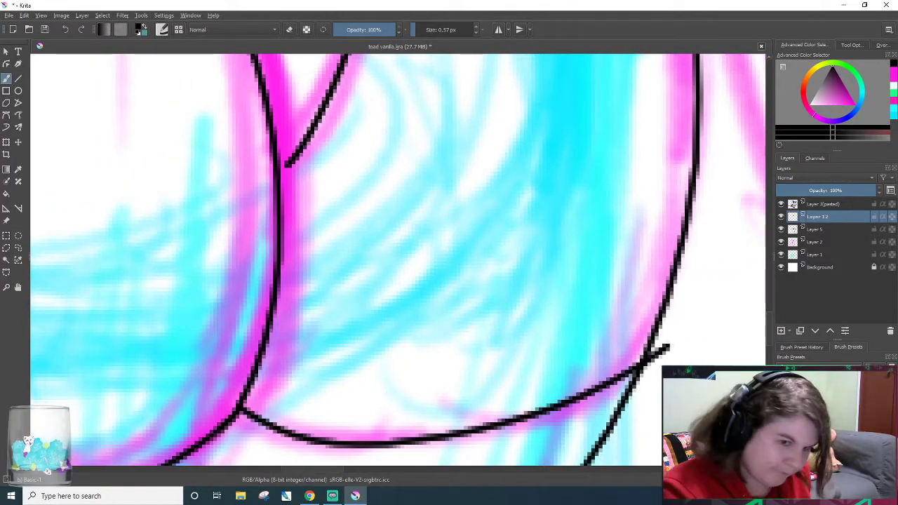
{"action": "key", "text": "ctrl+z"}
{"action": "left_click_drag", "start_coordinate": [242, 411], "coordinate": [691, 344]}
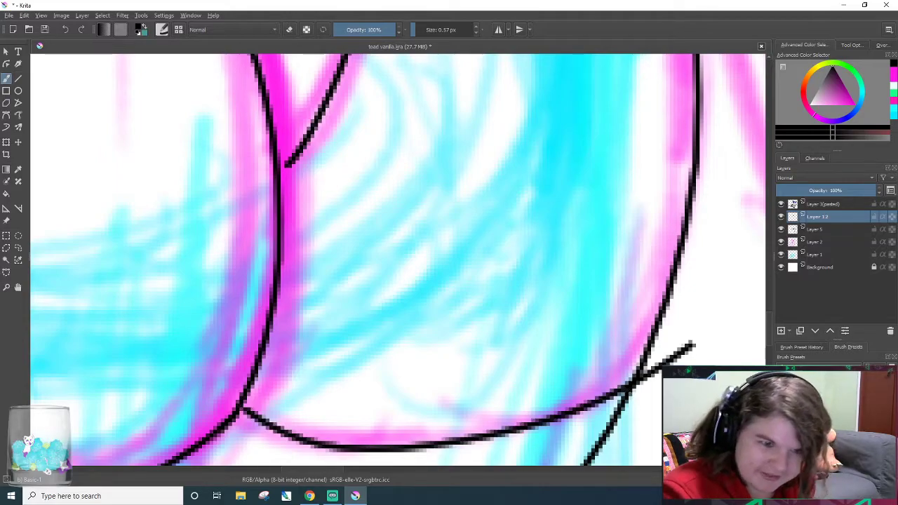
{"action": "key", "text": "ctrl+z"}
{"action": "mouse_move", "coordinate": [242, 412]}
{"action": "left_mouse_down"}
{"action": "mouse_move", "coordinate": [589, 379]}
{"action": "mouse_move", "coordinate": [691, 332]}
{"action": "left_mouse_up"}
{"action": "key", "text": "ctrl+z"}
{"action": "mouse_move", "coordinate": [241, 413]}
{"action": "left_mouse_down"}
{"action": "mouse_move", "coordinate": [267, 428]}
{"action": "mouse_move", "coordinate": [642, 358]}
{"action": "left_mouse_up"}
{"action": "right_click", "coordinate": [667, 321]}
{"action": "key", "text": "ctrl+z"}
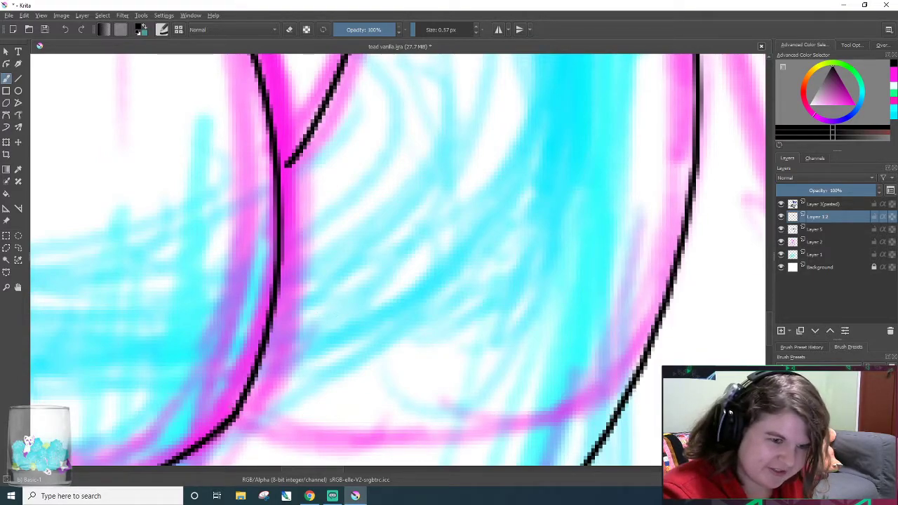
{"action": "left_click_drag", "start_coordinate": [232, 408], "coordinate": [699, 314]}
{"action": "key", "text": "ctrl+z"}
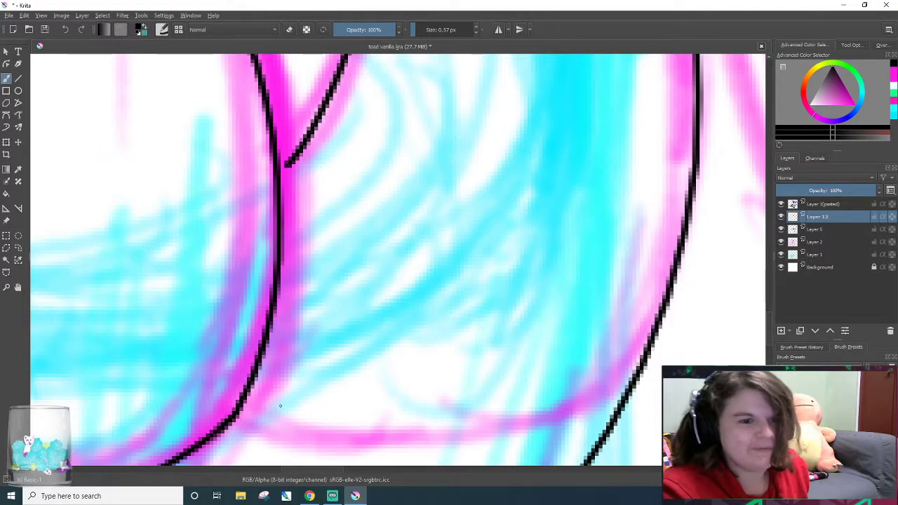
- Try eight further strokes for the second leg's hem, varying how low the curve dips and where it ends
{"action": "left_click_drag", "start_coordinate": [238, 411], "coordinate": [714, 318]}
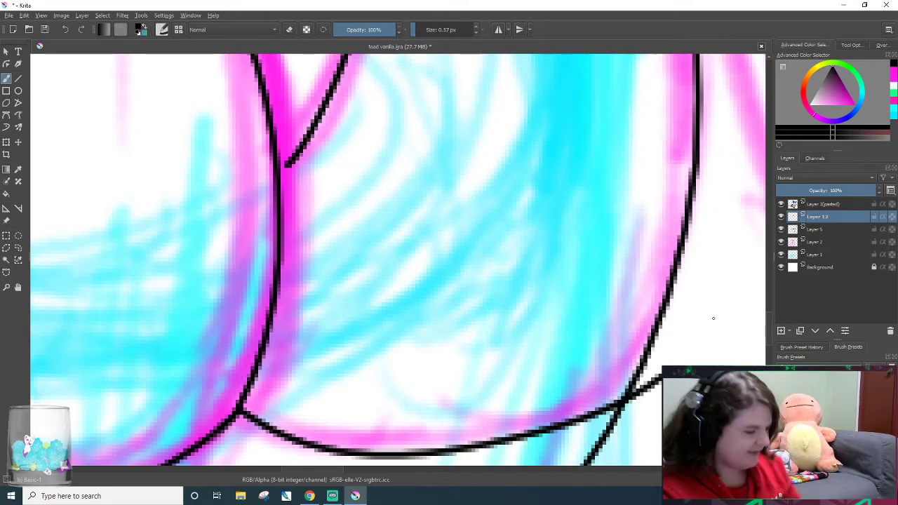
{"action": "key", "text": "ctrl+z"}
{"action": "left_click_drag", "start_coordinate": [235, 415], "coordinate": [637, 358]}
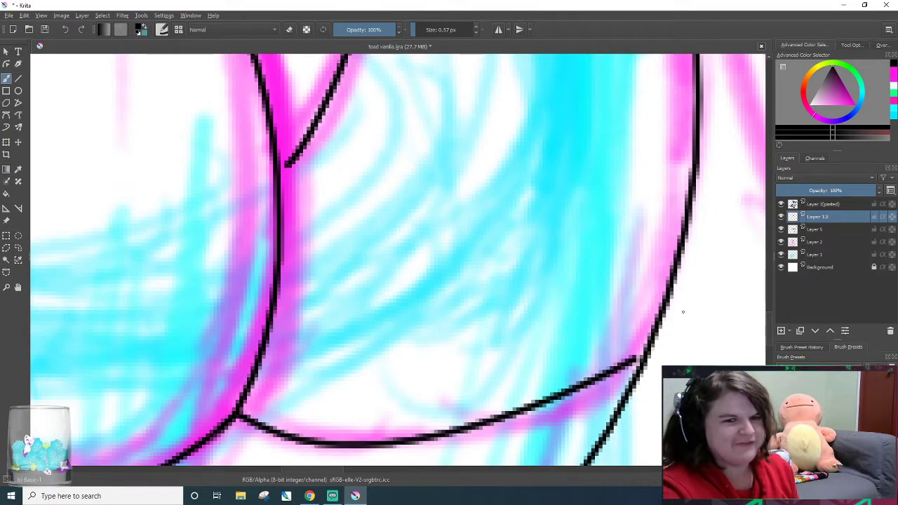
{"action": "key", "text": "ctrl+z"}
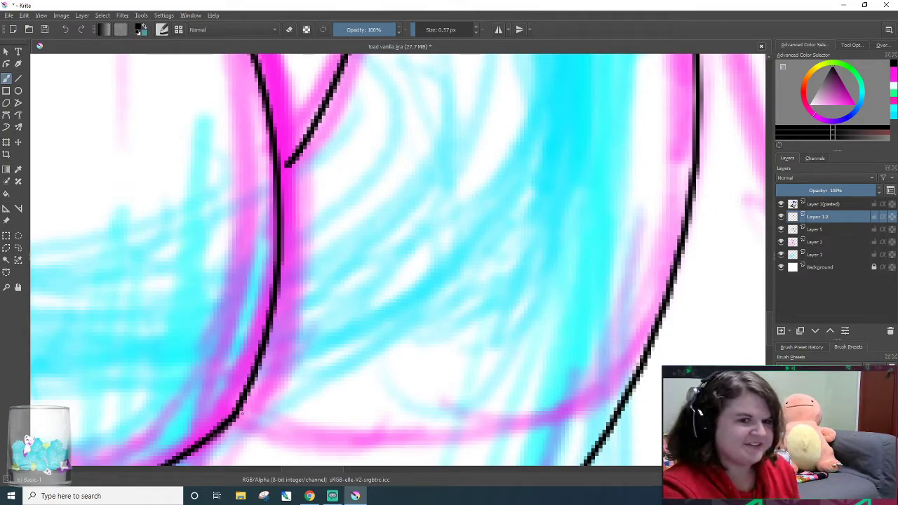
{"action": "left_click_drag", "start_coordinate": [239, 413], "coordinate": [613, 370]}
{"action": "key", "text": "ctrl+z"}
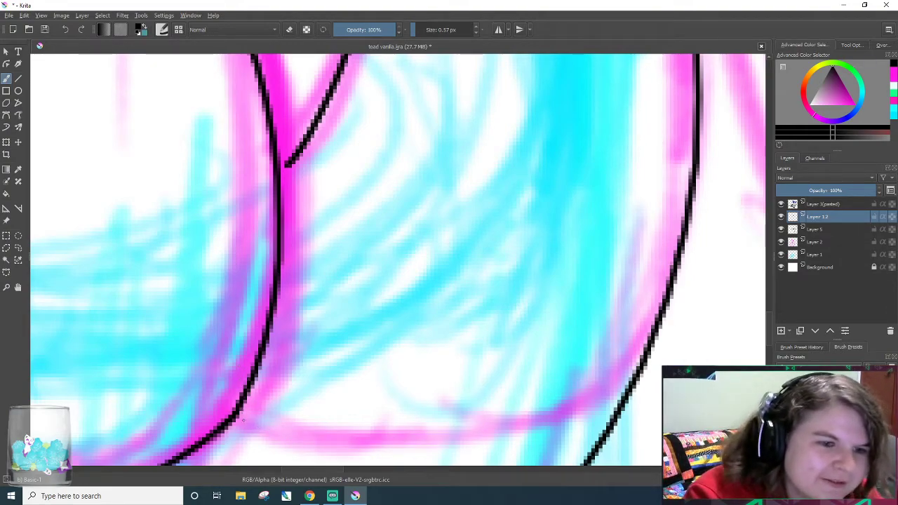
{"action": "left_click_drag", "start_coordinate": [242, 419], "coordinate": [659, 343]}
{"action": "key", "text": "ctrl+z"}
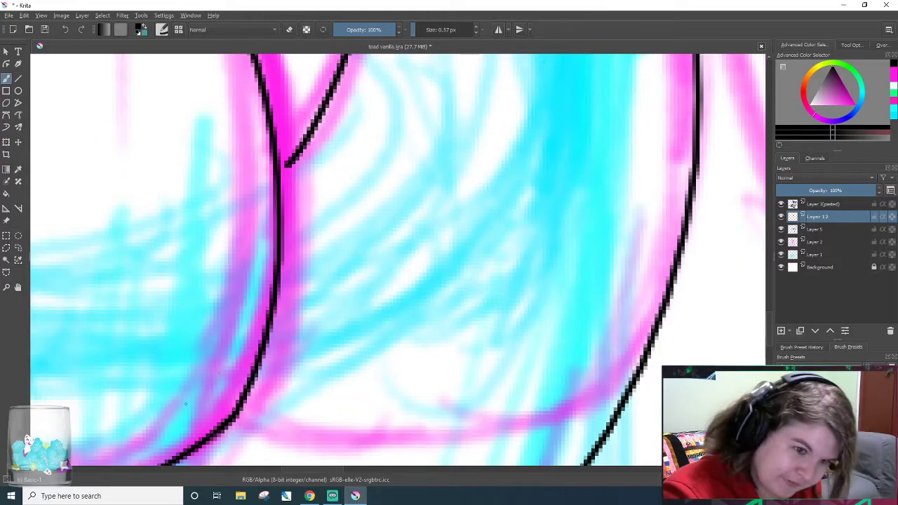
{"action": "mouse_move", "coordinate": [240, 408]}
{"action": "left_mouse_down"}
{"action": "mouse_move", "coordinate": [281, 431]}
{"action": "mouse_move", "coordinate": [721, 344]}
{"action": "left_mouse_up"}
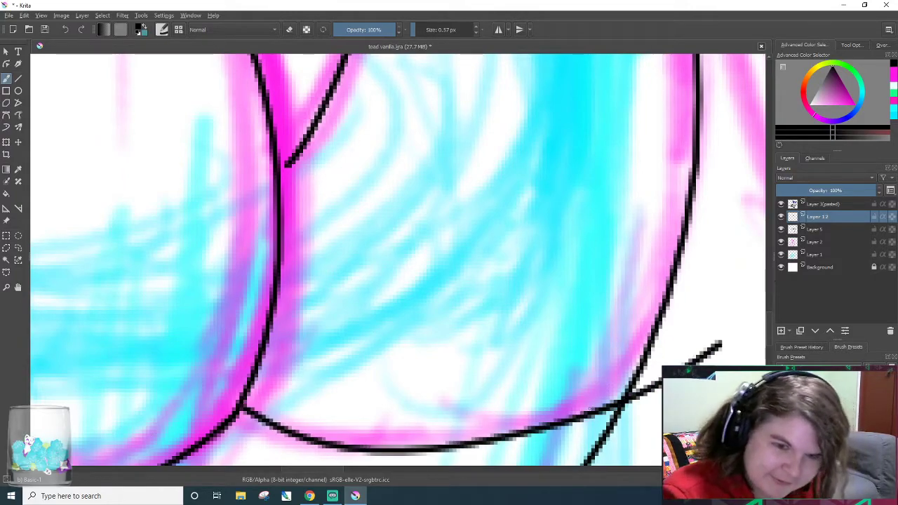
{"action": "key", "text": "ctrl+z"}
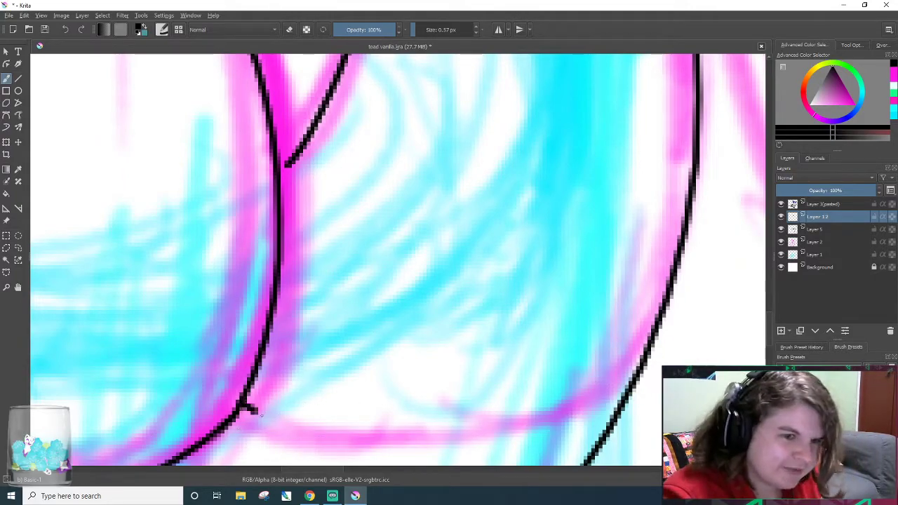
{"action": "left_click_drag", "start_coordinate": [240, 407], "coordinate": [662, 361]}
{"action": "key", "text": "ctrl+z"}
{"action": "left_click_drag", "start_coordinate": [240, 409], "coordinate": [691, 354]}
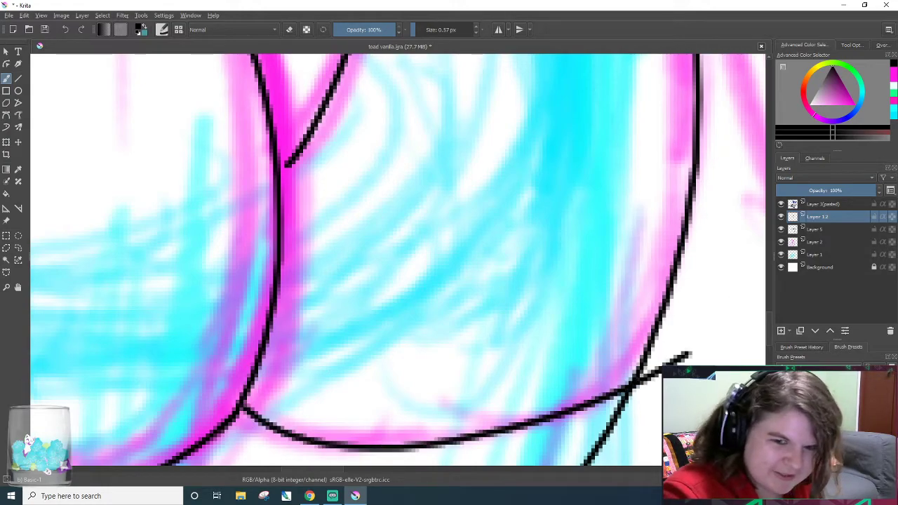
{"action": "key", "text": "ctrl+z"}
{"action": "left_click_drag", "start_coordinate": [240, 409], "coordinate": [712, 358]}
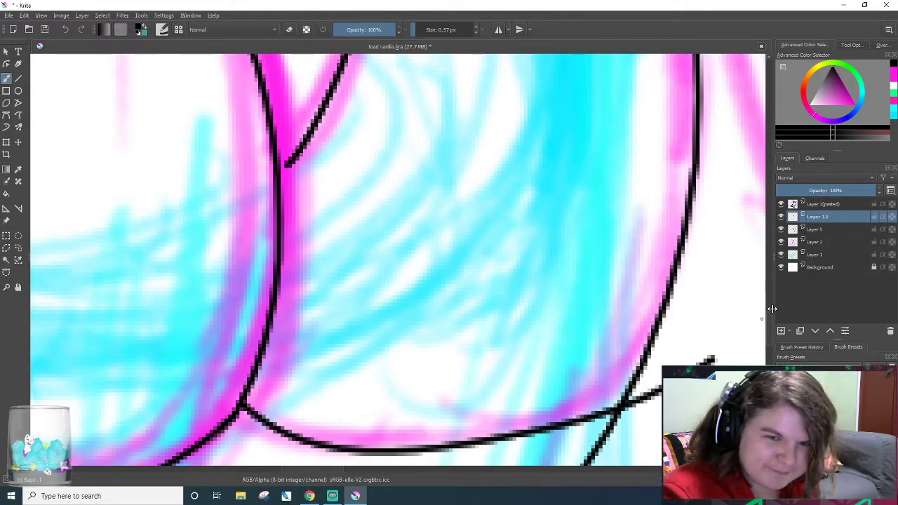
{"action": "key", "text": "ctrl+z"}
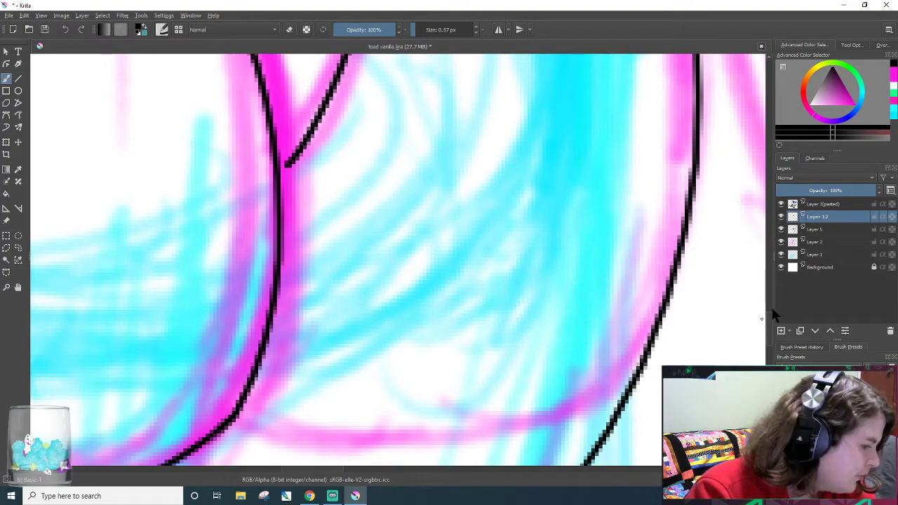
- Ink the second leg's hem as one shallow curve from the rounded corner to just beyond the outer outline
{"action": "right_click", "coordinate": [240, 440]}
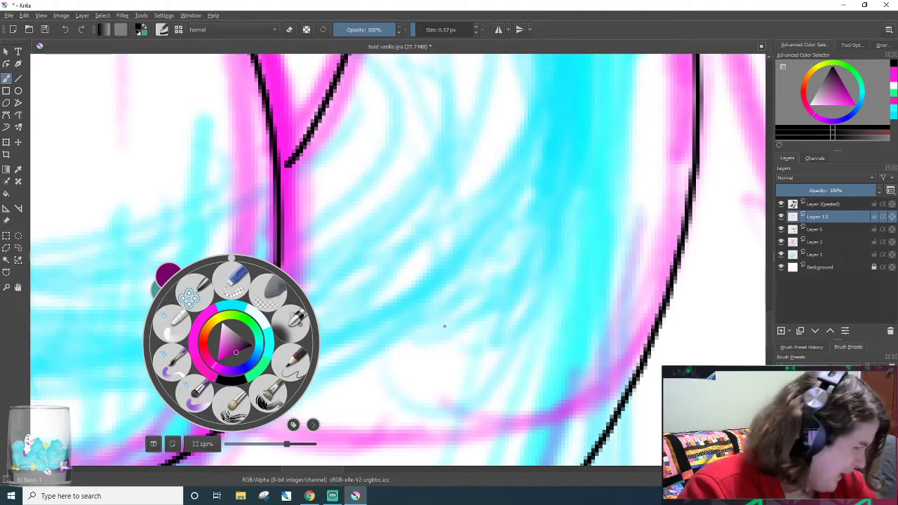
{"action": "left_click", "coordinate": [418, 381]}
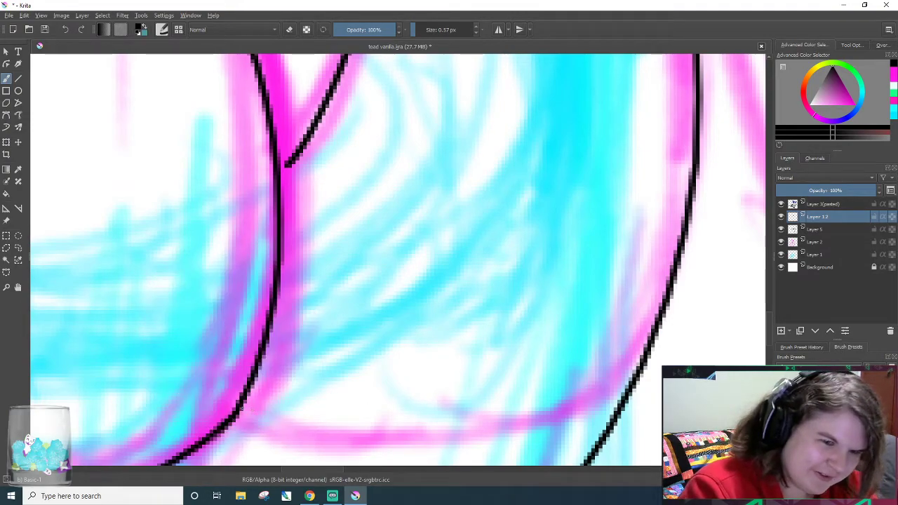
{"action": "left_click_drag", "start_coordinate": [239, 408], "coordinate": [715, 328]}
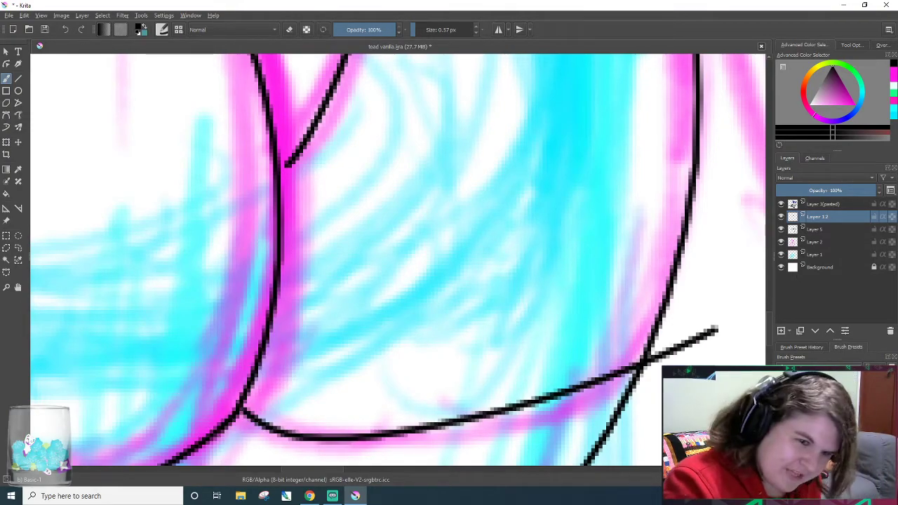
- Undo the second leg's hem curve, restore it for comparison, and undo it again
{"action": "key", "text": "ctrl+z"}
{"action": "scroll", "coordinate": [477, 335], "scroll_direction": "down", "scroll_amount": 2}
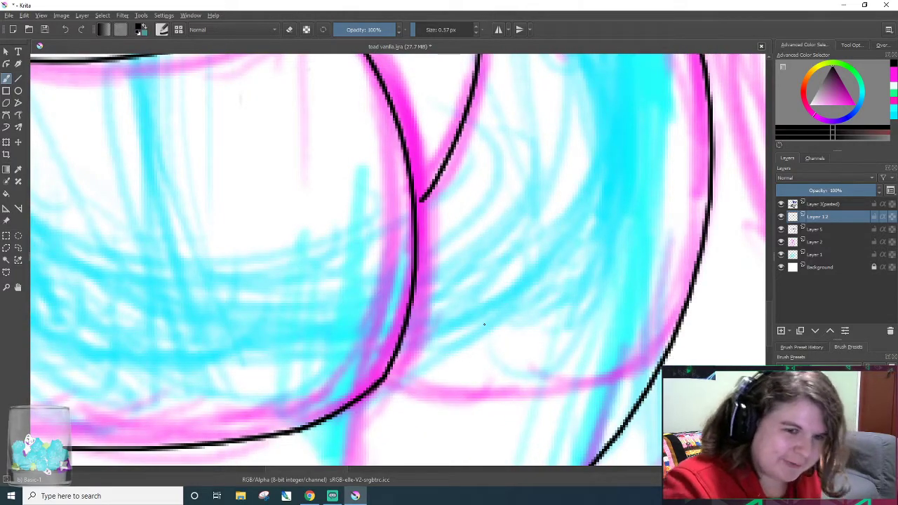
{"action": "scroll", "coordinate": [491, 321], "scroll_direction": "up", "scroll_amount": 3}
{"action": "scroll", "coordinate": [515, 321], "scroll_direction": "down", "scroll_amount": 1}
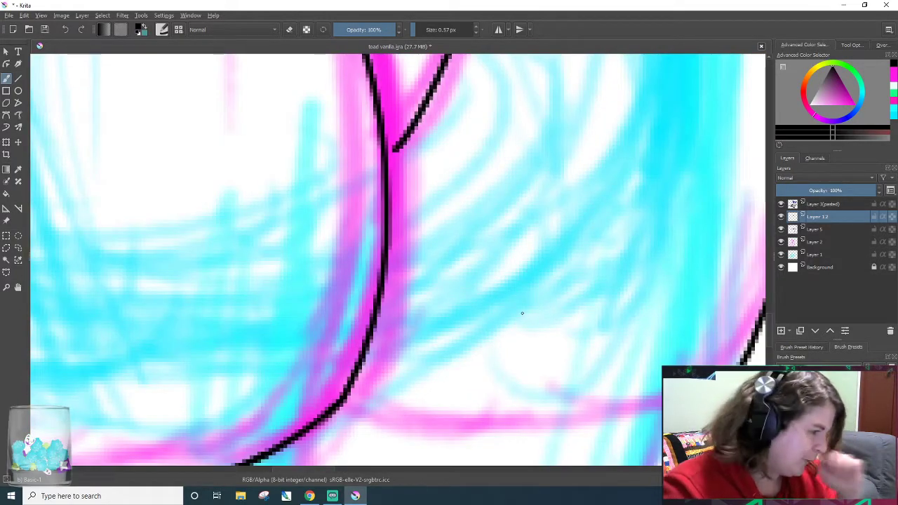
{"action": "left_click_drag", "start_coordinate": [308, 471], "coordinate": [323, 470]}
{"action": "key", "text": "ctrl+shift+z"}
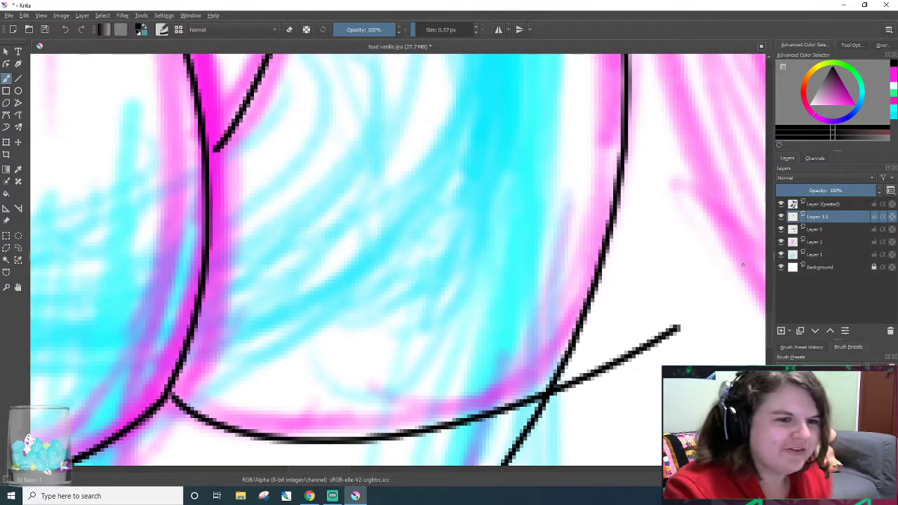
{"action": "key", "text": "ctrl+z"}
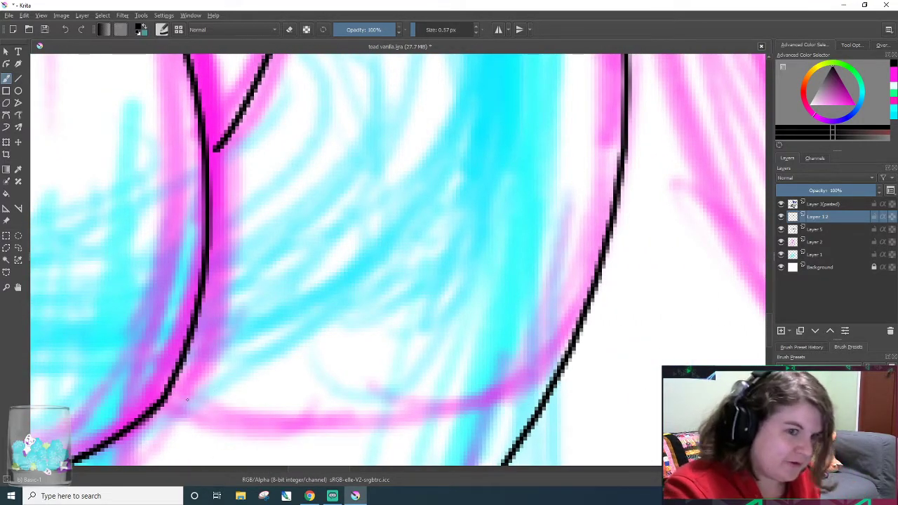
- Ink the second leg's hem as a smooth curve from the centre fold's lower corner to beyond the outer outline, replacing one trial stroke
{"action": "left_click_drag", "start_coordinate": [175, 398], "coordinate": [554, 352]}
{"action": "key", "text": "ctrl+z"}
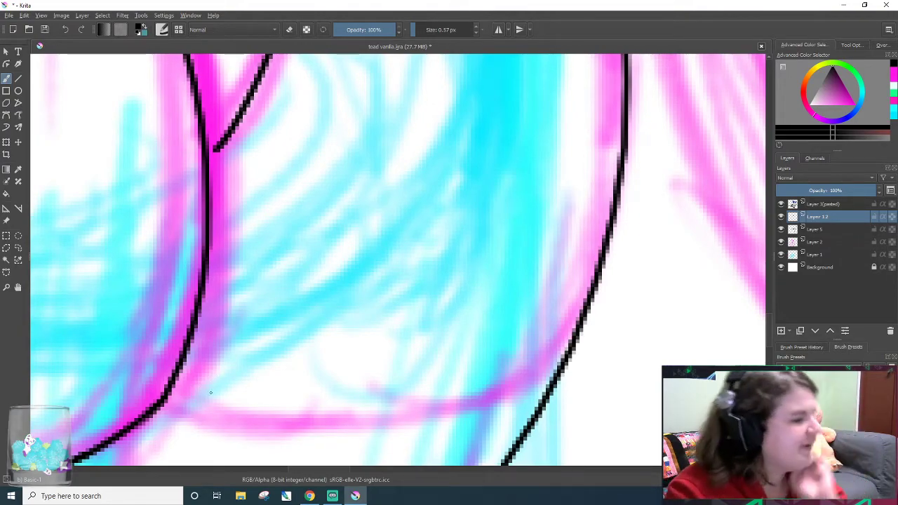
{"action": "mouse_move", "coordinate": [170, 396]}
{"action": "left_mouse_down"}
{"action": "mouse_move", "coordinate": [557, 382]}
{"action": "mouse_move", "coordinate": [656, 325]}
{"action": "left_mouse_up"}
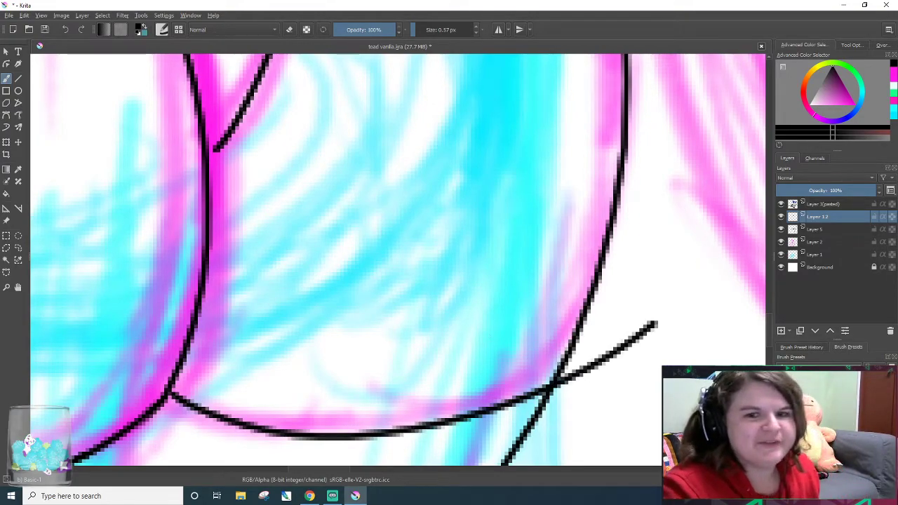
{"action": "left_click_drag", "start_coordinate": [541, 390], "coordinate": [561, 371]}
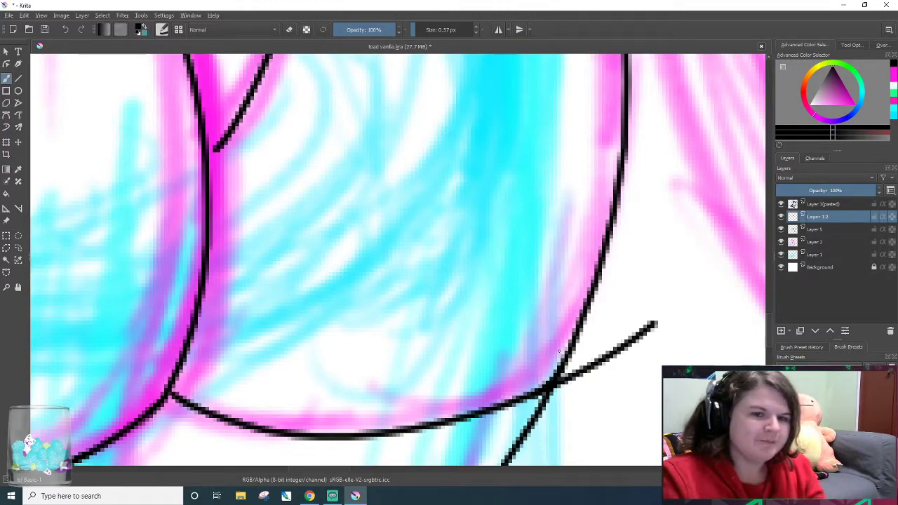
- Erase the outer outline's tail below the second leg's hem and the hem's overshoot beyond the outline
{"action": "key", "text": "e"}
{"action": "mouse_move", "coordinate": [569, 428]}
{"action": "left_mouse_down"}
{"action": "mouse_move", "coordinate": [607, 364]}
{"action": "mouse_move", "coordinate": [543, 422]}
{"action": "mouse_move", "coordinate": [618, 349]}
{"action": "mouse_move", "coordinate": [533, 420]}
{"action": "left_mouse_up"}
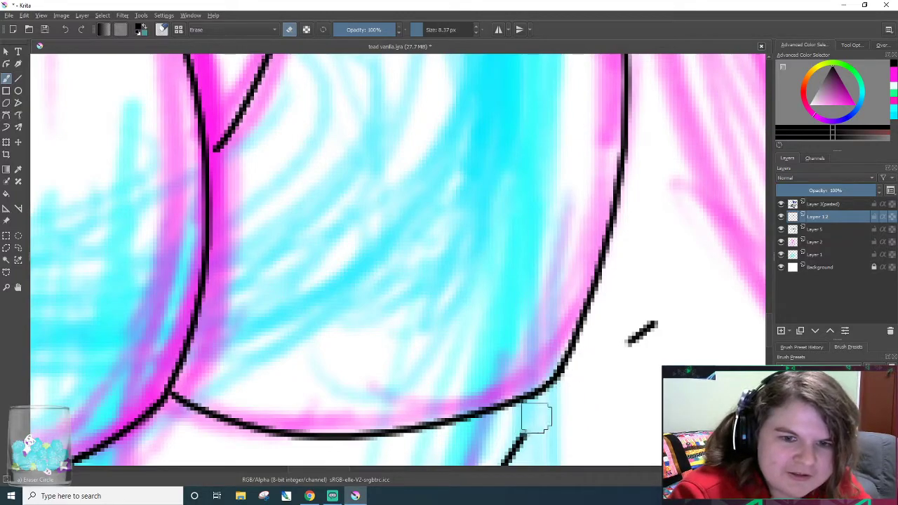
{"action": "left_click_drag", "start_coordinate": [620, 351], "coordinate": [666, 317]}
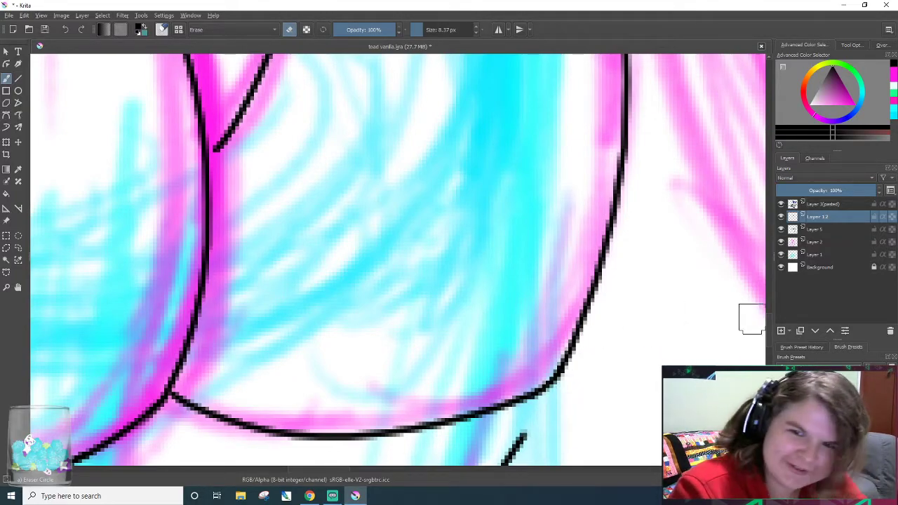
{"action": "scroll", "coordinate": [761, 335], "scroll_direction": "down", "scroll_amount": 3}
{"action": "mouse_move", "coordinate": [537, 296]}
{"action": "left_mouse_down"}
{"action": "mouse_move", "coordinate": [577, 260]}
{"action": "mouse_move", "coordinate": [336, 460]}
{"action": "left_mouse_up"}
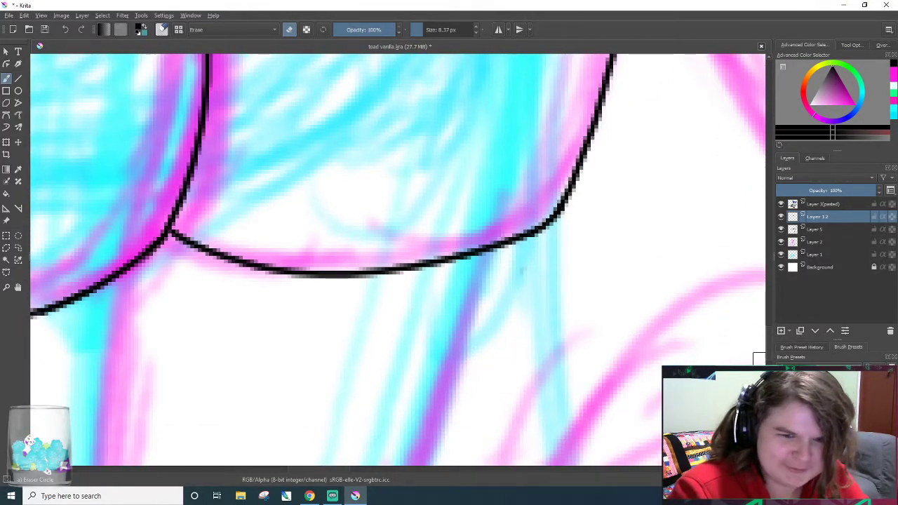
- Erase the angular bit of line where the second leg's hem meets the outer outline
{"action": "scroll", "coordinate": [755, 311], "scroll_direction": "down", "scroll_amount": 4}
{"action": "scroll", "coordinate": [755, 160], "scroll_direction": "down", "scroll_amount": 5}
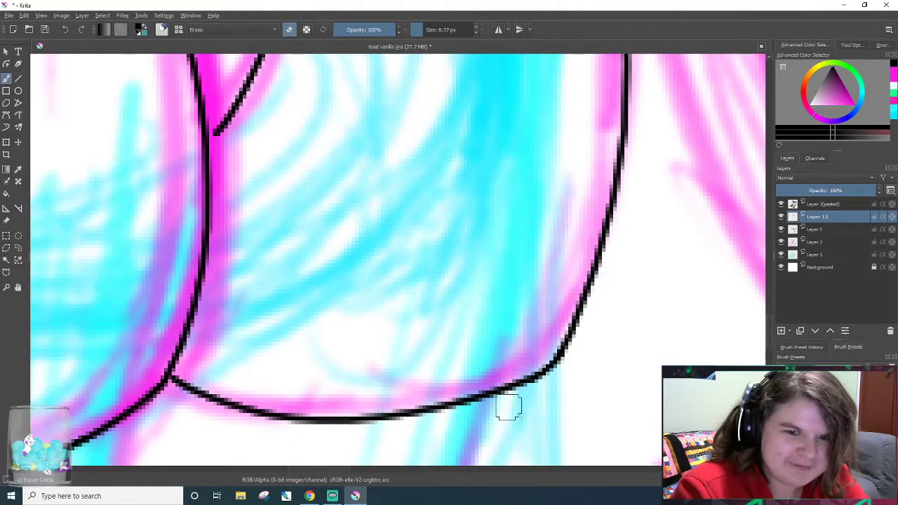
{"action": "left_click_drag", "start_coordinate": [532, 380], "coordinate": [558, 363]}
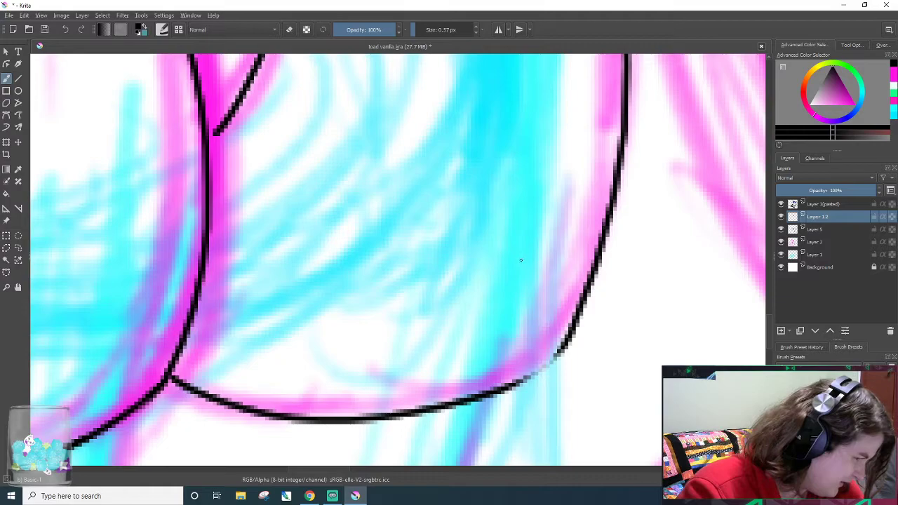
- Re-ink the second leg's outer hem corner with a short curved stroke, undoing trial strokes until it joins hem and outline smoothly
{"action": "right_click", "coordinate": [495, 287]}
{"action": "left_click", "coordinate": [603, 354]}
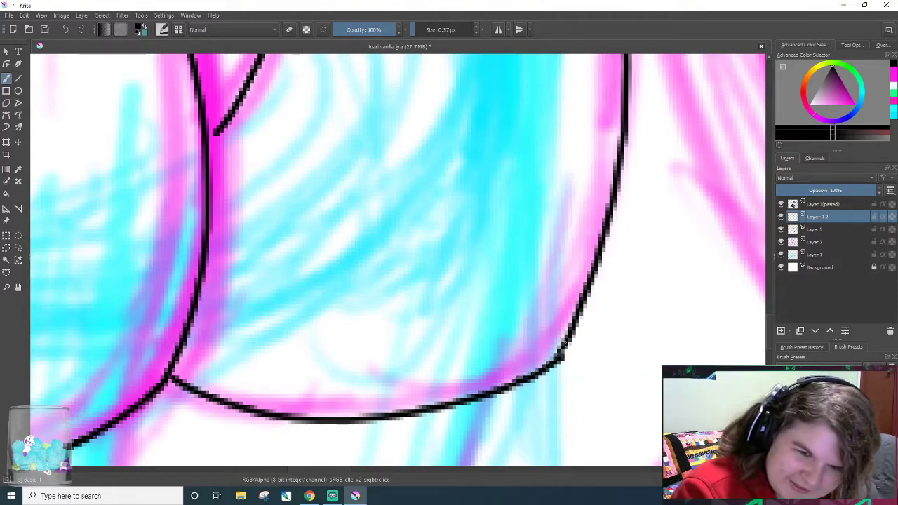
{"action": "key", "text": "ctrl+z"}
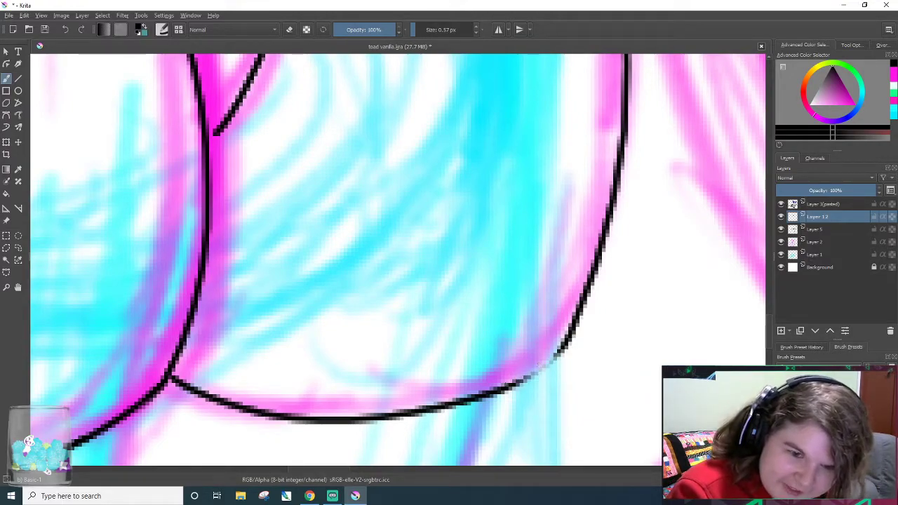
{"action": "left_click_drag", "start_coordinate": [507, 386], "coordinate": [553, 356]}
{"action": "key", "text": "ctrl+z"}
{"action": "left_click_drag", "start_coordinate": [516, 385], "coordinate": [561, 355]}
{"action": "key", "text": "ctrl+z"}
{"action": "left_click_drag", "start_coordinate": [517, 383], "coordinate": [548, 364]}
{"action": "key", "text": "ctrl+z"}
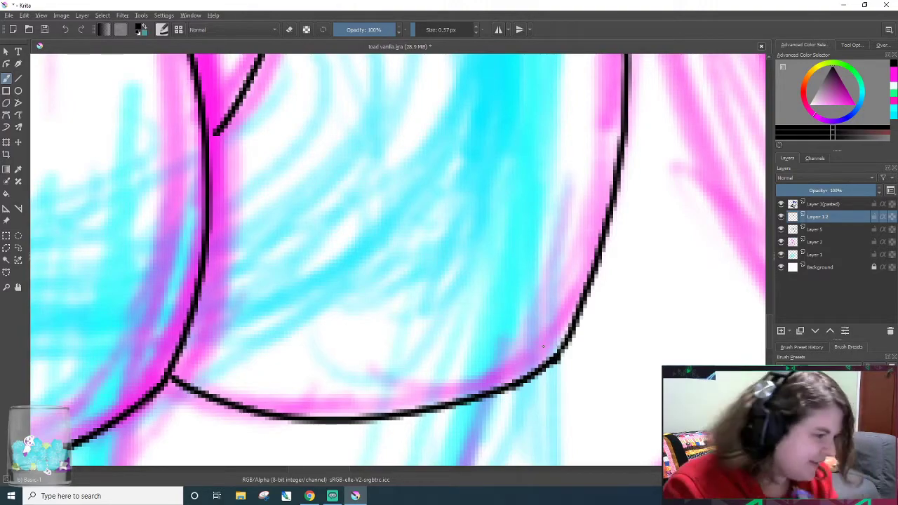
{"action": "key", "text": "e"}
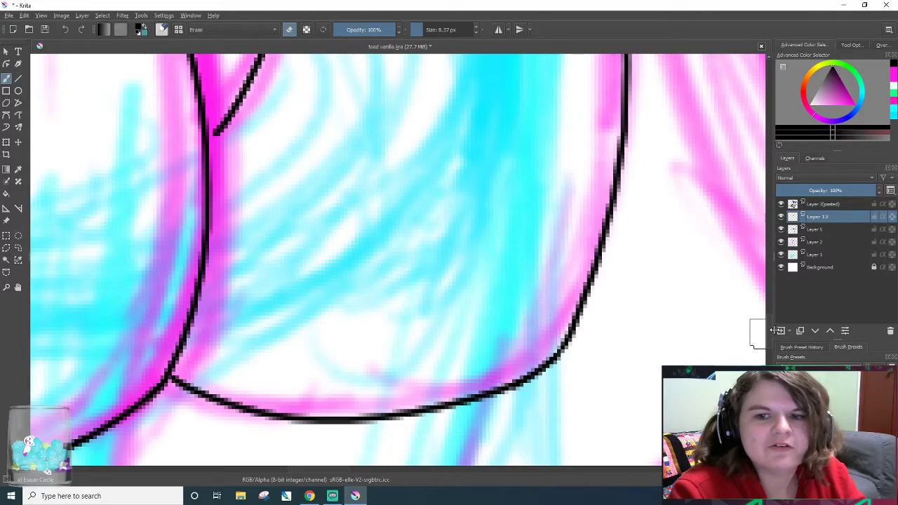
- Check the finished hem on the figure and try a waistline curve between the jacket's open front edges with the inking brush
{"action": "scroll", "coordinate": [751, 332], "scroll_direction": "up", "scroll_amount": 5}
{"action": "scroll", "coordinate": [764, 316], "scroll_direction": "down", "scroll_amount": 5}
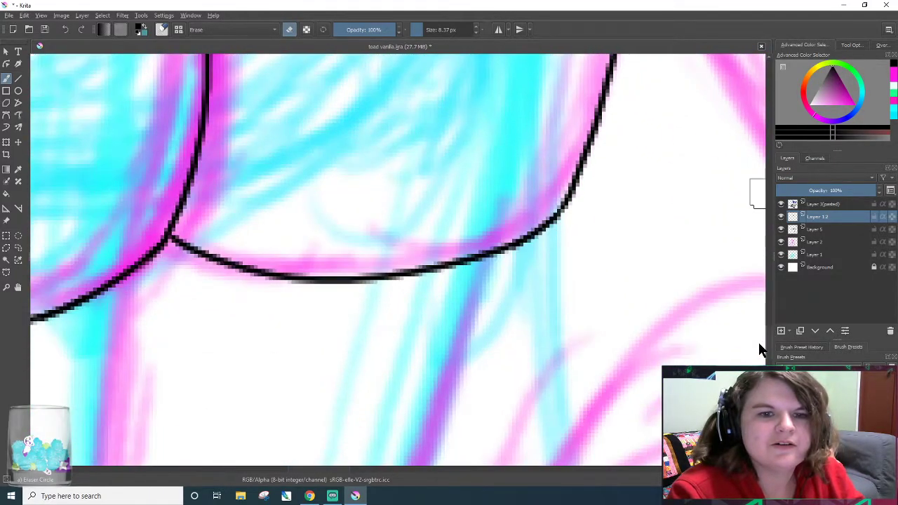
{"action": "scroll", "coordinate": [754, 328], "scroll_direction": "up", "scroll_amount": 3}
{"action": "scroll", "coordinate": [752, 315], "scroll_direction": "down", "scroll_amount": 5}
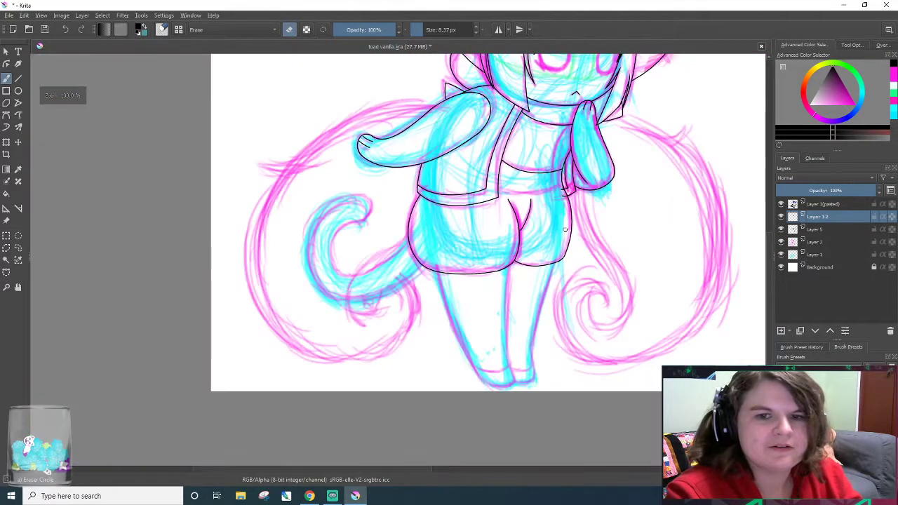
{"action": "scroll", "coordinate": [573, 229], "scroll_direction": "up", "scroll_amount": 6}
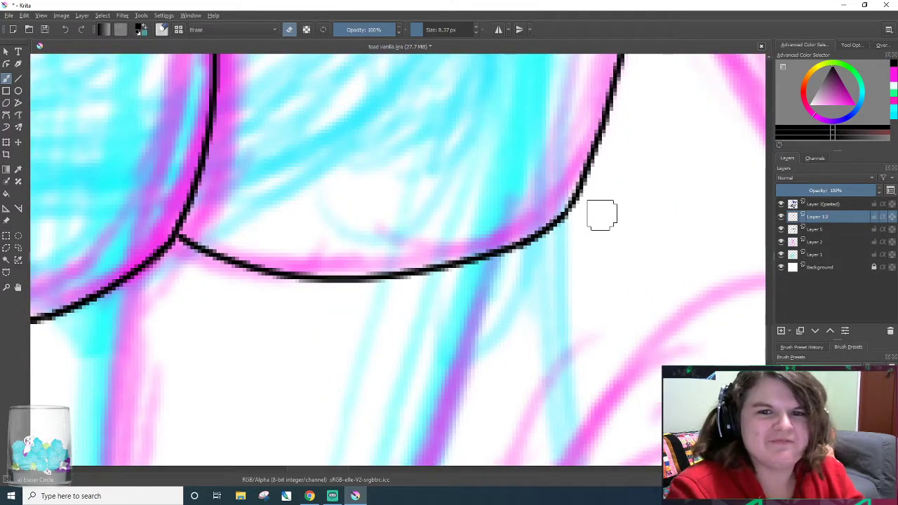
{"action": "key", "text": "slash"}
{"action": "left_click_drag", "start_coordinate": [769, 336], "coordinate": [776, 291]}
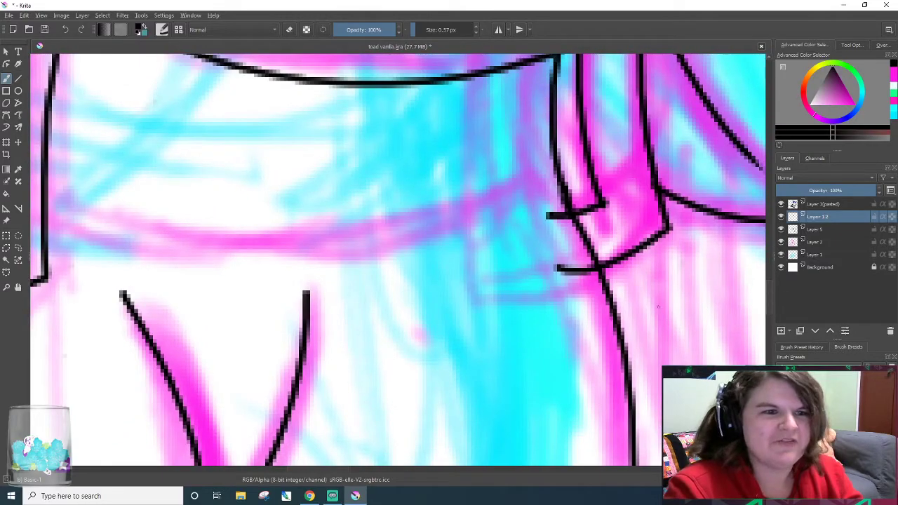
{"action": "scroll", "coordinate": [699, 137], "scroll_direction": "down", "scroll_amount": 1}
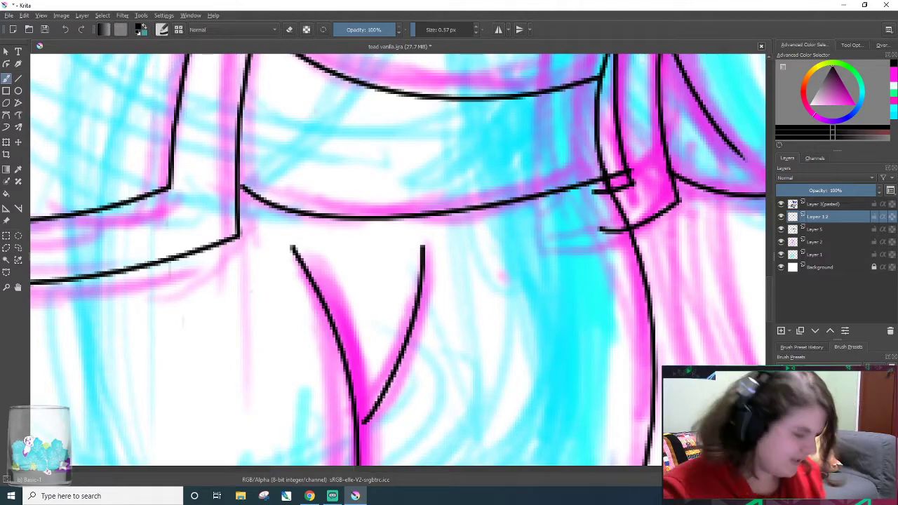
{"action": "key", "text": "ctrl+z"}
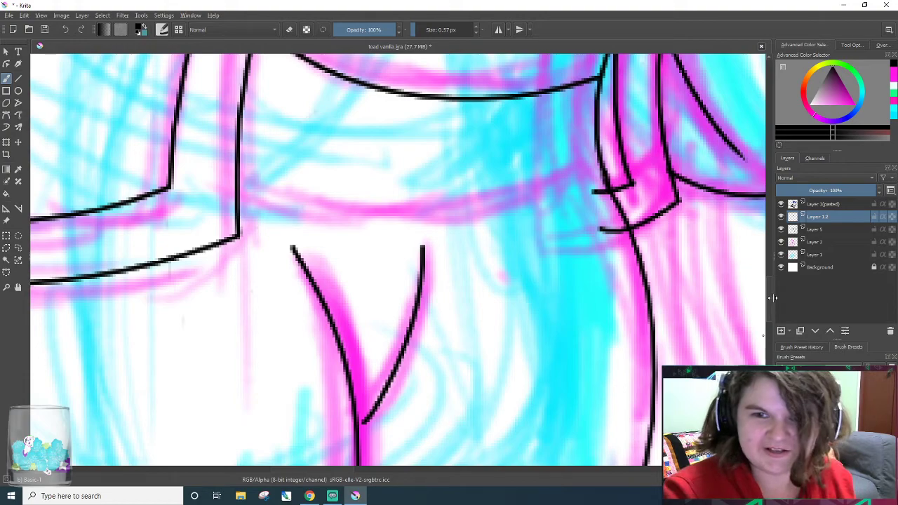
- Try two more waistline strokes across the jacket opening, starting near the jacket's front edge and ending past the opposite flap
{"action": "scroll", "coordinate": [768, 291], "scroll_direction": "up", "scroll_amount": 2}
{"action": "scroll", "coordinate": [767, 291], "scroll_direction": "up", "scroll_amount": 2}
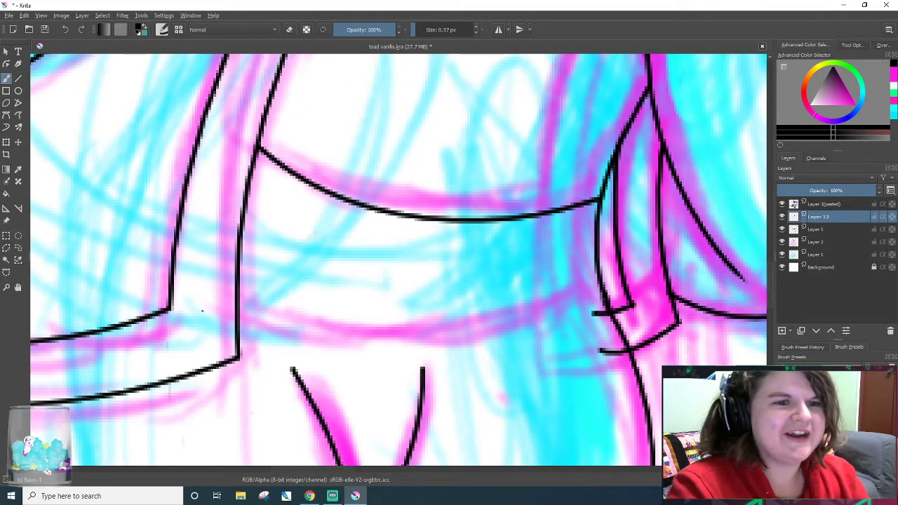
{"action": "left_click_drag", "start_coordinate": [200, 298], "coordinate": [649, 244]}
{"action": "key", "text": "ctrl+z"}
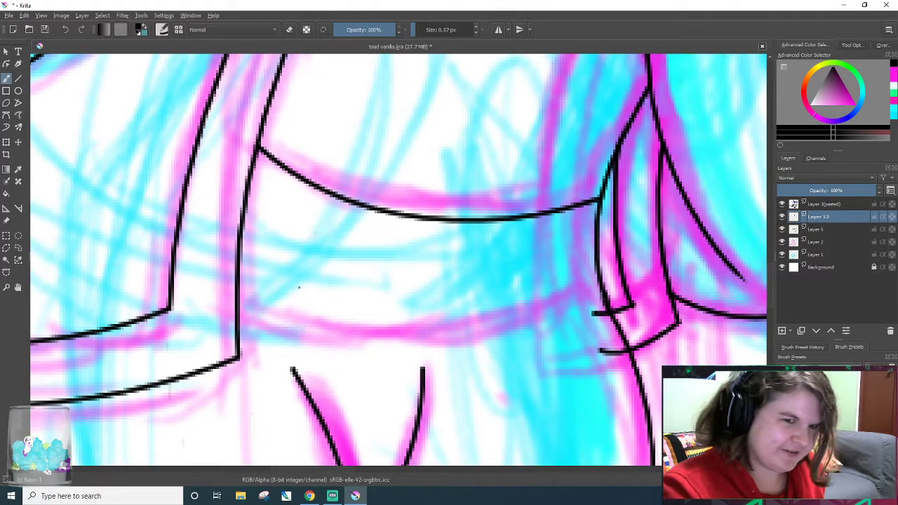
{"action": "left_click_drag", "start_coordinate": [240, 295], "coordinate": [696, 246]}
{"action": "scroll", "coordinate": [746, 211], "scroll_direction": "down", "scroll_amount": 1}
{"action": "key", "text": "ctrl+z"}
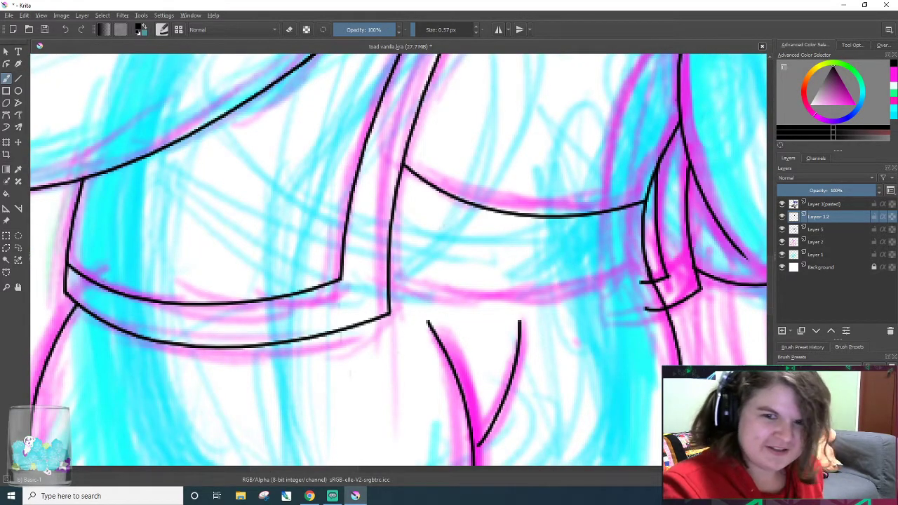
- Ink the waistline along the magenta guide as one shallow curve overshooting both jacket edges, undoing a lower trial stroke
{"action": "scroll", "coordinate": [670, 202], "scroll_direction": "up", "scroll_amount": 1}
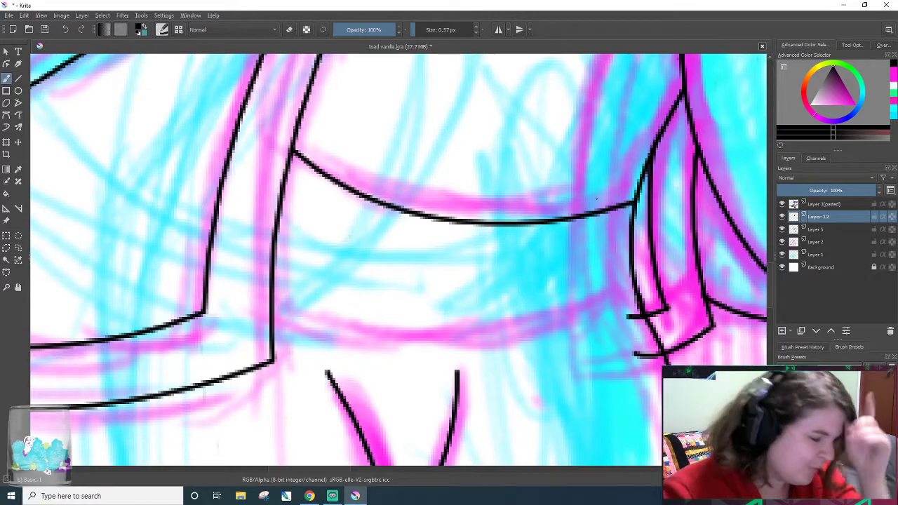
{"action": "left_click_drag", "start_coordinate": [280, 315], "coordinate": [753, 277]}
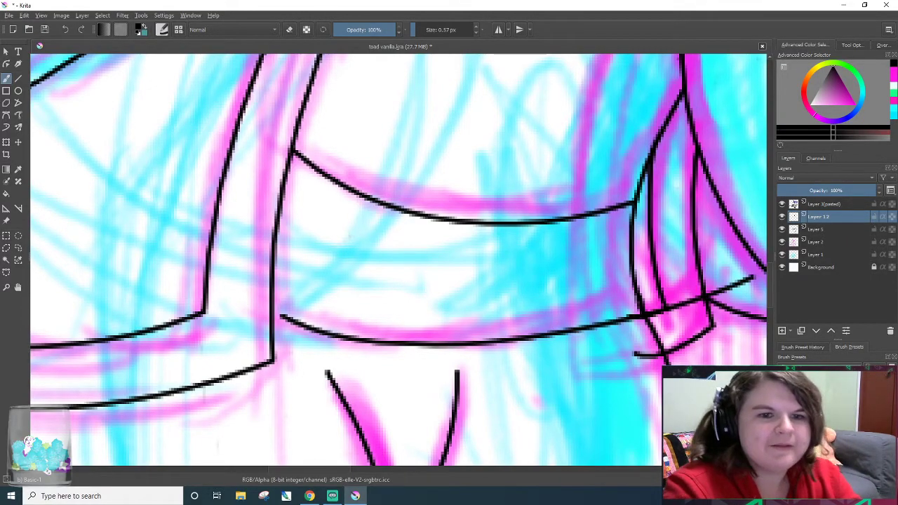
{"action": "key", "text": "ctrl+z"}
{"action": "left_click_drag", "start_coordinate": [258, 299], "coordinate": [712, 256]}
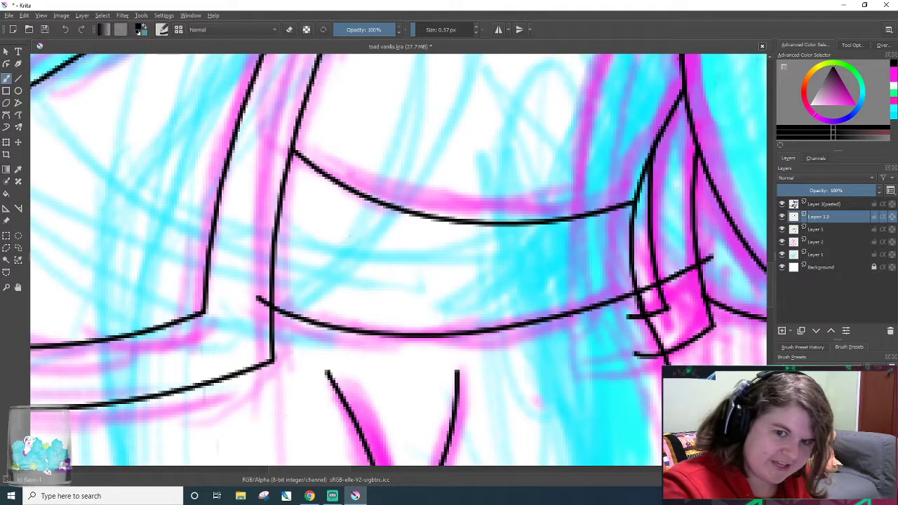
{"action": "right_click", "coordinate": [775, 257]}
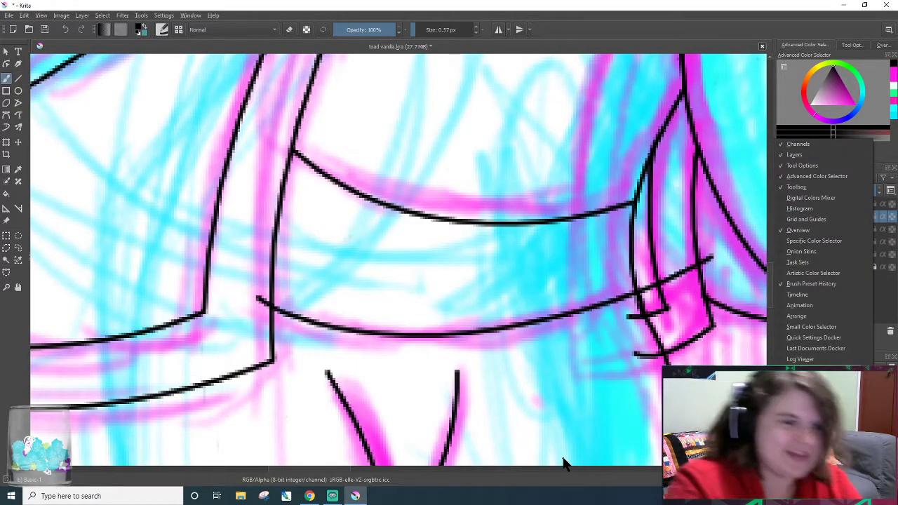
- Erase the waistline's overshoots beyond both jacket edges and trim the small flap's stray line ends, switching to Layer 5
{"action": "left_click_drag", "start_coordinate": [258, 298], "coordinate": [260, 314]}
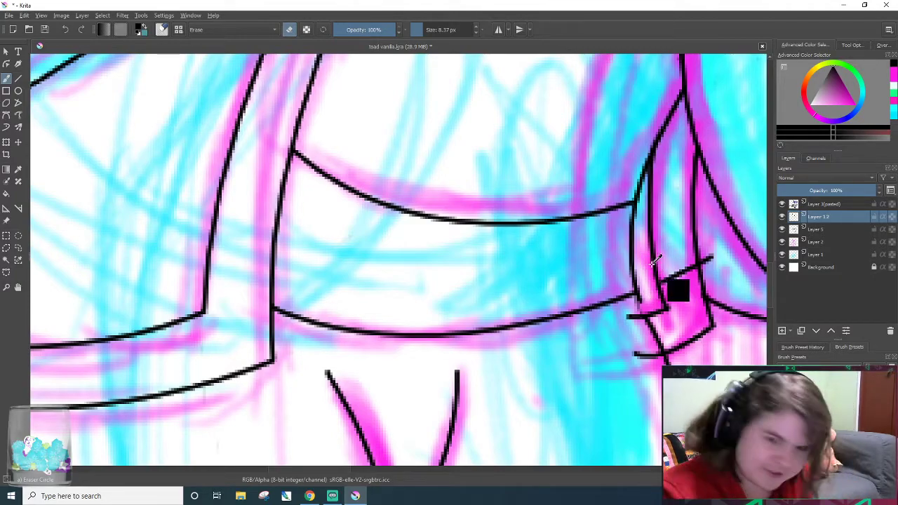
{"action": "key", "text": "ctrl+z"}
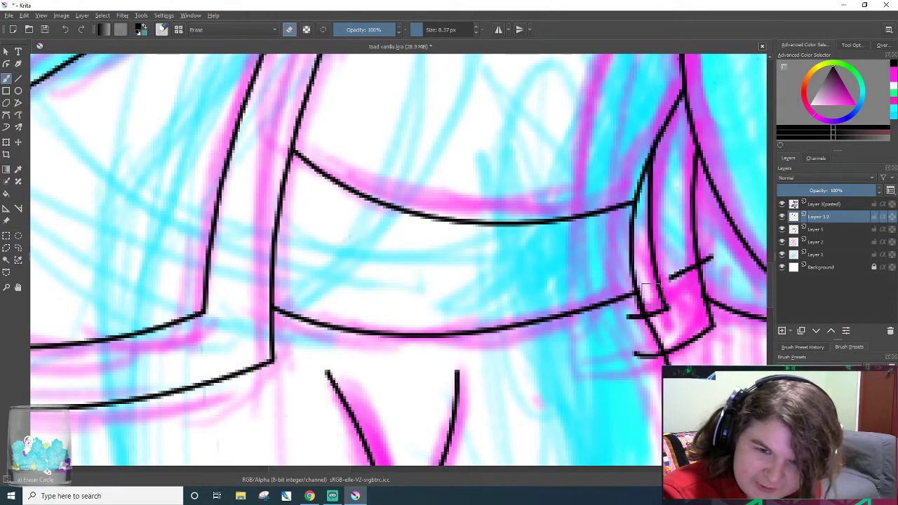
{"action": "left_click", "coordinate": [824, 230]}
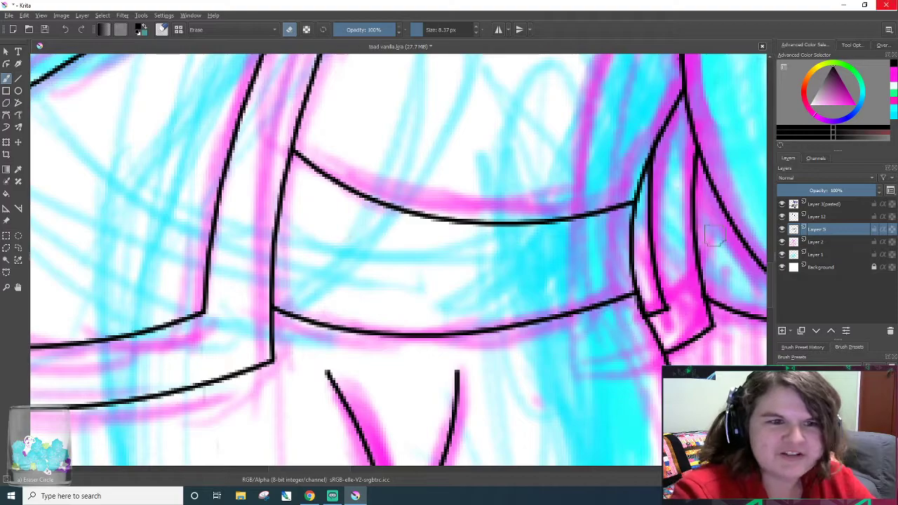
- Ink the outer contour of the leg farther from the tail on Layer 5, running from inside the shorts down to the ankle
{"action": "scroll", "coordinate": [464, 207], "scroll_direction": "down", "scroll_amount": 6}
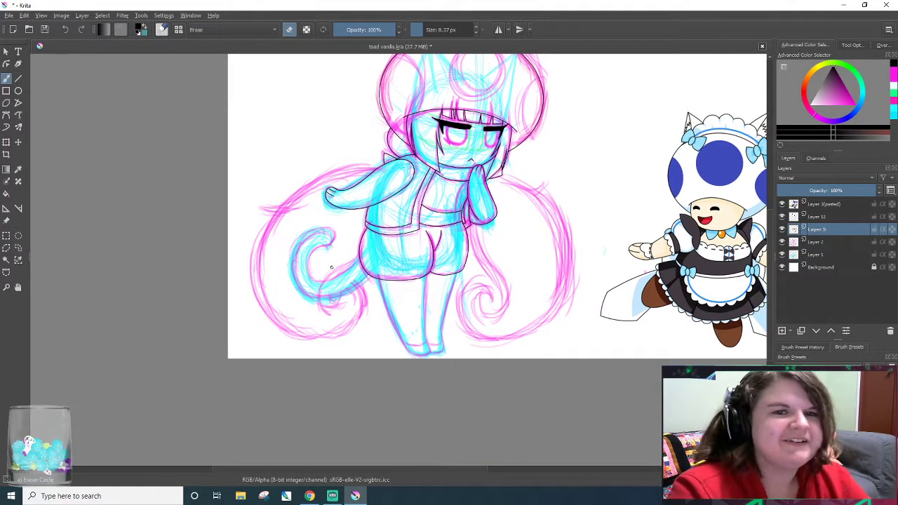
{"action": "key", "text": "plus"}
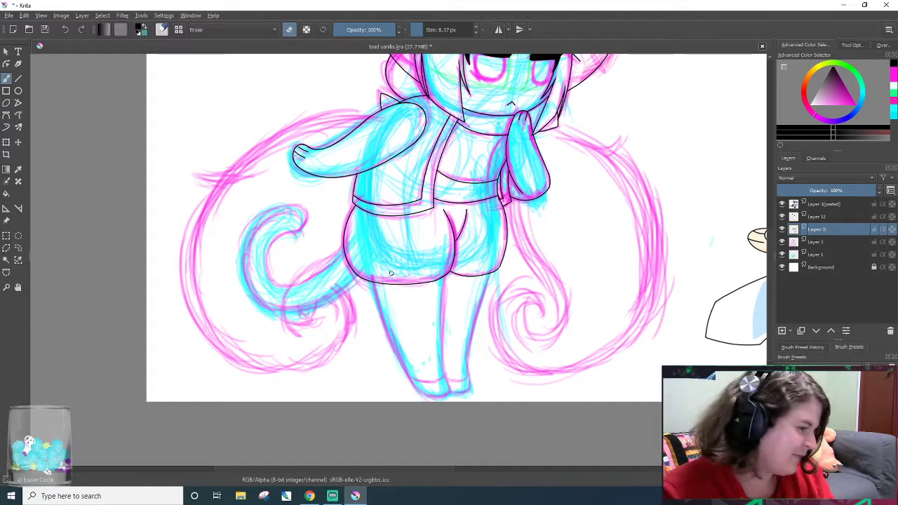
{"action": "key", "text": "e"}
{"action": "right_click", "coordinate": [786, 225]}
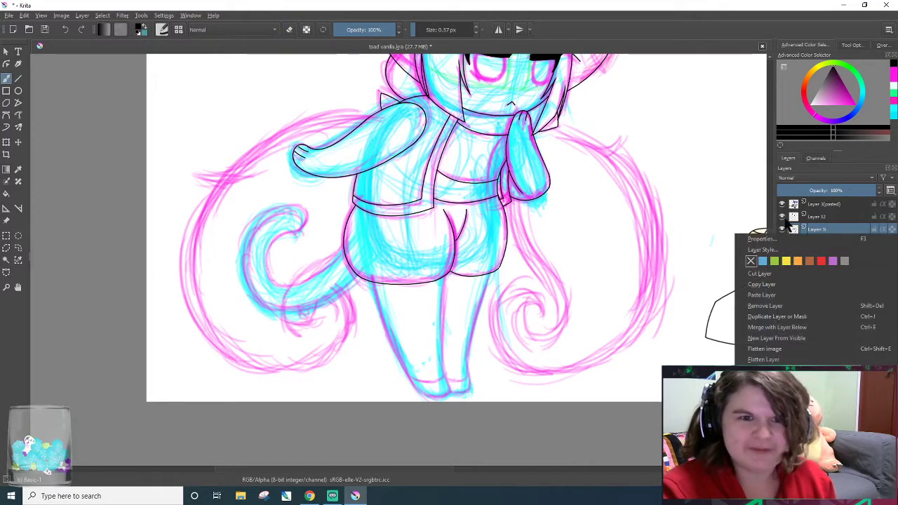
{"action": "left_click", "coordinate": [839, 210]}
{"action": "left_click", "coordinate": [837, 229]}
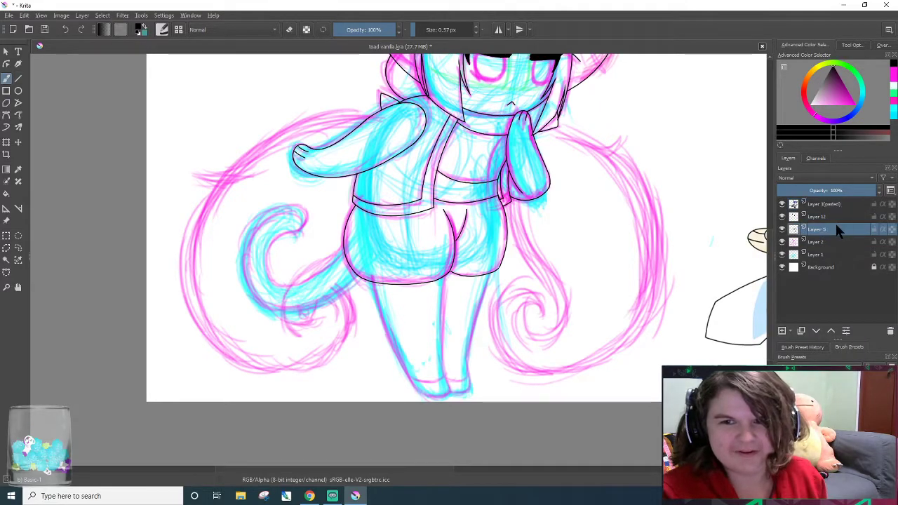
{"action": "scroll", "coordinate": [493, 331], "scroll_direction": "up", "scroll_amount": 2}
{"action": "scroll", "coordinate": [490, 335], "scroll_direction": "up", "scroll_amount": 2}
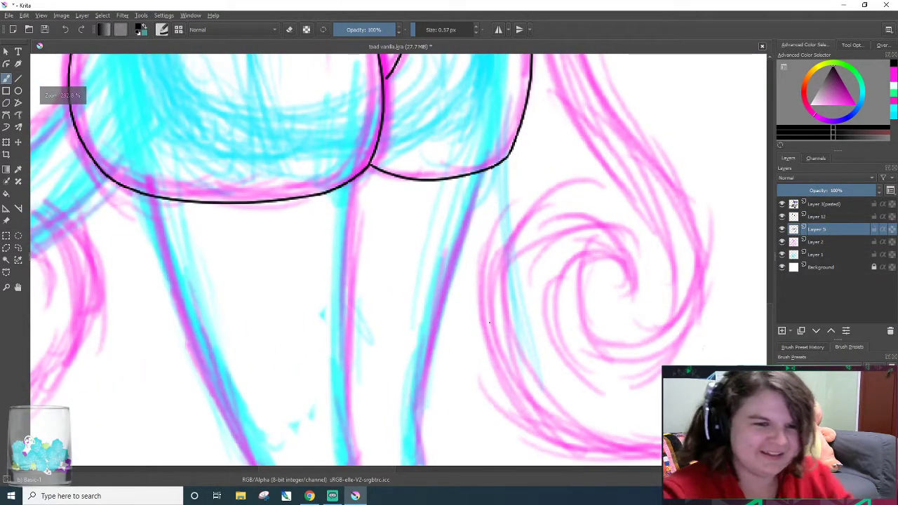
{"action": "scroll", "coordinate": [764, 329], "scroll_direction": "down", "scroll_amount": 2}
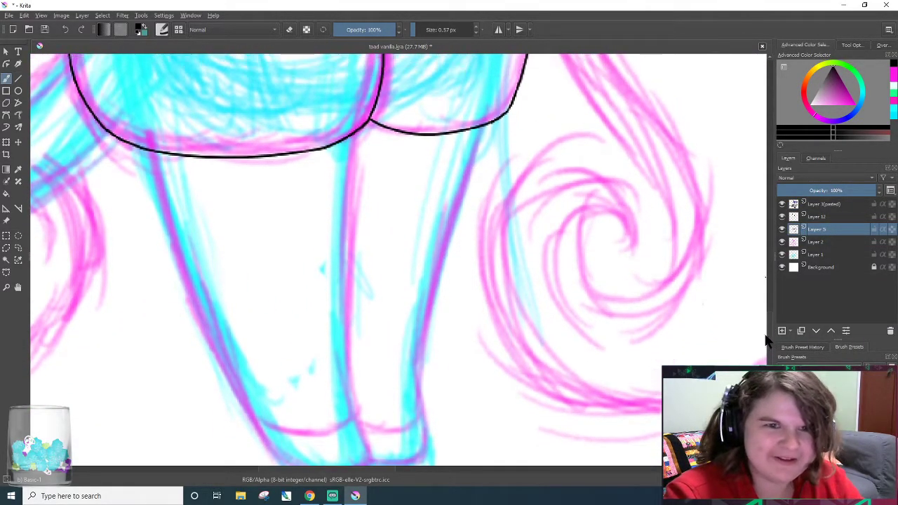
{"action": "mouse_move", "coordinate": [496, 112]}
{"action": "left_mouse_down"}
{"action": "mouse_move", "coordinate": [410, 411]}
{"action": "mouse_move", "coordinate": [524, 56]}
{"action": "left_mouse_up"}
{"action": "key", "text": "ctrl+z"}
- Ink the line between the legs from the ankle up past the shorts' hem, undoing the first version
{"action": "mouse_move", "coordinate": [355, 430]}
{"action": "left_mouse_down"}
{"action": "mouse_move", "coordinate": [353, 365]}
{"action": "mouse_move", "coordinate": [390, 54]}
{"action": "left_mouse_up"}
{"action": "key", "text": "ctrl+z"}
{"action": "mouse_move", "coordinate": [354, 425]}
{"action": "left_mouse_down"}
{"action": "mouse_move", "coordinate": [344, 378]}
{"action": "mouse_move", "coordinate": [369, 74]}
{"action": "left_mouse_up"}
- Try the tail-side leg's outer contour twice as one long stroke from the foot up into the shorts
{"action": "left_click_drag", "start_coordinate": [277, 459], "coordinate": [176, 56]}
{"action": "key", "text": "ctrl+z"}
{"action": "left_click_drag", "start_coordinate": [271, 460], "coordinate": [132, 55]}
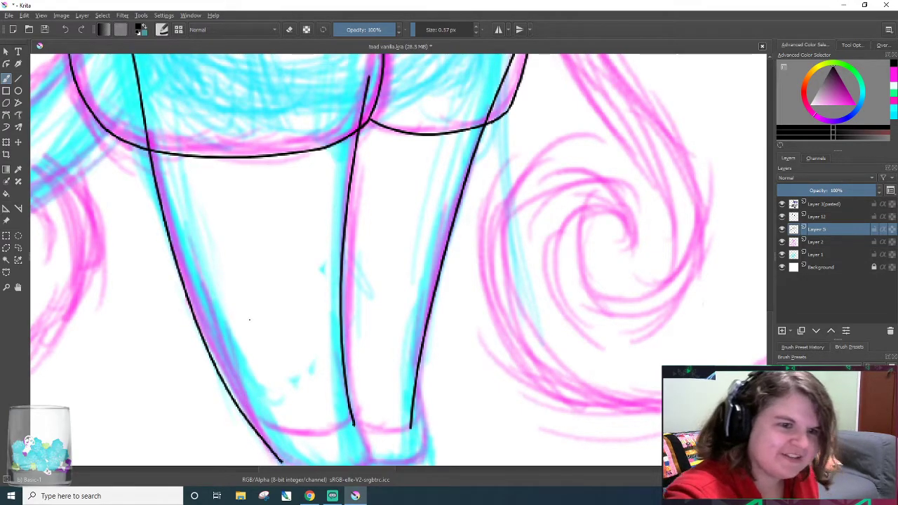
{"action": "key", "text": "ctrl+z"}
- Try the tail-side leg's outer contour in two pieces, a short foot stroke and a long stroke down to the ankle
{"action": "scroll", "coordinate": [217, 366], "scroll_direction": "down", "scroll_amount": 1}
{"action": "scroll", "coordinate": [206, 338], "scroll_direction": "down", "scroll_amount": 1}
{"action": "left_click_drag", "start_coordinate": [364, 470], "coordinate": [306, 470]}
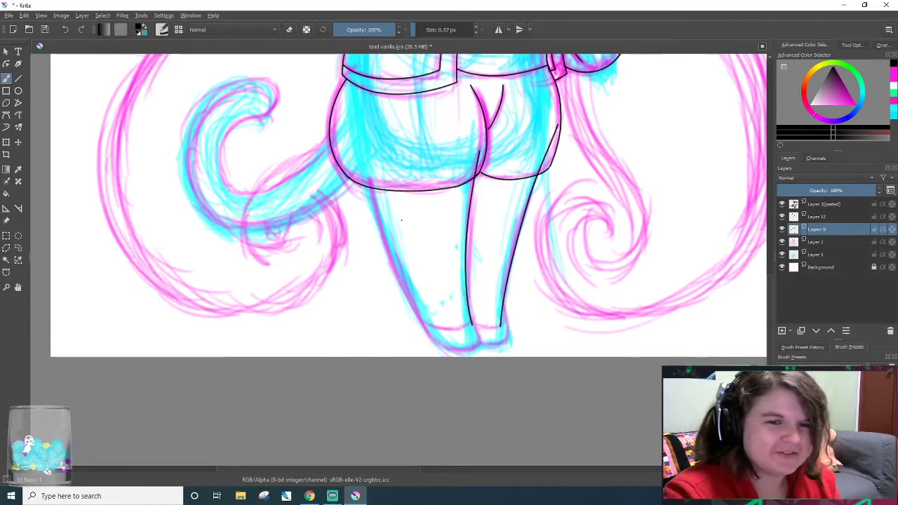
{"action": "scroll", "coordinate": [398, 221], "scroll_direction": "up", "scroll_amount": 2}
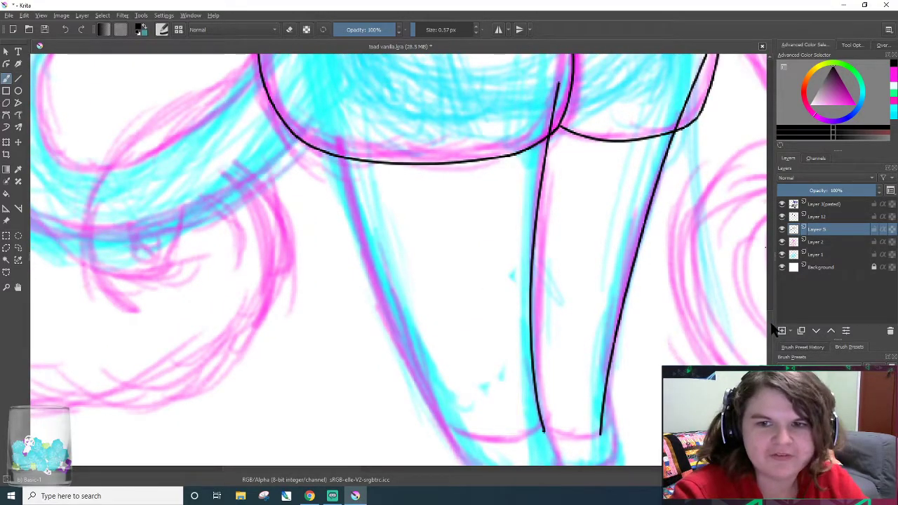
{"action": "scroll", "coordinate": [771, 330], "scroll_direction": "down", "scroll_amount": 2}
{"action": "left_click_drag", "start_coordinate": [450, 387], "coordinate": [491, 452]}
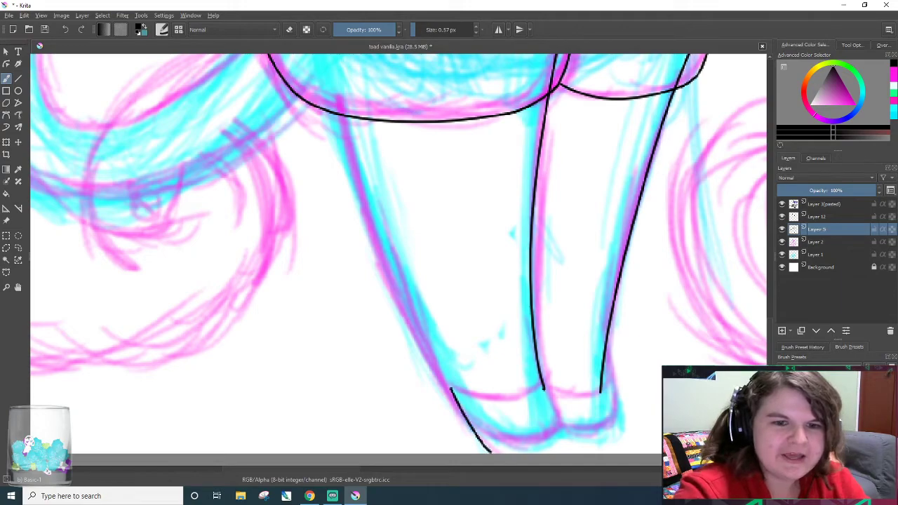
{"action": "left_click_drag", "start_coordinate": [384, 66], "coordinate": [453, 389]}
{"action": "key", "text": "ctrl+z"}
{"action": "key", "text": "ctrl+z"}
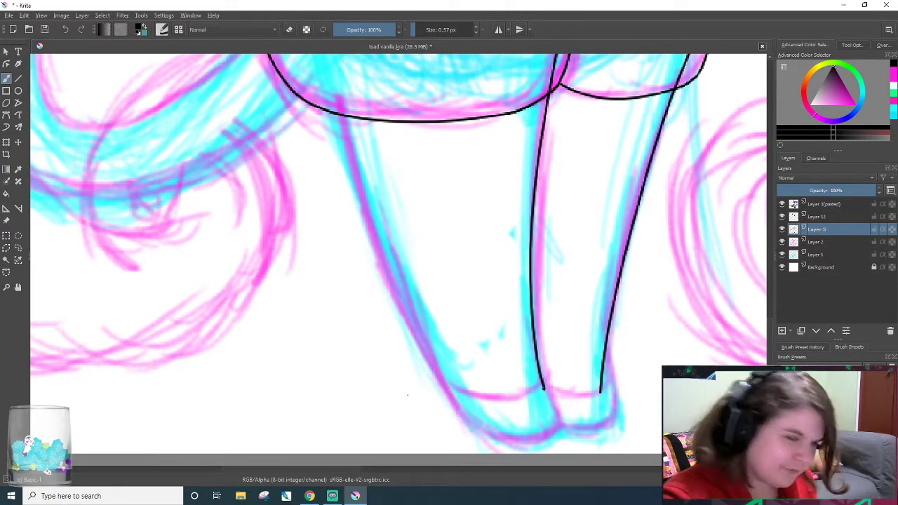
- Ink the tail-side leg's outer contour as two strokes meeting mid-leg, from inside the shorts down to the foot
{"action": "left_click_drag", "start_coordinate": [381, 242], "coordinate": [491, 439]}
{"action": "left_click_drag", "start_coordinate": [339, 54], "coordinate": [379, 242]}
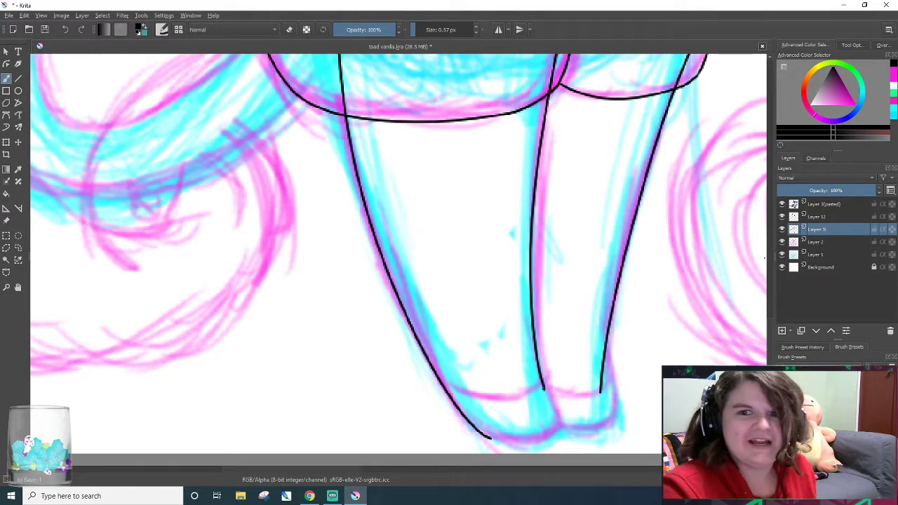
{"action": "right_click", "coordinate": [761, 340]}
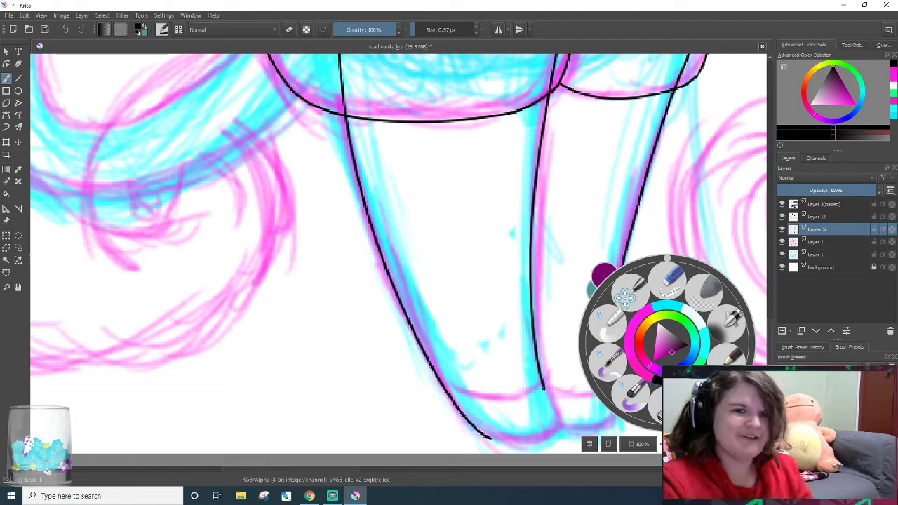
{"action": "key", "text": "e"}
{"action": "left_click", "coordinate": [715, 222]}
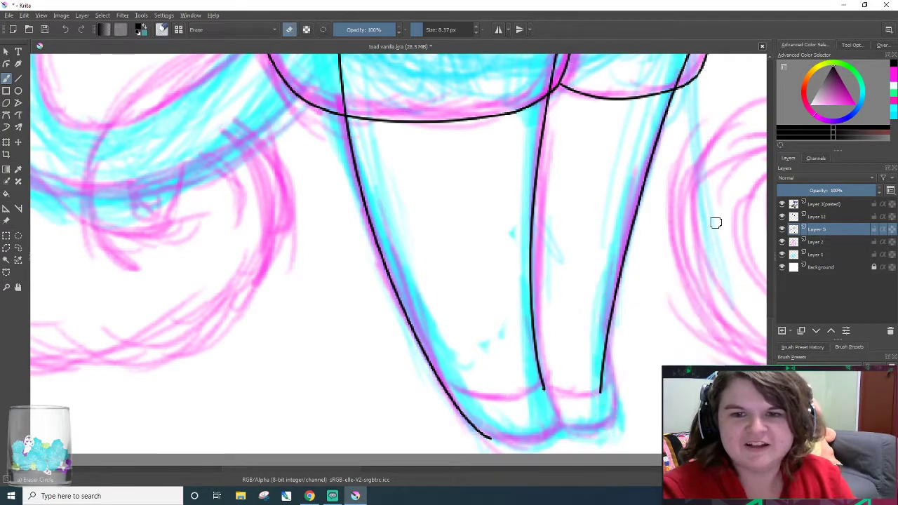
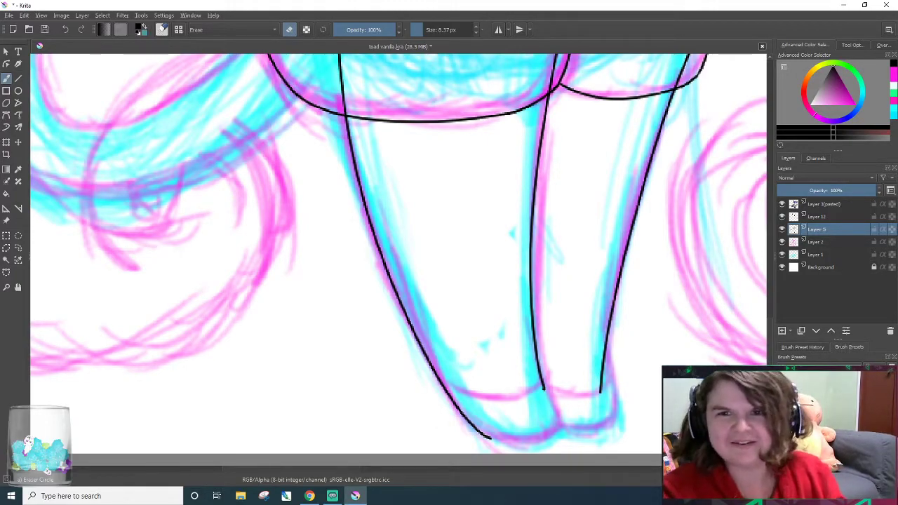
{"action": "key", "text": "e"}
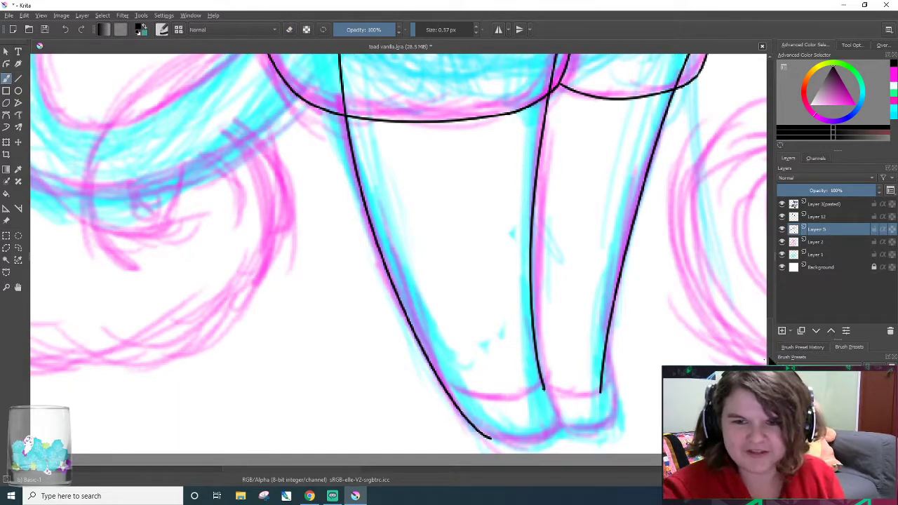
- Erase the overshoots of all three leg lines inside the shorts, cutting them off at the hem
{"action": "scroll", "coordinate": [398, 259], "scroll_direction": "up", "scroll_amount": 5}
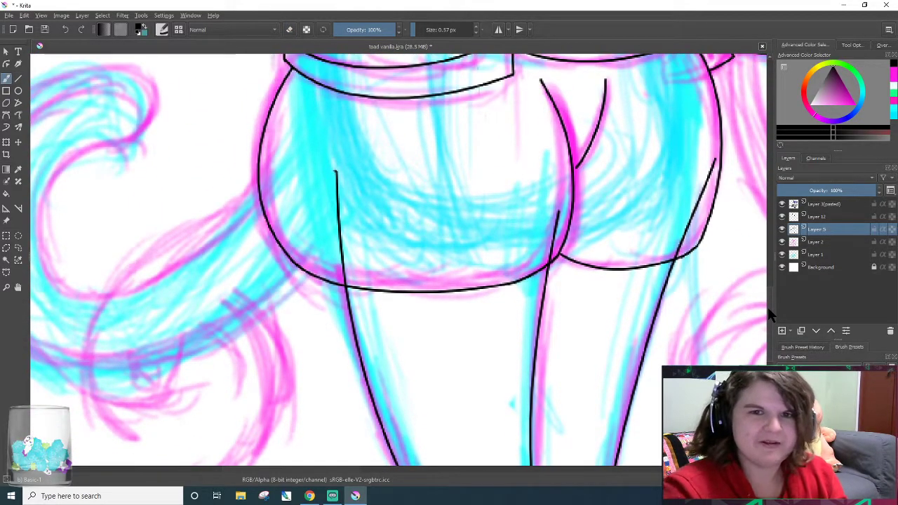
{"action": "key", "text": "e"}
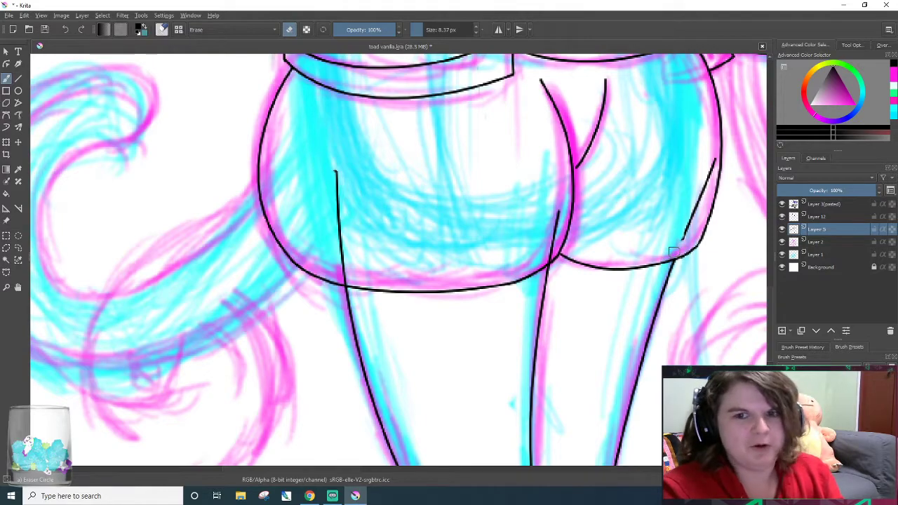
{"action": "left_click_drag", "start_coordinate": [684, 244], "coordinate": [712, 161]}
{"action": "mouse_move", "coordinate": [557, 237]}
{"action": "left_mouse_down"}
{"action": "mouse_move", "coordinate": [545, 256]}
{"action": "mouse_move", "coordinate": [558, 212]}
{"action": "mouse_move", "coordinate": [565, 214]}
{"action": "left_mouse_up"}
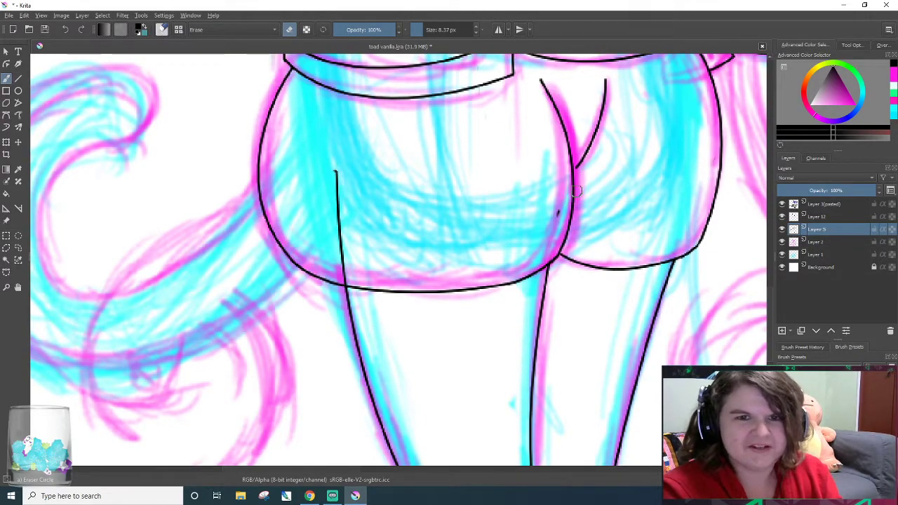
{"action": "mouse_move", "coordinate": [344, 286]}
{"action": "left_mouse_down"}
{"action": "mouse_move", "coordinate": [334, 262]}
{"action": "mouse_move", "coordinate": [361, 282]}
{"action": "mouse_move", "coordinate": [334, 253]}
{"action": "mouse_move", "coordinate": [340, 242]}
{"action": "mouse_move", "coordinate": [337, 267]}
{"action": "mouse_move", "coordinate": [340, 188]}
{"action": "left_mouse_up"}
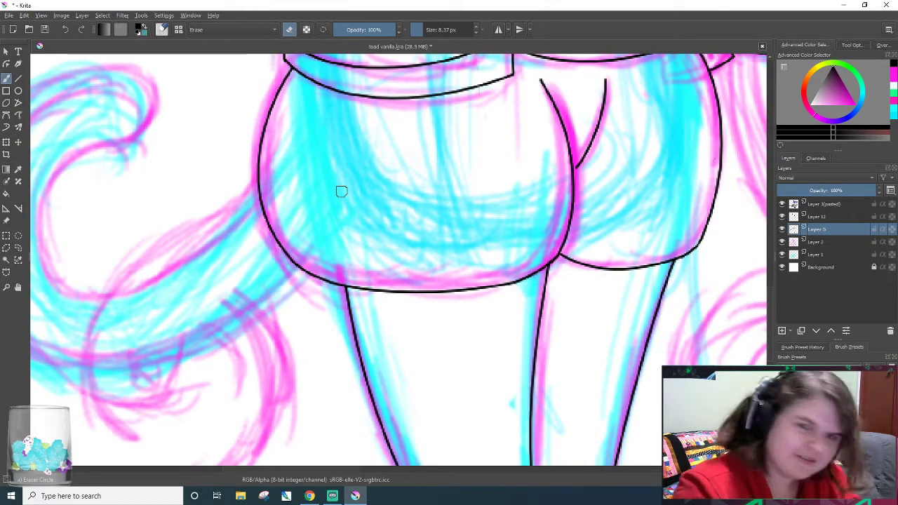
- Ink the tail-side foot's sole as a curve from the outer leg line's end past the inner ankle, undoing the trial strokes
{"action": "right_click", "coordinate": [644, 207]}
{"action": "key", "text": "e"}
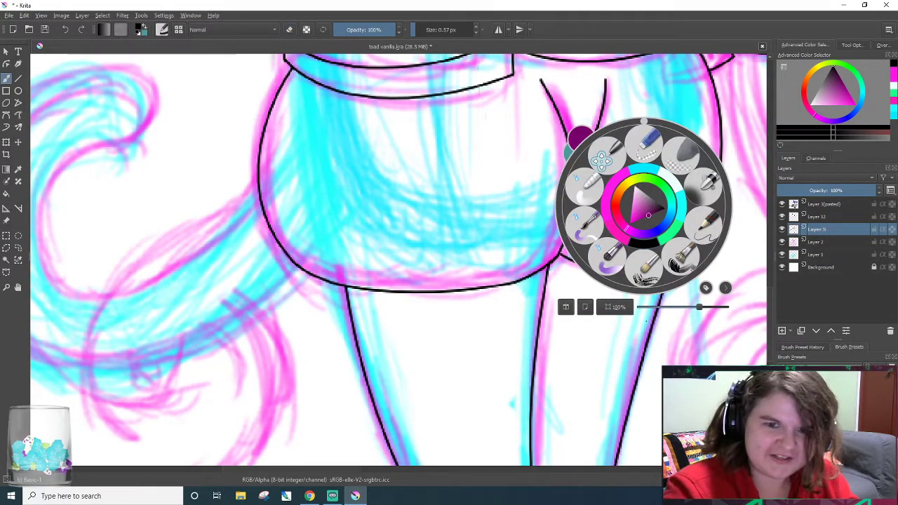
{"action": "scroll", "coordinate": [770, 312], "scroll_direction": "down", "scroll_amount": 5}
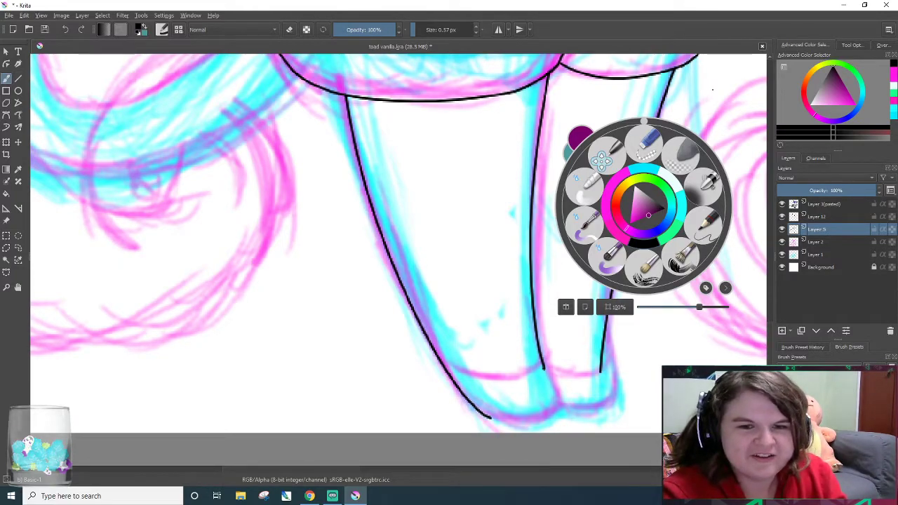
{"action": "scroll", "coordinate": [480, 311], "scroll_direction": "up", "scroll_amount": 3}
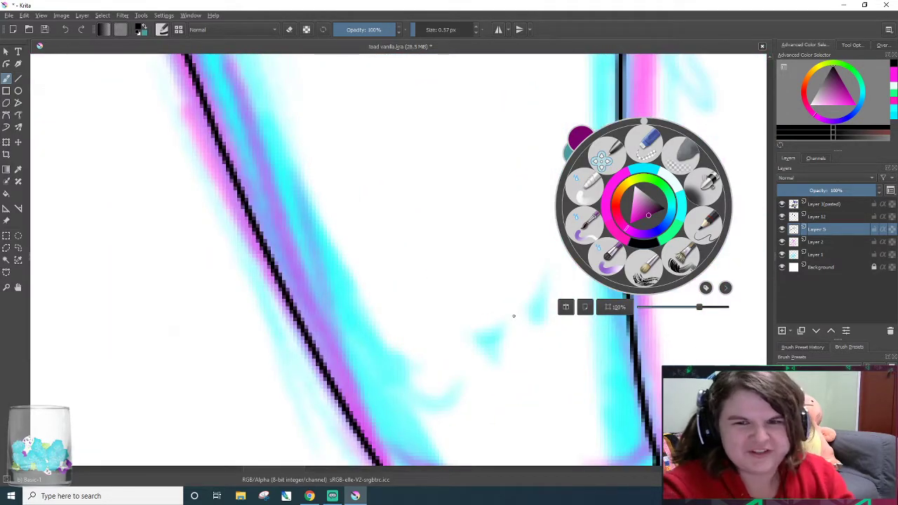
{"action": "left_click_drag", "start_coordinate": [768, 357], "coordinate": [769, 371]}
{"action": "left_click_drag", "start_coordinate": [300, 470], "coordinate": [329, 479]}
{"action": "left_click", "coordinate": [436, 379]}
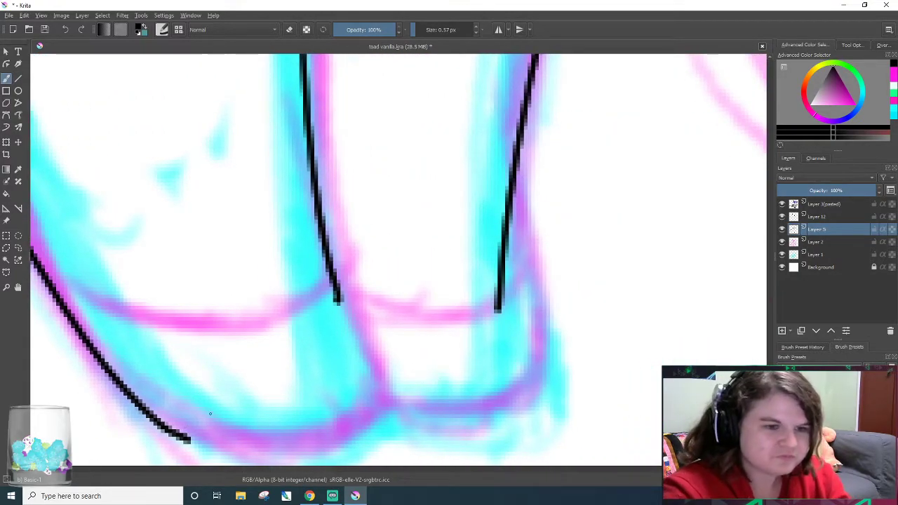
{"action": "left_click_drag", "start_coordinate": [220, 385], "coordinate": [200, 441]}
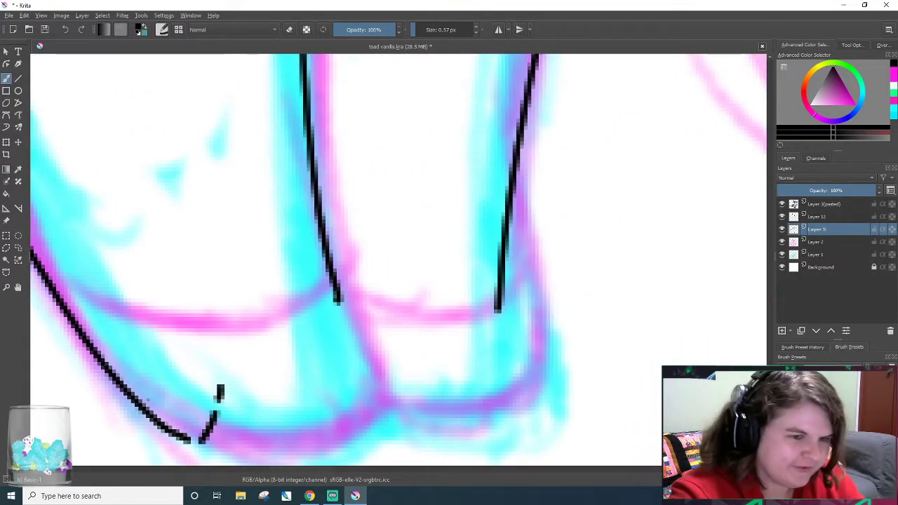
{"action": "key", "text": "ctrl+z"}
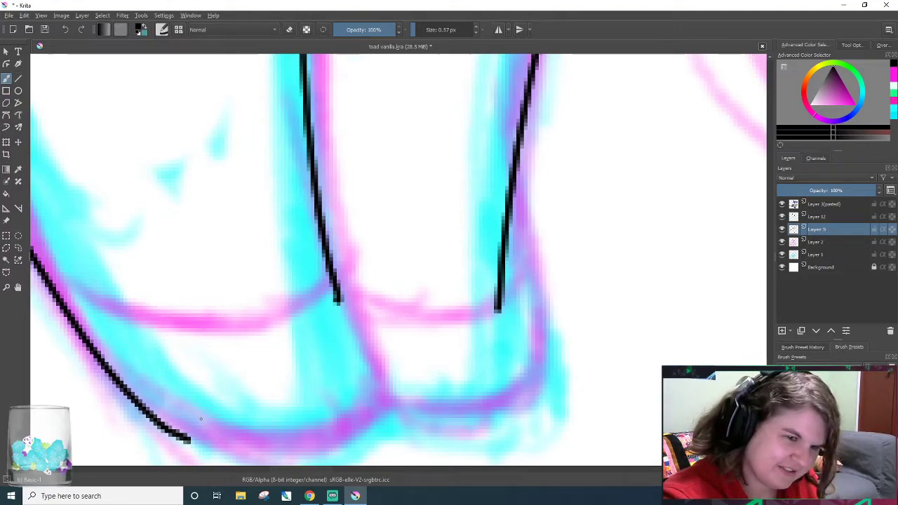
{"action": "left_click_drag", "start_coordinate": [176, 429], "coordinate": [431, 417]}
{"action": "key", "text": "ctrl+z"}
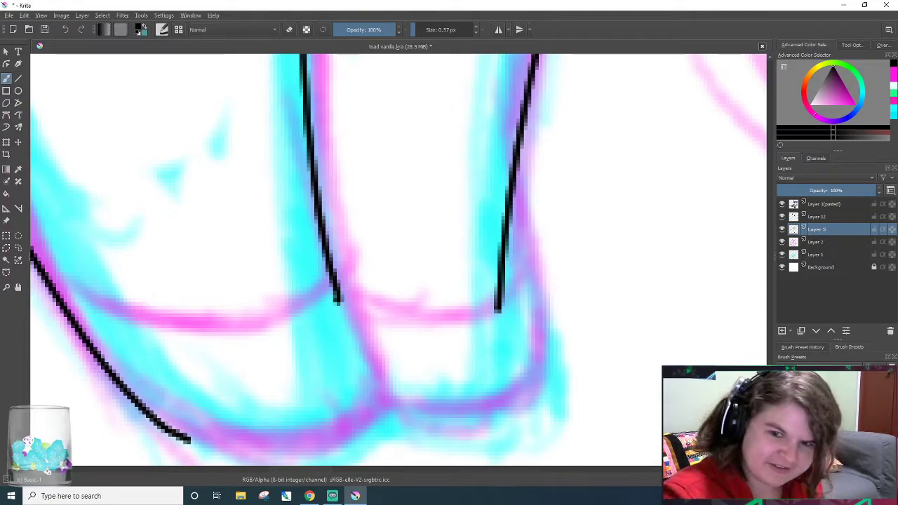
{"action": "scroll", "coordinate": [764, 339], "scroll_direction": "down", "scroll_amount": 3}
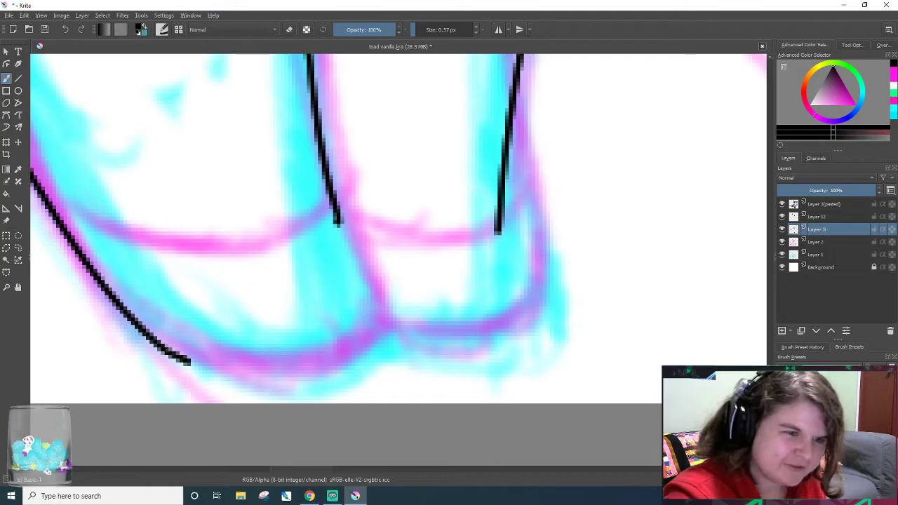
{"action": "left_click_drag", "start_coordinate": [188, 361], "coordinate": [429, 324]}
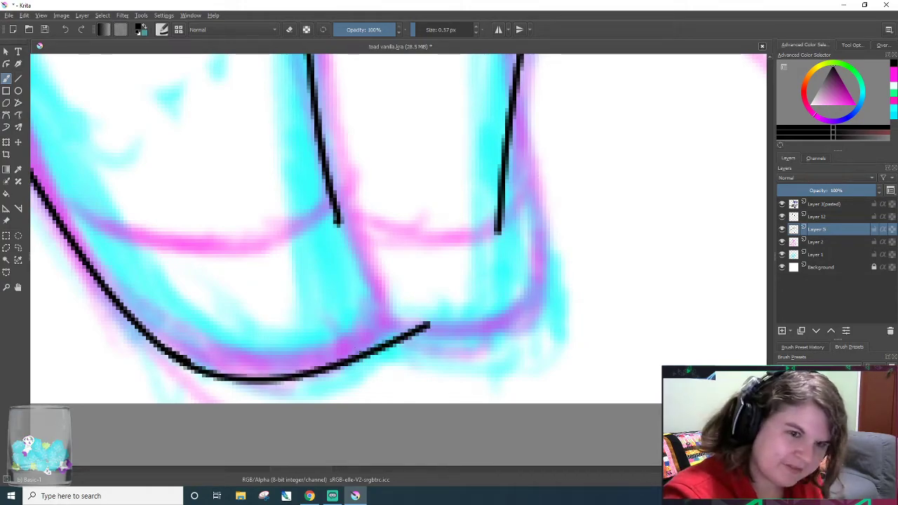
- Ink the foot's inner side from the ankle down to the sole and erase the sole's overshoot and the stray ankle end
{"action": "left_click_drag", "start_coordinate": [336, 221], "coordinate": [377, 347]}
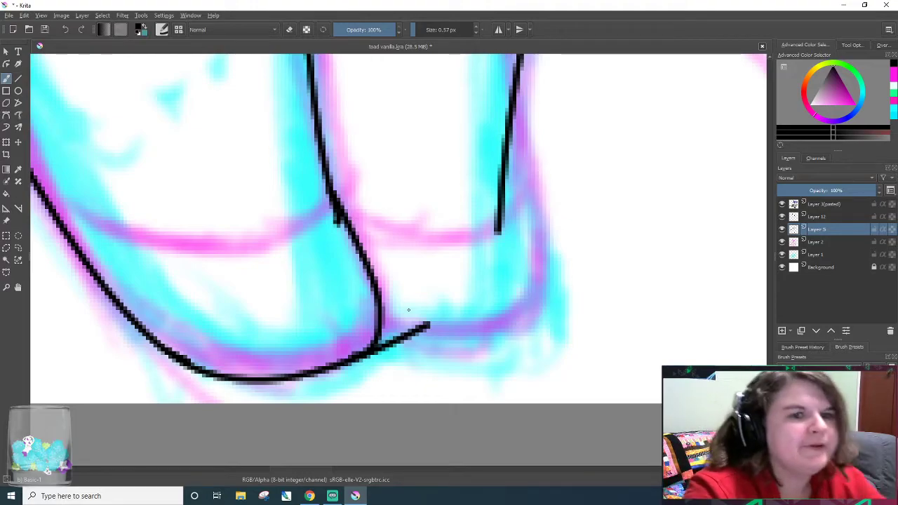
{"action": "key", "text": "e"}
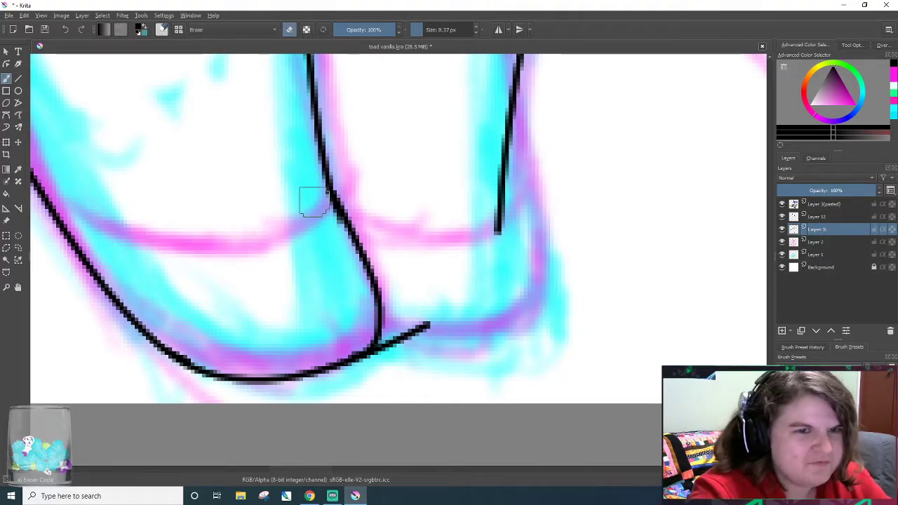
{"action": "left_click_drag", "start_coordinate": [421, 304], "coordinate": [413, 332]}
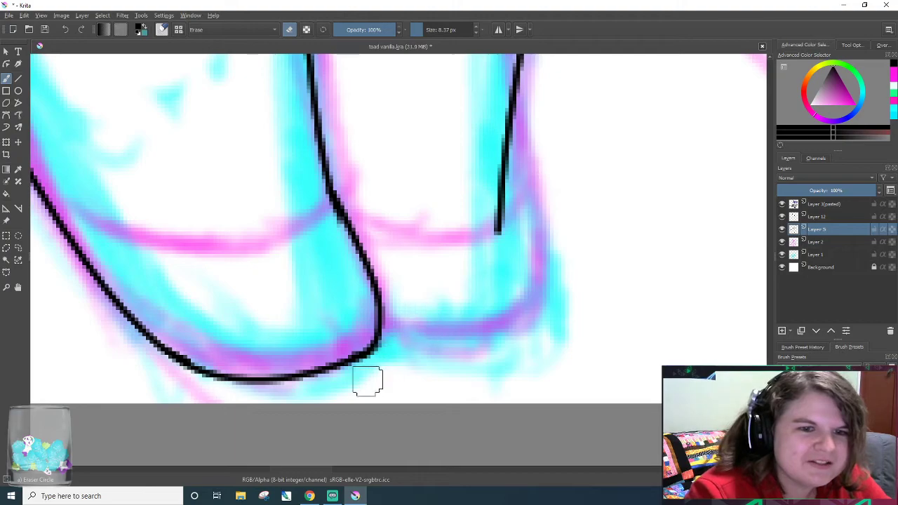
- Ink the second foot's sole as a shallow curve from the first foot past its outer edge, replacing a deeper trial curve
{"action": "key", "text": "e"}
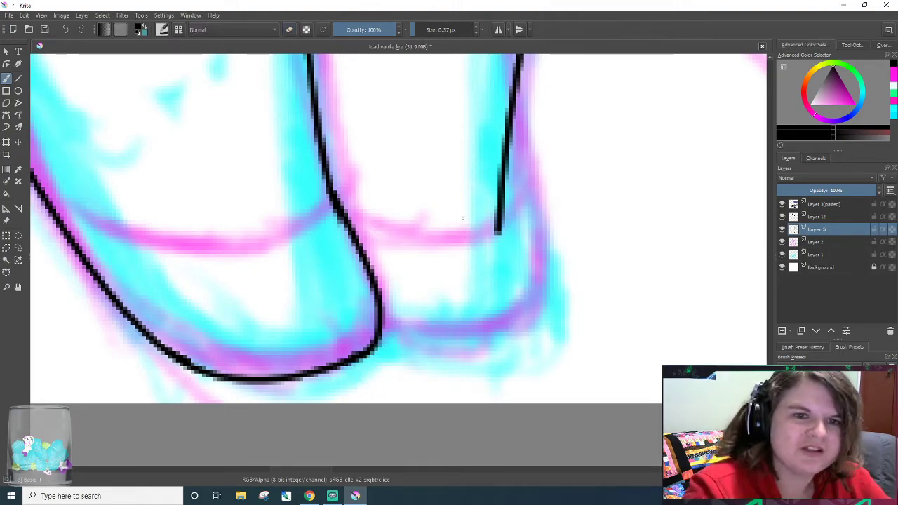
{"action": "mouse_move", "coordinate": [383, 319]}
{"action": "left_mouse_down"}
{"action": "mouse_move", "coordinate": [567, 291]}
{"action": "mouse_move", "coordinate": [581, 279]}
{"action": "left_mouse_up"}
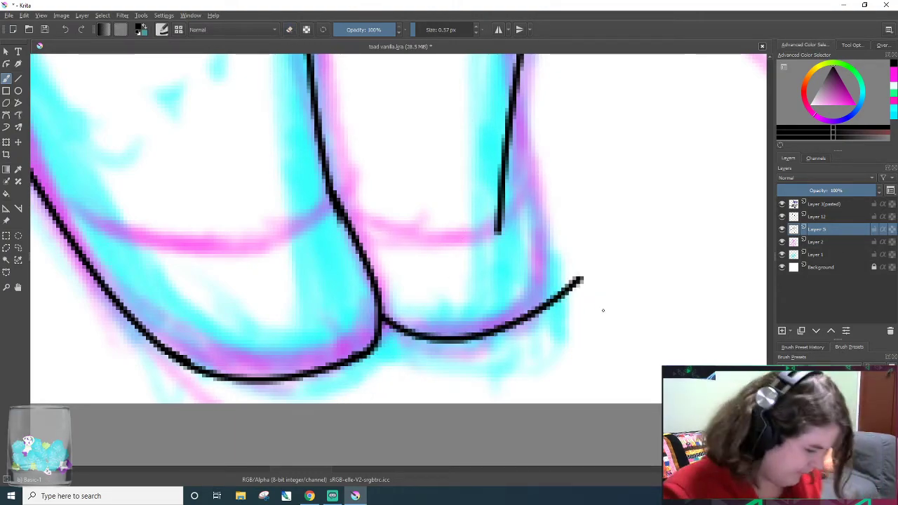
{"action": "key", "text": "ctrl+z"}
{"action": "mouse_move", "coordinate": [383, 322]}
{"action": "left_mouse_down"}
{"action": "mouse_move", "coordinate": [531, 306]}
{"action": "mouse_move", "coordinate": [582, 287]}
{"action": "left_mouse_up"}
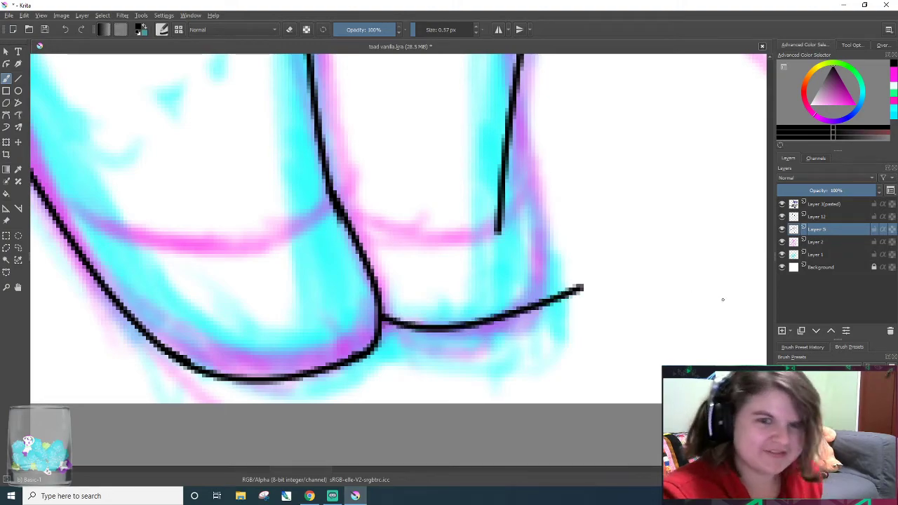
- Try to ink the second foot's outer side upward from the sole into the leg line, undoing each trial stroke
{"action": "scroll", "coordinate": [702, 393], "scroll_direction": "up", "scroll_amount": 5}
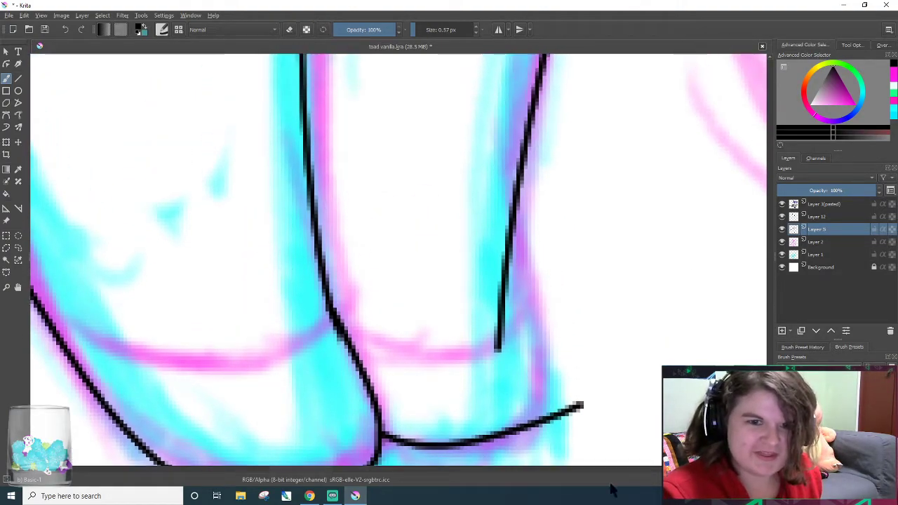
{"action": "mouse_move", "coordinate": [537, 430]}
{"action": "left_mouse_down"}
{"action": "mouse_move", "coordinate": [547, 320]}
{"action": "mouse_move", "coordinate": [528, 166]}
{"action": "left_mouse_up"}
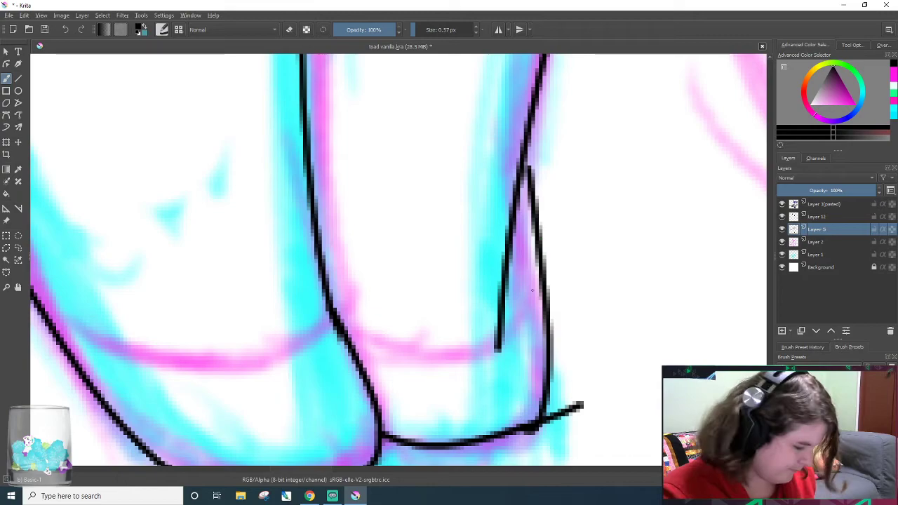
{"action": "key", "text": "ctrl+z"}
{"action": "left_click_drag", "start_coordinate": [537, 429], "coordinate": [520, 133]}
{"action": "key", "text": "ctrl+z"}
{"action": "left_click_drag", "start_coordinate": [544, 425], "coordinate": [536, 116]}
{"action": "key", "text": "ctrl+z"}
{"action": "left_click_drag", "start_coordinate": [537, 430], "coordinate": [528, 125]}
{"action": "key", "text": "ctrl+z"}
{"action": "left_click_drag", "start_coordinate": [533, 429], "coordinate": [544, 59]}
{"action": "key", "text": "ctrl+z"}
{"action": "left_click_drag", "start_coordinate": [547, 429], "coordinate": [502, 106]}
{"action": "key", "text": "ctrl+z"}
{"action": "left_click_drag", "start_coordinate": [534, 428], "coordinate": [505, 107]}
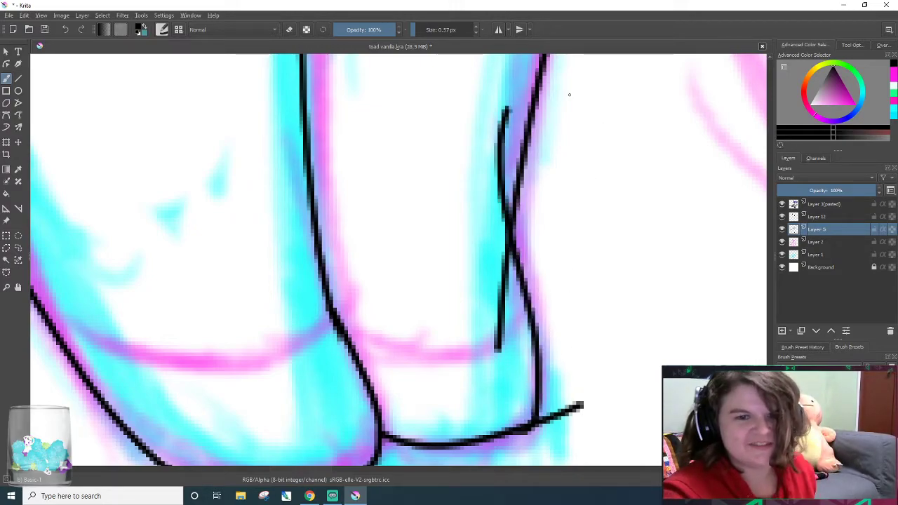
{"action": "key", "text": "ctrl+z"}
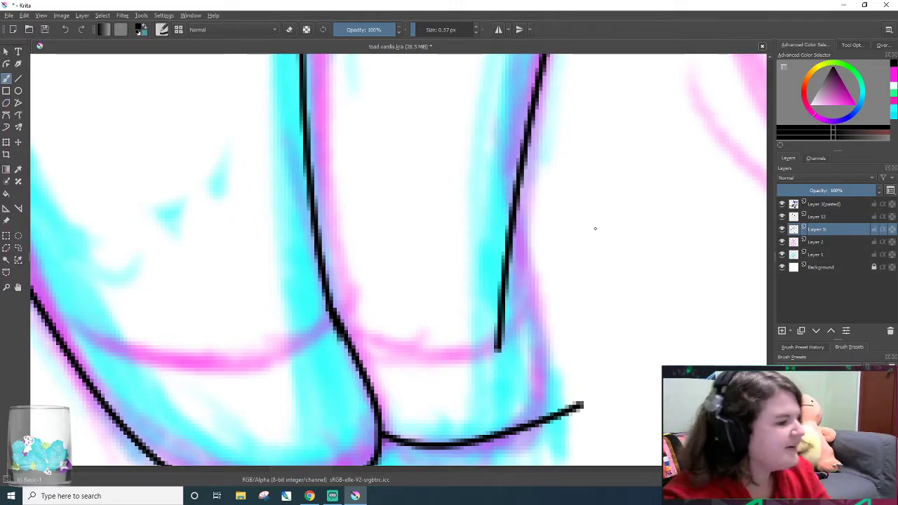
{"action": "left_click_drag", "start_coordinate": [536, 434], "coordinate": [506, 84]}
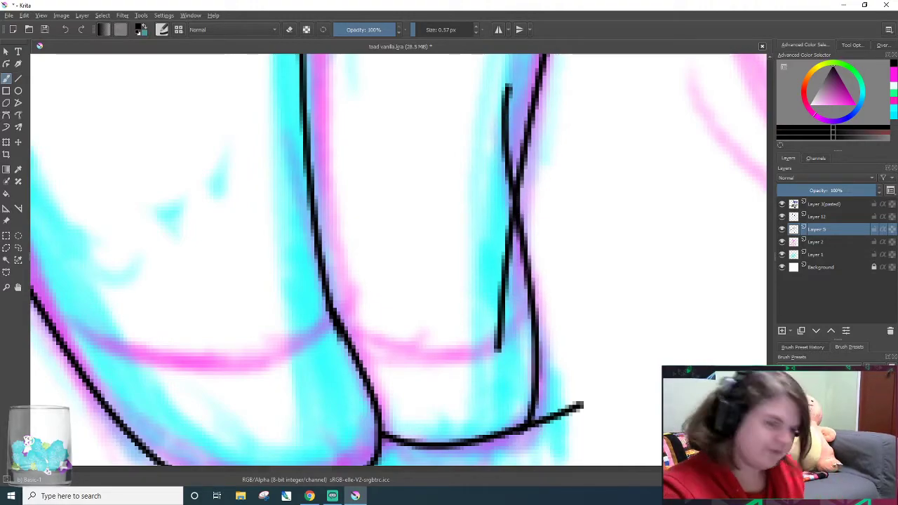
{"action": "key", "text": "ctrl+z"}
{"action": "left_click_drag", "start_coordinate": [537, 431], "coordinate": [533, 80]}
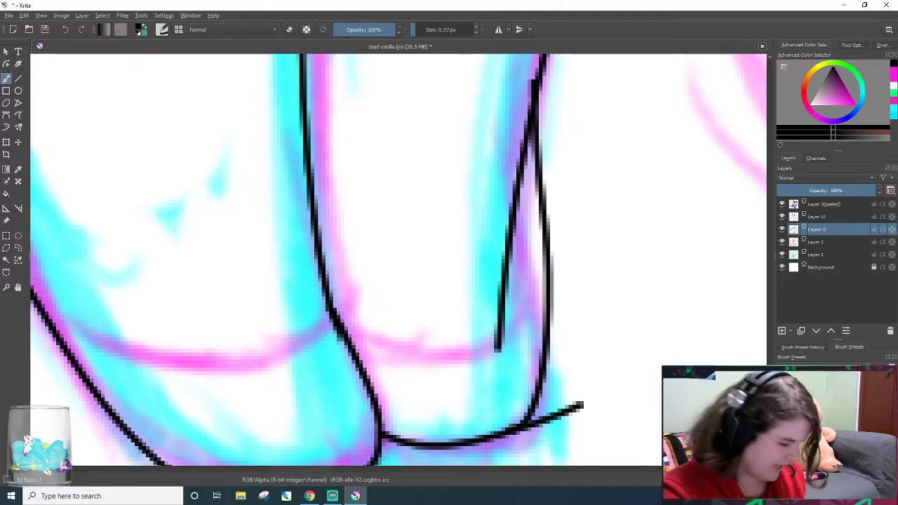
{"action": "key", "text": "ctrl+z"}
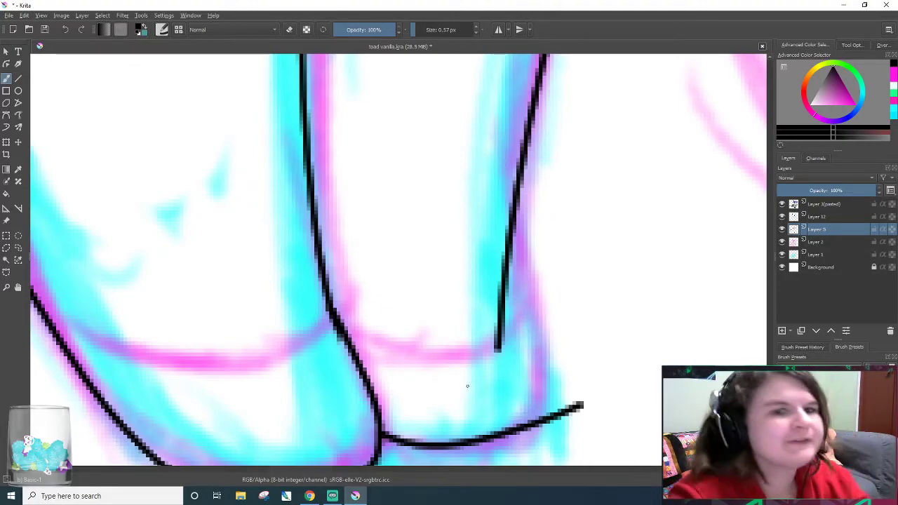
{"action": "left_click_drag", "start_coordinate": [526, 424], "coordinate": [549, 56]}
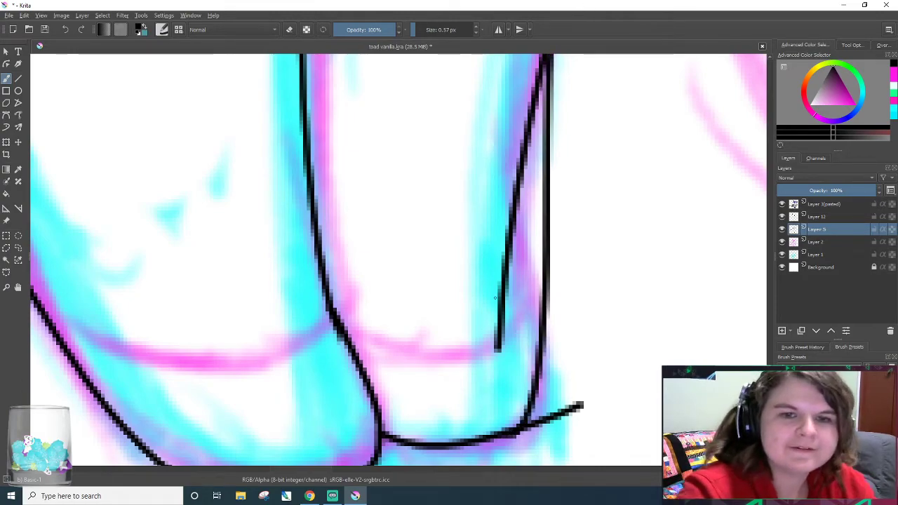
{"action": "key", "text": "ctrl+z"}
{"action": "left_click_drag", "start_coordinate": [523, 421], "coordinate": [549, 55]}
{"action": "key", "text": "ctrl+z"}
{"action": "left_click_drag", "start_coordinate": [507, 427], "coordinate": [547, 55]}
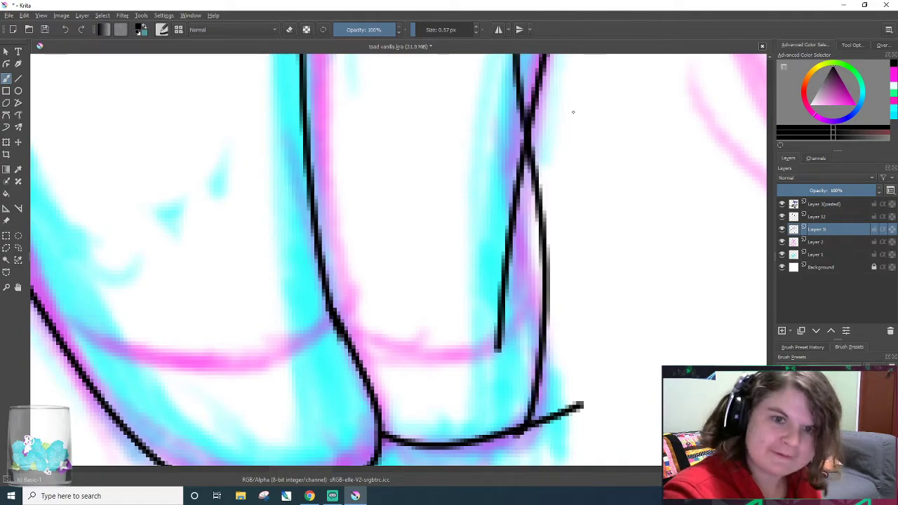
{"action": "key", "text": "ctrl+z"}
{"action": "left_click_drag", "start_coordinate": [519, 430], "coordinate": [547, 55]}
{"action": "key", "text": "ctrl+z"}
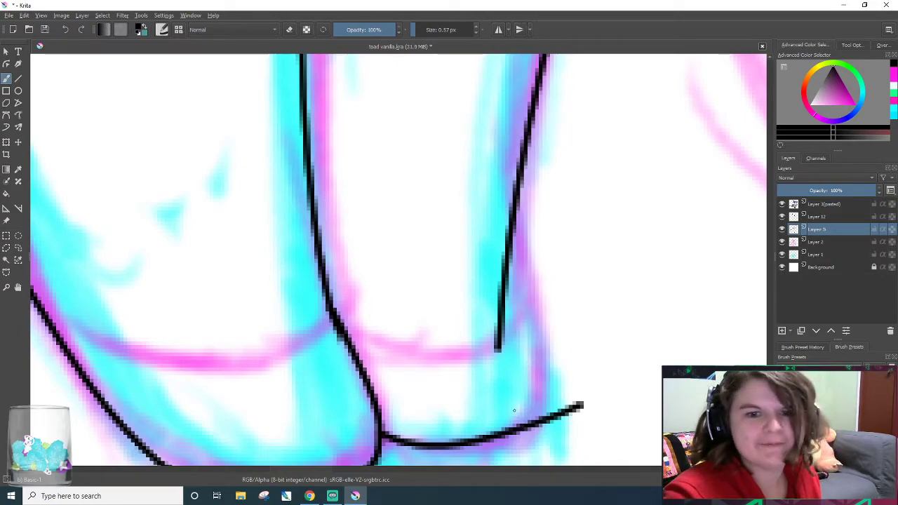
{"action": "left_click_drag", "start_coordinate": [503, 439], "coordinate": [469, 55]}
{"action": "key", "text": "ctrl+z"}
- Ink the second foot's outer side from the ankle down past the sole and round its corner into the sole line
{"action": "left_click_drag", "start_coordinate": [518, 151], "coordinate": [564, 464]}
{"action": "key", "text": "ctrl+z"}
{"action": "left_click_drag", "start_coordinate": [516, 195], "coordinate": [588, 458]}
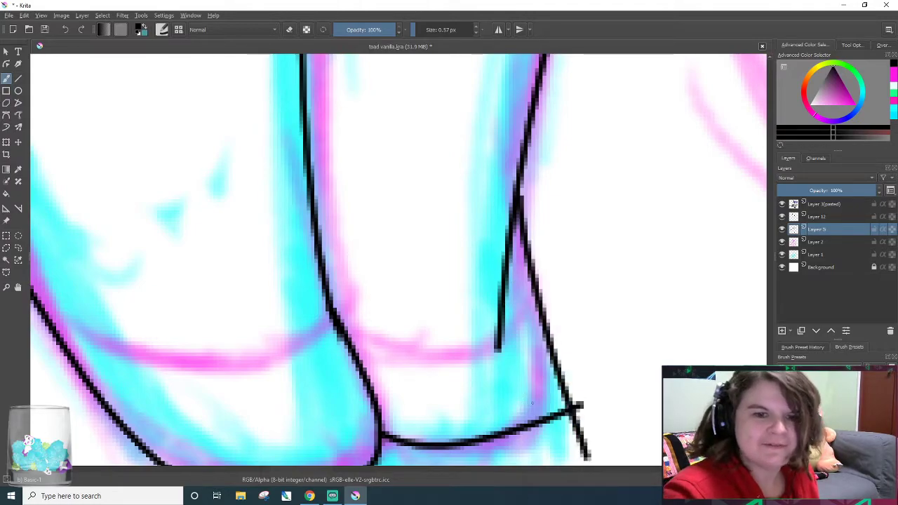
{"action": "left_click_drag", "start_coordinate": [526, 313], "coordinate": [554, 432]}
{"action": "key", "text": "ctrl+z"}
{"action": "mouse_move", "coordinate": [534, 314]}
{"action": "left_mouse_down"}
{"action": "mouse_move", "coordinate": [543, 412]}
{"action": "mouse_move", "coordinate": [545, 329]}
{"action": "left_mouse_up"}
{"action": "key", "text": "ctrl+z"}
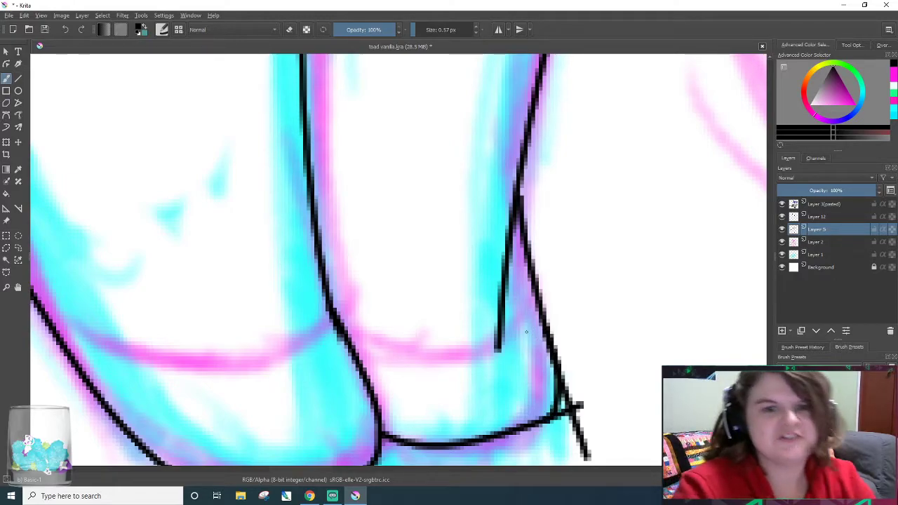
- Erase the overshoots beyond the second foot's outer corner and the stray leg line end below the ankle
{"action": "key", "text": "e"}
{"action": "mouse_move", "coordinate": [605, 377]}
{"action": "left_mouse_down"}
{"action": "mouse_move", "coordinate": [581, 412]}
{"action": "mouse_move", "coordinate": [604, 365]}
{"action": "mouse_move", "coordinate": [592, 357]}
{"action": "mouse_move", "coordinate": [579, 415]}
{"action": "mouse_move", "coordinate": [583, 341]}
{"action": "mouse_move", "coordinate": [576, 386]}
{"action": "mouse_move", "coordinate": [574, 333]}
{"action": "mouse_move", "coordinate": [580, 400]}
{"action": "mouse_move", "coordinate": [573, 348]}
{"action": "mouse_move", "coordinate": [578, 411]}
{"action": "mouse_move", "coordinate": [563, 438]}
{"action": "left_mouse_up"}
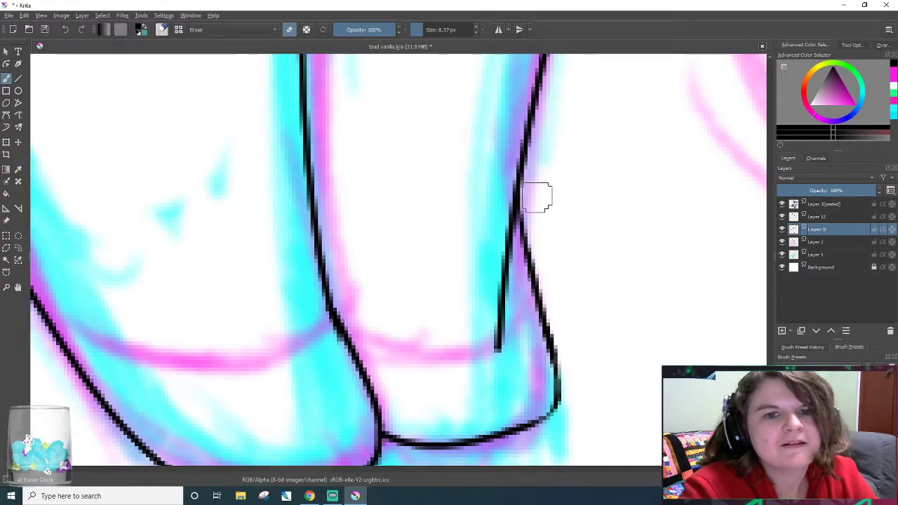
{"action": "mouse_move", "coordinate": [505, 355]}
{"action": "left_mouse_down"}
{"action": "mouse_move", "coordinate": [497, 275]}
{"action": "mouse_move", "coordinate": [513, 295]}
{"action": "mouse_move", "coordinate": [496, 130]}
{"action": "mouse_move", "coordinate": [483, 150]}
{"action": "left_mouse_up"}
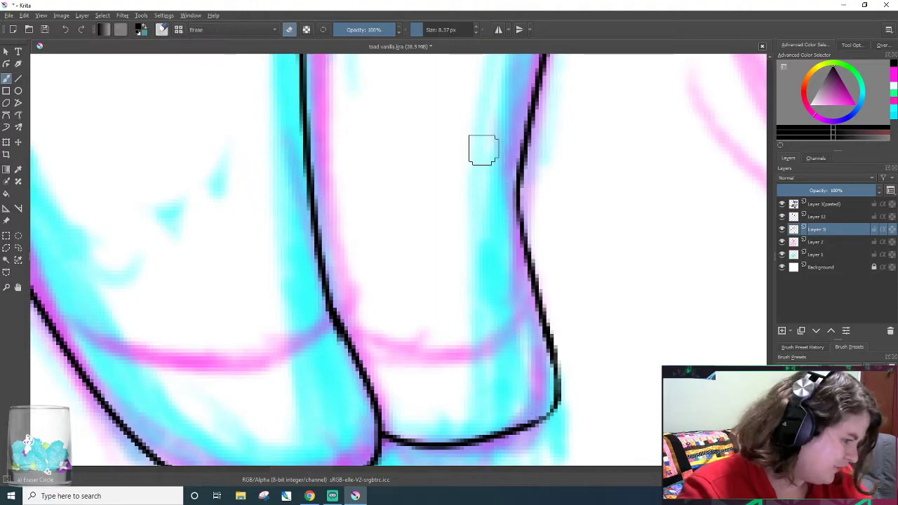
- Reinforce the second foot's ankle bend with short strokes where the leg line meets the foot's outer side
{"action": "key", "text": "slash"}
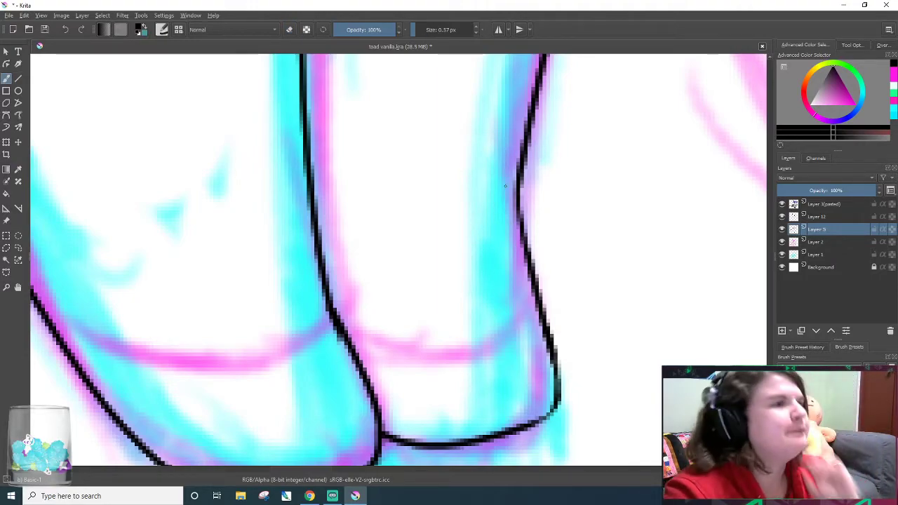
{"action": "left_click_drag", "start_coordinate": [521, 186], "coordinate": [519, 161]}
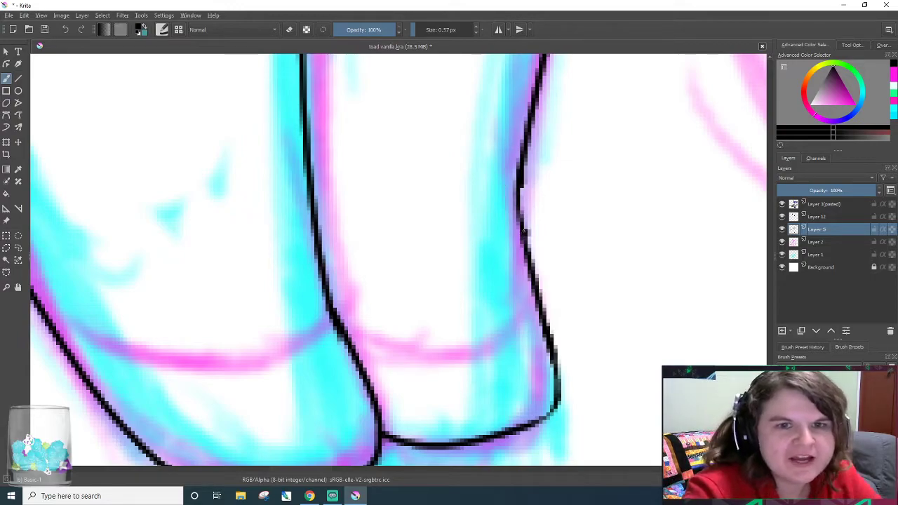
{"action": "left_click_drag", "start_coordinate": [523, 232], "coordinate": [519, 162]}
{"action": "key", "text": "ctrl+z"}
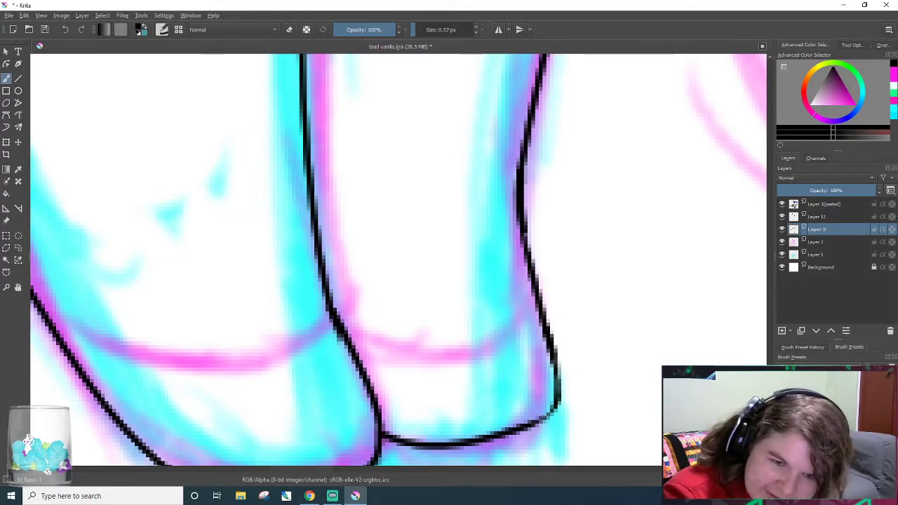
- Thicken the second foot's outer corner with an extra curve and erase the excess ink outside it
{"action": "mouse_move", "coordinate": [533, 420]}
{"action": "left_mouse_down"}
{"action": "mouse_move", "coordinate": [561, 401]}
{"action": "mouse_move", "coordinate": [565, 385]}
{"action": "mouse_move", "coordinate": [545, 342]}
{"action": "left_mouse_up"}
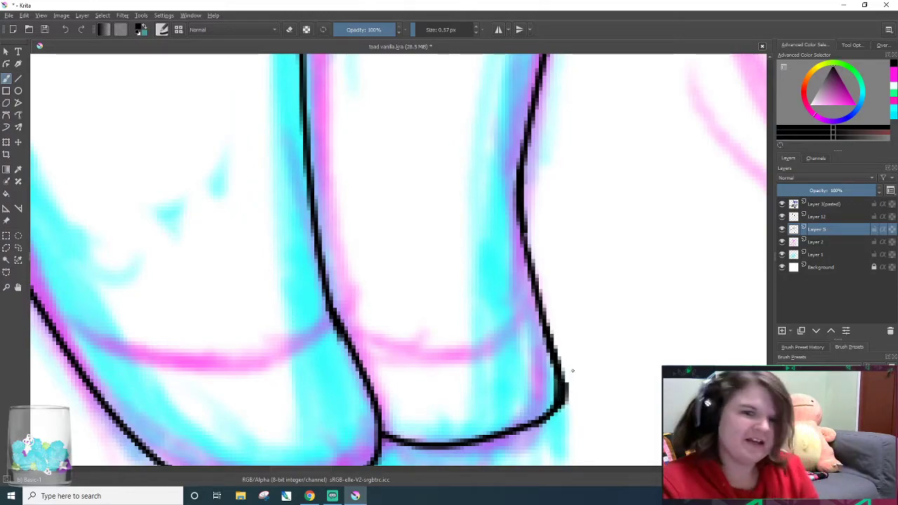
{"action": "key", "text": "e"}
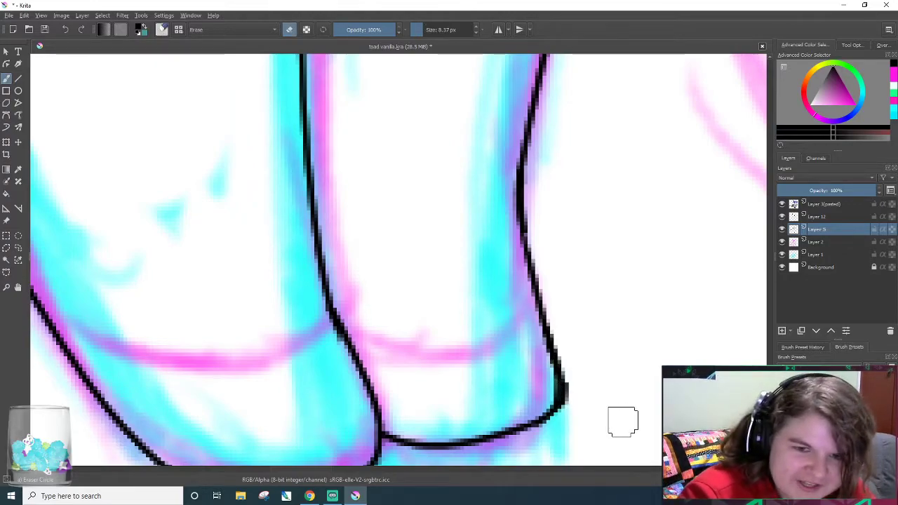
{"action": "left_click_drag", "start_coordinate": [571, 424], "coordinate": [583, 364]}
{"action": "left_click_drag", "start_coordinate": [582, 401], "coordinate": [577, 371]}
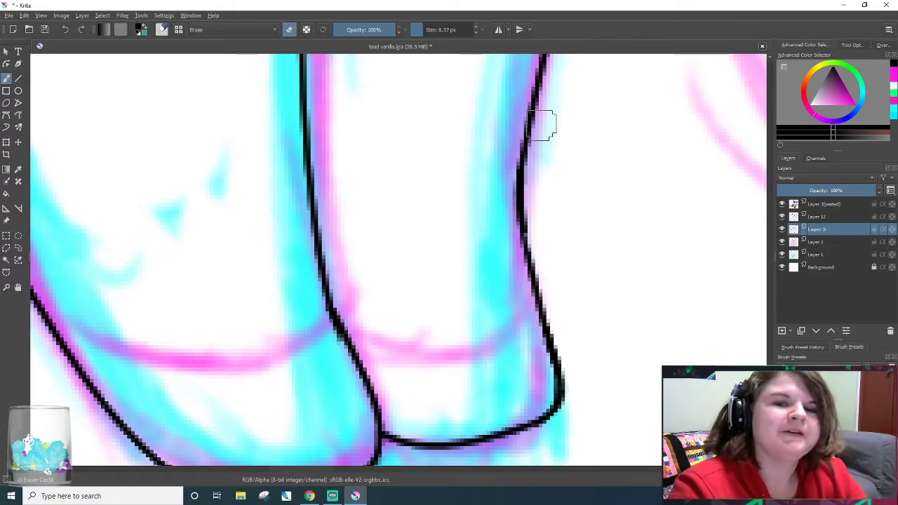
- Review the inked feet and legs close up and against the whole figure
{"action": "scroll", "coordinate": [554, 210], "scroll_direction": "down", "scroll_amount": 5}
{"action": "scroll", "coordinate": [582, 221], "scroll_direction": "up", "scroll_amount": 6}
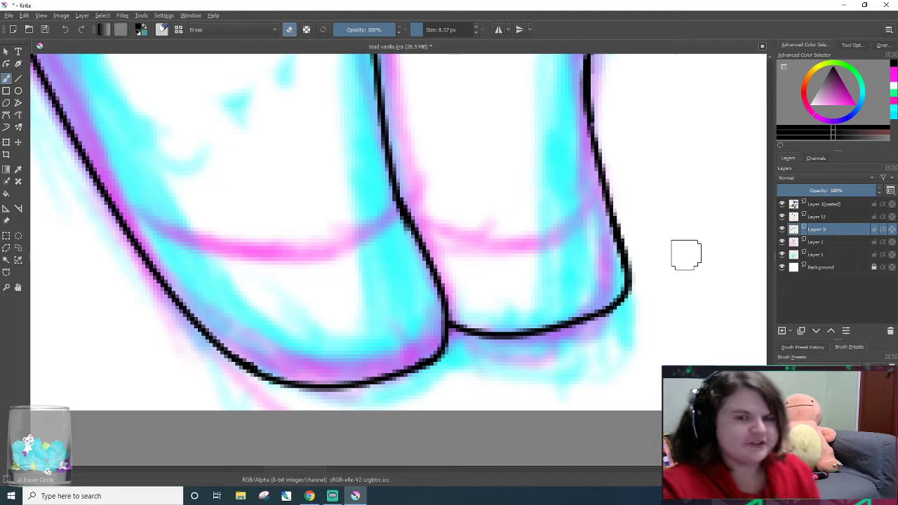
{"action": "scroll", "coordinate": [686, 255], "scroll_direction": "down", "scroll_amount": 1}
{"action": "scroll", "coordinate": [641, 262], "scroll_direction": "down", "scroll_amount": 4}
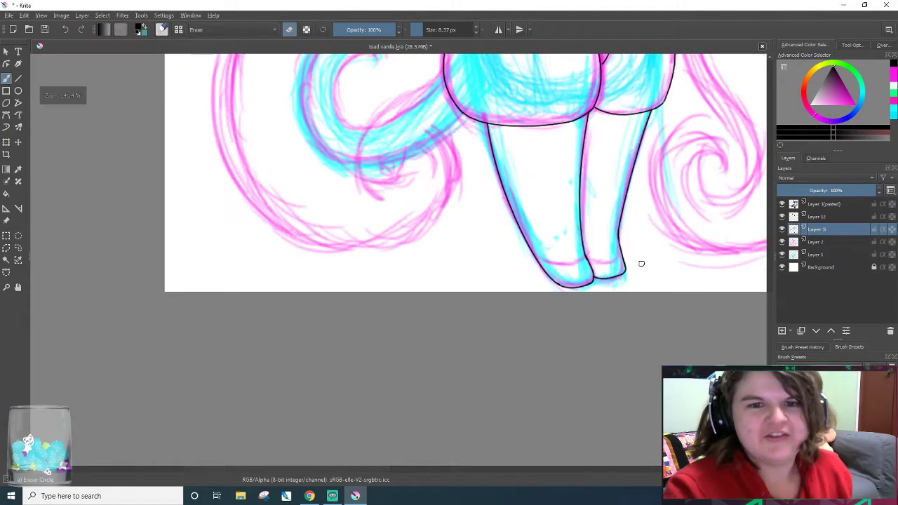
{"action": "scroll", "coordinate": [589, 260], "scroll_direction": "up", "scroll_amount": 1}
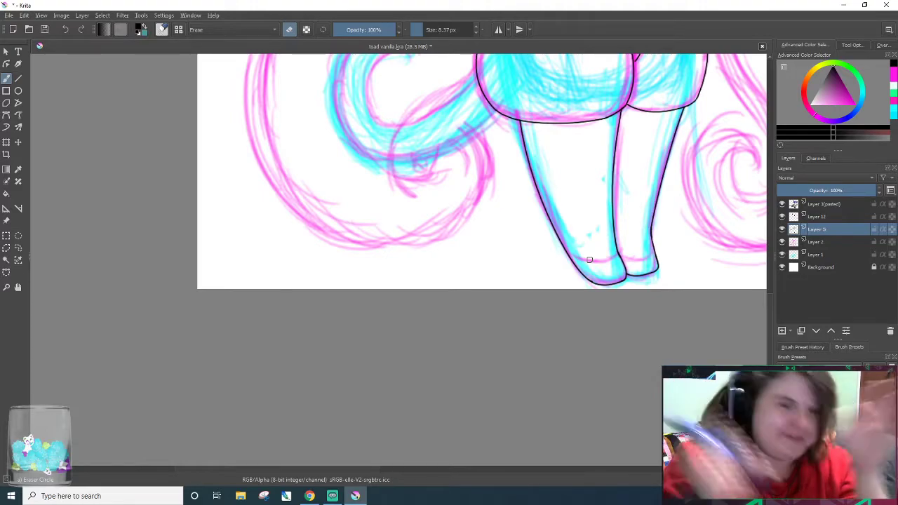
{"action": "scroll", "coordinate": [768, 325], "scroll_direction": "up", "scroll_amount": 5}
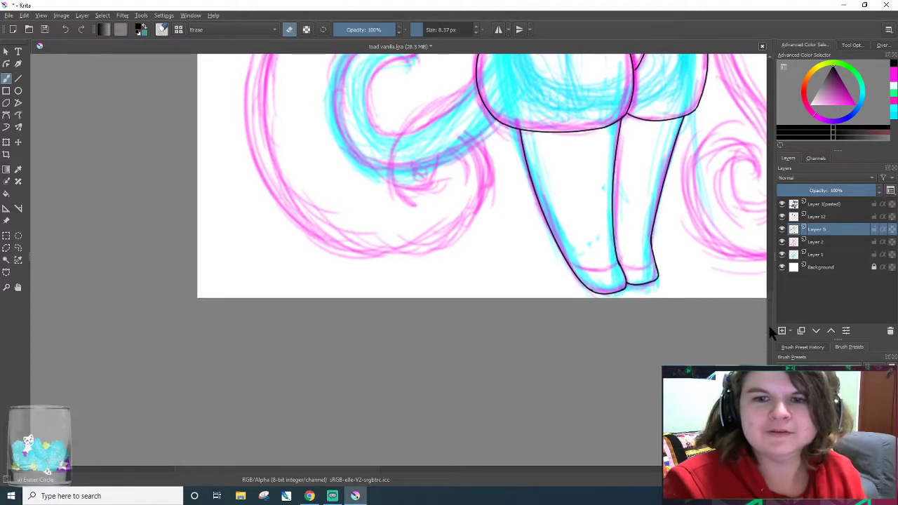
{"action": "mouse_move", "coordinate": [778, 268]}
{"action": "left_mouse_down"}
{"action": "mouse_move", "coordinate": [778, 250]}
{"action": "mouse_move", "coordinate": [780, 276]}
{"action": "left_mouse_up"}
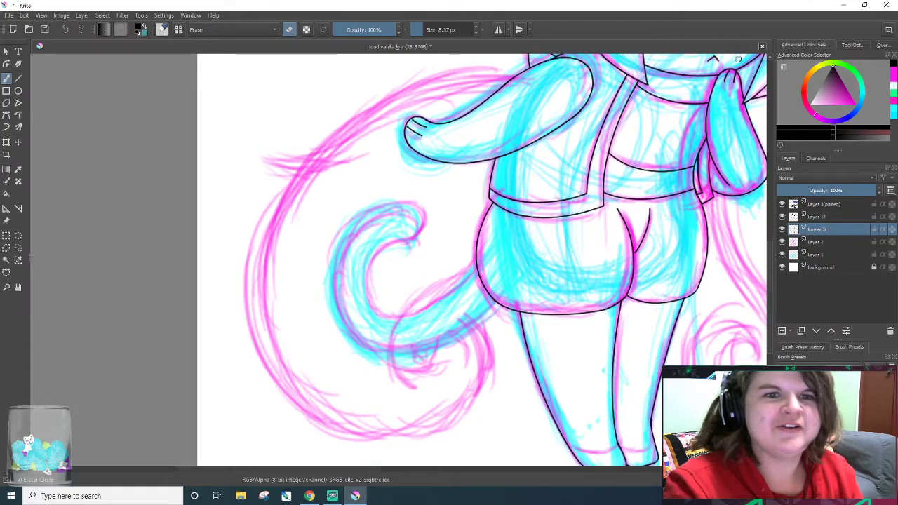
{"action": "scroll", "coordinate": [682, 117], "scroll_direction": "down", "scroll_amount": 2}
{"action": "scroll", "coordinate": [690, 167], "scroll_direction": "down", "scroll_amount": 1}
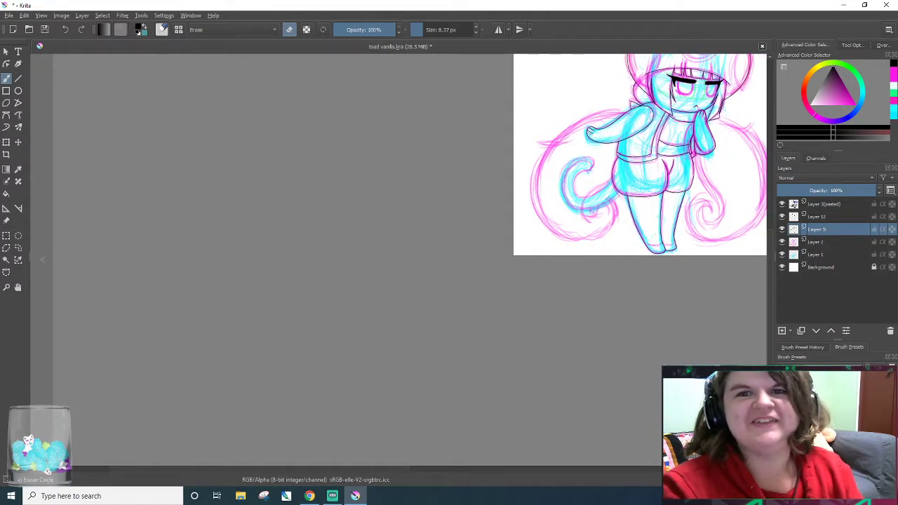
{"action": "scroll", "coordinate": [754, 299], "scroll_direction": "up", "scroll_amount": 3}
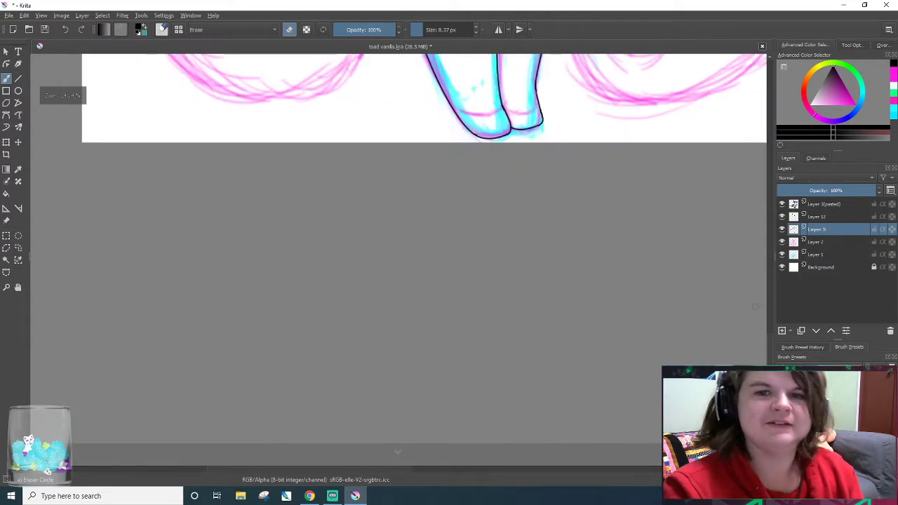
{"action": "scroll", "coordinate": [640, 259], "scroll_direction": "up", "scroll_amount": 2}
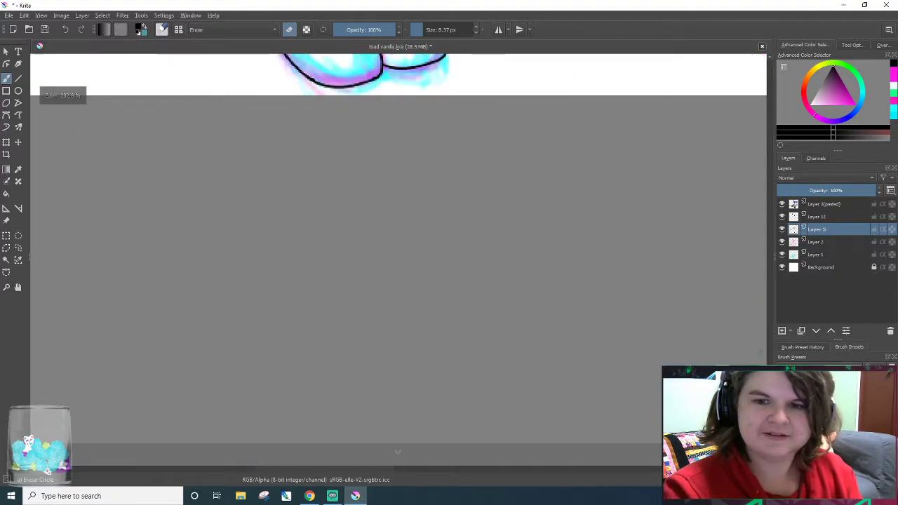
- Ink the tail's inner curve from its tip around the bend and into the shorts, undoing the trial strokes
{"action": "scroll", "coordinate": [749, 335], "scroll_direction": "up", "scroll_amount": 5}
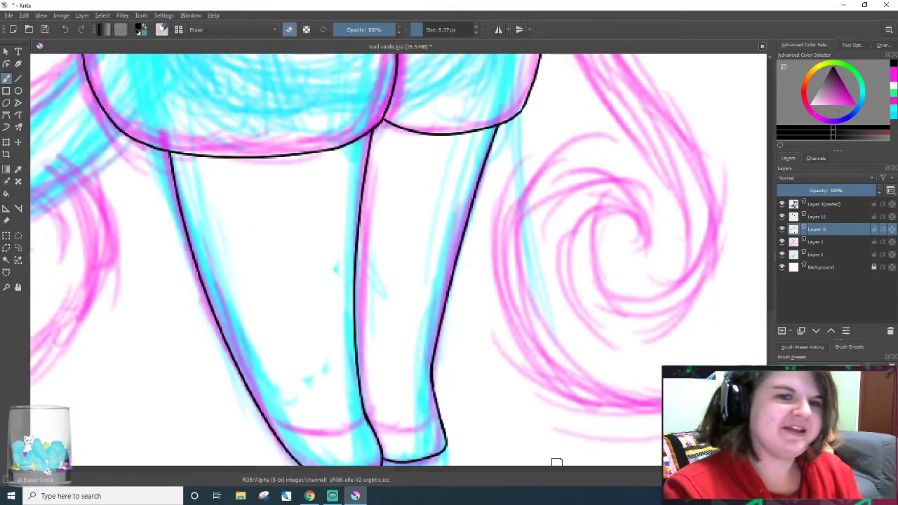
{"action": "scroll", "coordinate": [309, 460], "scroll_direction": "left", "scroll_amount": 5}
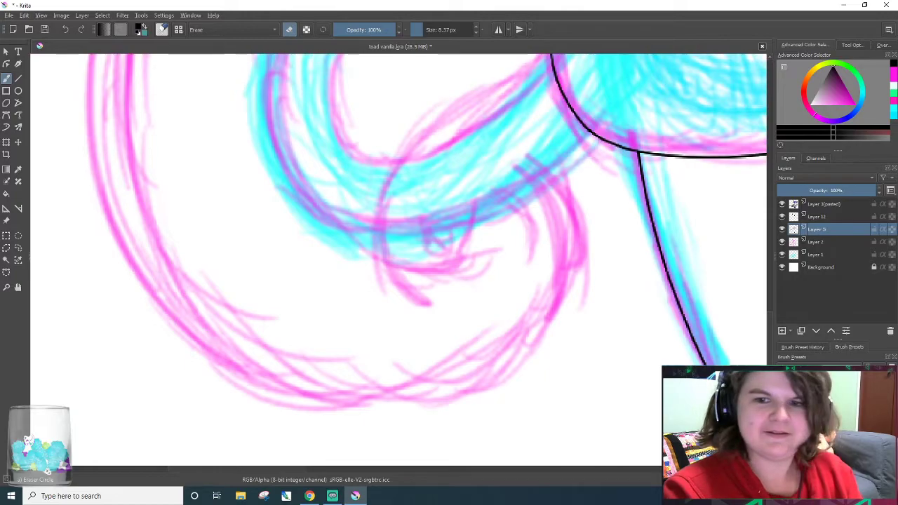
{"action": "scroll", "coordinate": [768, 337], "scroll_direction": "up", "scroll_amount": 5}
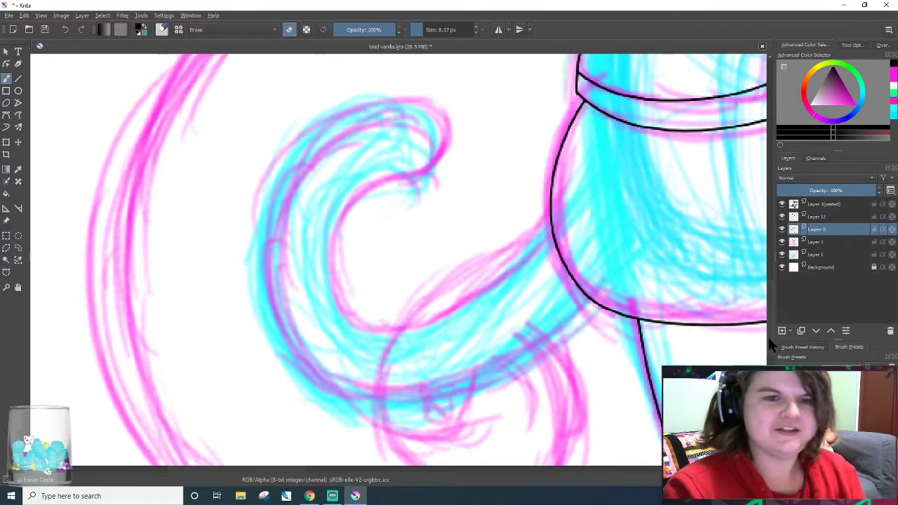
{"action": "mouse_move", "coordinate": [410, 172]}
{"action": "left_mouse_down"}
{"action": "mouse_move", "coordinate": [392, 176]}
{"action": "mouse_move", "coordinate": [609, 249]}
{"action": "left_mouse_up"}
{"action": "key", "text": "ctrl+z"}
{"action": "left_click_drag", "start_coordinate": [403, 170], "coordinate": [625, 220]}
{"action": "key", "text": "ctrl+z"}
{"action": "mouse_move", "coordinate": [414, 160]}
{"action": "left_mouse_down"}
{"action": "mouse_move", "coordinate": [365, 304]}
{"action": "mouse_move", "coordinate": [634, 181]}
{"action": "left_mouse_up"}
{"action": "scroll", "coordinate": [684, 112], "scroll_direction": "down", "scroll_amount": 1}
{"action": "key", "text": "ctrl+z"}
{"action": "scroll", "coordinate": [597, 143], "scroll_direction": "up", "scroll_amount": 1}
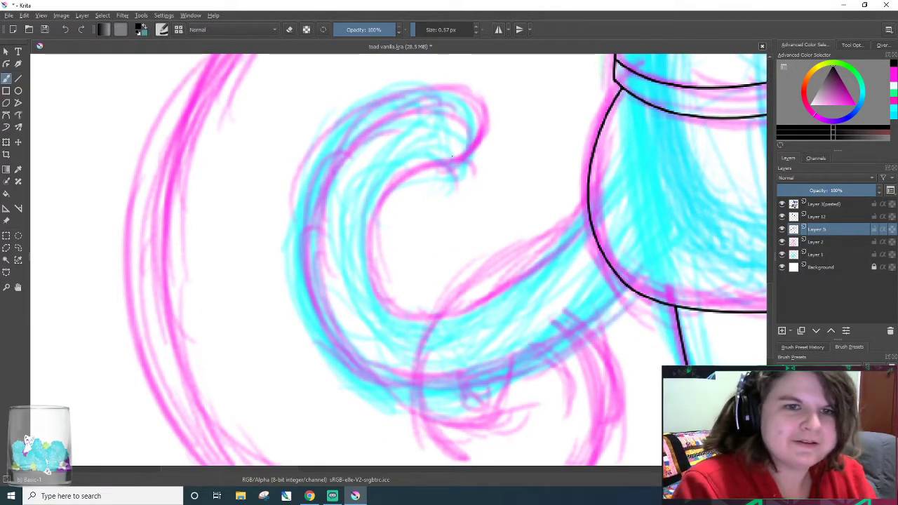
{"action": "left_click_drag", "start_coordinate": [449, 157], "coordinate": [697, 176]}
{"action": "key", "text": "ctrl+z"}
{"action": "key", "text": "ctrl+shift+z"}
{"action": "key", "text": "ctrl+z"}
{"action": "left_click_drag", "start_coordinate": [441, 155], "coordinate": [636, 190]}
{"action": "key", "text": "ctrl+z"}
{"action": "left_click_drag", "start_coordinate": [400, 176], "coordinate": [710, 189]}
{"action": "key", "text": "ctrl+z"}
{"action": "key", "text": "ctrl+shift+z"}
{"action": "key", "text": "ctrl+z"}
{"action": "key", "text": "ctrl+shift+z"}
{"action": "key", "text": "ctrl+z"}
{"action": "left_click_drag", "start_coordinate": [447, 151], "coordinate": [712, 134]}
{"action": "key", "text": "ctrl+z"}
{"action": "mouse_move", "coordinate": [448, 149]}
{"action": "left_mouse_down"}
{"action": "mouse_move", "coordinate": [344, 288]}
{"action": "mouse_move", "coordinate": [598, 312]}
{"action": "mouse_move", "coordinate": [373, 205]}
{"action": "mouse_move", "coordinate": [648, 146]}
{"action": "left_mouse_up"}
{"action": "key", "text": "ctrl+z"}
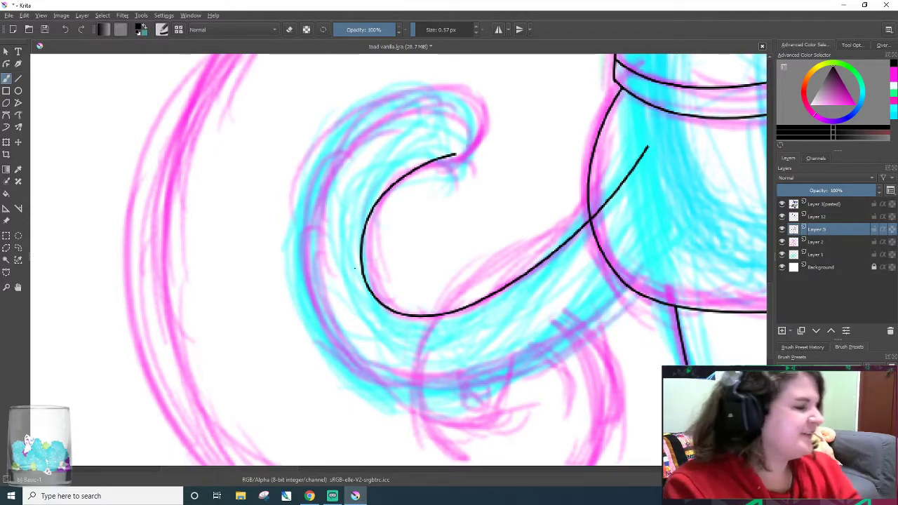
- Ink the tail's outer curve from near the tip around the bend and into the shorts, undoing the trial strokes
{"action": "left_click_drag", "start_coordinate": [410, 95], "coordinate": [670, 261]}
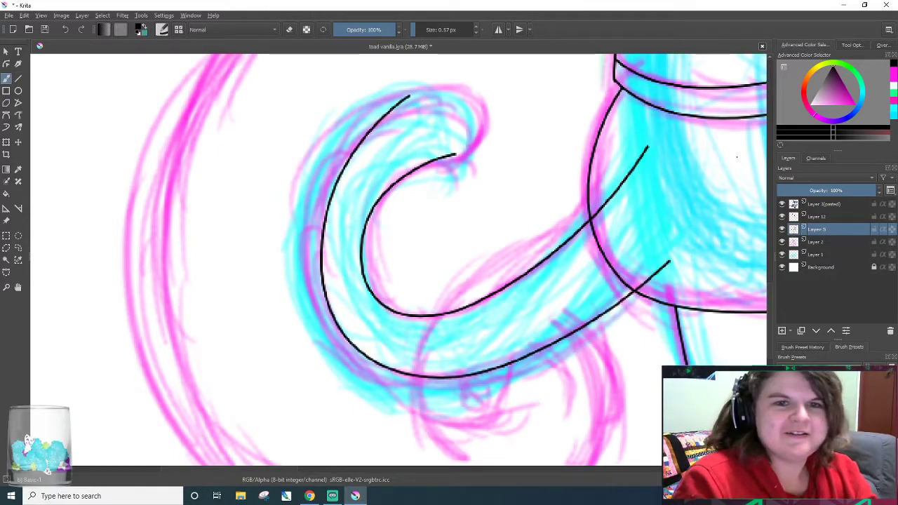
{"action": "key", "text": "ctrl+z"}
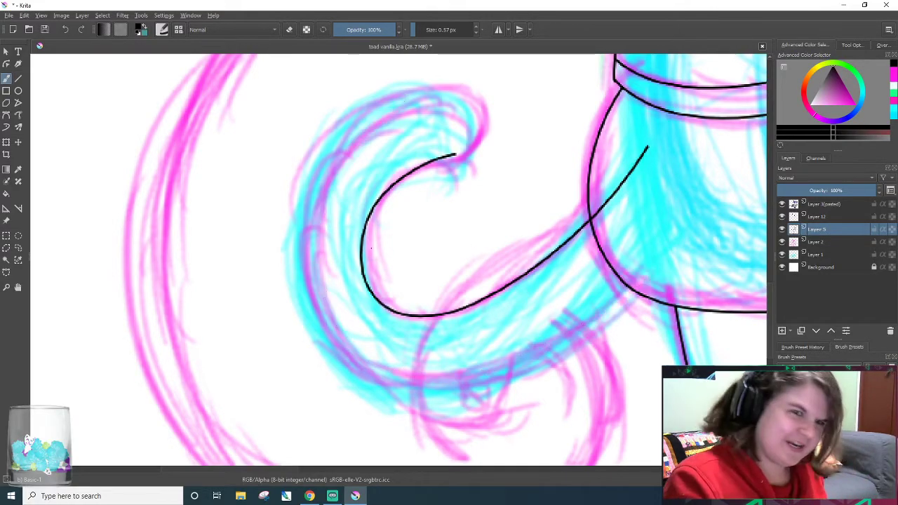
{"action": "left_click_drag", "start_coordinate": [430, 85], "coordinate": [564, 288]}
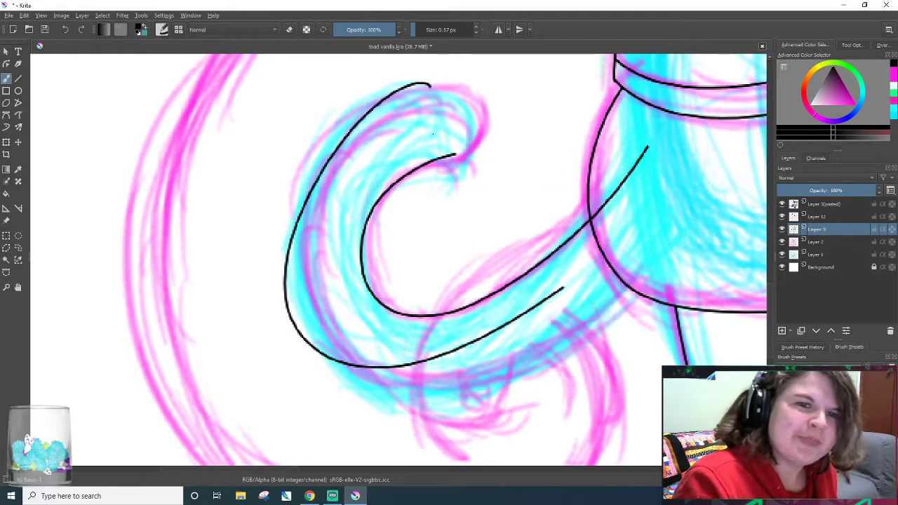
{"action": "key", "text": "ctrl+z"}
{"action": "left_click_drag", "start_coordinate": [430, 78], "coordinate": [715, 303]}
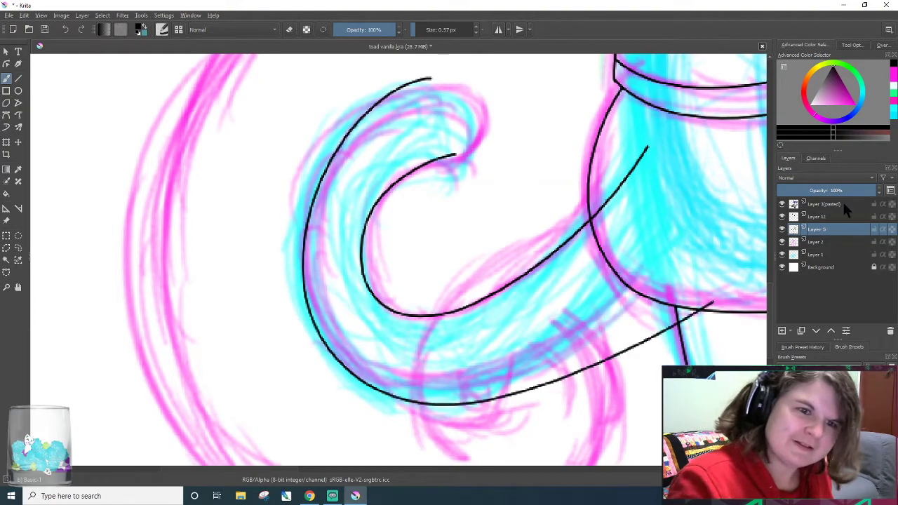
{"action": "key", "text": "ctrl+z"}
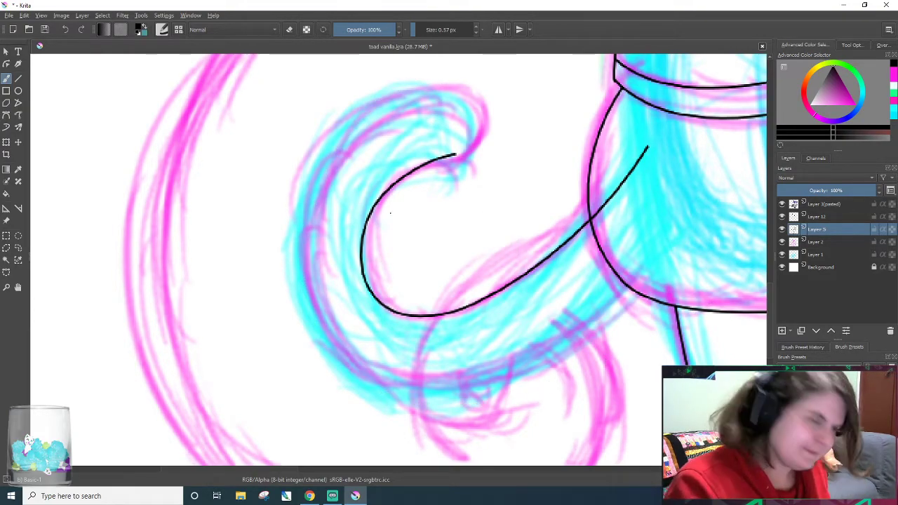
{"action": "left_click_drag", "start_coordinate": [439, 69], "coordinate": [864, 107]}
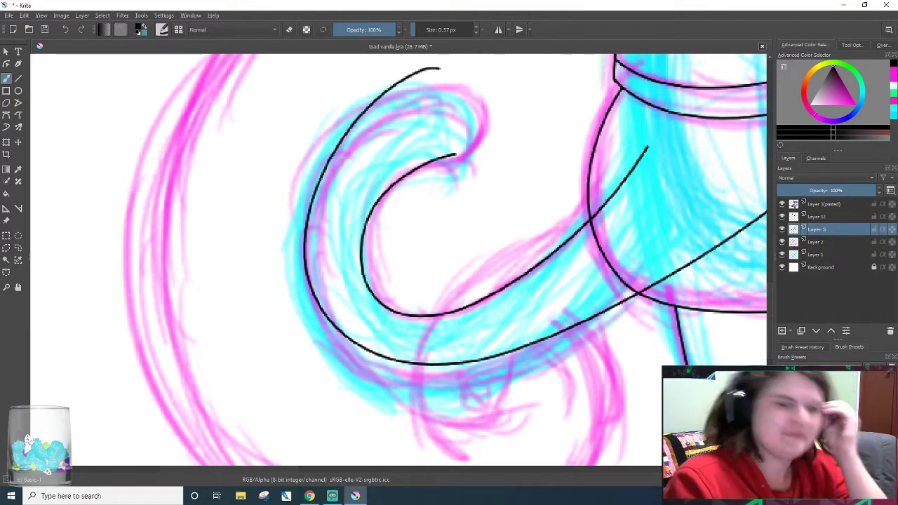
{"action": "key", "text": "ctrl+z"}
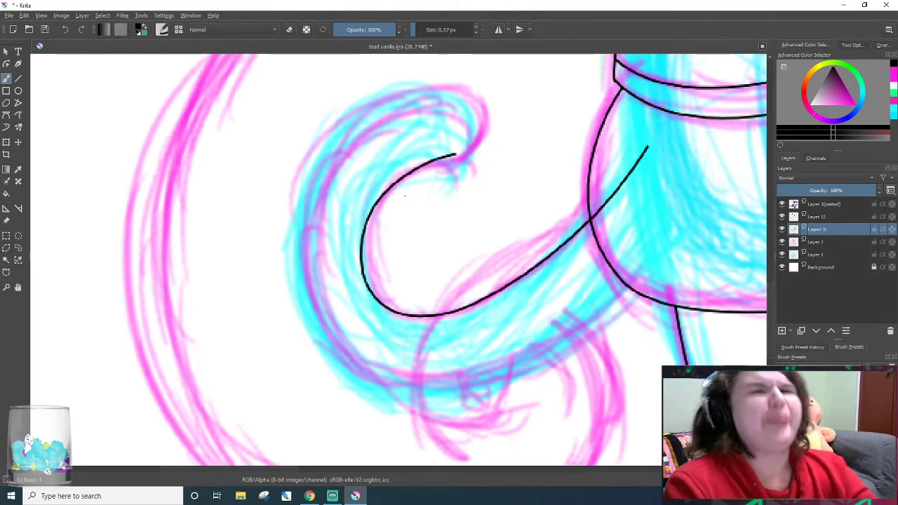
{"action": "left_click_drag", "start_coordinate": [470, 86], "coordinate": [833, 200]}
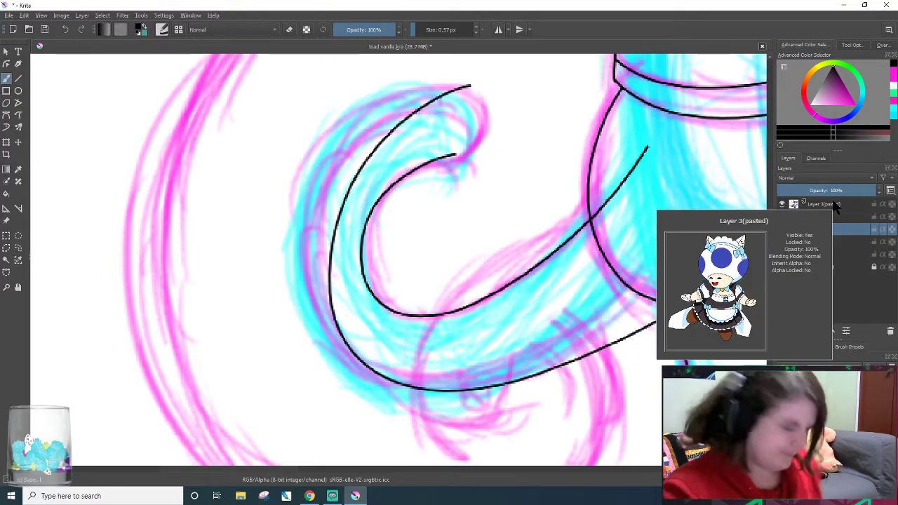
{"action": "key", "text": "ctrl+z"}
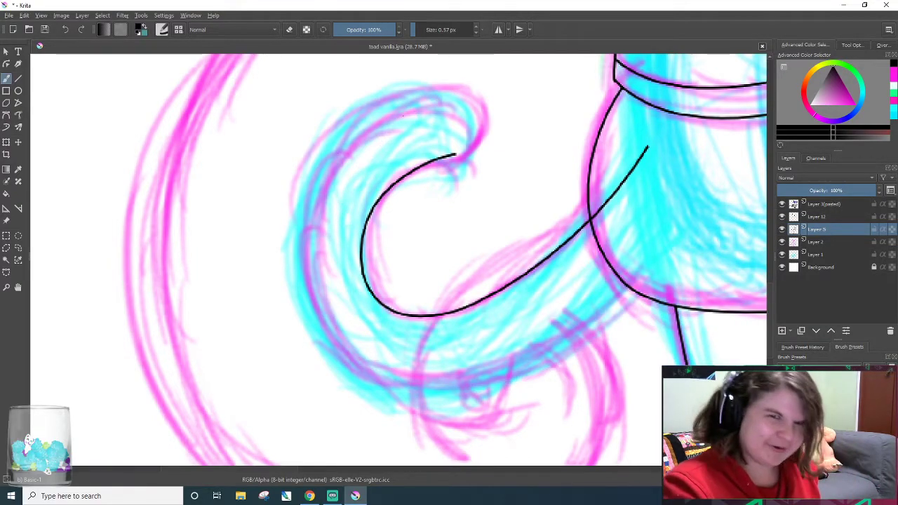
{"action": "mouse_move", "coordinate": [431, 87]}
{"action": "left_mouse_down"}
{"action": "mouse_move", "coordinate": [331, 203]}
{"action": "mouse_move", "coordinate": [627, 237]}
{"action": "left_mouse_up"}
{"action": "key", "text": "ctrl+z"}
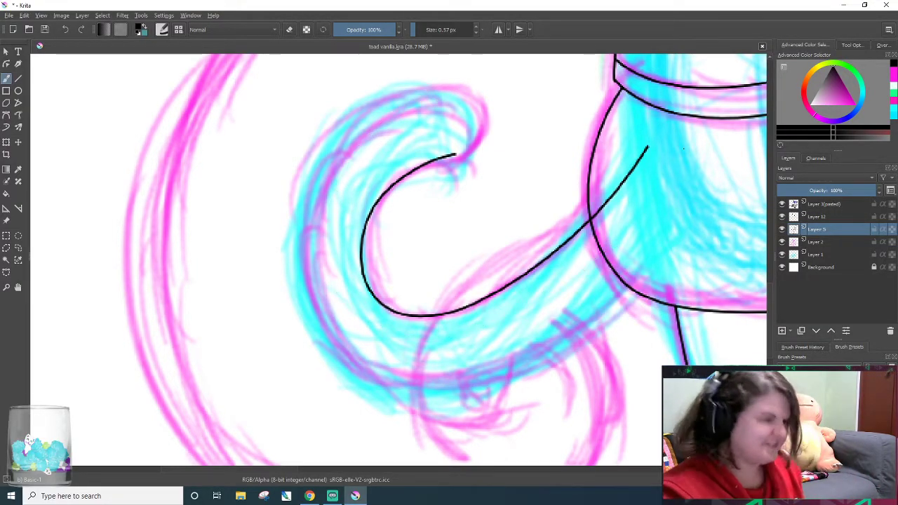
{"action": "mouse_move", "coordinate": [440, 78]}
{"action": "left_mouse_down"}
{"action": "mouse_move", "coordinate": [345, 164]}
{"action": "mouse_move", "coordinate": [691, 234]}
{"action": "left_mouse_up"}
{"action": "key", "text": "ctrl+z"}
{"action": "mouse_move", "coordinate": [428, 91]}
{"action": "left_mouse_down"}
{"action": "mouse_move", "coordinate": [413, 101]}
{"action": "mouse_move", "coordinate": [703, 221]}
{"action": "left_mouse_up"}
{"action": "key", "text": "ctrl+z"}
{"action": "mouse_move", "coordinate": [473, 74]}
{"action": "left_mouse_down"}
{"action": "mouse_move", "coordinate": [429, 381]}
{"action": "mouse_move", "coordinate": [737, 186]}
{"action": "left_mouse_up"}
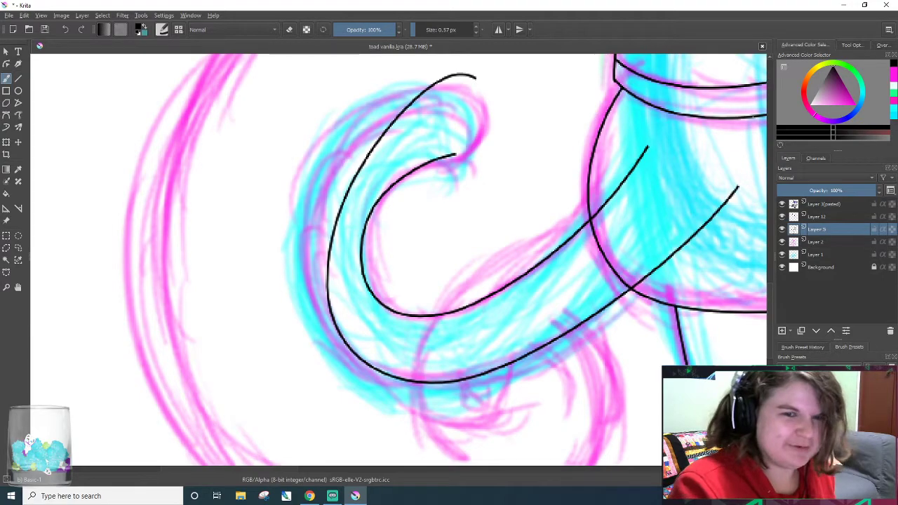
{"action": "key", "text": "ctrl+z"}
{"action": "left_click_drag", "start_coordinate": [431, 91], "coordinate": [727, 225]}
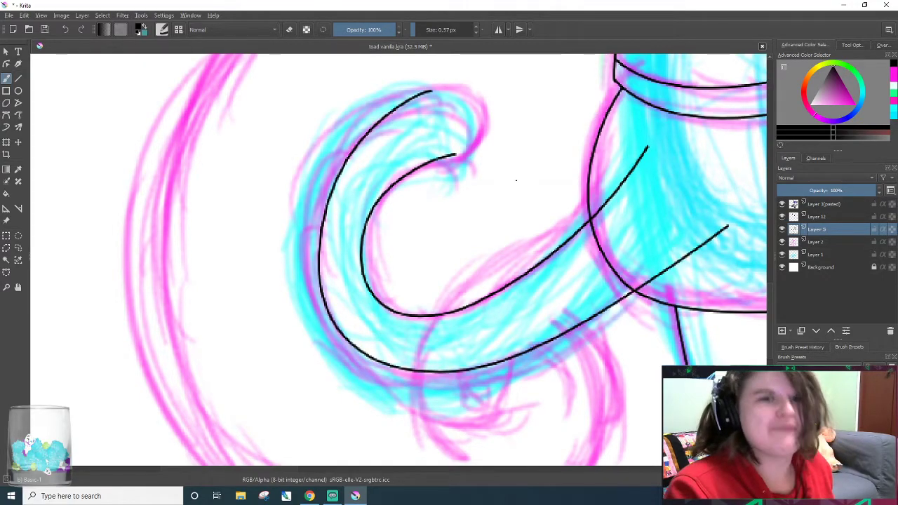
{"action": "key", "text": "ctrl+z"}
{"action": "left_click_drag", "start_coordinate": [418, 83], "coordinate": [693, 201]}
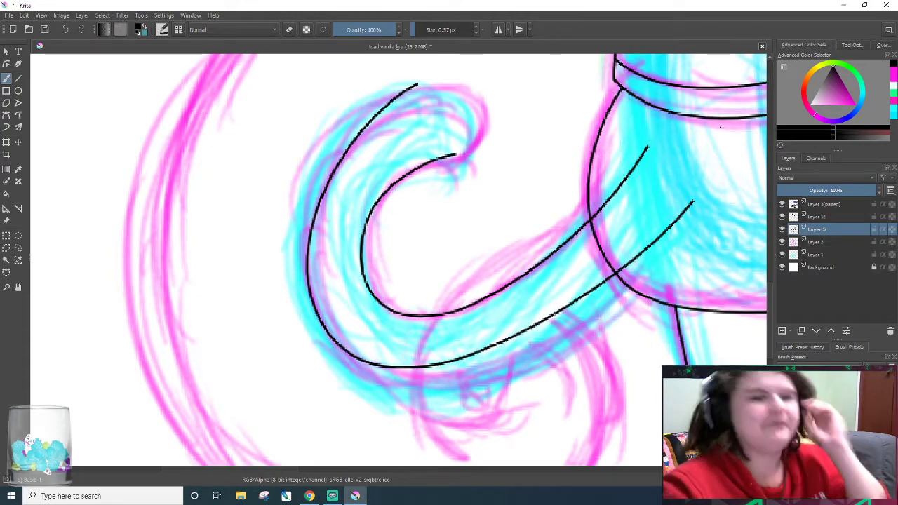
- Erase the ends of both tail lines that overlap the inside of the shorts
{"action": "scroll", "coordinate": [732, 169], "scroll_direction": "up", "scroll_amount": 4}
{"action": "scroll", "coordinate": [732, 169], "scroll_direction": "down", "scroll_amount": 4}
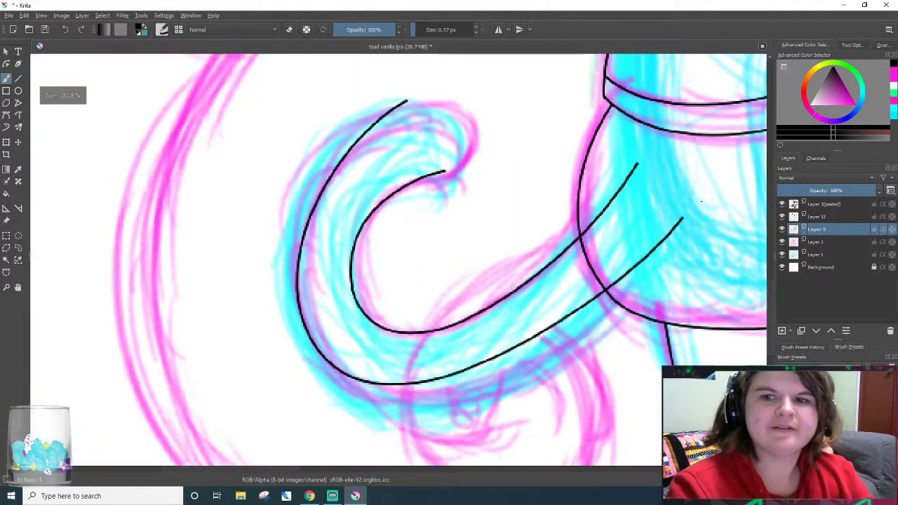
{"action": "key", "text": "e"}
{"action": "mouse_move", "coordinate": [603, 210]}
{"action": "left_mouse_down"}
{"action": "mouse_move", "coordinate": [593, 240]}
{"action": "mouse_move", "coordinate": [584, 231]}
{"action": "mouse_move", "coordinate": [626, 188]}
{"action": "left_mouse_up"}
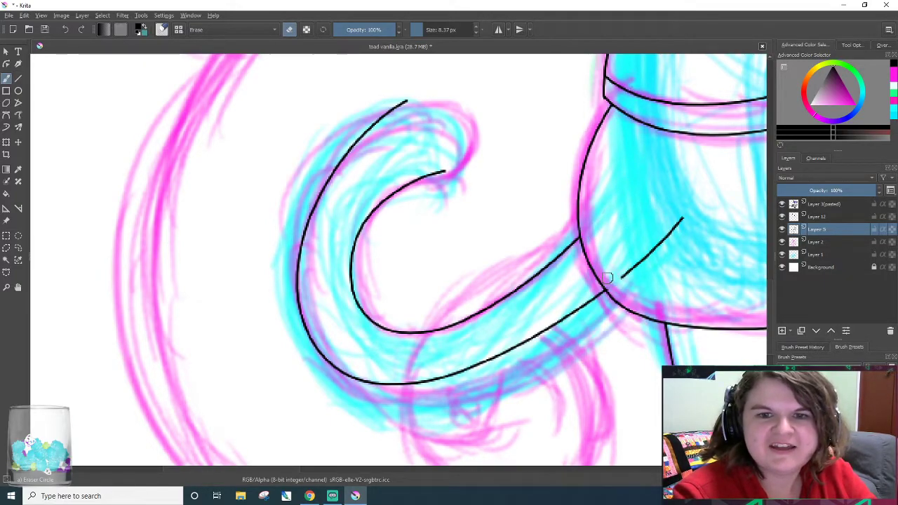
{"action": "left_click_drag", "start_coordinate": [629, 274], "coordinate": [673, 237]}
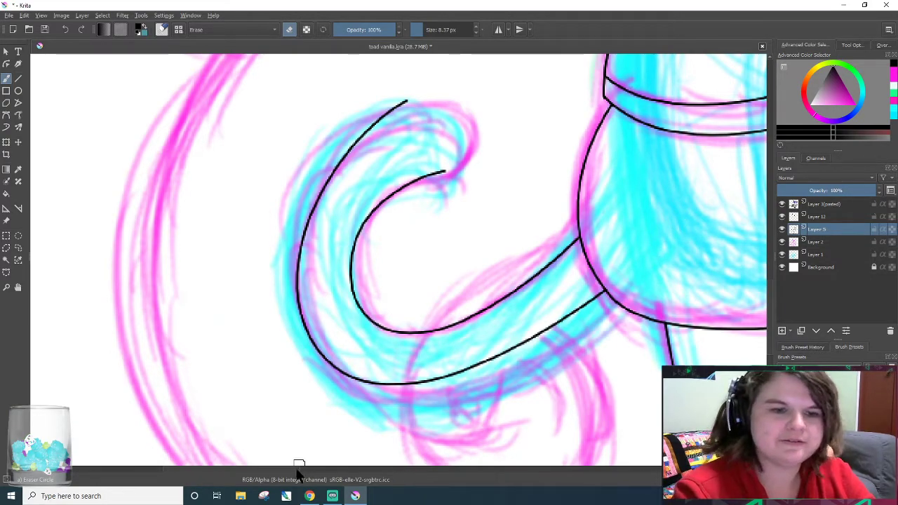
{"action": "left_click_drag", "start_coordinate": [296, 469], "coordinate": [290, 468]}
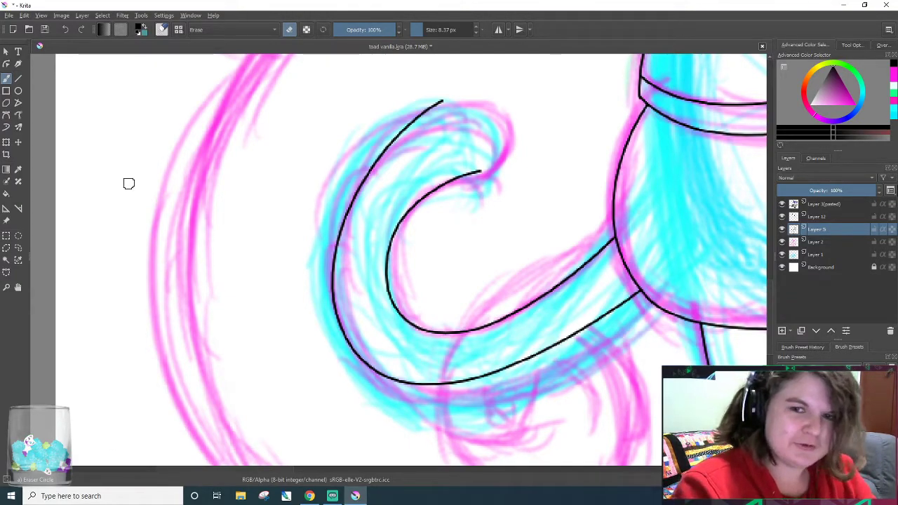
- Extend the tail's outer line with a flatter curve over the top of the curl, undoing the trial strokes
{"action": "scroll", "coordinate": [421, 136], "scroll_direction": "up", "scroll_amount": 2}
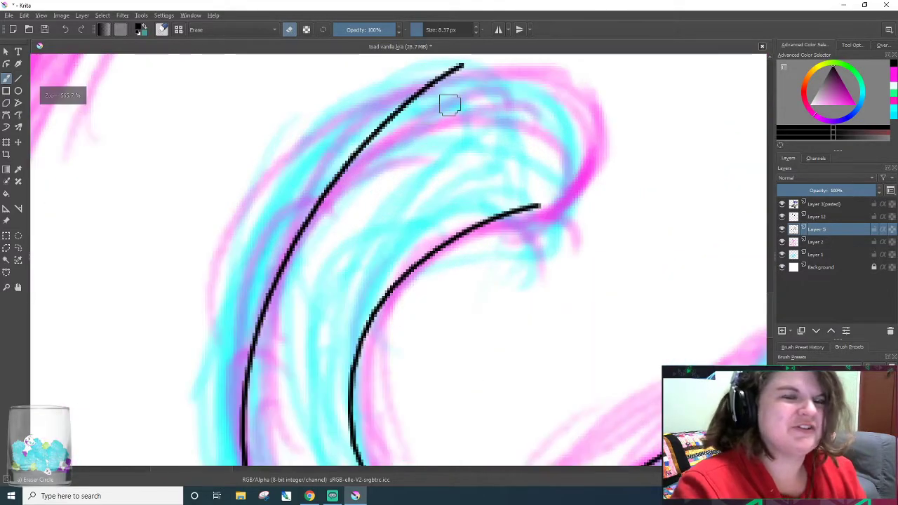
{"action": "key", "text": "slash"}
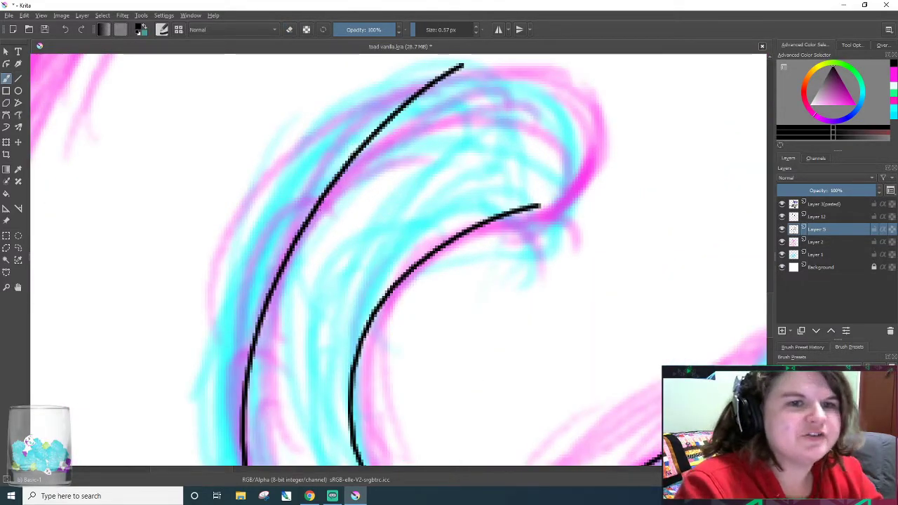
{"action": "left_click_drag", "start_coordinate": [318, 212], "coordinate": [554, 50]}
{"action": "key", "text": "ctrl+z"}
{"action": "mouse_move", "coordinate": [312, 203]}
{"action": "left_mouse_down"}
{"action": "mouse_move", "coordinate": [466, 97]}
{"action": "mouse_move", "coordinate": [603, 51]}
{"action": "left_mouse_up"}
{"action": "key", "text": "ctrl+z"}
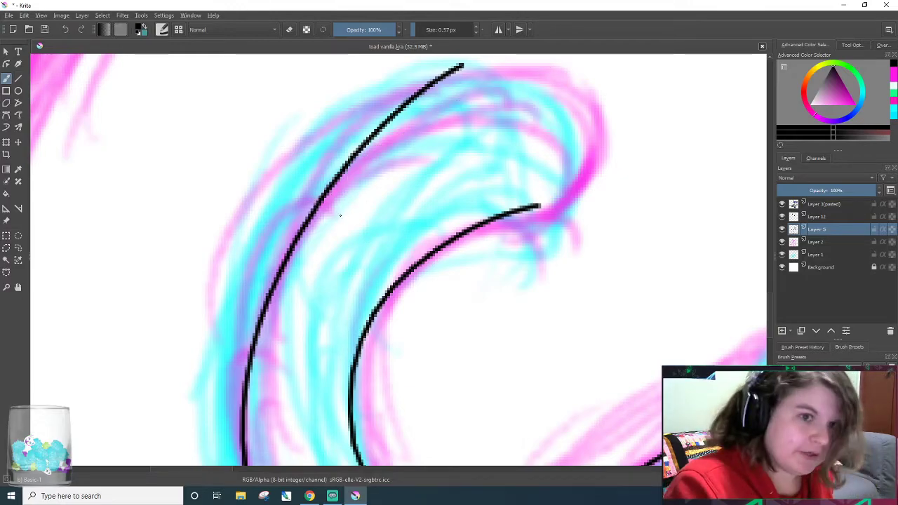
{"action": "left_click_drag", "start_coordinate": [310, 222], "coordinate": [607, 53]}
- Extend the tail's inner line outward past the sketched tip, undoing the trial strokes
{"action": "left_click_drag", "start_coordinate": [484, 223], "coordinate": [688, 189]}
{"action": "key", "text": "ctrl+z"}
{"action": "mouse_move", "coordinate": [501, 221]}
{"action": "left_mouse_down"}
{"action": "mouse_move", "coordinate": [626, 182]}
{"action": "mouse_move", "coordinate": [722, 168]}
{"action": "left_mouse_up"}
{"action": "key", "text": "ctrl+z"}
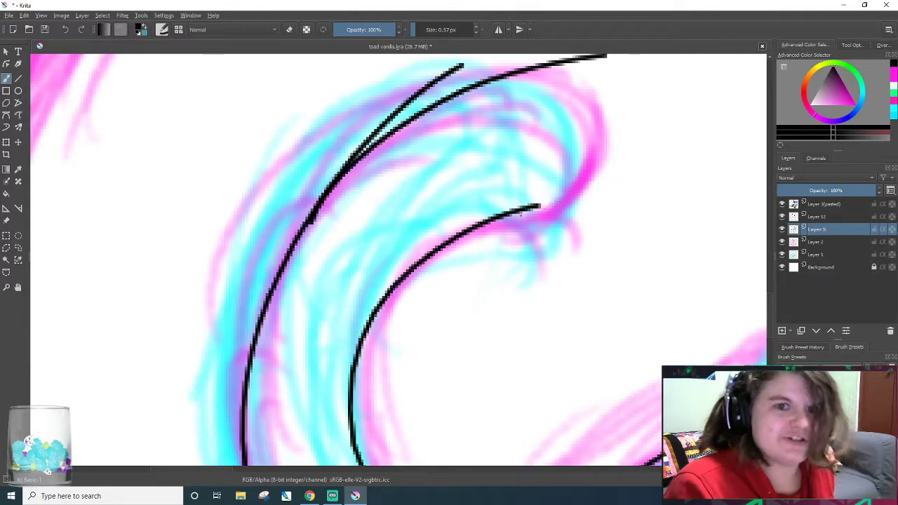
{"action": "left_click_drag", "start_coordinate": [512, 214], "coordinate": [664, 190]}
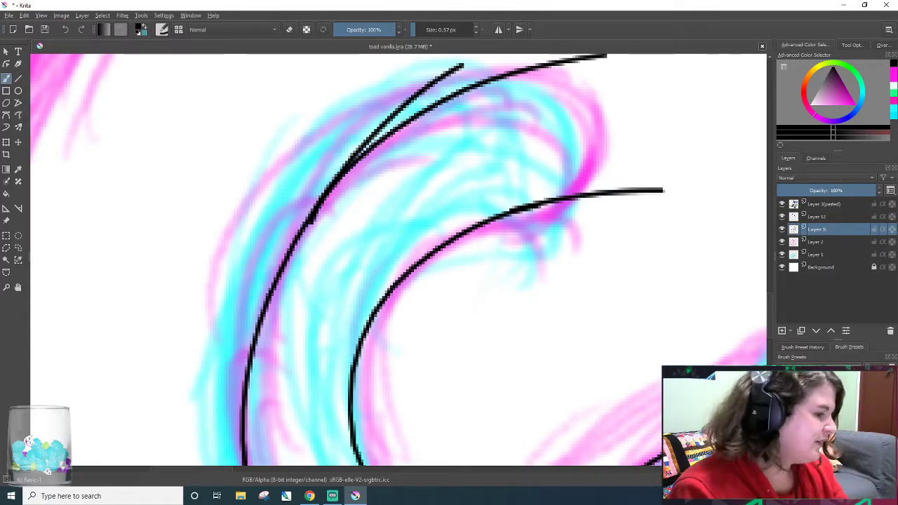
- Erase the old end of the tail's outer line and thin the doubled ink where the extension joins it
{"action": "key", "text": "e"}
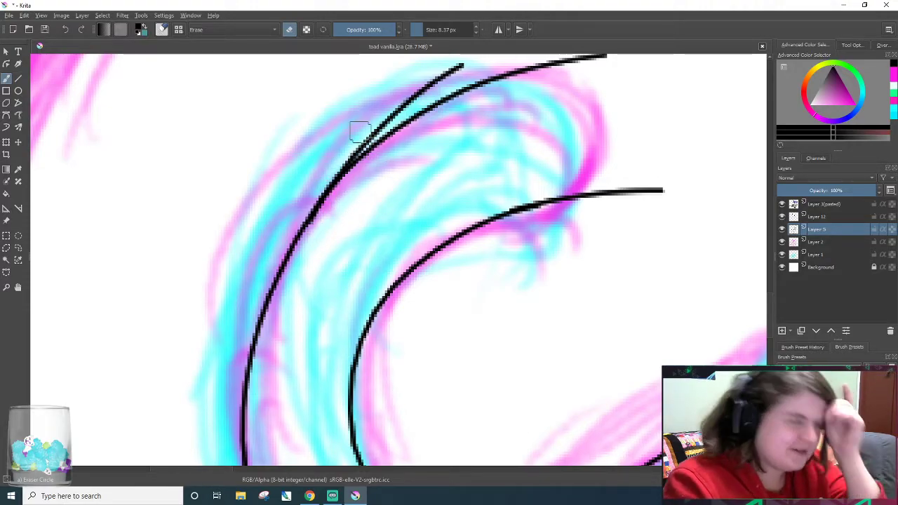
{"action": "mouse_move", "coordinate": [442, 64]}
{"action": "left_mouse_down"}
{"action": "mouse_move", "coordinate": [325, 155]}
{"action": "mouse_move", "coordinate": [421, 86]}
{"action": "mouse_move", "coordinate": [304, 189]}
{"action": "left_mouse_up"}
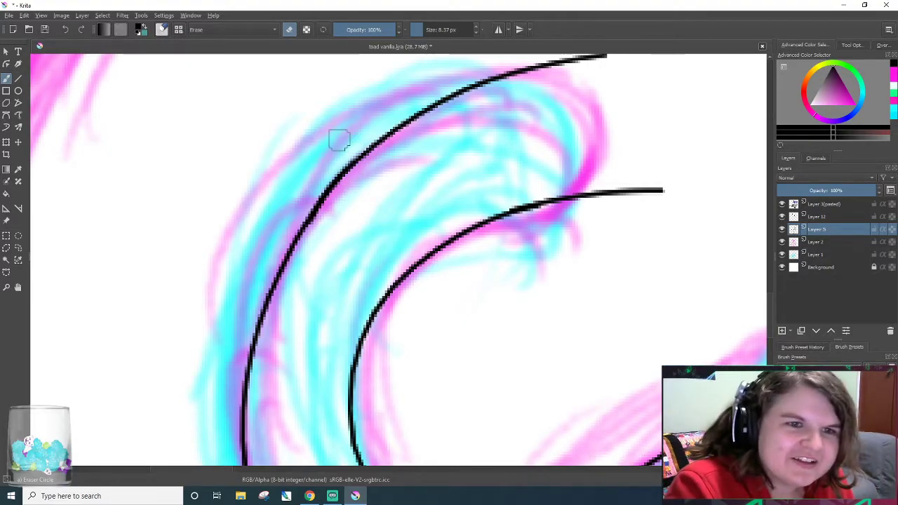
{"action": "left_click_drag", "start_coordinate": [286, 222], "coordinate": [372, 132]}
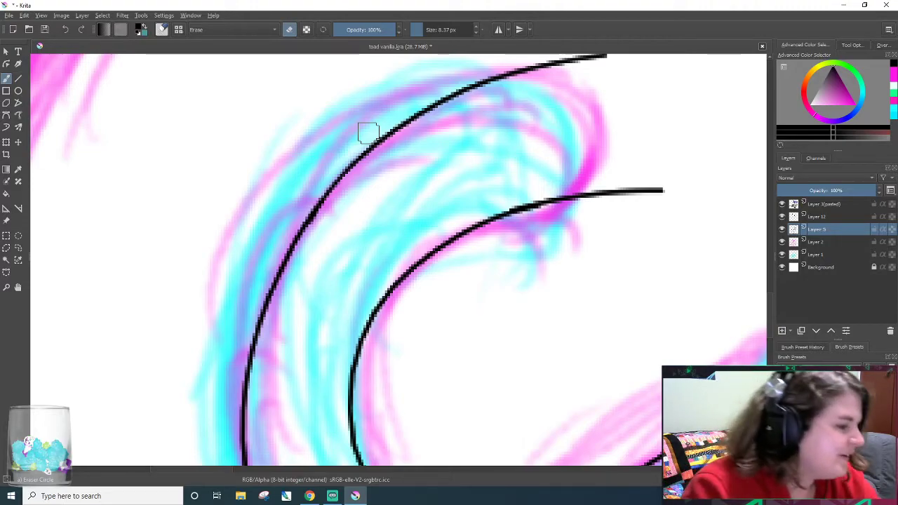
- Ink a rounded tail tip that joins the outer and inner lines, undoing the trial strokes
{"action": "key", "text": "e"}
{"action": "left_click_drag", "start_coordinate": [571, 75], "coordinate": [607, 160]}
{"action": "left_click", "coordinate": [508, 102], "text": "ctrl"}
{"action": "left_click_drag", "start_coordinate": [508, 102], "coordinate": [572, 105]}
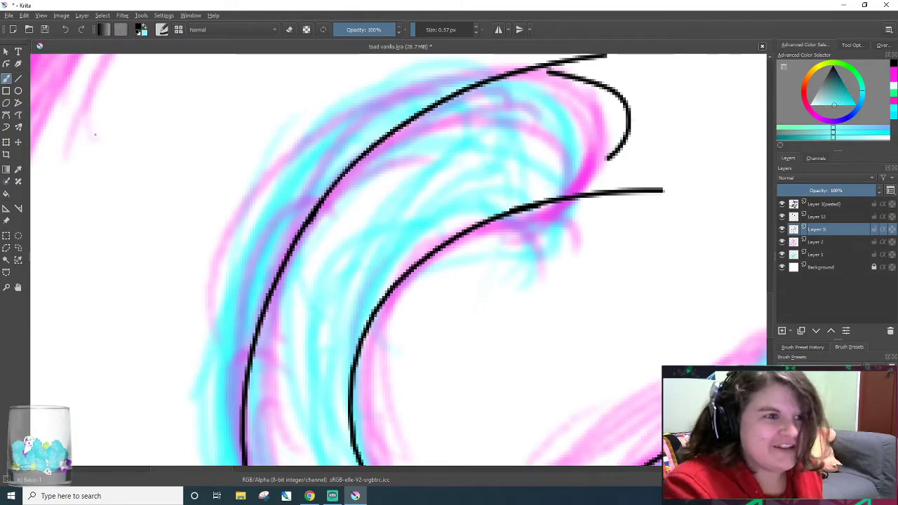
{"action": "right_click", "coordinate": [265, 153]}
{"action": "key", "text": "ctrl+z"}
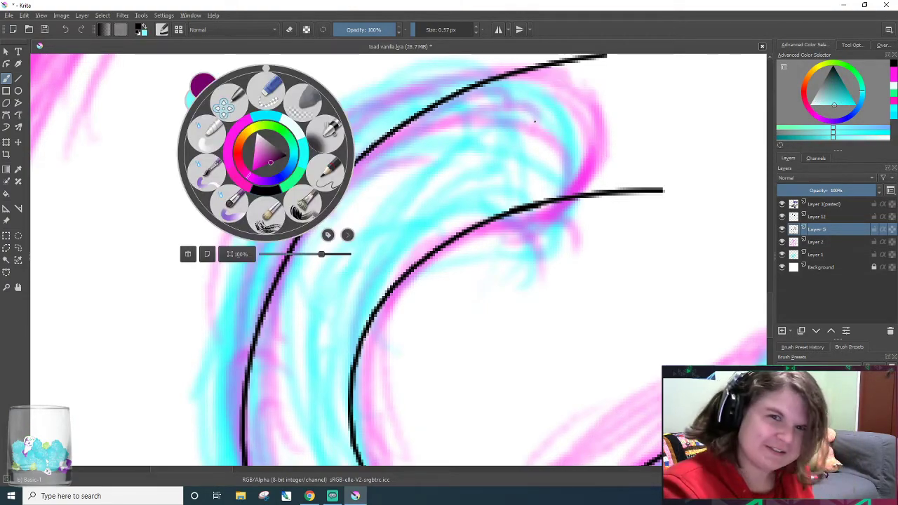
{"action": "left_click", "coordinate": [546, 80]}
{"action": "key", "text": "ctrl+shift+z"}
{"action": "key", "text": "ctrl+z"}
{"action": "key", "text": "ctrl+shift+z"}
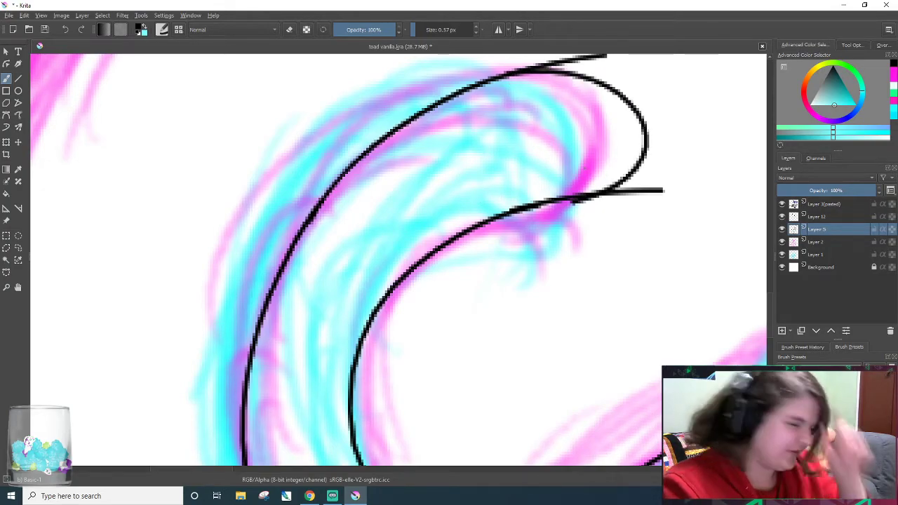
- Erase the excess ink of the inner line and tip curve where they cross below the rounded tip
{"action": "key", "text": "e"}
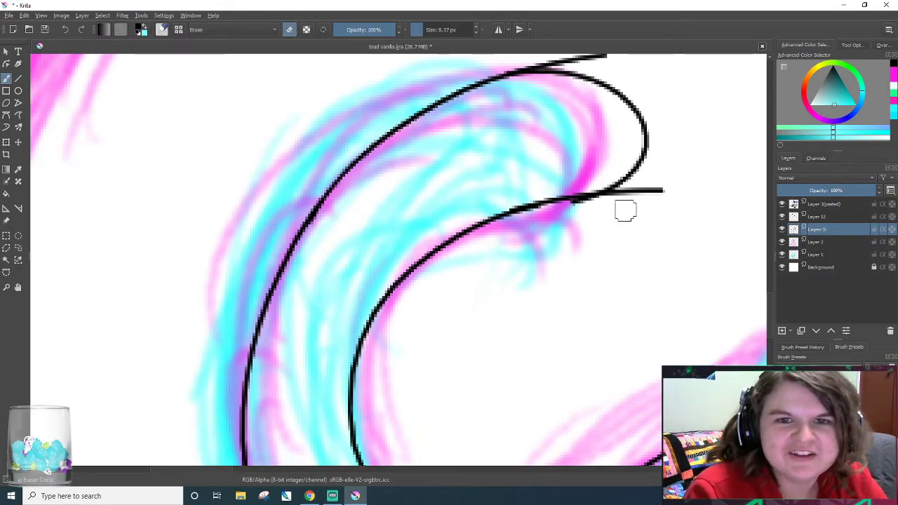
{"action": "mouse_move", "coordinate": [651, 190]}
{"action": "left_mouse_down"}
{"action": "mouse_move", "coordinate": [580, 219]}
{"action": "mouse_move", "coordinate": [641, 194]}
{"action": "mouse_move", "coordinate": [573, 214]}
{"action": "left_mouse_up"}
{"action": "left_click", "coordinate": [665, 190]}
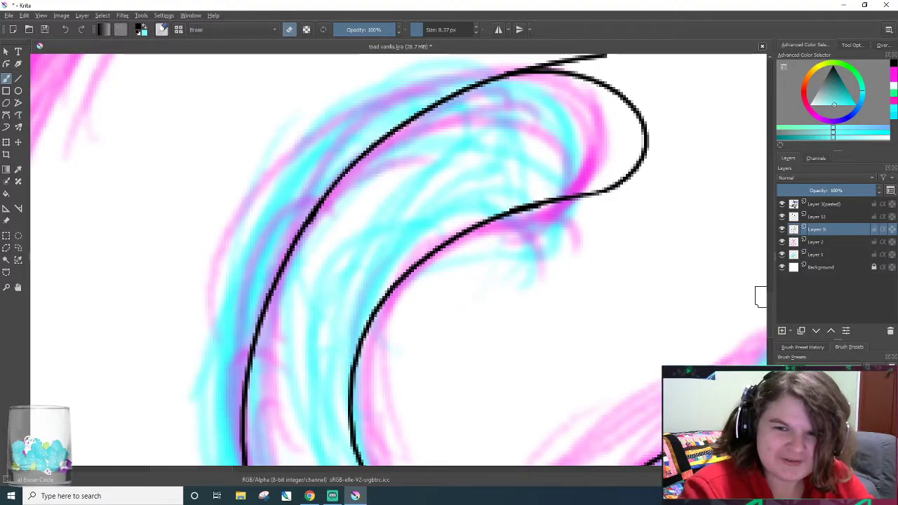
- Erase the outer line's excess end above the rounded tip, undoing the first pass that thinned the joint
{"action": "key", "text": "slash"}
{"action": "scroll", "coordinate": [764, 314], "scroll_direction": "up", "scroll_amount": 5}
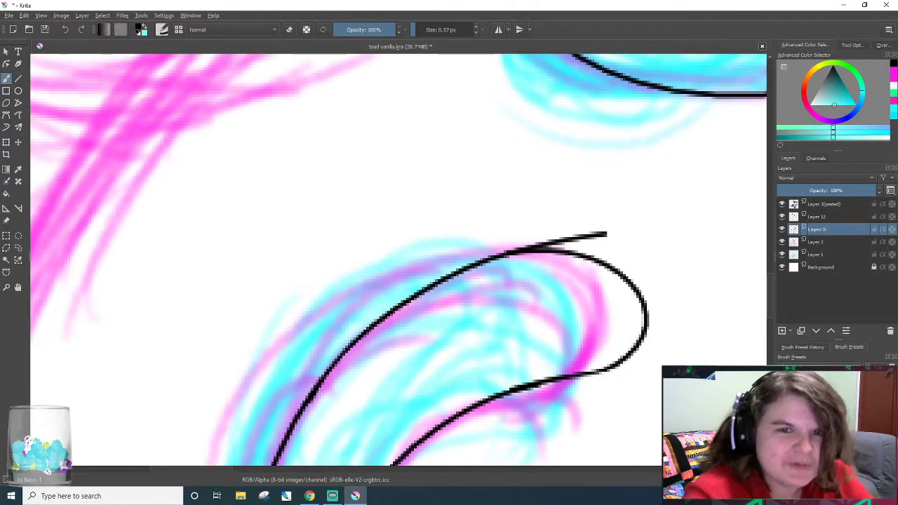
{"action": "key", "text": "slash"}
{"action": "left_click_drag", "start_coordinate": [600, 234], "coordinate": [517, 227]}
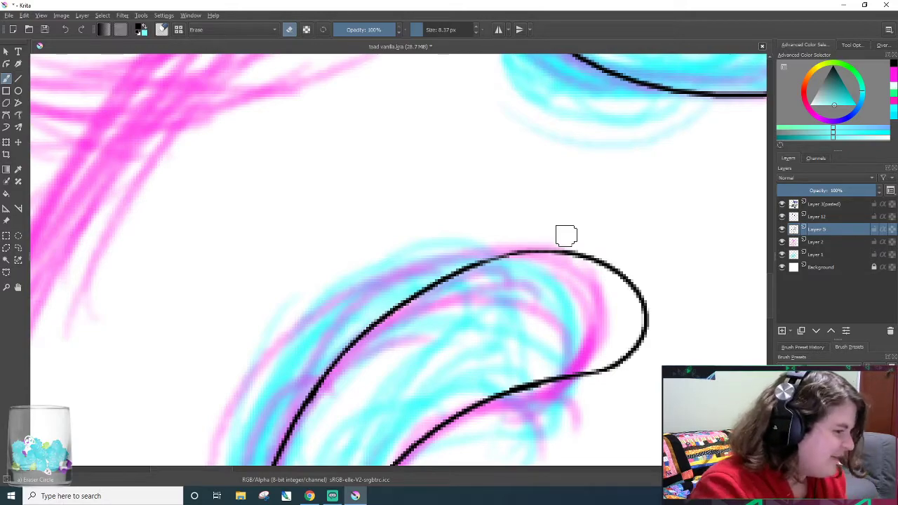
{"action": "key", "text": "ctrl+z"}
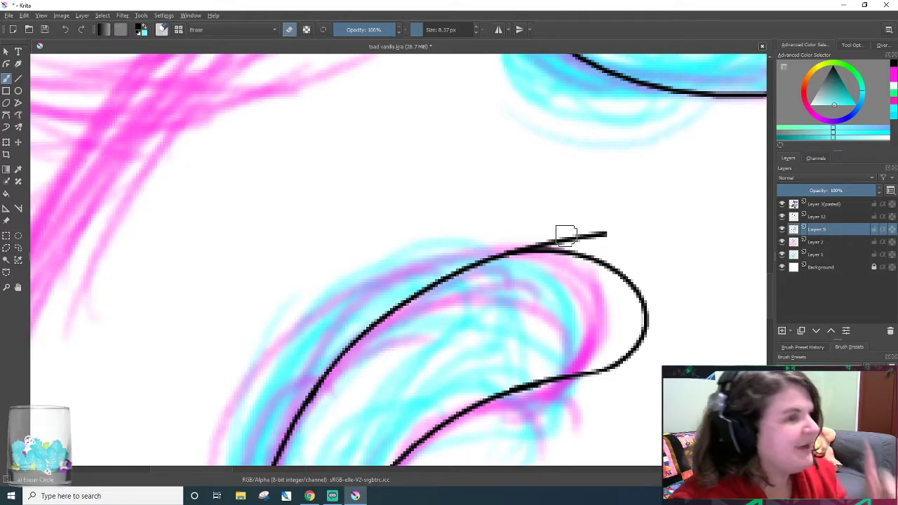
{"action": "mouse_move", "coordinate": [538, 232]}
{"action": "left_mouse_down"}
{"action": "mouse_move", "coordinate": [595, 238]}
{"action": "mouse_move", "coordinate": [491, 238]}
{"action": "mouse_move", "coordinate": [616, 234]}
{"action": "left_mouse_up"}
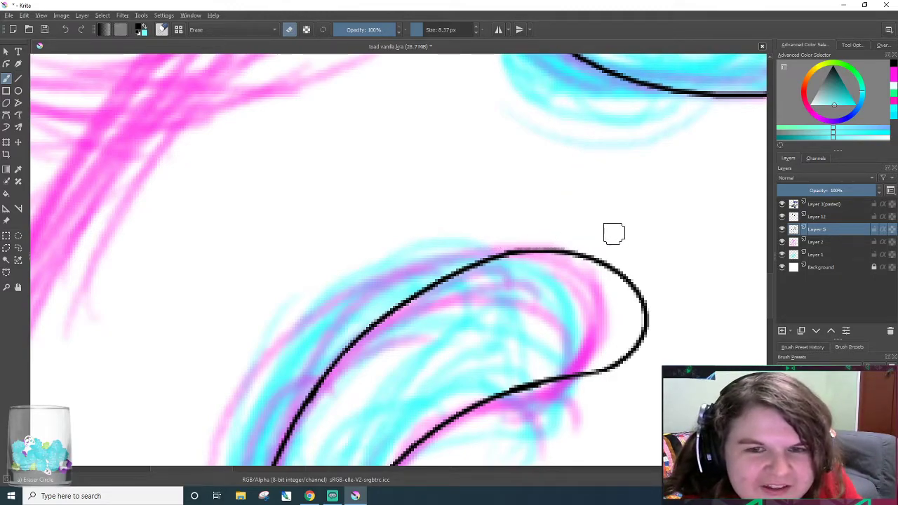
{"action": "key", "text": "/"}
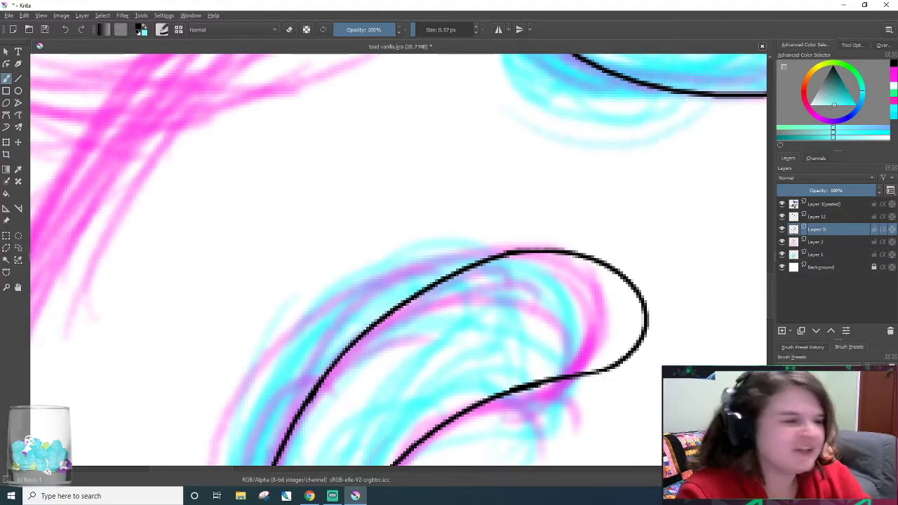
- Try to re-ink the joint where the tail's outer line runs into the rounded tip
{"action": "key", "text": "e"}
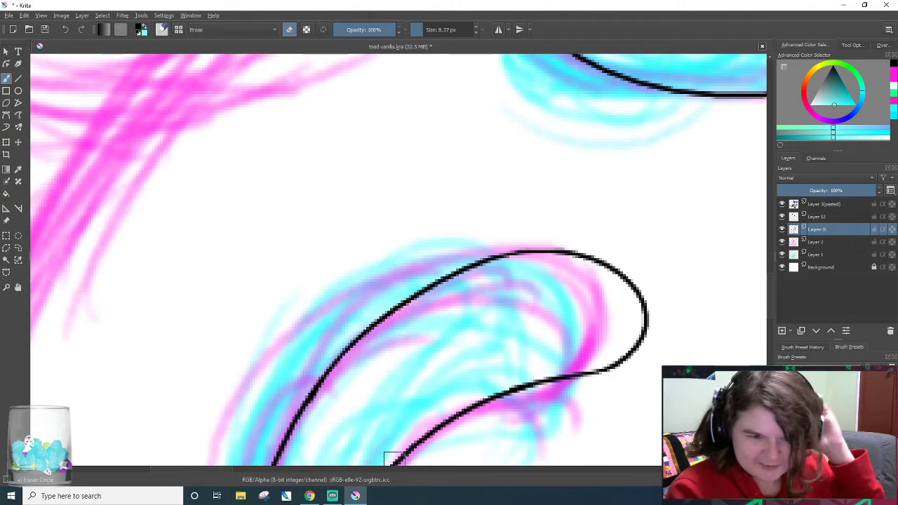
{"action": "scroll", "coordinate": [229, 468], "scroll_direction": "right", "scroll_amount": 2}
{"action": "scroll", "coordinate": [231, 469], "scroll_direction": "left", "scroll_amount": 1}
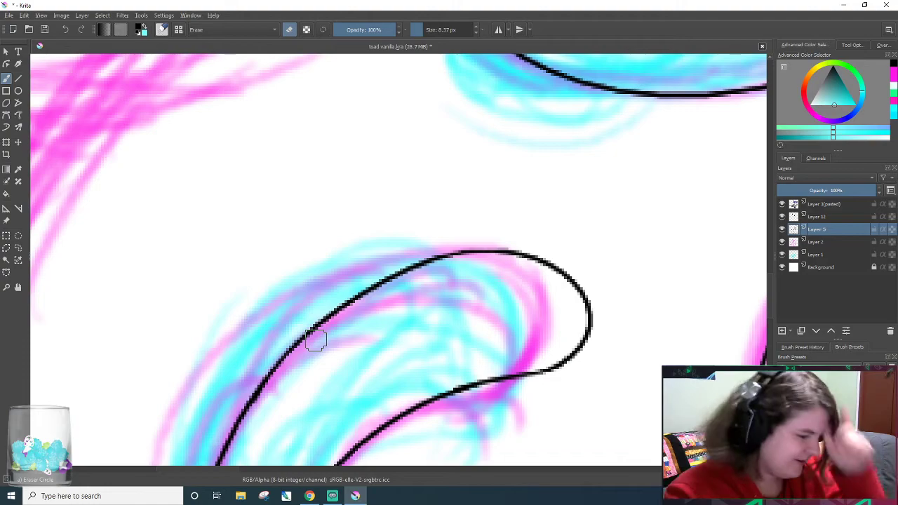
{"action": "scroll", "coordinate": [341, 330], "scroll_direction": "up", "scroll_amount": 3}
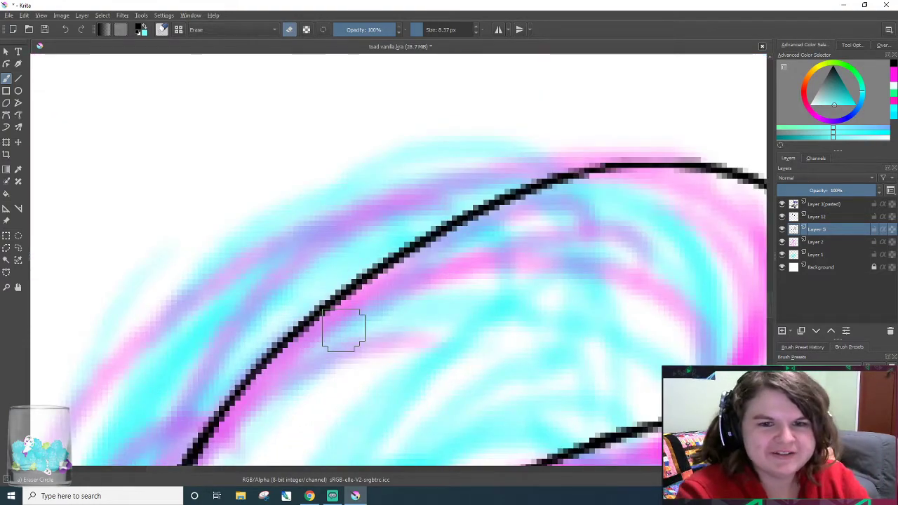
{"action": "key", "text": "slash"}
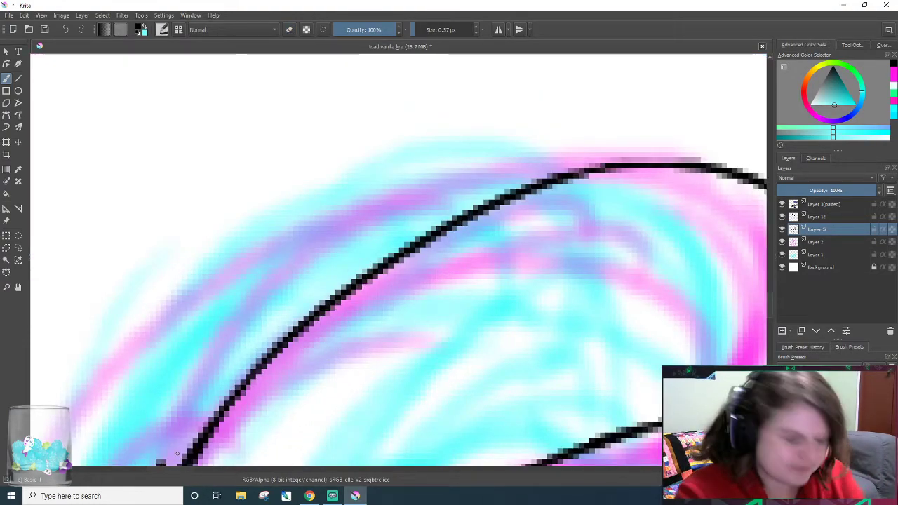
{"action": "left_click_drag", "start_coordinate": [183, 469], "coordinate": [200, 469]}
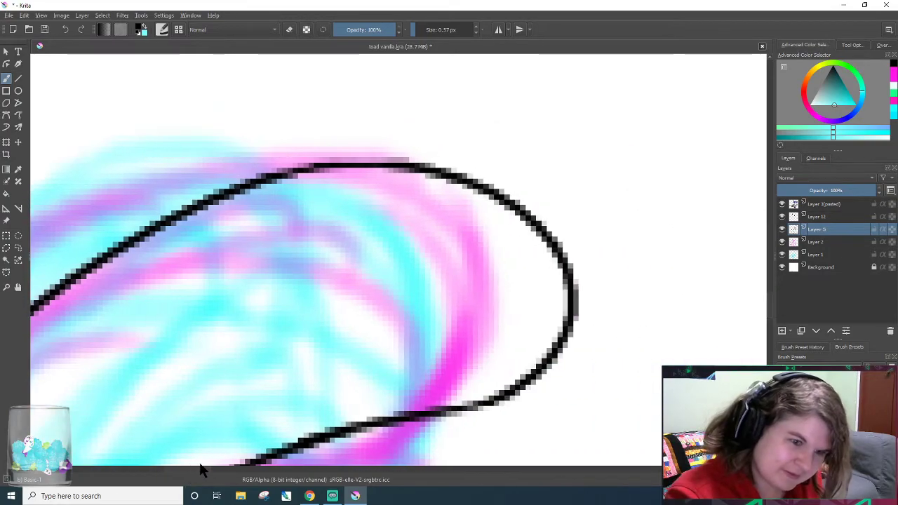
{"action": "scroll", "coordinate": [200, 469], "scroll_direction": "left", "scroll_amount": 1}
{"action": "left_click_drag", "start_coordinate": [333, 179], "coordinate": [384, 172]}
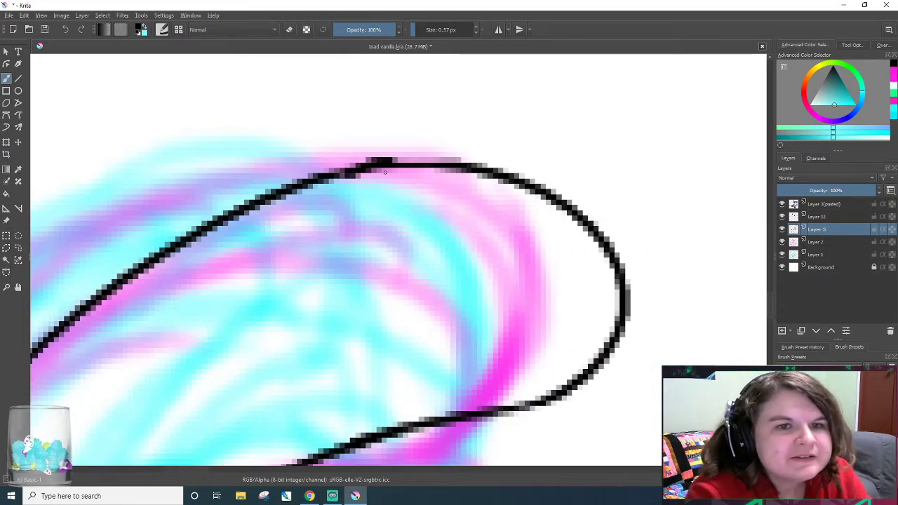
{"action": "key", "text": "ctrl+z"}
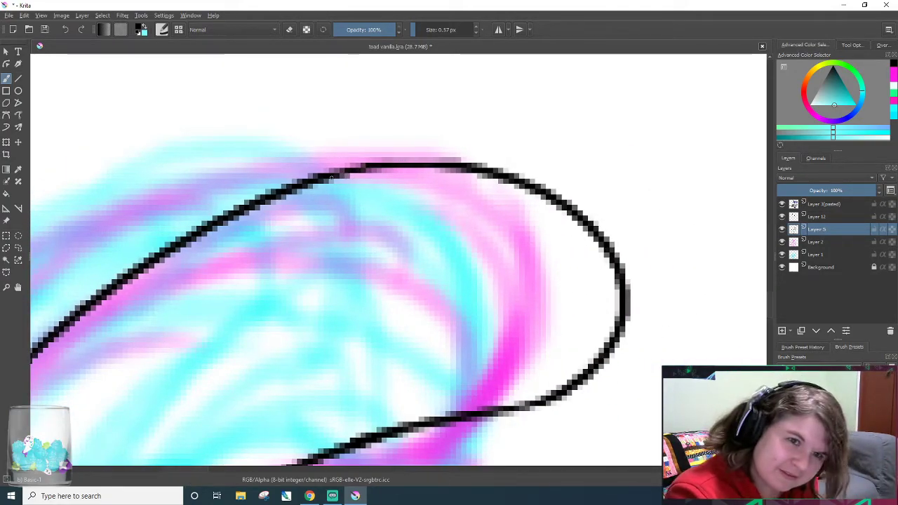
{"action": "left_click_drag", "start_coordinate": [330, 181], "coordinate": [395, 169]}
{"action": "key", "text": "ctrl+z"}
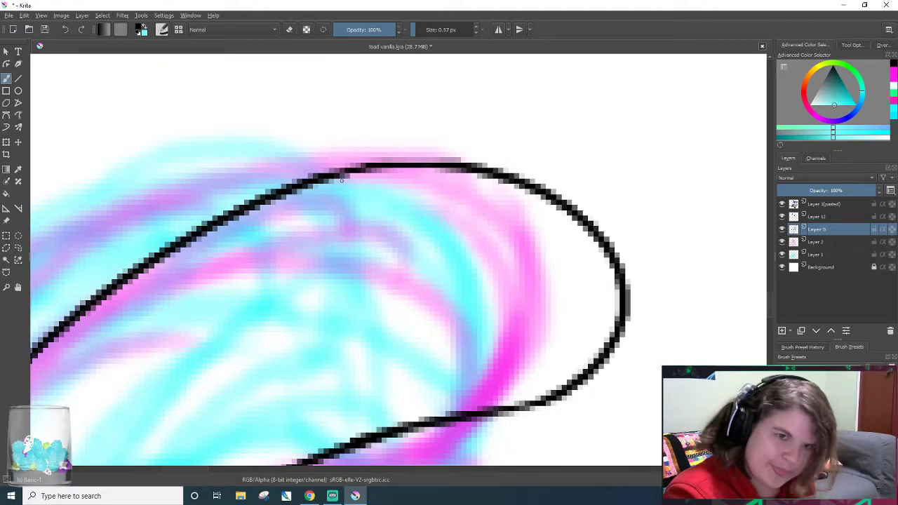
{"action": "mouse_move", "coordinate": [326, 179]}
{"action": "left_mouse_down"}
{"action": "mouse_move", "coordinate": [408, 169]}
{"action": "mouse_move", "coordinate": [391, 182]}
{"action": "mouse_move", "coordinate": [349, 172]}
{"action": "mouse_move", "coordinate": [390, 169]}
{"action": "left_mouse_up"}
{"action": "key", "text": "ctrl+z"}
- On Layer 12, ink a curved cuff line across the front foot at the ankle, undoing the trial strokes
{"action": "scroll", "coordinate": [336, 281], "scroll_direction": "down", "scroll_amount": 5}
{"action": "scroll", "coordinate": [336, 282], "scroll_direction": "down", "scroll_amount": 3}
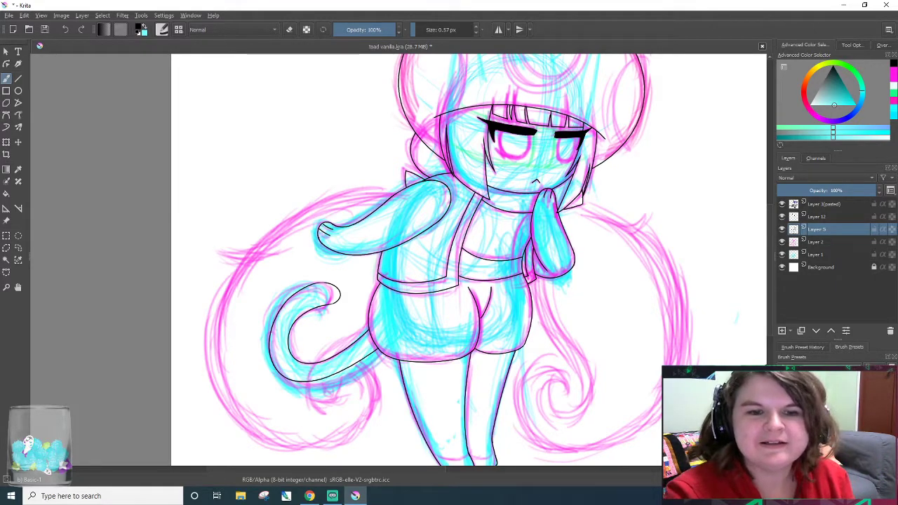
{"action": "left_click", "coordinate": [807, 219]}
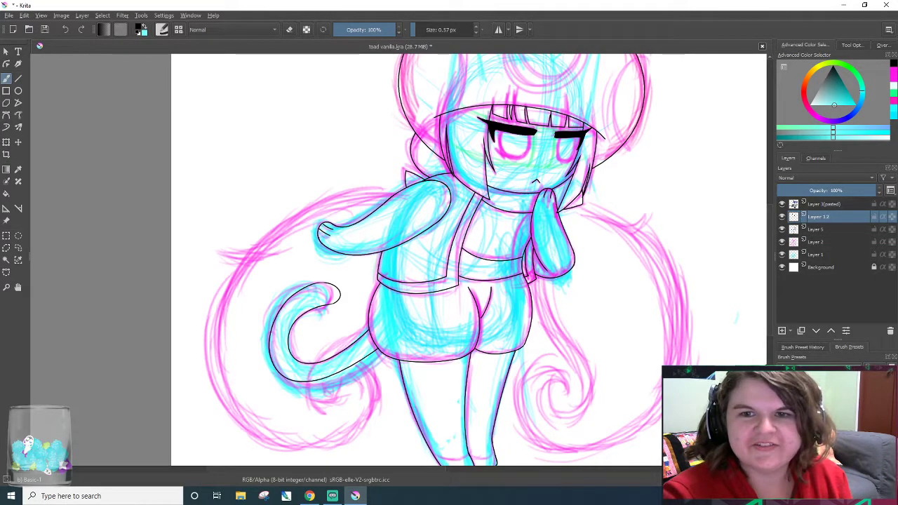
{"action": "scroll", "coordinate": [764, 294], "scroll_direction": "down", "scroll_amount": 5}
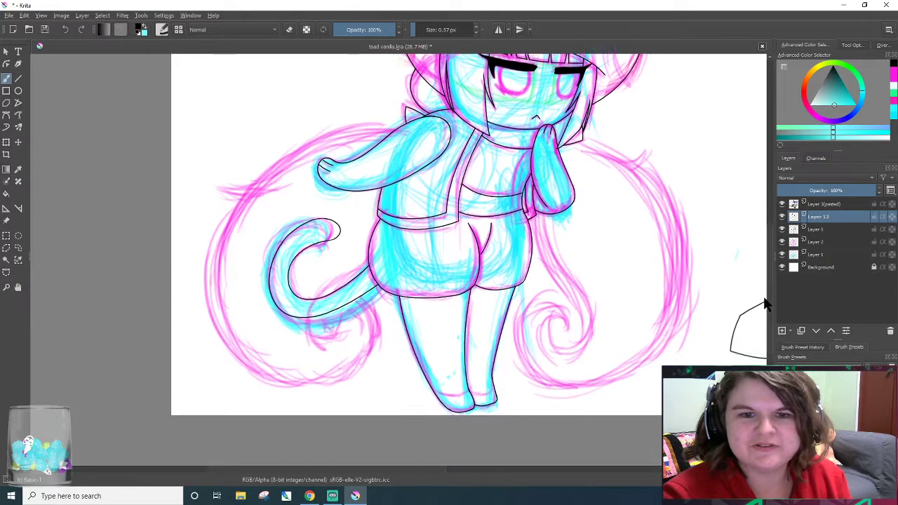
{"action": "scroll", "coordinate": [724, 332], "scroll_direction": "up", "scroll_amount": 1}
{"action": "scroll", "coordinate": [439, 278], "scroll_direction": "up", "scroll_amount": 4}
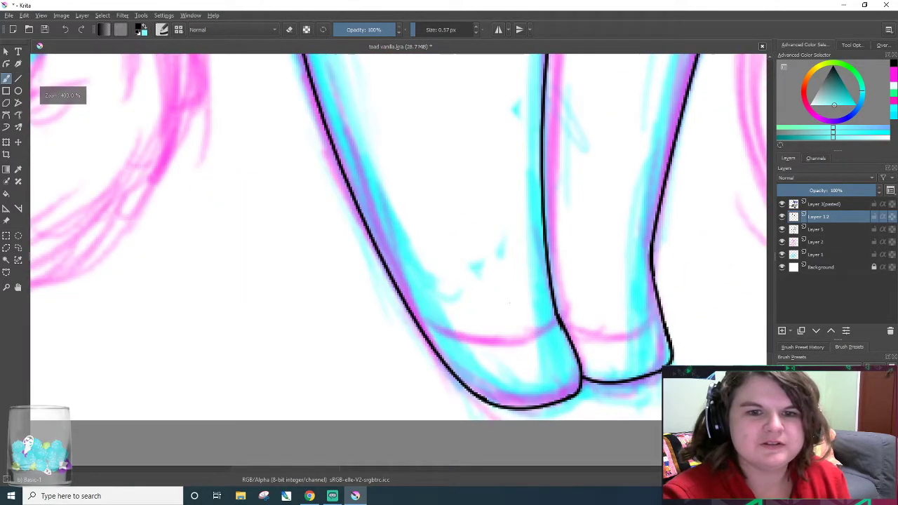
{"action": "key", "text": "plus"}
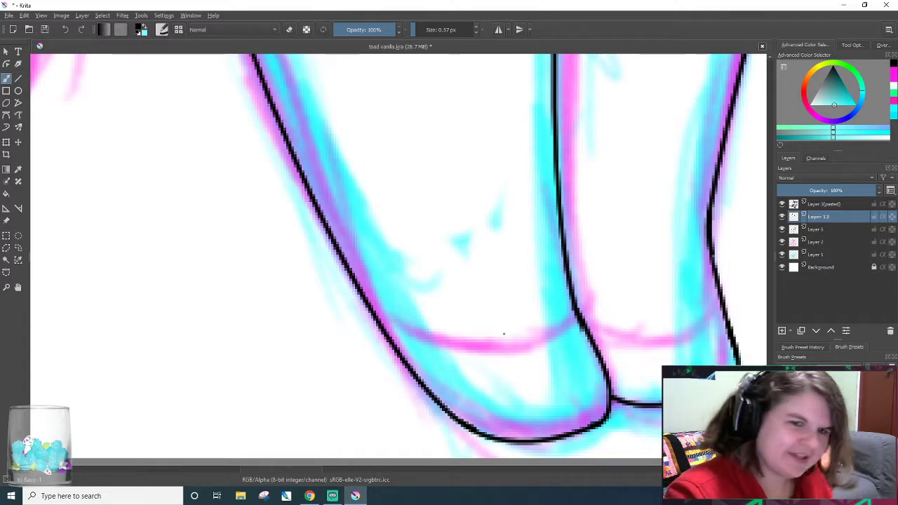
{"action": "mouse_move", "coordinate": [374, 314]}
{"action": "left_mouse_down"}
{"action": "mouse_move", "coordinate": [481, 344]}
{"action": "mouse_move", "coordinate": [653, 256]}
{"action": "left_mouse_up"}
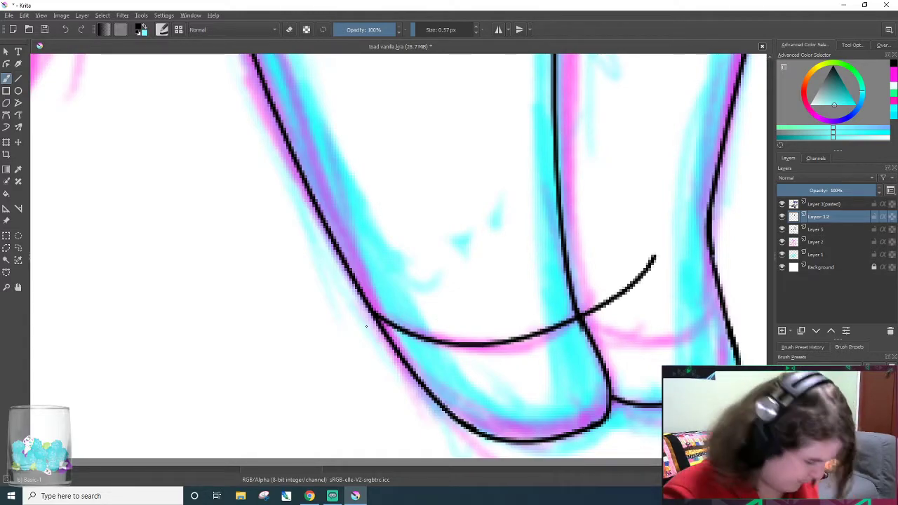
{"action": "key", "text": "ctrl+z"}
{"action": "left_click_drag", "start_coordinate": [374, 307], "coordinate": [593, 297]}
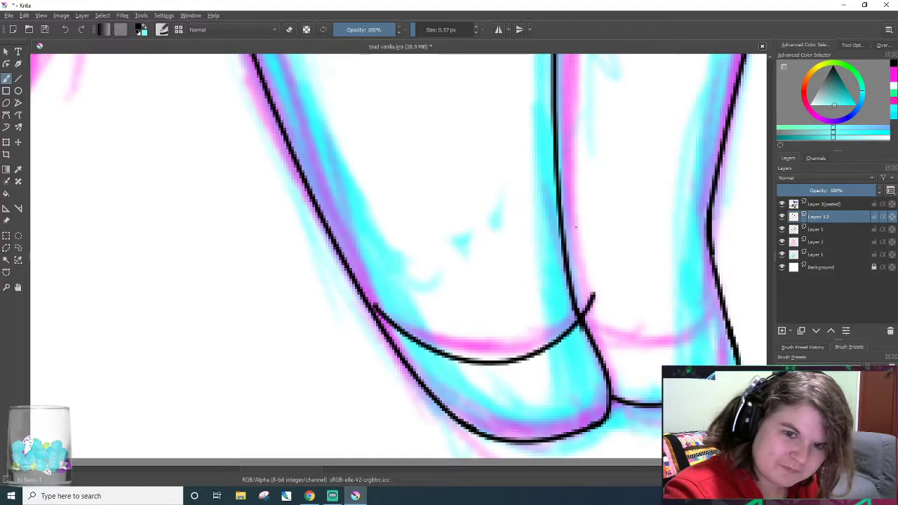
{"action": "key", "text": "ctrl+z"}
{"action": "mouse_move", "coordinate": [363, 320]}
{"action": "left_mouse_down"}
{"action": "mouse_move", "coordinate": [601, 264]}
{"action": "mouse_move", "coordinate": [617, 235]}
{"action": "mouse_move", "coordinate": [557, 330]}
{"action": "mouse_move", "coordinate": [613, 263]}
{"action": "left_mouse_up"}
{"action": "key", "text": "ctrl+z"}
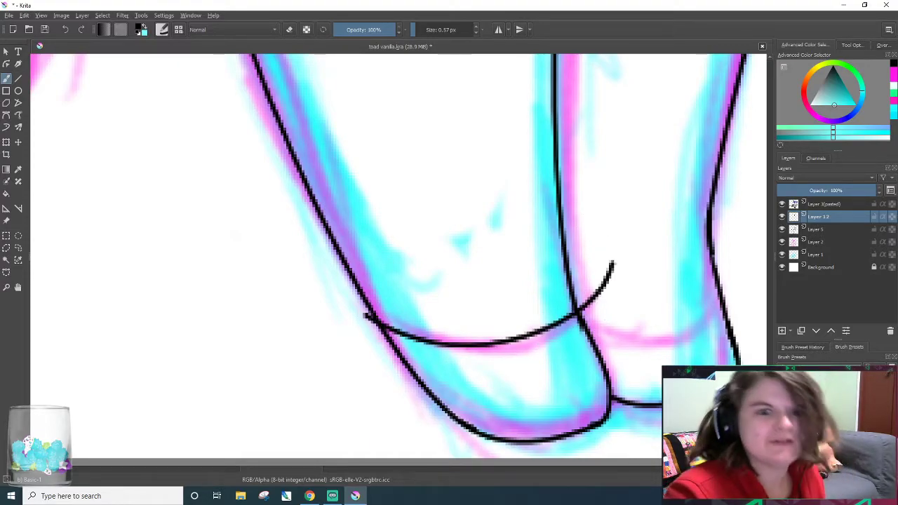
- Erase both overhanging ends of the front foot's cuff line outside its outline and return to the inking brush
{"action": "key", "text": "e"}
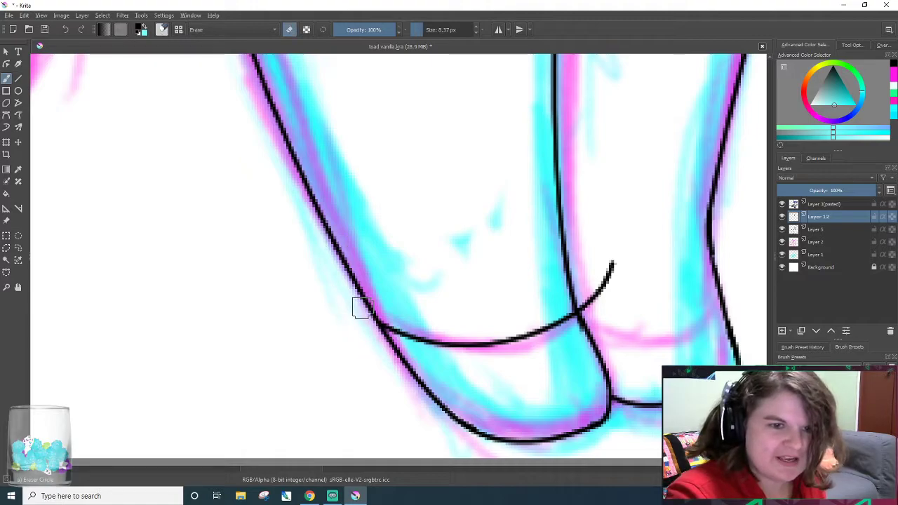
{"action": "mouse_move", "coordinate": [594, 278]}
{"action": "left_mouse_down"}
{"action": "mouse_move", "coordinate": [590, 307]}
{"action": "mouse_move", "coordinate": [582, 293]}
{"action": "mouse_move", "coordinate": [601, 313]}
{"action": "mouse_move", "coordinate": [611, 251]}
{"action": "left_mouse_up"}
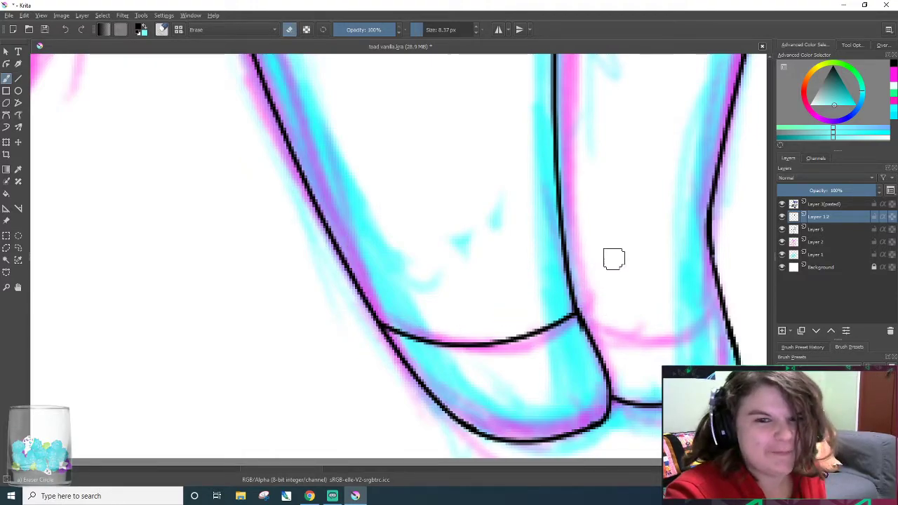
{"action": "key", "text": "e"}
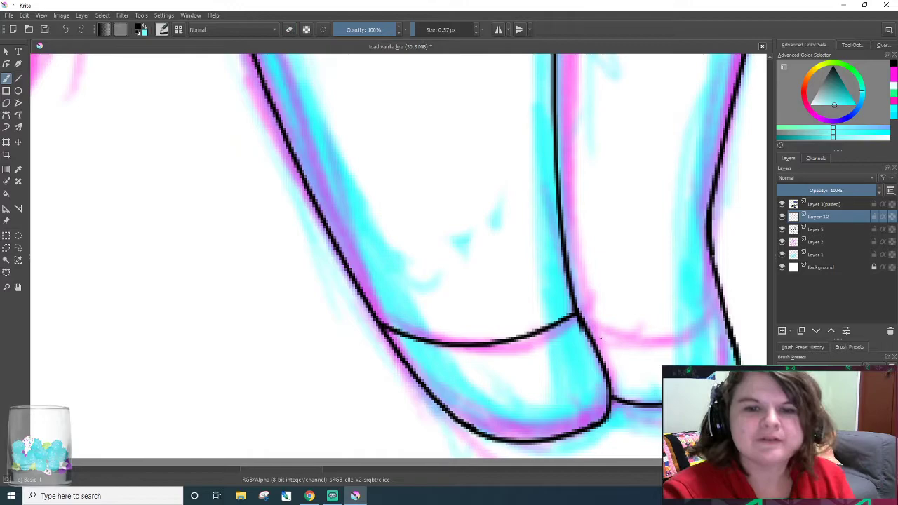
{"action": "left_click_drag", "start_coordinate": [610, 344], "coordinate": [756, 293]}
{"action": "scroll", "coordinate": [760, 259], "scroll_direction": "down", "scroll_amount": 1}
{"action": "key", "text": "ctrl+z"}
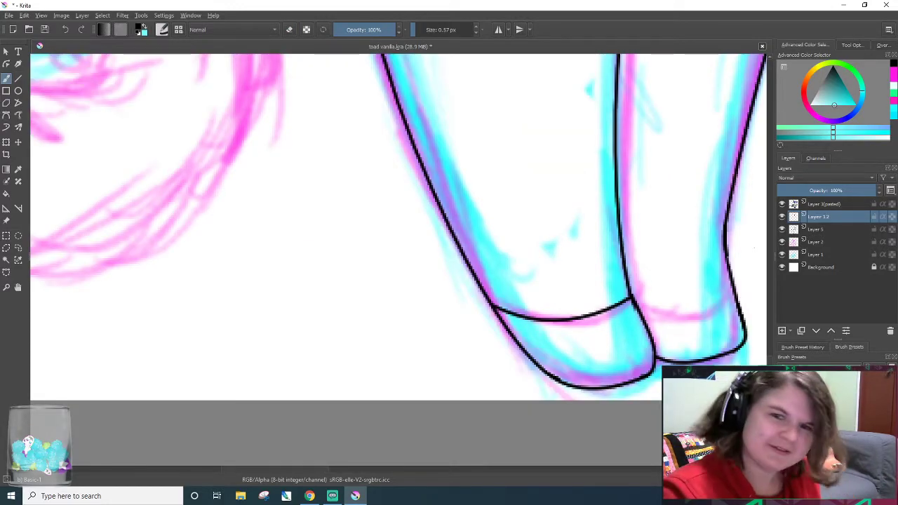
{"action": "scroll", "coordinate": [616, 393], "scroll_direction": "up", "scroll_amount": 2}
{"action": "right_click", "coordinate": [246, 330]}
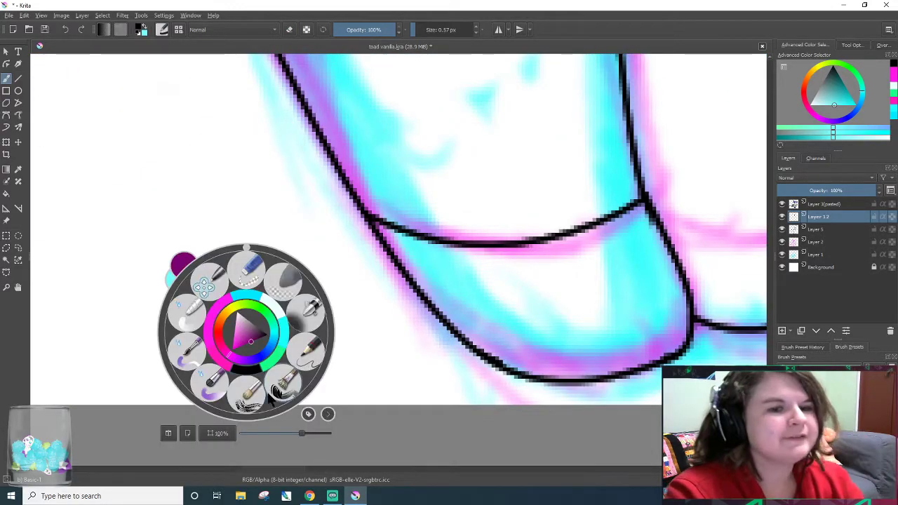
{"action": "left_click_drag", "start_coordinate": [275, 469], "coordinate": [300, 468]}
{"action": "left_click", "coordinate": [558, 140]}
- Ink a matching curved cuff line across the rear foot, following the pink sketch and undoing the trial strokes
{"action": "scroll", "coordinate": [557, 141], "scroll_direction": "down", "scroll_amount": 1}
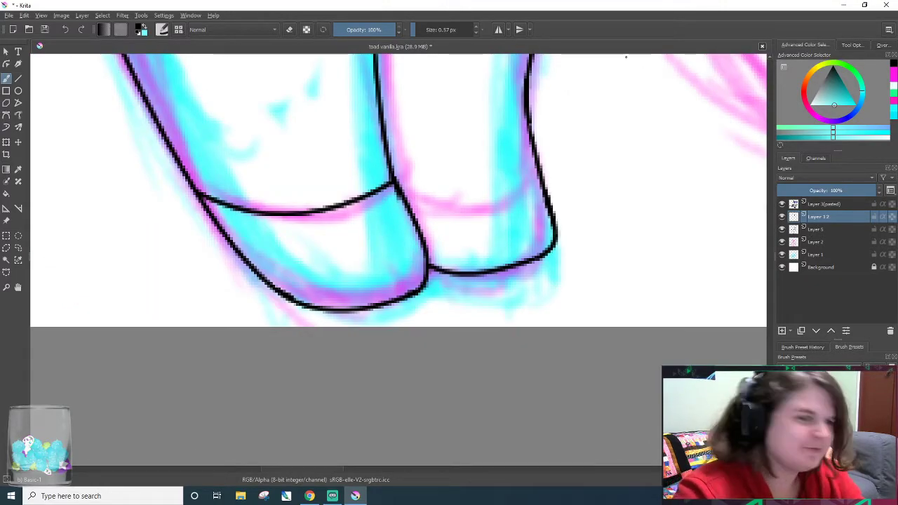
{"action": "scroll", "coordinate": [541, 112], "scroll_direction": "up", "scroll_amount": 2}
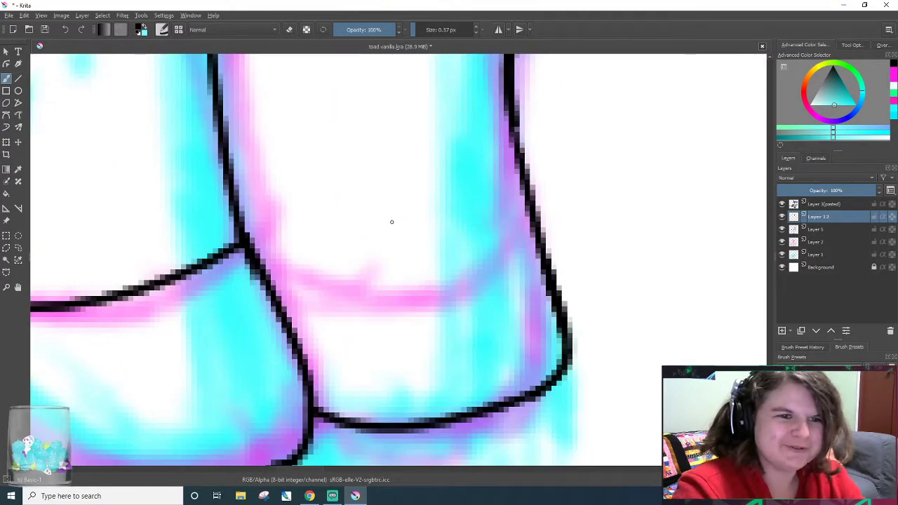
{"action": "left_click_drag", "start_coordinate": [249, 245], "coordinate": [526, 187]}
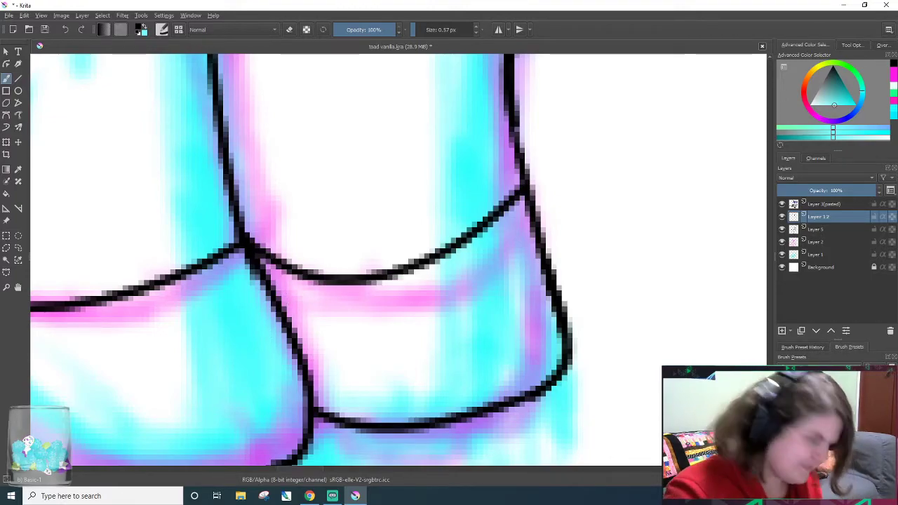
{"action": "key", "text": "ctrl+z"}
{"action": "left_click_drag", "start_coordinate": [249, 246], "coordinate": [528, 199]}
{"action": "key", "text": "ctrl+z"}
{"action": "left_click_drag", "start_coordinate": [247, 246], "coordinate": [571, 217]}
{"action": "key", "text": "ctrl+z"}
{"action": "mouse_move", "coordinate": [251, 249]}
{"action": "left_mouse_down"}
{"action": "mouse_move", "coordinate": [423, 290]}
{"action": "mouse_move", "coordinate": [557, 212]}
{"action": "left_mouse_up"}
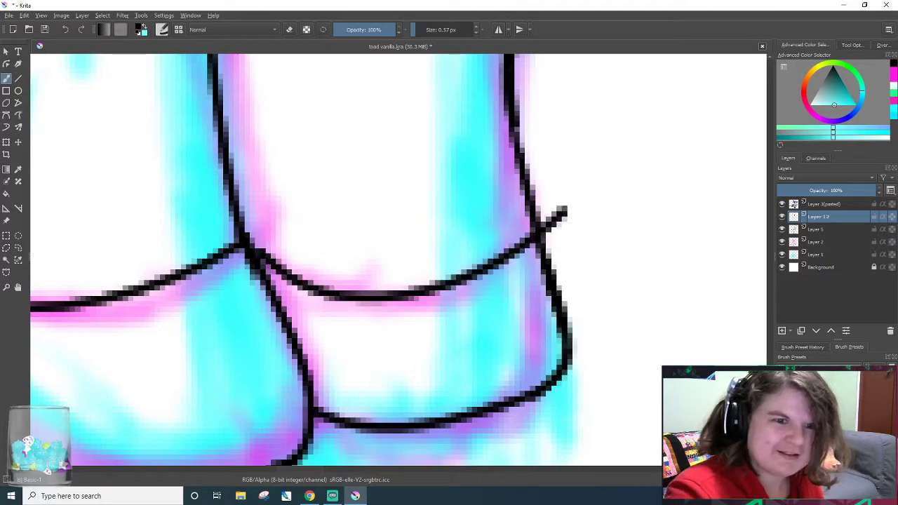
{"action": "key", "text": "ctrl+z"}
{"action": "left_click_drag", "start_coordinate": [251, 247], "coordinate": [569, 210]}
{"action": "key", "text": "ctrl+z"}
{"action": "left_click_drag", "start_coordinate": [251, 245], "coordinate": [592, 200]}
{"action": "key", "text": "ctrl+z"}
{"action": "left_click_drag", "start_coordinate": [247, 253], "coordinate": [539, 209]}
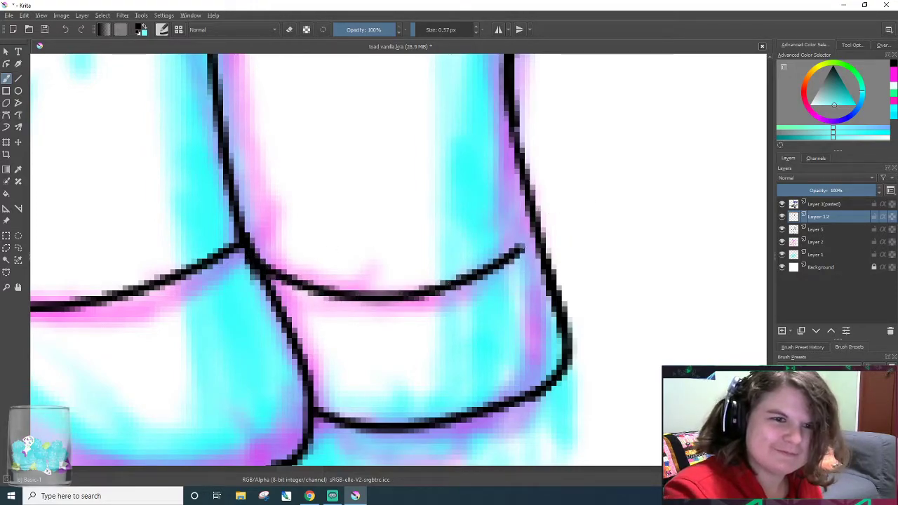
{"action": "key", "text": "ctrl+z"}
{"action": "left_click_drag", "start_coordinate": [247, 249], "coordinate": [592, 186]}
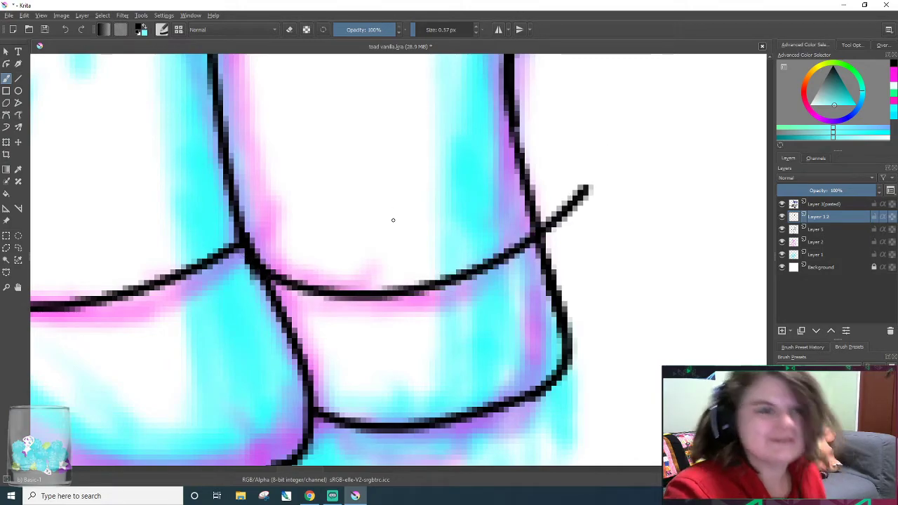
- Erase the overhanging end of the rear foot's cuff line beyond the leg's outer outline
{"action": "key", "text": "e"}
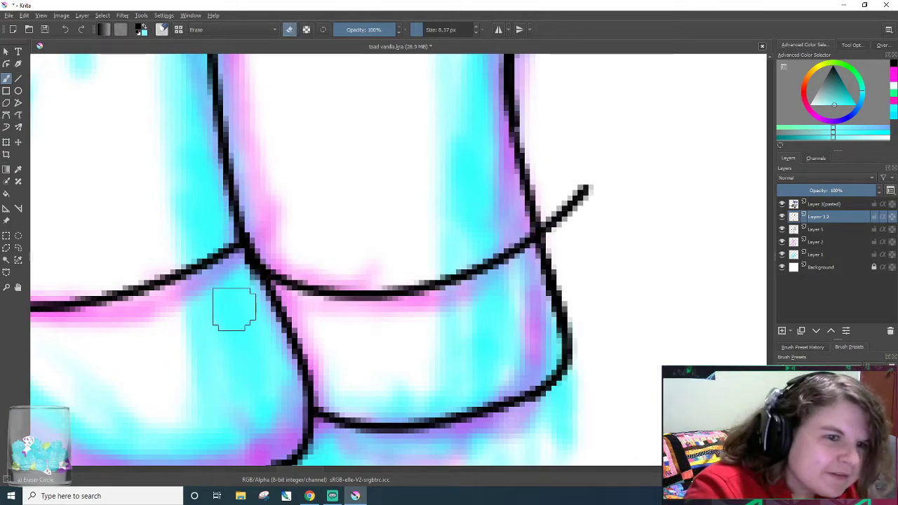
{"action": "mouse_move", "coordinate": [539, 202]}
{"action": "left_mouse_down"}
{"action": "mouse_move", "coordinate": [564, 219]}
{"action": "mouse_move", "coordinate": [577, 237]}
{"action": "left_mouse_up"}
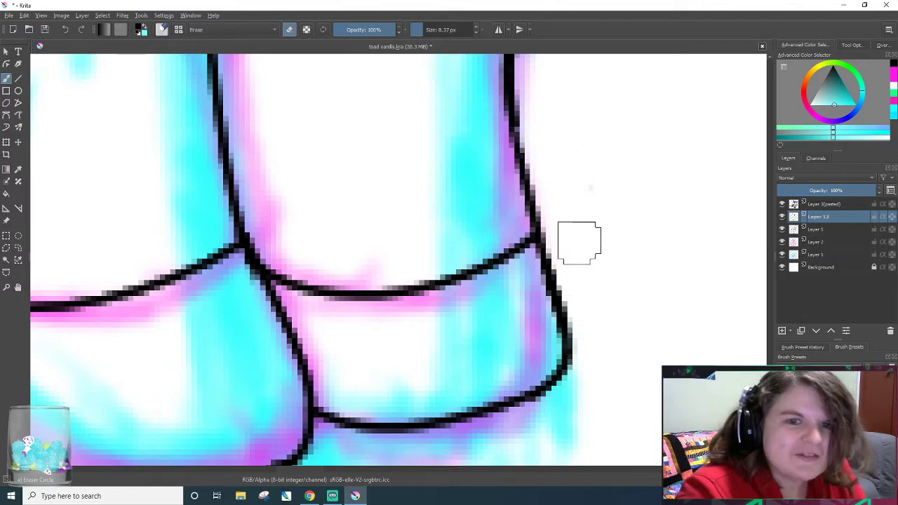
{"action": "scroll", "coordinate": [601, 190], "scroll_direction": "down", "scroll_amount": 6}
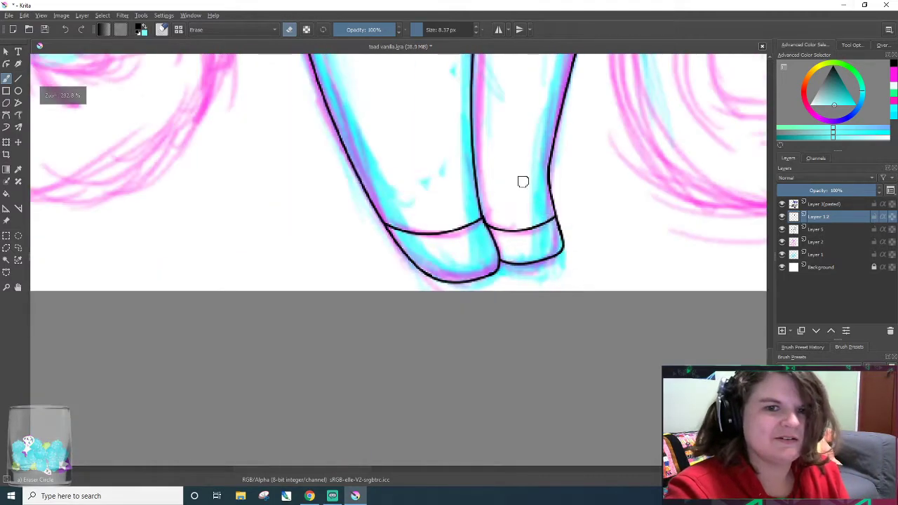
{"action": "scroll", "coordinate": [563, 150], "scroll_direction": "down", "scroll_amount": 2}
- Merge Layer 12 with Layer 5 below it and save the drawing
{"action": "scroll", "coordinate": [662, 126], "scroll_direction": "up", "scroll_amount": 4}
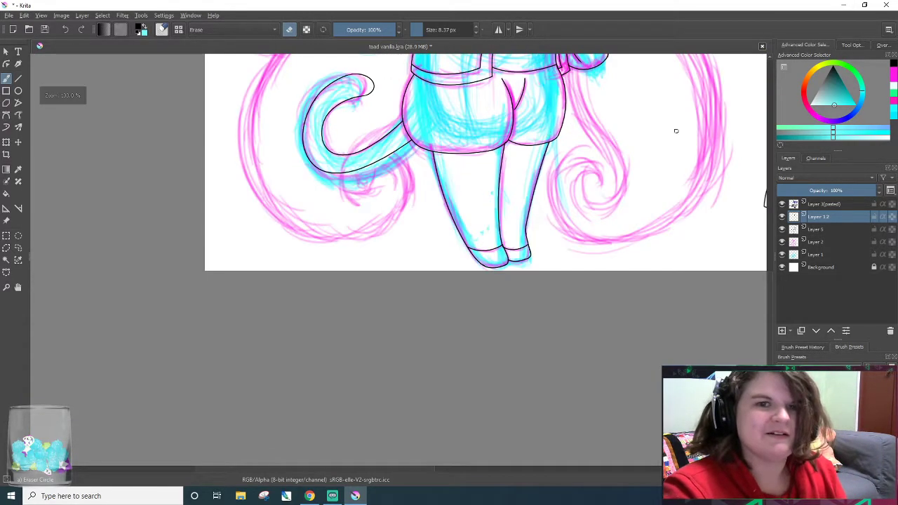
{"action": "scroll", "coordinate": [763, 257], "scroll_direction": "up", "scroll_amount": 4}
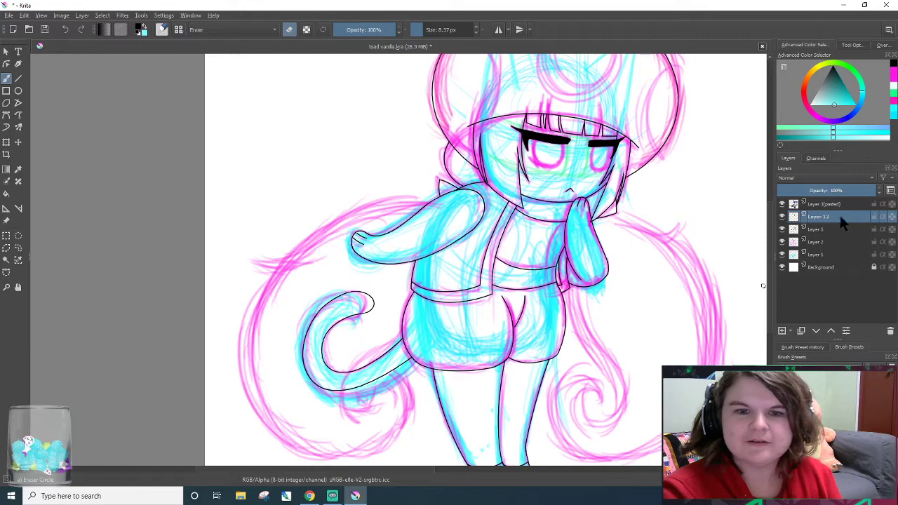
{"action": "right_click", "coordinate": [845, 220]}
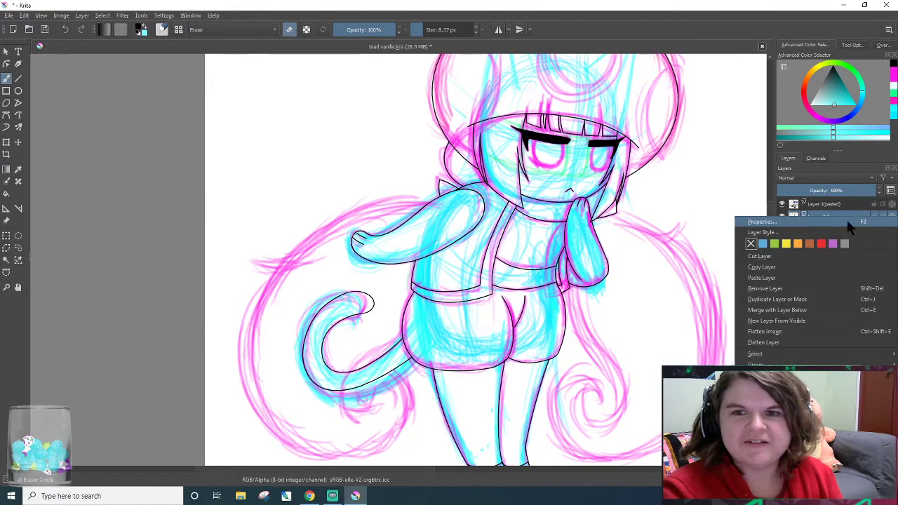
{"action": "left_click", "coordinate": [807, 310]}
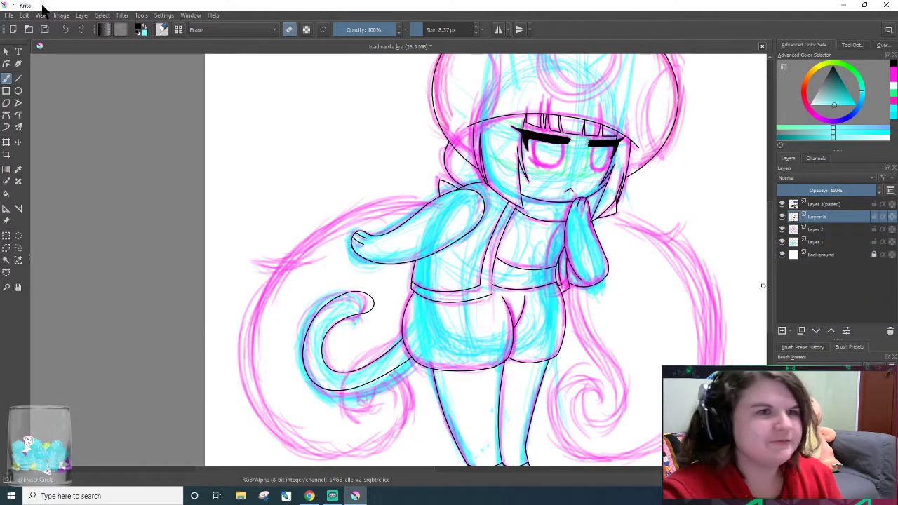
{"action": "left_click", "coordinate": [46, 33]}
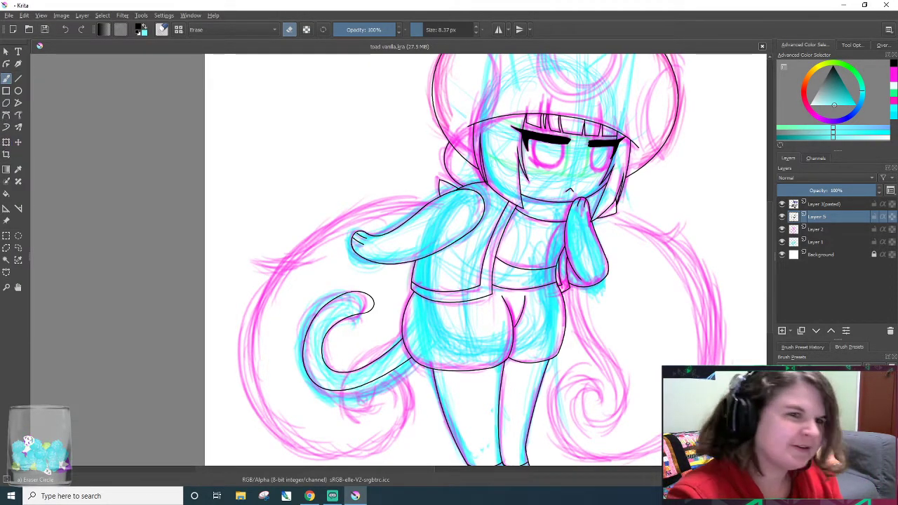
- Add a new paint layer above Layer 5 with the inking brush active
{"action": "scroll", "coordinate": [240, 190], "scroll_direction": "up", "scroll_amount": 3}
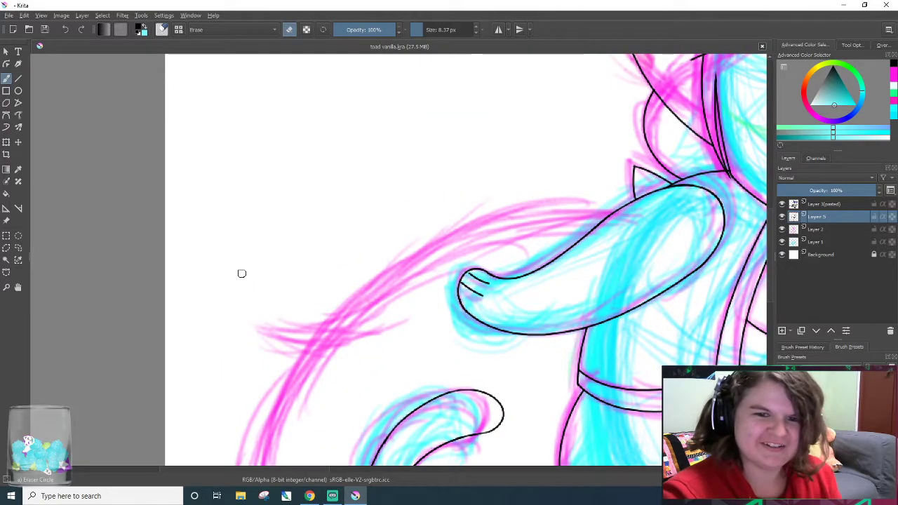
{"action": "scroll", "coordinate": [240, 273], "scroll_direction": "up", "scroll_amount": 1}
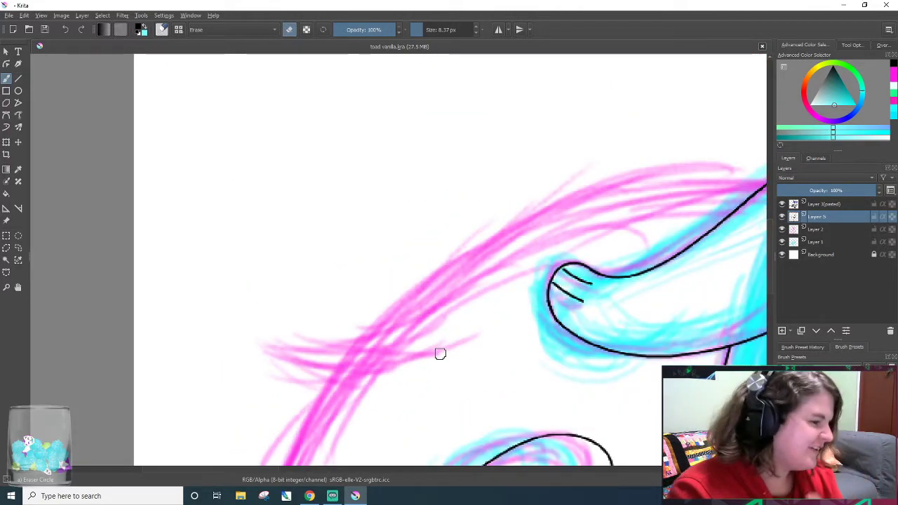
{"action": "key", "text": "e"}
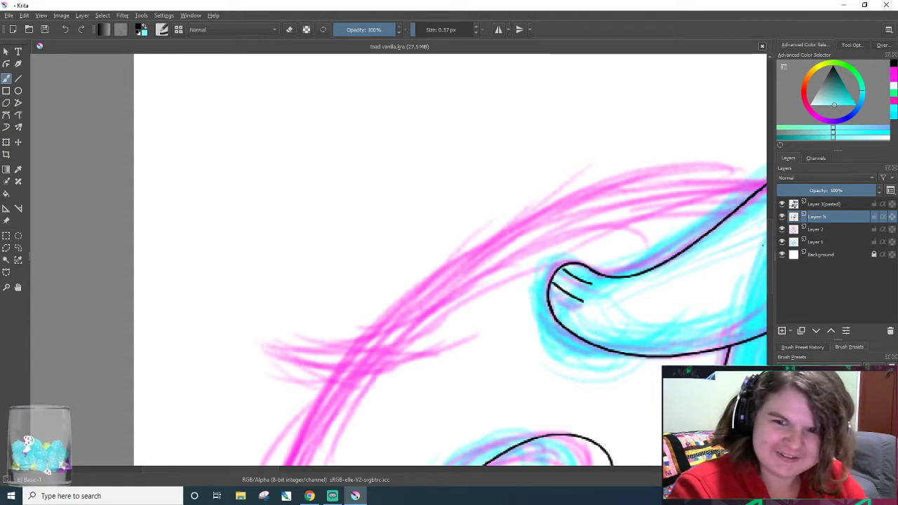
{"action": "mouse_move", "coordinate": [769, 238]}
{"action": "left_mouse_down"}
{"action": "mouse_move", "coordinate": [773, 251]}
{"action": "mouse_move", "coordinate": [770, 240]}
{"action": "left_mouse_up"}
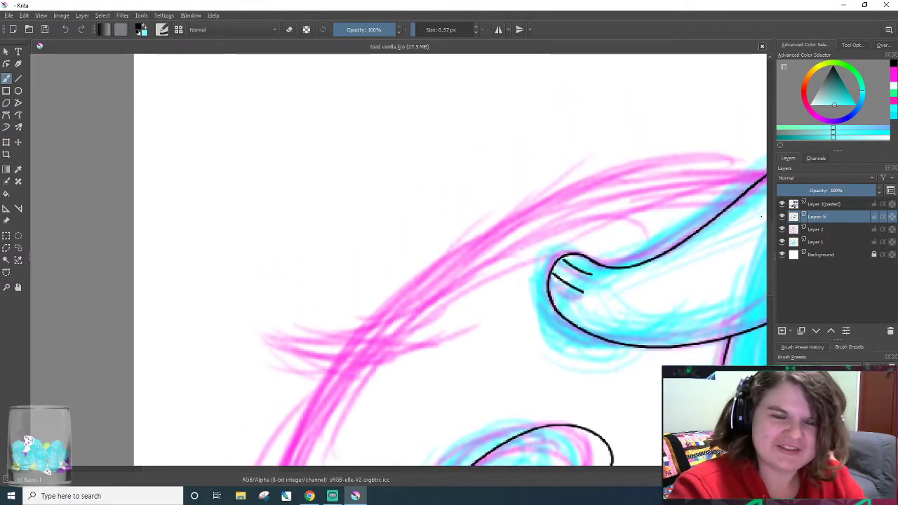
{"action": "scroll", "coordinate": [470, 396], "scroll_direction": "down", "scroll_amount": 4}
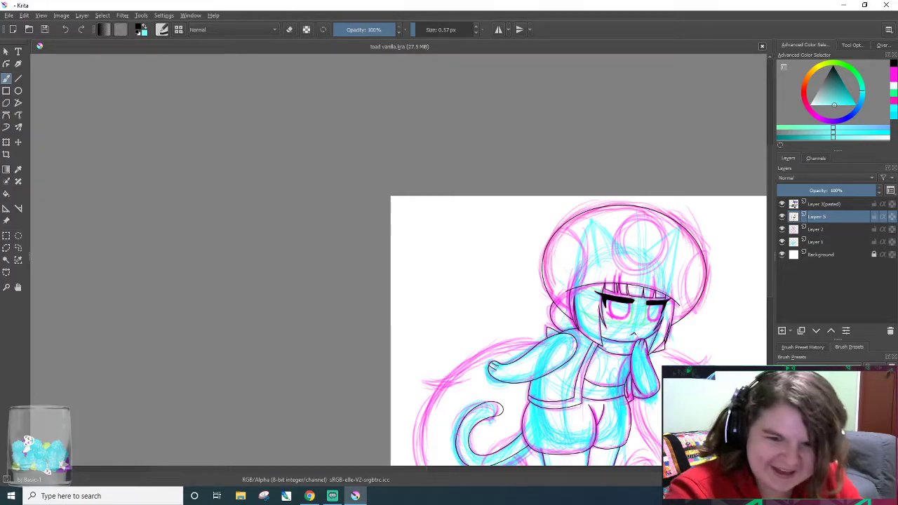
{"action": "left_click", "coordinate": [783, 331]}
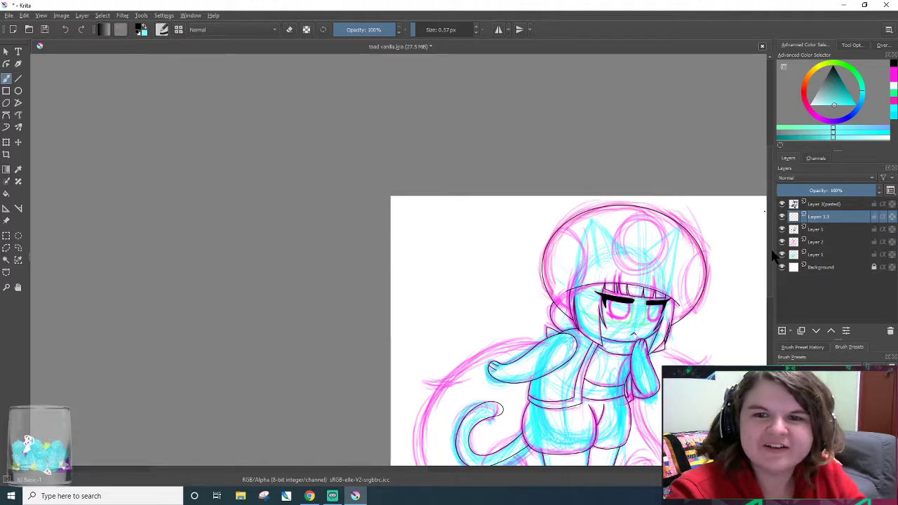
{"action": "scroll", "coordinate": [771, 259], "scroll_direction": "down", "scroll_amount": 2}
{"action": "mouse_move", "coordinate": [787, 238]}
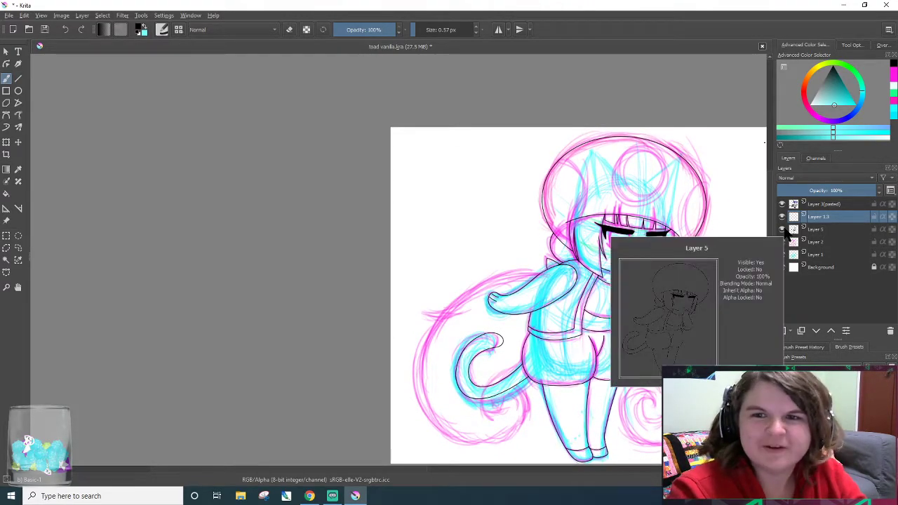
- Ink a curved line along the pink curl's upper edge, from inside the tail up across the shorts' outline
{"action": "key", "text": "e"}
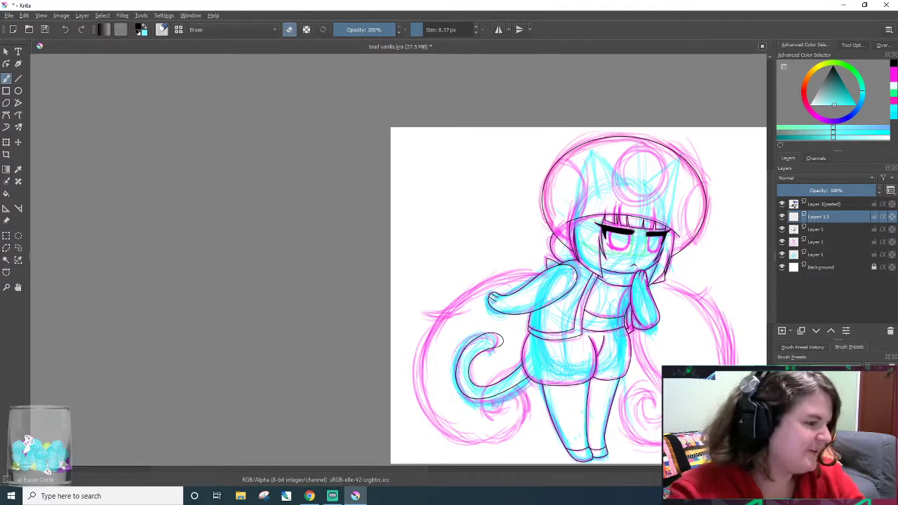
{"action": "scroll", "coordinate": [522, 421], "scroll_direction": "up", "scroll_amount": 6}
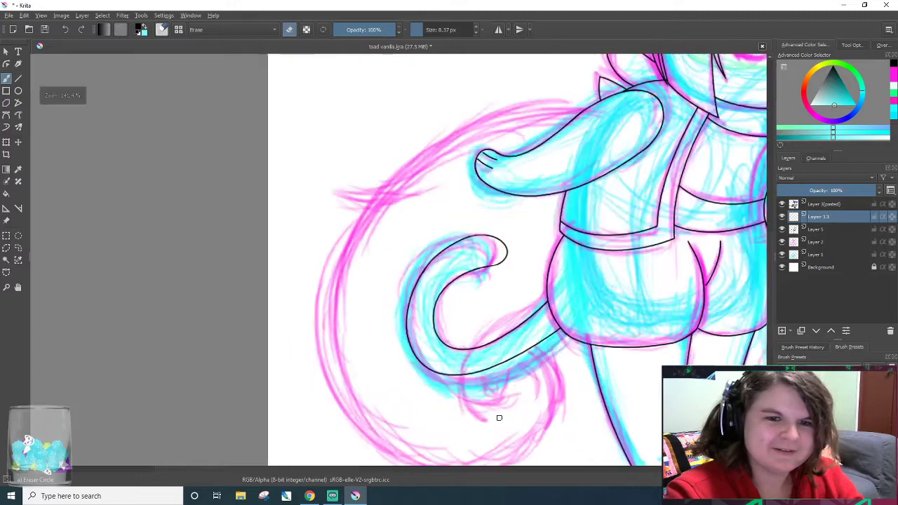
{"action": "key", "text": "e"}
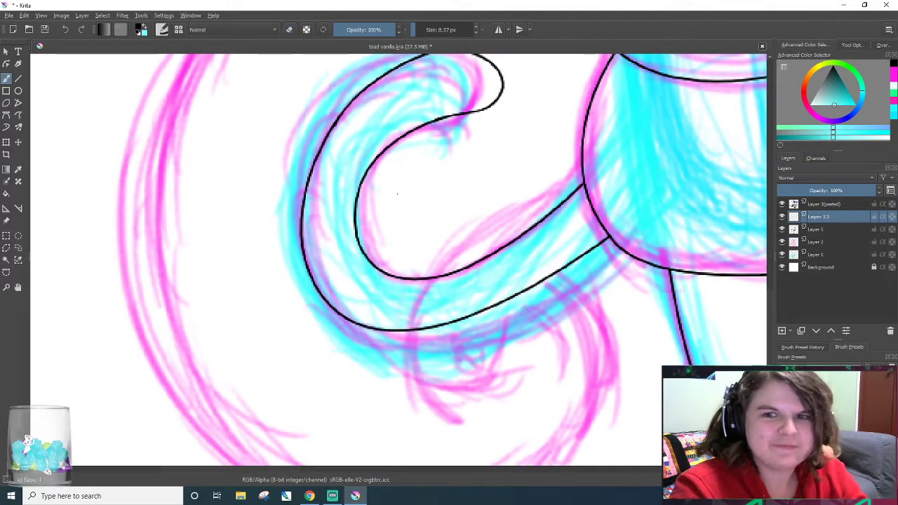
{"action": "left_click_drag", "start_coordinate": [406, 305], "coordinate": [640, 161]}
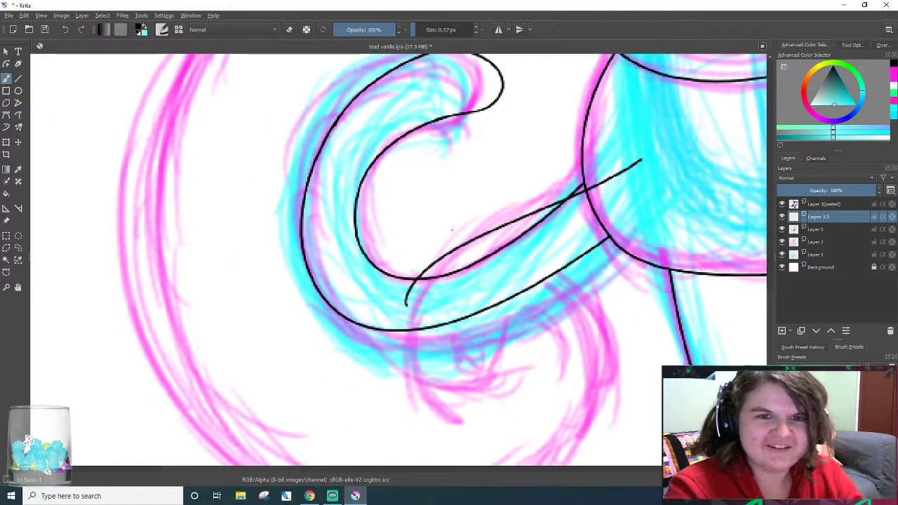
- Erase the curl line's overhanging ends inside the tail and the shorts, and return to the inking brush
{"action": "key", "text": "e"}
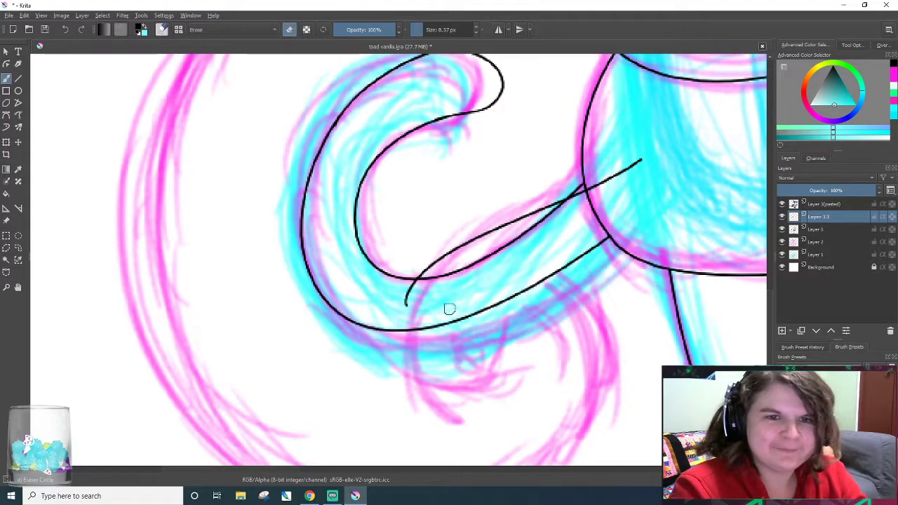
{"action": "mouse_move", "coordinate": [615, 178]}
{"action": "left_mouse_down"}
{"action": "mouse_move", "coordinate": [591, 183]}
{"action": "mouse_move", "coordinate": [575, 200]}
{"action": "left_mouse_up"}
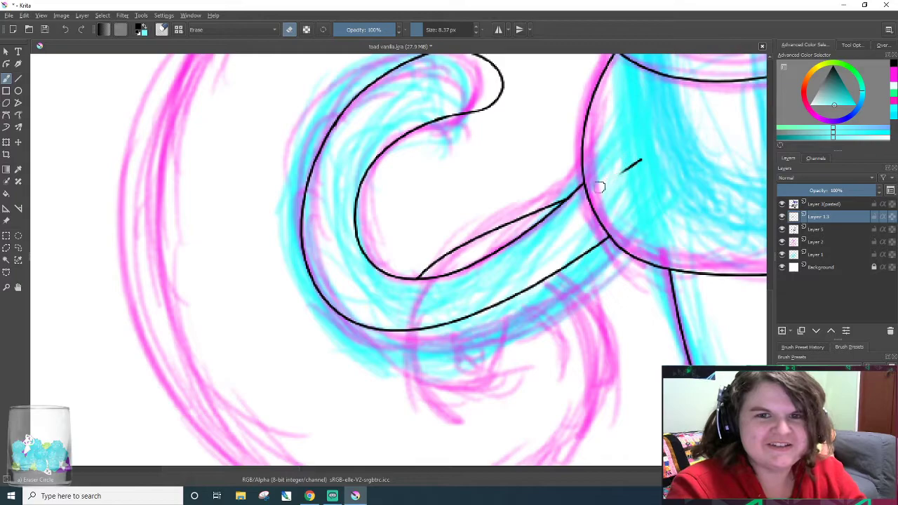
{"action": "left_click_drag", "start_coordinate": [620, 171], "coordinate": [615, 184]}
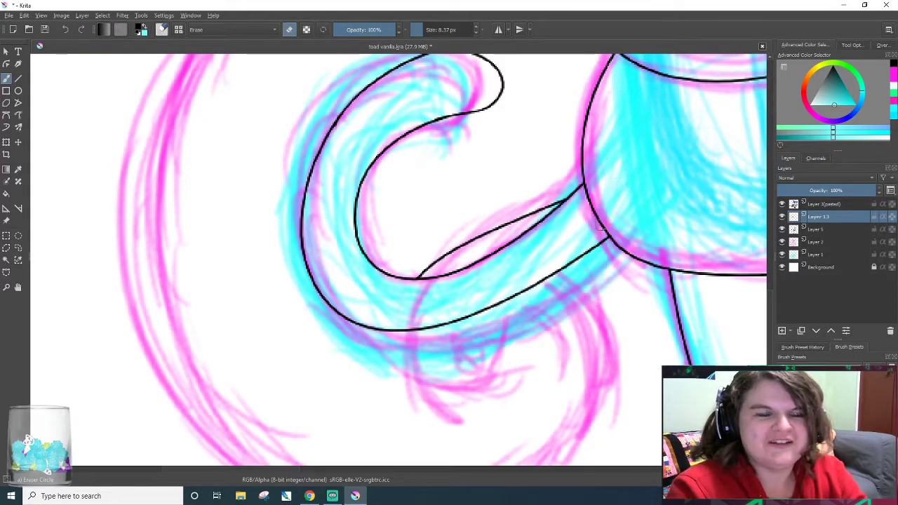
{"action": "scroll", "coordinate": [510, 263], "scroll_direction": "down", "scroll_amount": 4}
{"action": "scroll", "coordinate": [485, 233], "scroll_direction": "up", "scroll_amount": 1}
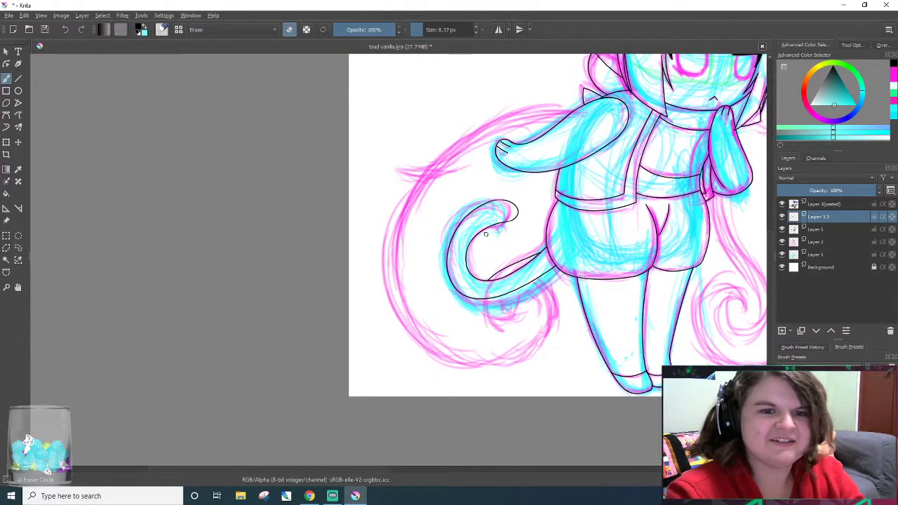
{"action": "key", "text": "slash"}
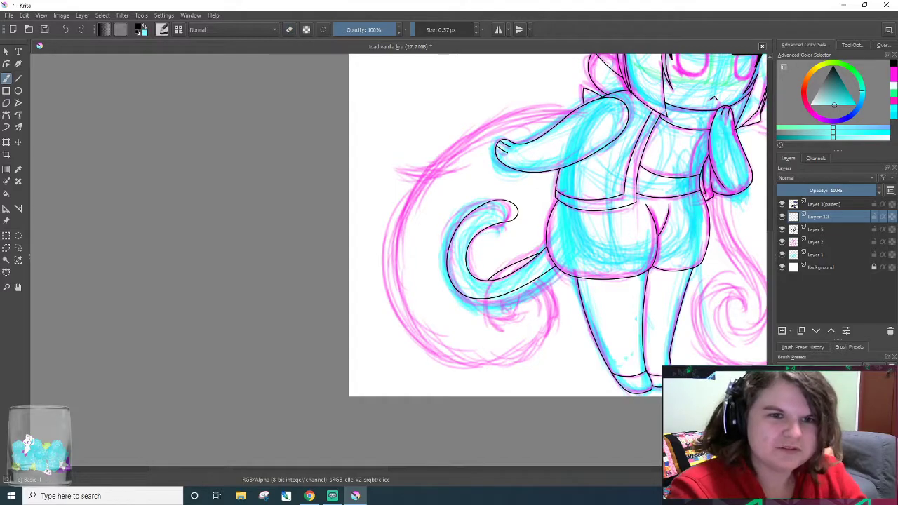
{"action": "scroll", "coordinate": [434, 209], "scroll_direction": "up", "scroll_amount": 3}
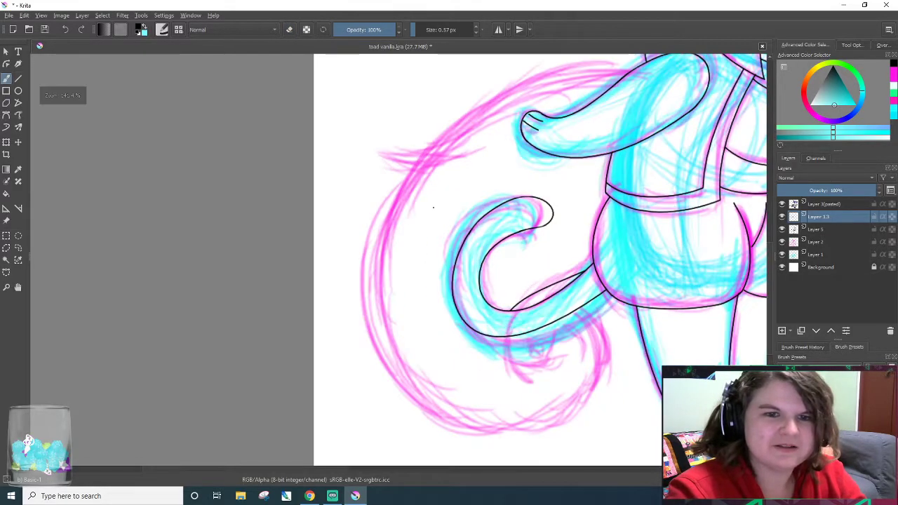
{"action": "scroll", "coordinate": [476, 404], "scroll_direction": "up", "scroll_amount": 1}
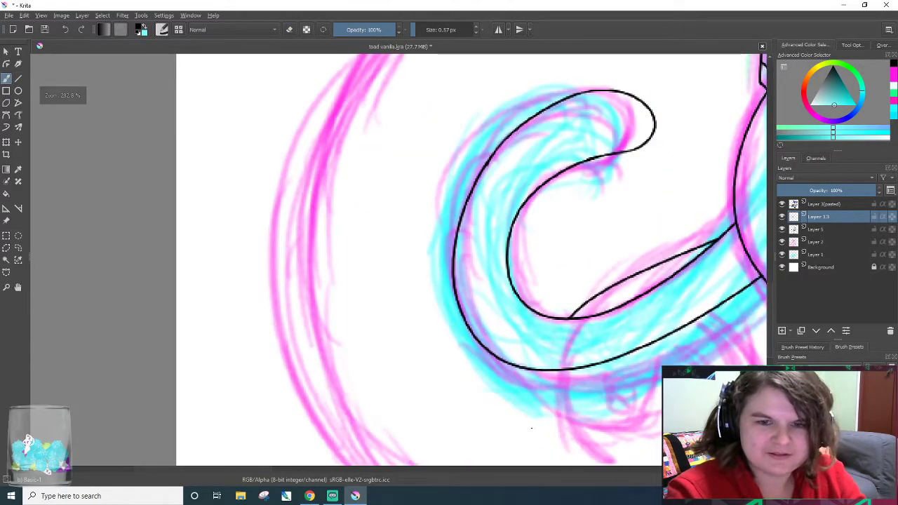
{"action": "scroll", "coordinate": [531, 427], "scroll_direction": "up", "scroll_amount": 1}
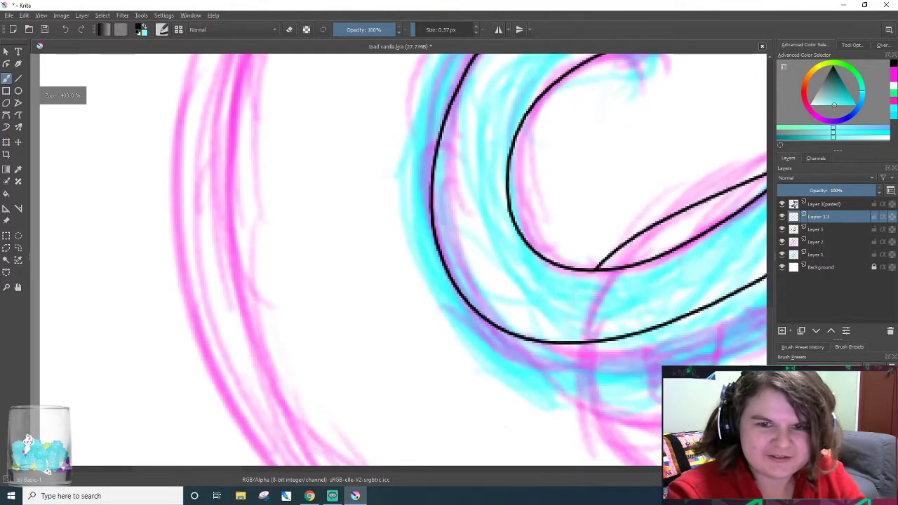
{"action": "mouse_move", "coordinate": [816, 241]}
{"action": "left_mouse_down"}
{"action": "mouse_move", "coordinate": [768, 319]}
{"action": "mouse_move", "coordinate": [785, 249]}
{"action": "left_mouse_up"}
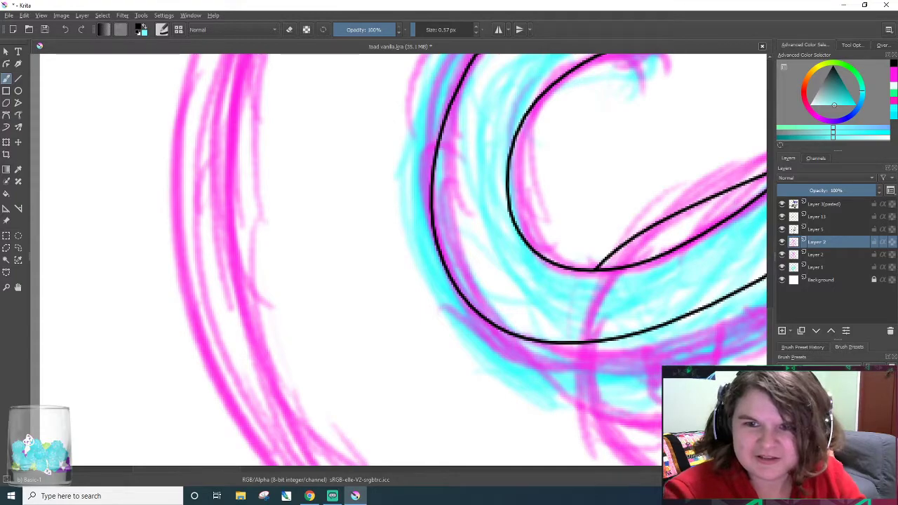
{"action": "left_click", "coordinate": [890, 330]}
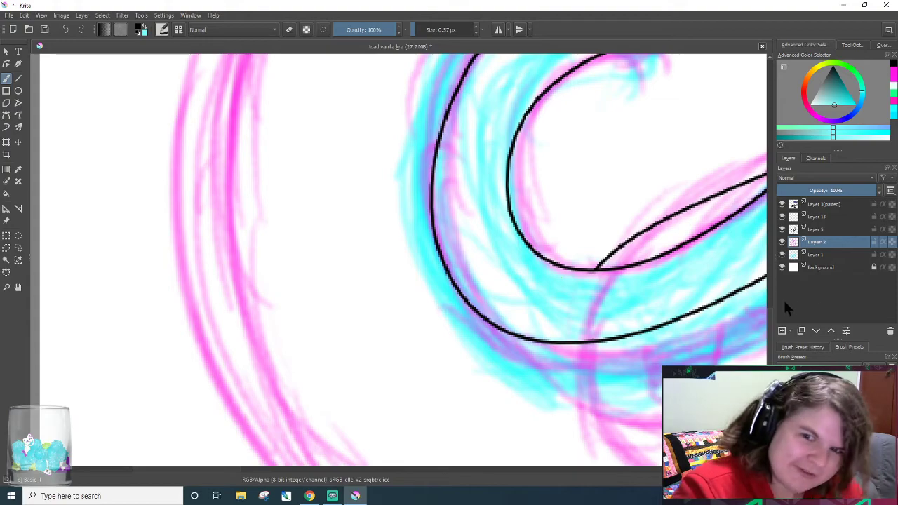
{"action": "scroll", "coordinate": [768, 315], "scroll_direction": "down", "scroll_amount": 1}
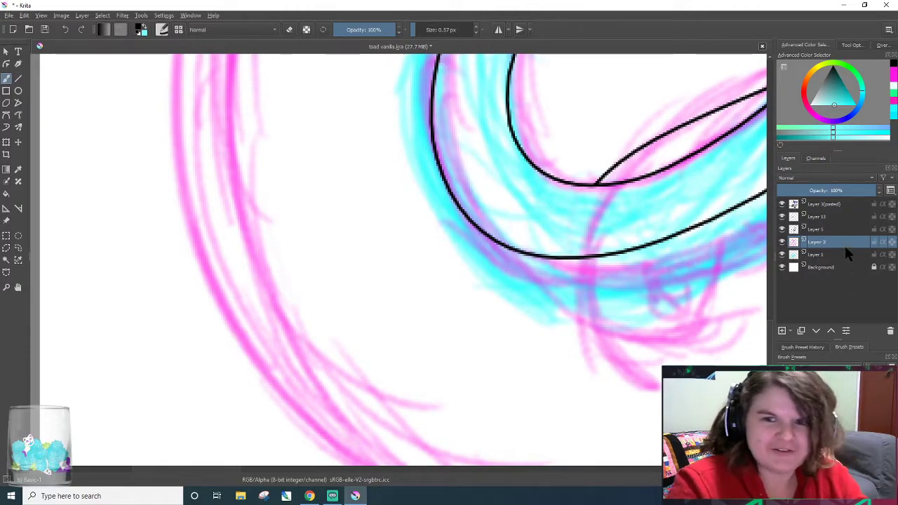
{"action": "left_click", "coordinate": [832, 216]}
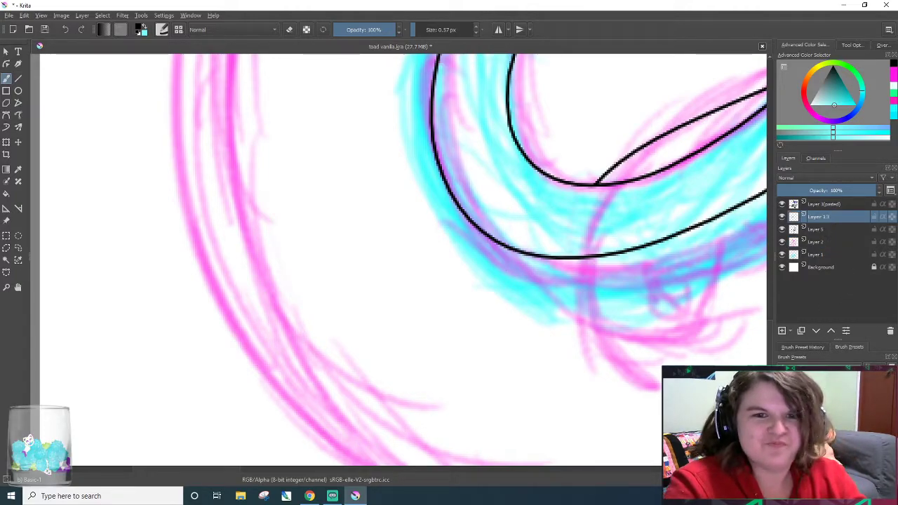
- Ink a short curved line on Layer 13 down from the tail's lower edge, following the outer side of the pink curl sketch
{"action": "scroll", "coordinate": [638, 447], "scroll_direction": "up", "scroll_amount": 2}
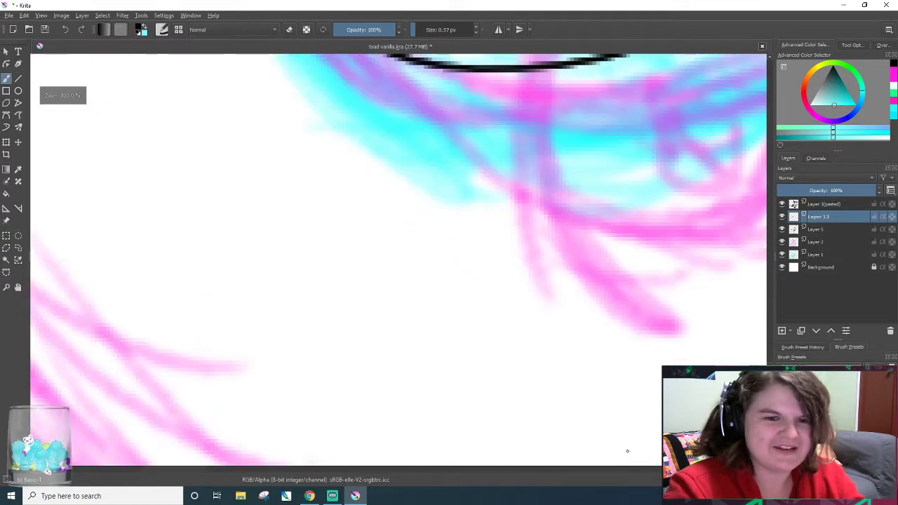
{"action": "scroll", "coordinate": [617, 104], "scroll_direction": "down", "scroll_amount": 2}
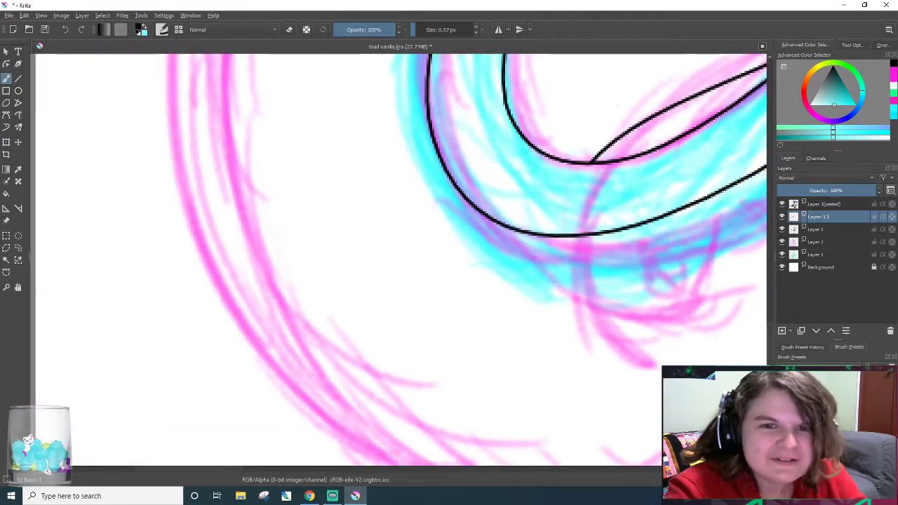
{"action": "scroll", "coordinate": [557, 355], "scroll_direction": "up", "scroll_amount": 1}
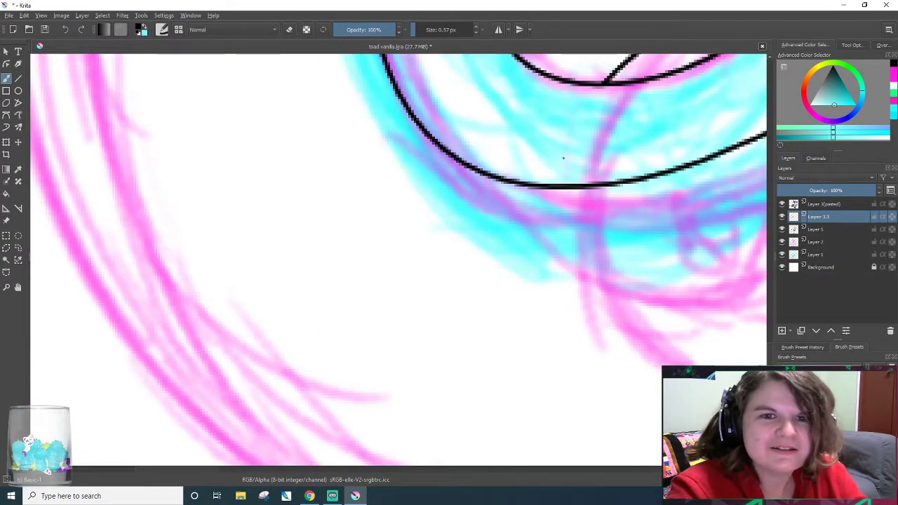
{"action": "left_click_drag", "start_coordinate": [580, 150], "coordinate": [601, 330]}
{"action": "scroll", "coordinate": [601, 330], "scroll_direction": "up", "scroll_amount": 1}
{"action": "scroll", "coordinate": [603, 267], "scroll_direction": "down", "scroll_amount": 1}
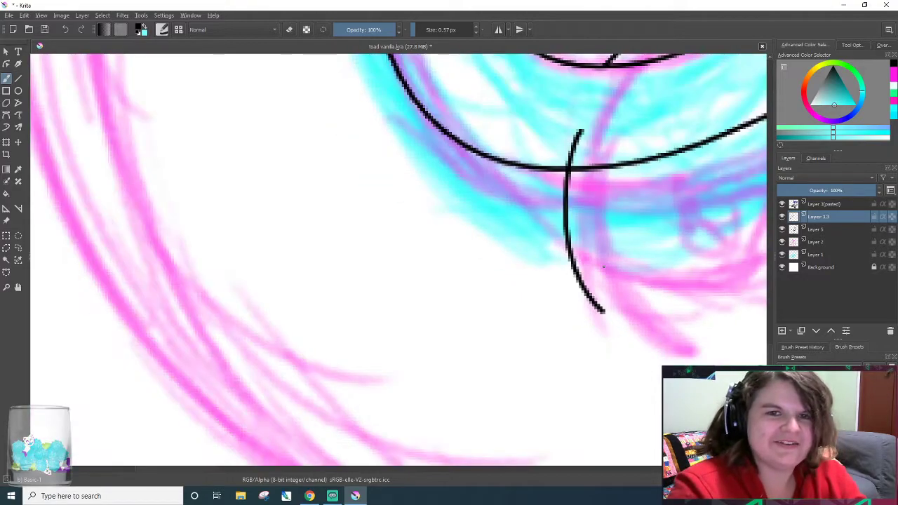
- Erase the short curl line's overhang inside the tail and return to the inking brush
{"action": "scroll", "coordinate": [603, 267], "scroll_direction": "down", "scroll_amount": 2}
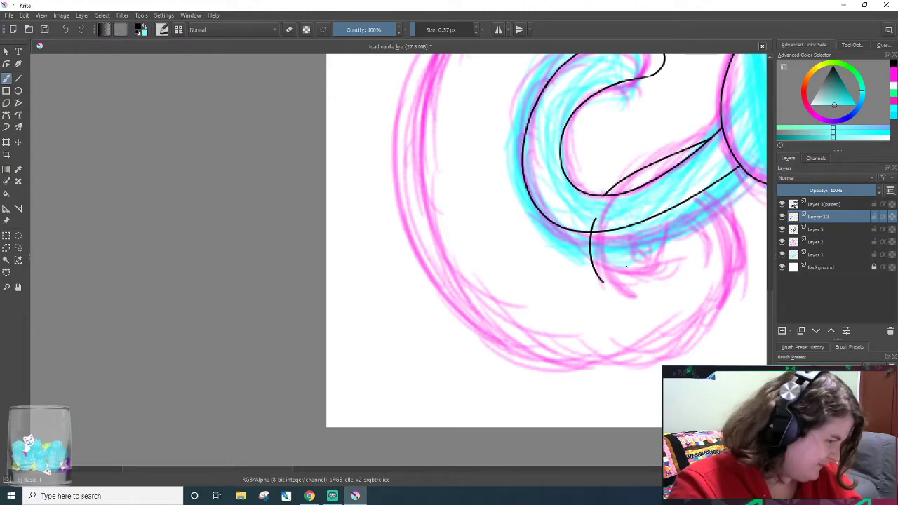
{"action": "key", "text": "e"}
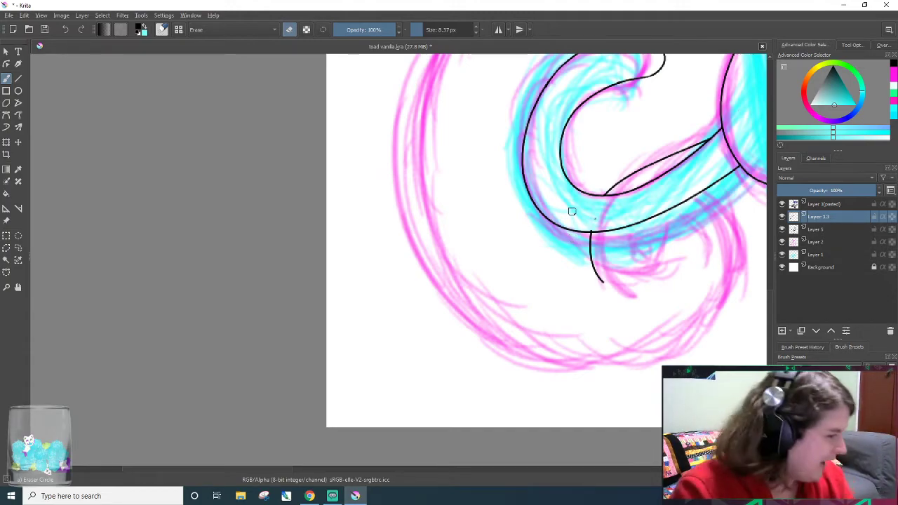
{"action": "scroll", "coordinate": [571, 252], "scroll_direction": "up", "scroll_amount": 2}
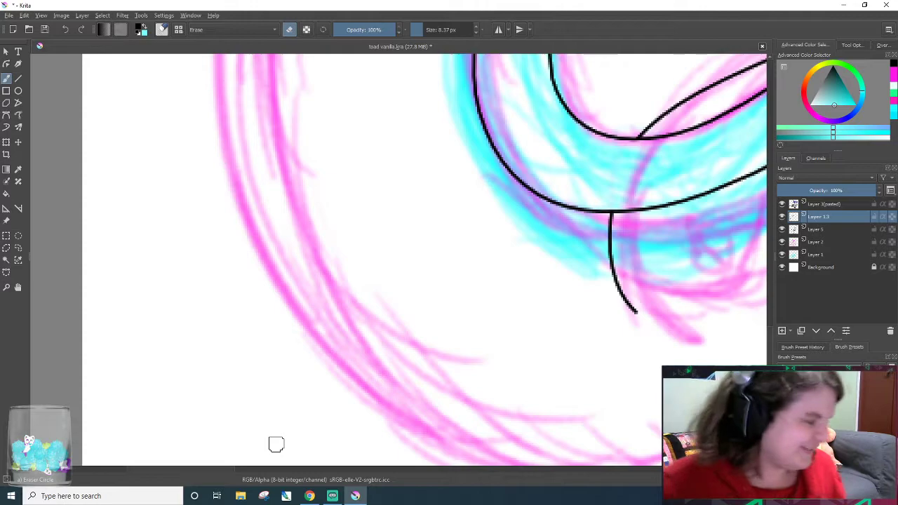
{"action": "key", "text": "e"}
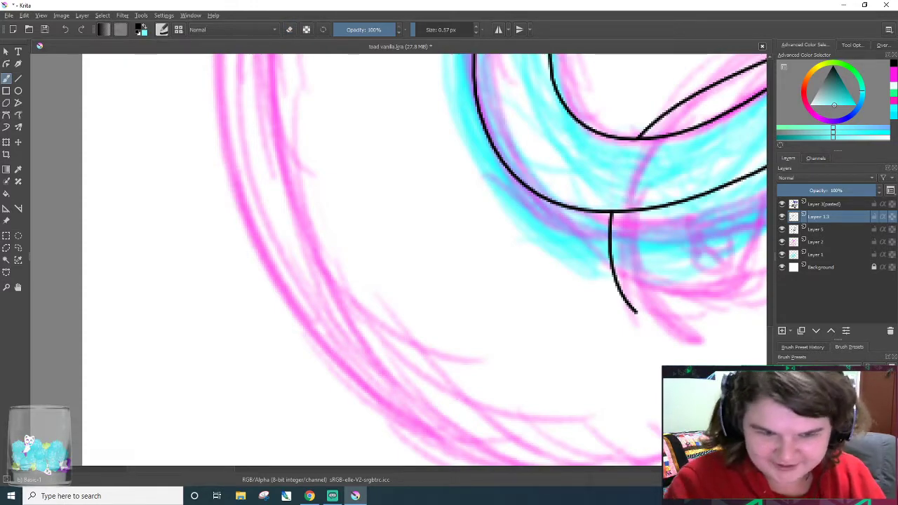
{"action": "scroll", "coordinate": [398, 260], "scroll_direction": "right", "scroll_amount": 3}
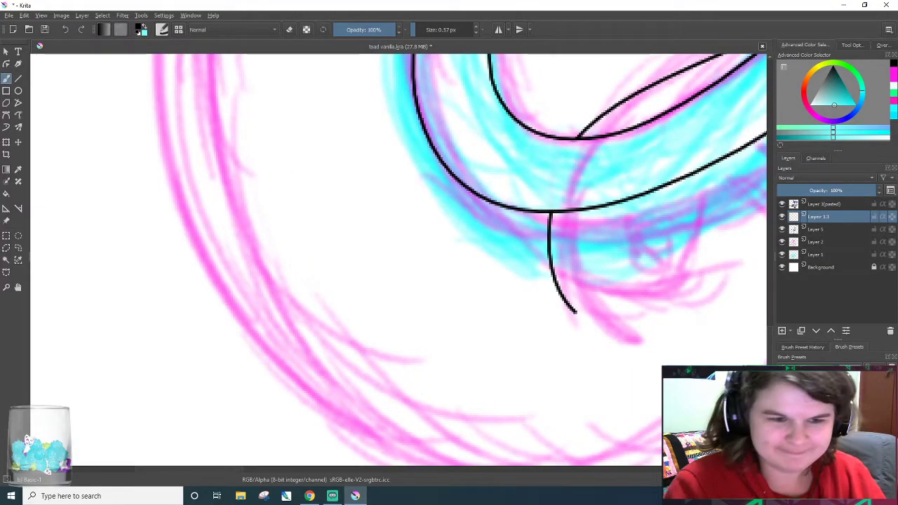
{"action": "key", "text": "slash"}
{"action": "left_click_drag", "start_coordinate": [231, 470], "coordinate": [304, 474]}
{"action": "mouse_move", "coordinate": [340, 491]}
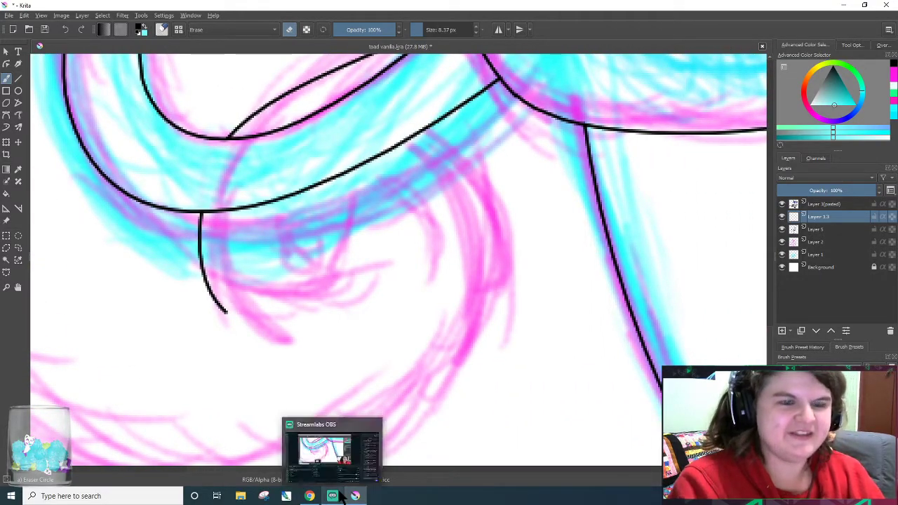
{"action": "key", "text": "e"}
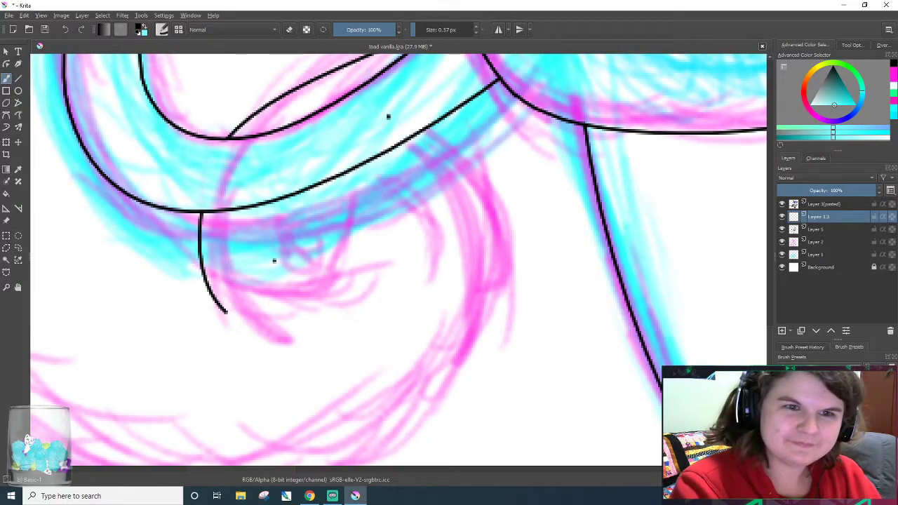
{"action": "scroll", "coordinate": [69, 262], "scroll_direction": "up", "scroll_amount": 2}
{"action": "scroll", "coordinate": [138, 254], "scroll_direction": "down", "scroll_amount": 1}
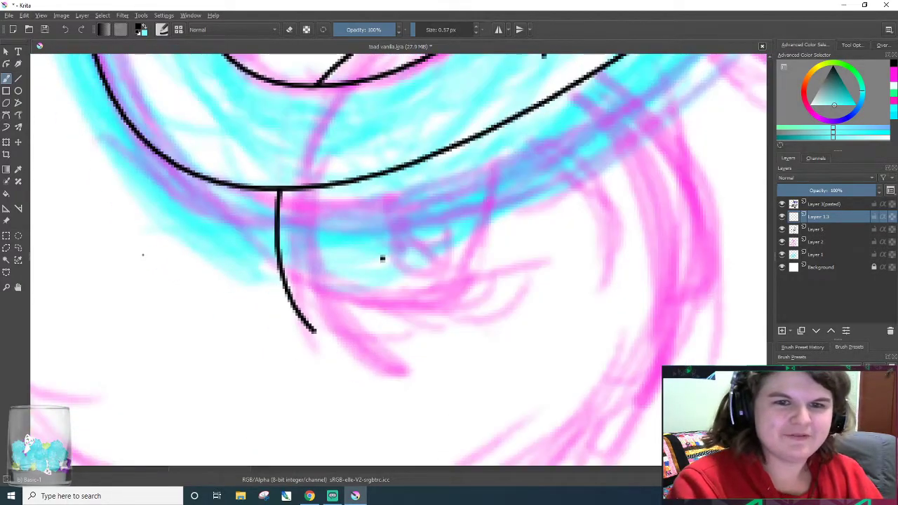
- Ink two curved lines on Layer 13 that cross the tail's lower edge and meet in a point below it, over the pink curl sketch
{"action": "key", "text": "e"}
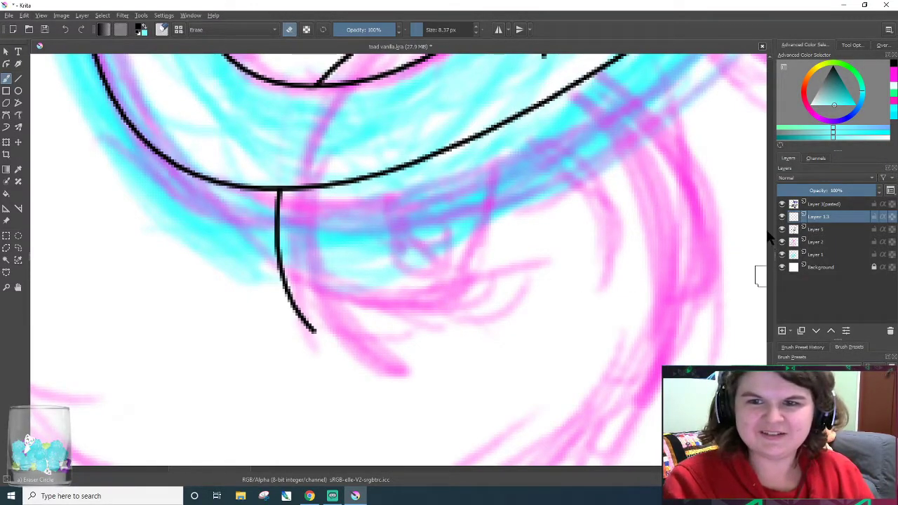
{"action": "scroll", "coordinate": [541, 124], "scroll_direction": "up", "scroll_amount": 3}
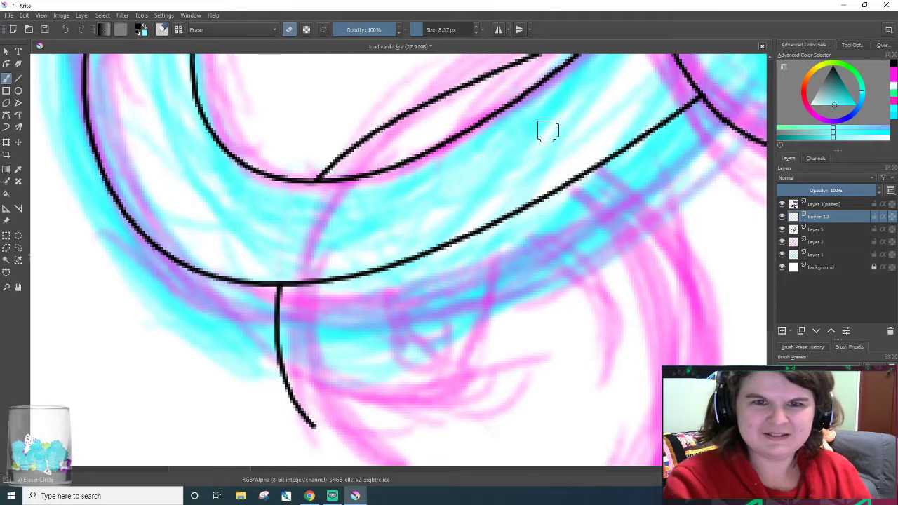
{"action": "key", "text": "e"}
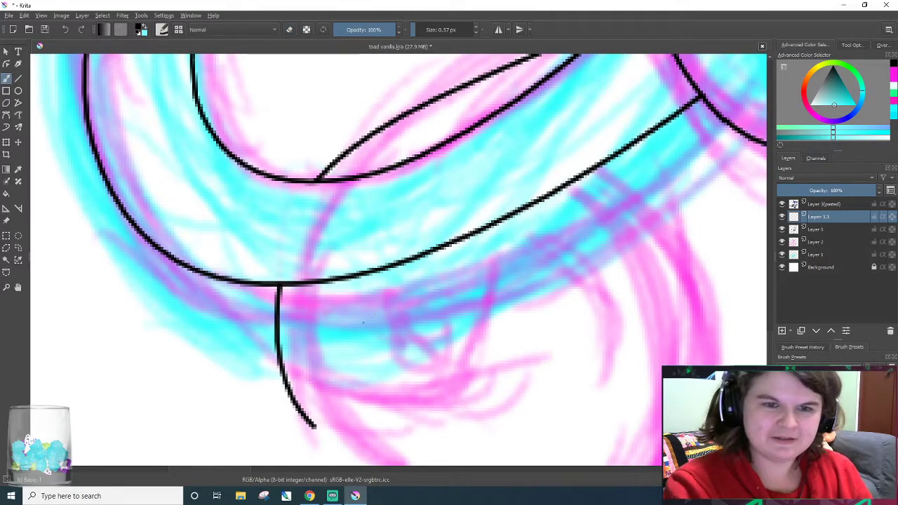
{"action": "mouse_move", "coordinate": [385, 214]}
{"action": "left_mouse_down"}
{"action": "mouse_move", "coordinate": [397, 353]}
{"action": "mouse_move", "coordinate": [484, 197]}
{"action": "left_mouse_up"}
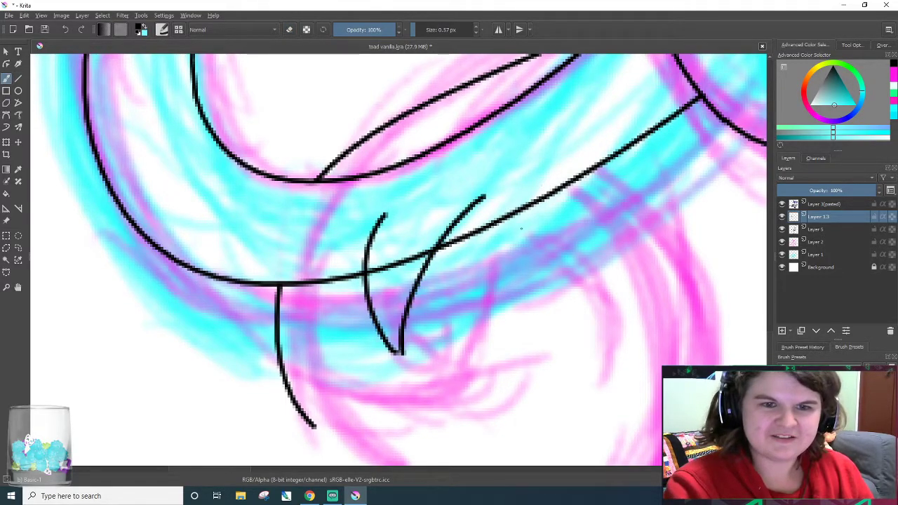
{"action": "key", "text": "ctrl+z"}
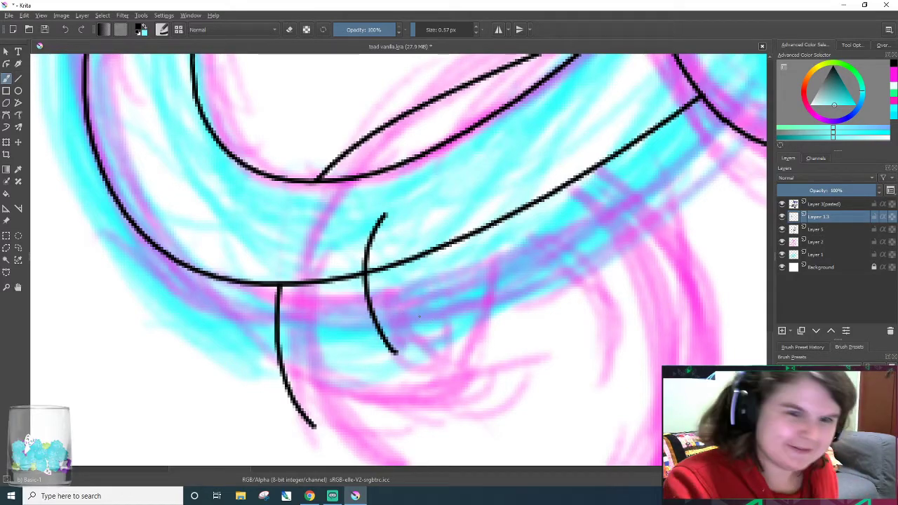
{"action": "left_click_drag", "start_coordinate": [400, 357], "coordinate": [474, 228]}
{"action": "key", "text": "ctrl+z"}
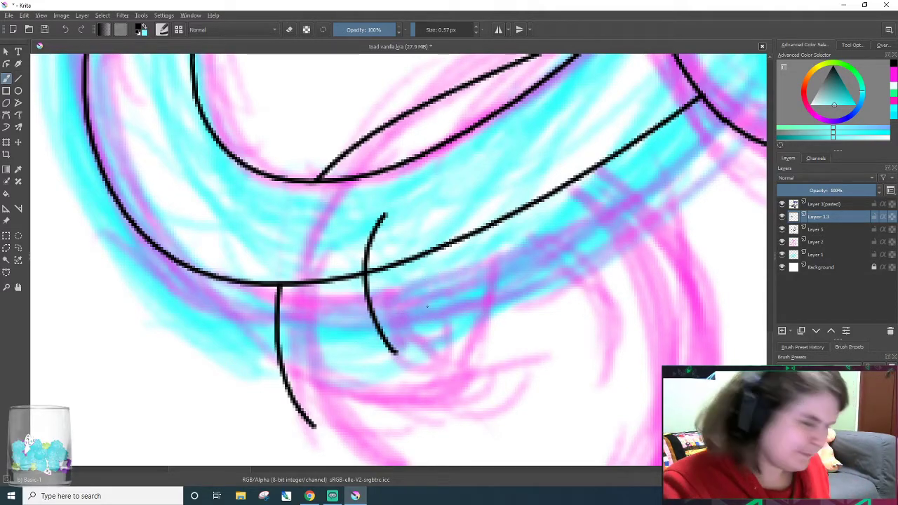
{"action": "left_click_drag", "start_coordinate": [399, 353], "coordinate": [501, 198]}
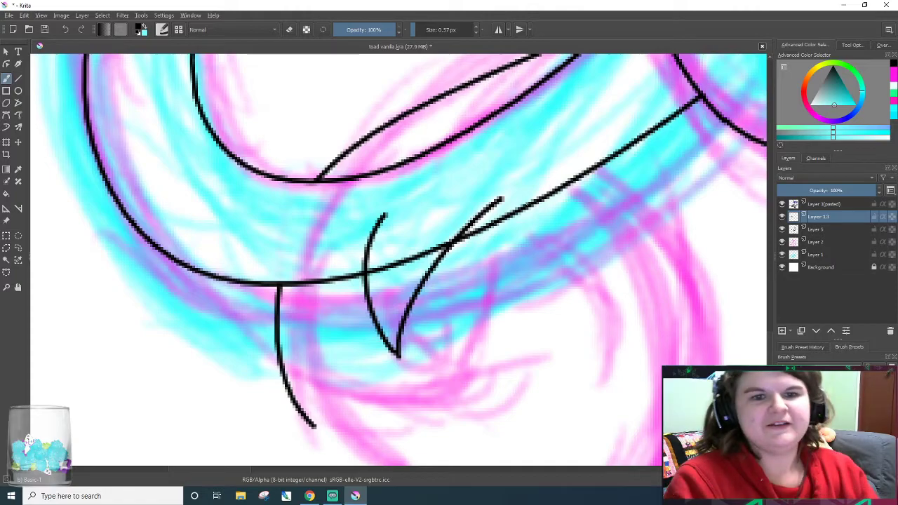
- Erase the overhanging ends of both pointed-tip lines inside the tail
{"action": "key", "text": "e"}
{"action": "mouse_move", "coordinate": [381, 216]}
{"action": "left_mouse_down"}
{"action": "mouse_move", "coordinate": [361, 262]}
{"action": "mouse_move", "coordinate": [504, 205]}
{"action": "mouse_move", "coordinate": [439, 241]}
{"action": "mouse_move", "coordinate": [490, 218]}
{"action": "mouse_move", "coordinate": [462, 216]}
{"action": "mouse_move", "coordinate": [486, 213]}
{"action": "mouse_move", "coordinate": [438, 235]}
{"action": "left_mouse_up"}
{"action": "key", "text": "ctrl+z"}
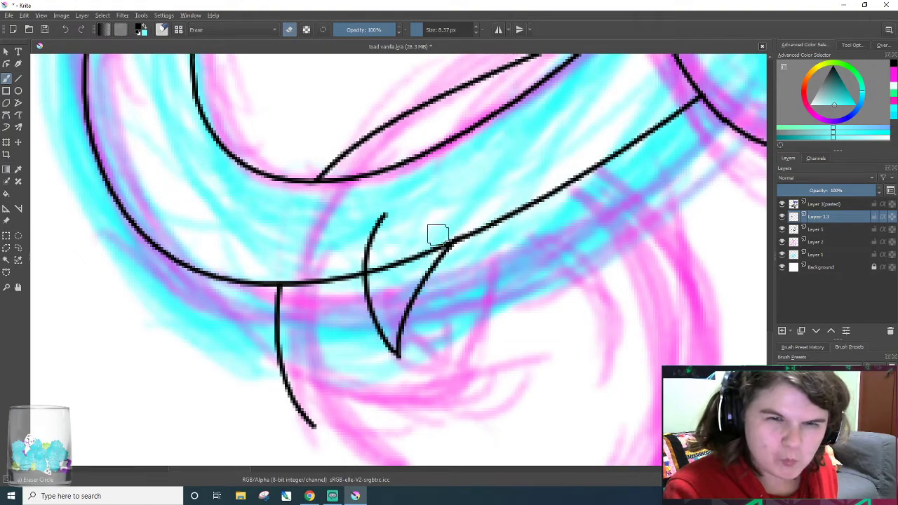
{"action": "mouse_move", "coordinate": [351, 260]}
{"action": "left_mouse_down"}
{"action": "mouse_move", "coordinate": [402, 218]}
{"action": "mouse_move", "coordinate": [378, 226]}
{"action": "left_mouse_up"}
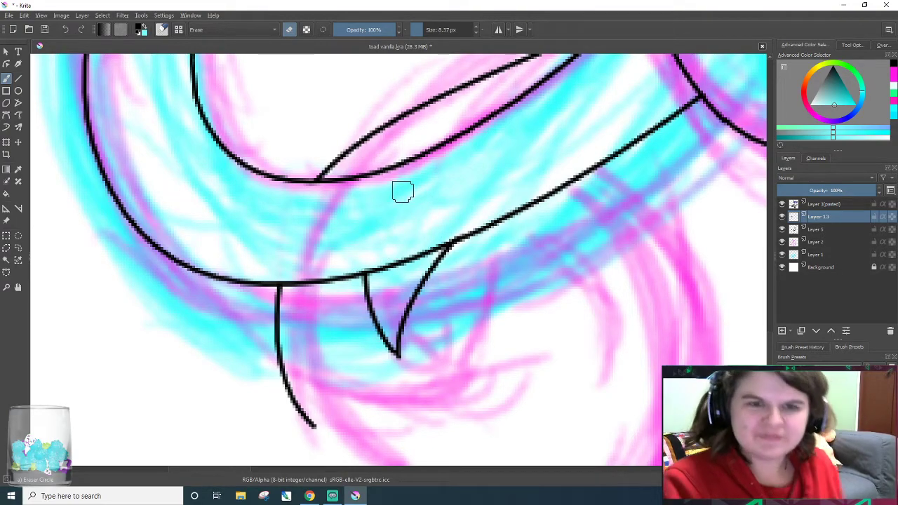
- Try to ink the large pink curl's long outer sweep with the inking brush, from its upper part around below the tail toward the legs
{"action": "scroll", "coordinate": [484, 112], "scroll_direction": "down", "scroll_amount": 4}
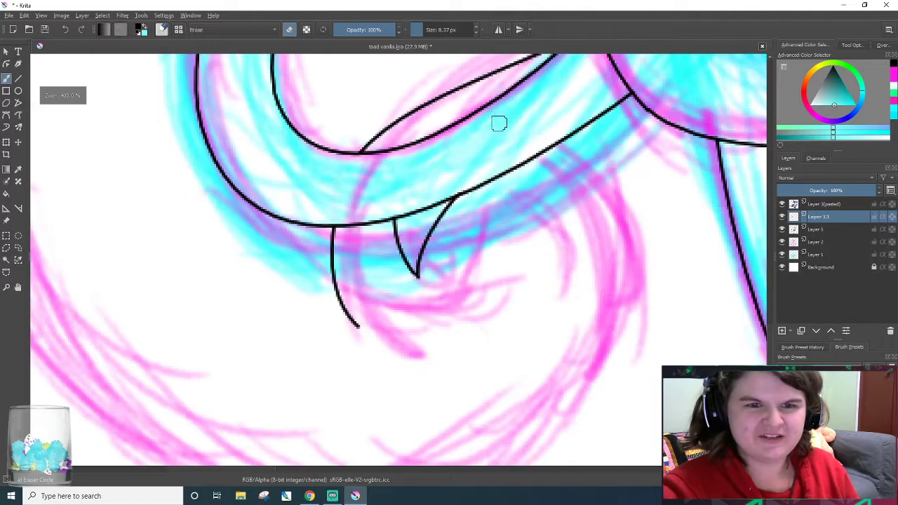
{"action": "scroll", "coordinate": [500, 145], "scroll_direction": "down", "scroll_amount": 2}
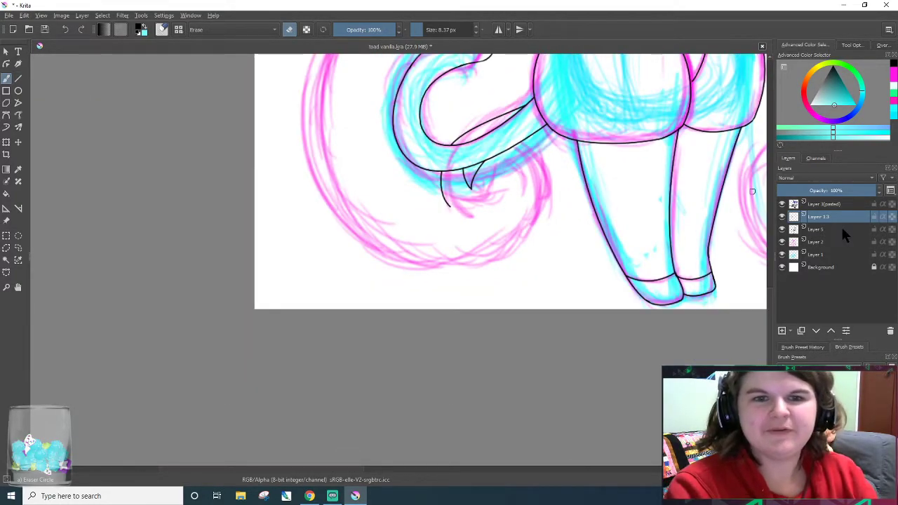
{"action": "scroll", "coordinate": [768, 281], "scroll_direction": "up", "scroll_amount": 5}
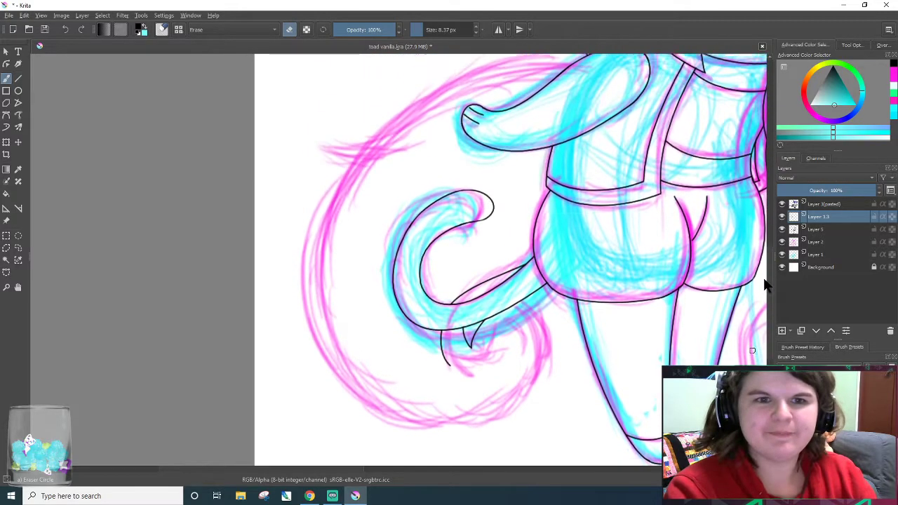
{"action": "key", "text": "e"}
{"action": "left_click_drag", "start_coordinate": [336, 223], "coordinate": [574, 357]}
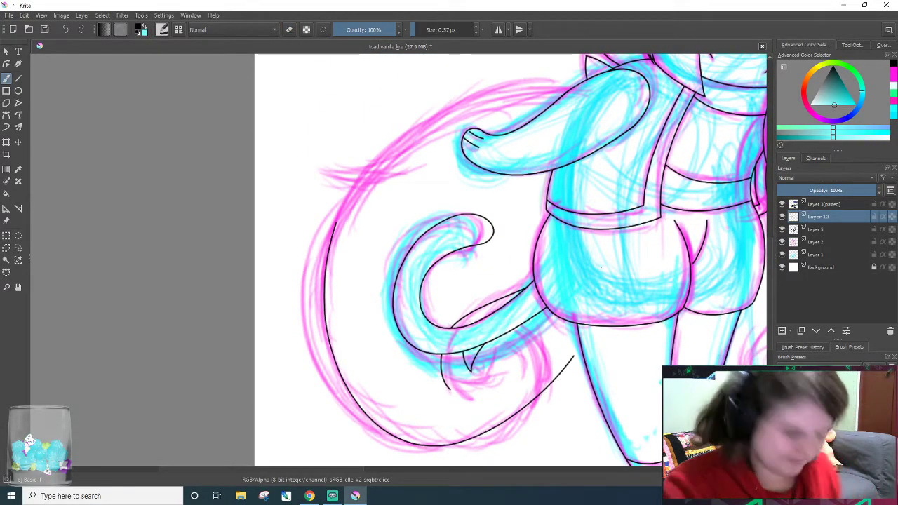
{"action": "key", "text": "ctrl+z"}
{"action": "left_click_drag", "start_coordinate": [386, 170], "coordinate": [561, 358]}
{"action": "scroll", "coordinate": [527, 188], "scroll_direction": "down", "scroll_amount": 1}
{"action": "key", "text": "ctrl+z"}
{"action": "scroll", "coordinate": [297, 273], "scroll_direction": "up", "scroll_amount": 1}
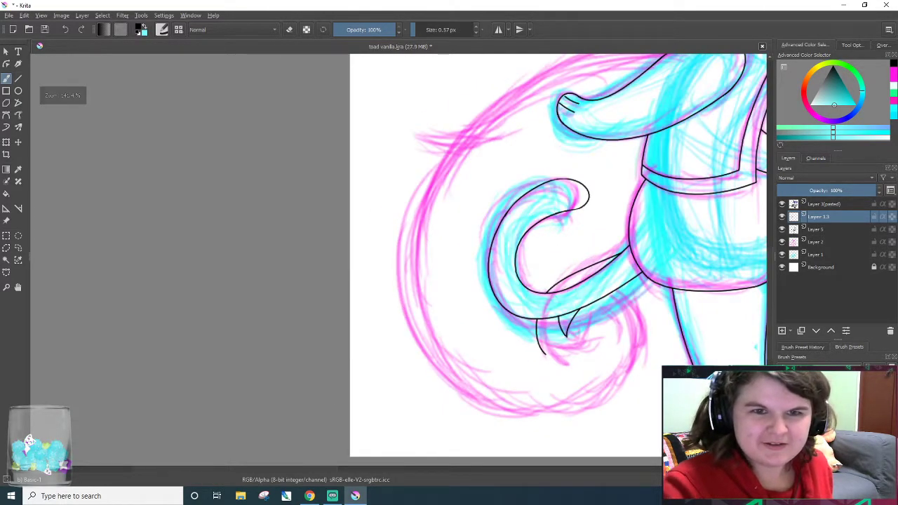
{"action": "left_click_drag", "start_coordinate": [421, 140], "coordinate": [670, 355]}
{"action": "key", "text": "ctrl+z"}
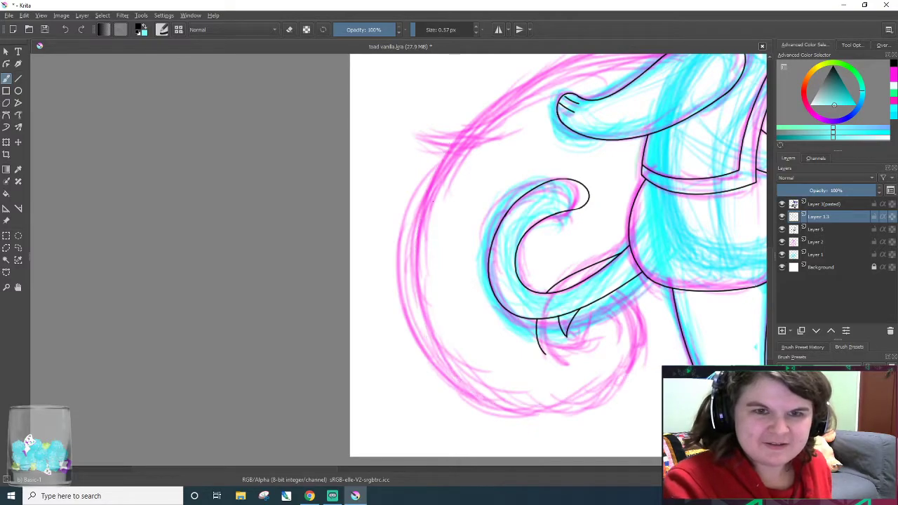
- Try to ink the large curl as one sweeping stroke from near the shoulder around to the legs
{"action": "scroll", "coordinate": [629, 327], "scroll_direction": "down", "scroll_amount": 3}
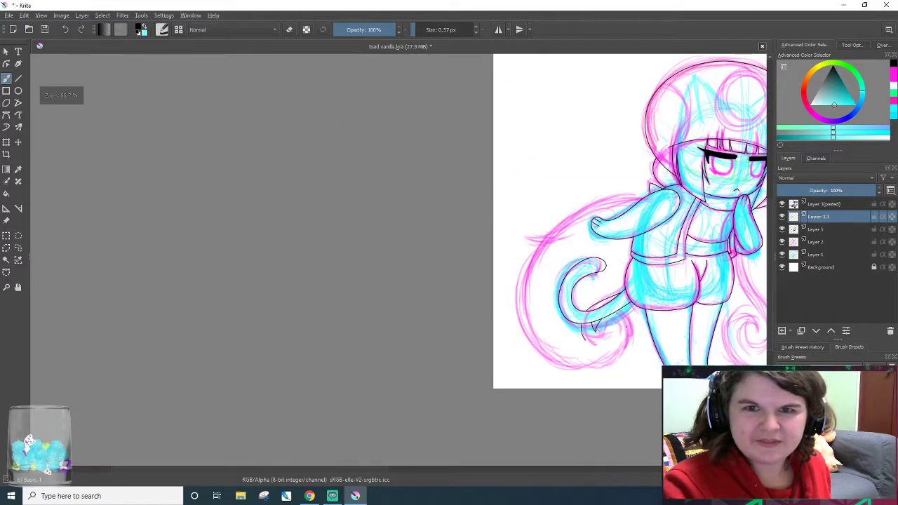
{"action": "scroll", "coordinate": [629, 327], "scroll_direction": "up", "scroll_amount": 3}
{"action": "scroll", "coordinate": [629, 319], "scroll_direction": "down", "scroll_amount": 2}
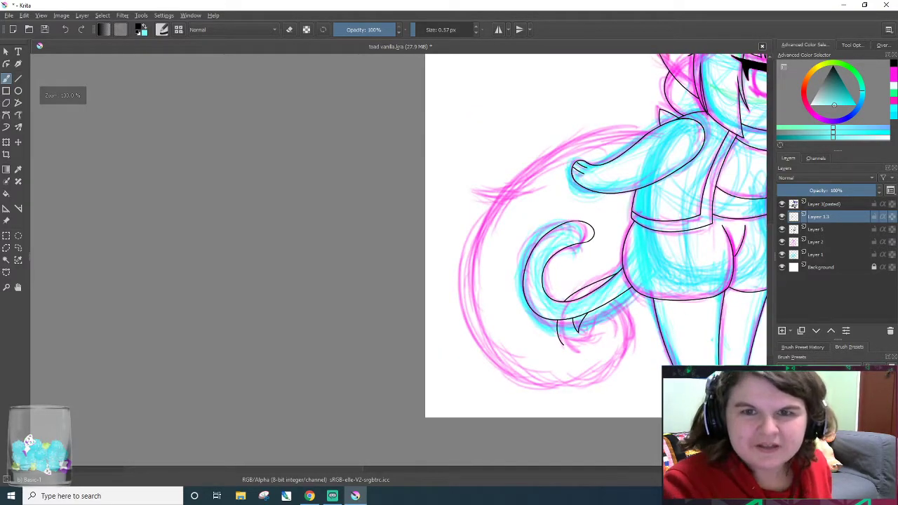
{"action": "left_click_drag", "start_coordinate": [687, 93], "coordinate": [723, 321]}
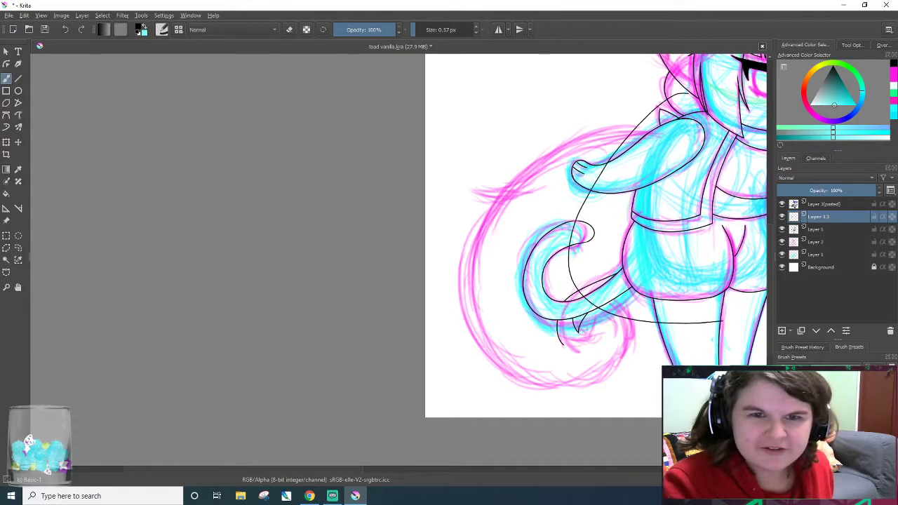
{"action": "key", "text": "ctrl+z"}
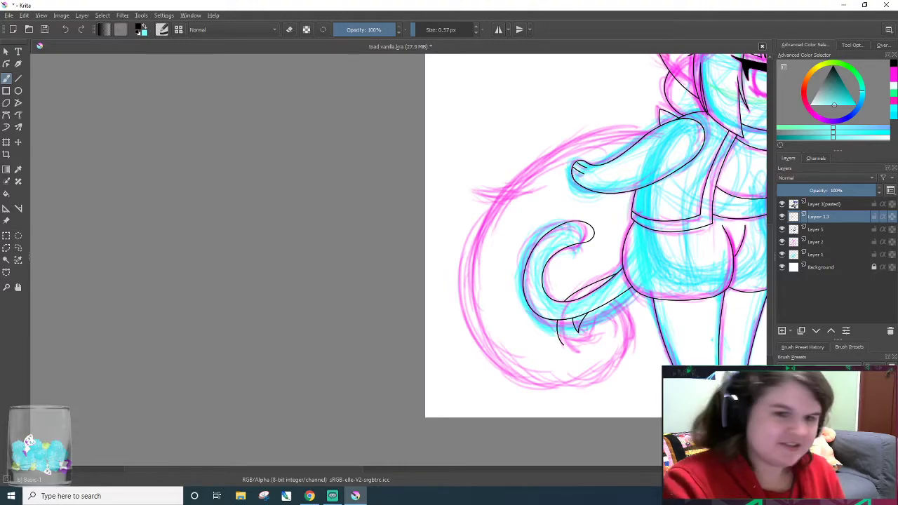
{"action": "left_click_drag", "start_coordinate": [356, 468], "coordinate": [436, 479]}
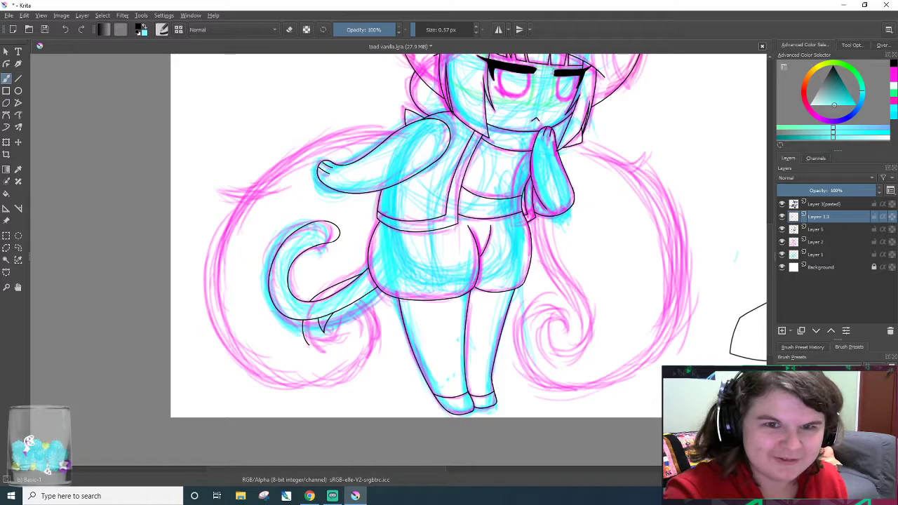
{"action": "mouse_move", "coordinate": [446, 467]}
{"action": "left_mouse_down"}
{"action": "mouse_move", "coordinate": [536, 470]}
{"action": "mouse_move", "coordinate": [461, 466]}
{"action": "mouse_move", "coordinate": [500, 481]}
{"action": "mouse_move", "coordinate": [461, 481]}
{"action": "left_mouse_up"}
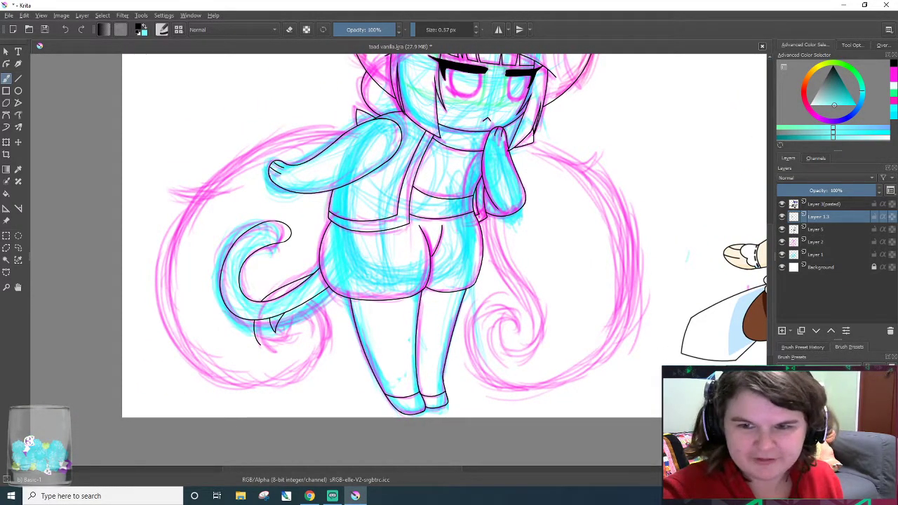
{"action": "scroll", "coordinate": [768, 328], "scroll_direction": "up", "scroll_amount": 5}
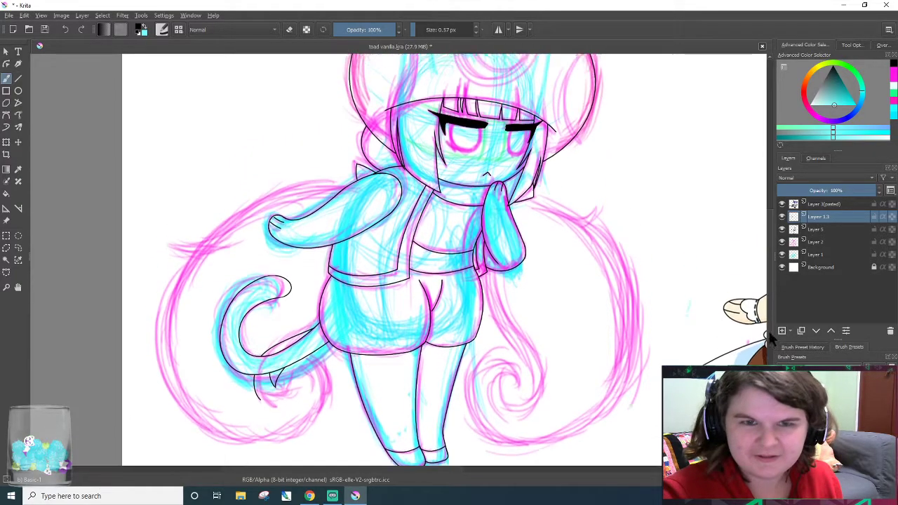
- Hide the pink sketch on Layer 2 and show it again to check the line art without it
{"action": "scroll", "coordinate": [767, 328], "scroll_direction": "down", "scroll_amount": 2}
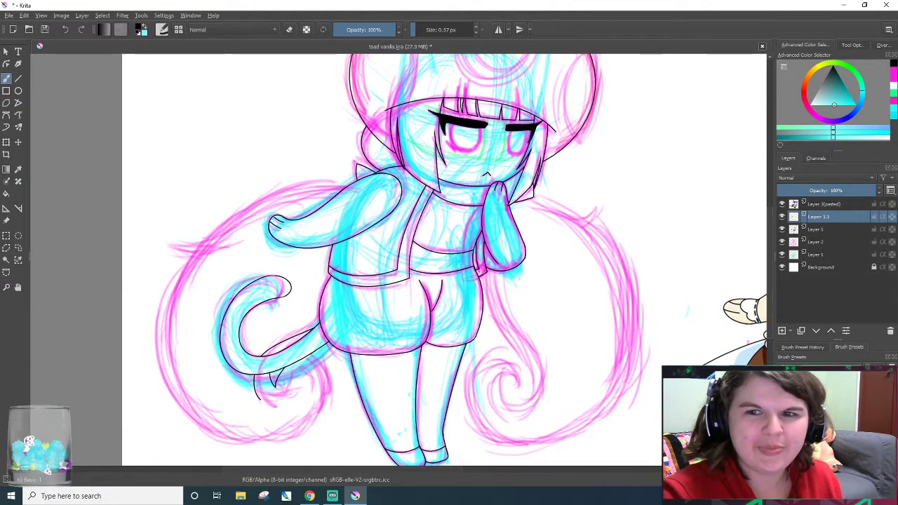
{"action": "left_click", "coordinate": [782, 241]}
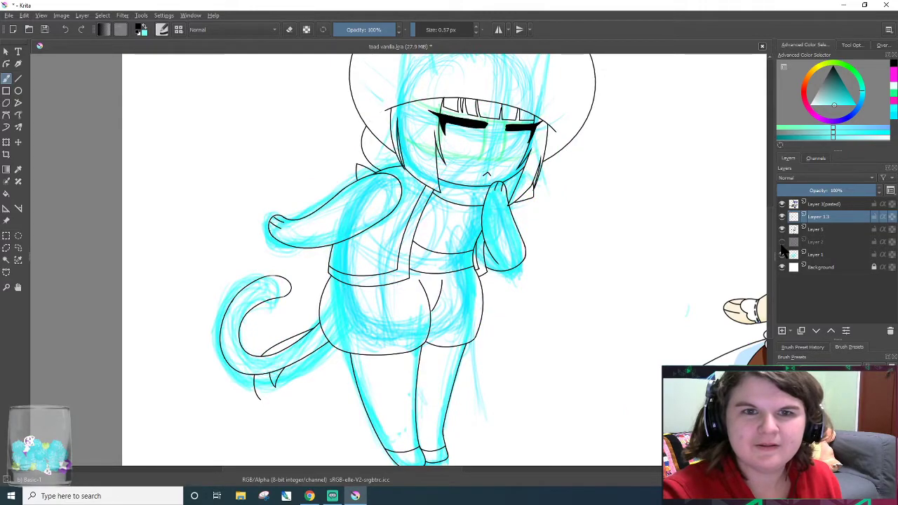
{"action": "left_click", "coordinate": [782, 241]}
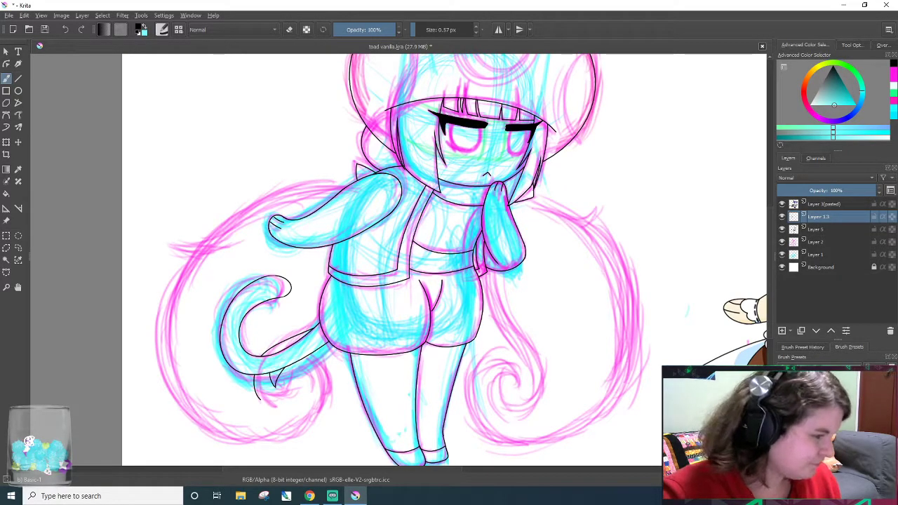
- Try to ink the small inner swirl of the pink curl just below the base of the character's tail
{"action": "scroll", "coordinate": [416, 280], "scroll_direction": "up", "scroll_amount": 1}
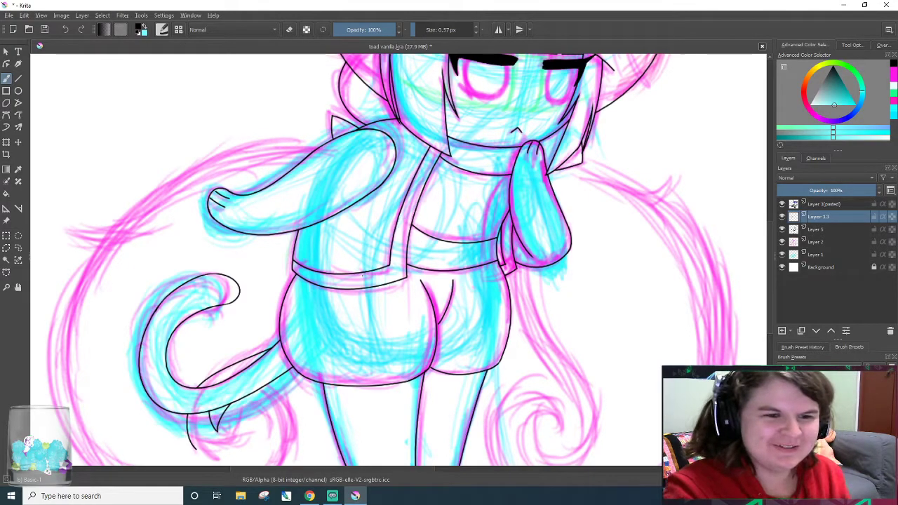
{"action": "scroll", "coordinate": [61, 348], "scroll_direction": "down", "scroll_amount": 2}
{"action": "scroll", "coordinate": [61, 349], "scroll_direction": "up", "scroll_amount": 1}
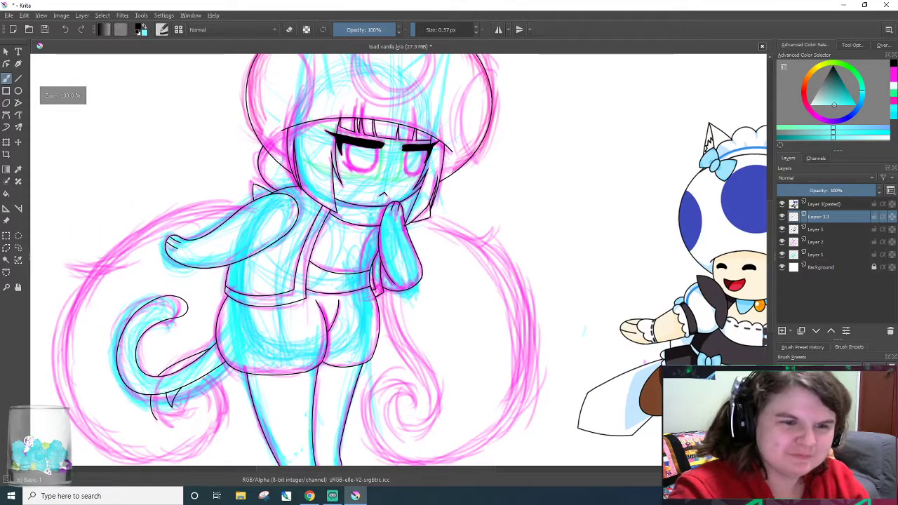
{"action": "left_click_drag", "start_coordinate": [463, 469], "coordinate": [390, 470]}
{"action": "key", "text": "plus"}
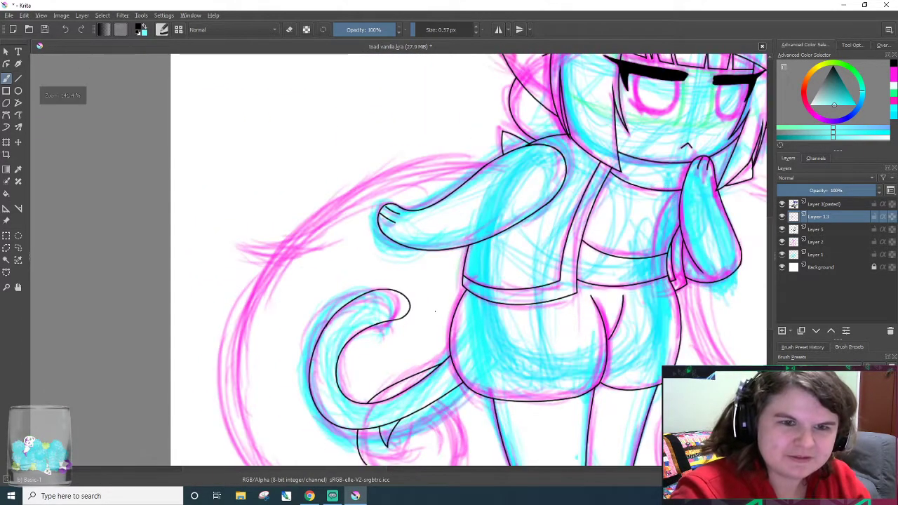
{"action": "left_click_drag", "start_coordinate": [770, 251], "coordinate": [766, 275]}
{"action": "right_click", "coordinate": [768, 296]}
{"action": "left_click", "coordinate": [463, 301]}
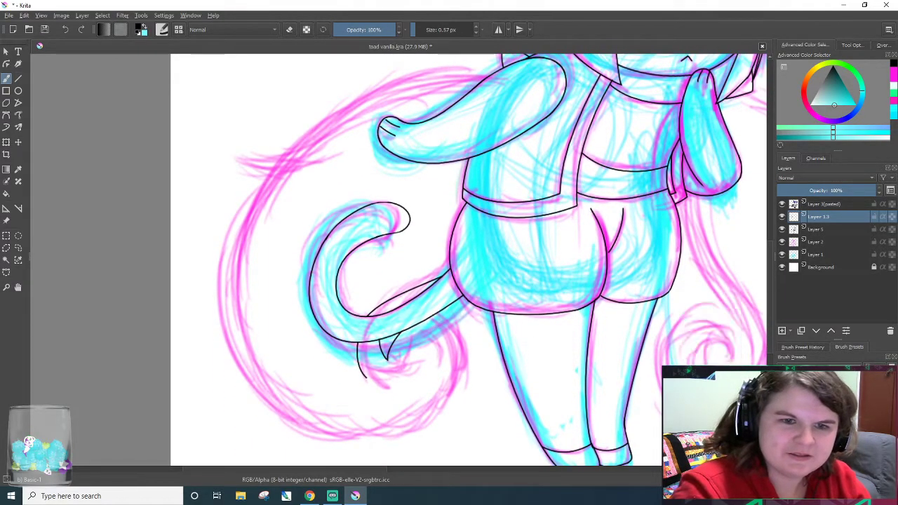
{"action": "left_click_drag", "start_coordinate": [431, 313], "coordinate": [386, 370]}
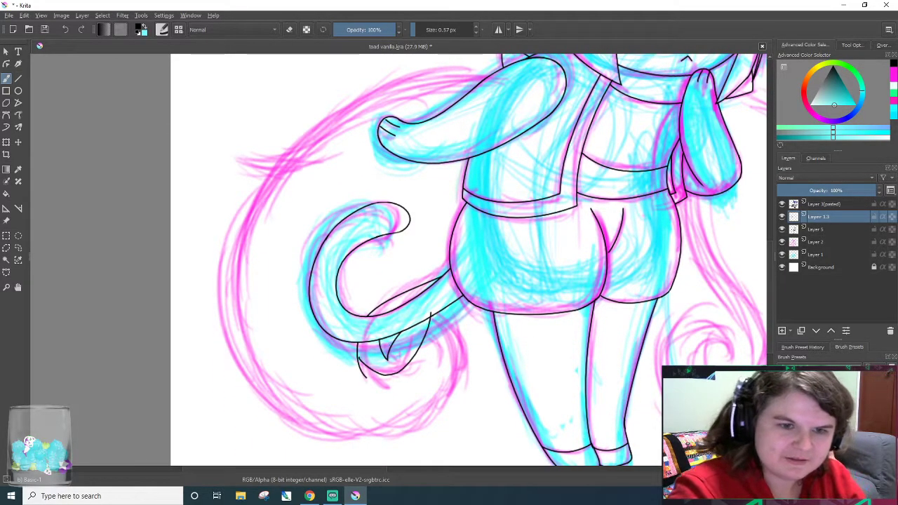
{"action": "key", "text": "ctrl+z"}
- Try to ink the large curl around the tail in one sweeping stroke from the outstretched arm to below the tail
{"action": "mouse_move", "coordinate": [489, 70]}
{"action": "left_mouse_down"}
{"action": "mouse_move", "coordinate": [474, 60]}
{"action": "mouse_move", "coordinate": [451, 405]}
{"action": "left_mouse_up"}
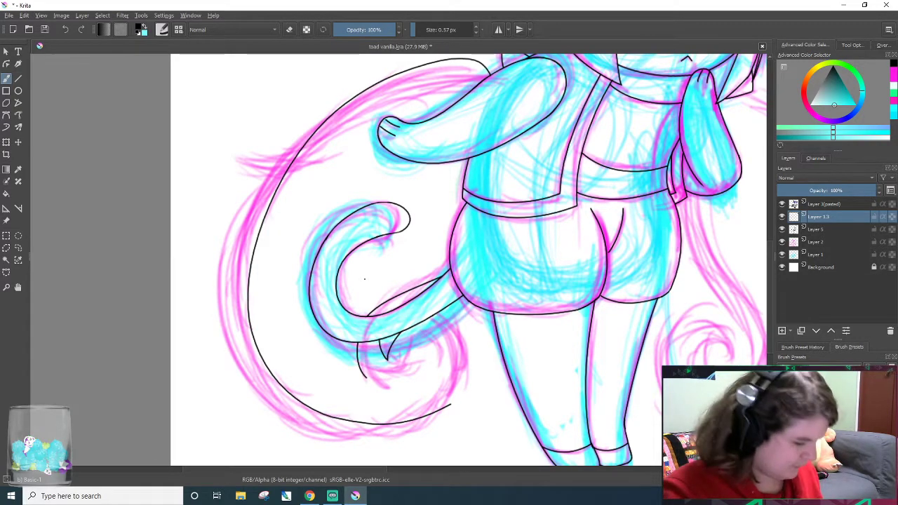
{"action": "key", "text": "ctrl+z"}
{"action": "mouse_move", "coordinate": [491, 71]}
{"action": "left_mouse_down"}
{"action": "mouse_move", "coordinate": [380, 96]}
{"action": "mouse_move", "coordinate": [456, 449]}
{"action": "left_mouse_up"}
{"action": "key", "text": "ctrl+z"}
{"action": "mouse_move", "coordinate": [497, 83]}
{"action": "left_mouse_down"}
{"action": "mouse_move", "coordinate": [379, 83]}
{"action": "mouse_move", "coordinate": [434, 398]}
{"action": "left_mouse_up"}
{"action": "key", "text": "ctrl+z"}
{"action": "mouse_move", "coordinate": [505, 83]}
{"action": "left_mouse_down"}
{"action": "mouse_move", "coordinate": [376, 111]}
{"action": "mouse_move", "coordinate": [473, 304]}
{"action": "left_mouse_up"}
{"action": "key", "text": "ctrl+z"}
{"action": "mouse_move", "coordinate": [495, 73]}
{"action": "left_mouse_down"}
{"action": "mouse_move", "coordinate": [329, 375]}
{"action": "mouse_move", "coordinate": [542, 269]}
{"action": "left_mouse_up"}
{"action": "key", "text": "ctrl+z"}
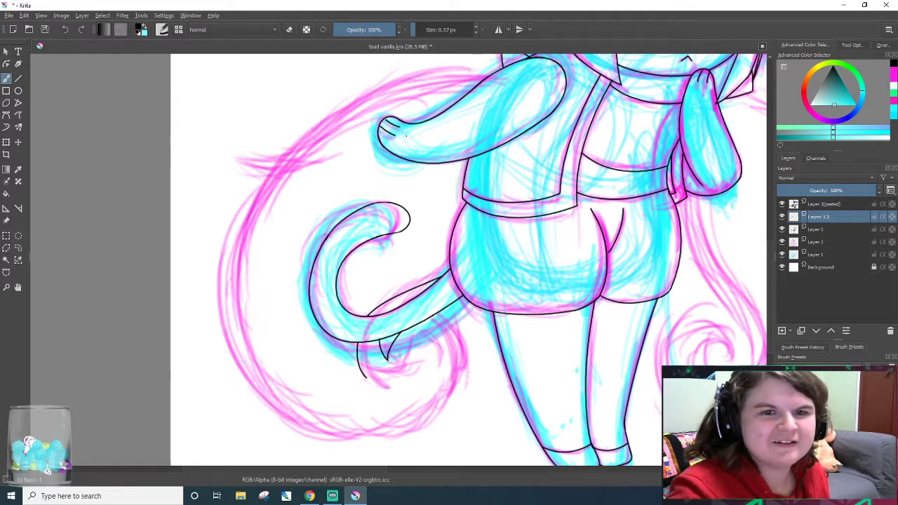
{"action": "left_click_drag", "start_coordinate": [503, 82], "coordinate": [449, 417]}
{"action": "key", "text": "ctrl+z"}
{"action": "mouse_move", "coordinate": [500, 74]}
{"action": "left_mouse_down"}
{"action": "mouse_move", "coordinate": [451, 412]}
{"action": "mouse_move", "coordinate": [515, 327]}
{"action": "left_mouse_up"}
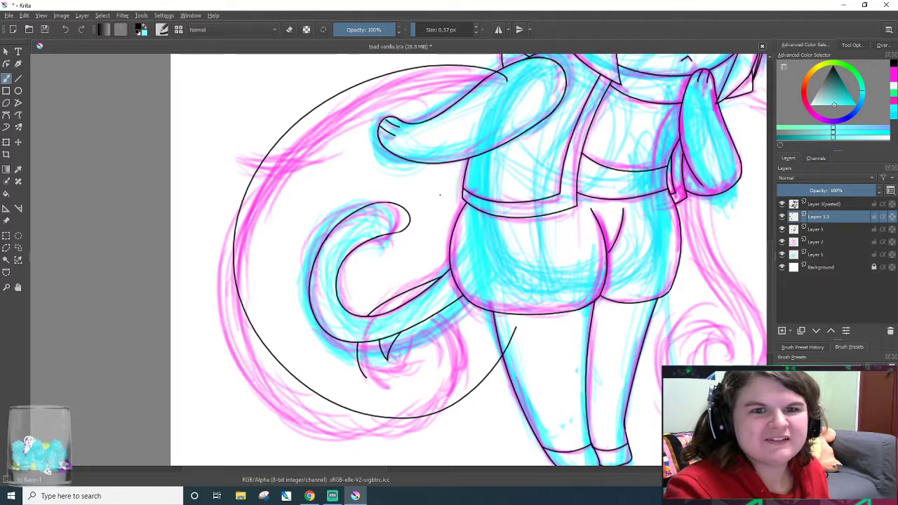
{"action": "key", "text": "ctrl+z"}
{"action": "right_click", "coordinate": [483, 153]}
{"action": "right_click", "coordinate": [483, 152]}
{"action": "right_click", "coordinate": [305, 175]}
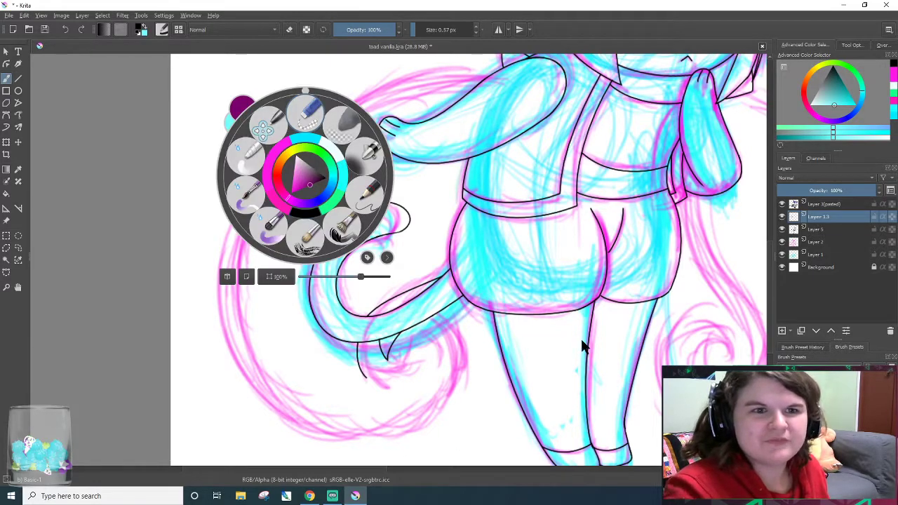
{"action": "left_click", "coordinate": [463, 138]}
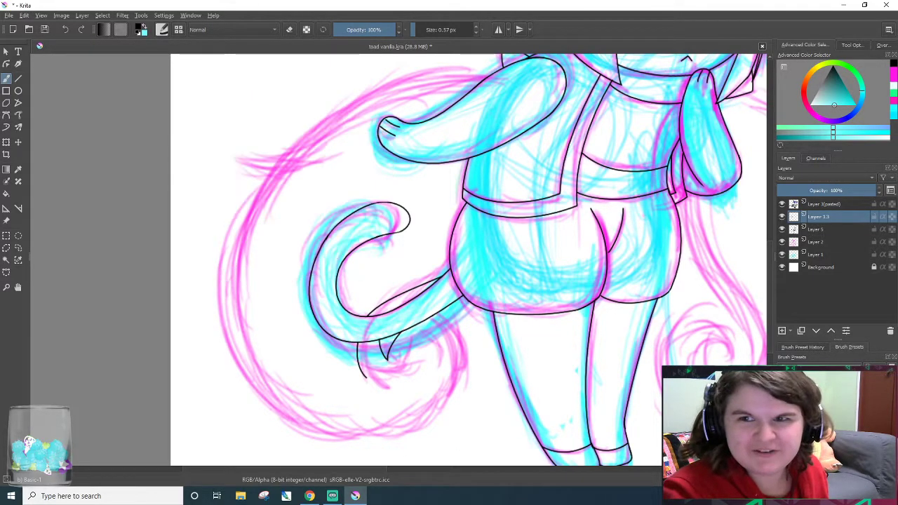
- Change the foreground color to a dark red shade and set it back to black
{"action": "left_click", "coordinate": [807, 105]}
{"action": "left_click", "coordinate": [832, 83]}
{"action": "left_click", "coordinate": [833, 74]}
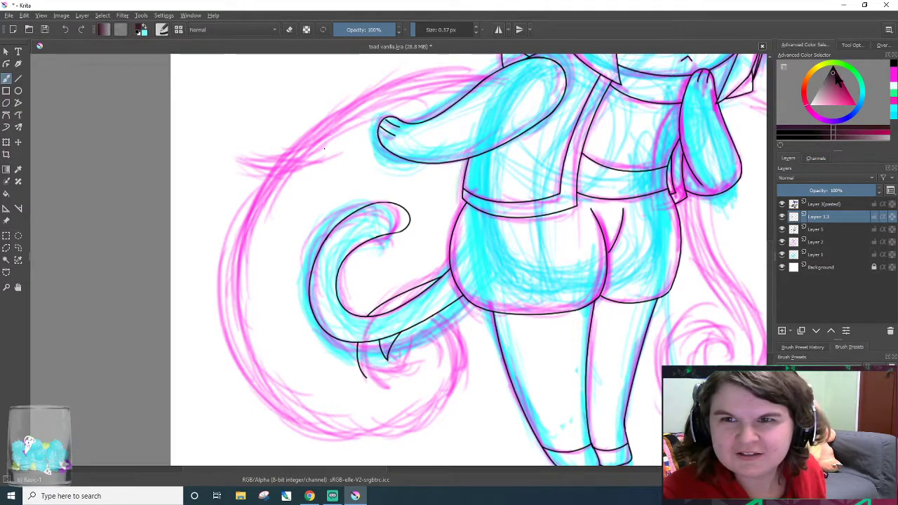
{"action": "left_click", "coordinate": [832, 74]}
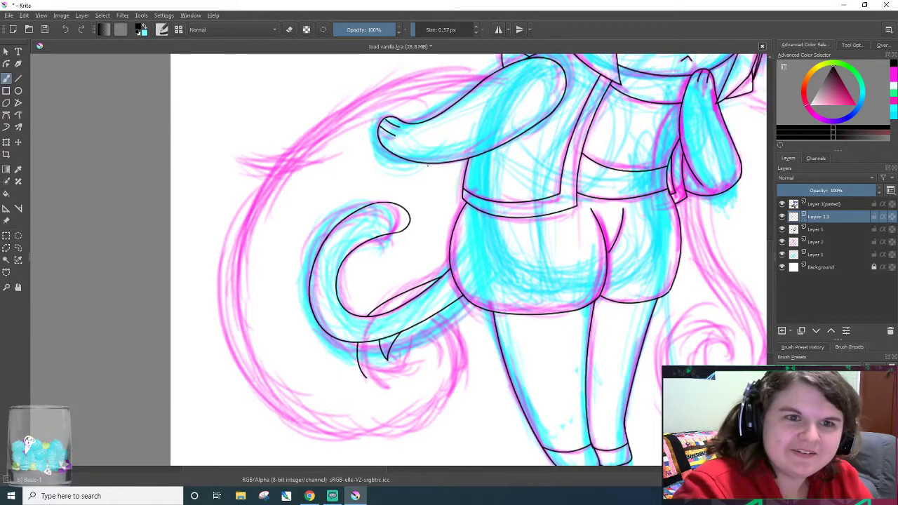
{"action": "right_click", "coordinate": [503, 151]}
{"action": "right_click", "coordinate": [502, 154]}
{"action": "right_click", "coordinate": [489, 216]}
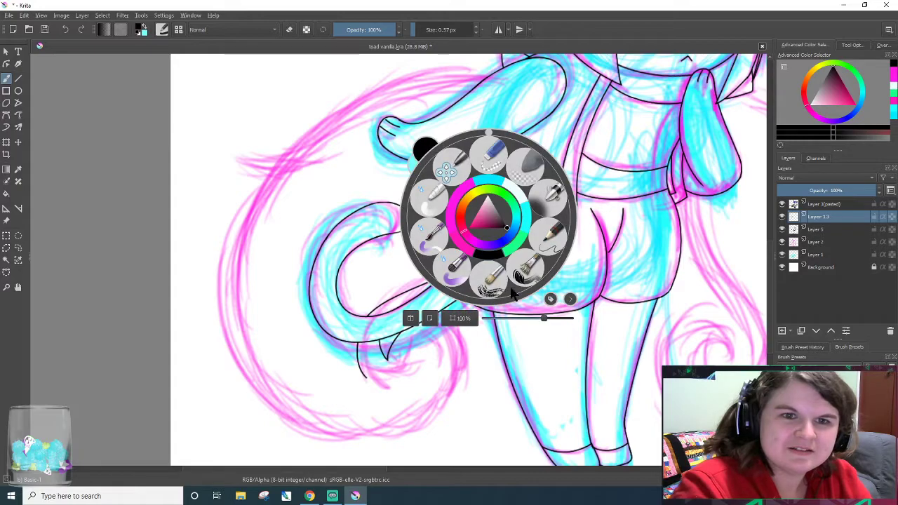
{"action": "left_click", "coordinate": [510, 91]}
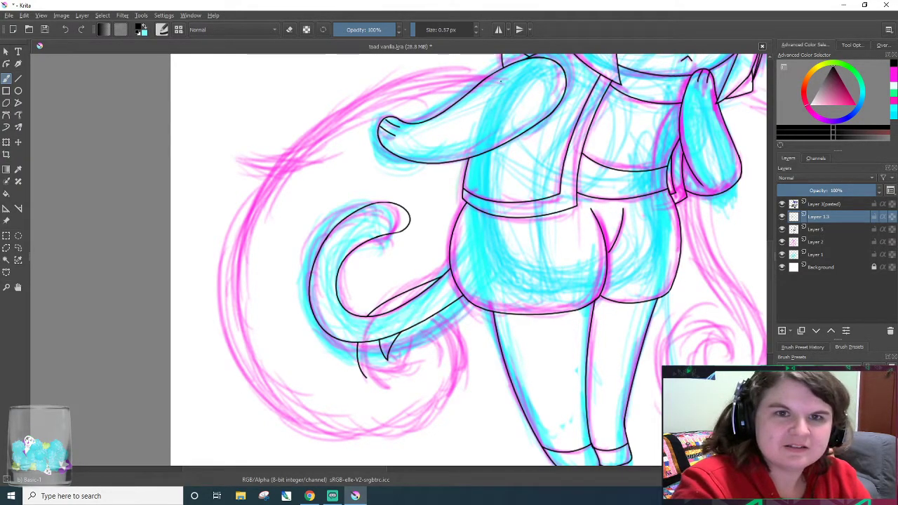
- Try again to trace the big pink curl with a black line from the upper arm around and under the tail
{"action": "left_click_drag", "start_coordinate": [500, 68], "coordinate": [453, 405]}
{"action": "key", "text": "ctrl+z"}
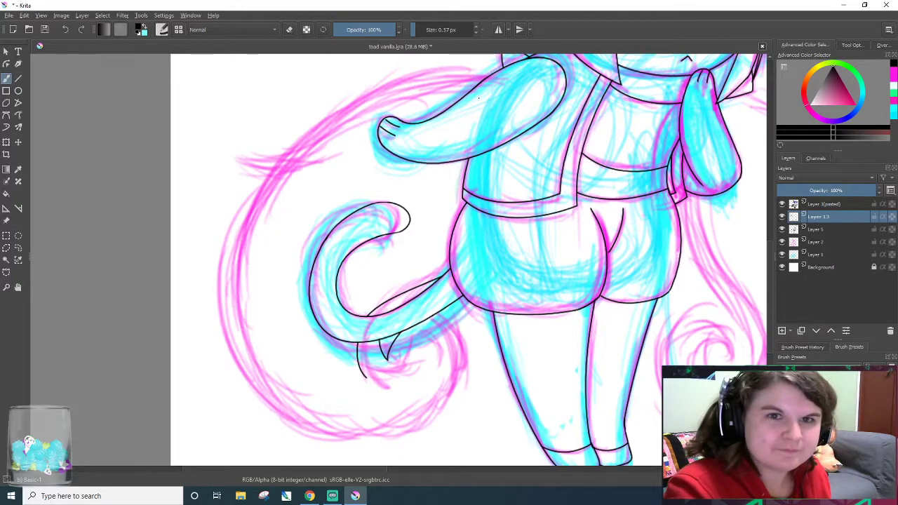
{"action": "key", "text": "ctrl+shift+z"}
{"action": "scroll", "coordinate": [498, 335], "scroll_direction": "down", "scroll_amount": 1}
{"action": "key", "text": "ctrl+z"}
{"action": "scroll", "coordinate": [257, 273], "scroll_direction": "up", "scroll_amount": 2}
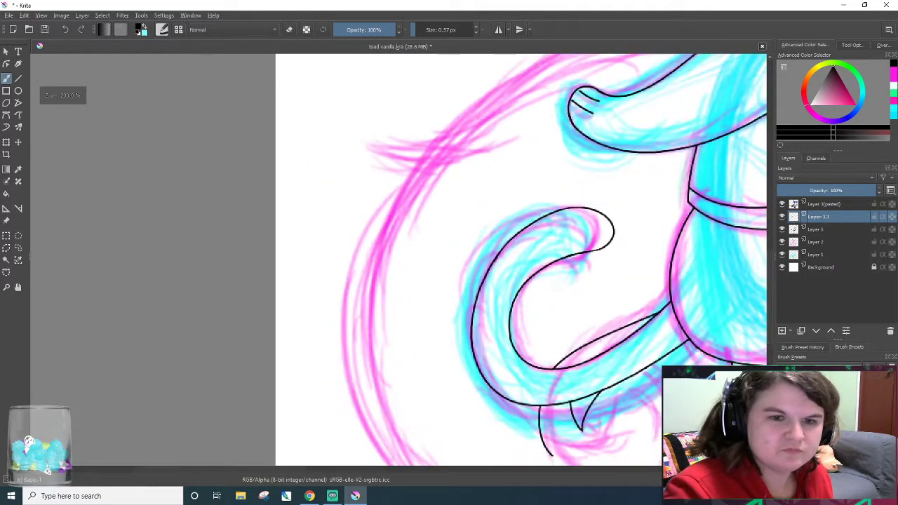
{"action": "key", "text": "minus"}
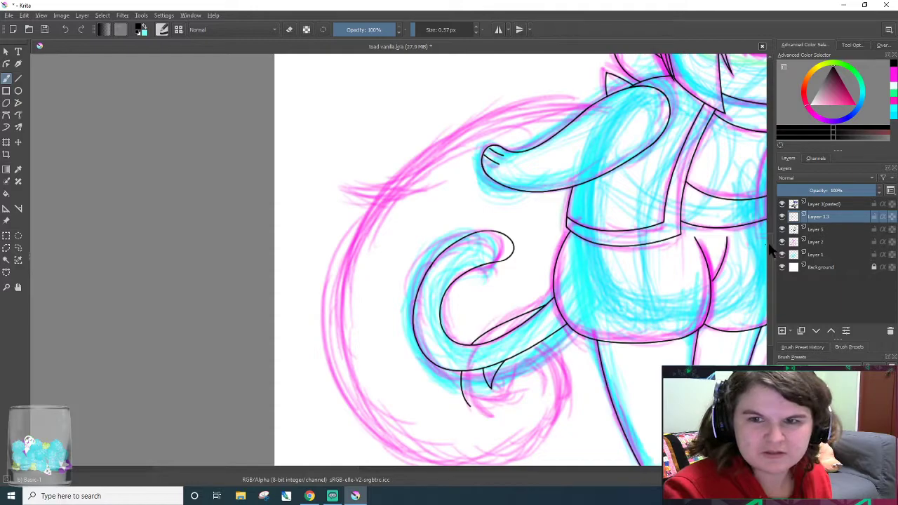
{"action": "scroll", "coordinate": [765, 253], "scroll_direction": "down", "scroll_amount": 1}
{"action": "key", "text": "minus"}
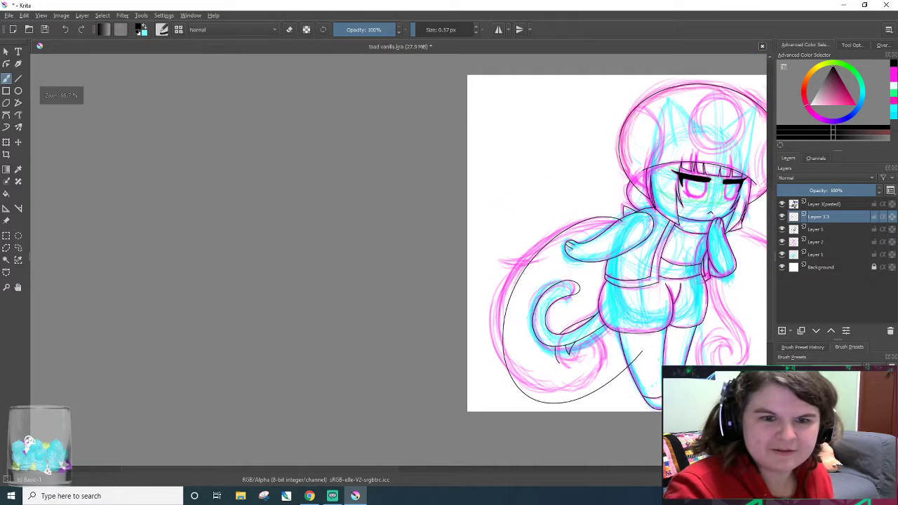
{"action": "key", "text": "plus"}
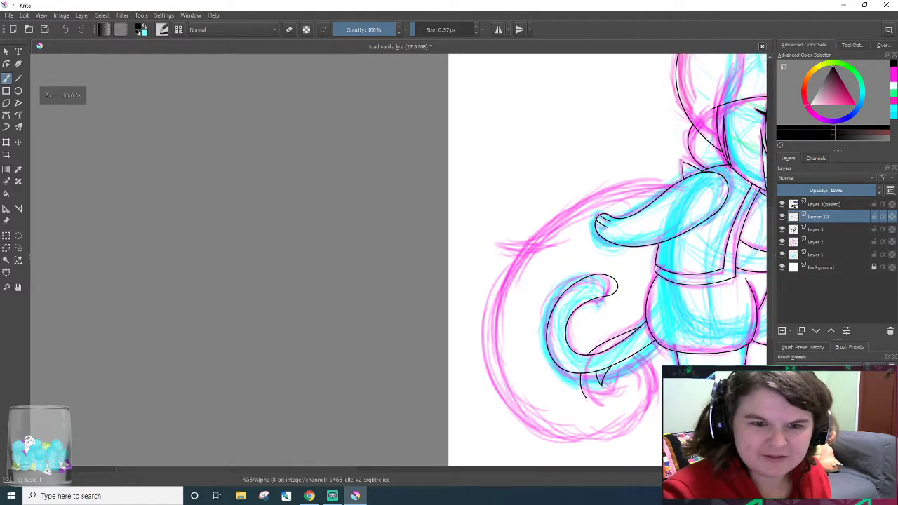
{"action": "left_click_drag", "start_coordinate": [341, 469], "coordinate": [405, 476]}
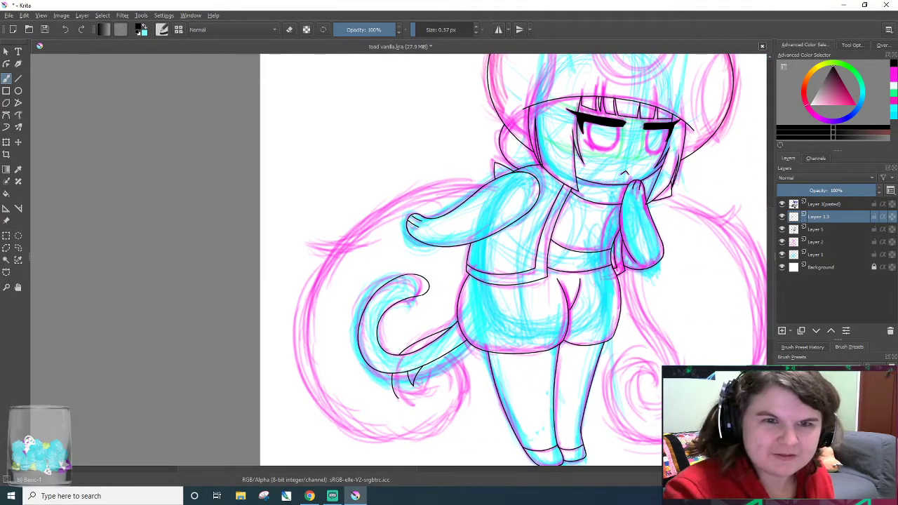
{"action": "key", "text": "plus"}
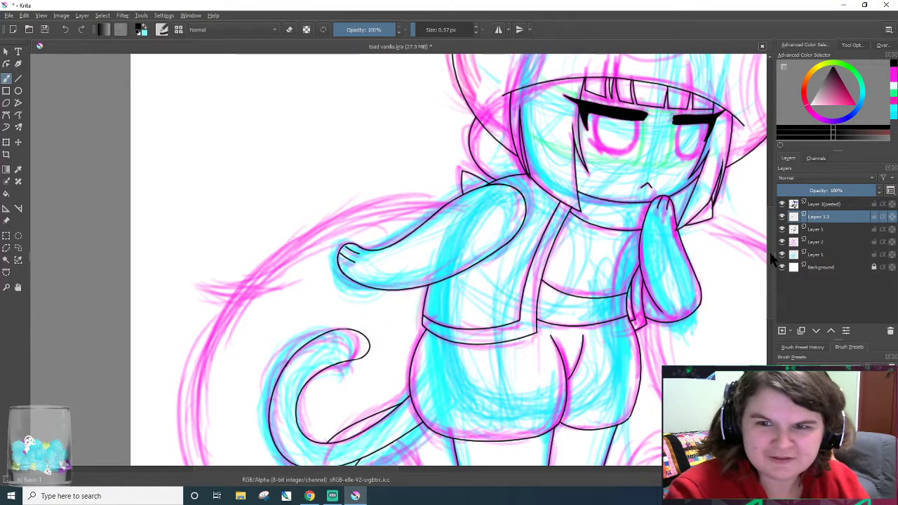
{"action": "scroll", "coordinate": [757, 288], "scroll_direction": "down", "scroll_amount": 5}
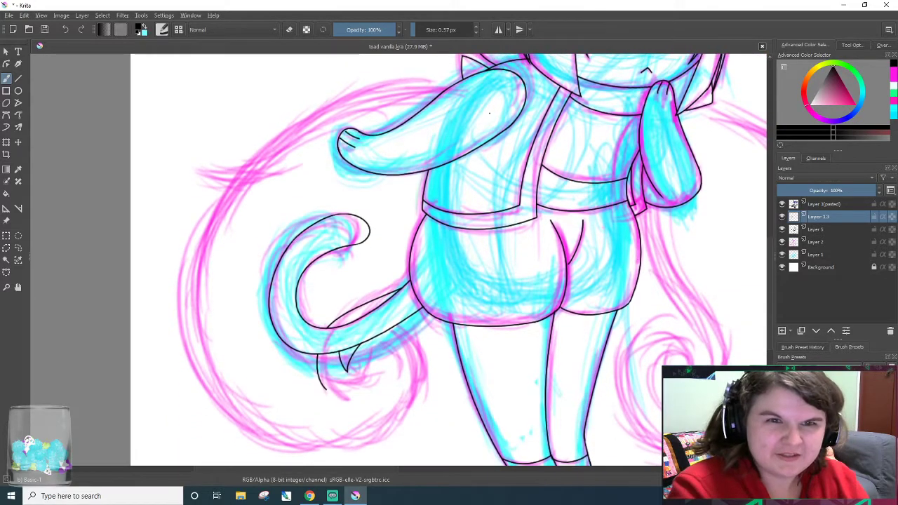
{"action": "left_click_drag", "start_coordinate": [462, 84], "coordinate": [497, 327]}
{"action": "key", "text": "minus"}
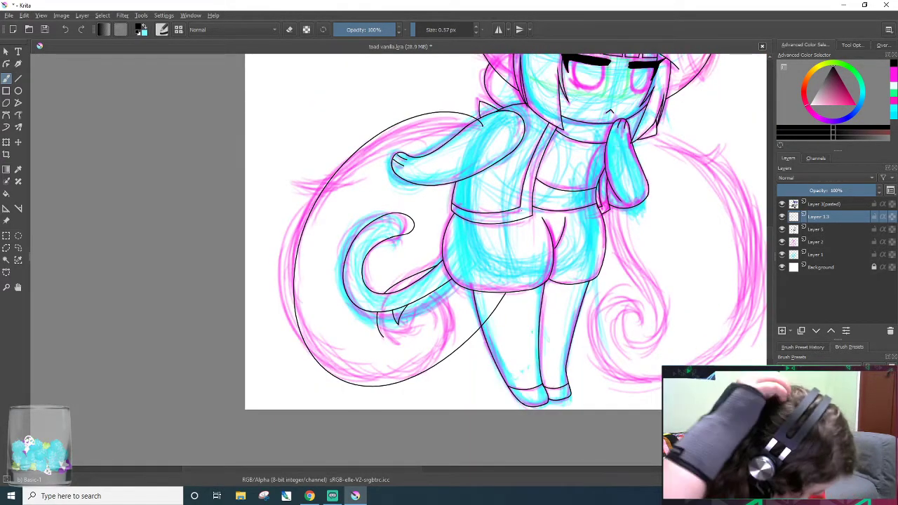
{"action": "key", "text": "ctrl+z"}
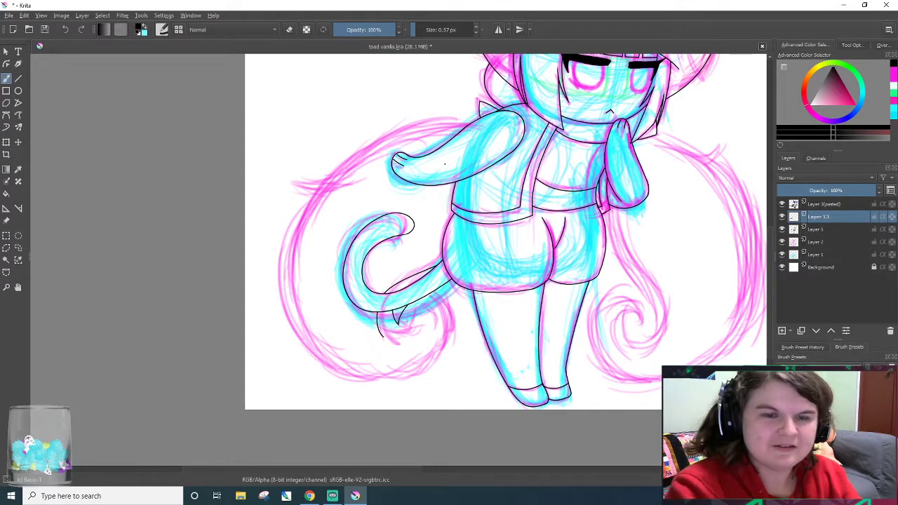
- Make further attempts at the large curl's outline on Layer 13, starting at the raised arm, and undo each stroke
{"action": "key", "text": "plus"}
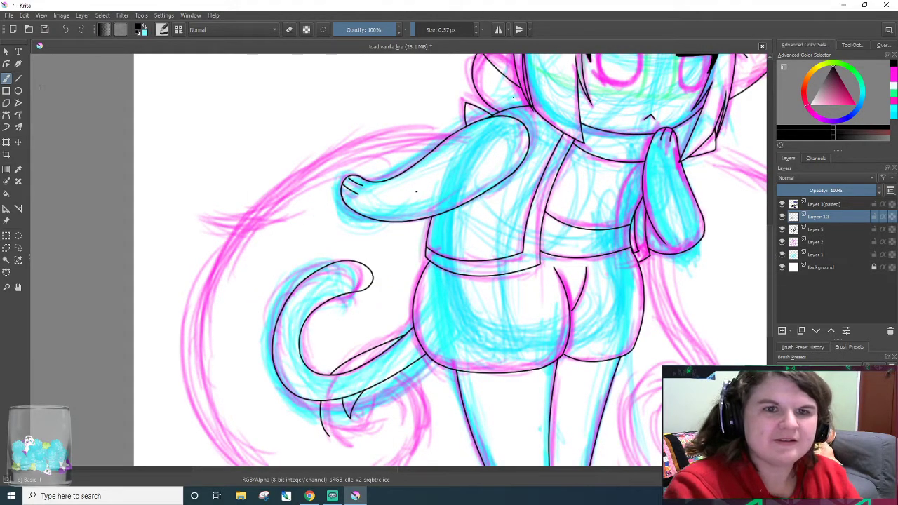
{"action": "key", "text": "e"}
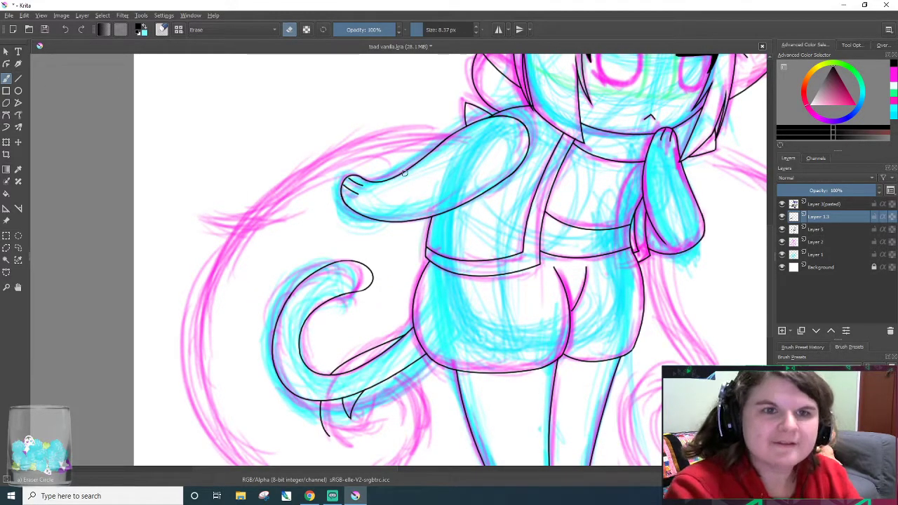
{"action": "key", "text": "e"}
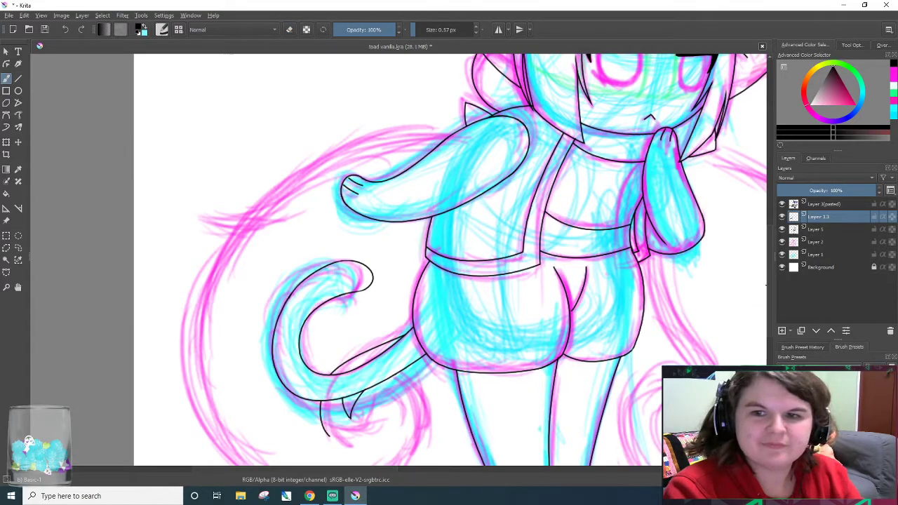
{"action": "scroll", "coordinate": [766, 284], "scroll_direction": "down", "scroll_amount": 3}
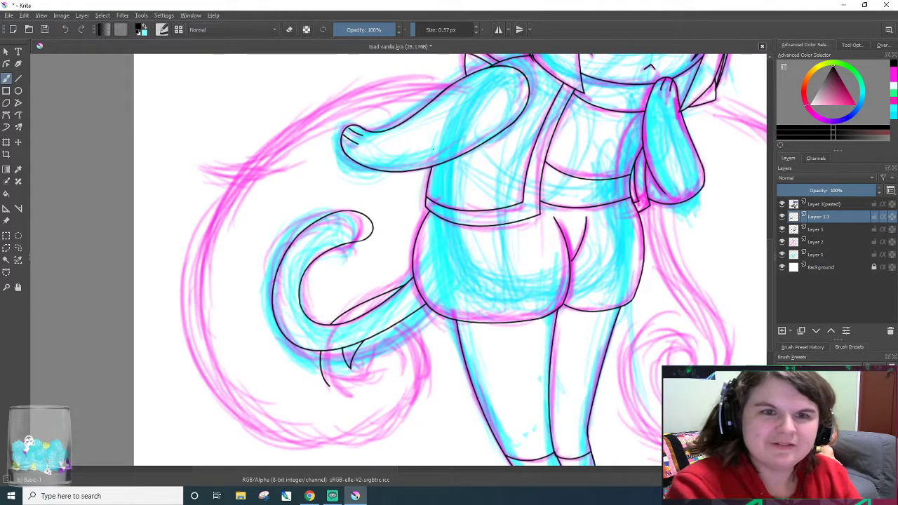
{"action": "left_click_drag", "start_coordinate": [457, 82], "coordinate": [459, 261]}
{"action": "key", "text": "ctrl+z"}
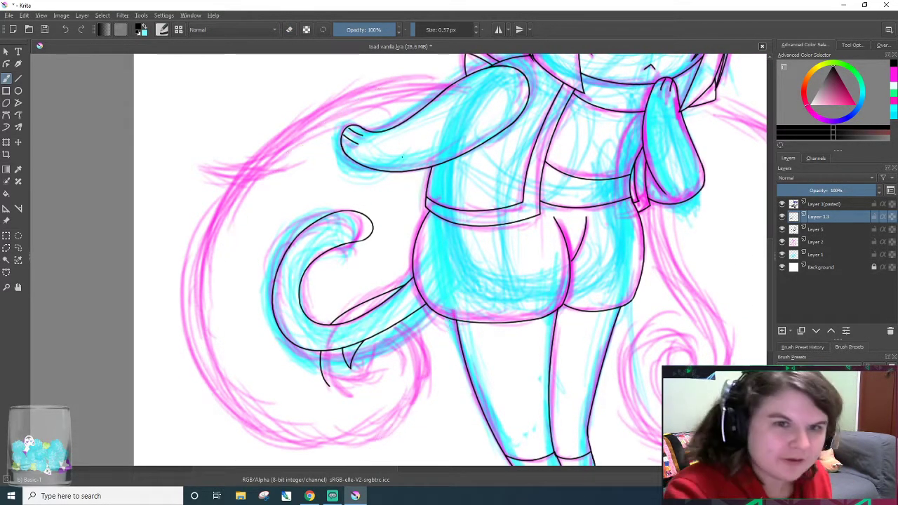
{"action": "left_click_drag", "start_coordinate": [456, 77], "coordinate": [468, 389]}
{"action": "key", "text": "ctrl+z"}
{"action": "mouse_move", "coordinate": [465, 62]}
{"action": "left_mouse_down"}
{"action": "mouse_move", "coordinate": [320, 106]}
{"action": "mouse_move", "coordinate": [472, 287]}
{"action": "left_mouse_up"}
{"action": "key", "text": "ctrl+z"}
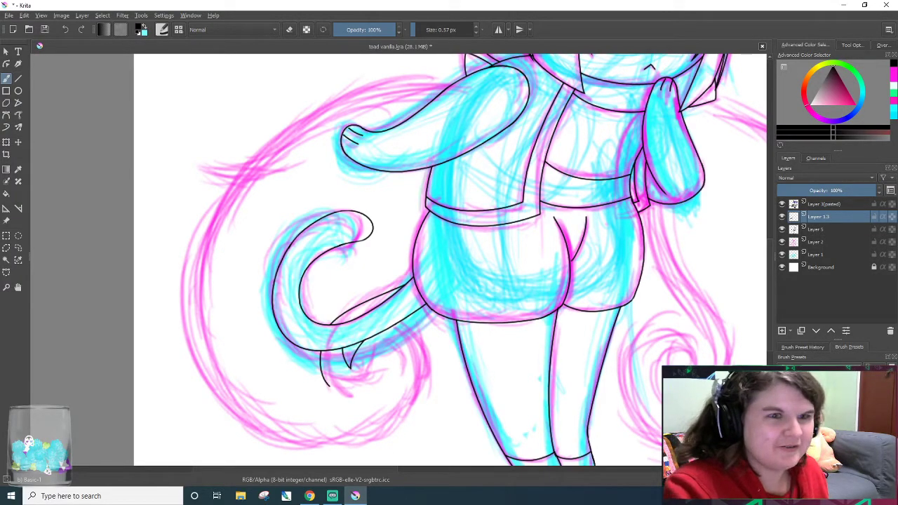
{"action": "key", "text": "e"}
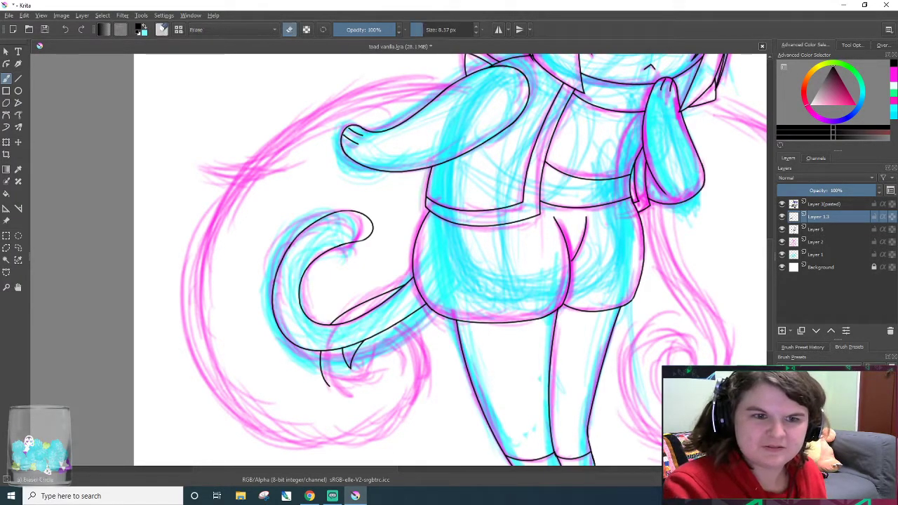
{"action": "key", "text": "e"}
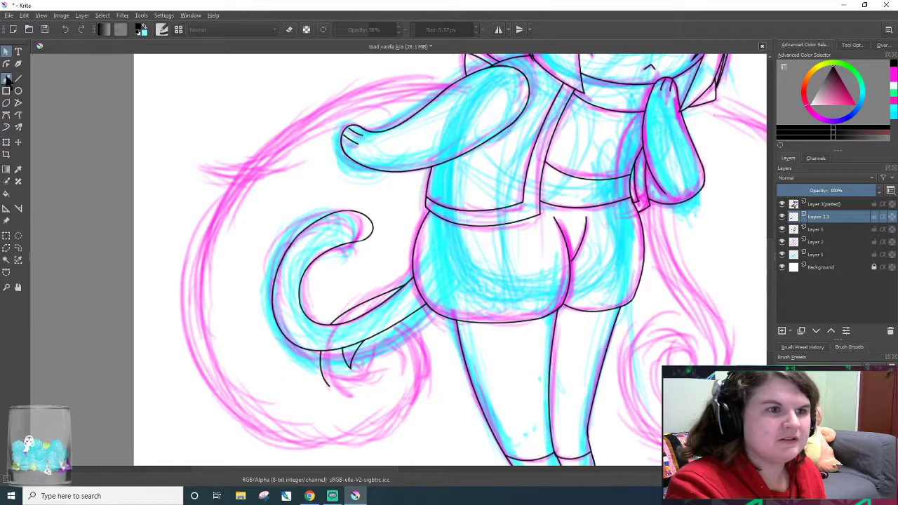
- Try once more to outline the large curl around the tail in one long stroke and undo it
{"action": "key", "text": "minus"}
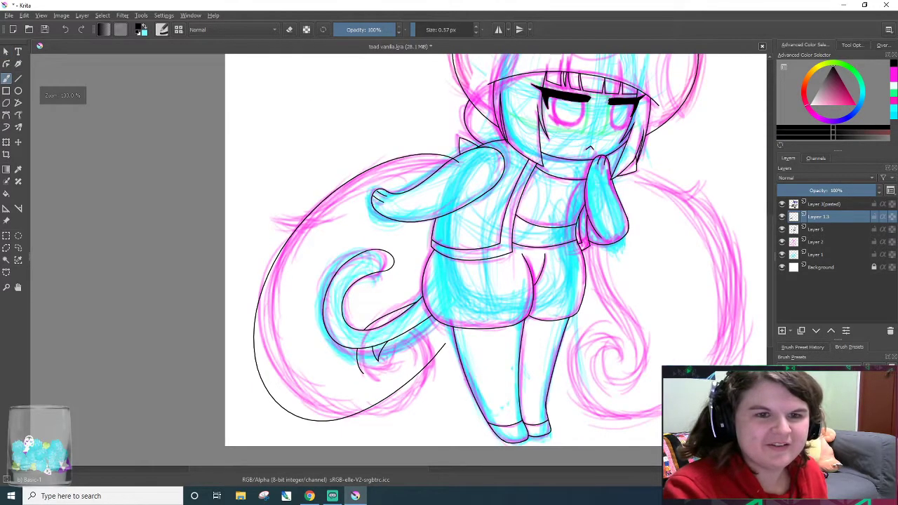
{"action": "key", "text": "plus"}
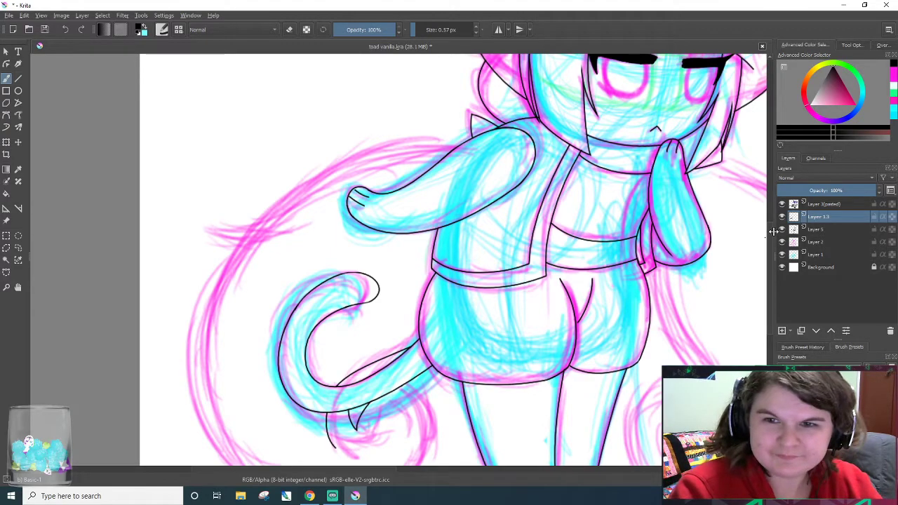
{"action": "scroll", "coordinate": [480, 93], "scroll_direction": "down", "scroll_amount": 2}
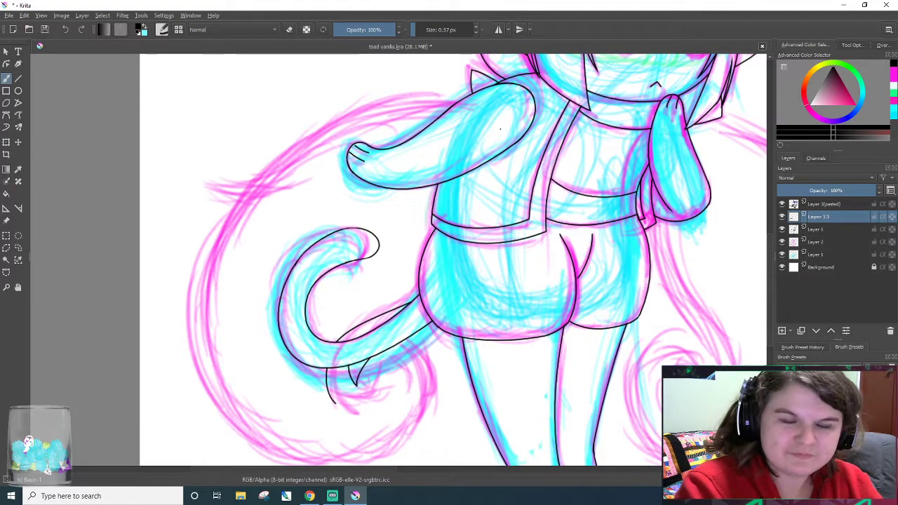
{"action": "scroll", "coordinate": [767, 265], "scroll_direction": "down", "scroll_amount": 1}
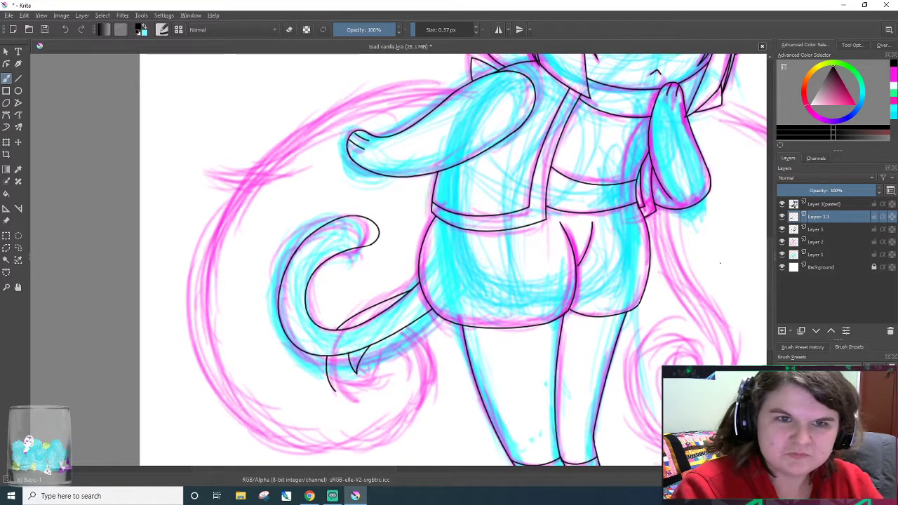
{"action": "key", "text": "ctrl+shift+z"}
{"action": "key", "text": "ctrl+z"}
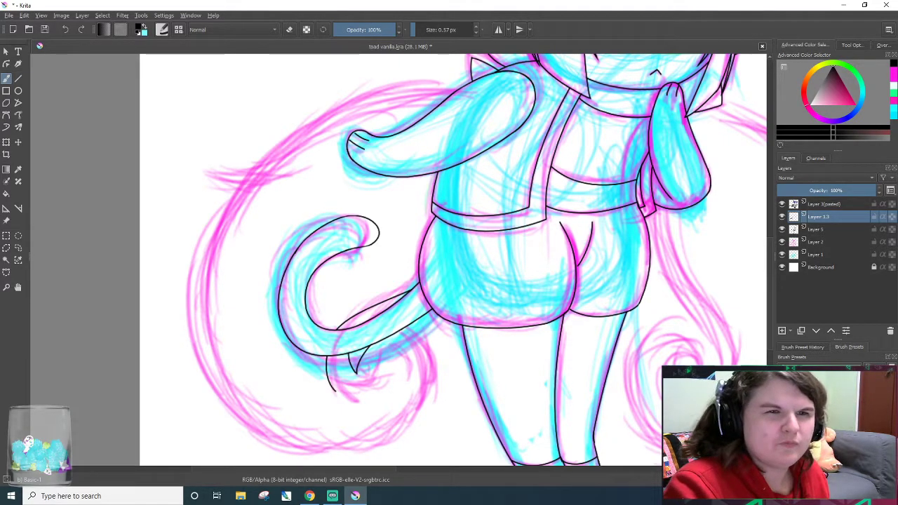
- Add a new layer and draw a large black ellipse on it, spanning from the raised arm down to the feet
{"action": "right_click", "coordinate": [50, 59]}
{"action": "right_click", "coordinate": [50, 59]}
{"action": "right_click", "coordinate": [51, 59]}
{"action": "left_click", "coordinate": [18, 91]}
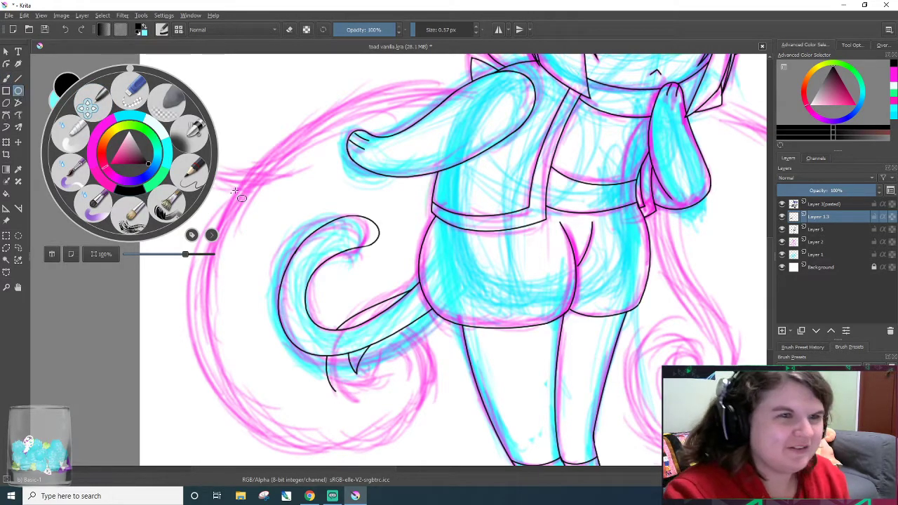
{"action": "left_click", "coordinate": [782, 330]}
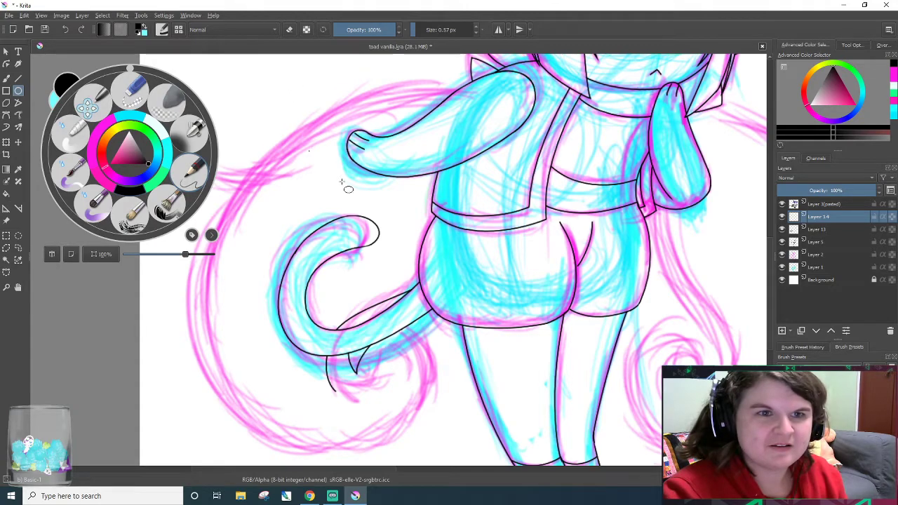
{"action": "left_click", "coordinate": [287, 110]}
{"action": "mouse_move", "coordinate": [217, 92]}
{"action": "left_mouse_down"}
{"action": "mouse_move", "coordinate": [574, 466]}
{"action": "mouse_move", "coordinate": [617, 456]}
{"action": "mouse_move", "coordinate": [693, 285]}
{"action": "mouse_move", "coordinate": [723, 359]}
{"action": "left_mouse_up"}
{"action": "left_click_drag", "start_coordinate": [770, 383], "coordinate": [771, 355]}
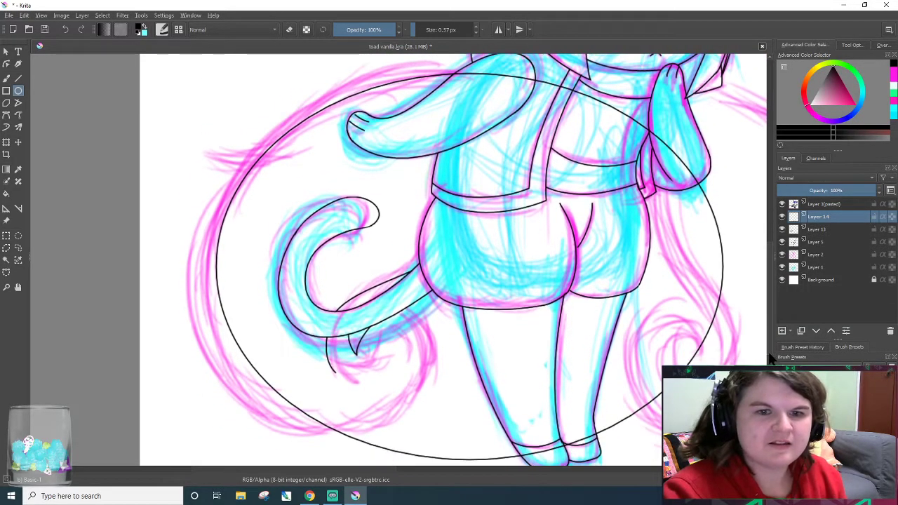
- Move the ellipse toward the pink curl's outer edge and rotate it to follow the slope of the sketch
{"action": "left_click", "coordinate": [19, 142]}
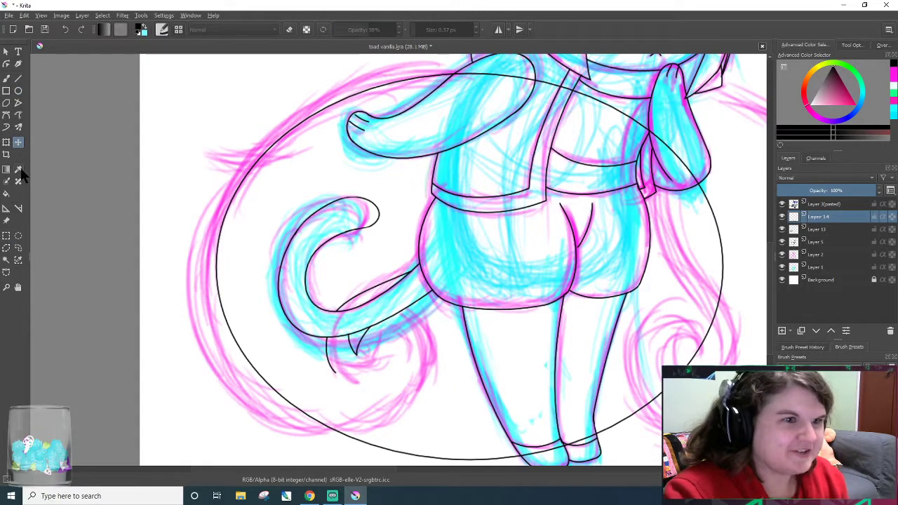
{"action": "left_click_drag", "start_coordinate": [450, 273], "coordinate": [429, 272]}
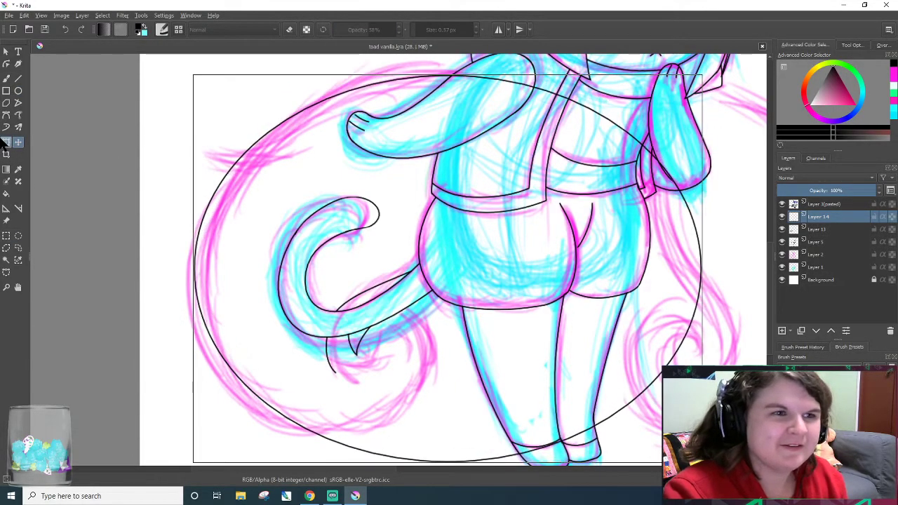
{"action": "left_click", "coordinate": [6, 142]}
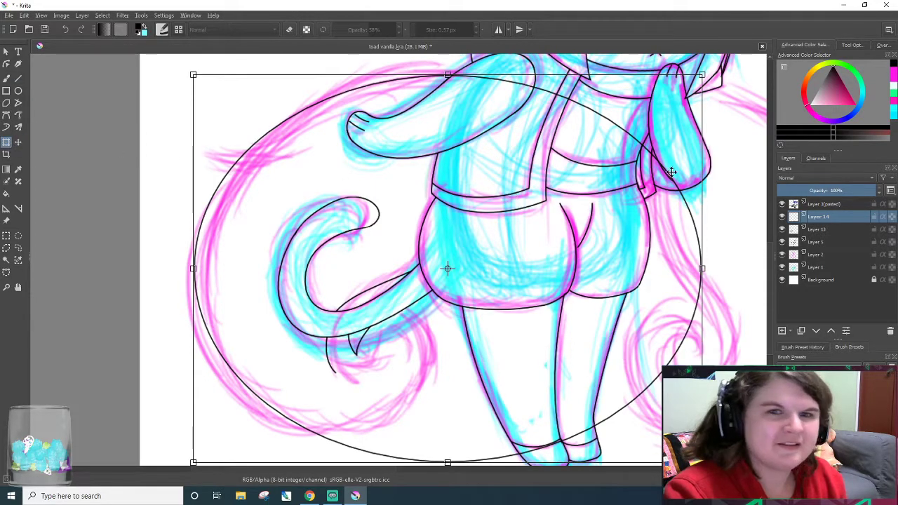
{"action": "left_click_drag", "start_coordinate": [721, 150], "coordinate": [506, 134]}
{"action": "left_click_drag", "start_coordinate": [693, 145], "coordinate": [674, 84]}
{"action": "left_click_drag", "start_coordinate": [509, 226], "coordinate": [499, 211]}
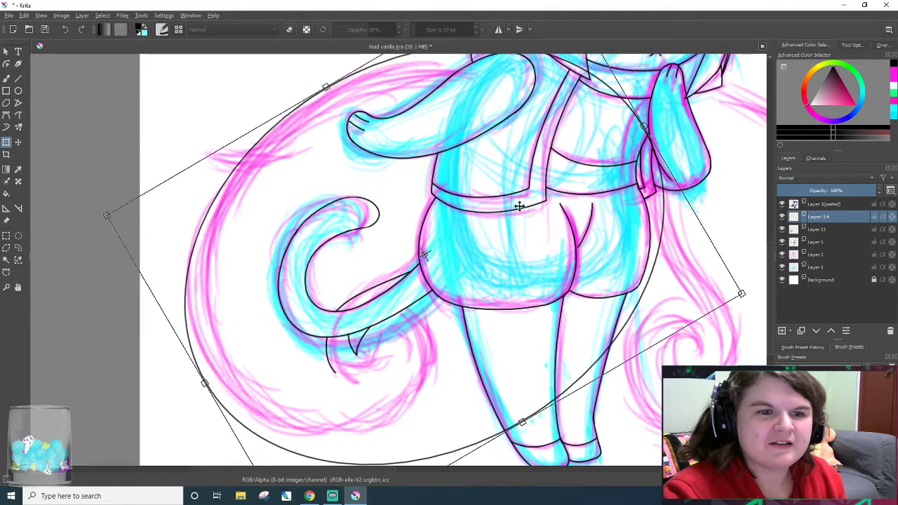
{"action": "left_click_drag", "start_coordinate": [718, 141], "coordinate": [747, 203]}
{"action": "left_click_drag", "start_coordinate": [498, 152], "coordinate": [518, 158]}
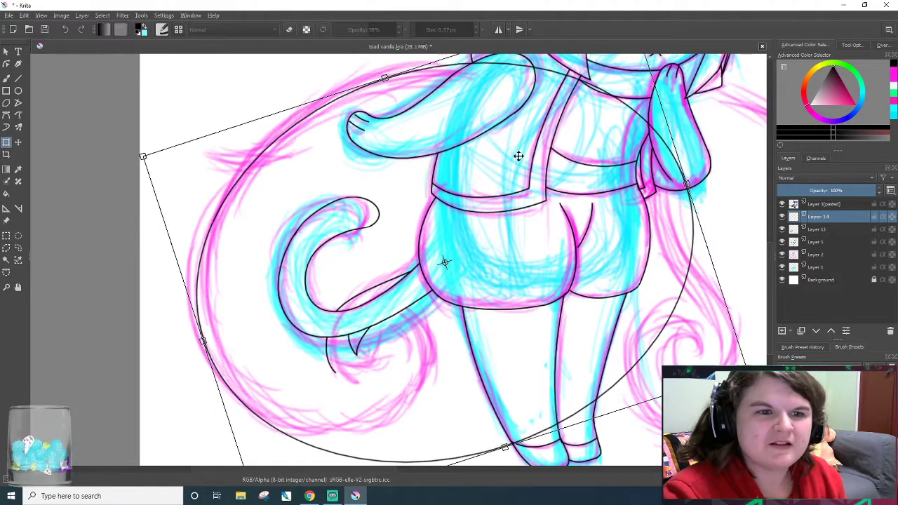
{"action": "key", "text": "Return"}
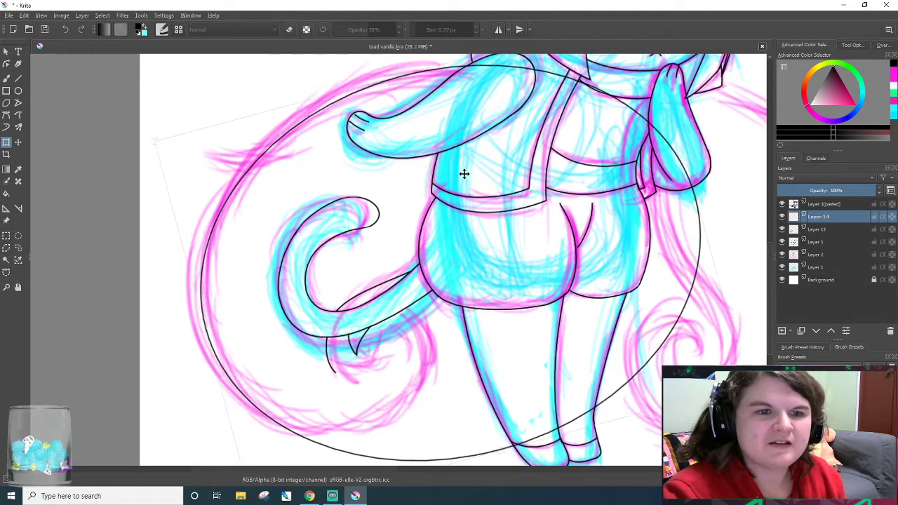
- Rotate the ellipse back to nearly level and shift it slightly to fit the curl's outer side
{"action": "left_click_drag", "start_coordinate": [460, 173], "coordinate": [456, 170]}
{"action": "left_click_drag", "start_coordinate": [709, 102], "coordinate": [730, 143]}
{"action": "left_click_drag", "start_coordinate": [527, 122], "coordinate": [536, 122]}
{"action": "left_click_drag", "start_coordinate": [719, 87], "coordinate": [724, 123]}
{"action": "left_click_drag", "start_coordinate": [537, 119], "coordinate": [538, 127]}
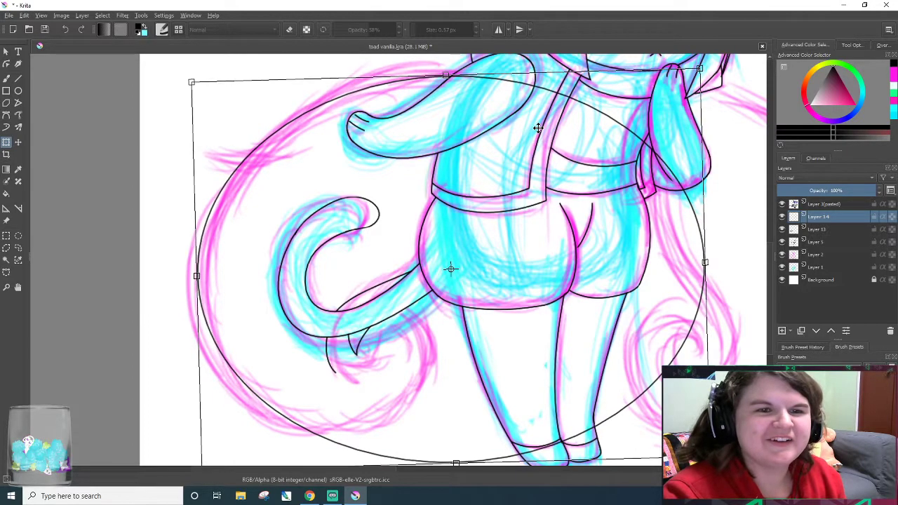
- Make Layer 13 active and switch back to the Freehand Brush for inking the curl below the tail
{"action": "left_click", "coordinate": [18, 78]}
{"action": "scroll", "coordinate": [448, 337], "scroll_direction": "up", "scroll_amount": 1}
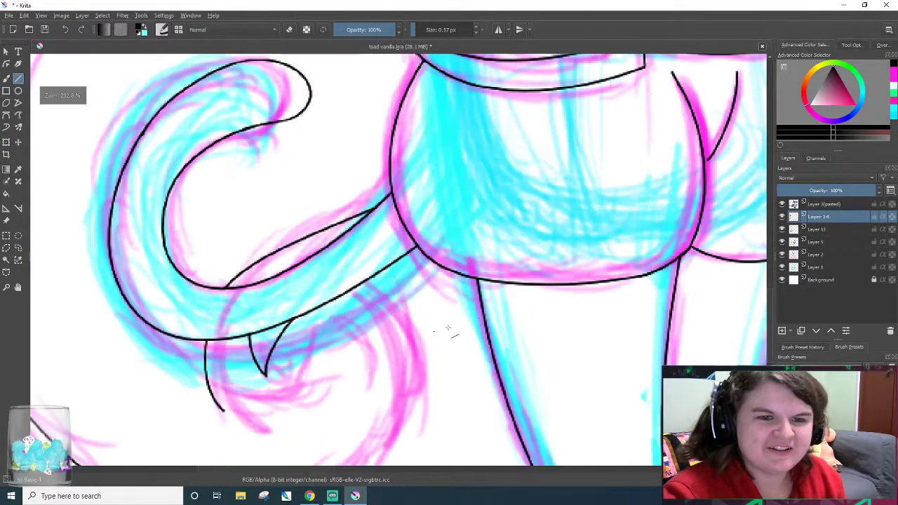
{"action": "scroll", "coordinate": [439, 334], "scroll_direction": "up", "scroll_amount": 1}
{"action": "left_click_drag", "start_coordinate": [770, 301], "coordinate": [771, 336]}
{"action": "scroll", "coordinate": [386, 298], "scroll_direction": "up", "scroll_amount": 1}
{"action": "scroll", "coordinate": [366, 296], "scroll_direction": "down", "scroll_amount": 1}
{"action": "scroll", "coordinate": [362, 296], "scroll_direction": "up", "scroll_amount": 1}
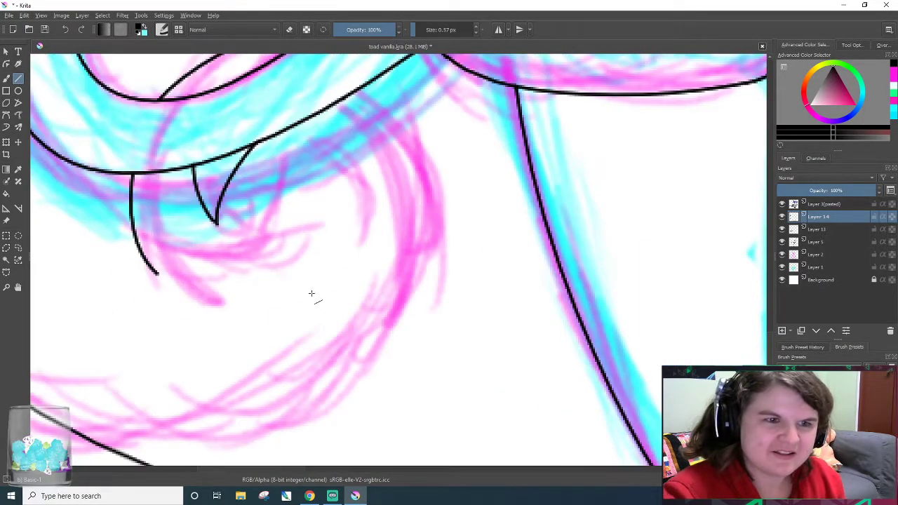
{"action": "left_click", "coordinate": [832, 228]}
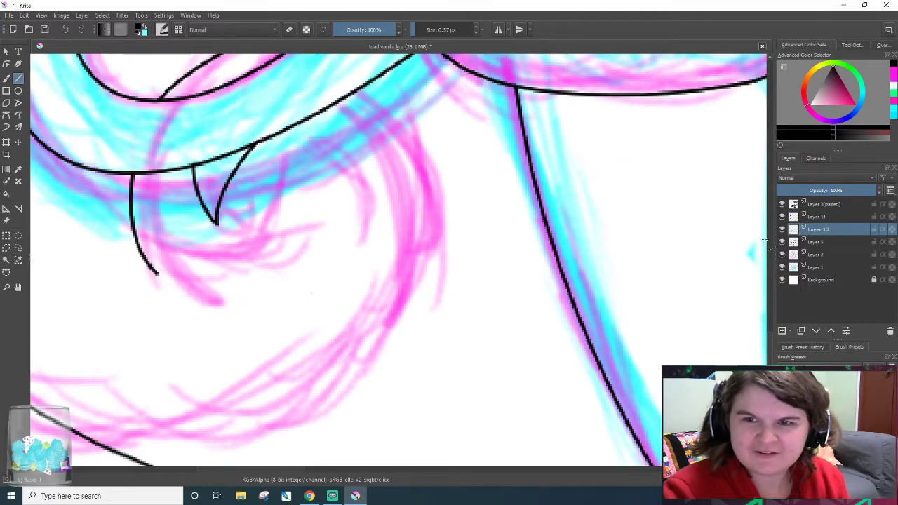
{"action": "left_click", "coordinate": [7, 79]}
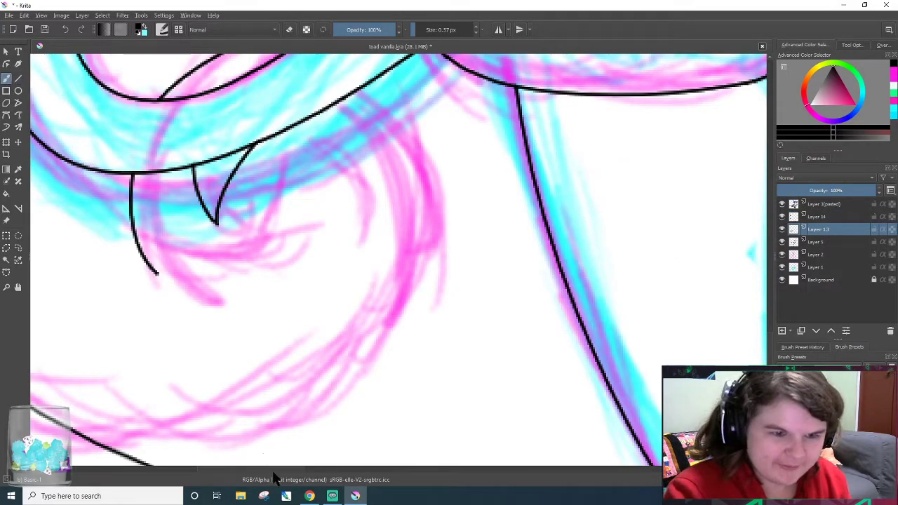
- Try to ink the curl's lower edge from the ellipse line up toward the tail's underside, and undo the stroke
{"action": "left_click_drag", "start_coordinate": [276, 469], "coordinate": [241, 469]}
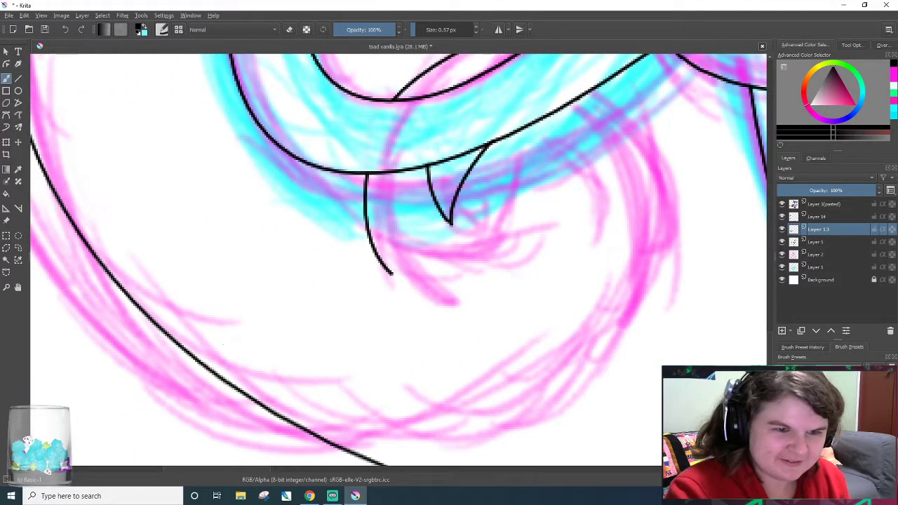
{"action": "scroll", "coordinate": [355, 396], "scroll_direction": "up", "scroll_amount": 1}
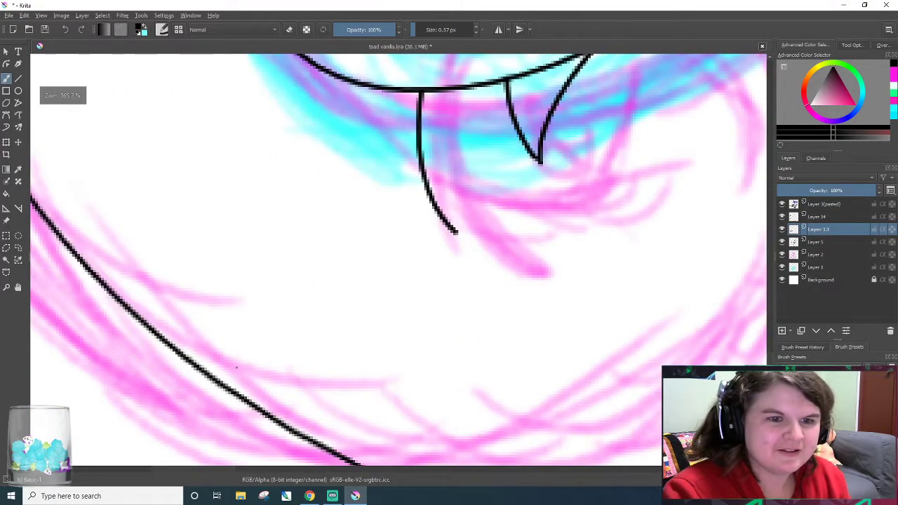
{"action": "right_click", "coordinate": [229, 466]}
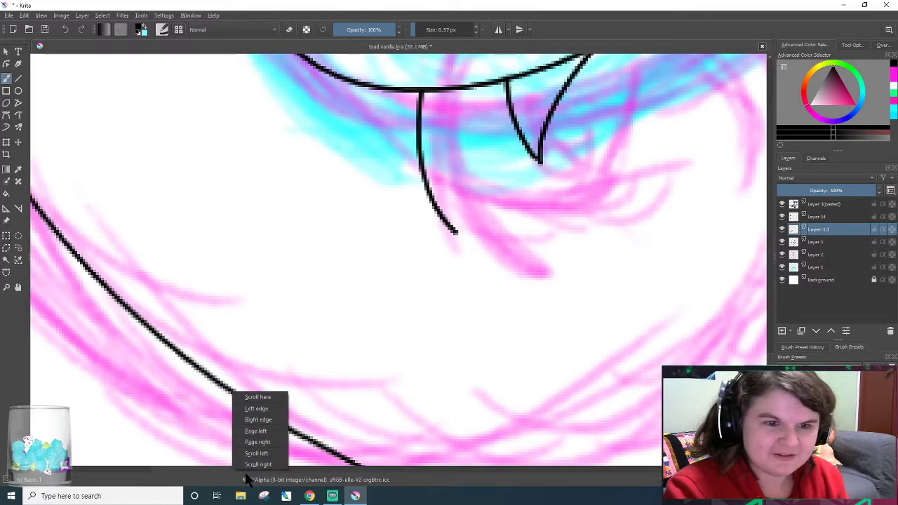
{"action": "left_click", "coordinate": [409, 477]}
{"action": "left_click_drag", "start_coordinate": [220, 469], "coordinate": [236, 470]}
{"action": "left_click_drag", "start_coordinate": [137, 426], "coordinate": [502, 116]}
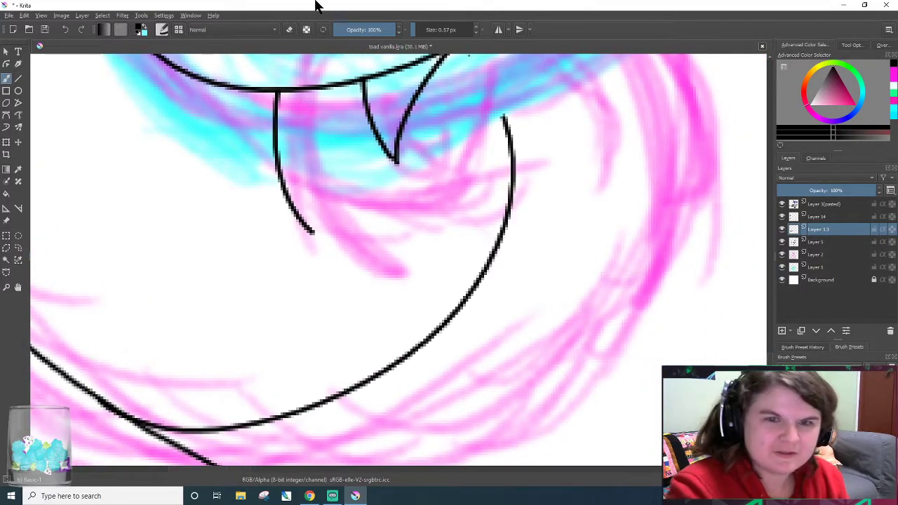
{"action": "key", "text": "ctrl+z"}
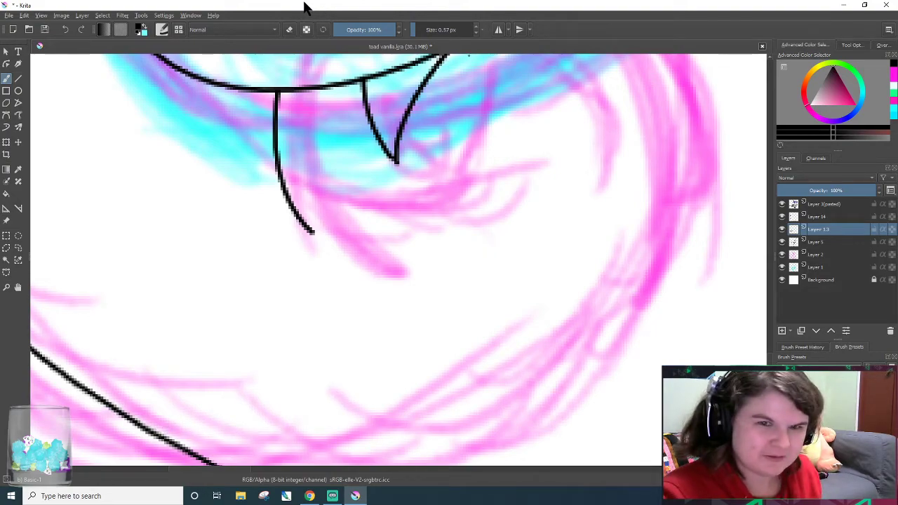
- Try twice to ink the curl from the tail's underside down to its lowest part, undoing both strokes
{"action": "scroll", "coordinate": [513, 206], "scroll_direction": "down", "scroll_amount": 1}
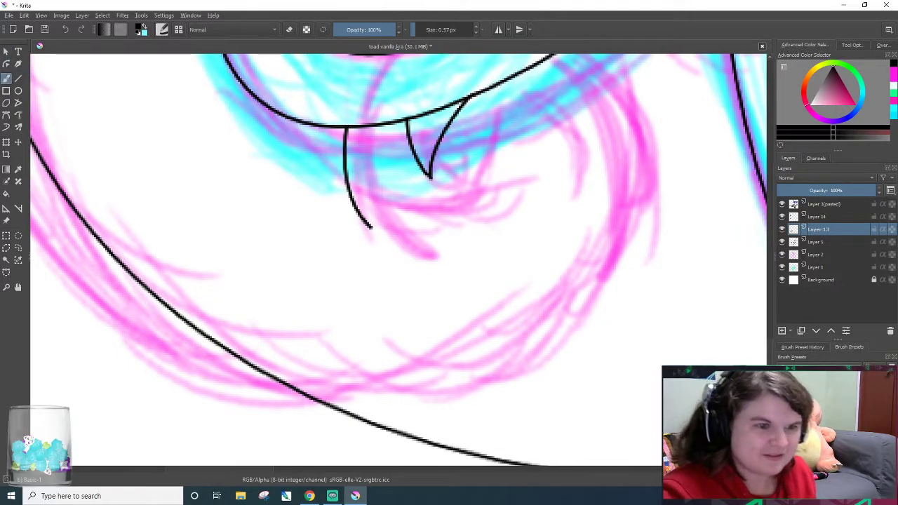
{"action": "scroll", "coordinate": [762, 263], "scroll_direction": "up", "scroll_amount": 1}
{"action": "scroll", "coordinate": [751, 263], "scroll_direction": "down", "scroll_amount": 1}
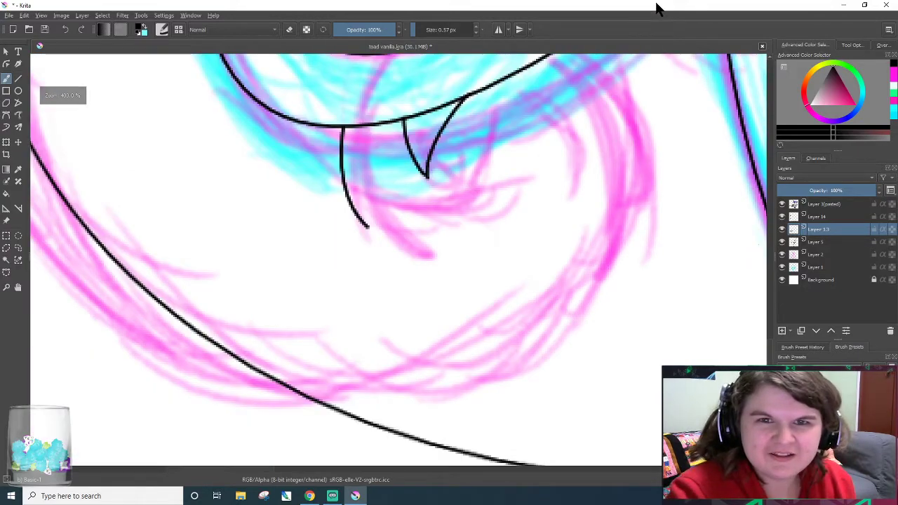
{"action": "mouse_move", "coordinate": [547, 55]}
{"action": "left_mouse_down"}
{"action": "mouse_move", "coordinate": [572, 282]}
{"action": "mouse_move", "coordinate": [263, 421]}
{"action": "left_mouse_up"}
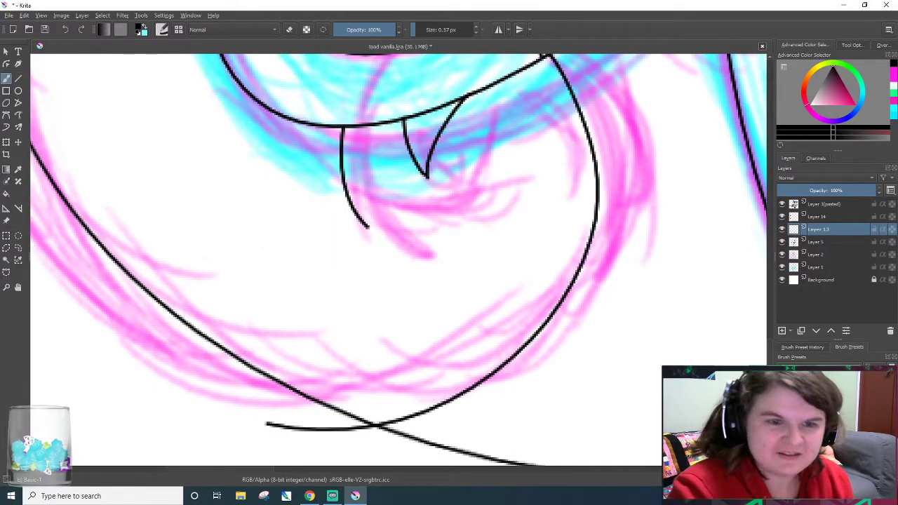
{"action": "key", "text": "ctrl+z"}
{"action": "mouse_move", "coordinate": [601, 55]}
{"action": "left_mouse_down"}
{"action": "mouse_move", "coordinate": [582, 350]}
{"action": "mouse_move", "coordinate": [465, 410]}
{"action": "left_mouse_up"}
{"action": "key", "text": "ctrl+z"}
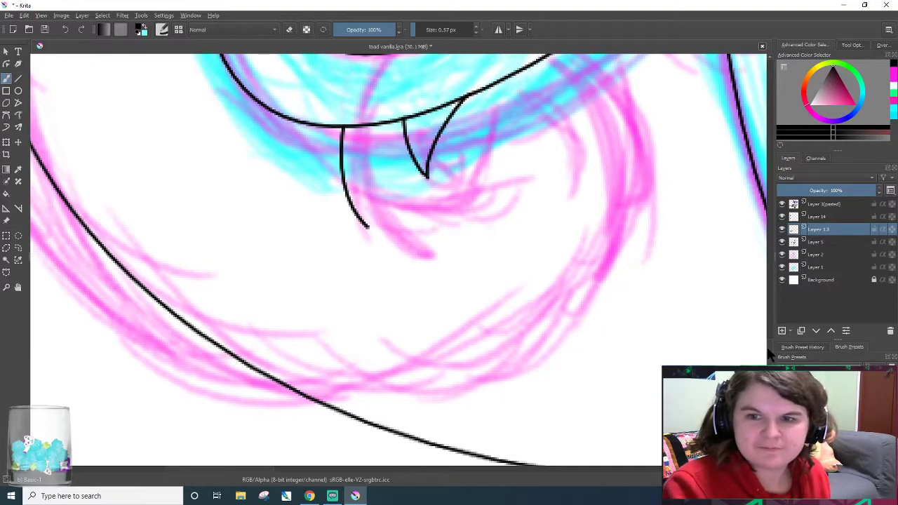
- Ink the arc of the curl from the tail's underside outward and down on Layer 13, undoing and redrawing it to follow the sketch
{"action": "scroll", "coordinate": [764, 356], "scroll_direction": "up", "scroll_amount": 2}
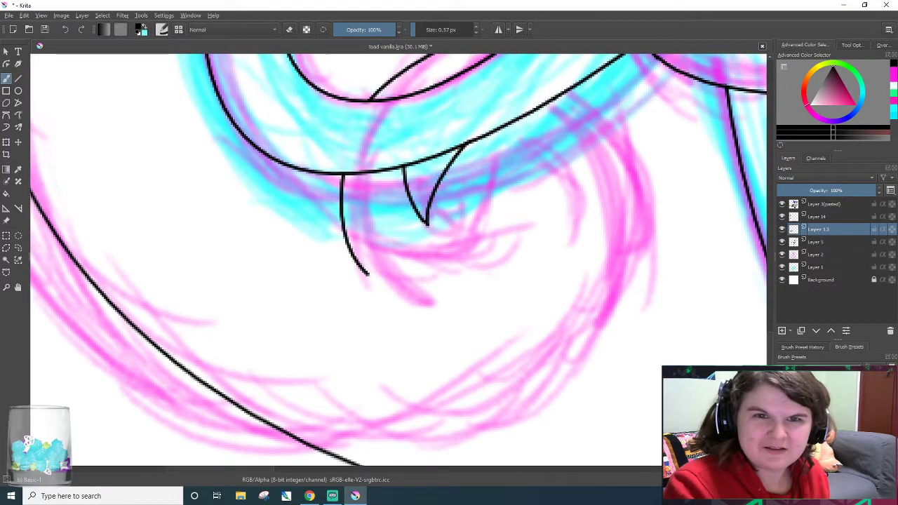
{"action": "right_click", "coordinate": [505, 342]}
{"action": "left_click", "coordinate": [444, 275]}
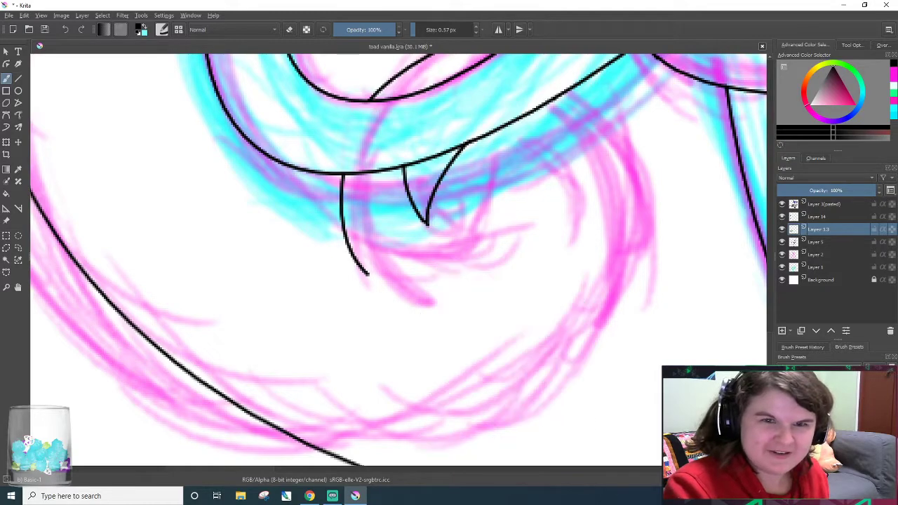
{"action": "scroll", "coordinate": [353, 329], "scroll_direction": "up", "scroll_amount": 1}
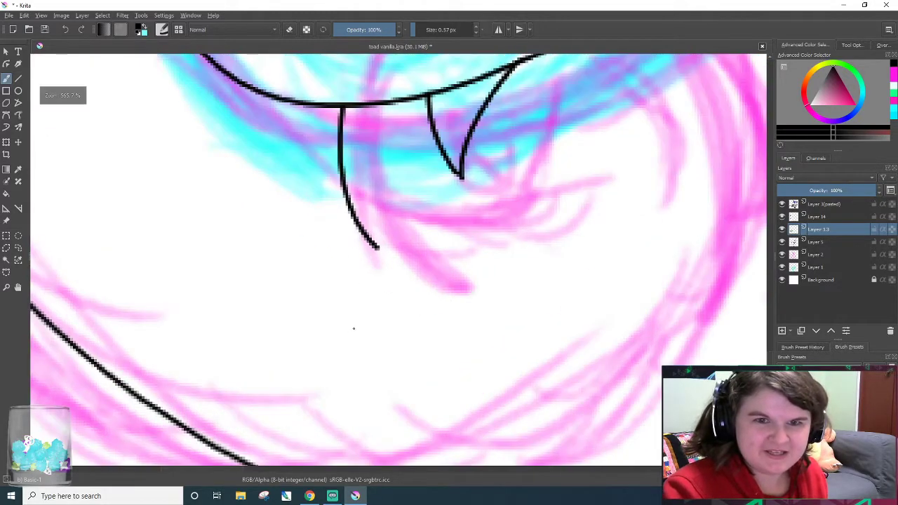
{"action": "scroll", "coordinate": [770, 354], "scroll_direction": "up", "scroll_amount": 5}
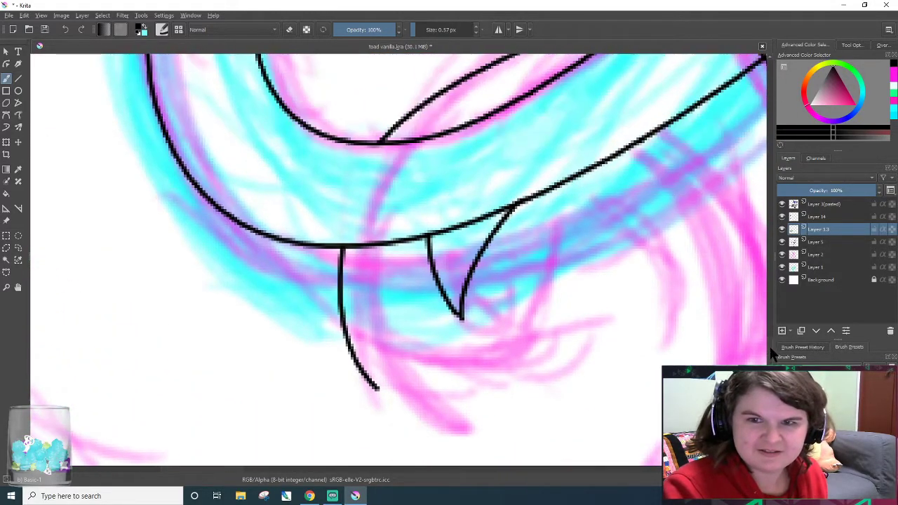
{"action": "left_click_drag", "start_coordinate": [770, 354], "coordinate": [770, 352]}
{"action": "left_click_drag", "start_coordinate": [577, 153], "coordinate": [763, 363]}
{"action": "key", "text": "ctrl+z"}
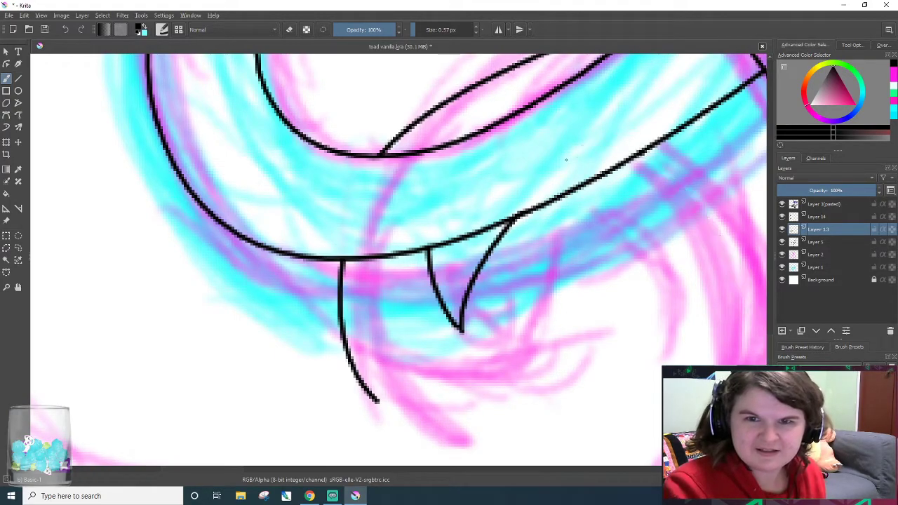
{"action": "left_click_drag", "start_coordinate": [587, 149], "coordinate": [765, 290]}
{"action": "key", "text": "ctrl+z"}
{"action": "left_click_drag", "start_coordinate": [564, 161], "coordinate": [759, 363]}
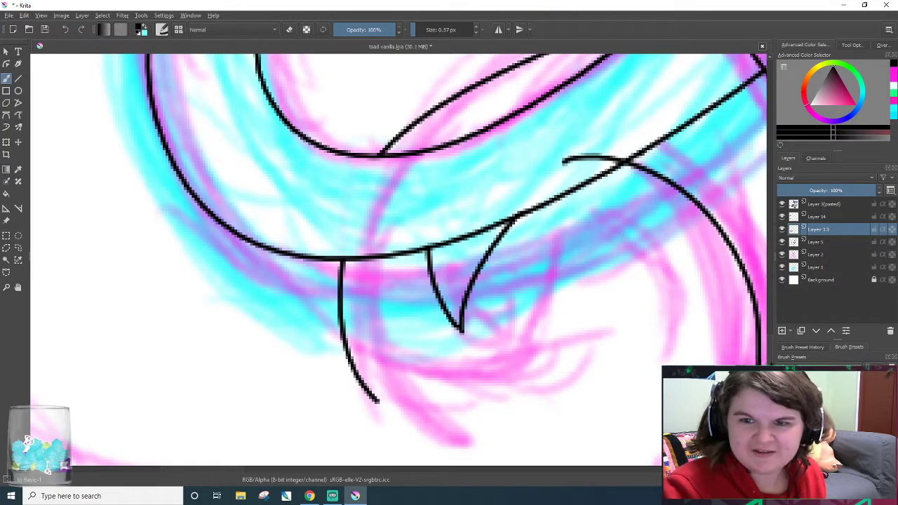
{"action": "scroll", "coordinate": [762, 225], "scroll_direction": "down", "scroll_amount": 5}
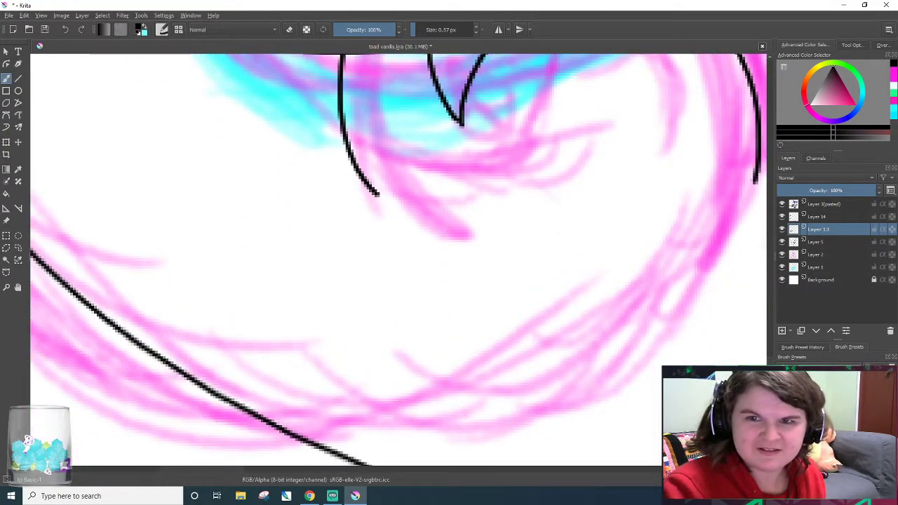
- Ink the curl's lower arc on Layer 13 across the ellipse line and erase the part that overshoots it
{"action": "left_click_drag", "start_coordinate": [760, 169], "coordinate": [159, 402]}
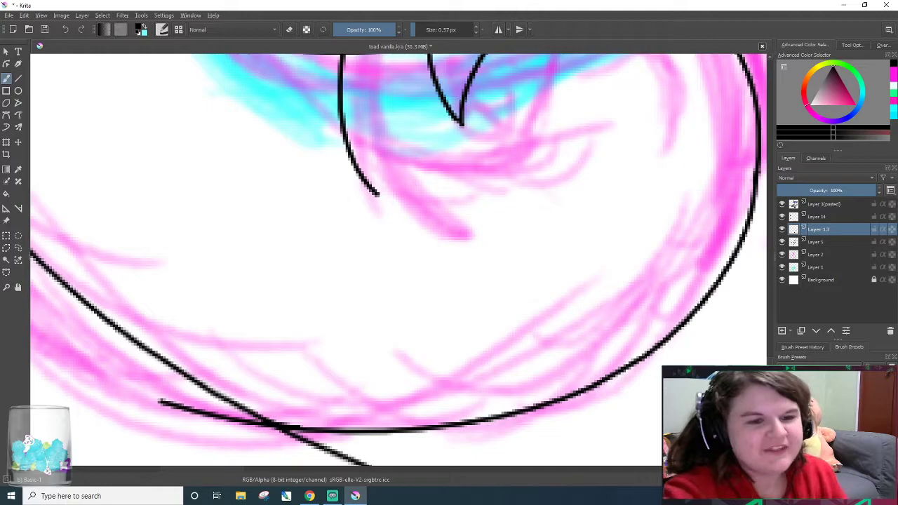
{"action": "key", "text": "e"}
{"action": "mouse_move", "coordinate": [160, 403]}
{"action": "left_mouse_down"}
{"action": "mouse_move", "coordinate": [214, 412]}
{"action": "mouse_move", "coordinate": [268, 437]}
{"action": "left_mouse_up"}
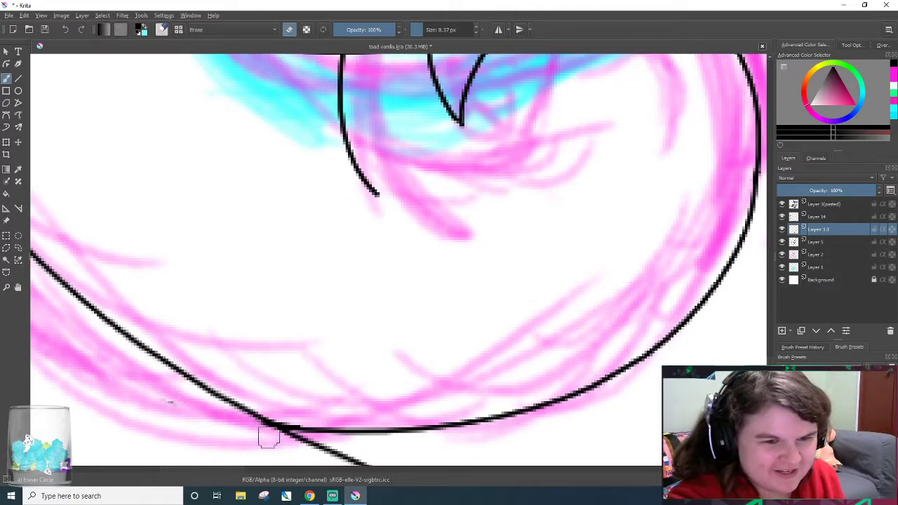
{"action": "left_click_drag", "start_coordinate": [323, 450], "coordinate": [188, 405]}
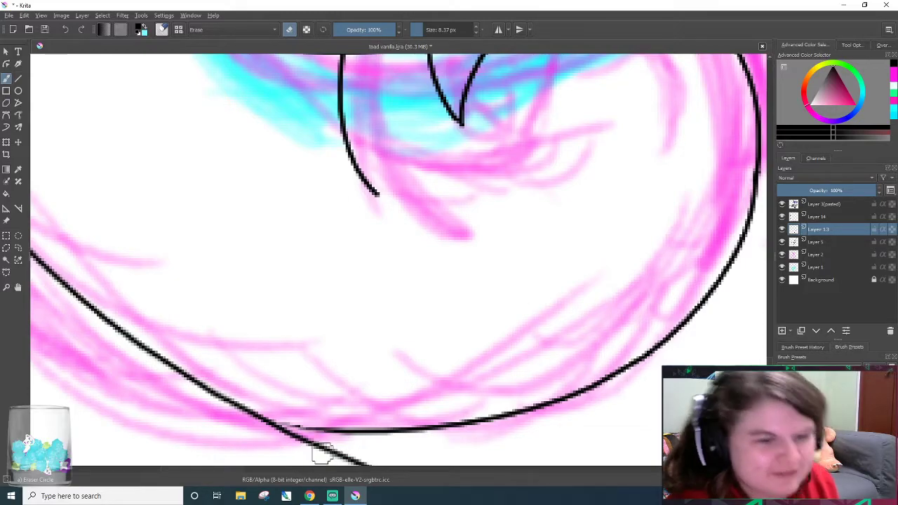
- Try to blend the curl's lower end into the ellipse line with short brush strokes, undoing and redrawing them
{"action": "key", "text": "e"}
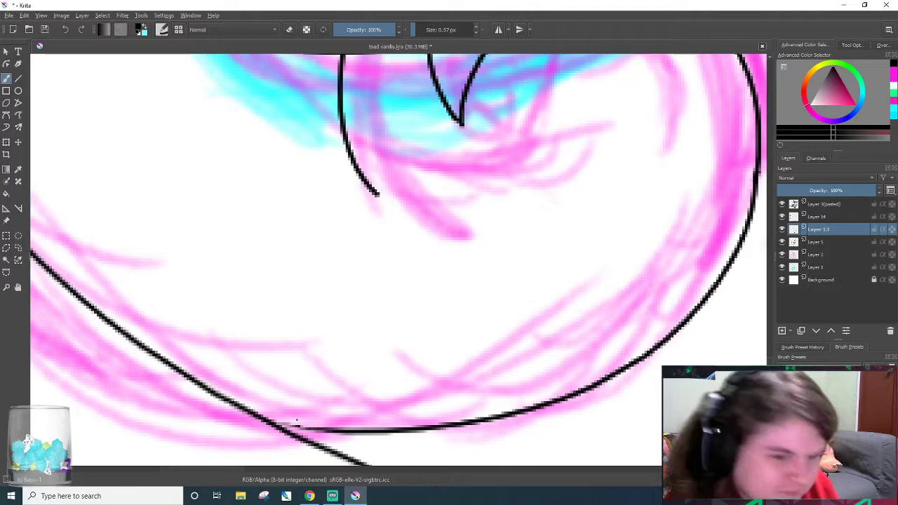
{"action": "left_click_drag", "start_coordinate": [330, 430], "coordinate": [264, 418]}
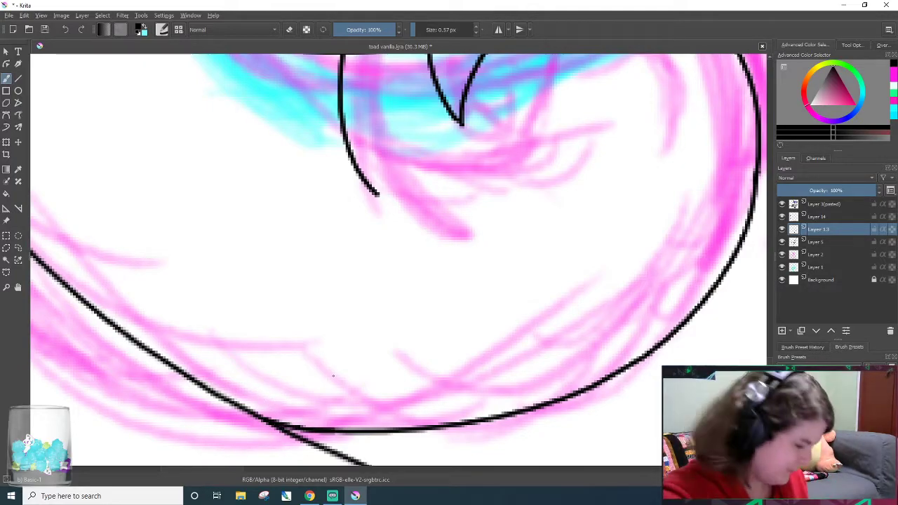
{"action": "key", "text": "ctrl+z"}
{"action": "mouse_move", "coordinate": [321, 433]}
{"action": "left_mouse_down"}
{"action": "mouse_move", "coordinate": [267, 423]}
{"action": "mouse_move", "coordinate": [327, 430]}
{"action": "left_mouse_up"}
{"action": "key", "text": "ctrl+z"}
{"action": "key", "text": "ctrl+z"}
{"action": "key", "text": "ctrl+z"}
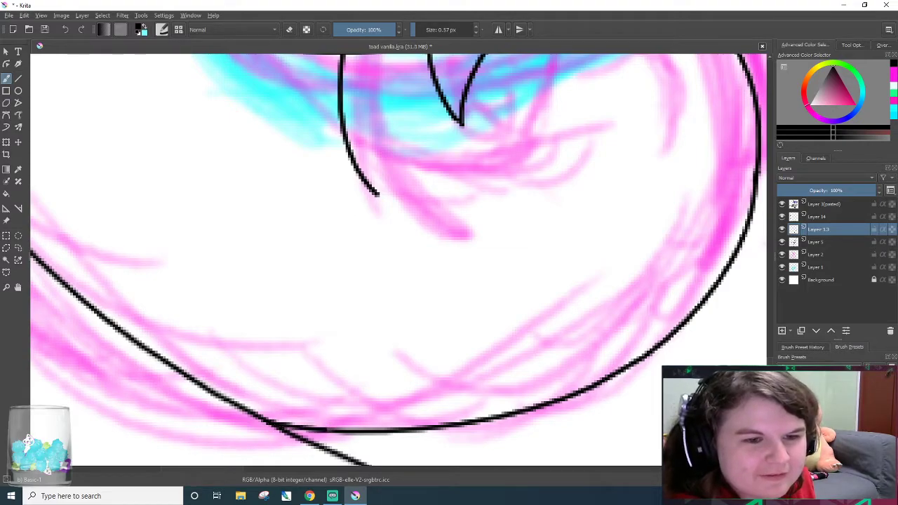
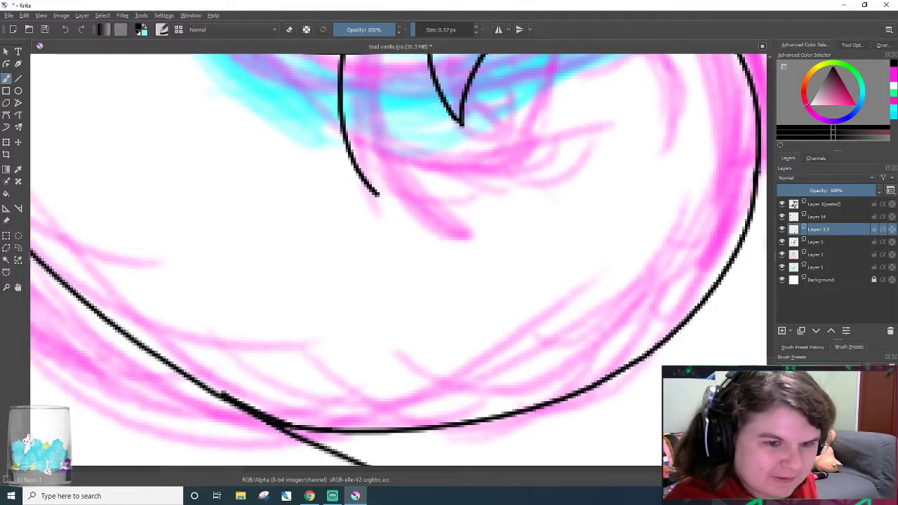
{"action": "left_click_drag", "start_coordinate": [238, 408], "coordinate": [295, 424]}
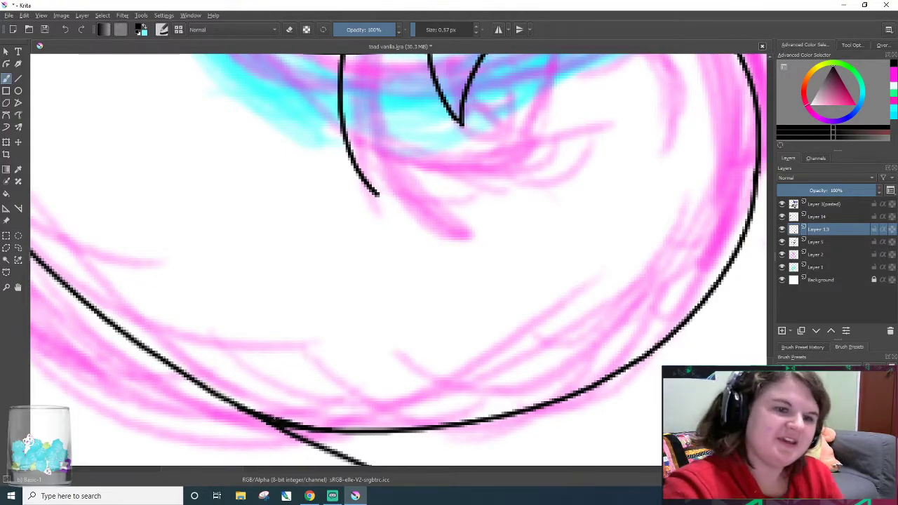
- Erase the rough join between the curl's lower end and the ellipse line on Layer 13, and return to the inking brush
{"action": "key", "text": "e"}
{"action": "left_click_drag", "start_coordinate": [311, 437], "coordinate": [236, 413]}
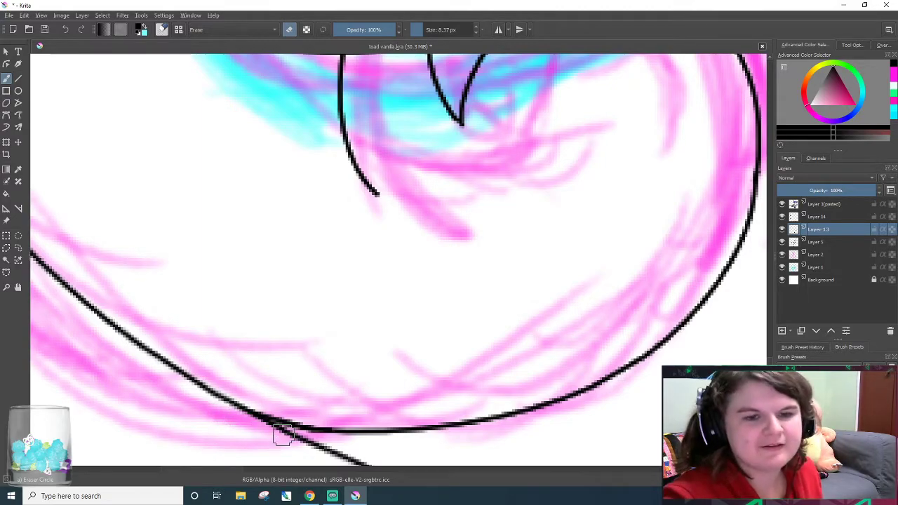
{"action": "scroll", "coordinate": [313, 393], "scroll_direction": "down", "scroll_amount": 5}
{"action": "scroll", "coordinate": [351, 294], "scroll_direction": "up", "scroll_amount": 4}
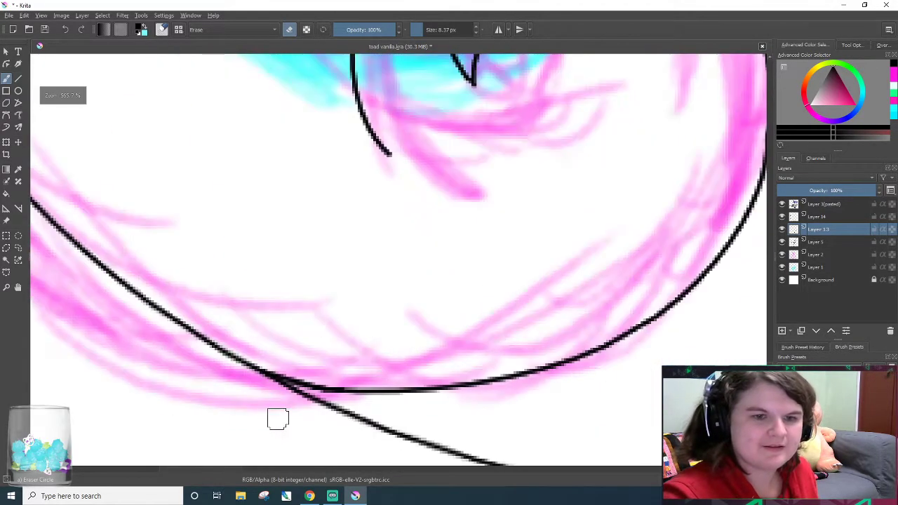
{"action": "scroll", "coordinate": [330, 397], "scroll_direction": "up", "scroll_amount": 1}
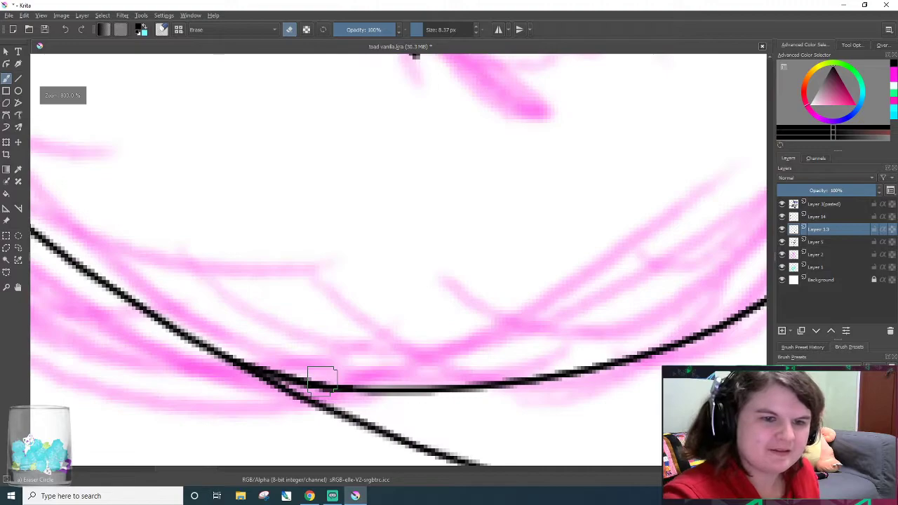
{"action": "mouse_move", "coordinate": [287, 384]}
{"action": "left_mouse_down"}
{"action": "mouse_move", "coordinate": [281, 393]}
{"action": "mouse_move", "coordinate": [320, 373]}
{"action": "left_mouse_up"}
{"action": "left_click_drag", "start_coordinate": [248, 356], "coordinate": [263, 348]}
{"action": "key", "text": "e"}
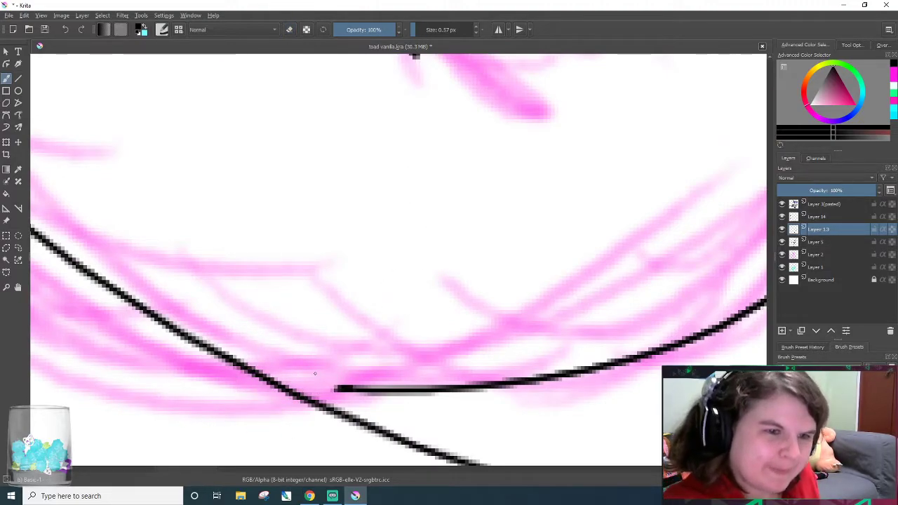
- Redraw the short stroke joining the ellipse line to the curl's lower end, undoing and redoing attempts to compare the transition
{"action": "left_click_drag", "start_coordinate": [224, 354], "coordinate": [324, 386]}
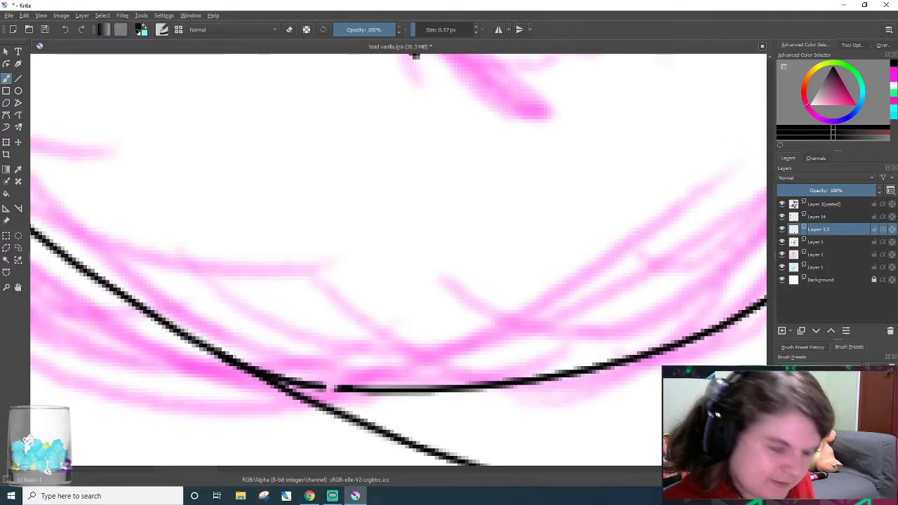
{"action": "key", "text": "ctrl+z"}
{"action": "left_click_drag", "start_coordinate": [223, 359], "coordinate": [348, 390]}
{"action": "key", "text": "ctrl+z"}
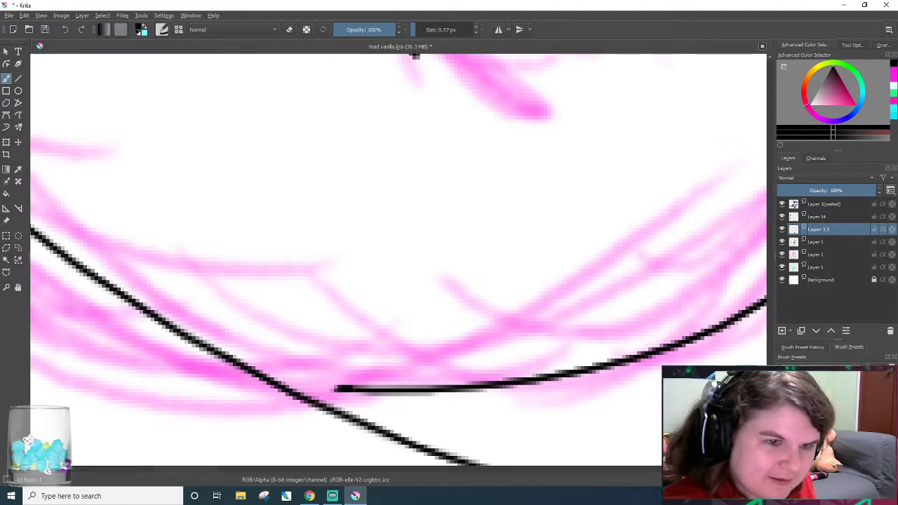
{"action": "key", "text": "ctrl+shift+z"}
{"action": "key", "text": "ctrl+z"}
{"action": "key", "text": "ctrl+shift+z"}
{"action": "key", "text": "ctrl+z"}
{"action": "key", "text": "ctrl+shift+z"}
{"action": "key", "text": "ctrl+z"}
{"action": "key", "text": "ctrl+shift+z"}
{"action": "key", "text": "ctrl+z"}
{"action": "key", "text": "ctrl+shift+z"}
{"action": "key", "text": "ctrl+z"}
{"action": "key", "text": "ctrl+shift+z"}
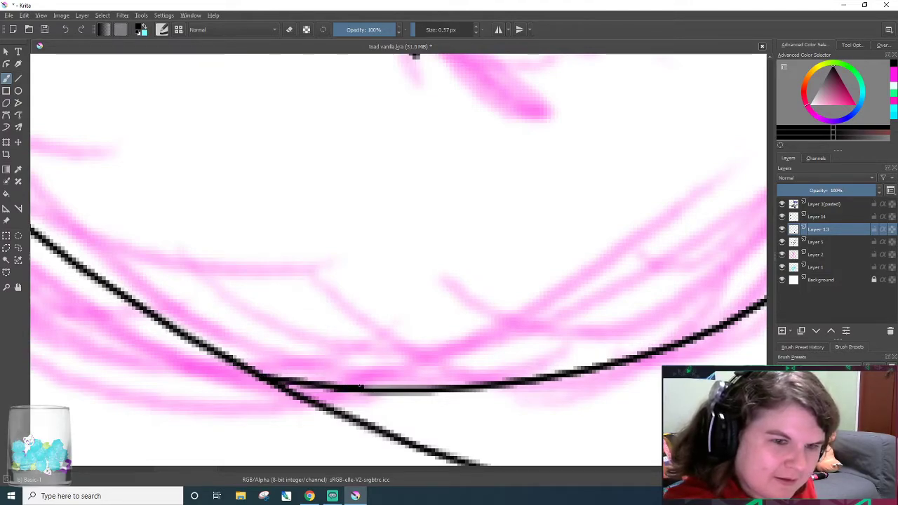
{"action": "key", "text": "ctrl+z"}
{"action": "key", "text": "ctrl+shift+z"}
{"action": "key", "text": "ctrl+z"}
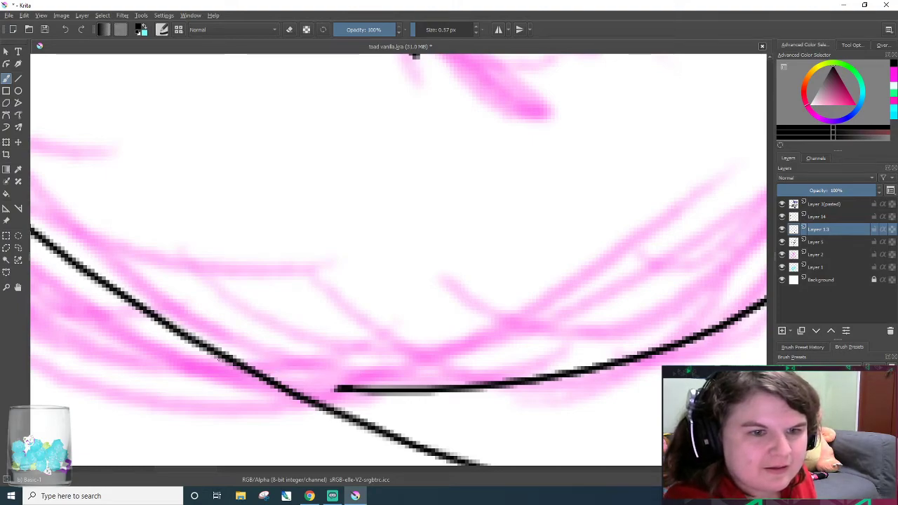
{"action": "key", "text": "ctrl+shift+z"}
{"action": "key", "text": "ctrl+z"}
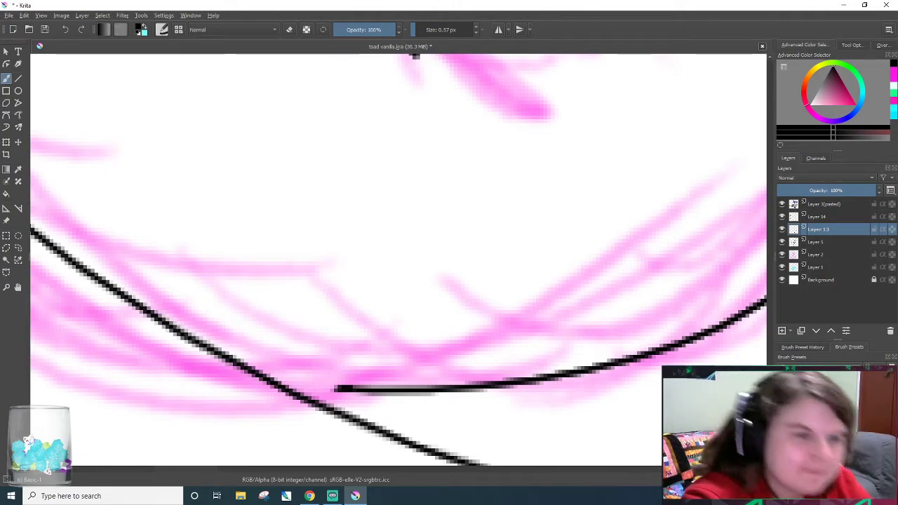
{"action": "key", "text": "ctrl+shift+z"}
{"action": "key", "text": "ctrl+z"}
{"action": "key", "text": "ctrl+shift+z"}
{"action": "key", "text": "ctrl+z"}
{"action": "key", "text": "ctrl+shift+z"}
{"action": "key", "text": "ctrl+z"}
{"action": "key", "text": "ctrl+shift+z"}
{"action": "key", "text": "ctrl+z"}
{"action": "key", "text": "ctrl+shift+z"}
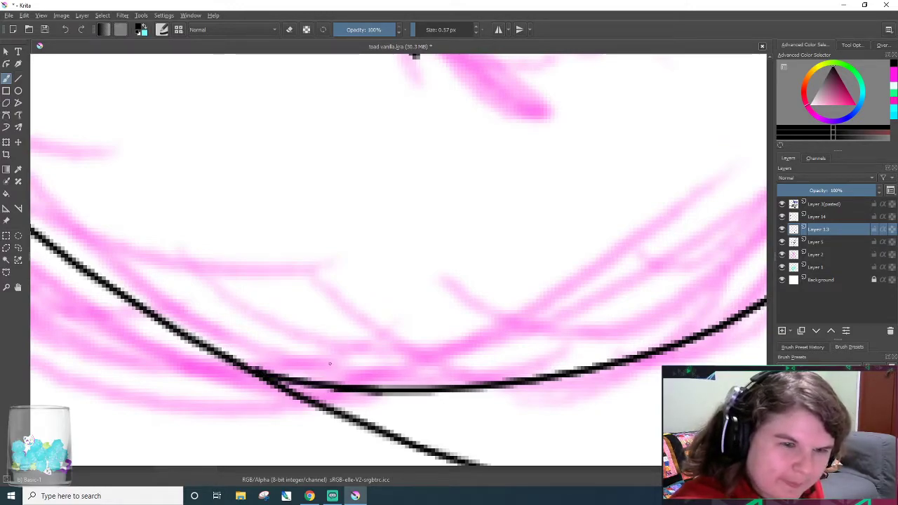
{"action": "key", "text": "ctrl+z"}
{"action": "key", "text": "ctrl+shift+z"}
{"action": "key", "text": "ctrl+z"}
{"action": "key", "text": "ctrl+shift+z"}
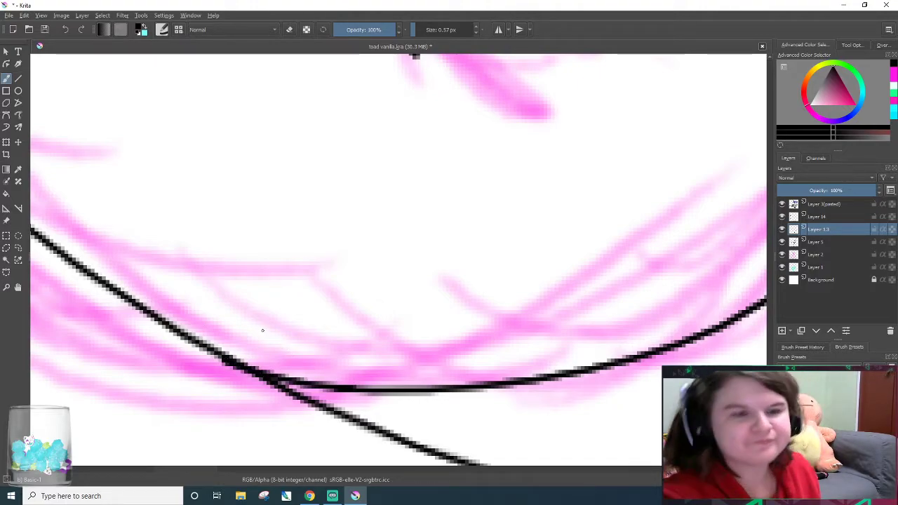
- Erase the ellipse on Layer 14 where it crosses the character's body and legs, using a 74.65 px eraser
{"action": "key", "text": "e"}
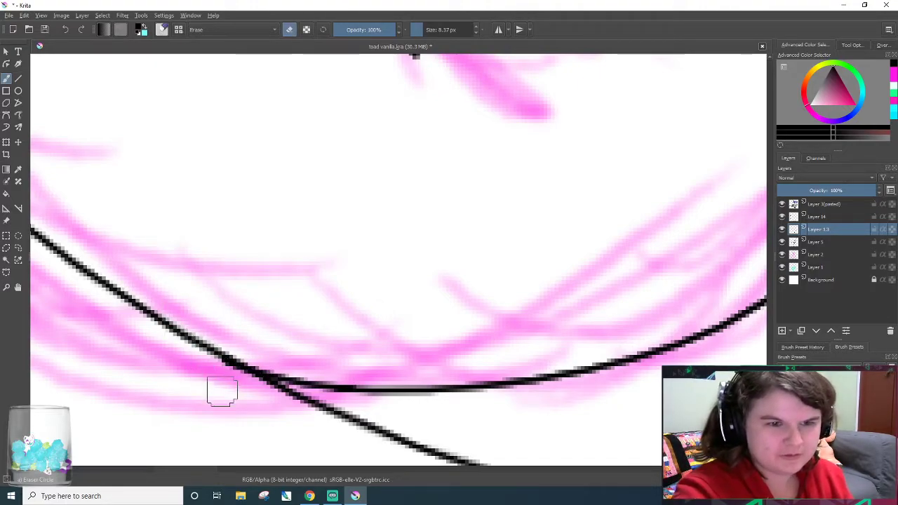
{"action": "scroll", "coordinate": [218, 347], "scroll_direction": "down", "scroll_amount": 5}
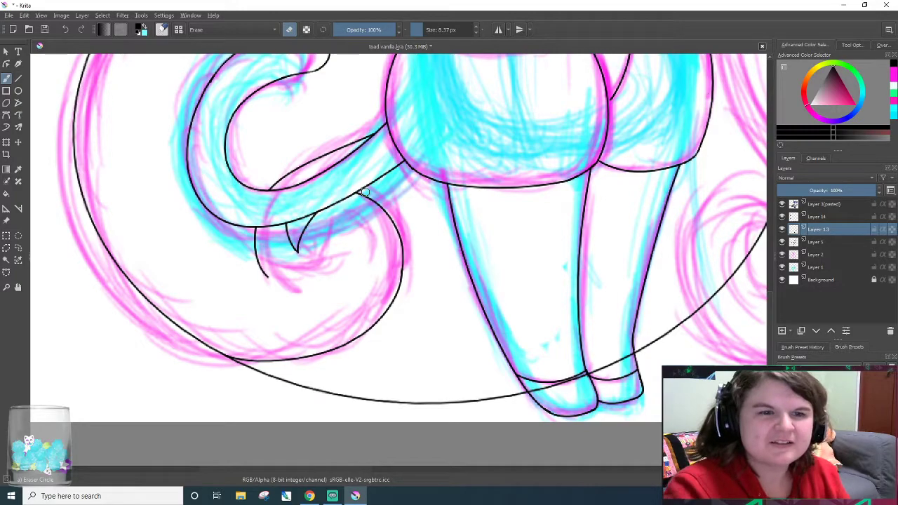
{"action": "scroll", "coordinate": [323, 211], "scroll_direction": "down", "scroll_amount": 4}
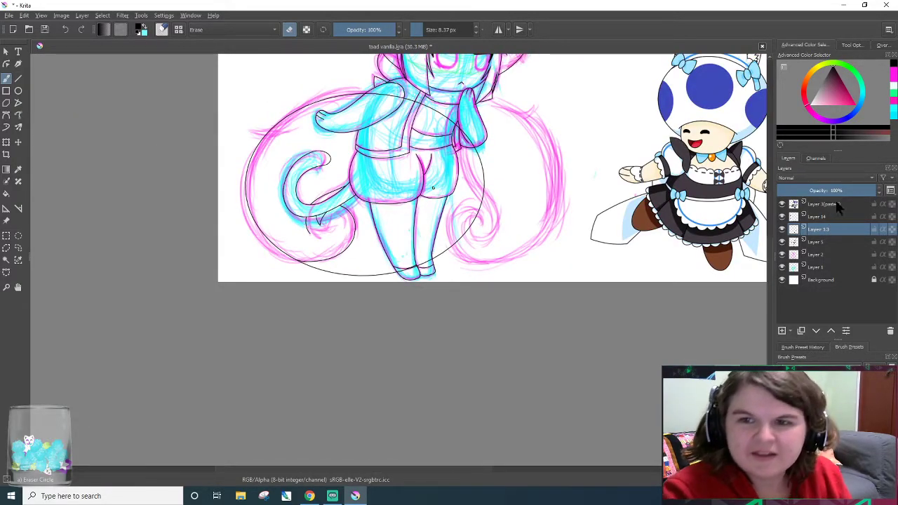
{"action": "left_click", "coordinate": [818, 242]}
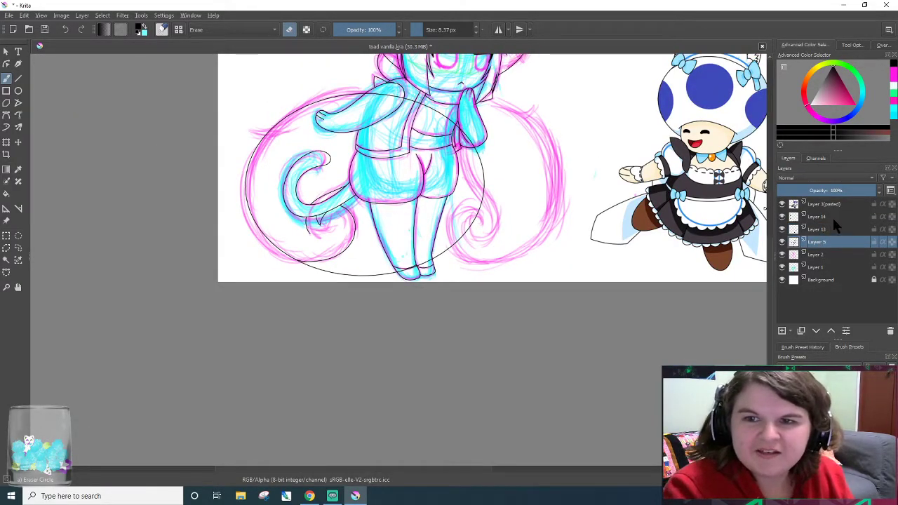
{"action": "left_click", "coordinate": [833, 218]}
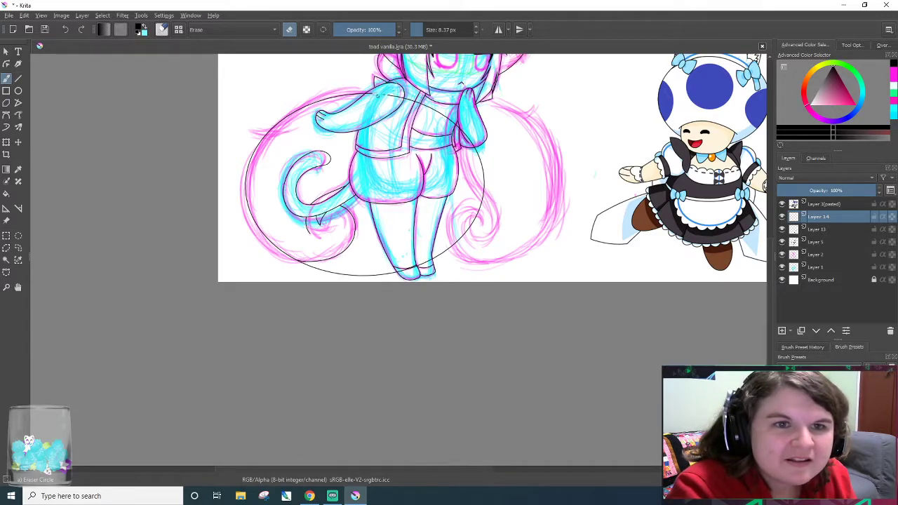
{"action": "left_click", "coordinate": [437, 29]}
{"action": "left_click_drag", "start_coordinate": [397, 101], "coordinate": [387, 100]}
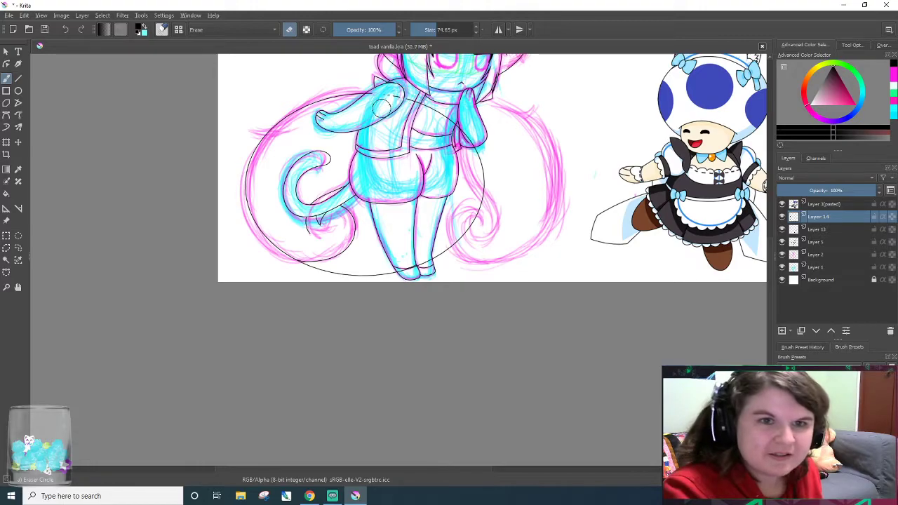
{"action": "mouse_move", "coordinate": [445, 119]}
{"action": "left_mouse_down"}
{"action": "mouse_move", "coordinate": [475, 165]}
{"action": "mouse_move", "coordinate": [421, 267]}
{"action": "left_mouse_up"}
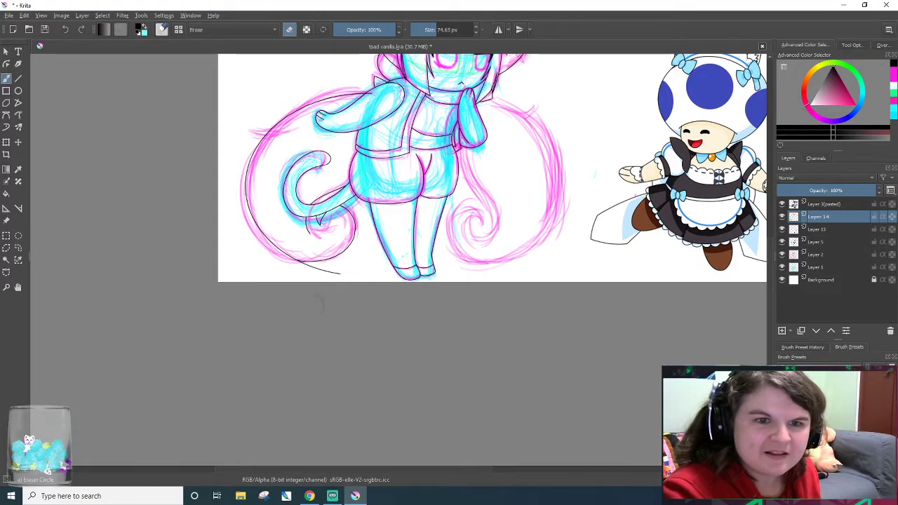
- Erase the remaining ellipse line below the curl on Layer 14, undoing the 33.80 px pass and finishing at the join with a 7.48 px eraser
{"action": "scroll", "coordinate": [109, 241], "scroll_direction": "up", "scroll_amount": 4}
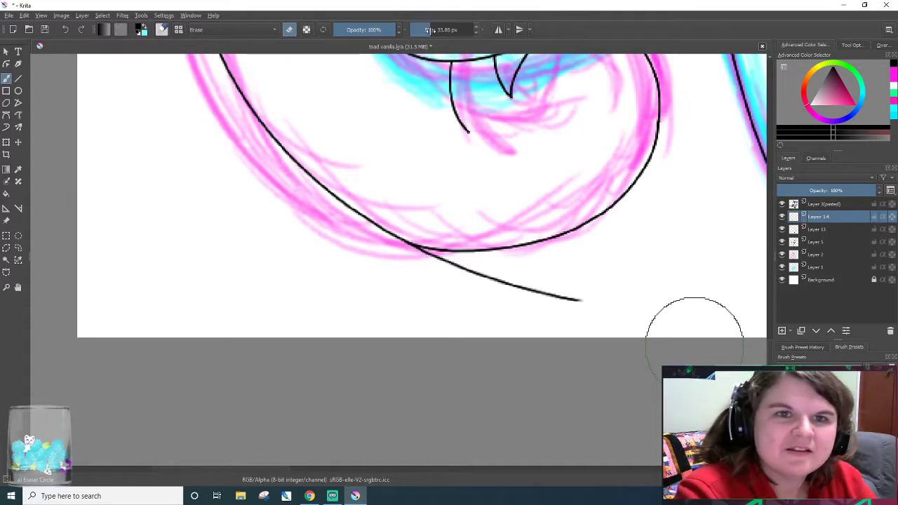
{"action": "mouse_move", "coordinate": [582, 315]}
{"action": "left_mouse_down"}
{"action": "mouse_move", "coordinate": [606, 298]}
{"action": "mouse_move", "coordinate": [423, 281]}
{"action": "mouse_move", "coordinate": [451, 278]}
{"action": "mouse_move", "coordinate": [411, 267]}
{"action": "left_mouse_up"}
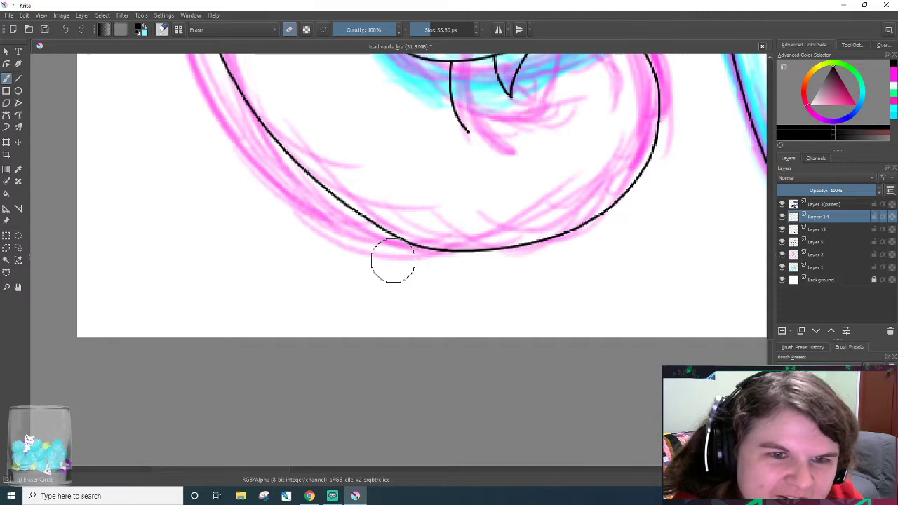
{"action": "key", "text": "ctrl+z"}
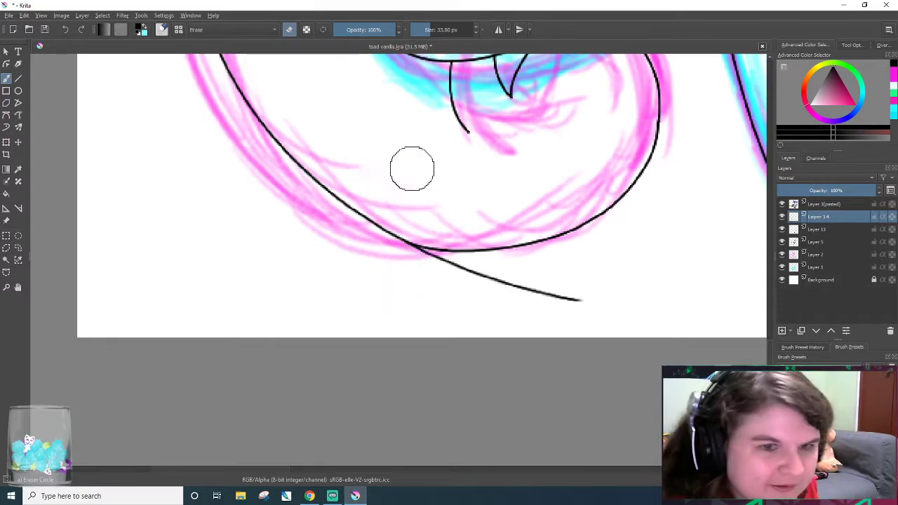
{"action": "left_click_drag", "start_coordinate": [485, 283], "coordinate": [572, 300]}
{"action": "left_click", "coordinate": [422, 31]}
{"action": "mouse_move", "coordinate": [469, 285]}
{"action": "left_mouse_down"}
{"action": "mouse_move", "coordinate": [457, 262]}
{"action": "mouse_move", "coordinate": [409, 252]}
{"action": "left_mouse_up"}
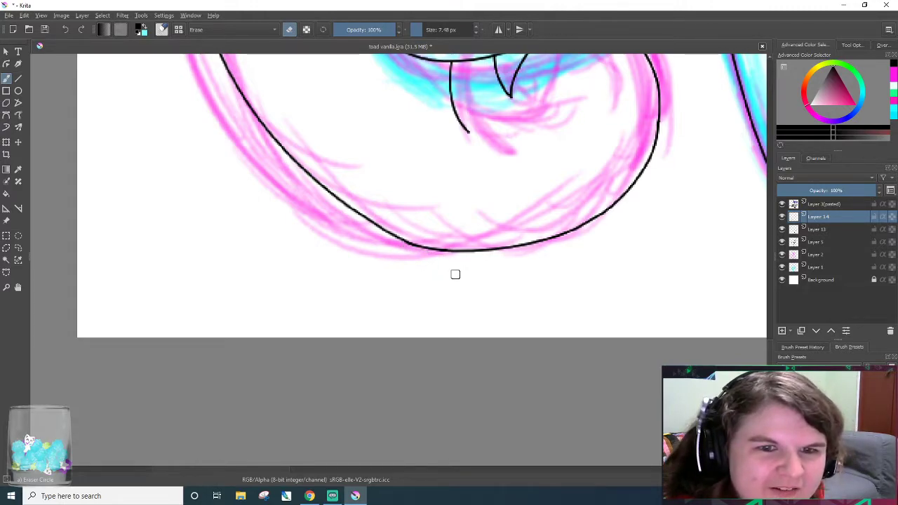
- Erase the upper end of the ellipse line on Layer 14 where it overshoots into the raised arm
{"action": "left_click", "coordinate": [836, 229]}
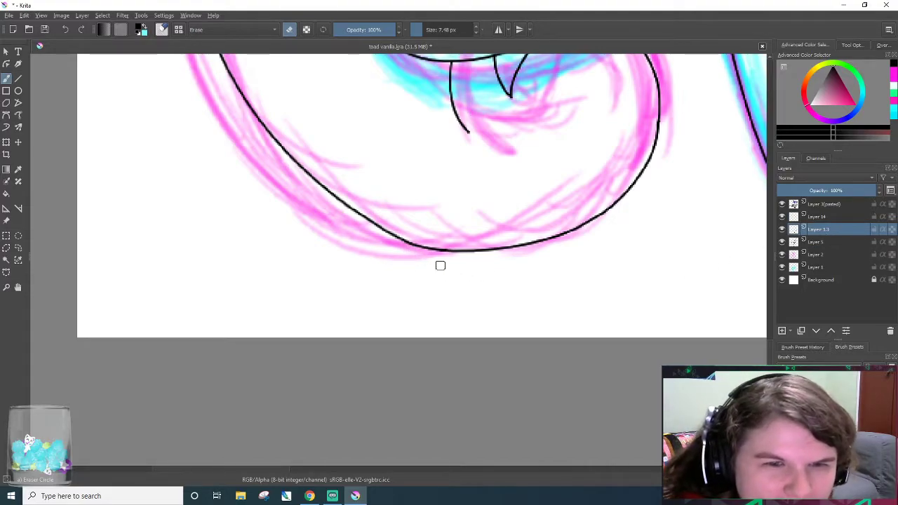
{"action": "left_click_drag", "start_coordinate": [770, 346], "coordinate": [809, 256]}
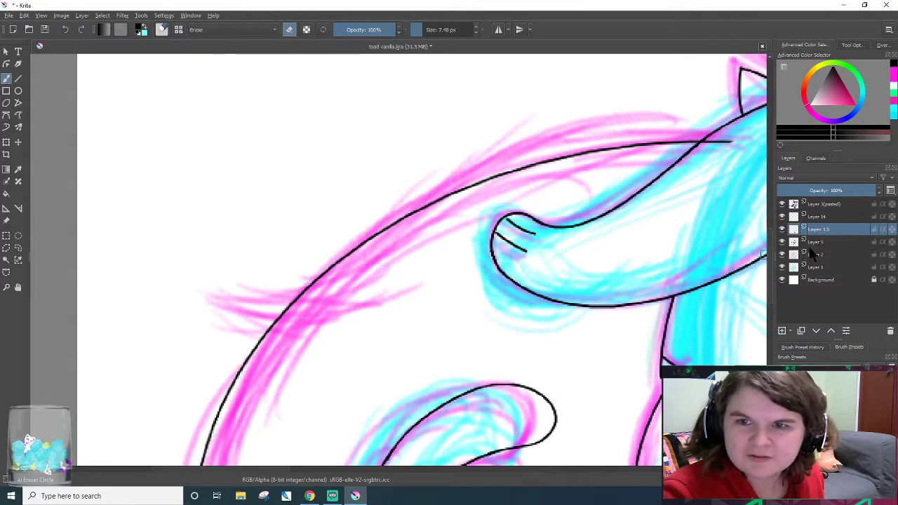
{"action": "left_click", "coordinate": [817, 242]}
{"action": "left_click", "coordinate": [821, 217]}
{"action": "left_click_drag", "start_coordinate": [732, 141], "coordinate": [705, 145]}
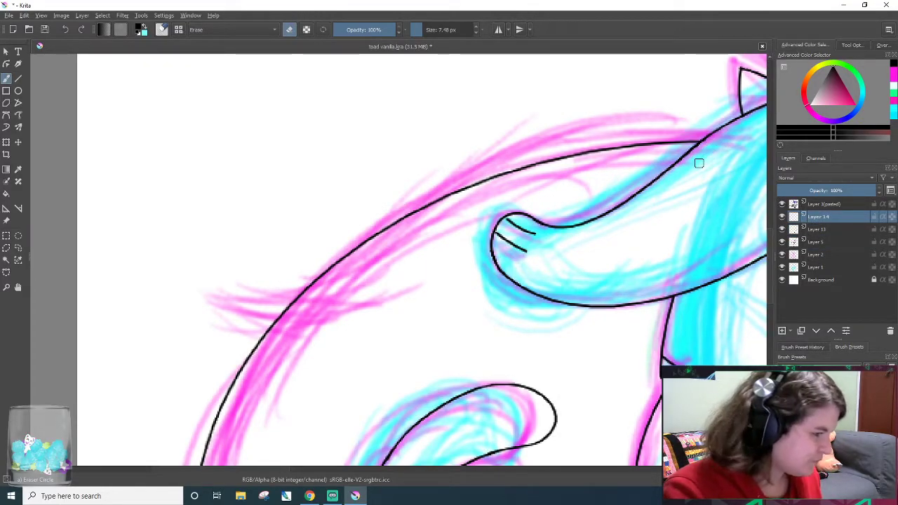
{"action": "scroll", "coordinate": [441, 414], "scroll_direction": "down", "scroll_amount": 3}
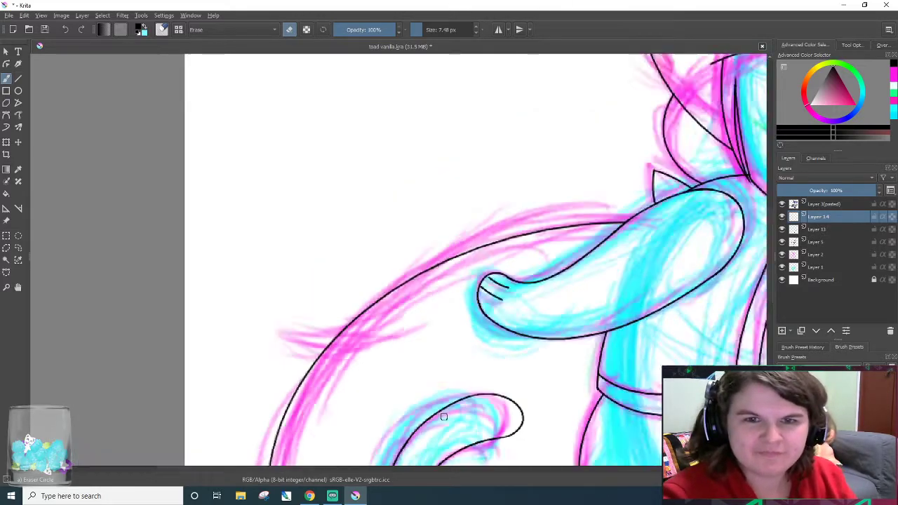
{"action": "scroll", "coordinate": [458, 421], "scroll_direction": "up", "scroll_amount": 2}
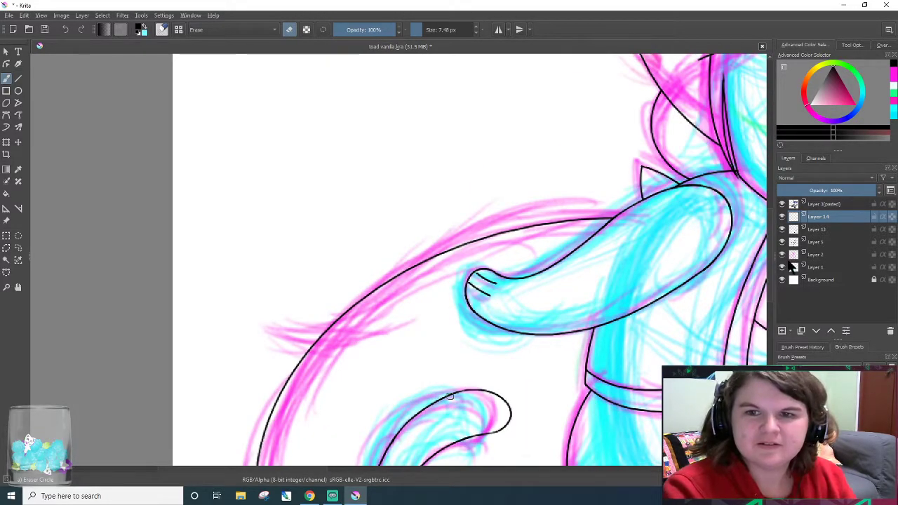
- Draw a rounded stroke on Layer 14 from the tail's underside around the pointed shape to the short vertical line, and erase its overshoot
{"action": "scroll", "coordinate": [450, 397], "scroll_direction": "down", "scroll_amount": 5}
{"action": "scroll", "coordinate": [586, 354], "scroll_direction": "up", "scroll_amount": 1}
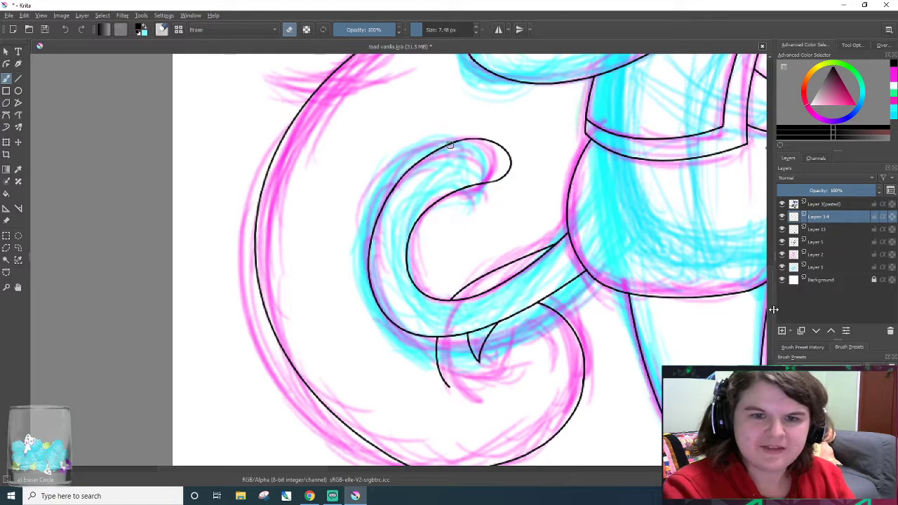
{"action": "scroll", "coordinate": [586, 354], "scroll_direction": "up", "scroll_amount": 2}
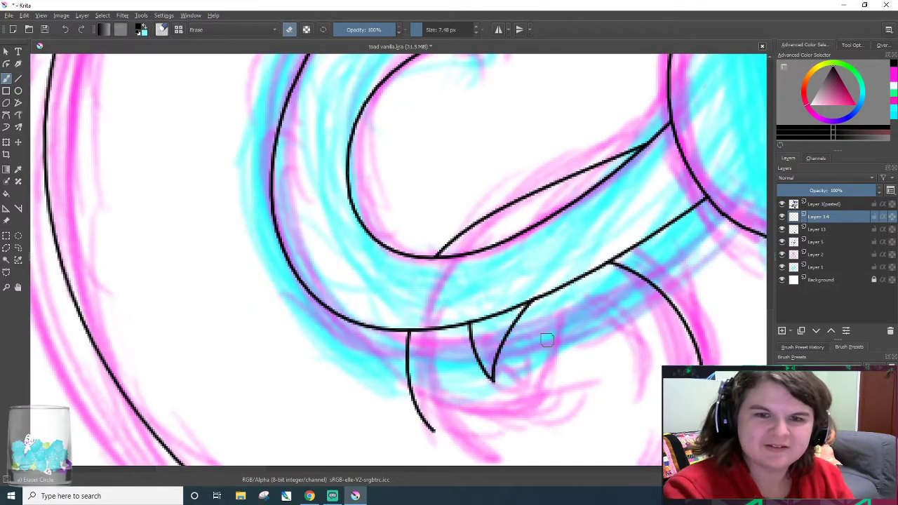
{"action": "key", "text": "/"}
{"action": "left_click", "coordinate": [820, 229]}
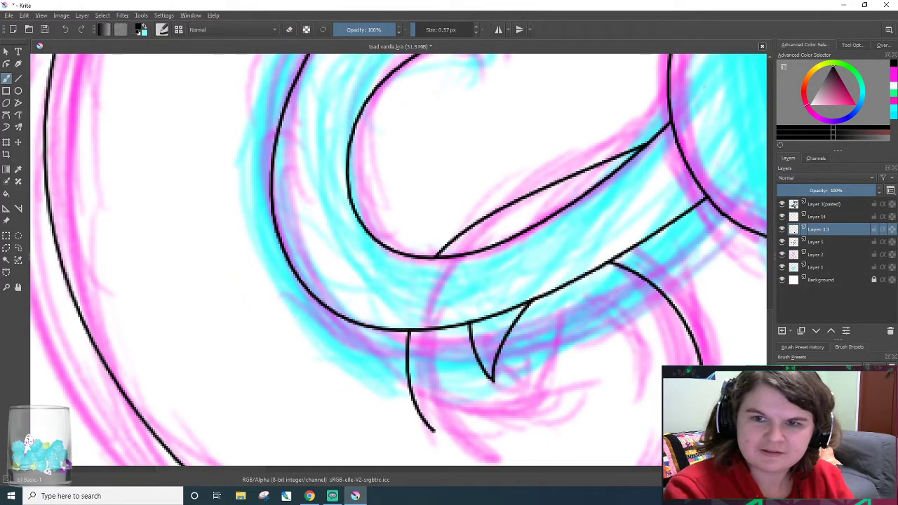
{"action": "left_click", "coordinate": [834, 218]}
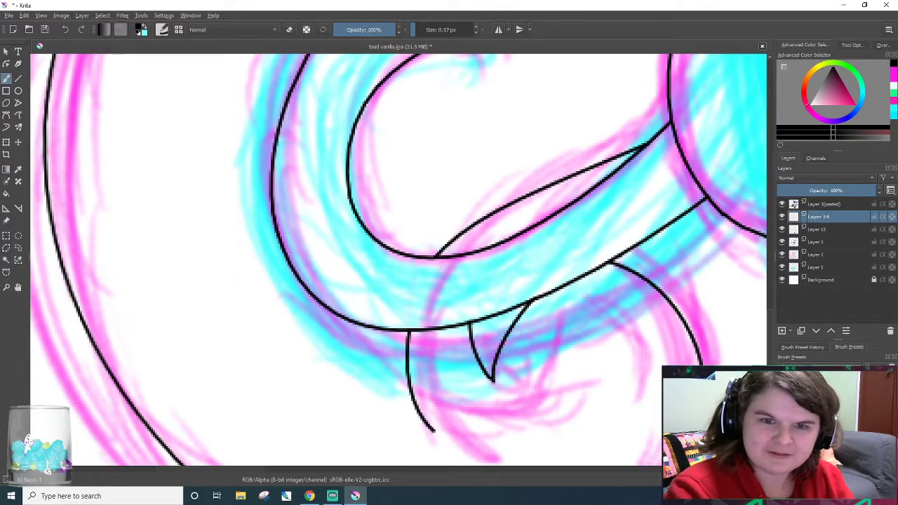
{"action": "scroll", "coordinate": [540, 309], "scroll_direction": "up", "scroll_amount": 3}
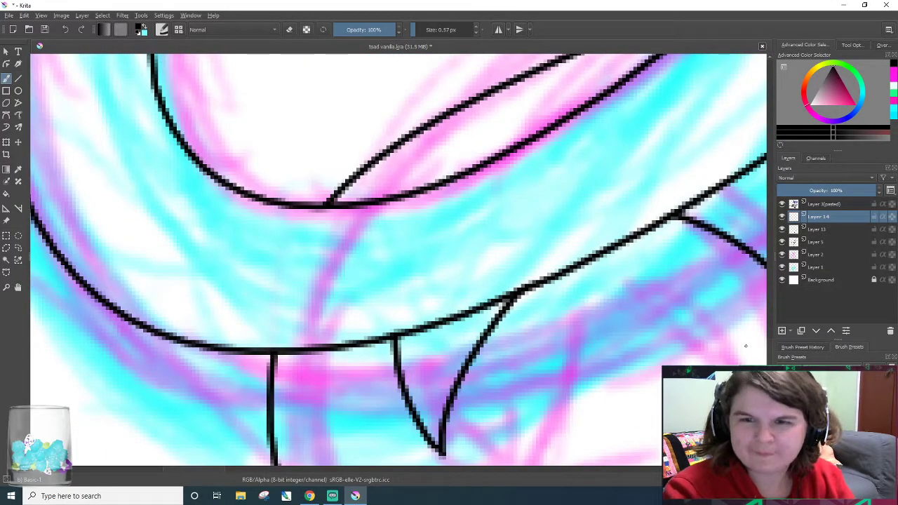
{"action": "left_click_drag", "start_coordinate": [770, 356], "coordinate": [770, 363]}
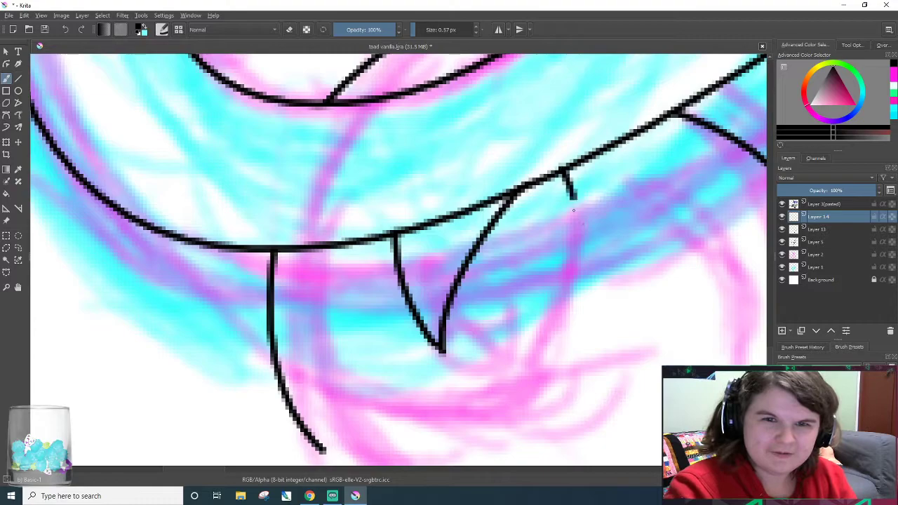
{"action": "left_click_drag", "start_coordinate": [567, 178], "coordinate": [265, 345]}
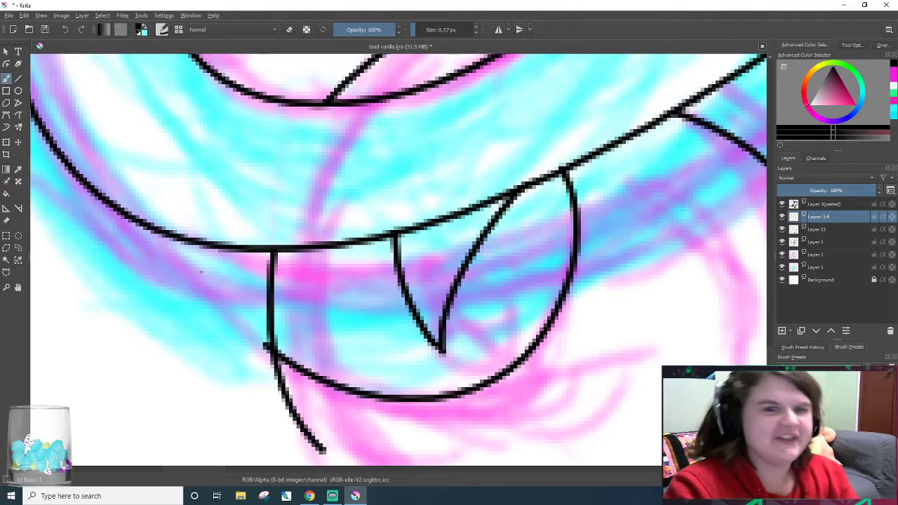
{"action": "key", "text": "e"}
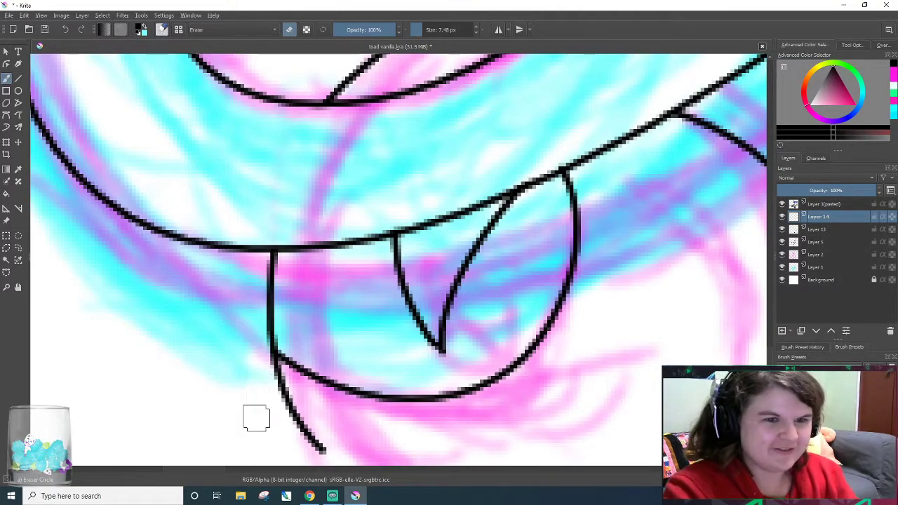
- Switch to the Pretzel music player in Chrome, and return to the Krita drawing
{"action": "left_click", "coordinate": [317, 495]}
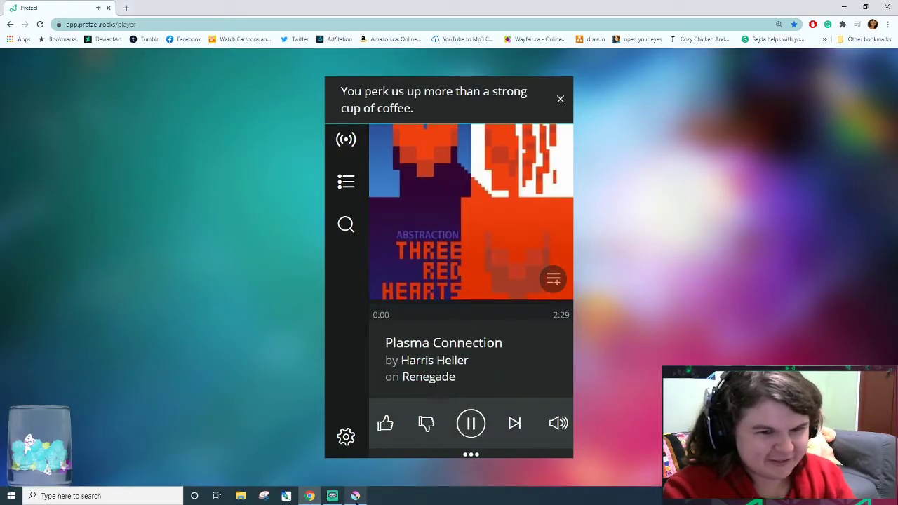
{"action": "left_click", "coordinate": [355, 495]}
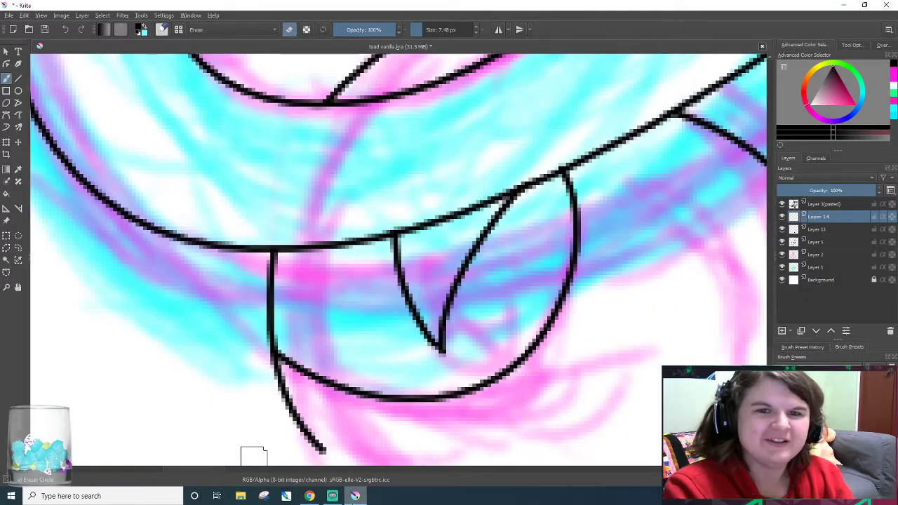
- Draw the upper flick stroke across the large curl's outer line on Layer 13 with a 0.57 px brush, redoing it until it follows the sketch
{"action": "scroll", "coordinate": [350, 290], "scroll_direction": "down", "scroll_amount": 4}
{"action": "scroll", "coordinate": [390, 274], "scroll_direction": "down", "scroll_amount": 1}
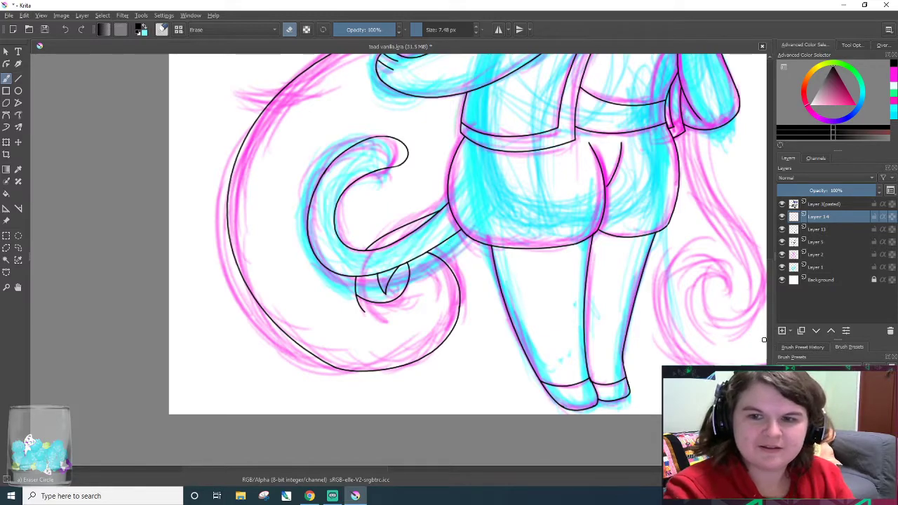
{"action": "left_click_drag", "start_coordinate": [769, 340], "coordinate": [770, 268]}
{"action": "scroll", "coordinate": [140, 281], "scroll_direction": "up", "scroll_amount": 3}
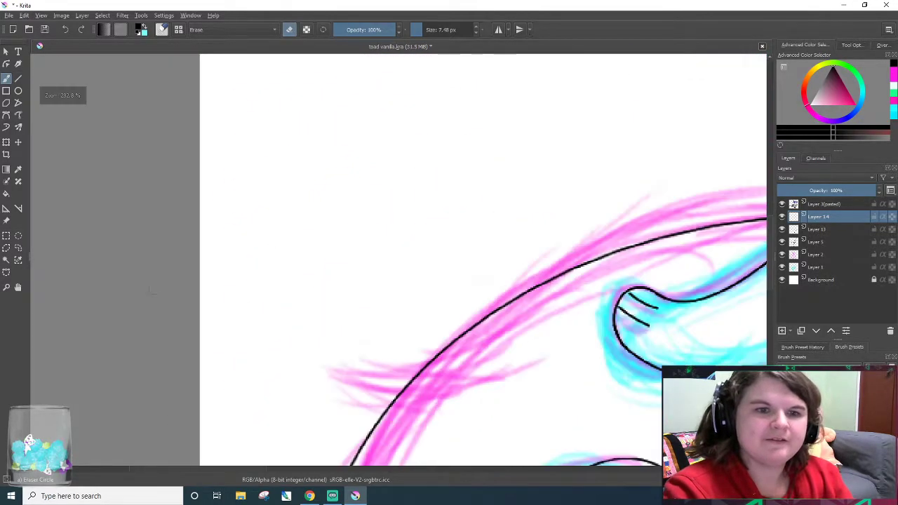
{"action": "scroll", "coordinate": [379, 397], "scroll_direction": "up", "scroll_amount": 2}
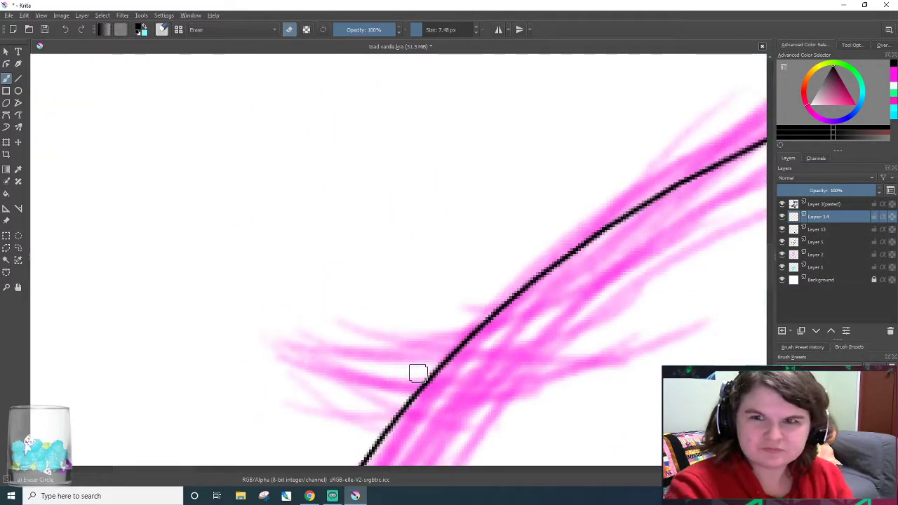
{"action": "key", "text": "e"}
{"action": "left_click", "coordinate": [815, 229]}
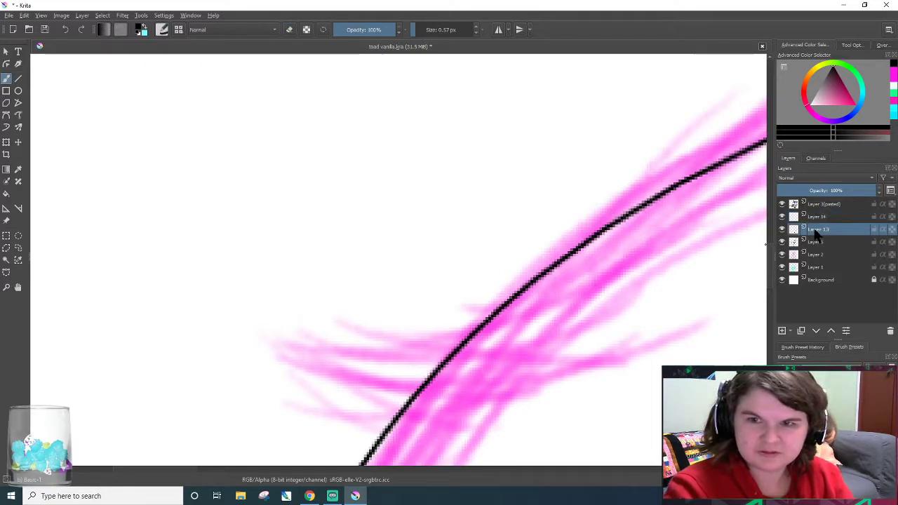
{"action": "left_click_drag", "start_coordinate": [256, 335], "coordinate": [561, 266]}
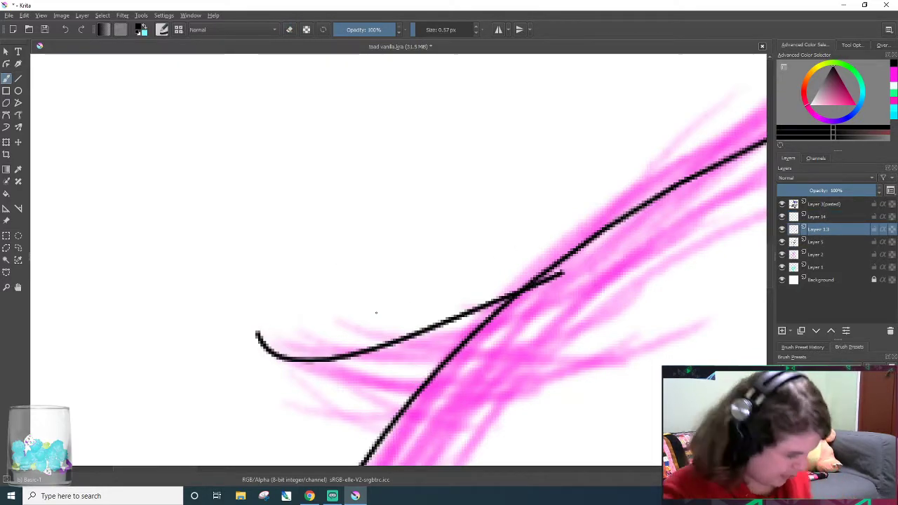
{"action": "key", "text": "ctrl+z"}
{"action": "mouse_move", "coordinate": [270, 338]}
{"action": "left_mouse_down"}
{"action": "mouse_move", "coordinate": [330, 371]}
{"action": "mouse_move", "coordinate": [518, 323]}
{"action": "left_mouse_up"}
{"action": "key", "text": "ctrl+z"}
{"action": "left_click_drag", "start_coordinate": [282, 335], "coordinate": [543, 315]}
- Draw a lower flick stroke from the same tip across the curl line, undoing attempts until it curves just below the upper one
{"action": "left_click_drag", "start_coordinate": [282, 329], "coordinate": [505, 426]}
{"action": "key", "text": "ctrl+z"}
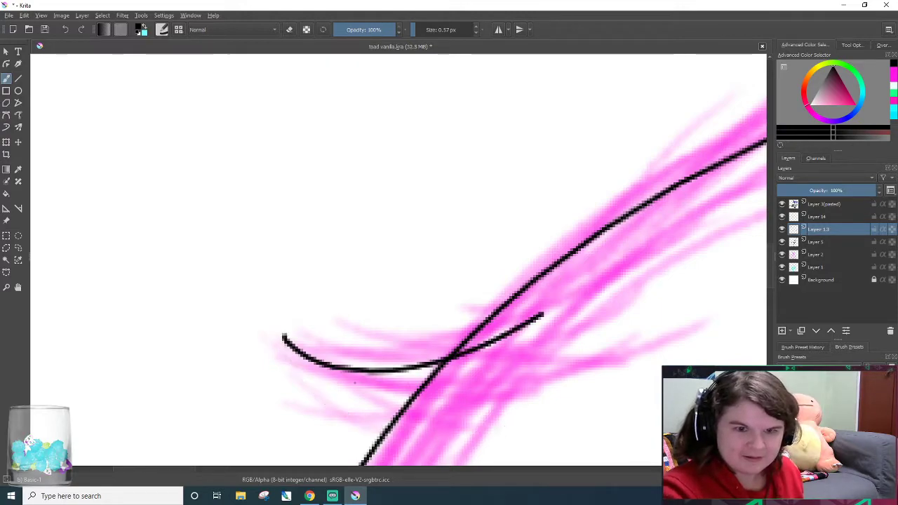
{"action": "mouse_move", "coordinate": [283, 337]}
{"action": "left_mouse_down"}
{"action": "mouse_move", "coordinate": [515, 392]}
{"action": "mouse_move", "coordinate": [553, 381]}
{"action": "left_mouse_up"}
{"action": "key", "text": "ctrl+z"}
{"action": "mouse_move", "coordinate": [283, 336]}
{"action": "left_mouse_down"}
{"action": "mouse_move", "coordinate": [307, 360]}
{"action": "mouse_move", "coordinate": [570, 359]}
{"action": "left_mouse_up"}
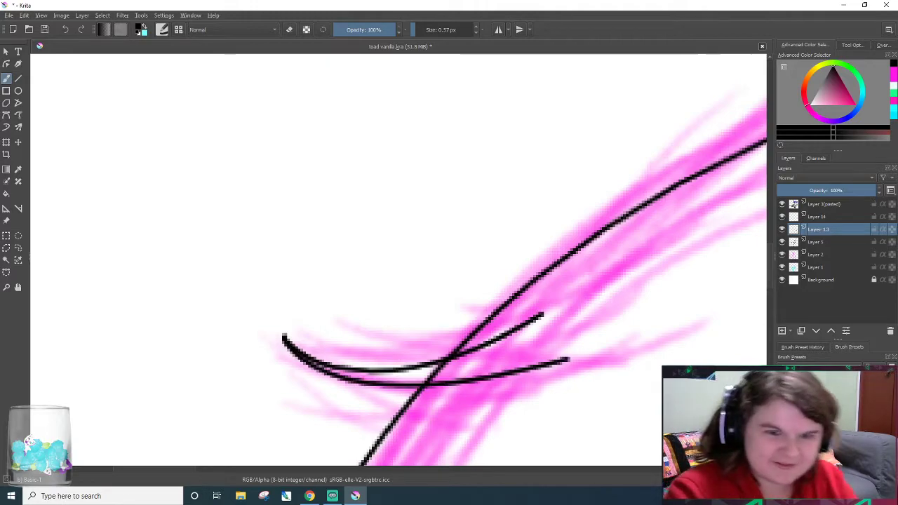
- Trim the inner ends of both flick strokes on Layer 13 with a 7.48 px eraser, removing the upper one's part past the curl line
{"action": "key", "text": "e"}
{"action": "left_click_drag", "start_coordinate": [453, 358], "coordinate": [539, 313]}
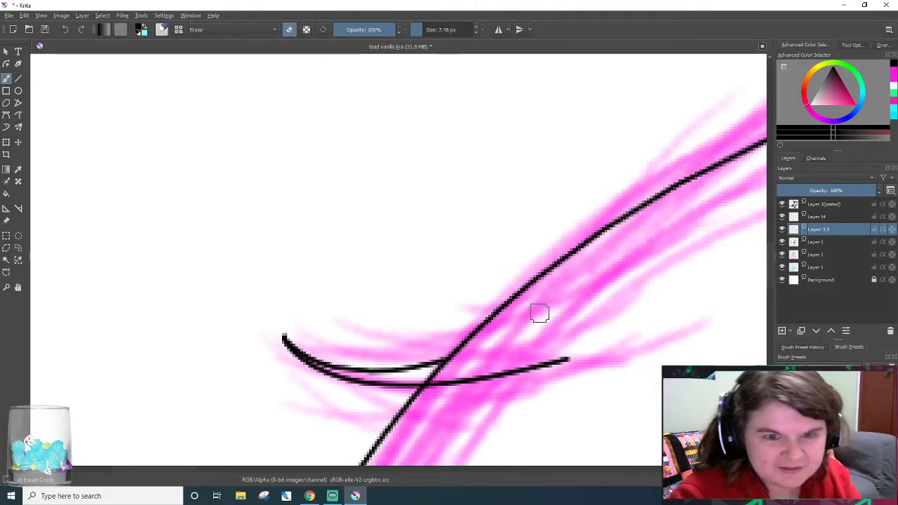
{"action": "left_click_drag", "start_coordinate": [568, 355], "coordinate": [507, 384]}
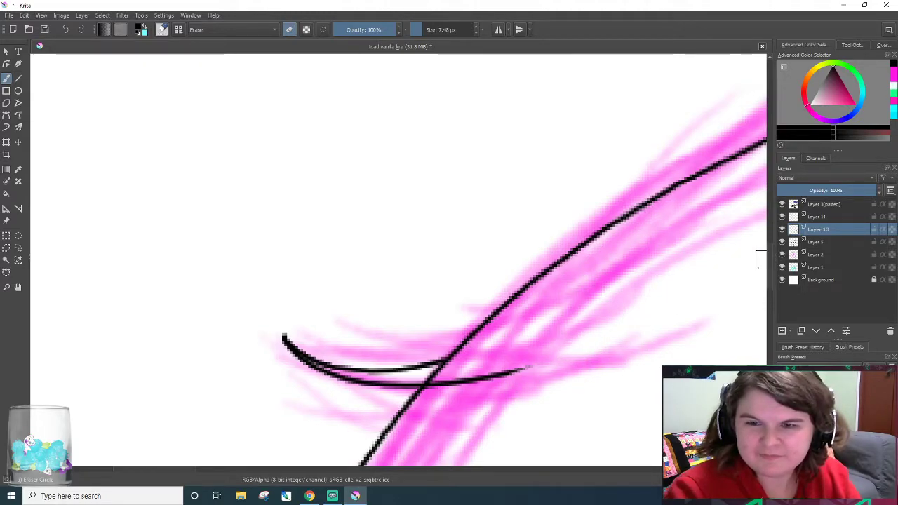
- Erase the piece of the curl line between the two flick strokes on Layer 14 with the 7.48 px eraser
{"action": "key", "text": "e"}
{"action": "left_click", "coordinate": [826, 218]}
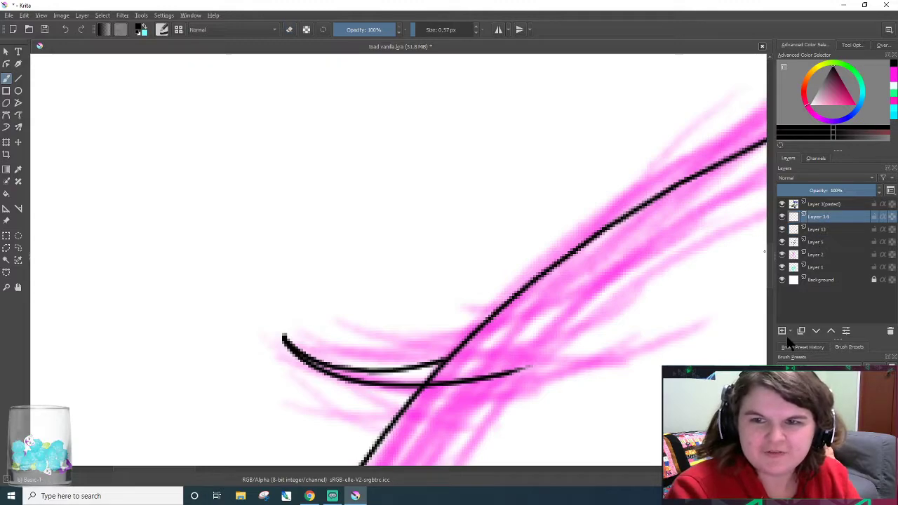
{"action": "key", "text": "e"}
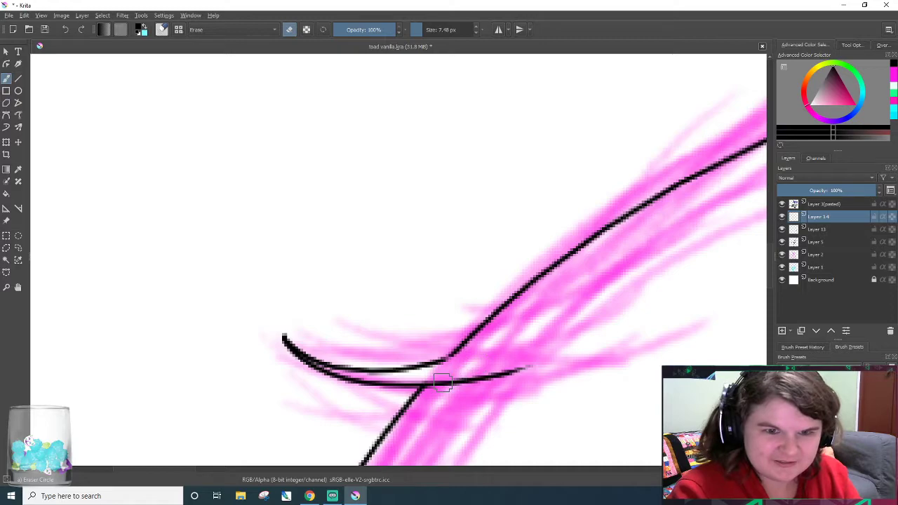
- Draw a short joining stroke on Layer 13 to smooth the corner between the upper flick and the curl line, redoing the first attempt
{"action": "left_click", "coordinate": [817, 229]}
{"action": "key", "text": "e"}
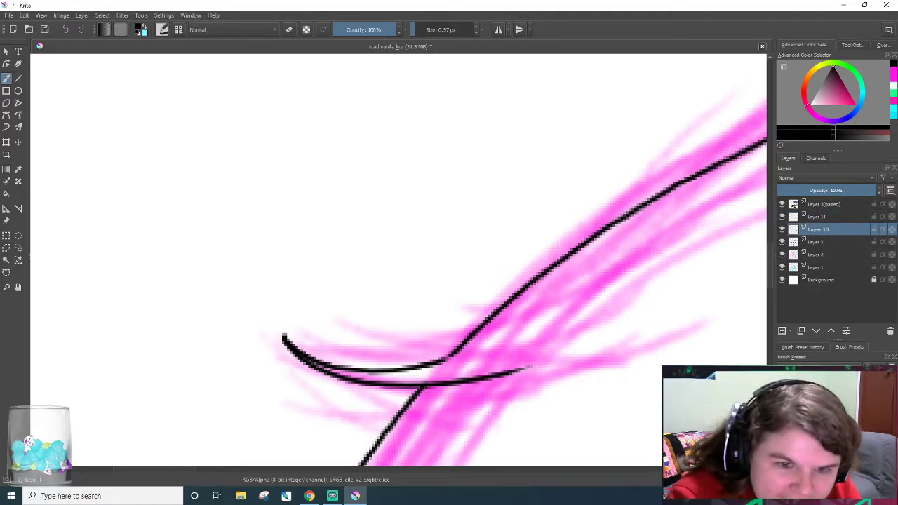
{"action": "scroll", "coordinate": [442, 294], "scroll_direction": "down", "scroll_amount": 3}
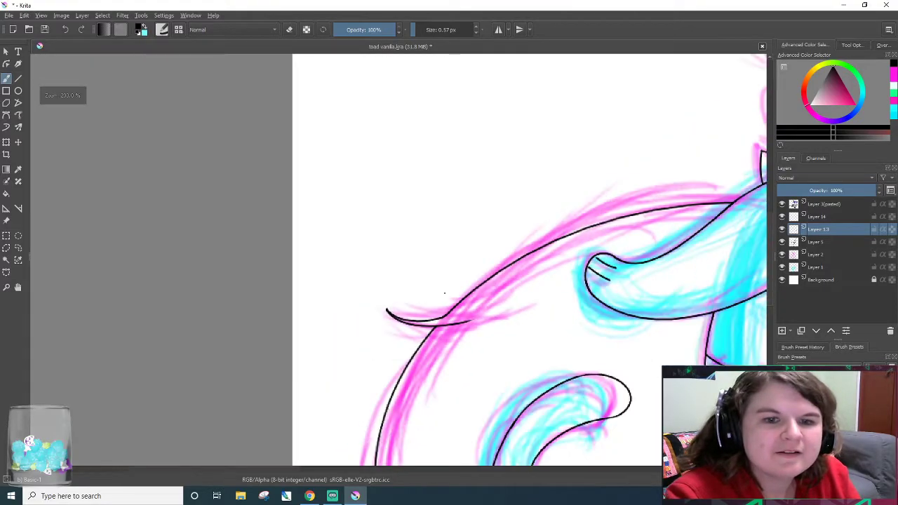
{"action": "scroll", "coordinate": [449, 296], "scroll_direction": "up", "scroll_amount": 5}
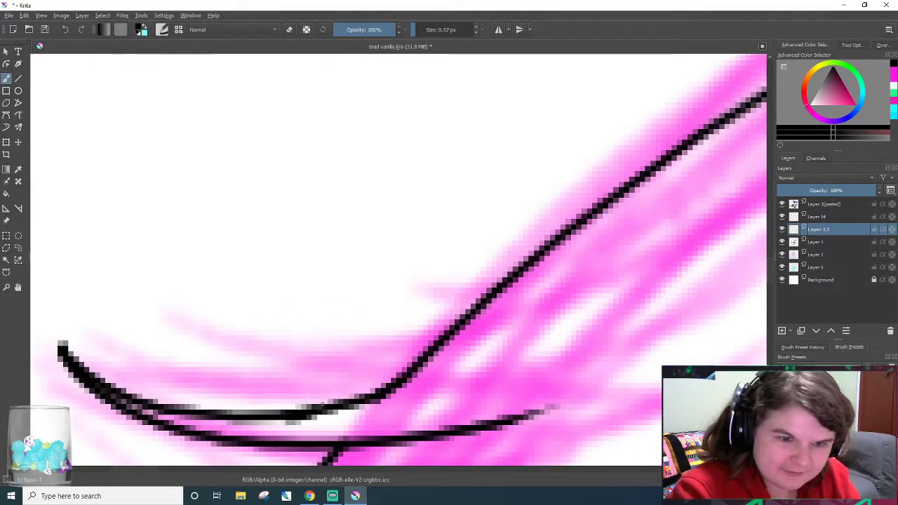
{"action": "left_click_drag", "start_coordinate": [297, 414], "coordinate": [401, 368]}
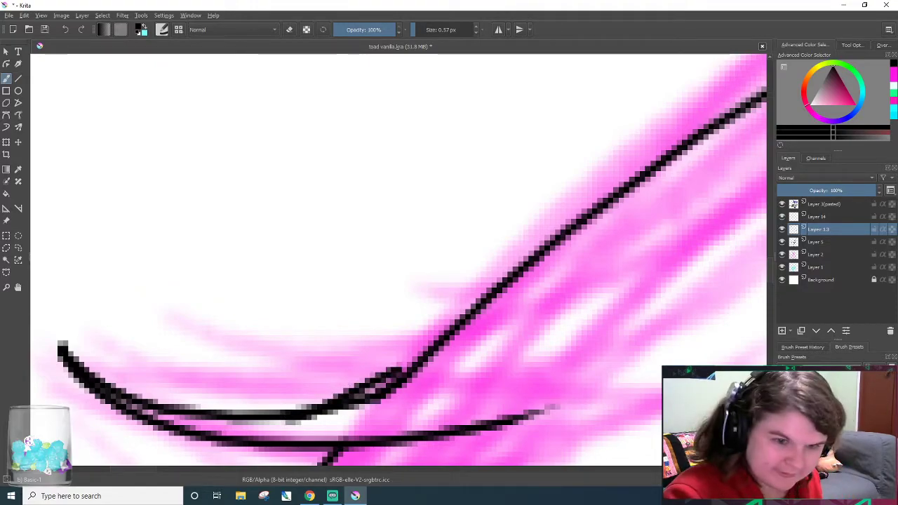
{"action": "key", "text": "ctrl+z"}
{"action": "left_click_drag", "start_coordinate": [323, 405], "coordinate": [427, 363]}
{"action": "scroll", "coordinate": [317, 409], "scroll_direction": "down", "scroll_amount": 3}
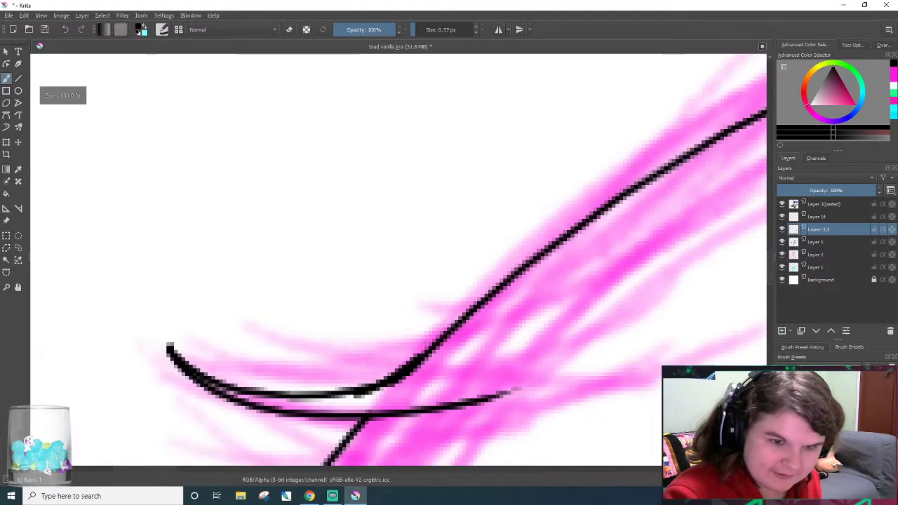
- Build up the upper edge of the flick's join on Layer 13 with short 0.57 px strokes blending into the curl line
{"action": "scroll", "coordinate": [313, 397], "scroll_direction": "up", "scroll_amount": 4}
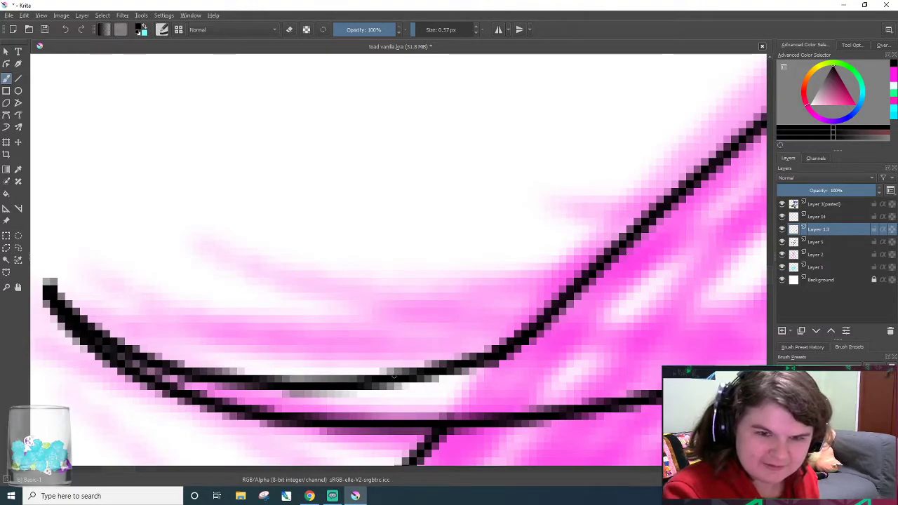
{"action": "left_click_drag", "start_coordinate": [393, 378], "coordinate": [598, 258]}
{"action": "key", "text": "ctrl+z"}
{"action": "left_click_drag", "start_coordinate": [382, 385], "coordinate": [537, 308]}
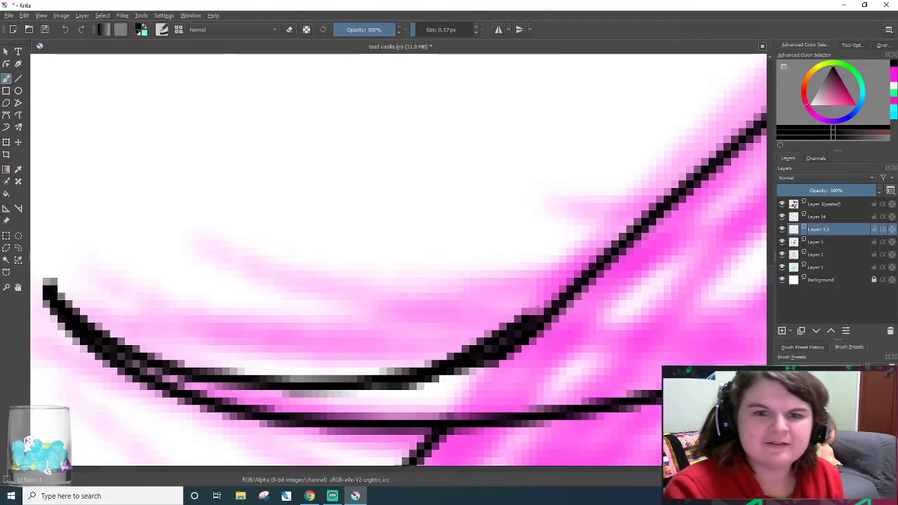
{"action": "left_click_drag", "start_coordinate": [538, 320], "coordinate": [565, 301]}
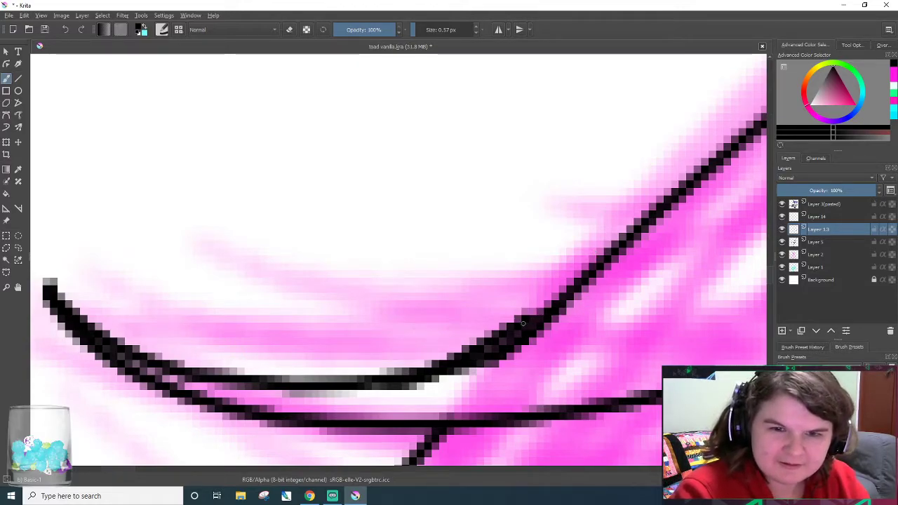
{"action": "left_click_drag", "start_coordinate": [522, 323], "coordinate": [573, 300]}
{"action": "left_click_drag", "start_coordinate": [521, 325], "coordinate": [583, 292]}
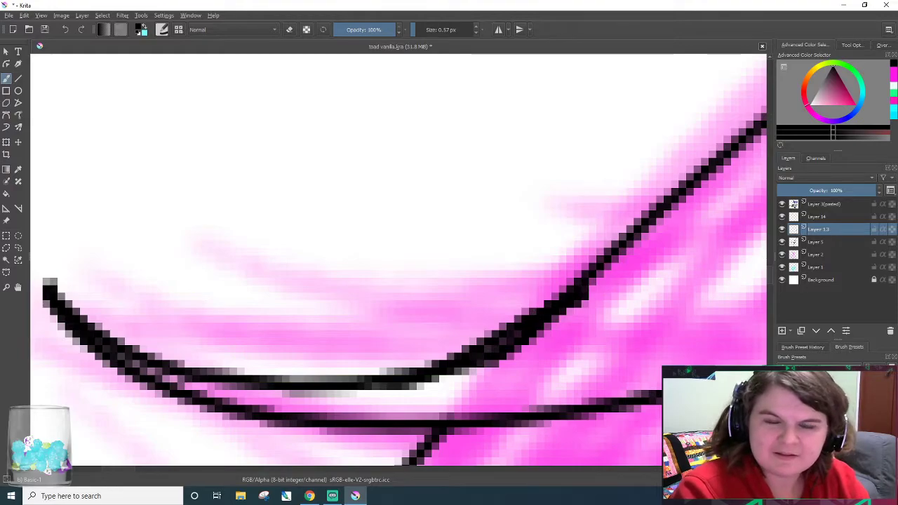
- Thin the thickened join by erasing along its underside on Layers 14 and 13, using a 3.41 px eraser on Layer 13
{"action": "key", "text": "e"}
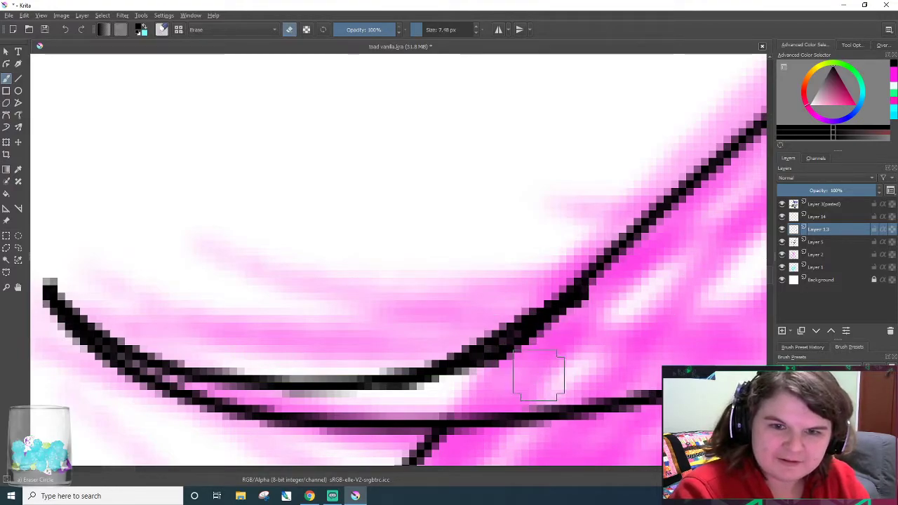
{"action": "left_click", "coordinate": [822, 218]}
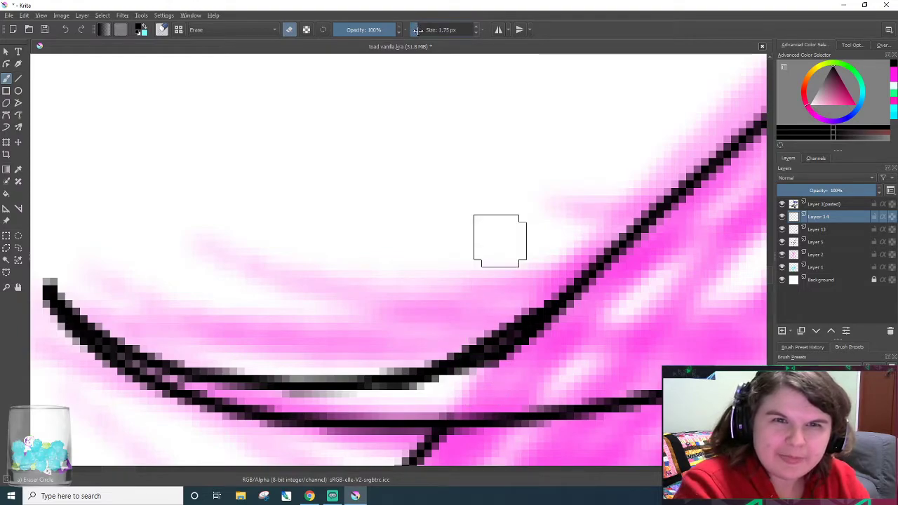
{"action": "left_click_drag", "start_coordinate": [418, 30], "coordinate": [417, 30]}
{"action": "left_click_drag", "start_coordinate": [496, 373], "coordinate": [569, 304]}
{"action": "left_click", "coordinate": [422, 30]}
{"action": "left_click_drag", "start_coordinate": [429, 29], "coordinate": [423, 30]}
{"action": "left_click", "coordinate": [819, 229]}
{"action": "left_click_drag", "start_coordinate": [473, 382], "coordinate": [541, 345]}
{"action": "left_click_drag", "start_coordinate": [457, 385], "coordinate": [572, 332]}
{"action": "left_click_drag", "start_coordinate": [493, 371], "coordinate": [599, 309]}
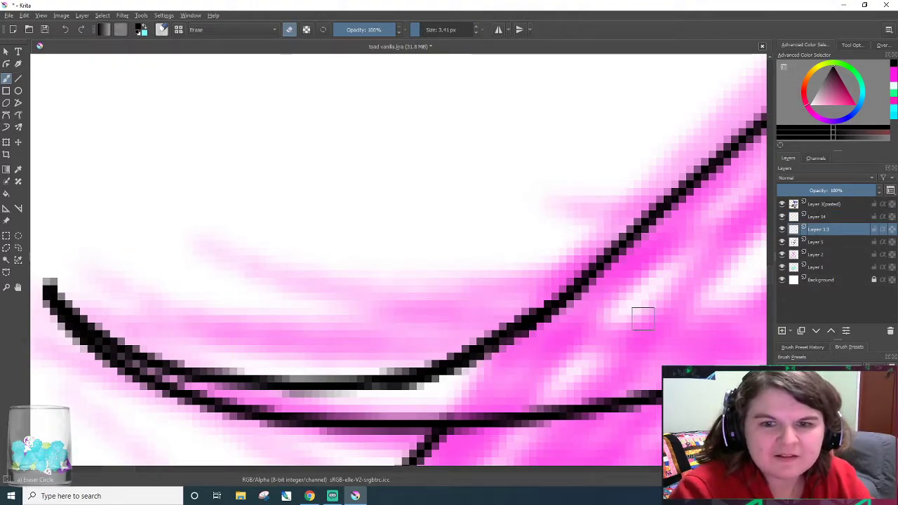
- Shorten the inner end of the lower flick stroke on Layer 13 with the 3.41 px eraser
{"action": "mouse_move", "coordinate": [772, 330]}
{"action": "left_mouse_down"}
{"action": "mouse_move", "coordinate": [651, 337]}
{"action": "mouse_move", "coordinate": [773, 351]}
{"action": "mouse_move", "coordinate": [537, 449]}
{"action": "mouse_move", "coordinate": [739, 366]}
{"action": "left_mouse_up"}
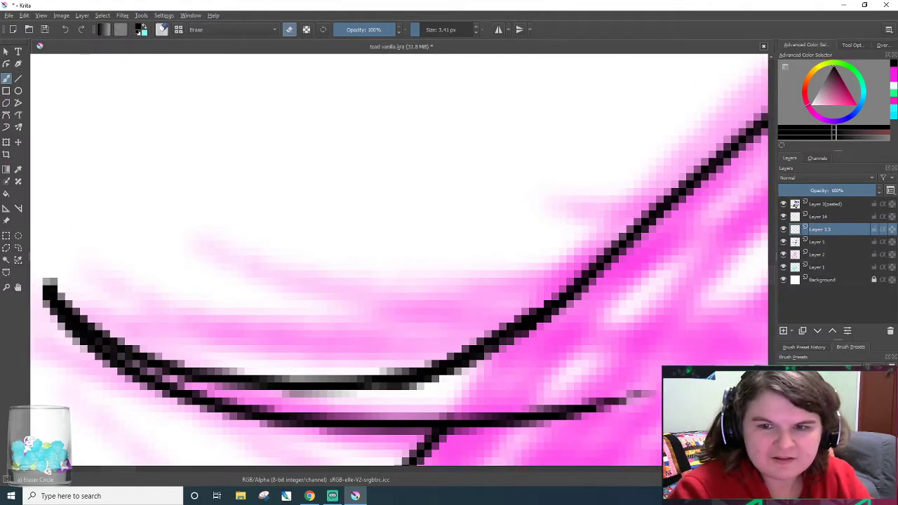
{"action": "mouse_move", "coordinate": [656, 397]}
{"action": "left_mouse_down"}
{"action": "mouse_move", "coordinate": [545, 451]}
{"action": "mouse_move", "coordinate": [532, 444]}
{"action": "mouse_move", "coordinate": [566, 424]}
{"action": "mouse_move", "coordinate": [652, 404]}
{"action": "left_mouse_up"}
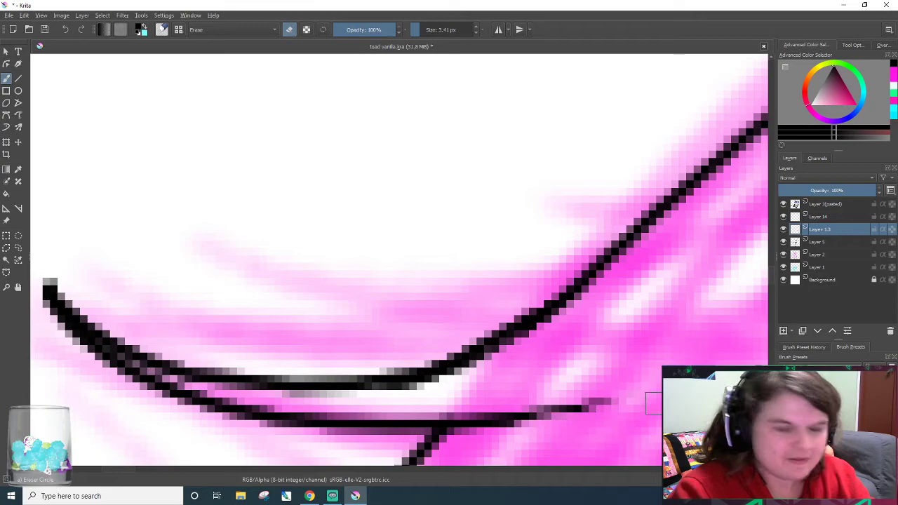
- Erase the faint tapered tip of the lower flick on Layer 13, leaving it ending just past the curl line join
{"action": "left_click_drag", "start_coordinate": [507, 449], "coordinate": [638, 394]}
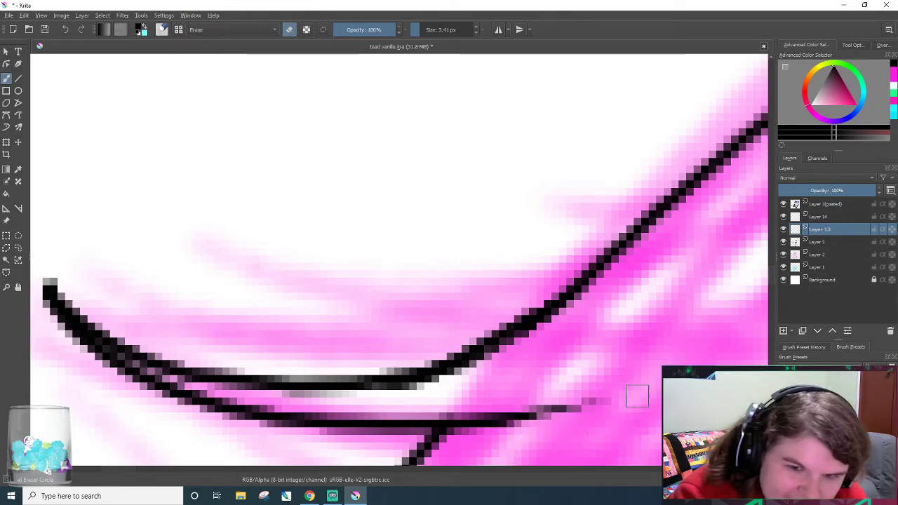
{"action": "scroll", "coordinate": [417, 269], "scroll_direction": "down", "scroll_amount": 5}
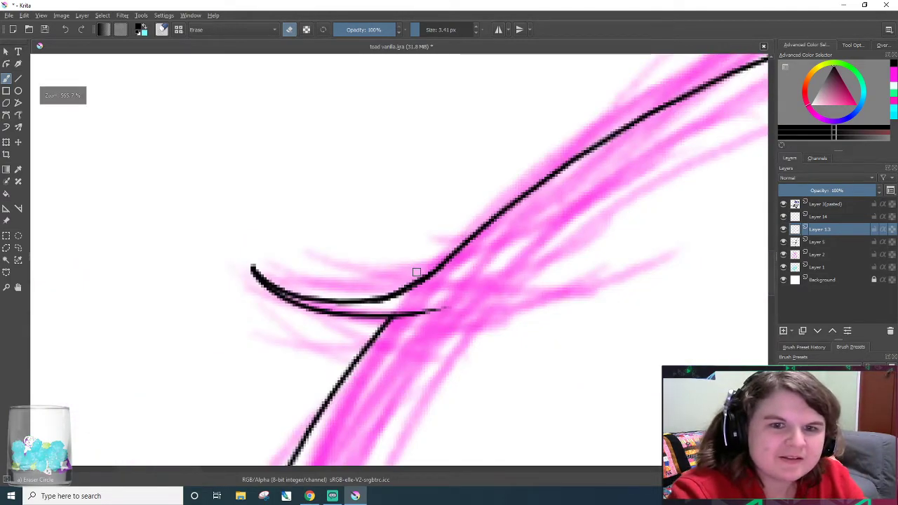
{"action": "scroll", "coordinate": [428, 272], "scroll_direction": "up", "scroll_amount": 2}
{"action": "left_click_drag", "start_coordinate": [402, 327], "coordinate": [383, 321]}
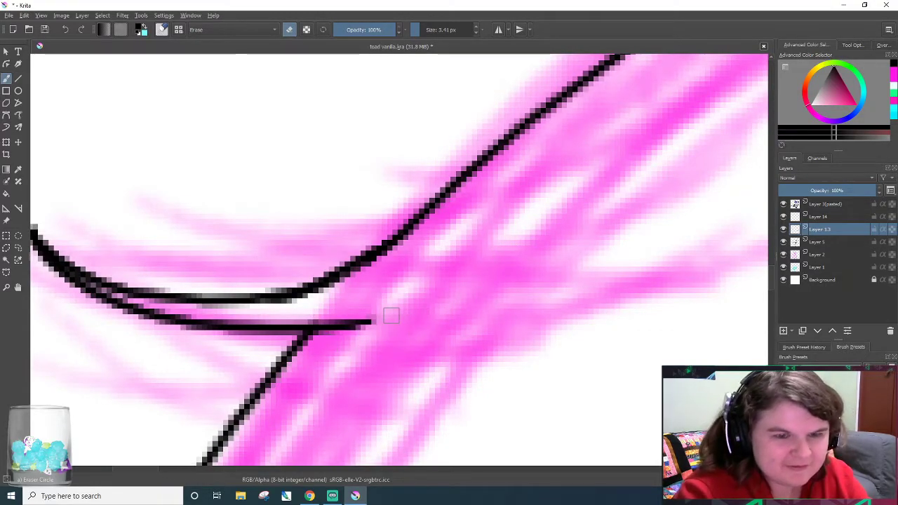
{"action": "scroll", "coordinate": [324, 94], "scroll_direction": "down", "scroll_amount": 6}
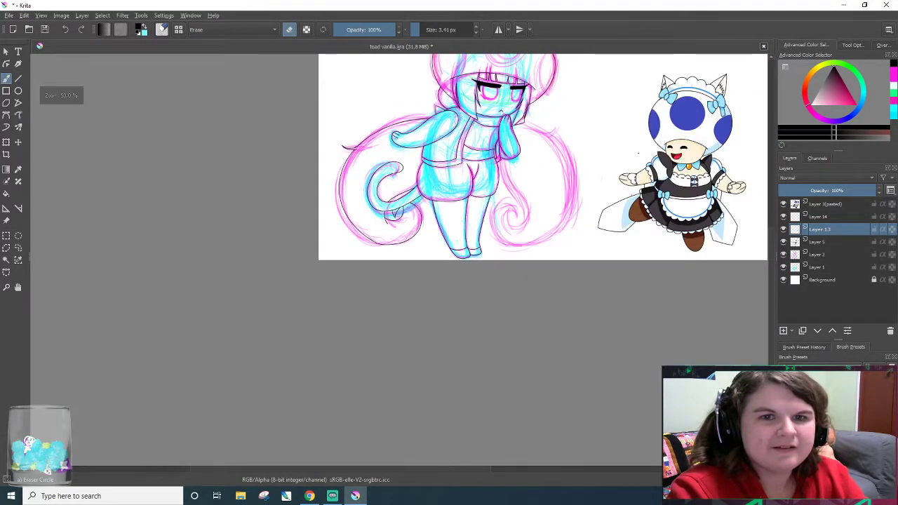
{"action": "scroll", "coordinate": [369, 191], "scroll_direction": "up", "scroll_amount": 4}
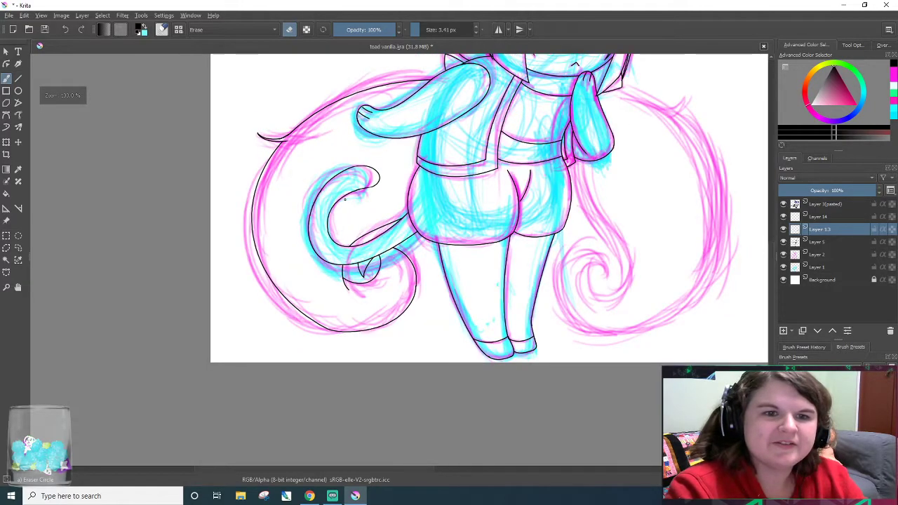
{"action": "scroll", "coordinate": [369, 190], "scroll_direction": "down", "scroll_amount": 4}
{"action": "scroll", "coordinate": [369, 191], "scroll_direction": "up", "scroll_amount": 2}
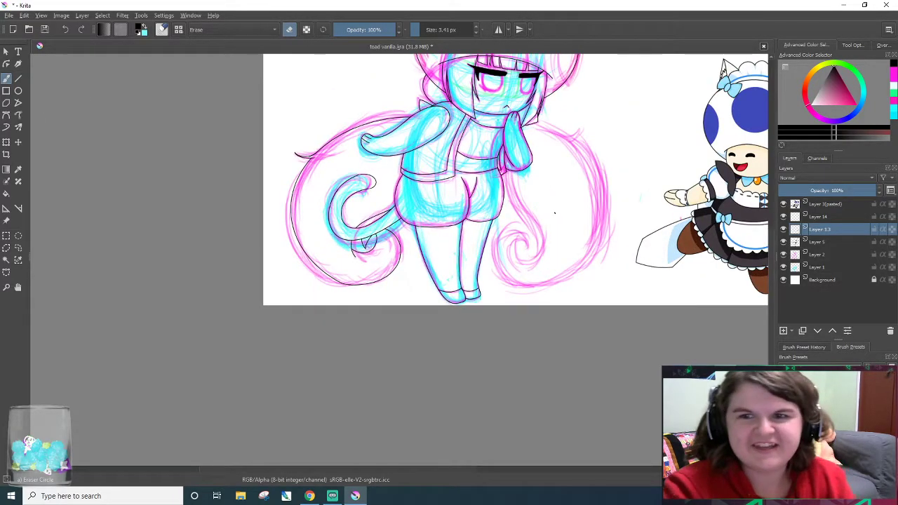
- Merge Layers 14 and 13 down into Layer 5 and save the drawing
{"action": "left_click", "coordinate": [829, 218]}
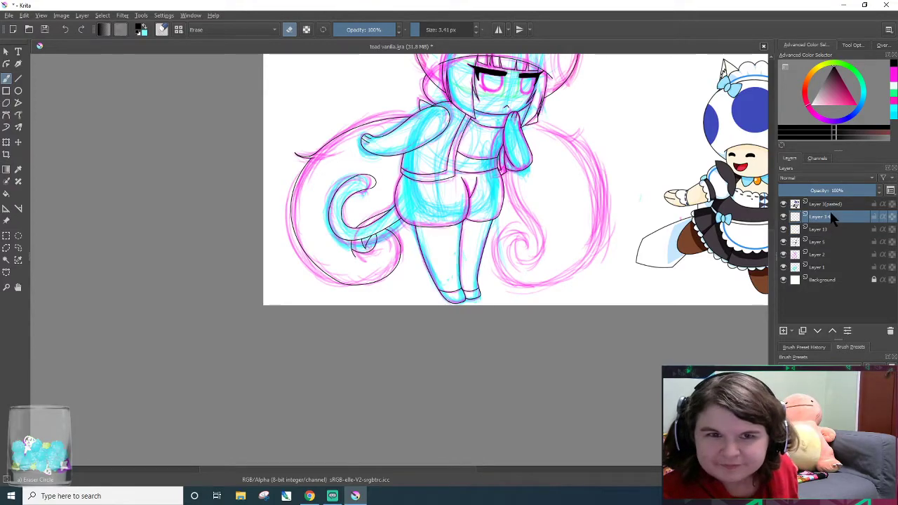
{"action": "right_click", "coordinate": [833, 218]}
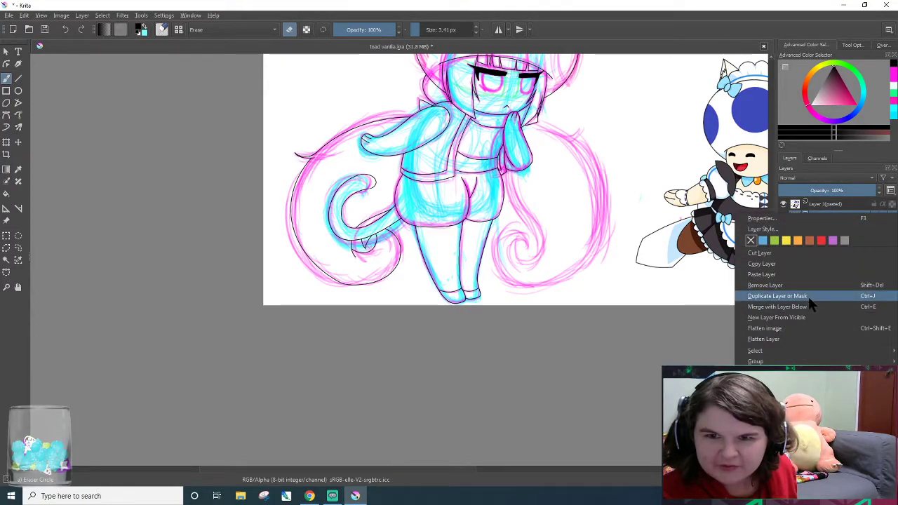
{"action": "left_click", "coordinate": [807, 306]}
{"action": "right_click", "coordinate": [830, 219]}
{"action": "left_click", "coordinate": [810, 307]}
{"action": "key", "text": "ctrl+e"}
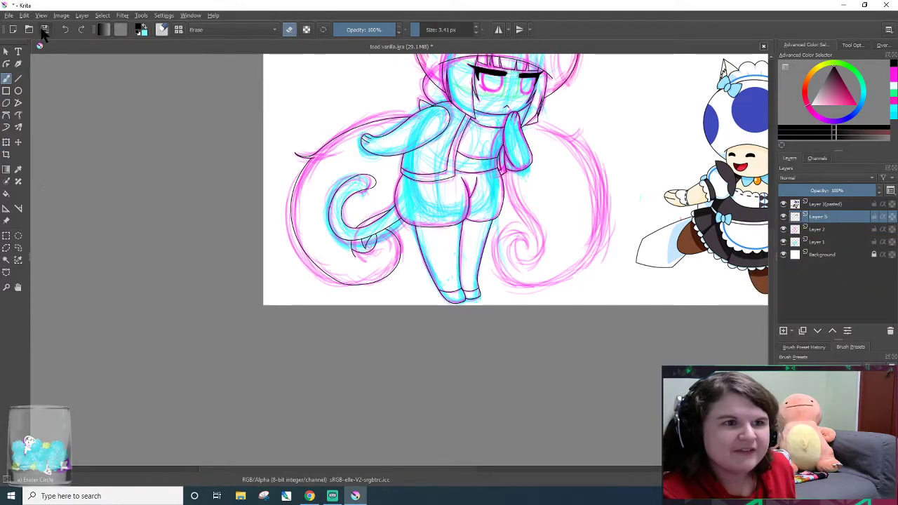
{"action": "left_click", "coordinate": [44, 30]}
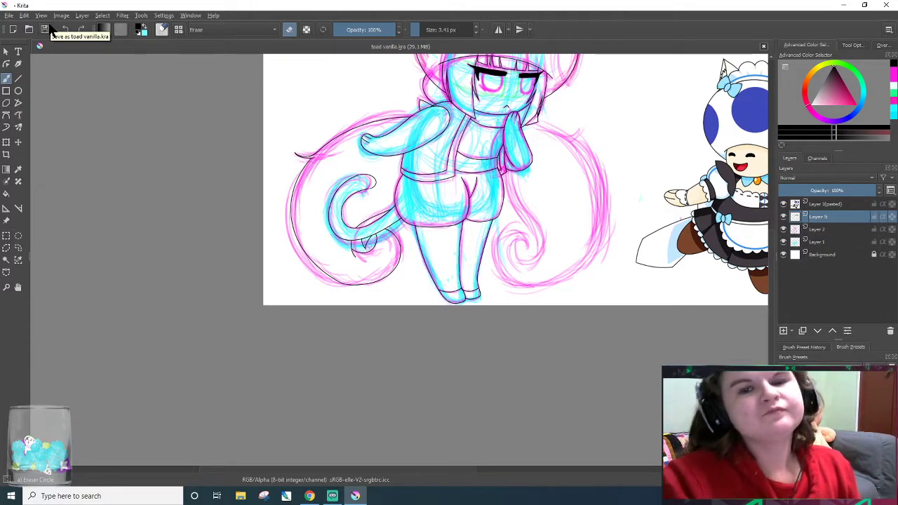
- Add a new layer above Layer 5, with the 0.57 px brush and the Ellipse tool selected
{"action": "key", "text": "e"}
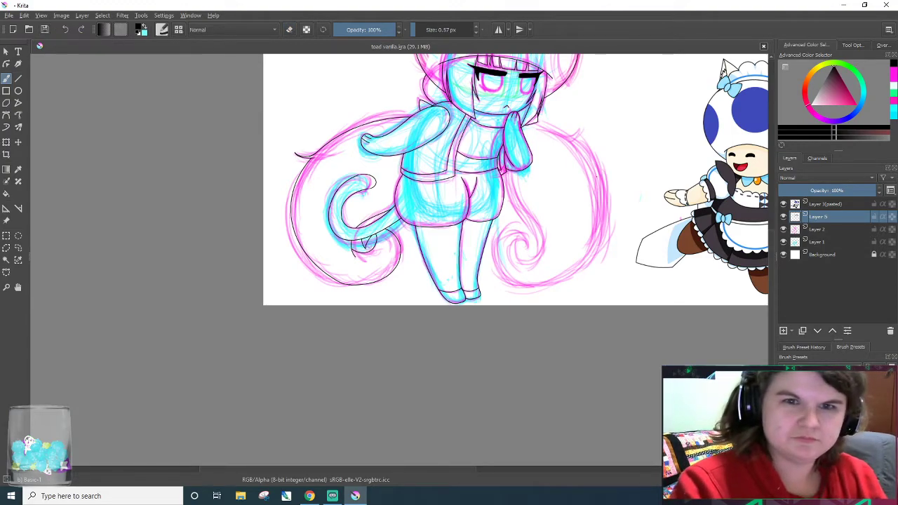
{"action": "scroll", "coordinate": [556, 192], "scroll_direction": "up", "scroll_amount": 3}
{"action": "scroll", "coordinate": [556, 192], "scroll_direction": "down", "scroll_amount": 2}
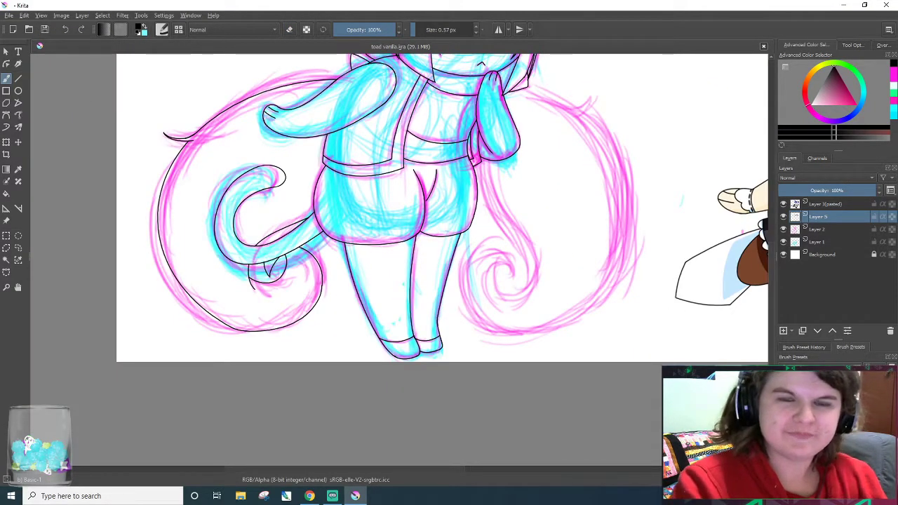
{"action": "left_click", "coordinate": [18, 90]}
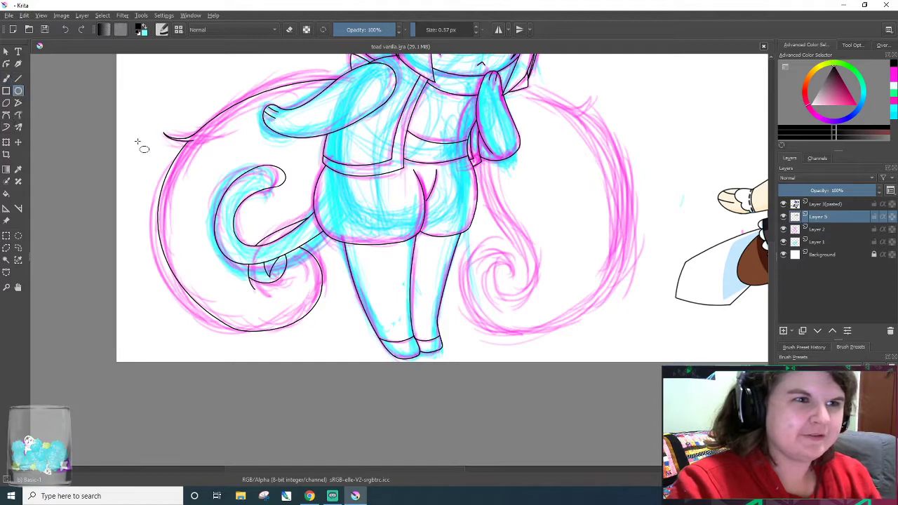
{"action": "left_click", "coordinate": [784, 331]}
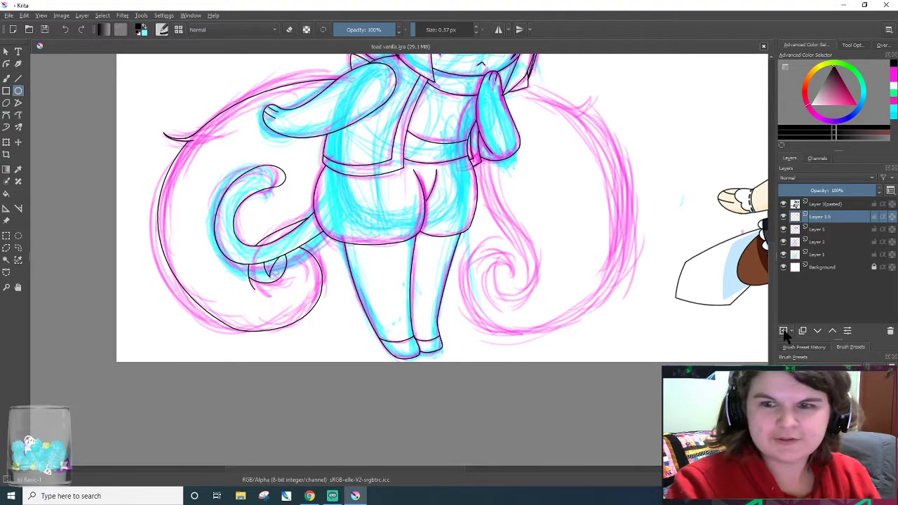
{"action": "left_click_drag", "start_coordinate": [491, 82], "coordinate": [756, 363]}
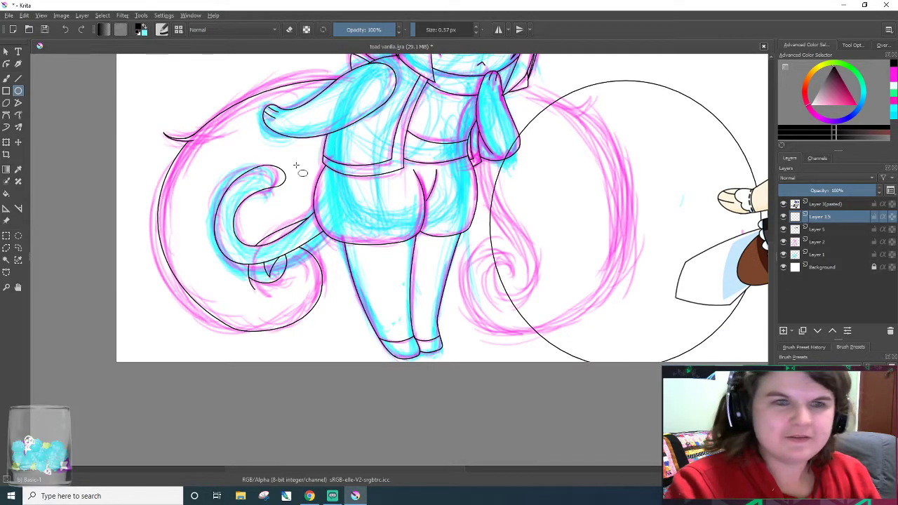
{"action": "left_click", "coordinate": [18, 141]}
{"action": "left_click_drag", "start_coordinate": [664, 228], "coordinate": [517, 204]}
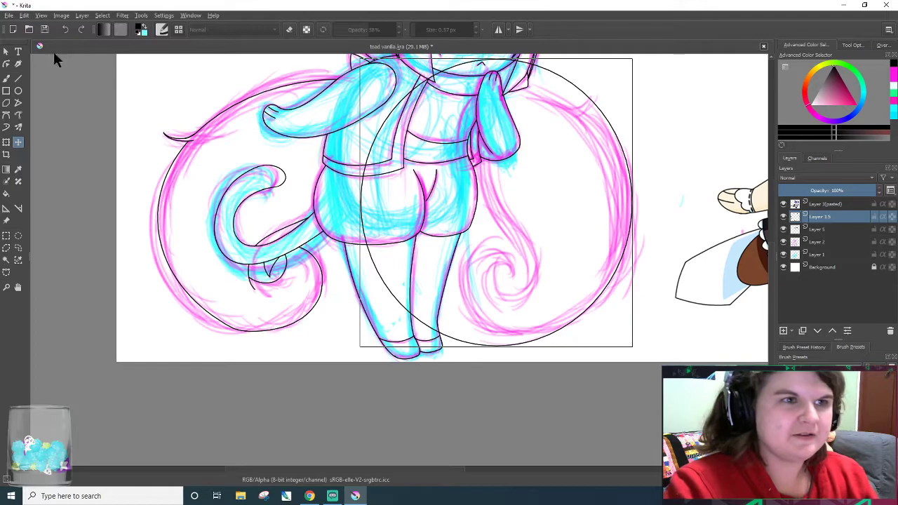
{"action": "left_click", "coordinate": [70, 31]}
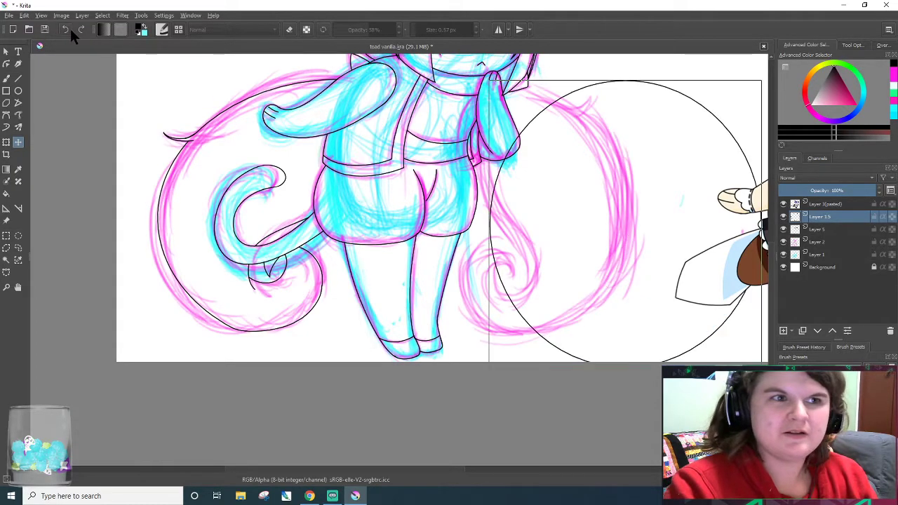
{"action": "left_click", "coordinate": [64, 32]}
{"action": "left_click", "coordinate": [65, 31]}
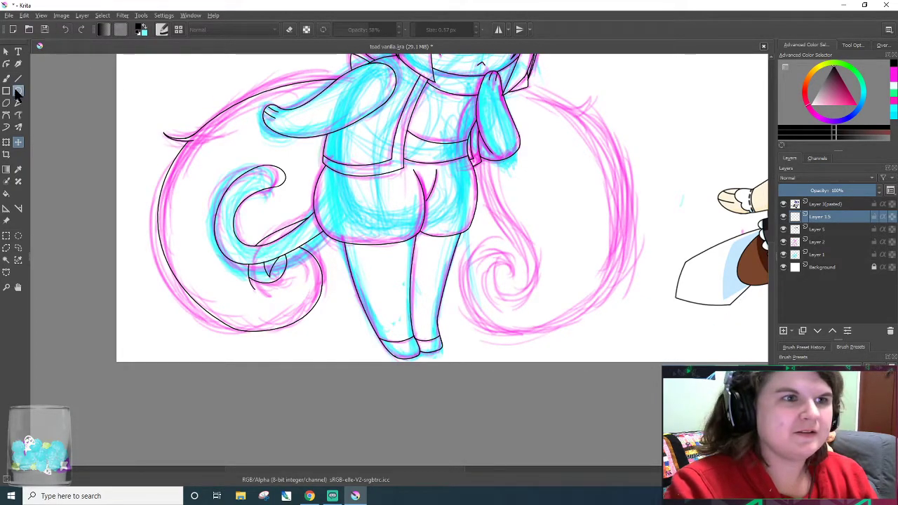
- Draw a large ellipse on Layer 15 and move it to follow the outer sweep of the unlined curl beside the legs
{"action": "left_click", "coordinate": [18, 90]}
{"action": "left_click_drag", "start_coordinate": [421, 63], "coordinate": [635, 311]}
{"action": "left_click", "coordinate": [19, 142]}
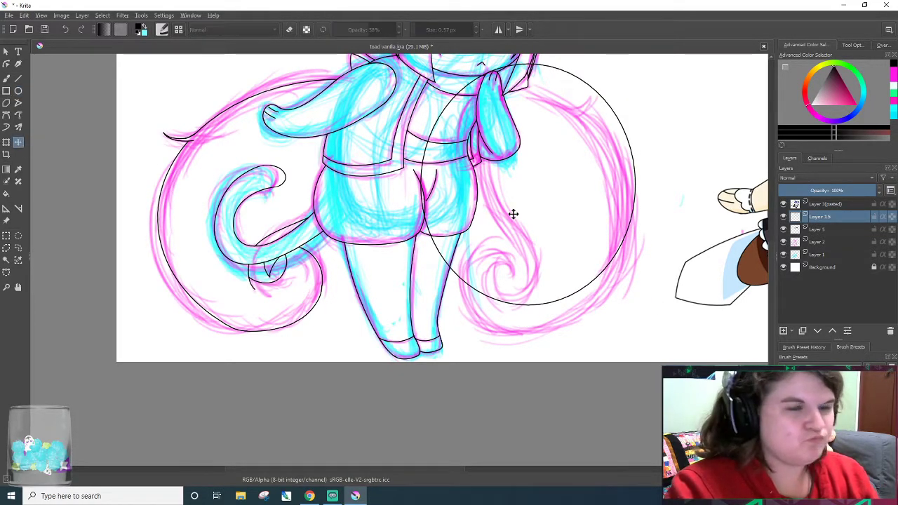
{"action": "left_click_drag", "start_coordinate": [611, 213], "coordinate": [591, 237]}
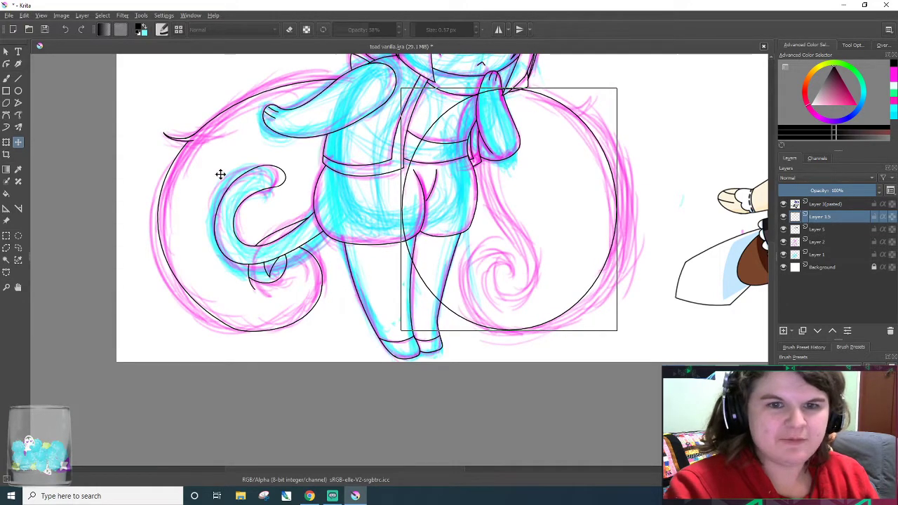
- Erase the ellipse's portion crossing the body and raised arm on Layer 15 with a 21.54 px eraser, keeping the outer curl arc
{"action": "left_click", "coordinate": [7, 79]}
{"action": "scroll", "coordinate": [416, 138], "scroll_direction": "up", "scroll_amount": 1}
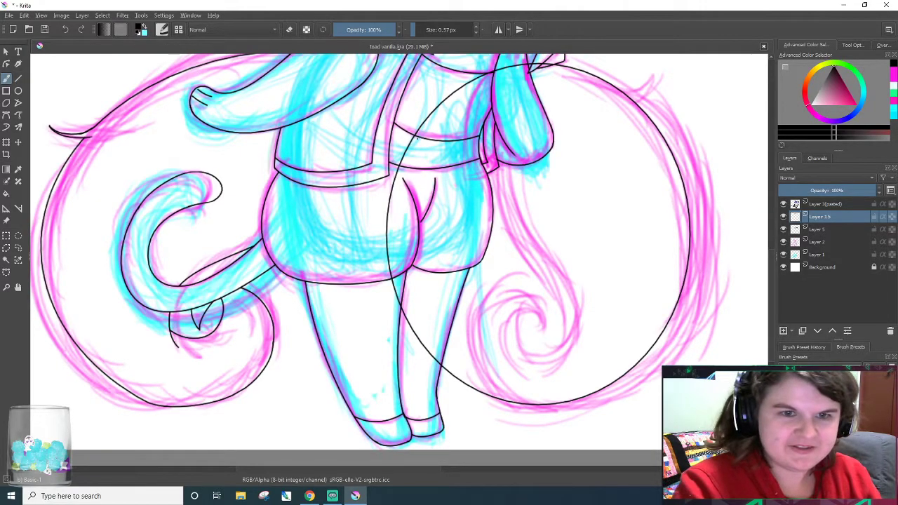
{"action": "key", "text": "e"}
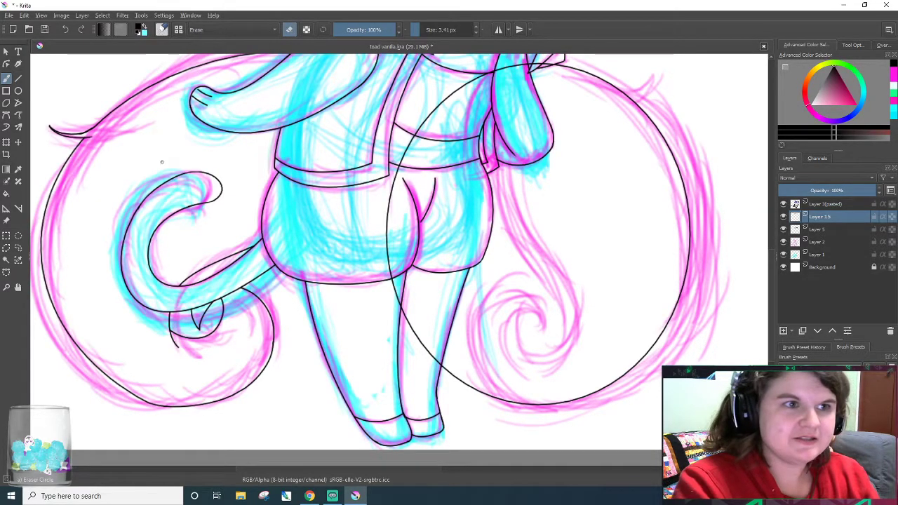
{"action": "left_click", "coordinate": [427, 31]}
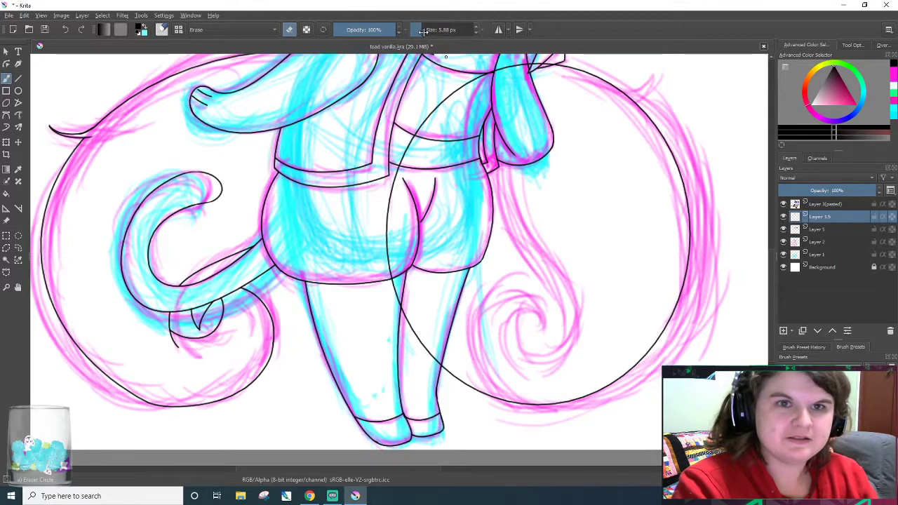
{"action": "mouse_move", "coordinate": [383, 246]}
{"action": "left_mouse_down"}
{"action": "mouse_move", "coordinate": [381, 280]}
{"action": "mouse_move", "coordinate": [395, 238]}
{"action": "mouse_move", "coordinate": [397, 365]}
{"action": "mouse_move", "coordinate": [441, 345]}
{"action": "left_mouse_up"}
{"action": "left_click_drag", "start_coordinate": [432, 120], "coordinate": [417, 177]}
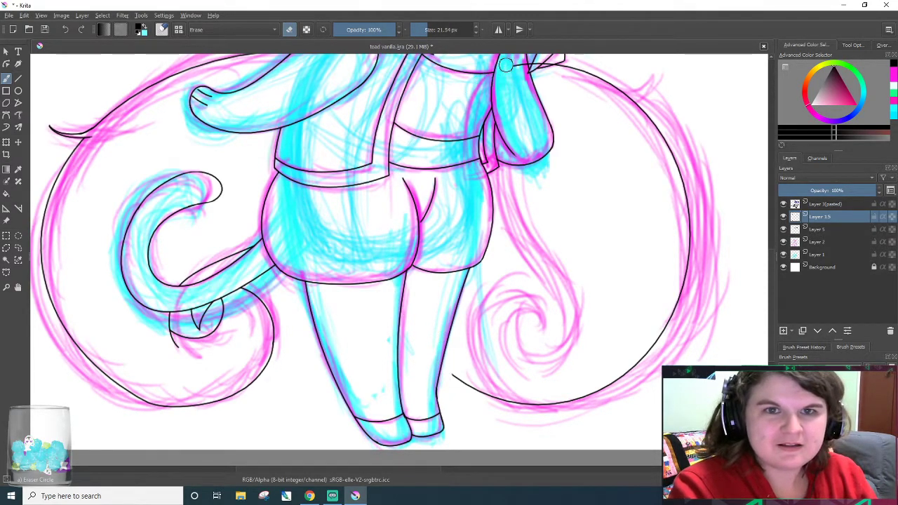
{"action": "left_click_drag", "start_coordinate": [520, 65], "coordinate": [527, 56]}
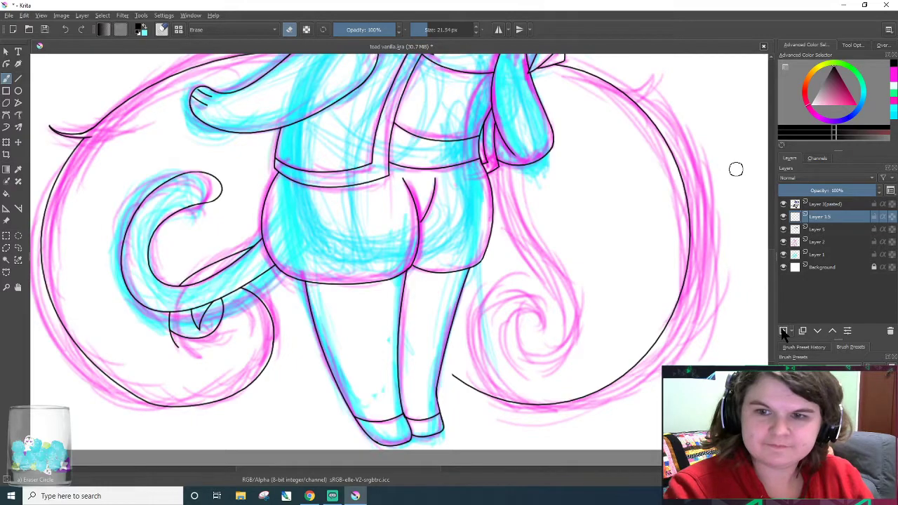
- Draw the curl's inner line on Layer 15 with the 0.57 px brush, from below the raised arm around the spiral, redoing unsatisfactory attempts
{"action": "scroll", "coordinate": [733, 353], "scroll_direction": "up", "scroll_amount": 2}
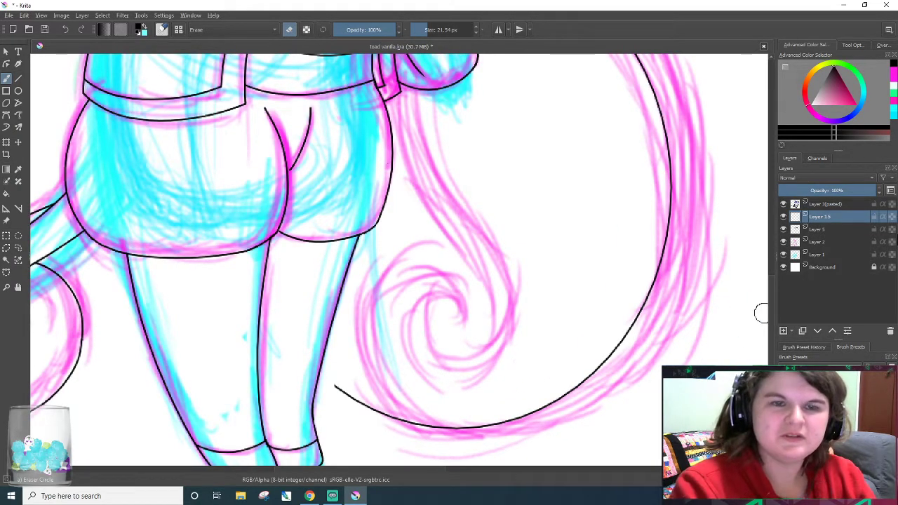
{"action": "key", "text": "/"}
{"action": "mouse_move", "coordinate": [385, 87]}
{"action": "left_mouse_down"}
{"action": "mouse_move", "coordinate": [491, 254]}
{"action": "mouse_move", "coordinate": [410, 371]}
{"action": "left_mouse_up"}
{"action": "scroll", "coordinate": [364, 386], "scroll_direction": "up", "scroll_amount": 1}
{"action": "scroll", "coordinate": [334, 379], "scroll_direction": "down", "scroll_amount": 1}
{"action": "key", "text": "ctrl+z"}
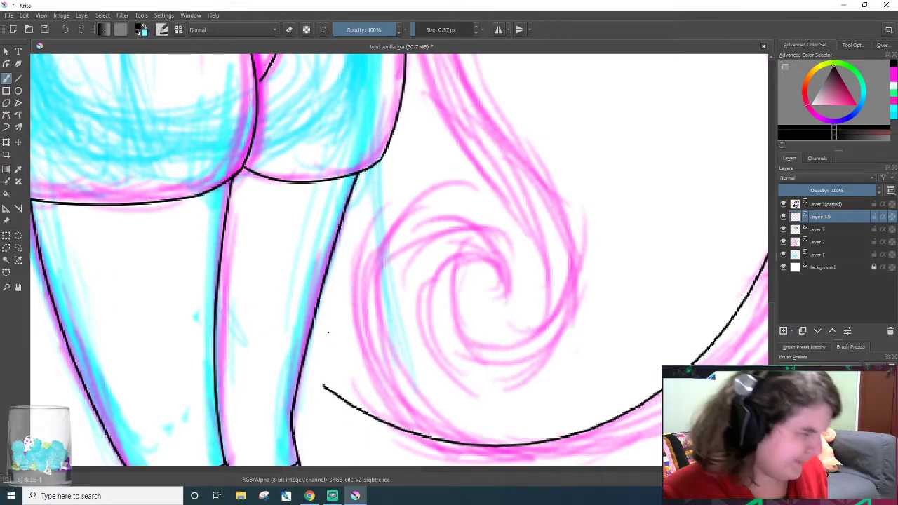
{"action": "scroll", "coordinate": [320, 326], "scroll_direction": "down", "scroll_amount": 1}
{"action": "key", "text": "ctrl+shift+z"}
{"action": "key", "text": "ctrl+z"}
{"action": "mouse_move", "coordinate": [390, 77]}
{"action": "left_mouse_down"}
{"action": "mouse_move", "coordinate": [419, 362]}
{"action": "mouse_move", "coordinate": [444, 363]}
{"action": "left_mouse_up"}
{"action": "key", "text": "ctrl+z"}
{"action": "left_click_drag", "start_coordinate": [397, 60], "coordinate": [443, 372]}
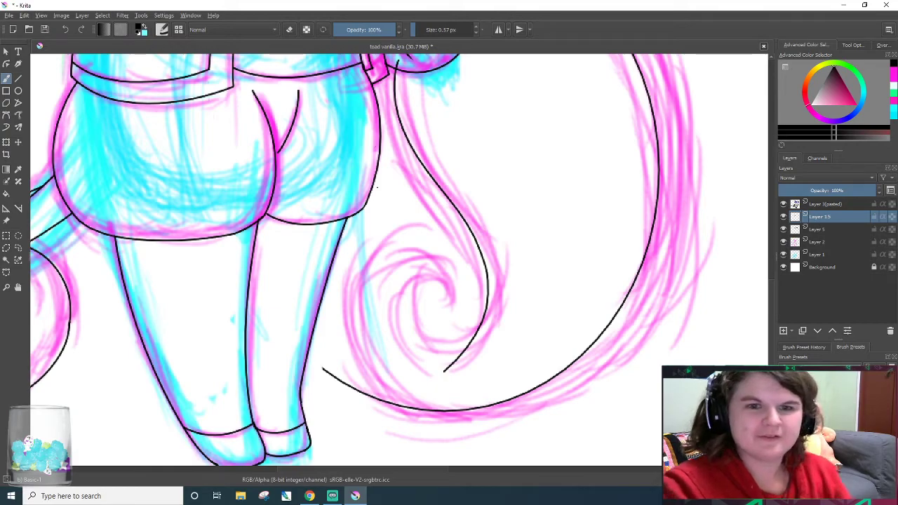
- Erase the top of the inner curl line where it overlaps the raised arm's sleeve, using the 21.54 px eraser
{"action": "scroll", "coordinate": [771, 333], "scroll_direction": "up", "scroll_amount": 3}
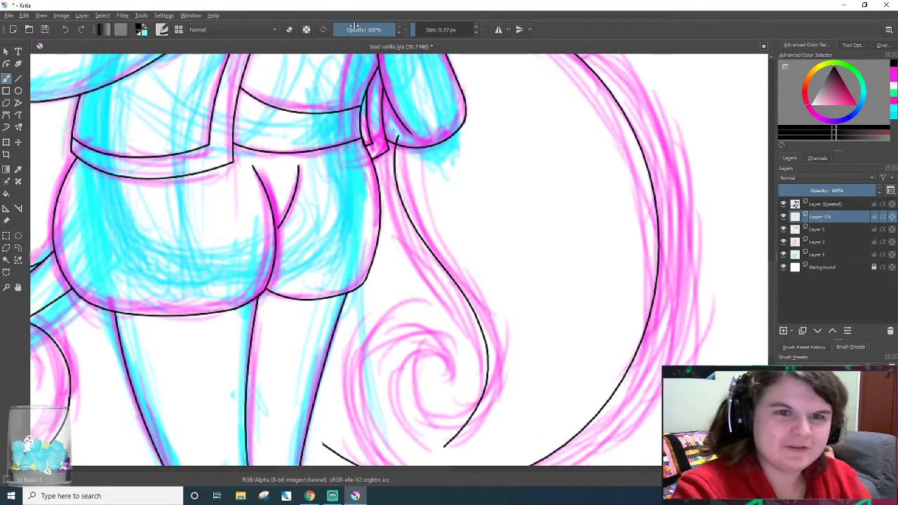
{"action": "key", "text": "slash"}
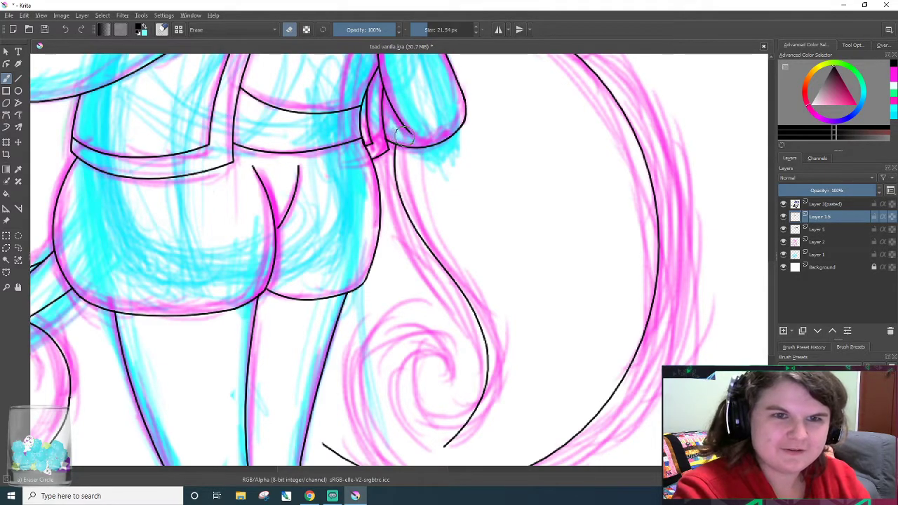
{"action": "scroll", "coordinate": [353, 231], "scroll_direction": "up", "scroll_amount": 2}
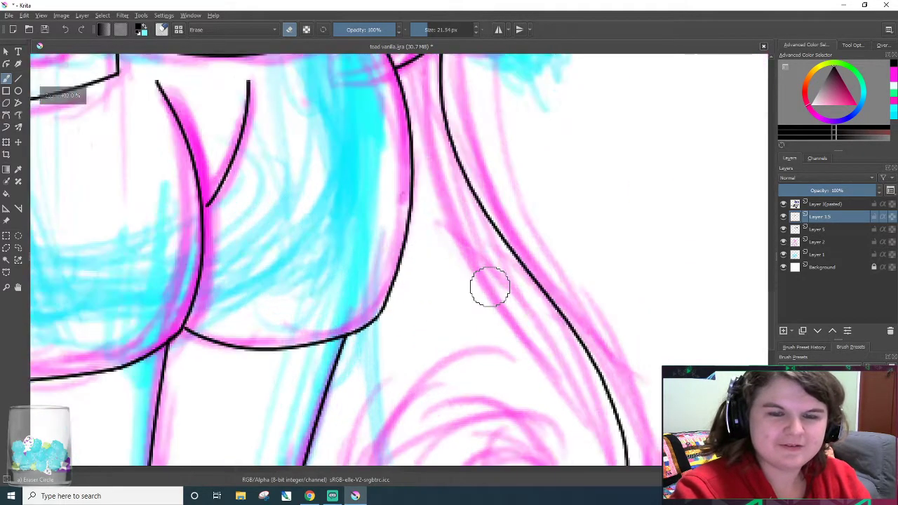
- Add a new layer above Layer 15 and draw the spiral's line from the curl's base up and around into its center at 0.57 px
{"action": "key", "text": "slash"}
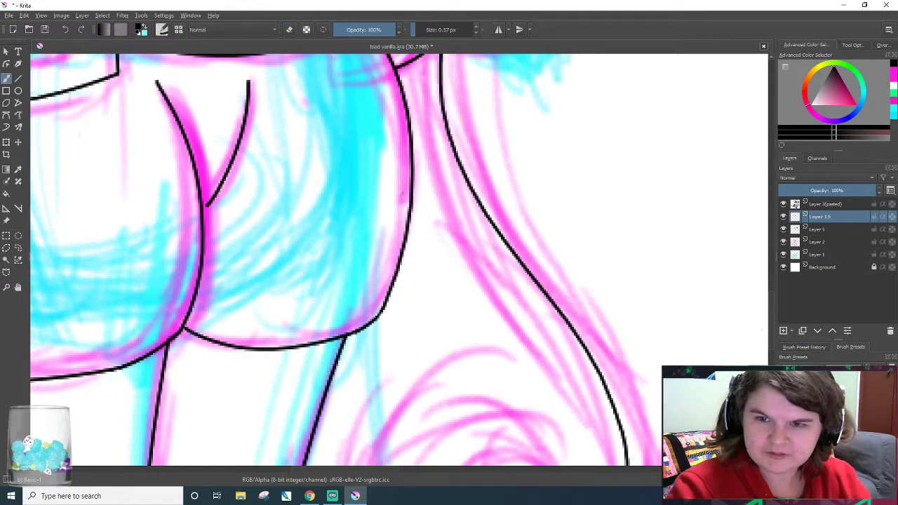
{"action": "left_click_drag", "start_coordinate": [771, 317], "coordinate": [771, 359]}
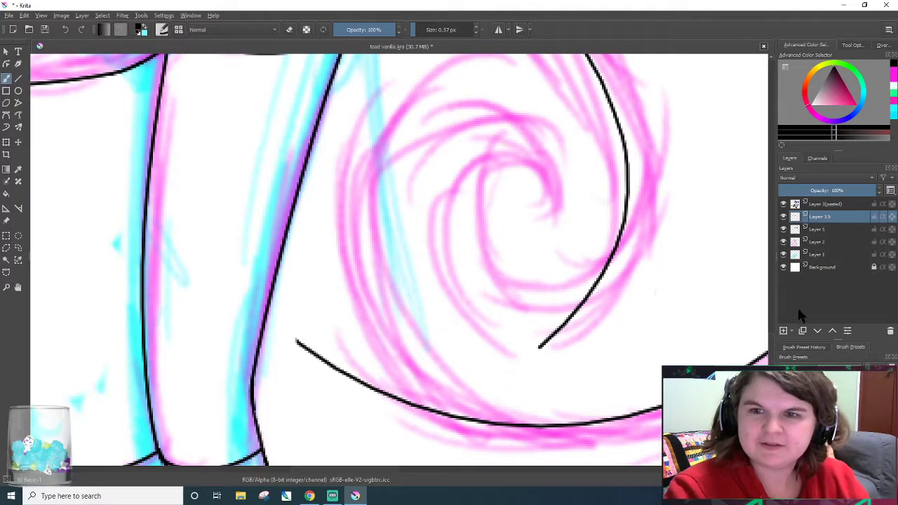
{"action": "left_click", "coordinate": [784, 331]}
{"action": "mouse_move", "coordinate": [516, 428]}
{"action": "left_mouse_down"}
{"action": "mouse_move", "coordinate": [477, 422]}
{"action": "mouse_move", "coordinate": [561, 211]}
{"action": "left_mouse_up"}
{"action": "scroll", "coordinate": [555, 226], "scroll_direction": "up", "scroll_amount": 1}
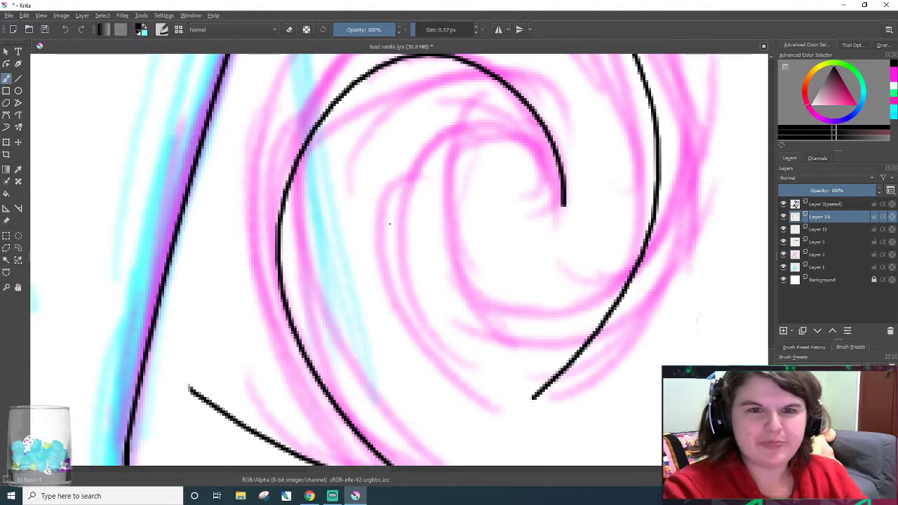
{"action": "scroll", "coordinate": [390, 224], "scroll_direction": "down", "scroll_amount": 4}
{"action": "scroll", "coordinate": [321, 208], "scroll_direction": "up", "scroll_amount": 2}
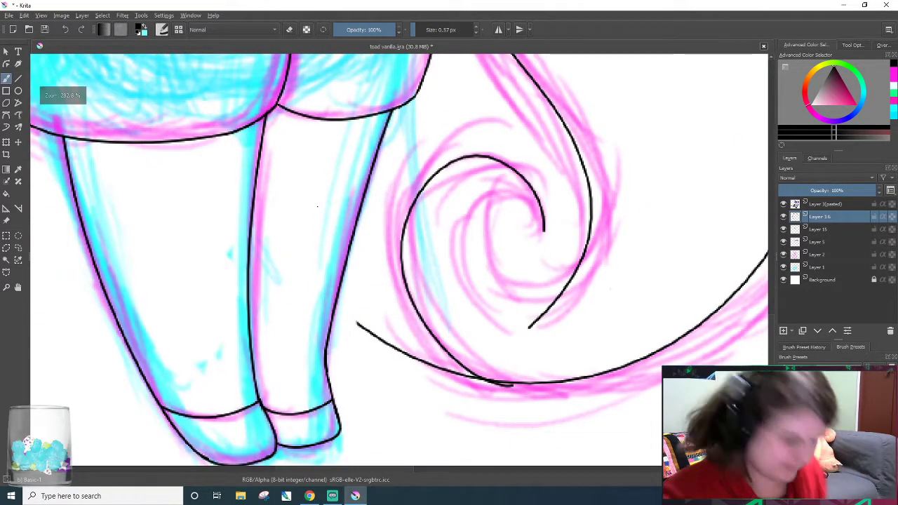
- Undo the long spiral line and draw the spiral's inner curve on Layer 16, sweeping around its left side to the tail's outer line
{"action": "key", "text": "ctrl+z"}
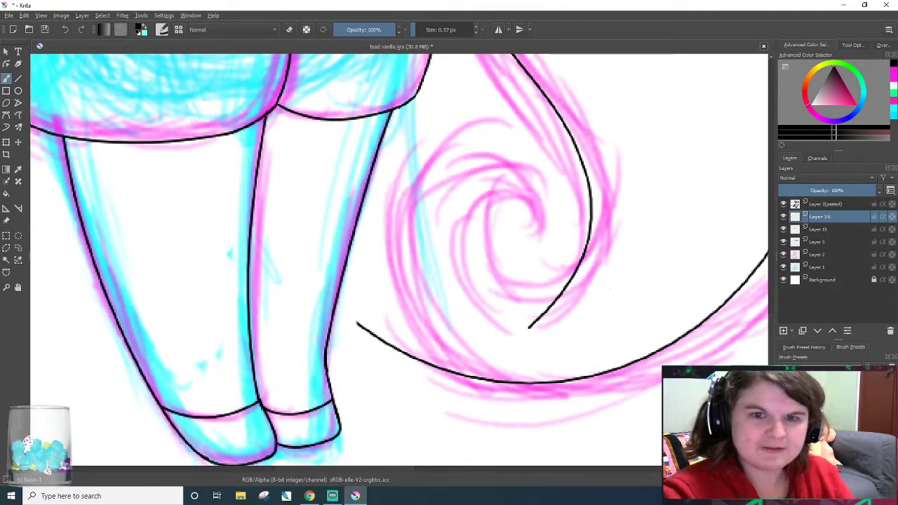
{"action": "mouse_move", "coordinate": [566, 281]}
{"action": "left_mouse_down"}
{"action": "mouse_move", "coordinate": [470, 211]}
{"action": "mouse_move", "coordinate": [547, 128]}
{"action": "left_mouse_up"}
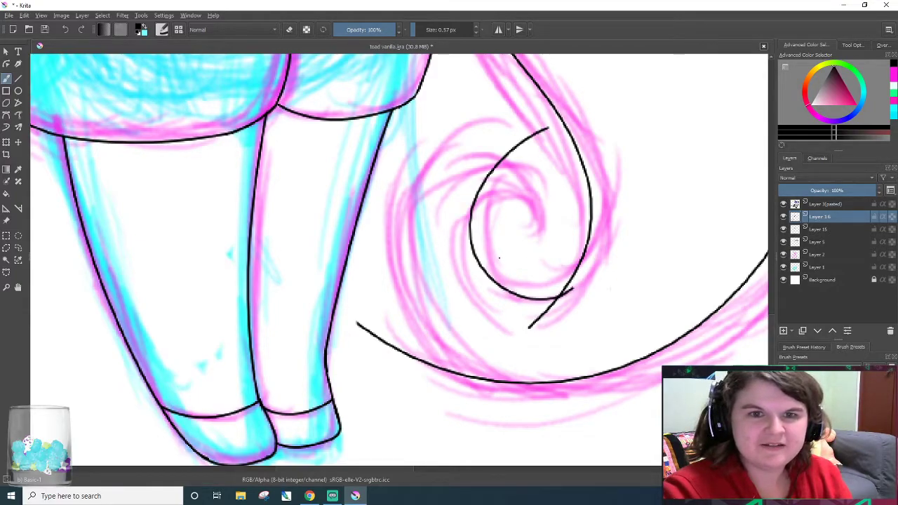
{"action": "left_click_drag", "start_coordinate": [453, 193], "coordinate": [505, 239]}
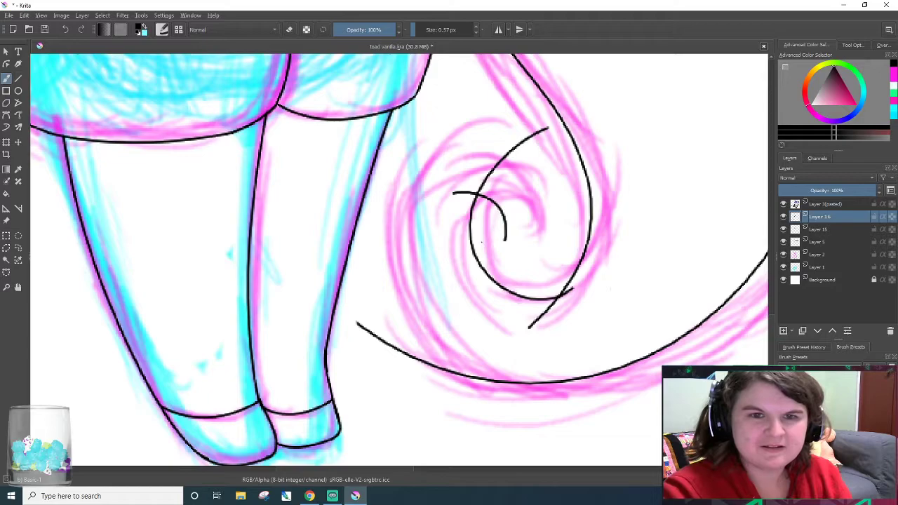
{"action": "key", "text": "ctrl+z"}
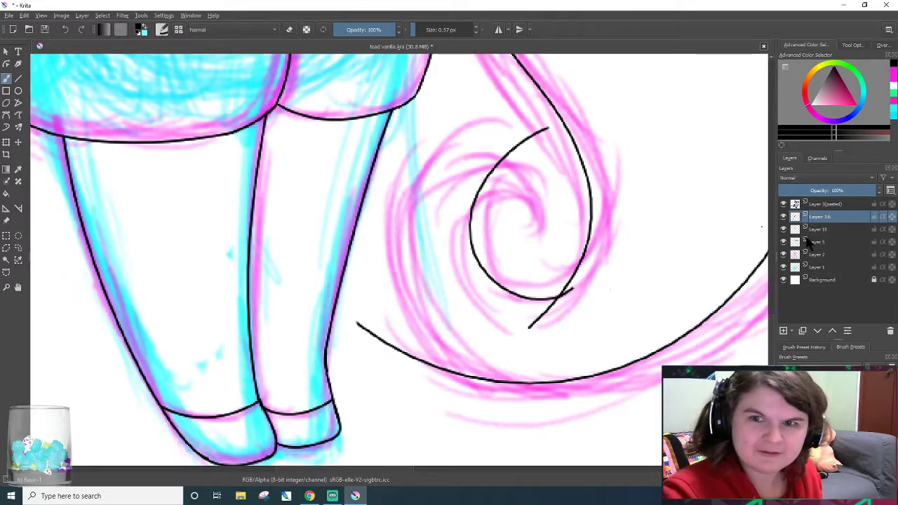
- Draw a short hooked arc on Layer 15 over the inner curve toward the spiral's center at 0.57 px, redoing unsatisfactory attempts
{"action": "left_click", "coordinate": [826, 230]}
{"action": "left_click_drag", "start_coordinate": [467, 192], "coordinate": [517, 271]}
{"action": "key", "text": "ctrl+z"}
{"action": "left_click_drag", "start_coordinate": [458, 195], "coordinate": [512, 233]}
{"action": "key", "text": "ctrl+z"}
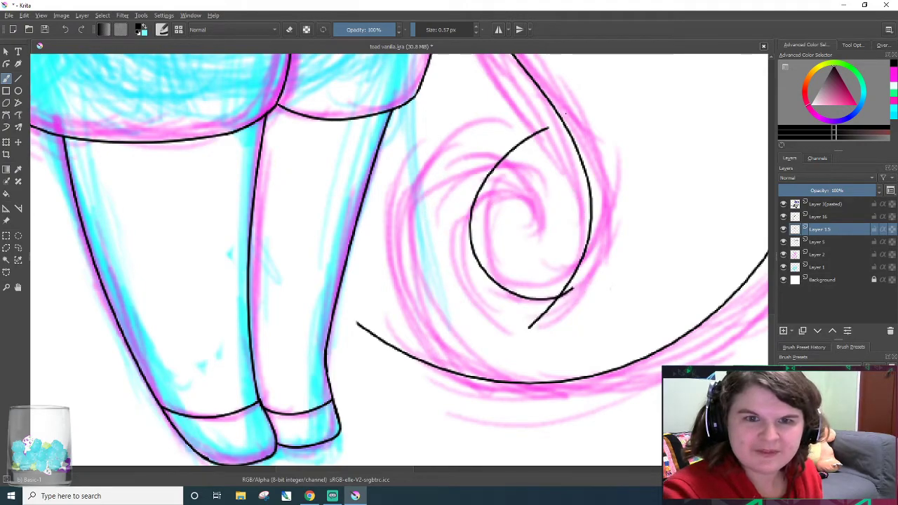
{"action": "left_click_drag", "start_coordinate": [452, 199], "coordinate": [523, 249]}
{"action": "key", "text": "ctrl+z"}
{"action": "left_click_drag", "start_coordinate": [463, 190], "coordinate": [506, 220]}
{"action": "scroll", "coordinate": [506, 221], "scroll_direction": "up", "scroll_amount": 1}
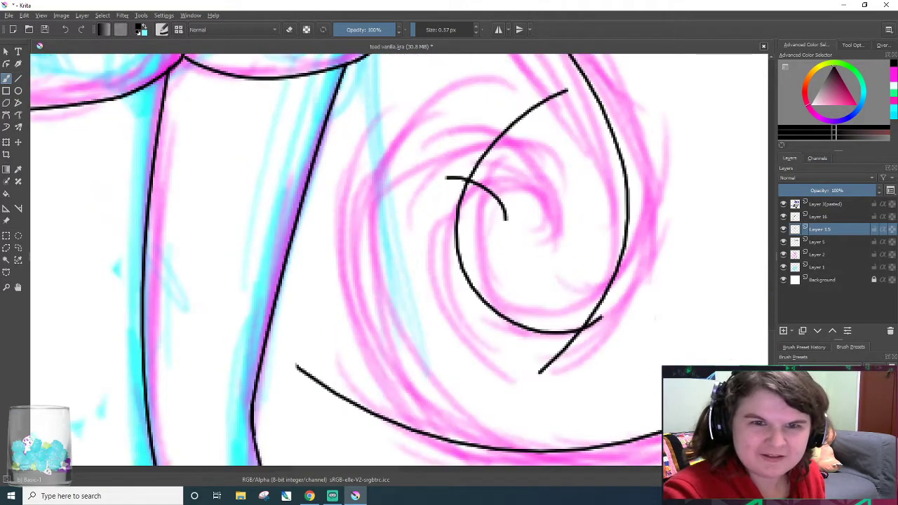
{"action": "key", "text": "ctrl+z"}
{"action": "left_click_drag", "start_coordinate": [437, 193], "coordinate": [516, 238]}
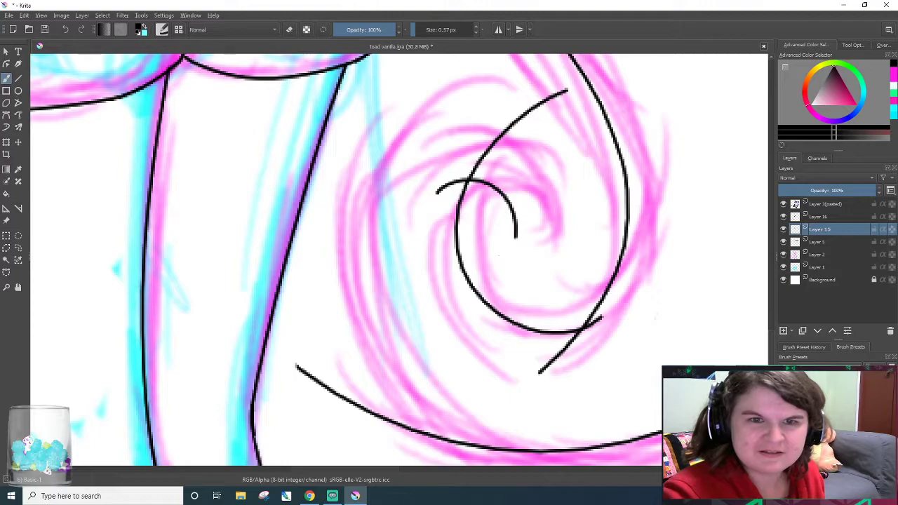
- Erase the inner curve's excess above the hooked arc and past the outer line on Layer 16 with the 3.41 px eraser
{"action": "left_click", "coordinate": [830, 217]}
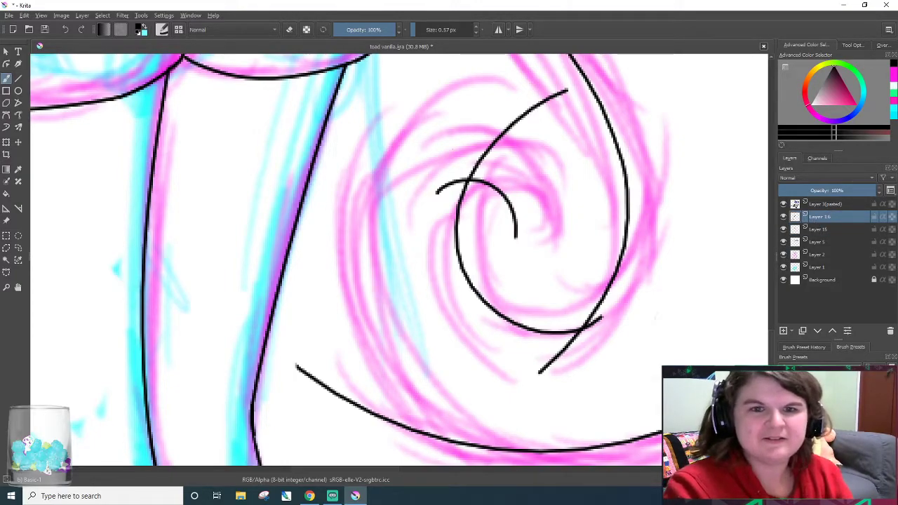
{"action": "key", "text": "e"}
{"action": "mouse_move", "coordinate": [461, 150]}
{"action": "left_mouse_down"}
{"action": "mouse_move", "coordinate": [562, 91]}
{"action": "mouse_move", "coordinate": [516, 130]}
{"action": "left_mouse_up"}
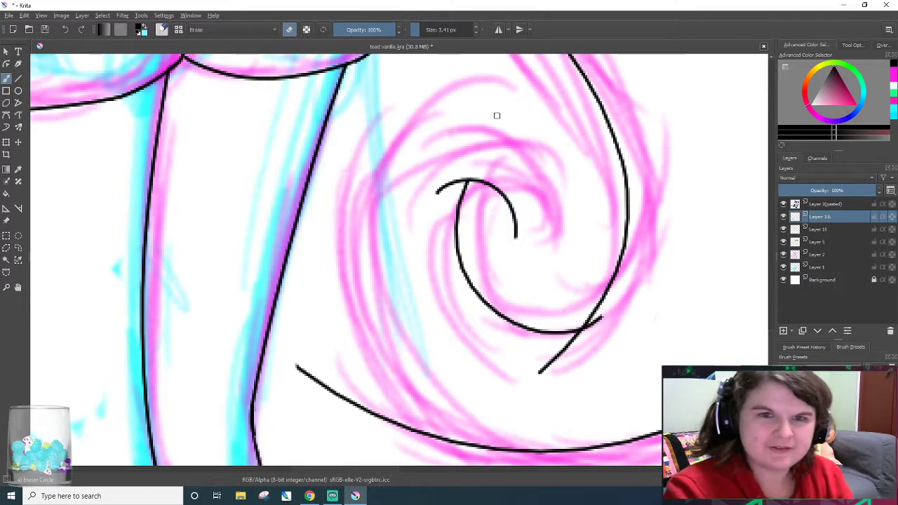
{"action": "key", "text": "/"}
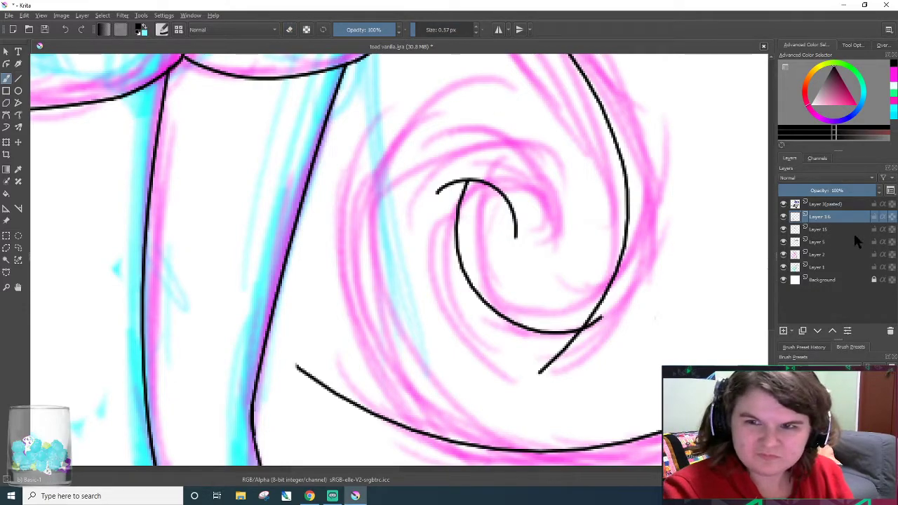
{"action": "left_click", "coordinate": [783, 217]}
{"action": "left_click", "coordinate": [783, 217]}
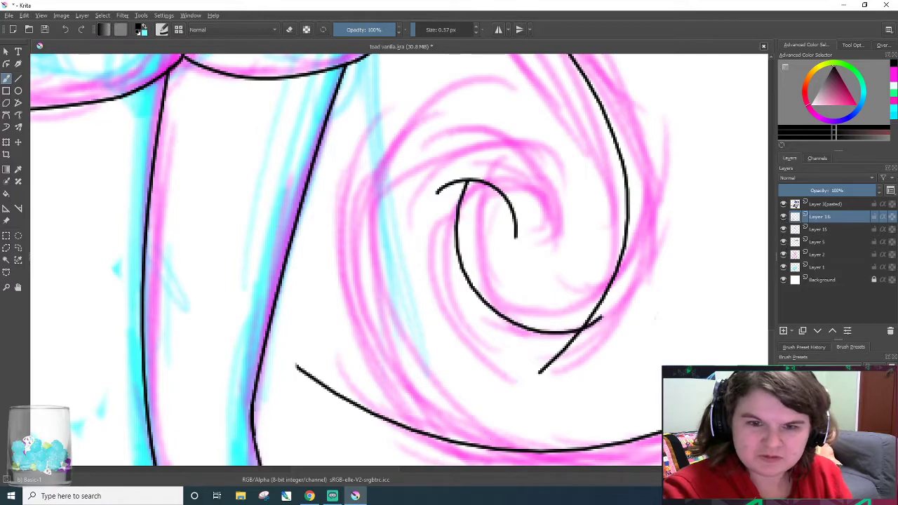
{"action": "key", "text": "/"}
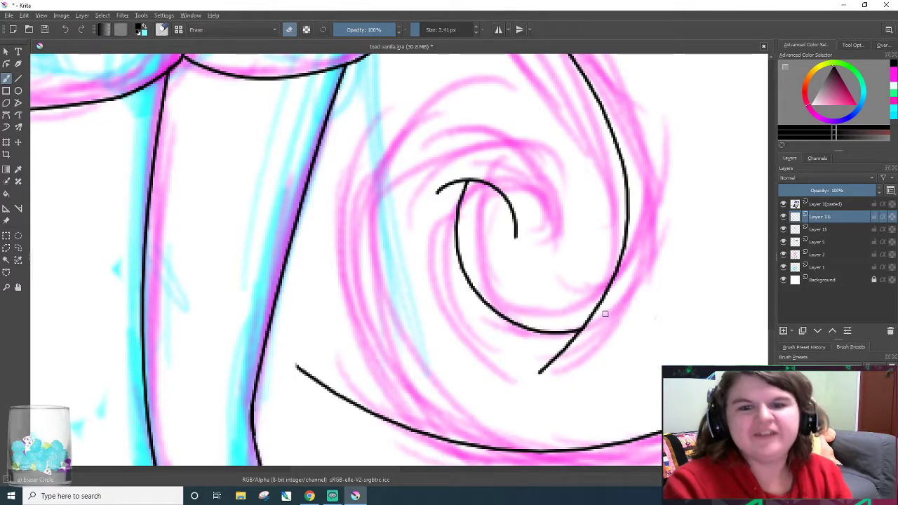
{"action": "key", "text": "/"}
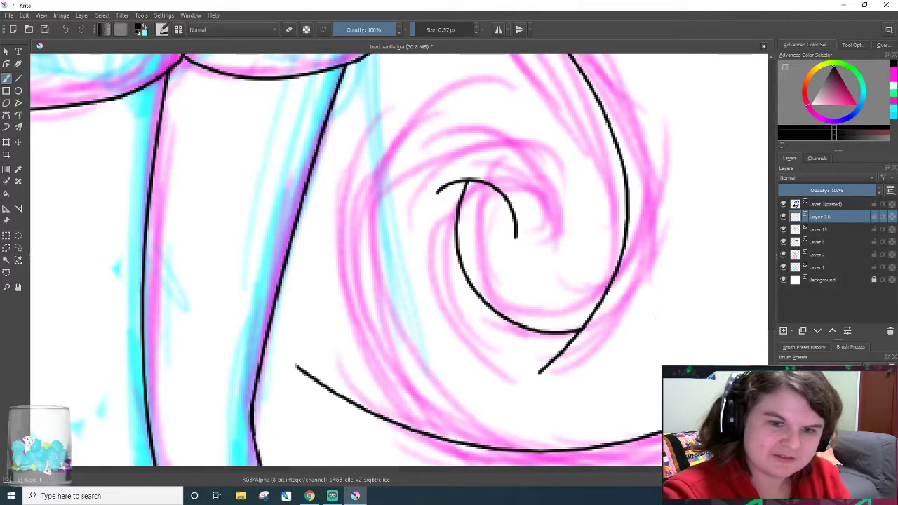
- Try to draw the spiral's outer line on Layer 16 from the curl's base up and over the hooked arc
{"action": "scroll", "coordinate": [393, 210], "scroll_direction": "up", "scroll_amount": 1}
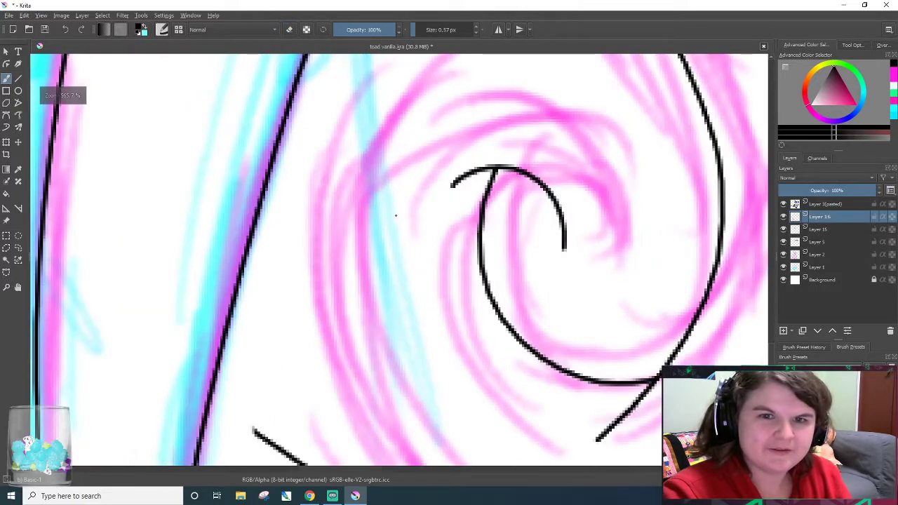
{"action": "left_click_drag", "start_coordinate": [771, 311], "coordinate": [773, 314]}
{"action": "scroll", "coordinate": [723, 336], "scroll_direction": "down", "scroll_amount": 1}
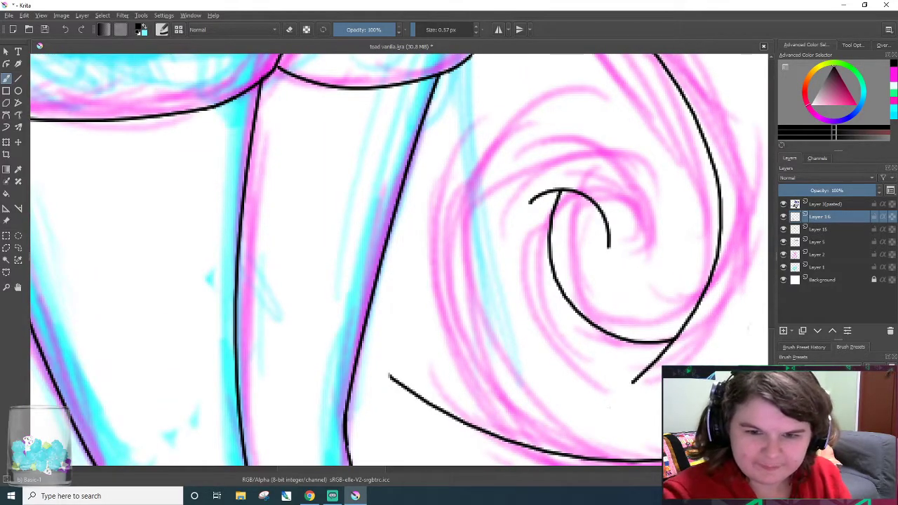
{"action": "mouse_move", "coordinate": [589, 459]}
{"action": "left_mouse_down"}
{"action": "mouse_move", "coordinate": [673, 151]}
{"action": "mouse_move", "coordinate": [712, 232]}
{"action": "left_mouse_up"}
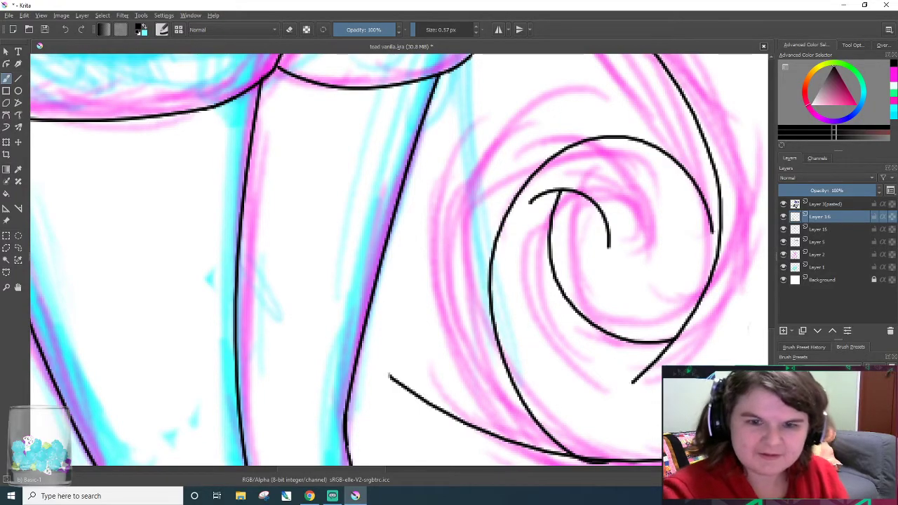
{"action": "key", "text": "ctrl+z"}
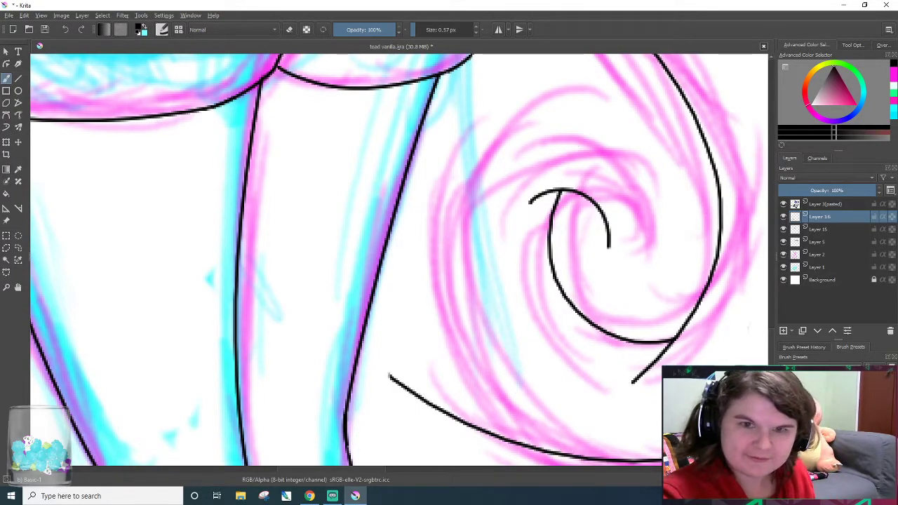
- Rework the upper end of the inner curve on Layer 16 so it flows smoothly into the hooked arc
{"action": "scroll", "coordinate": [622, 250], "scroll_direction": "up", "scroll_amount": 1}
{"action": "scroll", "coordinate": [625, 249], "scroll_direction": "down", "scroll_amount": 1}
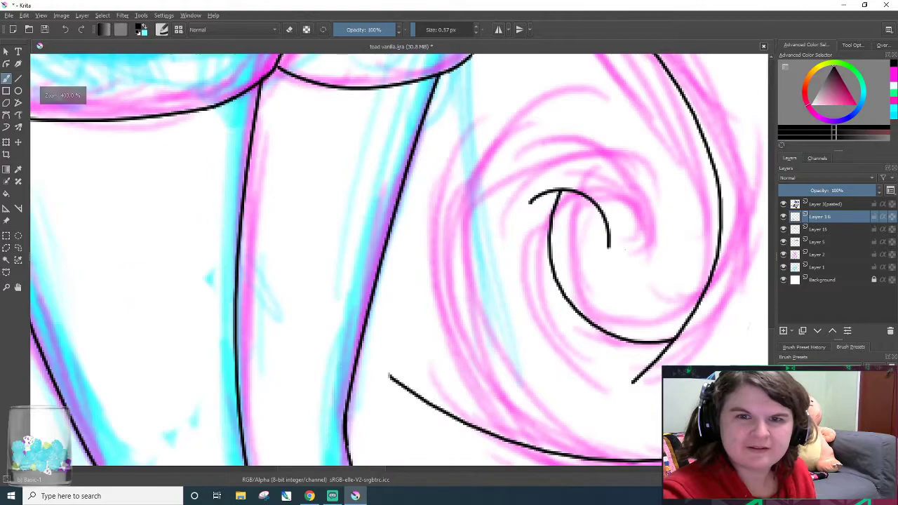
{"action": "scroll", "coordinate": [628, 250], "scroll_direction": "up", "scroll_amount": 1}
{"action": "scroll", "coordinate": [627, 250], "scroll_direction": "down", "scroll_amount": 1}
{"action": "scroll", "coordinate": [628, 249], "scroll_direction": "down", "scroll_amount": 1}
{"action": "scroll", "coordinate": [628, 249], "scroll_direction": "up", "scroll_amount": 1}
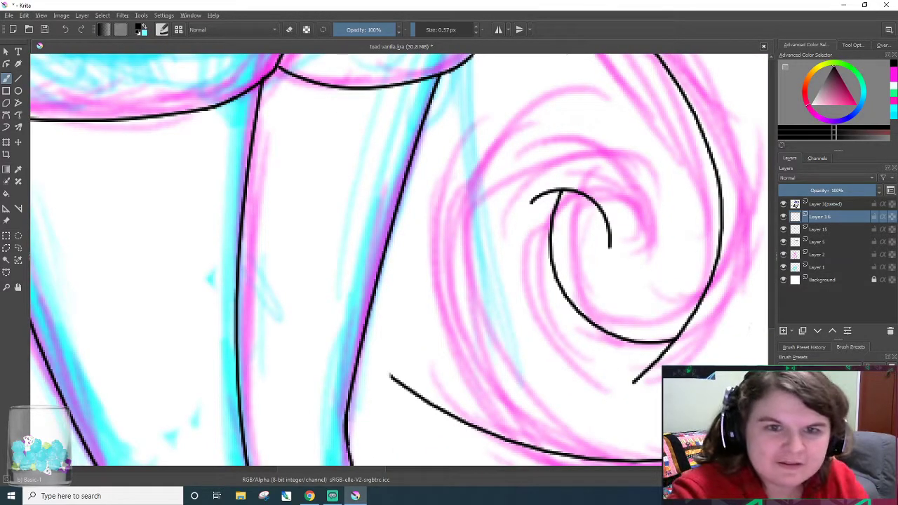
{"action": "scroll", "coordinate": [672, 175], "scroll_direction": "up", "scroll_amount": 1}
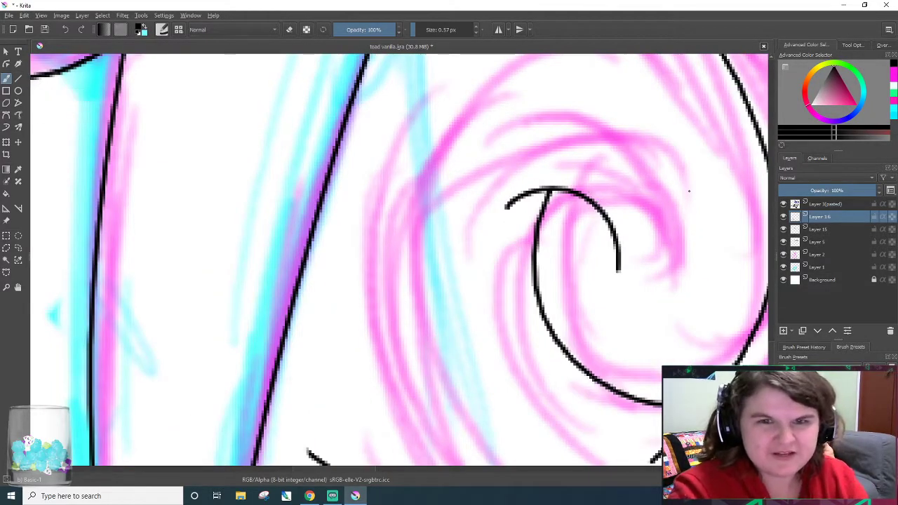
{"action": "scroll", "coordinate": [672, 175], "scroll_direction": "up", "scroll_amount": 1}
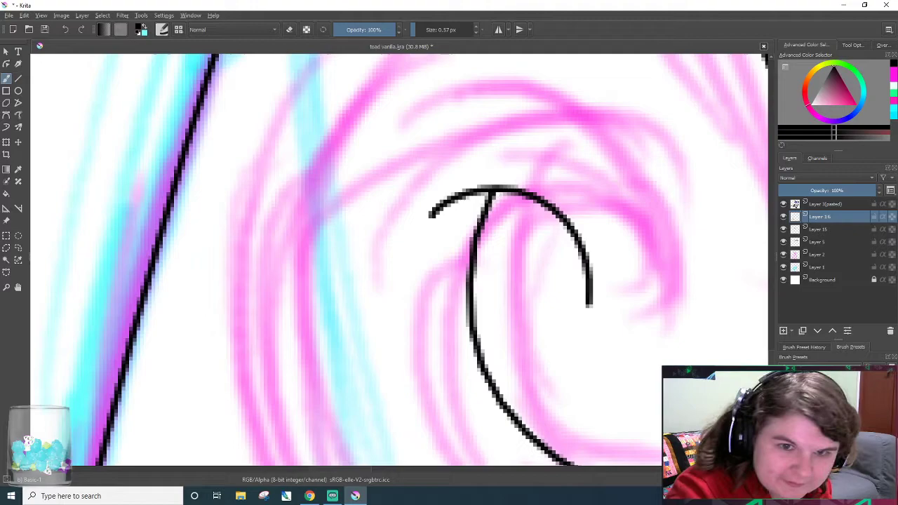
{"action": "key", "text": "e"}
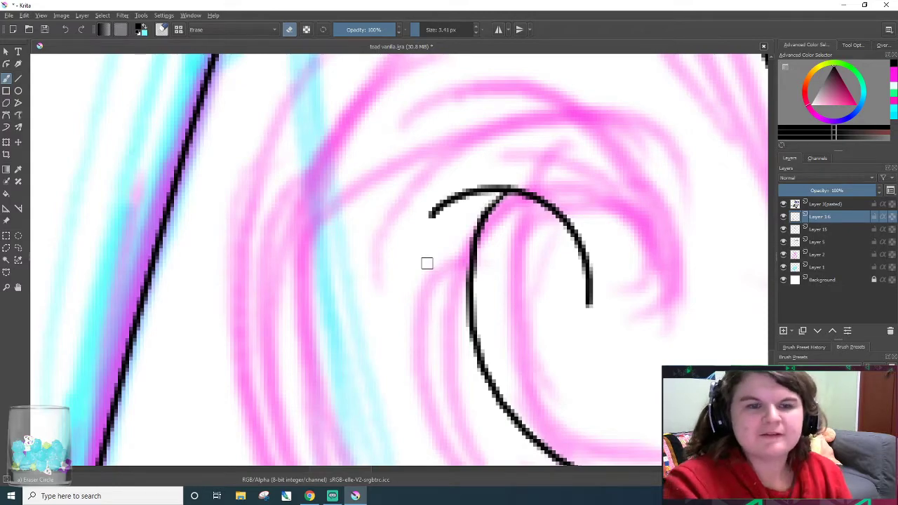
- Draw the larger arc above the hooked arc on Layer 16 at 0.57 px and join both arcs in a pointed tip
{"action": "key", "text": "e"}
{"action": "mouse_move", "coordinate": [334, 170]}
{"action": "left_mouse_down"}
{"action": "mouse_move", "coordinate": [607, 268]}
{"action": "mouse_move", "coordinate": [602, 291]}
{"action": "left_mouse_up"}
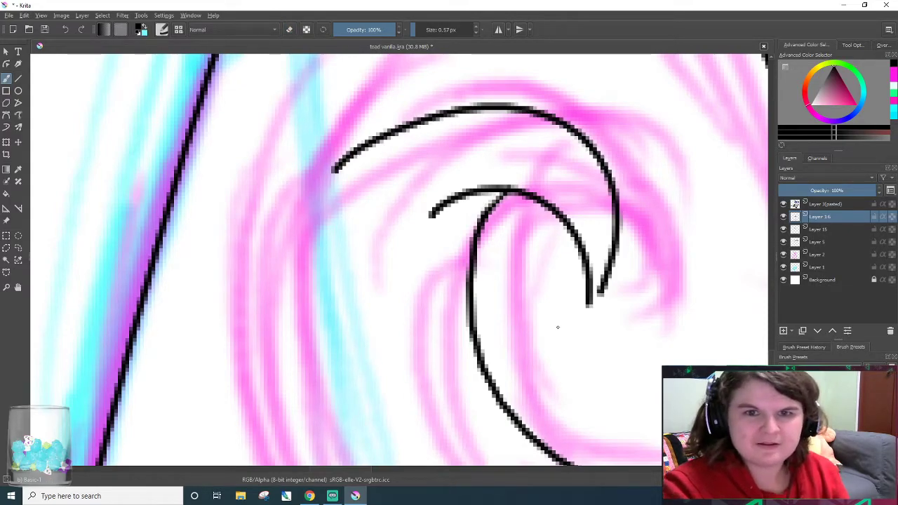
{"action": "right_click", "coordinate": [582, 279]}
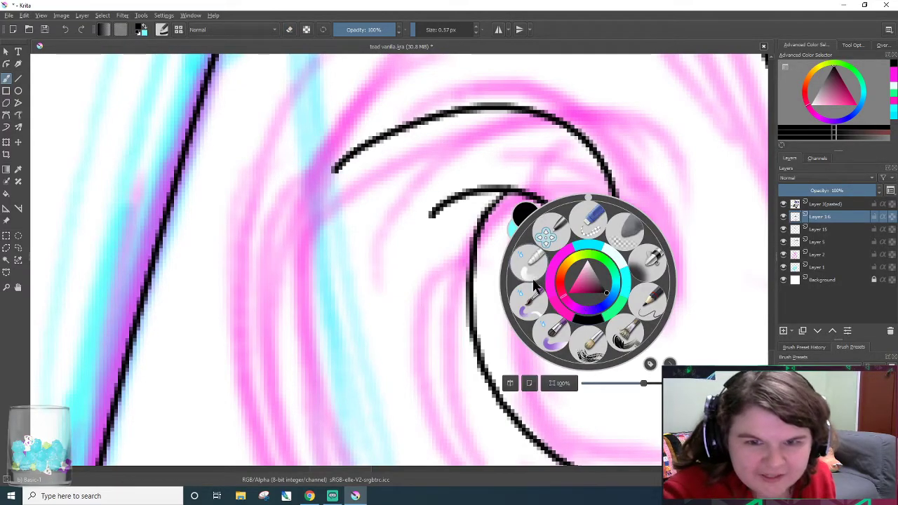
{"action": "left_click", "coordinate": [474, 260]}
{"action": "left_click_drag", "start_coordinate": [596, 304], "coordinate": [608, 278]}
{"action": "key", "text": "ctrl+z"}
{"action": "key", "text": "ctrl+z"}
{"action": "left_click_drag", "start_coordinate": [591, 309], "coordinate": [607, 276]}
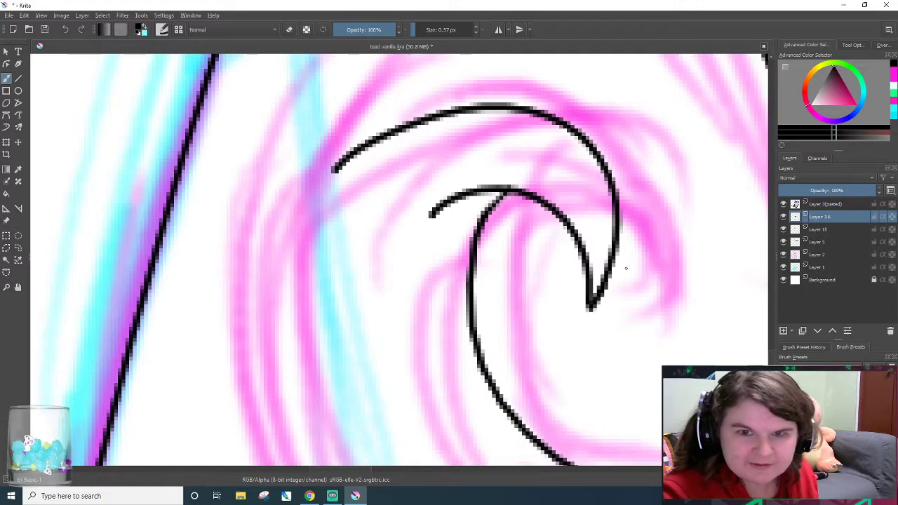
- Draw the spiral's outer left line on Layer 5 from the large arc's end down across the curl's bottom line, redoing unsatisfactory attempts
{"action": "scroll", "coordinate": [609, 98], "scroll_direction": "down", "scroll_amount": 2}
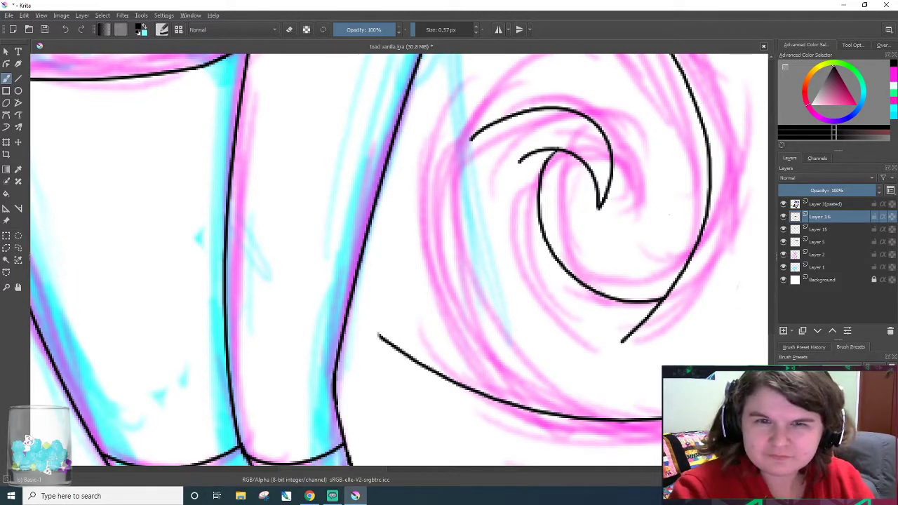
{"action": "left_click", "coordinate": [819, 243]}
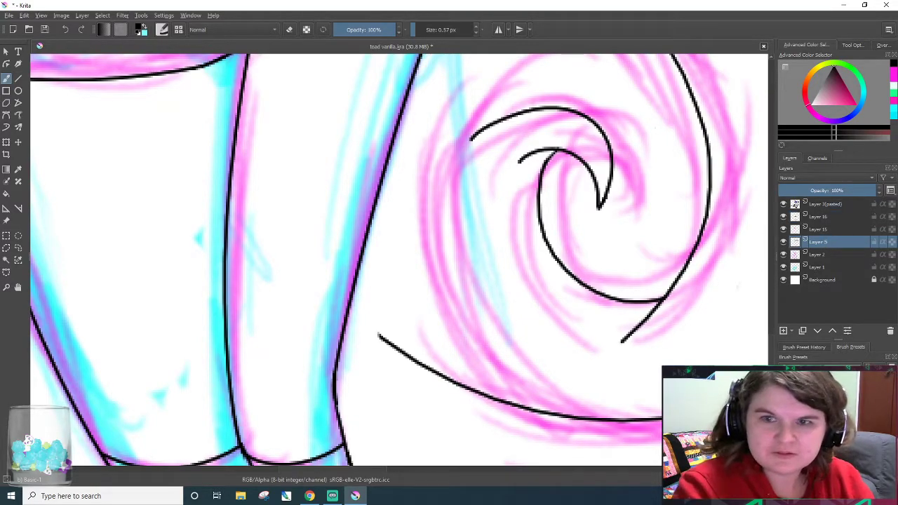
{"action": "scroll", "coordinate": [645, 157], "scroll_direction": "up", "scroll_amount": 1}
{"action": "scroll", "coordinate": [649, 183], "scroll_direction": "down", "scroll_amount": 1}
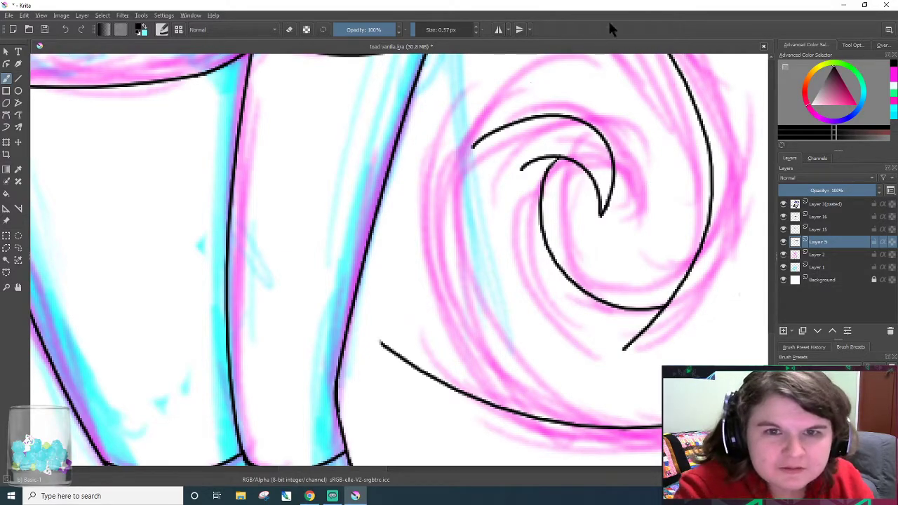
{"action": "scroll", "coordinate": [517, 250], "scroll_direction": "up", "scroll_amount": 1}
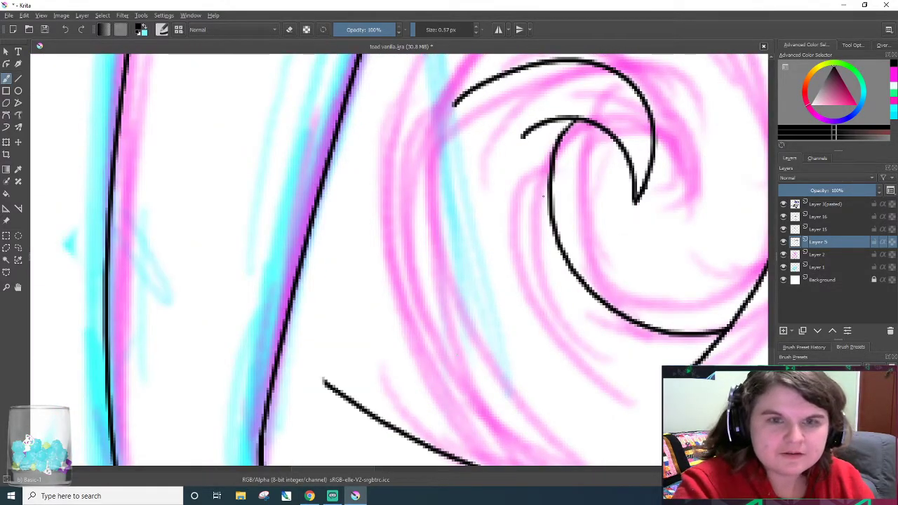
{"action": "left_click_drag", "start_coordinate": [490, 78], "coordinate": [437, 463]}
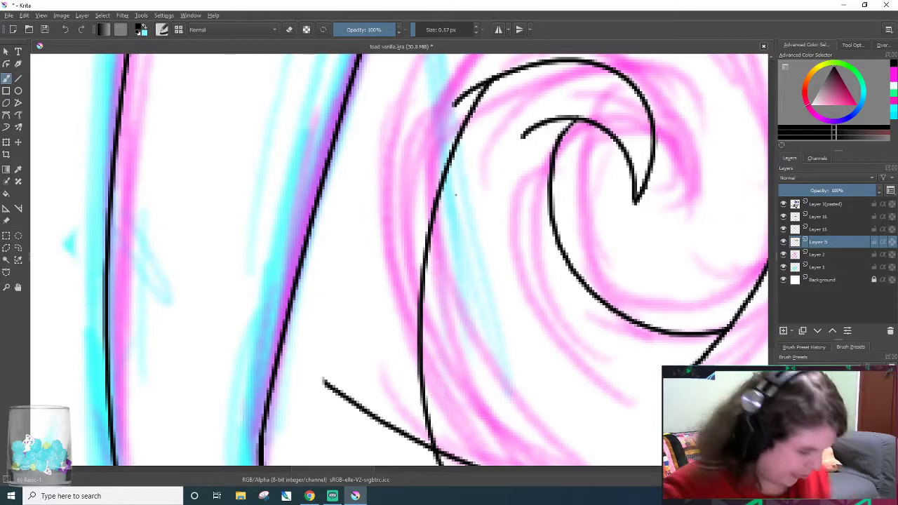
{"action": "key", "text": "ctrl+z"}
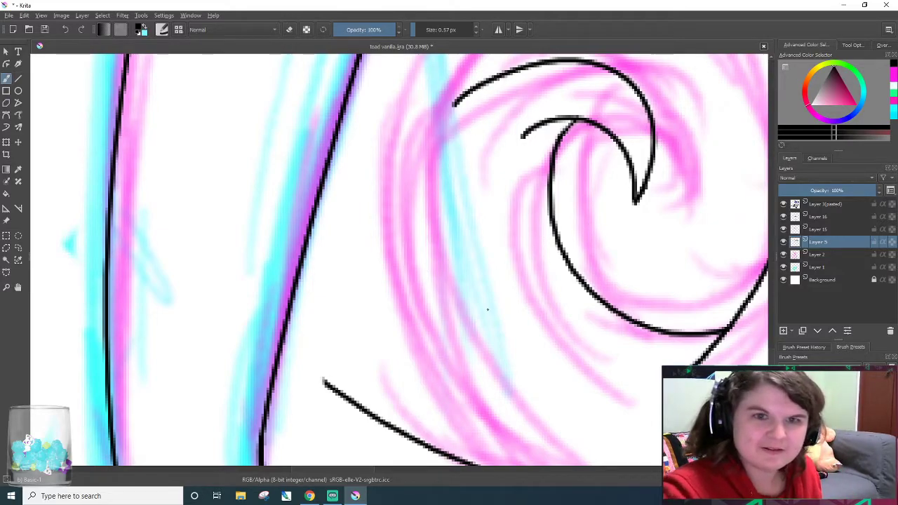
{"action": "mouse_move", "coordinate": [474, 86]}
{"action": "left_mouse_down"}
{"action": "mouse_move", "coordinate": [421, 382]}
{"action": "mouse_move", "coordinate": [442, 466]}
{"action": "left_mouse_up"}
{"action": "key", "text": "ctrl+z"}
{"action": "mouse_move", "coordinate": [454, 98]}
{"action": "left_mouse_down"}
{"action": "mouse_move", "coordinate": [390, 351]}
{"action": "mouse_move", "coordinate": [449, 466]}
{"action": "left_mouse_up"}
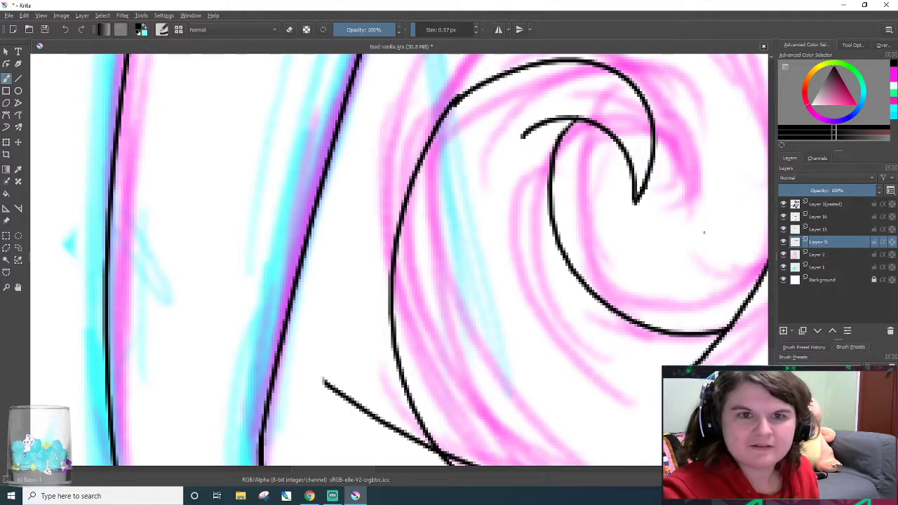
{"action": "key", "text": "ctrl+z"}
{"action": "mouse_move", "coordinate": [460, 94]}
{"action": "left_mouse_down"}
{"action": "mouse_move", "coordinate": [400, 190]}
{"action": "mouse_move", "coordinate": [445, 464]}
{"action": "left_mouse_up"}
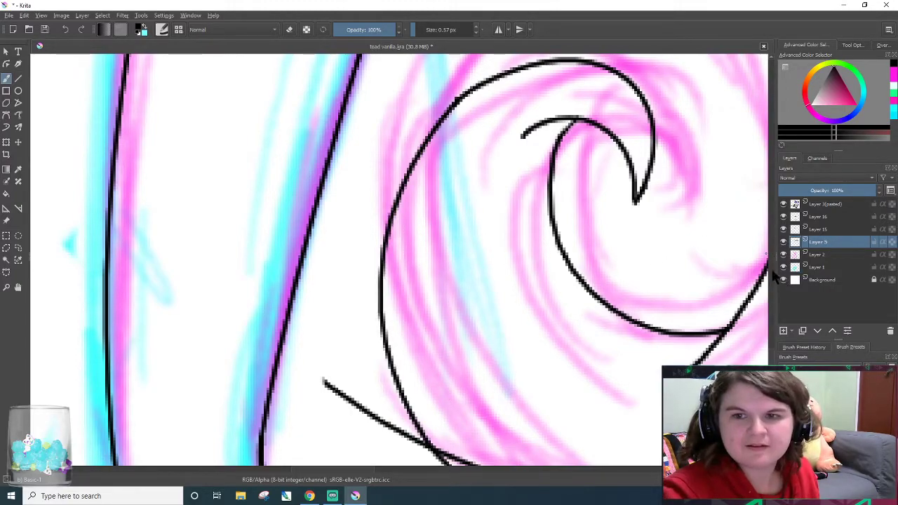
{"action": "scroll", "coordinate": [753, 330], "scroll_direction": "down", "scroll_amount": 4}
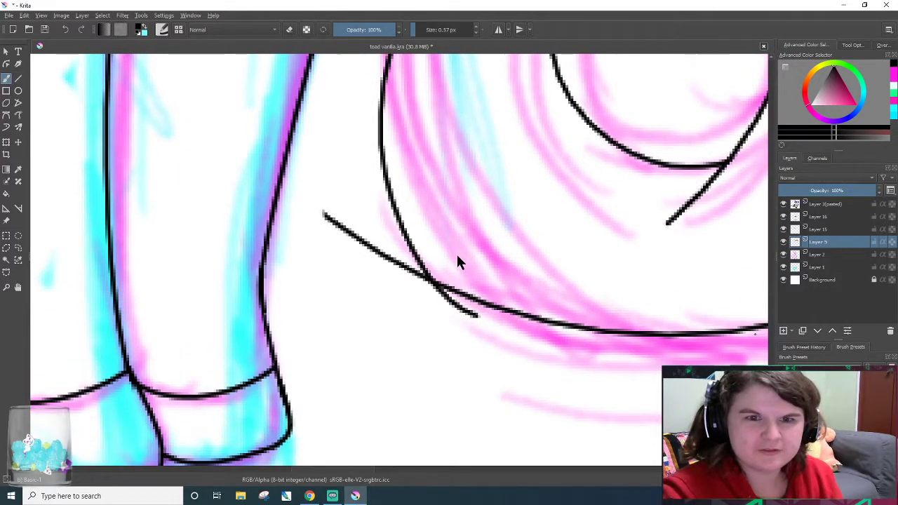
{"action": "scroll", "coordinate": [469, 268], "scroll_direction": "up", "scroll_amount": 2}
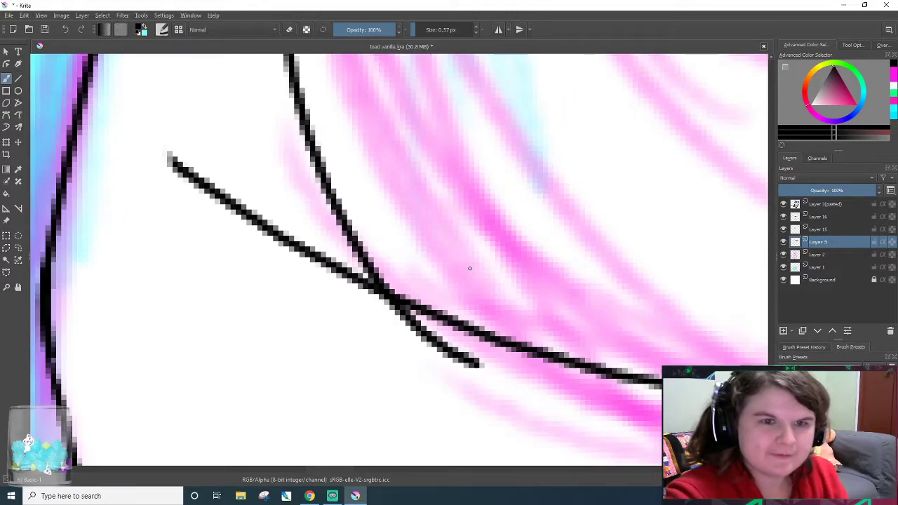
- Redraw the spiral's outer left line on Layer 5 so it curves smoothly into the curl's bottom line, and erase the old crossing end
{"action": "left_click_drag", "start_coordinate": [346, 221], "coordinate": [471, 310]}
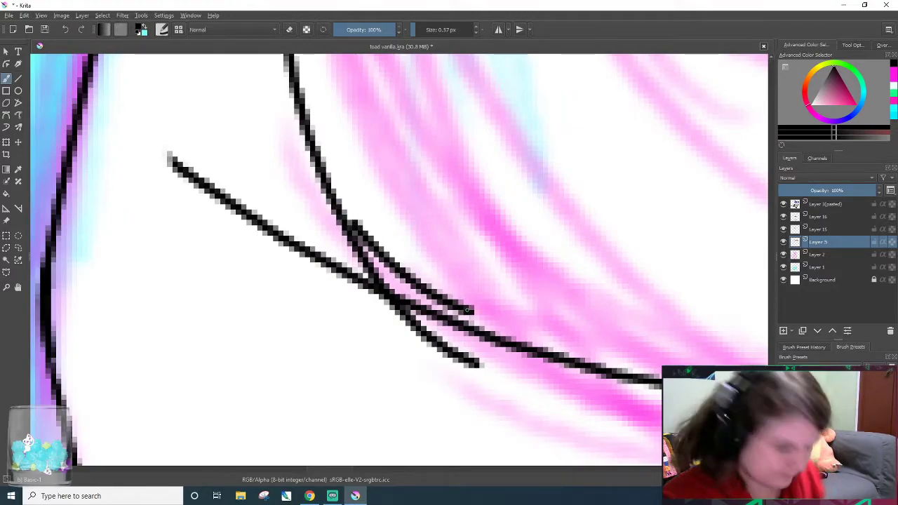
{"action": "key", "text": "ctrl+z"}
{"action": "left_click_drag", "start_coordinate": [335, 199], "coordinate": [491, 338]}
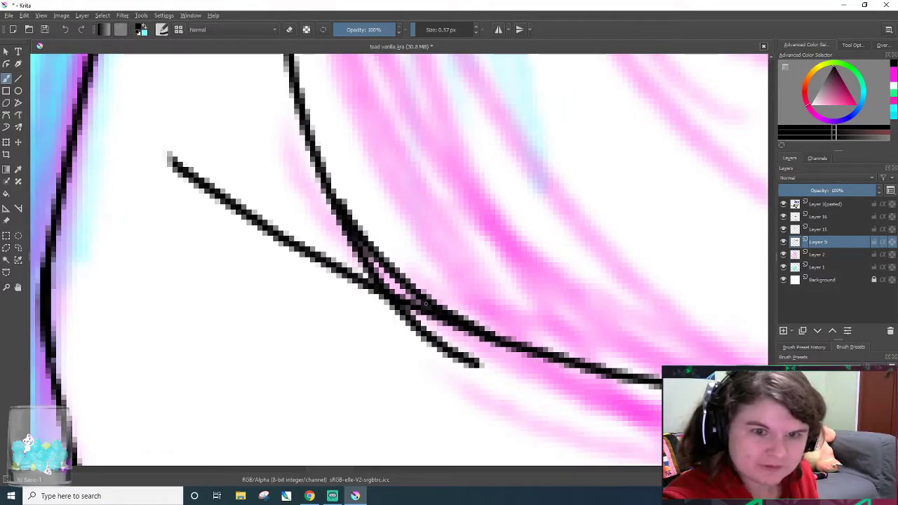
{"action": "key", "text": "e"}
{"action": "mouse_move", "coordinate": [382, 309]}
{"action": "left_mouse_down"}
{"action": "mouse_move", "coordinate": [338, 273]}
{"action": "mouse_move", "coordinate": [351, 259]}
{"action": "mouse_move", "coordinate": [321, 205]}
{"action": "left_mouse_up"}
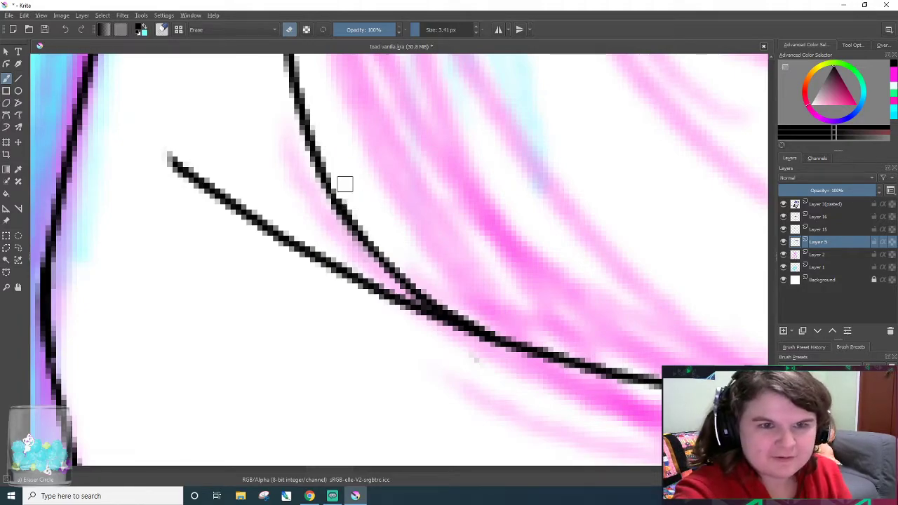
- Check which layer holds the curl's bottom line and erase its overshooting left end on Layer 15
{"action": "scroll", "coordinate": [388, 224], "scroll_direction": "down", "scroll_amount": 5}
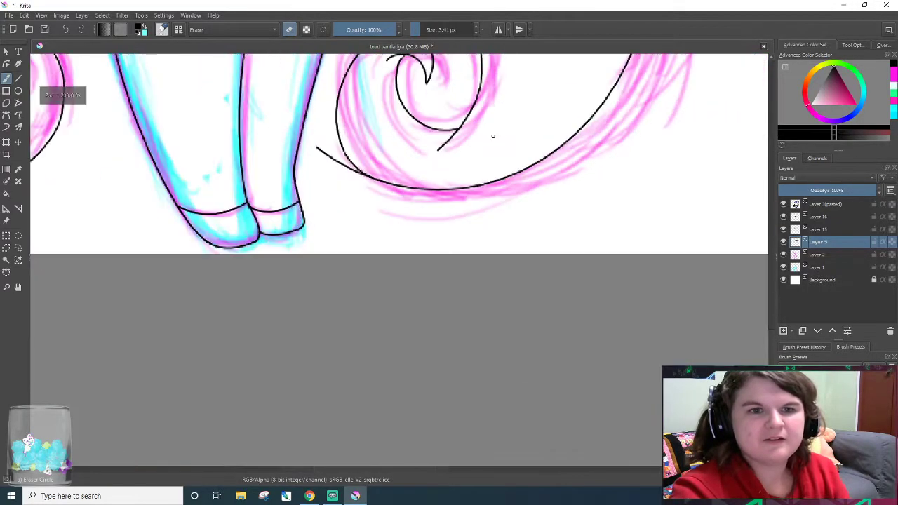
{"action": "scroll", "coordinate": [449, 223], "scroll_direction": "up", "scroll_amount": 3}
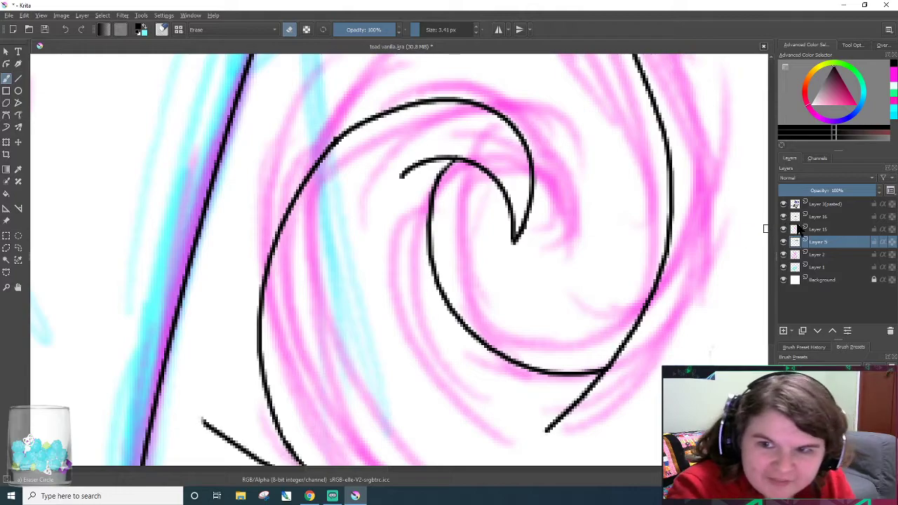
{"action": "left_click", "coordinate": [826, 229]}
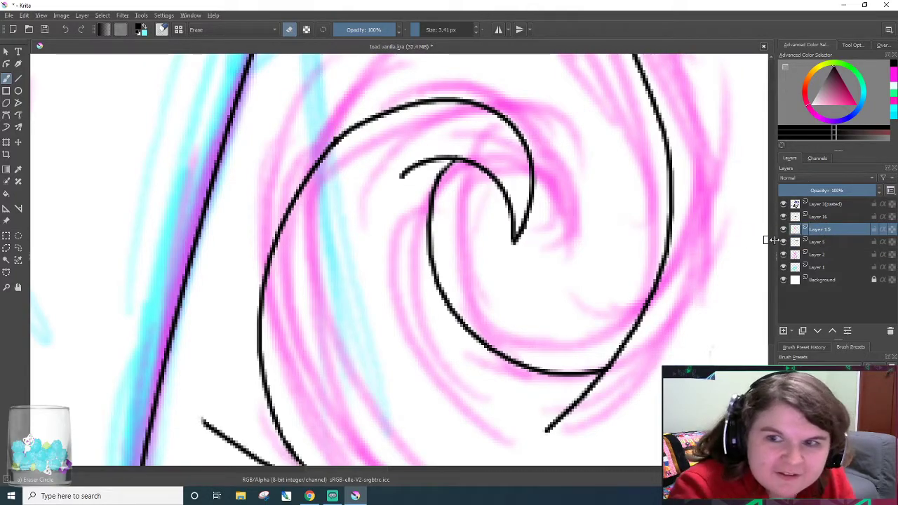
{"action": "left_click", "coordinate": [828, 216]}
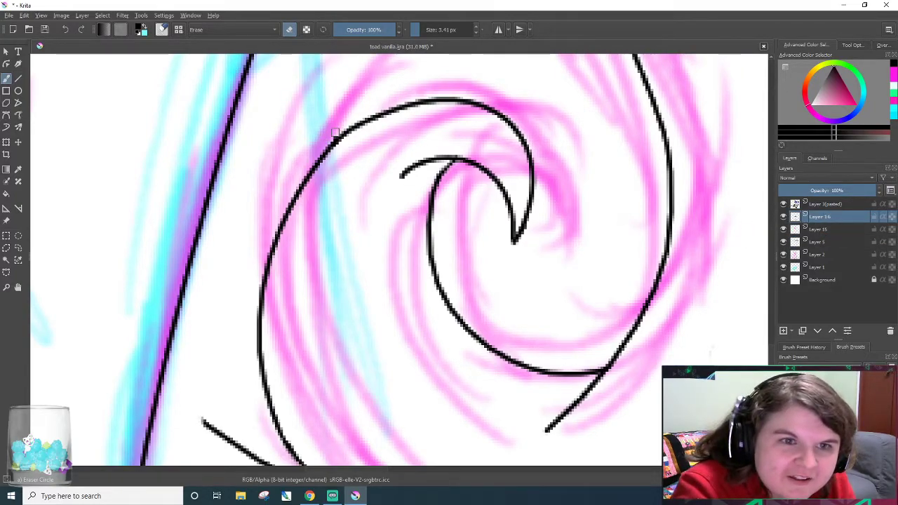
{"action": "left_click", "coordinate": [783, 241]}
{"action": "left_click", "coordinate": [784, 242]}
{"action": "left_click", "coordinate": [856, 241]}
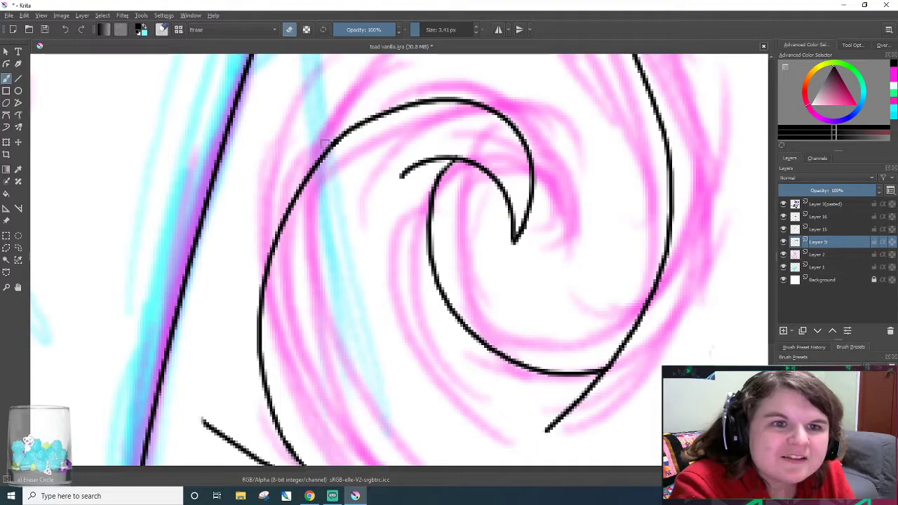
{"action": "left_click", "coordinate": [833, 230]}
{"action": "left_click", "coordinate": [783, 229]}
{"action": "left_click", "coordinate": [784, 228]}
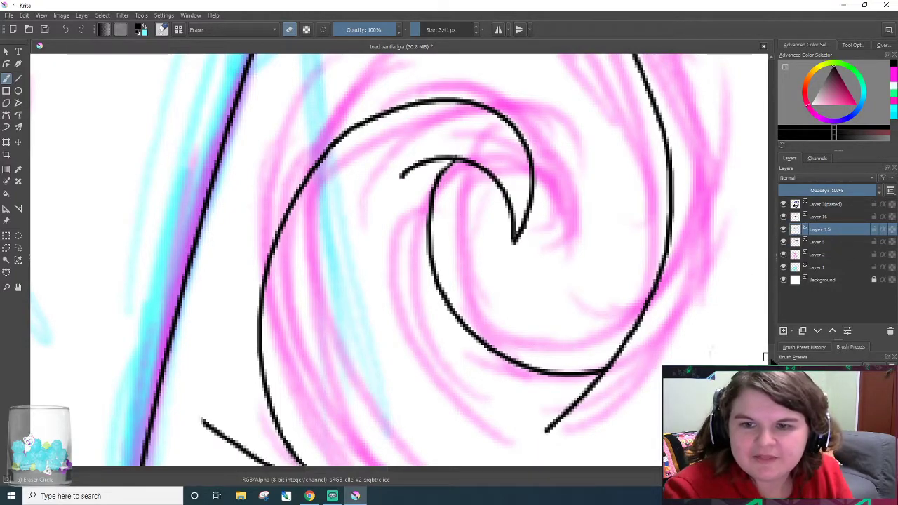
{"action": "scroll", "coordinate": [765, 357], "scroll_direction": "down", "scroll_amount": 5}
{"action": "mouse_move", "coordinate": [242, 257]}
{"action": "left_mouse_down"}
{"action": "mouse_move", "coordinate": [194, 203]}
{"action": "mouse_move", "coordinate": [336, 327]}
{"action": "mouse_move", "coordinate": [246, 245]}
{"action": "mouse_move", "coordinate": [263, 263]}
{"action": "left_mouse_up"}
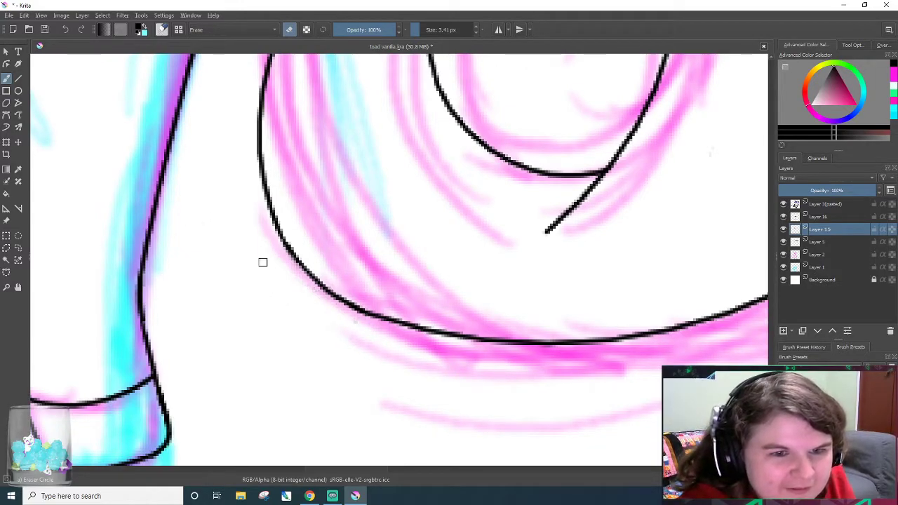
- Draw the upper edge of a pointed hair flick on Layer 16 at 0.57 px, rising from the right curl's upper outline, redoing unsatisfactory attempts
{"action": "scroll", "coordinate": [465, 249], "scroll_direction": "down", "scroll_amount": 6}
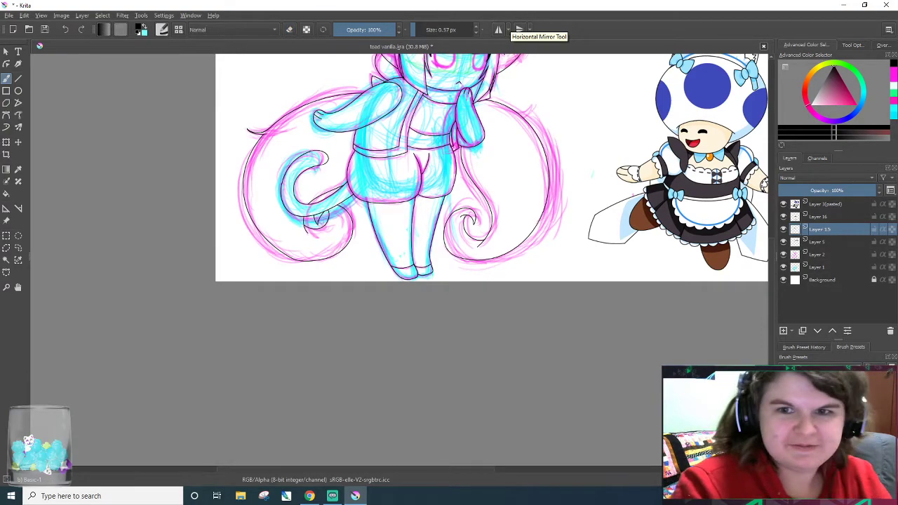
{"action": "key", "text": "e"}
{"action": "scroll", "coordinate": [767, 283], "scroll_direction": "up", "scroll_amount": 3}
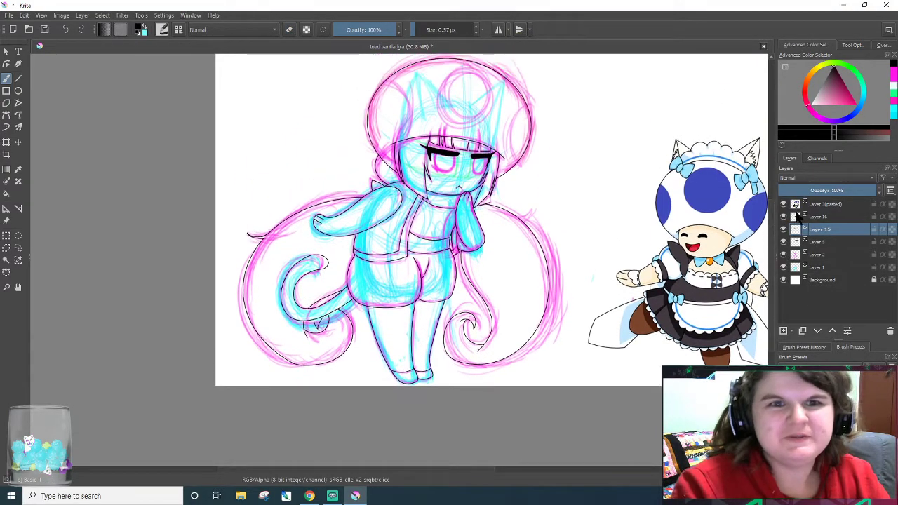
{"action": "scroll", "coordinate": [495, 237], "scroll_direction": "up", "scroll_amount": 4}
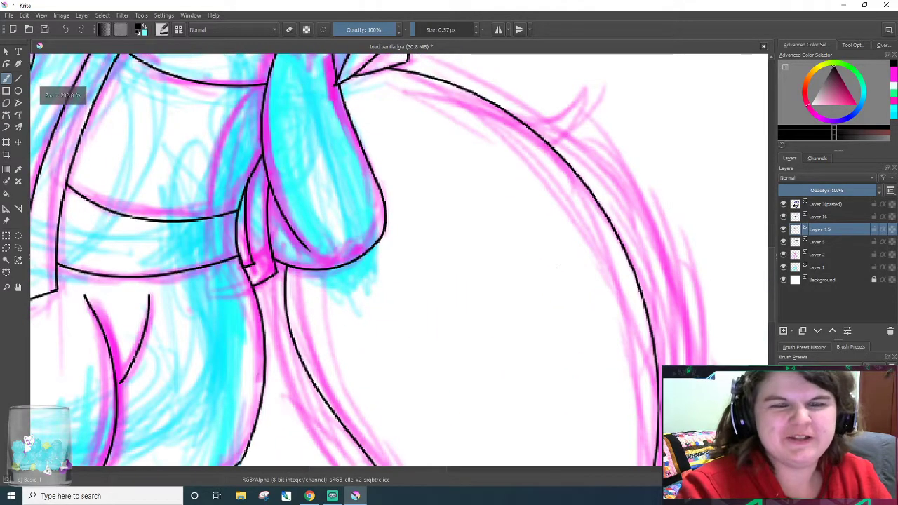
{"action": "scroll", "coordinate": [774, 270], "scroll_direction": "up", "scroll_amount": 2}
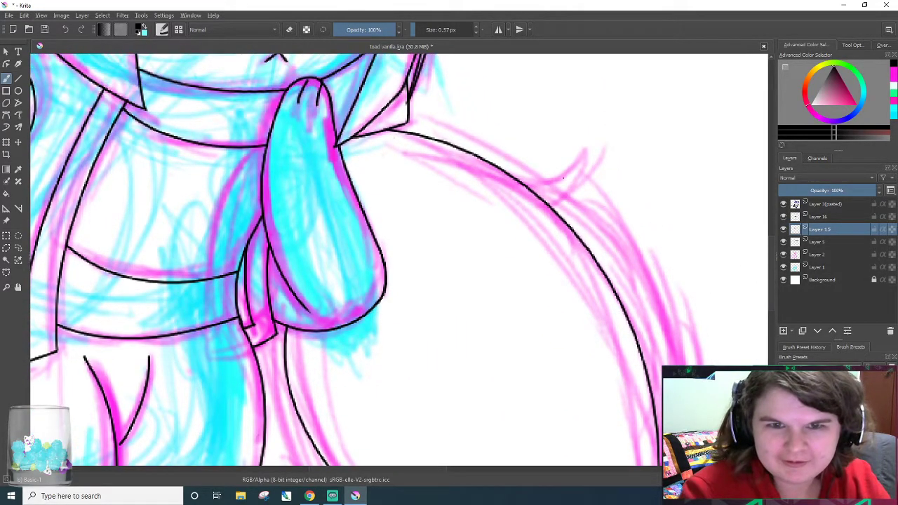
{"action": "scroll", "coordinate": [515, 154], "scroll_direction": "up", "scroll_amount": 1}
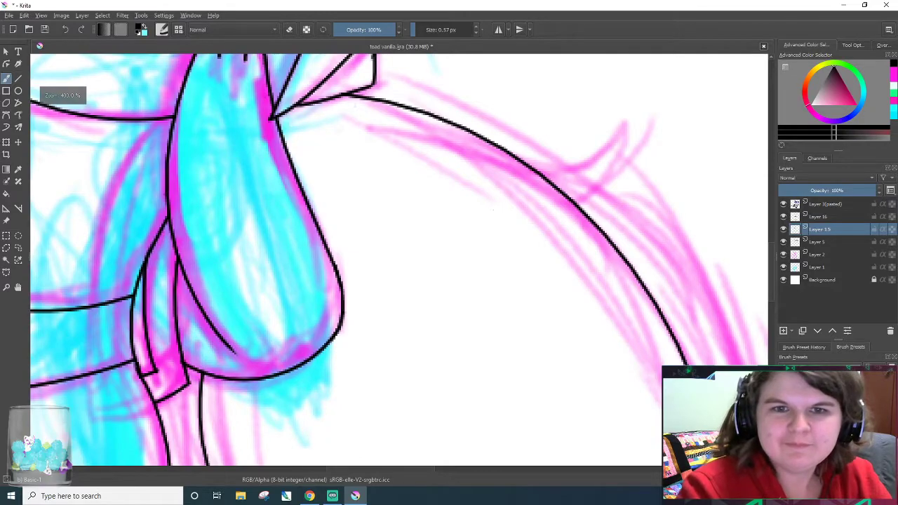
{"action": "left_click", "coordinate": [832, 217]}
{"action": "right_click", "coordinate": [543, 153]}
{"action": "left_click", "coordinate": [656, 198]}
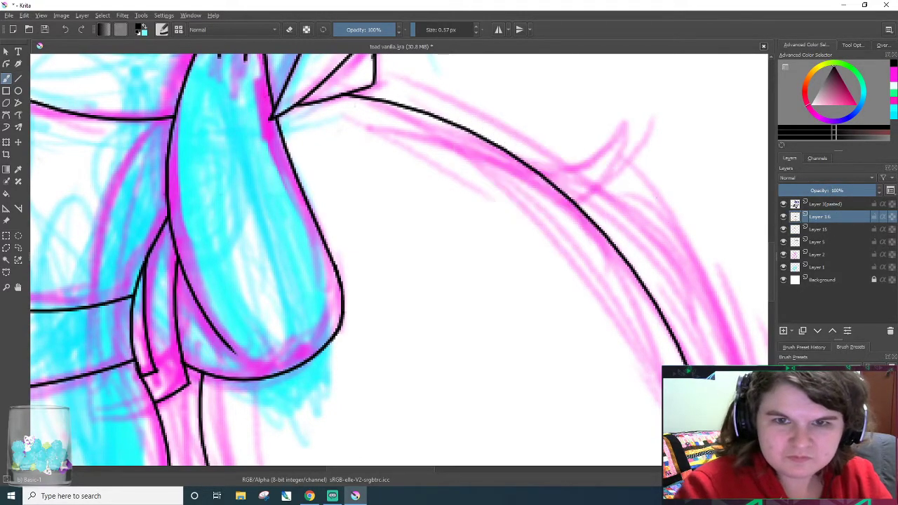
{"action": "scroll", "coordinate": [694, 218], "scroll_direction": "up", "scroll_amount": 1}
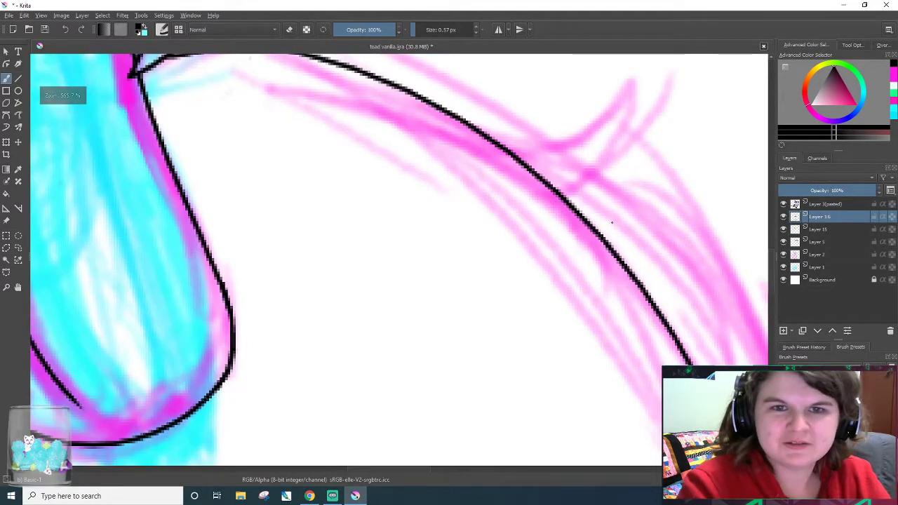
{"action": "left_click_drag", "start_coordinate": [456, 144], "coordinate": [661, 85]}
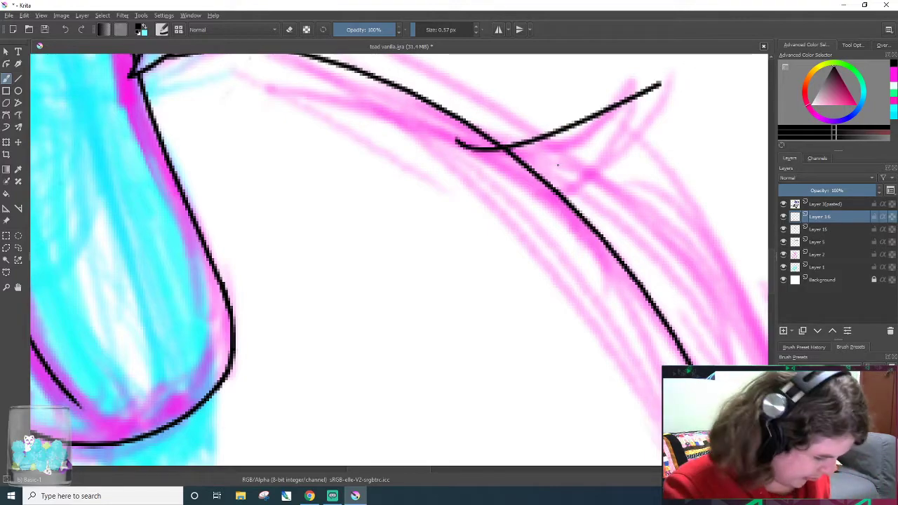
{"action": "key", "text": "ctrl+z"}
{"action": "left_click_drag", "start_coordinate": [498, 139], "coordinate": [651, 124]}
{"action": "key", "text": "ctrl+z"}
{"action": "mouse_move", "coordinate": [500, 144]}
{"action": "left_mouse_down"}
{"action": "mouse_move", "coordinate": [627, 132]}
{"action": "mouse_move", "coordinate": [546, 216]}
{"action": "left_mouse_up"}
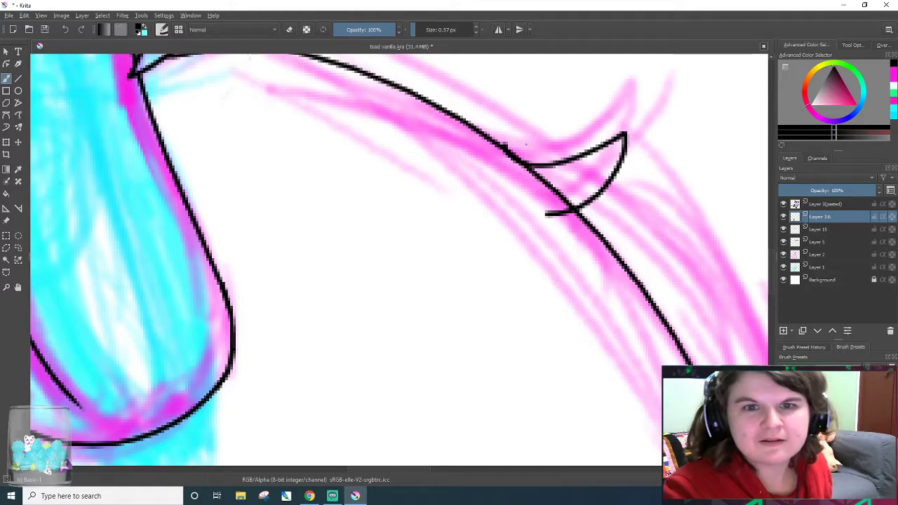
{"action": "key", "text": "ctrl+z"}
{"action": "key", "text": "ctrl+z"}
{"action": "mouse_move", "coordinate": [499, 149]}
{"action": "left_mouse_down"}
{"action": "mouse_move", "coordinate": [666, 79]}
{"action": "mouse_move", "coordinate": [504, 156]}
{"action": "mouse_move", "coordinate": [638, 69]}
{"action": "mouse_move", "coordinate": [523, 222]}
{"action": "left_mouse_up"}
- Redraw the flick's lower edge on Layer 16 from its tip in a tighter curve back across the curl's outline
{"action": "key", "text": "ctrl+z"}
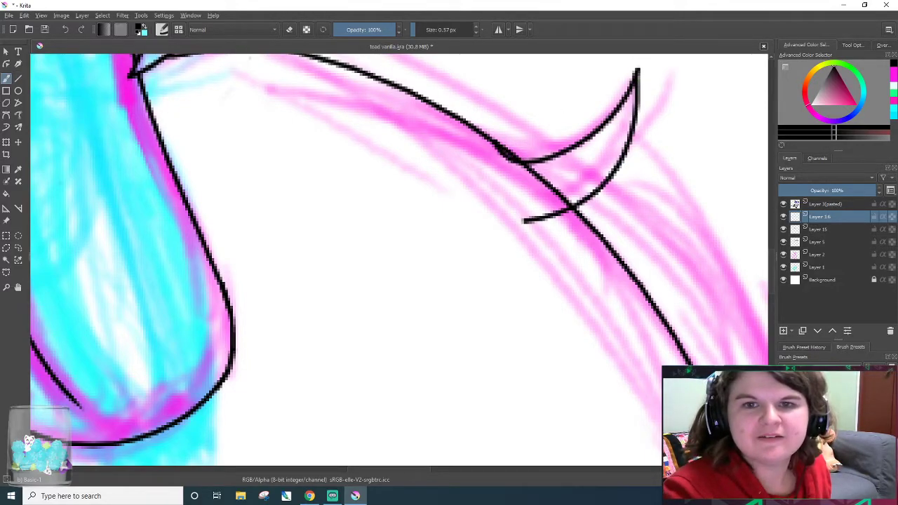
{"action": "key", "text": "ctrl+z"}
{"action": "left_click_drag", "start_coordinate": [638, 70], "coordinate": [519, 208]}
{"action": "key", "text": "ctrl+z"}
{"action": "mouse_move", "coordinate": [638, 70]}
{"action": "left_mouse_down"}
{"action": "mouse_move", "coordinate": [498, 194]}
{"action": "mouse_move", "coordinate": [431, 192]}
{"action": "left_mouse_up"}
{"action": "key", "text": "ctrl+z"}
{"action": "mouse_move", "coordinate": [638, 68]}
{"action": "left_mouse_down"}
{"action": "mouse_move", "coordinate": [573, 183]}
{"action": "mouse_move", "coordinate": [483, 203]}
{"action": "left_mouse_up"}
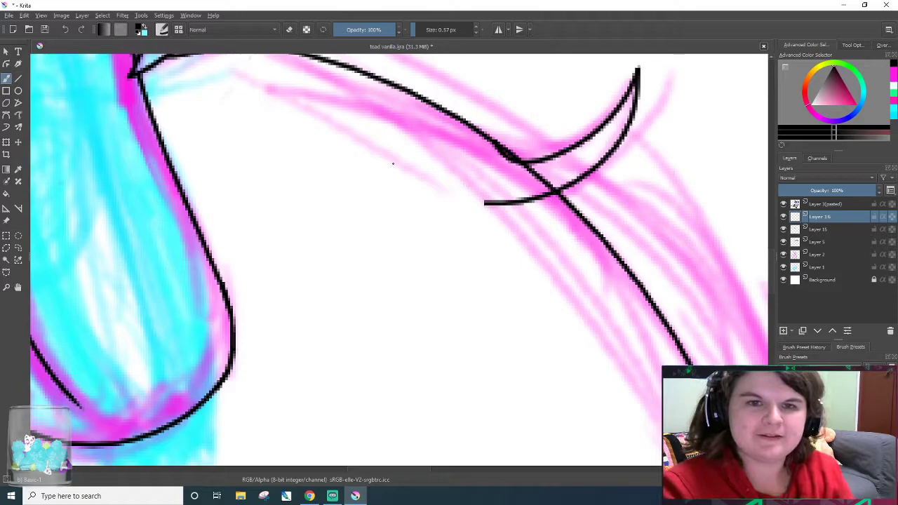
- Erase the flick's overlapping start on Layer 16 and the curl outline between the flick's two edges on Layer 15
{"action": "key", "text": "e"}
{"action": "mouse_move", "coordinate": [516, 177]}
{"action": "left_mouse_down"}
{"action": "mouse_move", "coordinate": [487, 143]}
{"action": "mouse_move", "coordinate": [512, 160]}
{"action": "left_mouse_up"}
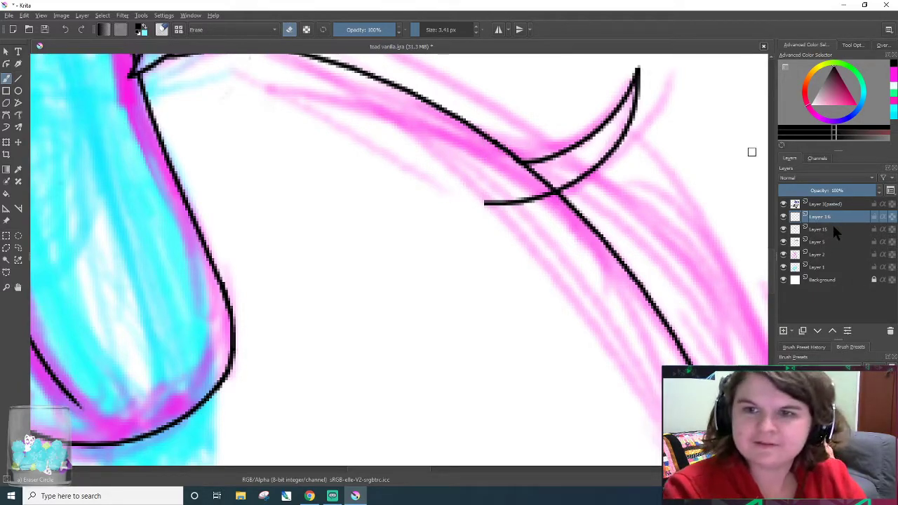
{"action": "left_click", "coordinate": [820, 230]}
{"action": "mouse_move", "coordinate": [537, 177]}
{"action": "left_mouse_down"}
{"action": "mouse_move", "coordinate": [516, 183]}
{"action": "mouse_move", "coordinate": [503, 168]}
{"action": "left_mouse_up"}
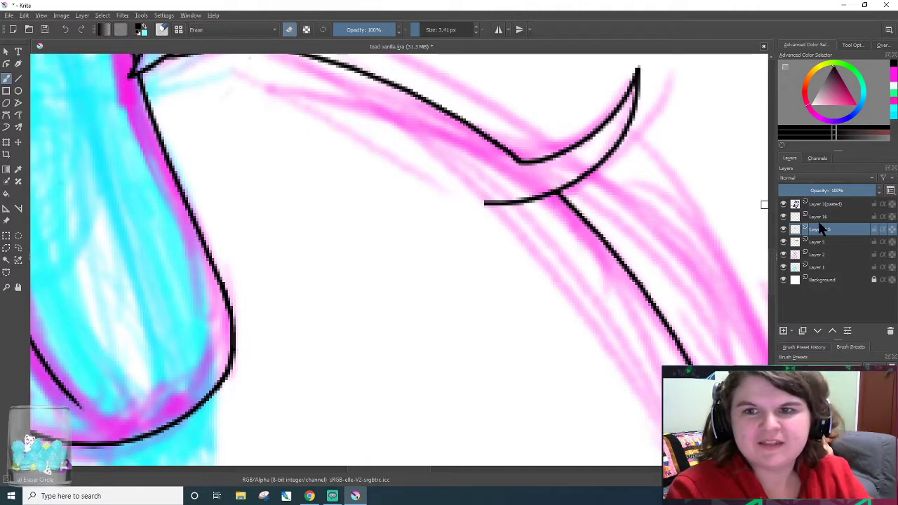
- Touch up the corner where the flick's upper edge meets the outline on Layer 16, and trim the lower edge's overshooting end
{"action": "left_click", "coordinate": [821, 217]}
{"action": "key", "text": "e"}
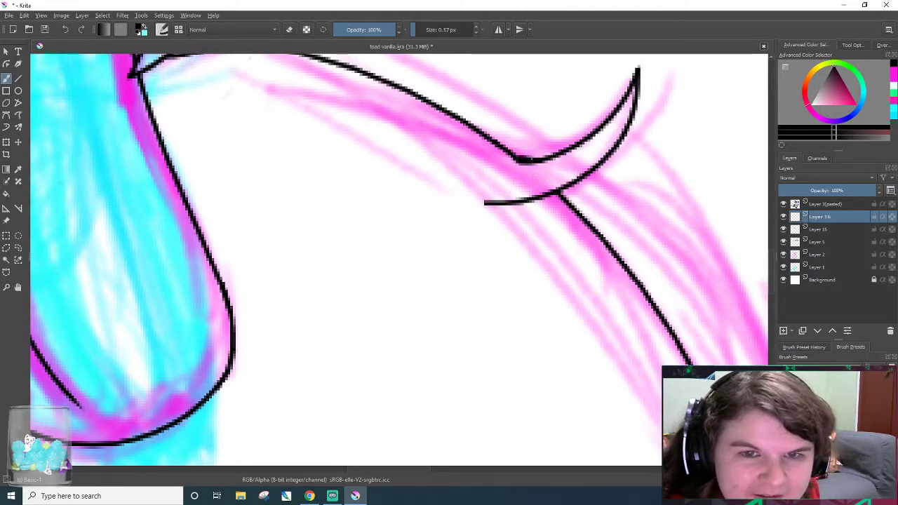
{"action": "key", "text": "e"}
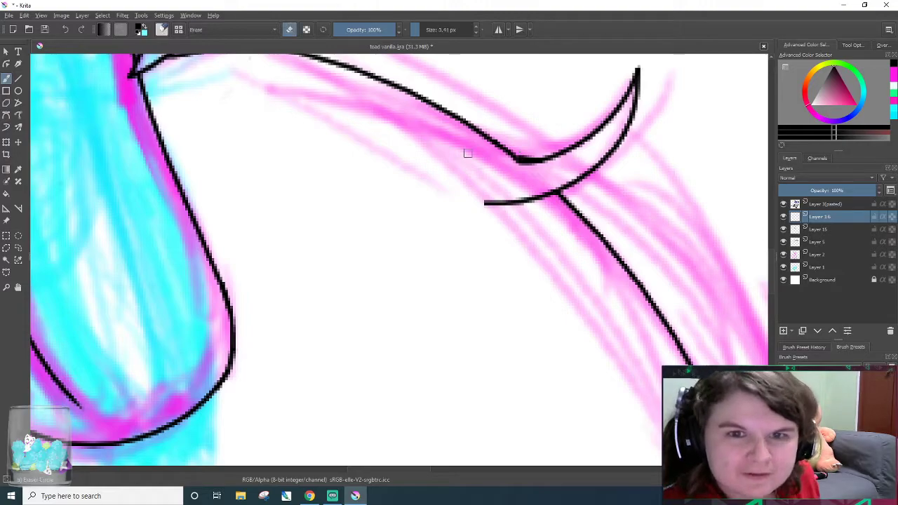
{"action": "mouse_move", "coordinate": [512, 158]}
{"action": "left_mouse_down"}
{"action": "mouse_move", "coordinate": [522, 160]}
{"action": "mouse_move", "coordinate": [505, 162]}
{"action": "mouse_move", "coordinate": [515, 163]}
{"action": "left_mouse_up"}
{"action": "key", "text": "ctrl+z"}
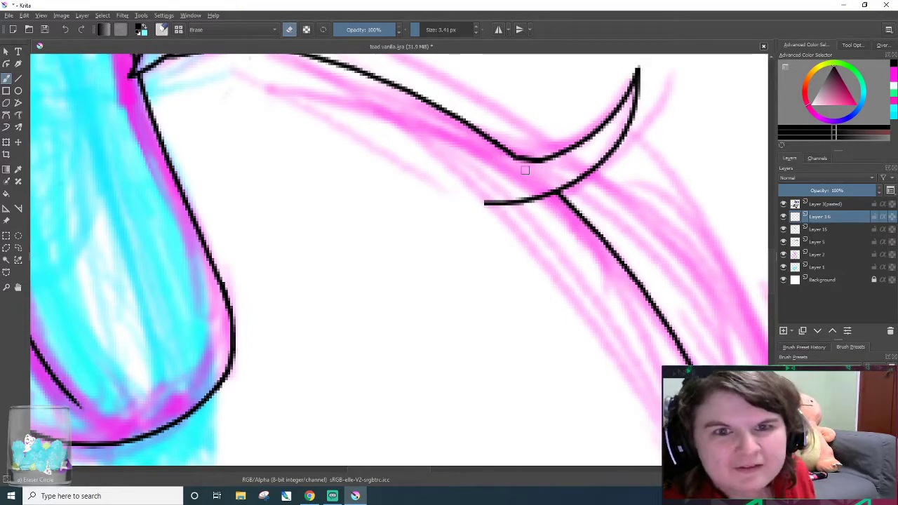
{"action": "mouse_move", "coordinate": [511, 214]}
{"action": "left_mouse_down"}
{"action": "mouse_move", "coordinate": [546, 208]}
{"action": "mouse_move", "coordinate": [481, 203]}
{"action": "mouse_move", "coordinate": [556, 207]}
{"action": "left_mouse_up"}
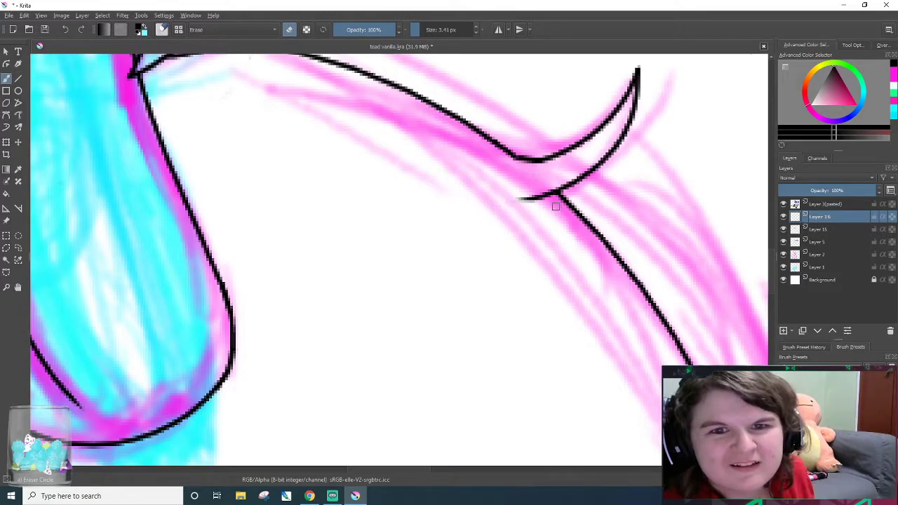
- Clean the curl outline's end on Layer 15 and try a short stroke to smooth its joint with the flick
{"action": "left_click", "coordinate": [831, 230]}
{"action": "left_click_drag", "start_coordinate": [517, 166], "coordinate": [500, 154]}
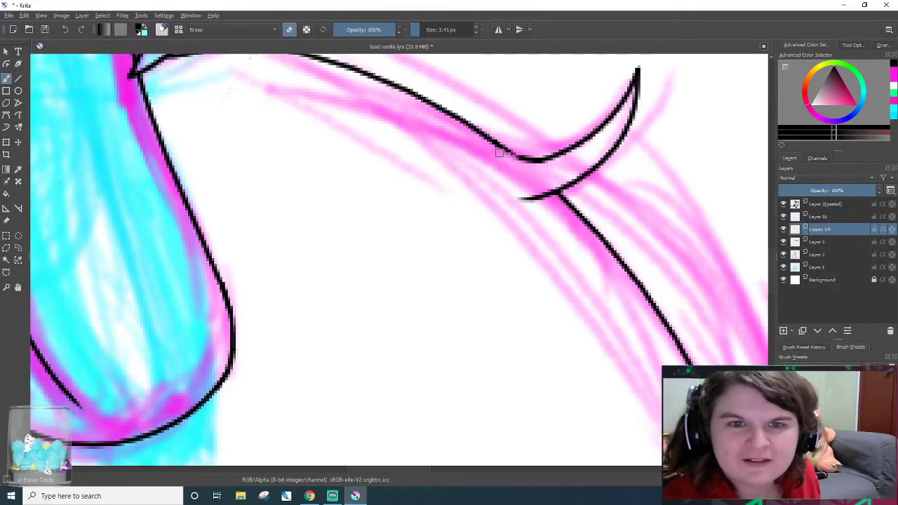
{"action": "key", "text": "slash"}
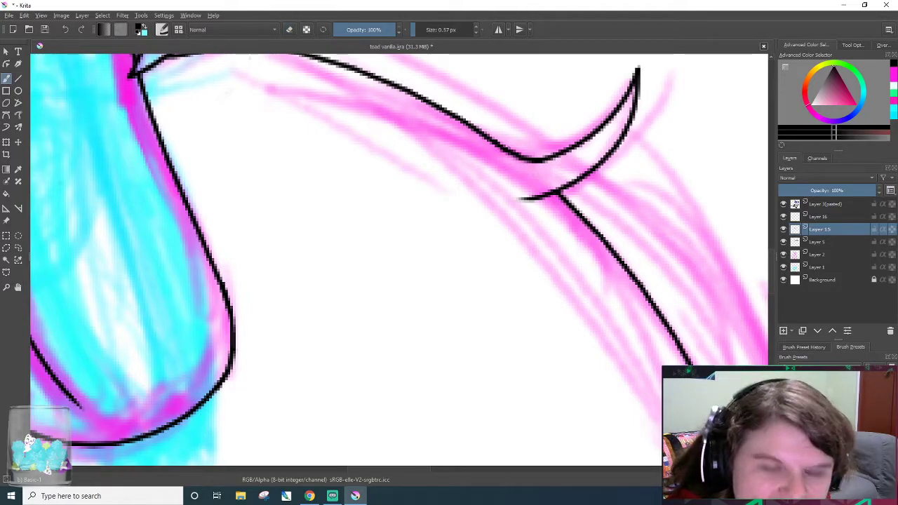
{"action": "left_click_drag", "start_coordinate": [508, 149], "coordinate": [535, 159]}
{"action": "key", "text": "ctrl+z"}
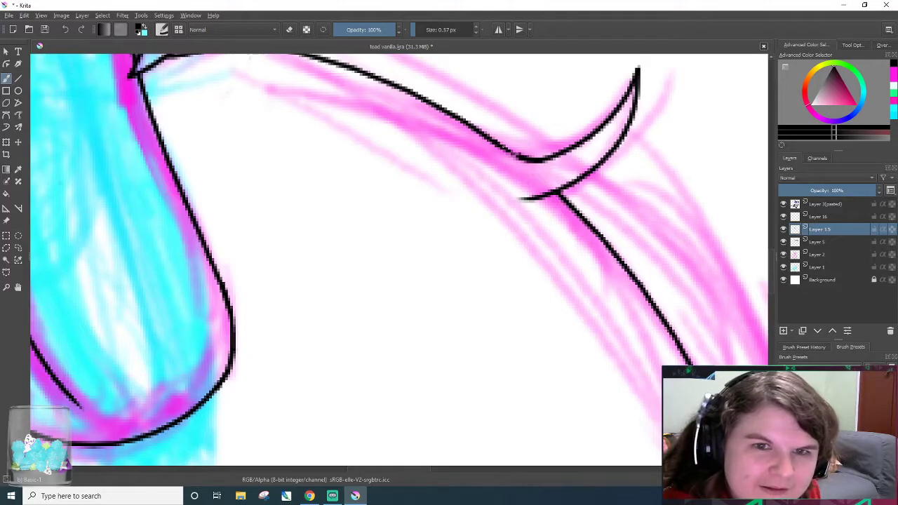
- Examine the inked curls and body from a distance, and the character's hat and face
{"action": "scroll", "coordinate": [519, 147], "scroll_direction": "down", "scroll_amount": 6}
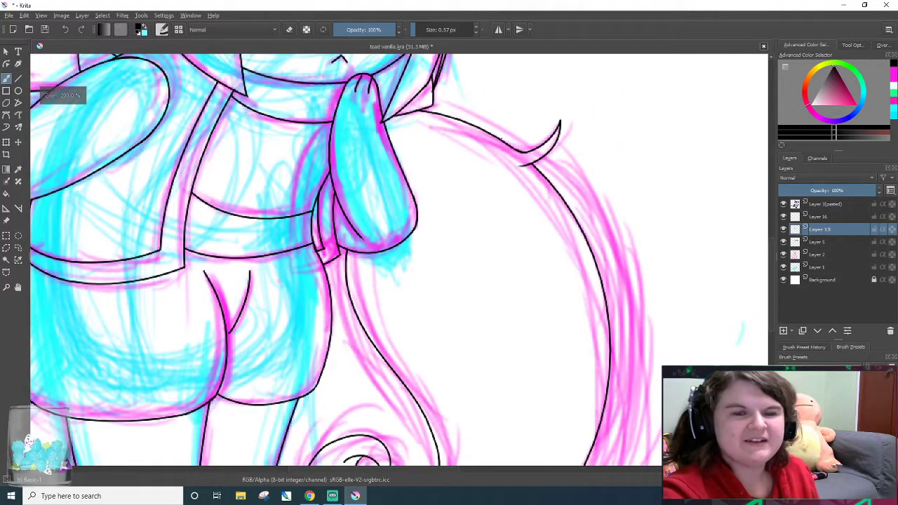
{"action": "scroll", "coordinate": [456, 118], "scroll_direction": "up", "scroll_amount": 2}
{"action": "scroll", "coordinate": [457, 118], "scroll_direction": "down", "scroll_amount": 1}
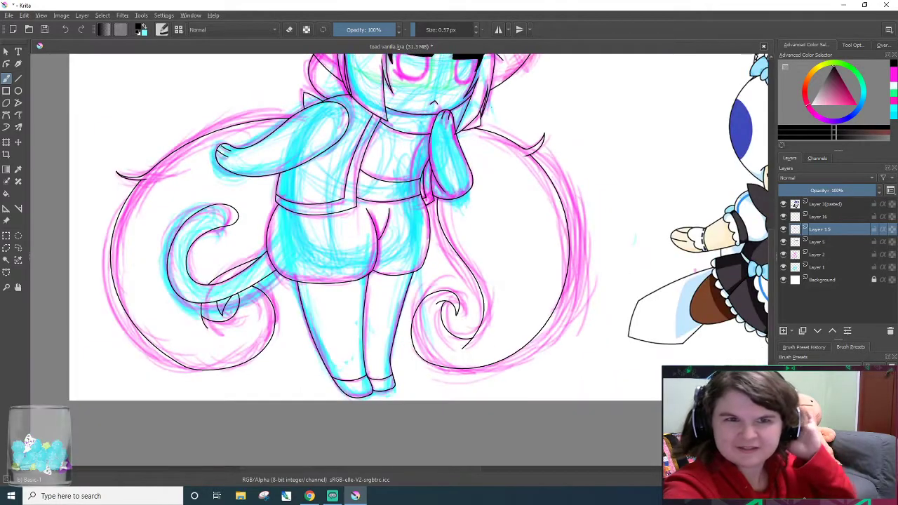
{"action": "key", "text": "minus"}
{"action": "key", "text": "minus"}
{"action": "key", "text": "plus"}
{"action": "key", "text": "plus"}
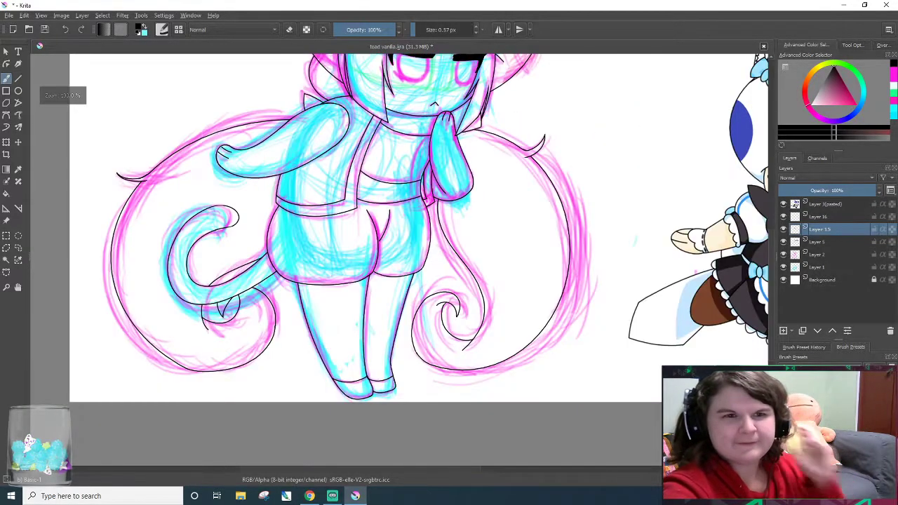
{"action": "key", "text": "minus"}
{"action": "key", "text": "minus"}
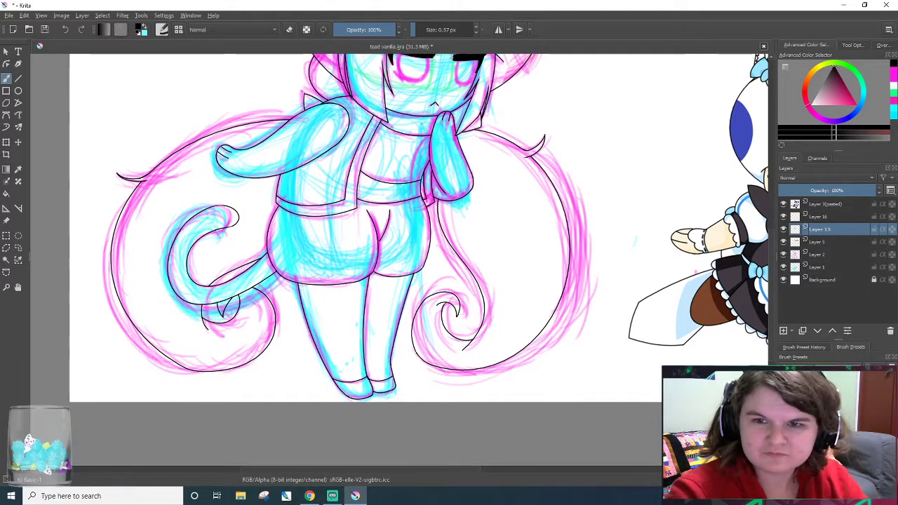
{"action": "key", "text": "plus"}
{"action": "key", "text": "plus"}
{"action": "left_click_drag", "start_coordinate": [773, 355], "coordinate": [783, 281]}
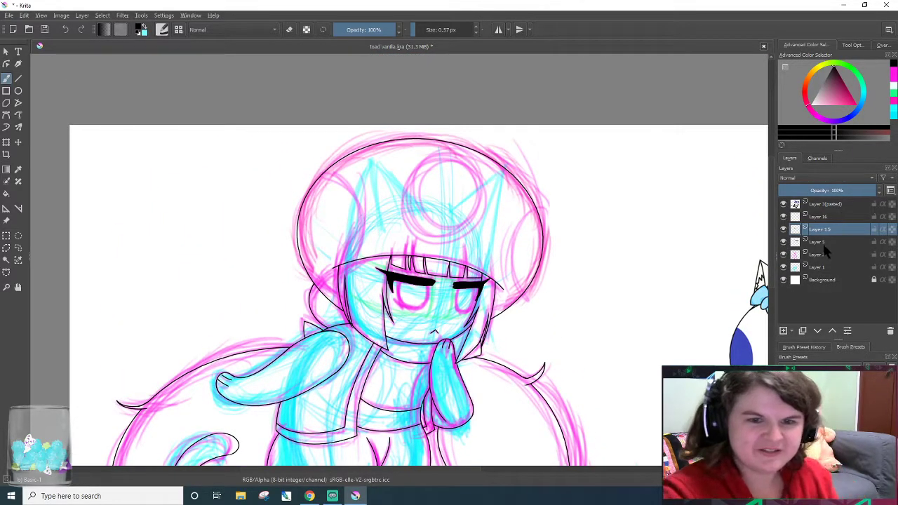
- Merge Layer 16 and Layer 15 down into Layer 5, and save the drawing
{"action": "right_click", "coordinate": [824, 217]}
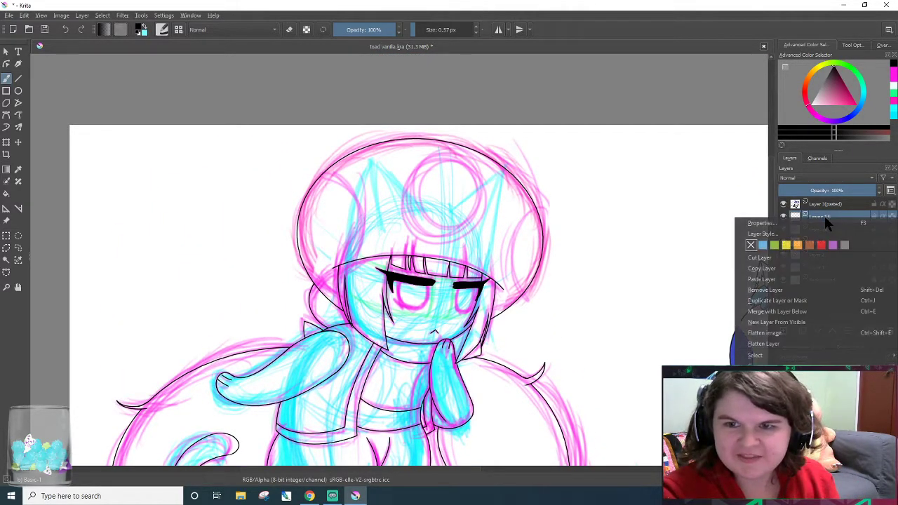
{"action": "left_click", "coordinate": [797, 312]}
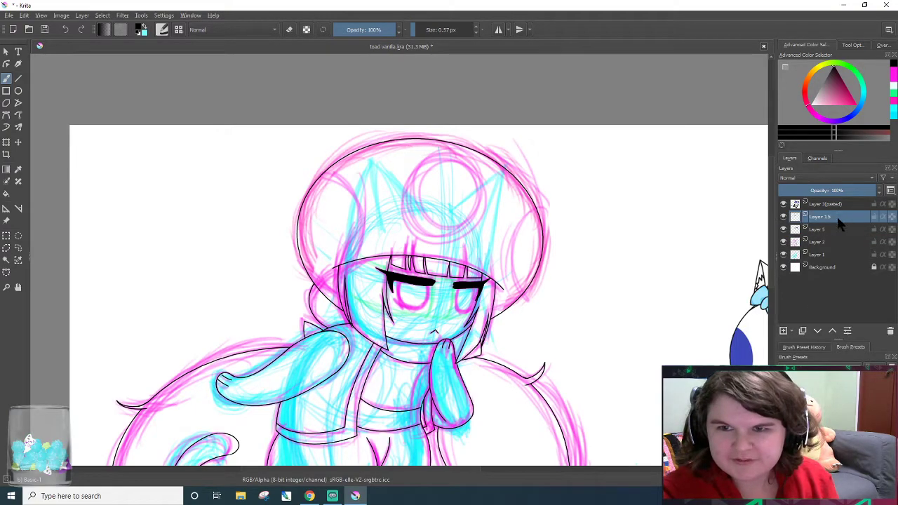
{"action": "right_click", "coordinate": [837, 218]}
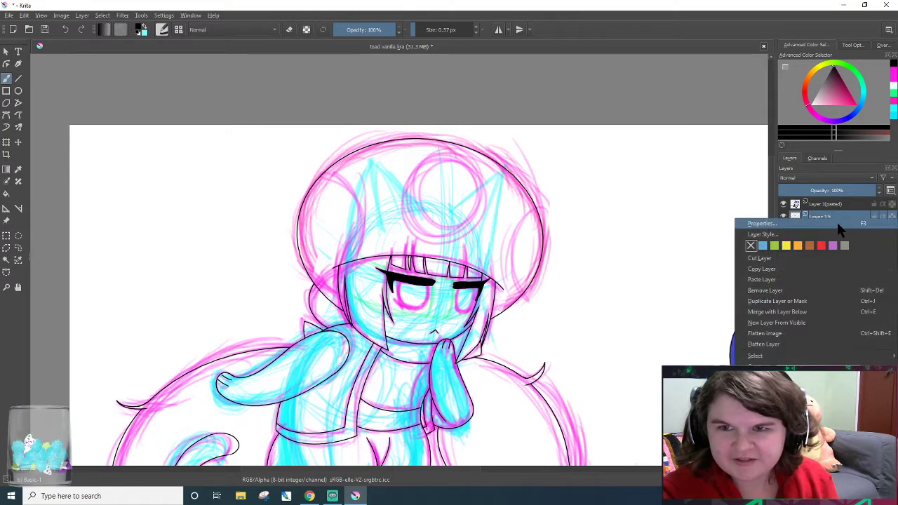
{"action": "left_click", "coordinate": [803, 312]}
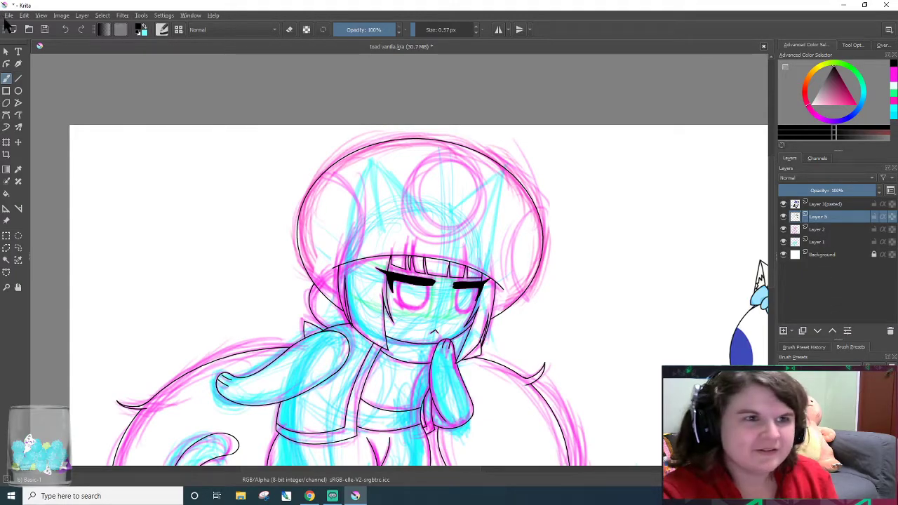
{"action": "left_click", "coordinate": [44, 29]}
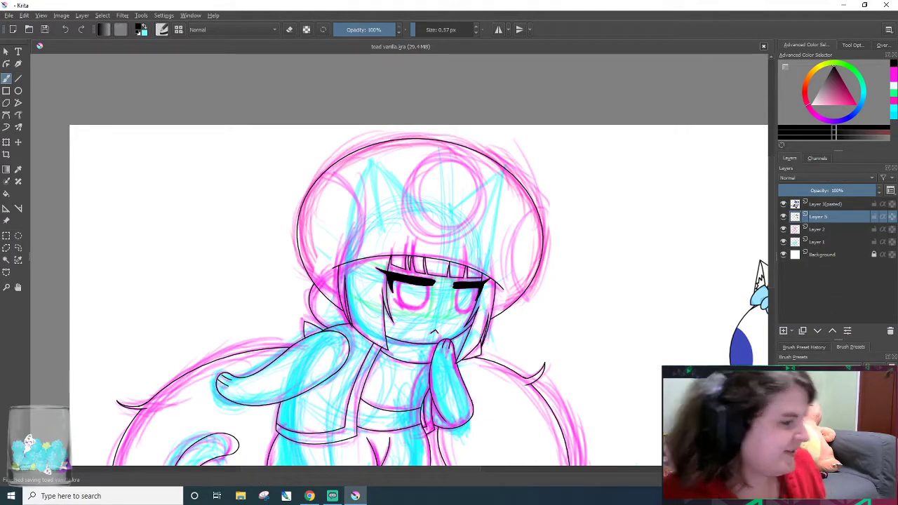
- Add a new paint layer directly above Layer 5 and choose the Ellipse tool for the eyes
{"action": "scroll", "coordinate": [277, 232], "scroll_direction": "up", "scroll_amount": 3}
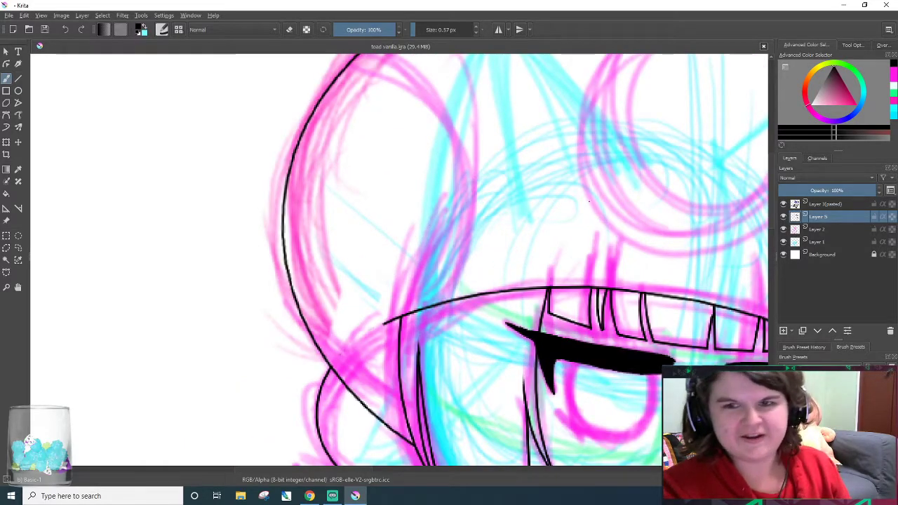
{"action": "left_click_drag", "start_coordinate": [771, 184], "coordinate": [771, 209]}
{"action": "scroll", "coordinate": [678, 241], "scroll_direction": "up", "scroll_amount": 1}
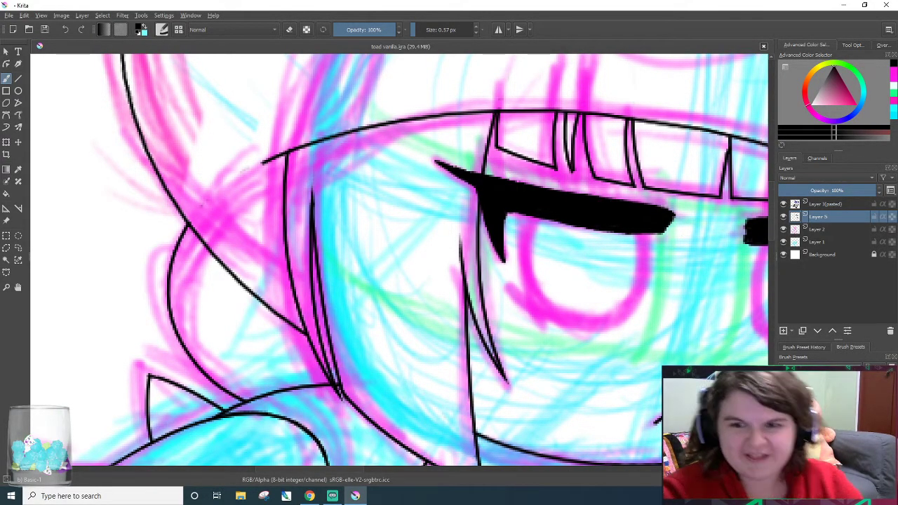
{"action": "left_click", "coordinate": [783, 330]}
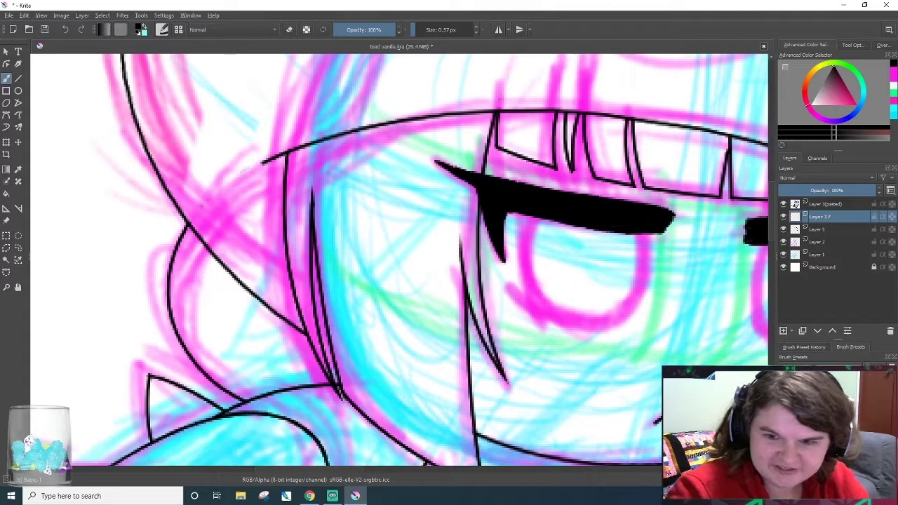
{"action": "left_click_drag", "start_coordinate": [353, 469], "coordinate": [396, 474]}
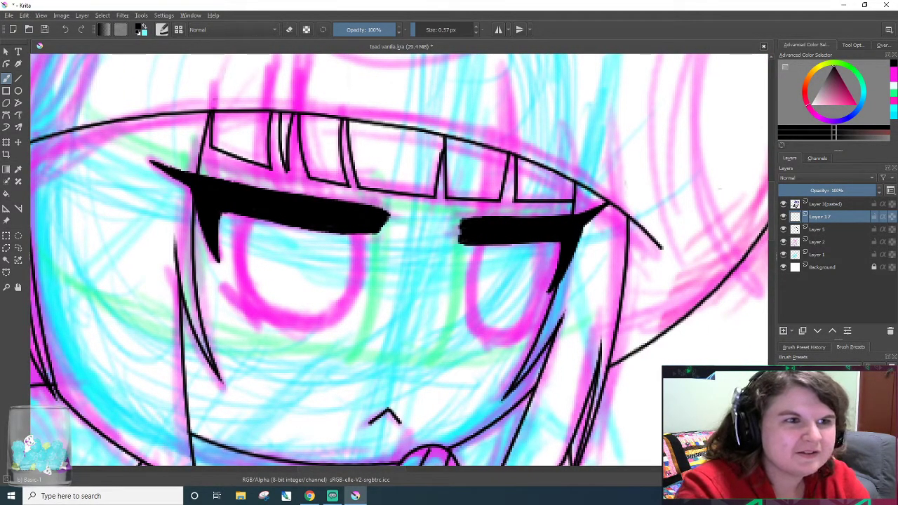
{"action": "left_click", "coordinate": [19, 90]}
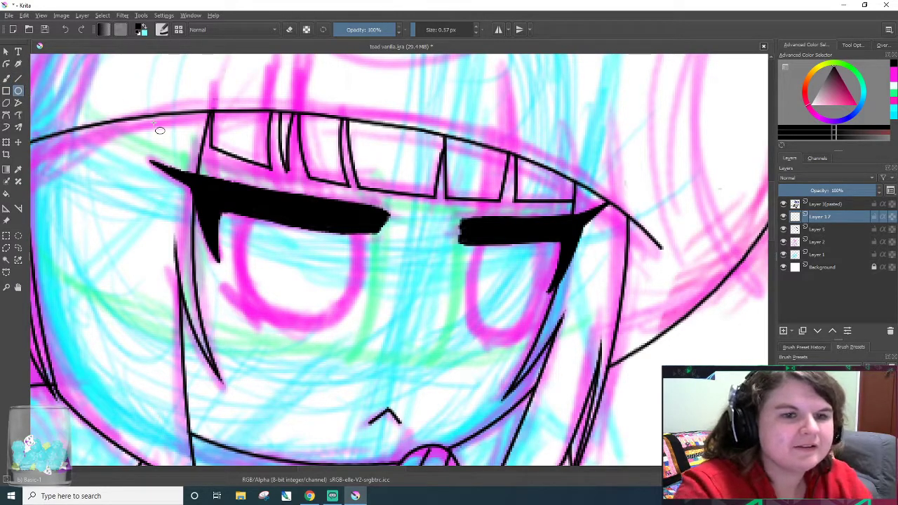
{"action": "left_click_drag", "start_coordinate": [229, 186], "coordinate": [363, 331]}
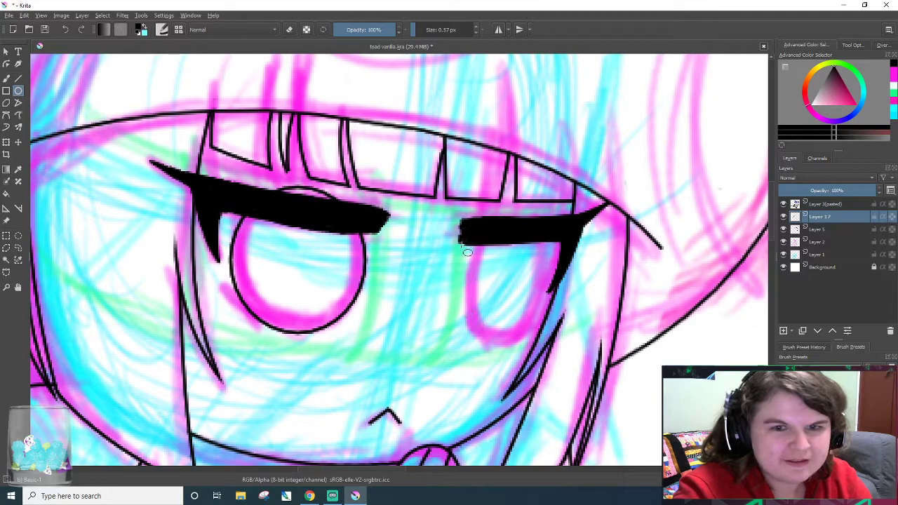
{"action": "left_click_drag", "start_coordinate": [470, 237], "coordinate": [568, 350]}
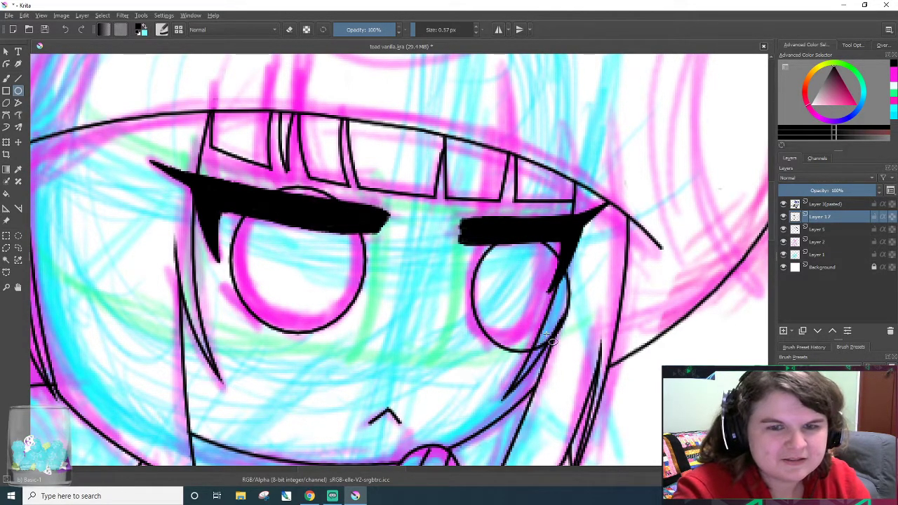
{"action": "key", "text": "ctrl+z"}
{"action": "left_click_drag", "start_coordinate": [461, 242], "coordinate": [552, 349]}
{"action": "key", "text": "ctrl+z"}
{"action": "left_click_drag", "start_coordinate": [476, 217], "coordinate": [549, 340]}
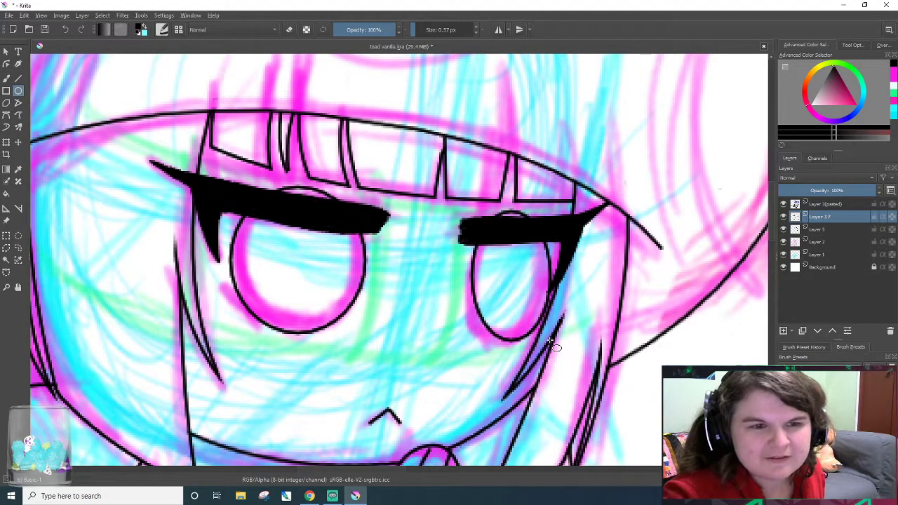
{"action": "key", "text": "ctrl+z"}
{"action": "key", "text": "ctrl+z"}
- Draw an ellipse over each sketched iris, and erase the left one's arc that pokes out above the upper lash
{"action": "left_click_drag", "start_coordinate": [241, 193], "coordinate": [364, 327]}
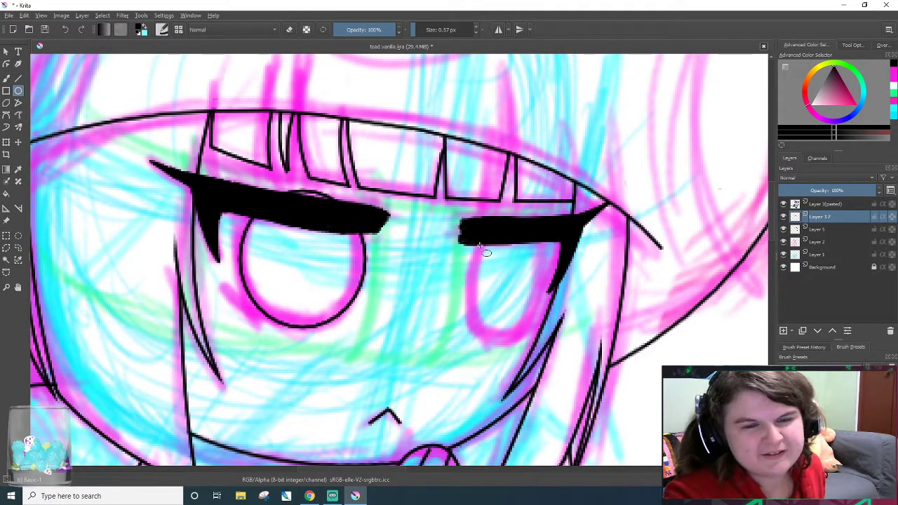
{"action": "left_click_drag", "start_coordinate": [468, 224], "coordinate": [543, 339]}
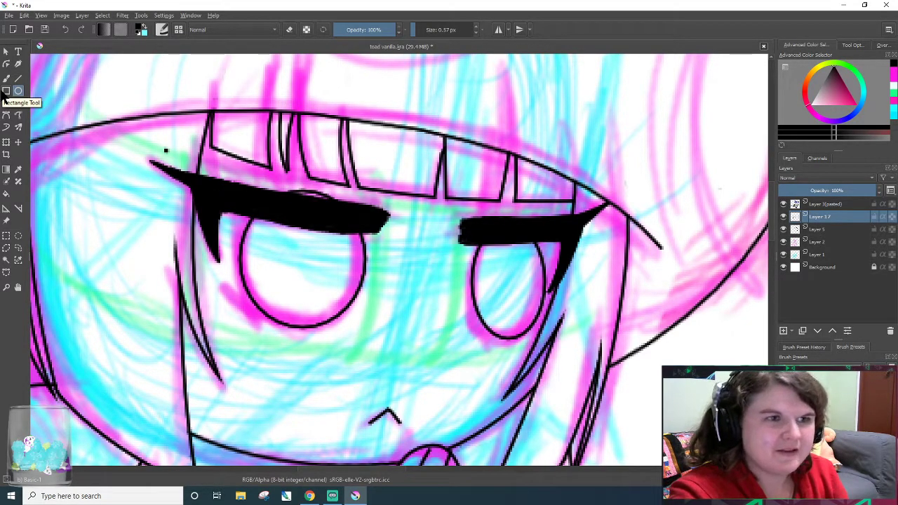
{"action": "key", "text": "e"}
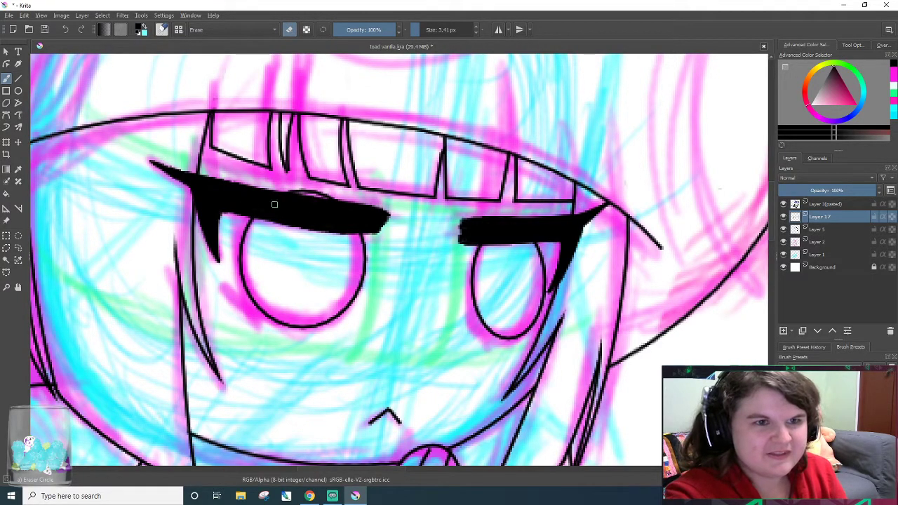
{"action": "left_click_drag", "start_coordinate": [327, 204], "coordinate": [284, 188]}
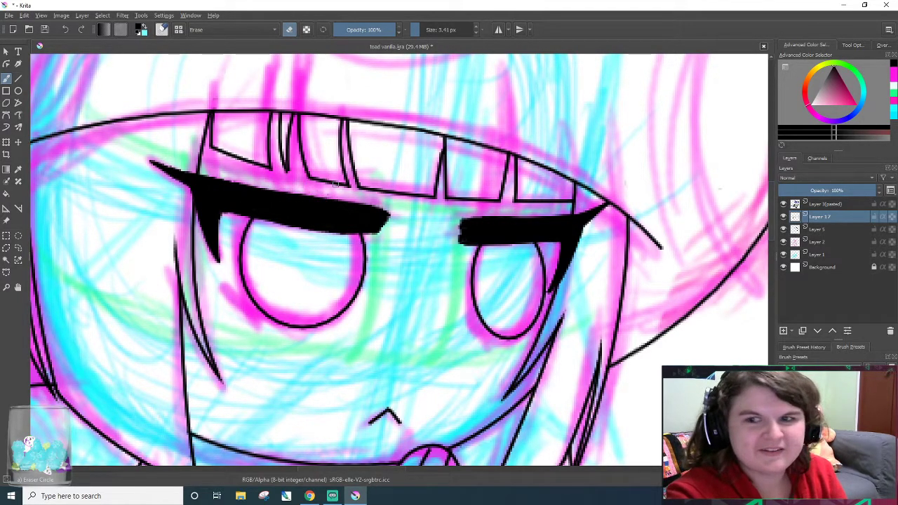
{"action": "key", "text": "e"}
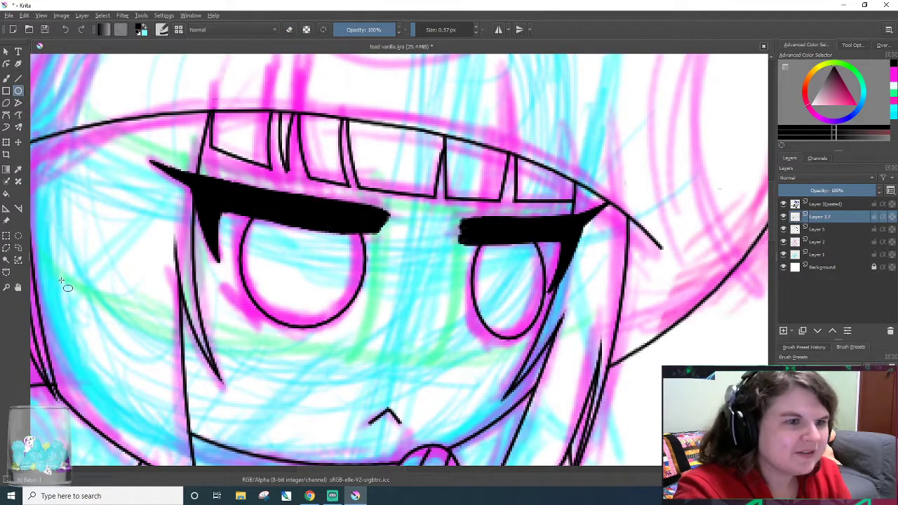
- Lasso the right iris ellipse, rotate it slightly clockwise and nudge it to follow the sketch, and clear the selection
{"action": "left_click_drag", "start_coordinate": [520, 377], "coordinate": [460, 307]}
{"action": "left_click", "coordinate": [19, 247]}
{"action": "mouse_move", "coordinate": [484, 396]}
{"action": "left_mouse_down"}
{"action": "mouse_move", "coordinate": [425, 318]}
{"action": "mouse_move", "coordinate": [486, 395]}
{"action": "left_mouse_up"}
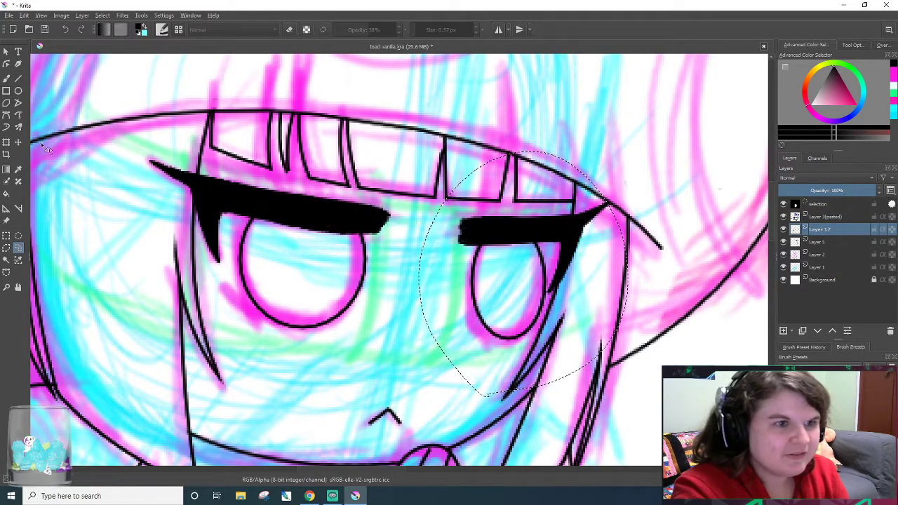
{"action": "left_click", "coordinate": [7, 142]}
{"action": "mouse_move", "coordinate": [620, 170]}
{"action": "left_mouse_down"}
{"action": "mouse_move", "coordinate": [636, 176]}
{"action": "mouse_move", "coordinate": [624, 169]}
{"action": "left_mouse_up"}
{"action": "left_click_drag", "start_coordinate": [682, 184], "coordinate": [691, 200]}
{"action": "left_click_drag", "start_coordinate": [527, 264], "coordinate": [526, 268]}
{"action": "left_click_drag", "start_coordinate": [685, 219], "coordinate": [681, 224]}
{"action": "left_click_drag", "start_coordinate": [518, 266], "coordinate": [522, 271]}
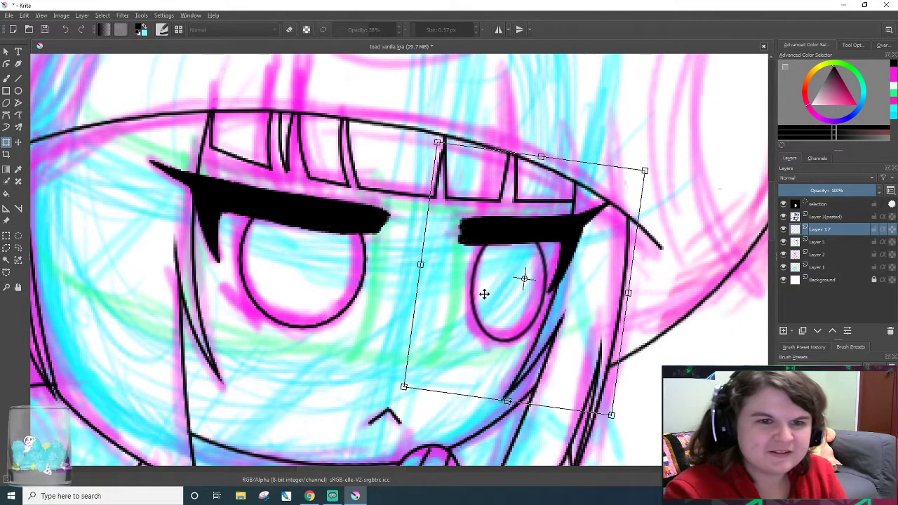
{"action": "left_click", "coordinate": [19, 80]}
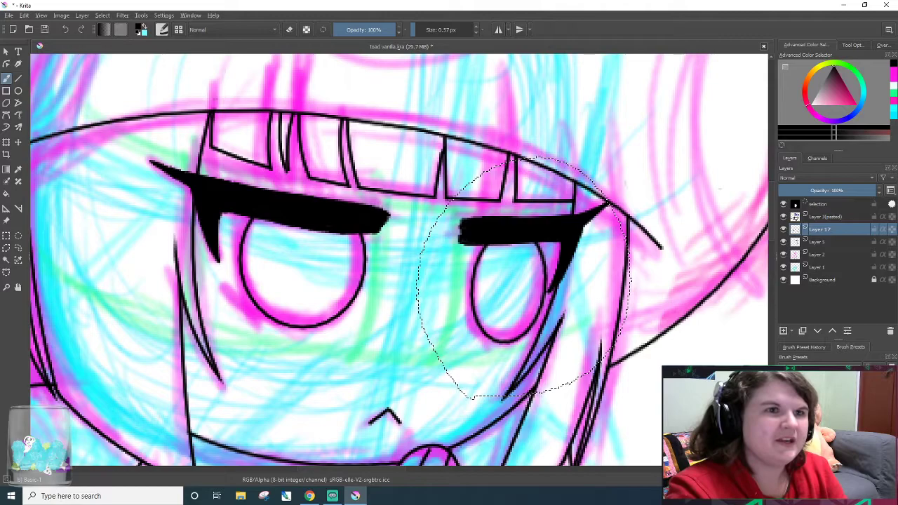
{"action": "key", "text": "e"}
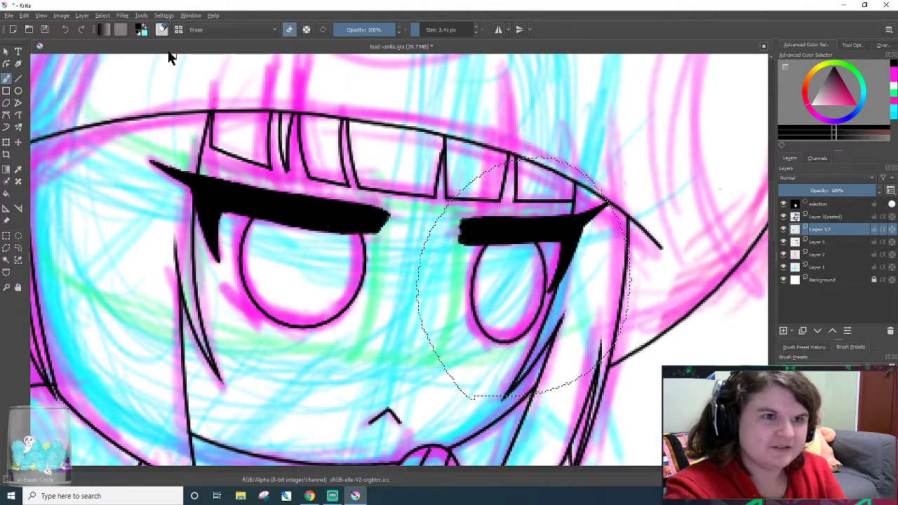
{"action": "left_click", "coordinate": [102, 15]}
{"action": "left_click", "coordinate": [120, 36]}
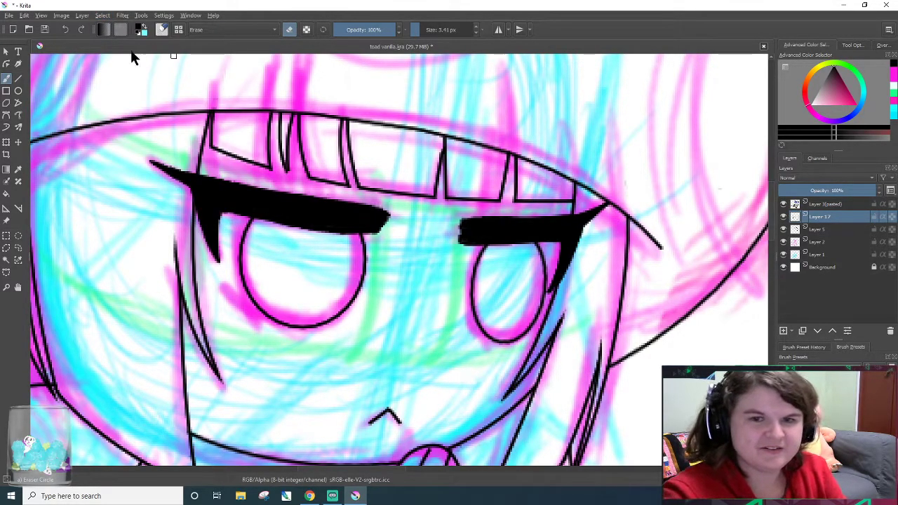
{"action": "scroll", "coordinate": [237, 139], "scroll_direction": "up", "scroll_amount": 2}
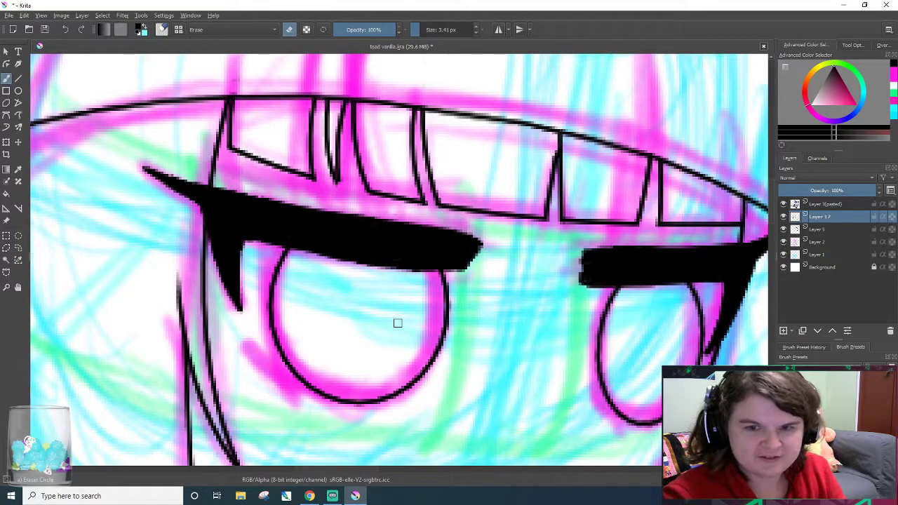
{"action": "scroll", "coordinate": [390, 312], "scroll_direction": "up", "scroll_amount": 1}
{"action": "key", "text": "e"}
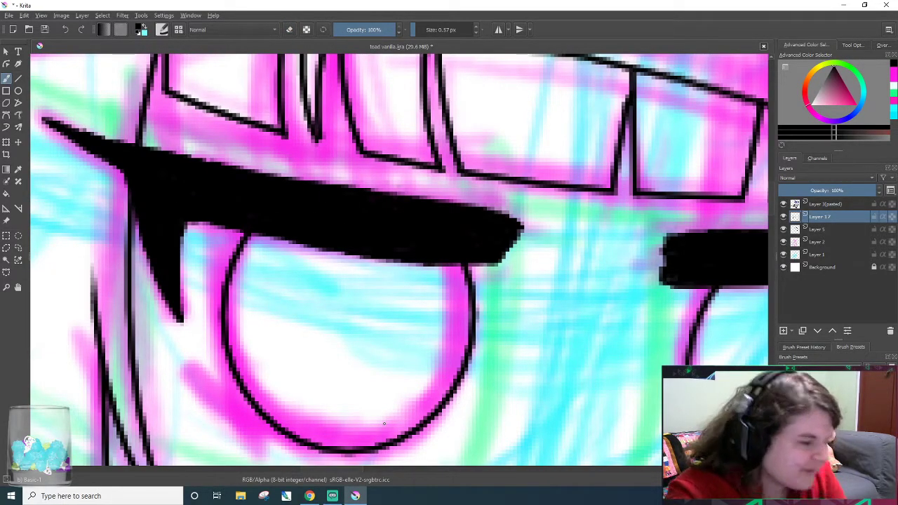
{"action": "left_click_drag", "start_coordinate": [345, 468], "coordinate": [383, 477]}
{"action": "left_click_drag", "start_coordinate": [391, 321], "coordinate": [381, 279]}
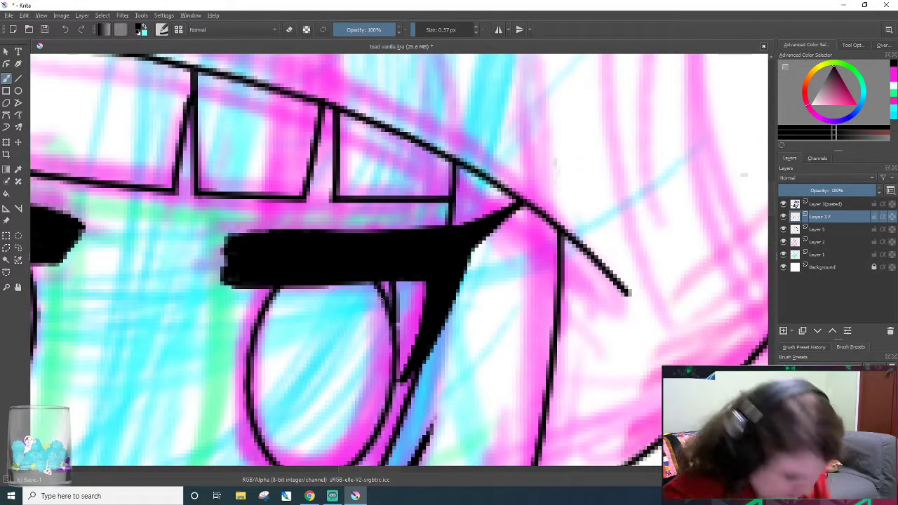
{"action": "key", "text": "ctrl+z"}
{"action": "left_click_drag", "start_coordinate": [392, 320], "coordinate": [372, 260]}
{"action": "key", "text": "ctrl+z"}
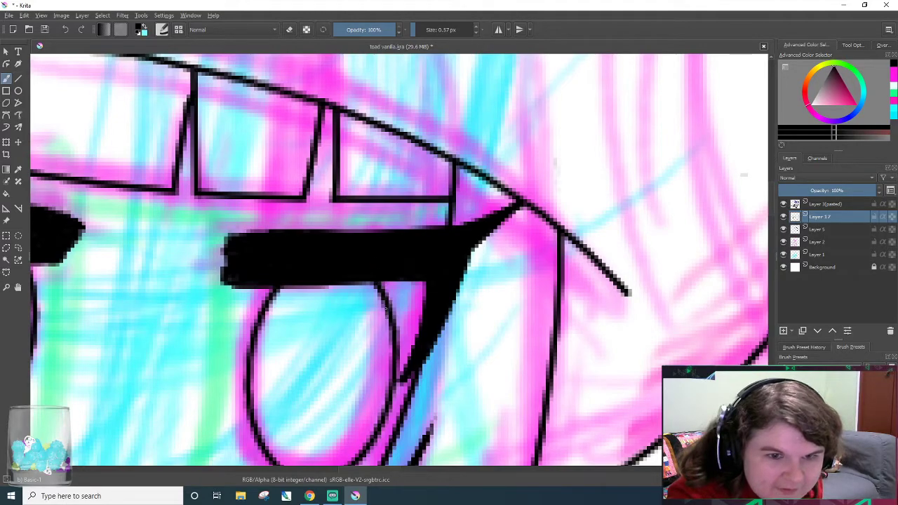
{"action": "left_click_drag", "start_coordinate": [394, 311], "coordinate": [382, 281]}
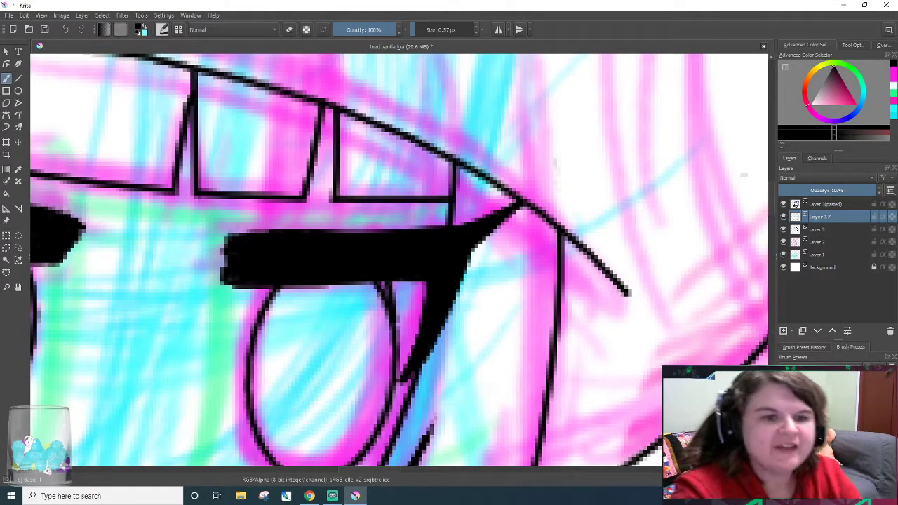
{"action": "key", "text": "e"}
{"action": "left_click_drag", "start_coordinate": [373, 278], "coordinate": [388, 320]}
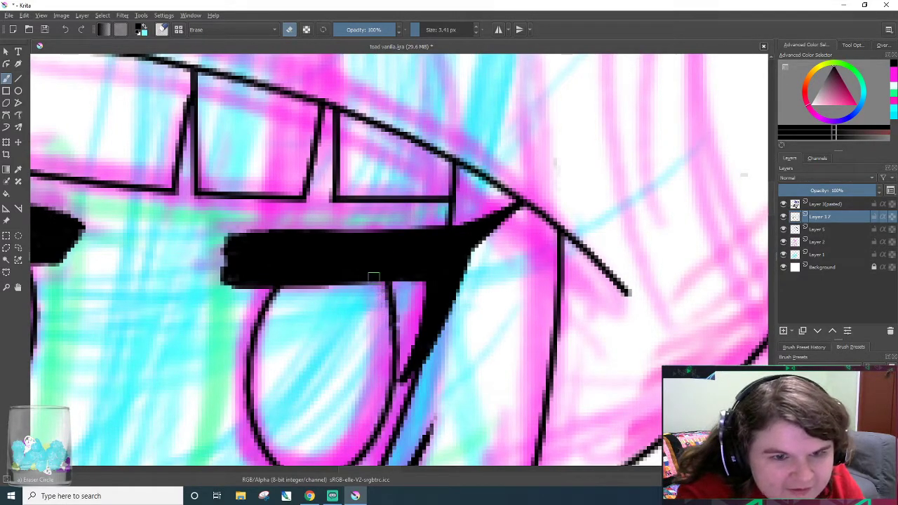
{"action": "key", "text": "ctrl+z"}
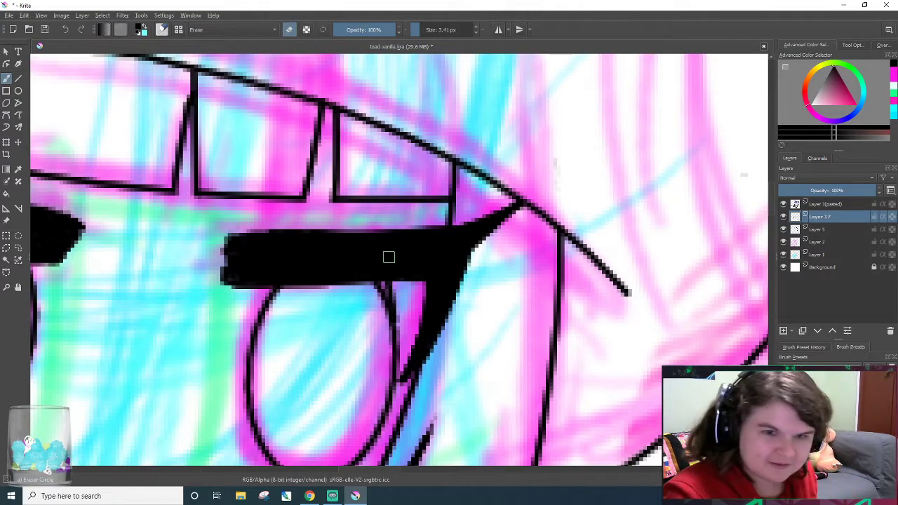
{"action": "left_click_drag", "start_coordinate": [393, 317], "coordinate": [387, 283]}
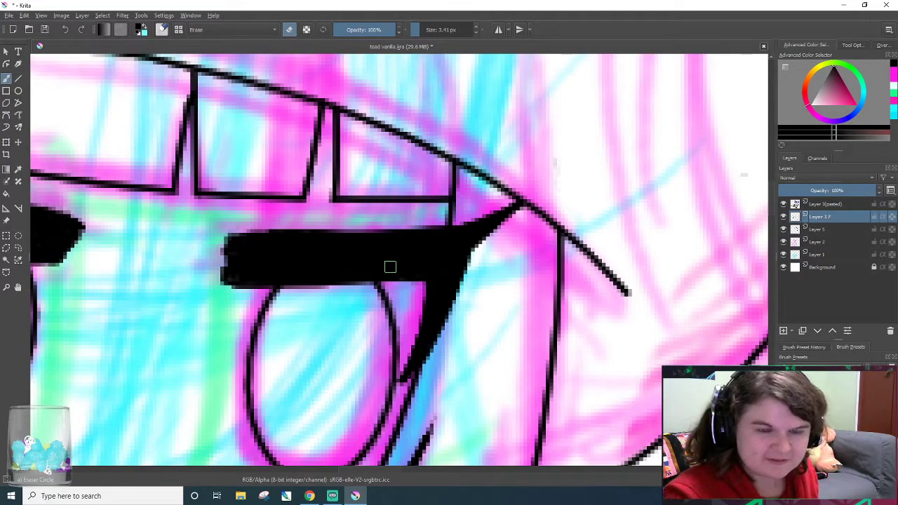
- Redraw the right iris's upper outer edge as a straighter stroke up to the lash, and erase the old inner arc on Layer 17
{"action": "key", "text": "slash"}
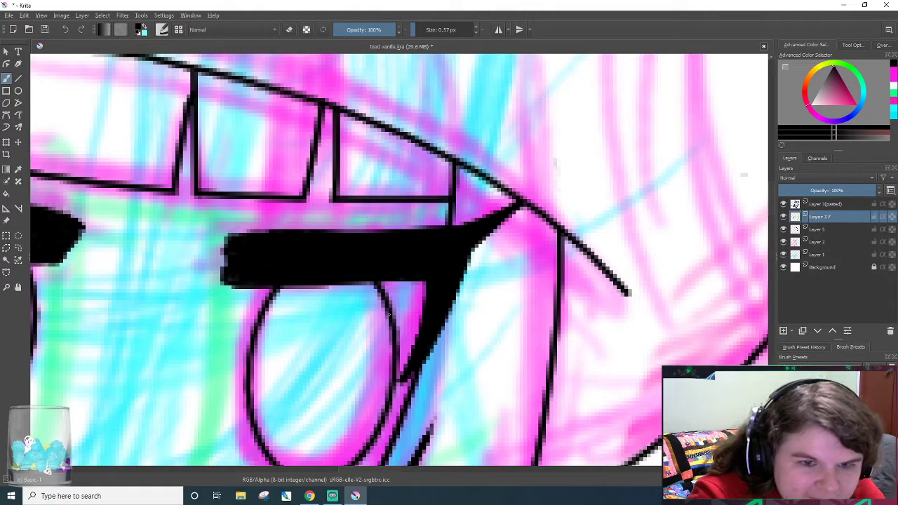
{"action": "right_click", "coordinate": [383, 265]}
{"action": "left_click", "coordinate": [646, 231]}
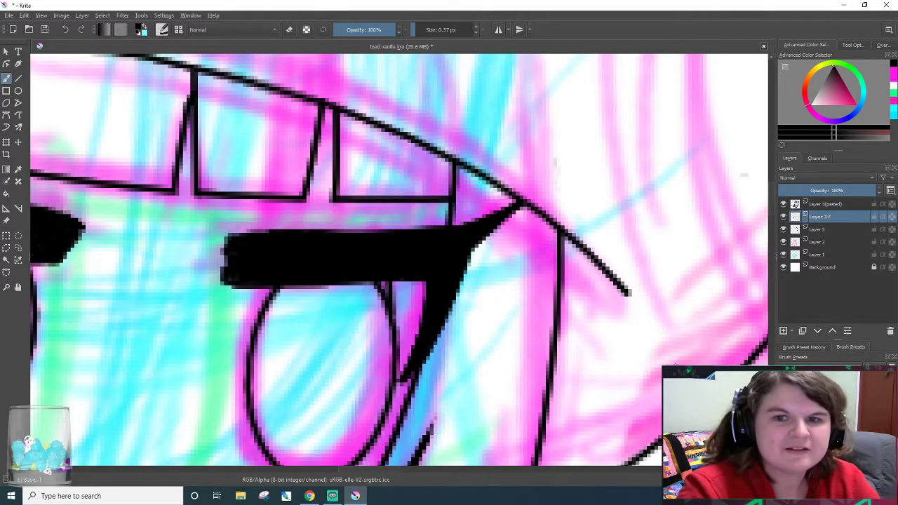
{"action": "key", "text": "slash"}
{"action": "left_click", "coordinate": [826, 230]}
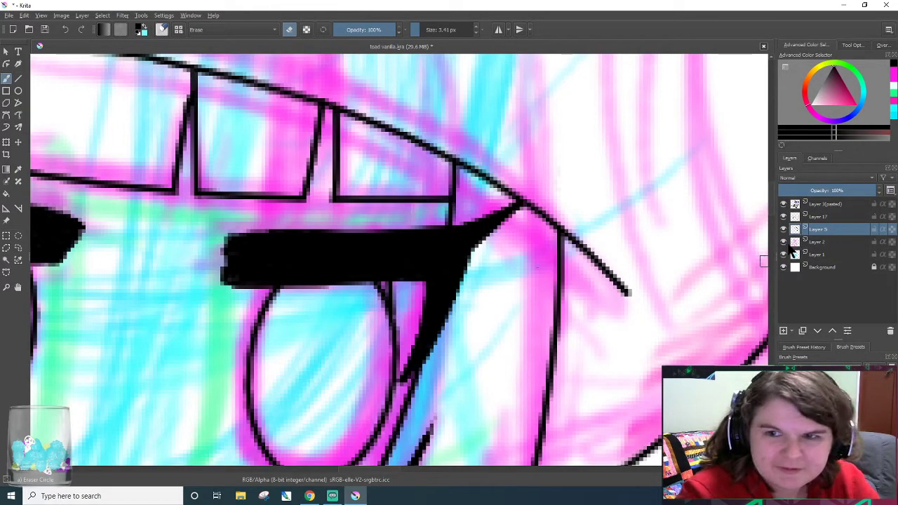
{"action": "left_click", "coordinate": [833, 217]}
{"action": "mouse_move", "coordinate": [369, 319]}
{"action": "left_mouse_down"}
{"action": "mouse_move", "coordinate": [370, 269]}
{"action": "mouse_move", "coordinate": [383, 302]}
{"action": "mouse_move", "coordinate": [379, 335]}
{"action": "mouse_move", "coordinate": [385, 262]}
{"action": "left_mouse_up"}
{"action": "key", "text": "/"}
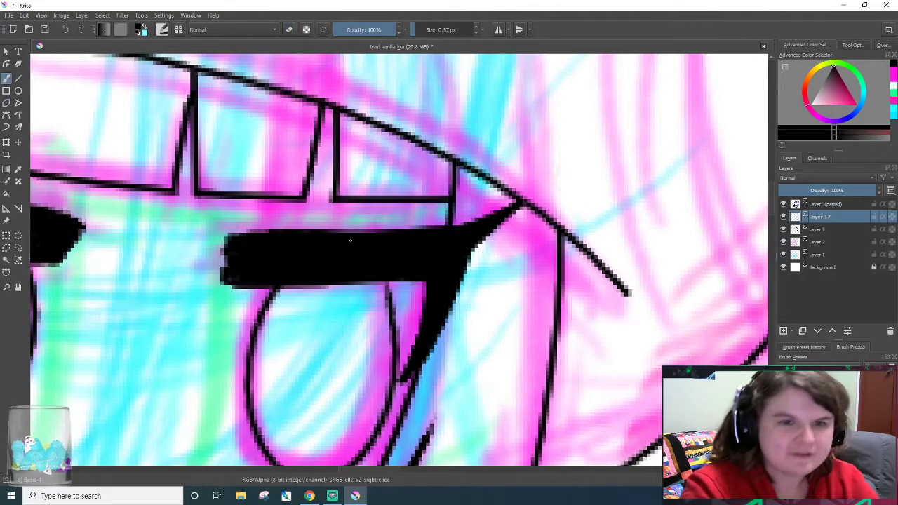
- Redraw the left iris's upper outer edge as a straighter stroke up to the lash, and erase the old arc along its inner side
{"action": "key", "text": "ctrl+z"}
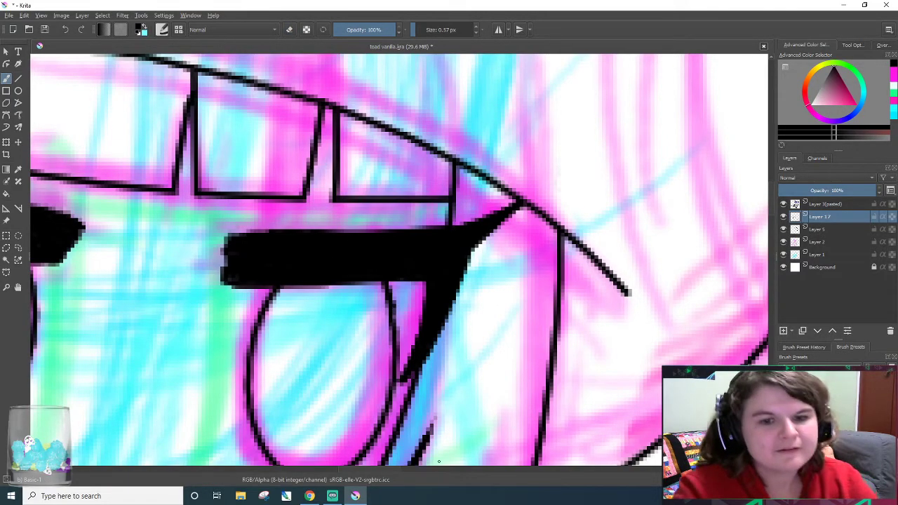
{"action": "left_click_drag", "start_coordinate": [348, 469], "coordinate": [321, 465]}
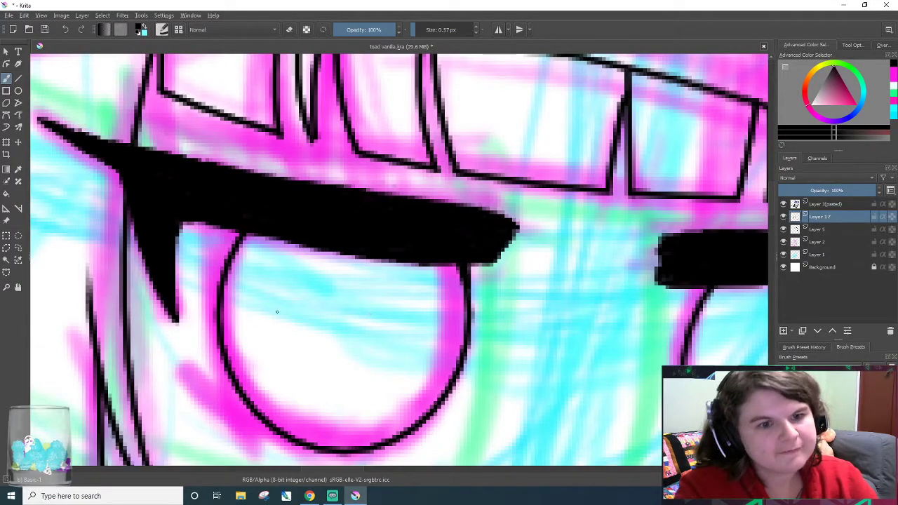
{"action": "mouse_move", "coordinate": [235, 246]}
{"action": "left_mouse_down"}
{"action": "mouse_move", "coordinate": [223, 273]}
{"action": "mouse_move", "coordinate": [239, 230]}
{"action": "left_mouse_up"}
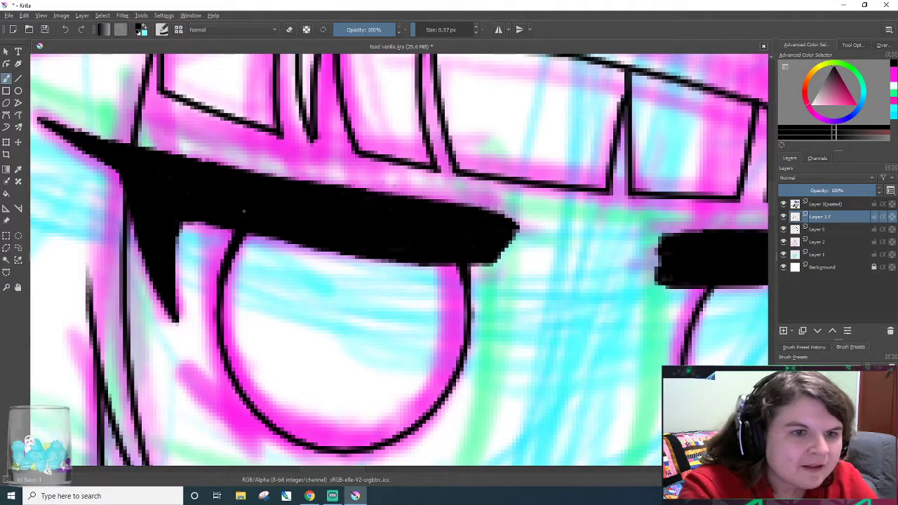
{"action": "left_click_drag", "start_coordinate": [216, 291], "coordinate": [225, 237]}
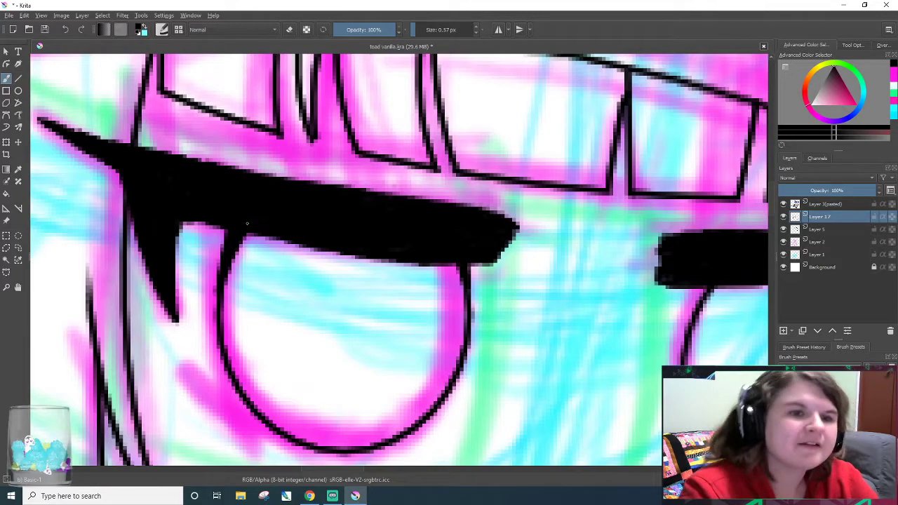
{"action": "key", "text": "e"}
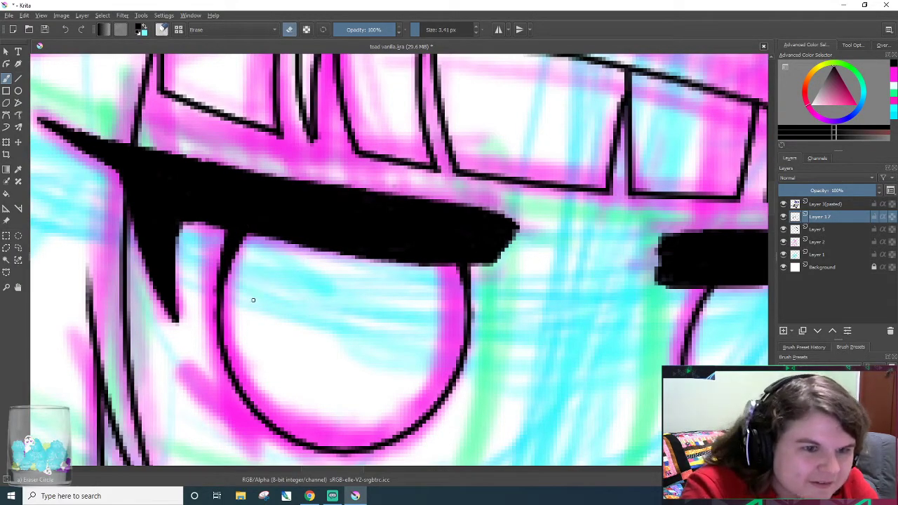
{"action": "left_click_drag", "start_coordinate": [234, 276], "coordinate": [247, 240]}
{"action": "left_click_drag", "start_coordinate": [231, 292], "coordinate": [244, 237]}
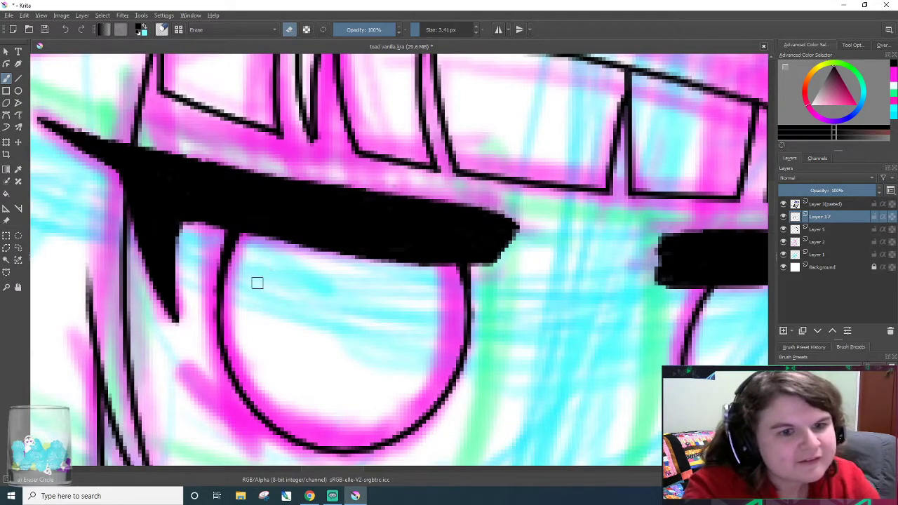
{"action": "key", "text": "e"}
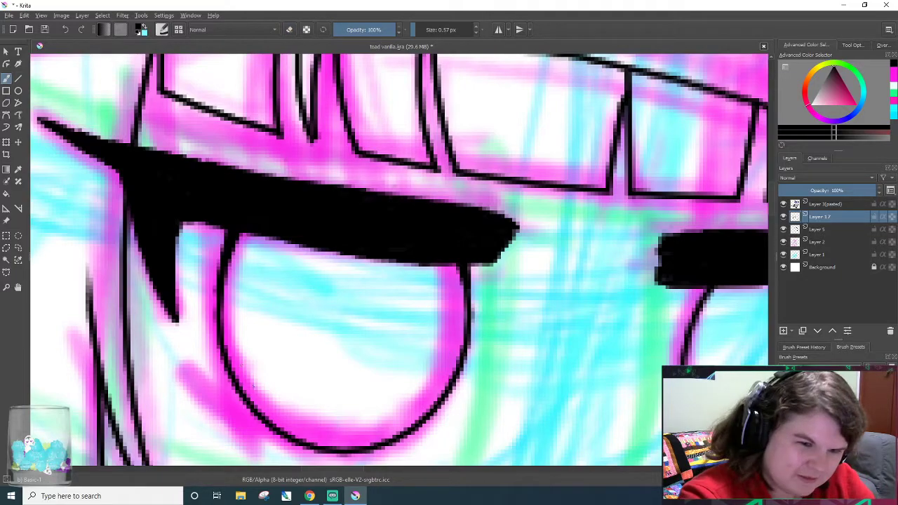
- Draw a short, thin lower-lid stroke branching up and outward from the left iris's lower outer edge, retrying until it follows the sketch
{"action": "left_click_drag", "start_coordinate": [284, 438], "coordinate": [223, 379]}
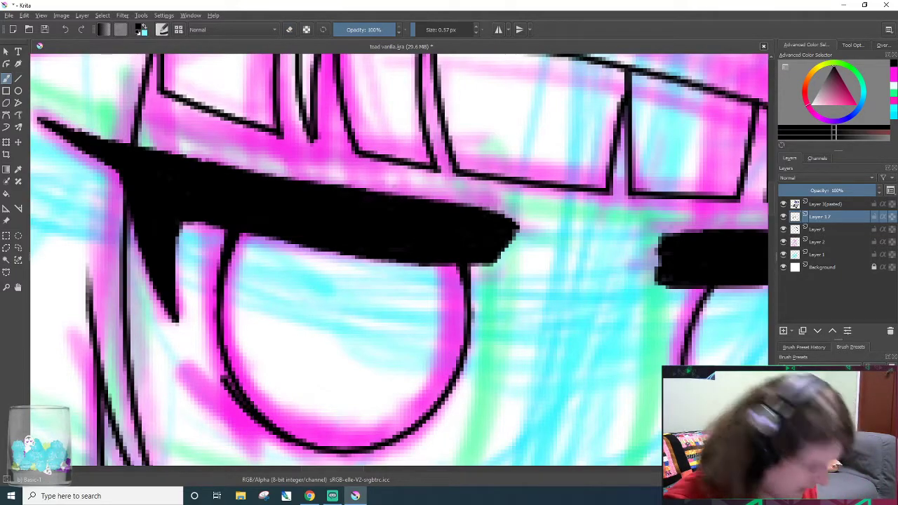
{"action": "key", "text": "ctrl+z"}
{"action": "left_click_drag", "start_coordinate": [283, 437], "coordinate": [184, 354]}
{"action": "key", "text": "ctrl+z"}
{"action": "left_click_drag", "start_coordinate": [282, 439], "coordinate": [203, 367]}
{"action": "key", "text": "ctrl+z"}
{"action": "left_click_drag", "start_coordinate": [283, 441], "coordinate": [196, 361]}
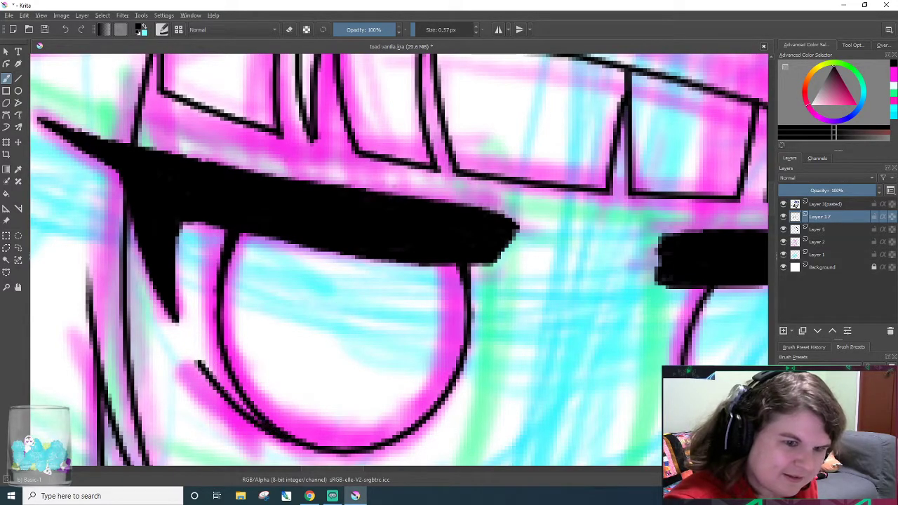
{"action": "key", "text": "ctrl+z"}
{"action": "left_click_drag", "start_coordinate": [284, 442], "coordinate": [202, 383]}
{"action": "key", "text": "ctrl+z"}
{"action": "left_click_drag", "start_coordinate": [286, 442], "coordinate": [207, 383]}
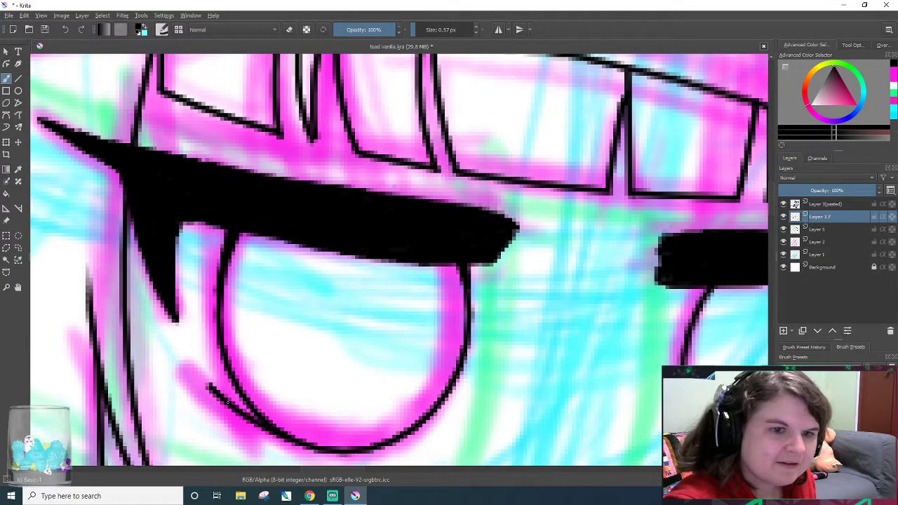
- Draw a matching short lower-lid stroke at the right iris's lower outer edge, retrying until it stops just short of the hair strand
{"action": "left_click_drag", "start_coordinate": [318, 470], "coordinate": [359, 470]}
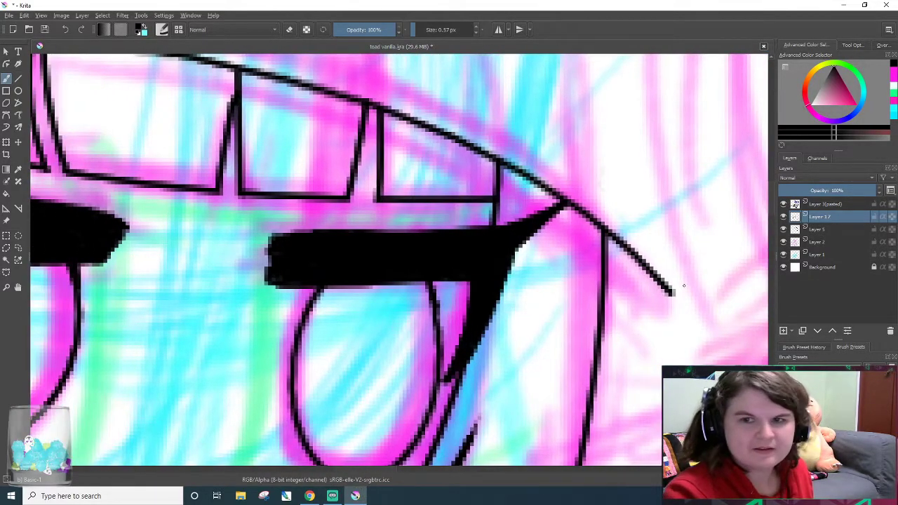
{"action": "scroll", "coordinate": [425, 258], "scroll_direction": "down", "scroll_amount": 5}
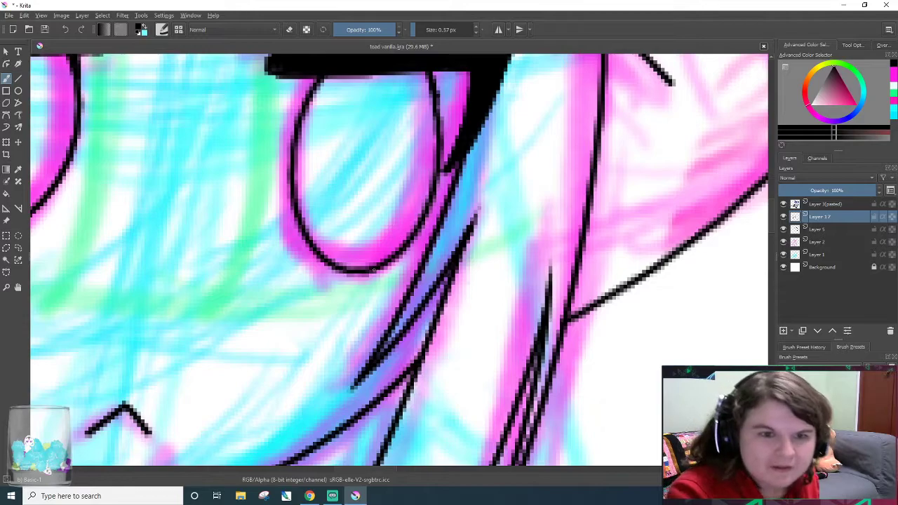
{"action": "left_click_drag", "start_coordinate": [374, 268], "coordinate": [428, 243]}
{"action": "key", "text": "ctrl+z"}
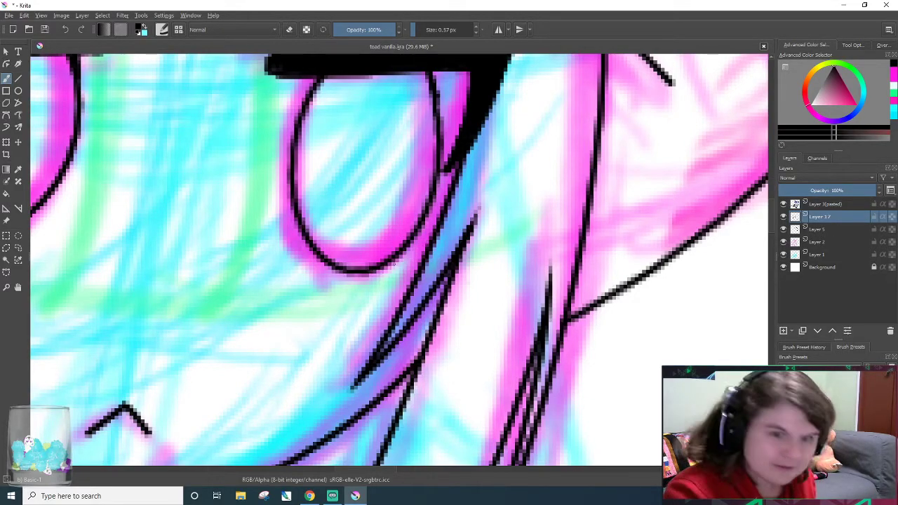
{"action": "left_click_drag", "start_coordinate": [381, 267], "coordinate": [426, 238]}
{"action": "key", "text": "ctrl+z"}
{"action": "left_click_drag", "start_coordinate": [386, 266], "coordinate": [431, 231]}
{"action": "key", "text": "ctrl+z"}
{"action": "left_click_drag", "start_coordinate": [387, 266], "coordinate": [427, 231]}
{"action": "key", "text": "ctrl+z"}
{"action": "left_click_drag", "start_coordinate": [390, 266], "coordinate": [421, 240]}
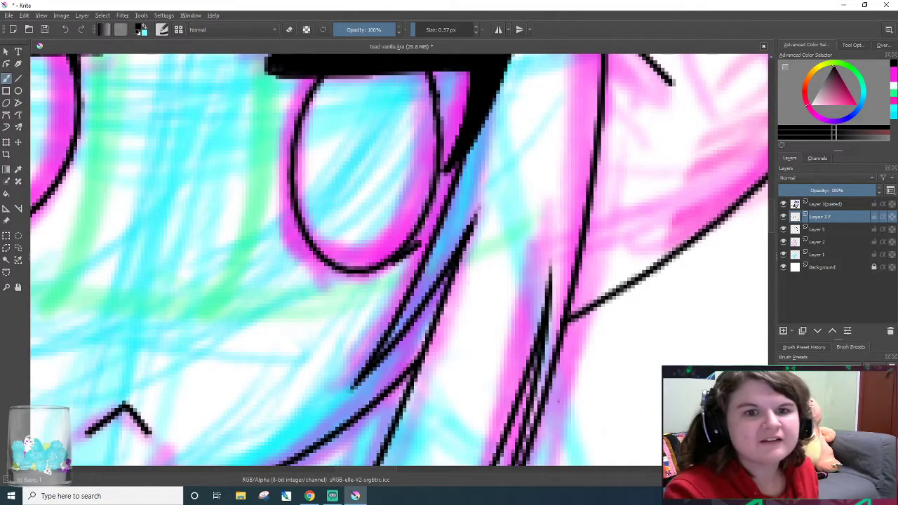
{"action": "key", "text": "ctrl+z"}
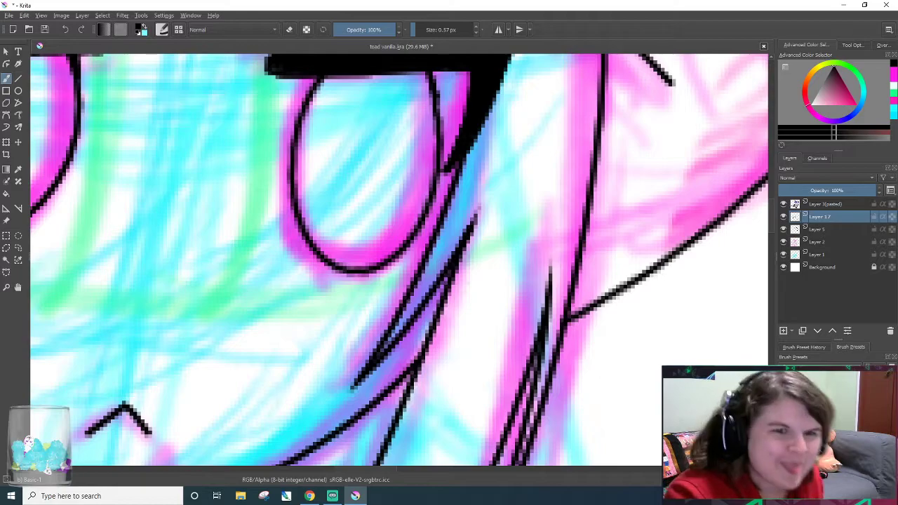
{"action": "left_click_drag", "start_coordinate": [385, 267], "coordinate": [429, 234]}
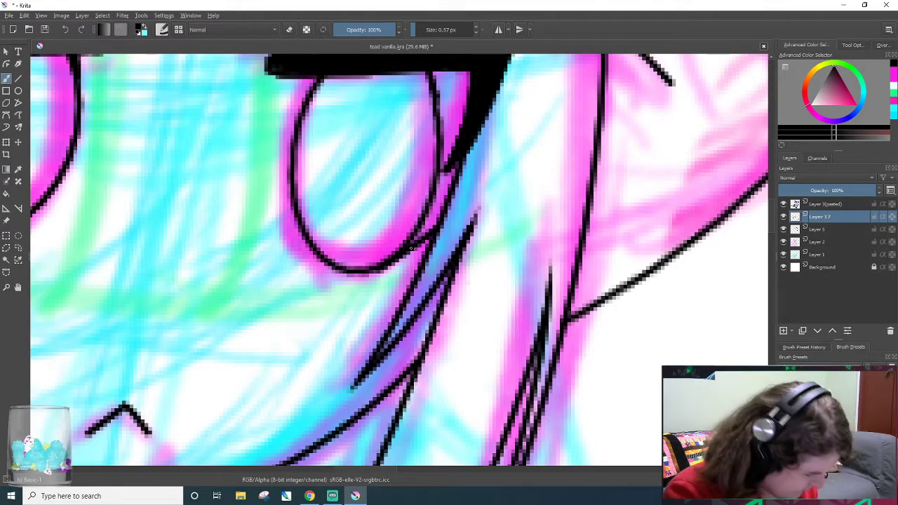
{"action": "key", "text": "ctrl+z"}
{"action": "left_click_drag", "start_coordinate": [385, 266], "coordinate": [422, 237]}
{"action": "key", "text": "ctrl+z"}
{"action": "left_click_drag", "start_coordinate": [390, 264], "coordinate": [425, 240]}
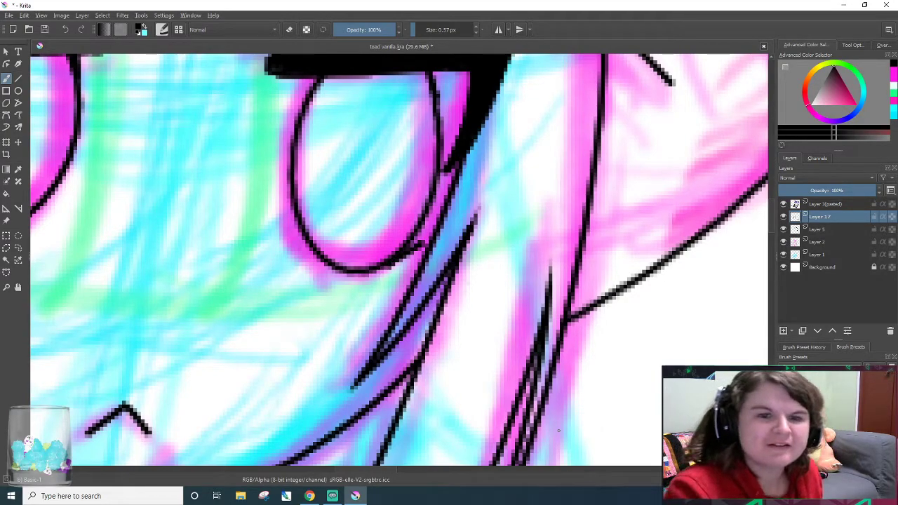
{"action": "key", "text": "/"}
{"action": "left_click_drag", "start_coordinate": [383, 279], "coordinate": [409, 257]}
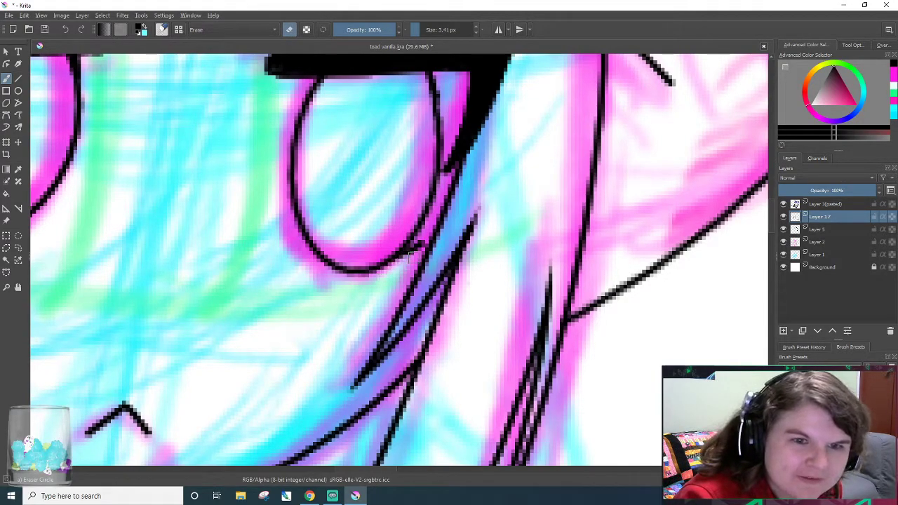
{"action": "key", "text": "ctrl+z"}
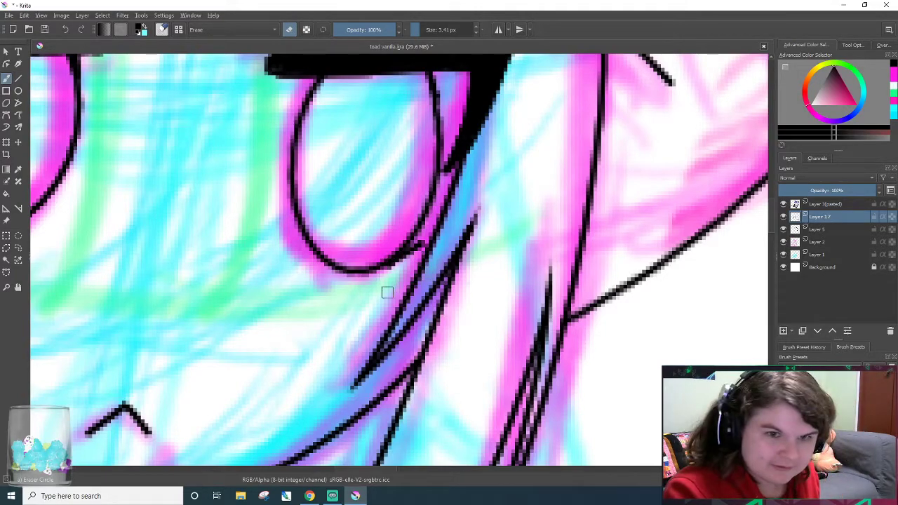
{"action": "left_click_drag", "start_coordinate": [397, 269], "coordinate": [418, 256]}
{"action": "key", "text": "ctrl+z"}
- Examine the inked irises and lower-lid strokes of both eyes close up and against the whole face
{"action": "scroll", "coordinate": [369, 256], "scroll_direction": "down", "scroll_amount": 3}
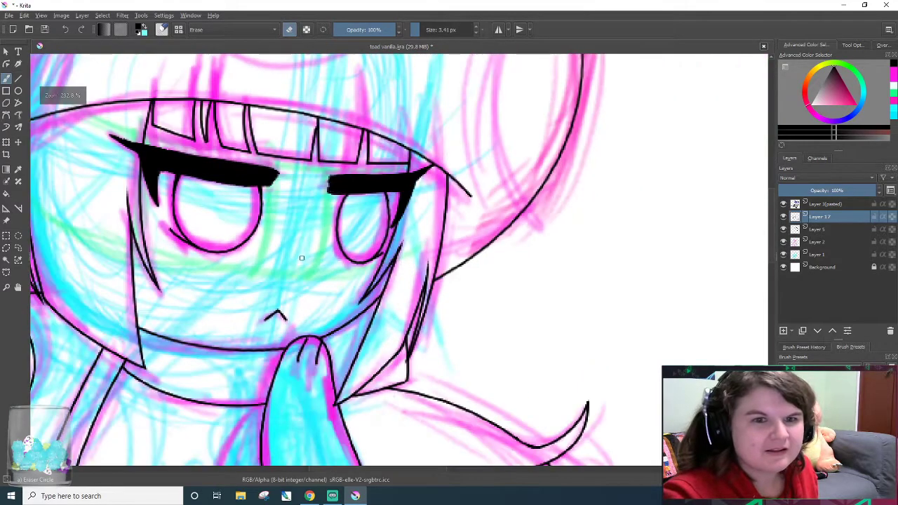
{"action": "scroll", "coordinate": [342, 232], "scroll_direction": "up", "scroll_amount": 3}
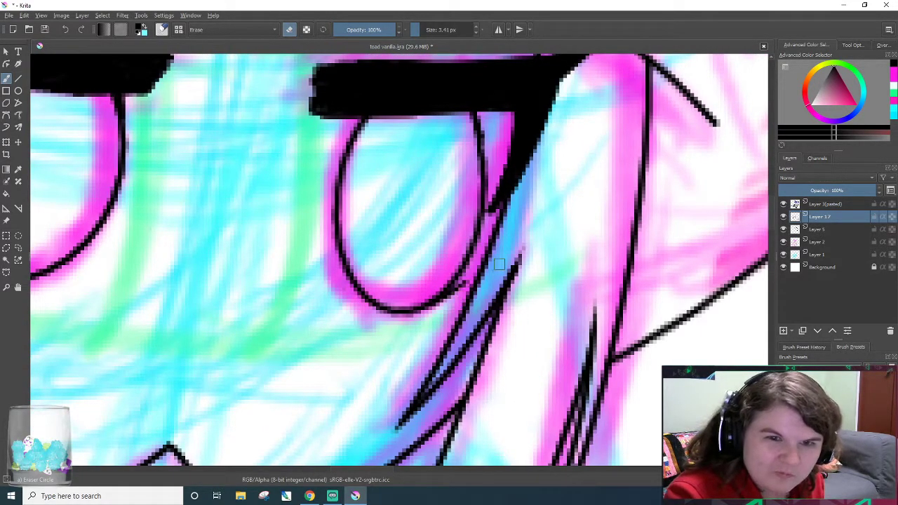
{"action": "scroll", "coordinate": [438, 320], "scroll_direction": "down", "scroll_amount": 5}
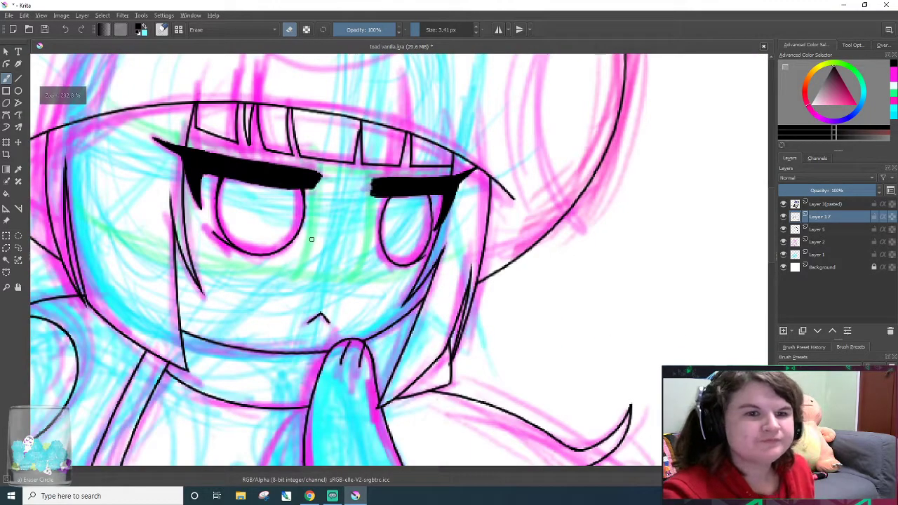
{"action": "scroll", "coordinate": [274, 233], "scroll_direction": "up", "scroll_amount": 3}
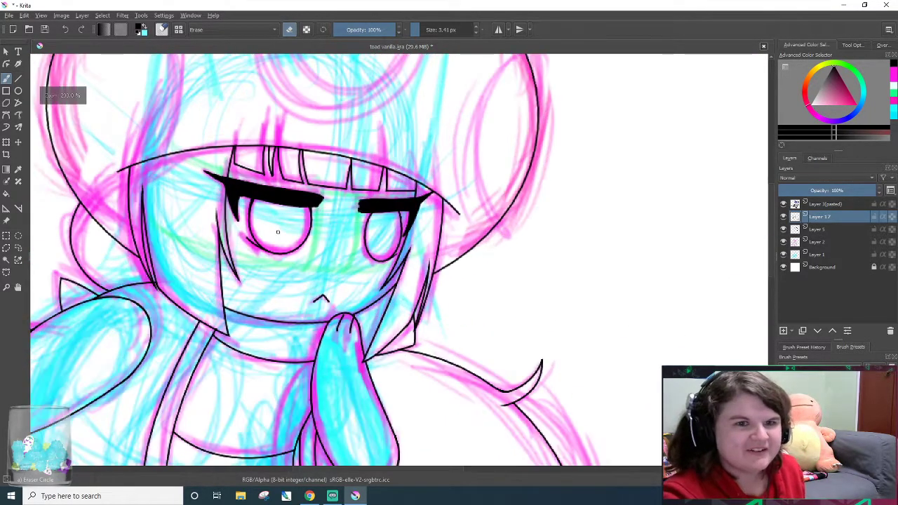
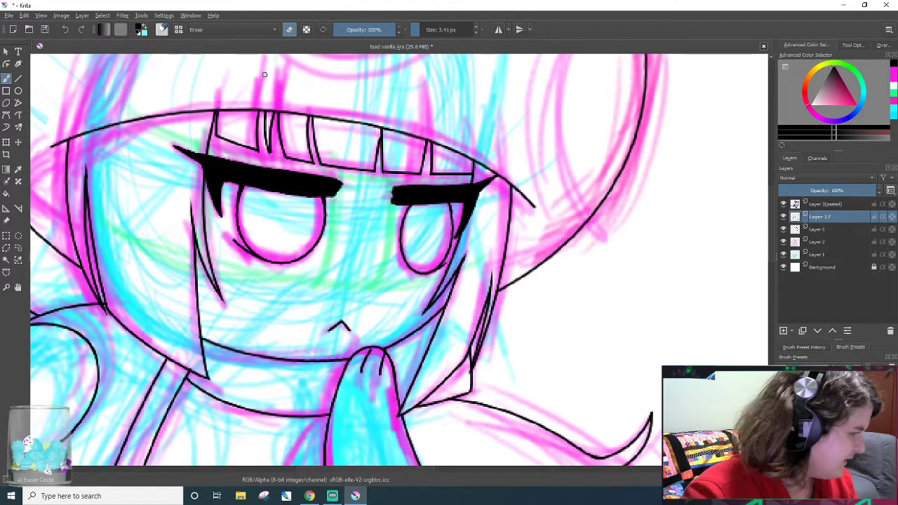
{"action": "scroll", "coordinate": [400, 90], "scroll_direction": "up", "scroll_amount": 2}
{"action": "scroll", "coordinate": [397, 91], "scroll_direction": "down", "scroll_amount": 3}
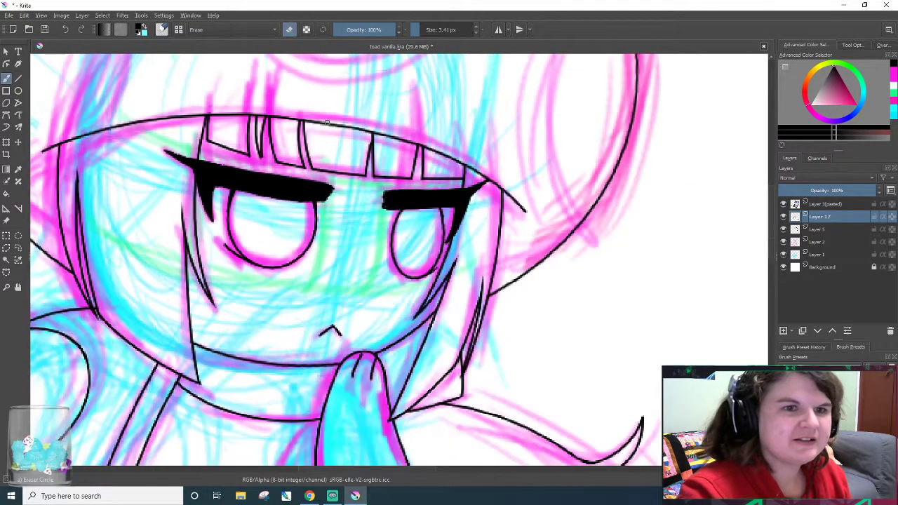
{"action": "scroll", "coordinate": [326, 119], "scroll_direction": "up", "scroll_amount": 3}
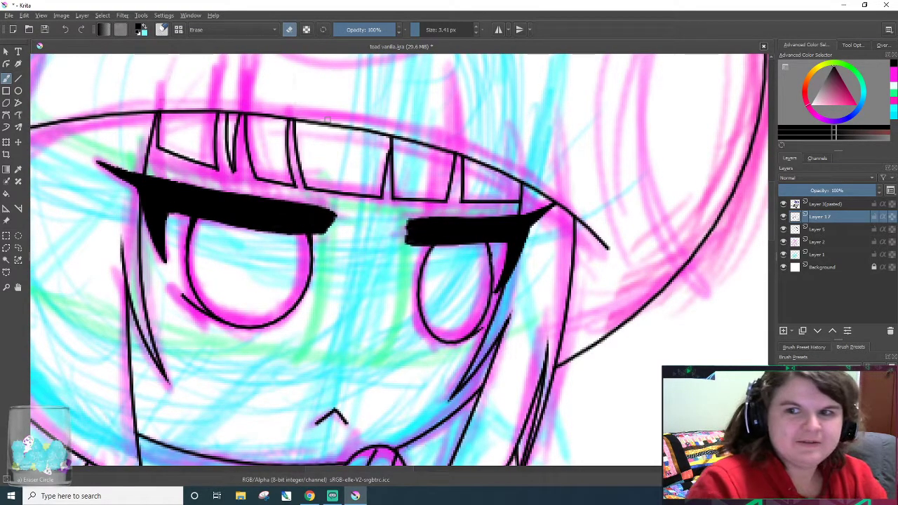
- Draw a thin arched eyebrow over the bangs above each eye on Layer 17, retrying the strokes and restoring the right one
{"action": "key", "text": "e"}
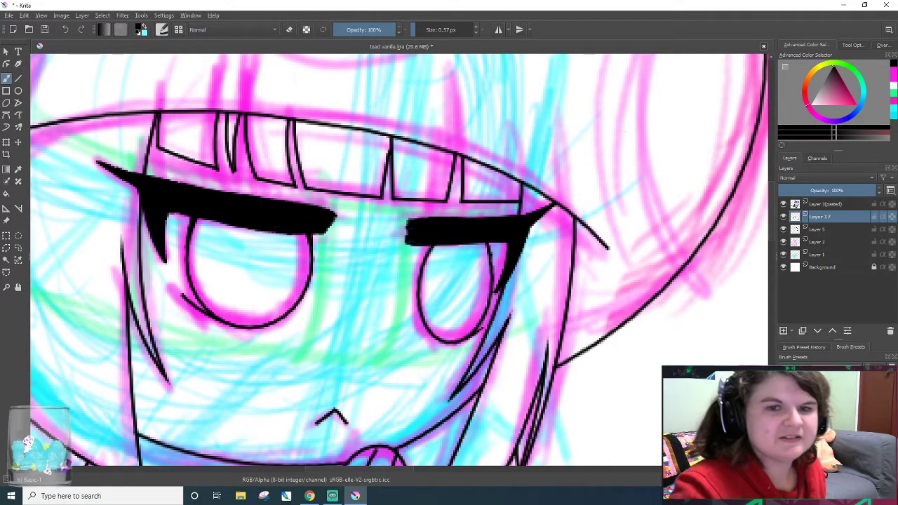
{"action": "scroll", "coordinate": [442, 122], "scroll_direction": "down", "scroll_amount": 1}
{"action": "left_click_drag", "start_coordinate": [217, 138], "coordinate": [331, 118]}
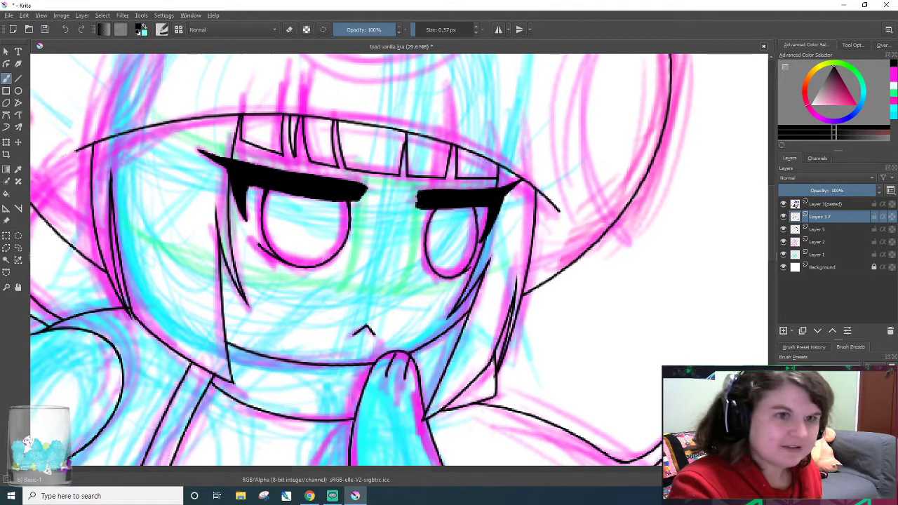
{"action": "left_click_drag", "start_coordinate": [209, 131], "coordinate": [357, 155]}
{"action": "key", "text": "ctrl+z"}
{"action": "left_click_drag", "start_coordinate": [226, 140], "coordinate": [339, 137]}
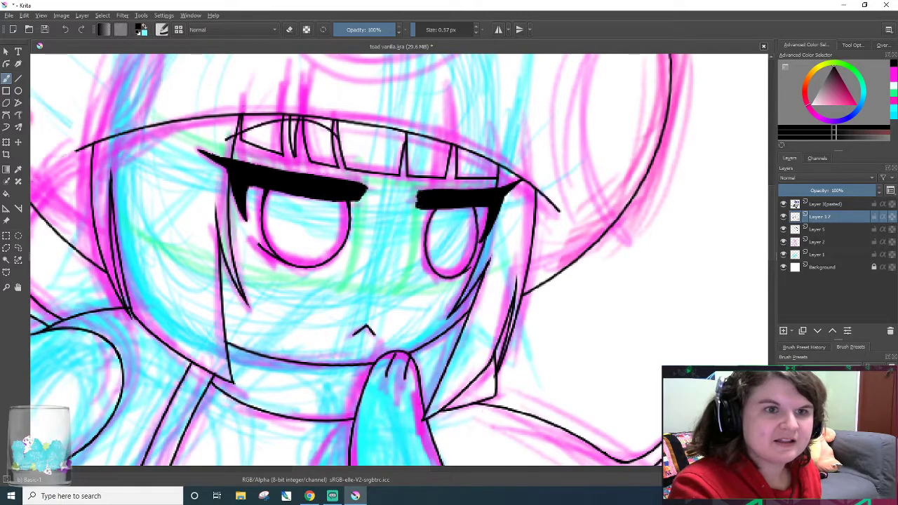
{"action": "key", "text": "ctrl+z"}
{"action": "left_click_drag", "start_coordinate": [230, 126], "coordinate": [345, 125]}
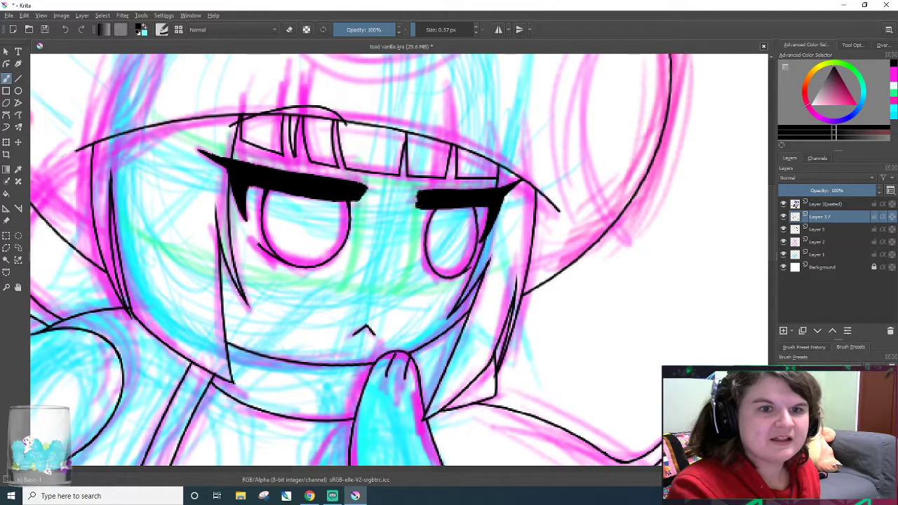
{"action": "left_click_drag", "start_coordinate": [415, 142], "coordinate": [495, 175]}
{"action": "key", "text": "ctrl+z"}
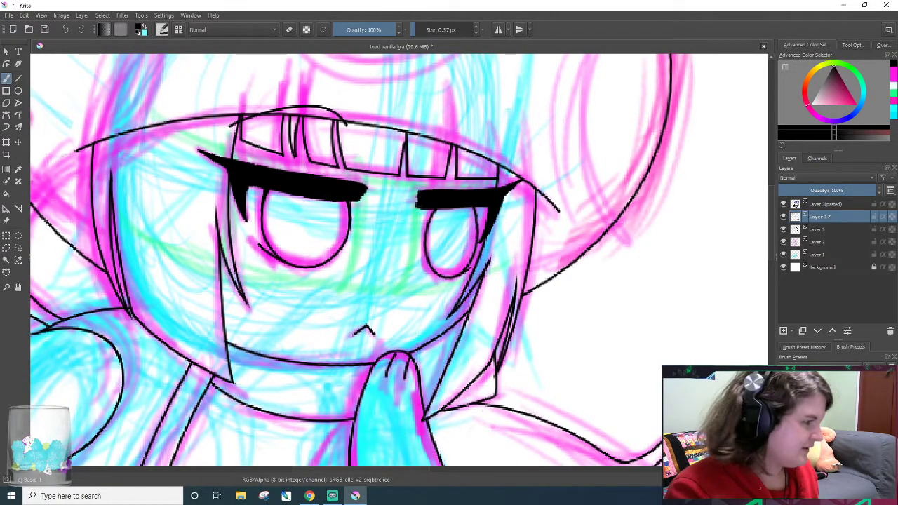
{"action": "key", "text": "ctrl+z"}
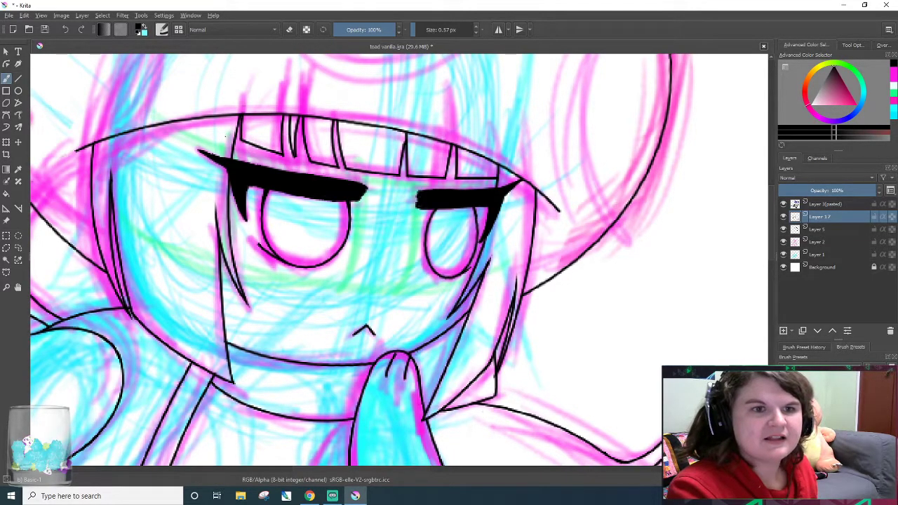
{"action": "left_click_drag", "start_coordinate": [226, 137], "coordinate": [344, 151]}
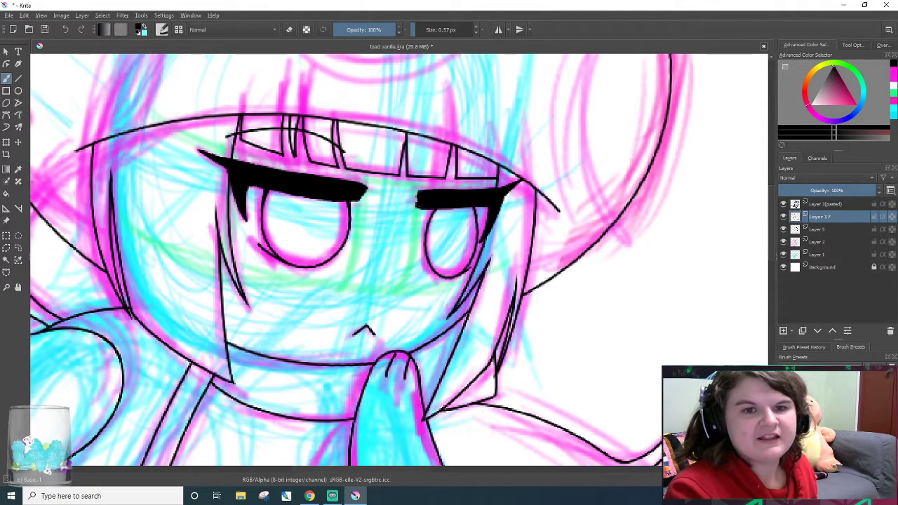
{"action": "left_click_drag", "start_coordinate": [428, 158], "coordinate": [489, 169]}
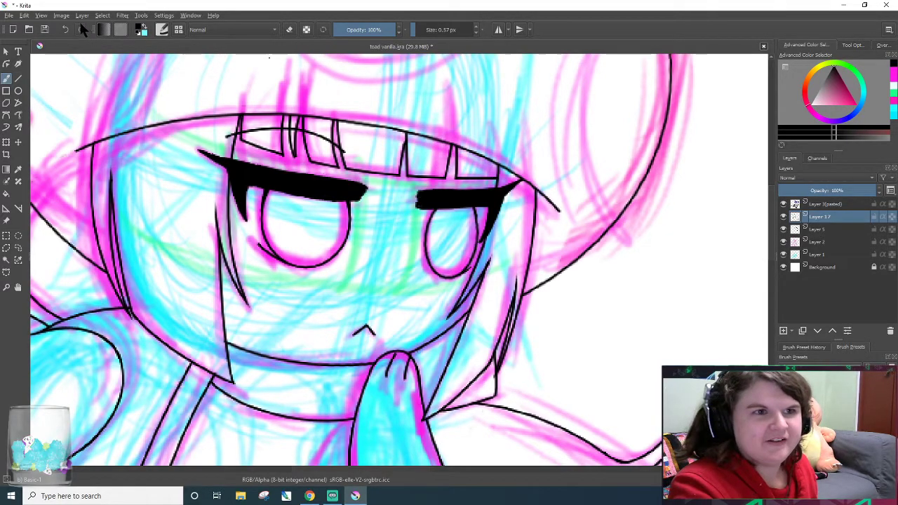
{"action": "left_click", "coordinate": [82, 29]}
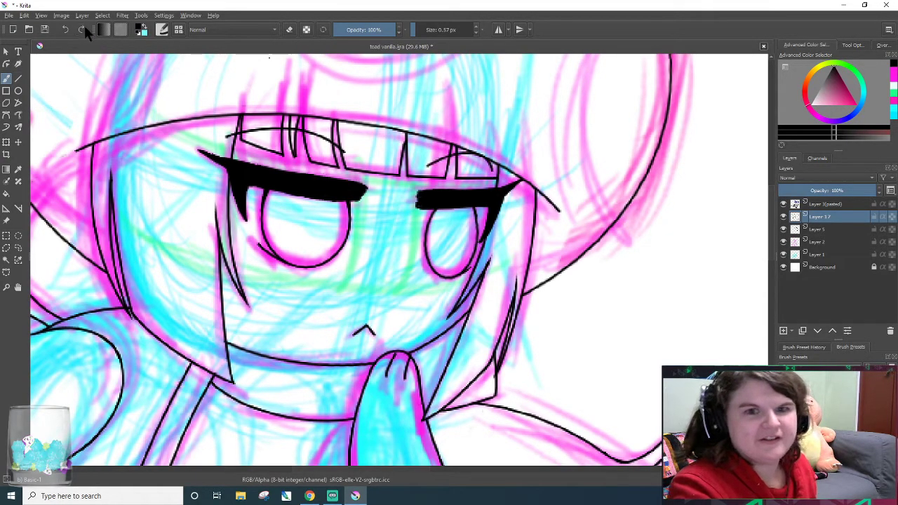
- Merge Layer 17 down into the line art on Layer 5 and hide the sketch layers, Layer 1 and Layer 2
{"action": "scroll", "coordinate": [546, 259], "scroll_direction": "down", "scroll_amount": 4}
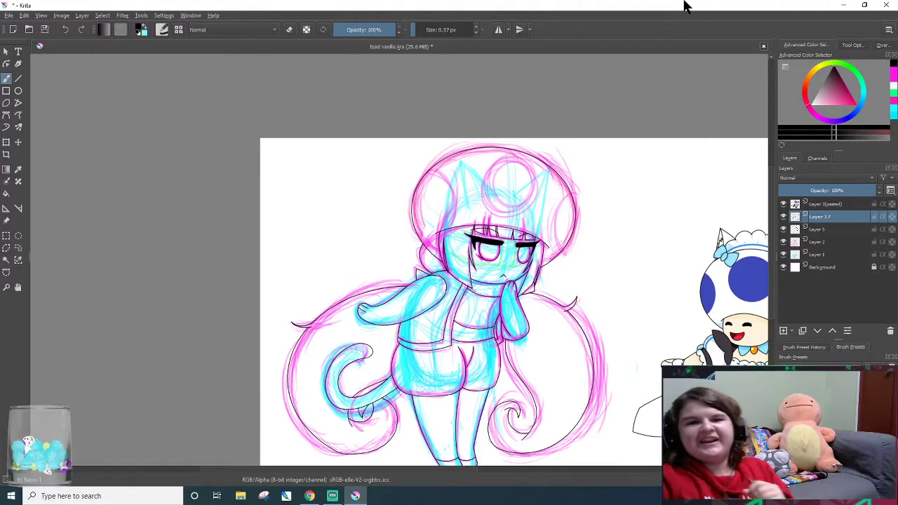
{"action": "right_click", "coordinate": [839, 219]}
{"action": "left_click", "coordinate": [800, 313]}
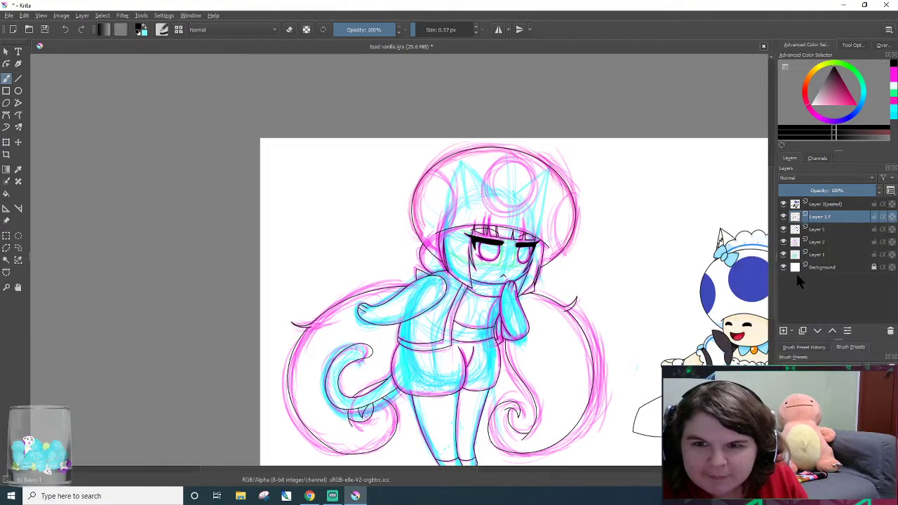
{"action": "left_click", "coordinate": [784, 241]}
{"action": "left_click", "coordinate": [784, 229]}
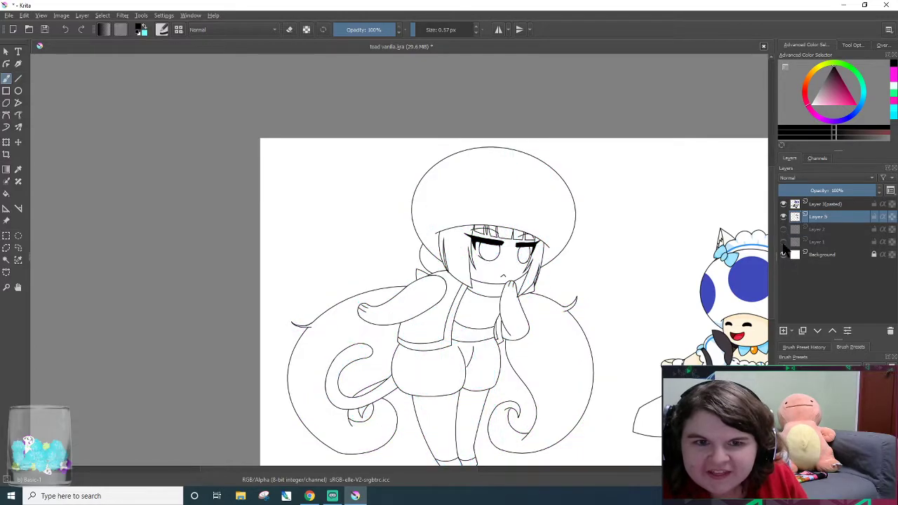
- Save the drawing and hide the pasted layer containing the colored reference character
{"action": "scroll", "coordinate": [555, 281], "scroll_direction": "down", "scroll_amount": 2}
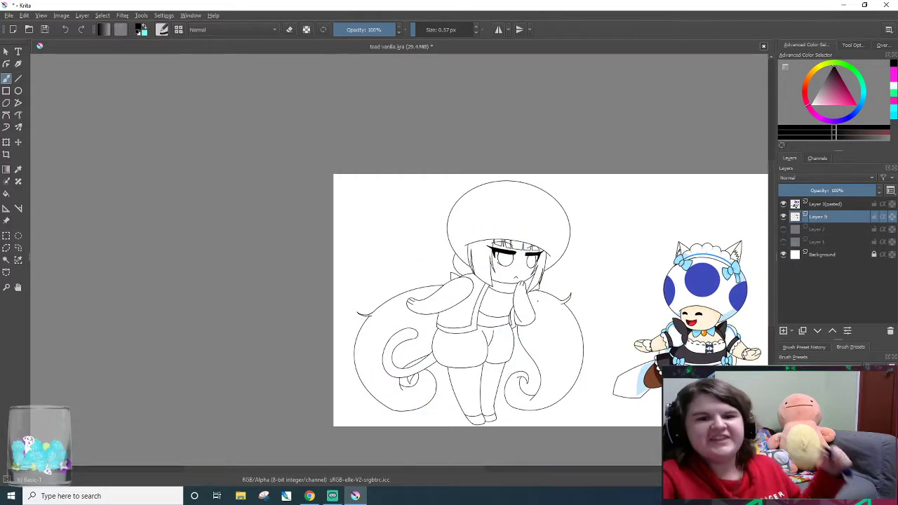
{"action": "left_click", "coordinate": [44, 30]}
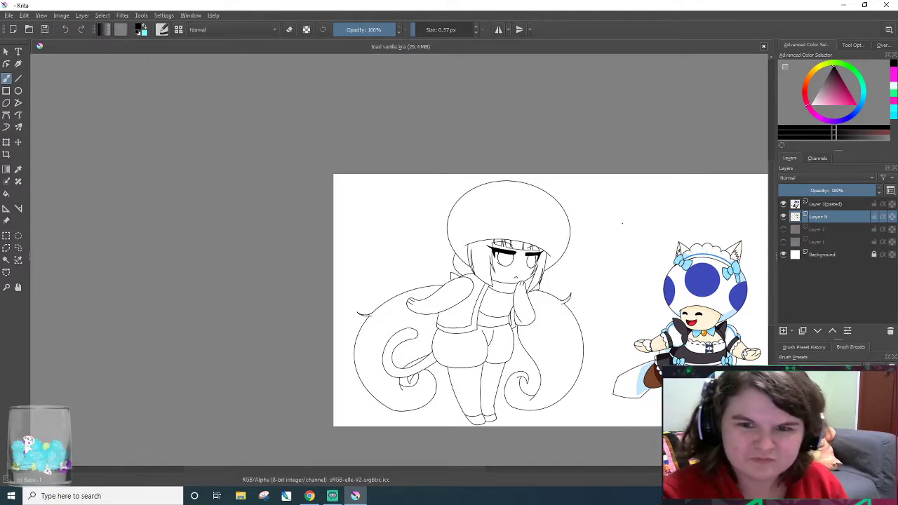
{"action": "left_click", "coordinate": [783, 205]}
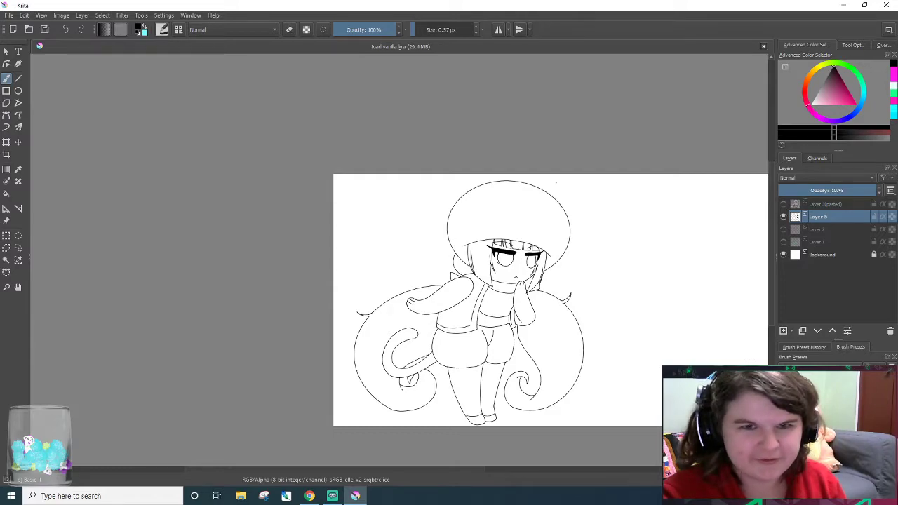
{"action": "key", "text": "e"}
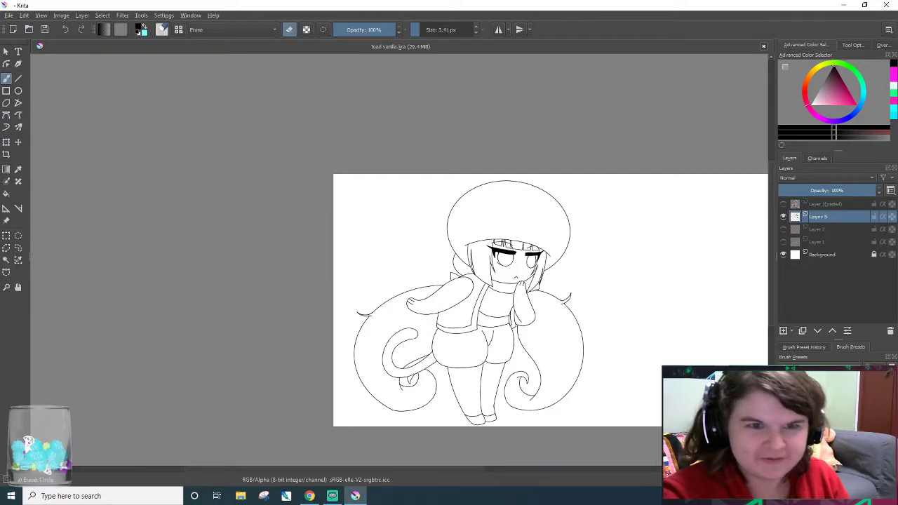
{"action": "scroll", "coordinate": [276, 116], "scroll_direction": "up", "scroll_amount": 2}
{"action": "left_click", "coordinate": [479, 292]}
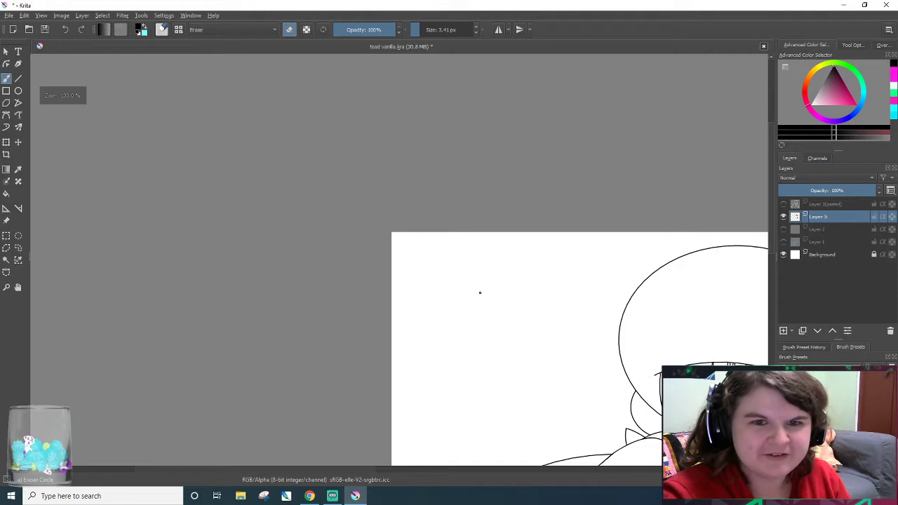
{"action": "scroll", "coordinate": [480, 297], "scroll_direction": "down", "scroll_amount": 3}
{"action": "scroll", "coordinate": [593, 341], "scroll_direction": "up", "scroll_amount": 2}
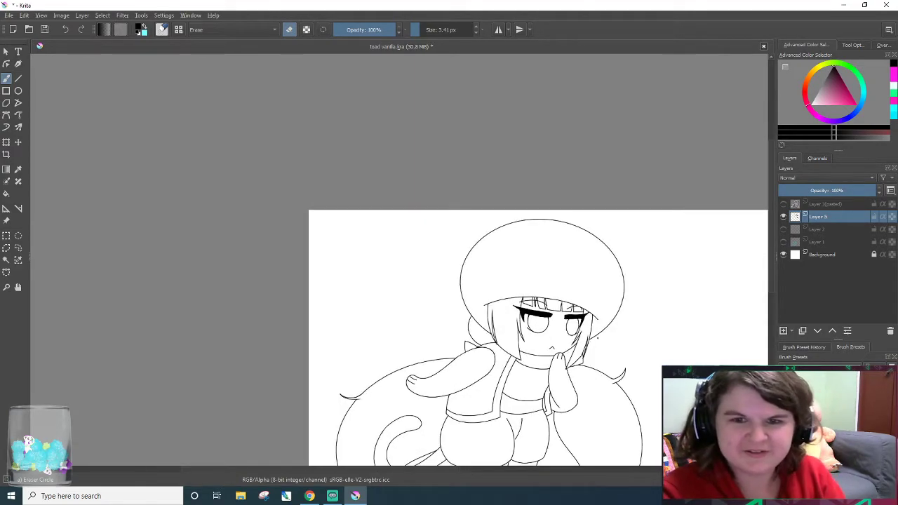
{"action": "scroll", "coordinate": [624, 339], "scroll_direction": "up", "scroll_amount": 1}
{"action": "left_click_drag", "start_coordinate": [769, 270], "coordinate": [769, 298]}
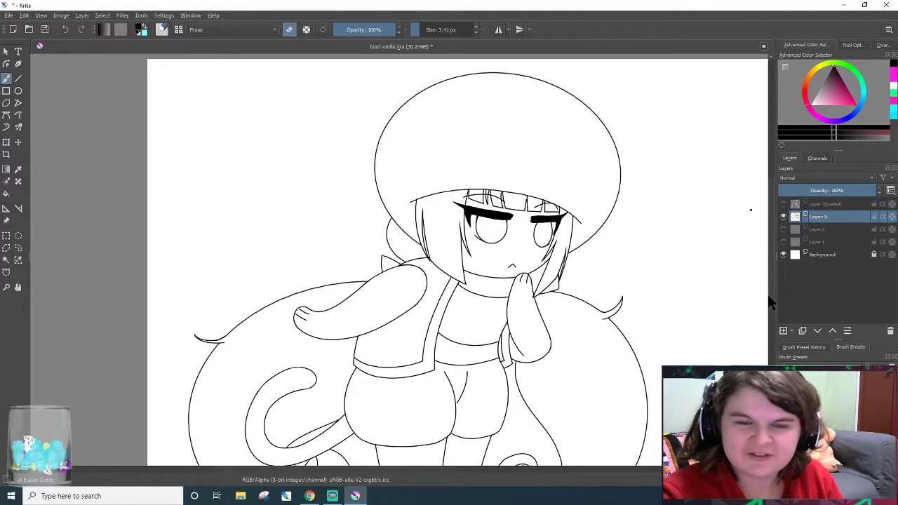
- Choose a mid-grey color, select the contiguous blank area around the character on Layer 5, and invert the selection to cover the character
{"action": "mouse_move", "coordinate": [825, 101]}
{"action": "left_mouse_down"}
{"action": "mouse_move", "coordinate": [817, 72]}
{"action": "mouse_move", "coordinate": [815, 89]}
{"action": "left_mouse_up"}
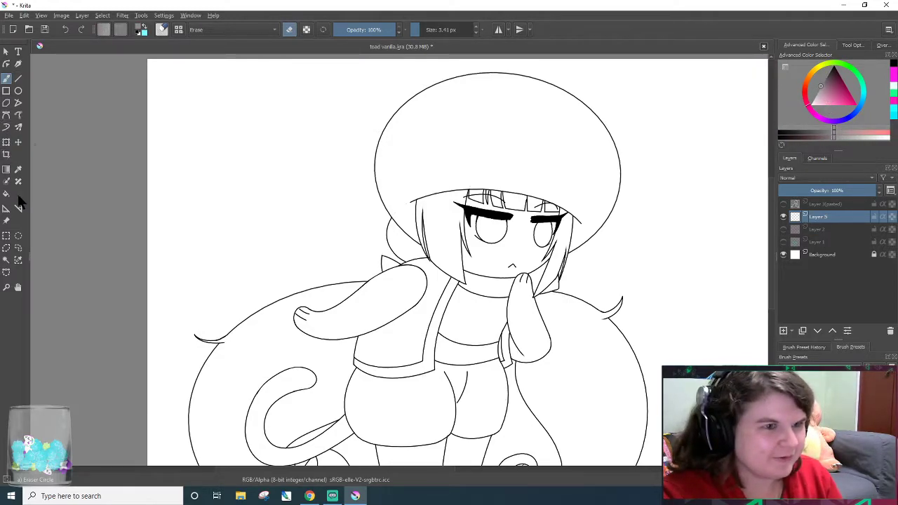
{"action": "left_click", "coordinate": [6, 260]}
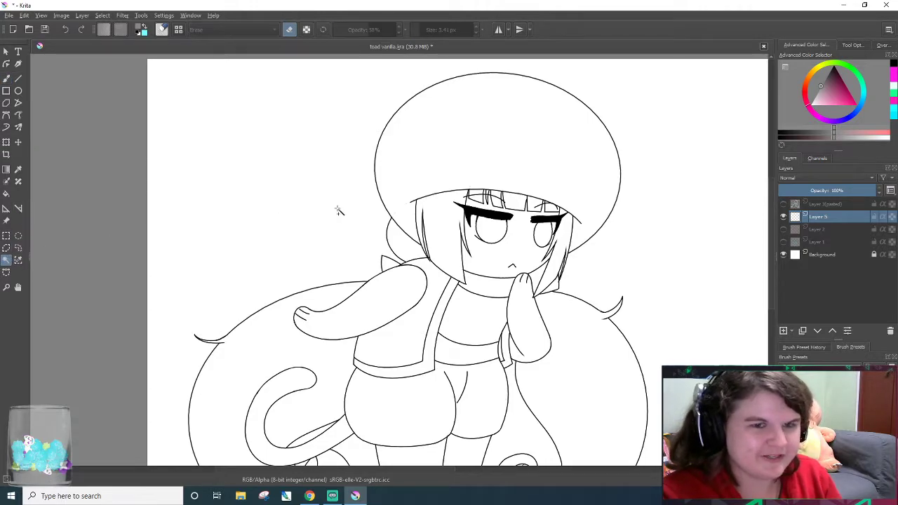
{"action": "left_click", "coordinate": [337, 211]}
{"action": "left_click", "coordinate": [121, 15]}
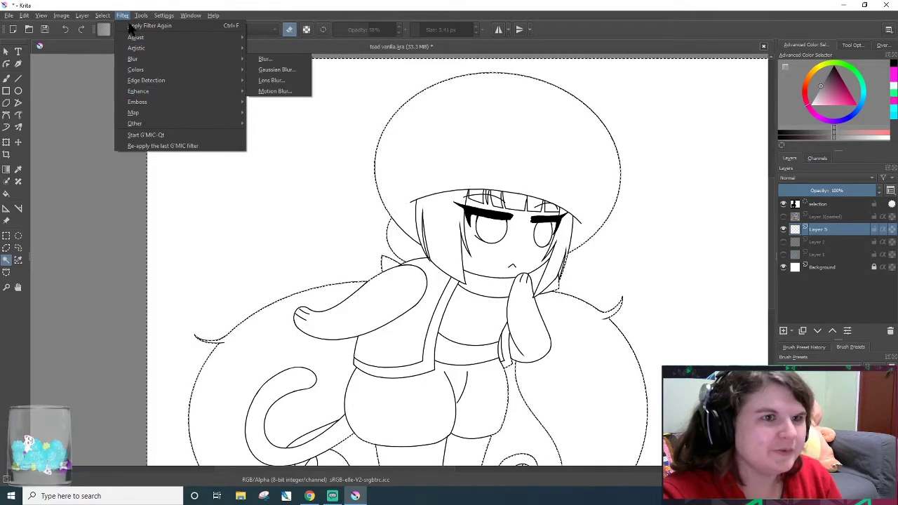
{"action": "left_click", "coordinate": [116, 57]}
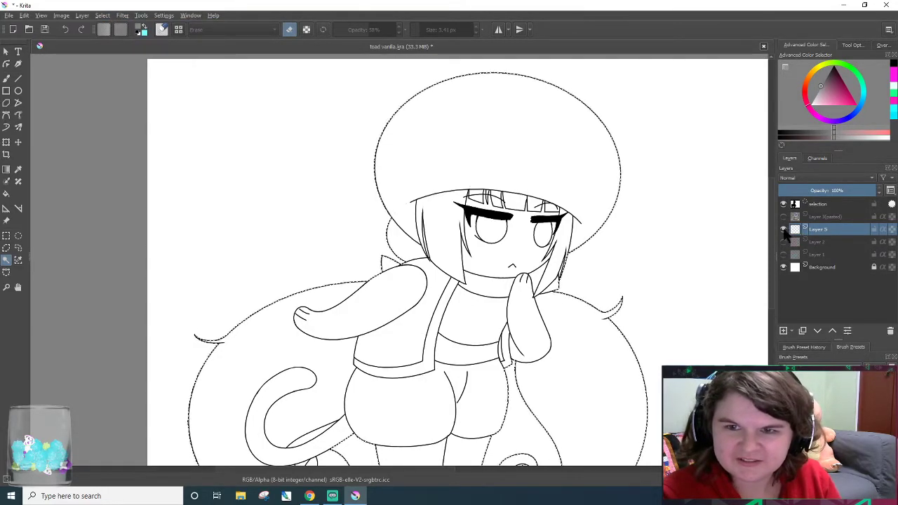
- Hide the line art on Layer 5 and add a new paint layer between it and Layer 2
{"action": "left_click", "coordinate": [783, 230]}
{"action": "left_click", "coordinate": [784, 241]}
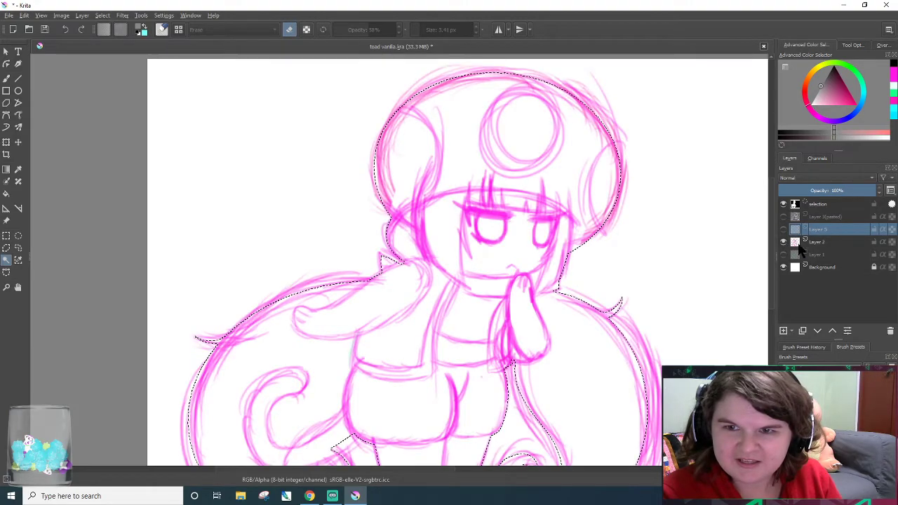
{"action": "left_click", "coordinate": [783, 241]}
{"action": "left_click", "coordinate": [839, 246]}
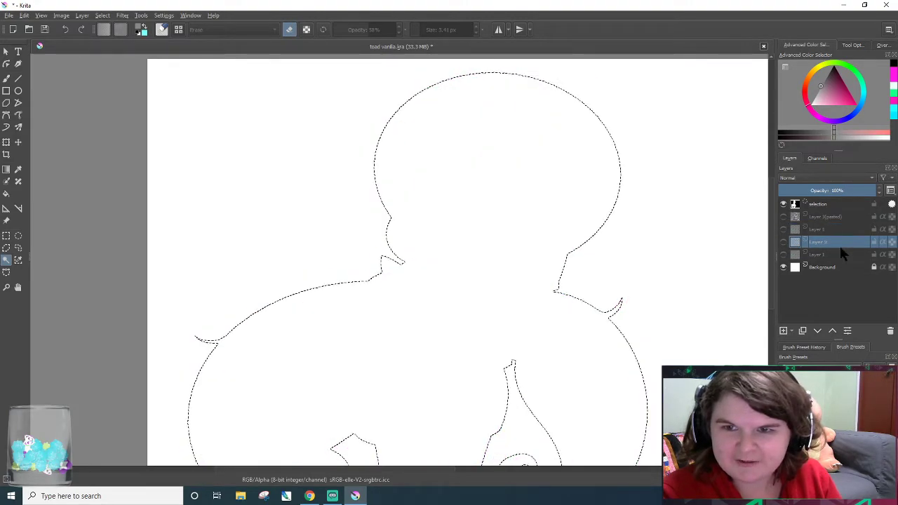
{"action": "left_click", "coordinate": [786, 330]}
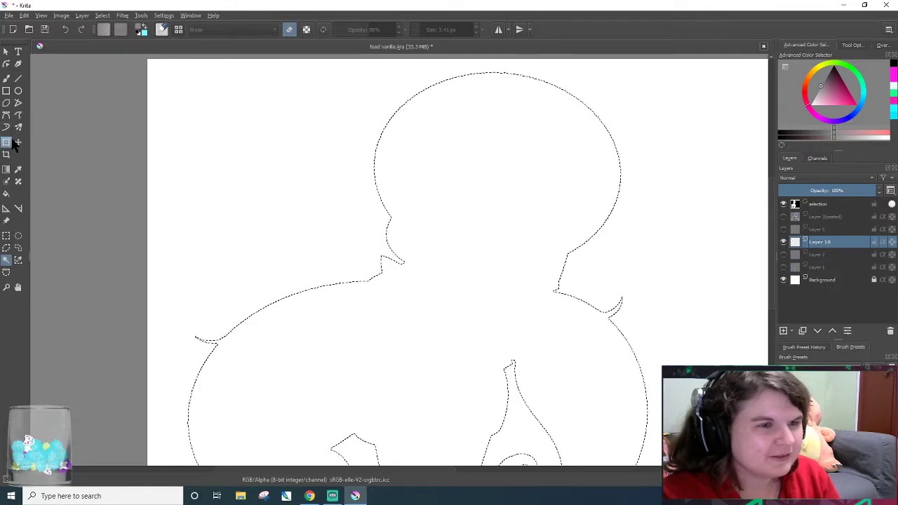
- Fill the selected character silhouette with mid-grey on the new layer, replacing the eraser preset with the Basic-1 brush so the fill paints
{"action": "left_click", "coordinate": [4, 195]}
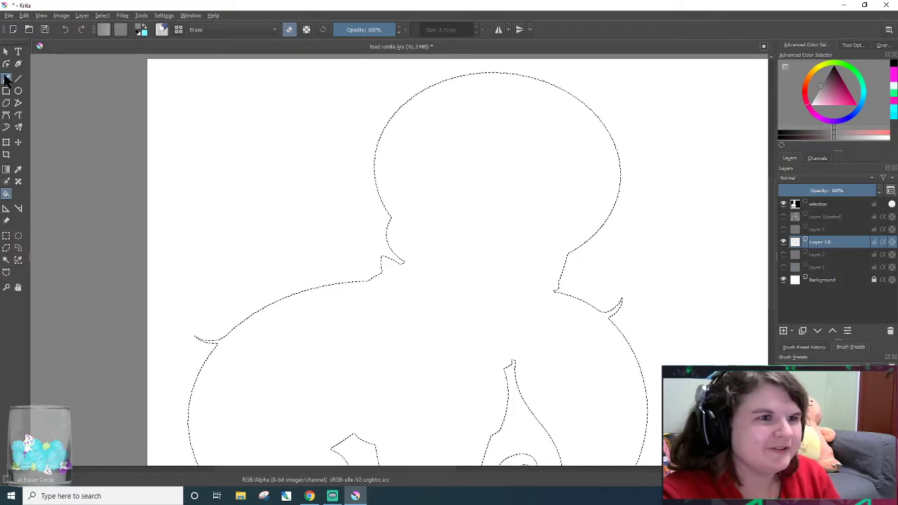
{"action": "left_click", "coordinate": [6, 78]}
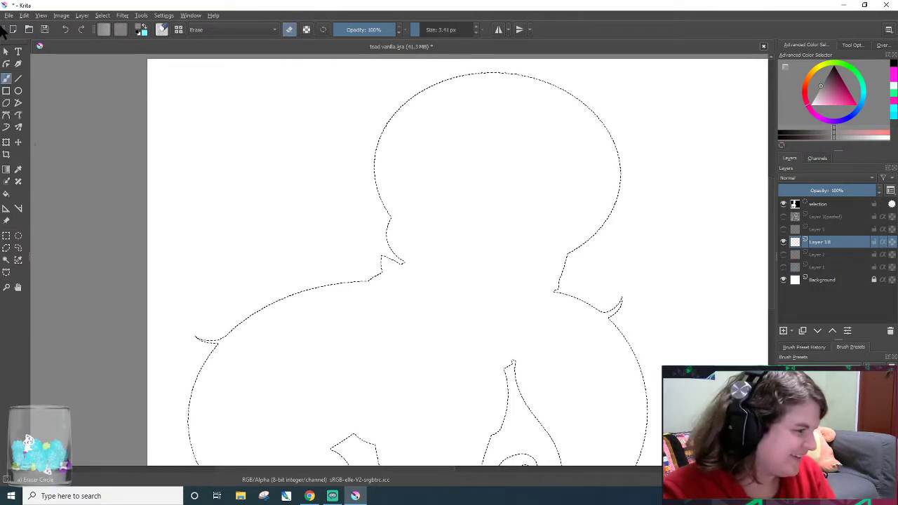
{"action": "key", "text": "/"}
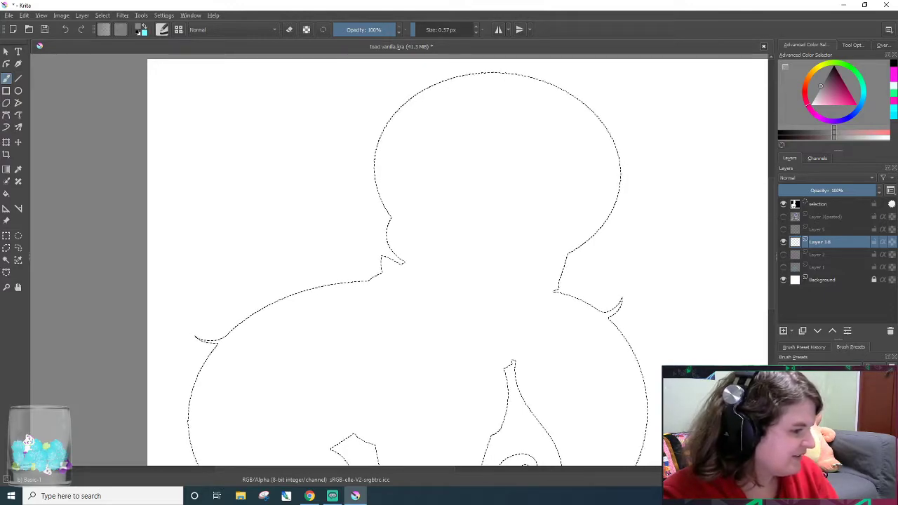
{"action": "right_click", "coordinate": [130, 153]}
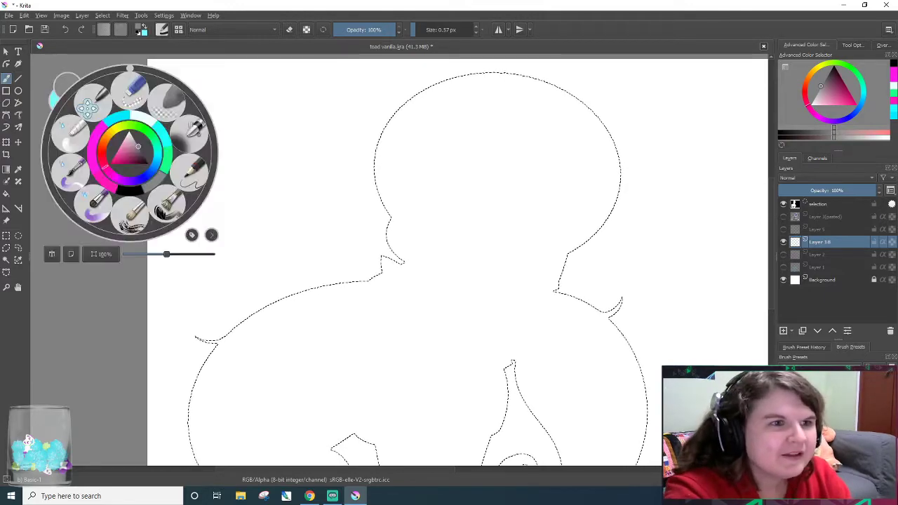
{"action": "left_click", "coordinate": [6, 194]}
{"action": "right_click", "coordinate": [29, 200]}
{"action": "right_click", "coordinate": [482, 230]}
{"action": "right_click", "coordinate": [485, 226]}
{"action": "right_click", "coordinate": [518, 152]}
{"action": "right_click", "coordinate": [521, 116]}
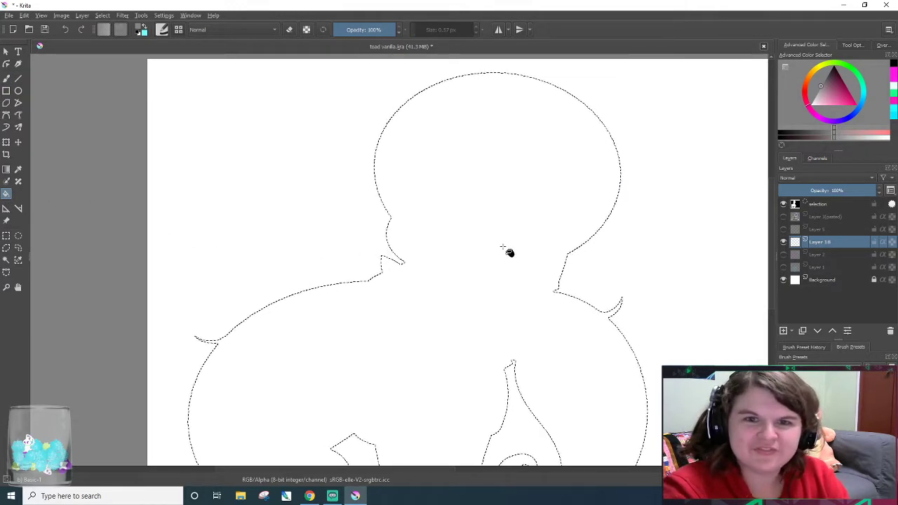
{"action": "left_click", "coordinate": [509, 255]}
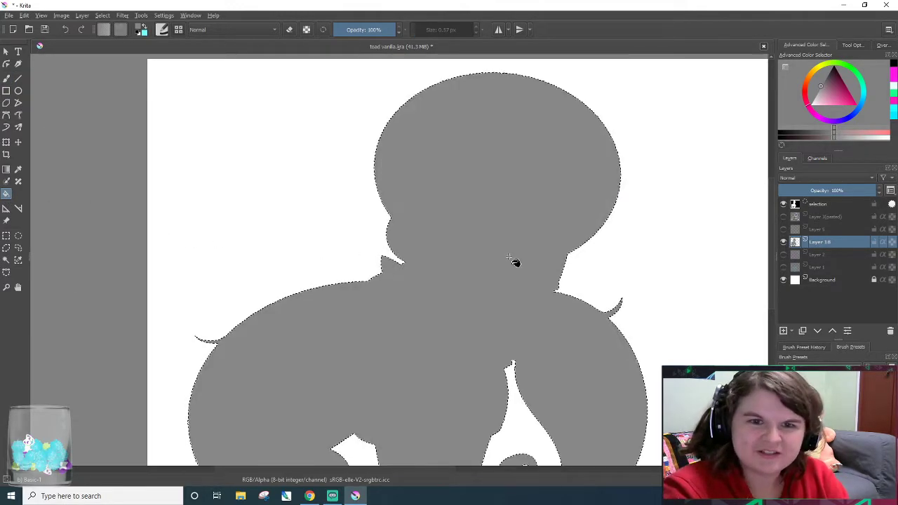
- Show the Layer 5 line art over the grey base, clear the selection, and check the fill along the outlines
{"action": "left_click", "coordinate": [783, 230]}
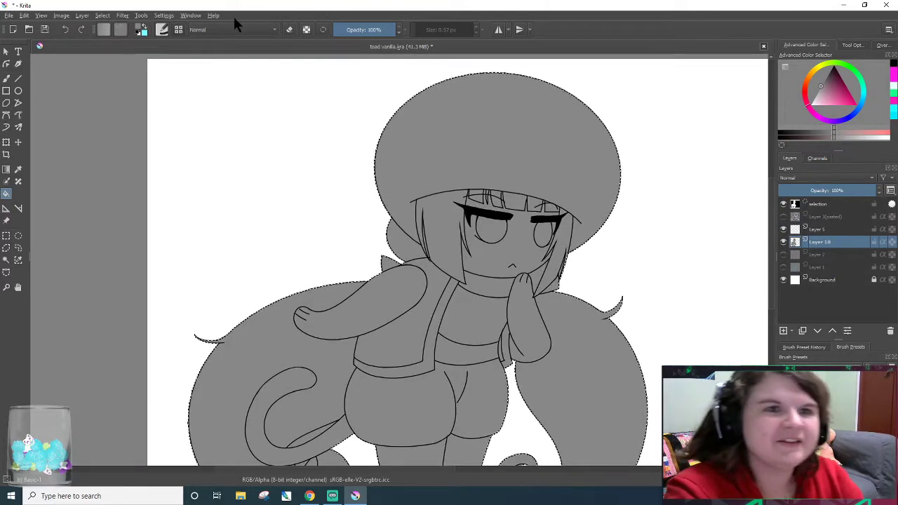
{"action": "left_click", "coordinate": [123, 16]}
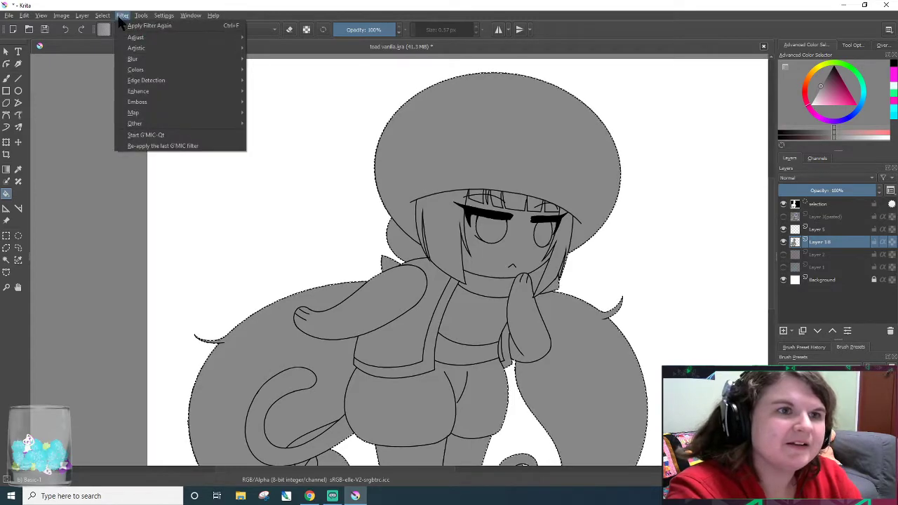
{"action": "left_click", "coordinate": [117, 35]}
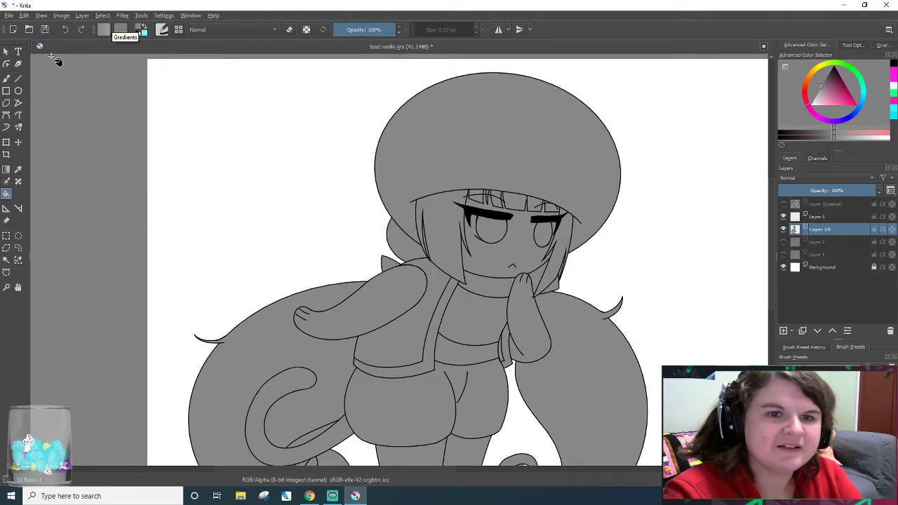
{"action": "scroll", "coordinate": [143, 101], "scroll_direction": "up", "scroll_amount": 2}
{"action": "scroll", "coordinate": [691, 306], "scroll_direction": "down", "scroll_amount": 1}
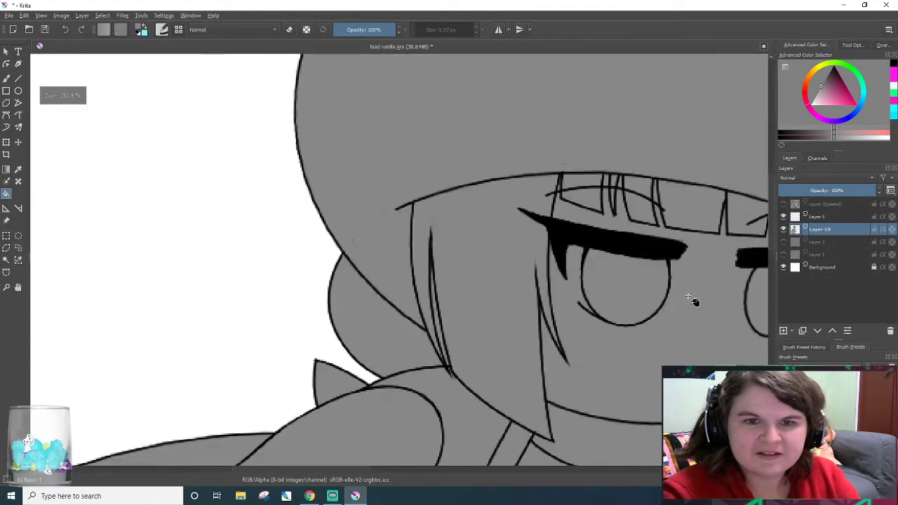
{"action": "scroll", "coordinate": [673, 307], "scroll_direction": "down", "scroll_amount": 1}
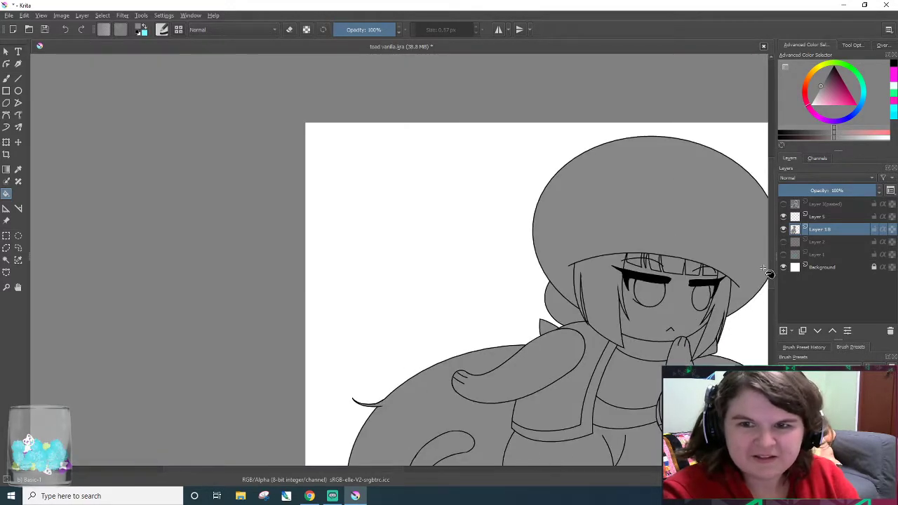
{"action": "scroll", "coordinate": [770, 271], "scroll_direction": "up", "scroll_amount": 2}
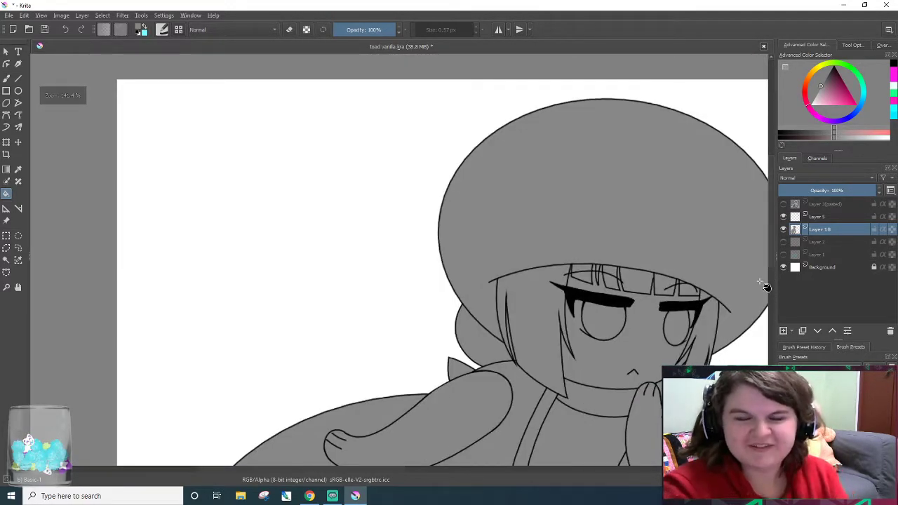
- Erase the grey base from the narrow background gap above the curled tail, enlarging the Eraser Circle brush to 5.18 px for the remainder
{"action": "key", "text": "b"}
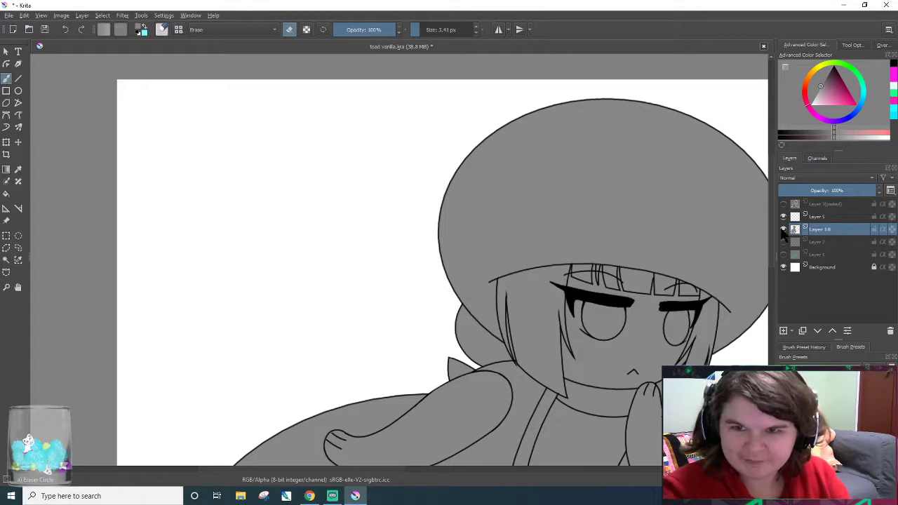
{"action": "scroll", "coordinate": [770, 231], "scroll_direction": "down", "scroll_amount": 8}
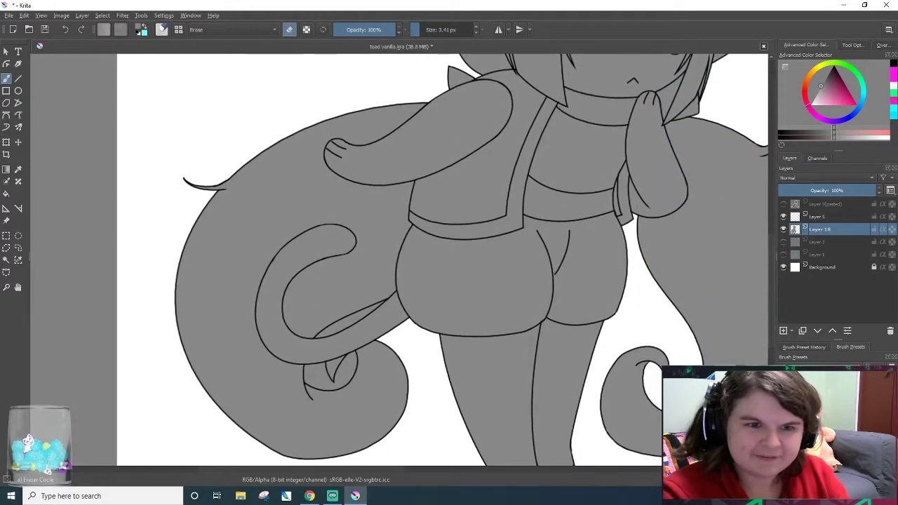
{"action": "scroll", "coordinate": [273, 394], "scroll_direction": "up", "scroll_amount": 4}
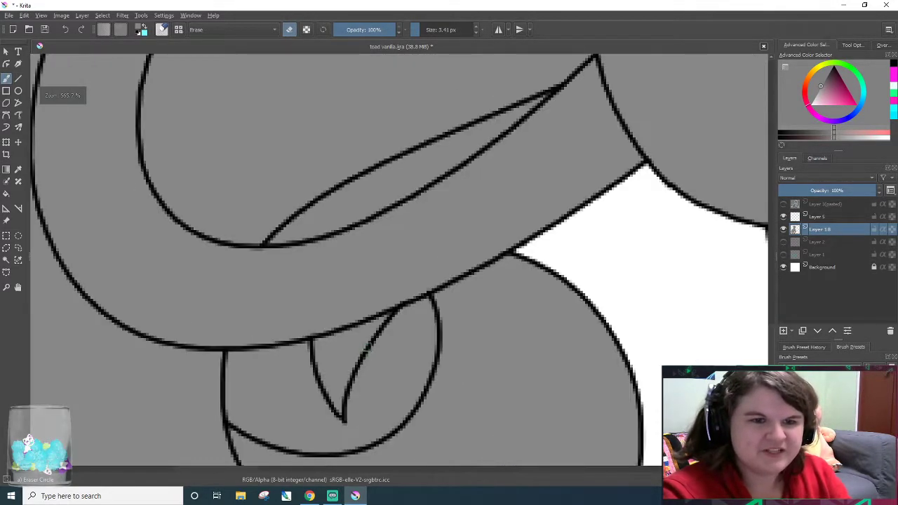
{"action": "mouse_move", "coordinate": [328, 199]}
{"action": "left_mouse_down"}
{"action": "mouse_move", "coordinate": [441, 156]}
{"action": "mouse_move", "coordinate": [380, 175]}
{"action": "mouse_move", "coordinate": [435, 142]}
{"action": "mouse_move", "coordinate": [523, 110]}
{"action": "mouse_move", "coordinate": [516, 112]}
{"action": "left_mouse_up"}
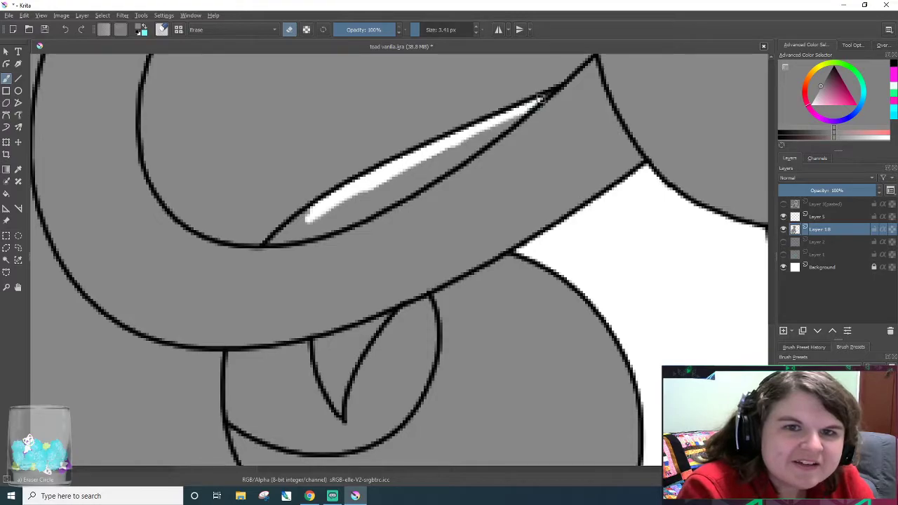
{"action": "mouse_move", "coordinate": [309, 220]}
{"action": "left_mouse_down"}
{"action": "mouse_move", "coordinate": [284, 230]}
{"action": "mouse_move", "coordinate": [314, 210]}
{"action": "left_mouse_up"}
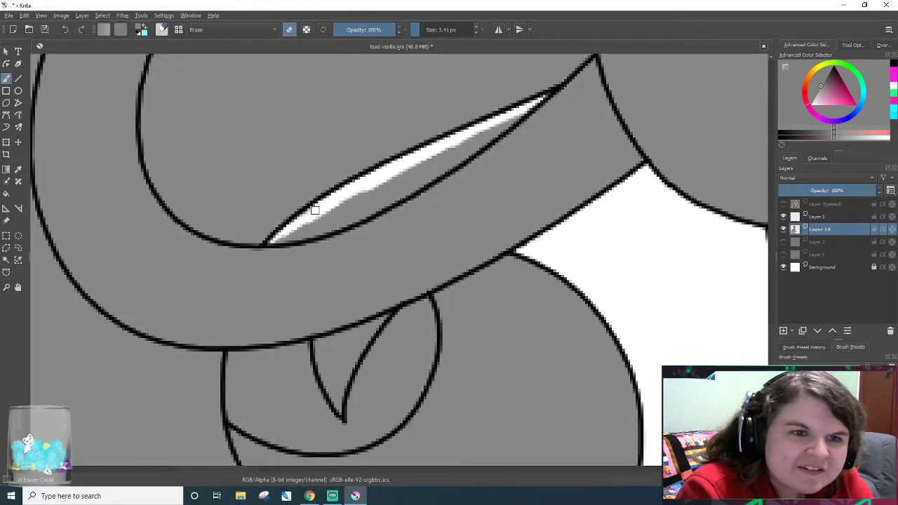
{"action": "mouse_move", "coordinate": [277, 237]}
{"action": "left_mouse_down"}
{"action": "mouse_move", "coordinate": [415, 163]}
{"action": "mouse_move", "coordinate": [373, 182]}
{"action": "left_mouse_up"}
{"action": "left_click_drag", "start_coordinate": [412, 30], "coordinate": [421, 29]}
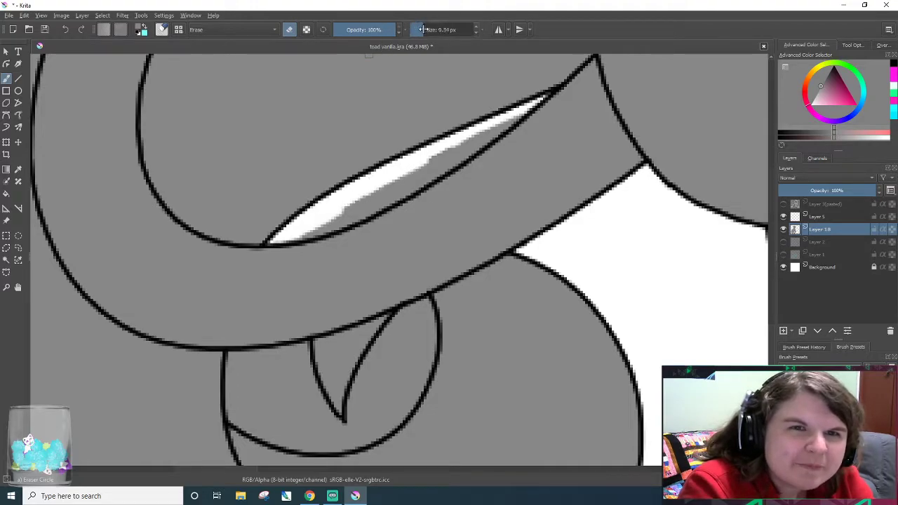
{"action": "mouse_move", "coordinate": [358, 203]}
{"action": "left_mouse_down"}
{"action": "mouse_move", "coordinate": [301, 228]}
{"action": "mouse_move", "coordinate": [393, 184]}
{"action": "mouse_move", "coordinate": [320, 224]}
{"action": "mouse_move", "coordinate": [388, 191]}
{"action": "mouse_move", "coordinate": [343, 218]}
{"action": "mouse_move", "coordinate": [452, 146]}
{"action": "left_mouse_up"}
{"action": "left_click", "coordinate": [420, 30]}
{"action": "left_click_drag", "start_coordinate": [379, 201], "coordinate": [519, 115]}
- Erase the grey from the background gaps on both sides of the pointed tip below the tail, inside the hair curl
{"action": "mouse_move", "coordinate": [388, 372]}
{"action": "left_mouse_down"}
{"action": "mouse_move", "coordinate": [354, 423]}
{"action": "mouse_move", "coordinate": [399, 330]}
{"action": "mouse_move", "coordinate": [353, 398]}
{"action": "mouse_move", "coordinate": [417, 305]}
{"action": "mouse_move", "coordinate": [403, 382]}
{"action": "mouse_move", "coordinate": [370, 420]}
{"action": "mouse_move", "coordinate": [378, 380]}
{"action": "mouse_move", "coordinate": [359, 431]}
{"action": "mouse_move", "coordinate": [400, 382]}
{"action": "mouse_move", "coordinate": [369, 435]}
{"action": "mouse_move", "coordinate": [397, 400]}
{"action": "mouse_move", "coordinate": [391, 423]}
{"action": "mouse_move", "coordinate": [423, 364]}
{"action": "mouse_move", "coordinate": [409, 388]}
{"action": "left_mouse_up"}
{"action": "mouse_move", "coordinate": [414, 337]}
{"action": "left_mouse_down"}
{"action": "mouse_move", "coordinate": [420, 369]}
{"action": "mouse_move", "coordinate": [425, 306]}
{"action": "mouse_move", "coordinate": [427, 342]}
{"action": "left_mouse_up"}
{"action": "mouse_move", "coordinate": [275, 390]}
{"action": "left_mouse_down"}
{"action": "mouse_move", "coordinate": [292, 430]}
{"action": "mouse_move", "coordinate": [273, 377]}
{"action": "mouse_move", "coordinate": [317, 433]}
{"action": "mouse_move", "coordinate": [338, 441]}
{"action": "mouse_move", "coordinate": [299, 382]}
{"action": "mouse_move", "coordinate": [319, 402]}
{"action": "mouse_move", "coordinate": [295, 358]}
{"action": "mouse_move", "coordinate": [300, 351]}
{"action": "mouse_move", "coordinate": [323, 408]}
{"action": "mouse_move", "coordinate": [303, 348]}
{"action": "mouse_move", "coordinate": [233, 355]}
{"action": "mouse_move", "coordinate": [273, 363]}
{"action": "mouse_move", "coordinate": [303, 346]}
{"action": "mouse_move", "coordinate": [266, 415]}
{"action": "mouse_move", "coordinate": [249, 404]}
{"action": "mouse_move", "coordinate": [233, 409]}
{"action": "mouse_move", "coordinate": [233, 360]}
{"action": "mouse_move", "coordinate": [257, 432]}
{"action": "mouse_move", "coordinate": [236, 414]}
{"action": "mouse_move", "coordinate": [265, 436]}
{"action": "mouse_move", "coordinate": [303, 441]}
{"action": "mouse_move", "coordinate": [255, 368]}
{"action": "mouse_move", "coordinate": [257, 420]}
{"action": "mouse_move", "coordinate": [305, 396]}
{"action": "mouse_move", "coordinate": [345, 432]}
{"action": "mouse_move", "coordinate": [303, 433]}
{"action": "mouse_move", "coordinate": [321, 443]}
{"action": "mouse_move", "coordinate": [287, 438]}
{"action": "mouse_move", "coordinate": [317, 447]}
{"action": "mouse_move", "coordinate": [363, 436]}
{"action": "mouse_move", "coordinate": [348, 445]}
{"action": "mouse_move", "coordinate": [386, 427]}
{"action": "mouse_move", "coordinate": [319, 417]}
{"action": "left_mouse_up"}
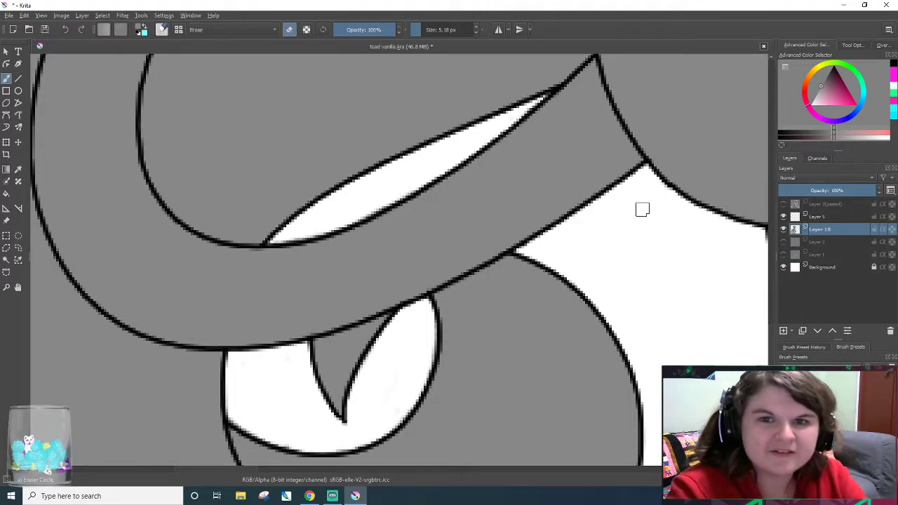
- Select the contiguous areas of the shorts and the mushroom hat together on the grey base layer
{"action": "scroll", "coordinate": [522, 193], "scroll_direction": "down", "scroll_amount": 8}
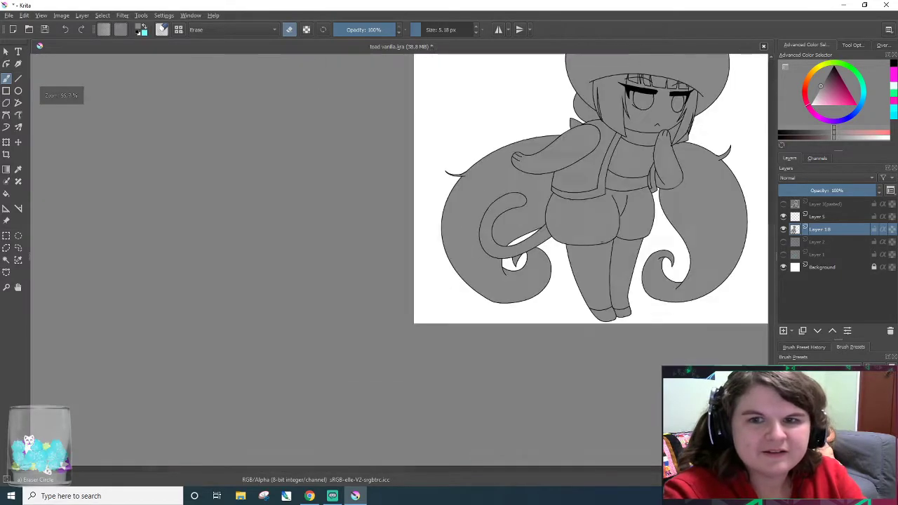
{"action": "scroll", "coordinate": [722, 130], "scroll_direction": "up", "scroll_amount": 10}
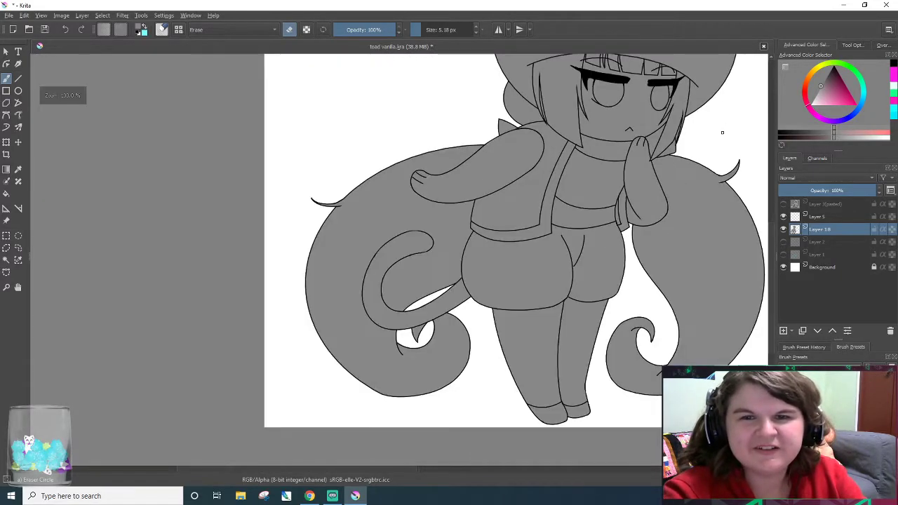
{"action": "scroll", "coordinate": [595, 123], "scroll_direction": "down", "scroll_amount": 8}
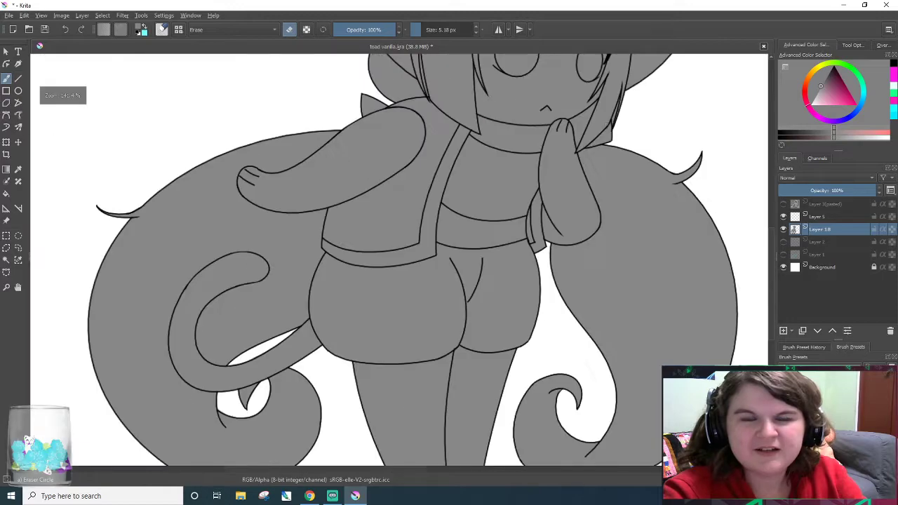
{"action": "scroll", "coordinate": [596, 122], "scroll_direction": "up", "scroll_amount": 2}
{"action": "scroll", "coordinate": [472, 125], "scroll_direction": "down", "scroll_amount": 1}
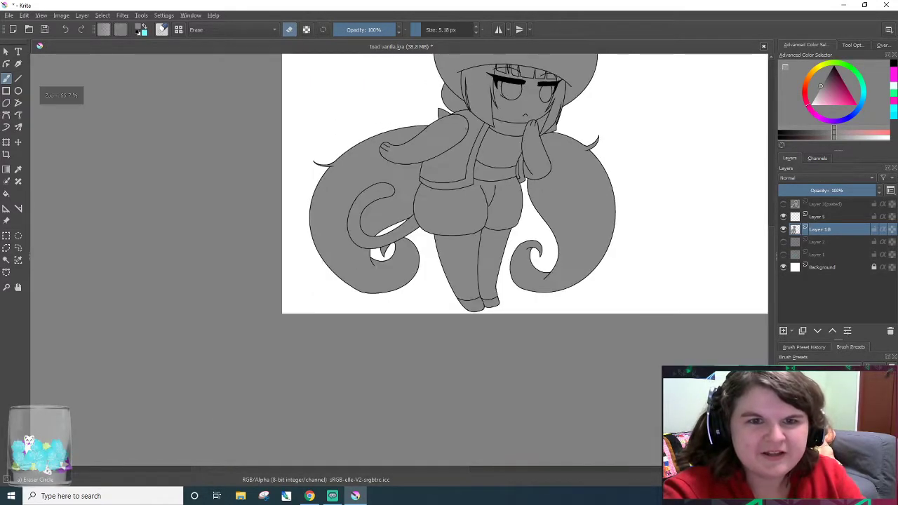
{"action": "scroll", "coordinate": [472, 124], "scroll_direction": "up", "scroll_amount": 3}
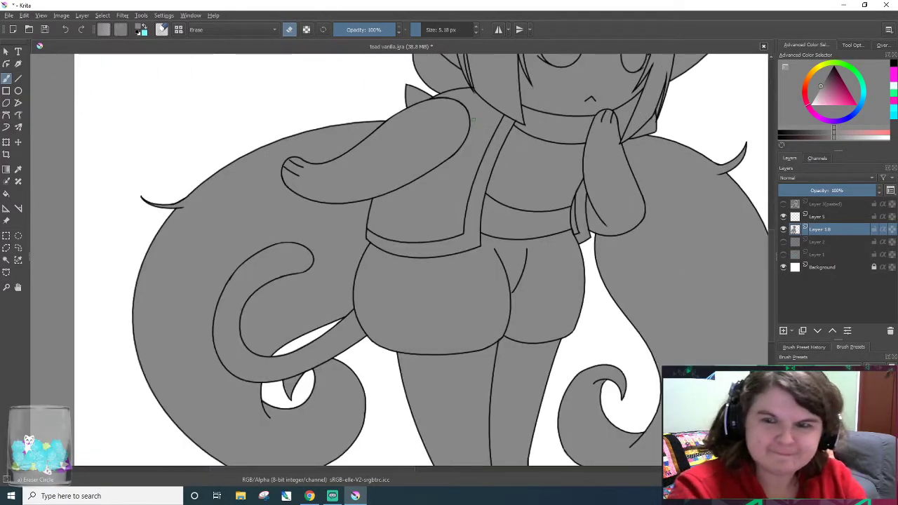
{"action": "left_click", "coordinate": [6, 259]}
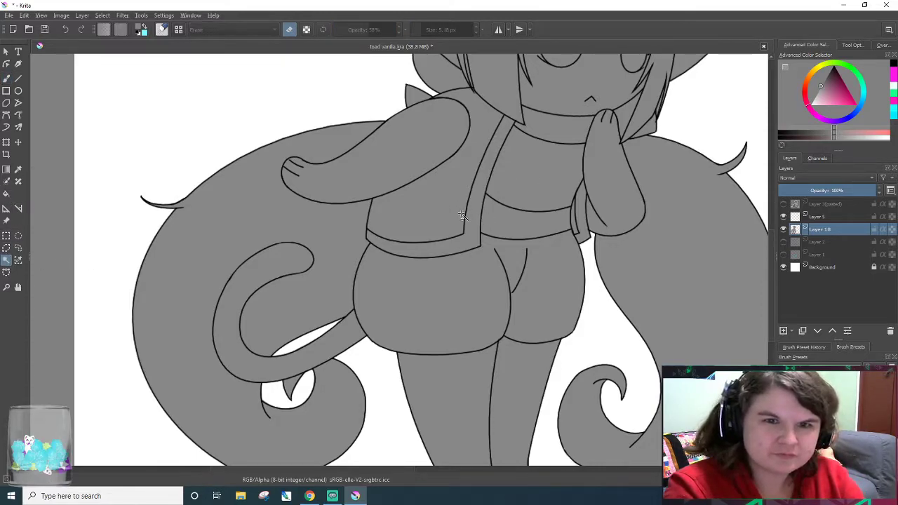
{"action": "left_click", "coordinate": [453, 293]}
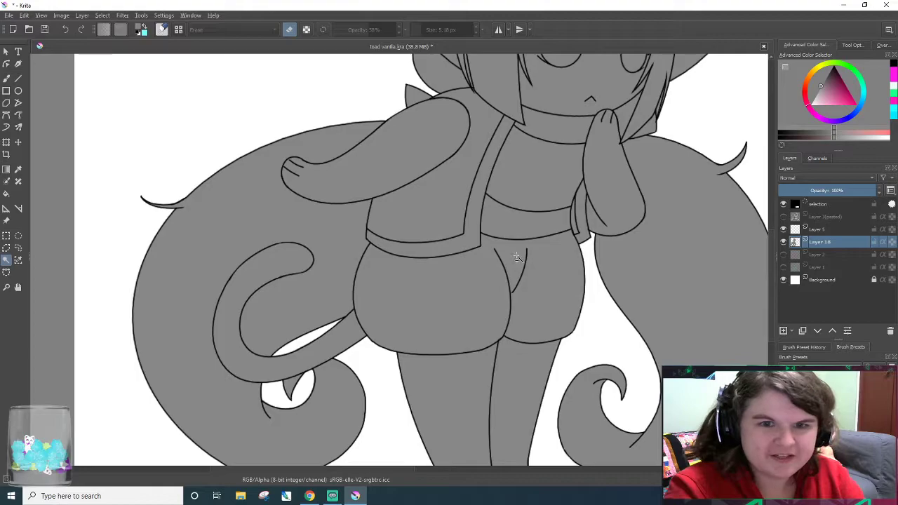
{"action": "scroll", "coordinate": [535, 243], "scroll_direction": "down", "scroll_amount": 2}
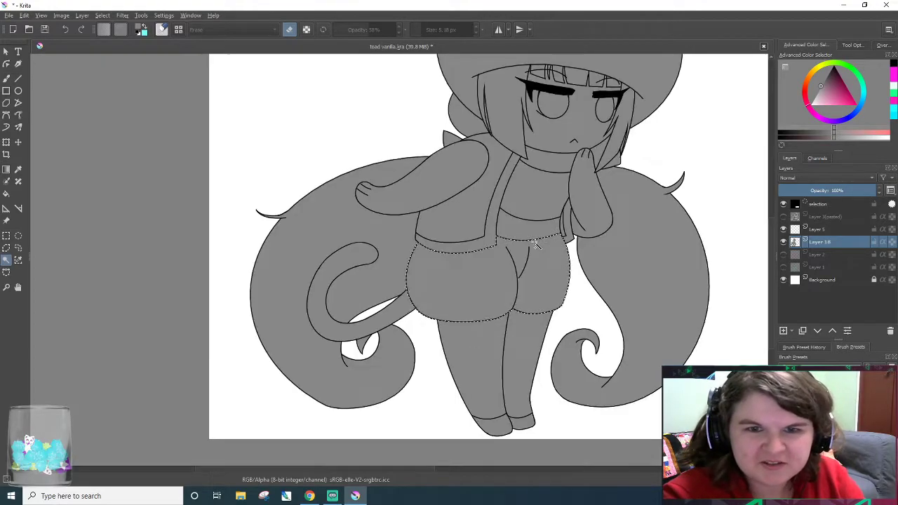
{"action": "scroll", "coordinate": [534, 243], "scroll_direction": "down", "scroll_amount": 2}
{"action": "scroll", "coordinate": [534, 243], "scroll_direction": "up", "scroll_amount": 1}
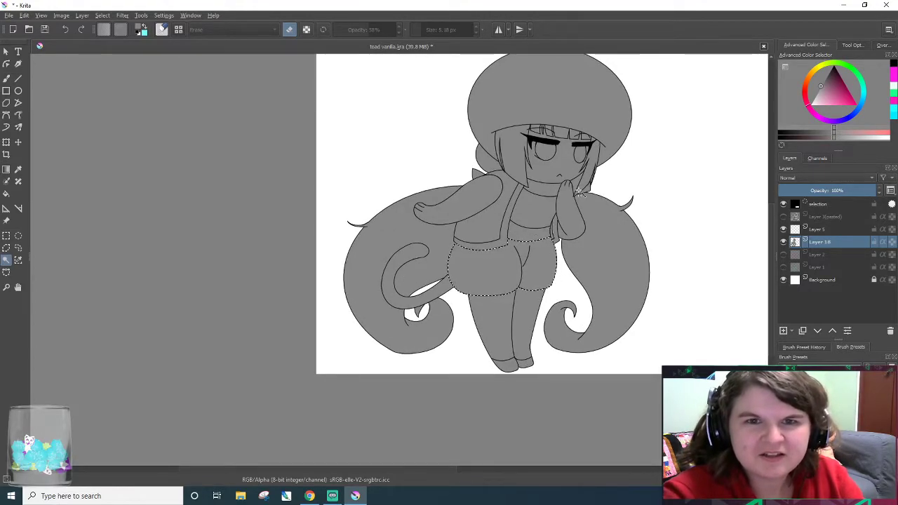
{"action": "left_click", "coordinate": [537, 86]}
- Check the selection edges, choose white, and turn the selected hat and shorts white on the grey base layer
{"action": "scroll", "coordinate": [381, 118], "scroll_direction": "up", "scroll_amount": 1}
{"action": "scroll", "coordinate": [740, 190], "scroll_direction": "up", "scroll_amount": 1}
{"action": "scroll", "coordinate": [428, 202], "scroll_direction": "up", "scroll_amount": 2}
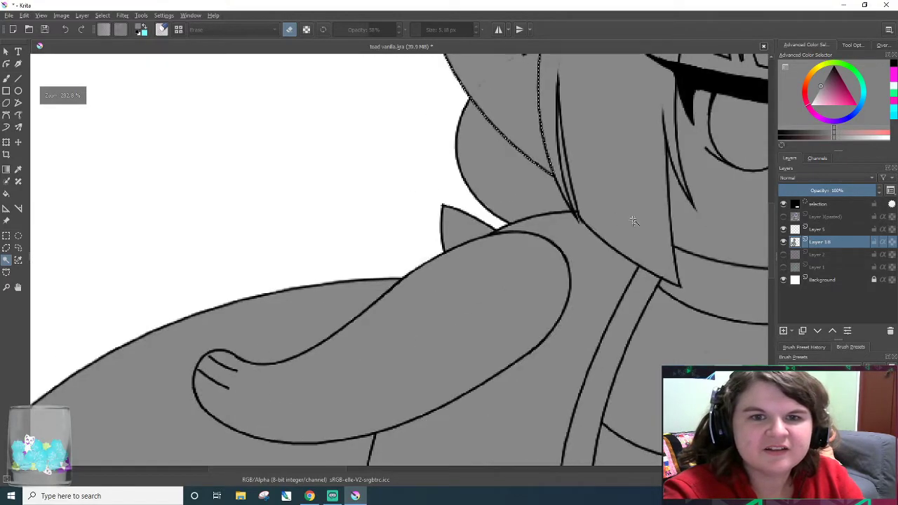
{"action": "key", "text": "1"}
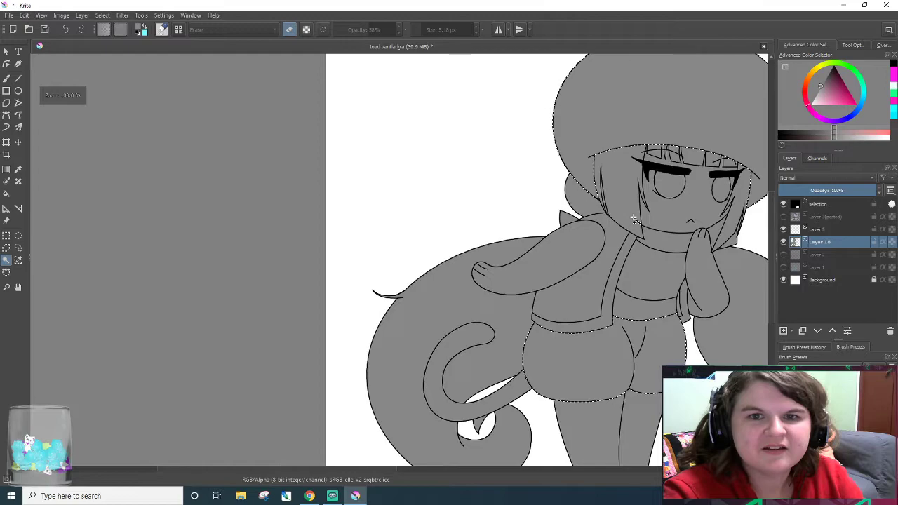
{"action": "scroll", "coordinate": [635, 219], "scroll_direction": "down", "scroll_amount": 2}
{"action": "scroll", "coordinate": [681, 239], "scroll_direction": "up", "scroll_amount": 1}
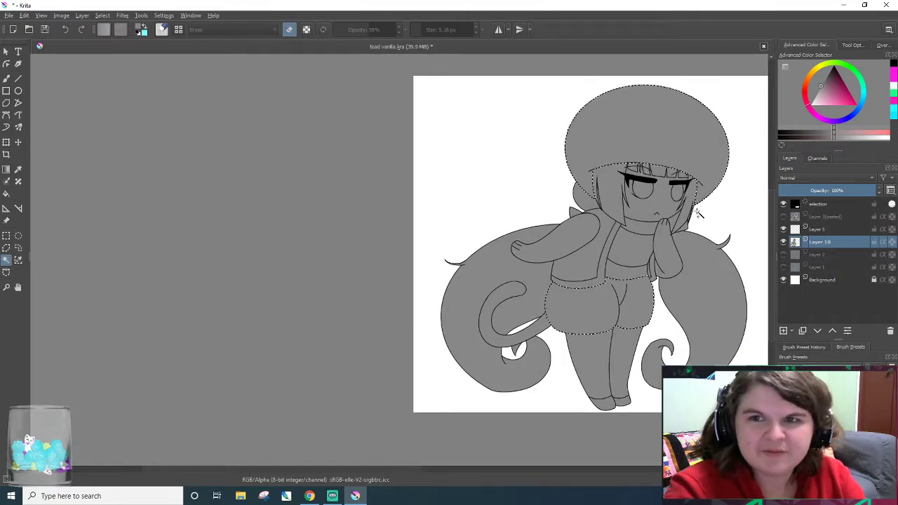
{"action": "left_click", "coordinate": [812, 104]}
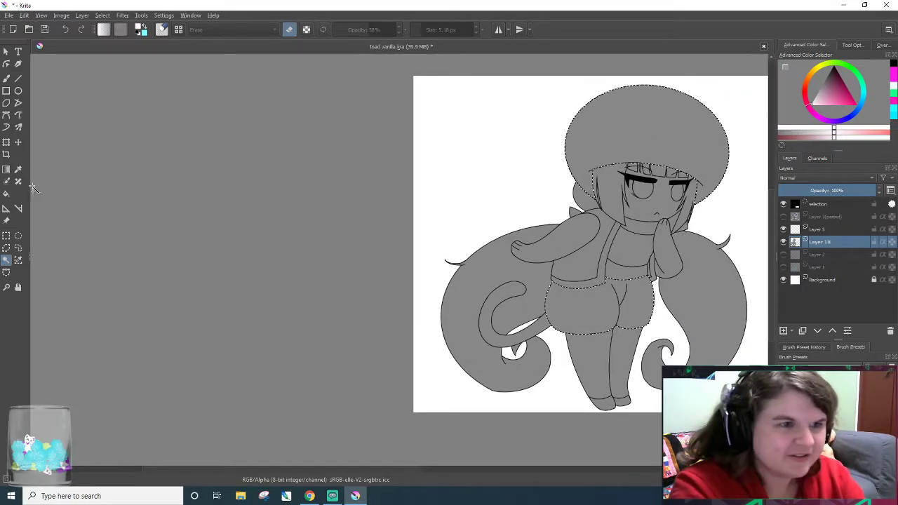
{"action": "key", "text": "Delete"}
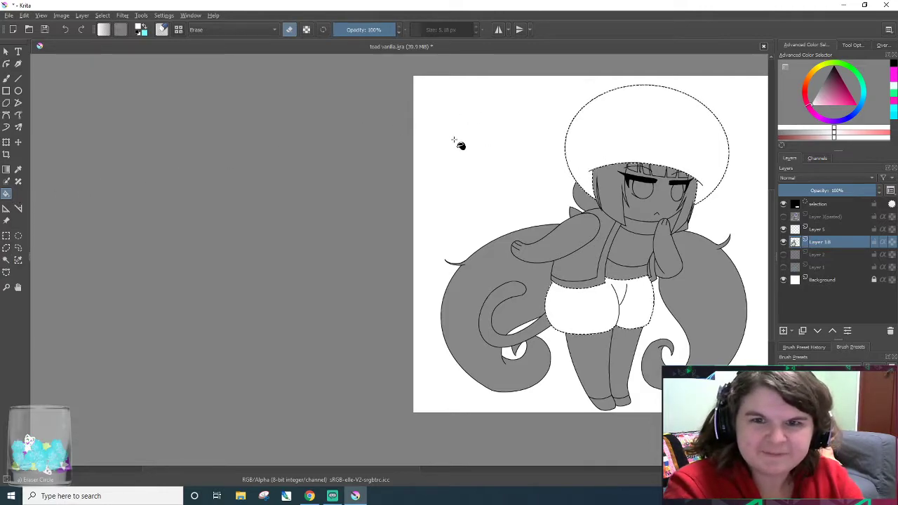
- Fill the shirt area between the jacket fronts with white, clearing the selection before and after the fill
{"action": "left_click", "coordinate": [121, 15]}
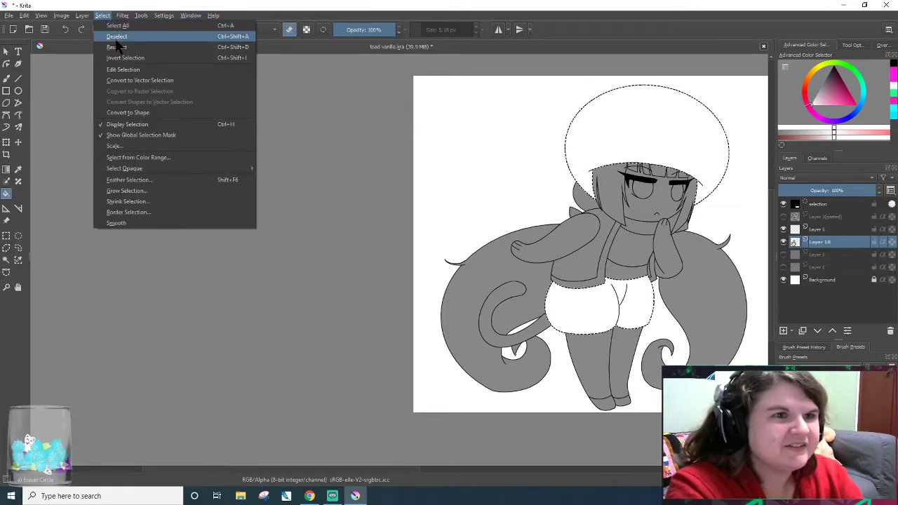
{"action": "left_click", "coordinate": [118, 37]}
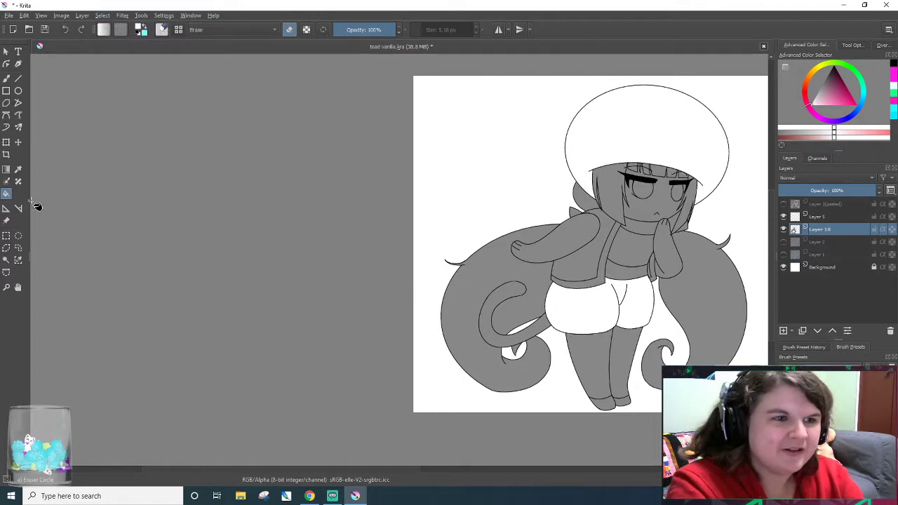
{"action": "left_click", "coordinate": [6, 261]}
{"action": "left_click", "coordinate": [631, 251]}
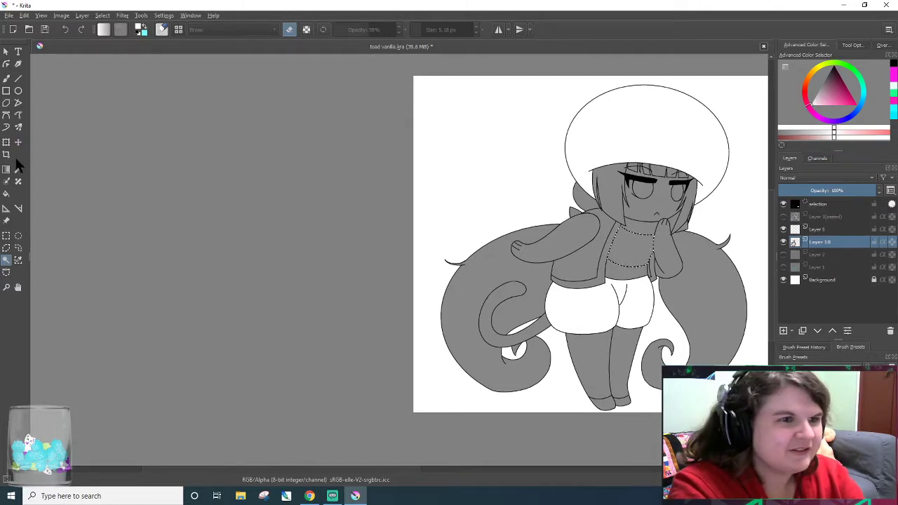
{"action": "left_click", "coordinate": [6, 194]}
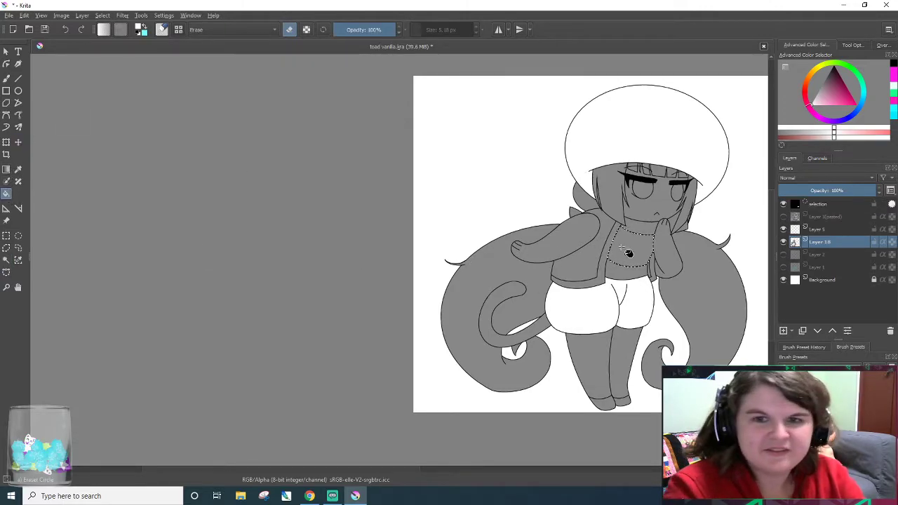
{"action": "left_click", "coordinate": [622, 250]}
{"action": "left_click", "coordinate": [102, 15]}
{"action": "left_click", "coordinate": [110, 35]}
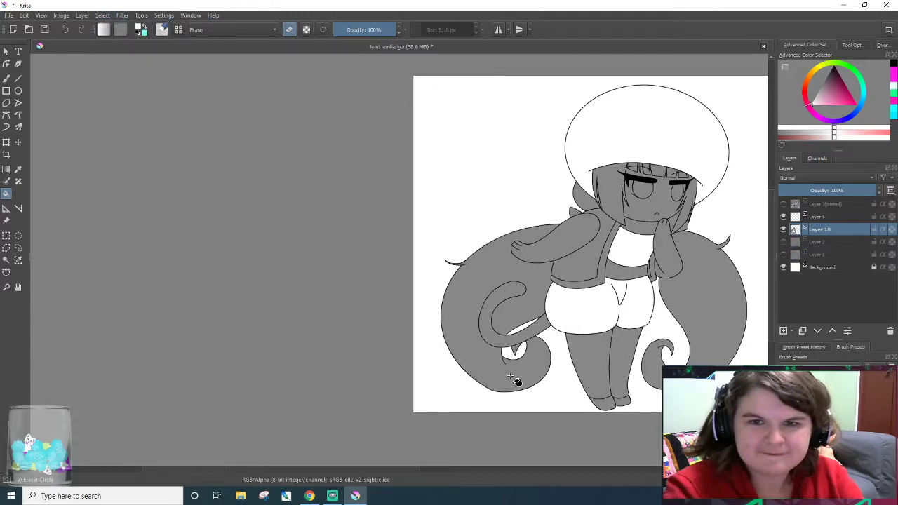
- Show the pasted reference layer and sample the off-white from the maid character's cat ear
{"action": "scroll", "coordinate": [582, 414], "scroll_direction": "up", "scroll_amount": 2}
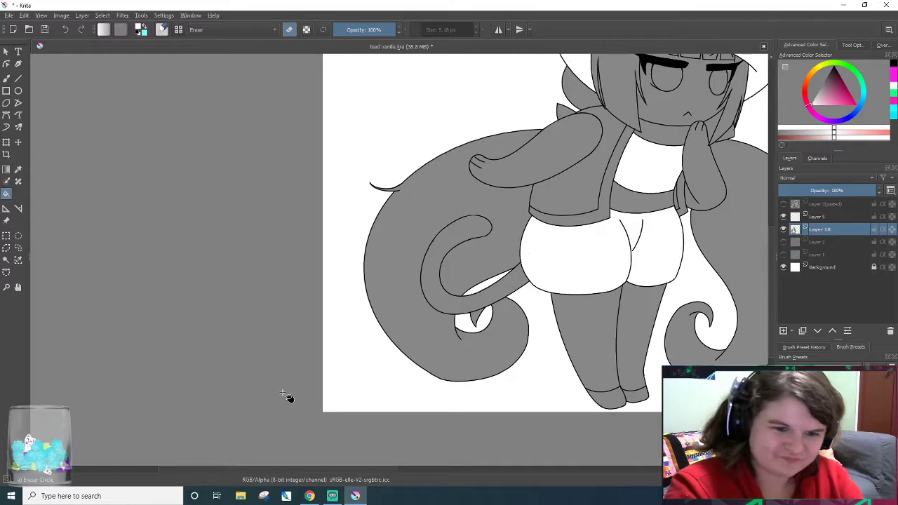
{"action": "left_click_drag", "start_coordinate": [373, 469], "coordinate": [542, 447]}
{"action": "left_click", "coordinate": [783, 204]}
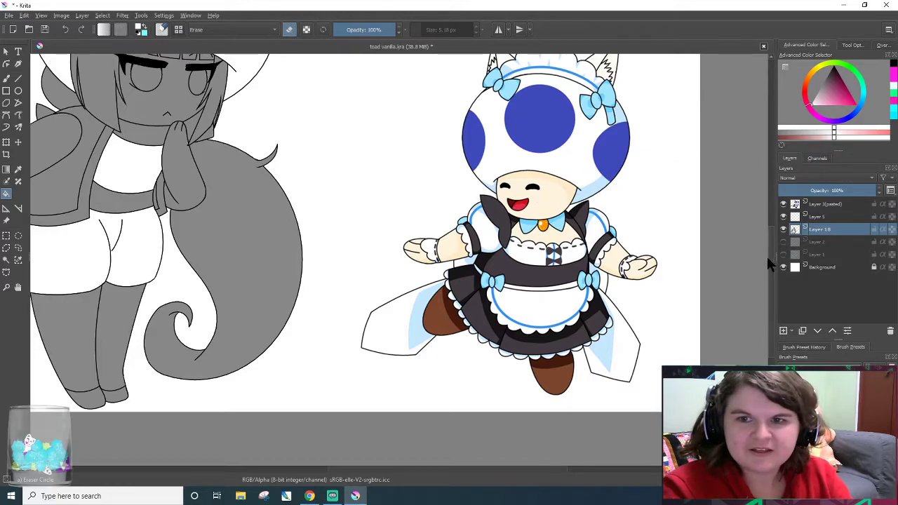
{"action": "scroll", "coordinate": [205, 154], "scroll_direction": "up", "scroll_amount": 3}
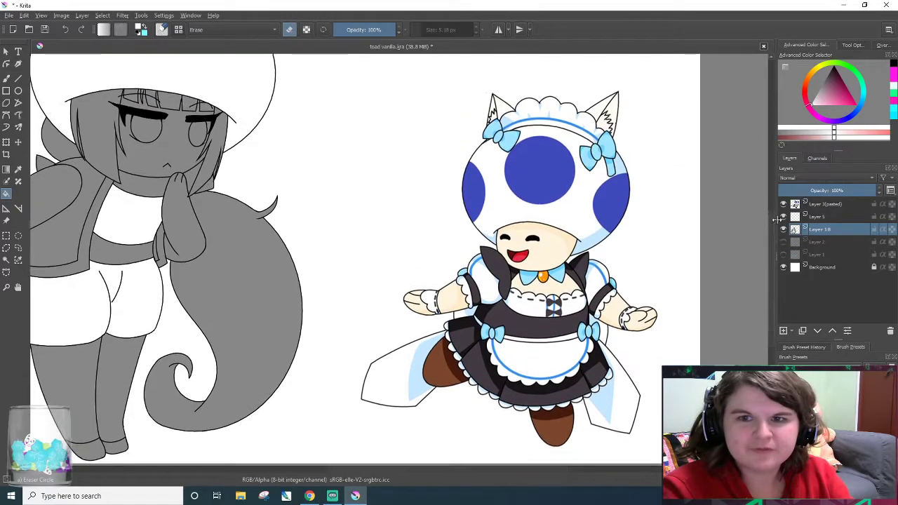
{"action": "left_click", "coordinate": [18, 170]}
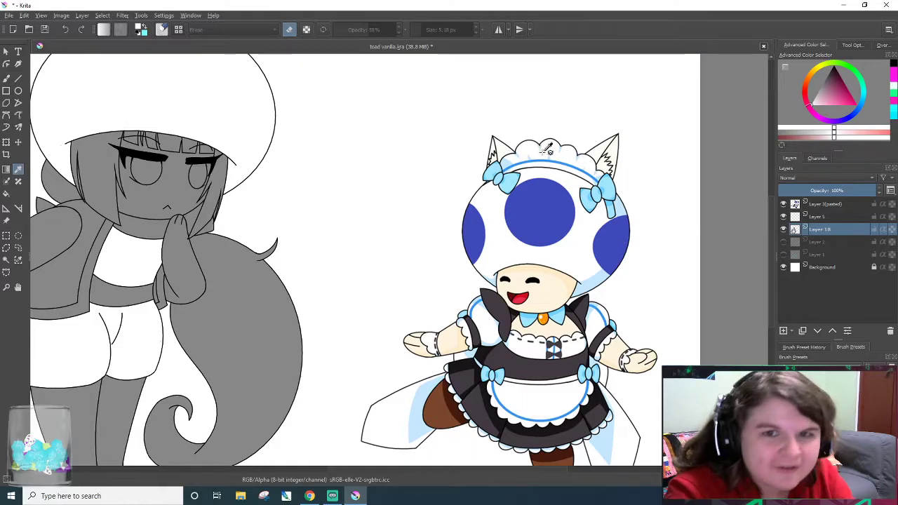
{"action": "left_click", "coordinate": [603, 148]}
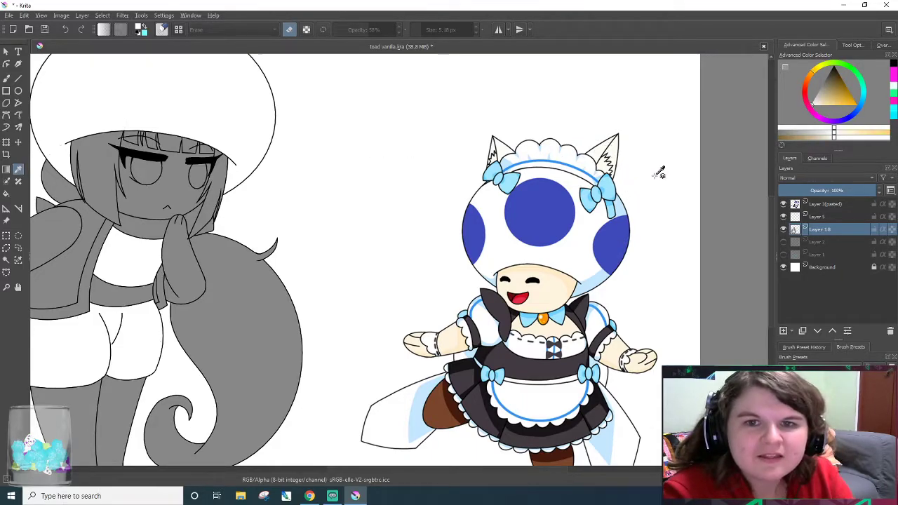
- Check which areas belong to the grey fill layer by toggling its visibility, and hide the pasted reference layer
{"action": "left_click", "coordinate": [783, 230]}
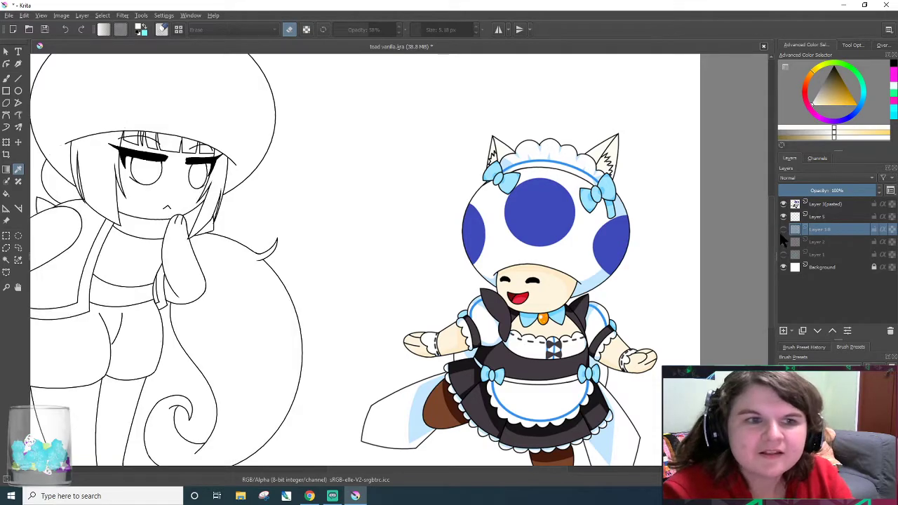
{"action": "left_click", "coordinate": [783, 229]}
{"action": "left_click", "coordinate": [782, 204]}
{"action": "left_click_drag", "start_coordinate": [543, 468], "coordinate": [411, 472]}
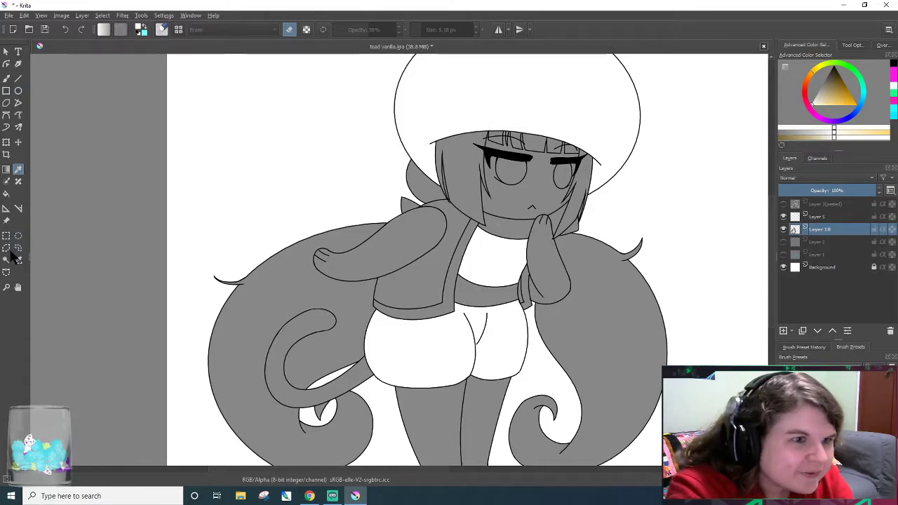
- Select the character's large pigtail behind the tail by contiguous colour, and add the opposite pigtail to the selection
{"action": "left_click", "coordinate": [279, 307]}
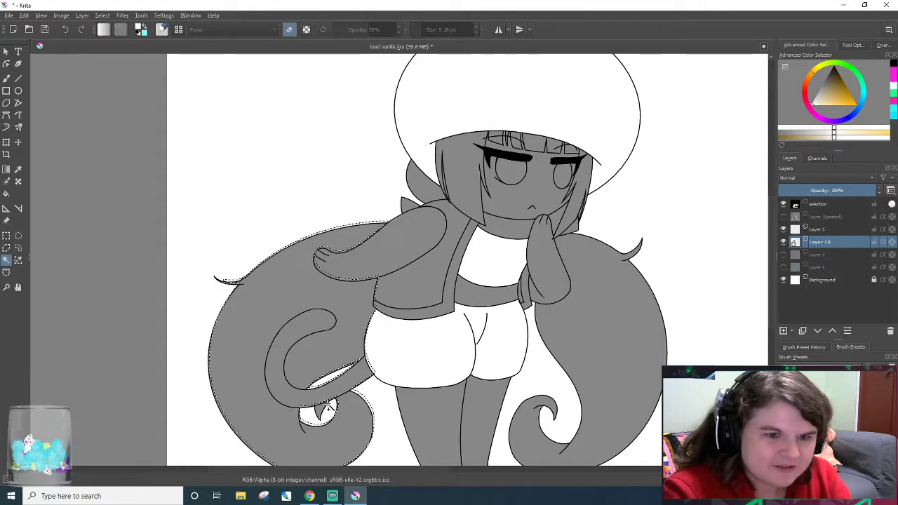
{"action": "left_click", "coordinate": [329, 400], "text": "shift"}
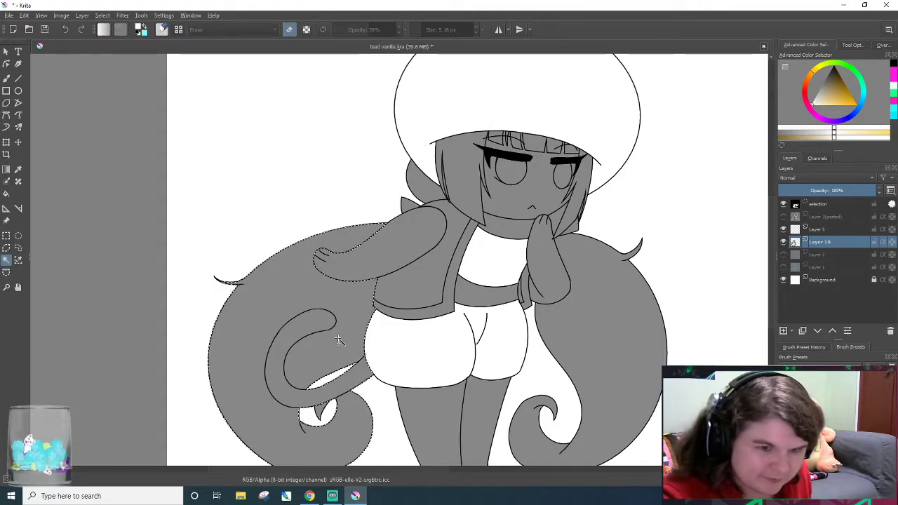
{"action": "scroll", "coordinate": [336, 347], "scroll_direction": "up", "scroll_amount": 2}
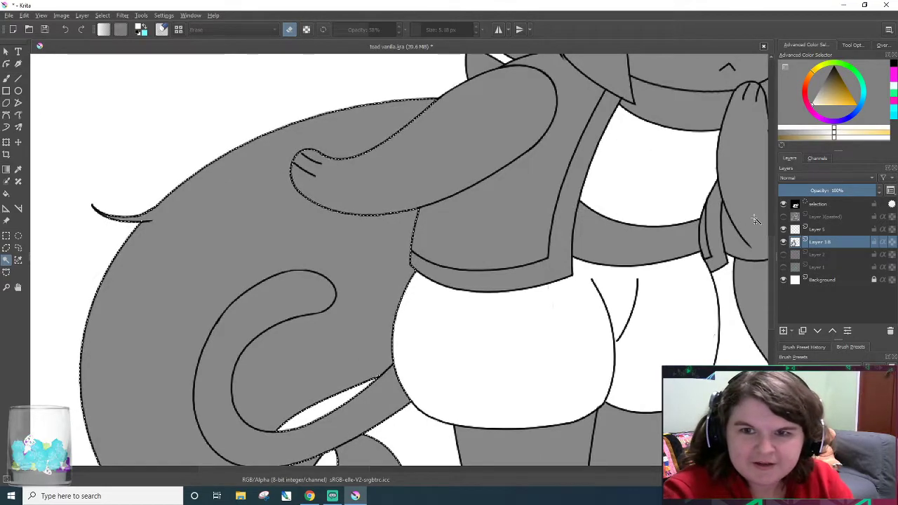
{"action": "scroll", "coordinate": [770, 275], "scroll_direction": "down", "scroll_amount": 2}
{"action": "scroll", "coordinate": [771, 276], "scroll_direction": "down", "scroll_amount": 5}
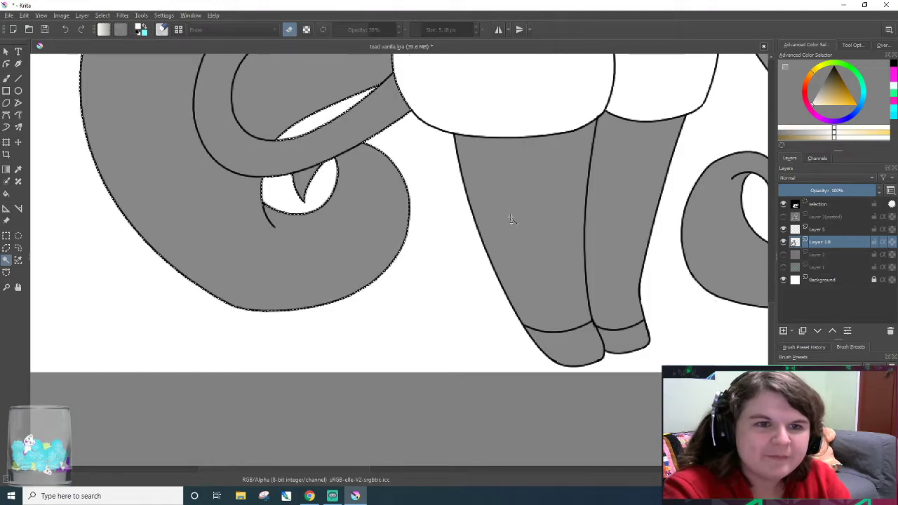
{"action": "left_click", "coordinate": [693, 282], "text": "shift"}
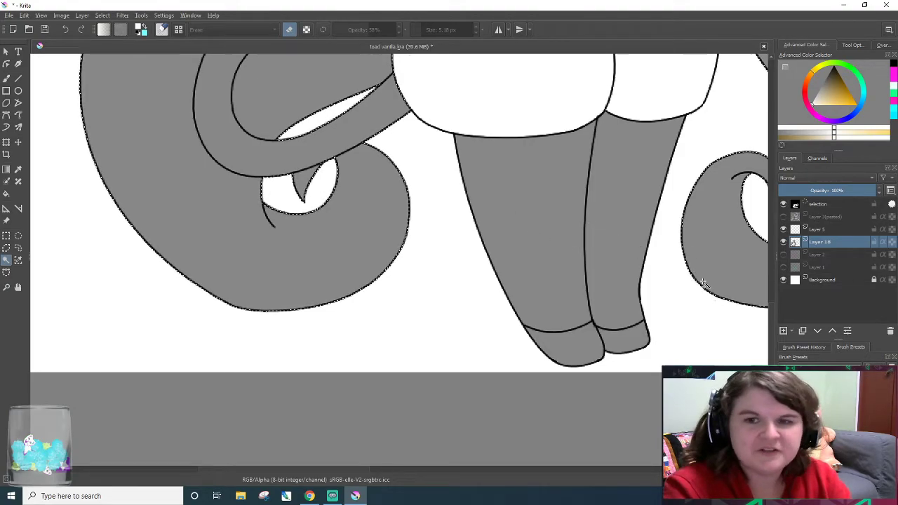
- Add the hair locks on both sides of the face to the pigtail selection
{"action": "left_click_drag", "start_coordinate": [340, 469], "coordinate": [424, 463]}
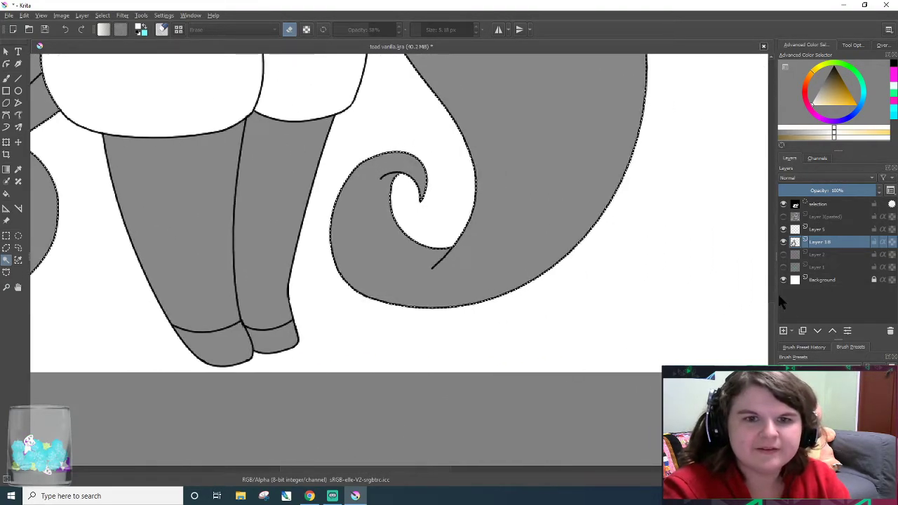
{"action": "left_click_drag", "start_coordinate": [770, 337], "coordinate": [771, 281]}
{"action": "scroll", "coordinate": [764, 281], "scroll_direction": "up", "scroll_amount": 4}
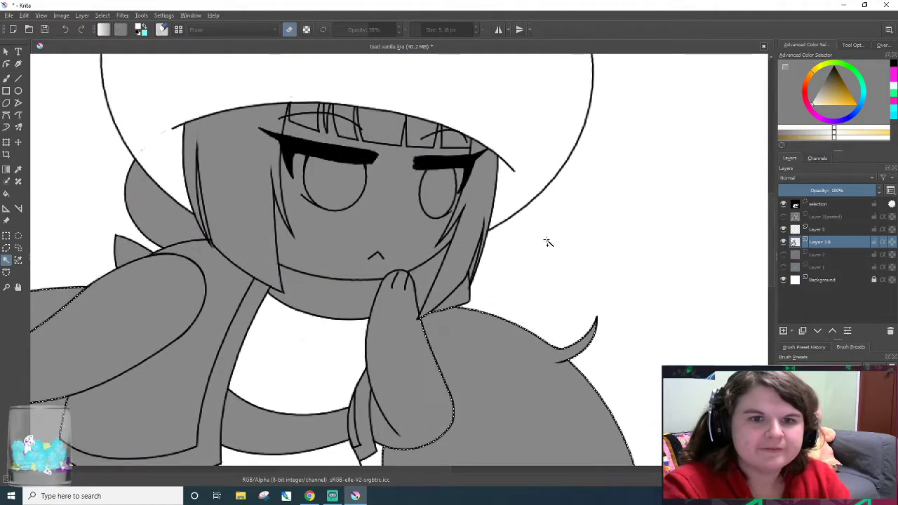
{"action": "left_click", "coordinate": [253, 183], "text": "shift"}
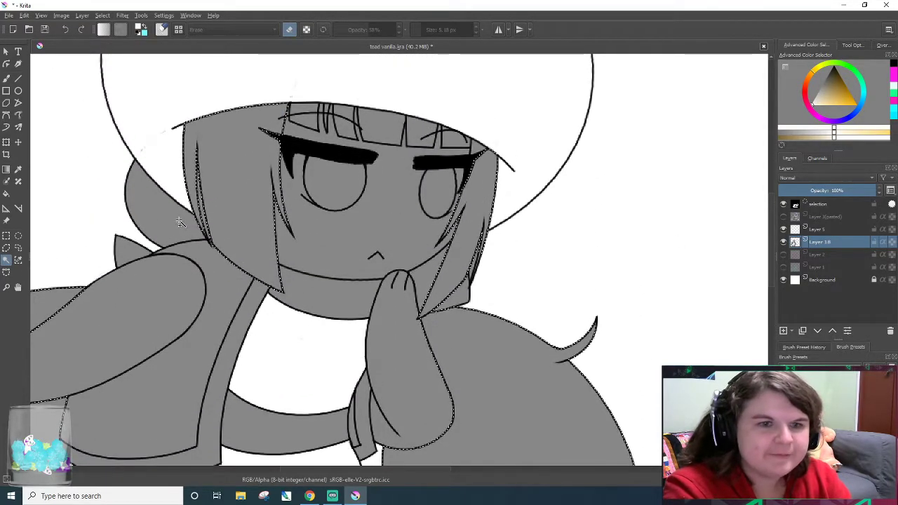
{"action": "left_click", "coordinate": [422, 276], "text": "shift"}
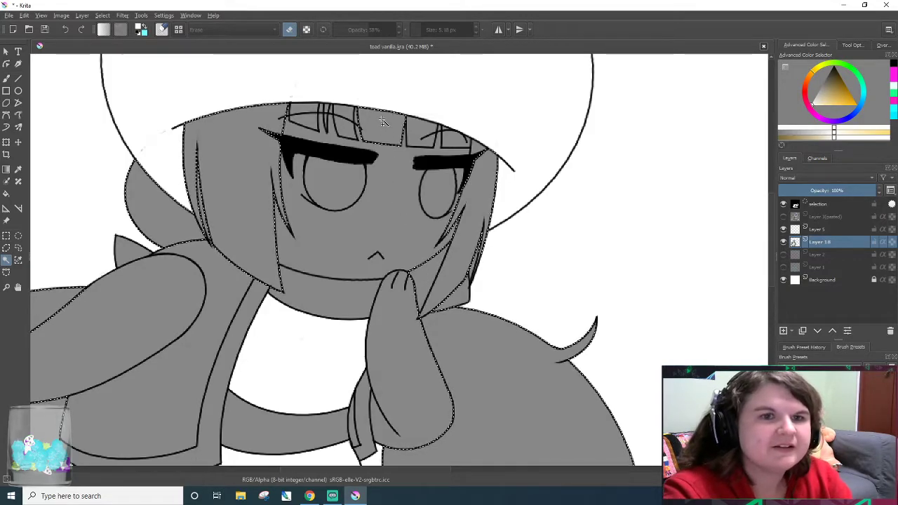
- Add the remaining bang segments above the thick black eyelash to the hair selection
{"action": "scroll", "coordinate": [370, 115], "scroll_direction": "up", "scroll_amount": 2}
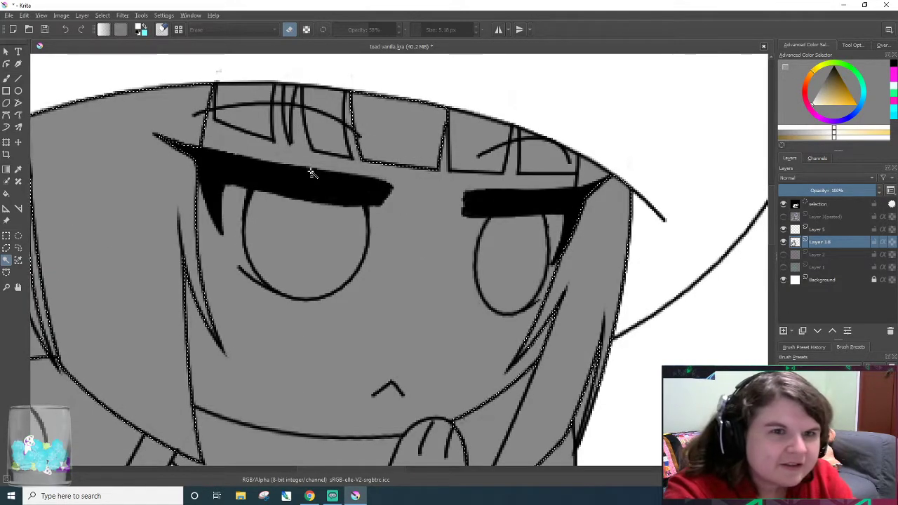
{"action": "left_click", "coordinate": [333, 135], "text": "shift"}
{"action": "left_click", "coordinate": [256, 116], "text": "shift"}
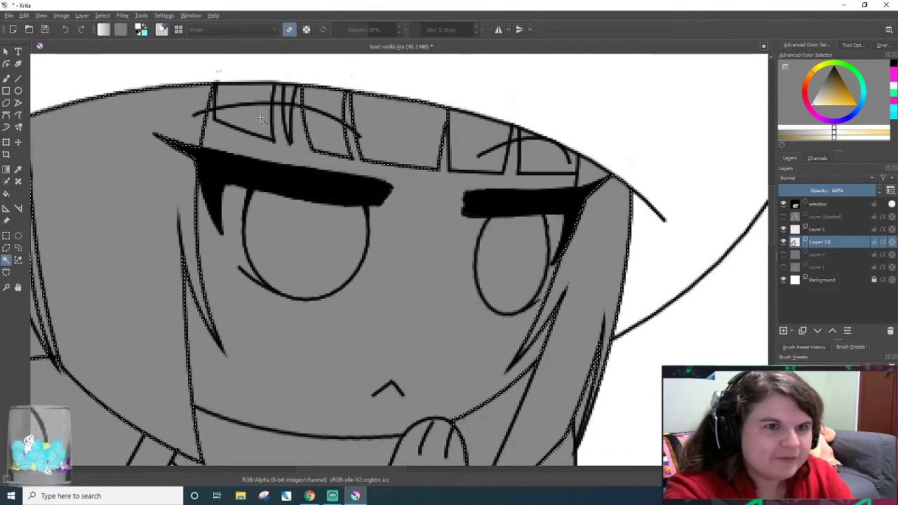
{"action": "left_click", "coordinate": [285, 118], "text": "shift"}
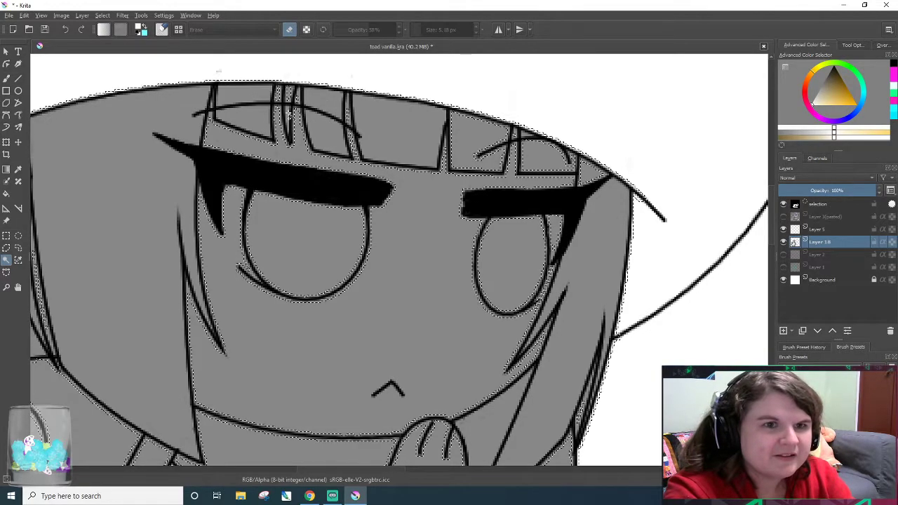
{"action": "key", "text": "ctrl+z"}
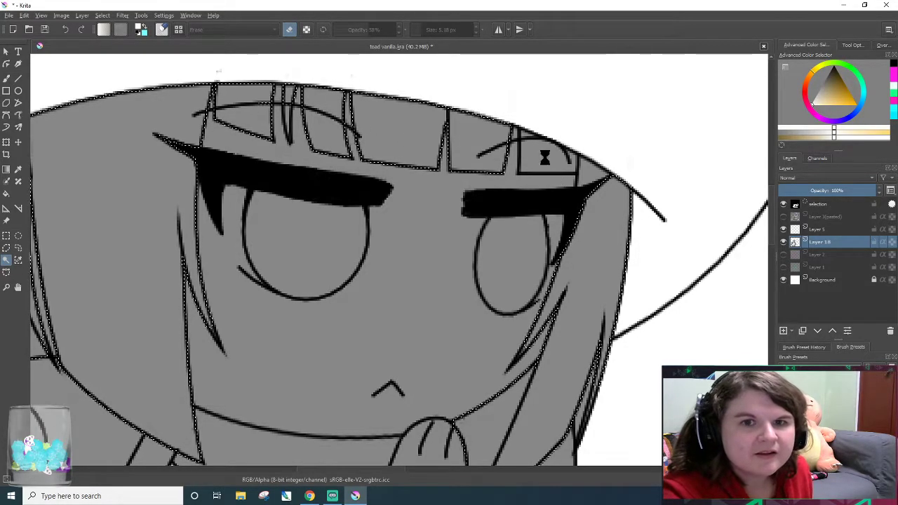
{"action": "scroll", "coordinate": [550, 144], "scroll_direction": "up", "scroll_amount": 2}
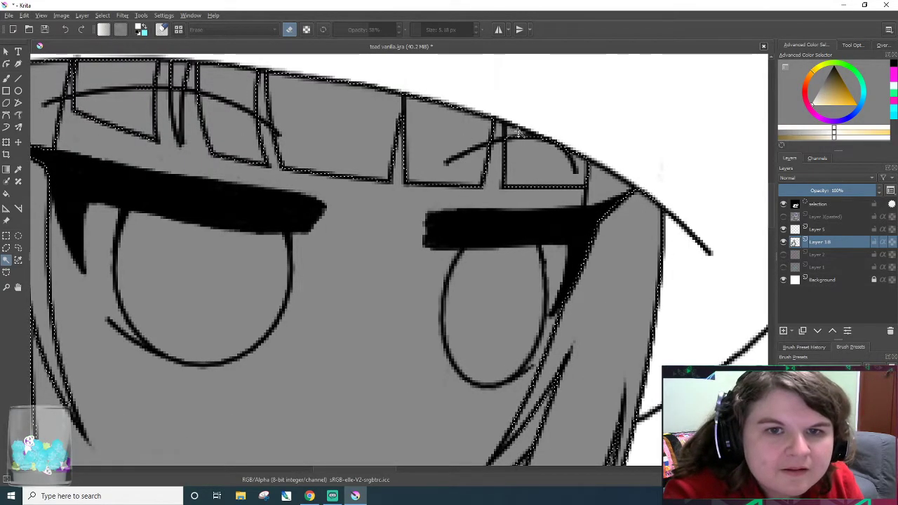
{"action": "left_click", "coordinate": [184, 116]}
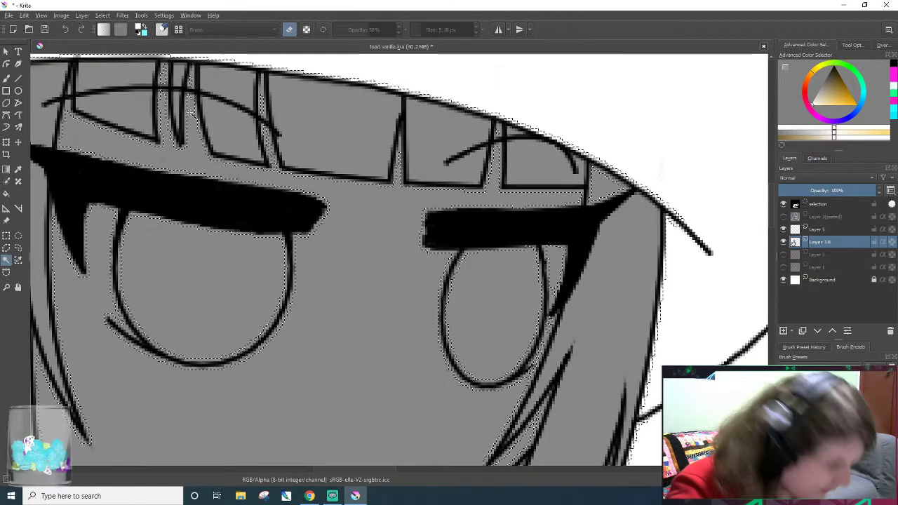
{"action": "key", "text": "ctrl+z"}
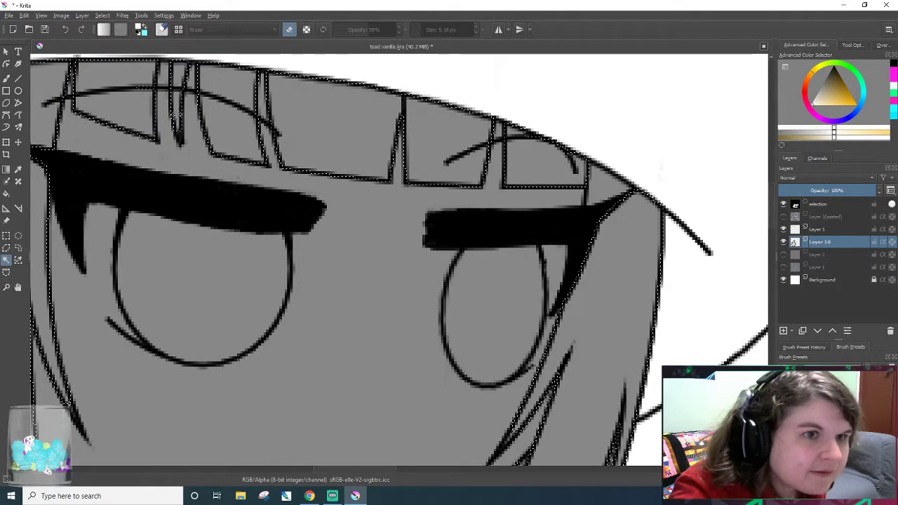
- Fill the selected bangs, side locks and pigtails with the sampled off-white
{"action": "scroll", "coordinate": [258, 167], "scroll_direction": "down", "scroll_amount": 3}
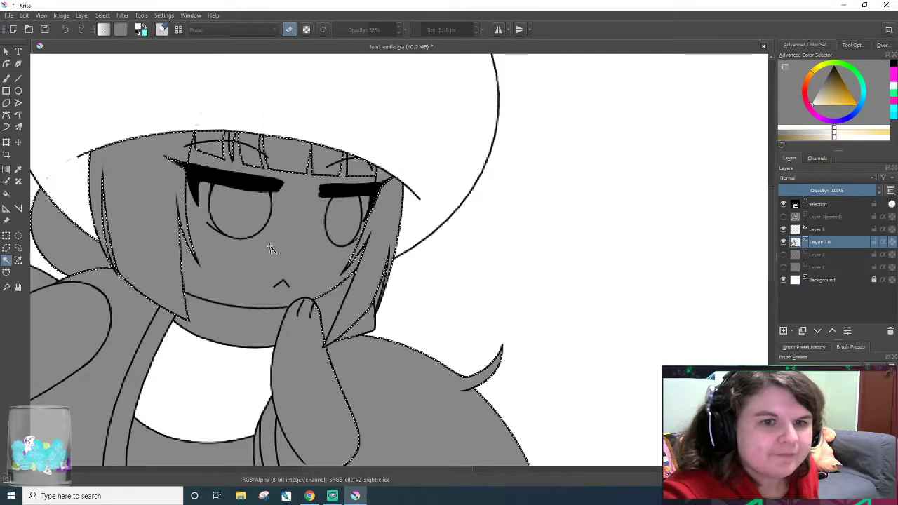
{"action": "scroll", "coordinate": [421, 312], "scroll_direction": "up", "scroll_amount": 2}
{"action": "scroll", "coordinate": [245, 285], "scroll_direction": "down", "scroll_amount": 2}
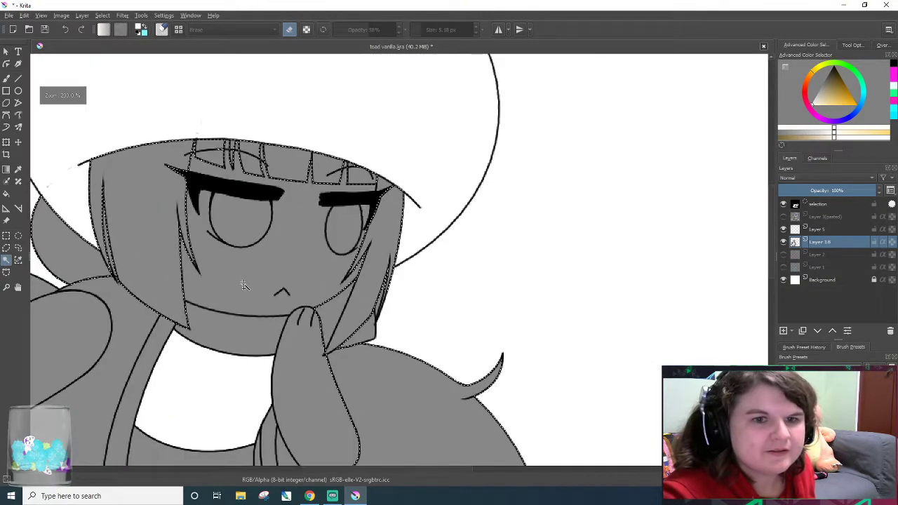
{"action": "scroll", "coordinate": [245, 285], "scroll_direction": "down", "scroll_amount": 1}
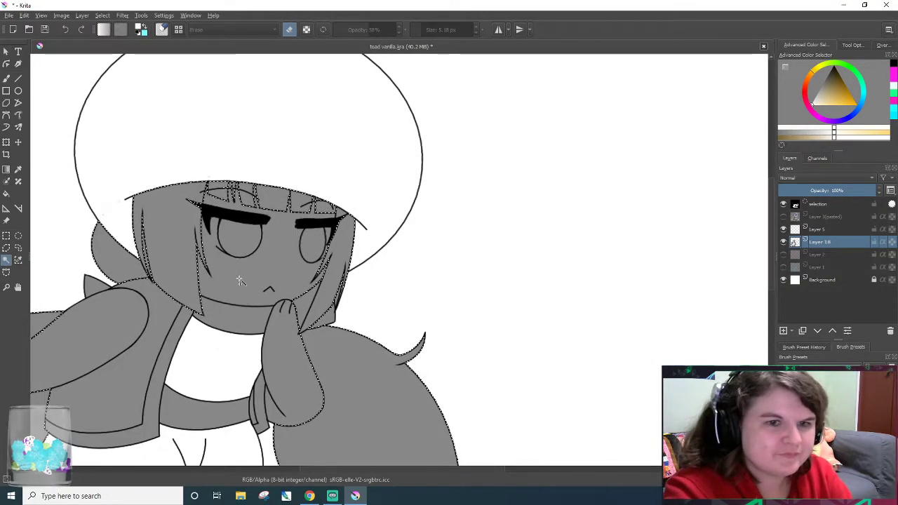
{"action": "scroll", "coordinate": [239, 281], "scroll_direction": "up", "scroll_amount": 4}
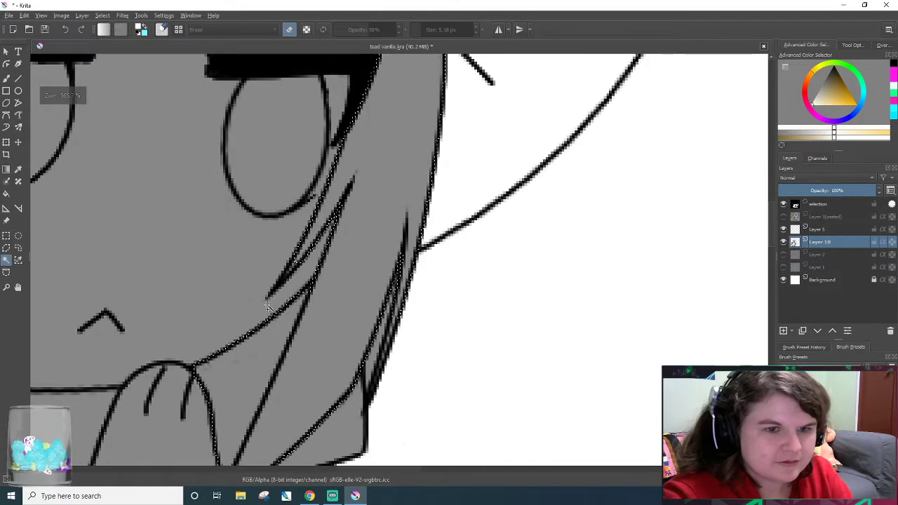
{"action": "scroll", "coordinate": [377, 358], "scroll_direction": "down", "scroll_amount": 1}
{"action": "scroll", "coordinate": [344, 330], "scroll_direction": "down", "scroll_amount": 4}
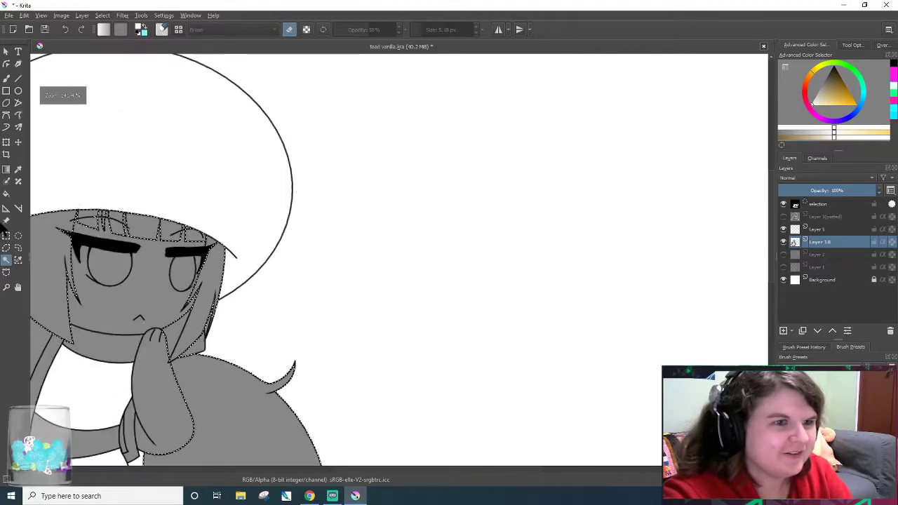
{"action": "left_click", "coordinate": [7, 193]}
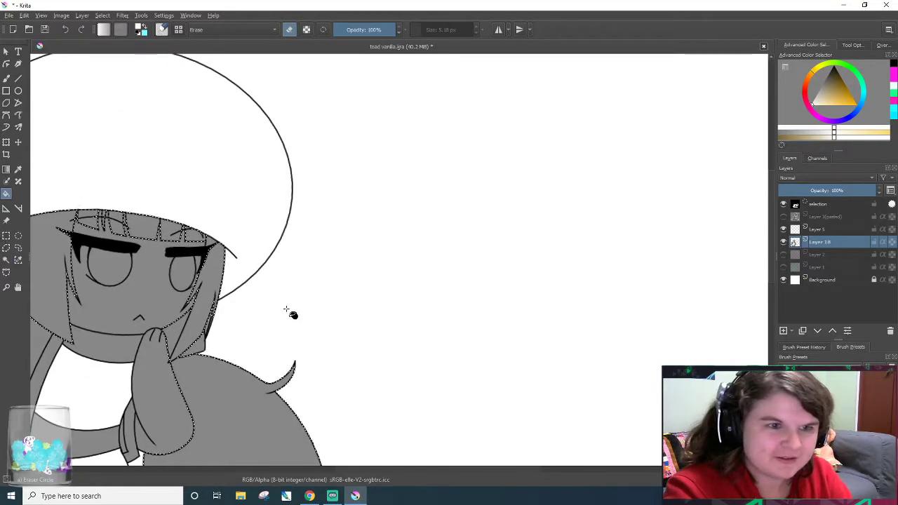
{"action": "left_click", "coordinate": [216, 313]}
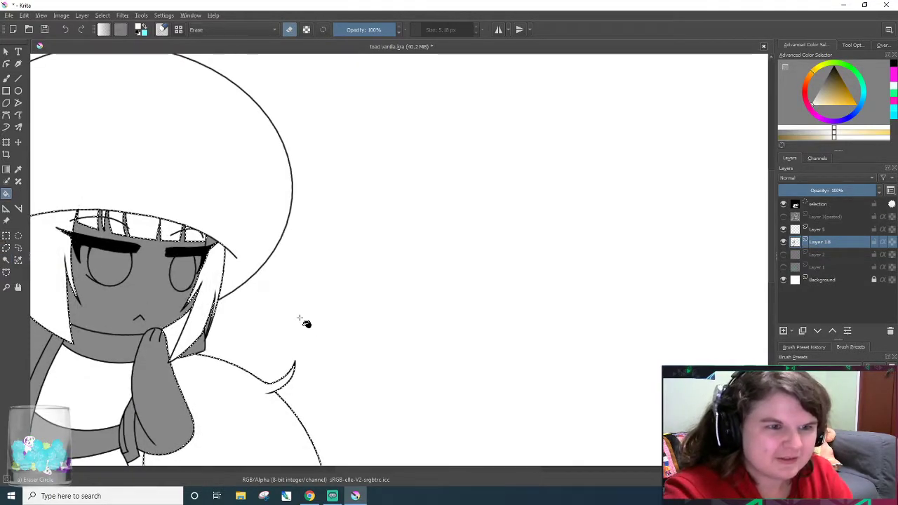
- Clear the selection around the bangs, side locks and pigtails
{"action": "scroll", "coordinate": [315, 342], "scroll_direction": "down", "scroll_amount": 3}
{"action": "scroll", "coordinate": [126, 337], "scroll_direction": "up", "scroll_amount": 8}
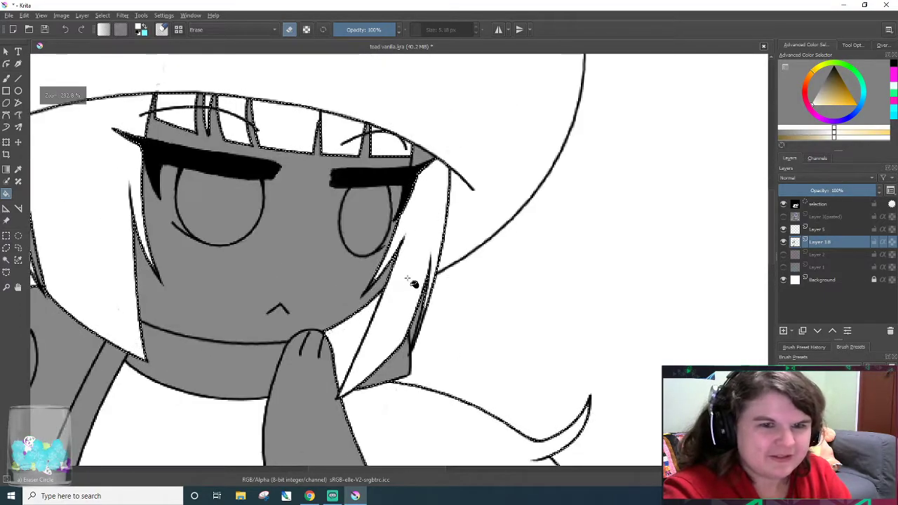
{"action": "left_click", "coordinate": [82, 15]}
{"action": "left_click", "coordinate": [97, 17]}
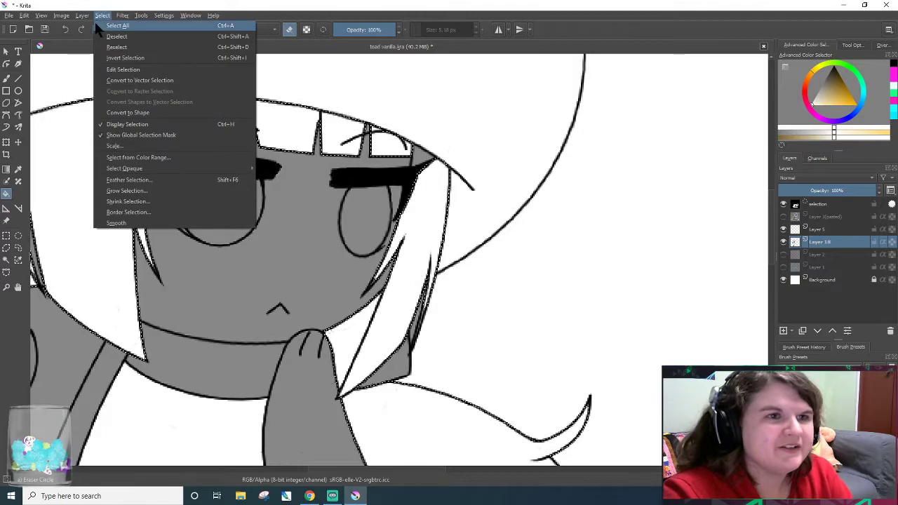
{"action": "left_click", "coordinate": [116, 35]}
- Erase the leftover grey slivers between the thin strands of the side lock above the raised hand with a 1.44 px eraser
{"action": "scroll", "coordinate": [523, 382], "scroll_direction": "up", "scroll_amount": 1}
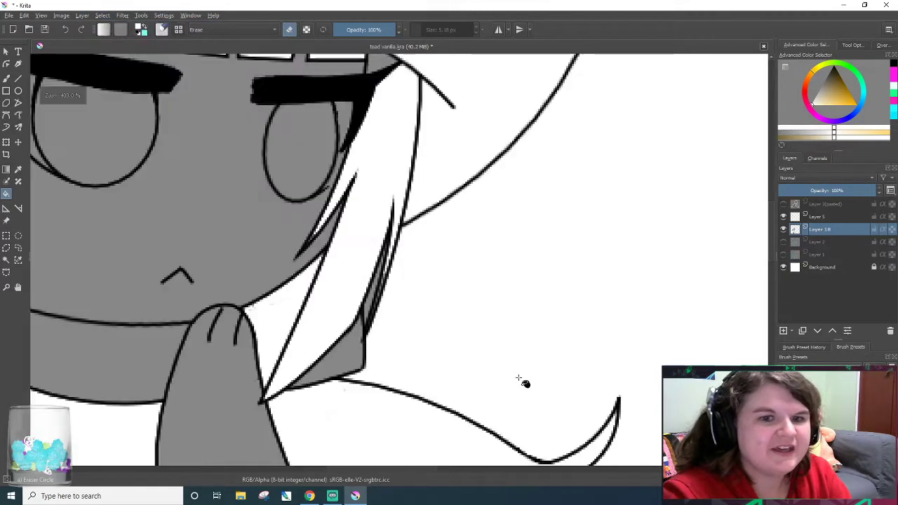
{"action": "scroll", "coordinate": [545, 274], "scroll_direction": "up", "scroll_amount": 2}
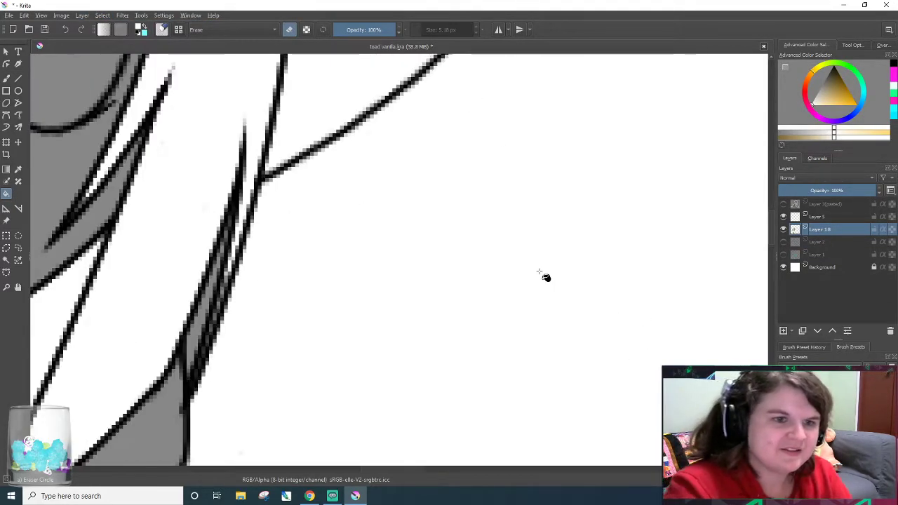
{"action": "key", "text": "slash"}
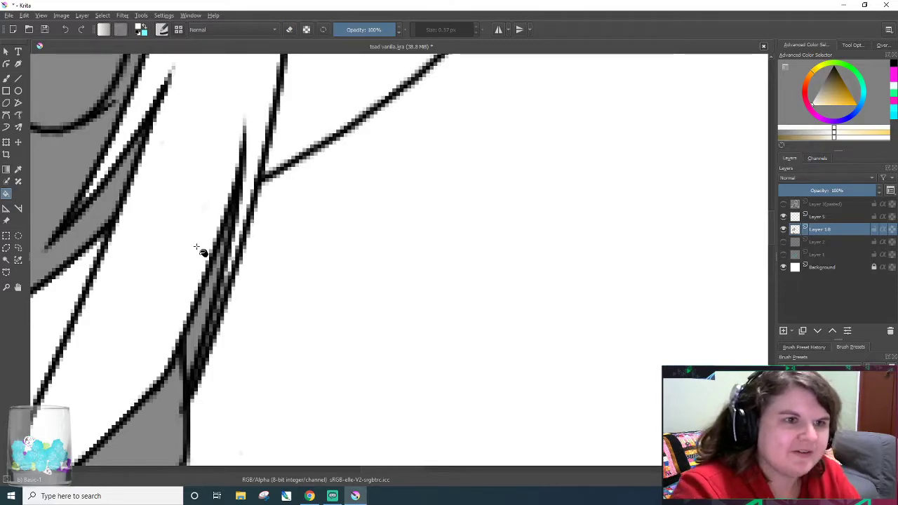
{"action": "key", "text": "slash"}
{"action": "left_click", "coordinate": [6, 79]}
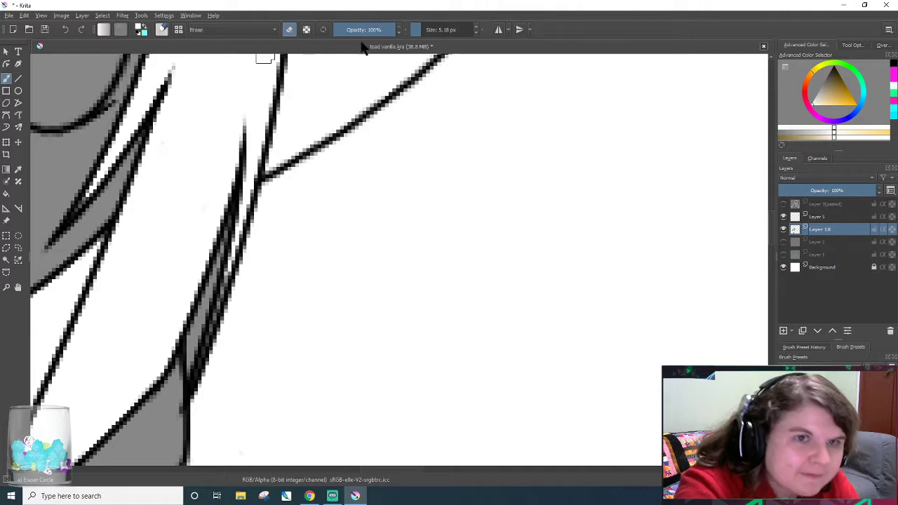
{"action": "left_click_drag", "start_coordinate": [417, 29], "coordinate": [419, 30]}
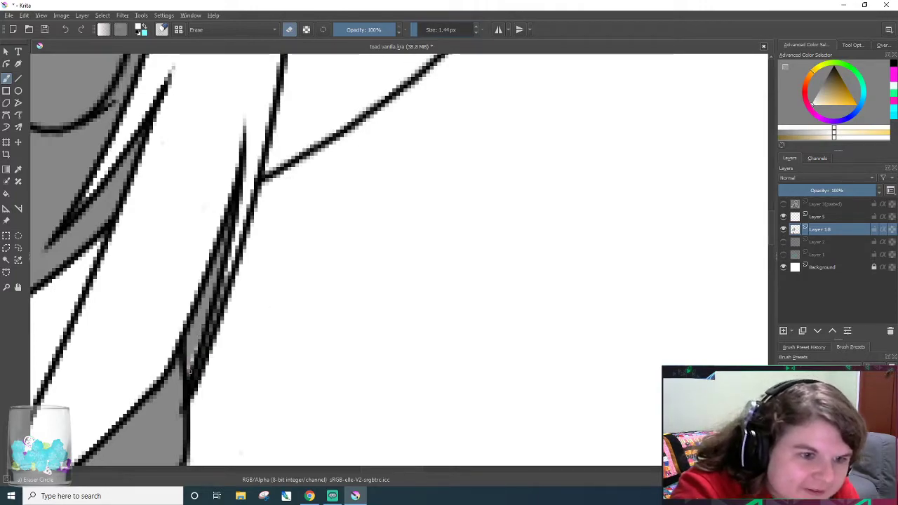
{"action": "left_click_drag", "start_coordinate": [191, 358], "coordinate": [209, 300]}
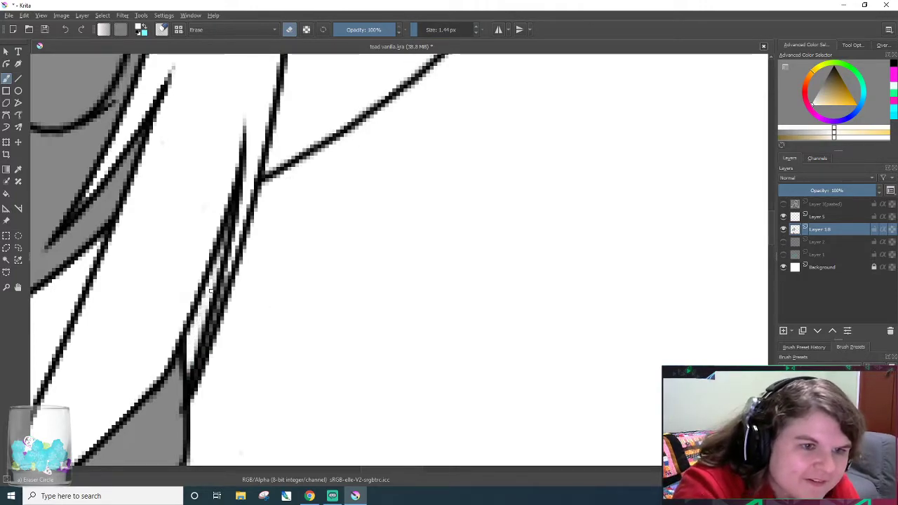
{"action": "left_click_drag", "start_coordinate": [228, 221], "coordinate": [204, 341]}
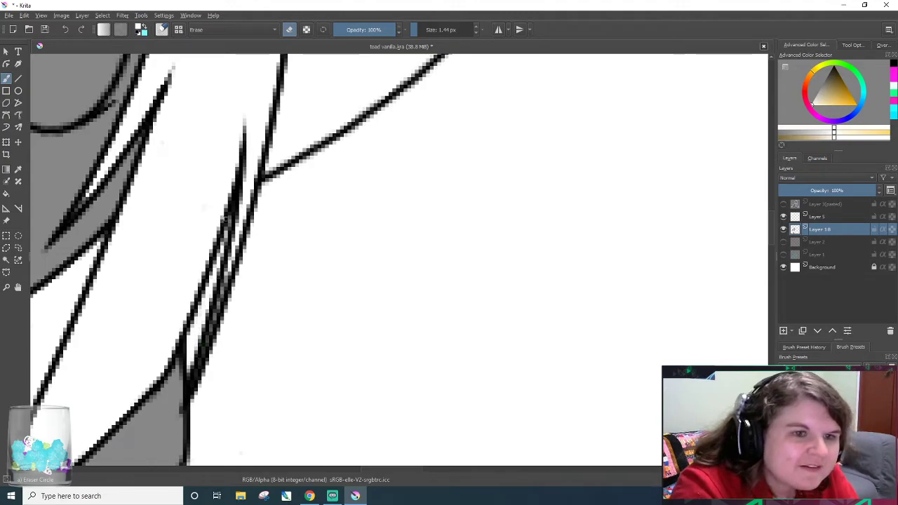
{"action": "scroll", "coordinate": [215, 273], "scroll_direction": "down", "scroll_amount": 4}
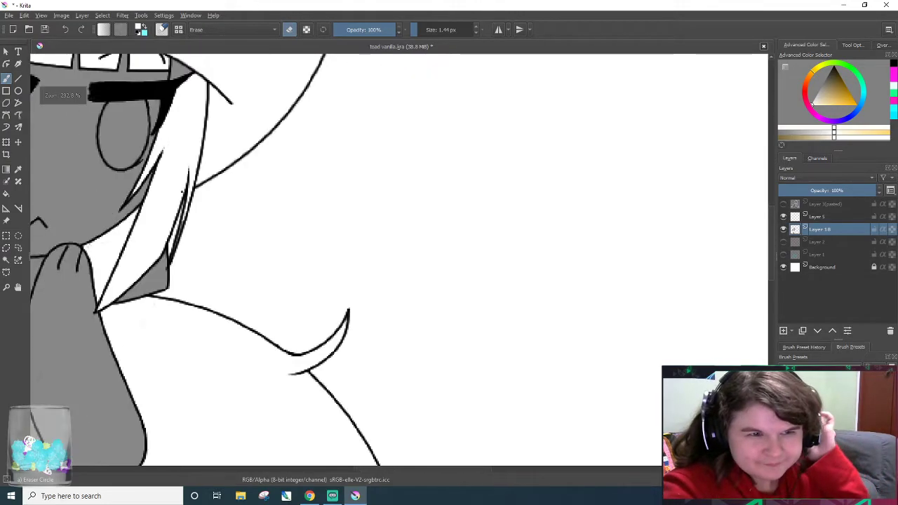
- Paint the grey gap between the last bang and the side lock off-white with the Basic-1 brush at 2.09 px
{"action": "scroll", "coordinate": [90, 152], "scroll_direction": "up", "scroll_amount": 4}
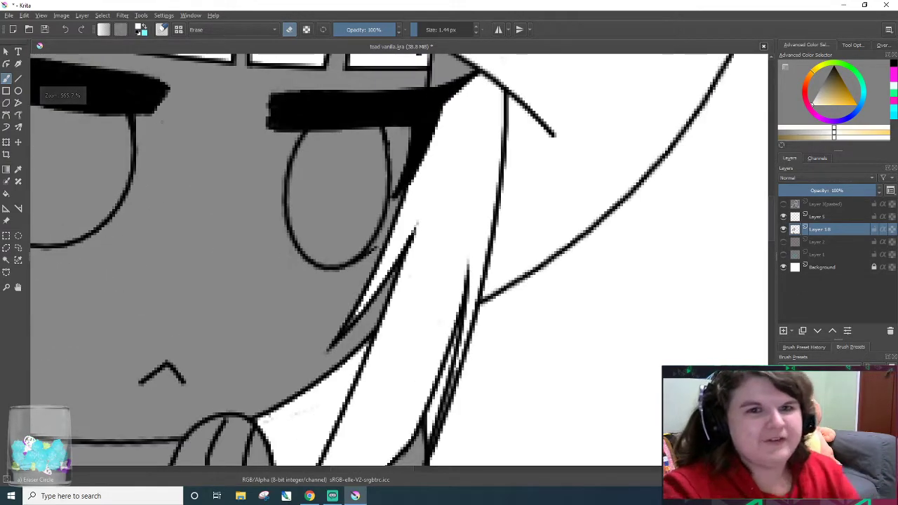
{"action": "right_click", "coordinate": [662, 217]}
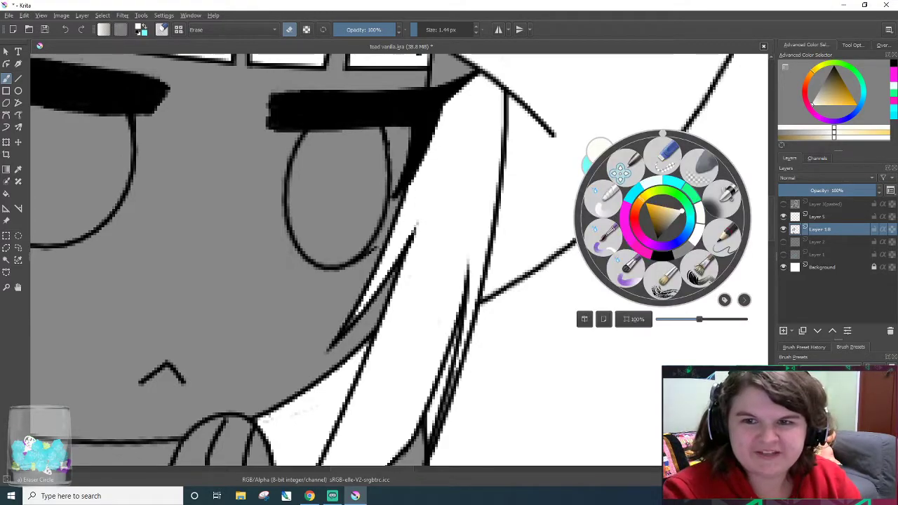
{"action": "left_click_drag", "start_coordinate": [770, 231], "coordinate": [770, 212]}
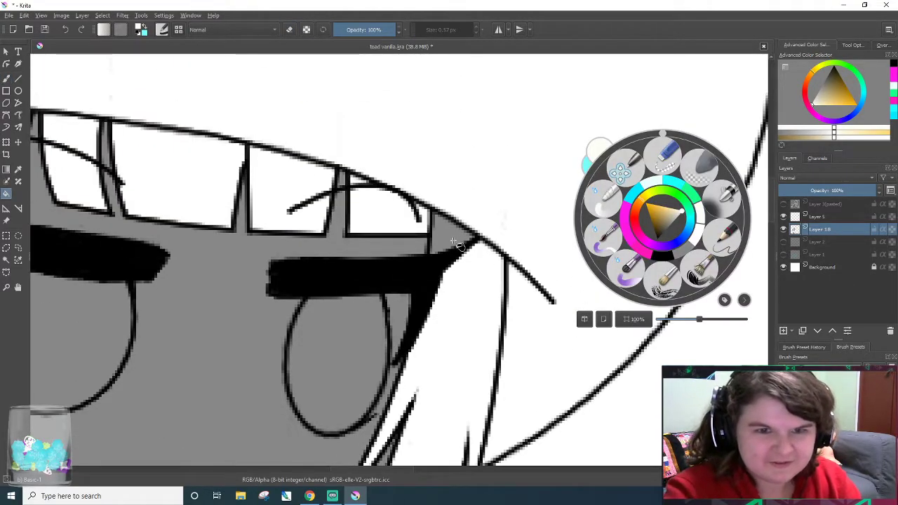
{"action": "left_click", "coordinate": [6, 79]}
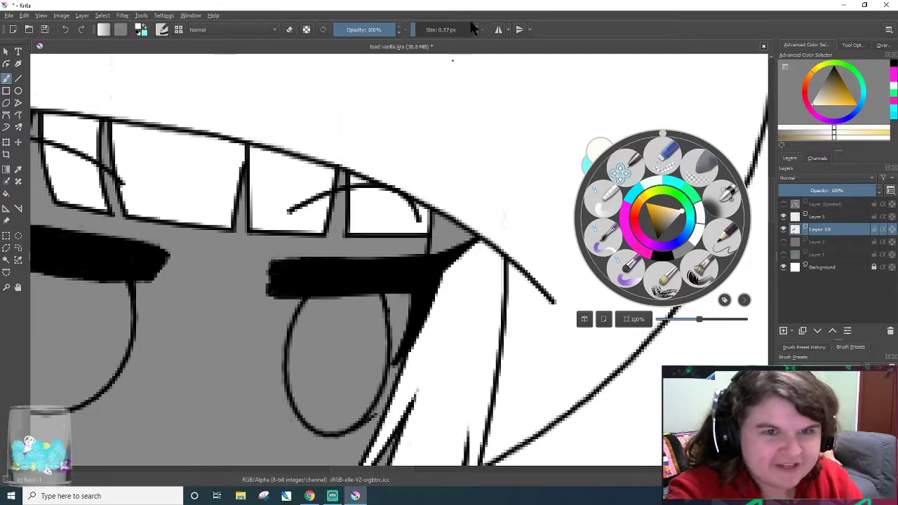
{"action": "left_click", "coordinate": [457, 255]}
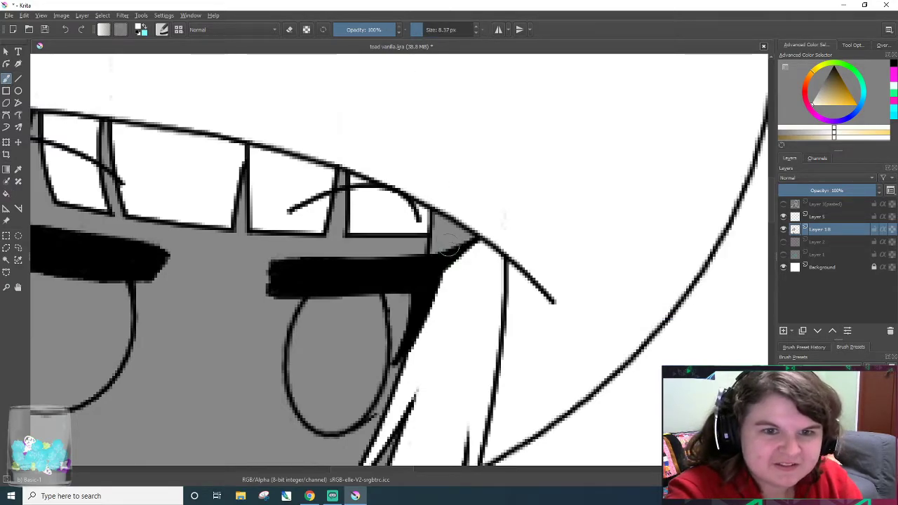
{"action": "left_click", "coordinate": [432, 28]}
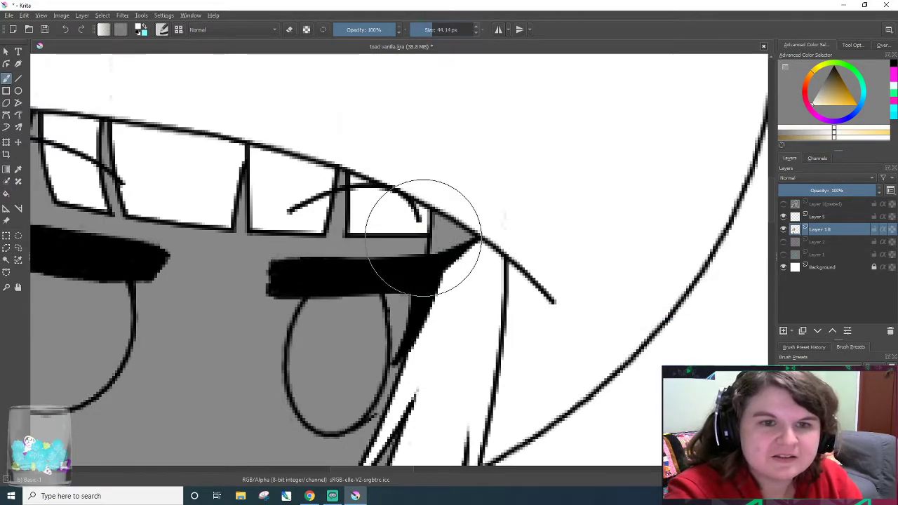
{"action": "left_click_drag", "start_coordinate": [426, 30], "coordinate": [417, 30]}
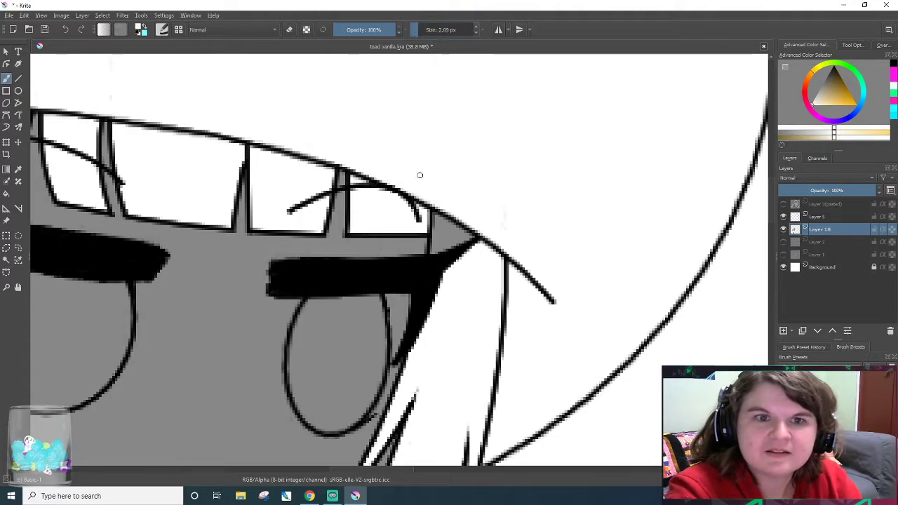
{"action": "left_click_drag", "start_coordinate": [437, 241], "coordinate": [438, 243]}
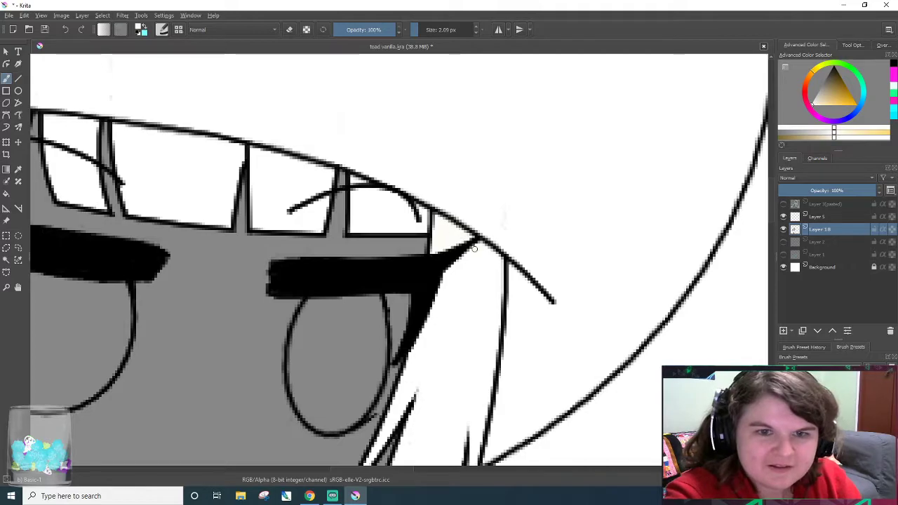
- Try painting the grey sliver in the opposite side lock off-white, and undo the strokes
{"action": "left_click_drag", "start_coordinate": [400, 470], "coordinate": [346, 484]}
{"action": "left_click_drag", "start_coordinate": [147, 402], "coordinate": [144, 376]}
{"action": "left_click_drag", "start_coordinate": [136, 284], "coordinate": [141, 356]}
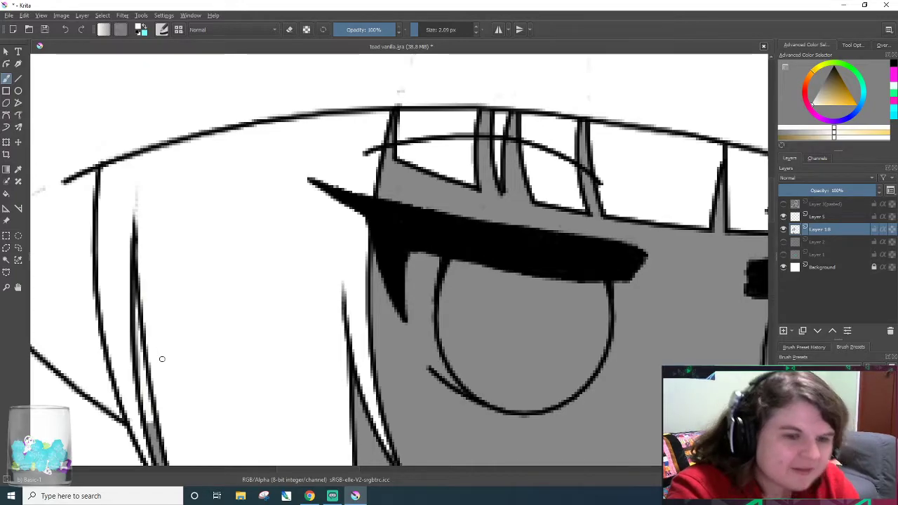
{"action": "key", "text": "ctrl+z"}
{"action": "key", "text": "ctrl+z"}
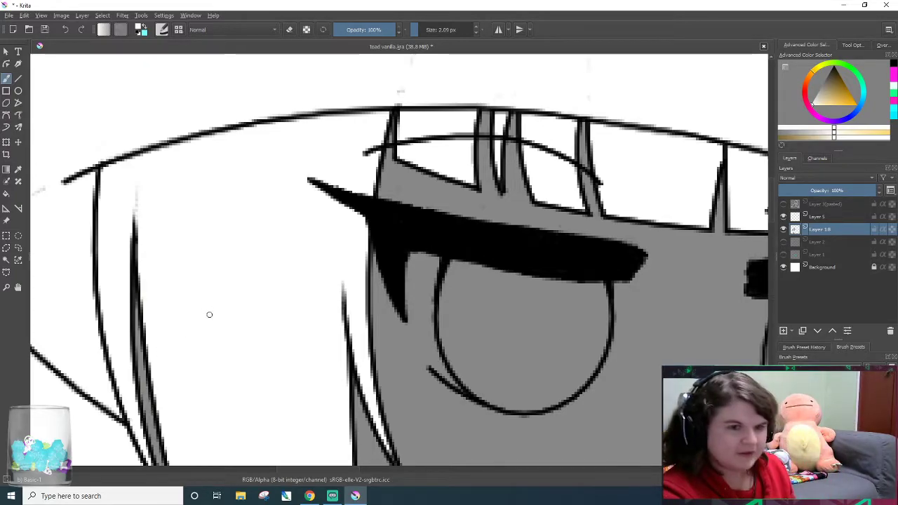
- Sample the hair's white and paint over the grey sliver in the large side lock with the 2.09 px brush
{"action": "scroll", "coordinate": [767, 210], "scroll_direction": "down", "scroll_amount": 10}
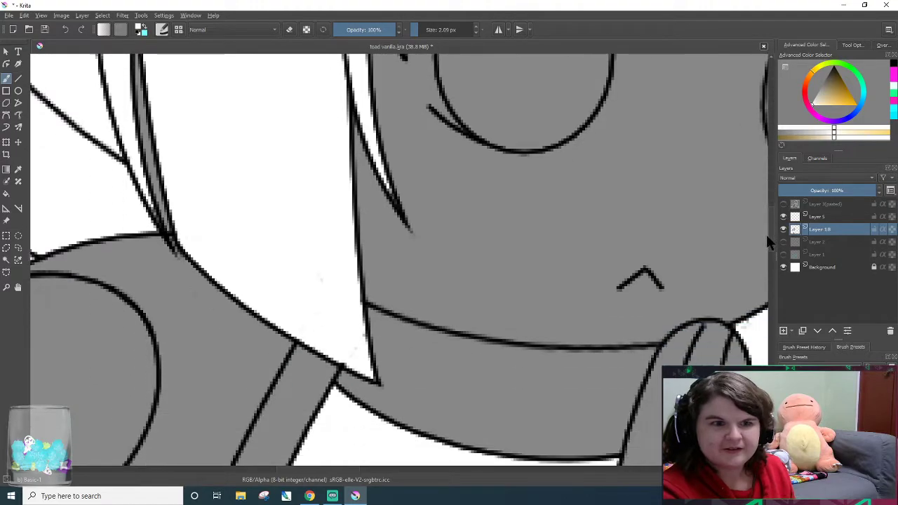
{"action": "scroll", "coordinate": [768, 226], "scroll_direction": "up", "scroll_amount": 5}
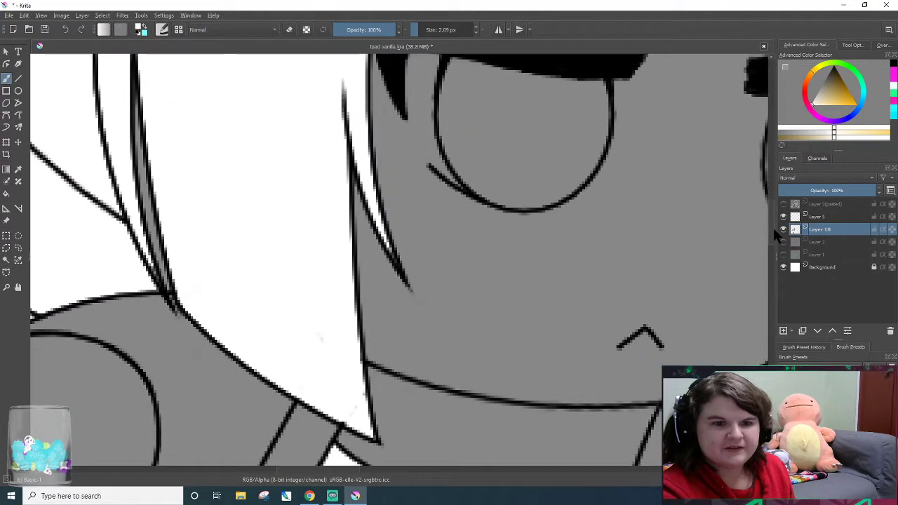
{"action": "scroll", "coordinate": [772, 225], "scroll_direction": "up", "scroll_amount": 2}
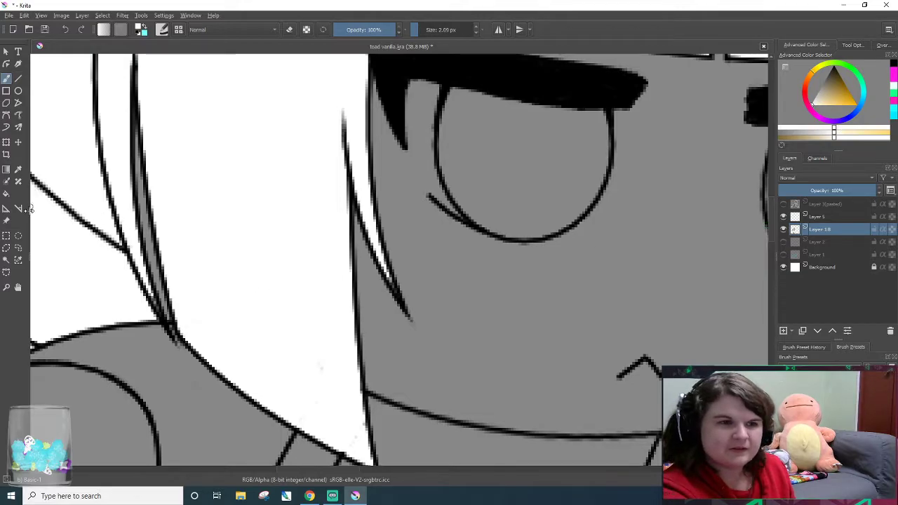
{"action": "left_click", "coordinate": [18, 169]}
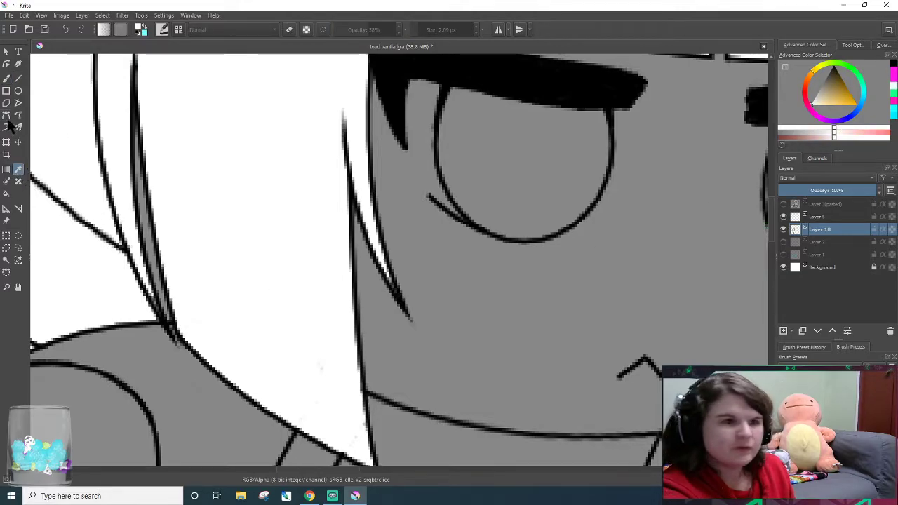
{"action": "left_click", "coordinate": [6, 79]}
{"action": "mouse_move", "coordinate": [157, 229]}
{"action": "left_mouse_down"}
{"action": "mouse_move", "coordinate": [142, 206]}
{"action": "mouse_move", "coordinate": [155, 276]}
{"action": "mouse_move", "coordinate": [137, 207]}
{"action": "left_mouse_up"}
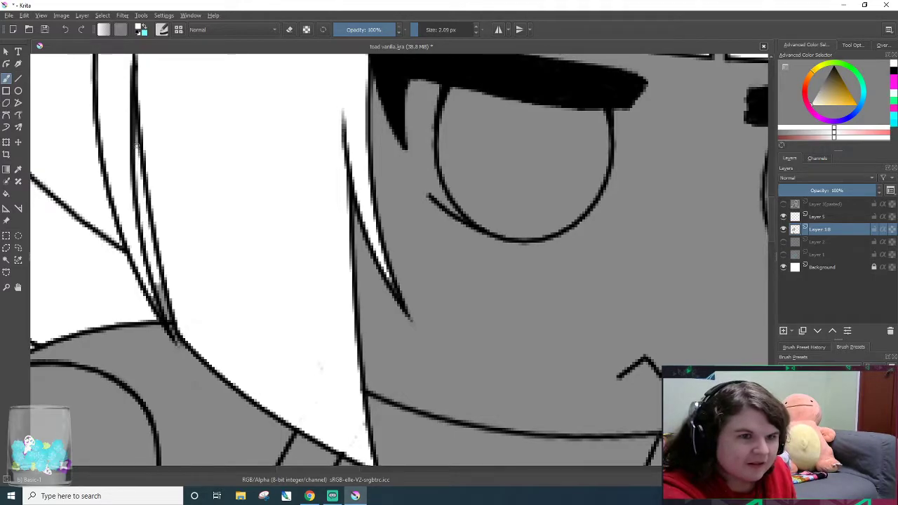
{"action": "right_click", "coordinate": [333, 358]}
{"action": "key", "text": "e"}
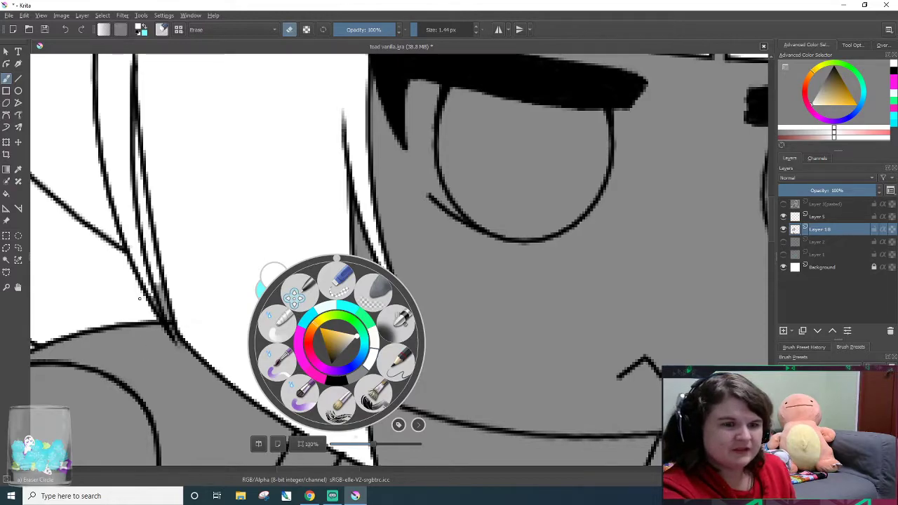
{"action": "key", "text": "e"}
{"action": "left_click", "coordinate": [139, 298]}
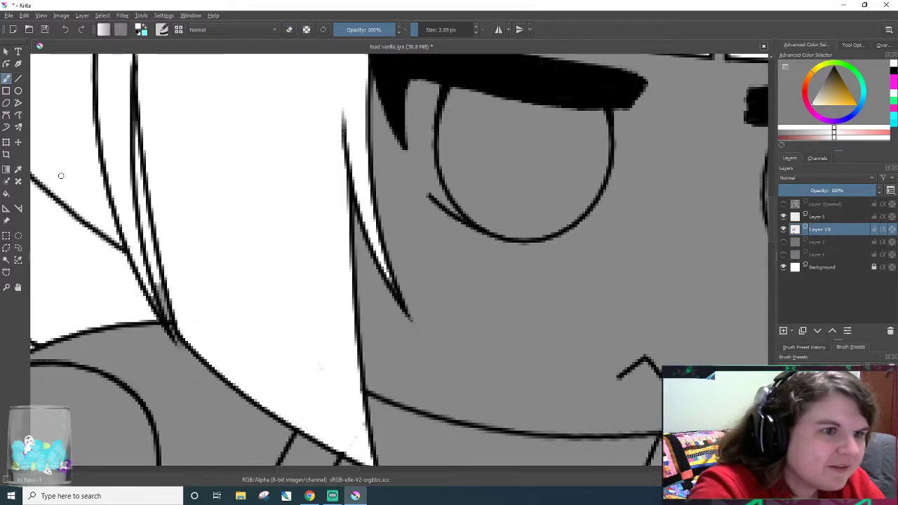
- Show the reference drawing's layer and sample the cream colour from its cat ear
{"action": "left_click", "coordinate": [18, 170]}
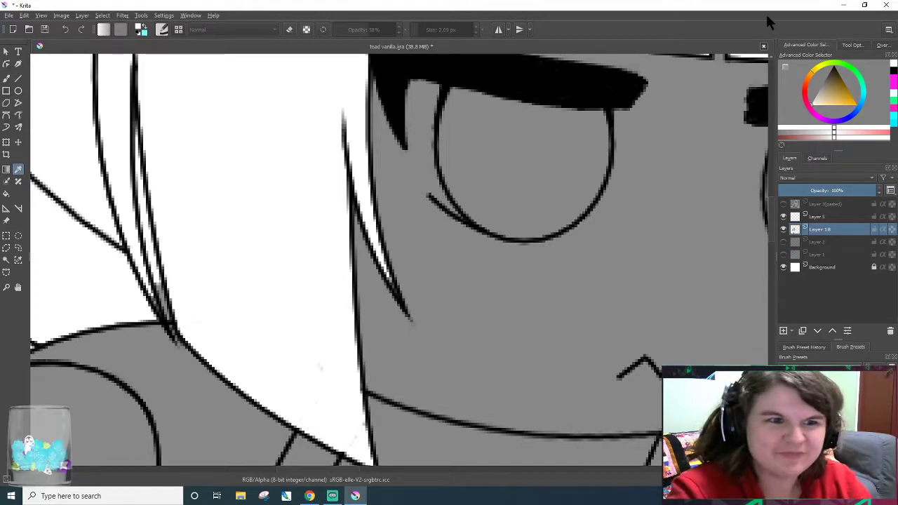
{"action": "scroll", "coordinate": [434, 119], "scroll_direction": "down", "scroll_amount": 10}
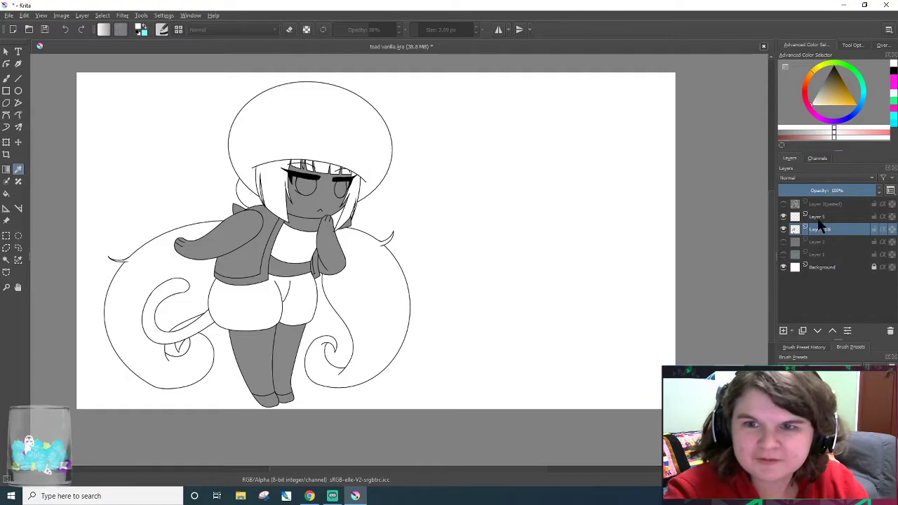
{"action": "left_click", "coordinate": [783, 204]}
{"action": "scroll", "coordinate": [650, 193], "scroll_direction": "up", "scroll_amount": 10}
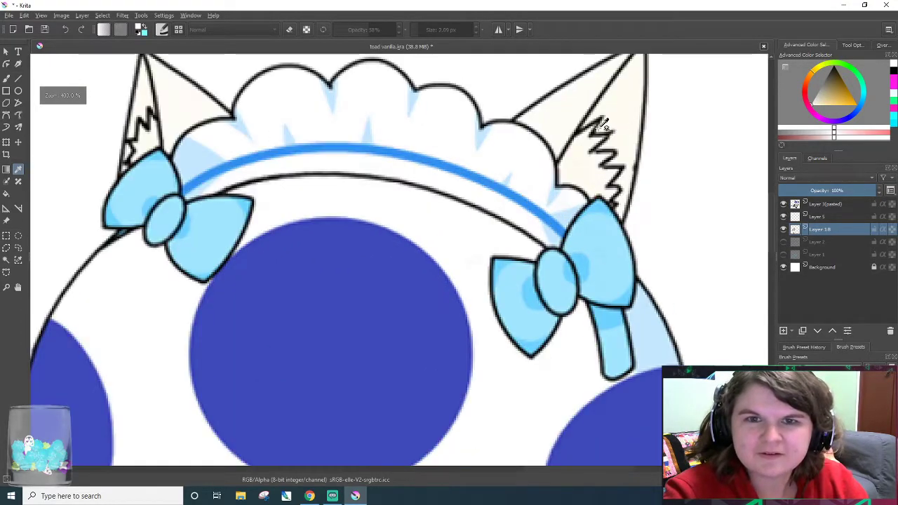
{"action": "left_click", "coordinate": [664, 128], "text": "ctrl"}
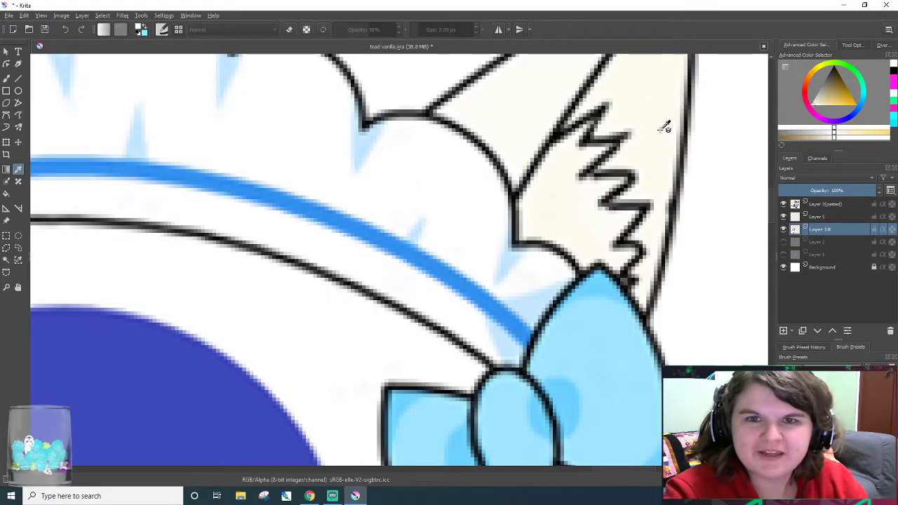
{"action": "scroll", "coordinate": [658, 129], "scroll_direction": "down", "scroll_amount": 4}
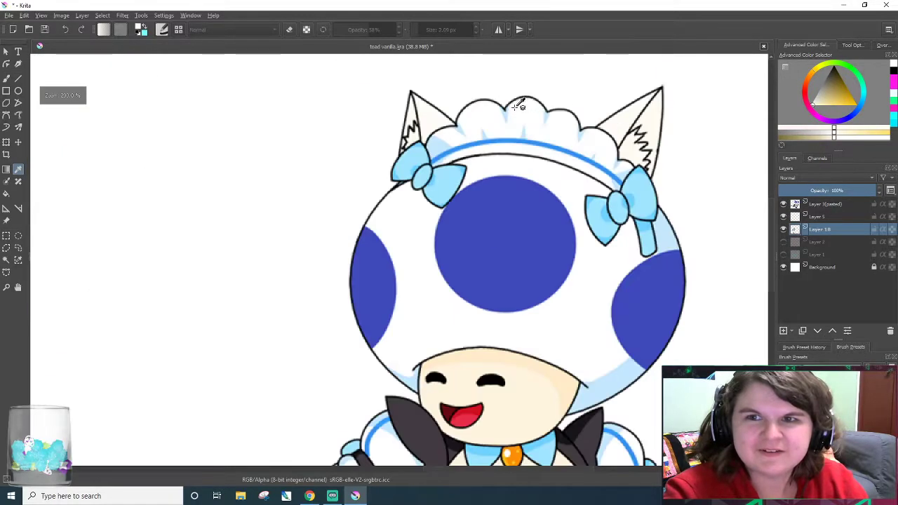
{"action": "scroll", "coordinate": [523, 102], "scroll_direction": "down", "scroll_amount": 2}
{"action": "scroll", "coordinate": [134, 161], "scroll_direction": "up", "scroll_amount": 1}
{"action": "scroll", "coordinate": [136, 162], "scroll_direction": "up", "scroll_amount": 3}
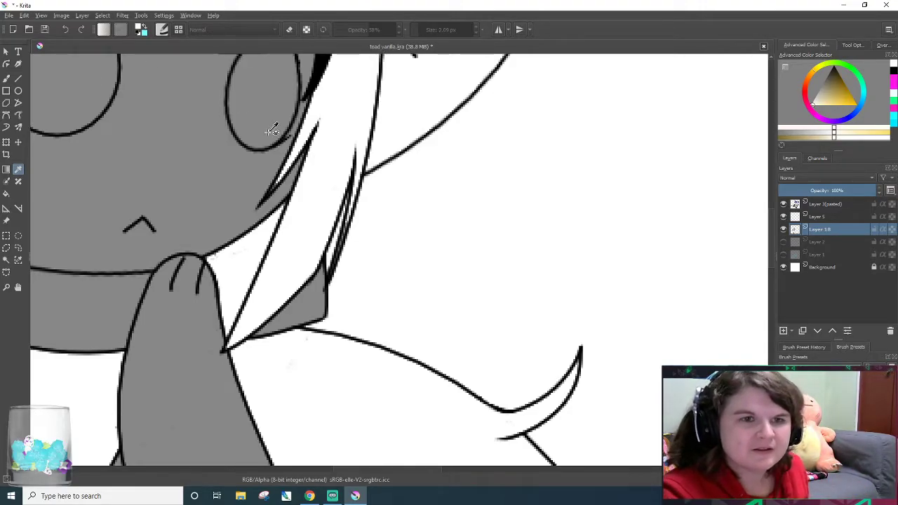
- Undo the touch-up strokes, the deselection and the hair fill, returning to the selected grey hair
{"action": "key", "text": "1"}
{"action": "key", "text": "ctrl+z"}
{"action": "key", "text": "ctrl+z"}
{"action": "key", "text": "ctrl+z"}
{"action": "key", "text": "ctrl+z"}
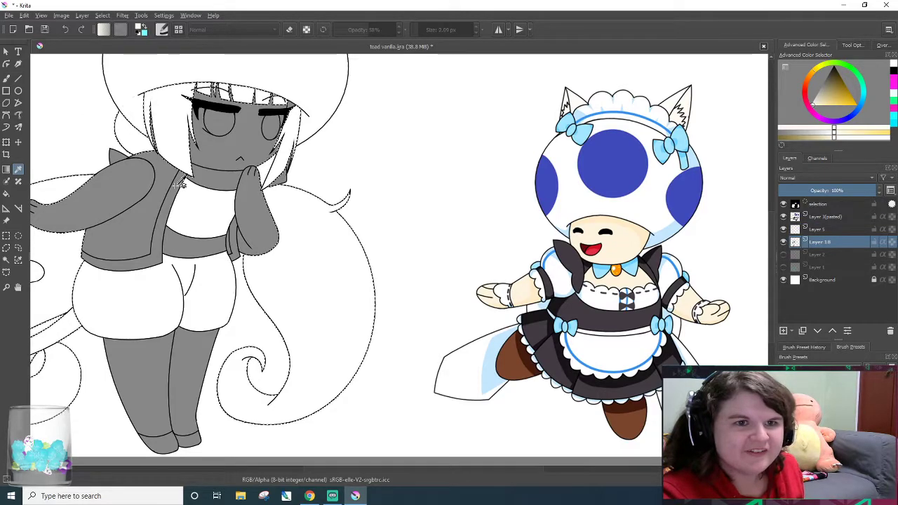
{"action": "scroll", "coordinate": [236, 121], "scroll_direction": "up", "scroll_amount": 5}
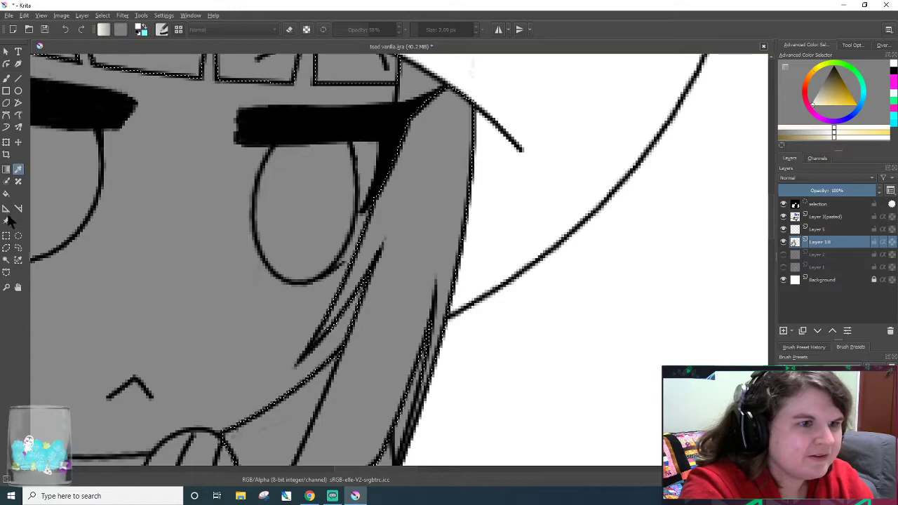
- Fill the selected grey hair areas with the cream colour sampled from the reference drawing
{"action": "left_click", "coordinate": [6, 260]}
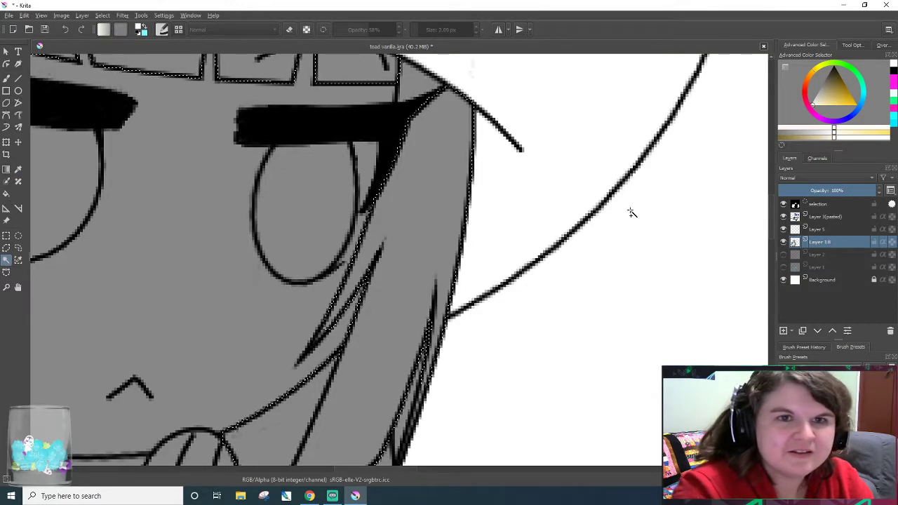
{"action": "left_click_drag", "start_coordinate": [771, 219], "coordinate": [744, 362]}
{"action": "scroll", "coordinate": [756, 290], "scroll_direction": "down", "scroll_amount": 8}
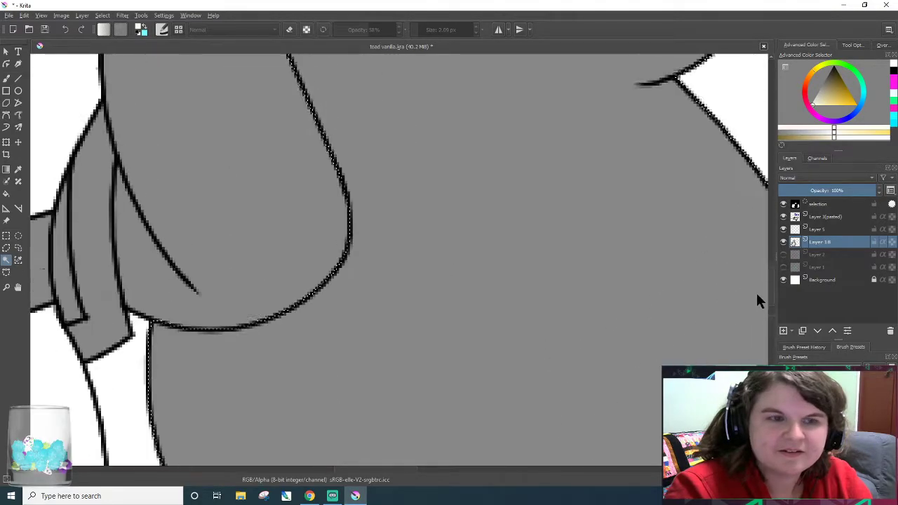
{"action": "left_click_drag", "start_coordinate": [404, 467], "coordinate": [361, 484]}
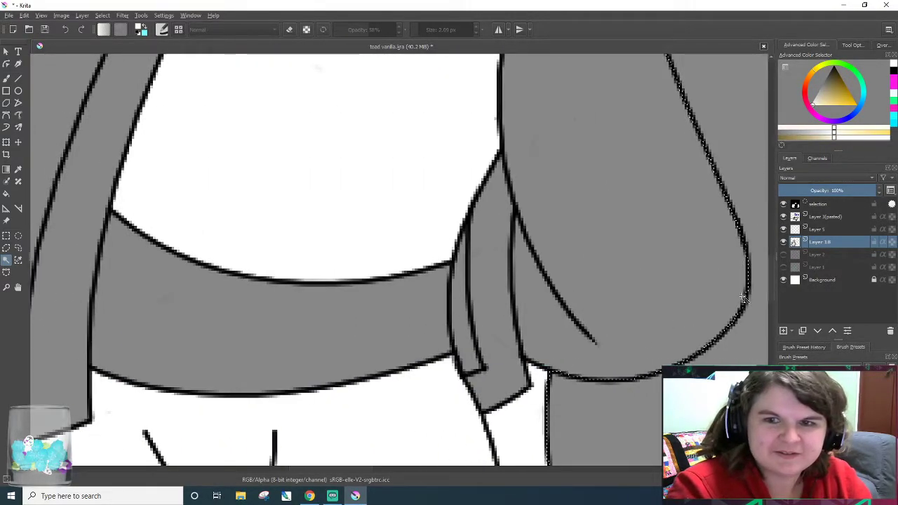
{"action": "left_click_drag", "start_coordinate": [771, 295], "coordinate": [776, 240]}
{"action": "scroll", "coordinate": [777, 240], "scroll_direction": "up", "scroll_amount": 5}
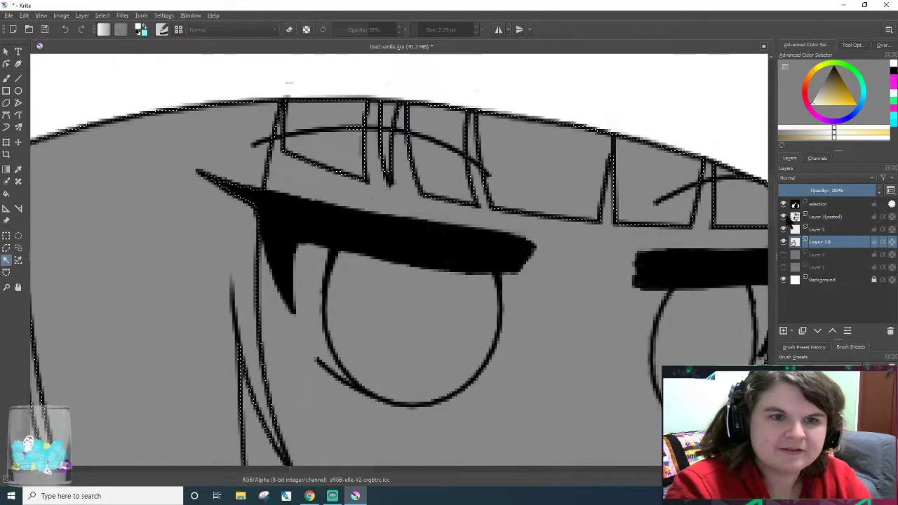
{"action": "scroll", "coordinate": [256, 468], "scroll_direction": "down", "scroll_amount": 4}
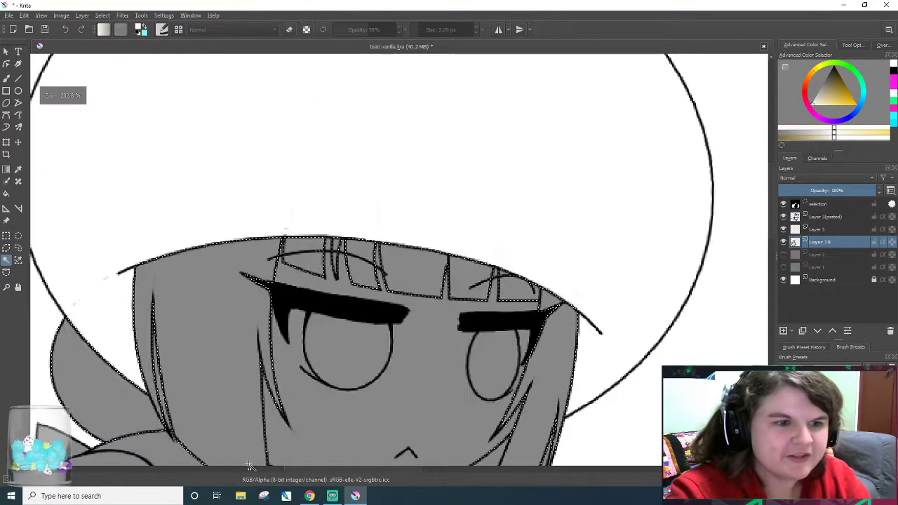
{"action": "left_click", "coordinate": [6, 194]}
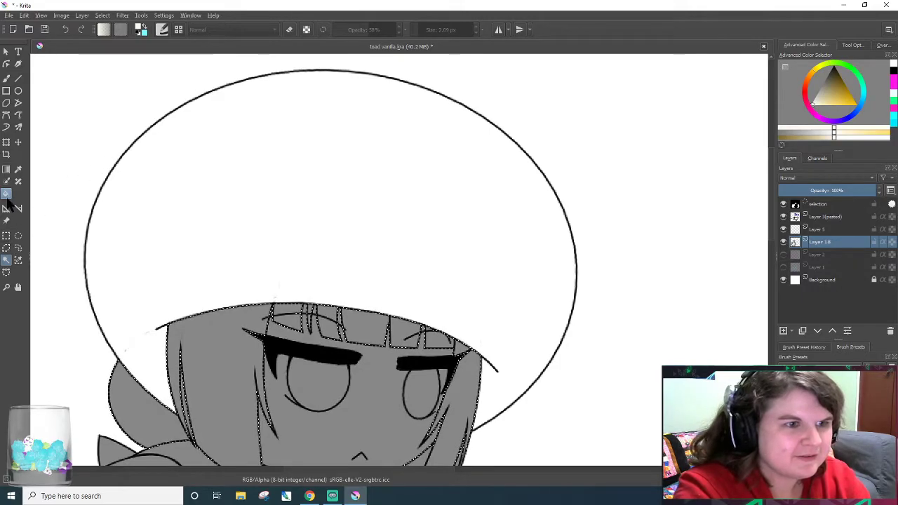
{"action": "left_click", "coordinate": [209, 354]}
{"action": "scroll", "coordinate": [341, 394], "scroll_direction": "down", "scroll_amount": 2}
{"action": "scroll", "coordinate": [348, 365], "scroll_direction": "up", "scroll_amount": 2}
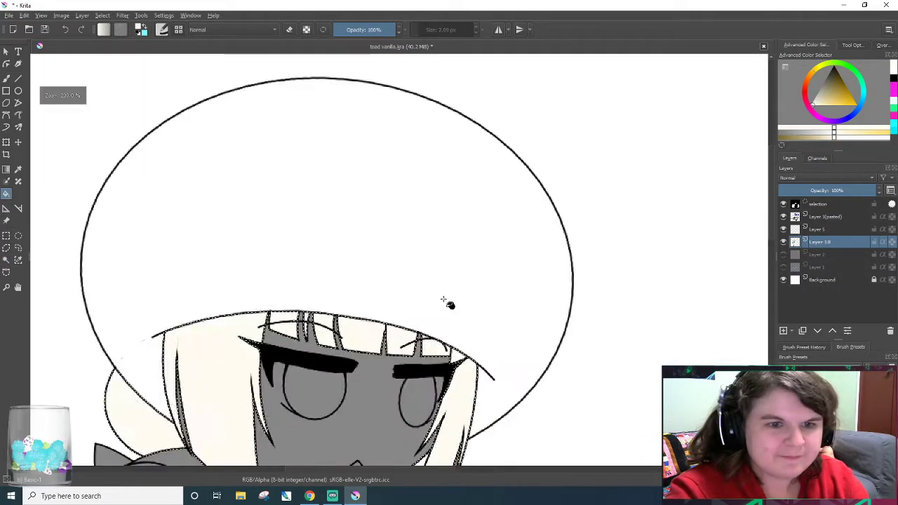
- Clear the selection around the cream hair
{"action": "left_click_drag", "start_coordinate": [414, 328], "coordinate": [414, 364]}
{"action": "scroll", "coordinate": [705, 274], "scroll_direction": "down", "scroll_amount": 10}
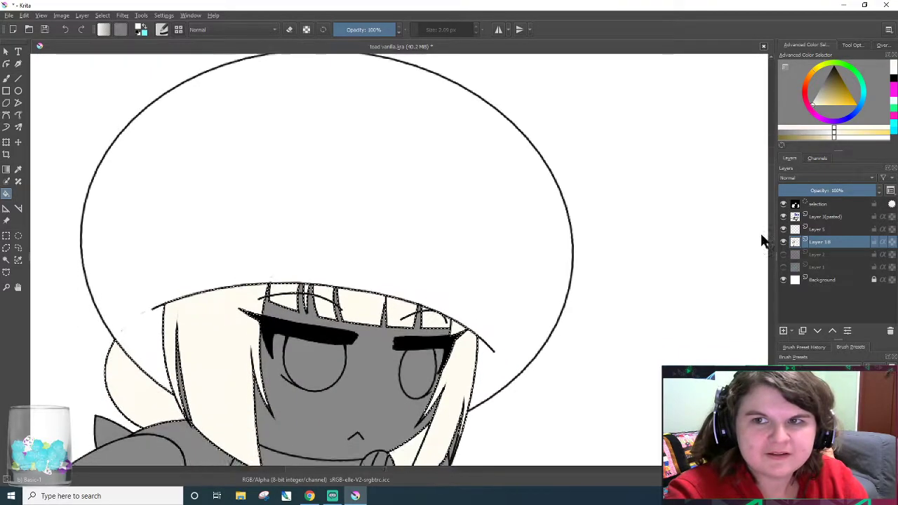
{"action": "scroll", "coordinate": [521, 188], "scroll_direction": "up", "scroll_amount": 3}
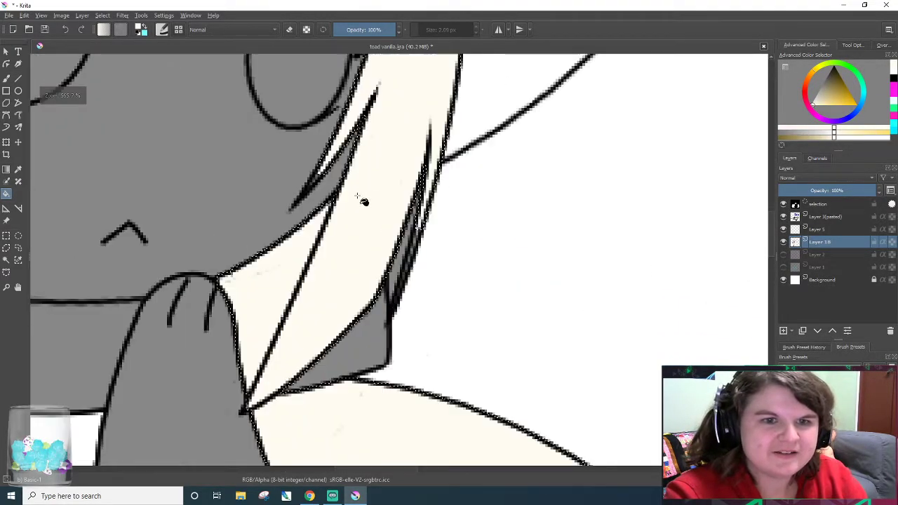
{"action": "left_click", "coordinate": [102, 14]}
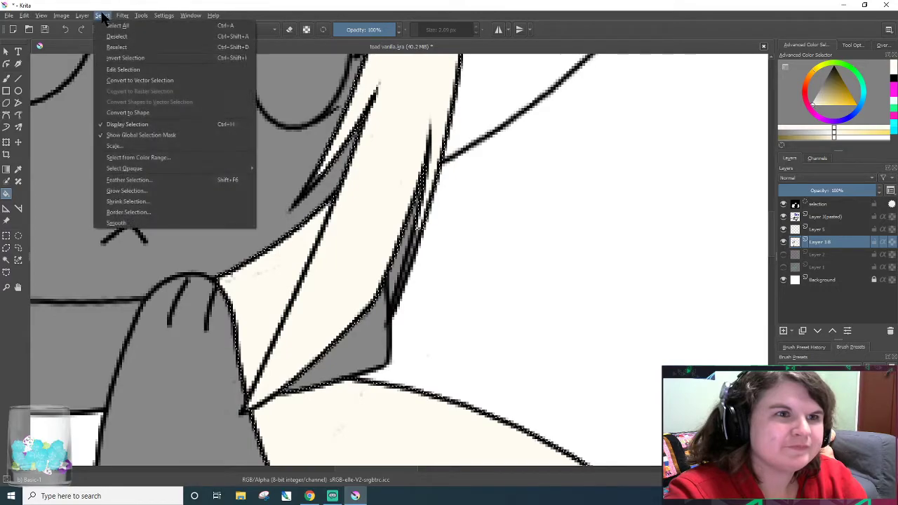
{"action": "left_click", "coordinate": [122, 36]}
{"action": "scroll", "coordinate": [378, 164], "scroll_direction": "up", "scroll_amount": 1}
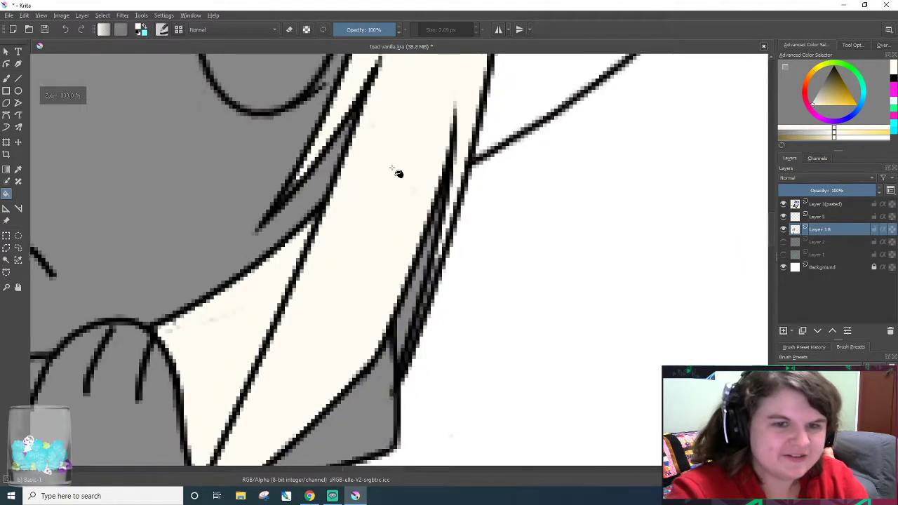
- Touch up the outer sliver of the narrower side lock with the 2.09 px brush and remove the neighbouring grey with a 1.44 px eraser
{"action": "left_click", "coordinate": [7, 77]}
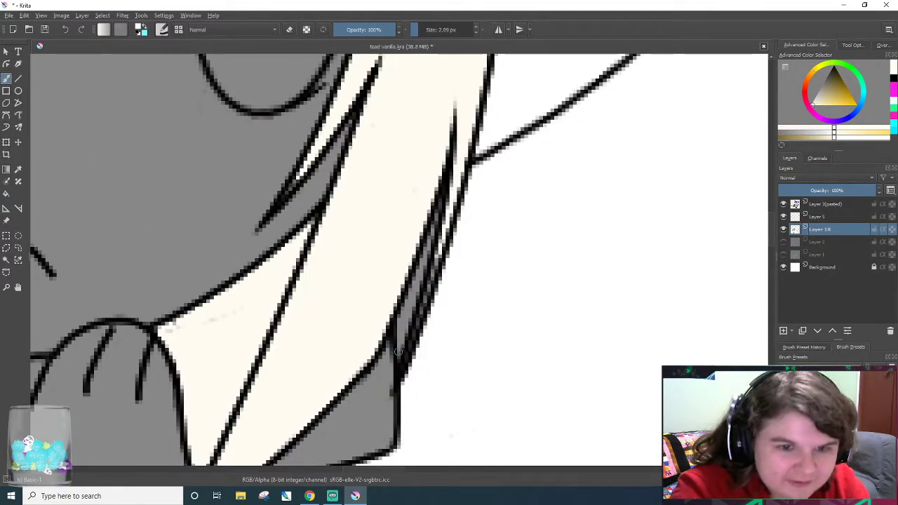
{"action": "left_click_drag", "start_coordinate": [405, 360], "coordinate": [419, 321]}
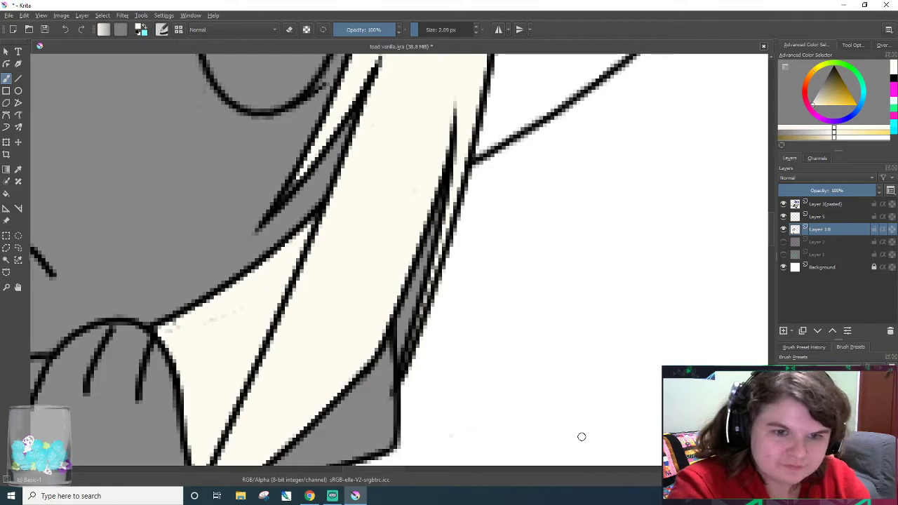
{"action": "key", "text": "e"}
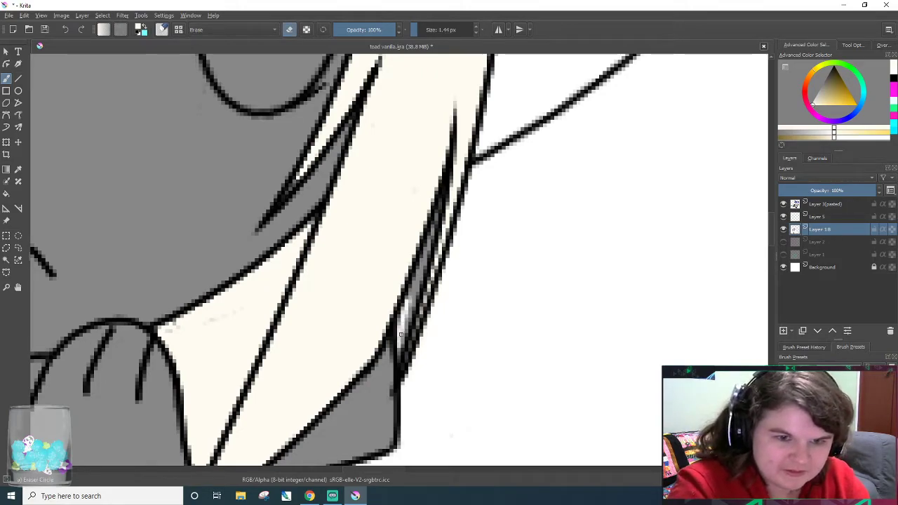
{"action": "mouse_move", "coordinate": [398, 331]}
{"action": "left_mouse_down"}
{"action": "mouse_move", "coordinate": [418, 275]}
{"action": "mouse_move", "coordinate": [411, 309]}
{"action": "left_mouse_up"}
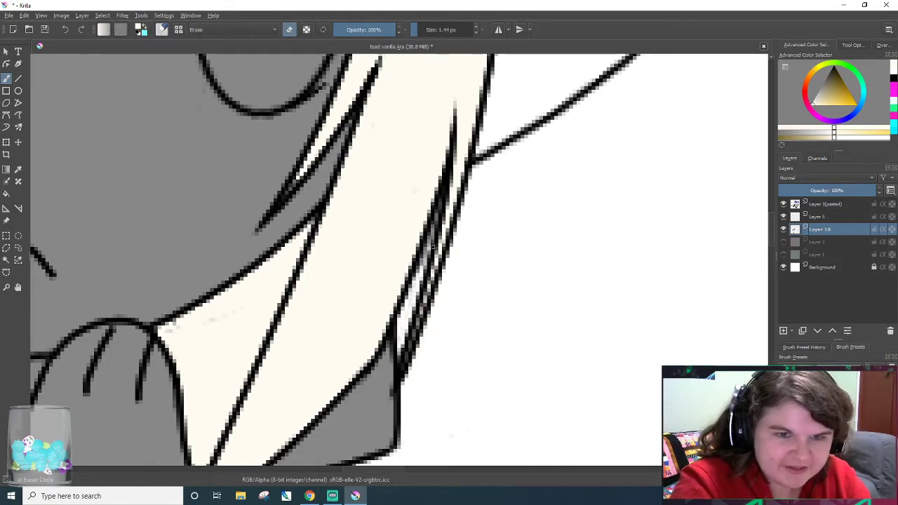
{"action": "left_click_drag", "start_coordinate": [435, 226], "coordinate": [419, 283]}
- Erase the faint stray sketch marks around the hat brim on Layer 5 with a 6.65 px eraser
{"action": "left_click_drag", "start_coordinate": [398, 469], "coordinate": [309, 482]}
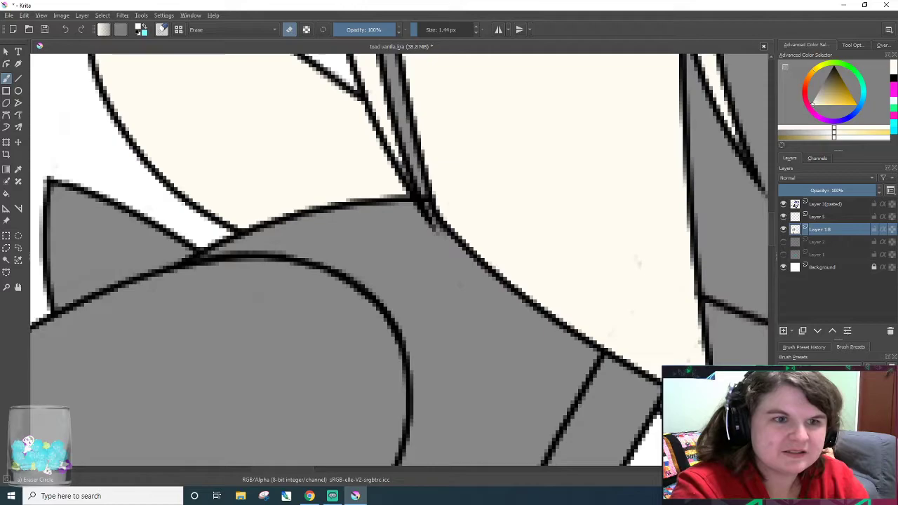
{"action": "key", "text": "e"}
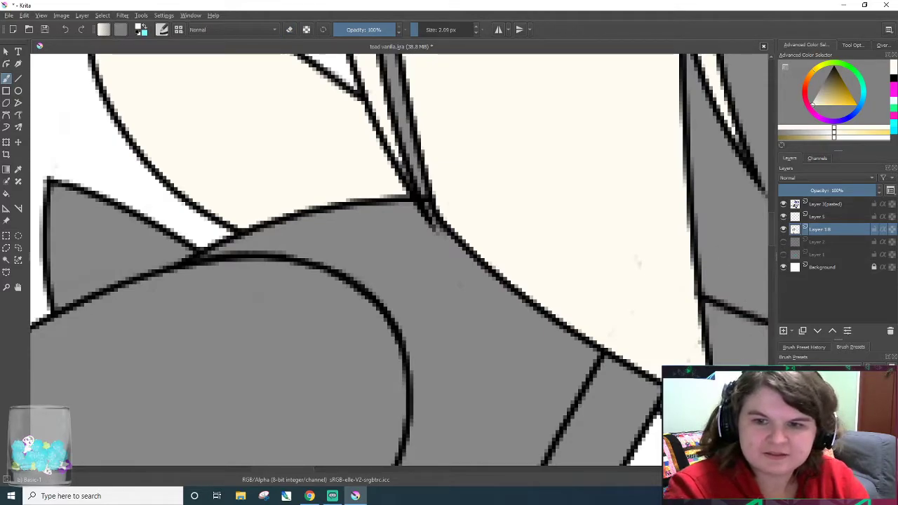
{"action": "left_click_drag", "start_coordinate": [770, 230], "coordinate": [772, 216]}
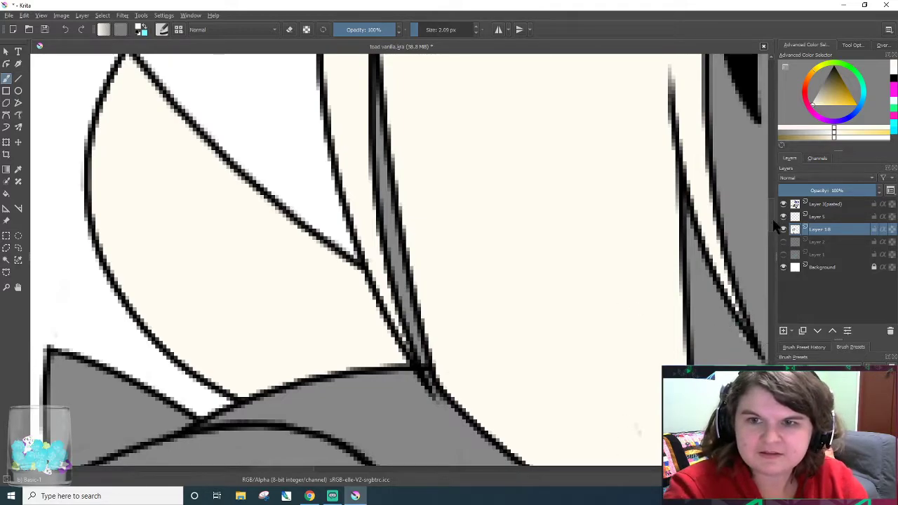
{"action": "scroll", "coordinate": [428, 388], "scroll_direction": "up", "scroll_amount": 8}
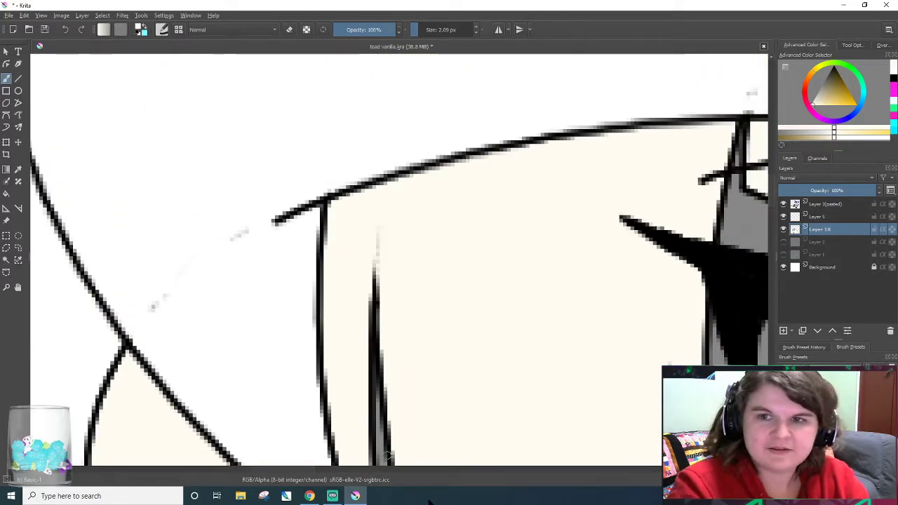
{"action": "left_click", "coordinate": [838, 217]}
{"action": "key", "text": "e"}
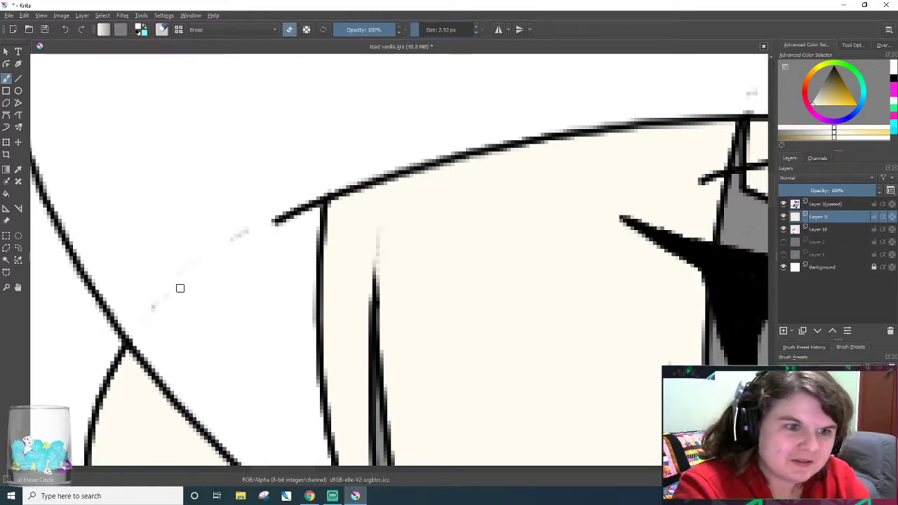
{"action": "left_click", "coordinate": [439, 30]}
{"action": "left_click", "coordinate": [417, 29]}
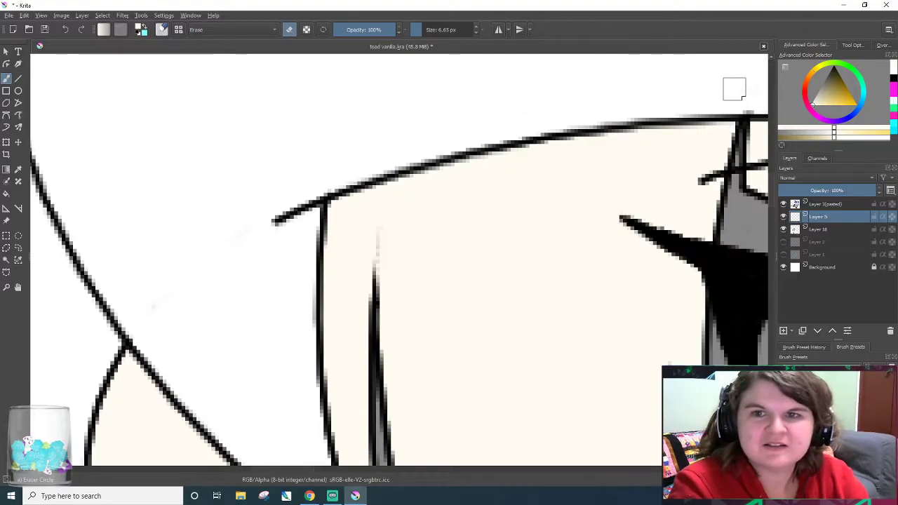
{"action": "left_click_drag", "start_coordinate": [288, 469], "coordinate": [399, 476]}
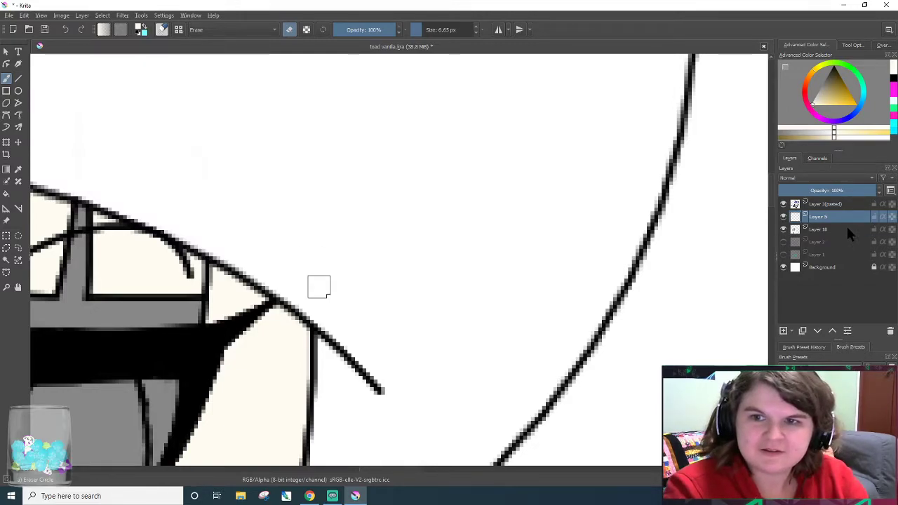
- Pick white and paint over the grey sliver in the large side lock on the layer below Layer 5 with the 2.09 px brush
{"action": "left_click", "coordinate": [847, 229]}
{"action": "left_click", "coordinate": [810, 106]}
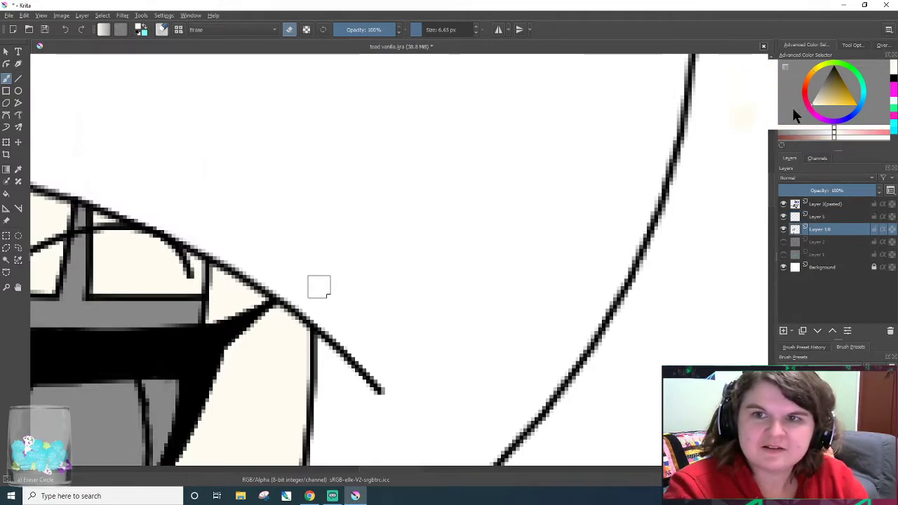
{"action": "key", "text": "slash"}
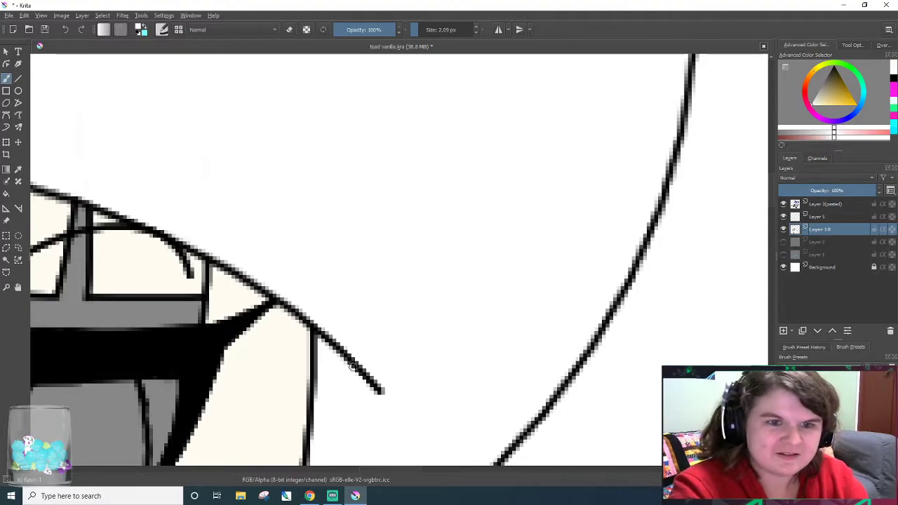
{"action": "left_click_drag", "start_coordinate": [378, 469], "coordinate": [250, 469]}
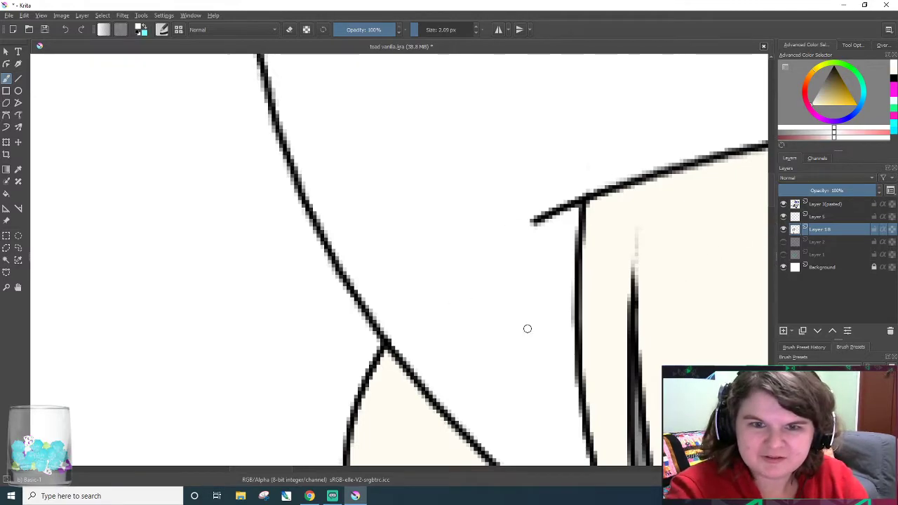
{"action": "mouse_move", "coordinate": [773, 188]}
{"action": "left_mouse_down"}
{"action": "mouse_move", "coordinate": [772, 228]}
{"action": "mouse_move", "coordinate": [773, 221]}
{"action": "left_mouse_up"}
{"action": "left_click_drag", "start_coordinate": [648, 112], "coordinate": [649, 142]}
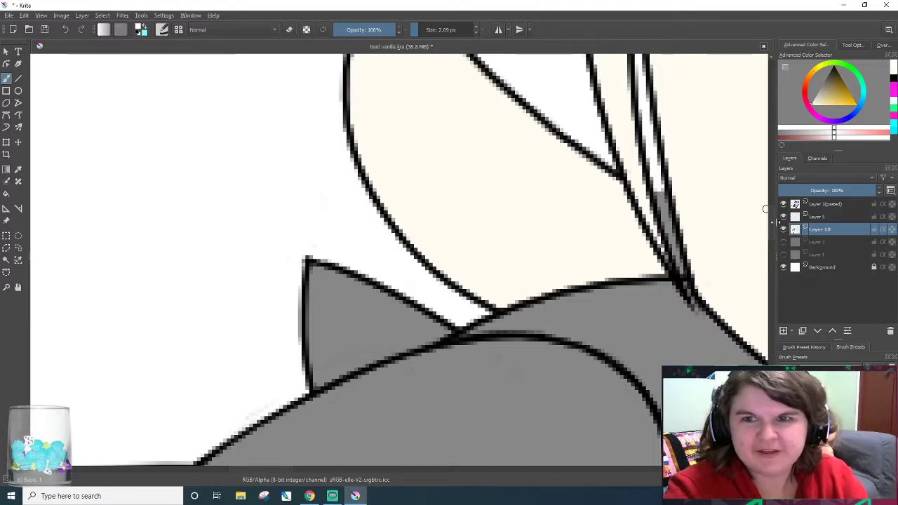
{"action": "scroll", "coordinate": [768, 232], "scroll_direction": "up", "scroll_amount": 2}
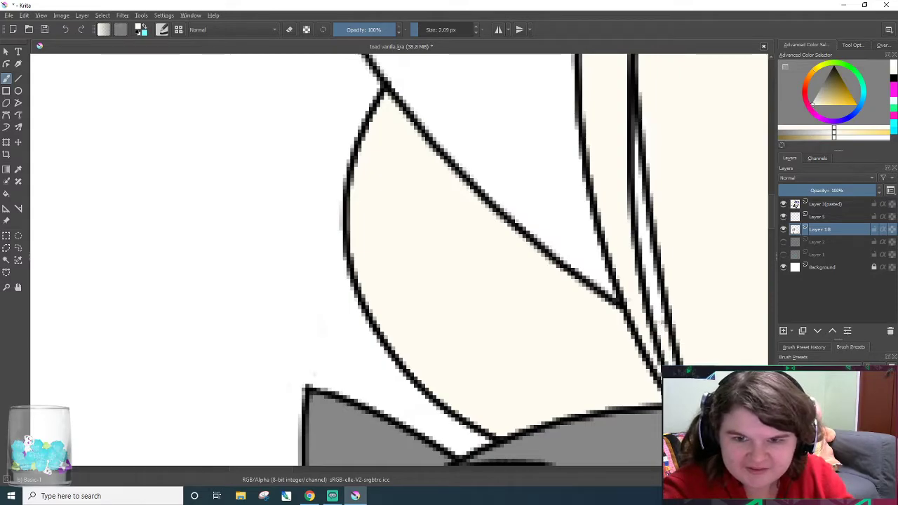
{"action": "scroll", "coordinate": [646, 330], "scroll_direction": "down", "scroll_amount": 4}
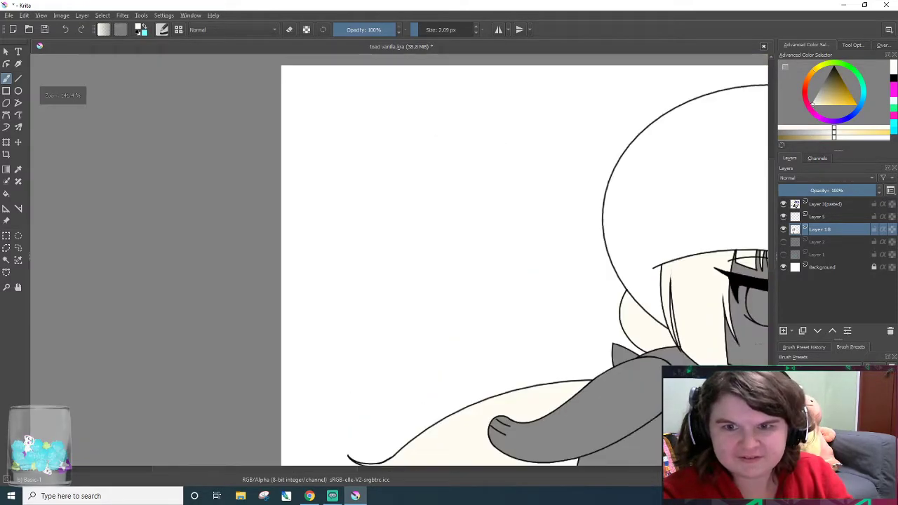
{"action": "left_click_drag", "start_coordinate": [328, 468], "coordinate": [399, 472]}
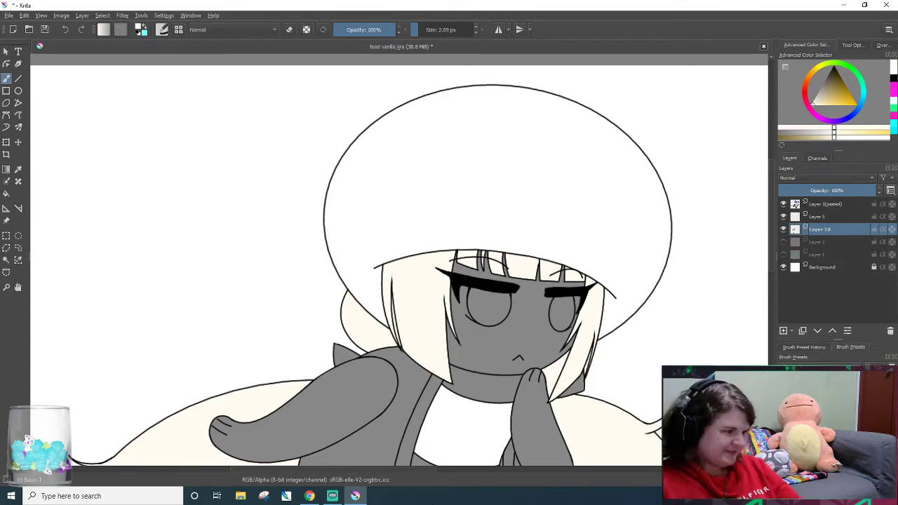
{"action": "right_click", "coordinate": [563, 239]}
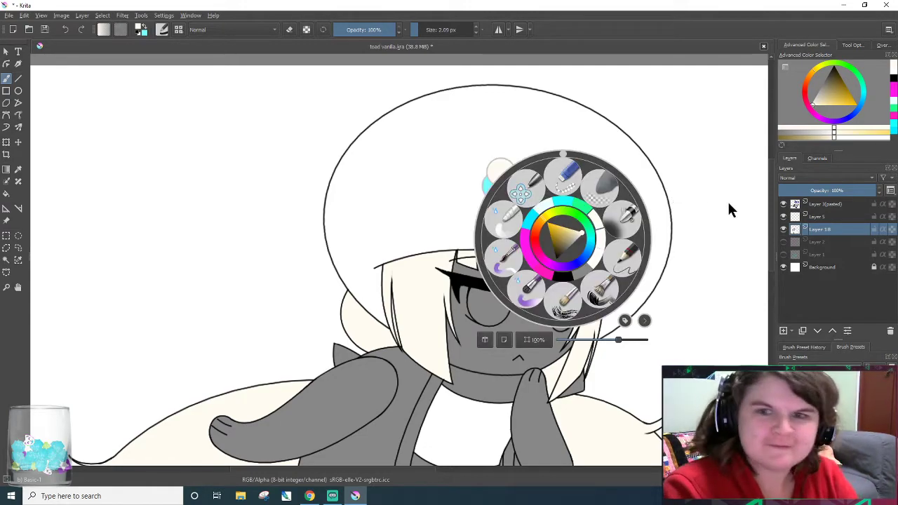
{"action": "left_click", "coordinate": [777, 209]}
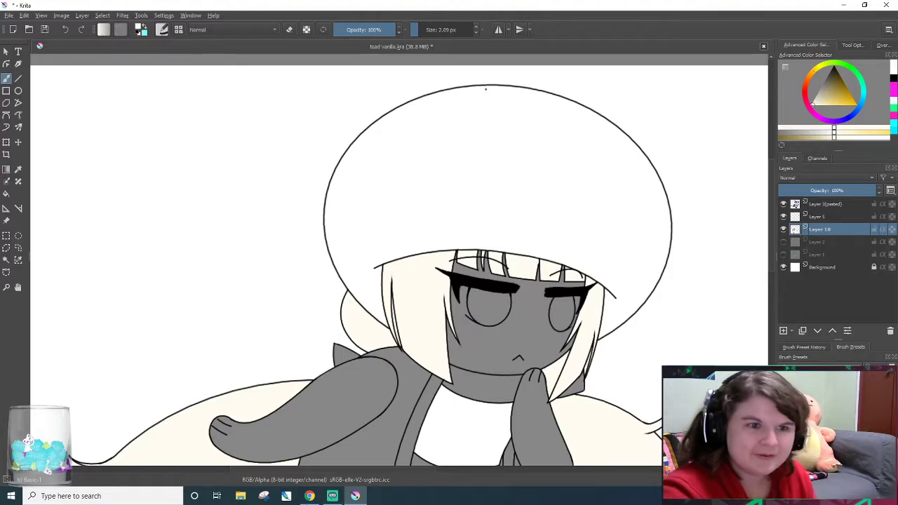
- Maximize the drawing window again and save the toad vanilla.kra file
{"action": "left_click_drag", "start_coordinate": [606, 4], "coordinate": [641, 10]}
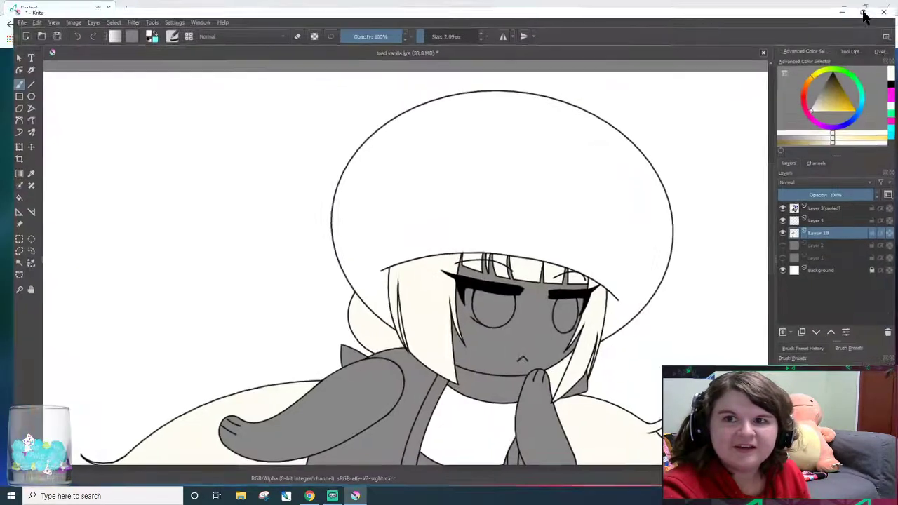
{"action": "left_click", "coordinate": [864, 10]}
{"action": "left_click", "coordinate": [44, 29]}
{"action": "scroll", "coordinate": [522, 414], "scroll_direction": "up", "scroll_amount": 2}
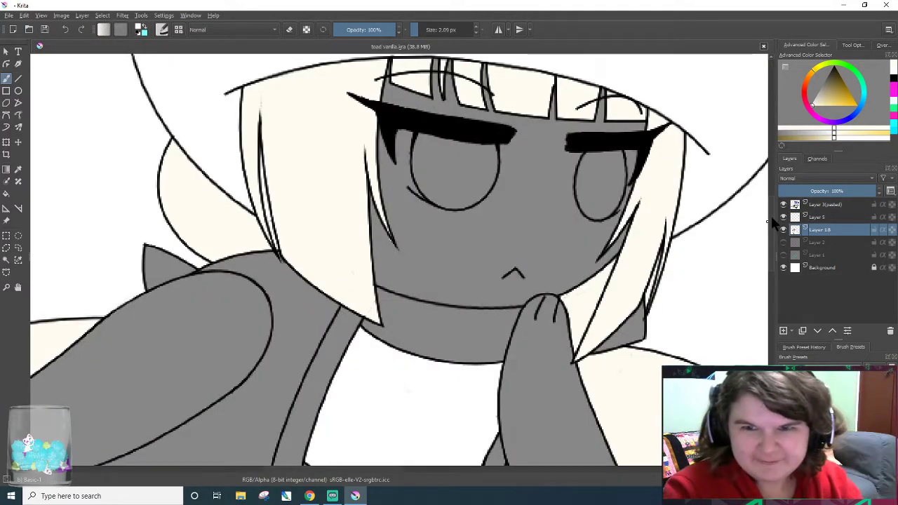
{"action": "scroll", "coordinate": [722, 305], "scroll_direction": "down", "scroll_amount": 5}
{"action": "scroll", "coordinate": [719, 309], "scroll_direction": "down", "scroll_amount": 2}
{"action": "scroll", "coordinate": [733, 275], "scroll_direction": "up", "scroll_amount": 7}
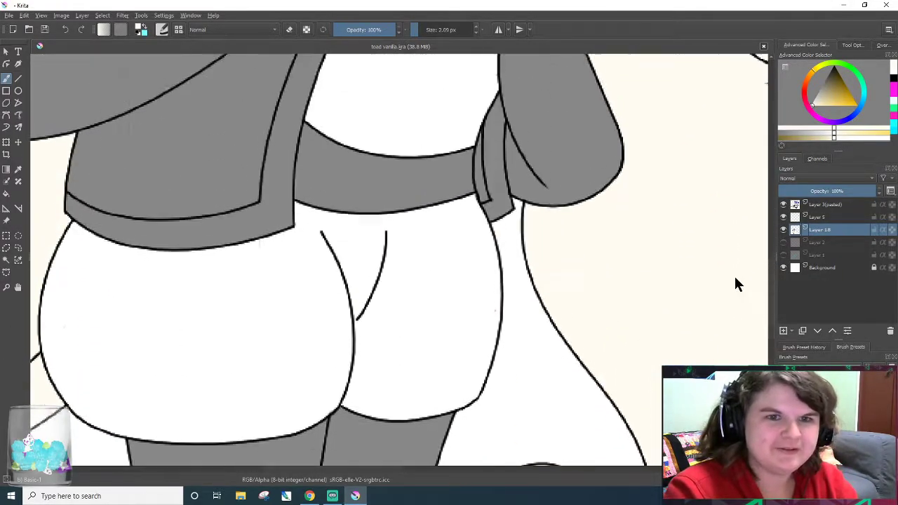
{"action": "scroll", "coordinate": [757, 237], "scroll_direction": "up", "scroll_amount": 2}
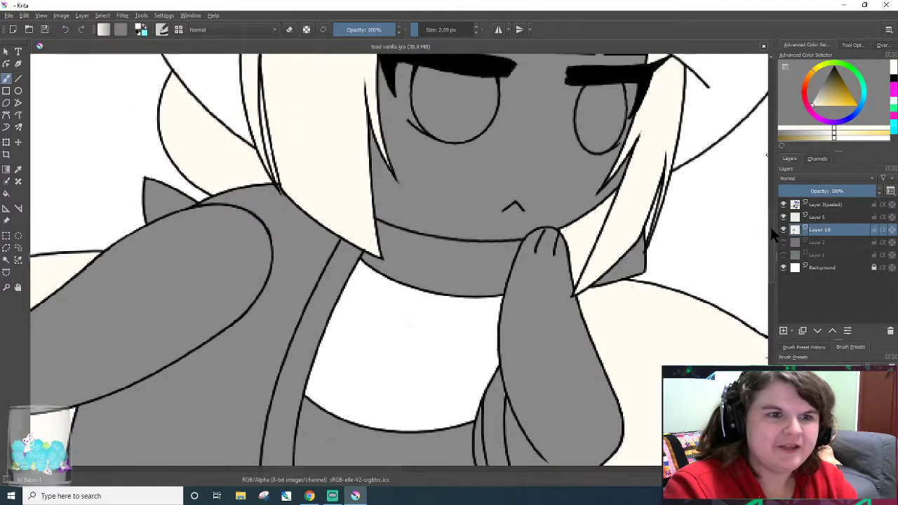
- Select the two grey pointed tips behind the shoulder and beside the narrower side lock, fill them with white, and clear the selection
{"action": "left_click", "coordinate": [18, 170]}
{"action": "left_click", "coordinate": [6, 260]}
{"action": "left_click", "coordinate": [254, 211]}
{"action": "left_click", "coordinate": [632, 267], "text": "shift"}
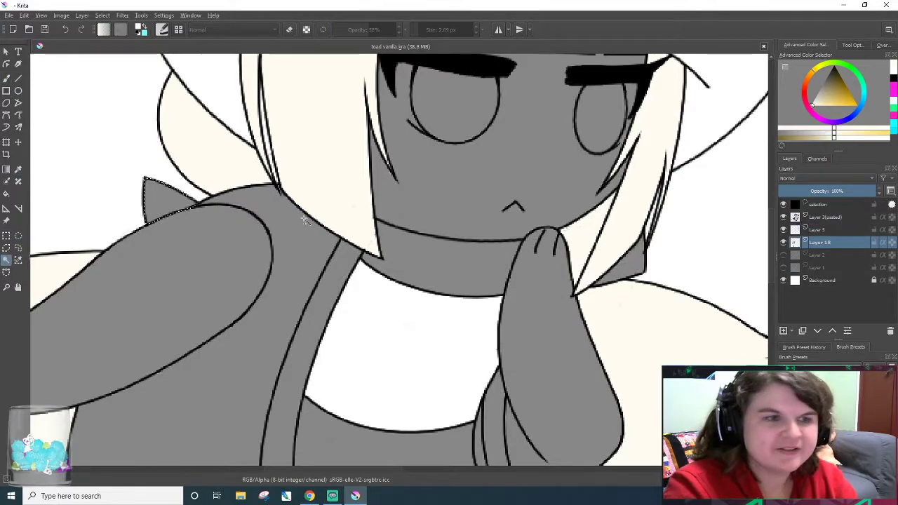
{"action": "left_click", "coordinate": [891, 70]}
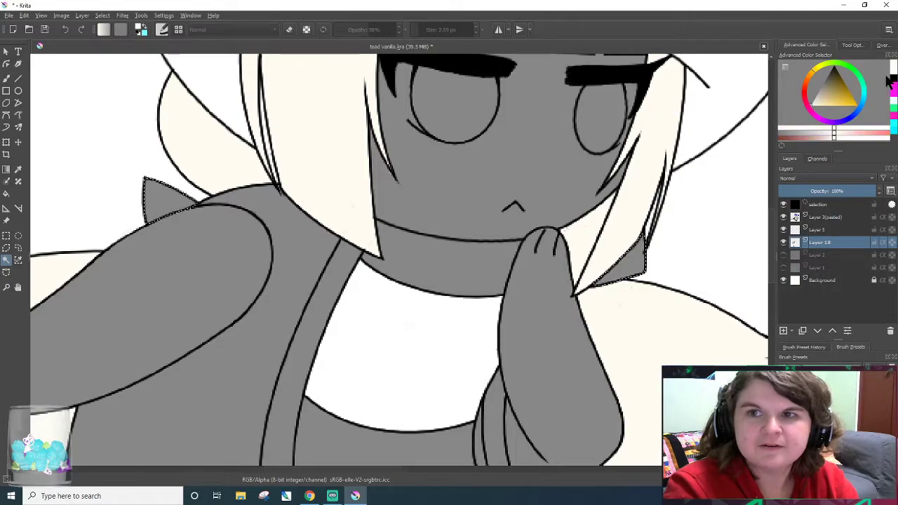
{"action": "left_click", "coordinate": [7, 193]}
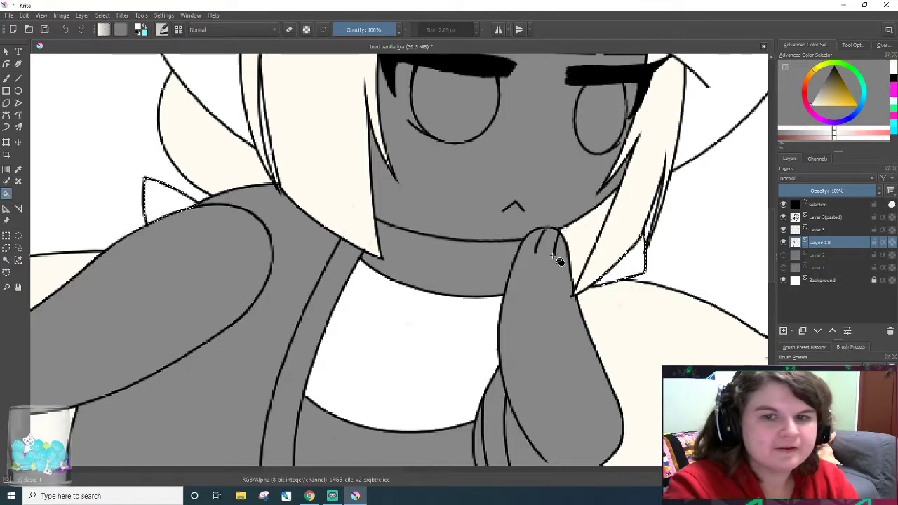
{"action": "left_click", "coordinate": [102, 15]}
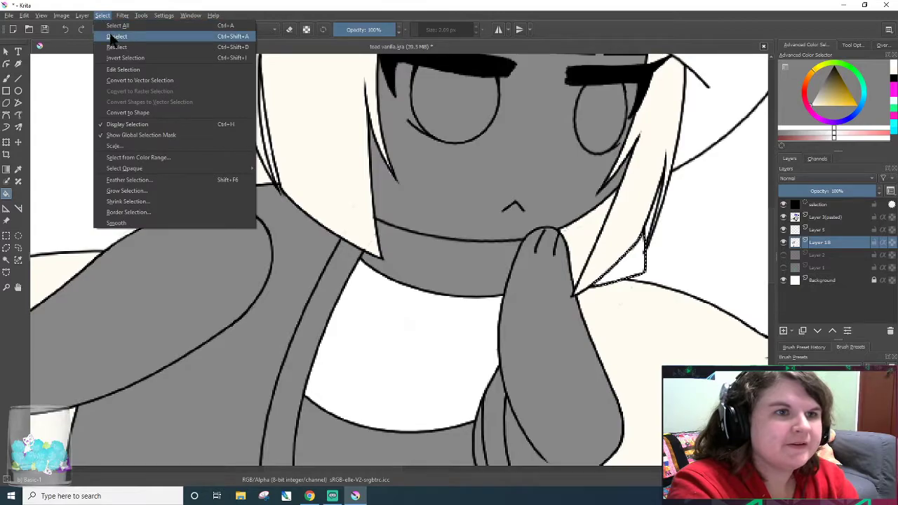
{"action": "left_click", "coordinate": [113, 36]}
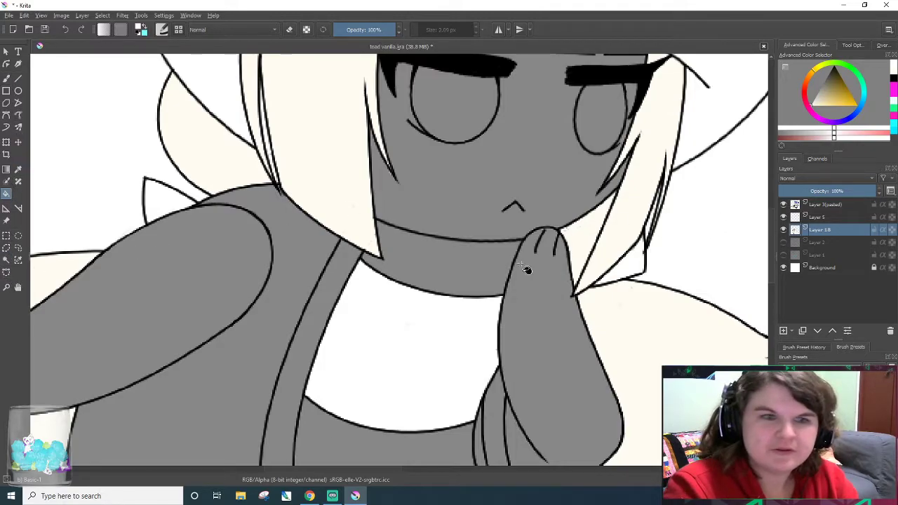
- Select the grey skin areas of the arms, face, neck, midriff and legs as contiguous regions on the flat colour layer
{"action": "left_click", "coordinate": [7, 260]}
{"action": "left_click", "coordinate": [150, 305]}
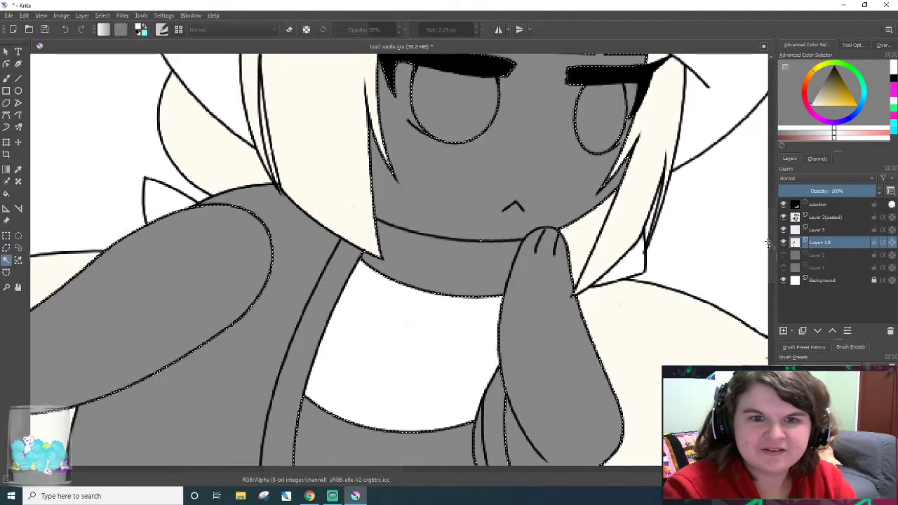
{"action": "left_click_drag", "start_coordinate": [770, 238], "coordinate": [772, 214]}
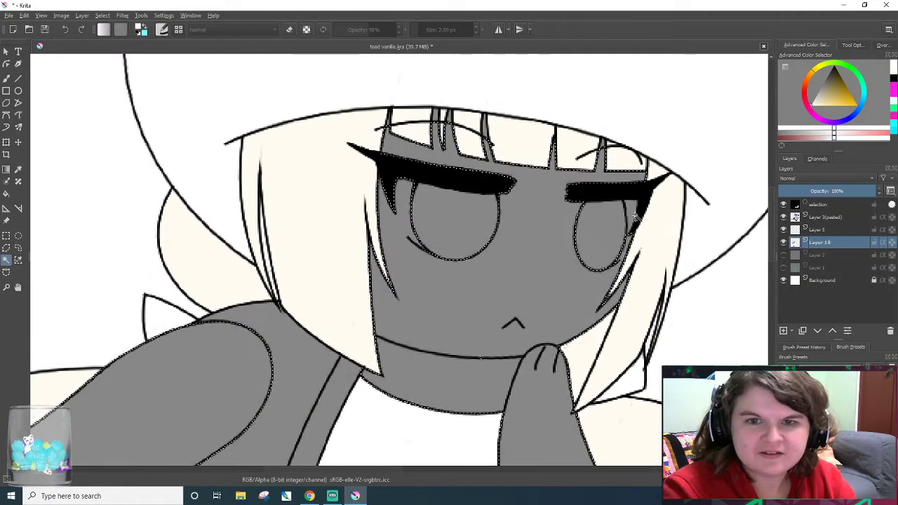
{"action": "scroll", "coordinate": [631, 214], "scroll_direction": "up", "scroll_amount": 4}
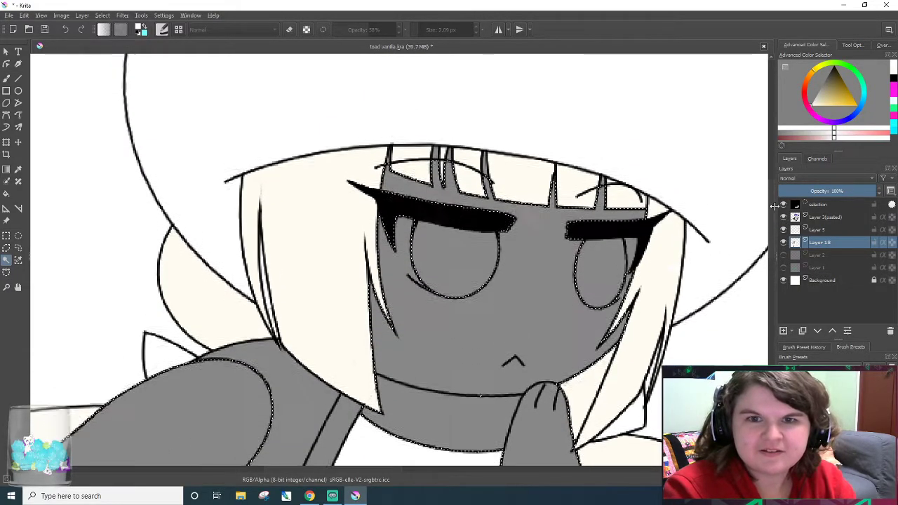
{"action": "scroll", "coordinate": [753, 269], "scroll_direction": "down", "scroll_amount": 15}
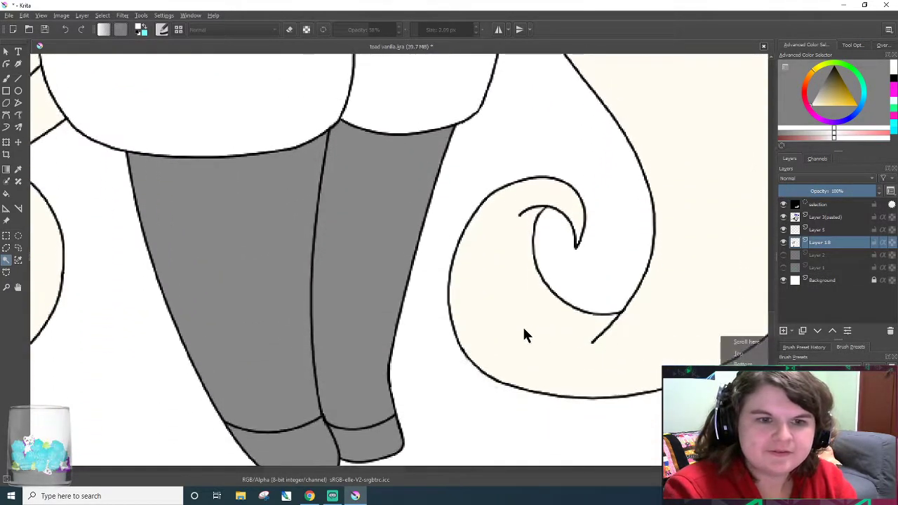
{"action": "left_click", "coordinate": [377, 272], "text": "shift"}
- Sample the skin tone from the reference Toad's face and slightly adjust its shade
{"action": "mouse_move", "coordinate": [399, 468]}
{"action": "left_mouse_down"}
{"action": "mouse_move", "coordinate": [330, 481]}
{"action": "mouse_move", "coordinate": [356, 474]}
{"action": "left_mouse_up"}
{"action": "right_click", "coordinate": [356, 471]}
{"action": "left_click_drag", "start_coordinate": [771, 323], "coordinate": [780, 242]}
{"action": "left_click_drag", "start_coordinate": [370, 469], "coordinate": [564, 449]}
{"action": "right_click", "coordinate": [565, 449]}
{"action": "left_click", "coordinate": [18, 169]}
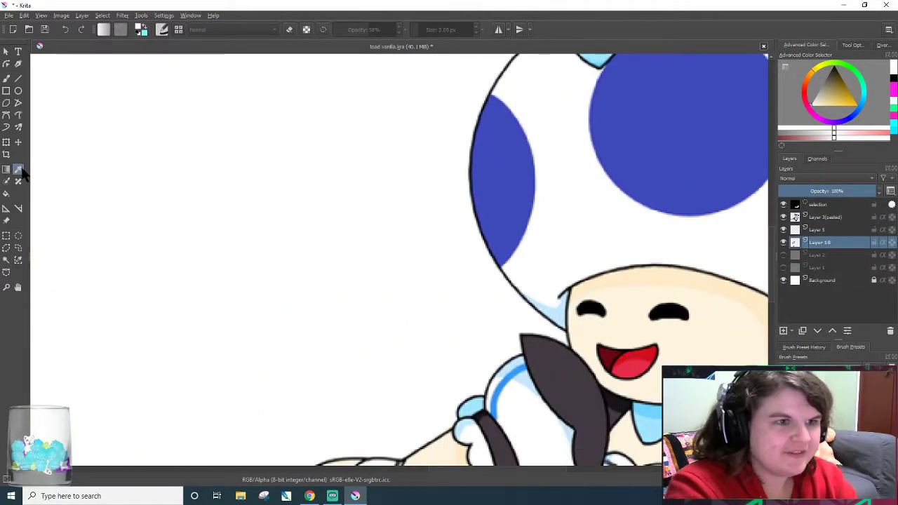
{"action": "left_click", "coordinate": [702, 337]}
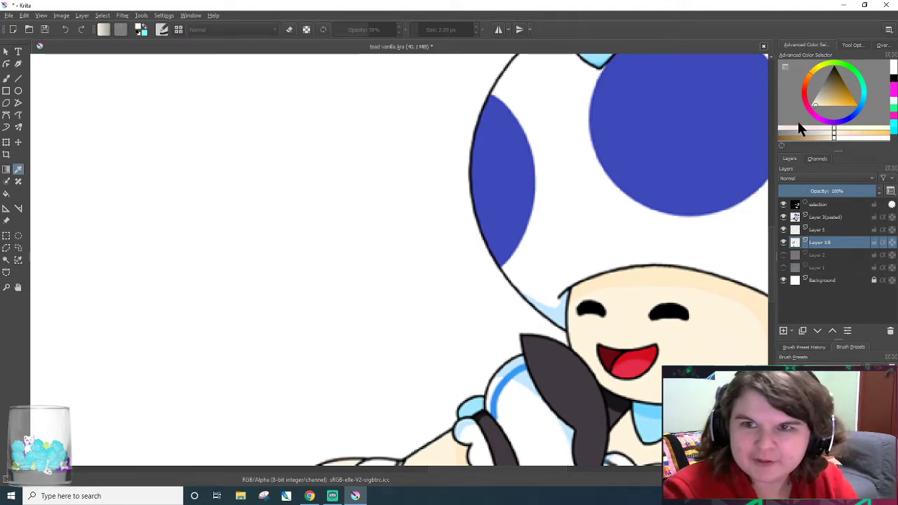
{"action": "left_click_drag", "start_coordinate": [833, 128], "coordinate": [827, 128]}
{"action": "left_click", "coordinate": [826, 133]}
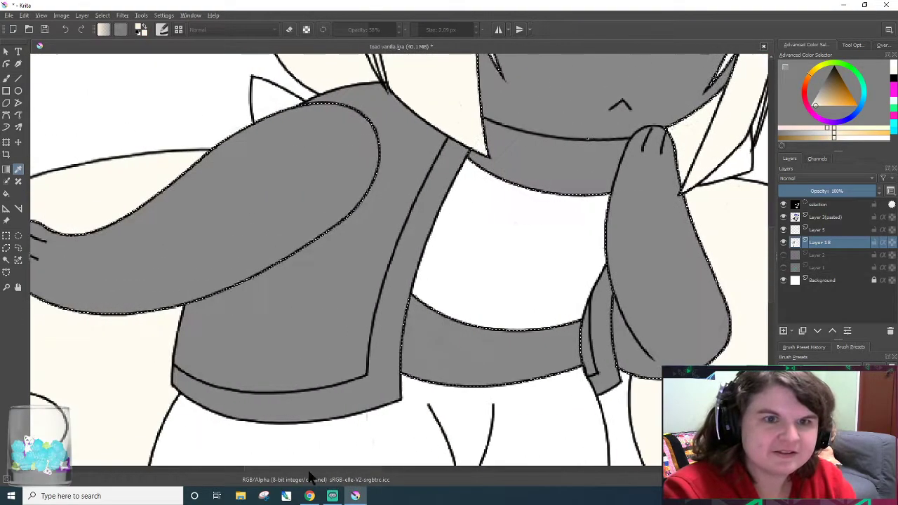
- Fill the selected skin areas with the adjusted skin tone
{"action": "right_click", "coordinate": [369, 479]}
{"action": "right_click", "coordinate": [8, 193]}
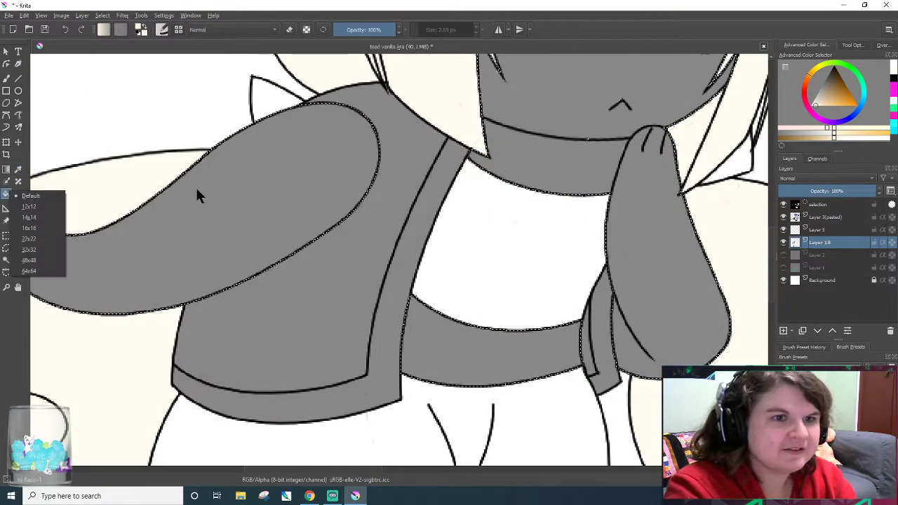
{"action": "left_click", "coordinate": [163, 202]}
{"action": "left_click", "coordinate": [164, 206]}
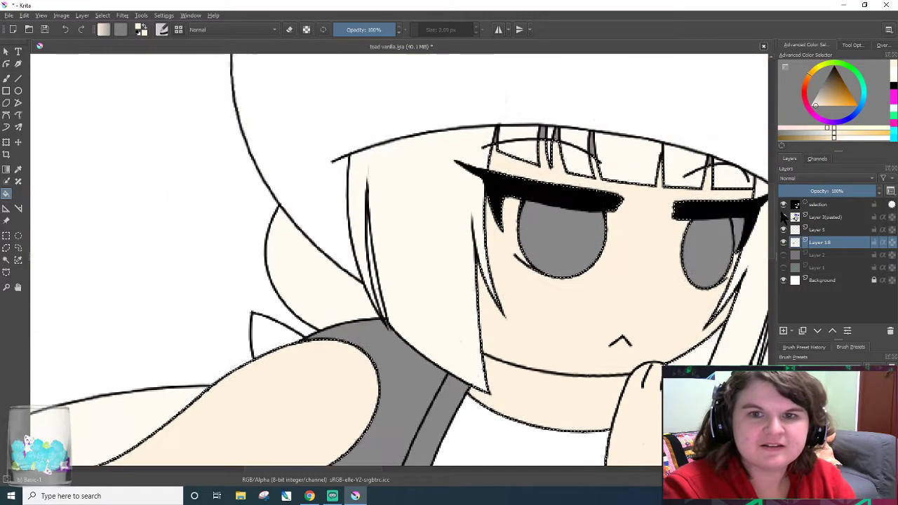
{"action": "scroll", "coordinate": [400, 260], "scroll_direction": "down", "scroll_amount": 1}
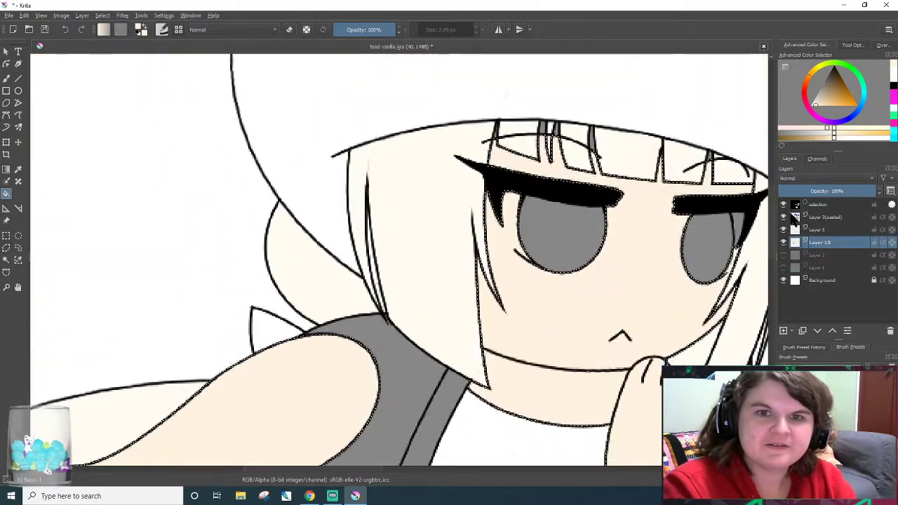
{"action": "scroll", "coordinate": [399, 259], "scroll_direction": "up", "scroll_amount": 1}
{"action": "left_click_drag", "start_coordinate": [792, 209], "coordinate": [791, 201]}
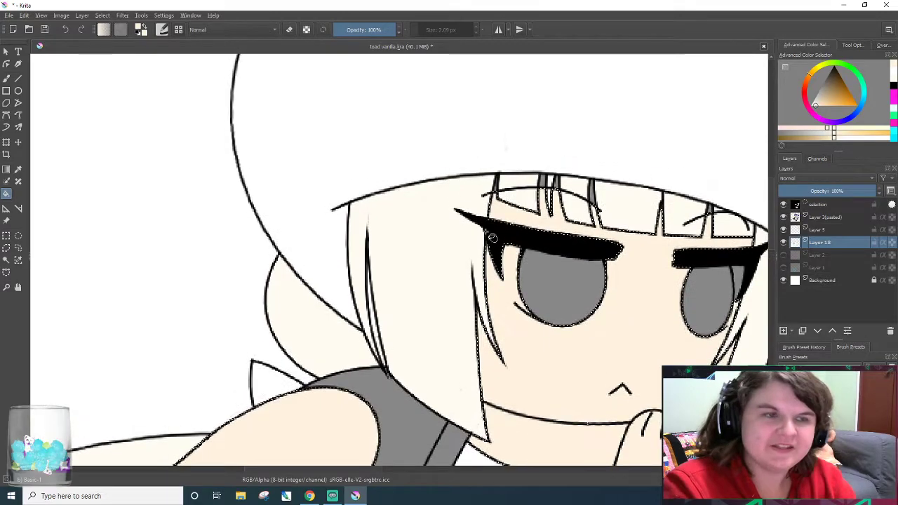
- Clear the selection and paint the grey gaps between the fringe strands in the skin tone with the 2.09 px brush
{"action": "left_click", "coordinate": [9, 79]}
{"action": "right_click", "coordinate": [15, 79]}
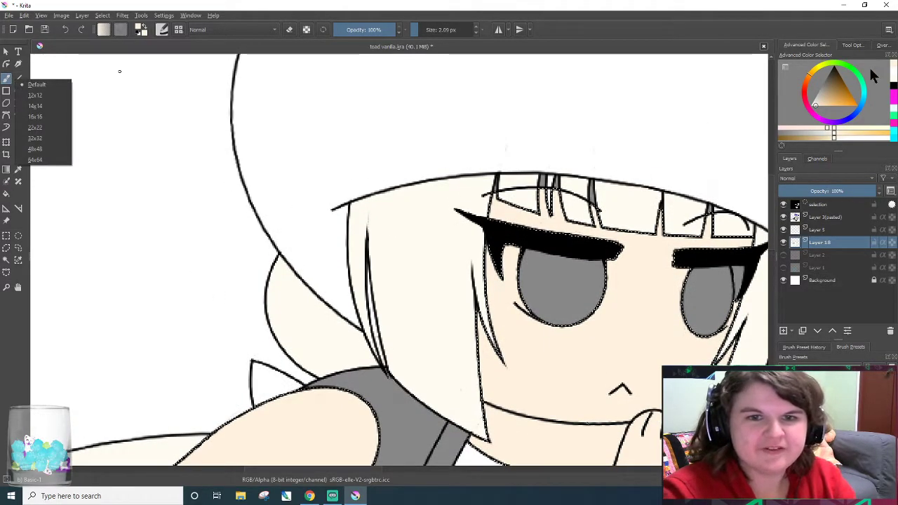
{"action": "left_click", "coordinate": [97, 12]}
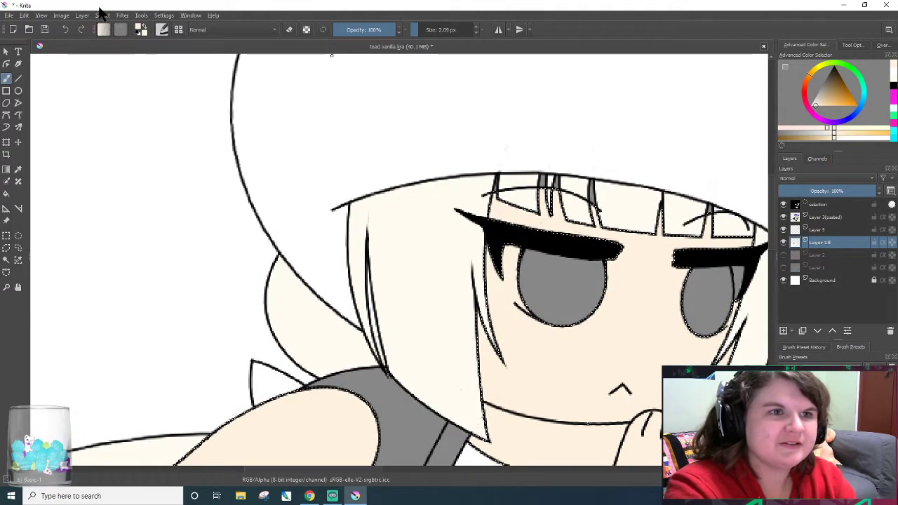
{"action": "left_click", "coordinate": [102, 15]}
{"action": "left_click", "coordinate": [105, 34]}
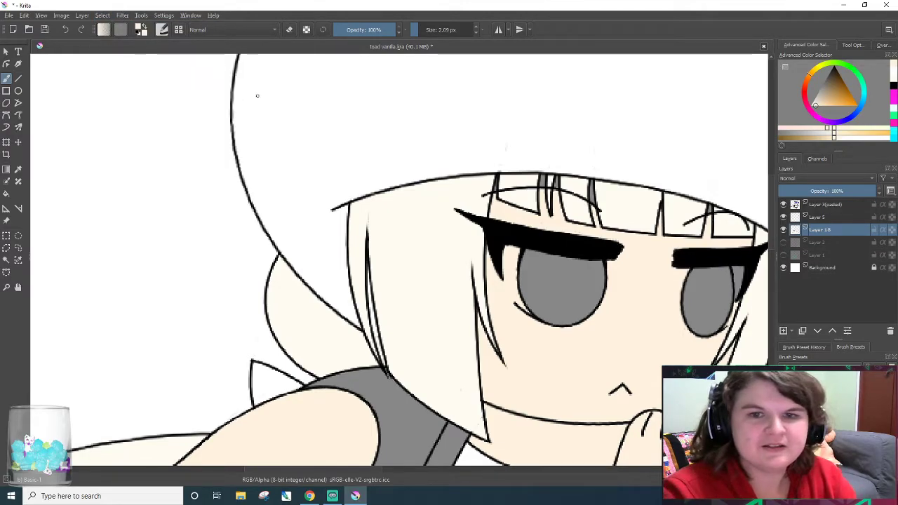
{"action": "scroll", "coordinate": [454, 210], "scroll_direction": "up", "scroll_amount": 2}
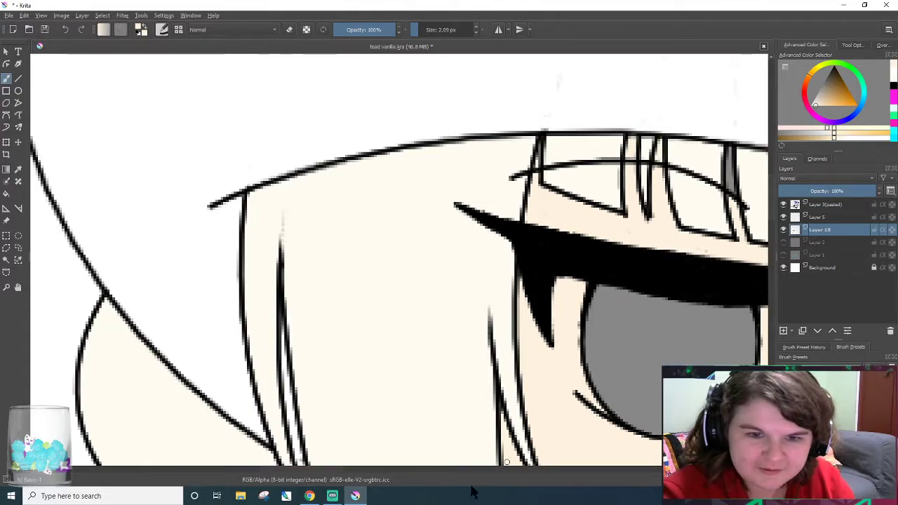
{"action": "mouse_move", "coordinate": [348, 468]}
{"action": "left_mouse_down"}
{"action": "mouse_move", "coordinate": [148, 465]}
{"action": "mouse_move", "coordinate": [369, 472]}
{"action": "left_mouse_up"}
{"action": "left_click_drag", "start_coordinate": [448, 191], "coordinate": [448, 185]}
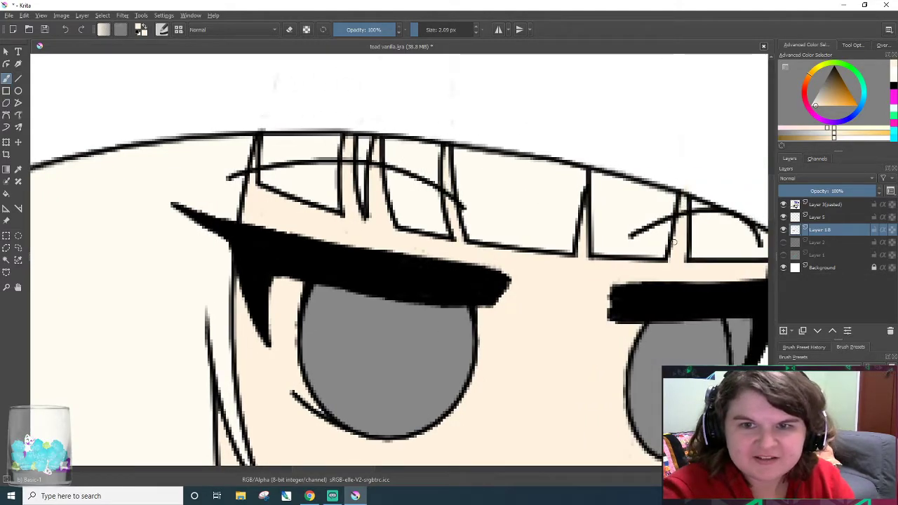
{"action": "scroll", "coordinate": [377, 475], "scroll_direction": "right", "scroll_amount": 4}
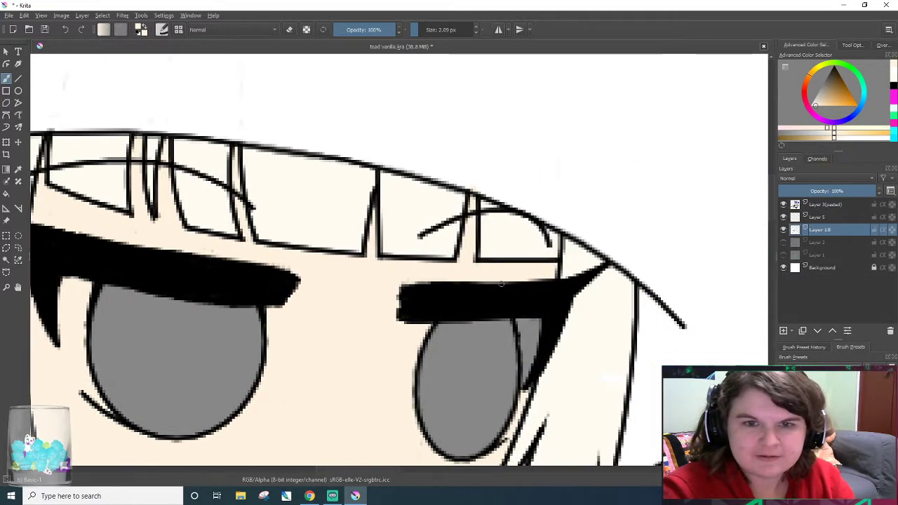
- Pick white and paint the eye white on both sides of the narrower eye's iris with the 2.09 px brush
{"action": "left_click", "coordinate": [18, 169]}
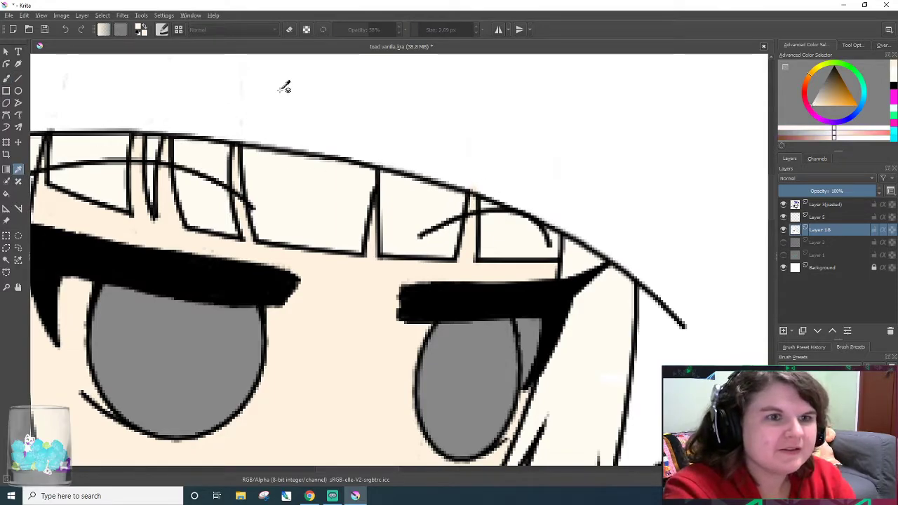
{"action": "left_click", "coordinate": [6, 79]}
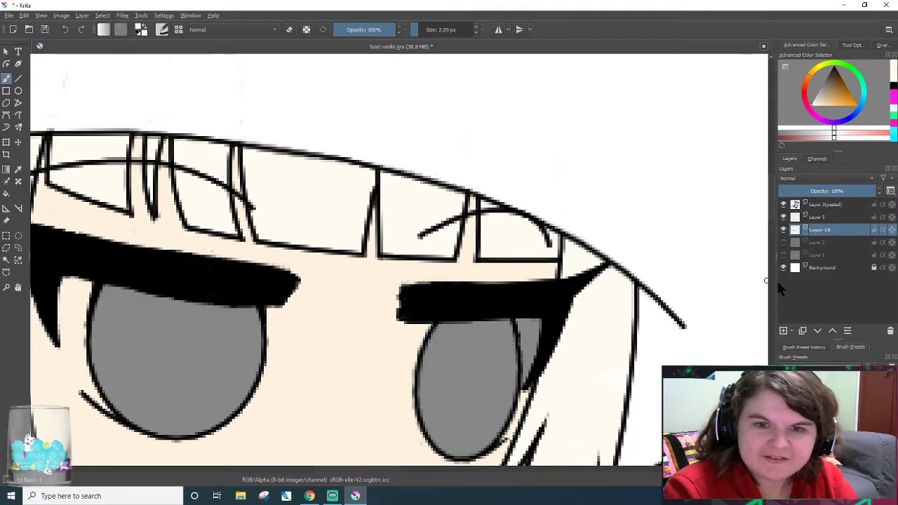
{"action": "scroll", "coordinate": [415, 325], "scroll_direction": "down", "scroll_amount": 3}
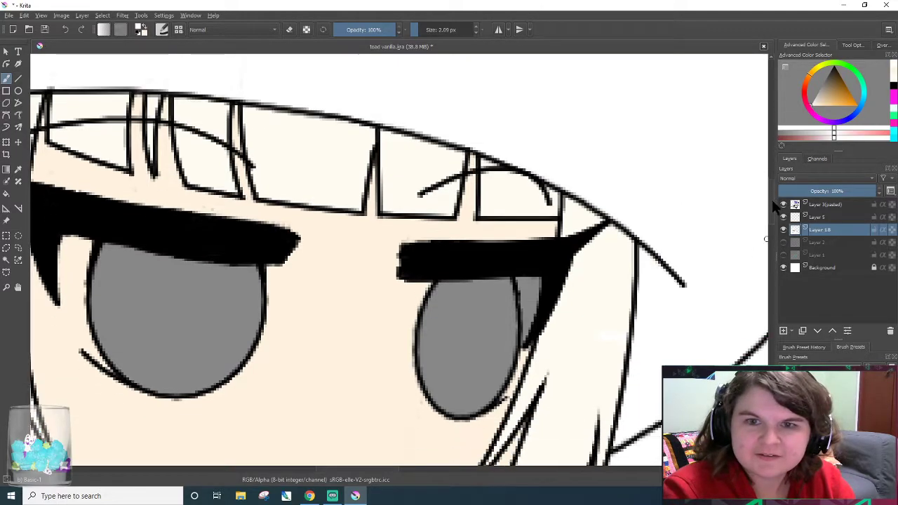
{"action": "mouse_move", "coordinate": [415, 310]}
{"action": "left_mouse_down"}
{"action": "mouse_move", "coordinate": [414, 202]}
{"action": "mouse_move", "coordinate": [407, 244]}
{"action": "mouse_move", "coordinate": [423, 203]}
{"action": "left_mouse_up"}
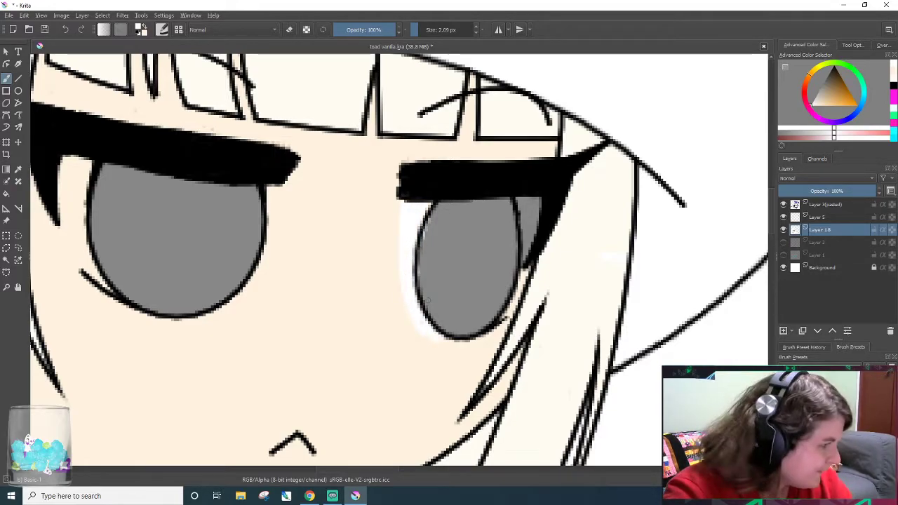
{"action": "left_click_drag", "start_coordinate": [418, 321], "coordinate": [397, 227]}
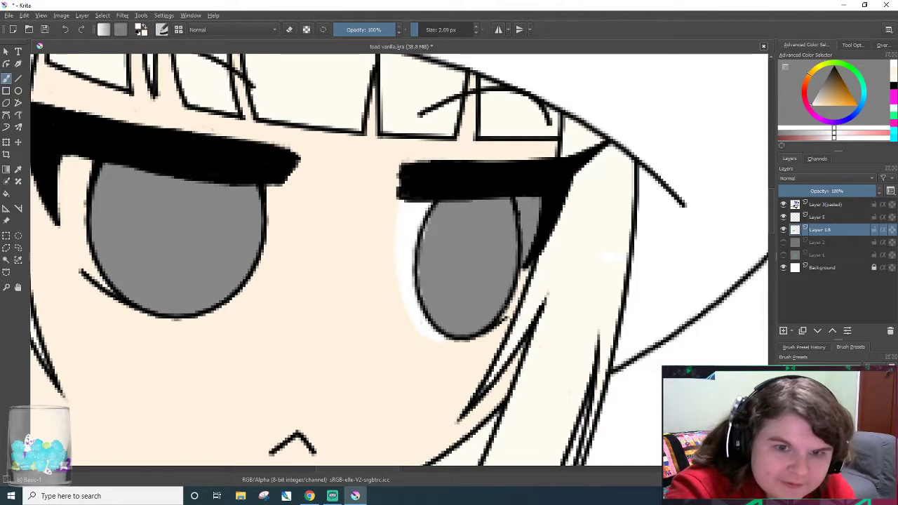
{"action": "left_click_drag", "start_coordinate": [513, 309], "coordinate": [530, 202]}
{"action": "mouse_move", "coordinate": [522, 256]}
{"action": "left_mouse_down"}
{"action": "mouse_move", "coordinate": [518, 204]}
{"action": "mouse_move", "coordinate": [532, 242]}
{"action": "left_mouse_up"}
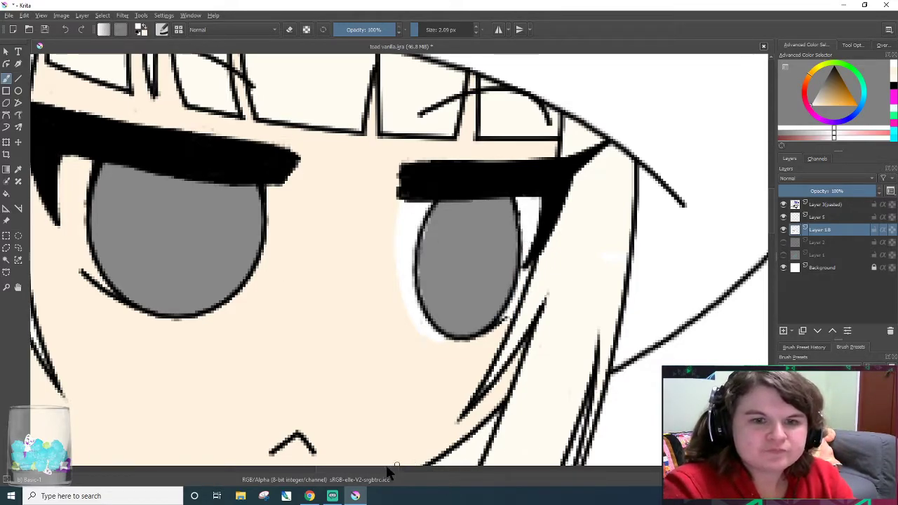
- Paint the white on both sides of the larger eye's iris with the 2.09 px brush
{"action": "left_click_drag", "start_coordinate": [383, 470], "coordinate": [359, 470]}
{"action": "mouse_move", "coordinate": [292, 272]}
{"action": "left_mouse_down"}
{"action": "mouse_move", "coordinate": [281, 212]}
{"action": "mouse_move", "coordinate": [293, 254]}
{"action": "left_mouse_up"}
{"action": "left_click_drag", "start_coordinate": [289, 209], "coordinate": [290, 185]}
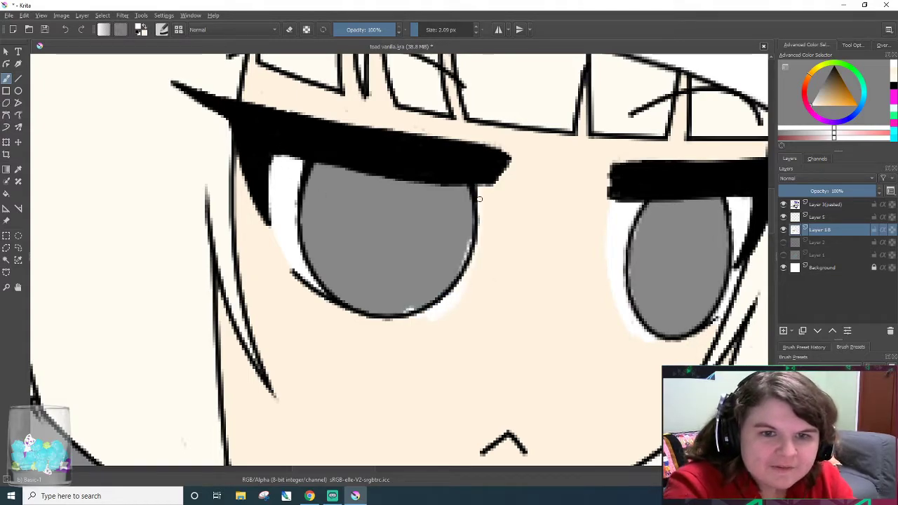
{"action": "left_click_drag", "start_coordinate": [479, 199], "coordinate": [477, 257]}
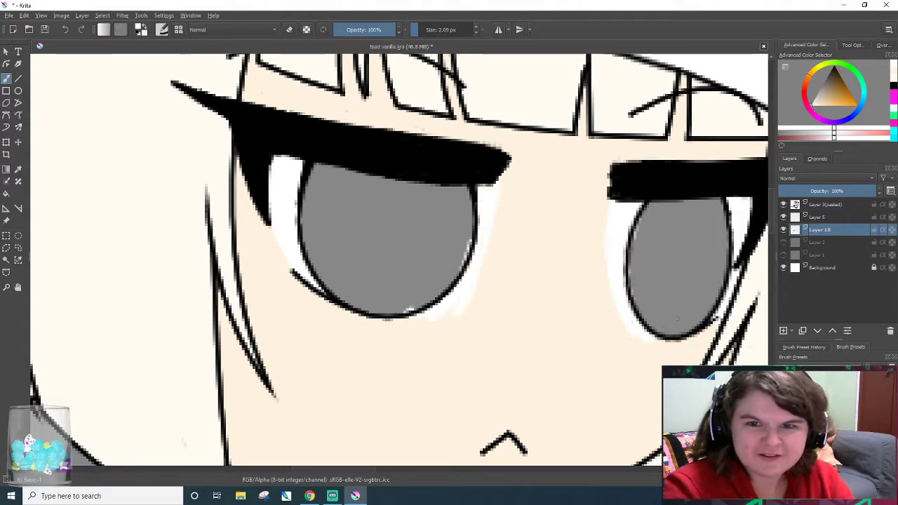
- Sample the skin tone from the face and trim the inner edges of both eye whites with the 2.09 px brush
{"action": "left_click", "coordinate": [17, 170]}
{"action": "left_click", "coordinate": [311, 387]}
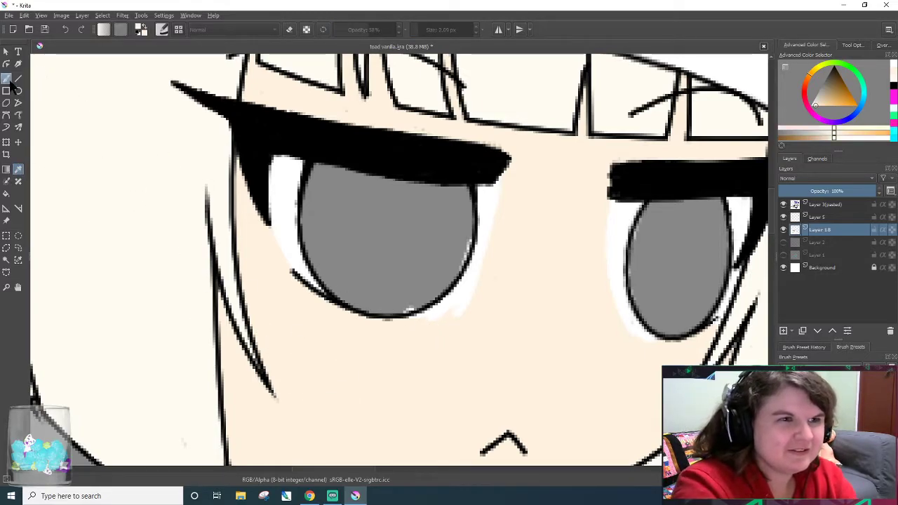
{"action": "left_click", "coordinate": [7, 78]}
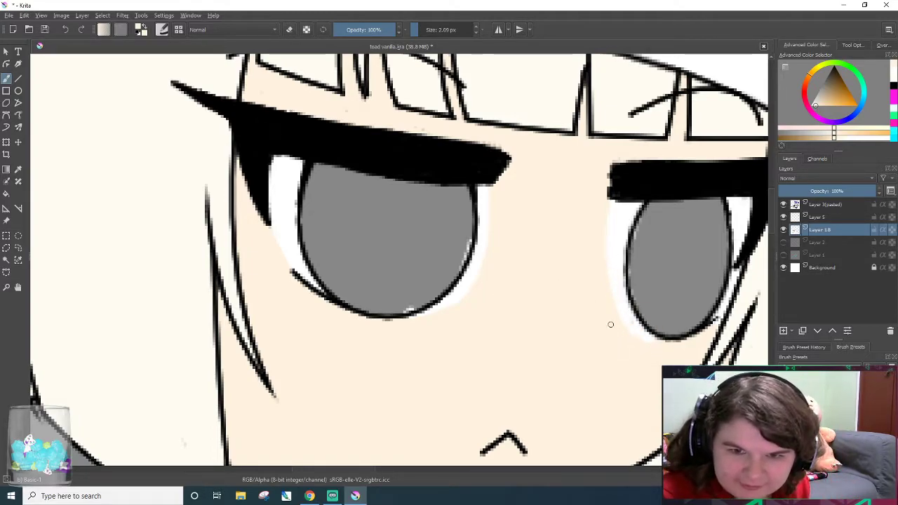
{"action": "left_click_drag", "start_coordinate": [611, 295], "coordinate": [616, 183]}
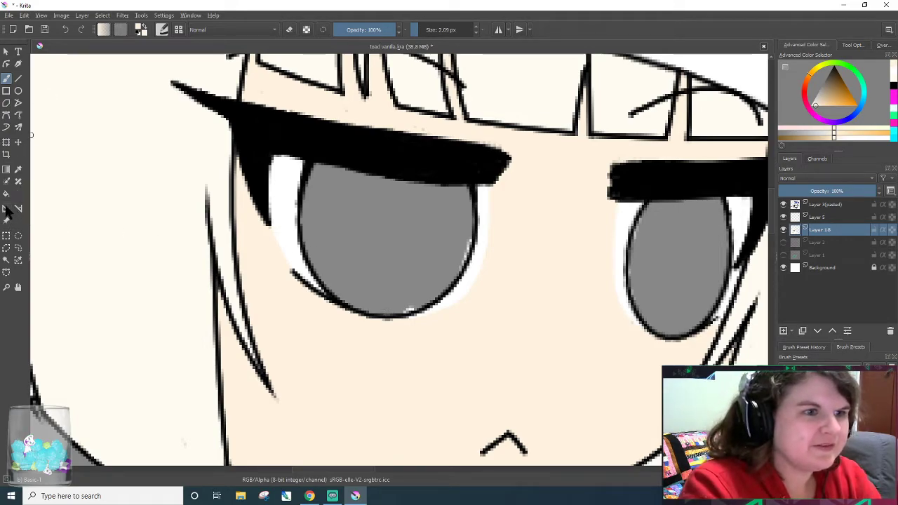
- Select both grey irises with the Contiguous Selection tool and fill them with light sky blue
{"action": "left_click", "coordinate": [6, 154]}
{"action": "left_click", "coordinate": [8, 79]}
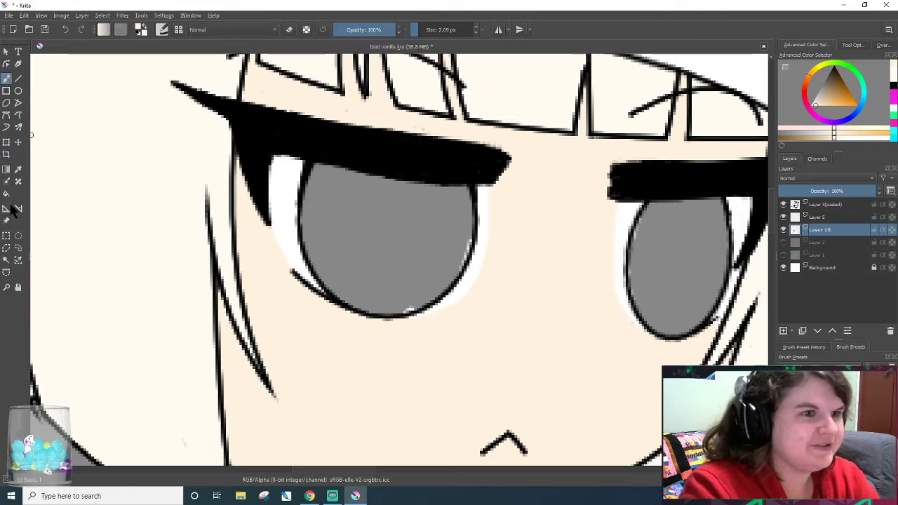
{"action": "left_click", "coordinate": [6, 259]}
{"action": "left_click", "coordinate": [343, 237]}
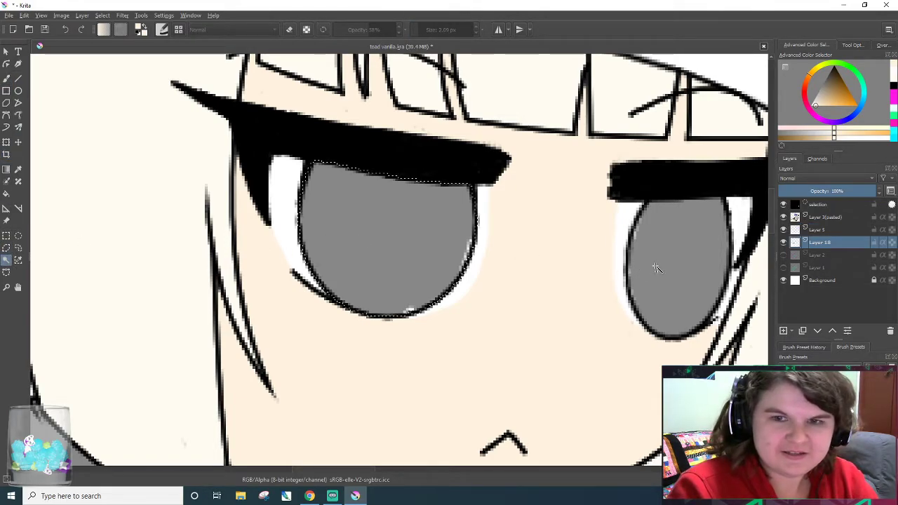
{"action": "left_click", "coordinate": [863, 101]}
{"action": "left_click_drag", "start_coordinate": [839, 97], "coordinate": [834, 109]}
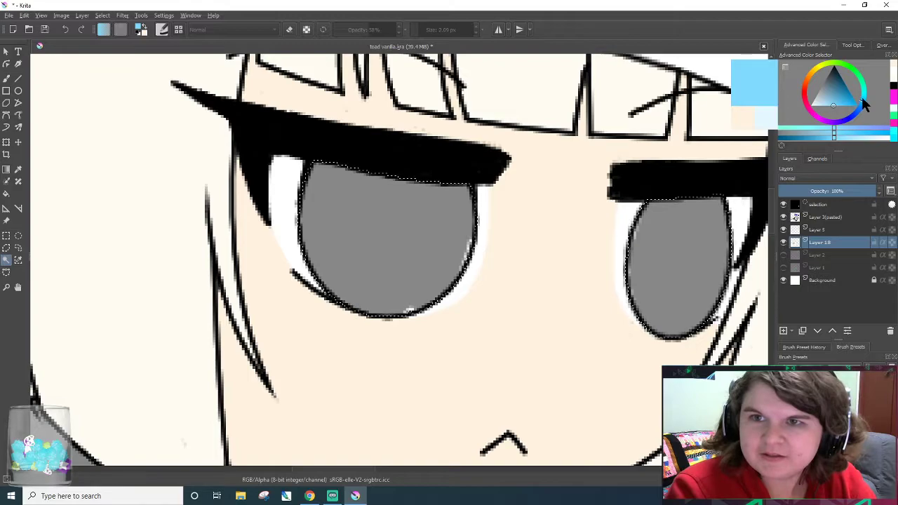
{"action": "left_click", "coordinate": [867, 103]}
{"action": "left_click_drag", "start_coordinate": [831, 105], "coordinate": [829, 102]}
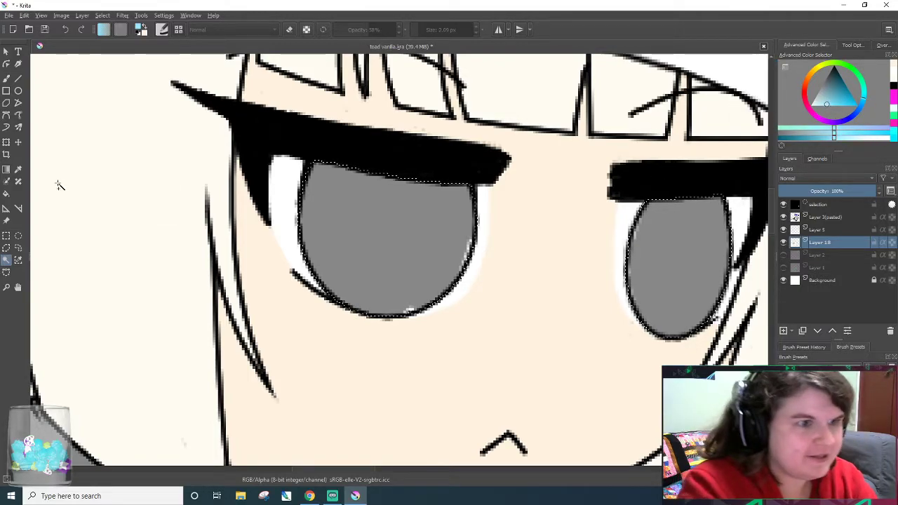
{"action": "left_click", "coordinate": [5, 193]}
{"action": "left_click", "coordinate": [388, 265]}
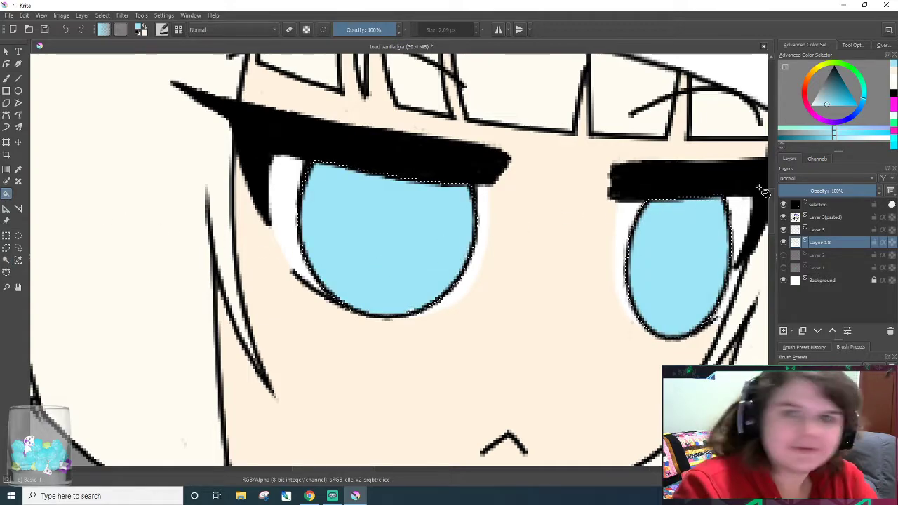
- Refill both irises with a slightly darker medium blue and clear the selection
{"action": "left_click_drag", "start_coordinate": [830, 96], "coordinate": [839, 96]}
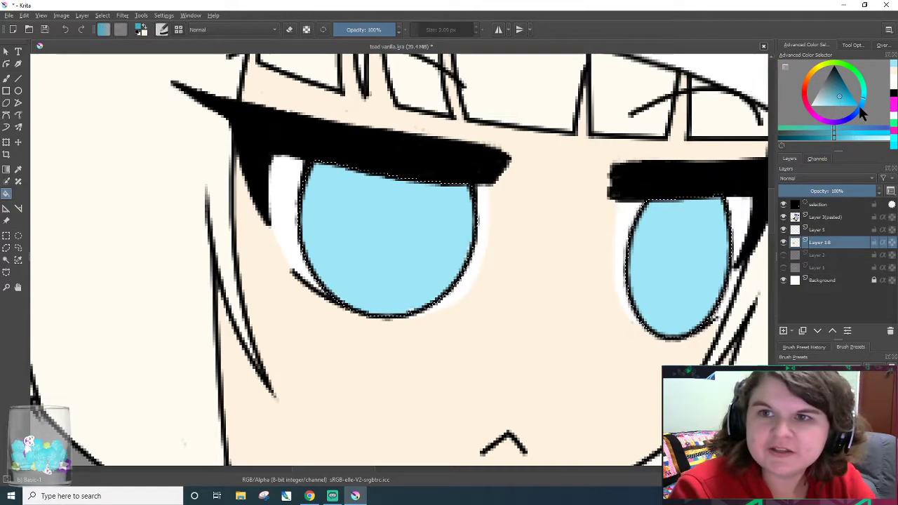
{"action": "left_click", "coordinate": [861, 102]}
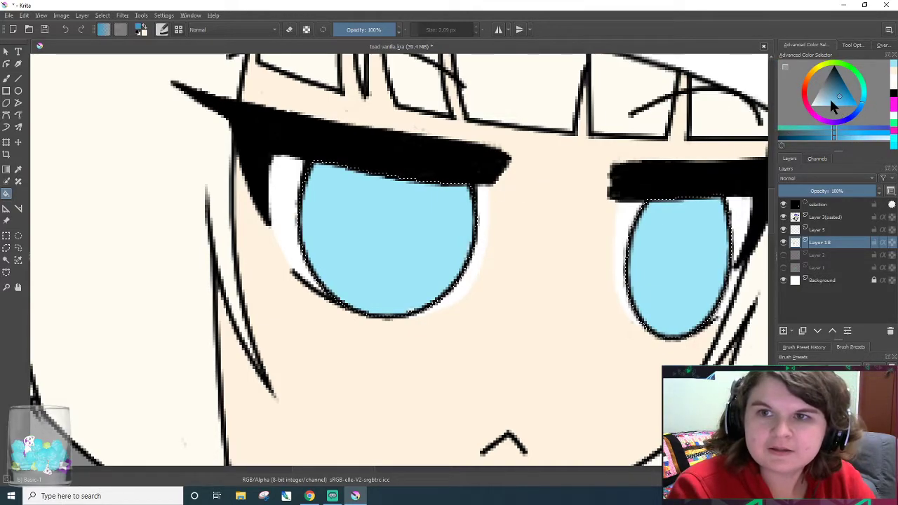
{"action": "left_click", "coordinate": [832, 101]}
{"action": "left_click", "coordinate": [685, 242]}
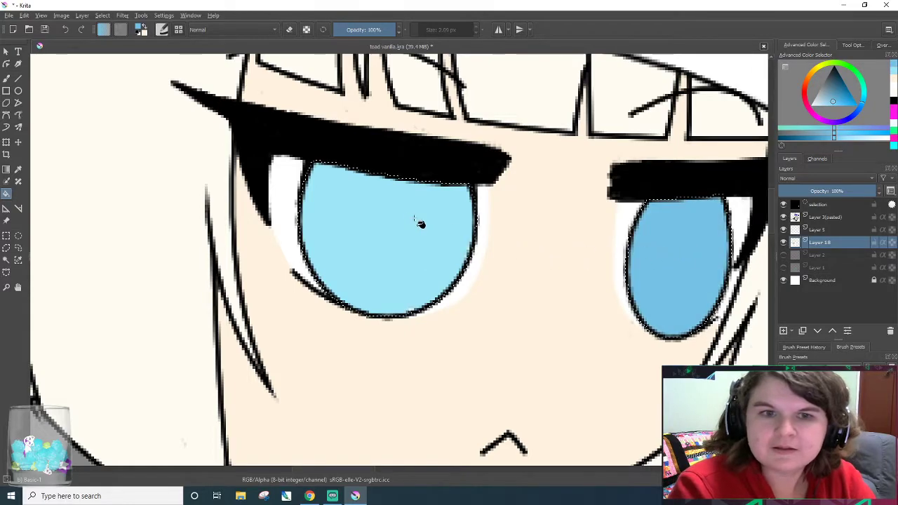
{"action": "scroll", "coordinate": [467, 349], "scroll_direction": "down", "scroll_amount": 6}
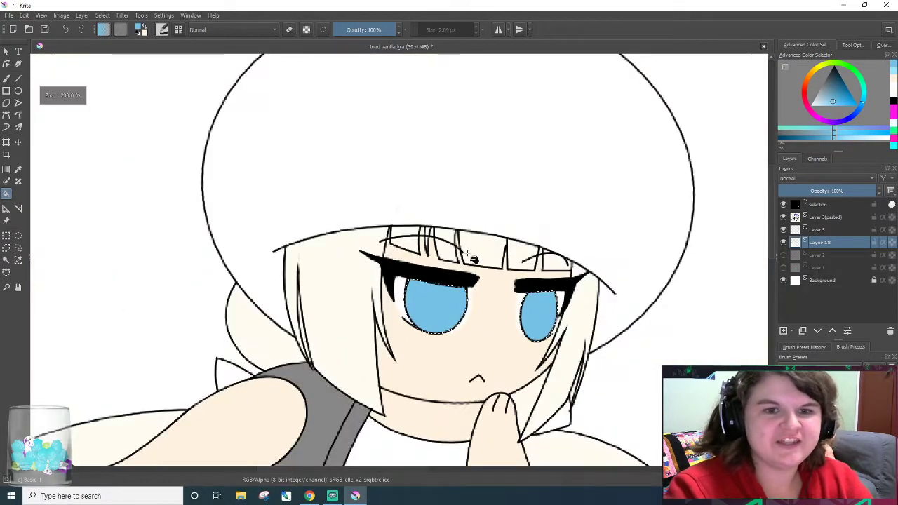
{"action": "scroll", "coordinate": [471, 279], "scroll_direction": "up", "scroll_amount": 3}
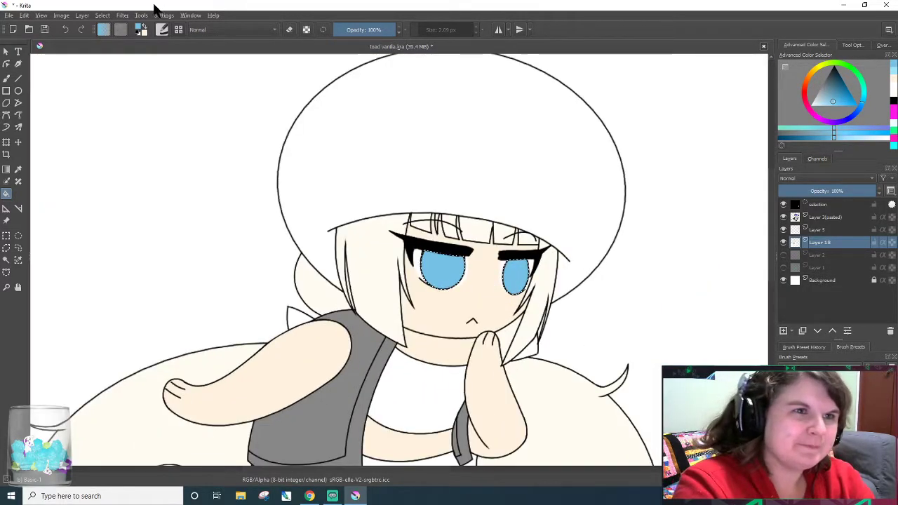
{"action": "left_click", "coordinate": [103, 15]}
{"action": "left_click", "coordinate": [123, 38]}
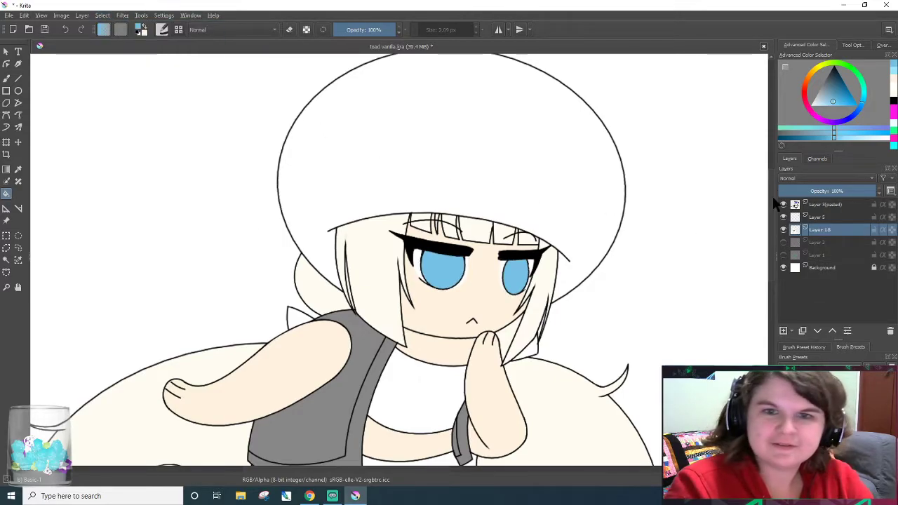
- Select the vest's inner grey panels on both sides of the torso, fill them with dark royal blue and deselect
{"action": "scroll", "coordinate": [770, 195], "scroll_direction": "down", "scroll_amount": 5}
{"action": "scroll", "coordinate": [273, 233], "scroll_direction": "down", "scroll_amount": 1}
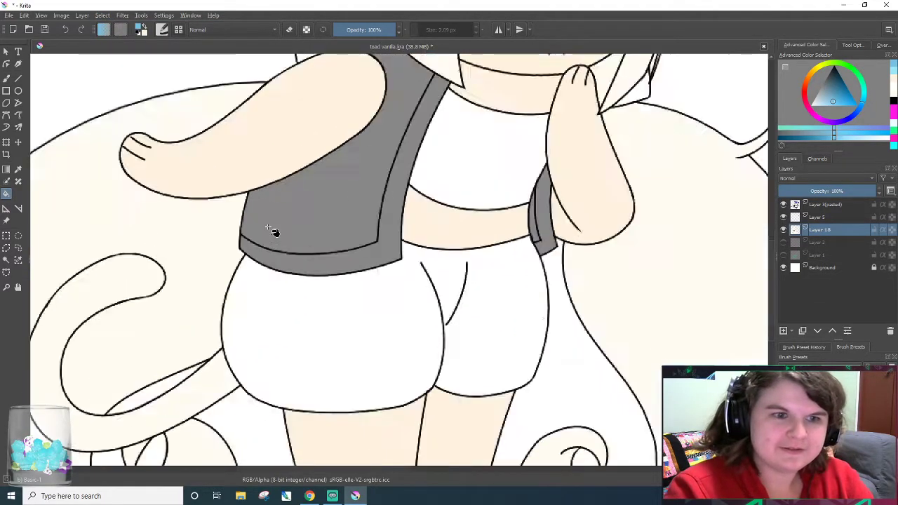
{"action": "scroll", "coordinate": [277, 234], "scroll_direction": "up", "scroll_amount": 2}
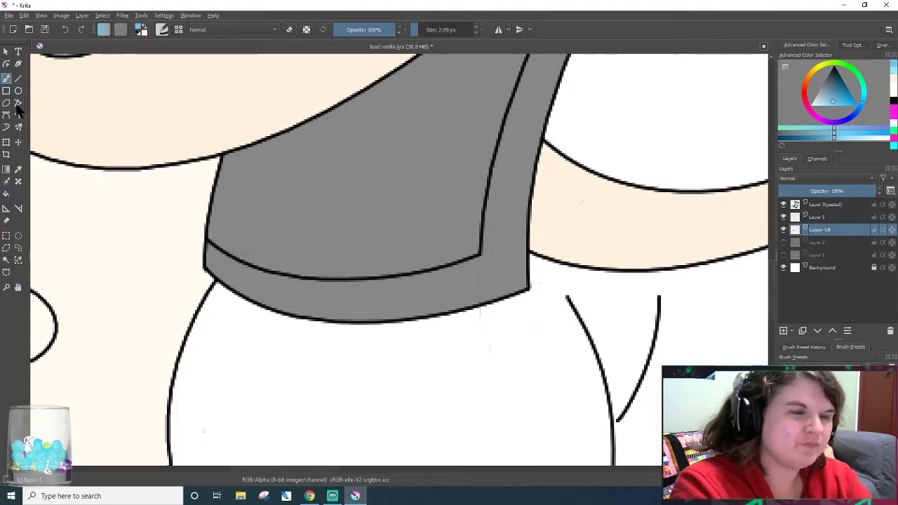
{"action": "left_click", "coordinate": [6, 260]}
{"action": "left_click", "coordinate": [273, 207]}
{"action": "left_click_drag", "start_coordinate": [284, 469], "coordinate": [334, 469]}
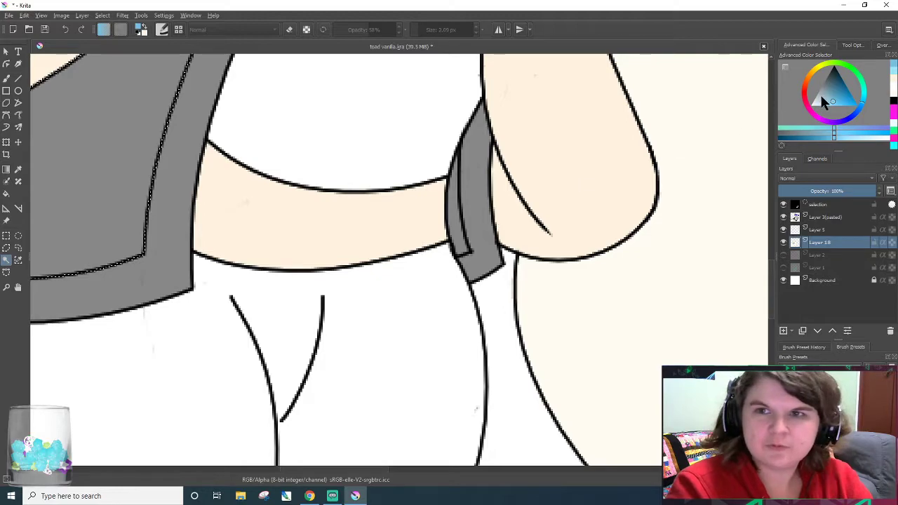
{"action": "left_click_drag", "start_coordinate": [855, 109], "coordinate": [850, 116]}
{"action": "left_click", "coordinate": [846, 88]}
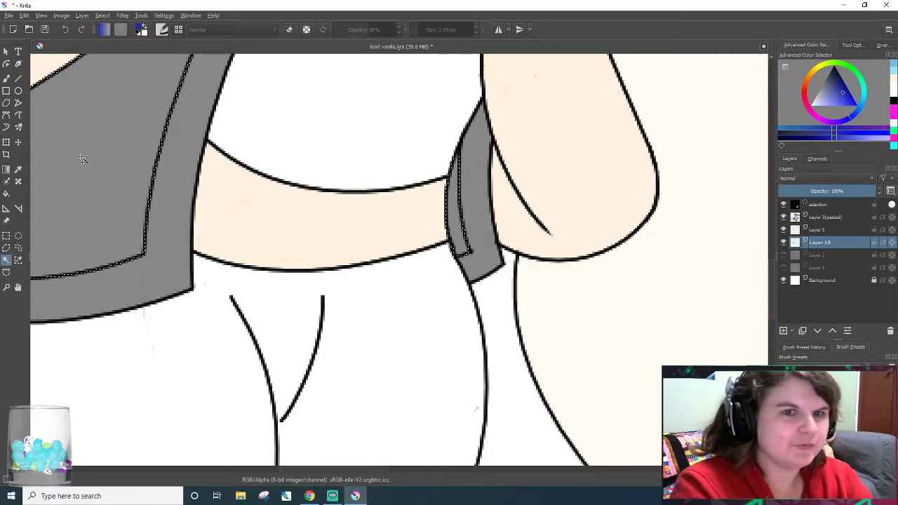
{"action": "left_click", "coordinate": [6, 193]}
{"action": "left_click", "coordinate": [344, 174]}
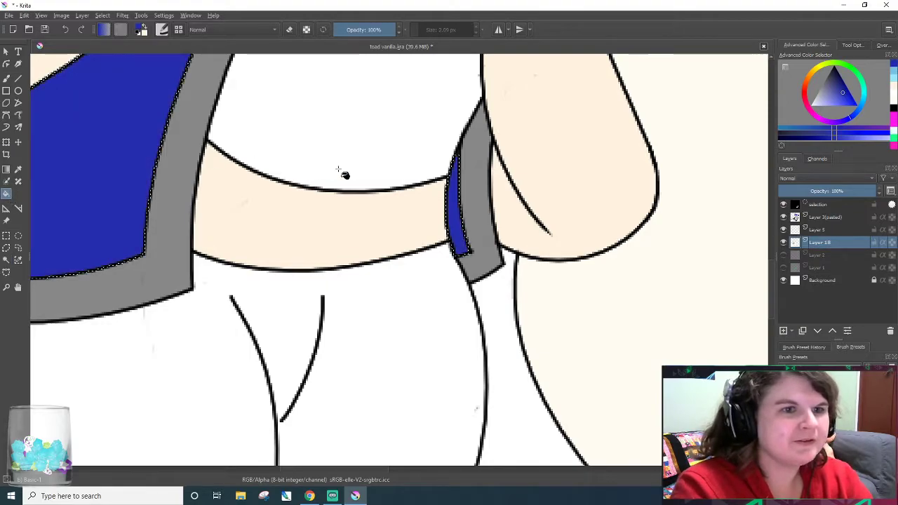
{"action": "left_click", "coordinate": [101, 15]}
{"action": "left_click", "coordinate": [103, 43]}
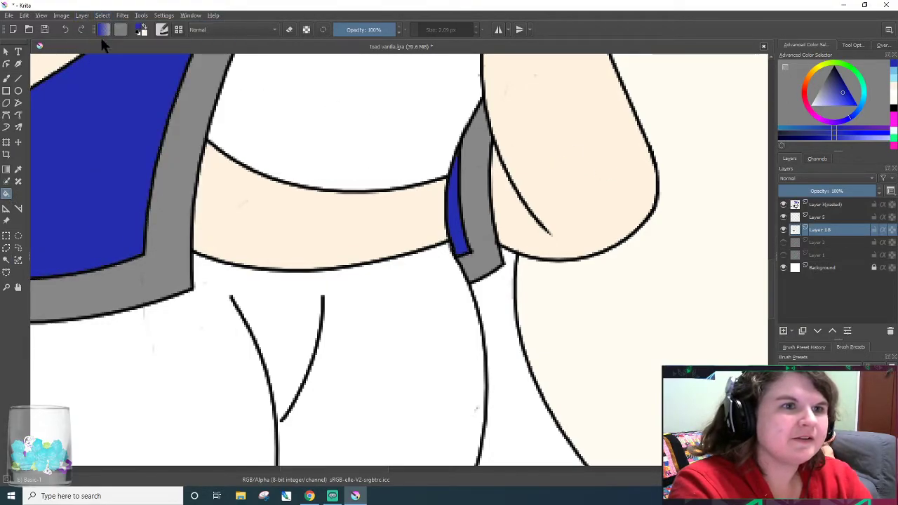
- Select the grey trim along both sides of the vest, fill it with soft golden yellow and deselect
{"action": "left_click", "coordinate": [7, 259]}
{"action": "left_click", "coordinate": [174, 197]}
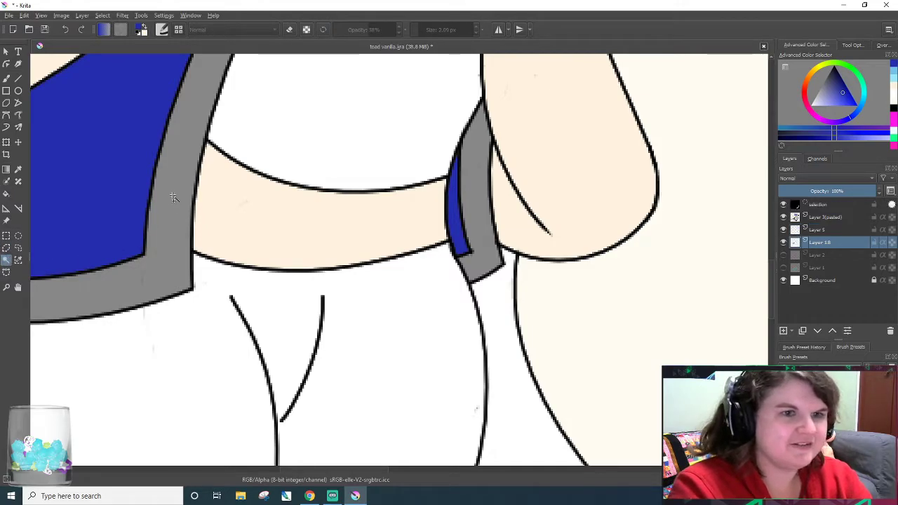
{"action": "left_click", "coordinate": [479, 208], "text": "shift"}
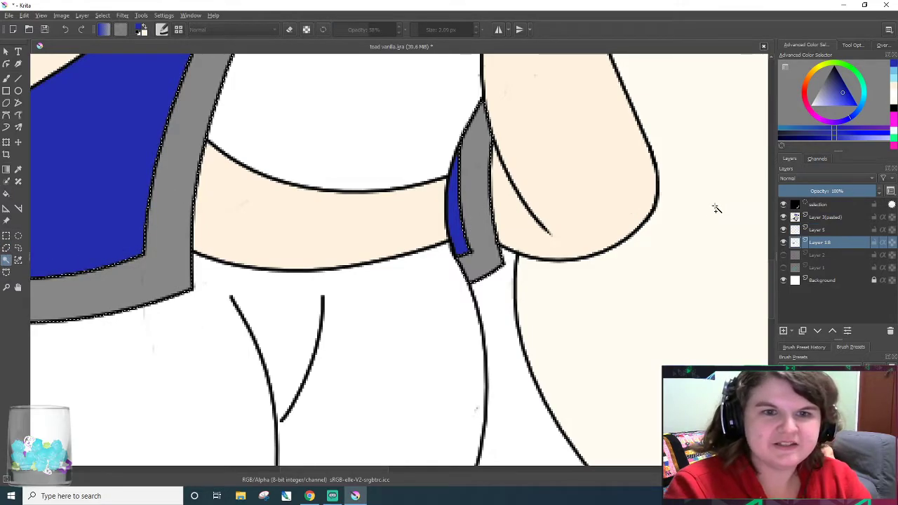
{"action": "left_click", "coordinate": [818, 69]}
{"action": "left_click_drag", "start_coordinate": [840, 97], "coordinate": [844, 113]}
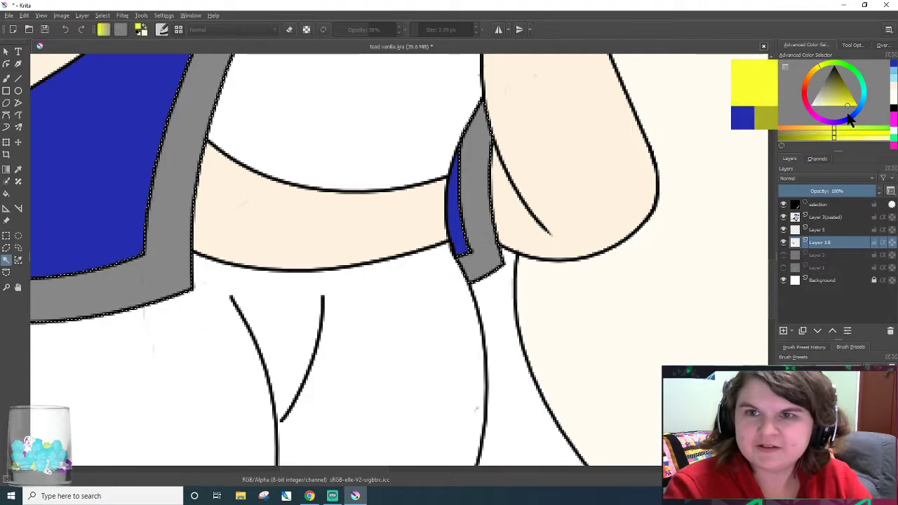
{"action": "left_click", "coordinate": [812, 73]}
{"action": "left_click_drag", "start_coordinate": [813, 75], "coordinate": [817, 84]}
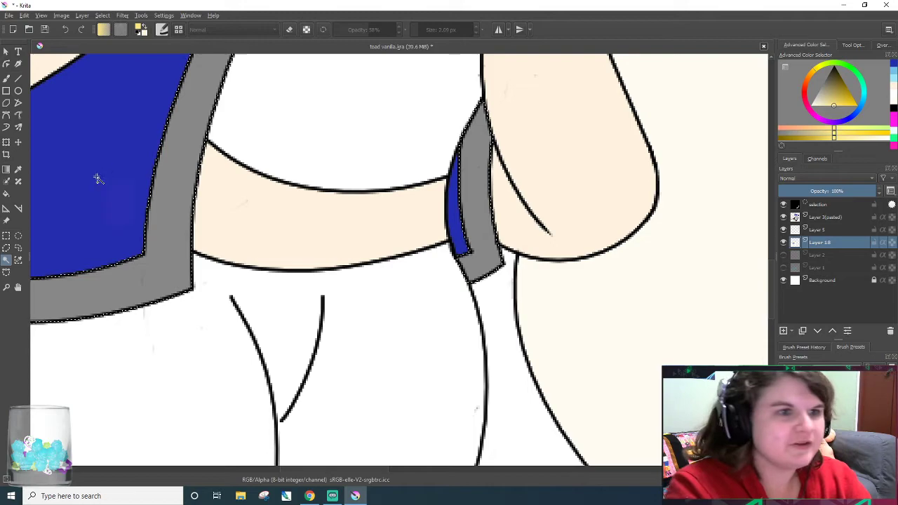
{"action": "left_click", "coordinate": [6, 193]}
{"action": "left_click", "coordinate": [181, 180]}
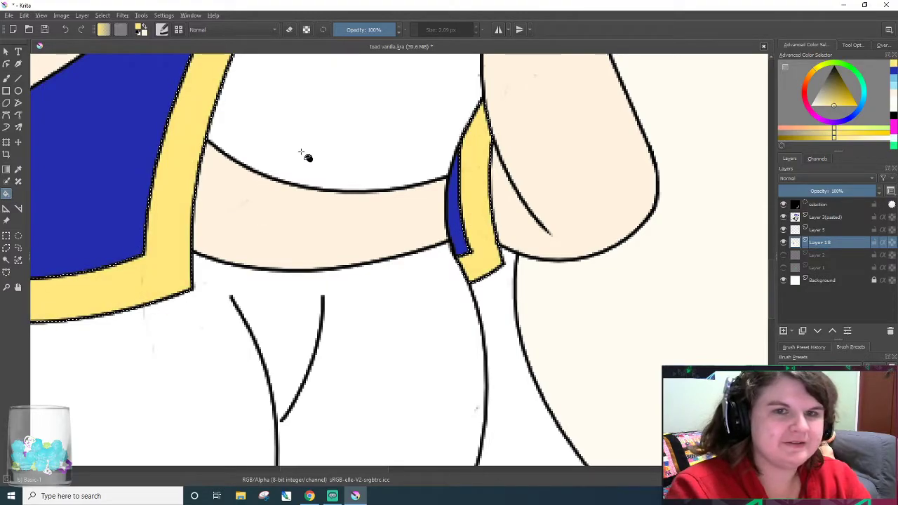
{"action": "scroll", "coordinate": [311, 180], "scroll_direction": "down", "scroll_amount": 3}
{"action": "scroll", "coordinate": [274, 179], "scroll_direction": "down", "scroll_amount": 2}
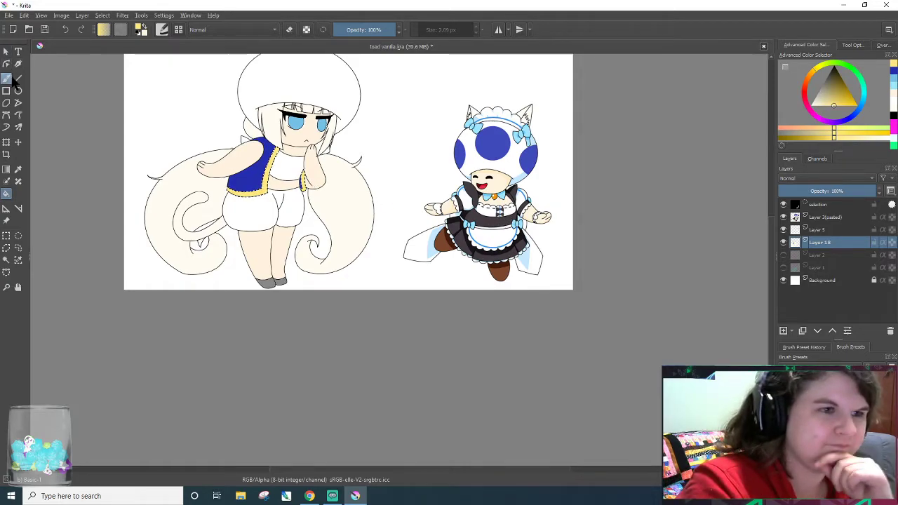
{"action": "left_click", "coordinate": [61, 15]}
{"action": "mouse_move", "coordinate": [102, 15]}
{"action": "left_click", "coordinate": [112, 36]}
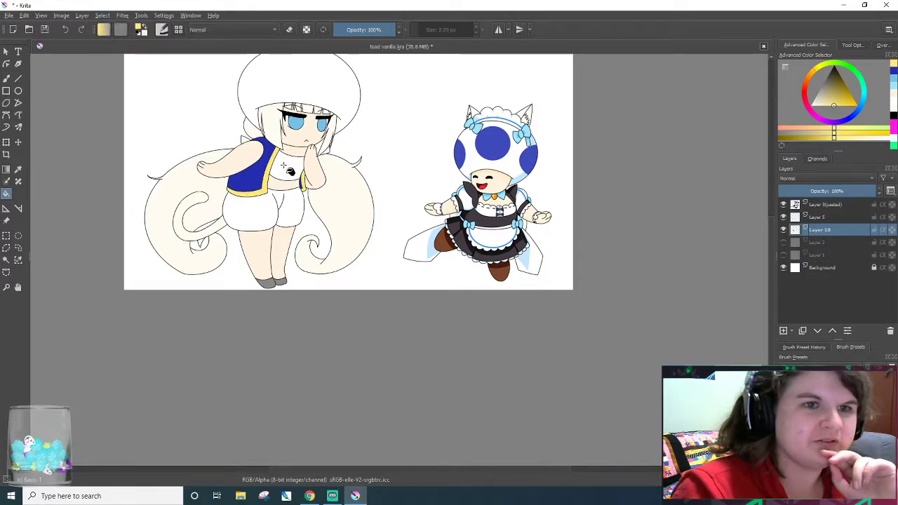
- Select both grey shoes, fill them with dark reddish brown and clear the selection
{"action": "scroll", "coordinate": [257, 304], "scroll_direction": "up", "scroll_amount": 5}
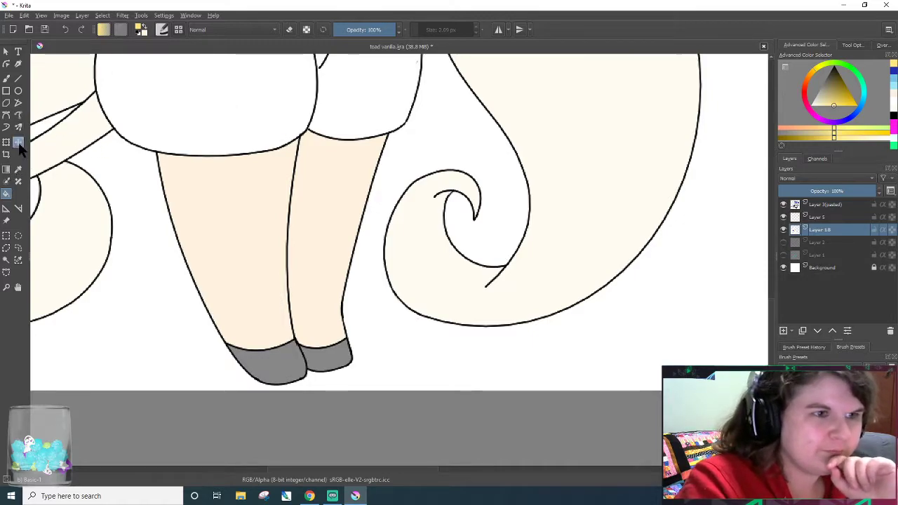
{"action": "left_click", "coordinate": [6, 260]}
{"action": "left_click", "coordinate": [326, 368]}
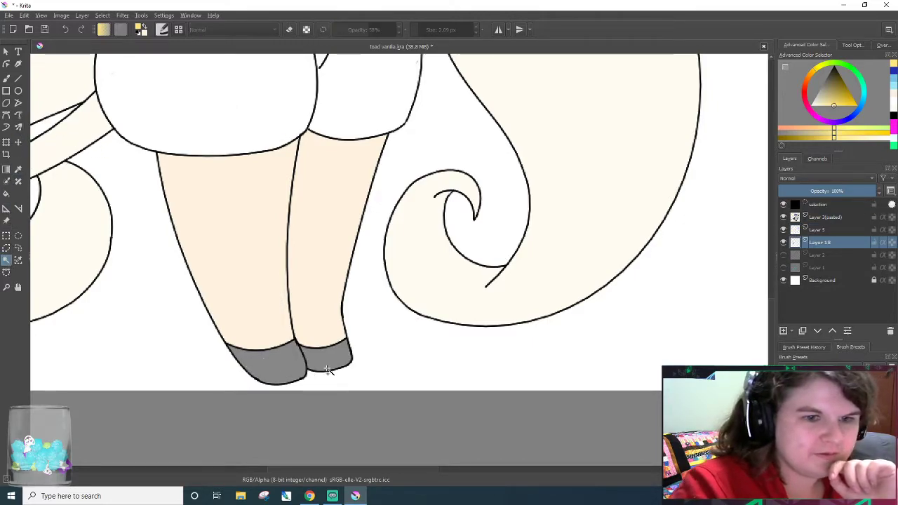
{"action": "left_click", "coordinate": [832, 79]}
{"action": "left_click", "coordinate": [804, 82]}
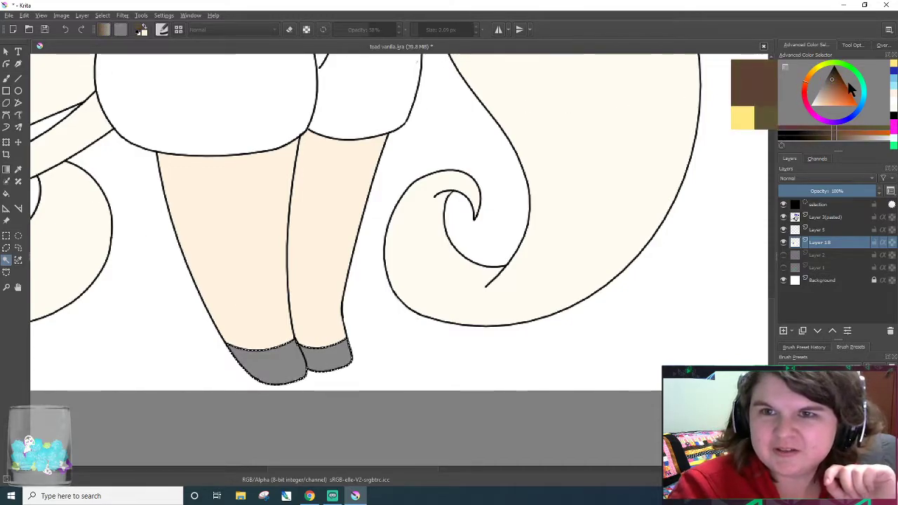
{"action": "left_click", "coordinate": [836, 79]}
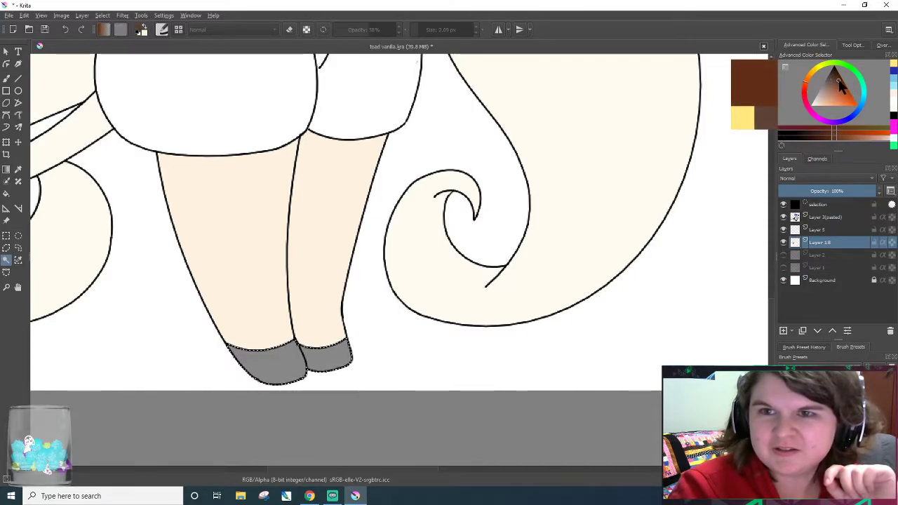
{"action": "left_click", "coordinate": [6, 193]}
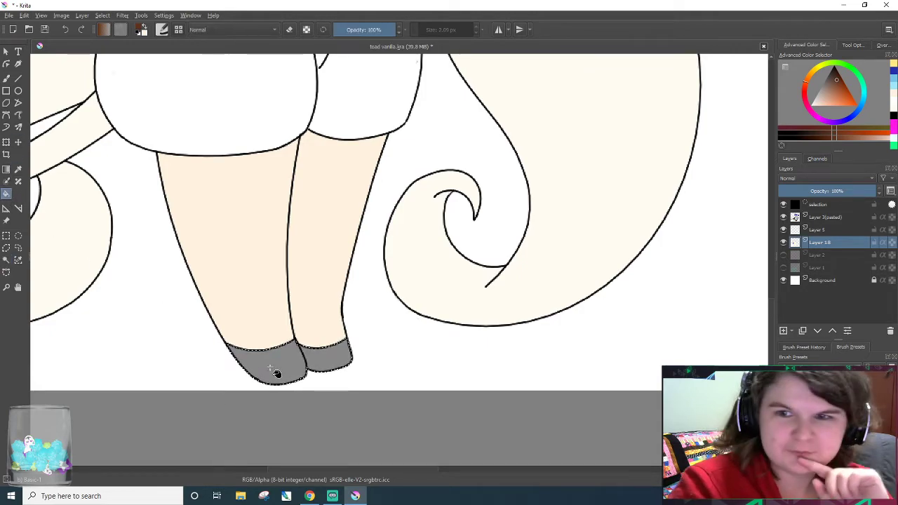
{"action": "left_click", "coordinate": [296, 360]}
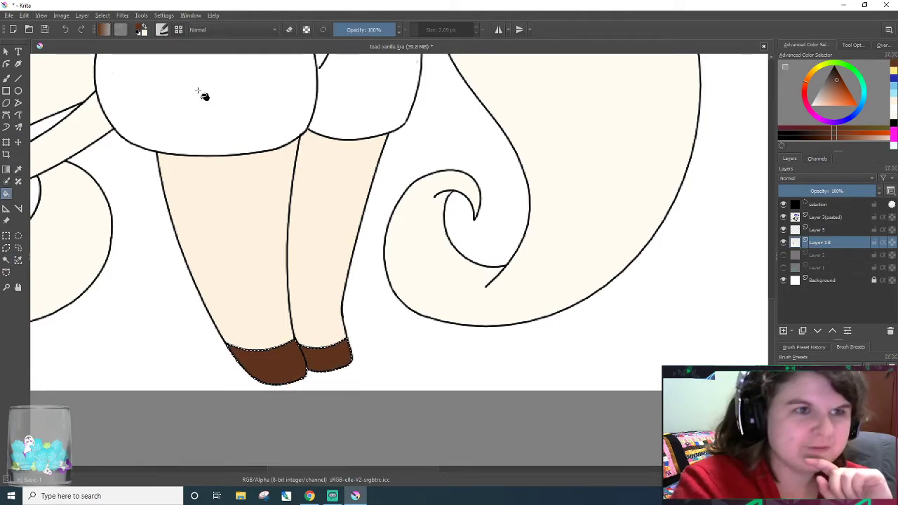
{"action": "left_click", "coordinate": [122, 16]}
{"action": "left_click", "coordinate": [116, 35]}
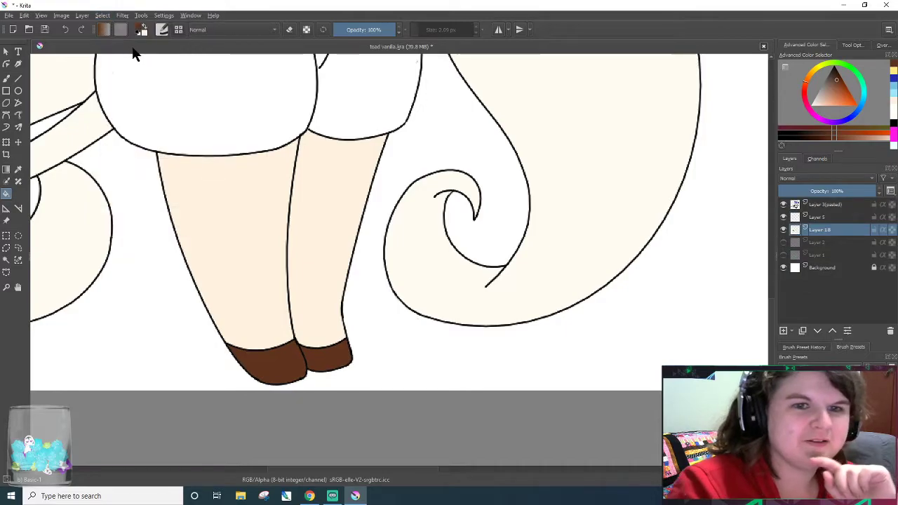
- Select the mushroom cap's unfilled area on the colour layer and choose a strong bright red as the painting colour
{"action": "scroll", "coordinate": [420, 161], "scroll_direction": "down", "scroll_amount": 2}
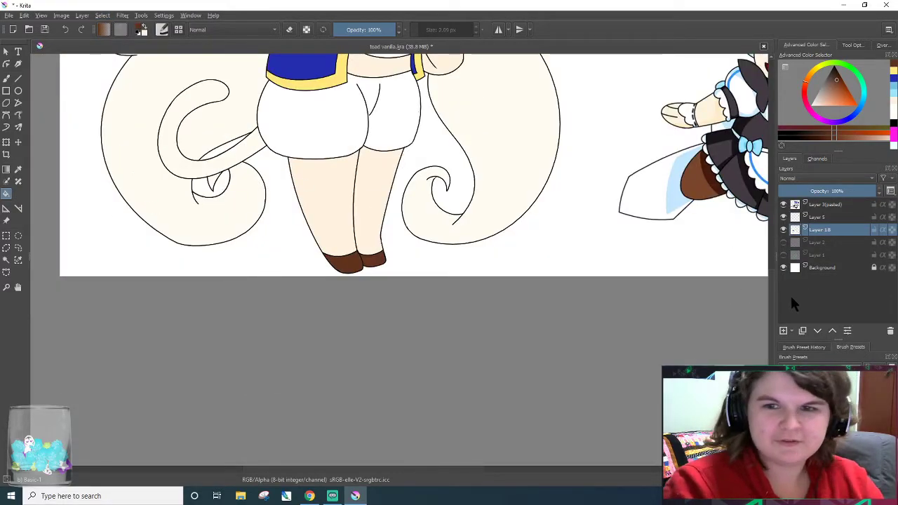
{"action": "scroll", "coordinate": [768, 298], "scroll_direction": "up", "scroll_amount": 5}
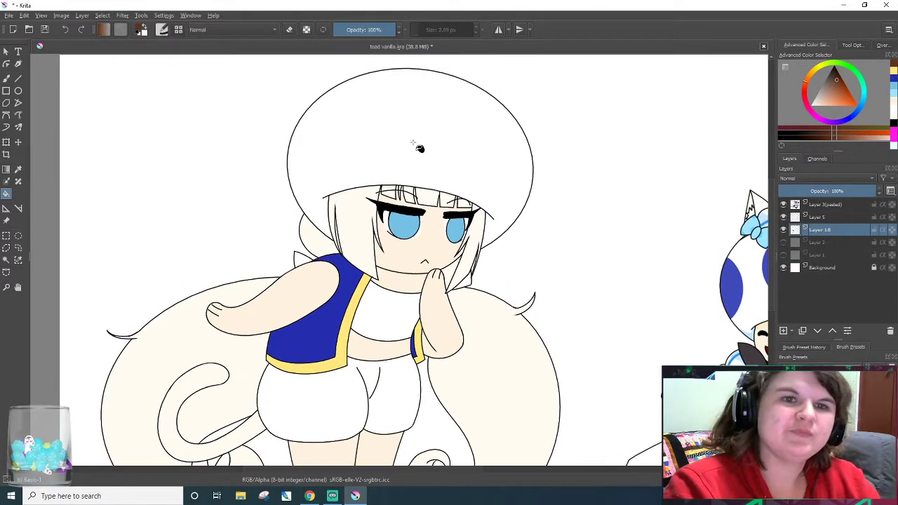
{"action": "scroll", "coordinate": [418, 148], "scroll_direction": "up", "scroll_amount": 1}
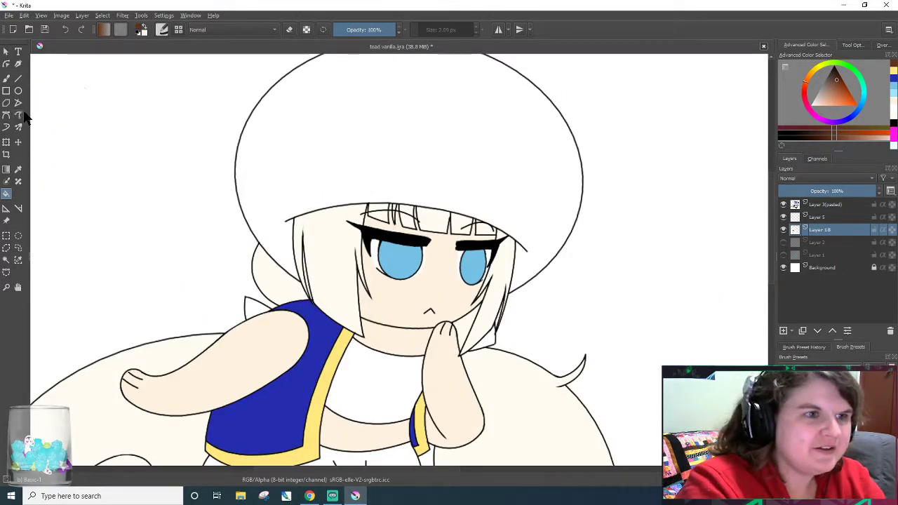
{"action": "left_click", "coordinate": [6, 260]}
{"action": "left_click", "coordinate": [350, 141]}
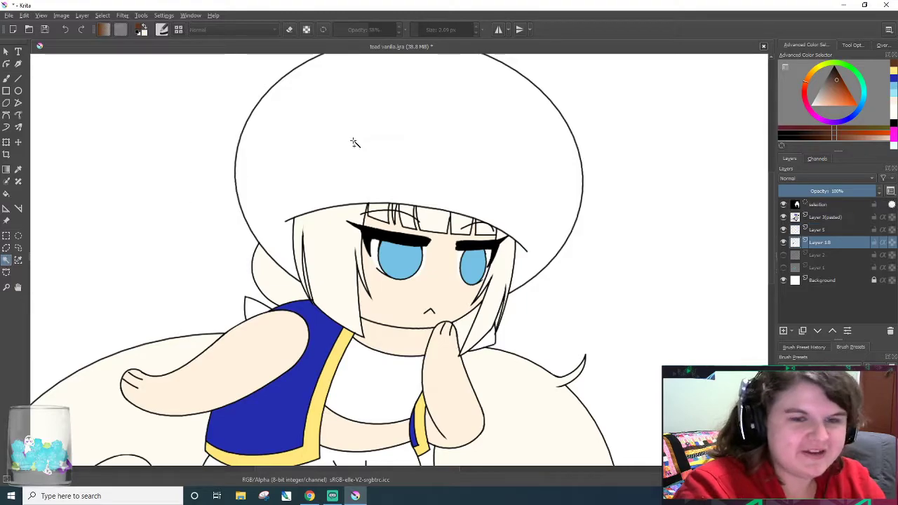
{"action": "left_click_drag", "start_coordinate": [771, 263], "coordinate": [771, 250]}
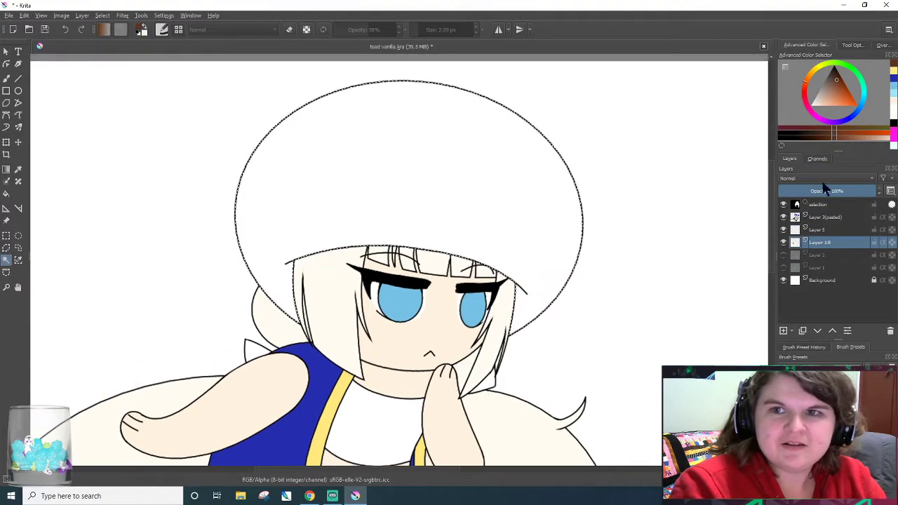
{"action": "left_click", "coordinate": [806, 91]}
{"action": "left_click_drag", "start_coordinate": [845, 94], "coordinate": [853, 106]}
{"action": "left_click", "coordinate": [852, 95]}
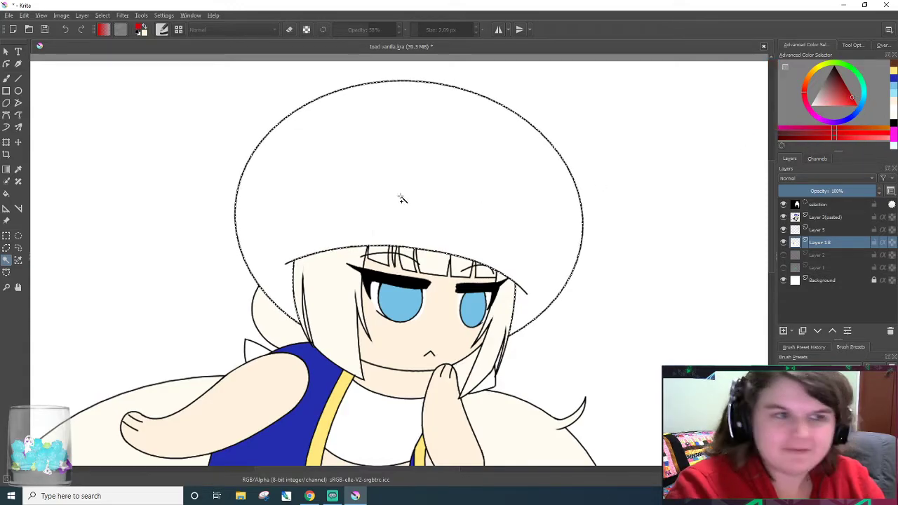
- Paint a solid red curved spot on the cap's left edge with the freehand brush at 25.22 px
{"action": "left_click", "coordinate": [6, 79]}
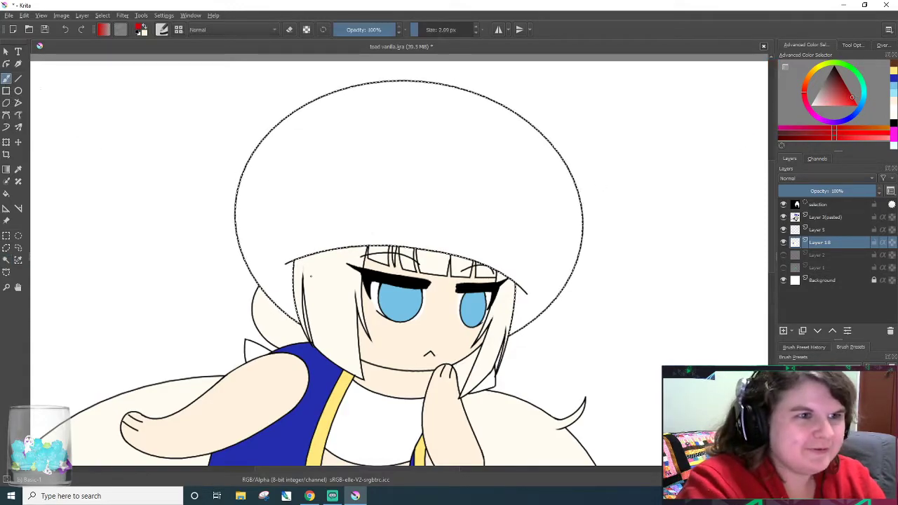
{"action": "left_click", "coordinate": [429, 29]}
{"action": "mouse_move", "coordinate": [258, 146]}
{"action": "left_mouse_down"}
{"action": "mouse_move", "coordinate": [313, 194]}
{"action": "mouse_move", "coordinate": [254, 313]}
{"action": "left_mouse_up"}
{"action": "scroll", "coordinate": [178, 326], "scroll_direction": "up", "scroll_amount": 1}
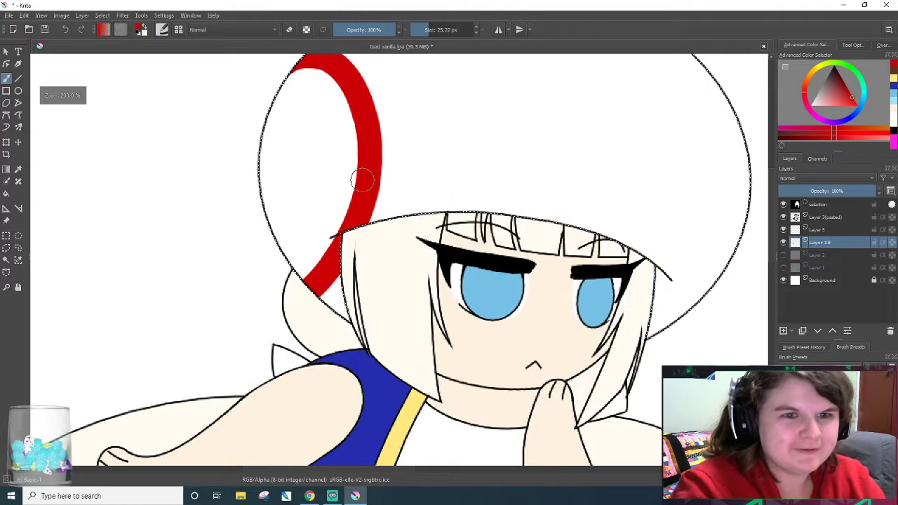
{"action": "mouse_move", "coordinate": [293, 80]}
{"action": "left_mouse_down"}
{"action": "mouse_move", "coordinate": [284, 222]}
{"action": "mouse_move", "coordinate": [264, 148]}
{"action": "mouse_move", "coordinate": [300, 277]}
{"action": "mouse_move", "coordinate": [293, 191]}
{"action": "mouse_move", "coordinate": [263, 136]}
{"action": "mouse_move", "coordinate": [296, 71]}
{"action": "mouse_move", "coordinate": [342, 114]}
{"action": "mouse_move", "coordinate": [338, 209]}
{"action": "mouse_move", "coordinate": [313, 251]}
{"action": "left_mouse_up"}
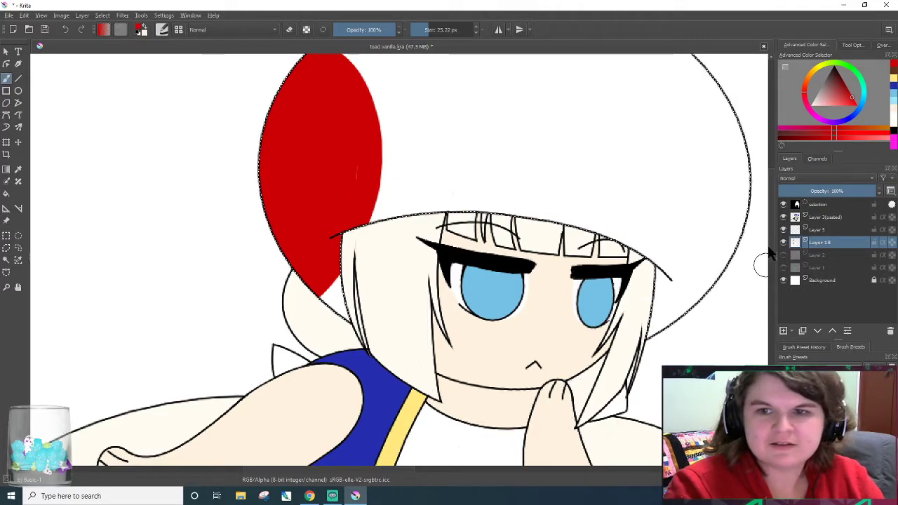
- Paint a narrower solid red spot along the cap's right edge within the selection
{"action": "scroll", "coordinate": [763, 260], "scroll_direction": "up", "scroll_amount": 1}
{"action": "scroll", "coordinate": [763, 260], "scroll_direction": "up", "scroll_amount": 2}
{"action": "mouse_move", "coordinate": [706, 344]}
{"action": "left_mouse_down"}
{"action": "mouse_move", "coordinate": [766, 129]}
{"action": "mouse_move", "coordinate": [714, 320]}
{"action": "mouse_move", "coordinate": [724, 272]}
{"action": "left_mouse_up"}
{"action": "scroll", "coordinate": [743, 252], "scroll_direction": "down", "scroll_amount": 1, "text": "ctrl"}
{"action": "scroll", "coordinate": [761, 242], "scroll_direction": "up", "scroll_amount": 3}
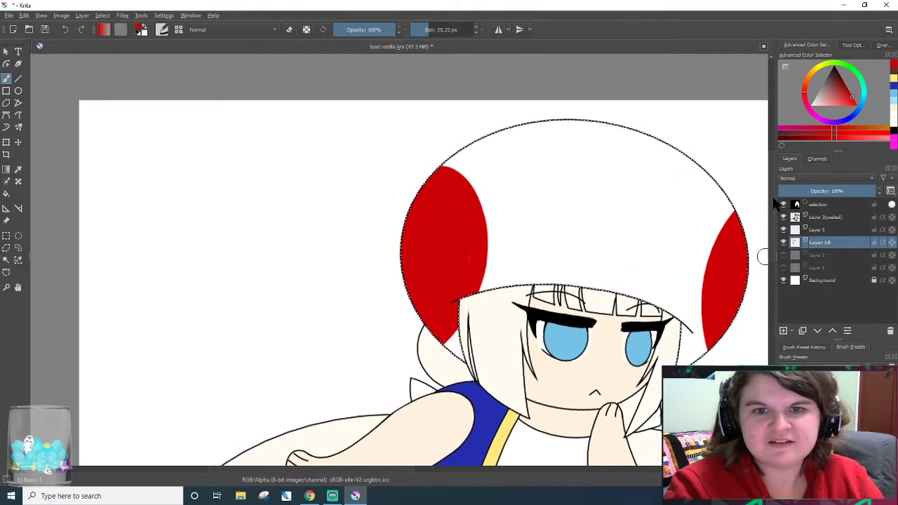
- Draw a large red ellipse on the cap's upper middle, brush its inside solid red, deselect and save the file
{"action": "left_click", "coordinate": [18, 92]}
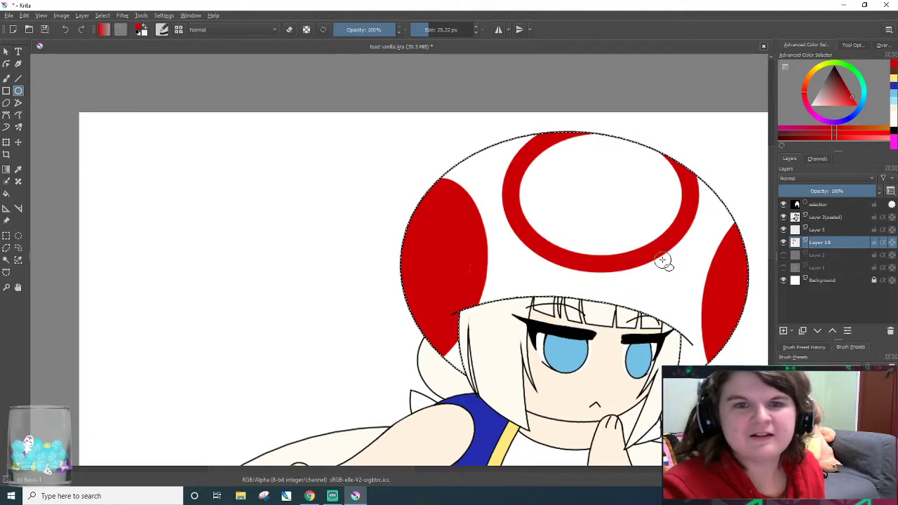
{"action": "left_click", "coordinate": [6, 79]}
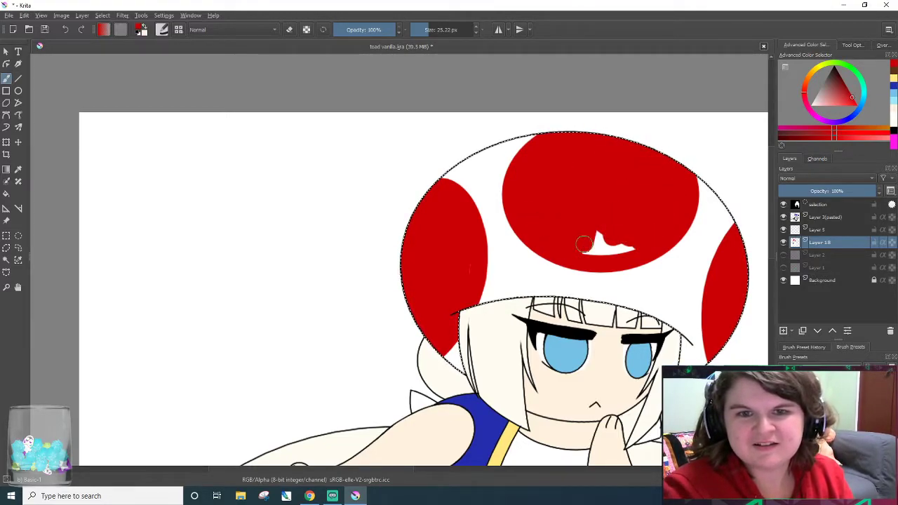
{"action": "scroll", "coordinate": [632, 223], "scroll_direction": "down", "scroll_amount": 4}
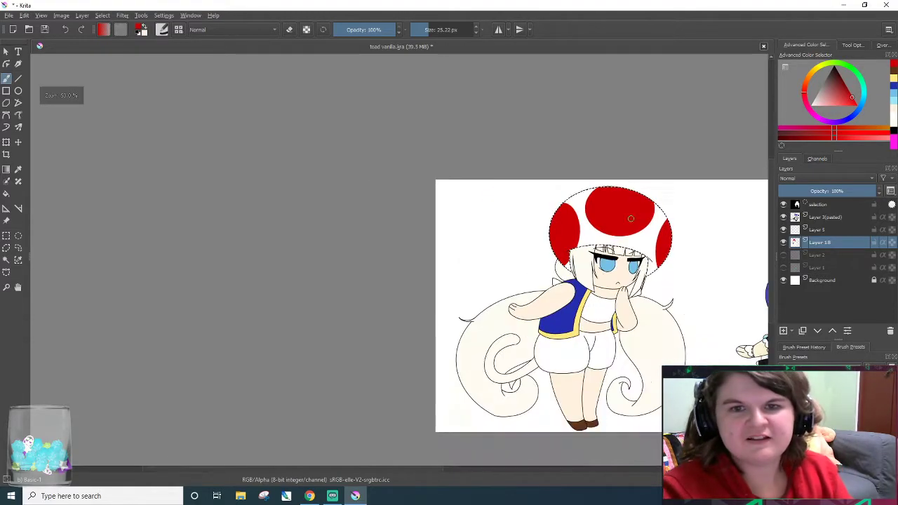
{"action": "scroll", "coordinate": [649, 215], "scroll_direction": "up", "scroll_amount": 1}
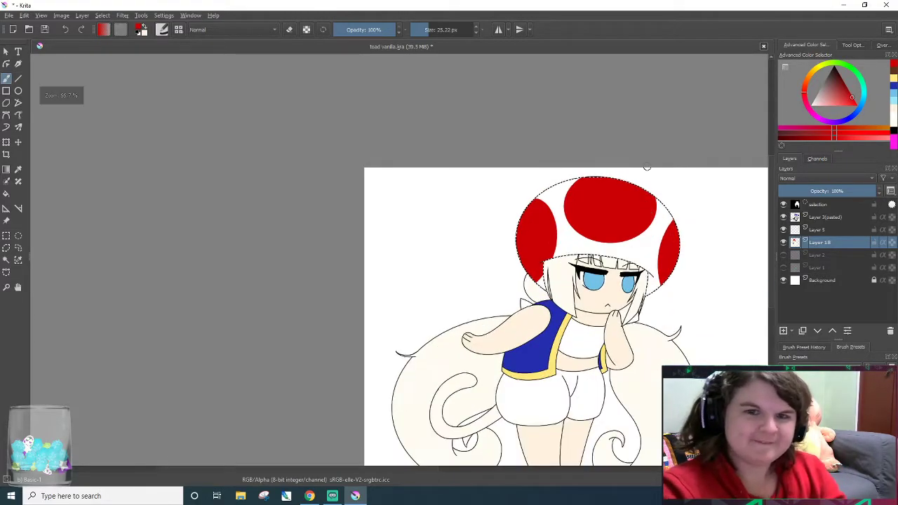
{"action": "left_click", "coordinate": [104, 17]}
{"action": "left_click", "coordinate": [116, 35]}
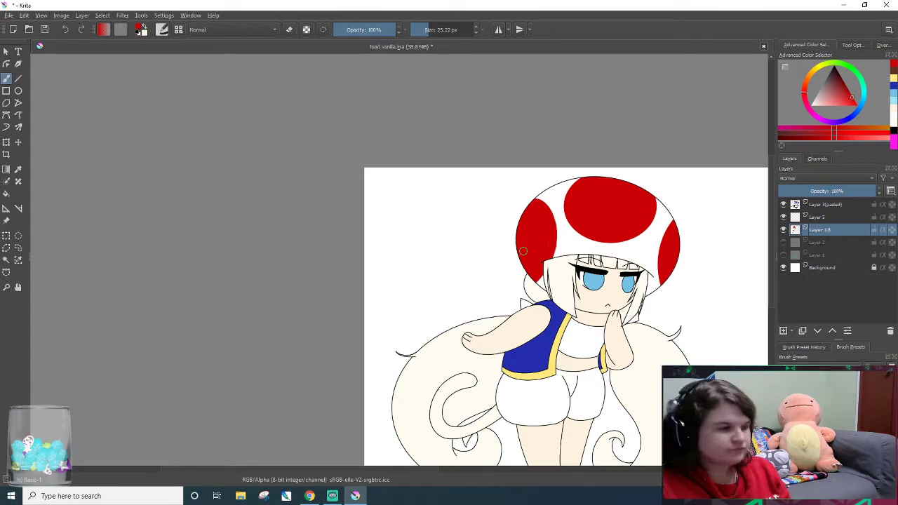
{"action": "left_click", "coordinate": [45, 30]}
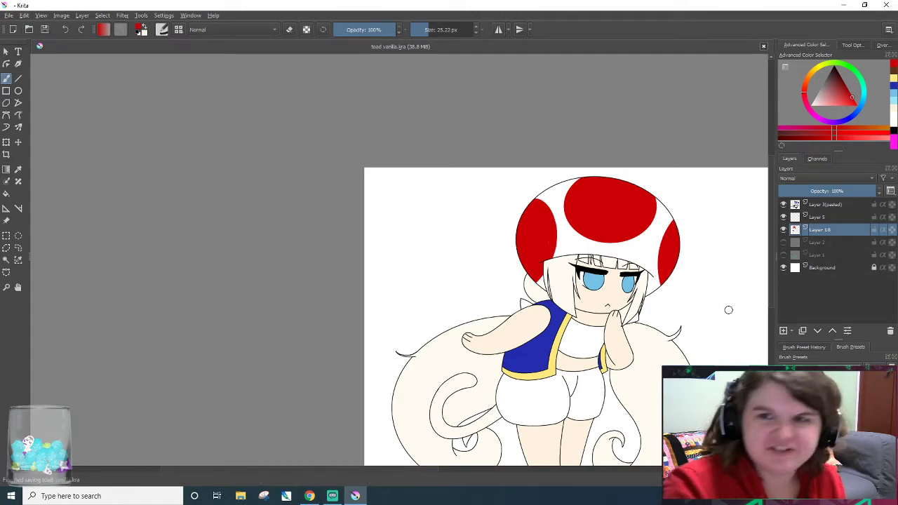
{"action": "left_click", "coordinate": [783, 330]}
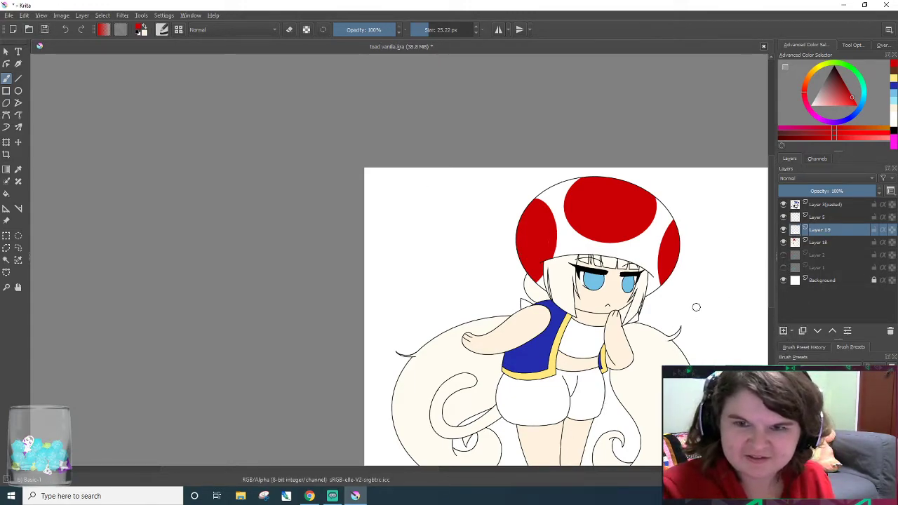
{"action": "scroll", "coordinate": [765, 226], "scroll_direction": "down", "scroll_amount": 3}
{"action": "scroll", "coordinate": [765, 226], "scroll_direction": "up", "scroll_amount": 1}
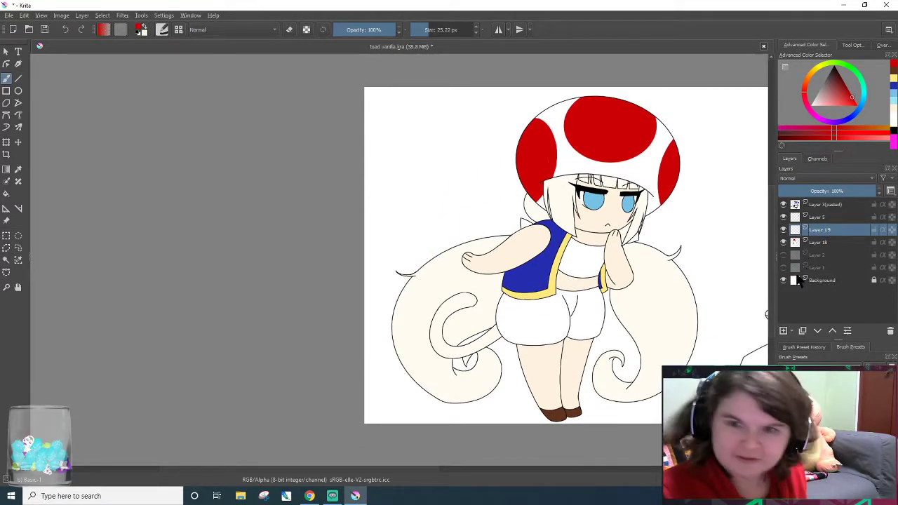
{"action": "key", "text": "ctrl+z"}
{"action": "key", "text": "ctrl+s"}
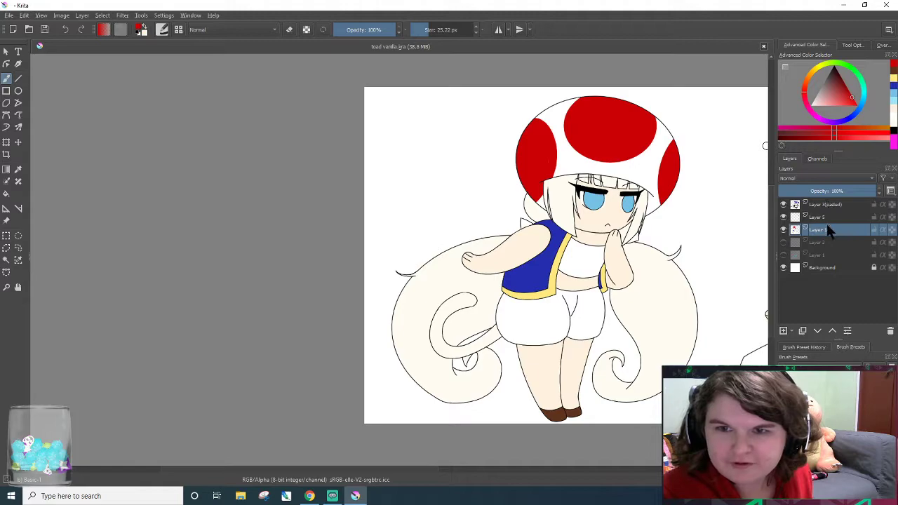
- Move Layer 5 and Layer 18 together to shift the red-capped character slightly right and up
{"action": "left_click", "coordinate": [837, 219]}
{"action": "left_click", "coordinate": [836, 229], "text": "shift"}
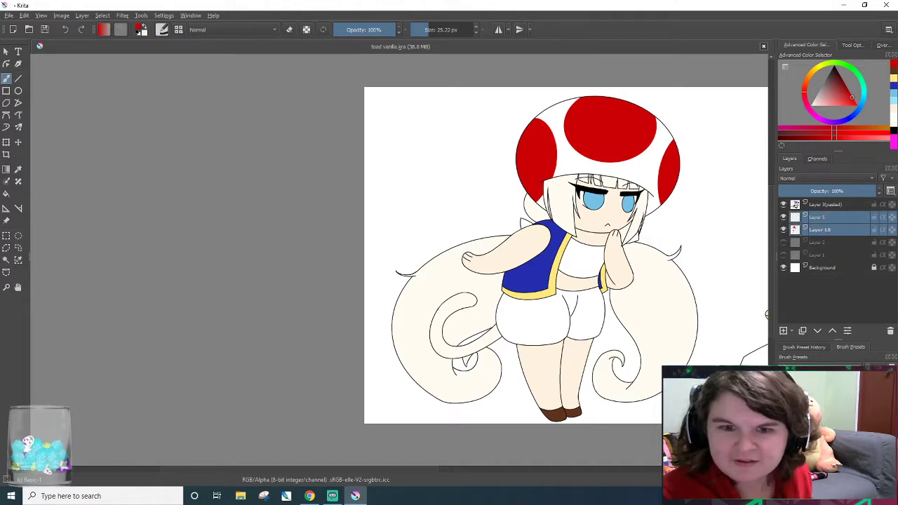
{"action": "left_click", "coordinate": [18, 142]}
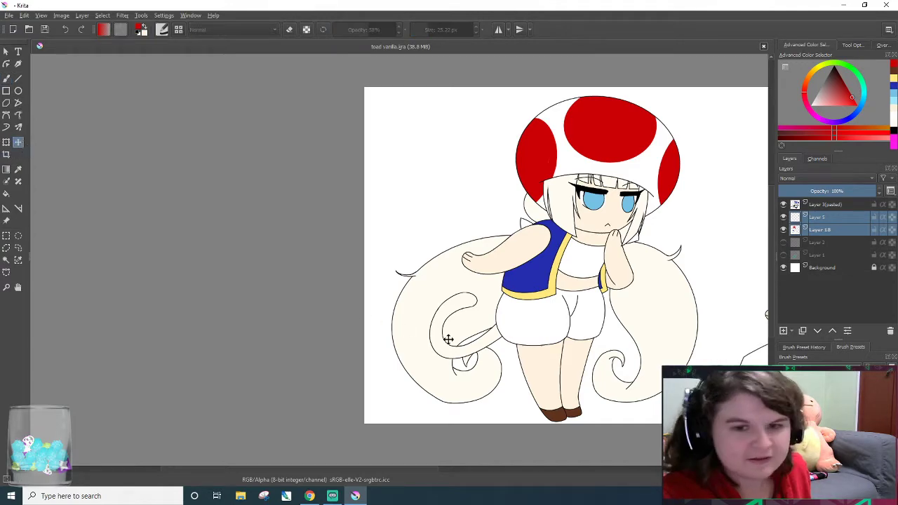
{"action": "mouse_move", "coordinate": [616, 354]}
{"action": "left_mouse_down"}
{"action": "mouse_move", "coordinate": [611, 348]}
{"action": "mouse_move", "coordinate": [630, 352]}
{"action": "left_mouse_up"}
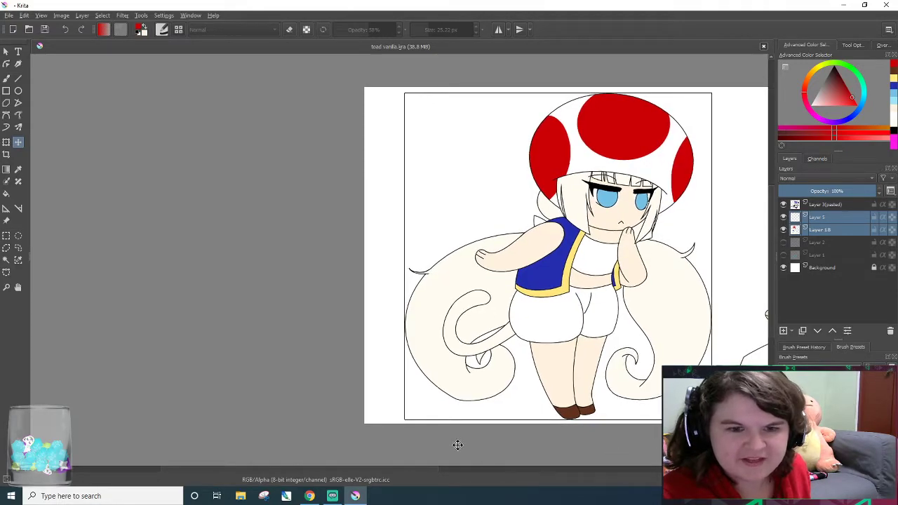
- Move the pasted maid toad figure slightly down and left, scale it down a little and apply the transformation
{"action": "left_click_drag", "start_coordinate": [397, 469], "coordinate": [503, 479]}
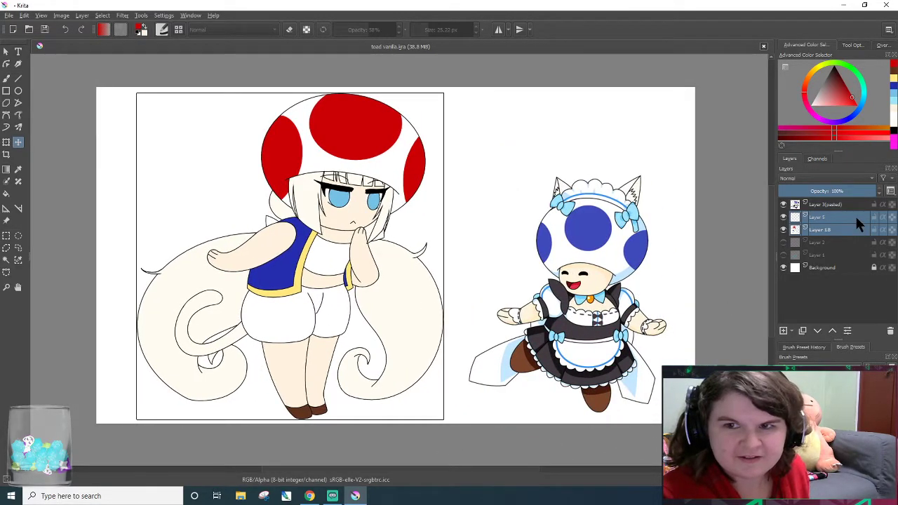
{"action": "left_click", "coordinate": [836, 204]}
{"action": "mouse_move", "coordinate": [610, 312]}
{"action": "left_mouse_down"}
{"action": "mouse_move", "coordinate": [601, 321]}
{"action": "mouse_move", "coordinate": [604, 313]}
{"action": "left_mouse_up"}
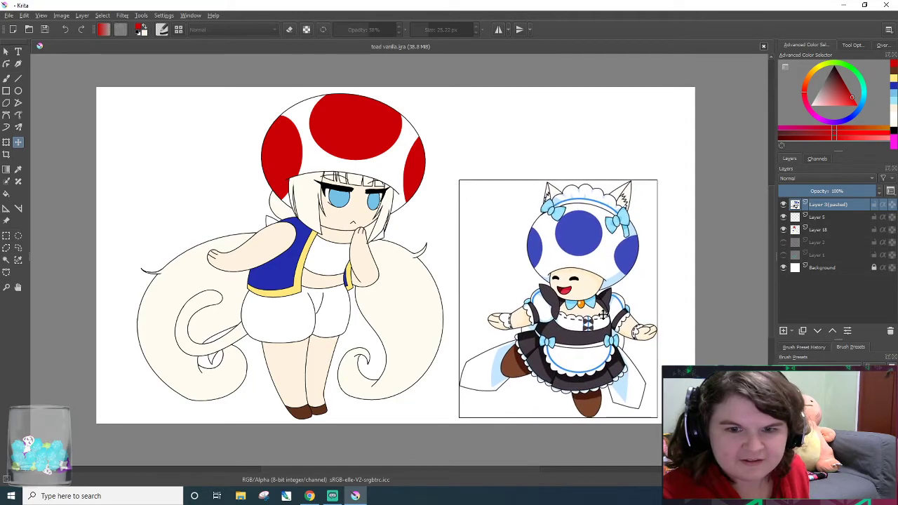
{"action": "left_click", "coordinate": [6, 143]}
{"action": "left_click_drag", "start_coordinate": [458, 180], "coordinate": [466, 189]}
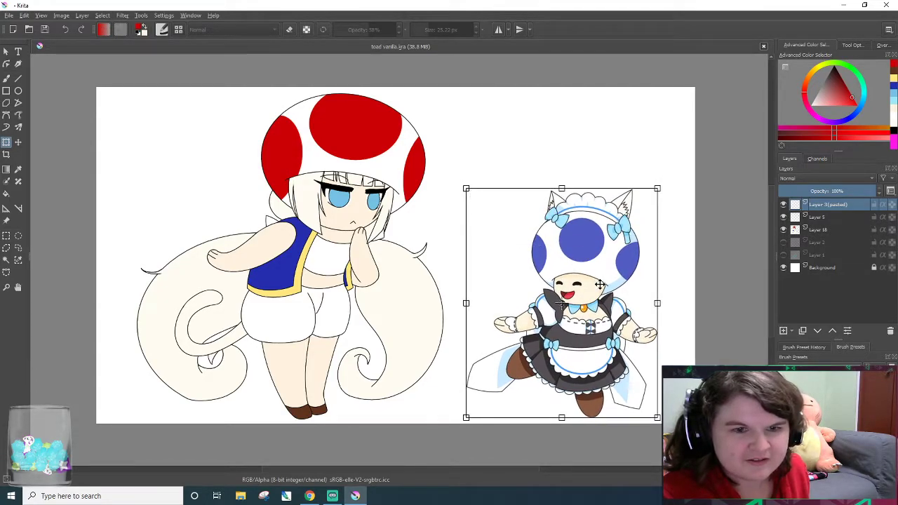
{"action": "left_click_drag", "start_coordinate": [600, 284], "coordinate": [602, 286]}
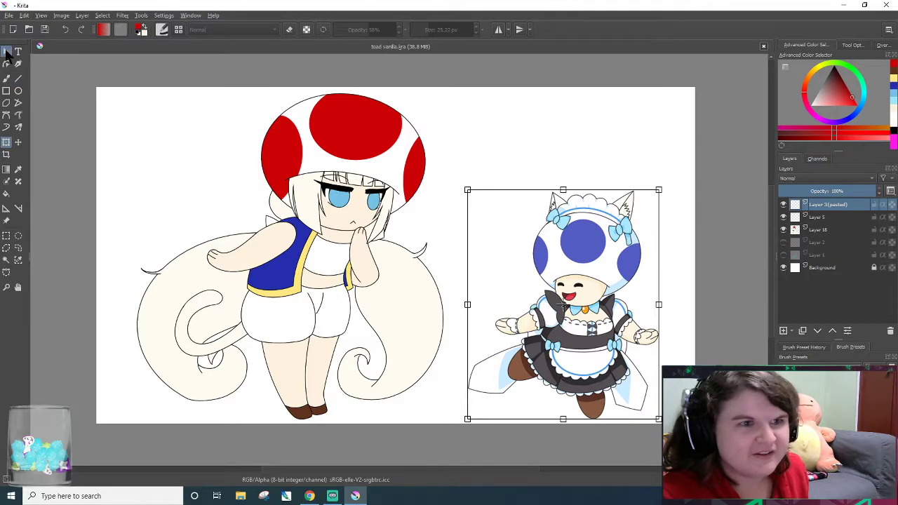
{"action": "left_click", "coordinate": [6, 52]}
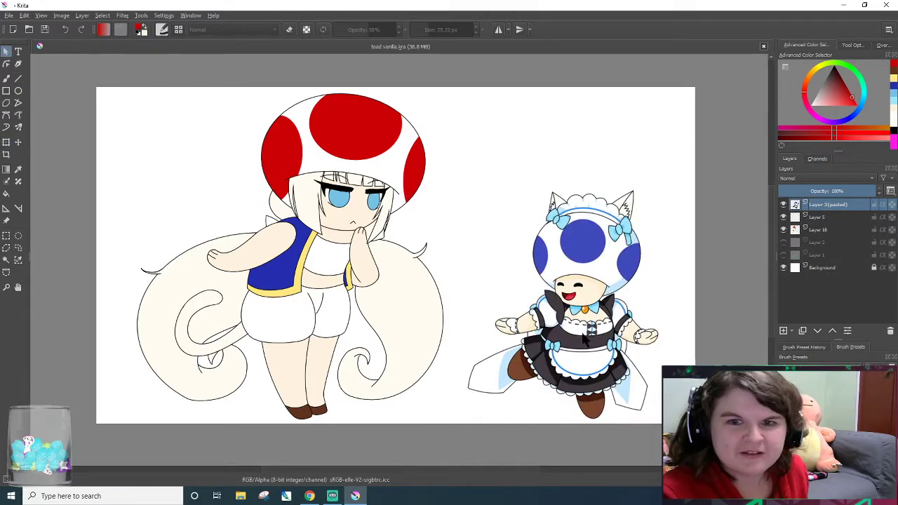
- Shift the maid toad figure left, closer to the red-capped character, and save the file
{"action": "left_click", "coordinate": [18, 142]}
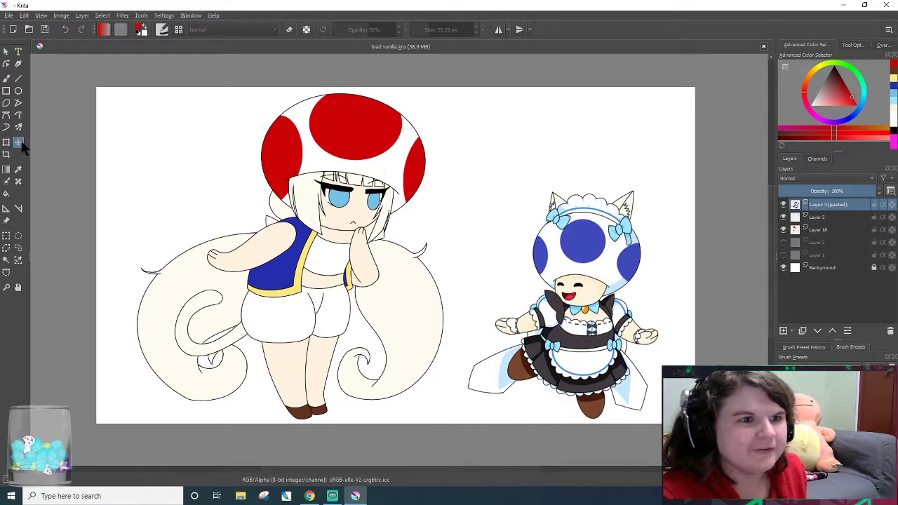
{"action": "left_click_drag", "start_coordinate": [575, 304], "coordinate": [559, 303]}
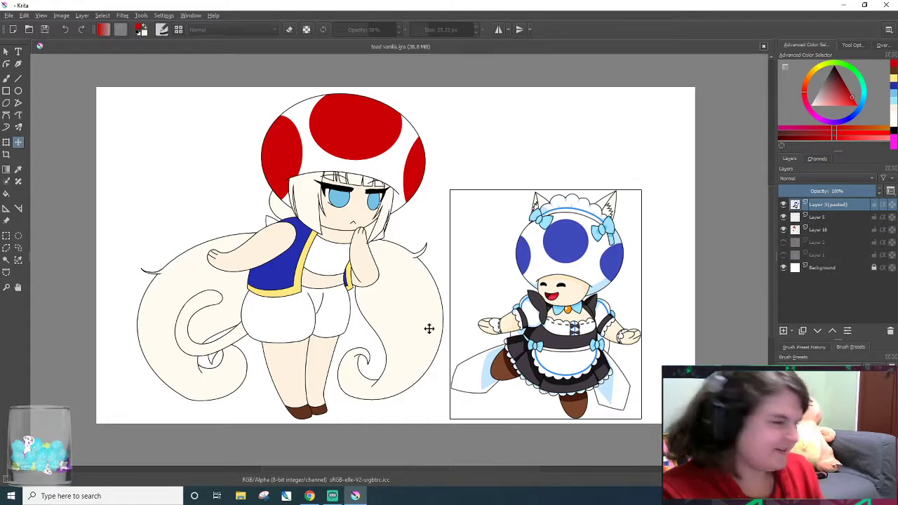
{"action": "left_click", "coordinate": [45, 30]}
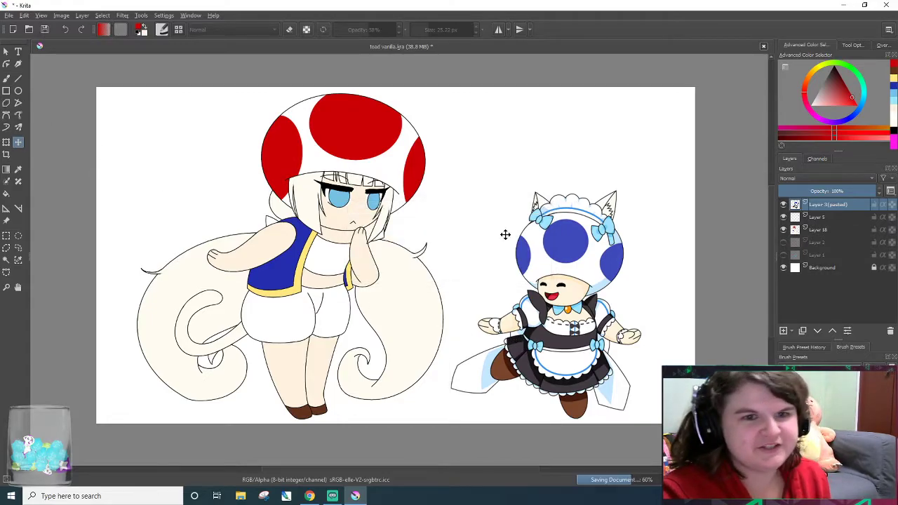
- Hide the maid toad layer, select the empty area around the character on Layer 18 and invert the selection
{"action": "left_click", "coordinate": [824, 231]}
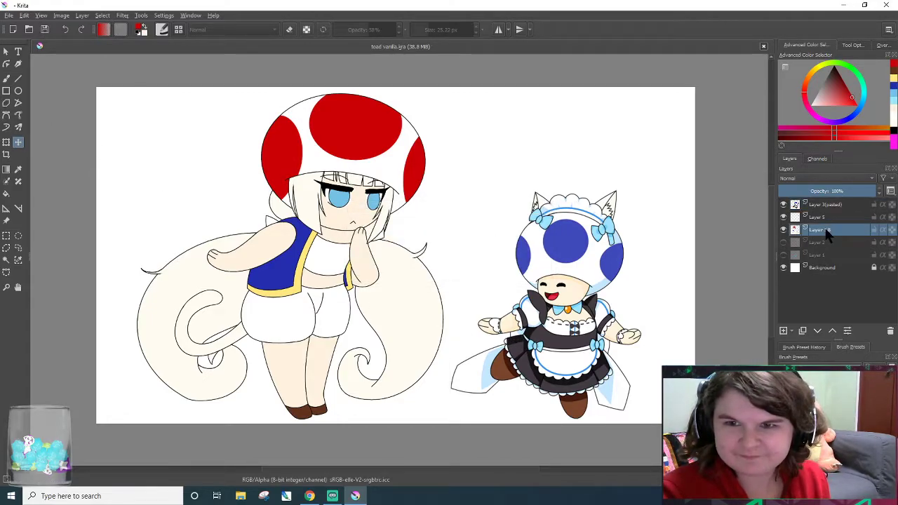
{"action": "left_click", "coordinate": [782, 205]}
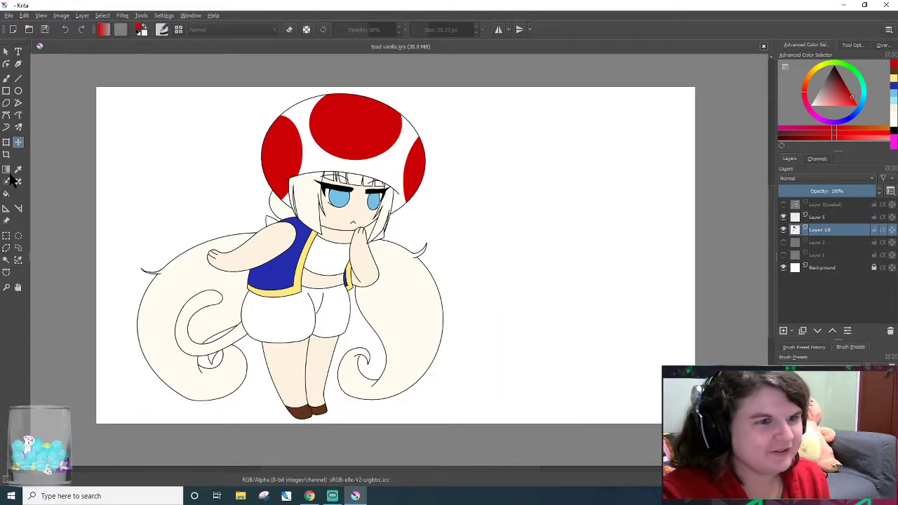
{"action": "left_click", "coordinate": [297, 112]}
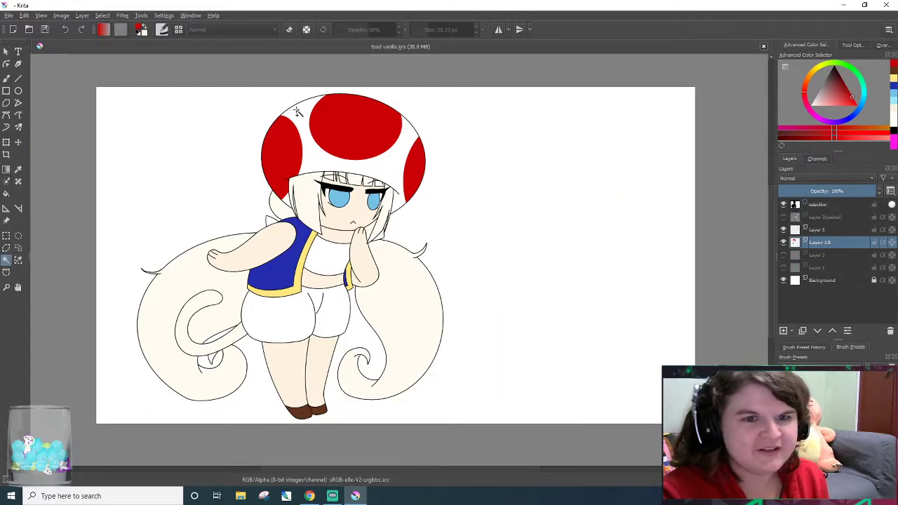
{"action": "left_click", "coordinate": [102, 15]}
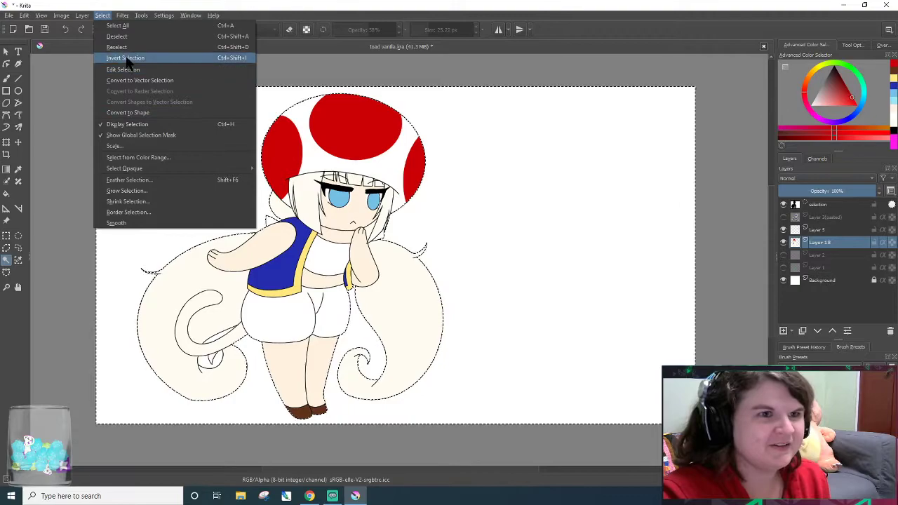
{"action": "left_click", "coordinate": [126, 58]}
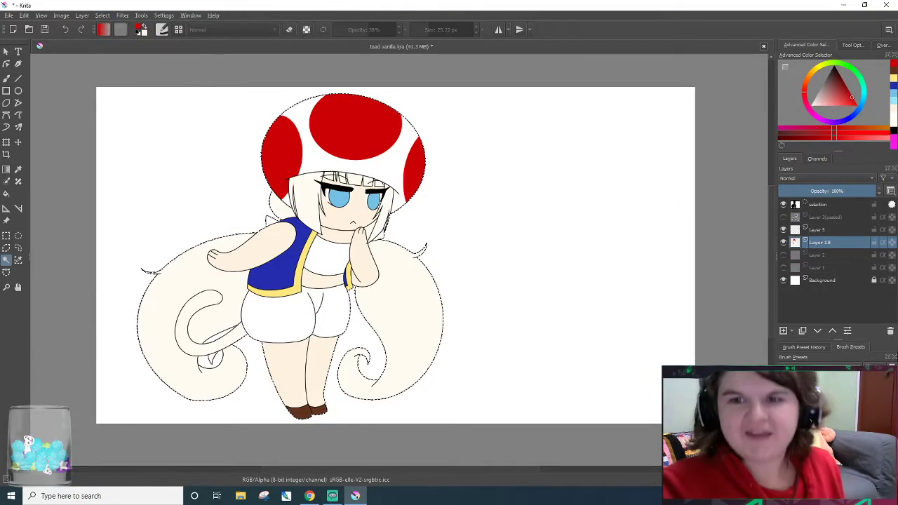
- Add a paint layer directly above Layer 18, set its blending mode to Soft Light (SVG) and choose black for the brush
{"action": "left_click", "coordinate": [783, 330]}
{"action": "key", "text": "1"}
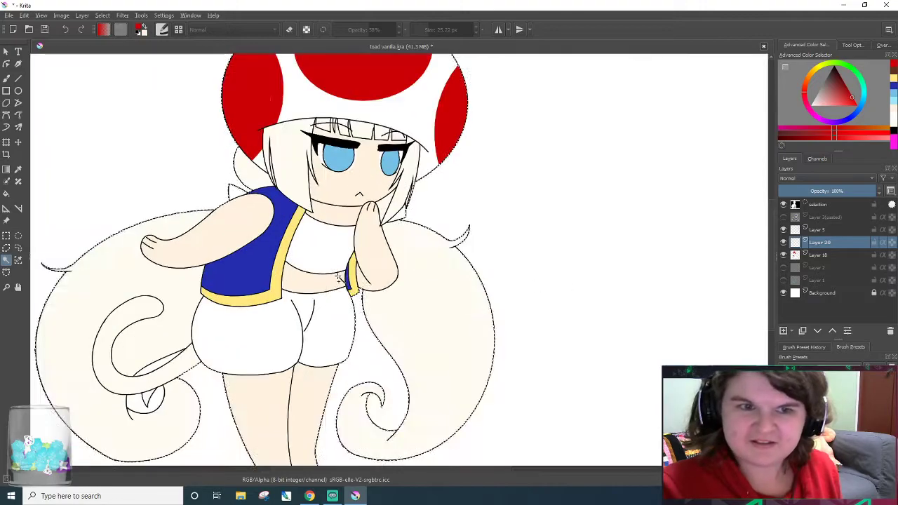
{"action": "left_click_drag", "start_coordinate": [846, 90], "coordinate": [833, 64]}
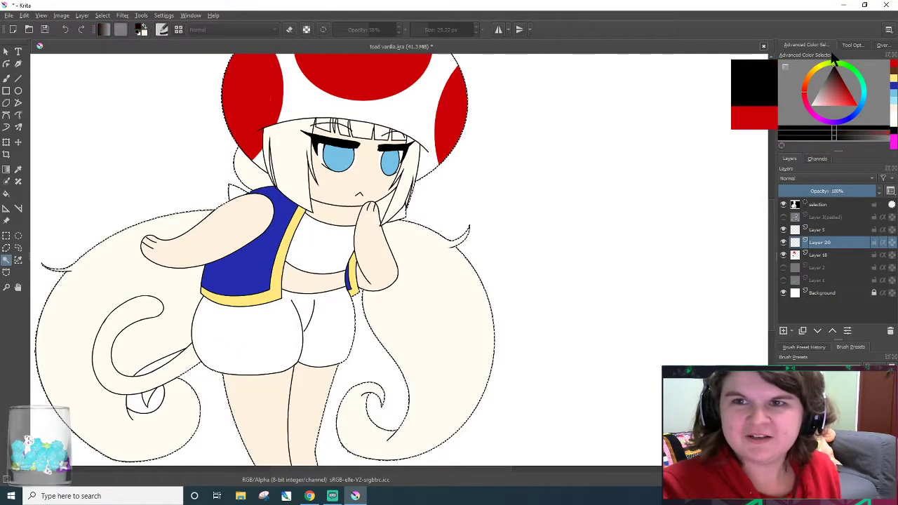
{"action": "left_click", "coordinate": [815, 179]}
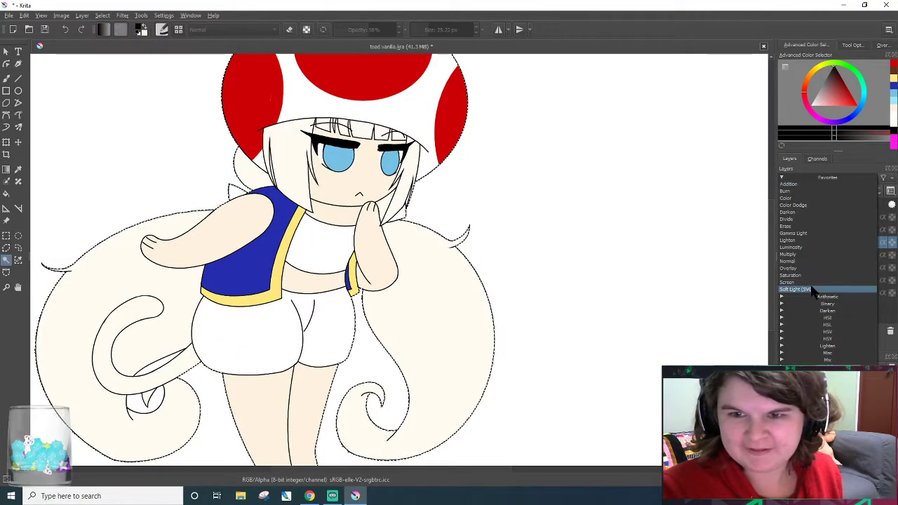
{"action": "left_click", "coordinate": [800, 290]}
{"action": "key", "text": "b"}
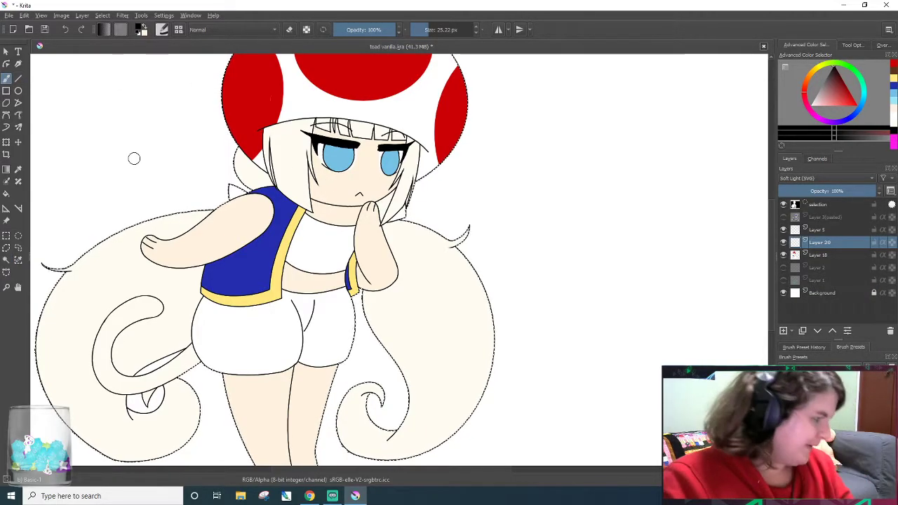
- Paint a shadow over the vest's outer half, its yellow hem and the outstretched upper arm, and show the maid toad layer again
{"action": "scroll", "coordinate": [256, 261], "scroll_direction": "up", "scroll_amount": 2}
{"action": "scroll", "coordinate": [257, 261], "scroll_direction": "down", "scroll_amount": 2}
{"action": "scroll", "coordinate": [256, 261], "scroll_direction": "up", "scroll_amount": 2}
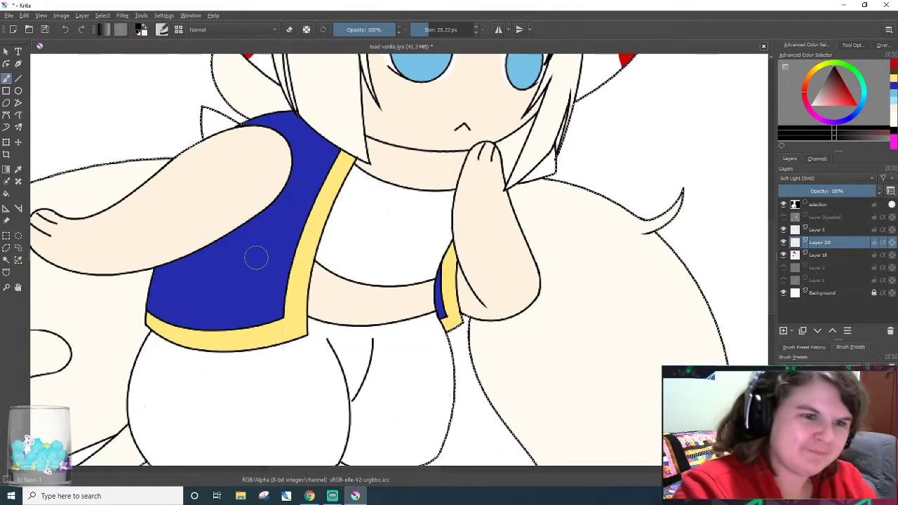
{"action": "mouse_move", "coordinate": [209, 359]}
{"action": "left_mouse_down"}
{"action": "mouse_move", "coordinate": [256, 201]}
{"action": "mouse_move", "coordinate": [236, 202]}
{"action": "mouse_move", "coordinate": [165, 343]}
{"action": "mouse_move", "coordinate": [176, 223]}
{"action": "mouse_move", "coordinate": [259, 172]}
{"action": "mouse_move", "coordinate": [241, 227]}
{"action": "mouse_move", "coordinate": [287, 117]}
{"action": "mouse_move", "coordinate": [213, 158]}
{"action": "mouse_move", "coordinate": [258, 199]}
{"action": "mouse_move", "coordinate": [303, 160]}
{"action": "left_mouse_up"}
{"action": "left_click_drag", "start_coordinate": [284, 468], "coordinate": [270, 482]}
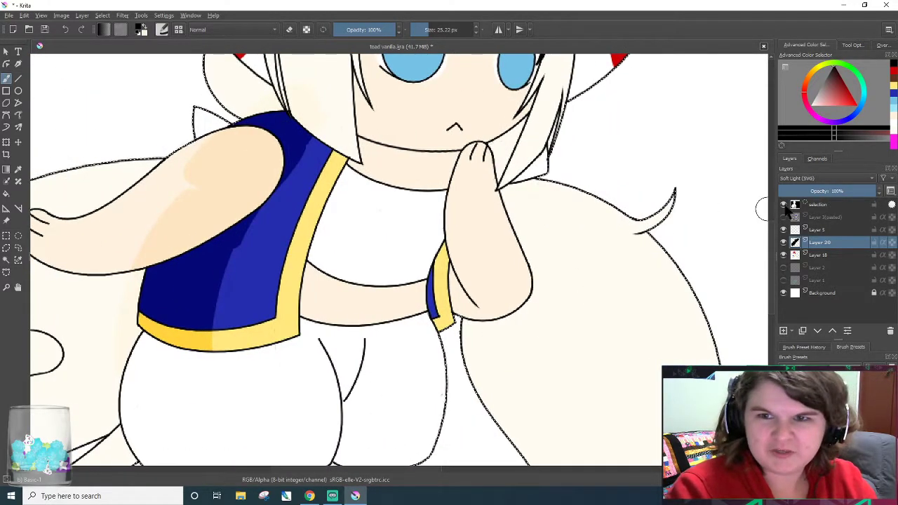
{"action": "left_click", "coordinate": [783, 217]}
- Shade the hair and fringe below the cap, the lower edges of the side spots and the upper part of the smaller eye
{"action": "left_click_drag", "start_coordinate": [420, 468], "coordinate": [405, 482]}
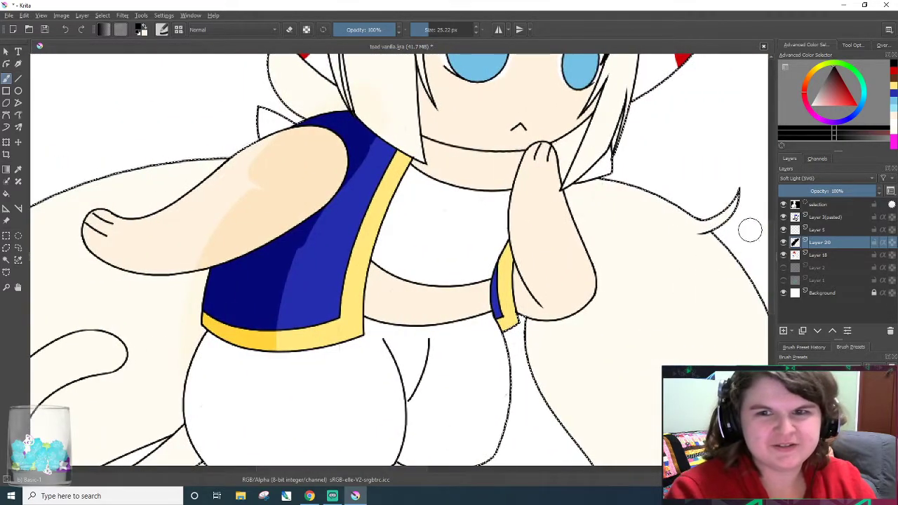
{"action": "left_click_drag", "start_coordinate": [772, 231], "coordinate": [771, 238]}
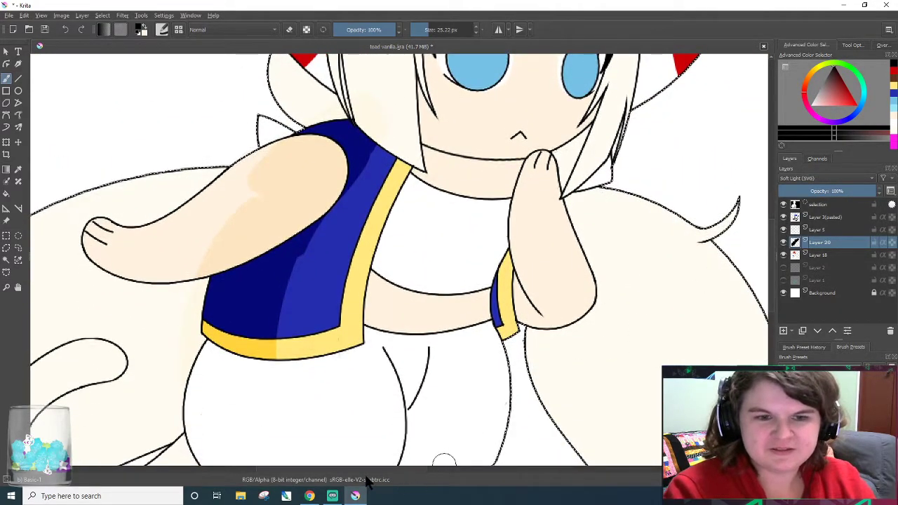
{"action": "mouse_move", "coordinate": [389, 471]}
{"action": "left_mouse_down"}
{"action": "mouse_move", "coordinate": [516, 471]}
{"action": "mouse_move", "coordinate": [375, 474]}
{"action": "left_mouse_up"}
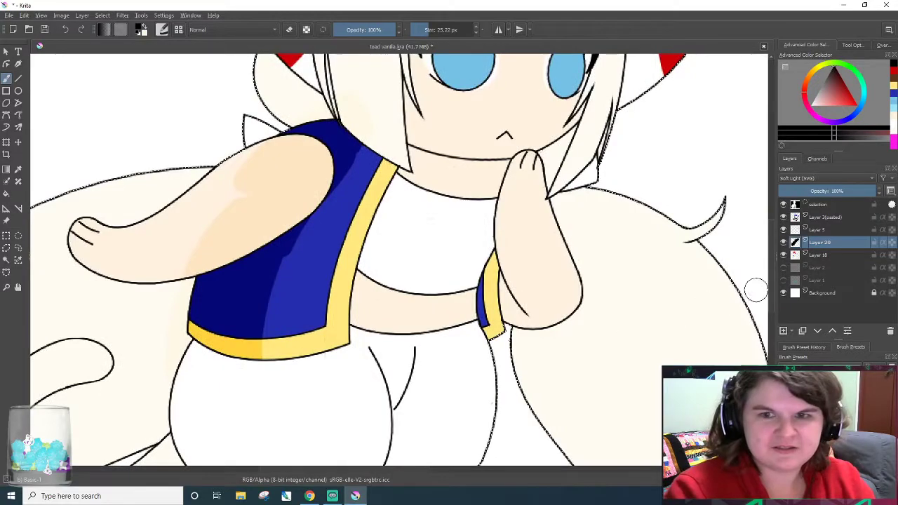
{"action": "left_click_drag", "start_coordinate": [770, 286], "coordinate": [770, 242]}
{"action": "mouse_move", "coordinate": [310, 249]}
{"action": "left_mouse_down"}
{"action": "mouse_move", "coordinate": [331, 226]}
{"action": "mouse_move", "coordinate": [300, 226]}
{"action": "left_mouse_up"}
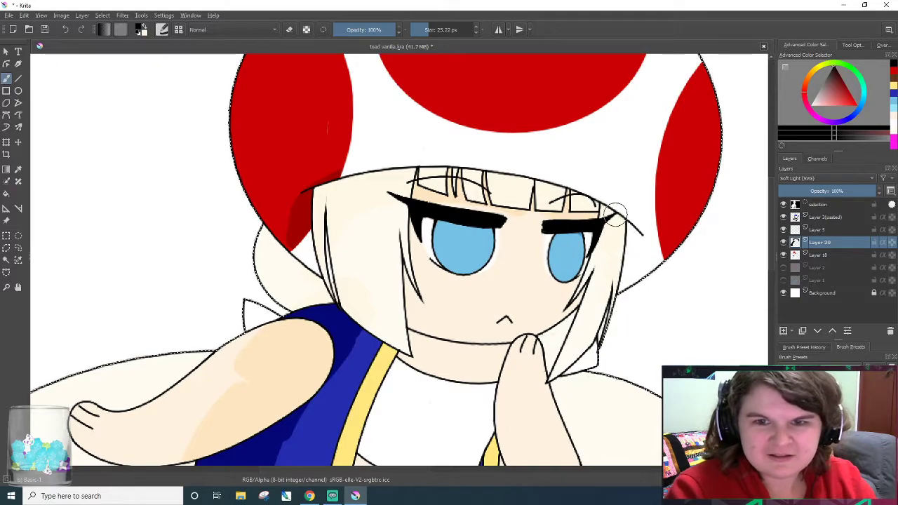
{"action": "mouse_move", "coordinate": [298, 231]}
{"action": "left_mouse_down"}
{"action": "mouse_move", "coordinate": [325, 208]}
{"action": "mouse_move", "coordinate": [309, 261]}
{"action": "mouse_move", "coordinate": [326, 231]}
{"action": "mouse_move", "coordinate": [327, 181]}
{"action": "left_mouse_up"}
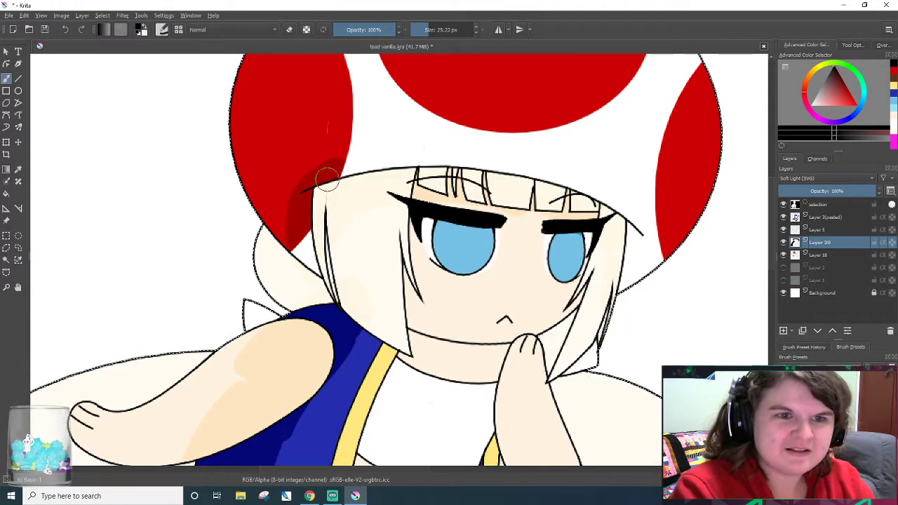
{"action": "left_click_drag", "start_coordinate": [575, 228], "coordinate": [591, 237]}
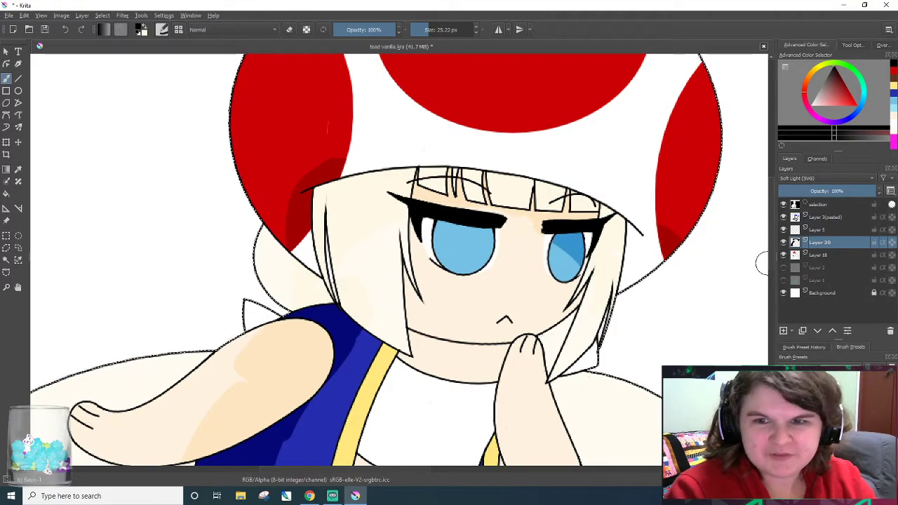
- Paint a shadow band across both upper legs just below the white shorts
{"action": "scroll", "coordinate": [761, 263], "scroll_direction": "down", "scroll_amount": 10}
{"action": "mouse_move", "coordinate": [426, 470]}
{"action": "left_mouse_down"}
{"action": "mouse_move", "coordinate": [529, 479]}
{"action": "mouse_move", "coordinate": [436, 472]}
{"action": "left_mouse_up"}
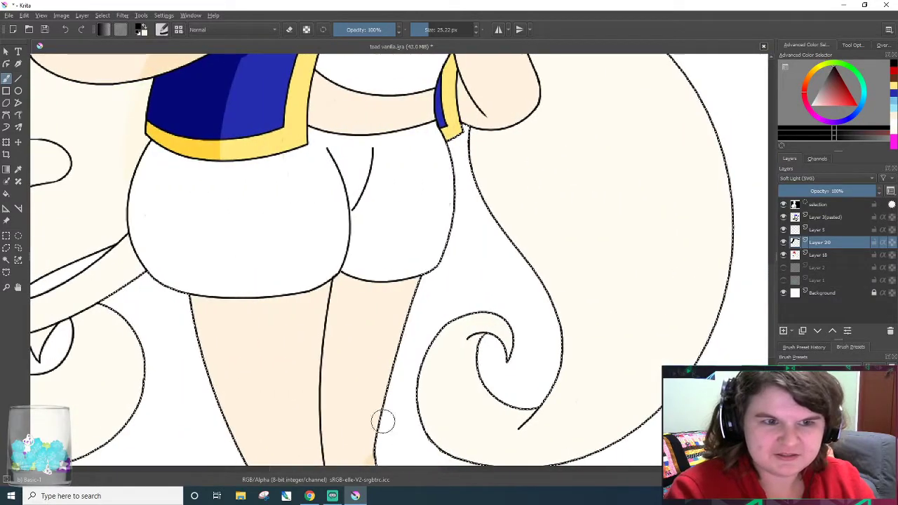
{"action": "left_click_drag", "start_coordinate": [186, 287], "coordinate": [307, 303]}
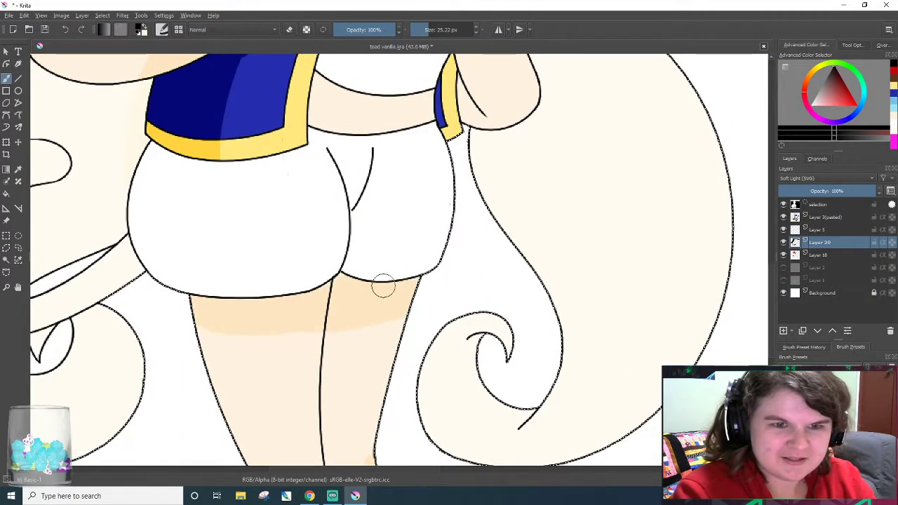
{"action": "mouse_move", "coordinate": [296, 310]}
{"action": "left_mouse_down"}
{"action": "mouse_move", "coordinate": [314, 324]}
{"action": "mouse_move", "coordinate": [264, 320]}
{"action": "mouse_move", "coordinate": [198, 333]}
{"action": "mouse_move", "coordinate": [229, 329]}
{"action": "mouse_move", "coordinate": [209, 318]}
{"action": "mouse_move", "coordinate": [264, 307]}
{"action": "mouse_move", "coordinate": [333, 312]}
{"action": "left_mouse_up"}
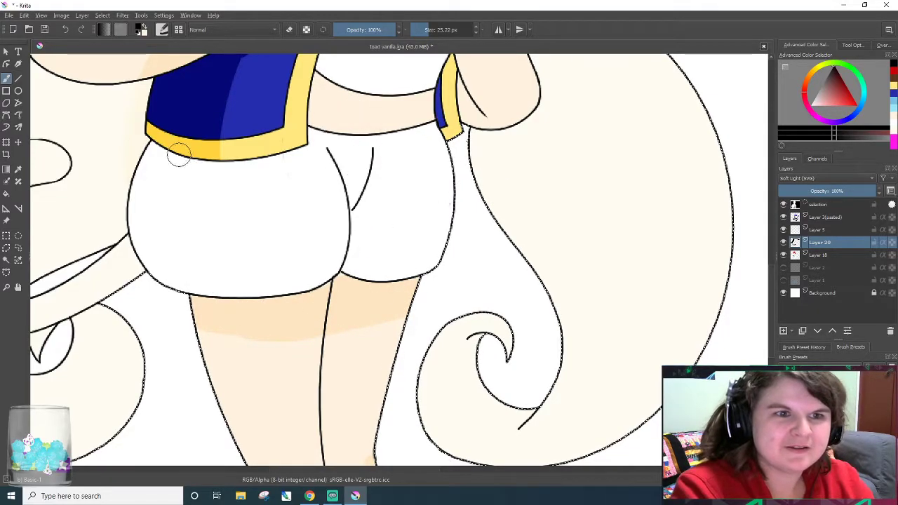
- Shade the arm raised to the chin, the small vest flap beside it and the underside of the outstretched arm
{"action": "scroll", "coordinate": [424, 242], "scroll_direction": "up", "scroll_amount": 5}
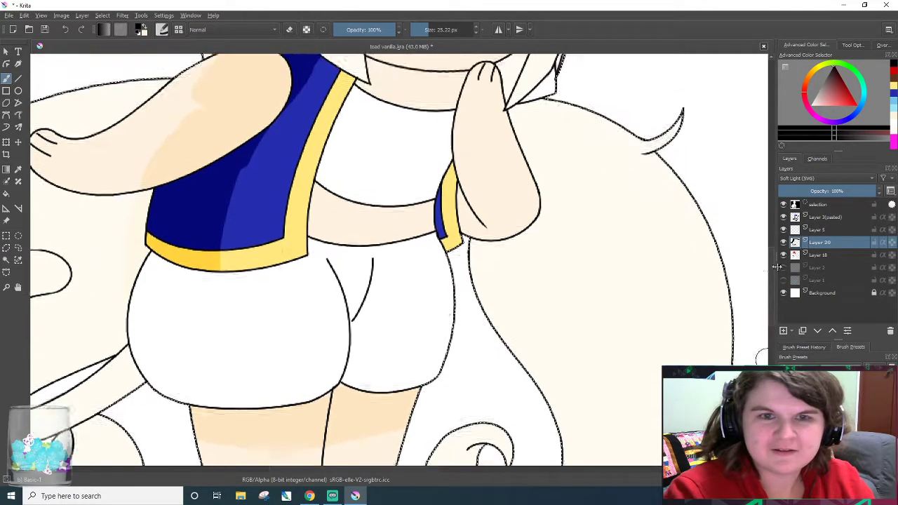
{"action": "mouse_move", "coordinate": [423, 242]}
{"action": "left_mouse_down"}
{"action": "mouse_move", "coordinate": [466, 186]}
{"action": "mouse_move", "coordinate": [470, 238]}
{"action": "mouse_move", "coordinate": [491, 245]}
{"action": "mouse_move", "coordinate": [545, 235]}
{"action": "mouse_move", "coordinate": [527, 257]}
{"action": "mouse_move", "coordinate": [483, 234]}
{"action": "mouse_move", "coordinate": [467, 150]}
{"action": "mouse_move", "coordinate": [436, 111]}
{"action": "left_mouse_up"}
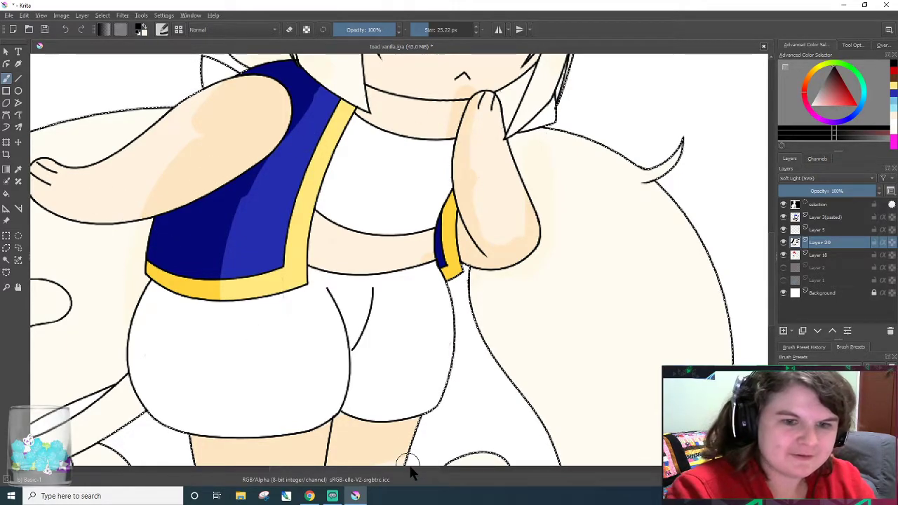
{"action": "left_click_drag", "start_coordinate": [411, 469], "coordinate": [388, 468]}
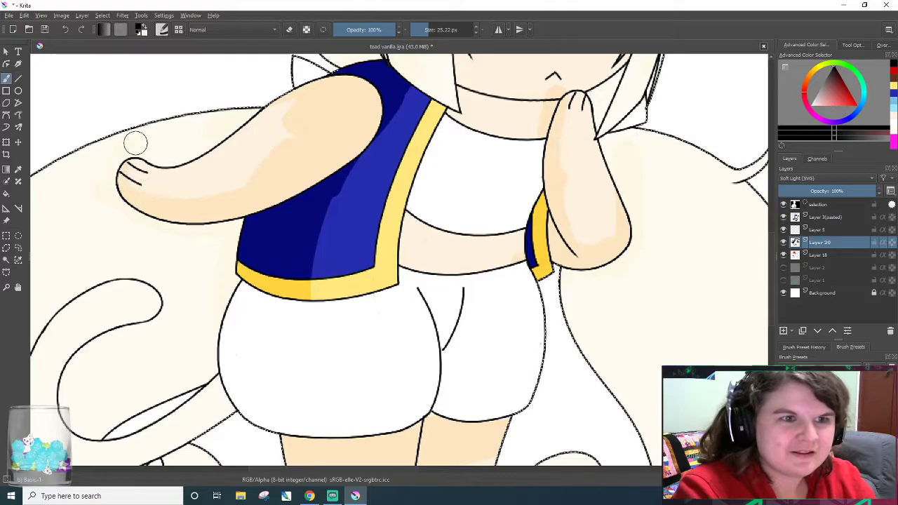
- Extend the vest's shadow along the yellow hem and around the shoulder, and shade the upper trim and the neck
{"action": "scroll", "coordinate": [769, 297], "scroll_direction": "down", "scroll_amount": 3}
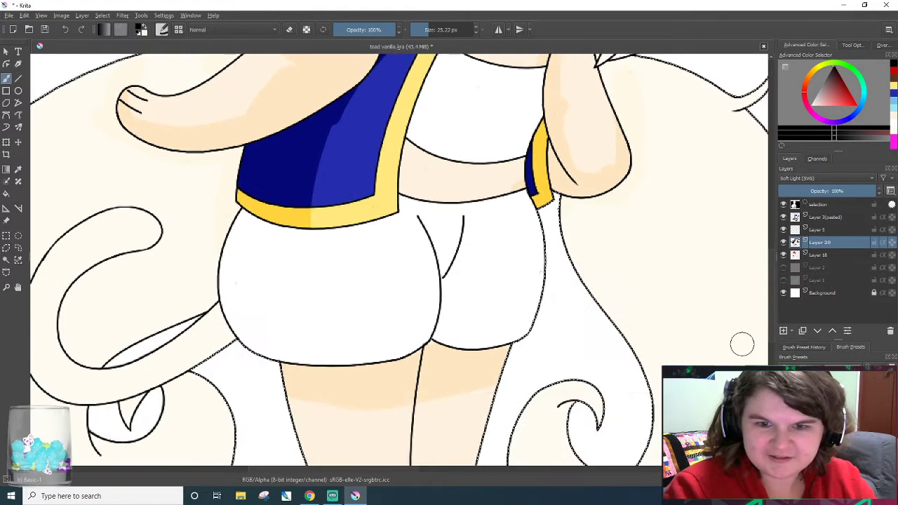
{"action": "mouse_move", "coordinate": [406, 469]}
{"action": "left_mouse_down"}
{"action": "mouse_move", "coordinate": [569, 481]}
{"action": "mouse_move", "coordinate": [412, 474]}
{"action": "left_mouse_up"}
{"action": "scroll", "coordinate": [412, 480], "scroll_direction": "left", "scroll_amount": 3}
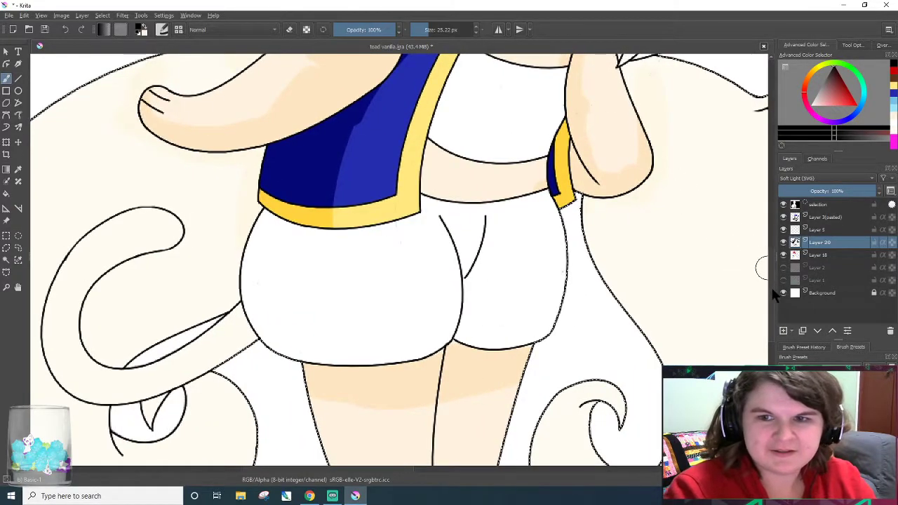
{"action": "scroll", "coordinate": [766, 270], "scroll_direction": "up", "scroll_amount": 3}
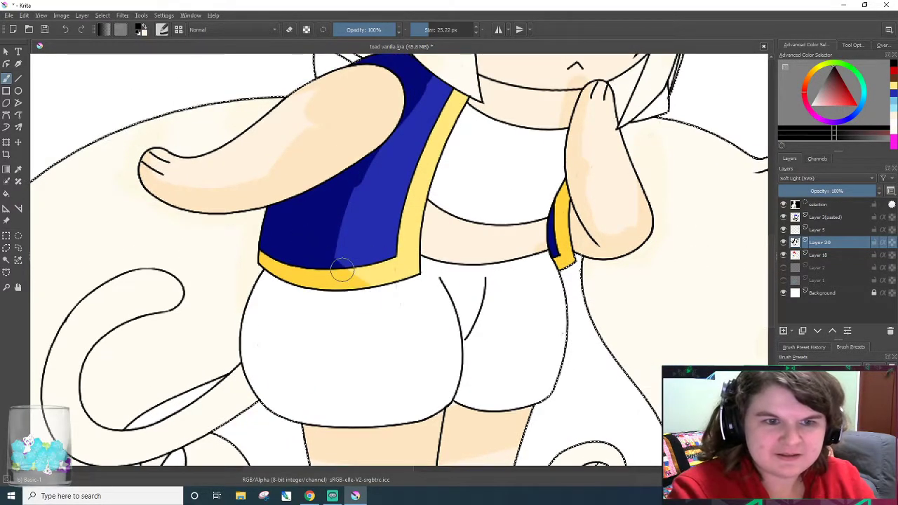
{"action": "mouse_move", "coordinate": [436, 88]}
{"action": "left_mouse_down"}
{"action": "mouse_move", "coordinate": [446, 104]}
{"action": "mouse_move", "coordinate": [467, 92]}
{"action": "left_mouse_up"}
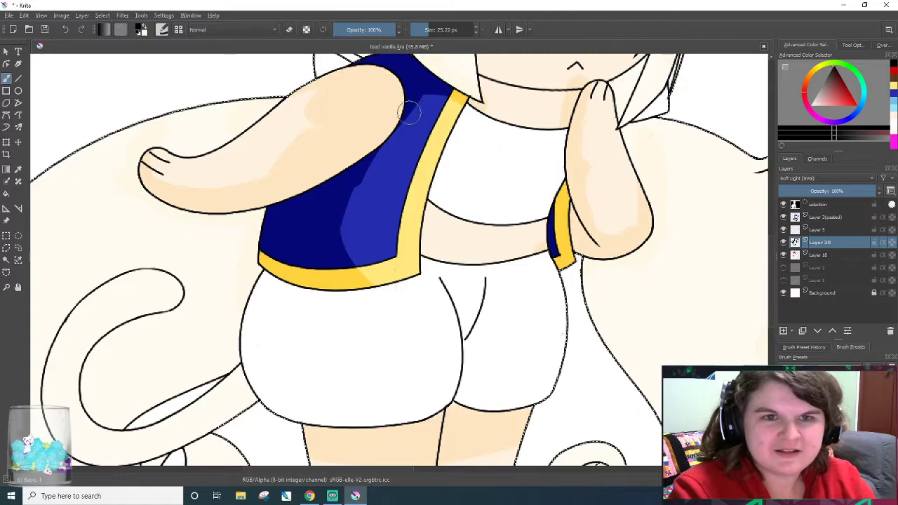
{"action": "left_click_drag", "start_coordinate": [408, 112], "coordinate": [441, 98]}
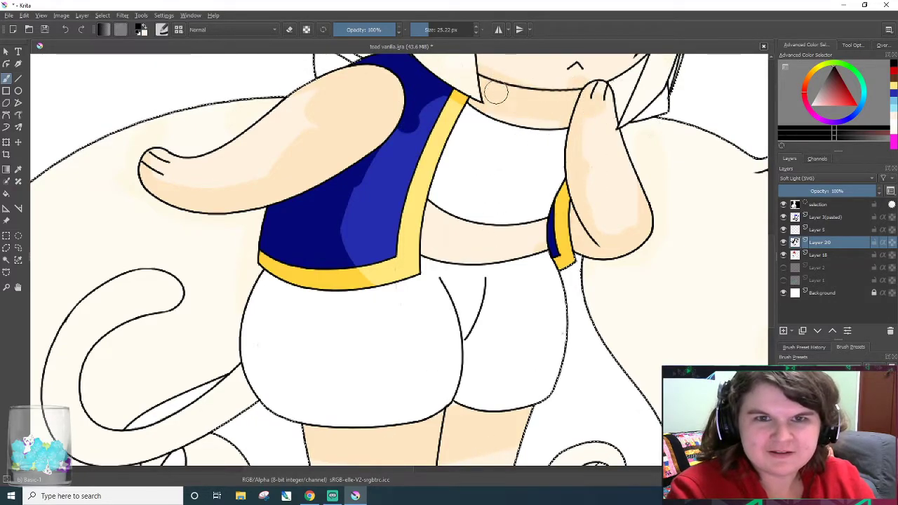
- Paint curved shadows along the outer edges of the two red side spots on the mushroom cap
{"action": "scroll", "coordinate": [603, 210], "scroll_direction": "up", "scroll_amount": 4}
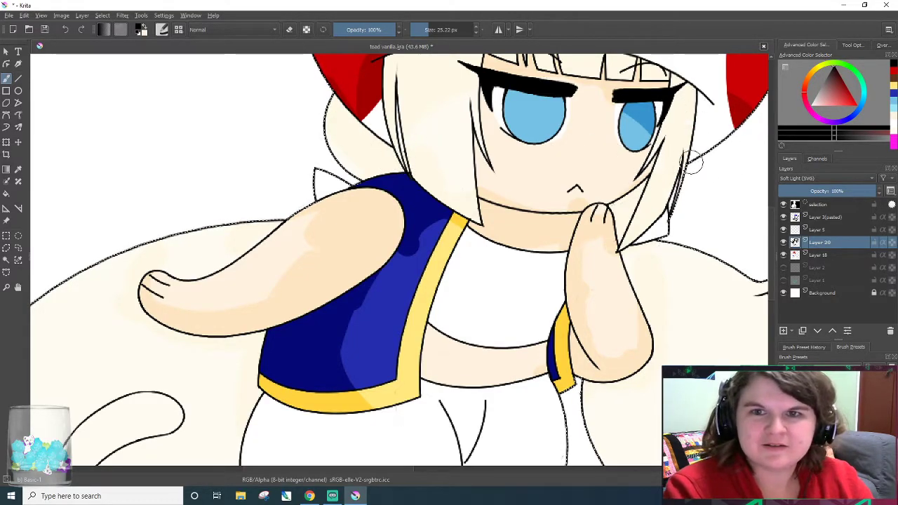
{"action": "mouse_move", "coordinate": [771, 260]}
{"action": "left_mouse_down"}
{"action": "mouse_move", "coordinate": [780, 199]}
{"action": "mouse_move", "coordinate": [782, 209]}
{"action": "left_mouse_up"}
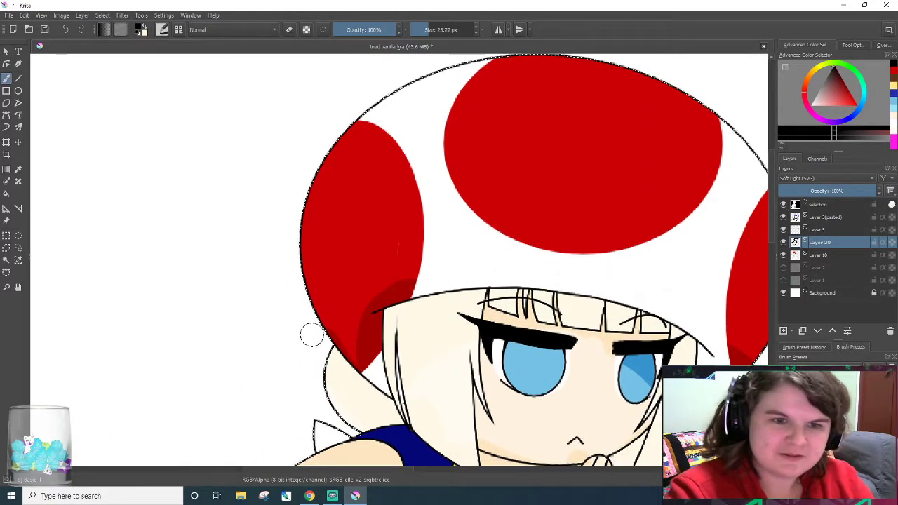
{"action": "left_click_drag", "start_coordinate": [354, 335], "coordinate": [303, 261]}
{"action": "mouse_move", "coordinate": [328, 325]}
{"action": "left_mouse_down"}
{"action": "mouse_move", "coordinate": [308, 267]}
{"action": "mouse_move", "coordinate": [308, 140]}
{"action": "left_mouse_up"}
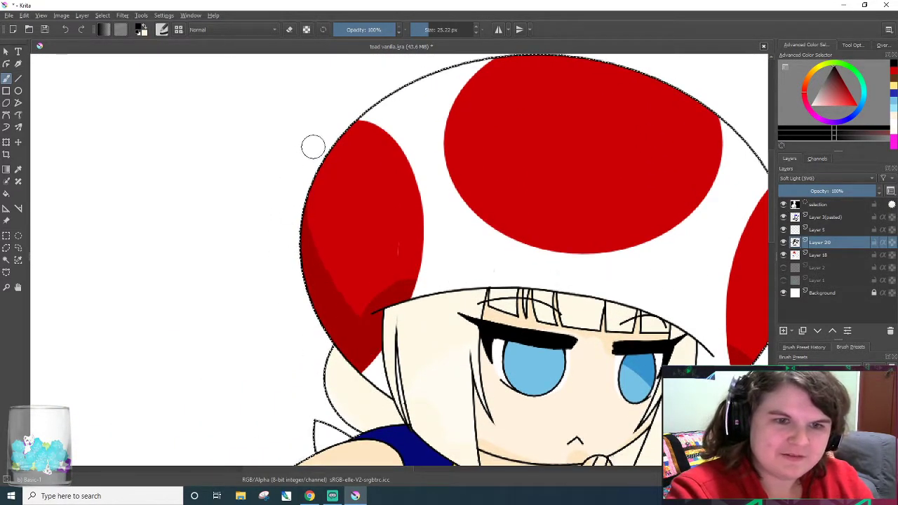
{"action": "left_click_drag", "start_coordinate": [394, 469], "coordinate": [444, 469]}
{"action": "mouse_move", "coordinate": [502, 362]}
{"action": "left_mouse_down"}
{"action": "mouse_move", "coordinate": [535, 344]}
{"action": "mouse_move", "coordinate": [540, 91]}
{"action": "mouse_move", "coordinate": [561, 131]}
{"action": "left_mouse_up"}
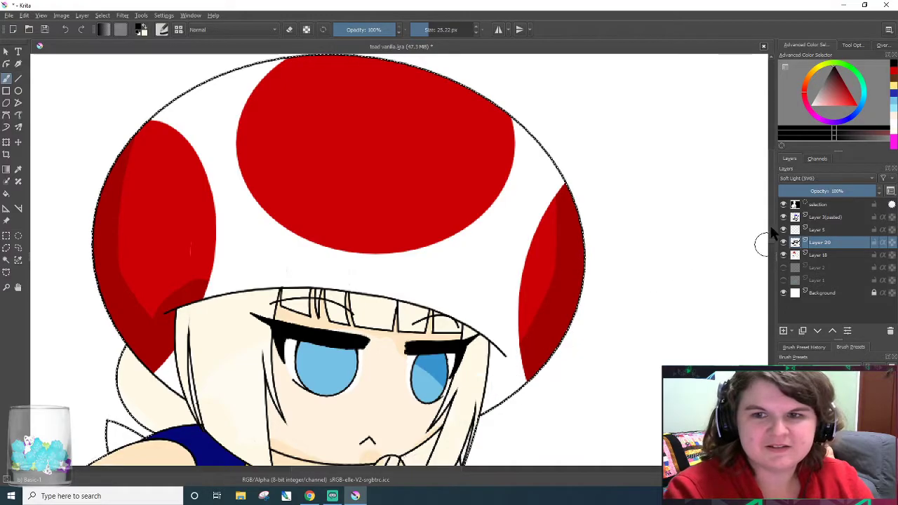
- Undo the first shoe shadow, repaint the shading on both brown shoes and shade along the inner legs and hair curls
{"action": "scroll", "coordinate": [761, 292], "scroll_direction": "down", "scroll_amount": 15}
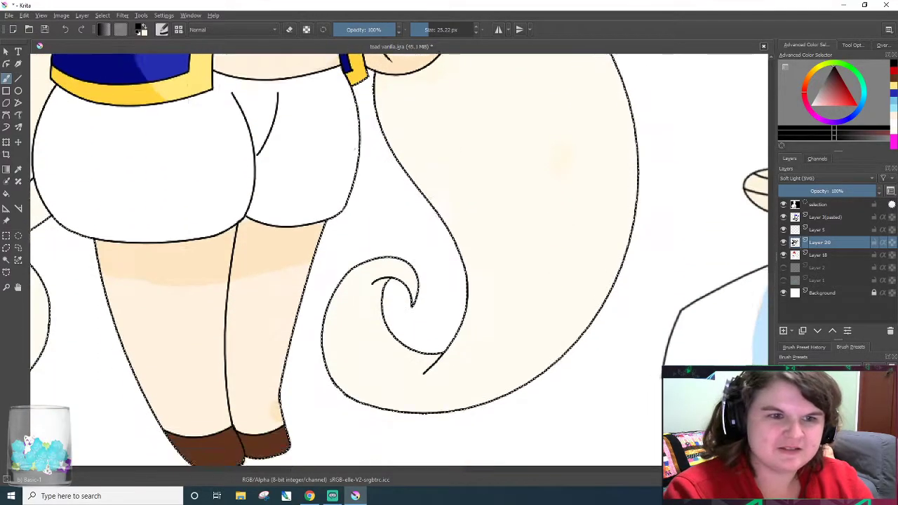
{"action": "left_click_drag", "start_coordinate": [442, 470], "coordinate": [388, 471]}
{"action": "mouse_move", "coordinate": [402, 373]}
{"action": "left_mouse_down"}
{"action": "mouse_move", "coordinate": [418, 414]}
{"action": "mouse_move", "coordinate": [465, 419]}
{"action": "left_mouse_up"}
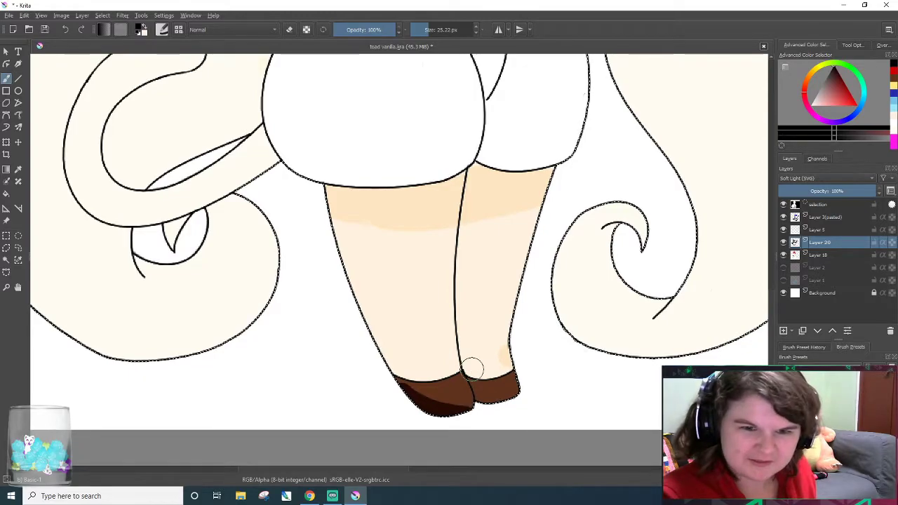
{"action": "key", "text": "ctrl+z"}
{"action": "left_click_drag", "start_coordinate": [476, 390], "coordinate": [461, 350]}
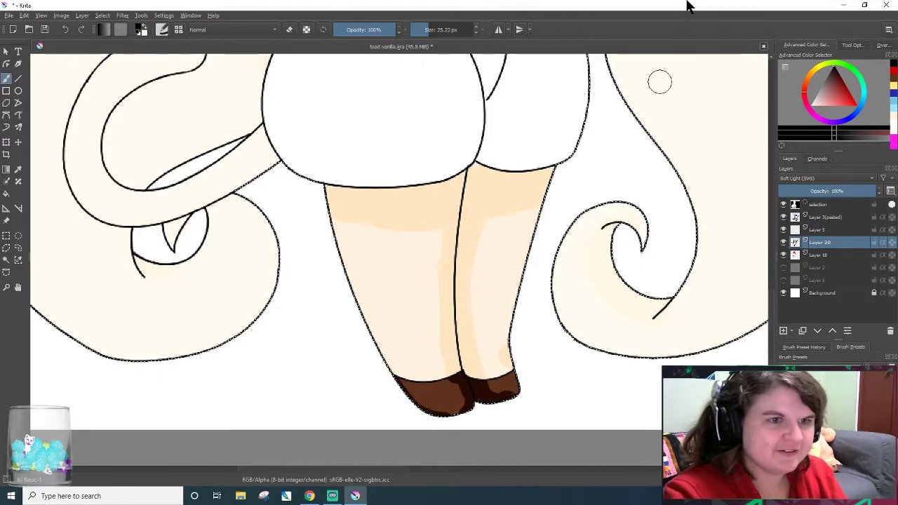
- Shade the long side ponytails with soft streaks and add more shadow to the outstretched arm
{"action": "scroll", "coordinate": [393, 103], "scroll_direction": "down", "scroll_amount": 1}
{"action": "scroll", "coordinate": [297, 57], "scroll_direction": "down", "scroll_amount": 2}
{"action": "scroll", "coordinate": [297, 57], "scroll_direction": "up", "scroll_amount": 2}
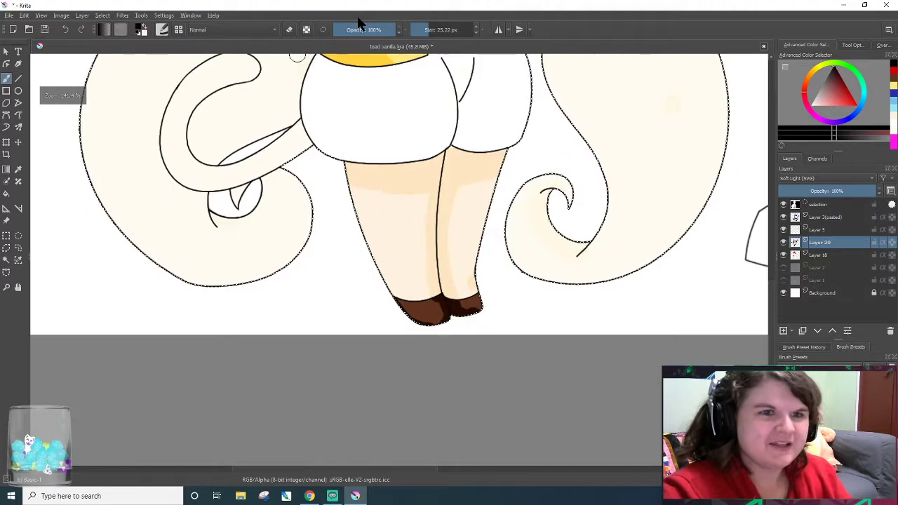
{"action": "scroll", "coordinate": [768, 301], "scroll_direction": "up", "scroll_amount": 3}
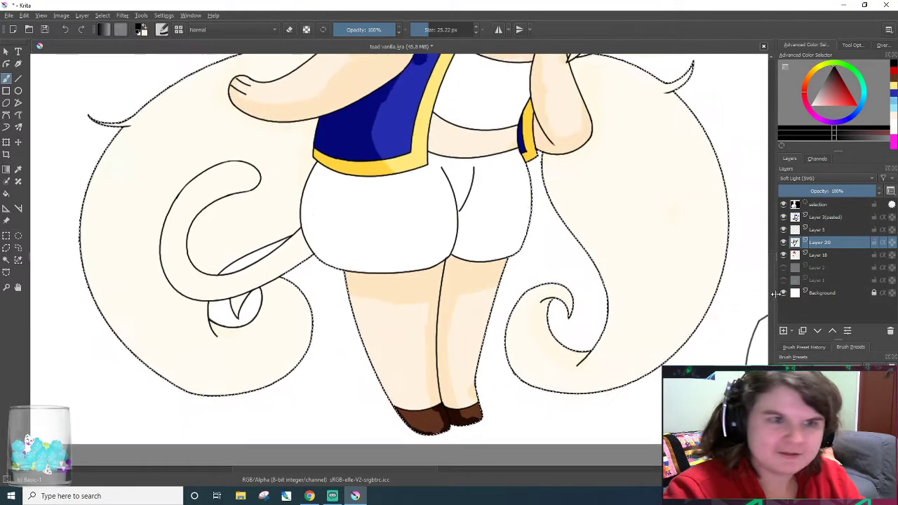
{"action": "scroll", "coordinate": [767, 295], "scroll_direction": "up", "scroll_amount": 2}
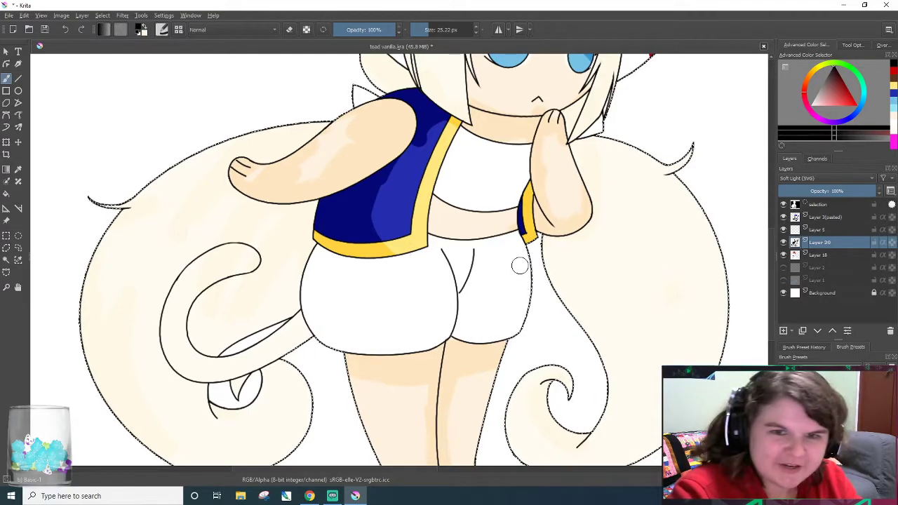
{"action": "left_click_drag", "start_coordinate": [769, 239], "coordinate": [769, 252]}
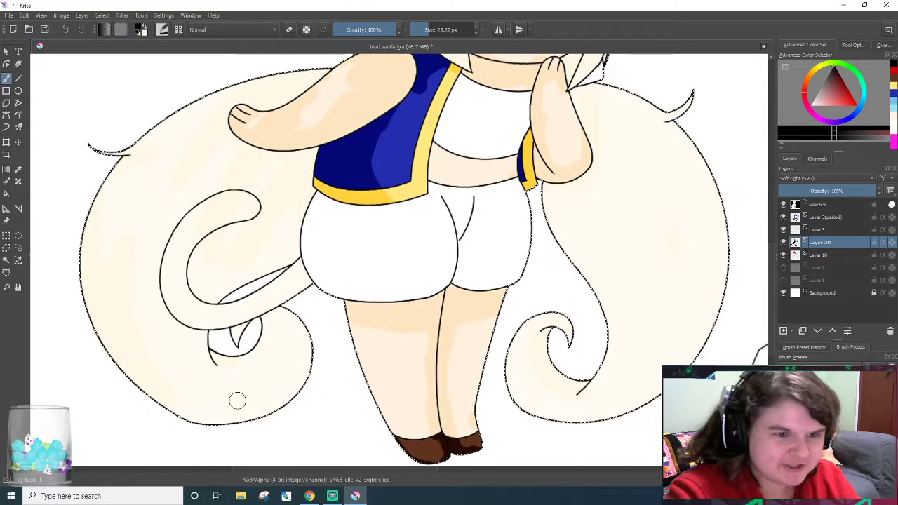
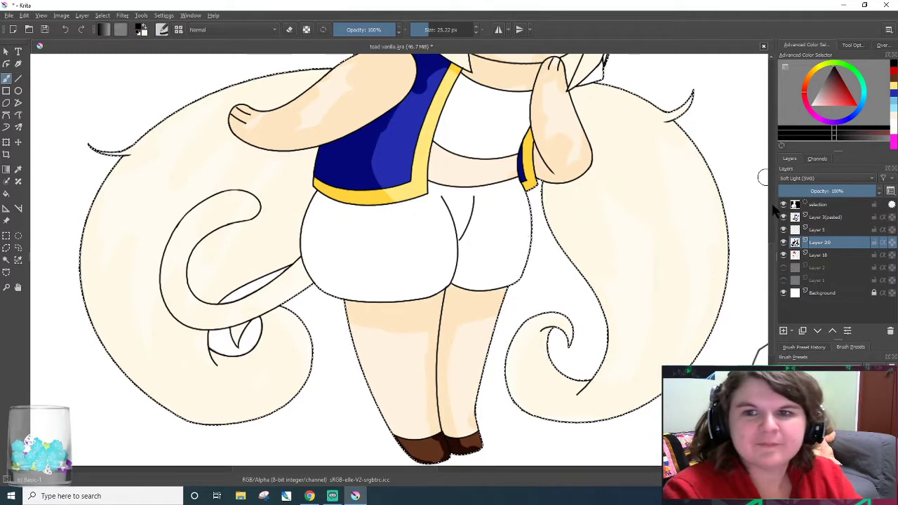
- Erase the excess shading over and around both eyes on the Soft Light layer with a small eraser about 6.65 px wide
{"action": "left_click_drag", "start_coordinate": [770, 254], "coordinate": [770, 195]}
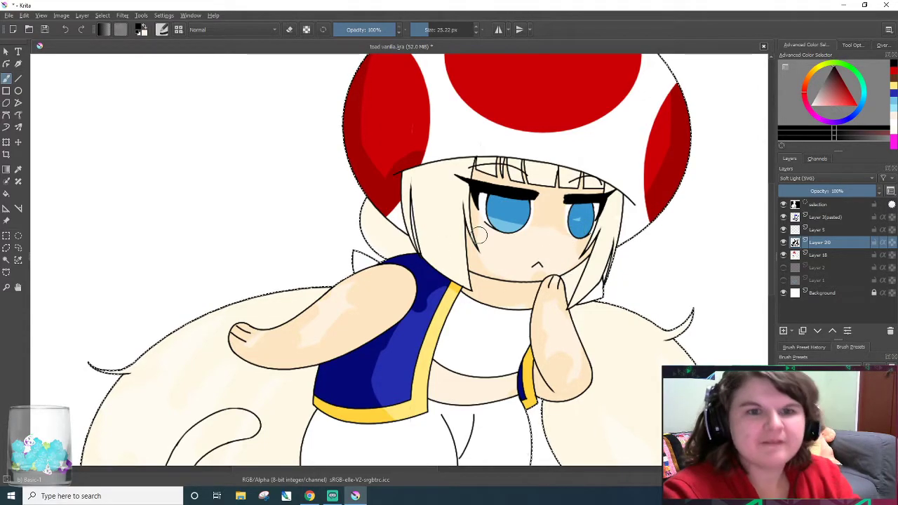
{"action": "scroll", "coordinate": [439, 138], "scroll_direction": "up", "scroll_amount": 4}
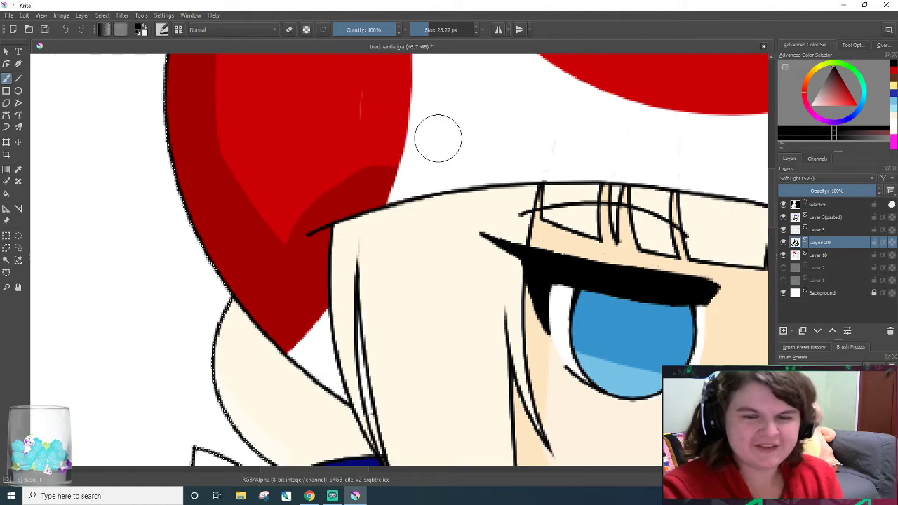
{"action": "scroll", "coordinate": [656, 397], "scroll_direction": "down", "scroll_amount": 2}
{"action": "scroll", "coordinate": [673, 385], "scroll_direction": "up", "scroll_amount": 2}
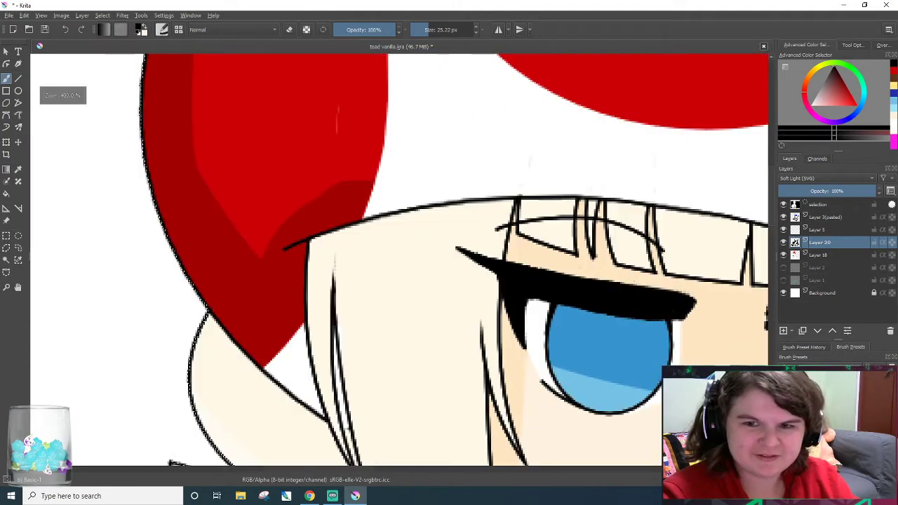
{"action": "key", "text": "e"}
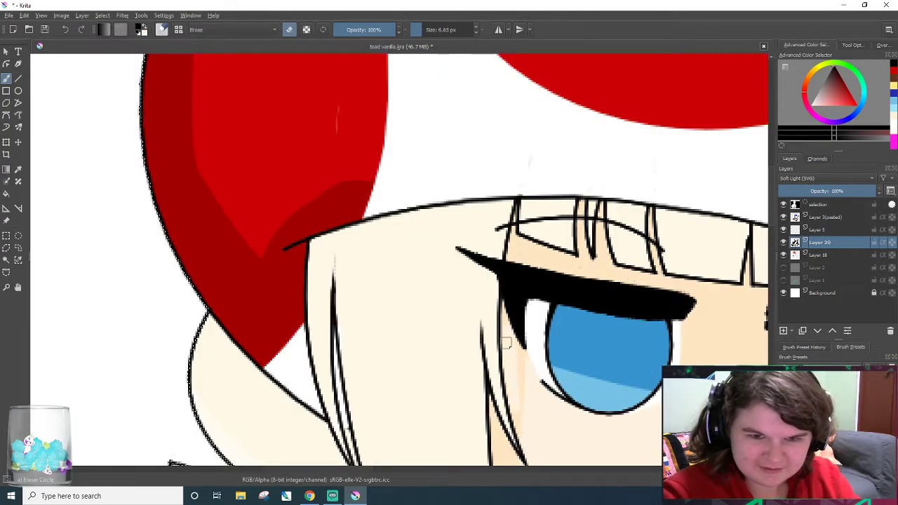
{"action": "left_click_drag", "start_coordinate": [556, 363], "coordinate": [603, 371]}
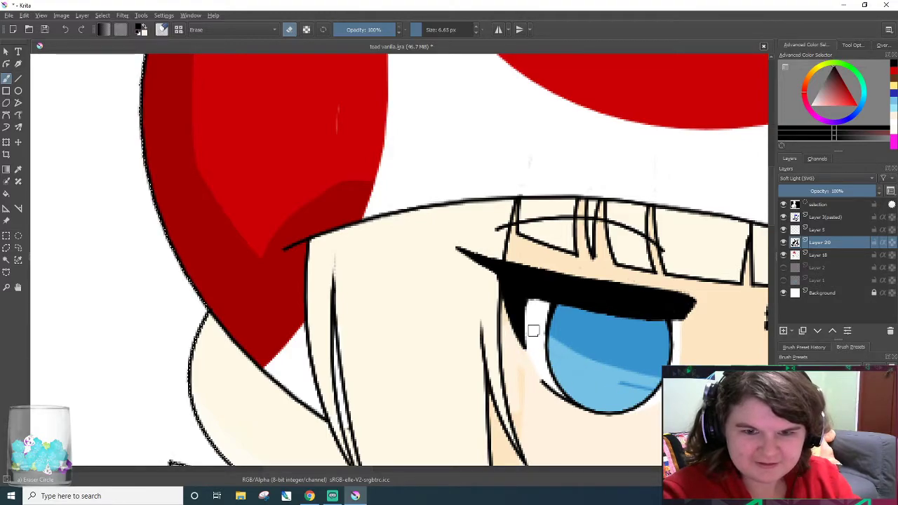
{"action": "left_click_drag", "start_coordinate": [351, 470], "coordinate": [395, 482]}
{"action": "mouse_move", "coordinate": [272, 353]}
{"action": "left_mouse_down"}
{"action": "mouse_move", "coordinate": [371, 396]}
{"action": "mouse_move", "coordinate": [255, 382]}
{"action": "mouse_move", "coordinate": [477, 370]}
{"action": "mouse_move", "coordinate": [363, 361]}
{"action": "mouse_move", "coordinate": [538, 345]}
{"action": "left_mouse_up"}
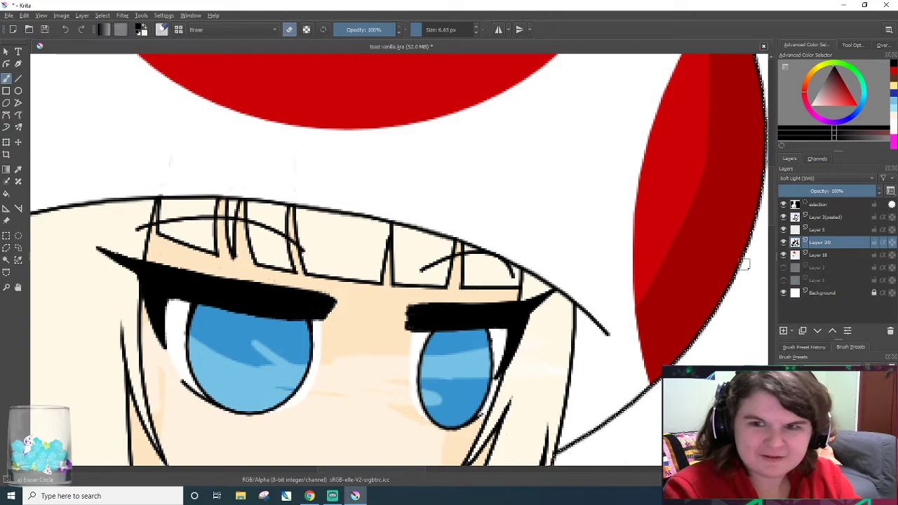
- Toggle the Background layer's visibility to examine which parts of the character have no colour fill beneath the shading
{"action": "left_click", "coordinate": [784, 292]}
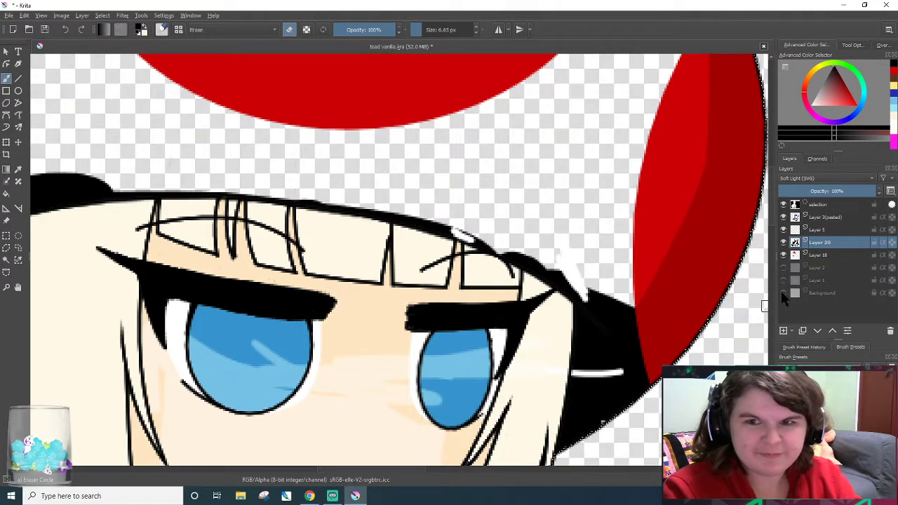
{"action": "left_click", "coordinate": [784, 292]}
{"action": "left_click", "coordinate": [783, 293]}
{"action": "left_click", "coordinate": [783, 292]}
{"action": "left_click", "coordinate": [784, 293]}
{"action": "left_click", "coordinate": [784, 292]}
{"action": "left_click", "coordinate": [783, 292]}
{"action": "left_click", "coordinate": [783, 292]}
{"action": "left_click", "coordinate": [783, 293]}
{"action": "left_click", "coordinate": [783, 293]}
{"action": "left_click", "coordinate": [783, 255]}
{"action": "left_click", "coordinate": [784, 255]}
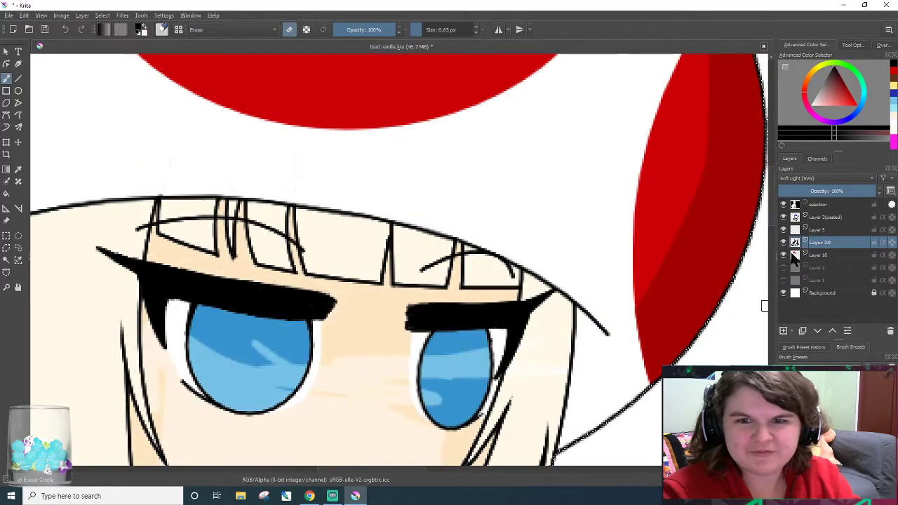
- Hide Layer 18 and the Background layer to isolate the painted shading around the head
{"action": "left_click", "coordinate": [783, 254]}
{"action": "left_click", "coordinate": [784, 254]}
{"action": "left_click", "coordinate": [783, 254]}
{"action": "left_click", "coordinate": [784, 255]}
{"action": "left_click", "coordinate": [784, 254]}
{"action": "left_click", "coordinate": [784, 293]}
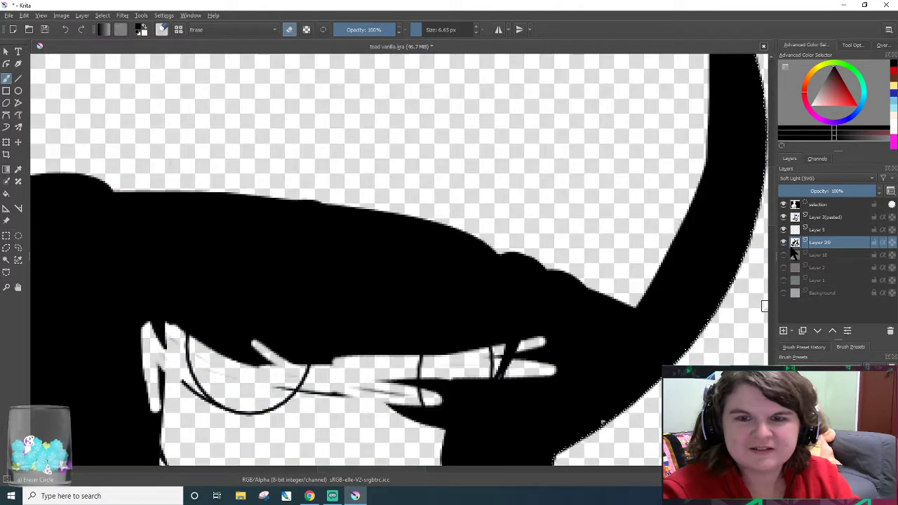
{"action": "scroll", "coordinate": [456, 413], "scroll_direction": "down", "scroll_amount": 4}
{"action": "scroll", "coordinate": [454, 434], "scroll_direction": "up", "scroll_amount": 2}
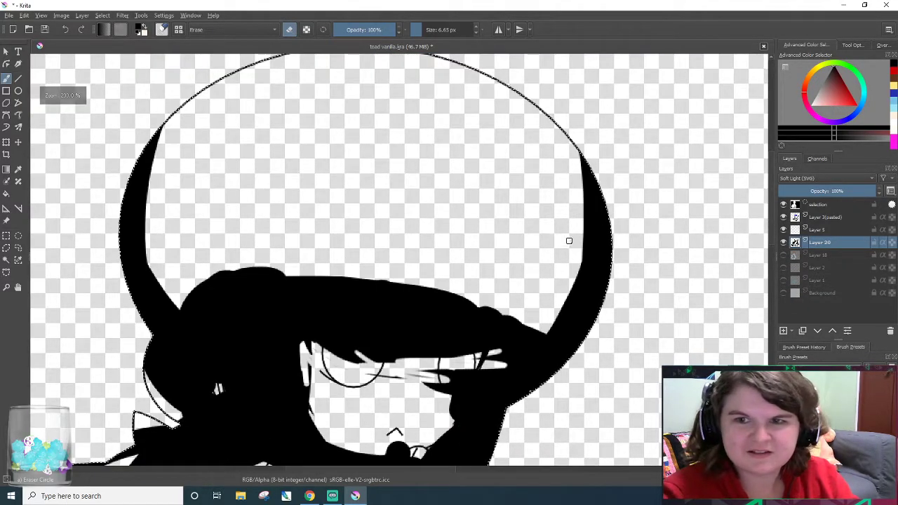
- Show Layer 18 again, check the shading over the cap, shirt and shorts, and hide Layer 20
{"action": "left_click", "coordinate": [783, 254]}
{"action": "scroll", "coordinate": [765, 281], "scroll_direction": "down", "scroll_amount": 3}
{"action": "scroll", "coordinate": [765, 277], "scroll_direction": "up", "scroll_amount": 5}
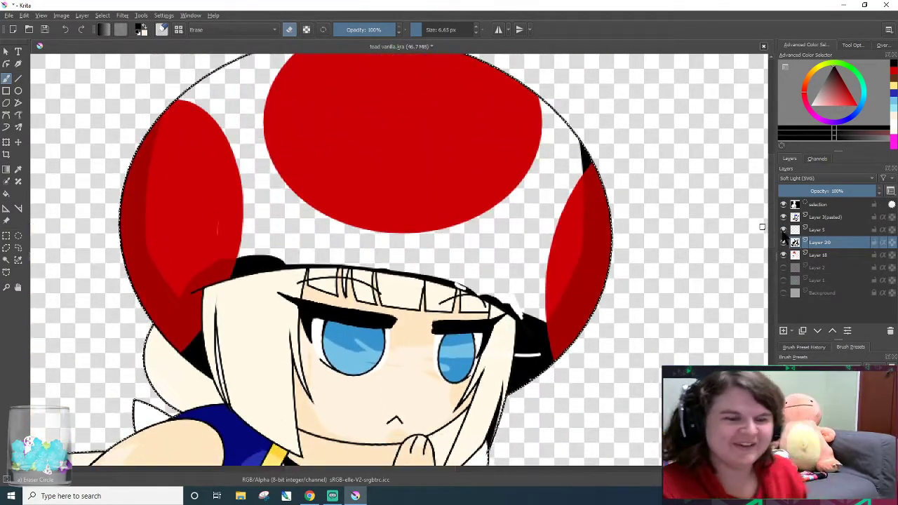
{"action": "scroll", "coordinate": [753, 324], "scroll_direction": "down", "scroll_amount": 5}
{"action": "scroll", "coordinate": [750, 331], "scroll_direction": "up", "scroll_amount": 4}
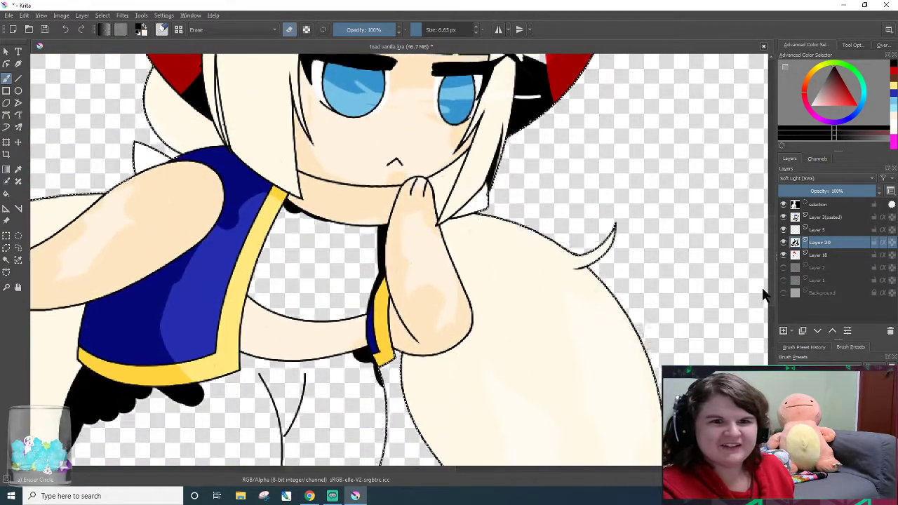
{"action": "scroll", "coordinate": [766, 284], "scroll_direction": "up", "scroll_amount": 1}
{"action": "scroll", "coordinate": [763, 308], "scroll_direction": "down", "scroll_amount": 3}
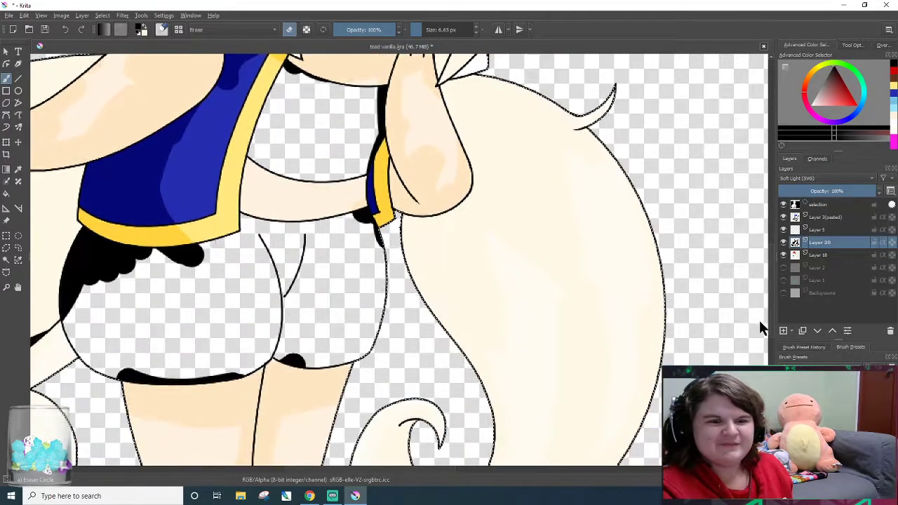
{"action": "left_click", "coordinate": [783, 242]}
{"action": "left_click", "coordinate": [783, 242]}
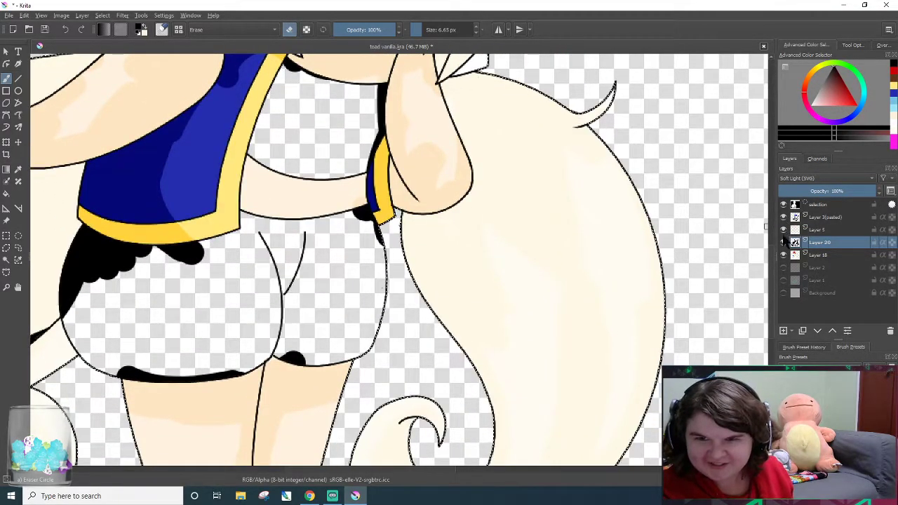
{"action": "left_click", "coordinate": [783, 242]}
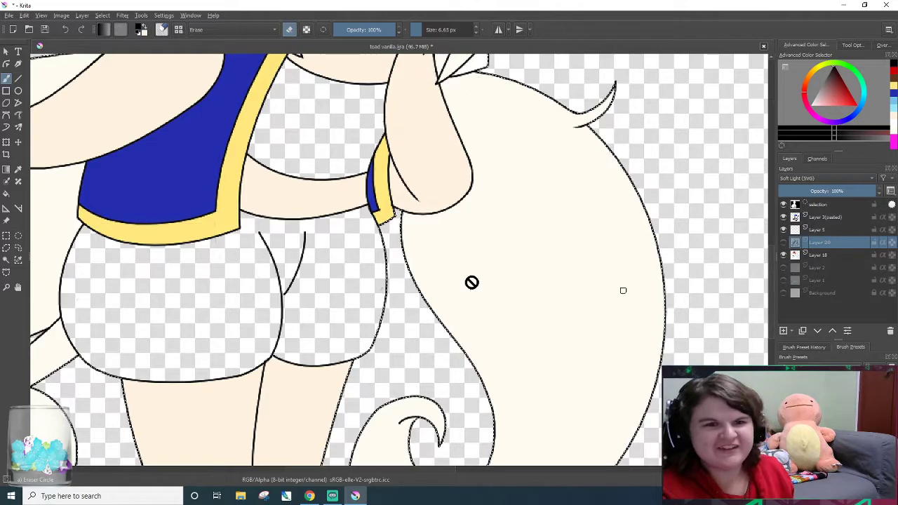
{"action": "left_click", "coordinate": [122, 16]}
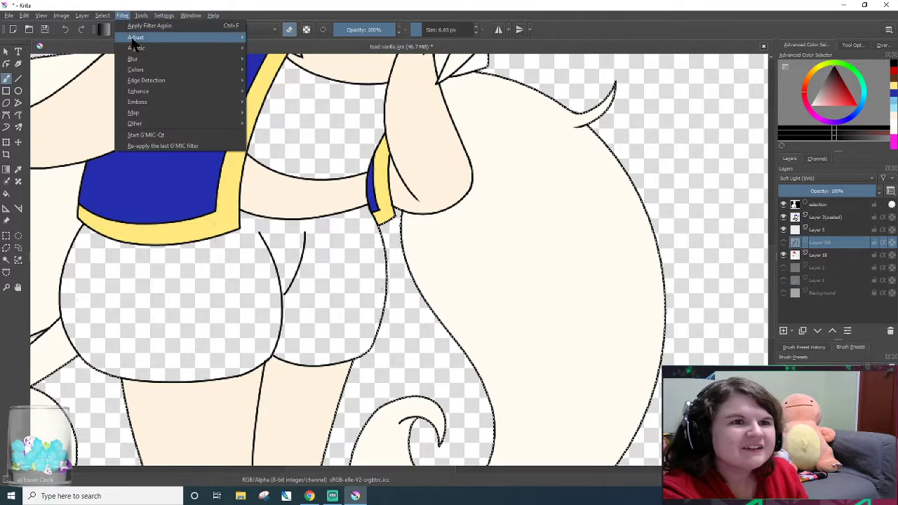
{"action": "mouse_move", "coordinate": [132, 49]}
{"action": "mouse_move", "coordinate": [102, 16]}
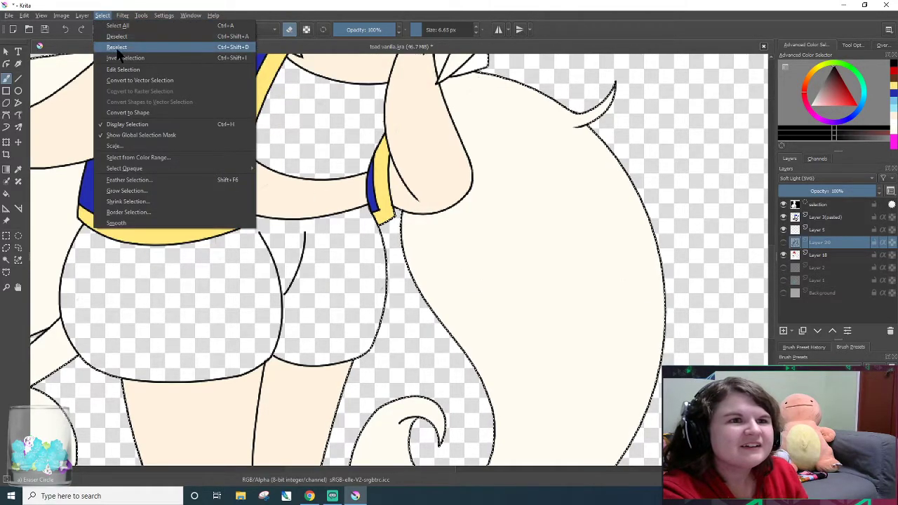
{"action": "left_click", "coordinate": [116, 56]}
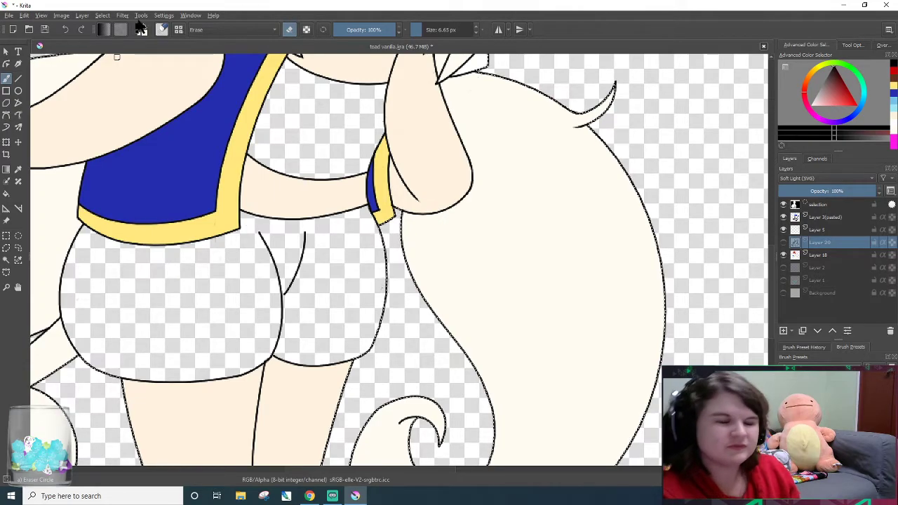
{"action": "key", "text": "/"}
{"action": "left_click", "coordinate": [635, 102]}
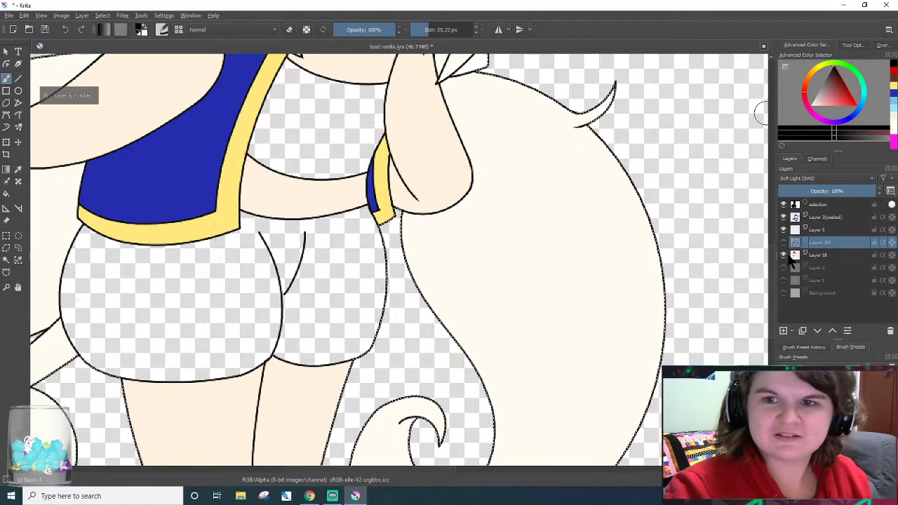
{"action": "left_click", "coordinate": [784, 243]}
{"action": "left_click", "coordinate": [784, 242]}
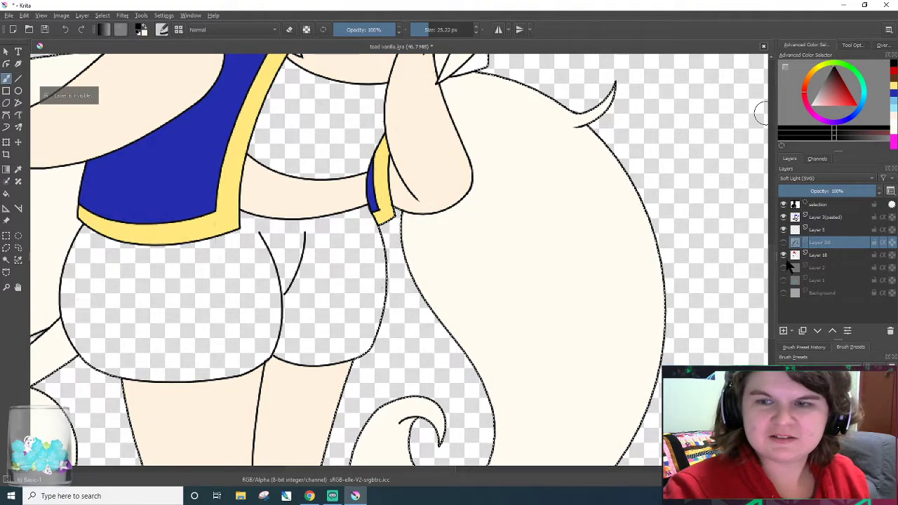
- Save the document and clear the selection around the character
{"action": "left_click", "coordinate": [45, 29]}
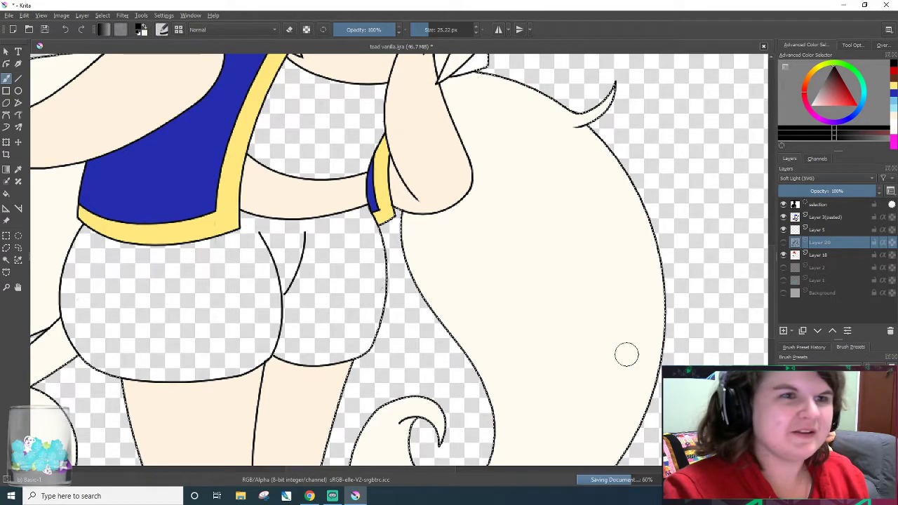
{"action": "left_click", "coordinate": [103, 16]}
{"action": "left_click", "coordinate": [103, 32]}
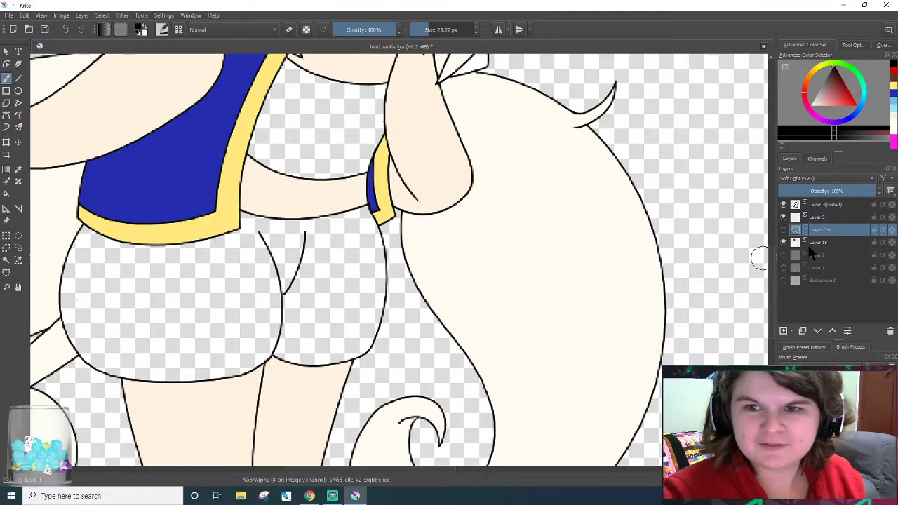
- Toggle Layer 20's visibility to compare the character with and without the shading
{"action": "left_click", "coordinate": [783, 236]}
{"action": "left_click", "coordinate": [783, 235]}
{"action": "left_click", "coordinate": [783, 236]}
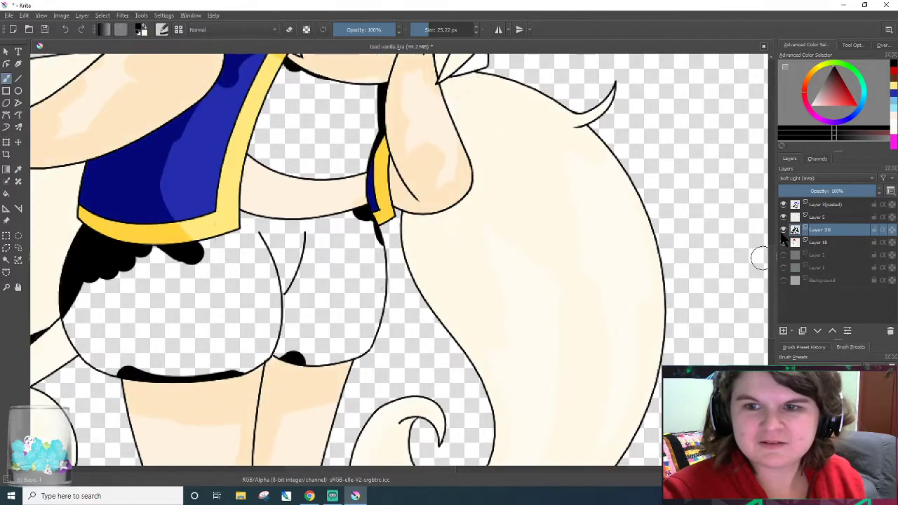
{"action": "left_click", "coordinate": [783, 235]}
{"action": "left_click", "coordinate": [784, 236]}
{"action": "left_click", "coordinate": [784, 235]}
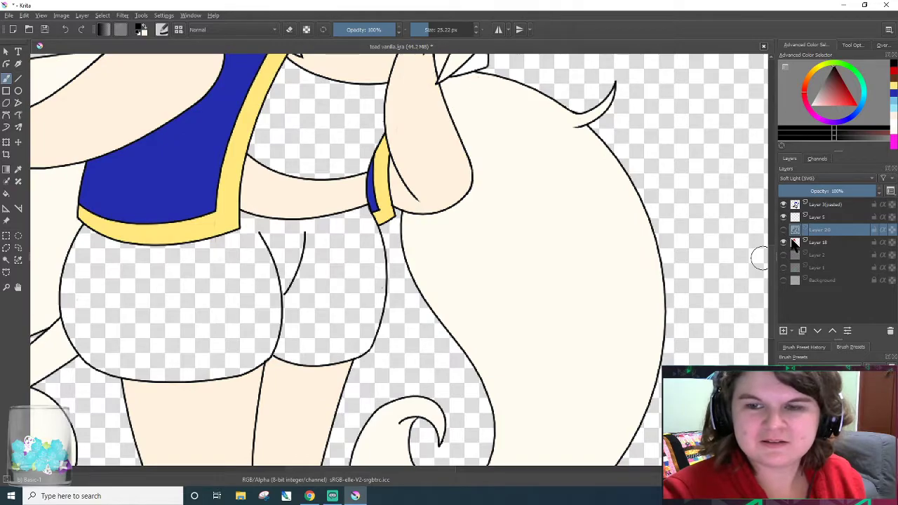
- On Layer 18, select the unfilled areas of the shorts, the shirt and the mushroom cap together with the Contiguous Selection tool
{"action": "left_click", "coordinate": [824, 242]}
{"action": "left_click", "coordinate": [61, 14]}
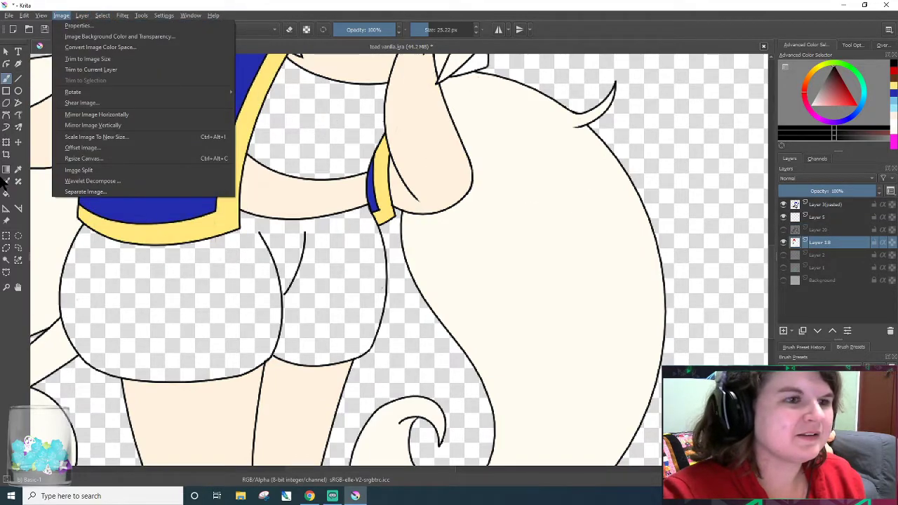
{"action": "left_click", "coordinate": [7, 258]}
{"action": "left_click", "coordinate": [254, 292]}
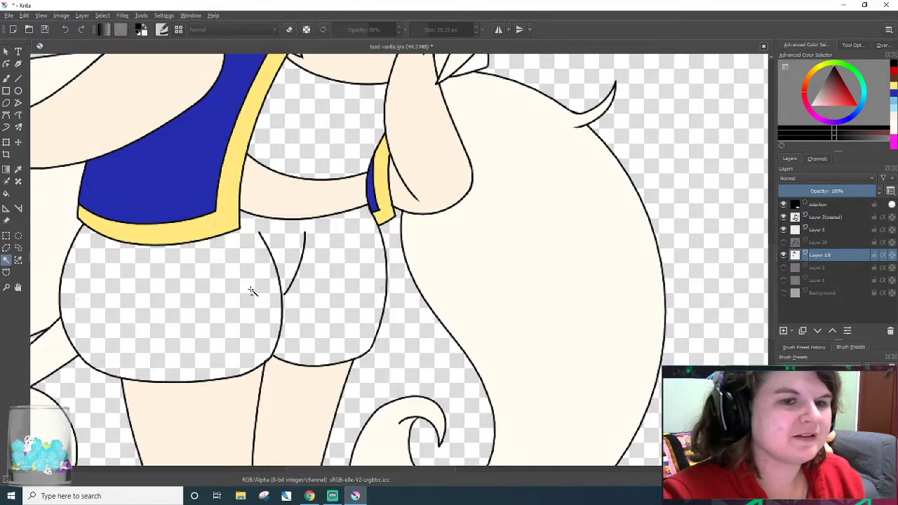
{"action": "left_click", "coordinate": [300, 126], "text": "shift"}
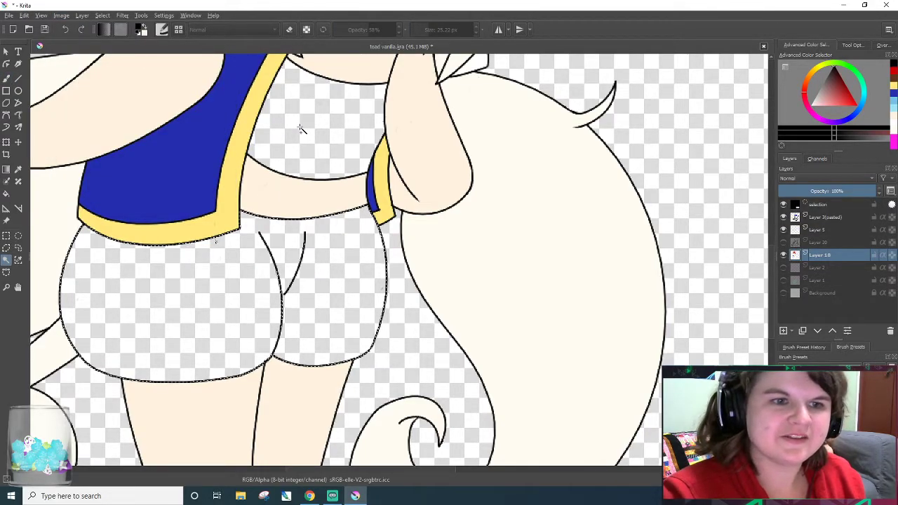
{"action": "scroll", "coordinate": [427, 133], "scroll_direction": "up", "scroll_amount": 5}
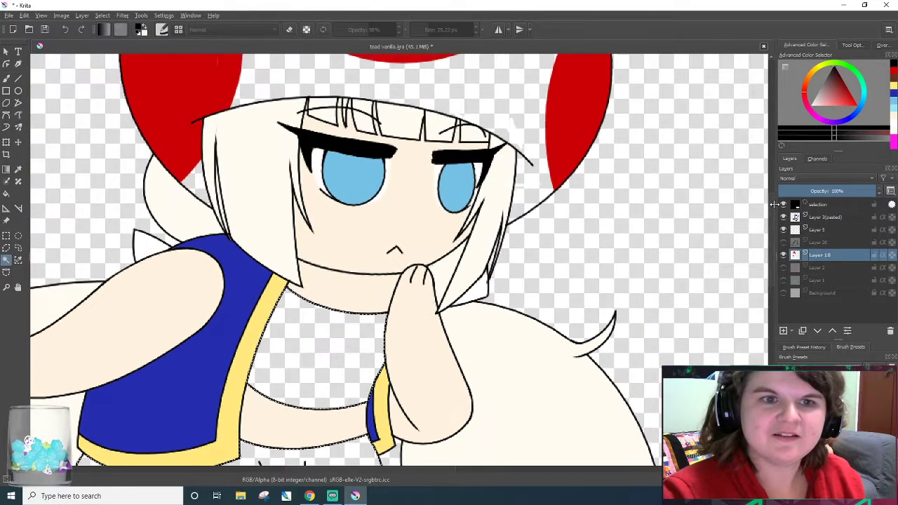
{"action": "left_click", "coordinate": [474, 167], "text": "shift"}
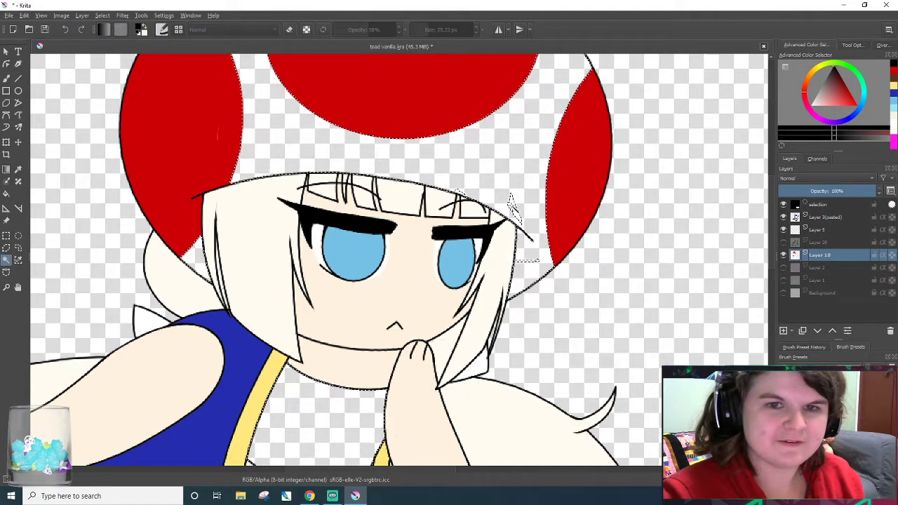
{"action": "scroll", "coordinate": [511, 204], "scroll_direction": "up", "scroll_amount": 1}
{"action": "scroll", "coordinate": [496, 207], "scroll_direction": "up", "scroll_amount": 2}
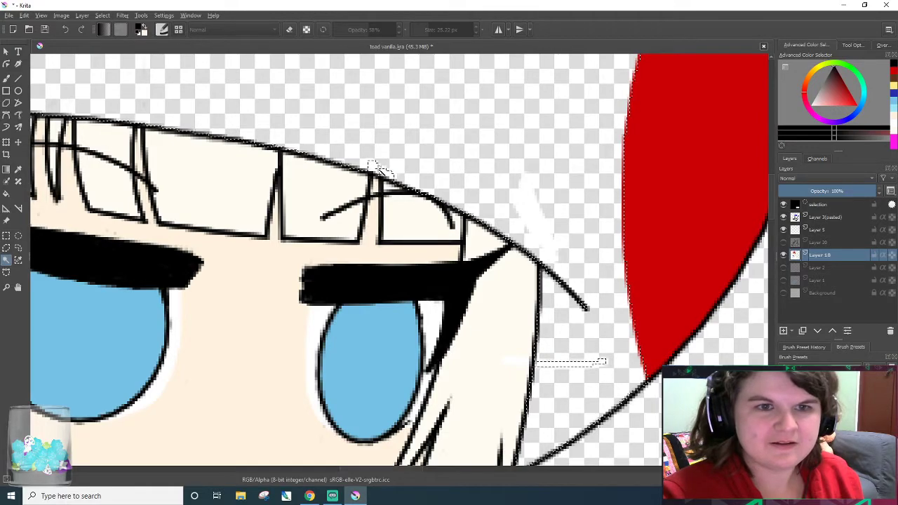
{"action": "scroll", "coordinate": [563, 245], "scroll_direction": "down", "scroll_amount": 5}
{"action": "scroll", "coordinate": [543, 245], "scroll_direction": "up", "scroll_amount": 3}
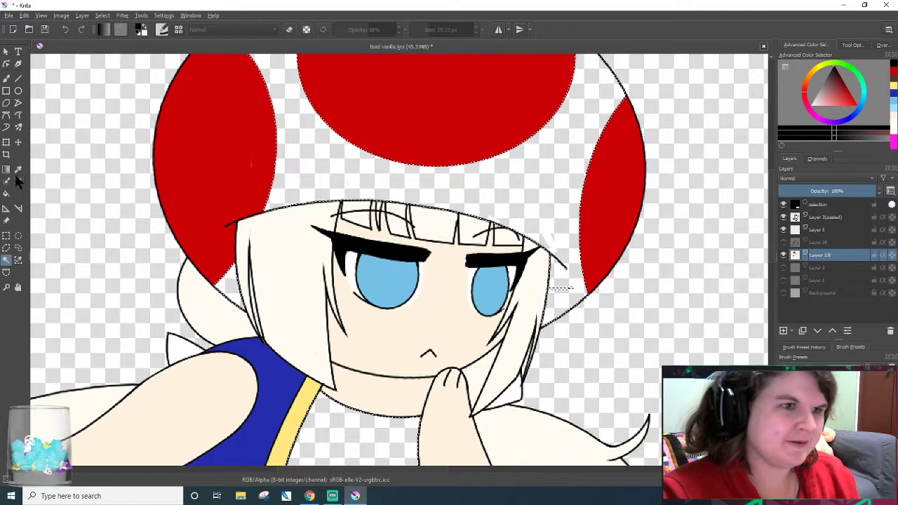
- Fill the selected unpainted area of the mushroom cap with white and check the edges along the fringe
{"action": "left_click", "coordinate": [814, 92]}
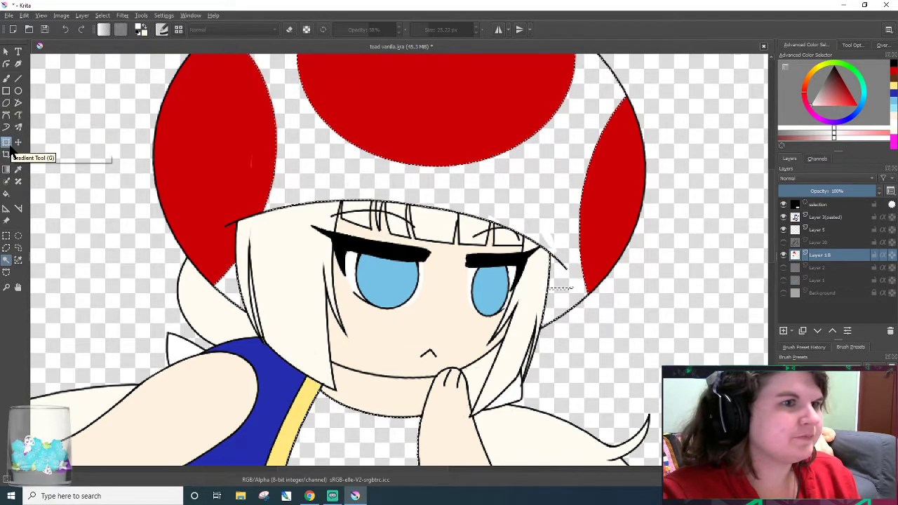
{"action": "left_click", "coordinate": [6, 192]}
{"action": "left_click", "coordinate": [307, 153]}
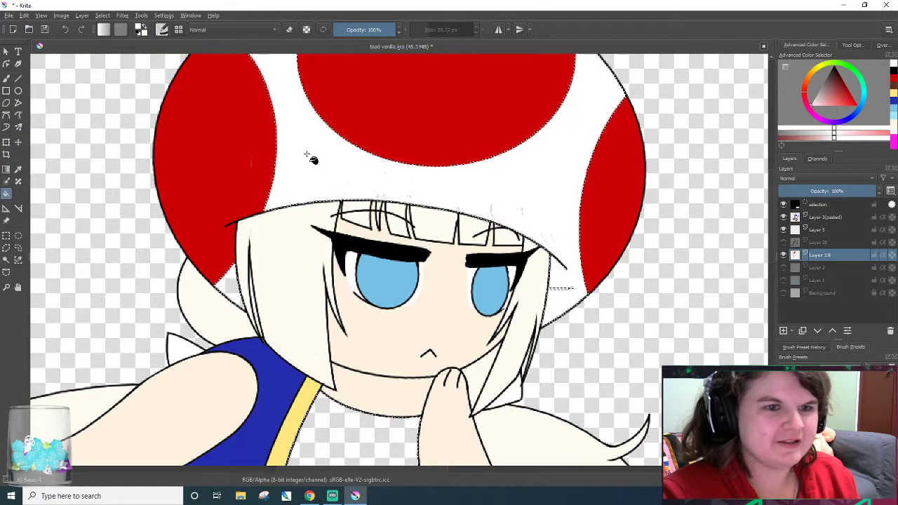
{"action": "scroll", "coordinate": [561, 236], "scroll_direction": "up", "scroll_amount": 4}
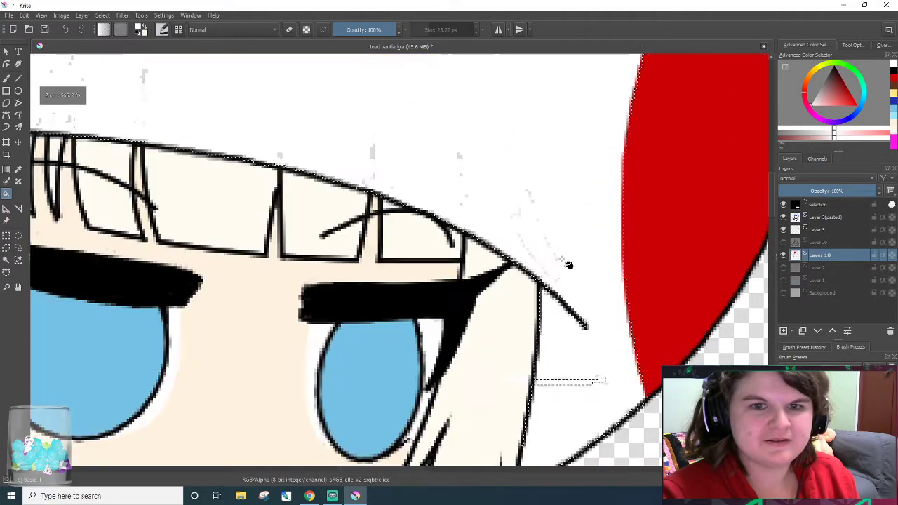
{"action": "scroll", "coordinate": [565, 260], "scroll_direction": "down", "scroll_amount": 4}
{"action": "scroll", "coordinate": [563, 258], "scroll_direction": "up", "scroll_amount": 3}
{"action": "scroll", "coordinate": [563, 259], "scroll_direction": "up", "scroll_amount": 1}
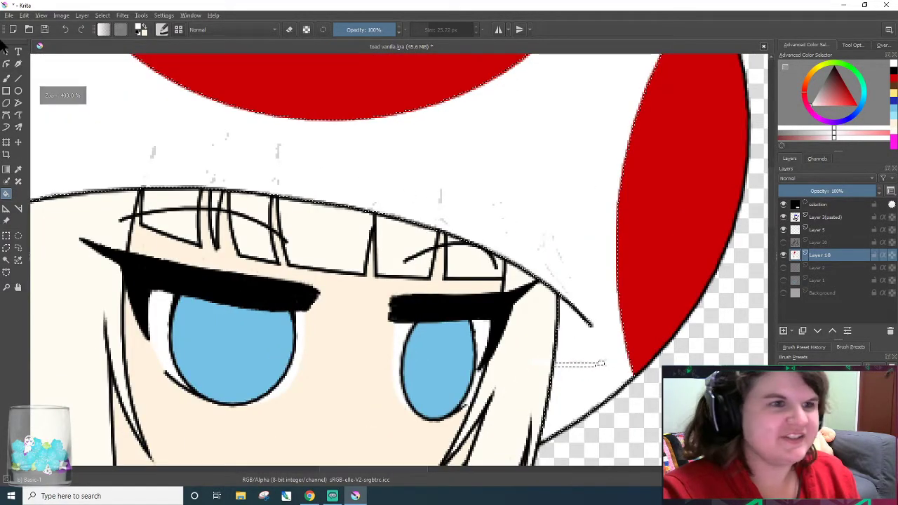
- Paint over the leftover specks and thin gaps in the mushroom cap's white area with the white brush
{"action": "left_click", "coordinate": [7, 78]}
{"action": "mouse_move", "coordinate": [285, 152]}
{"action": "left_mouse_down"}
{"action": "mouse_move", "coordinate": [292, 157]}
{"action": "mouse_move", "coordinate": [84, 128]}
{"action": "mouse_move", "coordinate": [587, 267]}
{"action": "mouse_move", "coordinate": [316, 181]}
{"action": "mouse_move", "coordinate": [571, 455]}
{"action": "mouse_move", "coordinate": [513, 419]}
{"action": "left_mouse_up"}
{"action": "left_click_drag", "start_coordinate": [410, 469], "coordinate": [331, 468]}
{"action": "left_click_drag", "start_coordinate": [397, 383], "coordinate": [450, 376]}
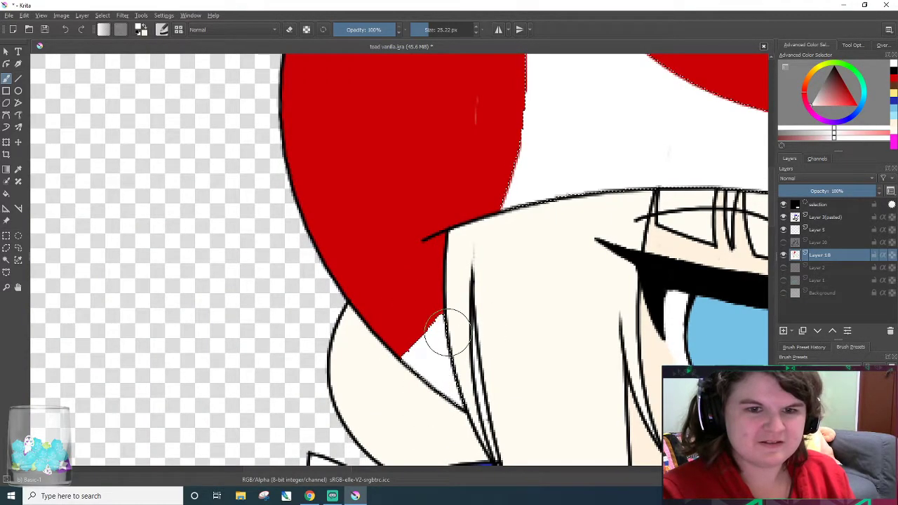
{"action": "scroll", "coordinate": [655, 134], "scroll_direction": "down", "scroll_amount": 3}
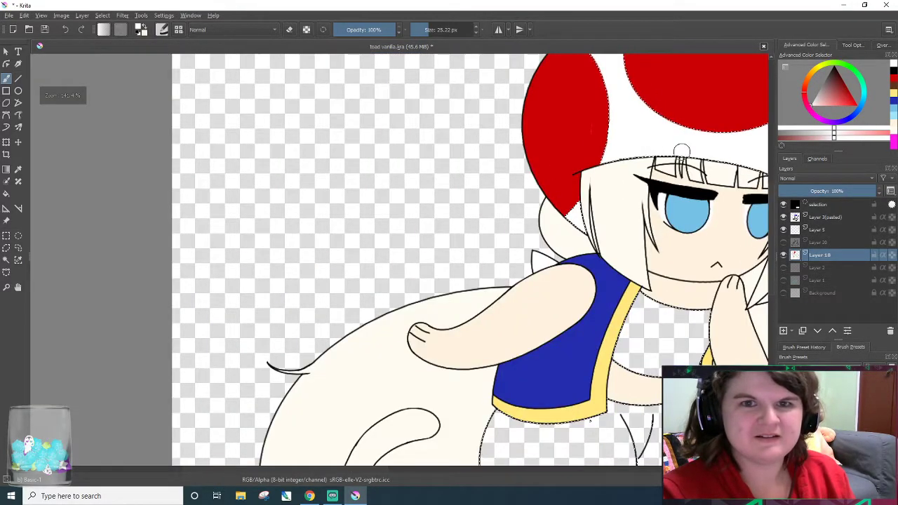
- Fill the selected shorts and shirt with white and paint over the remaining specks with the brush
{"action": "scroll", "coordinate": [653, 344], "scroll_direction": "up", "scroll_amount": 4}
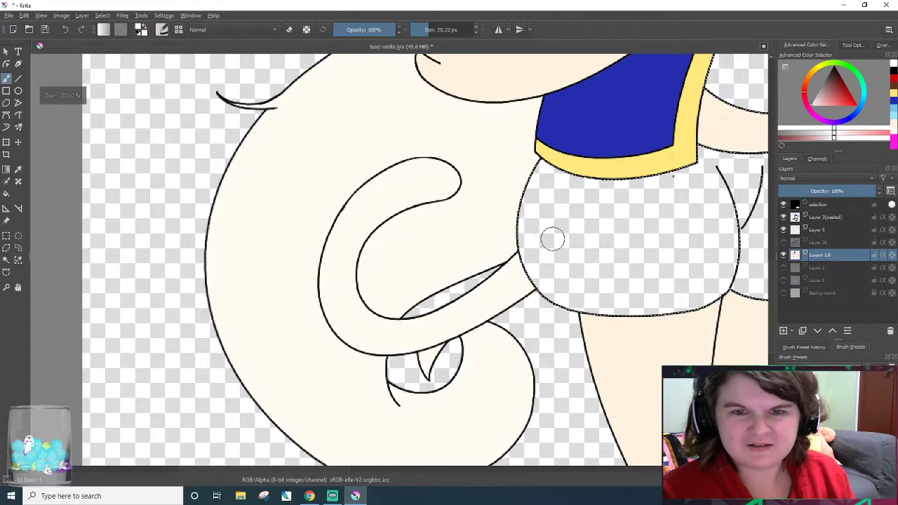
{"action": "key", "text": "f"}
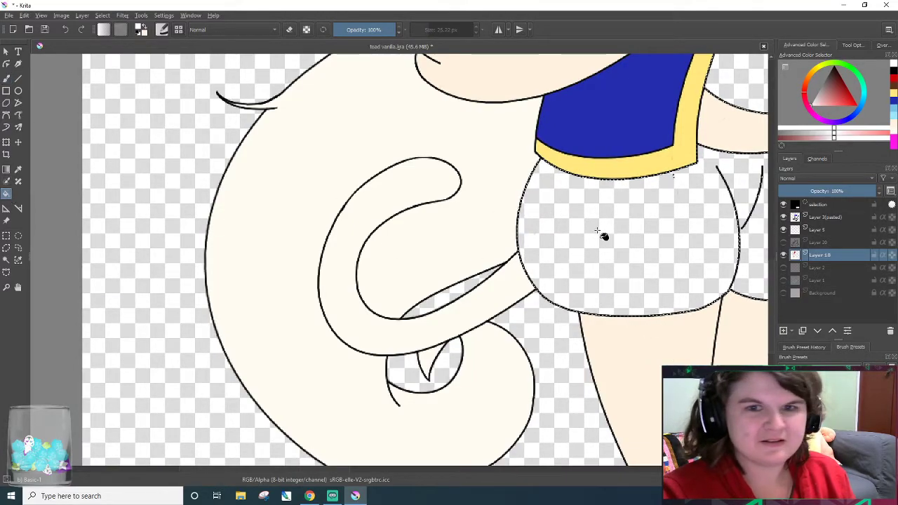
{"action": "left_click", "coordinate": [603, 236]}
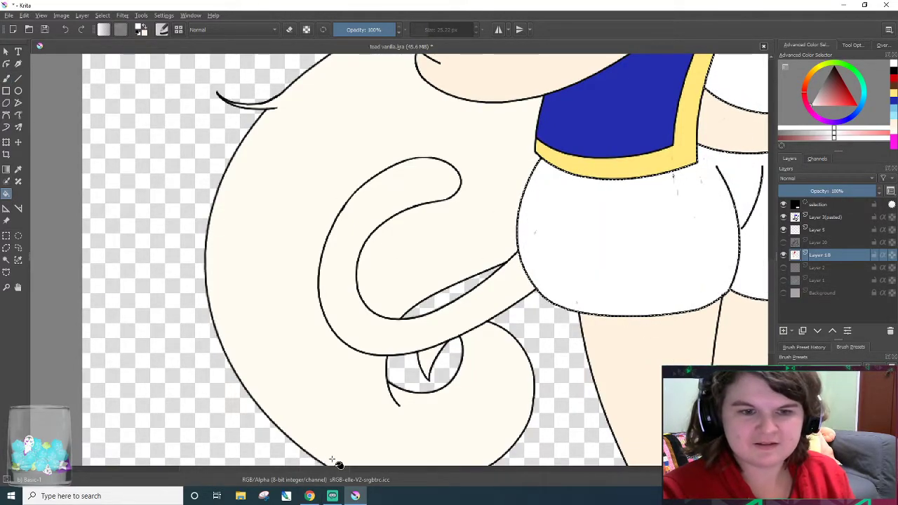
{"action": "left_click_drag", "start_coordinate": [330, 473], "coordinate": [403, 474]}
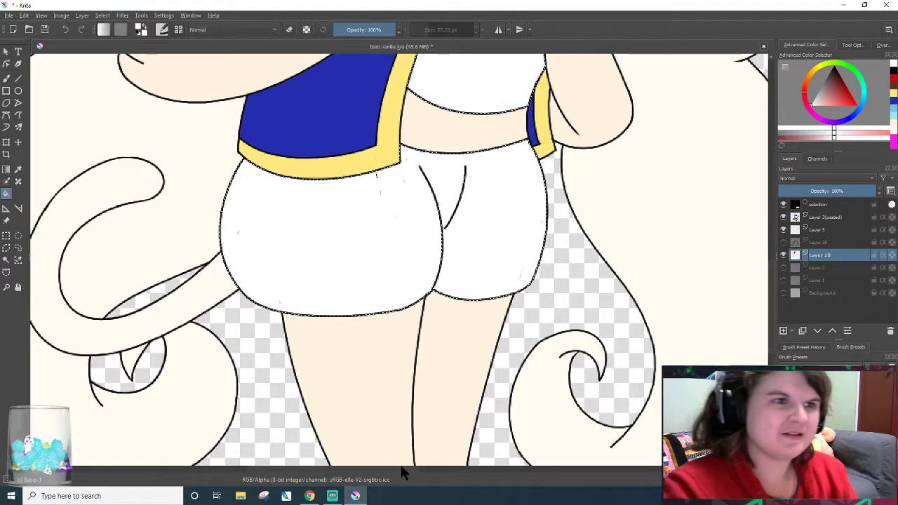
{"action": "left_click", "coordinate": [6, 78]}
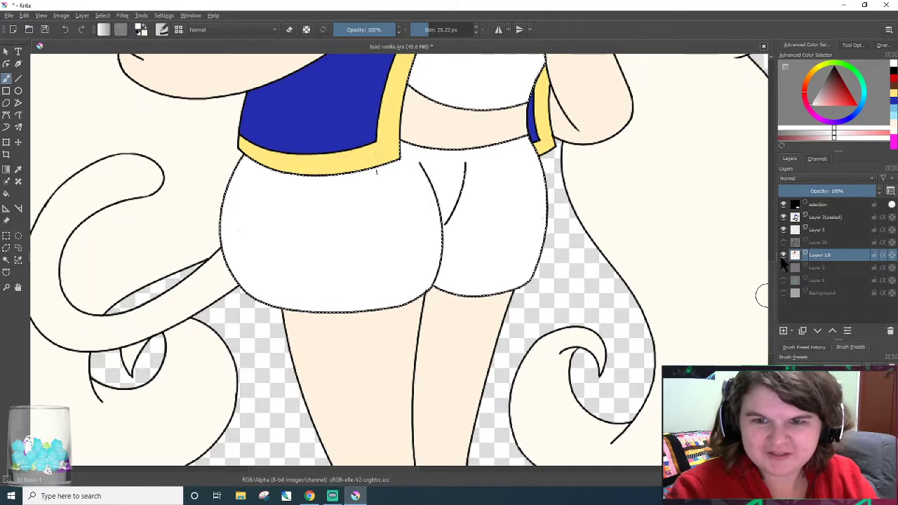
{"action": "scroll", "coordinate": [731, 245], "scroll_direction": "up", "scroll_amount": 3}
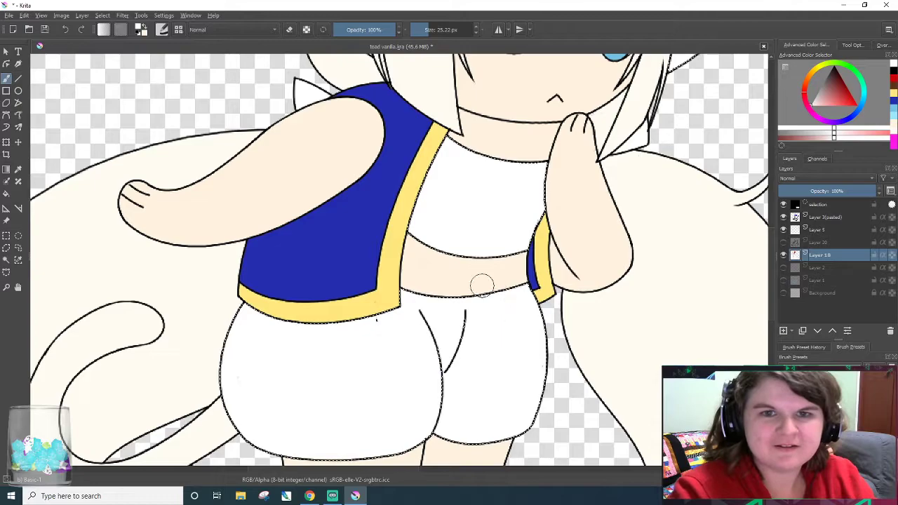
- Clear the selection and show Layer 20 to check the shading over the newly filled white clothing
{"action": "left_click", "coordinate": [104, 14]}
{"action": "left_click", "coordinate": [111, 37]}
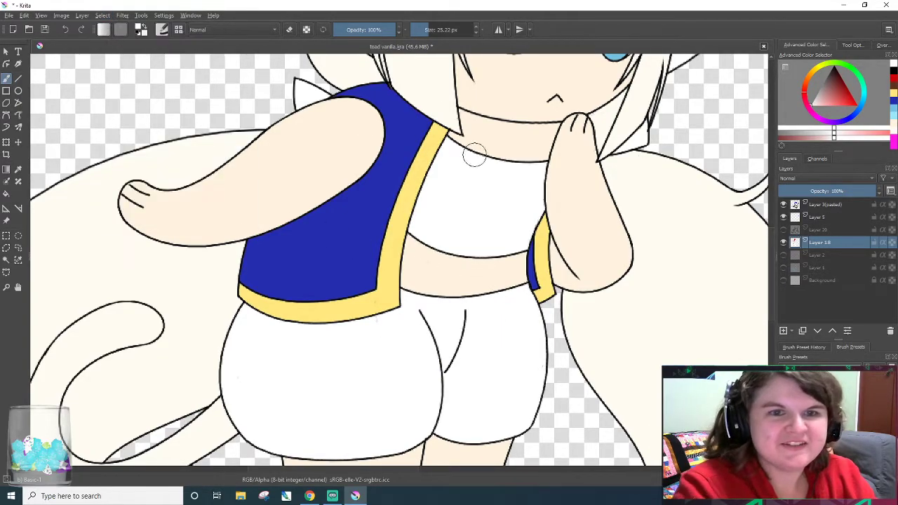
{"action": "left_click", "coordinate": [783, 231]}
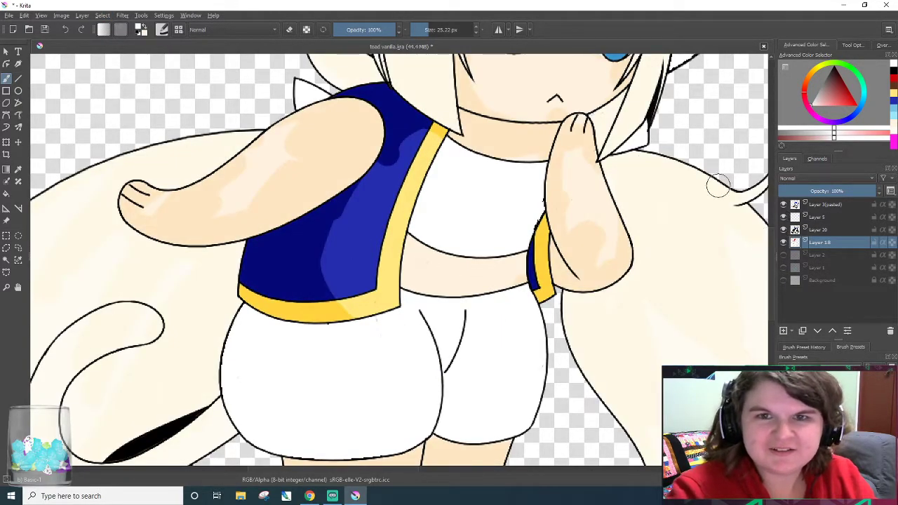
{"action": "scroll", "coordinate": [688, 110], "scroll_direction": "up", "scroll_amount": 1}
{"action": "scroll", "coordinate": [690, 110], "scroll_direction": "down", "scroll_amount": 4}
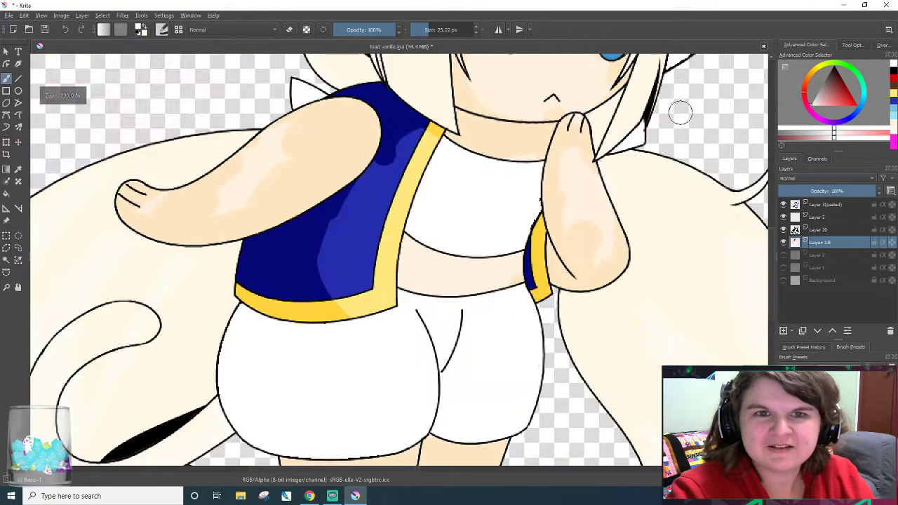
{"action": "scroll", "coordinate": [698, 110], "scroll_direction": "up", "scroll_amount": 2}
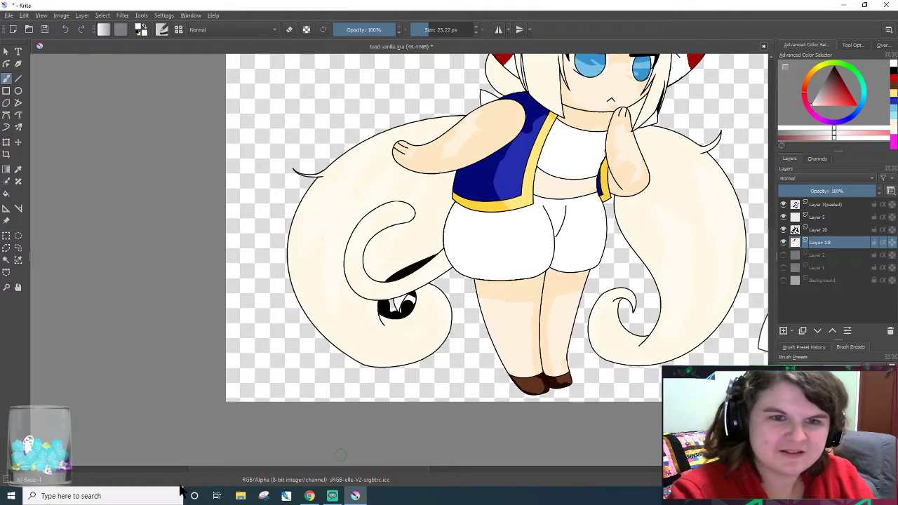
- Select the transparent area outside the character on Layer 18 and invert the selection
{"action": "scroll", "coordinate": [437, 307], "scroll_direction": "up", "scroll_amount": 1}
{"action": "scroll", "coordinate": [516, 189], "scroll_direction": "up", "scroll_amount": 2}
{"action": "scroll", "coordinate": [516, 189], "scroll_direction": "up", "scroll_amount": 1}
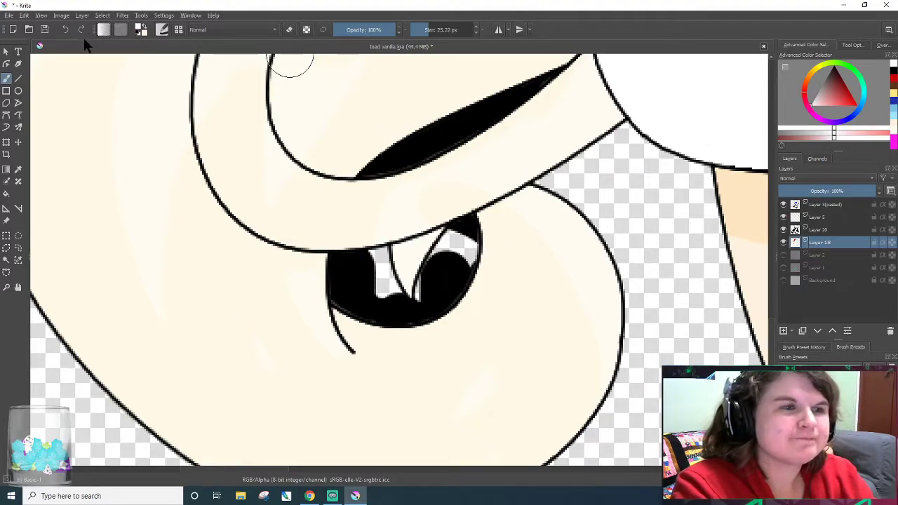
{"action": "left_click", "coordinate": [7, 259]}
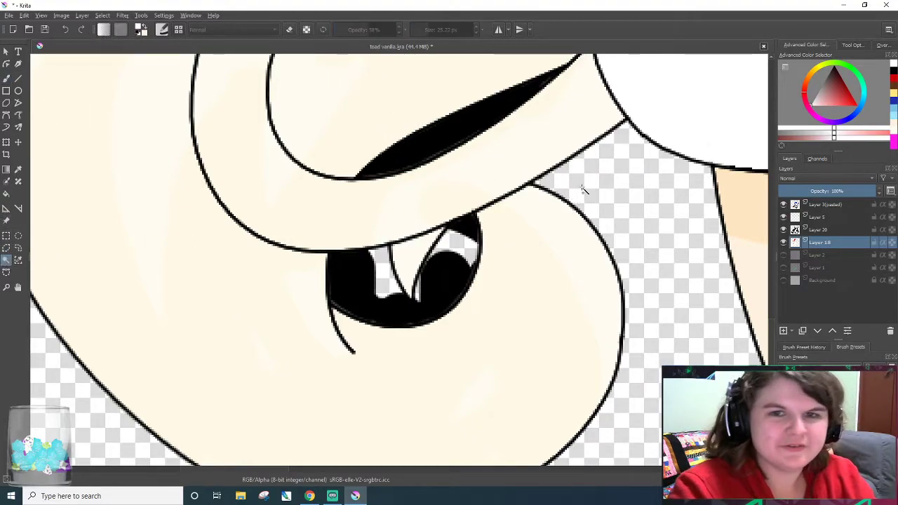
{"action": "left_click", "coordinate": [599, 188]}
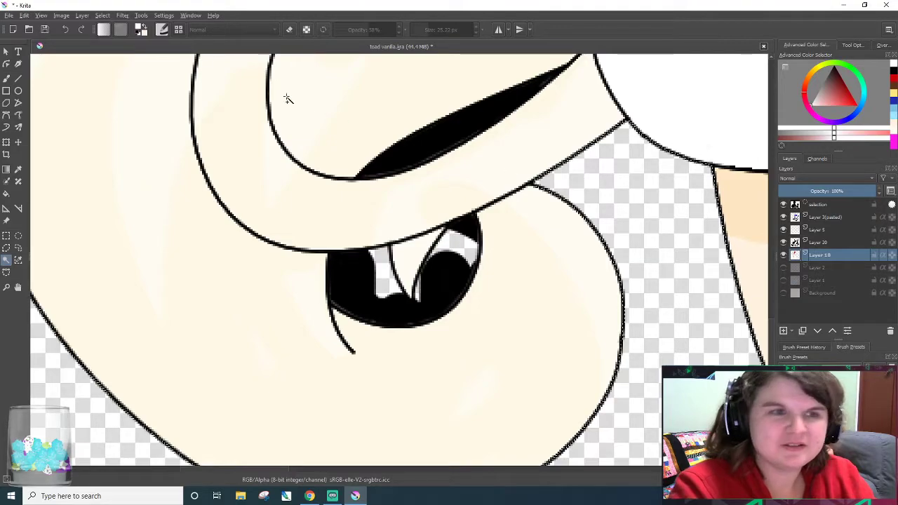
{"action": "left_click", "coordinate": [104, 16]}
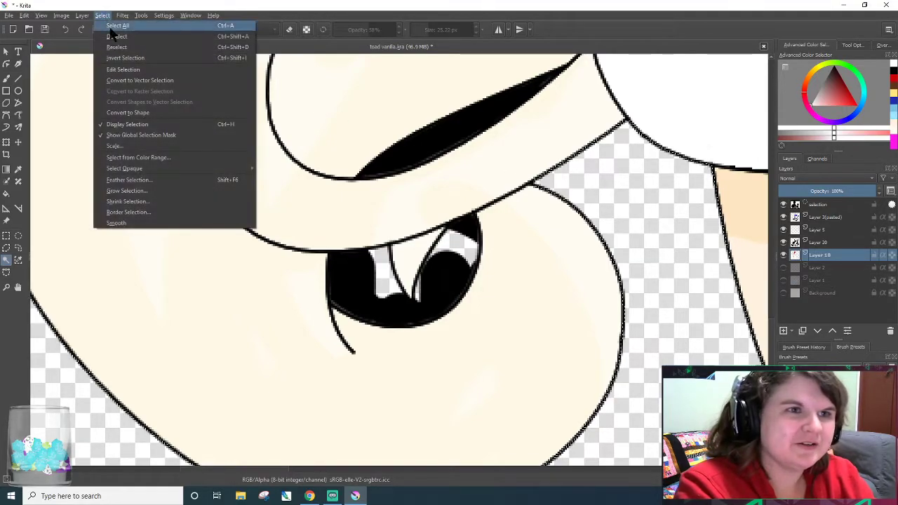
{"action": "left_click", "coordinate": [125, 63]}
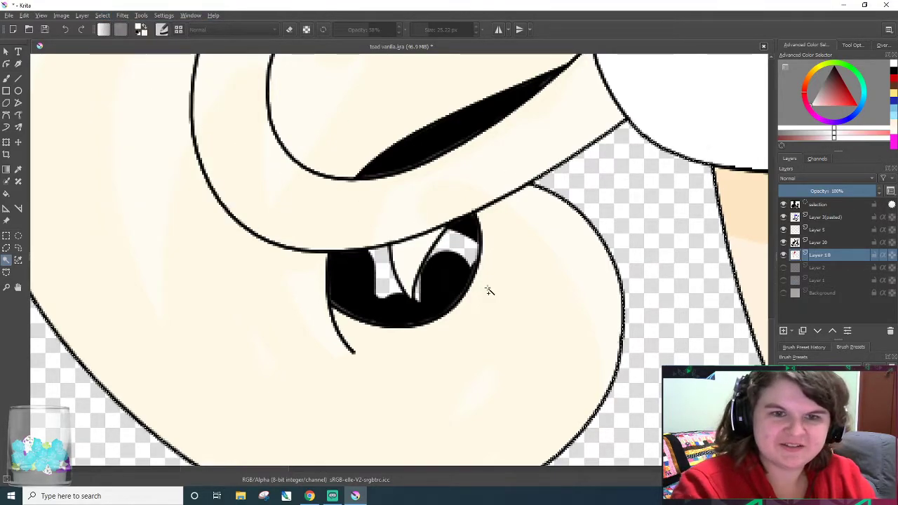
- Erase the stray black shading in the narrow gap above the tail on Layer 20
{"action": "key", "text": "b"}
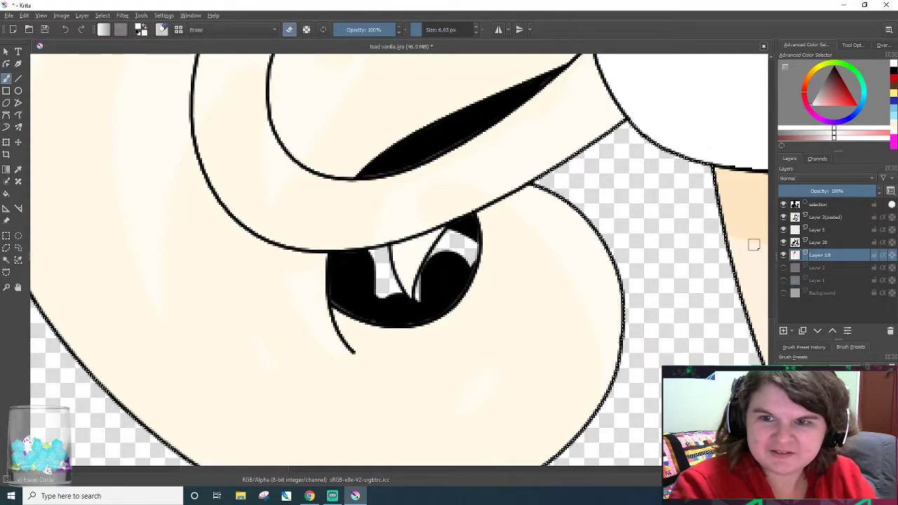
{"action": "left_click", "coordinate": [837, 242]}
{"action": "mouse_move", "coordinate": [385, 163]}
{"action": "left_mouse_down"}
{"action": "mouse_move", "coordinate": [437, 132]}
{"action": "mouse_move", "coordinate": [368, 173]}
{"action": "mouse_move", "coordinate": [469, 115]}
{"action": "mouse_move", "coordinate": [520, 96]}
{"action": "mouse_move", "coordinate": [469, 123]}
{"action": "mouse_move", "coordinate": [546, 85]}
{"action": "mouse_move", "coordinate": [461, 122]}
{"action": "mouse_move", "coordinate": [545, 85]}
{"action": "mouse_move", "coordinate": [436, 145]}
{"action": "mouse_move", "coordinate": [364, 171]}
{"action": "mouse_move", "coordinate": [466, 131]}
{"action": "mouse_move", "coordinate": [404, 163]}
{"action": "mouse_move", "coordinate": [465, 124]}
{"action": "left_mouse_up"}
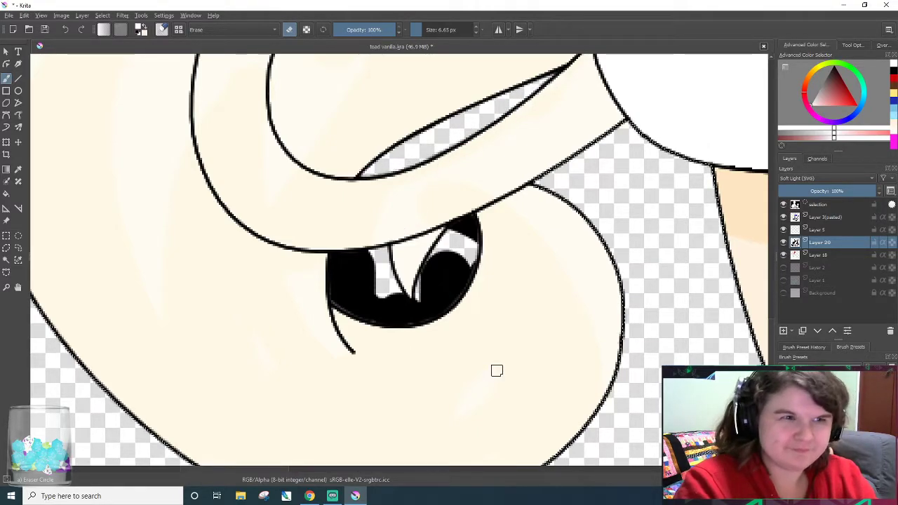
- Switch the brush colour to black and paint the unshaded patches inside the lower hair curl's gap on Layer 20
{"action": "key", "text": "ctrl+r"}
{"action": "key", "text": "d"}
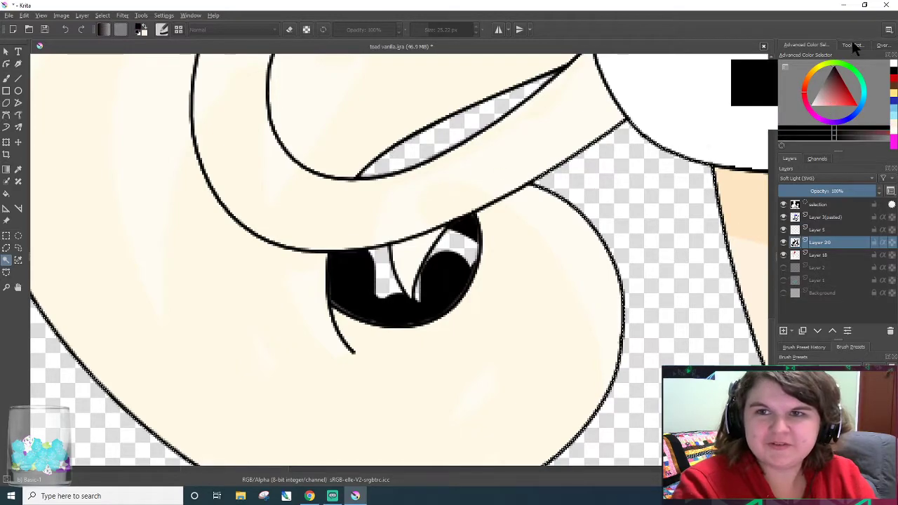
{"action": "key", "text": "b"}
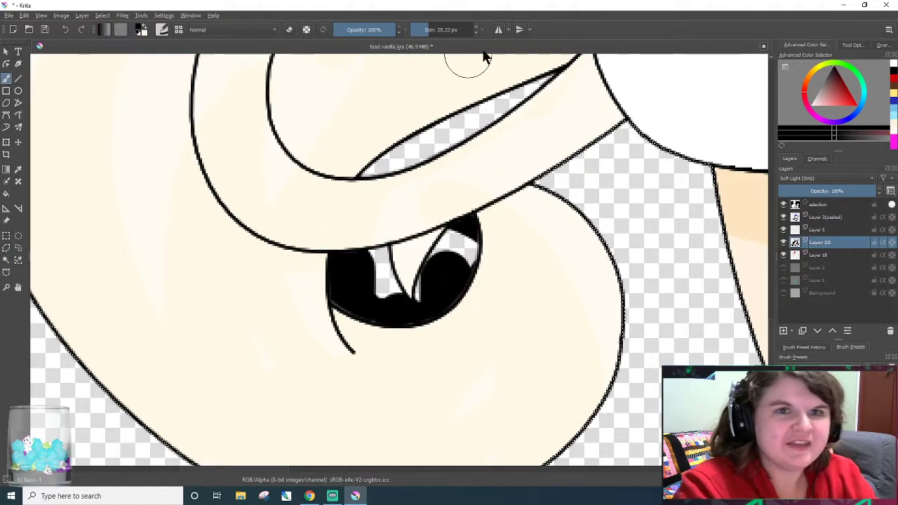
{"action": "scroll", "coordinate": [524, 155], "scroll_direction": "down", "scroll_amount": 1}
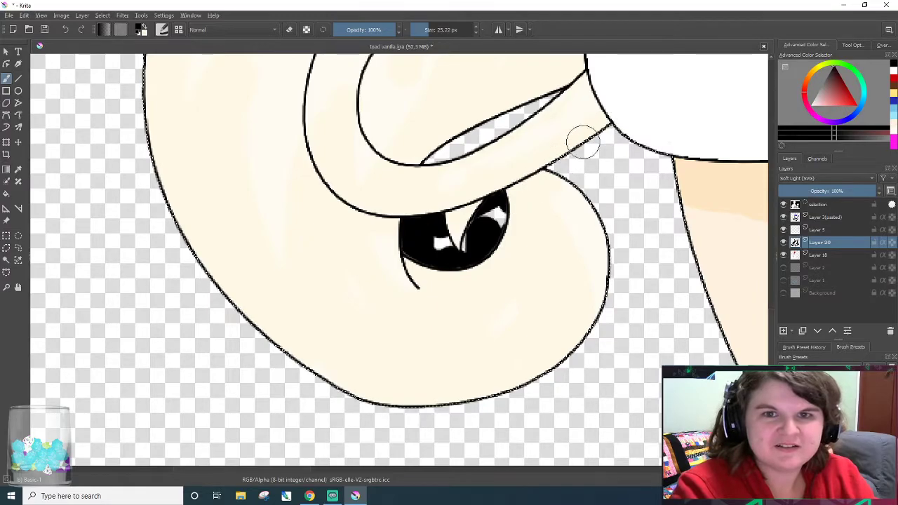
{"action": "left_click_drag", "start_coordinate": [306, 469], "coordinate": [381, 469]}
- Try a black shading stroke on the mushroom cap's left red spot and undo it
{"action": "scroll", "coordinate": [748, 214], "scroll_direction": "up", "scroll_amount": 6}
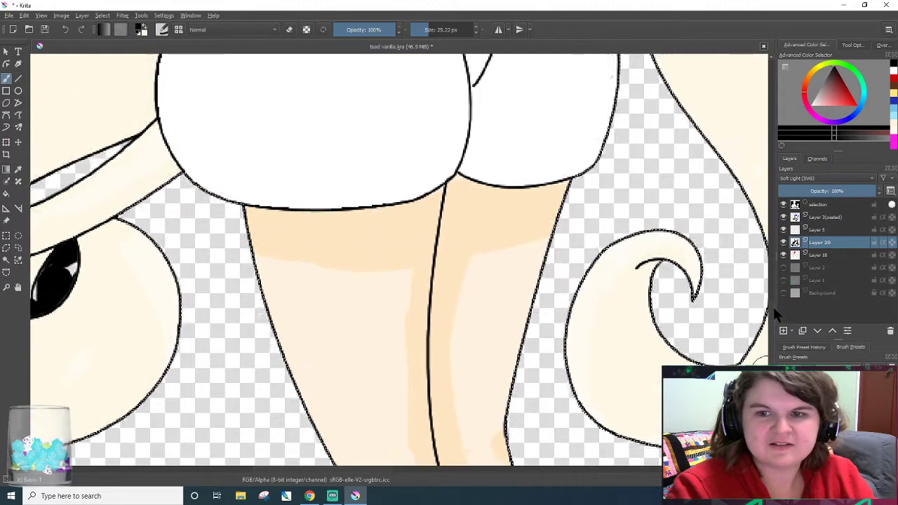
{"action": "scroll", "coordinate": [491, 210], "scroll_direction": "up", "scroll_amount": 5}
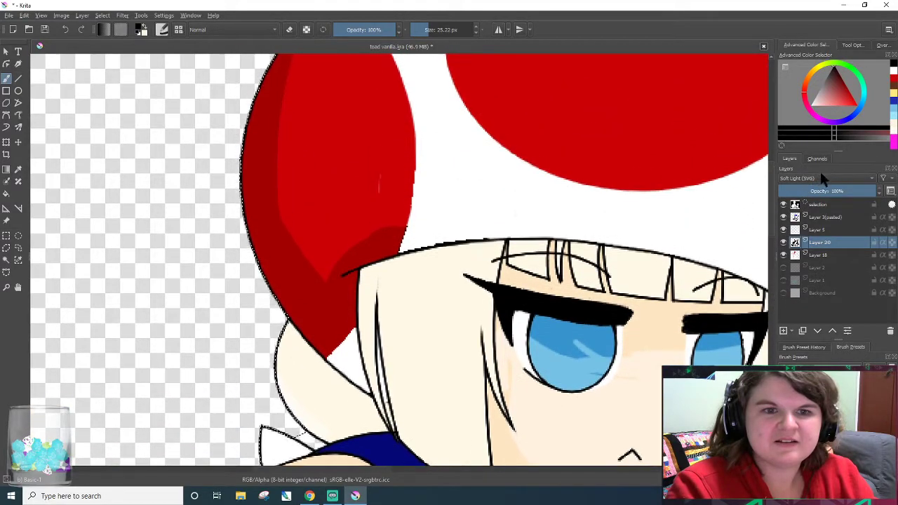
{"action": "mouse_move", "coordinate": [359, 194]}
{"action": "left_mouse_down"}
{"action": "mouse_move", "coordinate": [399, 231]}
{"action": "mouse_move", "coordinate": [370, 242]}
{"action": "mouse_move", "coordinate": [401, 194]}
{"action": "left_mouse_up"}
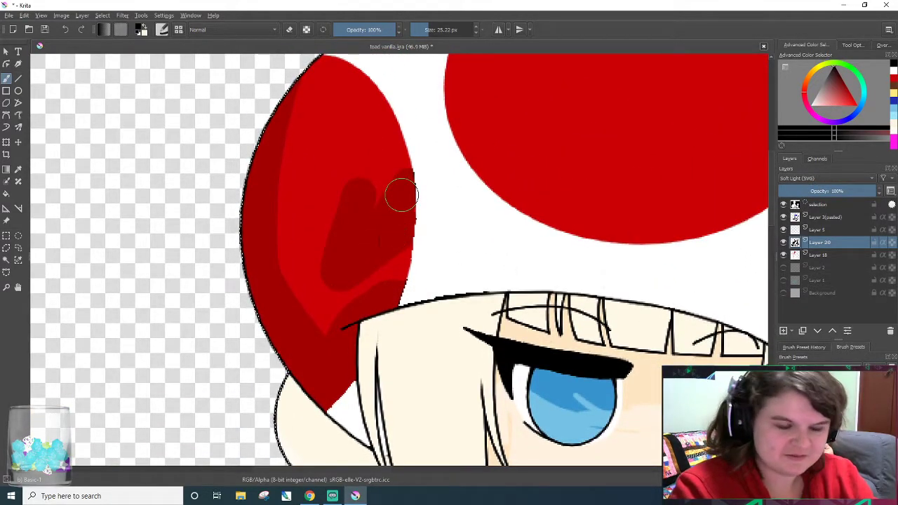
{"action": "key", "text": "ctrl+z"}
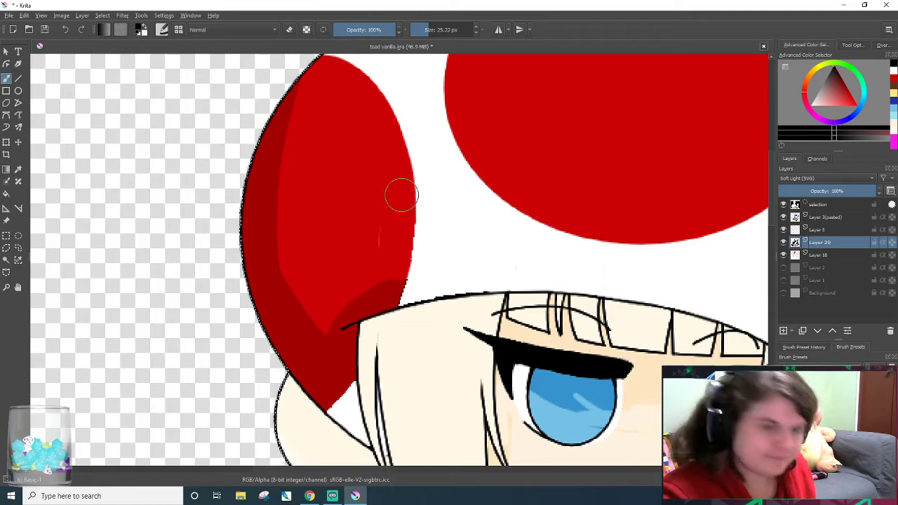
- Set the eraser to 100% opacity and 10.37 px, and smooth the shading edges on the blue vest's side and shoulder
{"action": "scroll", "coordinate": [435, 281], "scroll_direction": "down", "scroll_amount": 15}
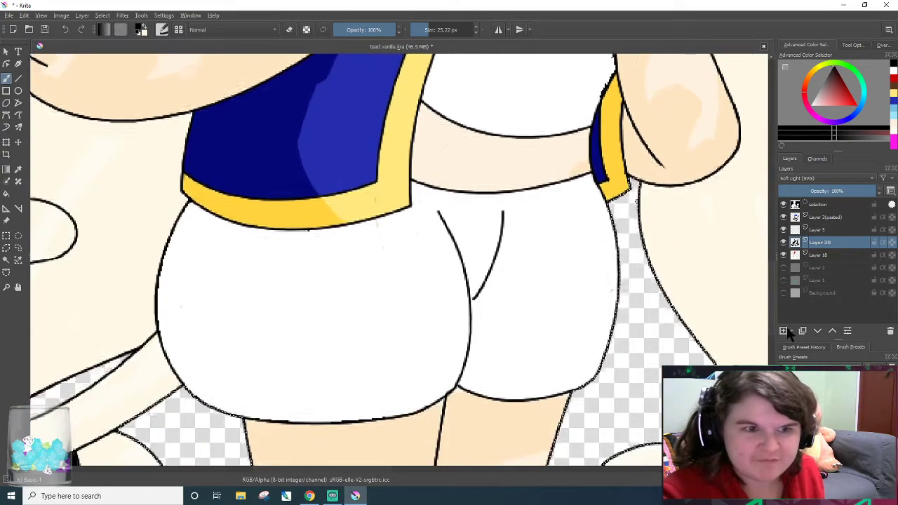
{"action": "key", "text": "e"}
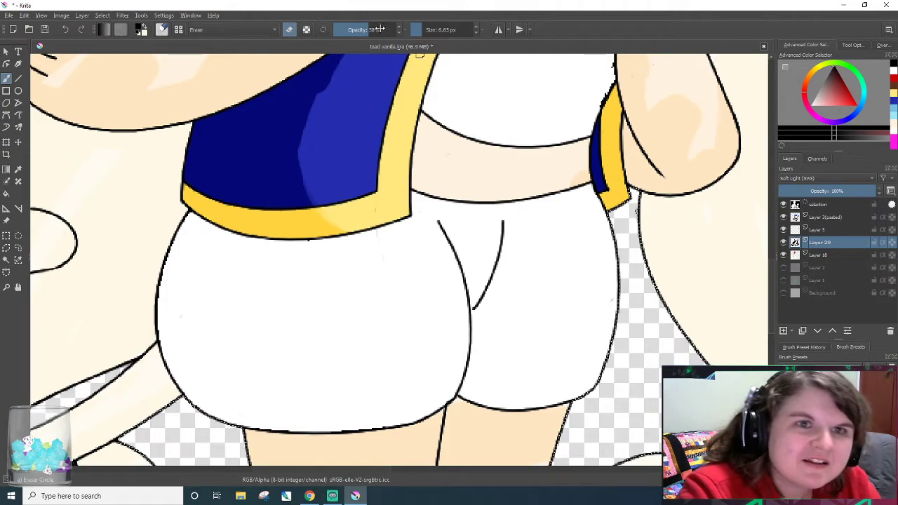
{"action": "left_click_drag", "start_coordinate": [380, 27], "coordinate": [447, 26]}
{"action": "left_click", "coordinate": [431, 30]}
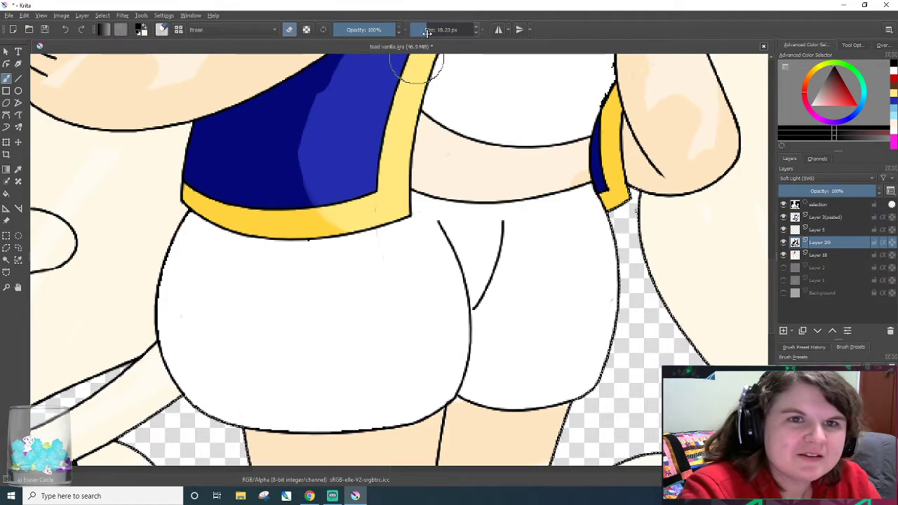
{"action": "mouse_move", "coordinate": [326, 208]}
{"action": "left_mouse_down"}
{"action": "mouse_move", "coordinate": [347, 202]}
{"action": "mouse_move", "coordinate": [305, 156]}
{"action": "mouse_move", "coordinate": [343, 221]}
{"action": "mouse_move", "coordinate": [328, 176]}
{"action": "mouse_move", "coordinate": [327, 216]}
{"action": "mouse_move", "coordinate": [328, 113]}
{"action": "left_mouse_up"}
{"action": "mouse_move", "coordinate": [298, 183]}
{"action": "left_mouse_down"}
{"action": "mouse_move", "coordinate": [320, 86]}
{"action": "mouse_move", "coordinate": [333, 140]}
{"action": "left_mouse_up"}
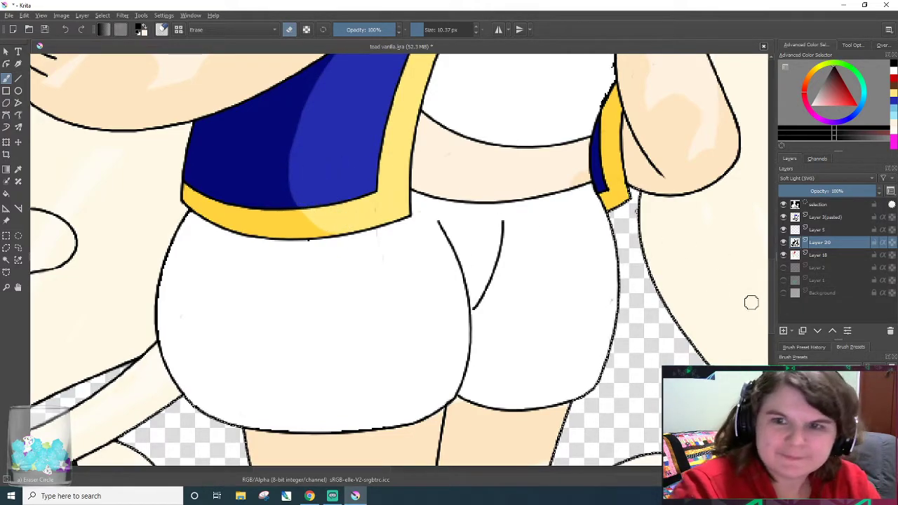
{"action": "scroll", "coordinate": [770, 266], "scroll_direction": "up", "scroll_amount": 3}
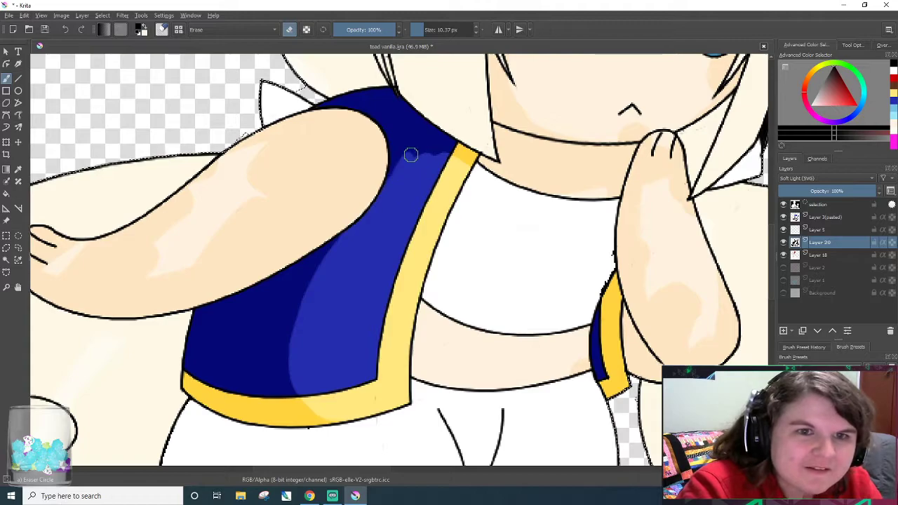
{"action": "left_click_drag", "start_coordinate": [418, 163], "coordinate": [447, 165]}
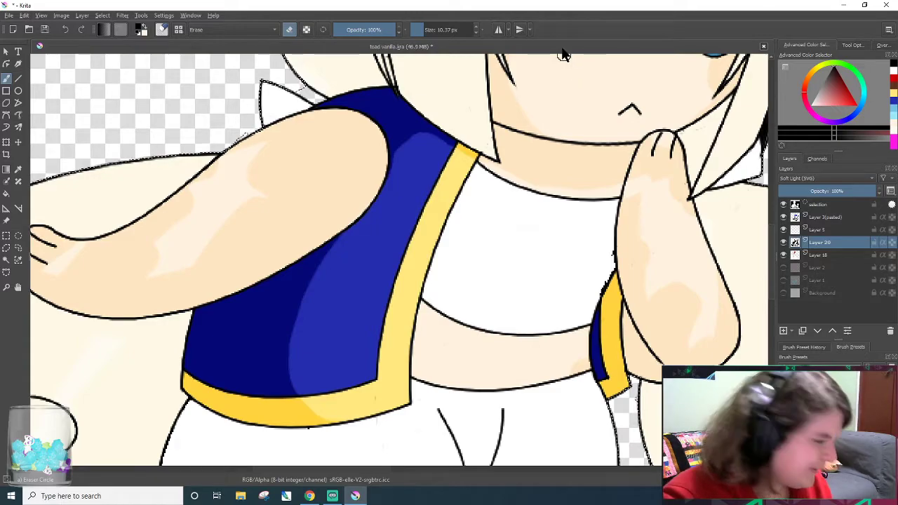
- Erase the darker shading streaks from both blue irises and the stray shading on the face between the eyes
{"action": "scroll", "coordinate": [519, 225], "scroll_direction": "up", "scroll_amount": 4}
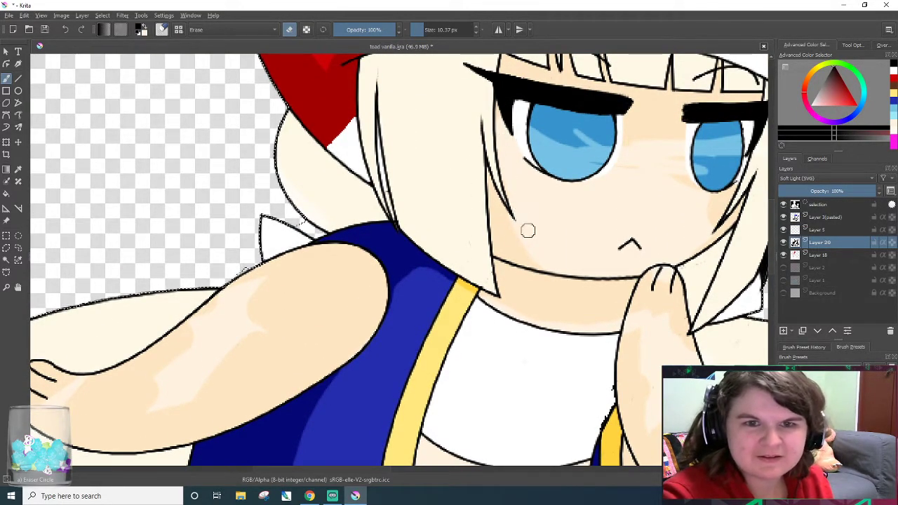
{"action": "left_click_drag", "start_coordinate": [581, 139], "coordinate": [612, 141]}
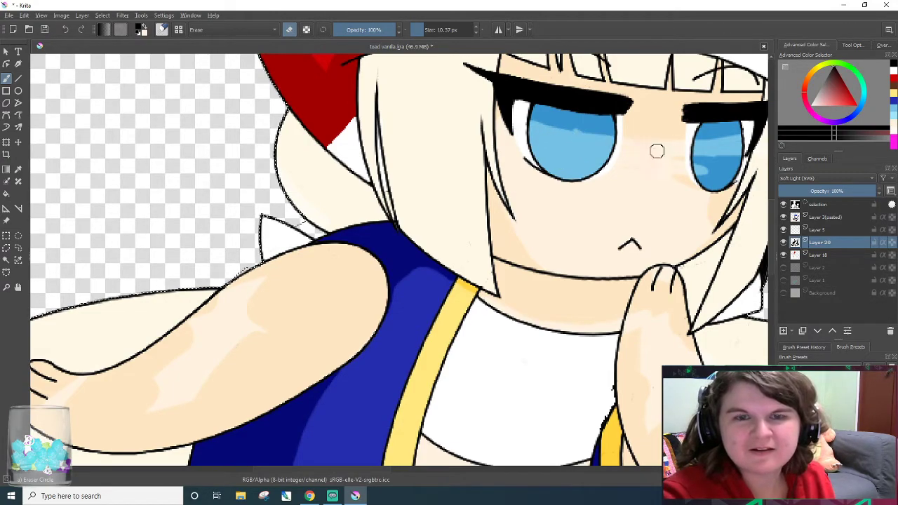
{"action": "mouse_move", "coordinate": [701, 163]}
{"action": "left_mouse_down"}
{"action": "mouse_move", "coordinate": [730, 179]}
{"action": "mouse_move", "coordinate": [710, 175]}
{"action": "left_mouse_up"}
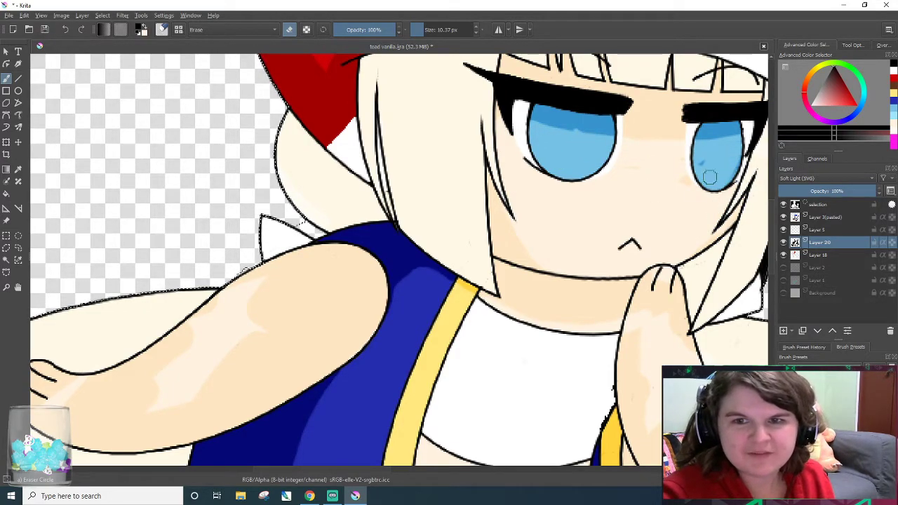
{"action": "scroll", "coordinate": [764, 226], "scroll_direction": "up", "scroll_amount": 3}
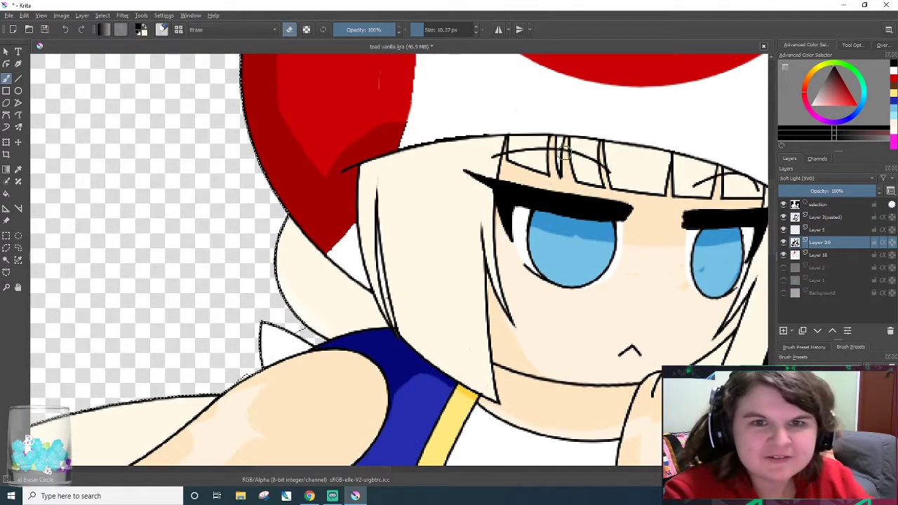
{"action": "mouse_move", "coordinate": [535, 217]}
{"action": "left_mouse_down"}
{"action": "mouse_move", "coordinate": [507, 203]}
{"action": "mouse_move", "coordinate": [605, 234]}
{"action": "left_mouse_up"}
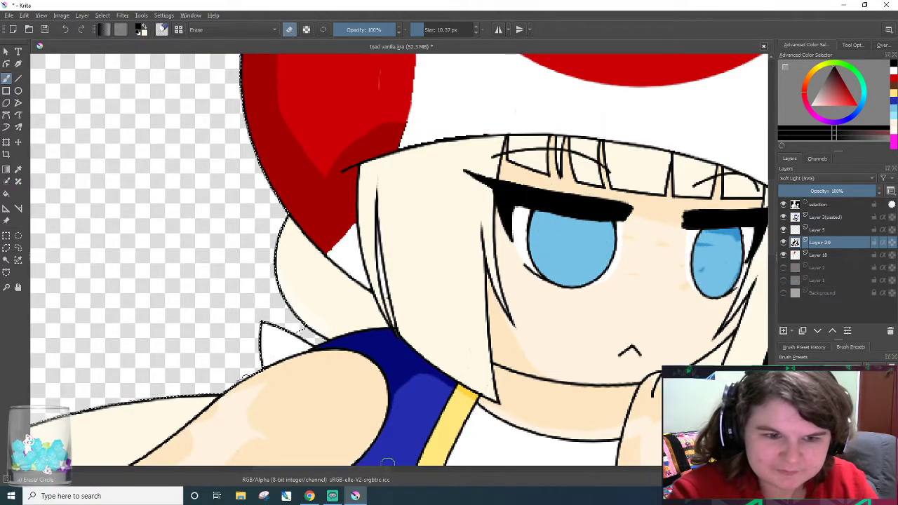
{"action": "left_click_drag", "start_coordinate": [375, 469], "coordinate": [402, 468]}
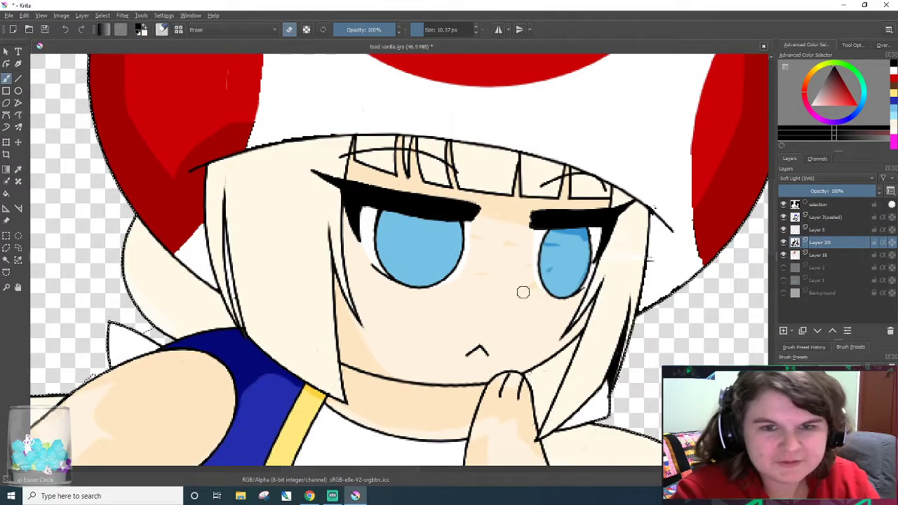
{"action": "left_click_drag", "start_coordinate": [531, 242], "coordinate": [588, 226]}
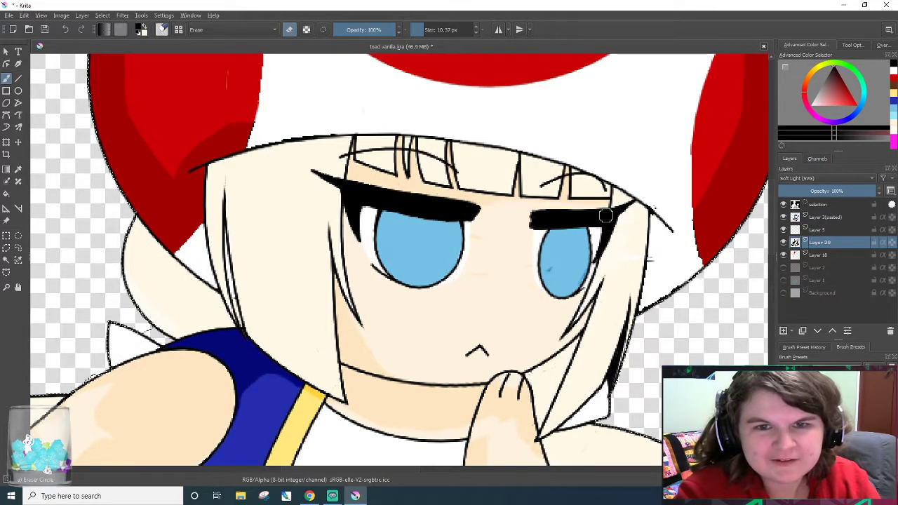
{"action": "key", "text": "ctrl+z"}
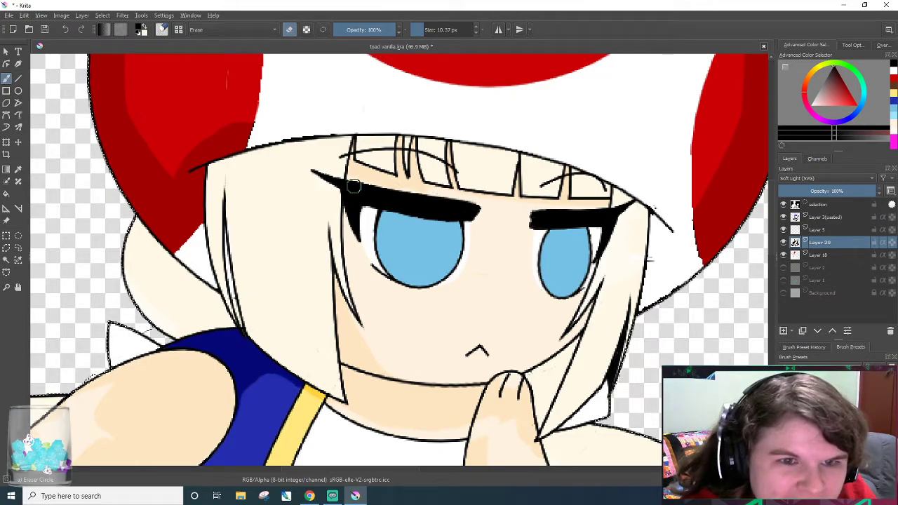
{"action": "key", "text": "e"}
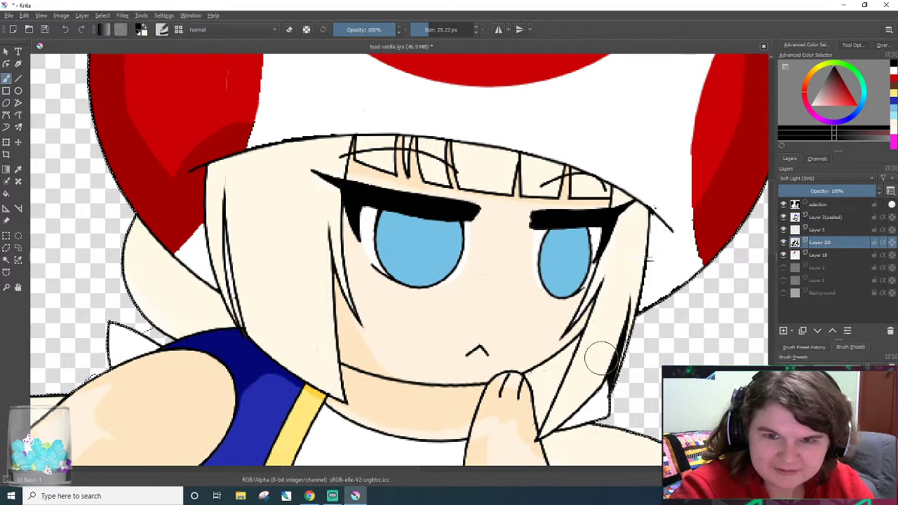
{"action": "scroll", "coordinate": [705, 258], "scroll_direction": "up", "scroll_amount": 3}
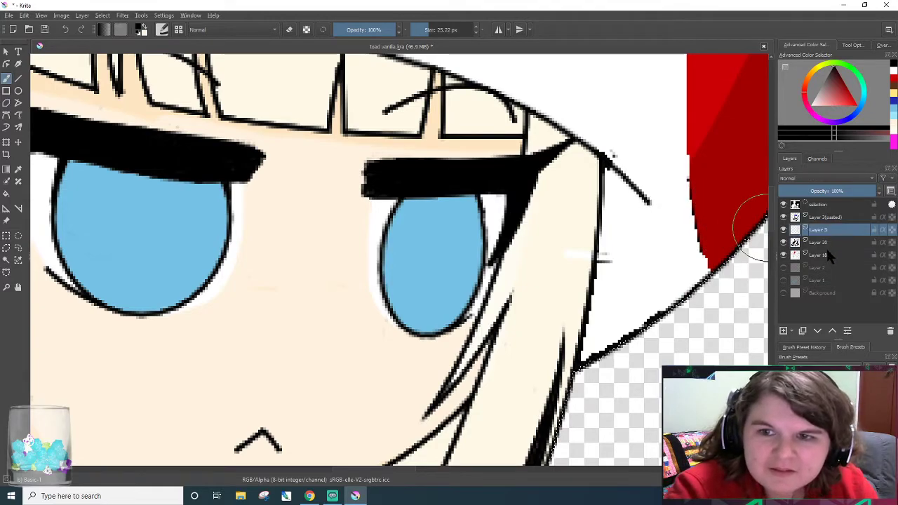
{"action": "left_click", "coordinate": [821, 256]}
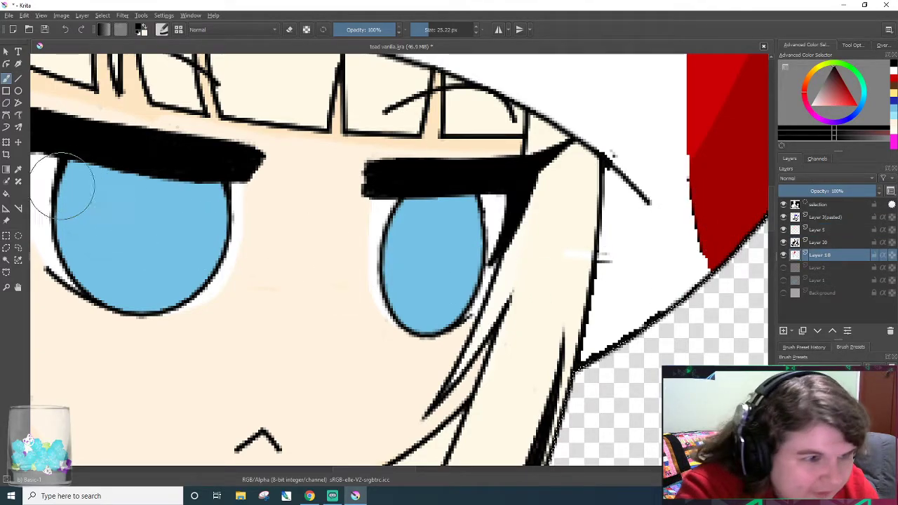
{"action": "left_click", "coordinate": [18, 169]}
{"action": "left_click", "coordinate": [514, 273]}
{"action": "left_click", "coordinate": [6, 78]}
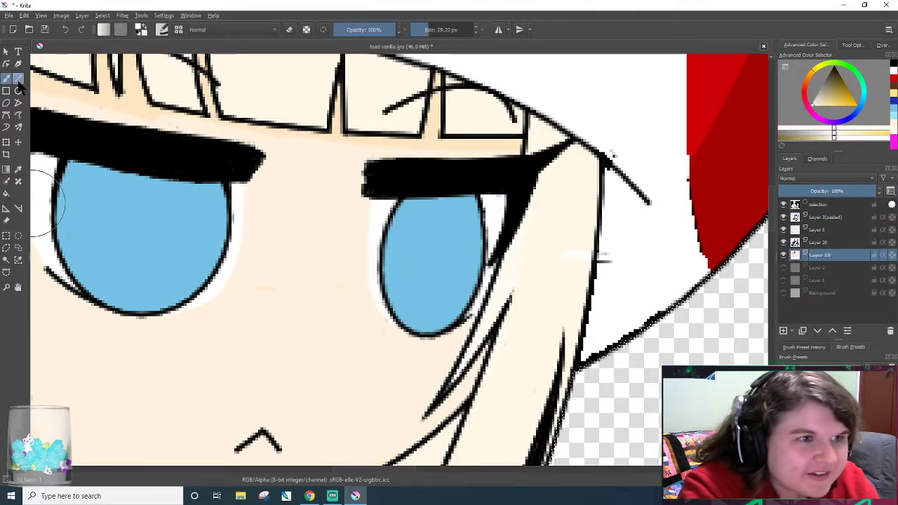
- Try black shading strokes on Layer 20 over the right eye's lower edge and the cheek beside the hair, and undo them
{"action": "left_click", "coordinate": [833, 242]}
{"action": "key", "text": "d"}
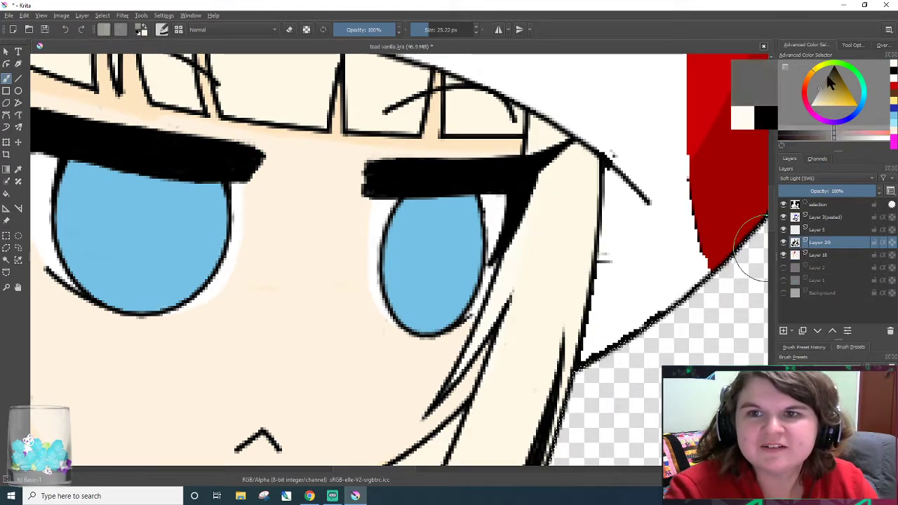
{"action": "left_click_drag", "start_coordinate": [442, 391], "coordinate": [500, 283]}
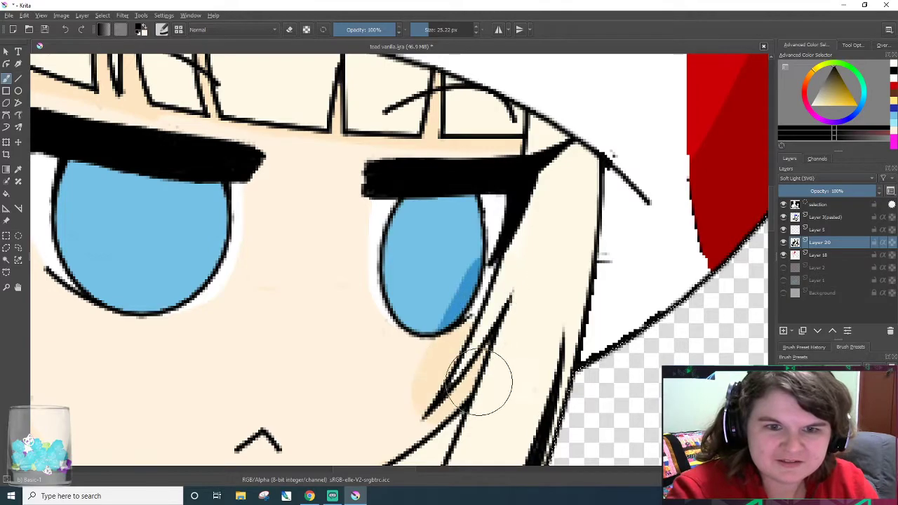
{"action": "mouse_move", "coordinate": [464, 341]}
{"action": "left_mouse_down"}
{"action": "mouse_move", "coordinate": [491, 229]}
{"action": "mouse_move", "coordinate": [429, 194]}
{"action": "mouse_move", "coordinate": [421, 199]}
{"action": "mouse_move", "coordinate": [482, 243]}
{"action": "mouse_move", "coordinate": [387, 312]}
{"action": "left_mouse_up"}
{"action": "key", "text": "ctrl+z"}
{"action": "key", "text": "ctrl+z"}
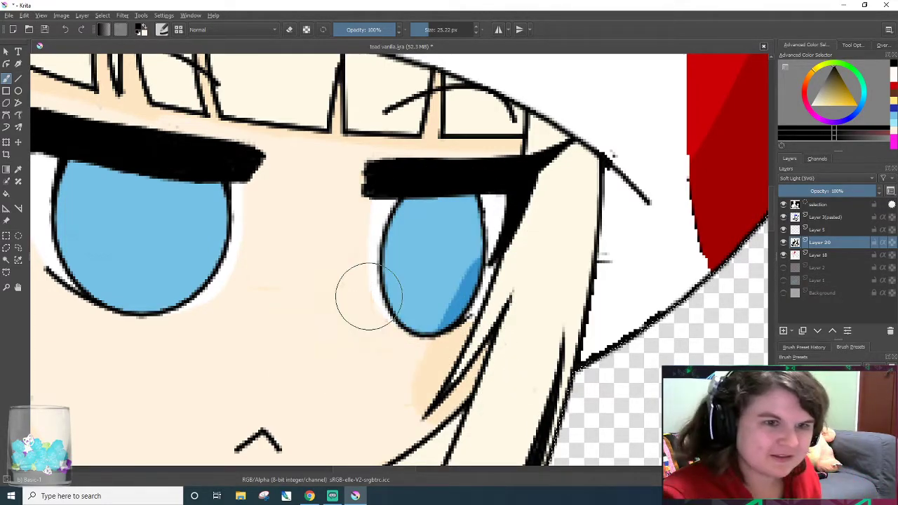
{"action": "key", "text": "ctrl+z"}
{"action": "key", "text": "e"}
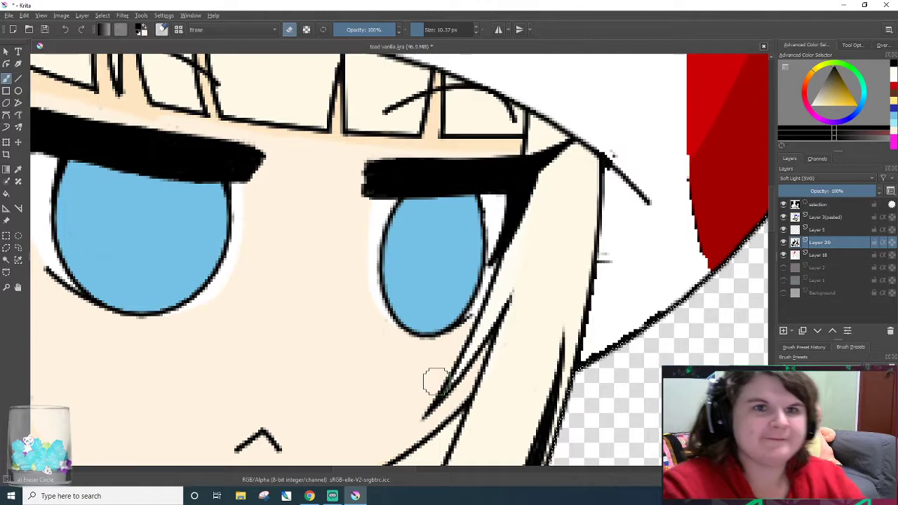
- With an 8.37 px brush, paint white on Layer 18 over the jagged black marks along the cap's lower rim and beside the right hair lock
{"action": "key", "text": "e"}
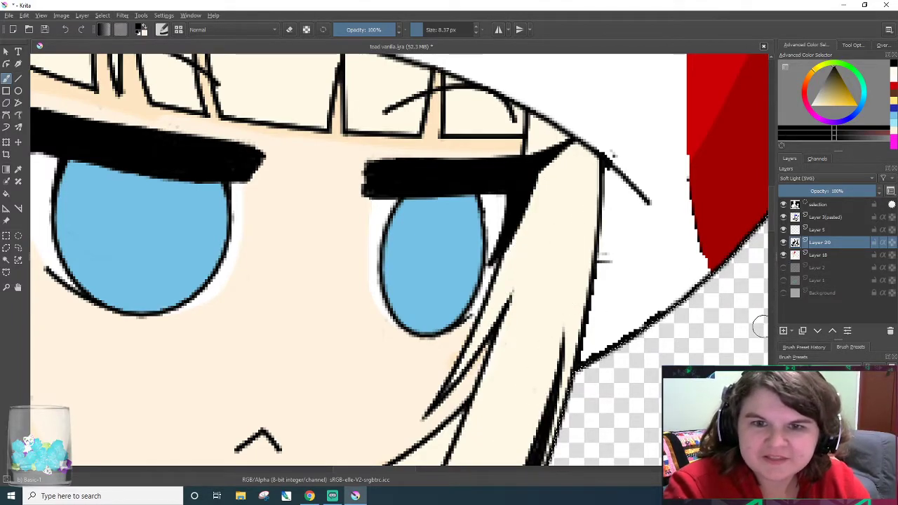
{"action": "scroll", "coordinate": [761, 318], "scroll_direction": "down", "scroll_amount": 3}
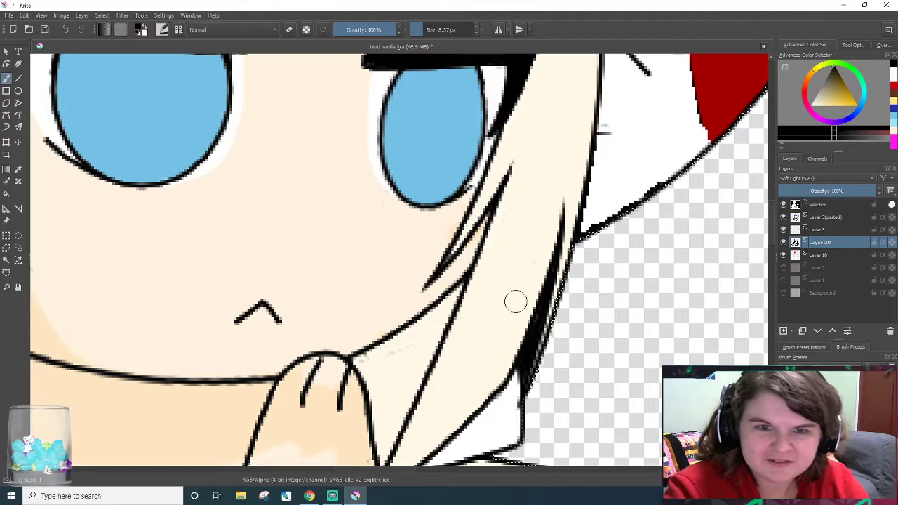
{"action": "left_click", "coordinate": [829, 231]}
{"action": "left_click", "coordinate": [832, 254]}
{"action": "left_click", "coordinate": [838, 95]}
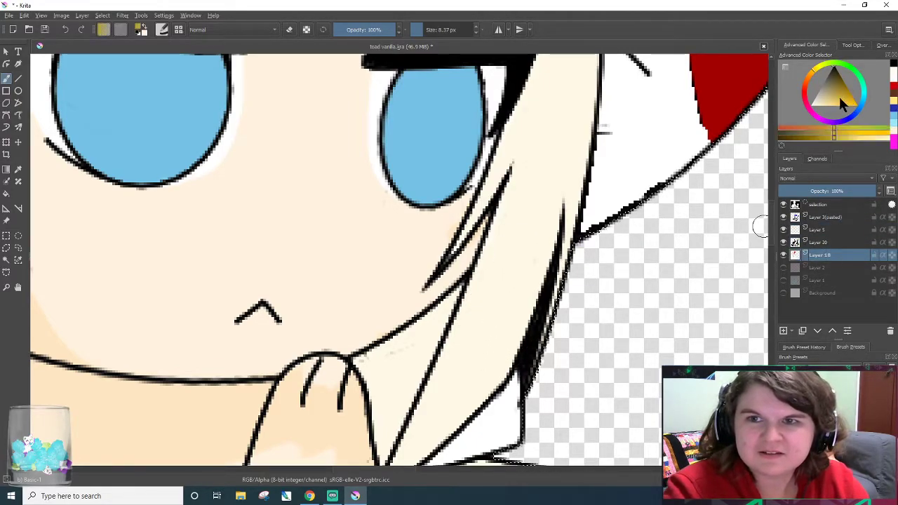
{"action": "left_click_drag", "start_coordinate": [570, 230], "coordinate": [673, 183]}
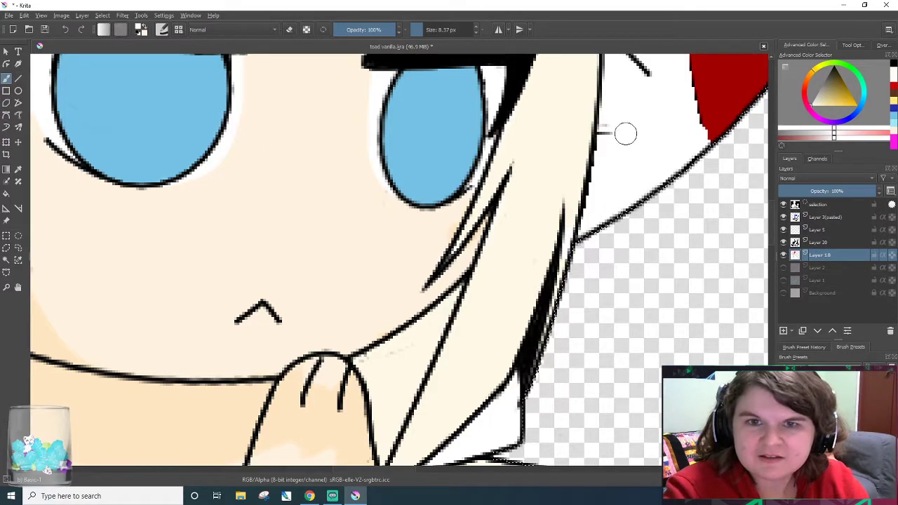
{"action": "left_click_drag", "start_coordinate": [601, 204], "coordinate": [609, 140]}
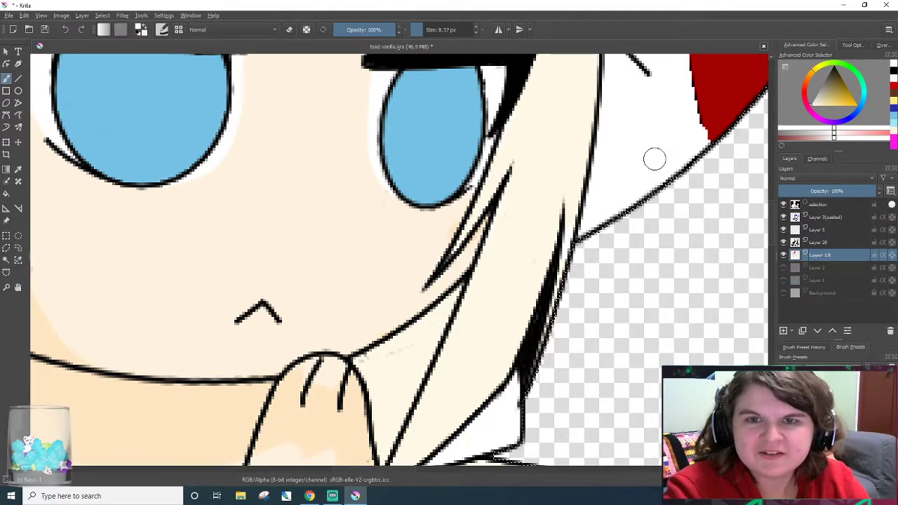
- Paint white over the stray marks at the brim line's right end and smooth the adjacent red spot's jagged edge
{"action": "scroll", "coordinate": [607, 297], "scroll_direction": "up", "scroll_amount": 4}
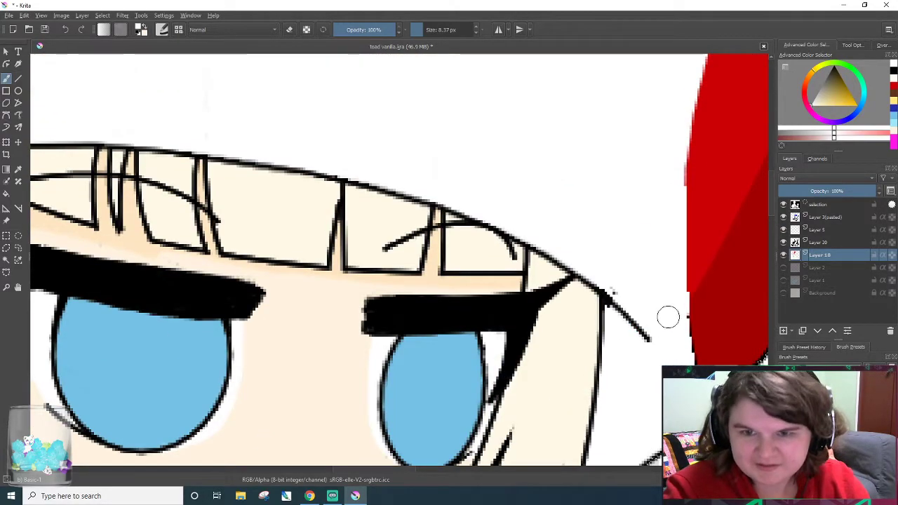
{"action": "left_click_drag", "start_coordinate": [616, 317], "coordinate": [610, 297]}
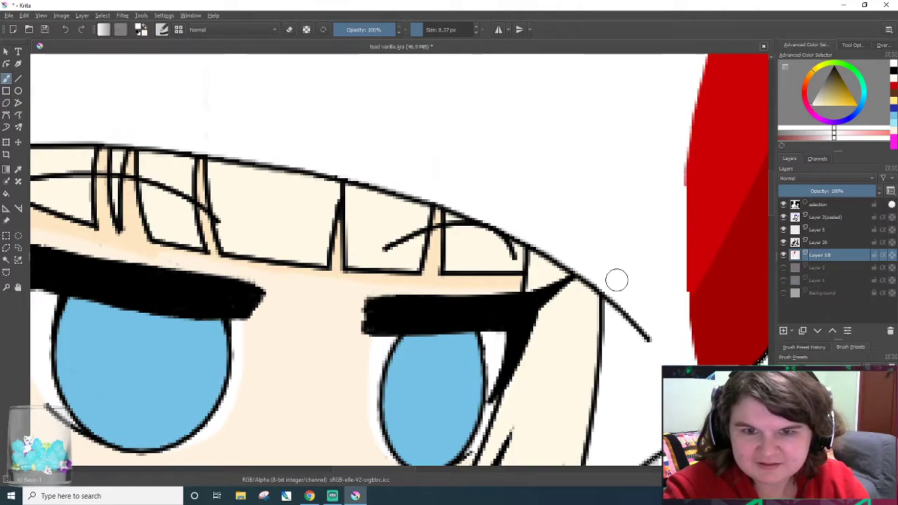
{"action": "left_click_drag", "start_coordinate": [683, 336], "coordinate": [677, 253]}
{"action": "left_click_drag", "start_coordinate": [672, 153], "coordinate": [670, 243]}
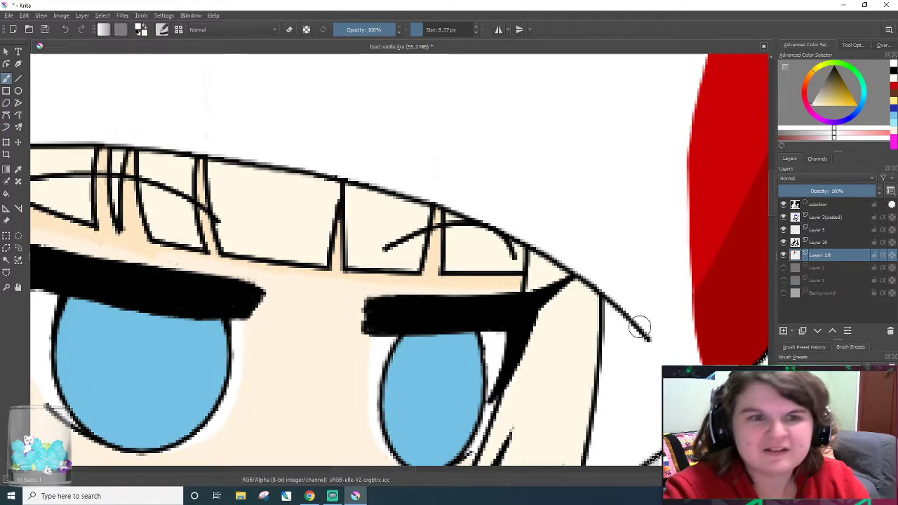
- Reduce the brush to 5.18 px, round off the left red spot's lower edge in white, and touch up the thin gap in the hair strand
{"action": "left_click_drag", "start_coordinate": [771, 202], "coordinate": [806, 184]}
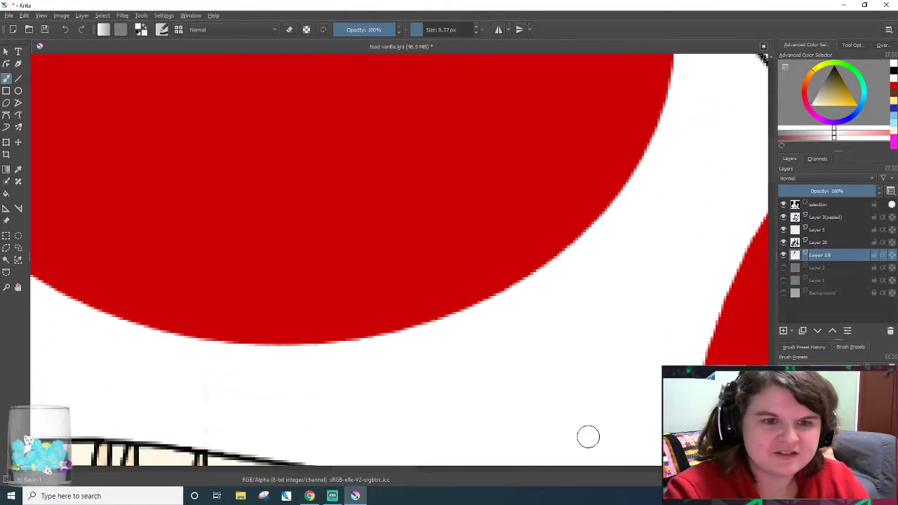
{"action": "left_click_drag", "start_coordinate": [406, 471], "coordinate": [343, 470]}
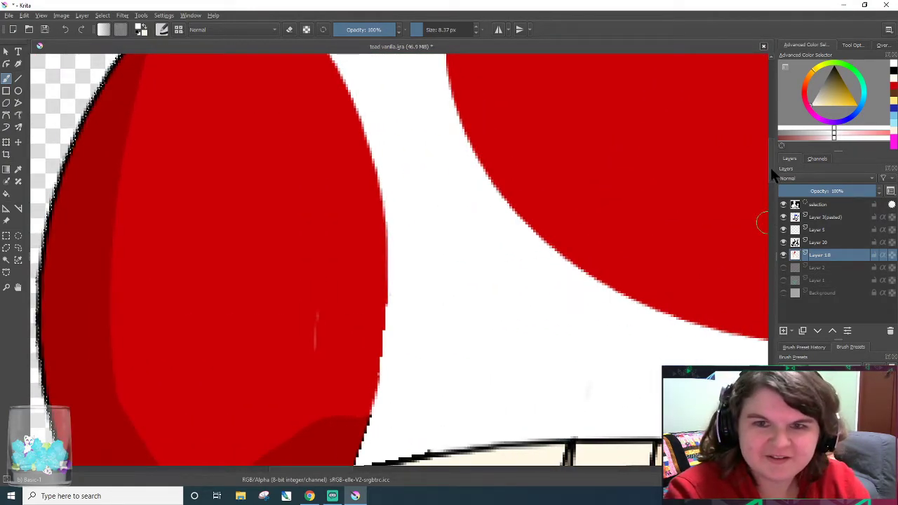
{"action": "scroll", "coordinate": [772, 174], "scroll_direction": "down", "scroll_amount": 4}
{"action": "scroll", "coordinate": [679, 245], "scroll_direction": "up", "scroll_amount": 2}
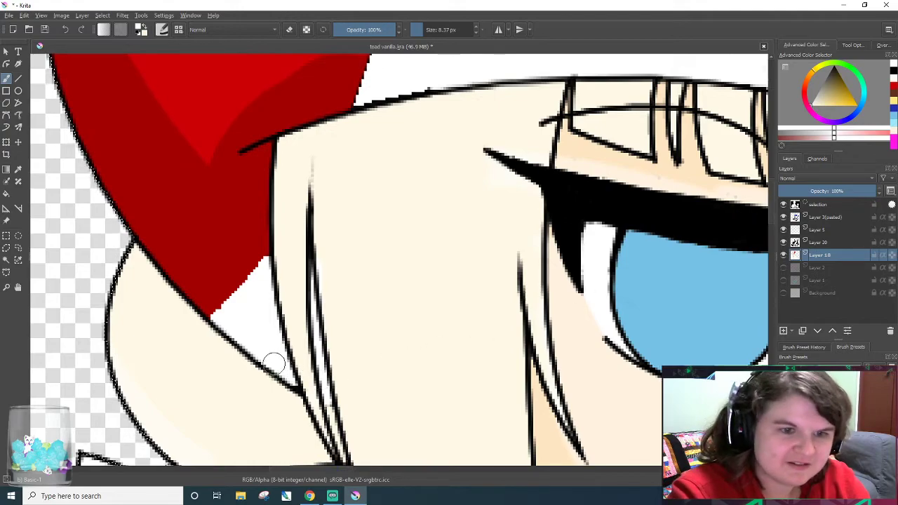
{"action": "left_click_drag", "start_coordinate": [199, 327], "coordinate": [267, 267]}
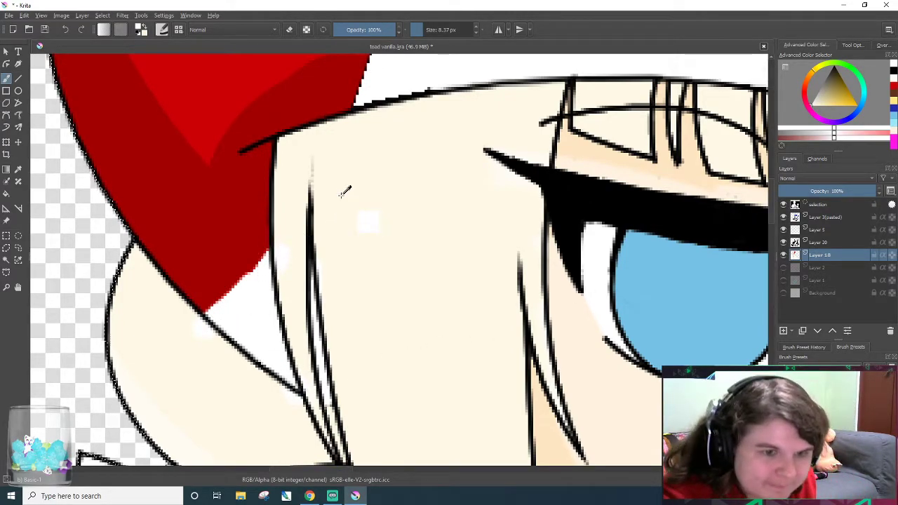
{"action": "key", "text": "ctrl+z"}
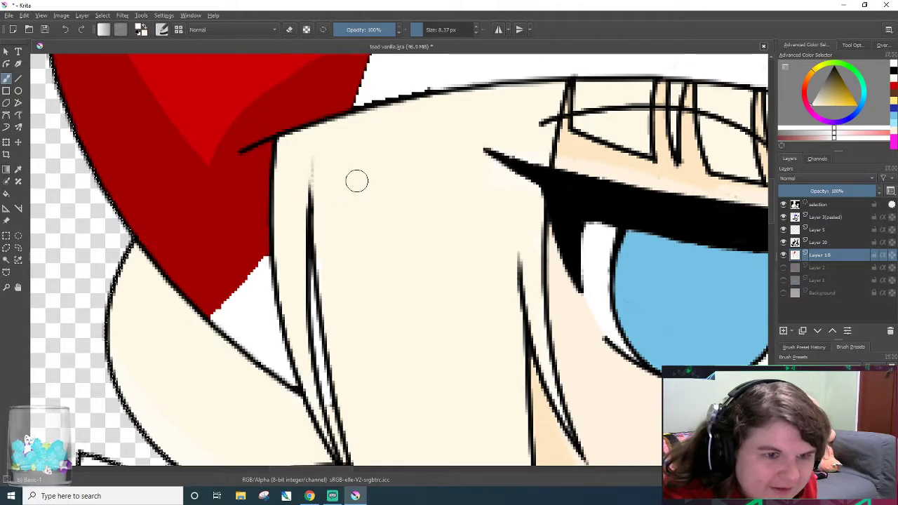
{"action": "mouse_move", "coordinate": [219, 312]}
{"action": "left_mouse_down"}
{"action": "mouse_move", "coordinate": [260, 274]}
{"action": "mouse_move", "coordinate": [218, 313]}
{"action": "mouse_move", "coordinate": [270, 245]}
{"action": "left_mouse_up"}
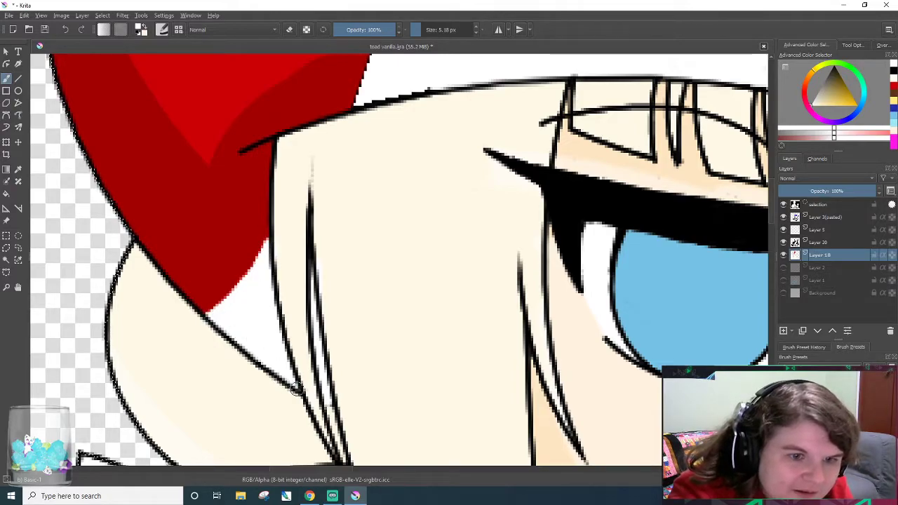
{"action": "left_click_drag", "start_coordinate": [310, 280], "coordinate": [314, 177]}
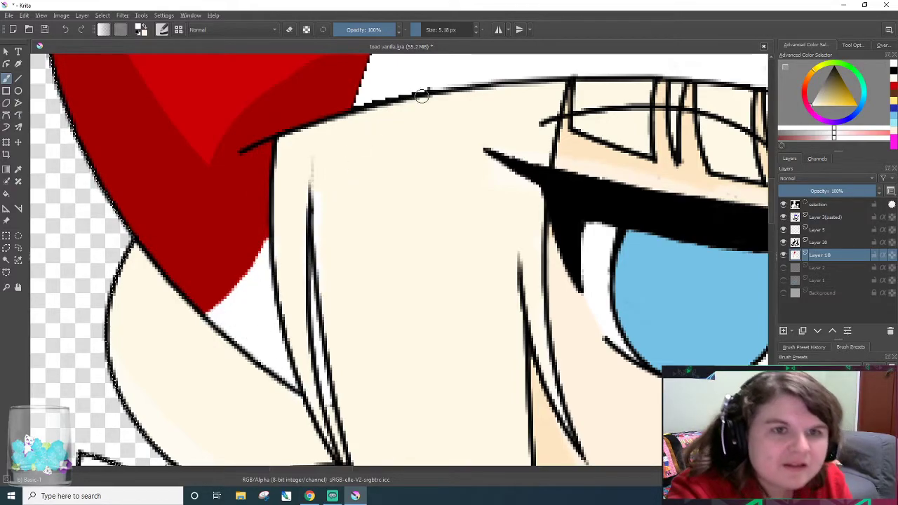
- Smooth the left red spot's inner edge with white and clean the jagged black pixels above the cap's brim line
{"action": "scroll", "coordinate": [486, 260], "scroll_direction": "up", "scroll_amount": 5}
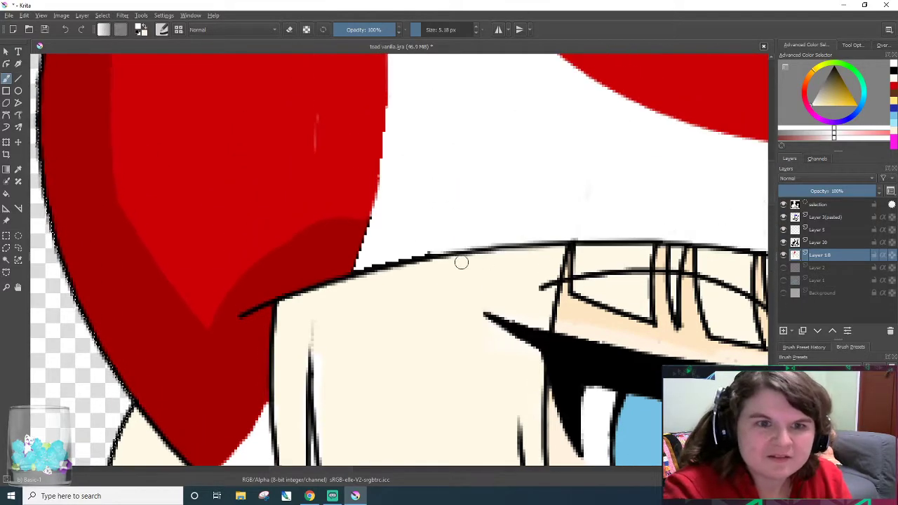
{"action": "mouse_move", "coordinate": [353, 262]}
{"action": "left_mouse_down"}
{"action": "mouse_move", "coordinate": [397, 67]}
{"action": "mouse_move", "coordinate": [371, 211]}
{"action": "mouse_move", "coordinate": [371, 277]}
{"action": "mouse_move", "coordinate": [348, 274]}
{"action": "mouse_move", "coordinate": [374, 192]}
{"action": "mouse_move", "coordinate": [344, 275]}
{"action": "left_mouse_up"}
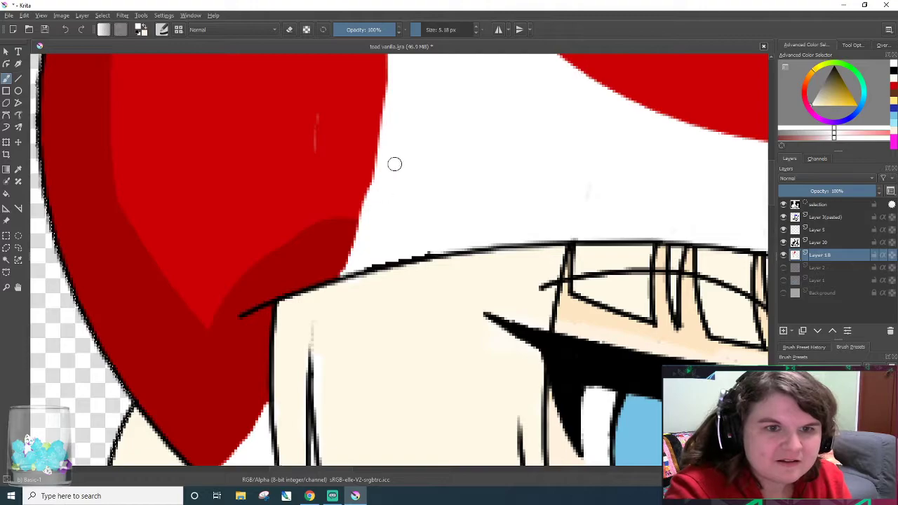
{"action": "mouse_move", "coordinate": [397, 125]}
{"action": "left_mouse_down"}
{"action": "mouse_move", "coordinate": [376, 182]}
{"action": "mouse_move", "coordinate": [395, 99]}
{"action": "mouse_move", "coordinate": [370, 260]}
{"action": "mouse_move", "coordinate": [404, 249]}
{"action": "mouse_move", "coordinate": [383, 250]}
{"action": "mouse_move", "coordinate": [448, 242]}
{"action": "left_mouse_up"}
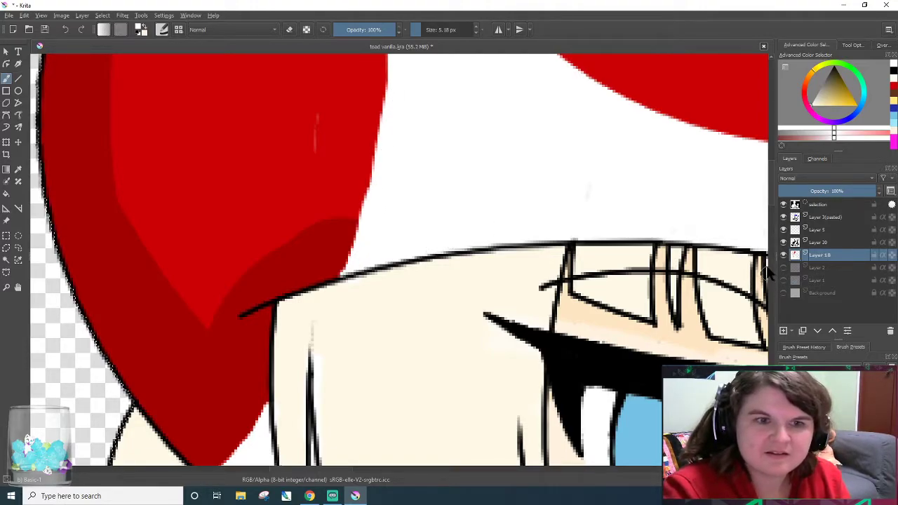
- Sample the cream fill from the rounded shape beside the legs as the brush colour
{"action": "left_click_drag", "start_coordinate": [773, 202], "coordinate": [784, 226]}
{"action": "scroll", "coordinate": [783, 229], "scroll_direction": "up", "scroll_amount": 2}
{"action": "left_click", "coordinate": [18, 169]}
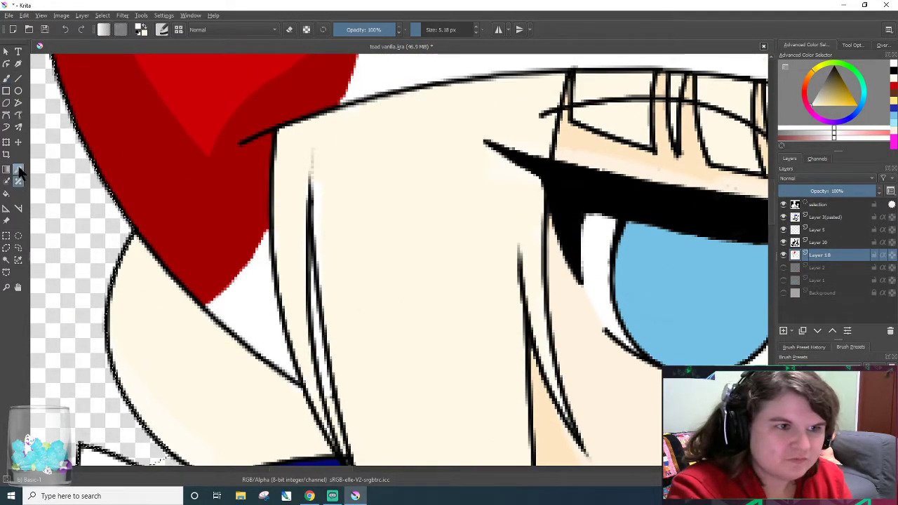
{"action": "scroll", "coordinate": [765, 284], "scroll_direction": "down", "scroll_amount": 5}
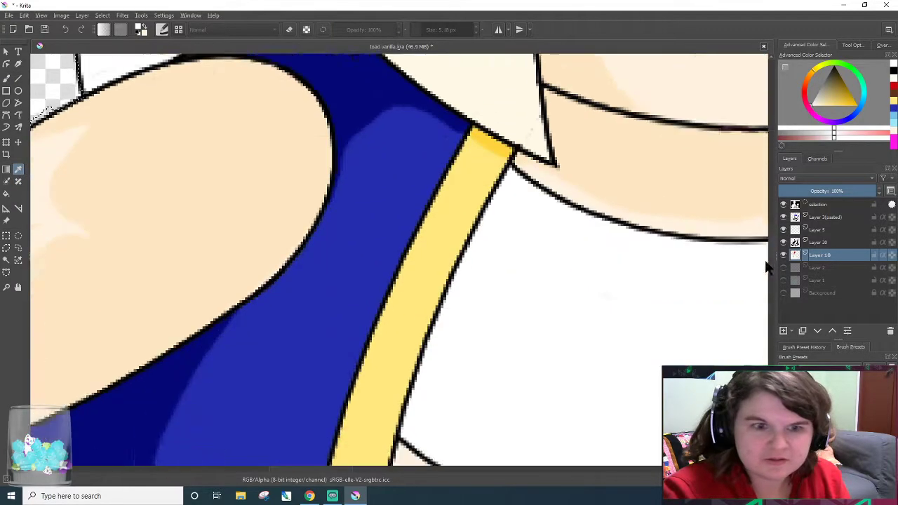
{"action": "scroll", "coordinate": [764, 284], "scroll_direction": "down", "scroll_amount": 6}
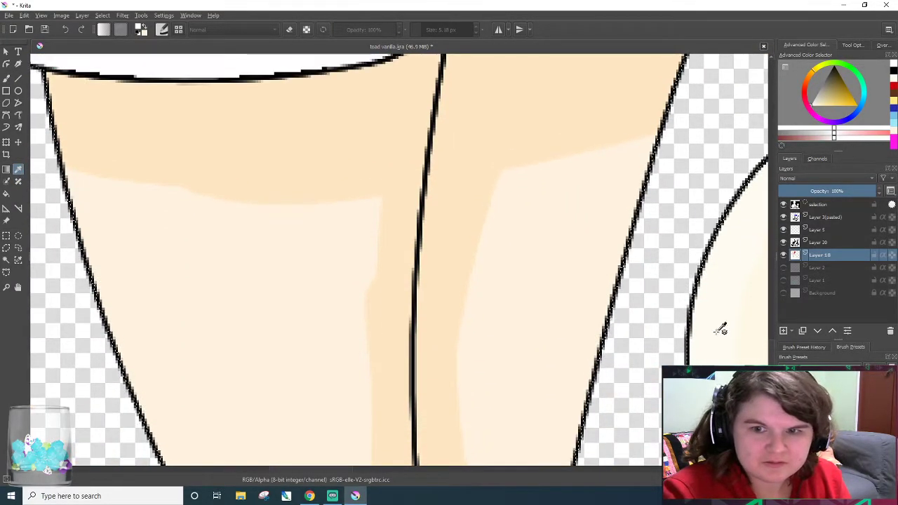
{"action": "scroll", "coordinate": [771, 346], "scroll_direction": "up", "scroll_amount": 10}
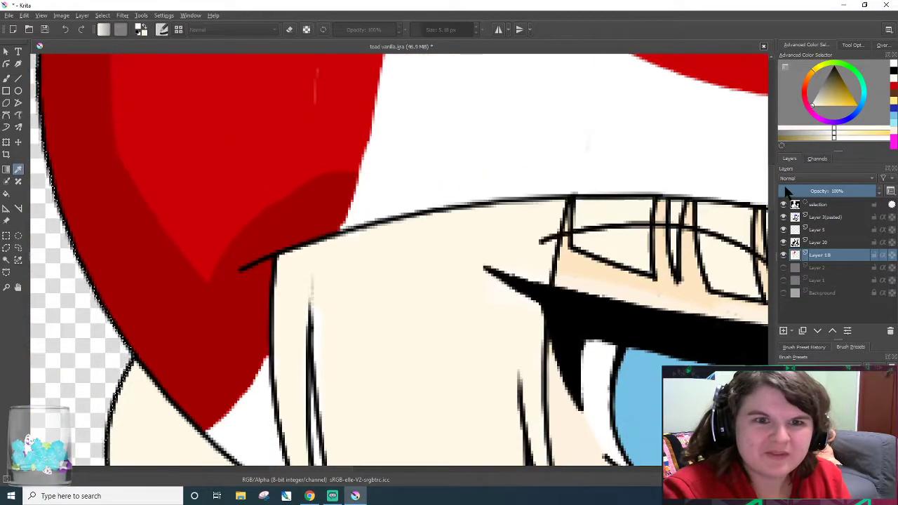
{"action": "key", "text": "b"}
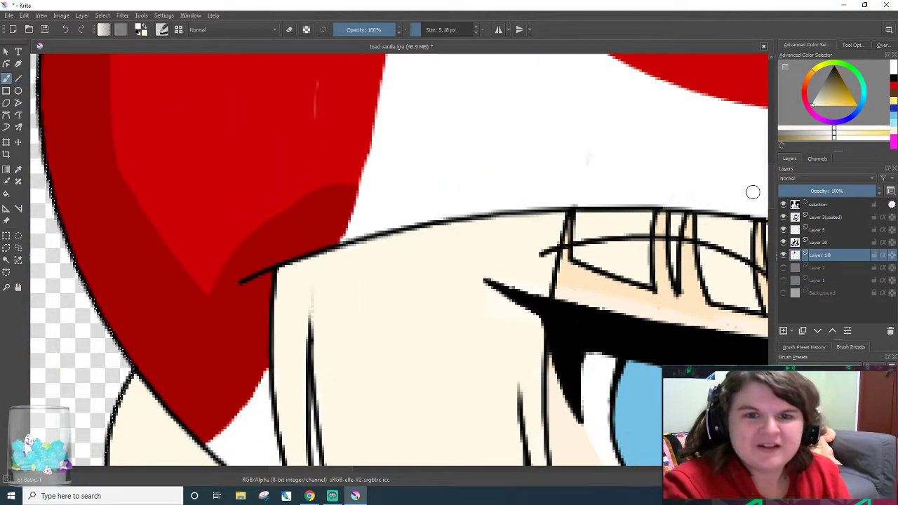
- On Layer 20, erase the curved shadow above the brim line on the left red spot with a 9.34 px eraser
{"action": "left_click", "coordinate": [818, 242]}
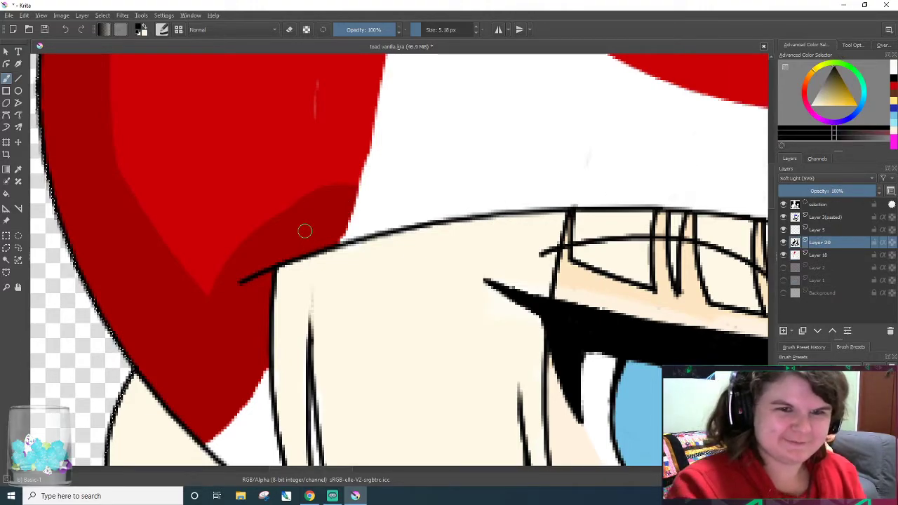
{"action": "key", "text": "e"}
{"action": "left_click_drag", "start_coordinate": [278, 213], "coordinate": [292, 213]}
{"action": "left_click", "coordinate": [418, 26]}
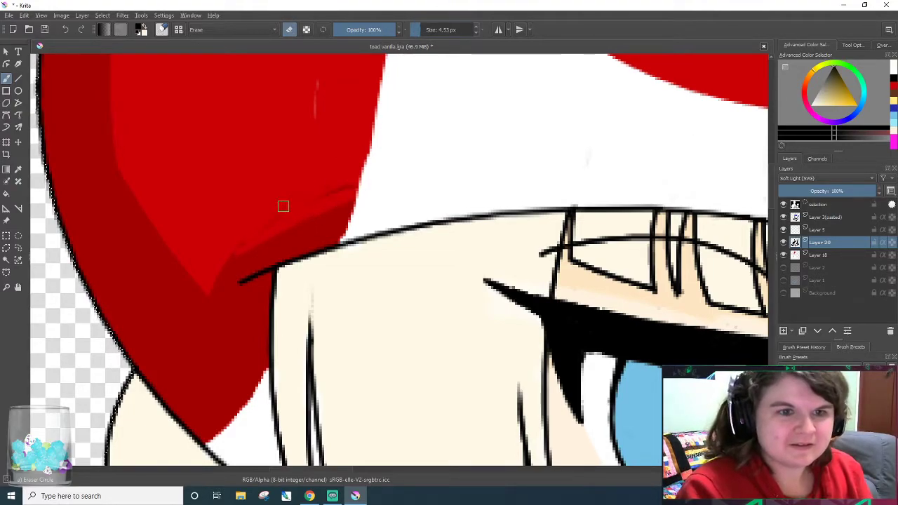
{"action": "left_click", "coordinate": [424, 27]}
{"action": "mouse_move", "coordinate": [342, 209]}
{"action": "left_mouse_down"}
{"action": "mouse_move", "coordinate": [301, 216]}
{"action": "mouse_move", "coordinate": [278, 245]}
{"action": "mouse_move", "coordinate": [424, 204]}
{"action": "left_mouse_up"}
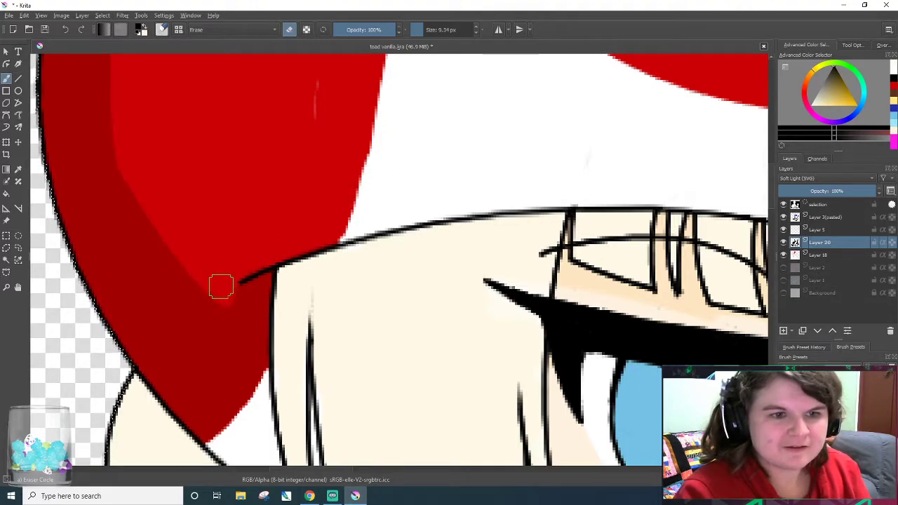
{"action": "mouse_move", "coordinate": [191, 229]}
{"action": "left_mouse_down"}
{"action": "mouse_move", "coordinate": [214, 288]}
{"action": "mouse_move", "coordinate": [186, 243]}
{"action": "mouse_move", "coordinate": [219, 292]}
{"action": "left_mouse_up"}
{"action": "left_click_drag", "start_coordinate": [173, 199], "coordinate": [211, 278]}
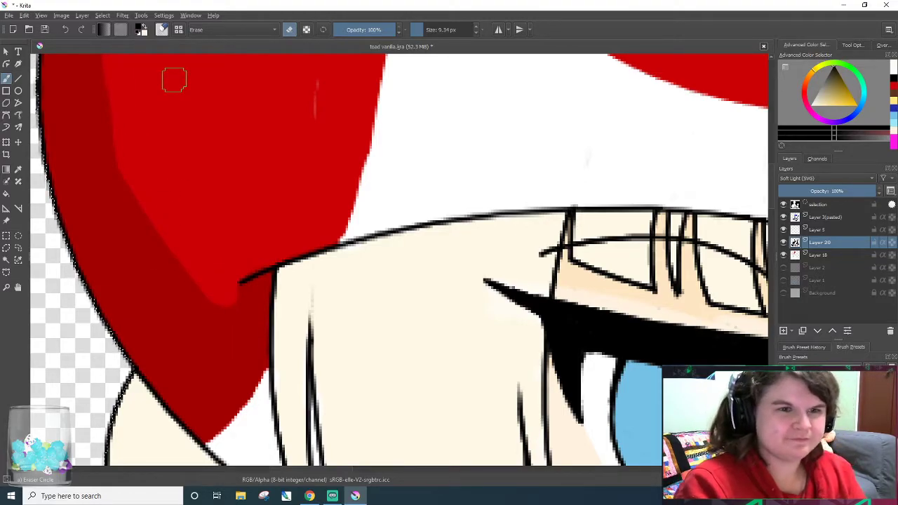
- Rework the left red spot's shadow on Layer 20 into a narrower, smooth crescent along the cap's outer edge
{"action": "key", "text": "e"}
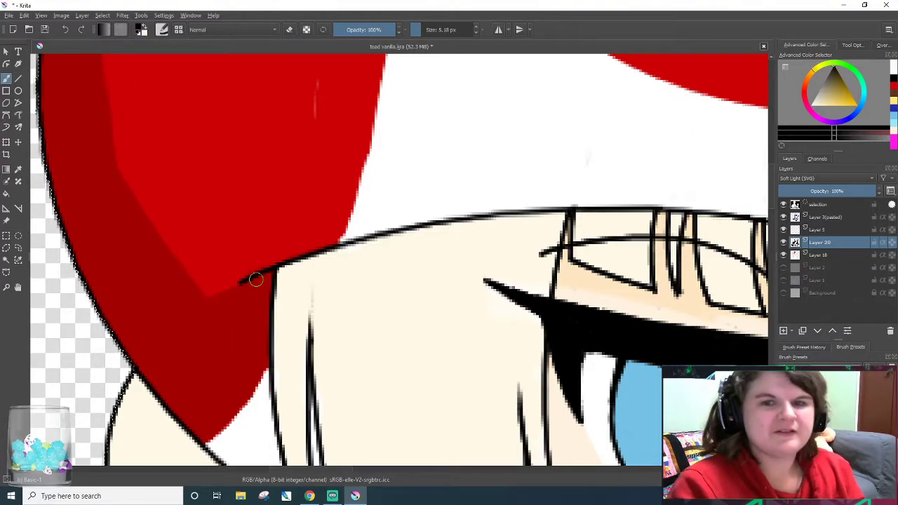
{"action": "scroll", "coordinate": [256, 279], "scroll_direction": "down", "scroll_amount": 2}
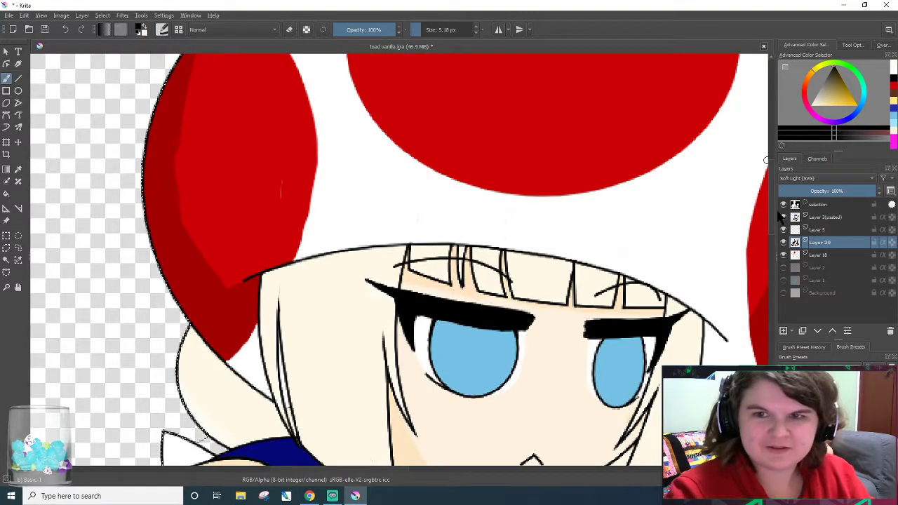
{"action": "scroll", "coordinate": [768, 211], "scroll_direction": "up", "scroll_amount": 3}
{"action": "mouse_move", "coordinate": [235, 348]}
{"action": "left_mouse_down"}
{"action": "mouse_move", "coordinate": [212, 350]}
{"action": "mouse_move", "coordinate": [193, 190]}
{"action": "left_mouse_up"}
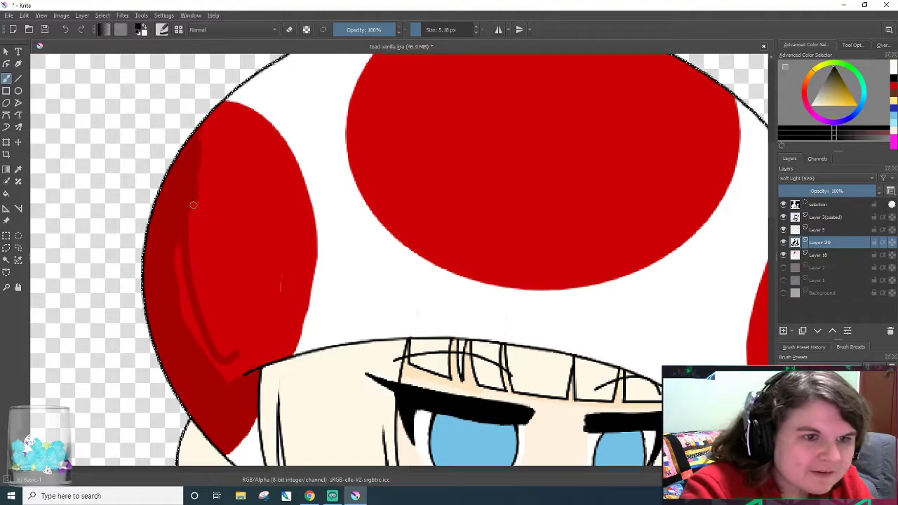
{"action": "key", "text": "ctrl+z"}
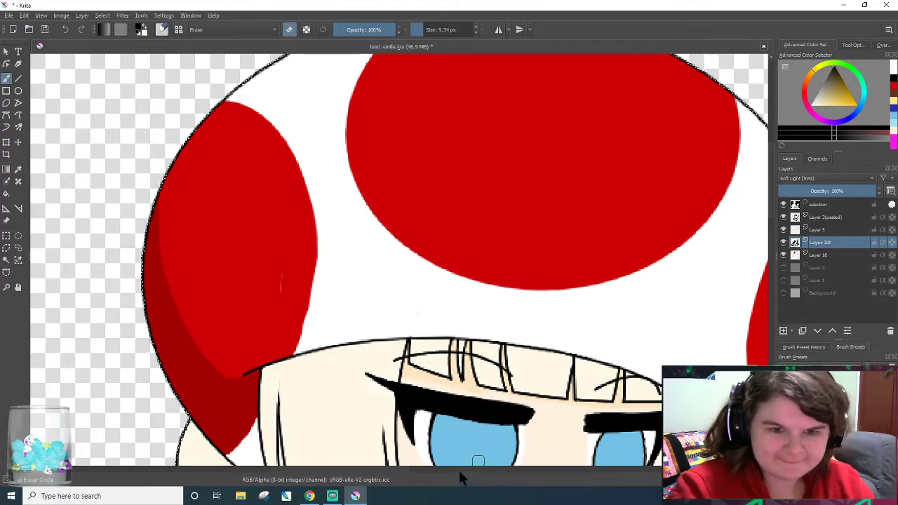
- Erase the inner edge of the right red spot's shadow to leave a slimmer crescent along the cap's outline
{"action": "scroll", "coordinate": [414, 463], "scroll_direction": "right", "scroll_amount": 5}
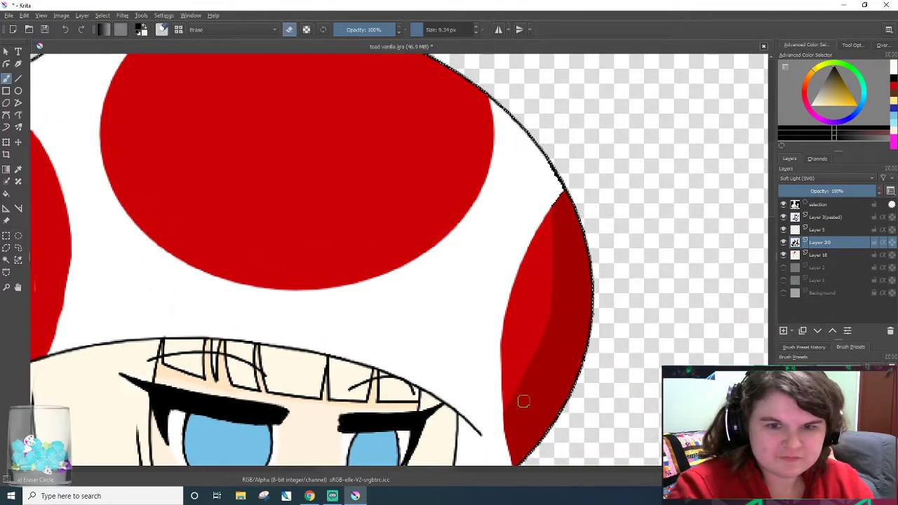
{"action": "left_click_drag", "start_coordinate": [559, 198], "coordinate": [551, 242]}
{"action": "mouse_move", "coordinate": [497, 411]}
{"action": "left_mouse_down"}
{"action": "mouse_move", "coordinate": [548, 255]}
{"action": "mouse_move", "coordinate": [518, 384]}
{"action": "mouse_move", "coordinate": [555, 212]}
{"action": "mouse_move", "coordinate": [542, 320]}
{"action": "mouse_move", "coordinate": [525, 380]}
{"action": "mouse_move", "coordinate": [551, 164]}
{"action": "mouse_move", "coordinate": [534, 364]}
{"action": "mouse_move", "coordinate": [560, 256]}
{"action": "mouse_move", "coordinate": [526, 297]}
{"action": "mouse_move", "coordinate": [489, 413]}
{"action": "mouse_move", "coordinate": [524, 363]}
{"action": "left_mouse_up"}
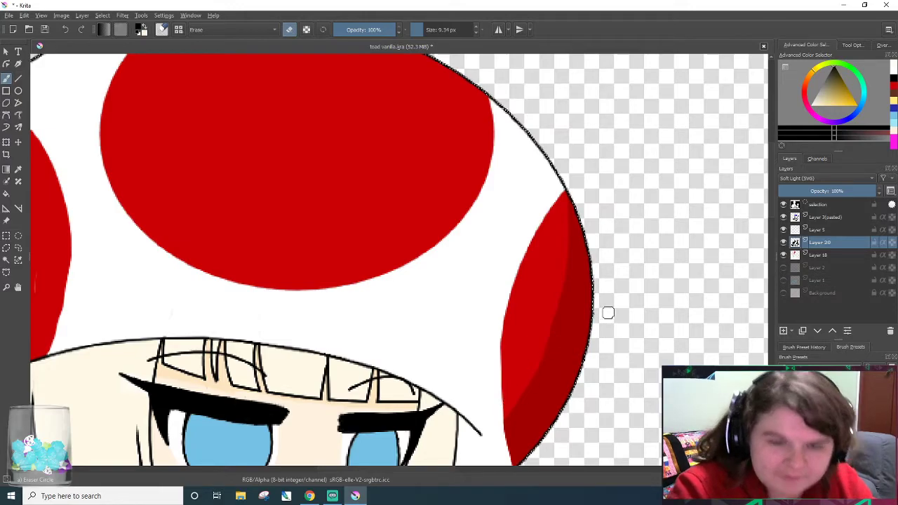
- Erase the black fill between the thin lines at the lower end of the right hair lock on Layer 20
{"action": "scroll", "coordinate": [462, 251], "scroll_direction": "down", "scroll_amount": 3}
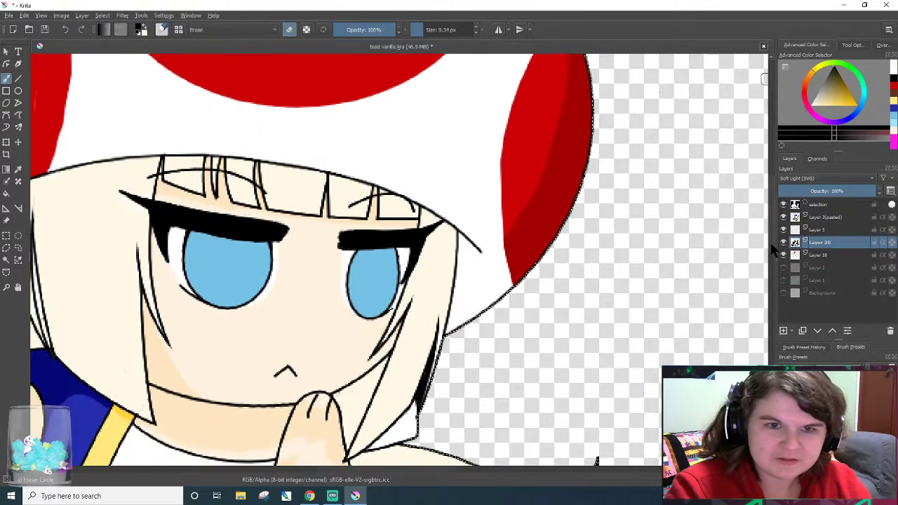
{"action": "scroll", "coordinate": [462, 251], "scroll_direction": "down", "scroll_amount": 2}
{"action": "scroll", "coordinate": [462, 250], "scroll_direction": "up", "scroll_amount": 2}
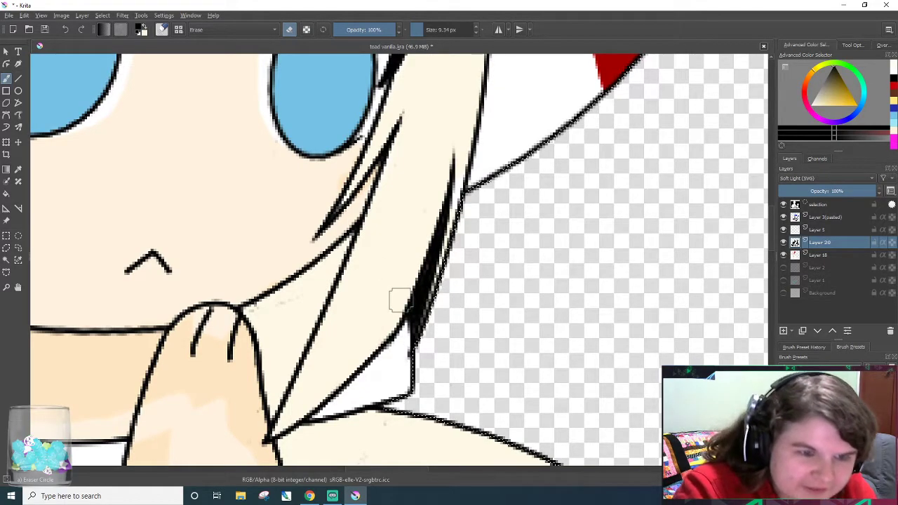
{"action": "mouse_move", "coordinate": [414, 341]}
{"action": "left_mouse_down"}
{"action": "mouse_move", "coordinate": [439, 263]}
{"action": "mouse_move", "coordinate": [431, 245]}
{"action": "left_mouse_up"}
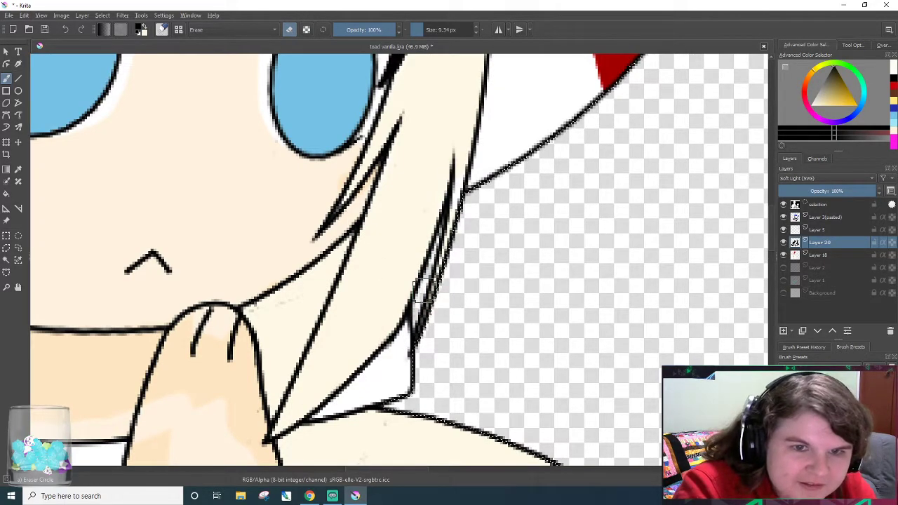
- Try to paint the right hair lock on Layer 18 with a cream colour sampled from the hair, using a 5.18 px brush
{"action": "key", "text": "e"}
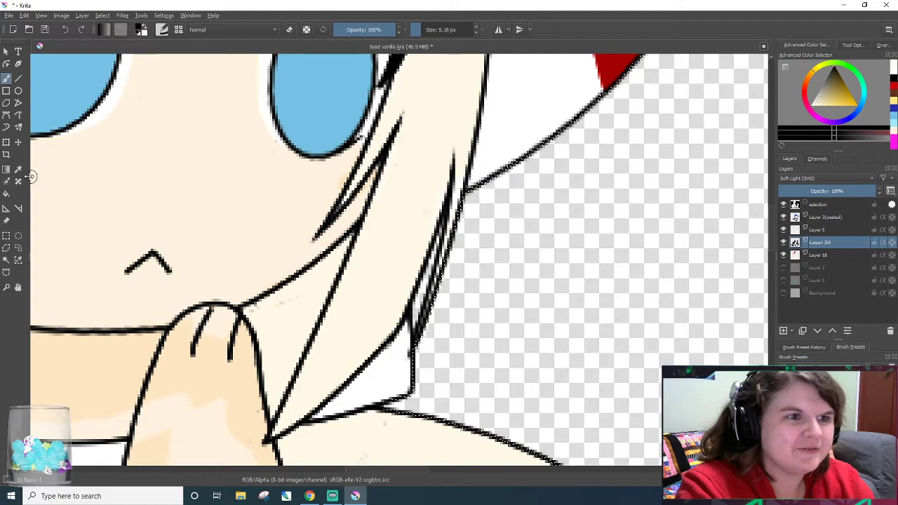
{"action": "left_click", "coordinate": [19, 169]}
{"action": "left_click", "coordinate": [429, 145]}
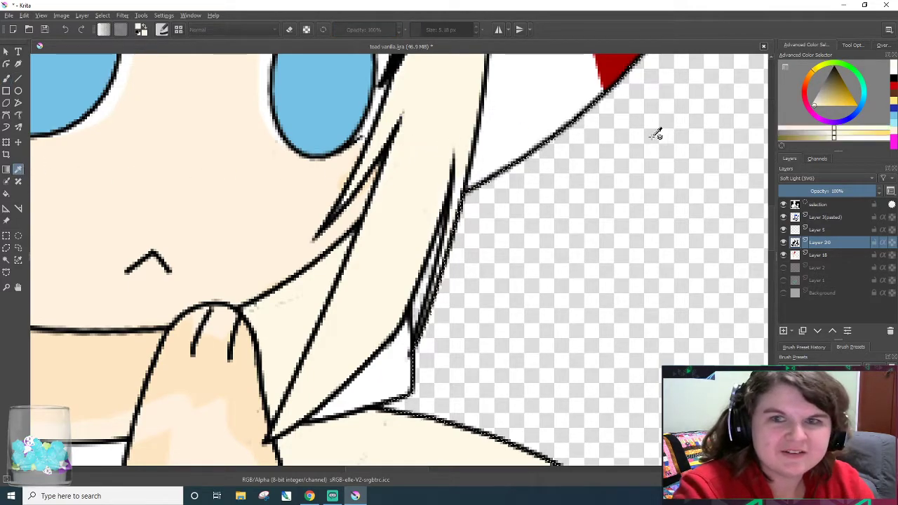
{"action": "left_click", "coordinate": [812, 230]}
{"action": "left_click", "coordinate": [813, 256]}
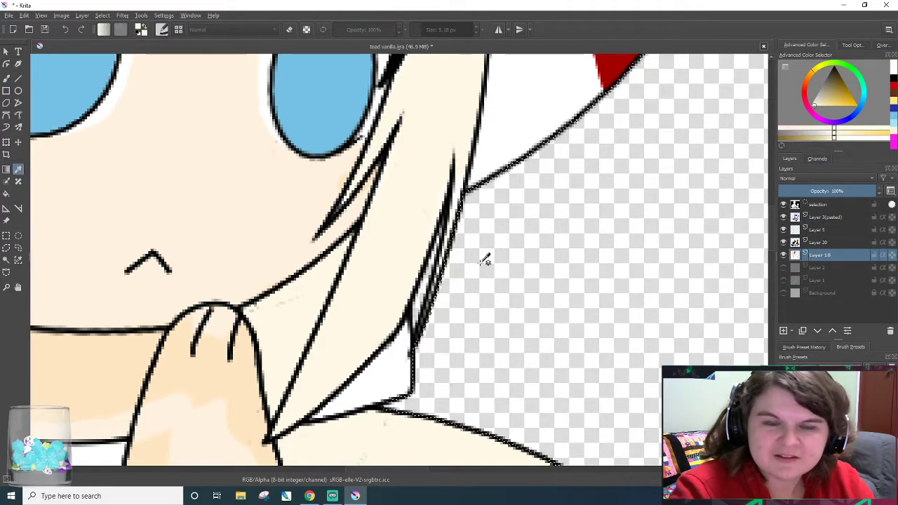
{"action": "left_click", "coordinate": [6, 77]}
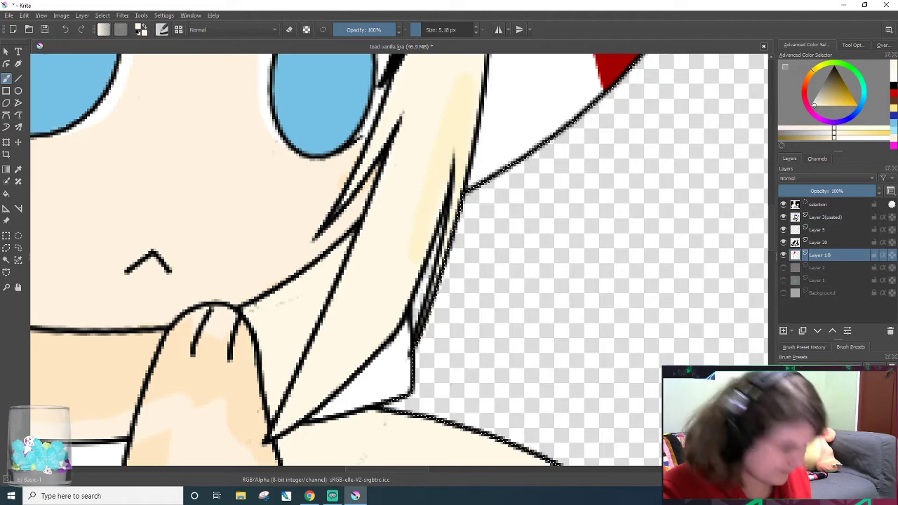
- Sample the cream fill of the large shape below the hair as the colour for the 5.18 px brush
{"action": "scroll", "coordinate": [765, 283], "scroll_direction": "down", "scroll_amount": 5}
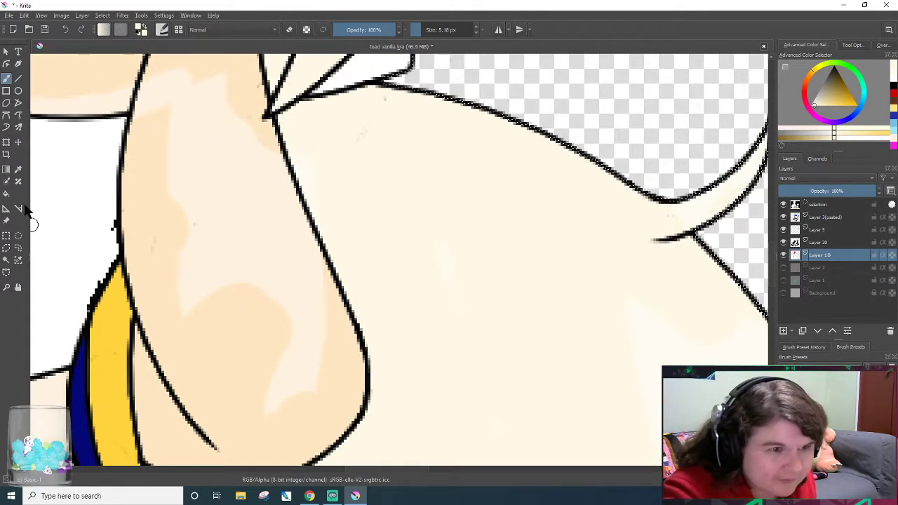
{"action": "left_click", "coordinate": [18, 169]}
{"action": "scroll", "coordinate": [770, 294], "scroll_direction": "up", "scroll_amount": 5}
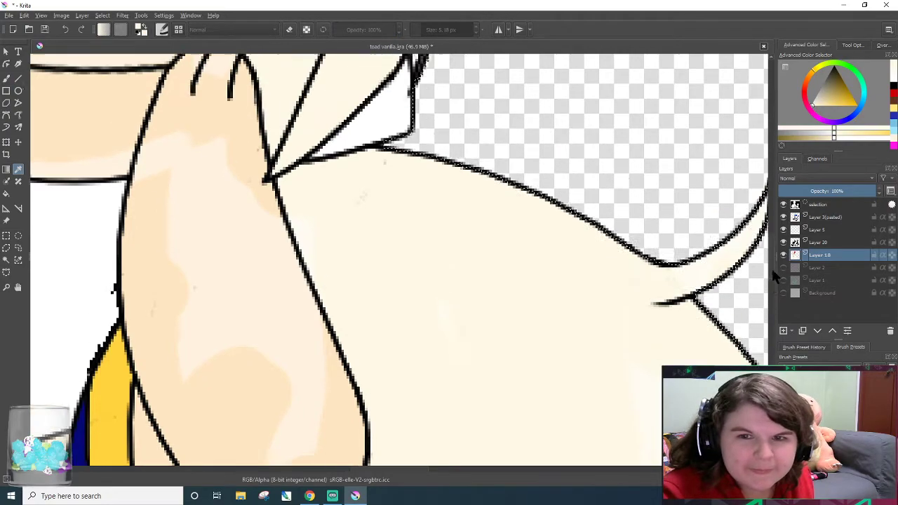
{"action": "left_click", "coordinate": [7, 78]}
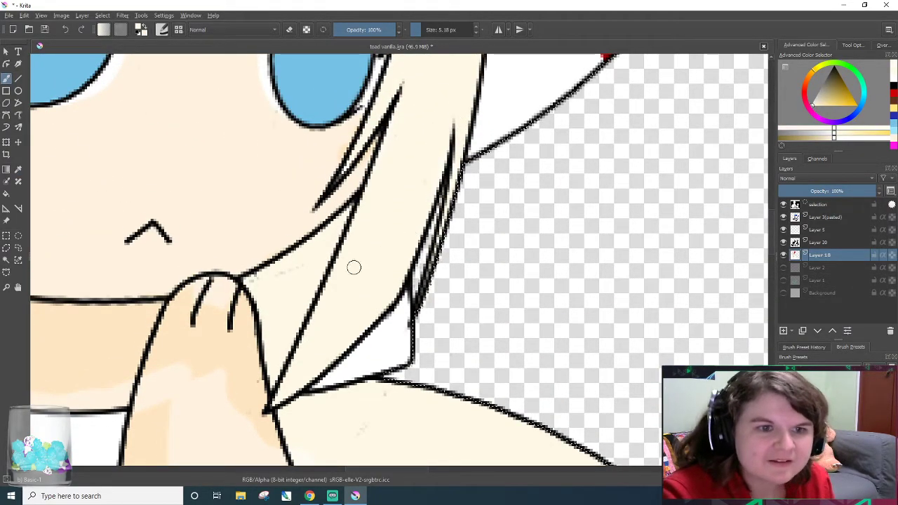
- Make Layer 5 active and ready a 3.94 px eraser for cleaning it up
{"action": "left_click", "coordinate": [834, 229]}
{"action": "key", "text": "e"}
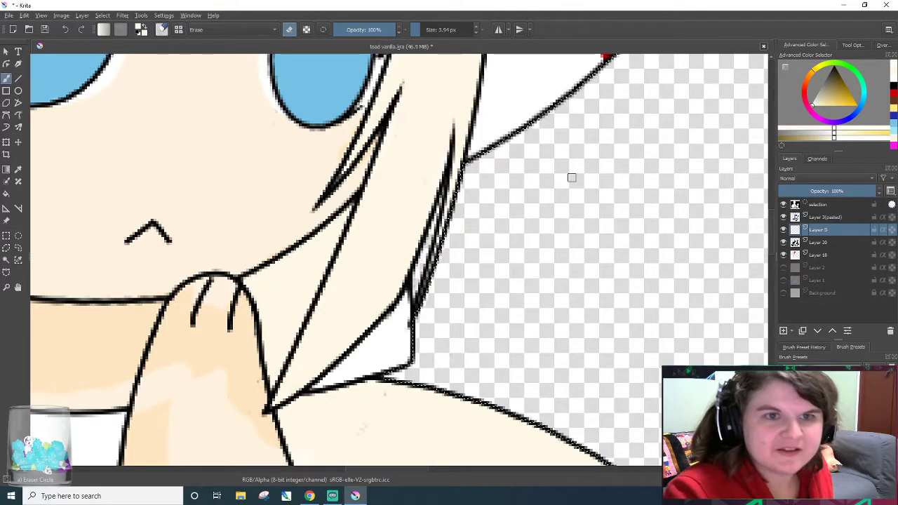
- Paint shading around the finger lines of the raised hand on Layer 20 with the normal brush
{"action": "left_click", "coordinate": [826, 241]}
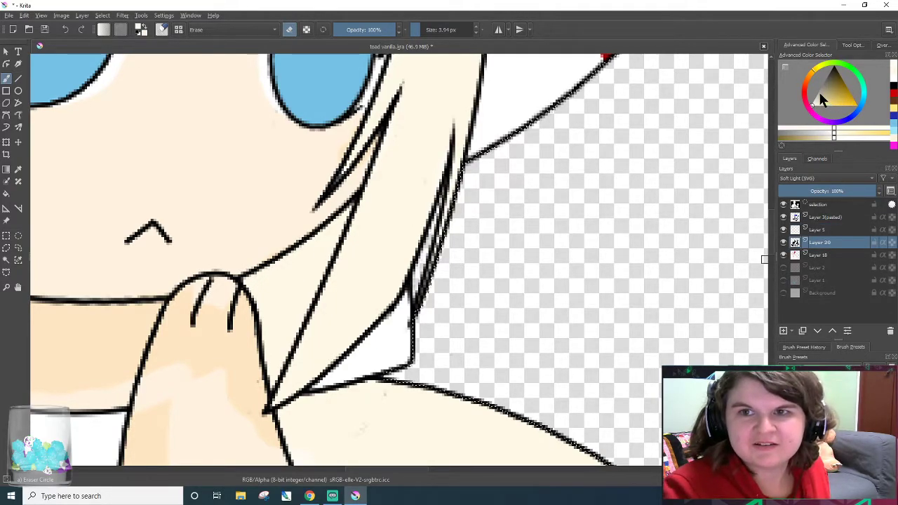
{"action": "key", "text": "e"}
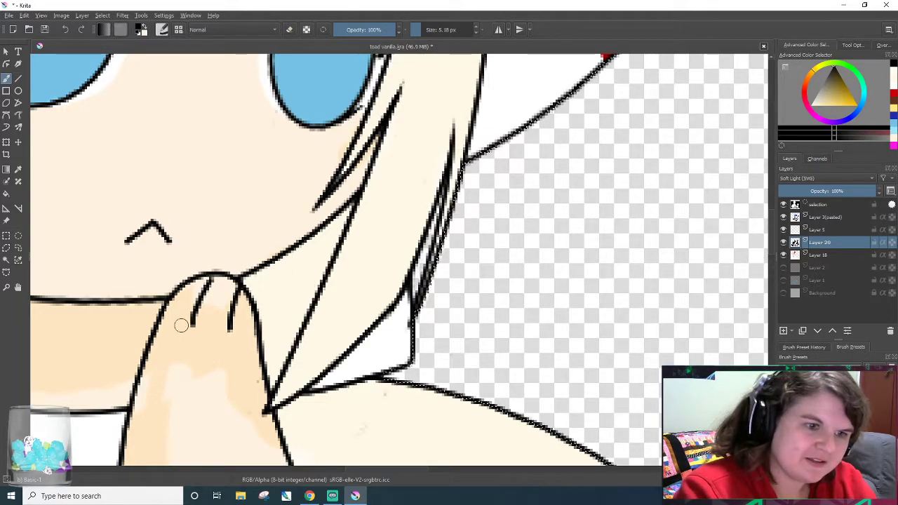
{"action": "left_click_drag", "start_coordinate": [200, 296], "coordinate": [197, 290]}
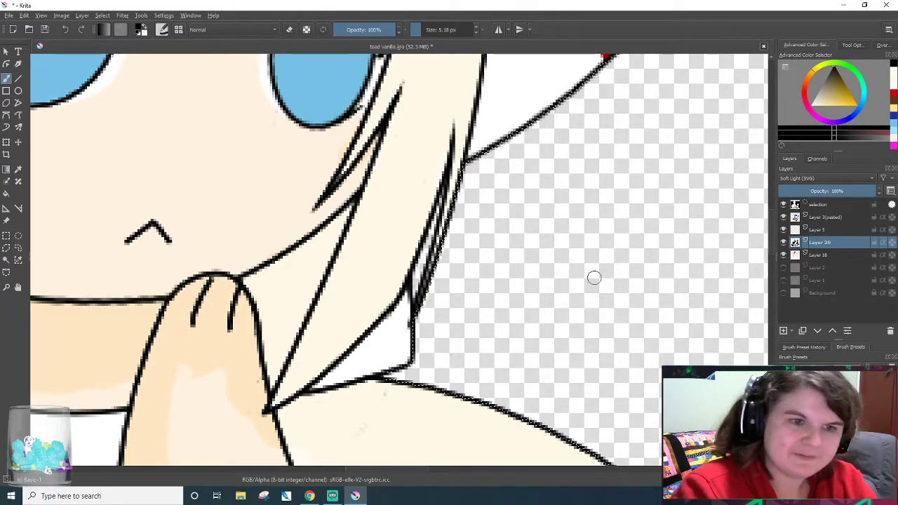
- Erase excess shading from the raised forearm and smooth the lower edge of the neck shadow with a 16.71 px eraser
{"action": "key", "text": "slash"}
{"action": "mouse_move", "coordinate": [772, 233]}
{"action": "left_mouse_down"}
{"action": "mouse_move", "coordinate": [770, 306]}
{"action": "mouse_move", "coordinate": [776, 276]}
{"action": "left_mouse_up"}
{"action": "mouse_move", "coordinate": [245, 205]}
{"action": "left_mouse_down"}
{"action": "mouse_move", "coordinate": [254, 201]}
{"action": "mouse_move", "coordinate": [261, 257]}
{"action": "left_mouse_up"}
{"action": "left_click", "coordinate": [425, 29]}
{"action": "mouse_move", "coordinate": [235, 291]}
{"action": "left_mouse_down"}
{"action": "mouse_move", "coordinate": [260, 283]}
{"action": "mouse_move", "coordinate": [259, 315]}
{"action": "mouse_move", "coordinate": [218, 276]}
{"action": "mouse_move", "coordinate": [214, 245]}
{"action": "mouse_move", "coordinate": [234, 292]}
{"action": "mouse_move", "coordinate": [266, 277]}
{"action": "mouse_move", "coordinate": [269, 308]}
{"action": "mouse_move", "coordinate": [308, 303]}
{"action": "mouse_move", "coordinate": [300, 208]}
{"action": "mouse_move", "coordinate": [308, 211]}
{"action": "mouse_move", "coordinate": [307, 292]}
{"action": "mouse_move", "coordinate": [238, 214]}
{"action": "mouse_move", "coordinate": [191, 191]}
{"action": "mouse_move", "coordinate": [244, 318]}
{"action": "mouse_move", "coordinate": [214, 242]}
{"action": "left_mouse_up"}
{"action": "scroll", "coordinate": [754, 308], "scroll_direction": "up", "scroll_amount": 3}
{"action": "mouse_move", "coordinate": [202, 279]}
{"action": "left_mouse_down"}
{"action": "mouse_move", "coordinate": [200, 185]}
{"action": "mouse_move", "coordinate": [176, 225]}
{"action": "mouse_move", "coordinate": [170, 313]}
{"action": "mouse_move", "coordinate": [204, 153]}
{"action": "mouse_move", "coordinate": [244, 265]}
{"action": "mouse_move", "coordinate": [211, 134]}
{"action": "mouse_move", "coordinate": [244, 258]}
{"action": "left_mouse_up"}
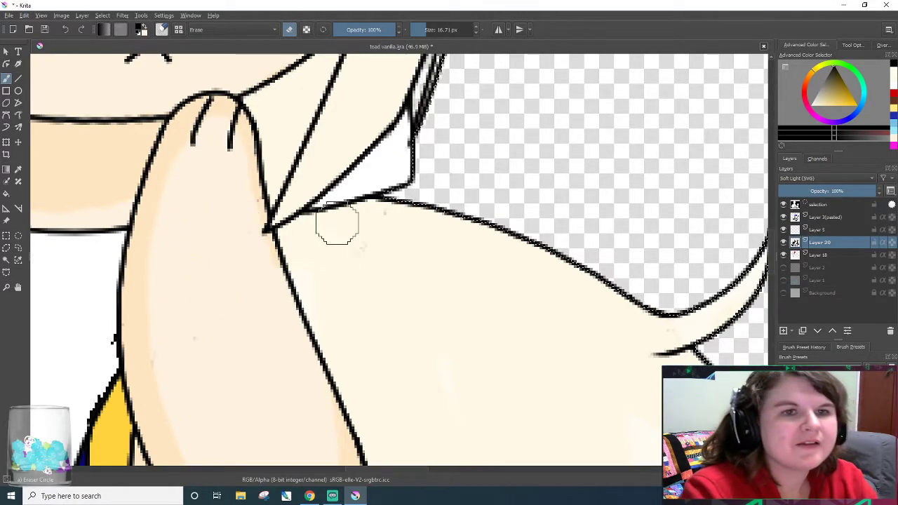
{"action": "scroll", "coordinate": [365, 476], "scroll_direction": "left", "scroll_amount": 6}
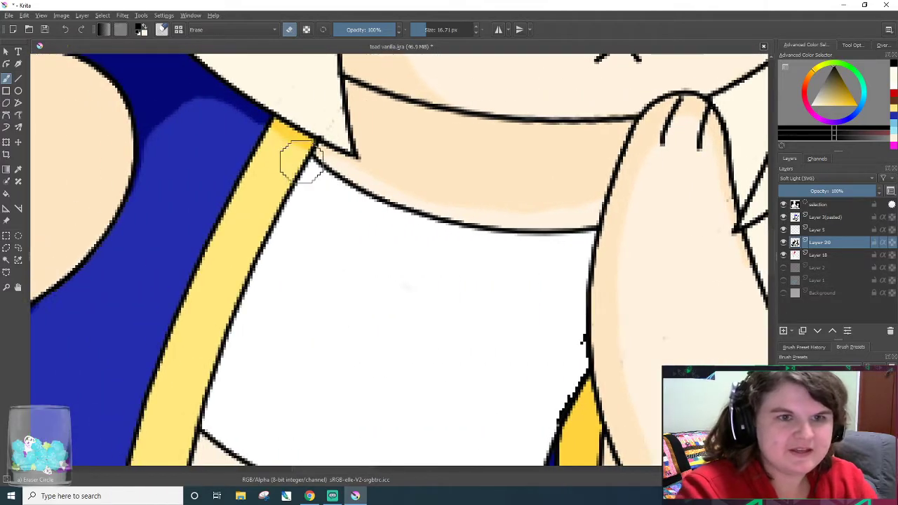
{"action": "mouse_move", "coordinate": [409, 206]}
{"action": "left_mouse_down"}
{"action": "mouse_move", "coordinate": [575, 209]}
{"action": "mouse_move", "coordinate": [472, 218]}
{"action": "left_mouse_up"}
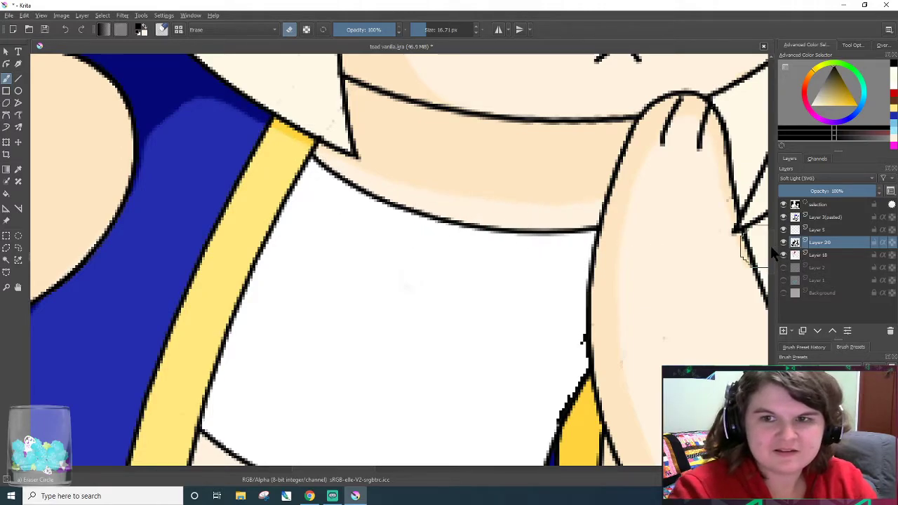
- Paint a shadow strip on the bare midriff beside the yellow vest trim and fill out the shadow along the raised arm's elbow
{"action": "scroll", "coordinate": [701, 295], "scroll_direction": "down", "scroll_amount": 5}
{"action": "scroll", "coordinate": [696, 308], "scroll_direction": "up", "scroll_amount": 2}
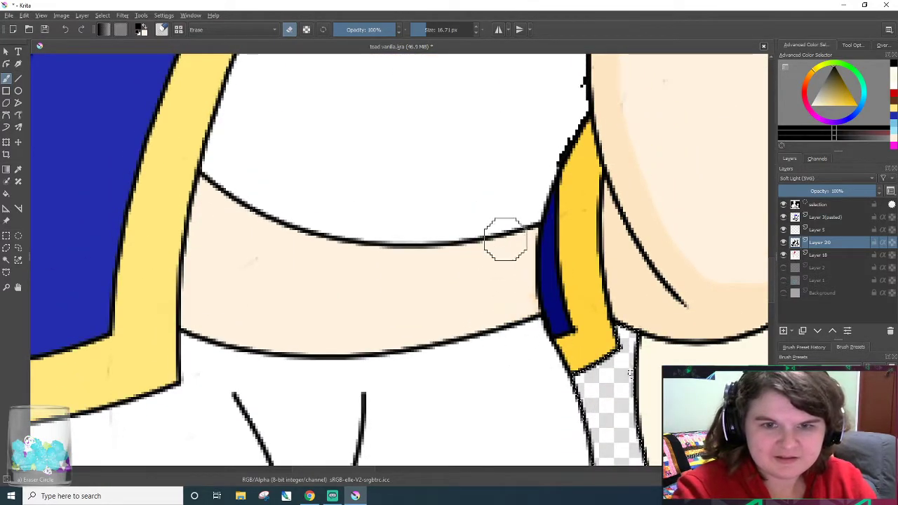
{"action": "key", "text": "slash"}
{"action": "mouse_move", "coordinate": [201, 333]}
{"action": "left_mouse_down"}
{"action": "mouse_move", "coordinate": [220, 198]}
{"action": "mouse_move", "coordinate": [190, 330]}
{"action": "left_mouse_up"}
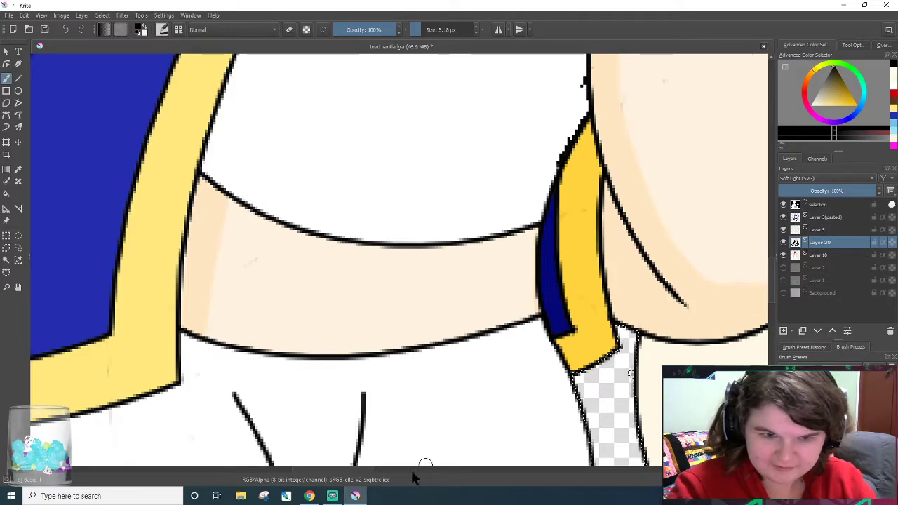
{"action": "scroll", "coordinate": [372, 474], "scroll_direction": "right", "scroll_amount": 4}
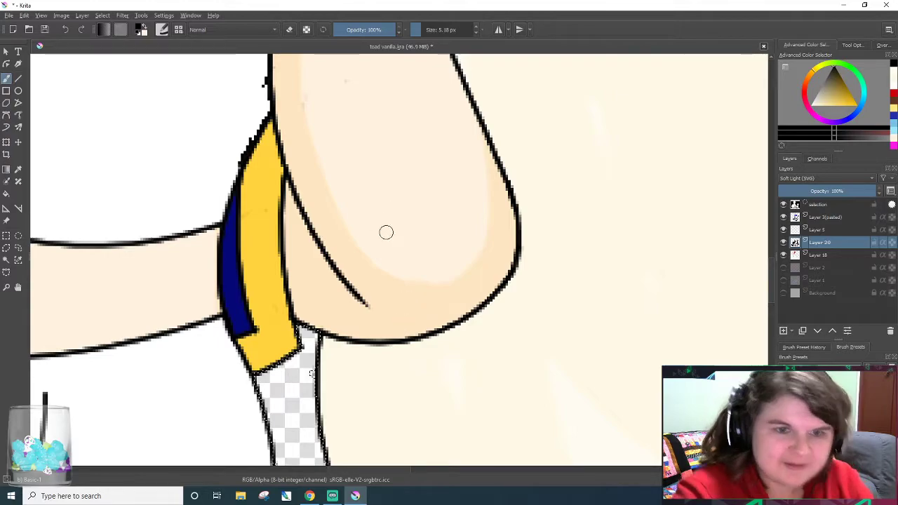
{"action": "mouse_move", "coordinate": [392, 287]}
{"action": "left_mouse_down"}
{"action": "mouse_move", "coordinate": [460, 283]}
{"action": "mouse_move", "coordinate": [483, 262]}
{"action": "left_mouse_up"}
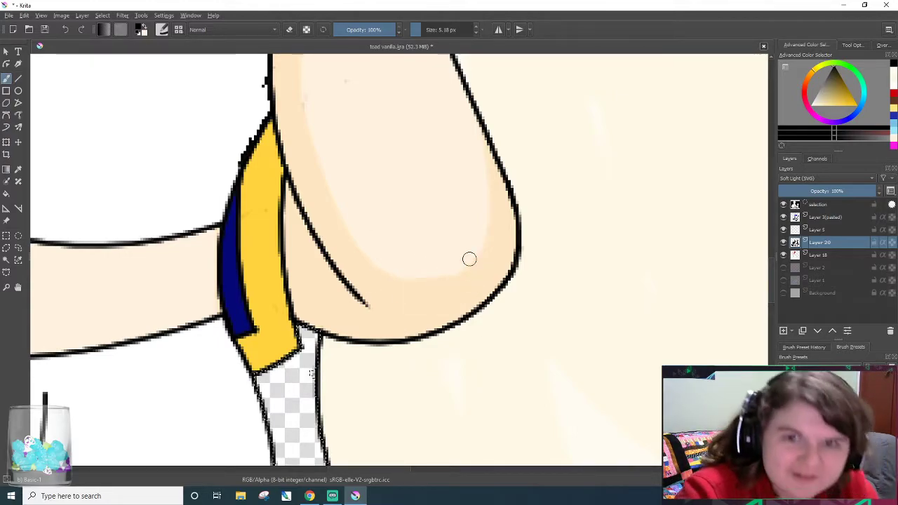
- Erase the patchy shading on the outstretched upper arm, leaving one smooth shadow along its underside and shoulder
{"action": "scroll", "coordinate": [503, 237], "scroll_direction": "down", "scroll_amount": 4}
{"action": "scroll", "coordinate": [293, 182], "scroll_direction": "up", "scroll_amount": 4}
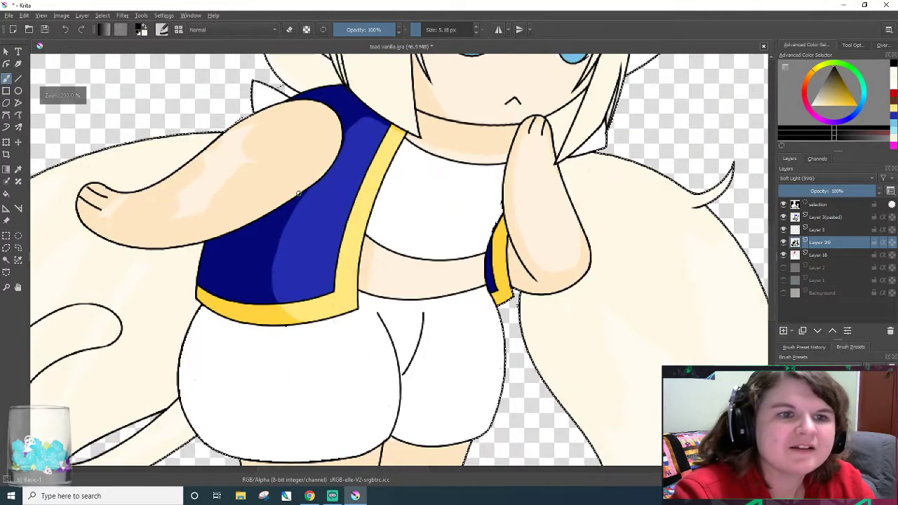
{"action": "scroll", "coordinate": [293, 181], "scroll_direction": "down", "scroll_amount": 5}
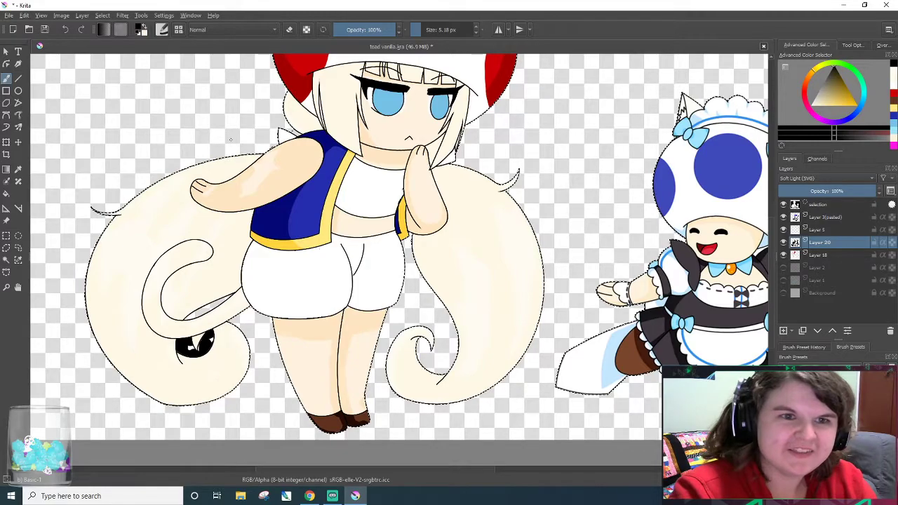
{"action": "scroll", "coordinate": [245, 141], "scroll_direction": "up", "scroll_amount": 5}
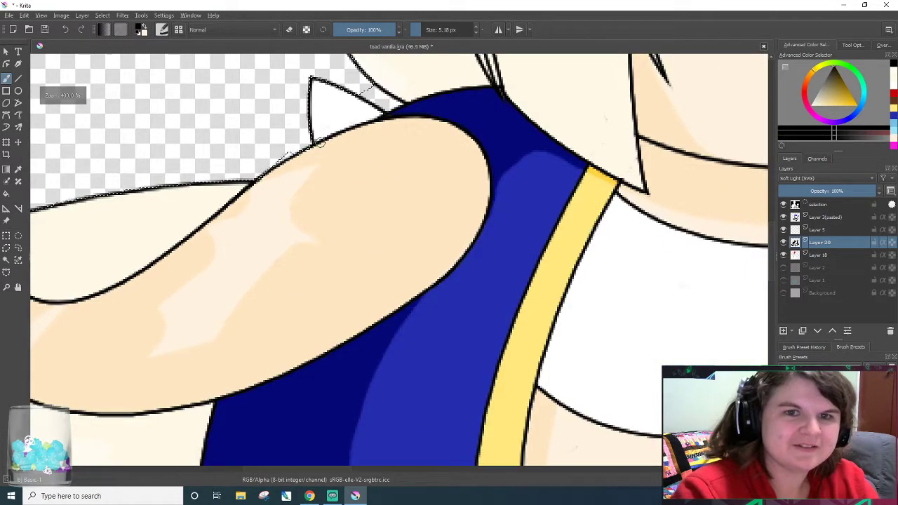
{"action": "key", "text": "e"}
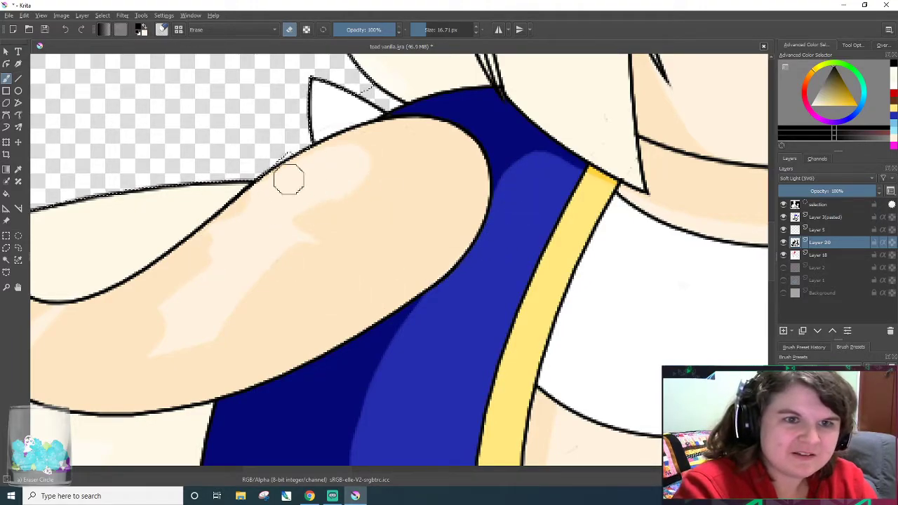
{"action": "mouse_move", "coordinate": [391, 169]}
{"action": "left_mouse_down"}
{"action": "mouse_move", "coordinate": [368, 199]}
{"action": "mouse_move", "coordinate": [340, 149]}
{"action": "mouse_move", "coordinate": [396, 212]}
{"action": "left_mouse_up"}
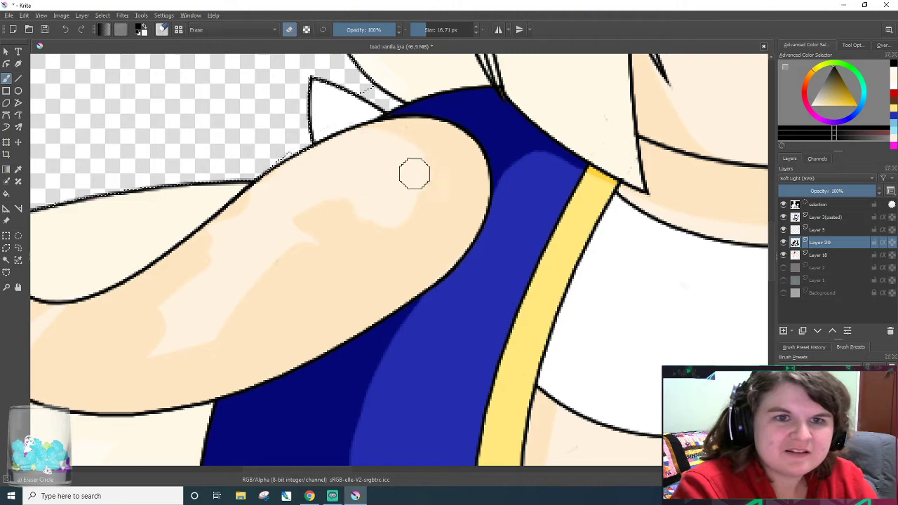
{"action": "left_click_drag", "start_coordinate": [229, 317], "coordinate": [263, 285]}
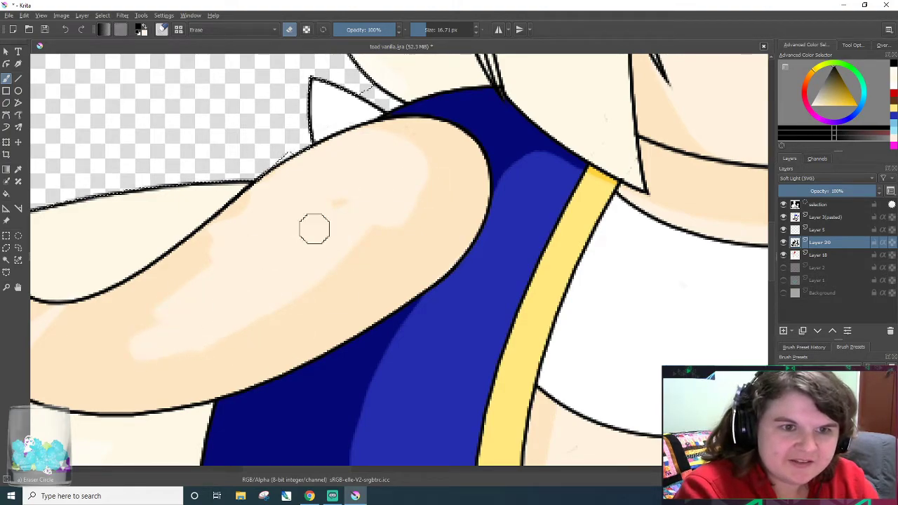
{"action": "mouse_move", "coordinate": [189, 338]}
{"action": "left_mouse_down"}
{"action": "mouse_move", "coordinate": [248, 316]}
{"action": "mouse_move", "coordinate": [379, 239]}
{"action": "mouse_move", "coordinate": [366, 250]}
{"action": "left_mouse_up"}
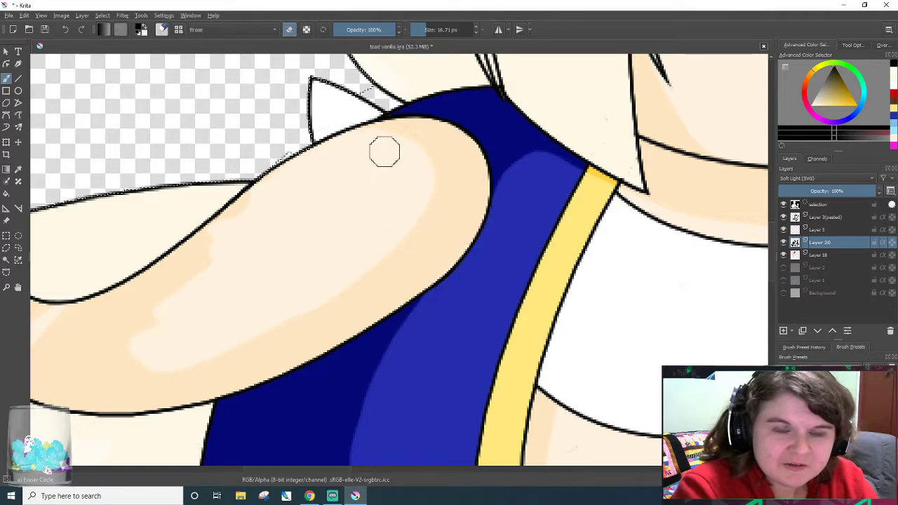
{"action": "left_click_drag", "start_coordinate": [142, 327], "coordinate": [277, 185]}
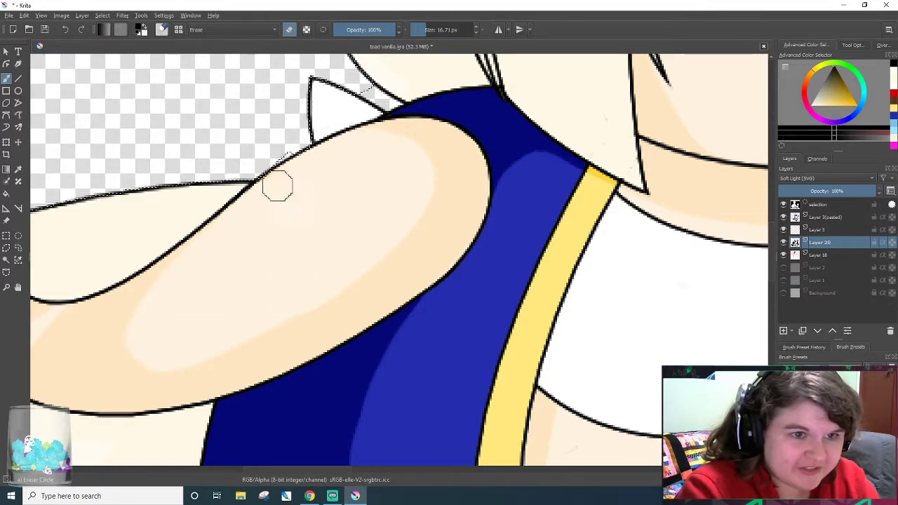
- Erase the shading on the outstretched forearm and hand so a smooth shadow follows the lower outline
{"action": "left_click_drag", "start_coordinate": [351, 470], "coordinate": [308, 469]}
{"action": "mouse_move", "coordinate": [293, 335]}
{"action": "left_mouse_down"}
{"action": "mouse_move", "coordinate": [354, 340]}
{"action": "mouse_move", "coordinate": [456, 294]}
{"action": "mouse_move", "coordinate": [347, 313]}
{"action": "mouse_move", "coordinate": [457, 272]}
{"action": "left_mouse_up"}
{"action": "mouse_move", "coordinate": [350, 325]}
{"action": "left_mouse_down"}
{"action": "mouse_move", "coordinate": [381, 332]}
{"action": "mouse_move", "coordinate": [360, 340]}
{"action": "mouse_move", "coordinate": [484, 332]}
{"action": "mouse_move", "coordinate": [611, 287]}
{"action": "left_mouse_up"}
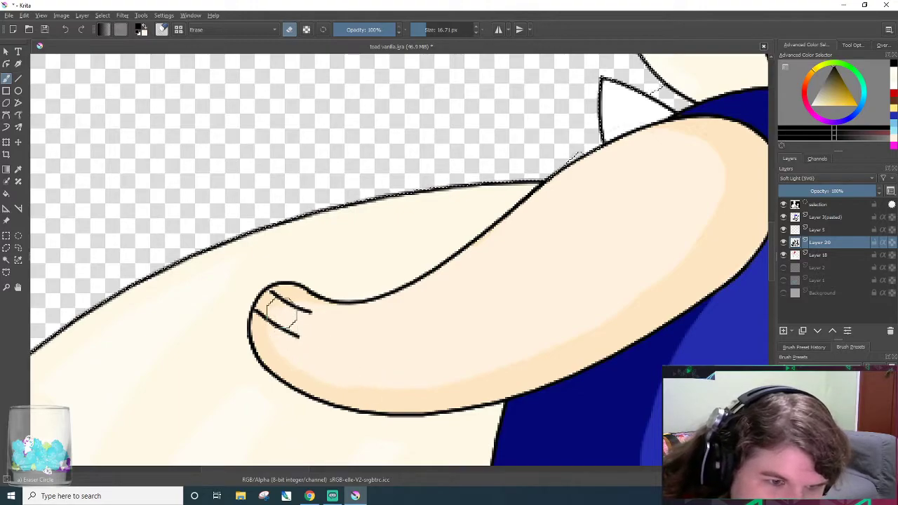
- Erase the black shading spill in the transparent gap between the tail and the hair curl
{"action": "scroll", "coordinate": [344, 331], "scroll_direction": "down", "scroll_amount": 5}
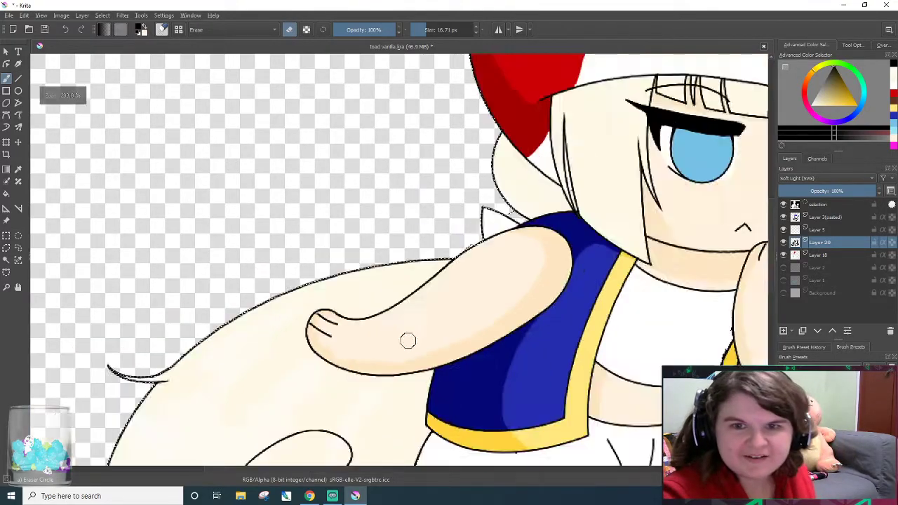
{"action": "scroll", "coordinate": [392, 339], "scroll_direction": "up", "scroll_amount": 4}
{"action": "scroll", "coordinate": [482, 371], "scroll_direction": "down", "scroll_amount": 3}
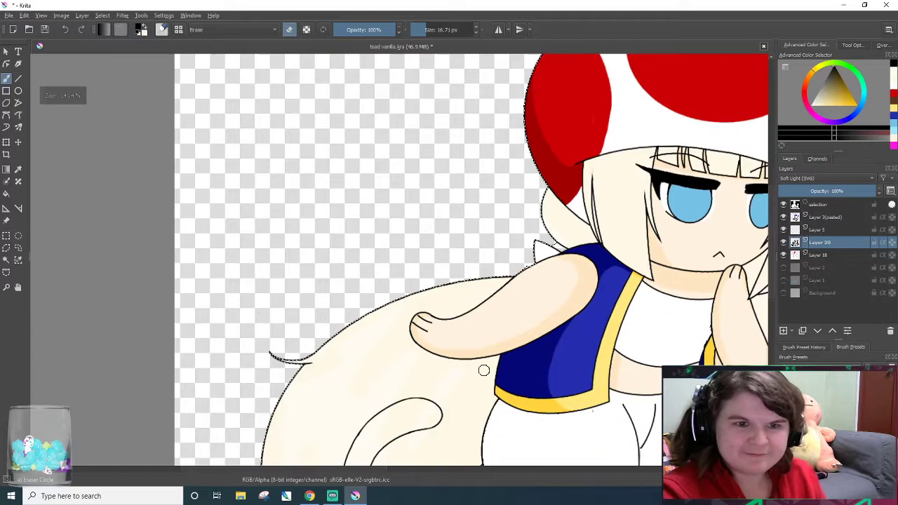
{"action": "scroll", "coordinate": [485, 367], "scroll_direction": "up", "scroll_amount": 4}
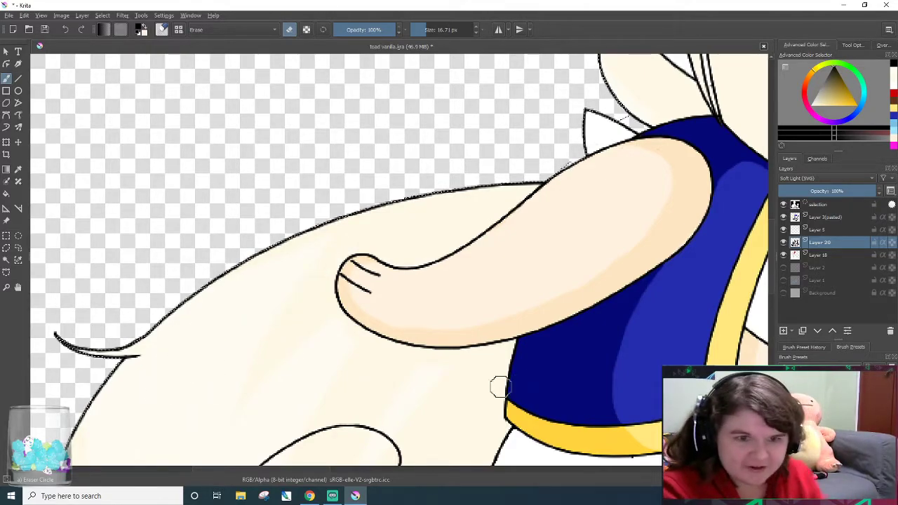
{"action": "left_click_drag", "start_coordinate": [771, 261], "coordinate": [773, 347]}
{"action": "mouse_move", "coordinate": [386, 256]}
{"action": "left_mouse_down"}
{"action": "mouse_move", "coordinate": [370, 255]}
{"action": "mouse_move", "coordinate": [393, 246]}
{"action": "mouse_move", "coordinate": [356, 284]}
{"action": "mouse_move", "coordinate": [324, 282]}
{"action": "mouse_move", "coordinate": [304, 267]}
{"action": "mouse_move", "coordinate": [319, 249]}
{"action": "mouse_move", "coordinate": [330, 271]}
{"action": "mouse_move", "coordinate": [327, 247]}
{"action": "mouse_move", "coordinate": [326, 267]}
{"action": "mouse_move", "coordinate": [315, 272]}
{"action": "mouse_move", "coordinate": [305, 250]}
{"action": "mouse_move", "coordinate": [310, 281]}
{"action": "mouse_move", "coordinate": [304, 262]}
{"action": "left_mouse_up"}
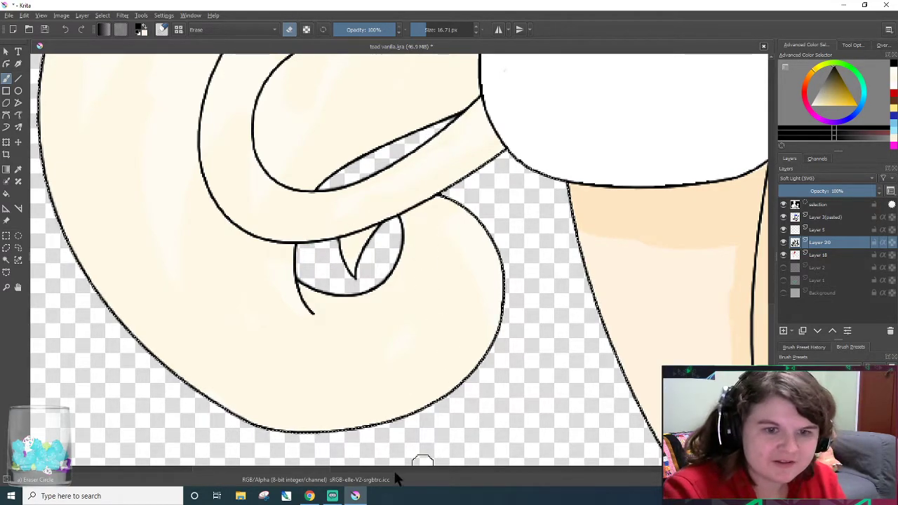
- Erase the ragged edges of the leg shadows to smooth the shading below the shorts and along the inner leg
{"action": "left_click_drag", "start_coordinate": [318, 470], "coordinate": [412, 456]}
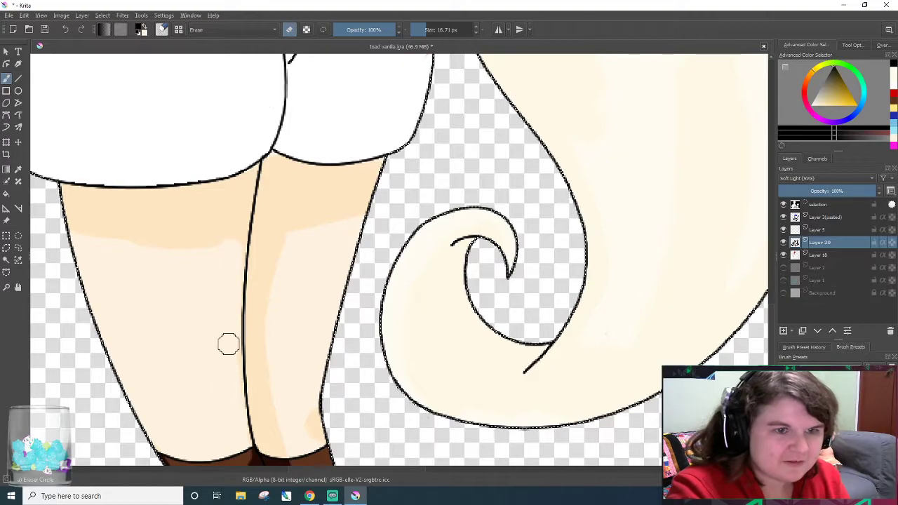
{"action": "mouse_move", "coordinate": [106, 235]}
{"action": "left_mouse_down"}
{"action": "mouse_move", "coordinate": [175, 248]}
{"action": "mouse_move", "coordinate": [221, 242]}
{"action": "left_mouse_up"}
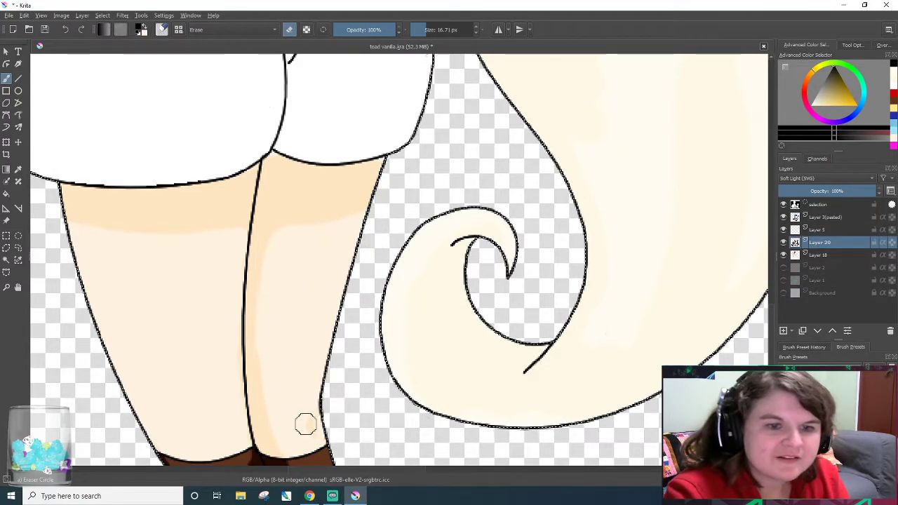
- Erase the old shading on the larger brown shoe and paint a new curved shadow edge across its toe
{"action": "scroll", "coordinate": [338, 330], "scroll_direction": "down", "scroll_amount": 5}
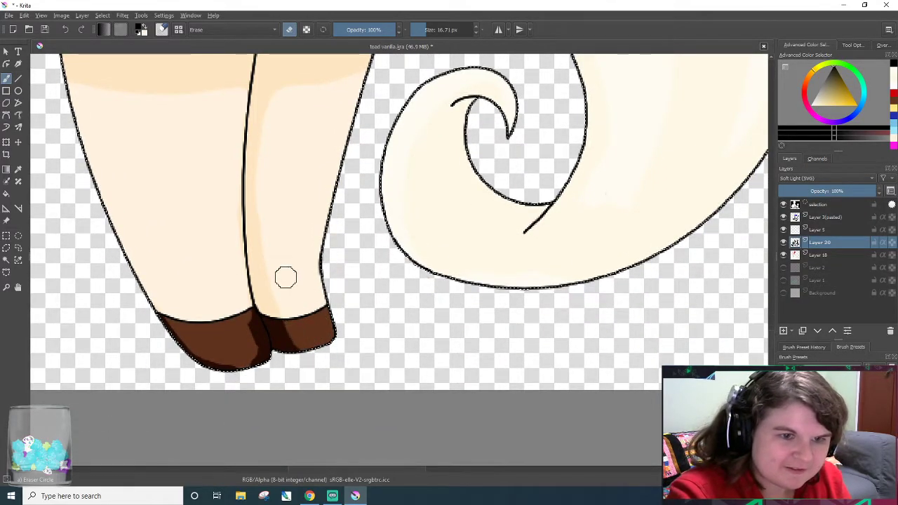
{"action": "mouse_move", "coordinate": [166, 320]}
{"action": "left_mouse_down"}
{"action": "mouse_move", "coordinate": [235, 370]}
{"action": "mouse_move", "coordinate": [242, 341]}
{"action": "mouse_move", "coordinate": [232, 294]}
{"action": "mouse_move", "coordinate": [260, 353]}
{"action": "left_mouse_up"}
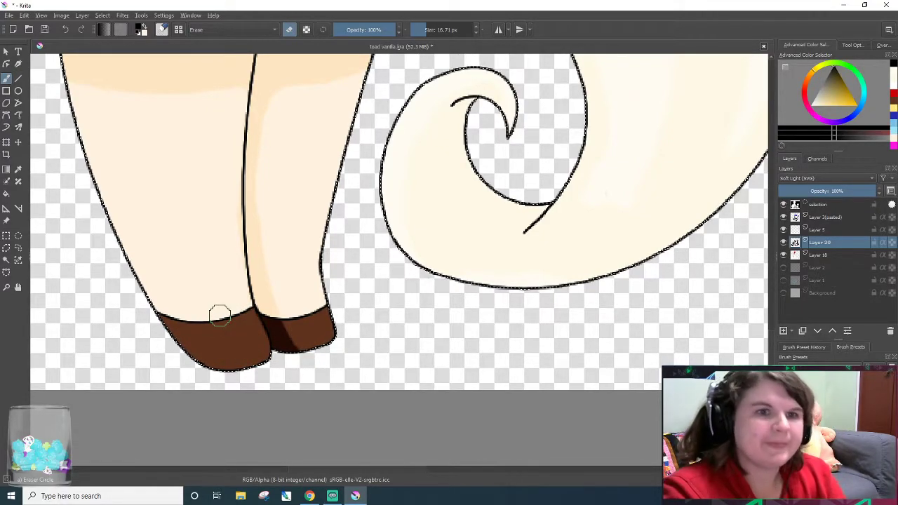
{"action": "key", "text": "e"}
{"action": "left_click_drag", "start_coordinate": [254, 335], "coordinate": [218, 367]}
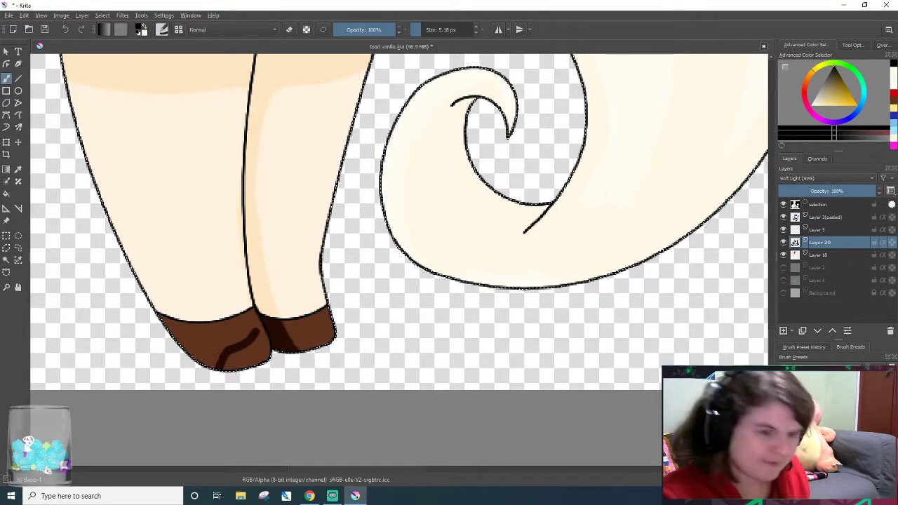
- Examine the shading on the red-capped character's face, hair and hat, up close and in the full drawing
{"action": "scroll", "coordinate": [647, 150], "scroll_direction": "up", "scroll_amount": 5}
{"action": "left_click_drag", "start_coordinate": [772, 288], "coordinate": [785, 230]}
{"action": "scroll", "coordinate": [526, 190], "scroll_direction": "down", "scroll_amount": 1}
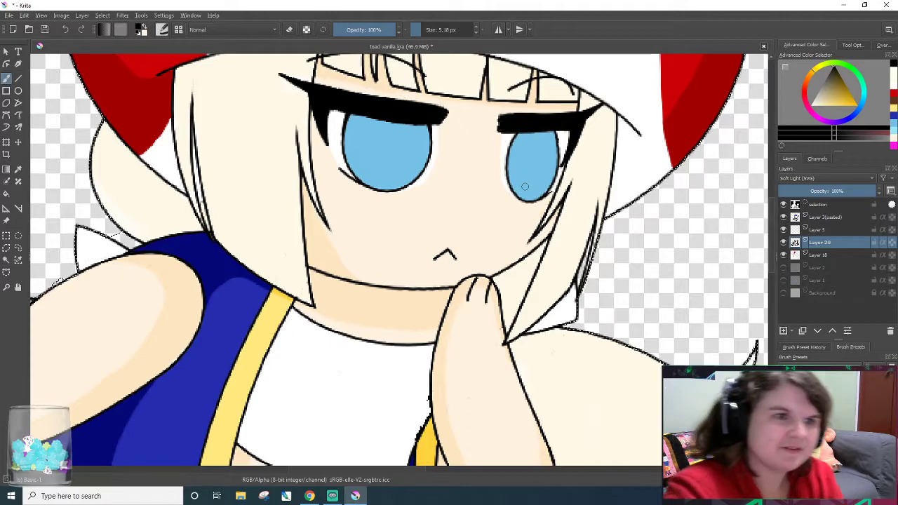
{"action": "key", "text": "e"}
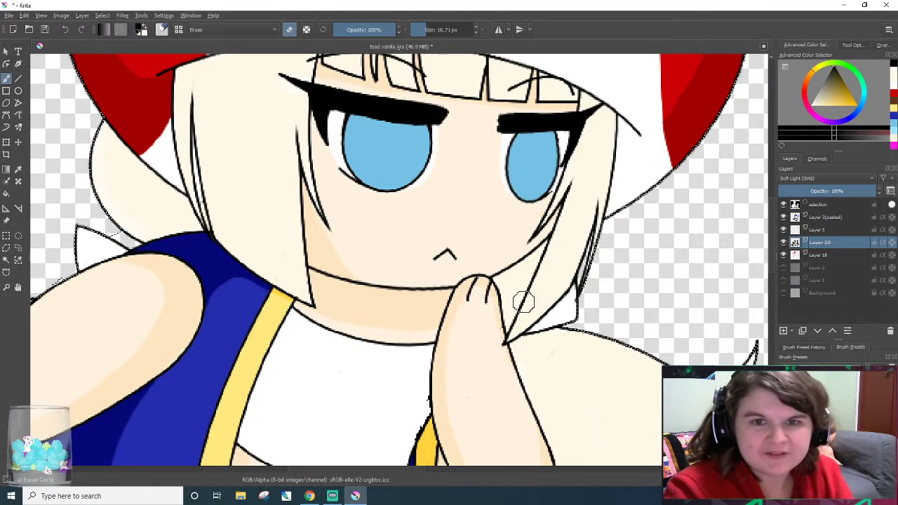
{"action": "key", "text": "e"}
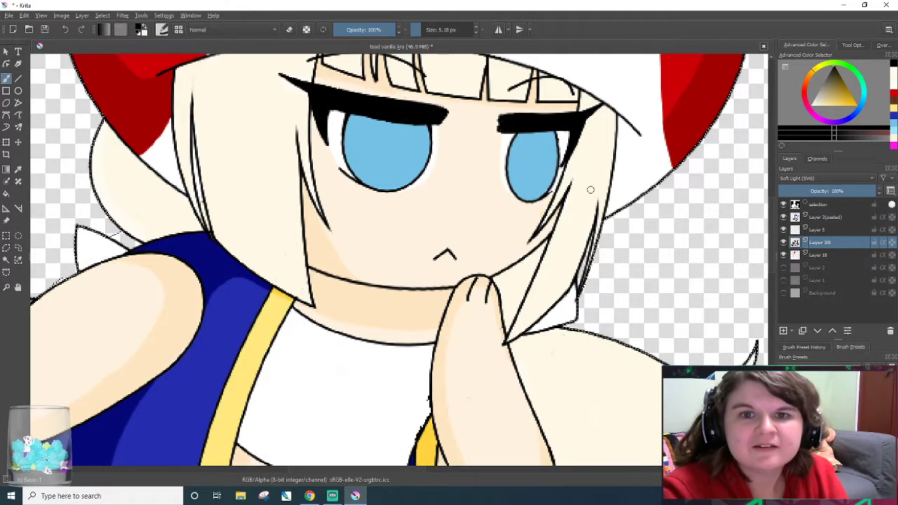
{"action": "scroll", "coordinate": [414, 168], "scroll_direction": "down", "scroll_amount": 4}
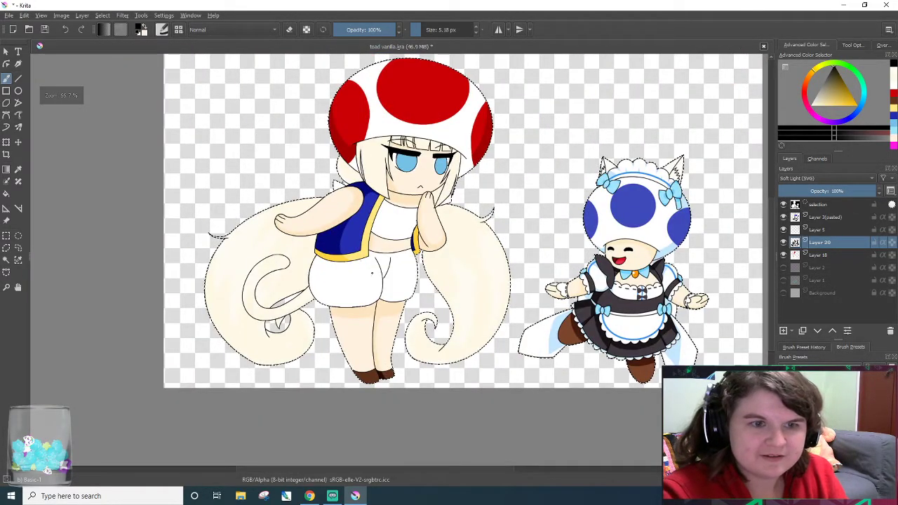
{"action": "scroll", "coordinate": [394, 122], "scroll_direction": "up", "scroll_amount": 1}
{"action": "key", "text": "2"}
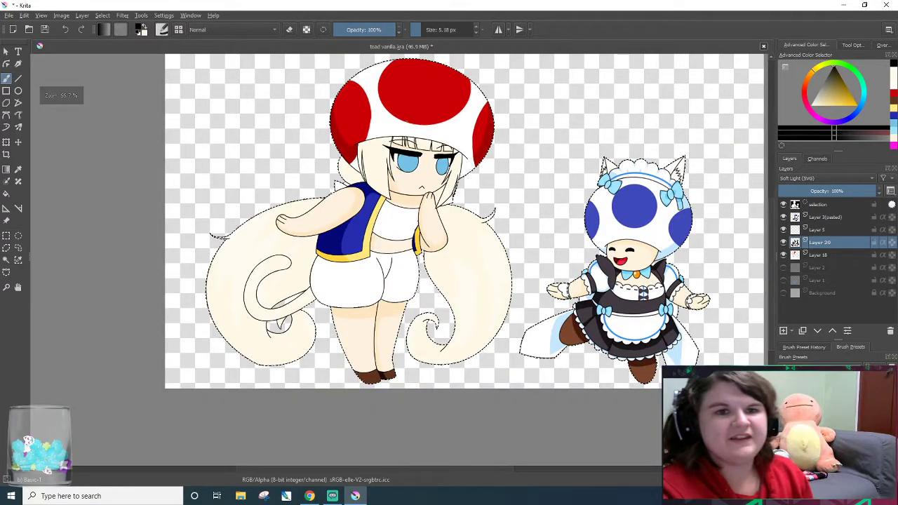
{"action": "scroll", "coordinate": [414, 130], "scroll_direction": "up", "scroll_amount": 4}
{"action": "scroll", "coordinate": [425, 179], "scroll_direction": "up", "scroll_amount": 2}
{"action": "scroll", "coordinate": [436, 249], "scroll_direction": "down", "scroll_amount": 2}
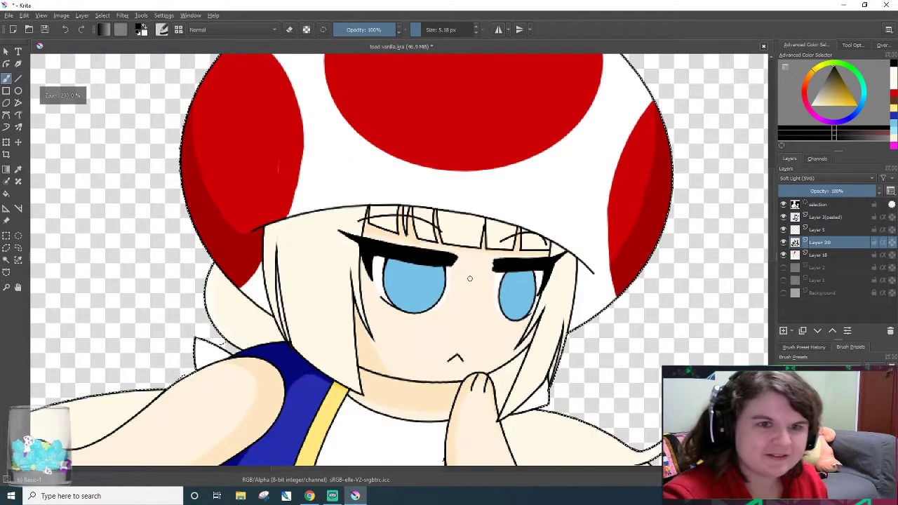
{"action": "scroll", "coordinate": [506, 285], "scroll_direction": "down", "scroll_amount": 1}
{"action": "scroll", "coordinate": [510, 282], "scroll_direction": "up", "scroll_amount": 2}
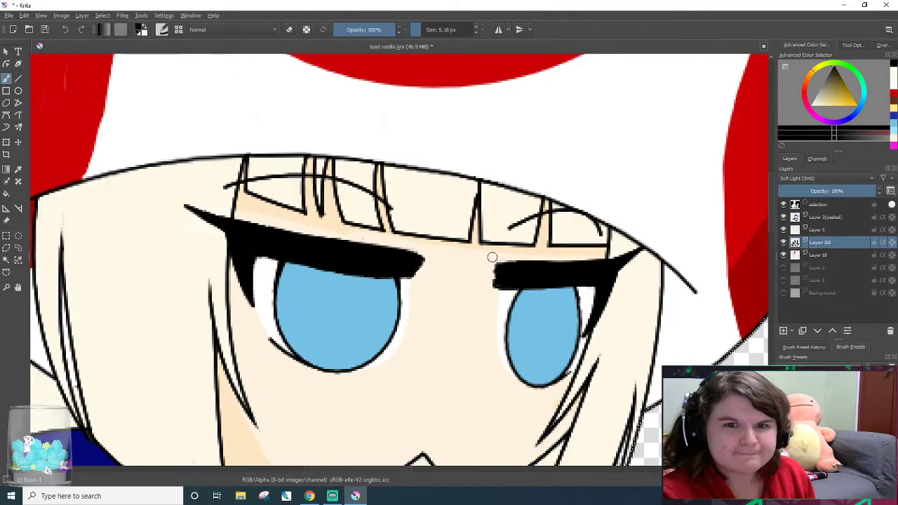
- Examine the shading on the red-capped character's face, vest, arms, shorts and legs, up close and in the full drawing
{"action": "key", "text": "2"}
{"action": "scroll", "coordinate": [434, 286], "scroll_direction": "up", "scroll_amount": 2}
{"action": "scroll", "coordinate": [434, 287], "scroll_direction": "down", "scroll_amount": 5}
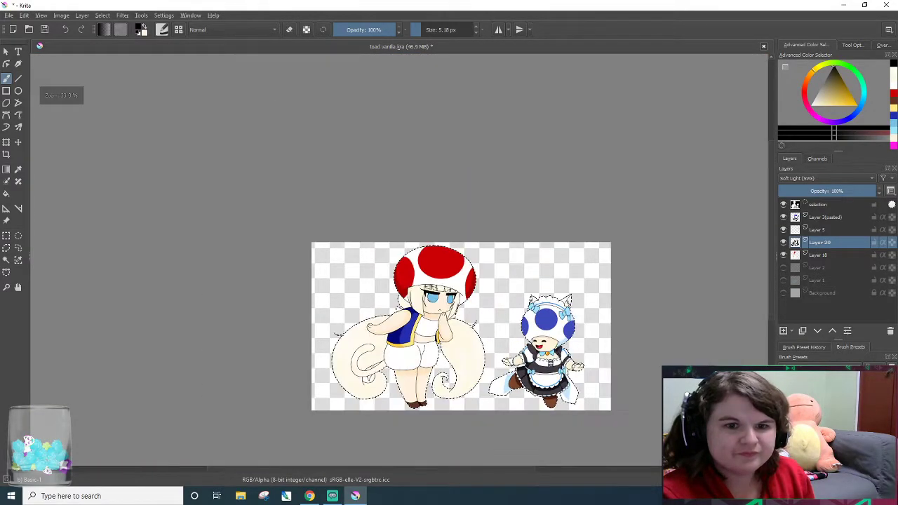
{"action": "scroll", "coordinate": [408, 357], "scroll_direction": "up", "scroll_amount": 5}
{"action": "scroll", "coordinate": [408, 357], "scroll_direction": "up", "scroll_amount": 4}
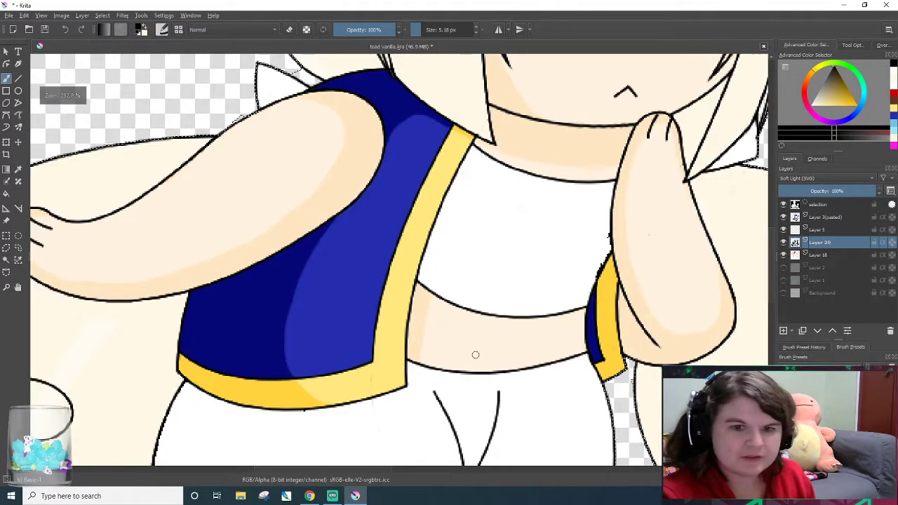
{"action": "left_click_drag", "start_coordinate": [771, 261], "coordinate": [771, 307]}
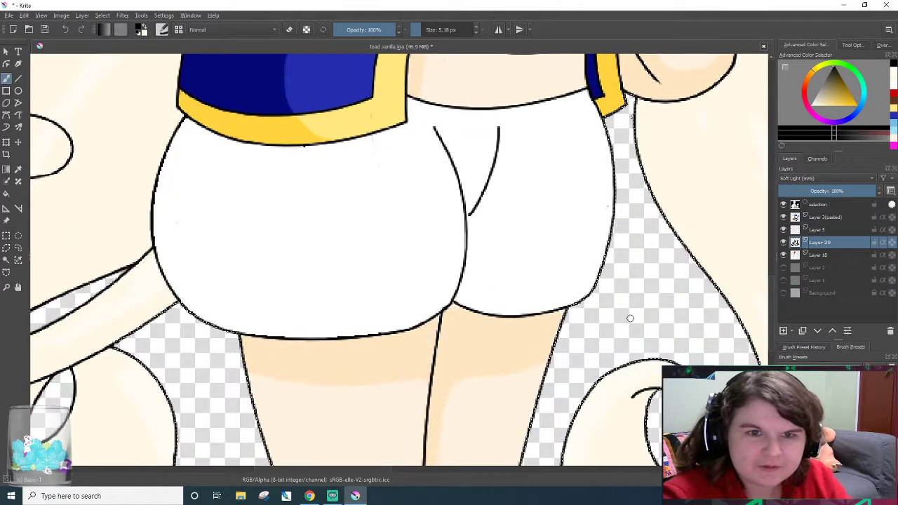
{"action": "scroll", "coordinate": [553, 246], "scroll_direction": "down", "scroll_amount": 1}
{"action": "scroll", "coordinate": [552, 246], "scroll_direction": "down", "scroll_amount": 3}
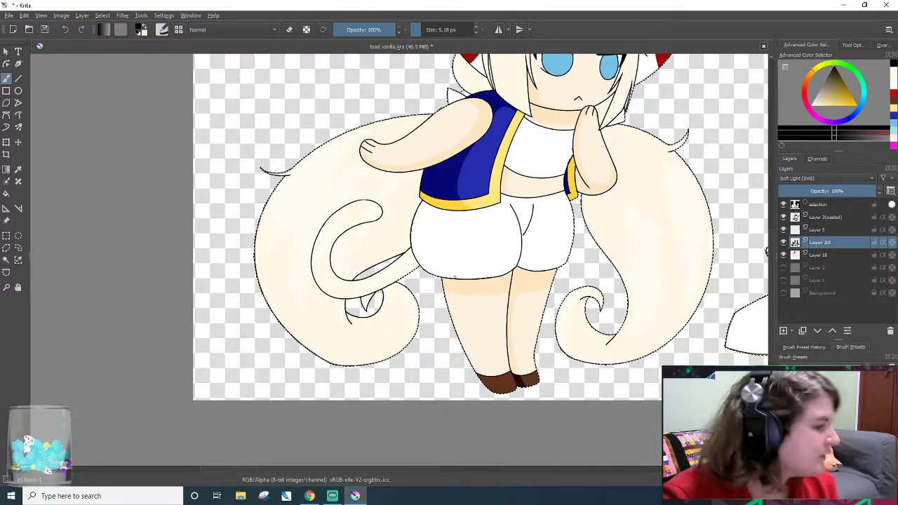
{"action": "scroll", "coordinate": [533, 274], "scroll_direction": "down", "scroll_amount": 1}
{"action": "scroll", "coordinate": [510, 295], "scroll_direction": "up", "scroll_amount": 2}
{"action": "scroll", "coordinate": [511, 294], "scroll_direction": "down", "scroll_amount": 2}
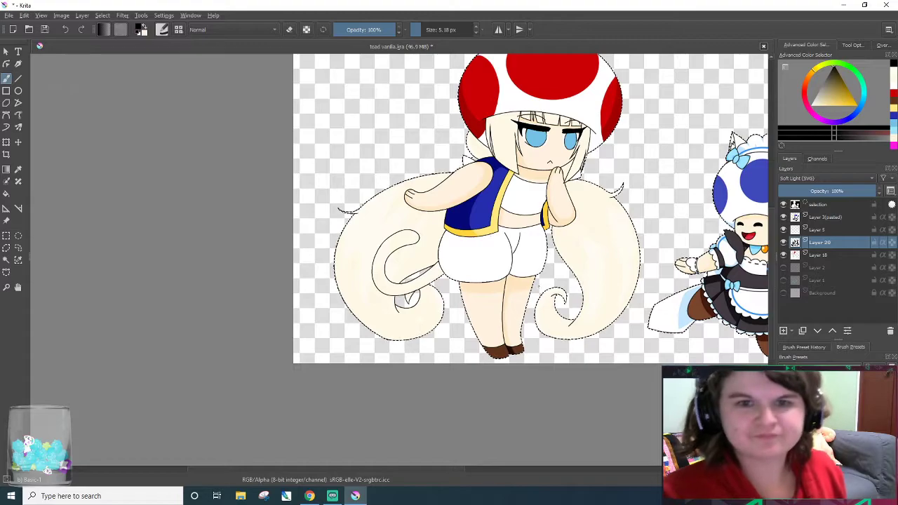
{"action": "scroll", "coordinate": [542, 259], "scroll_direction": "up", "scroll_amount": 1}
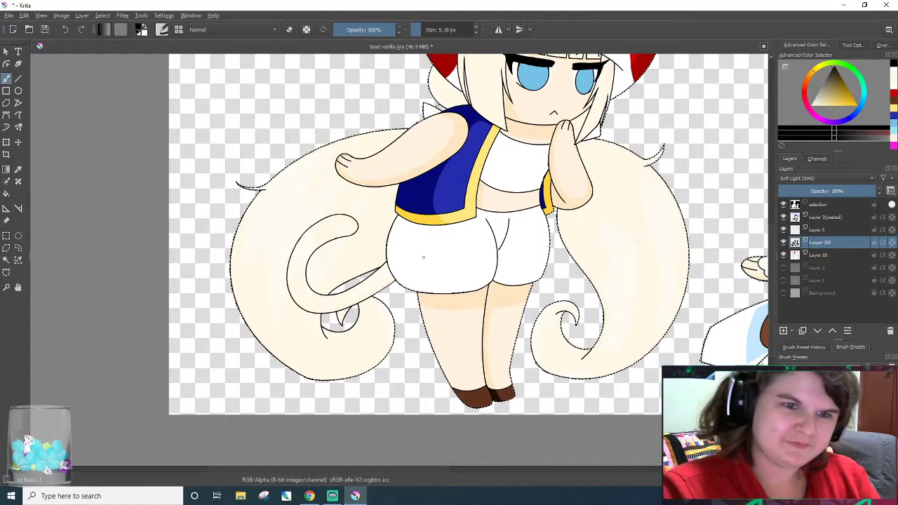
- Try to paint a shadow stroke along the tail's upper edge where it meets the shorts
{"action": "scroll", "coordinate": [331, 228], "scroll_direction": "up", "scroll_amount": 2}
{"action": "scroll", "coordinate": [331, 228], "scroll_direction": "up", "scroll_amount": 1}
{"action": "scroll", "coordinate": [334, 250], "scroll_direction": "down", "scroll_amount": 1}
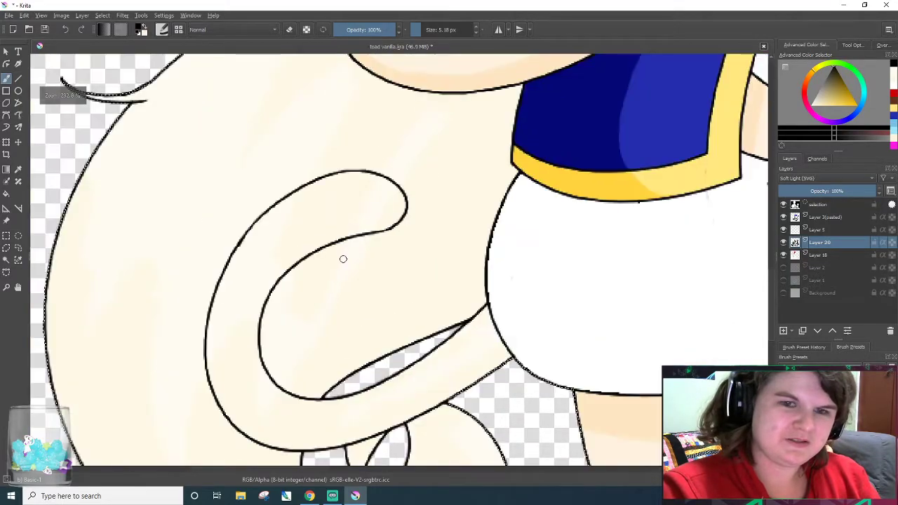
{"action": "scroll", "coordinate": [343, 257], "scroll_direction": "up", "scroll_amount": 1}
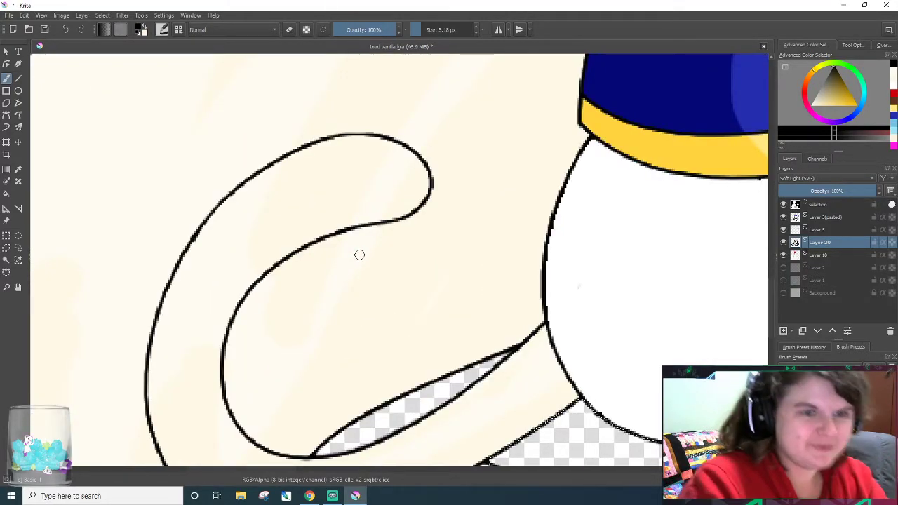
{"action": "key", "text": "e"}
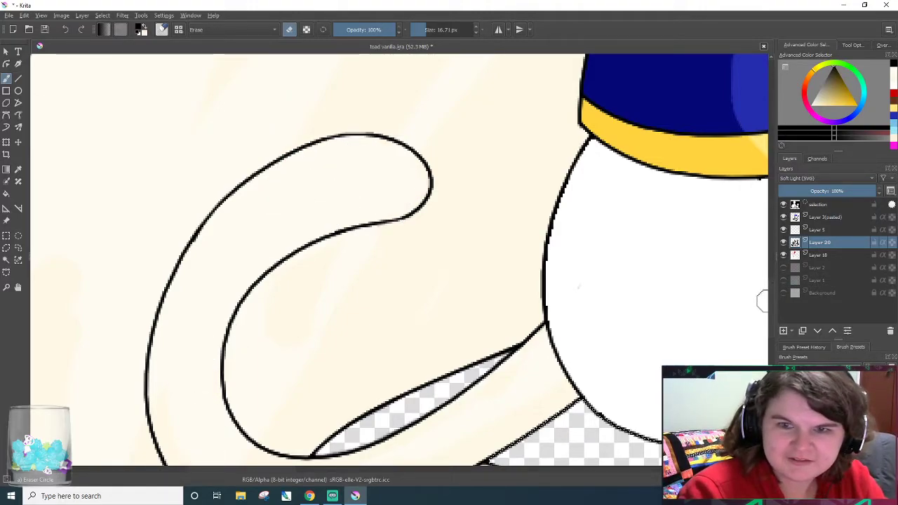
{"action": "scroll", "coordinate": [762, 316], "scroll_direction": "down", "scroll_amount": 5}
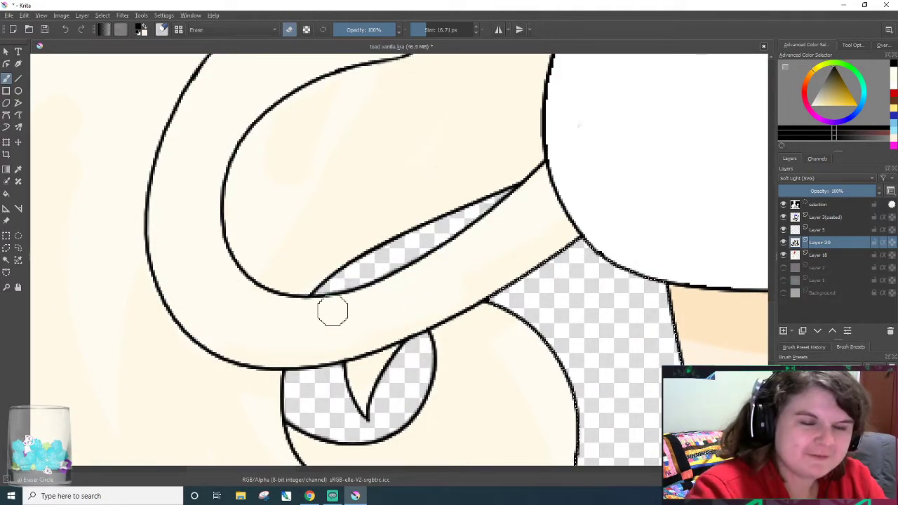
{"action": "key", "text": "e"}
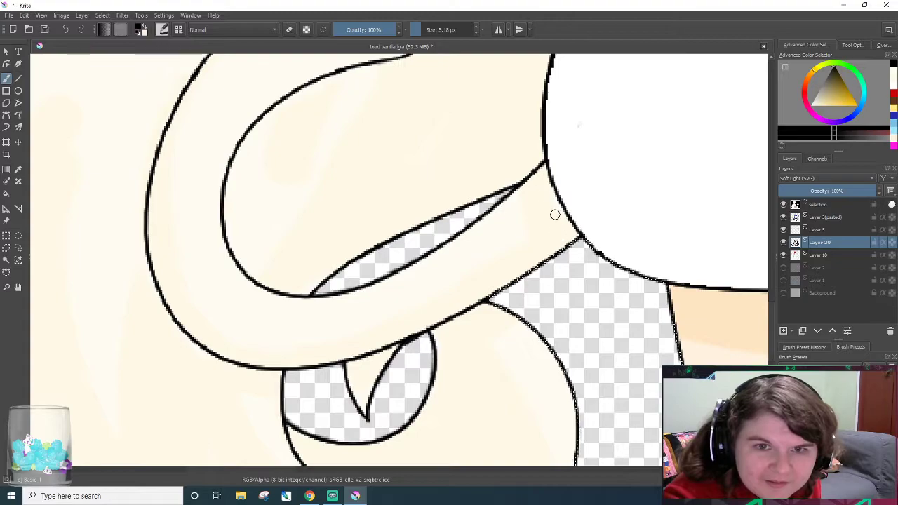
{"action": "left_click_drag", "start_coordinate": [453, 235], "coordinate": [516, 186]}
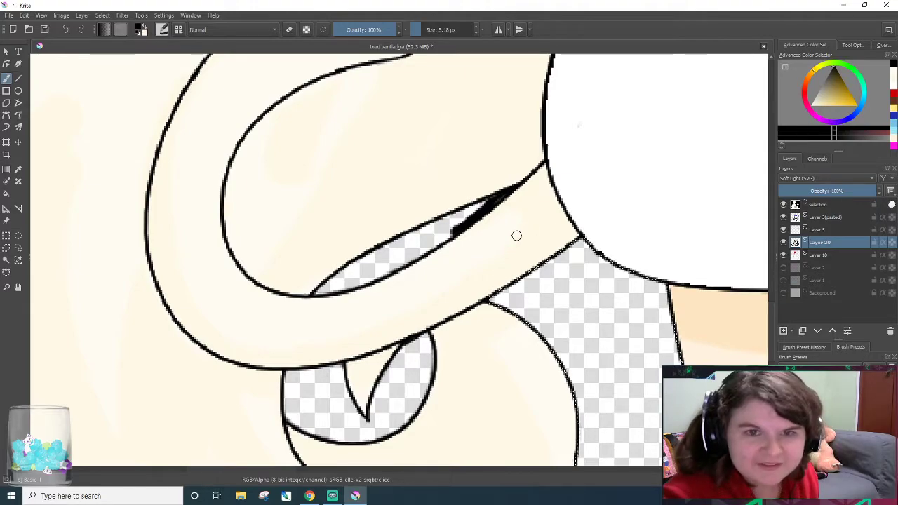
- Erase the shading on the hair just above the transparent gap and along the tail near its base
{"action": "key", "text": "e"}
{"action": "mouse_move", "coordinate": [439, 214]}
{"action": "left_mouse_down"}
{"action": "mouse_move", "coordinate": [494, 183]}
{"action": "mouse_move", "coordinate": [480, 199]}
{"action": "mouse_move", "coordinate": [491, 176]}
{"action": "left_mouse_up"}
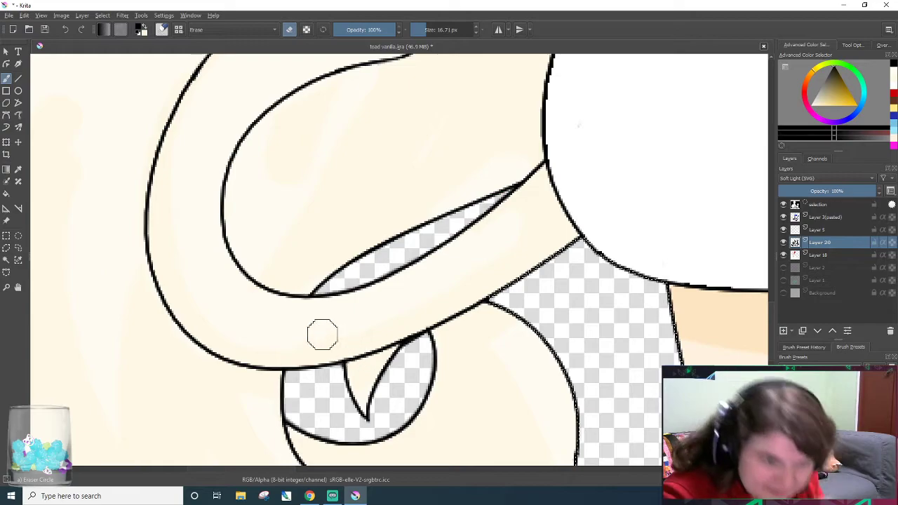
{"action": "left_click_drag", "start_coordinate": [387, 304], "coordinate": [489, 236]}
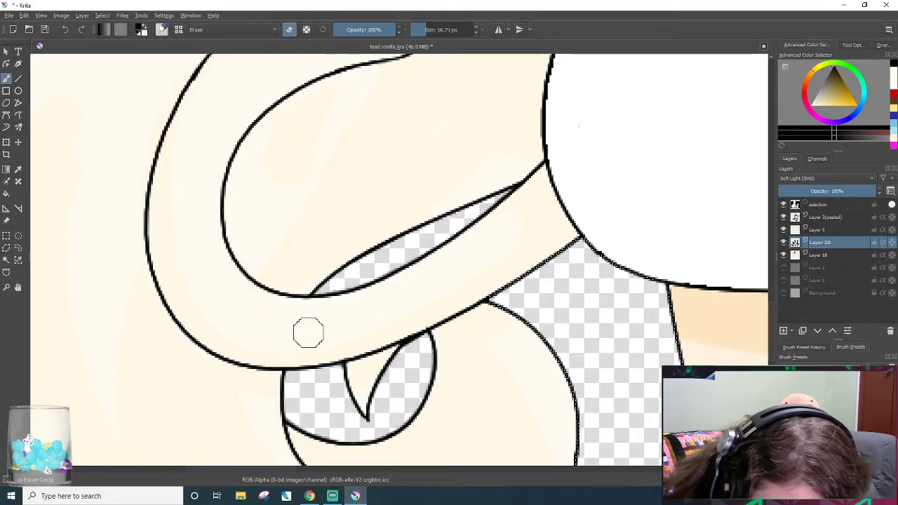
{"action": "key", "text": "e"}
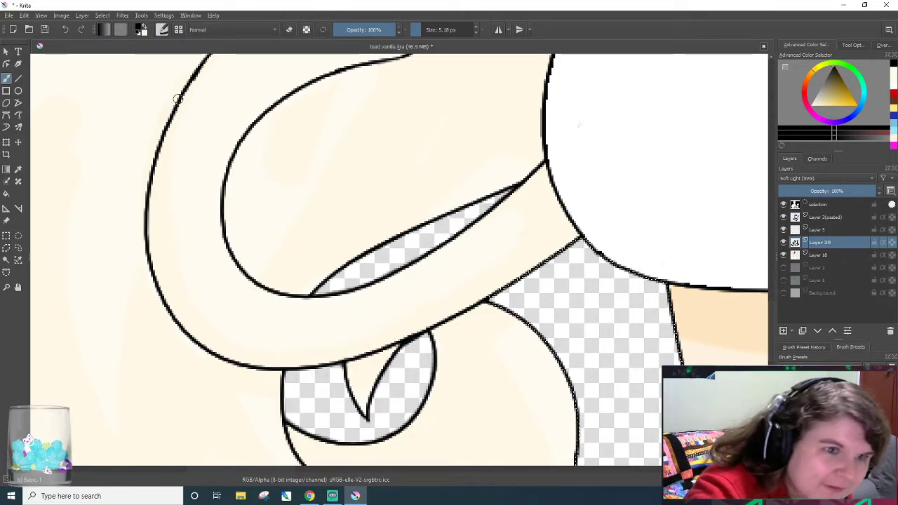
{"action": "key", "text": "e"}
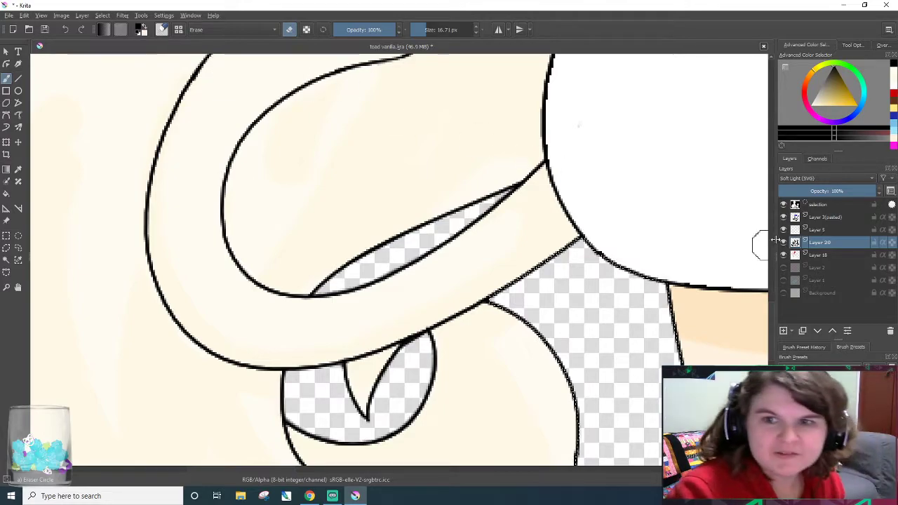
{"action": "scroll", "coordinate": [761, 294], "scroll_direction": "up", "scroll_amount": 4}
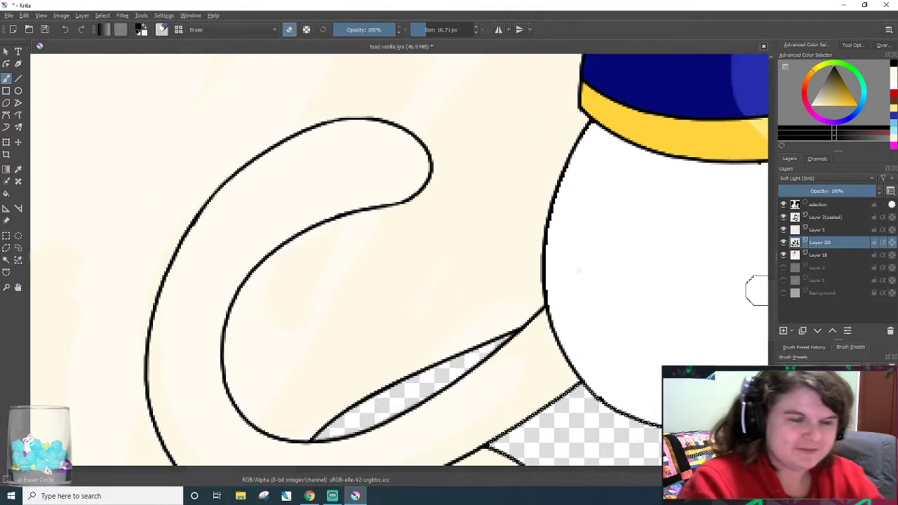
{"action": "key", "text": "e"}
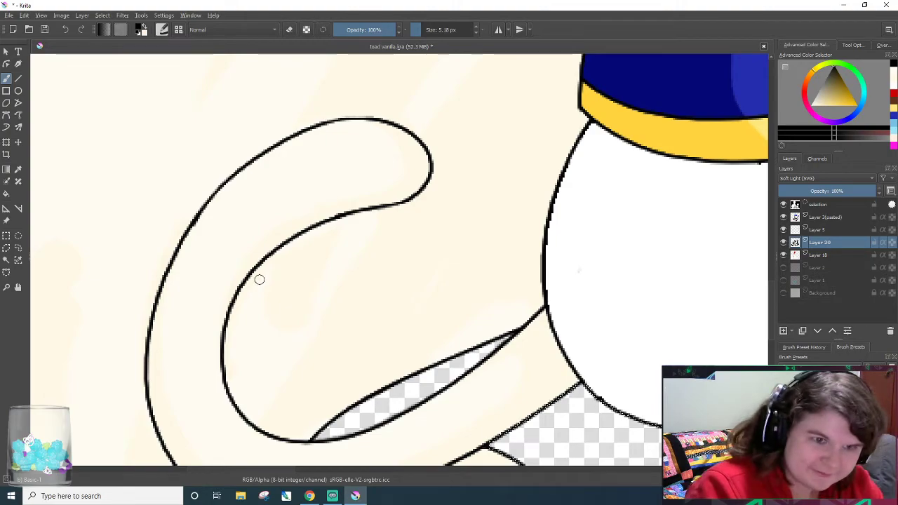
- Hide Layer 20 and clear the current selection around both characters
{"action": "scroll", "coordinate": [258, 280], "scroll_direction": "down", "scroll_amount": 5}
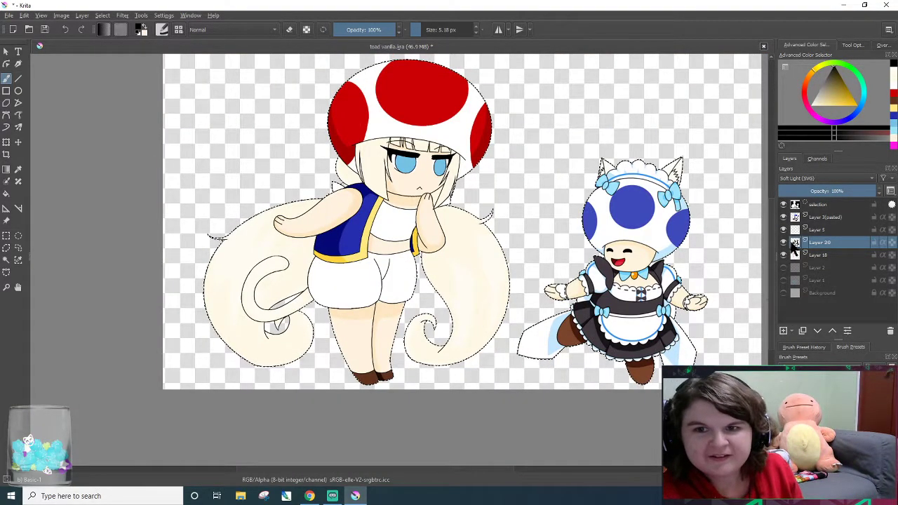
{"action": "left_click", "coordinate": [783, 242]}
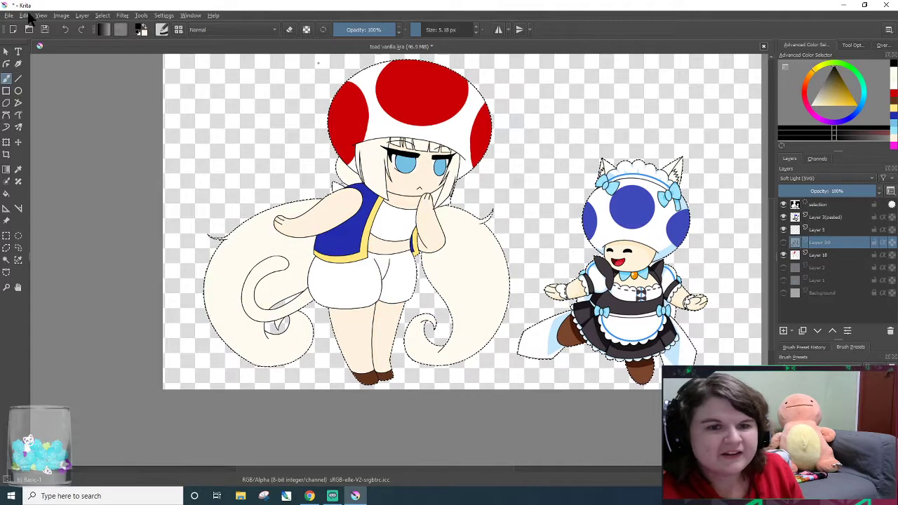
{"action": "left_click", "coordinate": [122, 15]}
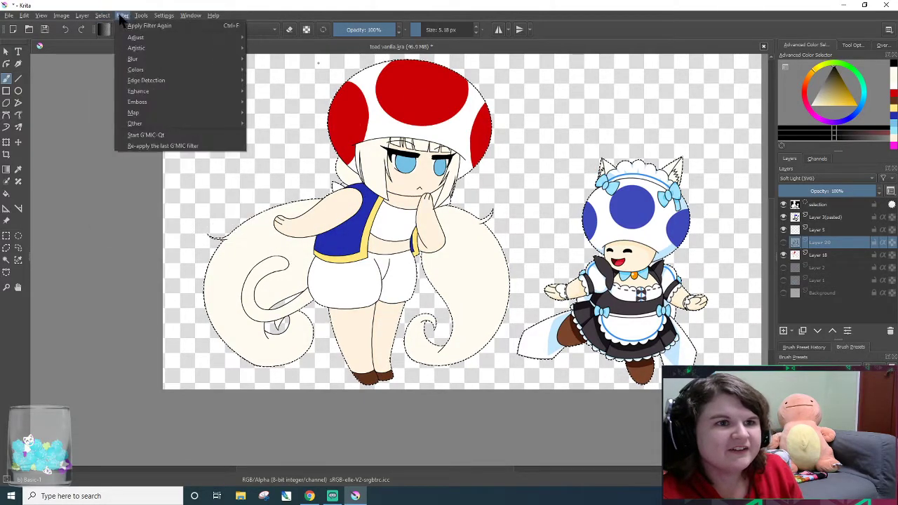
{"action": "left_click", "coordinate": [116, 37]}
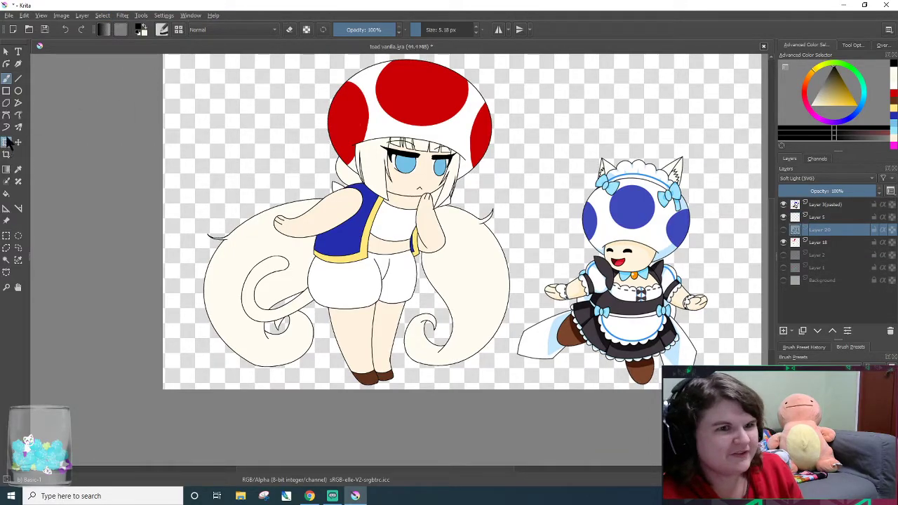
- Select both large hair bunches beside the red-capped character's body on Layer 18 with the Contiguous Selection tool
{"action": "left_click", "coordinate": [9, 258]}
{"action": "key", "text": "b"}
{"action": "key", "text": "e"}
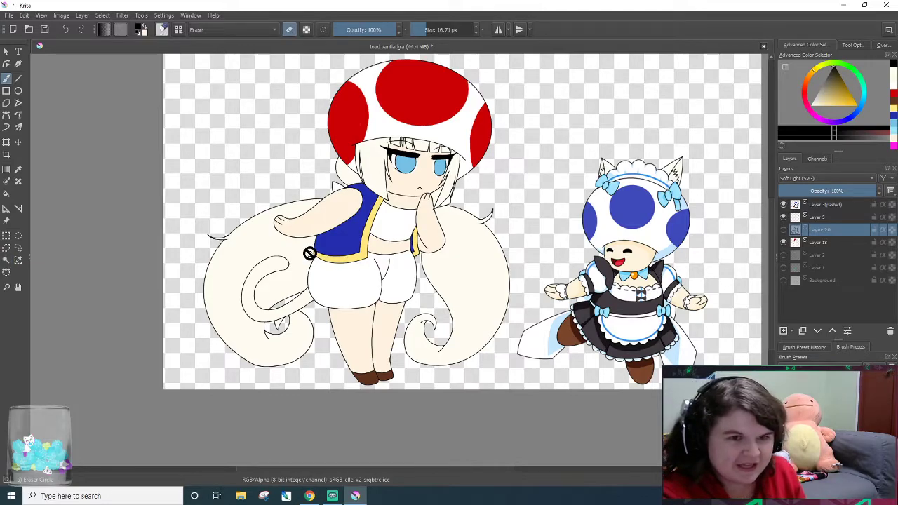
{"action": "left_click", "coordinate": [6, 260]}
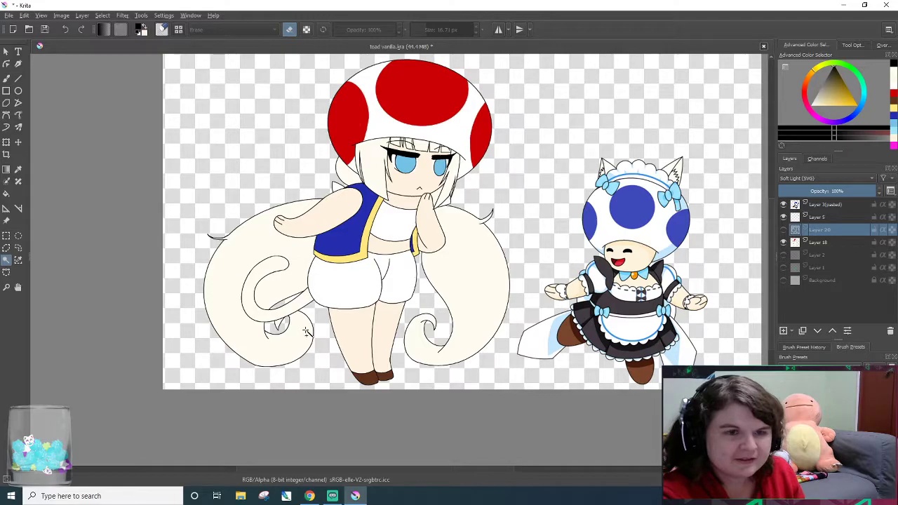
{"action": "scroll", "coordinate": [315, 316], "scroll_direction": "up", "scroll_amount": 4}
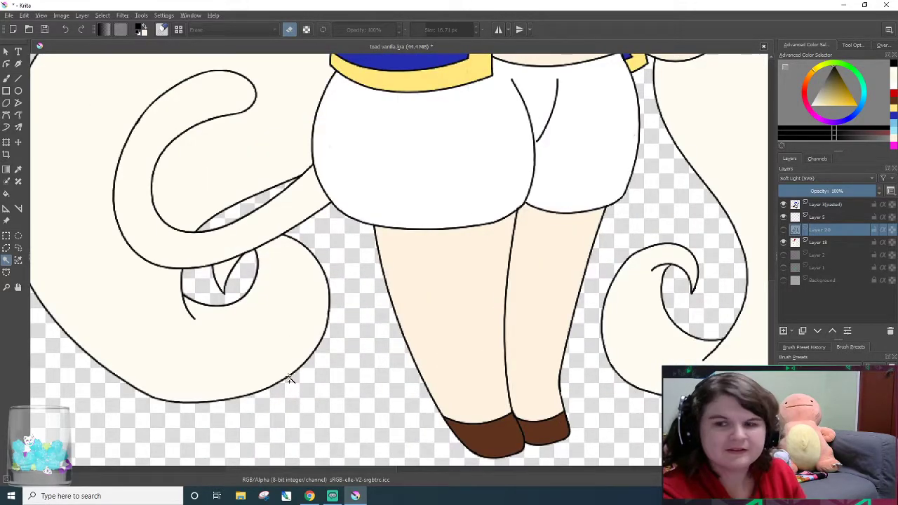
{"action": "scroll", "coordinate": [349, 347], "scroll_direction": "down", "scroll_amount": 3}
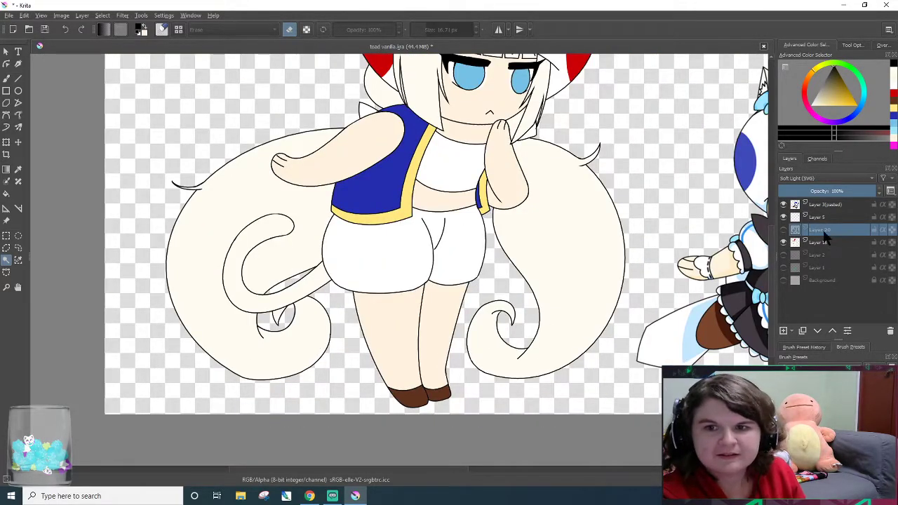
{"action": "left_click", "coordinate": [822, 242]}
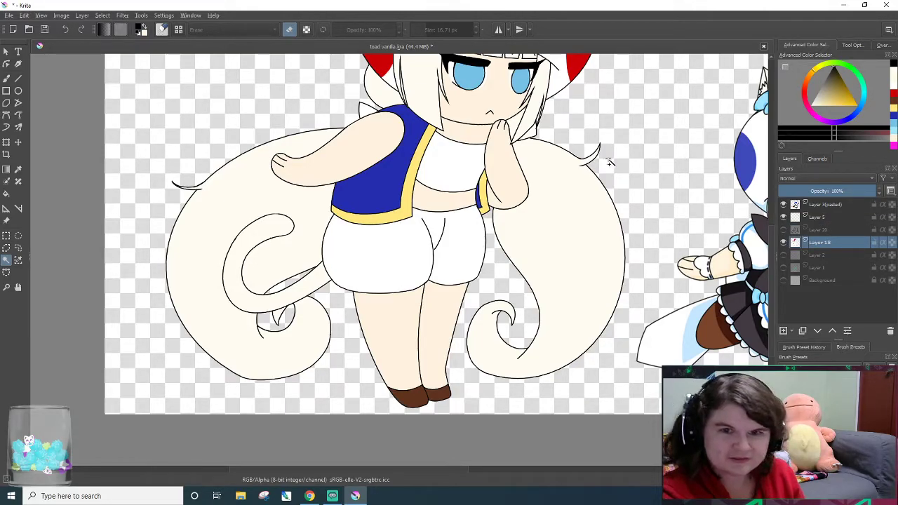
{"action": "left_click", "coordinate": [573, 245]}
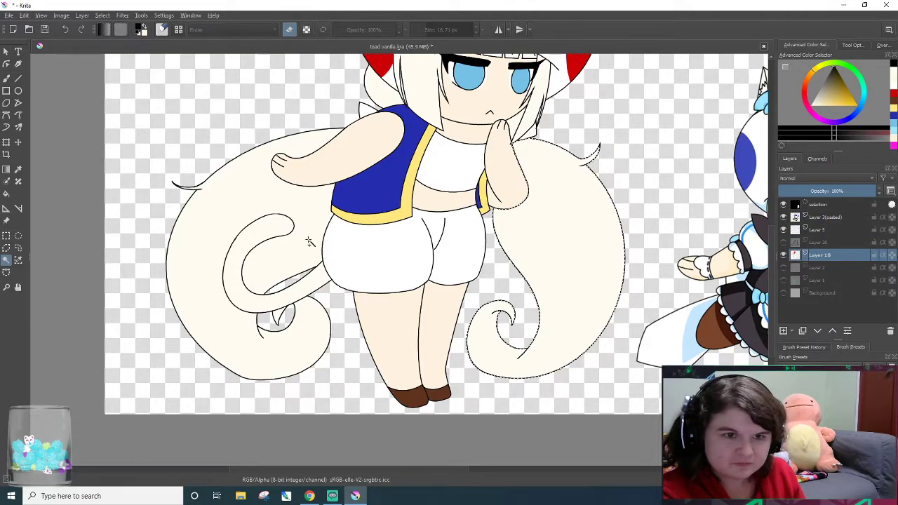
{"action": "left_click", "coordinate": [312, 266], "text": "shift"}
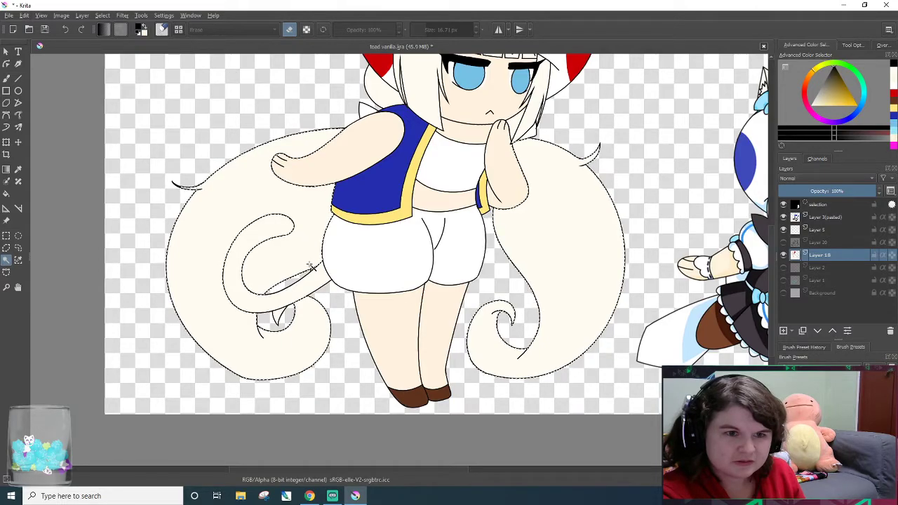
- Add the red-capped character's side locks, bangs and remaining small hair sections to the hair selection
{"action": "scroll", "coordinate": [311, 265], "scroll_direction": "up", "scroll_amount": 2}
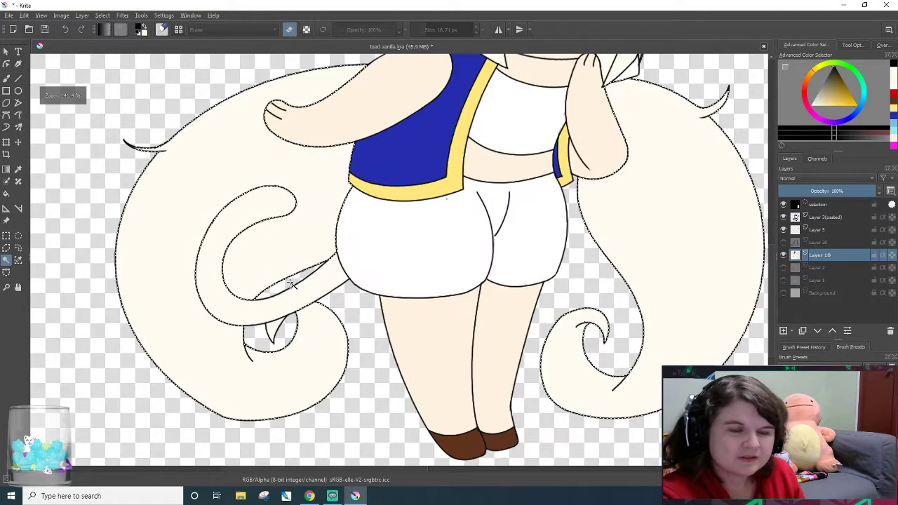
{"action": "scroll", "coordinate": [292, 282], "scroll_direction": "up", "scroll_amount": 2}
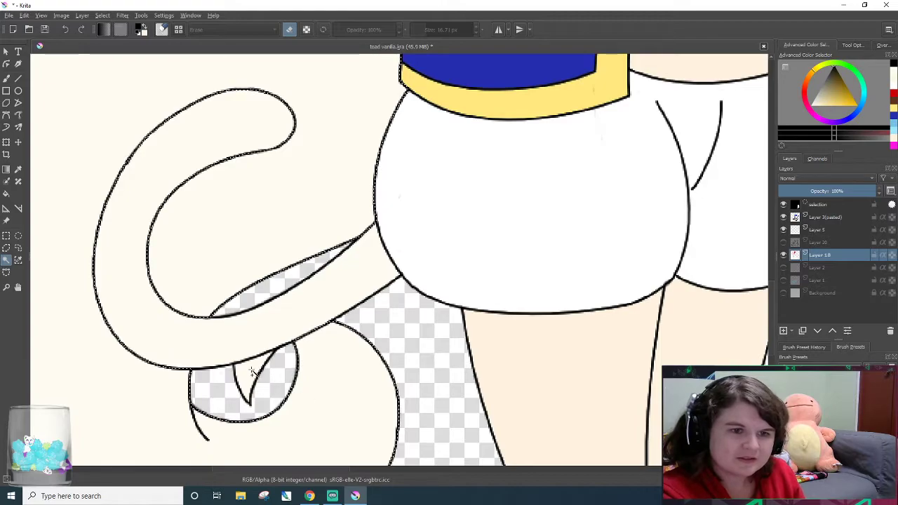
{"action": "left_click_drag", "start_coordinate": [770, 315], "coordinate": [784, 210]}
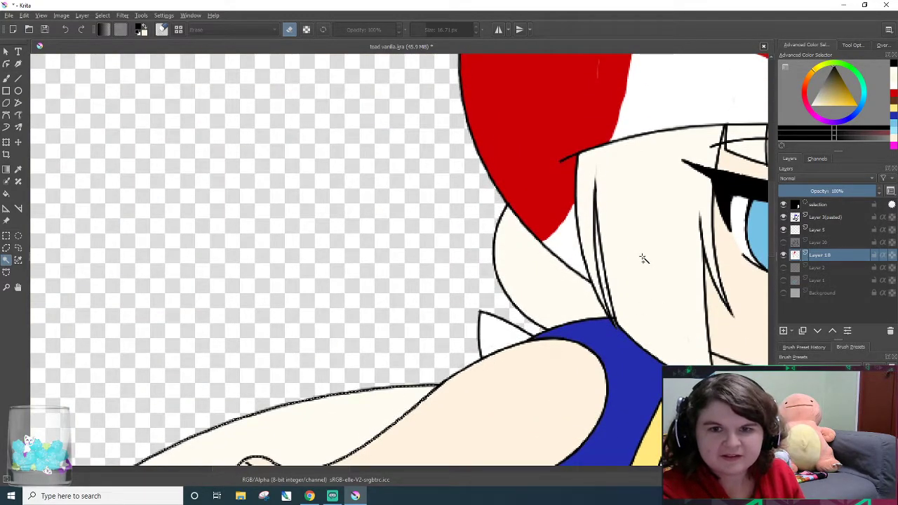
{"action": "left_click_drag", "start_coordinate": [321, 469], "coordinate": [430, 463]}
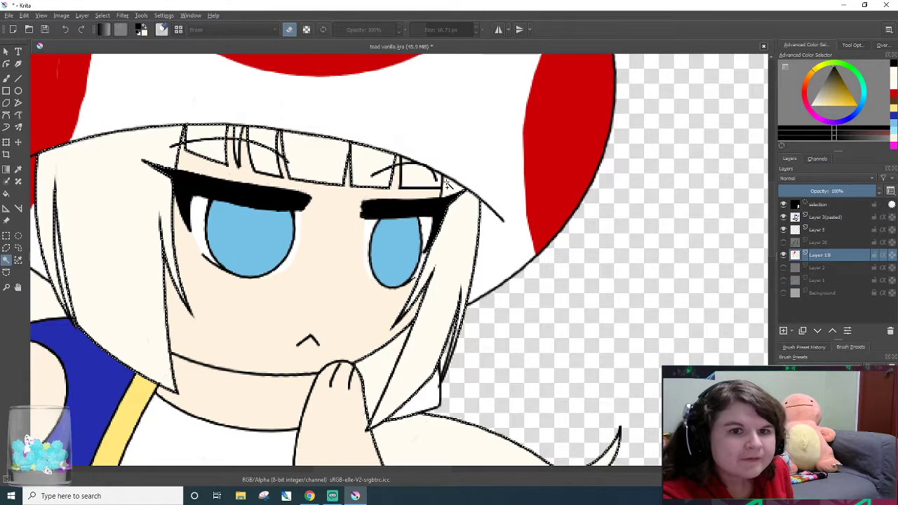
{"action": "scroll", "coordinate": [423, 171], "scroll_direction": "up", "scroll_amount": 3}
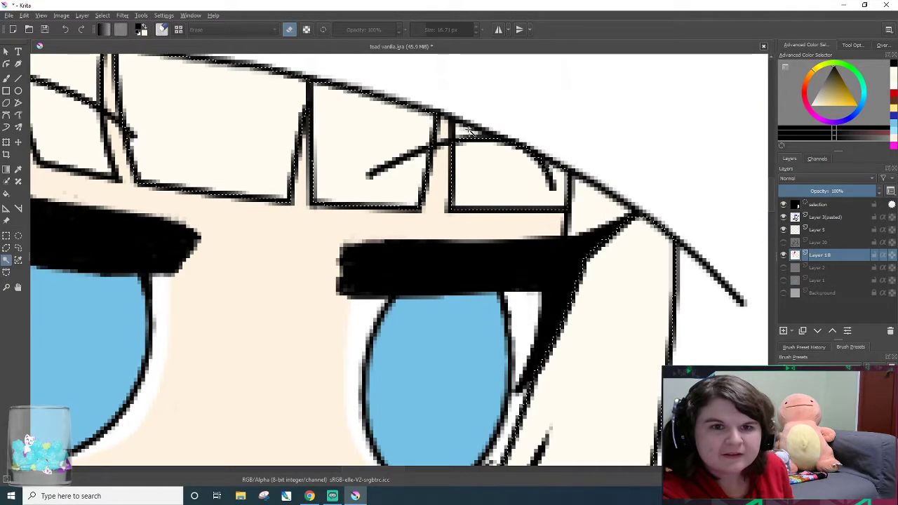
{"action": "scroll", "coordinate": [454, 121], "scroll_direction": "down", "scroll_amount": 6}
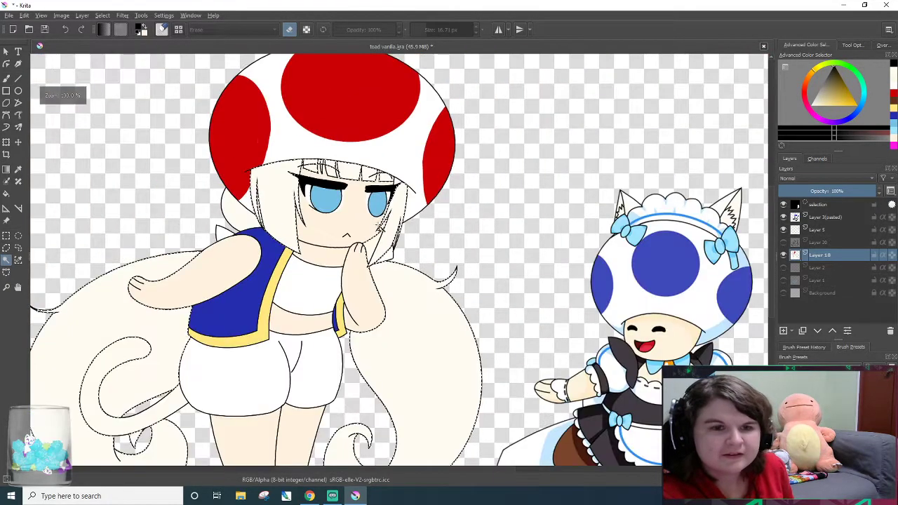
- Show Layer 20 again and make it the active layer, keeping the hair selection
{"action": "scroll", "coordinate": [273, 359], "scroll_direction": "down", "scroll_amount": 1}
{"action": "scroll", "coordinate": [274, 359], "scroll_direction": "up", "scroll_amount": 2}
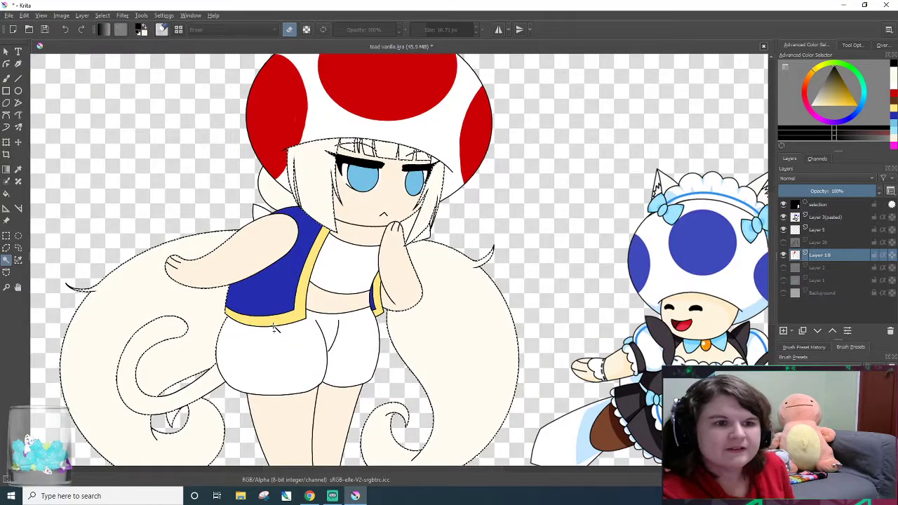
{"action": "left_click", "coordinate": [783, 242]}
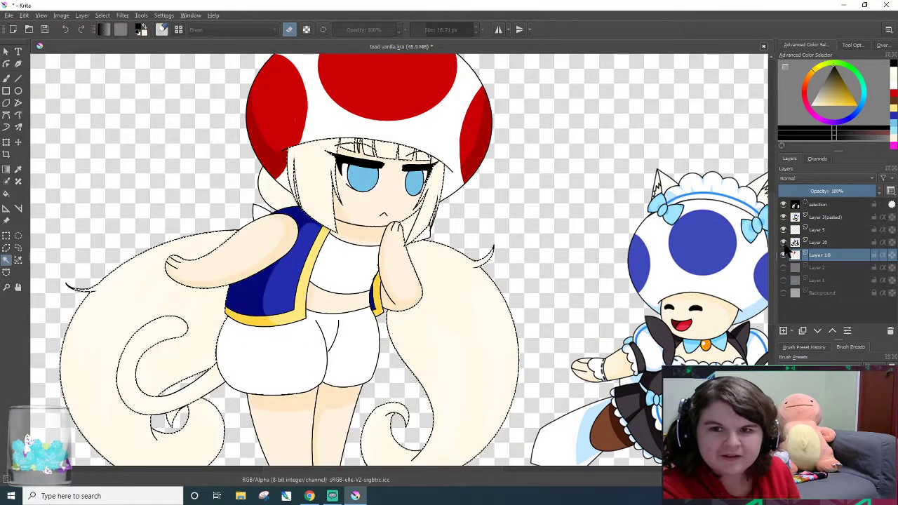
{"action": "left_click", "coordinate": [835, 242]}
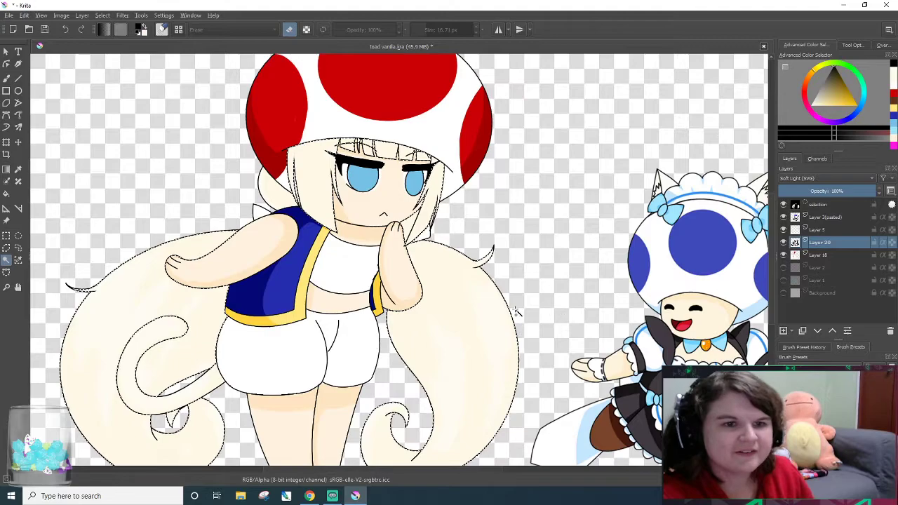
- Reshape the strand shading on the upper part of the large hair bunch behind the raised arm, alternating brush and eraser
{"action": "scroll", "coordinate": [365, 291], "scroll_direction": "up", "scroll_amount": 2}
{"action": "scroll", "coordinate": [192, 304], "scroll_direction": "up", "scroll_amount": 2}
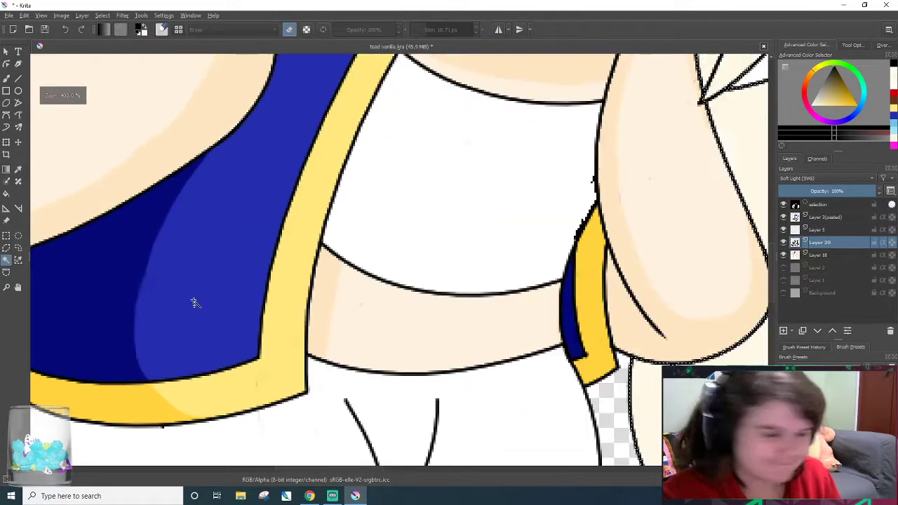
{"action": "scroll", "coordinate": [196, 268], "scroll_direction": "up", "scroll_amount": 2}
{"action": "scroll", "coordinate": [195, 269], "scroll_direction": "down", "scroll_amount": 3}
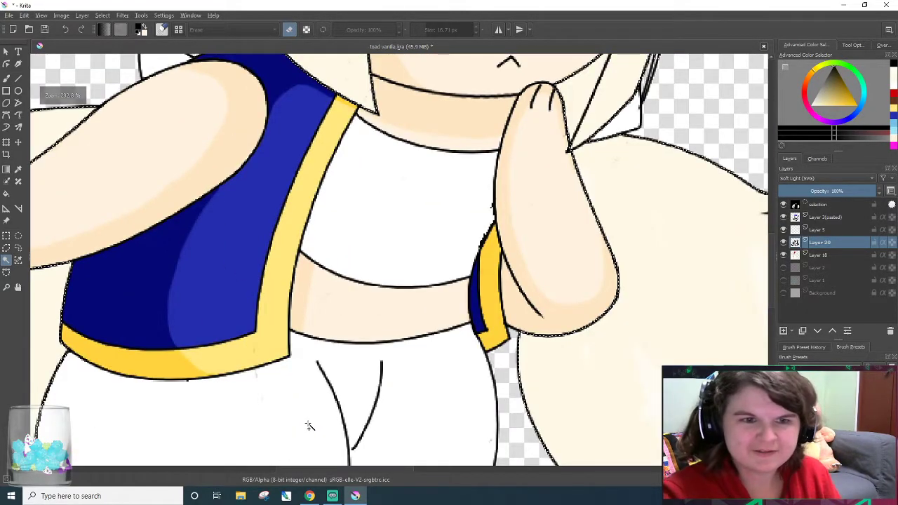
{"action": "left_click_drag", "start_coordinate": [387, 469], "coordinate": [463, 481]}
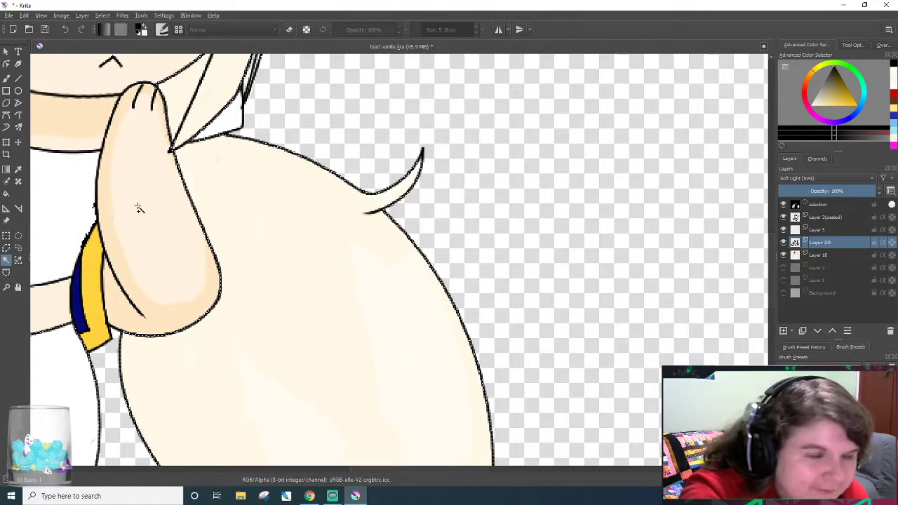
{"action": "left_click", "coordinate": [19, 80]}
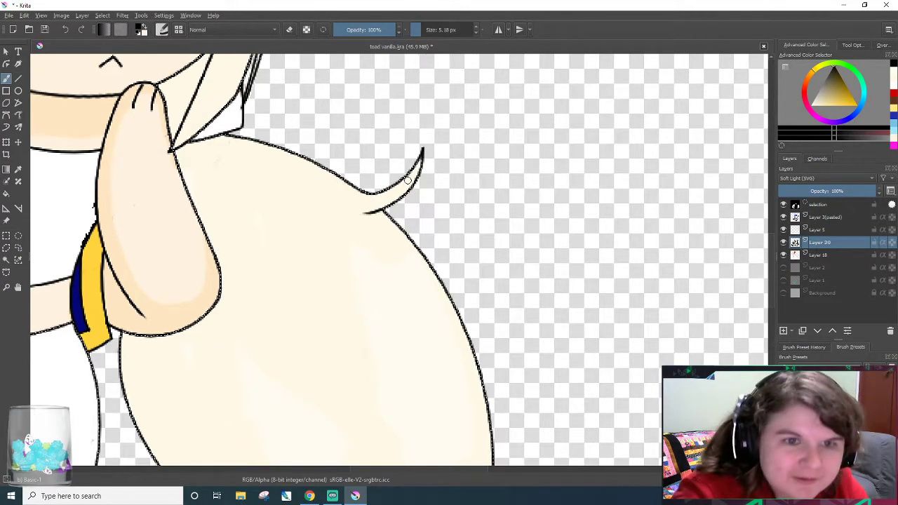
{"action": "key", "text": "e"}
{"action": "left_click", "coordinate": [19, 80]}
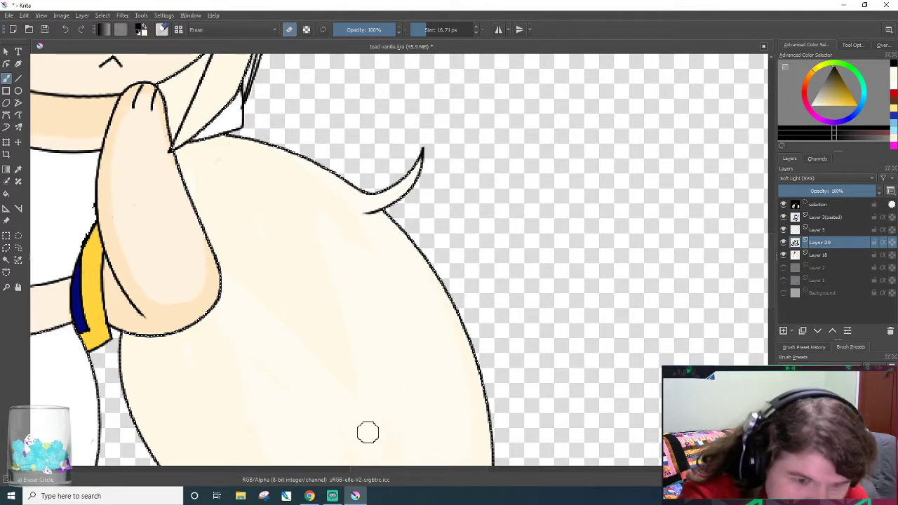
{"action": "key", "text": "slash"}
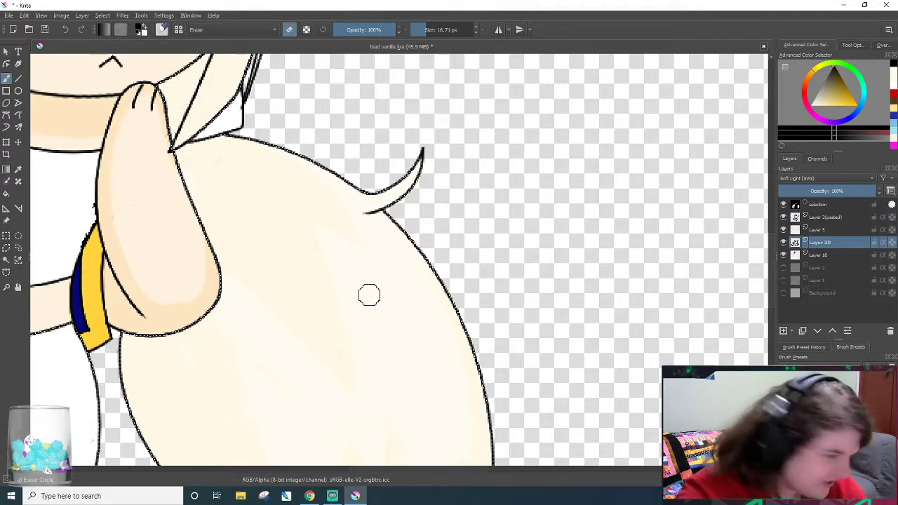
{"action": "key", "text": "slash"}
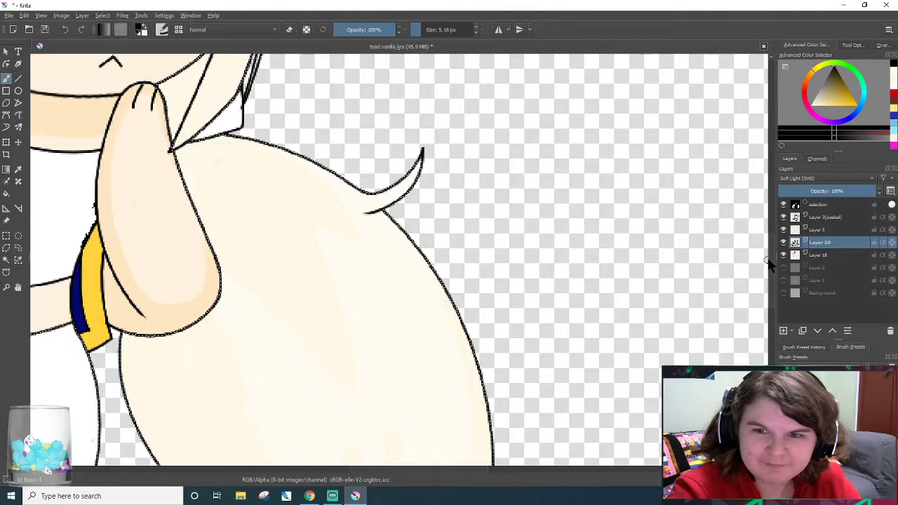
- Paint and erase tapered shading strands on the hair bunch just below the raised elbow
{"action": "scroll", "coordinate": [771, 285], "scroll_direction": "down", "scroll_amount": 5}
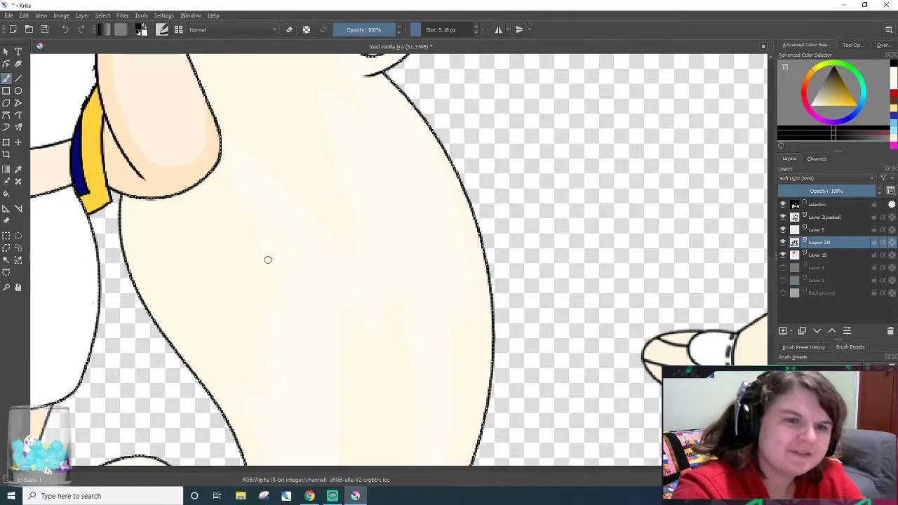
{"action": "key", "text": "slash"}
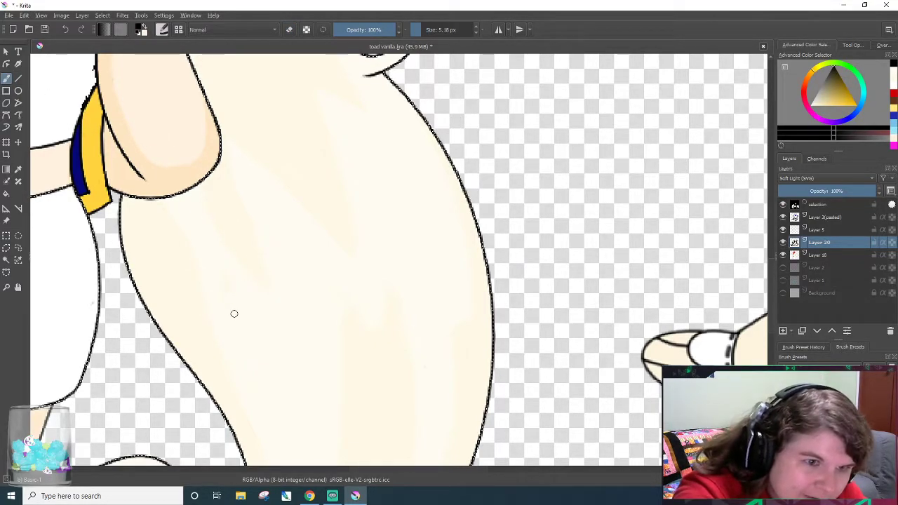
{"action": "scroll", "coordinate": [214, 140], "scroll_direction": "down", "scroll_amount": 1}
{"action": "scroll", "coordinate": [216, 219], "scroll_direction": "up", "scroll_amount": 2}
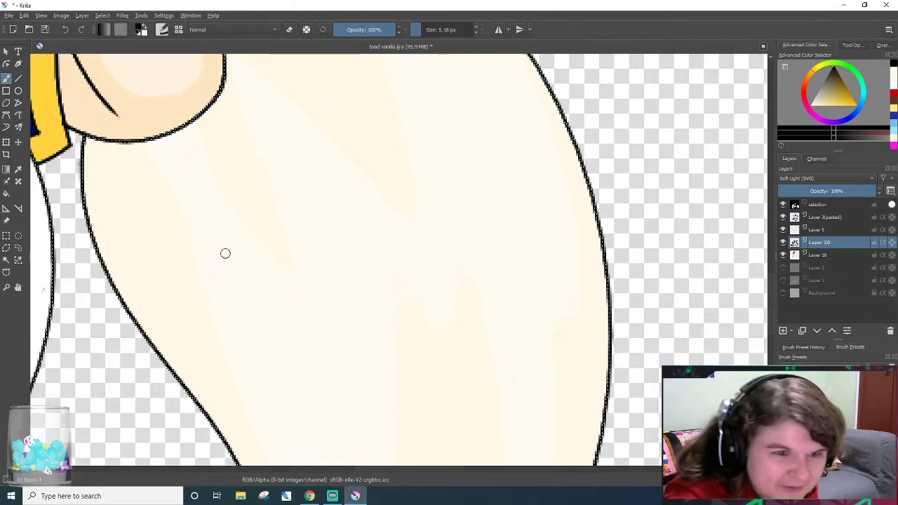
{"action": "scroll", "coordinate": [218, 250], "scroll_direction": "down", "scroll_amount": 1}
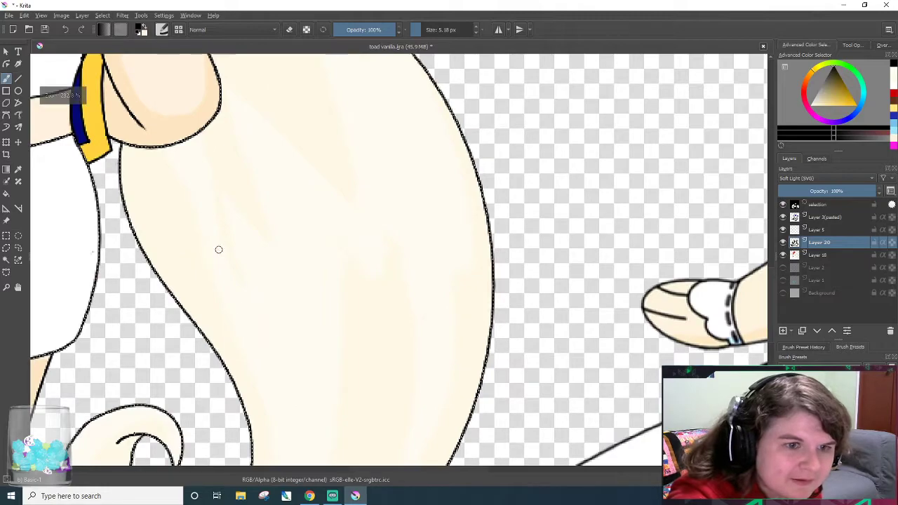
{"action": "scroll", "coordinate": [208, 280], "scroll_direction": "up", "scroll_amount": 1}
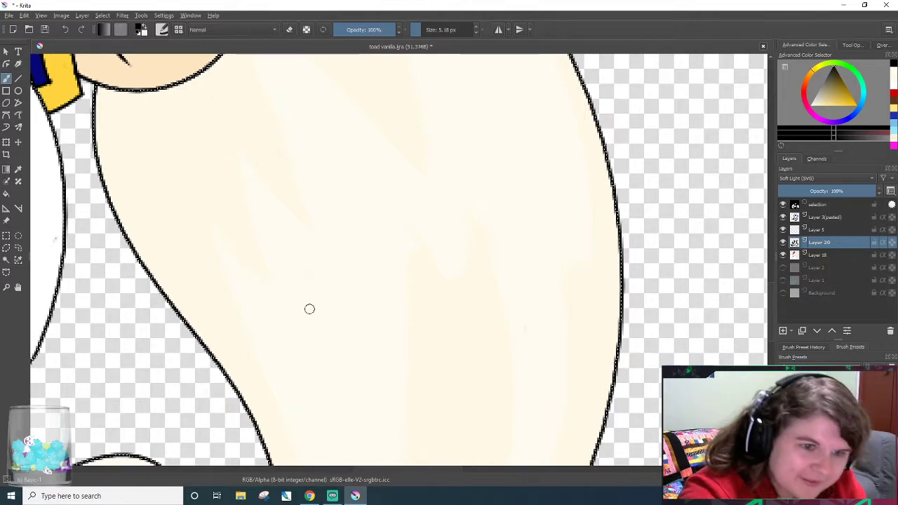
{"action": "key", "text": "e"}
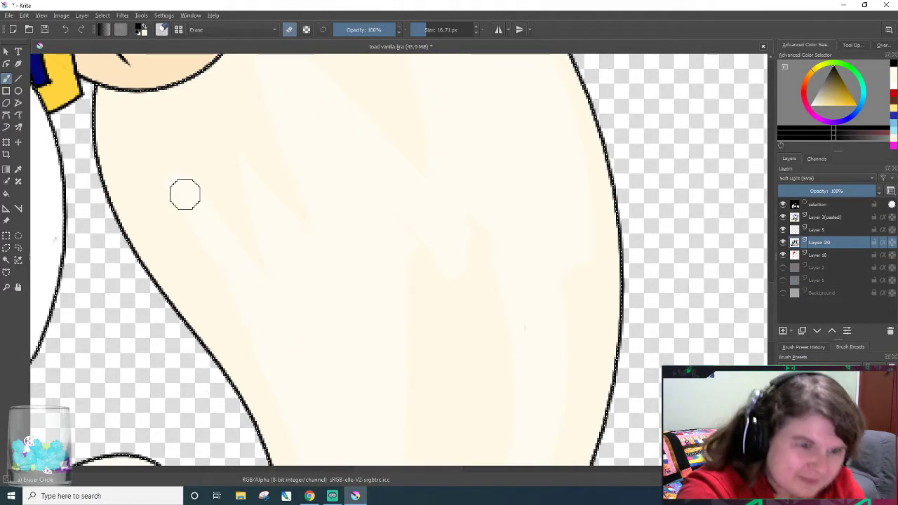
{"action": "key", "text": "e"}
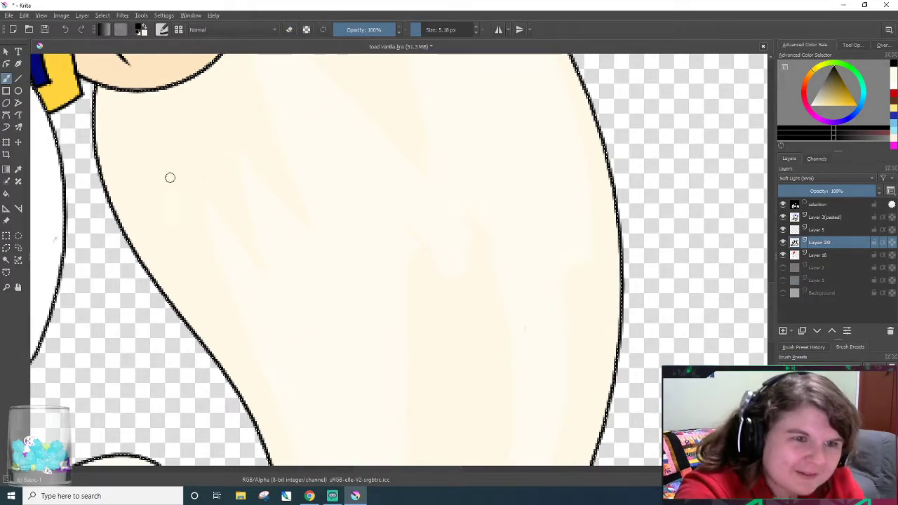
- Erase a light streak along the hair bunch's inner edge below the elbow and paint a pointed shading strand beside it
{"action": "scroll", "coordinate": [426, 276], "scroll_direction": "up", "scroll_amount": 3}
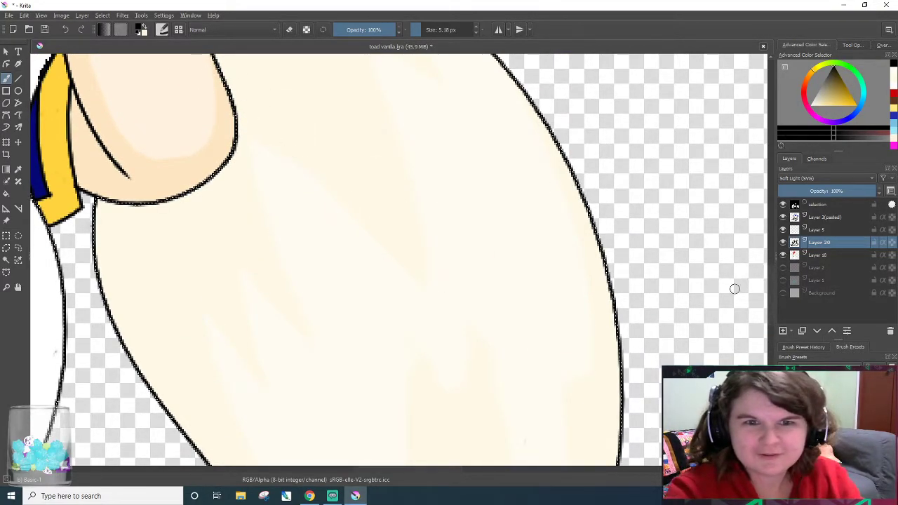
{"action": "key", "text": "e"}
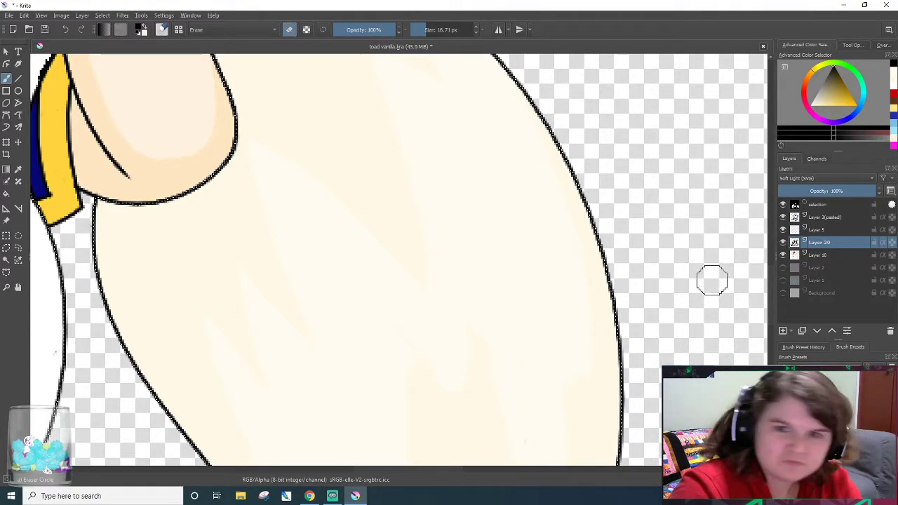
{"action": "scroll", "coordinate": [764, 295], "scroll_direction": "down", "scroll_amount": 3}
{"action": "scroll", "coordinate": [770, 298], "scroll_direction": "up", "scroll_amount": 1}
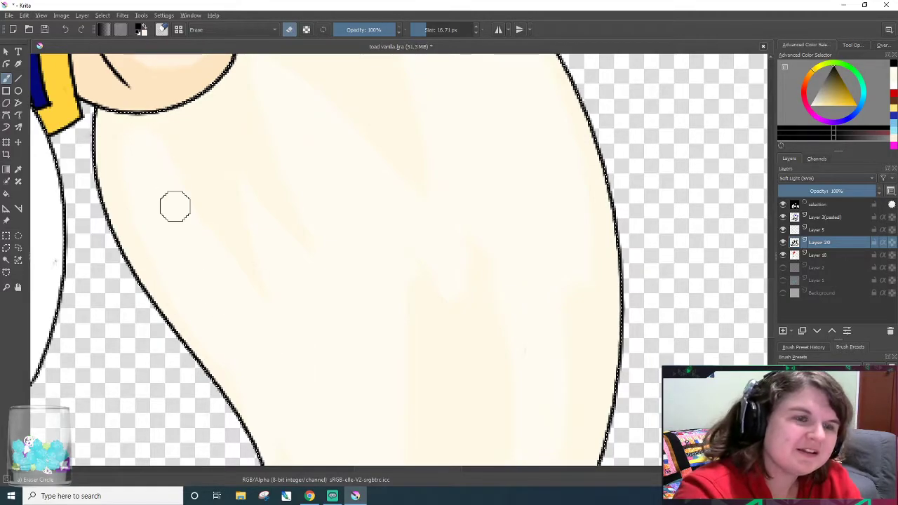
{"action": "key", "text": "e"}
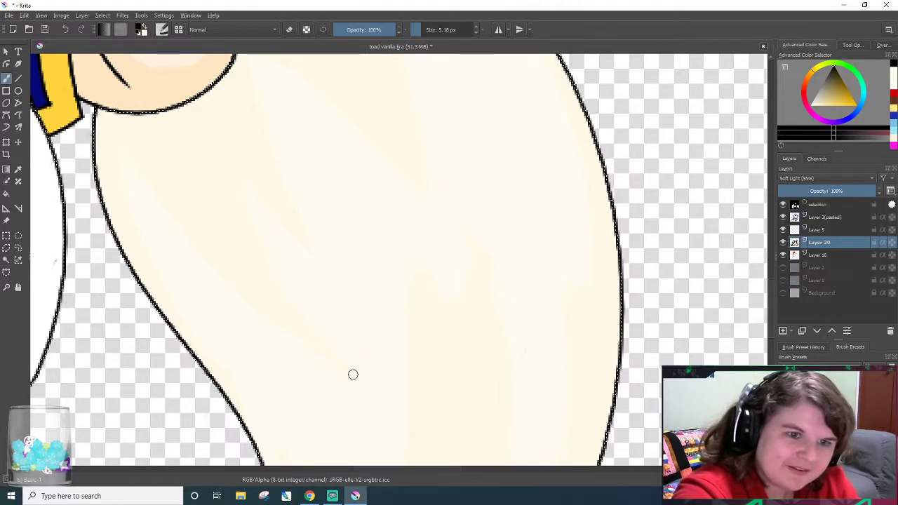
{"action": "key", "text": "e"}
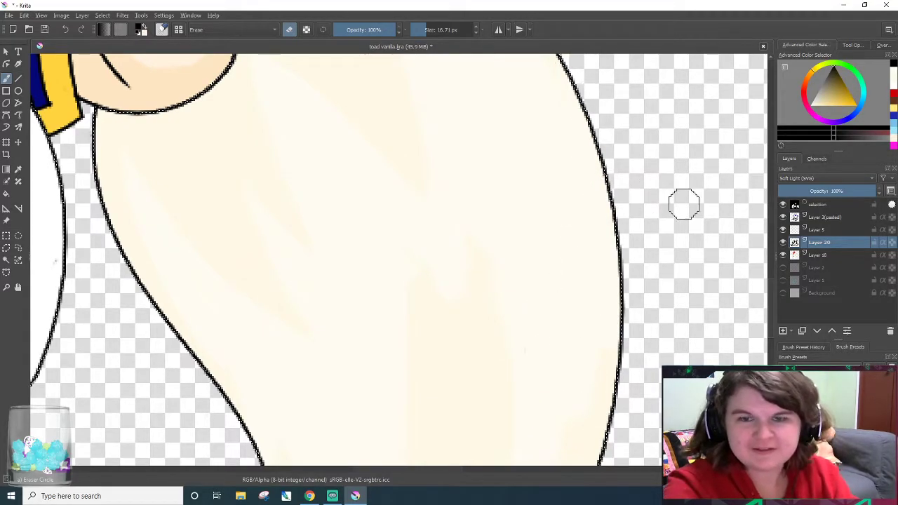
- Shade the small flicked strand on the hair bunch's outer edge and touch up its base with the eraser
{"action": "scroll", "coordinate": [737, 291], "scroll_direction": "up", "scroll_amount": 5}
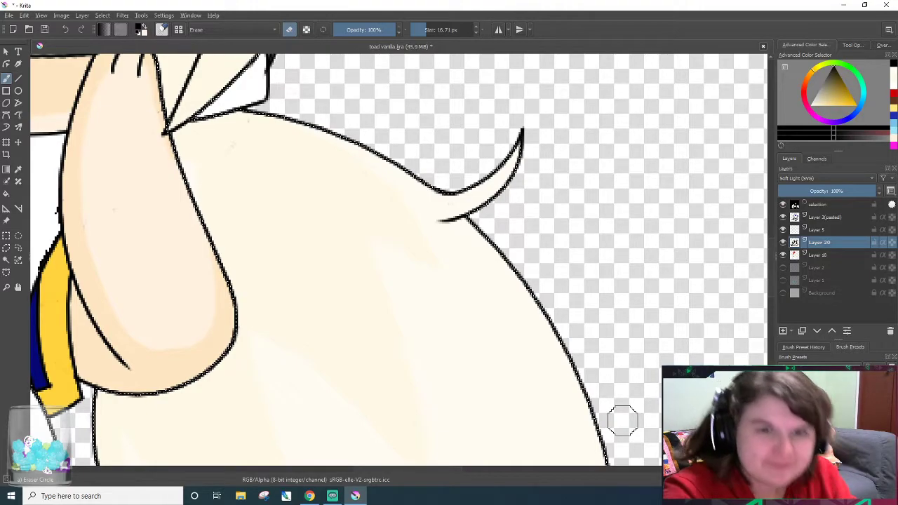
{"action": "key", "text": "e"}
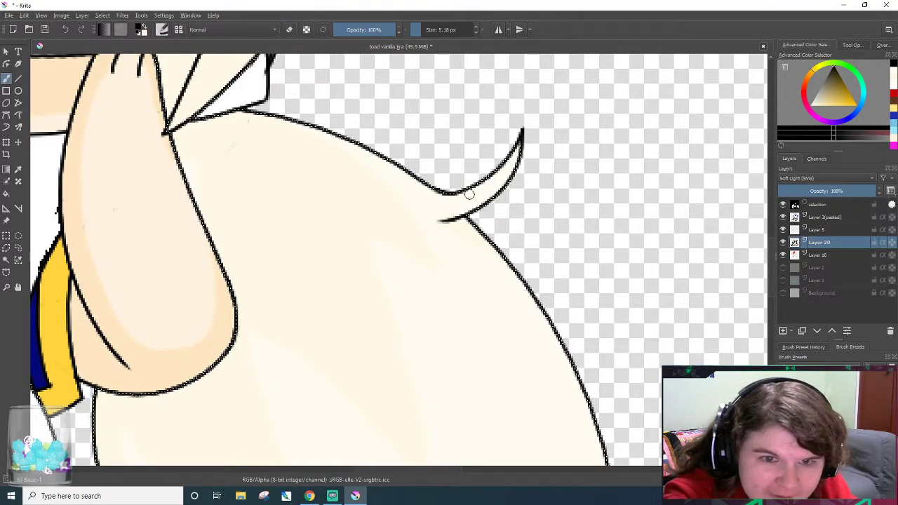
{"action": "mouse_move", "coordinate": [487, 196]}
{"action": "left_mouse_down"}
{"action": "mouse_move", "coordinate": [453, 211]}
{"action": "mouse_move", "coordinate": [520, 170]}
{"action": "mouse_move", "coordinate": [467, 207]}
{"action": "left_mouse_up"}
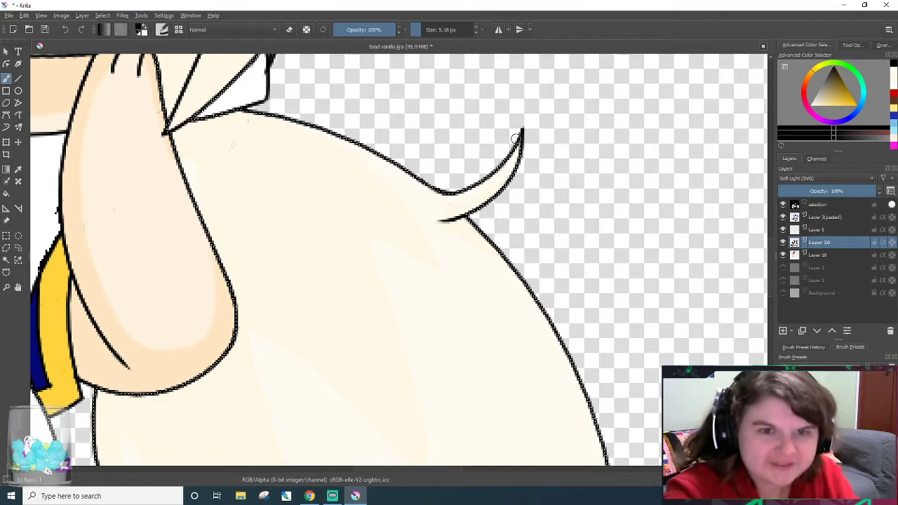
{"action": "key", "text": "e"}
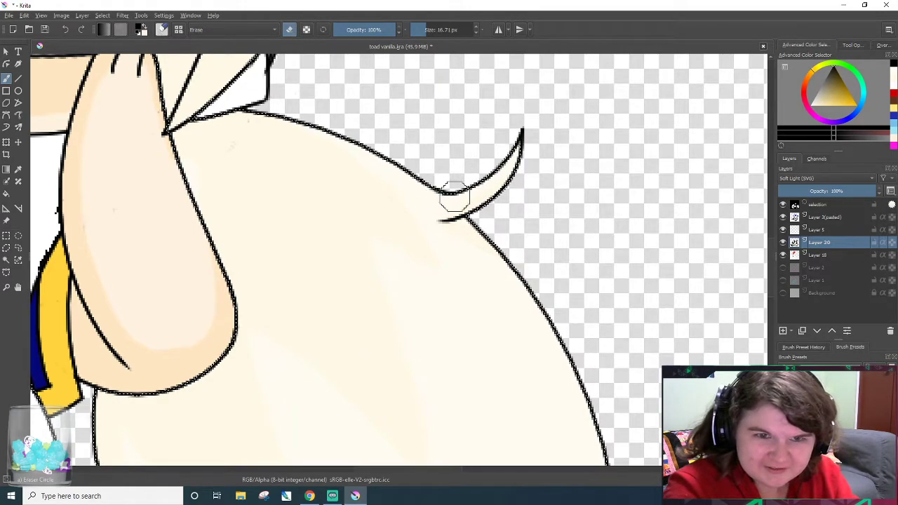
- Shade the inner edge of the lower hair bunch above the curled tip with the Basic-1 brush
{"action": "scroll", "coordinate": [768, 274], "scroll_direction": "down", "scroll_amount": 5}
{"action": "mouse_move", "coordinate": [774, 315]}
{"action": "left_mouse_down"}
{"action": "mouse_move", "coordinate": [776, 300]}
{"action": "mouse_move", "coordinate": [775, 349]}
{"action": "mouse_move", "coordinate": [776, 332]}
{"action": "mouse_move", "coordinate": [773, 342]}
{"action": "left_mouse_up"}
{"action": "scroll", "coordinate": [774, 343], "scroll_direction": "up", "scroll_amount": 2}
{"action": "scroll", "coordinate": [745, 351], "scroll_direction": "down", "scroll_amount": 2}
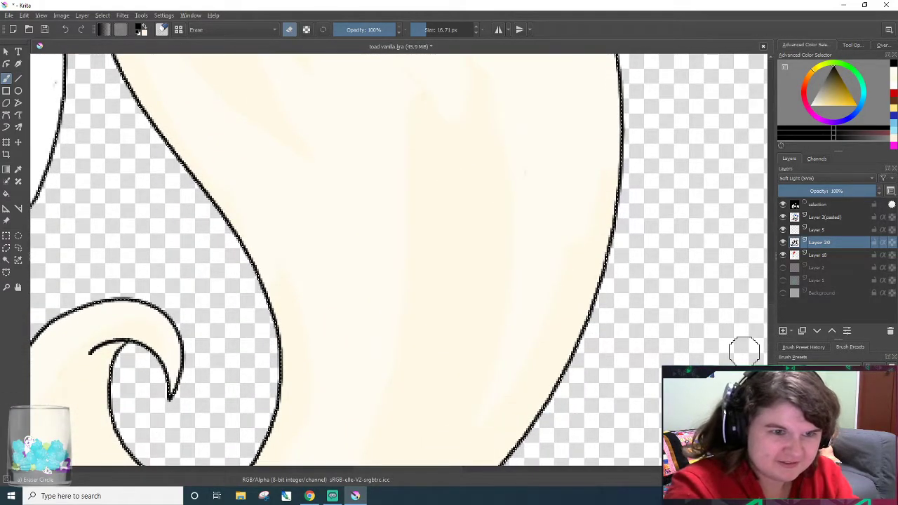
{"action": "right_click", "coordinate": [223, 256]}
{"action": "left_click", "coordinate": [282, 275]}
{"action": "right_click", "coordinate": [272, 267]}
{"action": "right_click", "coordinate": [256, 261]}
{"action": "mouse_move", "coordinate": [232, 223]}
{"action": "left_mouse_down"}
{"action": "mouse_move", "coordinate": [250, 247]}
{"action": "mouse_move", "coordinate": [275, 306]}
{"action": "mouse_move", "coordinate": [219, 206]}
{"action": "mouse_move", "coordinate": [270, 288]}
{"action": "left_mouse_up"}
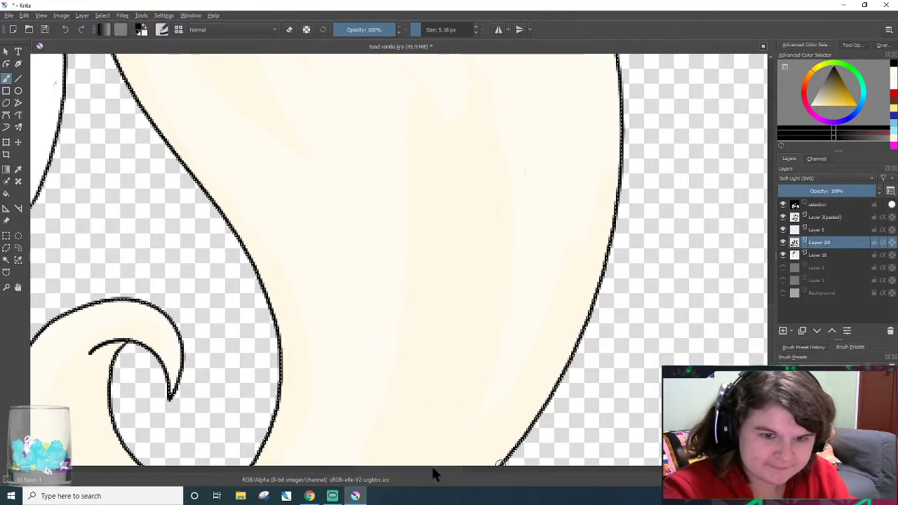
- Erase a light streak down the lower hair bunch beside the curl and taper its end with the brush at 15.28 px
{"action": "left_click_drag", "start_coordinate": [427, 468], "coordinate": [409, 468]}
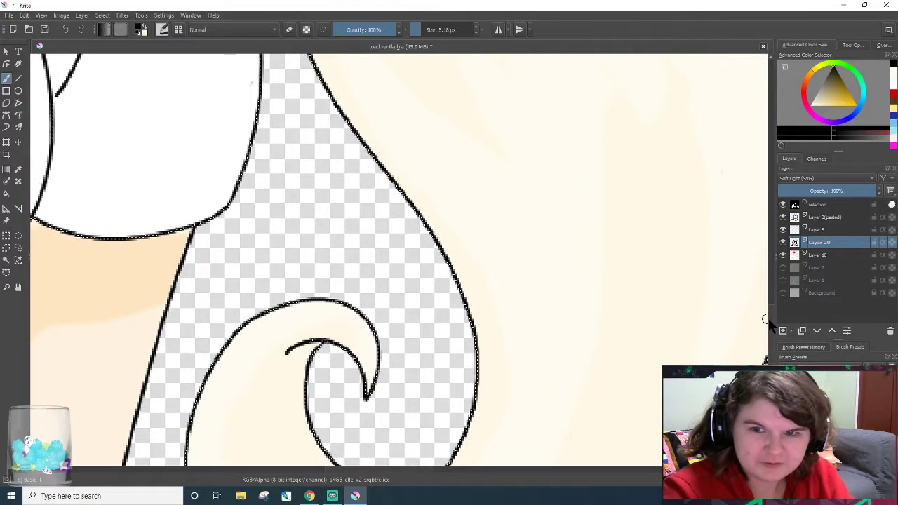
{"action": "scroll", "coordinate": [769, 323], "scroll_direction": "down", "scroll_amount": 4}
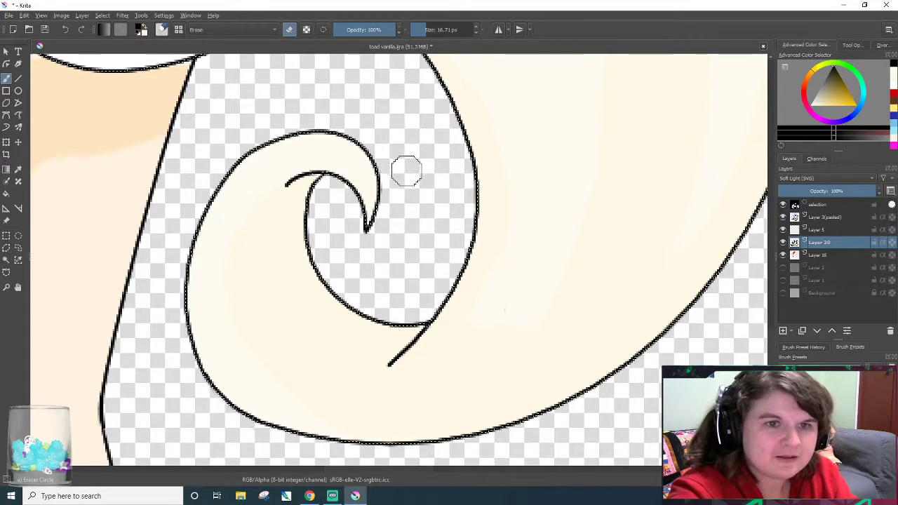
{"action": "right_click", "coordinate": [387, 158]}
{"action": "left_click", "coordinate": [544, 314]}
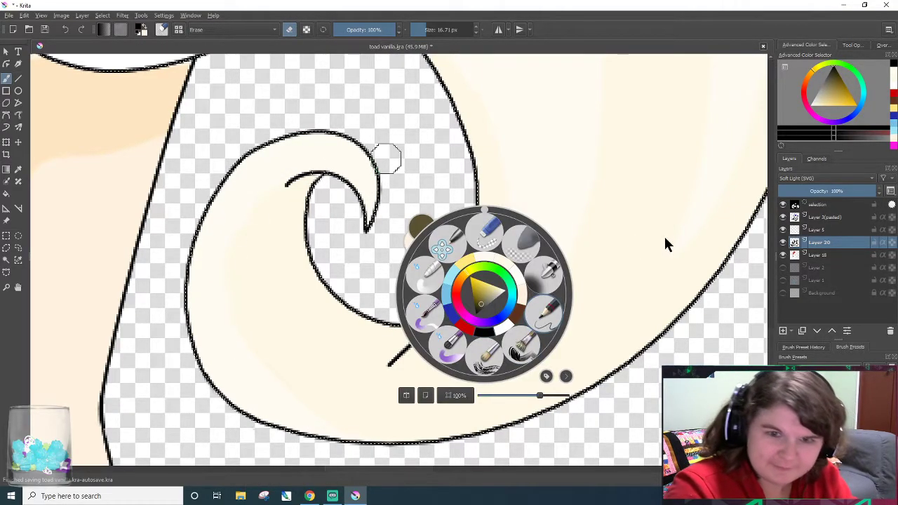
{"action": "right_click", "coordinate": [447, 152]}
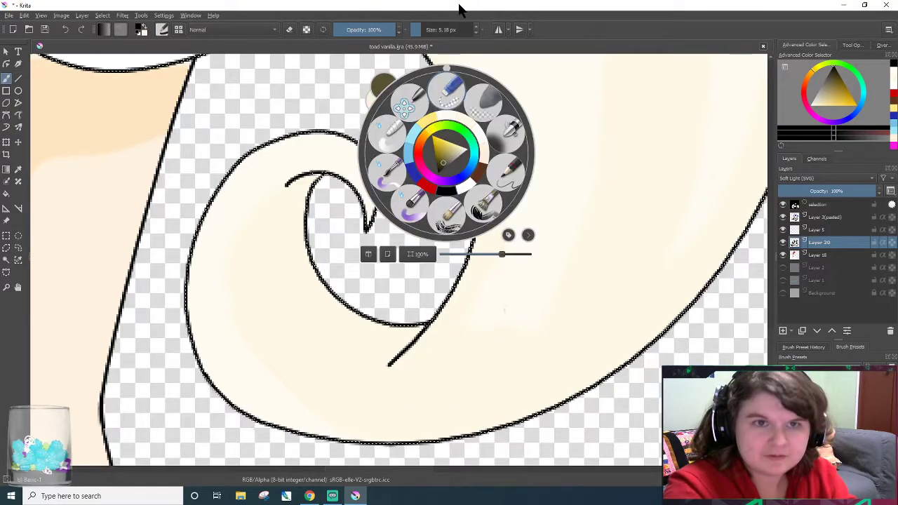
{"action": "left_click", "coordinate": [453, 86]}
{"action": "left_click", "coordinate": [421, 30]}
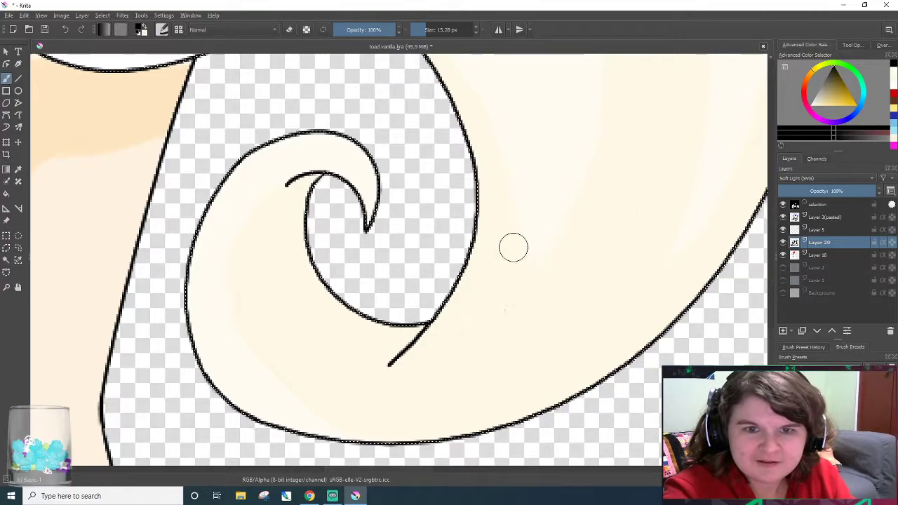
{"action": "scroll", "coordinate": [554, 307], "scroll_direction": "up", "scroll_amount": 3}
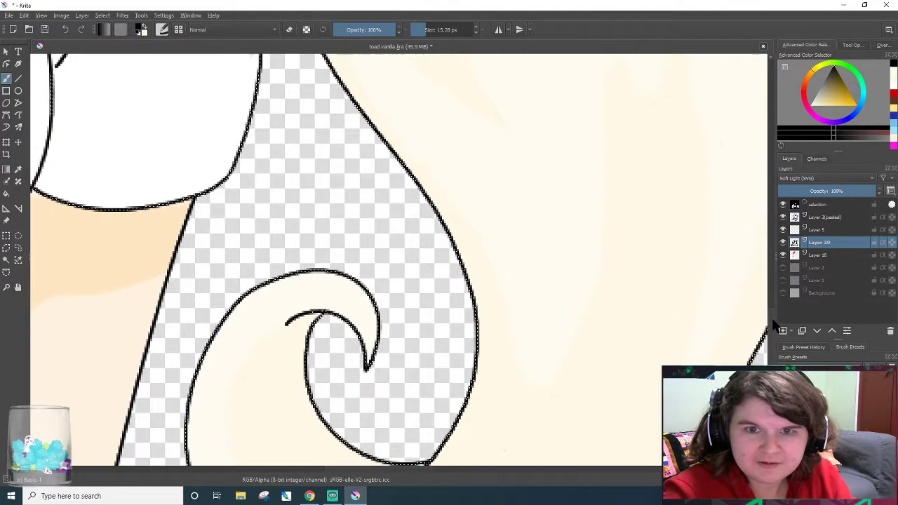
{"action": "scroll", "coordinate": [554, 307], "scroll_direction": "down", "scroll_amount": 1}
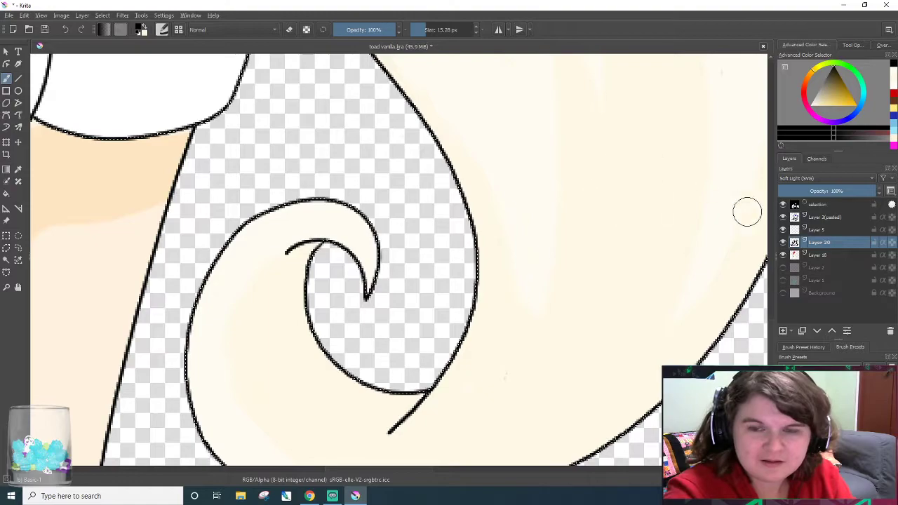
- Erase a light highlight along the inner edge of the lower curl on Layer 20 with the eraser at 16.71 px
{"action": "scroll", "coordinate": [758, 309], "scroll_direction": "up", "scroll_amount": 2}
{"action": "scroll", "coordinate": [754, 328], "scroll_direction": "down", "scroll_amount": 1}
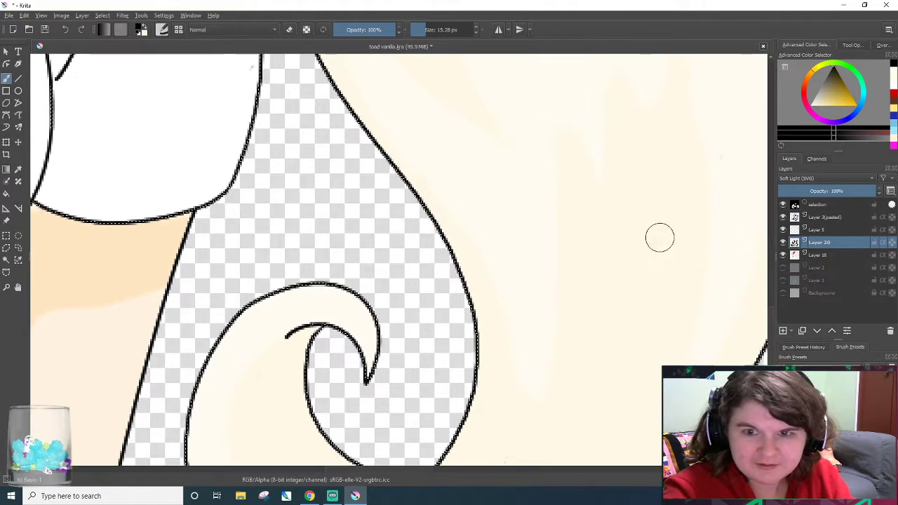
{"action": "left_click_drag", "start_coordinate": [436, 470], "coordinate": [449, 471]}
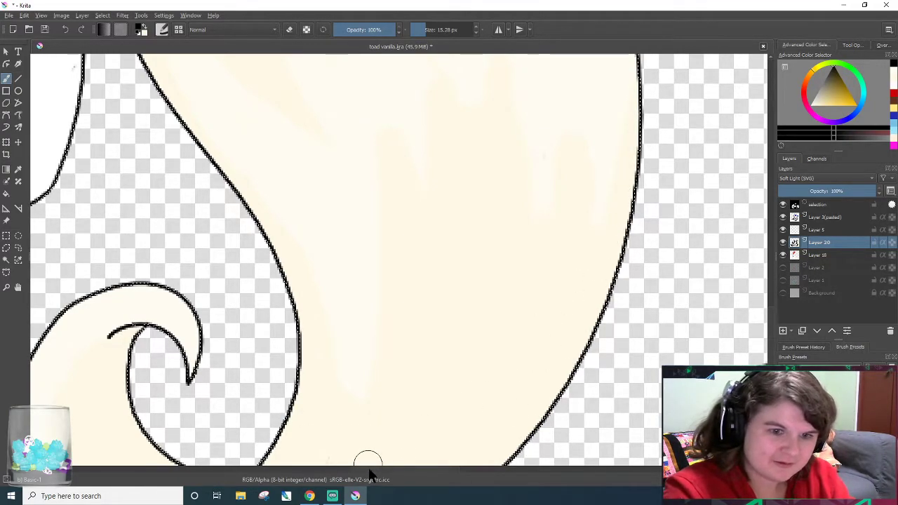
{"action": "scroll", "coordinate": [369, 458], "scroll_direction": "left", "scroll_amount": 6}
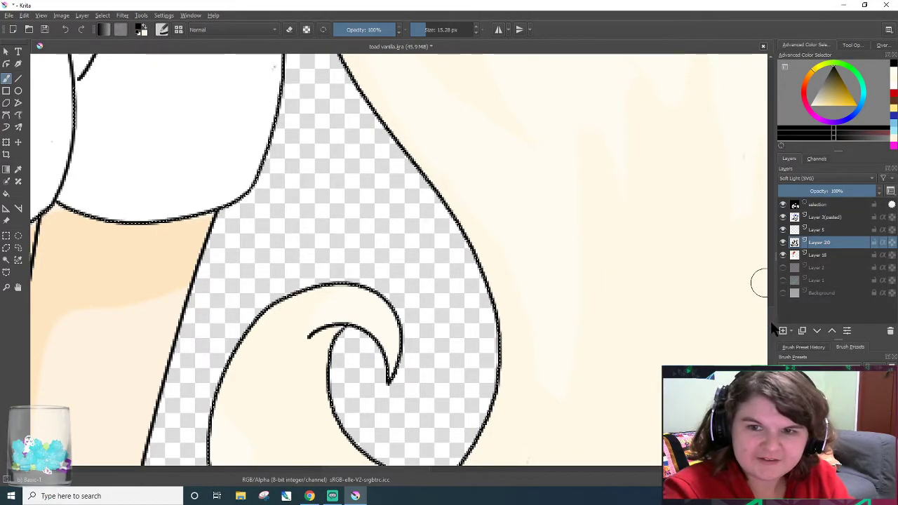
{"action": "scroll", "coordinate": [317, 233], "scroll_direction": "down", "scroll_amount": 5}
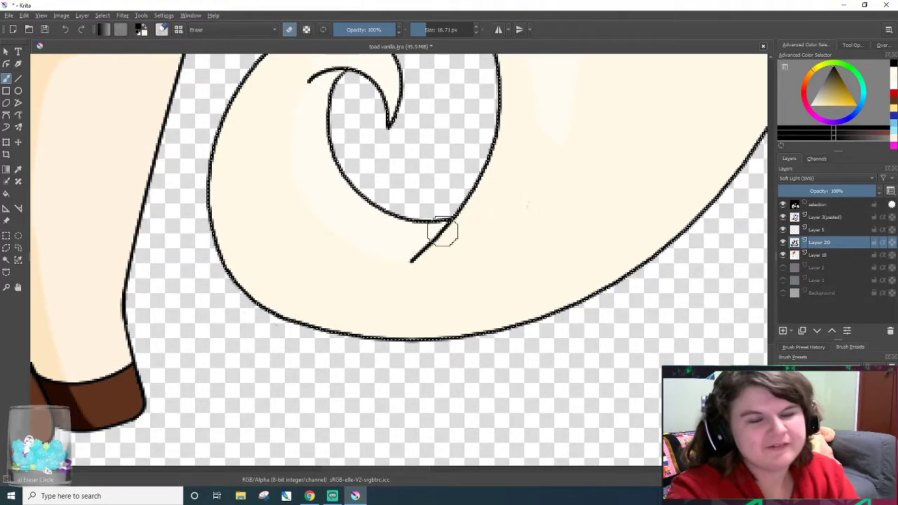
{"action": "key", "text": "/"}
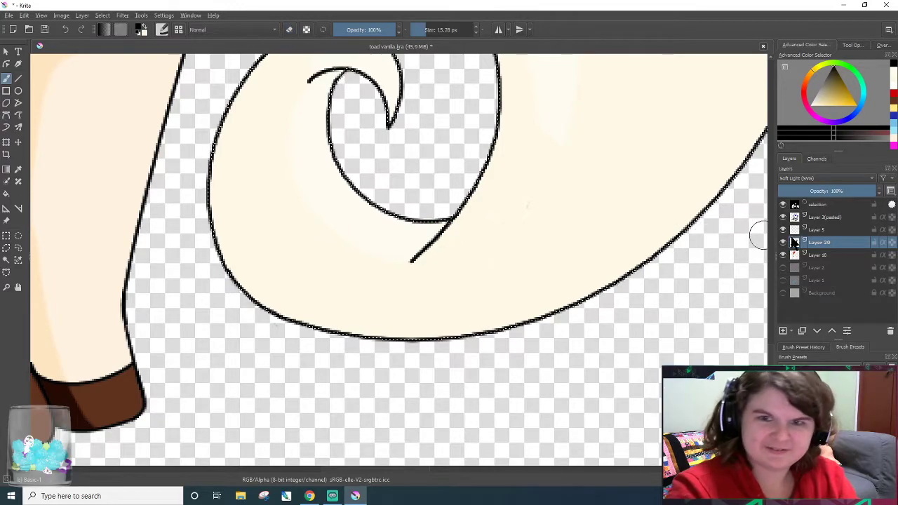
{"action": "left_click", "coordinate": [824, 251]}
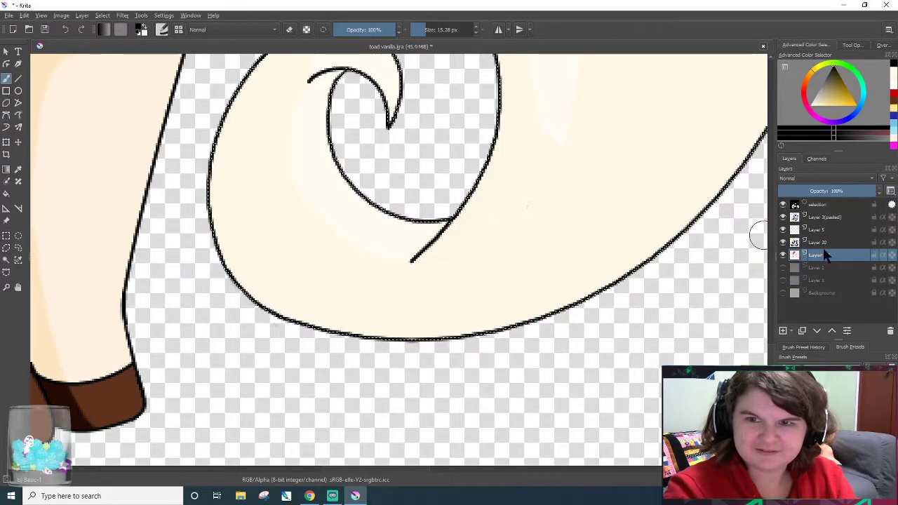
{"action": "scroll", "coordinate": [421, 259], "scroll_direction": "up", "scroll_amount": 5}
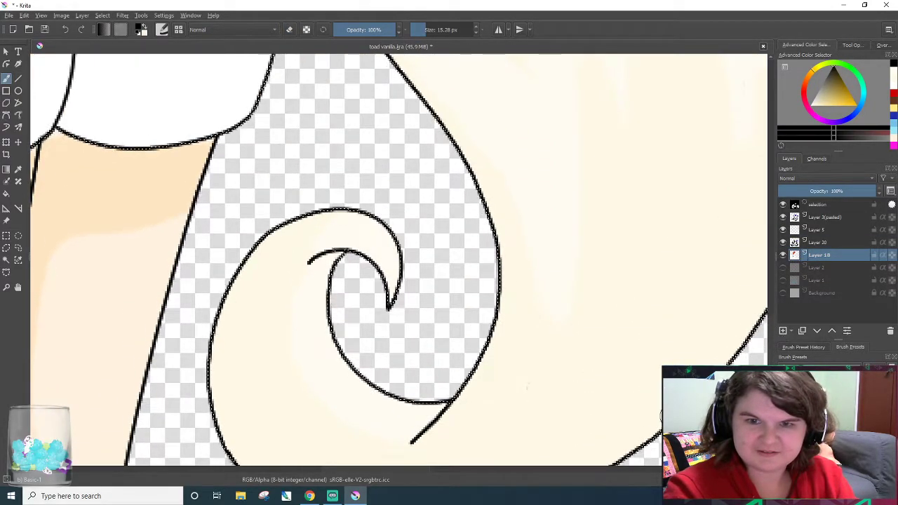
{"action": "left_click_drag", "start_coordinate": [421, 468], "coordinate": [452, 468]}
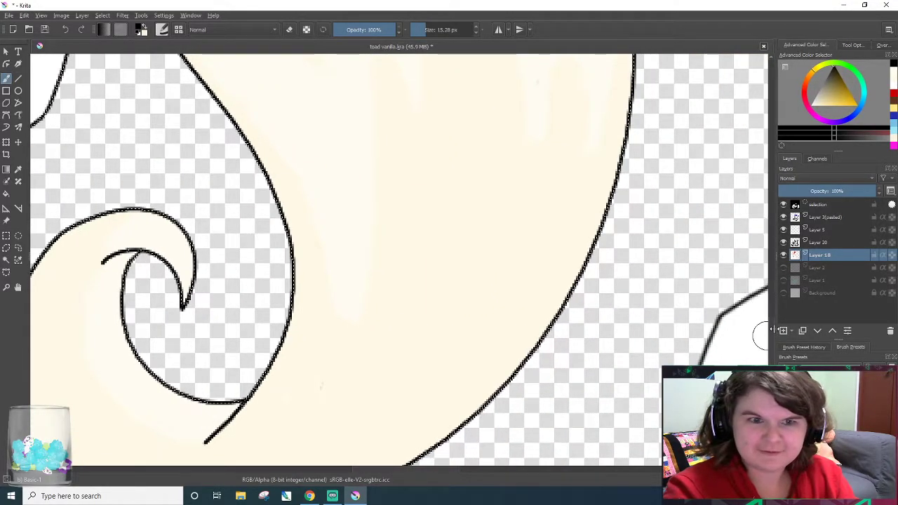
{"action": "scroll", "coordinate": [756, 337], "scroll_direction": "up", "scroll_amount": 3}
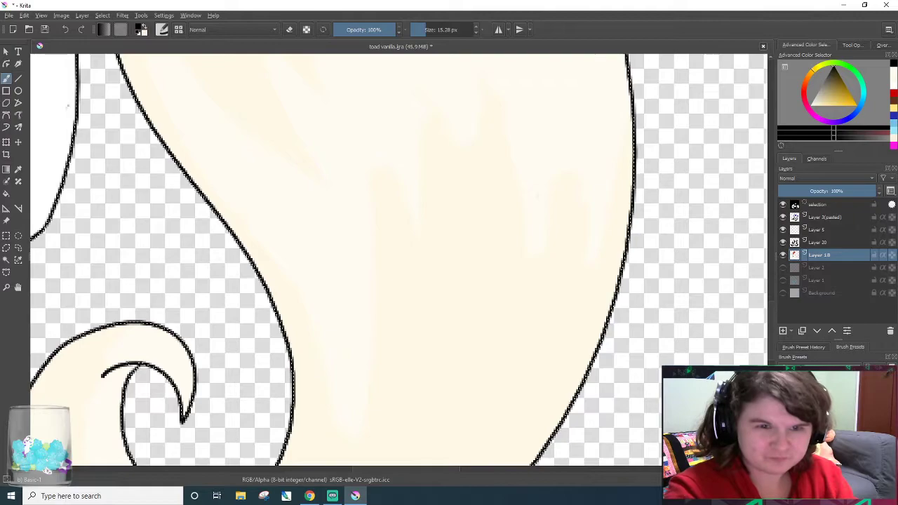
{"action": "key", "text": "/"}
{"action": "left_click_drag", "start_coordinate": [397, 153], "coordinate": [424, 344]}
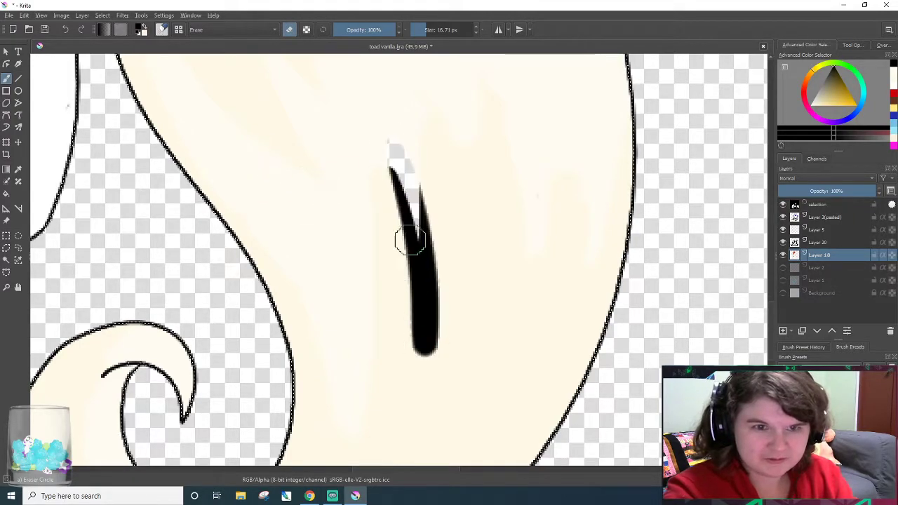
{"action": "key", "text": "ctrl+z"}
{"action": "key", "text": "ctrl+z"}
{"action": "key", "text": "ctrl+z"}
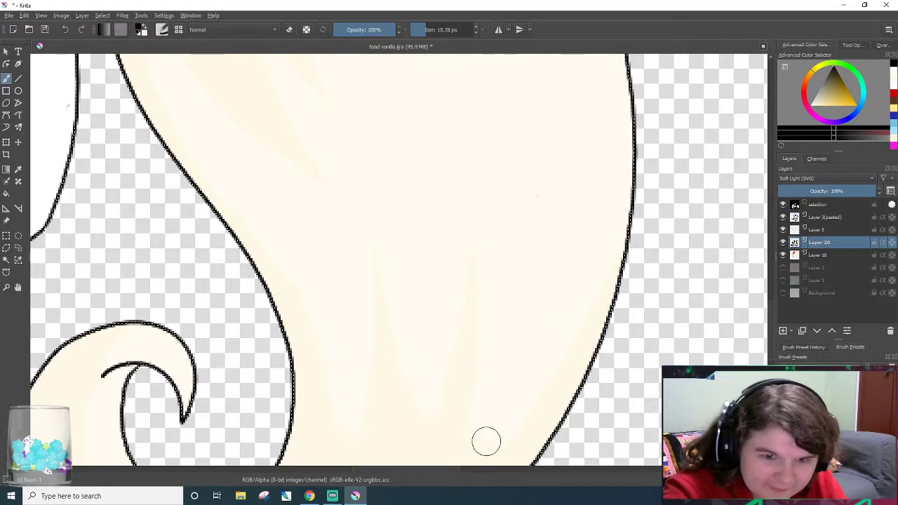
- Taper the pointed shading strands across the lower hair bunch on Layer 20 with the 5.88 px eraser and the 15.28 px brush
{"action": "scroll", "coordinate": [449, 391], "scroll_direction": "down", "scroll_amount": 2}
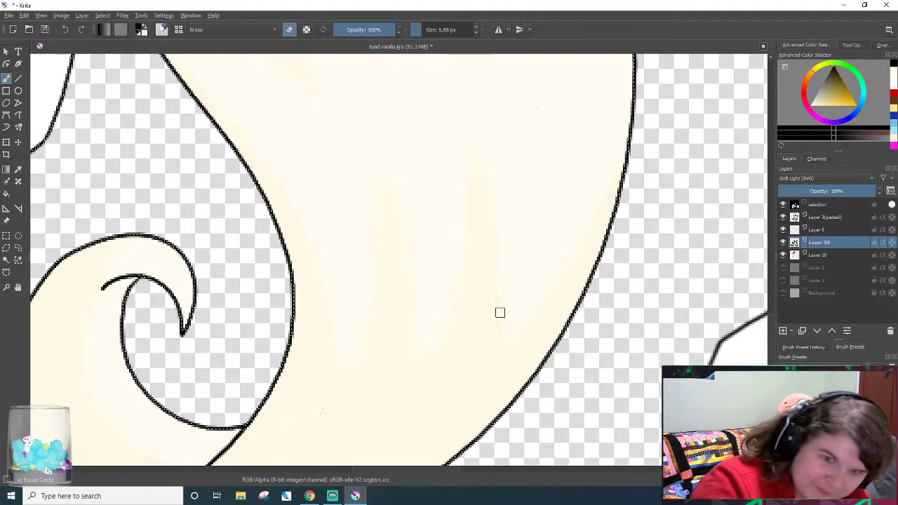
{"action": "key", "text": "/"}
{"action": "right_click", "coordinate": [445, 279]}
{"action": "left_click", "coordinate": [433, 401]}
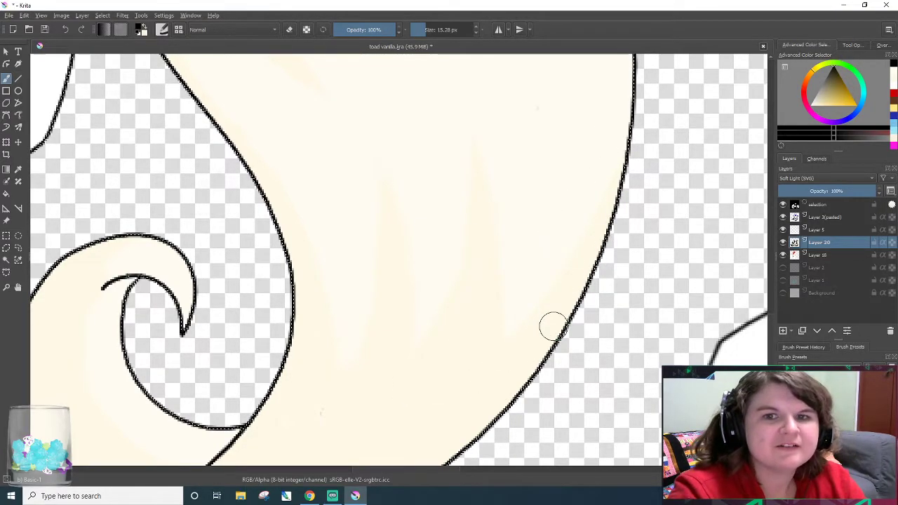
- Taper the shading strands beneath the outstretched hand on the other hair bunch with the eraser at 5.88 px
{"action": "scroll", "coordinate": [552, 326], "scroll_direction": "down", "scroll_amount": 5}
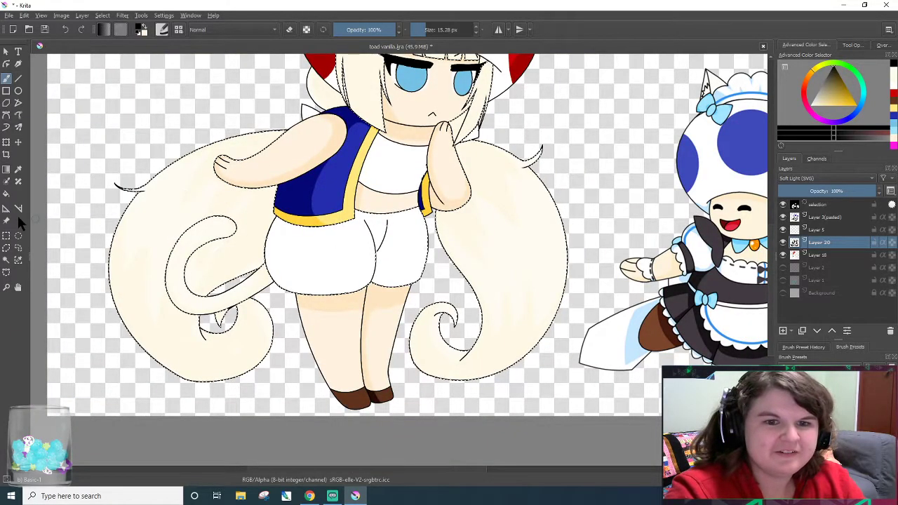
{"action": "scroll", "coordinate": [140, 201], "scroll_direction": "up", "scroll_amount": 6}
{"action": "scroll", "coordinate": [239, 223], "scroll_direction": "down", "scroll_amount": 1}
{"action": "scroll", "coordinate": [257, 213], "scroll_direction": "up", "scroll_amount": 1}
{"action": "scroll", "coordinate": [526, 273], "scroll_direction": "down", "scroll_amount": 1}
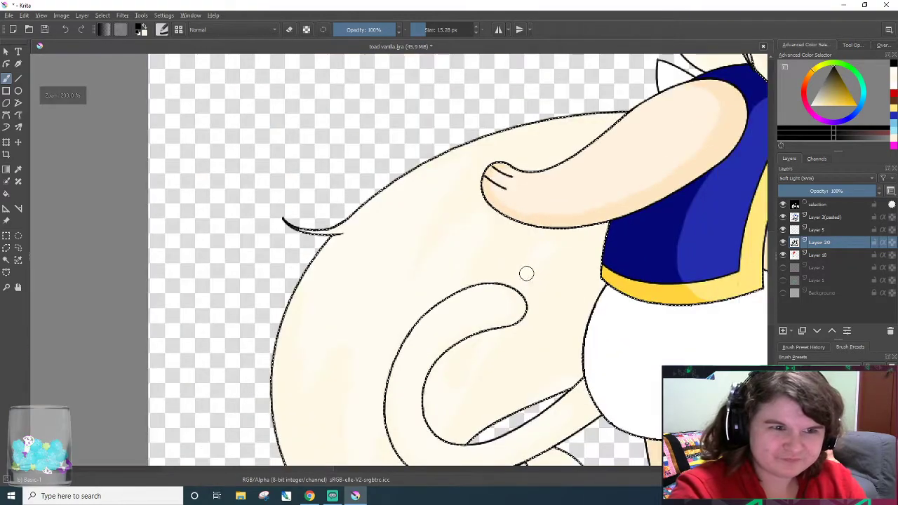
{"action": "scroll", "coordinate": [435, 262], "scroll_direction": "up", "scroll_amount": 3}
{"action": "scroll", "coordinate": [439, 241], "scroll_direction": "down", "scroll_amount": 1}
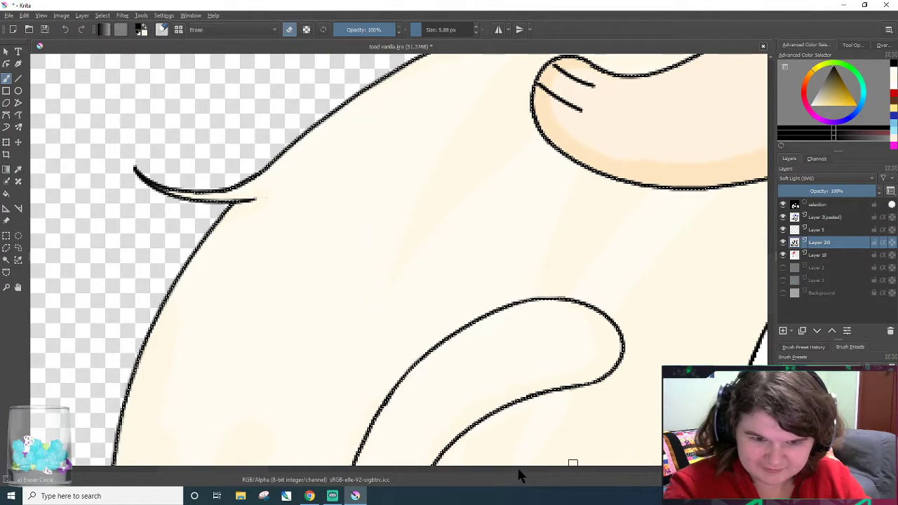
{"action": "left_click_drag", "start_coordinate": [268, 470], "coordinate": [200, 459]}
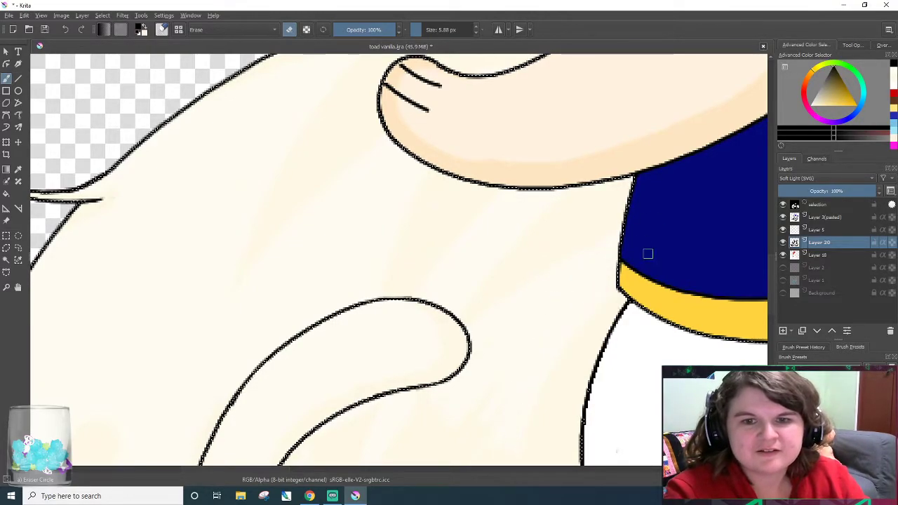
- Reshape the hair shading inside the tail's loop with the 5.88 px eraser and the 15.28 px brush
{"action": "scroll", "coordinate": [665, 243], "scroll_direction": "down", "scroll_amount": 5}
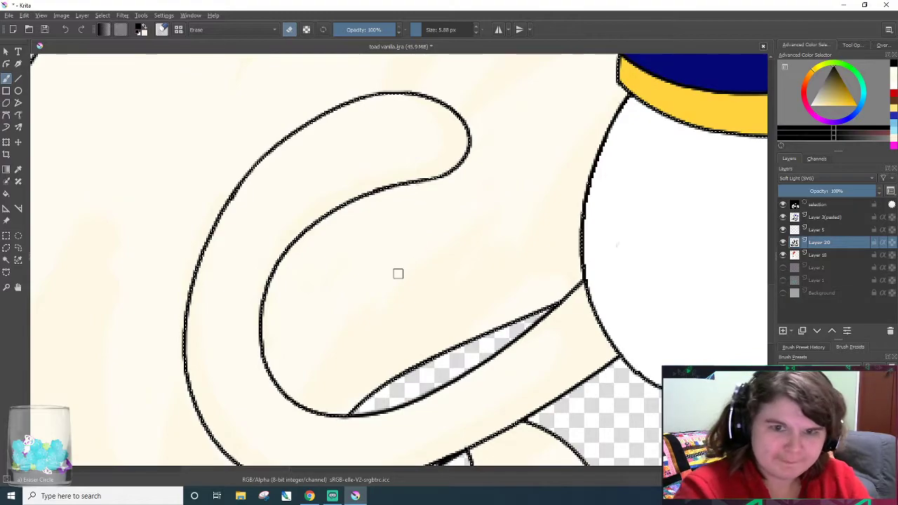
{"action": "key", "text": "slash"}
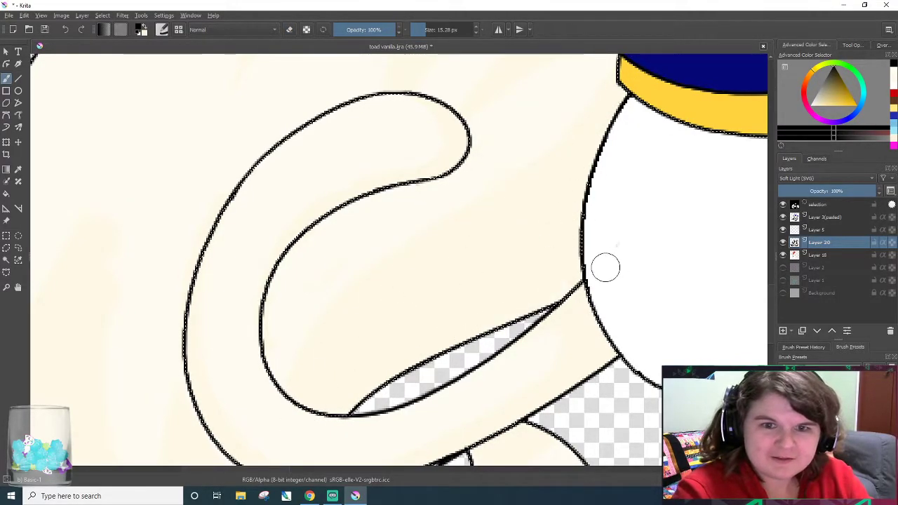
{"action": "left_click_drag", "start_coordinate": [771, 300], "coordinate": [781, 274]}
{"action": "scroll", "coordinate": [771, 285], "scroll_direction": "up", "scroll_amount": 1}
{"action": "scroll", "coordinate": [771, 287], "scroll_direction": "down", "scroll_amount": 2}
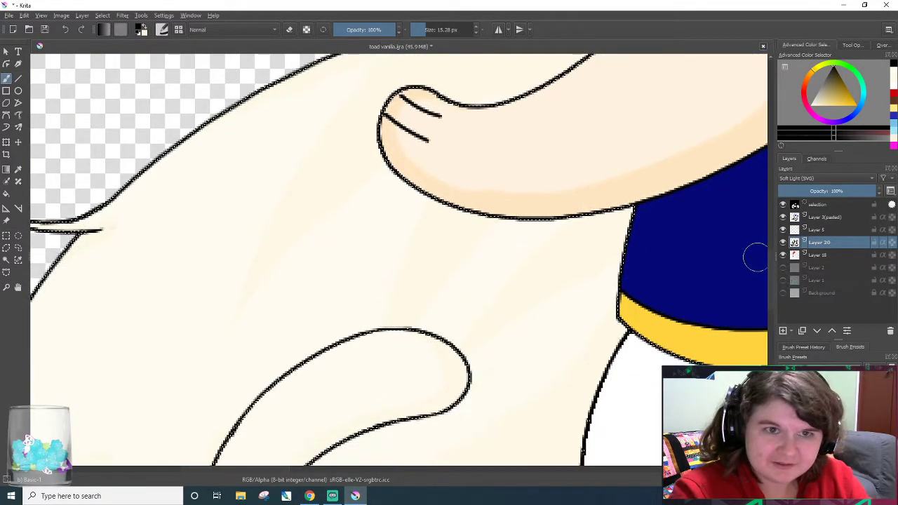
{"action": "scroll", "coordinate": [770, 296], "scroll_direction": "up", "scroll_amount": 2}
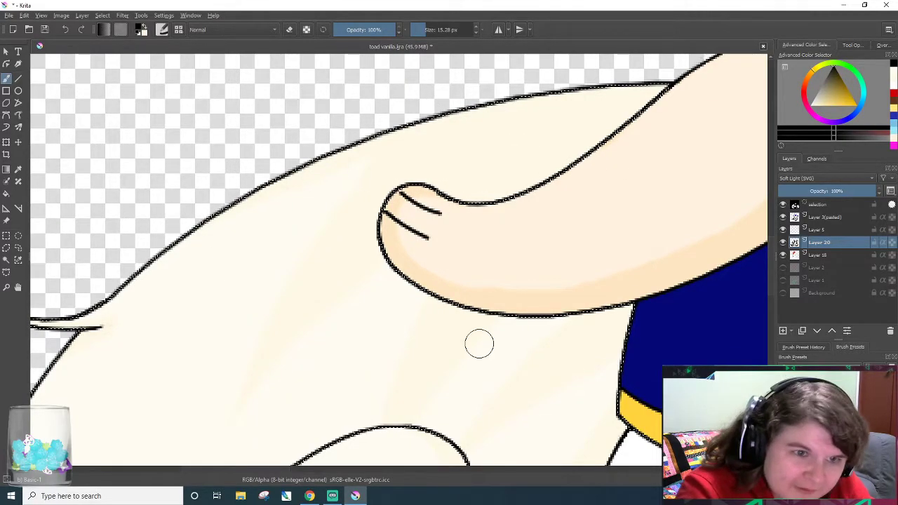
{"action": "key", "text": "e"}
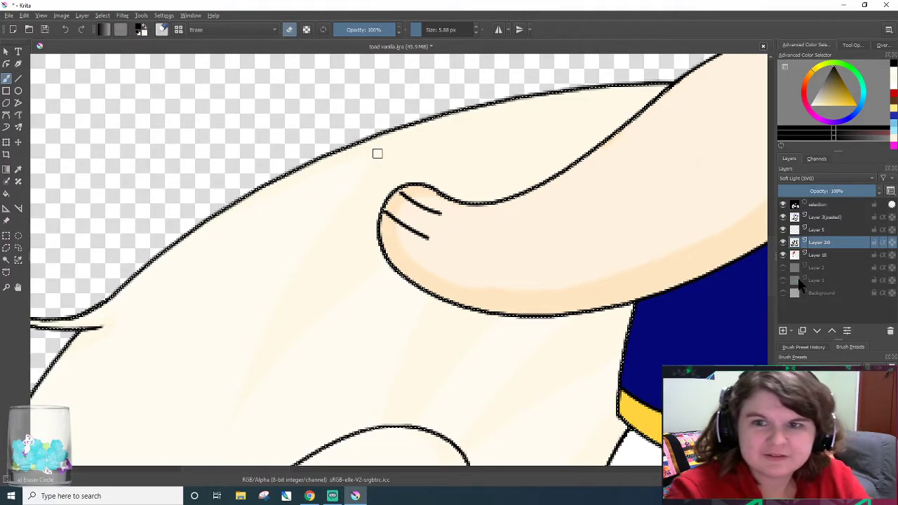
- Erase the rounded top of the shading strand between the hair's outer edge and the tail into a tapered point at 5.88 px
{"action": "scroll", "coordinate": [770, 271], "scroll_direction": "down", "scroll_amount": 15}
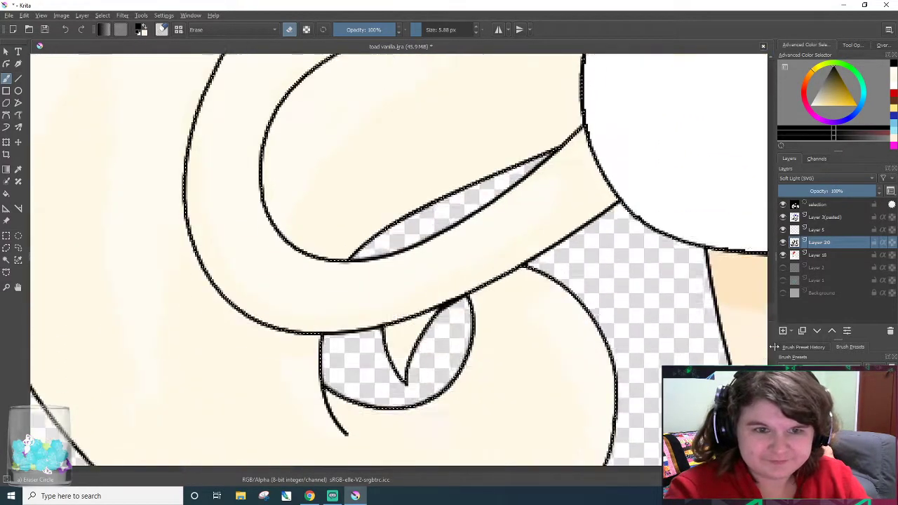
{"action": "left_click_drag", "start_coordinate": [771, 357], "coordinate": [771, 340]}
{"action": "key", "text": "slash"}
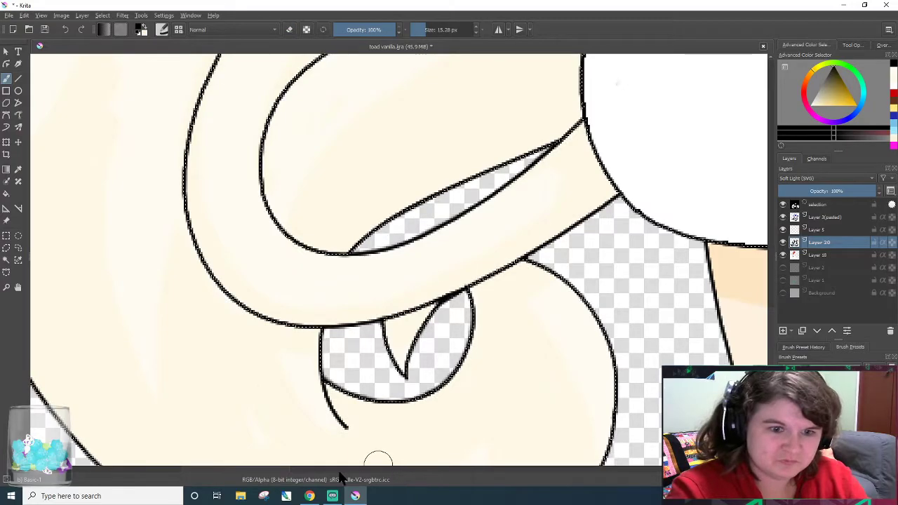
{"action": "left_click_drag", "start_coordinate": [278, 468], "coordinate": [274, 468]}
{"action": "scroll", "coordinate": [275, 475], "scroll_direction": "left", "scroll_amount": 5}
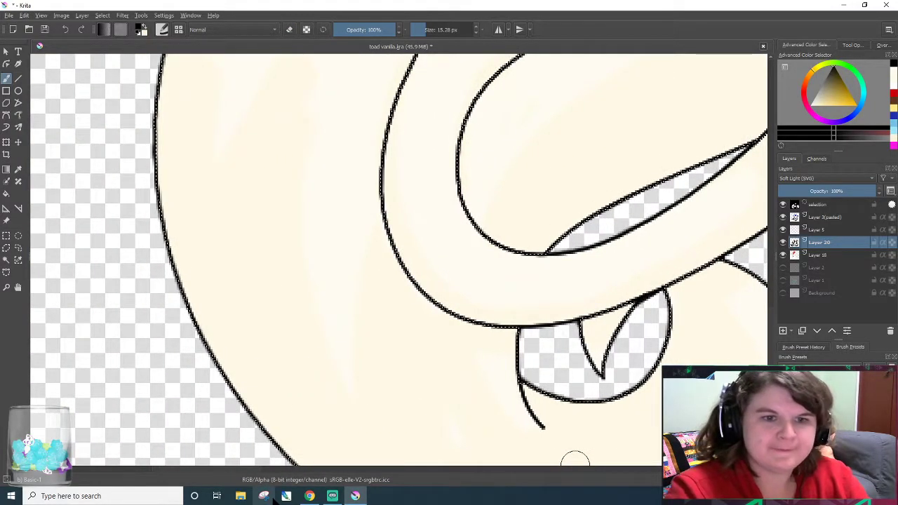
{"action": "key", "text": "/"}
{"action": "scroll", "coordinate": [672, 343], "scroll_direction": "up", "scroll_amount": 5}
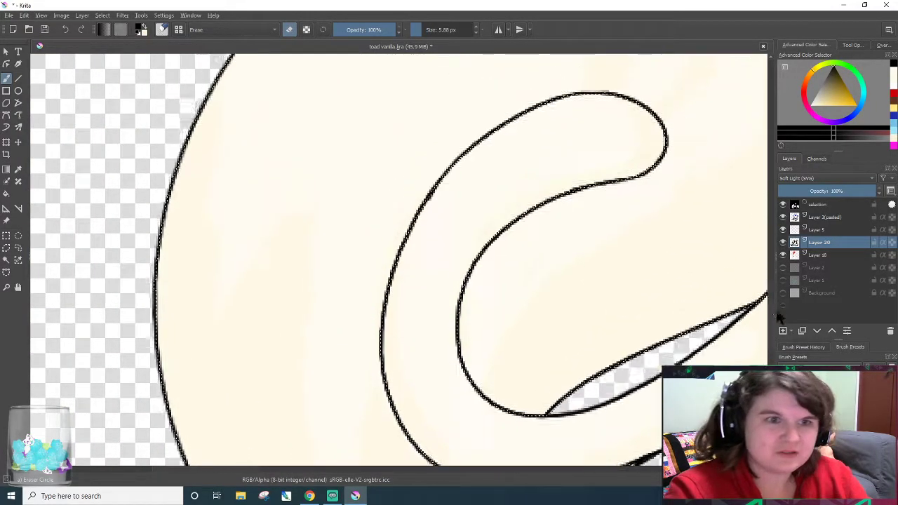
{"action": "scroll", "coordinate": [211, 437], "scroll_direction": "right", "scroll_amount": 4}
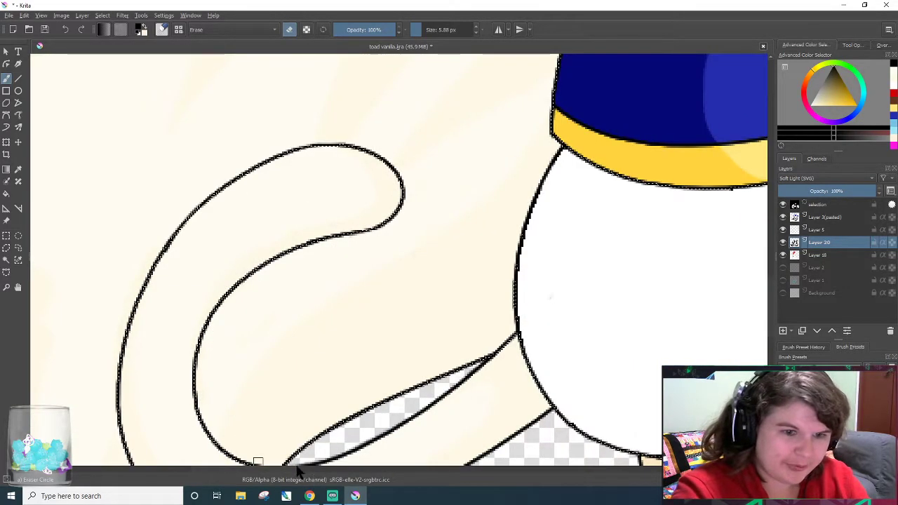
{"action": "scroll", "coordinate": [269, 474], "scroll_direction": "left", "scroll_amount": 8}
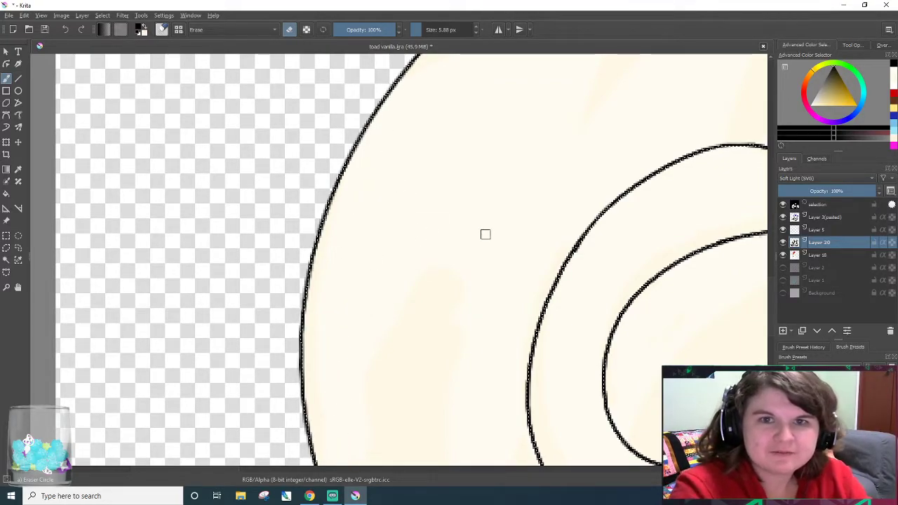
{"action": "scroll", "coordinate": [757, 316], "scroll_direction": "down", "scroll_amount": 5}
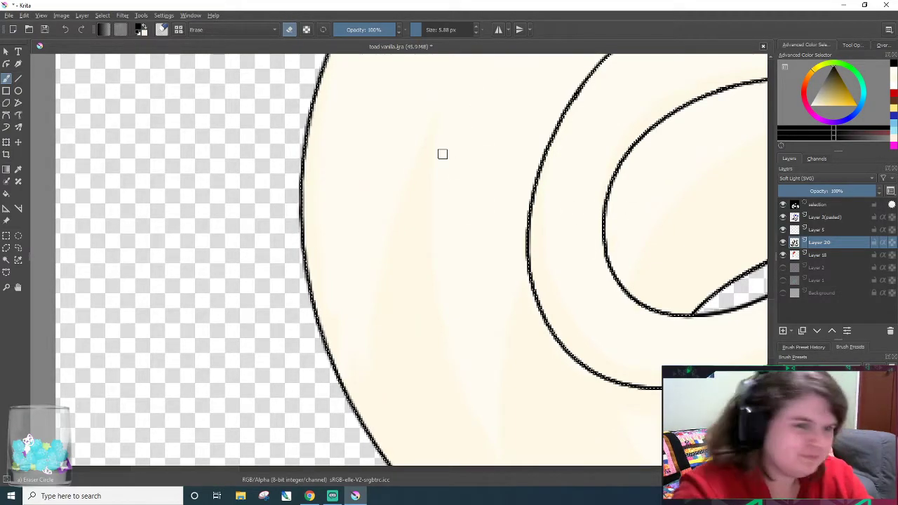
{"action": "key", "text": "slash"}
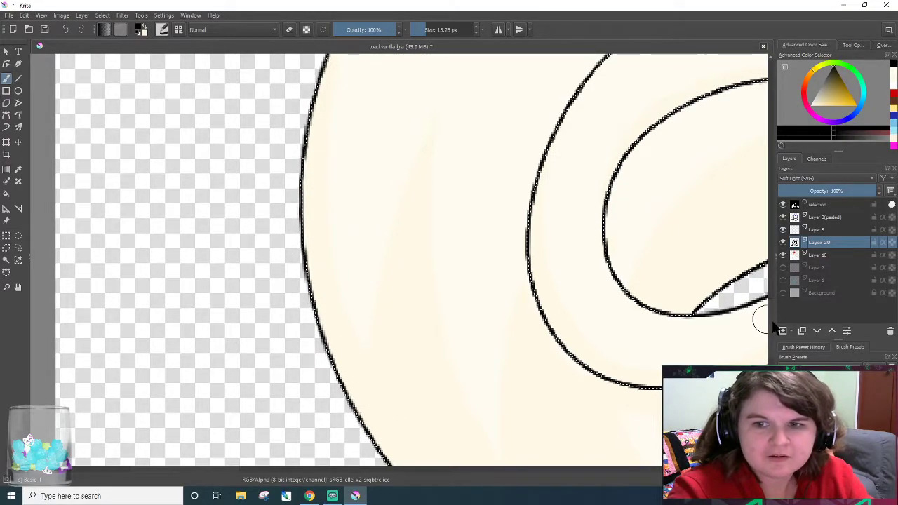
{"action": "scroll", "coordinate": [765, 308], "scroll_direction": "up", "scroll_amount": 3}
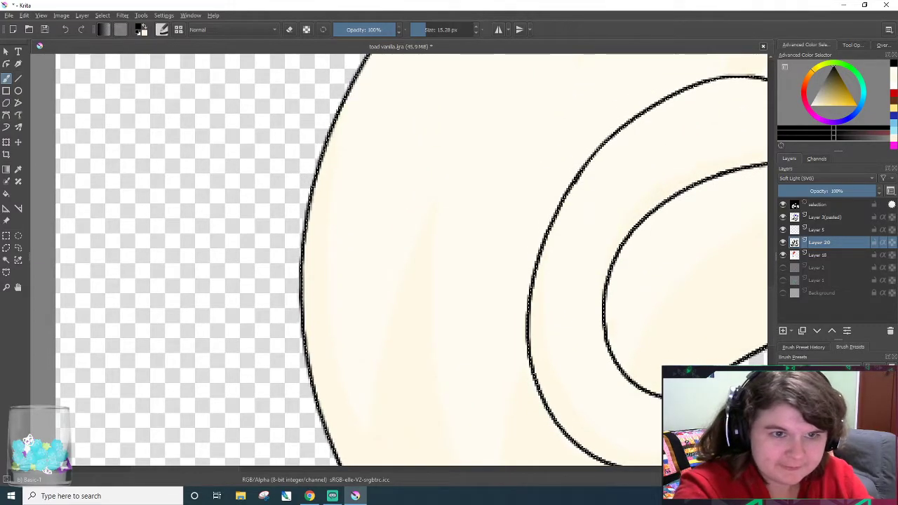
{"action": "key", "text": "e"}
{"action": "scroll", "coordinate": [353, 100], "scroll_direction": "up", "scroll_amount": 10}
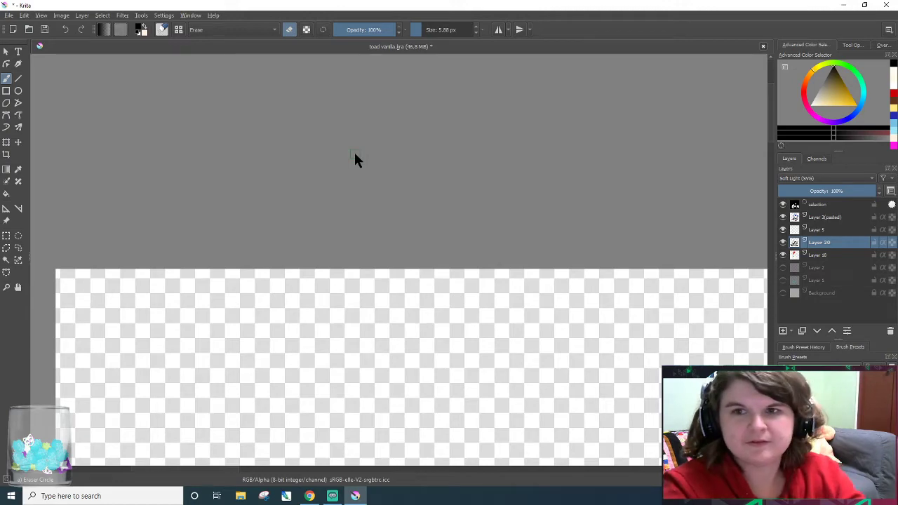
{"action": "scroll", "coordinate": [771, 211], "scroll_direction": "down", "scroll_amount": 10}
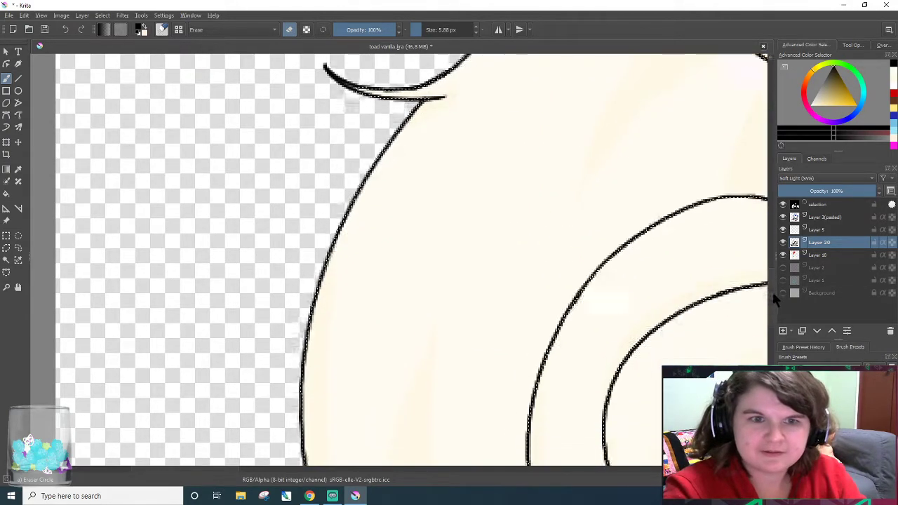
{"action": "scroll", "coordinate": [396, 217], "scroll_direction": "down", "scroll_amount": 5}
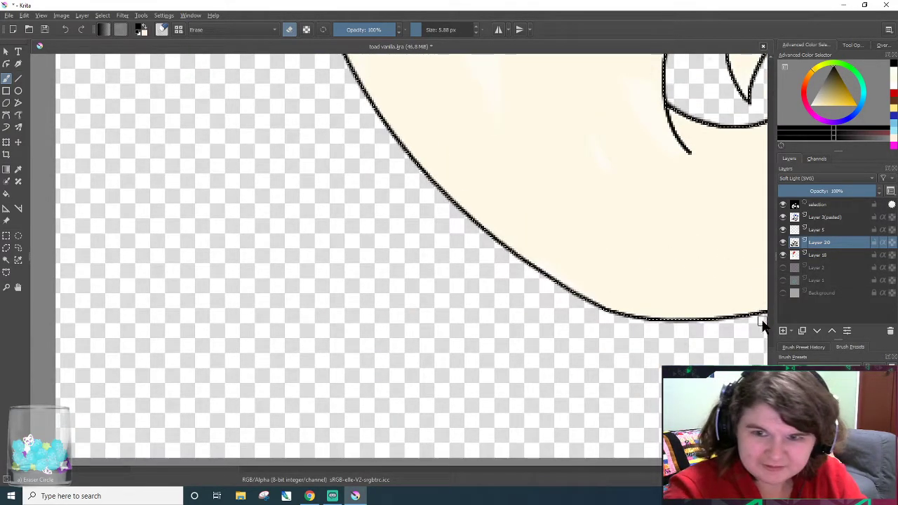
{"action": "scroll", "coordinate": [356, 257], "scroll_direction": "up", "scroll_amount": 10}
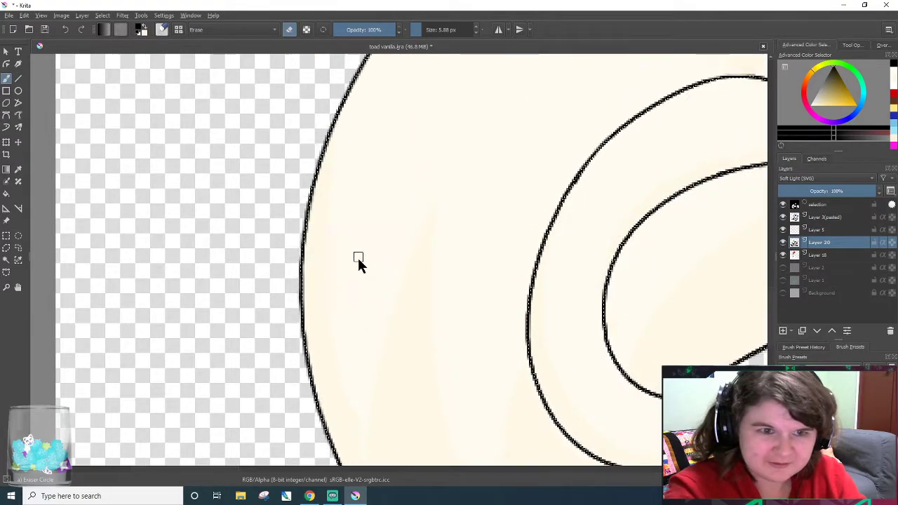
{"action": "scroll", "coordinate": [356, 126], "scroll_direction": "down", "scroll_amount": 3}
{"action": "scroll", "coordinate": [750, 320], "scroll_direction": "down", "scroll_amount": 10}
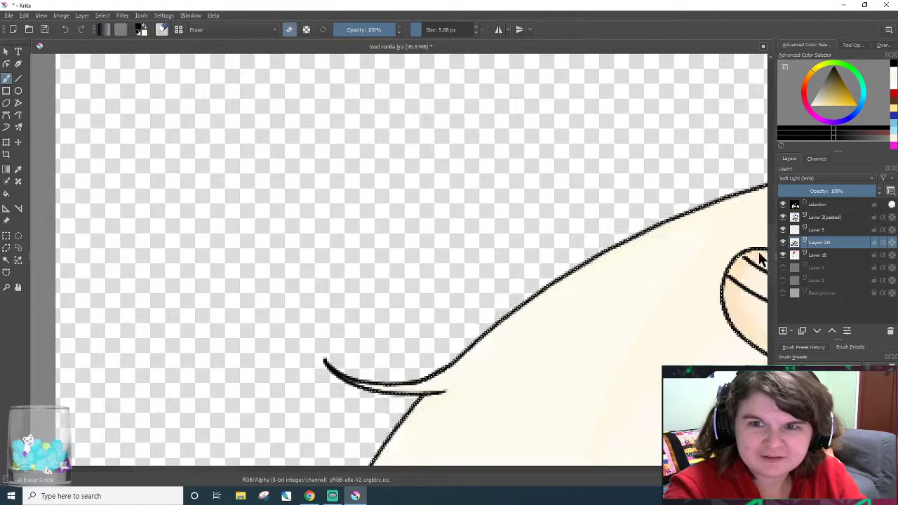
{"action": "scroll", "coordinate": [329, 274], "scroll_direction": "up", "scroll_amount": 5}
{"action": "scroll", "coordinate": [330, 273], "scroll_direction": "up", "scroll_amount": 5}
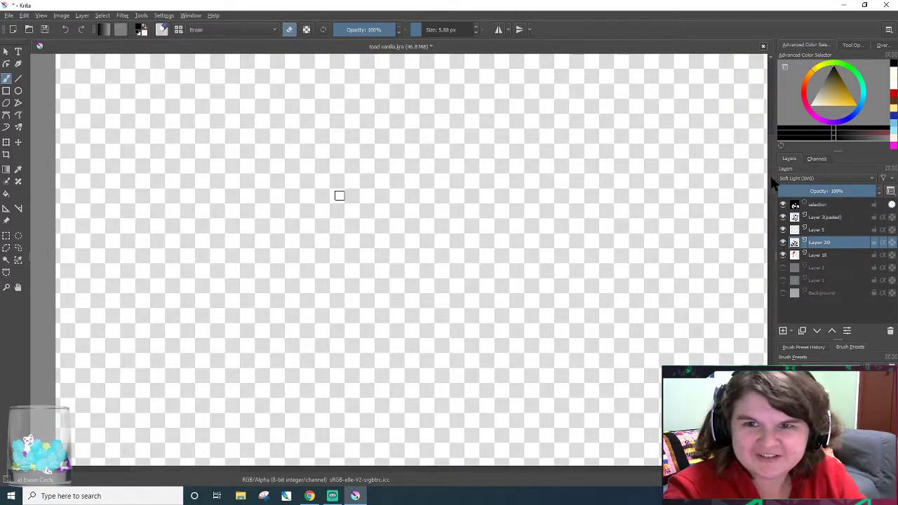
{"action": "scroll", "coordinate": [690, 315], "scroll_direction": "down", "scroll_amount": 5}
{"action": "scroll", "coordinate": [341, 150], "scroll_direction": "up", "scroll_amount": 5}
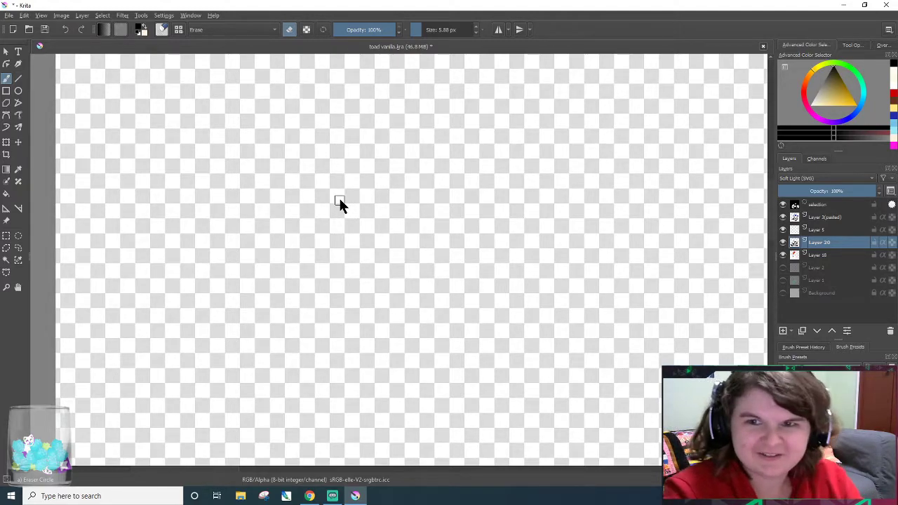
{"action": "scroll", "coordinate": [758, 321], "scroll_direction": "down", "scroll_amount": 5}
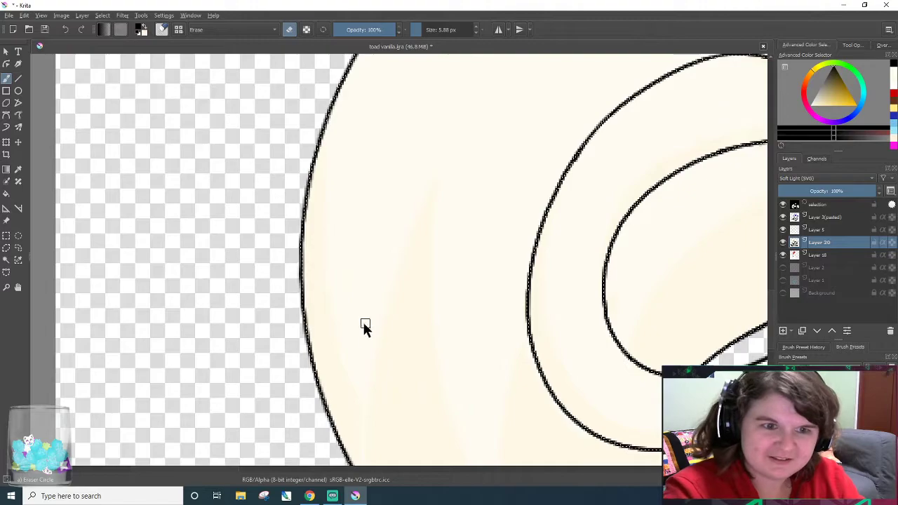
- Refine the shading strands along the hair's outer edge beside the tail on Layer 20 with the 15.28 px brush and 5.88 px eraser
{"action": "scroll", "coordinate": [362, 322], "scroll_direction": "up", "scroll_amount": 1}
{"action": "scroll", "coordinate": [351, 321], "scroll_direction": "down", "scroll_amount": 1}
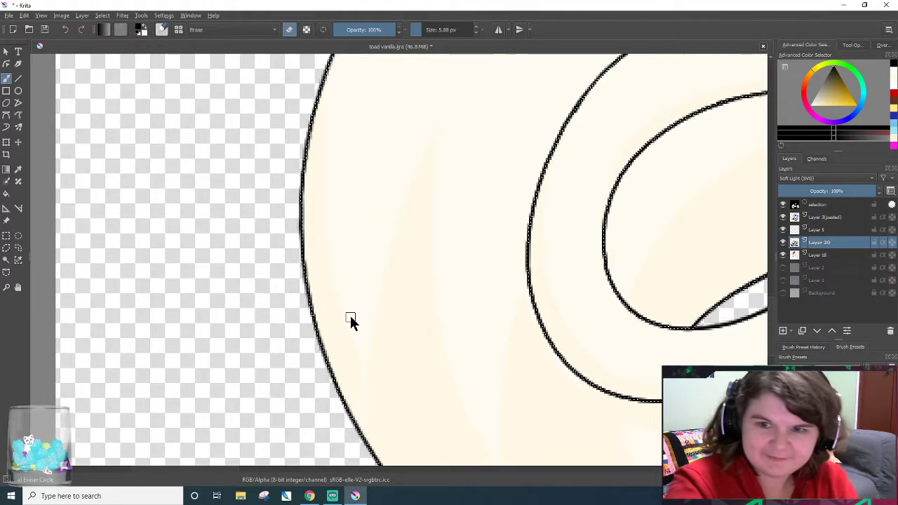
{"action": "scroll", "coordinate": [391, 299], "scroll_direction": "up", "scroll_amount": 3}
{"action": "scroll", "coordinate": [423, 386], "scroll_direction": "down", "scroll_amount": 6}
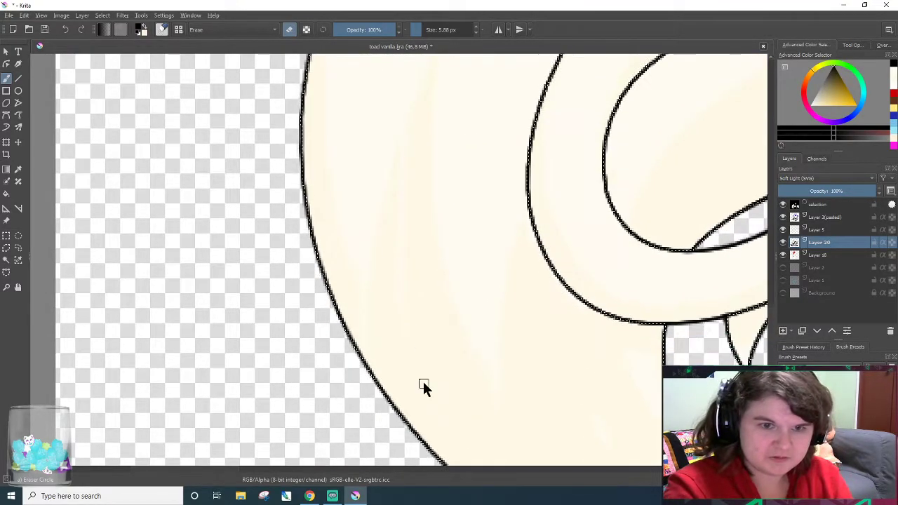
{"action": "right_click", "coordinate": [408, 206]}
{"action": "left_click", "coordinate": [350, 195]}
{"action": "right_click", "coordinate": [243, 160]}
{"action": "right_click", "coordinate": [248, 161]}
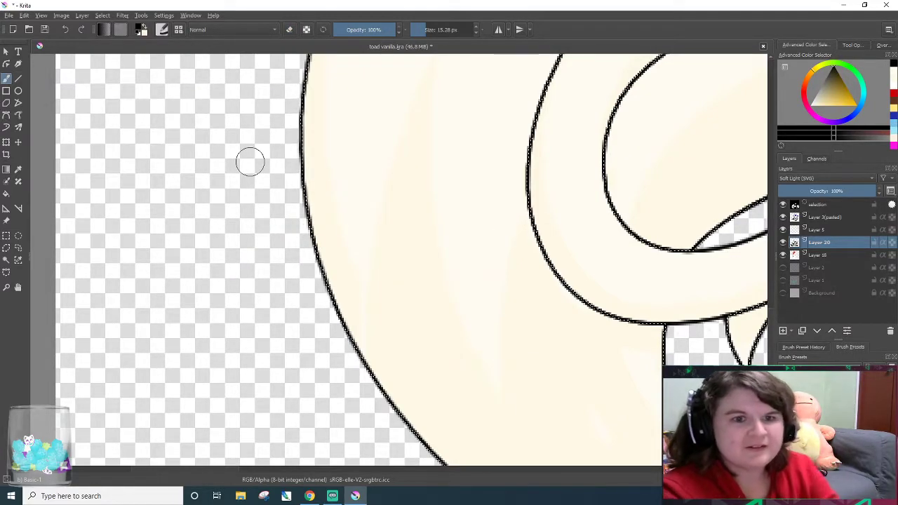
{"action": "key", "text": "e"}
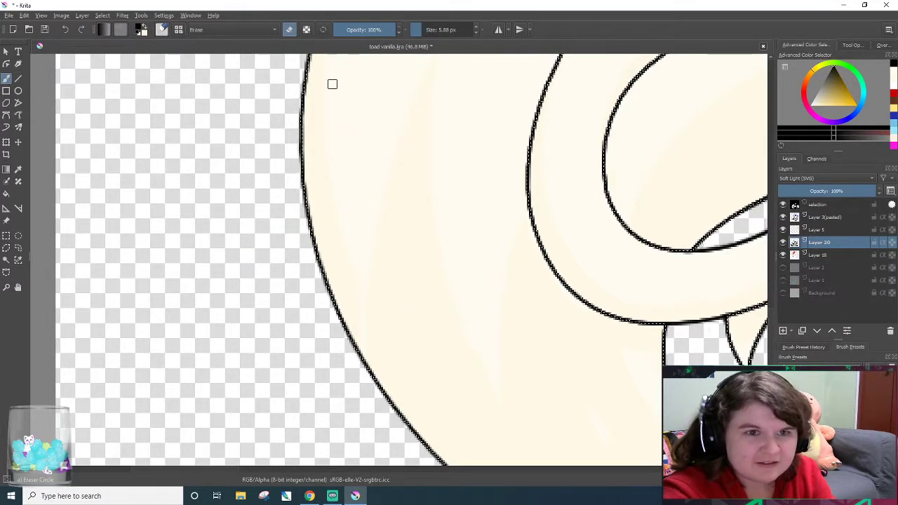
{"action": "mouse_move", "coordinate": [342, 166]}
{"action": "left_mouse_down"}
{"action": "mouse_move", "coordinate": [355, 219]}
{"action": "mouse_move", "coordinate": [348, 228]}
{"action": "left_mouse_up"}
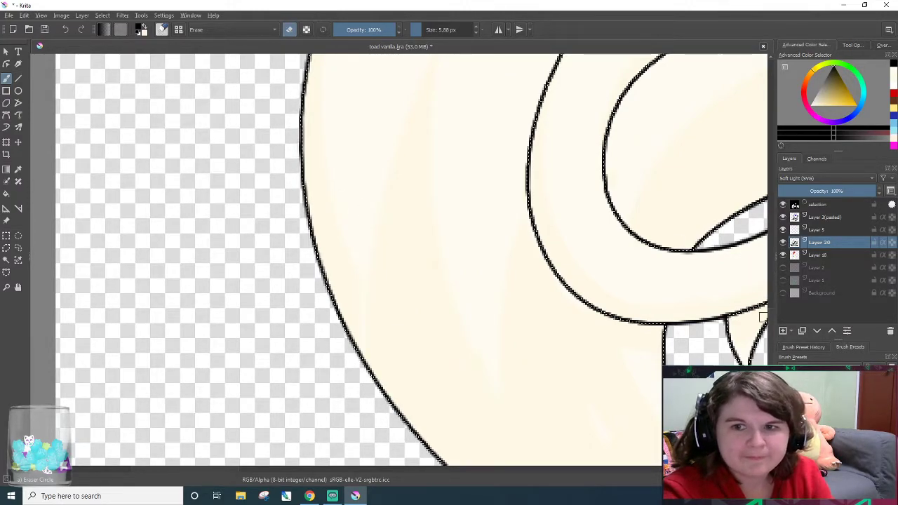
{"action": "scroll", "coordinate": [561, 196], "scroll_direction": "up", "scroll_amount": 5}
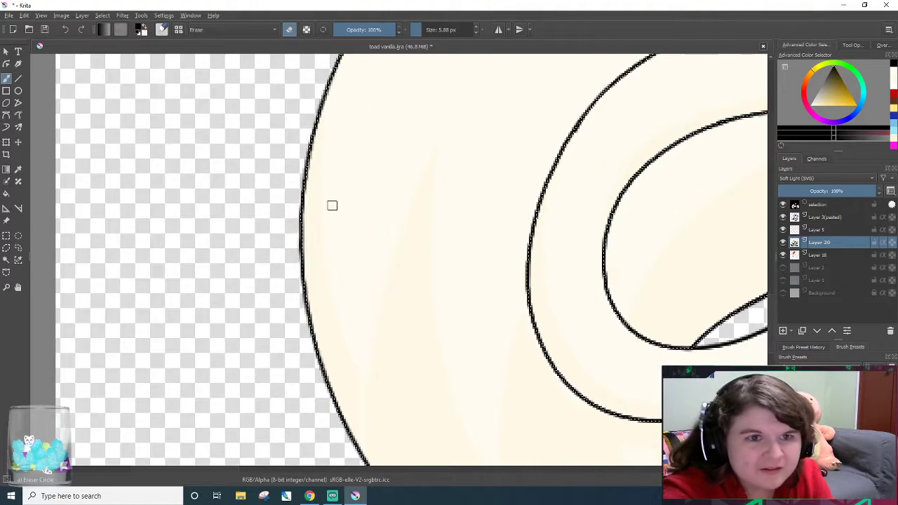
- Shorten the light gaps between the outer hair strands into points with the 15.28 px brush and trim the shading inside the tail's loop
{"action": "key", "text": "slash"}
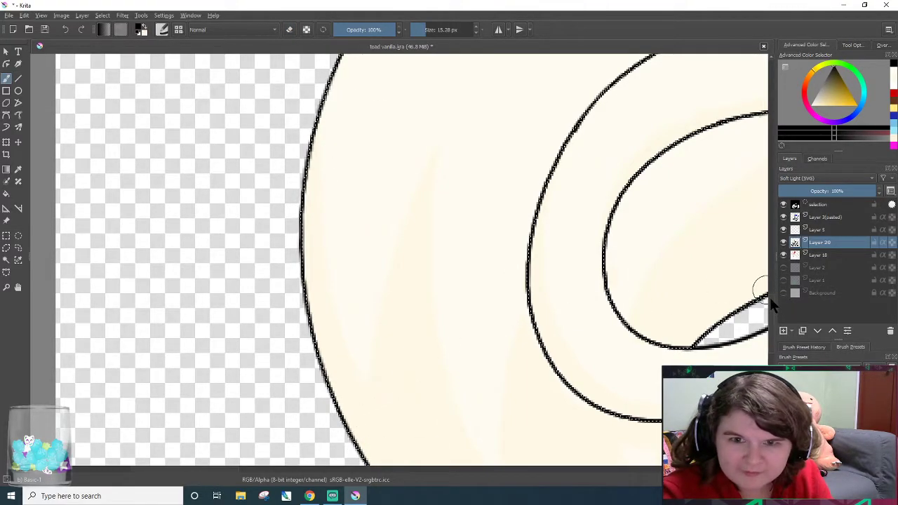
{"action": "scroll", "coordinate": [769, 295], "scroll_direction": "down", "scroll_amount": 7}
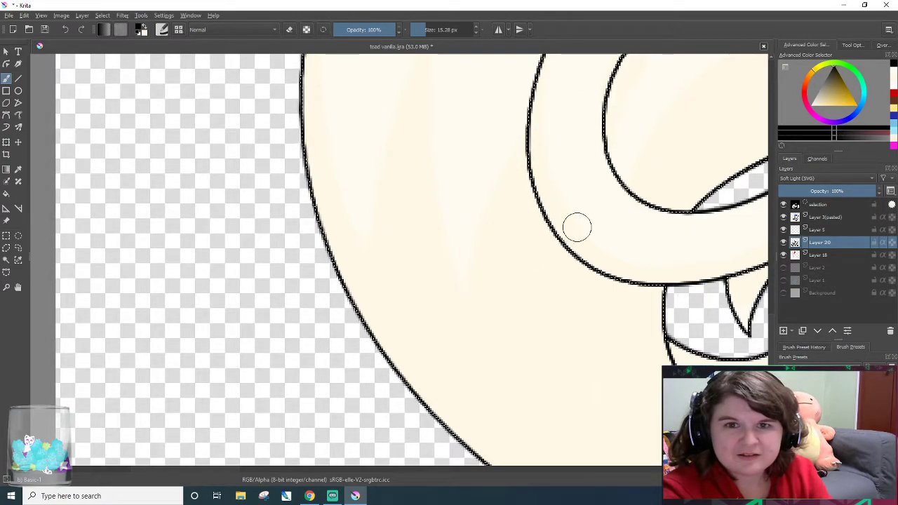
{"action": "left_click_drag", "start_coordinate": [774, 317], "coordinate": [774, 312]}
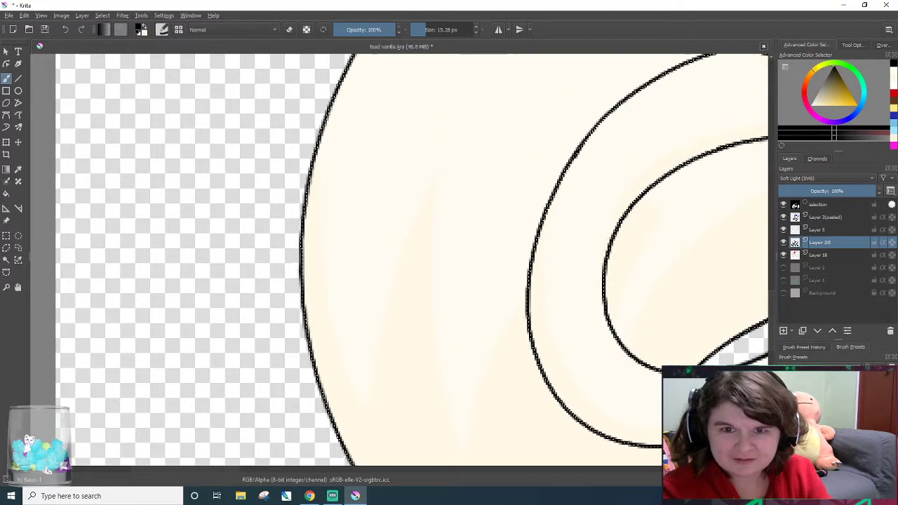
{"action": "key", "text": "e"}
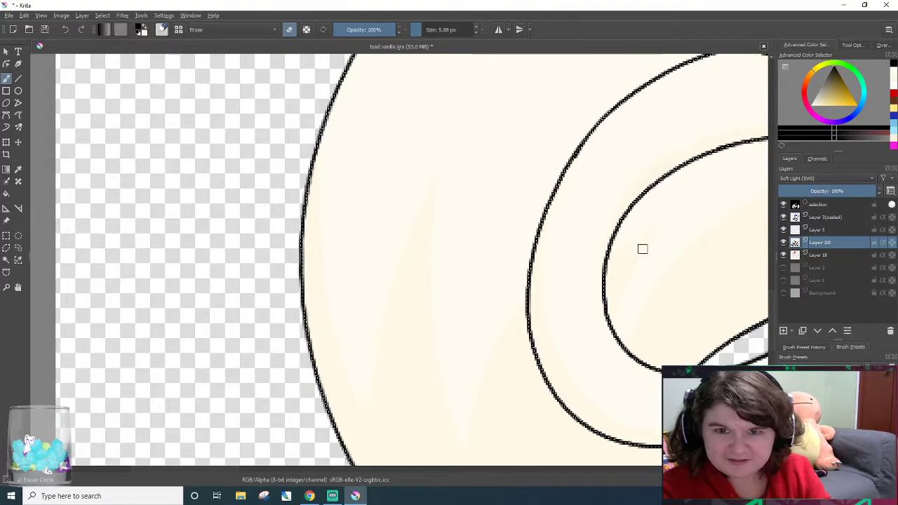
- Fill the light patch on the lower hair curl with the 15.28 px brush and erase a highlight along the curl's inner edge at 5.88 px
{"action": "scroll", "coordinate": [641, 248], "scroll_direction": "down", "scroll_amount": 5}
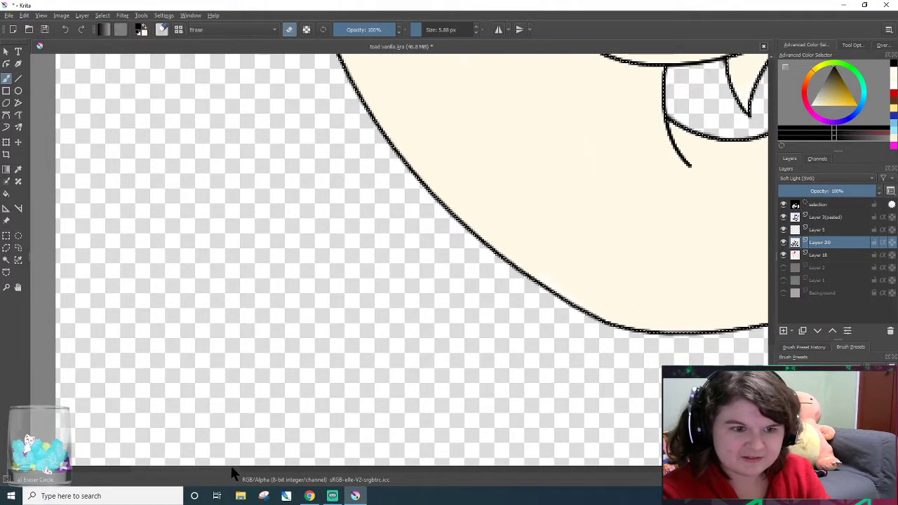
{"action": "left_click_drag", "start_coordinate": [232, 470], "coordinate": [290, 473]}
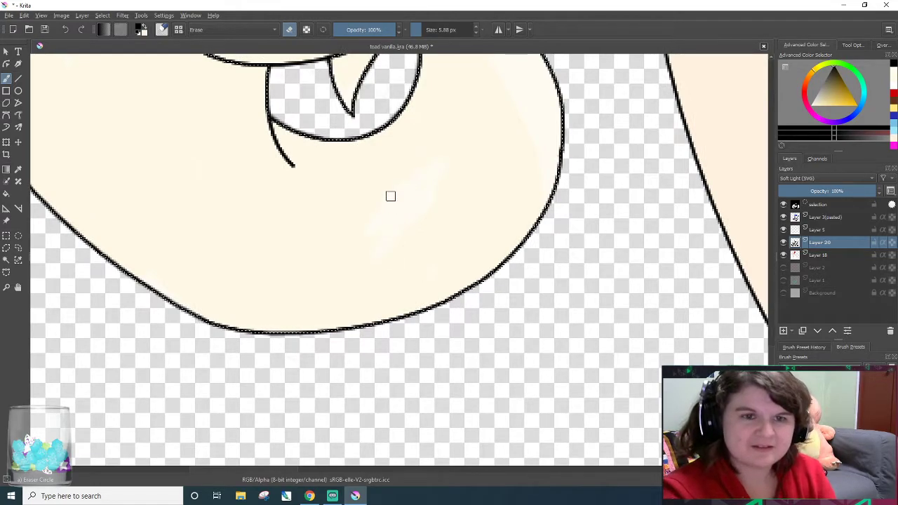
{"action": "key", "text": "/"}
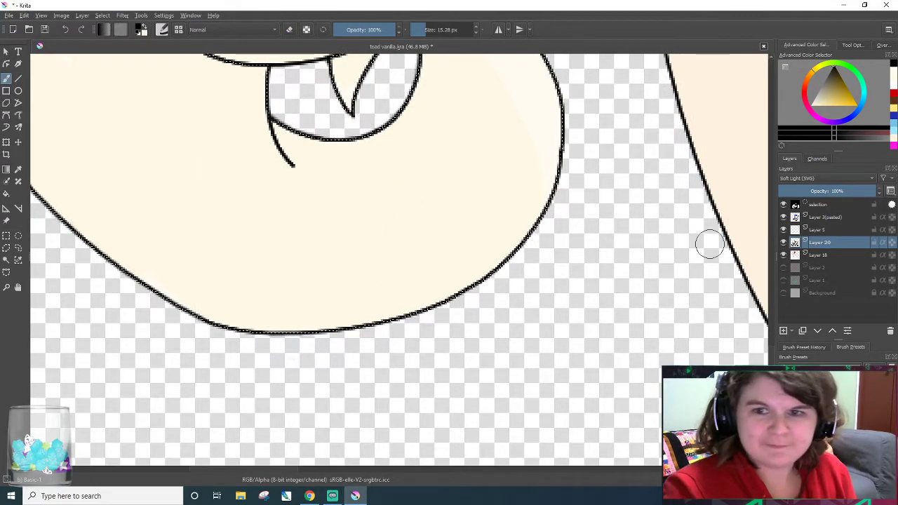
{"action": "left_click_drag", "start_coordinate": [770, 329], "coordinate": [770, 303]}
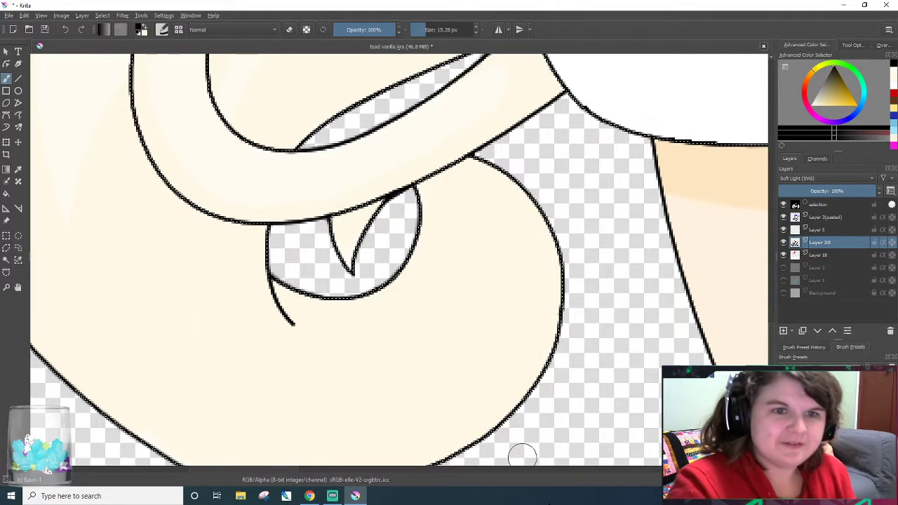
{"action": "key", "text": "/"}
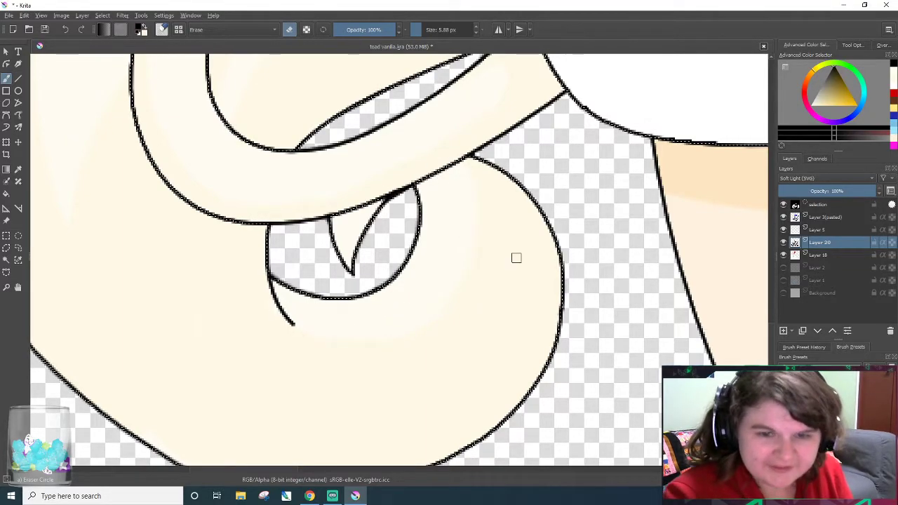
- Erase soft highlights along the edges of the side hair lock beside the face with the 5.88 px eraser
{"action": "scroll", "coordinate": [446, 155], "scroll_direction": "down", "scroll_amount": 5}
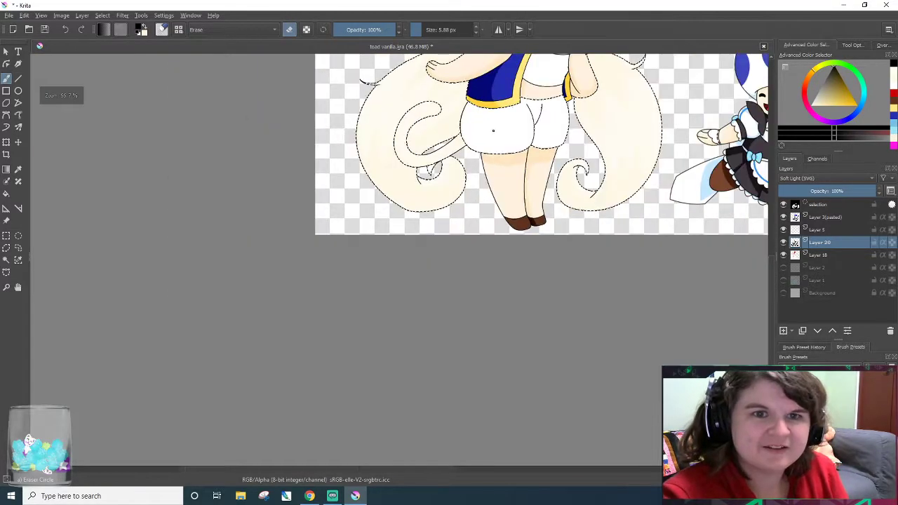
{"action": "scroll", "coordinate": [493, 131], "scroll_direction": "up", "scroll_amount": 2}
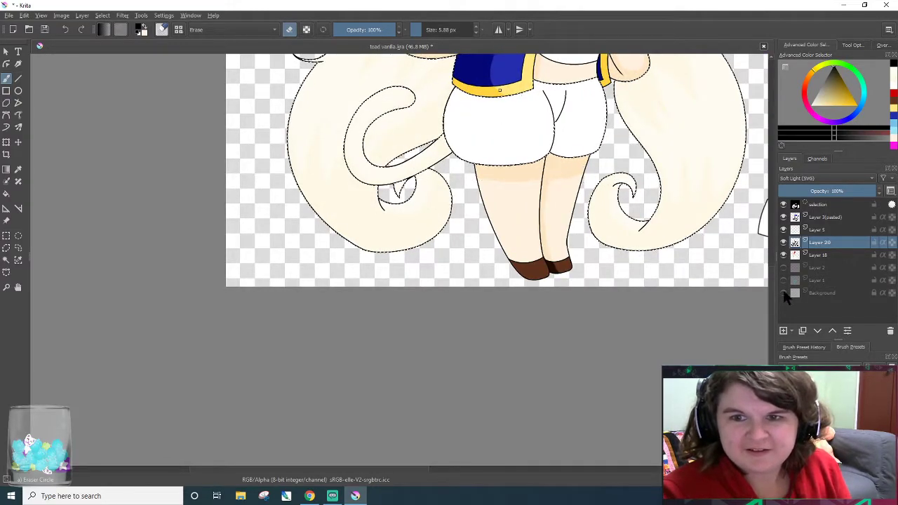
{"action": "scroll", "coordinate": [378, 239], "scroll_direction": "up", "scroll_amount": 5}
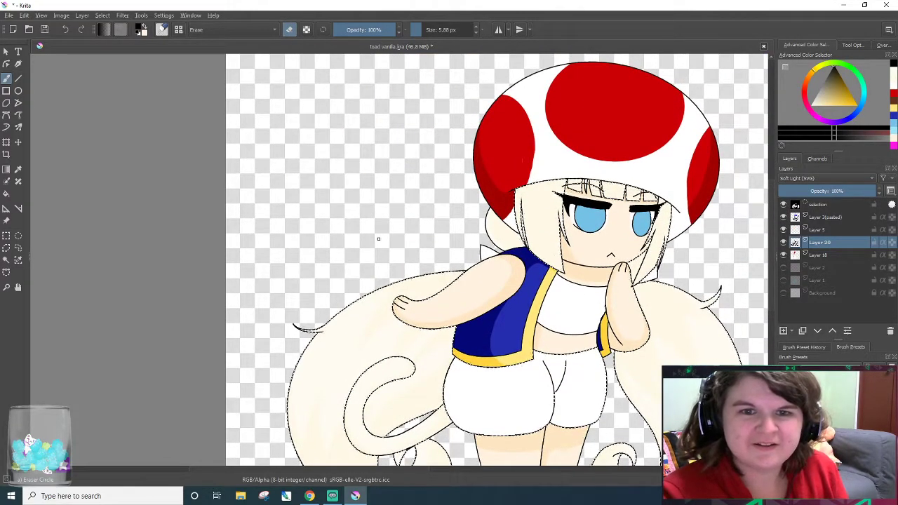
{"action": "scroll", "coordinate": [540, 242], "scroll_direction": "up", "scroll_amount": 4}
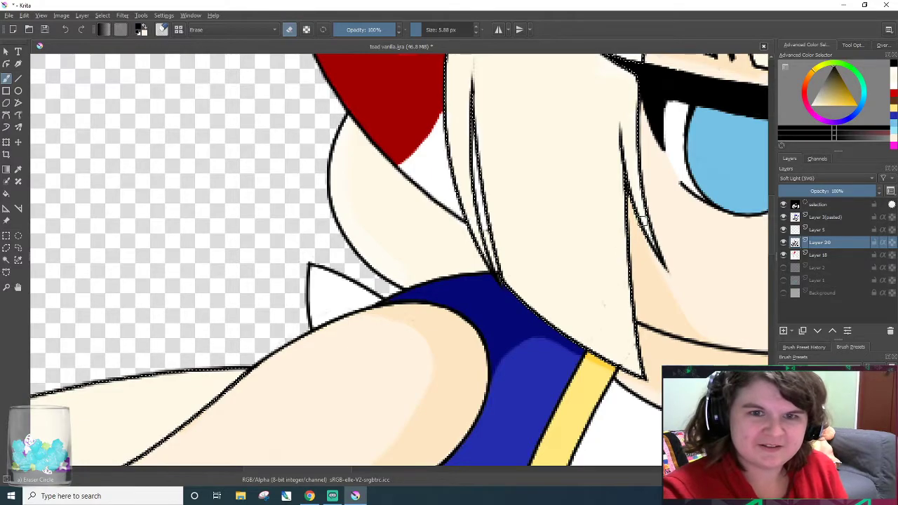
{"action": "scroll", "coordinate": [644, 221], "scroll_direction": "down", "scroll_amount": 1}
{"action": "scroll", "coordinate": [628, 221], "scroll_direction": "up", "scroll_amount": 1}
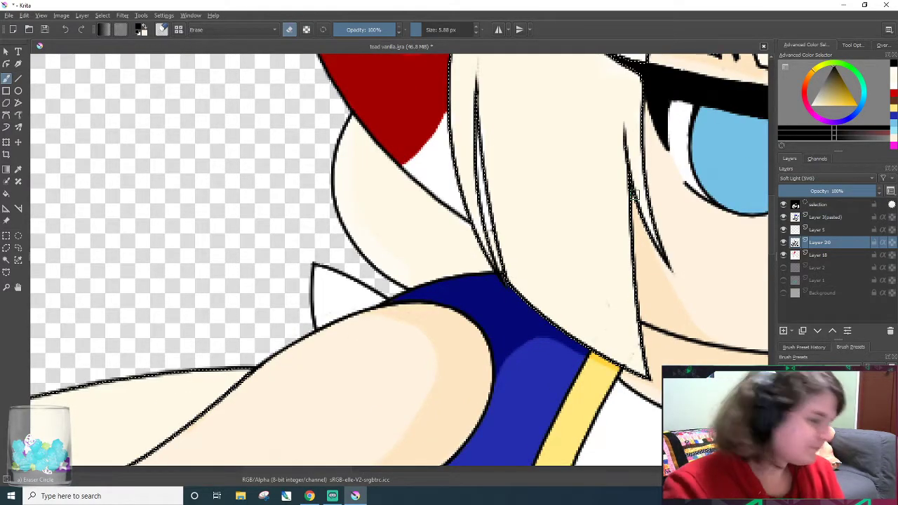
{"action": "key", "text": "e"}
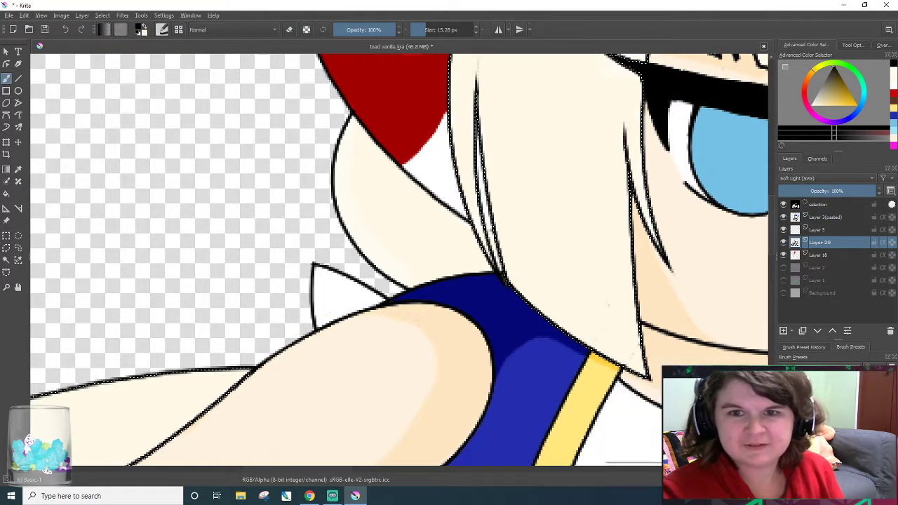
{"action": "key", "text": "e"}
{"action": "scroll", "coordinate": [759, 223], "scroll_direction": "up", "scroll_amount": 3}
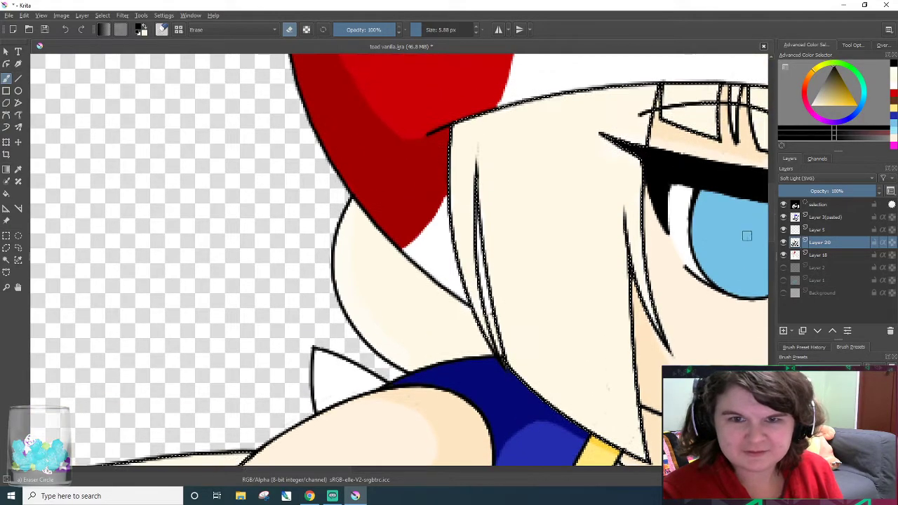
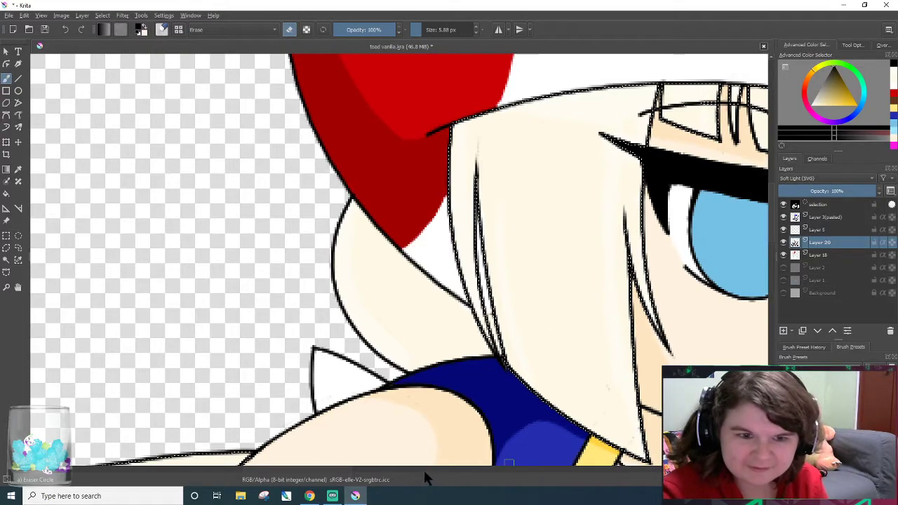
- Erase thin highlight strands in the bangs and the hair around the face with the 5.88 px eraser
{"action": "left_click_drag", "start_coordinate": [346, 470], "coordinate": [400, 470]}
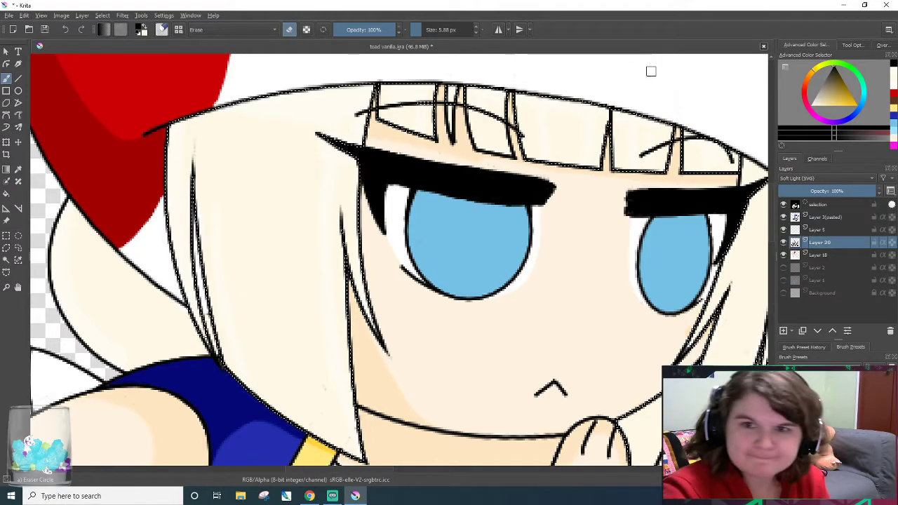
{"action": "scroll", "coordinate": [681, 82], "scroll_direction": "down", "scroll_amount": 1}
{"action": "scroll", "coordinate": [718, 132], "scroll_direction": "up", "scroll_amount": 1}
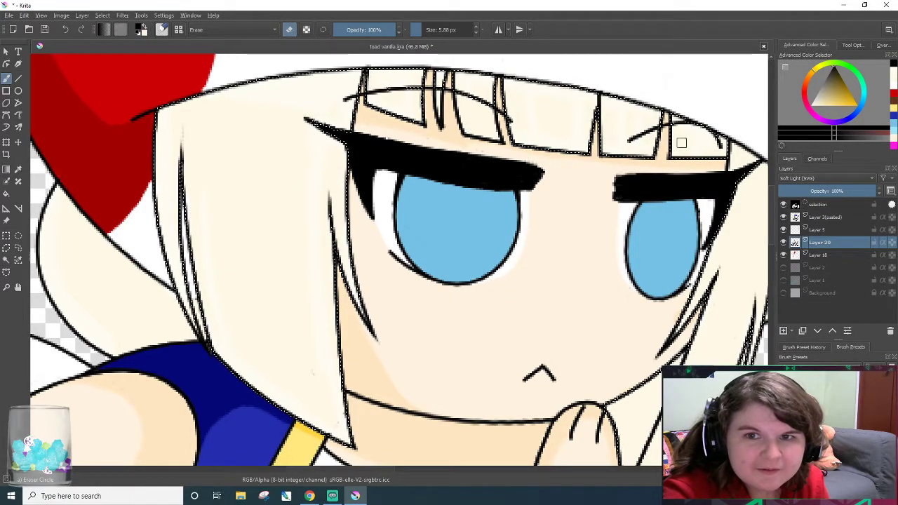
{"action": "scroll", "coordinate": [770, 274], "scroll_direction": "down", "scroll_amount": 5}
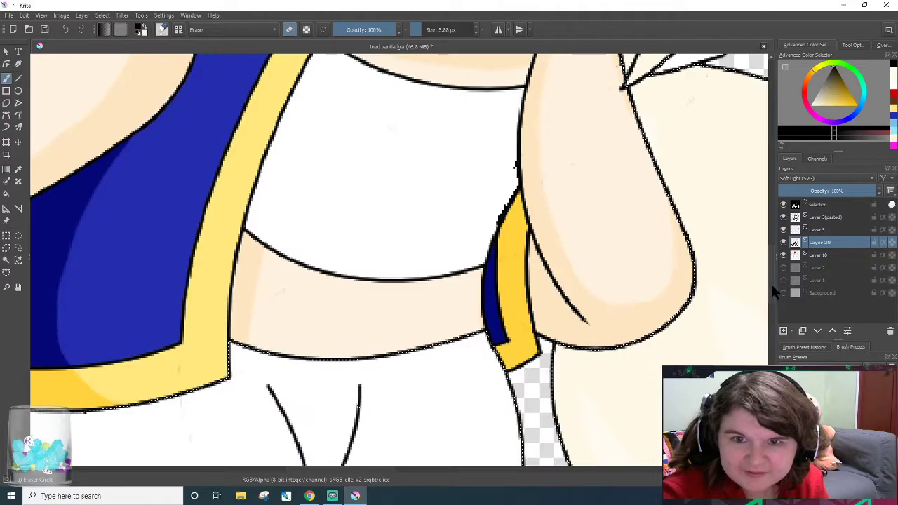
{"action": "scroll", "coordinate": [770, 283], "scroll_direction": "up", "scroll_amount": 5}
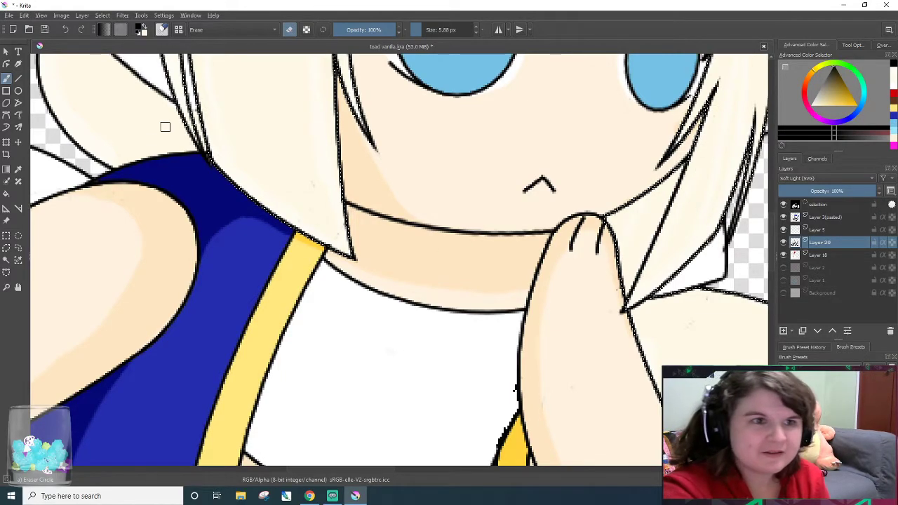
{"action": "scroll", "coordinate": [197, 119], "scroll_direction": "down", "scroll_amount": 4}
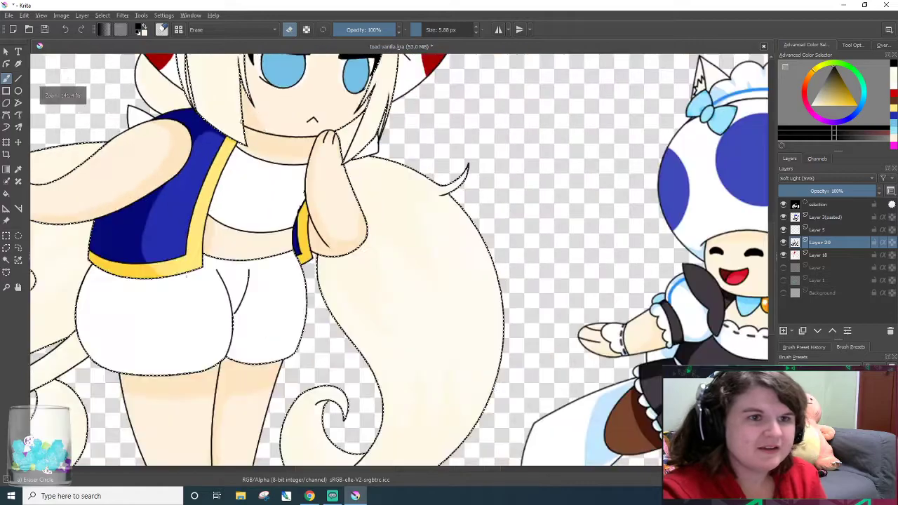
{"action": "scroll", "coordinate": [215, 104], "scroll_direction": "down", "scroll_amount": 4}
{"action": "scroll", "coordinate": [329, 175], "scroll_direction": "up", "scroll_amount": 3}
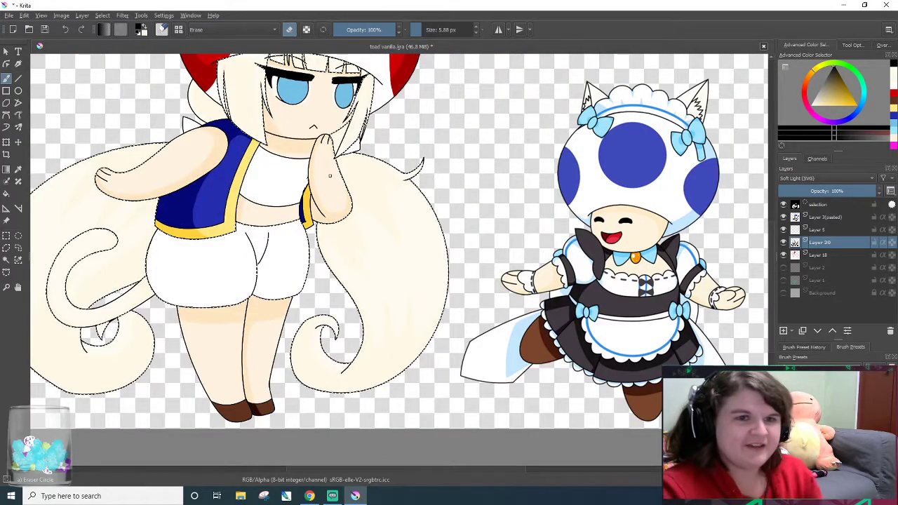
{"action": "scroll", "coordinate": [475, 283], "scroll_direction": "up", "scroll_amount": 6}
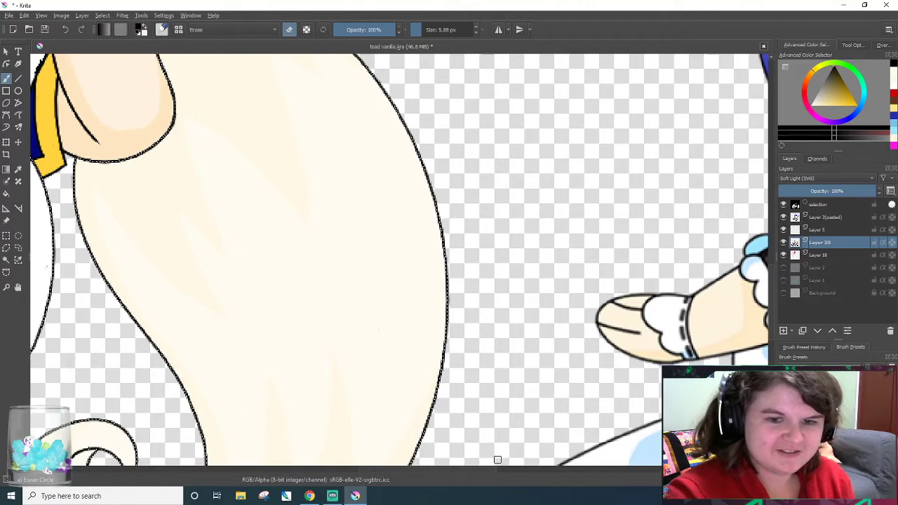
{"action": "left_click_drag", "start_coordinate": [450, 468], "coordinate": [357, 457]}
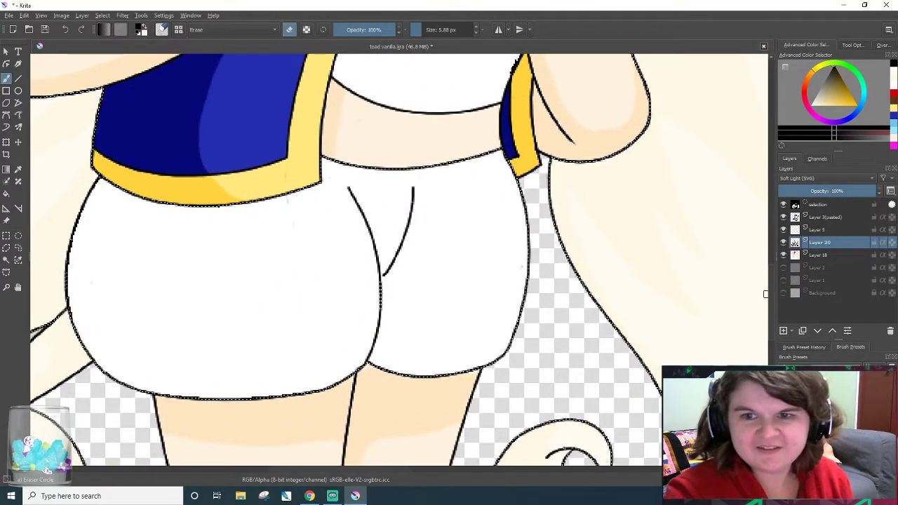
- Clear the selection and, on Layer 18, paint white over the jagged pixels along the top's edge beside the small vest flap with a 2.48 px brush
{"action": "scroll", "coordinate": [769, 262], "scroll_direction": "up", "scroll_amount": 6}
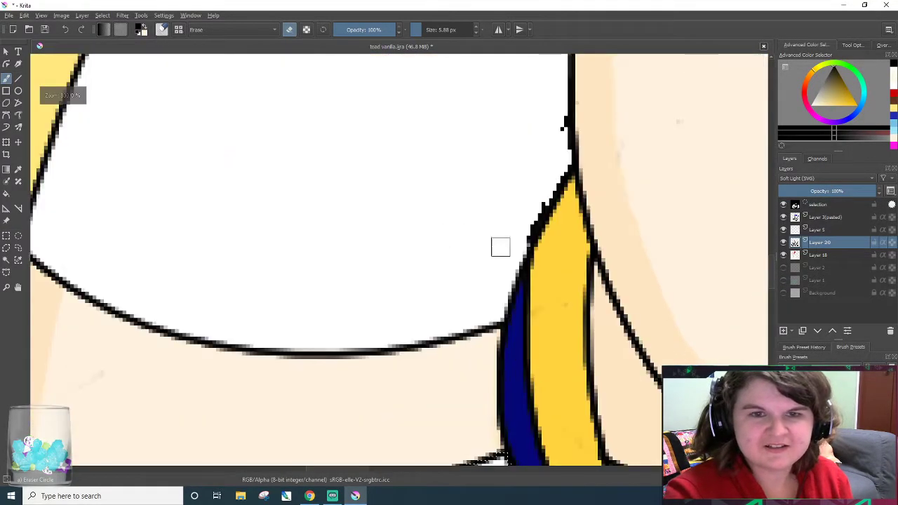
{"action": "scroll", "coordinate": [555, 256], "scroll_direction": "down", "scroll_amount": 1}
{"action": "scroll", "coordinate": [627, 245], "scroll_direction": "up", "scroll_amount": 1}
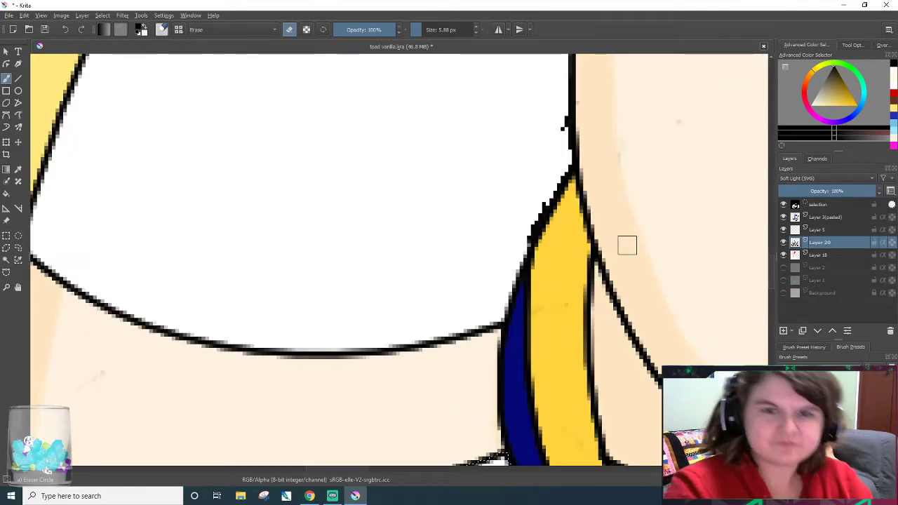
{"action": "key", "text": "e"}
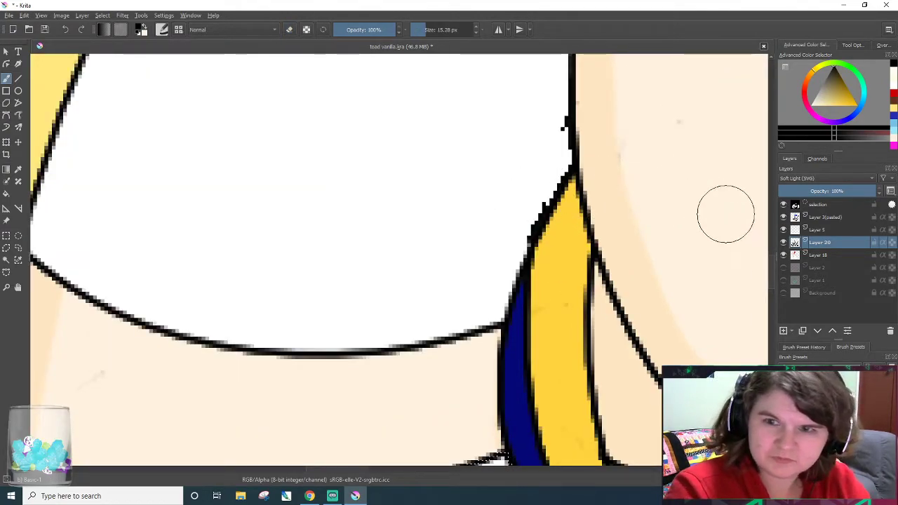
{"action": "left_click", "coordinate": [821, 256]}
{"action": "left_click", "coordinate": [811, 106]}
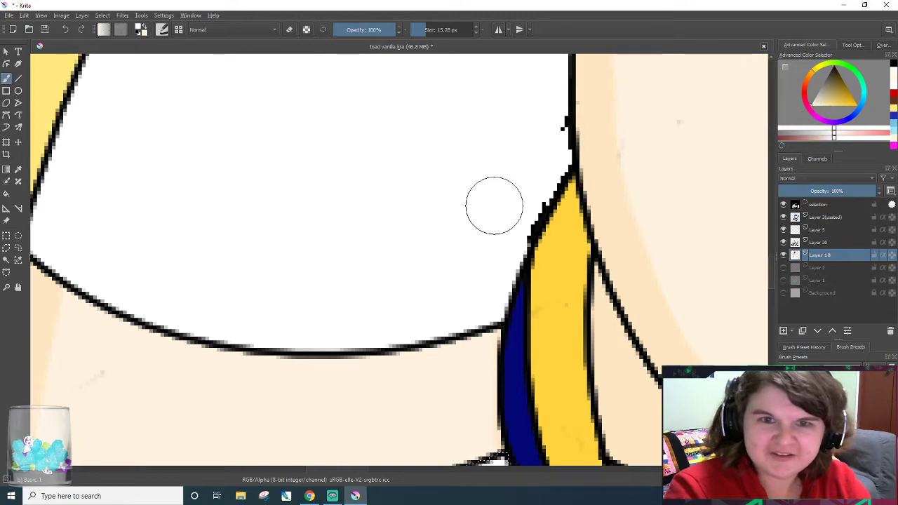
{"action": "left_click", "coordinate": [420, 30]}
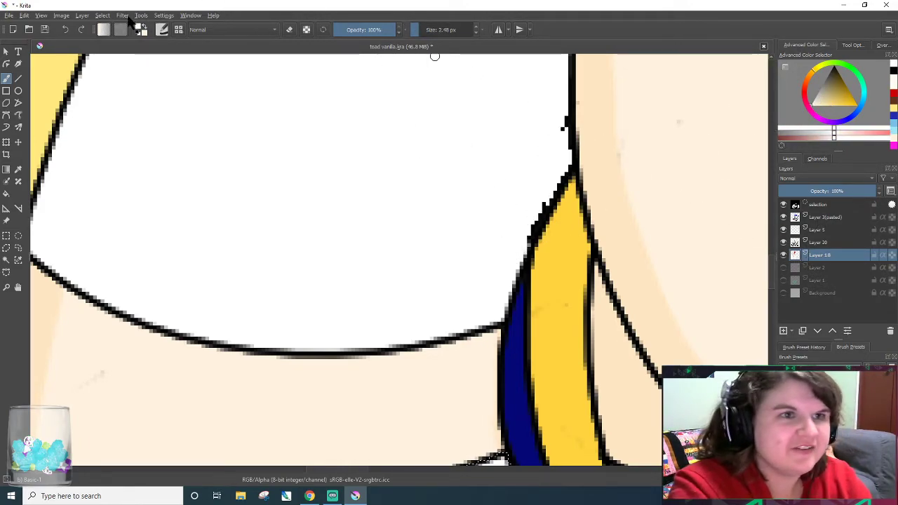
{"action": "left_click", "coordinate": [103, 15]}
{"action": "left_click", "coordinate": [114, 39]}
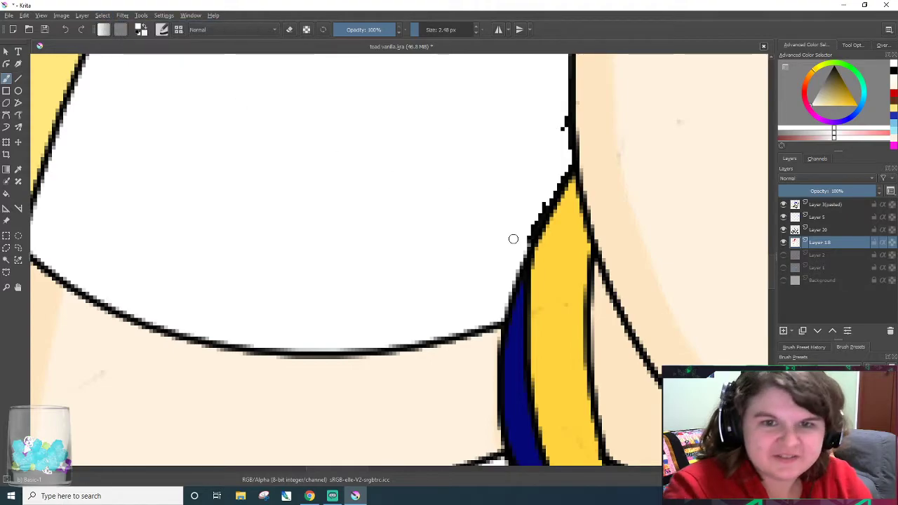
{"action": "left_click_drag", "start_coordinate": [555, 186], "coordinate": [529, 240]}
{"action": "left_click_drag", "start_coordinate": [562, 122], "coordinate": [557, 175]}
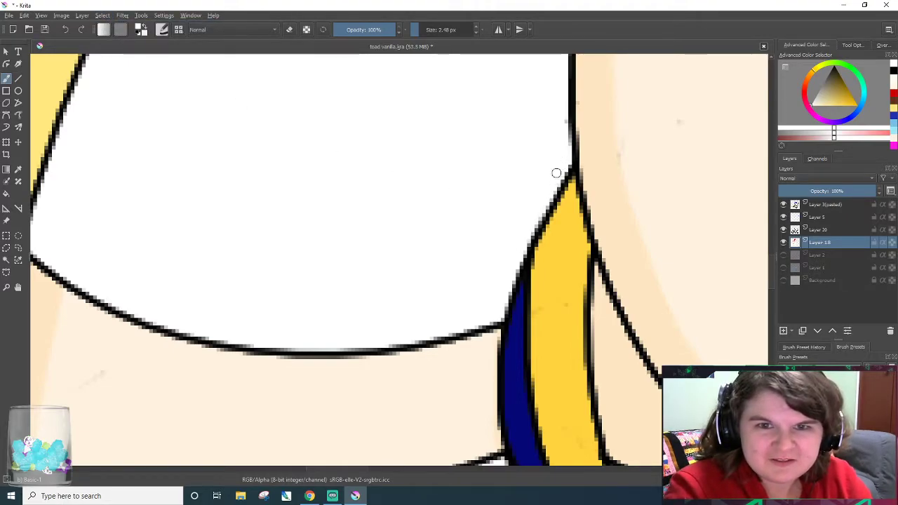
{"action": "scroll", "coordinate": [563, 113], "scroll_direction": "down", "scroll_amount": 5}
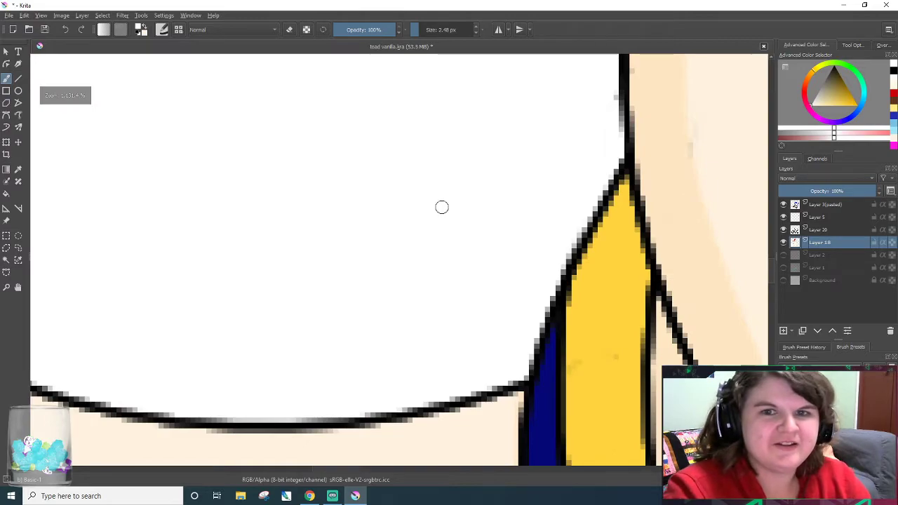
{"action": "scroll", "coordinate": [425, 199], "scroll_direction": "down", "scroll_amount": 3}
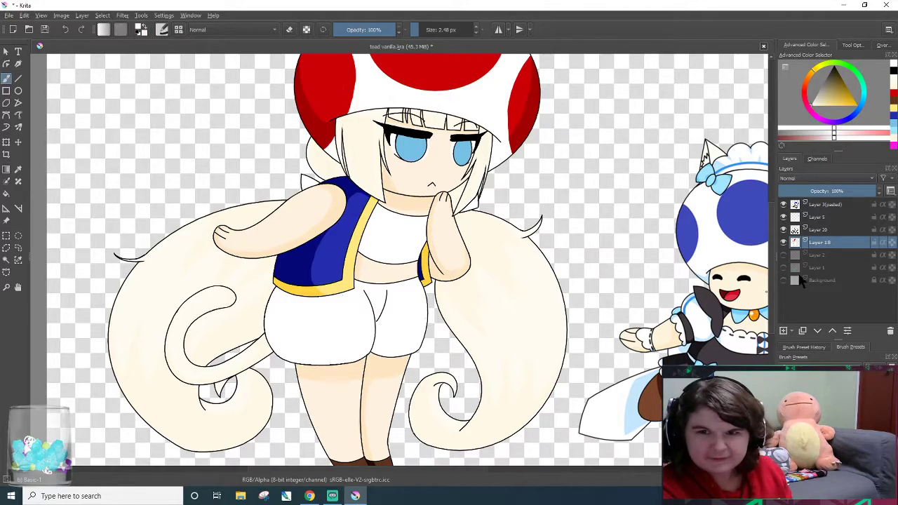
- Add a new layer above Layer 20 and set its opacity to 53%
{"action": "left_click", "coordinate": [820, 230]}
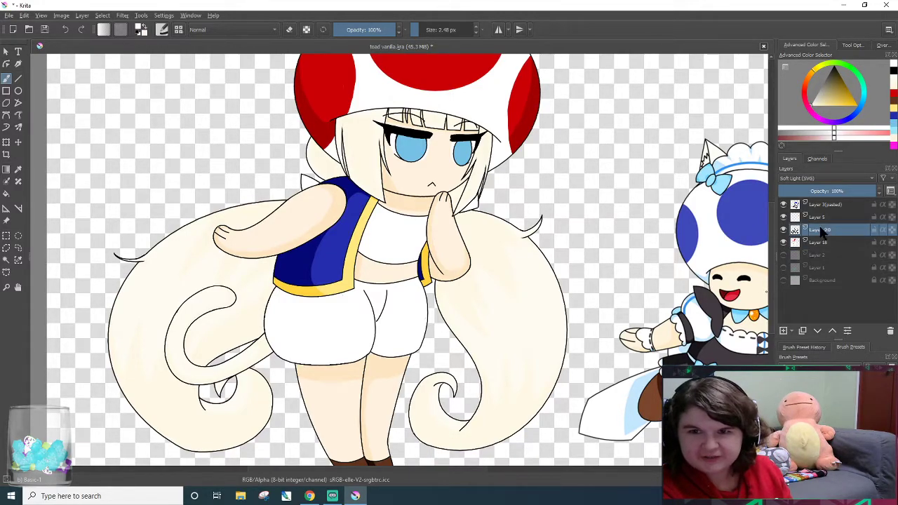
{"action": "left_click", "coordinate": [783, 330]}
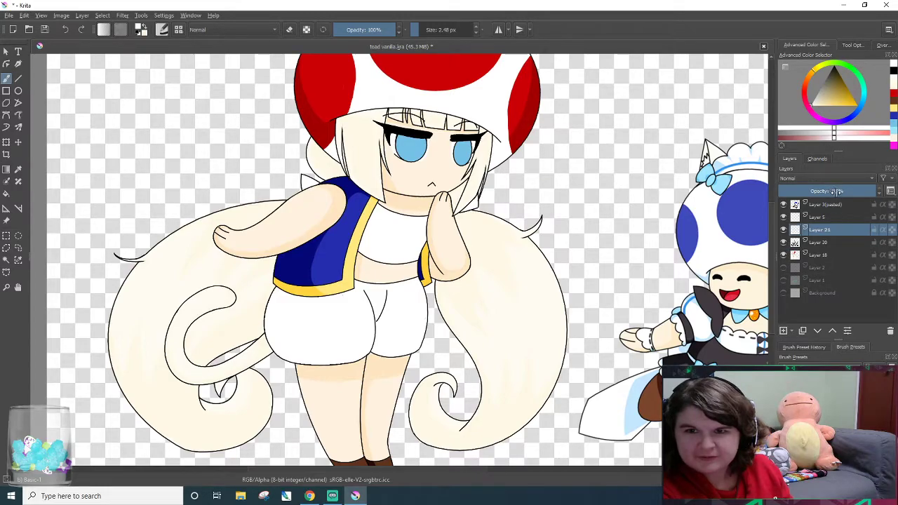
{"action": "left_click_drag", "start_coordinate": [837, 191], "coordinate": [833, 192]}
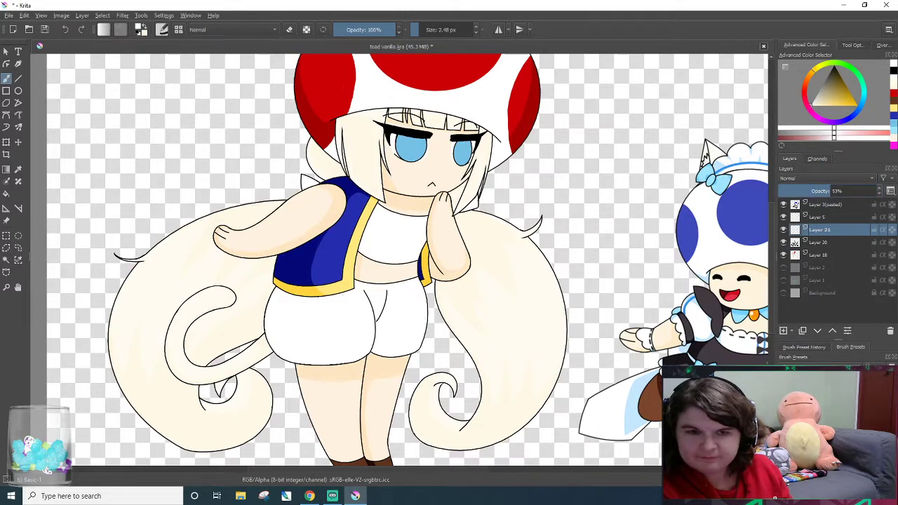
- Shade the white top beside the vest trim in pale blue with an 8.37 px brush and erase the spill at 5.88 px
{"action": "left_click_drag", "start_coordinate": [862, 101], "coordinate": [836, 106]}
{"action": "scroll", "coordinate": [322, 314], "scroll_direction": "up", "scroll_amount": 1}
{"action": "scroll", "coordinate": [323, 315], "scroll_direction": "up", "scroll_amount": 2}
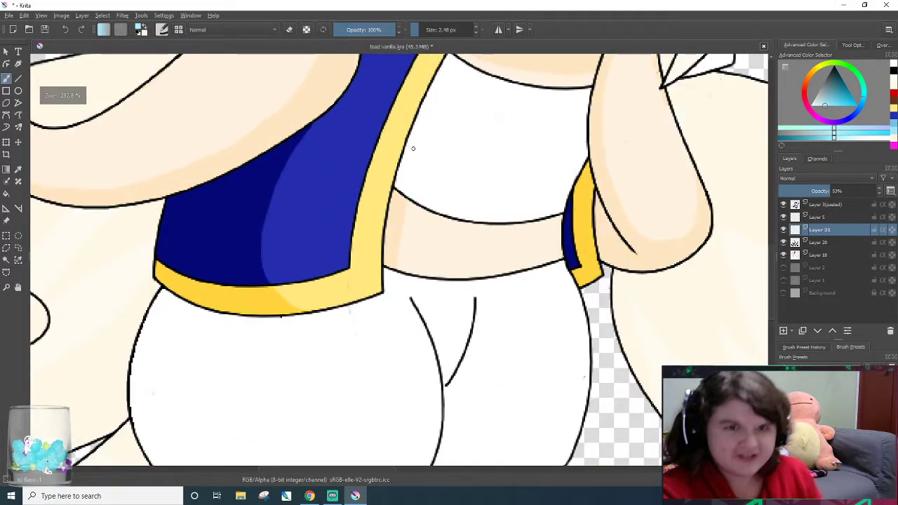
{"action": "scroll", "coordinate": [768, 275], "scroll_direction": "down", "scroll_amount": 3}
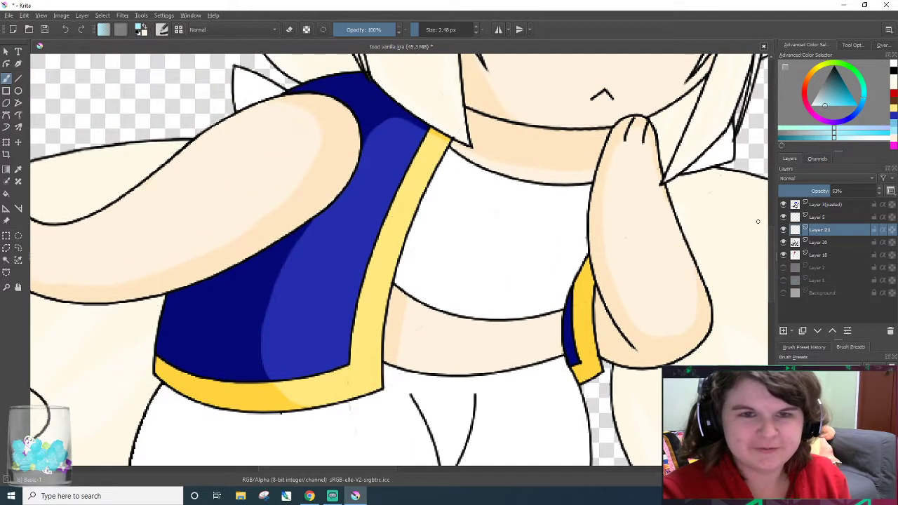
{"action": "scroll", "coordinate": [712, 204], "scroll_direction": "up", "scroll_amount": 4}
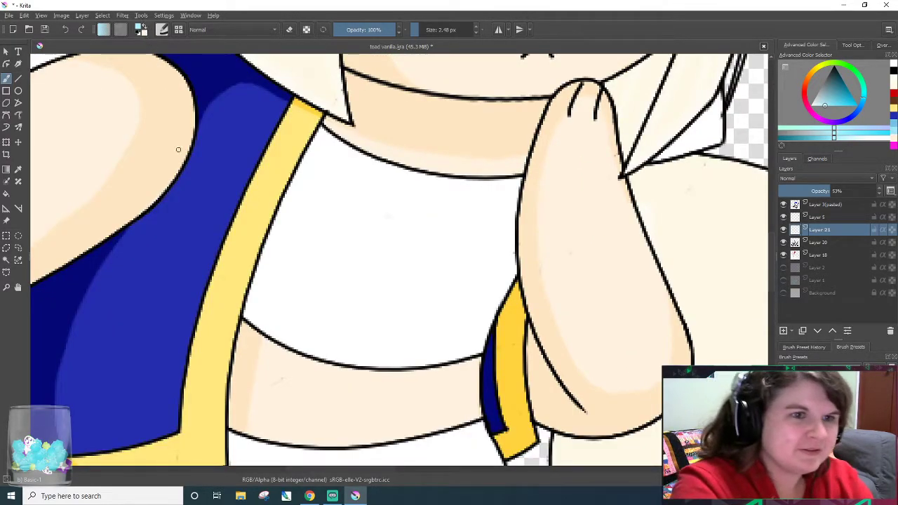
{"action": "left_click", "coordinate": [825, 110]}
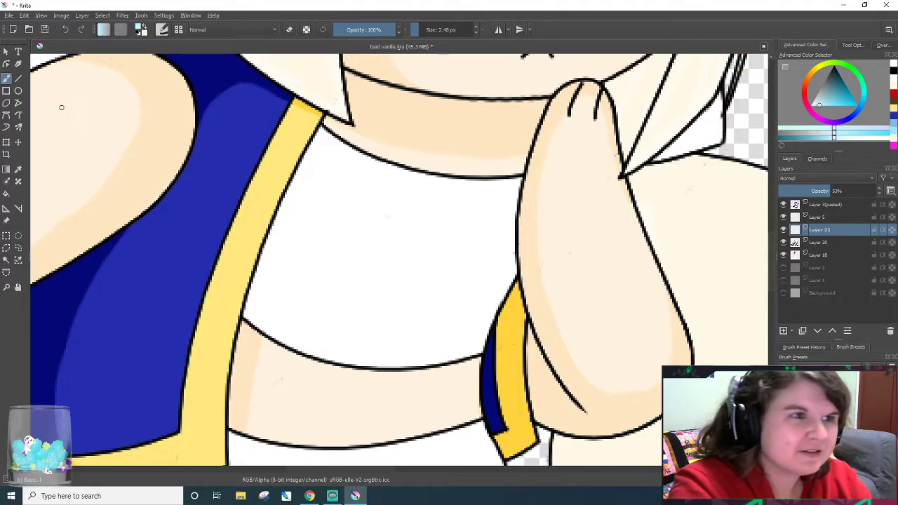
{"action": "left_click", "coordinate": [422, 32]}
{"action": "mouse_move", "coordinate": [263, 327]}
{"action": "left_mouse_down"}
{"action": "mouse_move", "coordinate": [321, 191]}
{"action": "mouse_move", "coordinate": [248, 329]}
{"action": "mouse_move", "coordinate": [302, 177]}
{"action": "mouse_move", "coordinate": [266, 266]}
{"action": "left_mouse_up"}
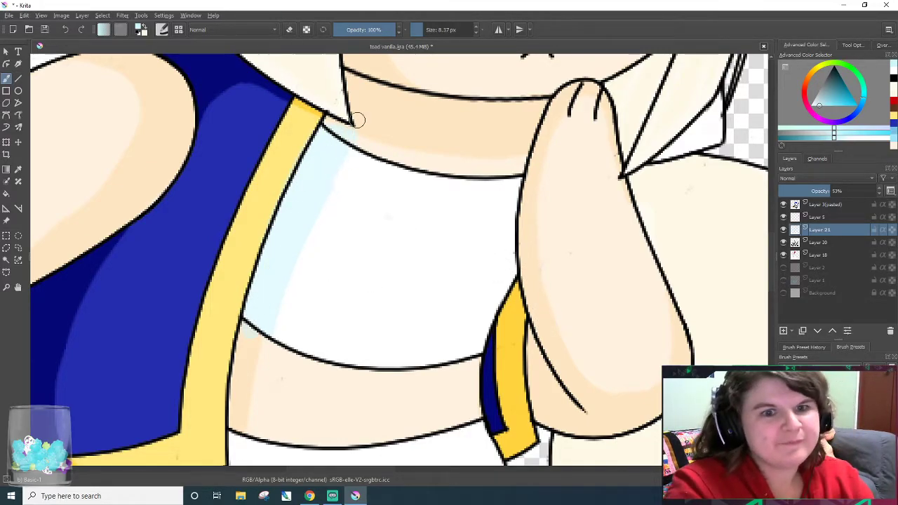
{"action": "key", "text": "e"}
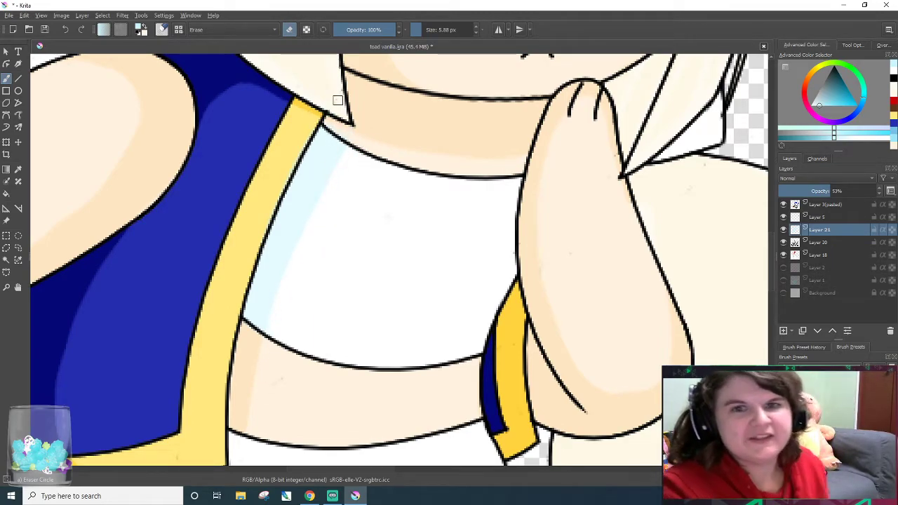
- Shade the white bow tip behind the side hair in pale blue at 8.37 px and erase the excess at 5.88 px
{"action": "key", "text": "/"}
{"action": "left_click_drag", "start_coordinate": [658, 154], "coordinate": [712, 106]}
{"action": "key", "text": "/"}
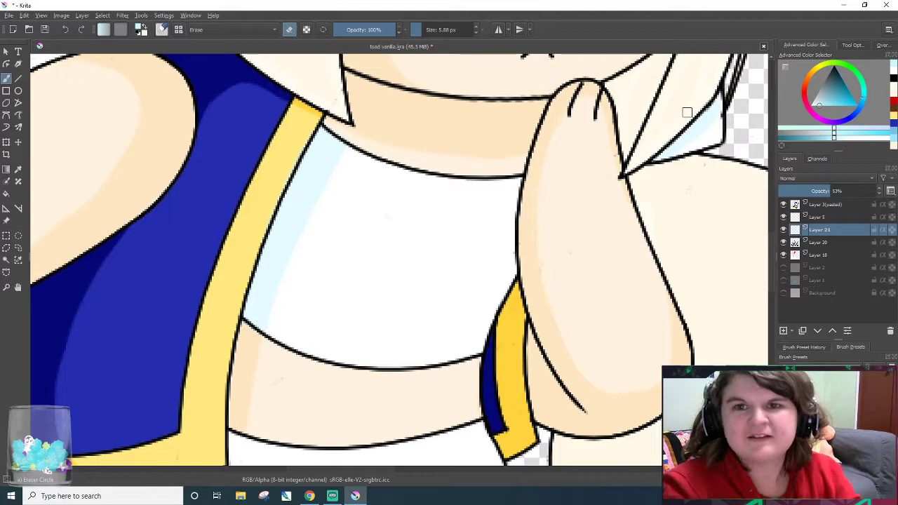
{"action": "key", "text": "/"}
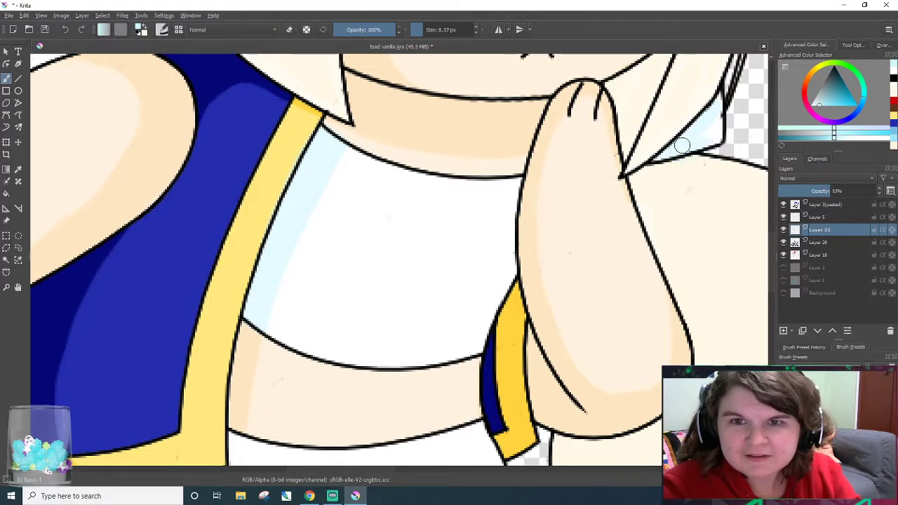
{"action": "key", "text": "/"}
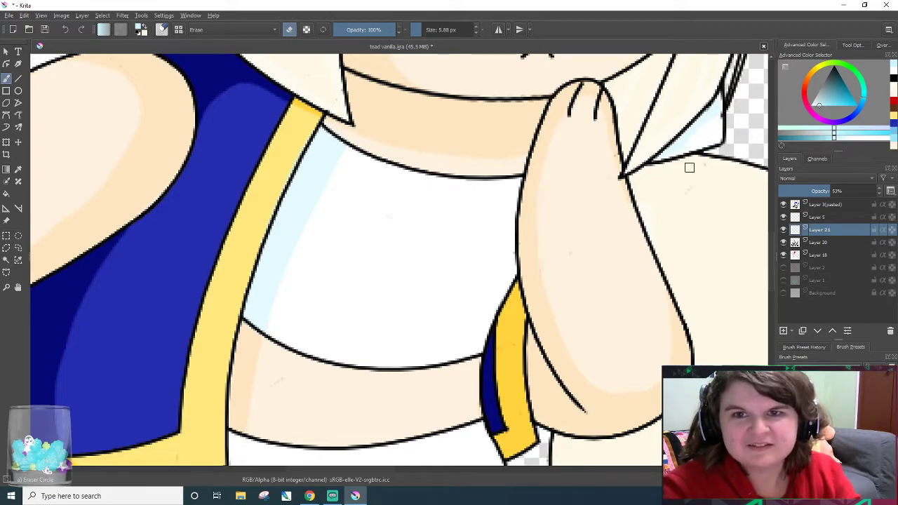
{"action": "key", "text": "/"}
{"action": "left_click", "coordinate": [692, 166]}
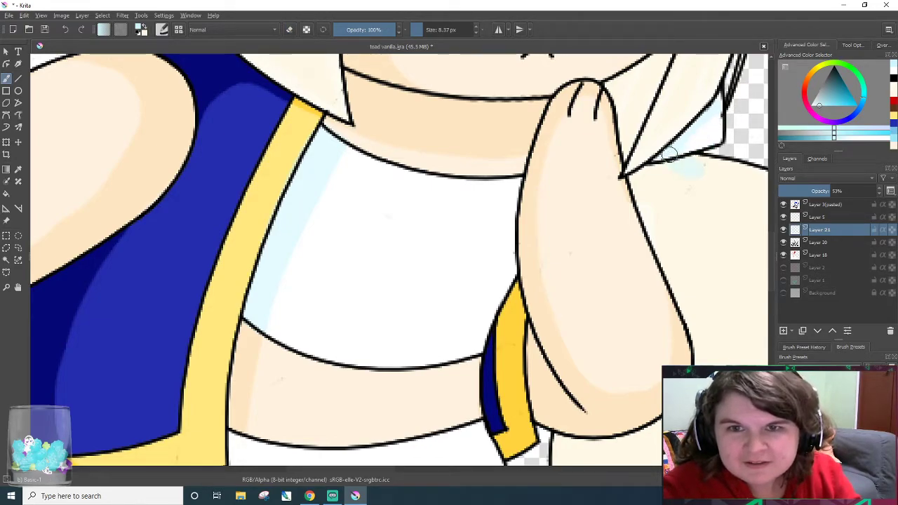
{"action": "key", "text": "/"}
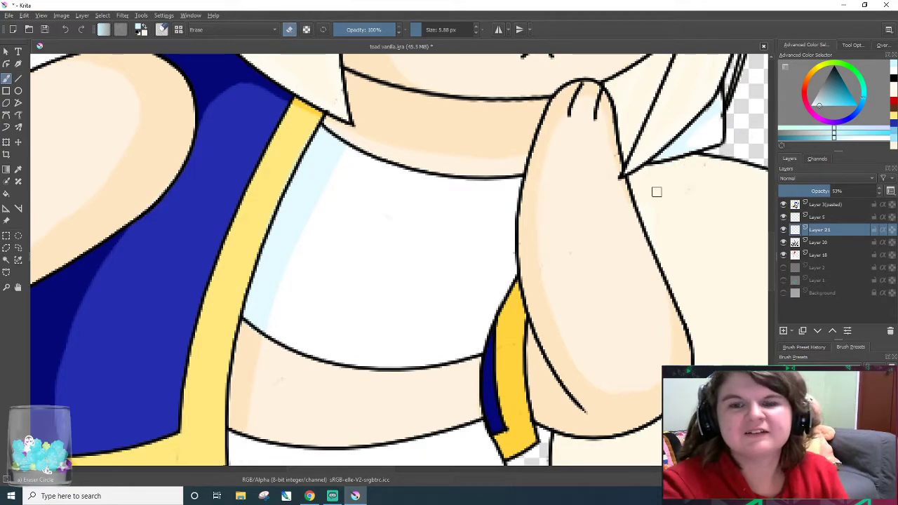
- Select the empty background around the character and invert the selection to limit painting to the figure
{"action": "scroll", "coordinate": [736, 120], "scroll_direction": "down", "scroll_amount": 5}
{"action": "scroll", "coordinate": [735, 121], "scroll_direction": "up", "scroll_amount": 1}
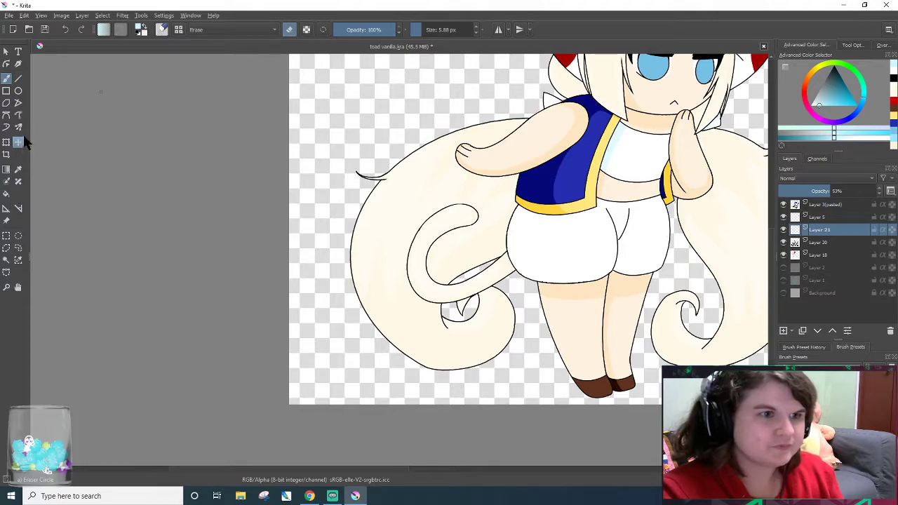
{"action": "left_click", "coordinate": [7, 260]}
{"action": "left_click", "coordinate": [391, 144]}
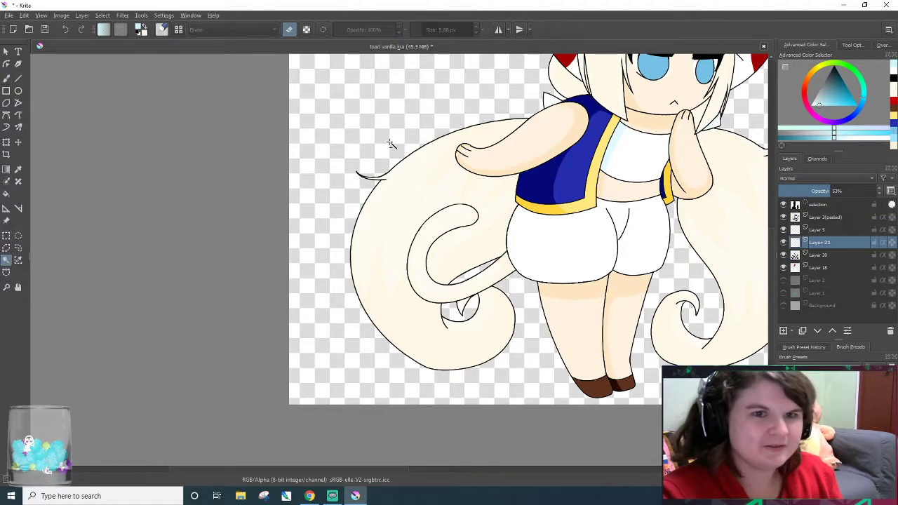
{"action": "left_click", "coordinate": [103, 16]}
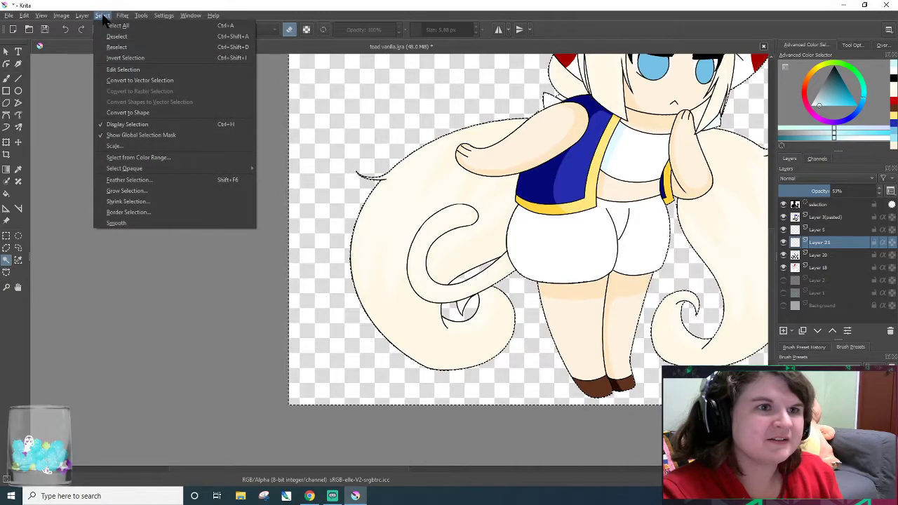
{"action": "left_click", "coordinate": [128, 58]}
- Shade the shorts' larger leg in pale blue along its outer side and under the vest hem with a 21.54 px brush
{"action": "scroll", "coordinate": [591, 213], "scroll_direction": "up", "scroll_amount": 3}
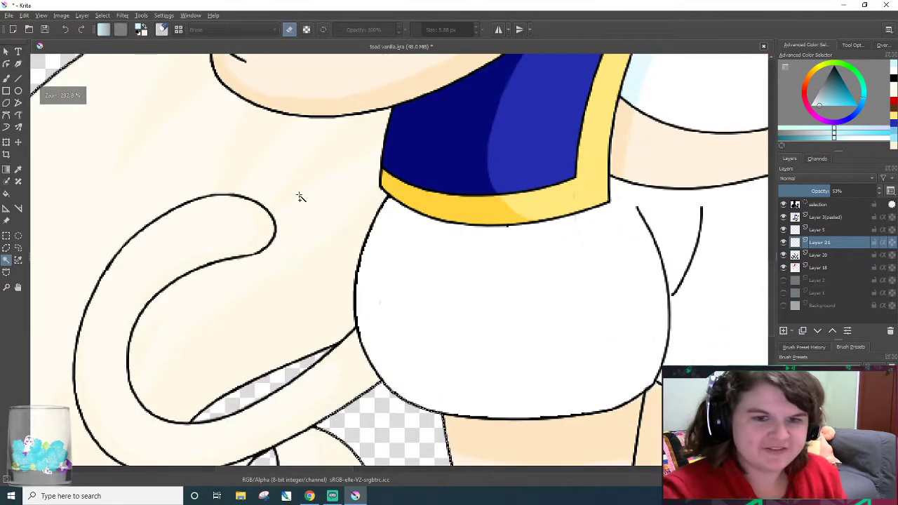
{"action": "left_click", "coordinate": [18, 79]}
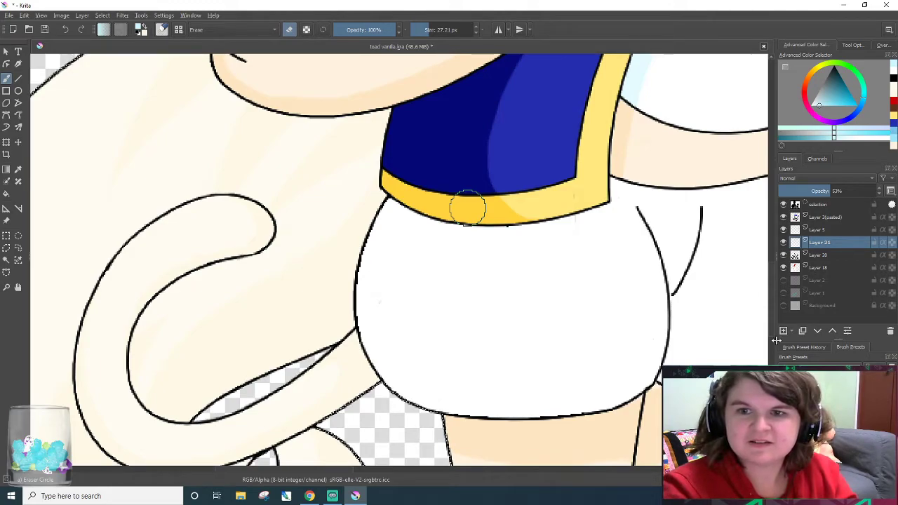
{"action": "key", "text": "slash"}
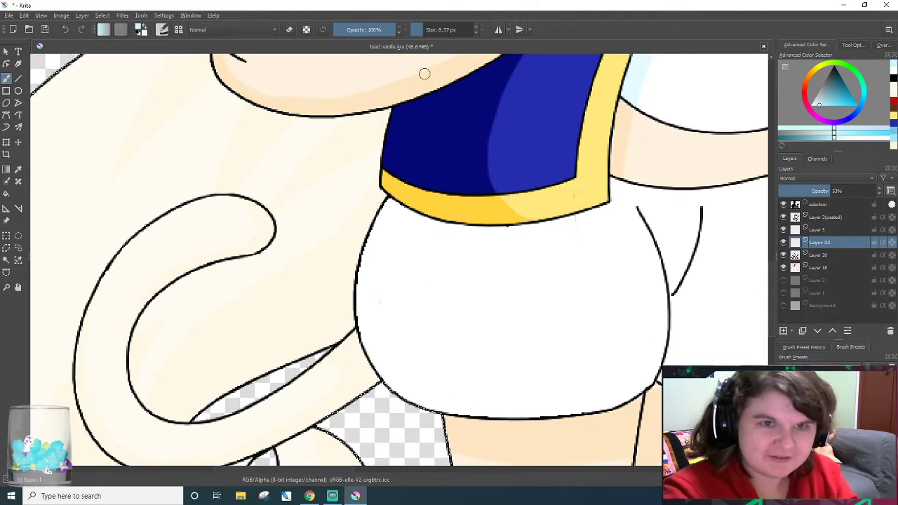
{"action": "left_click", "coordinate": [429, 29]}
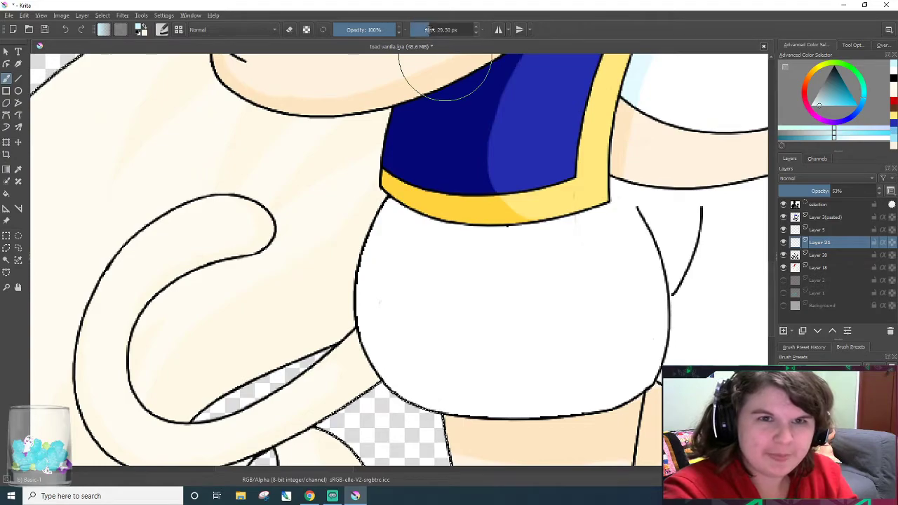
{"action": "mouse_move", "coordinate": [432, 391]}
{"action": "left_mouse_down"}
{"action": "mouse_move", "coordinate": [428, 264]}
{"action": "mouse_move", "coordinate": [399, 190]}
{"action": "mouse_move", "coordinate": [409, 241]}
{"action": "mouse_move", "coordinate": [495, 414]}
{"action": "mouse_move", "coordinate": [439, 326]}
{"action": "mouse_move", "coordinate": [448, 385]}
{"action": "left_mouse_up"}
{"action": "mouse_move", "coordinate": [458, 351]}
{"action": "left_mouse_down"}
{"action": "mouse_move", "coordinate": [471, 206]}
{"action": "mouse_move", "coordinate": [454, 328]}
{"action": "left_mouse_up"}
{"action": "right_click", "coordinate": [517, 195]}
{"action": "left_click", "coordinate": [639, 185]}
{"action": "mouse_move", "coordinate": [453, 236]}
{"action": "left_mouse_down"}
{"action": "mouse_move", "coordinate": [495, 220]}
{"action": "mouse_move", "coordinate": [616, 209]}
{"action": "left_mouse_up"}
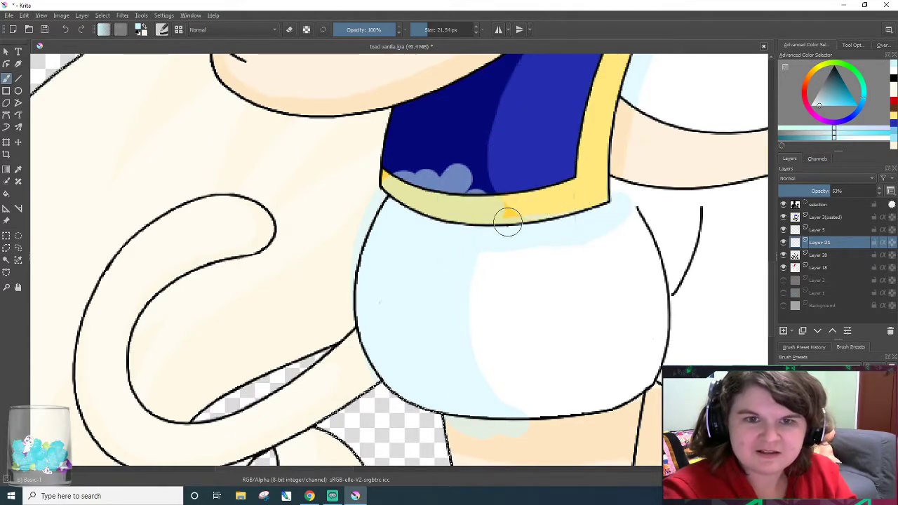
- Continue the pale blue shading around the remaining shorts edges, the centre folds and the smaller leg at 21.54 px
{"action": "right_click", "coordinate": [603, 245]}
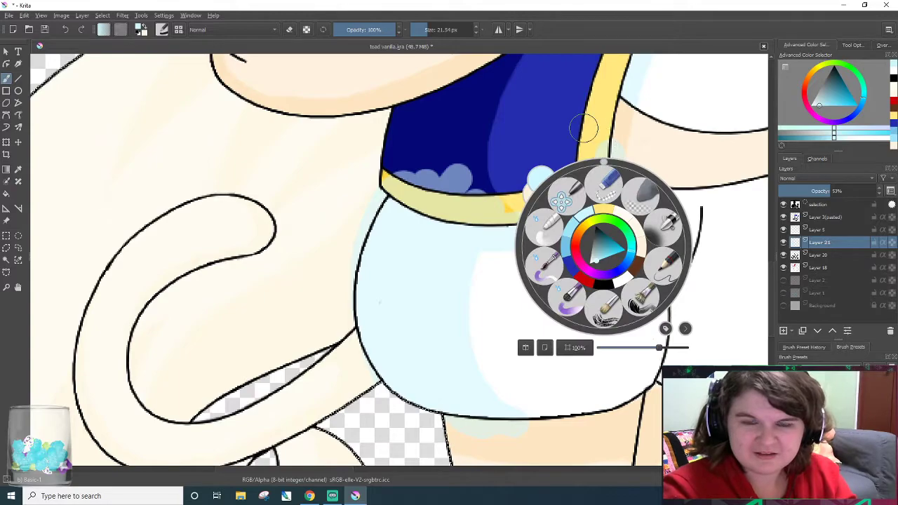
{"action": "left_click", "coordinate": [608, 179]}
{"action": "left_click_drag", "start_coordinate": [348, 469], "coordinate": [378, 469]}
{"action": "mouse_move", "coordinate": [350, 411]}
{"action": "left_mouse_down"}
{"action": "mouse_move", "coordinate": [435, 379]}
{"action": "mouse_move", "coordinate": [462, 254]}
{"action": "mouse_move", "coordinate": [478, 271]}
{"action": "mouse_move", "coordinate": [521, 407]}
{"action": "mouse_move", "coordinate": [613, 251]}
{"action": "mouse_move", "coordinate": [595, 164]}
{"action": "mouse_move", "coordinate": [449, 189]}
{"action": "mouse_move", "coordinate": [597, 176]}
{"action": "left_mouse_up"}
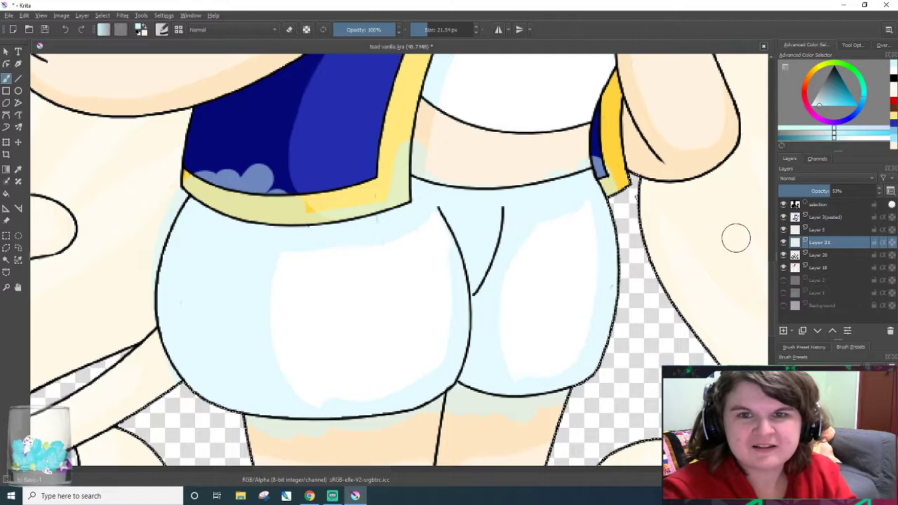
- Paint pale blue shading around the white top's lower, arm-side and neckline edges with the 21.54 px brush
{"action": "scroll", "coordinate": [746, 250], "scroll_direction": "up", "scroll_amount": 3}
{"action": "left_click_drag", "start_coordinate": [438, 187], "coordinate": [490, 236]}
{"action": "mouse_move", "coordinate": [567, 243]}
{"action": "left_mouse_down"}
{"action": "mouse_move", "coordinate": [611, 182]}
{"action": "mouse_move", "coordinate": [616, 142]}
{"action": "mouse_move", "coordinate": [595, 105]}
{"action": "left_mouse_up"}
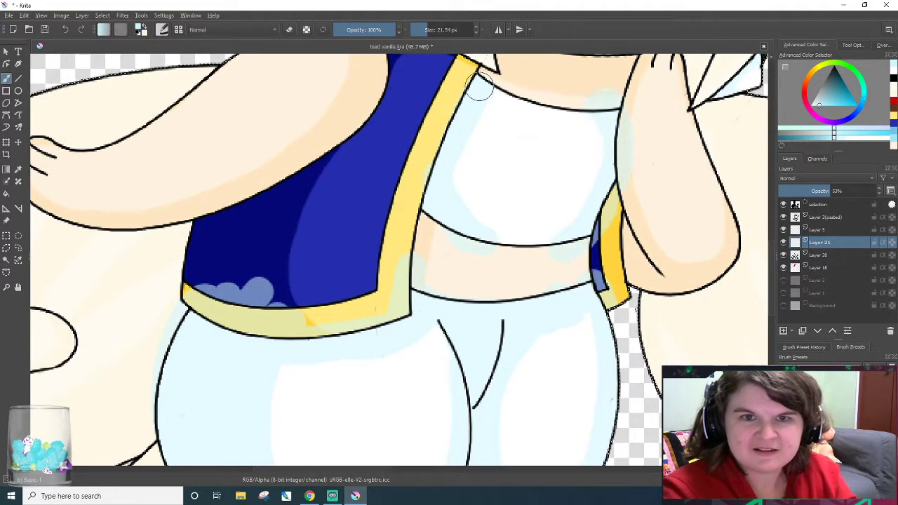
{"action": "scroll", "coordinate": [761, 256], "scroll_direction": "up", "scroll_amount": 2}
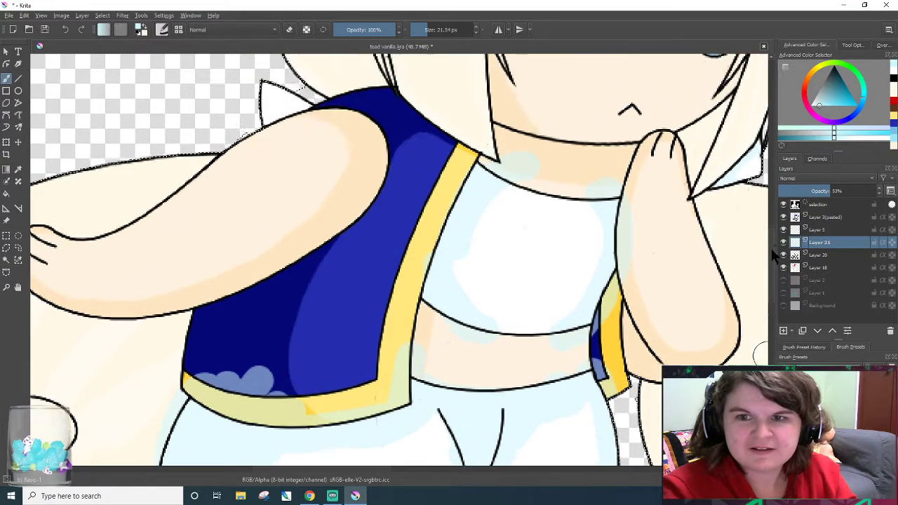
- Shade the white collar point below the hair in pale blue with the 21.54 px brush
{"action": "scroll", "coordinate": [775, 256], "scroll_direction": "up", "scroll_amount": 3}
{"action": "left_click_drag", "start_coordinate": [235, 468], "coordinate": [296, 471]}
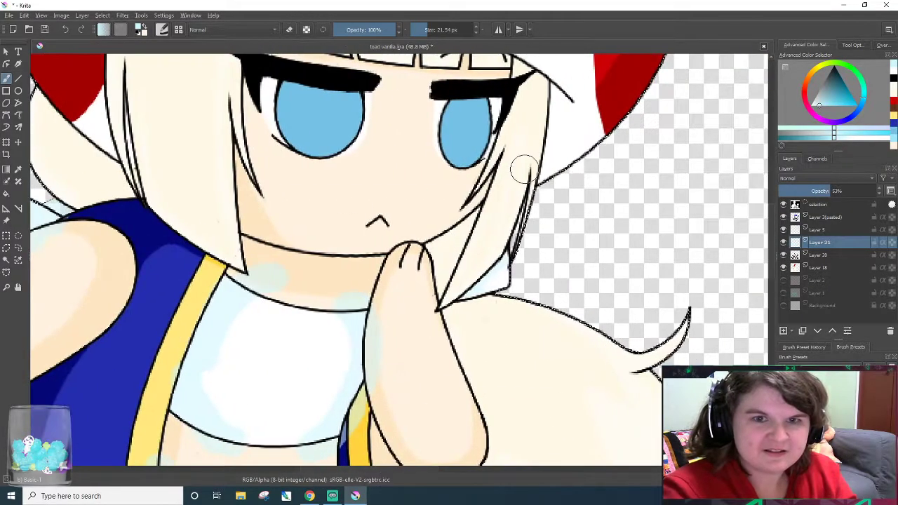
{"action": "scroll", "coordinate": [768, 298], "scroll_direction": "down", "scroll_amount": 6}
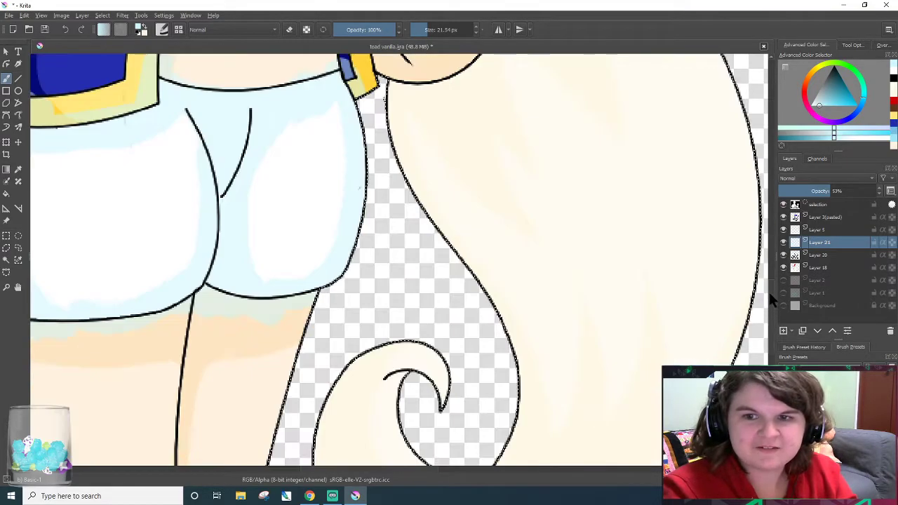
{"action": "scroll", "coordinate": [769, 287], "scroll_direction": "up", "scroll_amount": 10}
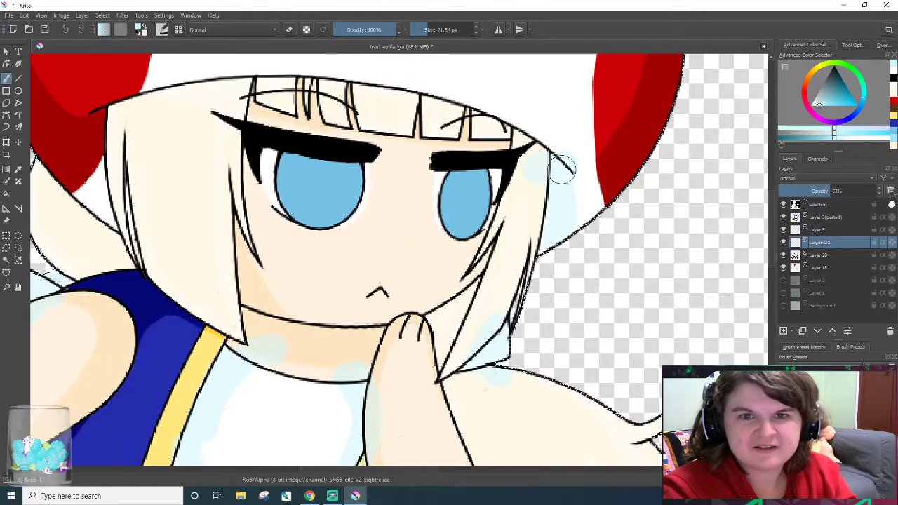
{"action": "mouse_move", "coordinate": [581, 220]}
{"action": "left_mouse_down"}
{"action": "mouse_move", "coordinate": [559, 185]}
{"action": "mouse_move", "coordinate": [594, 214]}
{"action": "mouse_move", "coordinate": [591, 178]}
{"action": "left_mouse_up"}
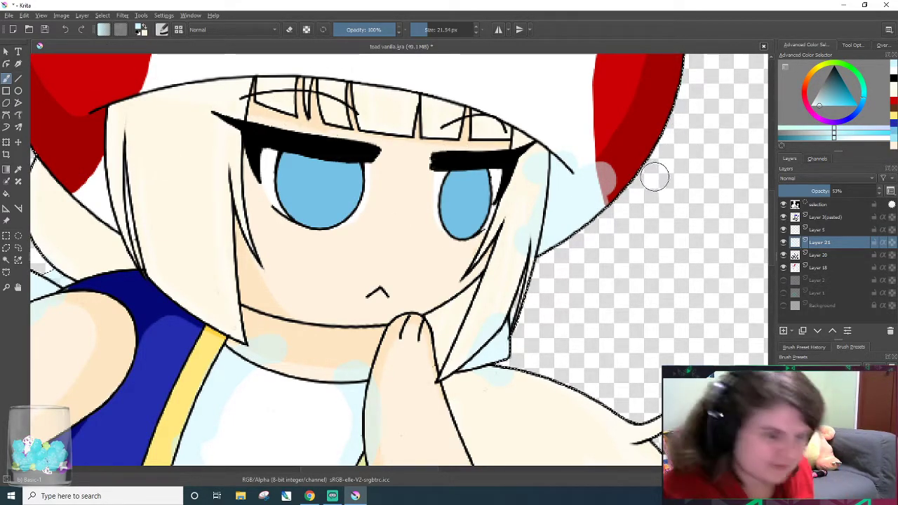
{"action": "key", "text": "ctrl+z"}
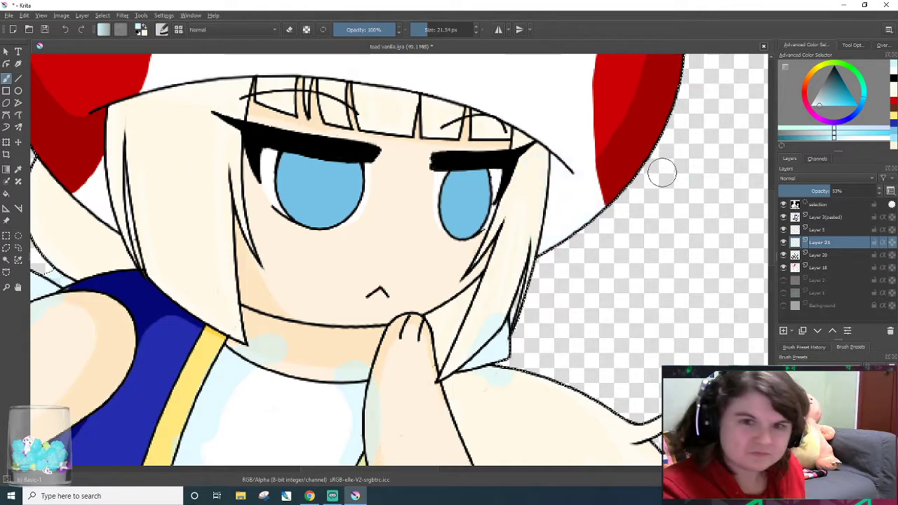
{"action": "left_click_drag", "start_coordinate": [809, 112], "coordinate": [811, 85]}
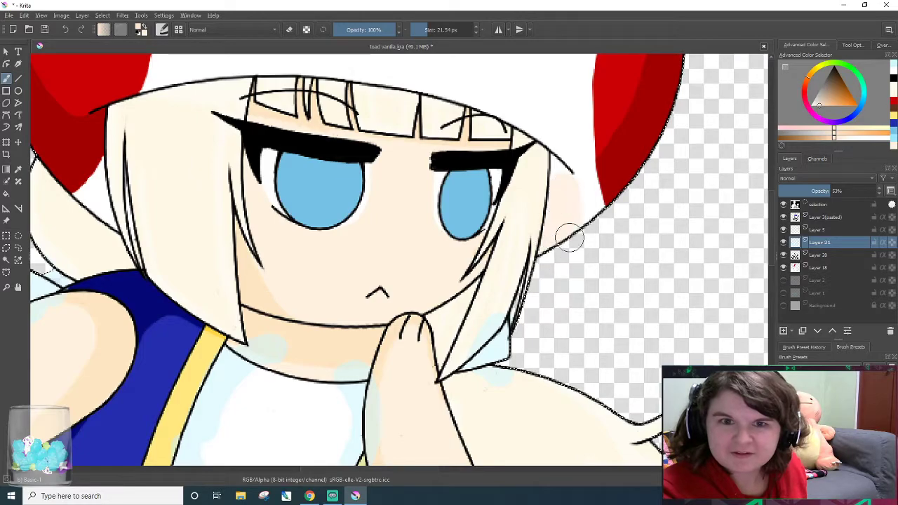
{"action": "mouse_move", "coordinate": [815, 85]}
{"action": "left_mouse_down"}
{"action": "mouse_move", "coordinate": [832, 88]}
{"action": "mouse_move", "coordinate": [830, 105]}
{"action": "mouse_move", "coordinate": [835, 91]}
{"action": "mouse_move", "coordinate": [825, 87]}
{"action": "left_mouse_up"}
{"action": "mouse_move", "coordinate": [540, 193]}
{"action": "left_mouse_down"}
{"action": "mouse_move", "coordinate": [545, 185]}
{"action": "mouse_move", "coordinate": [561, 223]}
{"action": "left_mouse_up"}
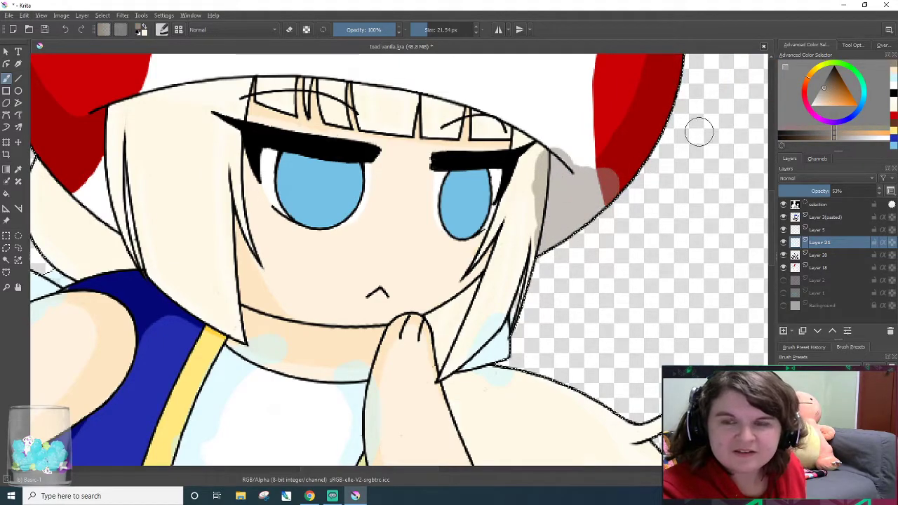
{"action": "key", "text": "ctrl+z"}
{"action": "left_click_drag", "start_coordinate": [823, 85], "coordinate": [830, 89]}
{"action": "mouse_move", "coordinate": [553, 236]}
{"action": "left_mouse_down"}
{"action": "mouse_move", "coordinate": [573, 191]}
{"action": "mouse_move", "coordinate": [561, 169]}
{"action": "left_mouse_up"}
{"action": "key", "text": "ctrl+z"}
{"action": "left_click_drag", "start_coordinate": [832, 82], "coordinate": [819, 99]}
{"action": "mouse_move", "coordinate": [574, 169]}
{"action": "left_mouse_down"}
{"action": "mouse_move", "coordinate": [553, 203]}
{"action": "mouse_move", "coordinate": [555, 226]}
{"action": "mouse_move", "coordinate": [593, 184]}
{"action": "left_mouse_up"}
{"action": "key", "text": "ctrl+z"}
- Choose a pale greyish pink and shade the cap's white underside on both sides of the hair at 21.54 px
{"action": "left_click", "coordinate": [808, 87]}
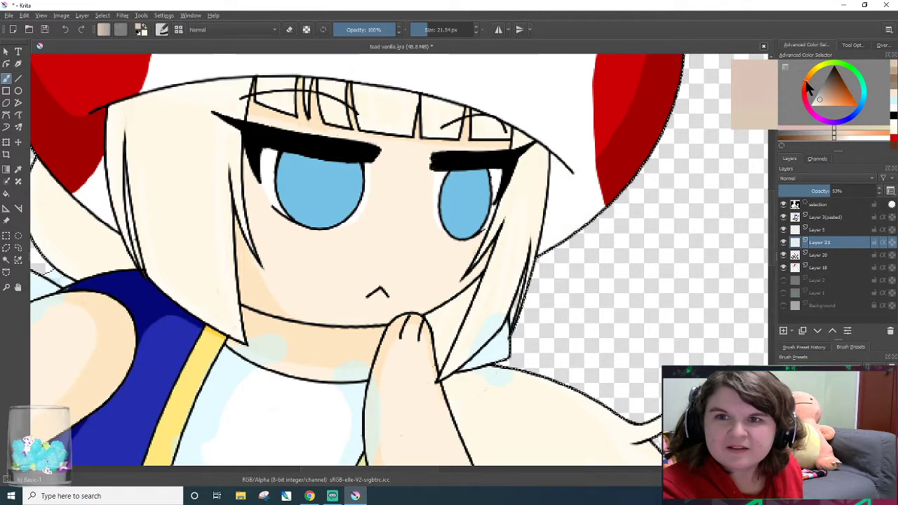
{"action": "left_click", "coordinate": [818, 100]}
{"action": "mouse_move", "coordinate": [550, 211]}
{"action": "left_mouse_down"}
{"action": "mouse_move", "coordinate": [593, 187]}
{"action": "mouse_move", "coordinate": [562, 201]}
{"action": "mouse_move", "coordinate": [585, 204]}
{"action": "mouse_move", "coordinate": [597, 194]}
{"action": "mouse_move", "coordinate": [592, 220]}
{"action": "mouse_move", "coordinate": [523, 186]}
{"action": "left_mouse_up"}
{"action": "mouse_move", "coordinate": [109, 158]}
{"action": "left_mouse_down"}
{"action": "mouse_move", "coordinate": [107, 219]}
{"action": "mouse_move", "coordinate": [88, 188]}
{"action": "mouse_move", "coordinate": [121, 234]}
{"action": "mouse_move", "coordinate": [134, 186]}
{"action": "left_mouse_up"}
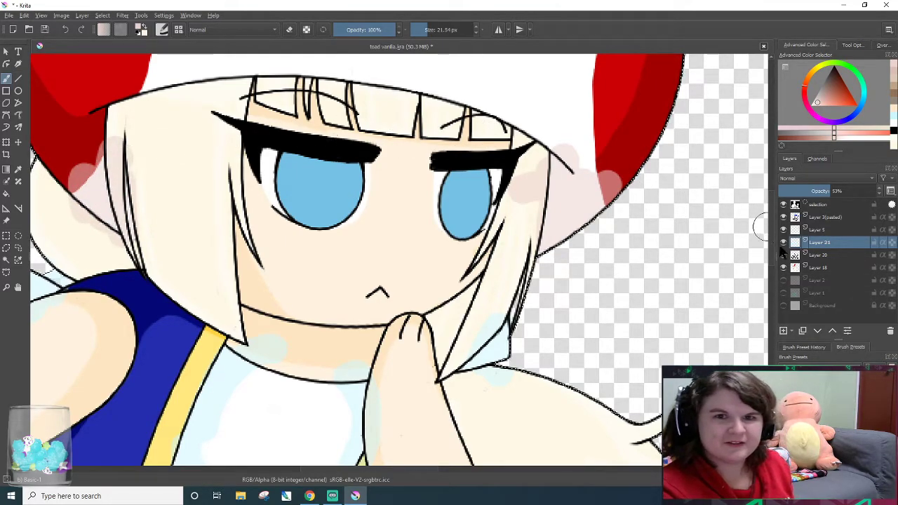
- Switch the brush colour back to the recently used pale blue
{"action": "left_click_drag", "start_coordinate": [772, 251], "coordinate": [774, 282]}
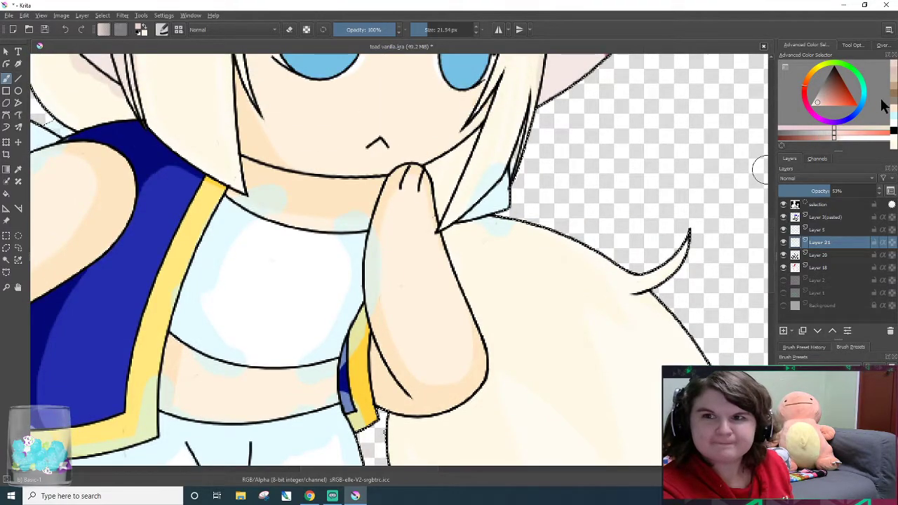
{"action": "left_click", "coordinate": [893, 118]}
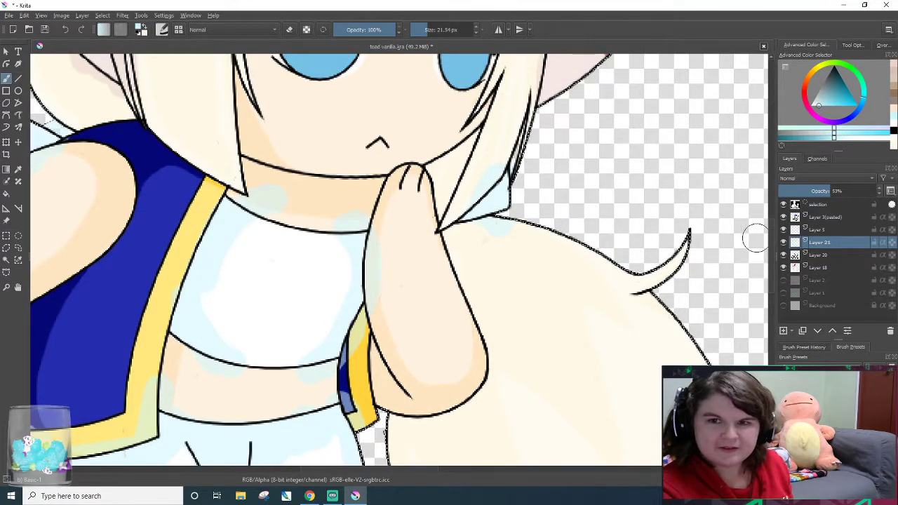
{"action": "left_click_drag", "start_coordinate": [772, 247], "coordinate": [774, 253]}
{"action": "scroll", "coordinate": [762, 320], "scroll_direction": "down", "scroll_amount": 5}
{"action": "scroll", "coordinate": [757, 210], "scroll_direction": "up", "scroll_amount": 12}
{"action": "scroll", "coordinate": [749, 204], "scroll_direction": "down", "scroll_amount": 2}
{"action": "scroll", "coordinate": [747, 203], "scroll_direction": "up", "scroll_amount": 2}
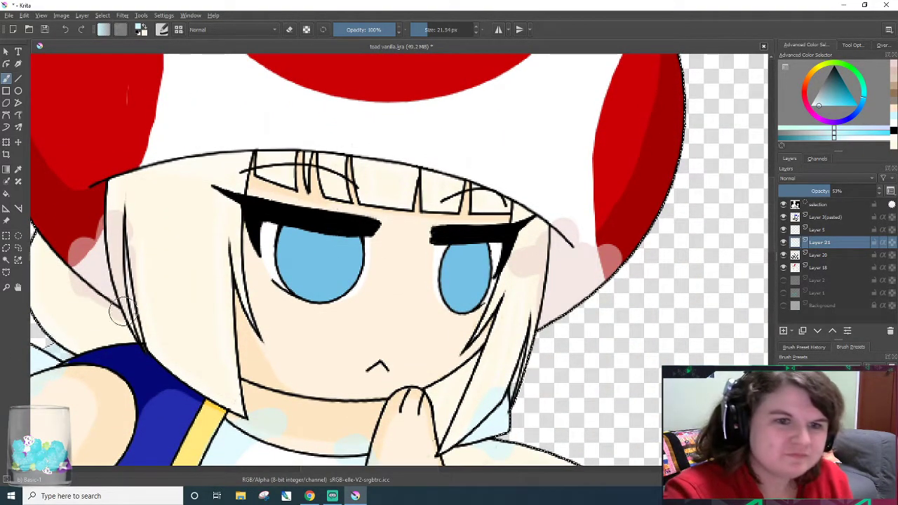
- Erase the pink overspill from the hair and red cap spot above the raised shoulder, finishing the spot's edge at 3.41 px
{"action": "scroll", "coordinate": [113, 317], "scroll_direction": "up", "scroll_amount": 1}
{"action": "scroll", "coordinate": [116, 315], "scroll_direction": "up", "scroll_amount": 1}
{"action": "key", "text": "slash"}
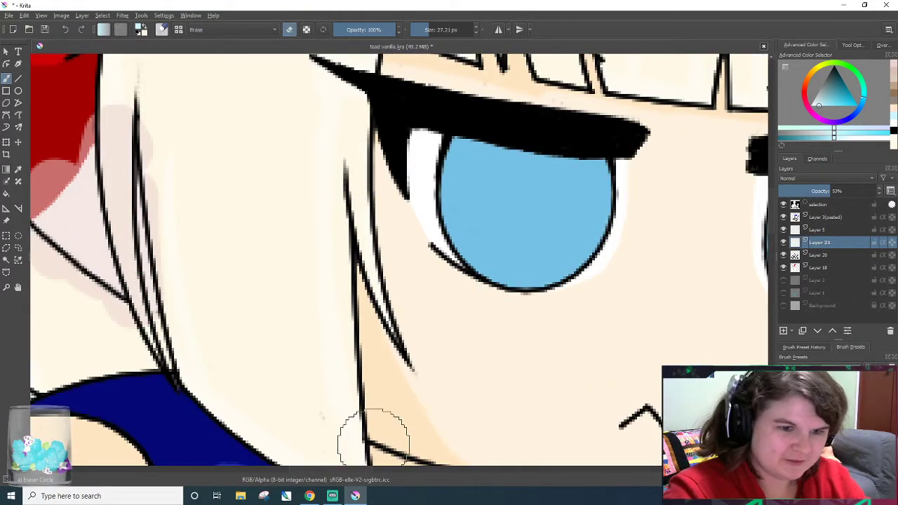
{"action": "scroll", "coordinate": [361, 442], "scroll_direction": "left", "scroll_amount": 5}
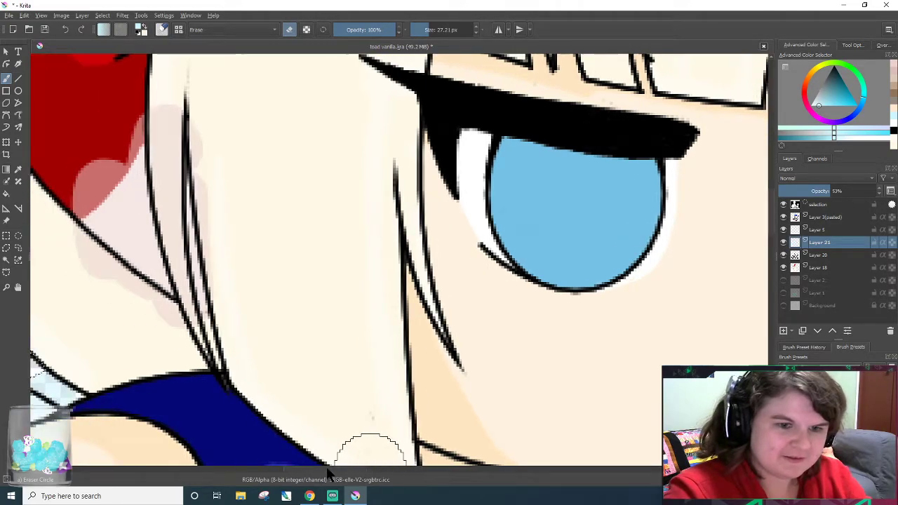
{"action": "mouse_move", "coordinate": [373, 233]}
{"action": "left_mouse_down"}
{"action": "mouse_move", "coordinate": [471, 333]}
{"action": "mouse_move", "coordinate": [513, 332]}
{"action": "mouse_move", "coordinate": [534, 105]}
{"action": "mouse_move", "coordinate": [511, 94]}
{"action": "mouse_move", "coordinate": [511, 84]}
{"action": "left_mouse_up"}
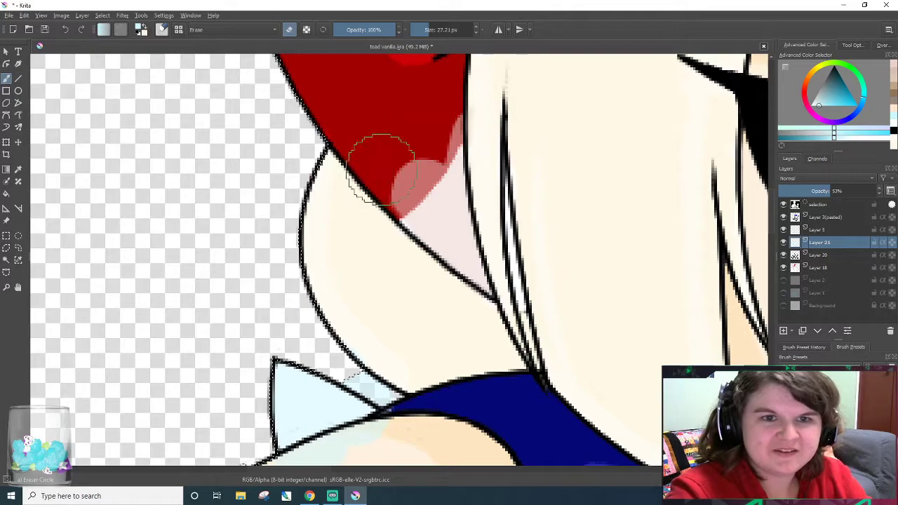
{"action": "left_click_drag", "start_coordinate": [381, 165], "coordinate": [383, 203]}
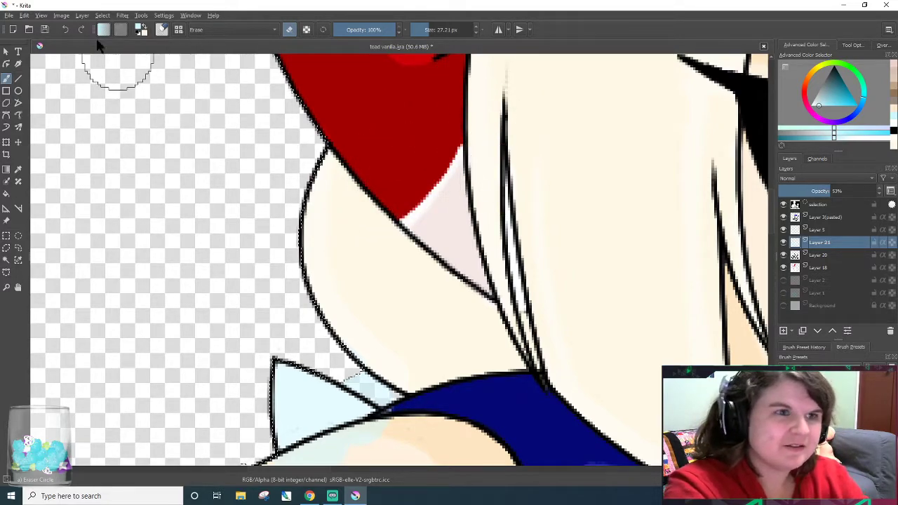
{"action": "key", "text": "ctrl+z"}
{"action": "left_click", "coordinate": [455, 29]}
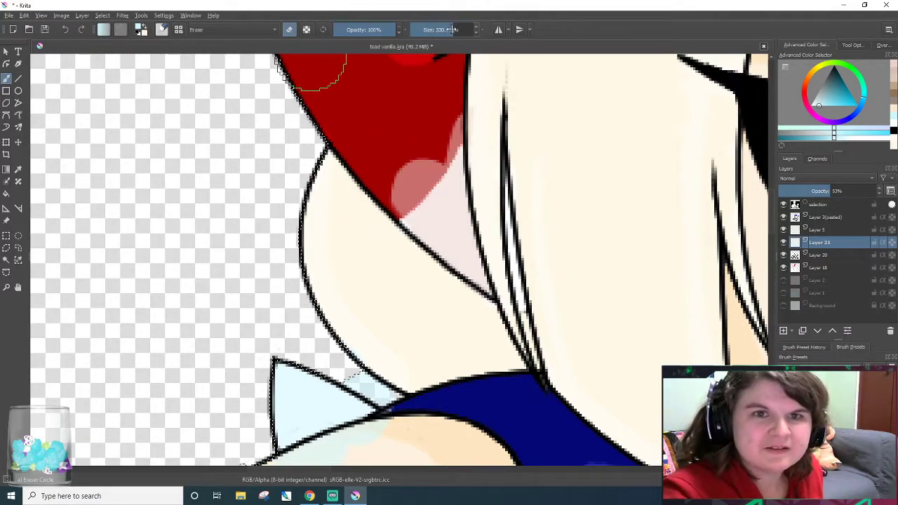
{"action": "mouse_move", "coordinate": [410, 198]}
{"action": "left_mouse_down"}
{"action": "mouse_move", "coordinate": [420, 168]}
{"action": "mouse_move", "coordinate": [413, 194]}
{"action": "left_mouse_up"}
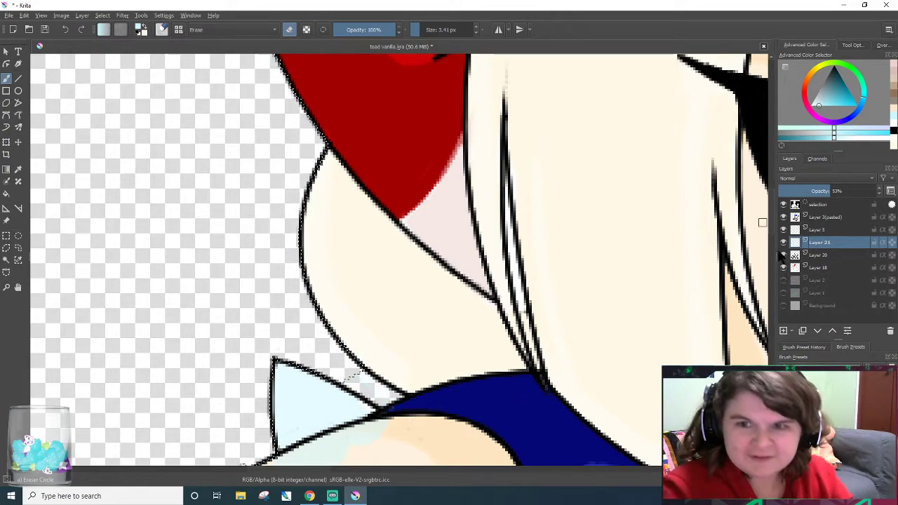
- Erase the blue overspill around the collar point above the outstretched arm and clear a white highlight in it with a 13.93 px eraser
{"action": "scroll", "coordinate": [310, 350], "scroll_direction": "down", "scroll_amount": 3}
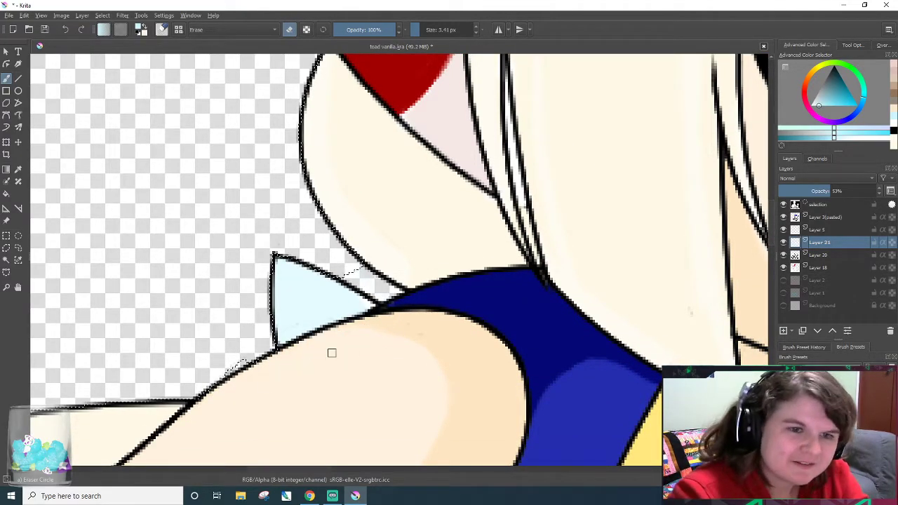
{"action": "key", "text": "/"}
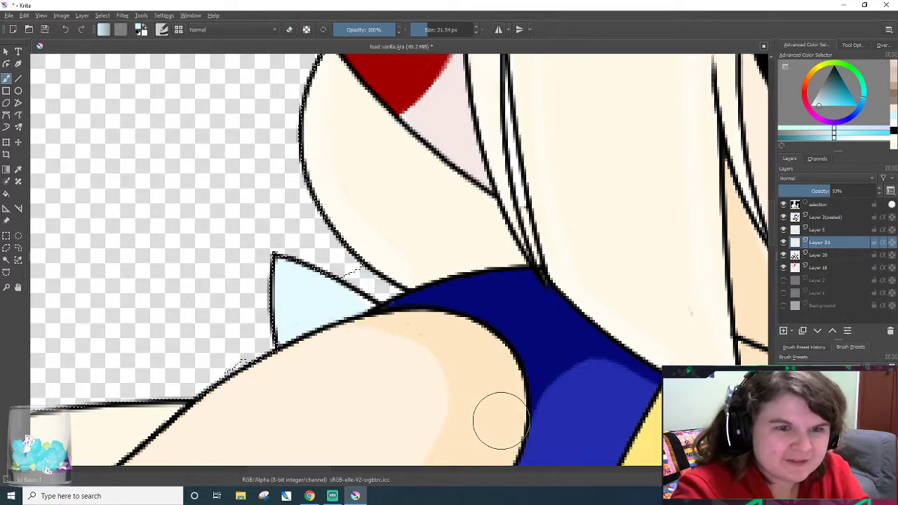
{"action": "key", "text": "e"}
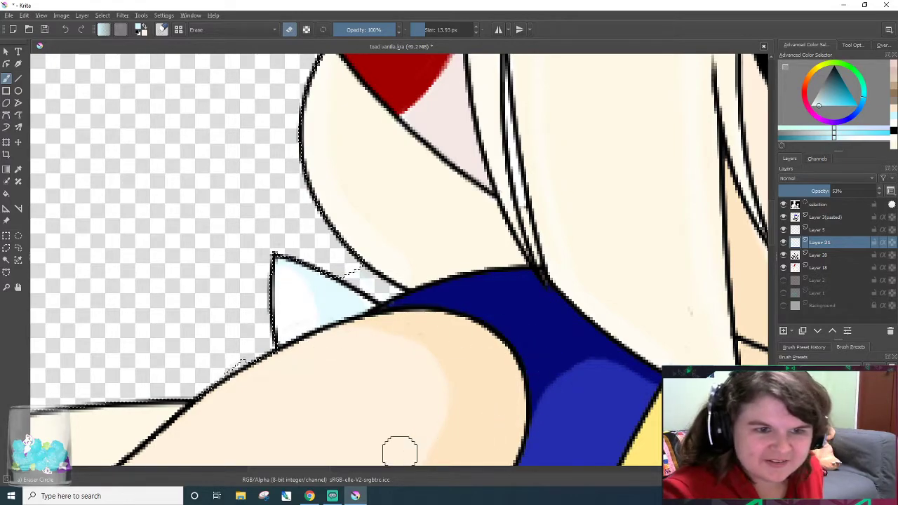
- Erase the blue overspill around the collar point near the raised hand and clear a white highlight at its outer edge at 13.93 px
{"action": "left_click_drag", "start_coordinate": [320, 471], "coordinate": [425, 470]}
{"action": "left_click_drag", "start_coordinate": [331, 385], "coordinate": [372, 339]}
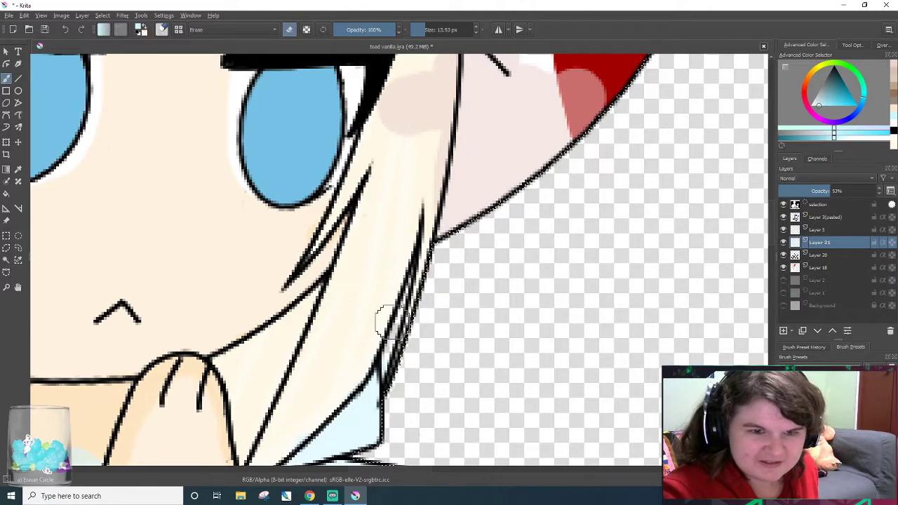
{"action": "scroll", "coordinate": [758, 211], "scroll_direction": "down", "scroll_amount": 5}
{"action": "mouse_move", "coordinate": [306, 261]}
{"action": "left_mouse_down"}
{"action": "mouse_move", "coordinate": [276, 285]}
{"action": "mouse_move", "coordinate": [322, 230]}
{"action": "left_mouse_up"}
{"action": "mouse_move", "coordinate": [375, 319]}
{"action": "left_mouse_down"}
{"action": "mouse_move", "coordinate": [316, 334]}
{"action": "mouse_move", "coordinate": [394, 316]}
{"action": "mouse_move", "coordinate": [294, 329]}
{"action": "mouse_move", "coordinate": [392, 295]}
{"action": "mouse_move", "coordinate": [406, 245]}
{"action": "mouse_move", "coordinate": [366, 269]}
{"action": "mouse_move", "coordinate": [368, 298]}
{"action": "mouse_move", "coordinate": [399, 253]}
{"action": "mouse_move", "coordinate": [348, 305]}
{"action": "mouse_move", "coordinate": [389, 290]}
{"action": "mouse_move", "coordinate": [391, 306]}
{"action": "mouse_move", "coordinate": [392, 273]}
{"action": "mouse_move", "coordinate": [383, 281]}
{"action": "mouse_move", "coordinate": [399, 261]}
{"action": "mouse_move", "coordinate": [395, 244]}
{"action": "mouse_move", "coordinate": [378, 272]}
{"action": "mouse_move", "coordinate": [404, 258]}
{"action": "left_mouse_up"}
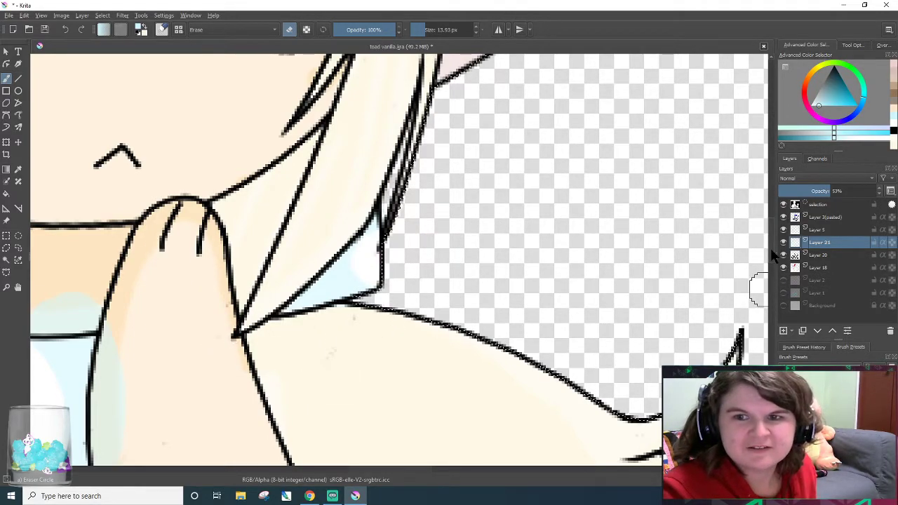
- Erase the pink overspill from the hair and red cap spot above the raised hand's side with the 13.93 px eraser
{"action": "scroll", "coordinate": [421, 237], "scroll_direction": "up", "scroll_amount": 5}
{"action": "mouse_move", "coordinate": [407, 371]}
{"action": "left_mouse_down"}
{"action": "mouse_move", "coordinate": [428, 133]}
{"action": "mouse_move", "coordinate": [432, 186]}
{"action": "mouse_move", "coordinate": [439, 163]}
{"action": "left_mouse_up"}
{"action": "left_click_drag", "start_coordinate": [386, 197], "coordinate": [383, 236]}
{"action": "mouse_move", "coordinate": [497, 99]}
{"action": "left_mouse_down"}
{"action": "mouse_move", "coordinate": [497, 123]}
{"action": "mouse_move", "coordinate": [483, 114]}
{"action": "mouse_move", "coordinate": [530, 94]}
{"action": "mouse_move", "coordinate": [468, 114]}
{"action": "left_mouse_up"}
{"action": "key", "text": "ctrl+z"}
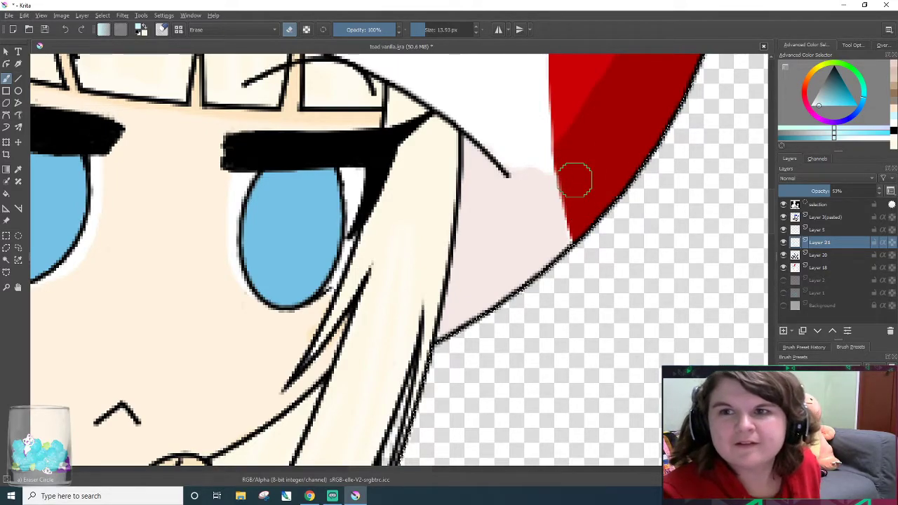
{"action": "key", "text": "e"}
{"action": "left_click_drag", "start_coordinate": [517, 211], "coordinate": [596, 151]}
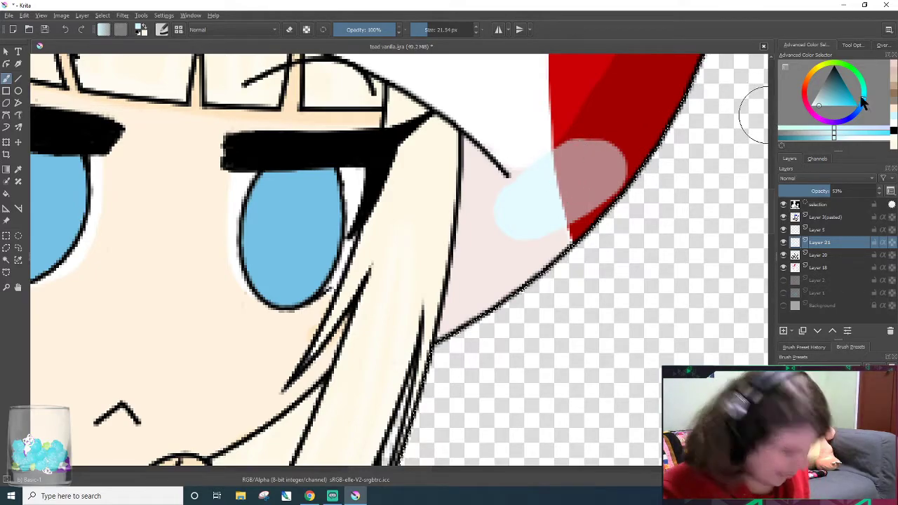
{"action": "key", "text": "ctrl+z"}
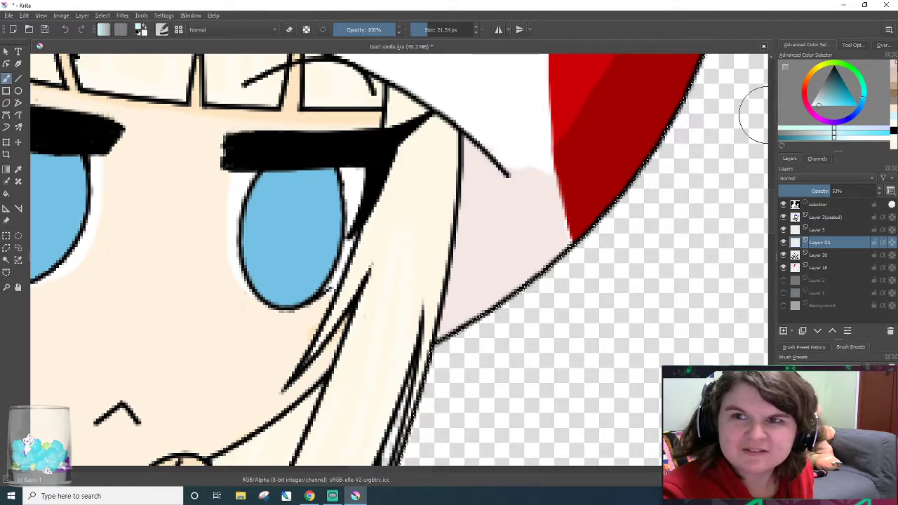
- Extend the cap underside's pale pink shading up to the red spot at 21.54 px and erase its overspill at 13.93 px
{"action": "left_click", "coordinate": [894, 67]}
{"action": "mouse_move", "coordinate": [513, 215]}
{"action": "left_mouse_down"}
{"action": "mouse_move", "coordinate": [581, 182]}
{"action": "mouse_move", "coordinate": [592, 160]}
{"action": "mouse_move", "coordinate": [590, 167]}
{"action": "left_mouse_up"}
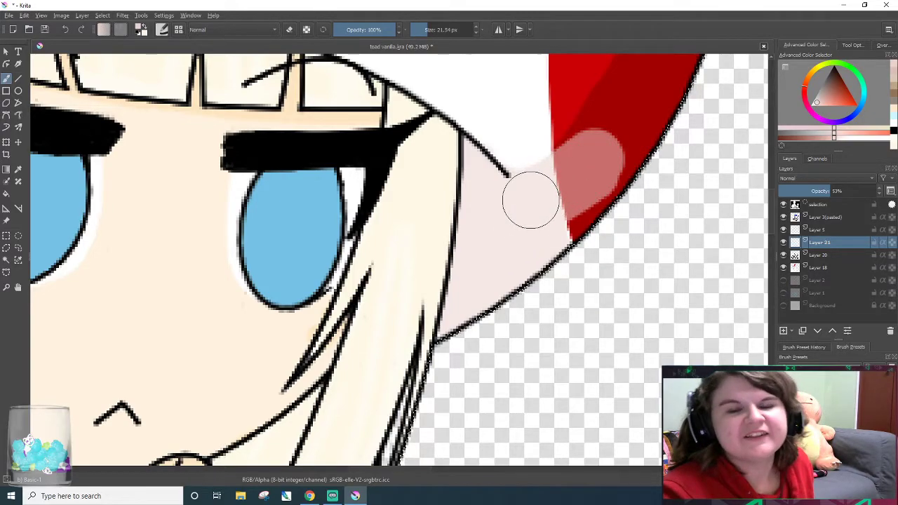
{"action": "key", "text": "e"}
{"action": "mouse_move", "coordinate": [596, 100]}
{"action": "left_mouse_down"}
{"action": "mouse_move", "coordinate": [585, 241]}
{"action": "mouse_move", "coordinate": [575, 135]}
{"action": "mouse_move", "coordinate": [628, 192]}
{"action": "left_mouse_up"}
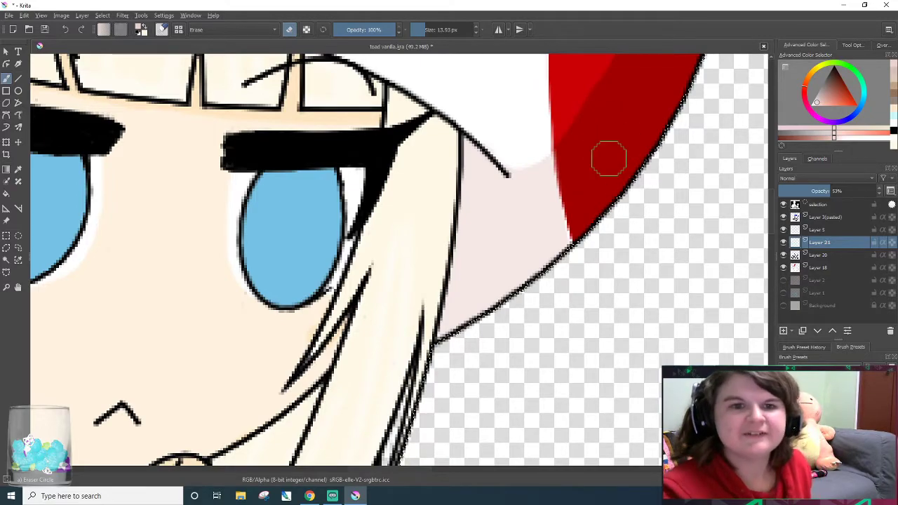
- Reselect pale blue and erase the blue overspill from the raised arm, the small vest panel and the adjacent midriff at 13.93 px
{"action": "key", "text": "slash"}
{"action": "left_click", "coordinate": [892, 116]}
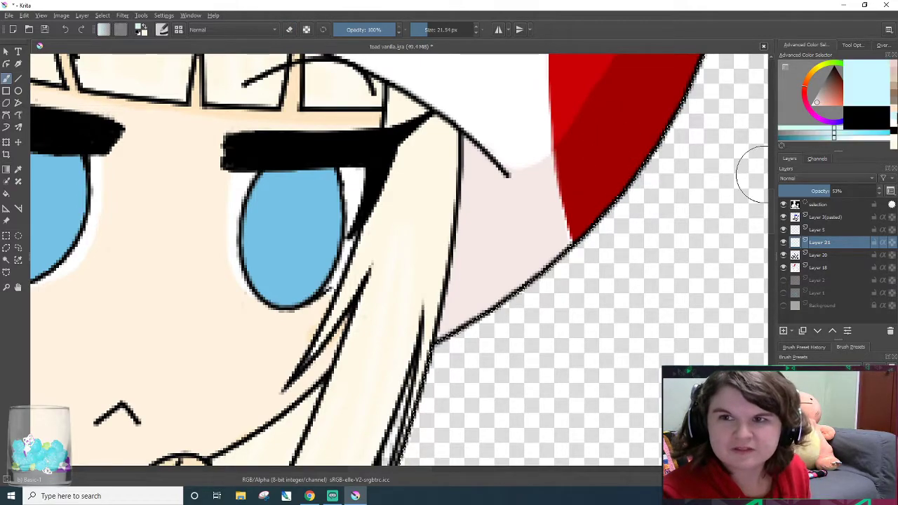
{"action": "scroll", "coordinate": [747, 267], "scroll_direction": "down", "scroll_amount": 10}
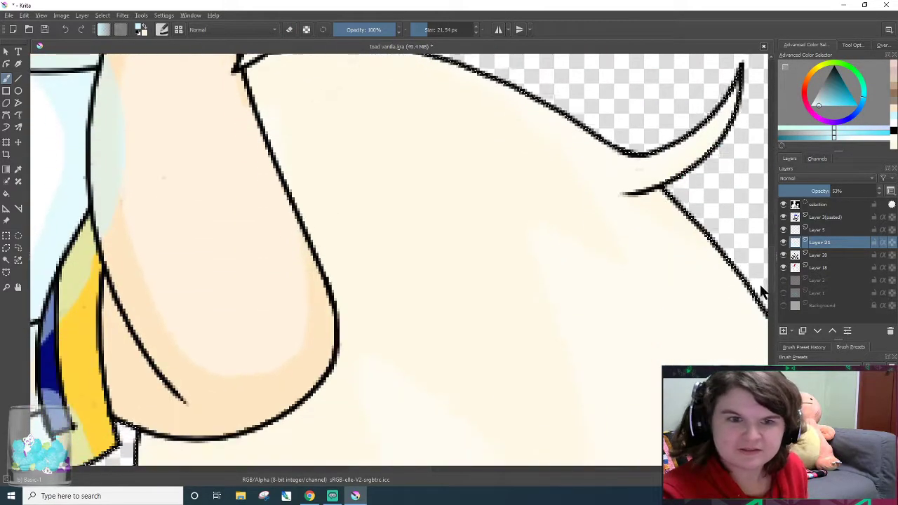
{"action": "left_click_drag", "start_coordinate": [425, 470], "coordinate": [372, 471]}
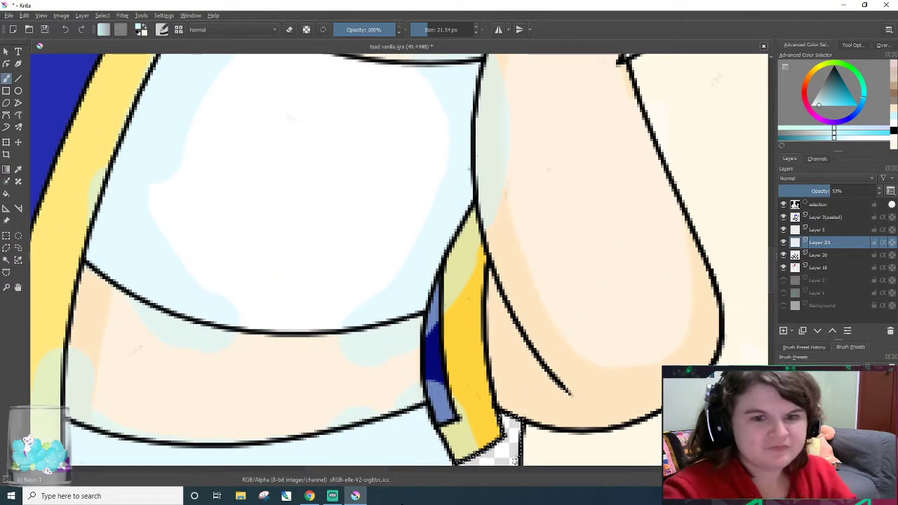
{"action": "key", "text": "slash"}
{"action": "left_click_drag", "start_coordinate": [475, 408], "coordinate": [466, 438]}
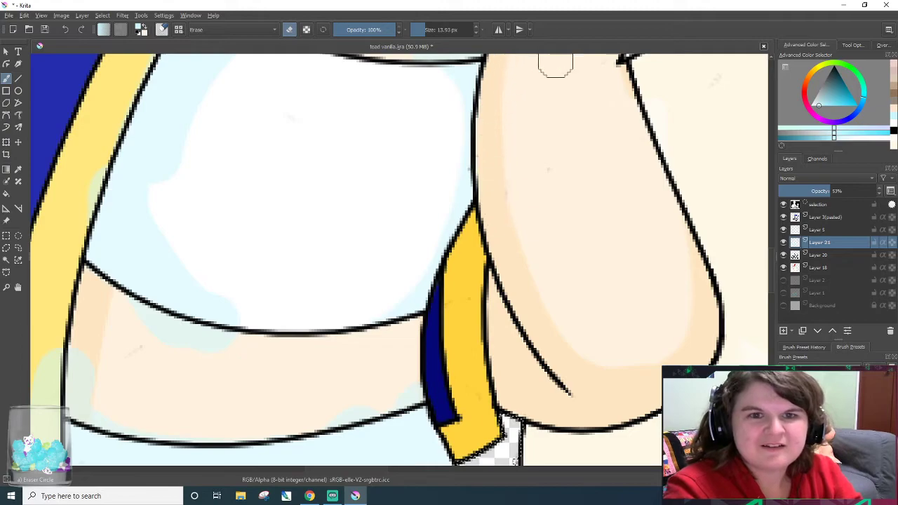
- Erase the blue overspill from the neck and upper yellow vest trim, and trim the white top's side shading into a smooth curve at 13.93 px
{"action": "scroll", "coordinate": [764, 263], "scroll_direction": "up", "scroll_amount": 4}
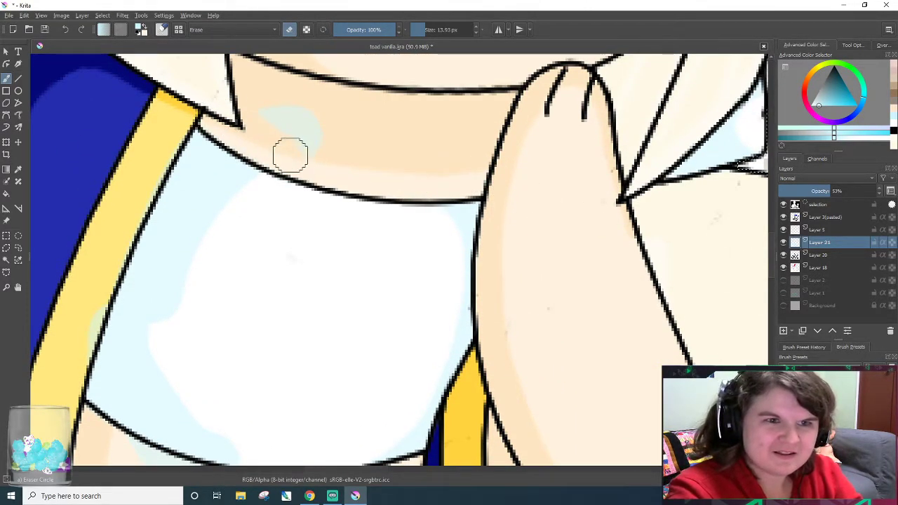
{"action": "left_click_drag", "start_coordinate": [181, 302], "coordinate": [202, 262]}
{"action": "mouse_move", "coordinate": [167, 325]}
{"action": "left_mouse_down"}
{"action": "mouse_move", "coordinate": [191, 290]}
{"action": "mouse_move", "coordinate": [188, 223]}
{"action": "mouse_move", "coordinate": [192, 238]}
{"action": "mouse_move", "coordinate": [227, 199]}
{"action": "left_mouse_up"}
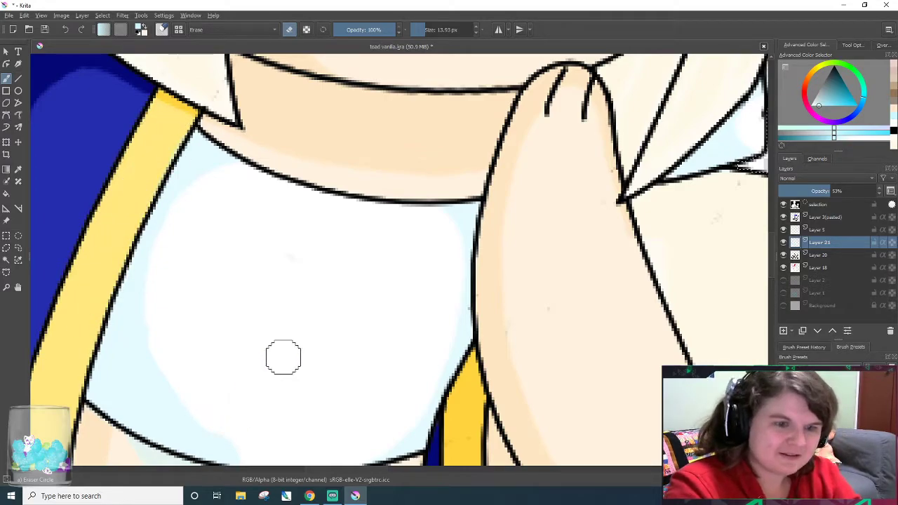
{"action": "scroll", "coordinate": [758, 235], "scroll_direction": "down", "scroll_amount": 5}
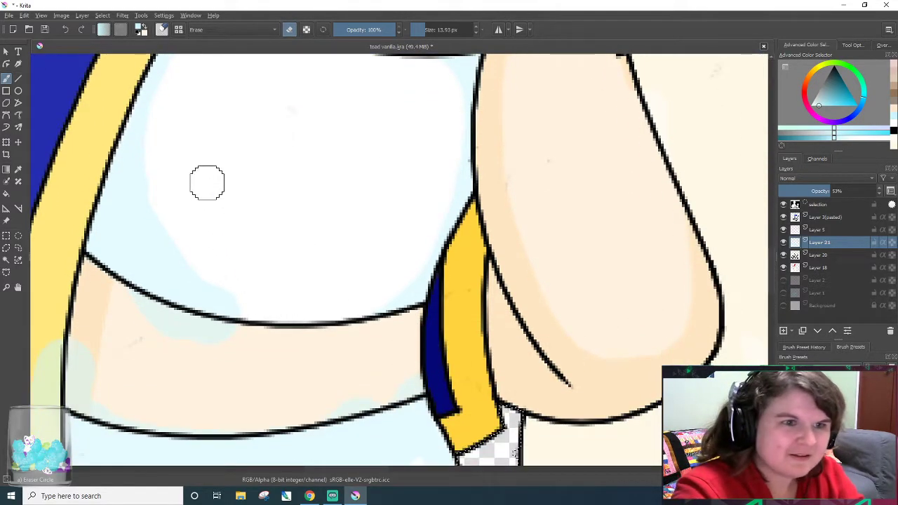
- Trim the blue shading along the white top's lower side and hem, and erase the overspill from the midriff at 13.93 px
{"action": "left_click_drag", "start_coordinate": [236, 319], "coordinate": [160, 205]}
{"action": "left_click_drag", "start_coordinate": [209, 289], "coordinate": [150, 158]}
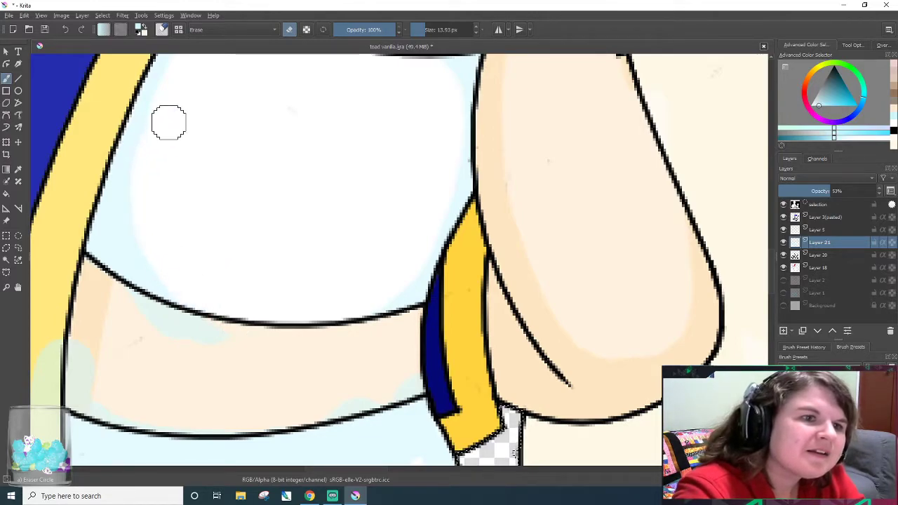
{"action": "left_click_drag", "start_coordinate": [174, 322], "coordinate": [210, 339]}
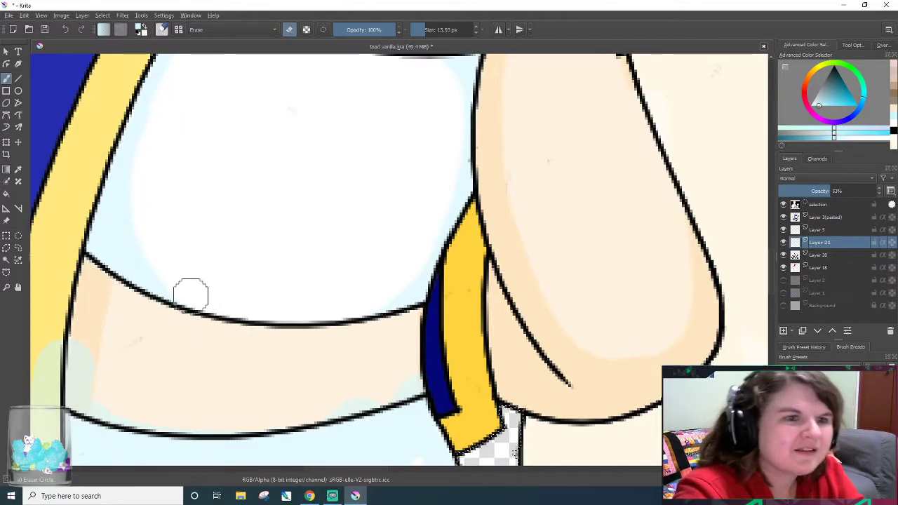
{"action": "mouse_move", "coordinate": [191, 295]}
{"action": "left_mouse_down"}
{"action": "mouse_move", "coordinate": [154, 240]}
{"action": "mouse_move", "coordinate": [180, 292]}
{"action": "mouse_move", "coordinate": [153, 187]}
{"action": "mouse_move", "coordinate": [168, 301]}
{"action": "mouse_move", "coordinate": [147, 257]}
{"action": "left_mouse_up"}
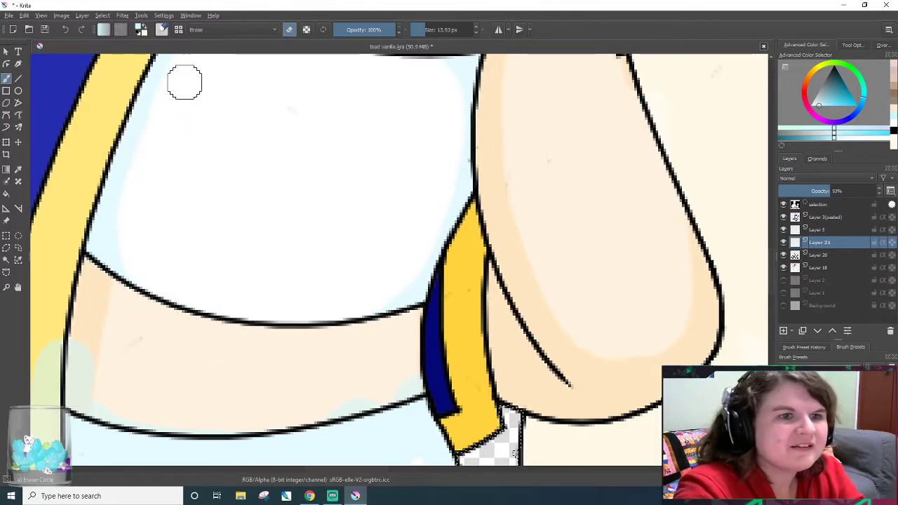
- Erase the blue shading below the white shorts' waistband and between the two crotch creases at 13.93 px
{"action": "mouse_move", "coordinate": [771, 286]}
{"action": "left_mouse_down"}
{"action": "mouse_move", "coordinate": [773, 273]}
{"action": "mouse_move", "coordinate": [778, 323]}
{"action": "mouse_move", "coordinate": [775, 308]}
{"action": "left_mouse_up"}
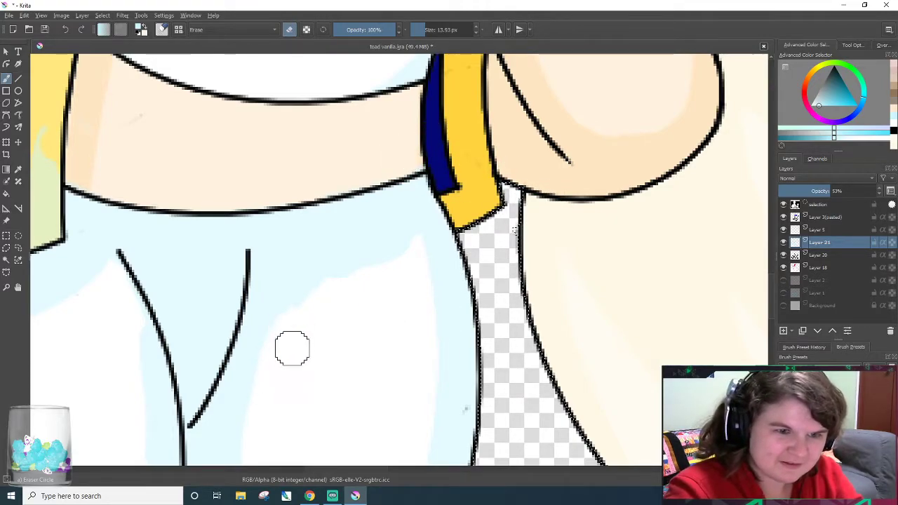
{"action": "mouse_move", "coordinate": [269, 317]}
{"action": "left_mouse_down"}
{"action": "mouse_move", "coordinate": [300, 293]}
{"action": "mouse_move", "coordinate": [313, 257]}
{"action": "mouse_move", "coordinate": [297, 241]}
{"action": "mouse_move", "coordinate": [275, 250]}
{"action": "mouse_move", "coordinate": [322, 267]}
{"action": "mouse_move", "coordinate": [377, 265]}
{"action": "left_mouse_up"}
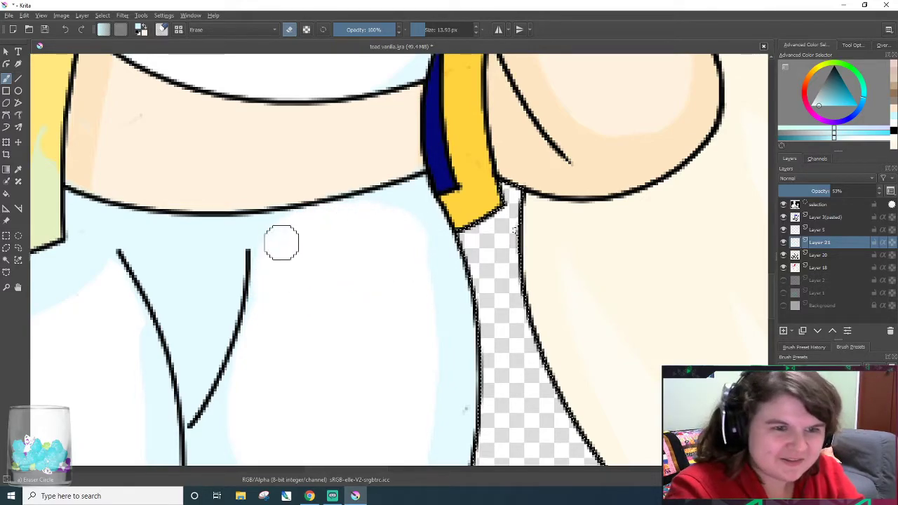
{"action": "mouse_move", "coordinate": [211, 310]}
{"action": "left_mouse_down"}
{"action": "mouse_move", "coordinate": [201, 352]}
{"action": "mouse_move", "coordinate": [192, 269]}
{"action": "mouse_move", "coordinate": [214, 355]}
{"action": "mouse_move", "coordinate": [212, 340]}
{"action": "mouse_move", "coordinate": [192, 299]}
{"action": "mouse_move", "coordinate": [216, 364]}
{"action": "mouse_move", "coordinate": [210, 372]}
{"action": "mouse_move", "coordinate": [202, 325]}
{"action": "mouse_move", "coordinate": [204, 368]}
{"action": "mouse_move", "coordinate": [167, 257]}
{"action": "mouse_move", "coordinate": [204, 352]}
{"action": "left_mouse_up"}
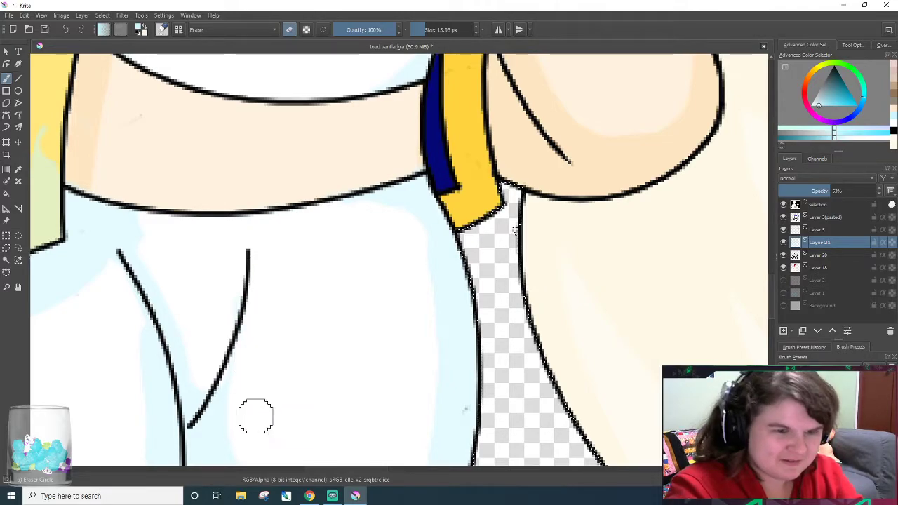
- Thin the blue shading along the narrower shorts leg's inner edge and smooth its curve into the hem at 13.93 px
{"action": "scroll", "coordinate": [308, 304], "scroll_direction": "down", "scroll_amount": 4}
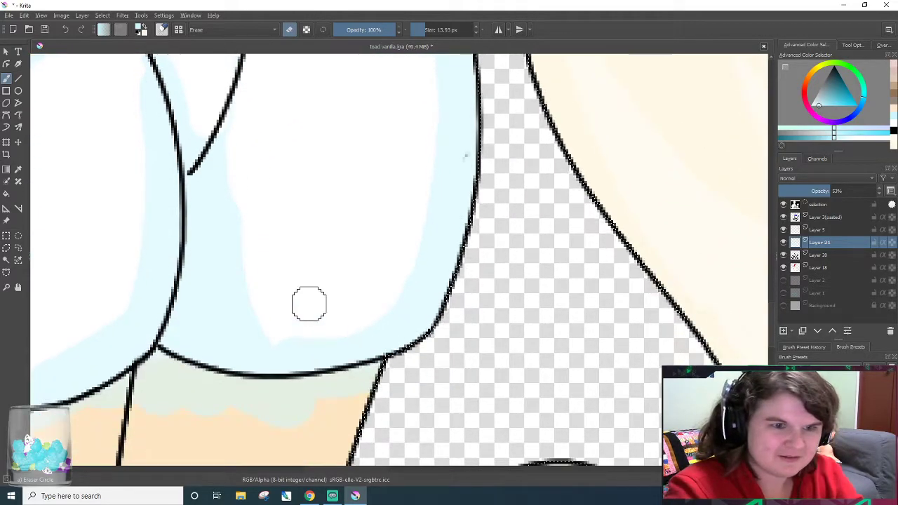
{"action": "mouse_move", "coordinate": [264, 146]}
{"action": "left_mouse_down"}
{"action": "mouse_move", "coordinate": [245, 163]}
{"action": "mouse_move", "coordinate": [238, 245]}
{"action": "mouse_move", "coordinate": [251, 119]}
{"action": "left_mouse_up"}
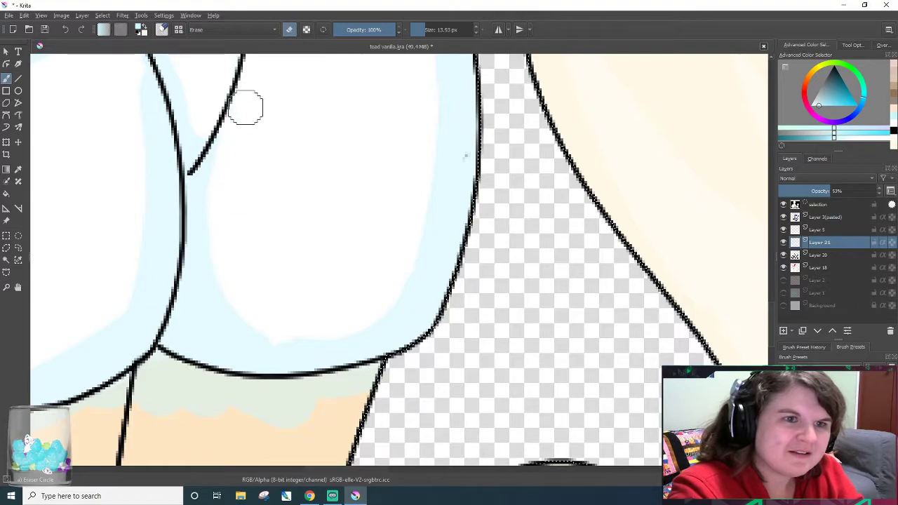
{"action": "left_click_drag", "start_coordinate": [250, 193], "coordinate": [224, 220]}
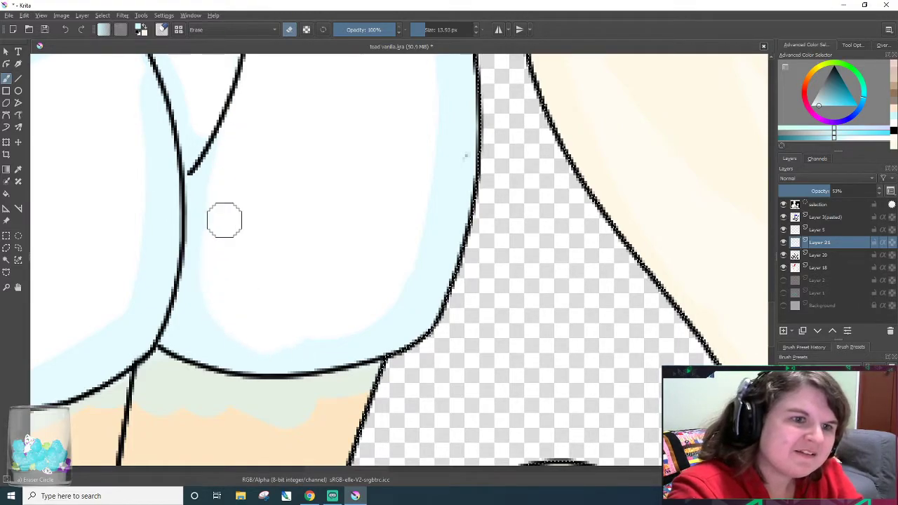
{"action": "left_click_drag", "start_coordinate": [206, 274], "coordinate": [191, 249]}
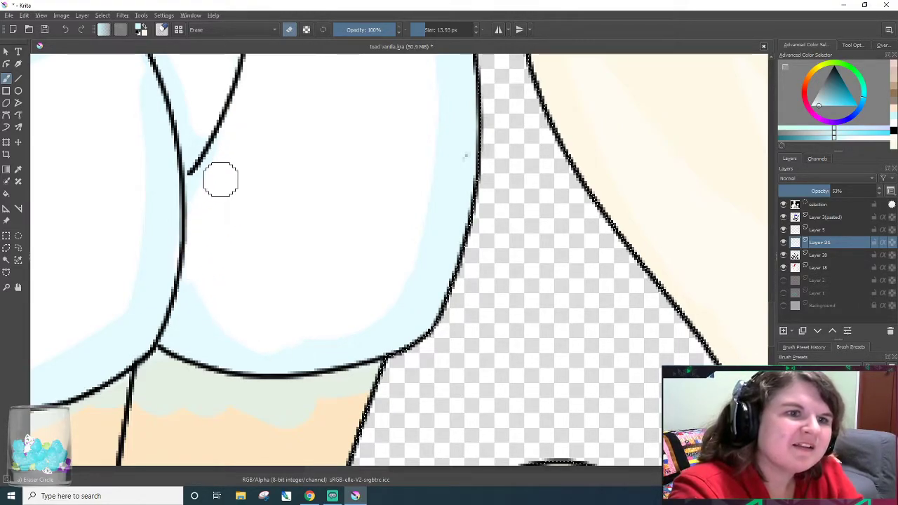
{"action": "left_click_drag", "start_coordinate": [229, 323], "coordinate": [249, 331]}
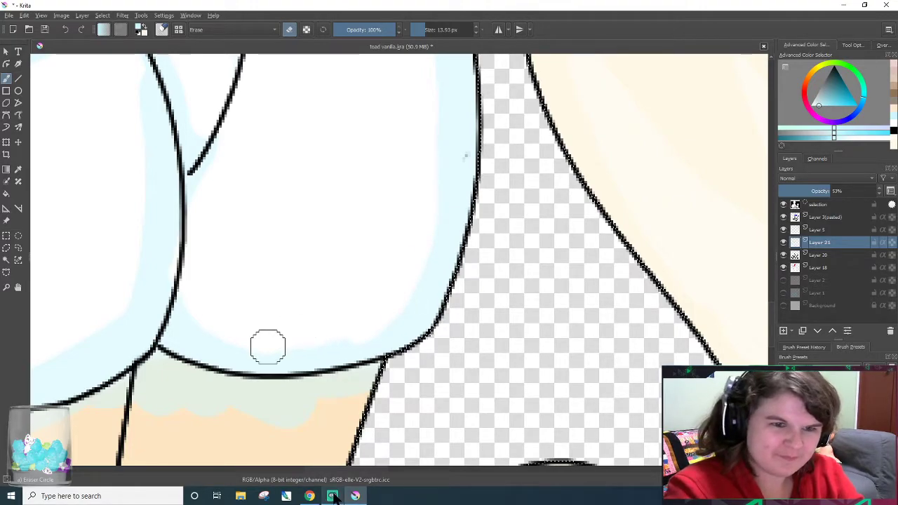
- Repaint pale blue shading along the narrower shorts leg's inner edge and the short crease with an 8.37 px brush
{"action": "mouse_move", "coordinate": [334, 491]}
{"action": "key", "text": "/"}
{"action": "left_click", "coordinate": [218, 334]}
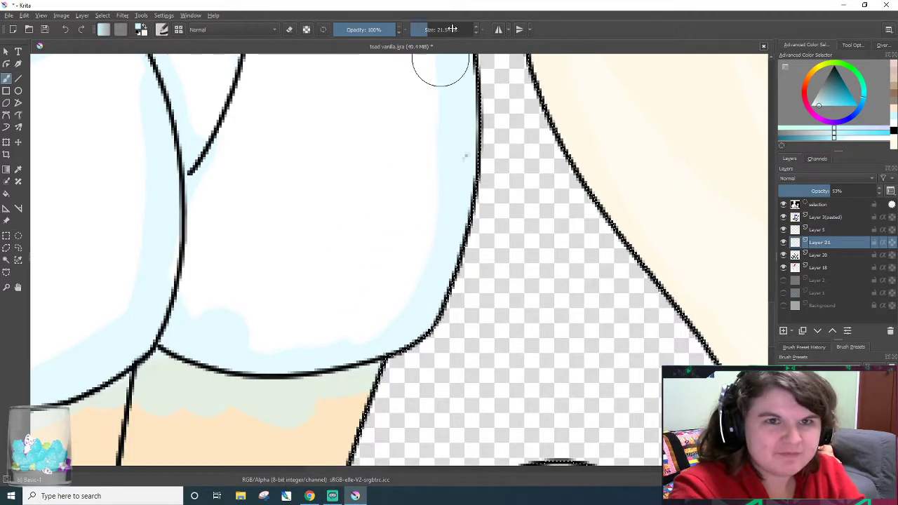
{"action": "left_click", "coordinate": [431, 31]}
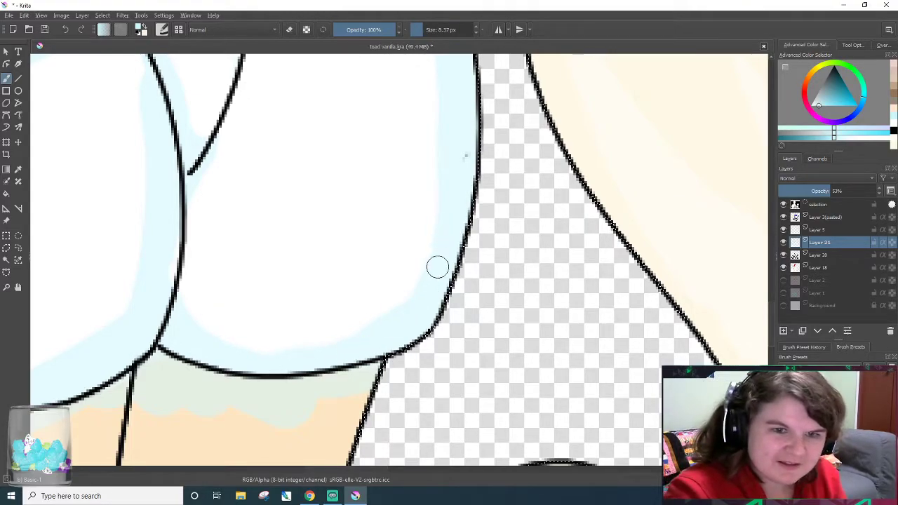
{"action": "left_click_drag", "start_coordinate": [181, 310], "coordinate": [185, 223]}
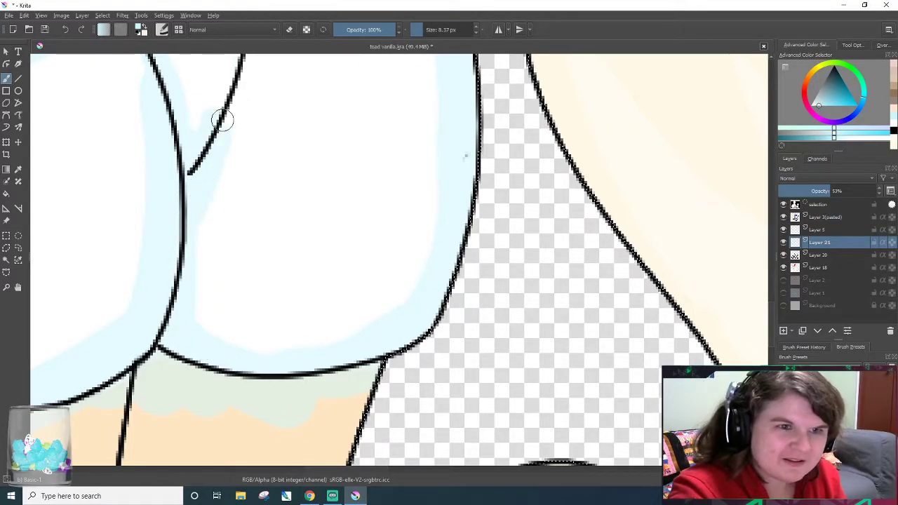
{"action": "left_click_drag", "start_coordinate": [770, 315], "coordinate": [770, 297]}
{"action": "mouse_move", "coordinate": [205, 358]}
{"action": "left_mouse_down"}
{"action": "mouse_move", "coordinate": [253, 231]}
{"action": "mouse_move", "coordinate": [251, 157]}
{"action": "left_mouse_up"}
- Trim the shorts' blue shading beneath the vest hem into a narrower band following the hem and its corner at 13.93 px
{"action": "left_click_drag", "start_coordinate": [379, 471], "coordinate": [329, 473]}
{"action": "mouse_move", "coordinate": [332, 500]}
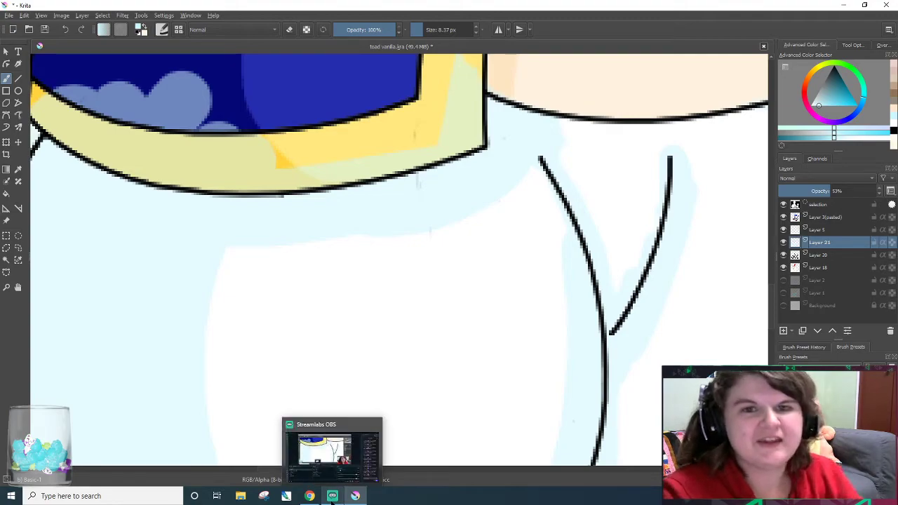
{"action": "key", "text": "e"}
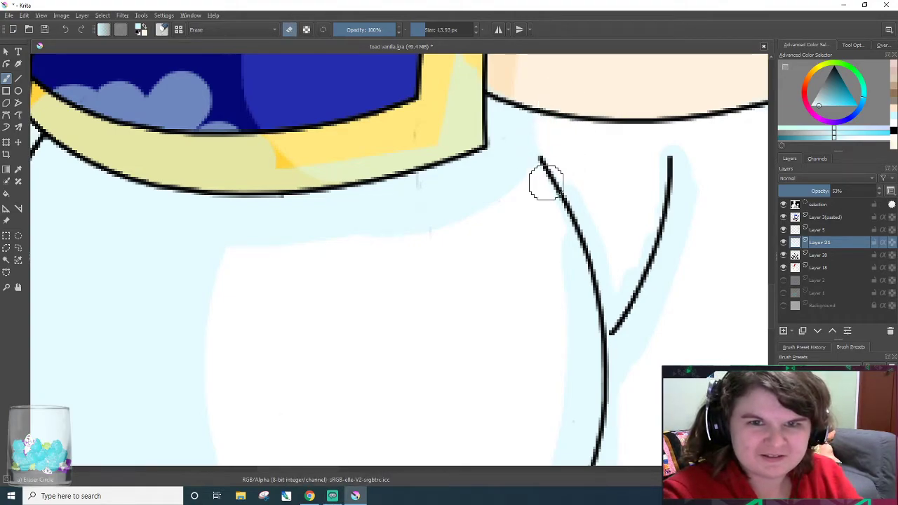
{"action": "mouse_move", "coordinate": [243, 271]}
{"action": "left_mouse_down"}
{"action": "mouse_move", "coordinate": [359, 247]}
{"action": "mouse_move", "coordinate": [244, 263]}
{"action": "mouse_move", "coordinate": [447, 225]}
{"action": "mouse_move", "coordinate": [357, 254]}
{"action": "mouse_move", "coordinate": [438, 240]}
{"action": "mouse_move", "coordinate": [325, 245]}
{"action": "mouse_move", "coordinate": [462, 217]}
{"action": "mouse_move", "coordinate": [447, 223]}
{"action": "mouse_move", "coordinate": [529, 160]}
{"action": "left_mouse_up"}
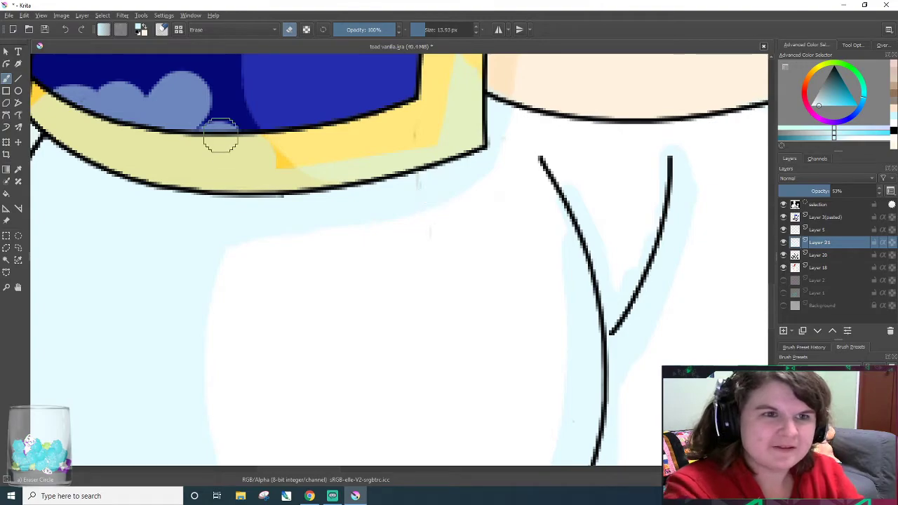
- Erase the pale blue overspill from the vest's yellow bottom trim and dark blue panel at 13.93 px
{"action": "key", "text": "e"}
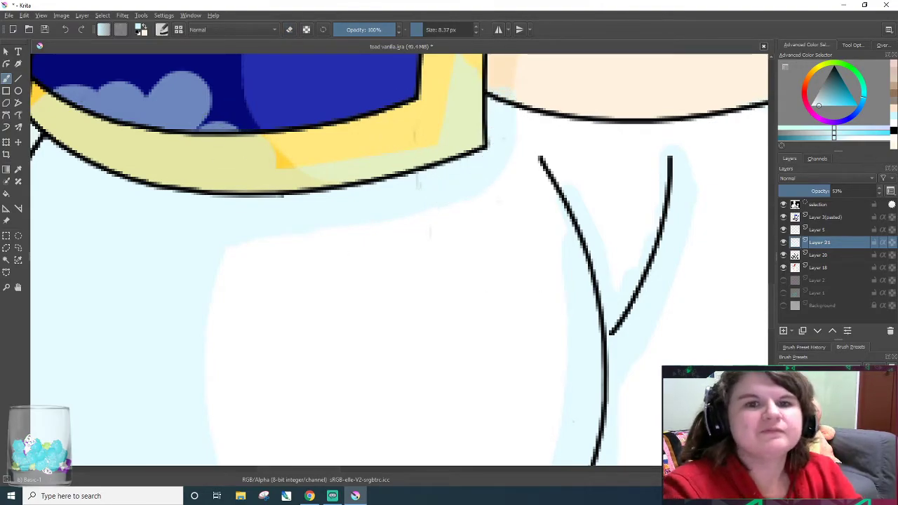
{"action": "key", "text": "e"}
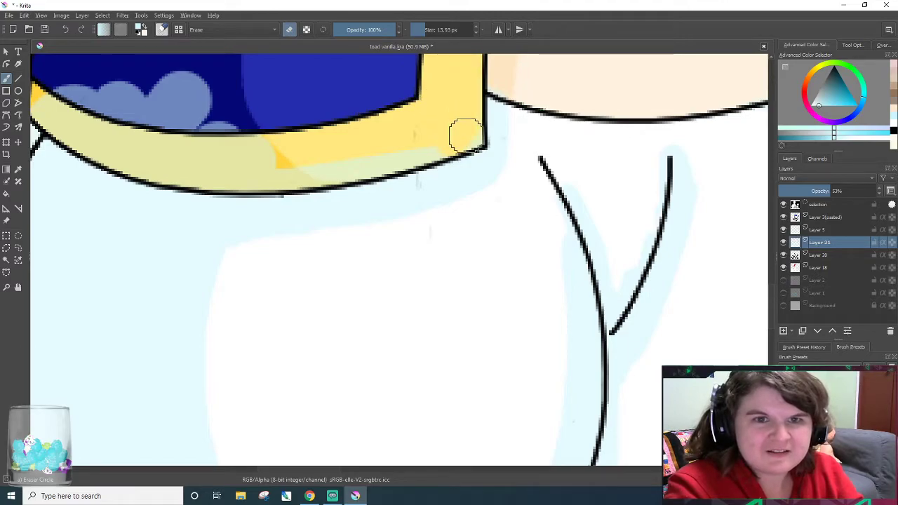
{"action": "mouse_move", "coordinate": [263, 154]}
{"action": "left_mouse_down"}
{"action": "mouse_move", "coordinate": [214, 120]}
{"action": "mouse_move", "coordinate": [231, 138]}
{"action": "mouse_move", "coordinate": [280, 144]}
{"action": "left_mouse_up"}
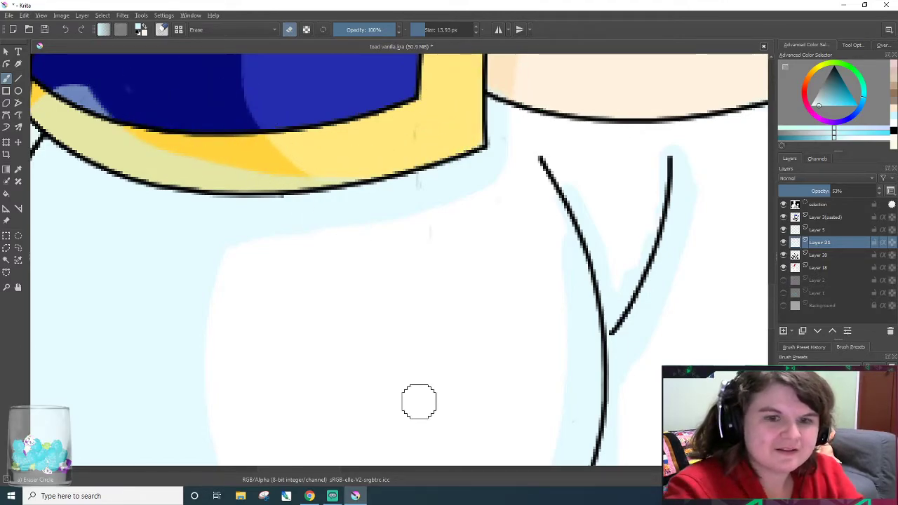
{"action": "mouse_move", "coordinate": [334, 471]}
{"action": "left_mouse_down"}
{"action": "mouse_move", "coordinate": [289, 472]}
{"action": "mouse_move", "coordinate": [327, 471]}
{"action": "left_mouse_up"}
{"action": "mouse_move", "coordinate": [125, 112]}
{"action": "left_mouse_down"}
{"action": "mouse_move", "coordinate": [154, 131]}
{"action": "mouse_move", "coordinate": [114, 109]}
{"action": "mouse_move", "coordinate": [130, 130]}
{"action": "mouse_move", "coordinate": [106, 106]}
{"action": "mouse_move", "coordinate": [124, 88]}
{"action": "mouse_move", "coordinate": [128, 105]}
{"action": "mouse_move", "coordinate": [209, 157]}
{"action": "mouse_move", "coordinate": [232, 160]}
{"action": "mouse_move", "coordinate": [195, 162]}
{"action": "mouse_move", "coordinate": [337, 172]}
{"action": "mouse_move", "coordinate": [401, 157]}
{"action": "mouse_move", "coordinate": [360, 171]}
{"action": "mouse_move", "coordinate": [428, 182]}
{"action": "left_mouse_up"}
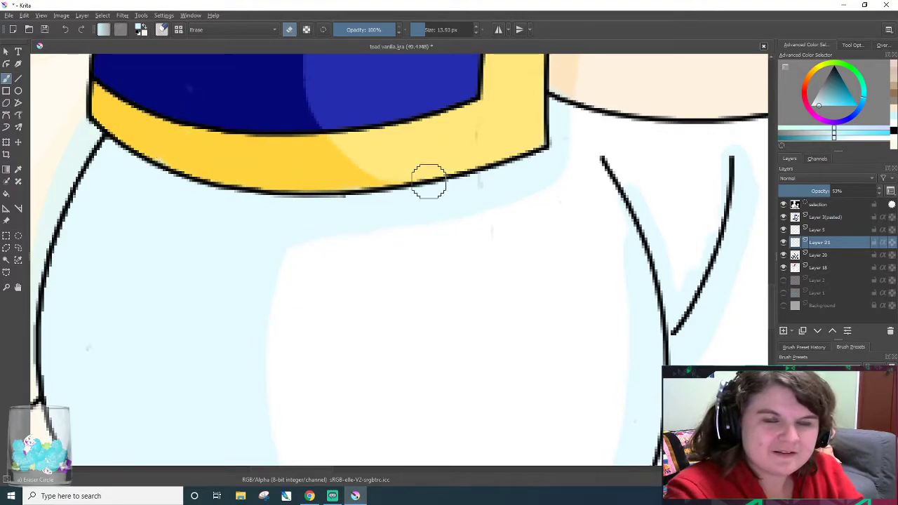
- Trim the wider shorts leg's outer shading into a smooth rounded curve at 13.93 px
{"action": "scroll", "coordinate": [316, 474], "scroll_direction": "left", "scroll_amount": 10}
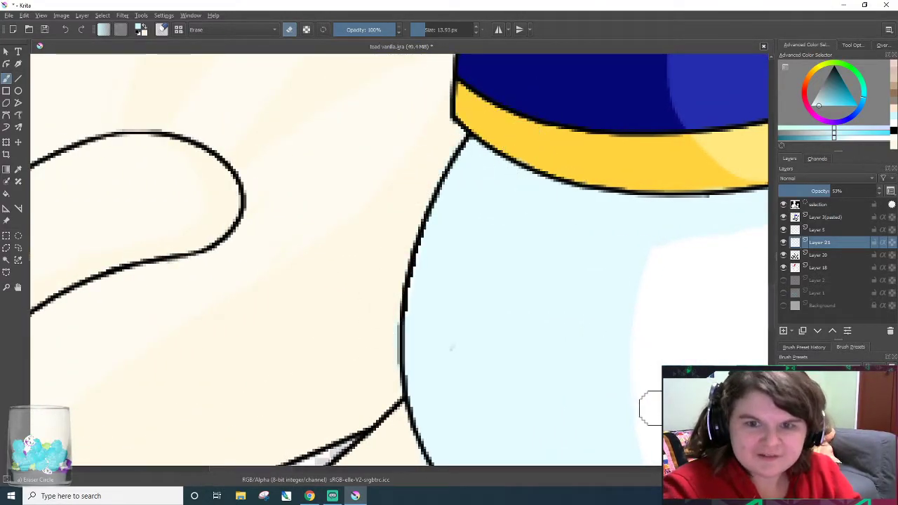
{"action": "mouse_move", "coordinate": [646, 320]}
{"action": "left_mouse_down"}
{"action": "mouse_move", "coordinate": [675, 280]}
{"action": "mouse_move", "coordinate": [613, 383]}
{"action": "mouse_move", "coordinate": [671, 294]}
{"action": "left_mouse_up"}
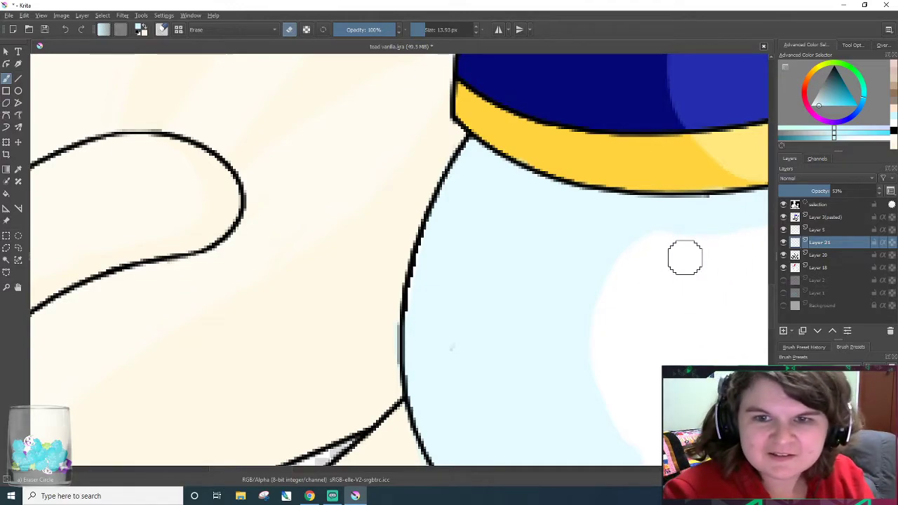
{"action": "scroll", "coordinate": [763, 307], "scroll_direction": "down", "scroll_amount": 5}
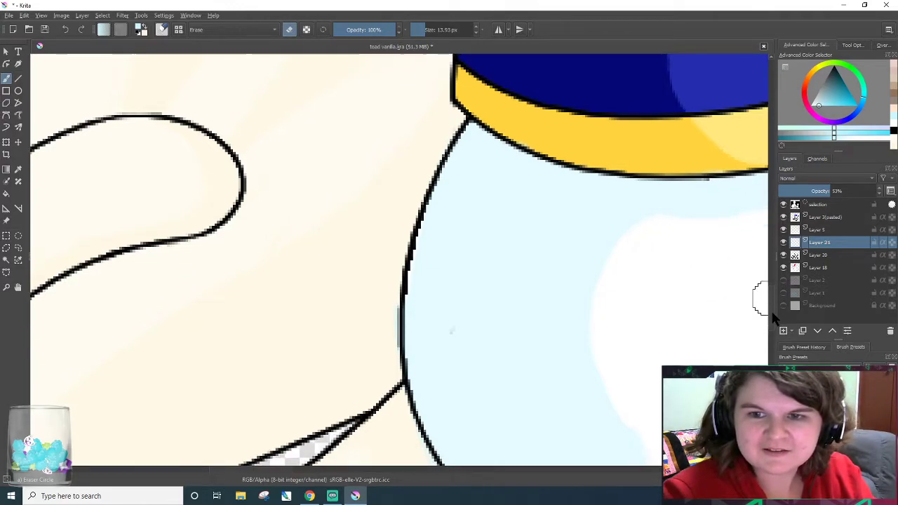
{"action": "mouse_move", "coordinate": [633, 249]}
{"action": "left_mouse_down"}
{"action": "mouse_move", "coordinate": [622, 227]}
{"action": "mouse_move", "coordinate": [628, 329]}
{"action": "mouse_move", "coordinate": [634, 188]}
{"action": "mouse_move", "coordinate": [609, 296]}
{"action": "mouse_move", "coordinate": [622, 183]}
{"action": "mouse_move", "coordinate": [616, 202]}
{"action": "mouse_move", "coordinate": [647, 400]}
{"action": "mouse_move", "coordinate": [615, 315]}
{"action": "mouse_move", "coordinate": [641, 411]}
{"action": "mouse_move", "coordinate": [627, 206]}
{"action": "mouse_move", "coordinate": [616, 301]}
{"action": "mouse_move", "coordinate": [656, 154]}
{"action": "left_mouse_up"}
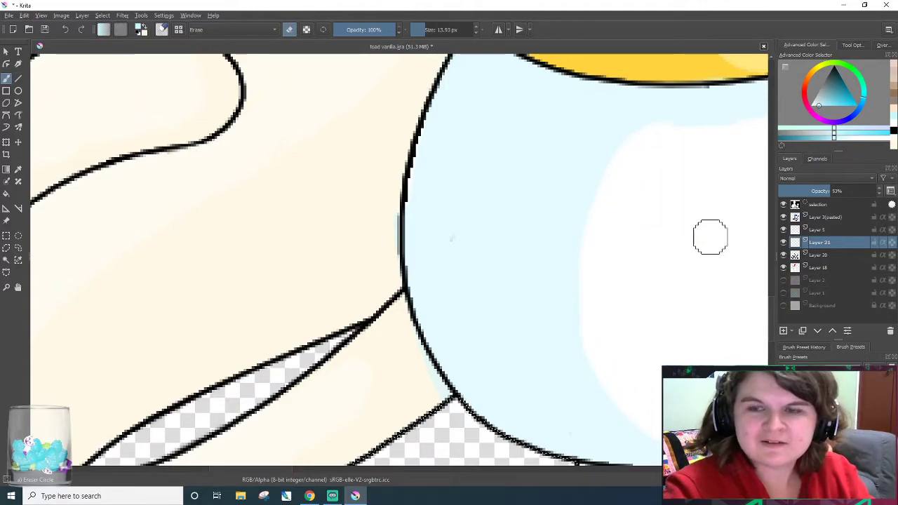
- Erase the blue from the wider shorts leg's hem and the skin below it, and thin the shading along its inner edge
{"action": "scroll", "coordinate": [591, 331], "scroll_direction": "down", "scroll_amount": 3}
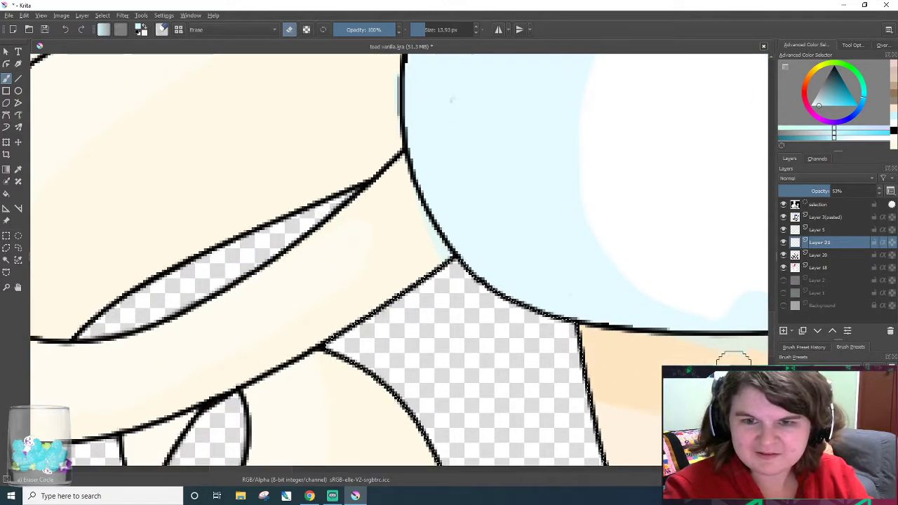
{"action": "left_click_drag", "start_coordinate": [300, 469], "coordinate": [318, 468]}
{"action": "left_click_drag", "start_coordinate": [377, 293], "coordinate": [395, 325]}
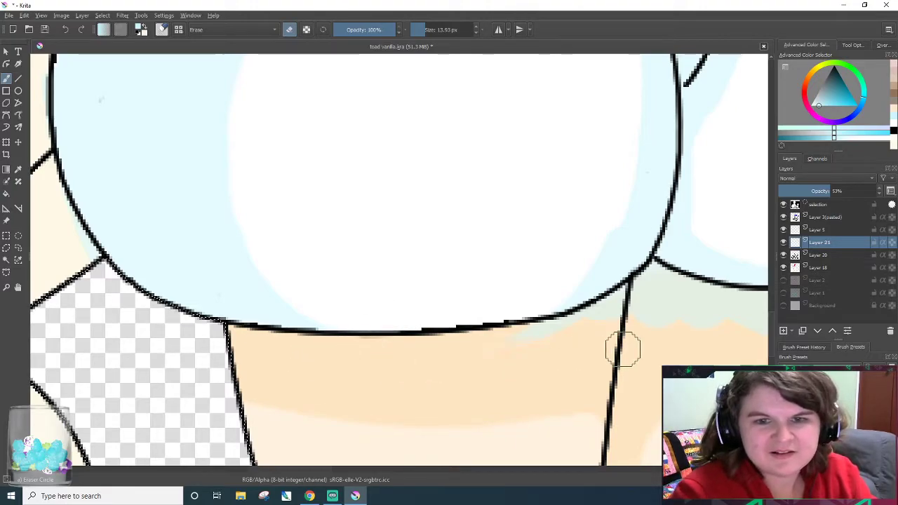
{"action": "left_click", "coordinate": [646, 290]}
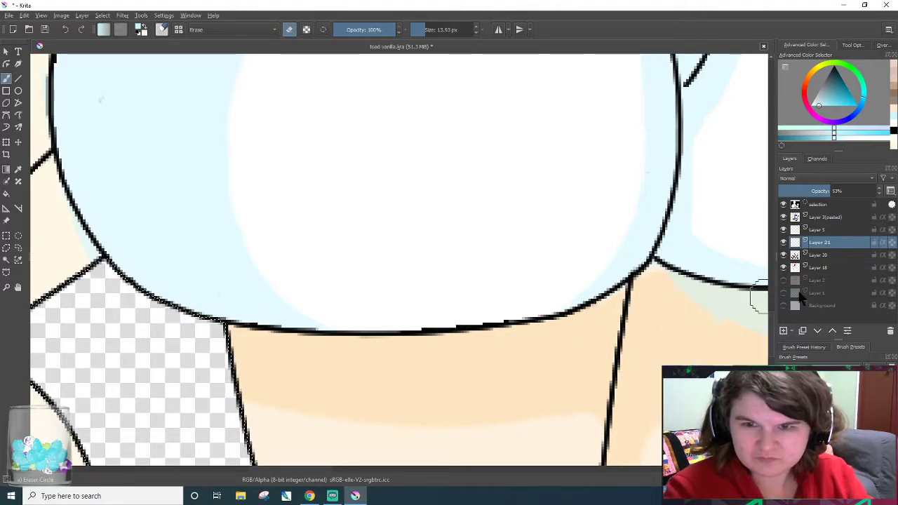
{"action": "scroll", "coordinate": [649, 302], "scroll_direction": "up", "scroll_amount": 3}
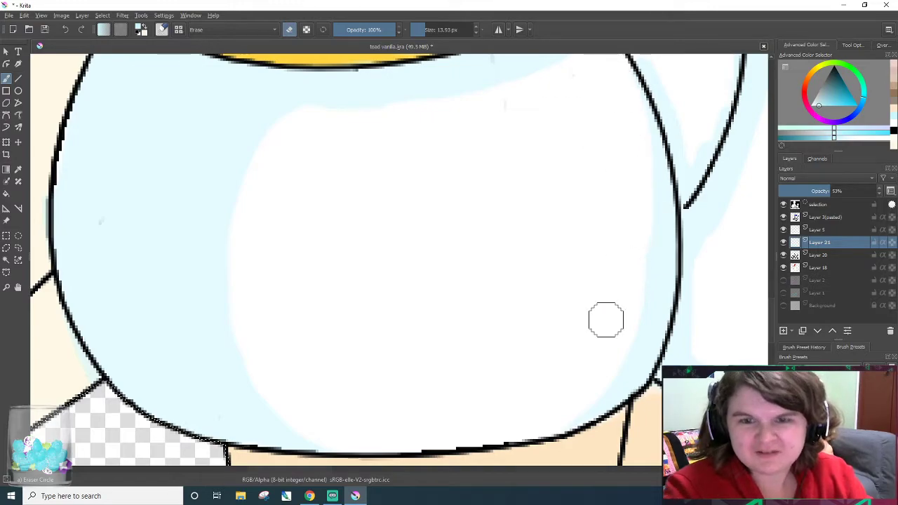
{"action": "mouse_move", "coordinate": [632, 297]}
{"action": "left_mouse_down"}
{"action": "mouse_move", "coordinate": [627, 141]}
{"action": "mouse_move", "coordinate": [607, 353]}
{"action": "mouse_move", "coordinate": [571, 390]}
{"action": "mouse_move", "coordinate": [626, 318]}
{"action": "mouse_move", "coordinate": [568, 399]}
{"action": "mouse_move", "coordinate": [649, 262]}
{"action": "mouse_move", "coordinate": [643, 307]}
{"action": "mouse_move", "coordinate": [640, 161]}
{"action": "left_mouse_up"}
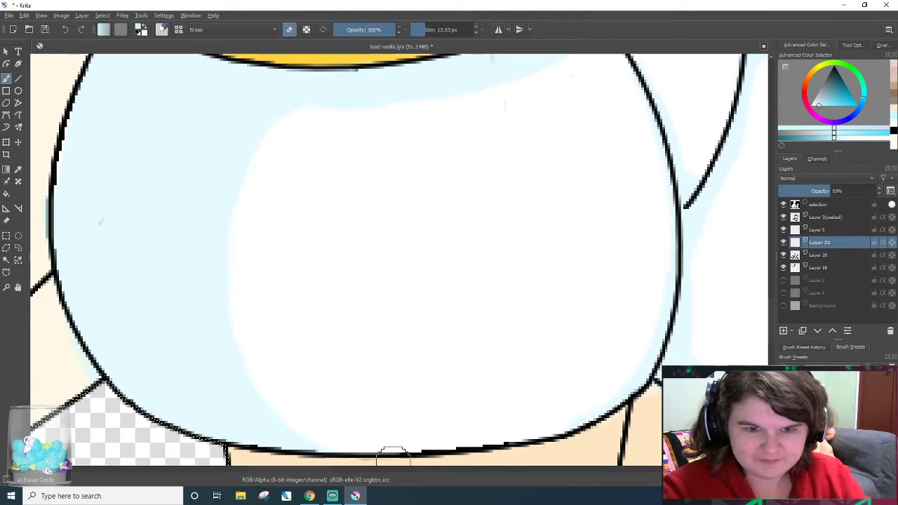
- Smooth the narrower shorts leg's shading along its inner edge, clear its hem, and erase the overspill from the skin below
{"action": "left_click_drag", "start_coordinate": [316, 470], "coordinate": [349, 470]}
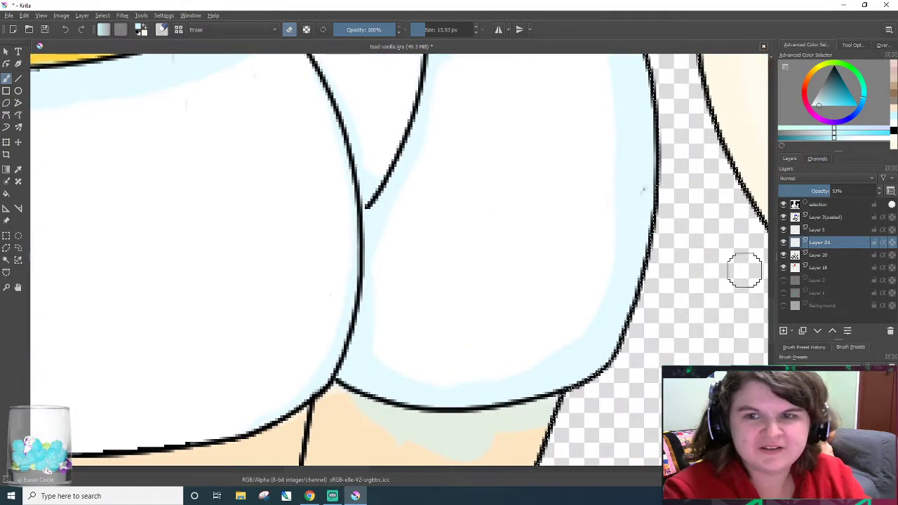
{"action": "scroll", "coordinate": [765, 300], "scroll_direction": "up", "scroll_amount": 3}
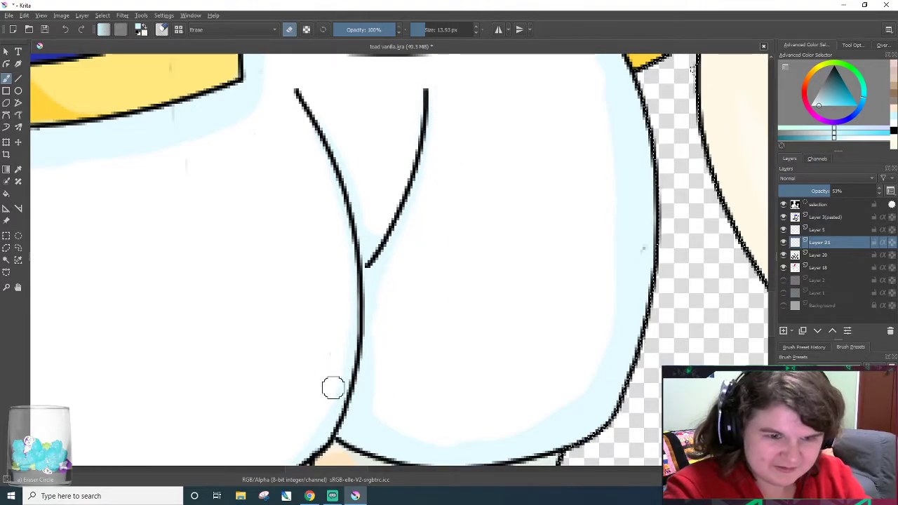
{"action": "left_click_drag", "start_coordinate": [332, 386], "coordinate": [343, 293]}
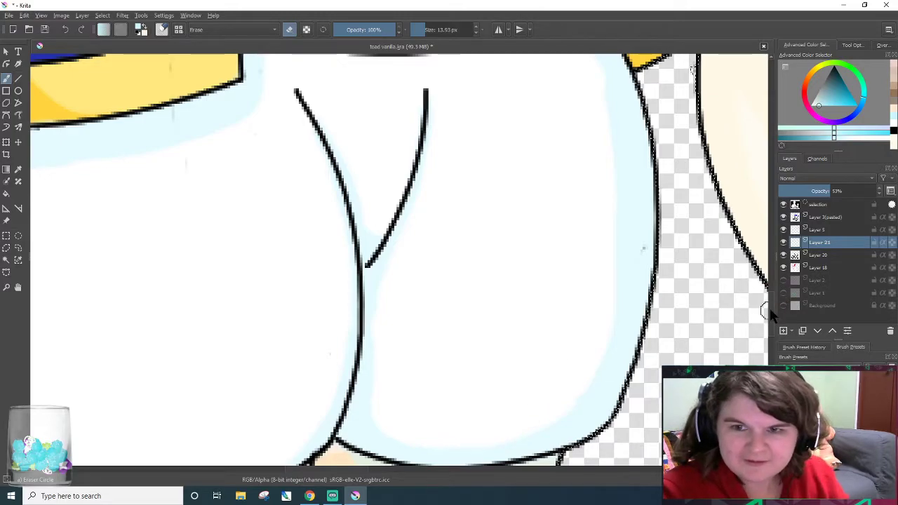
{"action": "scroll", "coordinate": [484, 434], "scroll_direction": "down", "scroll_amount": 3}
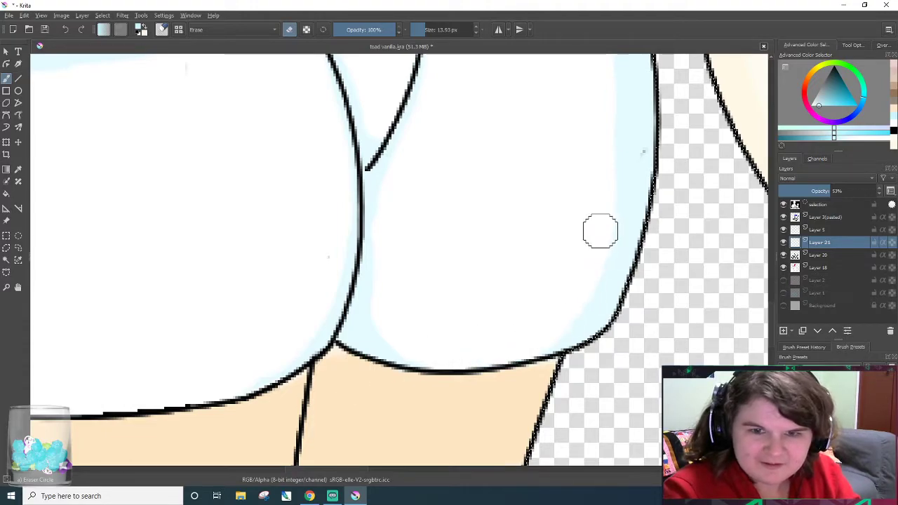
{"action": "left_click_drag", "start_coordinate": [481, 340], "coordinate": [561, 279]}
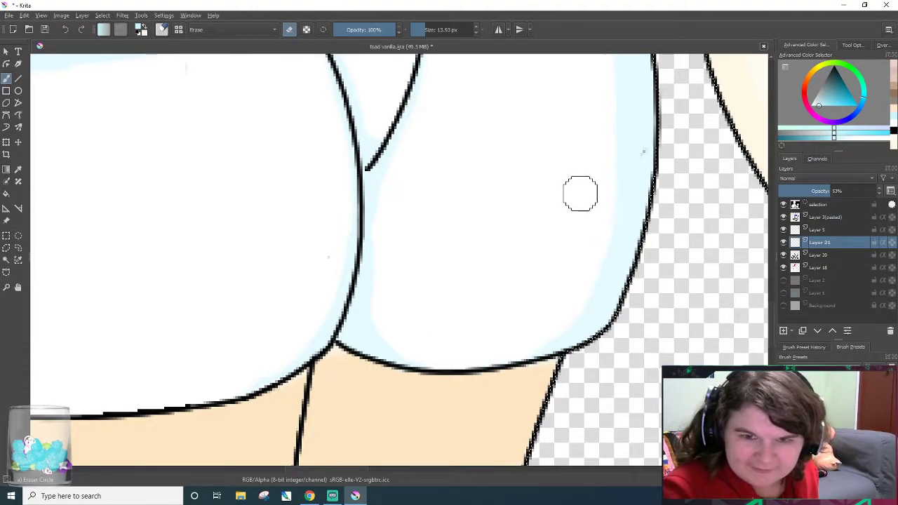
- Erase the outer-edge shading on the narrower shorts leg down to a thin smooth band at 13.93 px
{"action": "left_click_drag", "start_coordinate": [600, 61], "coordinate": [617, 230]}
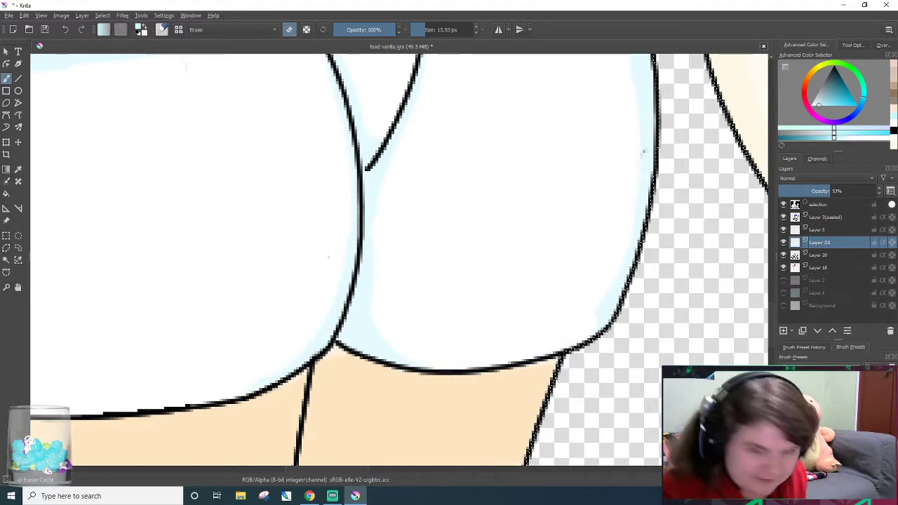
{"action": "scroll", "coordinate": [706, 311], "scroll_direction": "up", "scroll_amount": 5}
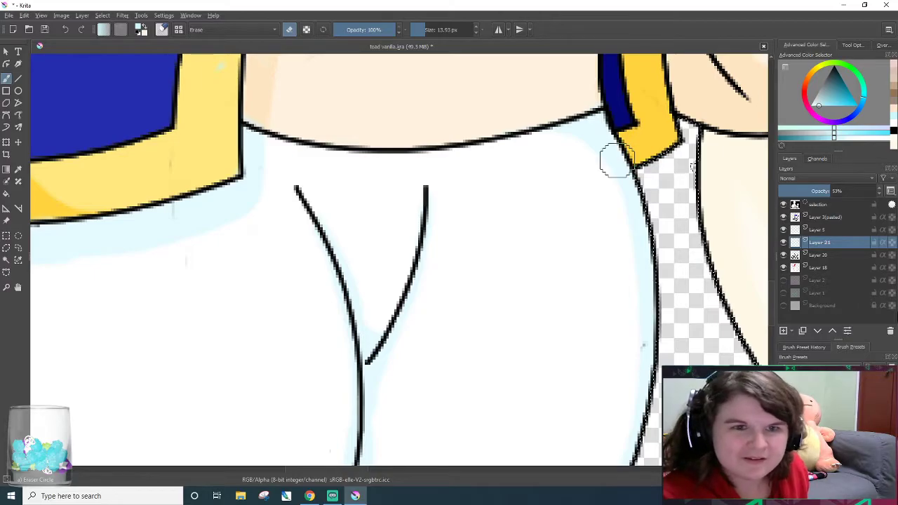
{"action": "scroll", "coordinate": [232, 302], "scroll_direction": "down", "scroll_amount": 3}
{"action": "scroll", "coordinate": [233, 302], "scroll_direction": "down", "scroll_amount": 3}
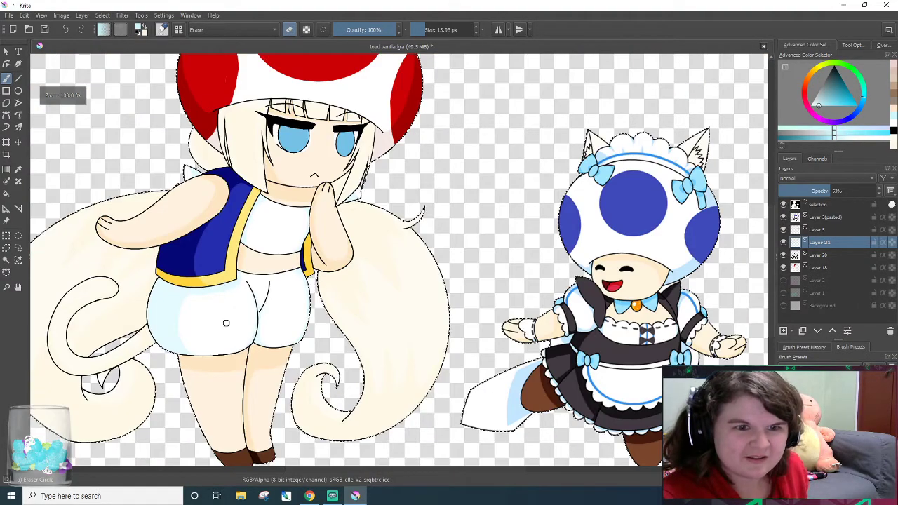
{"action": "scroll", "coordinate": [171, 301], "scroll_direction": "up", "scroll_amount": 2}
{"action": "scroll", "coordinate": [174, 239], "scroll_direction": "down", "scroll_amount": 2}
{"action": "scroll", "coordinate": [173, 239], "scroll_direction": "up", "scroll_amount": 2}
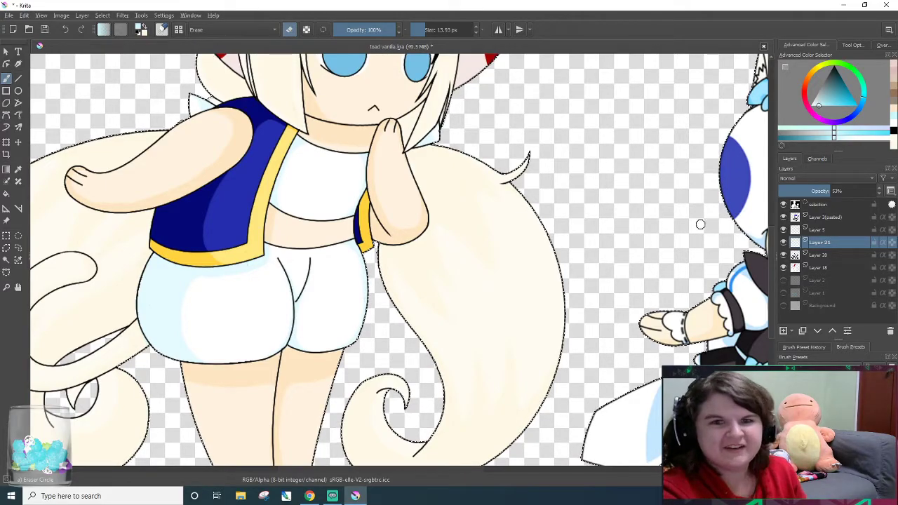
- Clear the character selection and select both blue irises by contiguous area instead
{"action": "left_click_drag", "start_coordinate": [772, 250], "coordinate": [787, 209]}
{"action": "scroll", "coordinate": [346, 147], "scroll_direction": "up", "scroll_amount": 8}
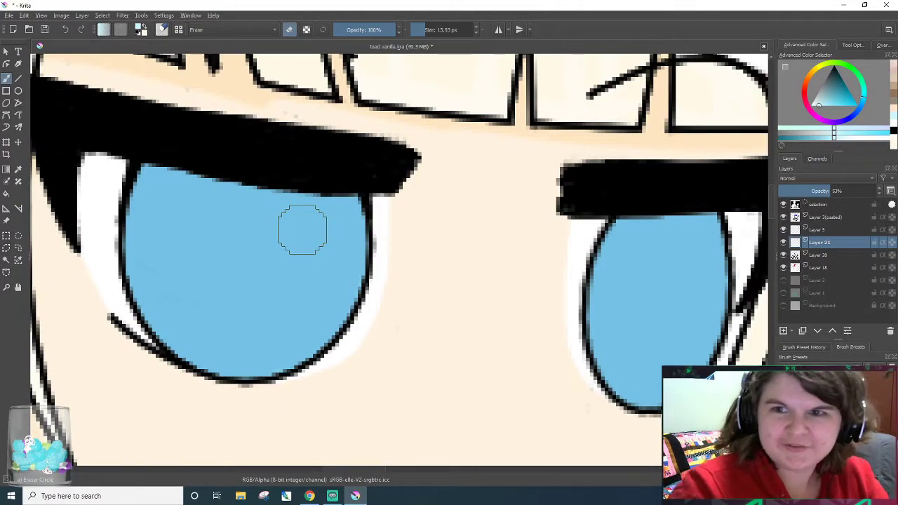
{"action": "key", "text": "e"}
{"action": "left_click", "coordinate": [846, 120]}
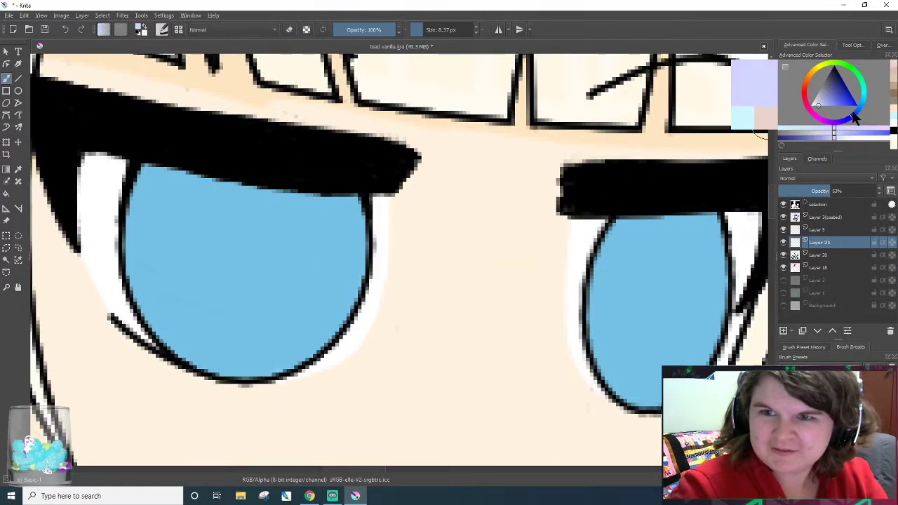
{"action": "left_click", "coordinate": [842, 94]}
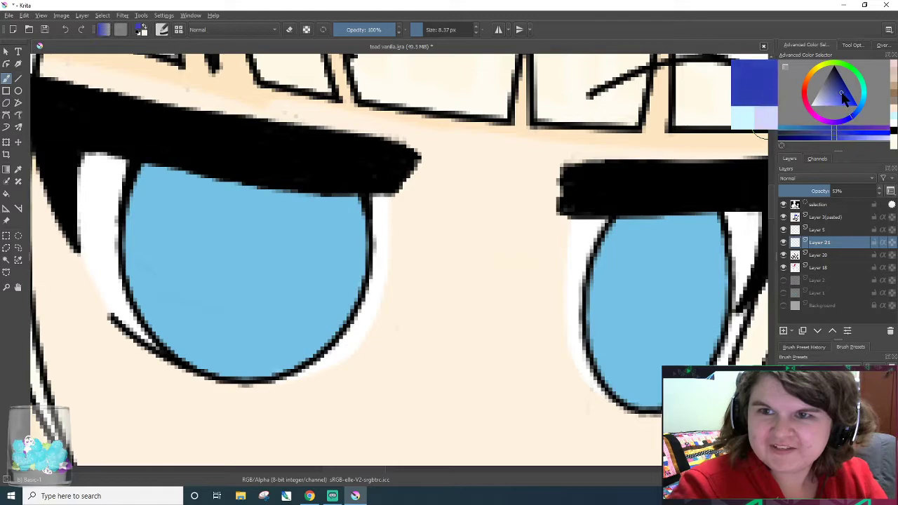
{"action": "left_click", "coordinate": [122, 15]}
{"action": "mouse_move", "coordinate": [102, 15]}
{"action": "left_click", "coordinate": [115, 36]}
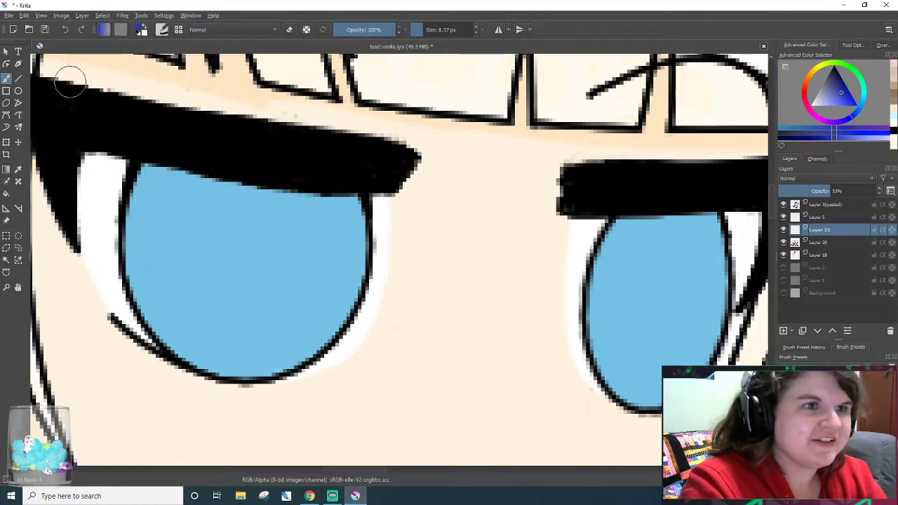
{"action": "left_click", "coordinate": [6, 259]}
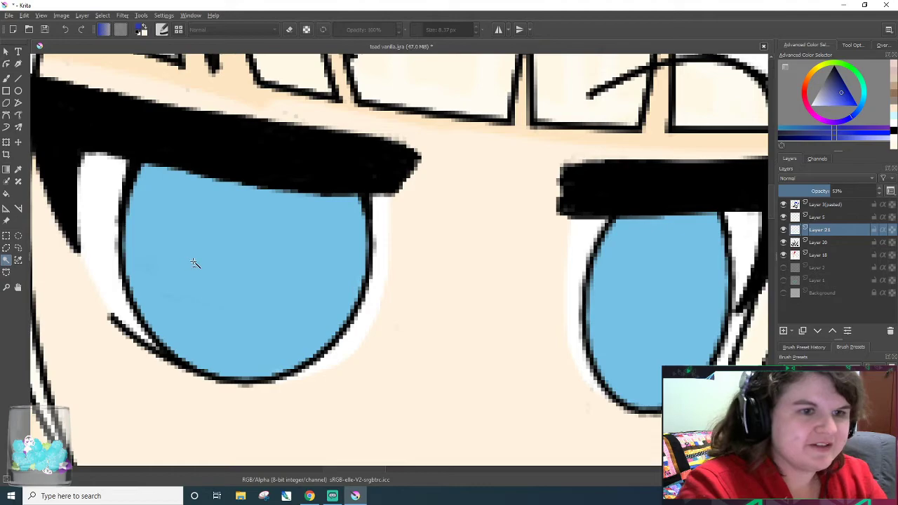
{"action": "left_click", "coordinate": [194, 262]}
{"action": "left_click", "coordinate": [626, 280], "text": "shift"}
{"action": "key", "text": "b"}
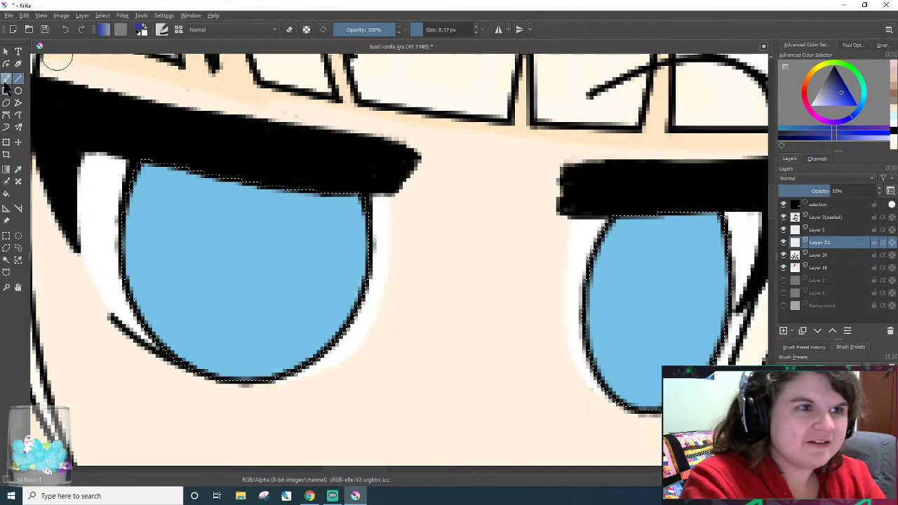
- Test several dark blue and navy shades with strokes across the top of the larger iris
{"action": "left_click", "coordinate": [836, 82]}
{"action": "left_click_drag", "start_coordinate": [175, 186], "coordinate": [146, 171]}
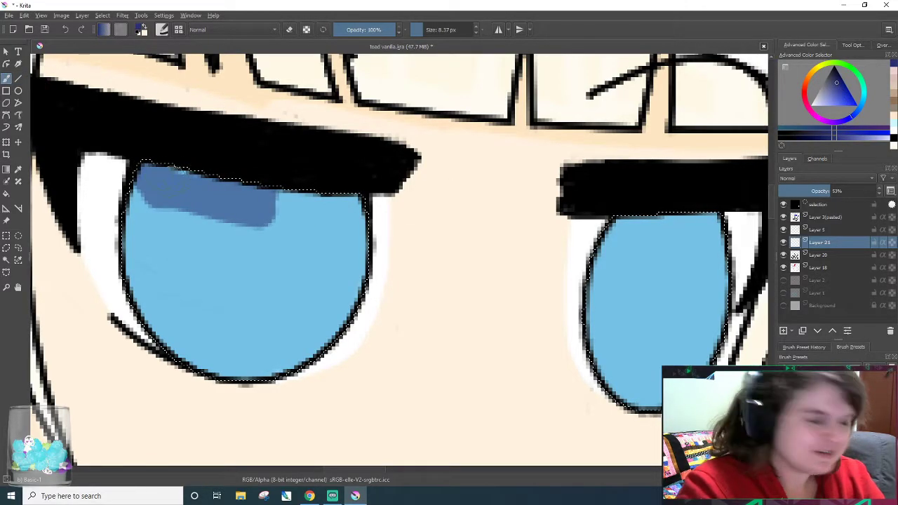
{"action": "left_click", "coordinate": [835, 77]}
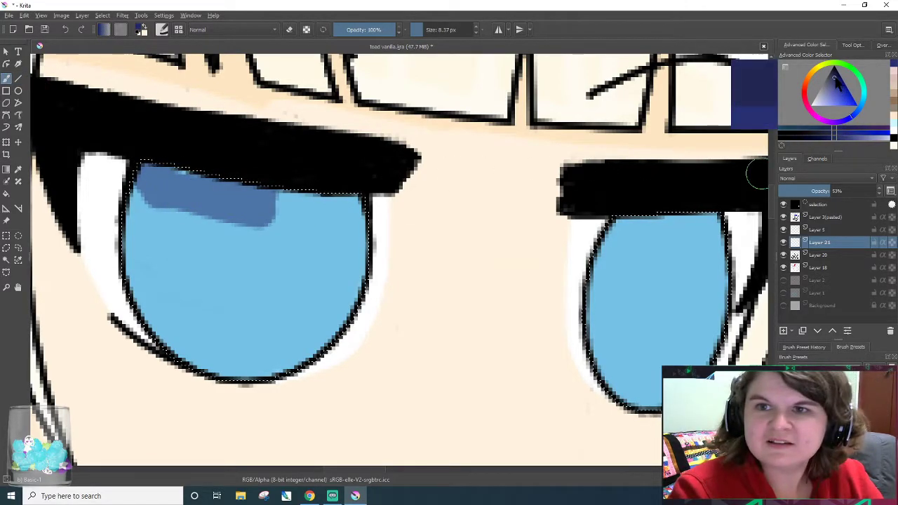
{"action": "left_click_drag", "start_coordinate": [156, 181], "coordinate": [273, 214]}
{"action": "left_click", "coordinate": [839, 75]}
{"action": "left_click", "coordinate": [840, 80]}
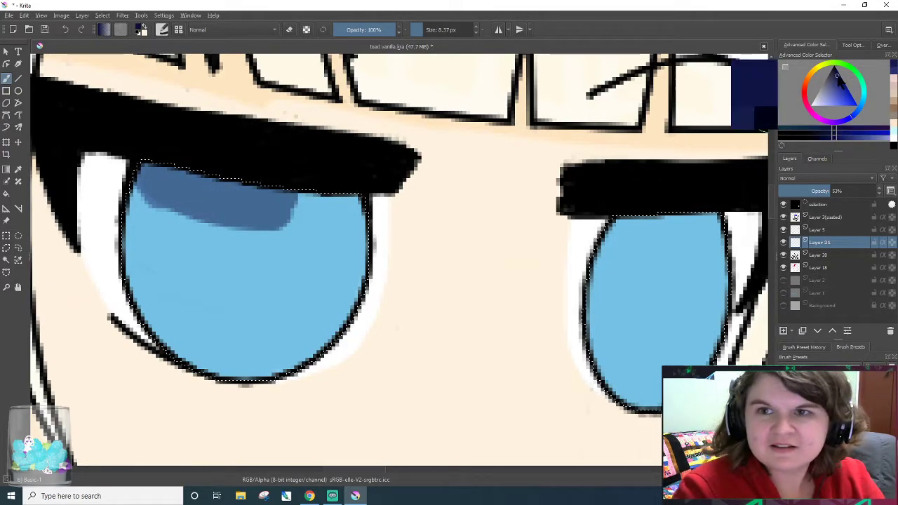
{"action": "left_click", "coordinate": [837, 73]}
{"action": "left_click_drag", "start_coordinate": [159, 168], "coordinate": [327, 186]}
{"action": "left_click", "coordinate": [835, 74]}
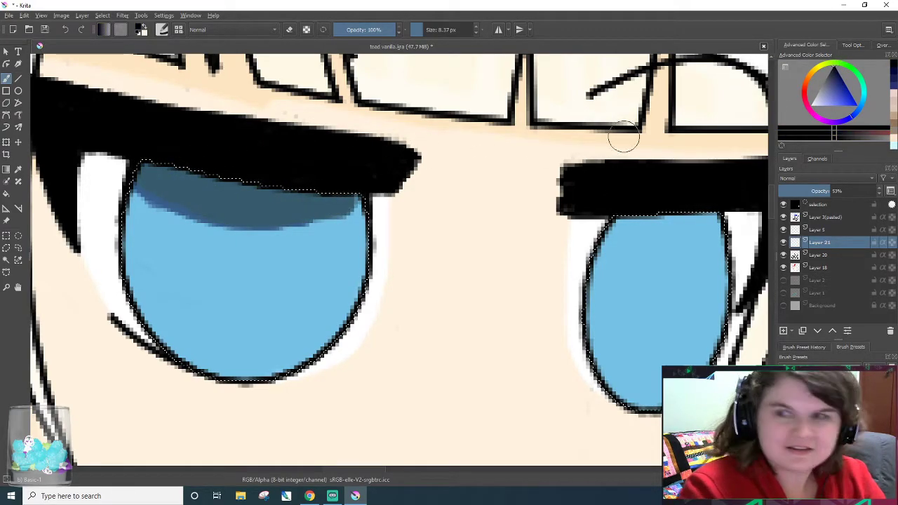
- Shade the top of the larger iris dark navy with a rounded lower edge, and paint a short vertical pupil beneath it
{"action": "left_click", "coordinate": [837, 74]}
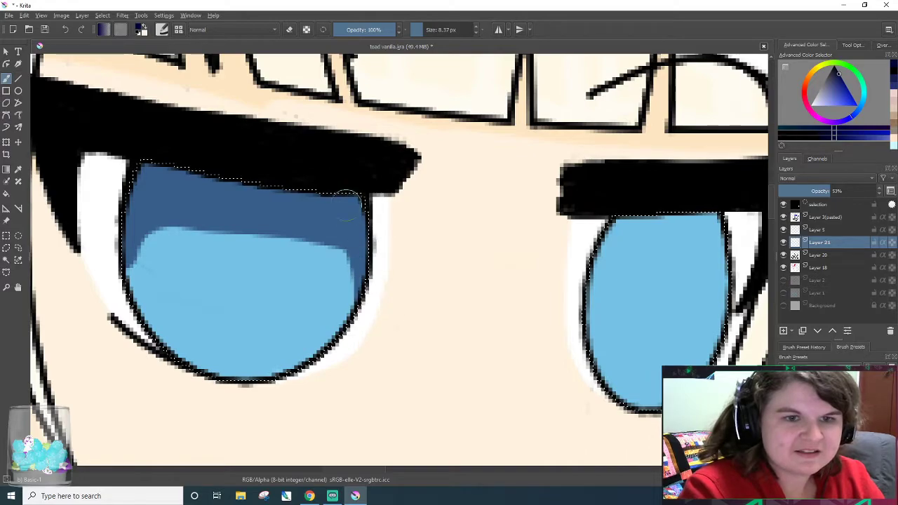
{"action": "key", "text": "e"}
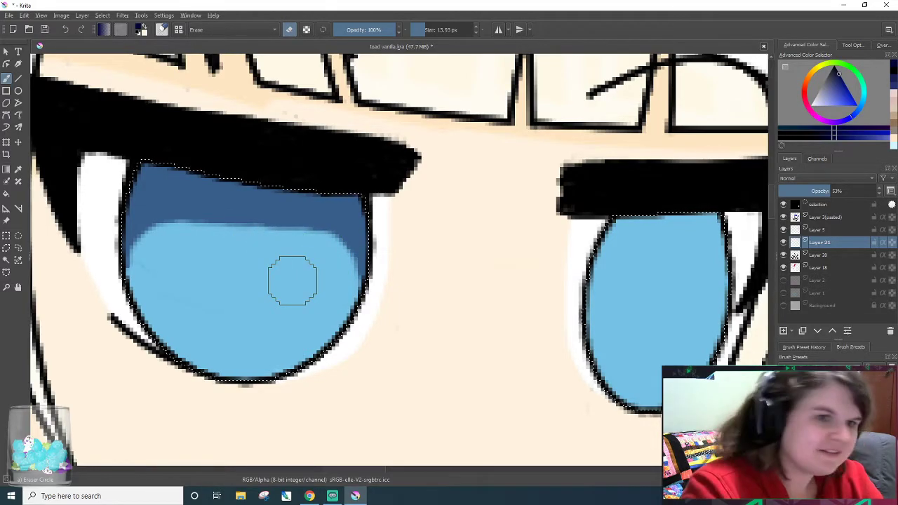
{"action": "key", "text": "e"}
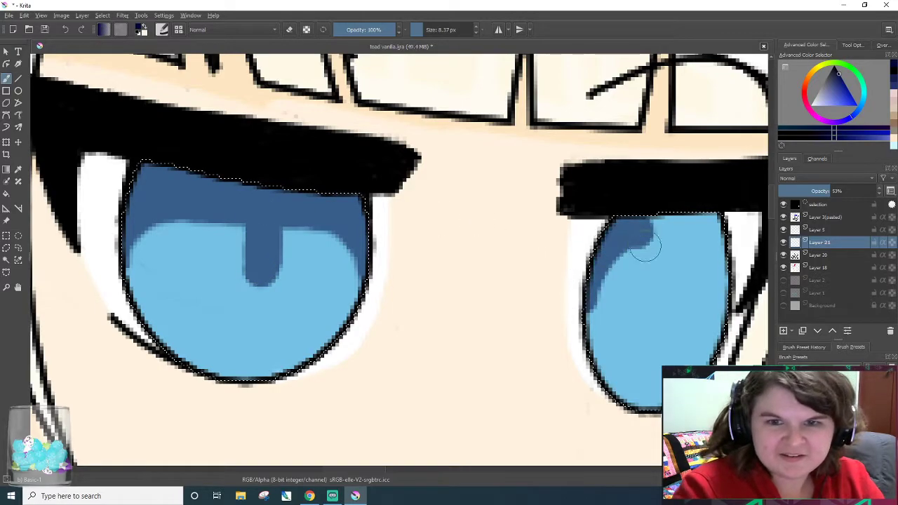
- Shade the top of the smaller iris dark navy with a rounded lower edge, and add a matching vertical pupil
{"action": "right_click", "coordinate": [725, 243]}
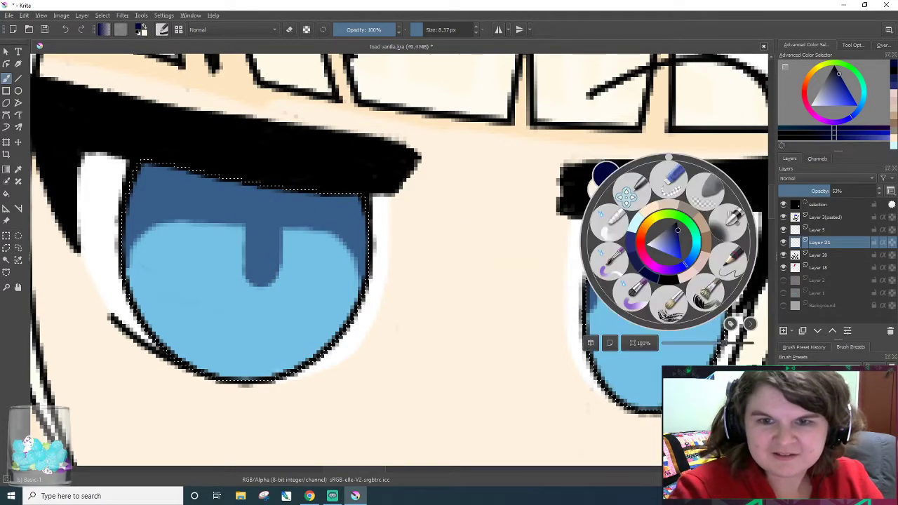
{"action": "left_click", "coordinate": [630, 198]}
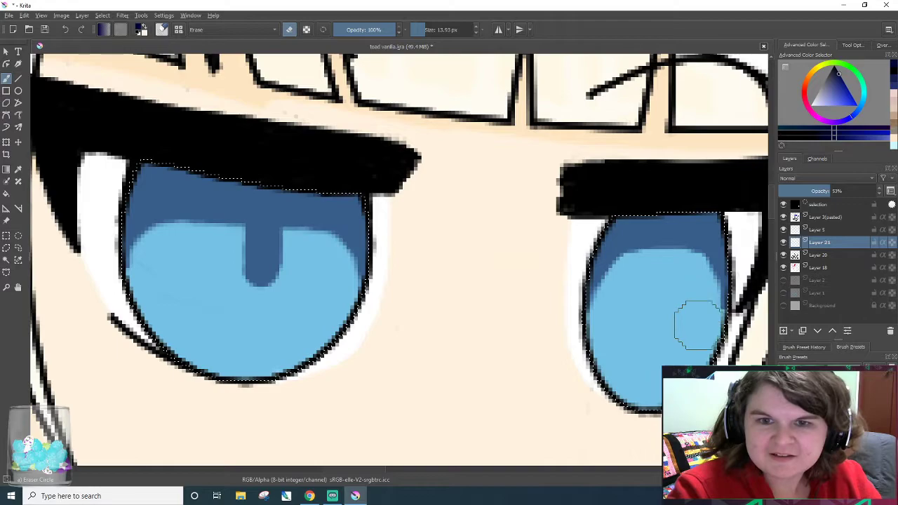
{"action": "key", "text": "e"}
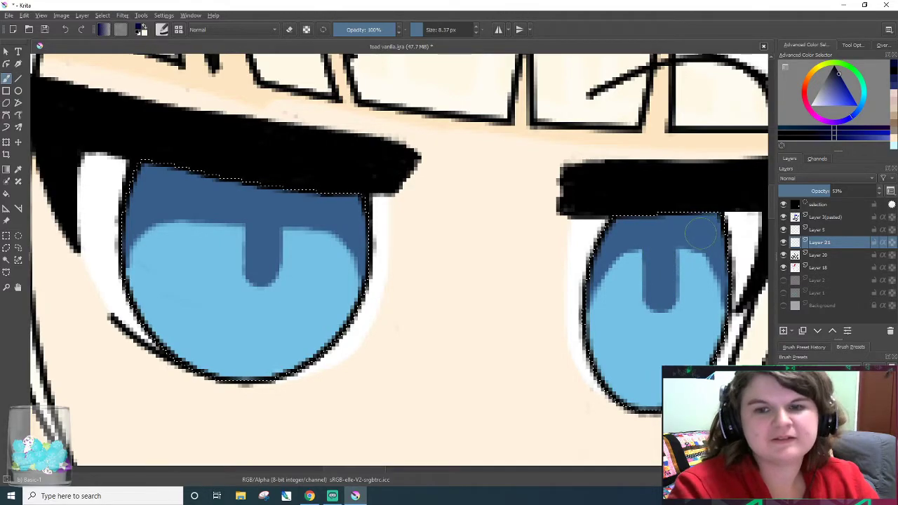
{"action": "left_click_drag", "start_coordinate": [672, 264], "coordinate": [652, 298]}
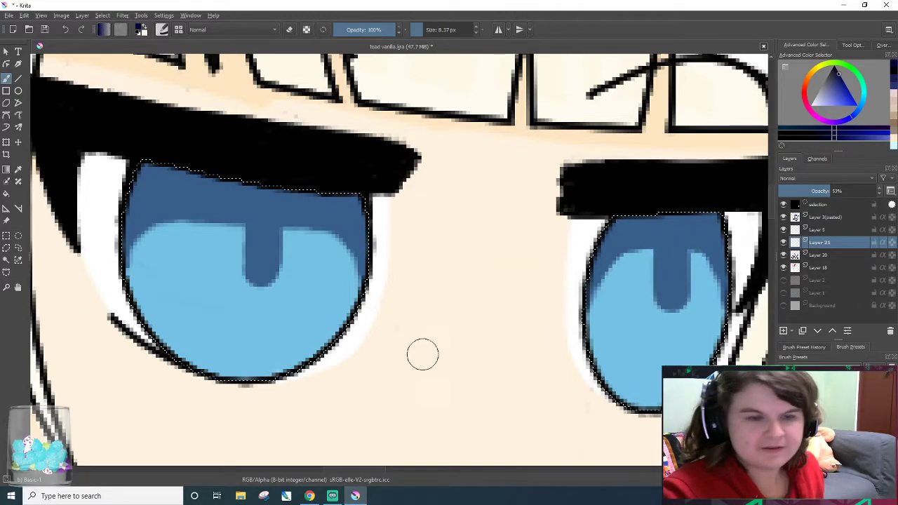
- Paint a wavy pale blue highlight across the bottom of both irises at 8.37 px
{"action": "mouse_move", "coordinate": [864, 101]}
{"action": "left_click_drag", "start_coordinate": [864, 101], "coordinate": [843, 105]}
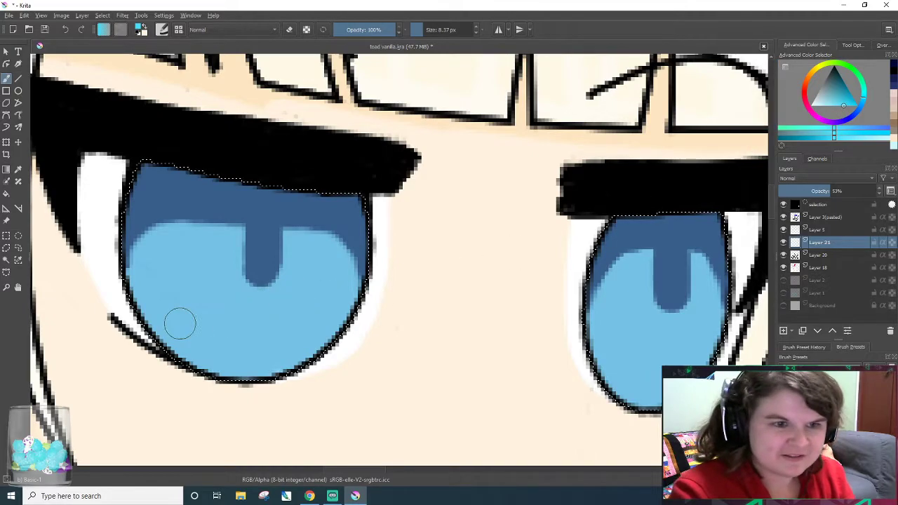
{"action": "mouse_move", "coordinate": [181, 322]}
{"action": "left_mouse_down"}
{"action": "mouse_move", "coordinate": [221, 360]}
{"action": "mouse_move", "coordinate": [175, 337]}
{"action": "left_mouse_up"}
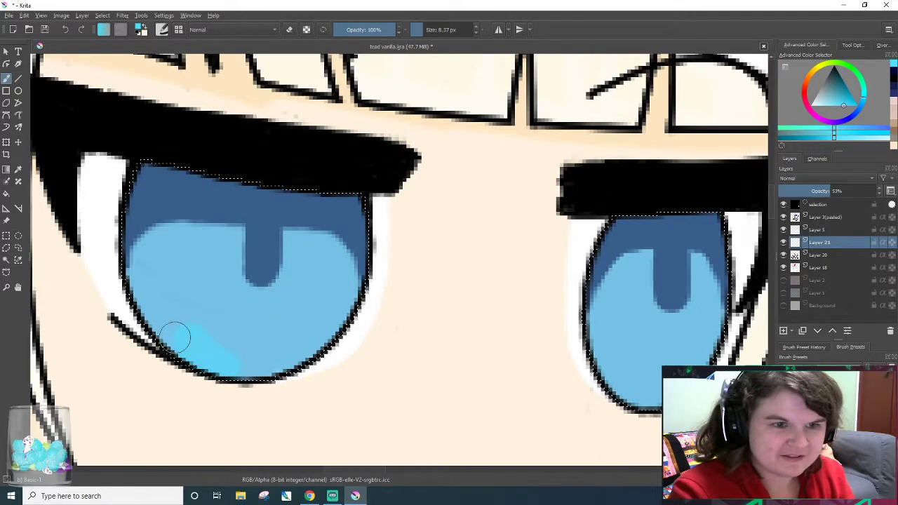
{"action": "key", "text": "ctrl+z"}
{"action": "left_click", "coordinate": [823, 105]}
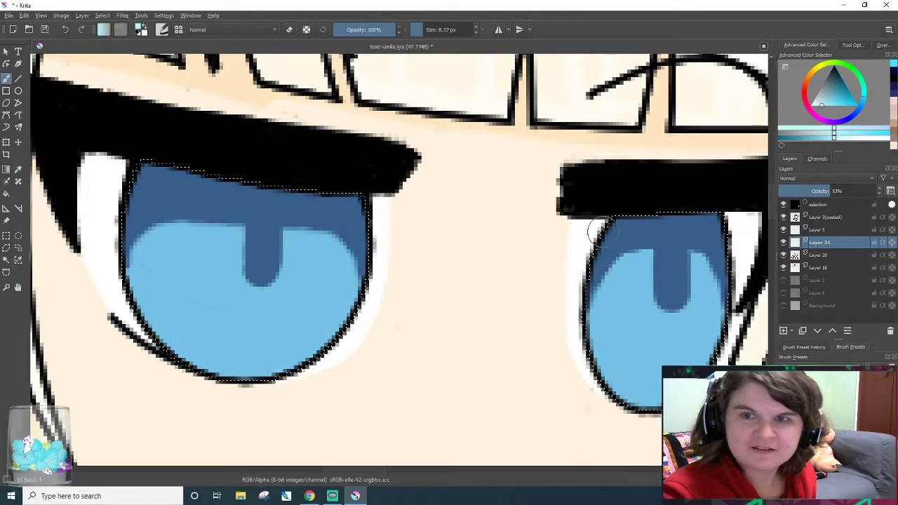
{"action": "left_click_drag", "start_coordinate": [184, 336], "coordinate": [234, 365]}
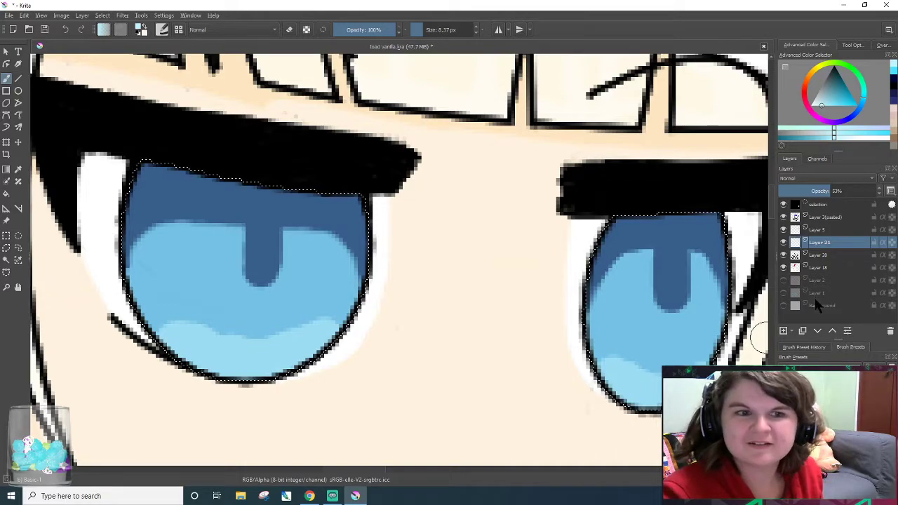
- Taper the lower ends of both pupils with the eraser at 1.44 px
{"action": "mouse_move", "coordinate": [796, 314]}
{"action": "key", "text": "e"}
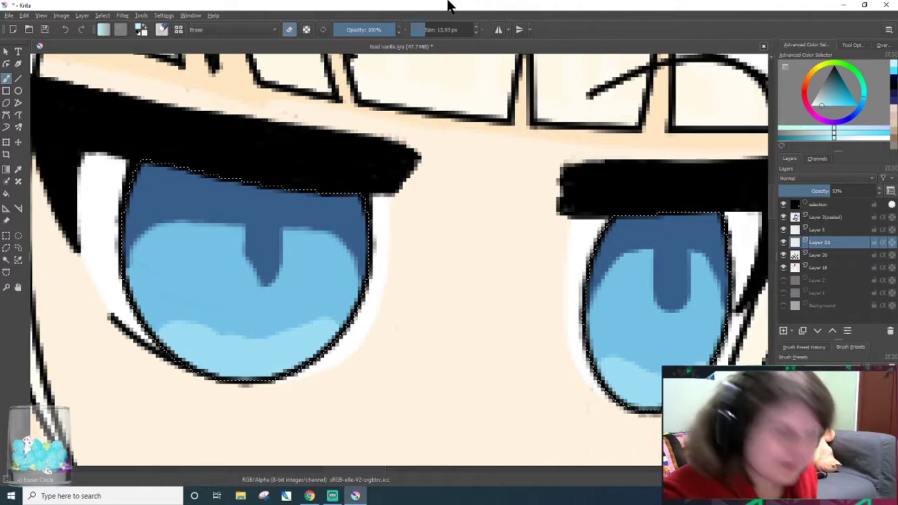
{"action": "key", "text": "ctrl+z"}
{"action": "left_click_drag", "start_coordinate": [423, 29], "coordinate": [416, 30]}
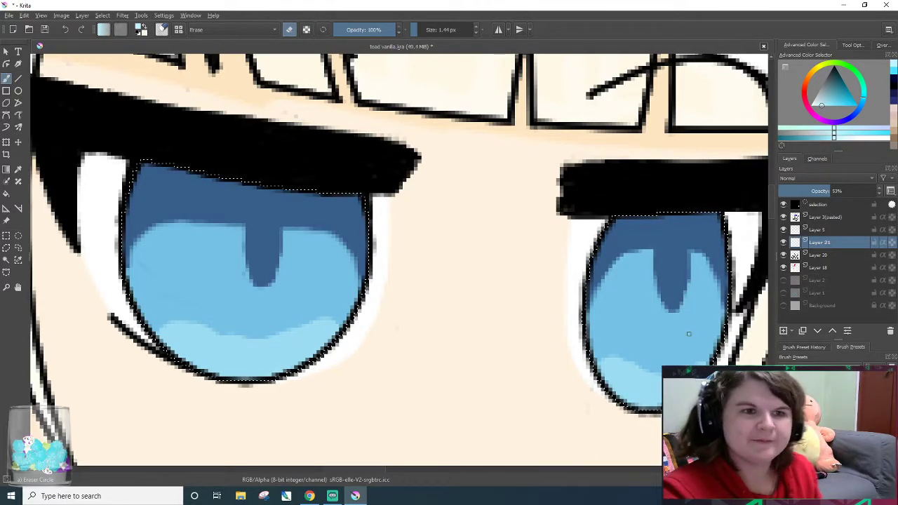
{"action": "key", "text": "e"}
- Try a white highlight at the outer edge of the larger iris on the layer above Layer 21, and undo it
{"action": "left_click", "coordinate": [826, 229]}
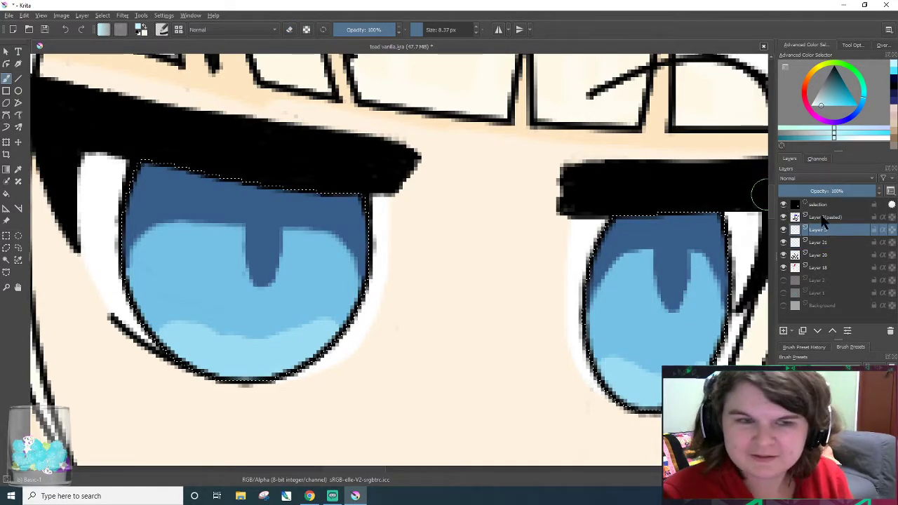
{"action": "left_click", "coordinate": [824, 240]}
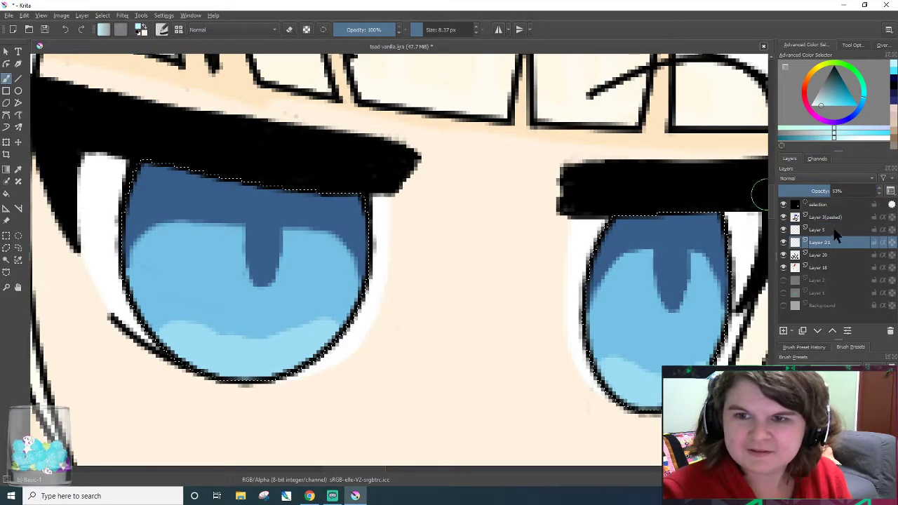
{"action": "left_click", "coordinate": [833, 229]}
{"action": "left_click", "coordinate": [823, 94]}
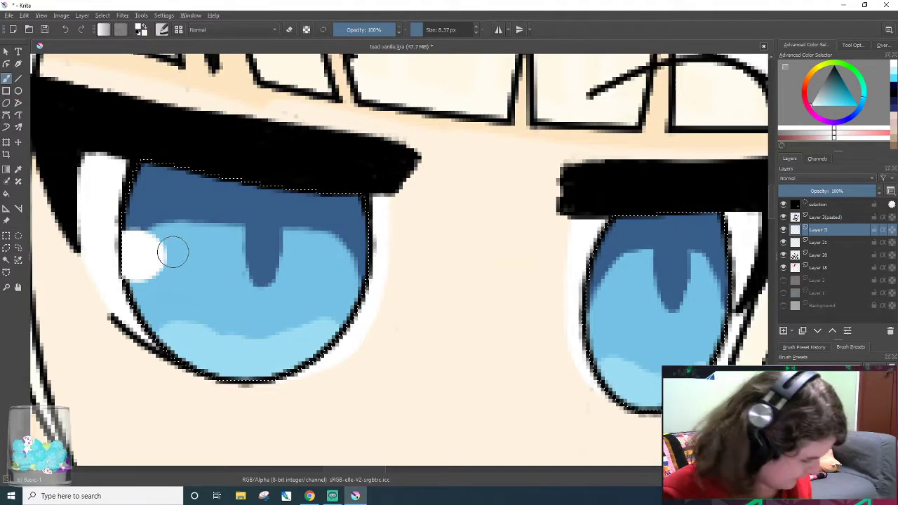
{"action": "key", "text": "ctrl+z"}
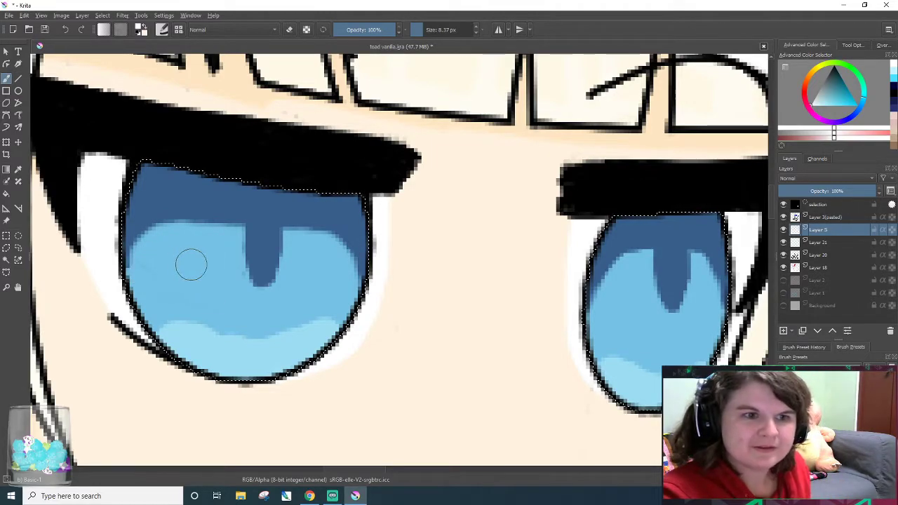
- Clear the iris selection and add a new paint layer directly beneath the pasted line-art layer
{"action": "left_click", "coordinate": [825, 242]}
{"action": "left_click", "coordinate": [784, 330]}
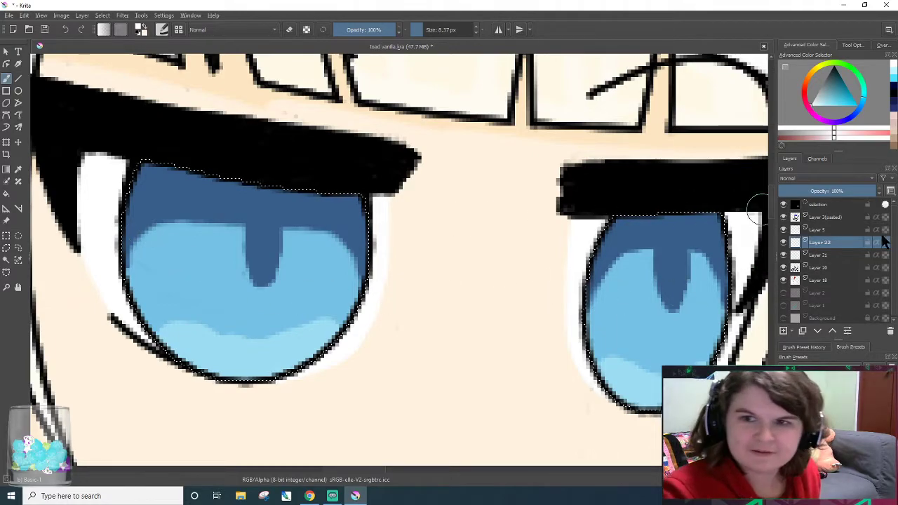
{"action": "left_click", "coordinate": [85, 16]}
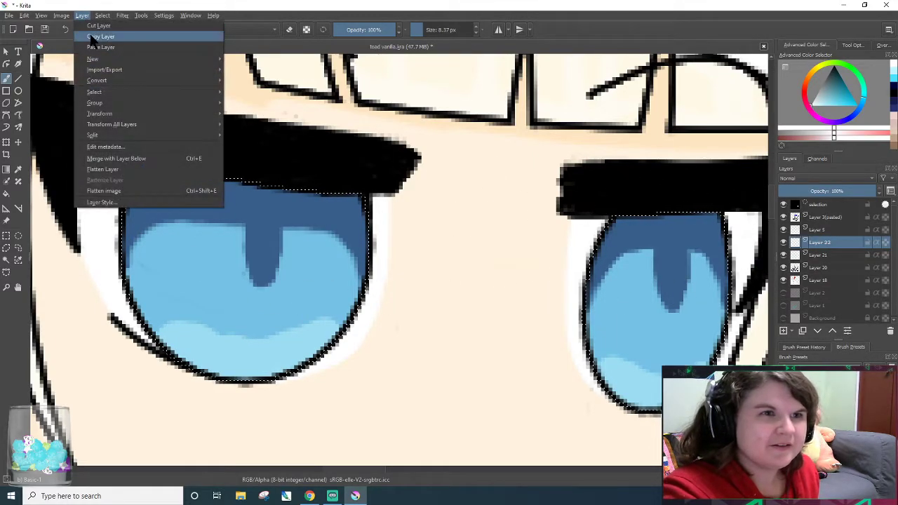
{"action": "mouse_move", "coordinate": [103, 15]}
{"action": "left_click", "coordinate": [116, 35]}
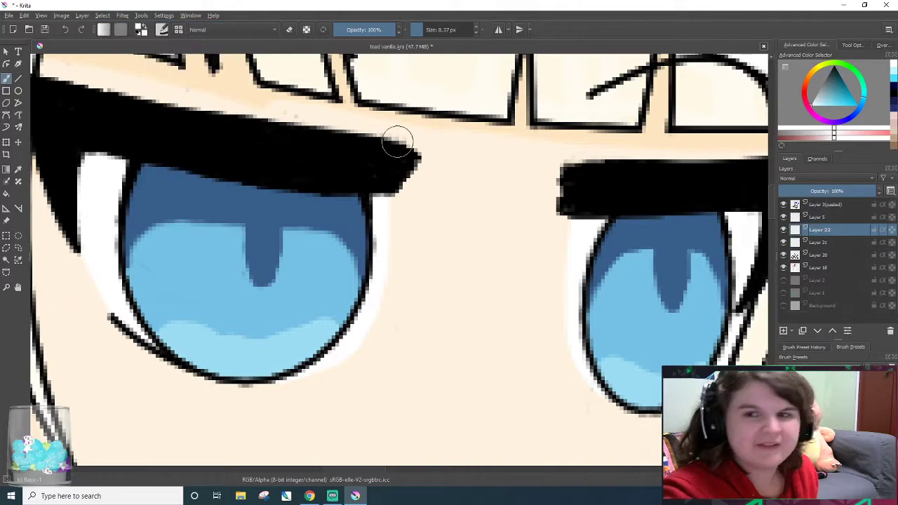
{"action": "left_click", "coordinate": [839, 218]}
{"action": "left_click_drag", "start_coordinate": [837, 228], "coordinate": [838, 219]}
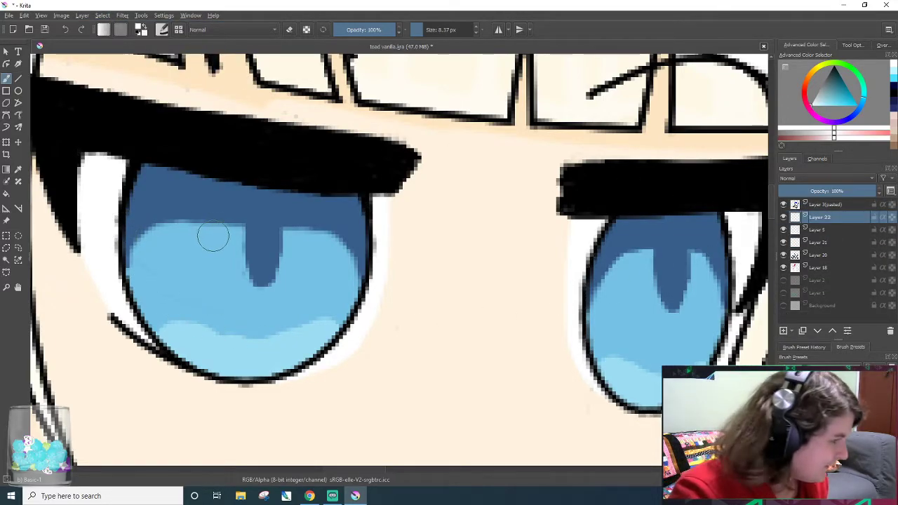
{"action": "left_click", "coordinate": [324, 215]}
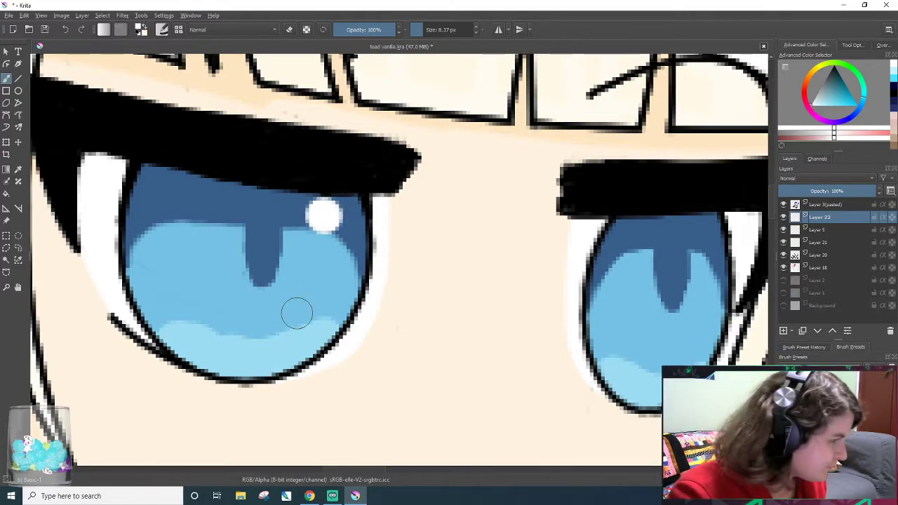
{"action": "mouse_move", "coordinate": [310, 344]}
{"action": "left_mouse_down"}
{"action": "mouse_move", "coordinate": [305, 337]}
{"action": "mouse_move", "coordinate": [314, 330]}
{"action": "left_mouse_up"}
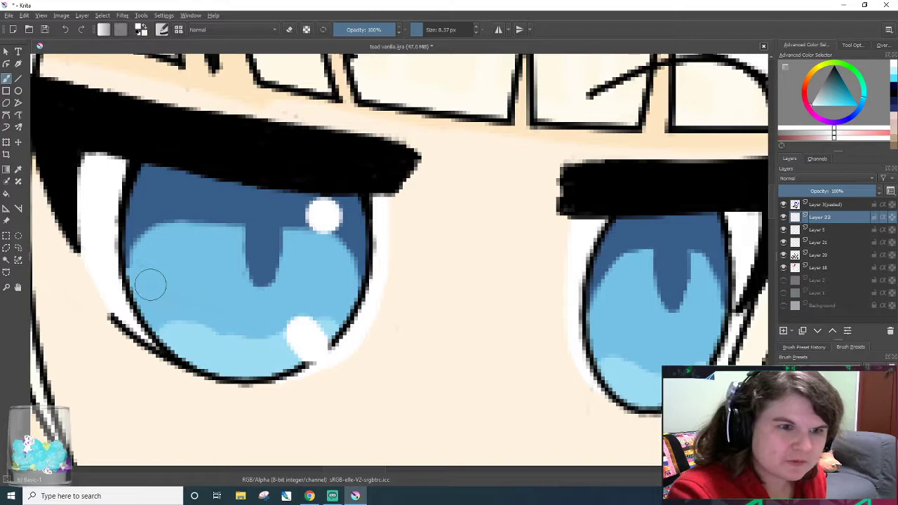
{"action": "left_click_drag", "start_coordinate": [129, 265], "coordinate": [147, 263]}
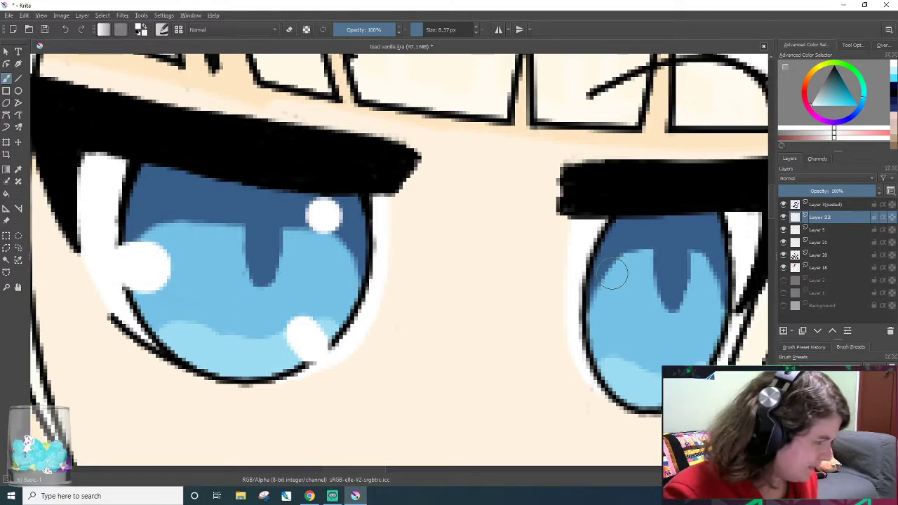
{"action": "left_click", "coordinate": [634, 302]}
{"action": "key", "text": "ctrl+z"}
{"action": "key", "text": "ctrl+z"}
{"action": "key", "text": "ctrl+z"}
{"action": "key", "text": "ctrl+z"}
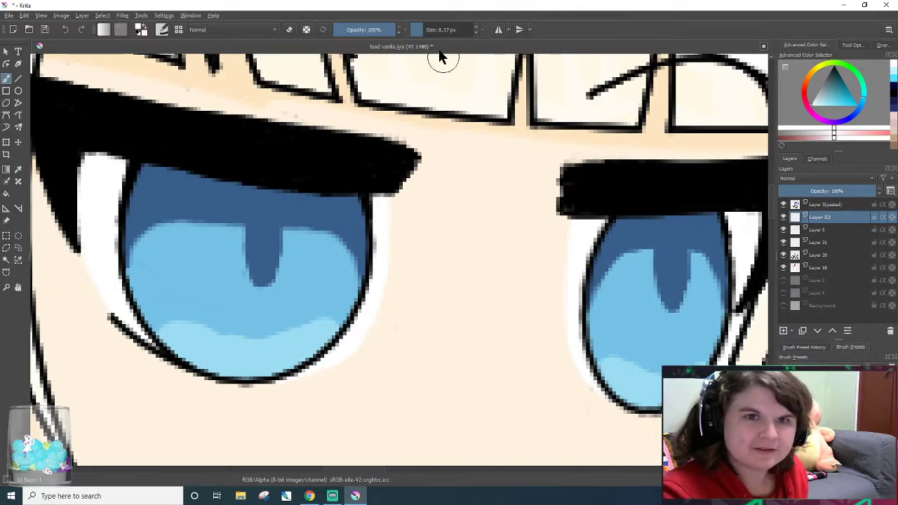
- Paint white highlights on both irises: a large spot at the left edge at 8.37 px, a small upper dot and a lower streak at 2.48 px
{"action": "mouse_move", "coordinate": [150, 247]}
{"action": "left_mouse_down"}
{"action": "mouse_move", "coordinate": [120, 251]}
{"action": "mouse_move", "coordinate": [150, 250]}
{"action": "mouse_move", "coordinate": [136, 248]}
{"action": "mouse_move", "coordinate": [144, 256]}
{"action": "left_mouse_up"}
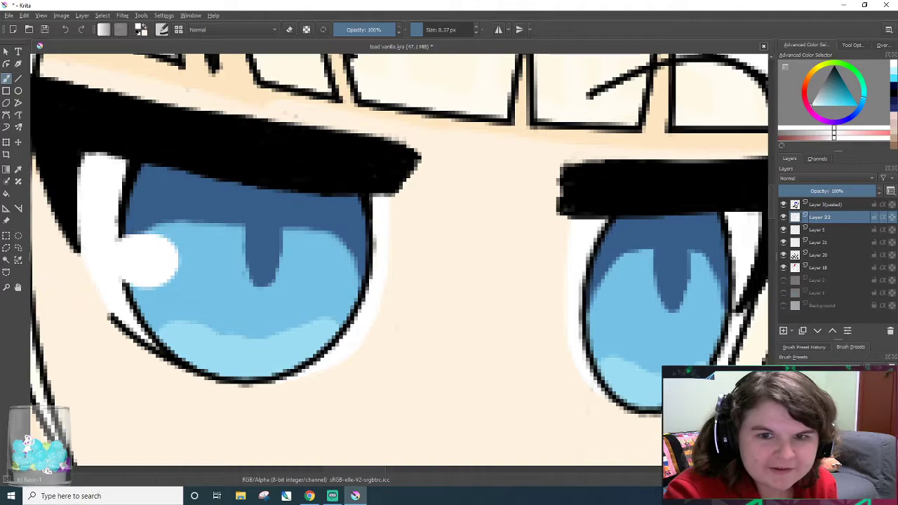
{"action": "left_click_drag", "start_coordinate": [601, 304], "coordinate": [621, 306]}
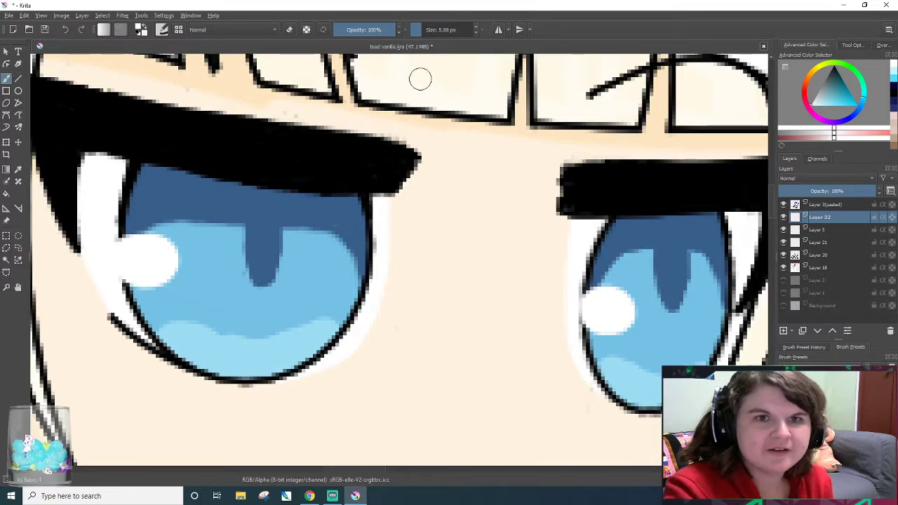
{"action": "left_click", "coordinate": [418, 32]}
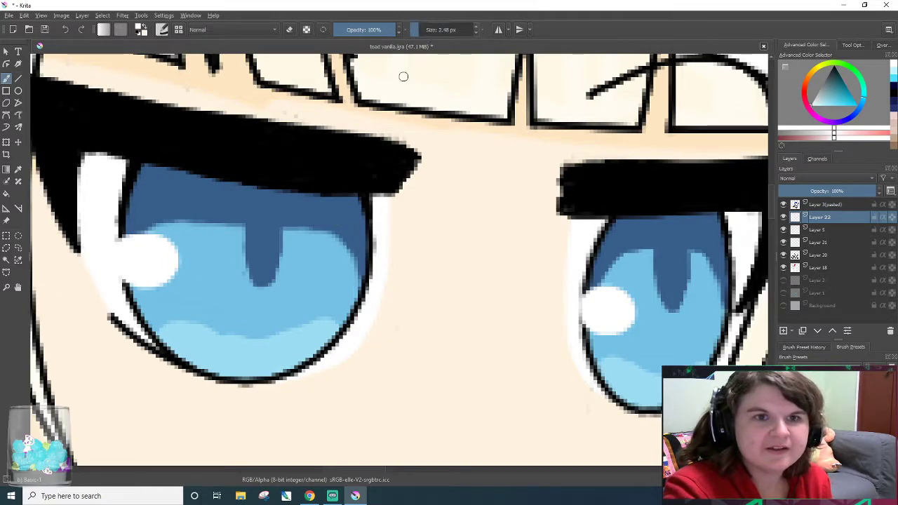
{"action": "left_click", "coordinate": [331, 211]}
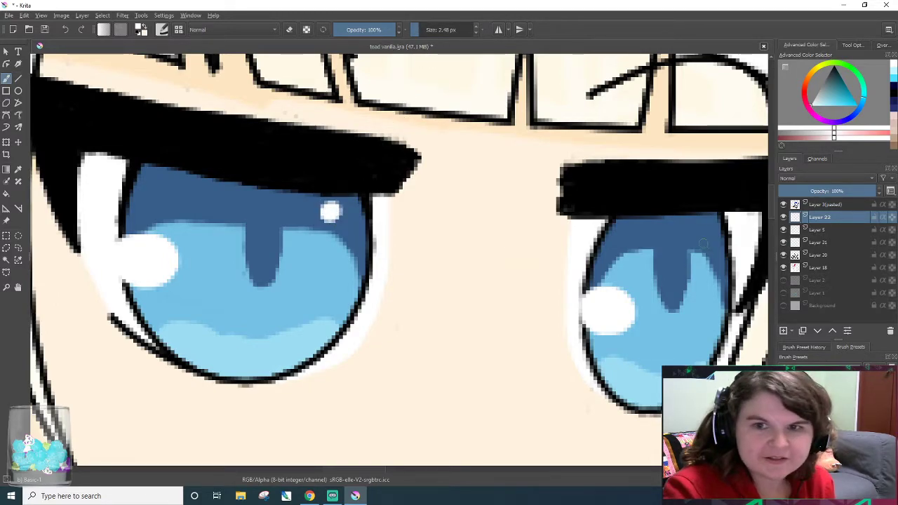
{"action": "left_click", "coordinate": [703, 230]}
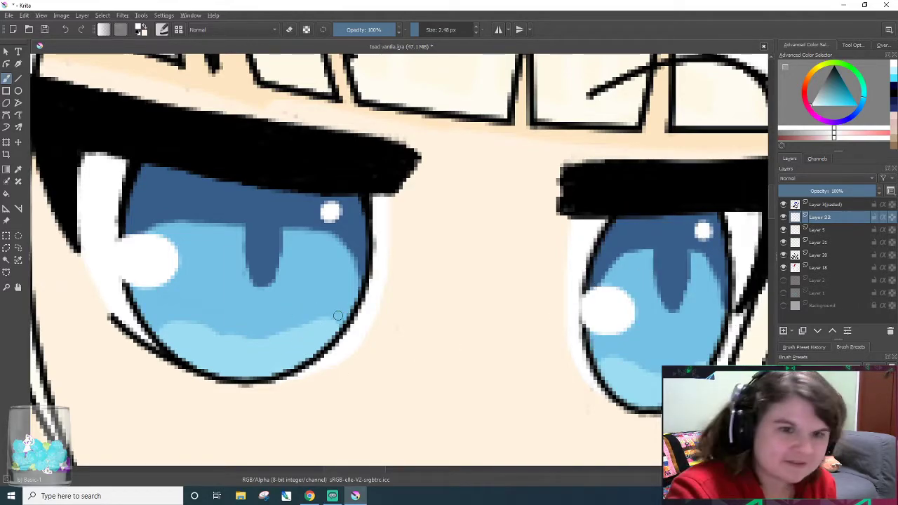
{"action": "left_click_drag", "start_coordinate": [320, 348], "coordinate": [308, 328]}
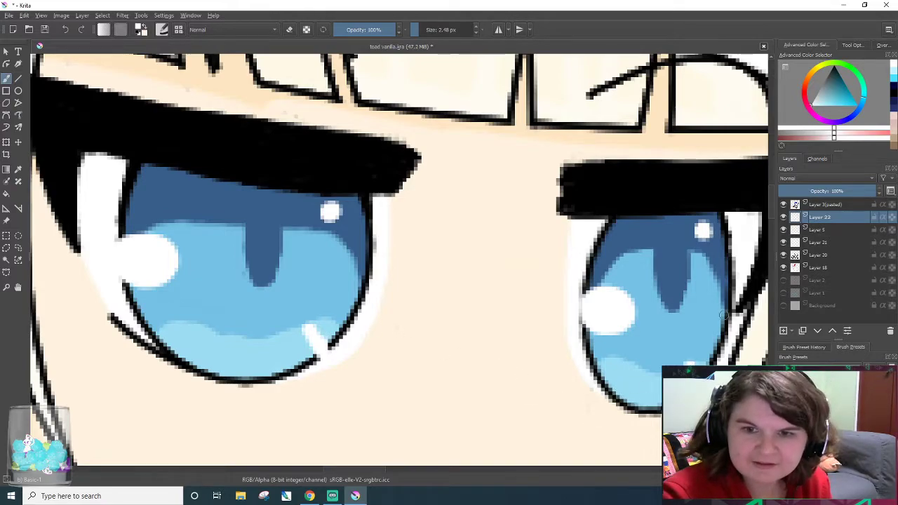
- Paint short diagonal light pink blush strokes on the cheeks beneath both eyes at 2.48 px
{"action": "left_click", "coordinate": [814, 119]}
{"action": "mouse_move", "coordinate": [814, 120]}
{"action": "left_mouse_down"}
{"action": "mouse_move", "coordinate": [800, 84]}
{"action": "mouse_move", "coordinate": [806, 104]}
{"action": "left_mouse_up"}
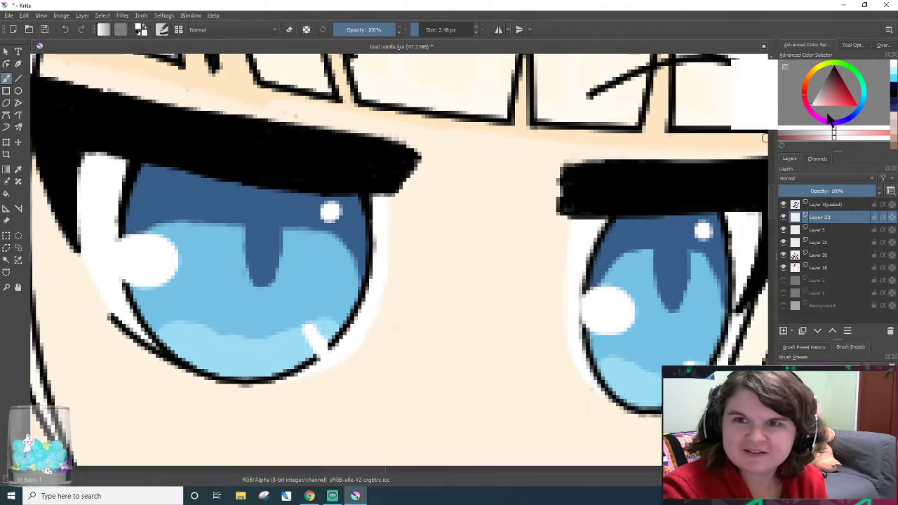
{"action": "left_click", "coordinate": [824, 105]}
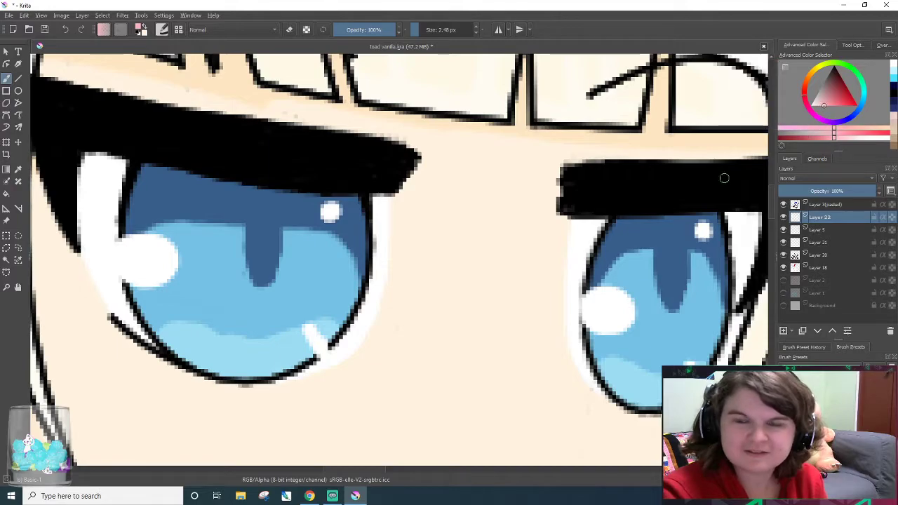
{"action": "mouse_move", "coordinate": [109, 386]}
{"action": "left_mouse_down"}
{"action": "mouse_move", "coordinate": [143, 426]}
{"action": "mouse_move", "coordinate": [184, 435]}
{"action": "left_mouse_up"}
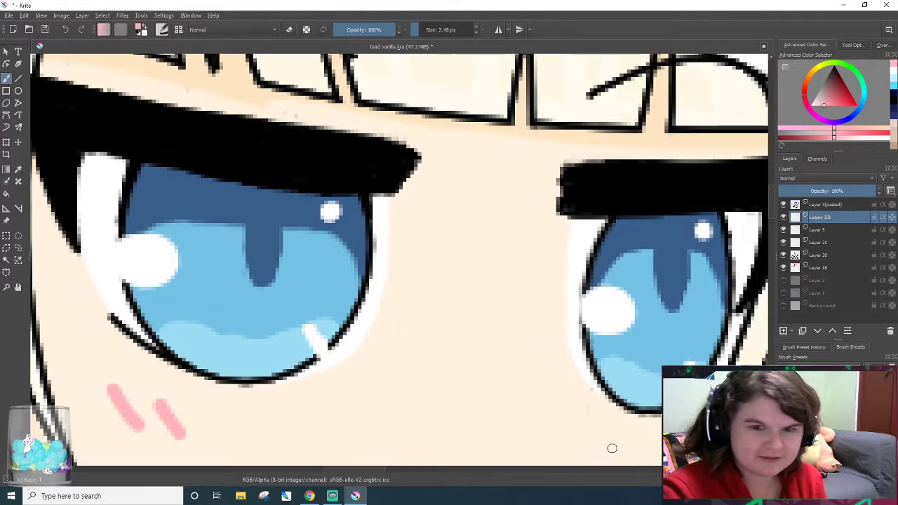
{"action": "left_click_drag", "start_coordinate": [596, 428], "coordinate": [620, 454]}
- Add a new paint layer directly above the hidden Layer 2, beneath both characters' artwork
{"action": "scroll", "coordinate": [484, 442], "scroll_direction": "down", "scroll_amount": 5}
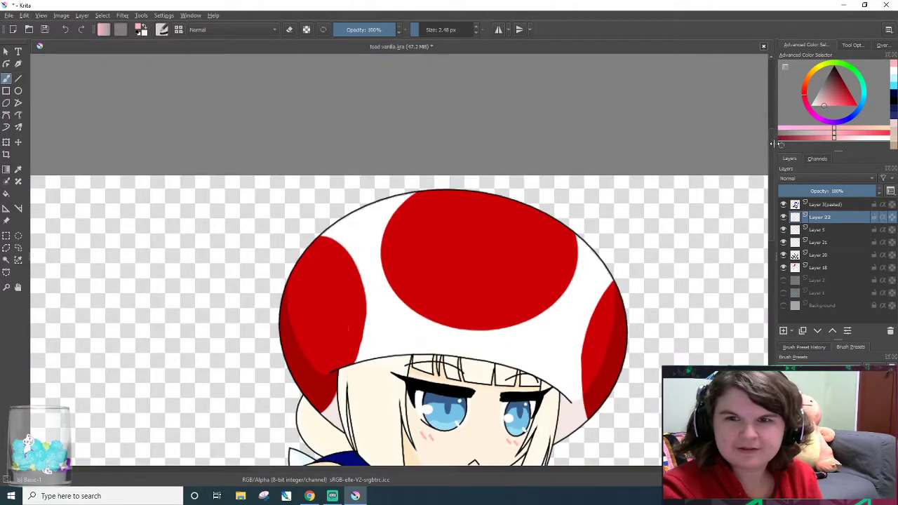
{"action": "left_click_drag", "start_coordinate": [772, 179], "coordinate": [772, 206]}
{"action": "scroll", "coordinate": [717, 220], "scroll_direction": "down", "scroll_amount": 4}
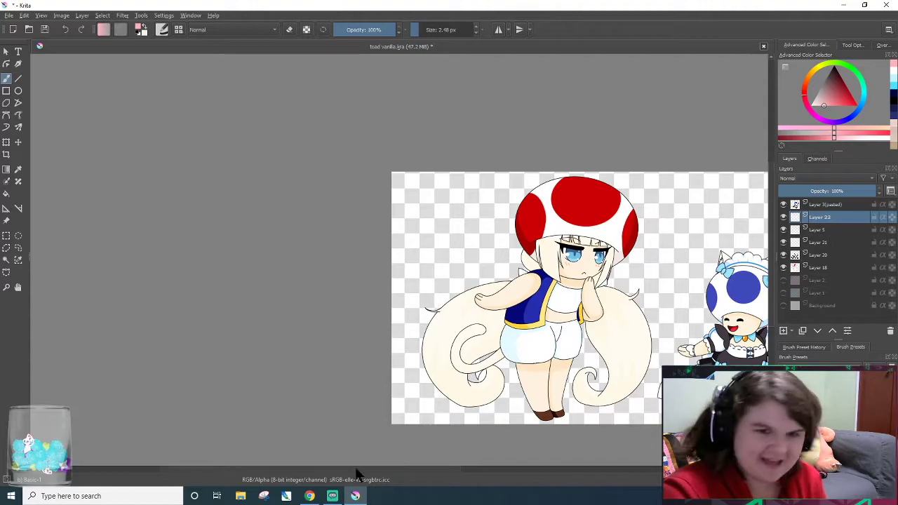
{"action": "left_click_drag", "start_coordinate": [365, 467], "coordinate": [437, 467]}
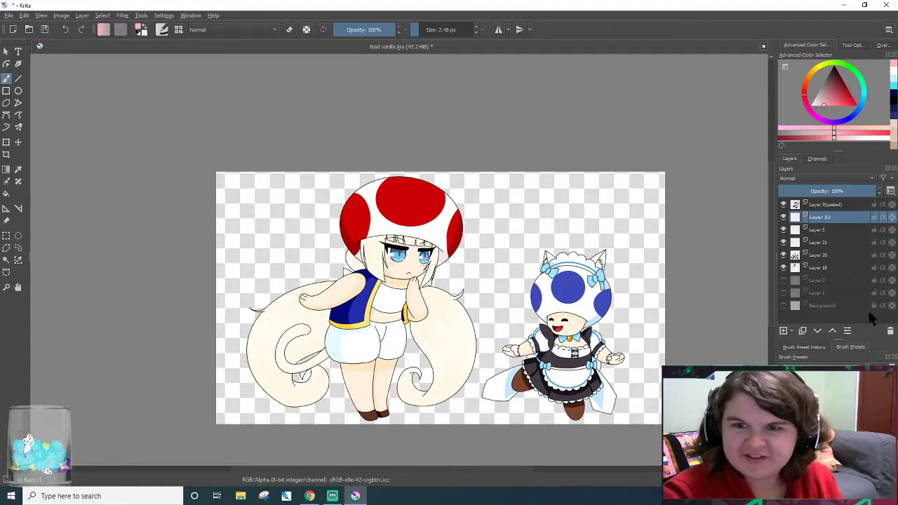
{"action": "left_click", "coordinate": [834, 282]}
{"action": "left_click", "coordinate": [784, 331]}
{"action": "scroll", "coordinate": [562, 351], "scroll_direction": "up", "scroll_amount": 1}
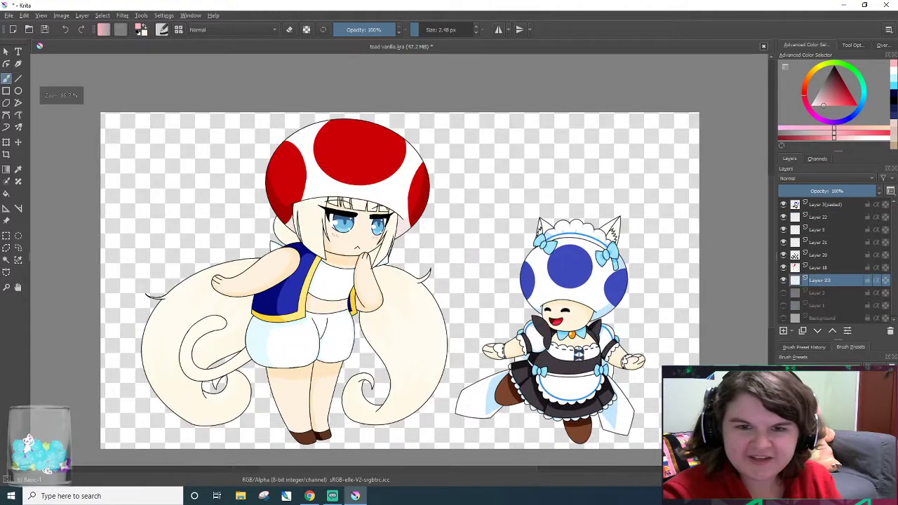
- Draw a wide, flat black ellipse outline around the red-capped character's feet at 5.88 px
{"action": "left_click_drag", "start_coordinate": [824, 106], "coordinate": [833, 64]}
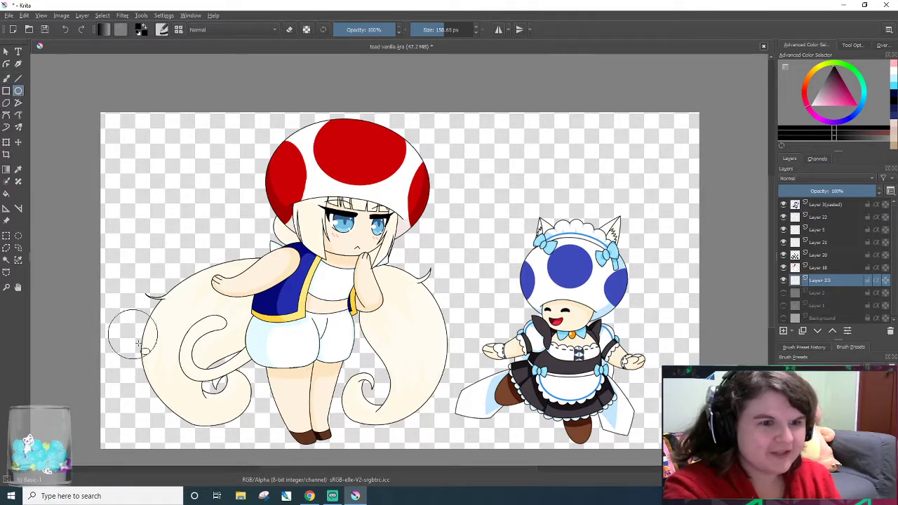
{"action": "left_click", "coordinate": [429, 32]}
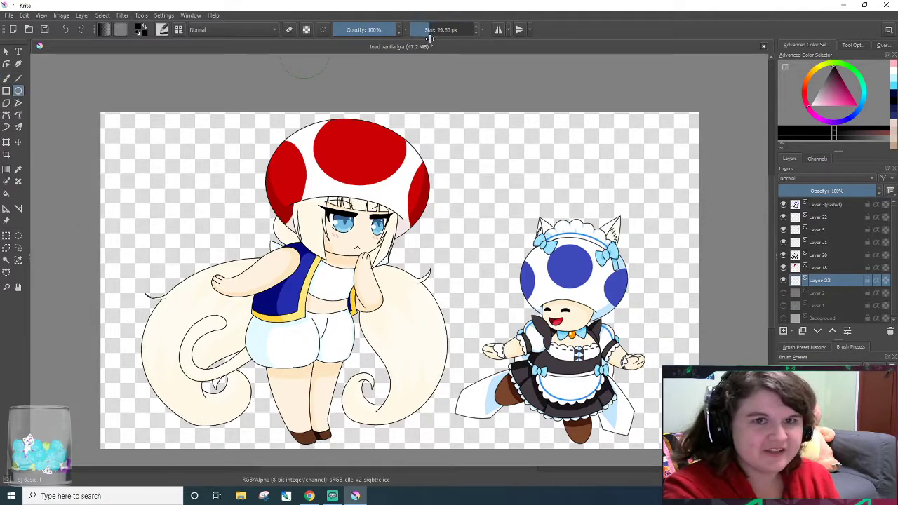
{"action": "left_click_drag", "start_coordinate": [168, 420], "coordinate": [458, 448]}
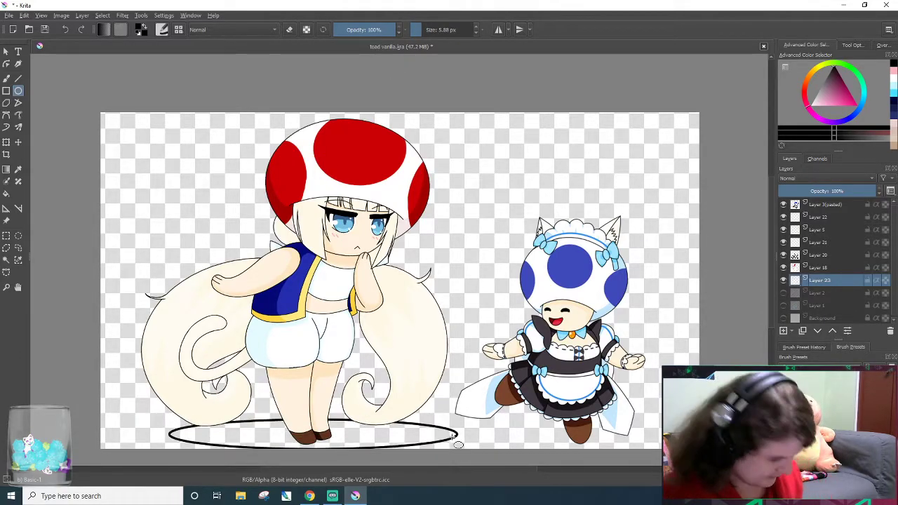
{"action": "key", "text": "ctrl+z"}
{"action": "mouse_move", "coordinate": [212, 427]}
{"action": "left_mouse_down"}
{"action": "mouse_move", "coordinate": [405, 439]}
{"action": "mouse_move", "coordinate": [418, 454]}
{"action": "left_mouse_up"}
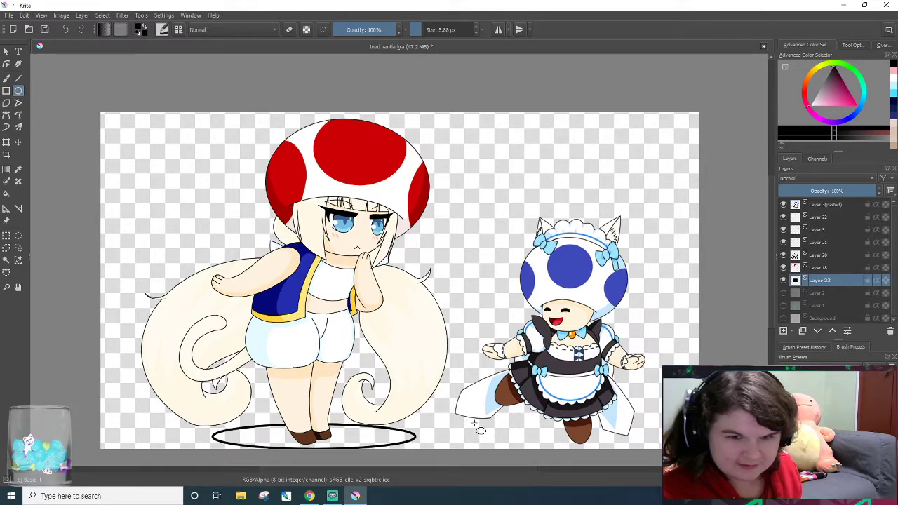
{"action": "left_click_drag", "start_coordinate": [470, 421], "coordinate": [639, 435]}
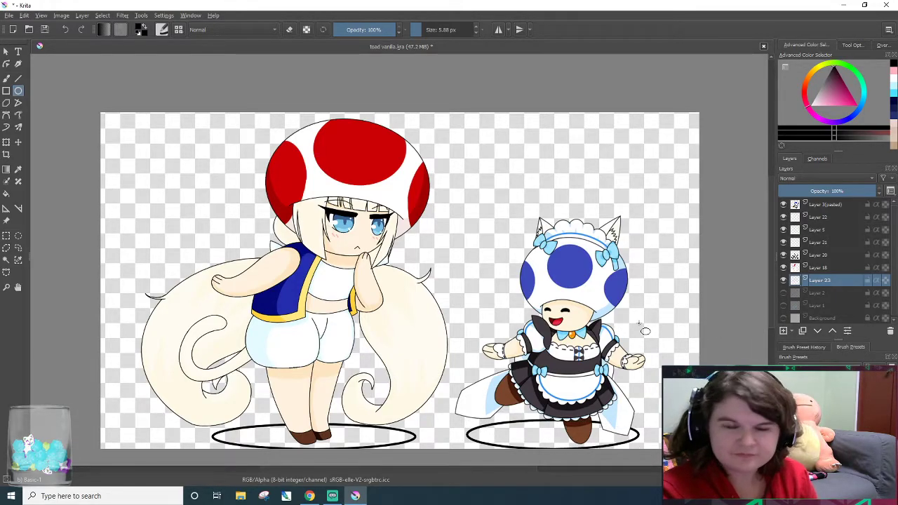
{"action": "scroll", "coordinate": [346, 408], "scroll_direction": "up", "scroll_amount": 2}
{"action": "scroll", "coordinate": [356, 411], "scroll_direction": "down", "scroll_amount": 1}
{"action": "scroll", "coordinate": [362, 417], "scroll_direction": "up", "scroll_amount": 2}
{"action": "scroll", "coordinate": [362, 416], "scroll_direction": "down", "scroll_amount": 2}
{"action": "key", "text": "ctrl+z"}
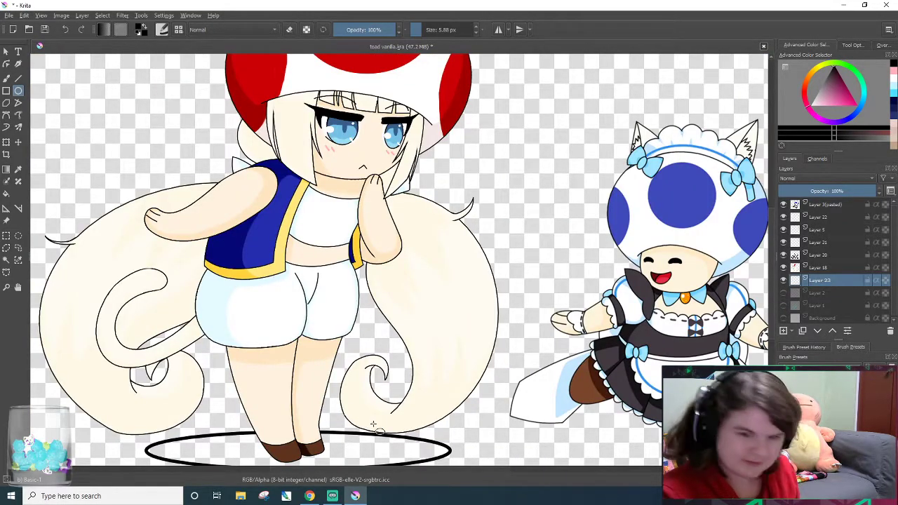
- Draw a flat black ellipse outline beneath the blue-capped maid character's feet, redoing it until its size and position fit
{"action": "scroll", "coordinate": [524, 396], "scroll_direction": "down", "scroll_amount": 2}
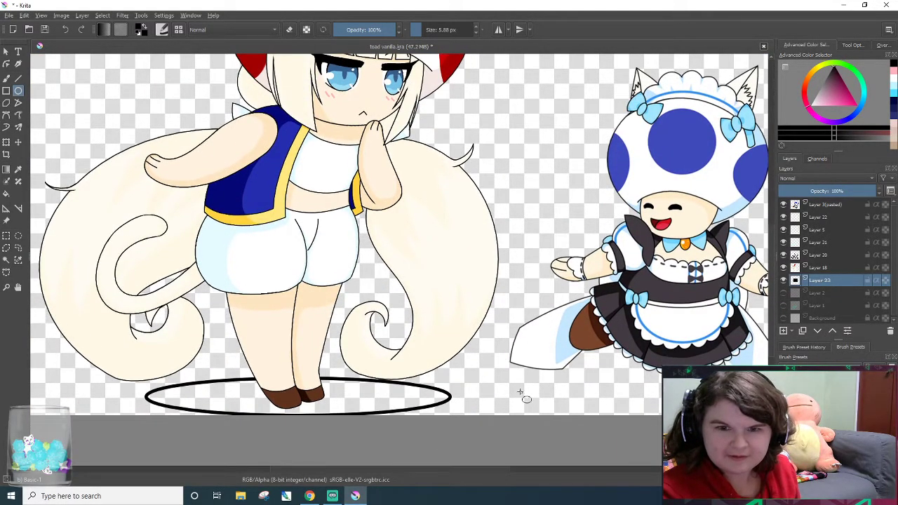
{"action": "left_click_drag", "start_coordinate": [629, 375], "coordinate": [729, 411]}
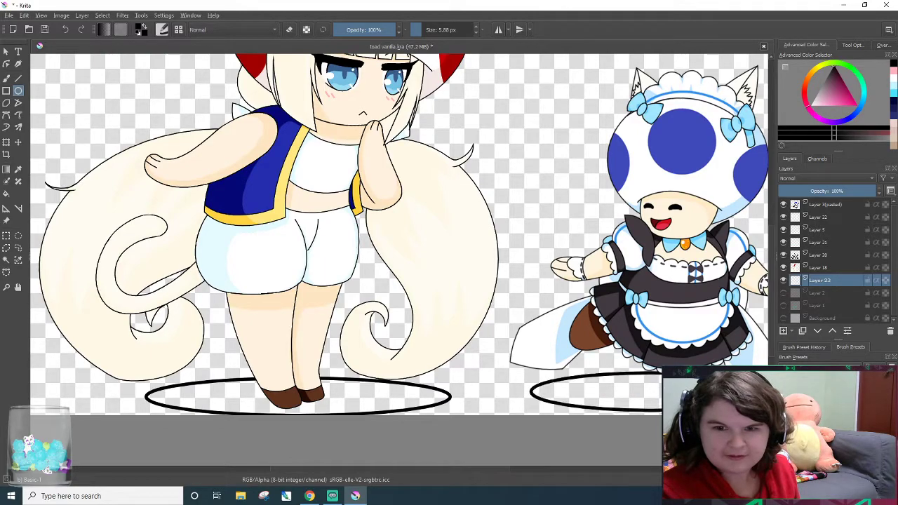
{"action": "key", "text": "ctrl+z"}
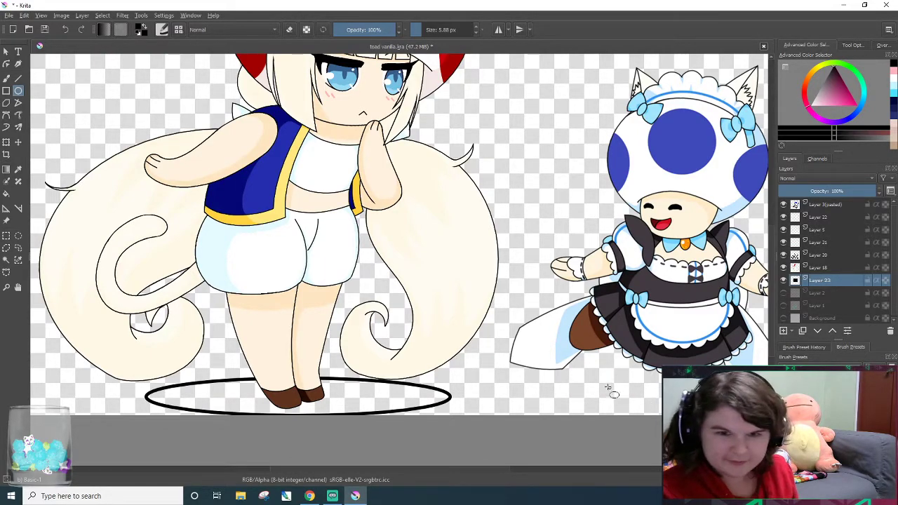
{"action": "left_click_drag", "start_coordinate": [657, 413], "coordinate": [800, 390]}
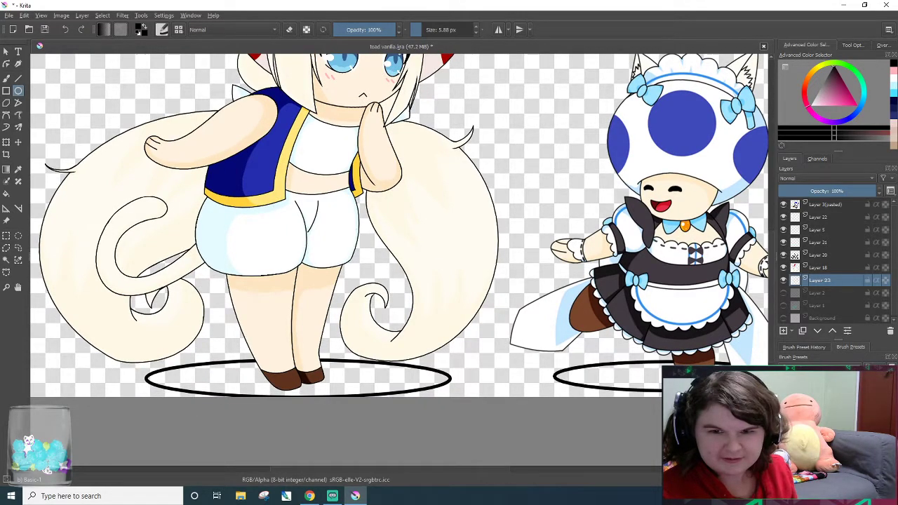
{"action": "key", "text": "ctrl+z"}
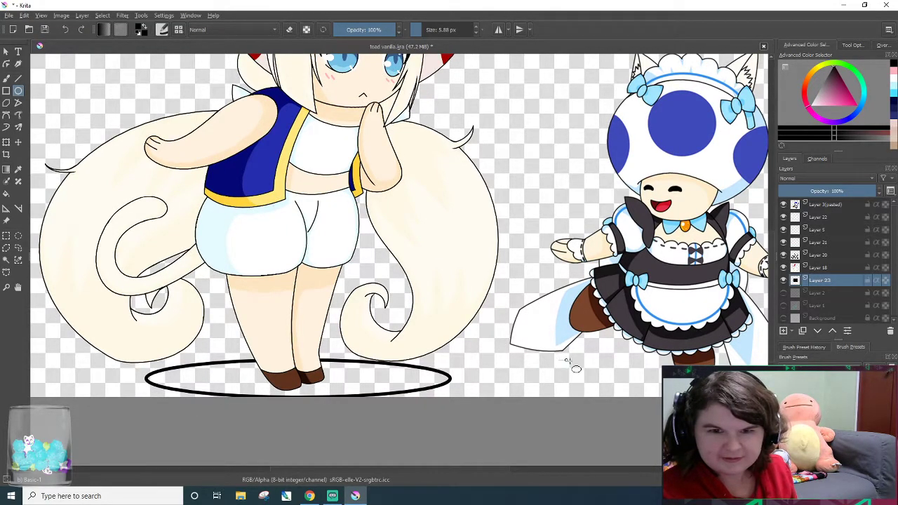
{"action": "left_click_drag", "start_coordinate": [800, 392], "coordinate": [761, 397]}
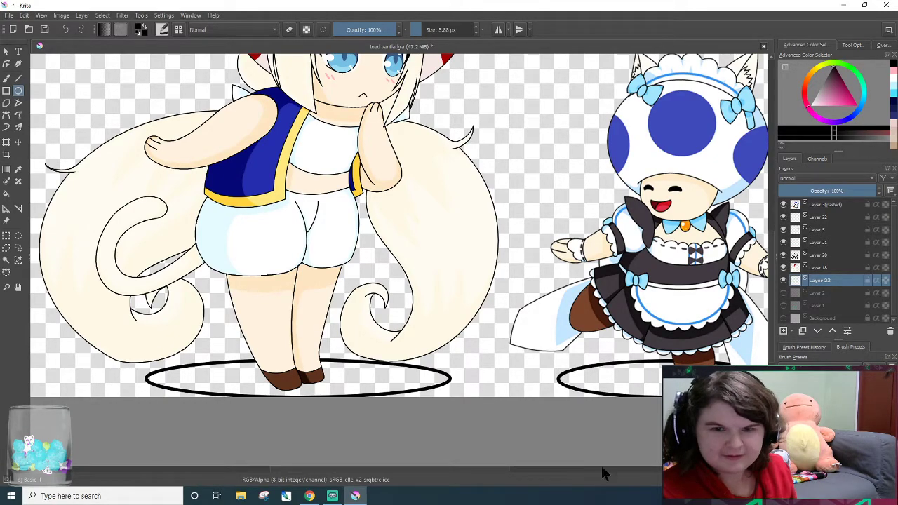
{"action": "key", "text": "ctrl+z"}
{"action": "left_click_drag", "start_coordinate": [761, 383], "coordinate": [761, 395]}
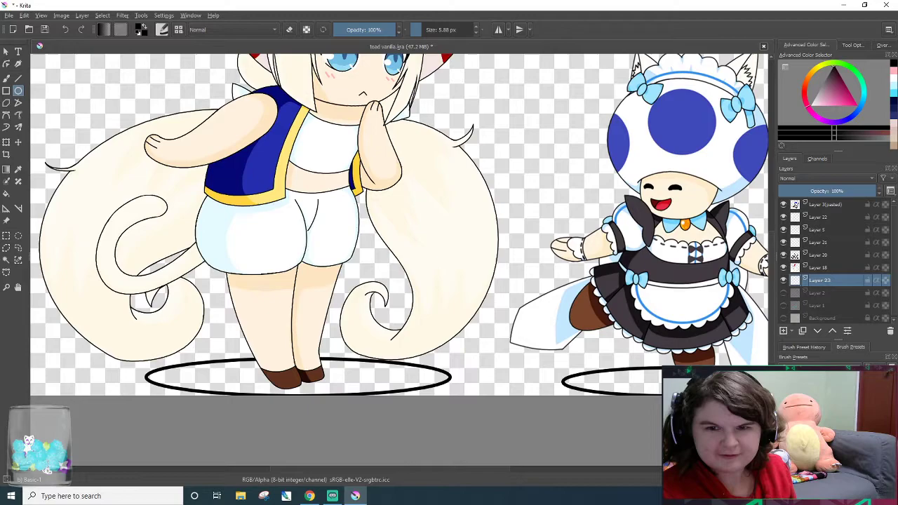
{"action": "mouse_move", "coordinate": [510, 469]}
{"action": "left_mouse_down"}
{"action": "mouse_move", "coordinate": [528, 468]}
{"action": "mouse_move", "coordinate": [517, 470]}
{"action": "mouse_move", "coordinate": [517, 484]}
{"action": "left_mouse_up"}
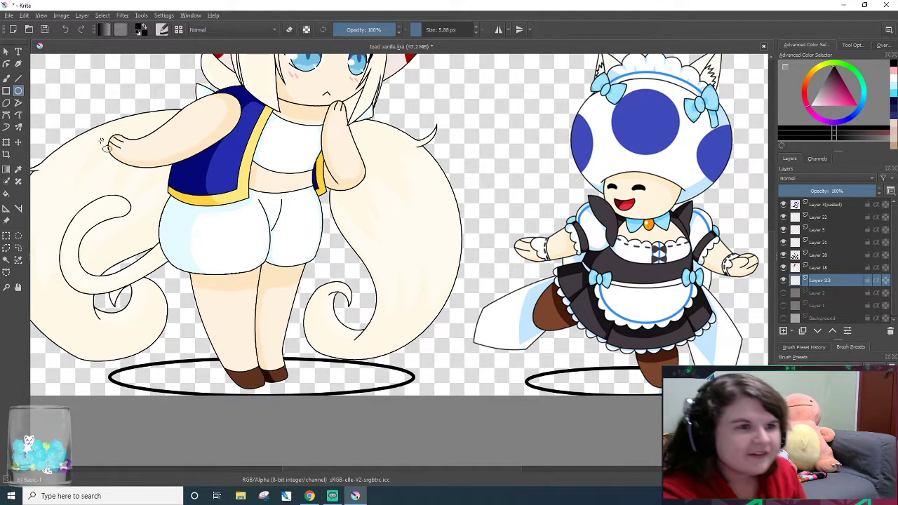
{"action": "left_click", "coordinate": [5, 194]}
{"action": "left_click", "coordinate": [179, 376]}
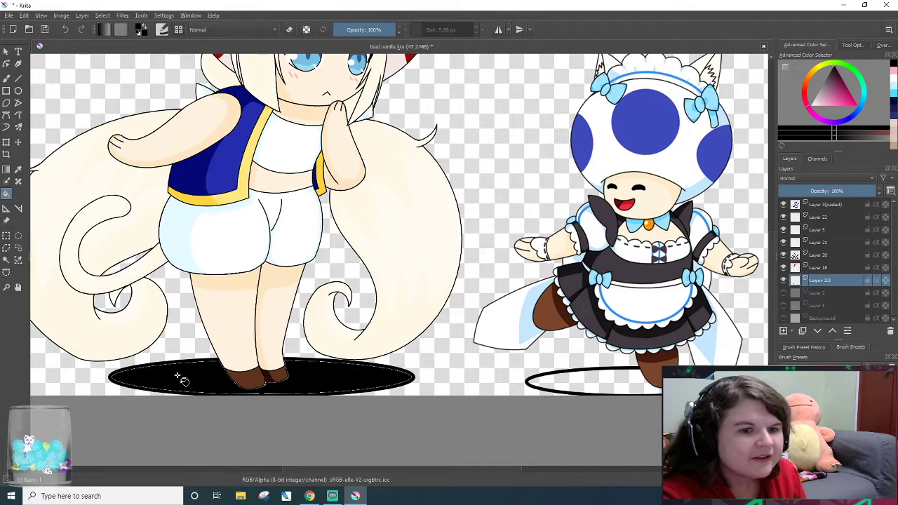
{"action": "key", "text": "ctrl+z"}
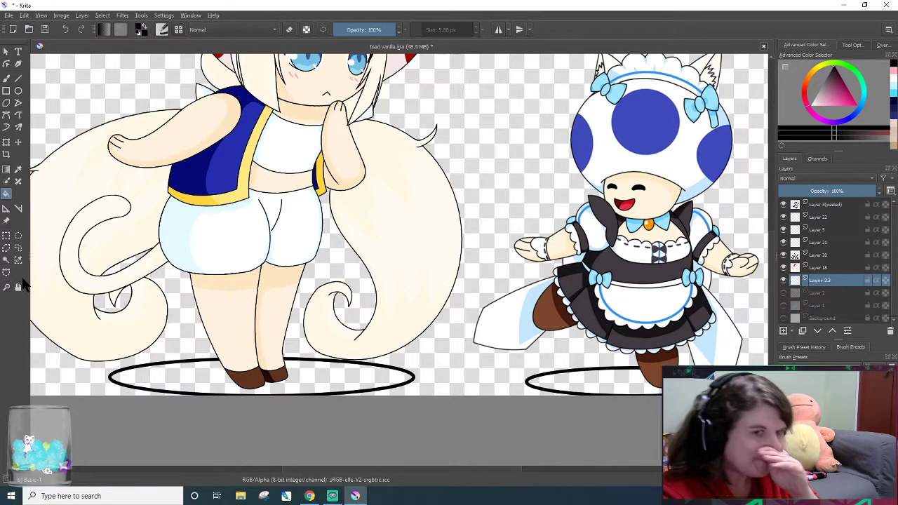
- Fill the left half of the red-capped character's ground ellipse with solid black around the feet, using an 18.23 px brush
{"action": "scroll", "coordinate": [156, 367], "scroll_direction": "up", "scroll_amount": 2}
{"action": "scroll", "coordinate": [303, 390], "scroll_direction": "up", "scroll_amount": 1}
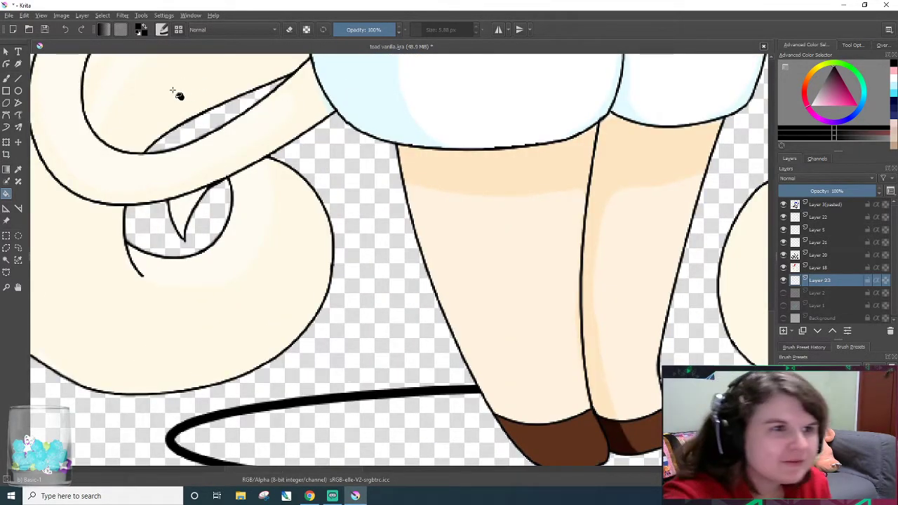
{"action": "left_click", "coordinate": [7, 78]}
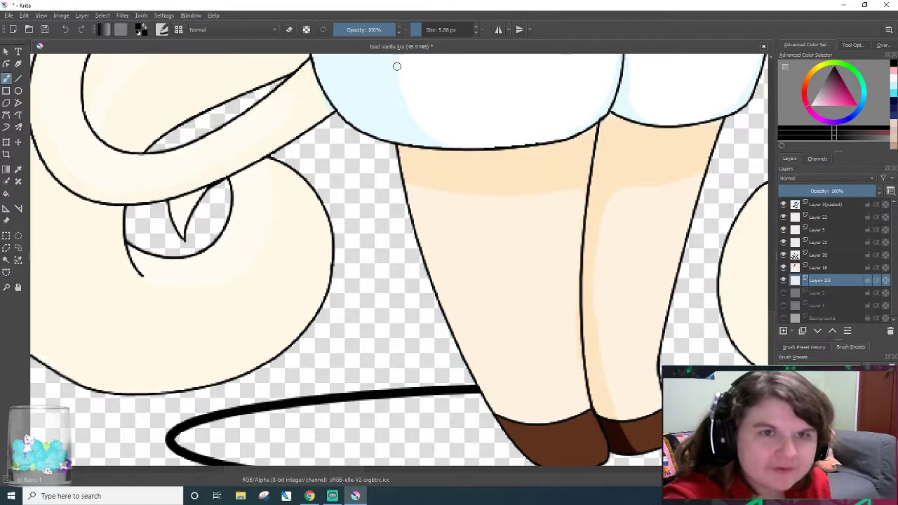
{"action": "left_click", "coordinate": [421, 32]}
{"action": "mouse_move", "coordinate": [453, 427]}
{"action": "left_mouse_down"}
{"action": "mouse_move", "coordinate": [499, 448]}
{"action": "mouse_move", "coordinate": [477, 422]}
{"action": "mouse_move", "coordinate": [427, 411]}
{"action": "mouse_move", "coordinate": [484, 407]}
{"action": "left_mouse_up"}
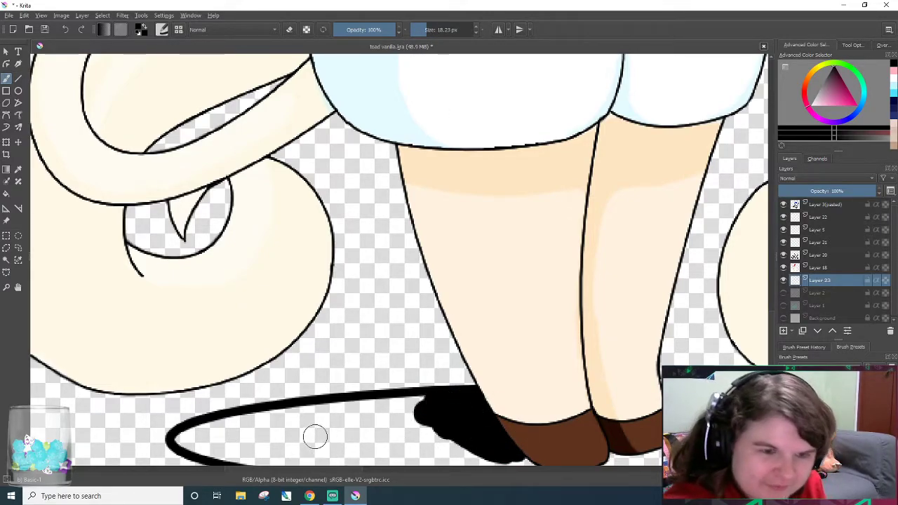
{"action": "mouse_move", "coordinate": [315, 435]}
{"action": "left_mouse_down"}
{"action": "mouse_move", "coordinate": [443, 416]}
{"action": "mouse_move", "coordinate": [351, 431]}
{"action": "mouse_move", "coordinate": [397, 405]}
{"action": "mouse_move", "coordinate": [373, 403]}
{"action": "mouse_move", "coordinate": [192, 441]}
{"action": "mouse_move", "coordinate": [200, 429]}
{"action": "mouse_move", "coordinate": [298, 417]}
{"action": "mouse_move", "coordinate": [224, 445]}
{"action": "mouse_move", "coordinate": [279, 450]}
{"action": "left_mouse_up"}
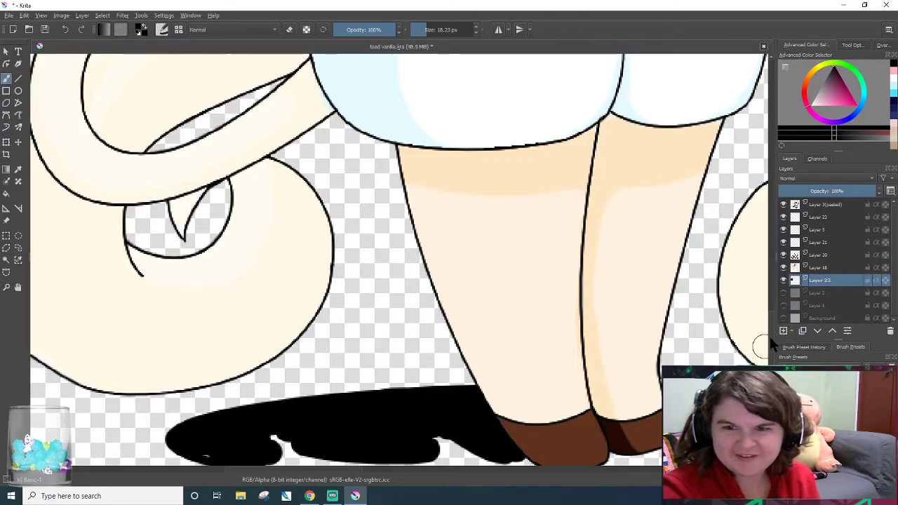
{"action": "scroll", "coordinate": [750, 342], "scroll_direction": "down", "scroll_amount": 4}
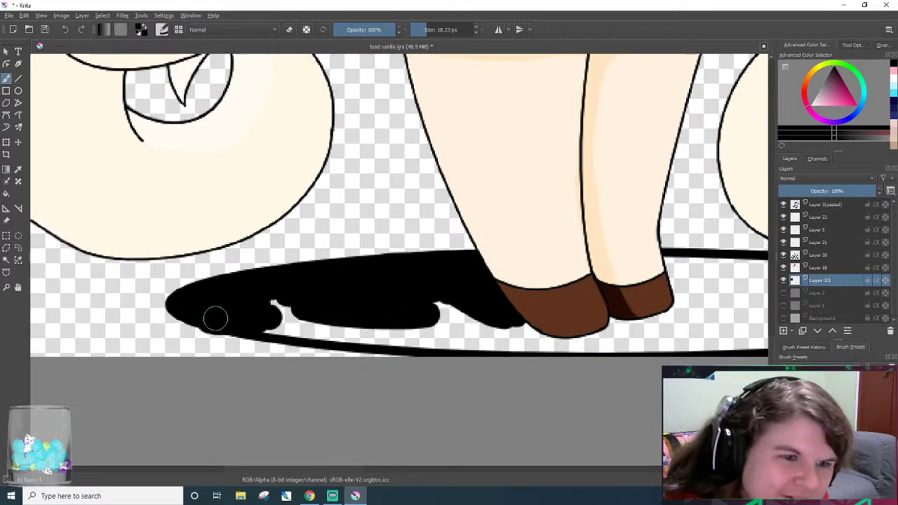
{"action": "mouse_move", "coordinate": [204, 309]}
{"action": "left_mouse_down"}
{"action": "mouse_move", "coordinate": [386, 332]}
{"action": "mouse_move", "coordinate": [431, 324]}
{"action": "mouse_move", "coordinate": [436, 302]}
{"action": "mouse_move", "coordinate": [458, 300]}
{"action": "mouse_move", "coordinate": [425, 332]}
{"action": "mouse_move", "coordinate": [465, 343]}
{"action": "mouse_move", "coordinate": [545, 329]}
{"action": "mouse_move", "coordinate": [554, 339]}
{"action": "mouse_move", "coordinate": [545, 340]}
{"action": "mouse_move", "coordinate": [601, 341]}
{"action": "mouse_move", "coordinate": [533, 347]}
{"action": "left_mouse_up"}
{"action": "left_click_drag", "start_coordinate": [320, 469], "coordinate": [384, 469]}
{"action": "mouse_move", "coordinate": [247, 324]}
{"action": "left_mouse_down"}
{"action": "mouse_move", "coordinate": [265, 325]}
{"action": "mouse_move", "coordinate": [341, 266]}
{"action": "mouse_move", "coordinate": [400, 274]}
{"action": "mouse_move", "coordinate": [337, 264]}
{"action": "mouse_move", "coordinate": [297, 301]}
{"action": "left_mouse_up"}
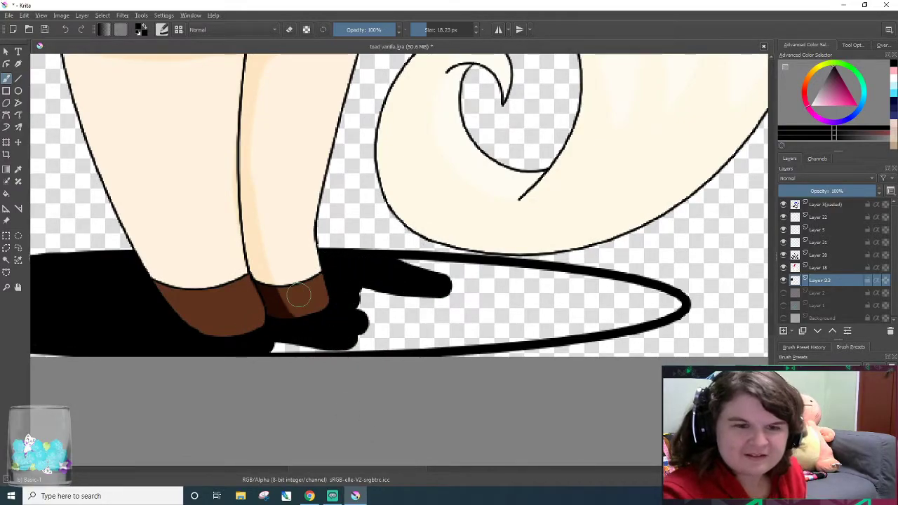
- Paint the remaining right half of the red-capped character's ground ellipse solid black, undoing and redoing the stray stroke
{"action": "mouse_move", "coordinate": [414, 310]}
{"action": "left_mouse_down"}
{"action": "mouse_move", "coordinate": [451, 312]}
{"action": "mouse_move", "coordinate": [529, 290]}
{"action": "left_mouse_up"}
{"action": "mouse_move", "coordinate": [402, 268]}
{"action": "left_mouse_down"}
{"action": "mouse_move", "coordinate": [571, 284]}
{"action": "mouse_move", "coordinate": [669, 297]}
{"action": "left_mouse_up"}
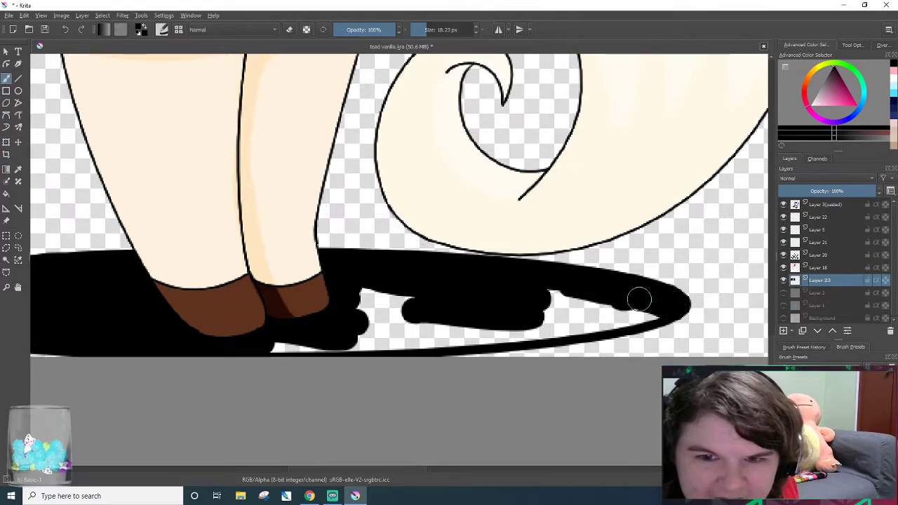
{"action": "mouse_move", "coordinate": [512, 265]}
{"action": "left_mouse_down"}
{"action": "mouse_move", "coordinate": [590, 261]}
{"action": "mouse_move", "coordinate": [548, 296]}
{"action": "mouse_move", "coordinate": [624, 288]}
{"action": "mouse_move", "coordinate": [669, 302]}
{"action": "mouse_move", "coordinate": [625, 319]}
{"action": "mouse_move", "coordinate": [524, 325]}
{"action": "mouse_move", "coordinate": [381, 296]}
{"action": "mouse_move", "coordinate": [358, 316]}
{"action": "mouse_move", "coordinate": [554, 307]}
{"action": "mouse_move", "coordinate": [270, 349]}
{"action": "mouse_move", "coordinate": [430, 334]}
{"action": "mouse_move", "coordinate": [360, 349]}
{"action": "mouse_move", "coordinate": [490, 325]}
{"action": "mouse_move", "coordinate": [509, 331]}
{"action": "mouse_move", "coordinate": [442, 349]}
{"action": "left_mouse_up"}
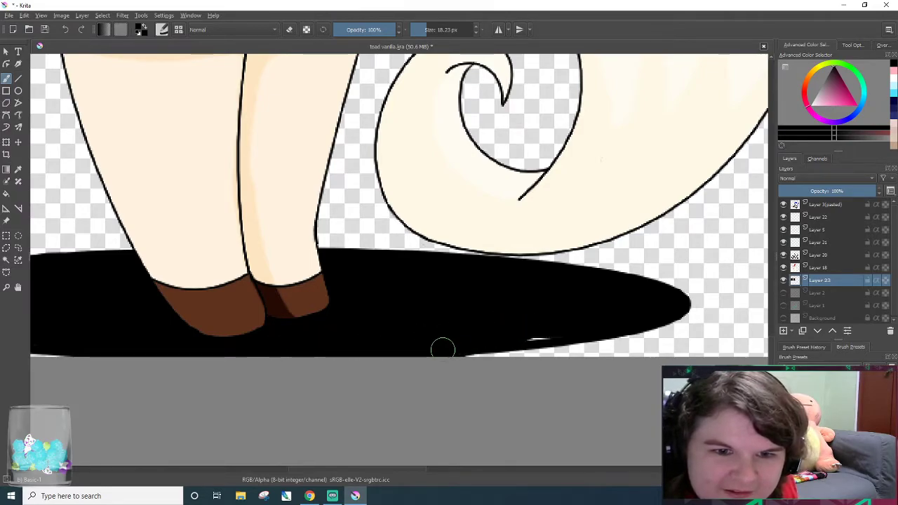
{"action": "key", "text": "ctrl+z"}
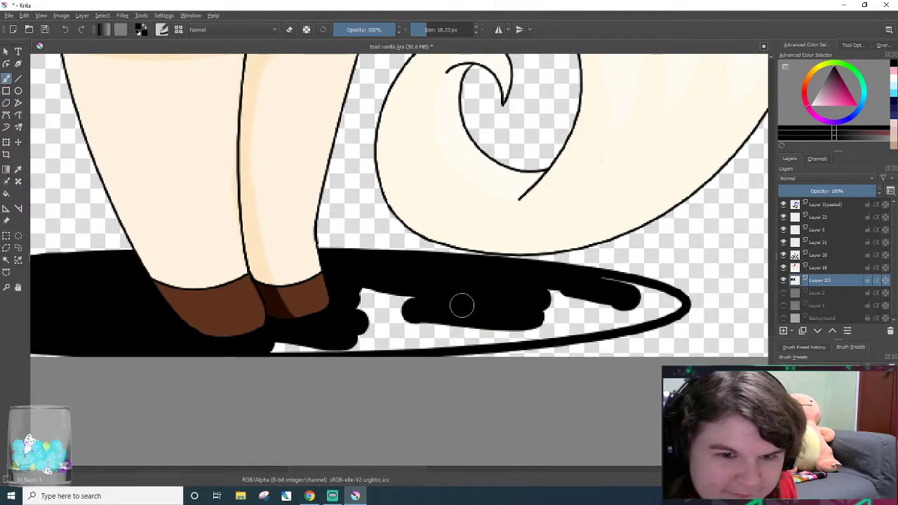
{"action": "mouse_move", "coordinate": [284, 340]}
{"action": "left_mouse_down"}
{"action": "mouse_move", "coordinate": [478, 323]}
{"action": "mouse_move", "coordinate": [474, 332]}
{"action": "mouse_move", "coordinate": [482, 332]}
{"action": "mouse_move", "coordinate": [372, 303]}
{"action": "left_mouse_up"}
{"action": "mouse_move", "coordinate": [513, 319]}
{"action": "left_mouse_down"}
{"action": "mouse_move", "coordinate": [562, 325]}
{"action": "mouse_move", "coordinate": [618, 310]}
{"action": "mouse_move", "coordinate": [546, 309]}
{"action": "mouse_move", "coordinate": [653, 304]}
{"action": "mouse_move", "coordinate": [591, 284]}
{"action": "left_mouse_up"}
{"action": "mouse_move", "coordinate": [657, 301]}
{"action": "left_mouse_down"}
{"action": "mouse_move", "coordinate": [585, 328]}
{"action": "mouse_move", "coordinate": [569, 282]}
{"action": "left_mouse_up"}
- Fill the ground ellipse beneath the blue-capped maid character with solid black at 18.23 px
{"action": "left_click_drag", "start_coordinate": [406, 468], "coordinate": [561, 469]}
{"action": "mouse_move", "coordinate": [454, 340]}
{"action": "left_mouse_down"}
{"action": "mouse_move", "coordinate": [464, 320]}
{"action": "mouse_move", "coordinate": [483, 344]}
{"action": "mouse_move", "coordinate": [454, 327]}
{"action": "mouse_move", "coordinate": [510, 318]}
{"action": "mouse_move", "coordinate": [554, 324]}
{"action": "mouse_move", "coordinate": [559, 303]}
{"action": "mouse_move", "coordinate": [588, 305]}
{"action": "mouse_move", "coordinate": [561, 292]}
{"action": "mouse_move", "coordinate": [616, 308]}
{"action": "mouse_move", "coordinate": [591, 294]}
{"action": "mouse_move", "coordinate": [711, 317]}
{"action": "mouse_move", "coordinate": [456, 334]}
{"action": "mouse_move", "coordinate": [597, 319]}
{"action": "left_mouse_up"}
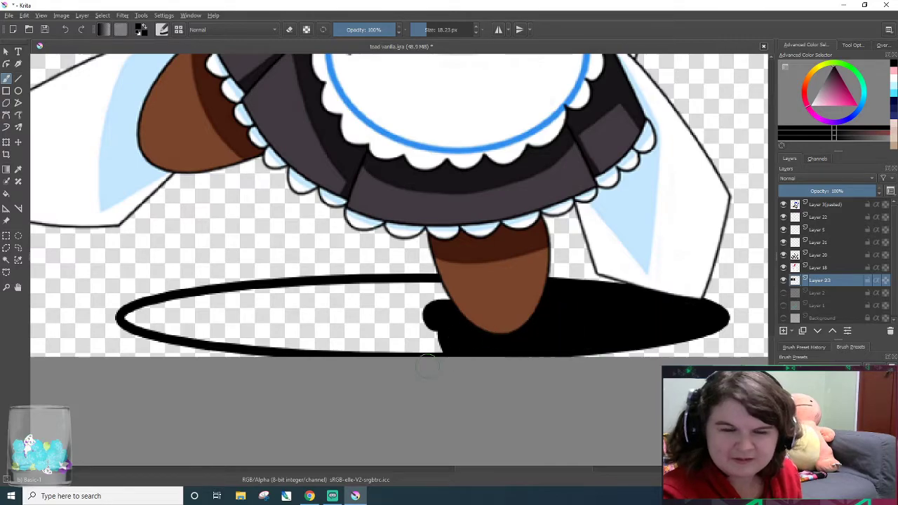
{"action": "mouse_move", "coordinate": [270, 306]}
{"action": "left_mouse_down"}
{"action": "mouse_move", "coordinate": [332, 321]}
{"action": "mouse_move", "coordinate": [278, 333]}
{"action": "mouse_move", "coordinate": [353, 343]}
{"action": "mouse_move", "coordinate": [279, 330]}
{"action": "mouse_move", "coordinate": [358, 298]}
{"action": "mouse_move", "coordinate": [330, 305]}
{"action": "mouse_move", "coordinate": [387, 295]}
{"action": "mouse_move", "coordinate": [289, 301]}
{"action": "mouse_move", "coordinate": [378, 293]}
{"action": "mouse_move", "coordinate": [296, 304]}
{"action": "left_mouse_up"}
{"action": "mouse_move", "coordinate": [174, 319]}
{"action": "left_mouse_down"}
{"action": "mouse_move", "coordinate": [303, 338]}
{"action": "mouse_move", "coordinate": [132, 315]}
{"action": "mouse_move", "coordinate": [159, 321]}
{"action": "mouse_move", "coordinate": [224, 308]}
{"action": "mouse_move", "coordinate": [164, 306]}
{"action": "mouse_move", "coordinate": [251, 305]}
{"action": "mouse_move", "coordinate": [199, 301]}
{"action": "mouse_move", "coordinate": [273, 295]}
{"action": "left_mouse_up"}
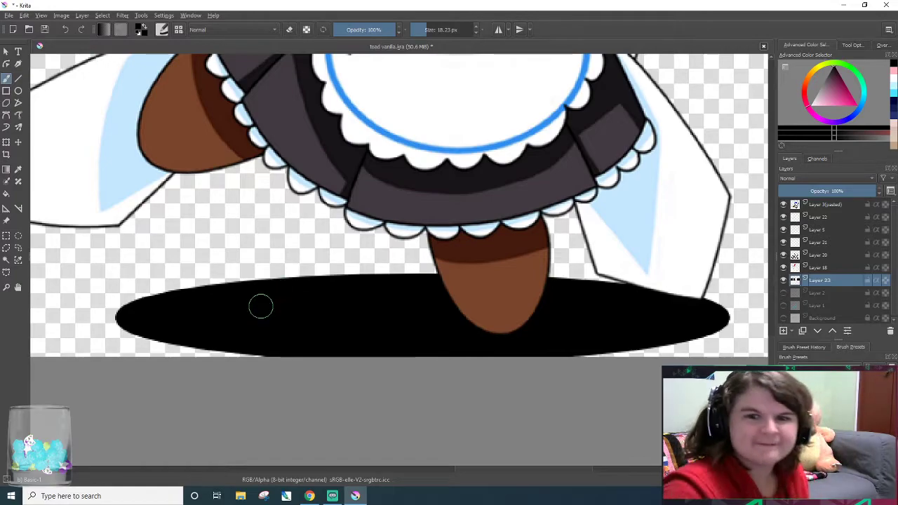
- Lower the ground shadow layer's opacity to 30% and save the drawing
{"action": "scroll", "coordinate": [533, 136], "scroll_direction": "down", "scroll_amount": 6}
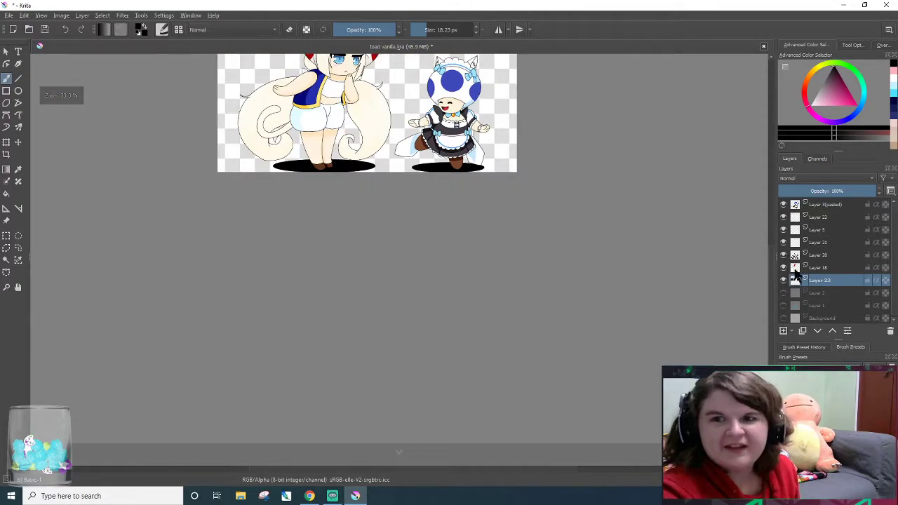
{"action": "left_click", "coordinate": [821, 191]}
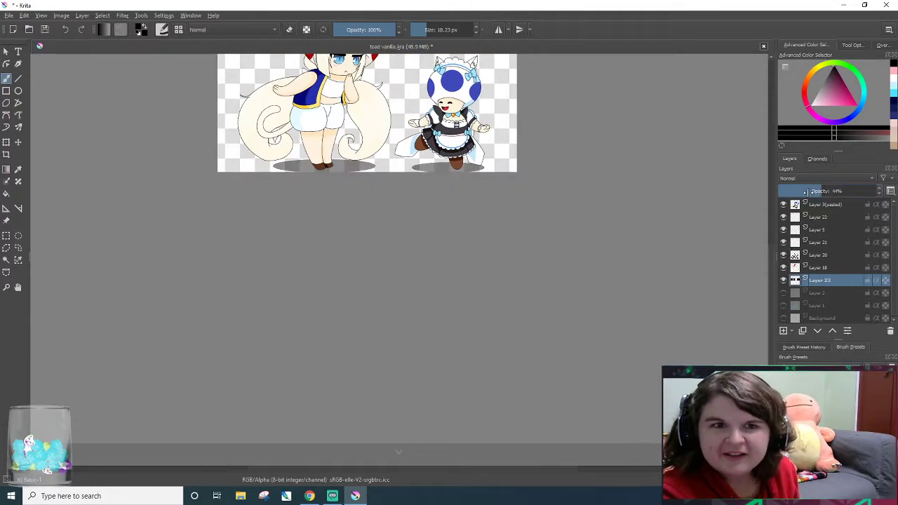
{"action": "left_click_drag", "start_coordinate": [806, 192], "coordinate": [806, 192]}
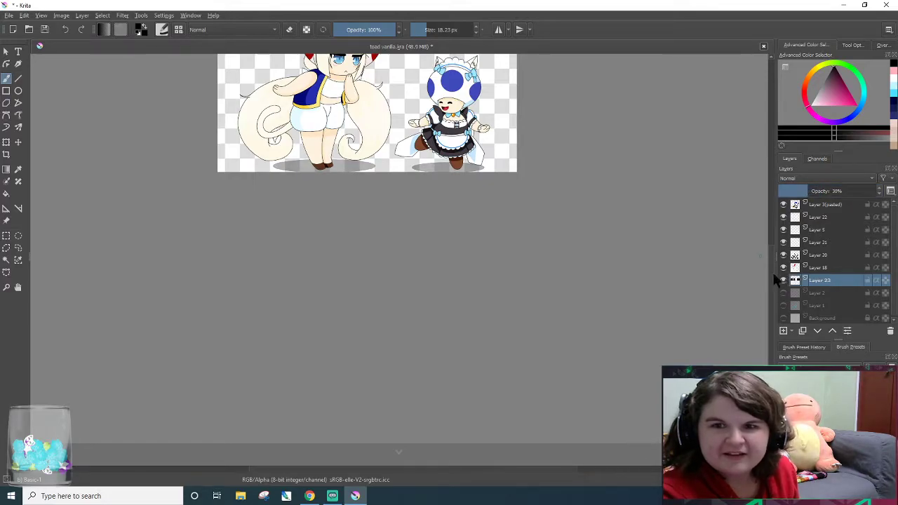
{"action": "left_click_drag", "start_coordinate": [777, 279], "coordinate": [774, 239]}
{"action": "scroll", "coordinate": [343, 211], "scroll_direction": "up", "scroll_amount": 2}
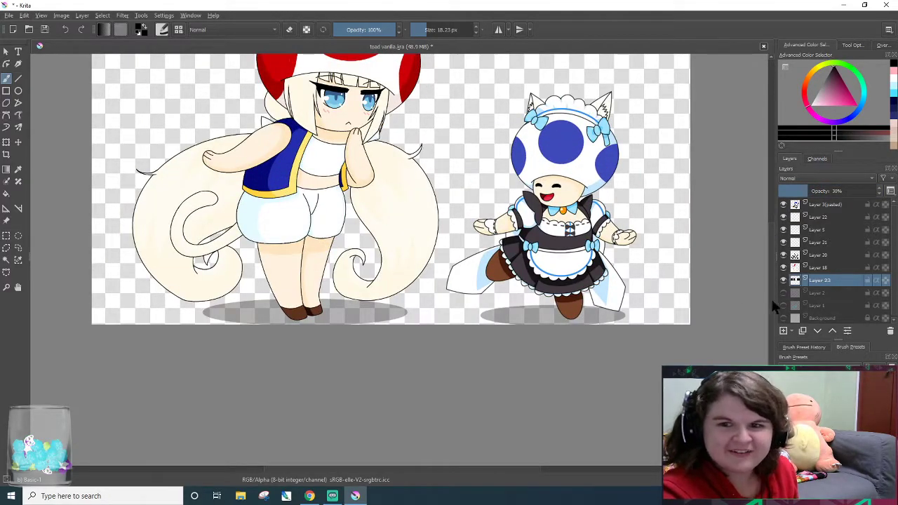
{"action": "left_click_drag", "start_coordinate": [773, 300], "coordinate": [786, 258]}
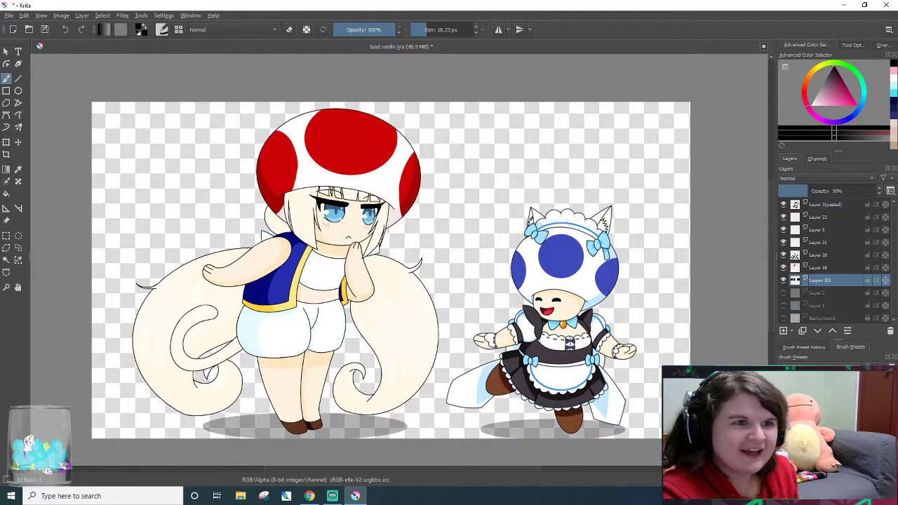
{"action": "left_click", "coordinate": [49, 29]}
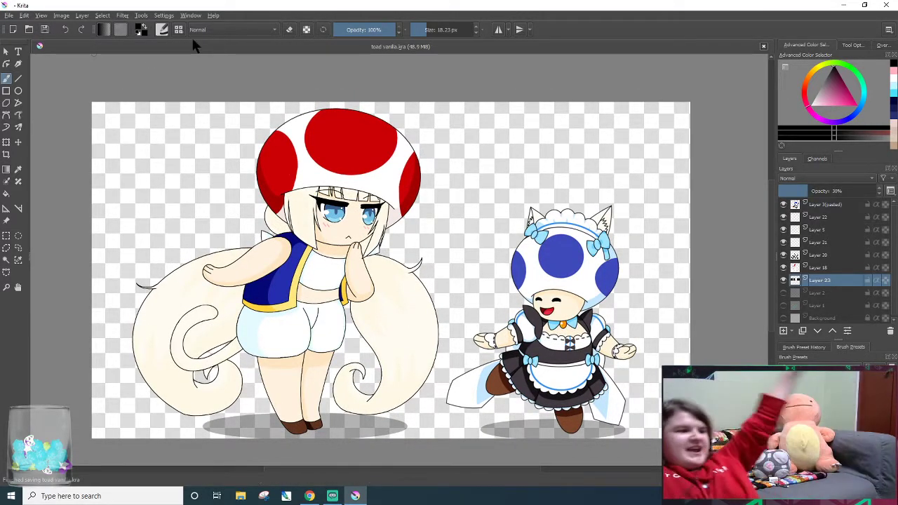